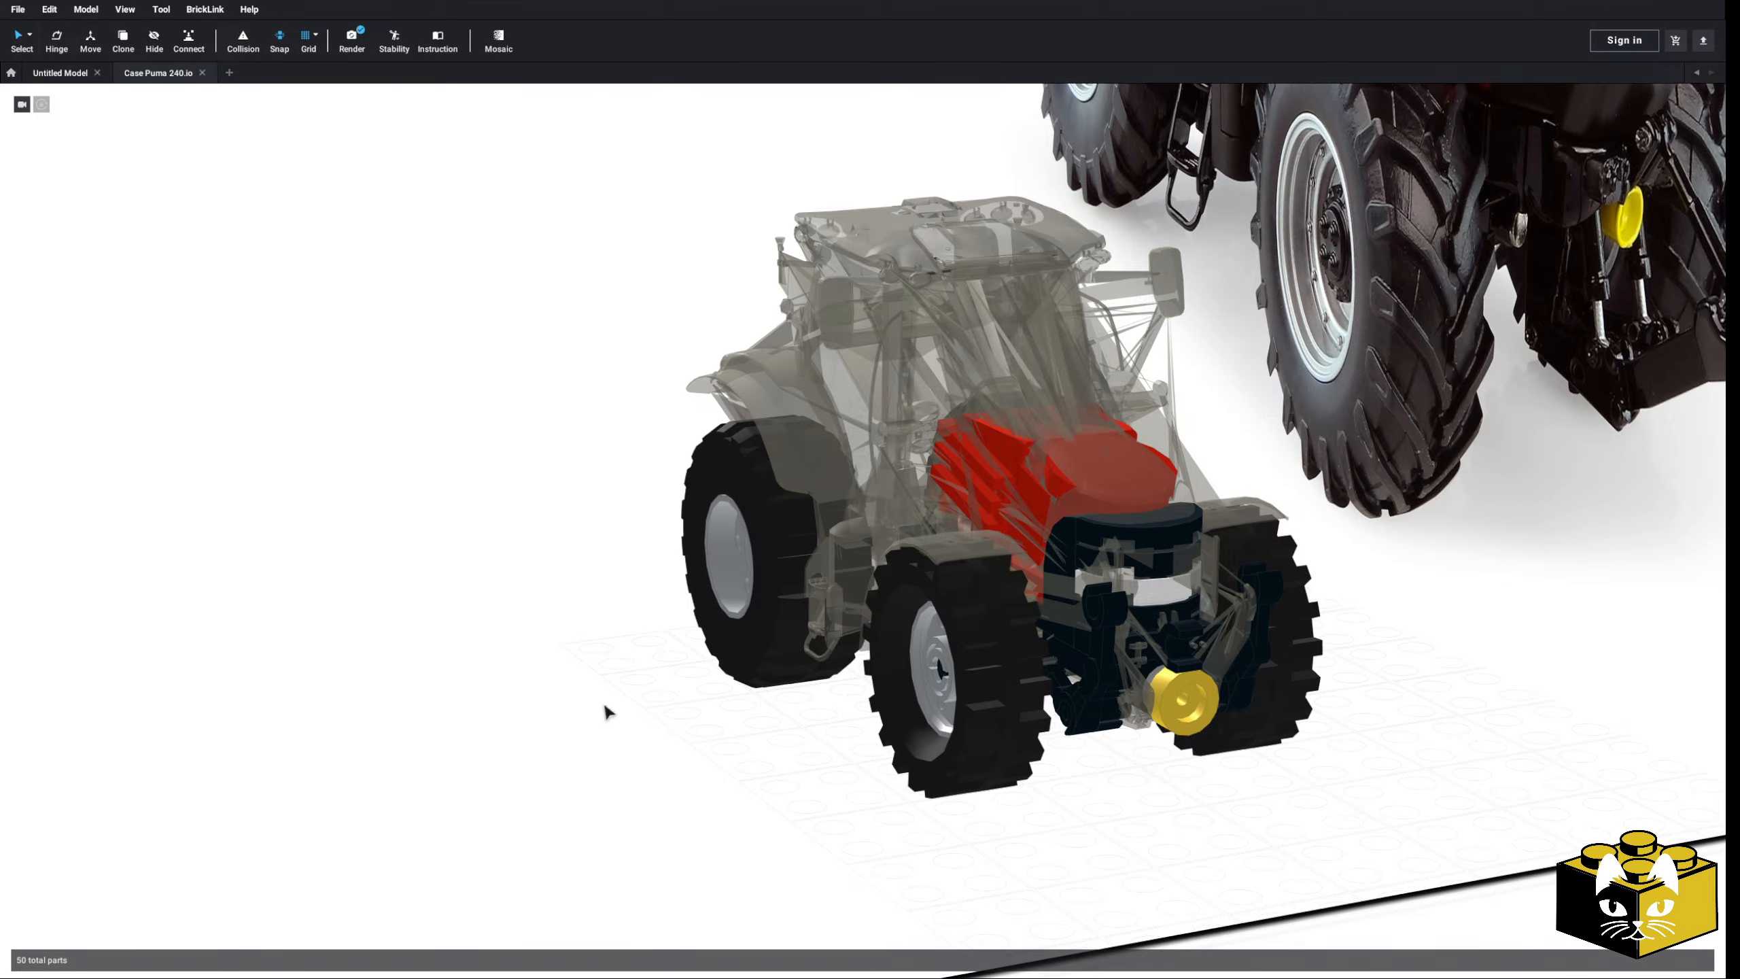
# - Hide the translucent Puma reference model that covers the brick-built tractor
pyautogui.moveTo(595, 711); pyautogui.dragTo(684, 878, button='right')
pyautogui.scroll(3, 668, 753)
pyautogui.scroll(-3, 685, 815)
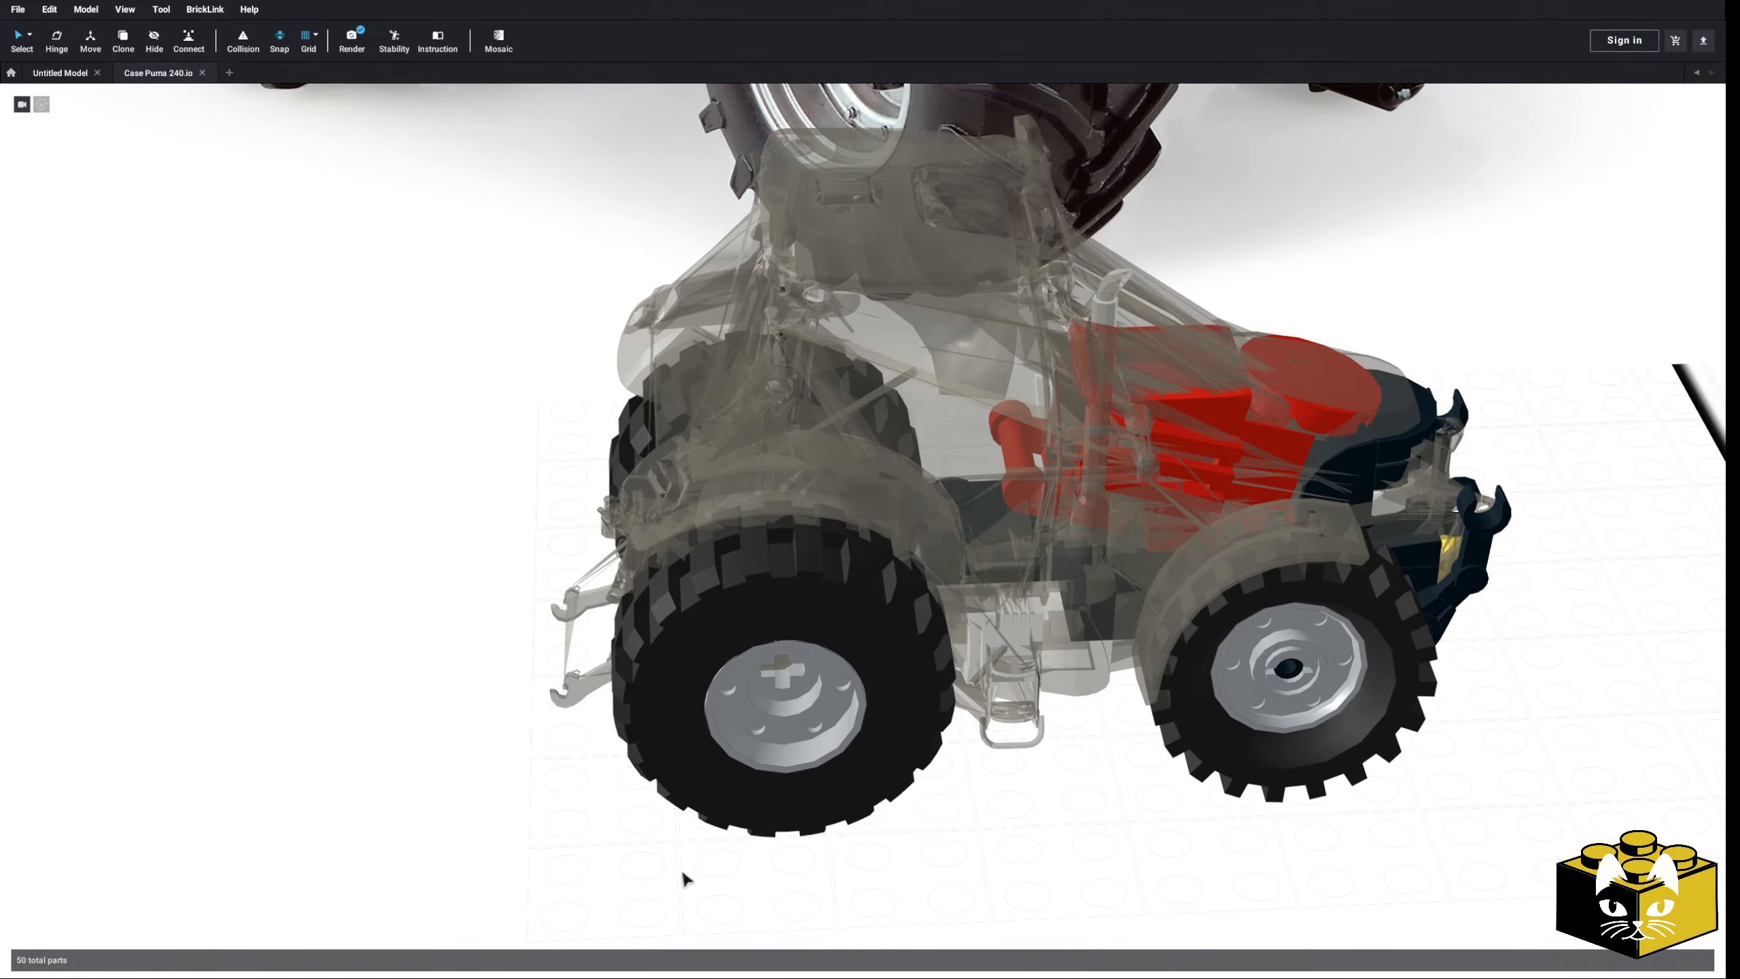
pyautogui.moveTo(684, 878); pyautogui.dragTo(705, 853, button='middle')
pyautogui.moveTo(705, 855); pyautogui.dragTo(753, 833, button='right')
pyautogui.moveTo(1044, 469); pyautogui.dragTo(1032, 463, button='right')
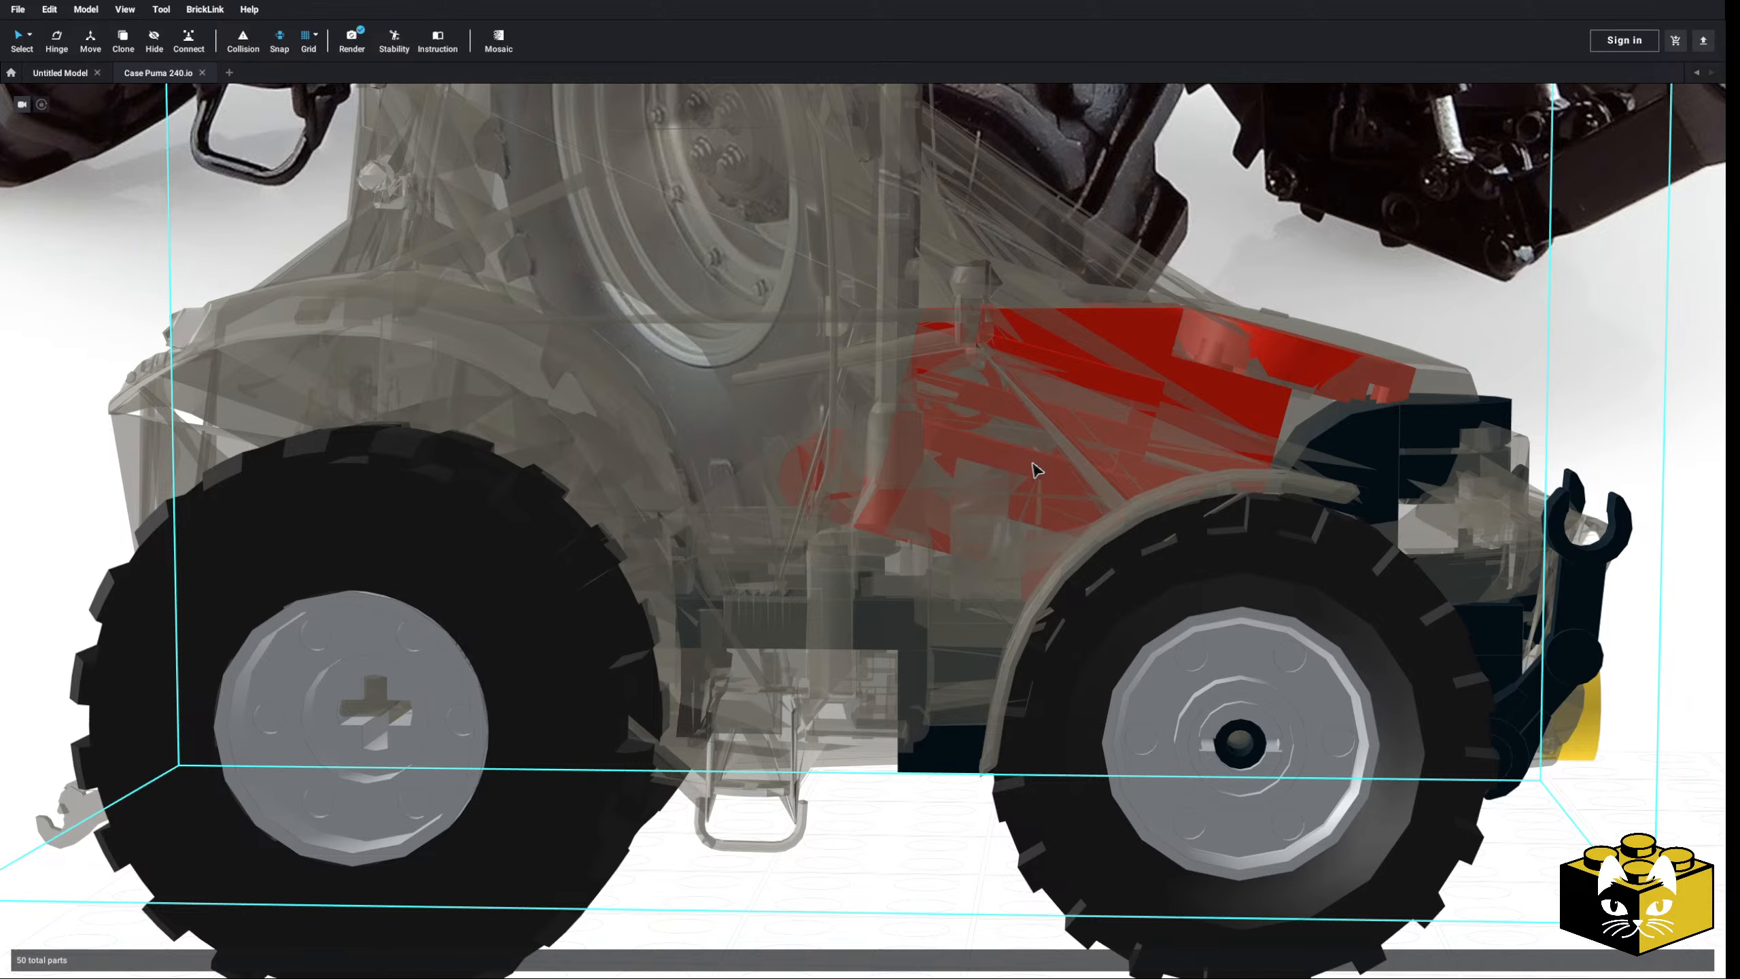
pyautogui.scroll(-3, 964, 474)
pyautogui.rightClick(803, 454)
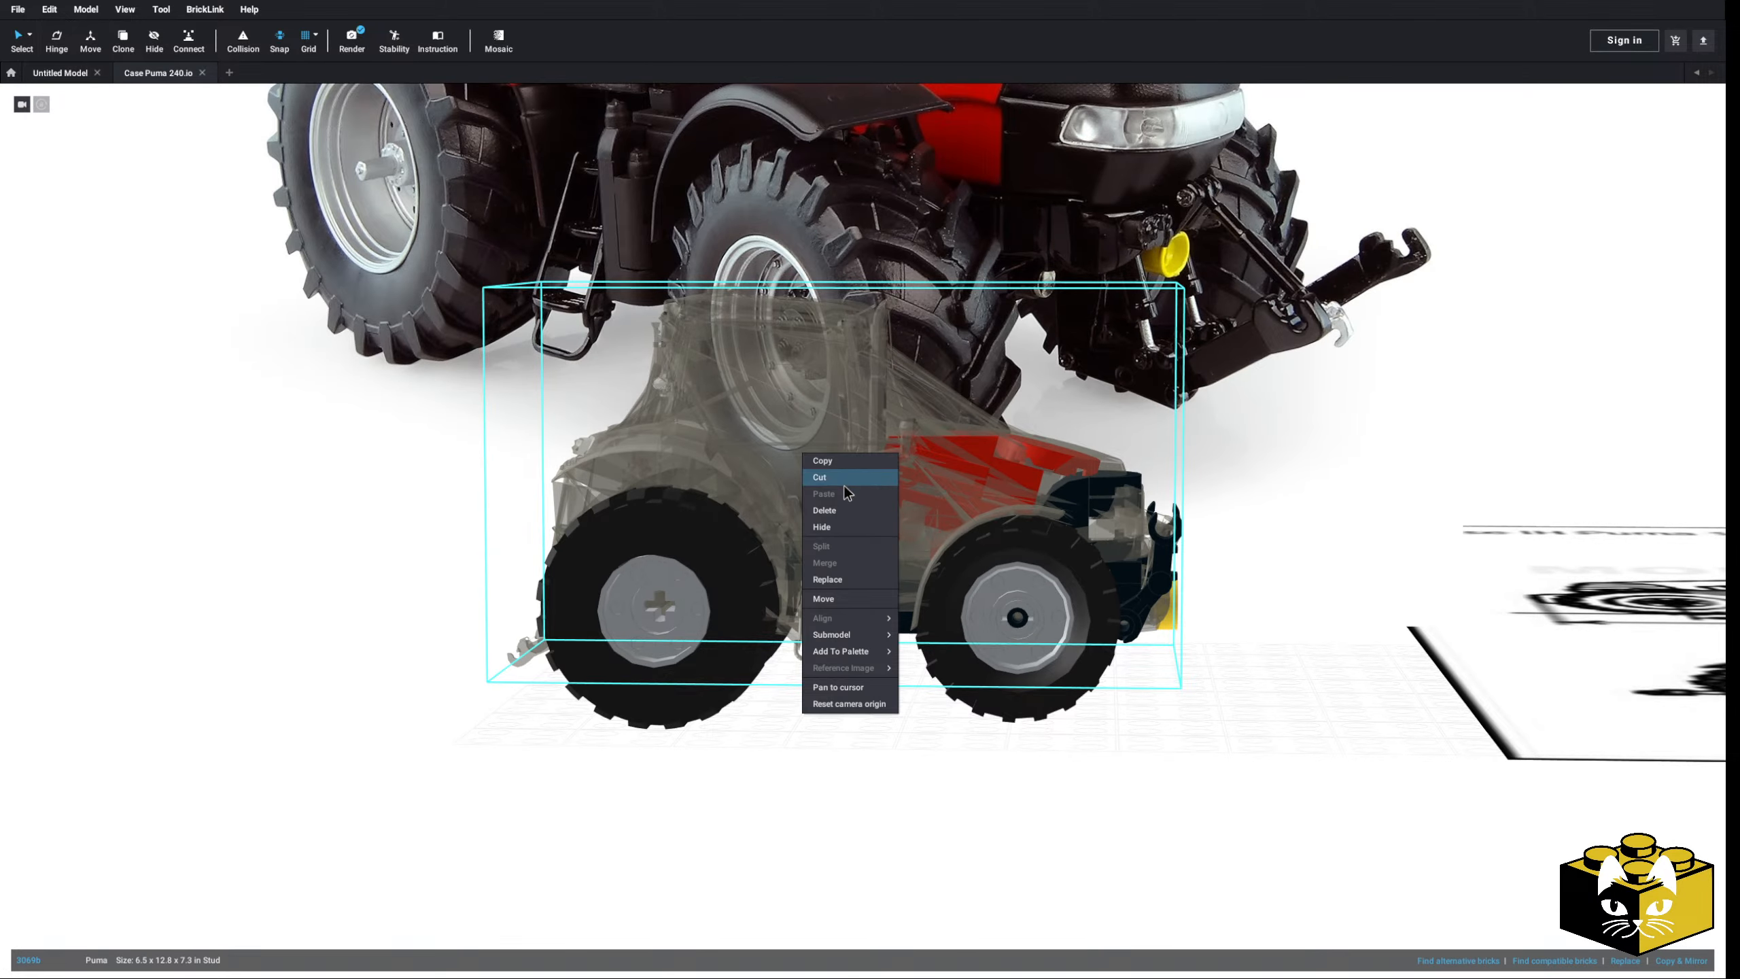
pyautogui.click(834, 525)
pyautogui.scroll(5, 828, 691)
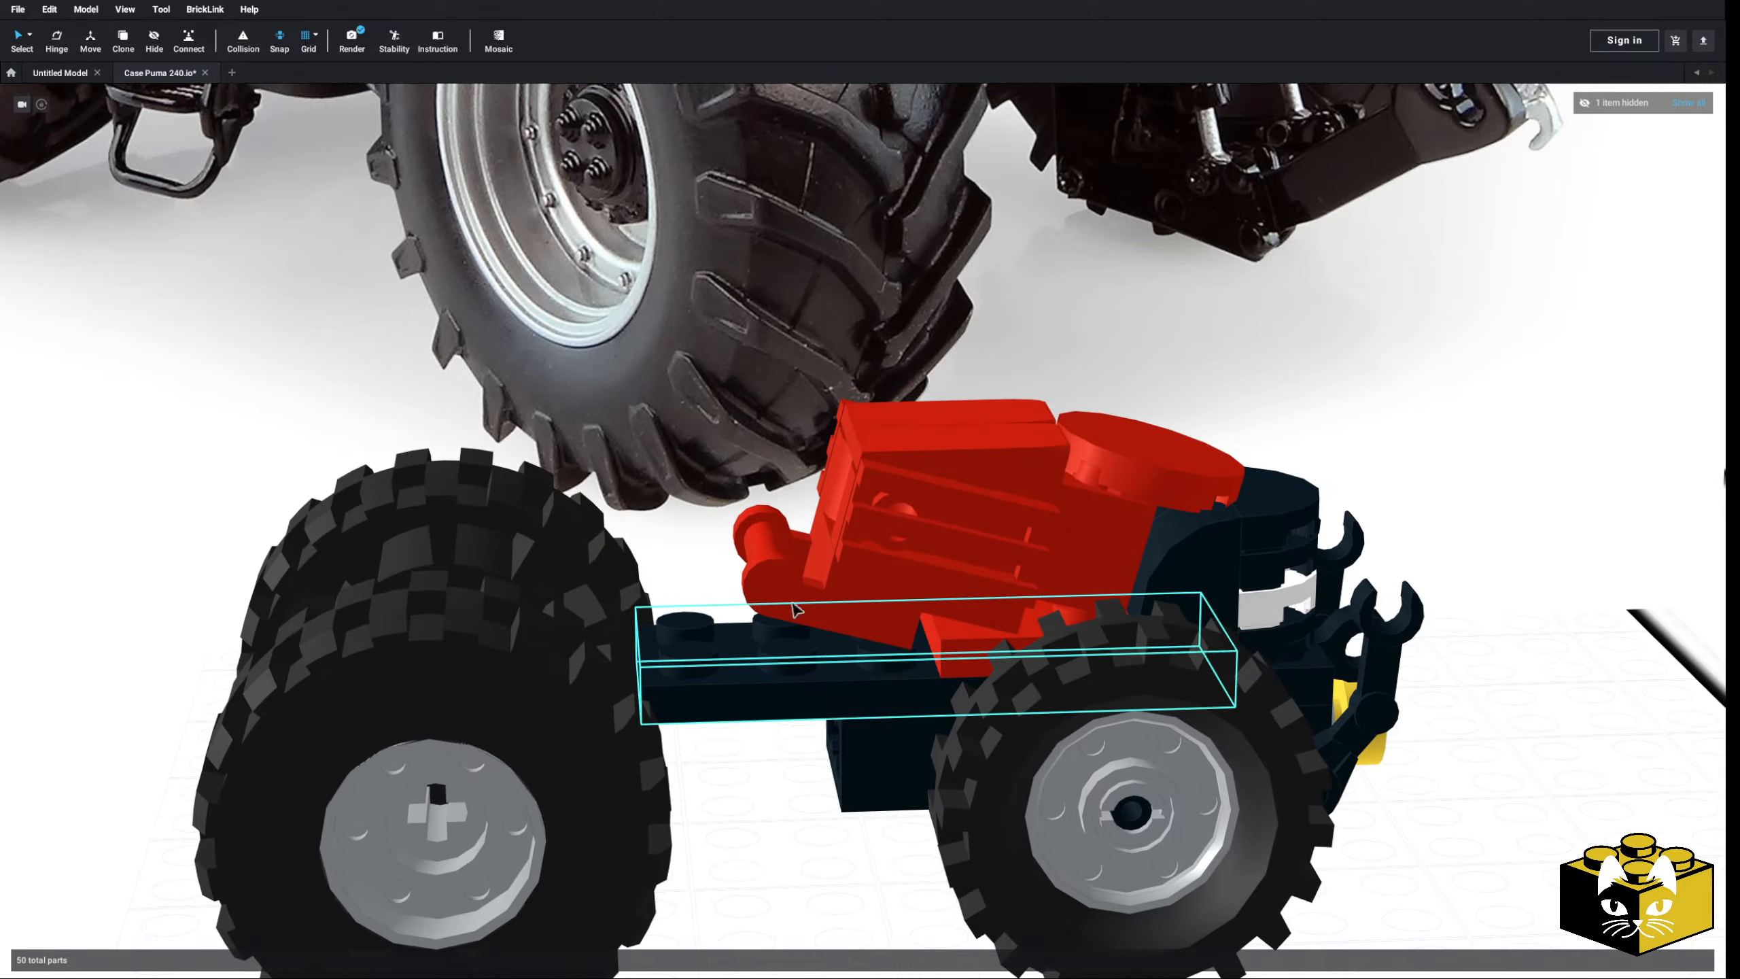
# - Delete the red handle plate behind the hood and display the parts library and colour palettes
pyautogui.click(799, 582)
pyautogui.press('Delete')
pyautogui.moveTo(796, 577); pyautogui.dragTo(491, 355, button='right')
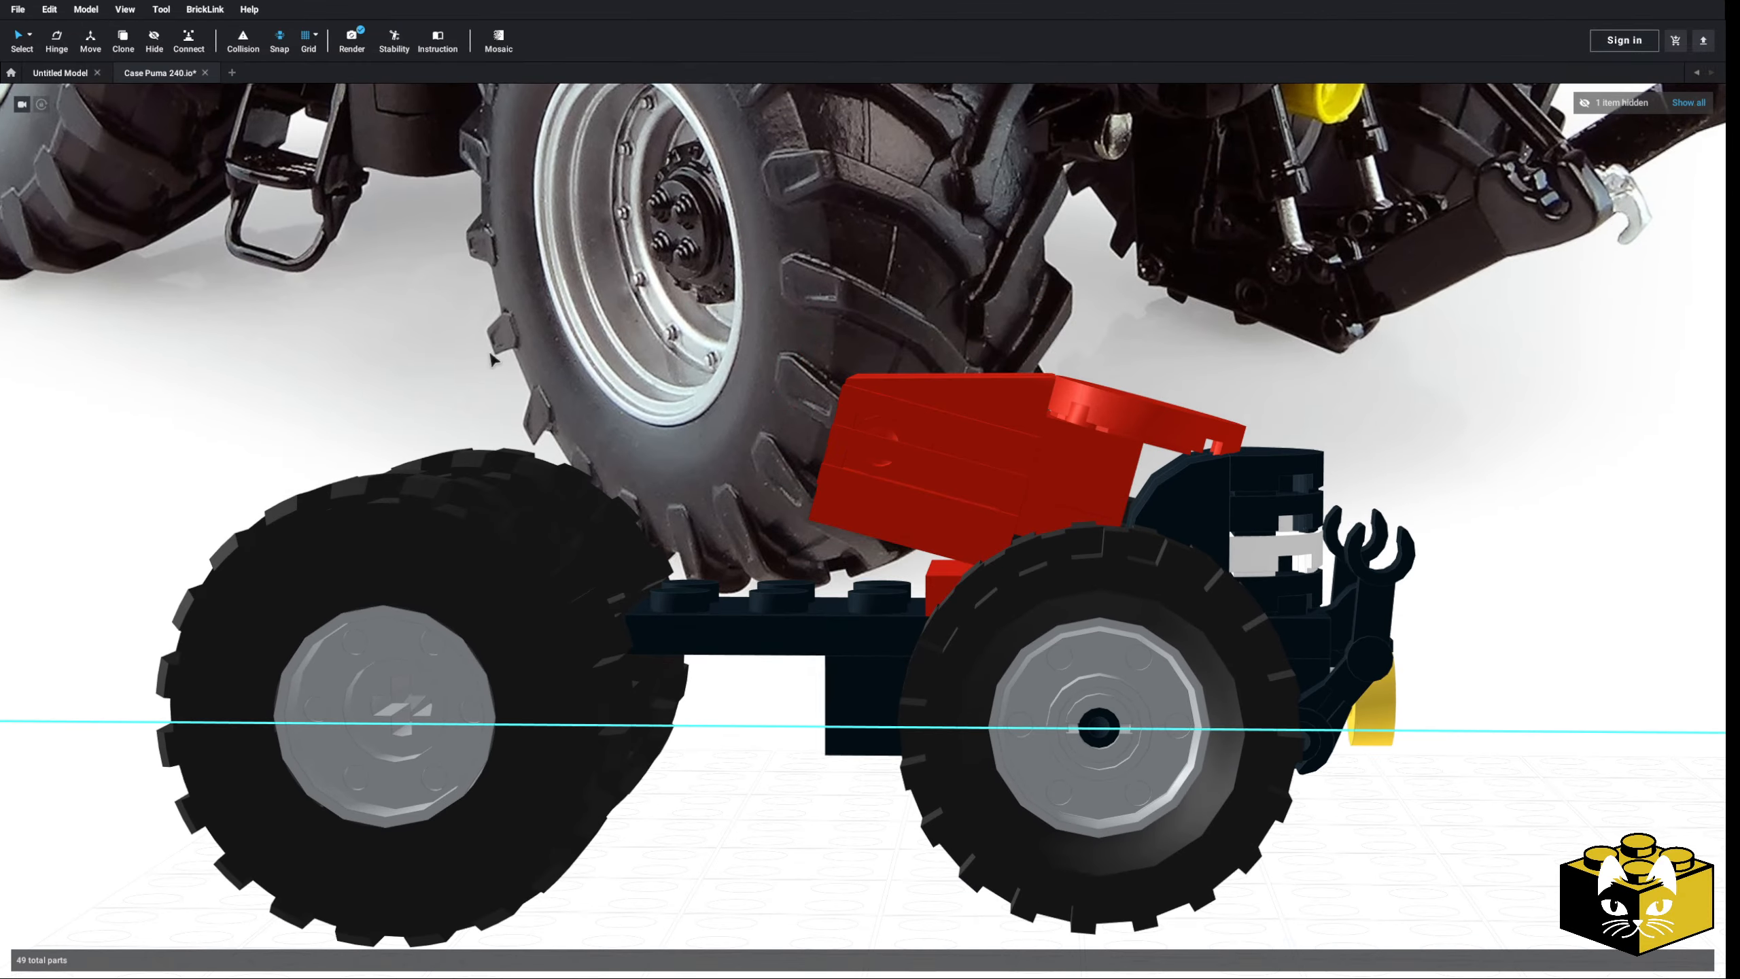
pyautogui.click(125, 10)
pyautogui.click(184, 156)
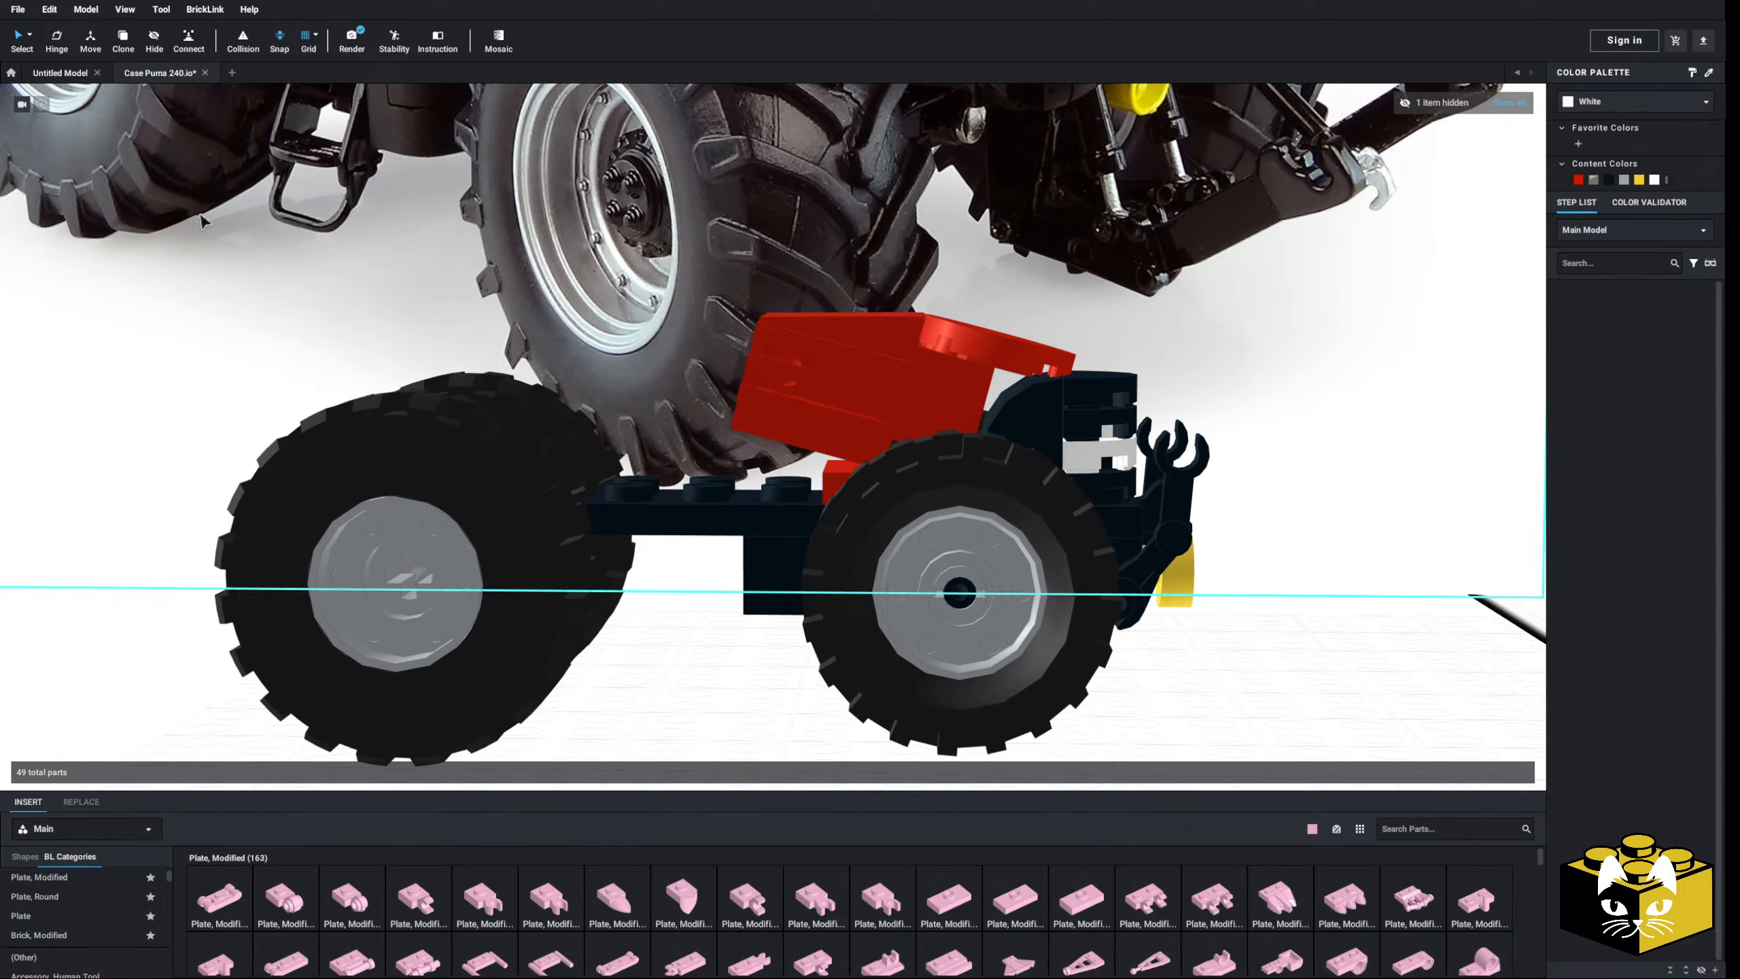
# - Try fitting a Plate, Round 1 x 1 with Bar Handle on Short Stem on the chassis behind the red hood
pyautogui.click(74, 936)
pyautogui.click(138, 896)
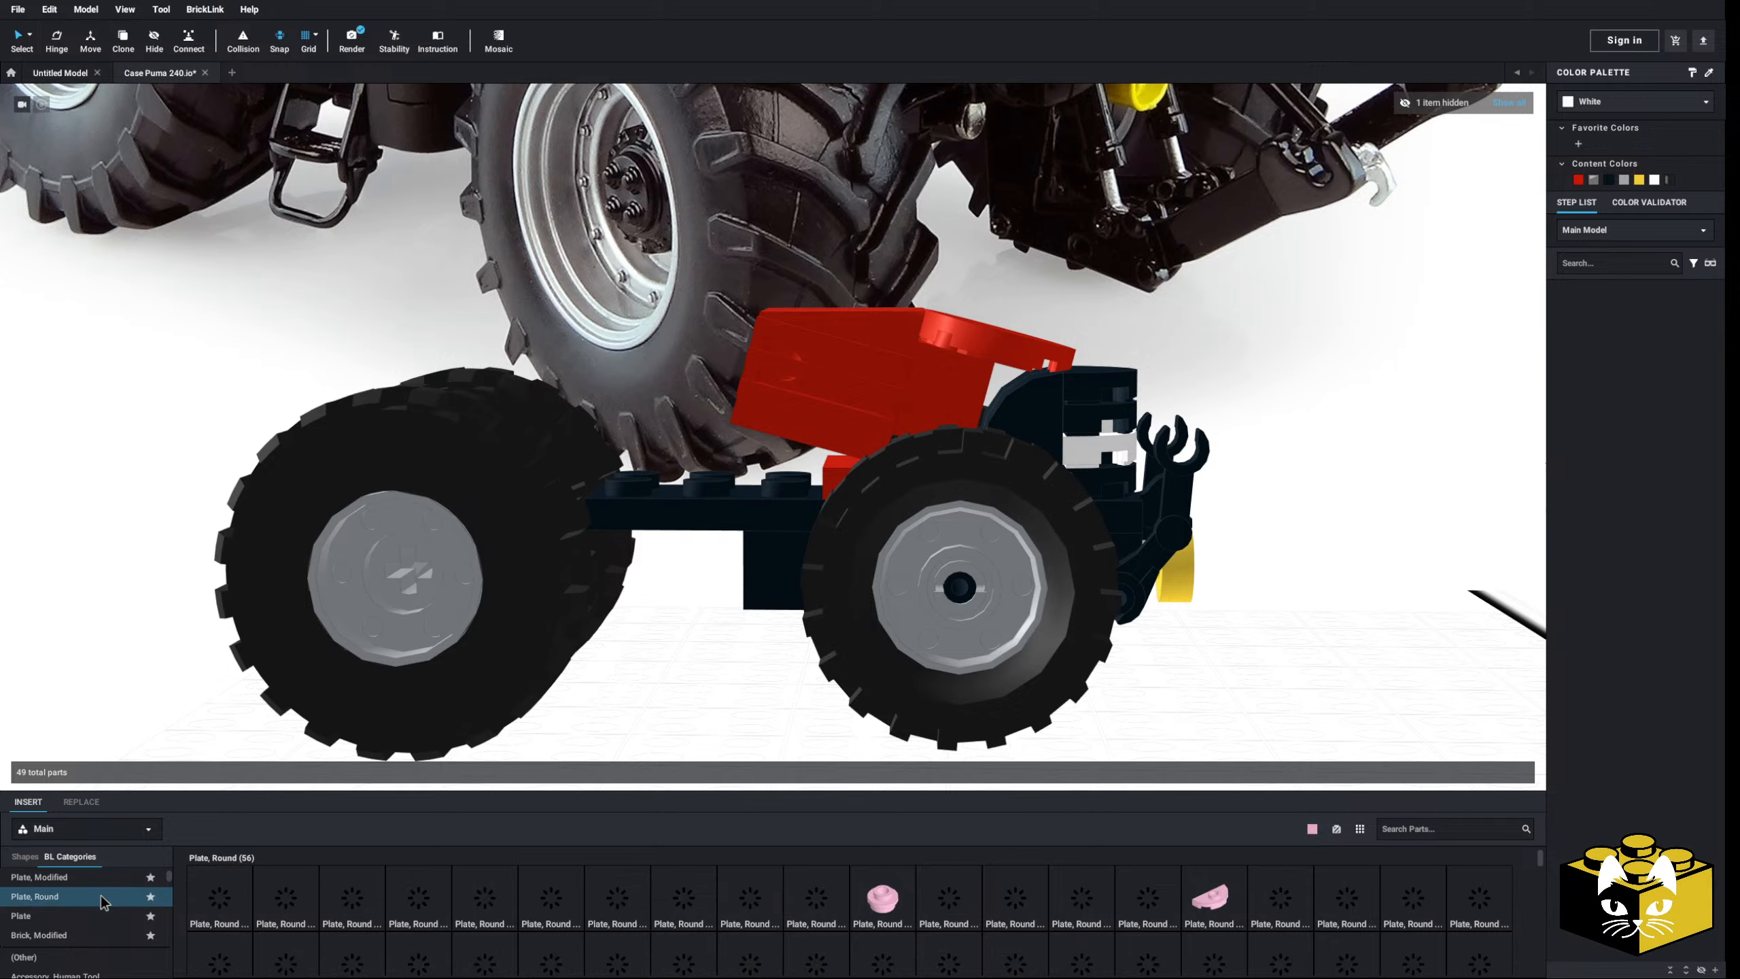
pyautogui.click(492, 899)
pyautogui.scroll(2, 699, 691)
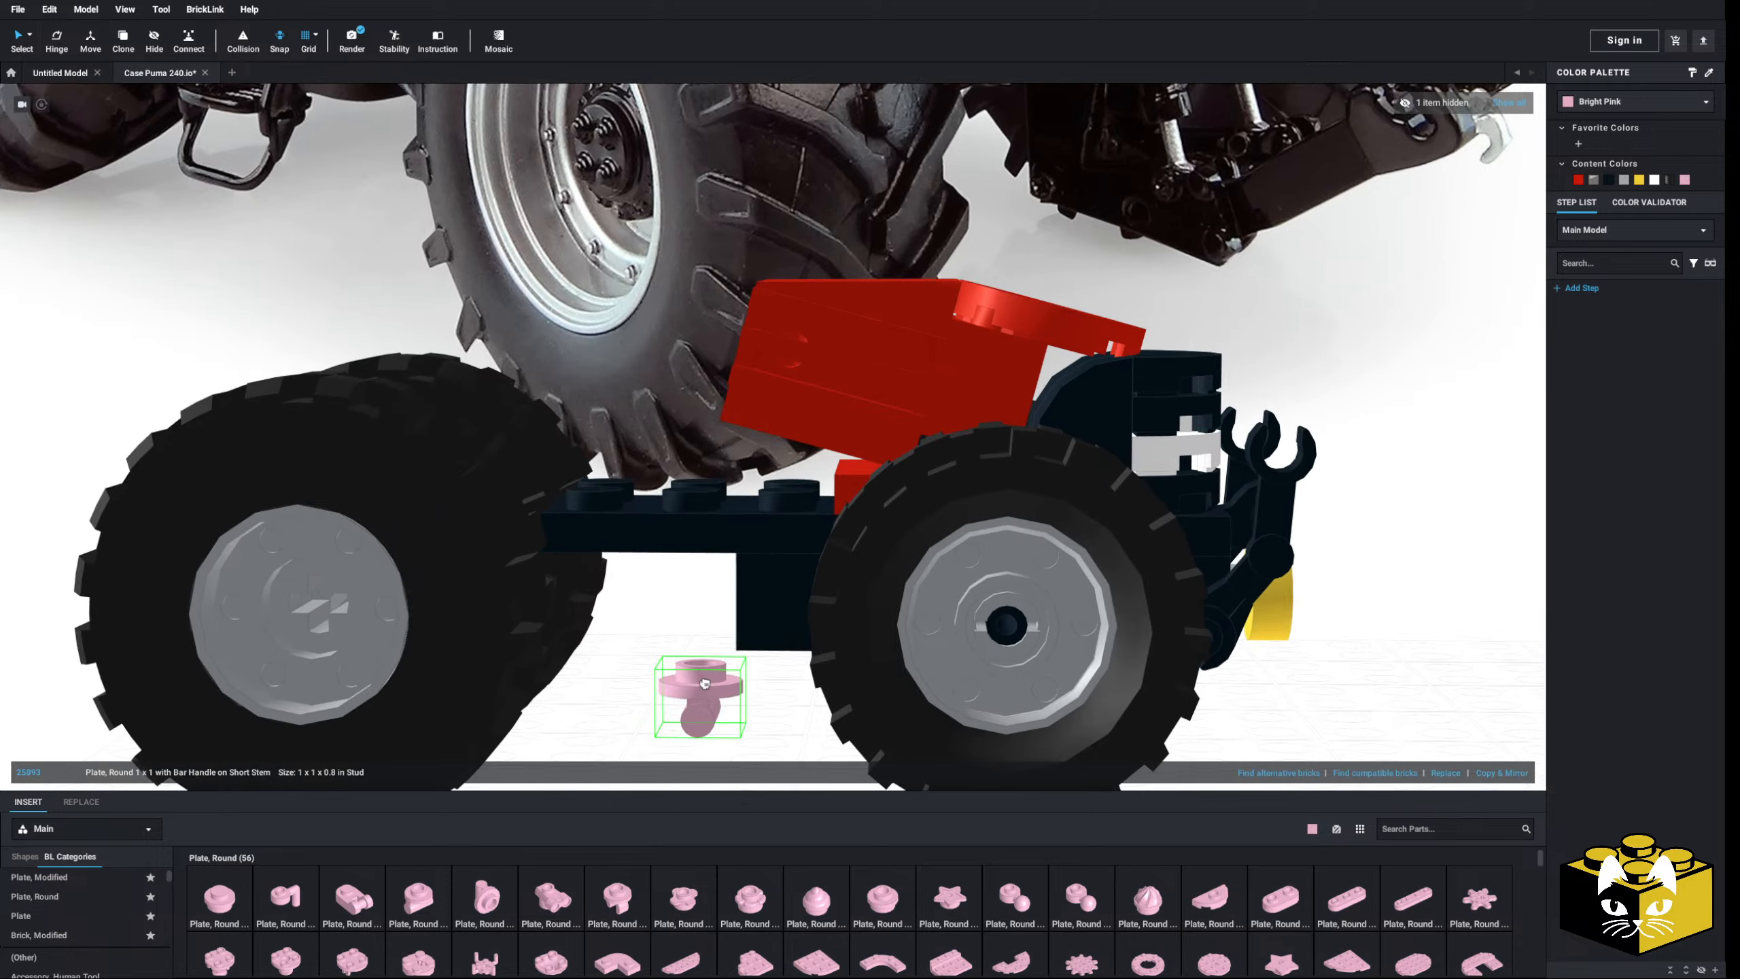
pyautogui.moveTo(700, 691)
pyautogui.mouseDown(button='right')
pyautogui.moveTo(693, 737)
pyautogui.moveTo(685, 692)
pyautogui.mouseUp(button='right')
pyautogui.press('Down')
pyautogui.click(751, 497)
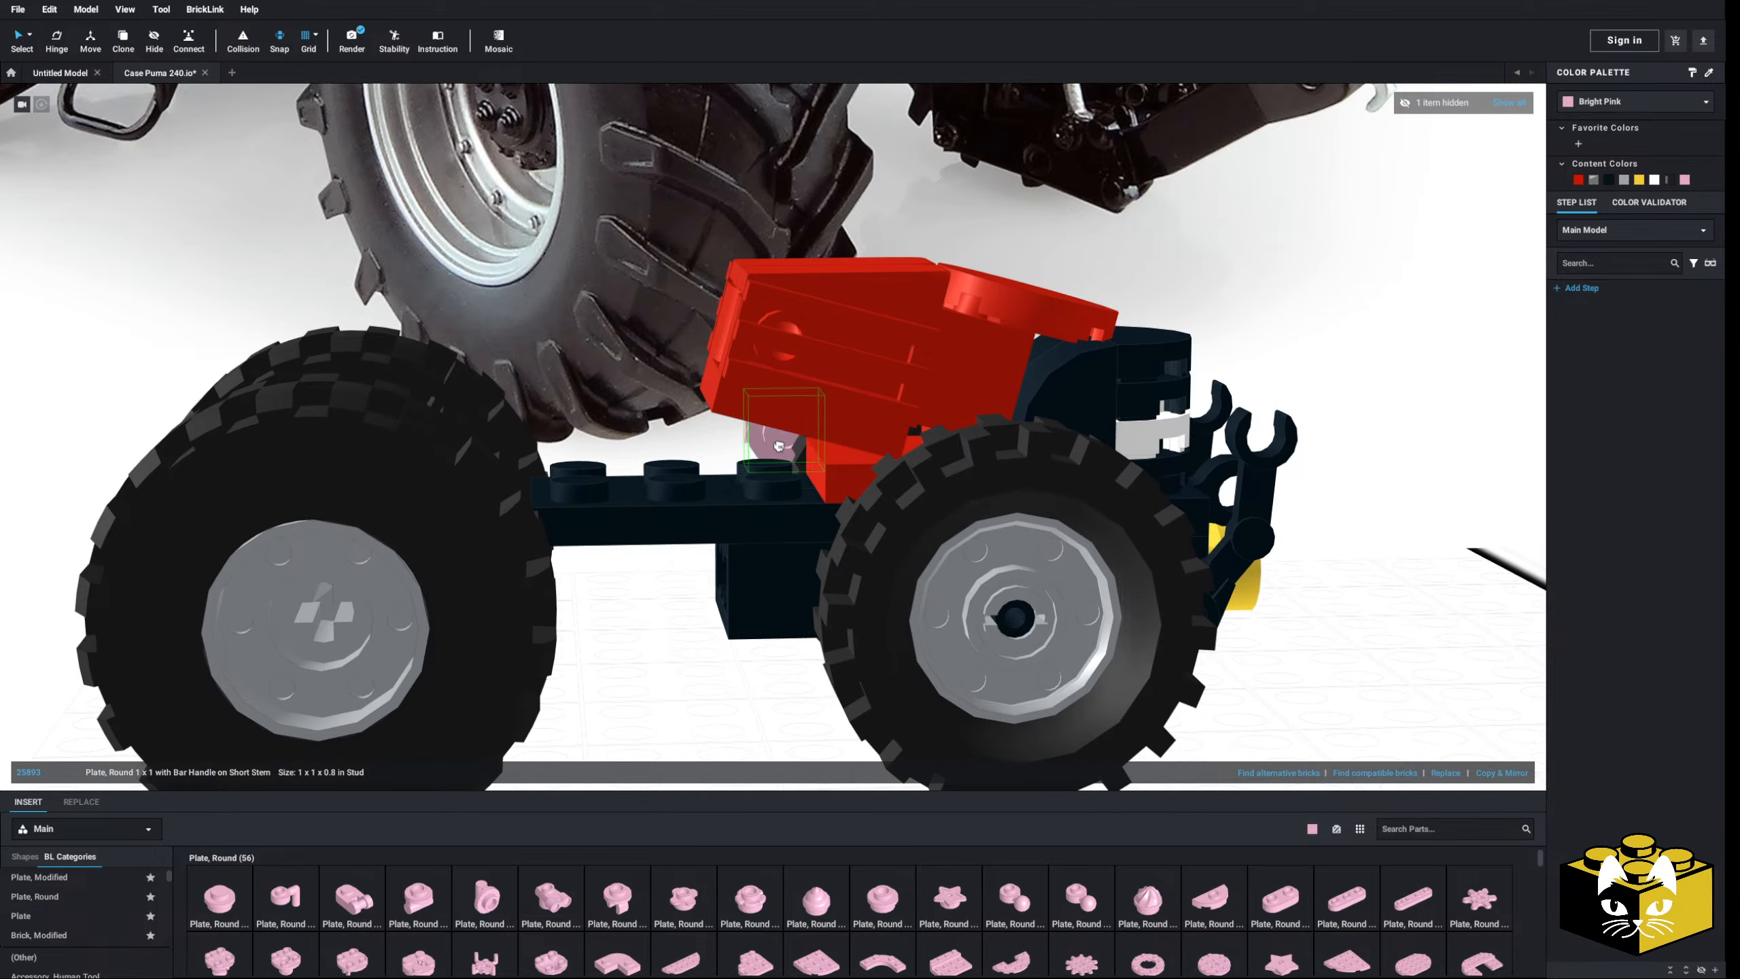
pyautogui.click(768, 443)
pyautogui.moveTo(768, 443)
pyautogui.mouseDown(button='right')
pyautogui.moveTo(745, 438)
pyautogui.moveTo(747, 467)
pyautogui.mouseUp(button='right')
pyautogui.moveTo(690, 672); pyautogui.dragTo(694, 688, button='right')
# - Try adding a Plate, Modified 2 x 2 with Bar on Bottom beside the tractor, and delete it again
pyautogui.click(122, 878)
pyautogui.scroll(-5, 808, 881)
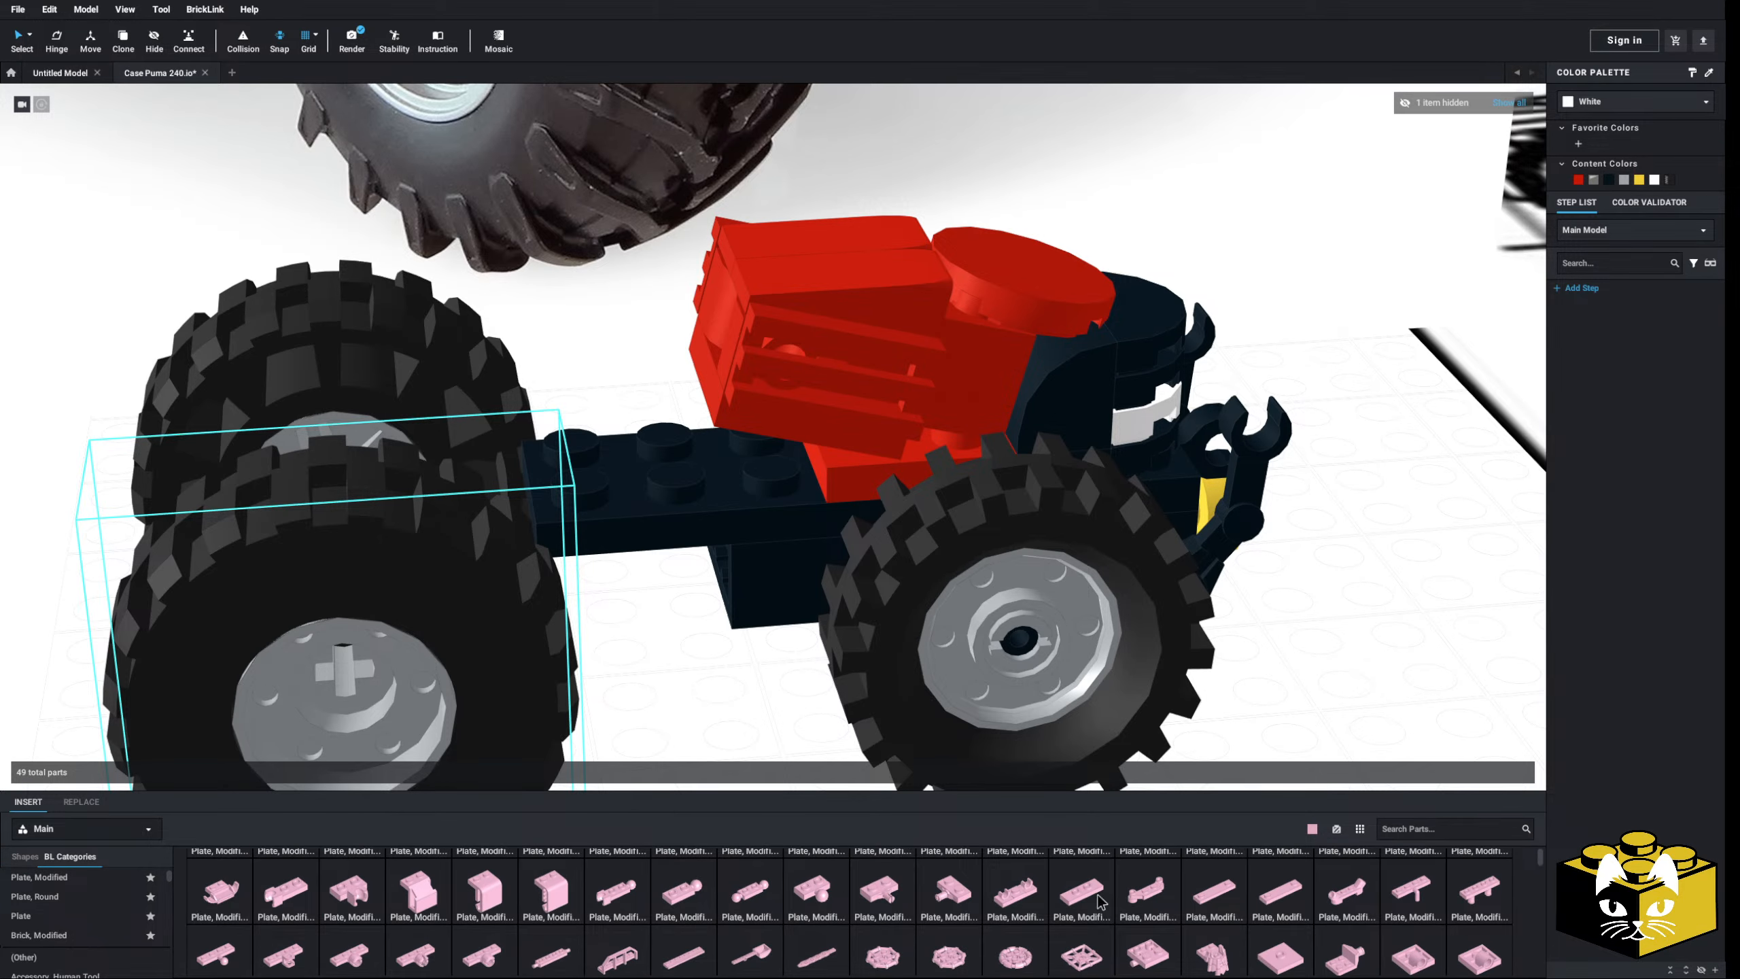
pyautogui.moveTo(1281, 729); pyautogui.dragTo(1185, 563)
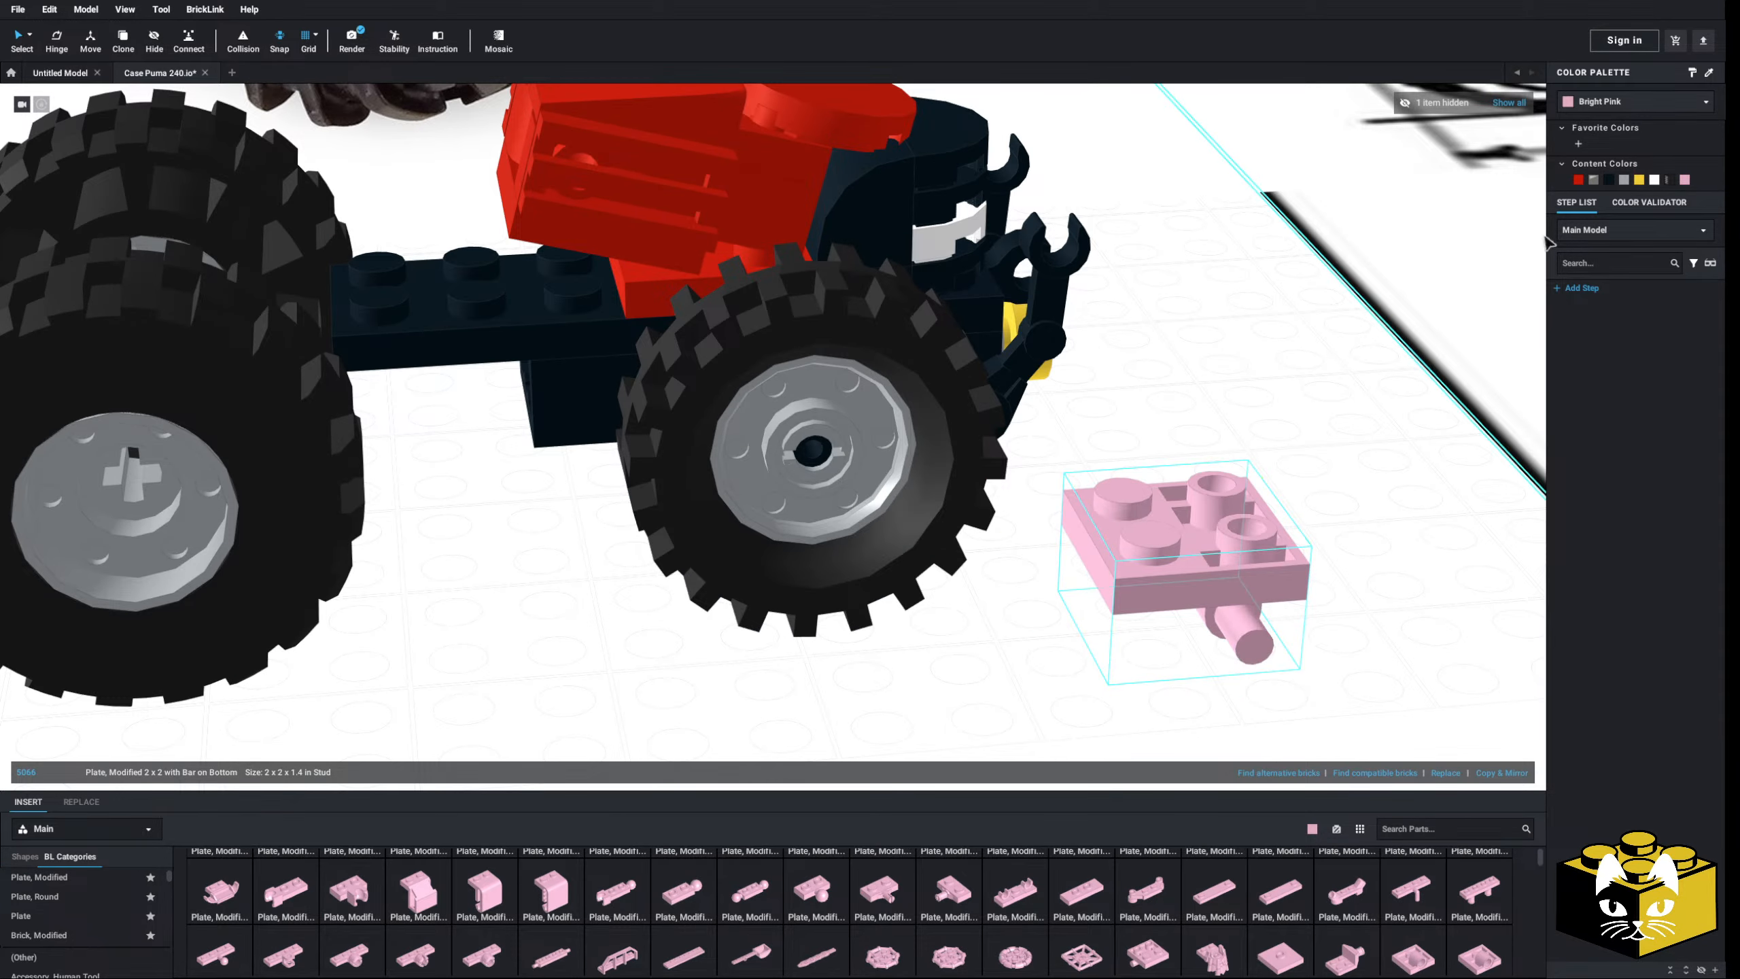
pyautogui.click(1617, 102)
pyautogui.click(1399, 423)
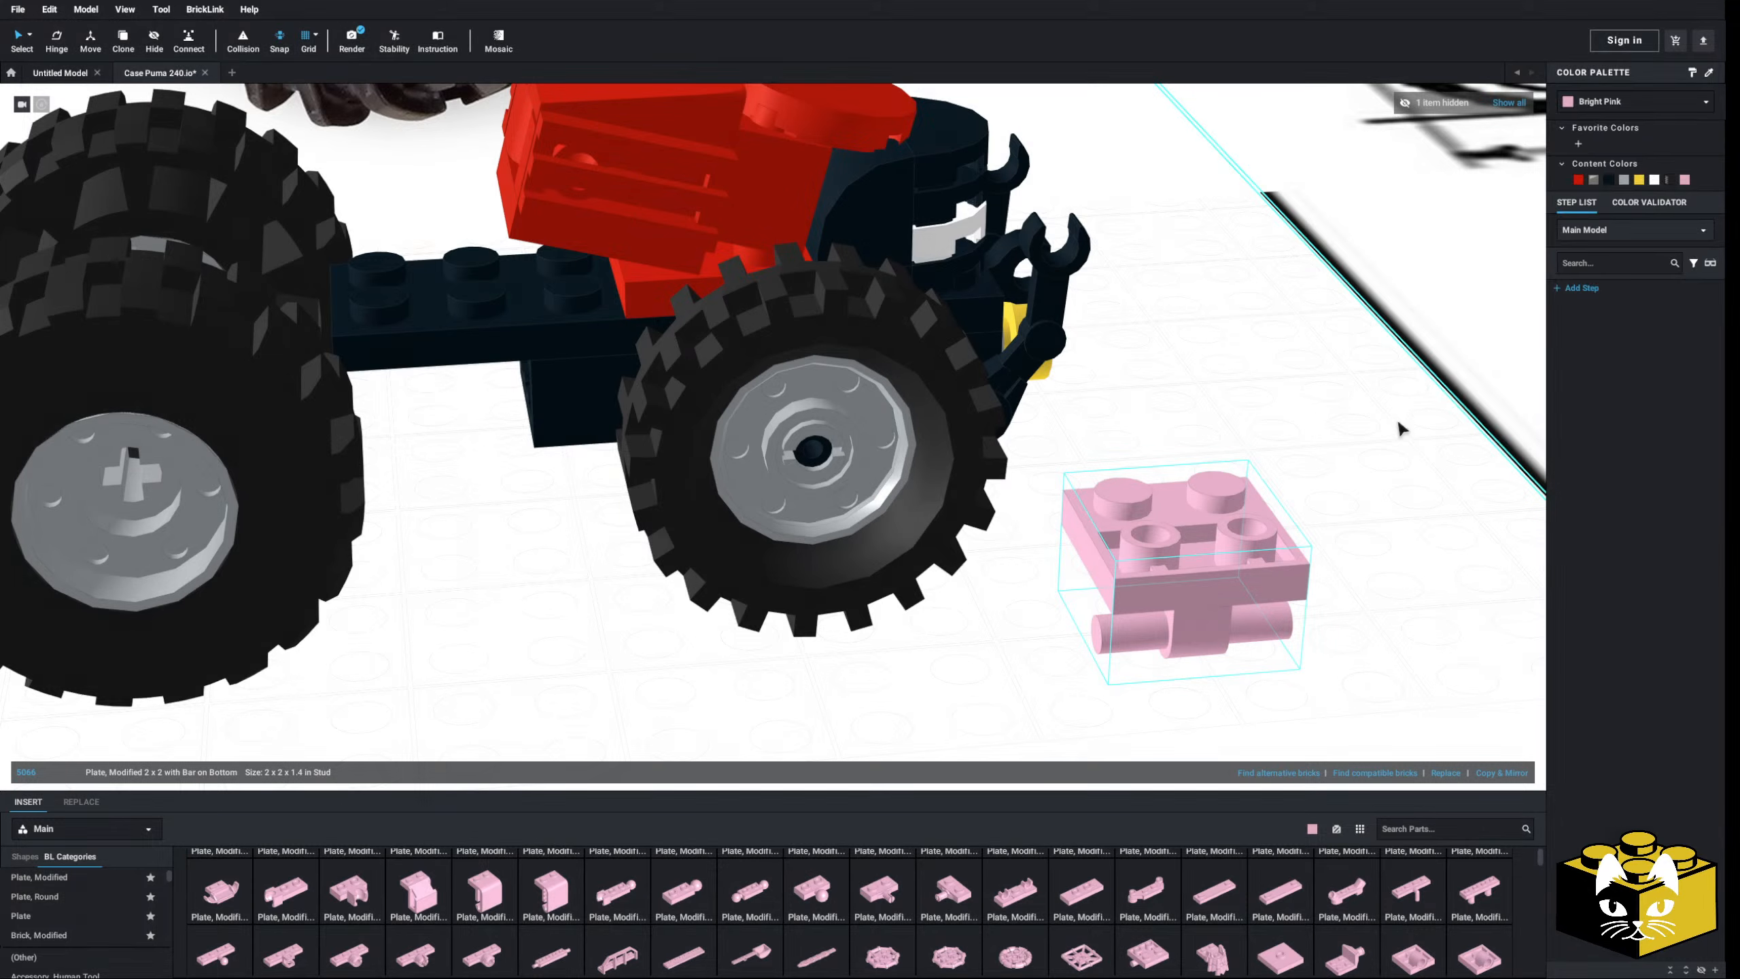
pyautogui.press('Delete')
# - Place a bright pink Plate, Modified 1 x 2 with Bar Handle on Side at the rear underside of the red hood
pyautogui.moveTo(1095, 374); pyautogui.dragTo(1255, 550, button='middle')
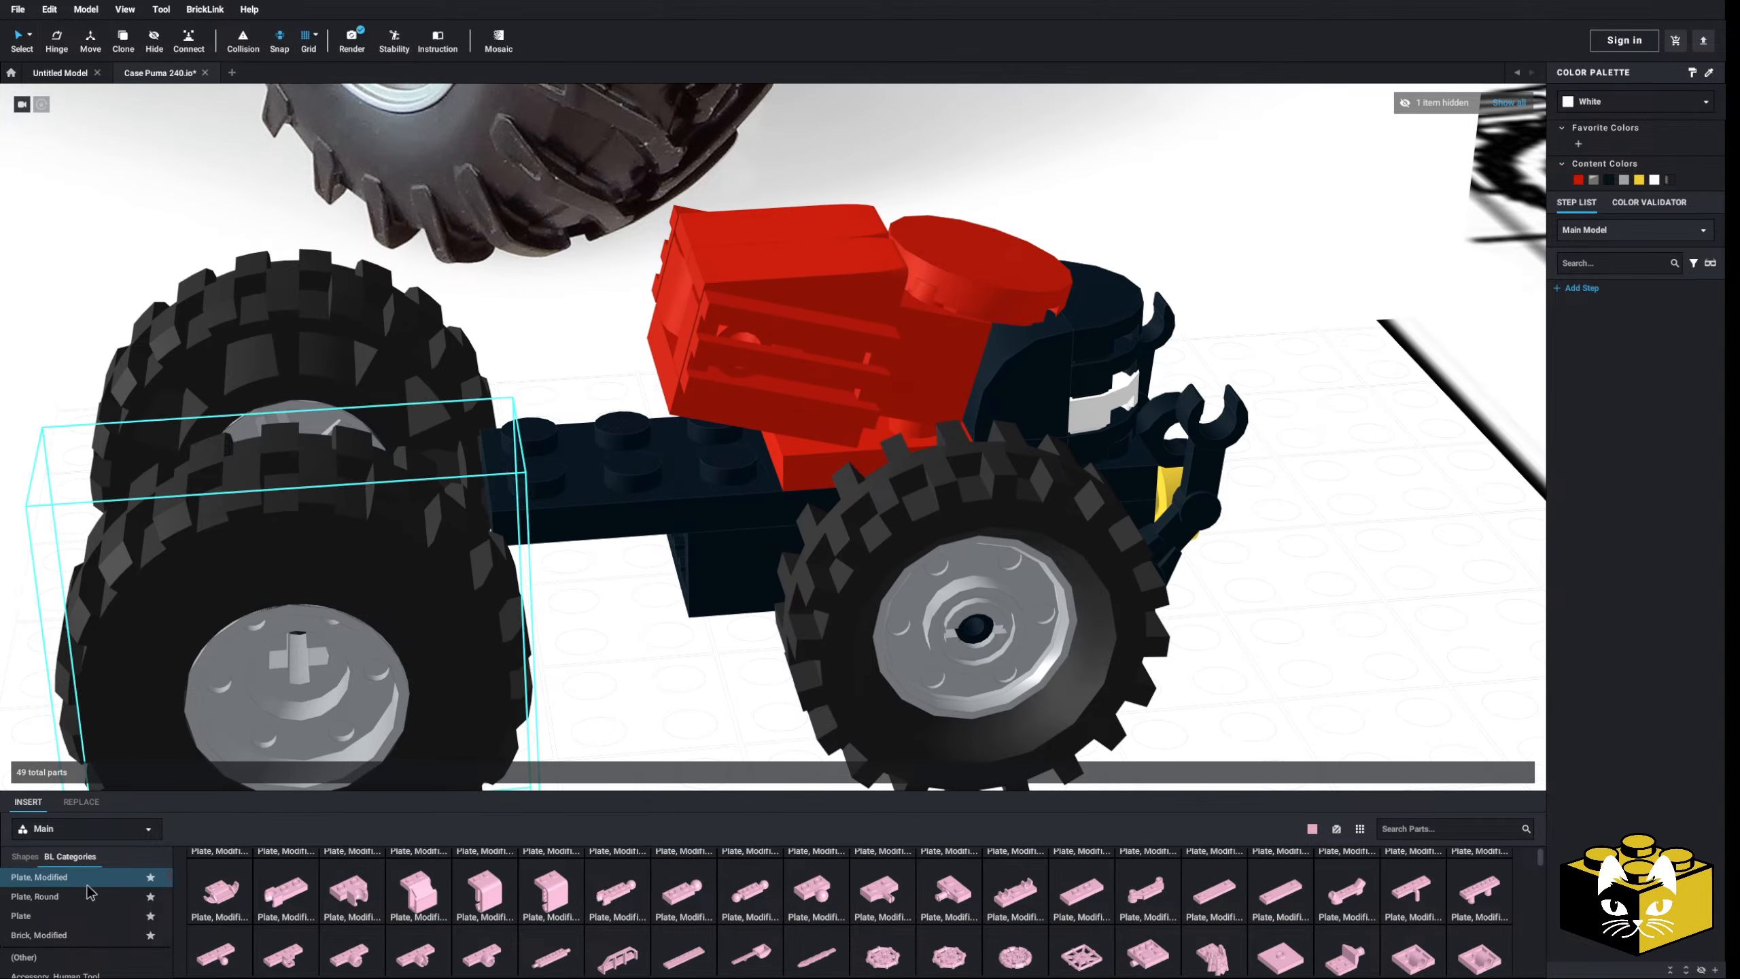
pyautogui.click(88, 878)
pyautogui.scroll(-2, 980, 880)
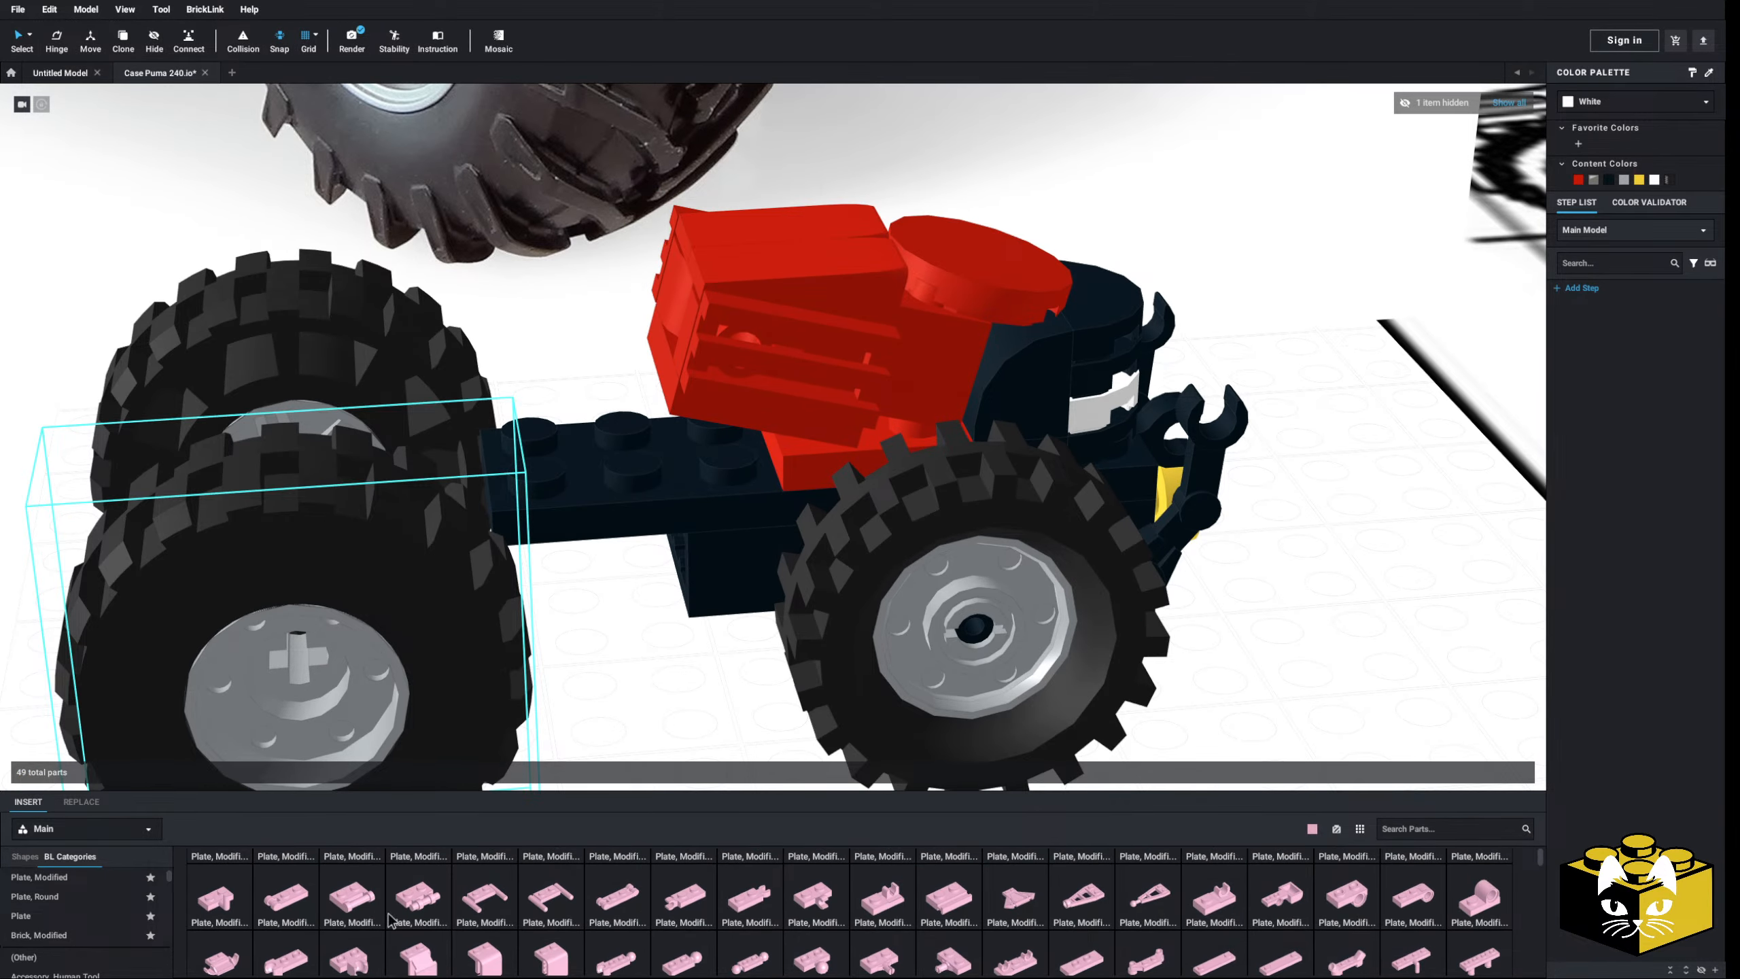
pyautogui.click(336, 908)
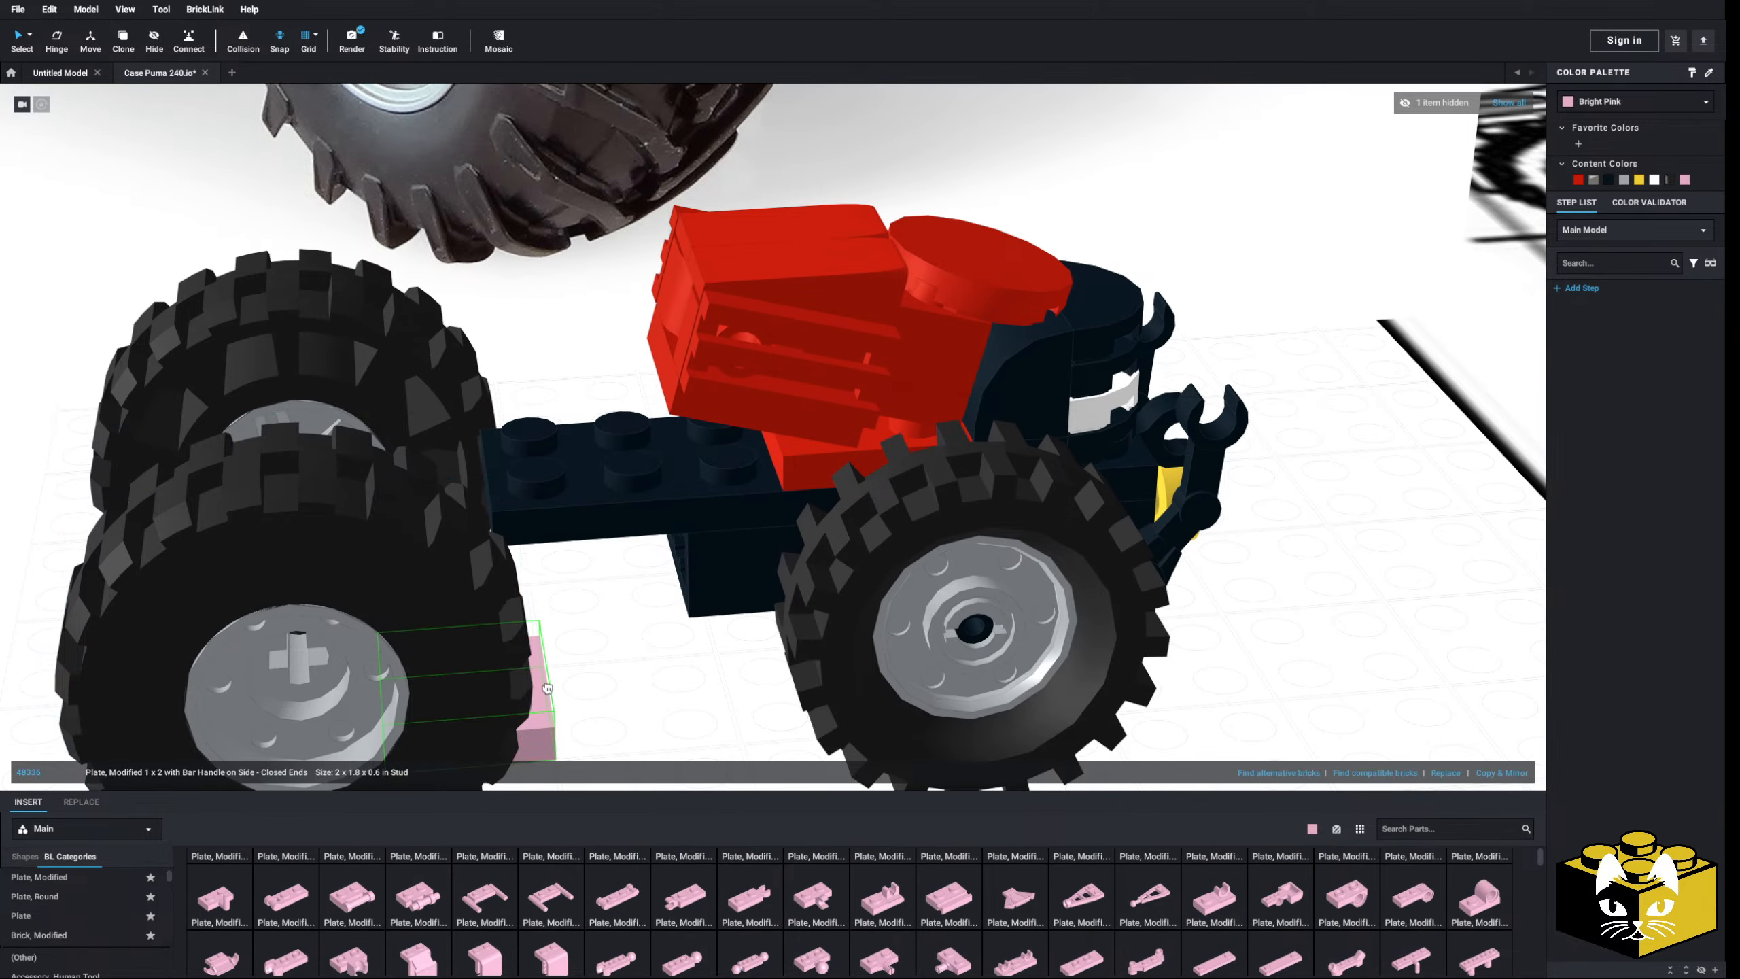
pyautogui.click(715, 385)
pyautogui.click(647, 603)
pyautogui.moveTo(647, 602); pyautogui.dragTo(676, 640, button='right')
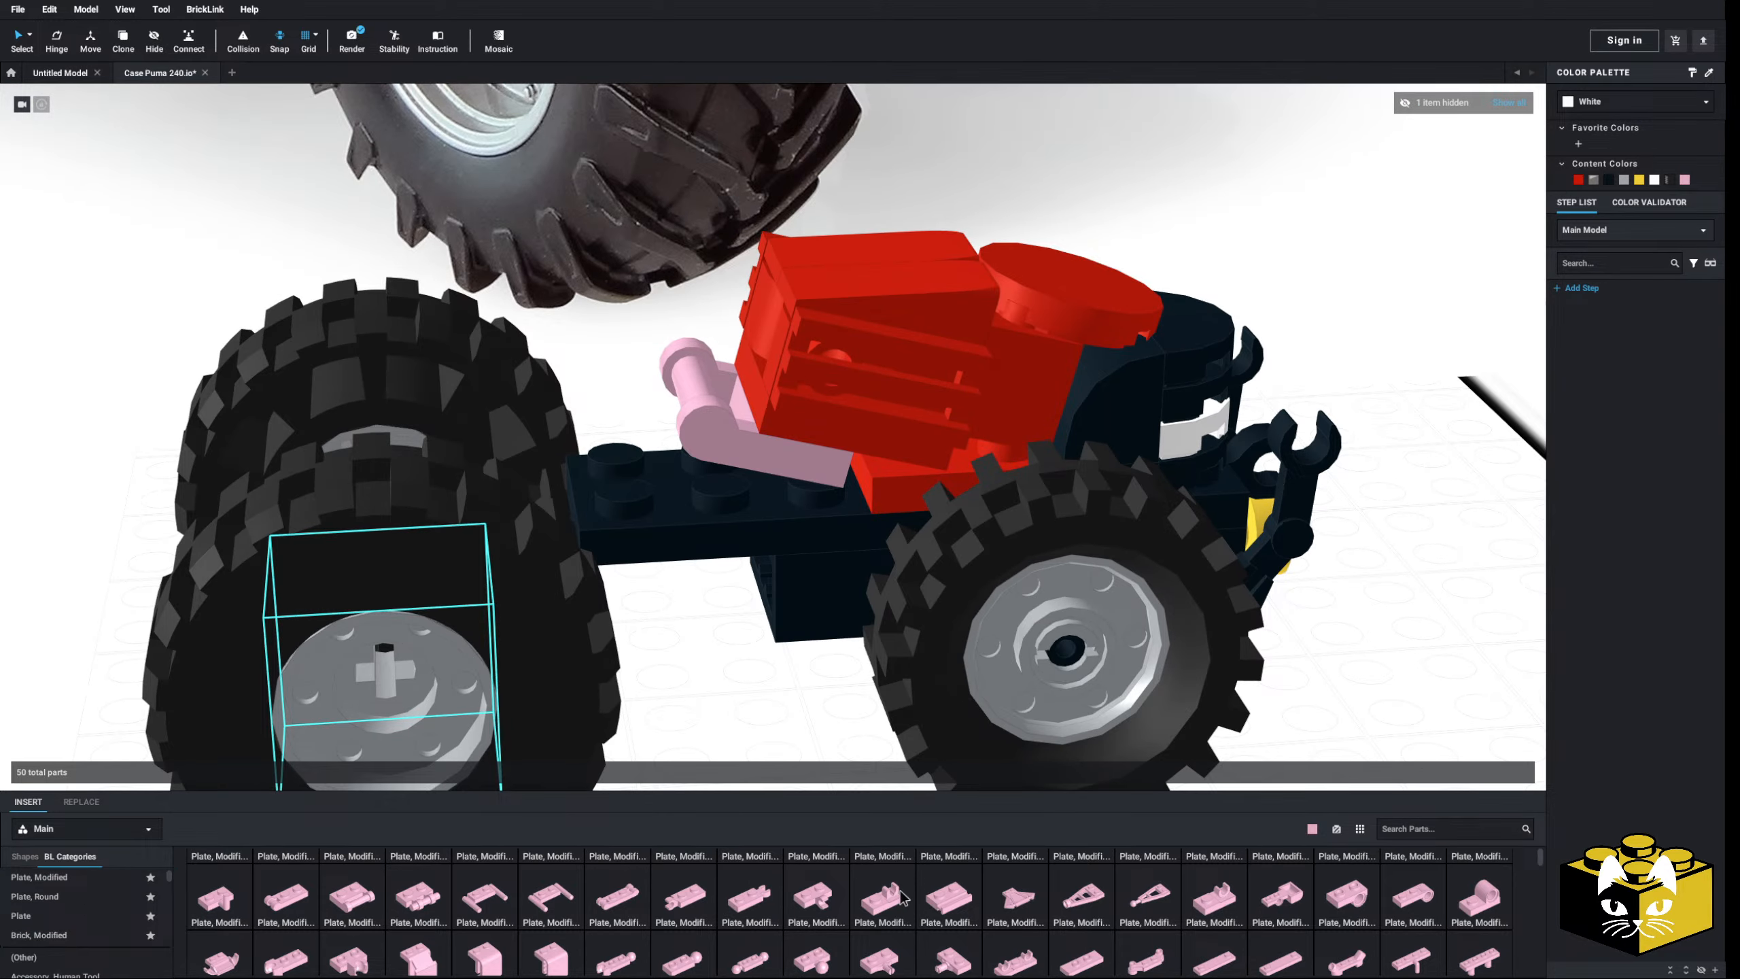
# - Show the hidden Puma reference model and compare the tractor's chassis and rear wheels with it
pyautogui.moveTo(761, 727); pyautogui.dragTo(832, 527, button='right')
pyautogui.click(1509, 104)
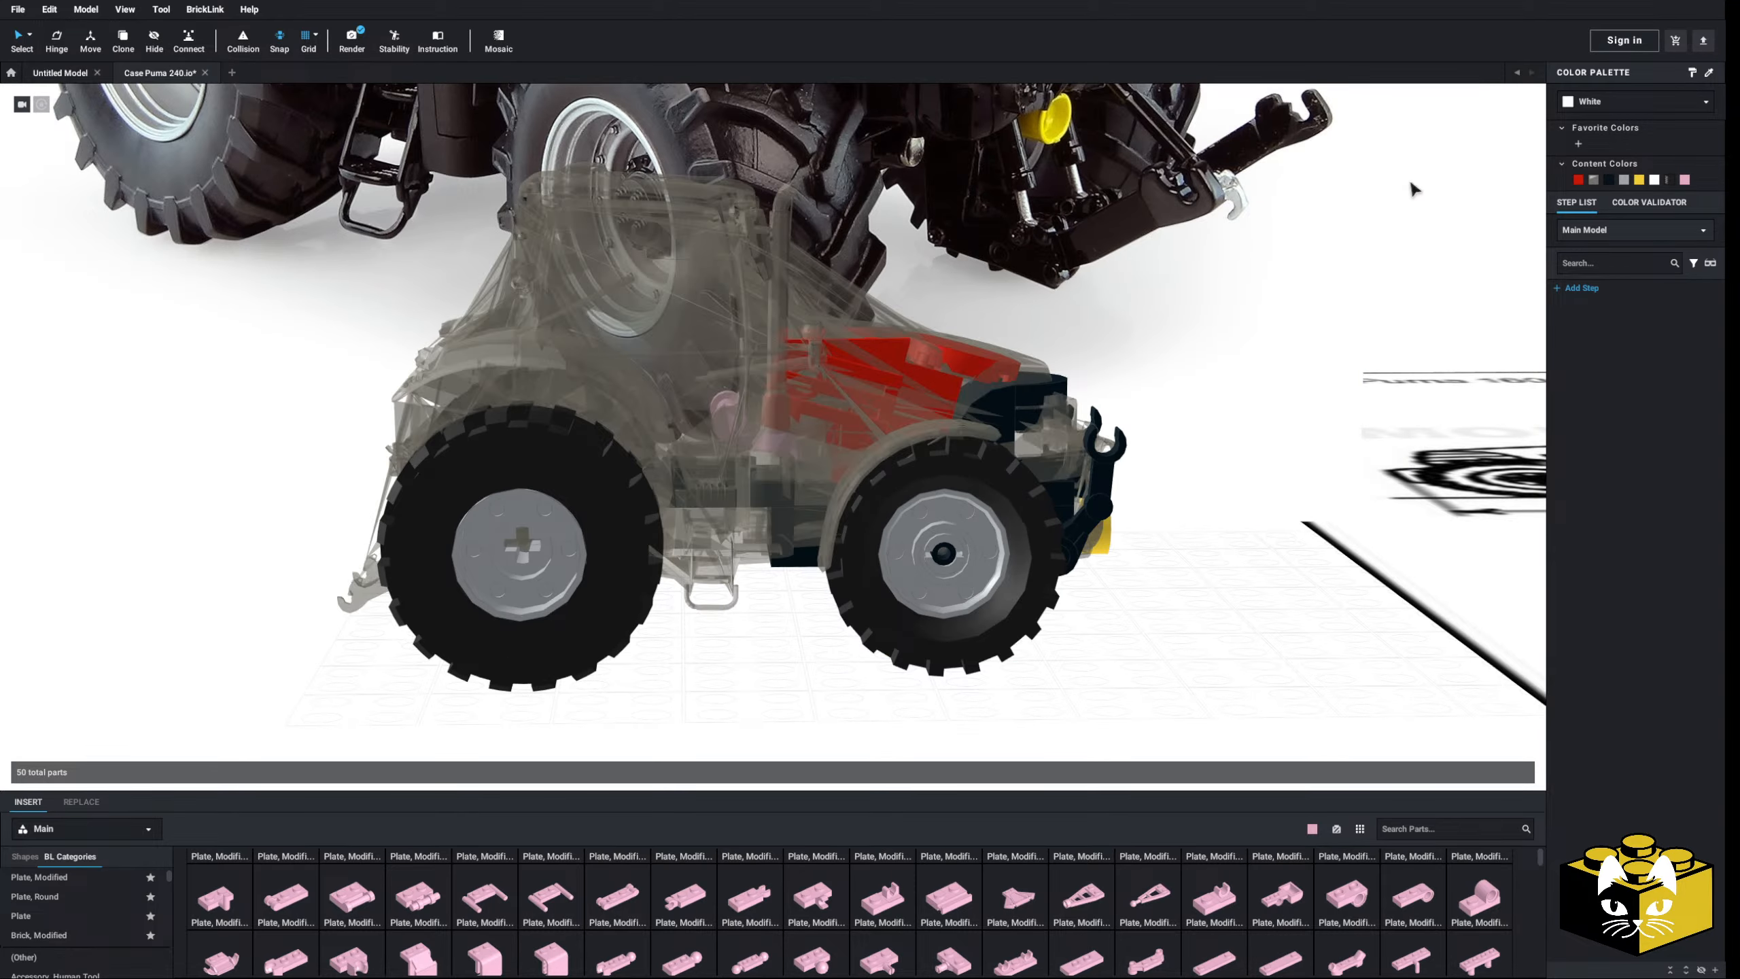
pyautogui.moveTo(822, 603); pyautogui.dragTo(813, 567, button='right')
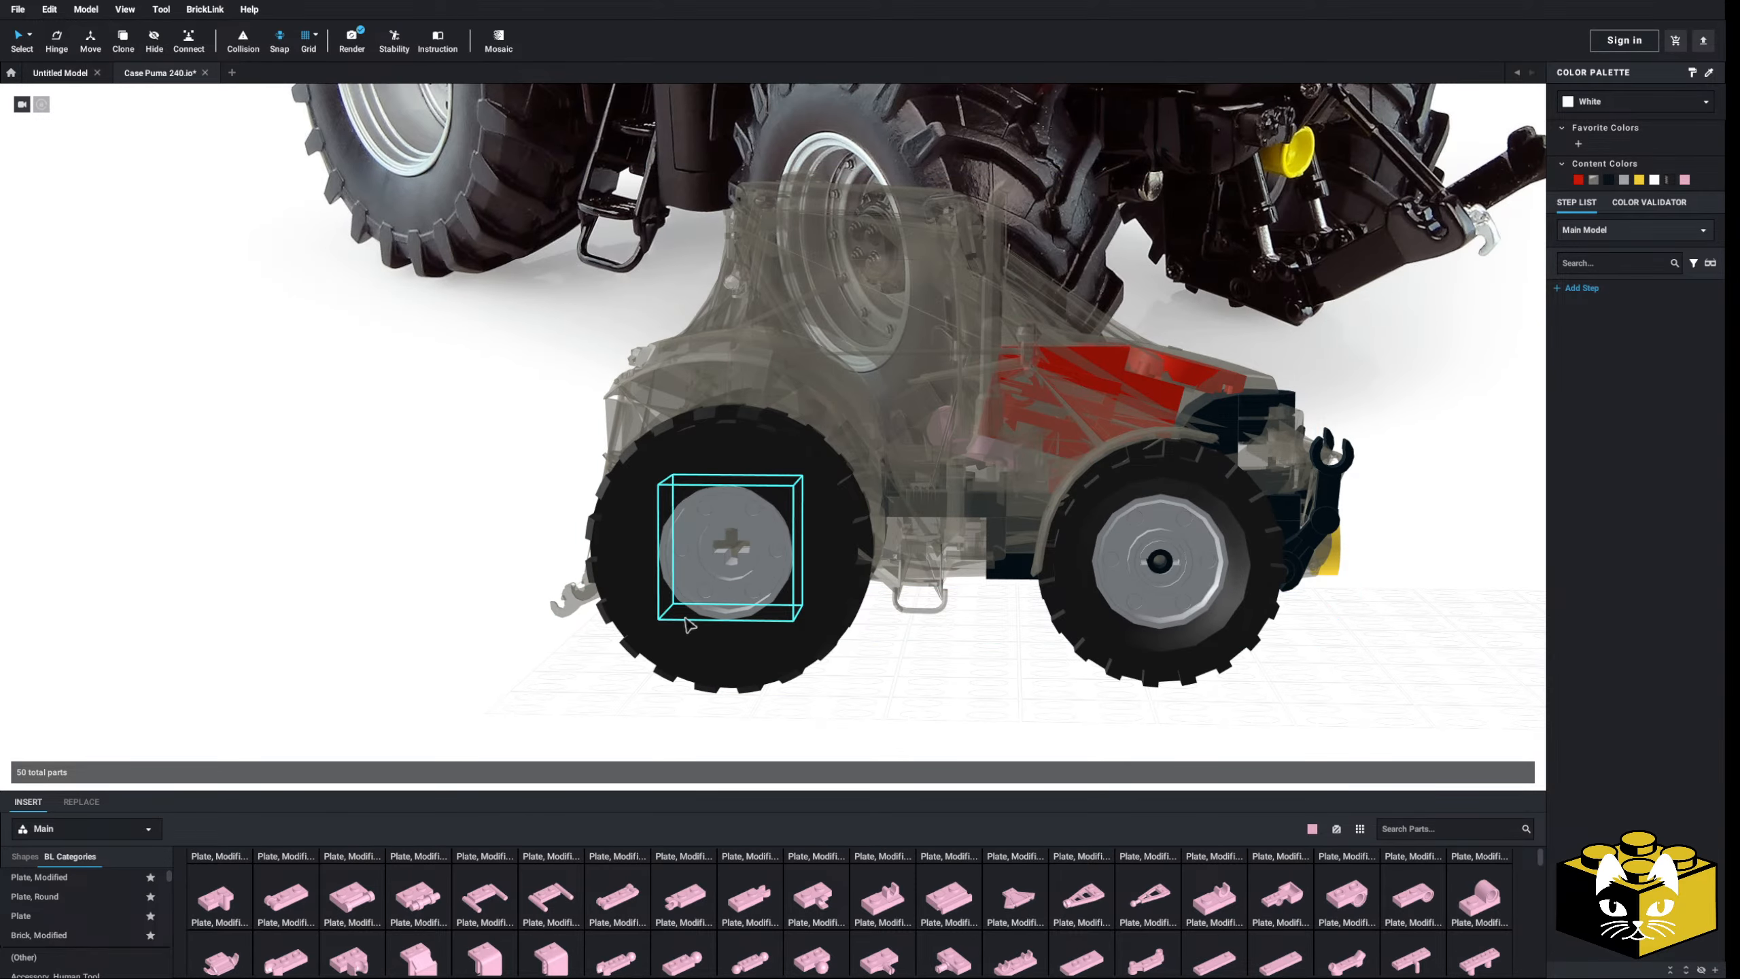
pyautogui.moveTo(687, 624); pyautogui.dragTo(590, 692, button='right')
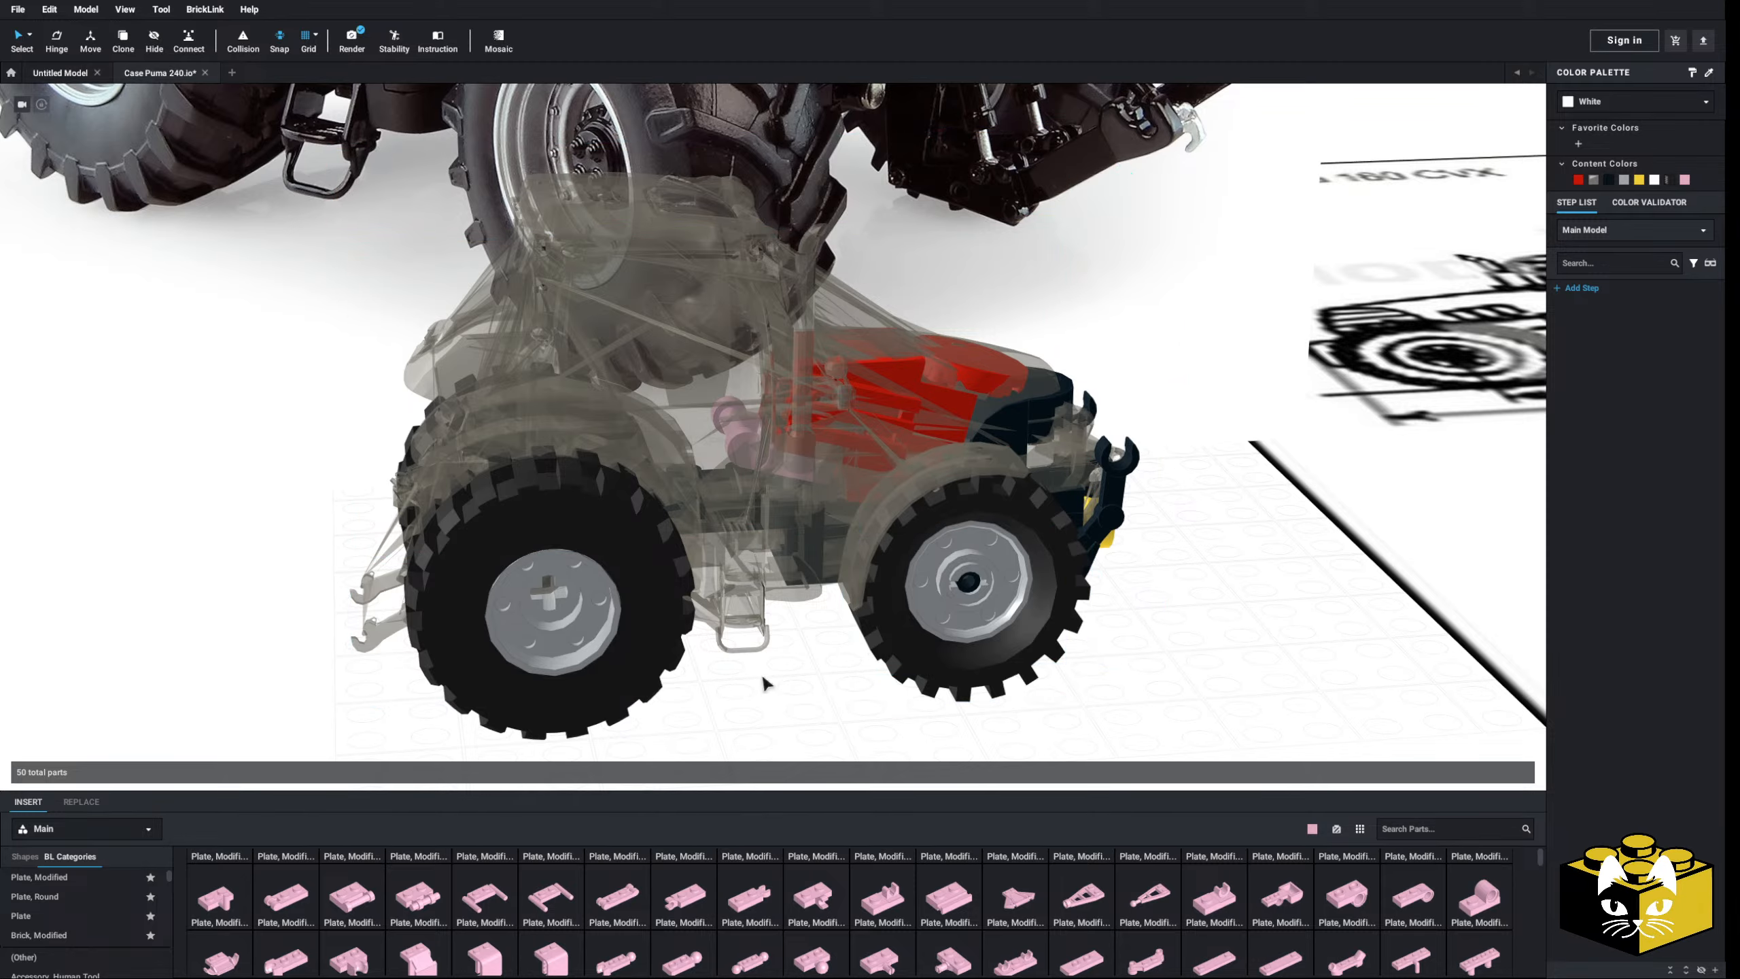
pyautogui.moveTo(765, 681); pyautogui.dragTo(746, 728, button='right')
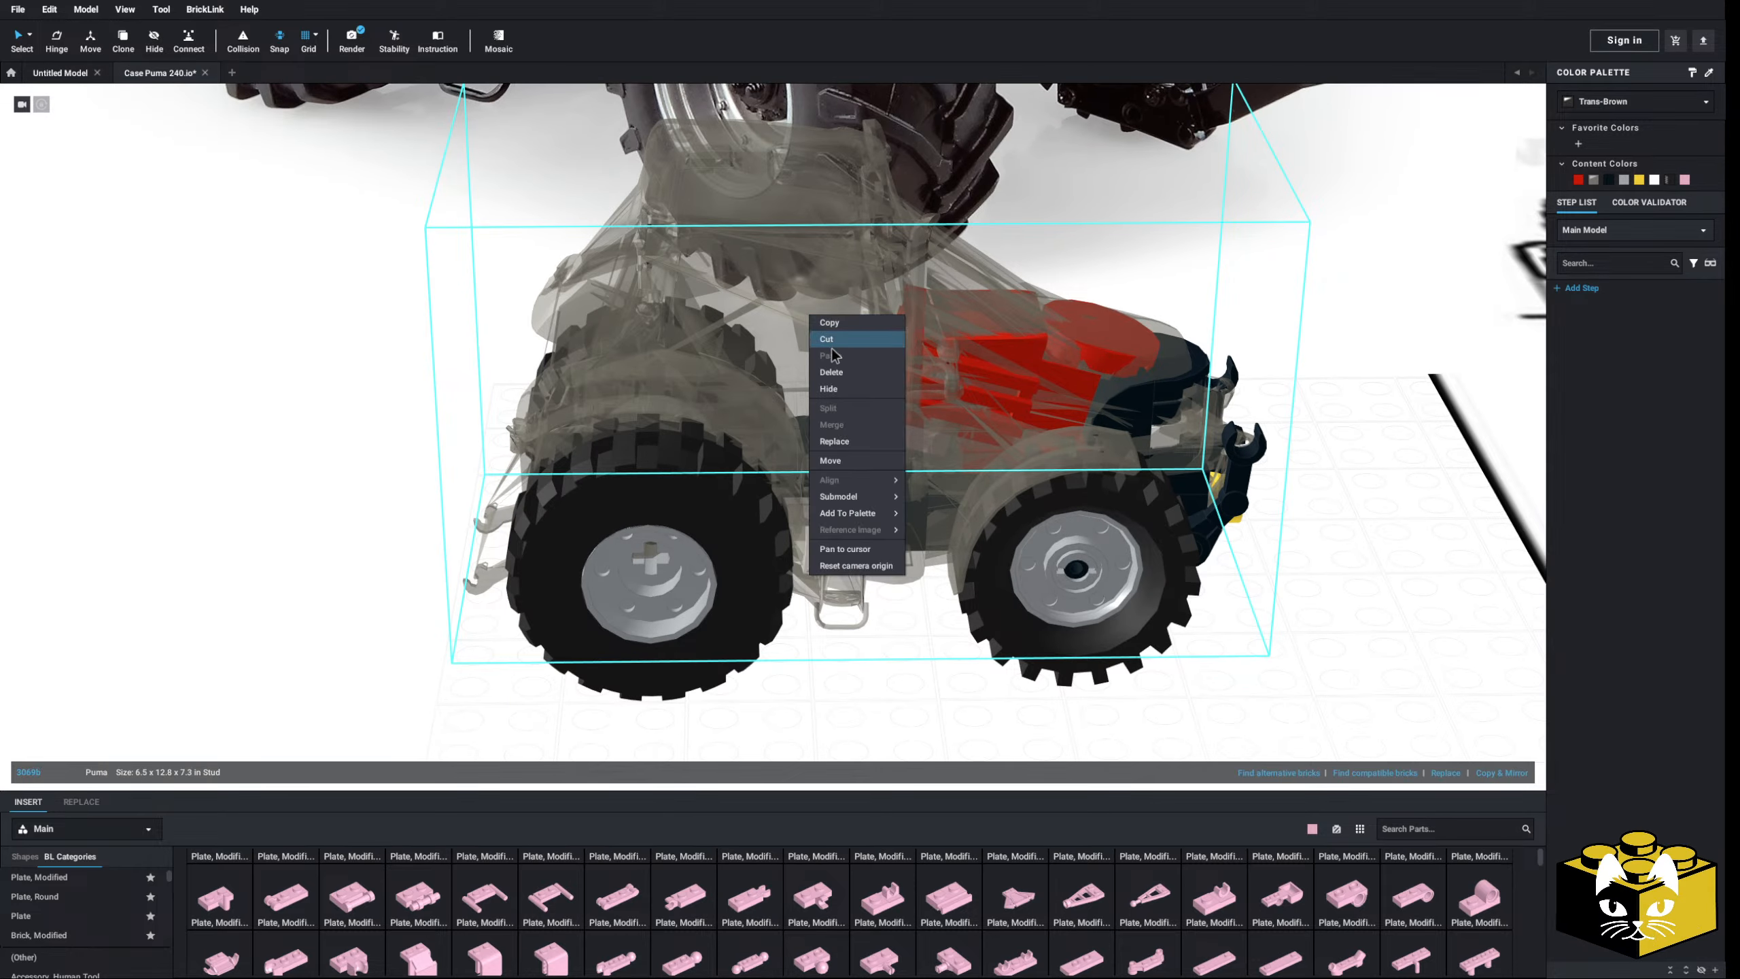
# - Hide the Puma reference model and replace the black 2 x 6 chassis plate with a bright pink Plate 2 x 10
pyautogui.click(837, 393)
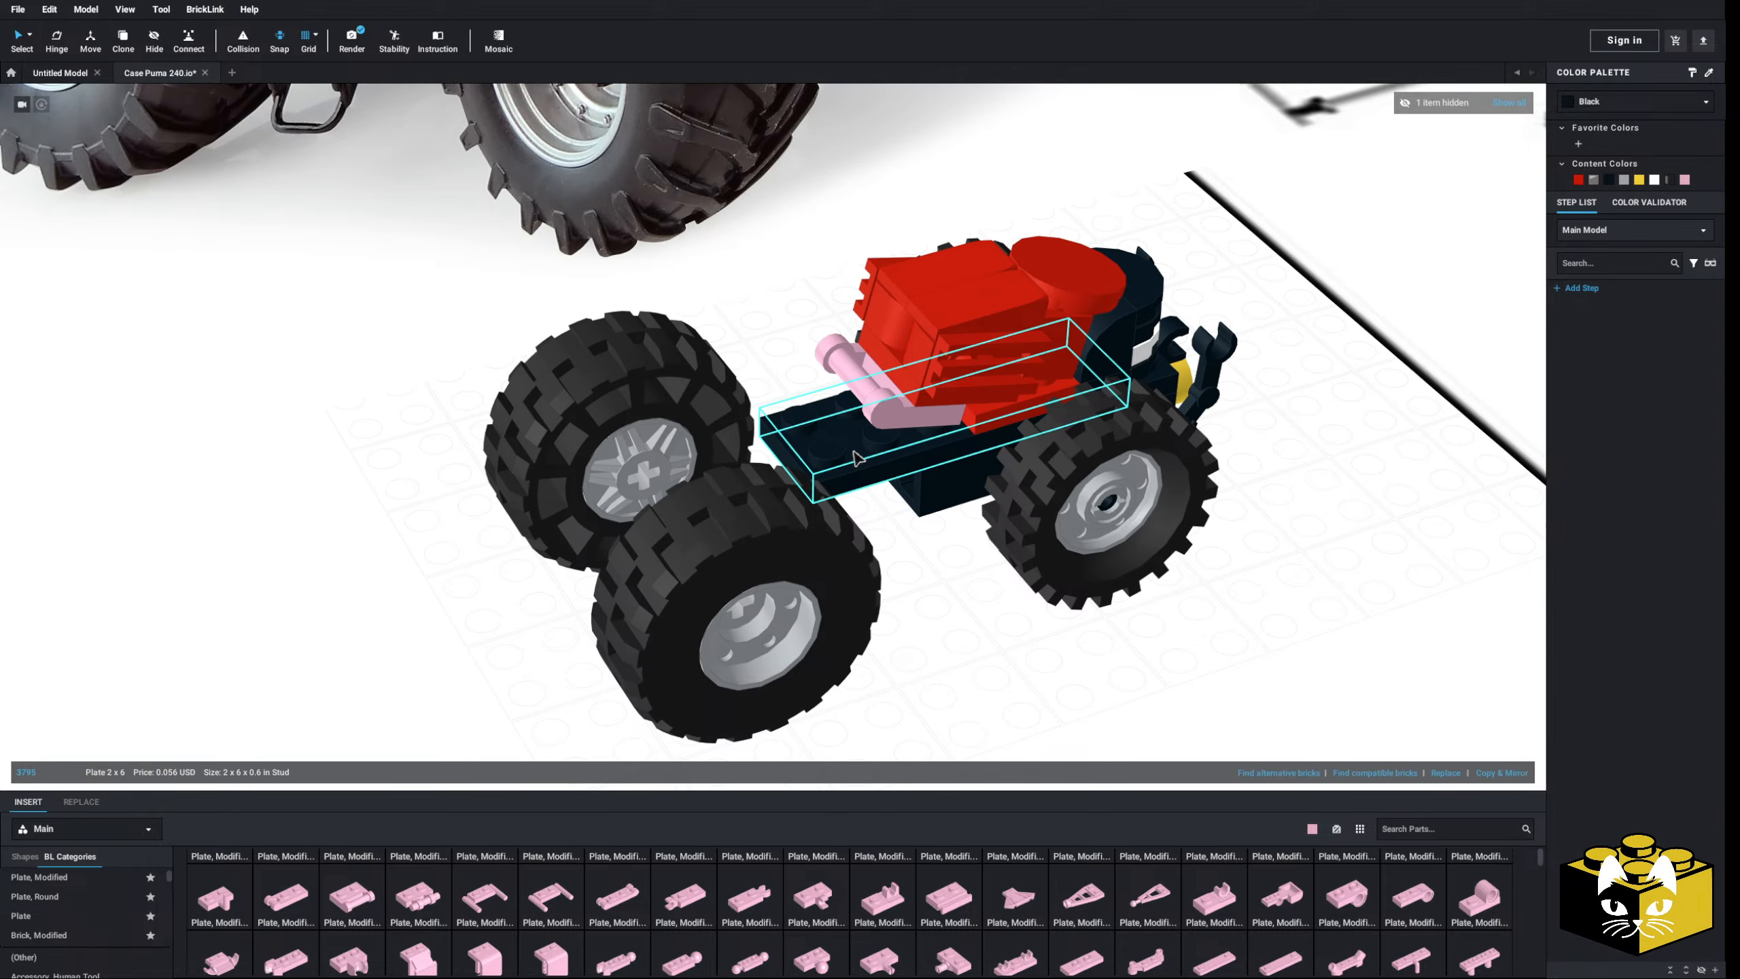
pyautogui.click(24, 918)
pyautogui.click(858, 450)
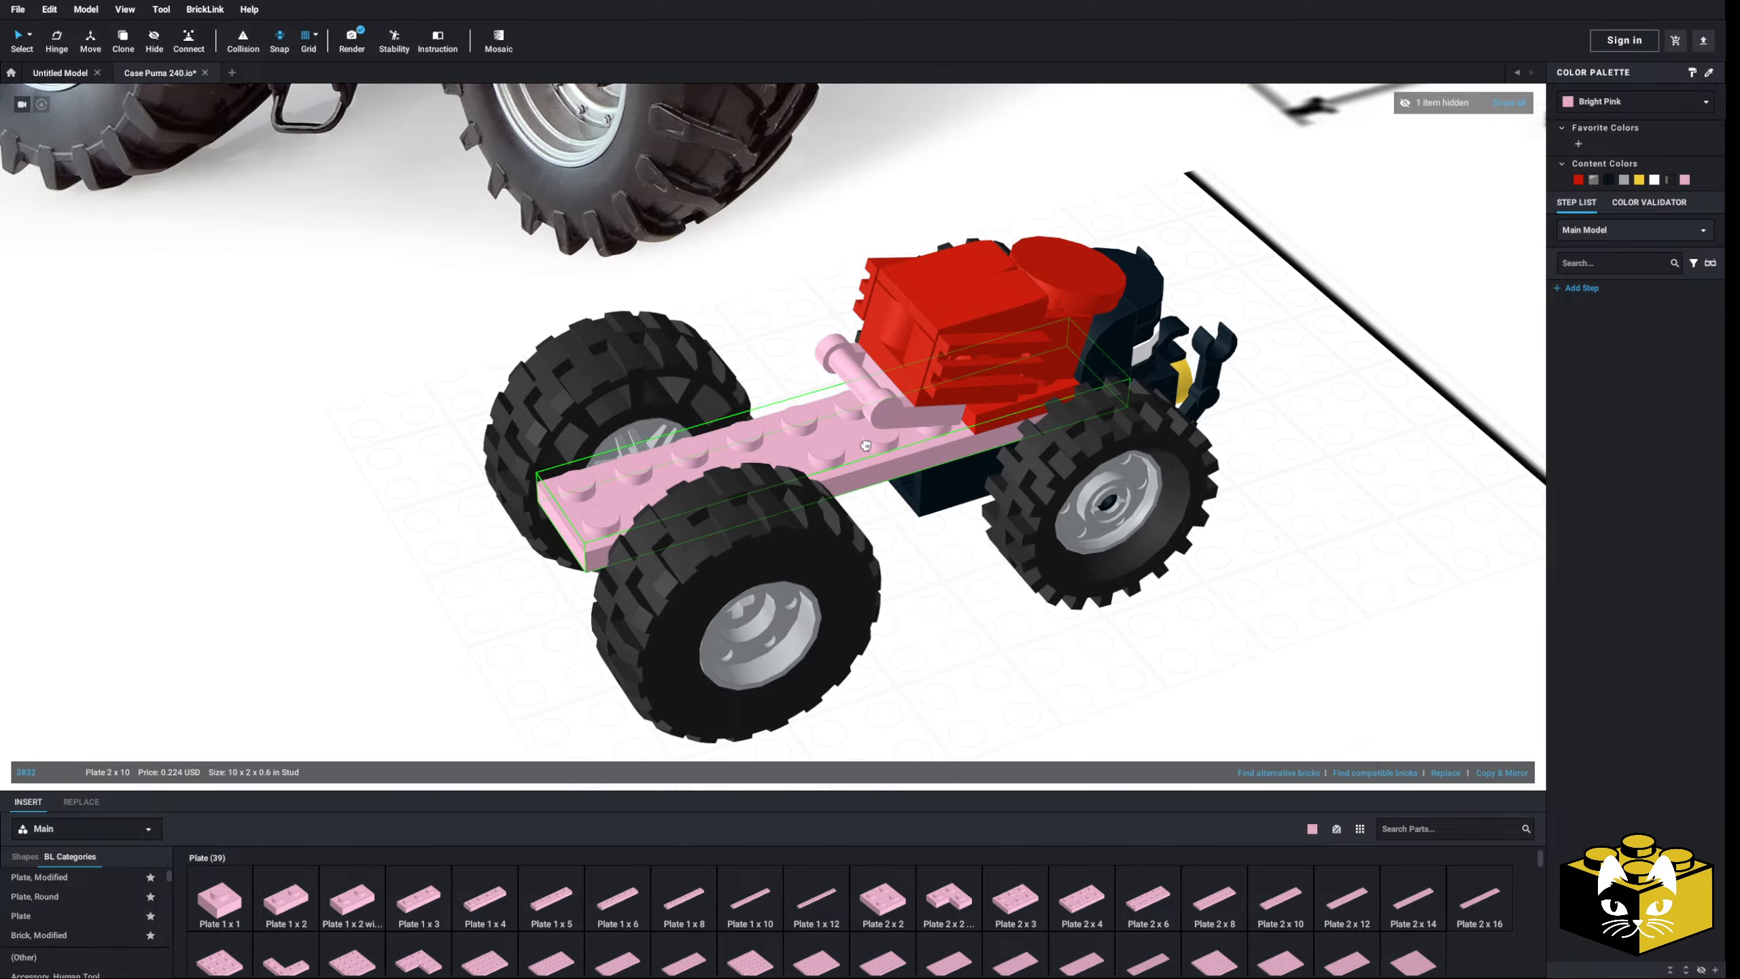
pyautogui.moveTo(964, 648)
pyautogui.mouseDown(button='right')
pyautogui.moveTo(926, 673)
pyautogui.moveTo(939, 633)
pyautogui.moveTo(959, 631)
pyautogui.mouseUp(button='right')
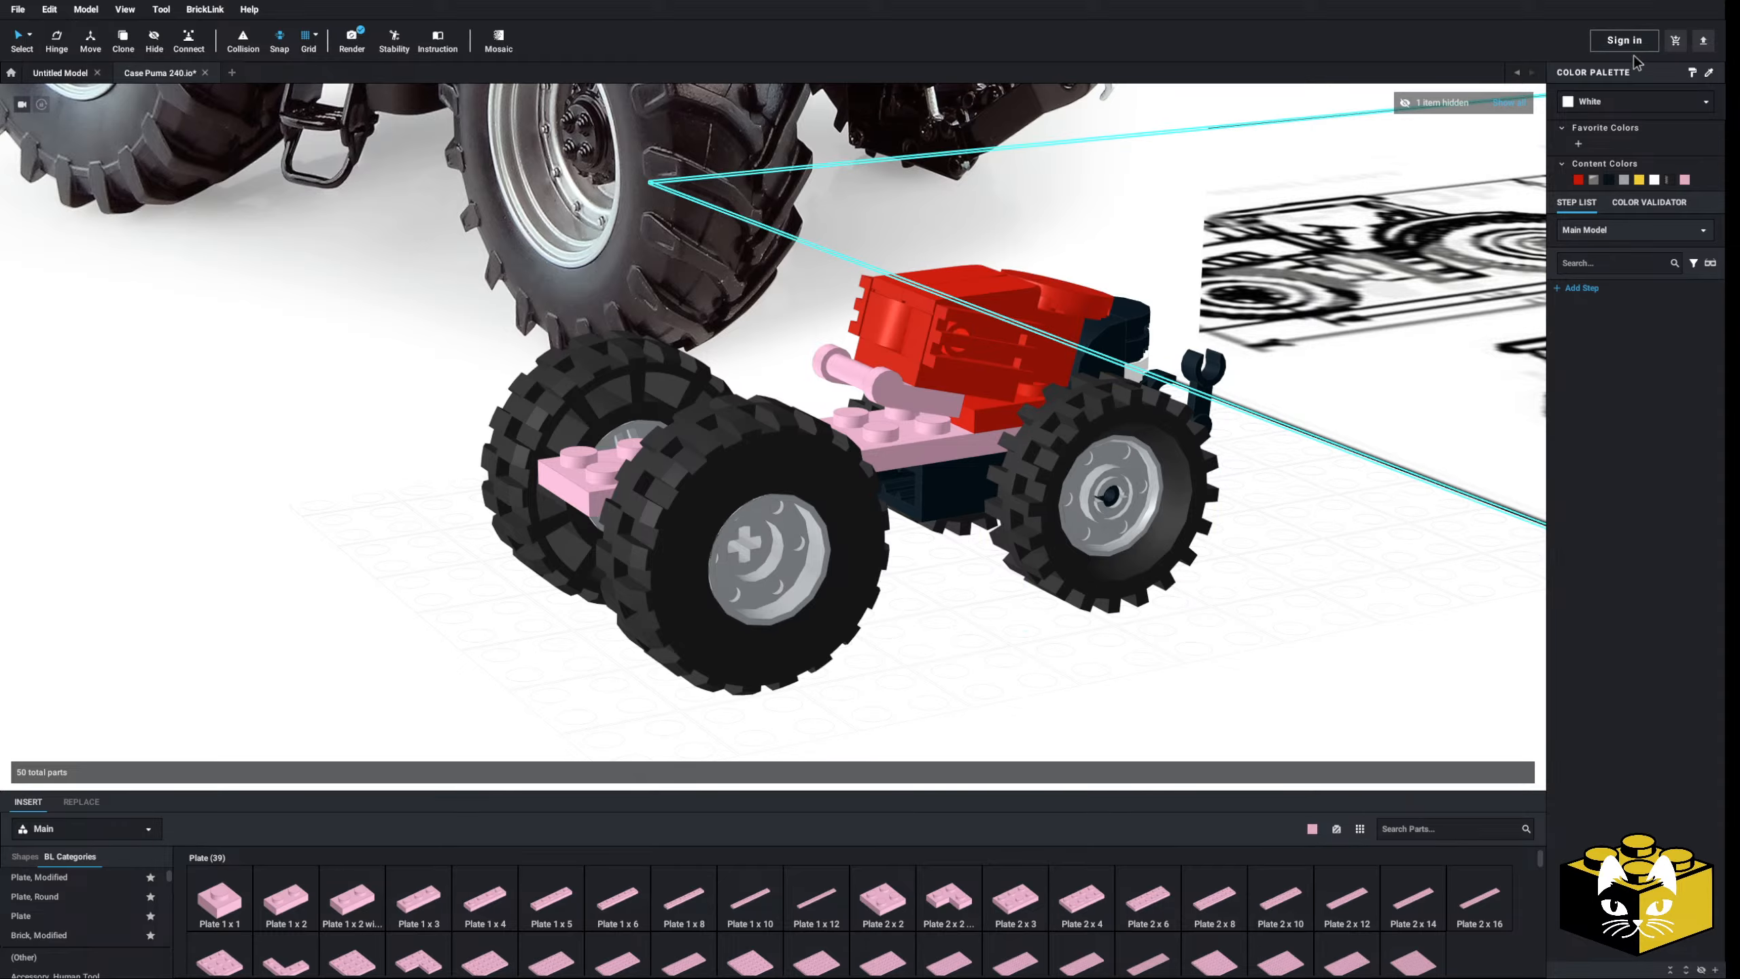
# - Show the Puma reference model again and check the length of the 2 x 10 chassis plate against it
pyautogui.click(1513, 110)
pyautogui.moveTo(1207, 580); pyautogui.dragTo(1142, 586, button='right')
pyautogui.scroll(3, 1224, 559)
pyautogui.scroll(-3, 1141, 587)
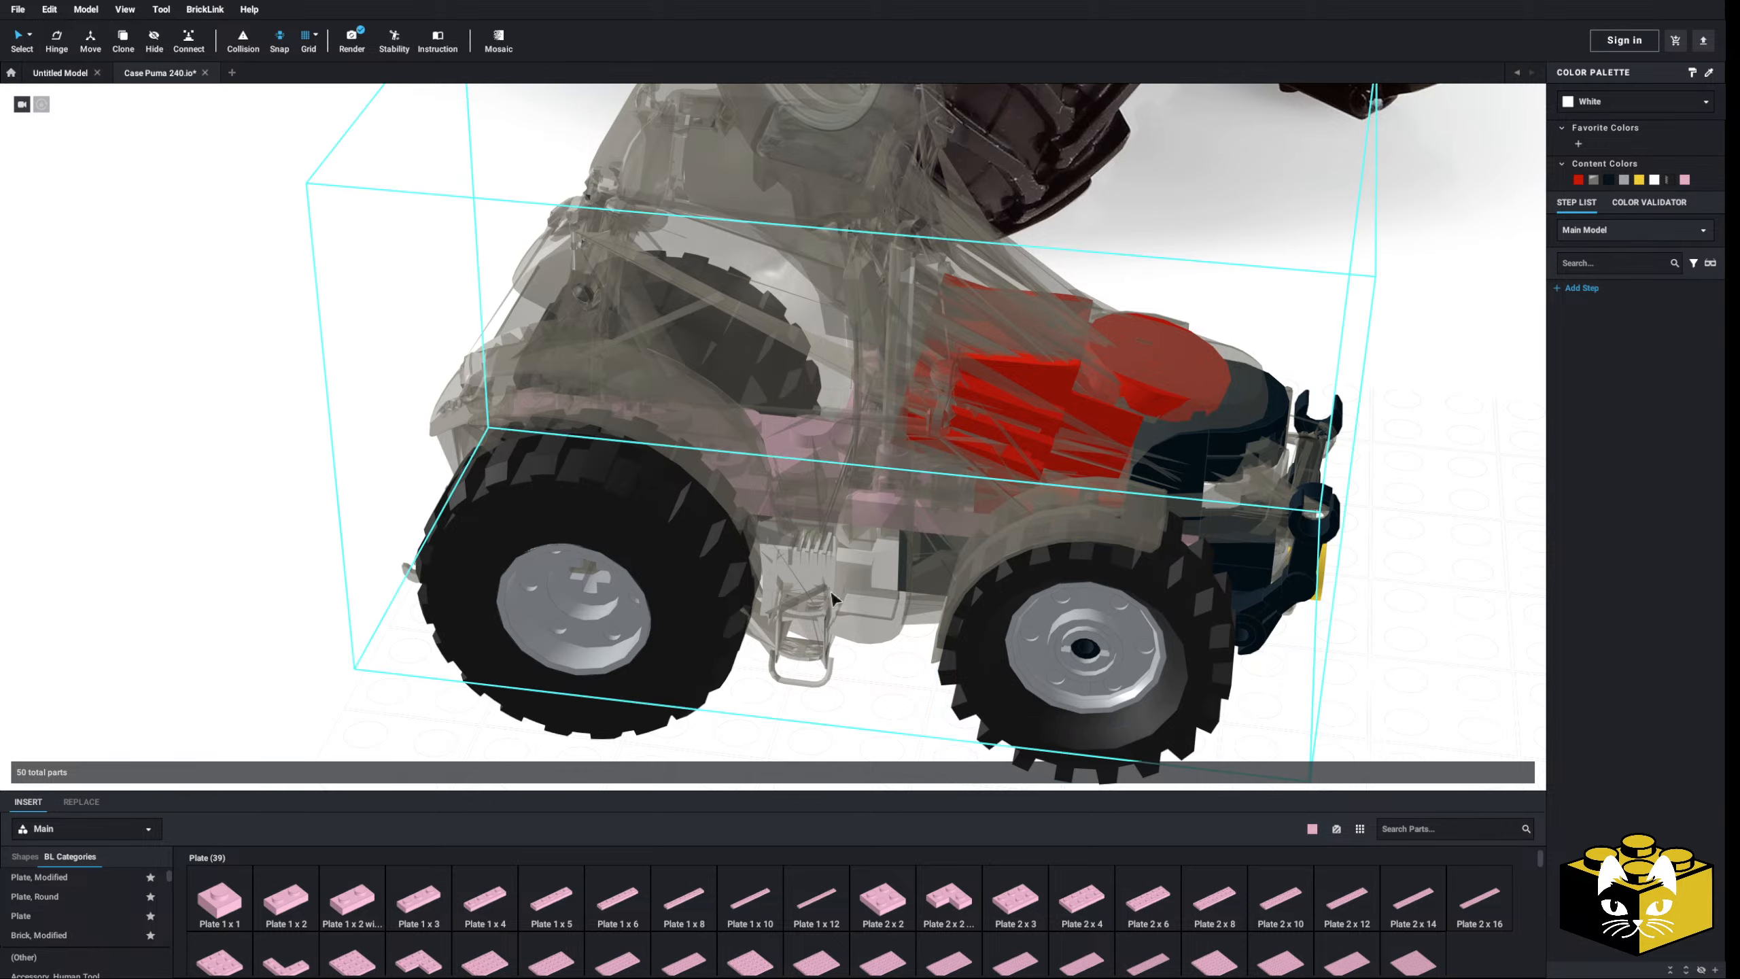
# - Hide the Puma reference model and delete the pink 2 x 10 chassis plate
pyautogui.rightClick(841, 489)
pyautogui.click(864, 537)
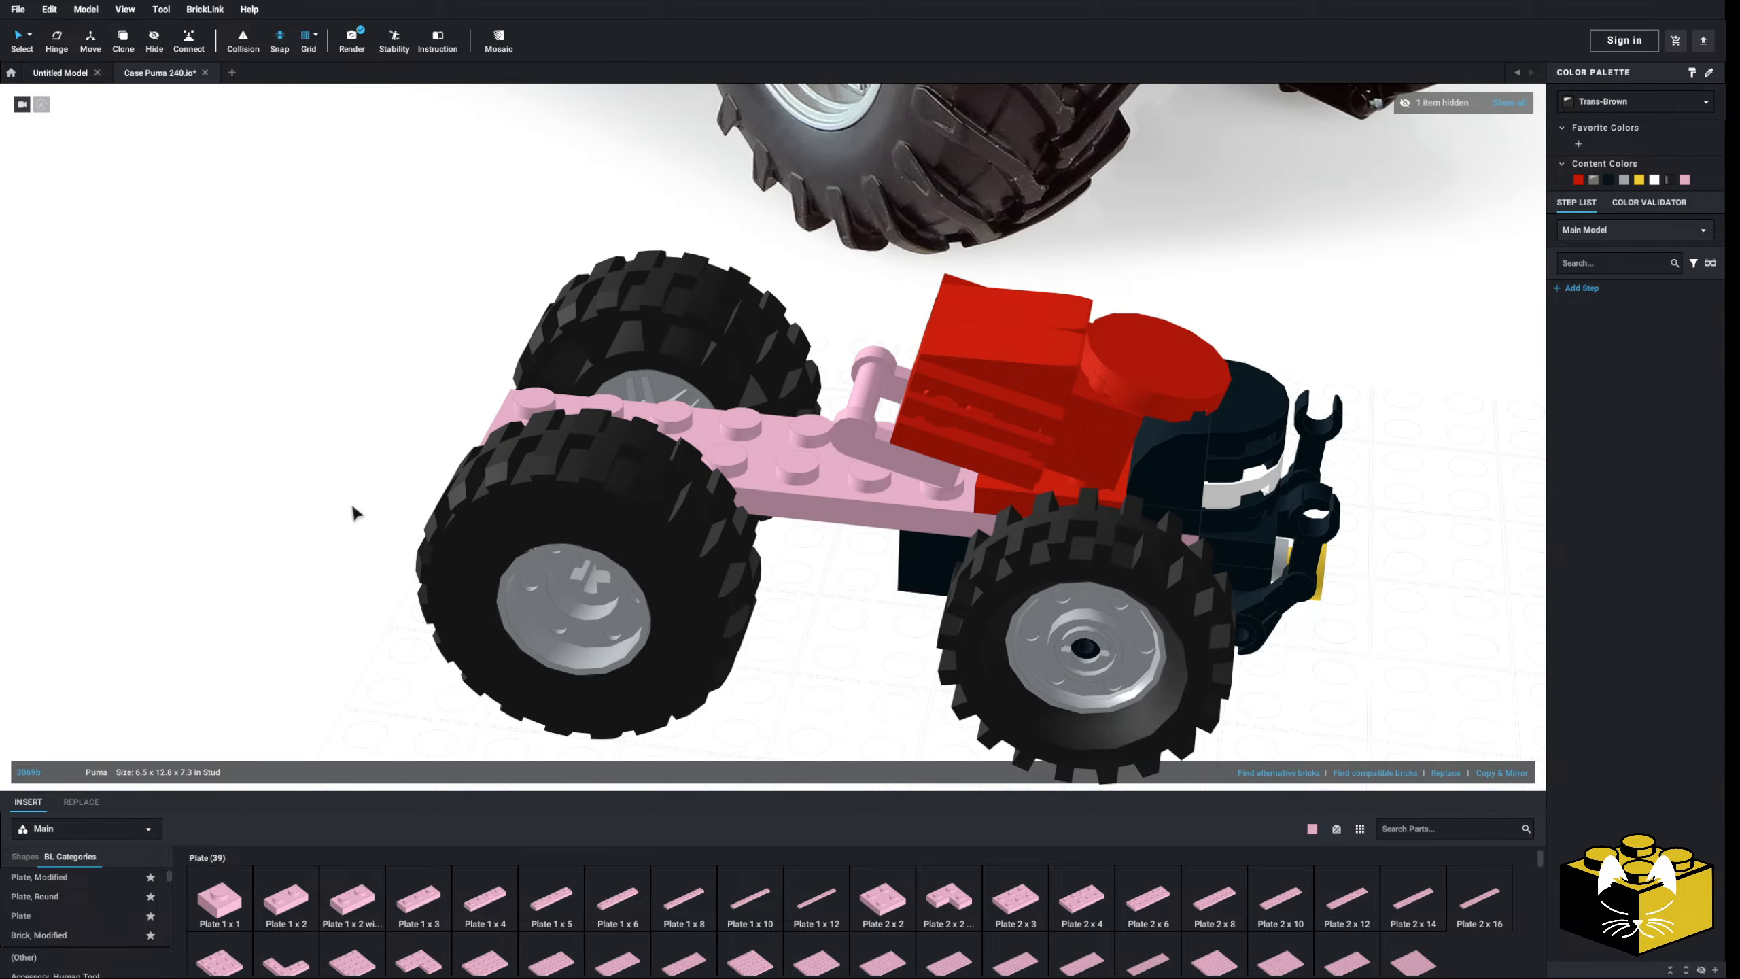
pyautogui.click(722, 447)
pyautogui.moveTo(722, 447); pyautogui.dragTo(699, 516, button='right')
pyautogui.press('Delete')
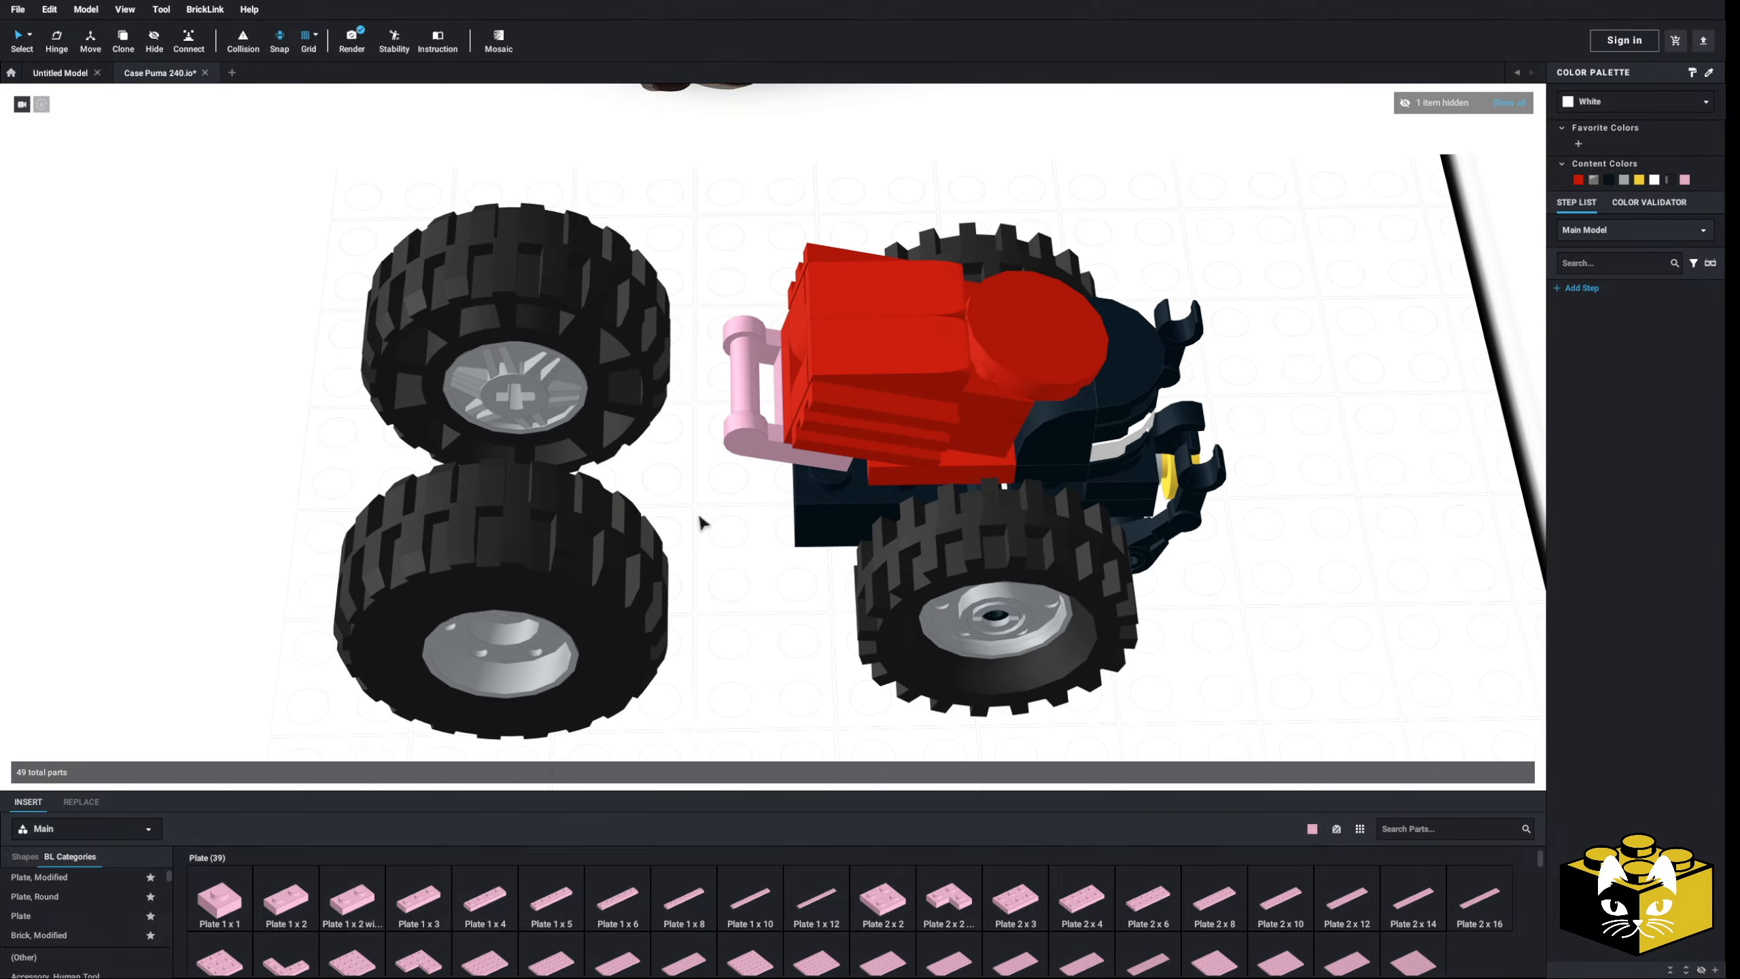
# - Insert a Plate 2 x 8 aligned lengthwise between the tractor's front and rear wheels
pyautogui.click(1200, 911)
pyautogui.press('Right')
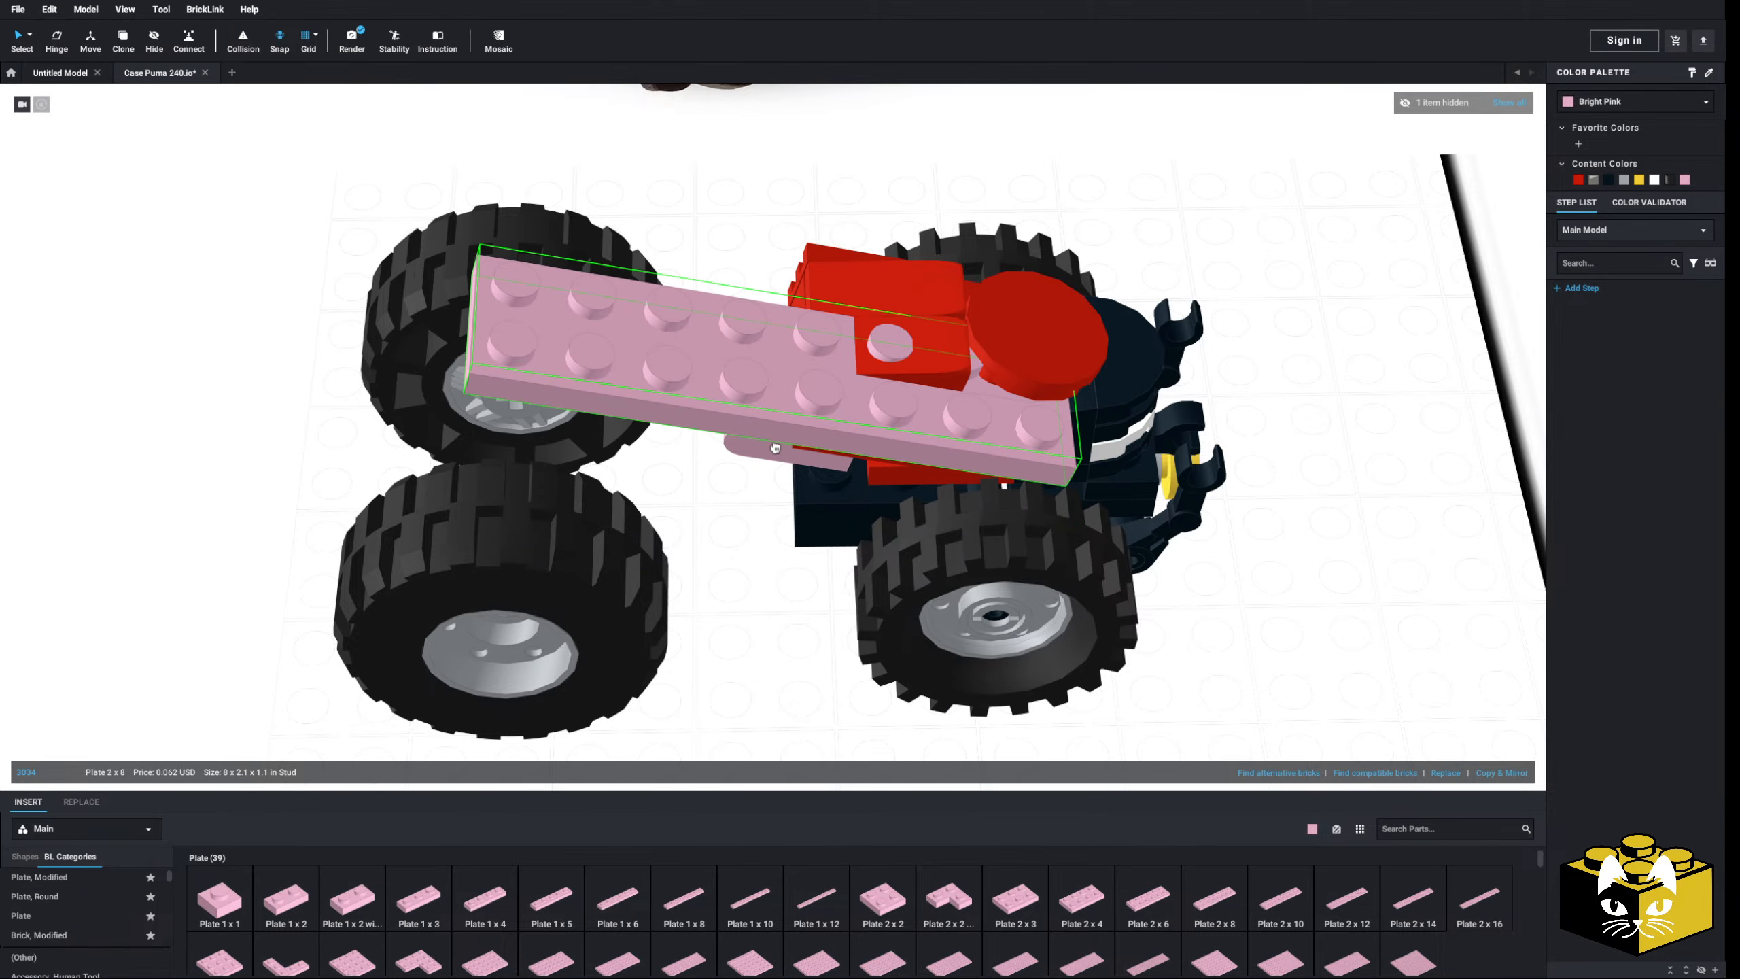
pyautogui.moveTo(773, 450); pyautogui.dragTo(799, 436, button='right')
pyautogui.moveTo(798, 434); pyautogui.dragTo(694, 496)
pyautogui.click(694, 480)
# - Connect the front end of the pink 2 x 8 plate to the dark block under the tractor's nose
pyautogui.moveTo(788, 494); pyautogui.dragTo(608, 465, button='right')
pyautogui.scroll(2, 608, 465)
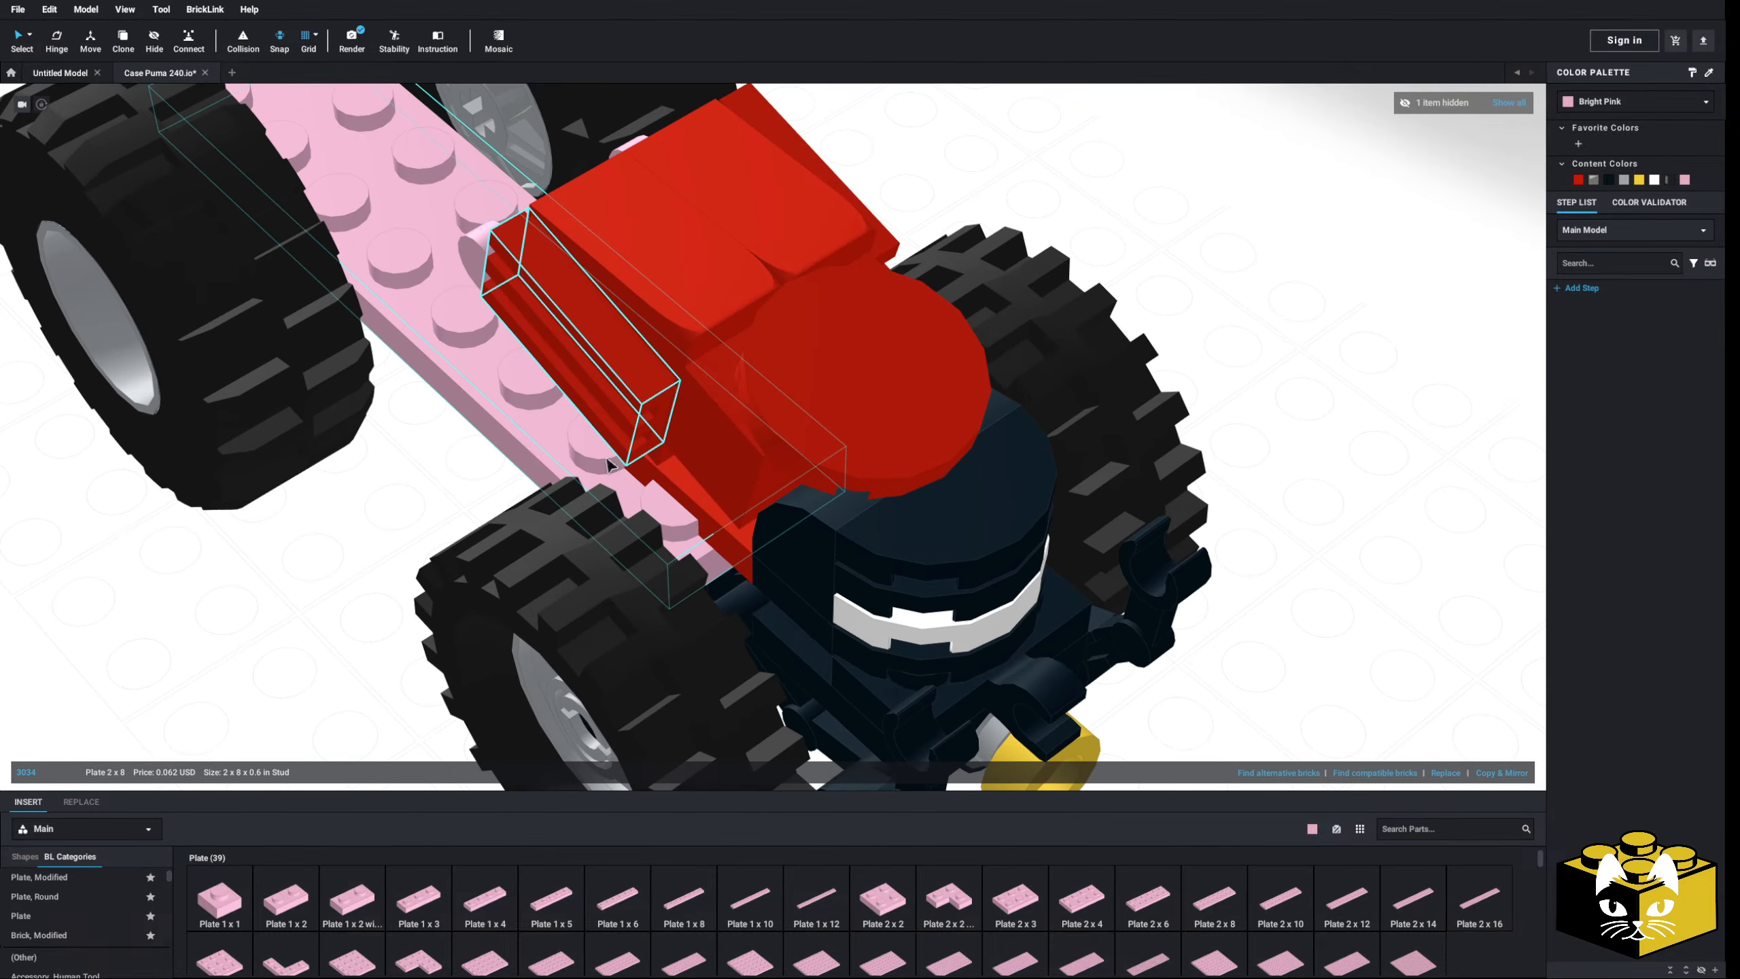
pyautogui.click(198, 42)
pyautogui.click(678, 545)
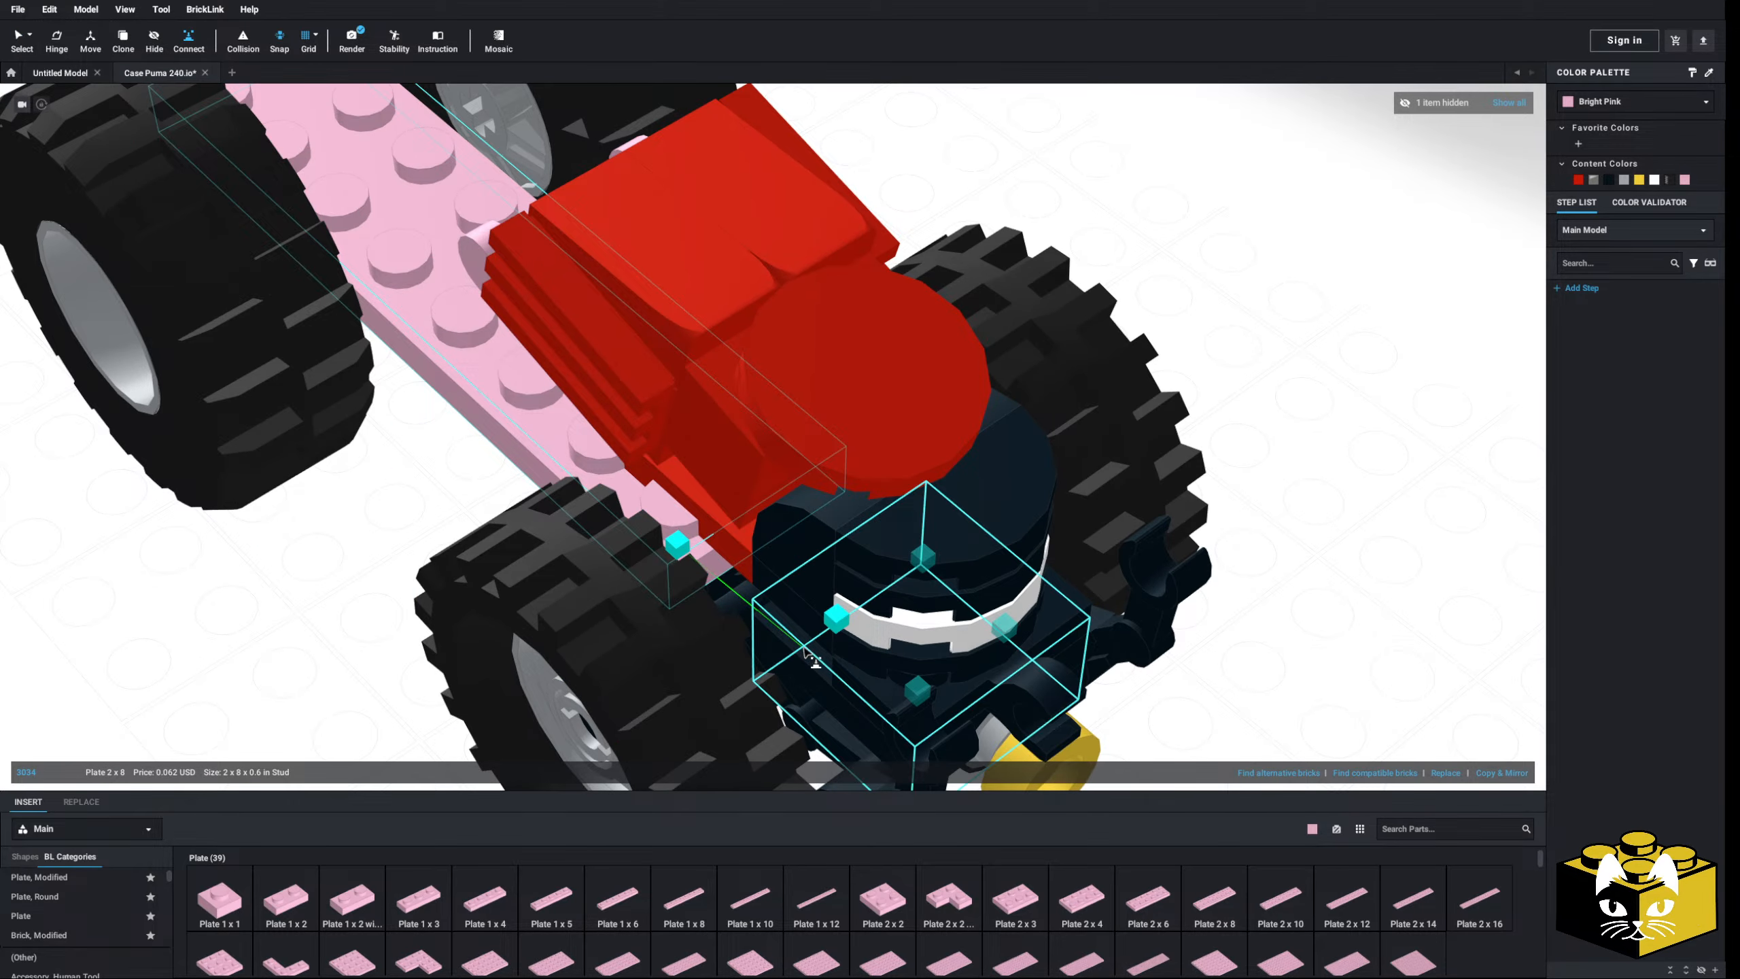
pyautogui.click(812, 659)
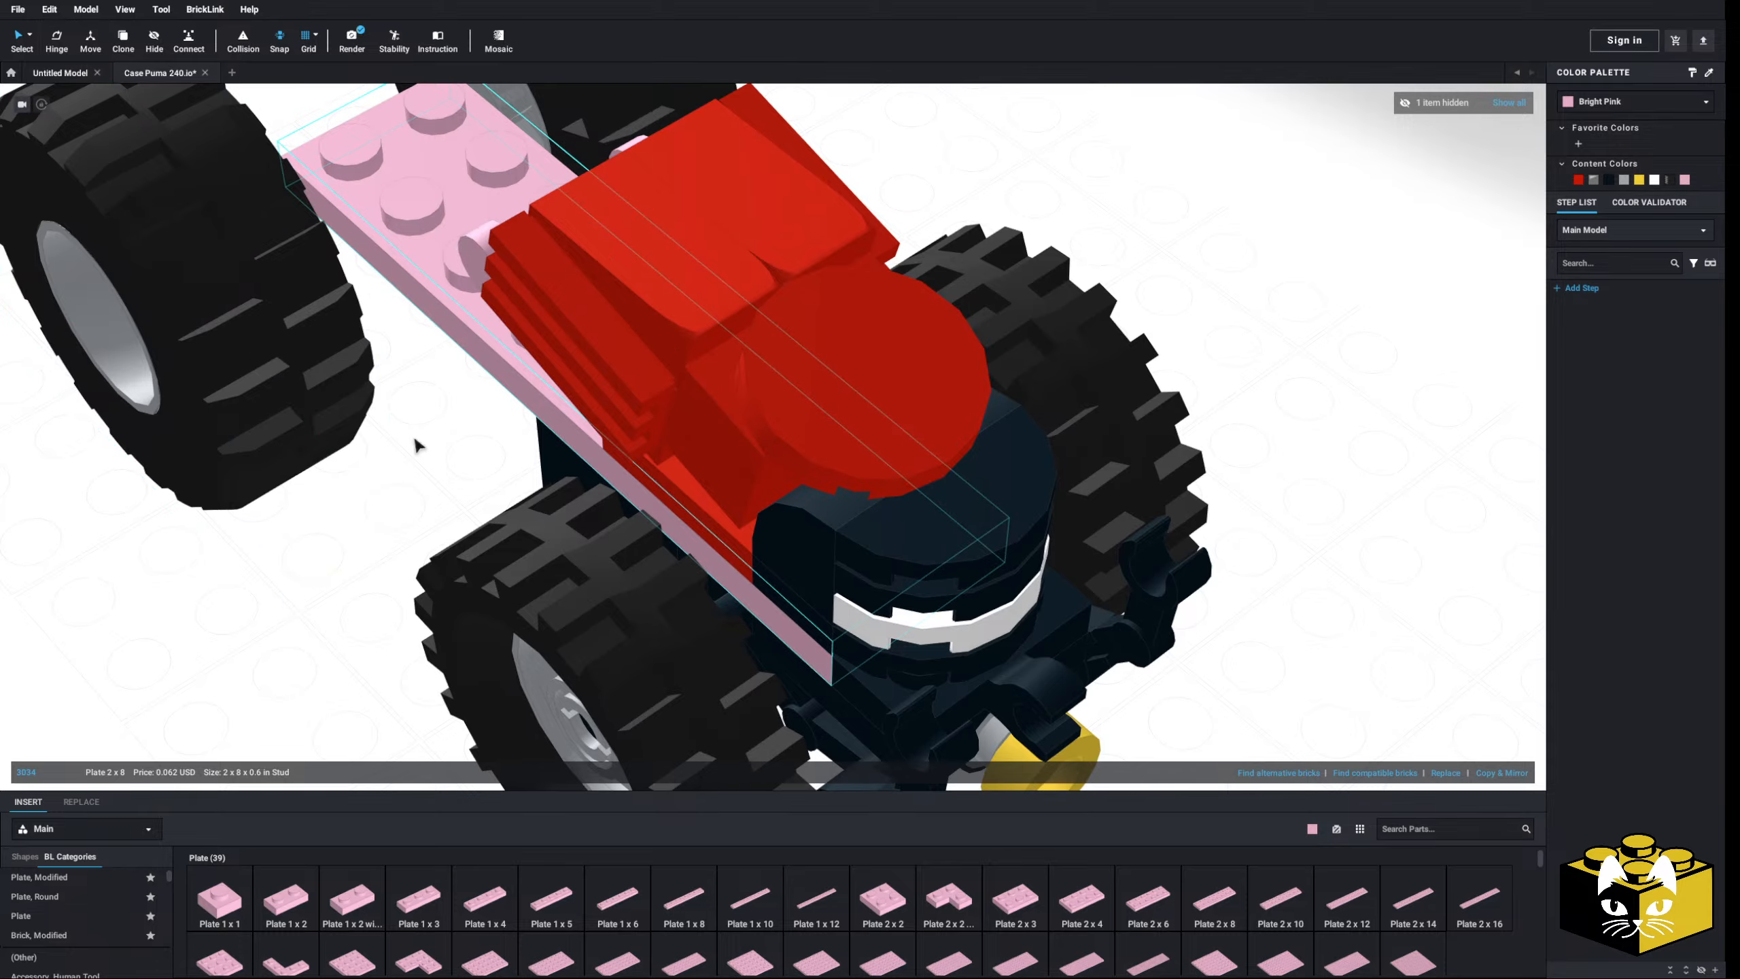
# - Recolour the 2 x 8 chassis plate black
pyautogui.scroll(-3, 418, 443)
pyautogui.click(1607, 180)
pyautogui.click(563, 553)
pyautogui.moveTo(562, 554)
pyautogui.mouseDown(button='right')
pyautogui.moveTo(656, 509)
pyautogui.moveTo(640, 556)
pyautogui.moveTo(589, 543)
pyautogui.mouseUp(button='right')
pyautogui.moveTo(589, 544); pyautogui.dragTo(726, 533, button='middle')
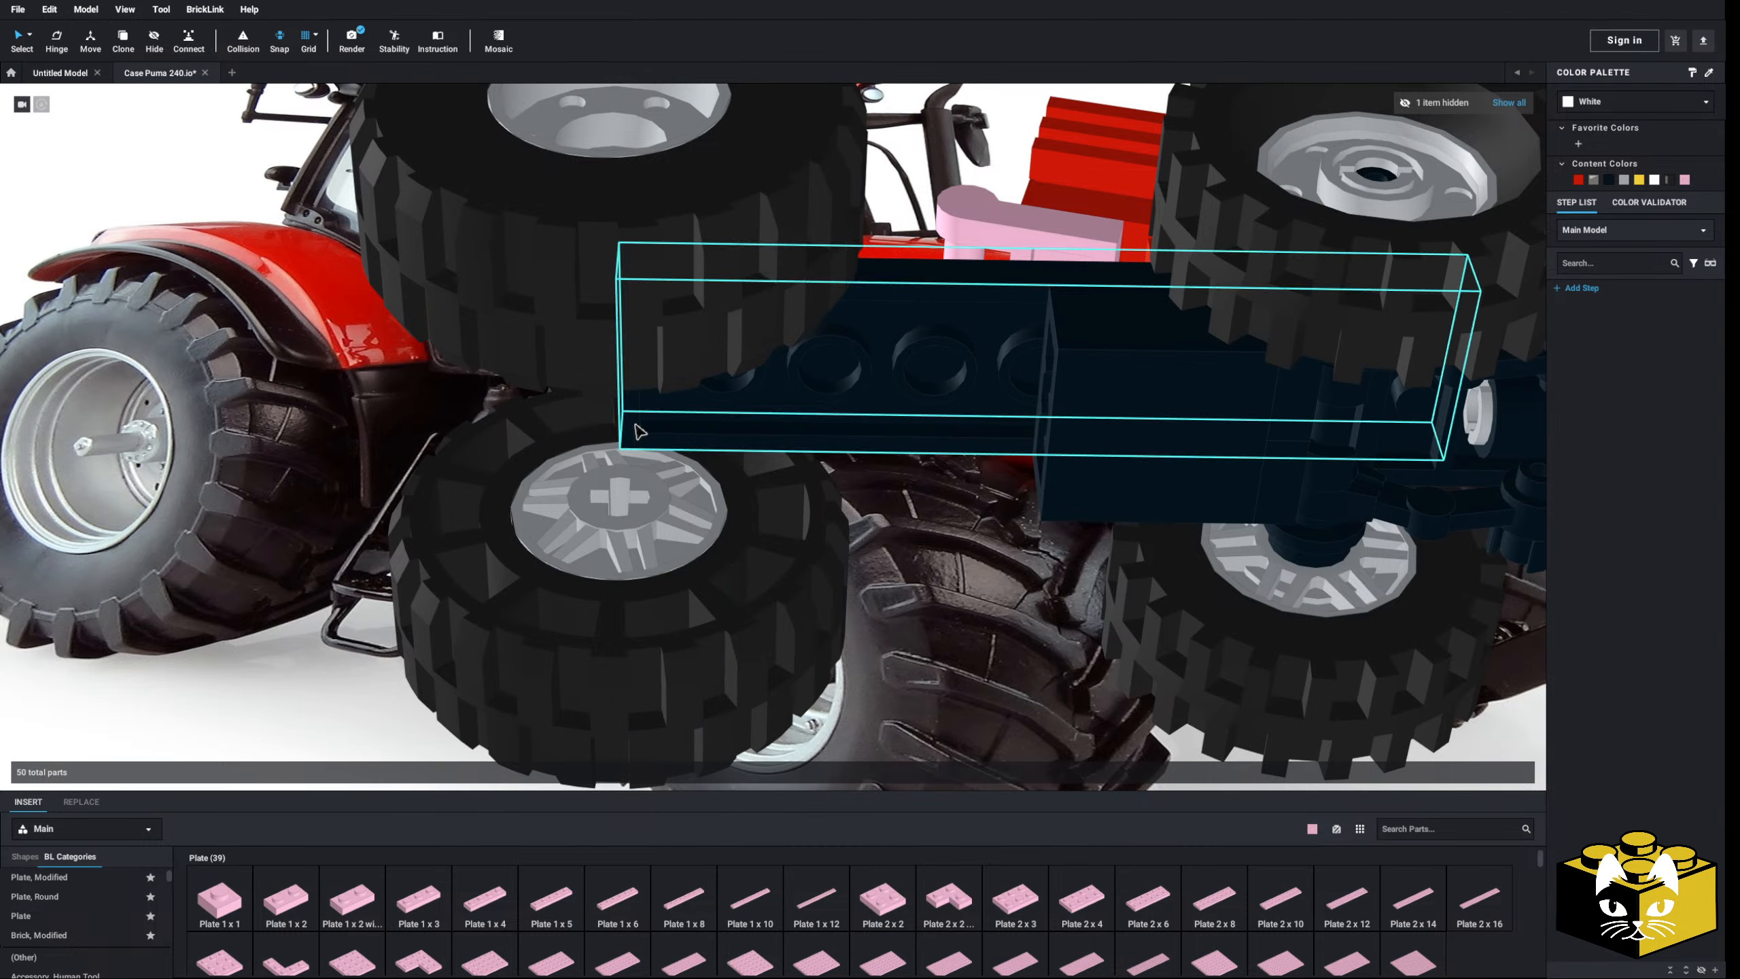
# - Attach a bright pink modified plate from the Plate, Modified category to the rear end of the chassis, between the rear wheels
pyautogui.click(67, 878)
pyautogui.scroll(-1, 891, 911)
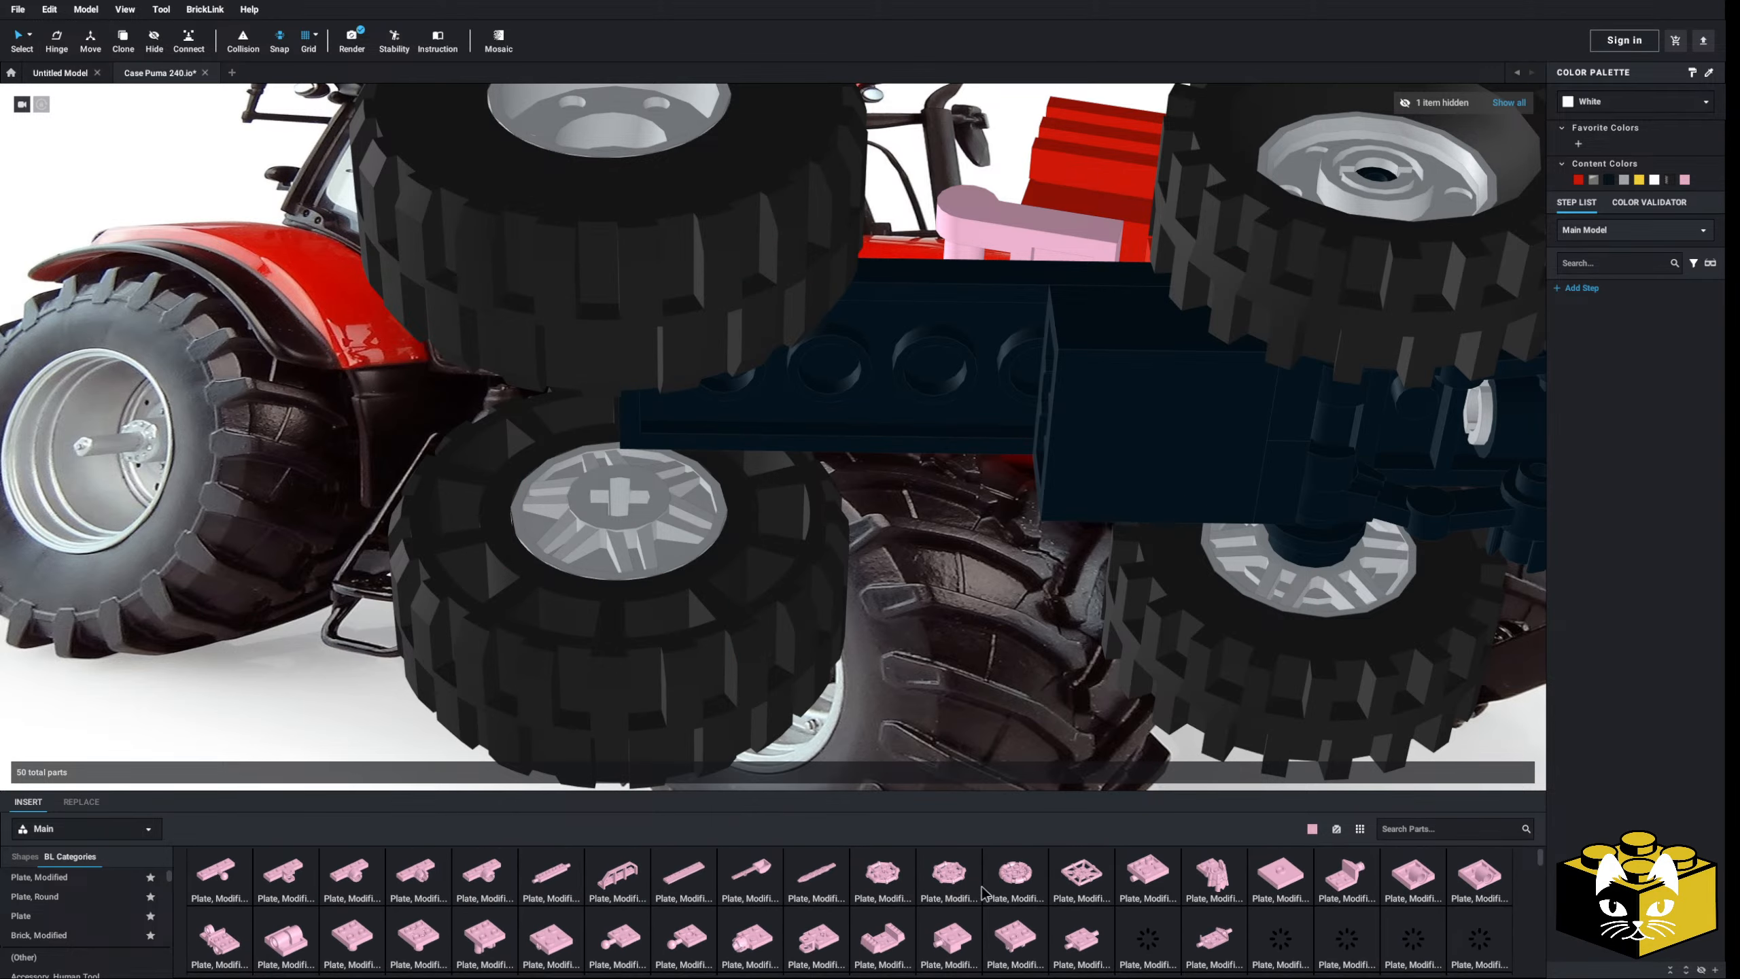
pyautogui.scroll(-1, 1139, 916)
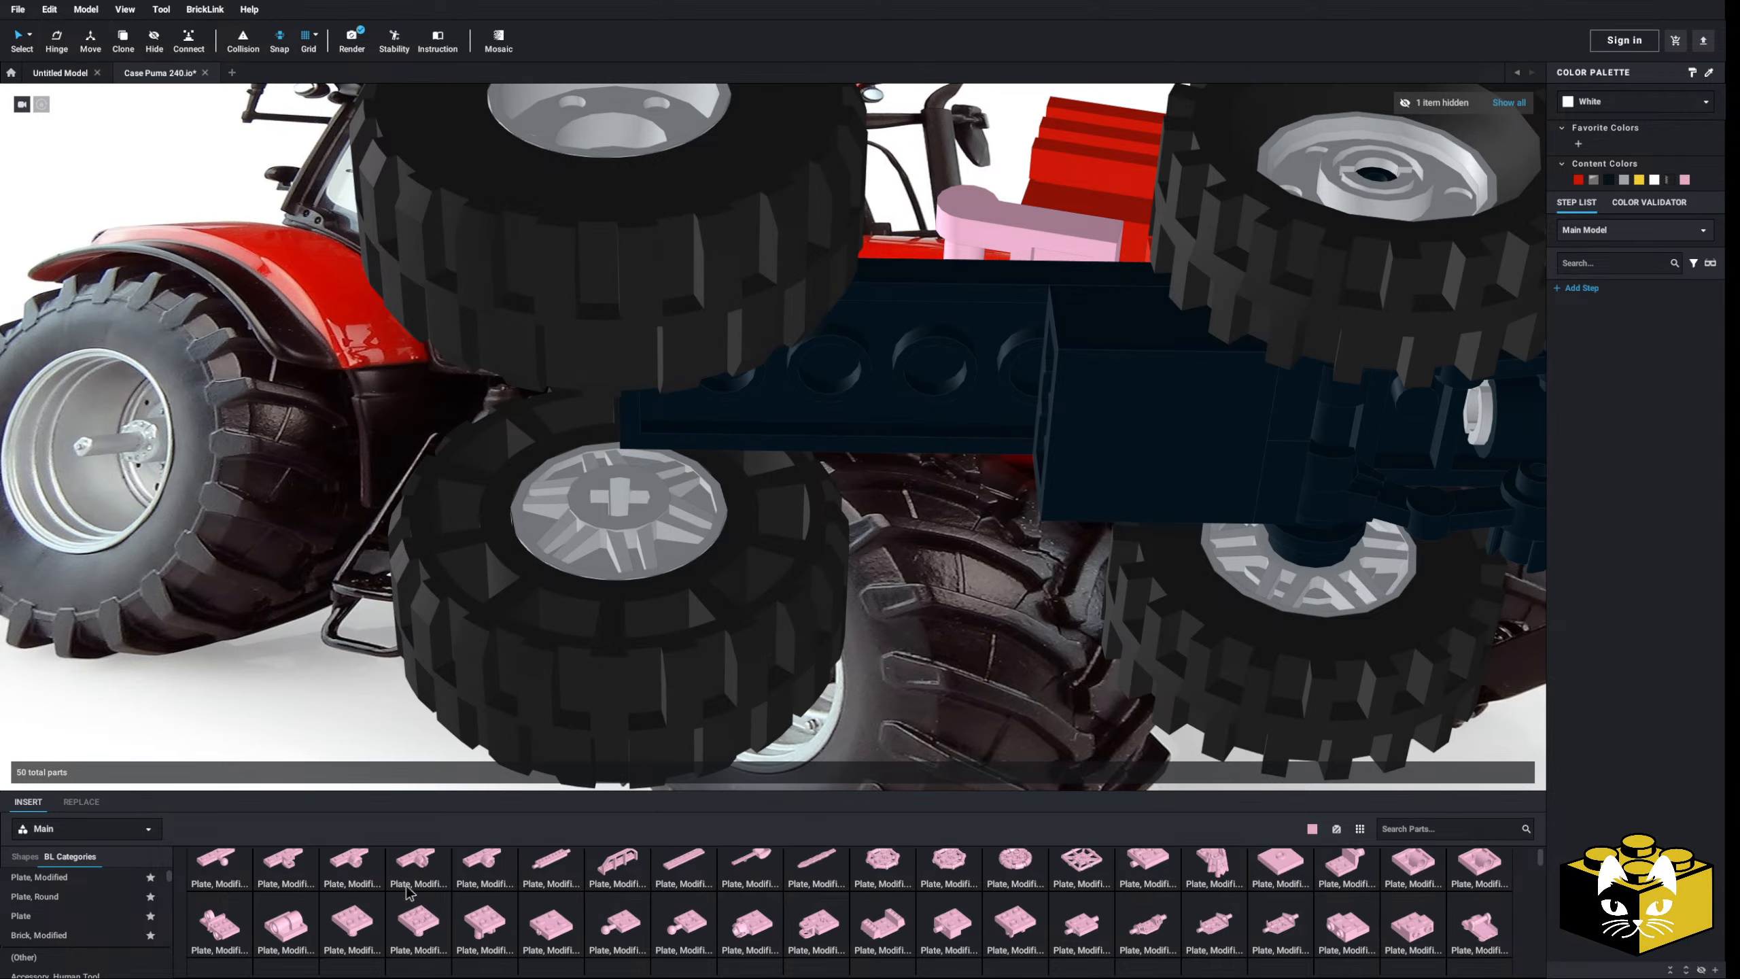
pyautogui.moveTo(294, 933); pyautogui.dragTo(598, 395)
pyautogui.moveTo(598, 389); pyautogui.dragTo(938, 674, button='right')
pyautogui.scroll(-2, 979, 634)
pyautogui.click(937, 661)
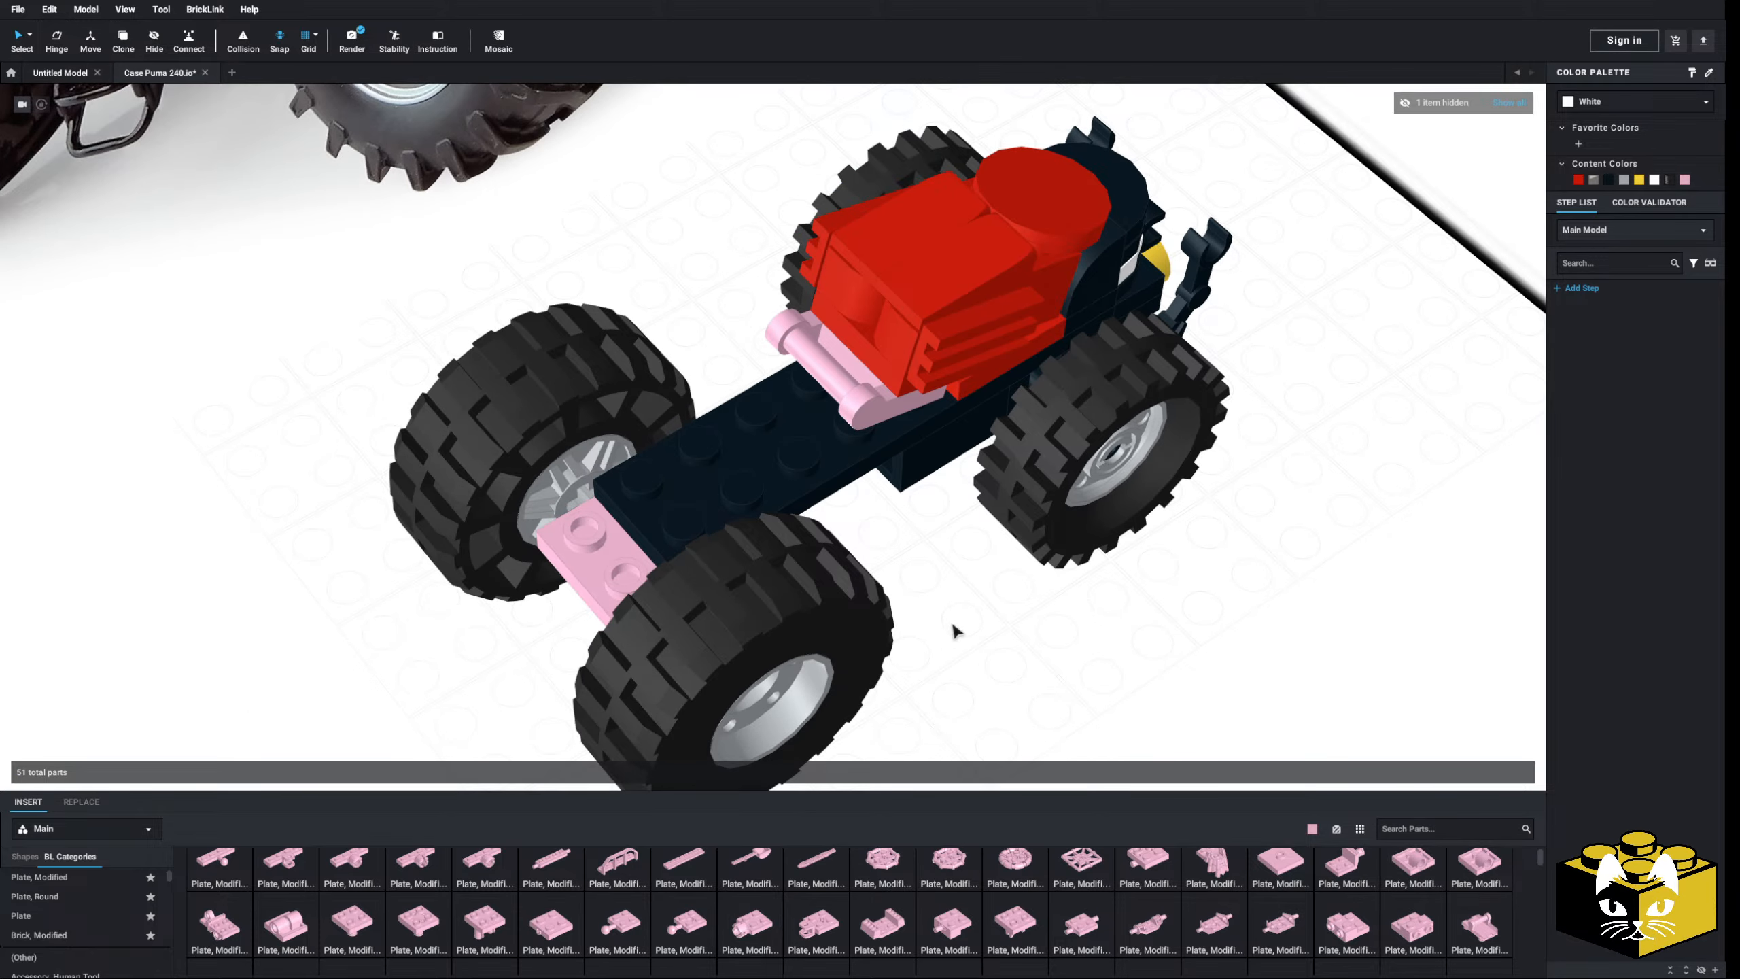
pyautogui.moveTo(636, 641); pyautogui.dragTo(713, 510, button='right')
pyautogui.moveTo(885, 492); pyautogui.dragTo(872, 493, button='right')
pyautogui.moveTo(830, 595); pyautogui.dragTo(805, 639, button='right')
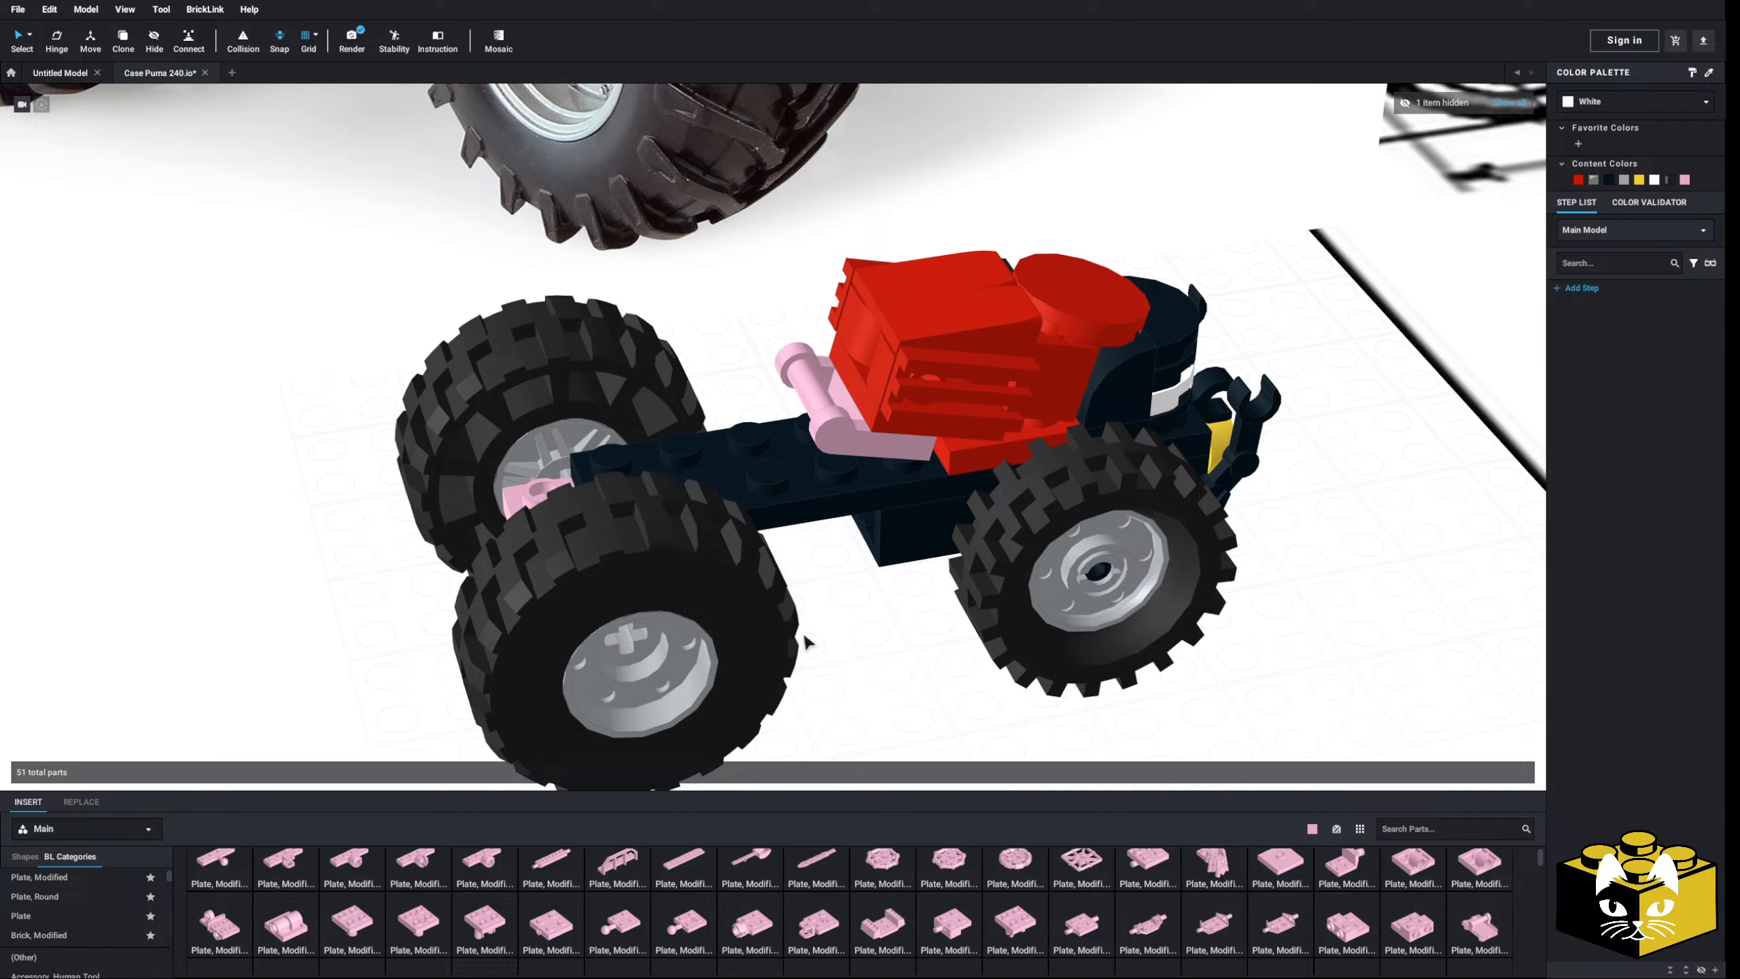
# - Delete the black 2 x 8 chassis plate and insert a bright pink Plate 2 x 6 in its place
pyautogui.click(805, 503)
pyautogui.press('Delete')
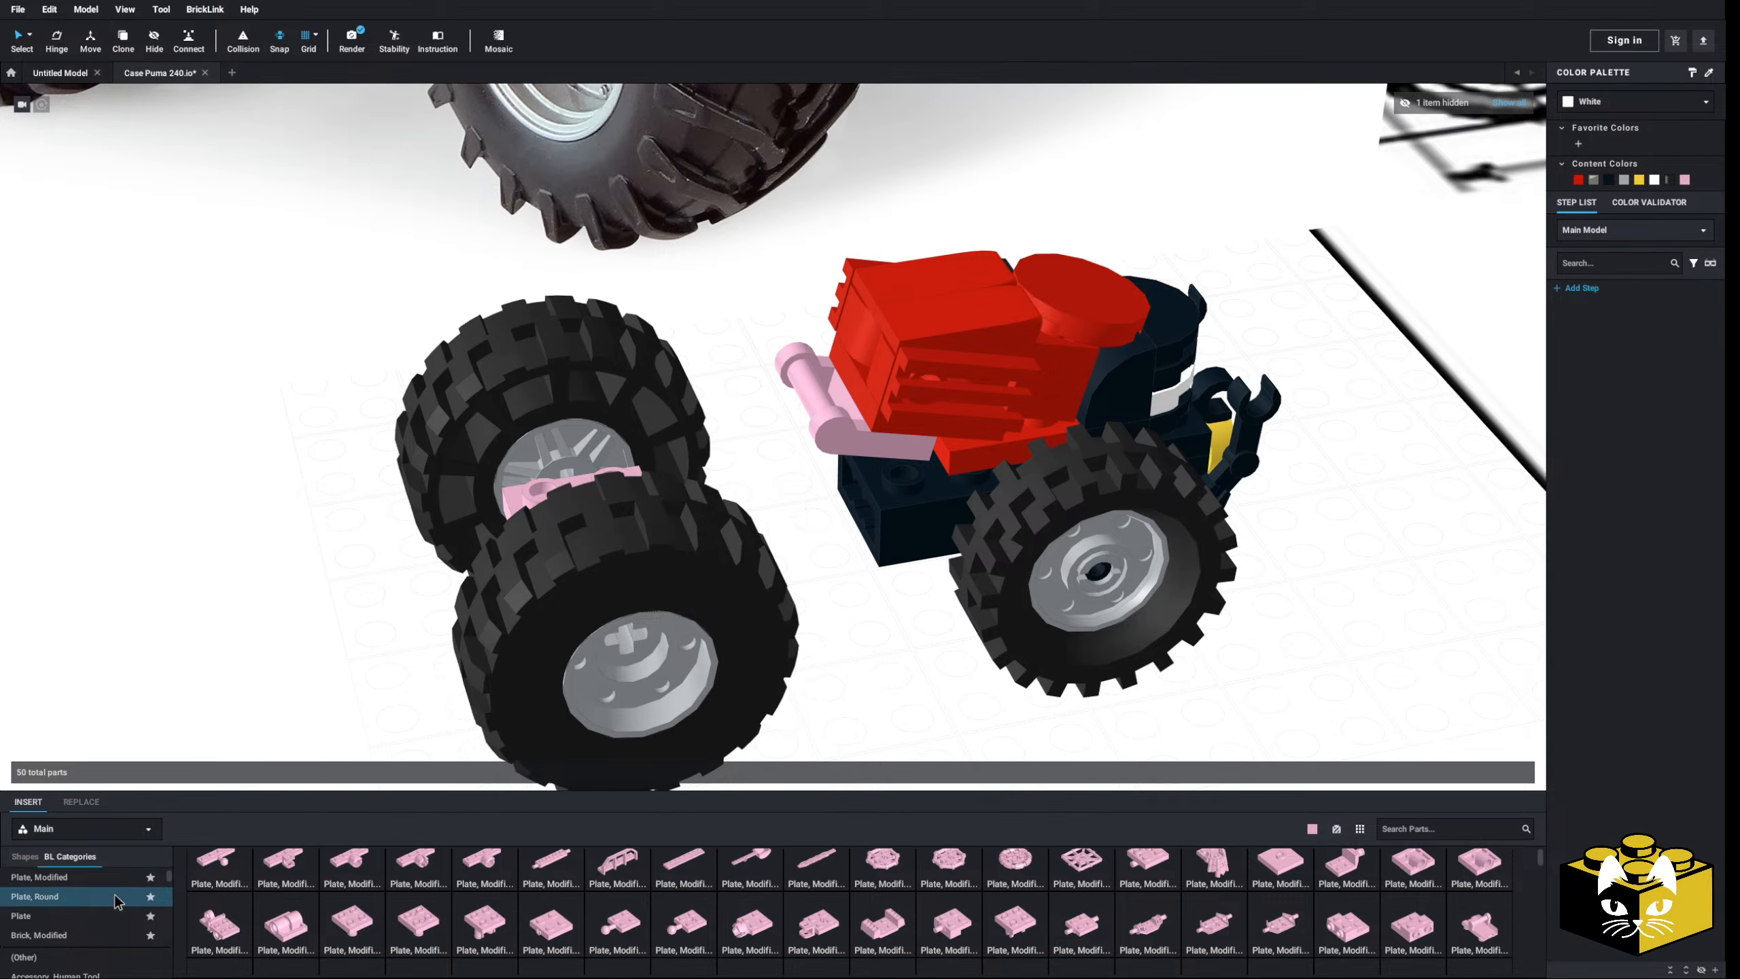
pyautogui.click(83, 921)
pyautogui.moveTo(1162, 914); pyautogui.dragTo(958, 444)
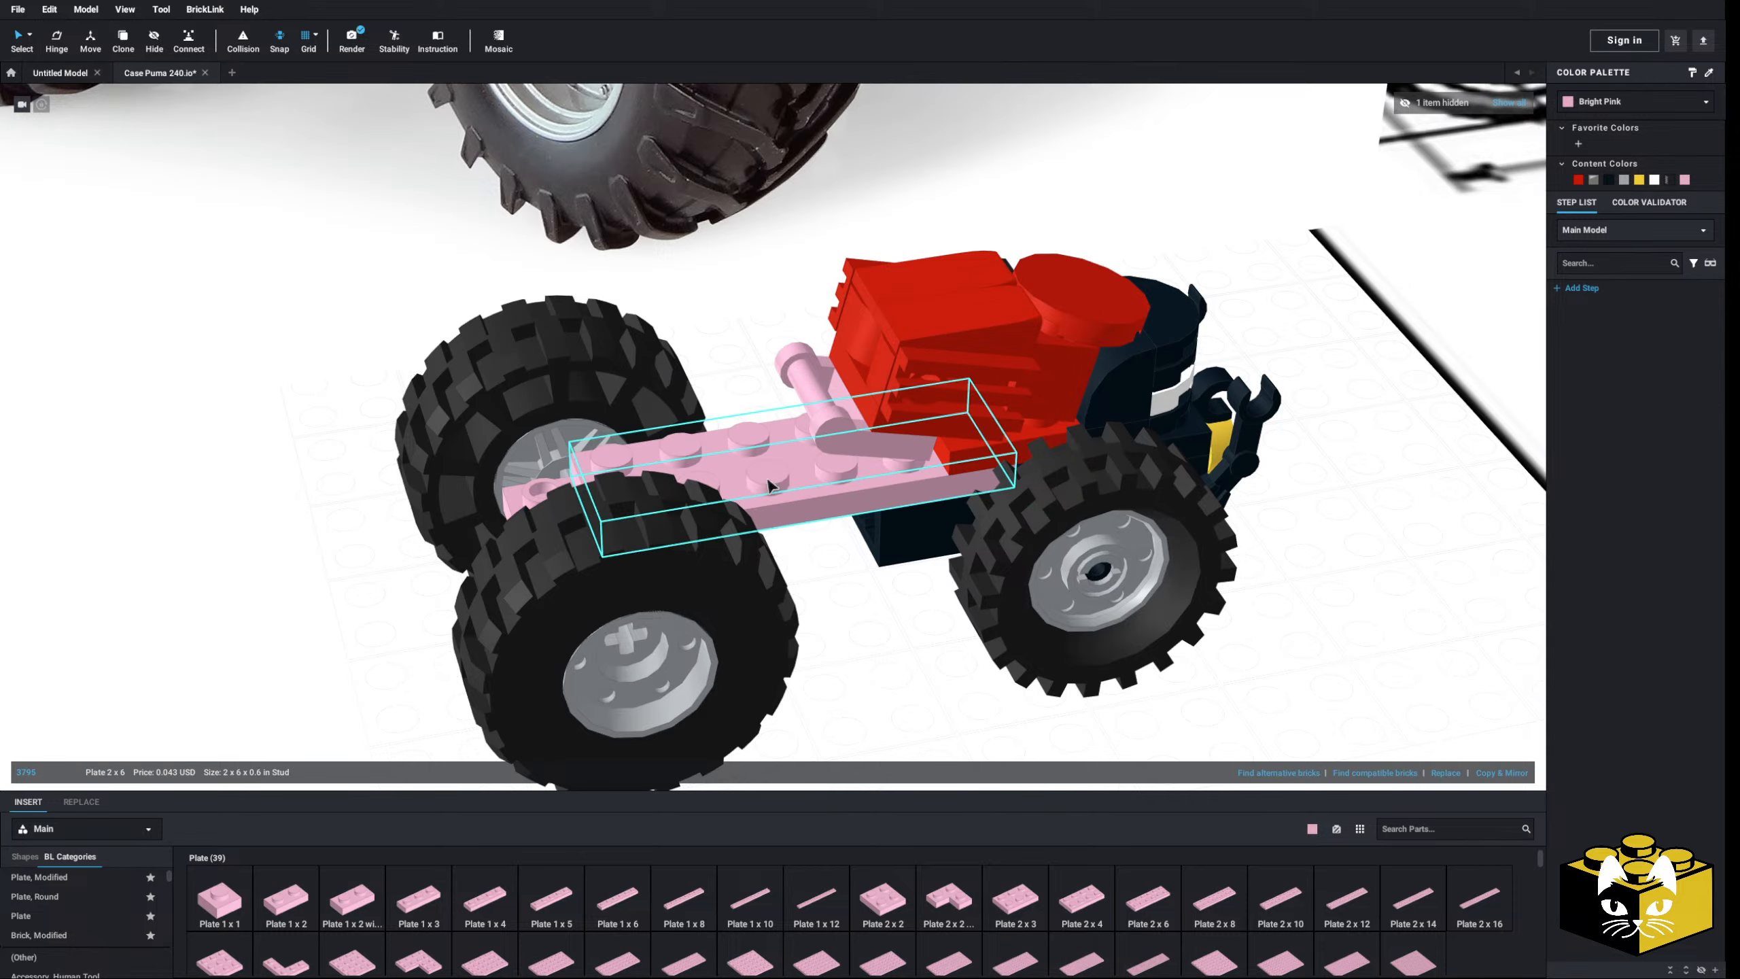
# - Connect the 2 x 6 plate to the dark block under the tractor's nose, beneath the red hood
pyautogui.moveTo(777, 486); pyautogui.dragTo(734, 472, button='right')
pyautogui.moveTo(733, 473); pyautogui.dragTo(618, 349)
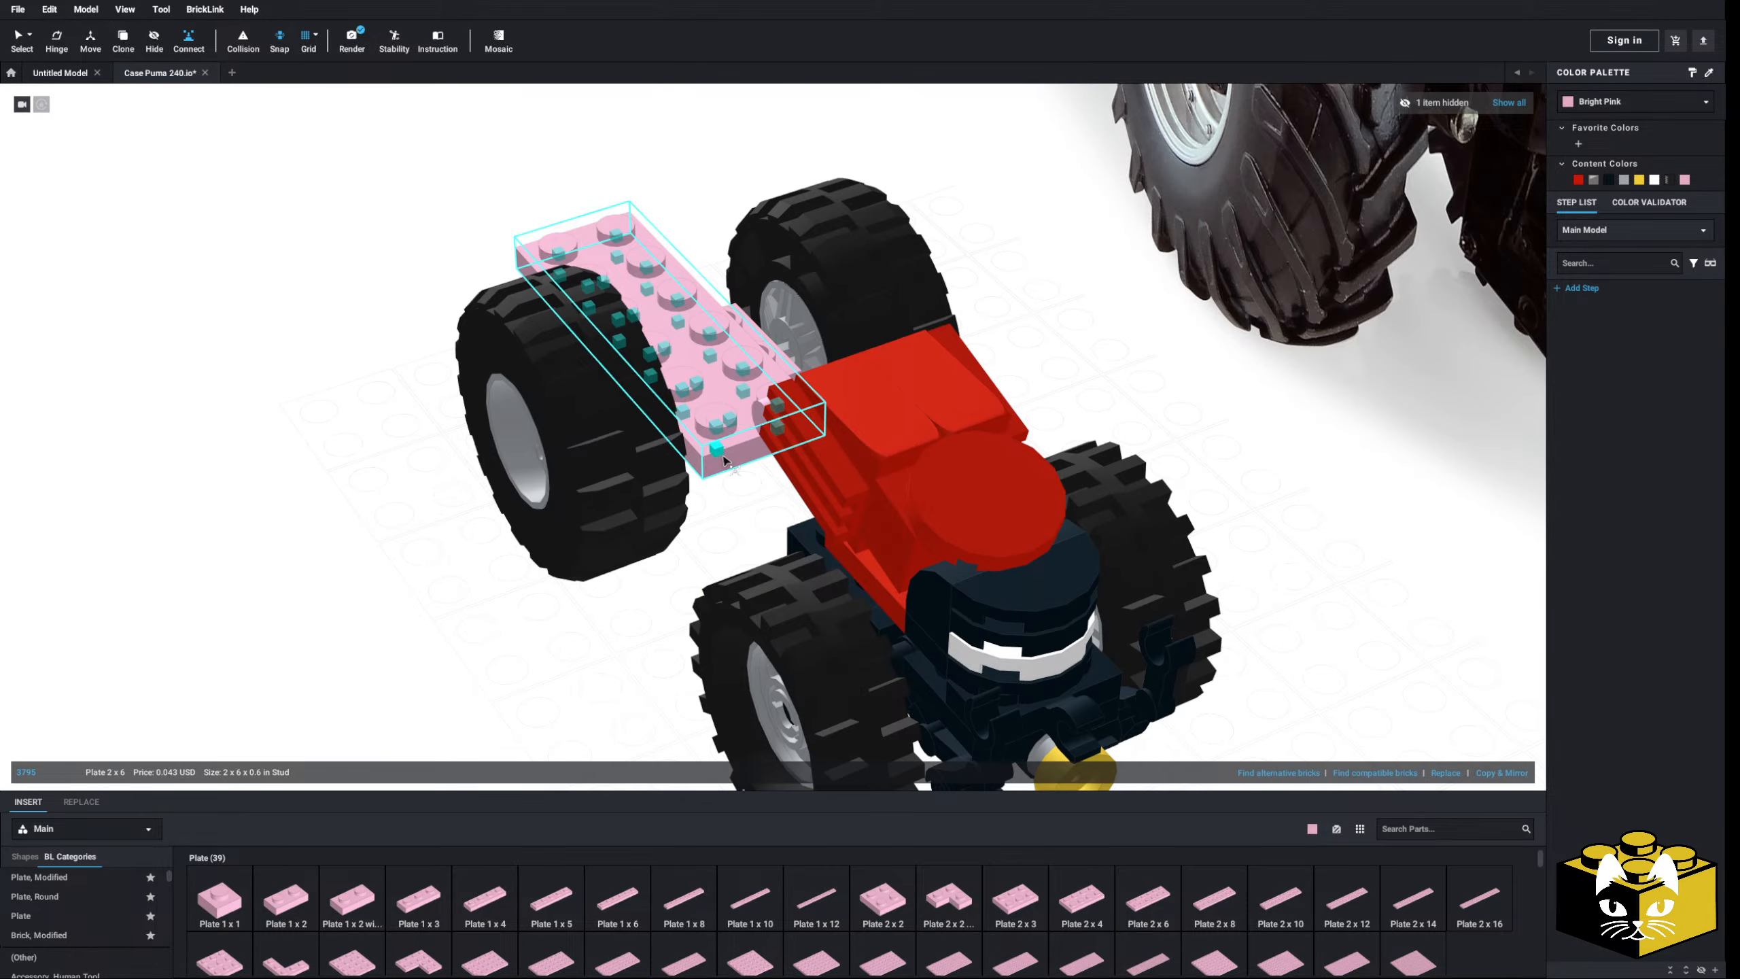
pyautogui.click(722, 455)
pyautogui.moveTo(744, 530); pyautogui.dragTo(644, 442, button='middle')
pyautogui.scroll(2, 774, 494)
pyautogui.click(863, 609)
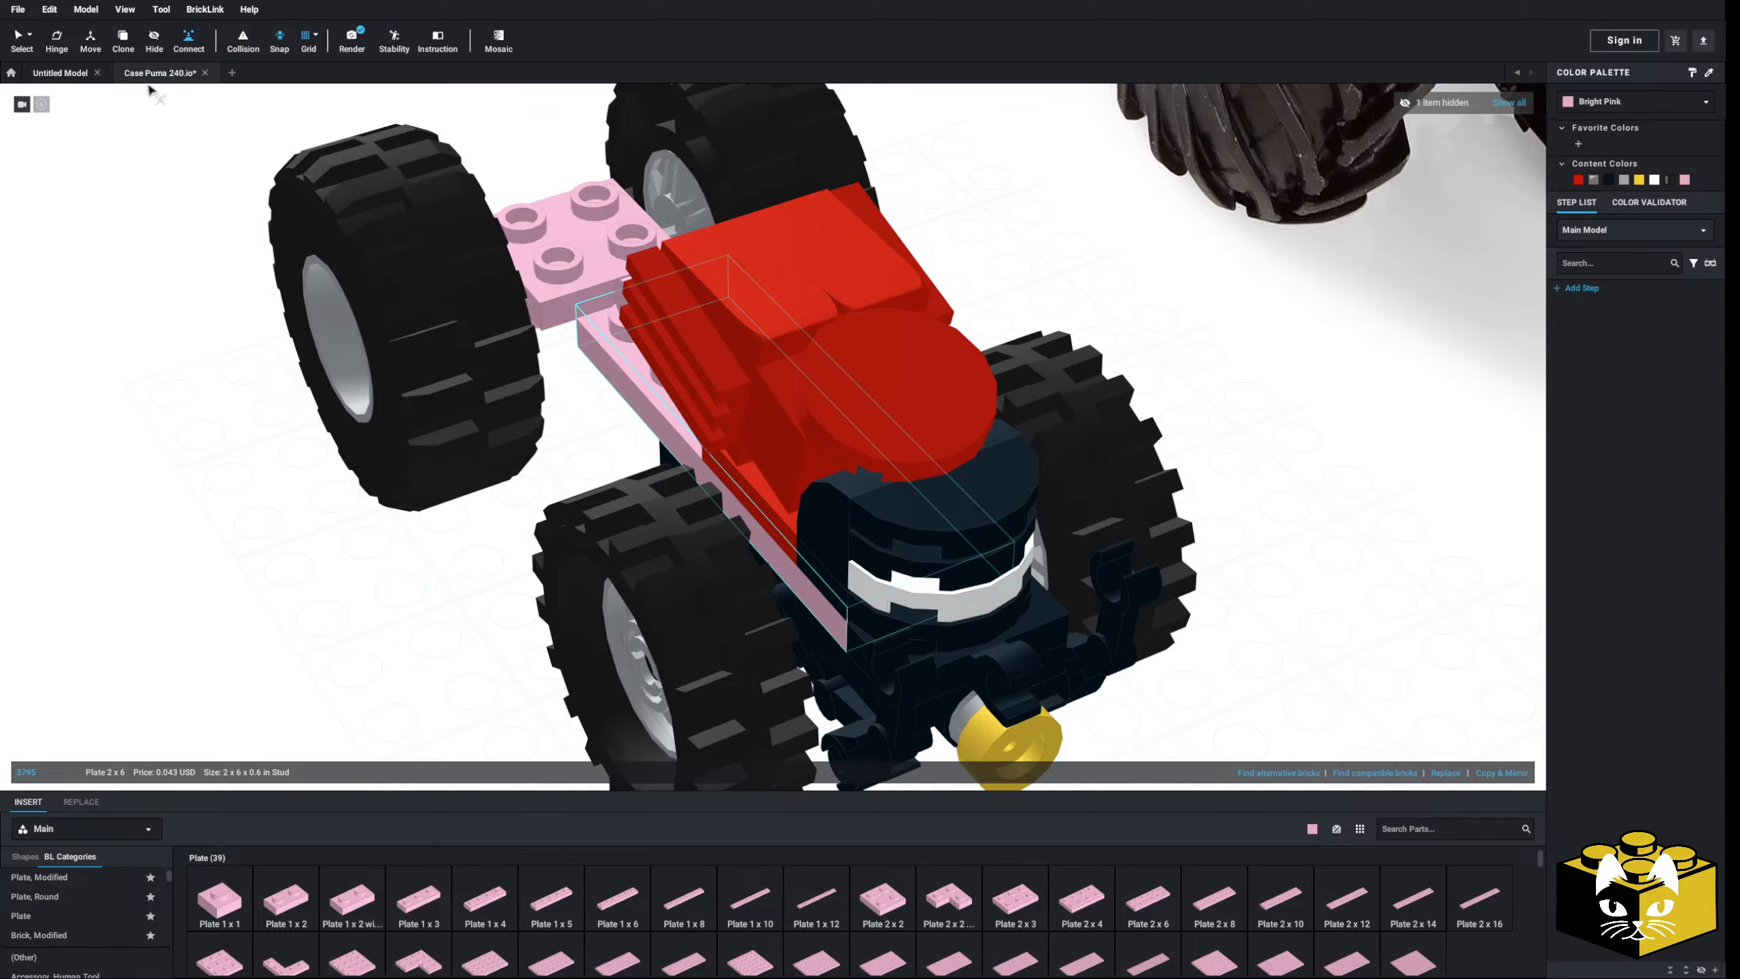
pyautogui.click(101, 425)
# - Place a bright pink Plate 2 x 4 lengthwise across the rear modified plate and the rear end of the 2 x 6 plate
pyautogui.moveTo(102, 425); pyautogui.dragTo(753, 720, button='right')
pyautogui.click(1065, 899)
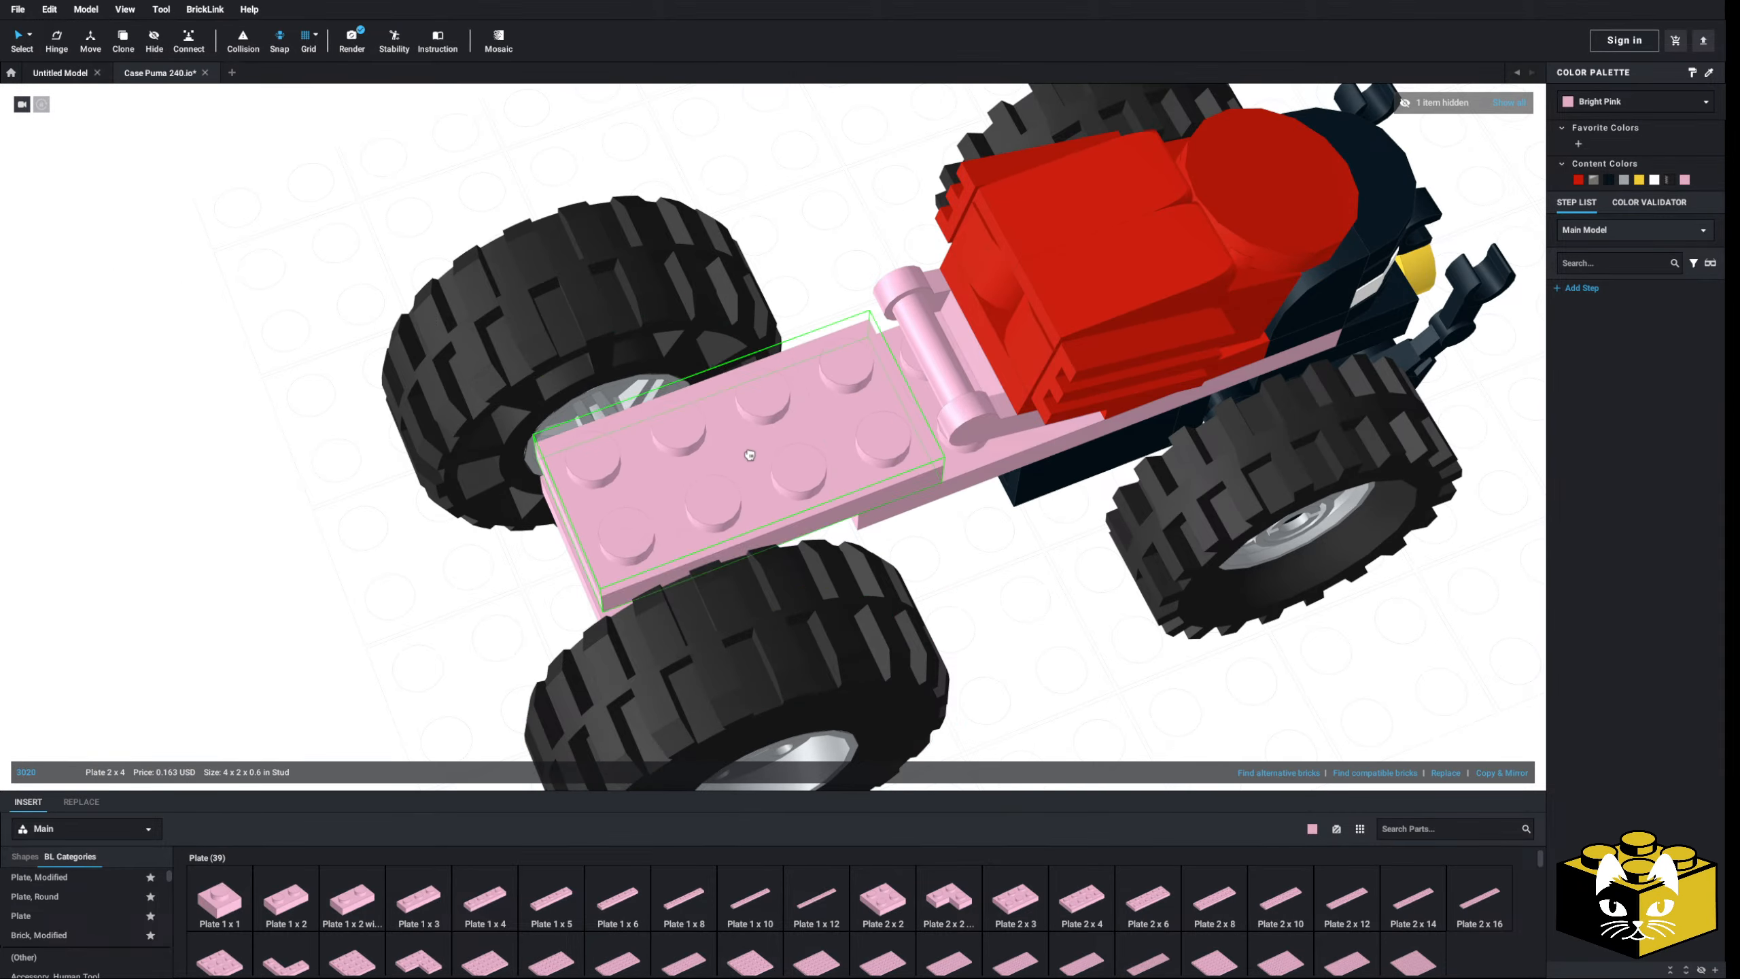
pyautogui.click(733, 446)
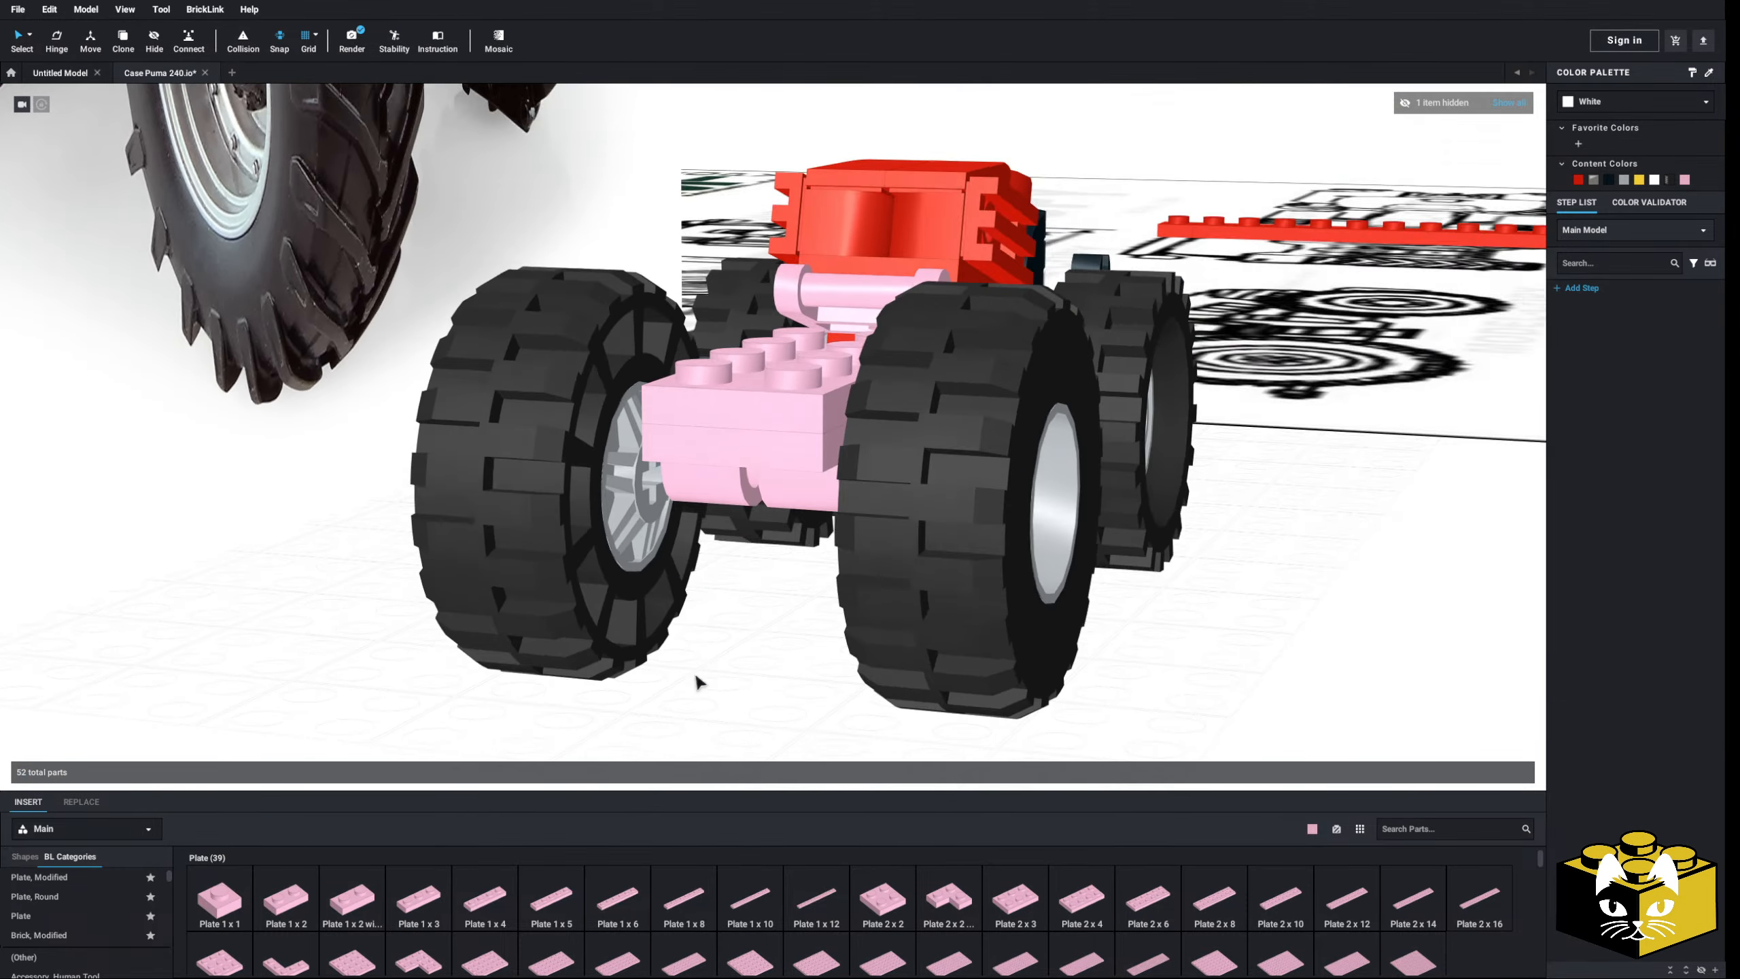
# - Examine the wheels on the reference tractor image and compare them with the model's front and rear wheels
pyautogui.moveTo(696, 676)
pyautogui.mouseDown(button='right')
pyautogui.moveTo(718, 686)
pyautogui.moveTo(672, 689)
pyautogui.mouseUp(button='right')
pyautogui.scroll(-2, 69, 927)
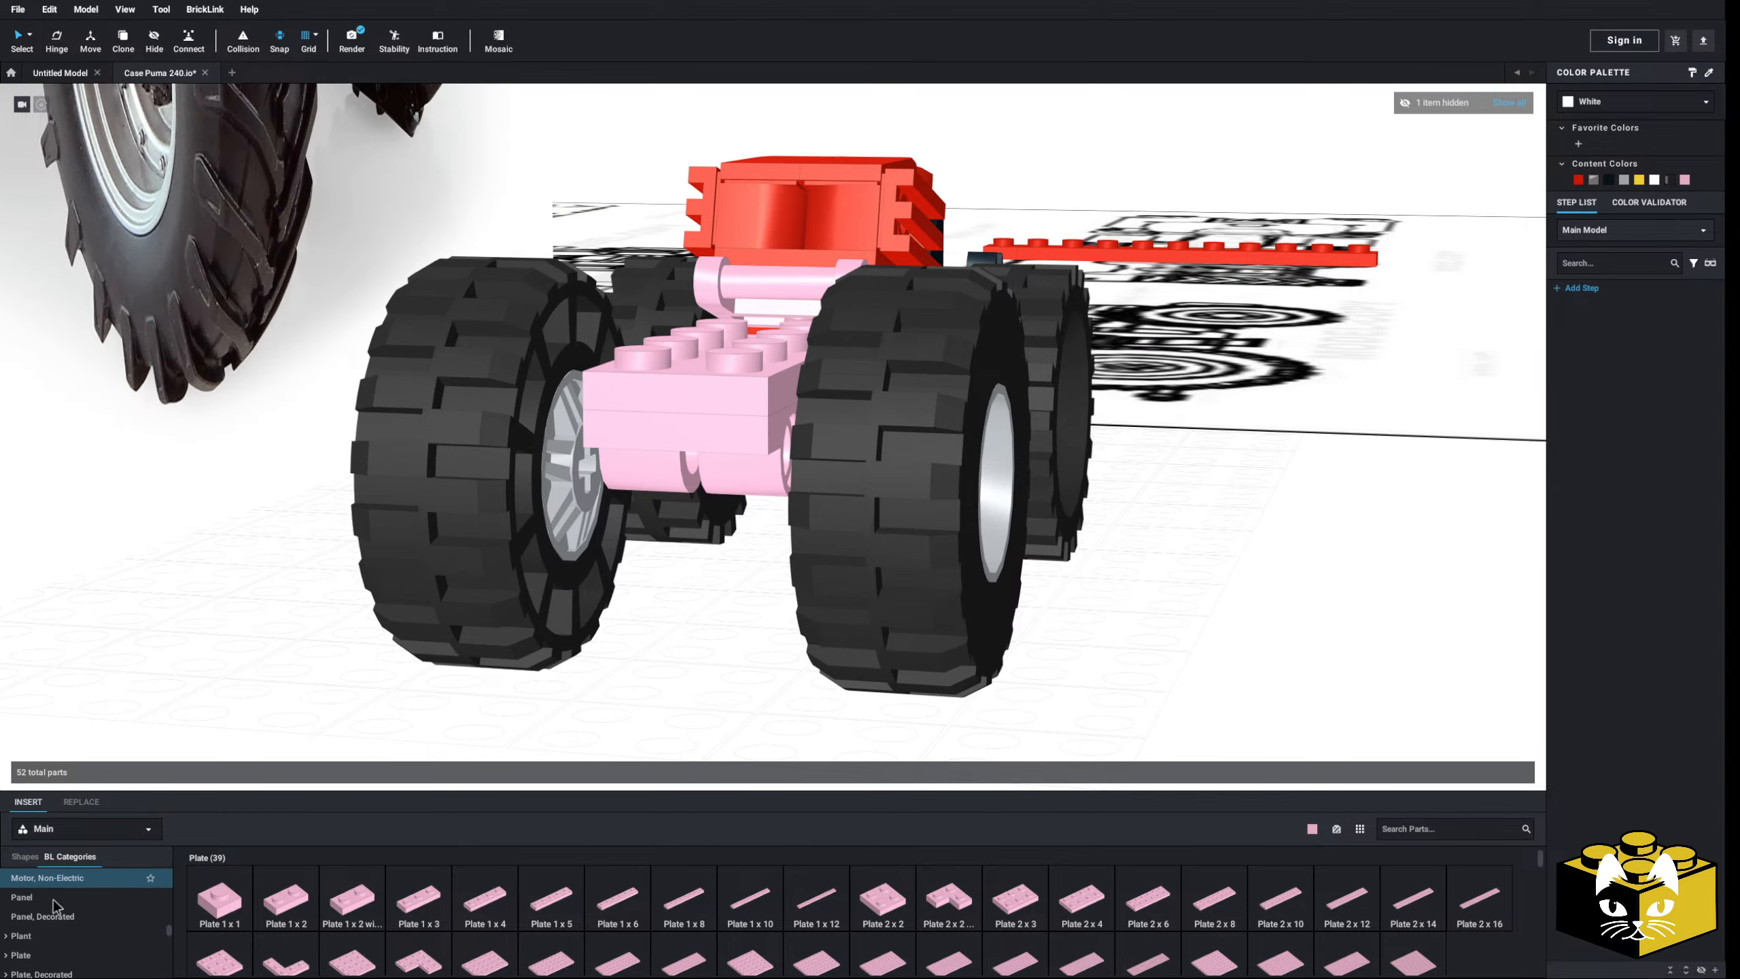
pyautogui.scroll(-5, 55, 906)
pyautogui.scroll(-3, 412, 587)
pyautogui.moveTo(412, 586); pyautogui.dragTo(309, 614, button='right')
pyautogui.moveTo(308, 613); pyautogui.dragTo(518, 691, button='middle')
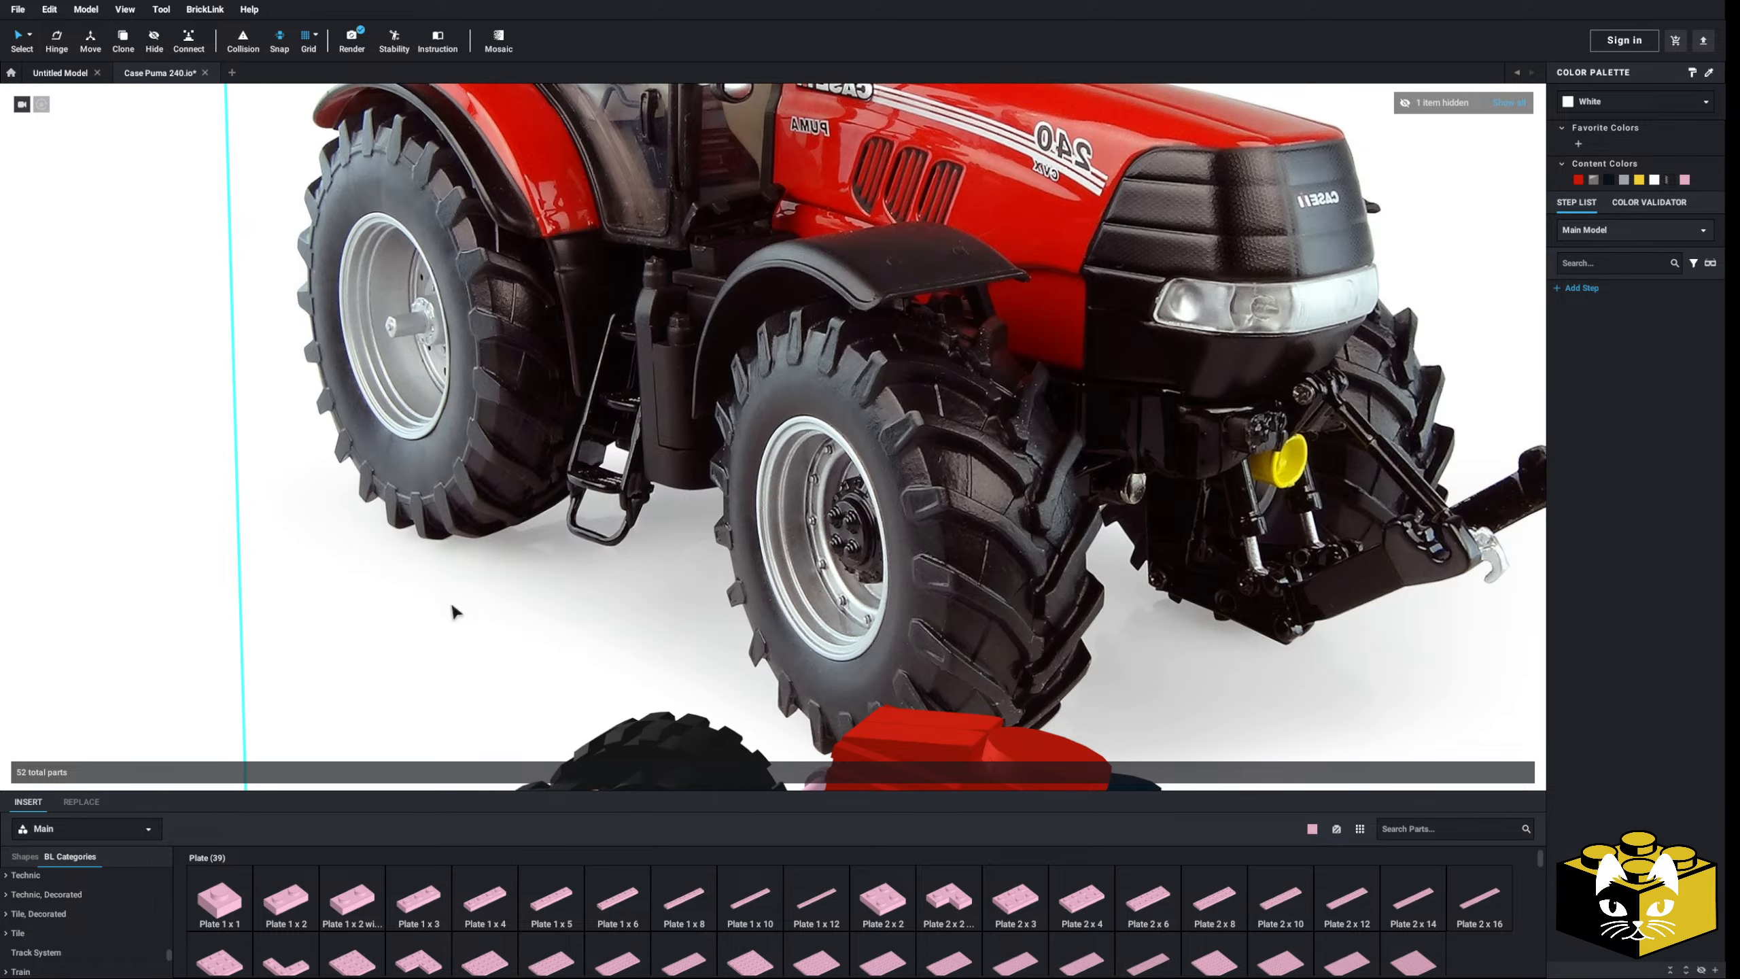
pyautogui.moveTo(584, 658)
pyautogui.mouseDown(button='middle')
pyautogui.moveTo(558, 532)
pyautogui.moveTo(610, 632)
pyautogui.moveTo(638, 611)
pyautogui.moveTo(582, 555)
pyautogui.moveTo(591, 630)
pyautogui.mouseUp(button='middle')
pyautogui.scroll(3, 598, 605)
pyautogui.moveTo(590, 630); pyautogui.dragTo(710, 765, button='right')
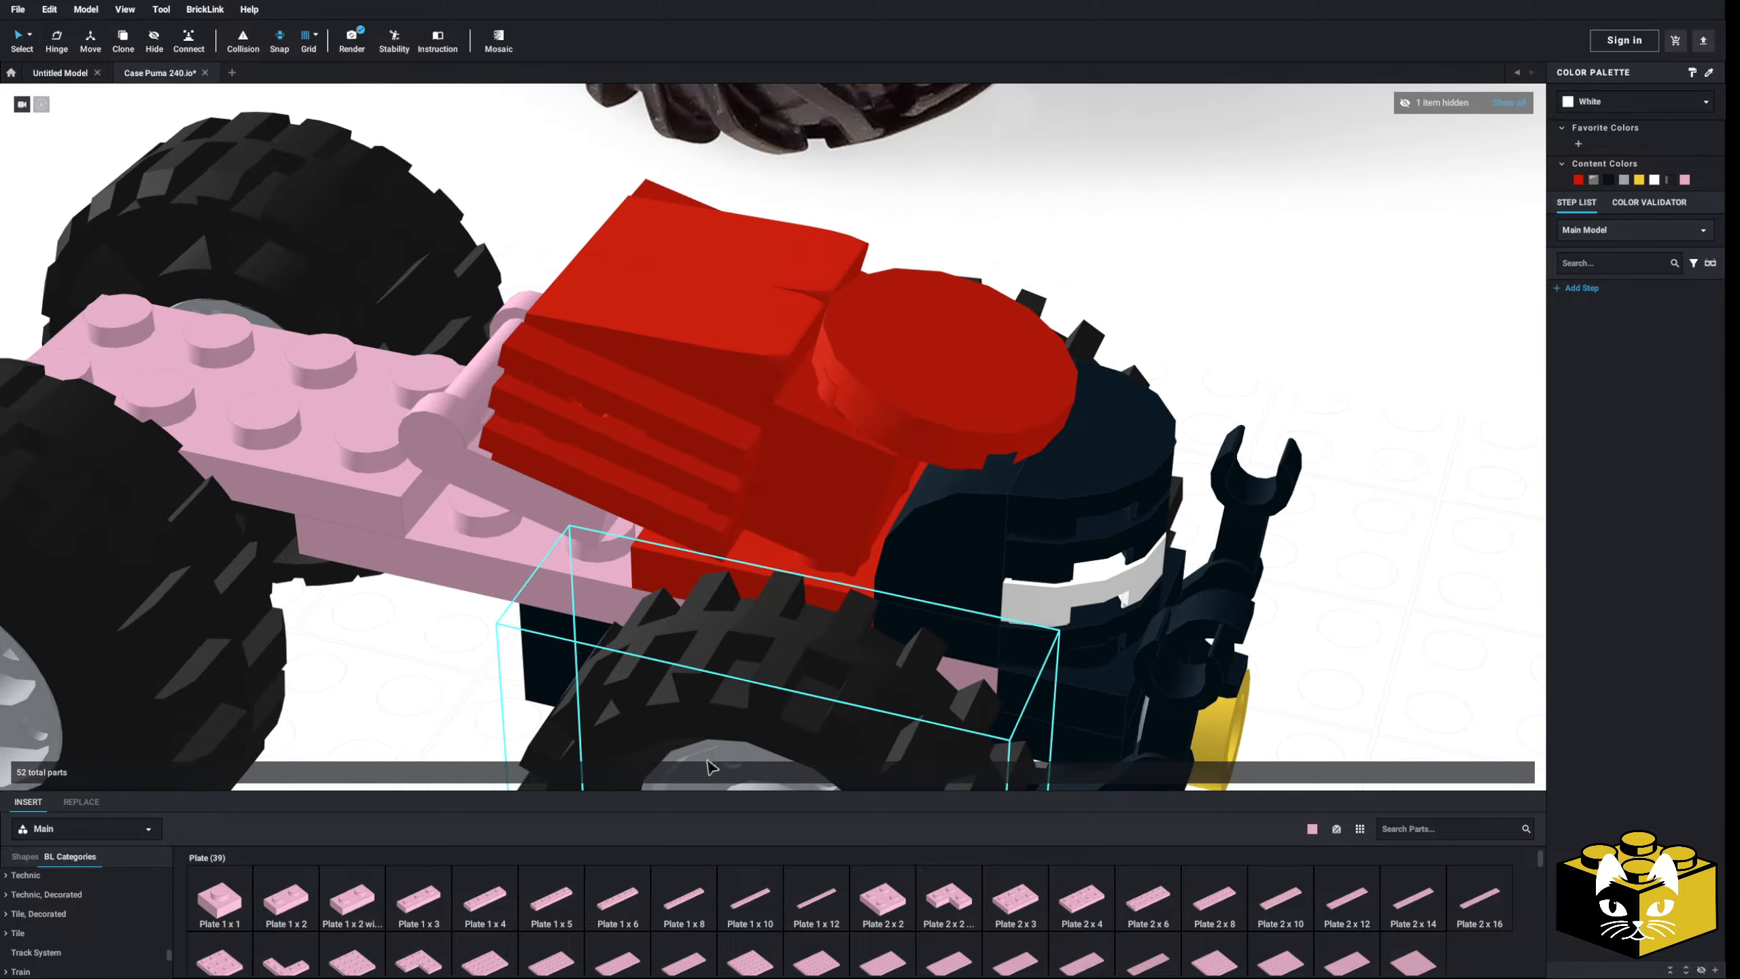
pyautogui.moveTo(710, 765); pyautogui.dragTo(665, 706, button='middle')
# - Reposition the light bluish gray Technic, Pin 1/2 without Friction Ridges in the hub of each front wheel
pyautogui.click(717, 649)
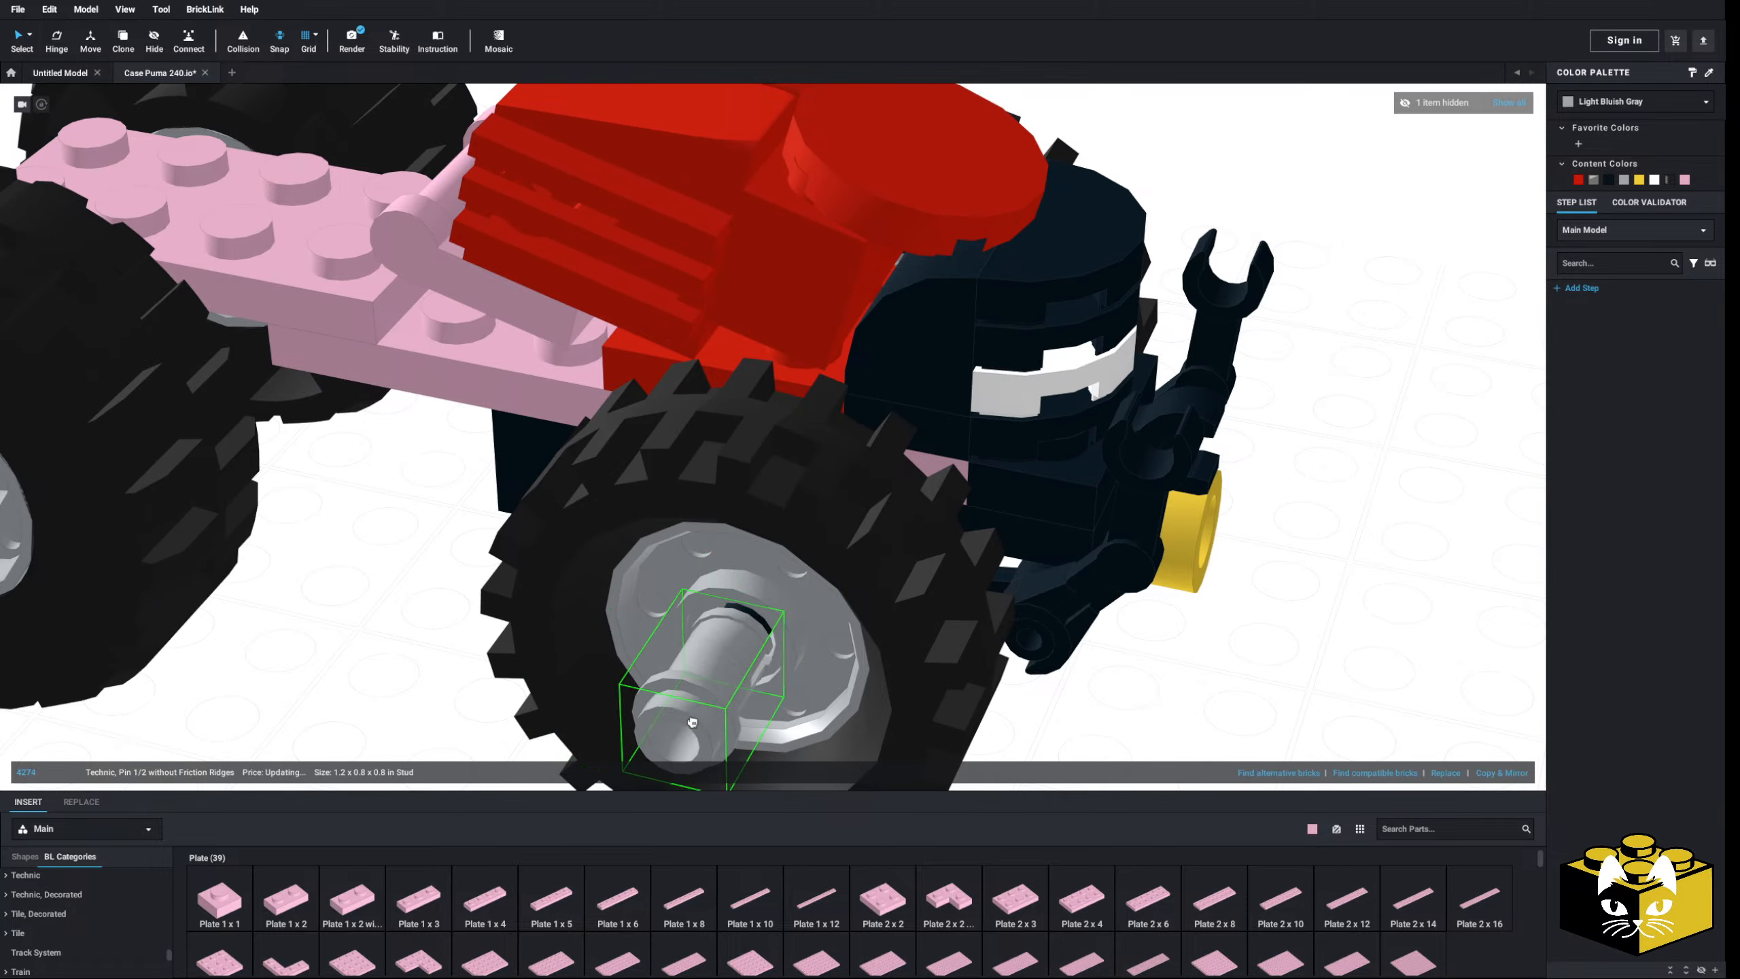
pyautogui.moveTo(717, 649); pyautogui.dragTo(732, 641)
pyautogui.click(1034, 683)
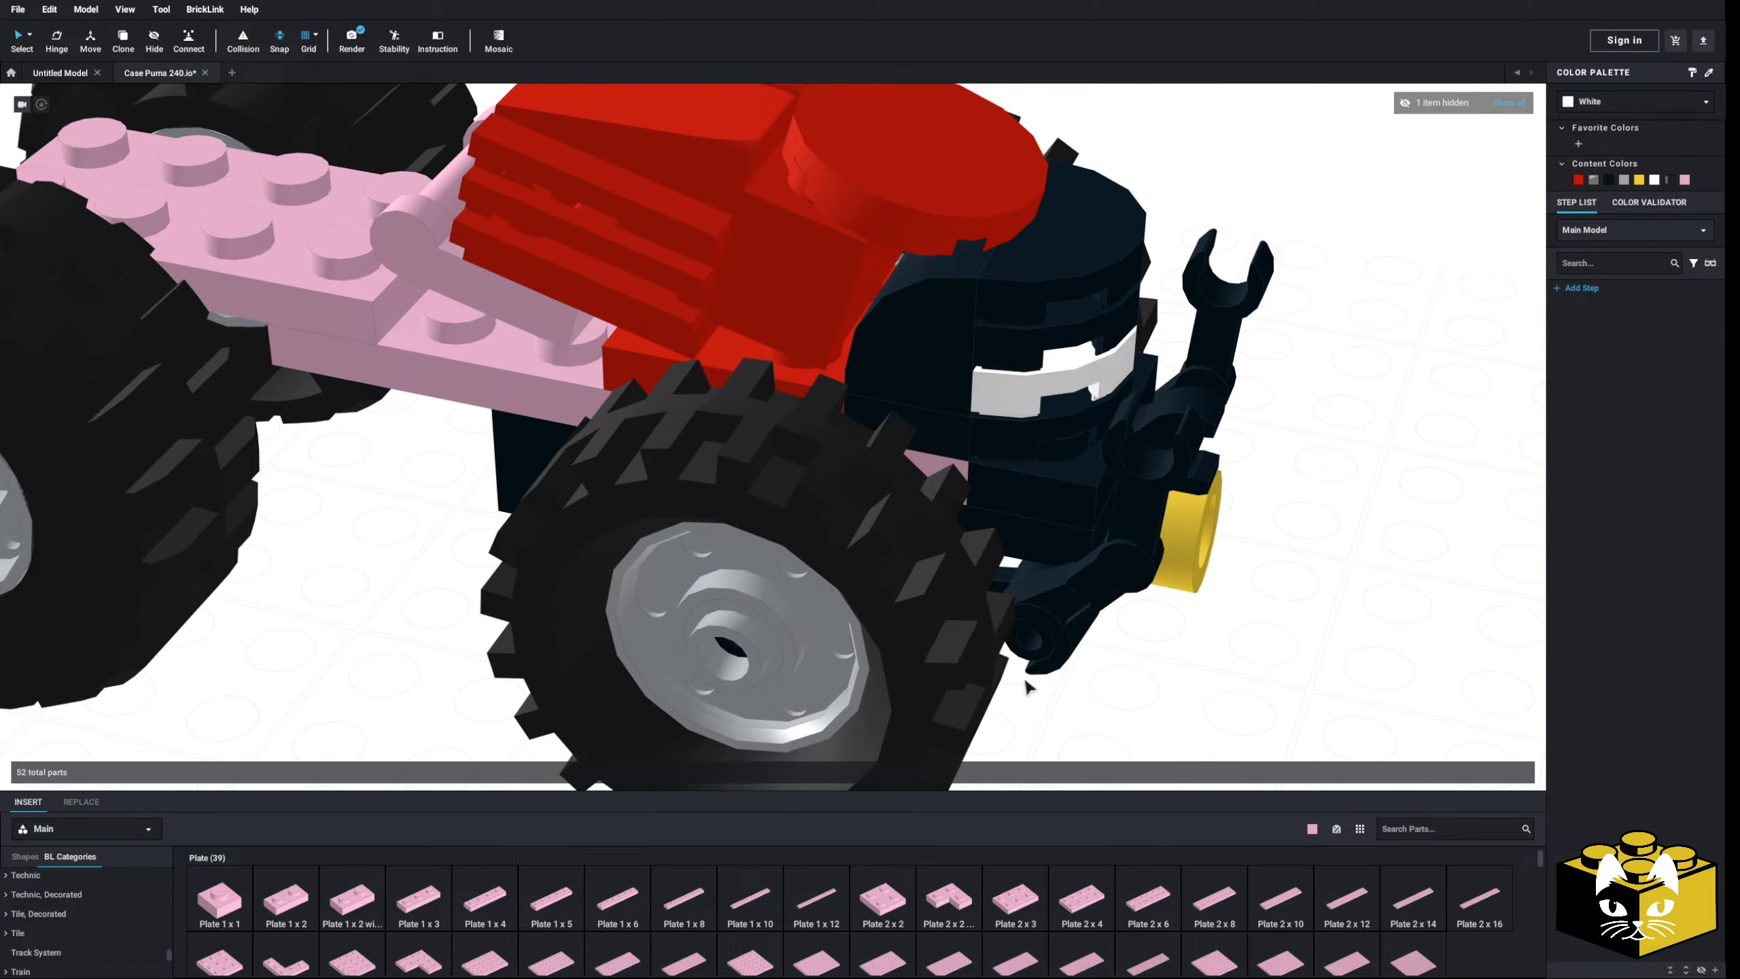
pyautogui.moveTo(1035, 683); pyautogui.dragTo(762, 710, button='right')
pyautogui.scroll(3, 775, 701)
pyautogui.scroll(4, 730, 712)
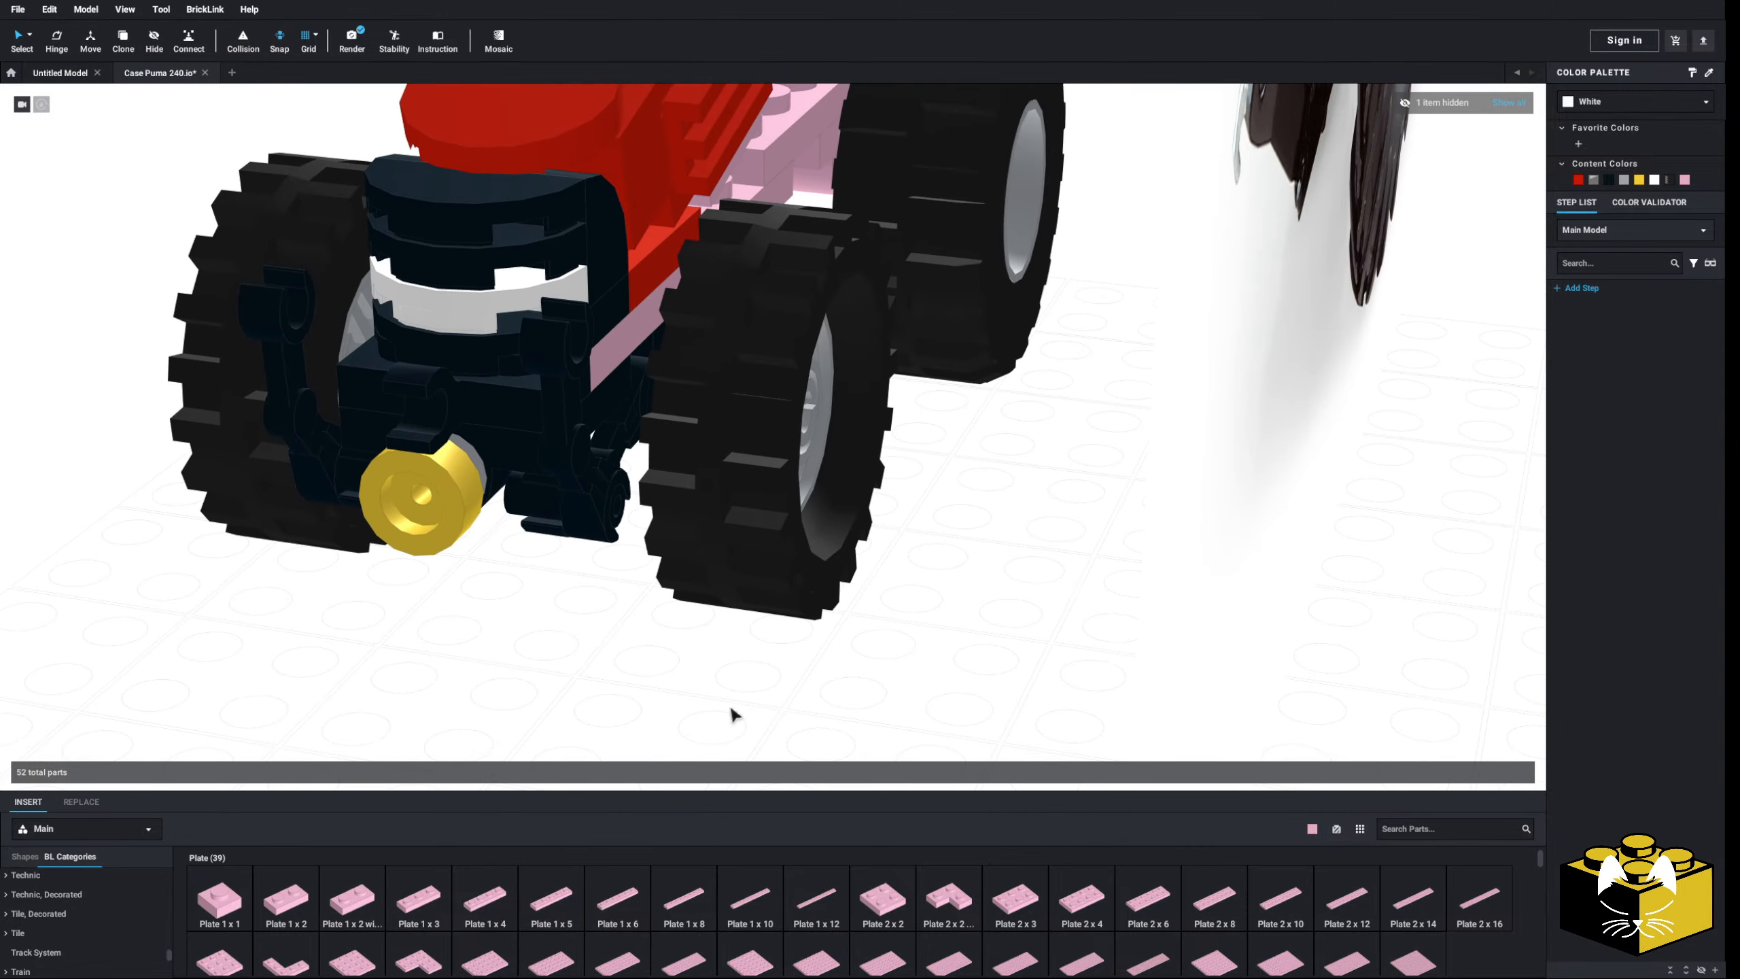
pyautogui.moveTo(819, 437); pyautogui.dragTo(844, 451)
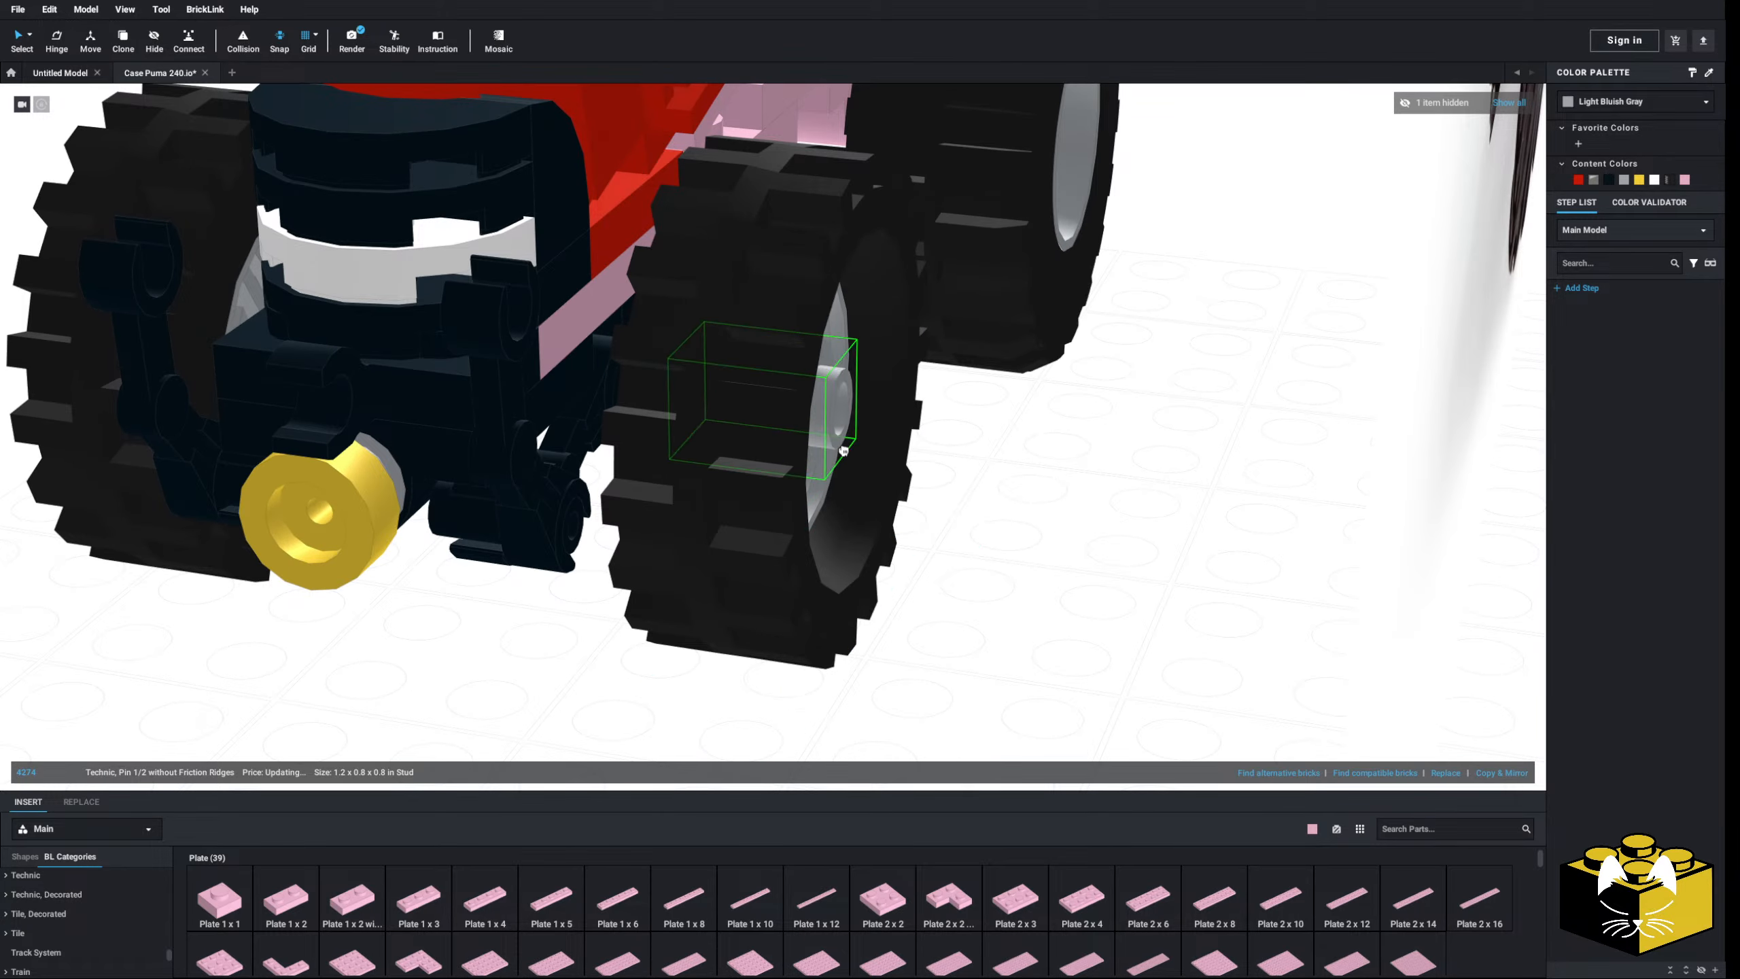
pyautogui.click(959, 513)
# - Search the parts for "saucer" and attach a Tea Saucer with Hollow Stud to the hub of one front wheel
pyautogui.scroll(-2, 734, 719)
pyautogui.moveTo(734, 719); pyautogui.dragTo(701, 787, button='right')
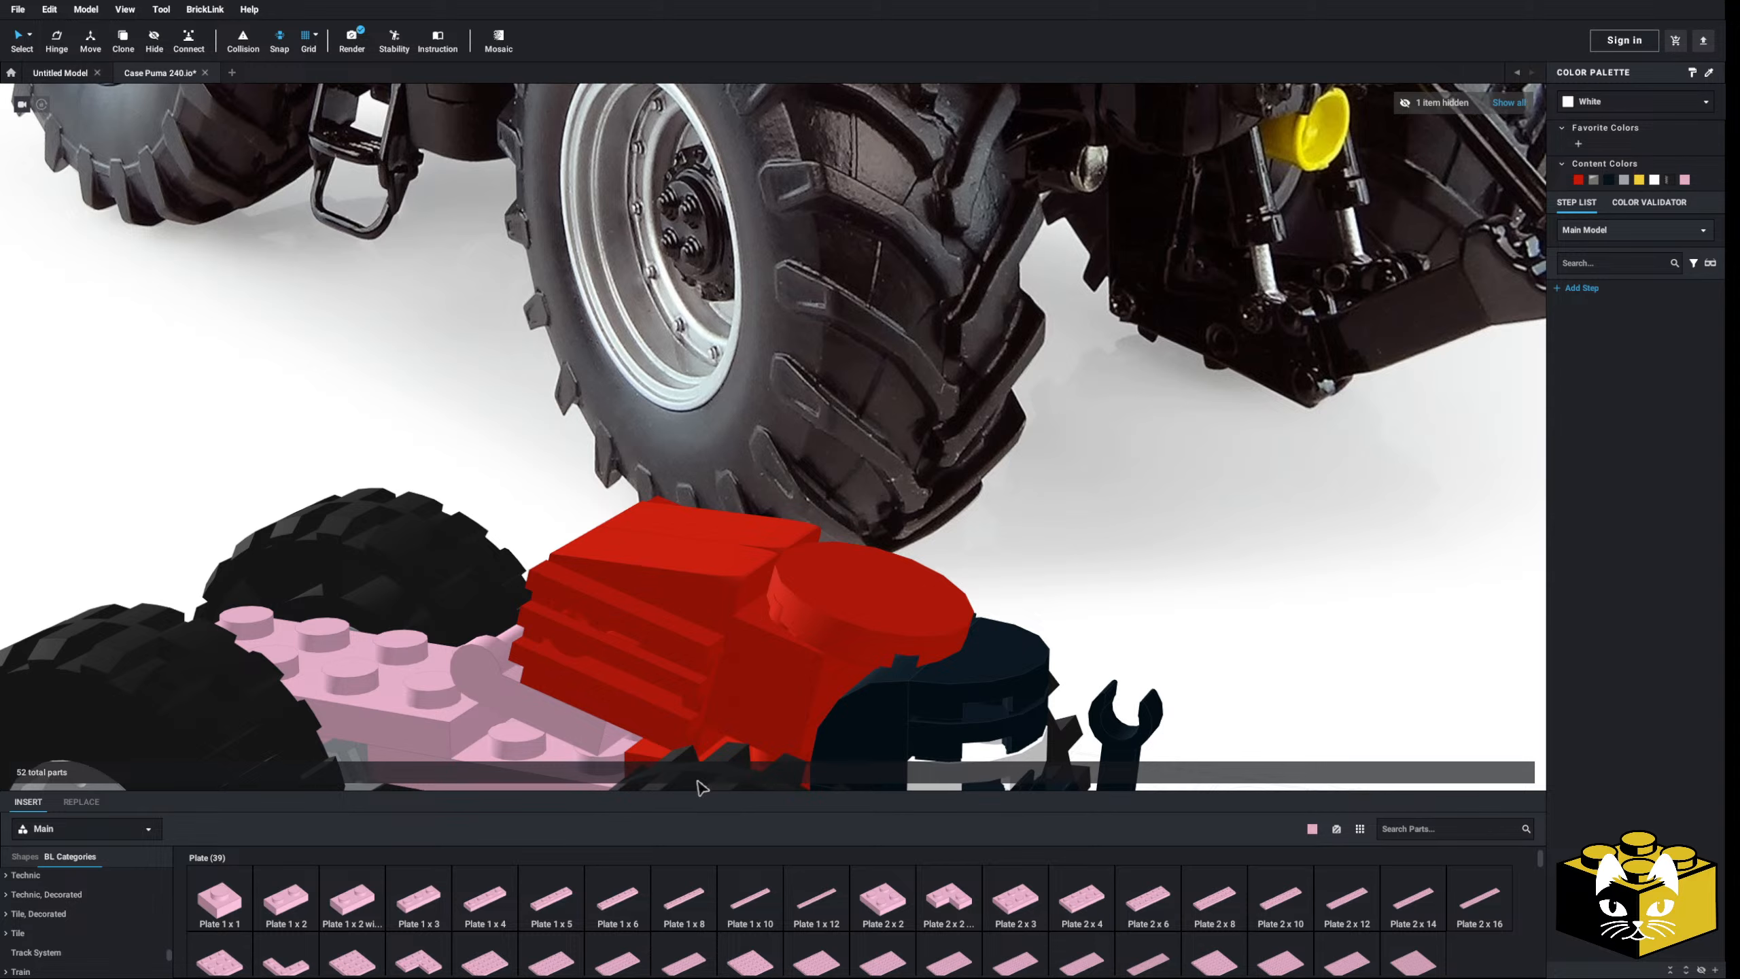
pyautogui.moveTo(698, 787); pyautogui.dragTo(719, 574, button='middle')
pyautogui.moveTo(719, 549); pyautogui.dragTo(698, 621, button='right')
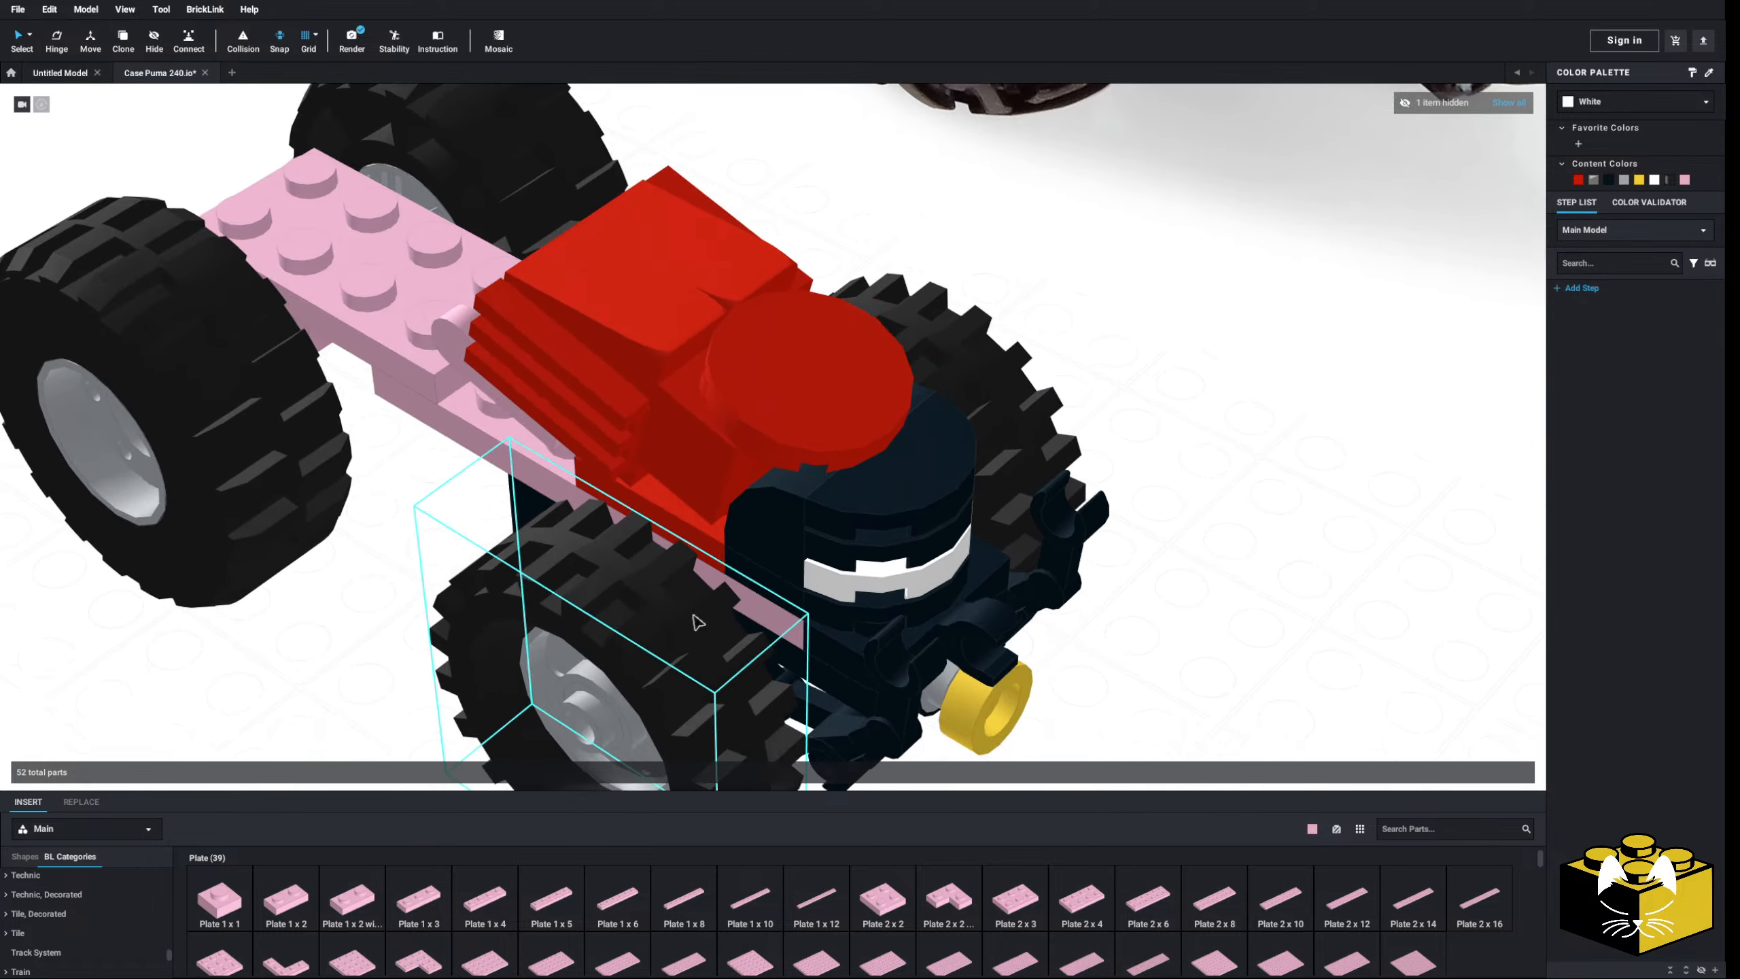
pyautogui.moveTo(697, 621); pyautogui.dragTo(791, 467, button='middle')
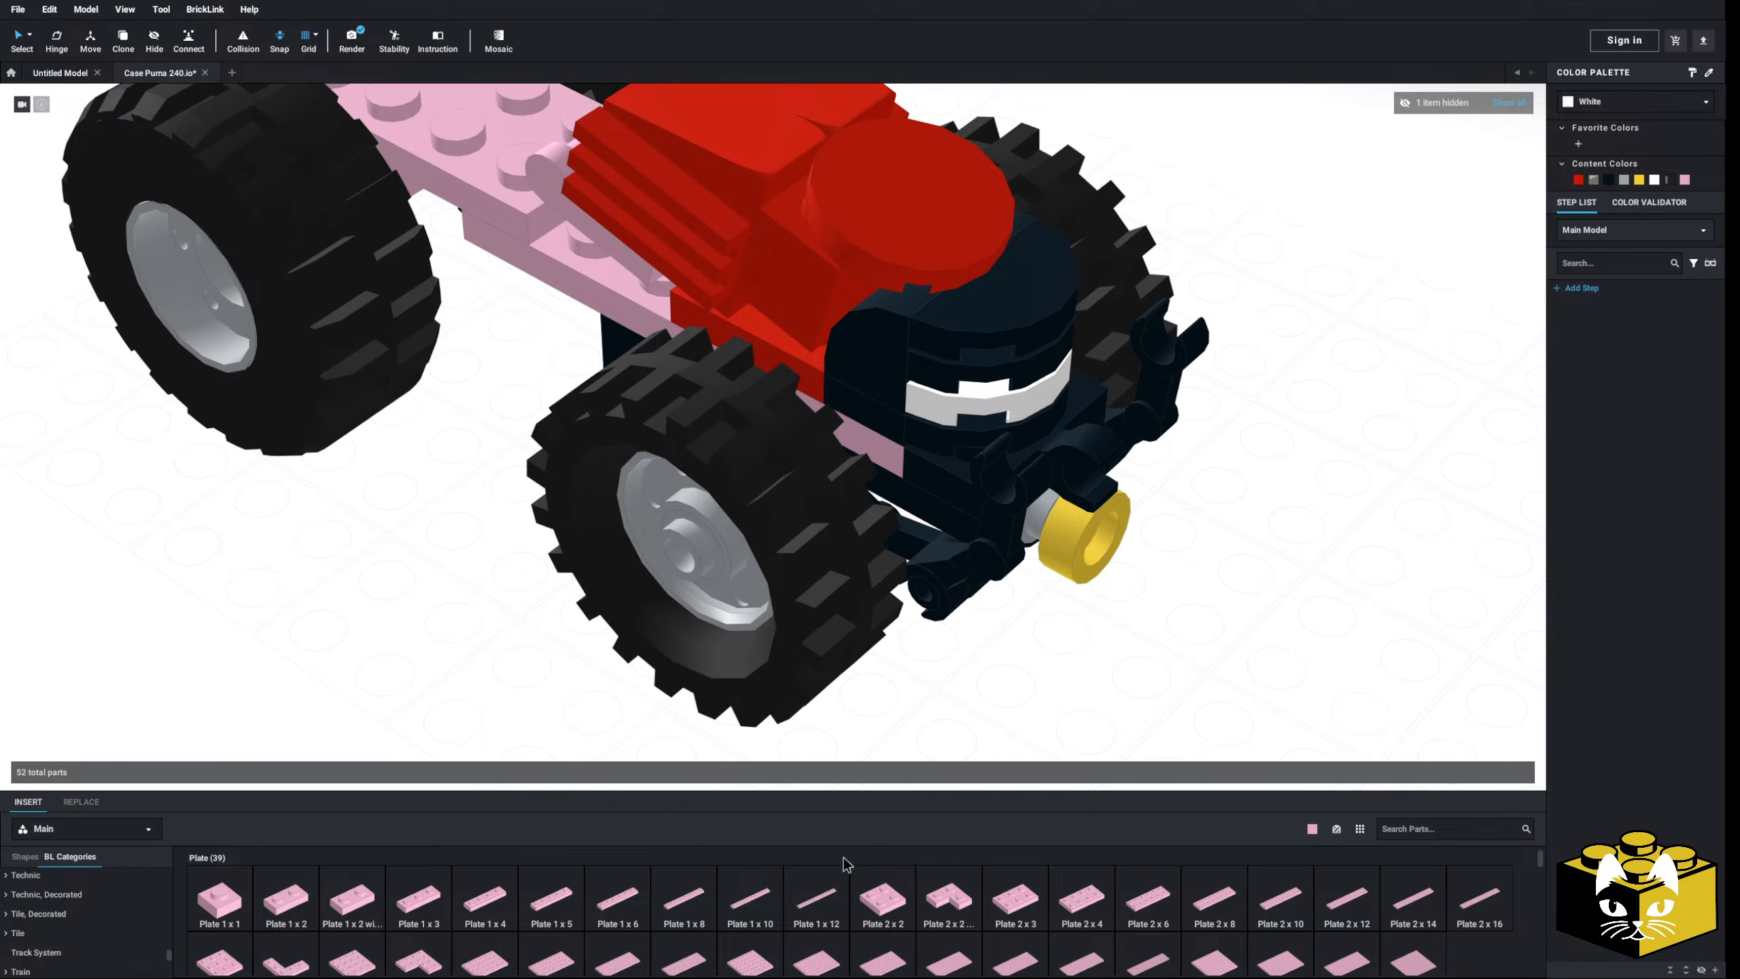
pyautogui.click(1396, 824)
pyautogui.write('saucer')
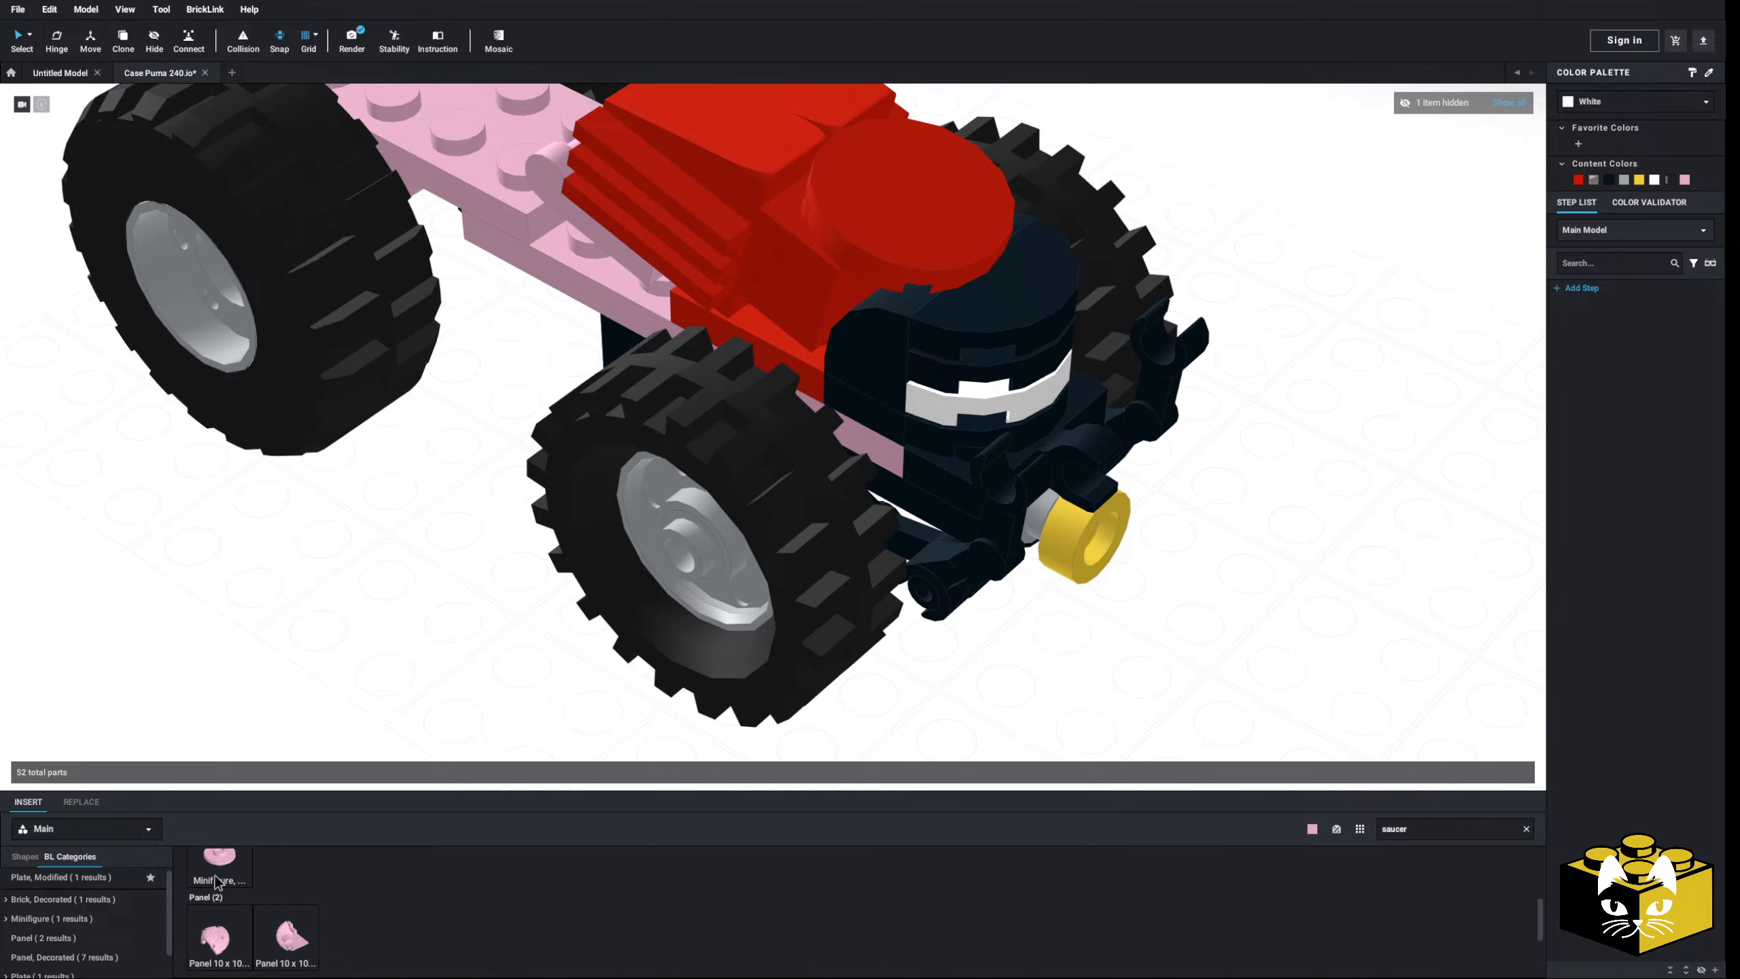
pyautogui.moveTo(288, 783); pyautogui.dragTo(689, 593)
pyautogui.click(438, 696)
pyautogui.moveTo(439, 706); pyautogui.dragTo(442, 642, button='right')
pyautogui.click(729, 379)
# - Attach a second tea saucer to the opposite front wheel's hub and select both saucers
pyautogui.click(226, 876)
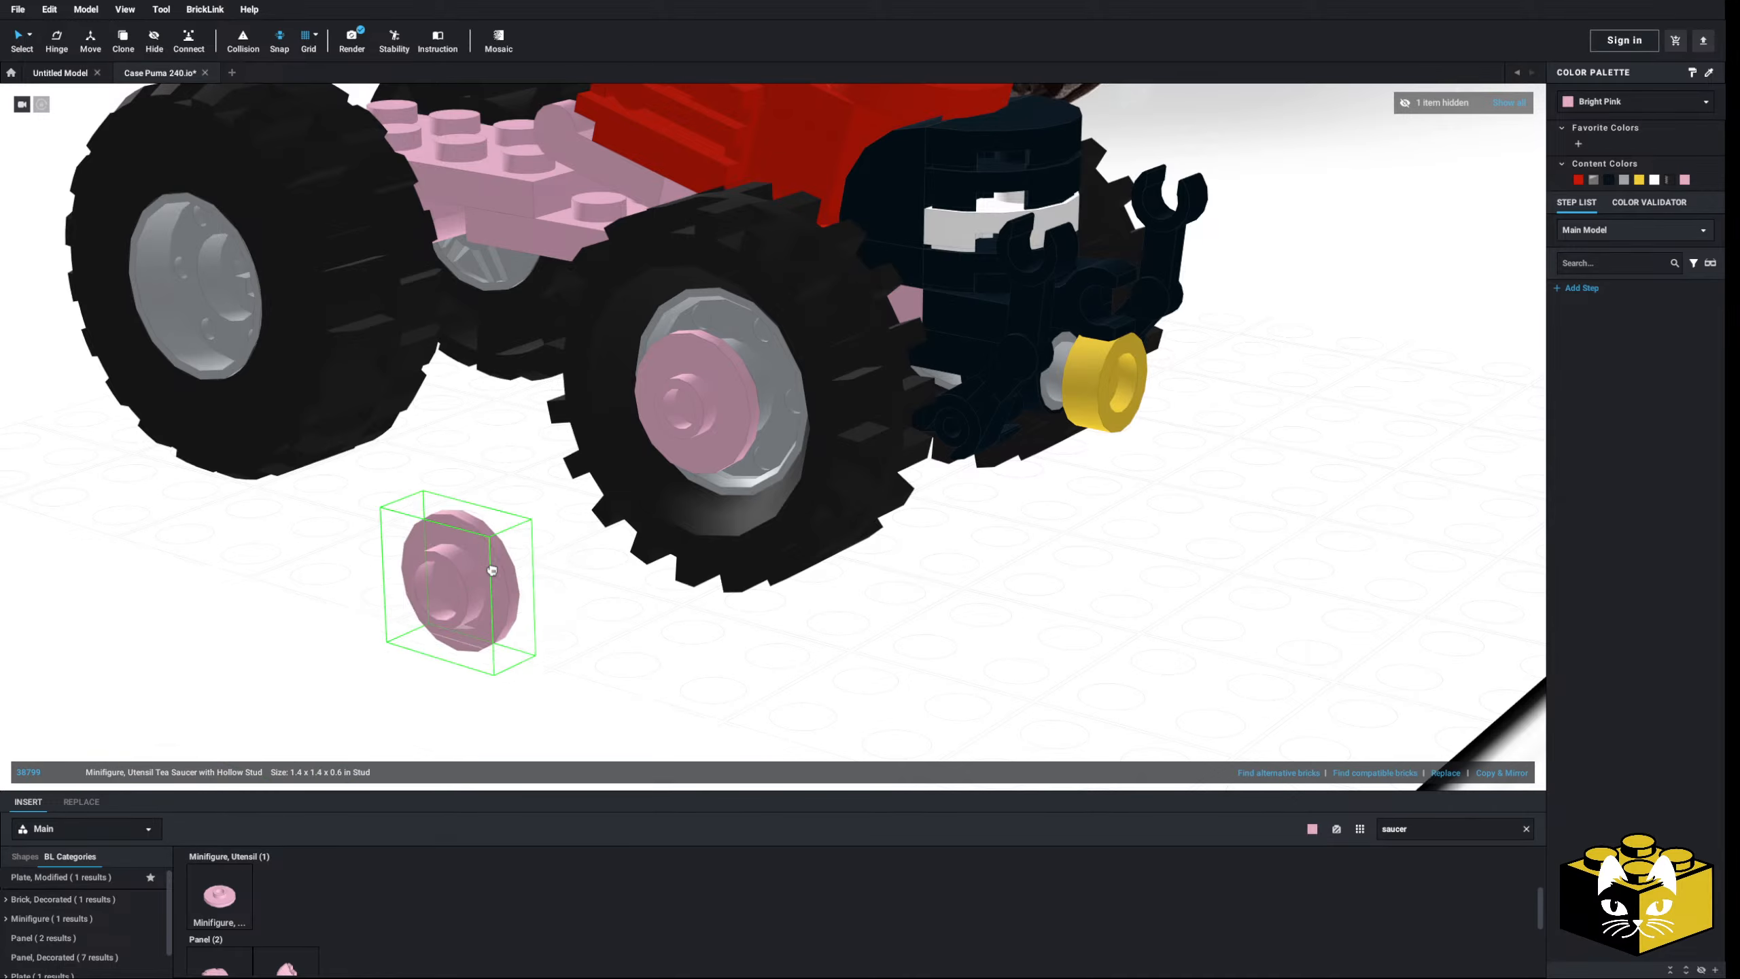
pyautogui.moveTo(521, 568); pyautogui.dragTo(740, 522, button='right')
pyautogui.moveTo(768, 519); pyautogui.dragTo(971, 450)
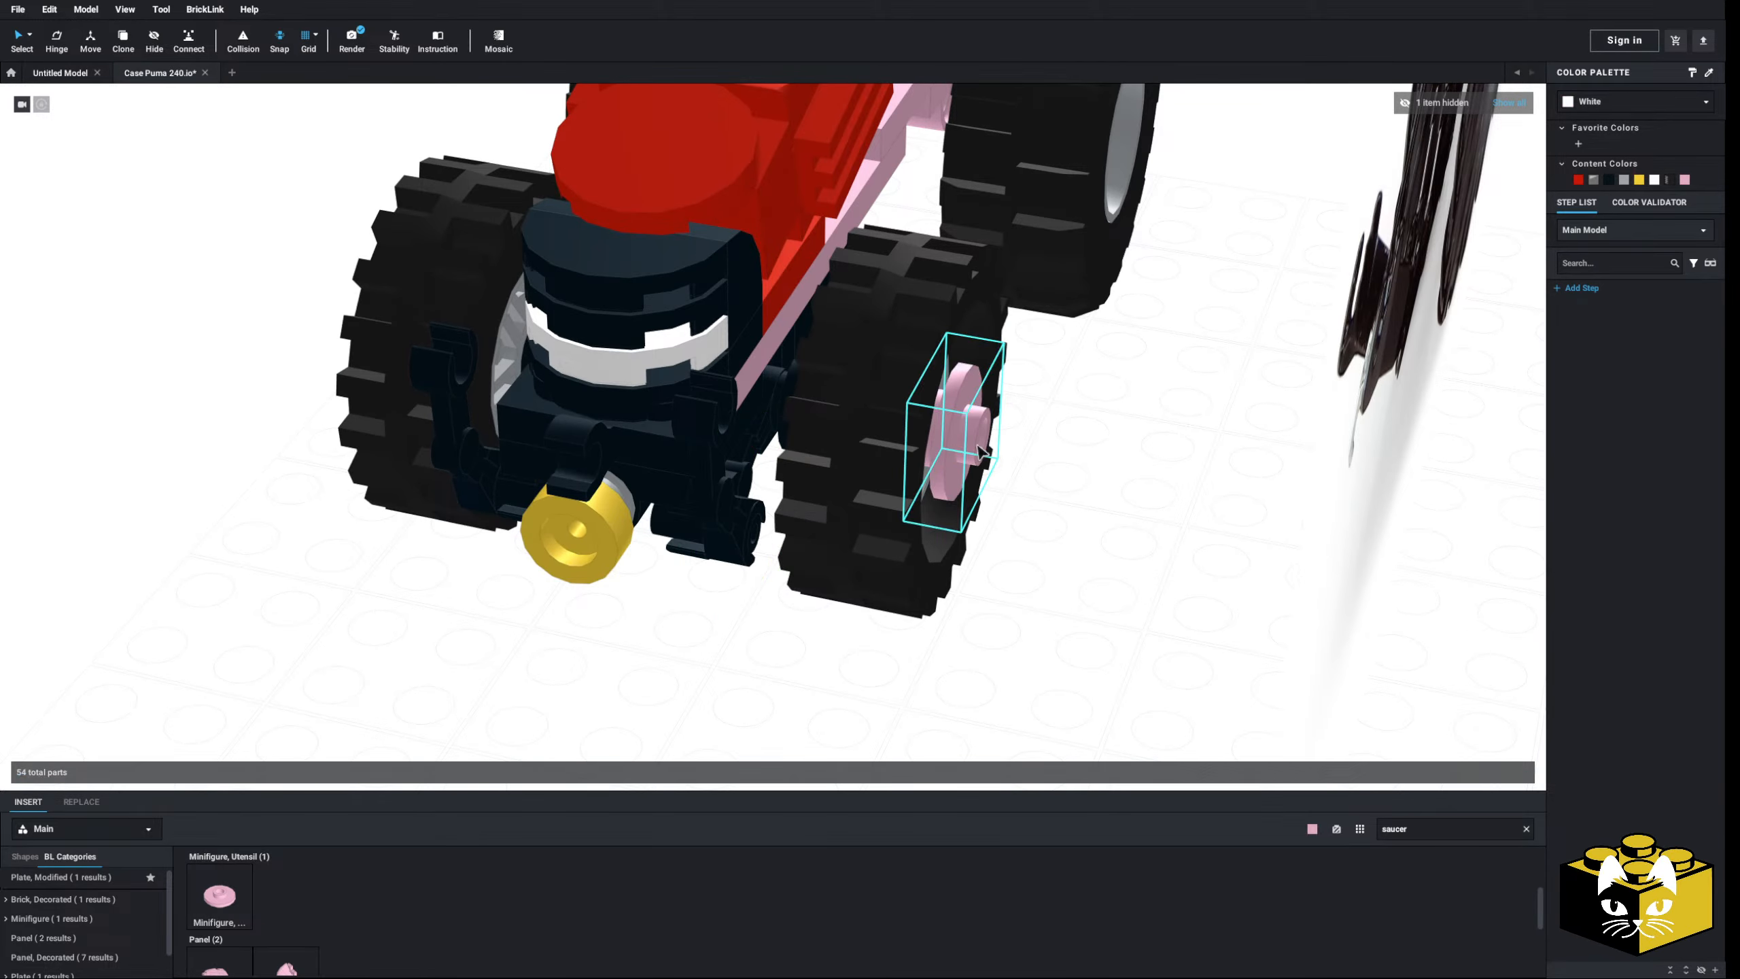
pyautogui.moveTo(774, 680); pyautogui.dragTo(992, 550, button='right')
pyautogui.scroll(-3, 611, 366)
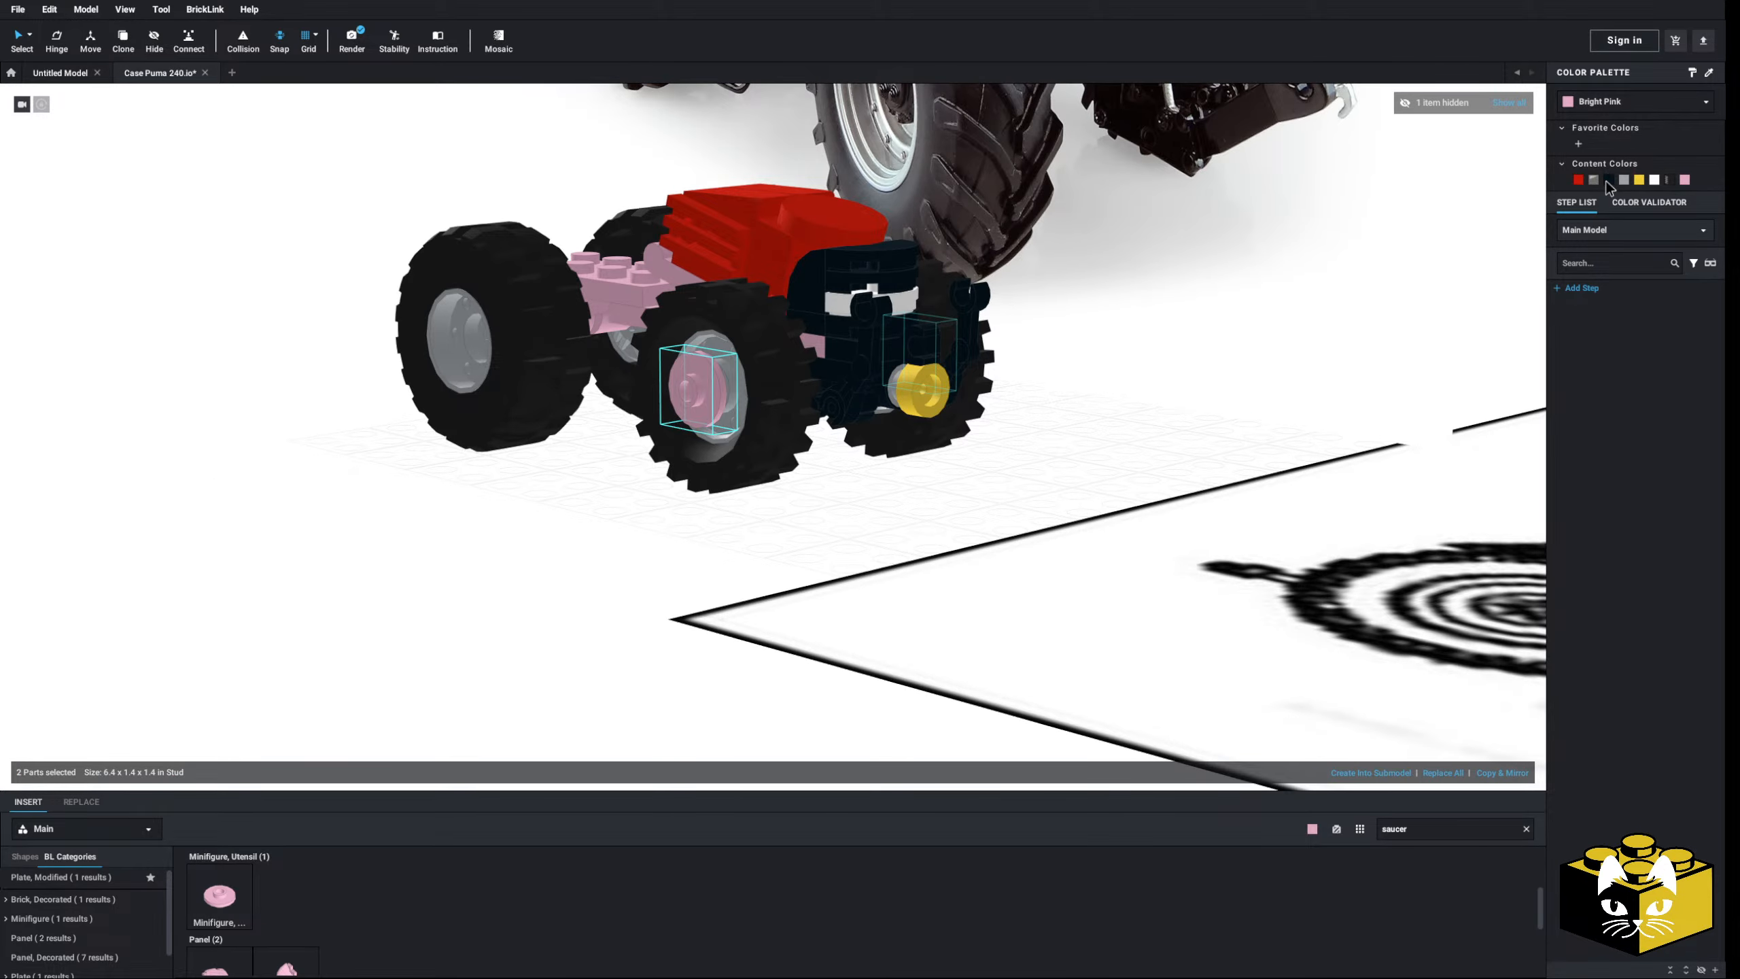
pyautogui.moveTo(634, 555)
pyautogui.mouseDown(button='right')
pyautogui.moveTo(703, 583)
pyautogui.moveTo(650, 577)
pyautogui.mouseUp(button='right')
# - Delete the tea saucers from both front wheels
pyautogui.click(812, 442)
pyautogui.press('Delete')
pyautogui.moveTo(811, 442); pyautogui.dragTo(767, 466, button='right')
pyautogui.moveTo(797, 445); pyautogui.dragTo(825, 528, button='middle')
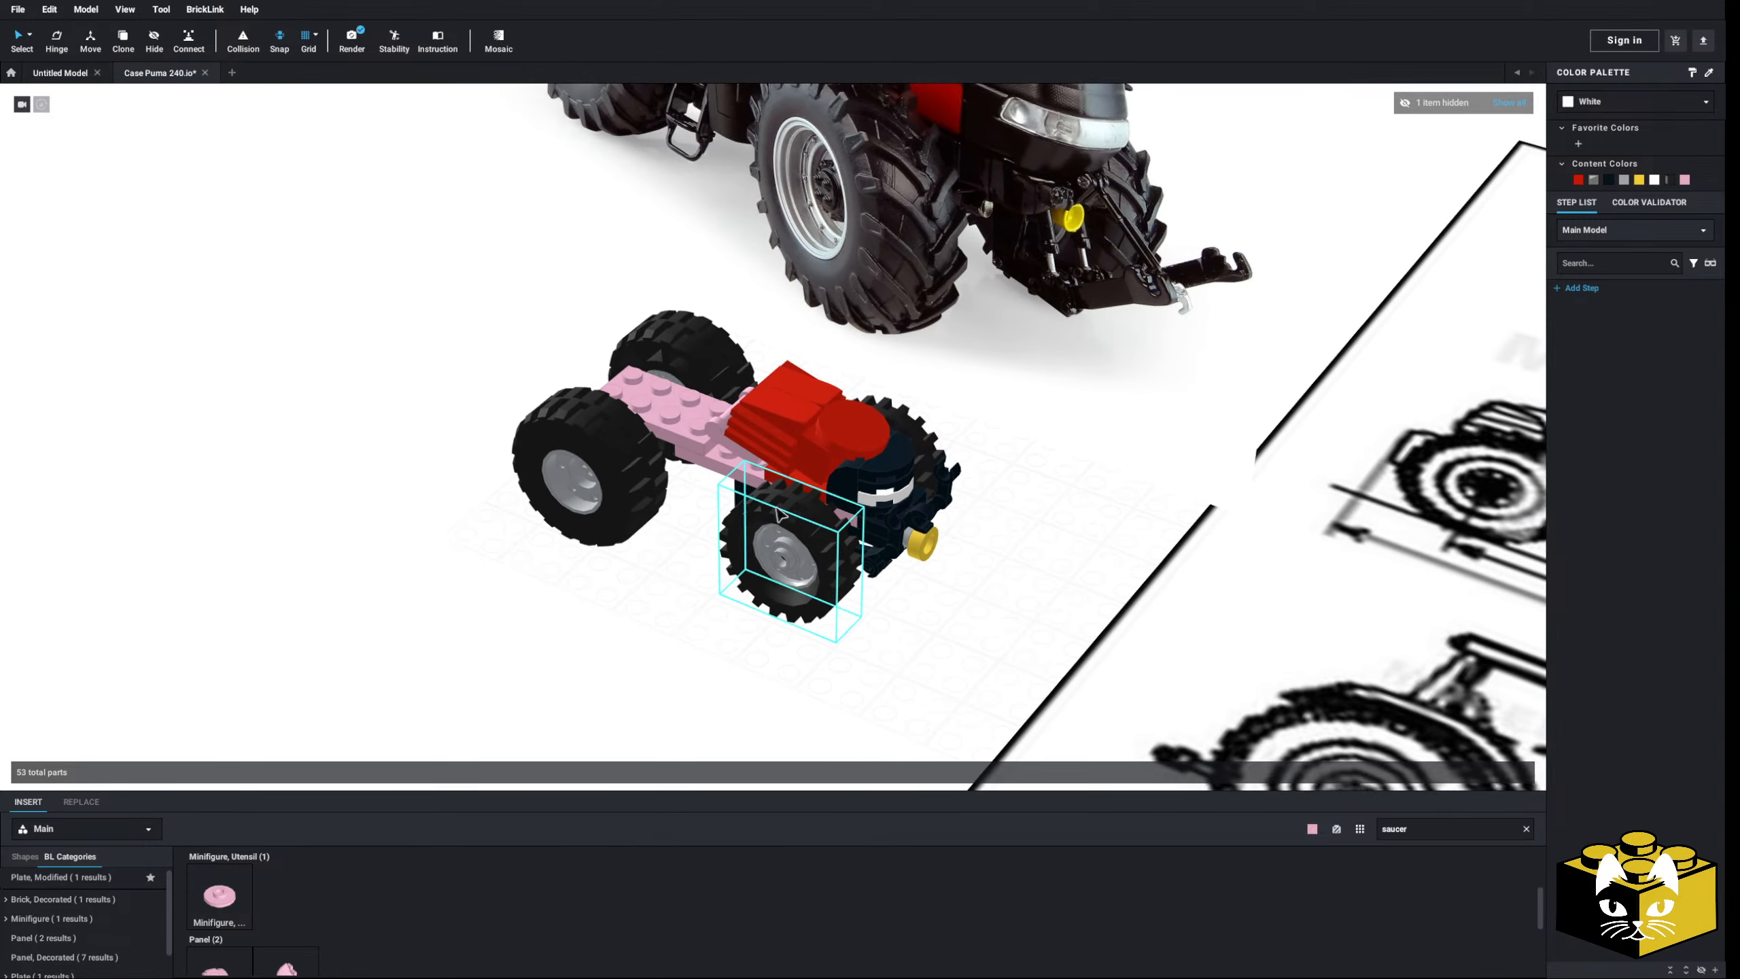
pyautogui.moveTo(945, 507); pyautogui.dragTo(851, 499, button='right')
pyautogui.click(812, 509)
pyautogui.press('Delete')
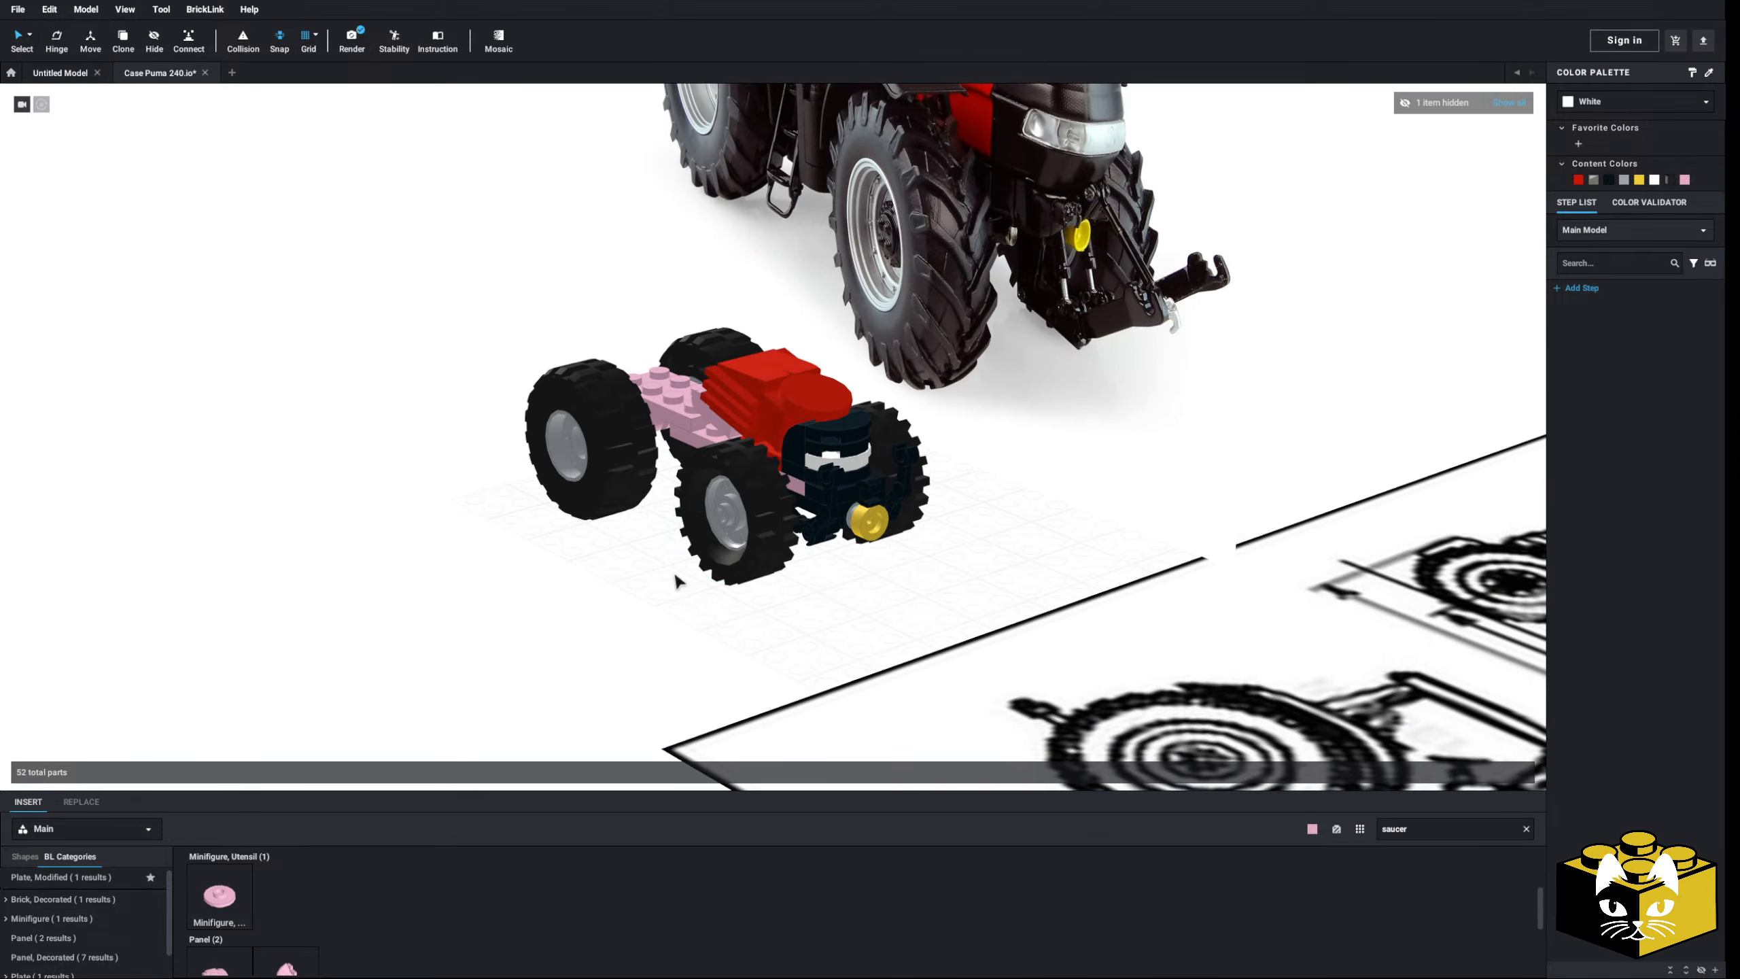
pyautogui.scroll(3, 672, 580)
# - Clear the part search and attach a bright pink Tile, Round 1 x 1 from the Tile, Round category to one front wheel's hub
pyautogui.click(1526, 830)
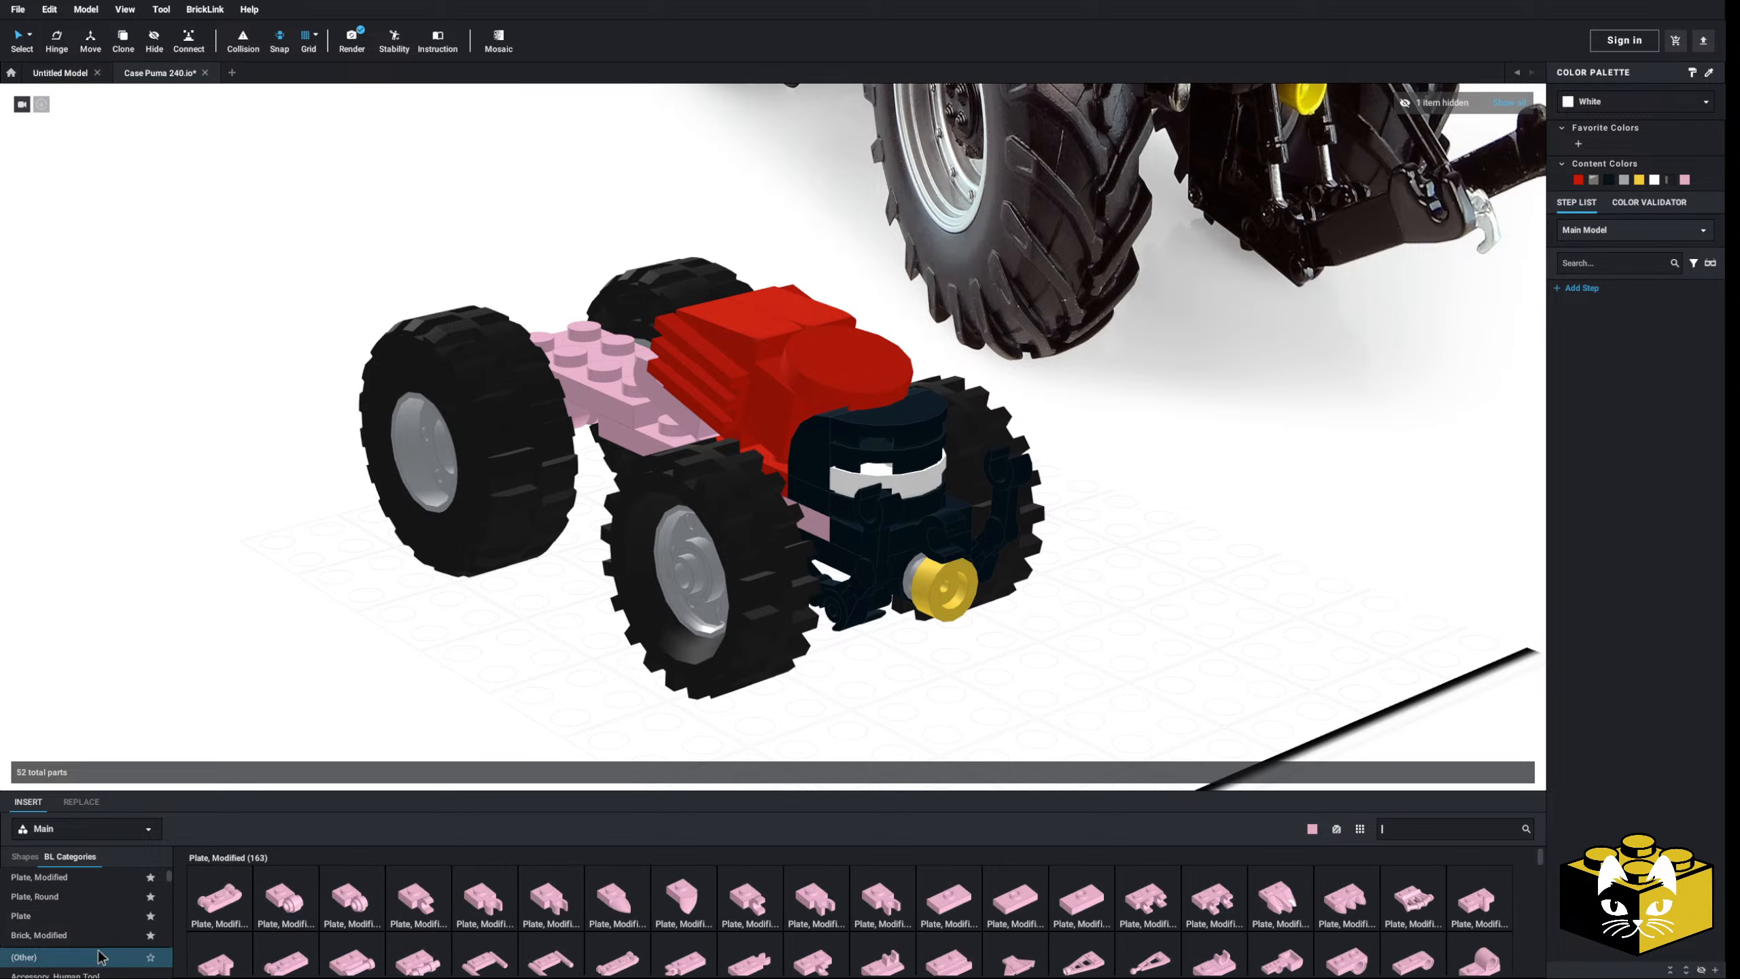
pyautogui.moveTo(169, 880); pyautogui.dragTo(170, 969)
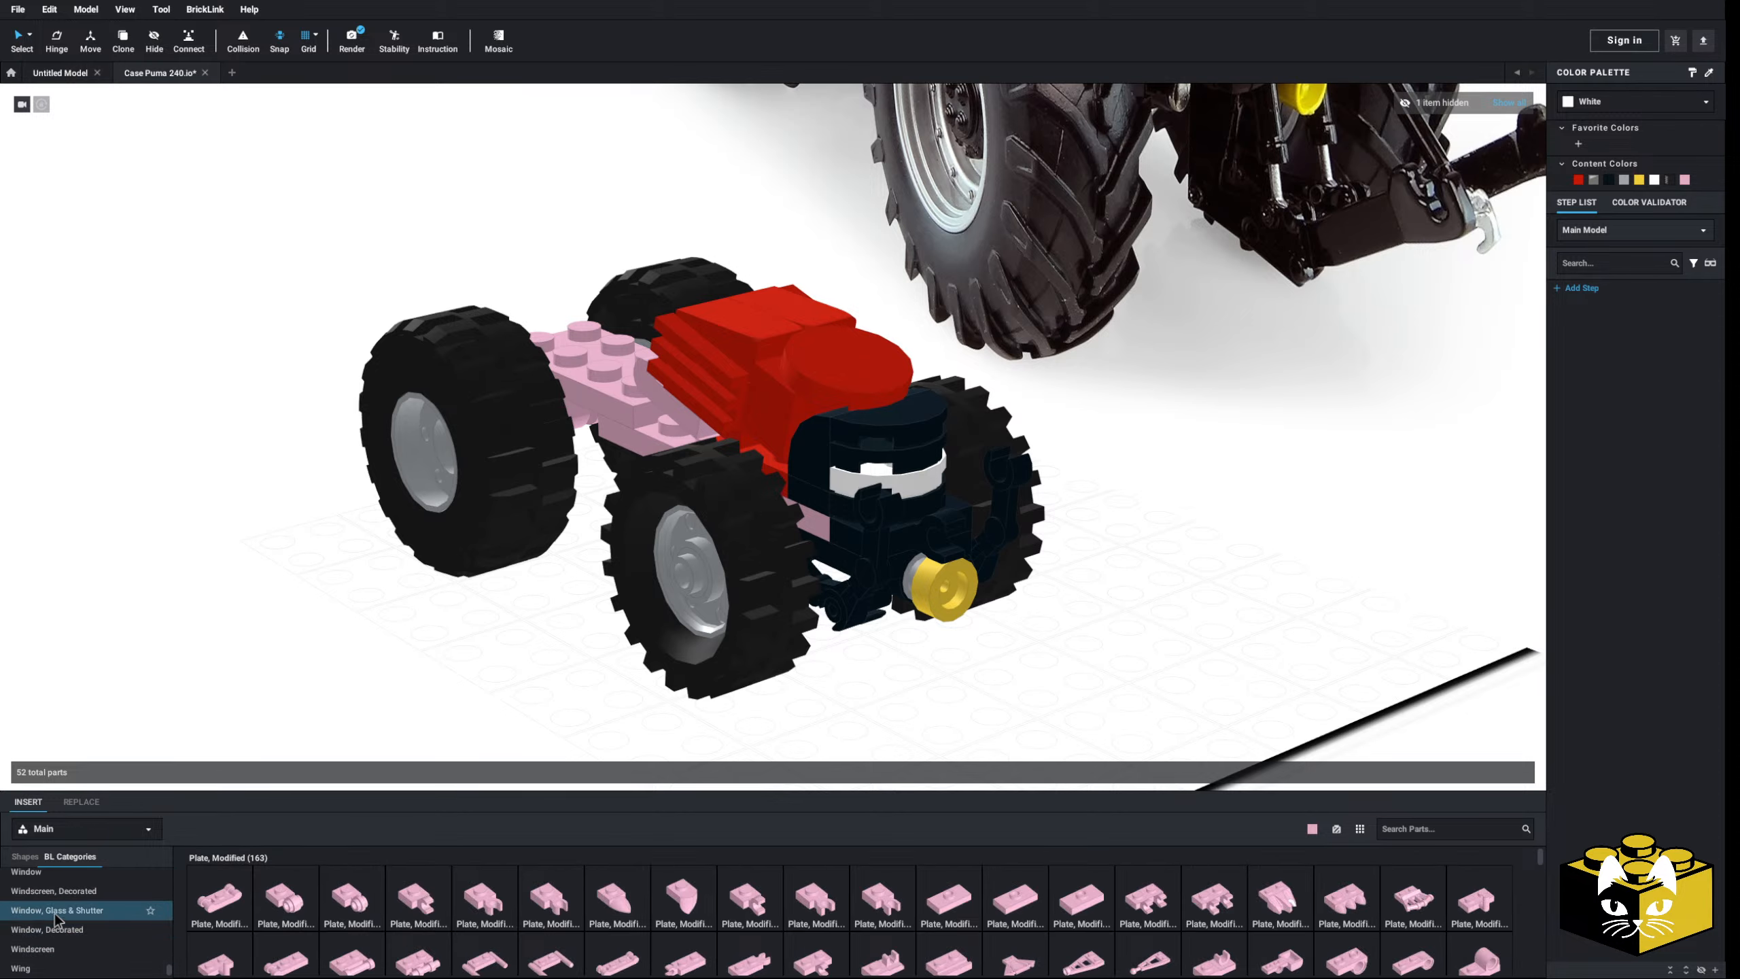
pyautogui.scroll(1, 53, 916)
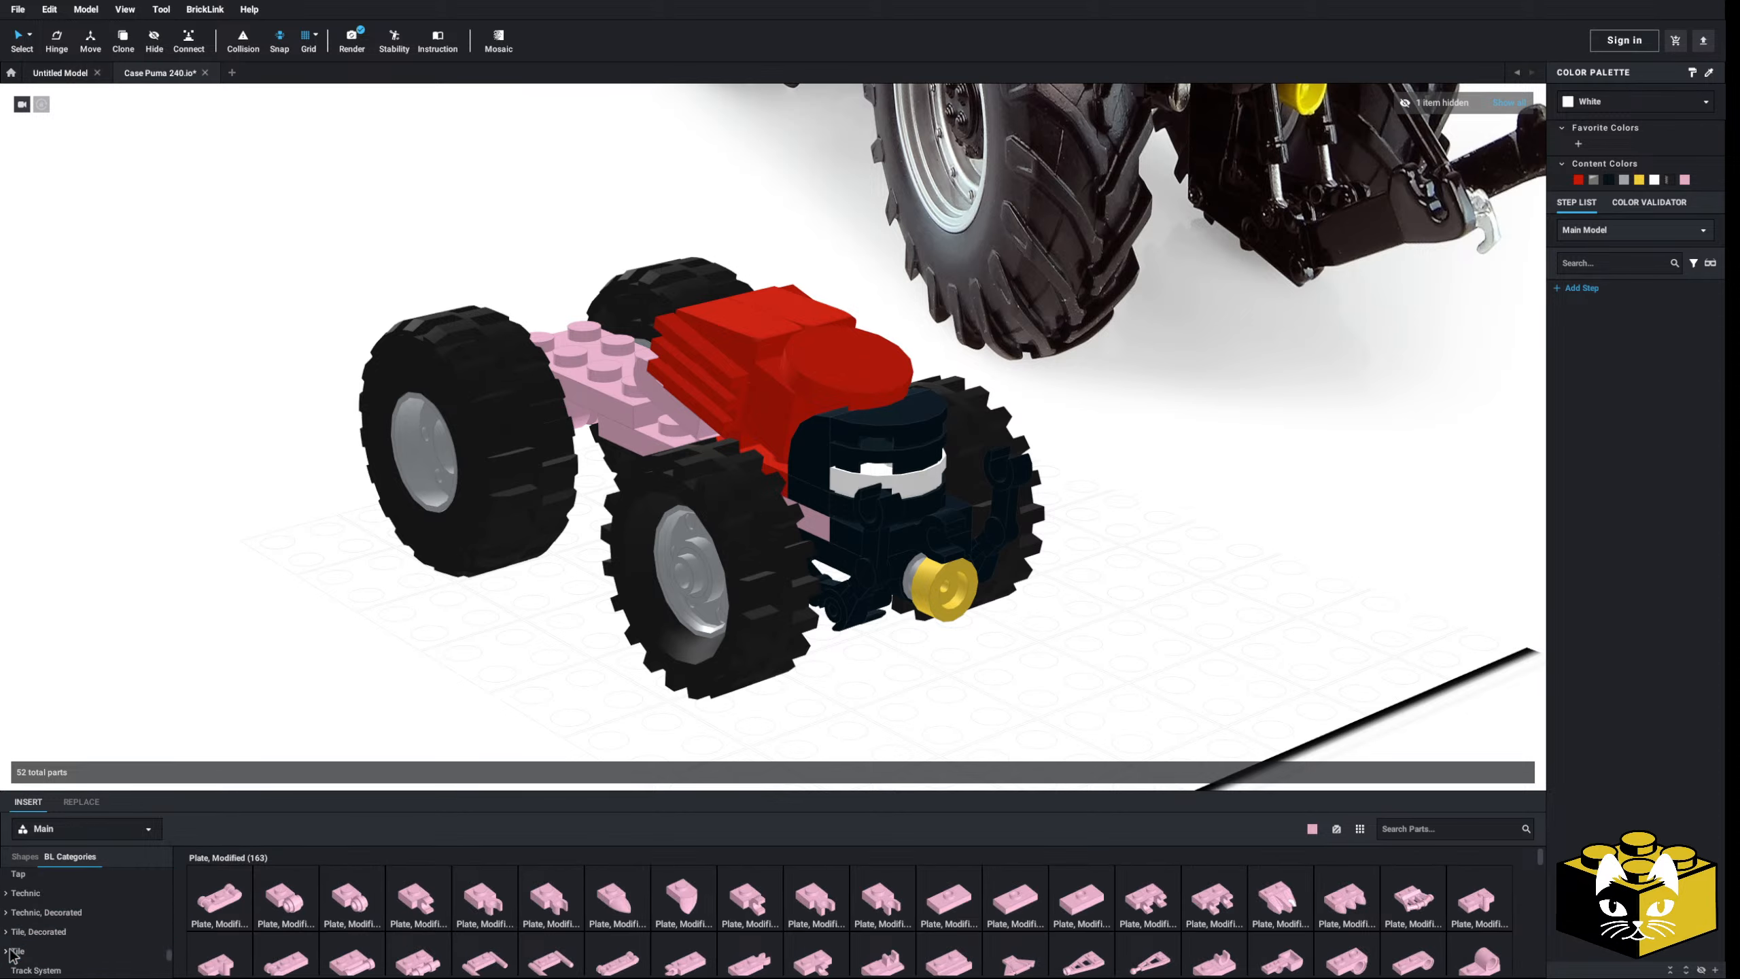
pyautogui.scroll(-2, 17, 954)
pyautogui.click(37, 968)
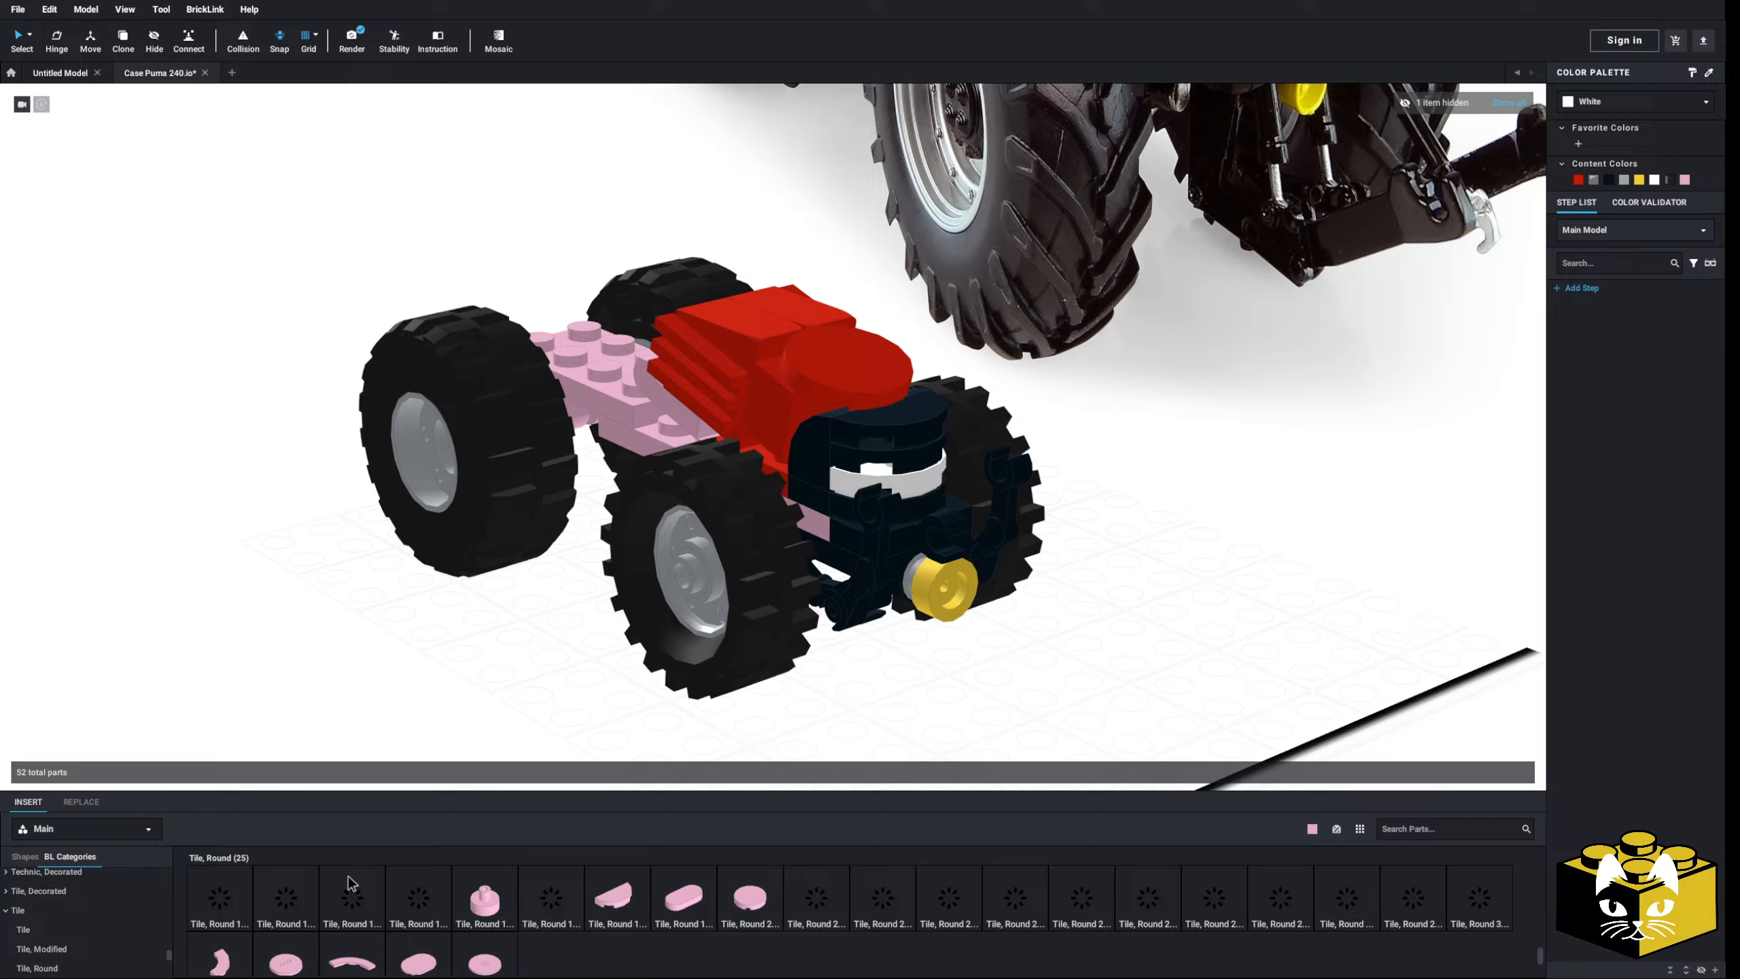
pyautogui.click(232, 910)
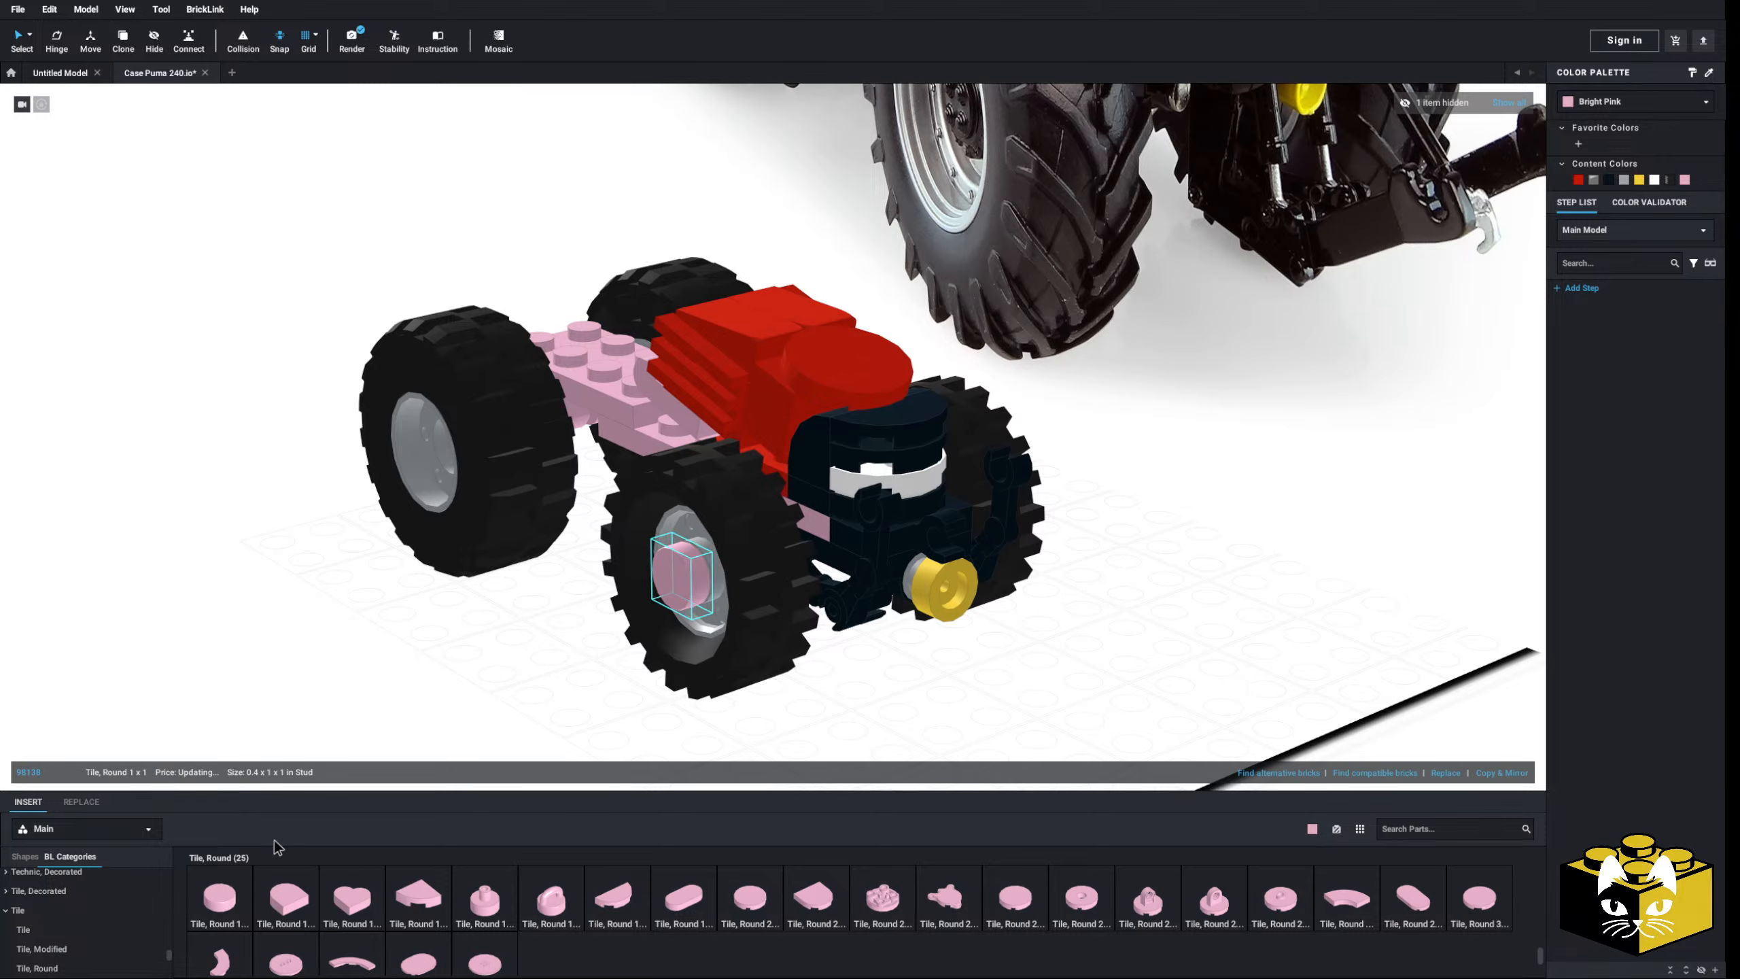
# - Attach a second Tile, Round 1 x 1 to the opposite front wheel's hub and recolour both round tiles black
pyautogui.moveTo(486, 699); pyautogui.dragTo(659, 675, button='right')
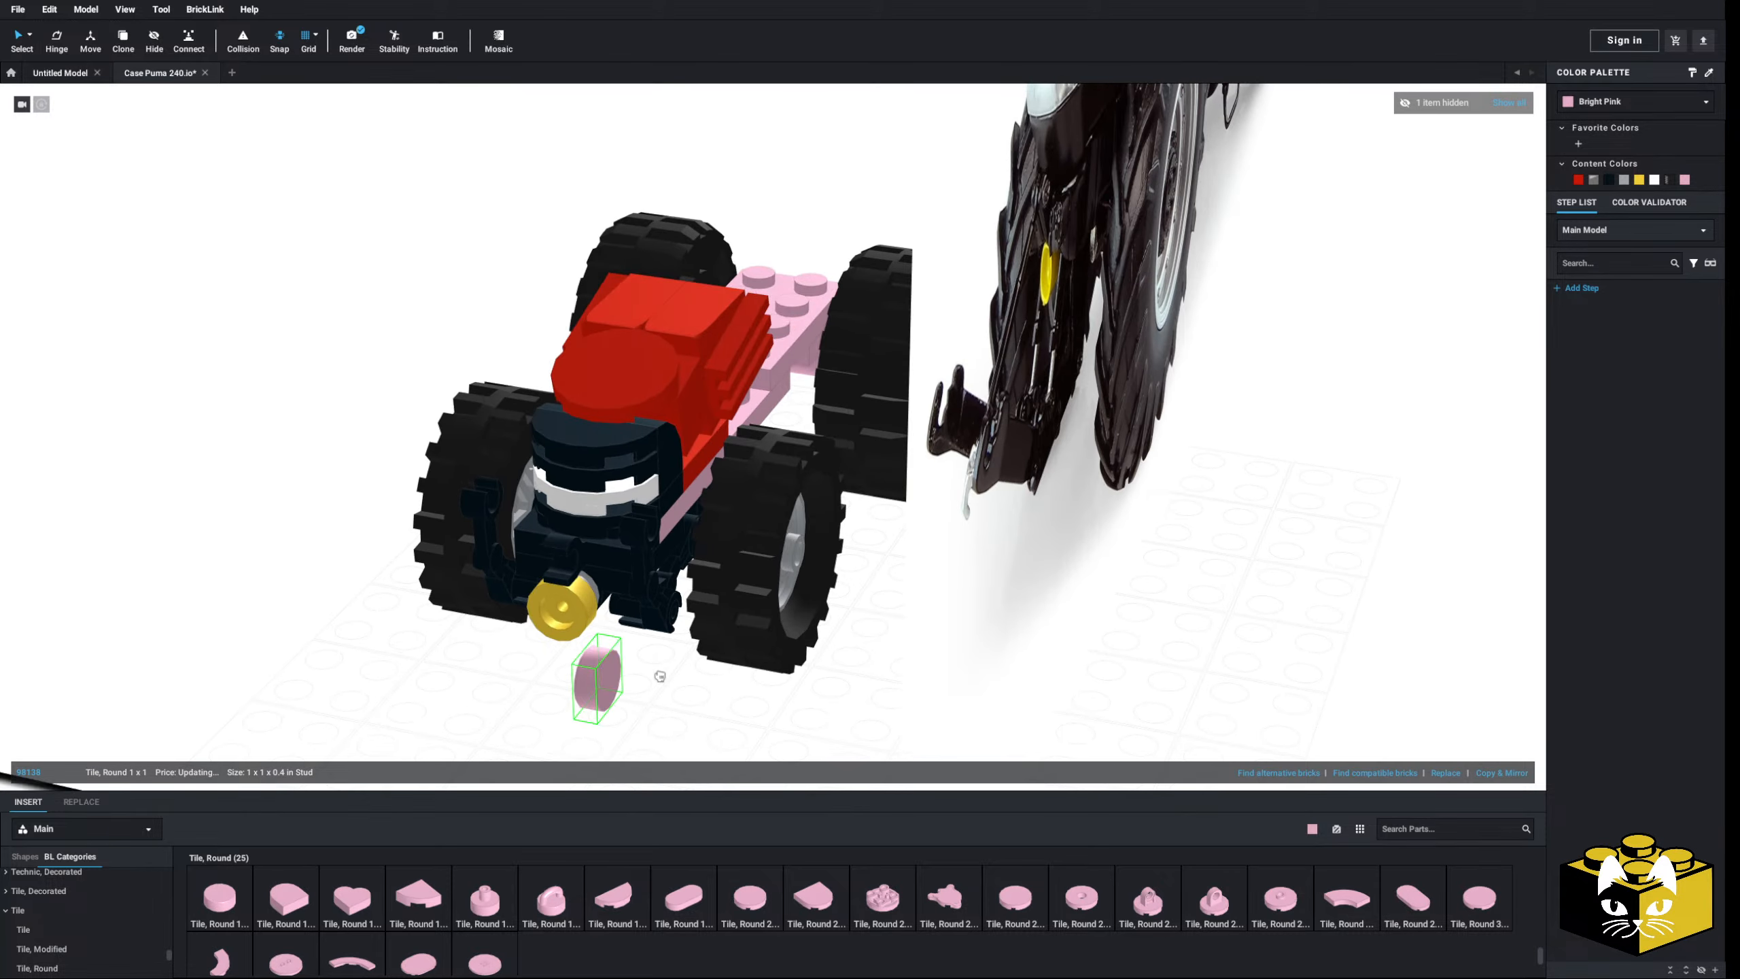
pyautogui.click(813, 566)
pyautogui.moveTo(814, 566); pyautogui.dragTo(856, 555, button='right')
pyautogui.keyDown('ctrl'); pyautogui.click(671, 566); pyautogui.keyUp('ctrl')
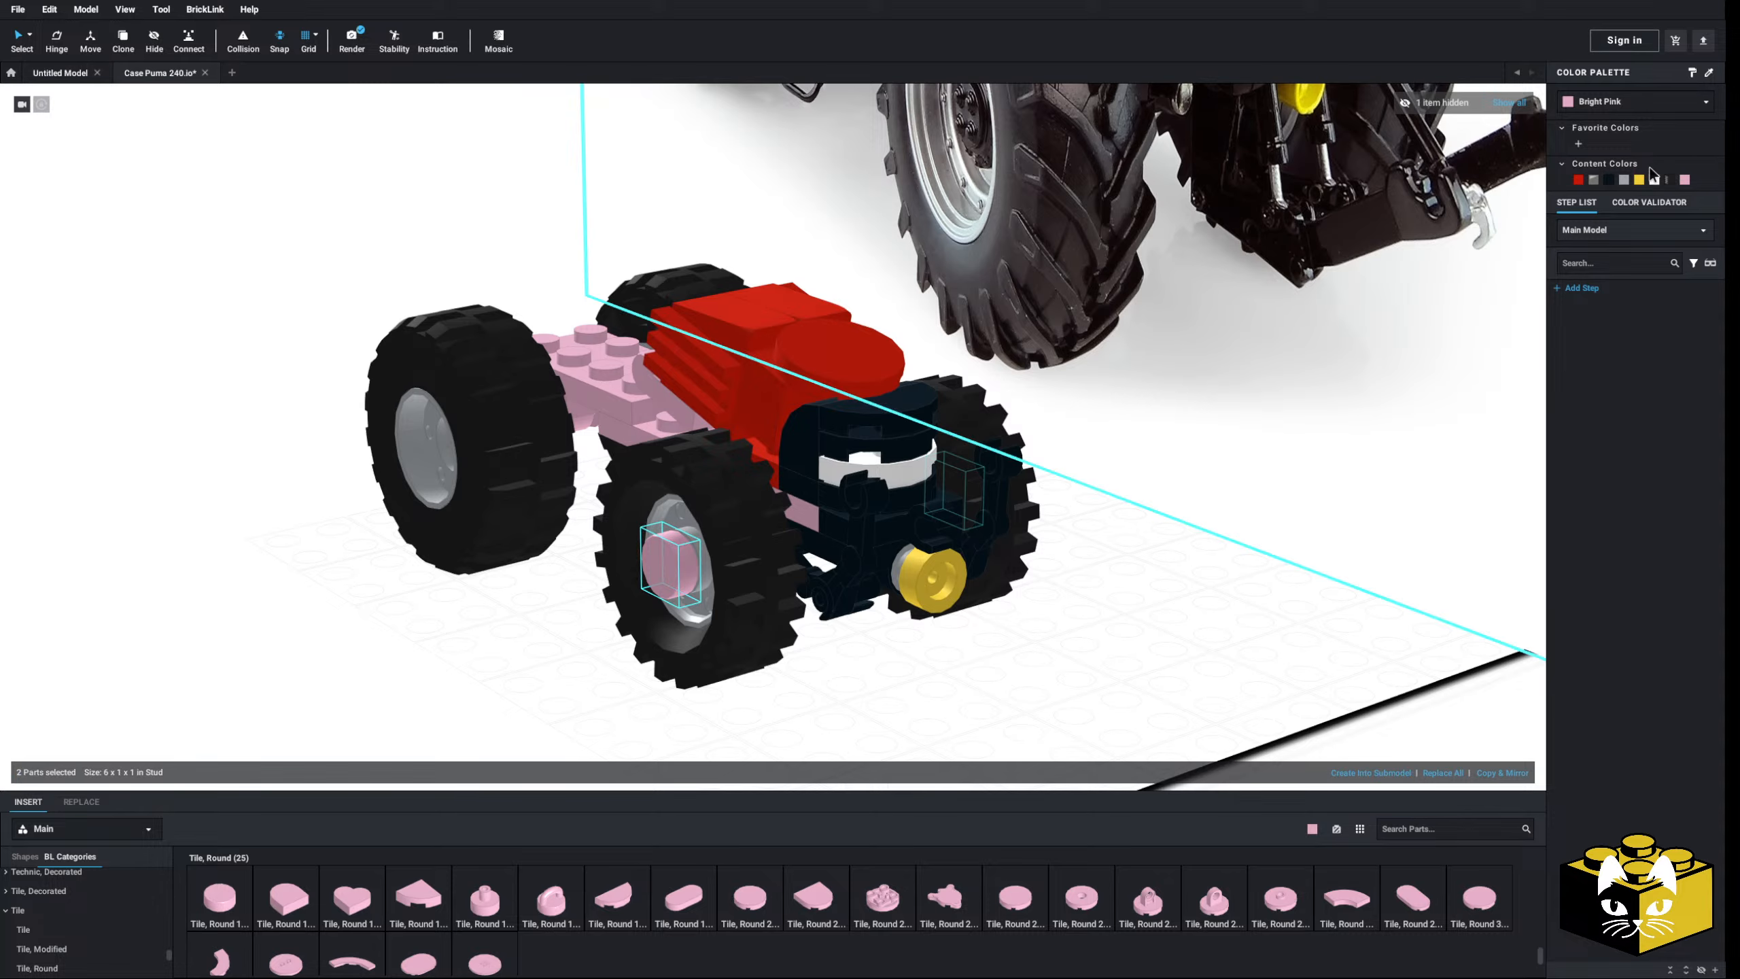
pyautogui.moveTo(558, 651); pyautogui.dragTo(555, 674, button='middle')
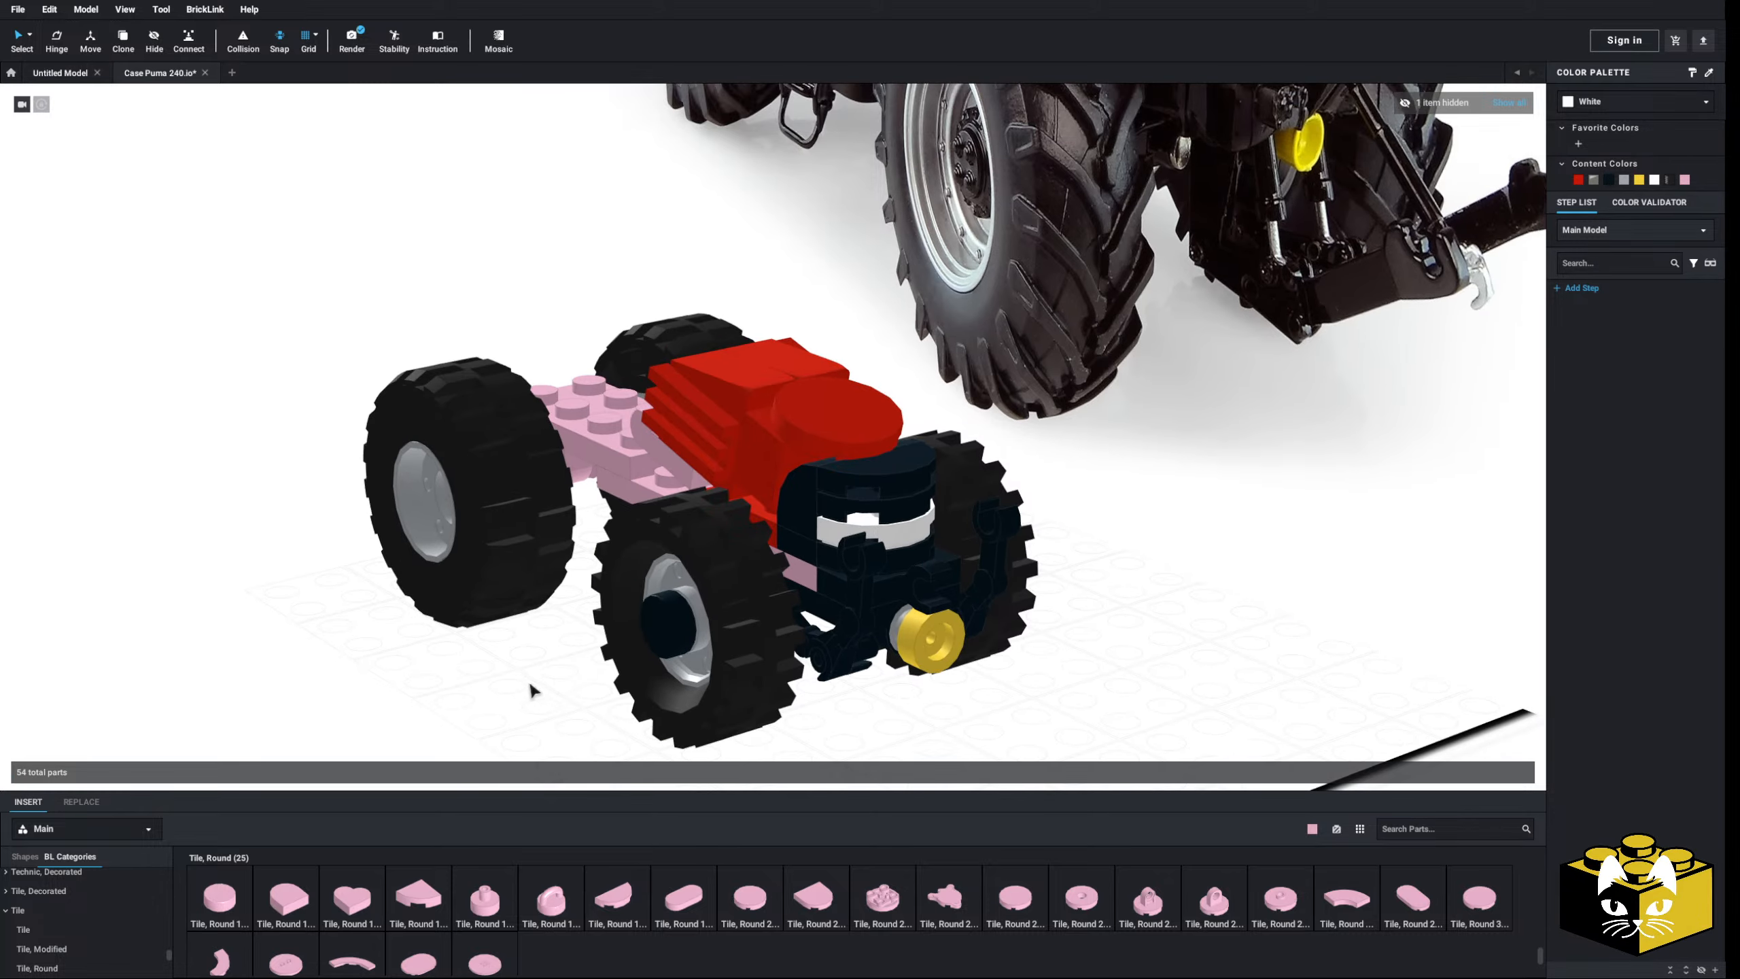
# - Display the Technic, Axle parts for the axle between the two rear wheels
pyautogui.moveTo(529, 683); pyautogui.dragTo(550, 684, button='right')
pyautogui.moveTo(550, 683)
pyautogui.mouseDown(button='middle')
pyautogui.moveTo(523, 690)
pyautogui.moveTo(538, 725)
pyautogui.moveTo(582, 691)
pyautogui.mouseUp(button='middle')
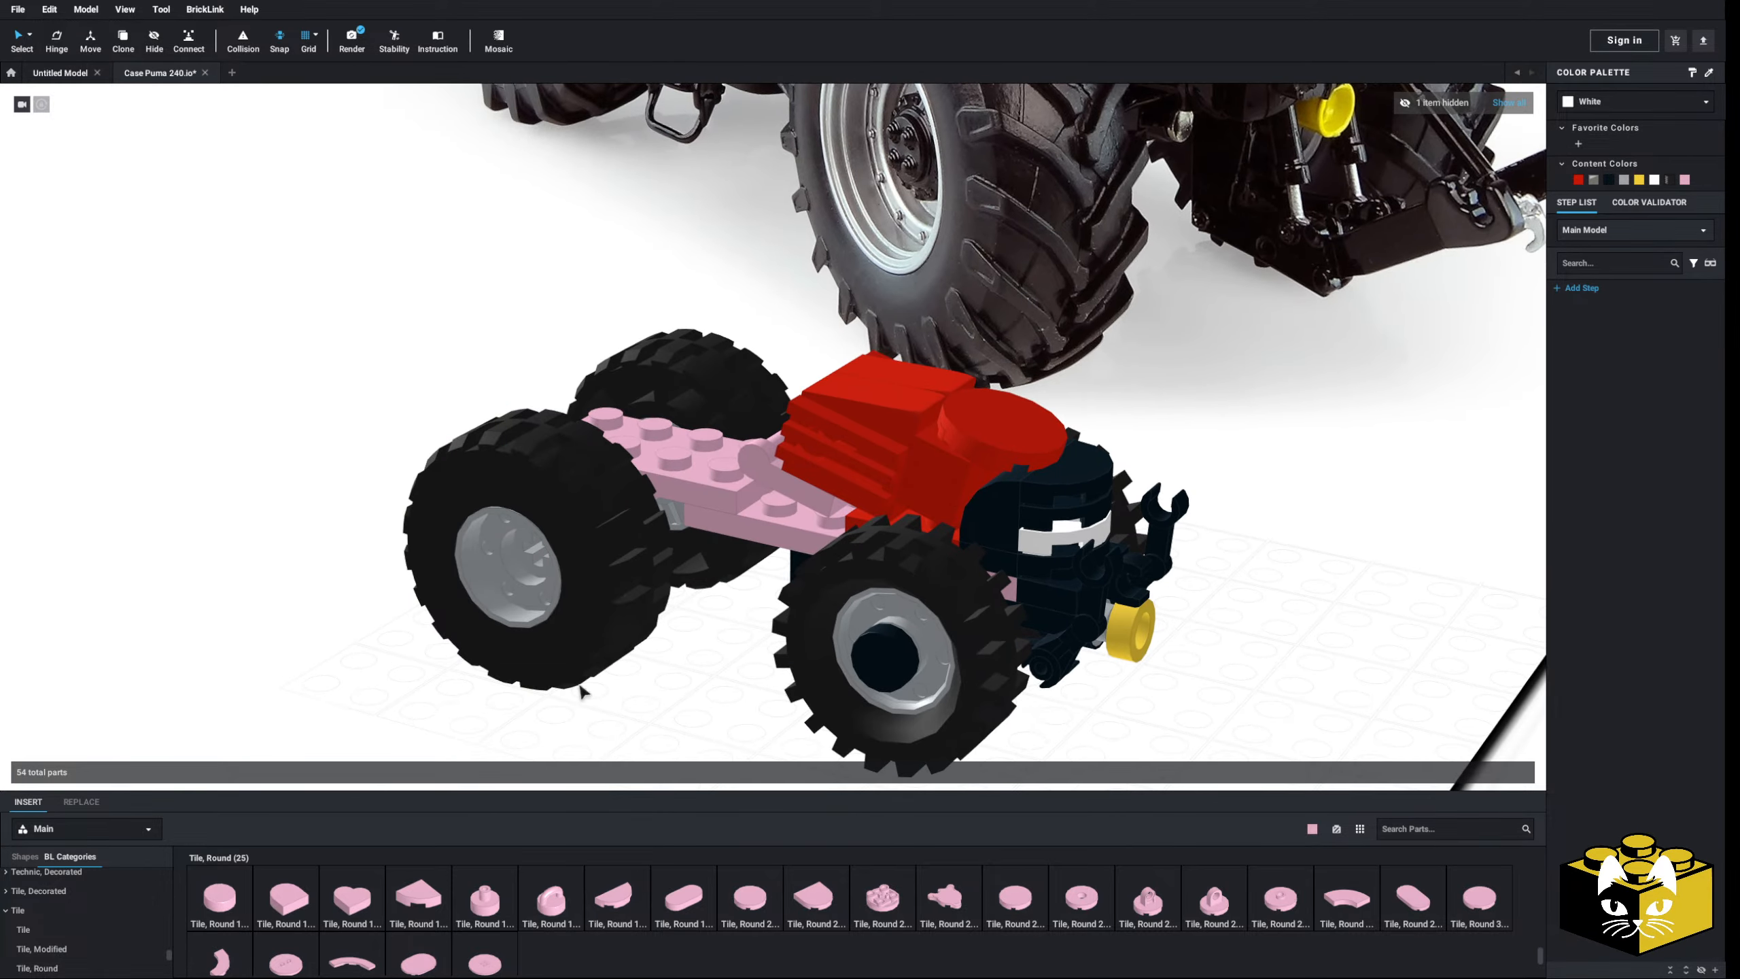
pyautogui.moveTo(583, 691); pyautogui.dragTo(613, 675, button='right')
pyautogui.scroll(2, 493, 687)
pyautogui.moveTo(493, 687); pyautogui.dragTo(554, 684, button='right')
pyautogui.scroll(2, 14, 946)
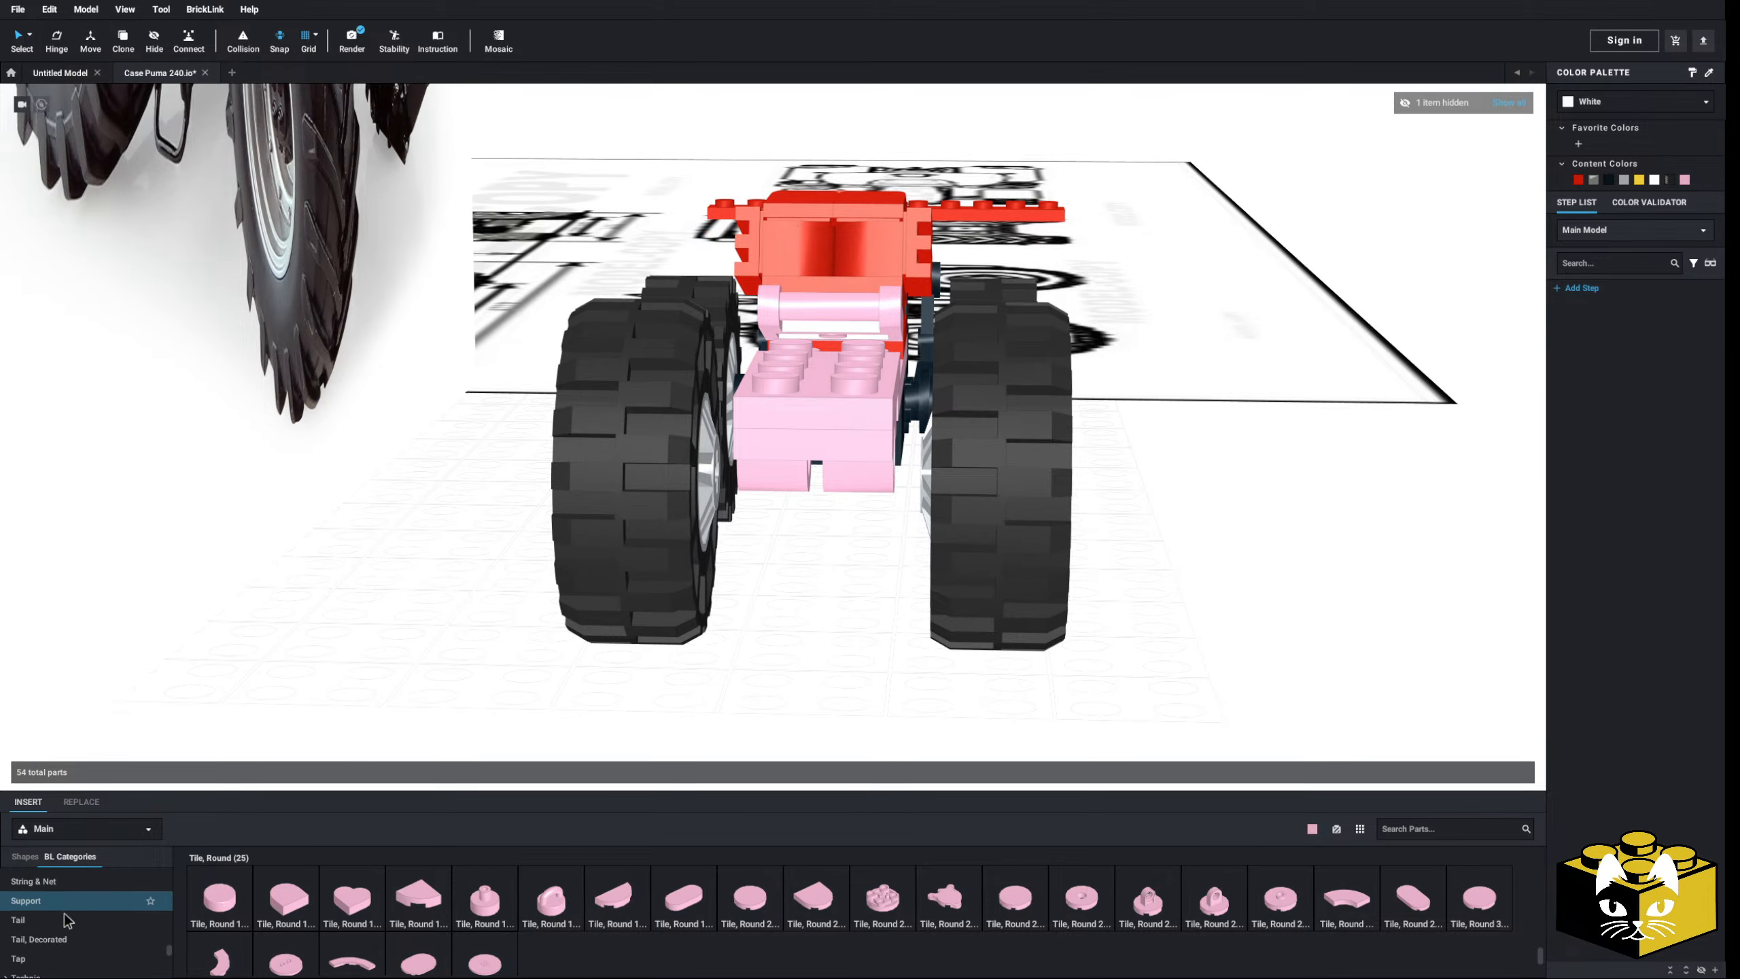
pyautogui.click(25, 935)
pyautogui.click(41, 931)
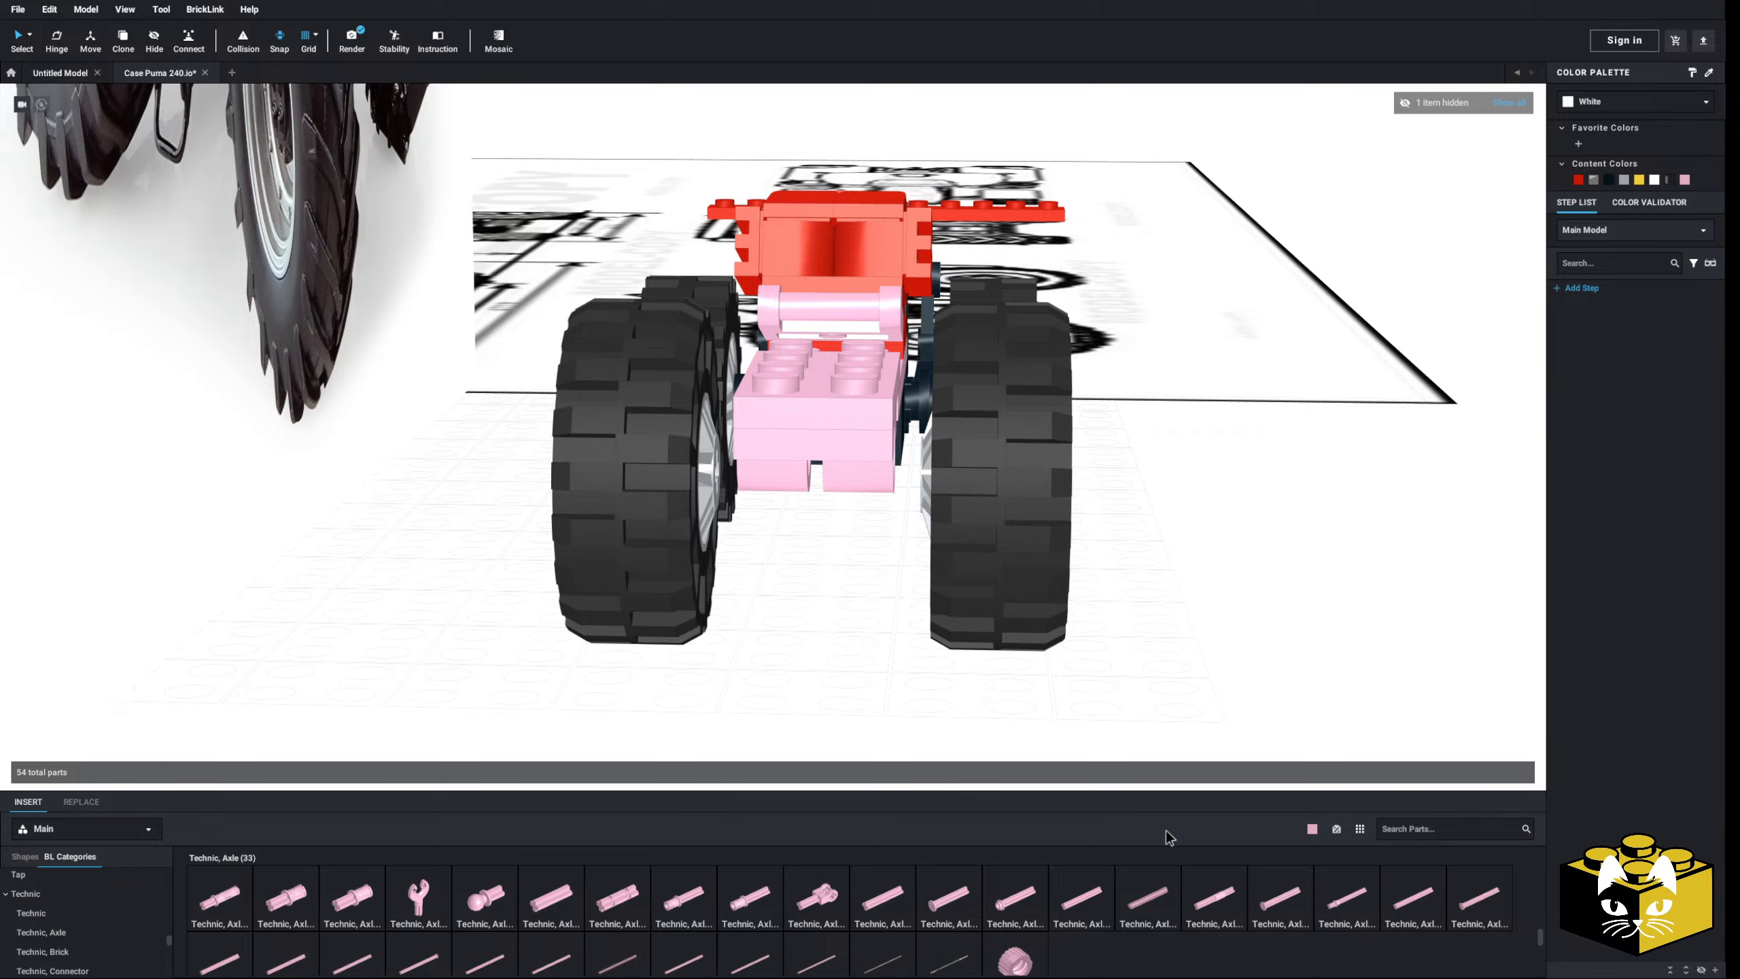
pyautogui.scroll(3, 874, 721)
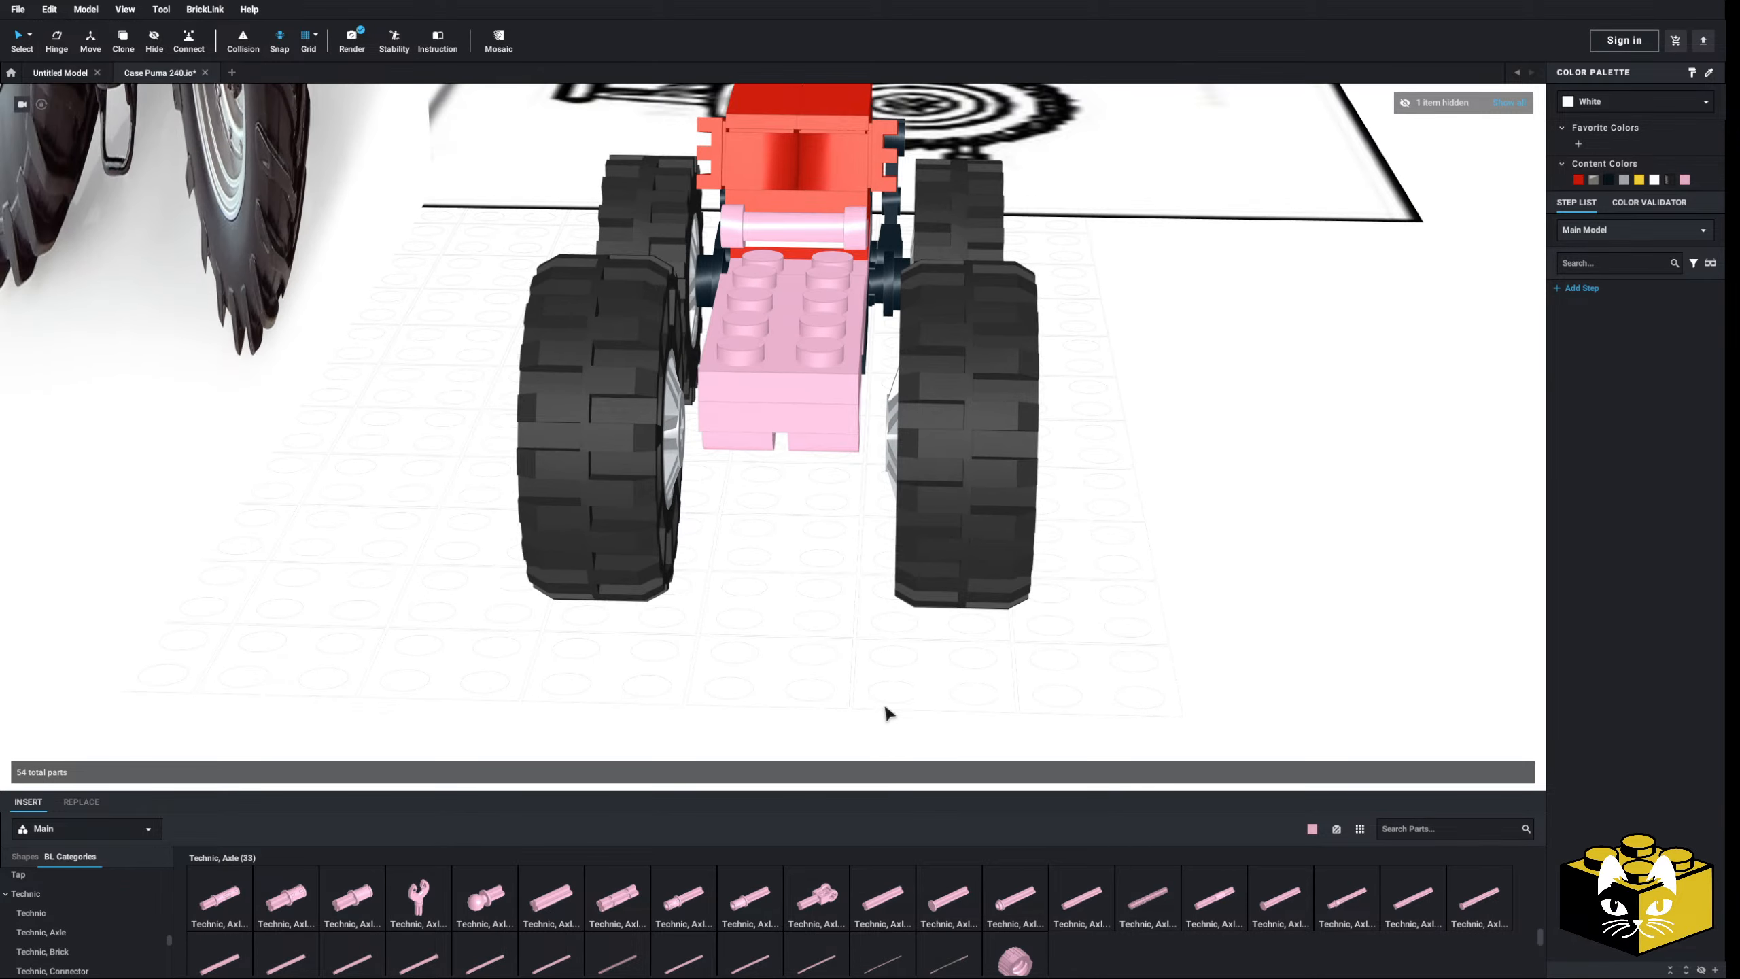
pyautogui.click(1089, 901)
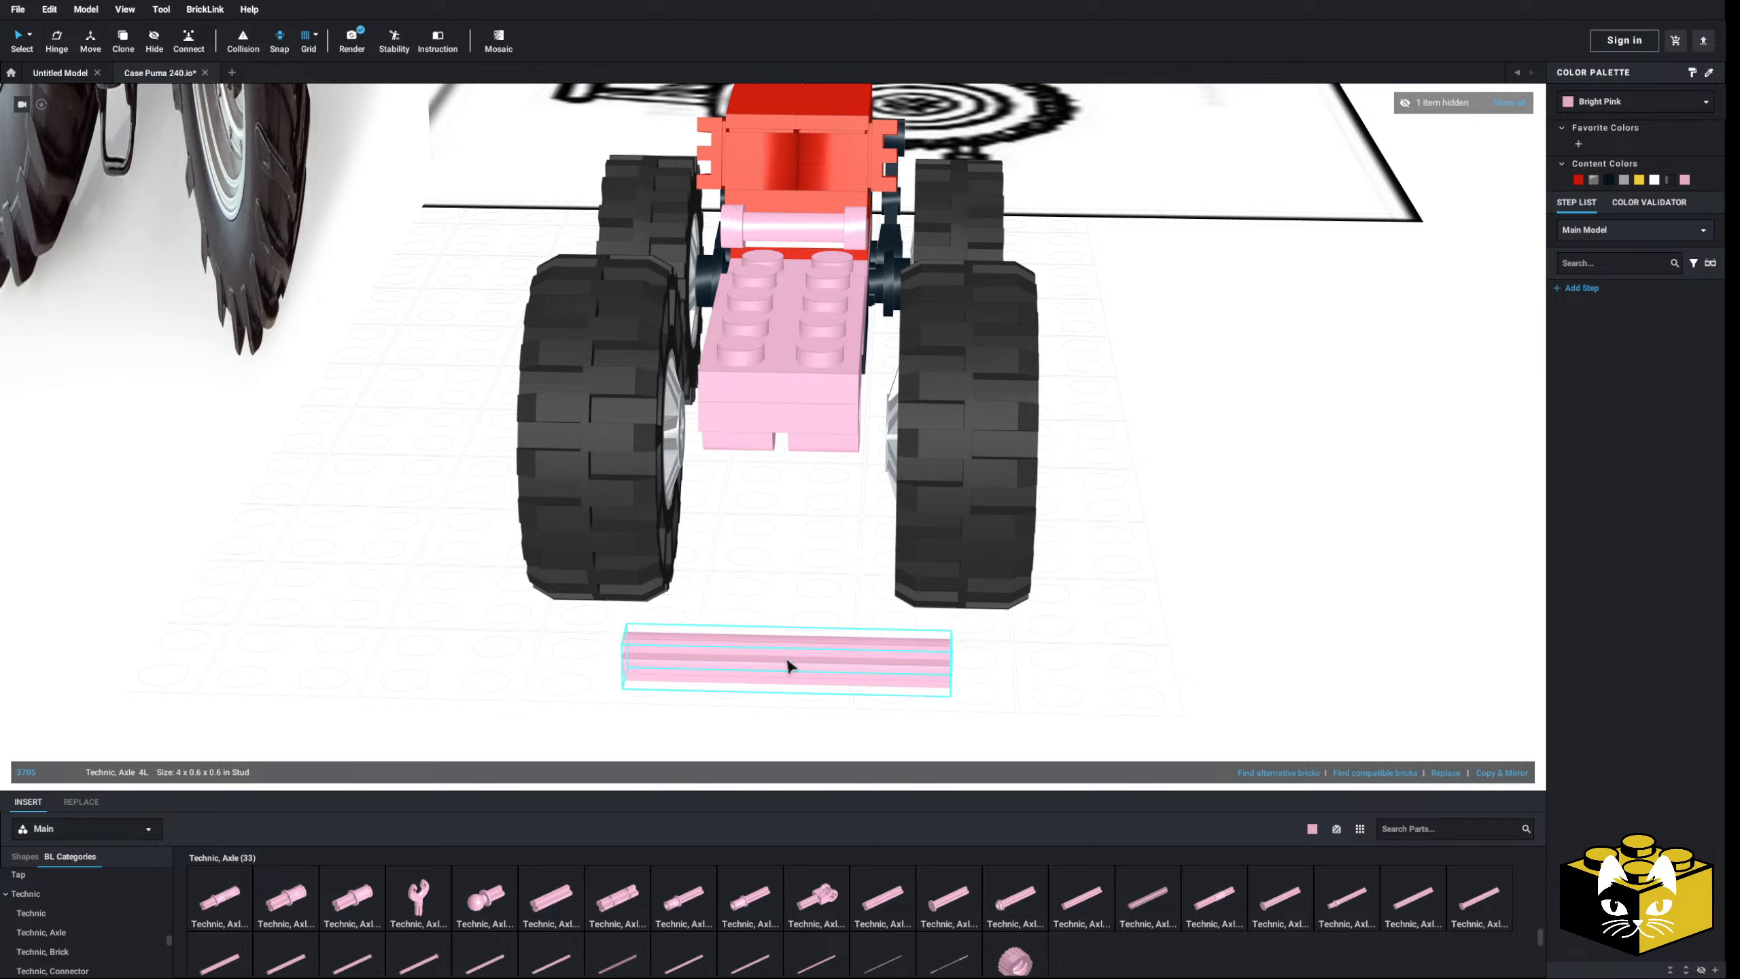
pyautogui.press('Escape')
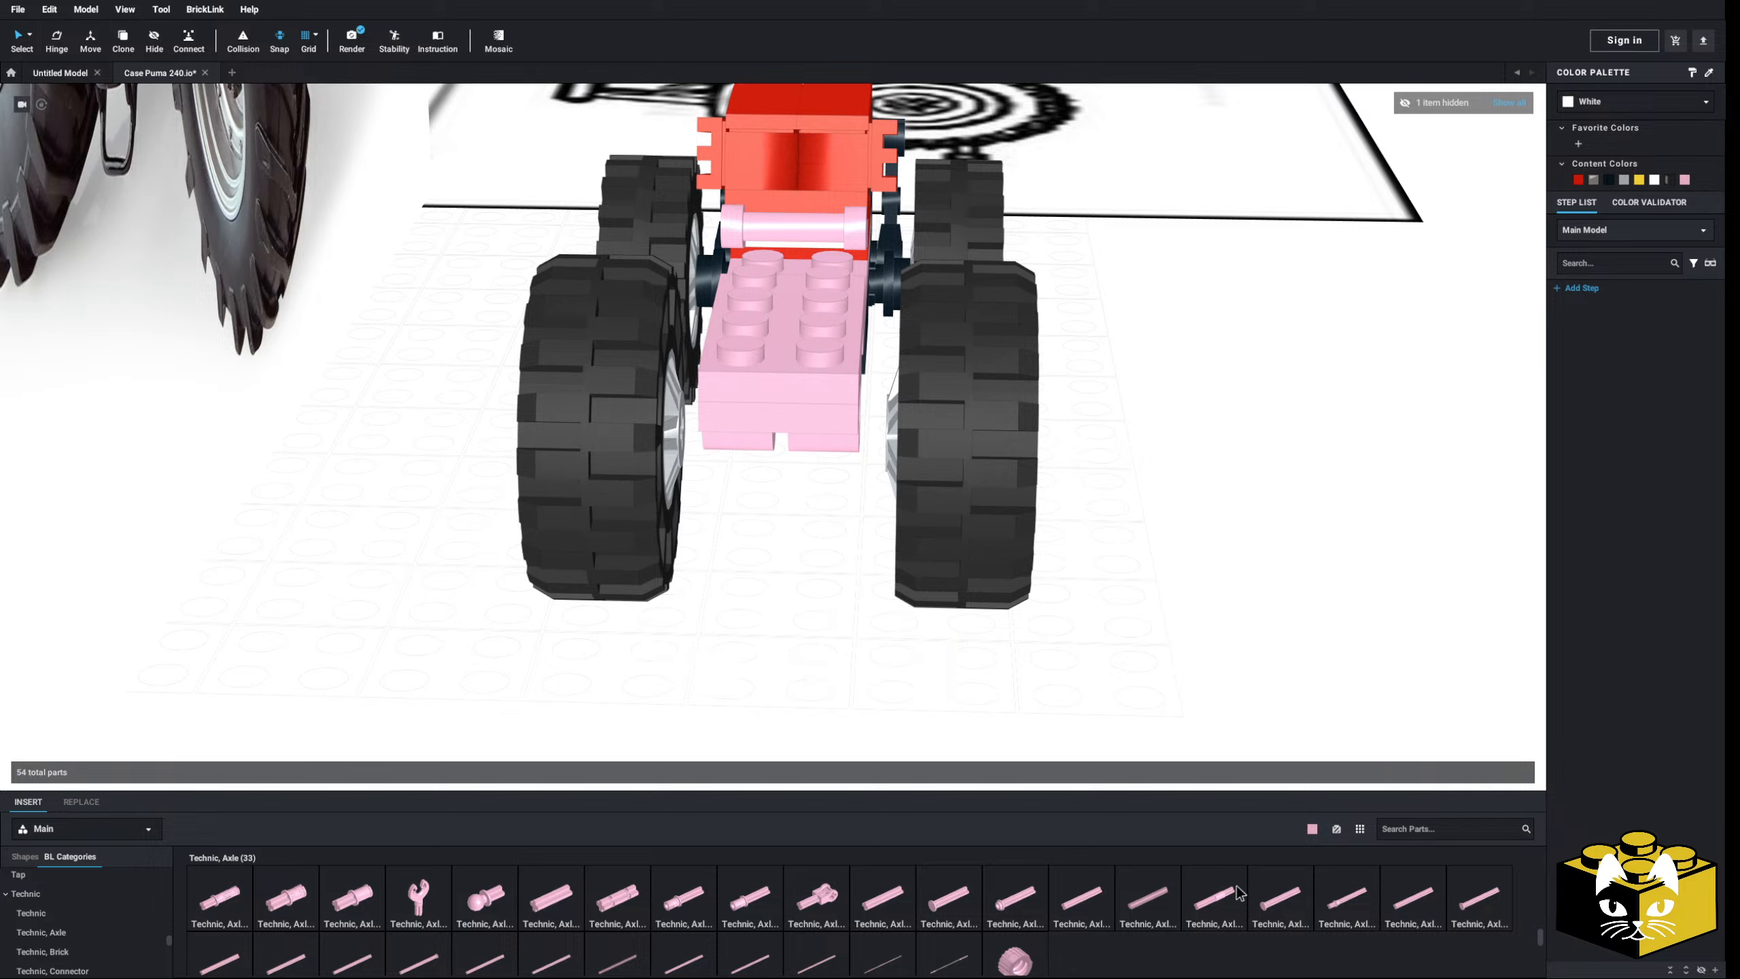
# - Insert a bright pink Technic Axle 5L on the ground behind the chassis
pyautogui.click(1413, 910)
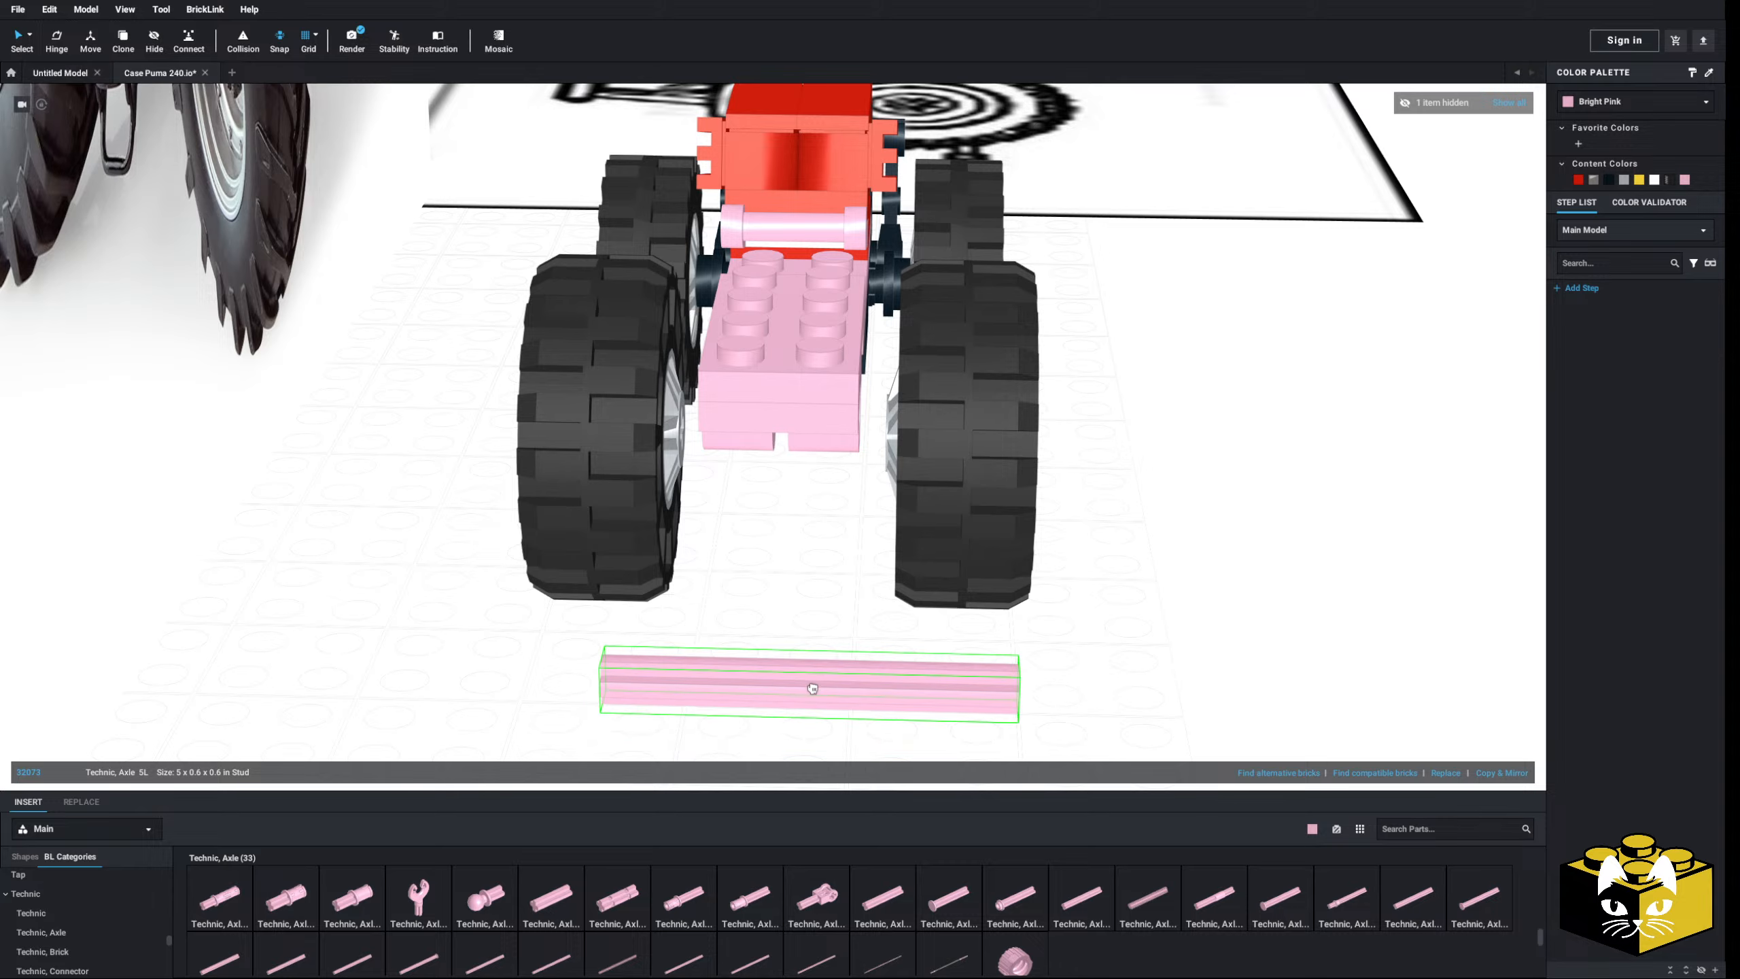
pyautogui.scroll(-2, 835, 671)
pyautogui.click(774, 696)
pyautogui.click(788, 619)
# - Move both rear wheels outward and away from the chassis to free its rear end
pyautogui.moveTo(745, 546); pyautogui.dragTo(729, 604, button='right')
pyautogui.moveTo(537, 608); pyautogui.dragTo(589, 659)
pyautogui.moveTo(1032, 445); pyautogui.dragTo(1242, 576)
# - Try to fit the Technic Axle 5L through the round openings beneath the chassis's rear end
pyautogui.click(972, 690)
pyautogui.moveTo(973, 691); pyautogui.dragTo(918, 465, button='middle')
pyautogui.moveTo(796, 656); pyautogui.dragTo(858, 707)
pyautogui.moveTo(795, 480); pyautogui.dragTo(858, 708, button='middle')
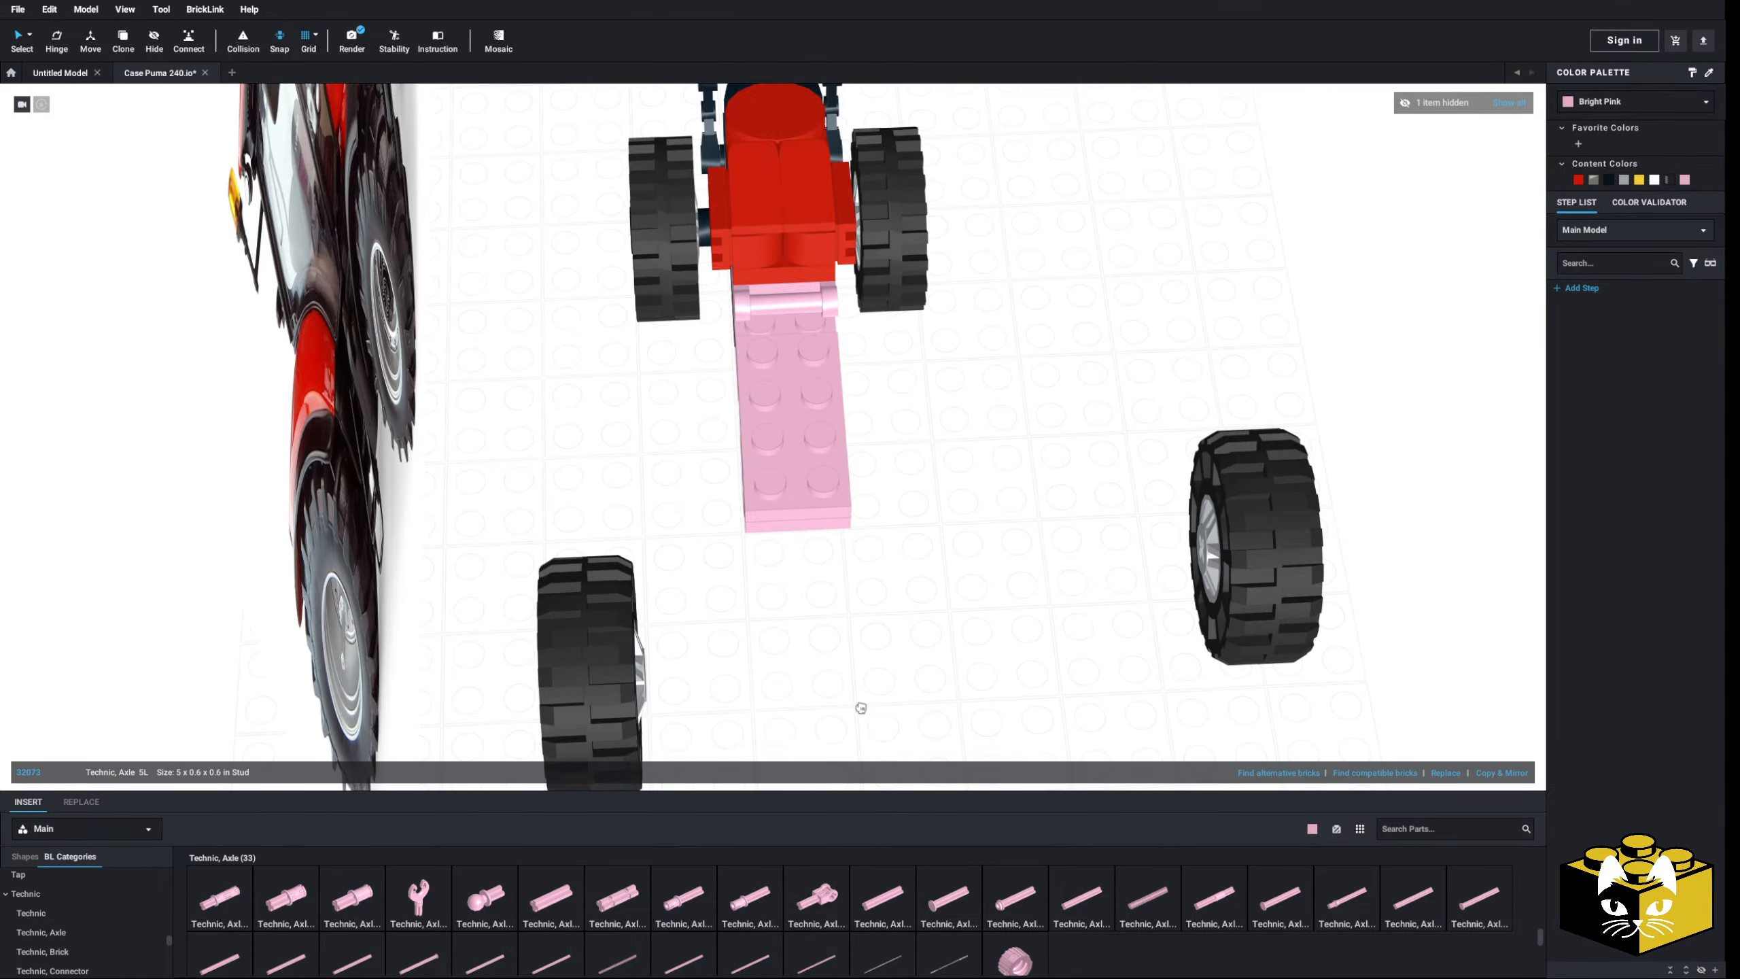
pyautogui.scroll(3, 839, 679)
pyautogui.moveTo(858, 708); pyautogui.dragTo(827, 626)
pyautogui.moveTo(839, 679); pyautogui.dragTo(809, 641, button='right')
pyautogui.moveTo(827, 626); pyautogui.dragTo(854, 460)
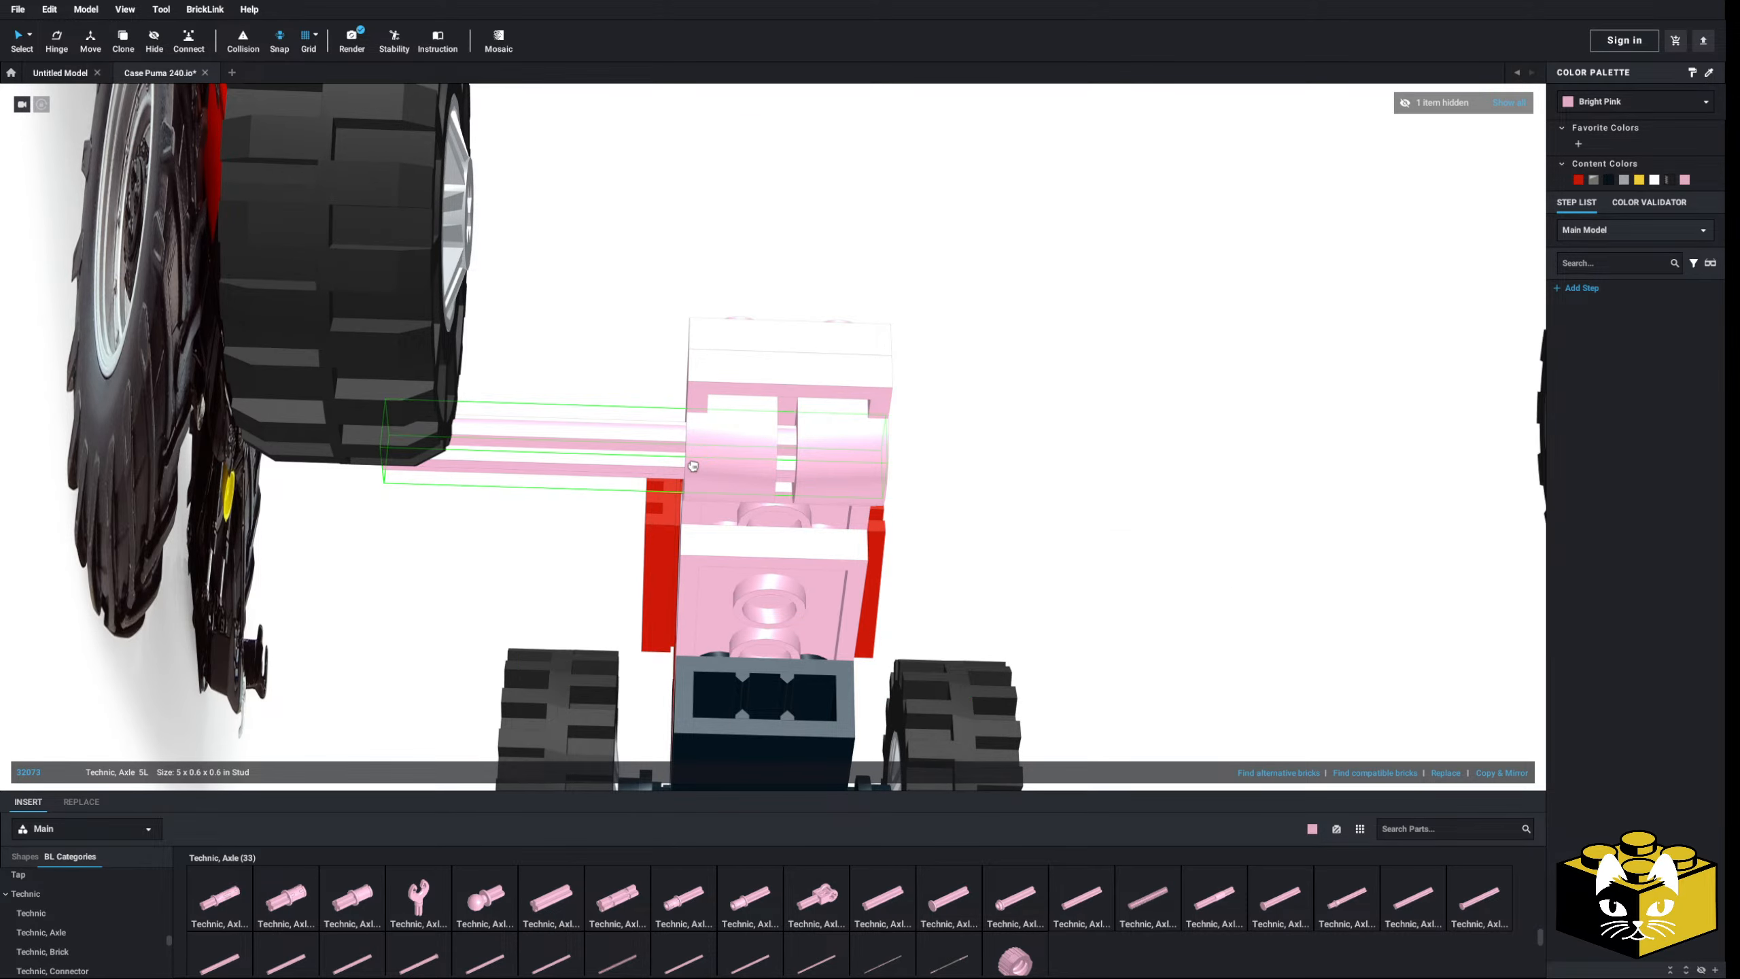
pyautogui.moveTo(687, 467); pyautogui.dragTo(729, 608, button='right')
pyautogui.moveTo(730, 608); pyautogui.dragTo(846, 509, button='middle')
pyautogui.moveTo(847, 509); pyautogui.dragTo(904, 677)
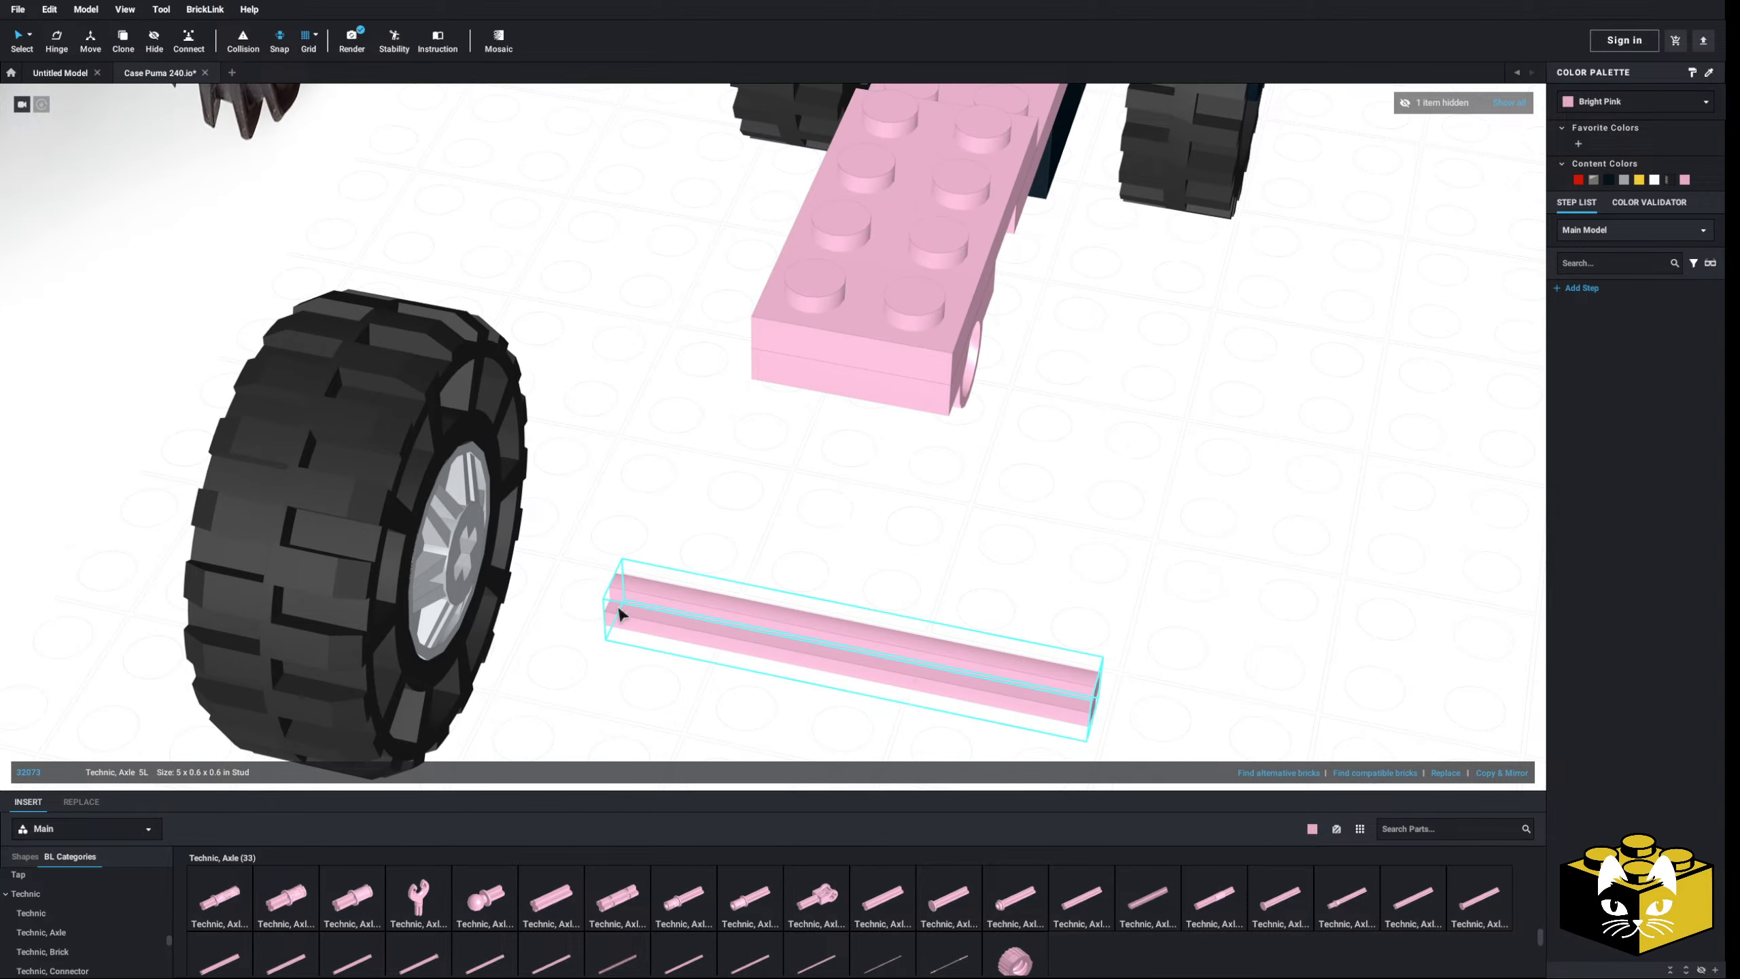
pyautogui.moveTo(618, 610); pyautogui.dragTo(629, 614, button='right')
pyautogui.moveTo(629, 615); pyautogui.dragTo(918, 606)
pyautogui.click(856, 610)
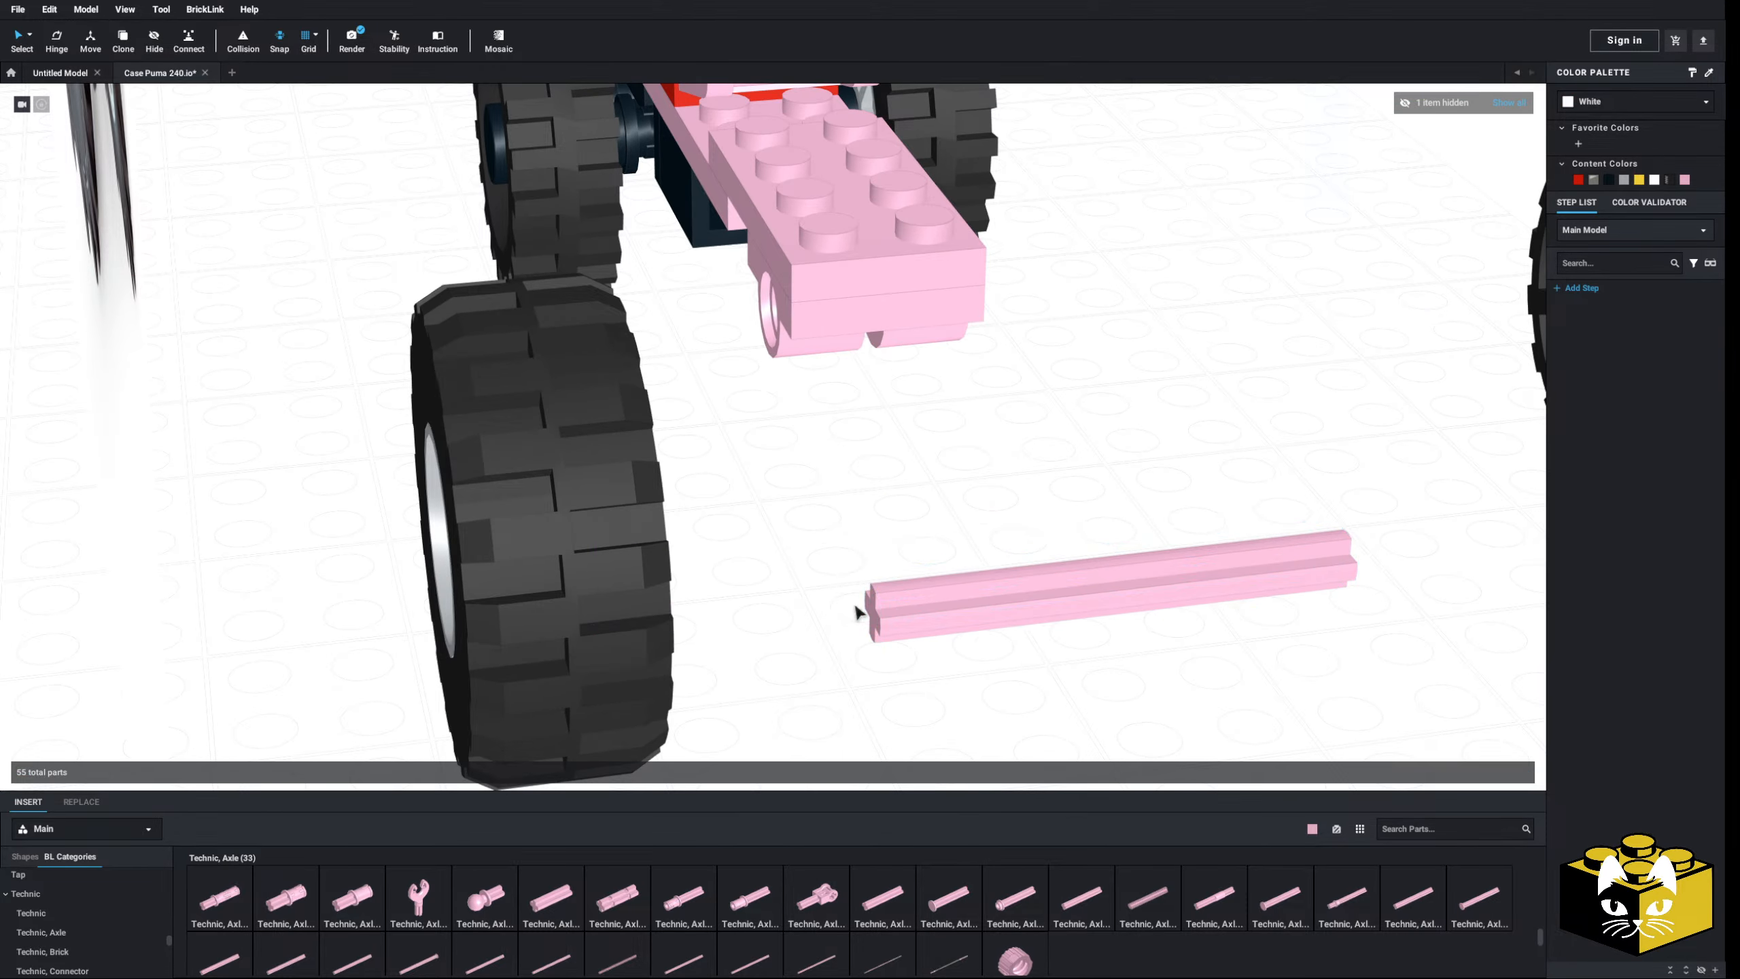
# - Reposition the nearer detached rear wheel and insert the Technic Axle 5L into the inner side of its hub
pyautogui.scroll(-3, 857, 606)
pyautogui.moveTo(761, 540); pyautogui.dragTo(738, 535, button='right')
pyautogui.moveTo(761, 420); pyautogui.dragTo(719, 636)
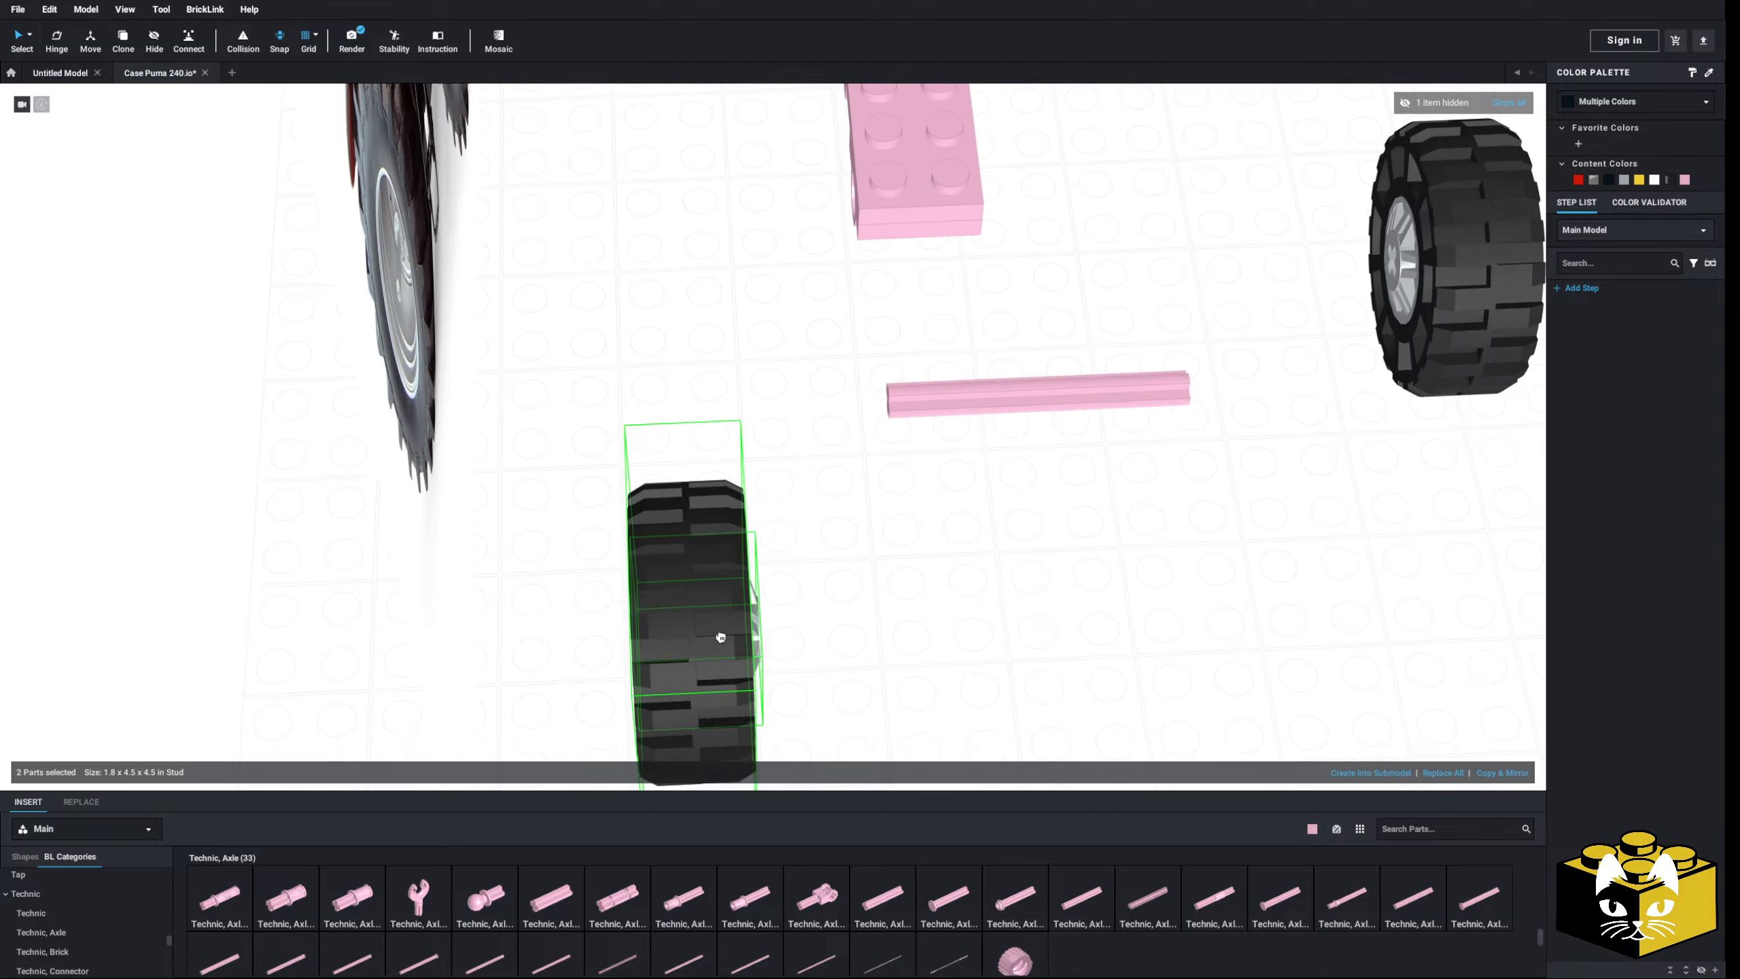
pyautogui.scroll(-3, 733, 648)
pyautogui.moveTo(885, 416); pyautogui.dragTo(862, 587)
pyautogui.moveTo(862, 586); pyautogui.dragTo(886, 559, button='right')
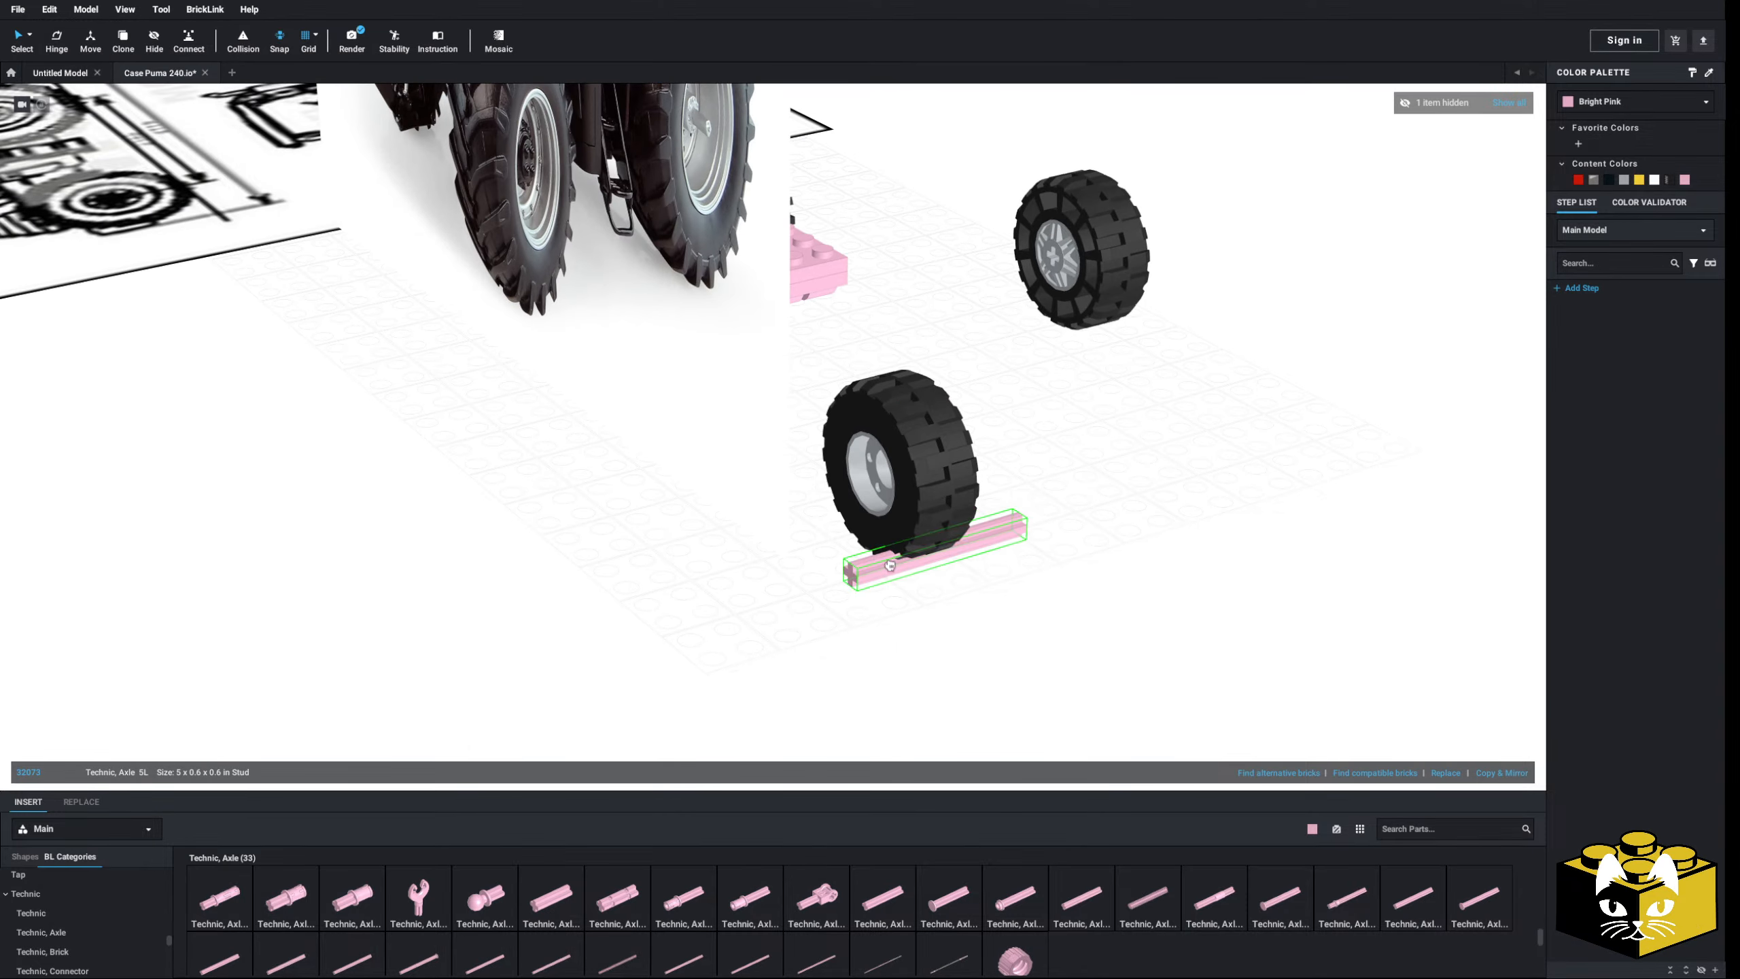
pyautogui.scroll(3, 897, 557)
pyautogui.moveTo(885, 558); pyautogui.dragTo(929, 556)
pyautogui.moveTo(928, 556); pyautogui.dragTo(850, 572, button='right')
pyautogui.moveTo(850, 572); pyautogui.dragTo(781, 467)
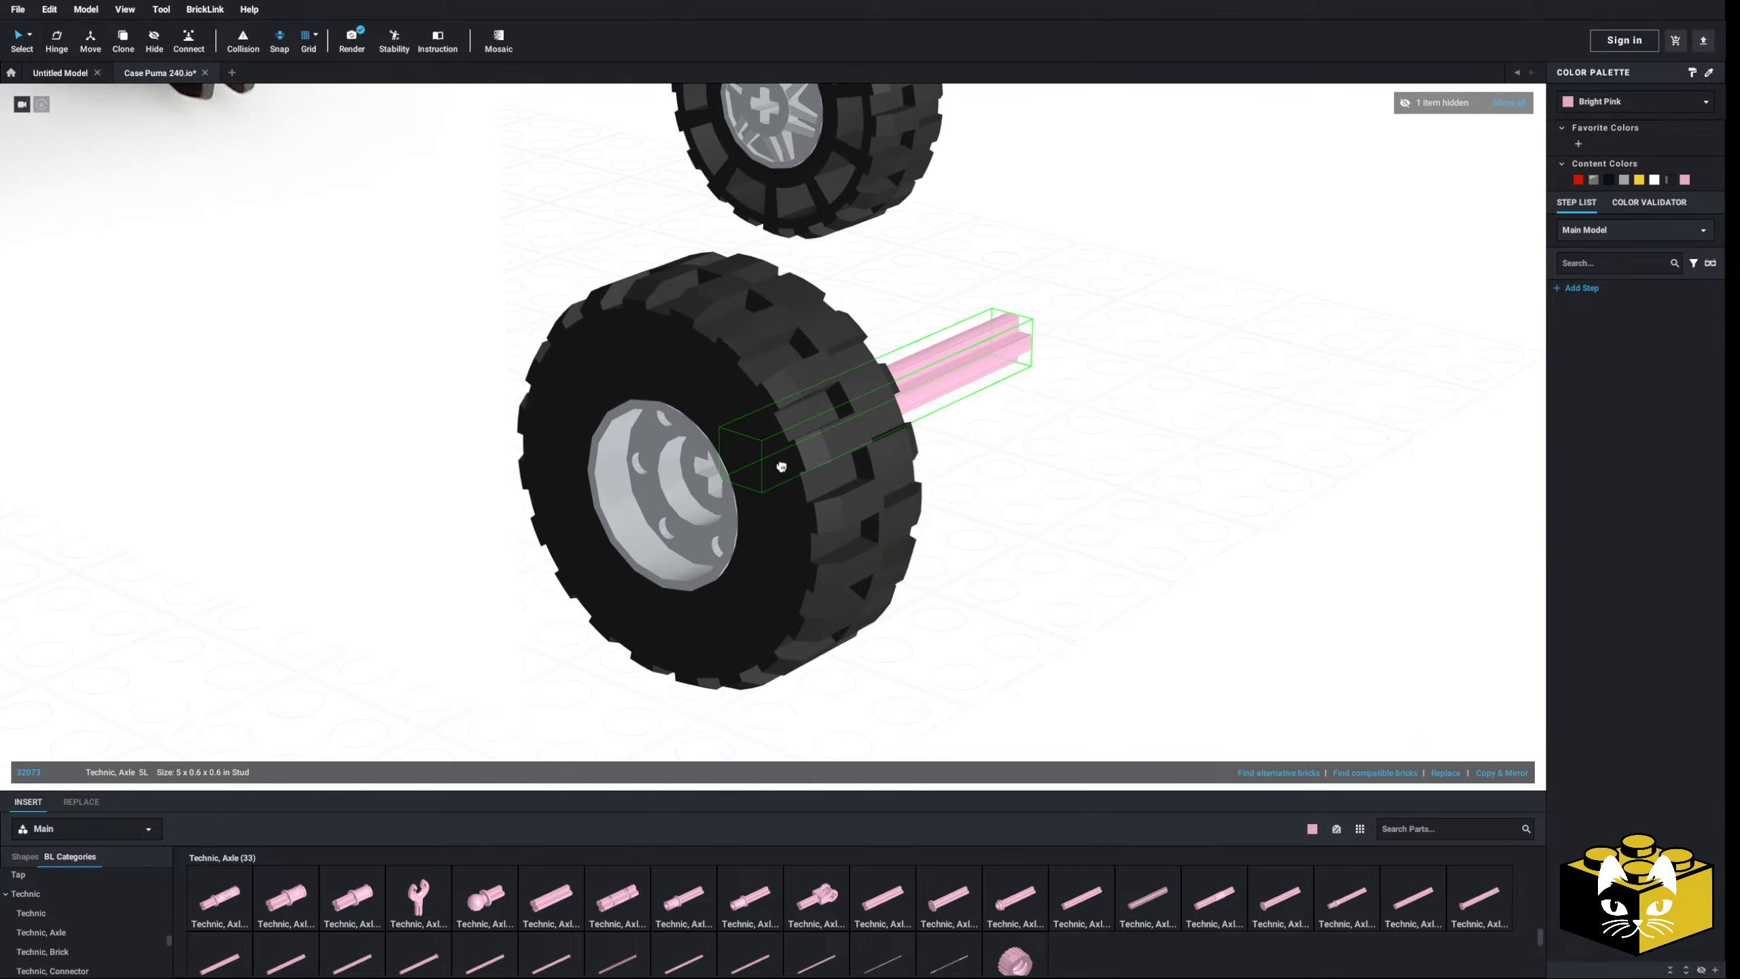
pyautogui.click(935, 482)
# - Add a bright pink Technic Bush 1/2 Smooth from the Technic category onto the axle, against the wheel's hub
pyautogui.moveTo(750, 475); pyautogui.dragTo(968, 564, button='right')
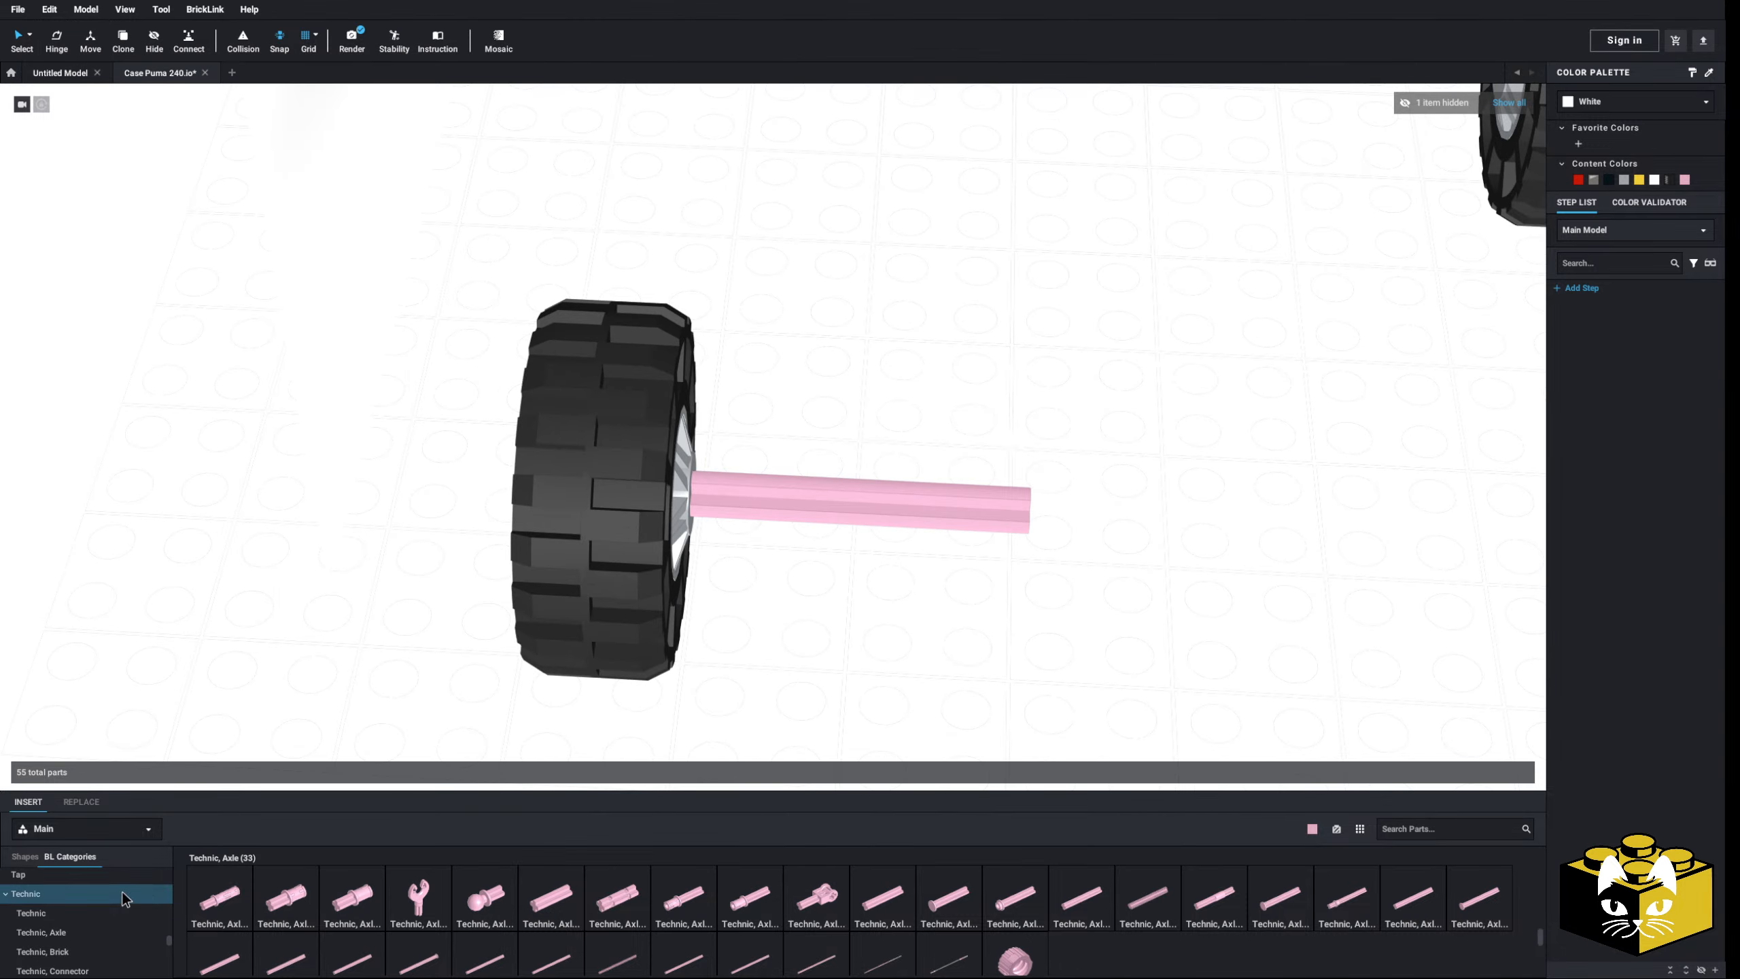
pyautogui.click(110, 914)
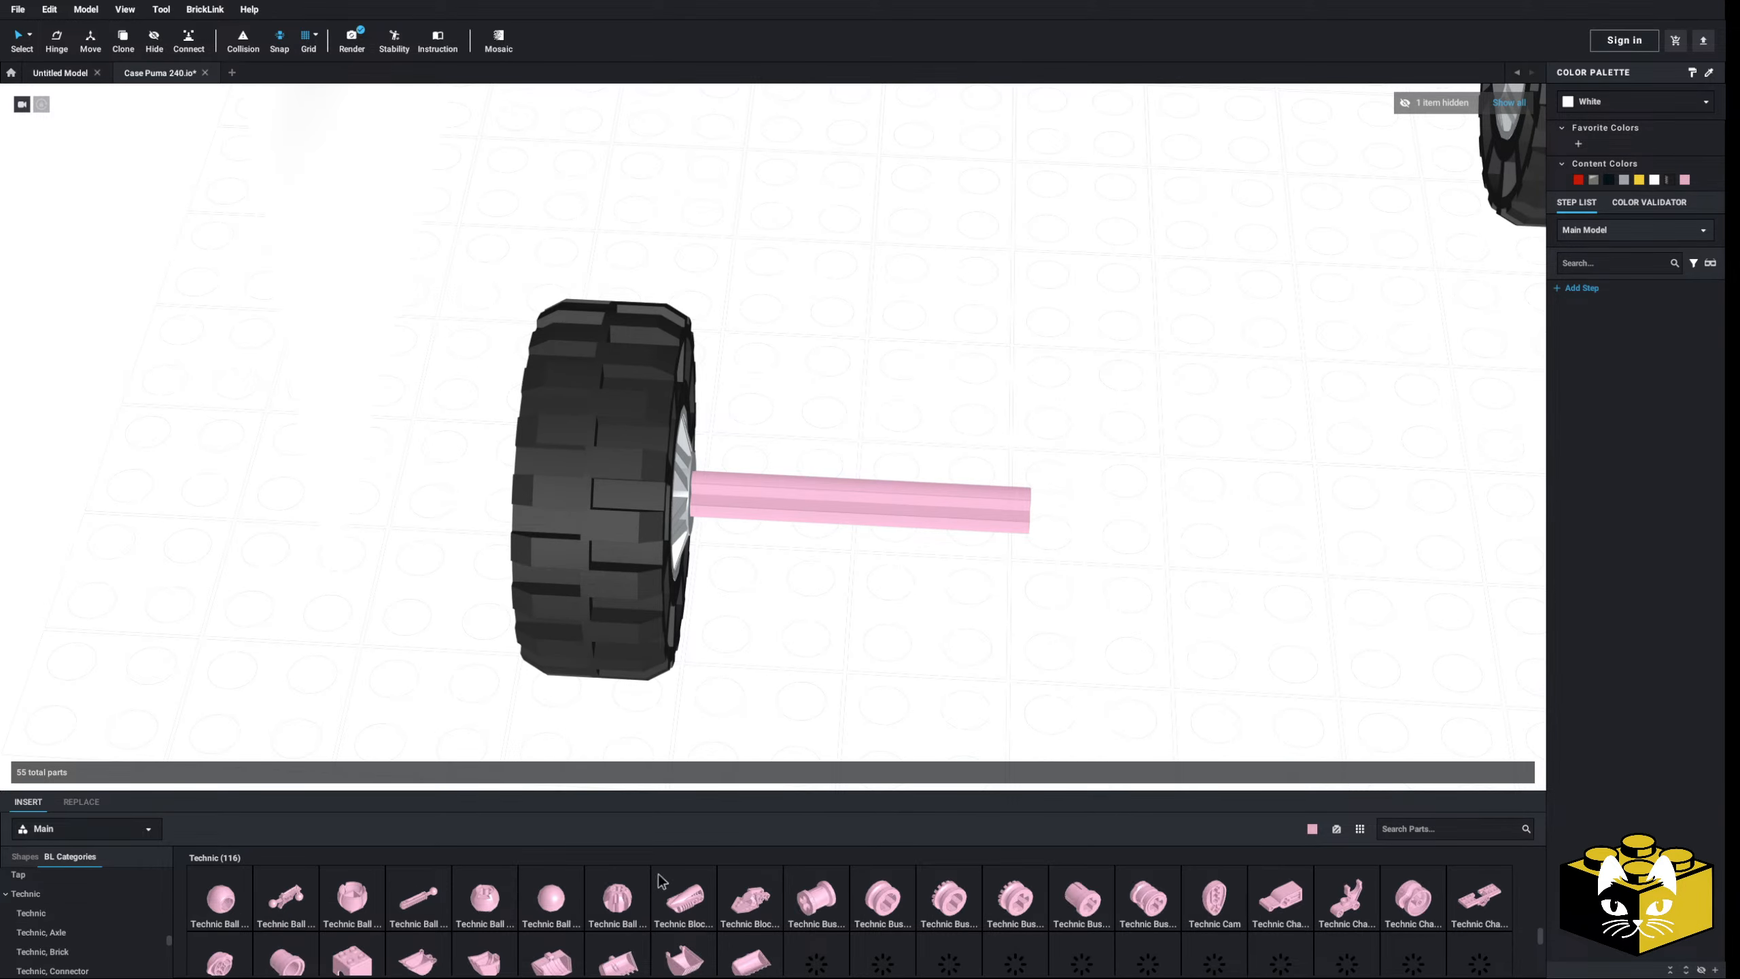
pyautogui.moveTo(857, 804); pyautogui.dragTo(715, 526)
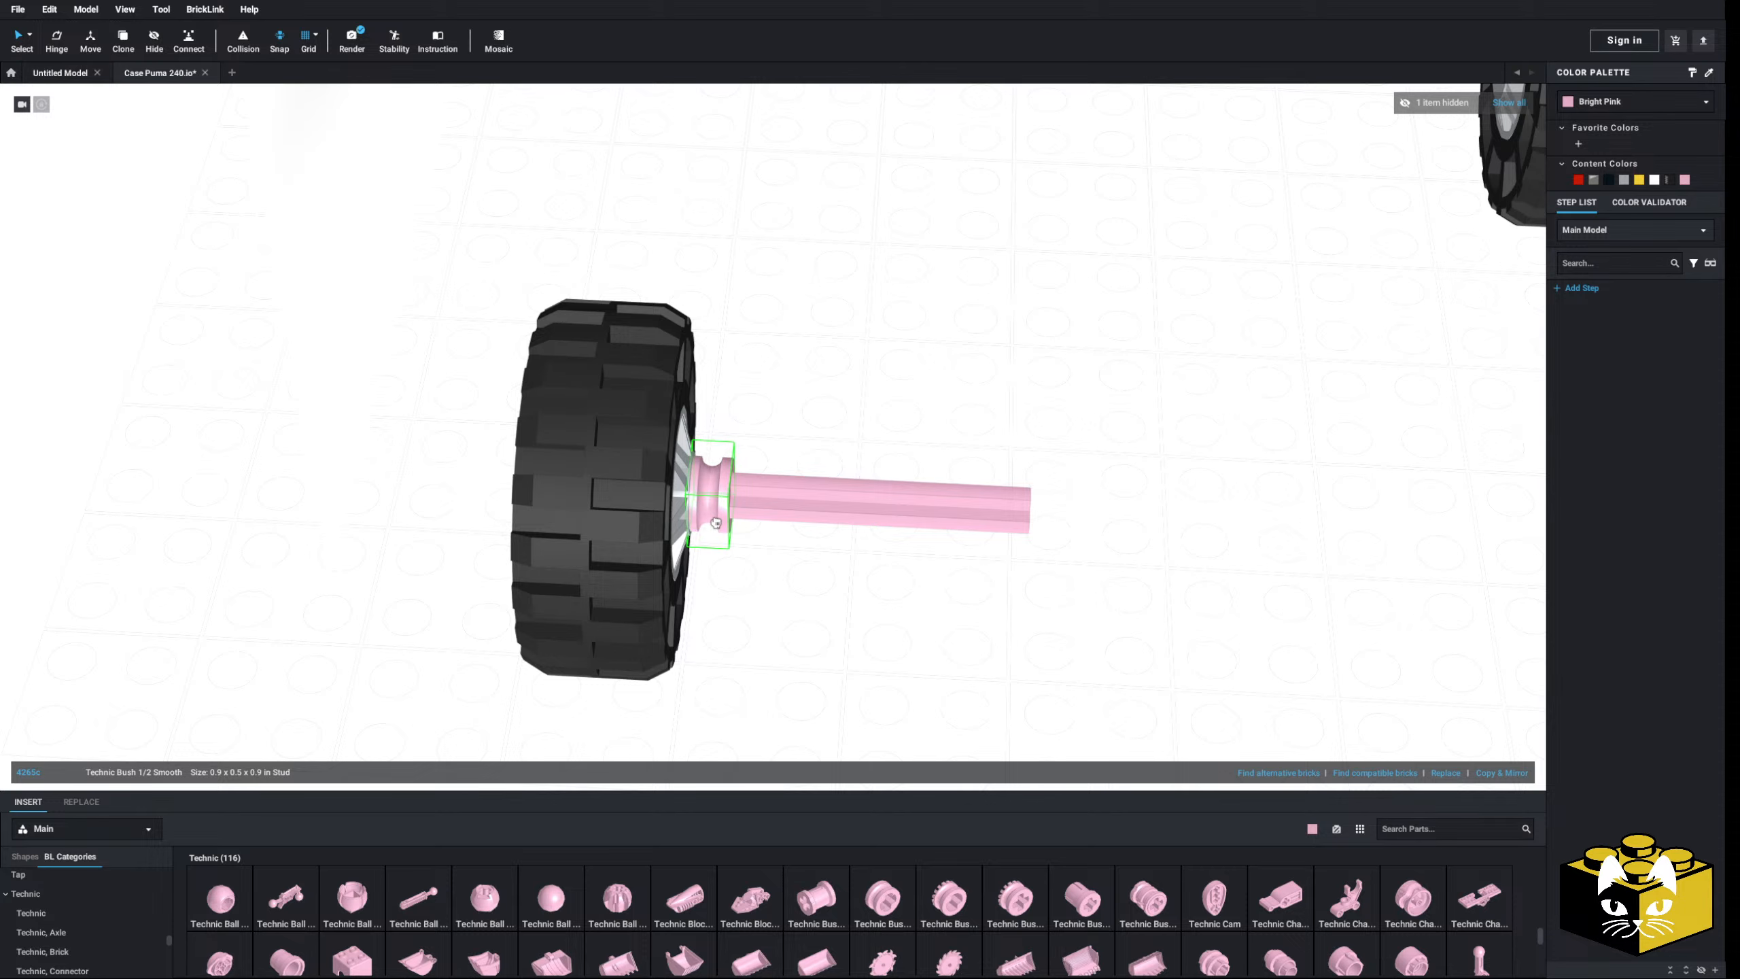
pyautogui.scroll(3, 719, 524)
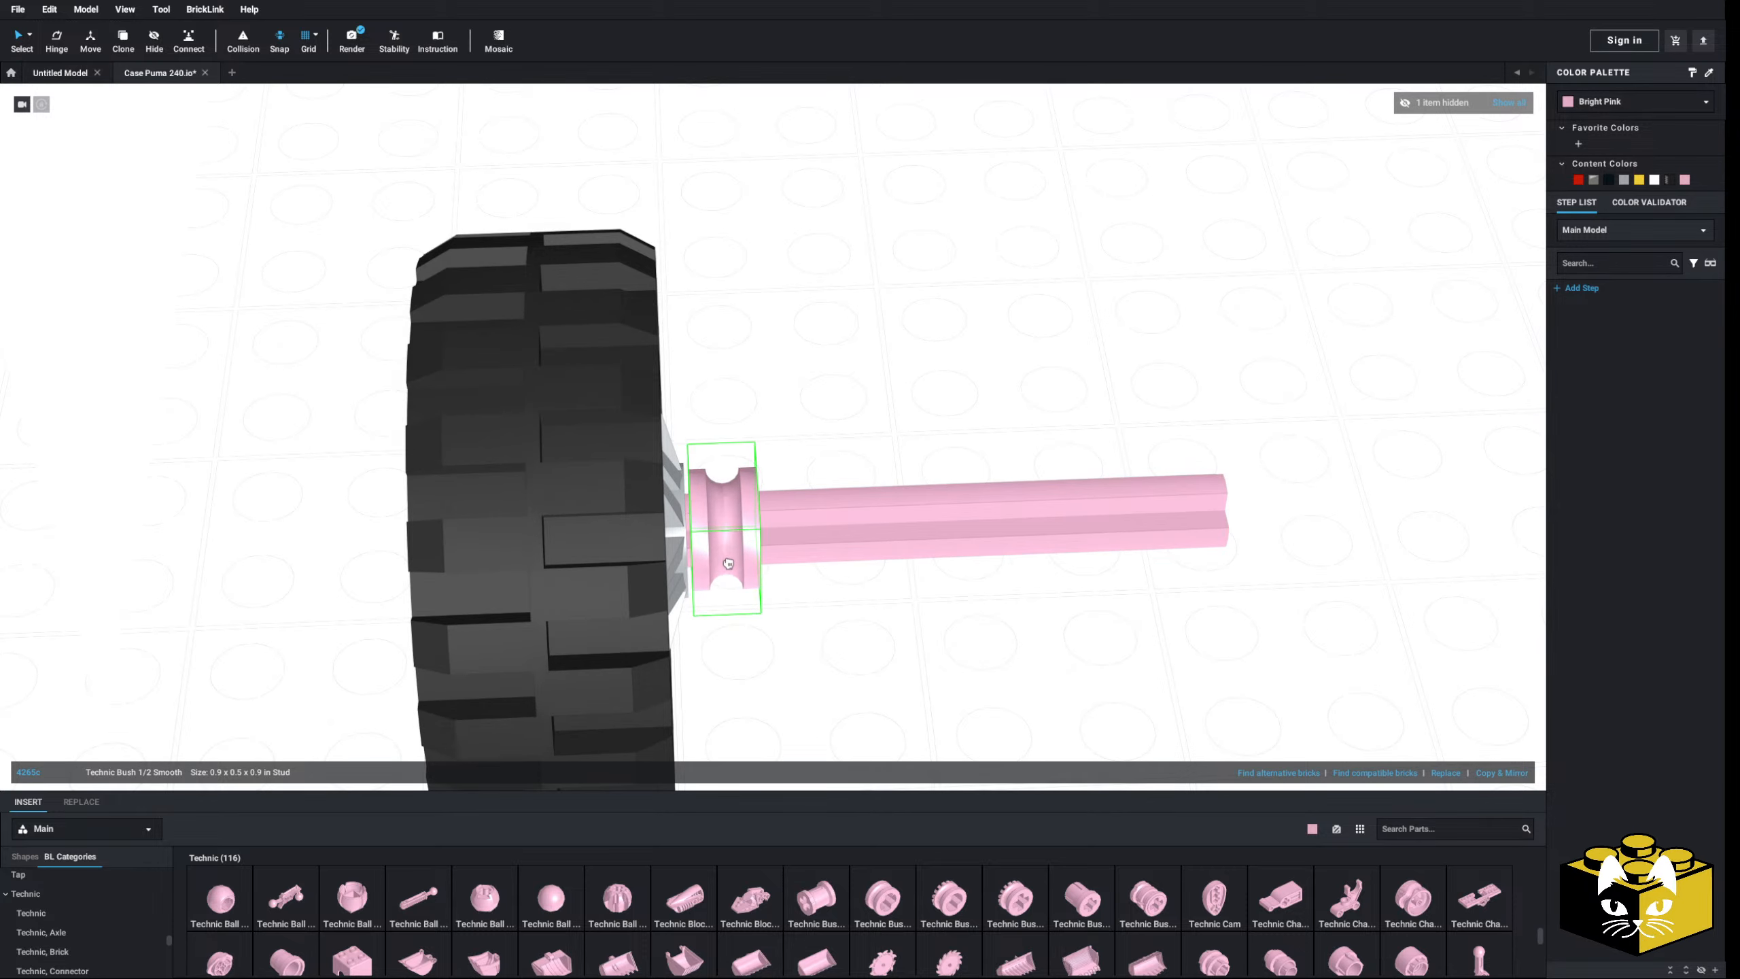
pyautogui.click(761, 656)
pyautogui.scroll(-3, 747, 657)
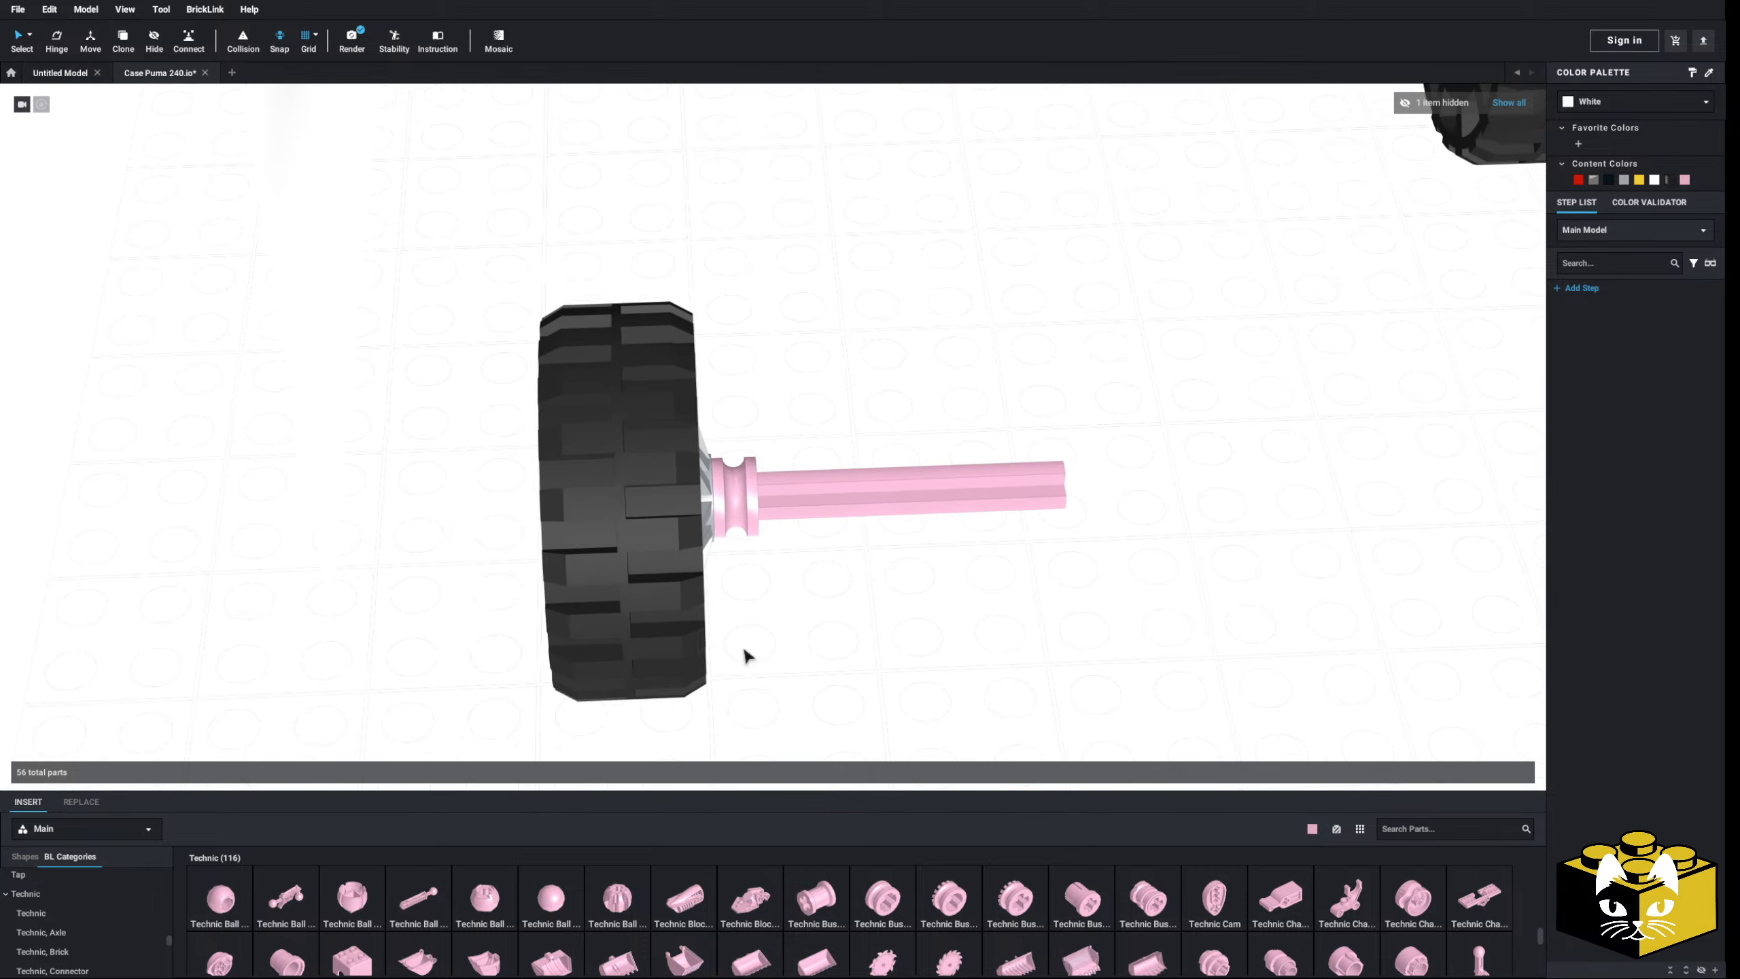
# - Select the wheel, axle and bush together and slide the axle through the openings beneath the chassis's rear end
pyautogui.scroll(-3, 859, 646)
pyautogui.moveTo(483, 723); pyautogui.dragTo(933, 375)
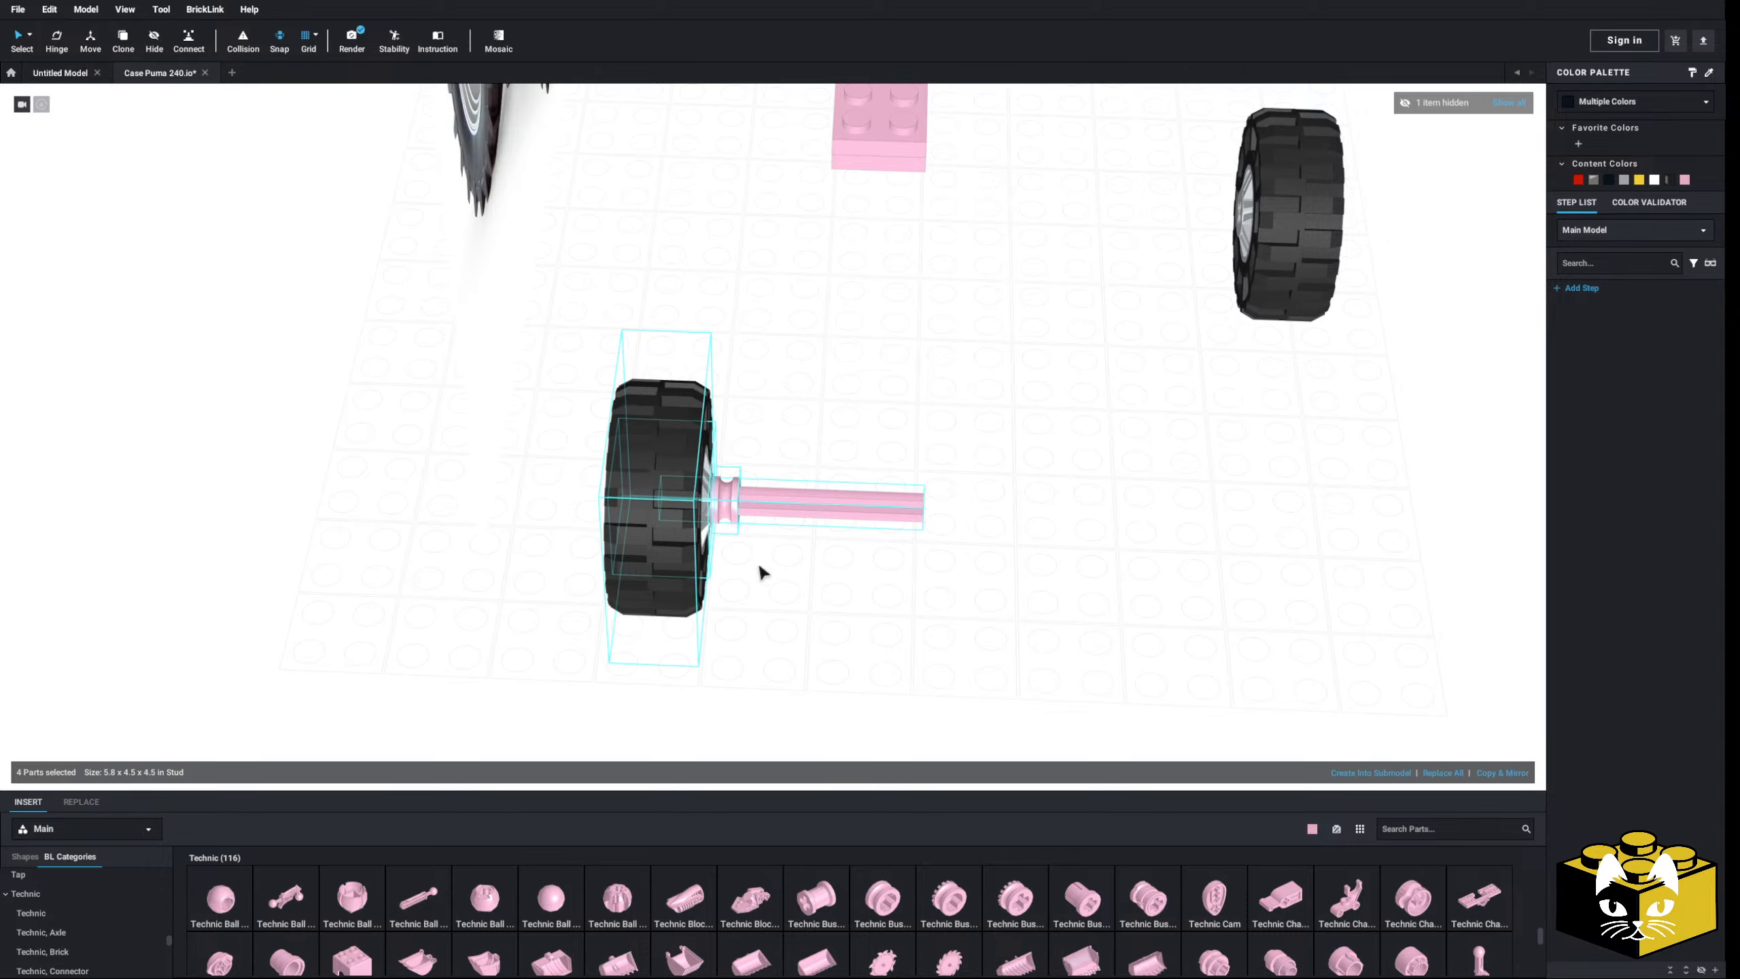
pyautogui.moveTo(781, 521); pyautogui.dragTo(660, 638)
pyautogui.scroll(3, 659, 617)
pyautogui.moveTo(660, 637); pyautogui.dragTo(664, 566, button='right')
pyautogui.moveTo(661, 637); pyautogui.dragTo(664, 567)
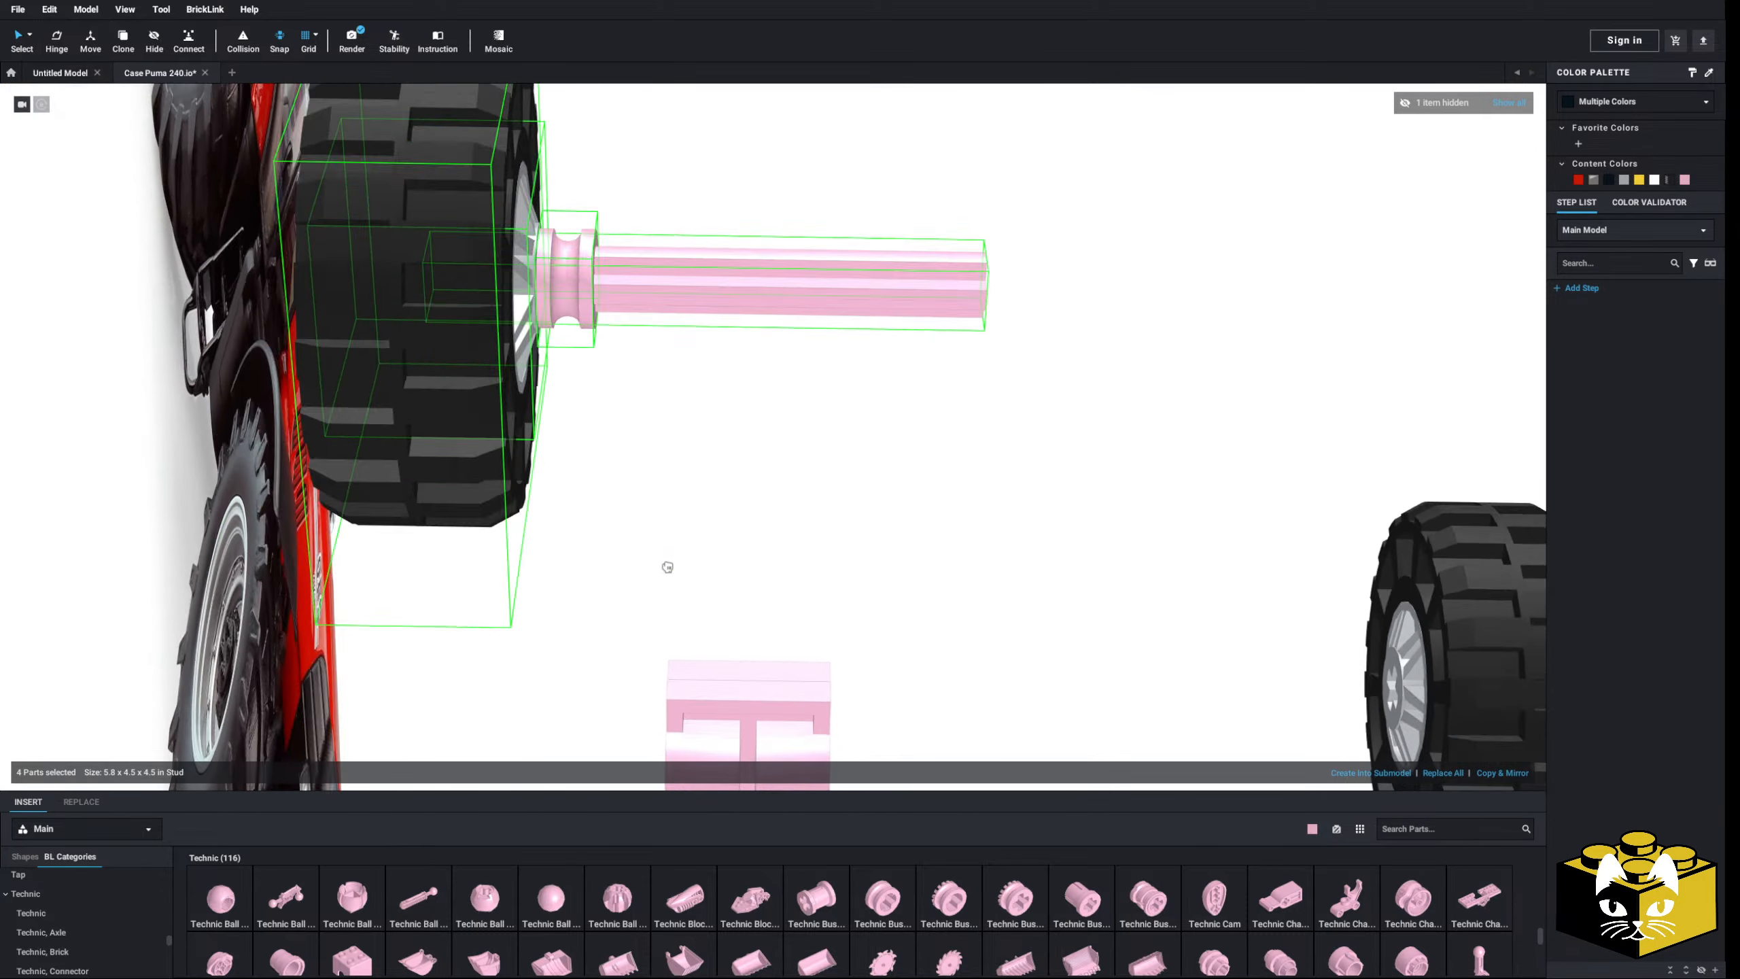
pyautogui.moveTo(664, 567); pyautogui.dragTo(674, 593, button='right')
pyautogui.moveTo(663, 567); pyautogui.dragTo(747, 523)
pyautogui.click(914, 550)
# - Copy the Technic Bush 1/2 Smooth and place the copy on the axle against the chassis's opposite side
pyautogui.rightClick(650, 497)
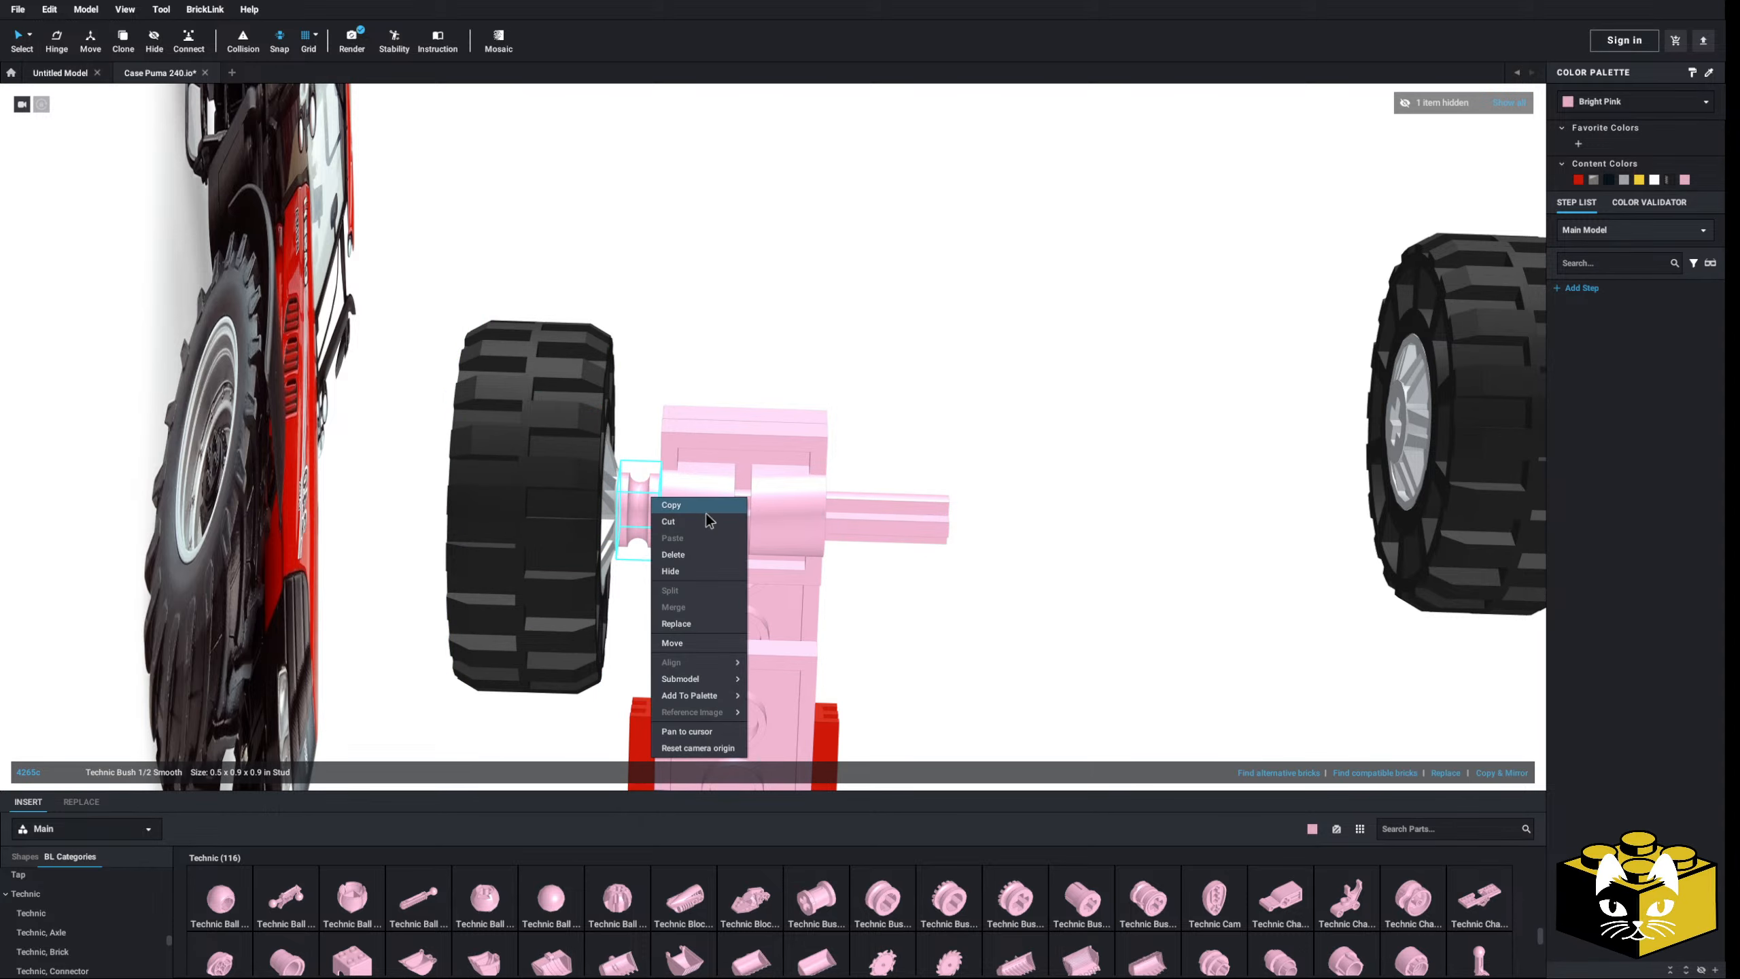
pyautogui.click(705, 507)
pyautogui.rightClick(1045, 582)
pyautogui.click(1069, 625)
pyautogui.scroll(2, 1041, 625)
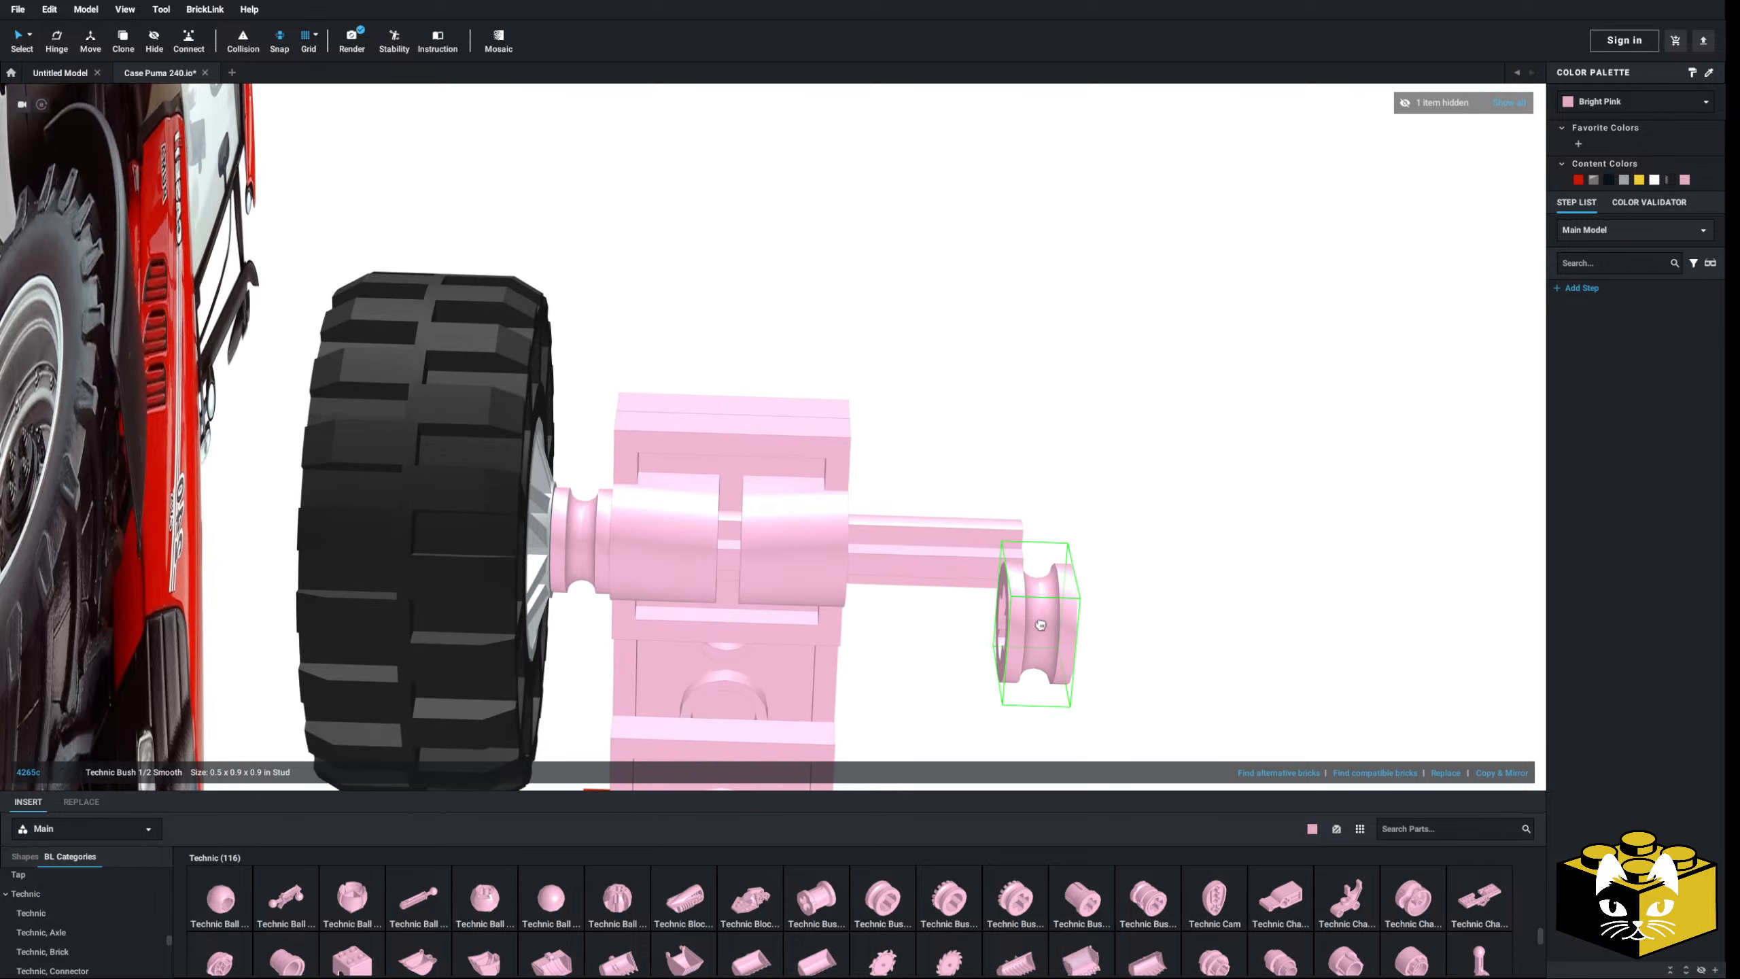
pyautogui.moveTo(1041, 625); pyautogui.dragTo(1003, 607, button='right')
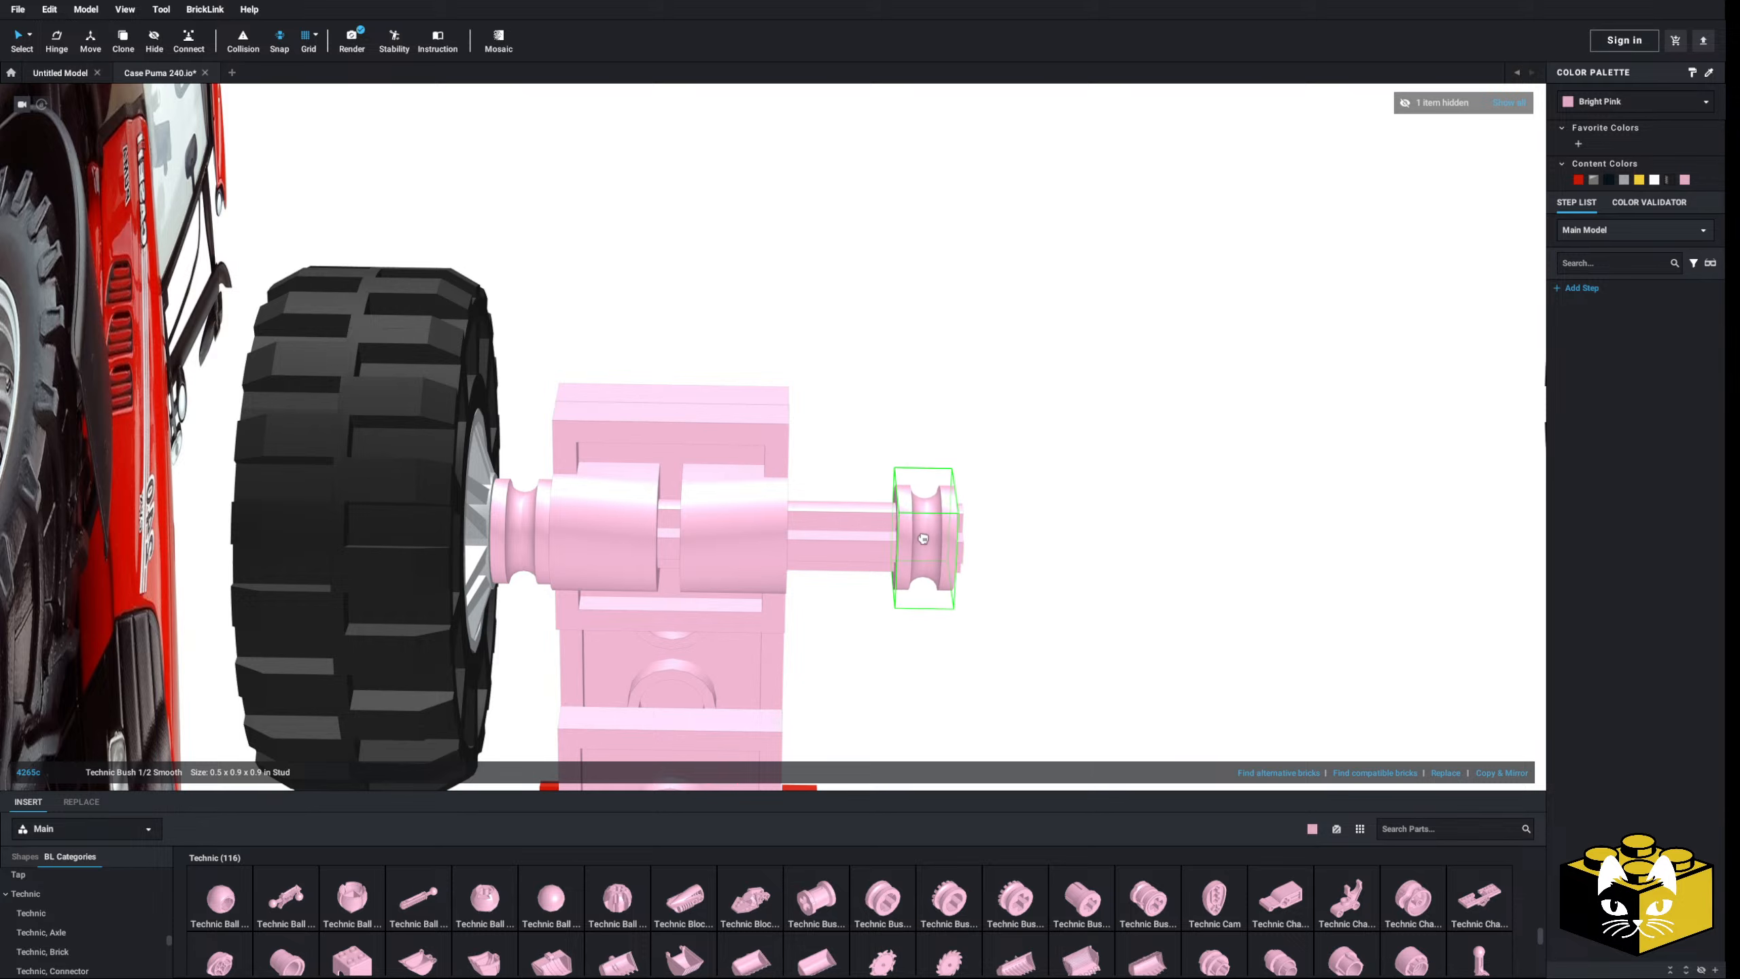
pyautogui.moveTo(924, 538); pyautogui.dragTo(820, 554)
pyautogui.scroll(-3, 944, 615)
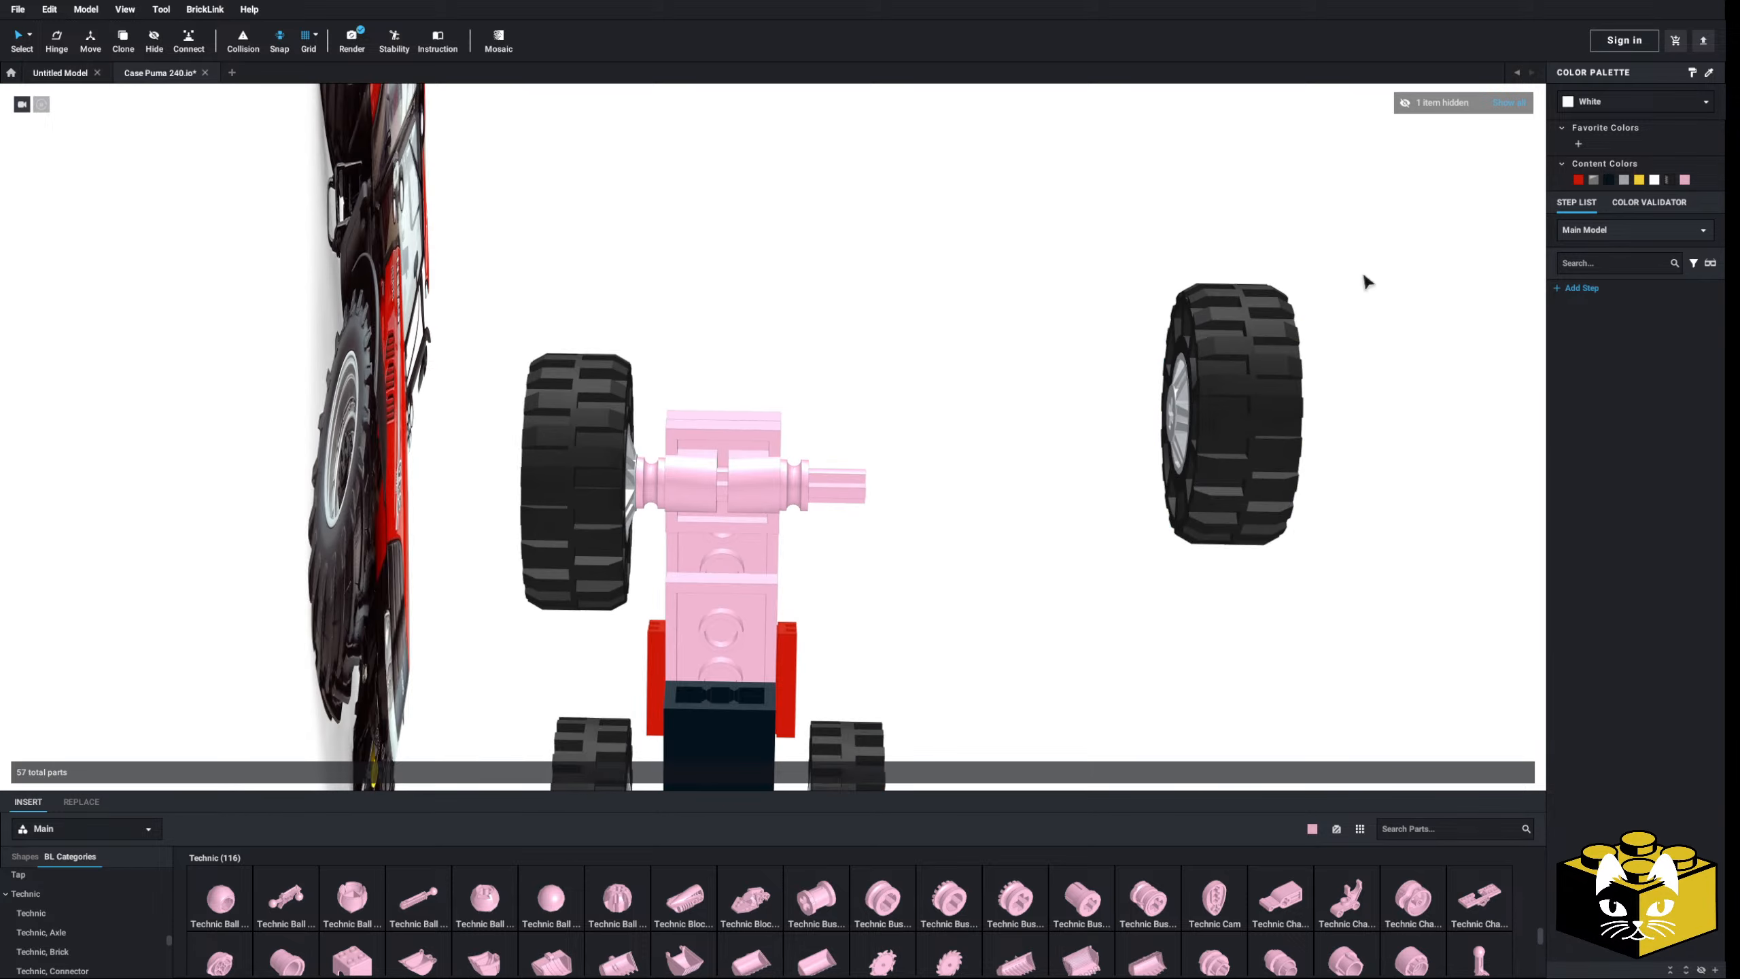
# - Select the remaining rear wheel with its tyre and attach it to the free end of the axle
pyautogui.moveTo(1364, 280); pyautogui.dragTo(1199, 473)
pyautogui.moveTo(1202, 470); pyautogui.dragTo(909, 556)
pyautogui.scroll(2, 966, 527)
pyautogui.click(1008, 565)
# - Unhide the translucent tractor reference model over the brick model
pyautogui.scroll(-3, 1005, 565)
pyautogui.moveTo(1008, 566); pyautogui.dragTo(945, 675, button='right')
pyautogui.scroll(3, 819, 649)
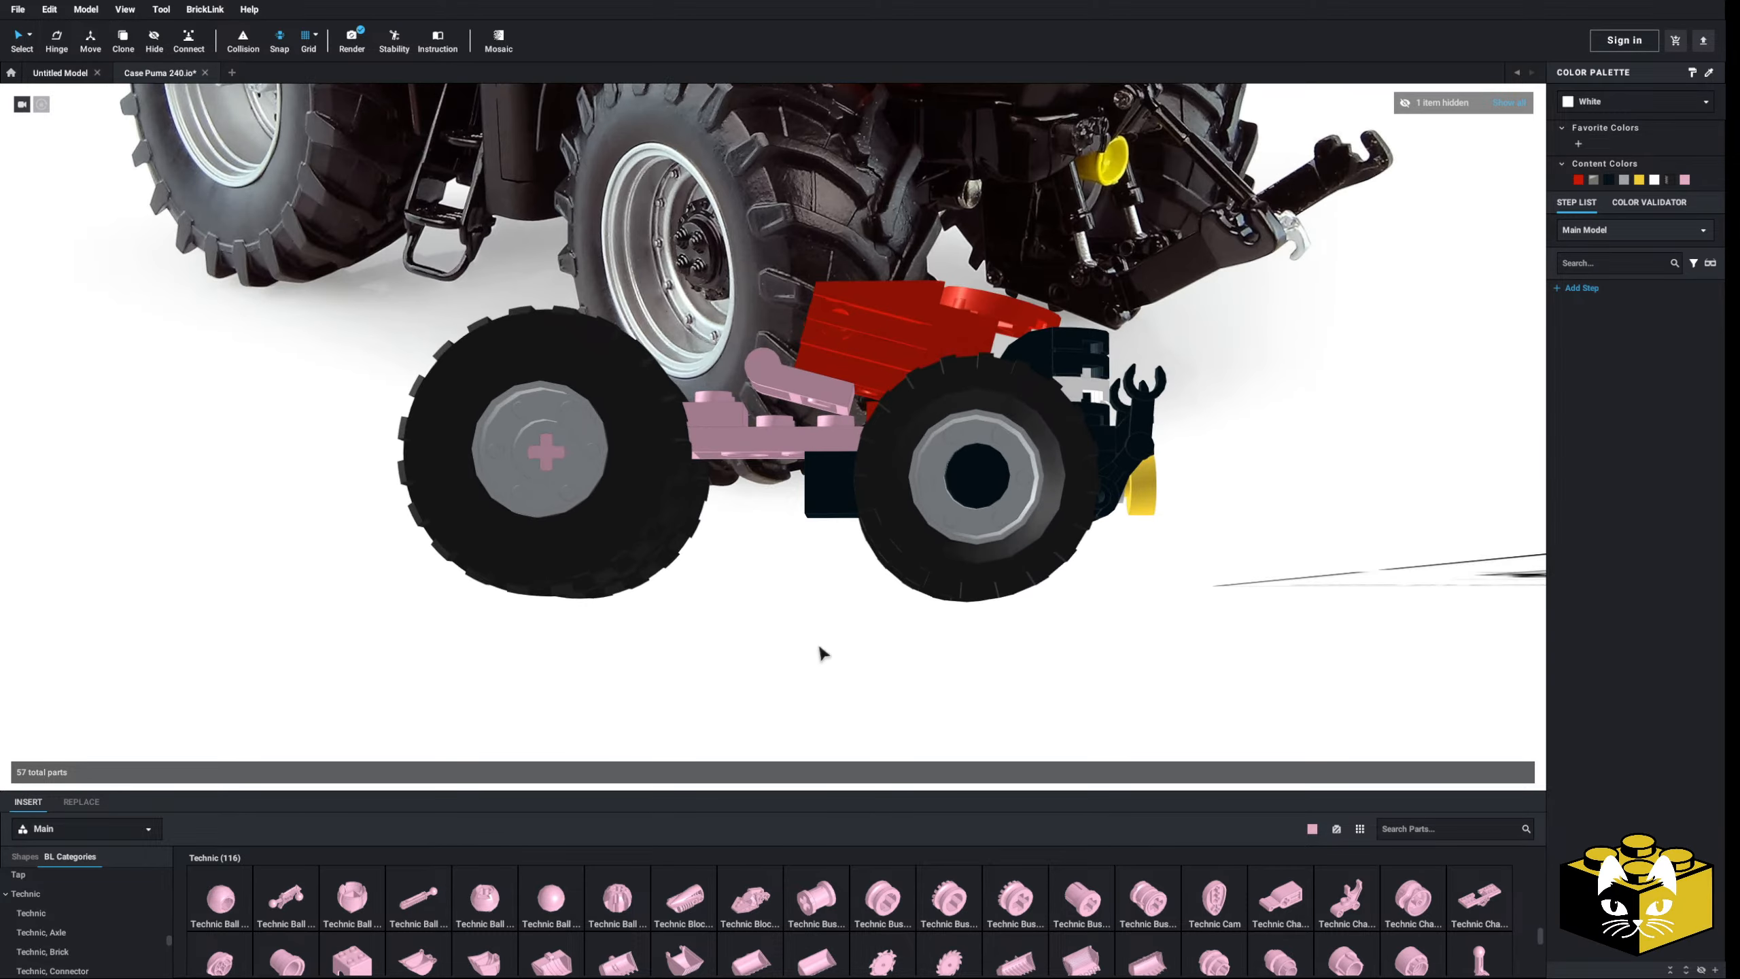
pyautogui.scroll(4, 836, 652)
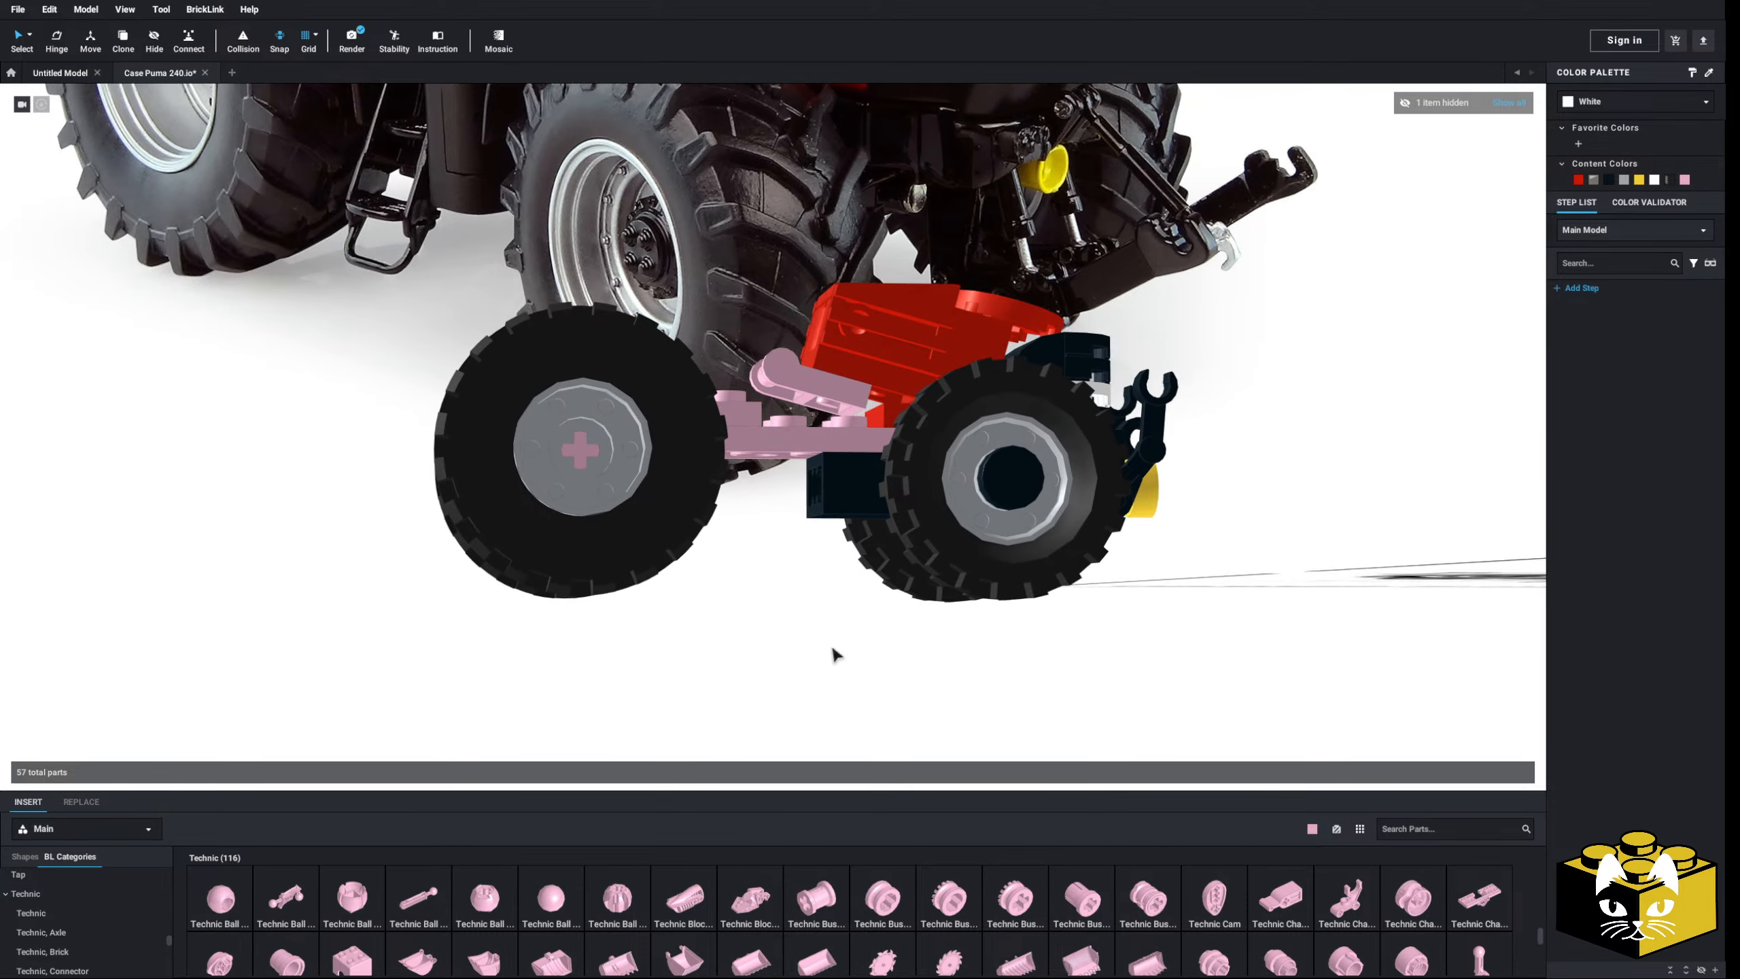
pyautogui.moveTo(835, 649)
pyautogui.mouseDown(button='right')
pyautogui.moveTo(761, 639)
pyautogui.moveTo(904, 645)
pyautogui.moveTo(893, 672)
pyautogui.moveTo(992, 668)
pyautogui.moveTo(983, 650)
pyautogui.moveTo(893, 703)
pyautogui.mouseUp(button='right')
pyautogui.click(1507, 103)
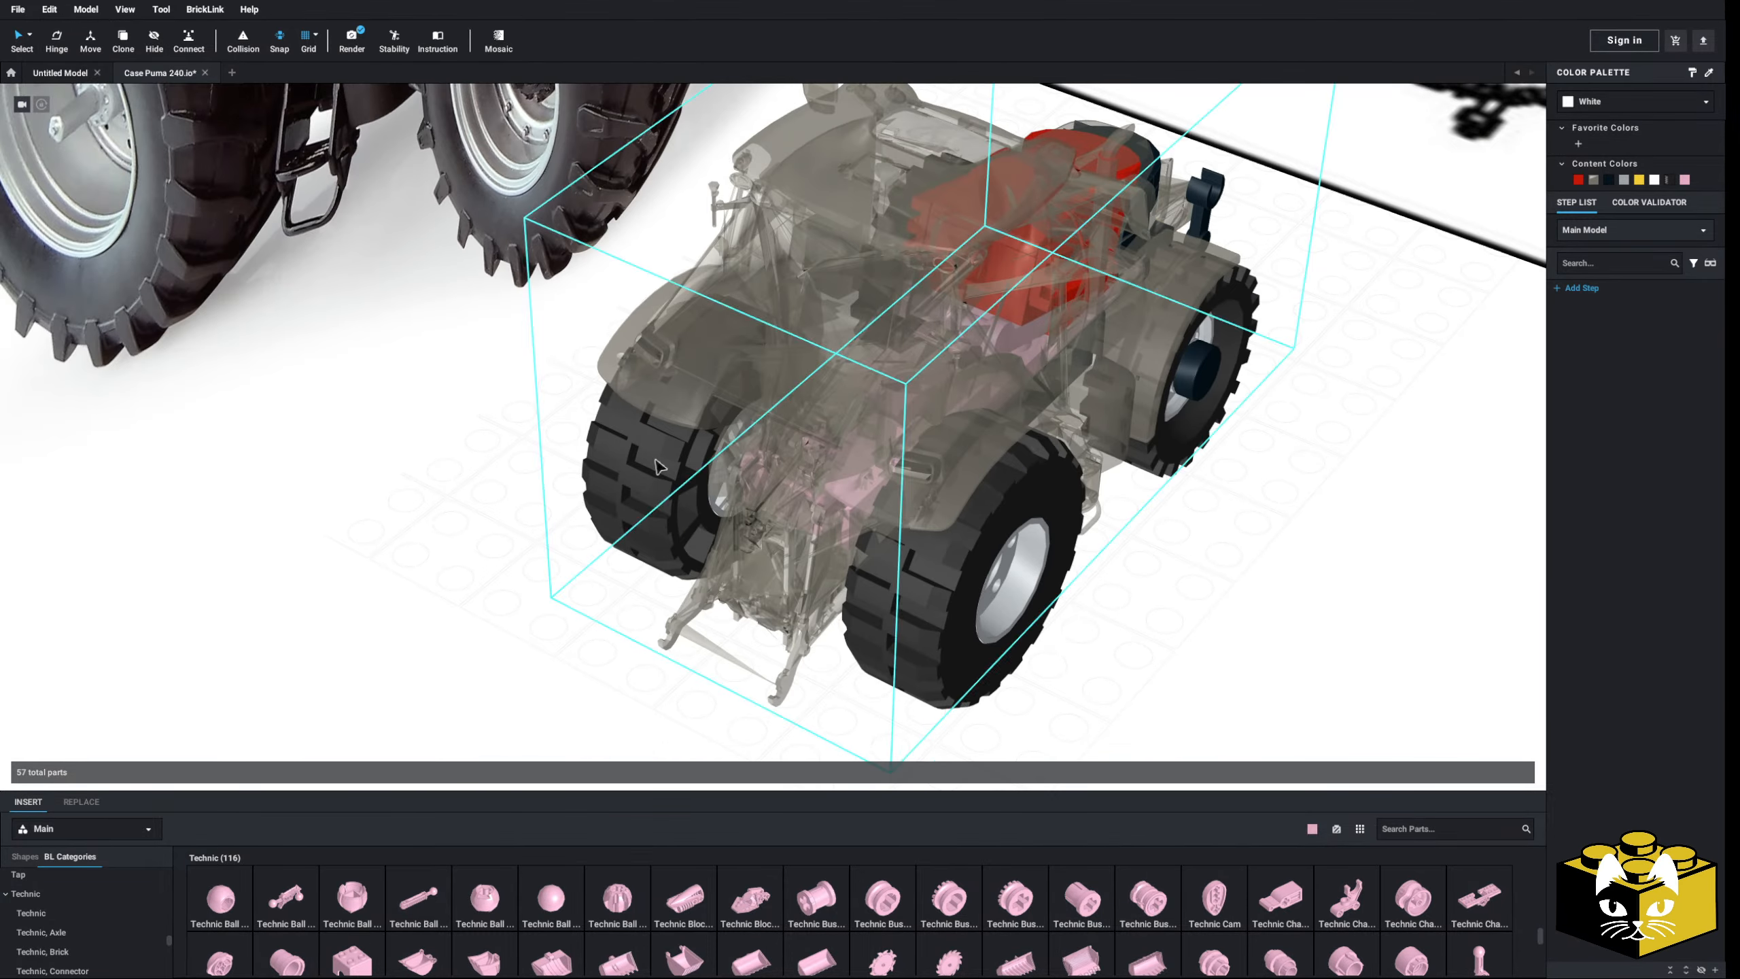
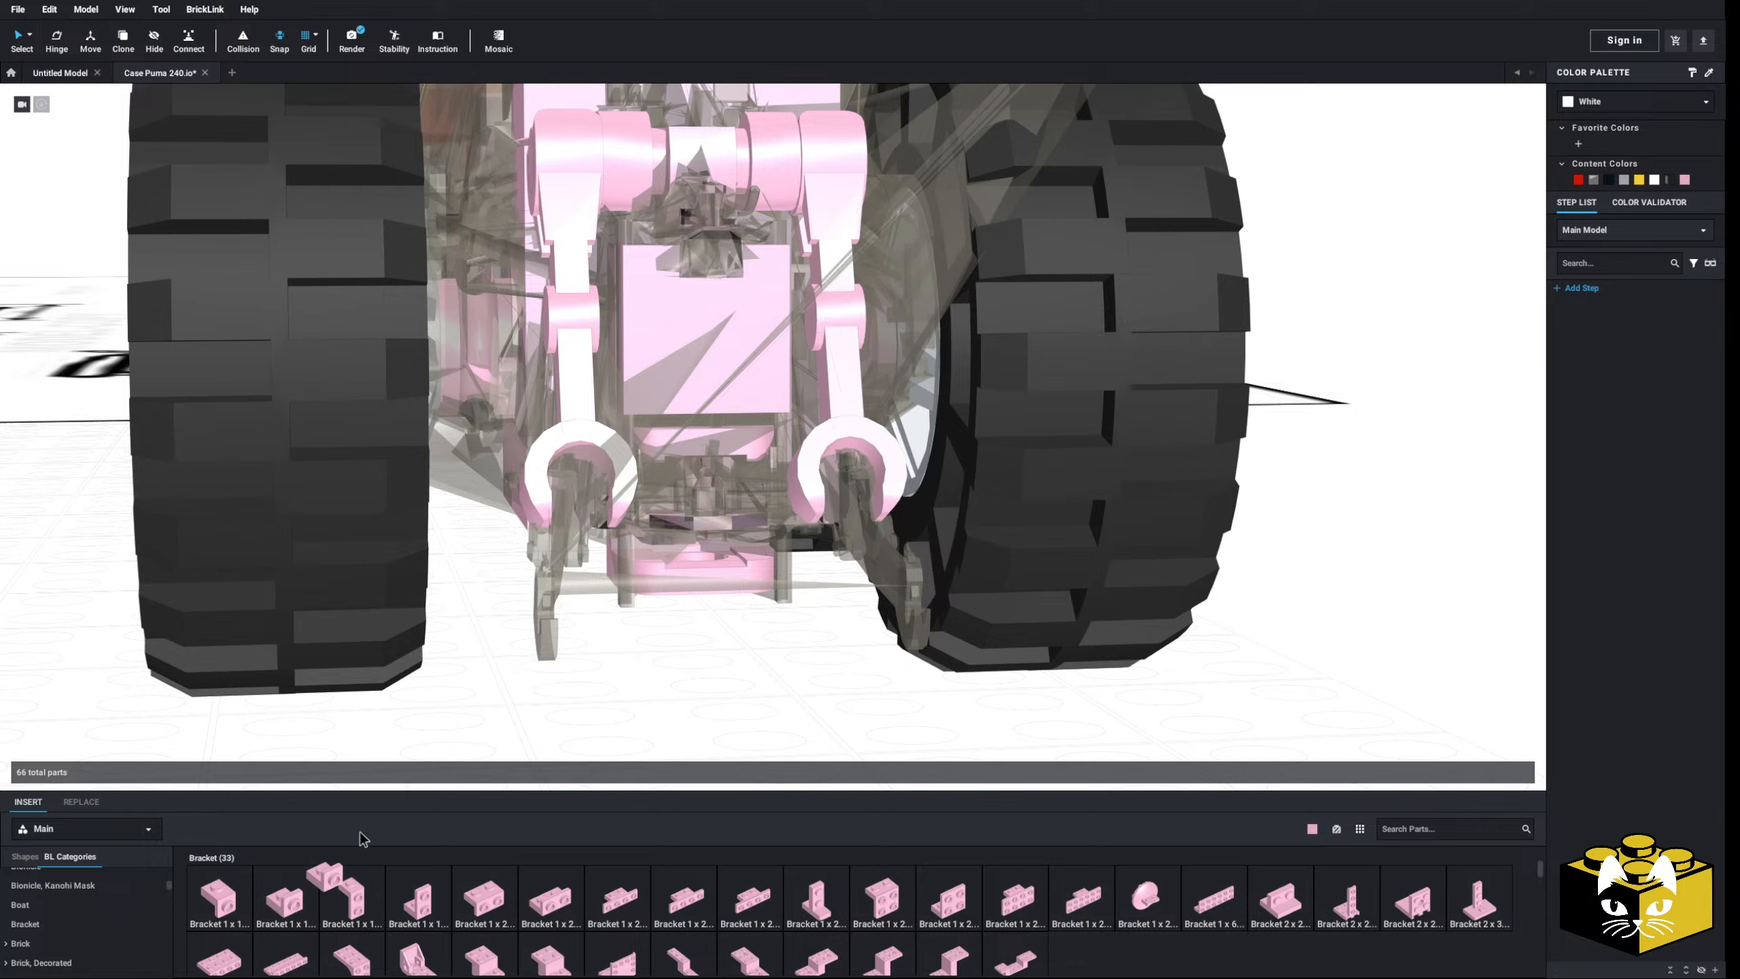
# - Try a Bracket 1 x 1 - 1 x 1 Inverted on one side beneath the chassis's rear end
pyautogui.moveTo(466, 700); pyautogui.dragTo(548, 582, button='right')
pyautogui.click(568, 463)
pyautogui.click(524, 508)
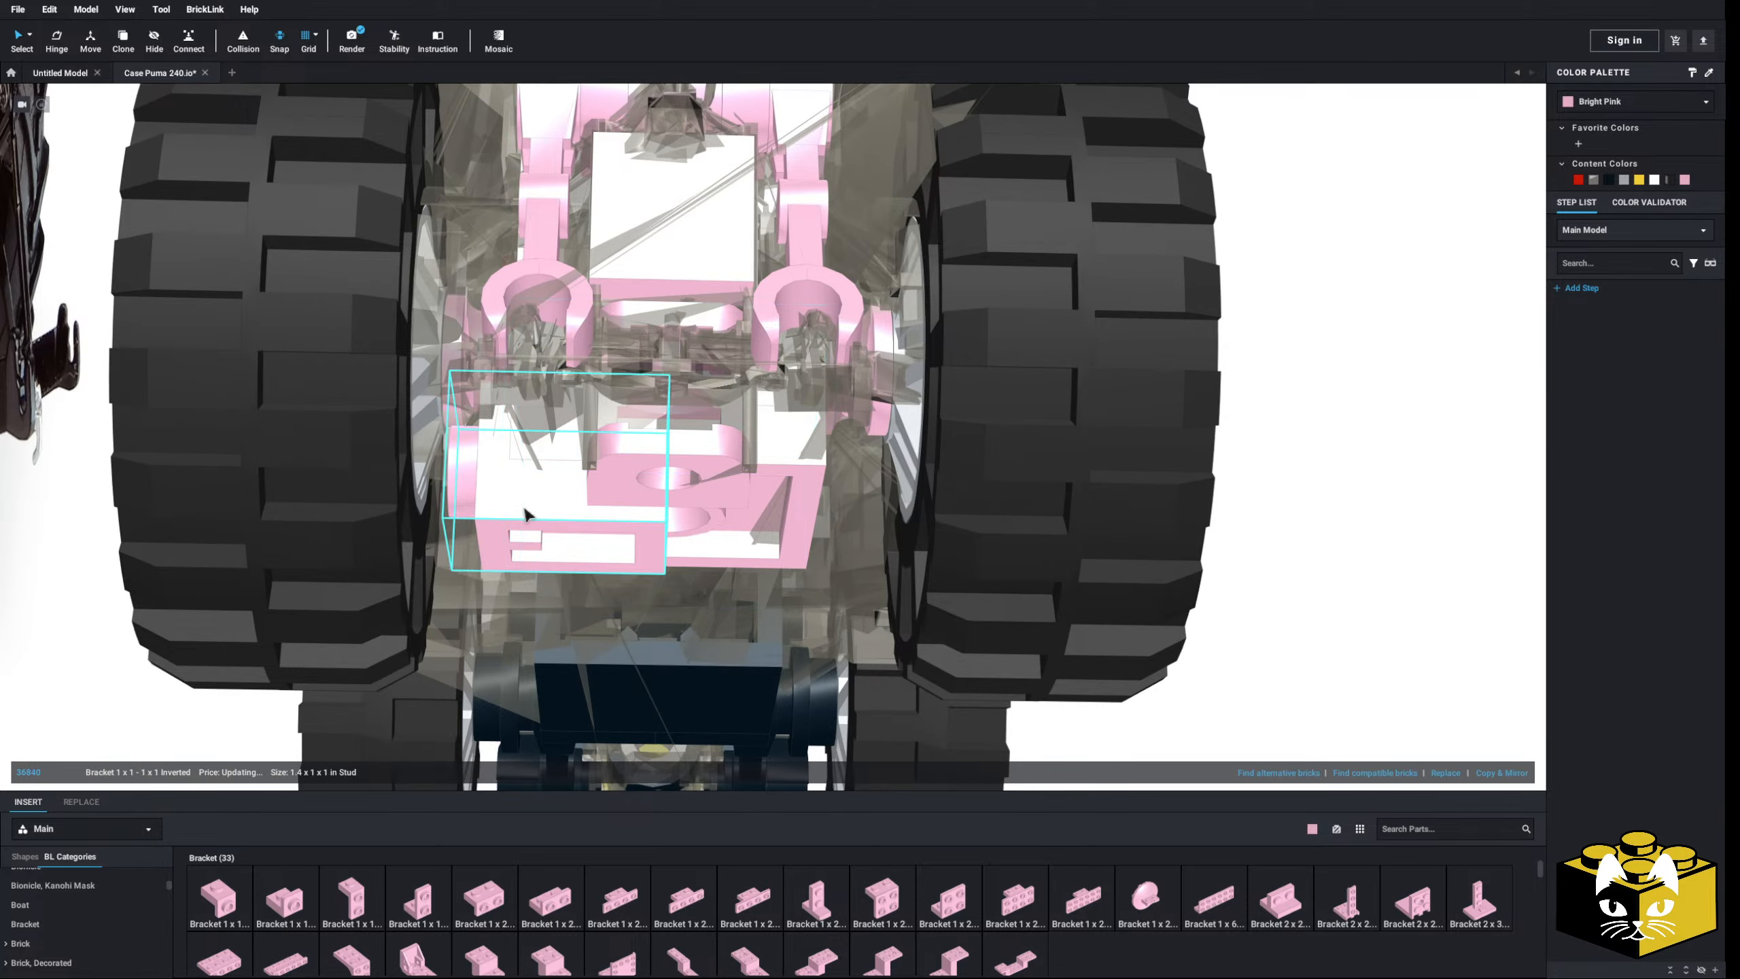
pyautogui.moveTo(524, 508); pyautogui.dragTo(524, 596, button='right')
pyautogui.scroll(-2, 522, 617)
pyautogui.moveTo(521, 636); pyautogui.dragTo(524, 624, button='middle')
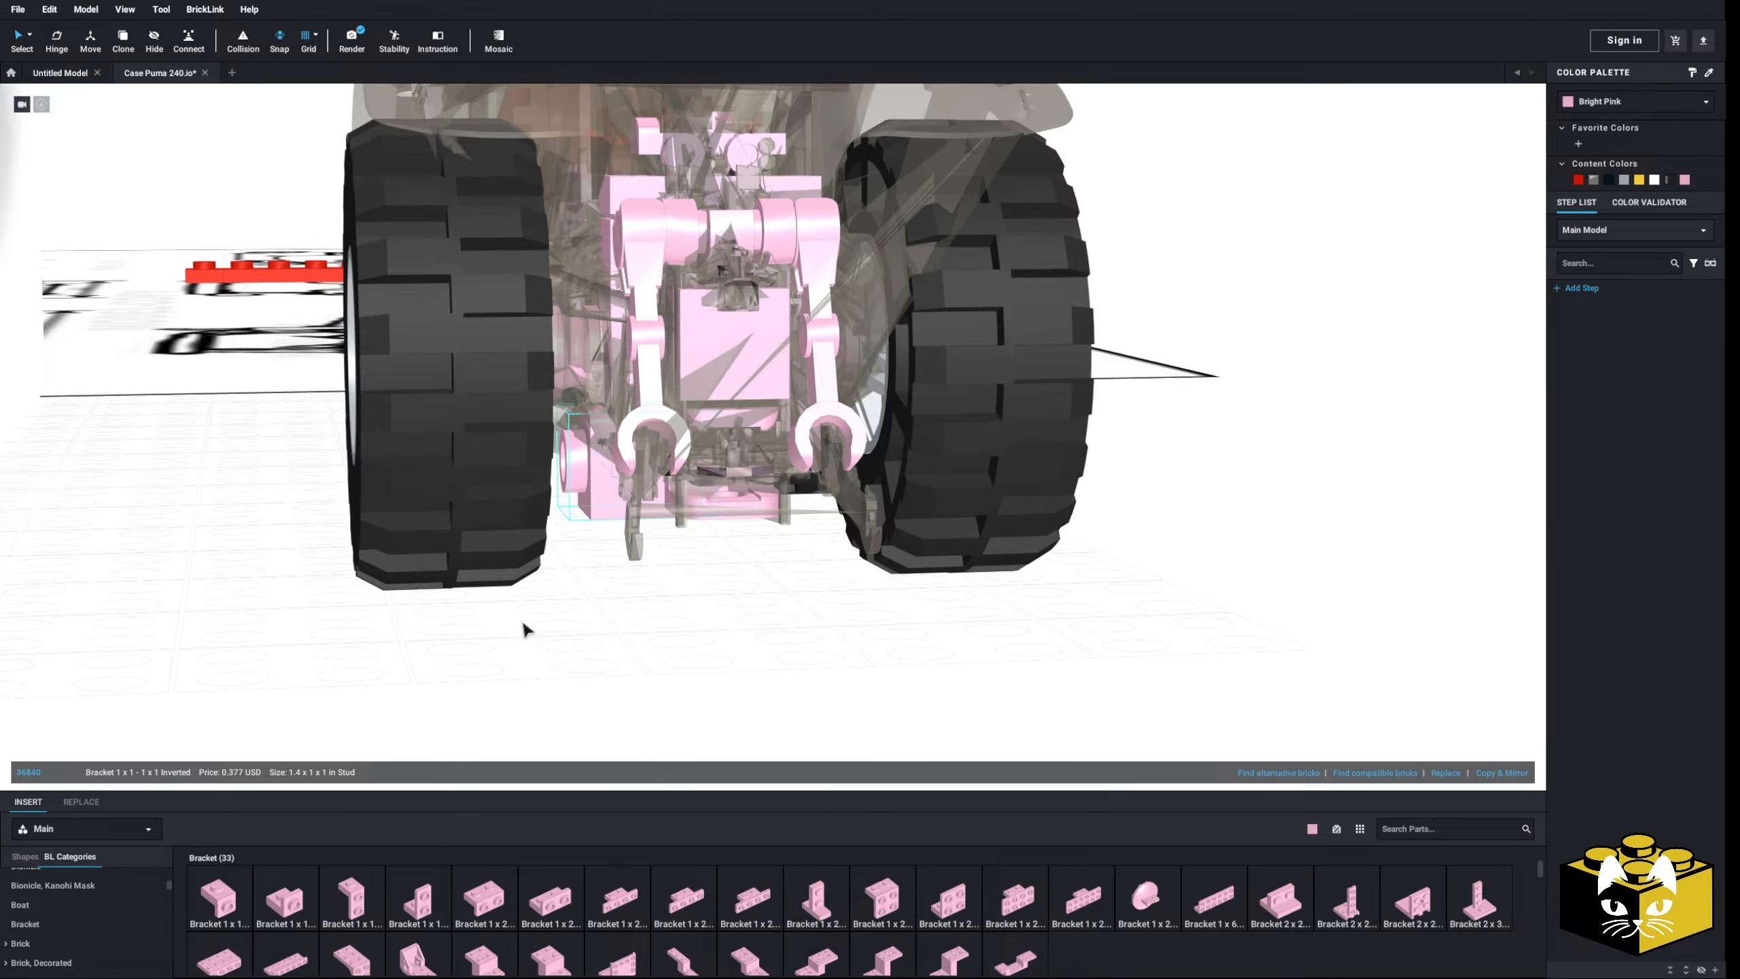
pyautogui.moveTo(524, 629)
pyautogui.mouseDown(button='right')
pyautogui.moveTo(522, 555)
pyautogui.moveTo(517, 633)
pyautogui.mouseUp(button='right')
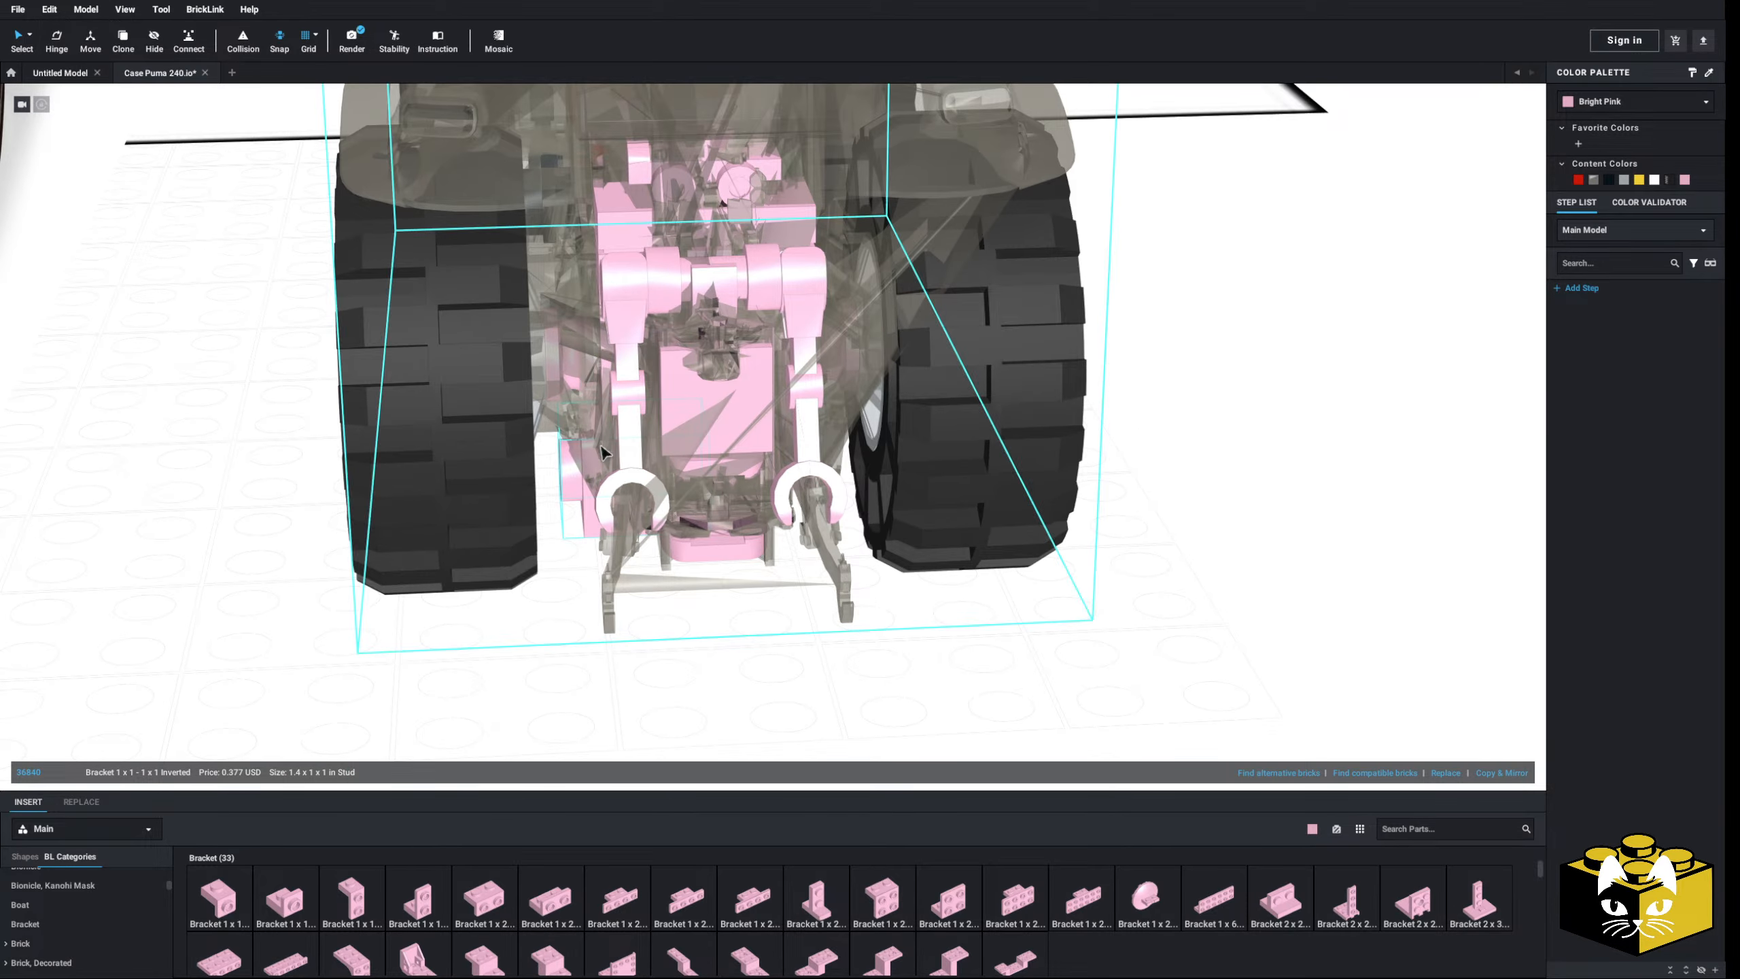
pyautogui.moveTo(575, 488)
pyautogui.mouseDown(button='right')
pyautogui.moveTo(568, 548)
pyautogui.moveTo(562, 517)
pyautogui.mouseUp(button='right')
# - Try a Bracket 1 x 1 - 1 x 1 beside the inverted bracket, discarding the new bracket
pyautogui.click(241, 902)
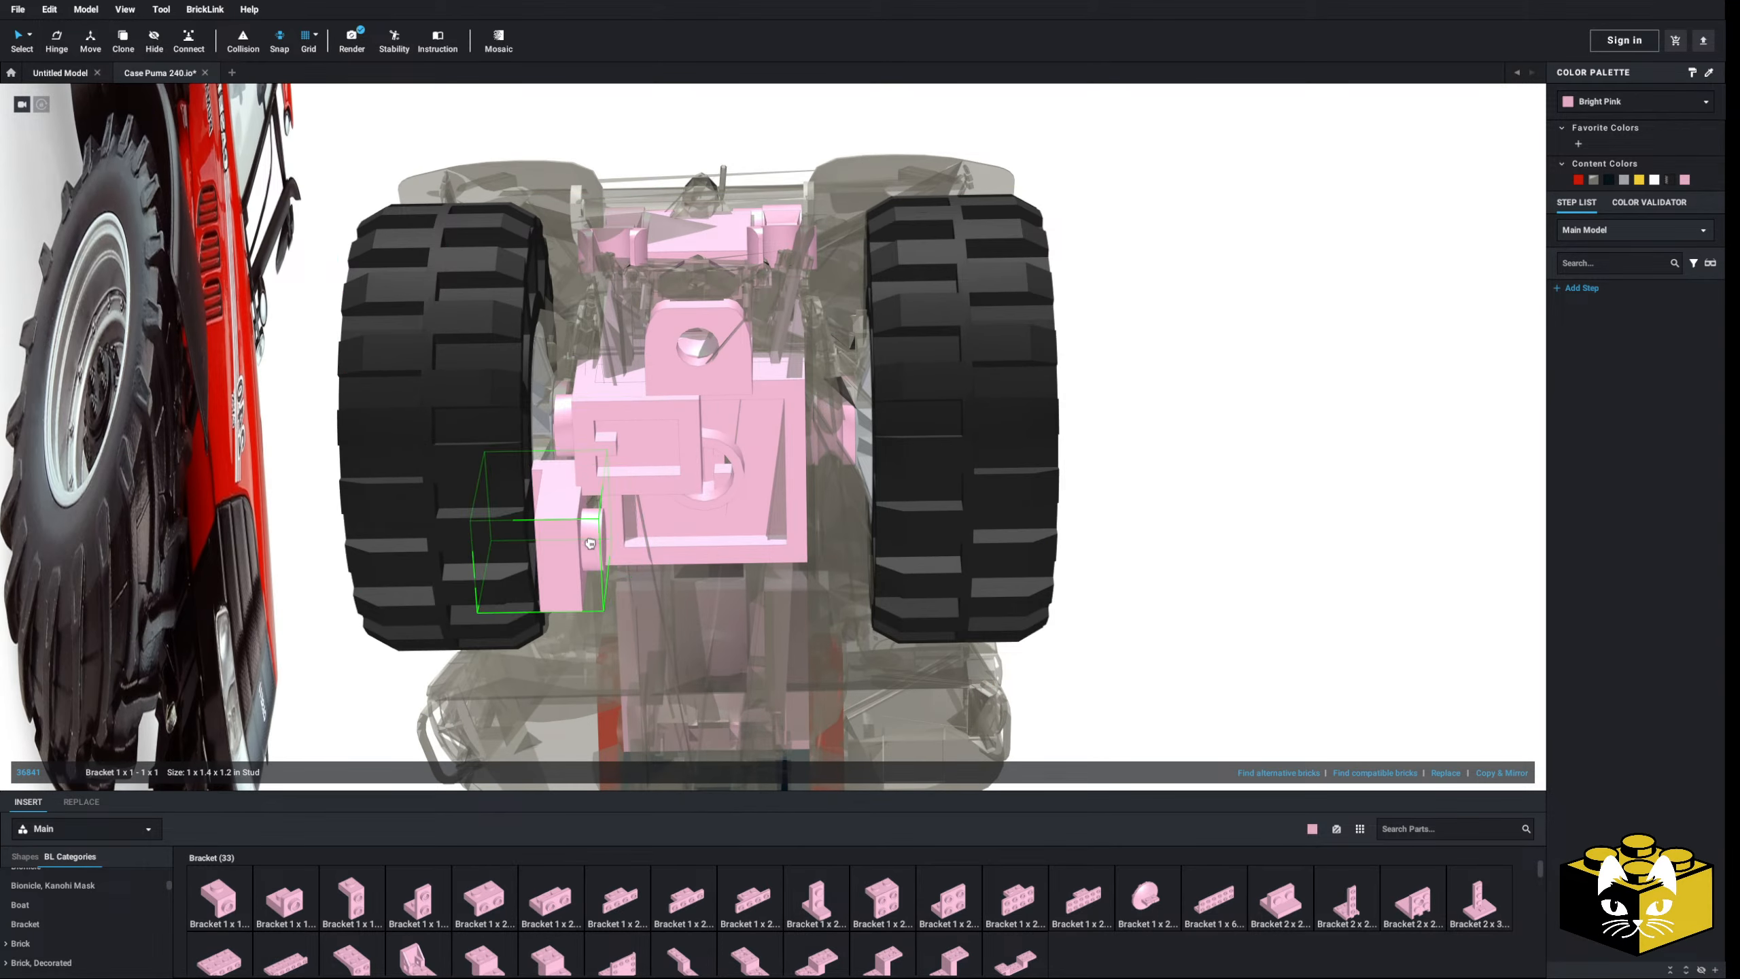
pyautogui.click(557, 442)
pyautogui.moveTo(558, 442); pyautogui.dragTo(627, 458, button='right')
pyautogui.press('Delete')
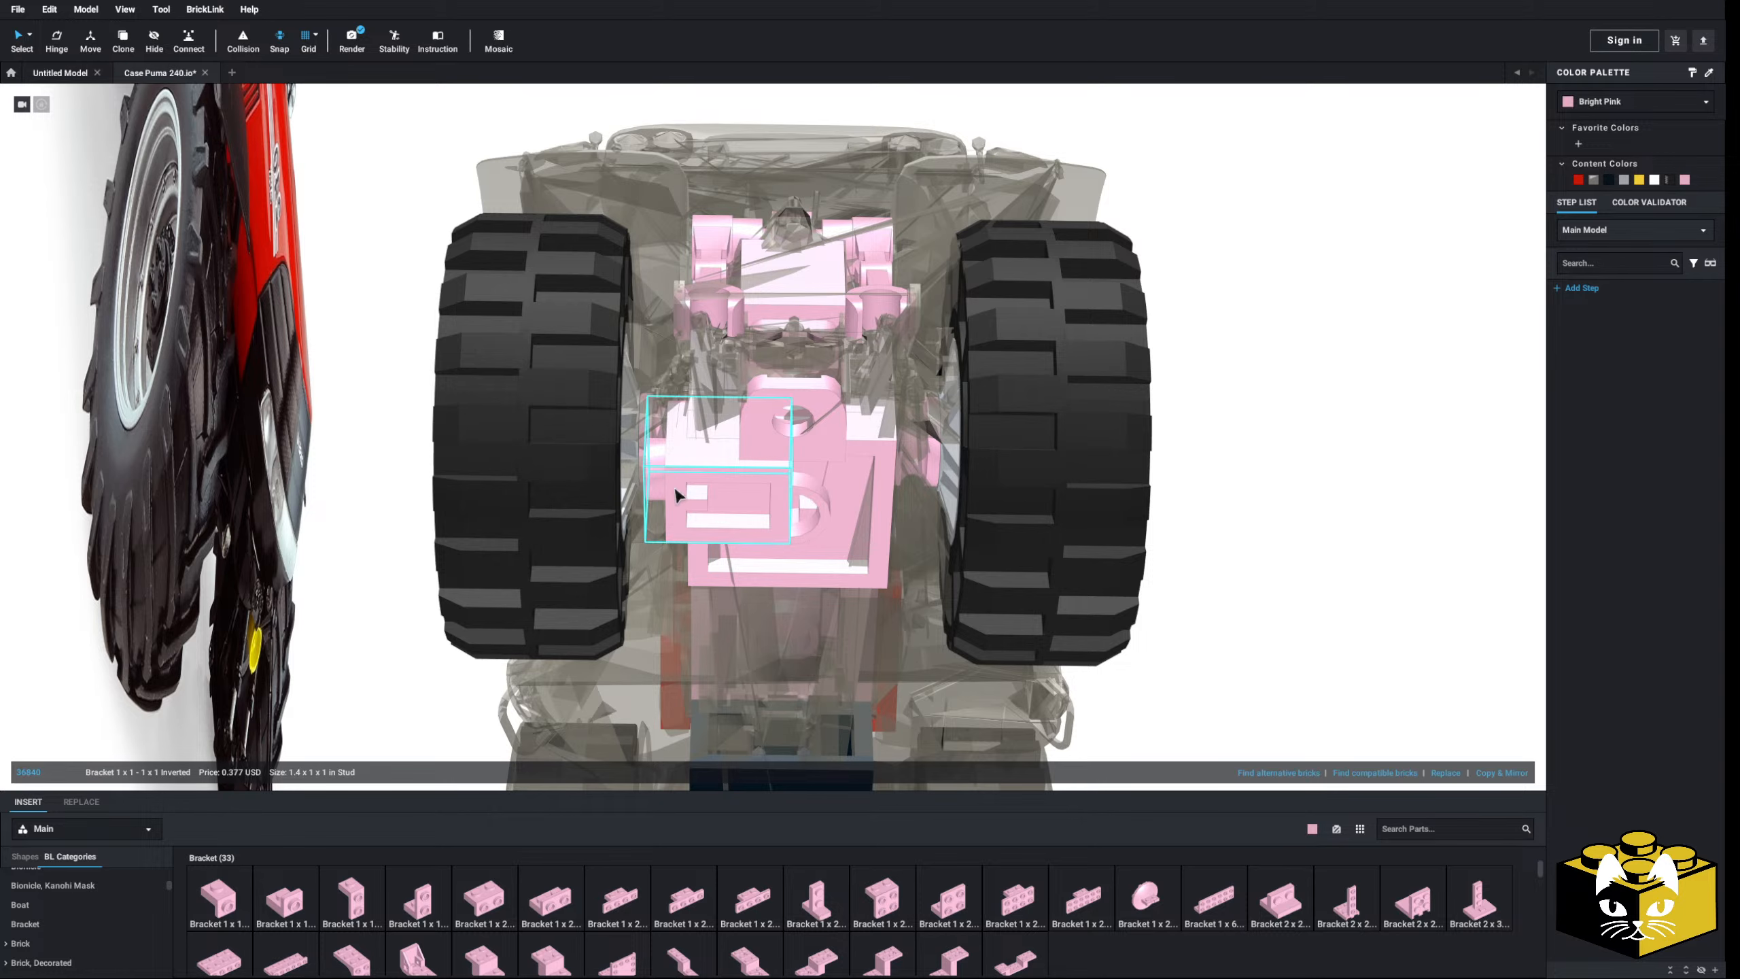
# - Delete the Bracket 1 x 1 - 1 x 1 Inverted from beneath the chassis's rear end
pyautogui.moveTo(656, 596); pyautogui.dragTo(628, 618, button='right')
pyautogui.scroll(1, 616, 678)
pyautogui.press('Delete')
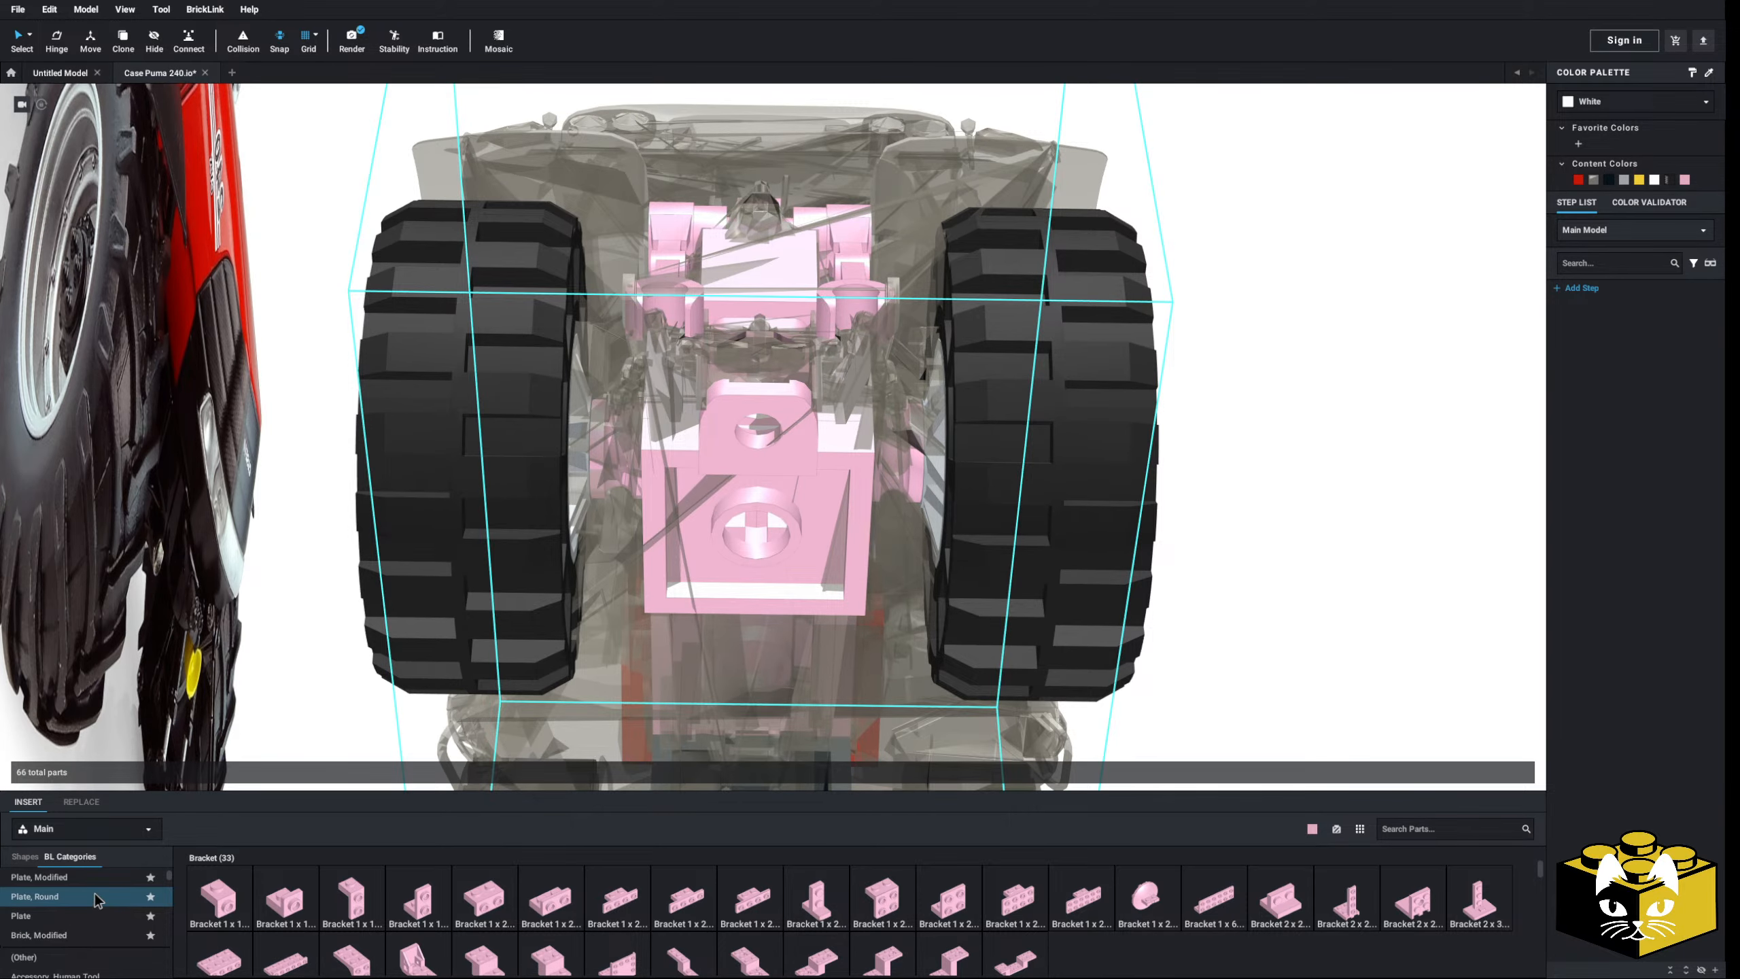
# - Place two Plate, Round 1 x 1 with Clip on Bottom side by side beneath the rear block, shifted to its front edge
pyautogui.click(95, 896)
pyautogui.click(616, 898)
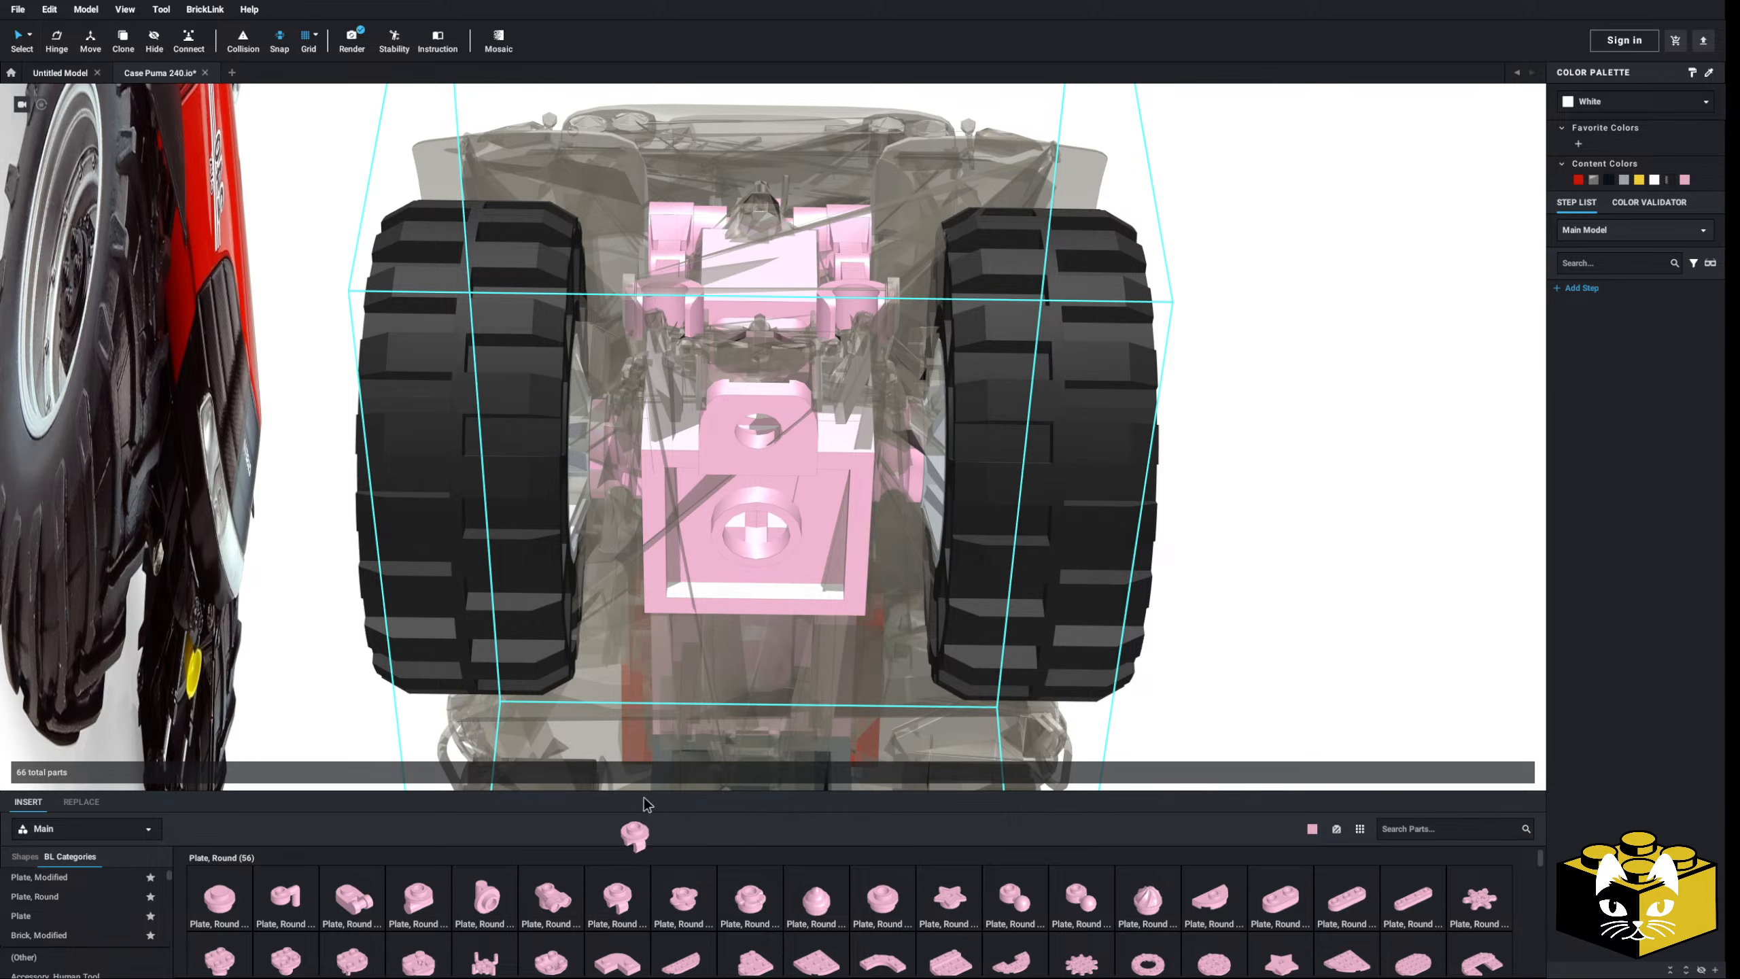
pyautogui.moveTo(850, 542); pyautogui.dragTo(831, 498)
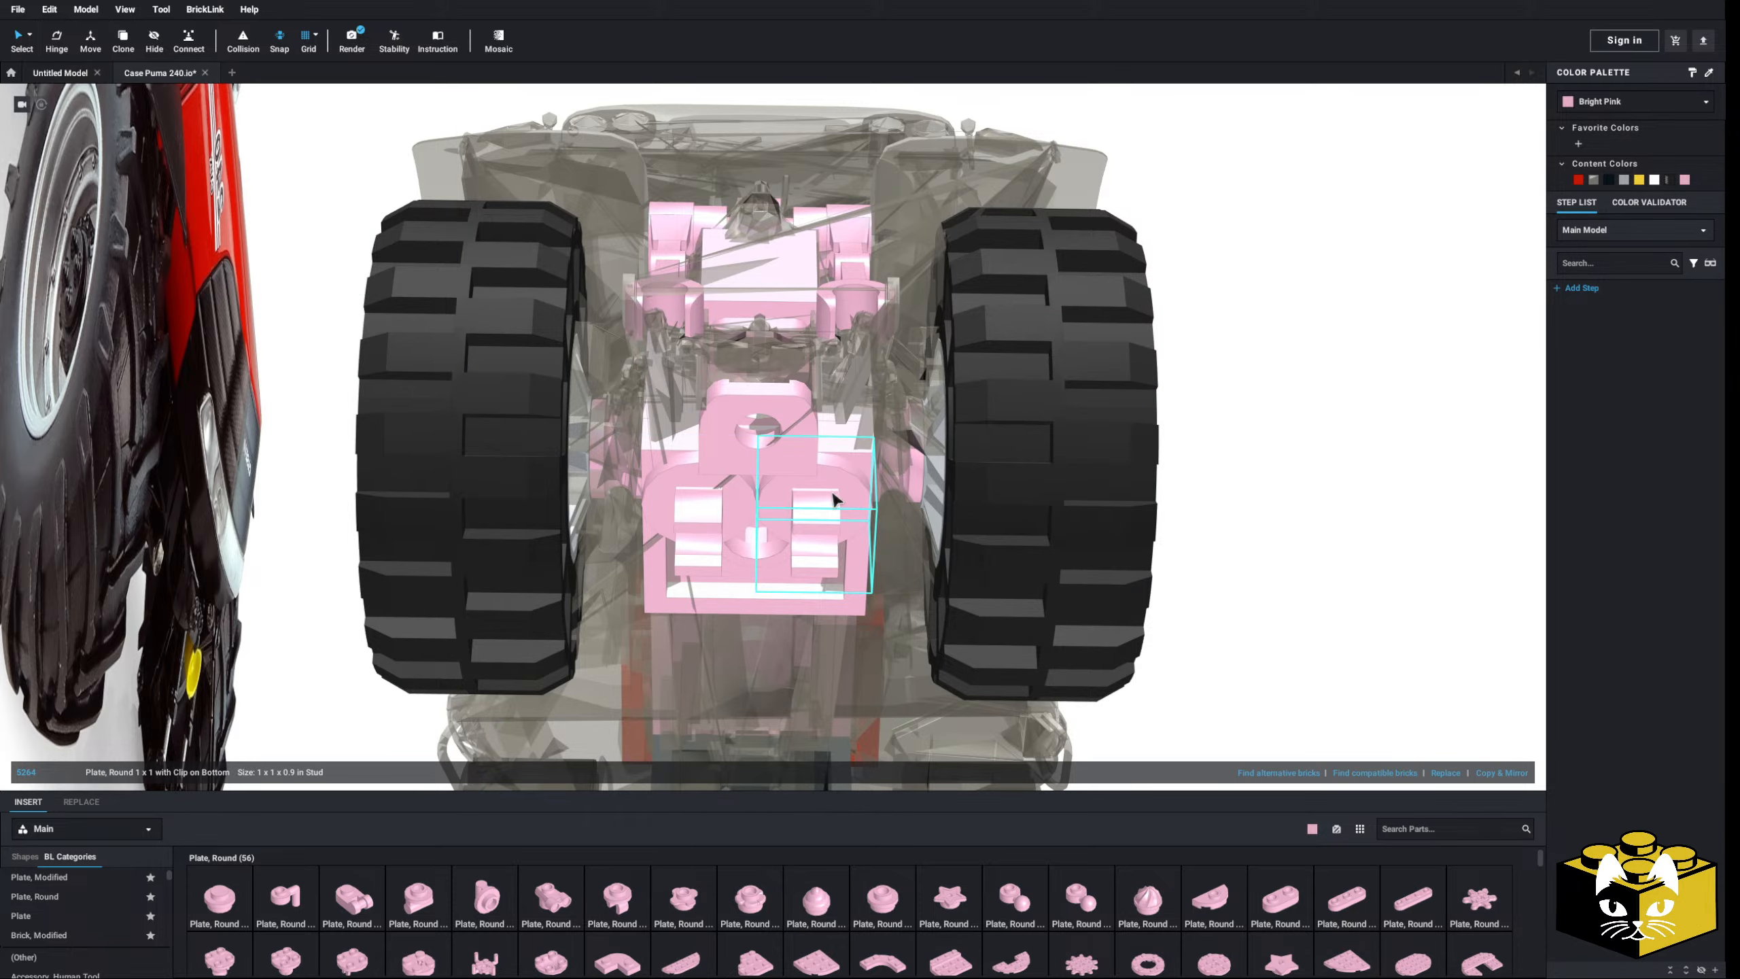
pyautogui.keyDown('ctrl'); pyautogui.click(717, 511); pyautogui.keyUp('ctrl')
pyautogui.moveTo(717, 514); pyautogui.dragTo(720, 618)
pyautogui.scroll(-3, 716, 610)
pyautogui.click(1219, 603)
pyautogui.moveTo(1219, 603); pyautogui.dragTo(1256, 634, button='right')
pyautogui.scroll(3, 654, 724)
pyautogui.moveTo(655, 724); pyautogui.dragTo(648, 720, button='right')
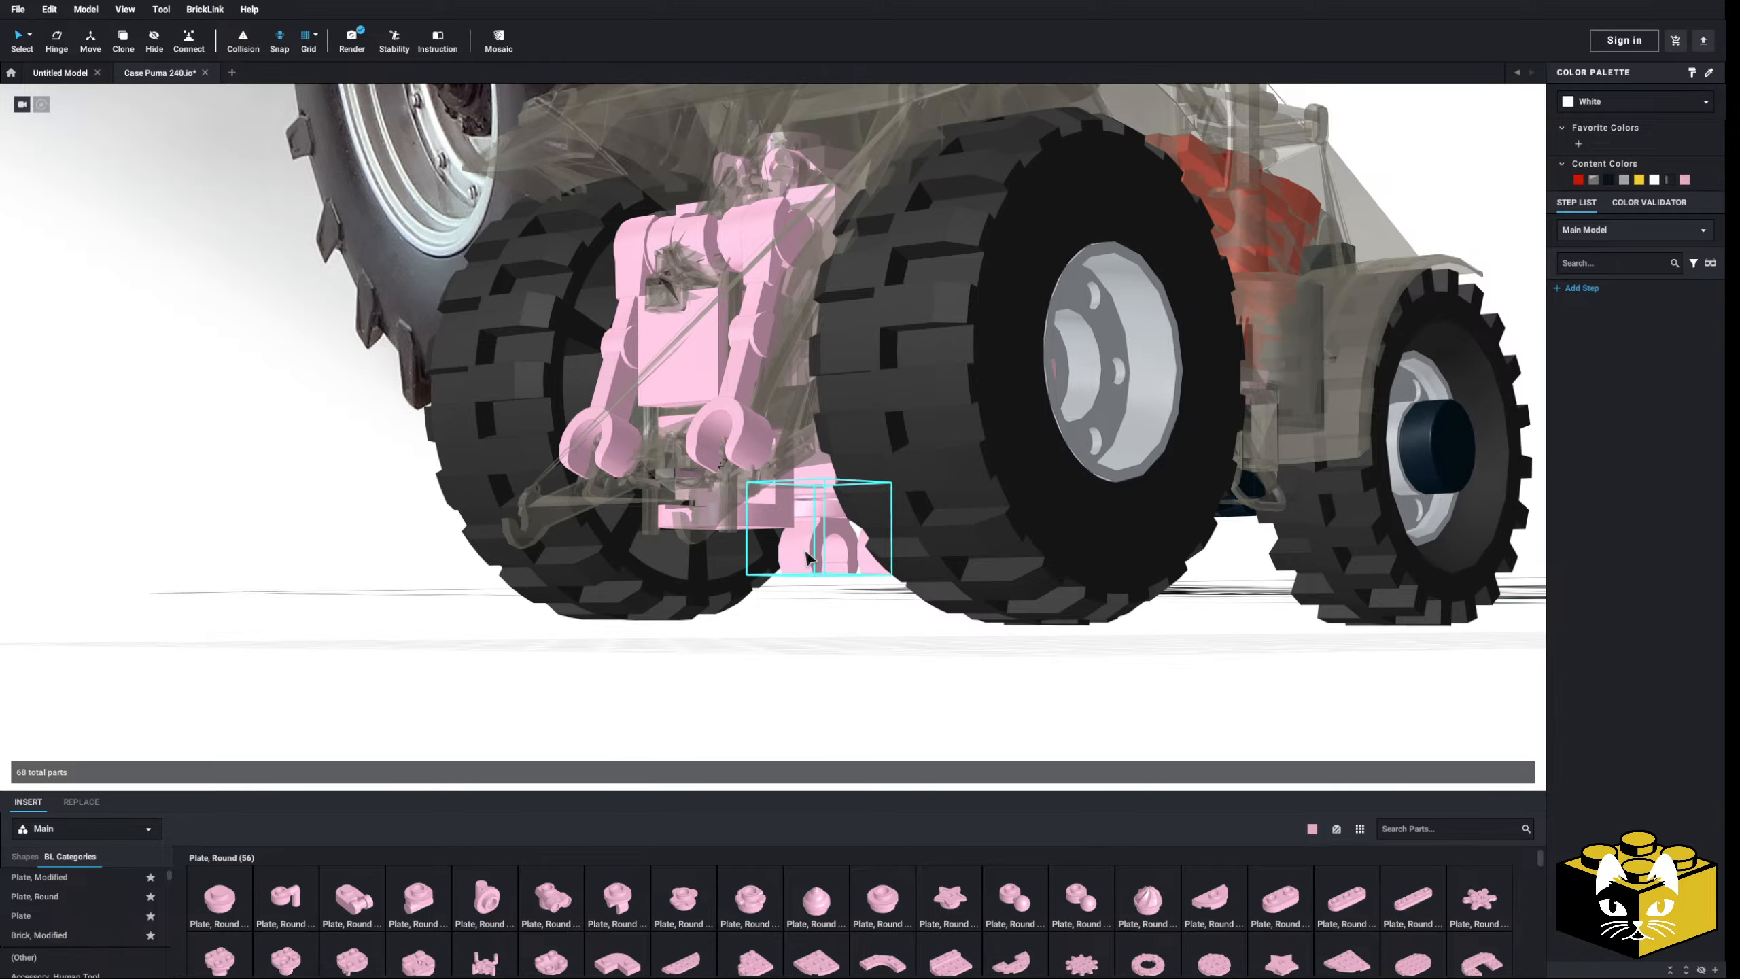
pyautogui.moveTo(733, 665); pyautogui.dragTo(520, 713, button='right')
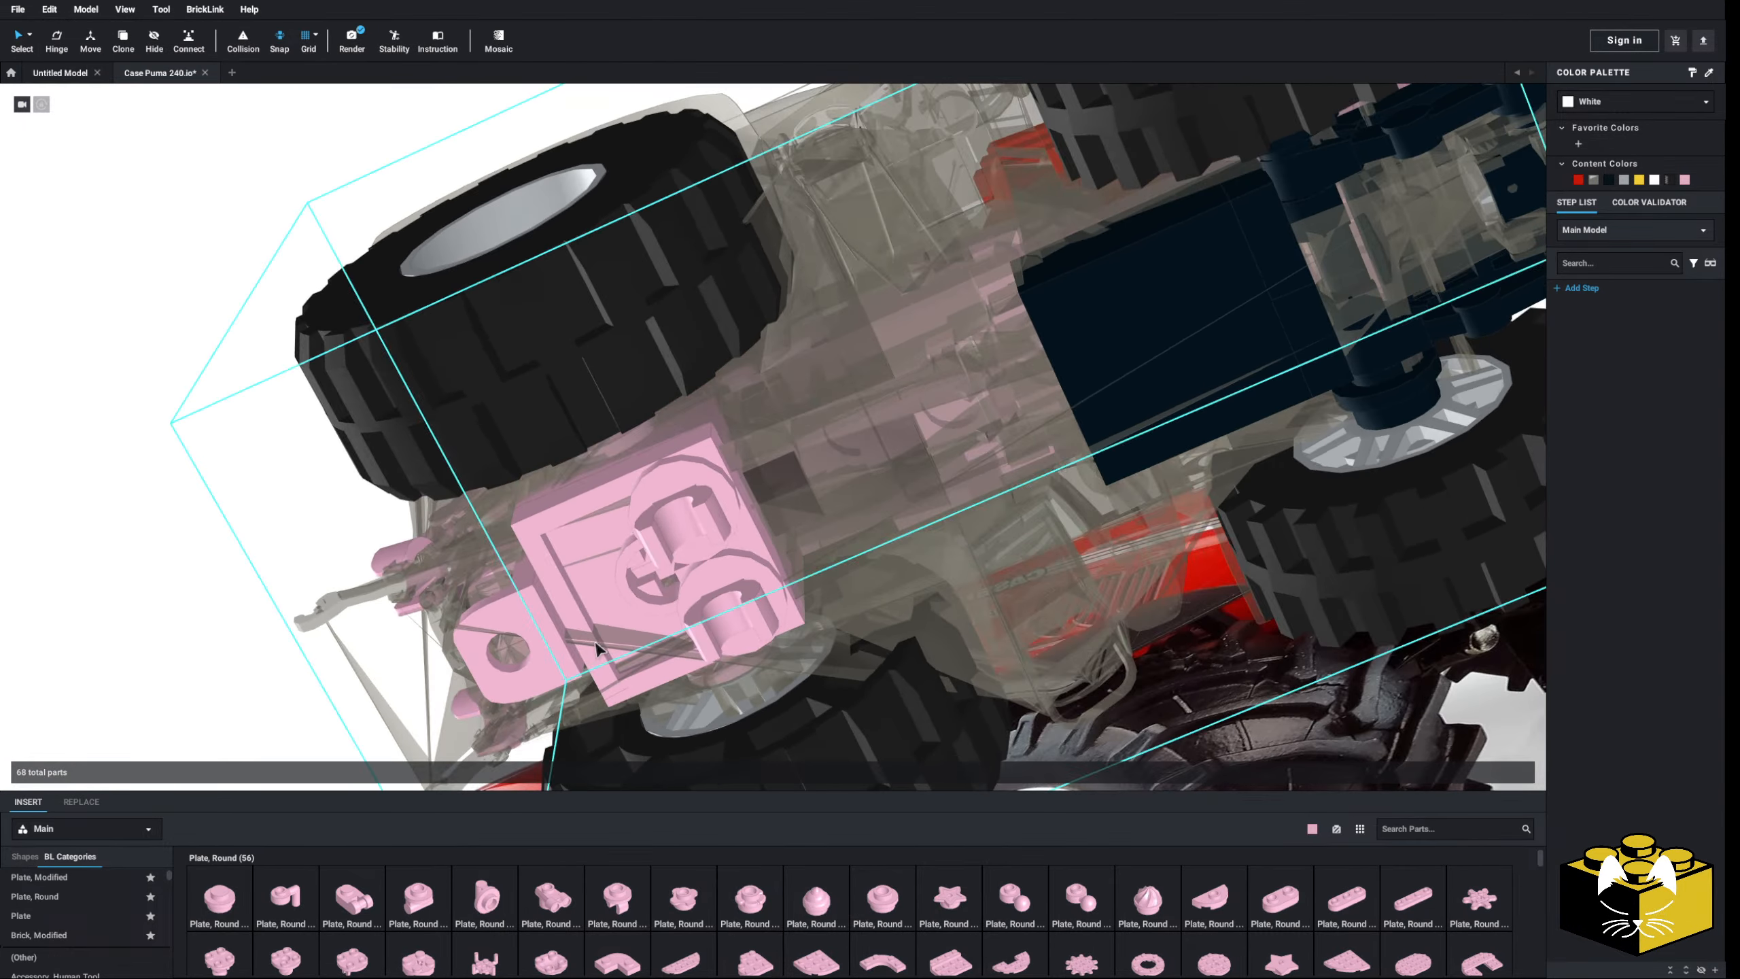
# - Add Plate 1 x 2 parts beneath the chassis ahead of the rear block, and move both round clip plates forward onto them
pyautogui.click(59, 915)
pyautogui.click(269, 904)
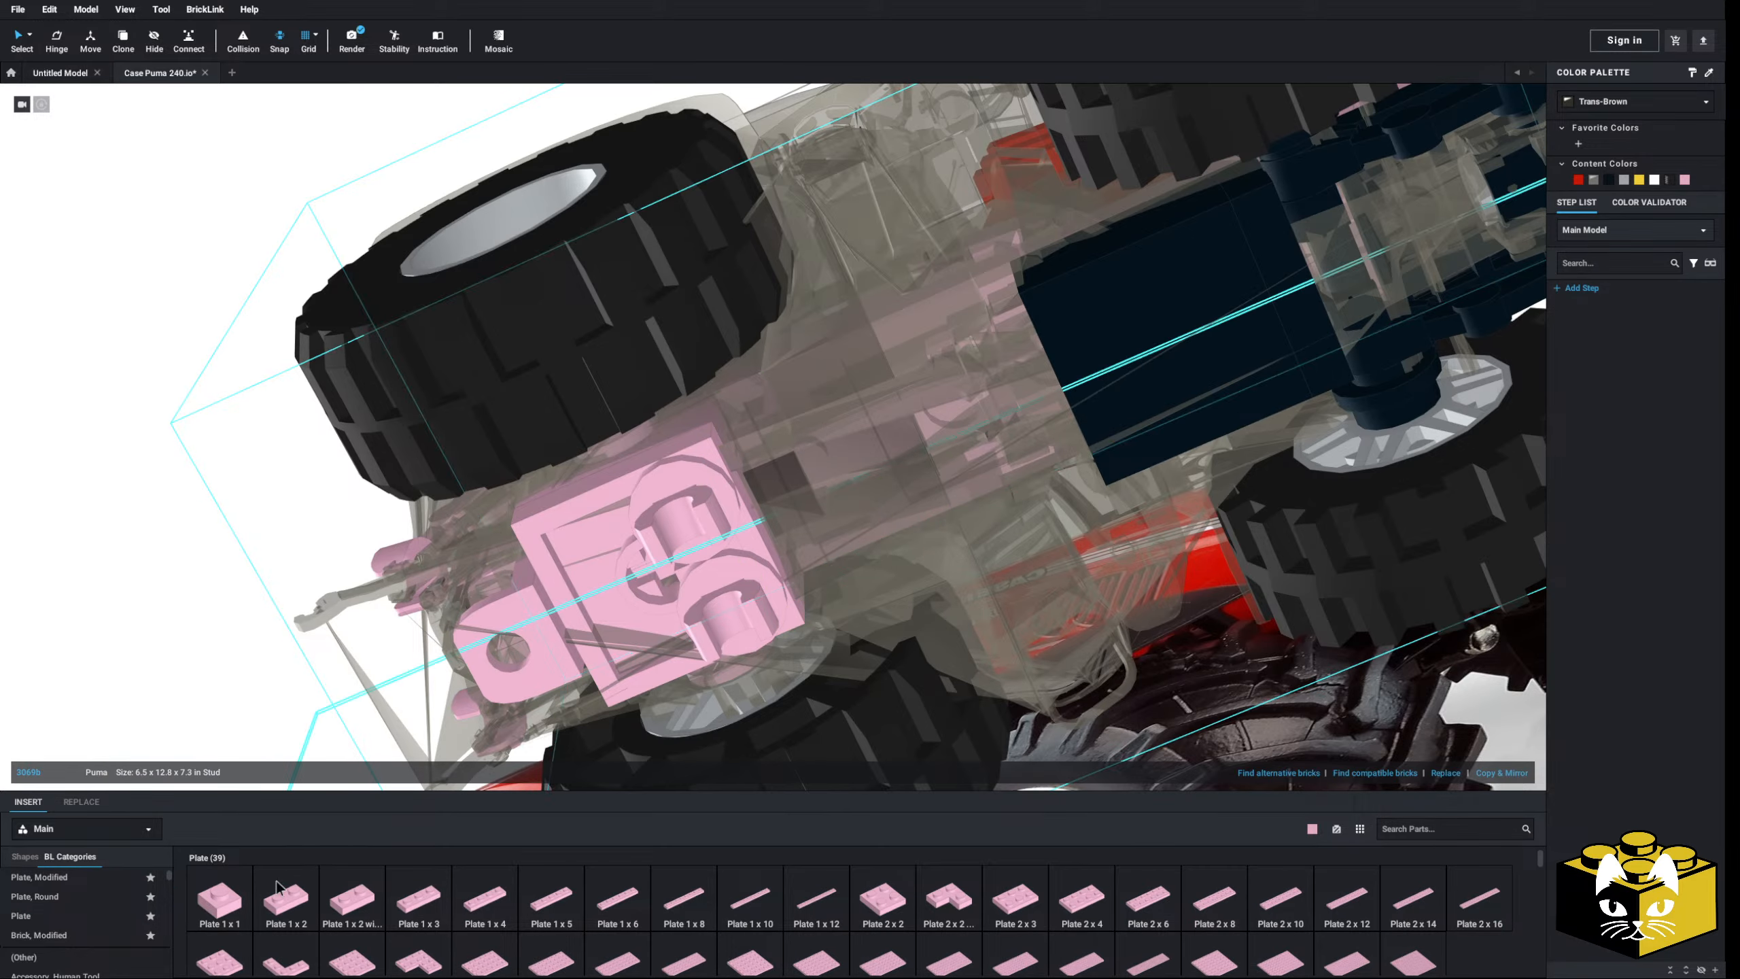
pyautogui.click(816, 480)
pyautogui.click(662, 537)
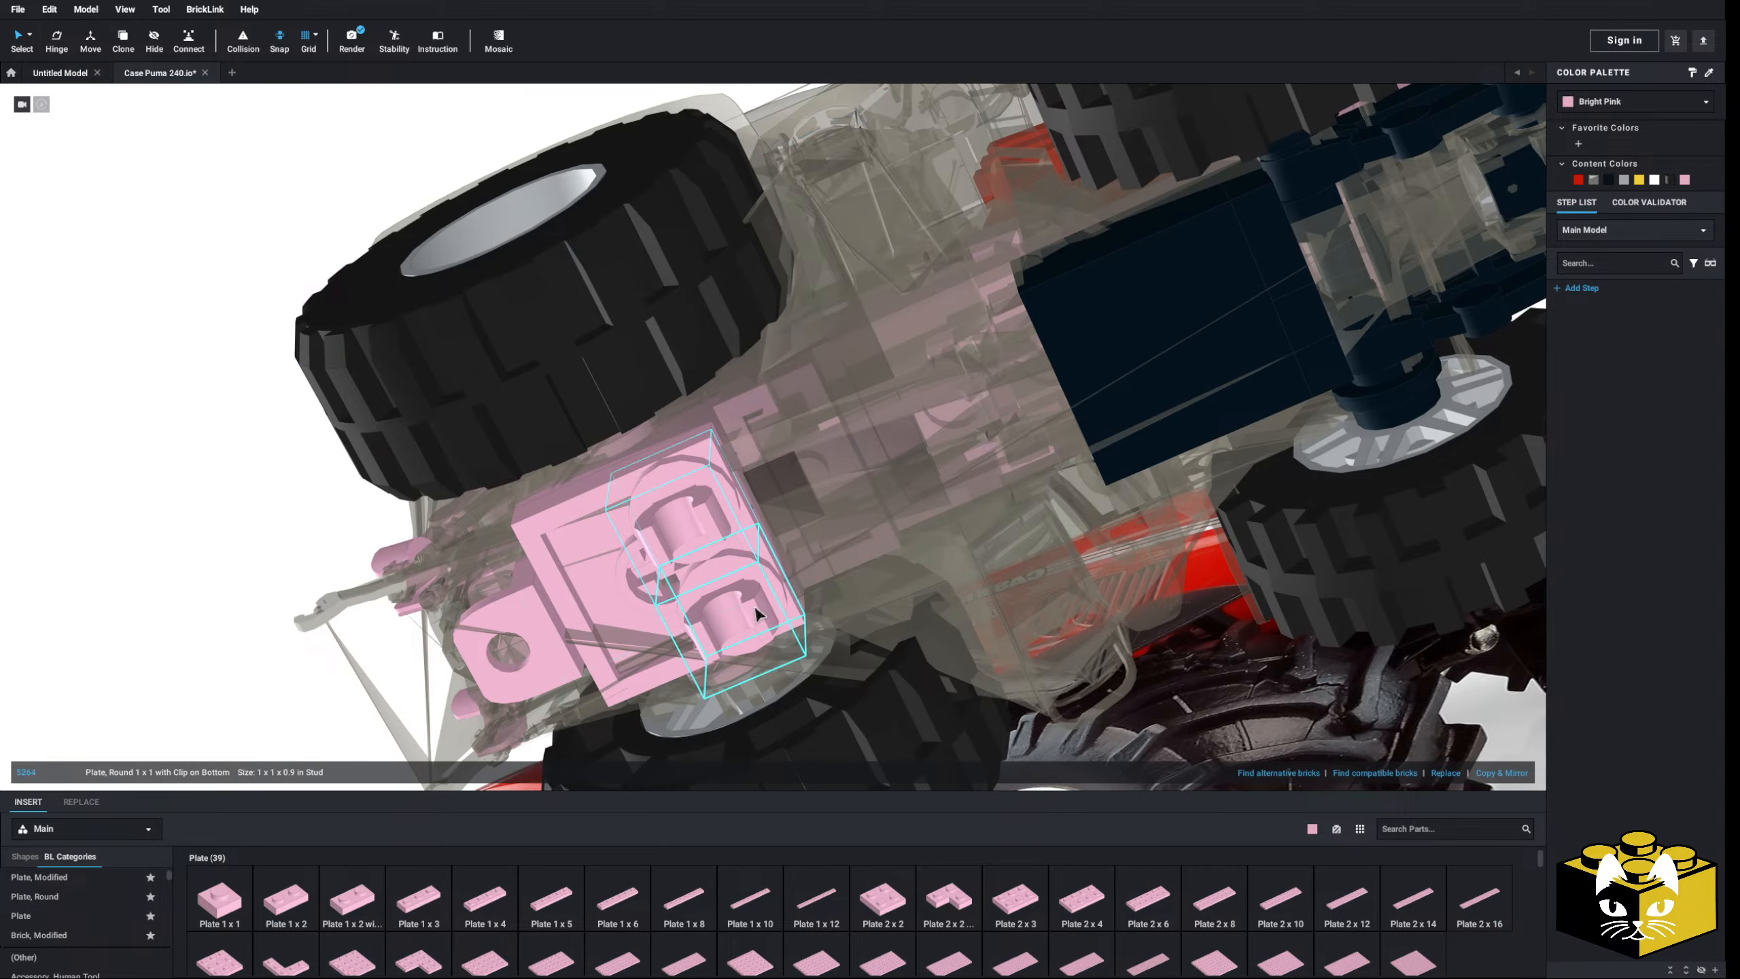
pyautogui.keyDown('ctrl'); pyautogui.click(756, 611); pyautogui.keyUp('ctrl')
pyautogui.moveTo(756, 610); pyautogui.dragTo(885, 537)
pyautogui.moveTo(819, 552); pyautogui.dragTo(811, 654, button='right')
pyautogui.scroll(-5, 891, 648)
pyautogui.click(904, 665)
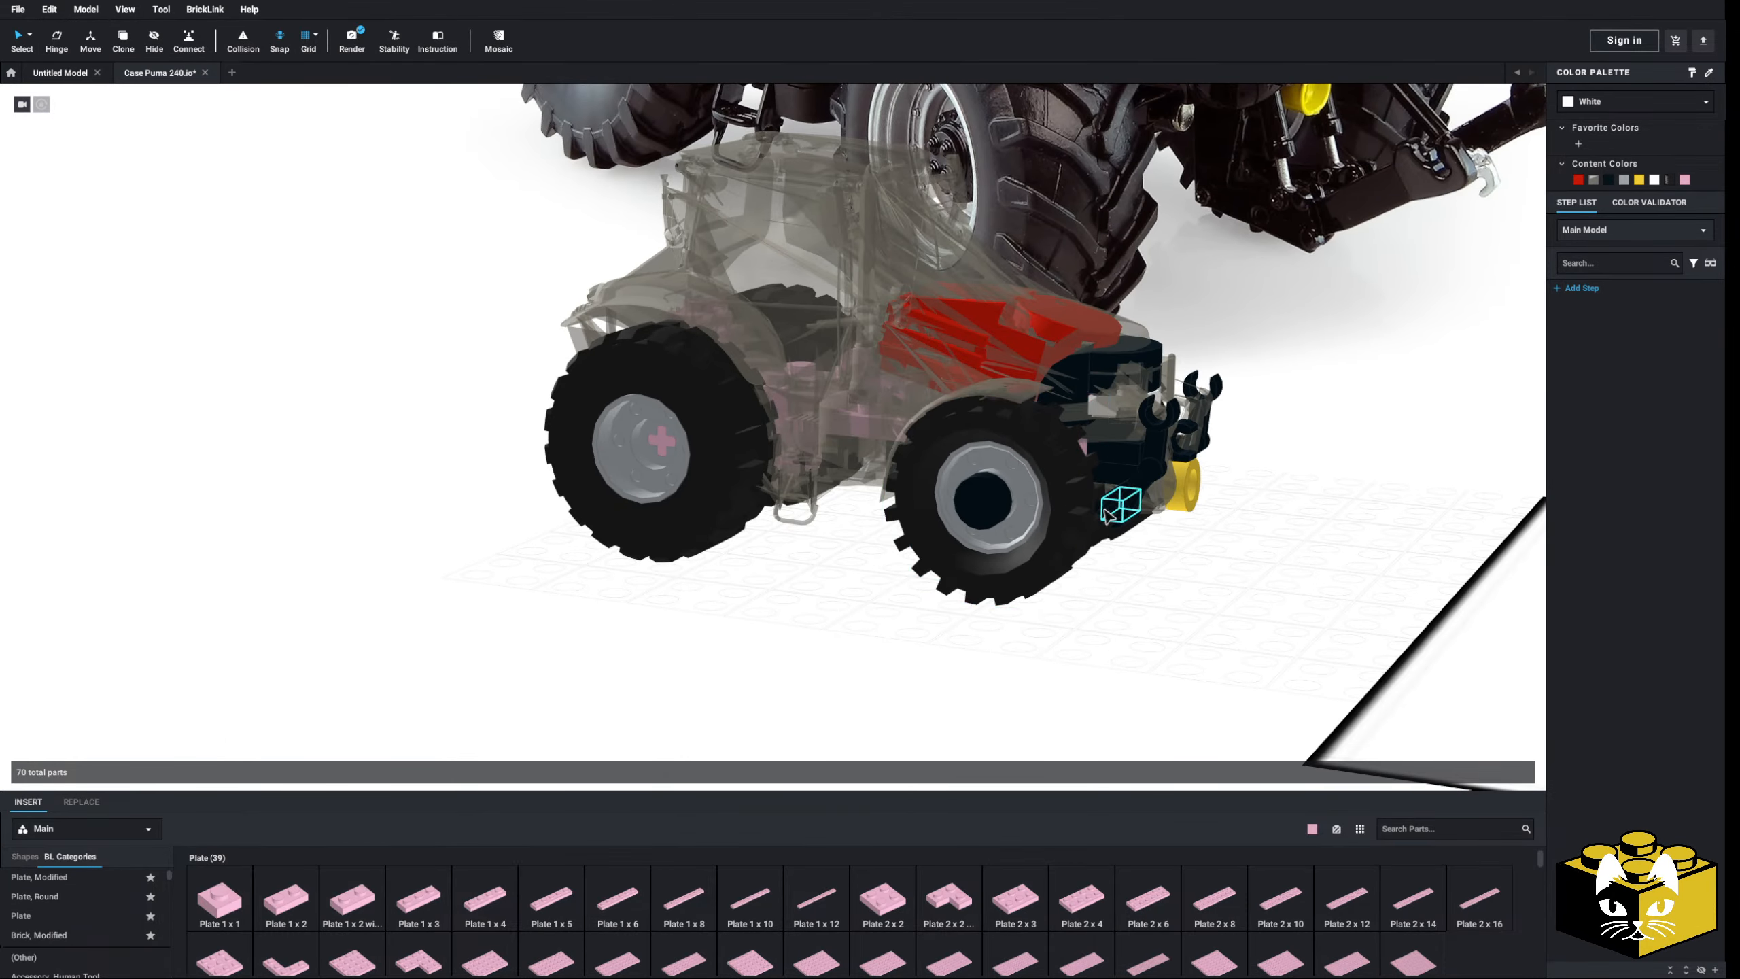
pyautogui.moveTo(1003, 699); pyautogui.dragTo(572, 747, button='right')
# - Insert a Bar 3L crosswise through the two clips beneath the chassis
pyautogui.scroll(15, 88, 918)
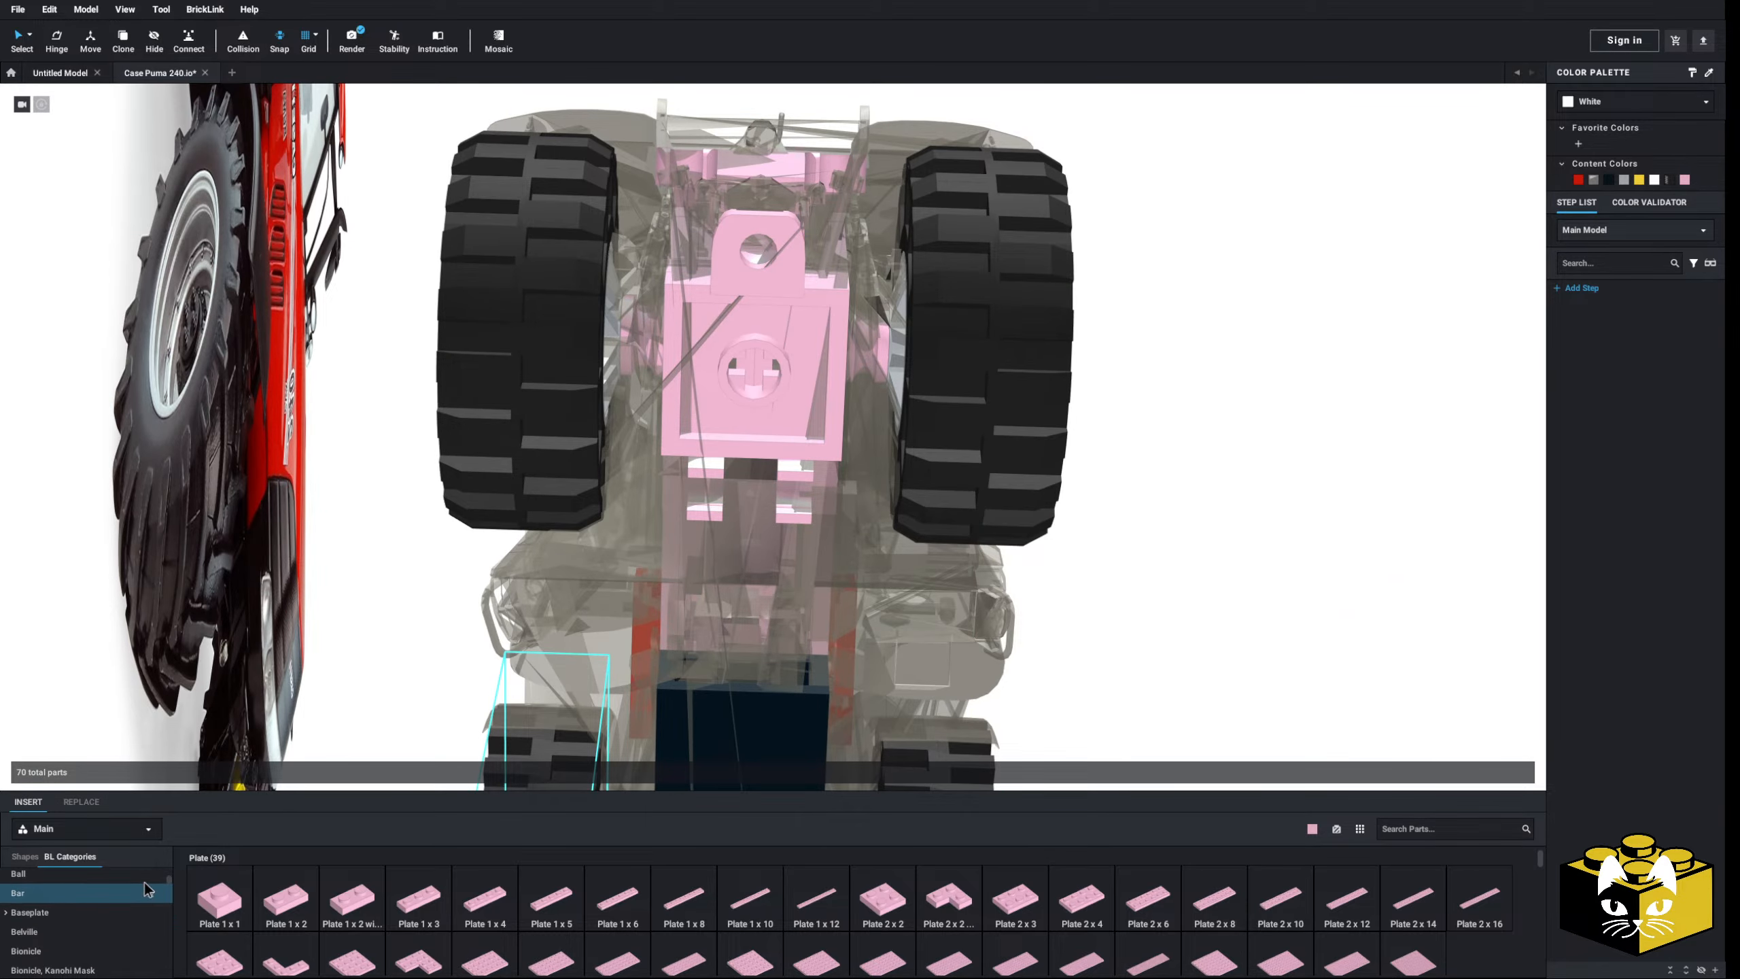
pyautogui.click(75, 892)
pyautogui.click(925, 894)
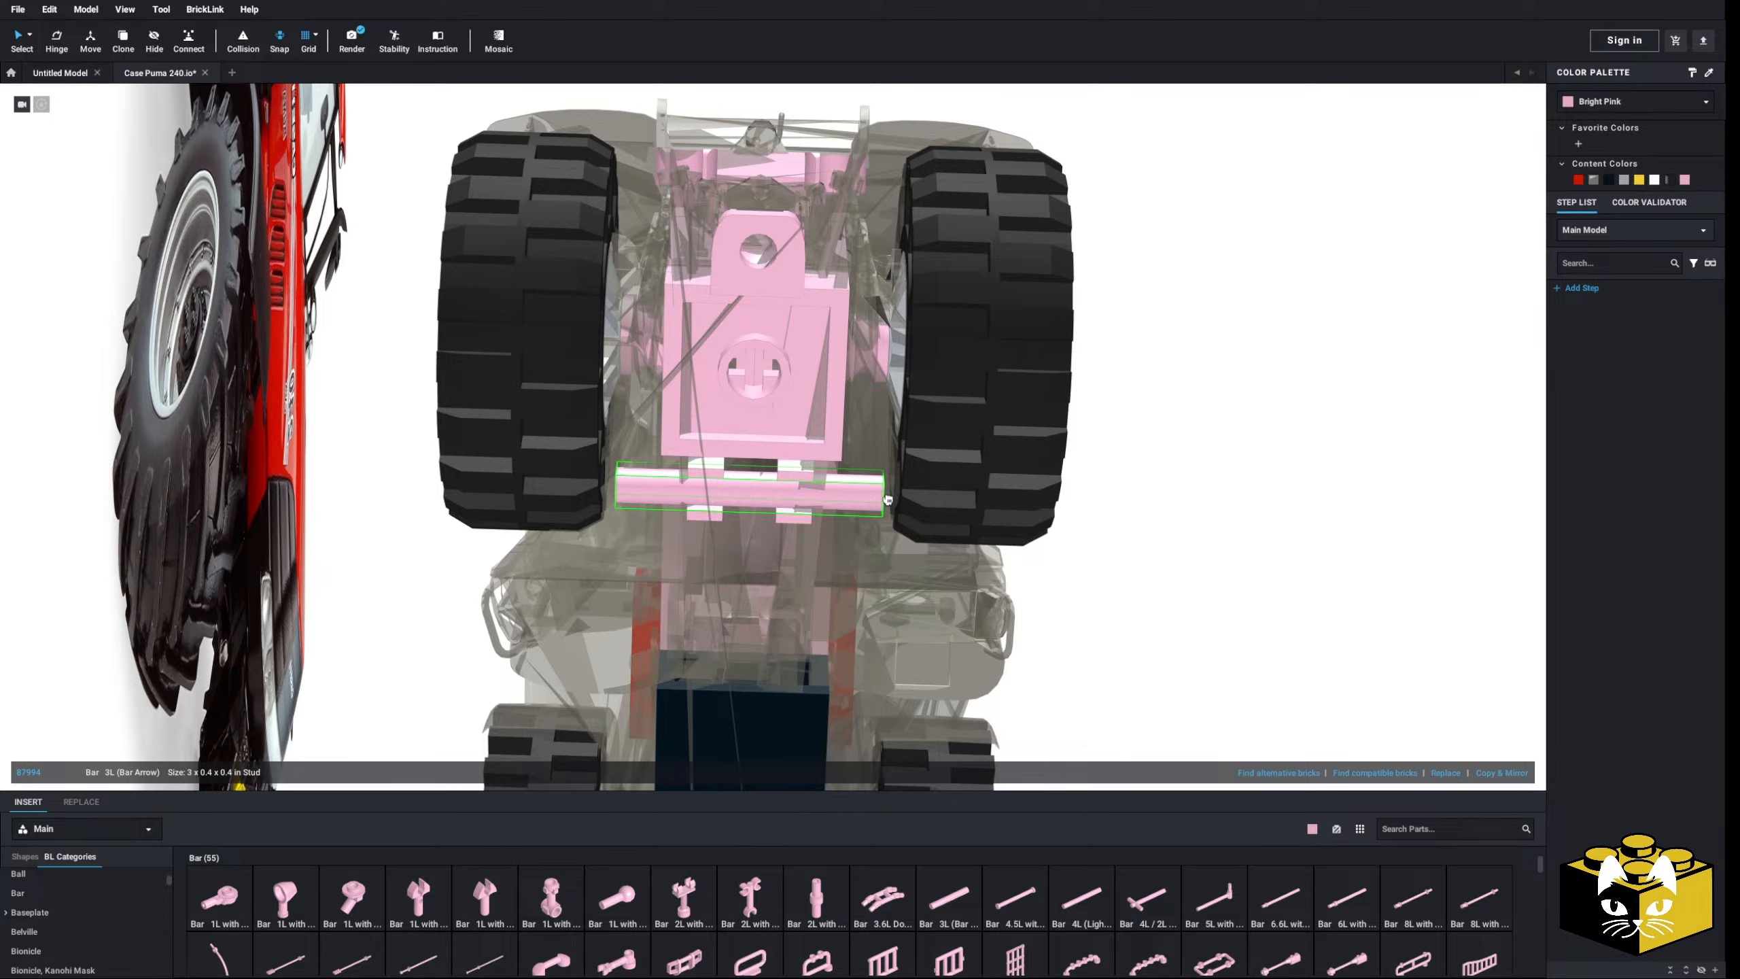
pyautogui.click(1137, 491)
pyautogui.moveTo(1138, 491); pyautogui.dragTo(1034, 622, button='right')
pyautogui.scroll(-3, 936, 644)
pyautogui.moveTo(936, 645); pyautogui.dragTo(793, 633, button='right')
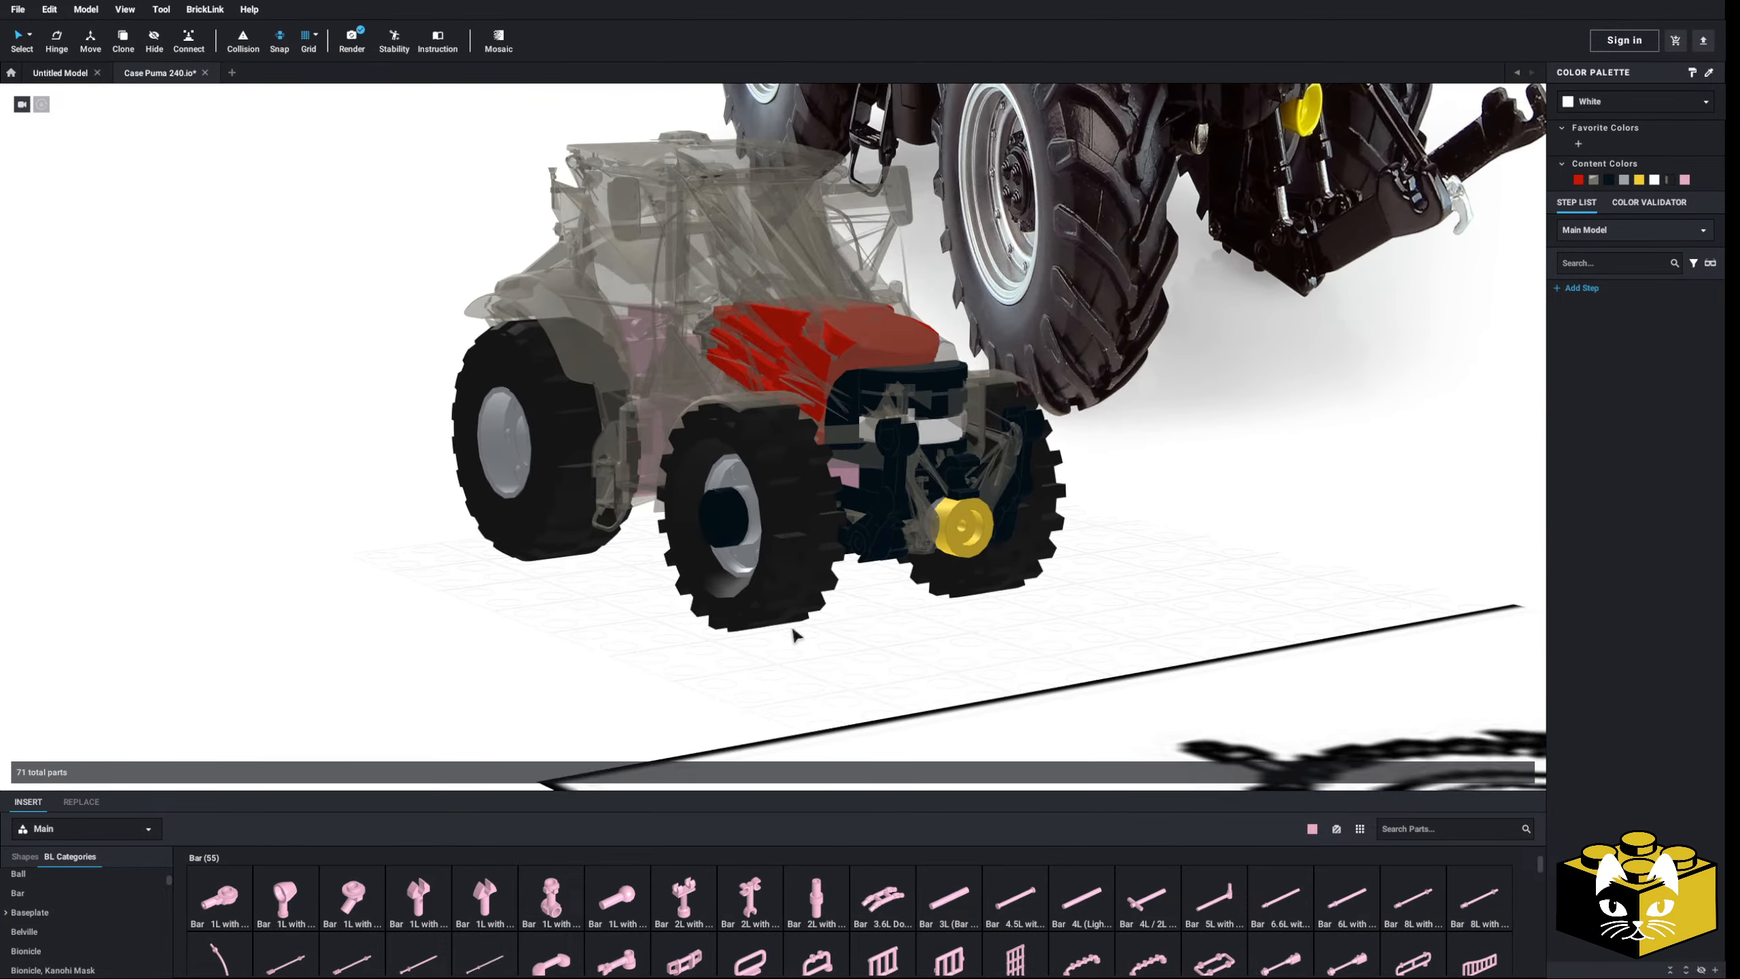
# - Copy the three-part black front linkage arm and attach the copy to one end of the bar beneath the rear chassis
pyautogui.keyDown('shift'); pyautogui.click(890, 554); pyautogui.keyUp('shift')
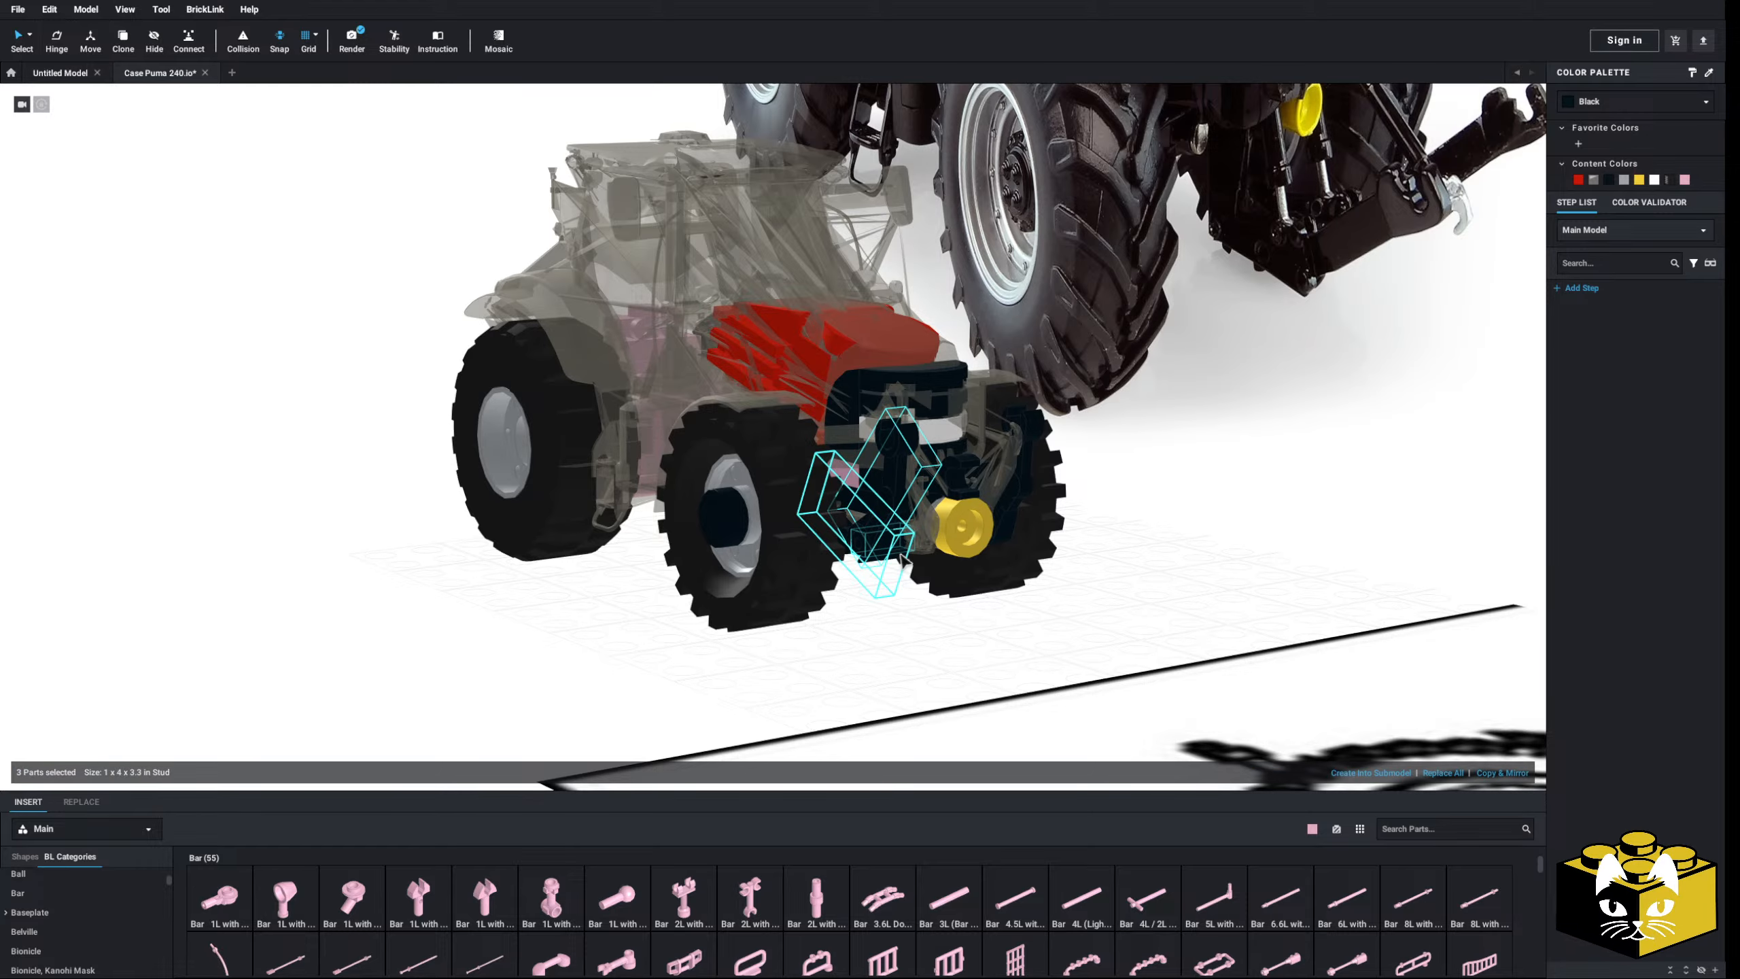
pyautogui.rightClick(899, 554)
pyautogui.click(922, 579)
pyautogui.rightClick(801, 682)
pyautogui.click(833, 723)
pyautogui.moveTo(634, 737); pyautogui.dragTo(760, 592, button='right')
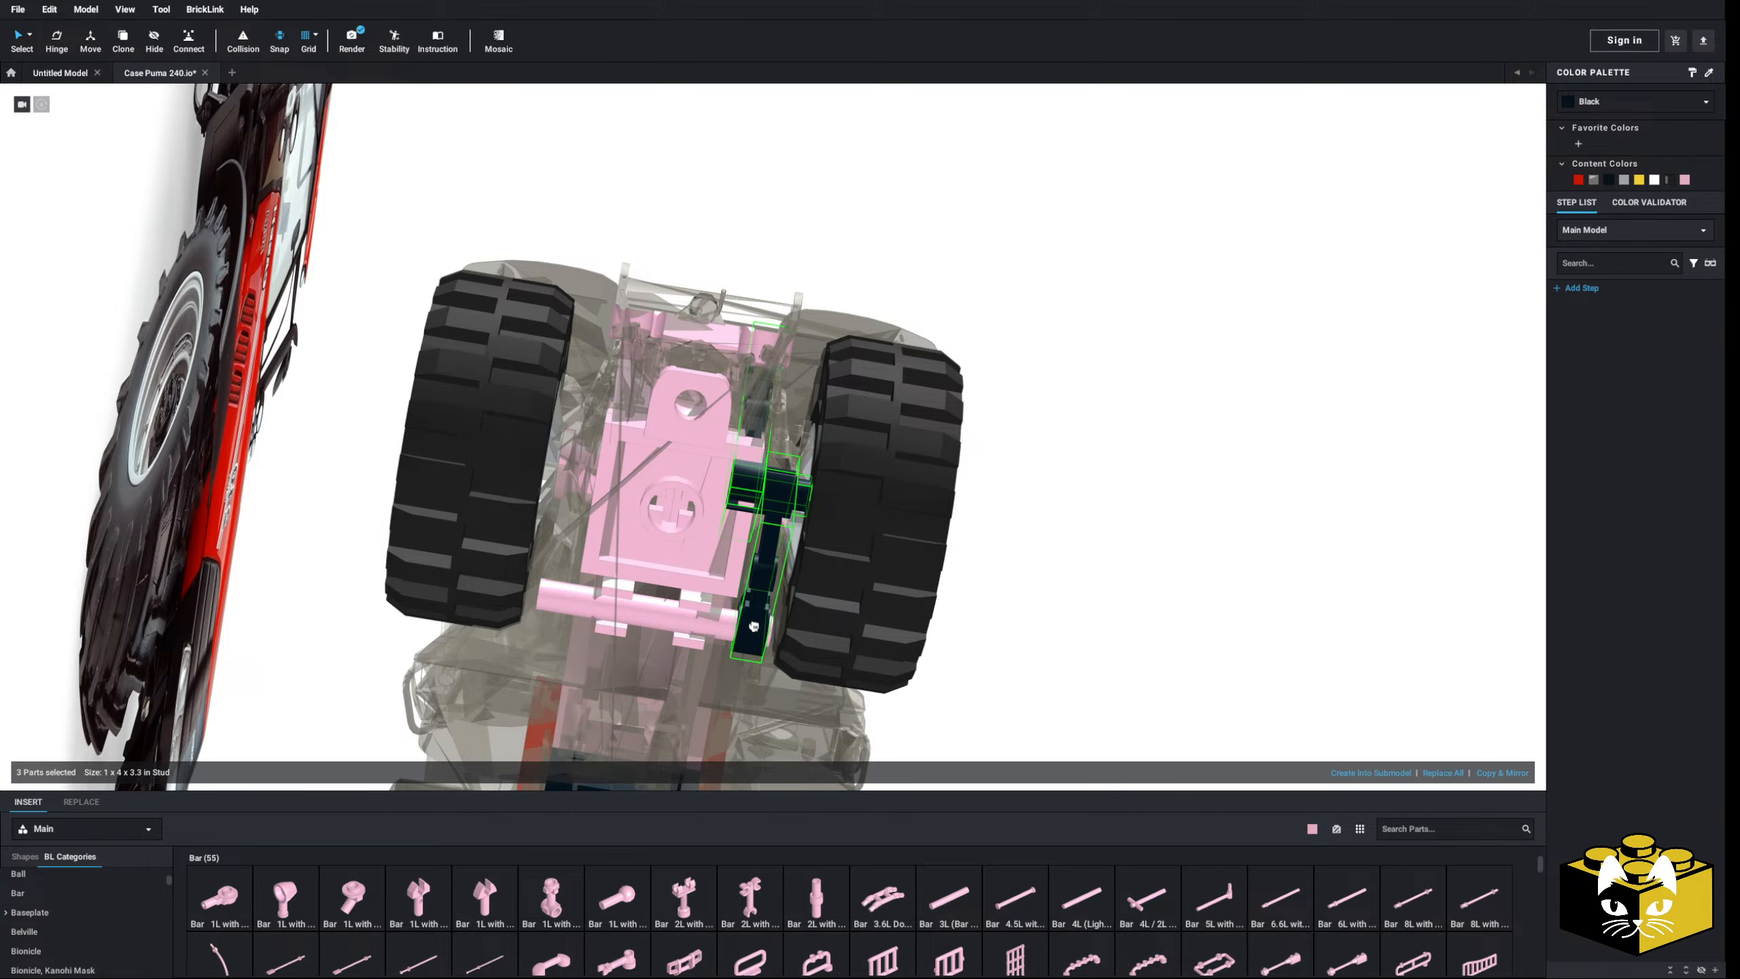
pyautogui.click(1068, 567)
pyautogui.moveTo(1068, 567)
pyautogui.mouseDown(button='right')
pyautogui.moveTo(1060, 598)
pyautogui.moveTo(1056, 564)
pyautogui.mouseUp(button='right')
pyautogui.moveTo(786, 654); pyautogui.dragTo(759, 659, button='right')
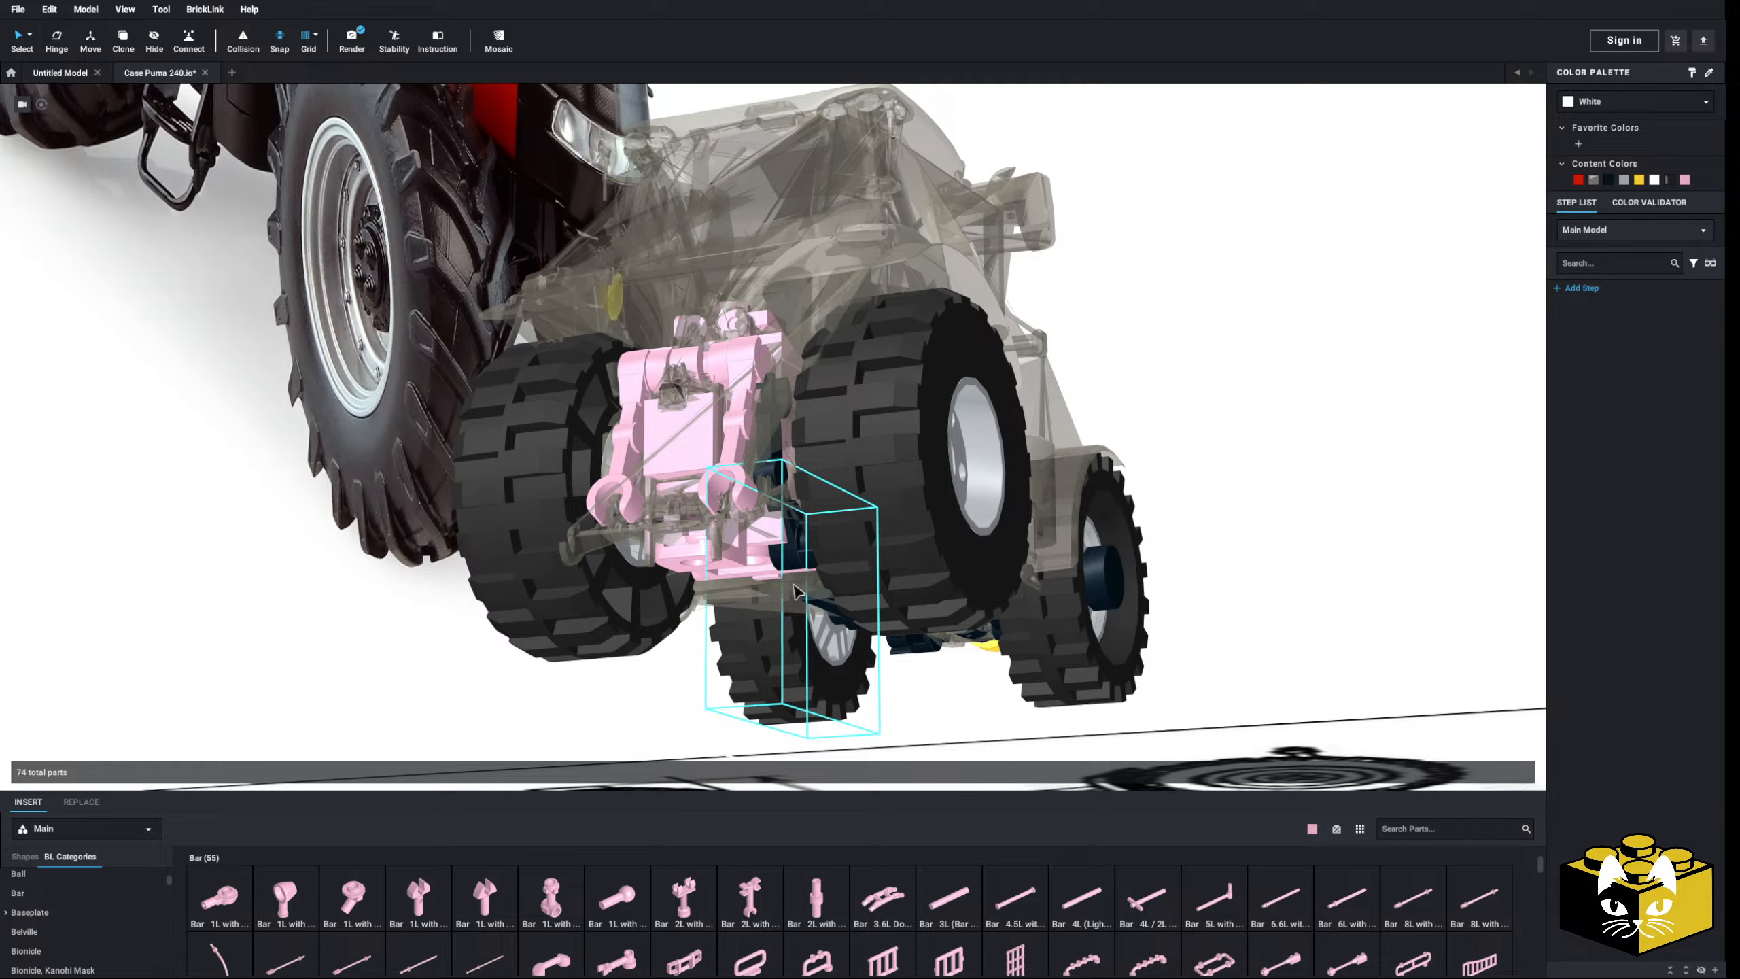
# - Hinge the Battle Droid mechanical arm about the end of the bar so it runs rearward alongside the rear block
pyautogui.click(808, 552)
pyautogui.moveTo(805, 551)
pyautogui.mouseDown(button='right')
pyautogui.moveTo(826, 512)
pyautogui.moveTo(808, 576)
pyautogui.mouseUp(button='right')
pyautogui.click(839, 550)
pyautogui.click(58, 43)
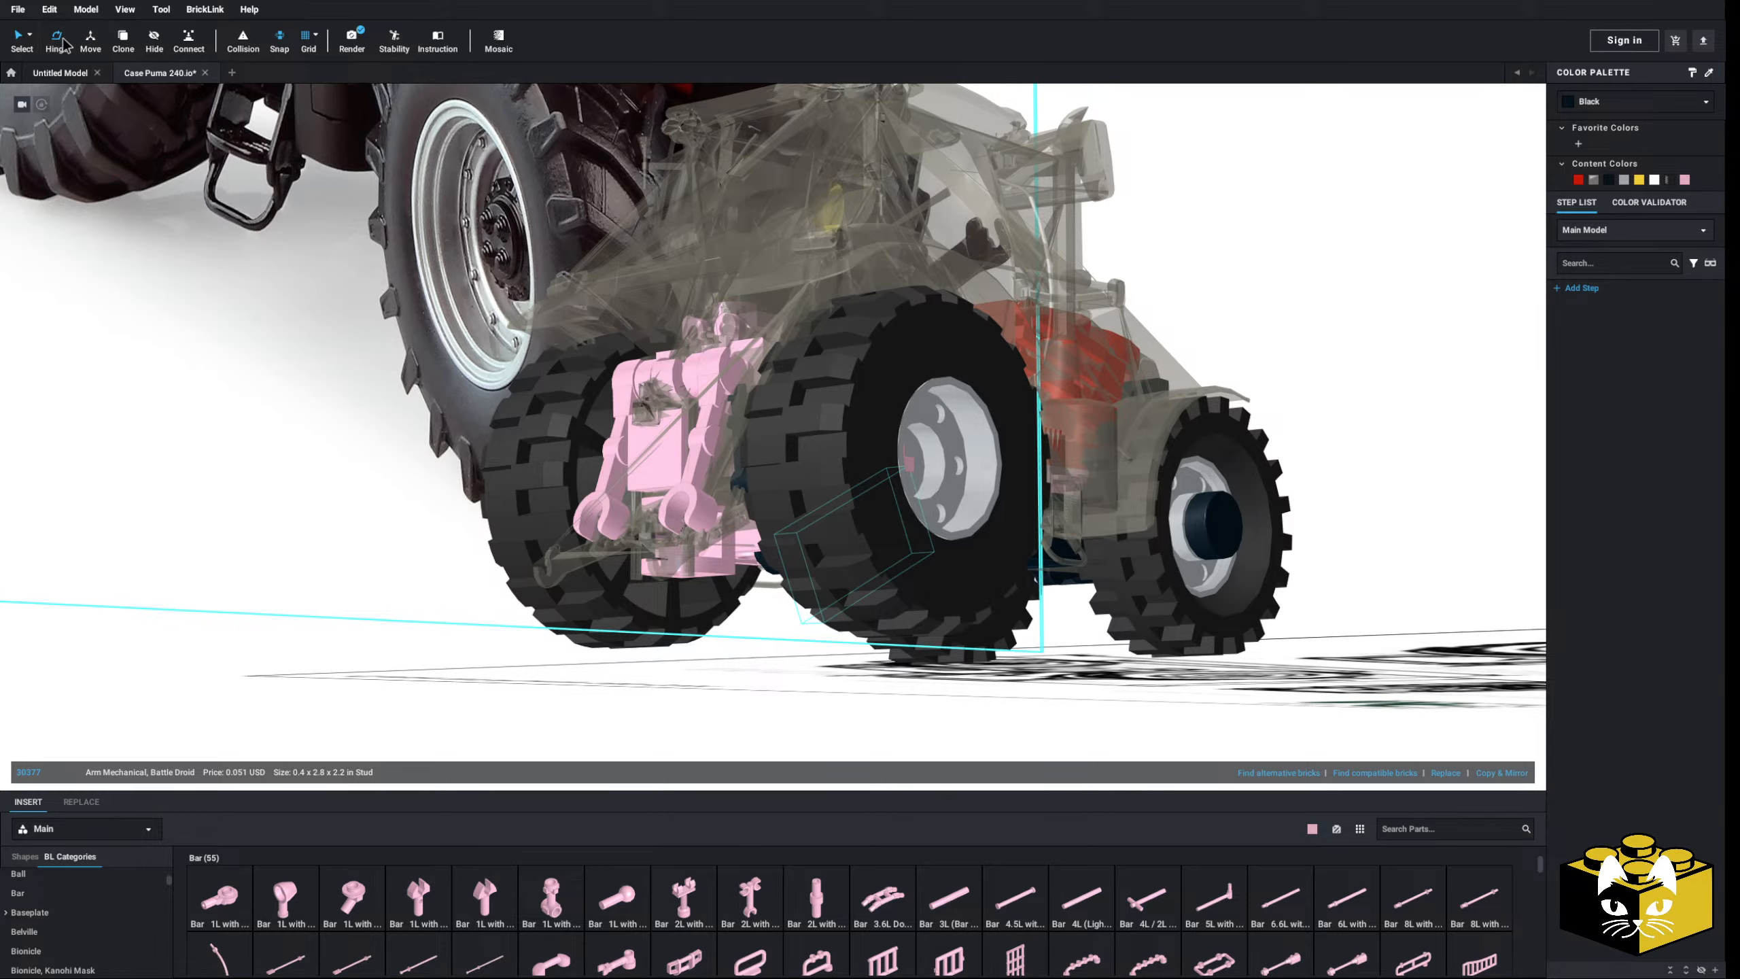
pyautogui.moveTo(603, 538); pyautogui.dragTo(782, 479, button='right')
pyautogui.scroll(4, 747, 398)
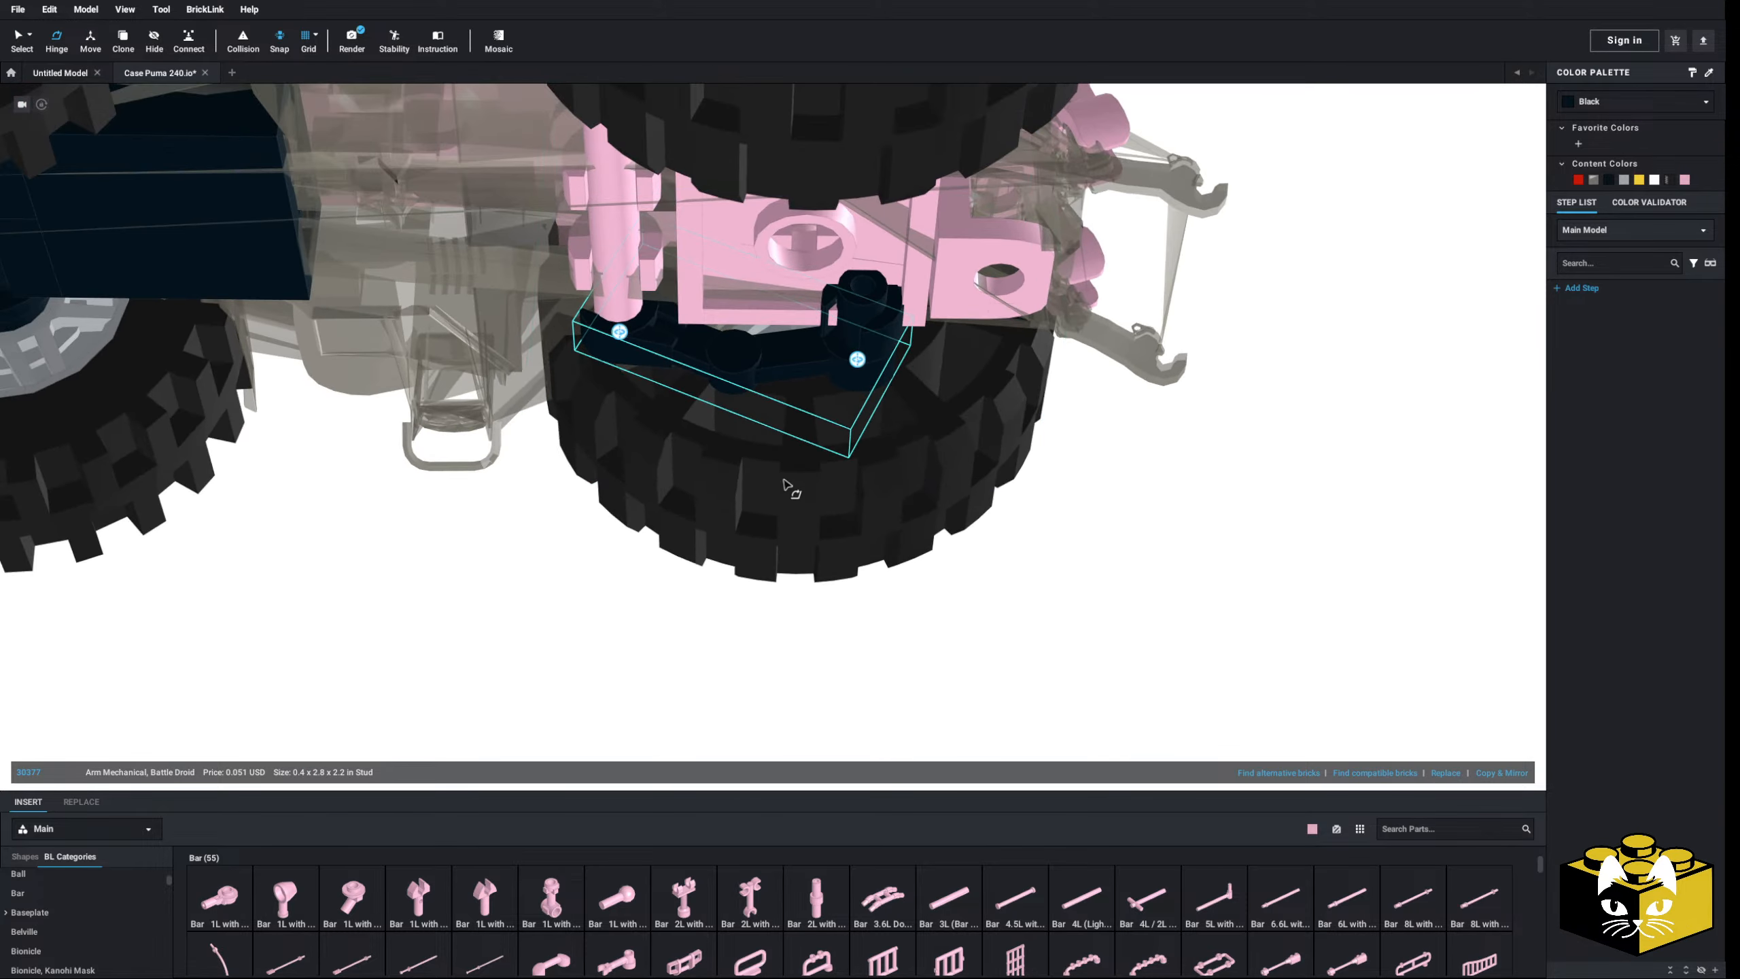
pyautogui.moveTo(699, 411); pyautogui.dragTo(740, 468, button='middle')
pyautogui.moveTo(740, 468)
pyautogui.mouseDown(button='right')
pyautogui.moveTo(744, 488)
pyautogui.moveTo(709, 473)
pyautogui.mouseUp(button='right')
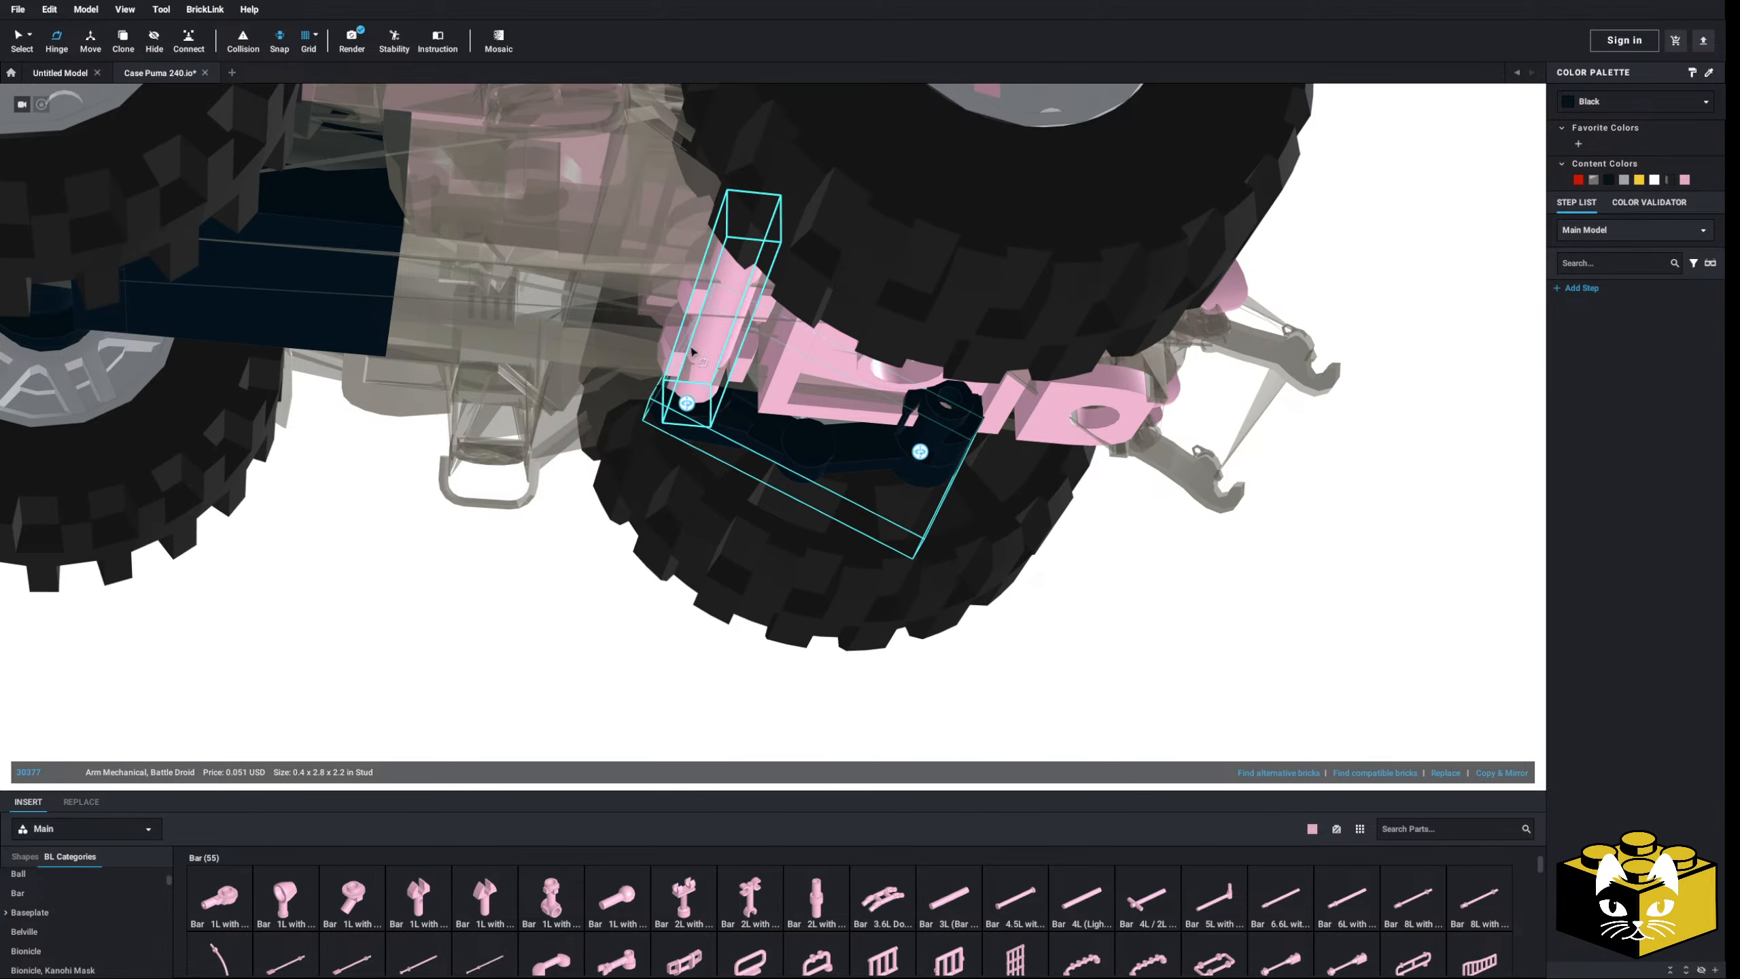
pyautogui.click(687, 404)
pyautogui.click(830, 486)
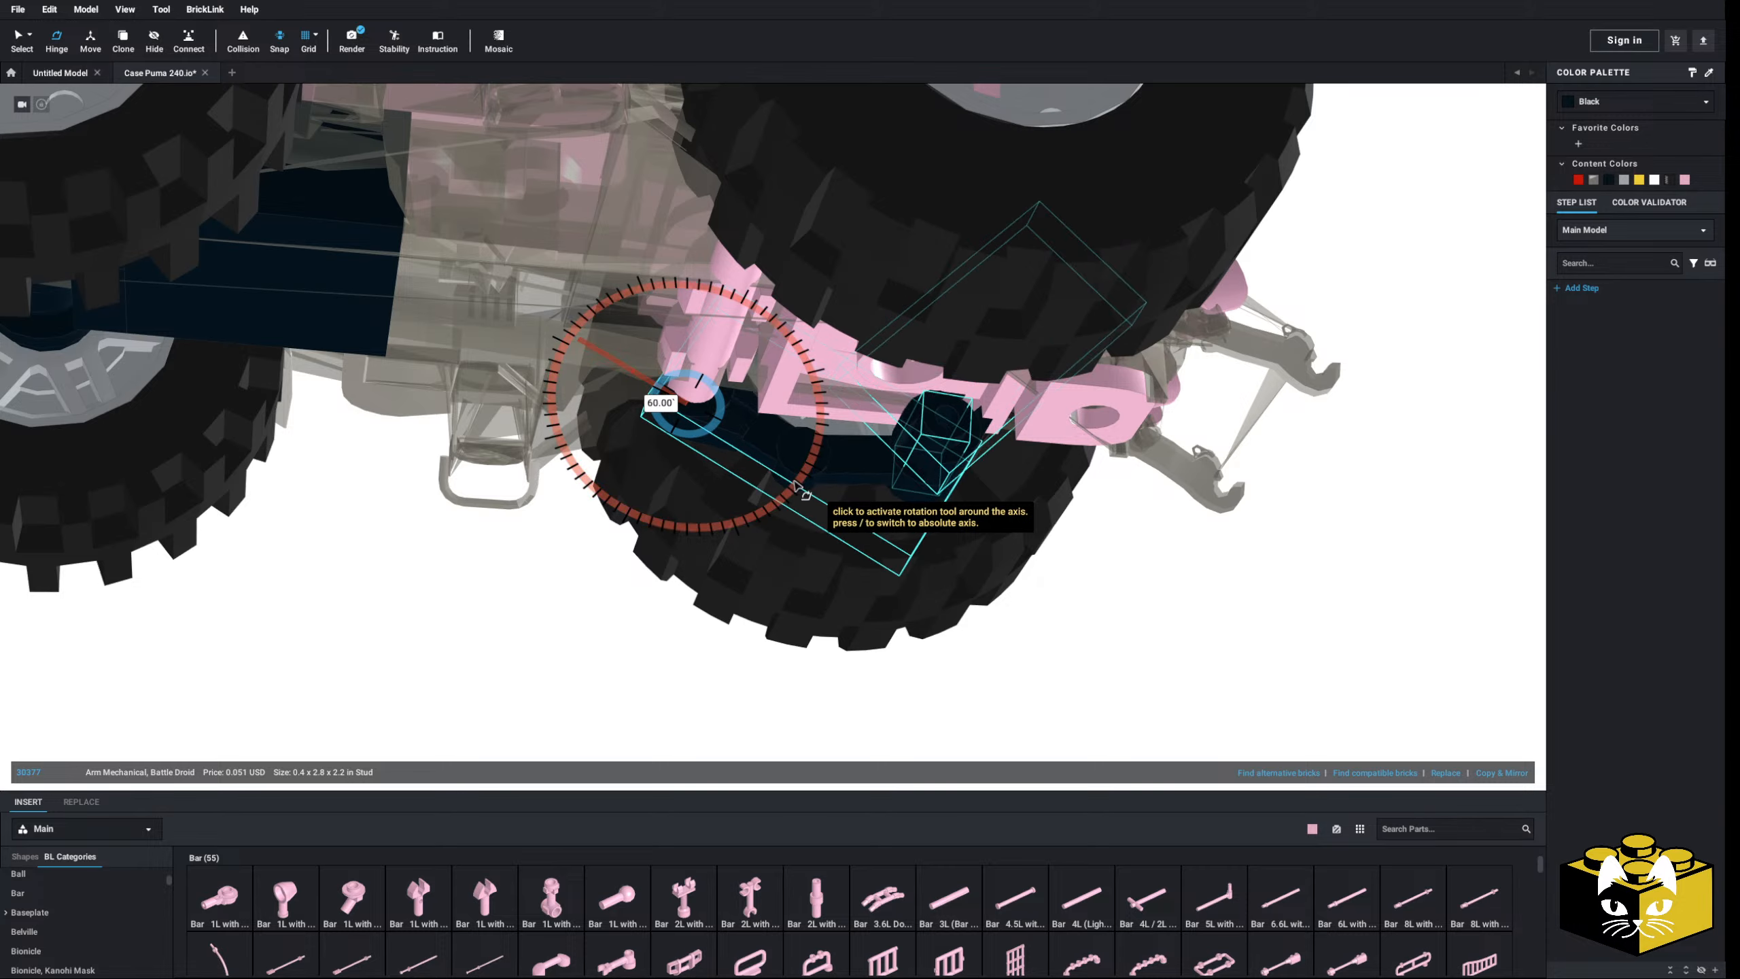
pyautogui.click(1122, 557)
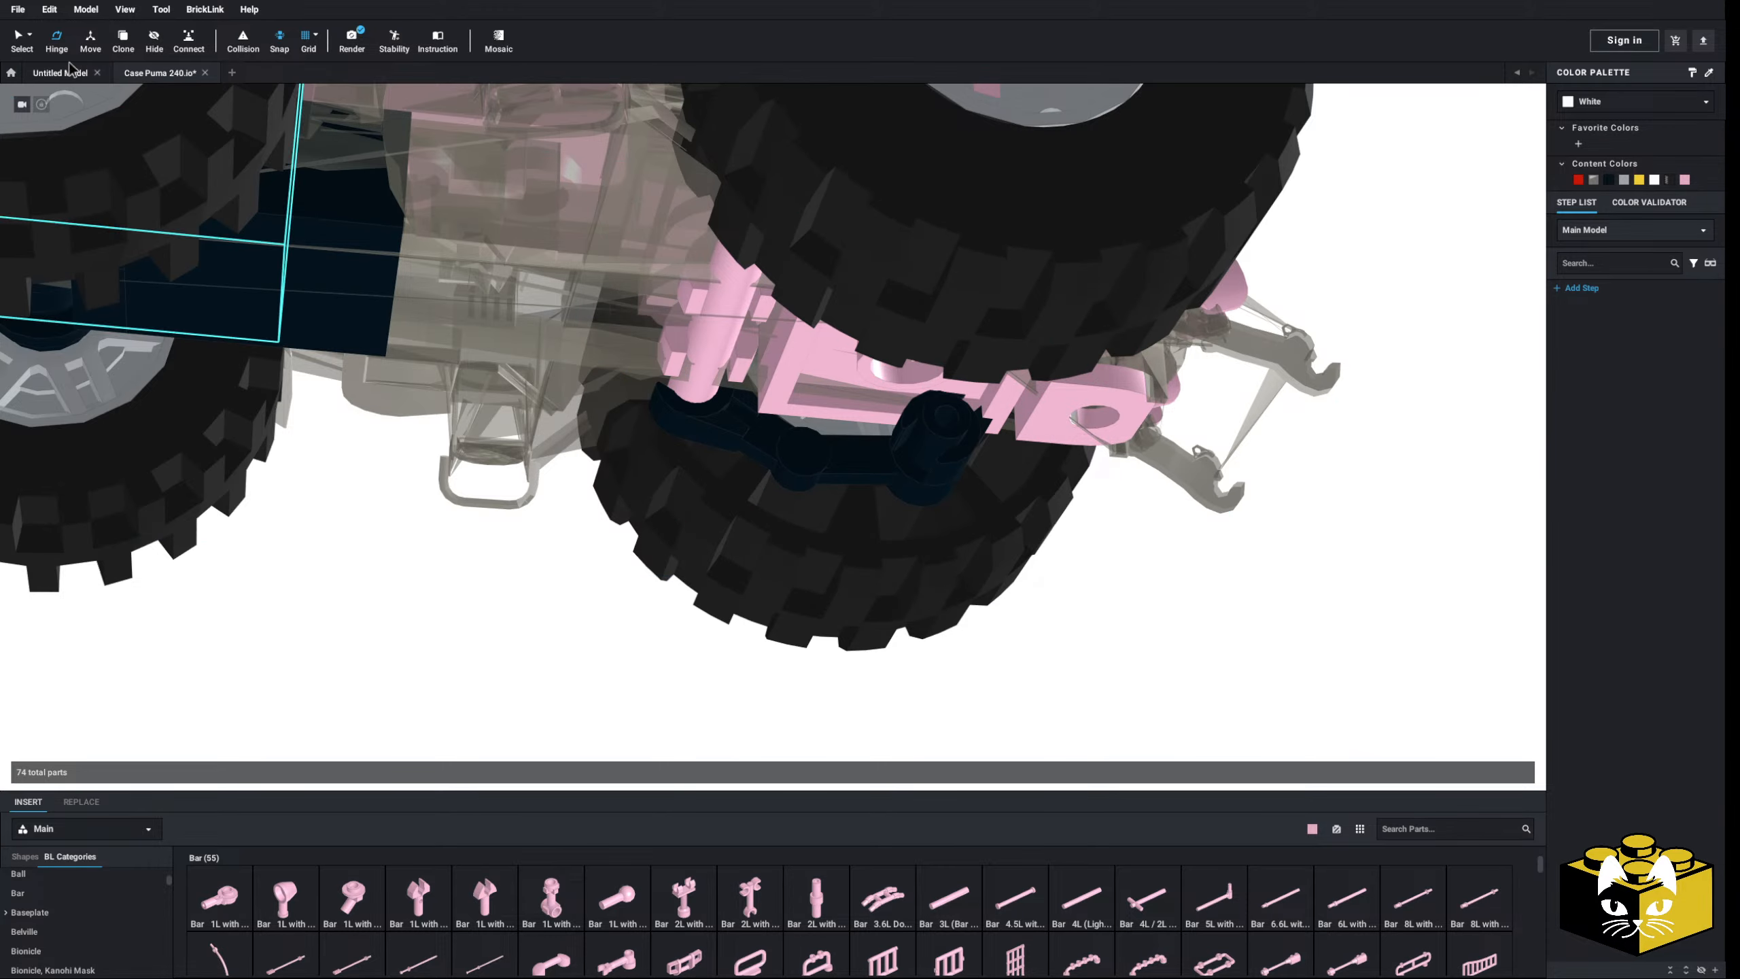
# - Hinge the second Battle Droid arm about its connecting pin so its hook points rearward below the hitch
pyautogui.click(22, 41)
pyautogui.moveTo(788, 459); pyautogui.dragTo(925, 468)
pyautogui.moveTo(924, 469); pyautogui.dragTo(741, 445, button='right')
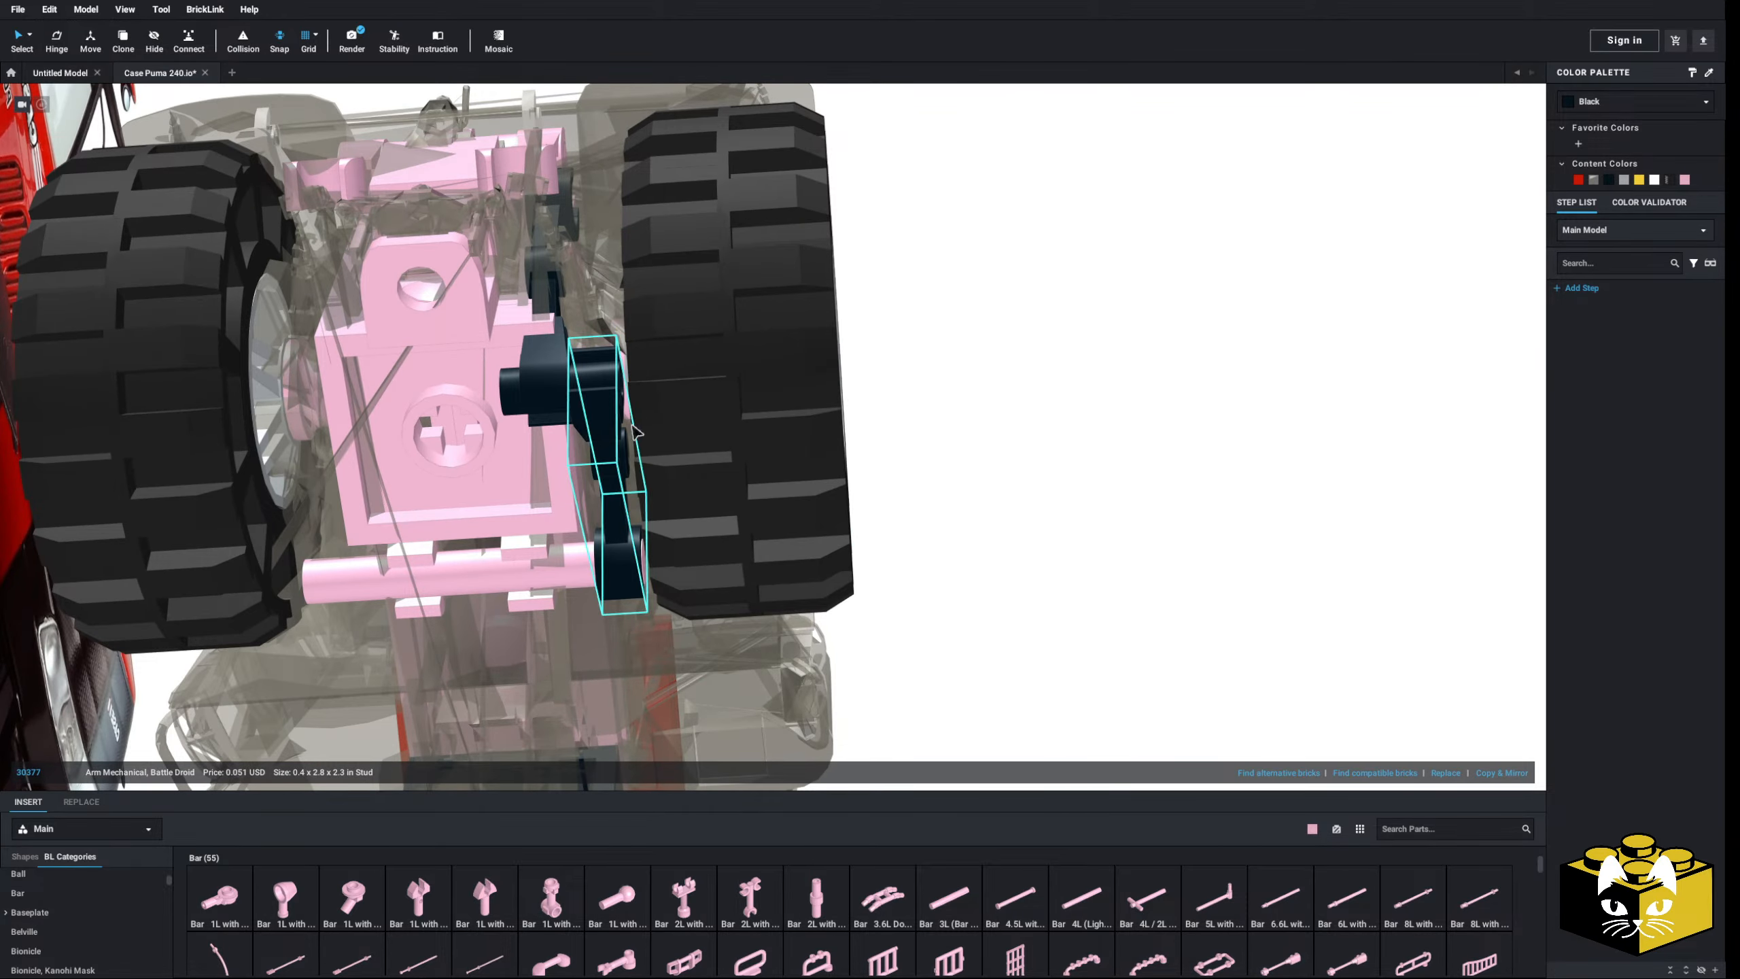
pyautogui.moveTo(634, 430); pyautogui.dragTo(176, 173, button='right')
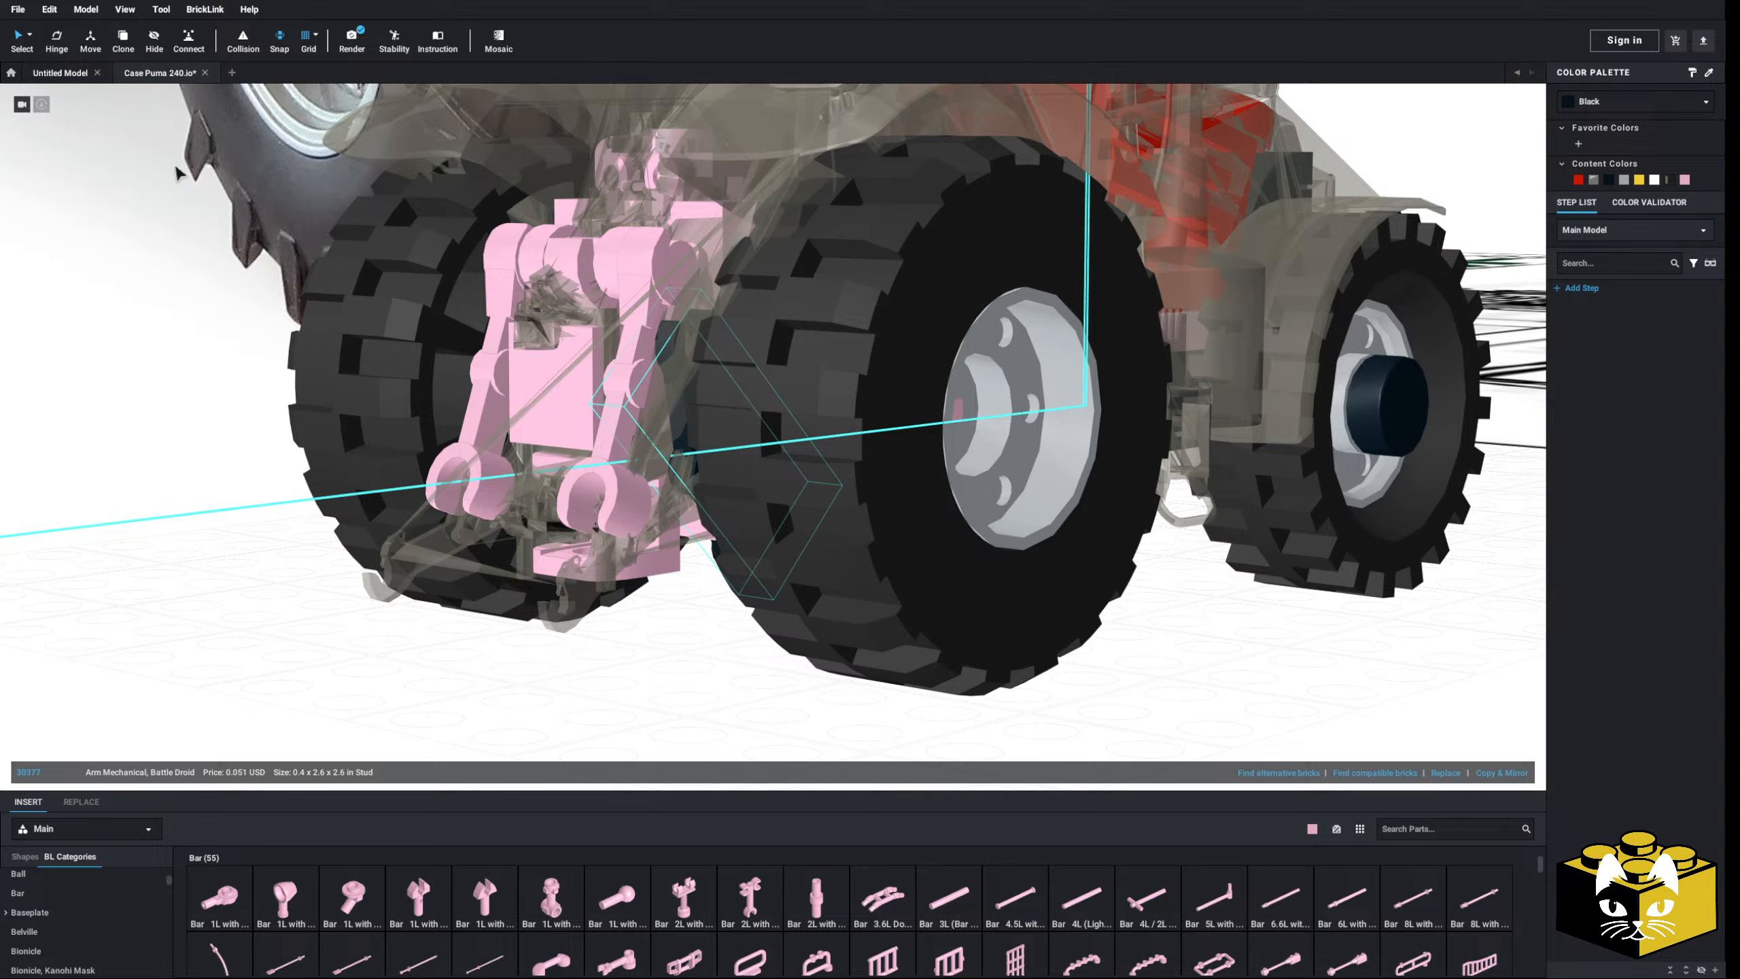
pyautogui.click(67, 44)
pyautogui.moveTo(857, 438); pyautogui.dragTo(678, 548, button='right')
pyautogui.click(649, 611)
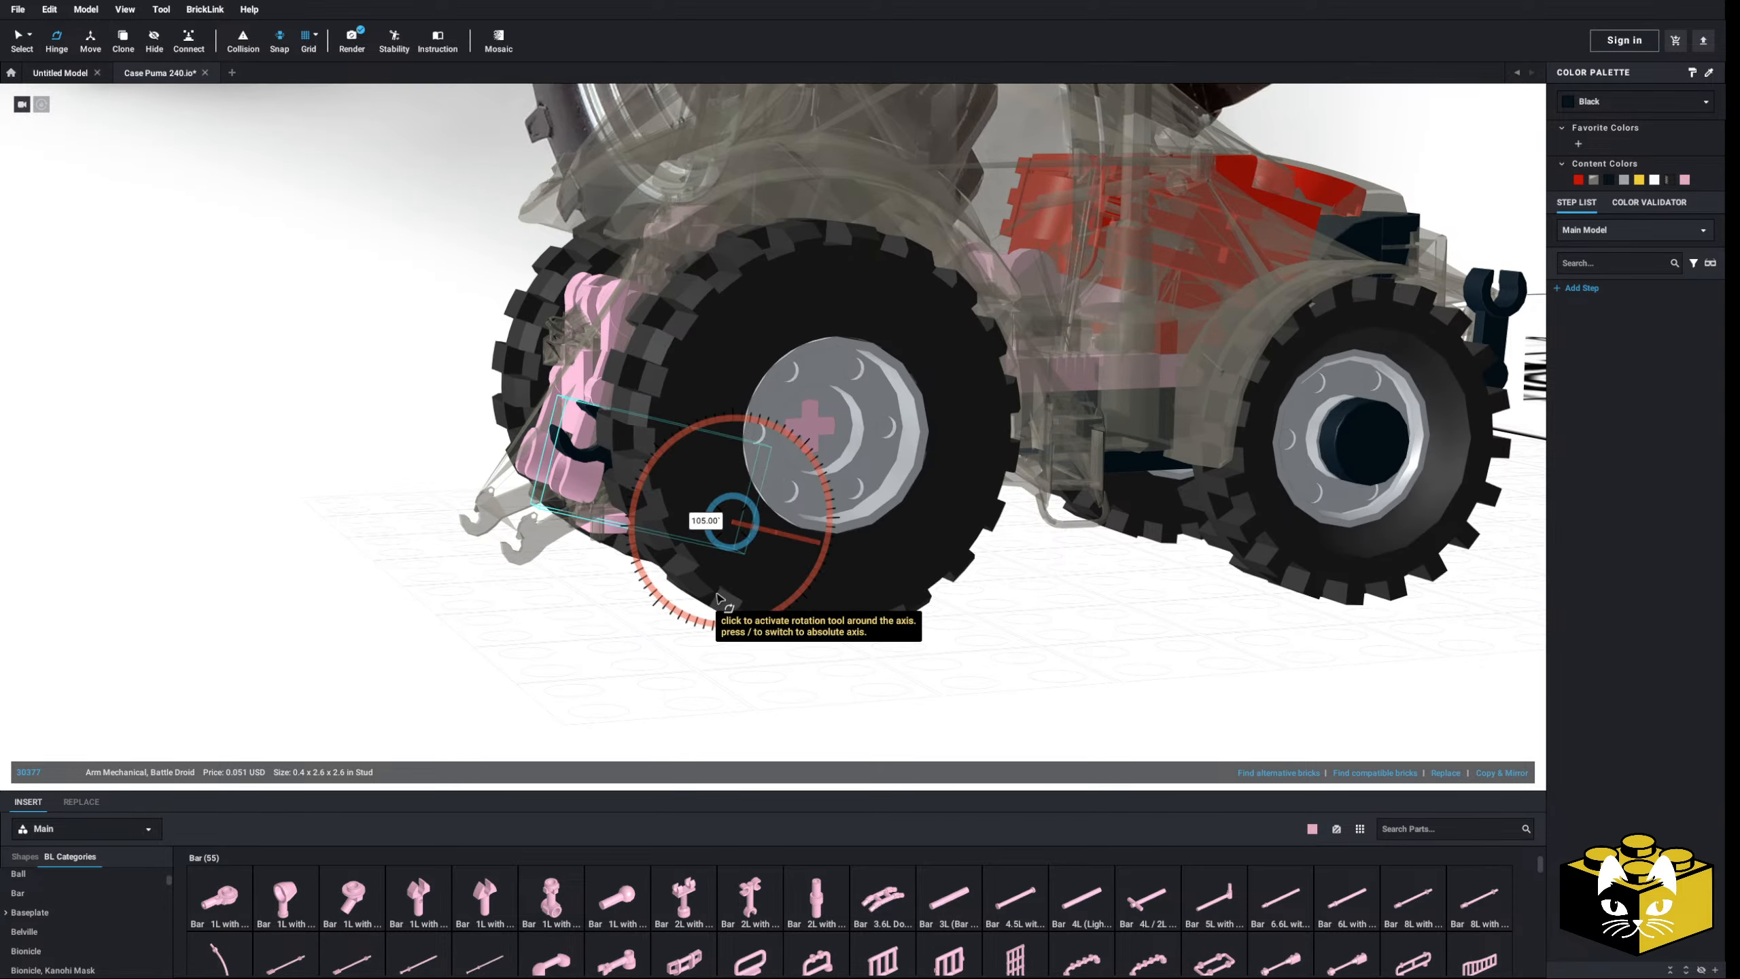
pyautogui.moveTo(752, 564); pyautogui.dragTo(748, 566)
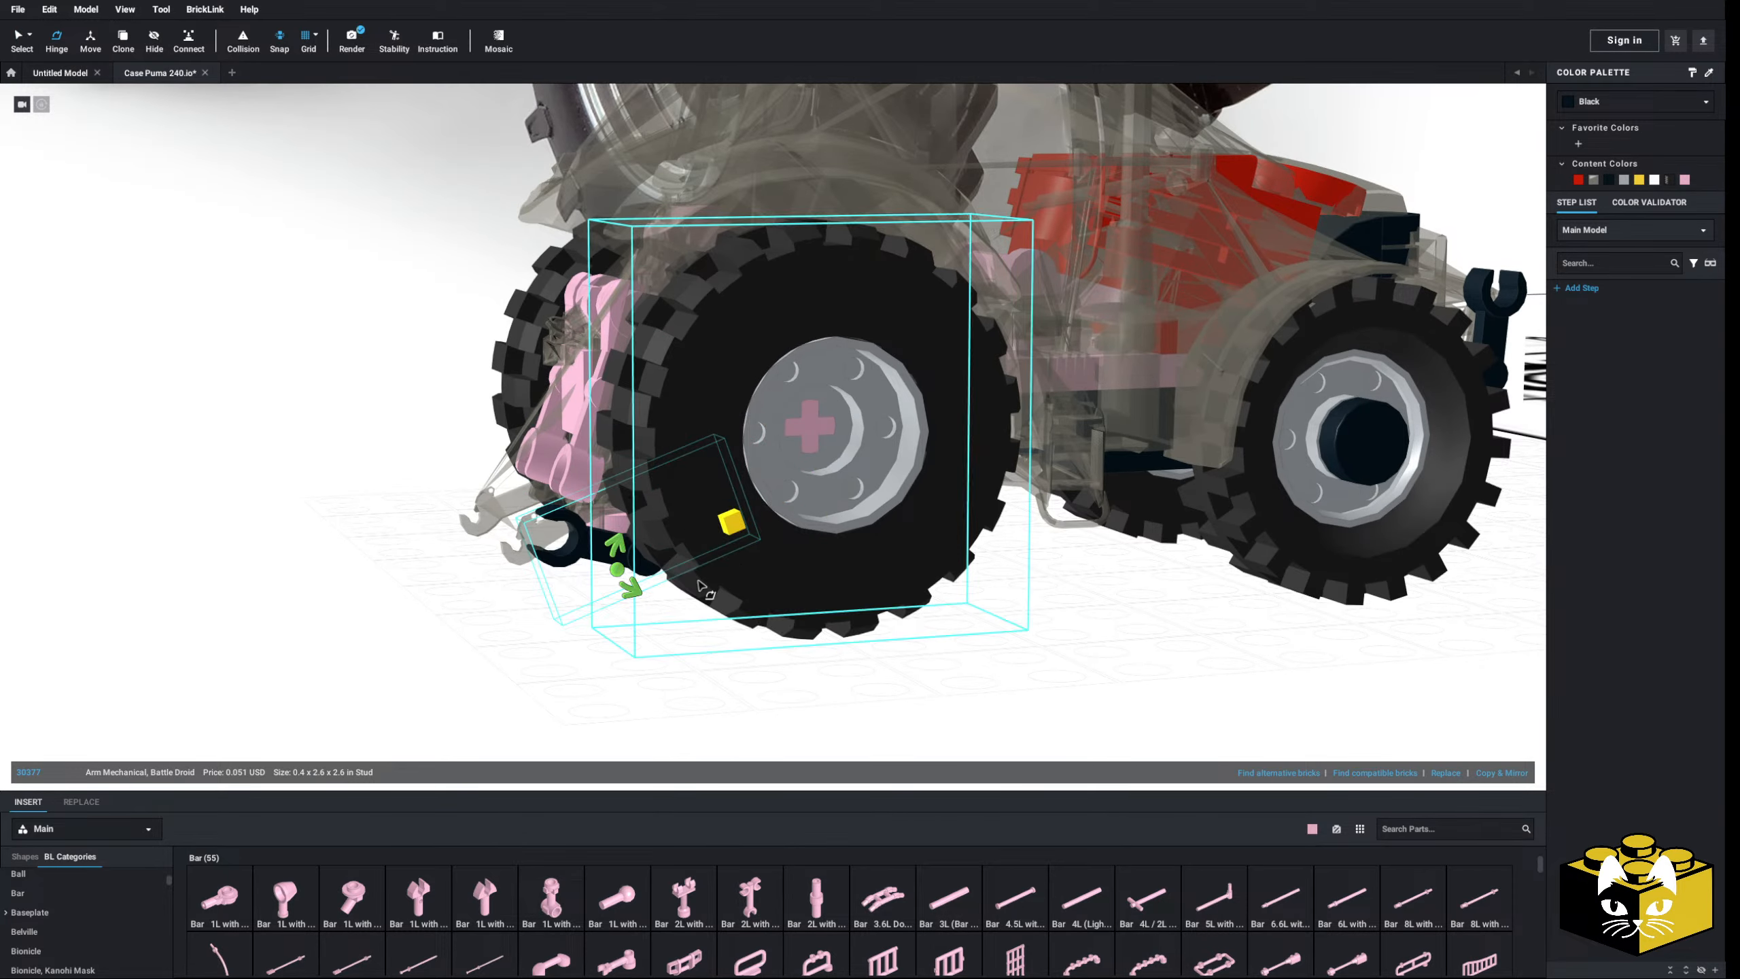
pyautogui.click(582, 614)
pyautogui.moveTo(583, 614)
pyautogui.mouseDown(button='right')
pyautogui.moveTo(556, 615)
pyautogui.moveTo(593, 623)
pyautogui.mouseUp(button='right')
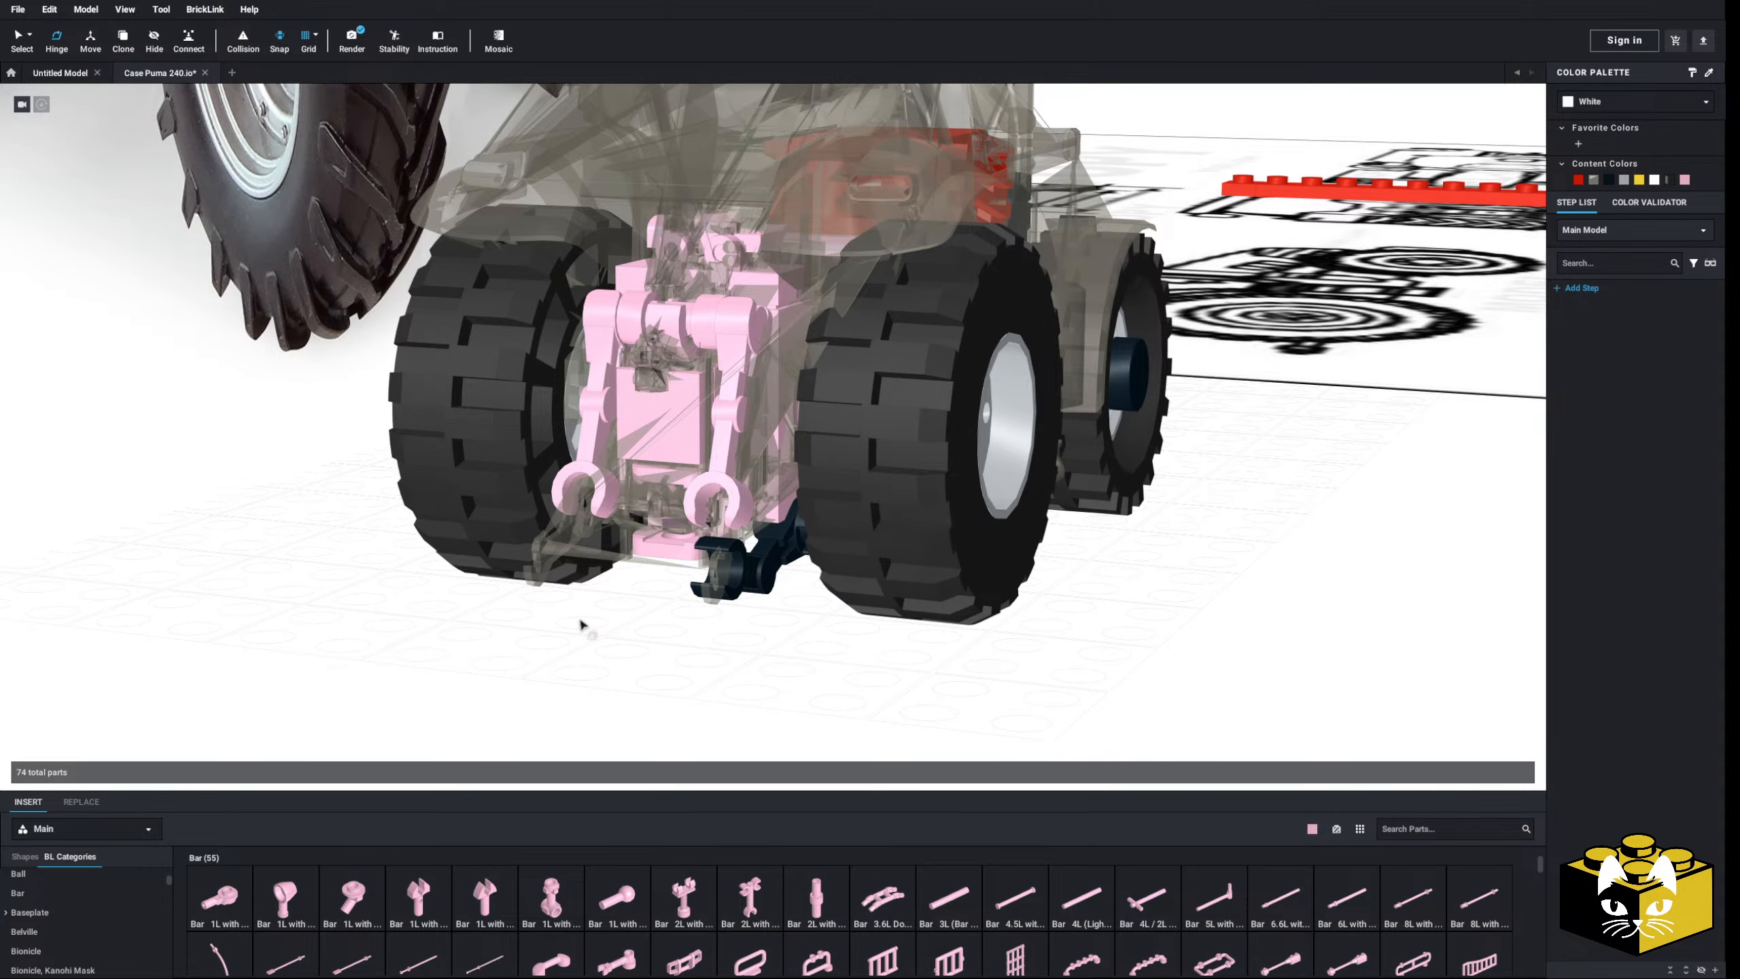
pyautogui.moveTo(637, 641); pyautogui.dragTo(658, 644, button='right')
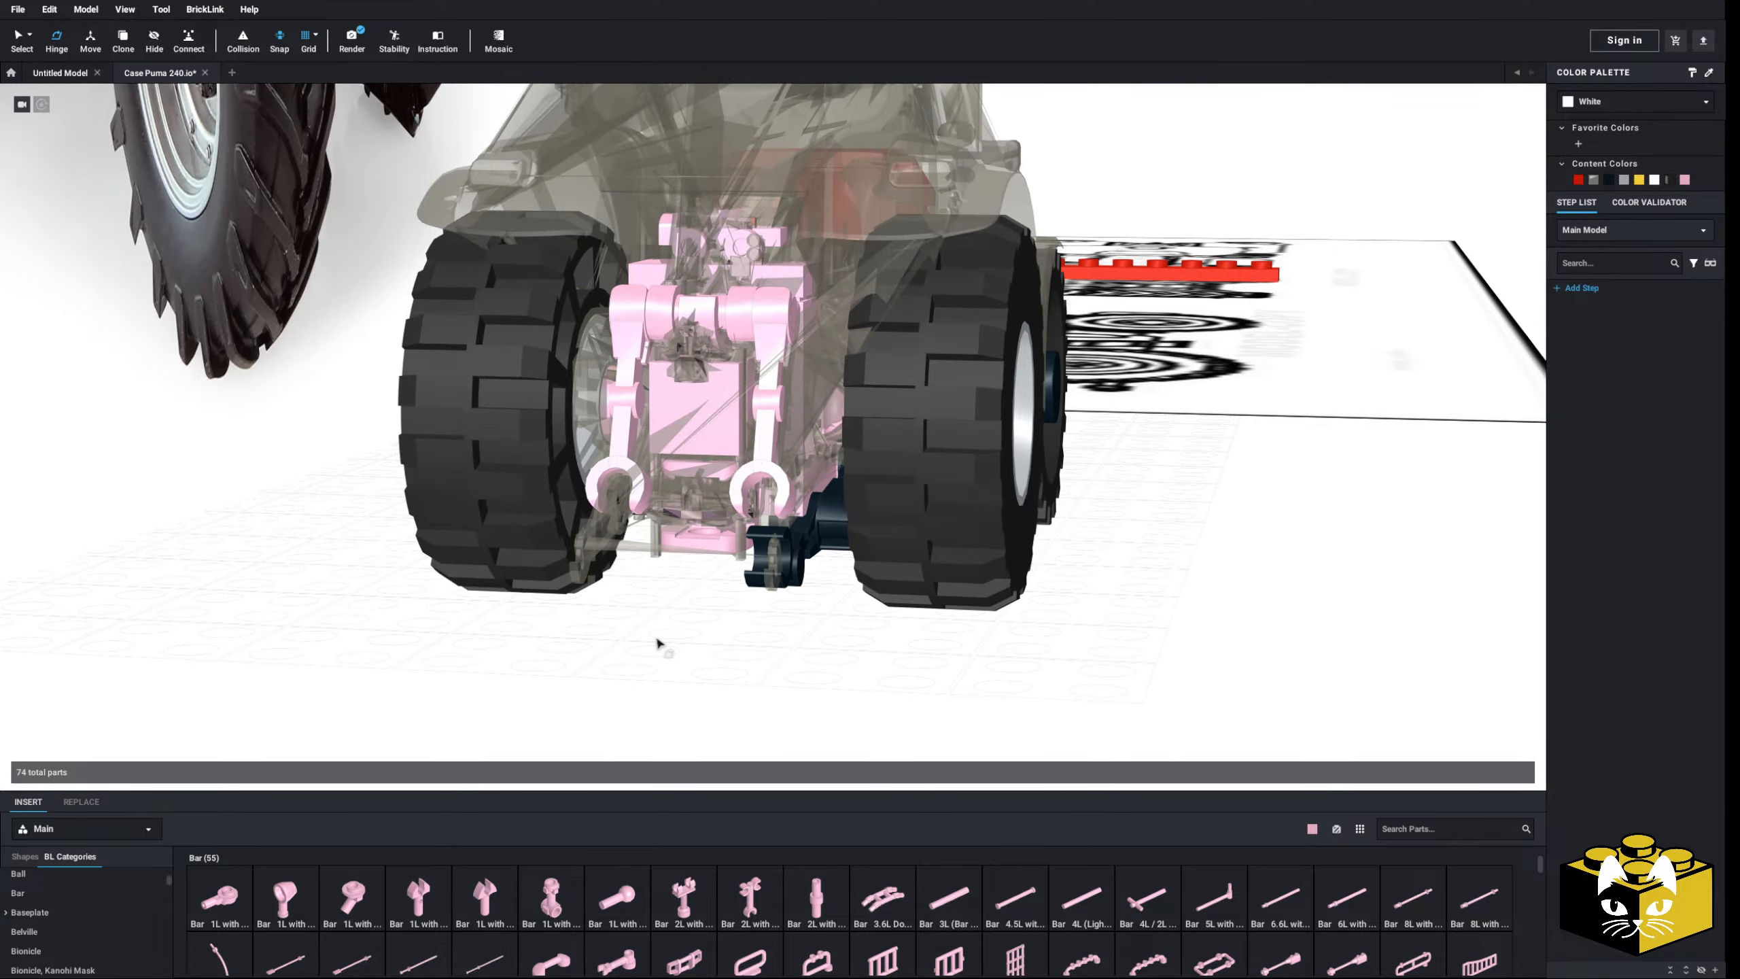
pyautogui.moveTo(627, 704); pyautogui.dragTo(700, 668, button='right')
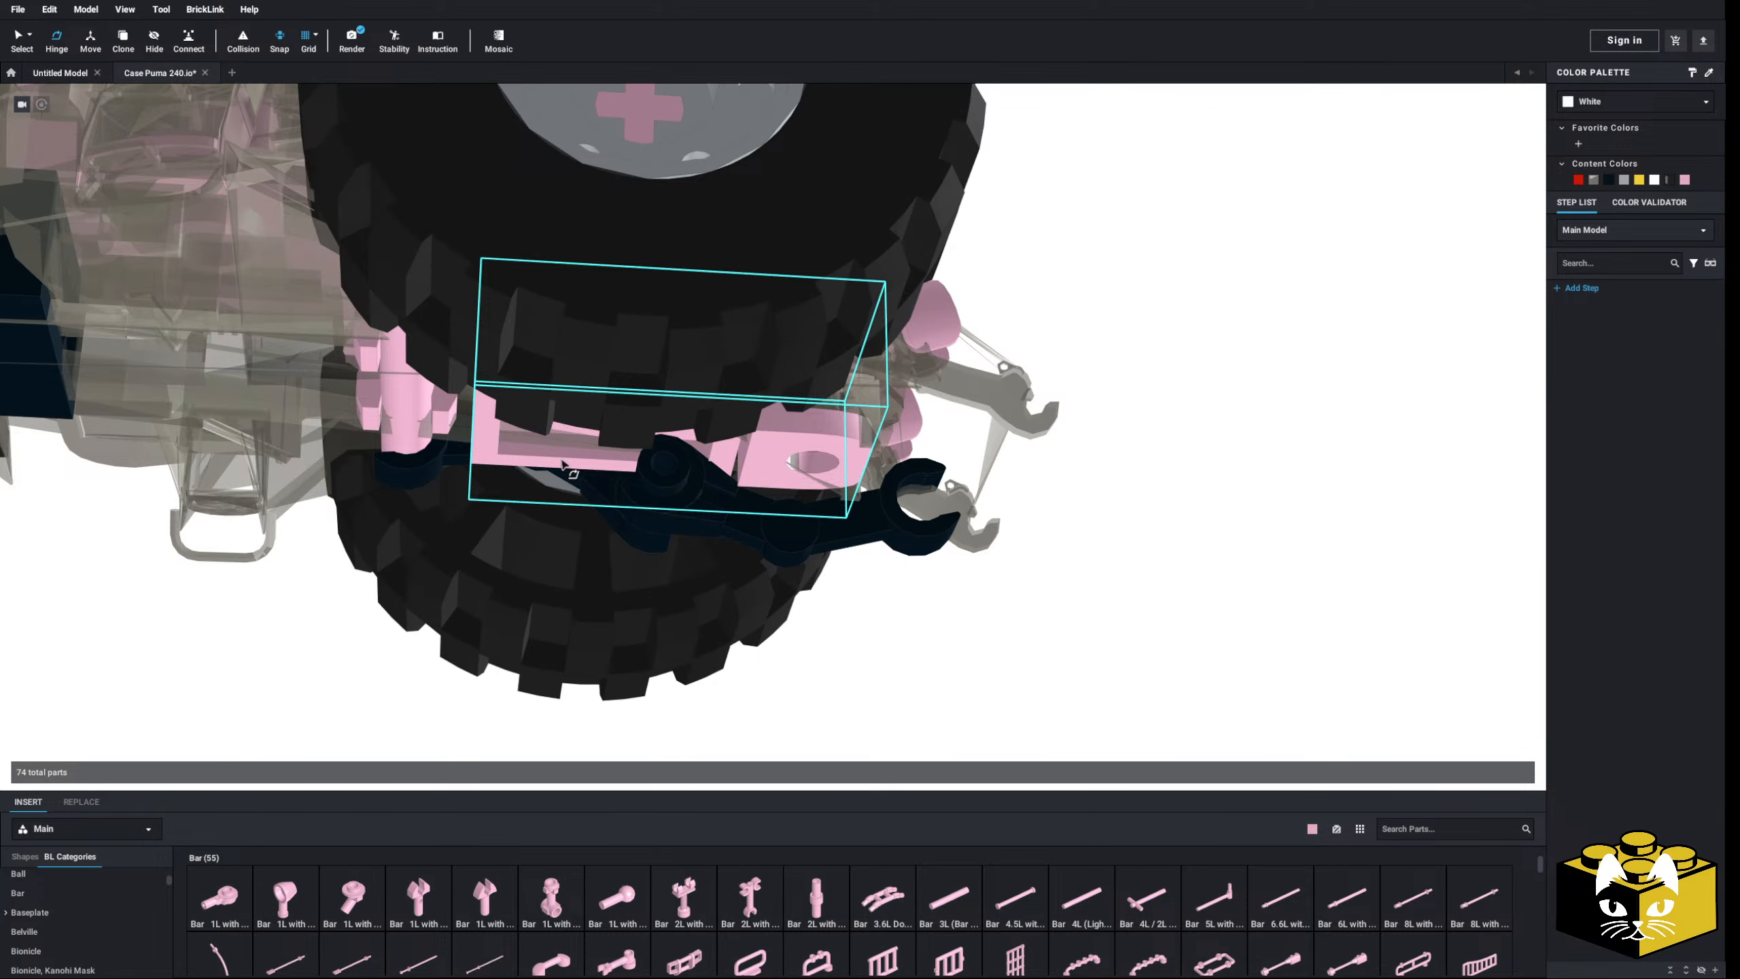
# - Tilt the whole linkage slightly lower by hinging its forward arm about the bar
pyautogui.click(595, 488)
pyautogui.click(407, 452)
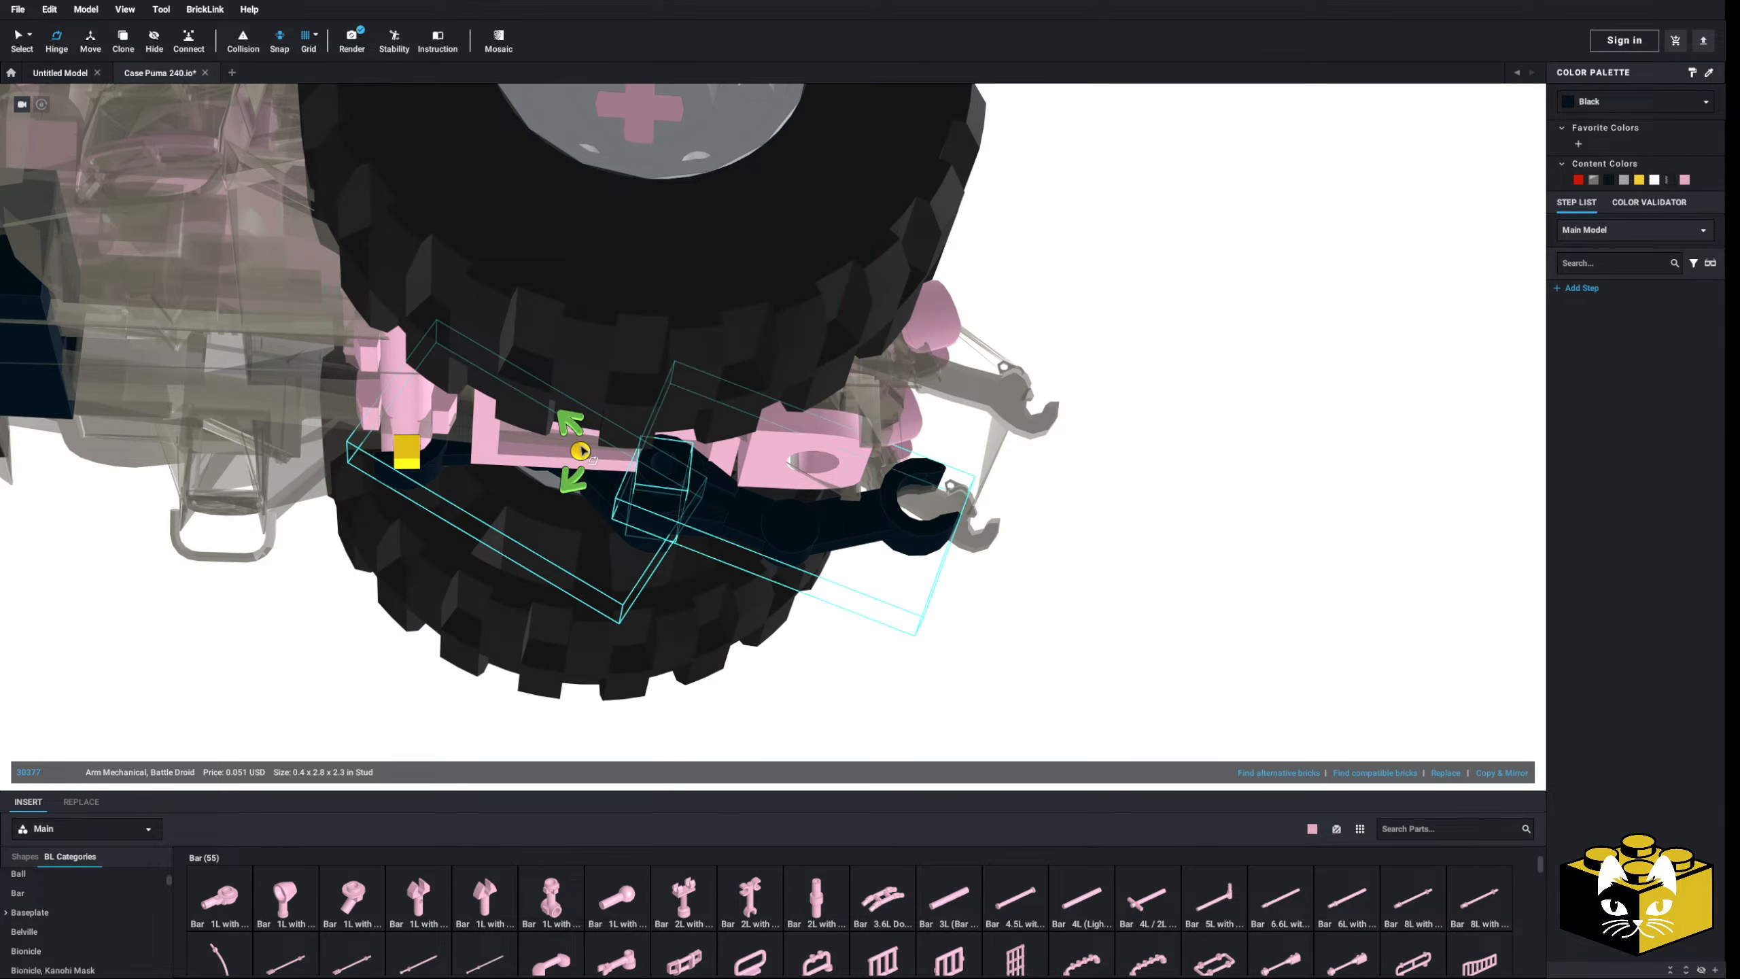
pyautogui.moveTo(581, 450); pyautogui.dragTo(579, 467)
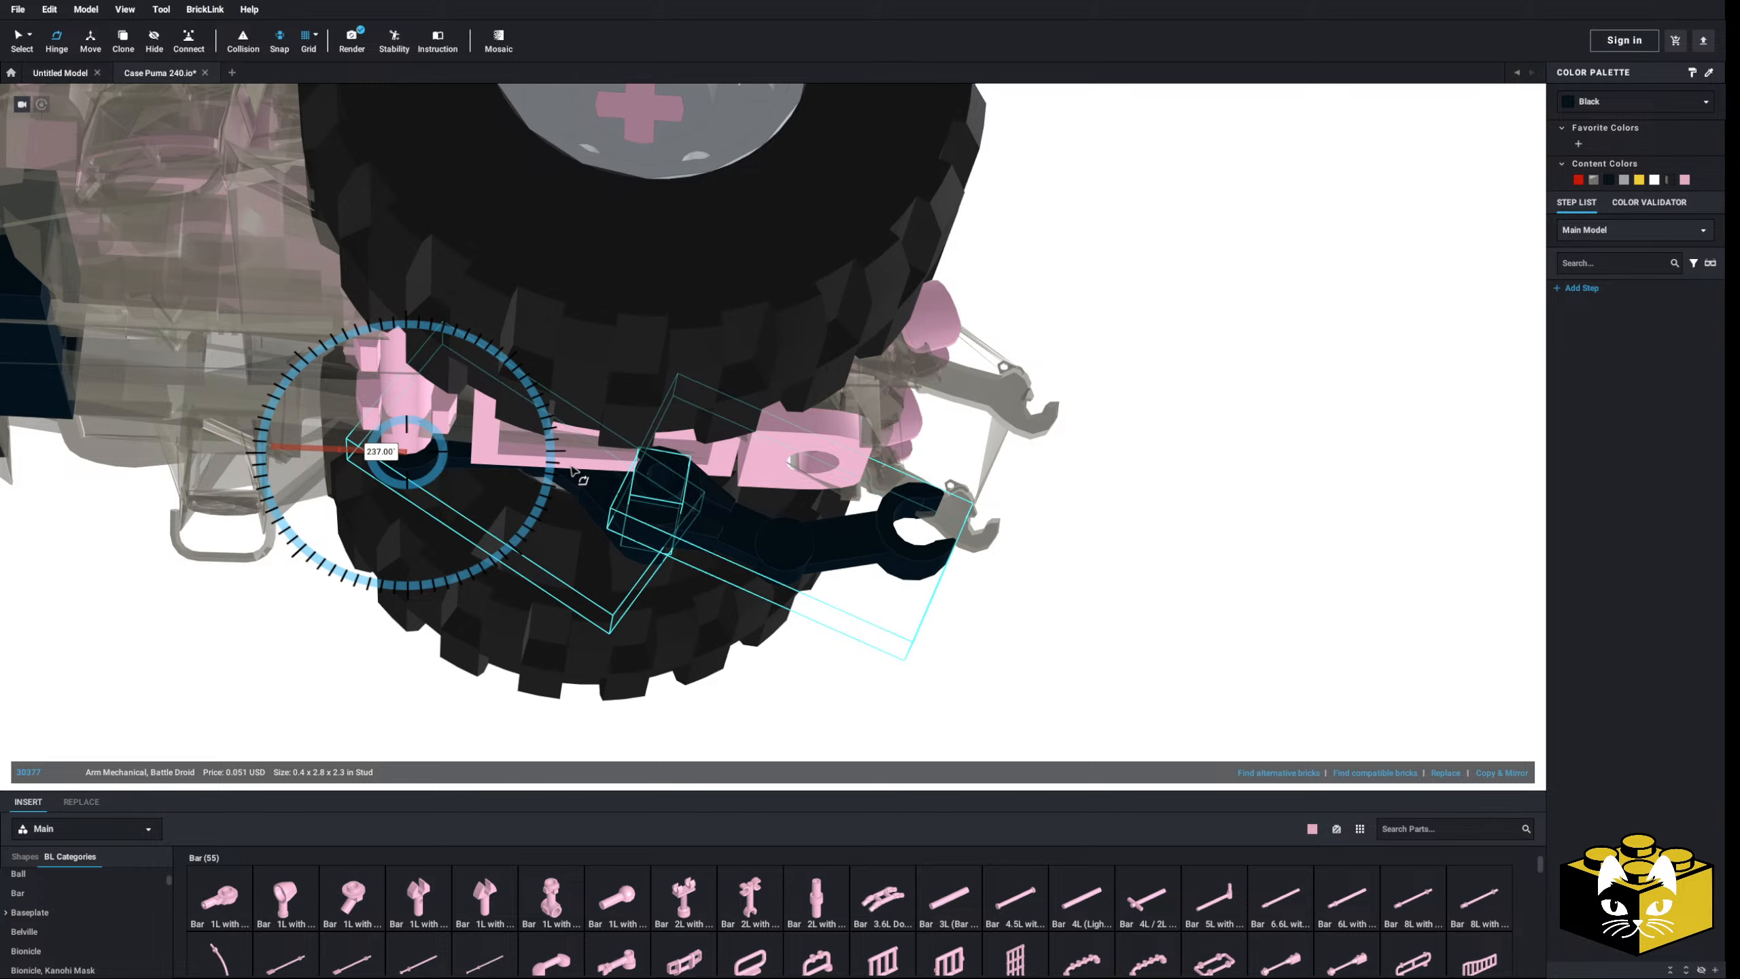
pyautogui.moveTo(572, 468); pyautogui.dragTo(574, 471)
pyautogui.click(1037, 563)
pyautogui.moveTo(1037, 563); pyautogui.dragTo(1010, 575, button='right')
# - Raise the hook end of the rear linkage arm by hinging it about the connecting pin
pyautogui.click(674, 620)
pyautogui.moveTo(674, 620); pyautogui.dragTo(648, 649, button='right')
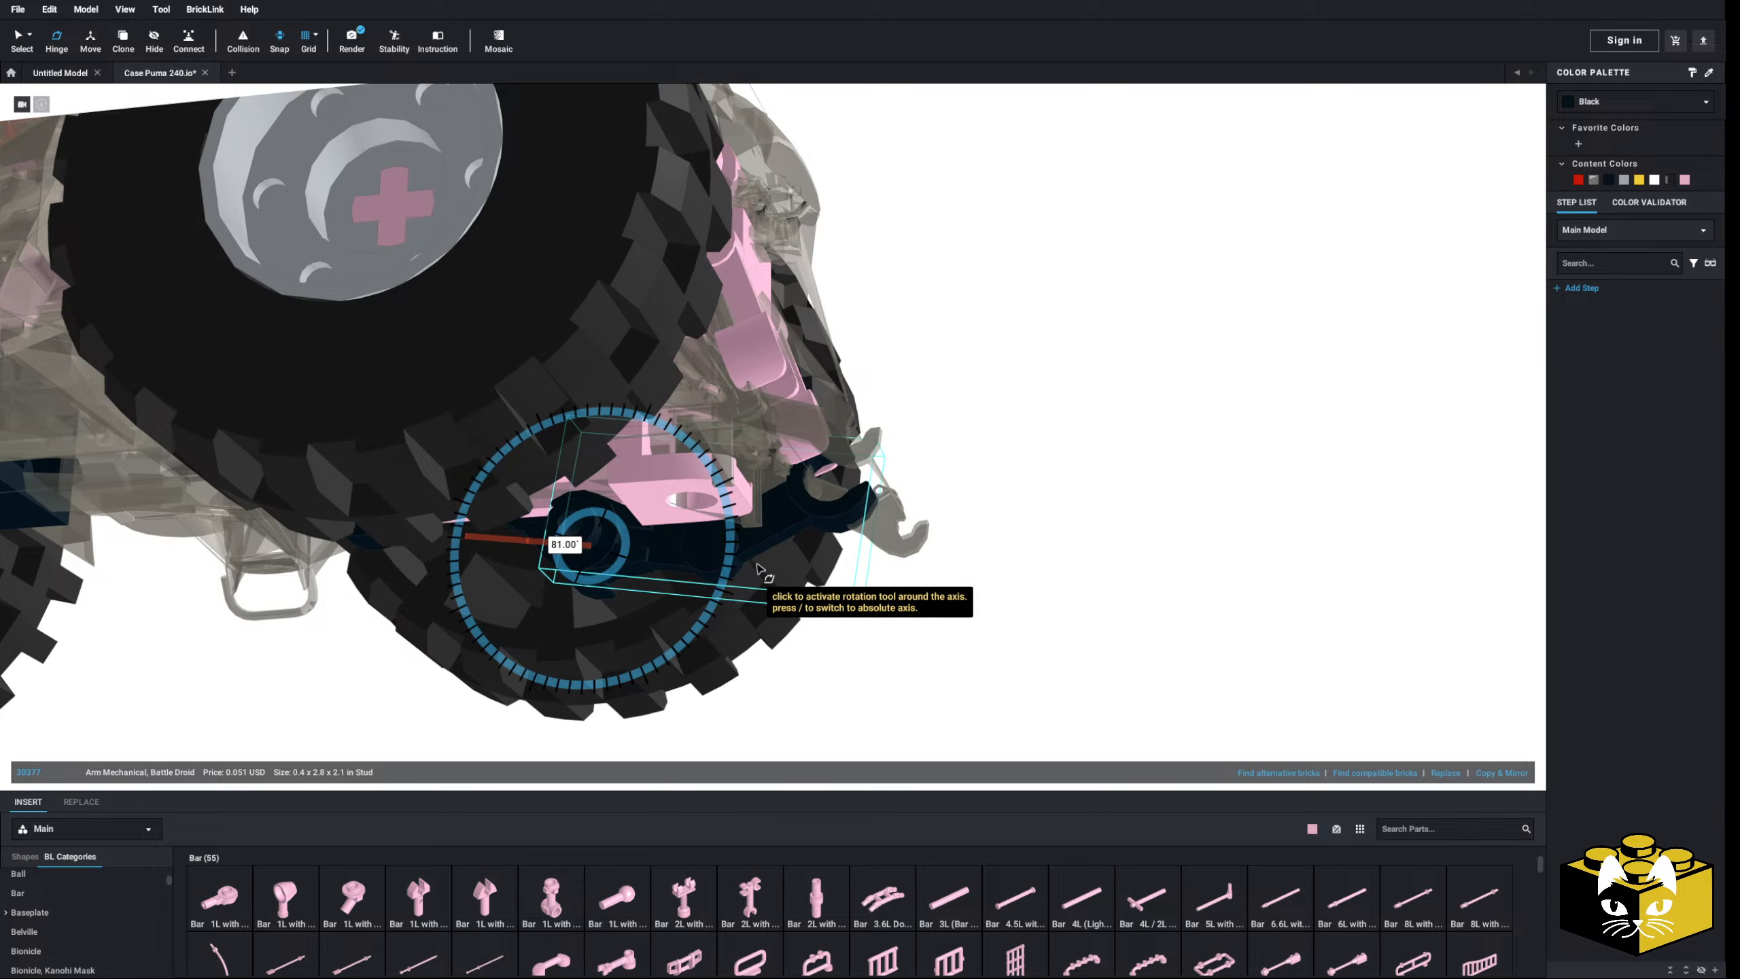
pyautogui.click(1014, 520)
pyautogui.moveTo(1014, 520); pyautogui.dragTo(936, 622, button='right')
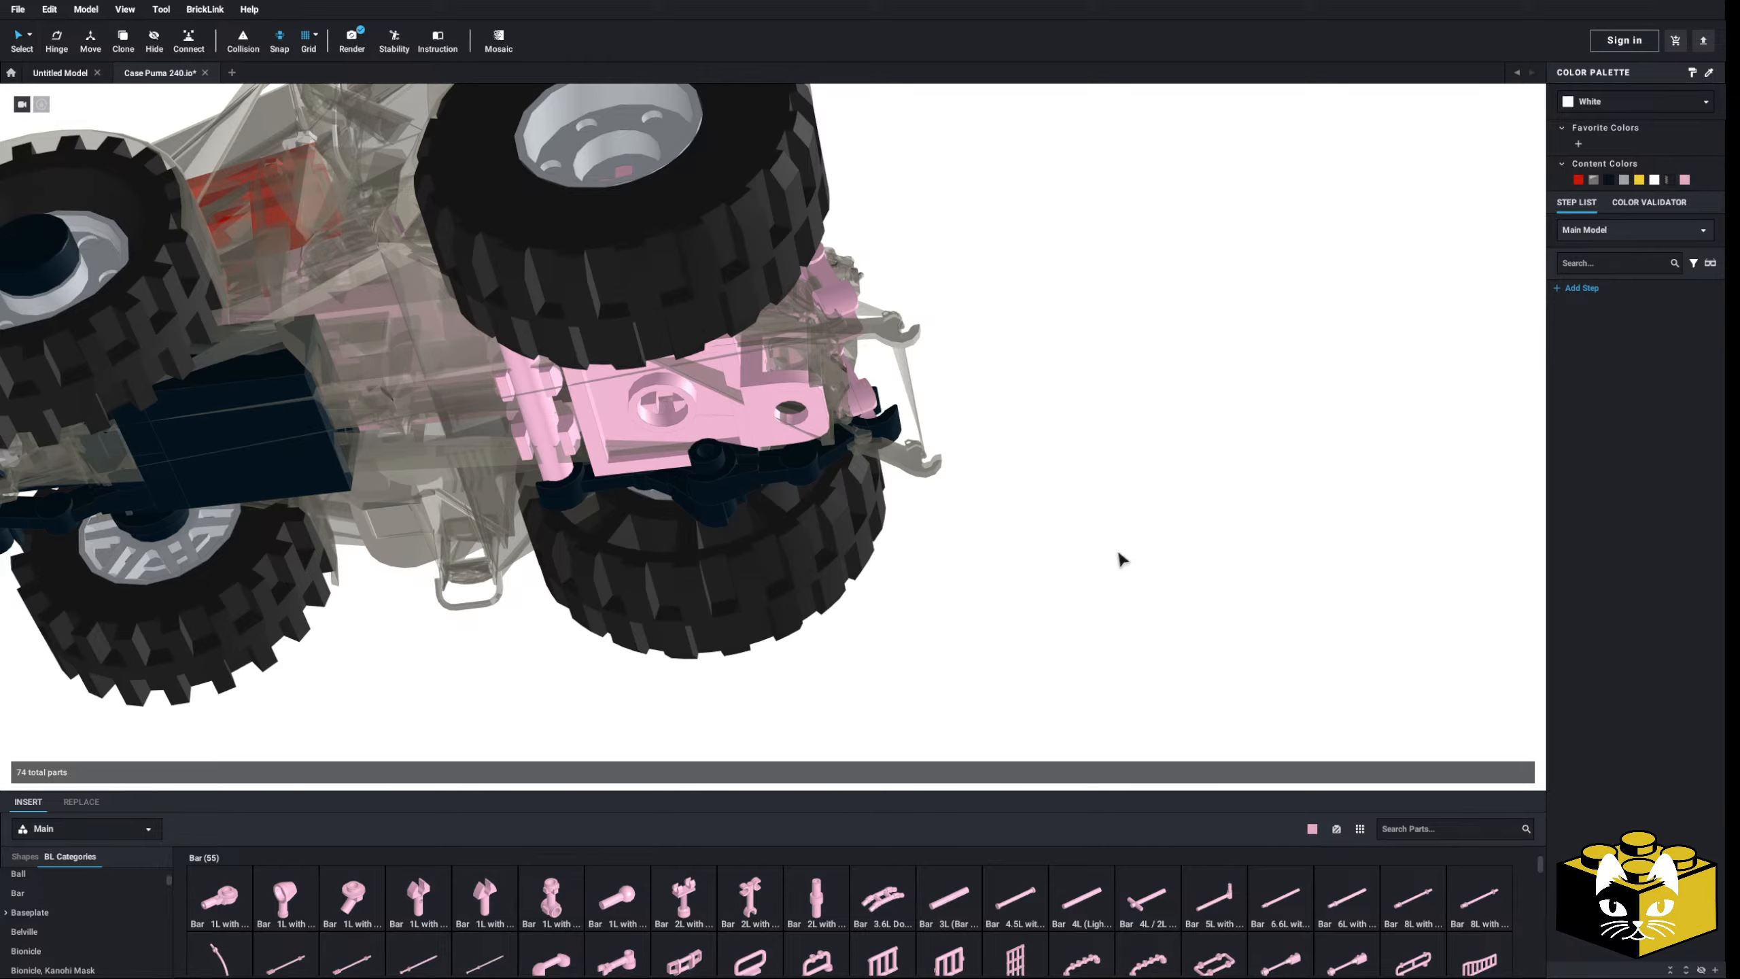
# - Replace the part with the tow hole beneath the rear end with a small part from the Plate, Modified category
pyautogui.moveTo(1119, 555); pyautogui.dragTo(1031, 641, button='right')
pyautogui.click(722, 444)
pyautogui.press('Delete')
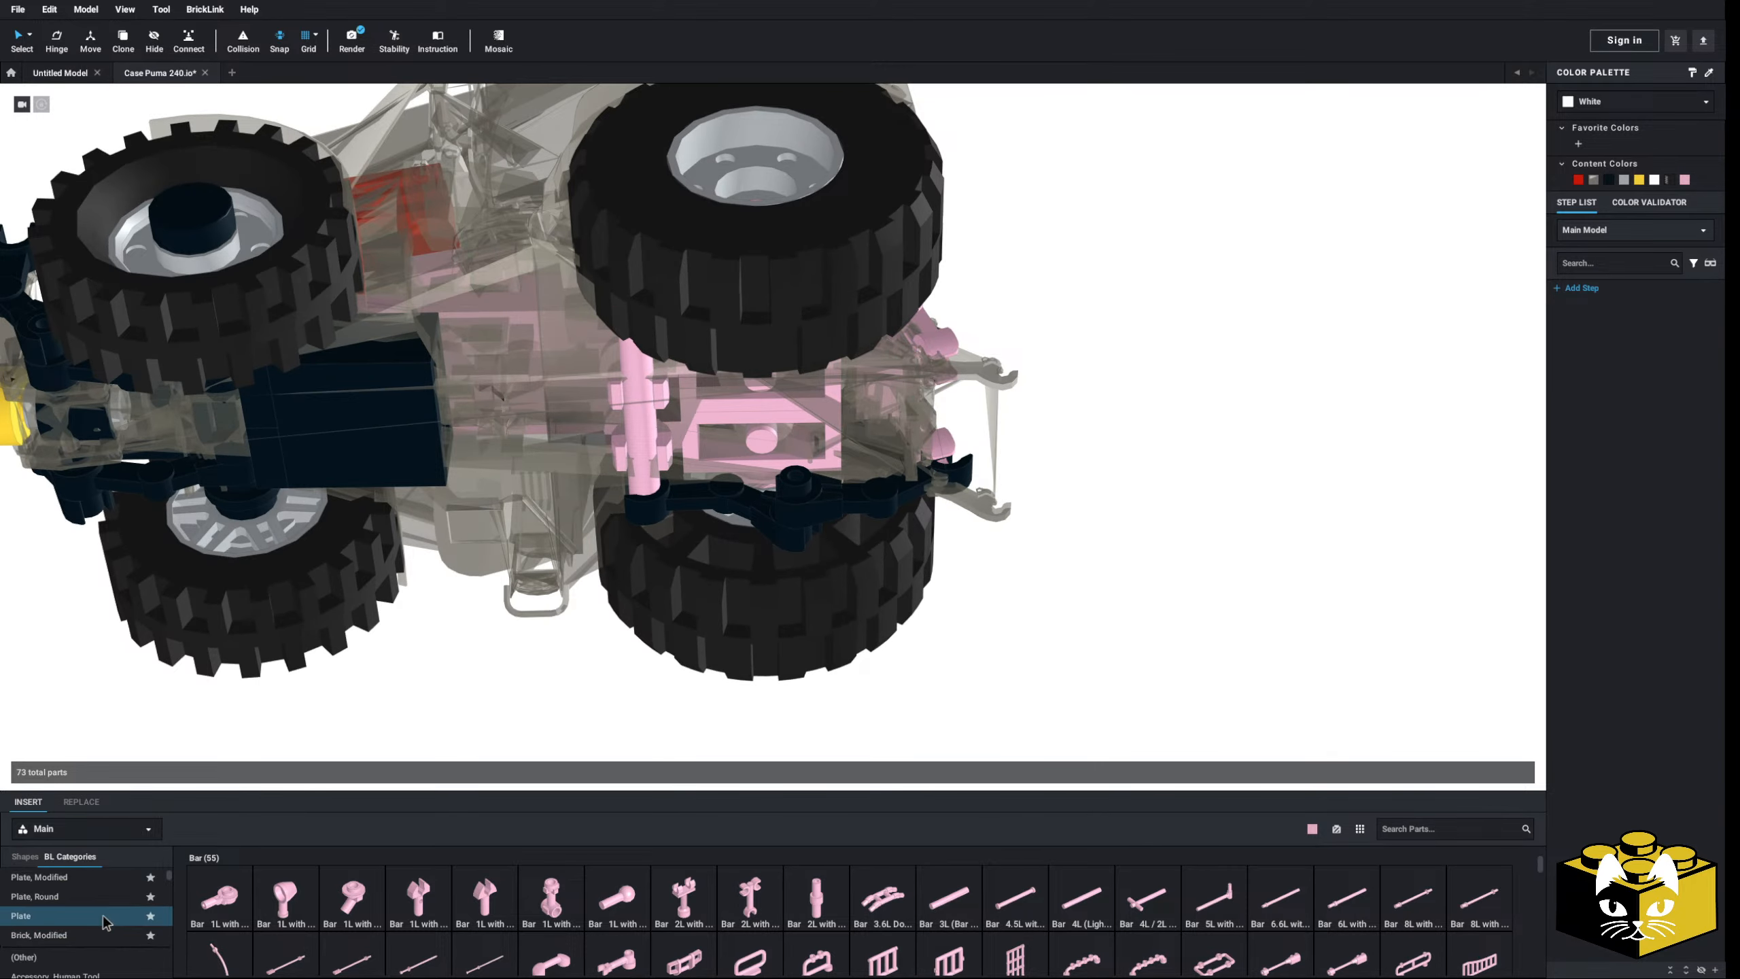
pyautogui.click(92, 897)
pyautogui.click(82, 878)
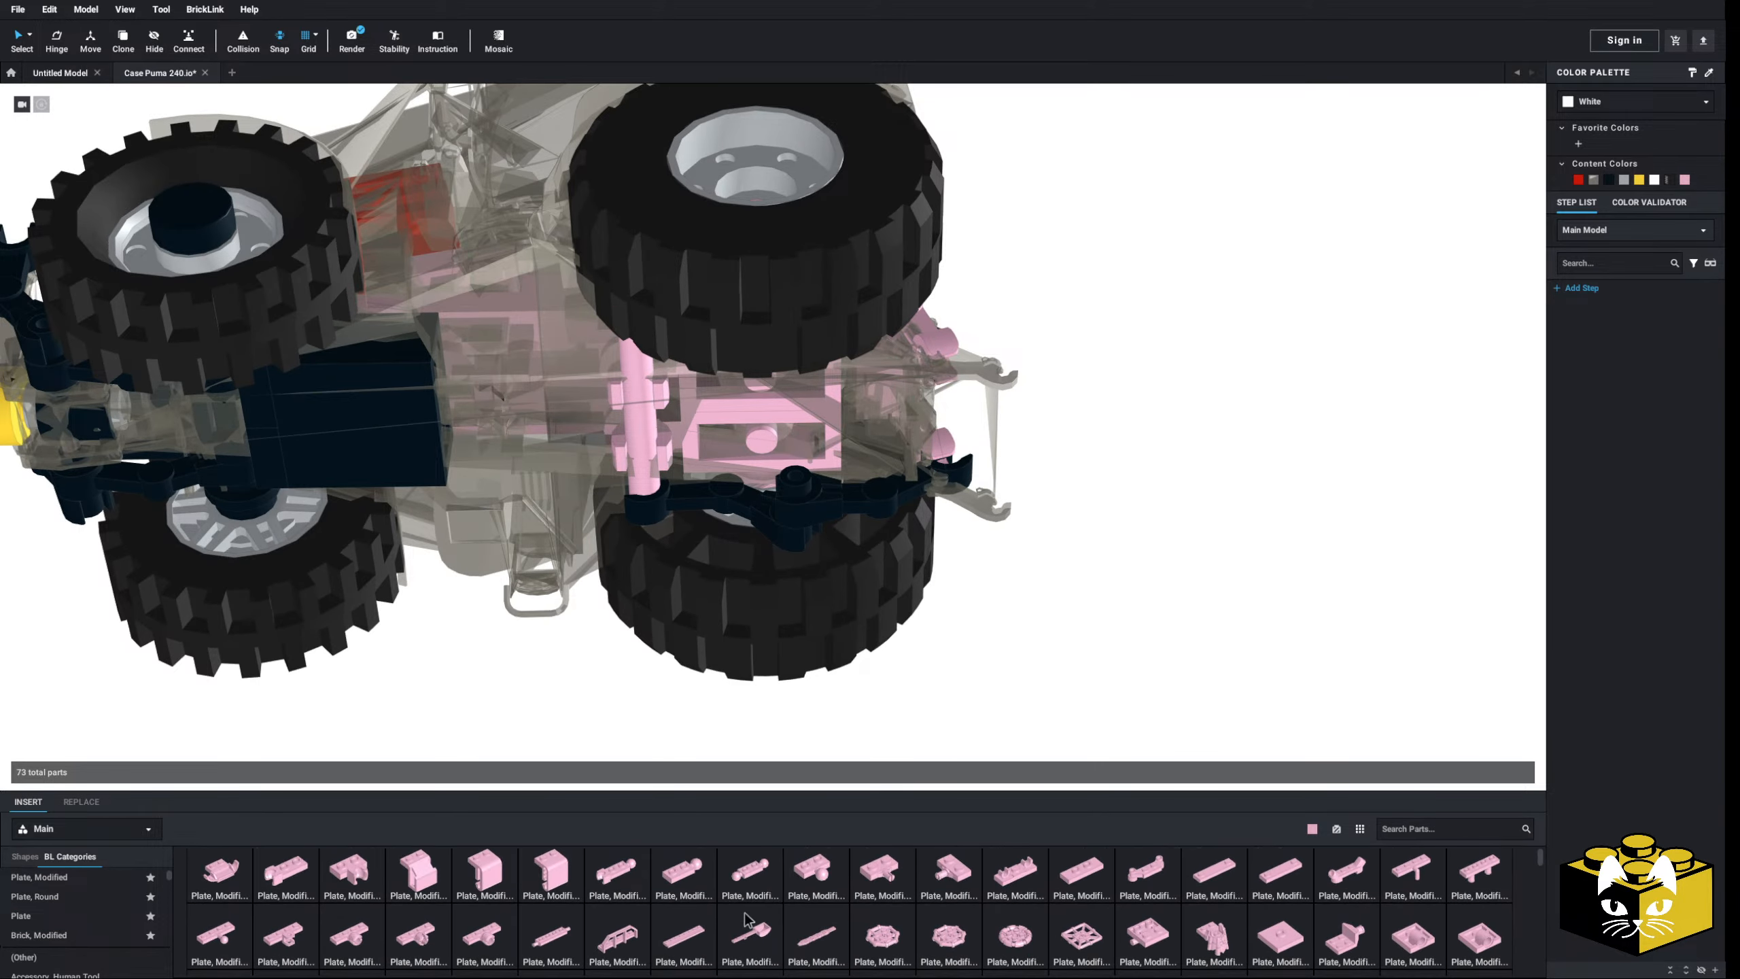
pyautogui.scroll(2, 745, 918)
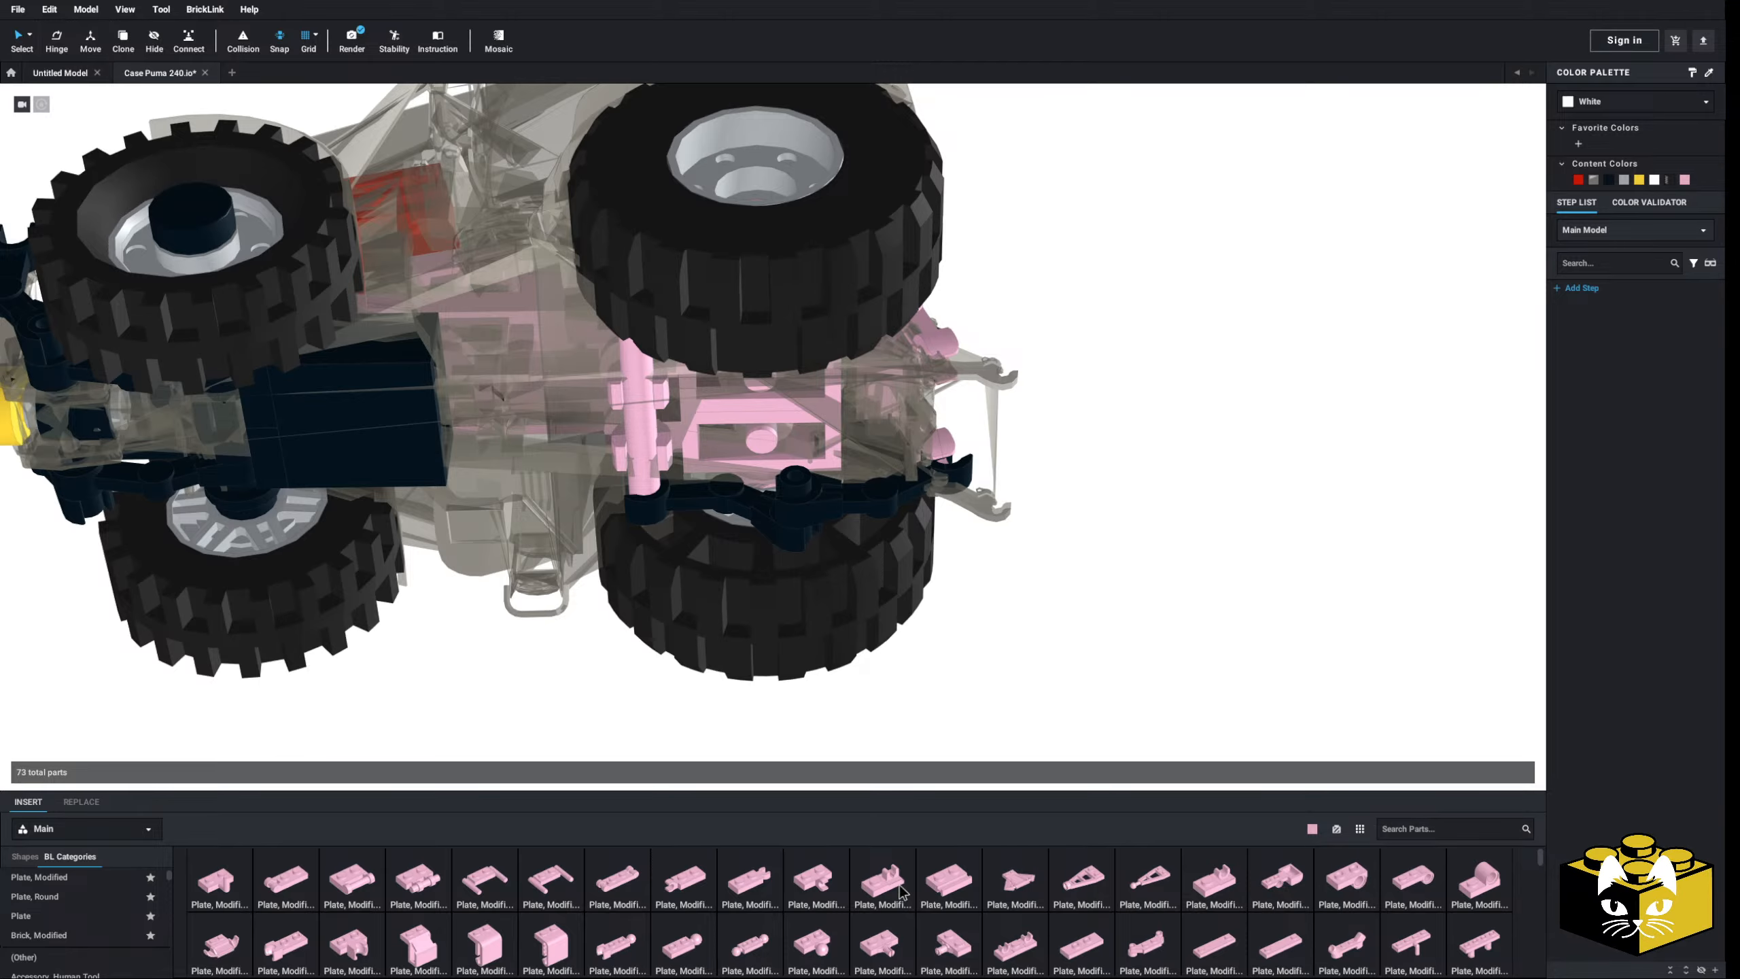
pyautogui.moveTo(349, 935); pyautogui.dragTo(853, 486)
pyautogui.click(1193, 490)
pyautogui.moveTo(1193, 491); pyautogui.dragTo(1154, 596, button='right')
pyautogui.moveTo(1002, 591); pyautogui.dragTo(979, 568, button='right')
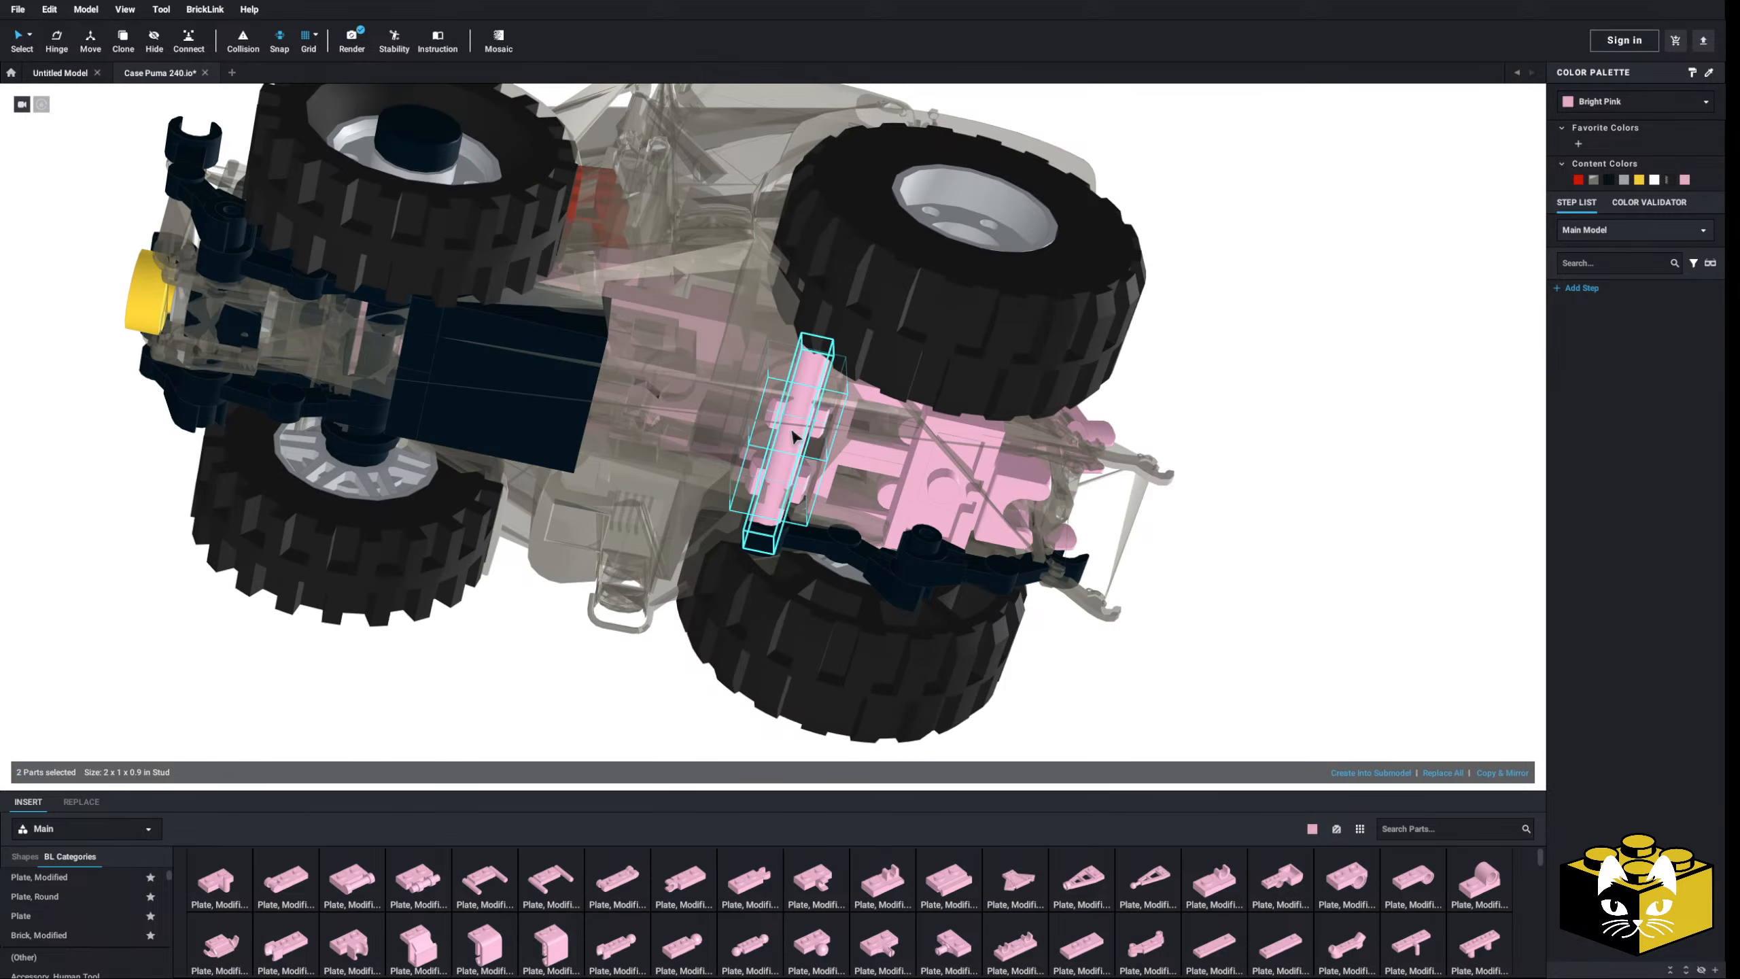
# - Move the bar, both clip plates and the three linkage parts together rearward, closer to the rear hitch
pyautogui.keyDown('ctrl'); pyautogui.click(920, 570); pyautogui.keyUp('ctrl')
pyautogui.keyDown('ctrl'); pyautogui.click(800, 459); pyautogui.keyUp('ctrl')
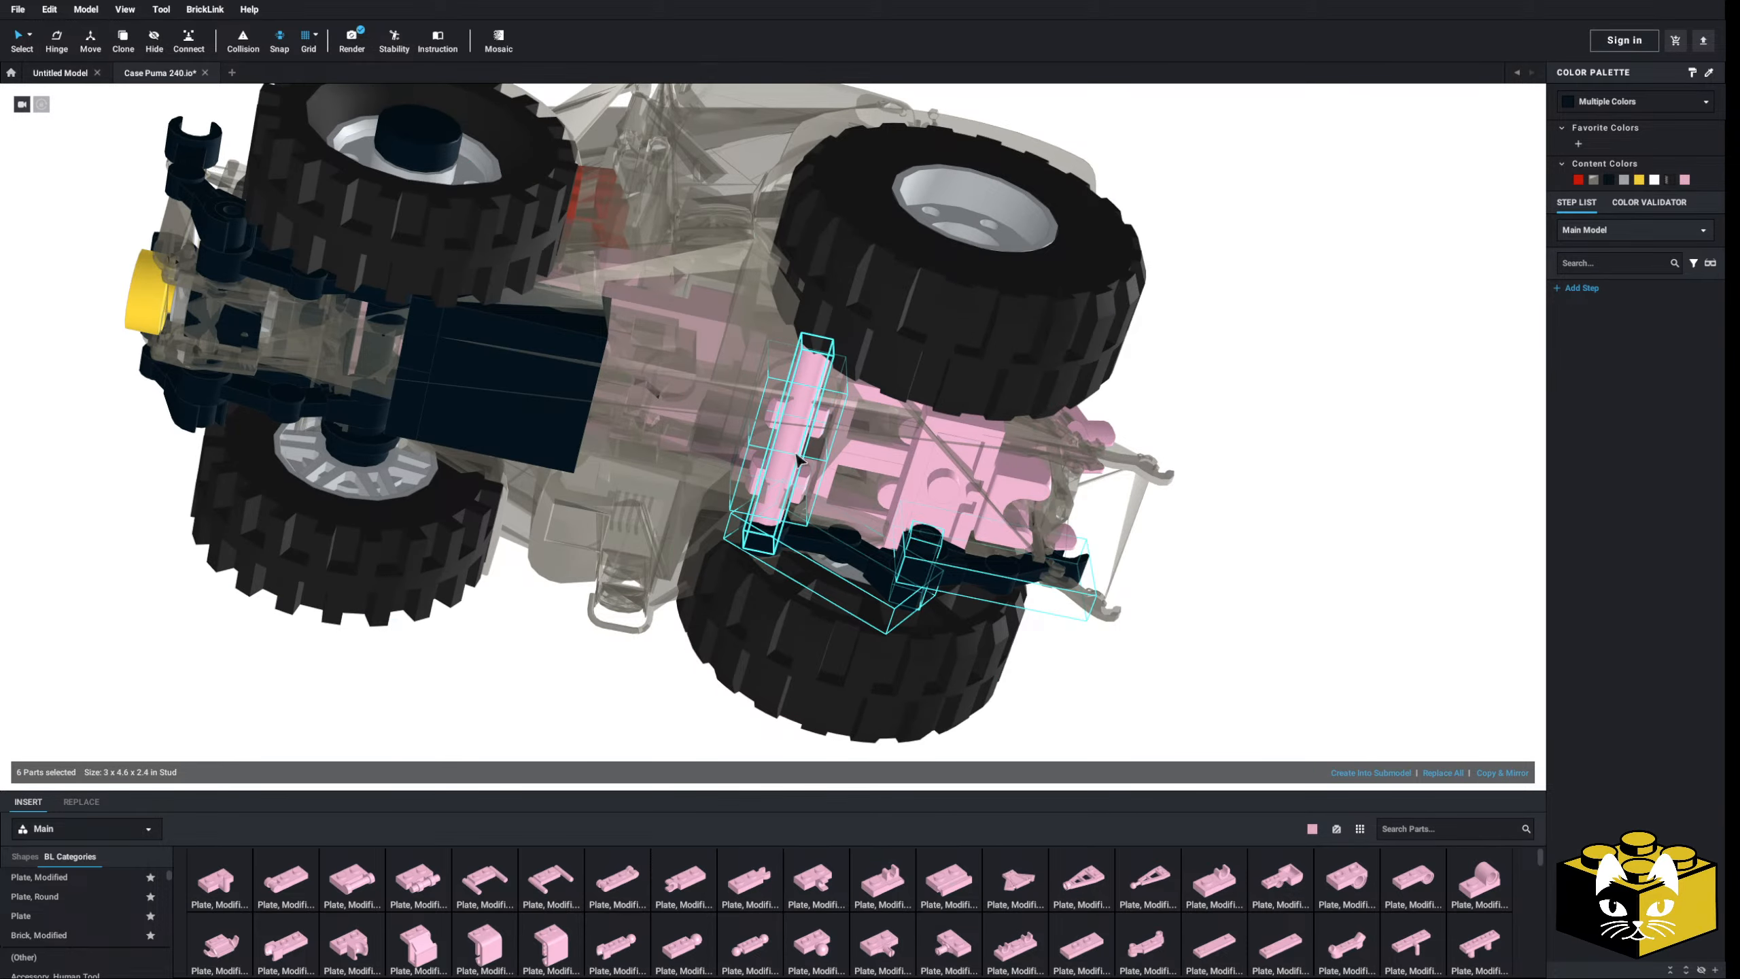
pyautogui.moveTo(807, 445); pyautogui.dragTo(940, 470)
pyautogui.click(1328, 542)
pyautogui.moveTo(1329, 542); pyautogui.dragTo(1058, 636, button='right')
# - Adjust the tilt of the Battle Droid arm and its attached linkage by hinging the arm about the bar
pyautogui.click(682, 548)
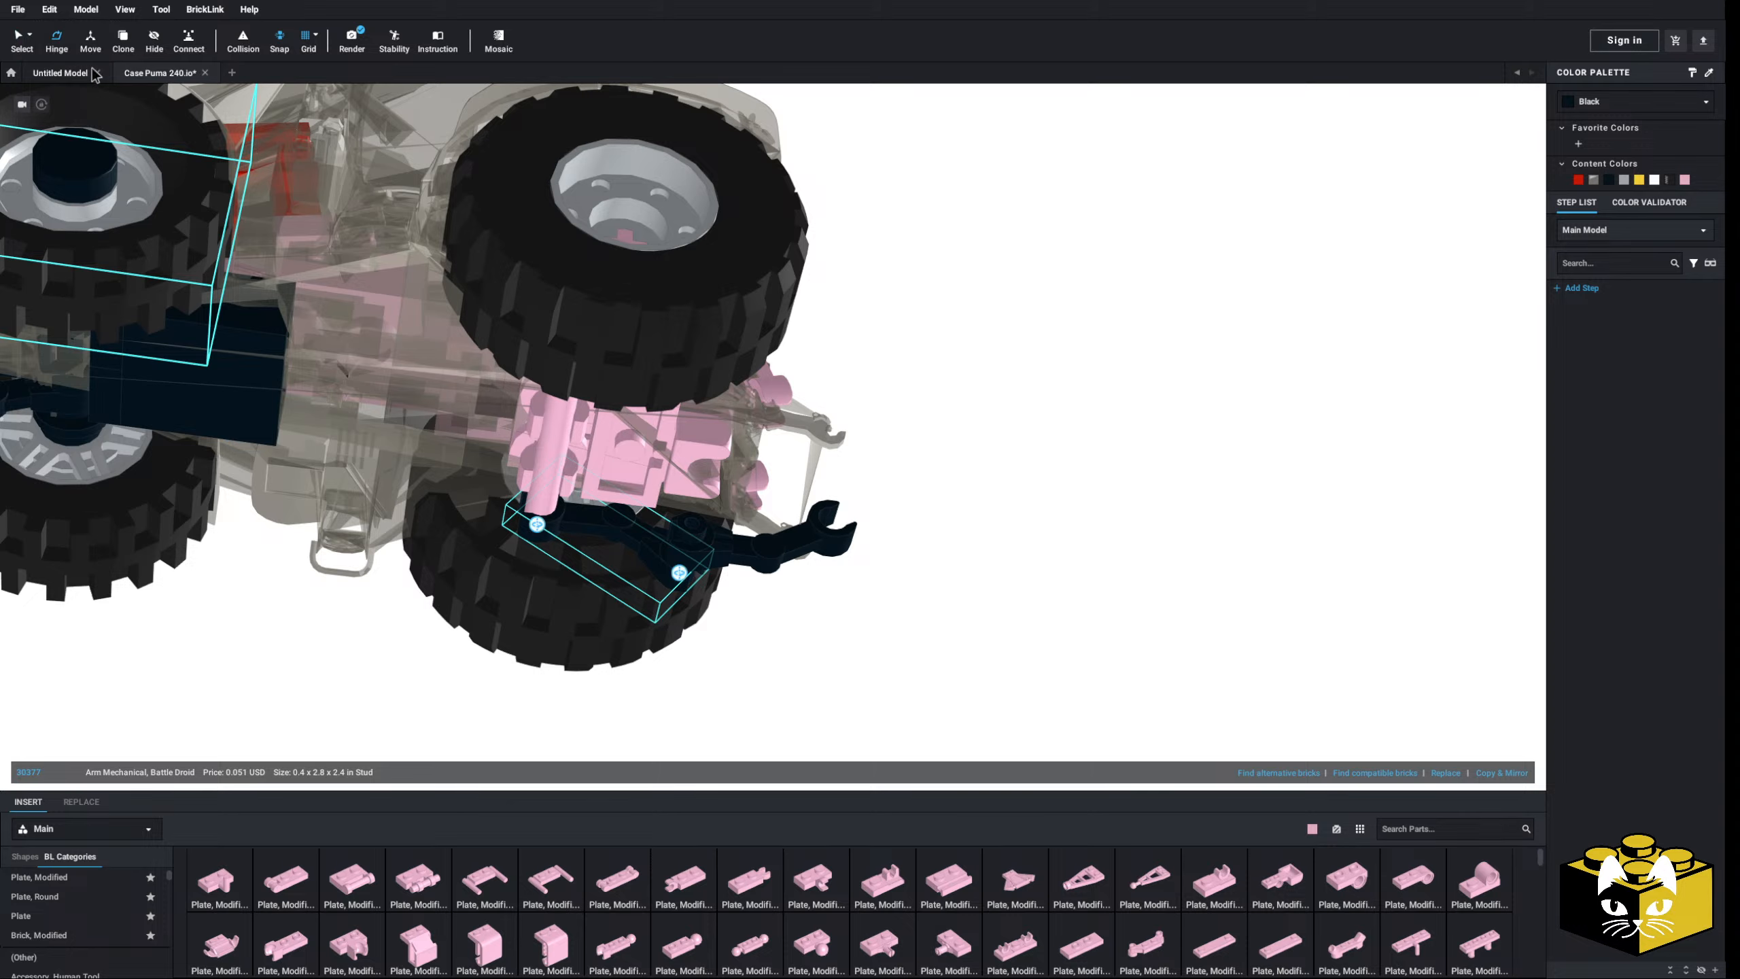
pyautogui.scroll(3, 445, 549)
pyautogui.click(595, 518)
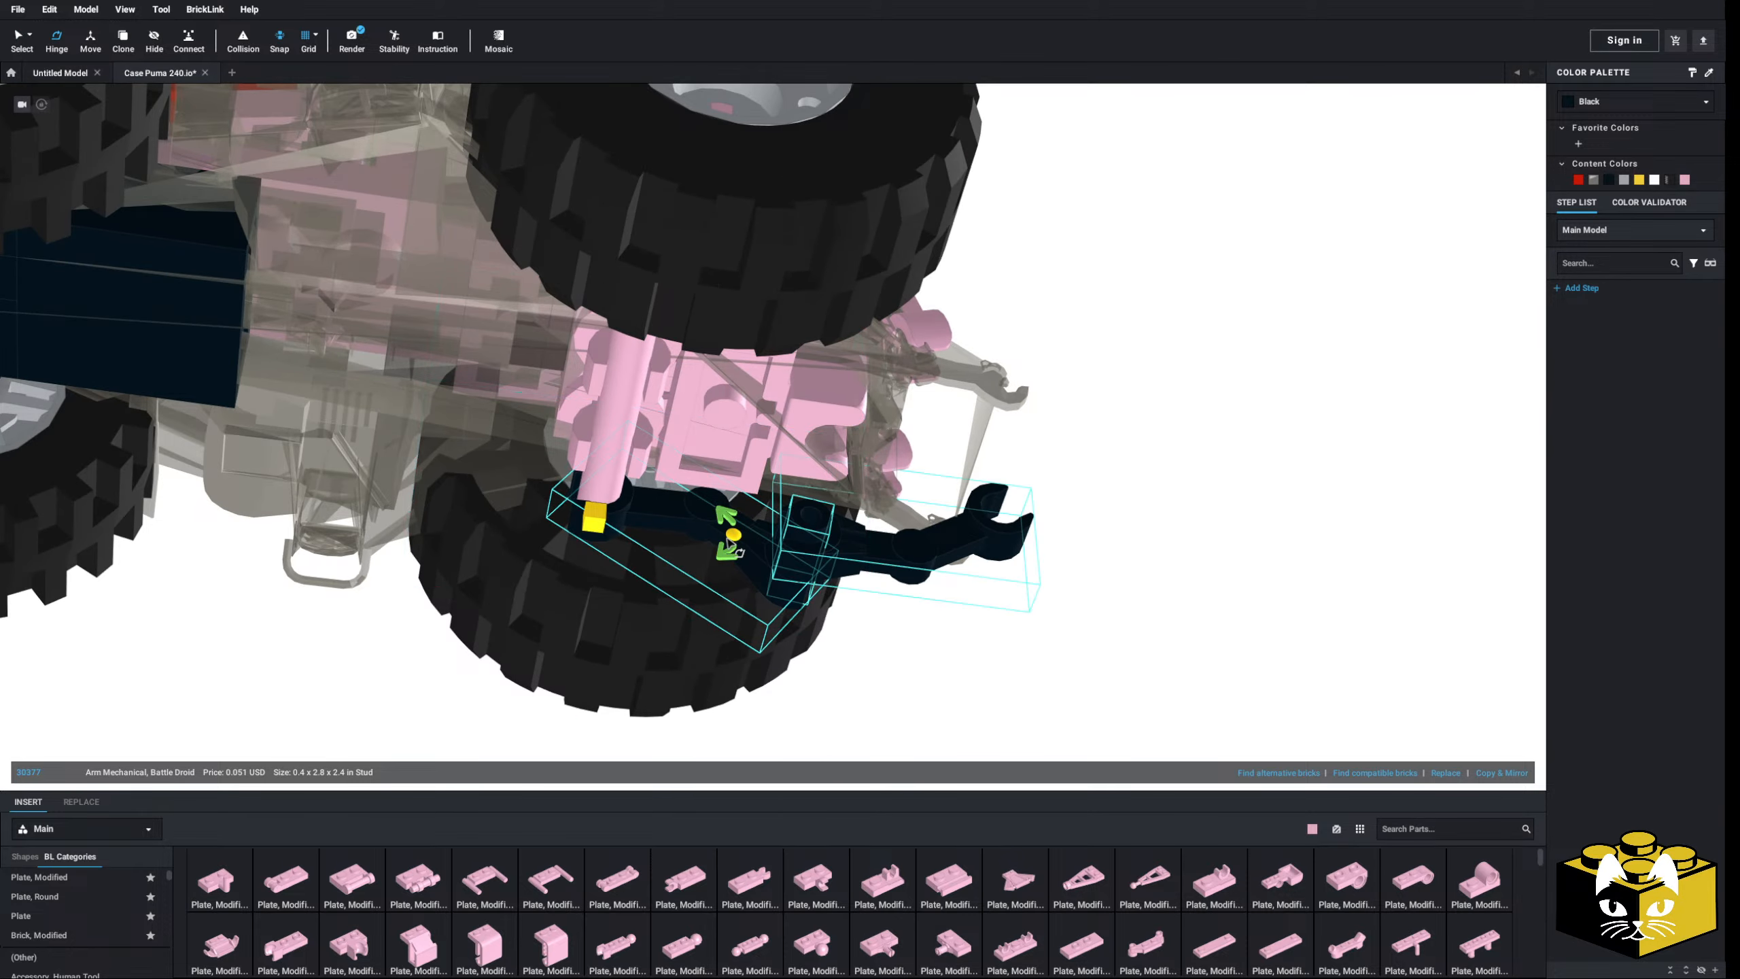
pyautogui.moveTo(734, 540); pyautogui.dragTo(704, 507)
pyautogui.moveTo(702, 504); pyautogui.dragTo(521, 590, button='right')
pyautogui.press('Escape')
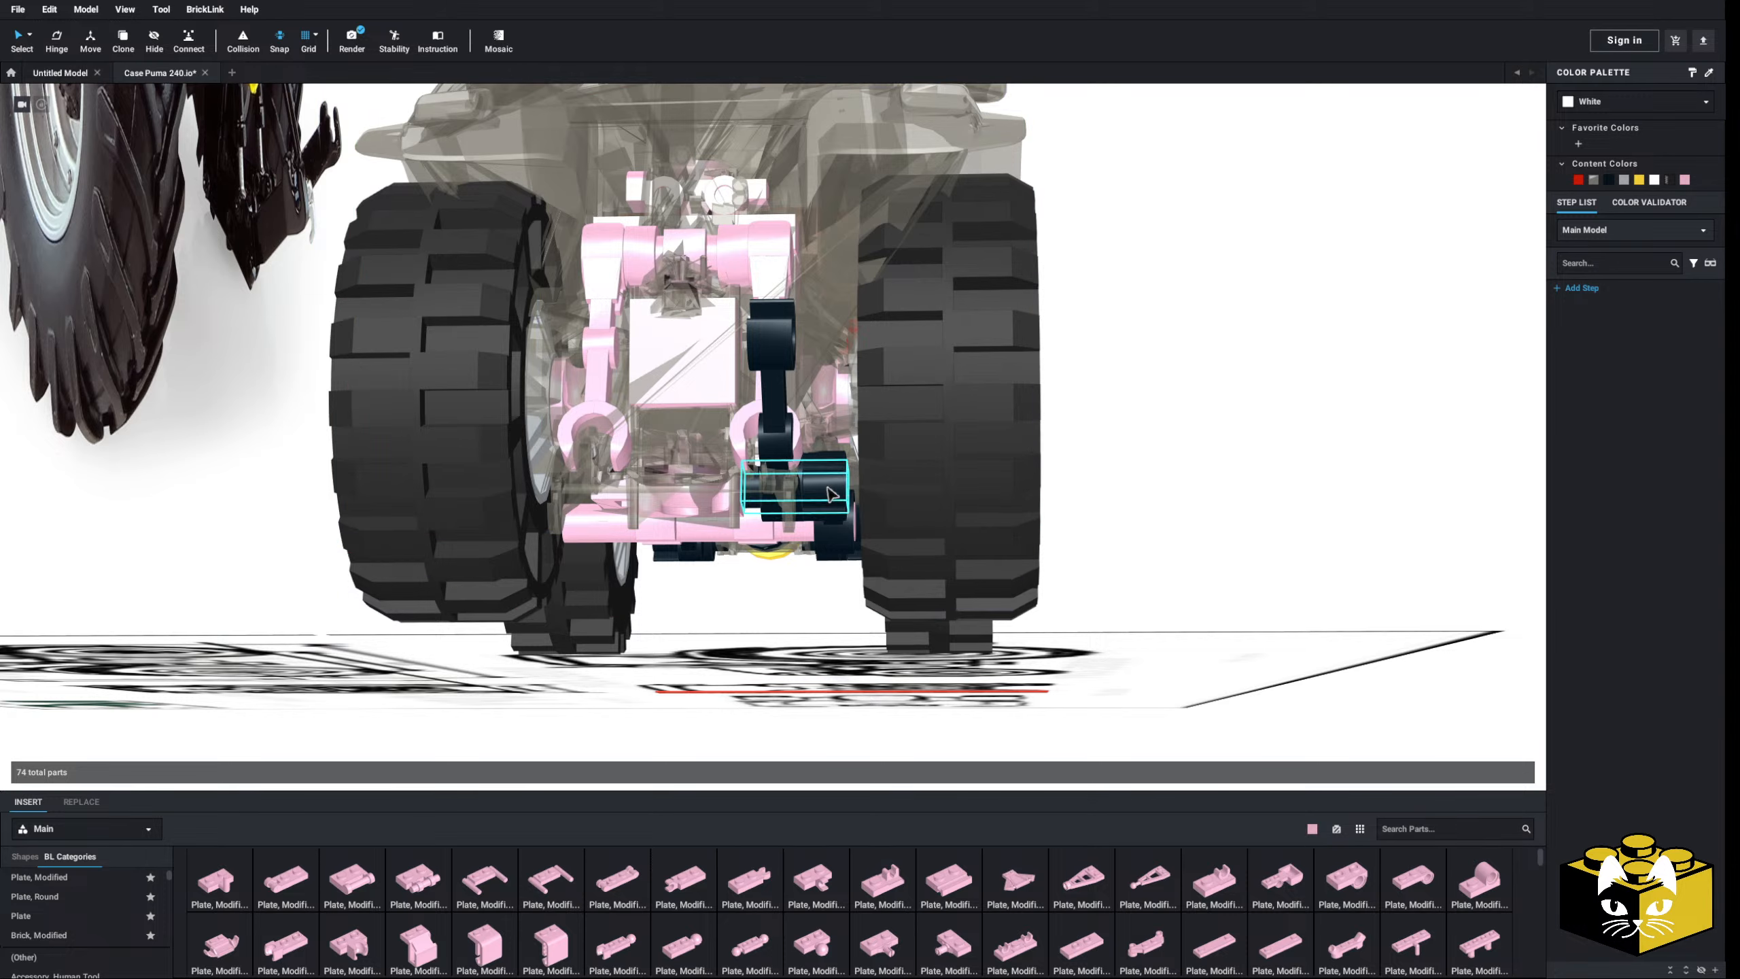
# - Move the pink straight clip arm above the lower linkage slightly outward
pyautogui.click(796, 432)
pyautogui.moveTo(796, 432); pyautogui.dragTo(822, 411, button='right')
pyautogui.click(99, 47)
pyautogui.moveTo(883, 315); pyautogui.dragTo(864, 386, button='right')
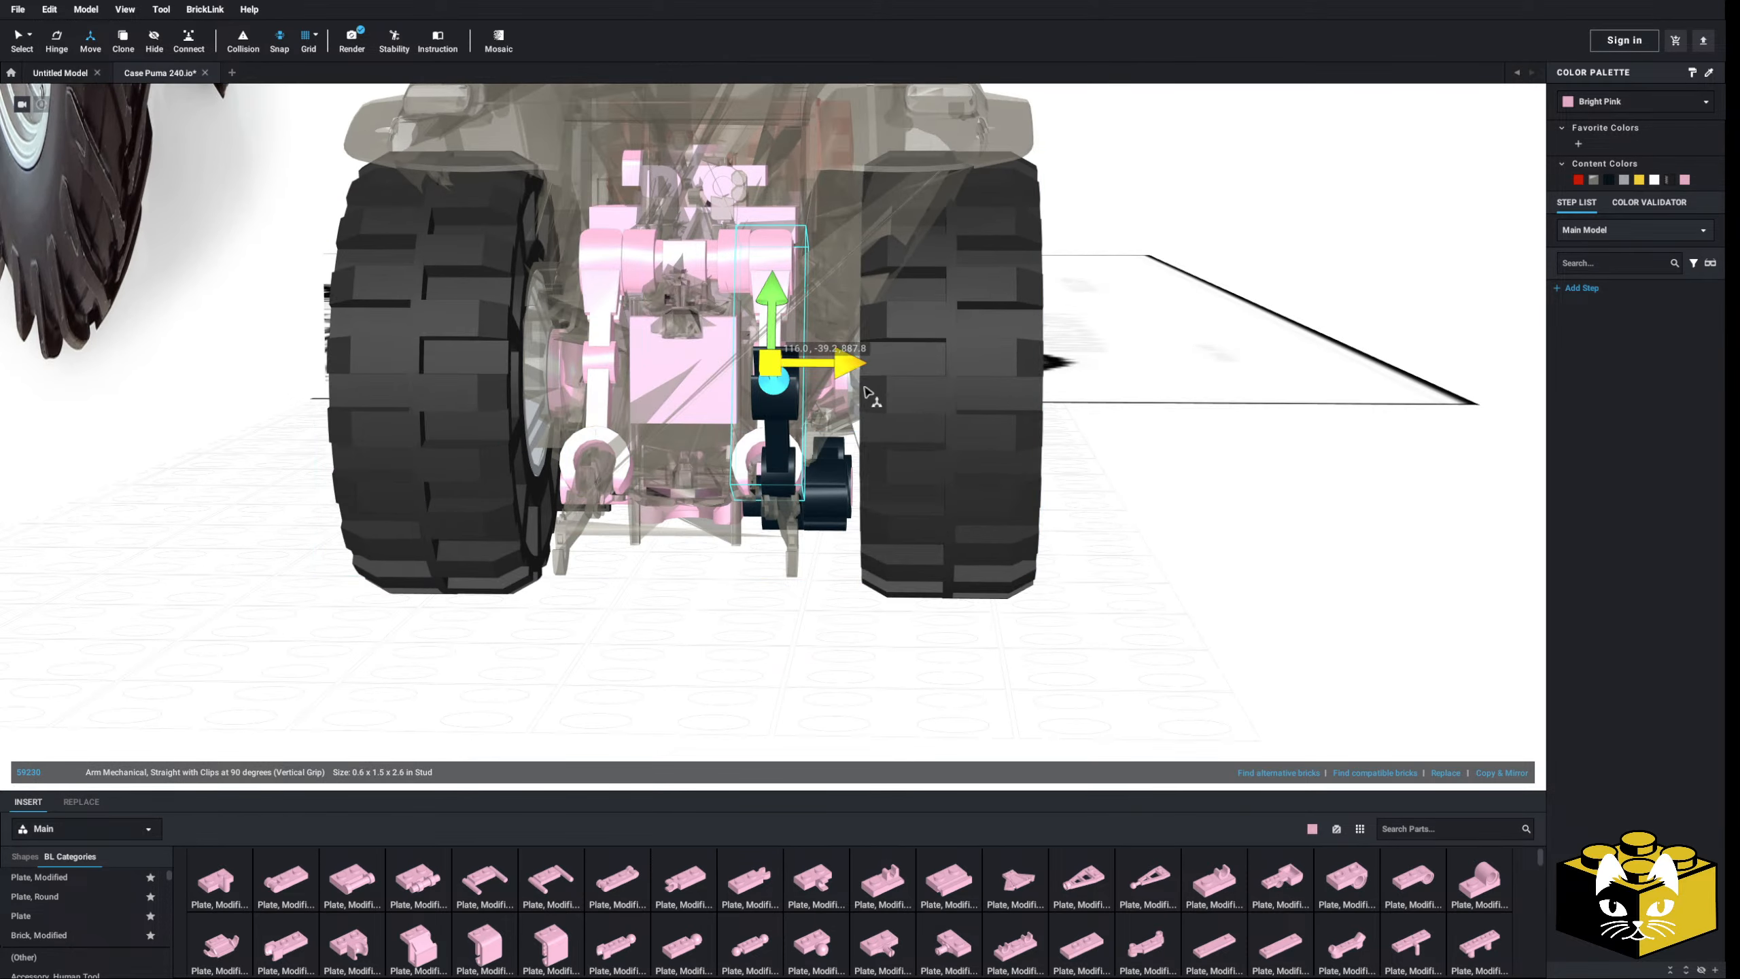
pyautogui.moveTo(866, 364); pyautogui.dragTo(873, 374)
# - Add a Plate 1 x 1 beneath the rear end, and make a mirrored copy of it with the linkage parts and straight clip arm
pyautogui.click(21, 916)
pyautogui.keyDown('ctrl'); pyautogui.click(813, 510); pyautogui.keyUp('ctrl')
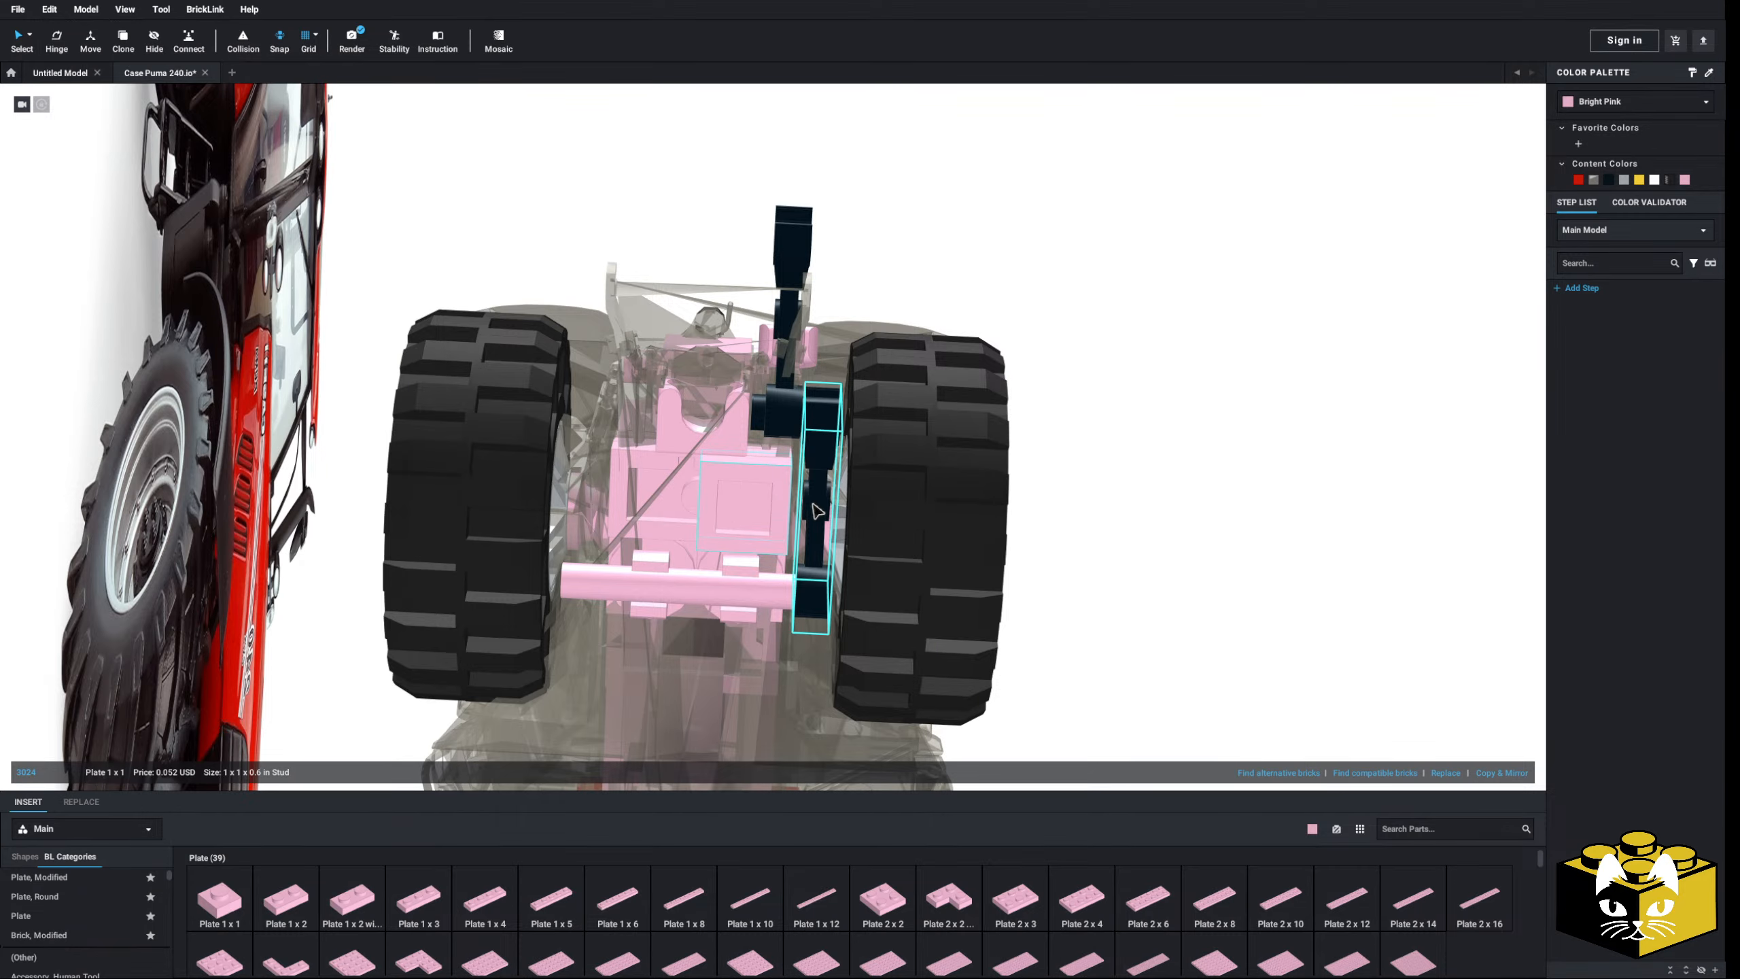
pyautogui.keyDown('ctrl'); pyautogui.click(786, 414); pyautogui.keyUp('ctrl')
pyautogui.keyDown('ctrl'); pyautogui.click(781, 343); pyautogui.keyUp('ctrl')
pyautogui.moveTo(796, 241); pyautogui.dragTo(937, 558, button='right')
pyautogui.keyDown('ctrl'); pyautogui.click(798, 372); pyautogui.keyUp('ctrl')
pyautogui.scroll(-3, 936, 558)
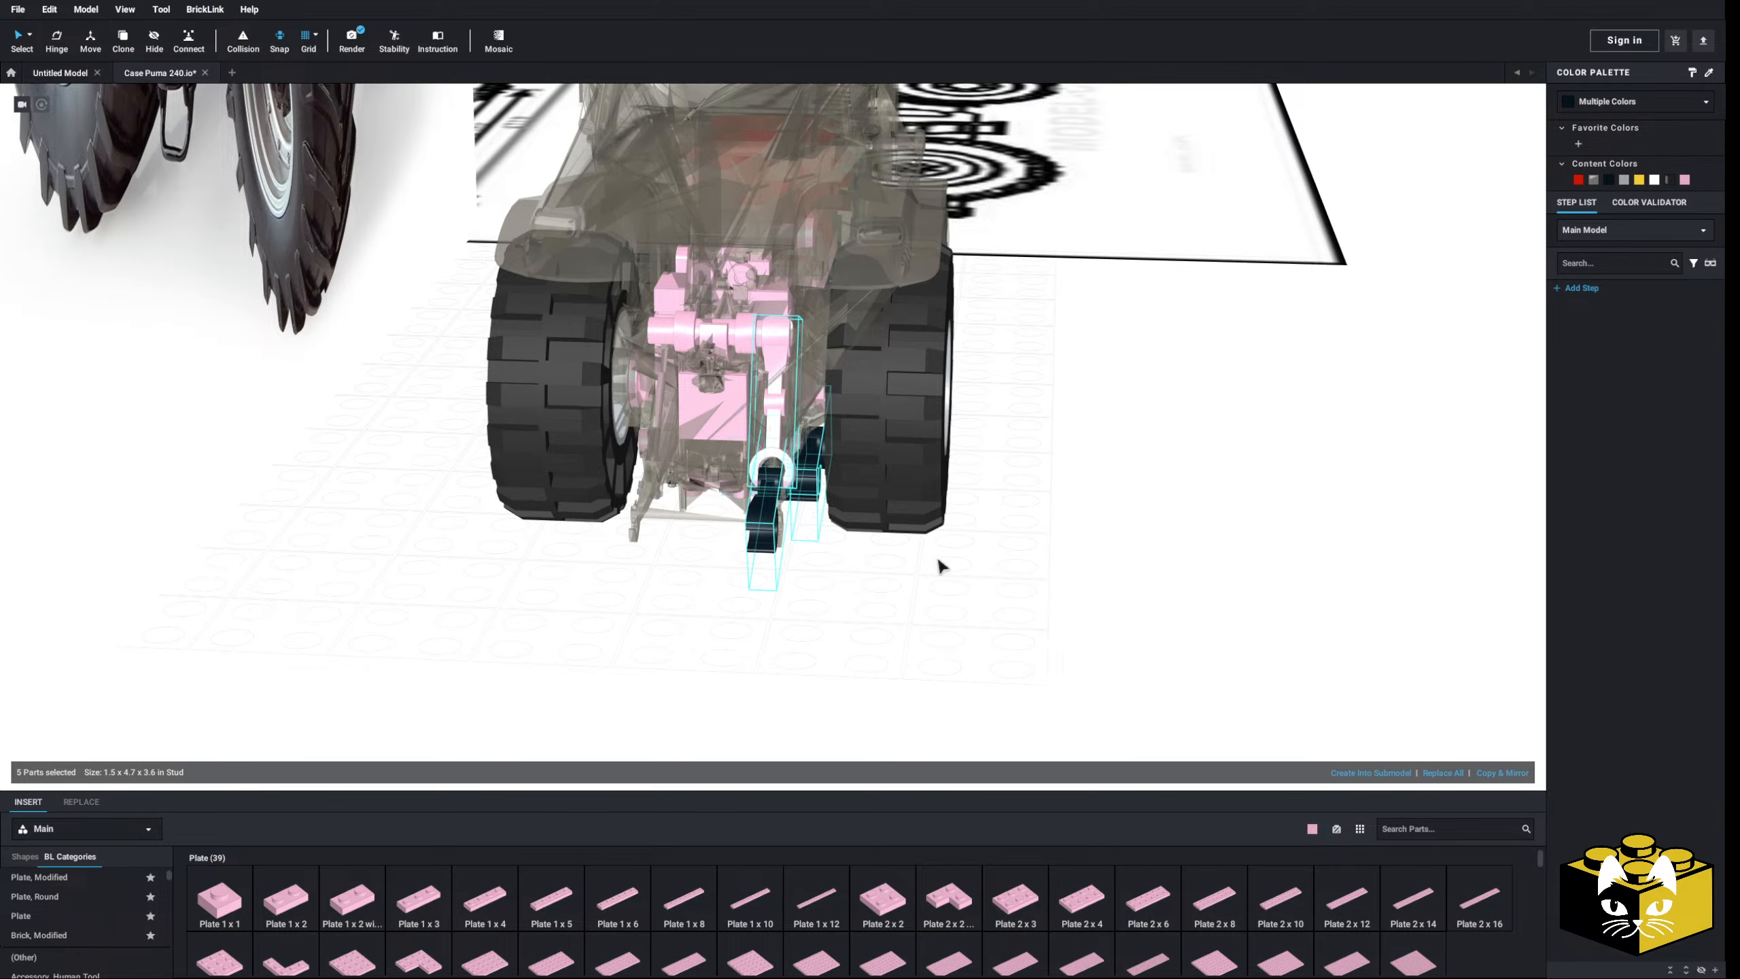
pyautogui.click(1500, 771)
# - Place the mirrored linkage group clear of the tractor, and connect it to the opposite side of the rear hitch
pyautogui.click(1281, 596)
pyautogui.moveTo(1219, 726); pyautogui.dragTo(1323, 435, button='right')
pyautogui.moveTo(1299, 197); pyautogui.dragTo(1105, 503)
pyautogui.moveTo(1106, 503); pyautogui.dragTo(1165, 459, button='right')
pyautogui.click(188, 43)
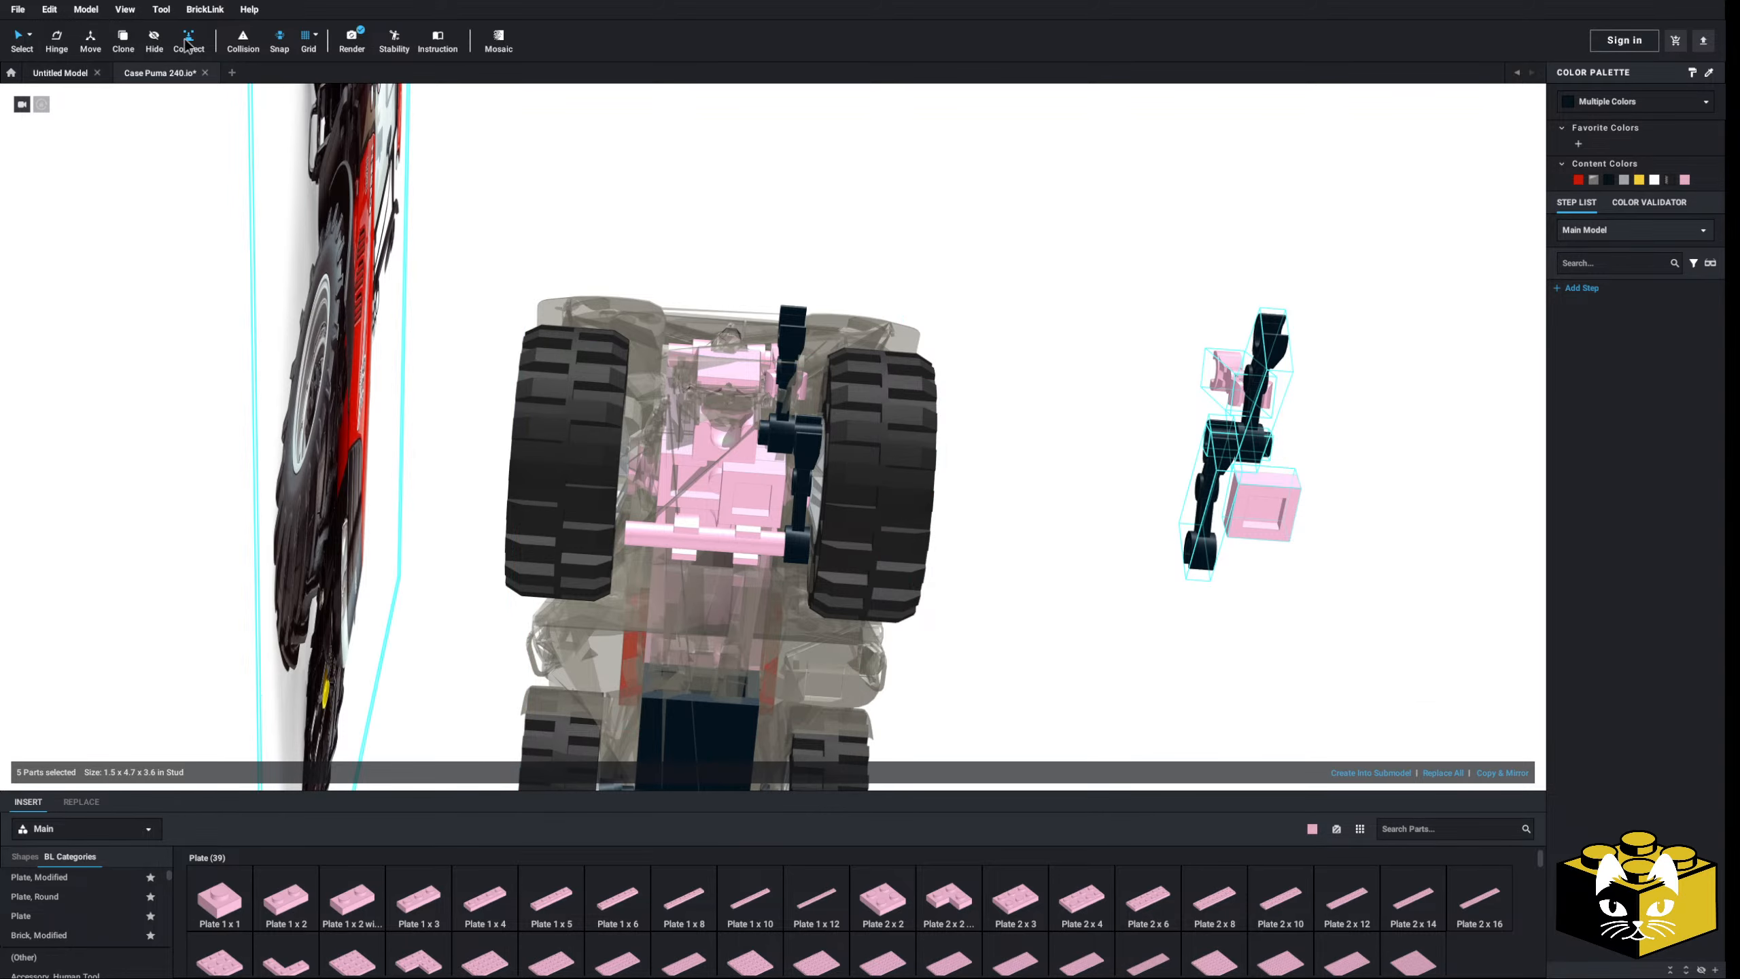
pyautogui.moveTo(1268, 499); pyautogui.dragTo(685, 480)
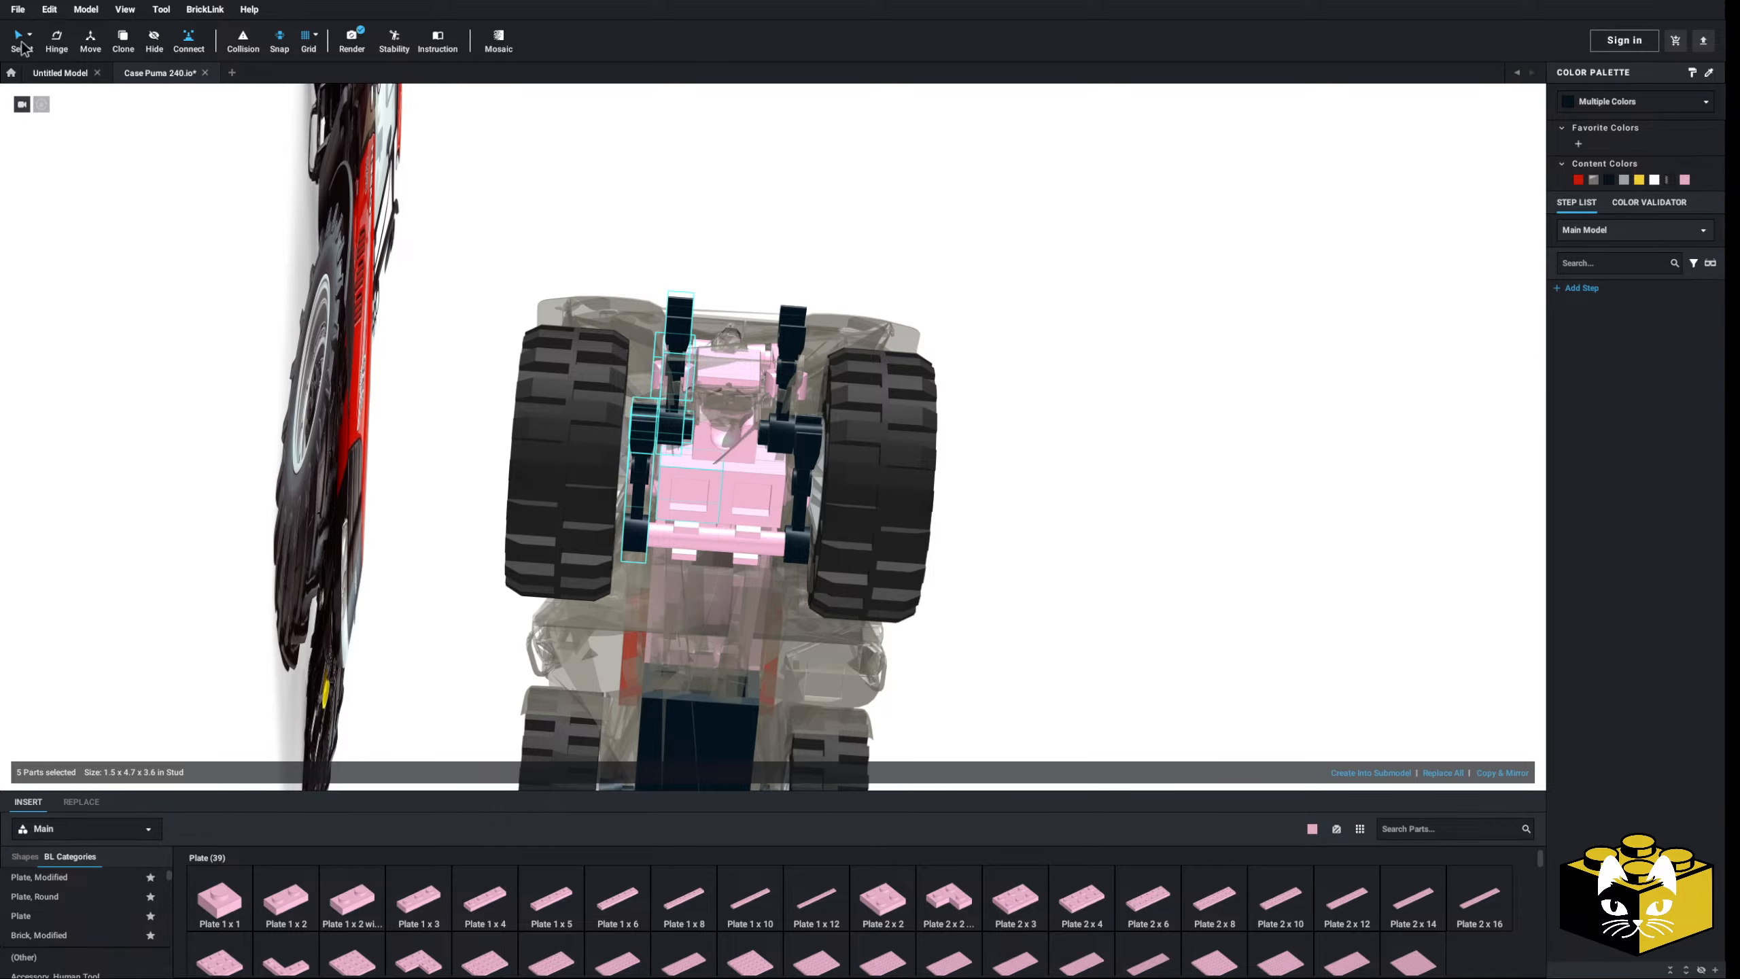
pyautogui.click(1034, 233)
# - Select the mirrored Plate 1 x 1 beneath the rear end
pyautogui.moveTo(1034, 233); pyautogui.dragTo(777, 534, button='right')
pyautogui.click(777, 534)
pyautogui.click(774, 532)
pyautogui.scroll(-1, 995, 551)
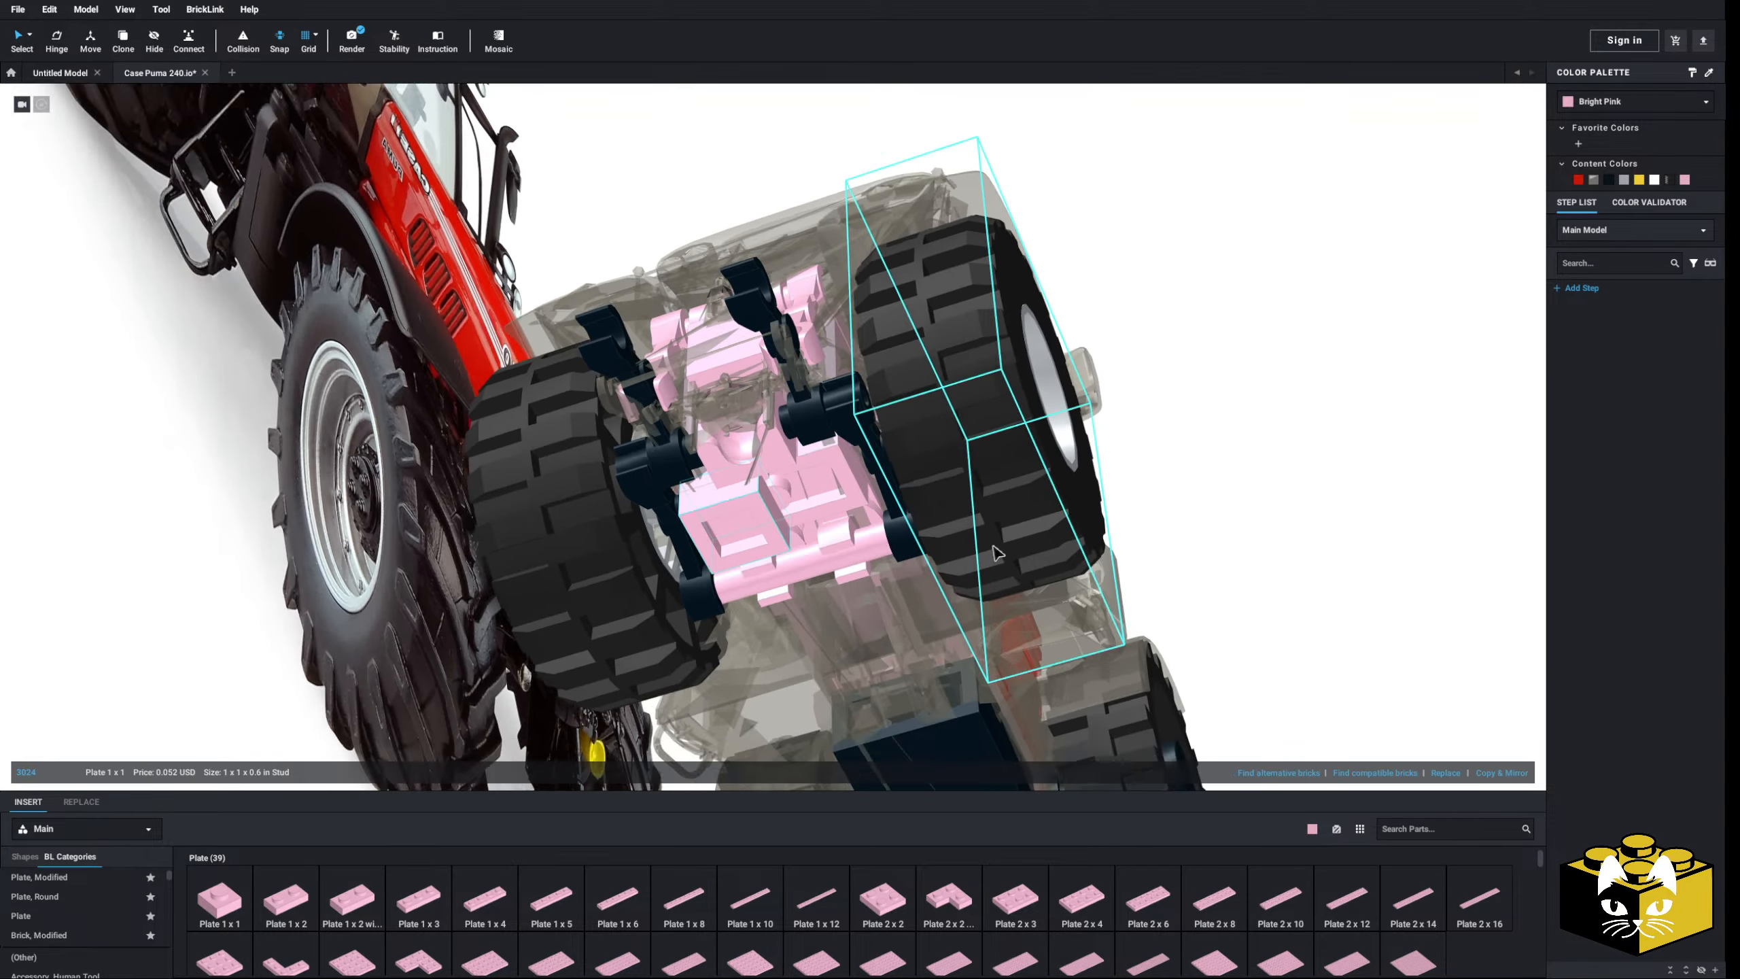
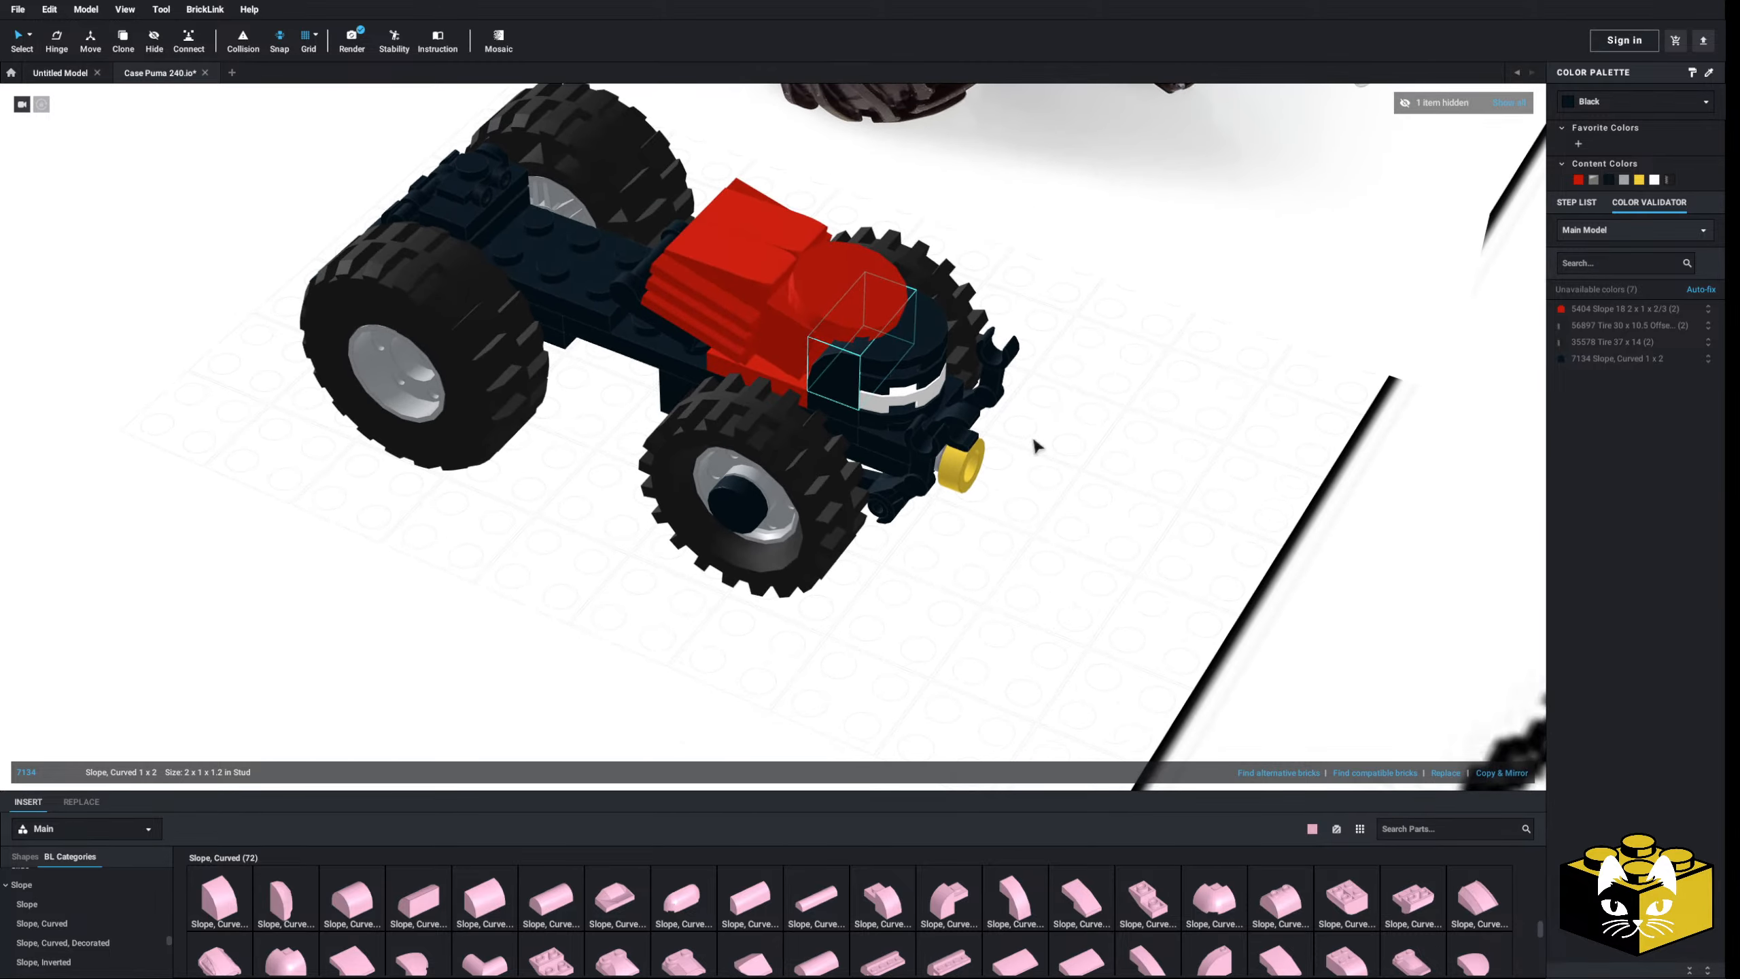
# - Pull the black curved slope and its plate off the tractor's front, and add a black Slope, Curved 1 x 2 with Bottom Stud Holder beside them
pyautogui.scroll(2, 1031, 470)
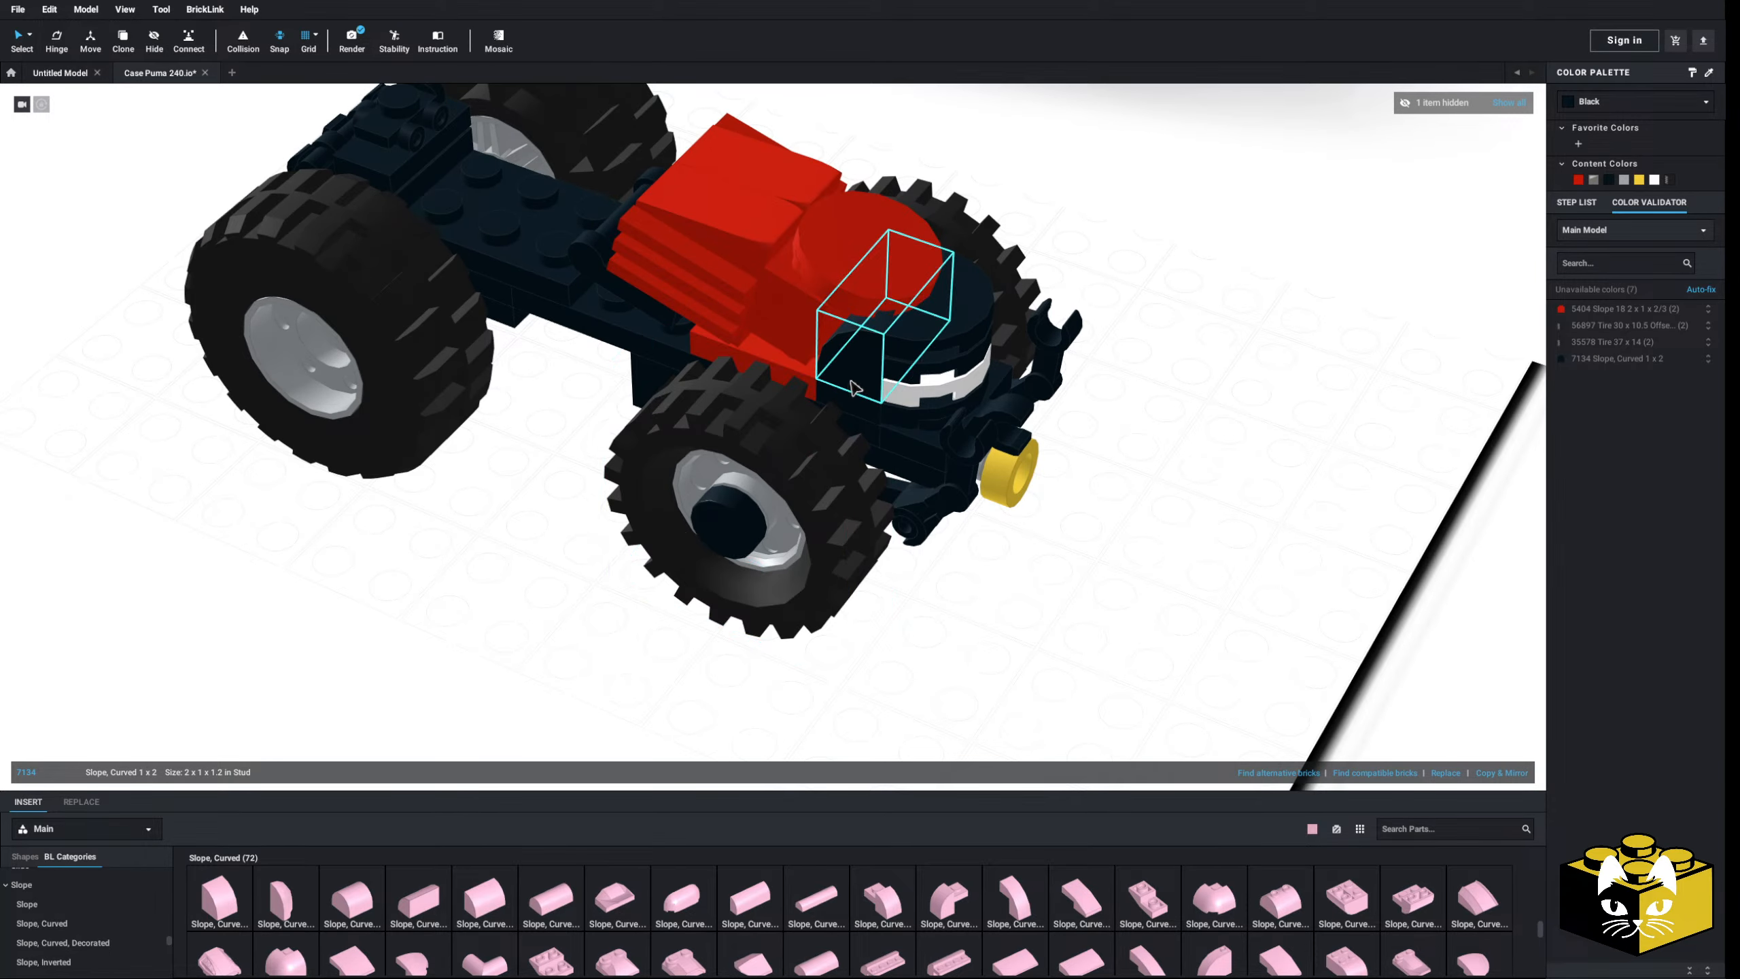
pyautogui.moveTo(856, 404); pyautogui.dragTo(410, 642)
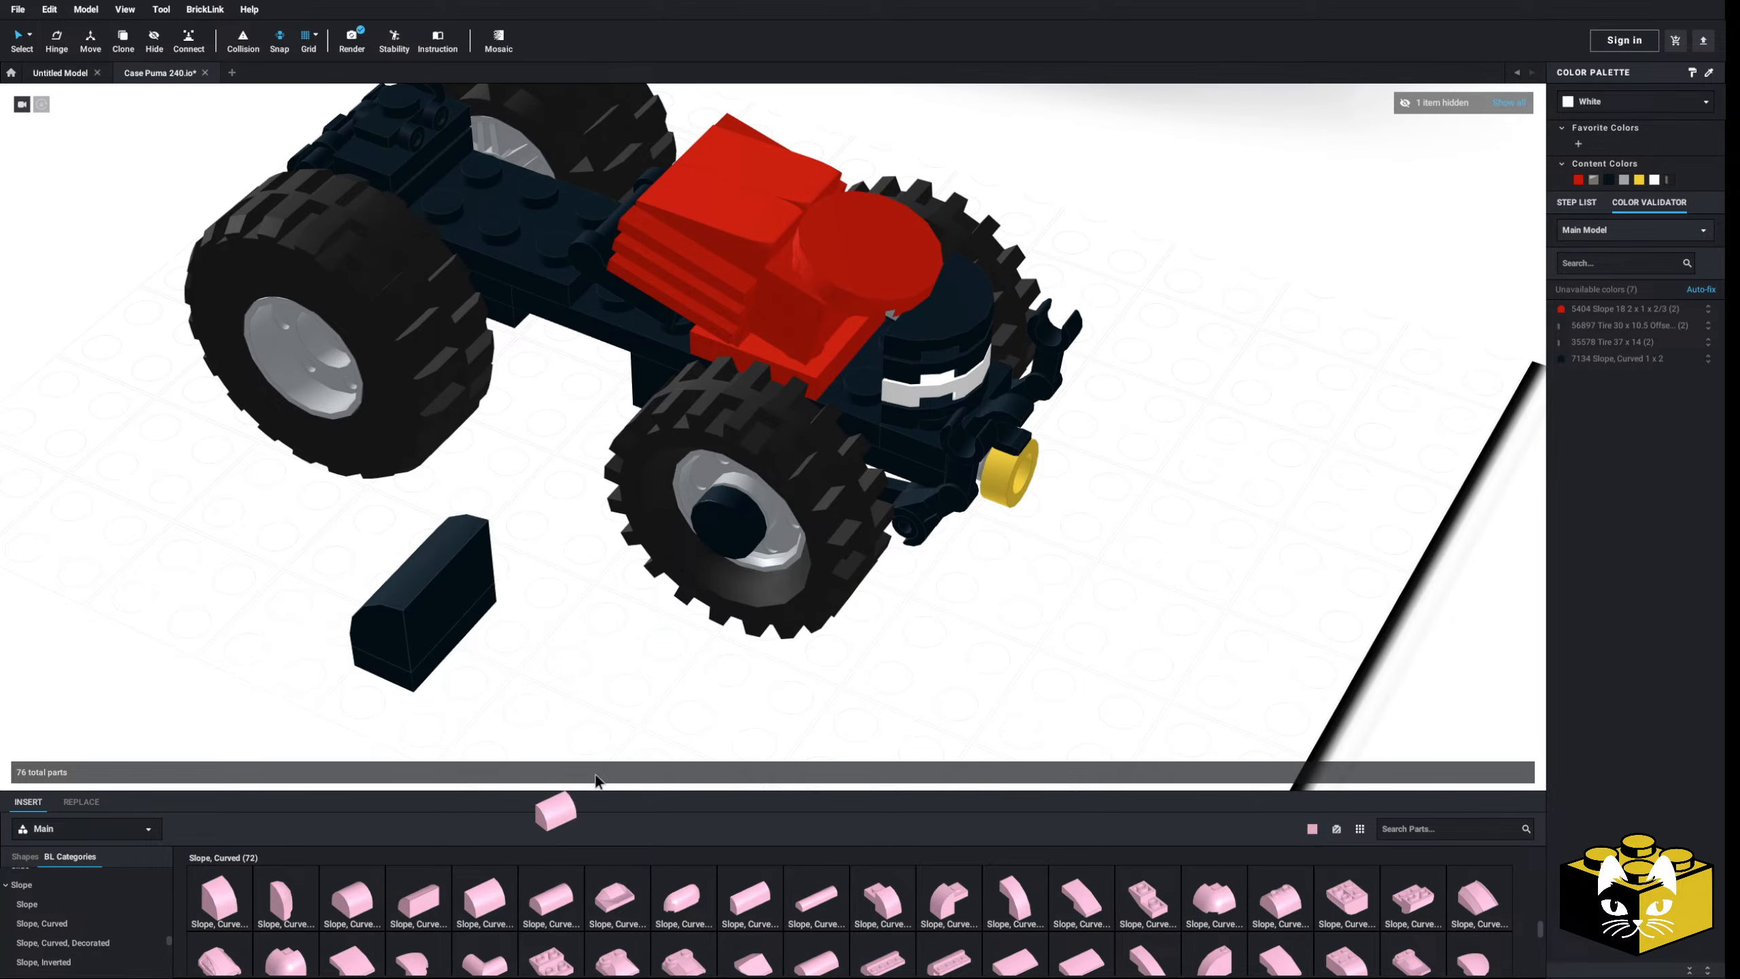
pyautogui.moveTo(617, 663); pyautogui.dragTo(568, 567)
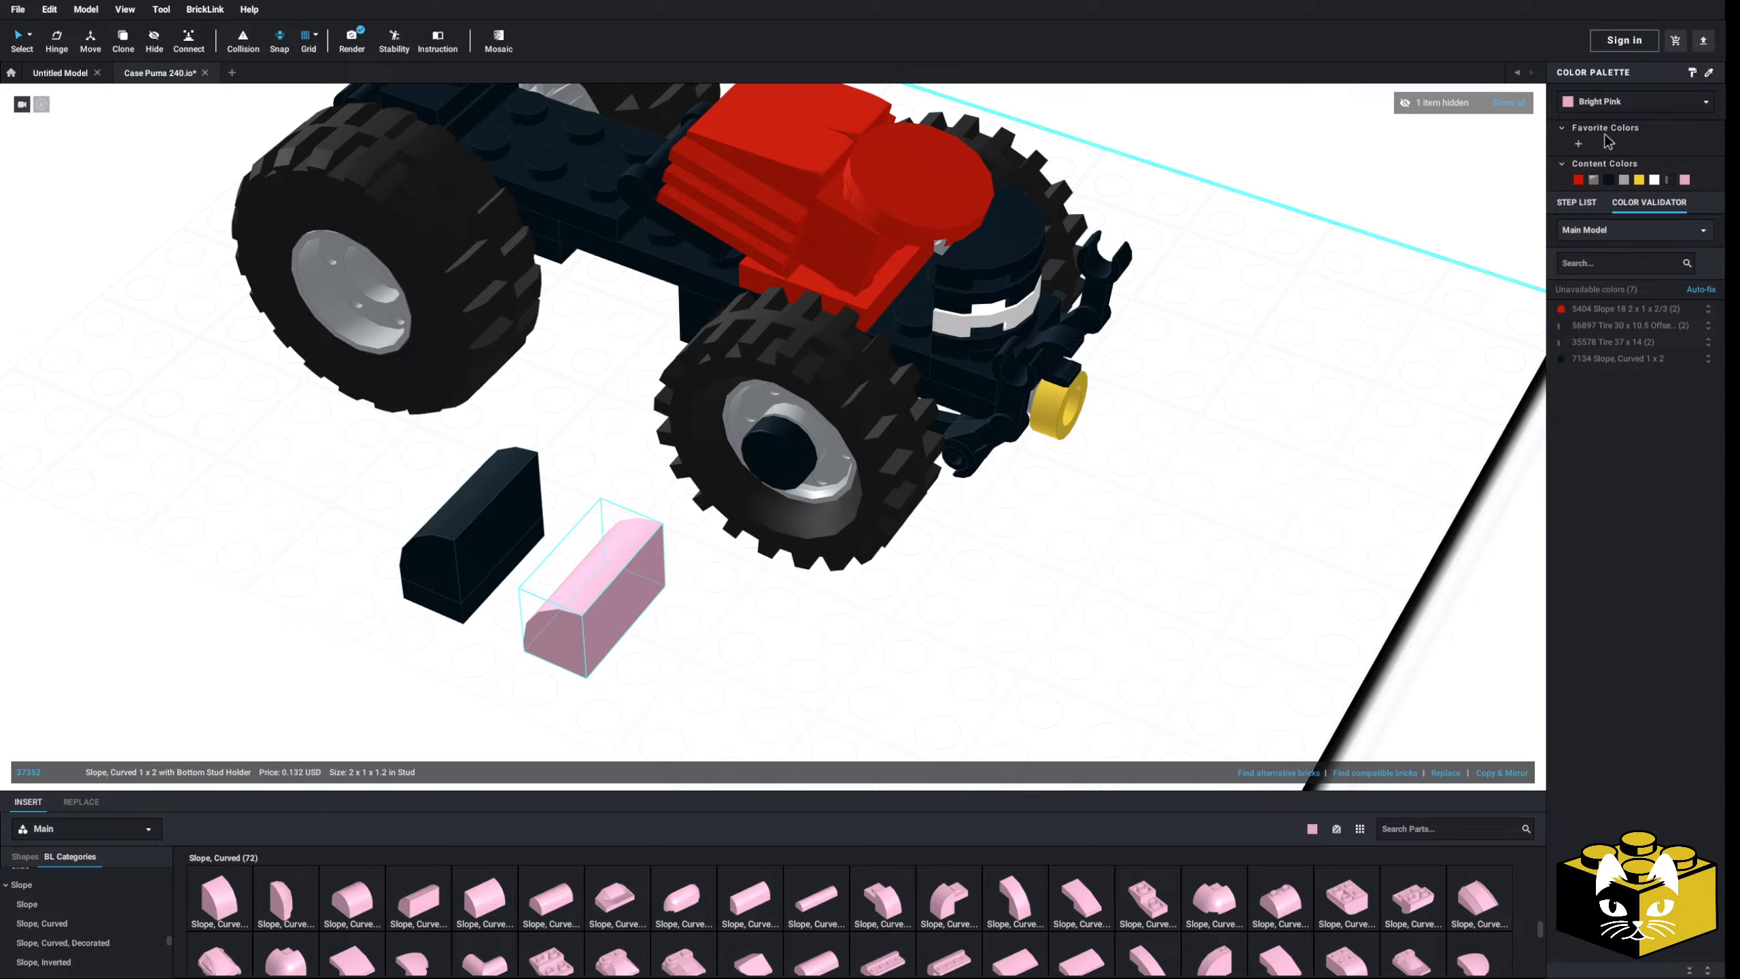
pyautogui.click(1611, 109)
pyautogui.click(1618, 144)
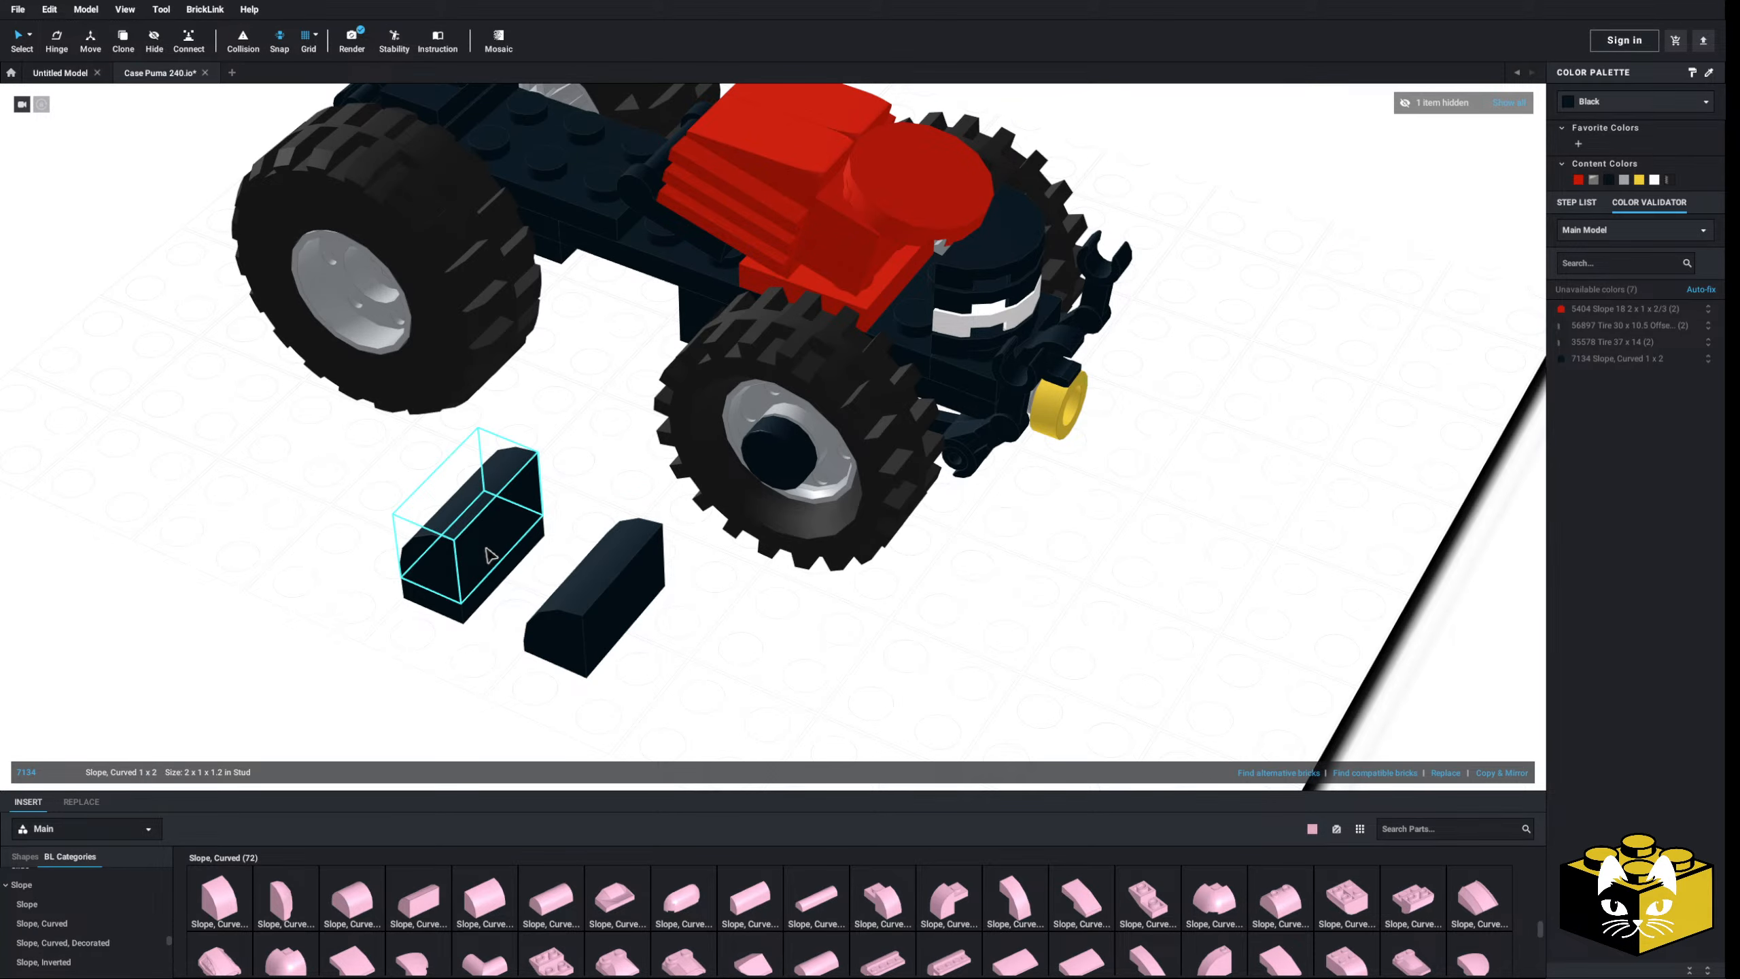
# - Take the original curved slope off its plate and try the slope with the bottom stud holder in its place
pyautogui.moveTo(485, 548); pyautogui.dragTo(562, 562, button='right')
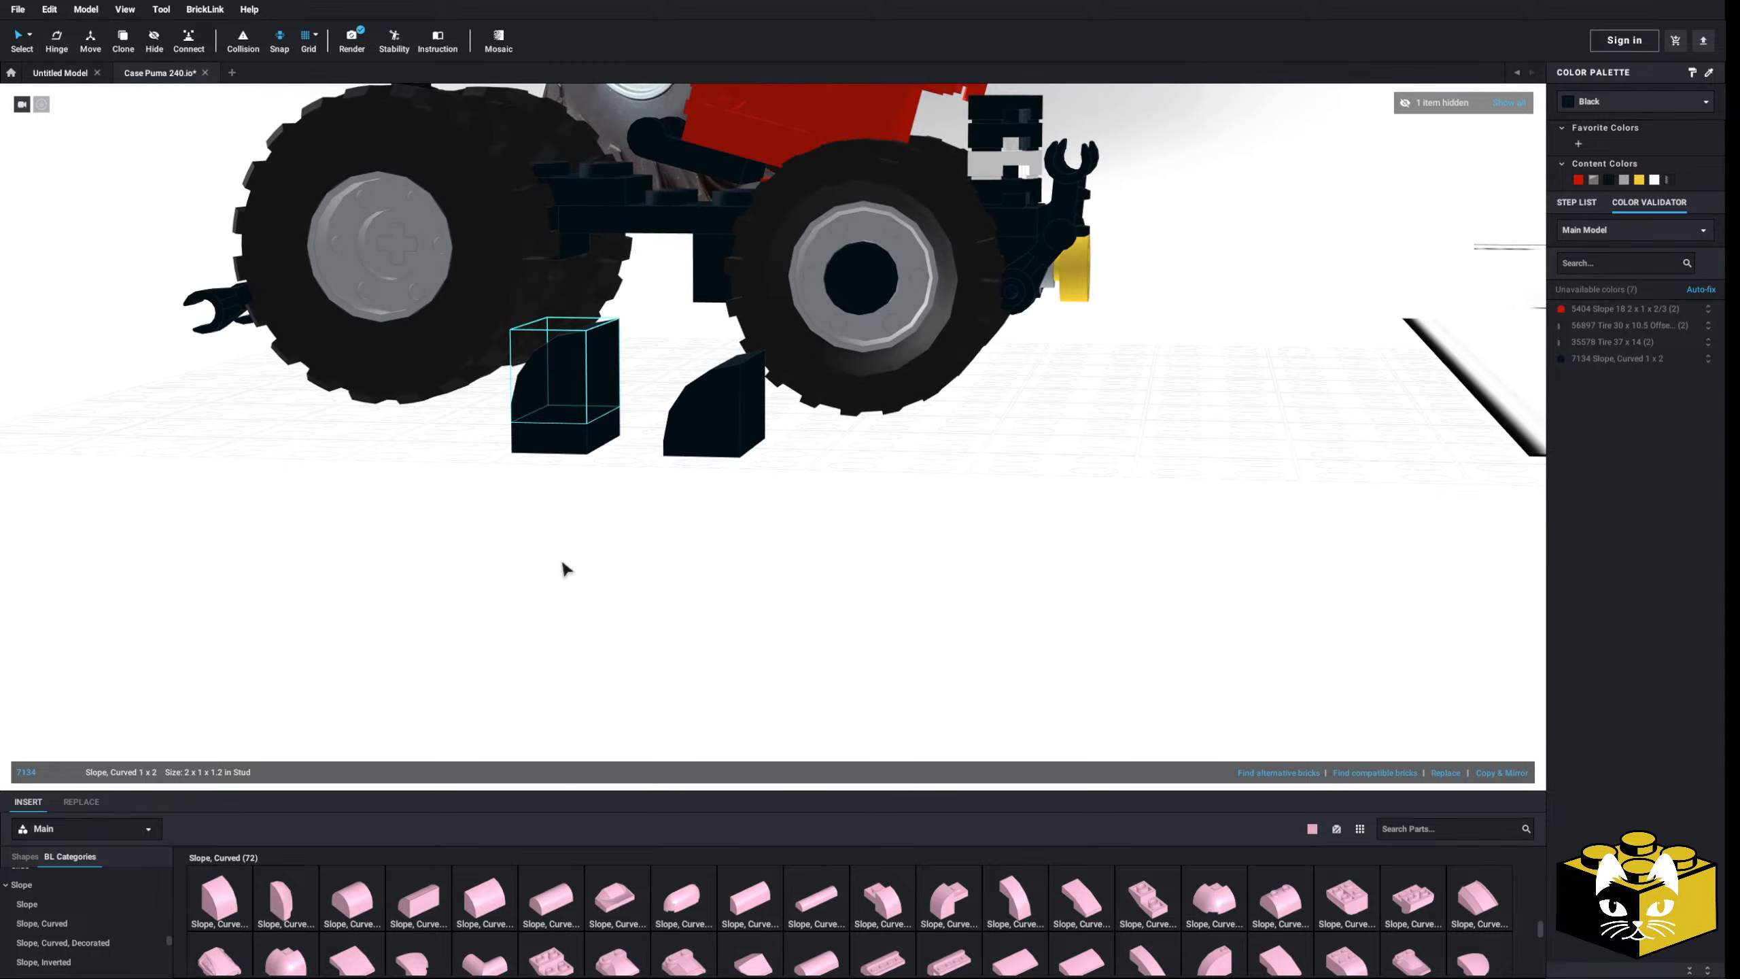
pyautogui.moveTo(576, 379); pyautogui.dragTo(690, 483)
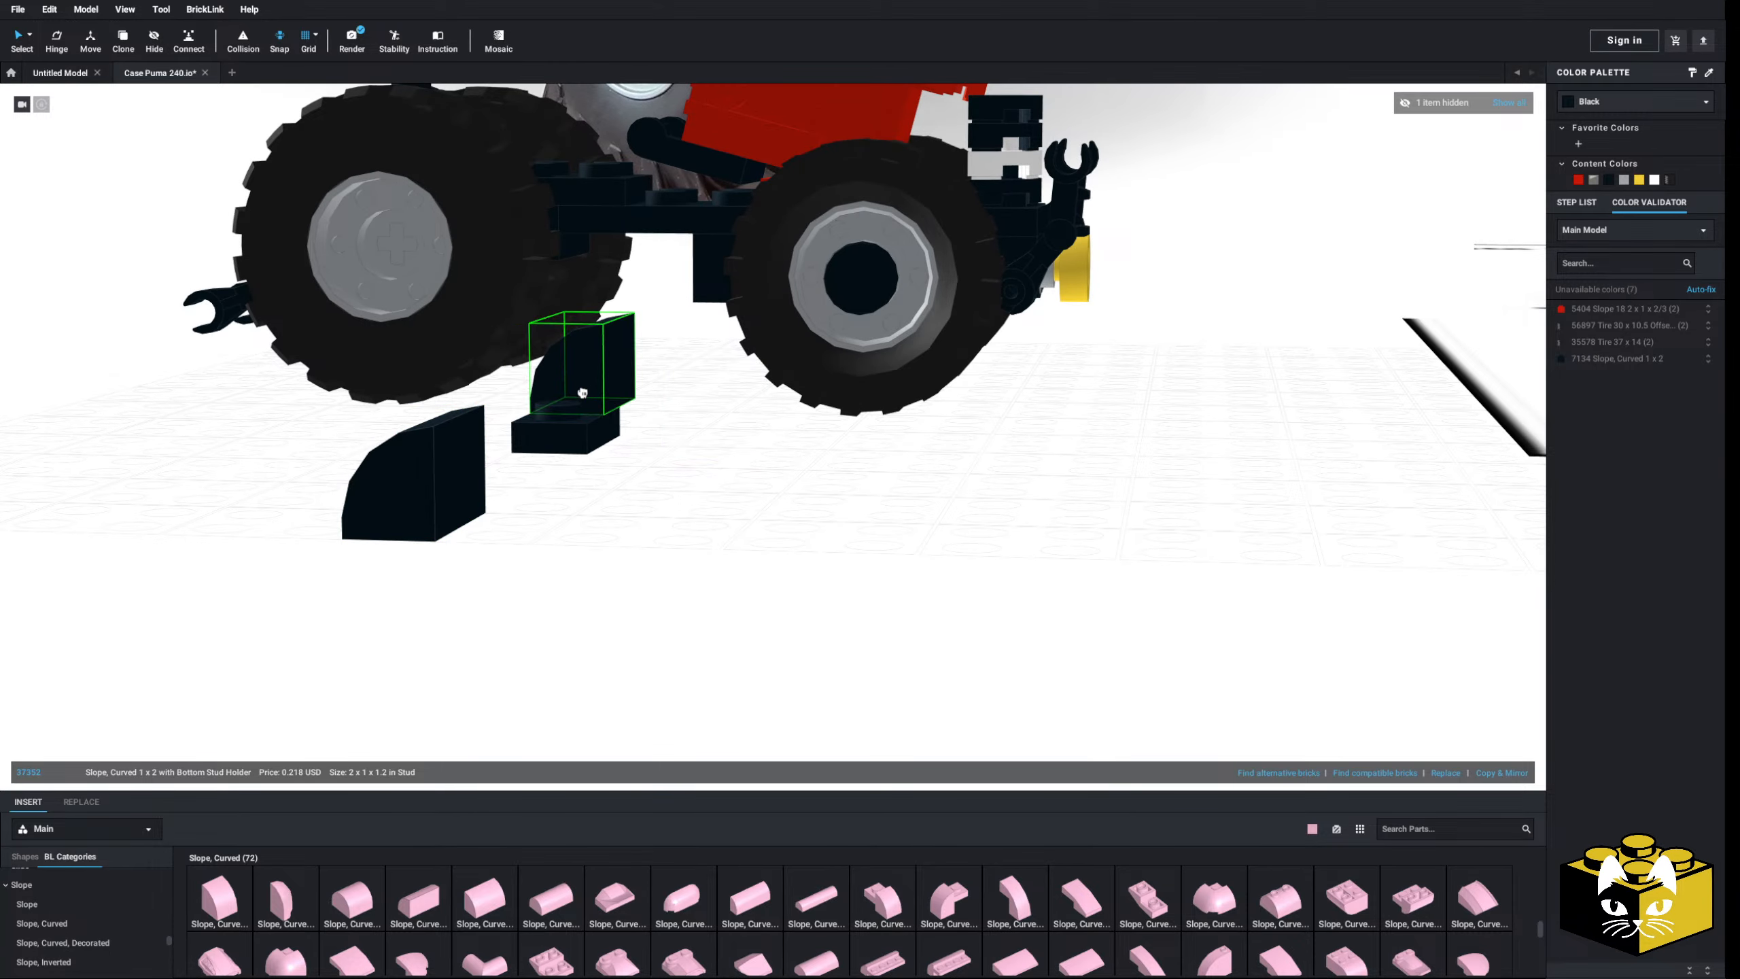
pyautogui.moveTo(667, 525); pyautogui.dragTo(611, 617, button='right')
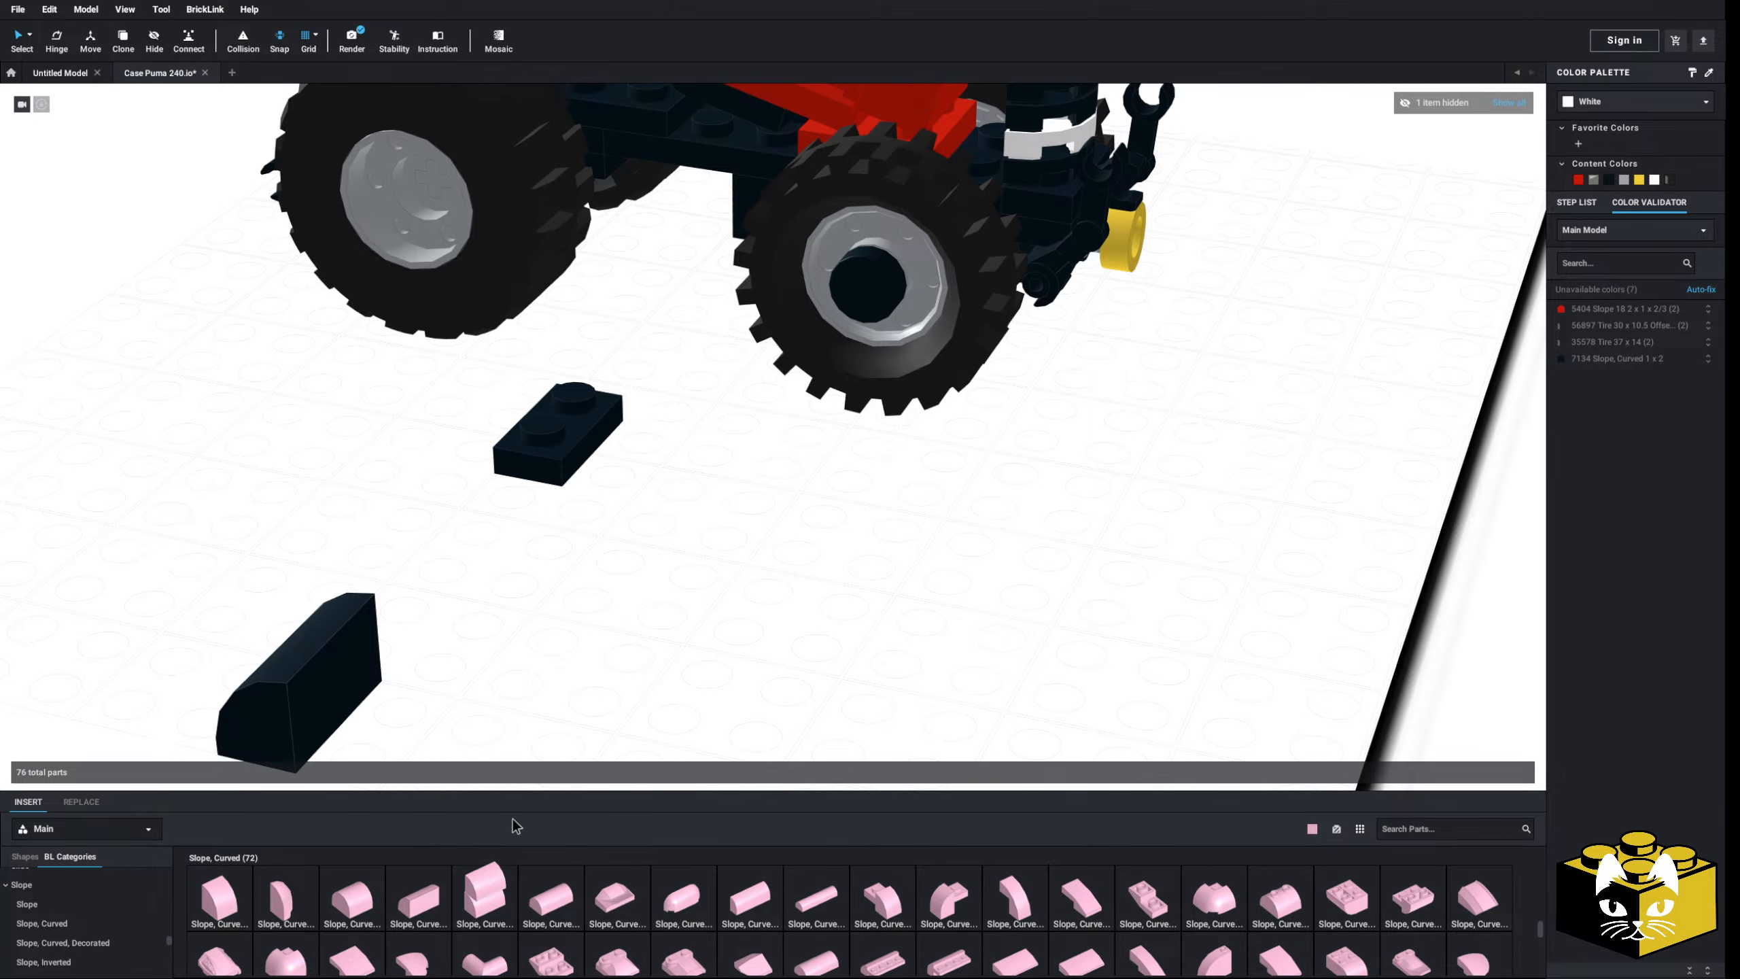
# - Add another Slope, Curved 1 x 2 with Bottom Stud Holder, and turn it and the original slope upside down side by side
pyautogui.moveTo(517, 825); pyautogui.dragTo(643, 643)
pyautogui.press('Left')
pyautogui.moveTo(712, 542); pyautogui.dragTo(684, 594, button='right')
pyautogui.moveTo(684, 594); pyautogui.dragTo(788, 450, button='middle')
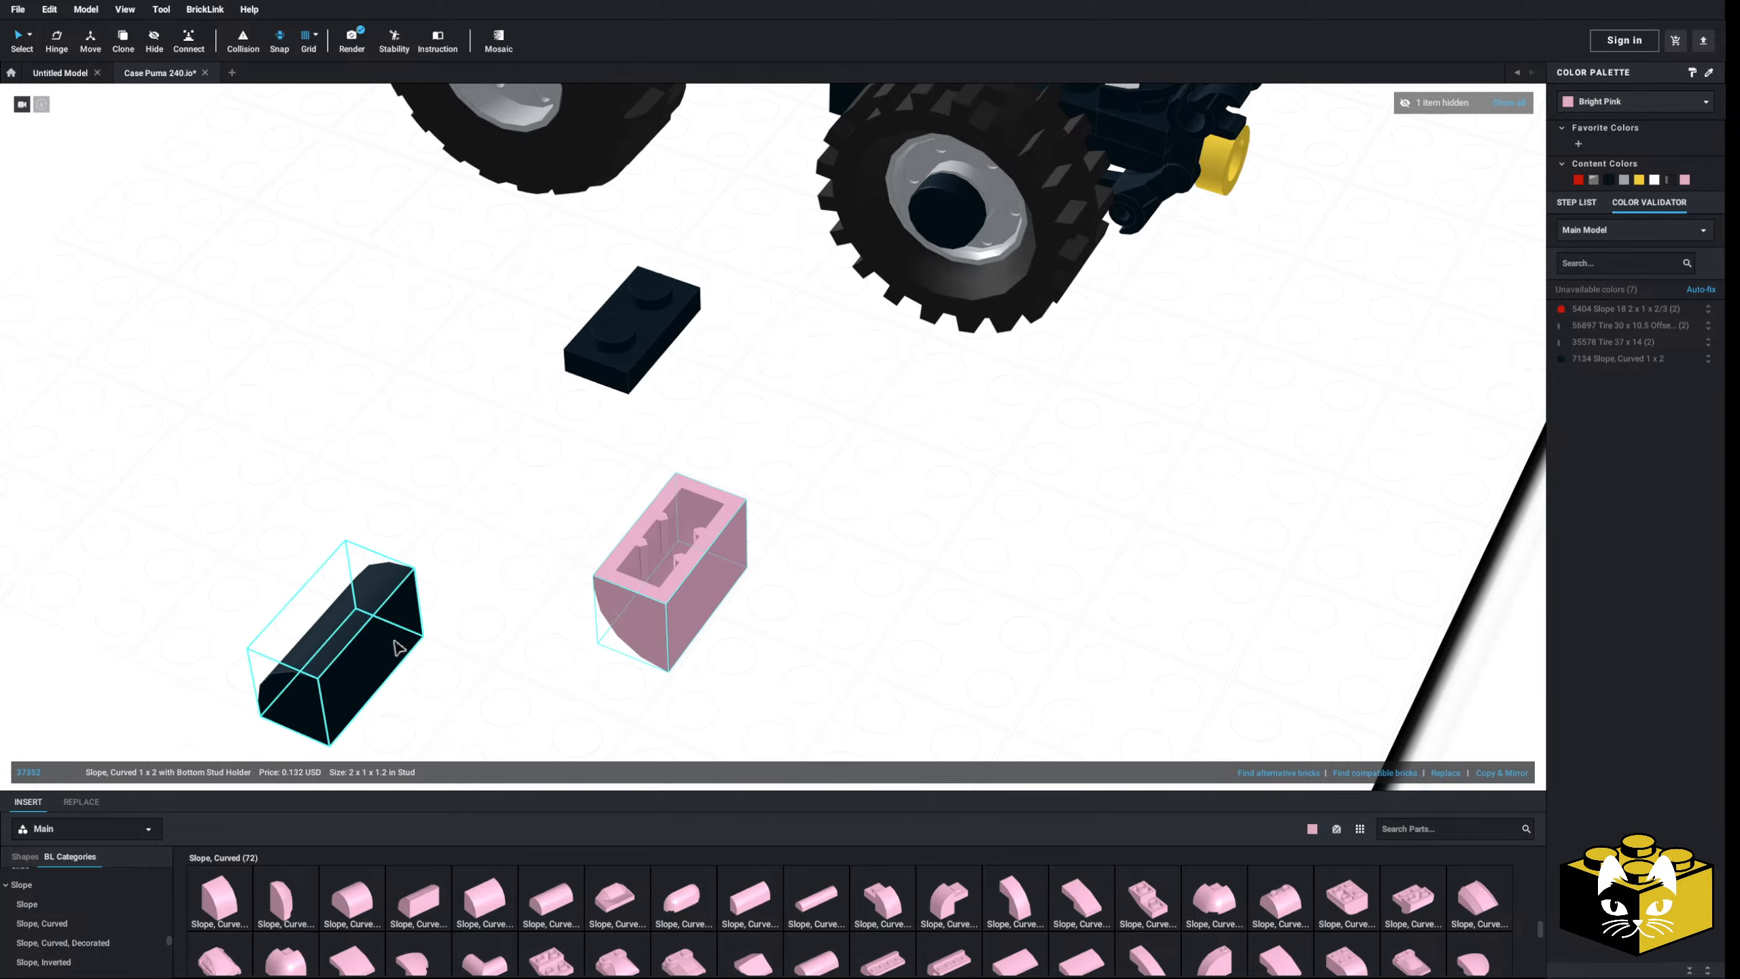
pyautogui.moveTo(397, 647); pyautogui.dragTo(531, 601)
pyautogui.press('Left')
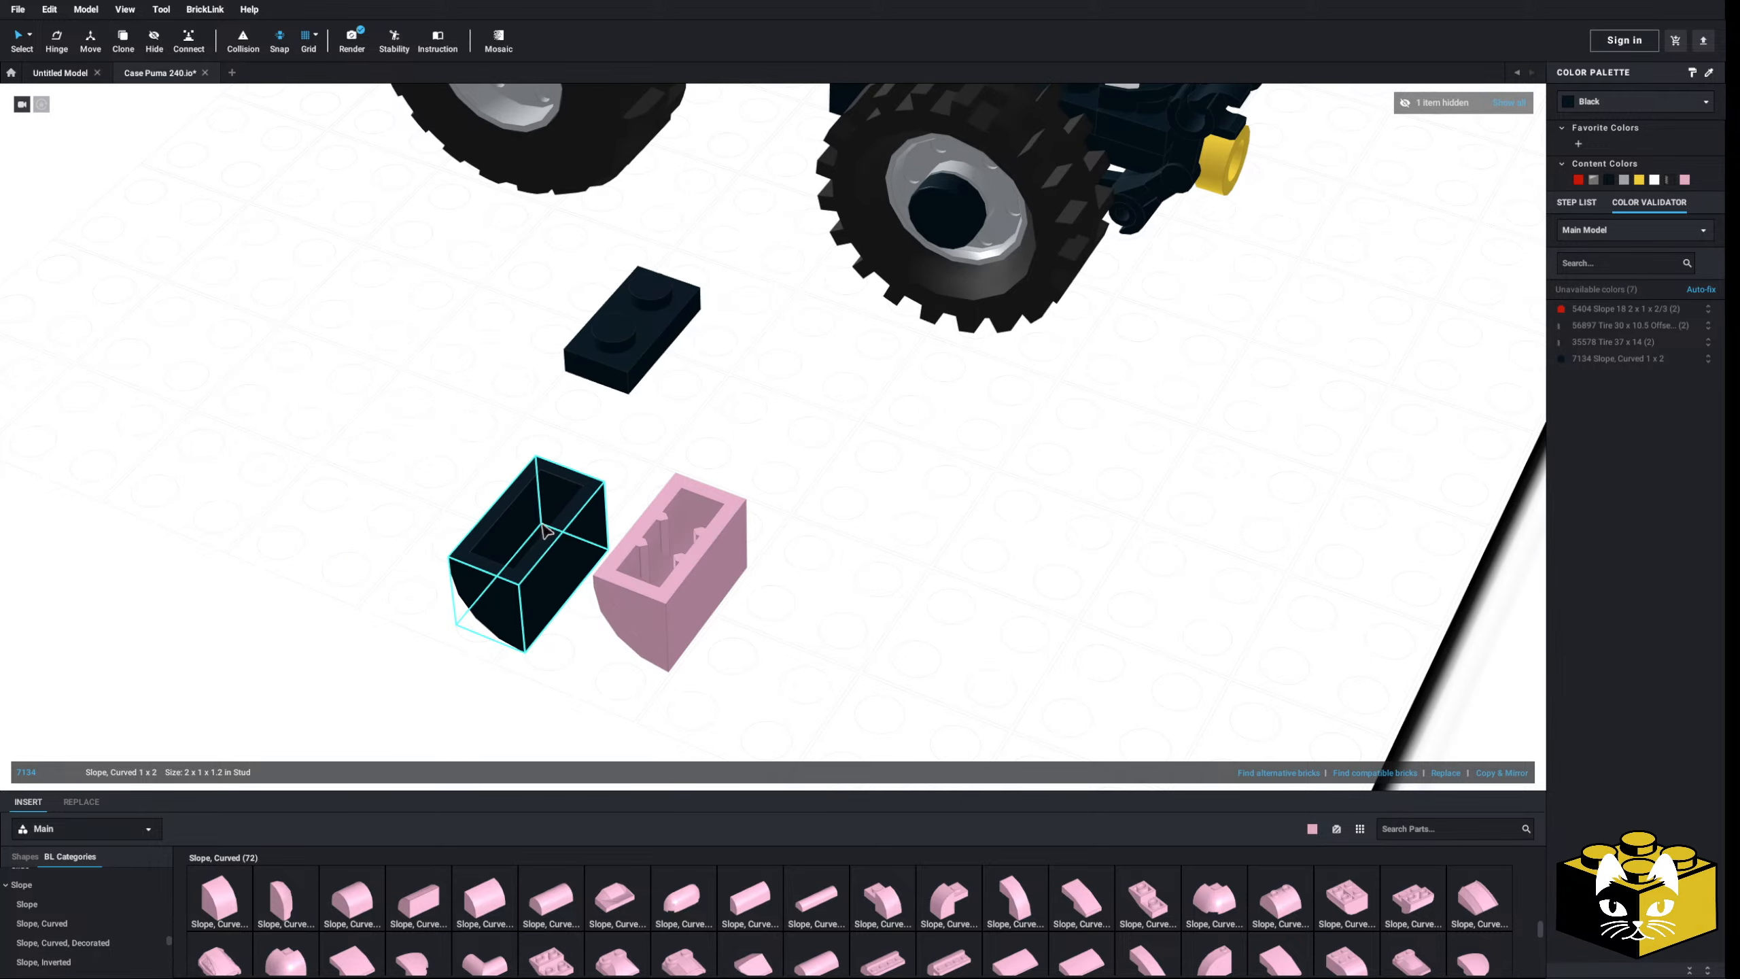
# - Check the original curved slope's available colors, delete that slope, and recolor the remaining one black
pyautogui.click(1620, 101)
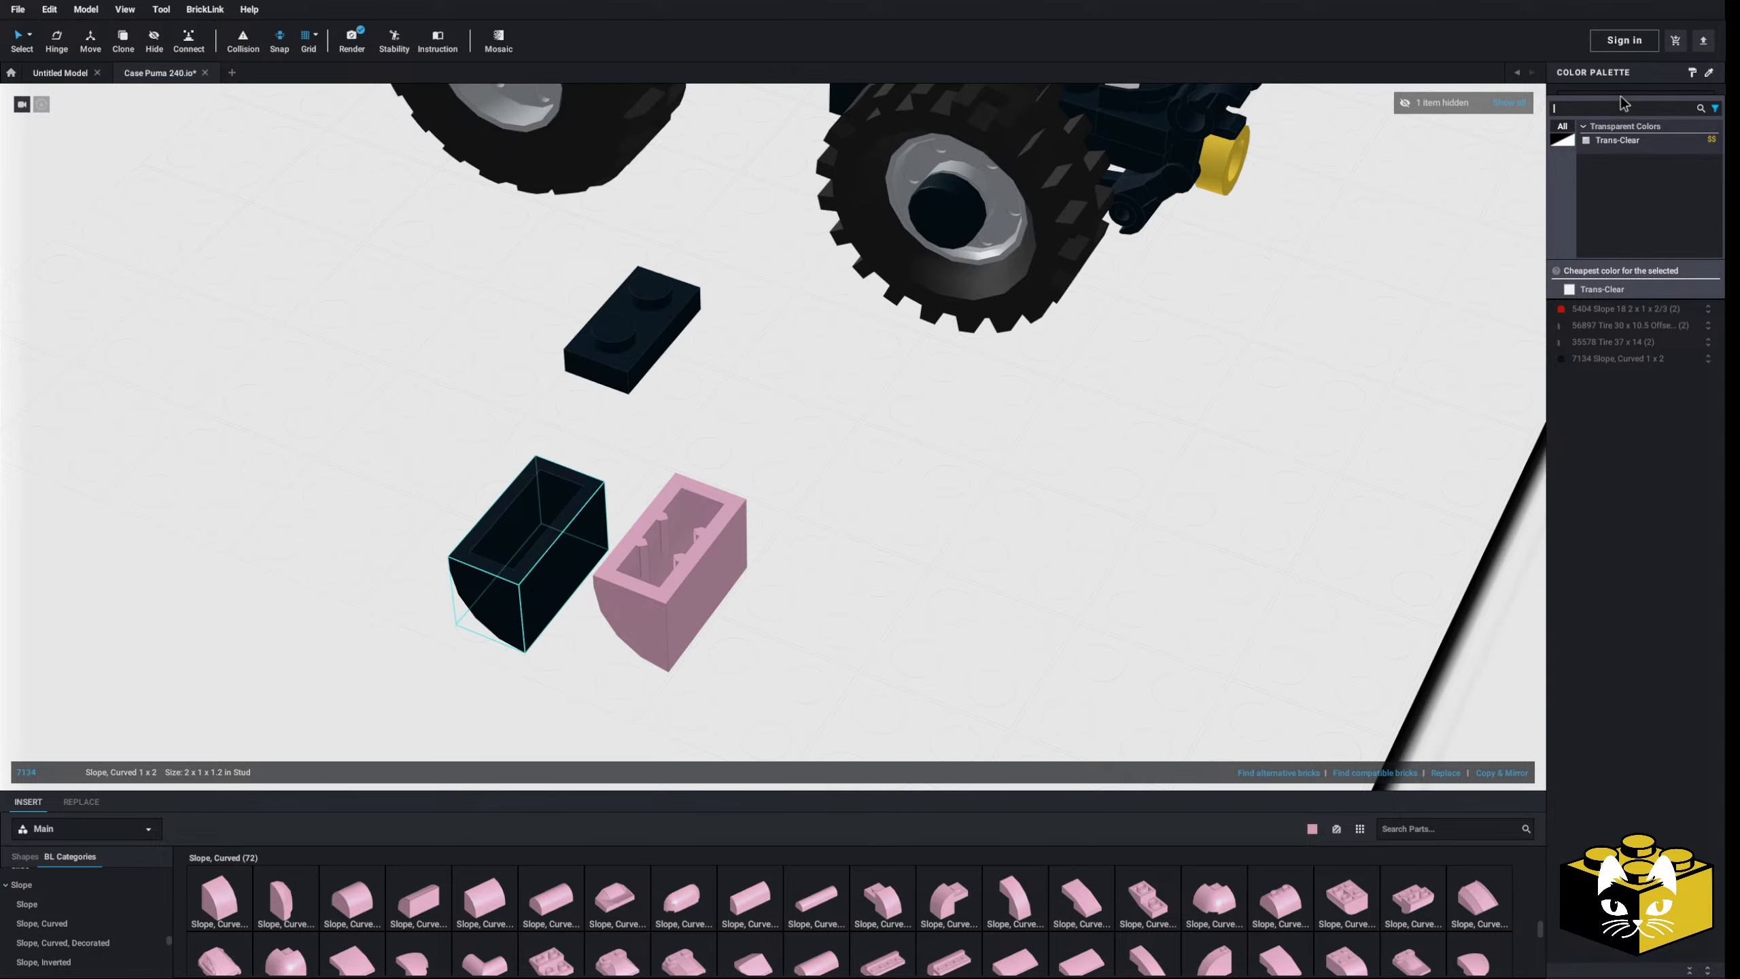
pyautogui.click(1052, 439)
pyautogui.click(506, 596)
pyautogui.press('Delete')
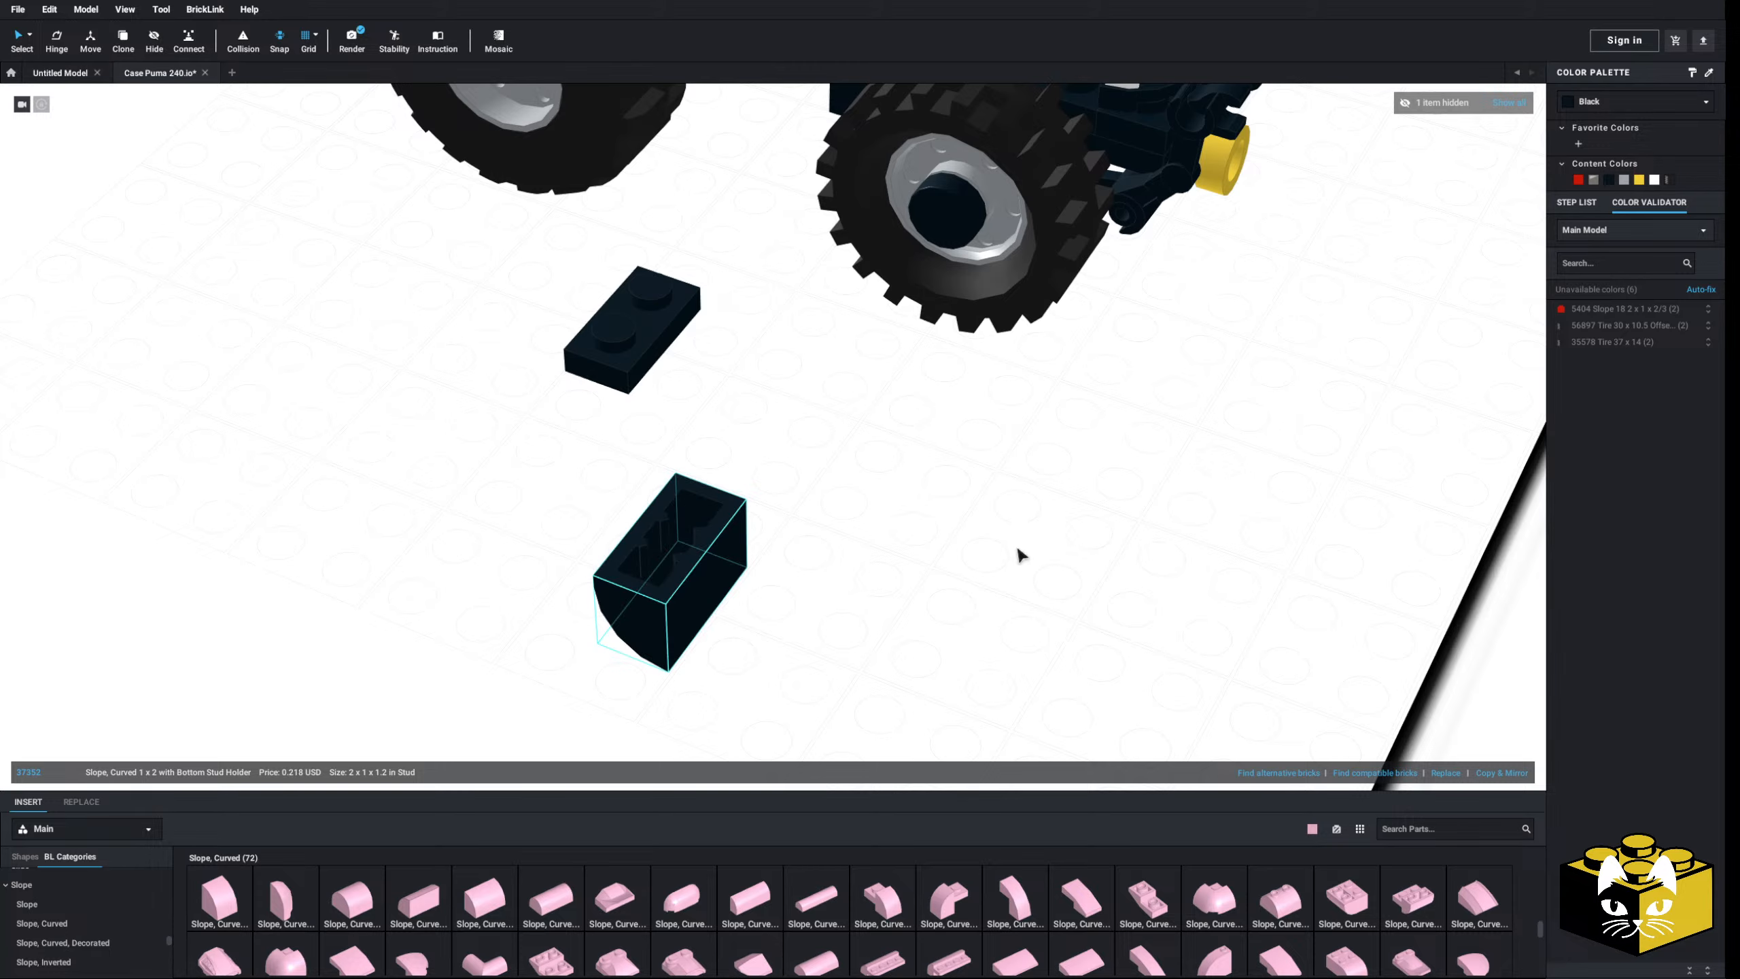
# - Turn the remaining black curved slope upright and set it on the loose 1 x 2 plate
pyautogui.press('Up')
pyautogui.press('Up')
pyautogui.moveTo(668, 565); pyautogui.dragTo(621, 268)
pyautogui.click(710, 405)
pyautogui.moveTo(710, 397); pyautogui.dragTo(701, 541, button='middle')
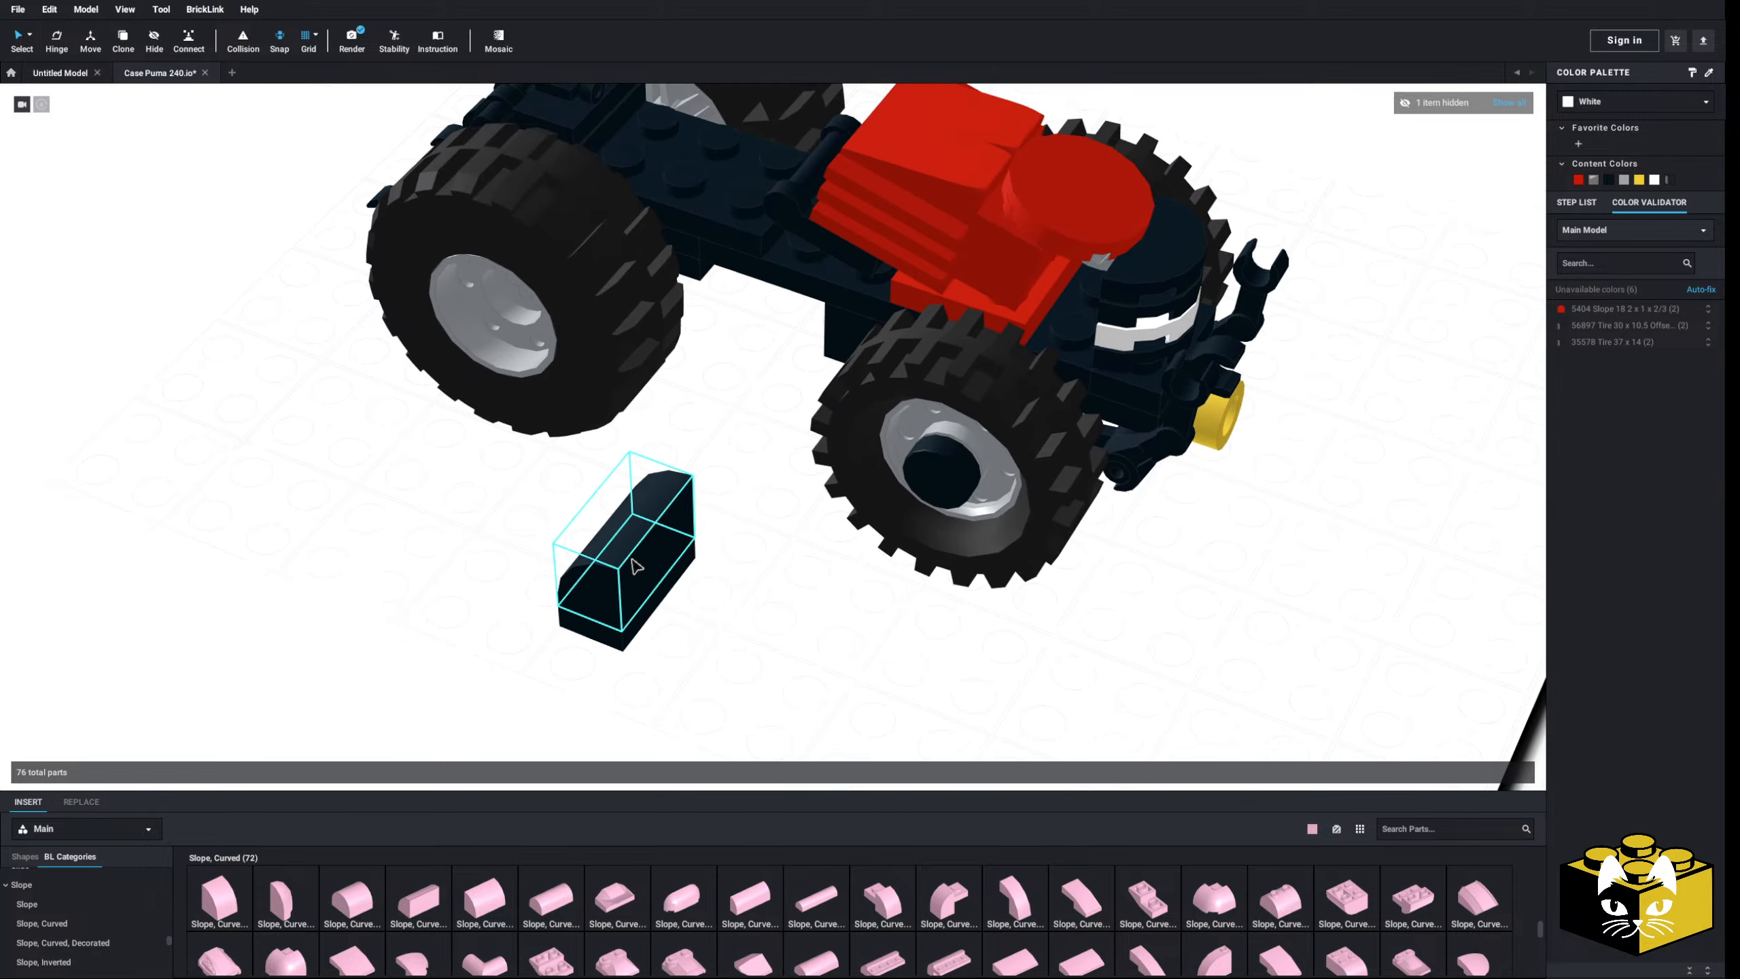
# - Move the curved slope and its plate together back into the gap at the side of the tractor's front
pyautogui.moveTo(605, 554); pyautogui.dragTo(826, 433)
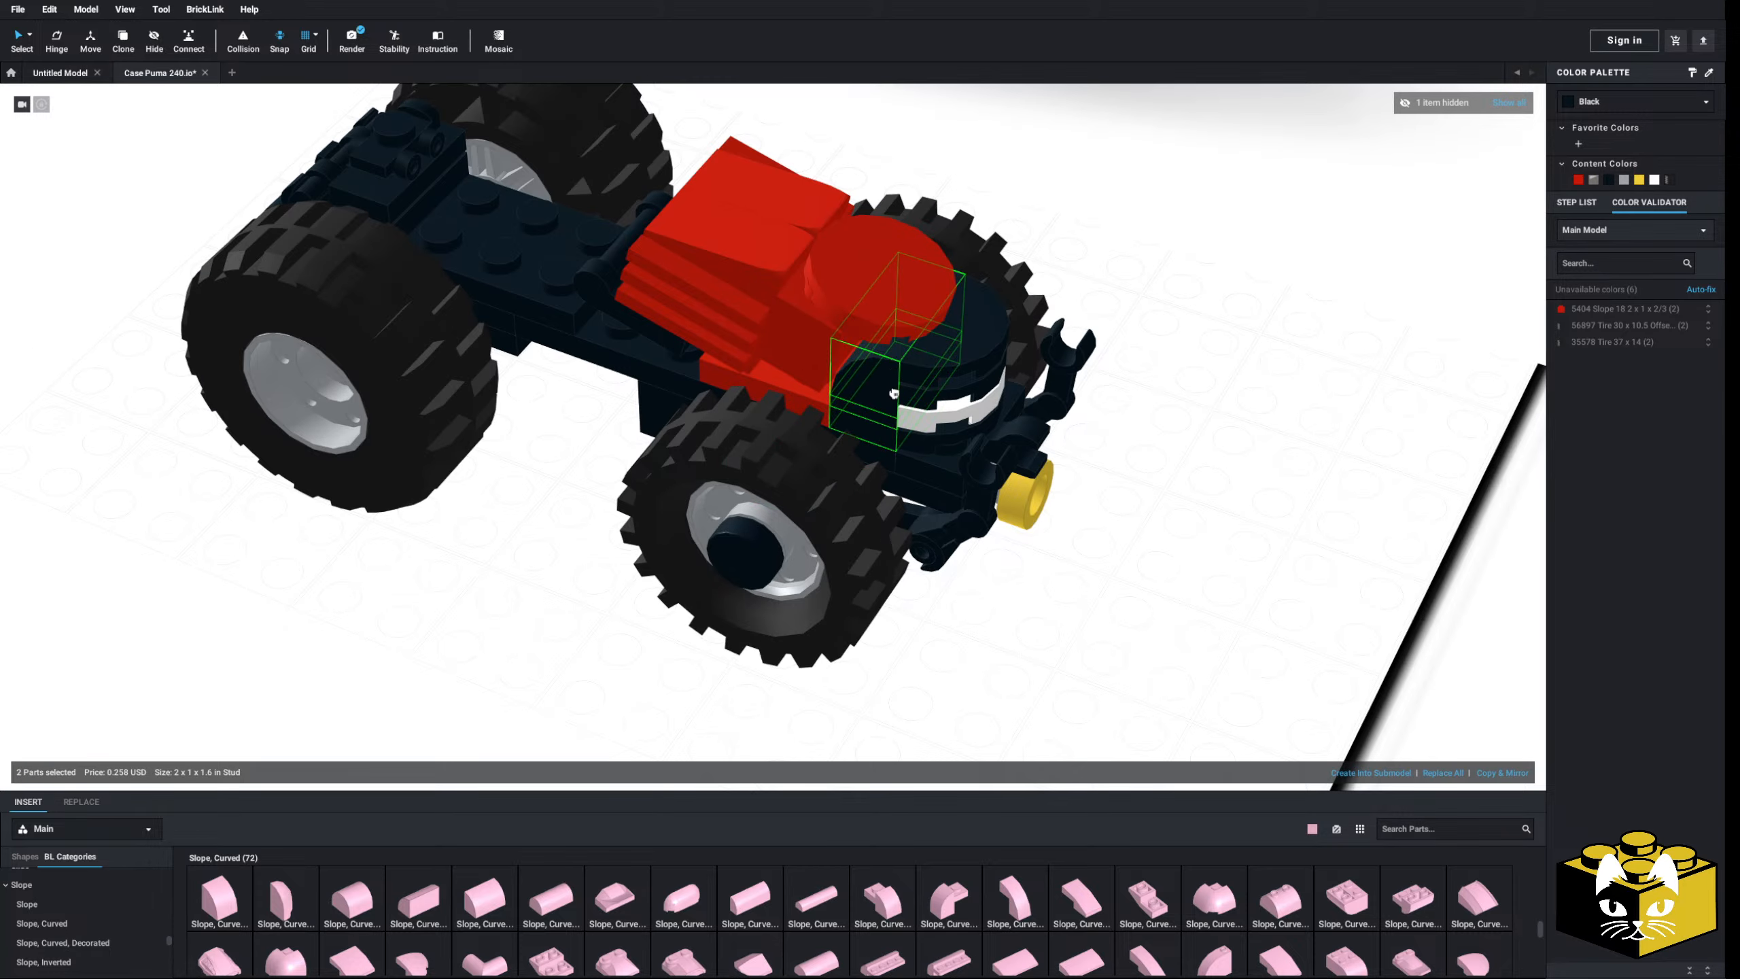
pyautogui.moveTo(1223, 610); pyautogui.dragTo(1115, 582, button='middle')
pyautogui.click(1114, 582)
pyautogui.scroll(-5, 1033, 606)
pyautogui.moveTo(897, 445); pyautogui.dragTo(959, 567, button='middle')
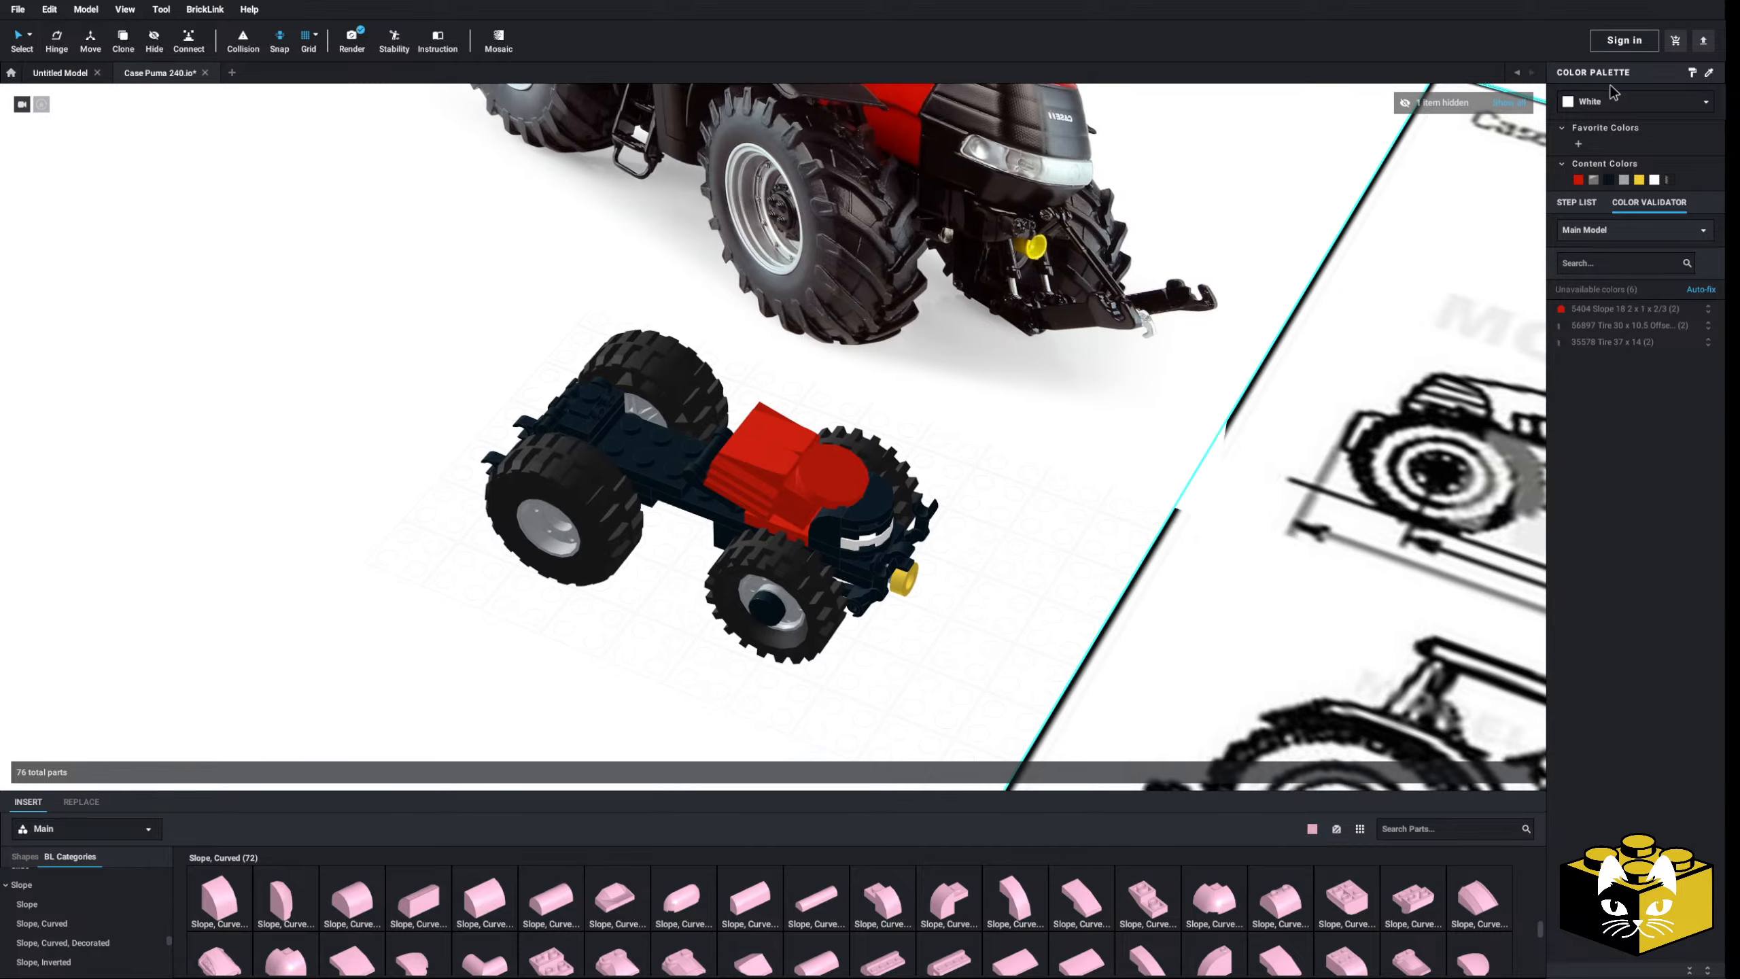
# - Show the hidden transparent reference tractor again
pyautogui.click(1516, 102)
pyautogui.moveTo(1001, 597); pyautogui.dragTo(883, 425, button='right')
pyautogui.scroll(2, 744, 455)
pyautogui.scroll(3, 835, 612)
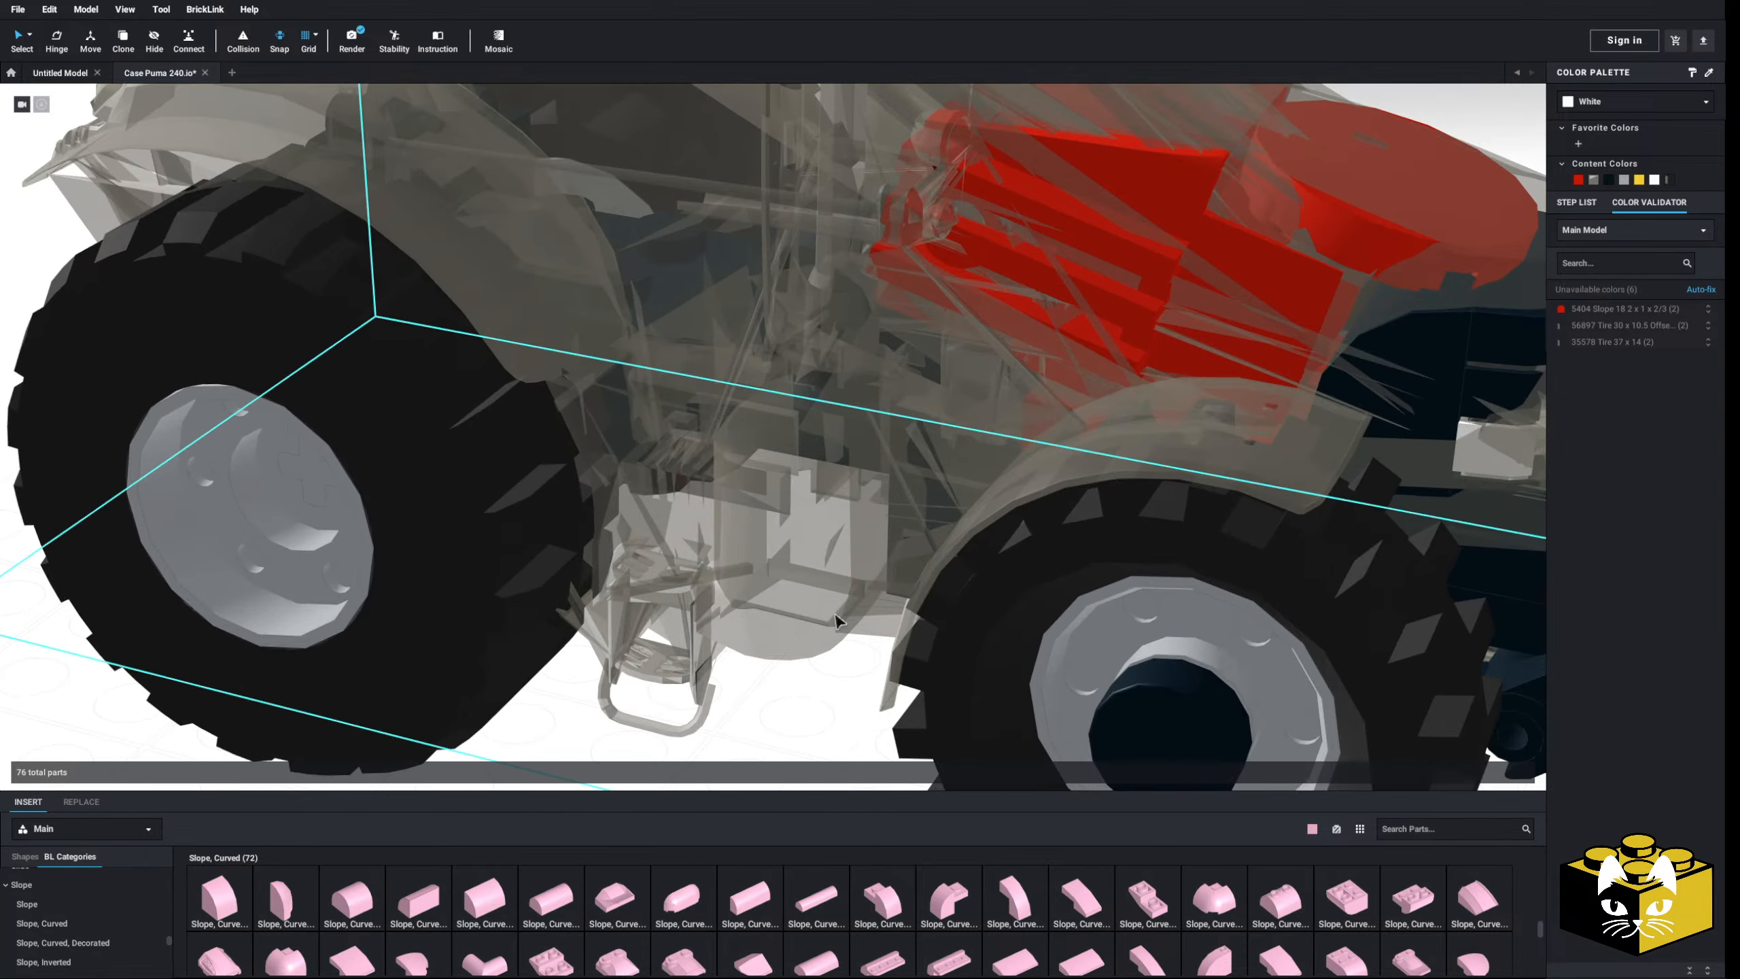
# - Add a wide pink part from the Slope, Curved category beside the reference's tank, between the front and rear wheels
pyautogui.moveTo(834, 612); pyautogui.dragTo(722, 586, button='right')
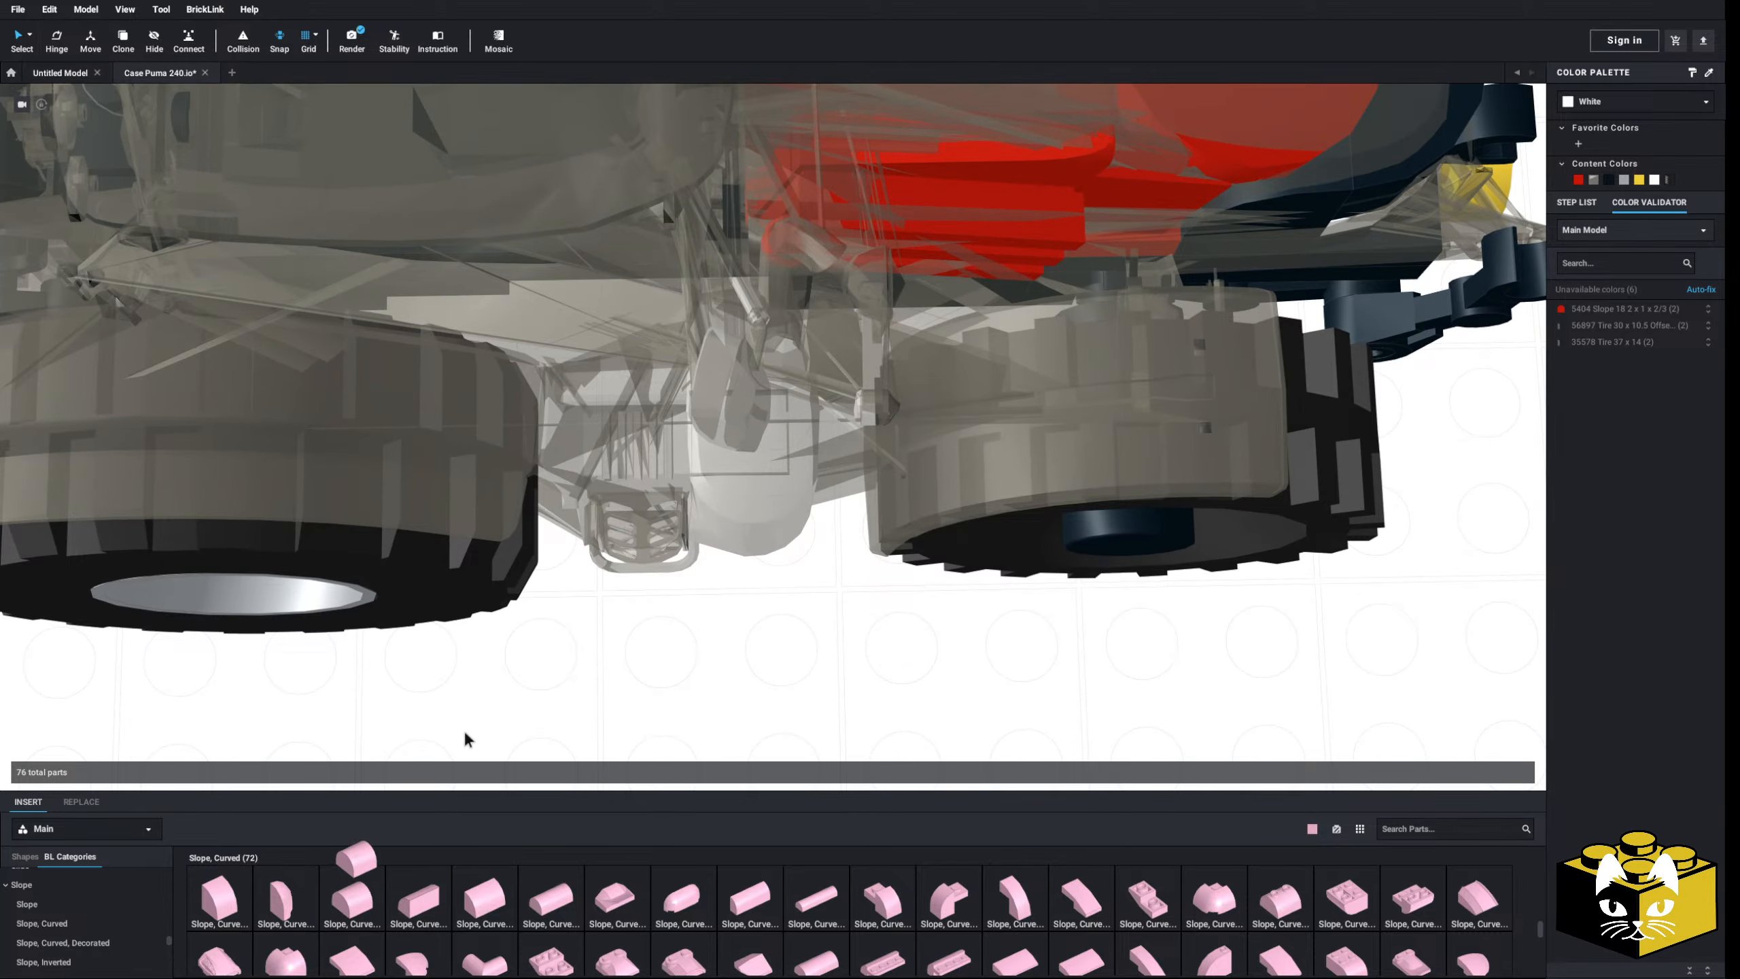
pyautogui.moveTo(752, 494); pyautogui.dragTo(751, 456, button='right')
pyautogui.moveTo(767, 378); pyautogui.dragTo(759, 624)
pyautogui.click(559, 629)
pyautogui.moveTo(540, 631); pyautogui.dragTo(725, 353, button='right')
pyautogui.moveTo(631, 579); pyautogui.dragTo(728, 525, button='right')
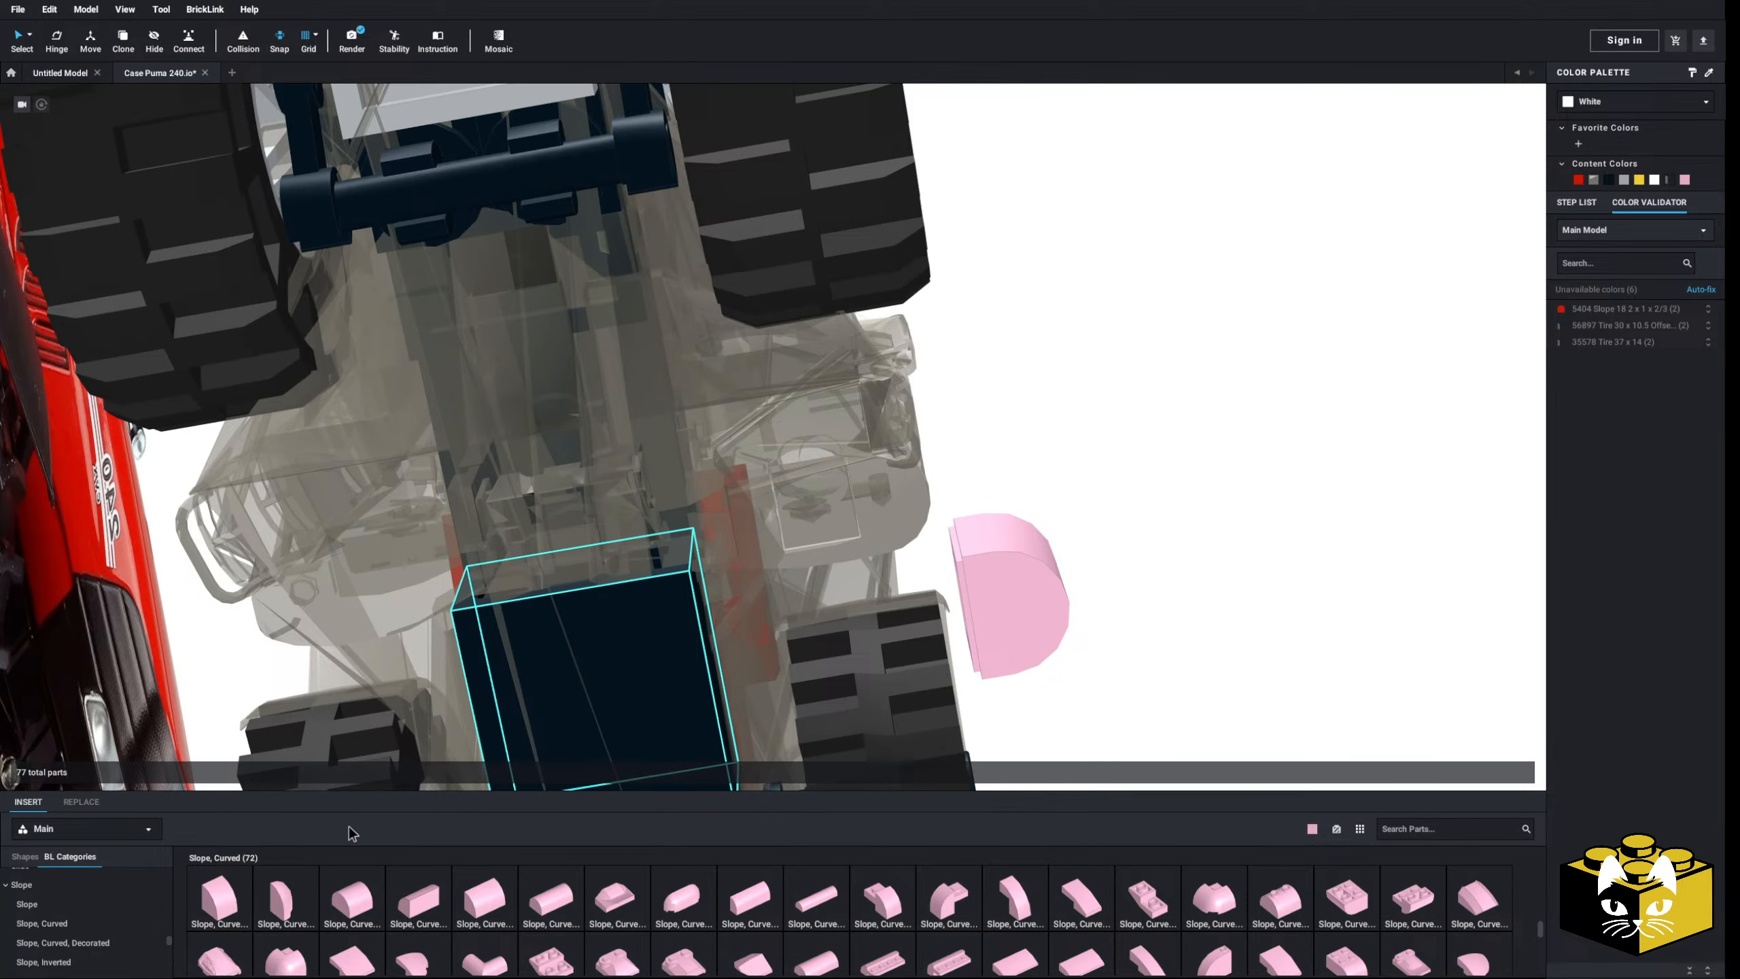
# - Hide the Case Puma reference photo that blocks the view of the model
pyautogui.moveTo(383, 767); pyautogui.dragTo(408, 707, button='right')
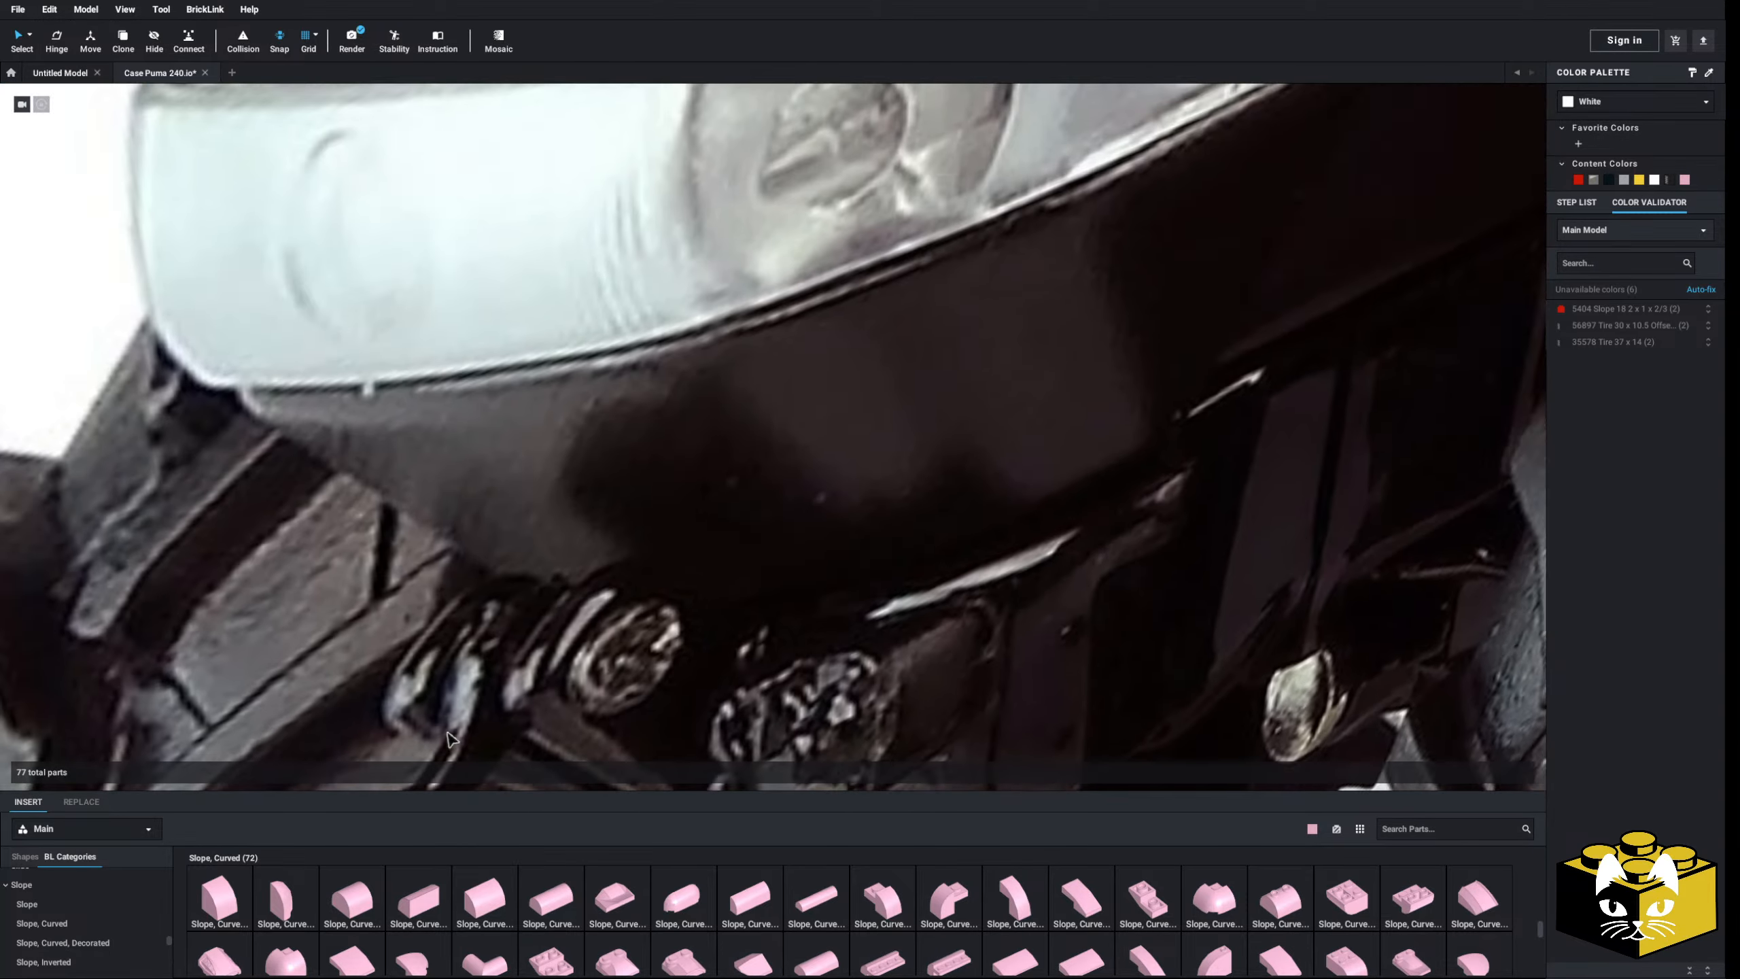
pyautogui.moveTo(447, 738); pyautogui.dragTo(602, 644, button='right')
pyautogui.scroll(-3, 832, 452)
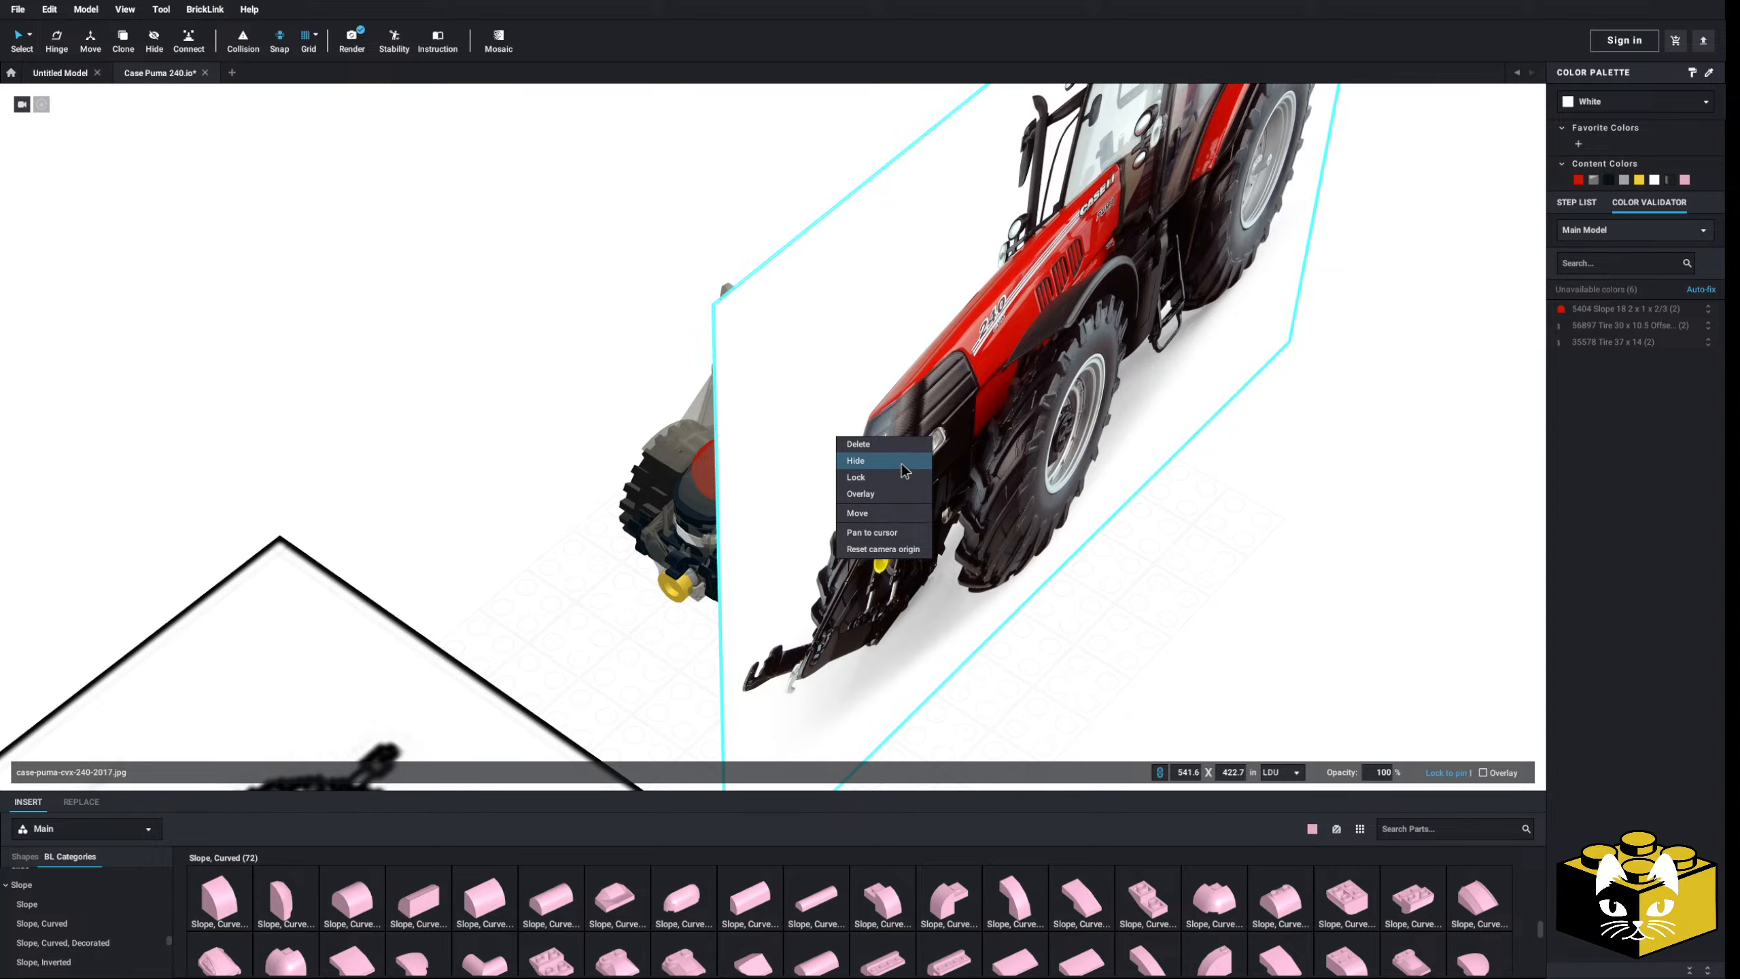
pyautogui.click(901, 464)
# - Examine the cab steps and tank between the front and rear wheels on both sides of the reference tractor
pyautogui.moveTo(1045, 613); pyautogui.dragTo(983, 619, button='right')
pyautogui.scroll(5, 983, 620)
pyautogui.moveTo(891, 722); pyautogui.dragTo(550, 390, button='right')
pyautogui.scroll(6, 802, 582)
pyautogui.scroll(-3, 786, 602)
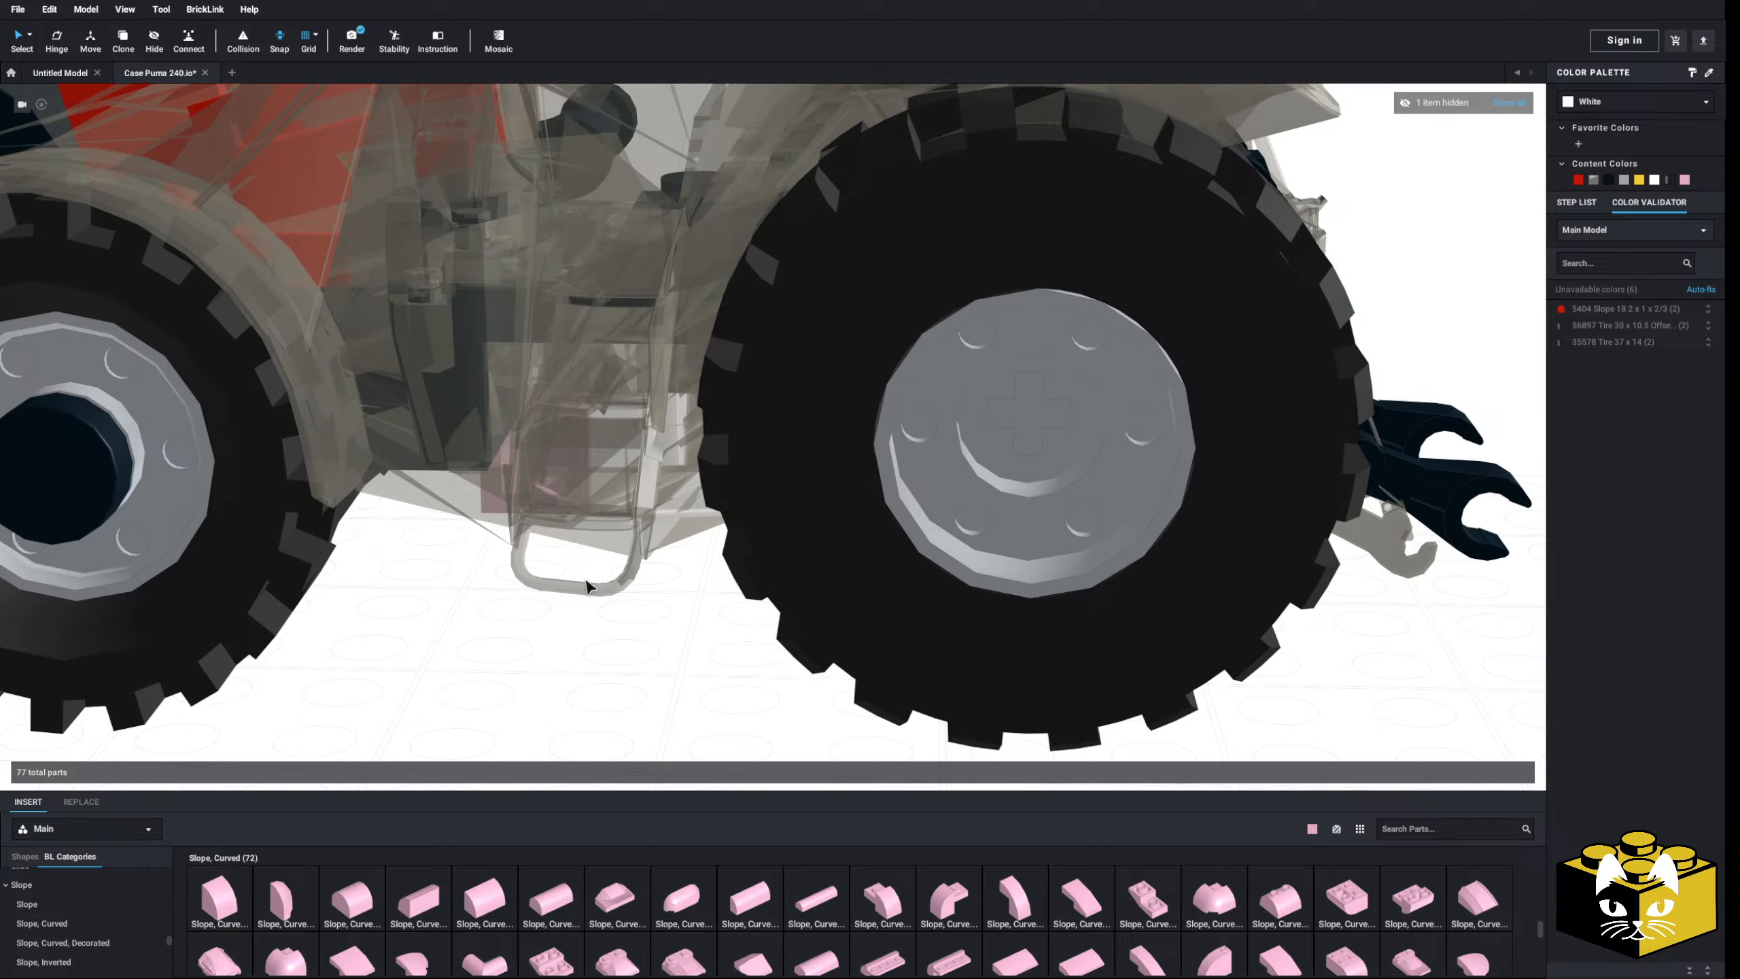
pyautogui.moveTo(587, 585); pyautogui.dragTo(621, 601, button='right')
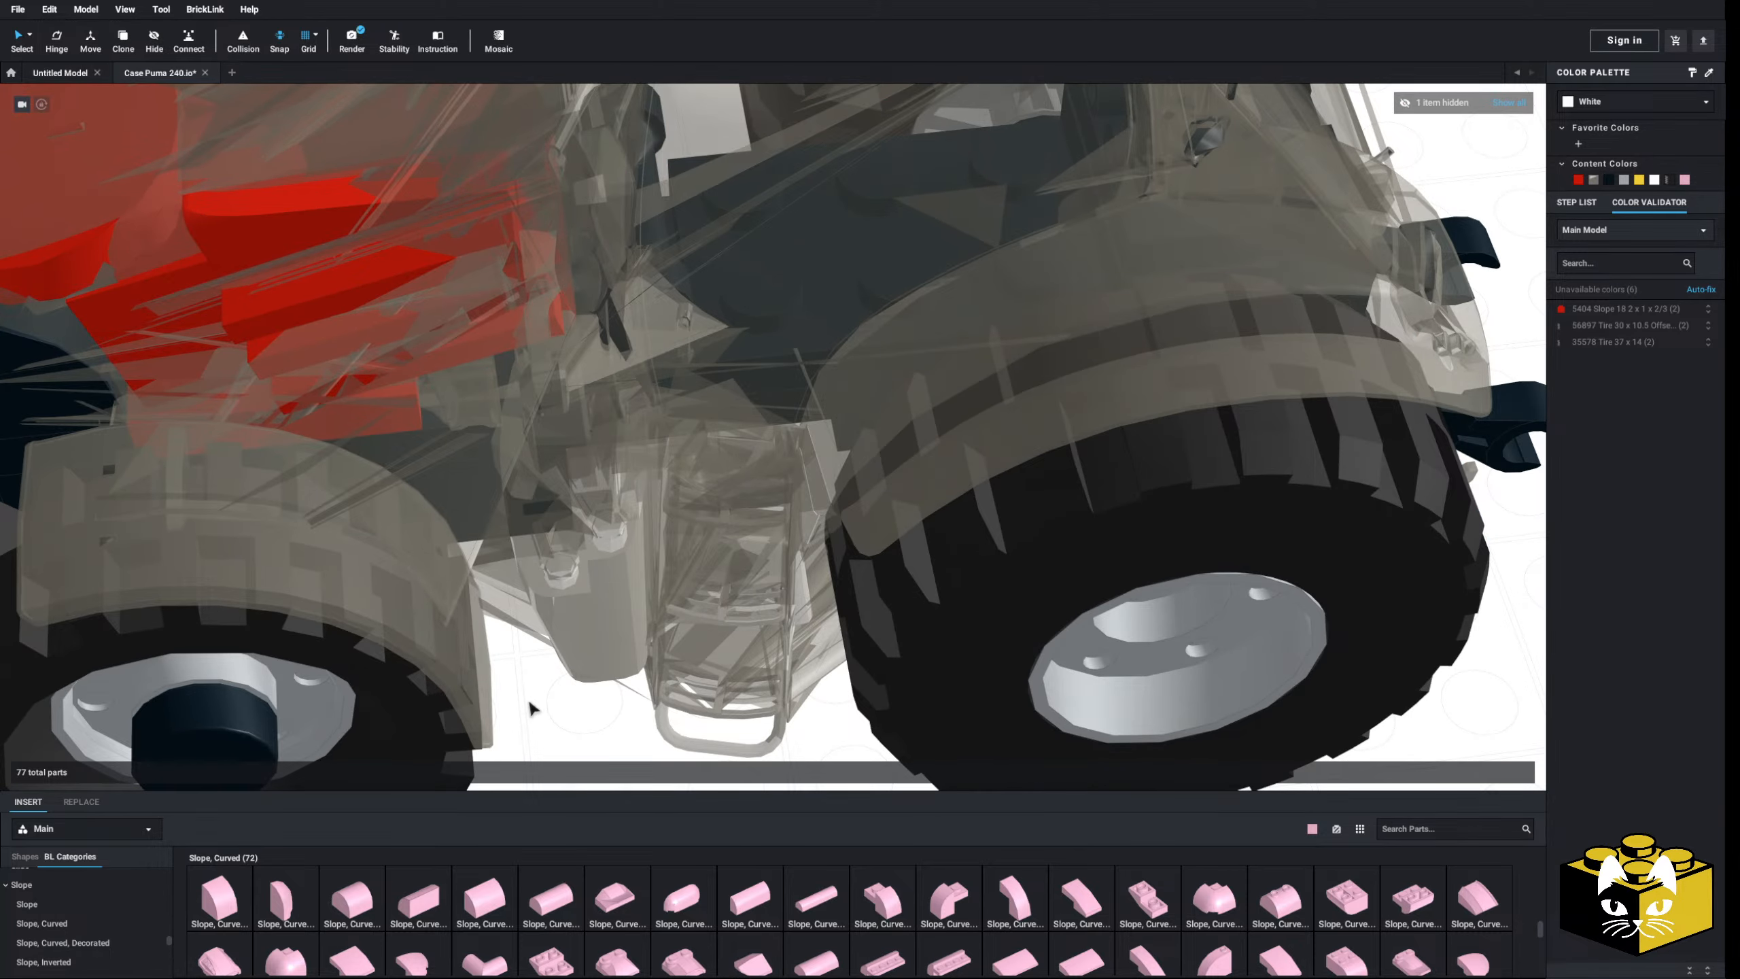
pyautogui.moveTo(581, 707); pyautogui.dragTo(577, 661, button='right')
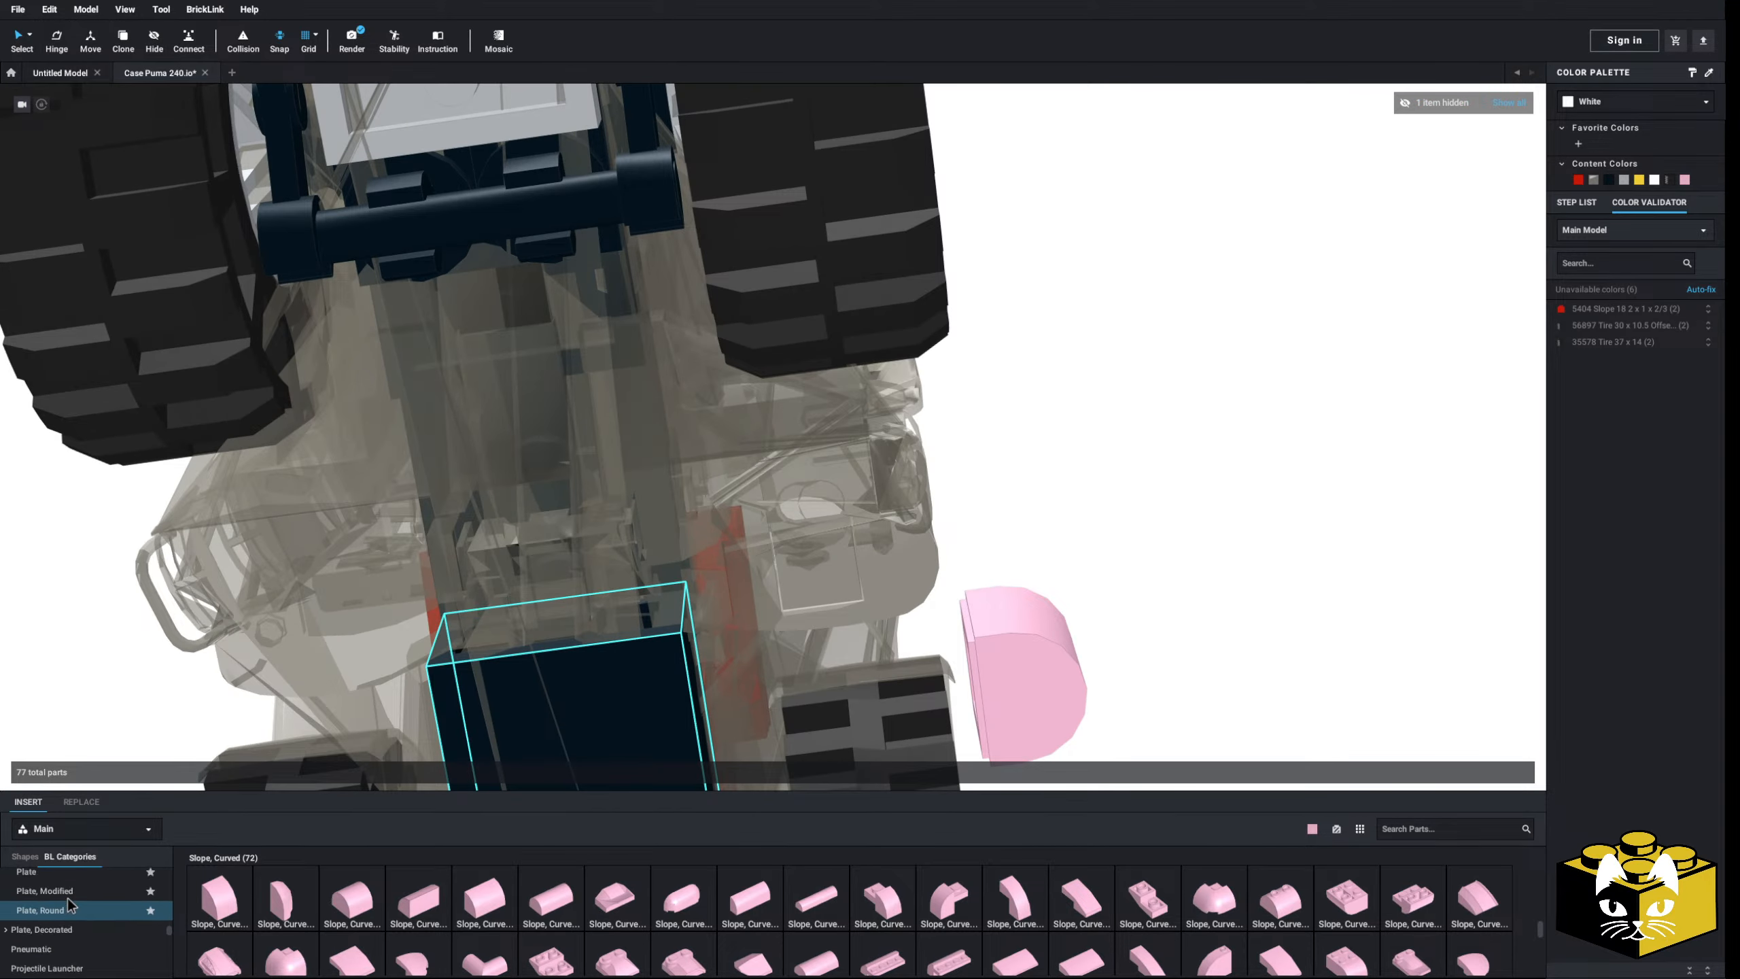
# - Insert a long plate from the Plate category crosswise beneath the chassis, between the front and rear wheels
pyautogui.click(55, 931)
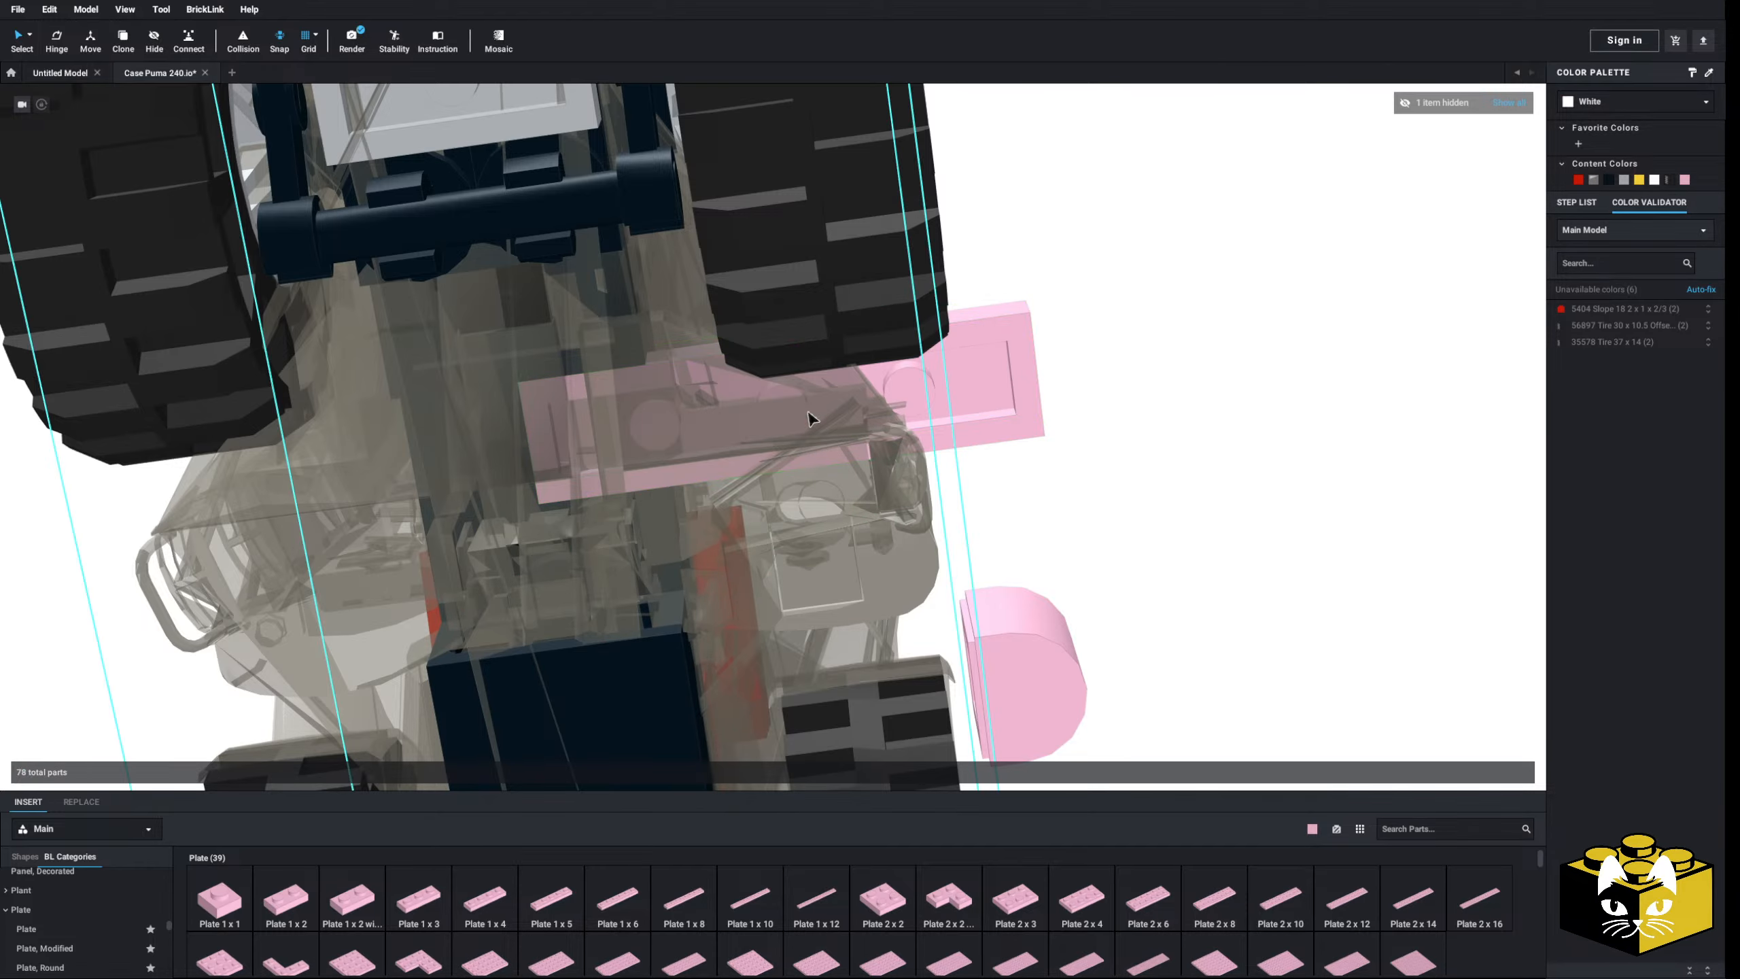
pyautogui.moveTo(810, 418); pyautogui.dragTo(800, 626, button='right')
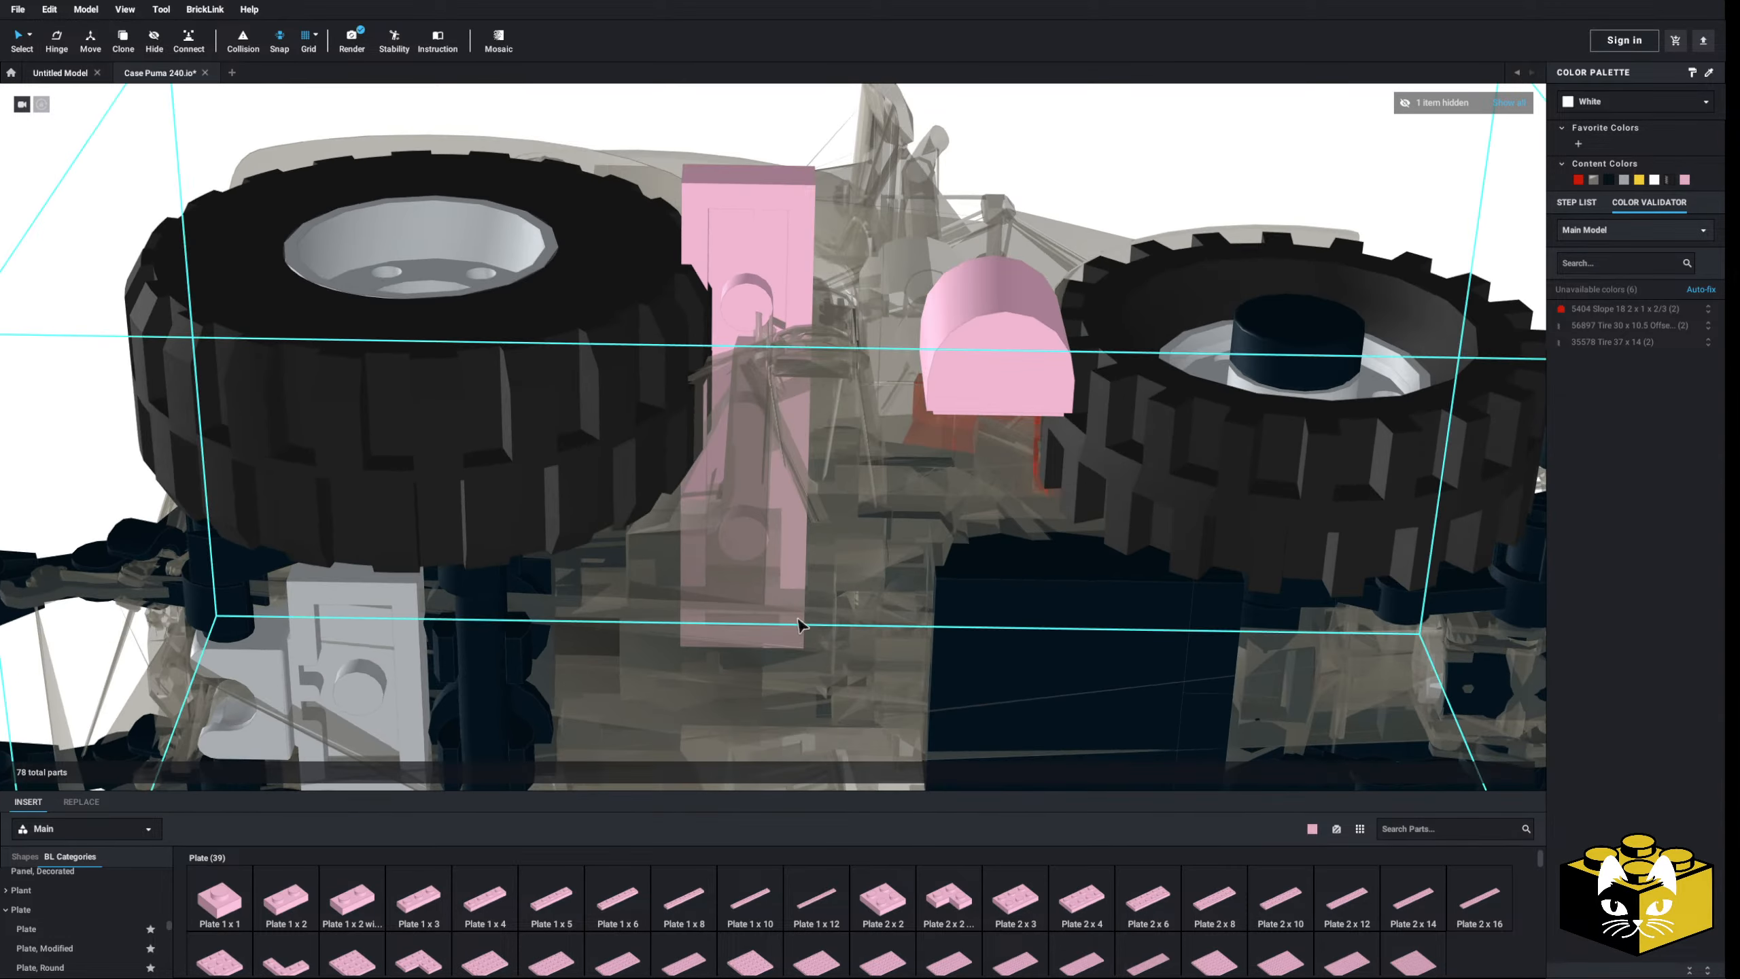
pyautogui.scroll(-4, 763, 295)
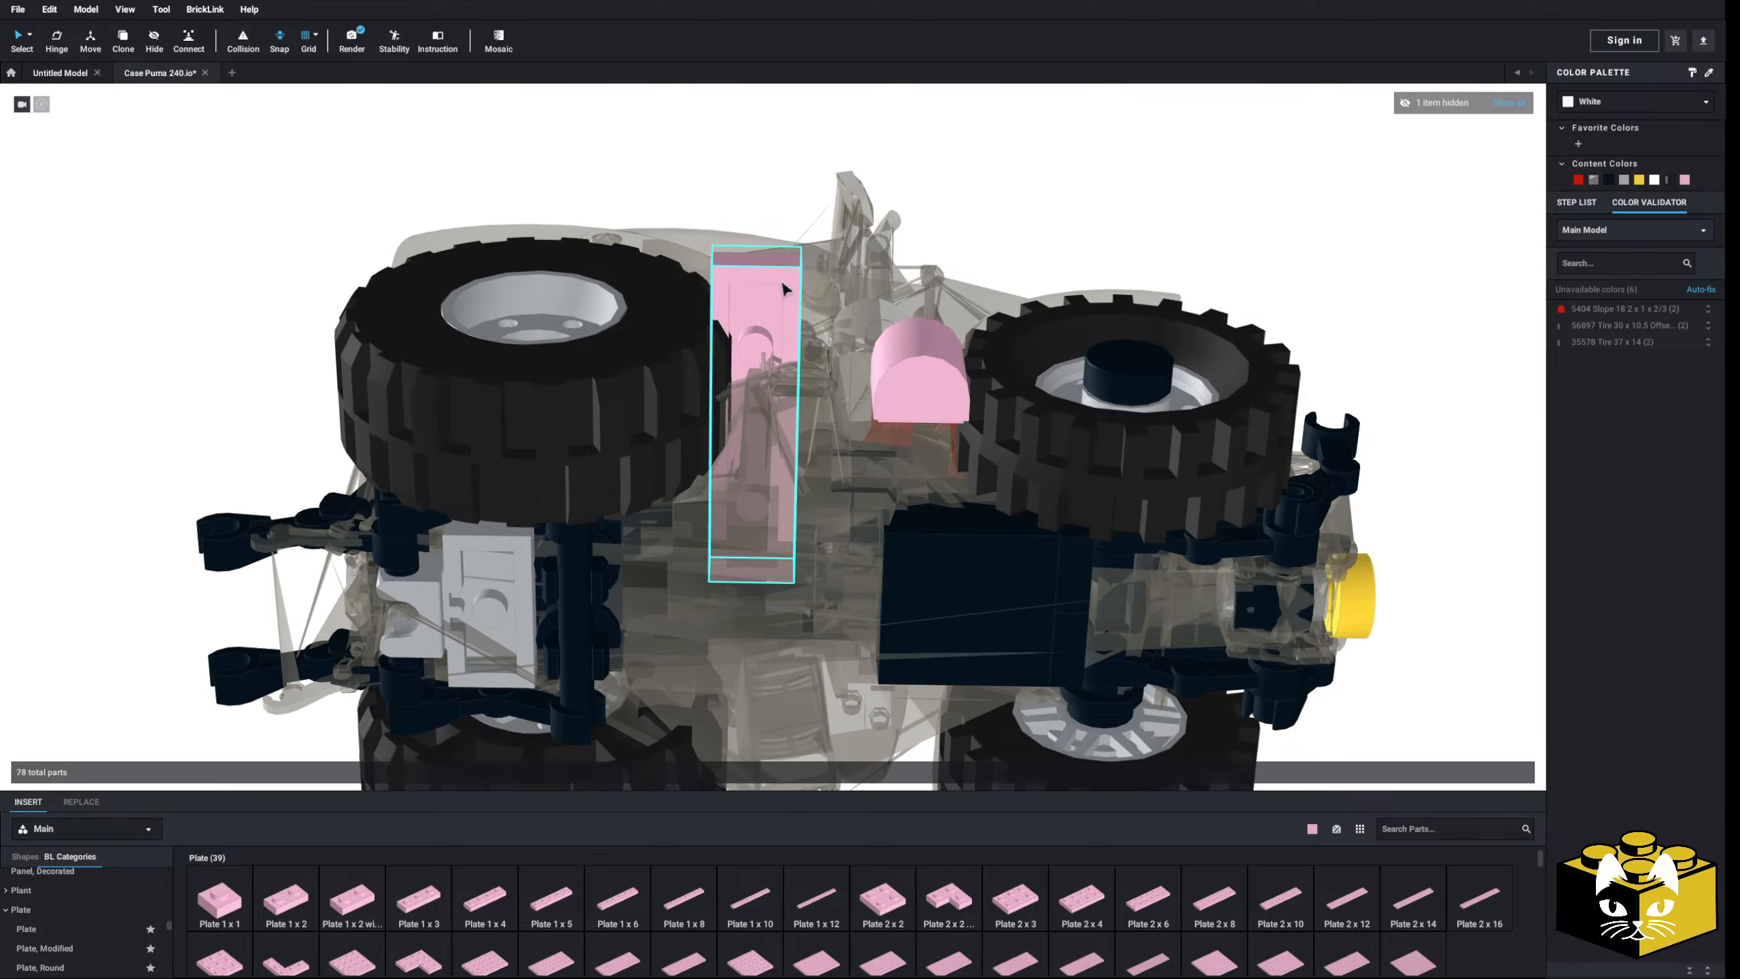
# - Replace the long plate beneath the chassis with a shorter crosswise plate between the front and rear wheels
pyautogui.moveTo(782, 286)
pyautogui.mouseDown()
pyautogui.moveTo(838, 296)
pyautogui.moveTo(795, 289)
pyautogui.mouseUp()
pyautogui.press('Delete')
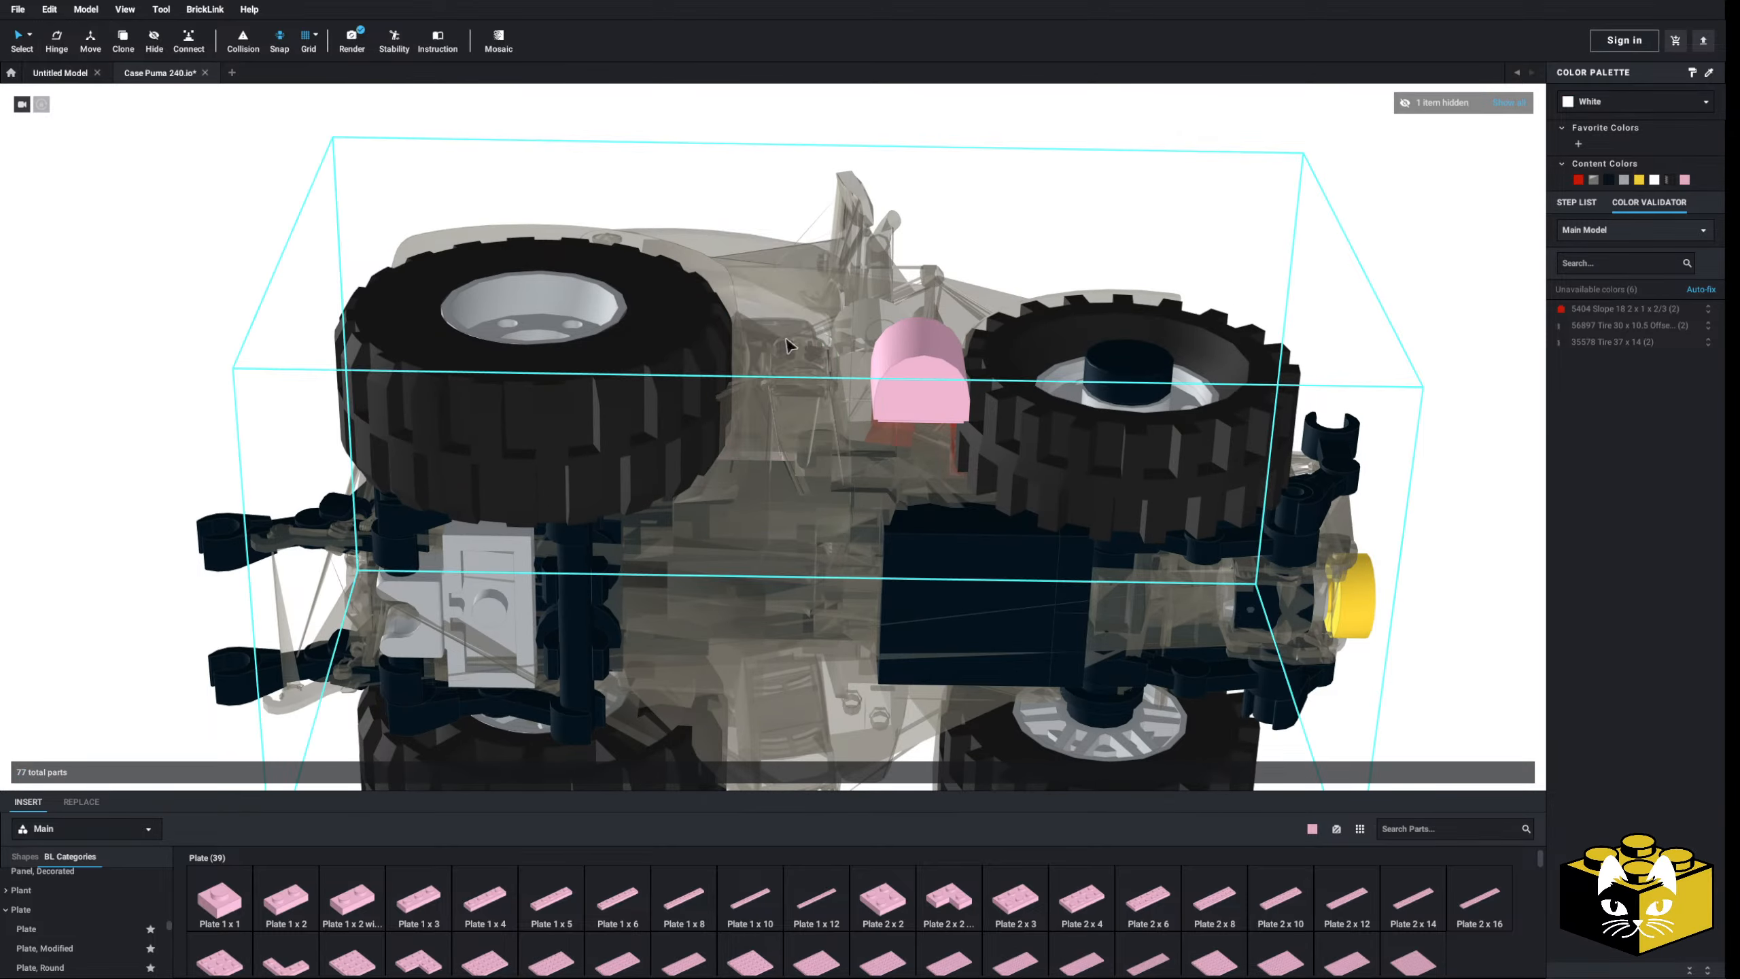
pyautogui.scroll(3, 756, 540)
pyautogui.moveTo(756, 540); pyautogui.dragTo(777, 570, button='right')
pyautogui.click(103, 950)
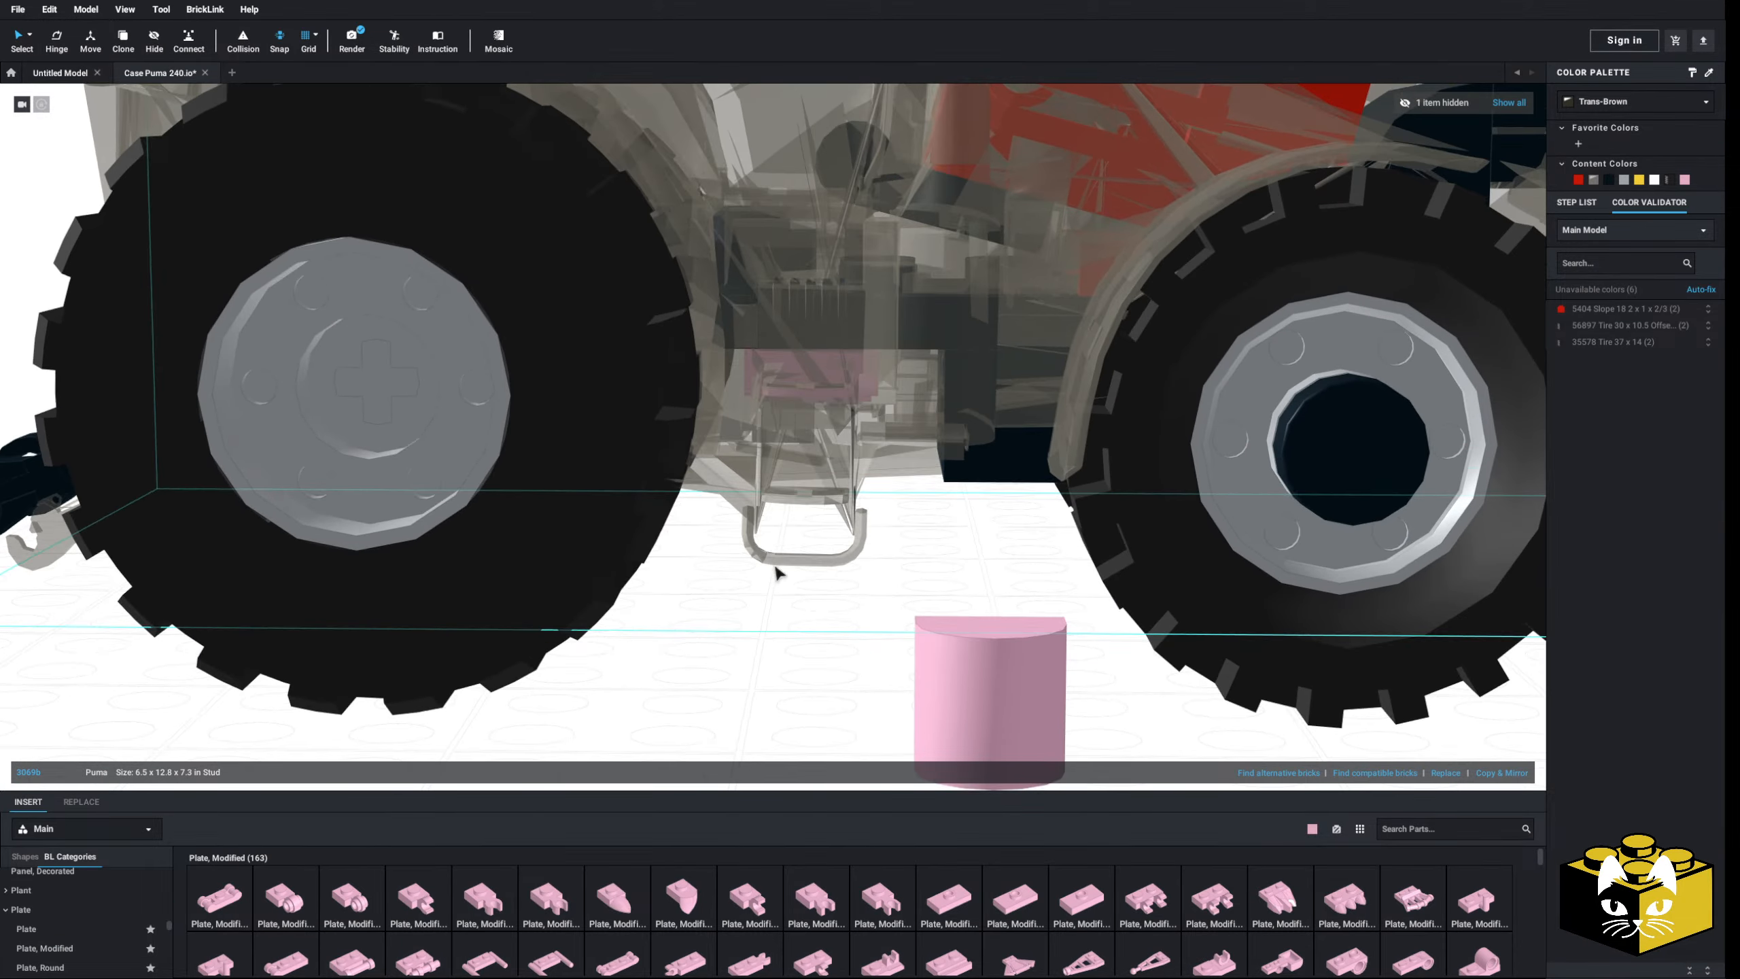
pyautogui.scroll(-3, 740, 678)
pyautogui.moveTo(706, 685); pyautogui.dragTo(719, 609, button='right')
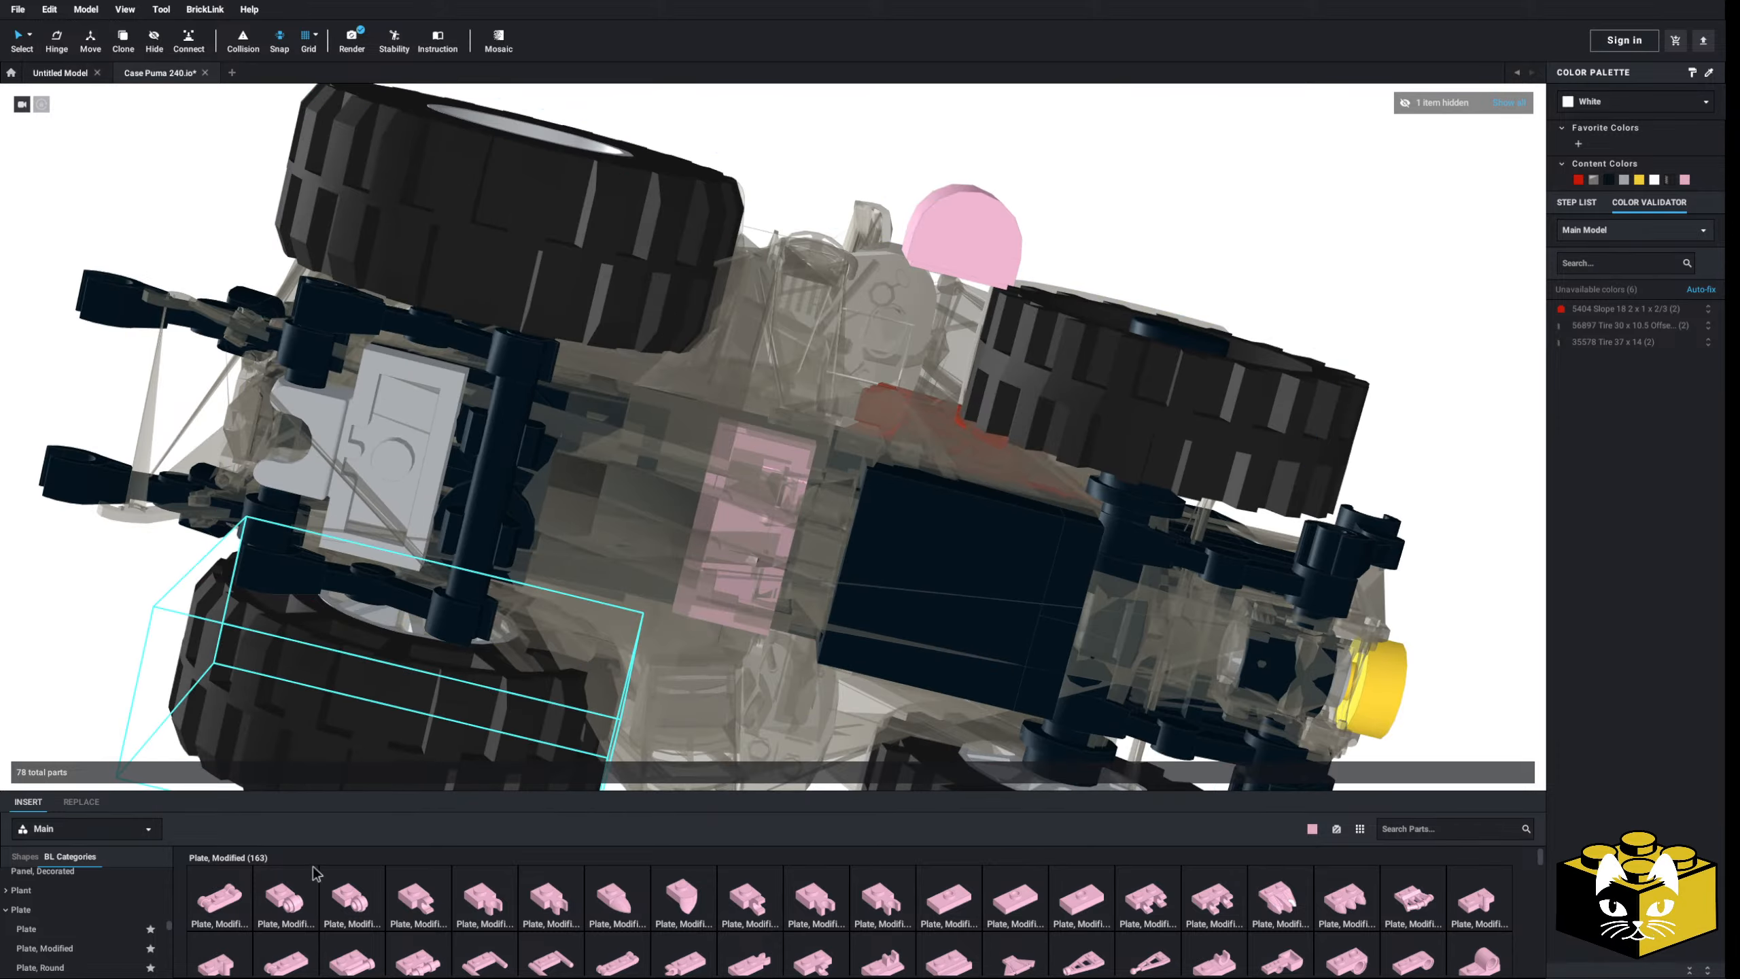
# - Try a Plate 1 x 3 on the plate beneath the chassis, next to the reference steps, and delete it
pyautogui.click(54, 932)
pyautogui.moveTo(414, 900); pyautogui.dragTo(780, 372)
pyautogui.moveTo(780, 372); pyautogui.dragTo(798, 585, button='right')
pyautogui.click(841, 563)
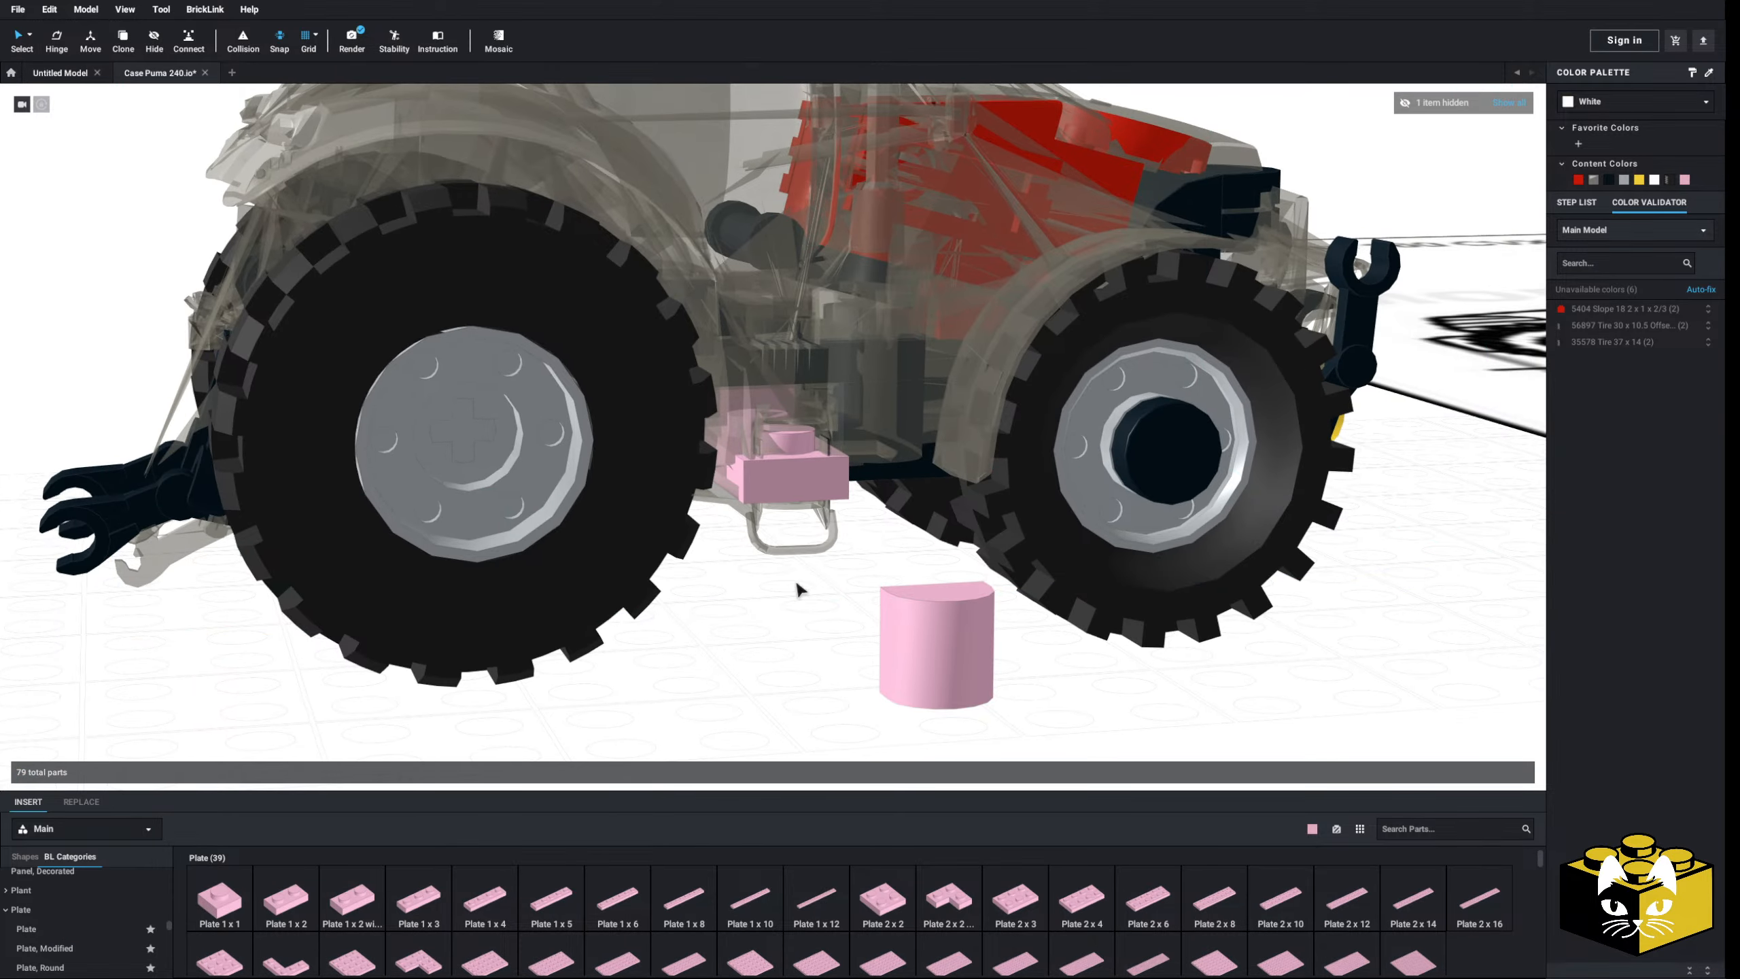
pyautogui.click(774, 459)
pyautogui.press('Delete')
# - Try another small plate at the side of the crosswise underside plate and remove it
pyautogui.moveTo(714, 637); pyautogui.dragTo(746, 587, button='middle')
pyautogui.moveTo(745, 588); pyautogui.dragTo(759, 540, button='right')
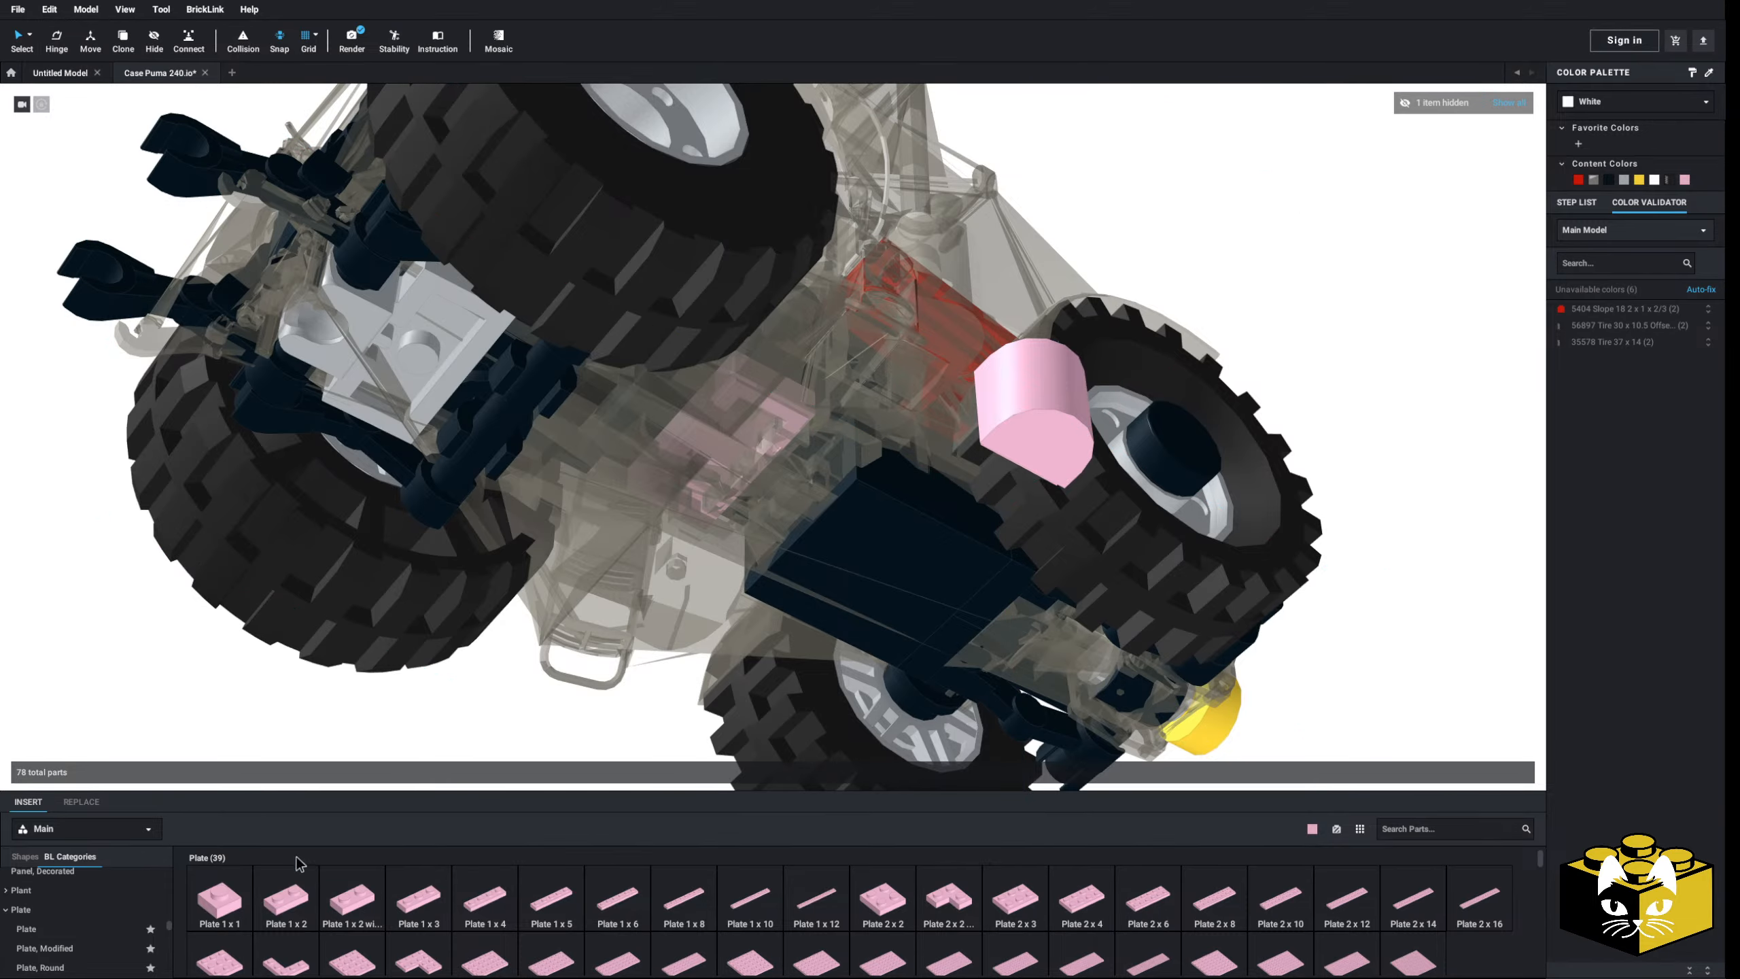
pyautogui.moveTo(835, 447); pyautogui.dragTo(807, 394)
pyautogui.click(807, 394)
pyautogui.moveTo(807, 394); pyautogui.dragTo(731, 413, button='right')
pyautogui.click(800, 549)
pyautogui.click(763, 429)
pyautogui.press('Delete')
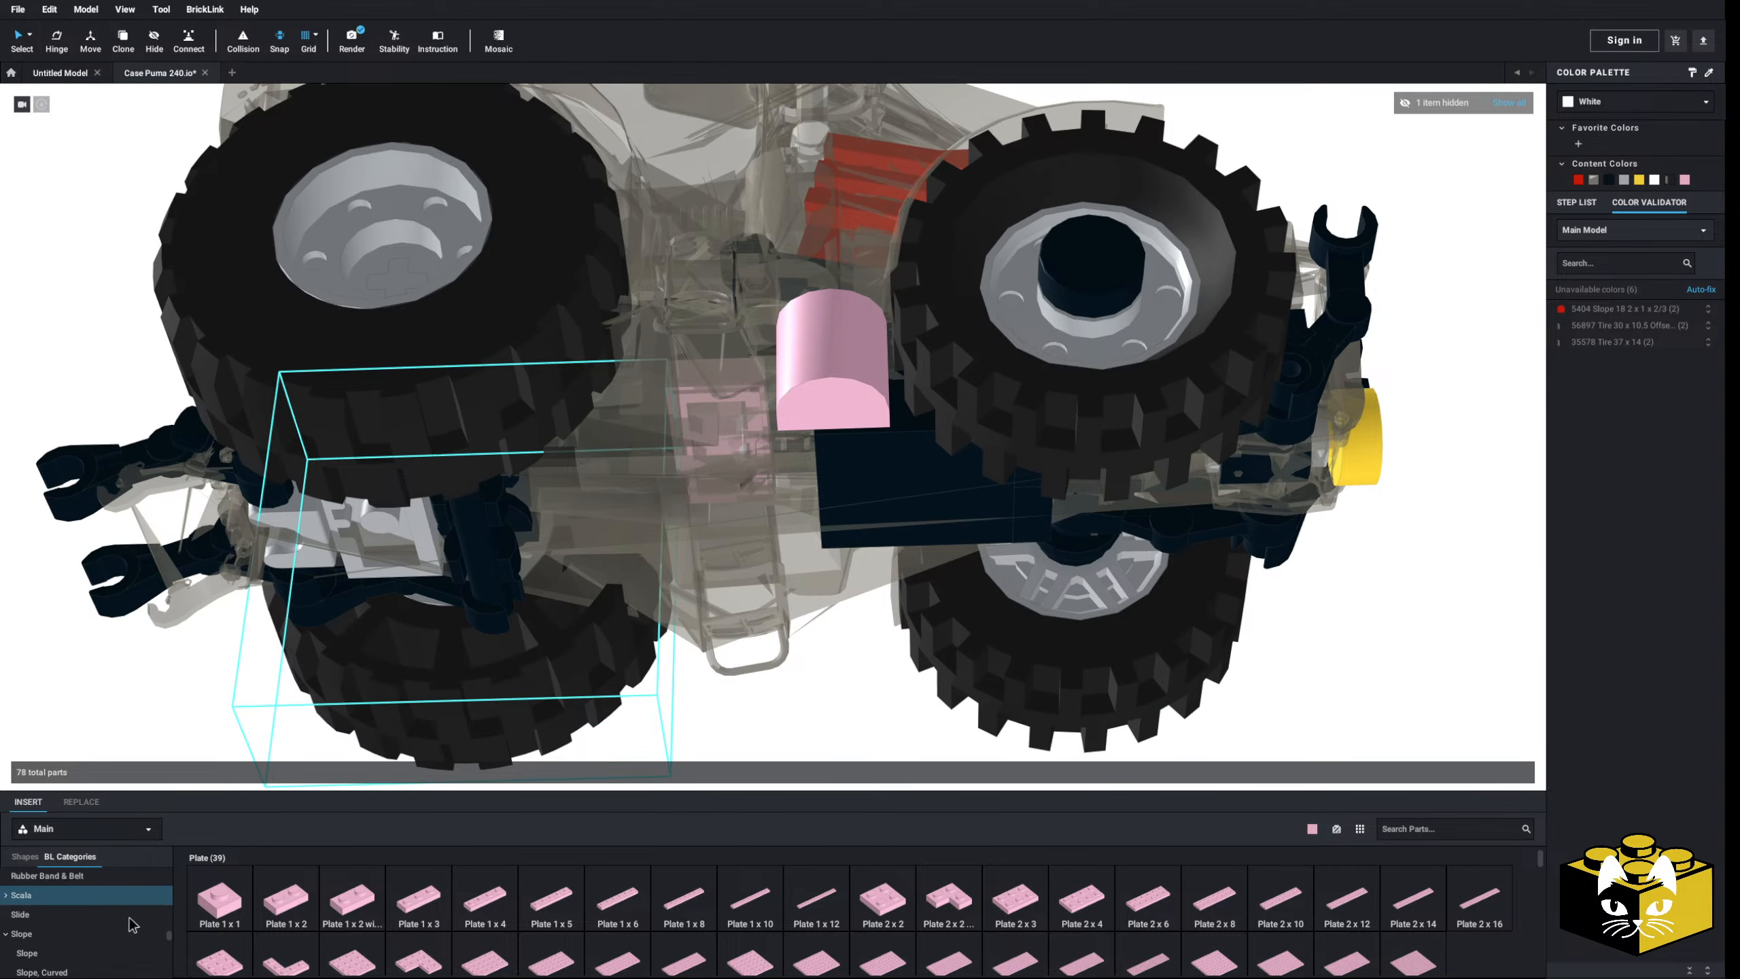
# - Attach a bracket from the Bracket category to the crosswise plate, facing outward behind the reference's steps and tank
pyautogui.click(719, 452)
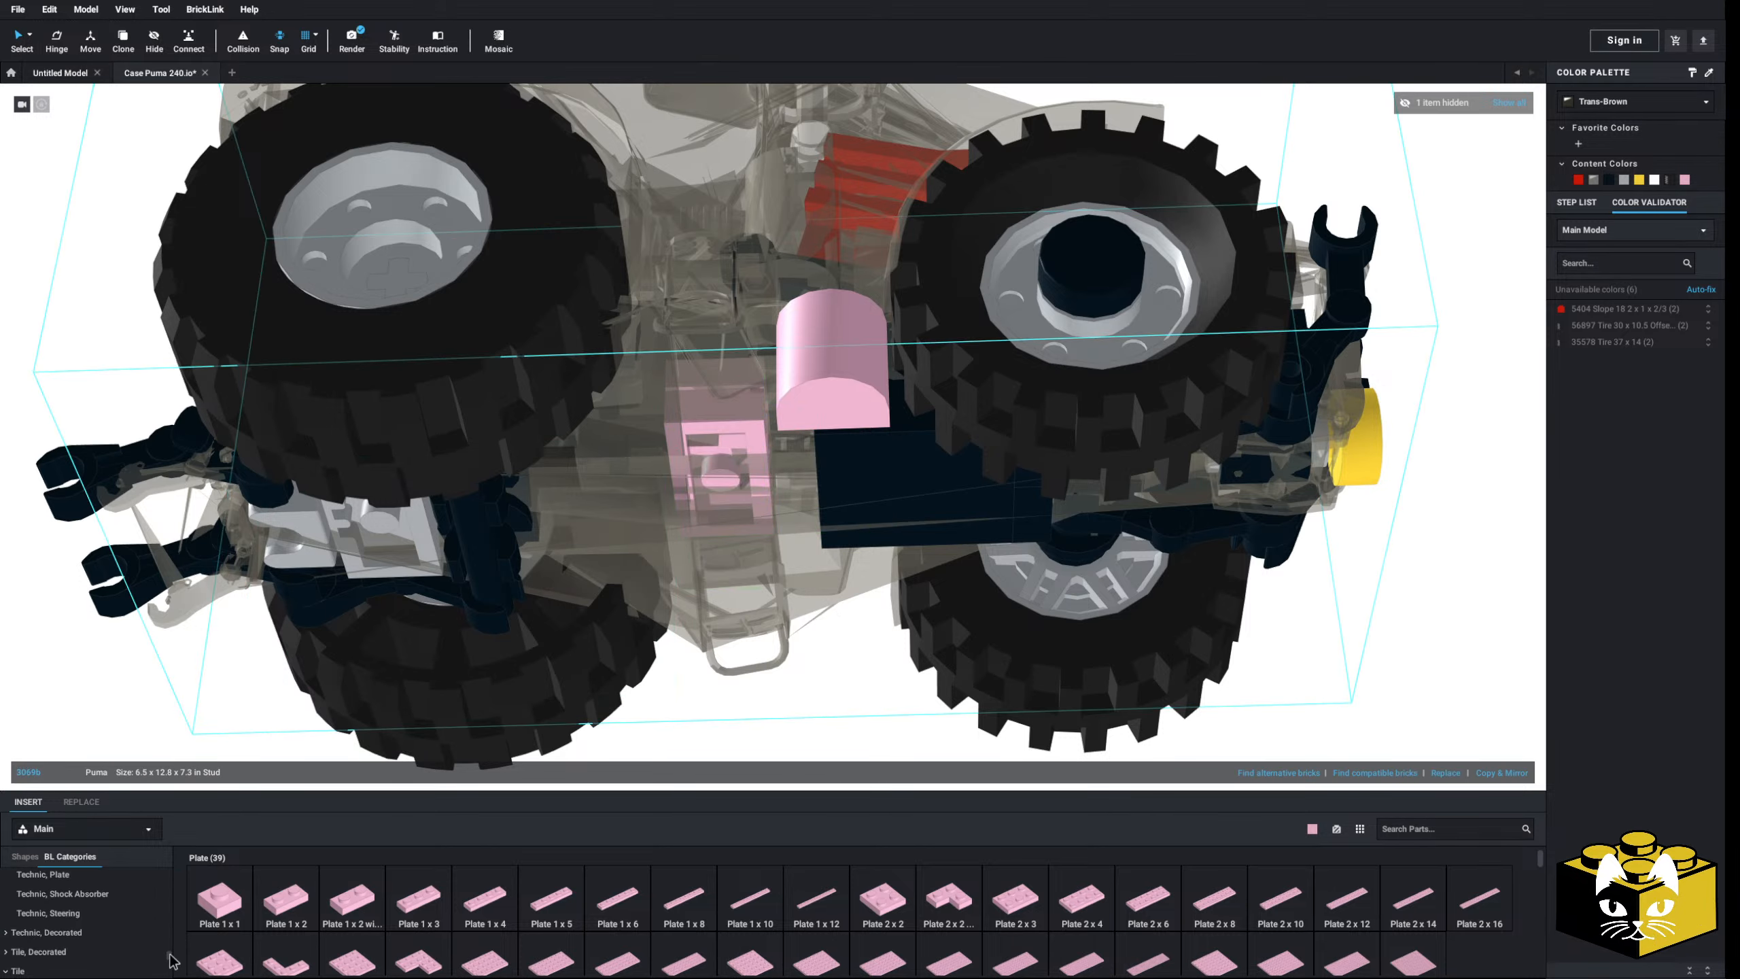
pyautogui.click(137, 915)
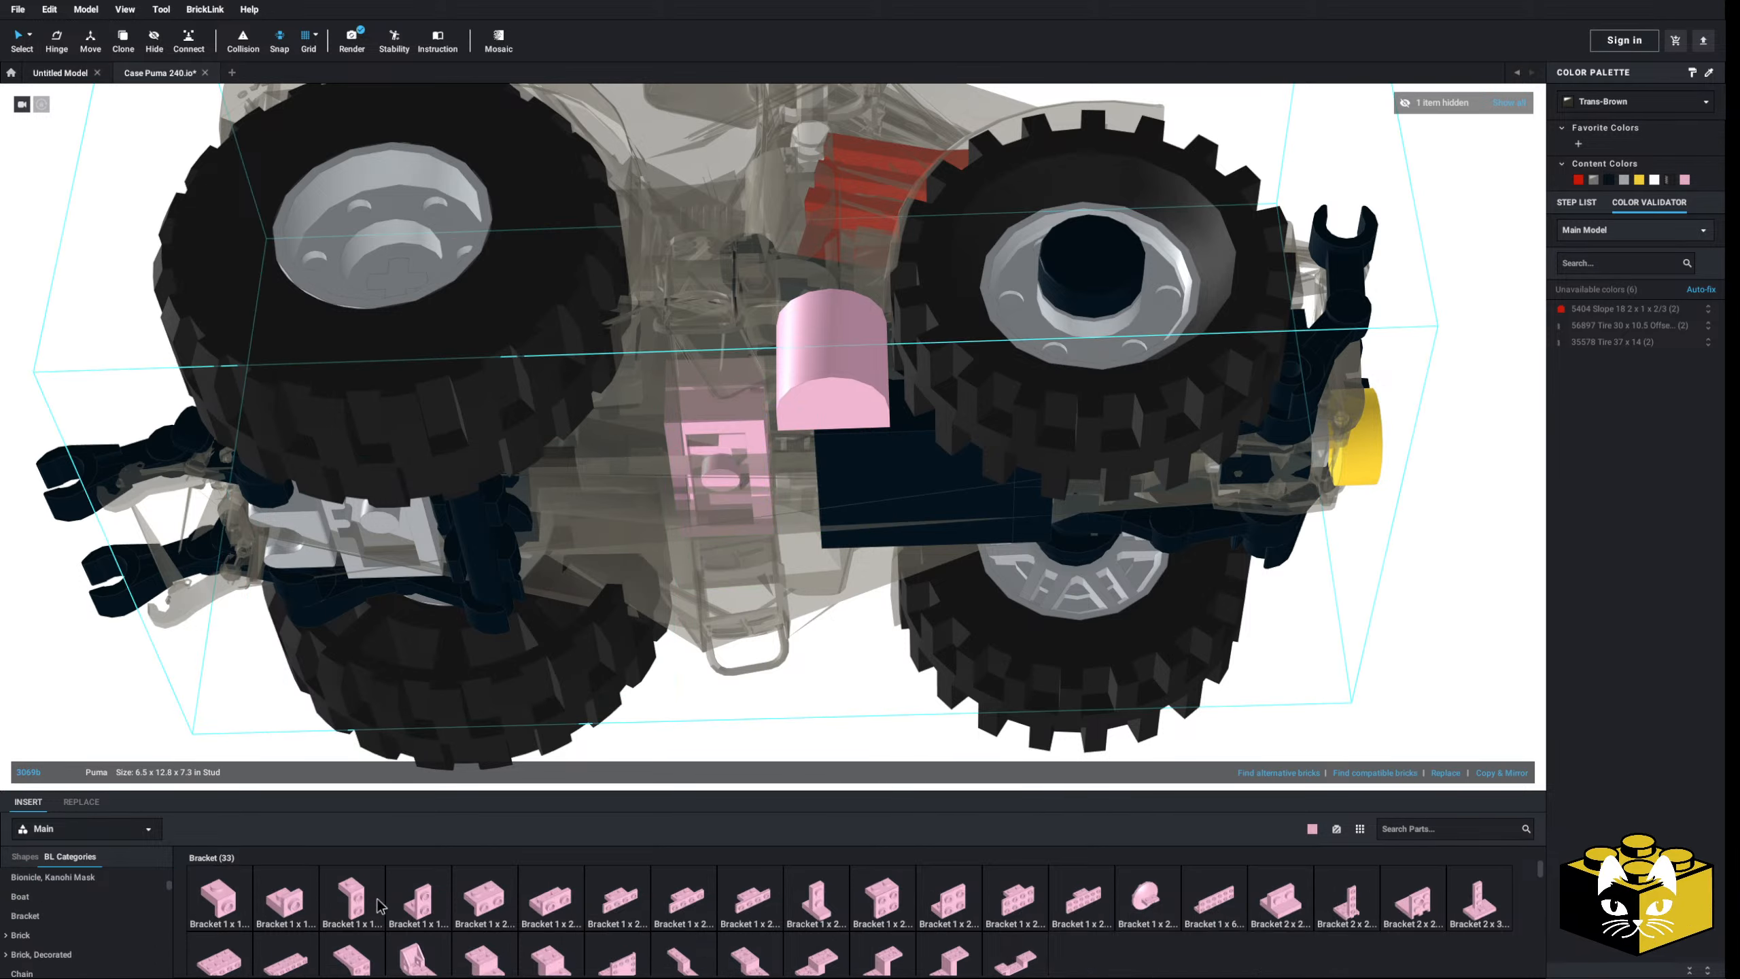
pyautogui.click(418, 899)
pyautogui.click(693, 435)
pyautogui.moveTo(693, 434); pyautogui.dragTo(661, 511, button='right')
pyautogui.click(444, 634)
pyautogui.scroll(5, 447, 651)
pyautogui.moveTo(450, 666); pyautogui.dragTo(467, 673, button='right')
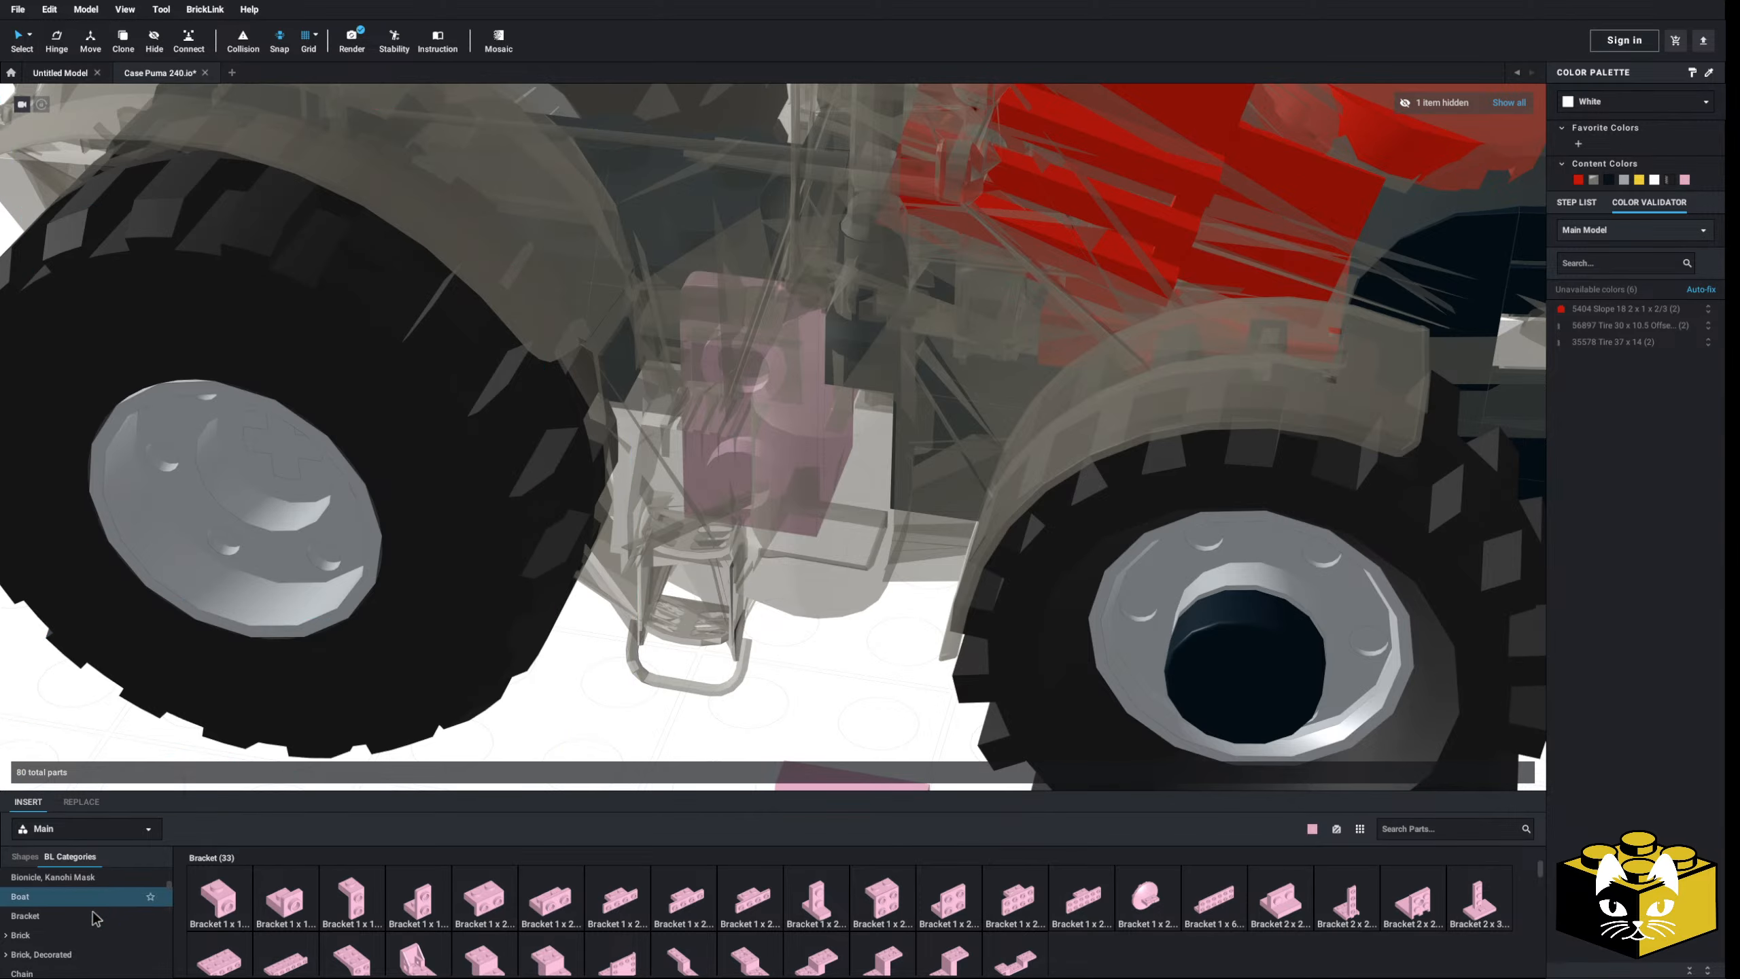
# - Attach a Plate 2 x 2 and a Plate 1 x 2 to the bracket as backing for the side tank
pyautogui.click(69, 916)
pyautogui.click(882, 899)
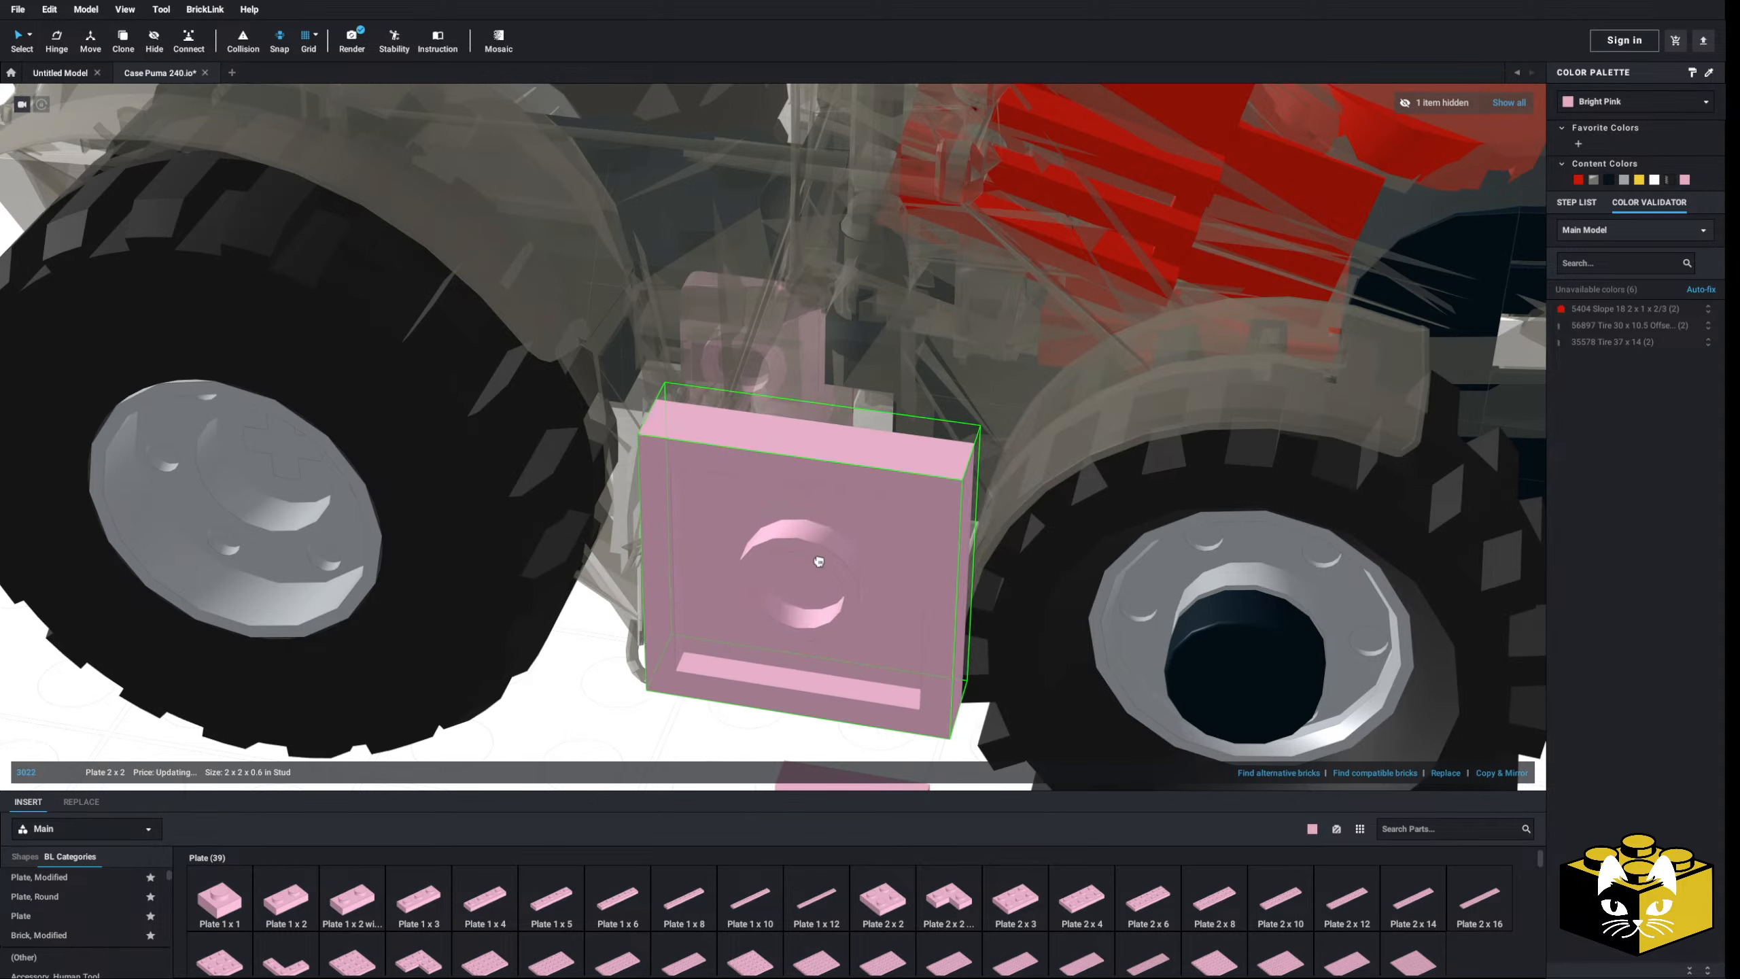
pyautogui.scroll(-5, 767, 617)
pyautogui.moveTo(749, 582); pyautogui.dragTo(712, 428, button='right')
pyautogui.click(291, 897)
pyautogui.click(719, 446)
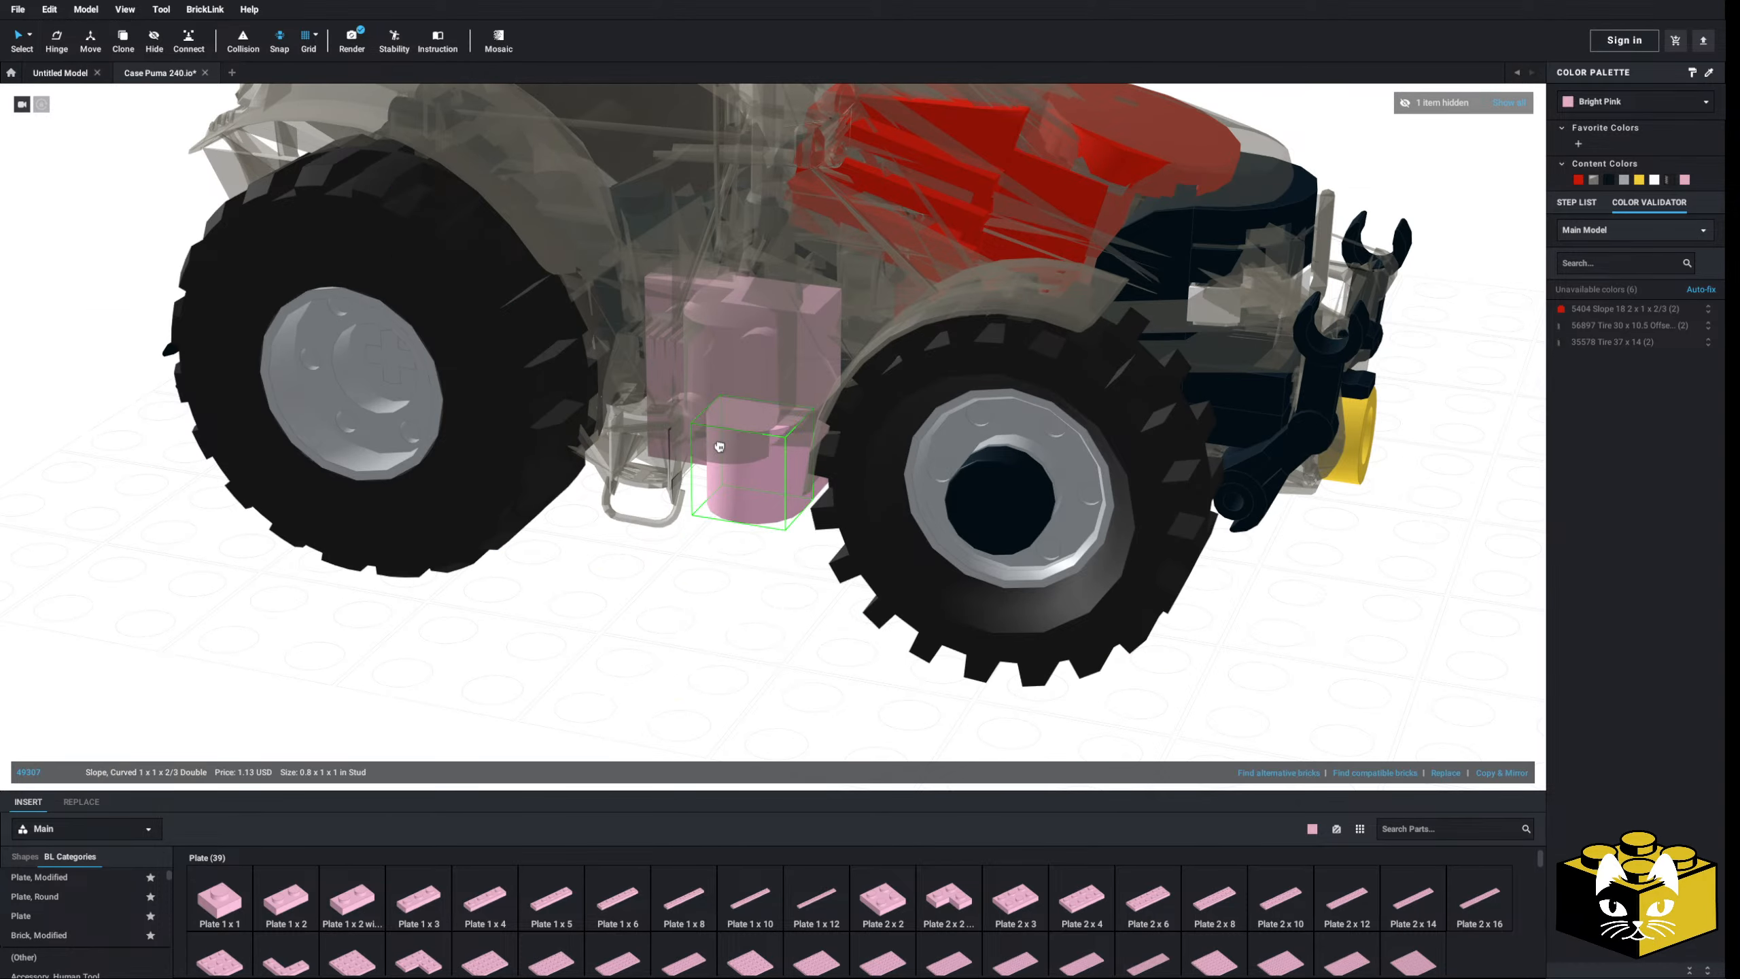
# - Set the double curved slope aside on the ground and add another Plate 1 x 2 to the tank backing
pyautogui.moveTo(707, 539); pyautogui.dragTo(733, 456, button='right')
pyautogui.moveTo(732, 455); pyautogui.dragTo(623, 606)
pyautogui.moveTo(623, 606); pyautogui.dragTo(617, 629, button='right')
pyautogui.moveTo(617, 629); pyautogui.dragTo(556, 654)
pyautogui.click(465, 740)
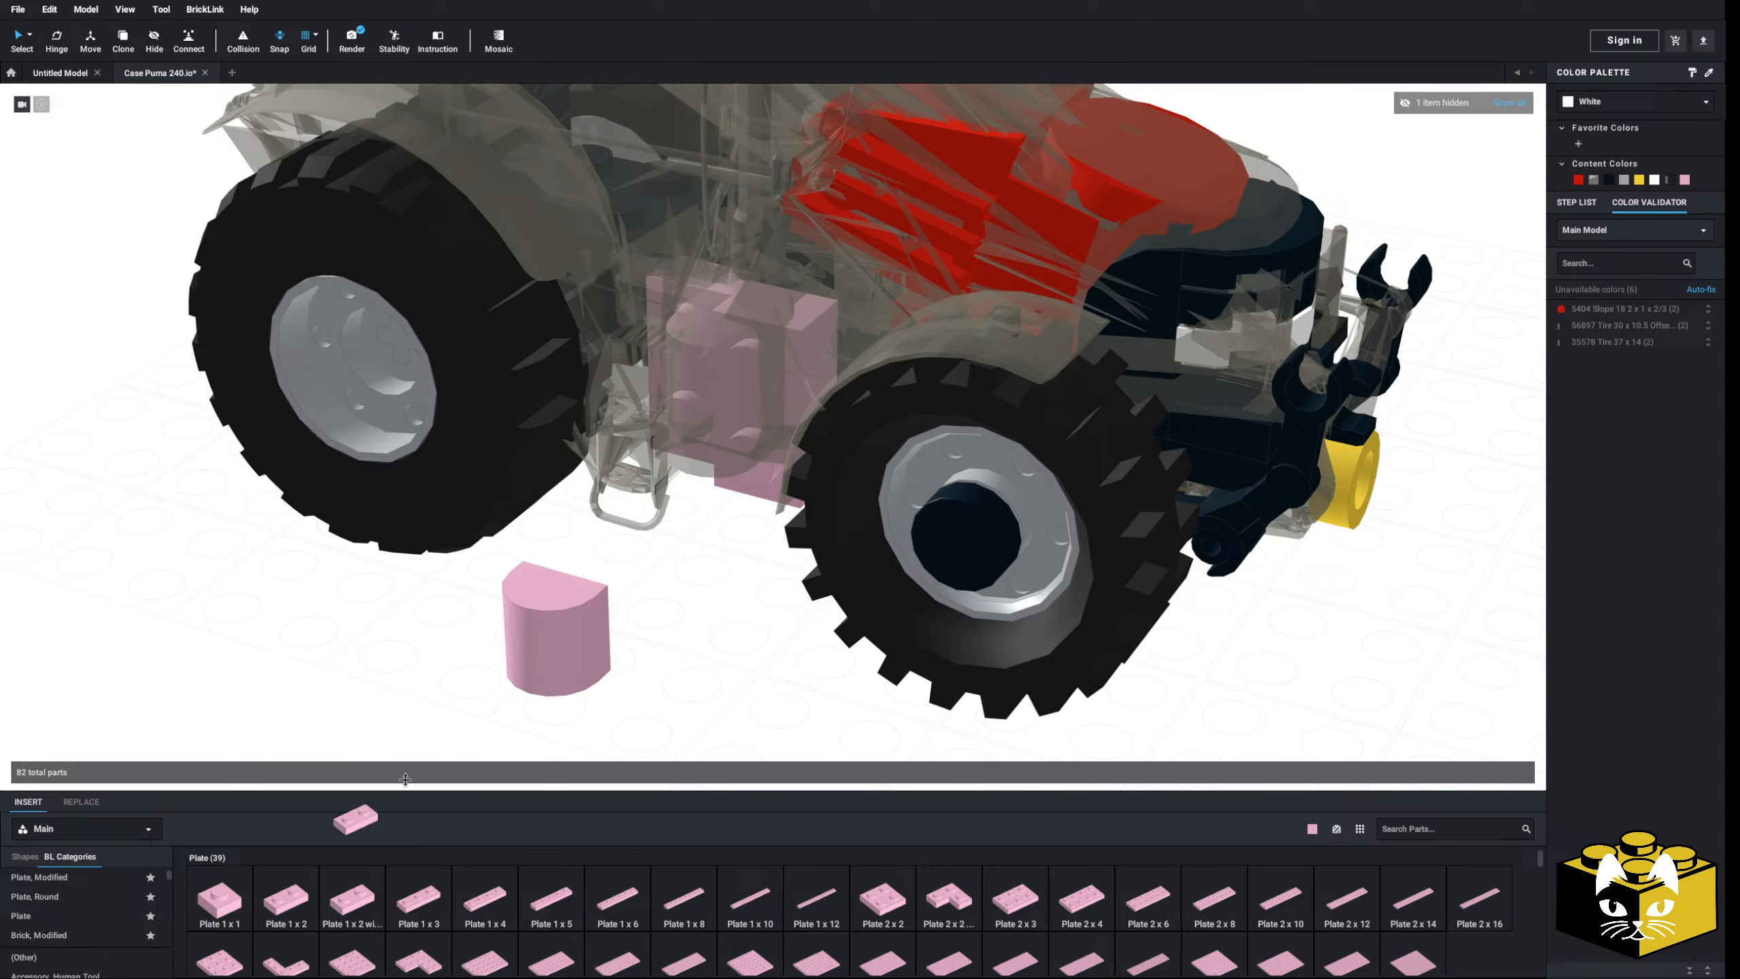
pyautogui.moveTo(405, 779); pyautogui.dragTo(697, 508)
# - Mount the double curved slope on the tank backing and stack a copy directly above it to form the side tank
pyautogui.moveTo(658, 558)
pyautogui.mouseDown(button='right')
pyautogui.moveTo(534, 634)
pyautogui.moveTo(679, 532)
pyautogui.mouseUp(button='right')
pyautogui.rightClick(678, 524)
pyautogui.click(698, 548)
pyautogui.rightClick(581, 592)
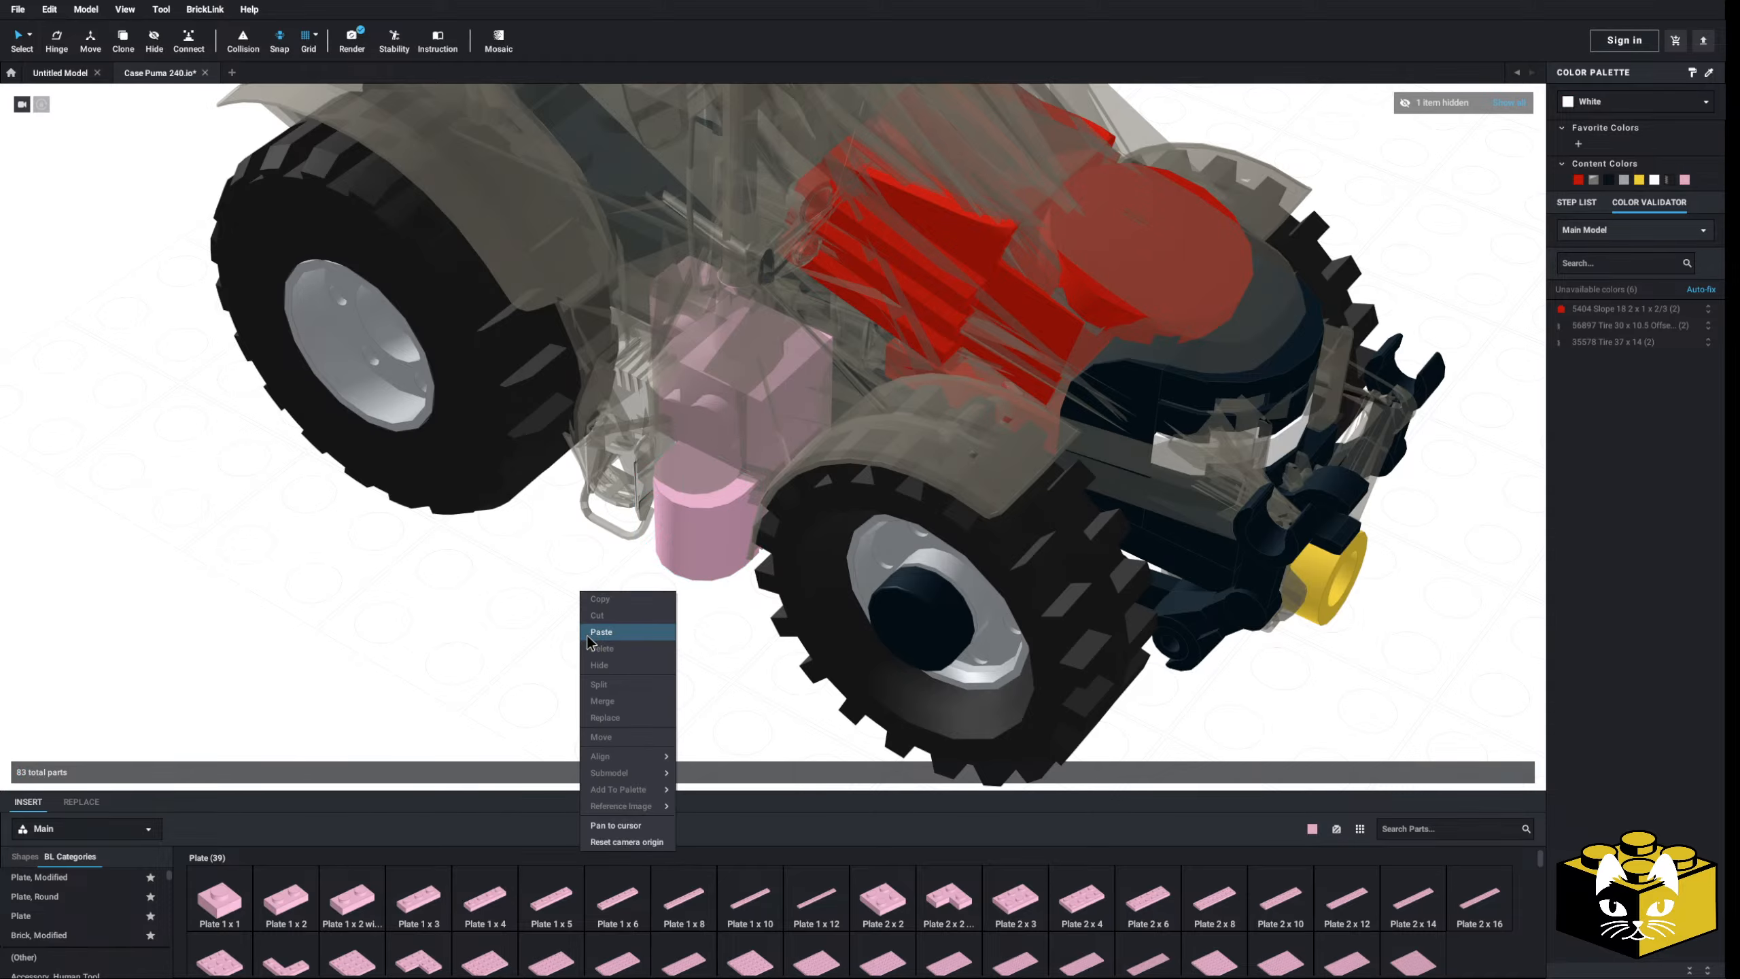
pyautogui.click(616, 632)
pyautogui.click(700, 435)
pyautogui.moveTo(692, 452); pyautogui.dragTo(628, 633, button='right')
pyautogui.moveTo(644, 646); pyautogui.dragTo(630, 640, button='middle')
pyautogui.scroll(2, 630, 640)
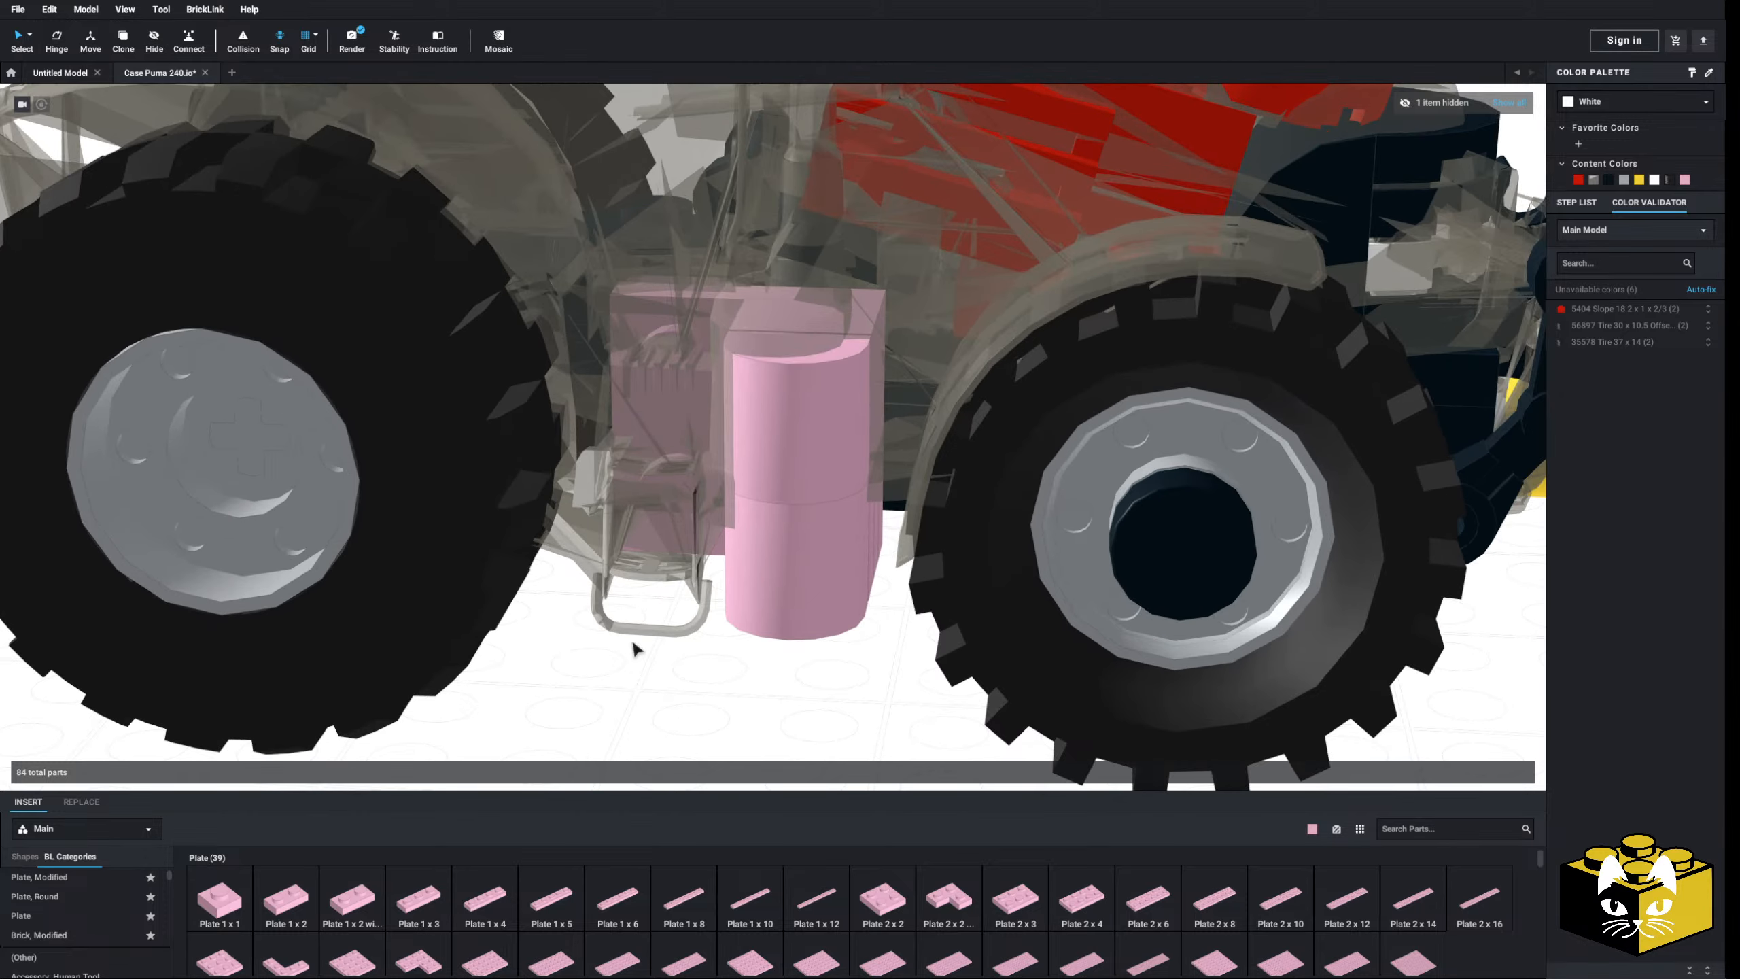
pyautogui.moveTo(630, 641)
pyautogui.mouseDown(button='right')
pyautogui.moveTo(591, 661)
pyautogui.moveTo(604, 652)
pyautogui.mouseUp(button='right')
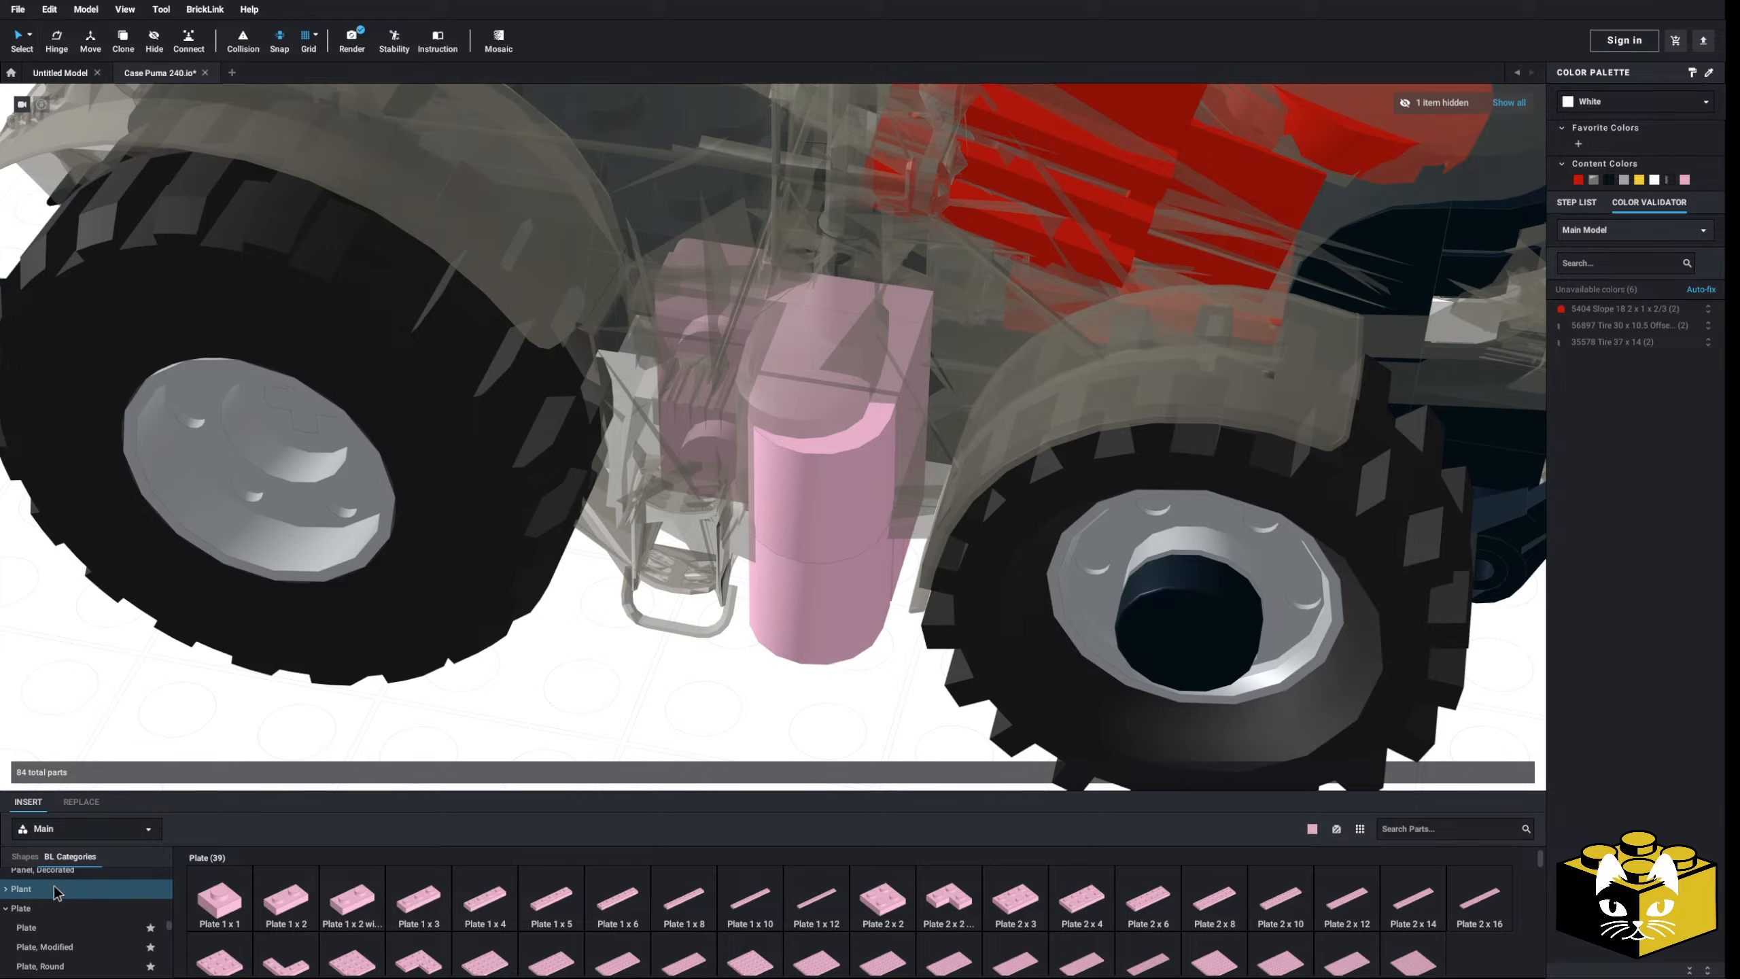
# - Insert a Panel 1 x 1 x 1 Corner from the Panel category at the reference's lower step beside the tank
pyautogui.click(55, 889)
pyautogui.click(66, 933)
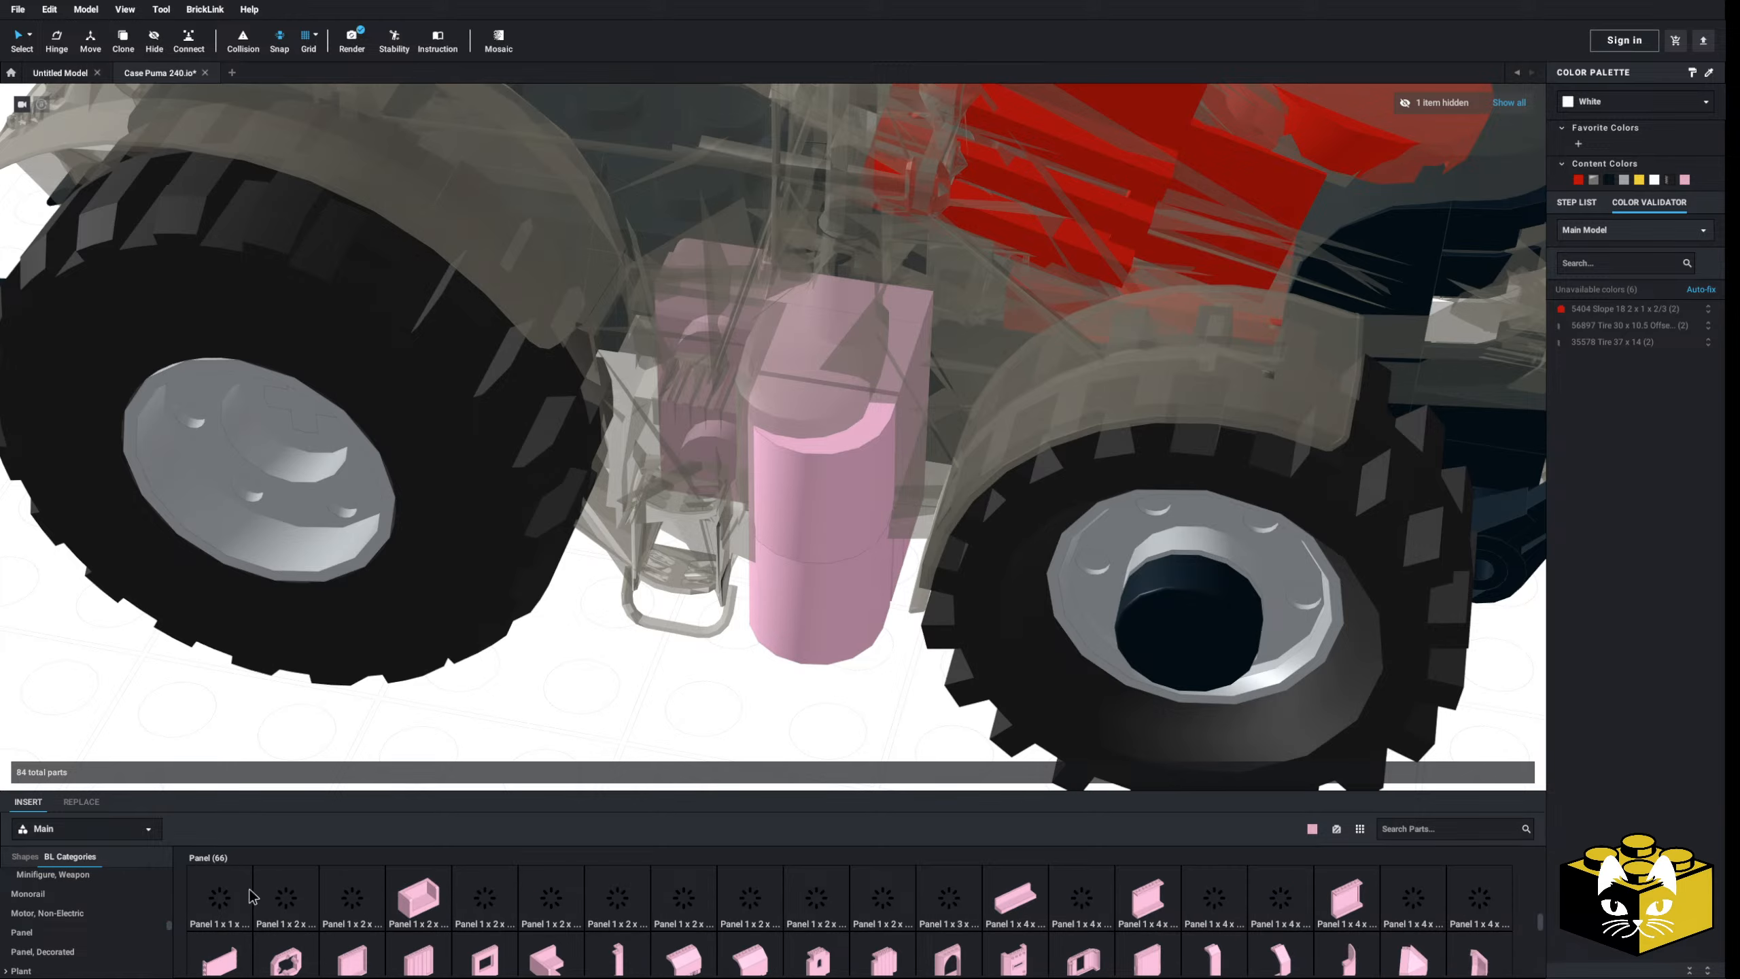
pyautogui.click(221, 929)
pyautogui.scroll(-3, 554, 696)
pyautogui.press('Right')
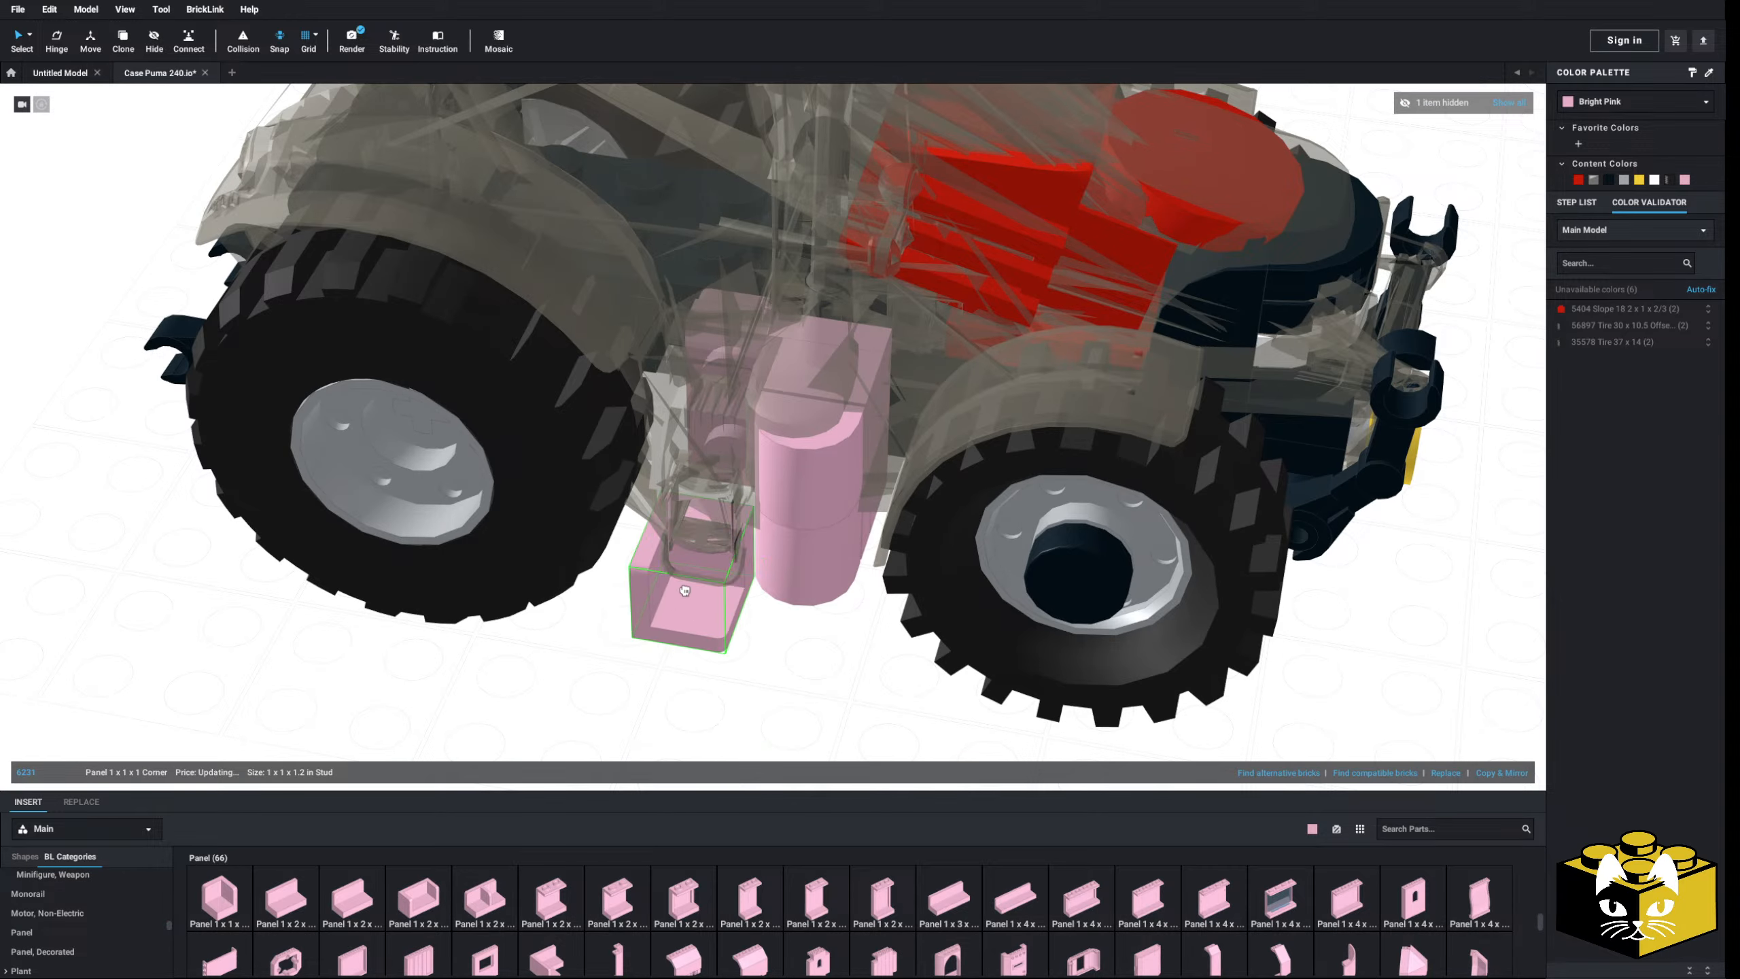
pyautogui.click(678, 541)
# - Paste a copy of the corner panel directly above the first one beside the tank
pyautogui.moveTo(678, 685); pyautogui.dragTo(729, 651, button='right')
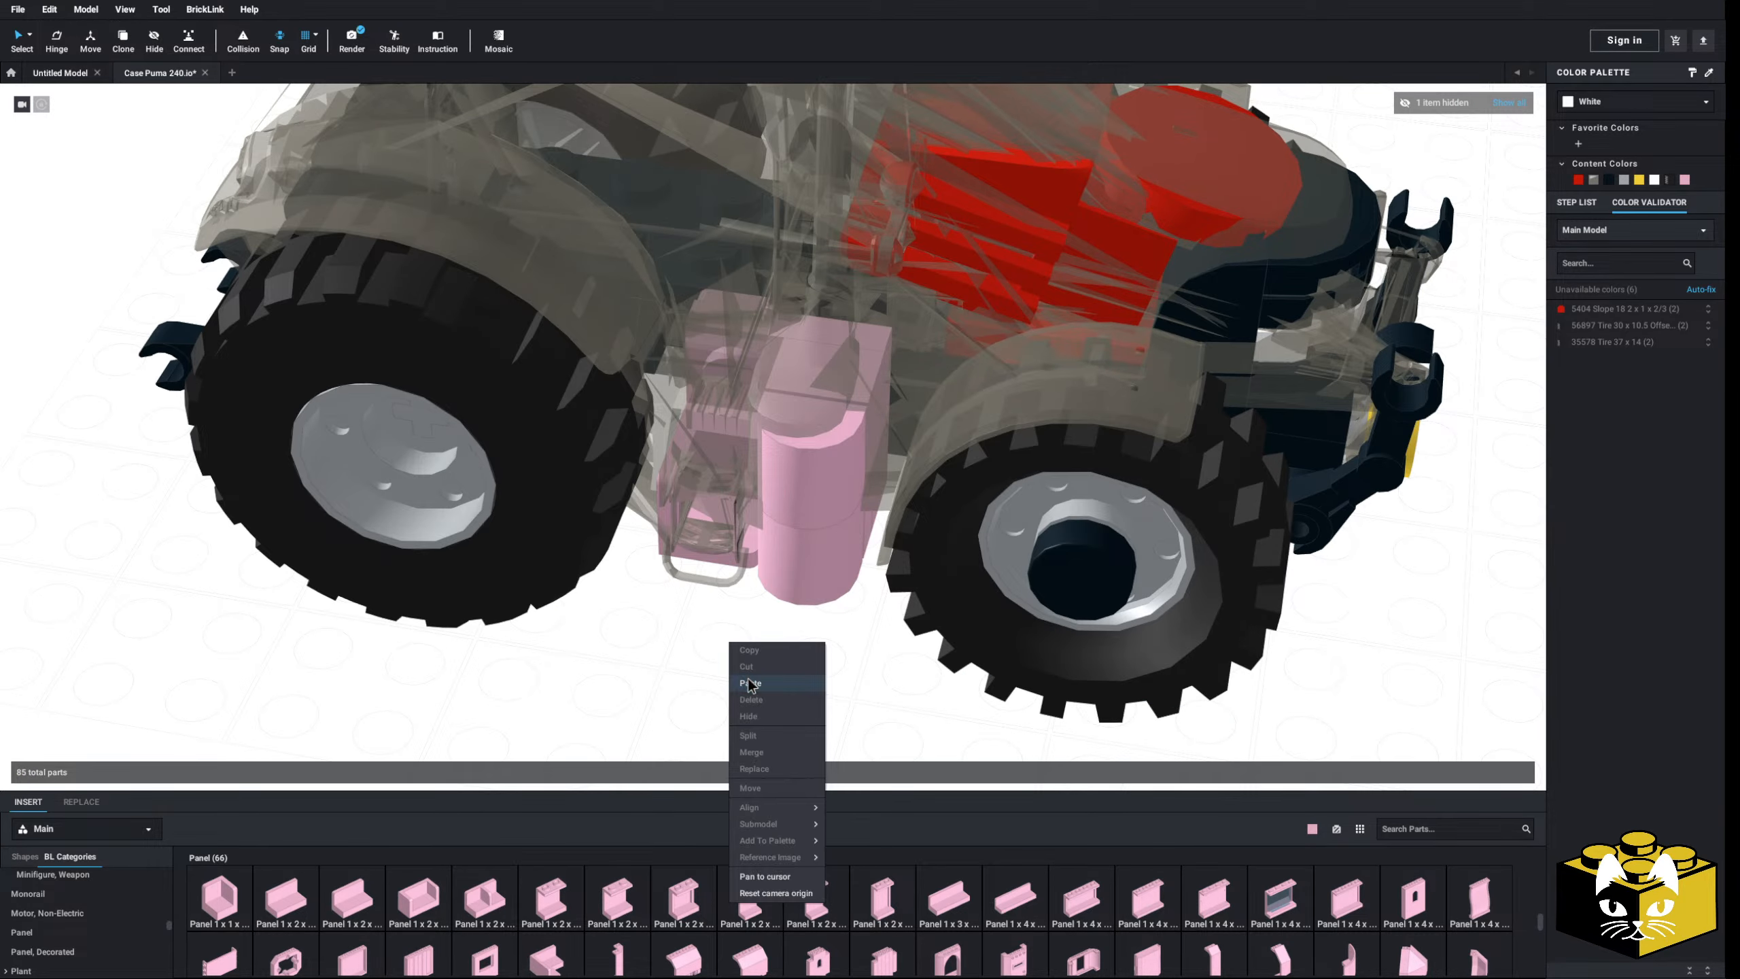
pyautogui.click(751, 683)
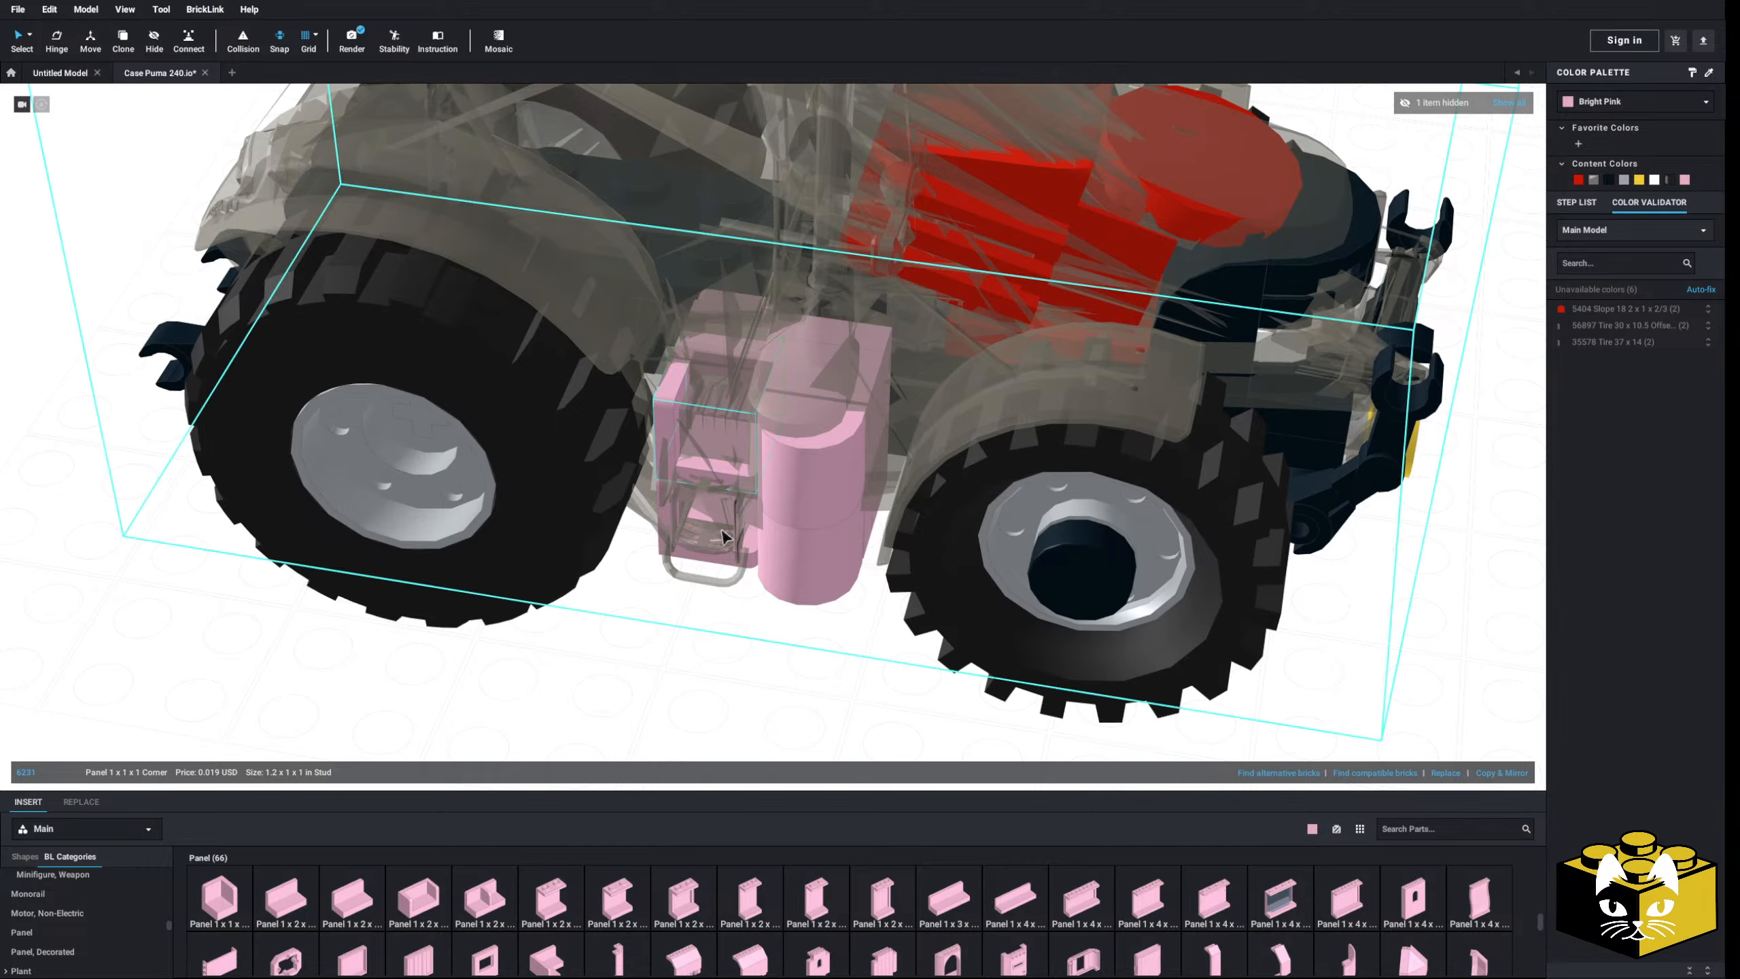
pyautogui.click(758, 713)
pyautogui.moveTo(758, 713); pyautogui.dragTo(718, 664, button='right')
pyautogui.scroll(3, 718, 664)
pyautogui.moveTo(718, 664); pyautogui.dragTo(648, 726, button='middle')
pyautogui.moveTo(648, 727); pyautogui.dragTo(686, 720, button='right')
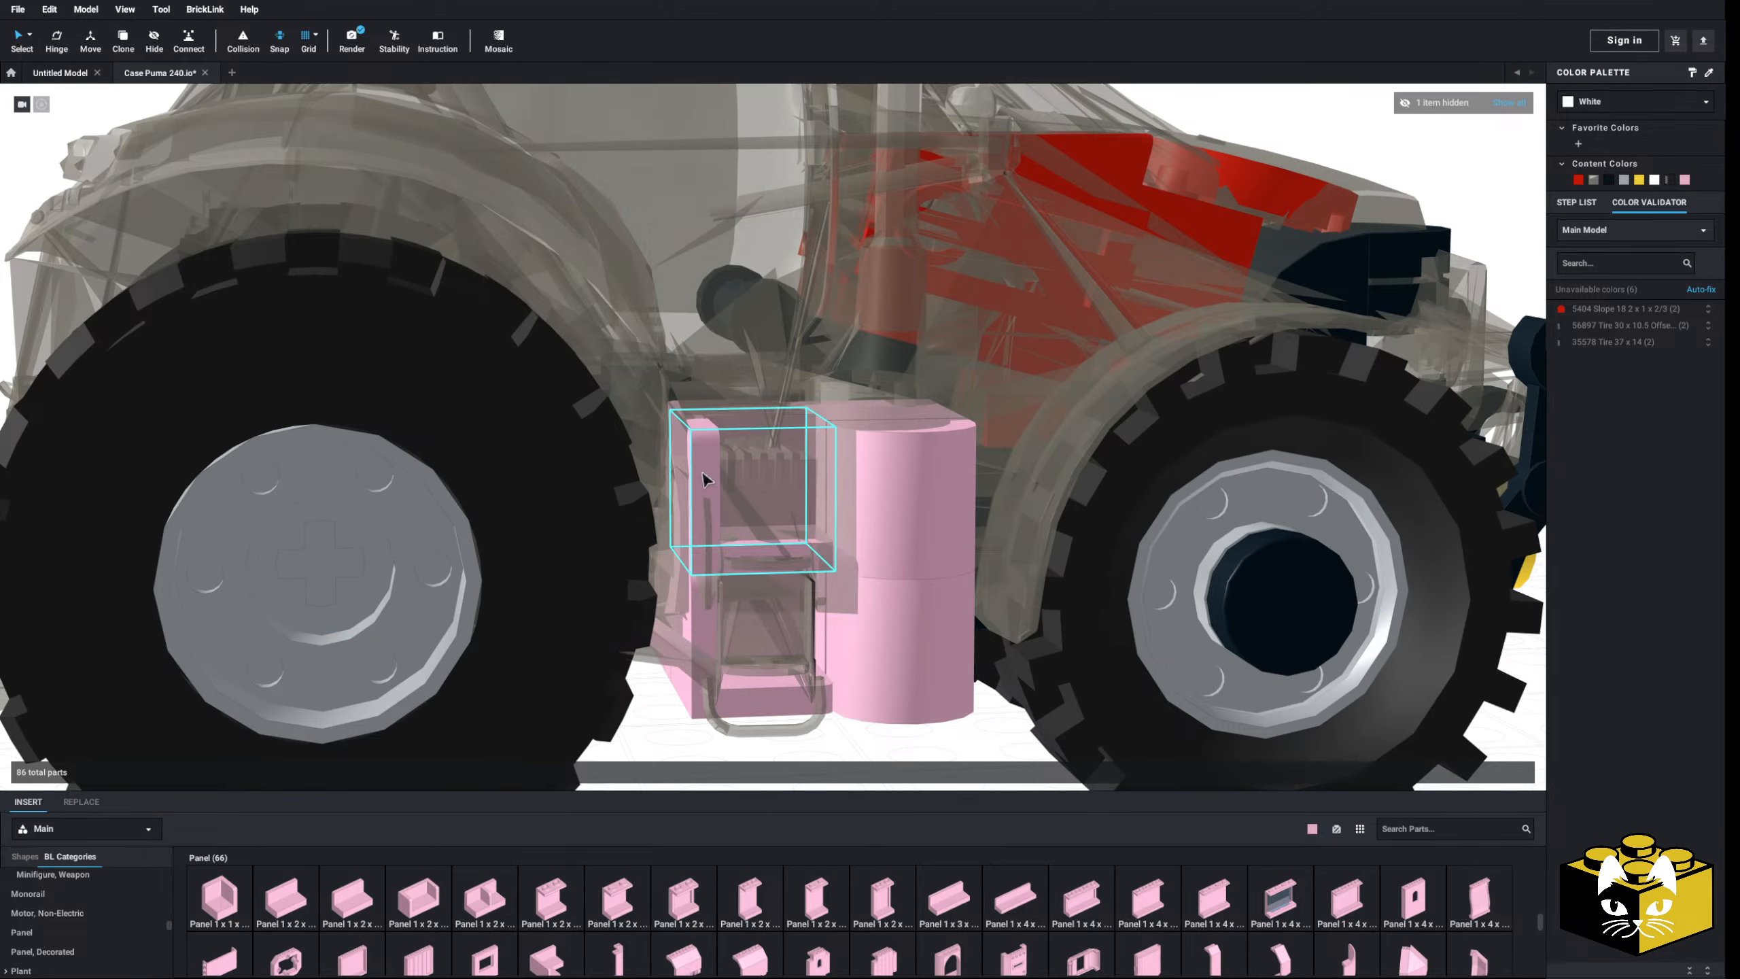
# - Delete the upper corner panel beside the tank
pyautogui.click(703, 473)
pyautogui.press('Delete')
pyautogui.moveTo(689, 757); pyautogui.dragTo(680, 634, button='middle')
pyautogui.moveTo(679, 633); pyautogui.dragTo(688, 646, button='right')
pyautogui.moveTo(871, 664); pyautogui.dragTo(819, 657, button='middle')
pyautogui.moveTo(820, 657); pyautogui.dragTo(816, 651, button='right')
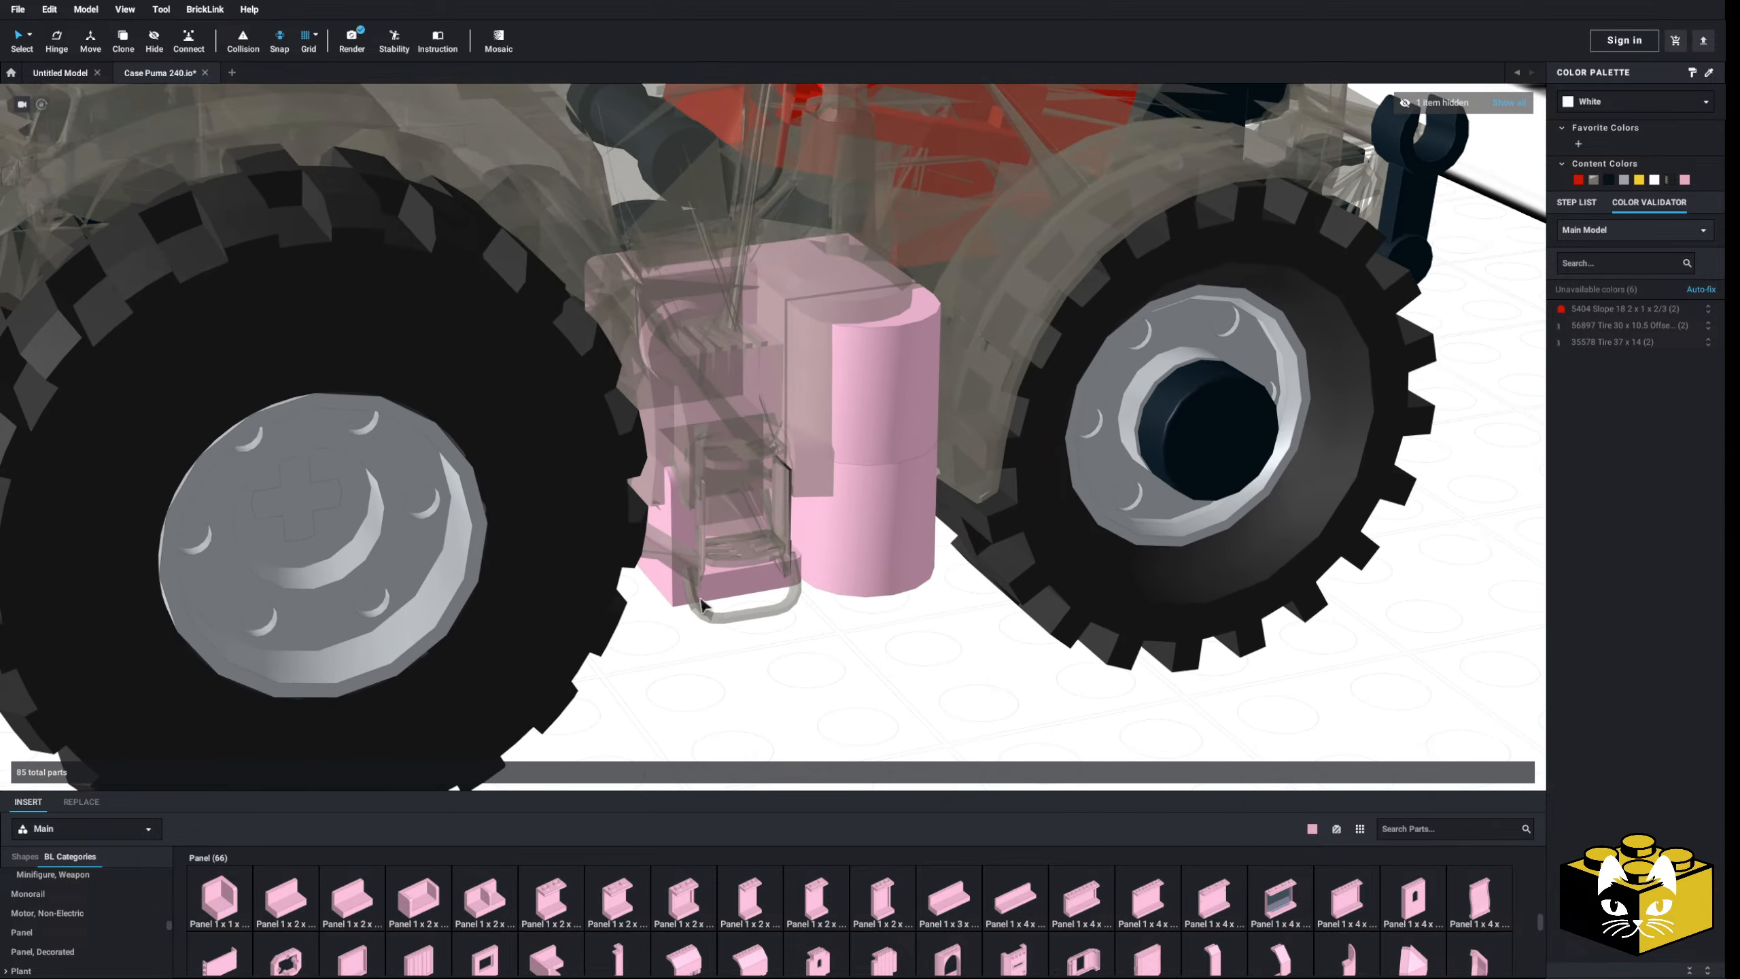
# - Remove the remaining corner panel with its mounting parts and delete the lowest crosswise plate beneath the chassis
pyautogui.moveTo(685, 595); pyautogui.dragTo(699, 477, button='right')
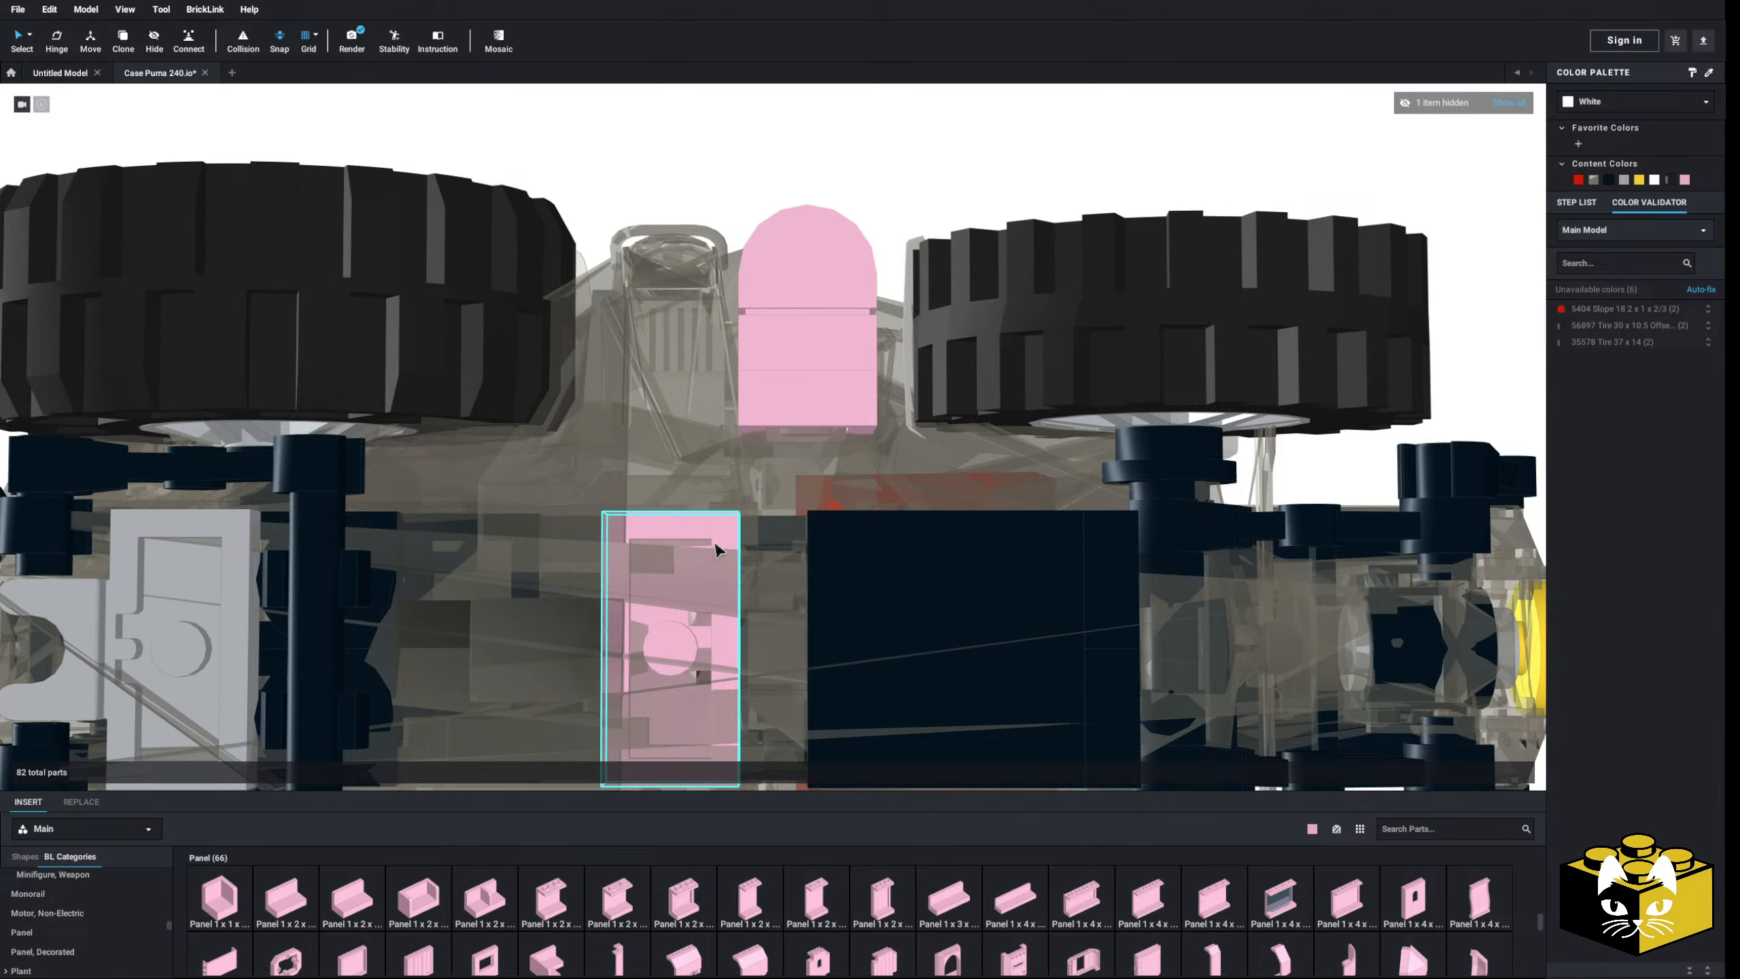
pyautogui.click(715, 543)
pyautogui.press('Delete')
pyautogui.moveTo(726, 518); pyautogui.dragTo(718, 438, button='middle')
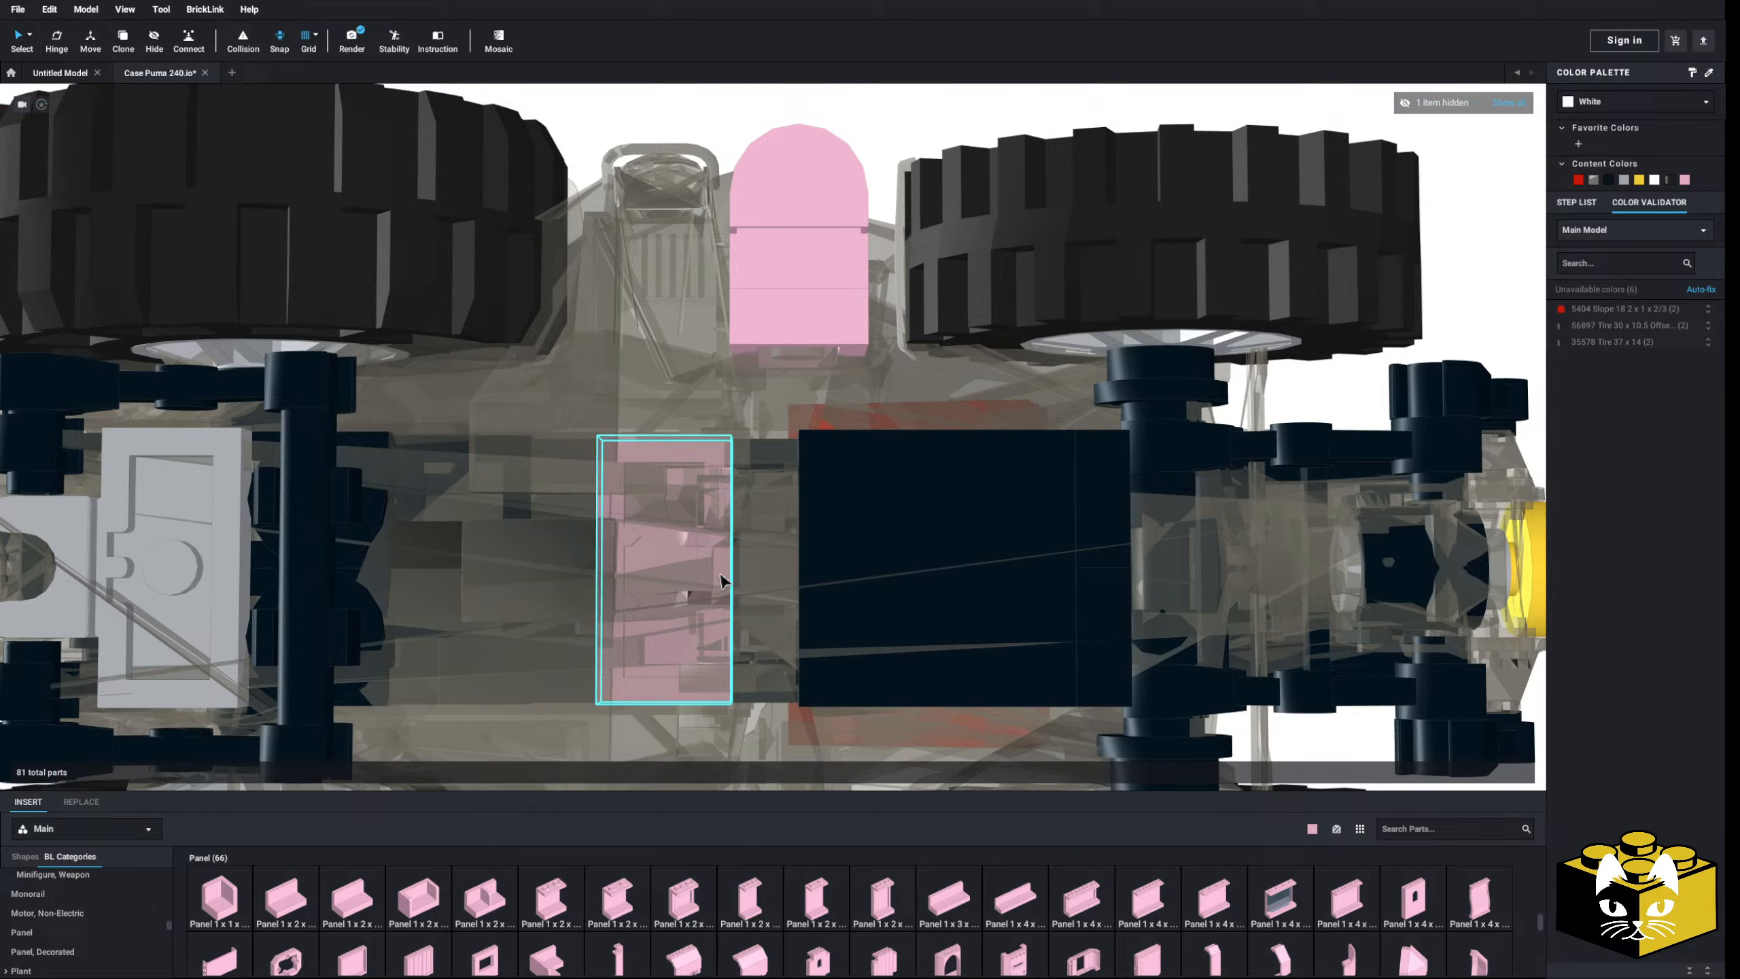
pyautogui.moveTo(721, 574); pyautogui.dragTo(725, 639, button='right')
pyautogui.moveTo(751, 686); pyautogui.dragTo(746, 591, button='right')
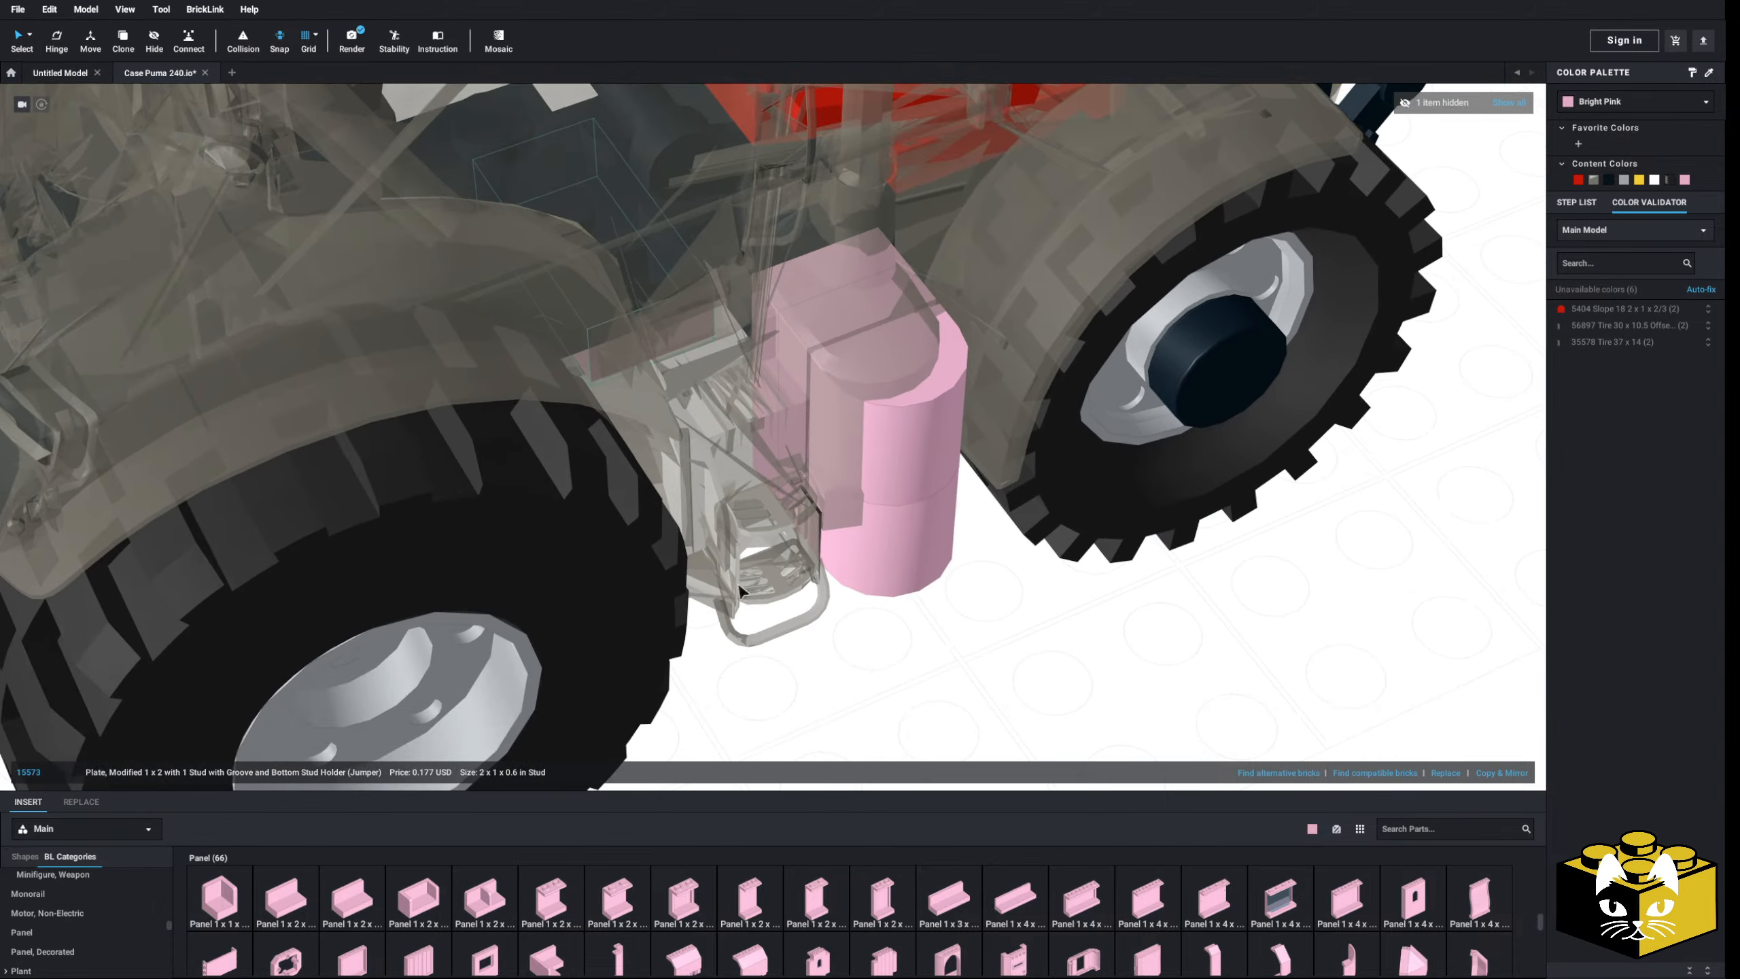
# - Insert a two-stud jumper plate from the Plate, Modified category on the ground beside the tank and stack a Plate 1 x 2 on it
pyautogui.click(867, 706)
pyautogui.moveTo(867, 706); pyautogui.dragTo(846, 610, button='right')
pyautogui.scroll(-3, 100, 920)
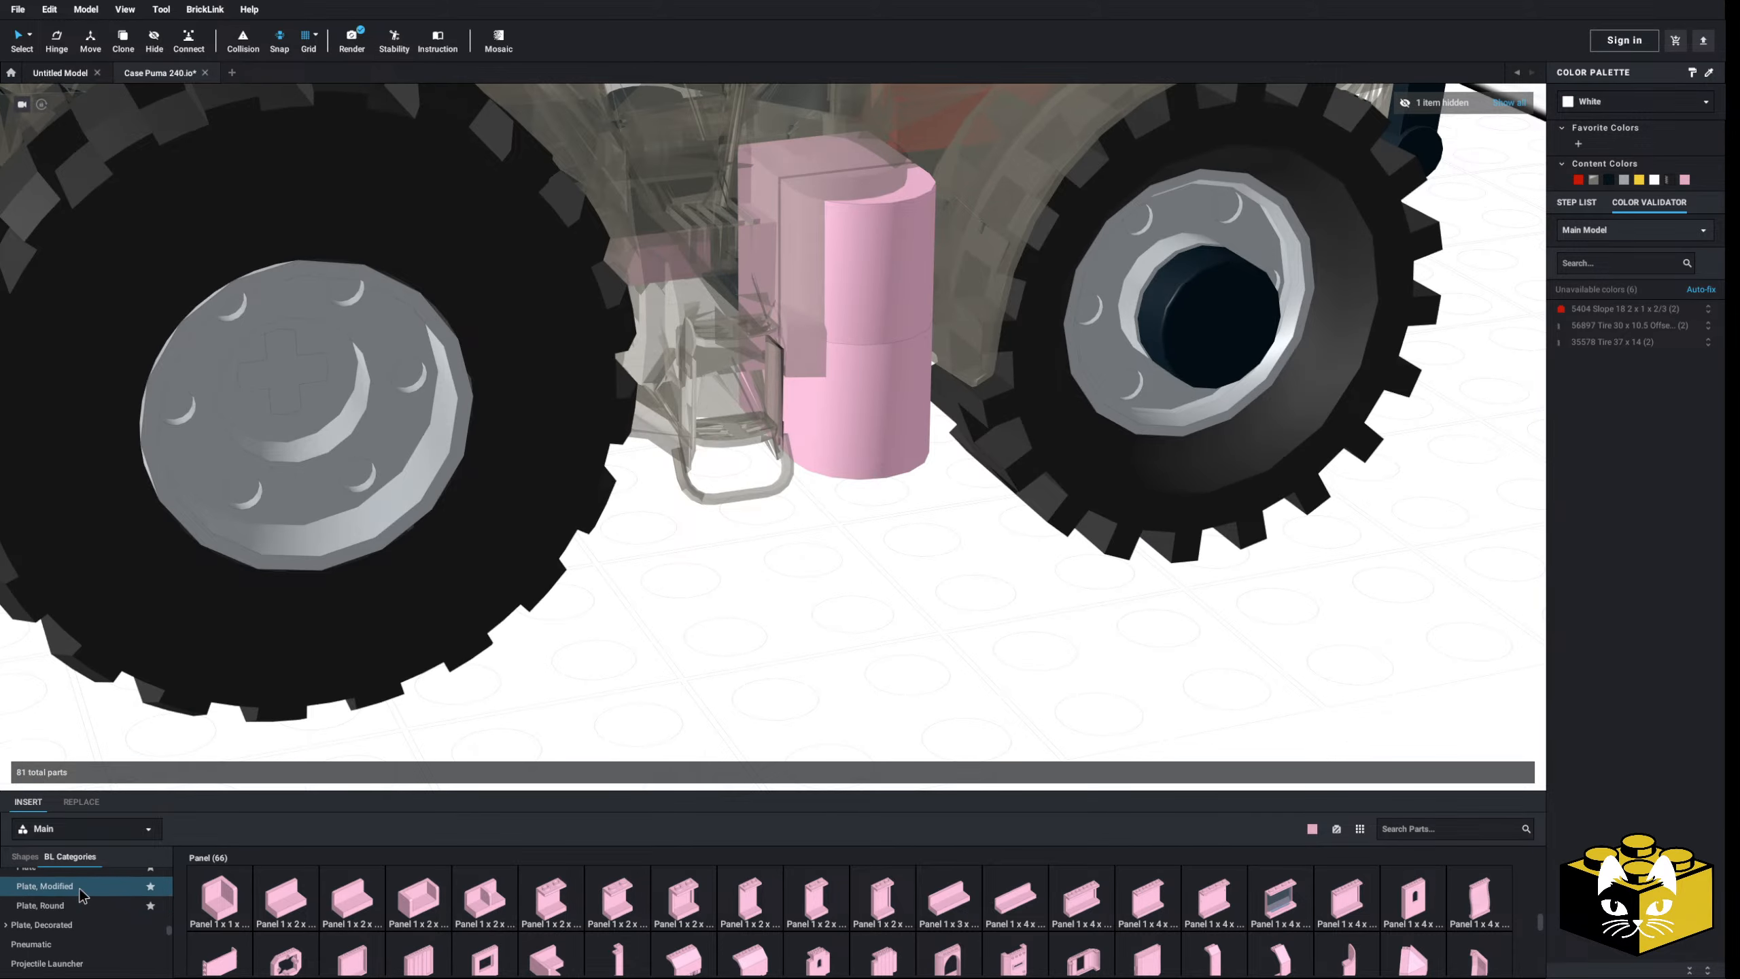
pyautogui.click(96, 904)
pyautogui.scroll(-1, 1065, 949)
pyautogui.click(1065, 949)
pyautogui.moveTo(841, 617); pyautogui.dragTo(880, 675, button='right')
pyautogui.click(693, 573)
pyautogui.click(574, 686)
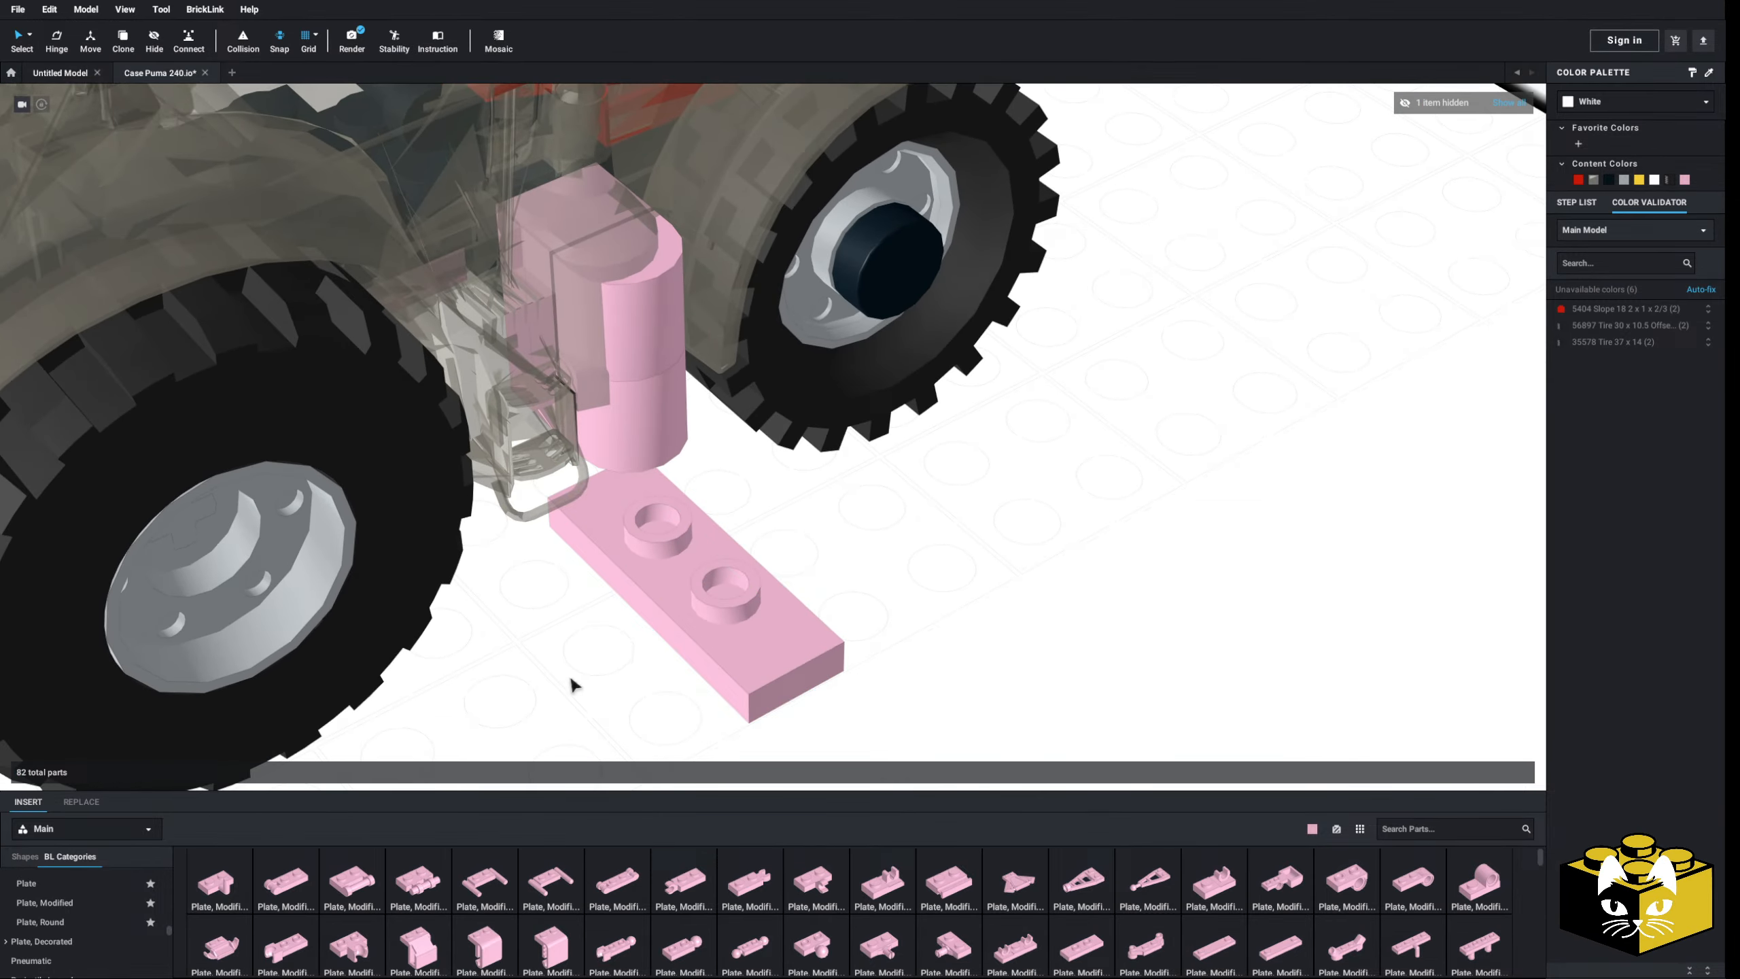
pyautogui.click(26, 882)
pyautogui.click(286, 897)
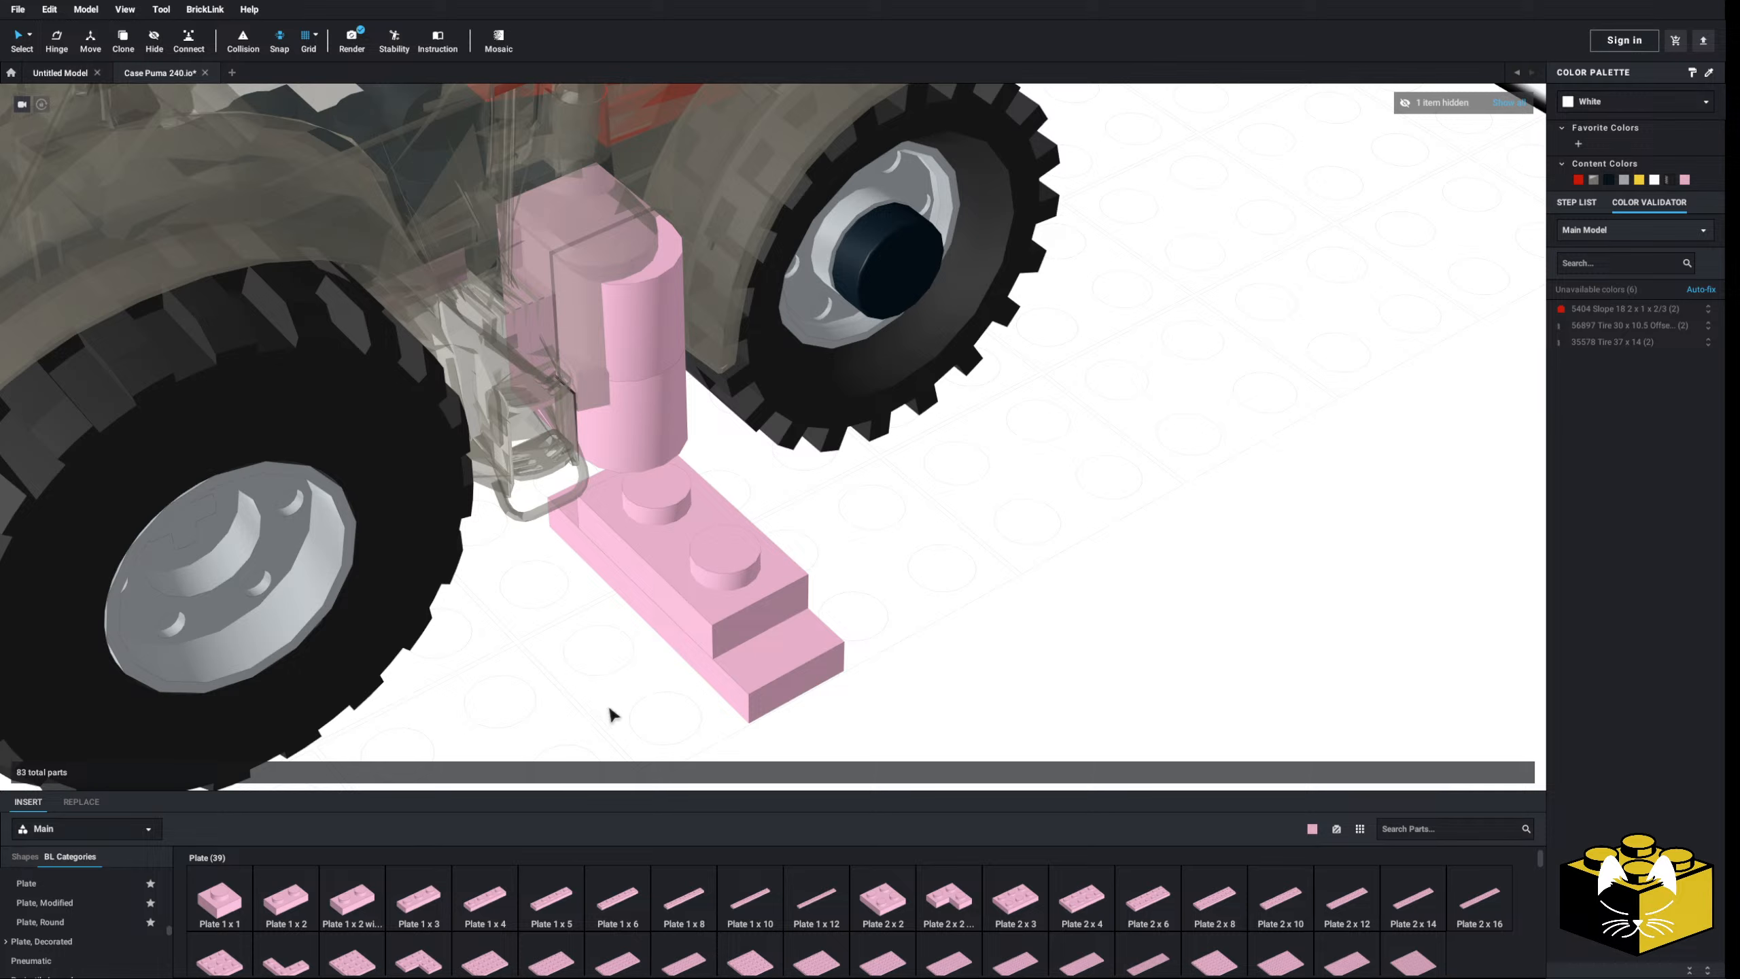
# - Try a second two-stud modified plate on top of the Plate 1 x 2 and delete it
pyautogui.click(103, 902)
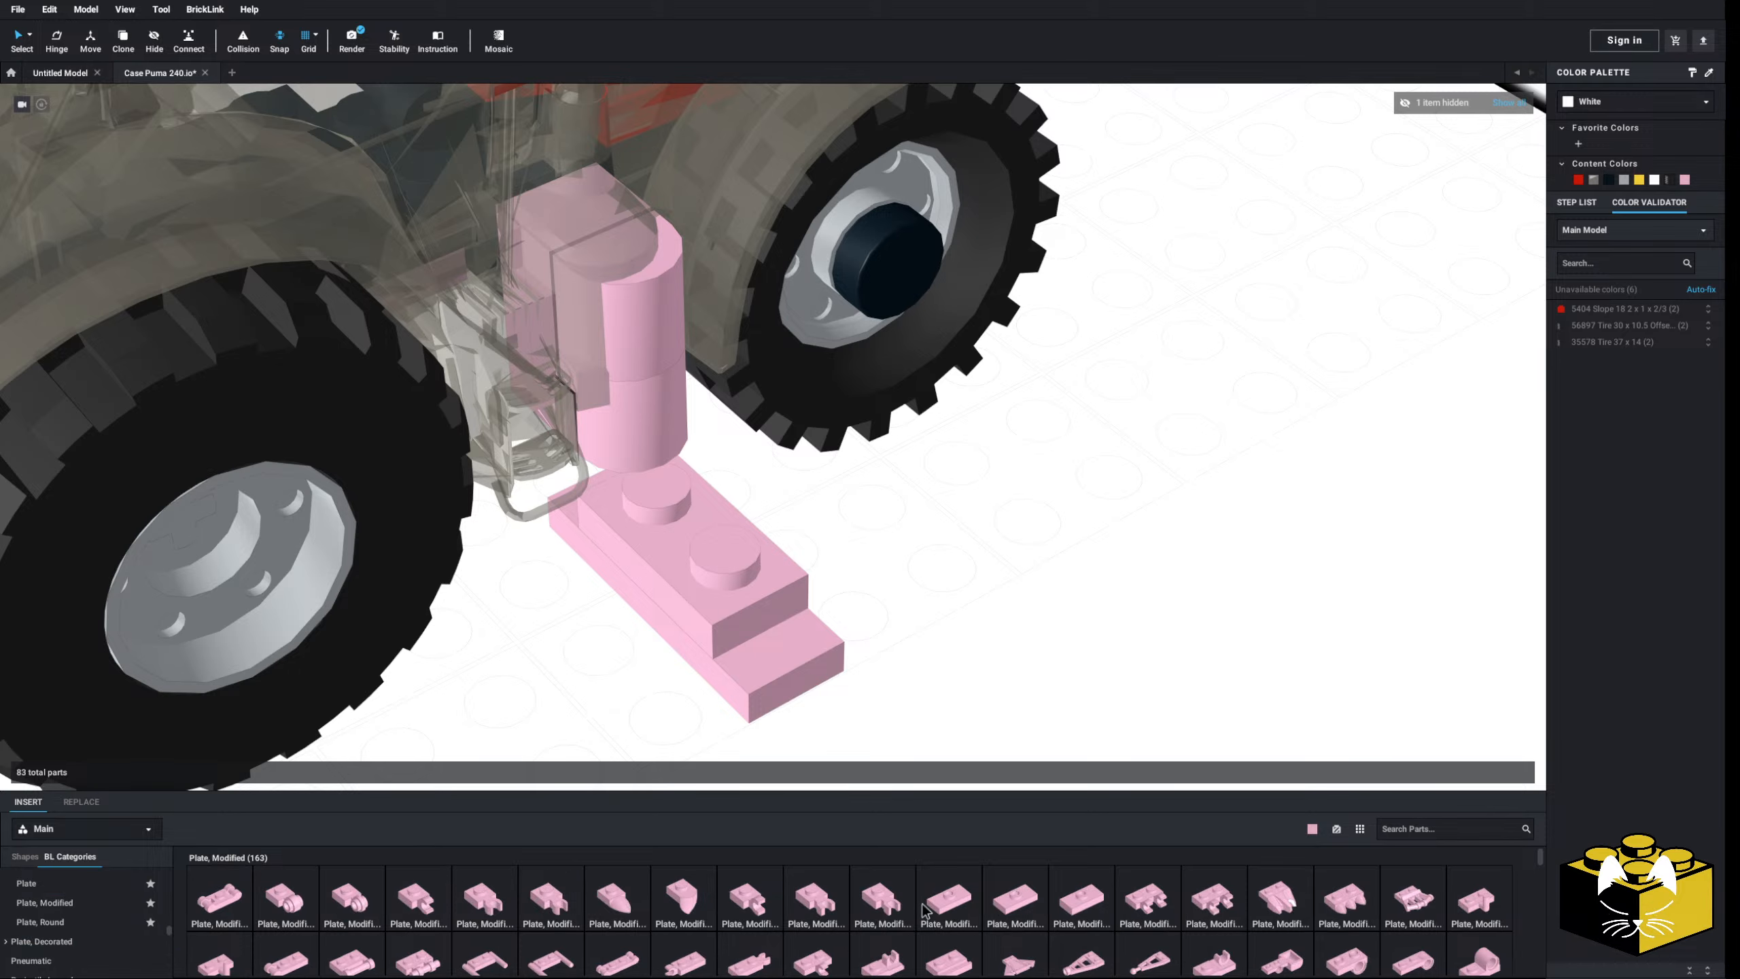
pyautogui.scroll(-2, 923, 905)
pyautogui.click(1081, 946)
pyautogui.click(727, 549)
pyautogui.click(856, 526)
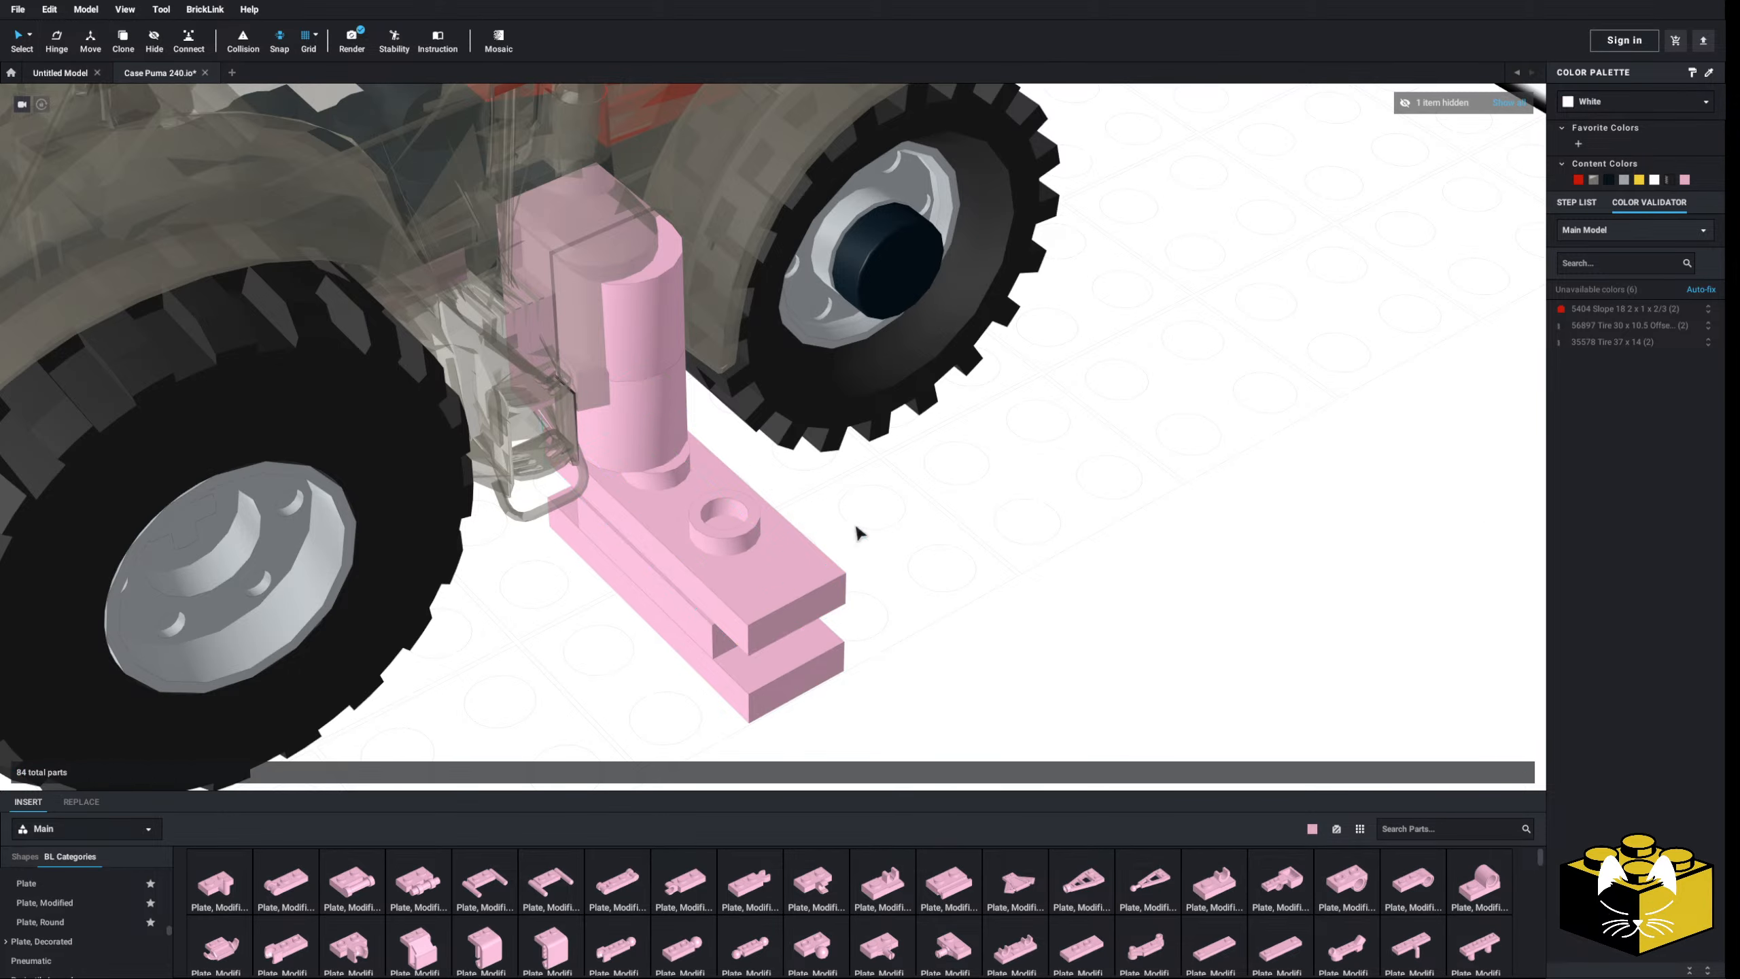
pyautogui.click(718, 591)
pyautogui.press('Delete')
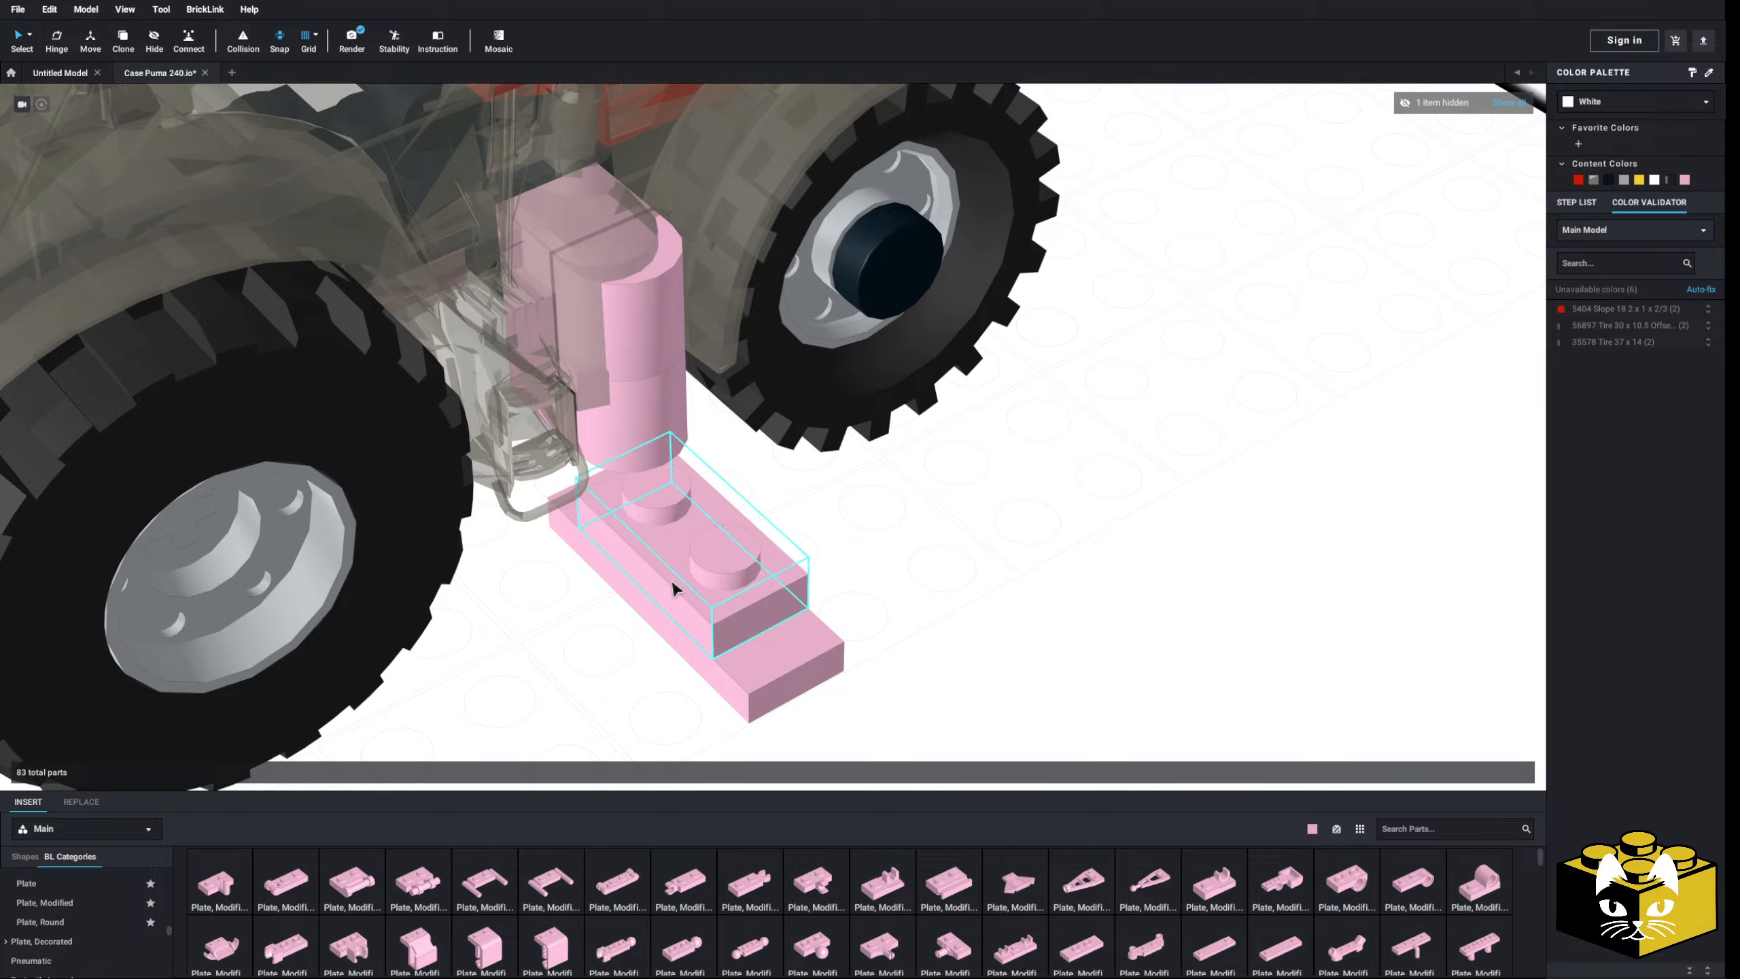
# - Split the Plate 1 x 2, keep only one of its halves, and delete the two-stud modified plate underneath
pyautogui.rightClick(673, 583)
pyautogui.click(708, 677)
pyautogui.click(937, 626)
pyautogui.click(781, 641)
pyautogui.press('Delete')
pyautogui.click(636, 577)
pyautogui.press('Delete')
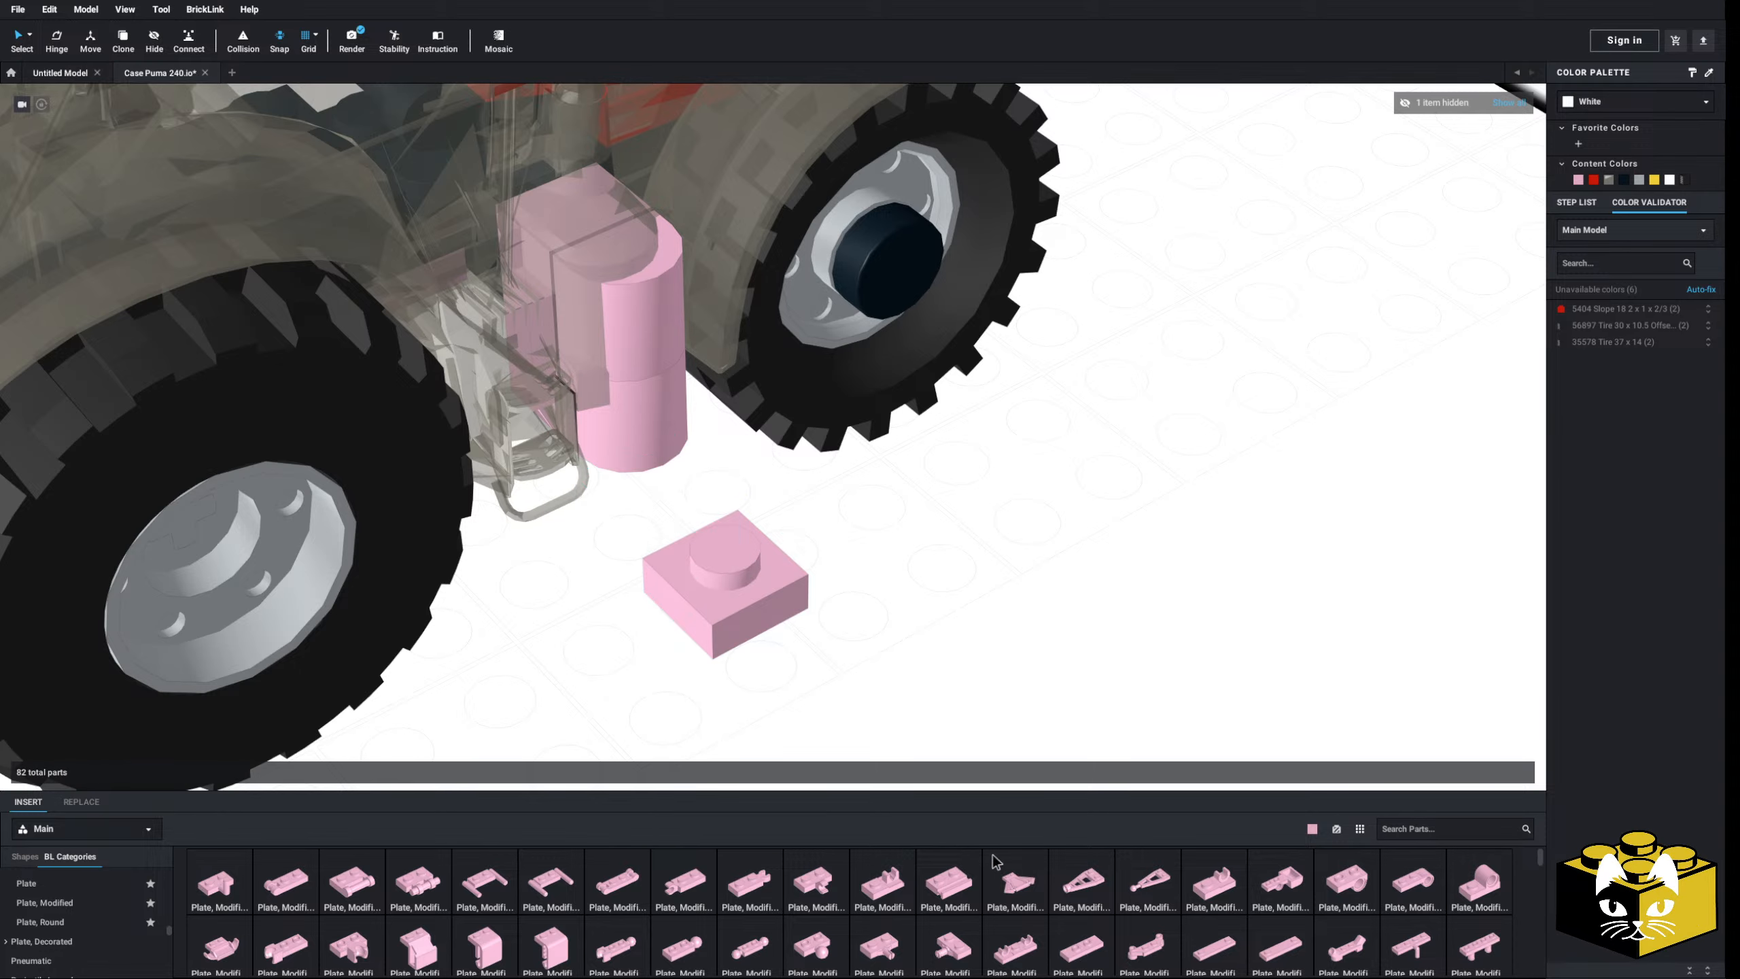
# - Attach one-stud 1 x 2 jumper plates from the Plate, Modified category below and on top of the remaining single-stud plate
pyautogui.scroll(1, 997, 862)
pyautogui.click(1010, 881)
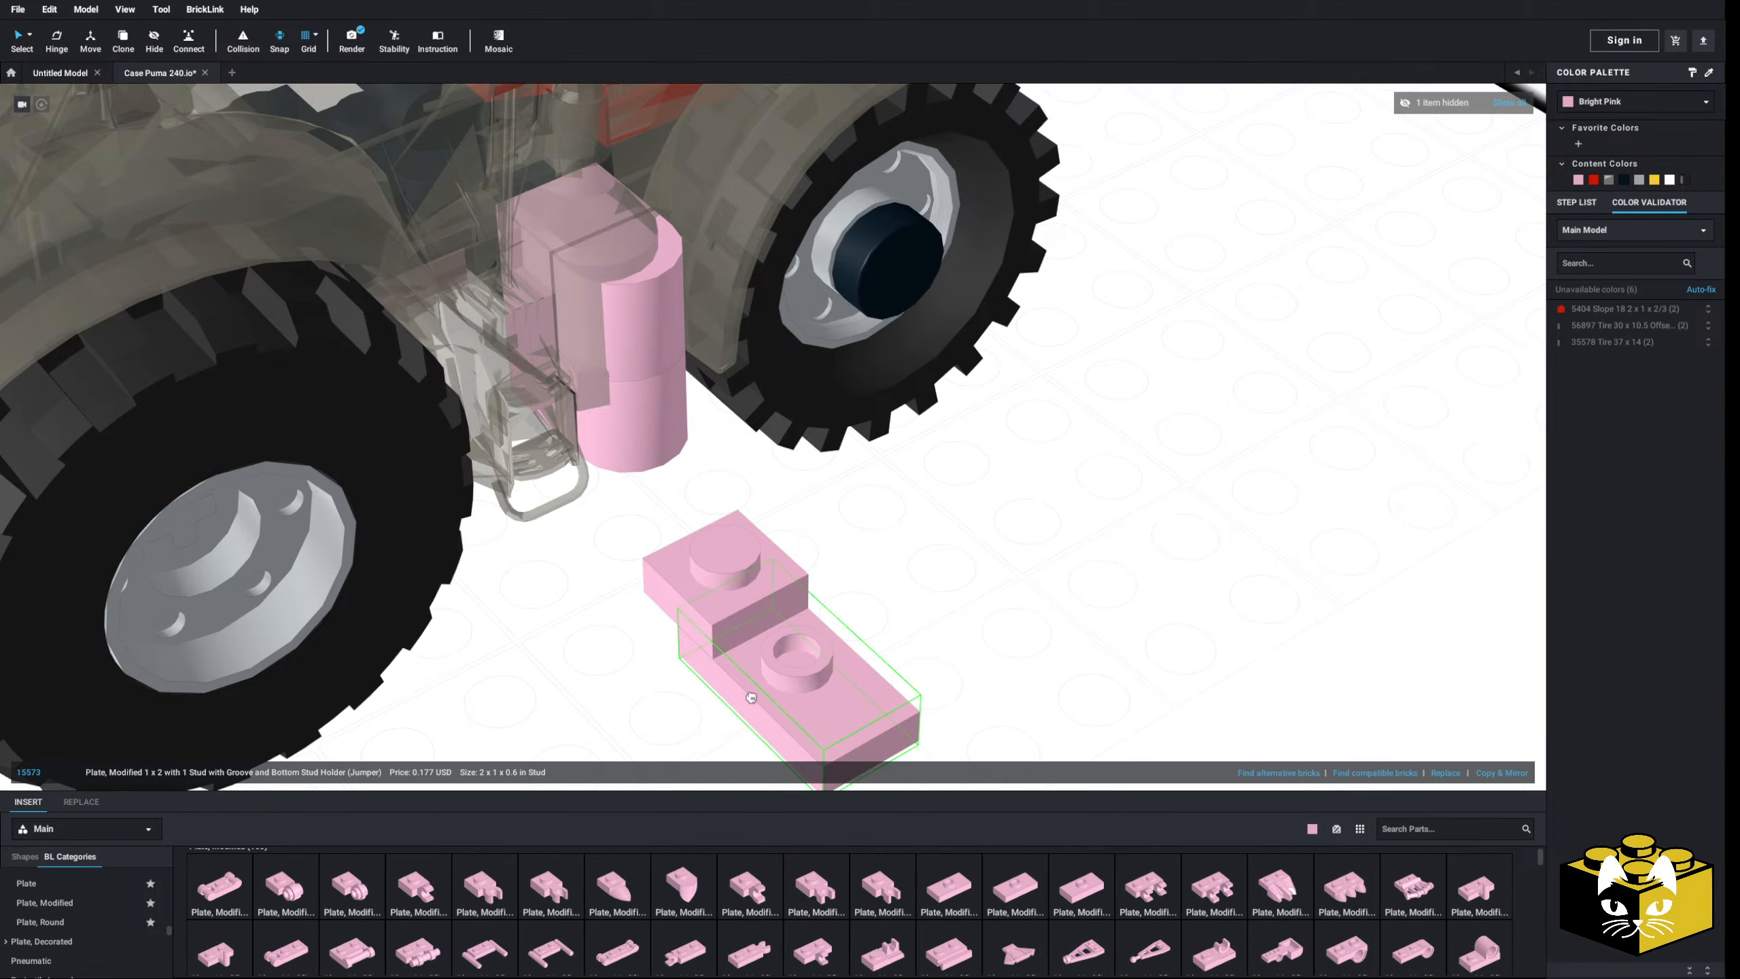
pyautogui.click(1021, 895)
pyautogui.click(741, 549)
pyautogui.click(864, 604)
# - Select the three stacked step plates and attach them together beneath the chassis, behind the tank
pyautogui.moveTo(864, 604); pyautogui.dragTo(899, 642, button='middle')
pyautogui.moveTo(982, 601); pyautogui.dragTo(579, 618)
pyautogui.moveTo(579, 619); pyautogui.dragTo(591, 564, button='right')
pyautogui.moveTo(591, 563); pyautogui.dragTo(595, 463)
pyautogui.moveTo(595, 463); pyautogui.dragTo(611, 463, button='right')
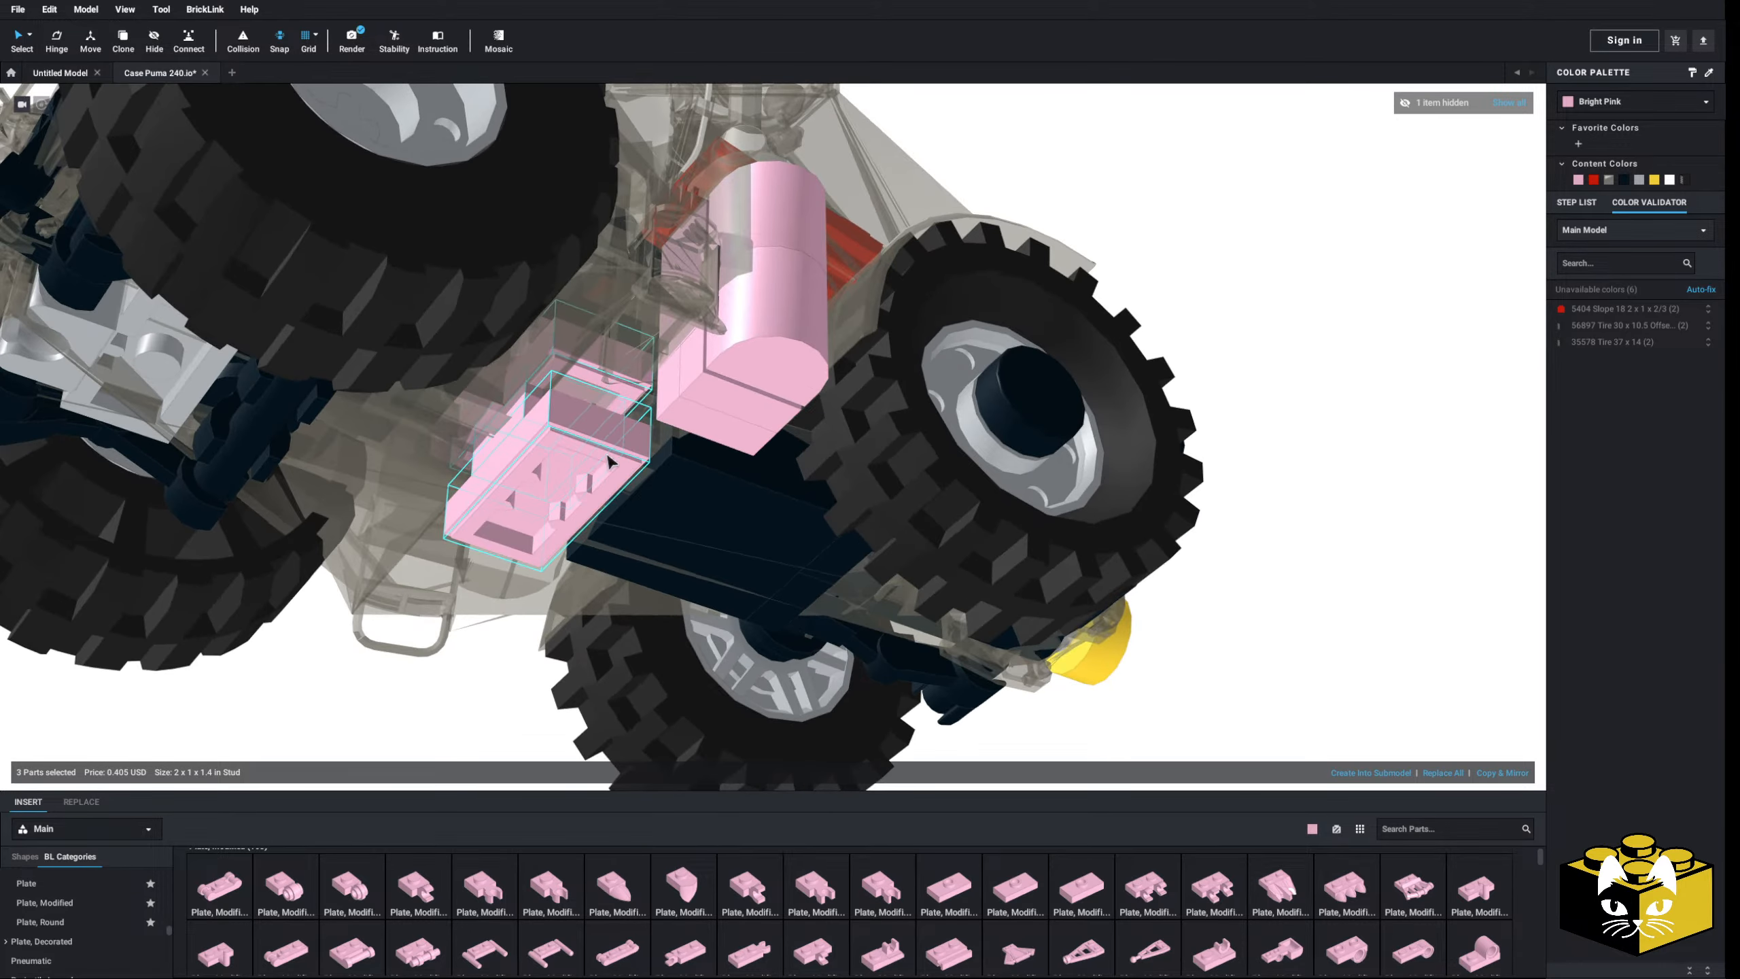
# - Move the three selected step plates outward beside the tank to X 140 and raise them to about the tank's underside
pyautogui.moveTo(608, 461); pyautogui.dragTo(647, 600, button='middle')
pyautogui.moveTo(689, 566); pyautogui.dragTo(502, 481, button='right')
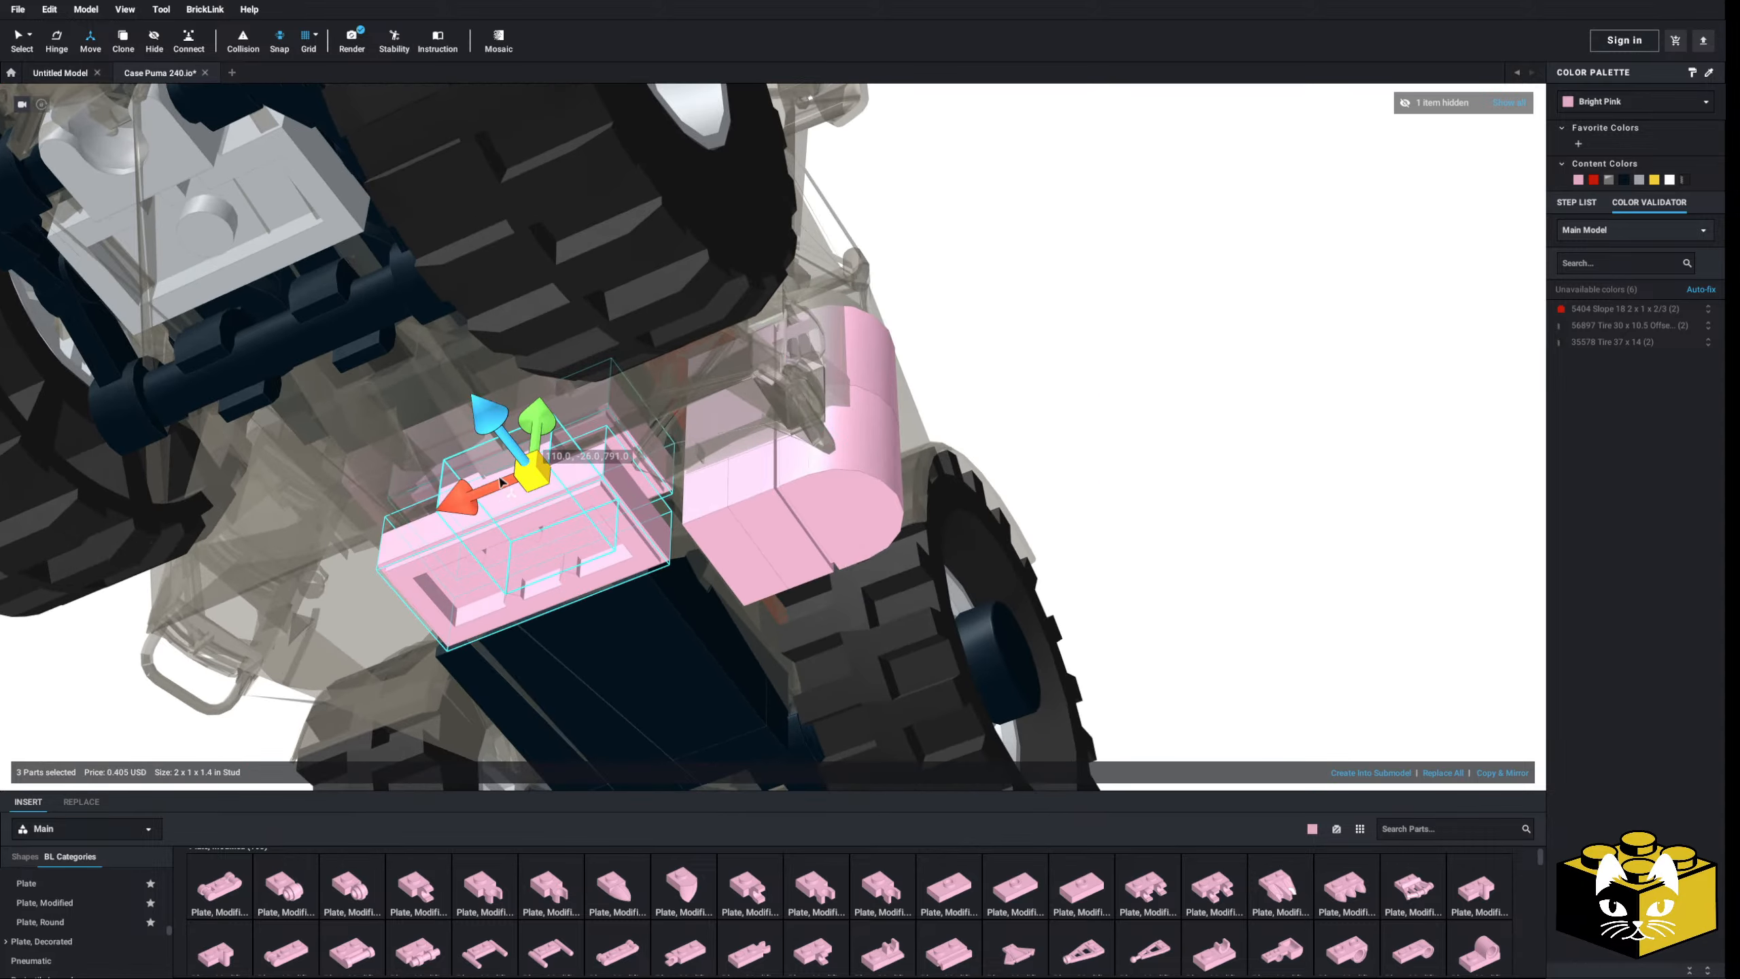
pyautogui.moveTo(472, 495); pyautogui.dragTo(652, 451)
pyautogui.moveTo(652, 452); pyautogui.dragTo(667, 454, button='right')
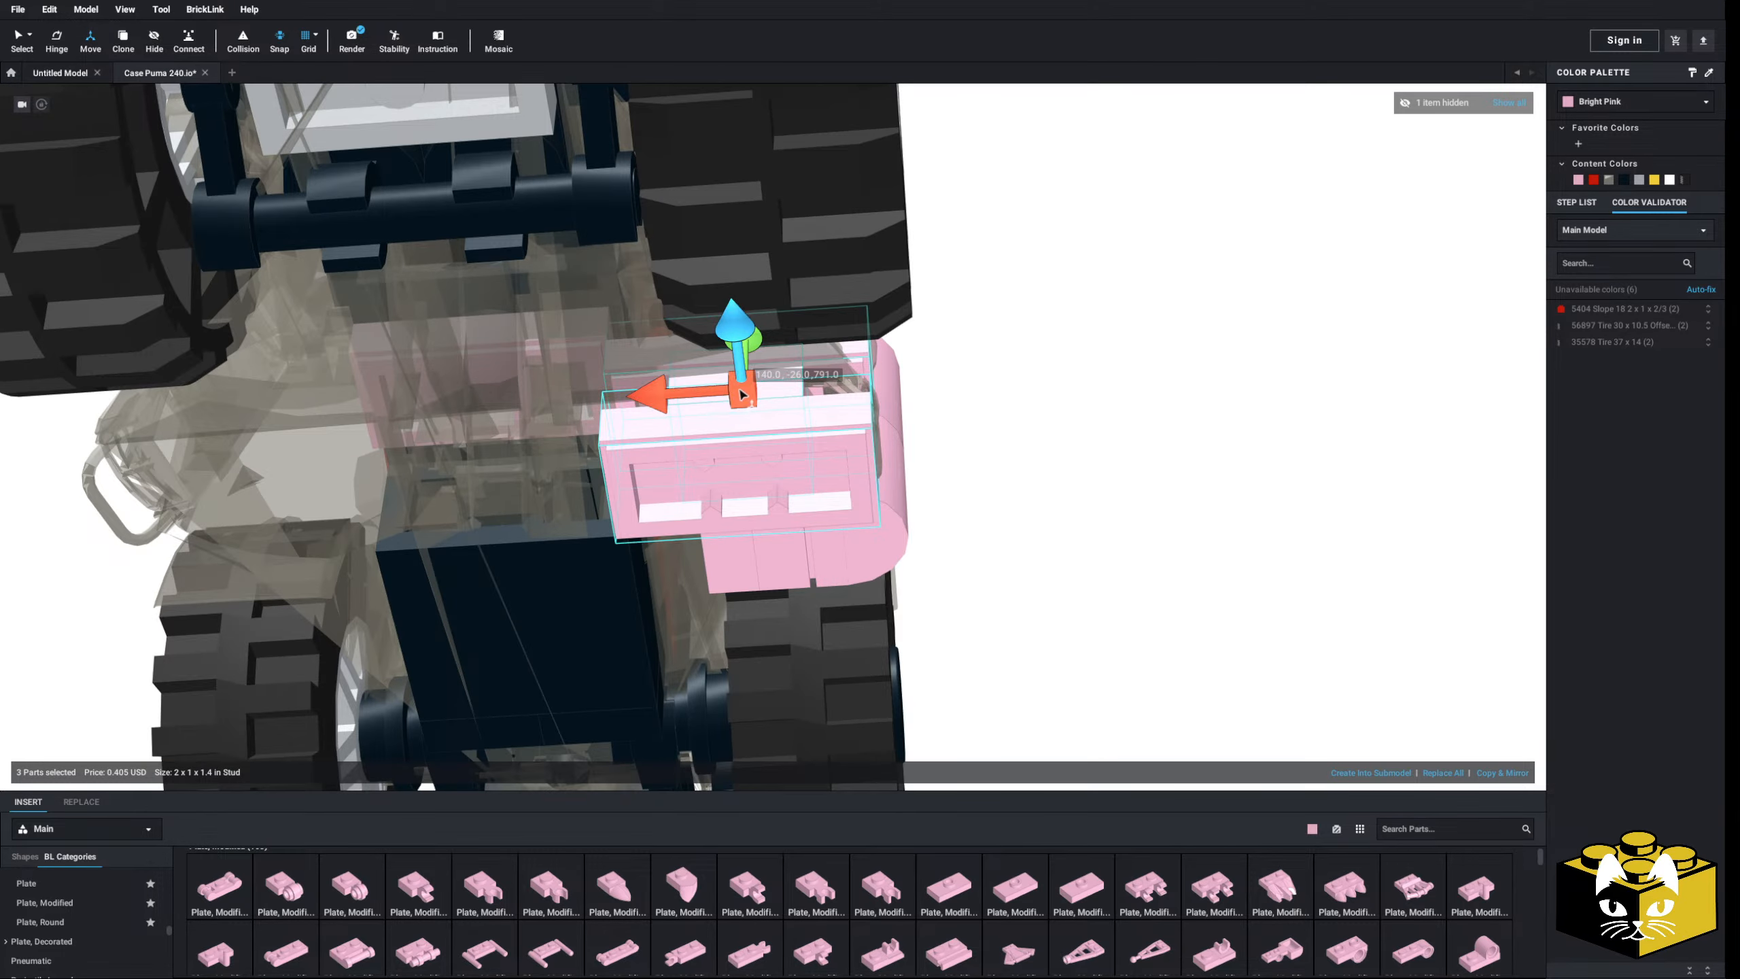
pyautogui.moveTo(740, 395); pyautogui.dragTo(609, 483, button='right')
pyautogui.moveTo(660, 403); pyautogui.dragTo(659, 354)
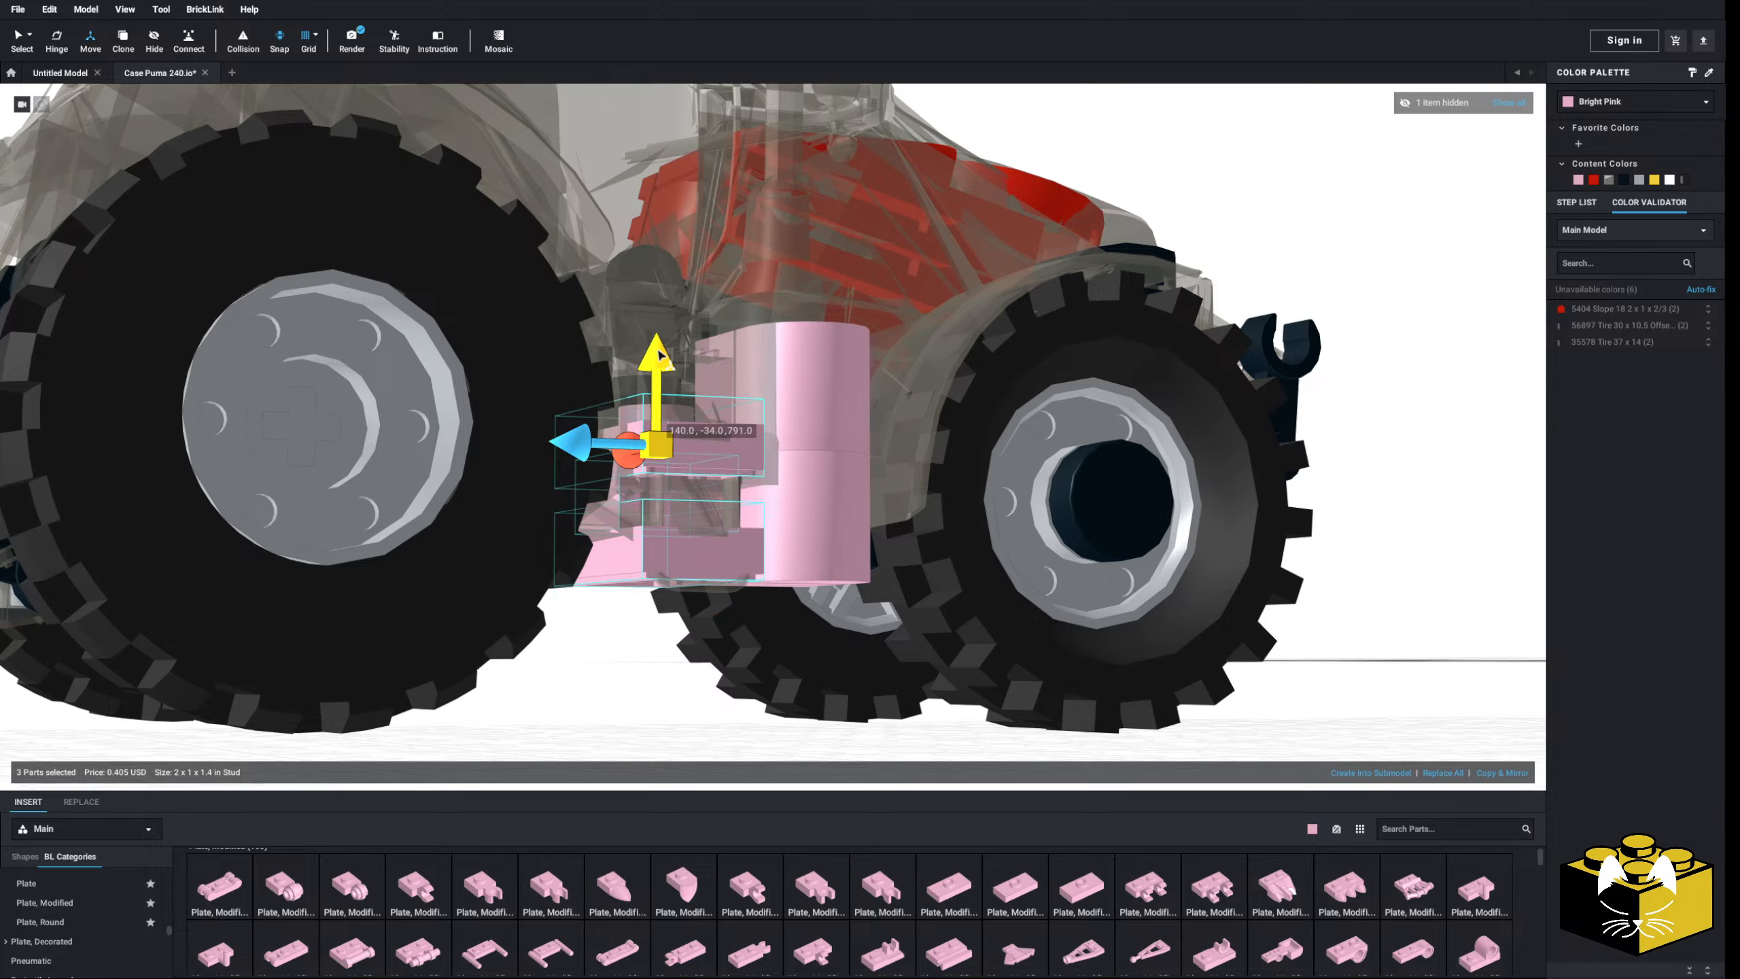
pyautogui.moveTo(663, 335); pyautogui.dragTo(681, 675, button='right')
pyautogui.click(663, 661)
pyautogui.moveTo(774, 634); pyautogui.dragTo(794, 650, button='right')
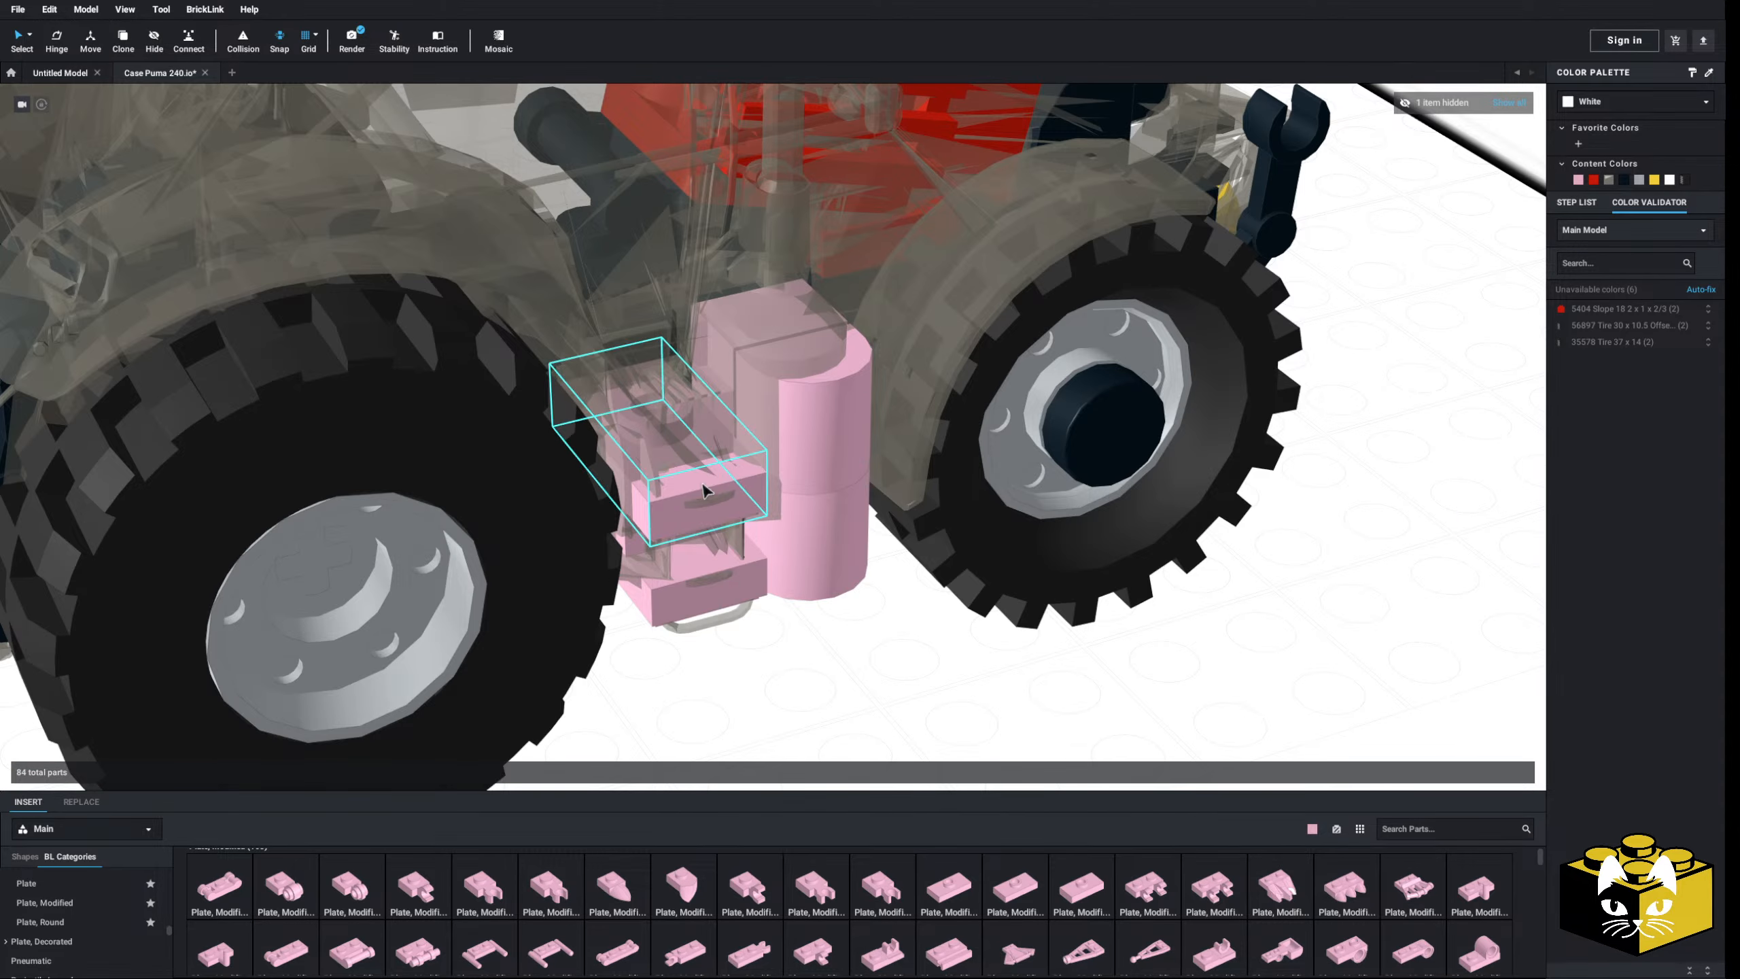
# - Try repositioning the upper jumper plate of the steps and undo the change
pyautogui.moveTo(705, 491); pyautogui.dragTo(889, 679)
pyautogui.click(41, 885)
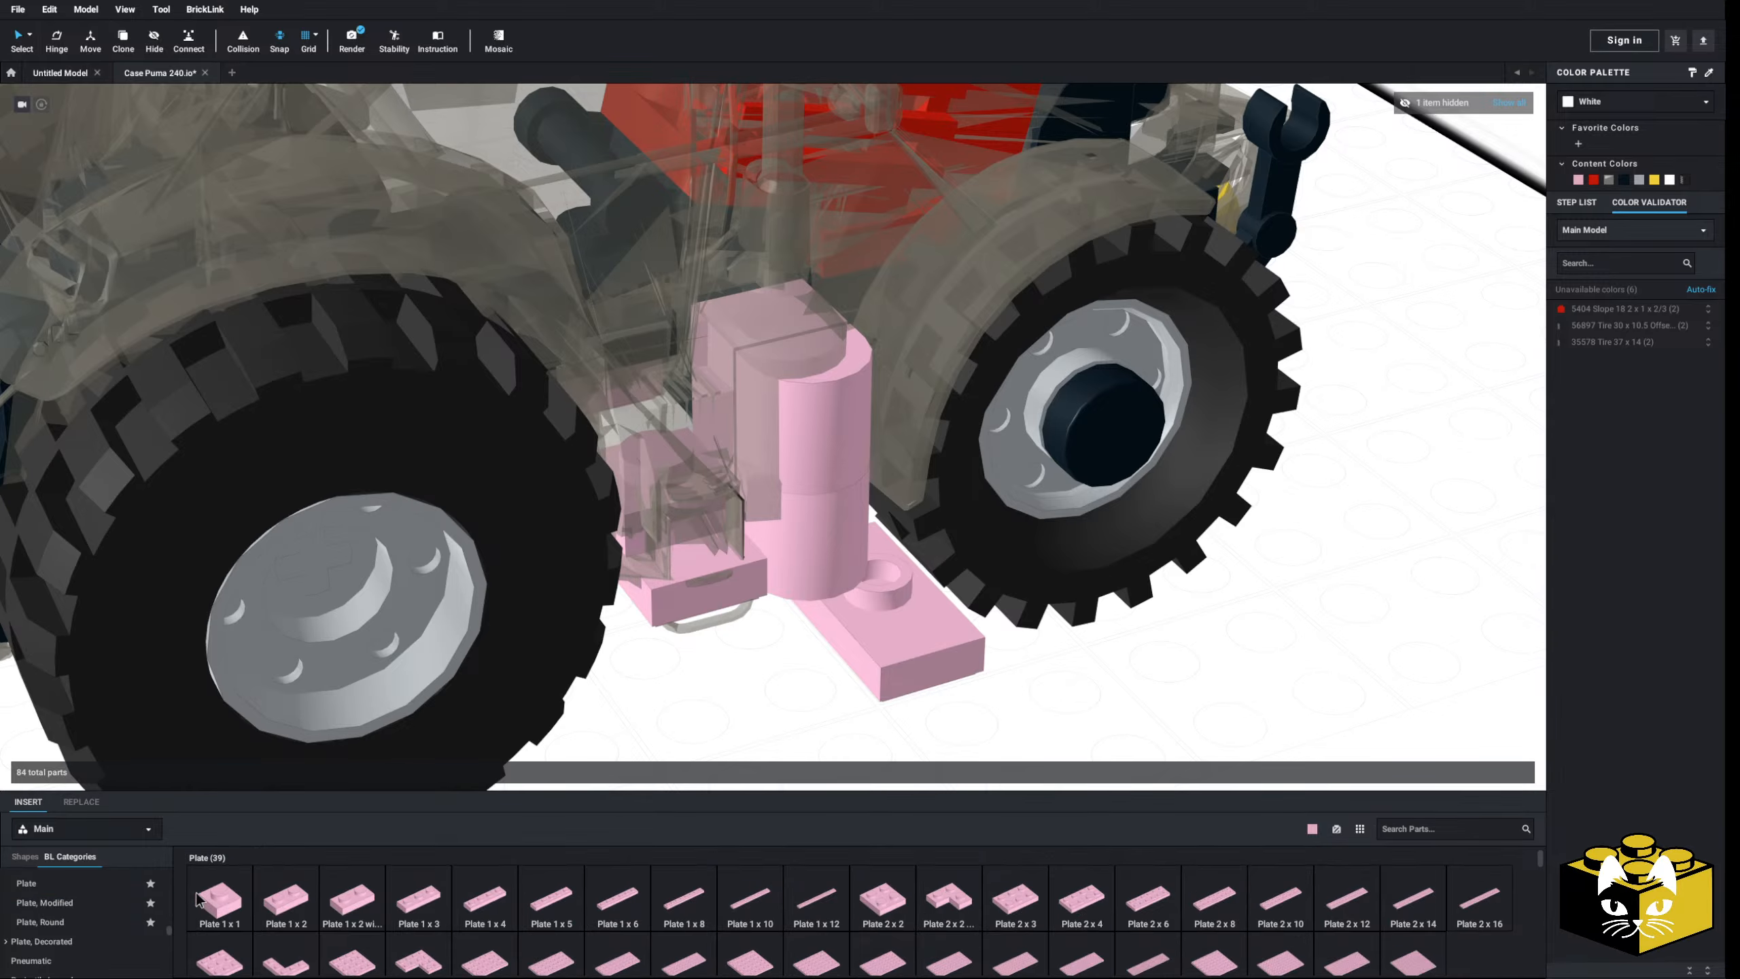
pyautogui.click(213, 899)
pyautogui.press('Escape')
pyautogui.hotkey('ctrl', 'z')
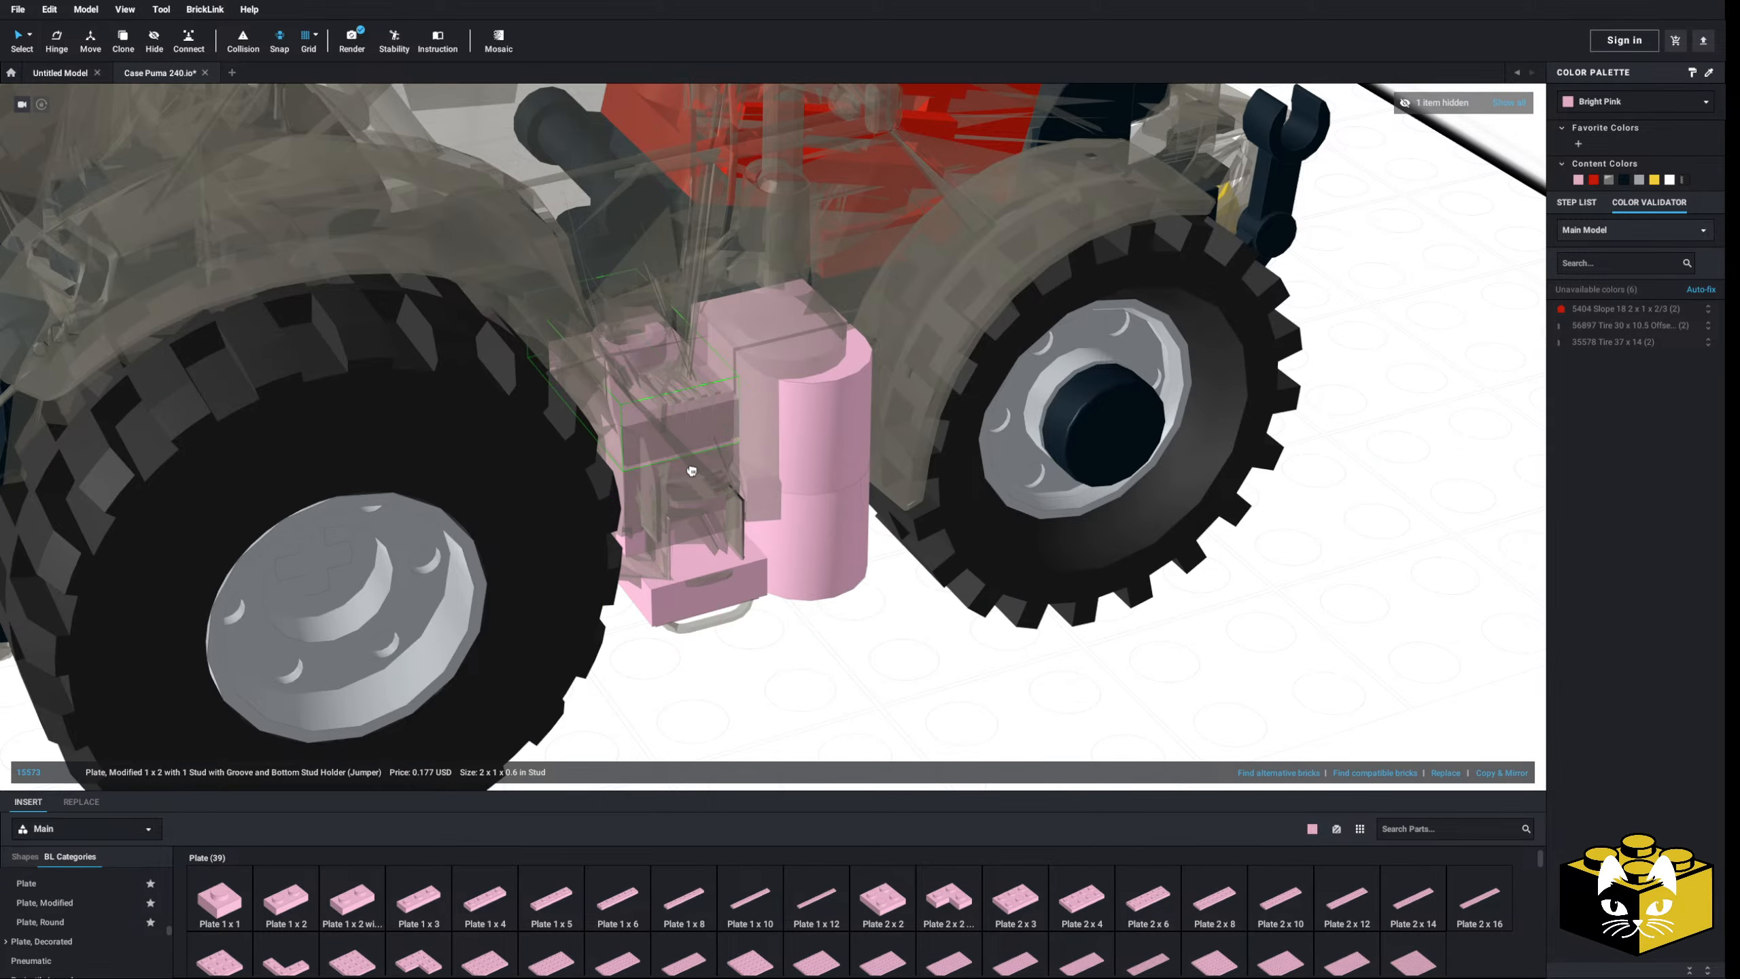
pyautogui.moveTo(704, 488); pyautogui.dragTo(894, 654, button='right')
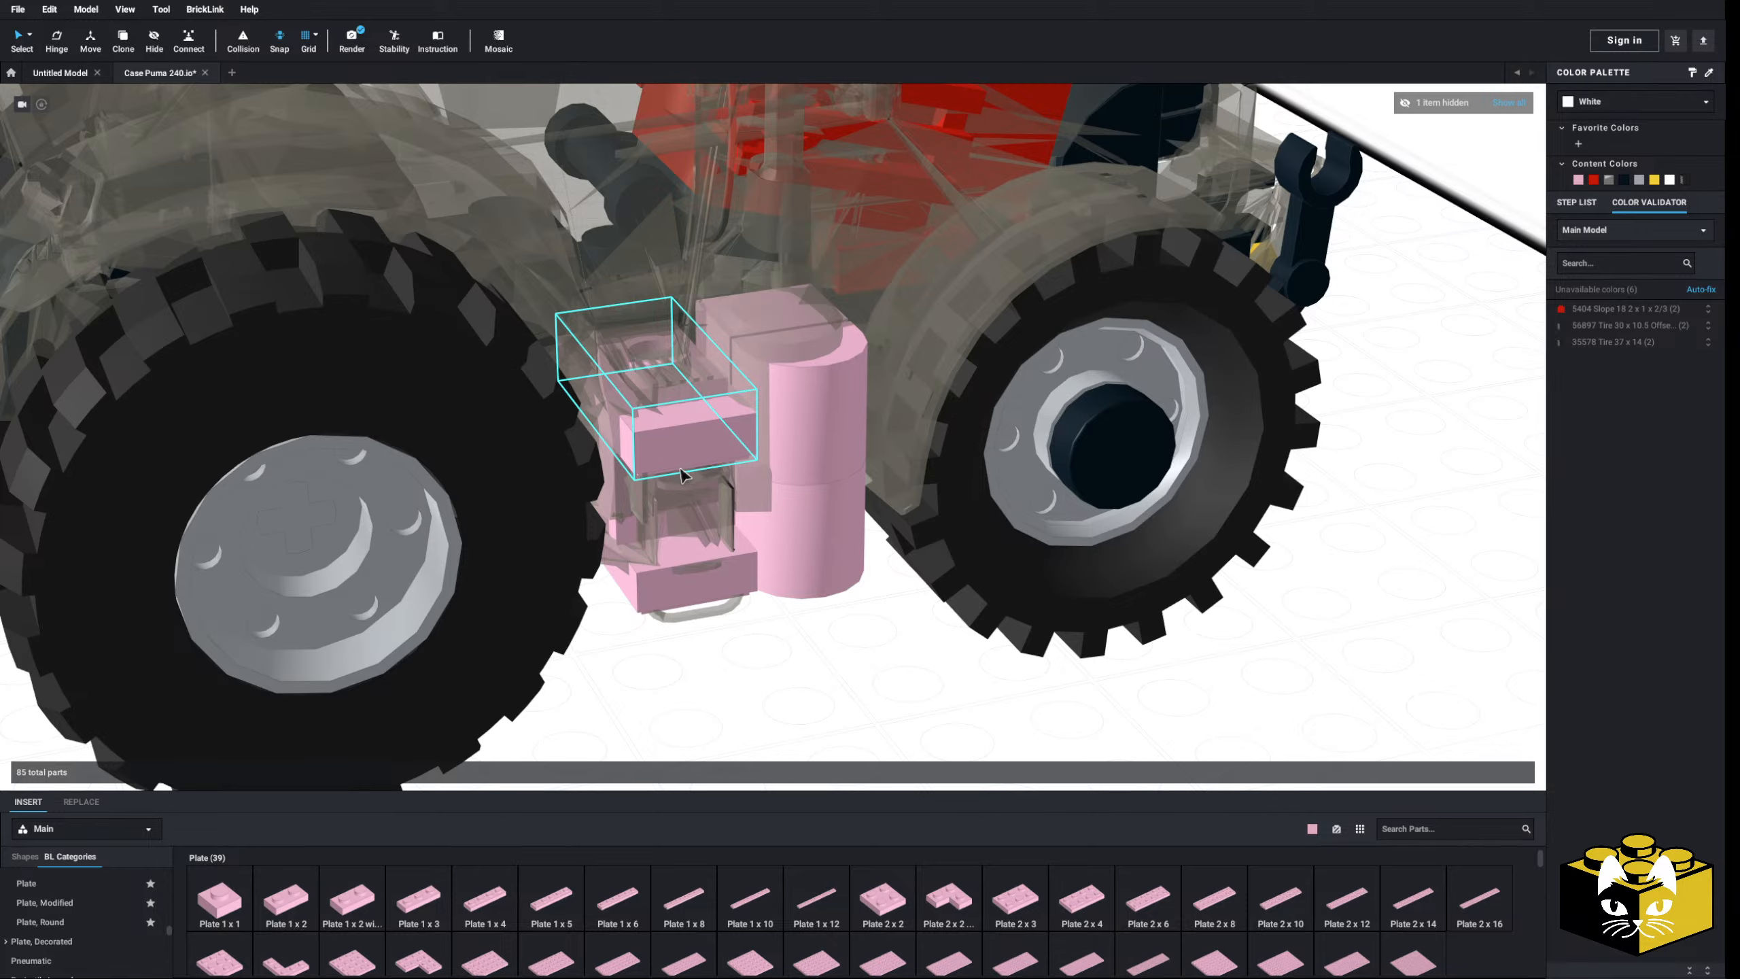
pyautogui.hotkey('ctrl', 'z')
pyautogui.hotkey('ctrl', 'z')
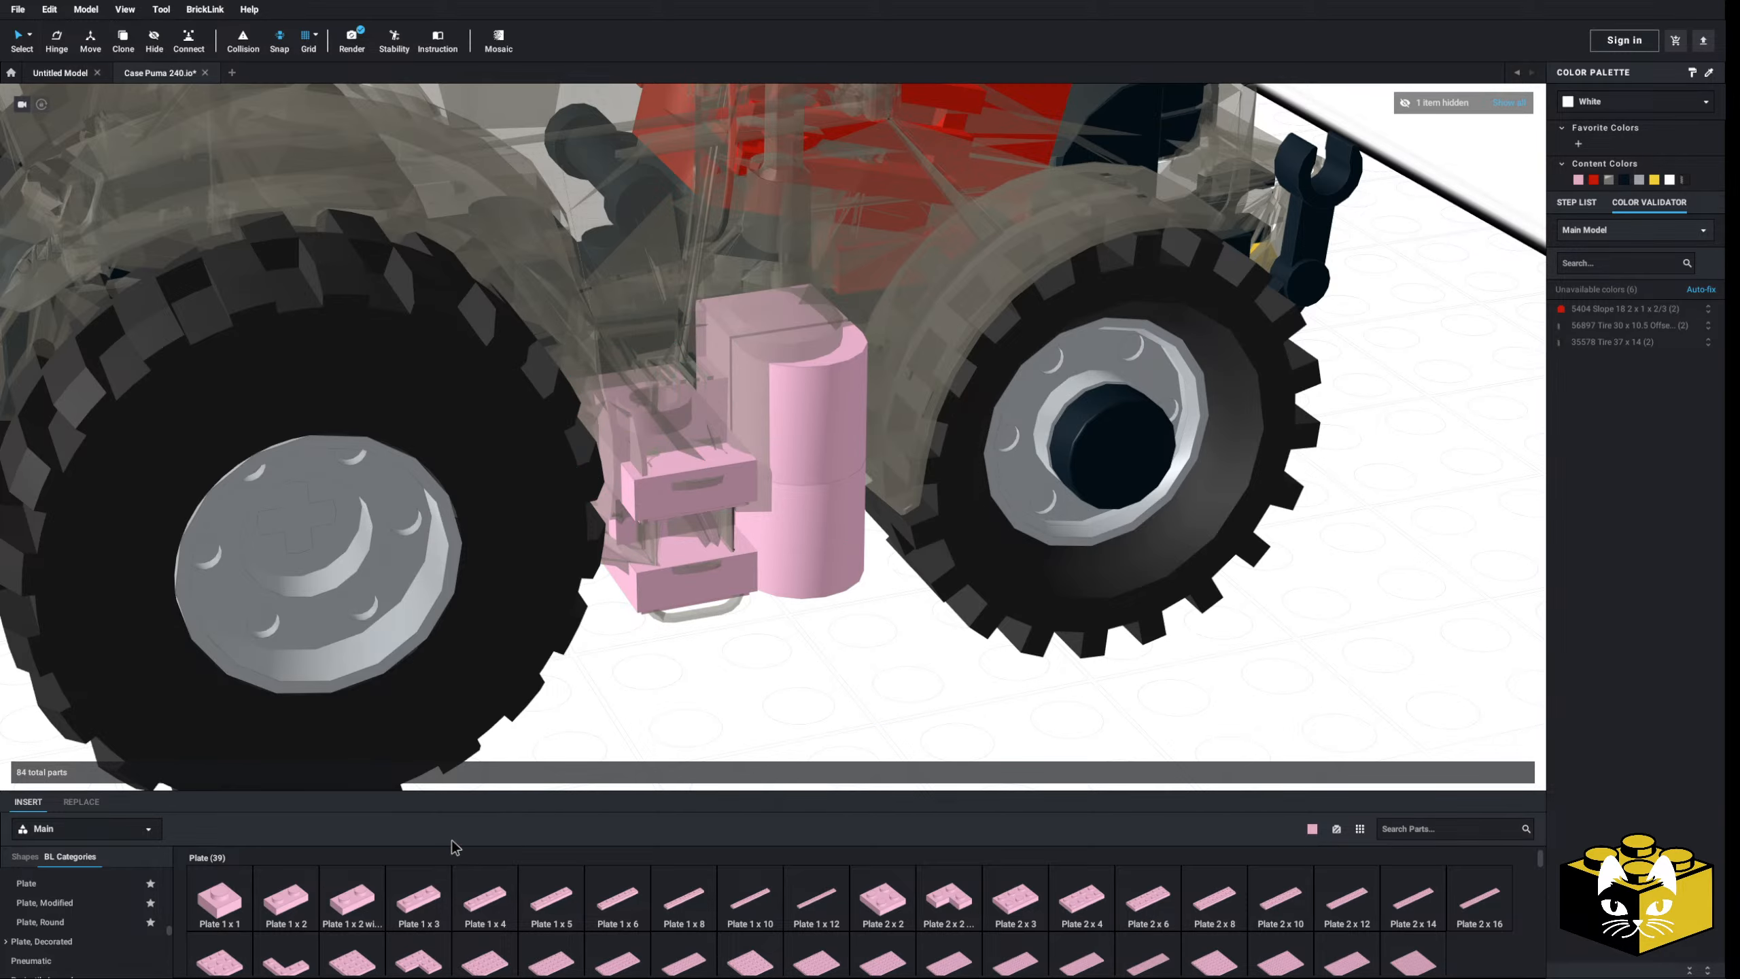
# - Attach a Plate 1 x 1 on top of the upper jumper plate of the cab steps
pyautogui.moveTo(224, 896); pyautogui.dragTo(660, 389)
pyautogui.click(685, 343)
pyautogui.moveTo(890, 658); pyautogui.dragTo(760, 493, button='right')
pyautogui.click(797, 742)
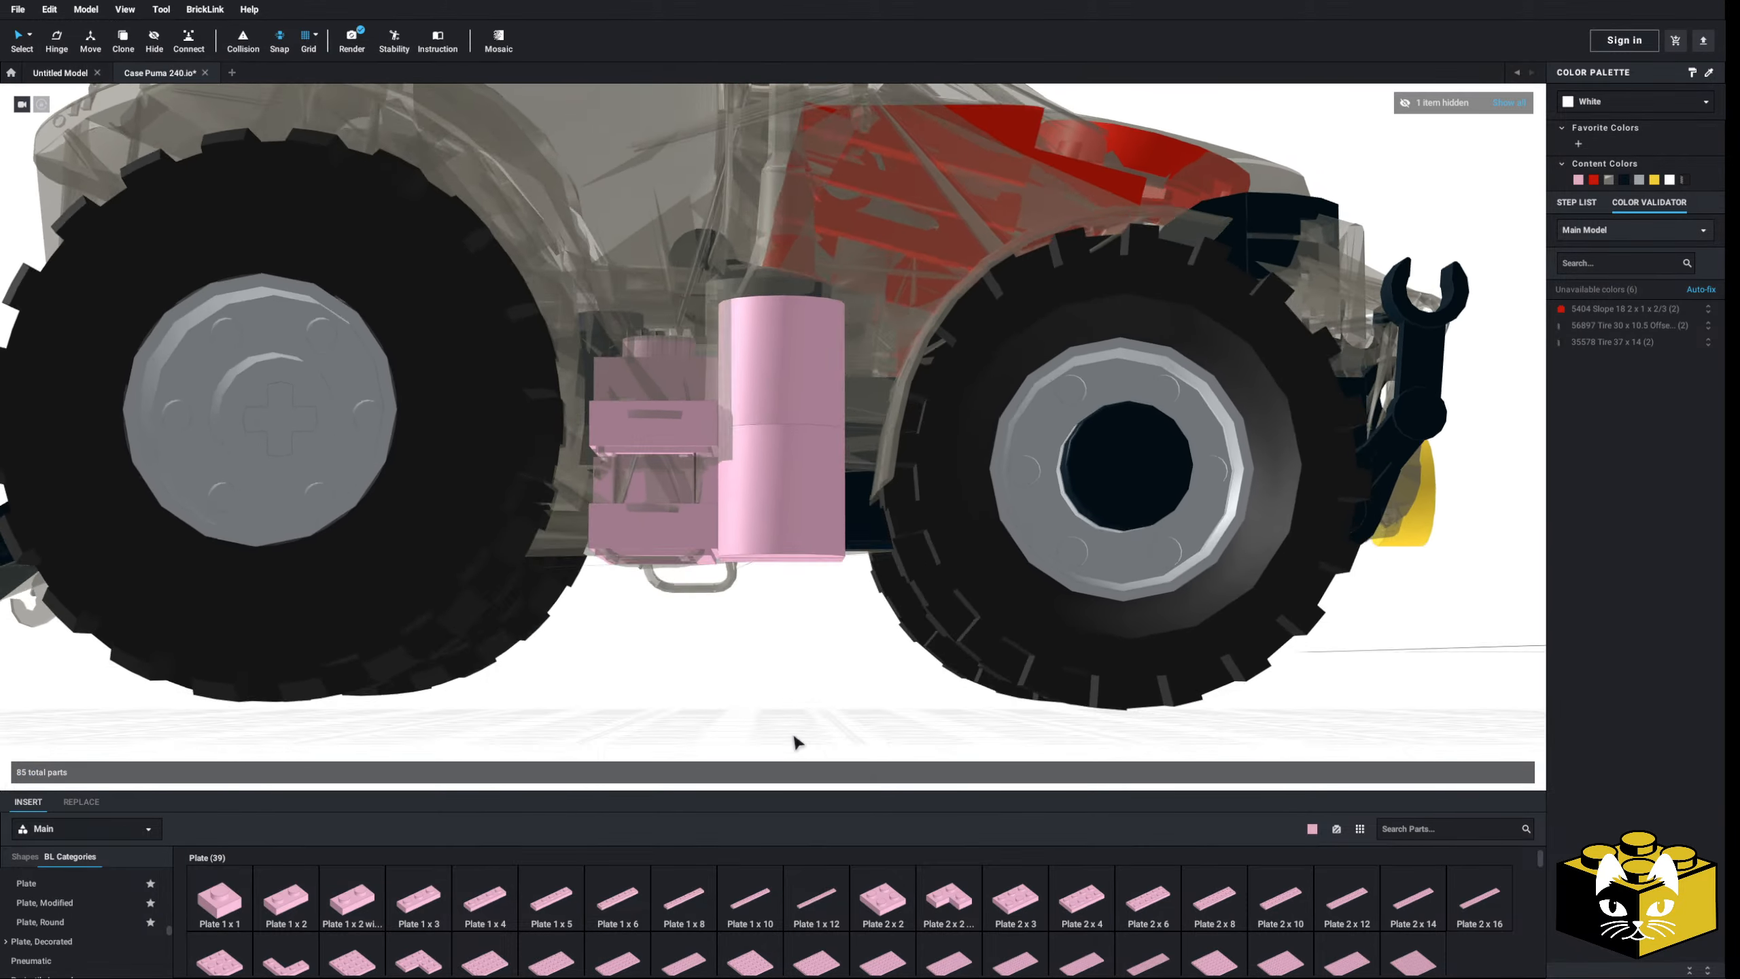
pyautogui.moveTo(796, 742); pyautogui.dragTo(718, 749, button='right')
# - Cap the Plate 1 x 1 above the cab steps with a Tile 1 x 1 from the Tile category
pyautogui.scroll(3, 741, 750)
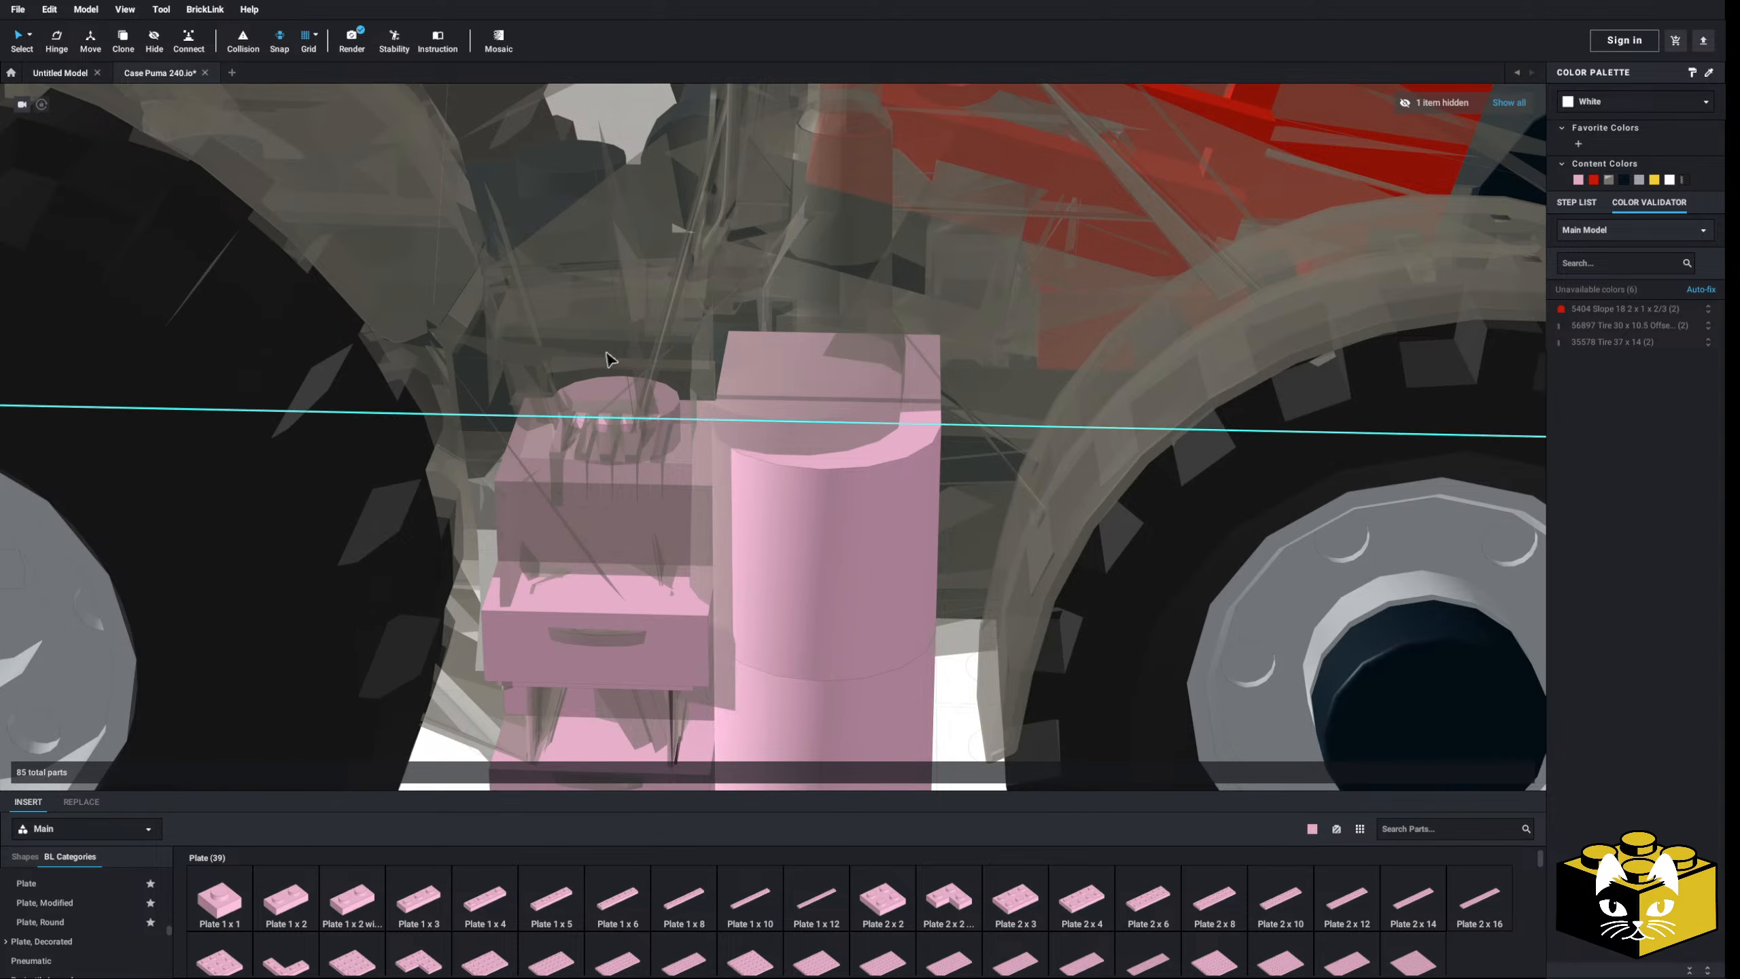
pyautogui.moveTo(597, 466); pyautogui.dragTo(685, 548, button='right')
pyautogui.scroll(-5, 55, 922)
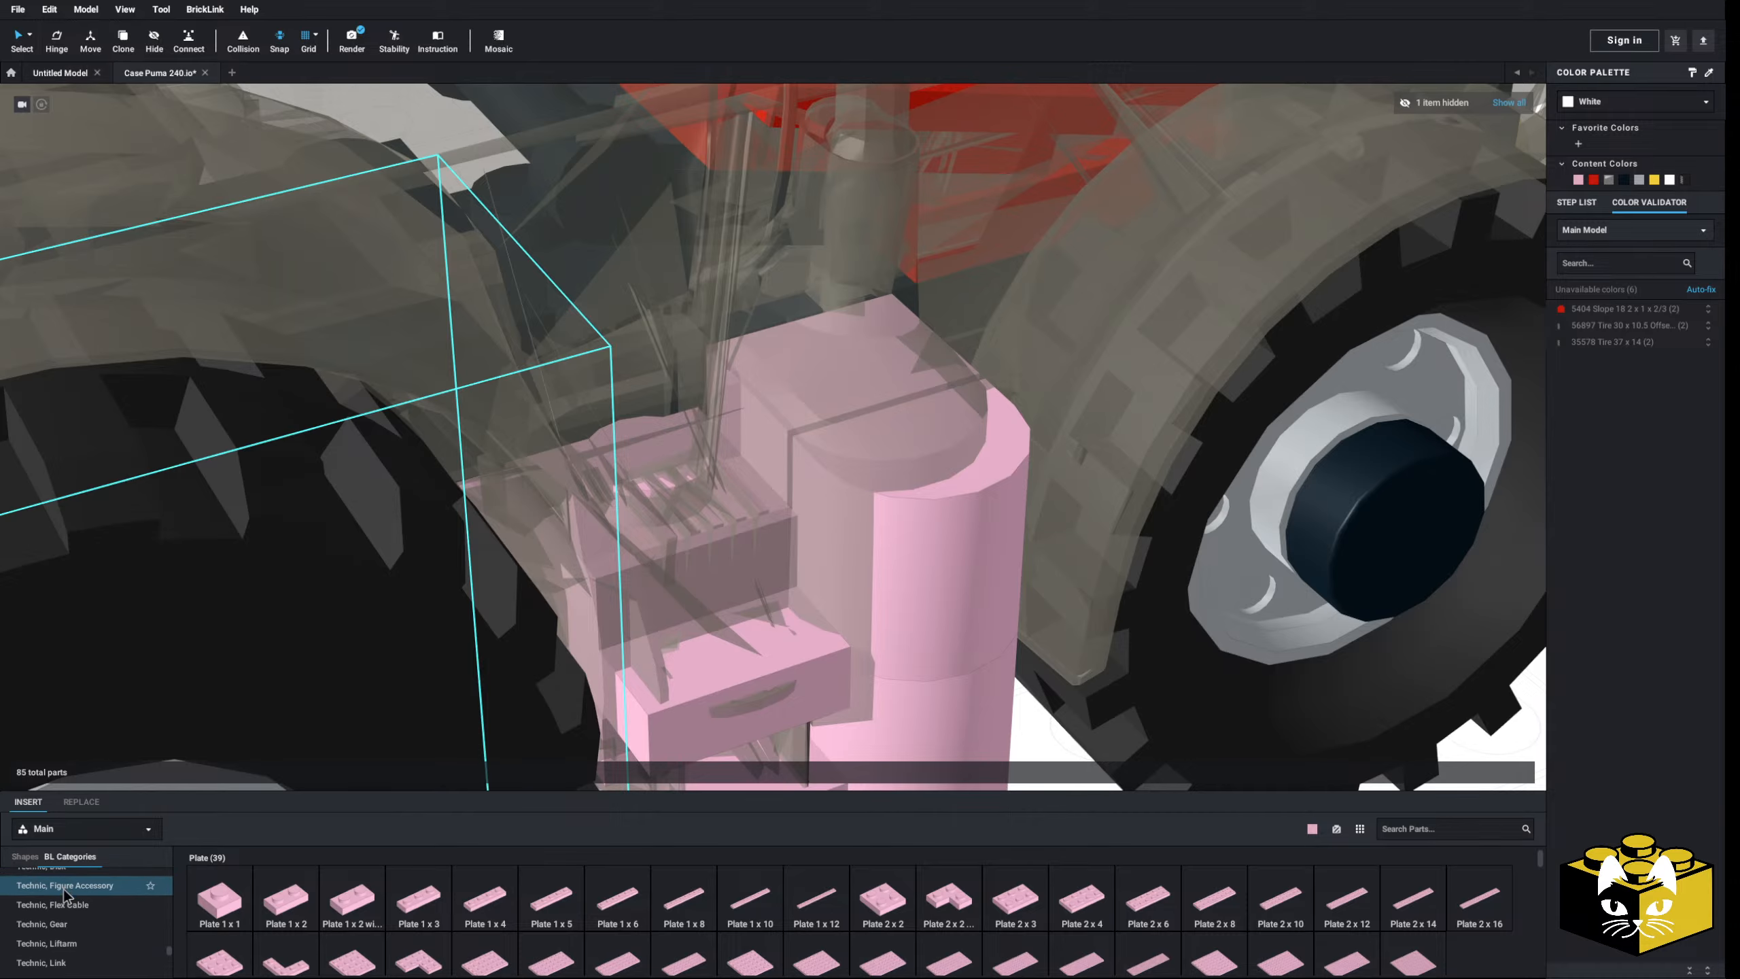
pyautogui.scroll(-2, 63, 895)
pyautogui.click(46, 915)
pyautogui.click(203, 902)
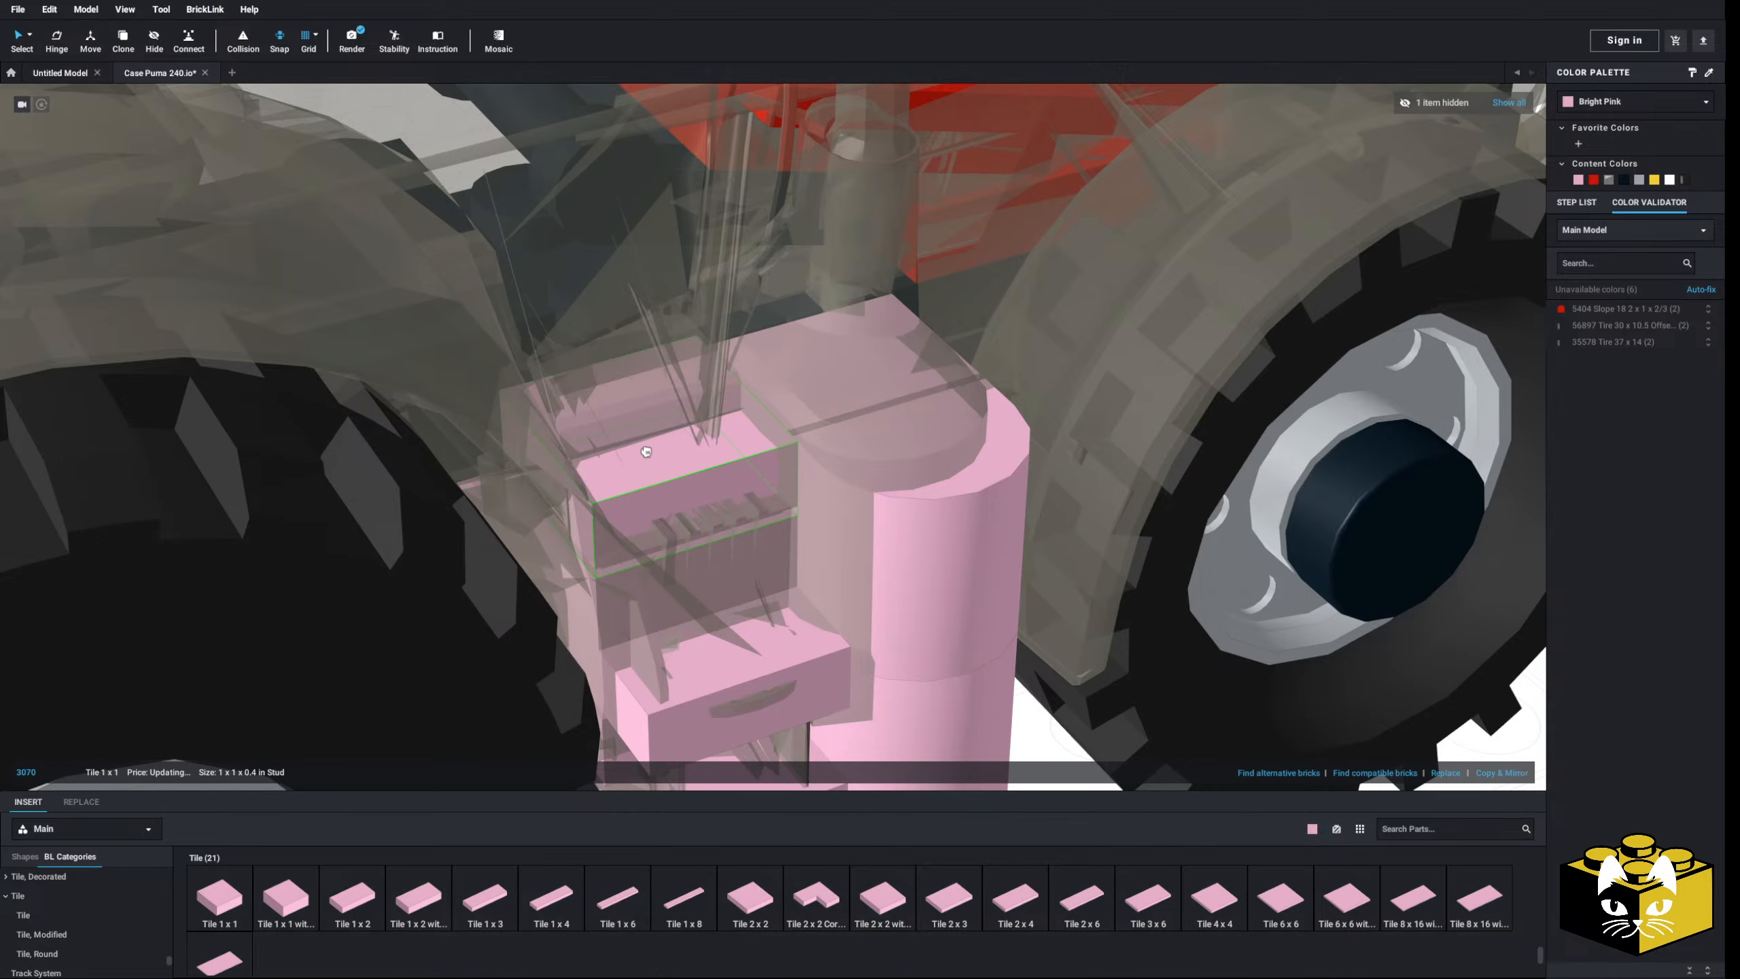
pyautogui.moveTo(678, 466); pyautogui.dragTo(634, 428, button='right')
pyautogui.scroll(-5, 633, 430)
pyautogui.click(742, 661)
pyautogui.moveTo(742, 661)
pyautogui.mouseDown(button='right')
pyautogui.moveTo(700, 638)
pyautogui.moveTo(742, 637)
pyautogui.mouseUp(button='right')
# - Try a small part from the Plate, Round category on the cab steps and delete it
pyautogui.scroll(3, 742, 638)
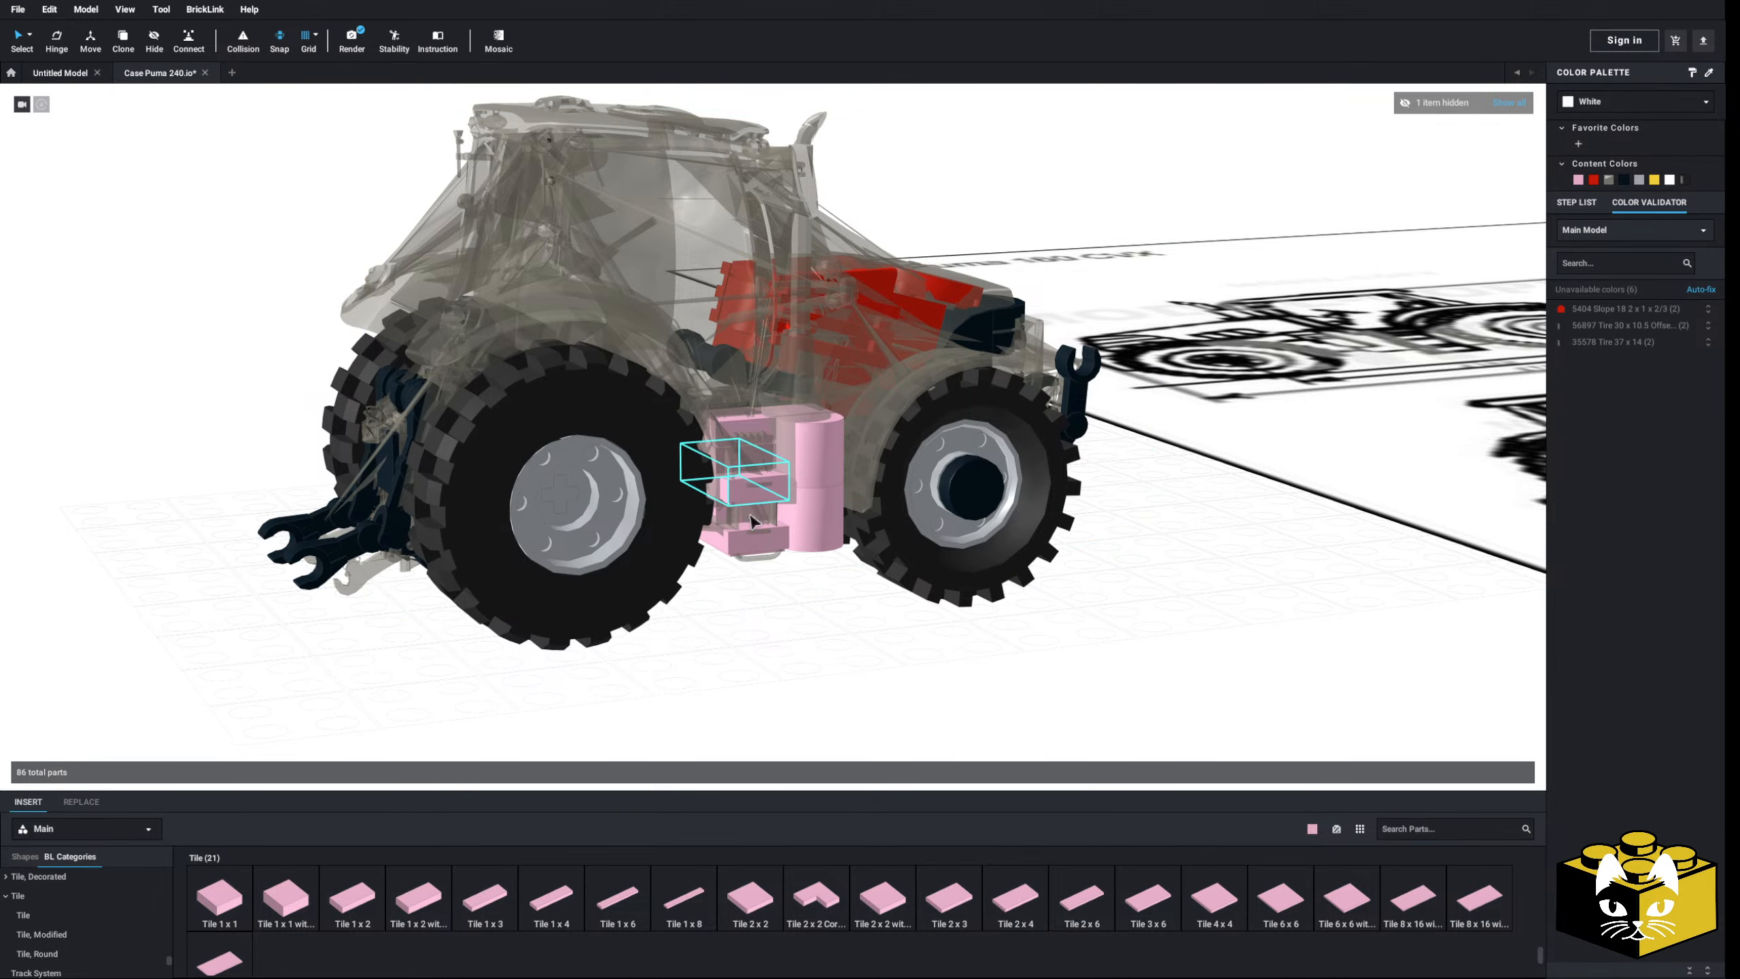
pyautogui.scroll(2, 733, 613)
pyautogui.scroll(4, 672, 661)
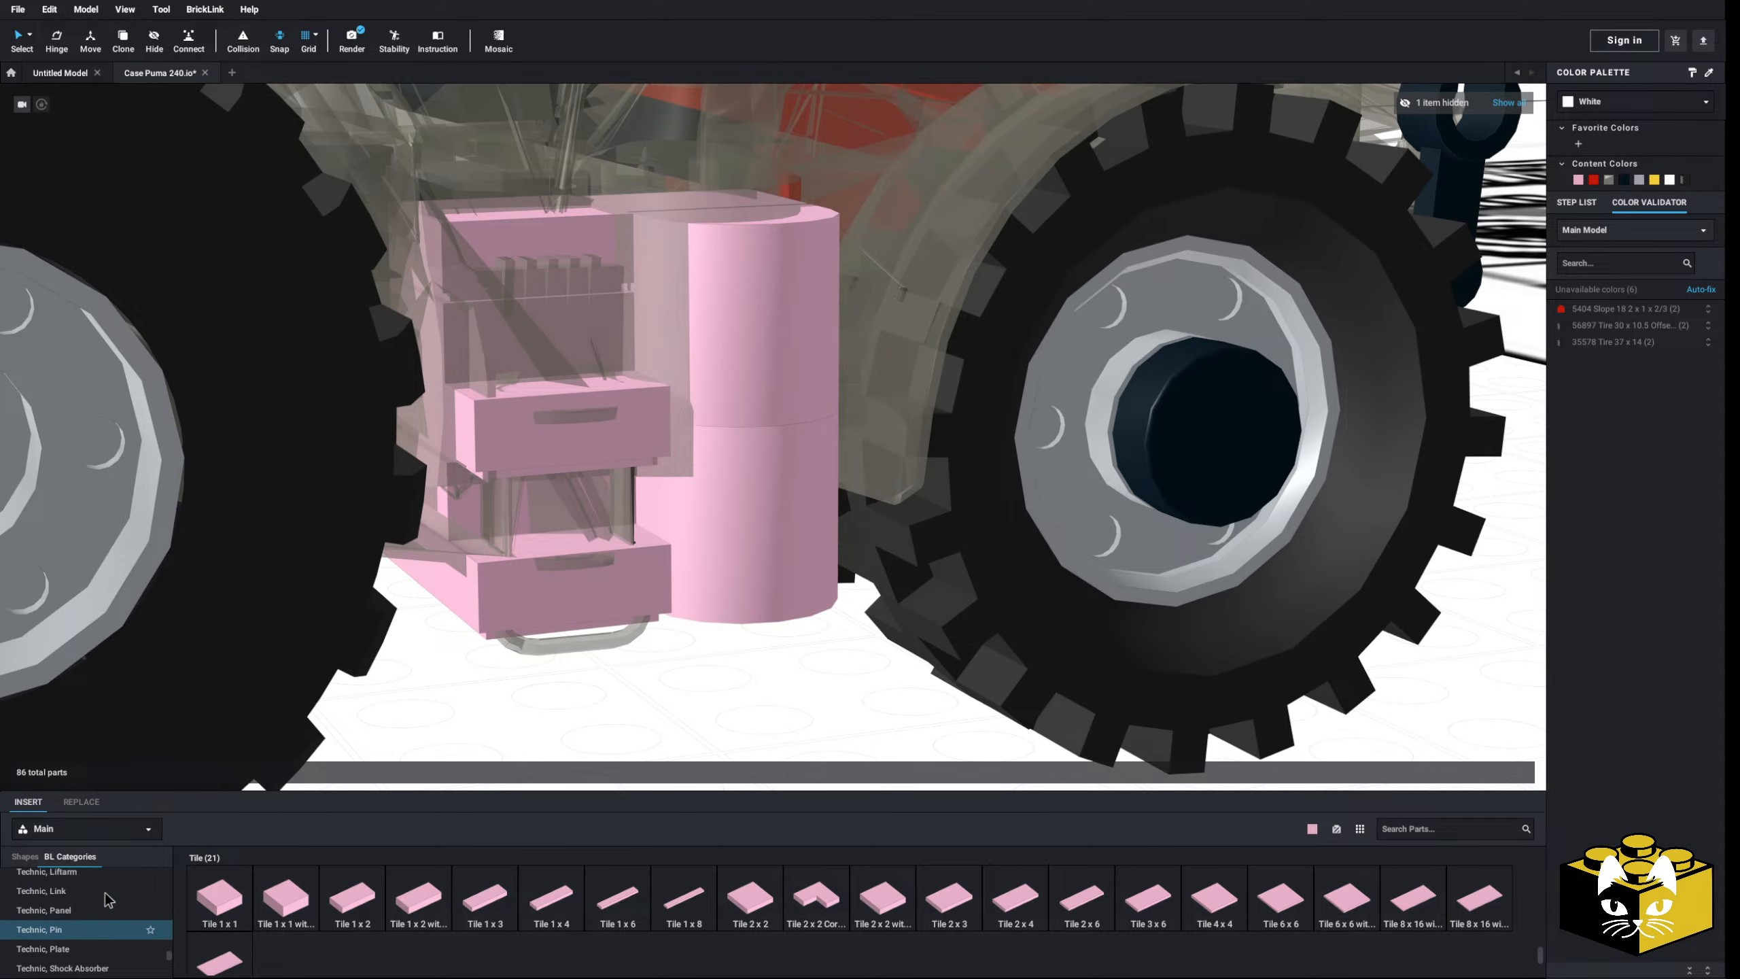
pyautogui.scroll(5, 109, 894)
pyautogui.scroll(1, 85, 946)
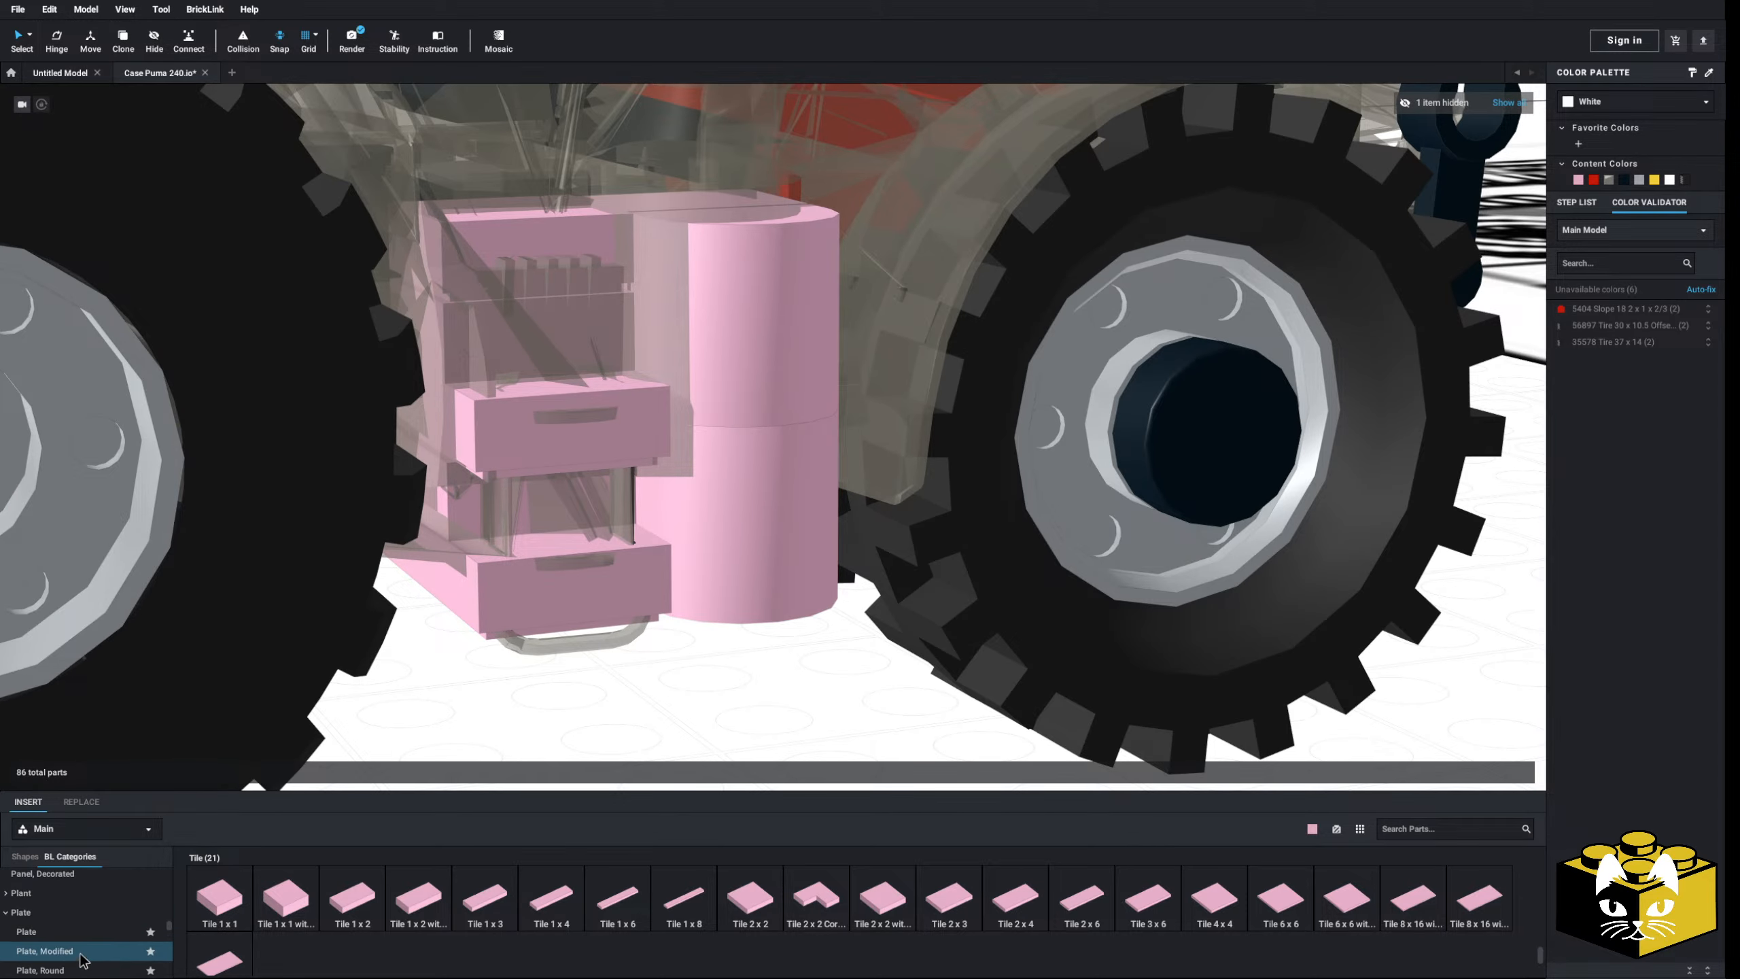
pyautogui.scroll(-2, 80, 955)
pyautogui.click(73, 912)
pyautogui.click(365, 899)
pyautogui.moveTo(577, 598)
pyautogui.mouseDown()
pyautogui.moveTo(548, 602)
pyautogui.moveTo(561, 617)
pyautogui.mouseUp()
pyautogui.scroll(-4, 815, 691)
pyautogui.scroll(-3, 764, 699)
pyautogui.moveTo(765, 699); pyautogui.dragTo(610, 692, button='right')
pyautogui.press('Delete')
# - Examine from below how the cab steps and tank line up with the chassis
pyautogui.scroll(5, 654, 594)
pyautogui.click(620, 370)
pyautogui.click(620, 399)
pyautogui.moveTo(618, 375); pyautogui.dragTo(697, 592, button='right')
pyautogui.click(691, 594)
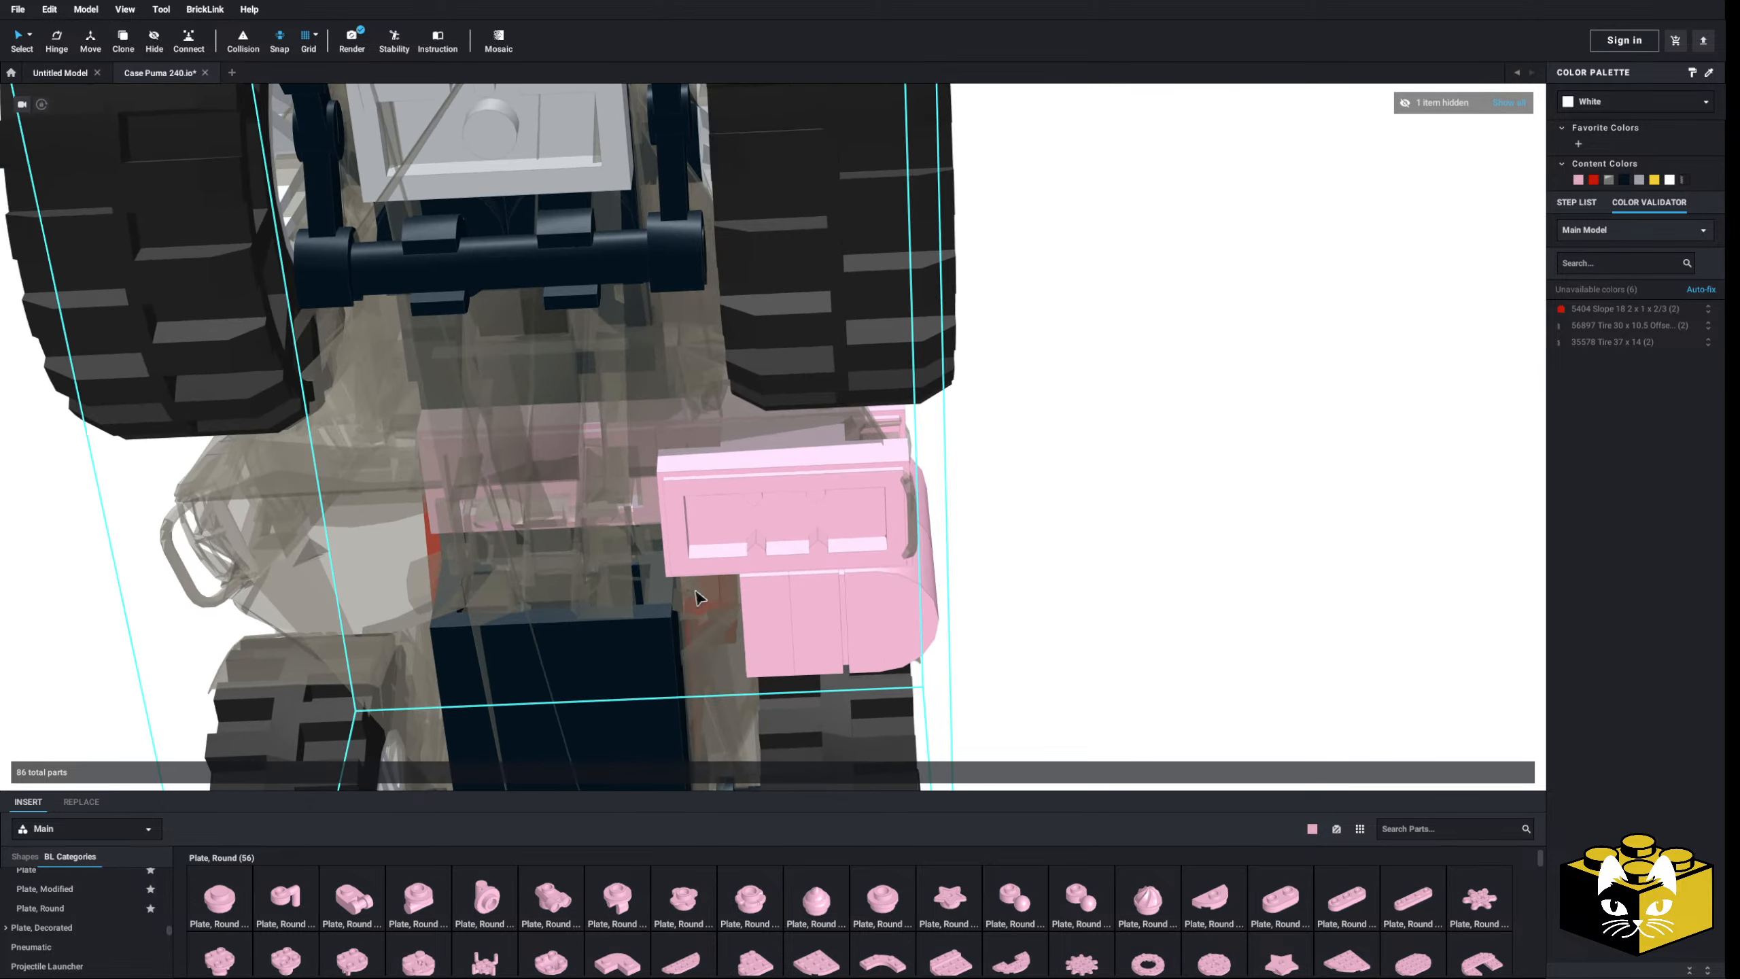
pyautogui.moveTo(682, 586); pyautogui.dragTo(698, 583, button='middle')
pyautogui.scroll(3, 699, 579)
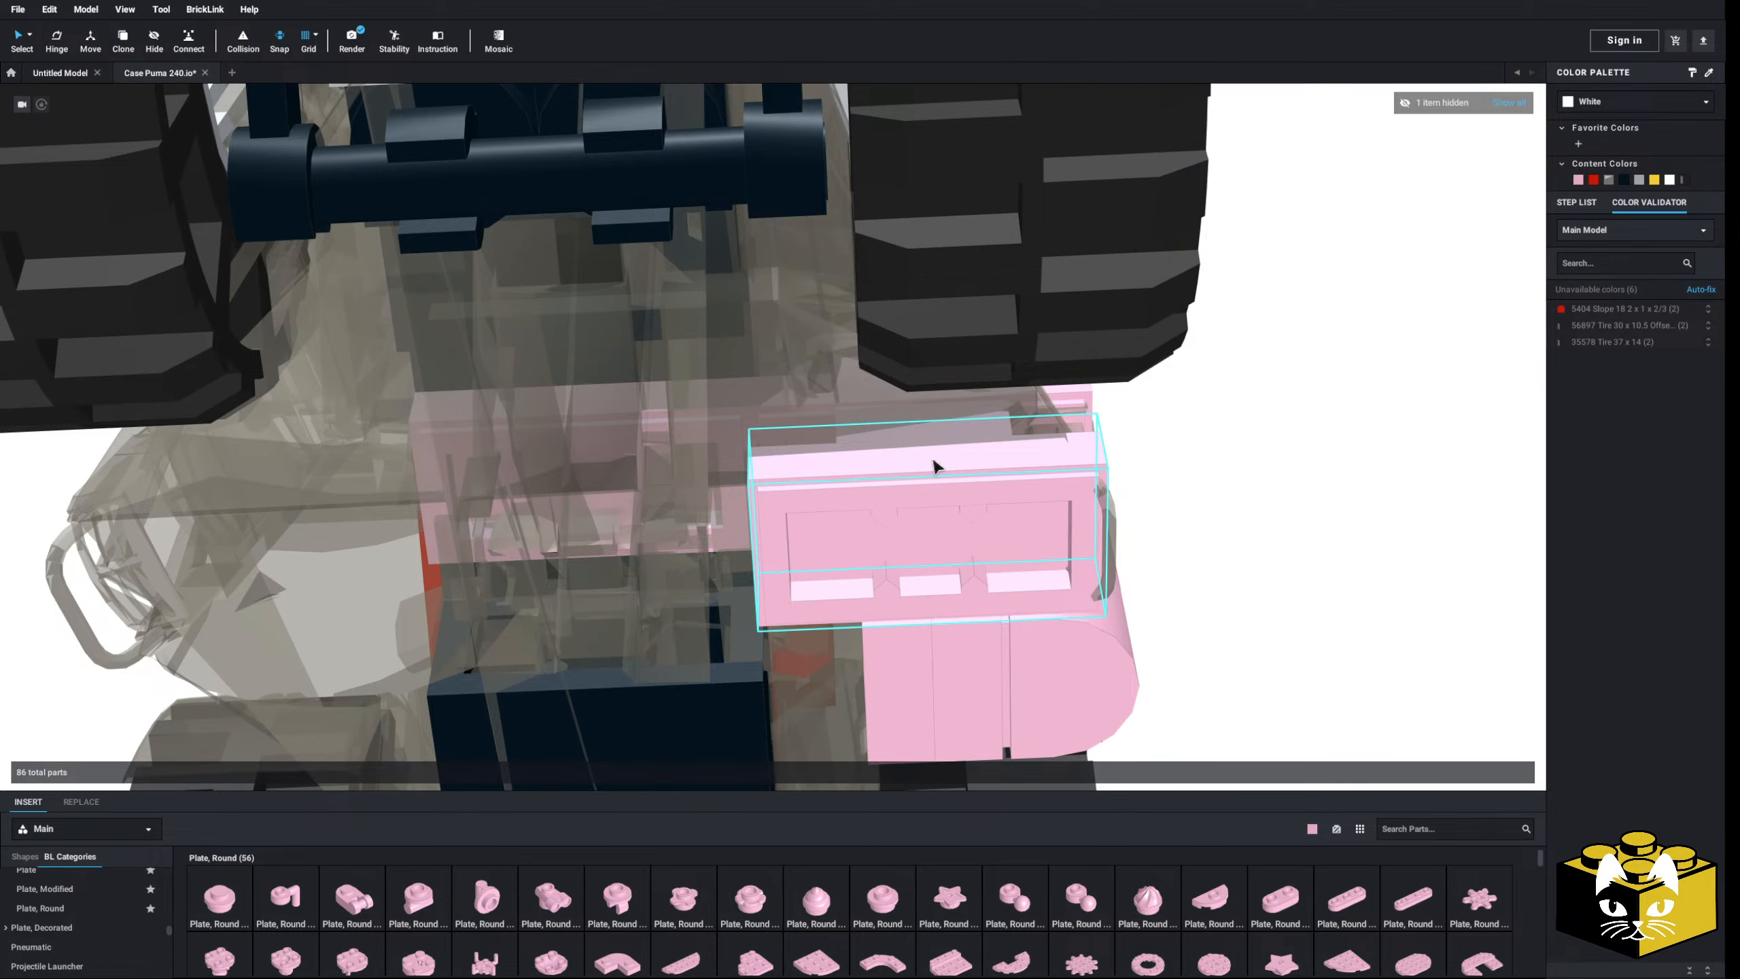
pyautogui.scroll(-3, 1184, 482)
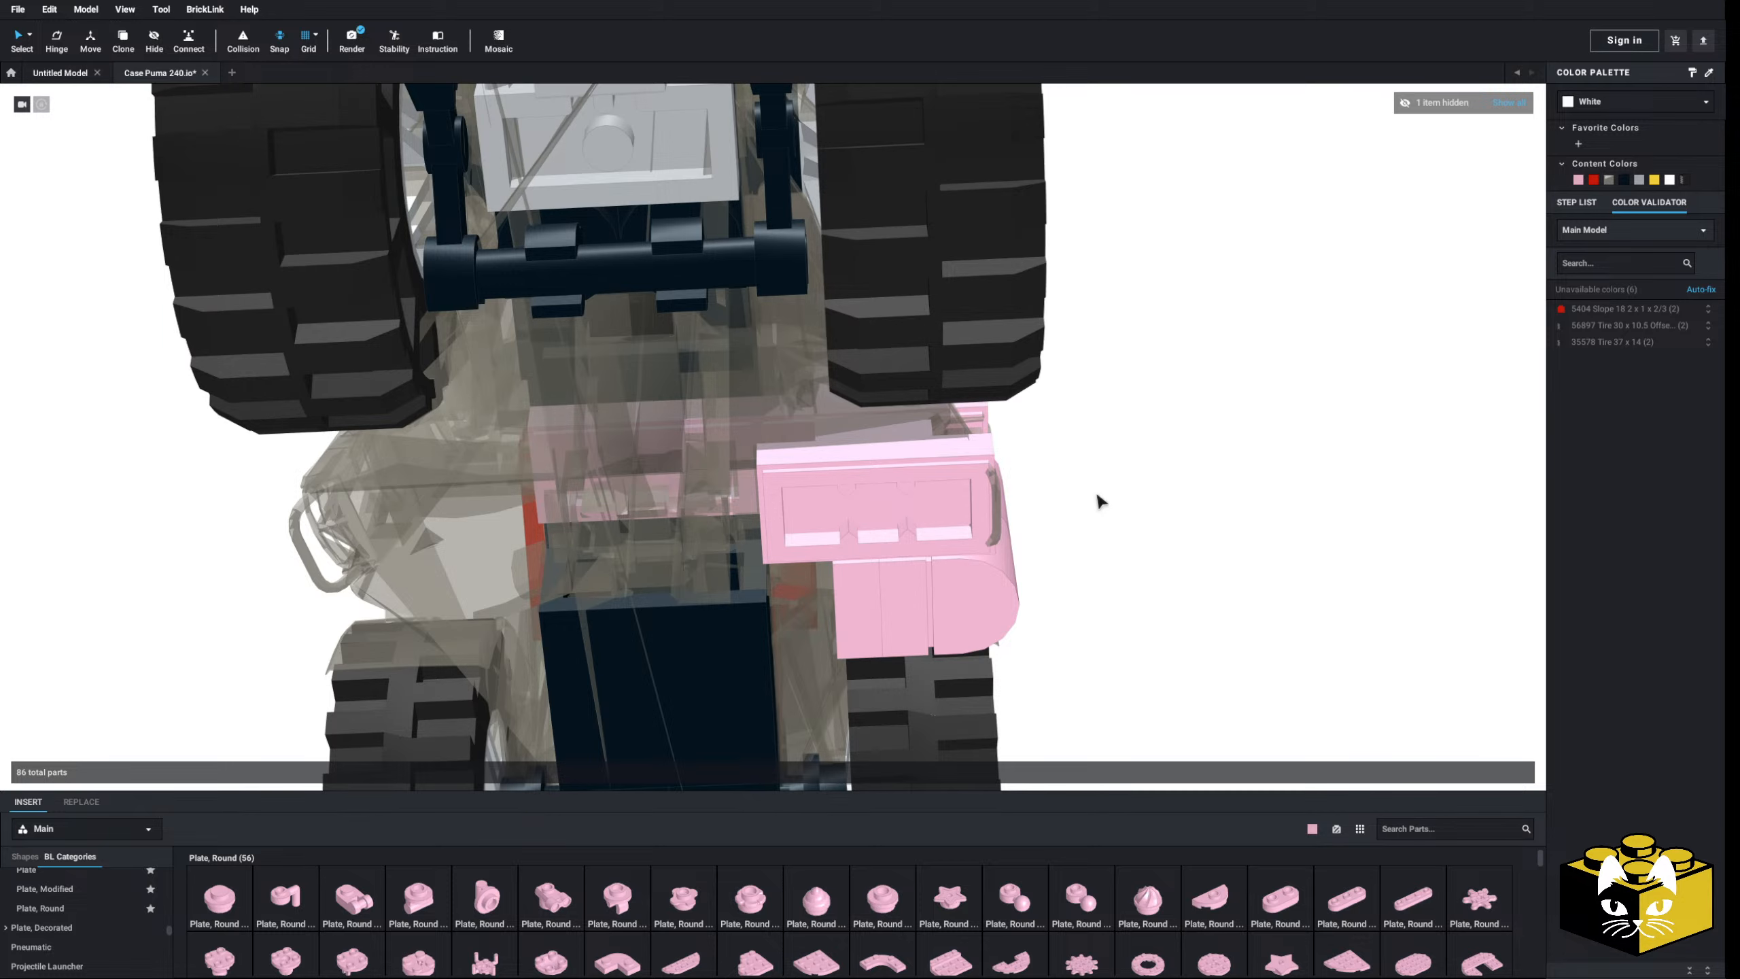
pyautogui.moveTo(1096, 495); pyautogui.dragTo(1102, 501, button='right')
pyautogui.moveTo(1101, 501); pyautogui.dragTo(1073, 522, button='middle')
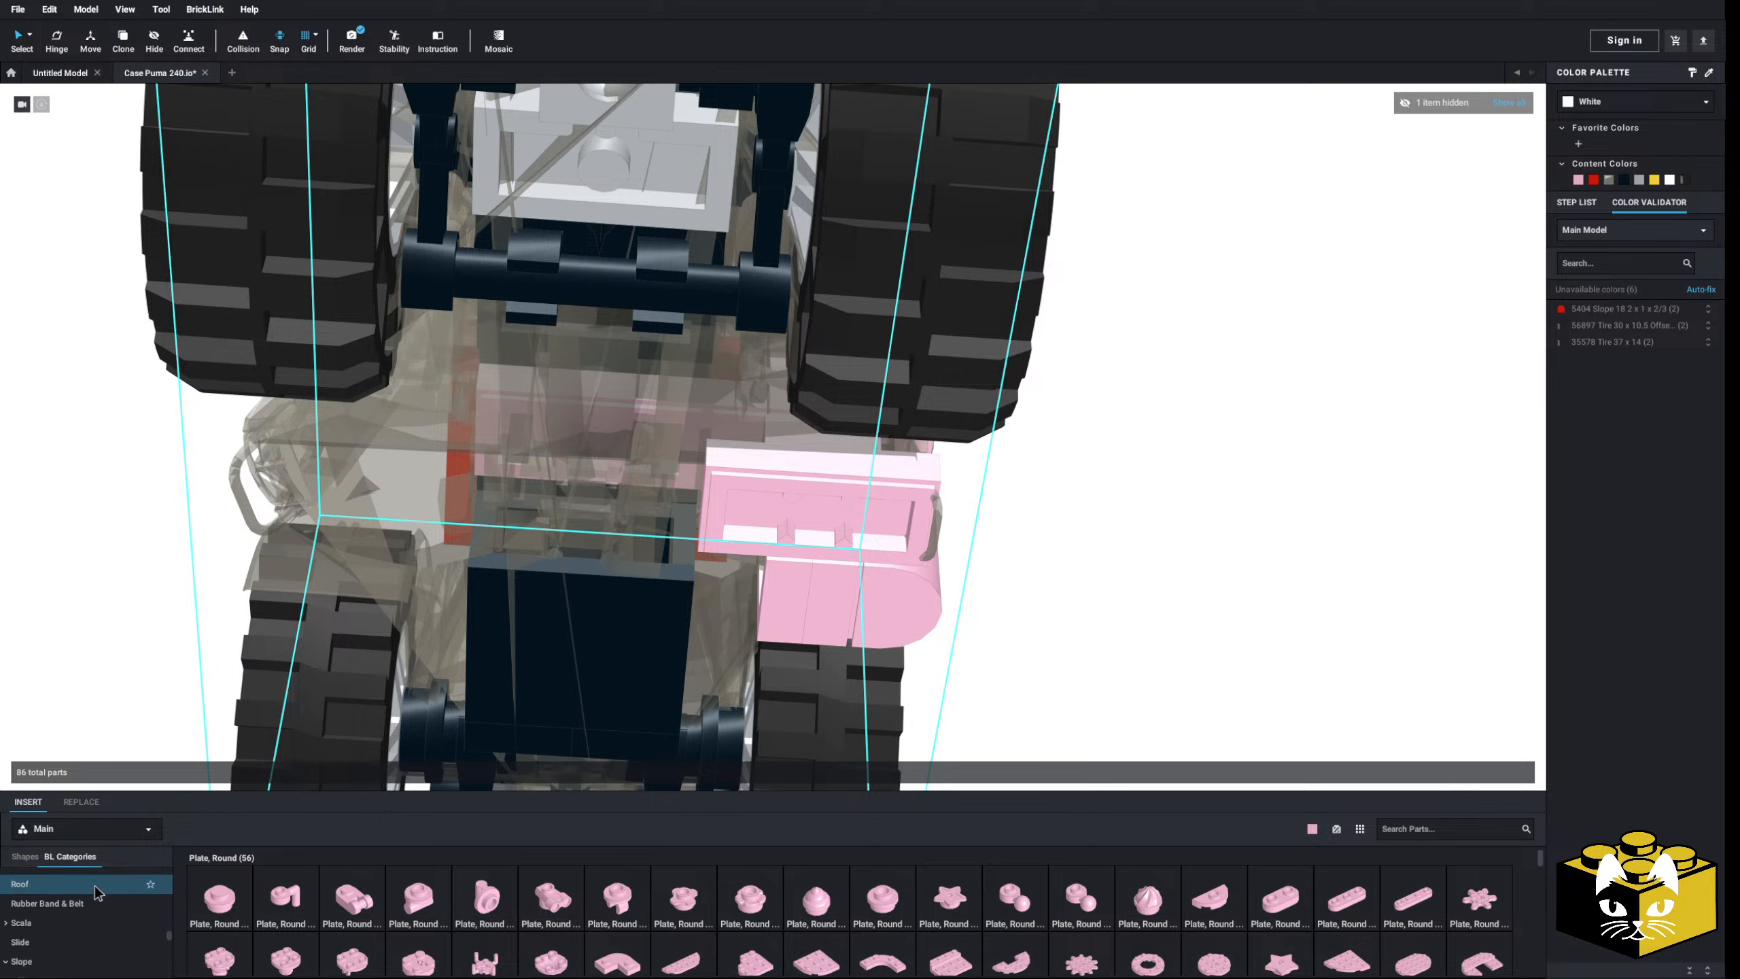
# - Attach Plate 1 x 2 parts and a Plate 1 x 4 beneath the chassis, inward of the cab steps
pyautogui.scroll(5, 89, 897)
pyautogui.click(34, 914)
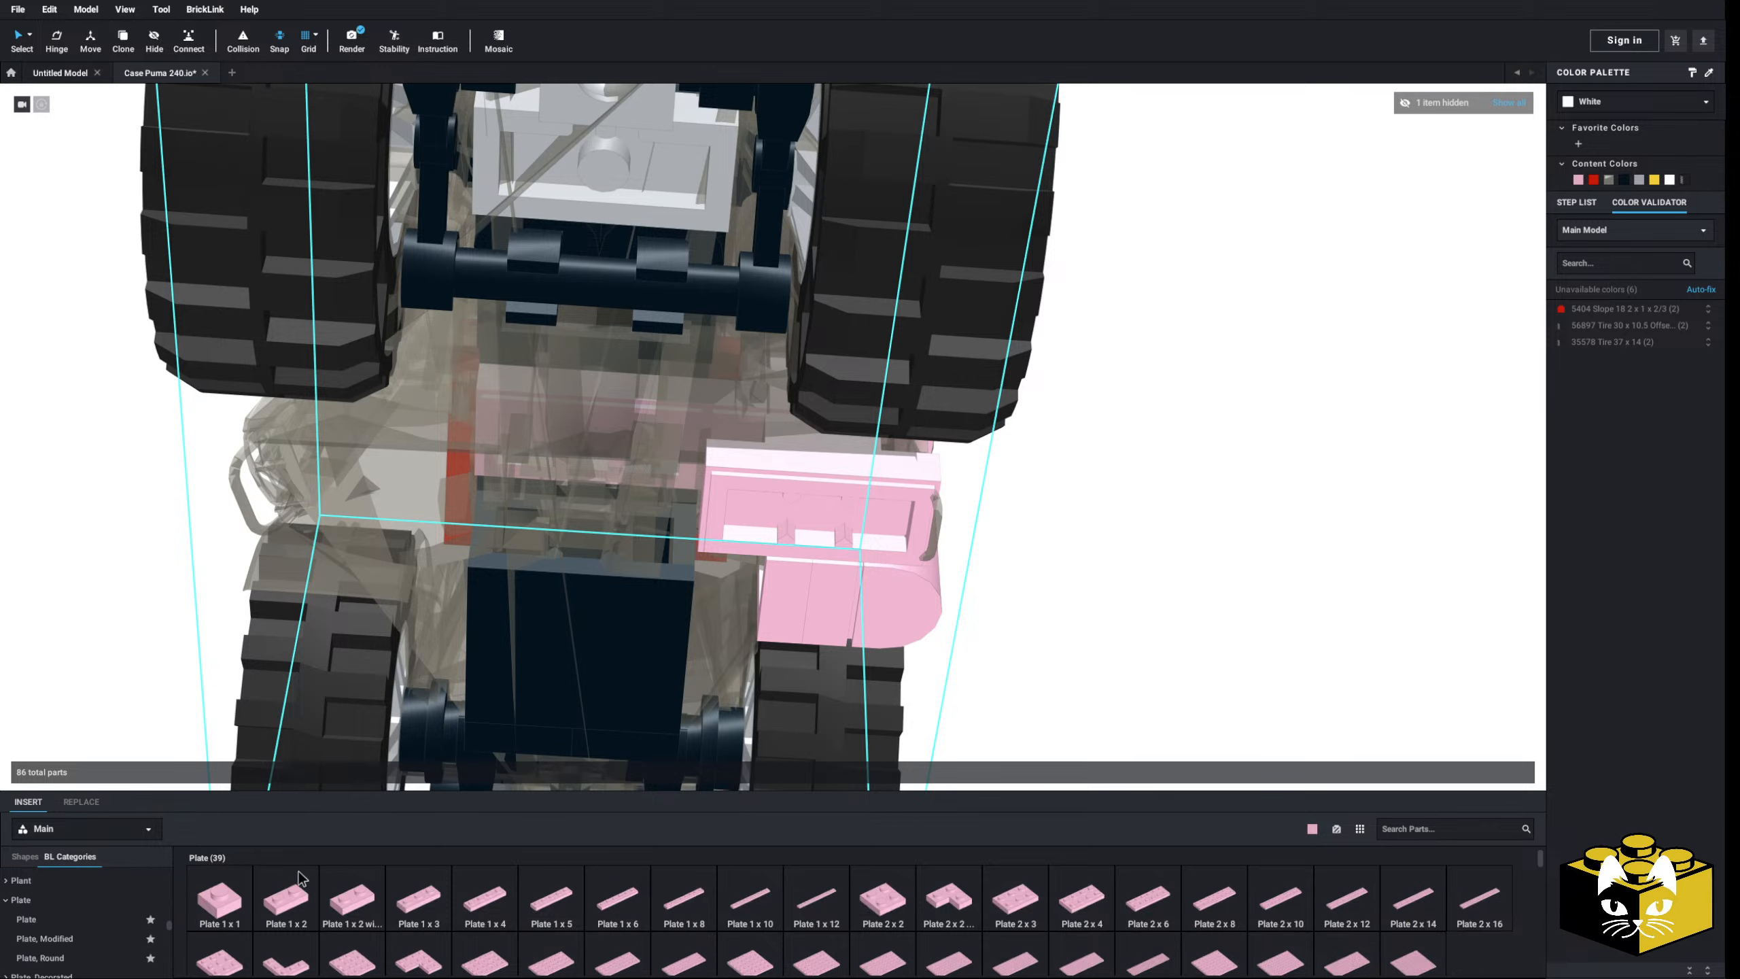
pyautogui.click(594, 444)
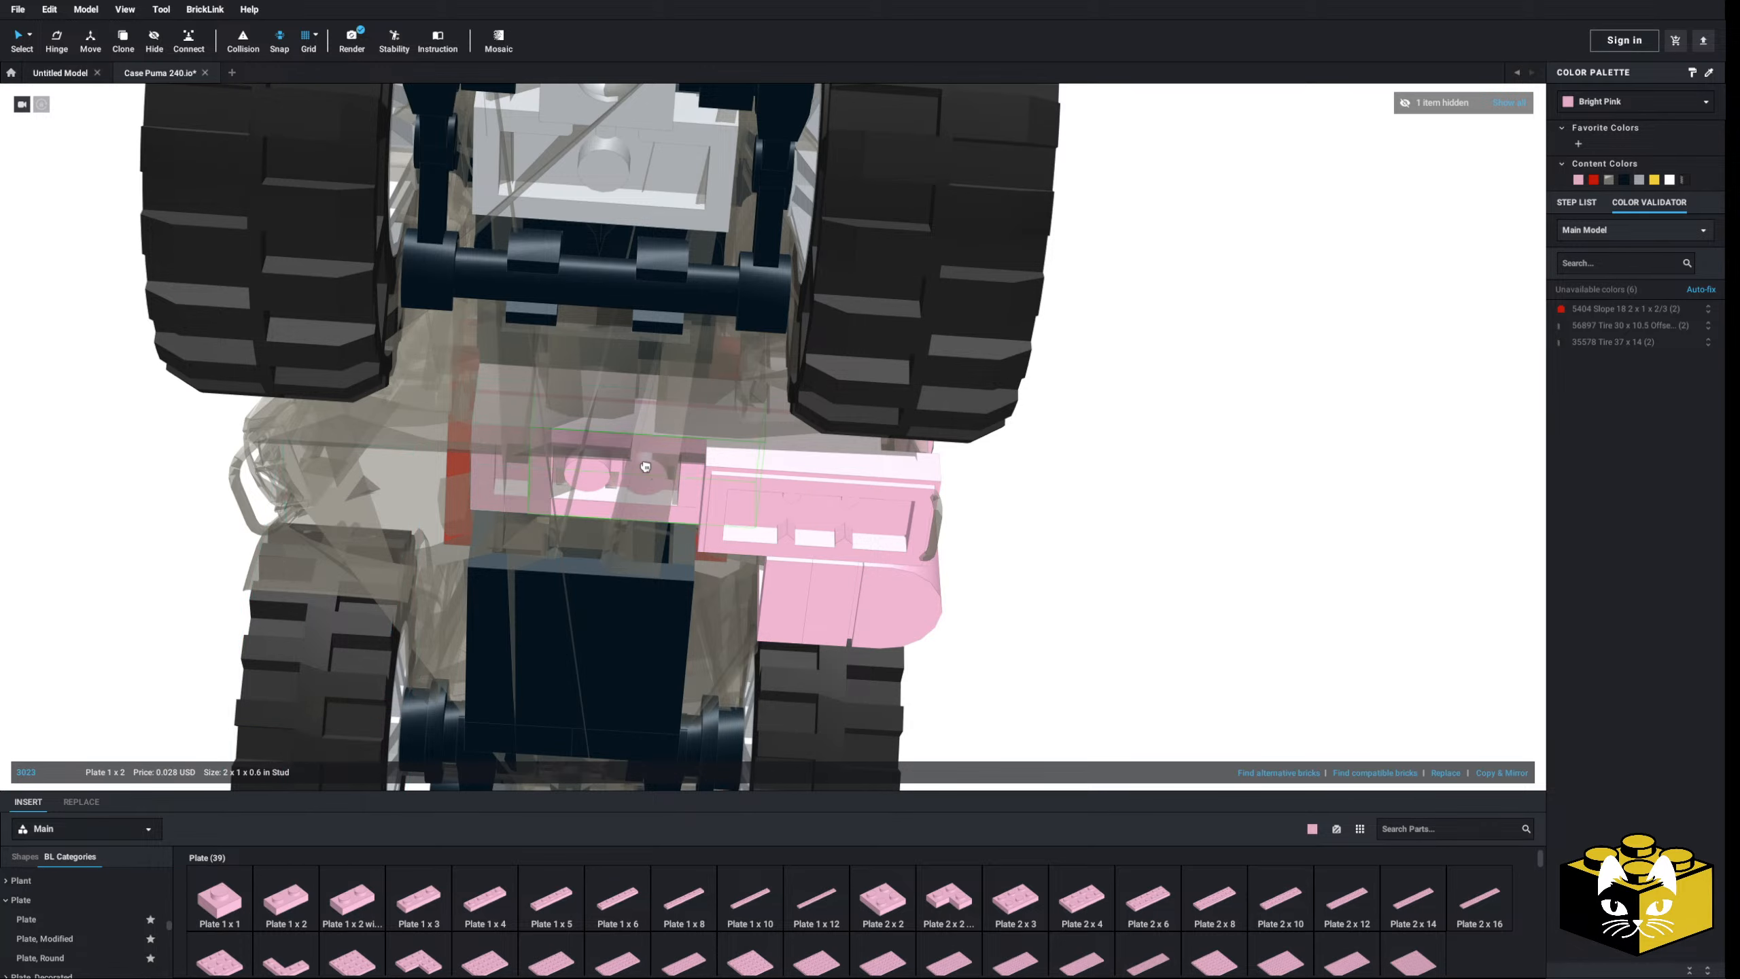
pyautogui.click(645, 466)
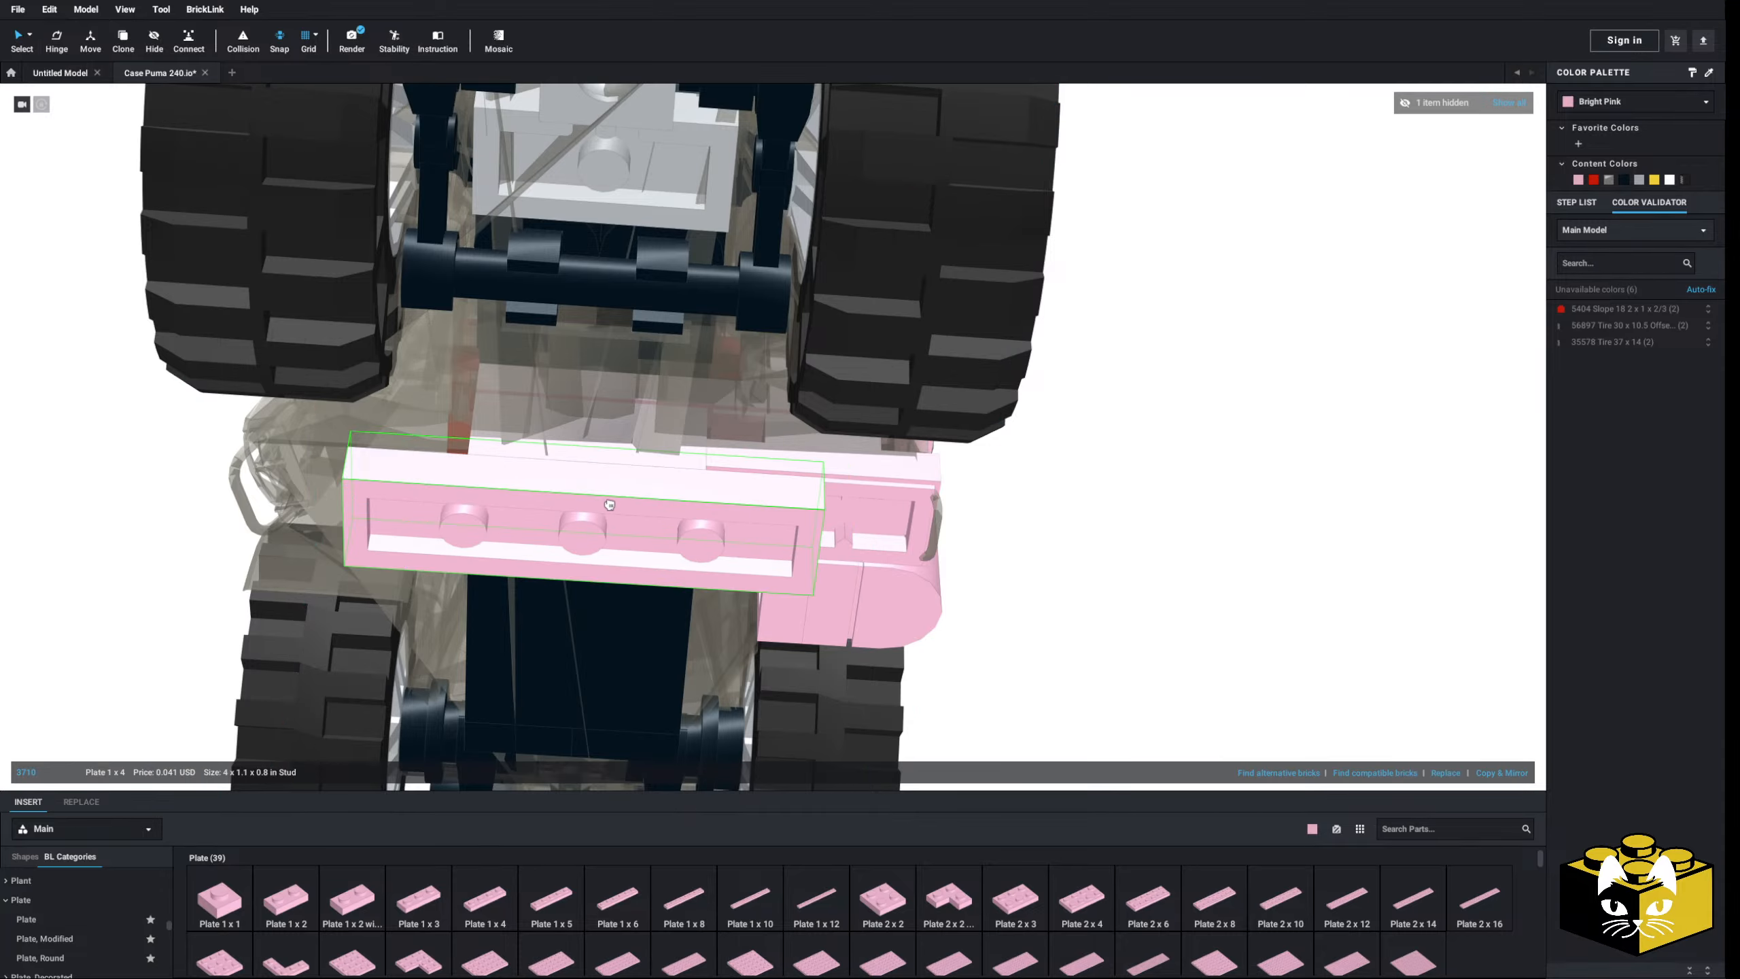
pyautogui.click(585, 513)
pyautogui.click(1048, 528)
pyautogui.scroll(-3, 1016, 534)
pyautogui.moveTo(975, 584); pyautogui.dragTo(819, 607, button='right')
pyautogui.scroll(3, 750, 666)
pyautogui.scroll(-4, 740, 669)
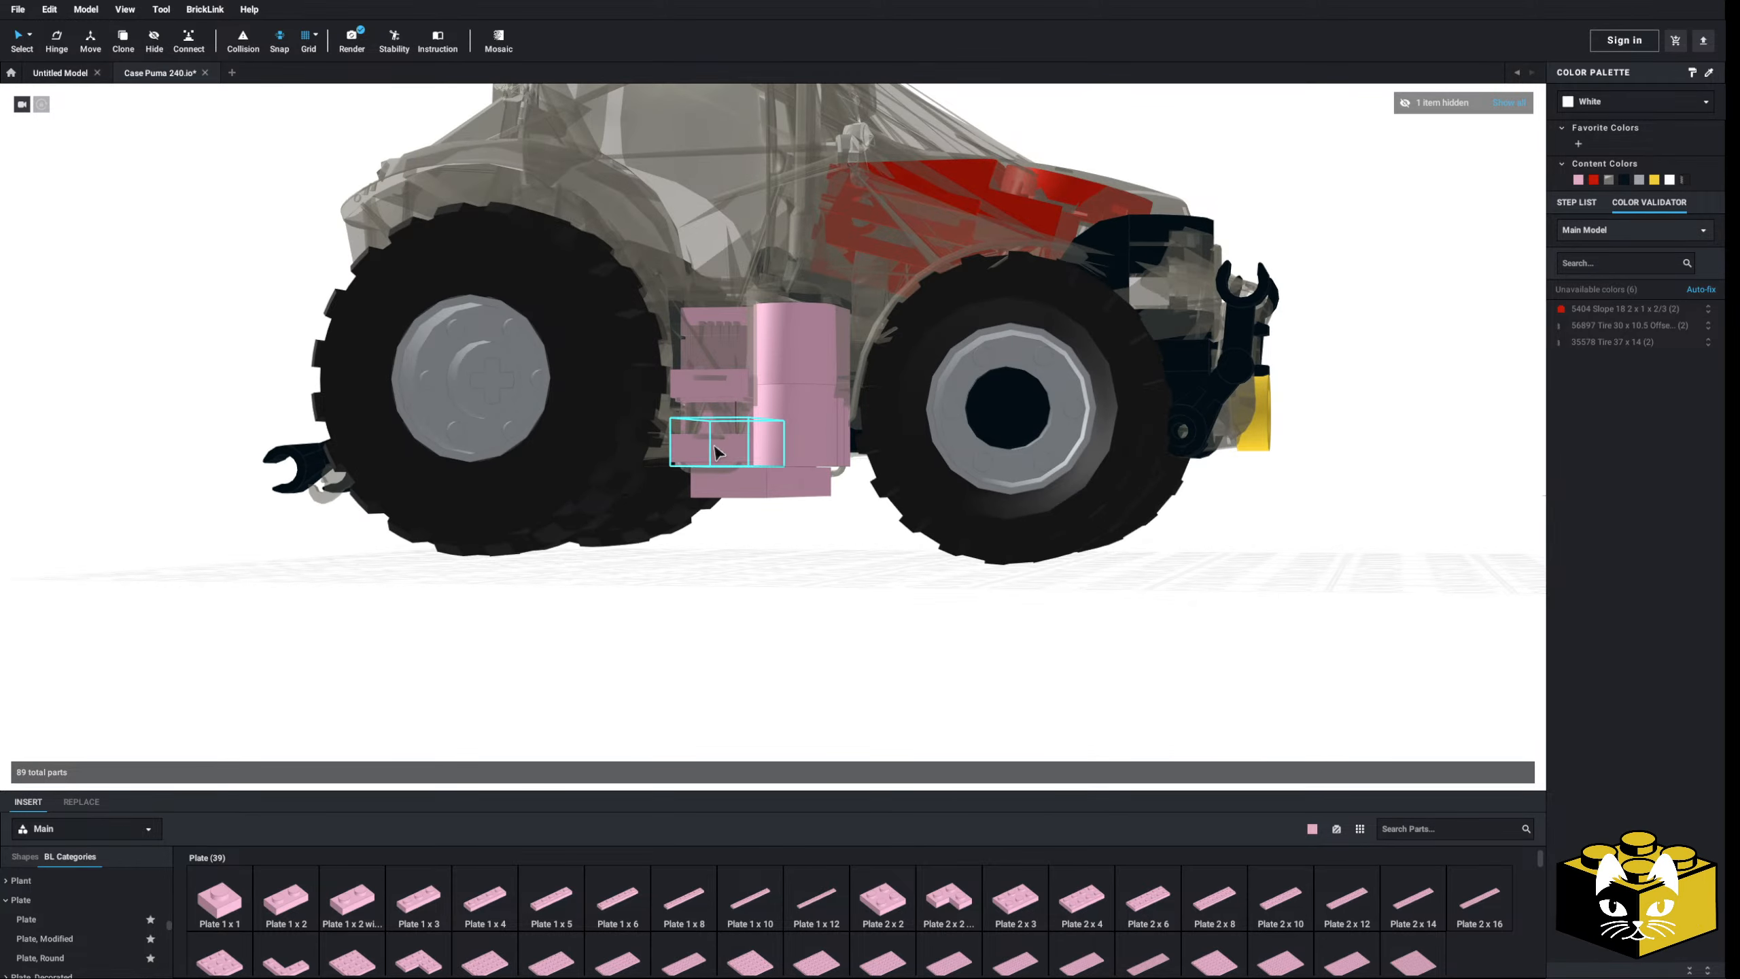
pyautogui.keyDown('ctrl'); pyautogui.click(755, 429); pyautogui.keyUp('ctrl')
pyautogui.keyDown('ctrl'); pyautogui.click(743, 386); pyautogui.keyUp('ctrl')
pyautogui.moveTo(742, 386); pyautogui.dragTo(742, 407, button='right')
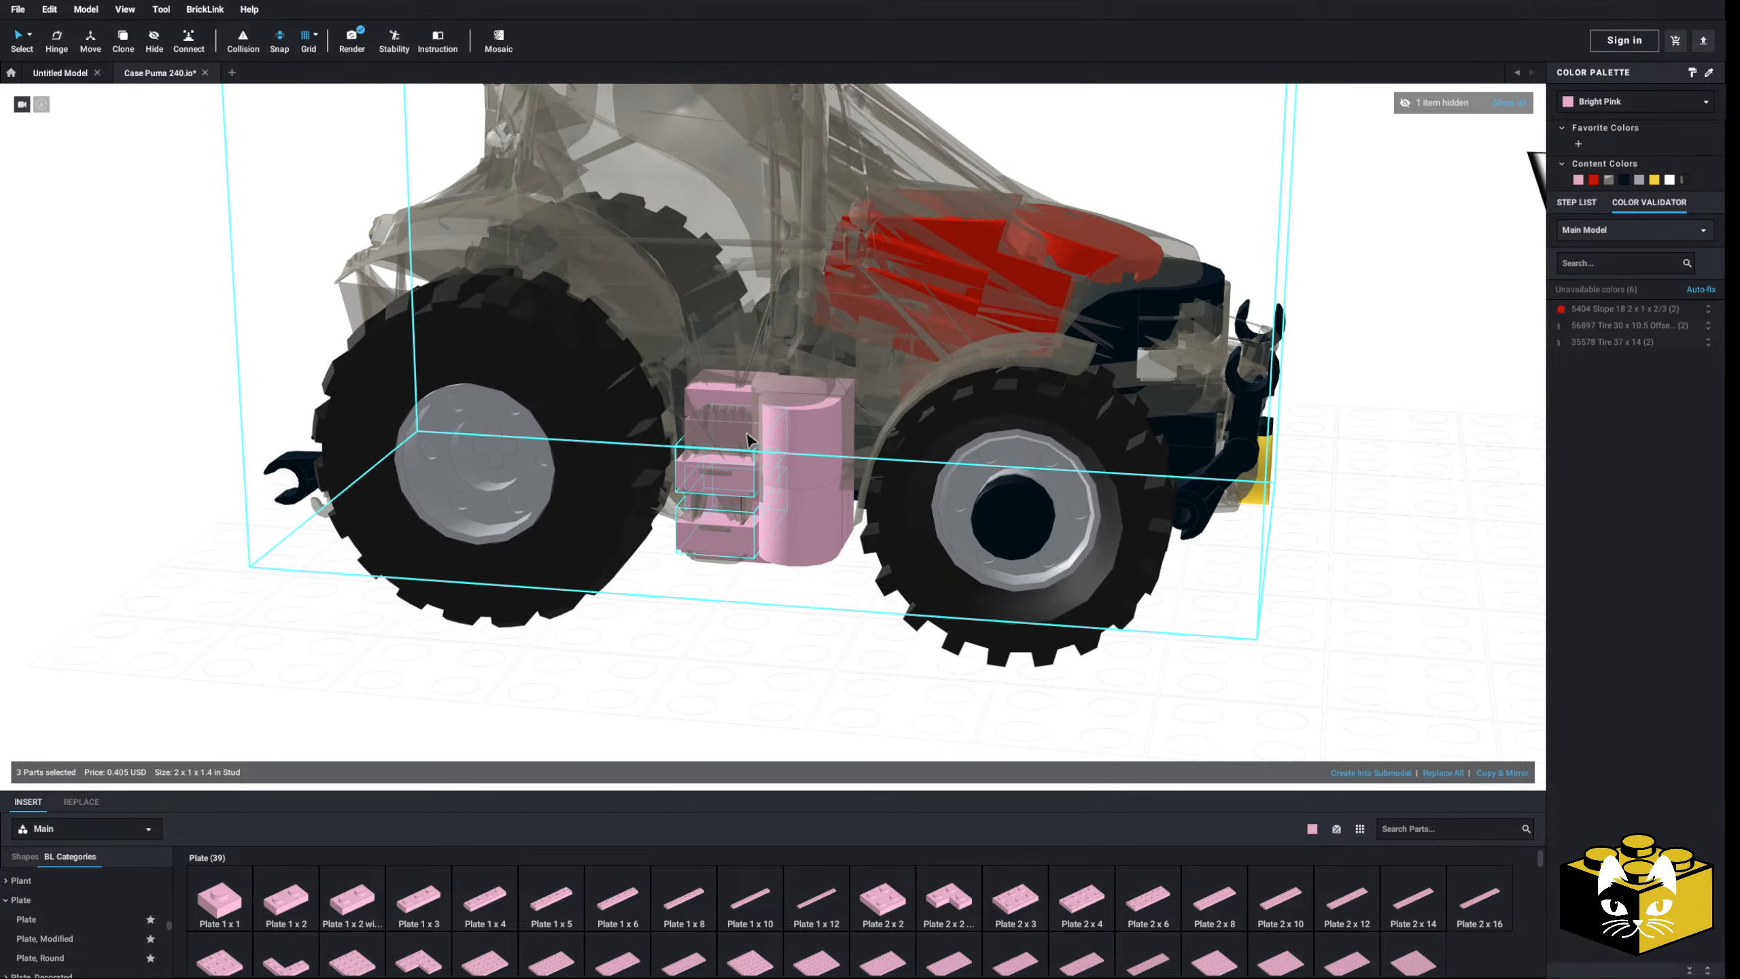
pyautogui.keyDown('ctrl'); pyautogui.click(705, 432); pyautogui.keyUp('ctrl')
pyautogui.scroll(5, 713, 435)
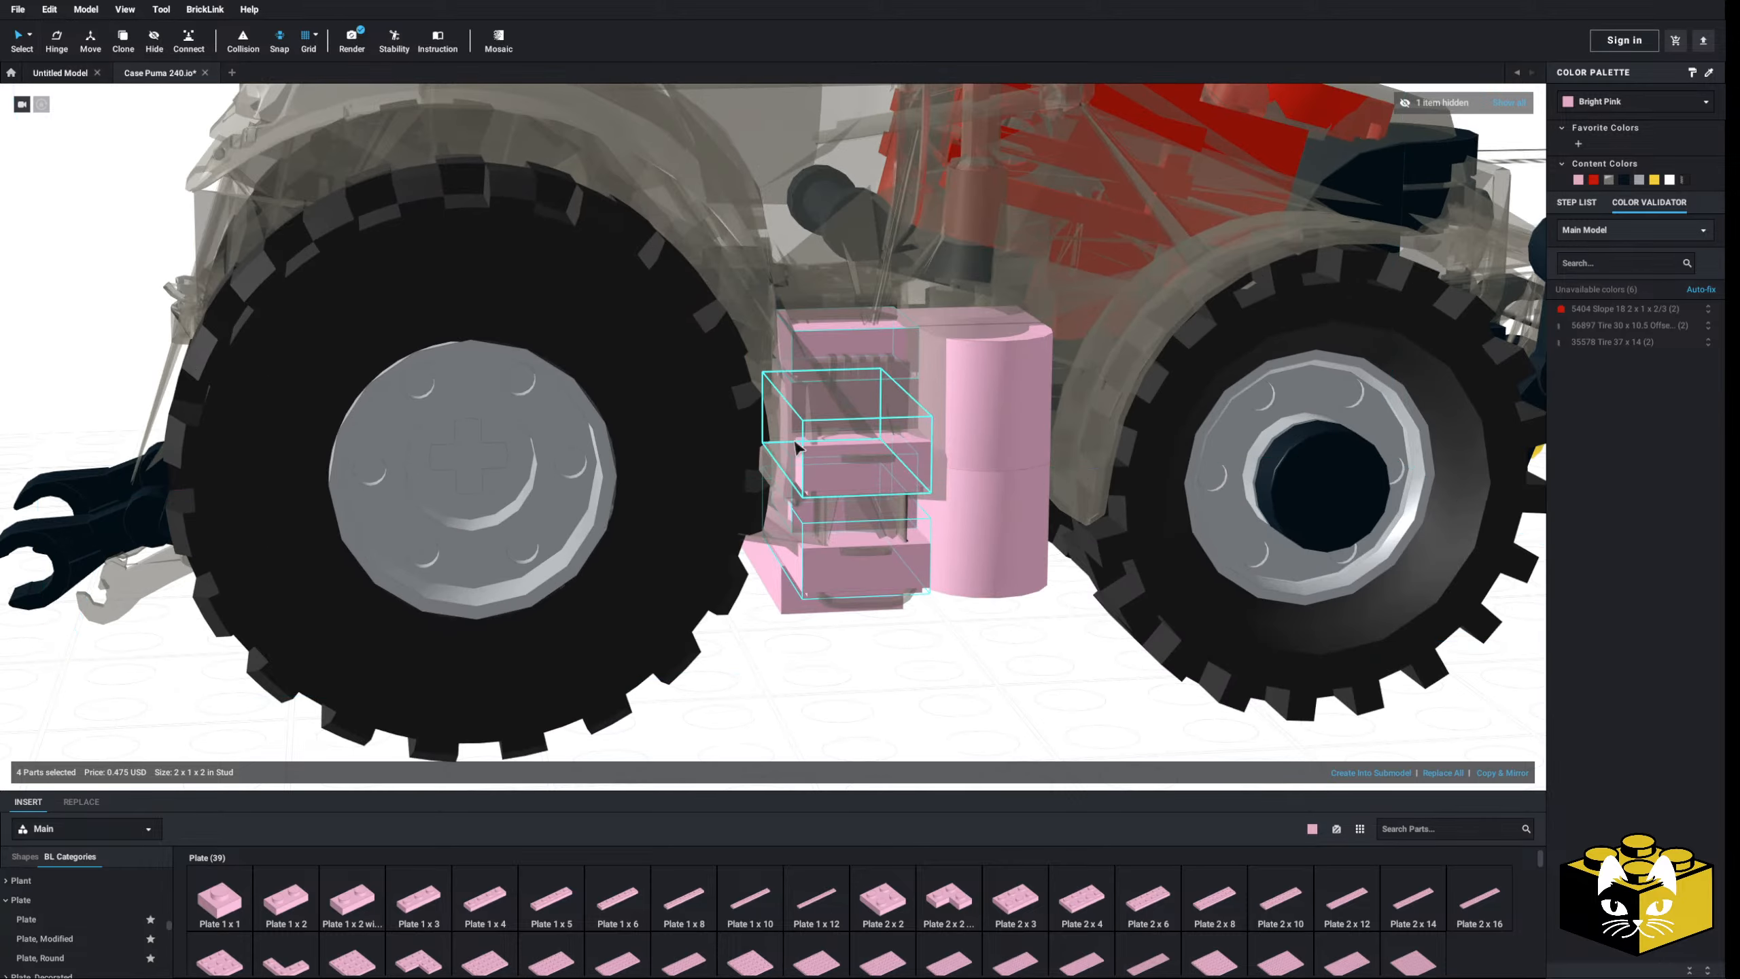
pyautogui.scroll(8, 796, 427)
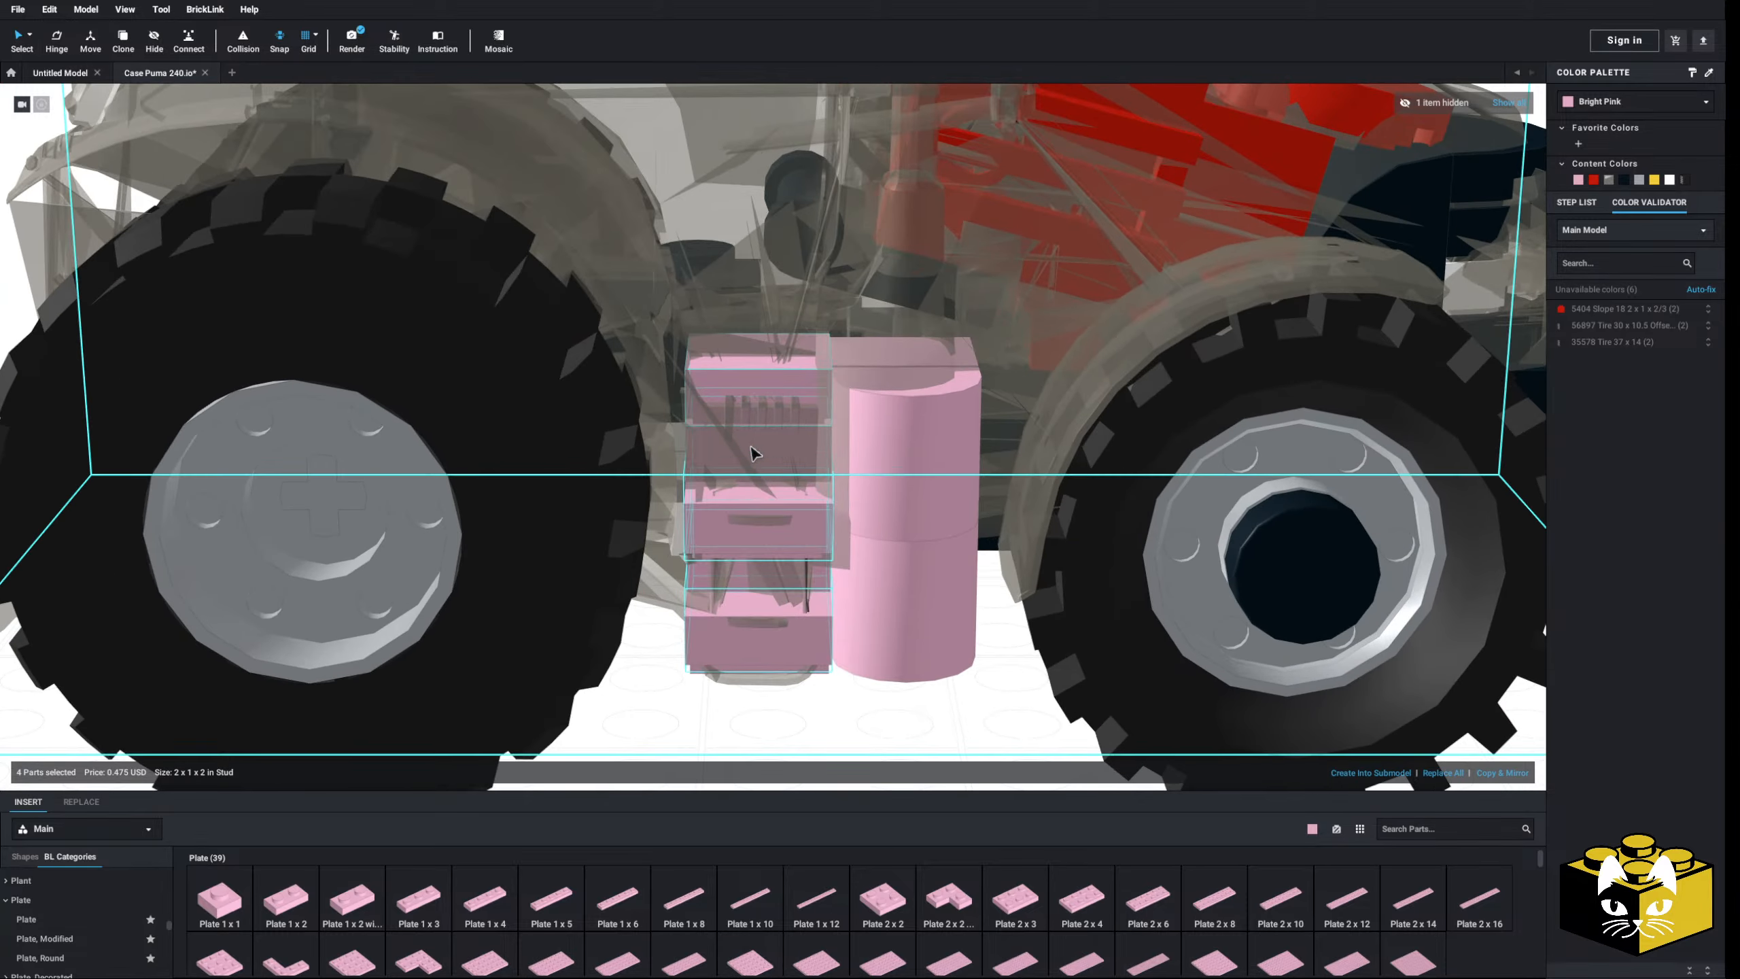
pyautogui.scroll(-10, 768, 444)
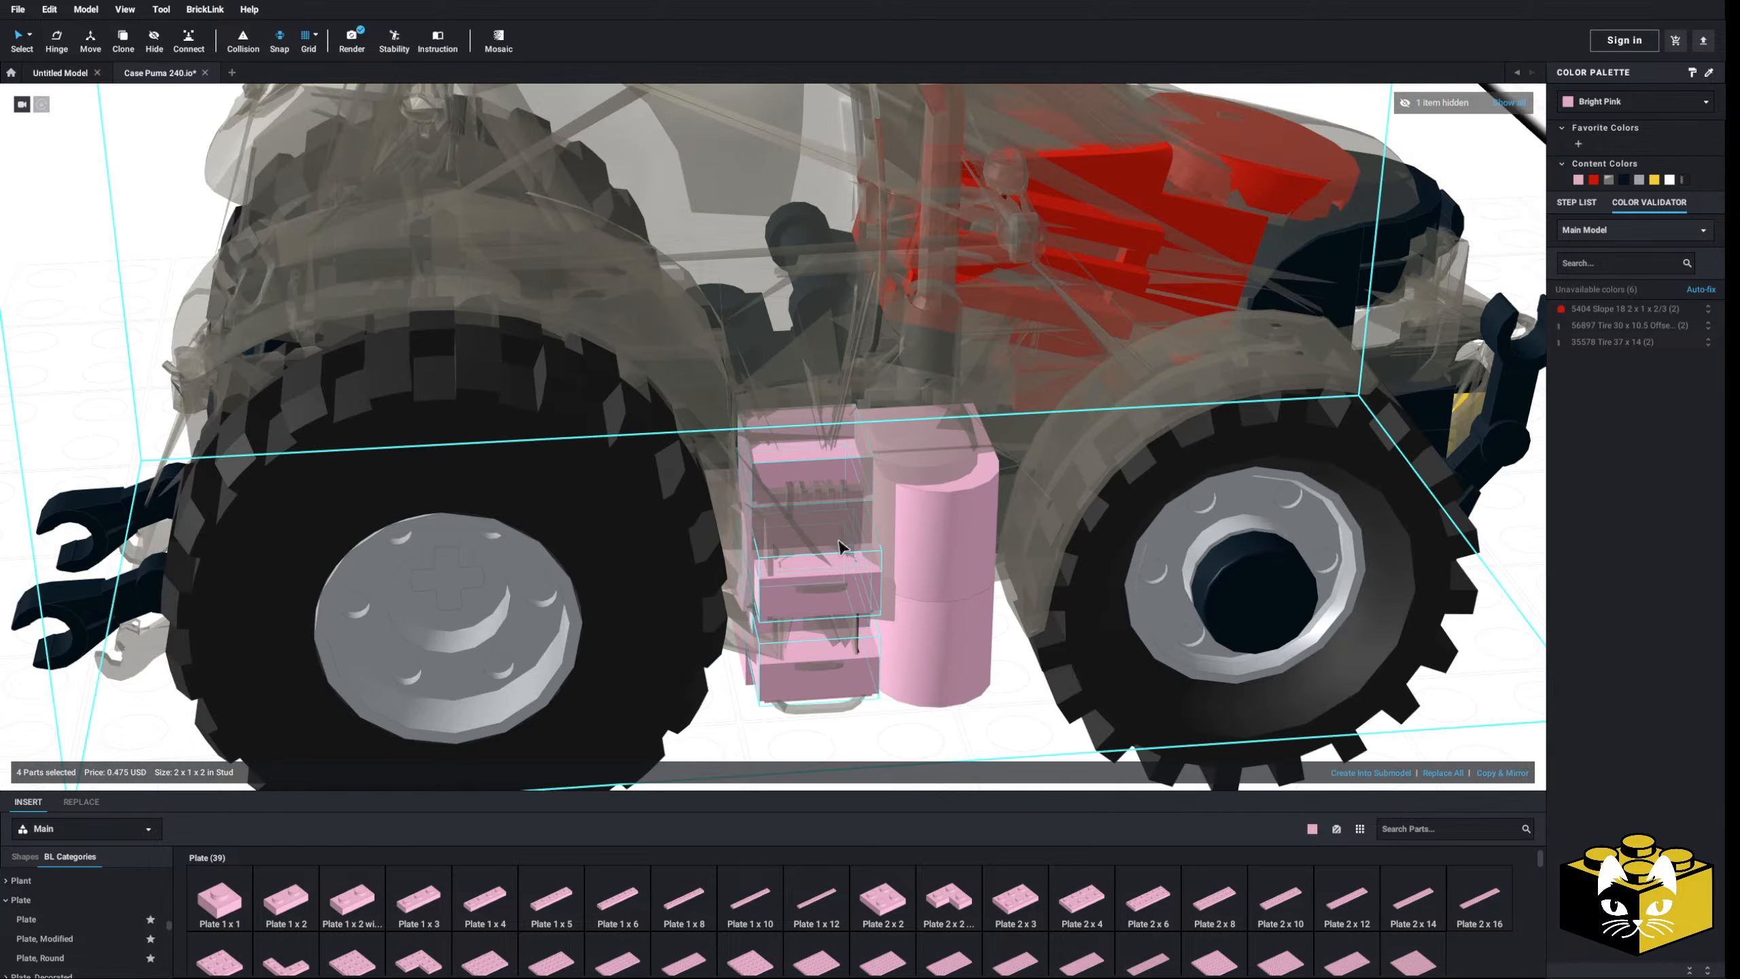
pyautogui.rightClick(854, 583)
pyautogui.click(868, 590)
pyautogui.click(846, 662)
pyautogui.scroll(-4, 847, 662)
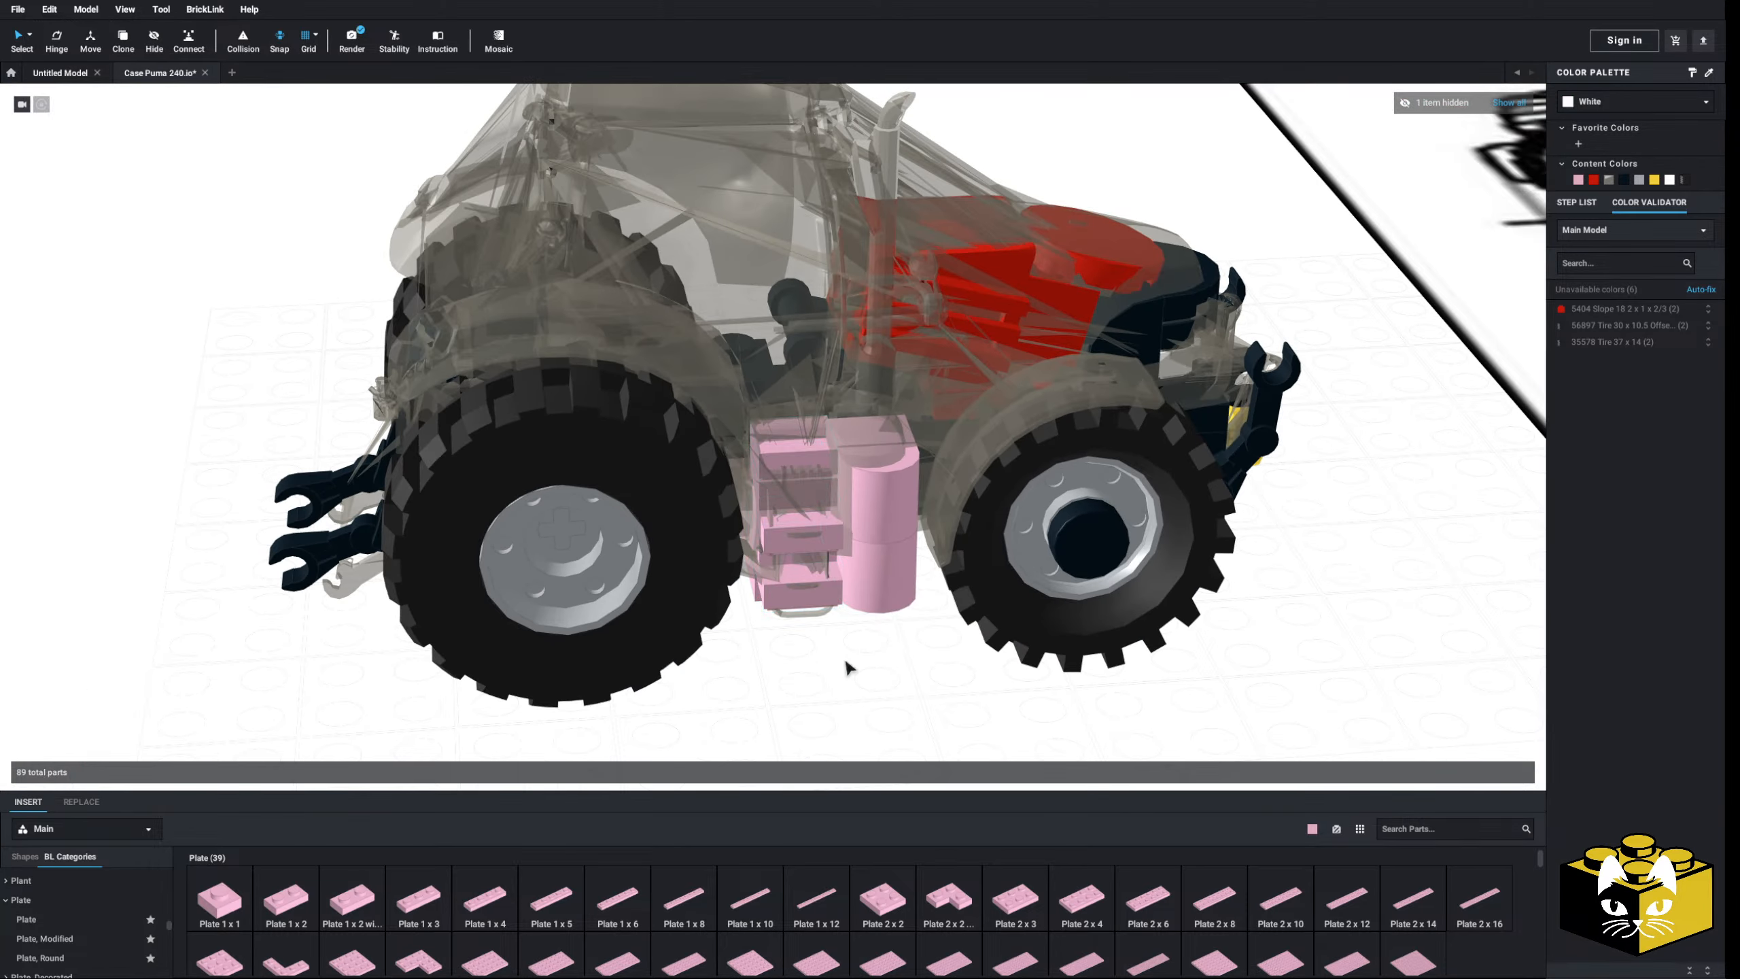
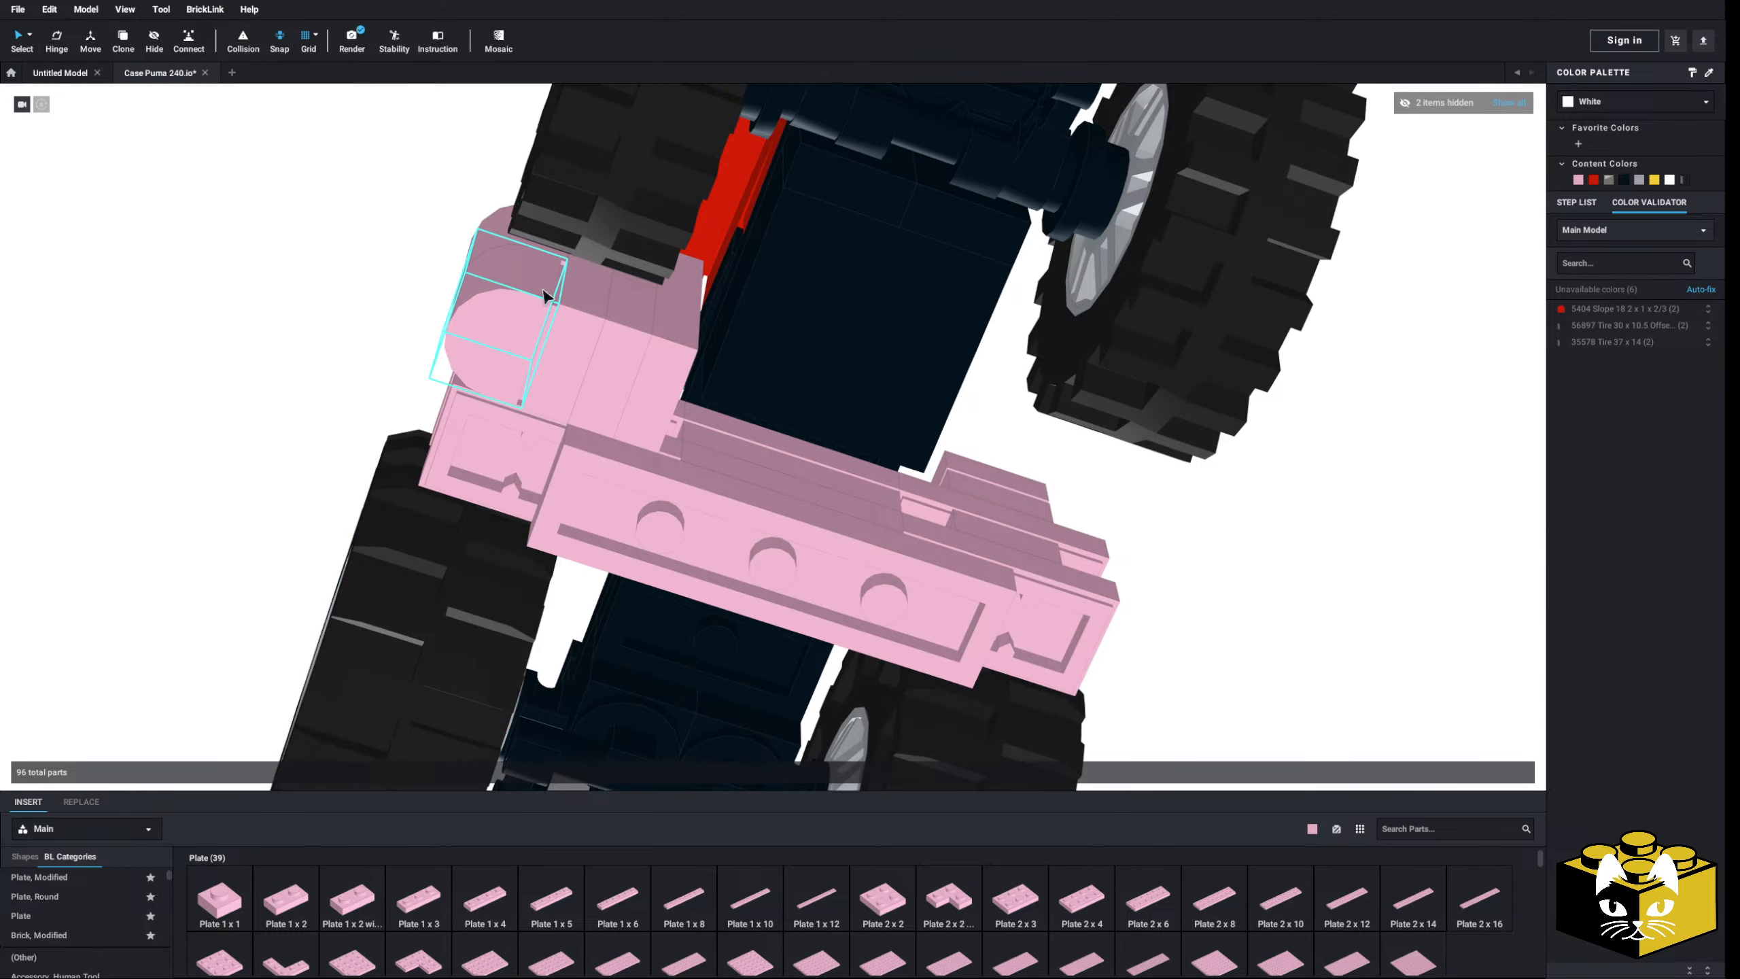
# - Attach a Plate, Modified 1 x 1 with Open O Clip (Horizontal Grip) beneath the chassis, next to the tank's inner end
pyautogui.moveTo(1071, 352); pyautogui.dragTo(890, 431, button='right')
pyautogui.moveTo(494, 757); pyautogui.dragTo(561, 700, button='middle')
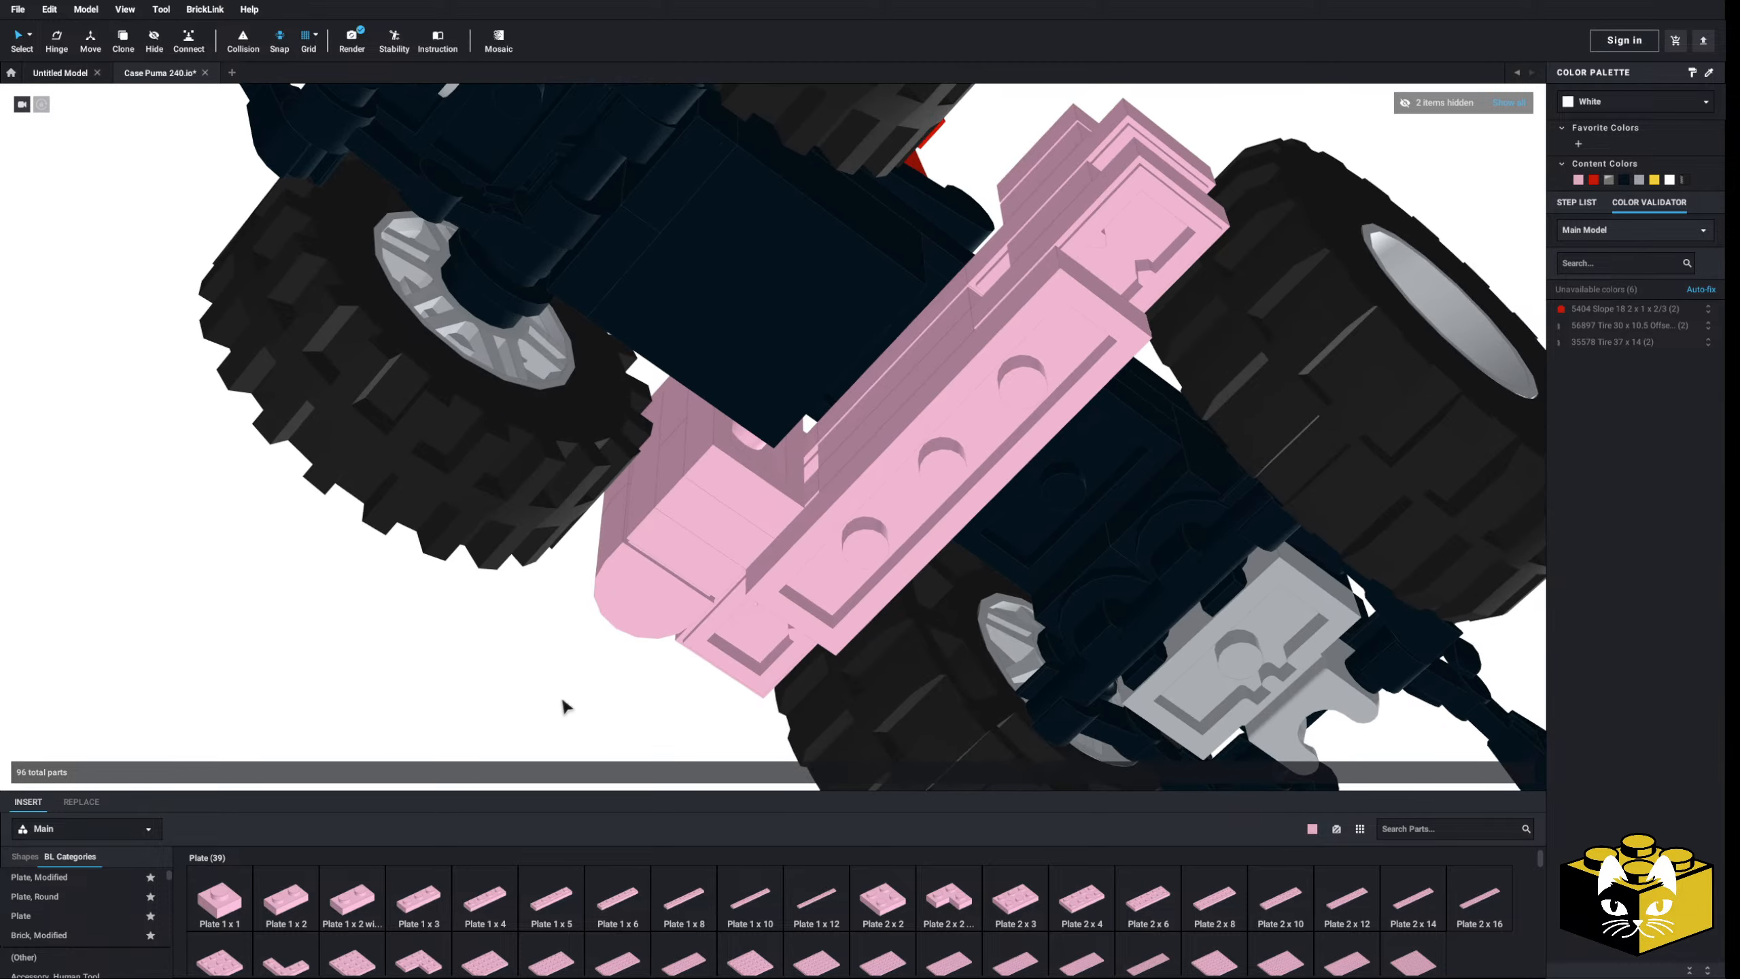
pyautogui.moveTo(562, 706); pyautogui.dragTo(525, 684, button='right')
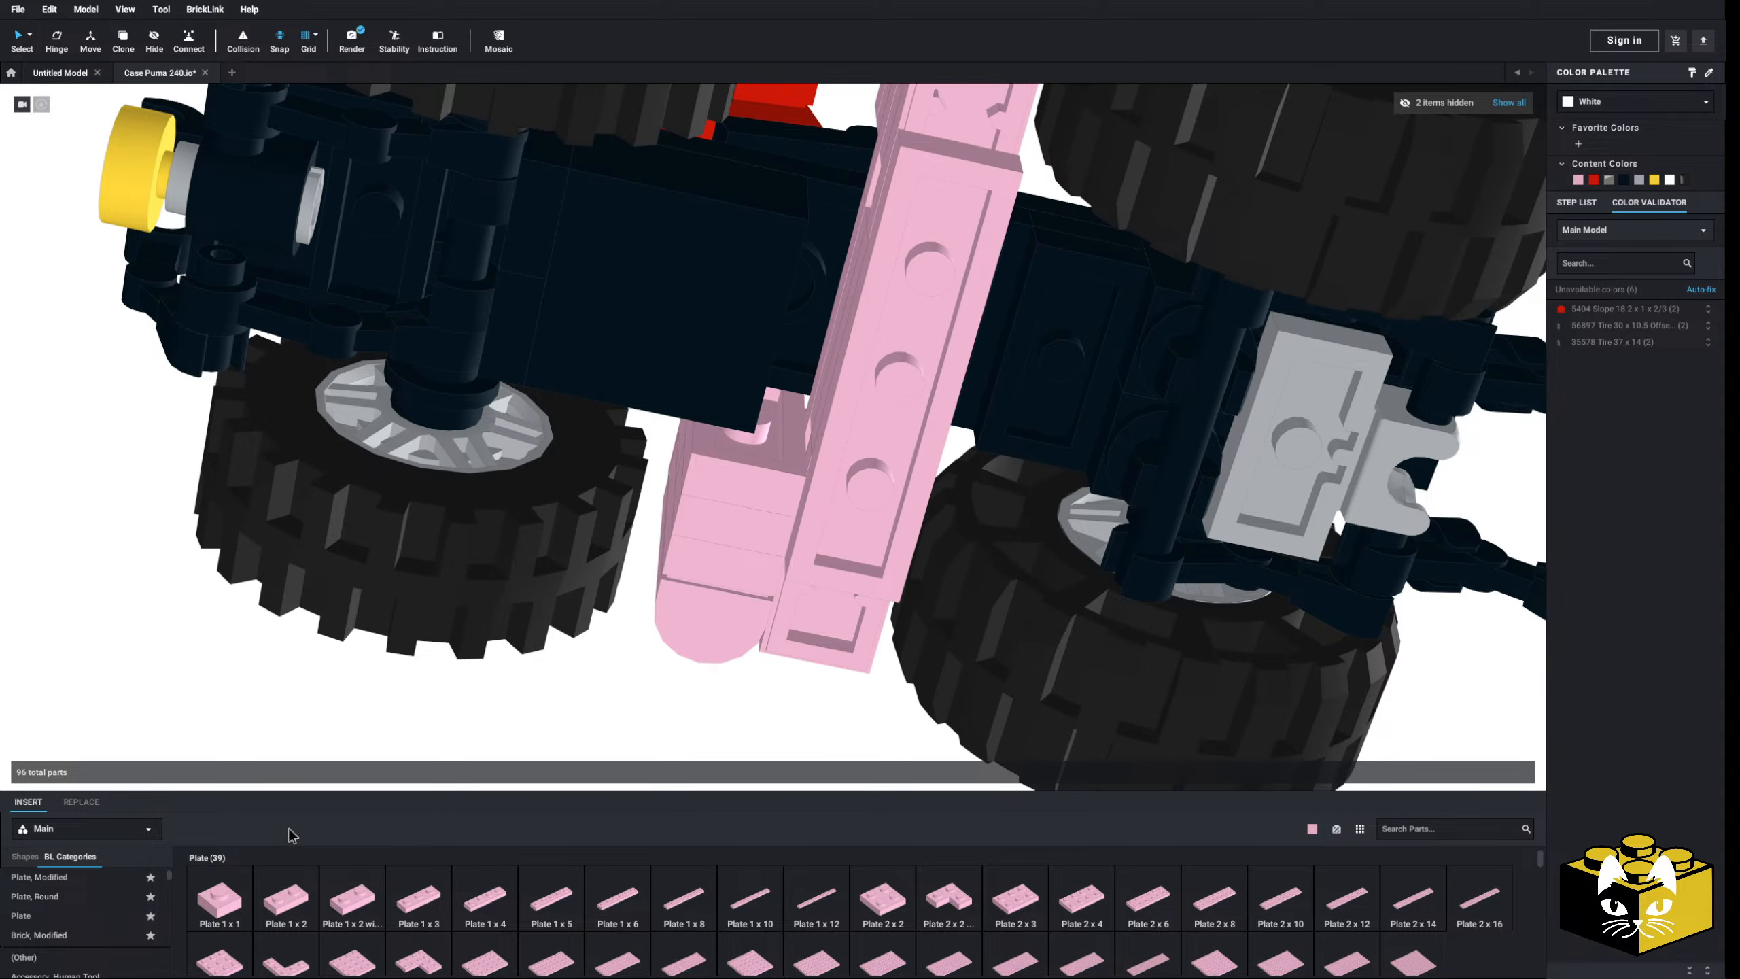
pyautogui.click(99, 880)
pyautogui.click(447, 900)
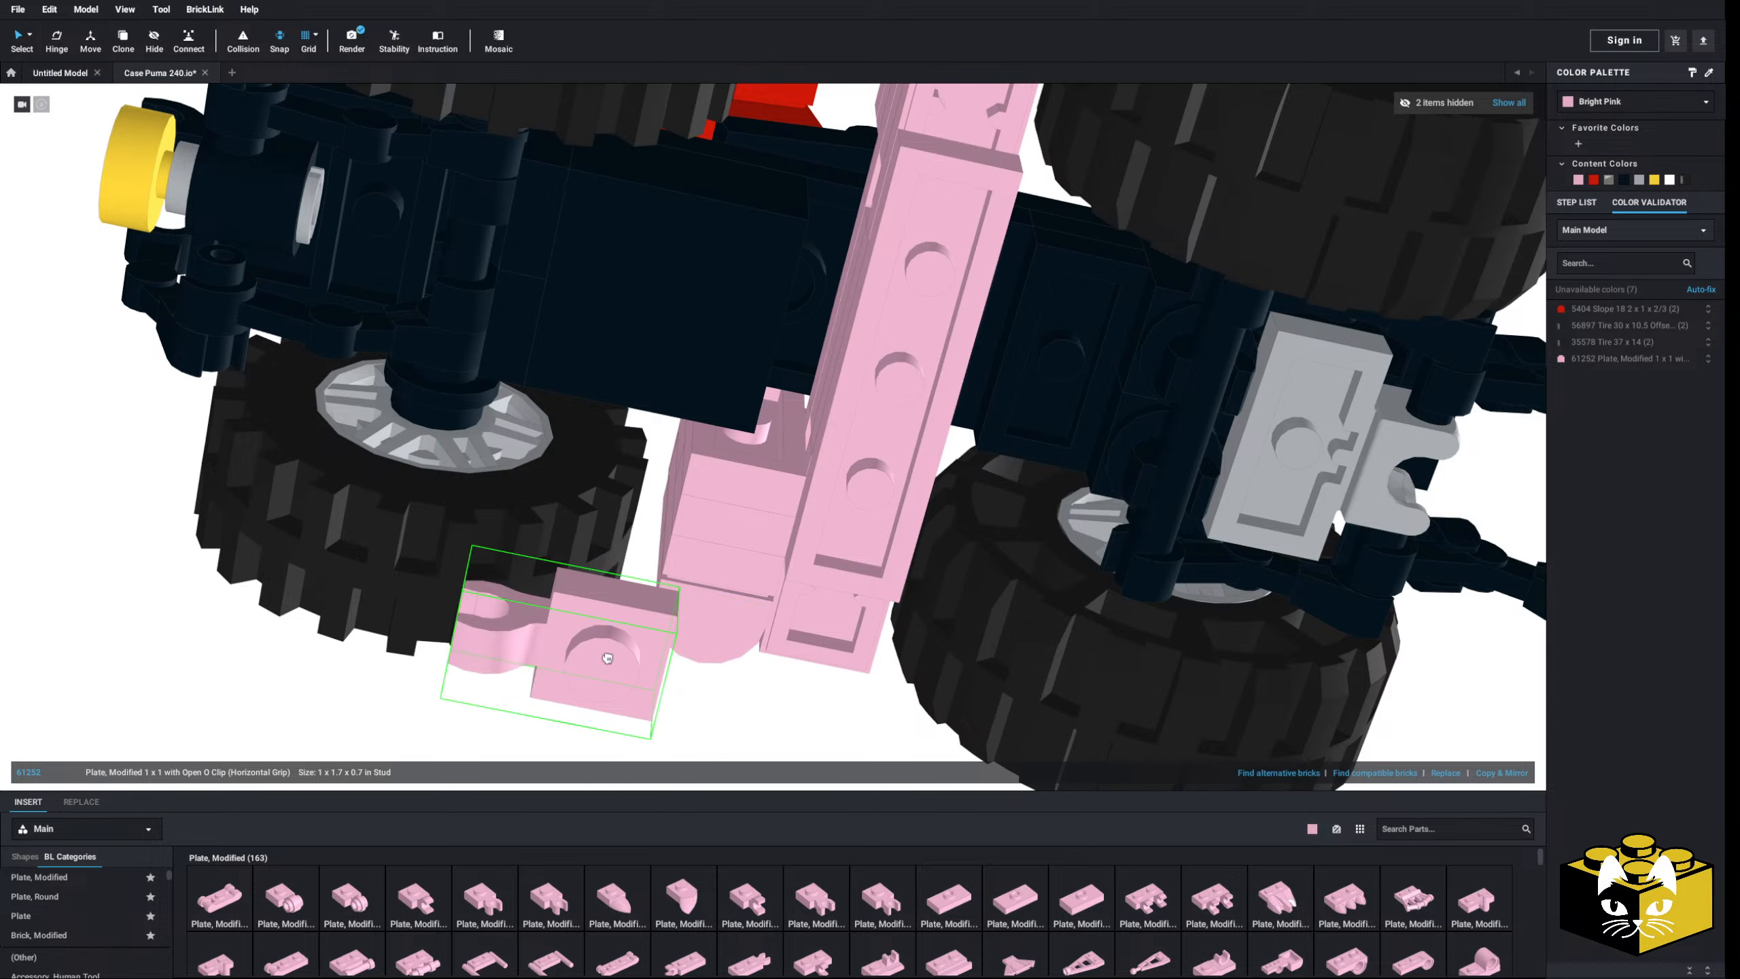
pyautogui.click(754, 403)
pyautogui.moveTo(621, 622); pyautogui.dragTo(623, 670, button='right')
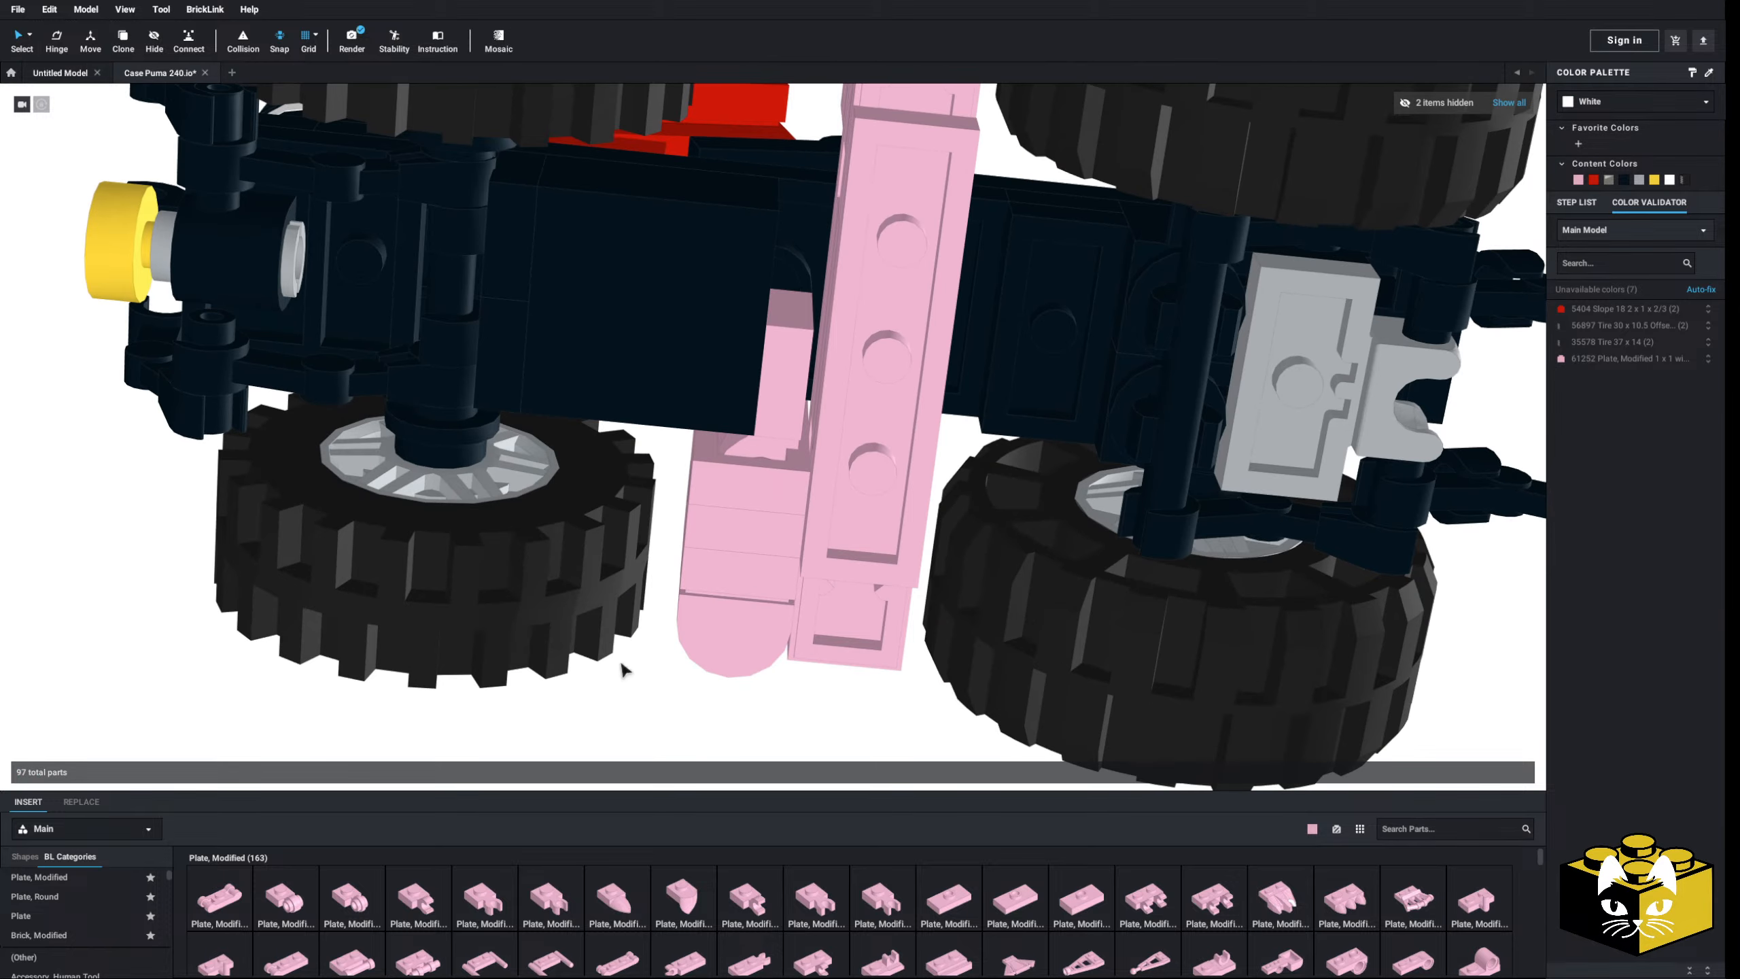
# - Pull the Plate 1 x 2 out of the tank assembly and put it back in place
pyautogui.moveTo(727, 495); pyautogui.dragTo(651, 690)
pyautogui.moveTo(651, 690); pyautogui.dragTo(648, 692, button='right')
pyautogui.moveTo(648, 692); pyautogui.dragTo(720, 483)
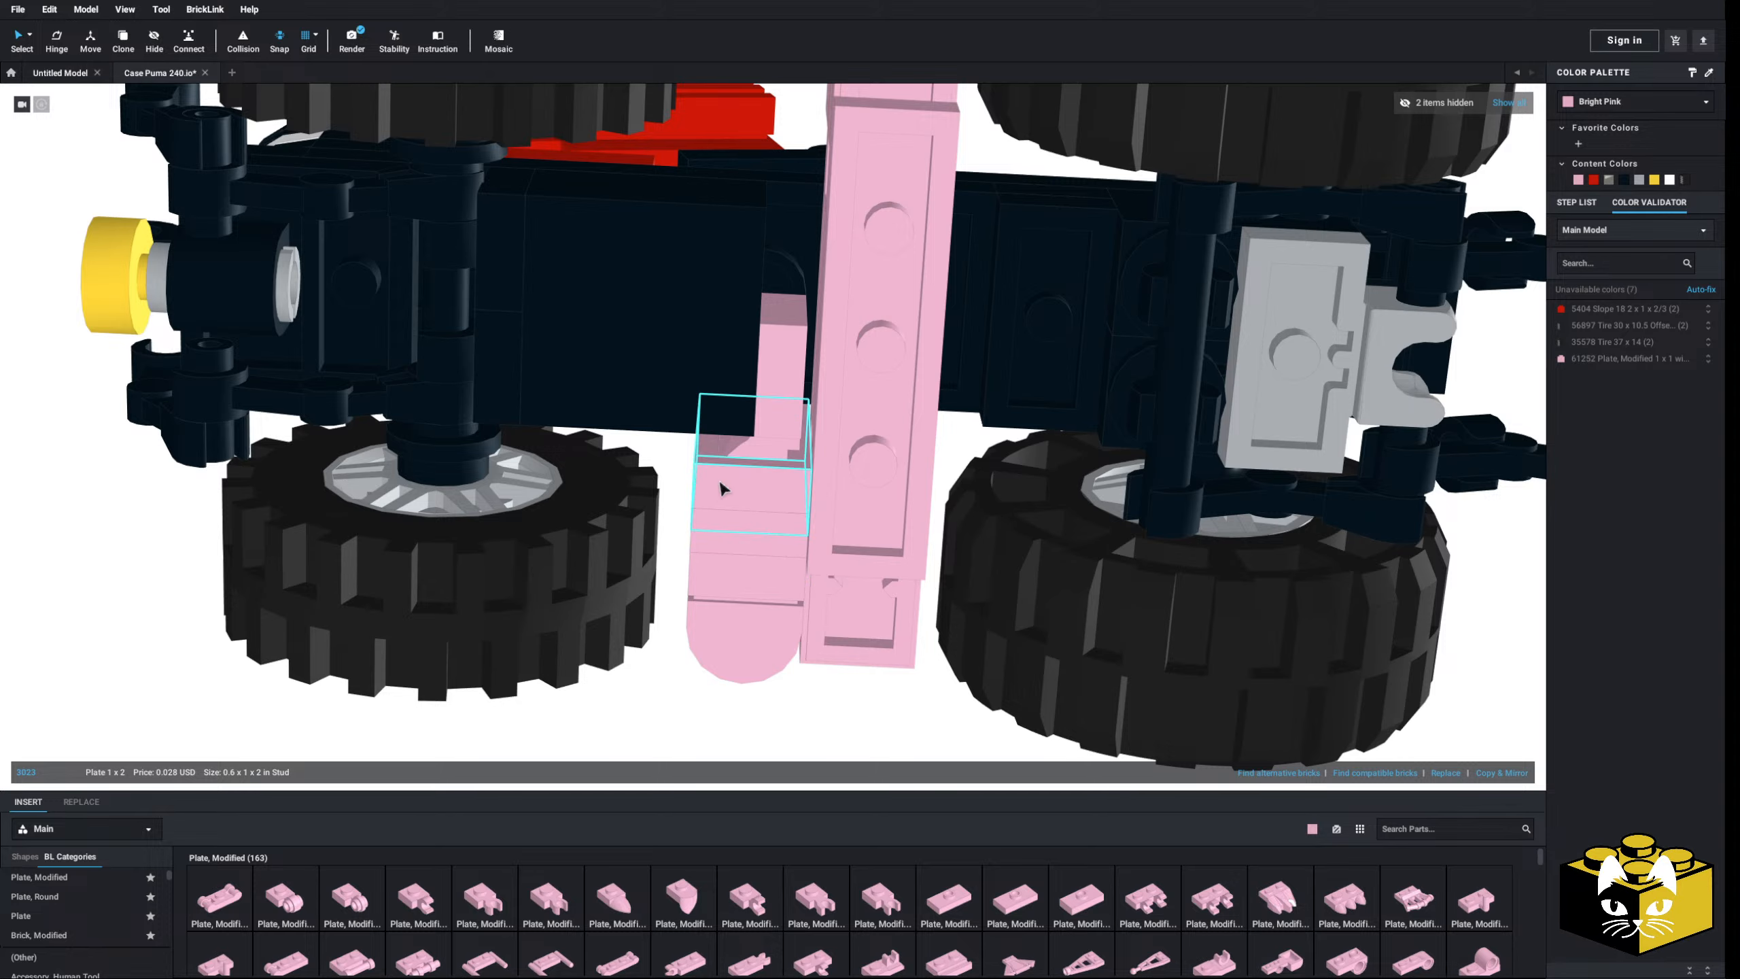
pyautogui.moveTo(655, 702); pyautogui.dragTo(593, 703, button='right')
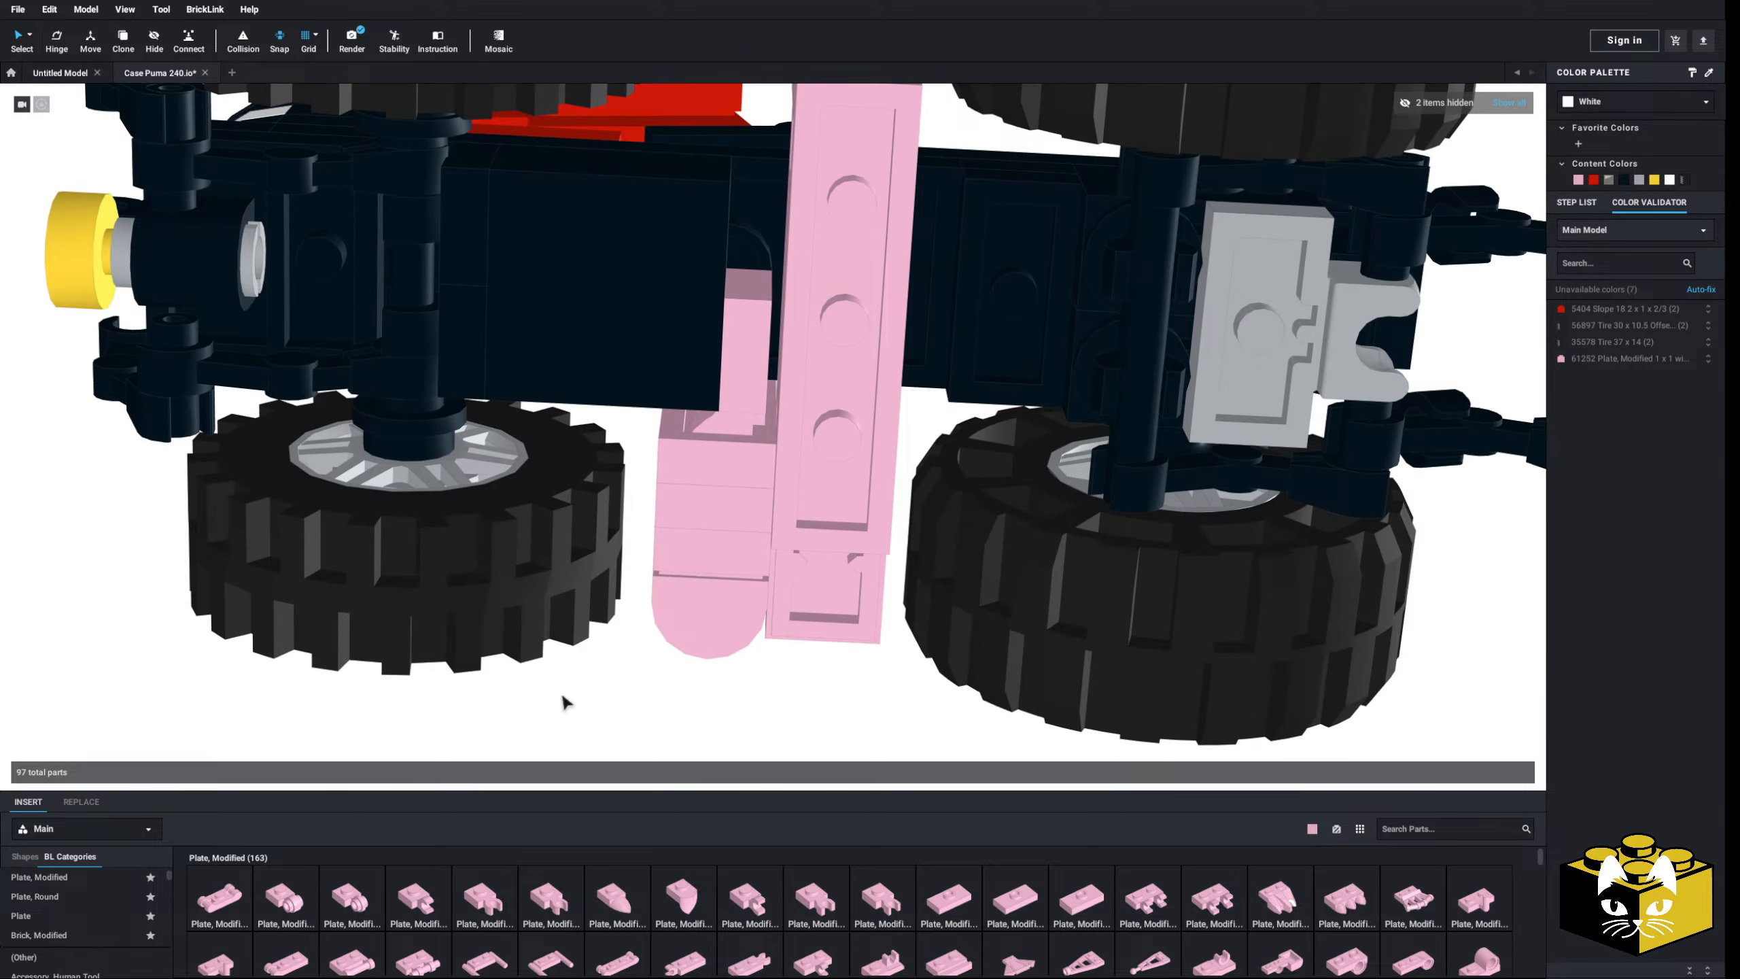
# - Delete the Plate, Modified 1 x 1 with Open O Clip (Horizontal Grip) from beneath the chassis beside the tank
pyautogui.press('Delete')
pyautogui.moveTo(729, 426); pyautogui.dragTo(400, 691, button='right')
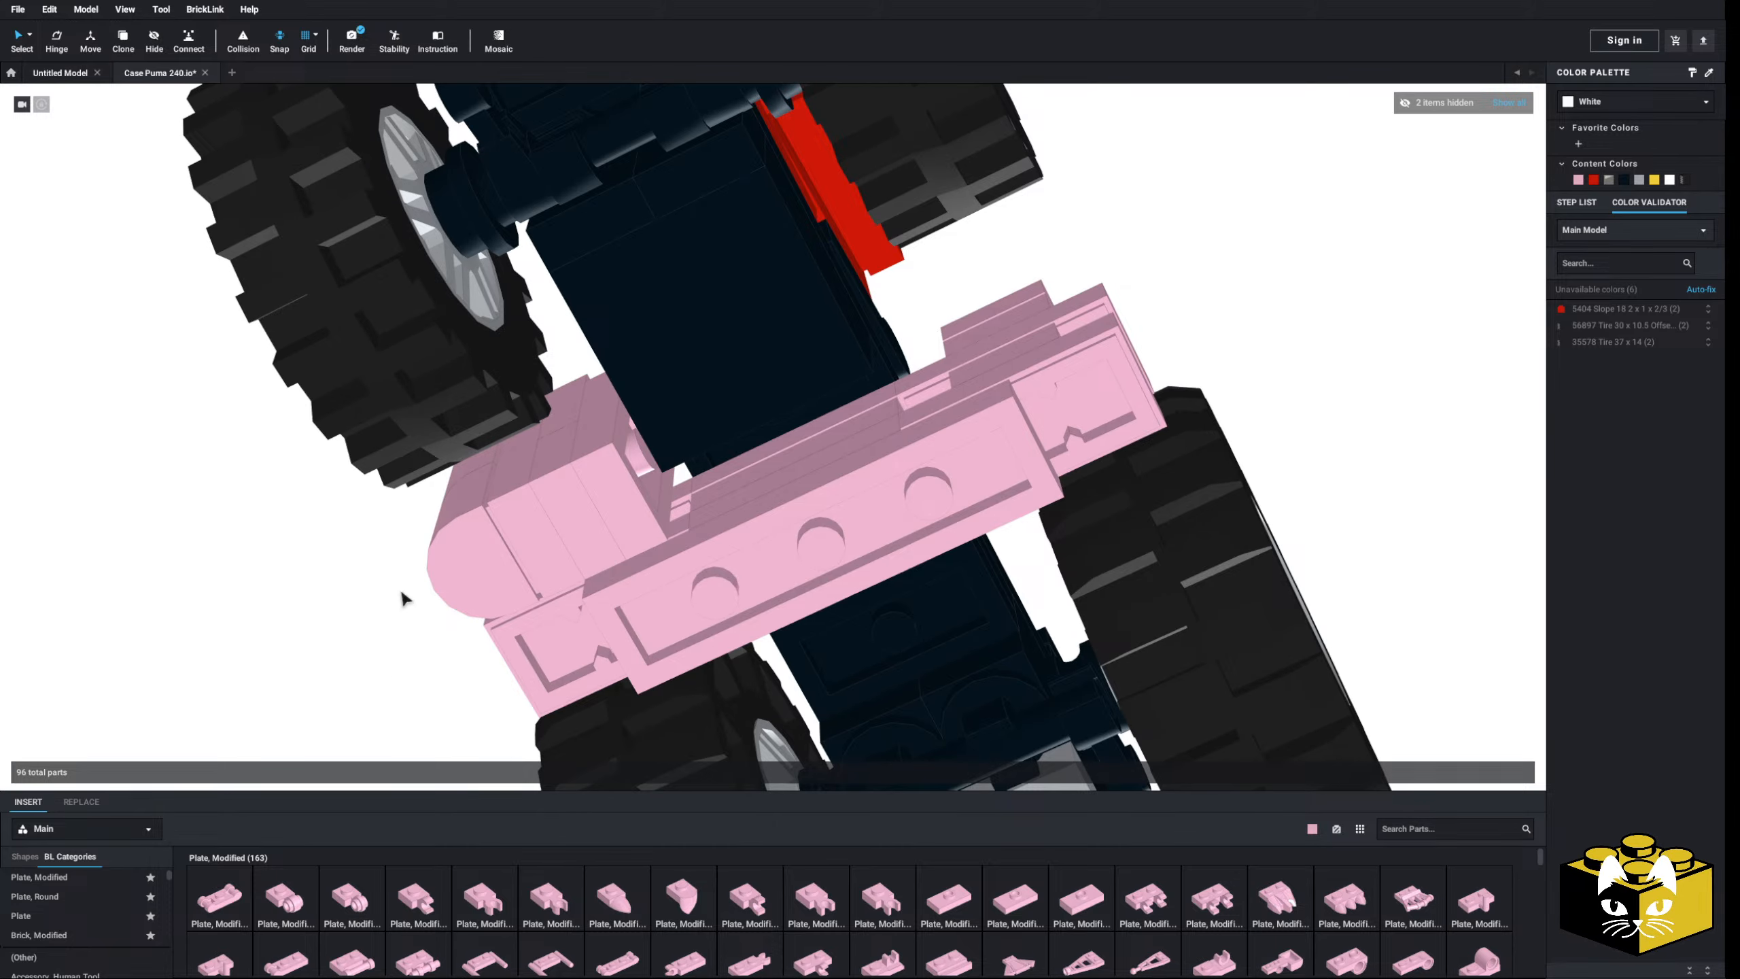
pyautogui.moveTo(342, 567); pyautogui.dragTo(594, 625, button='right')
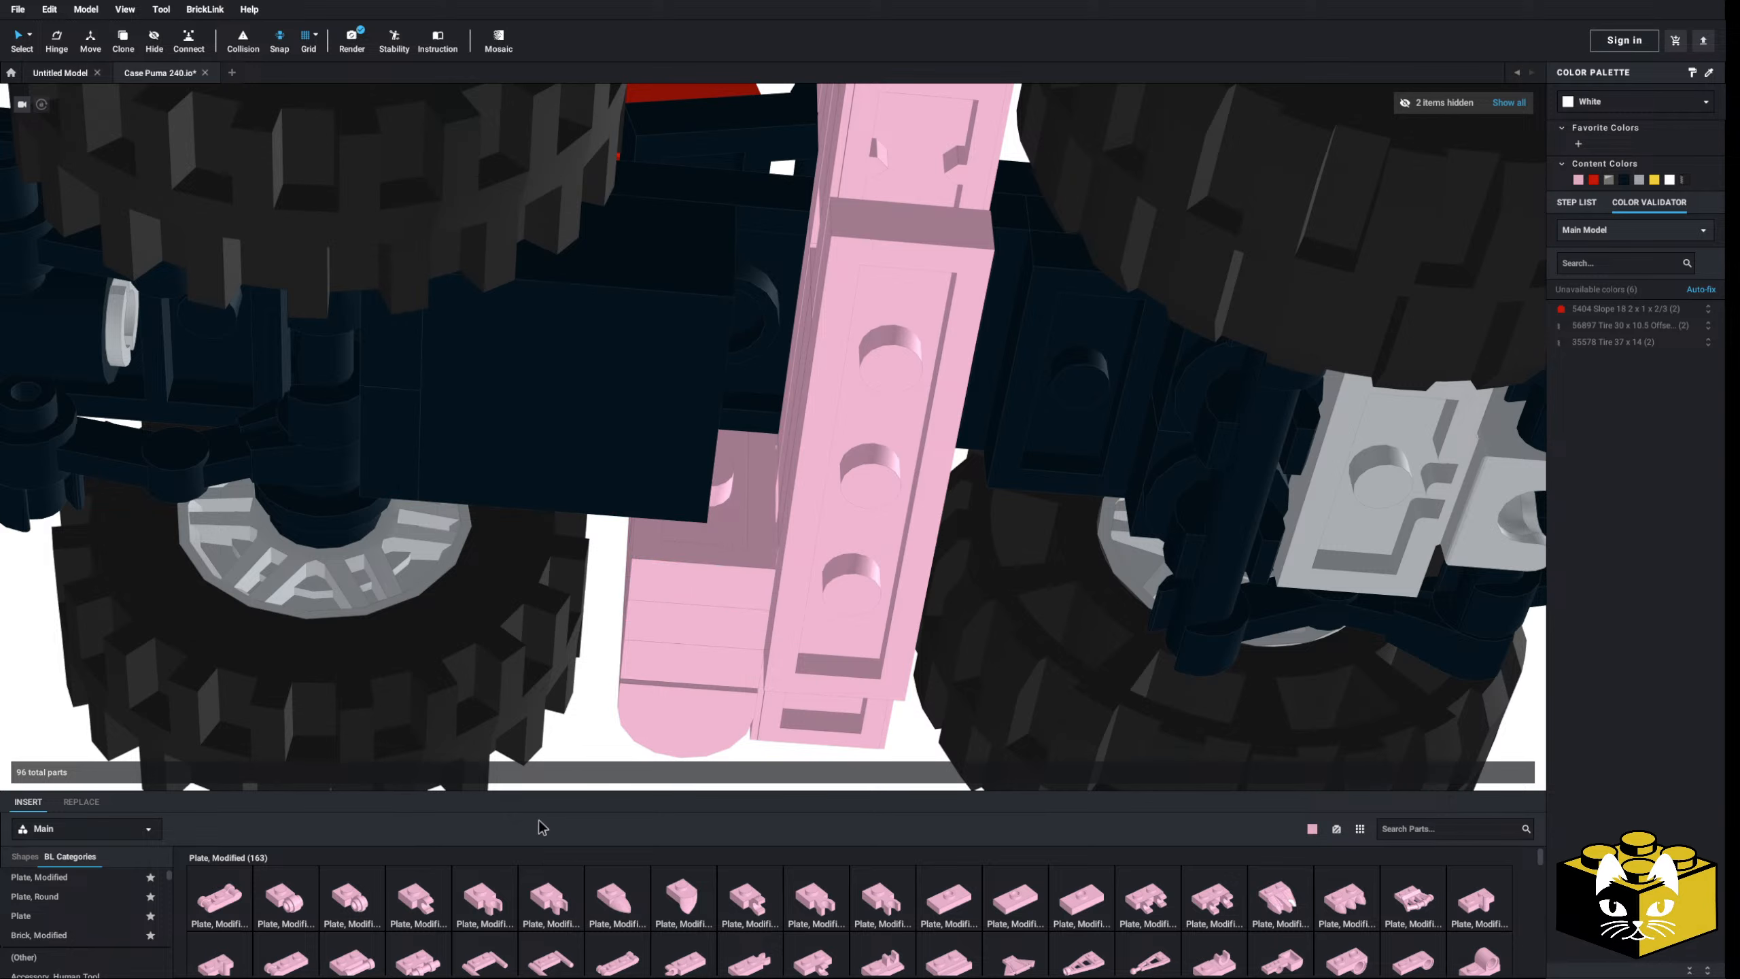
# - Try a Plate, Round 1 x 1 part between the tank's inner end and the chassis, and remove it again
pyautogui.click(115, 901)
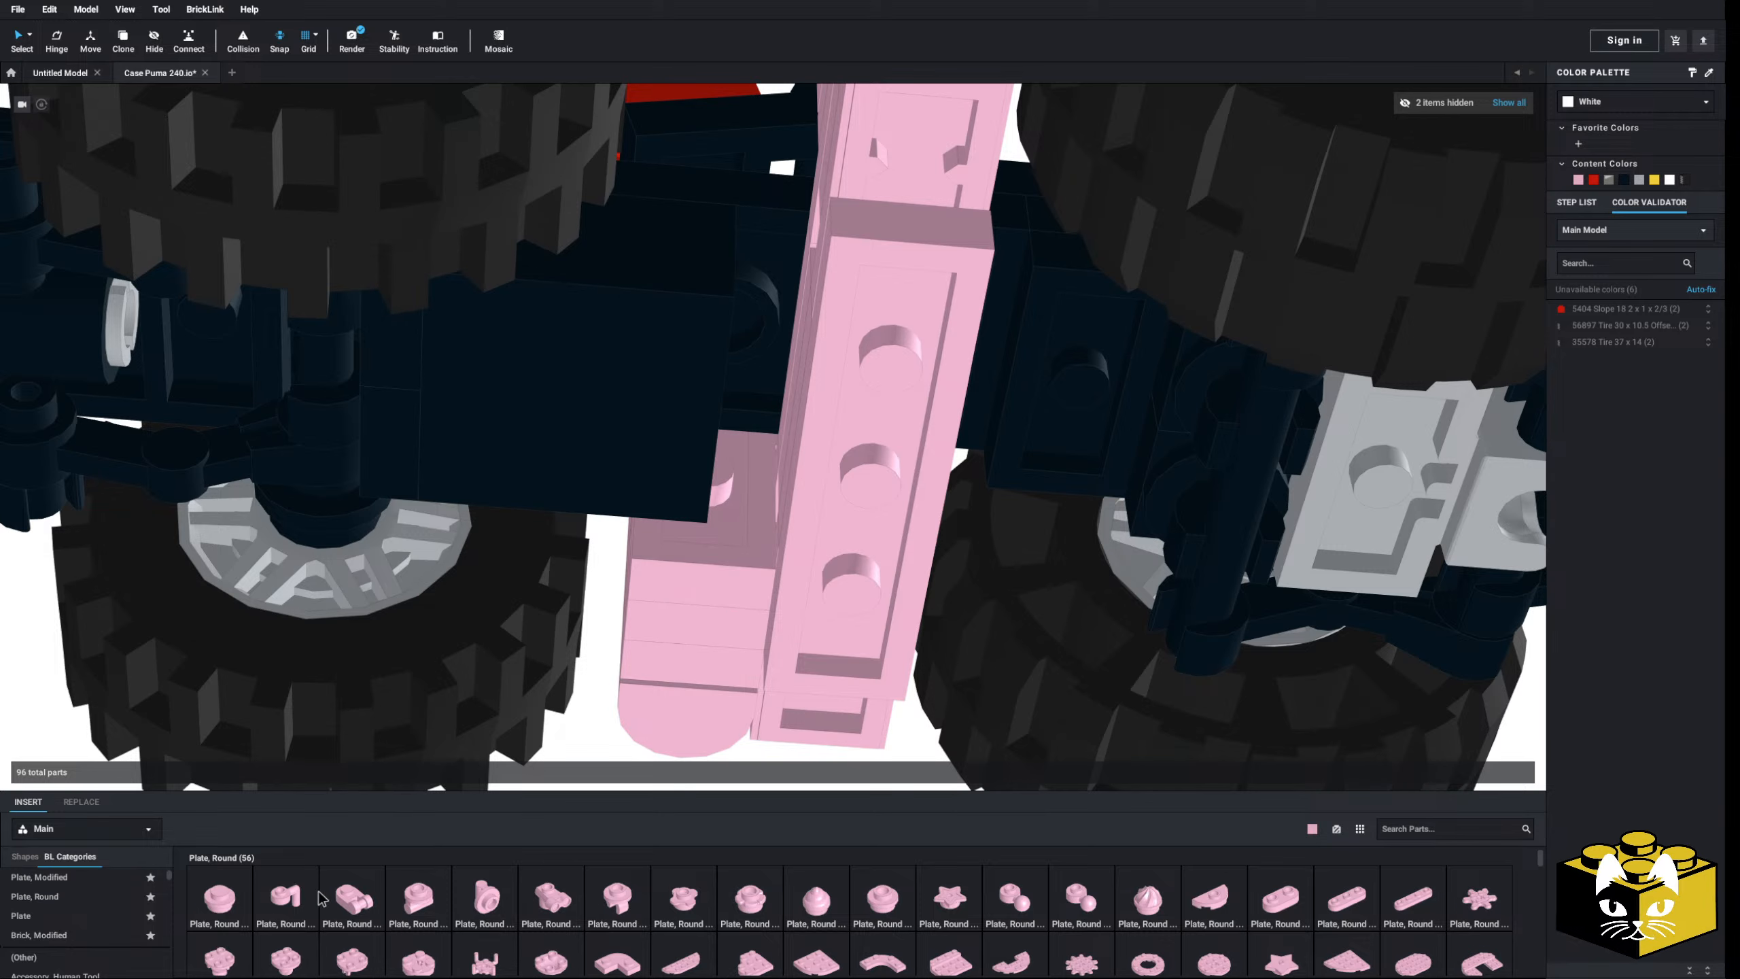
pyautogui.moveTo(319, 898); pyautogui.dragTo(712, 445)
pyautogui.moveTo(712, 453); pyautogui.dragTo(742, 540, button='right')
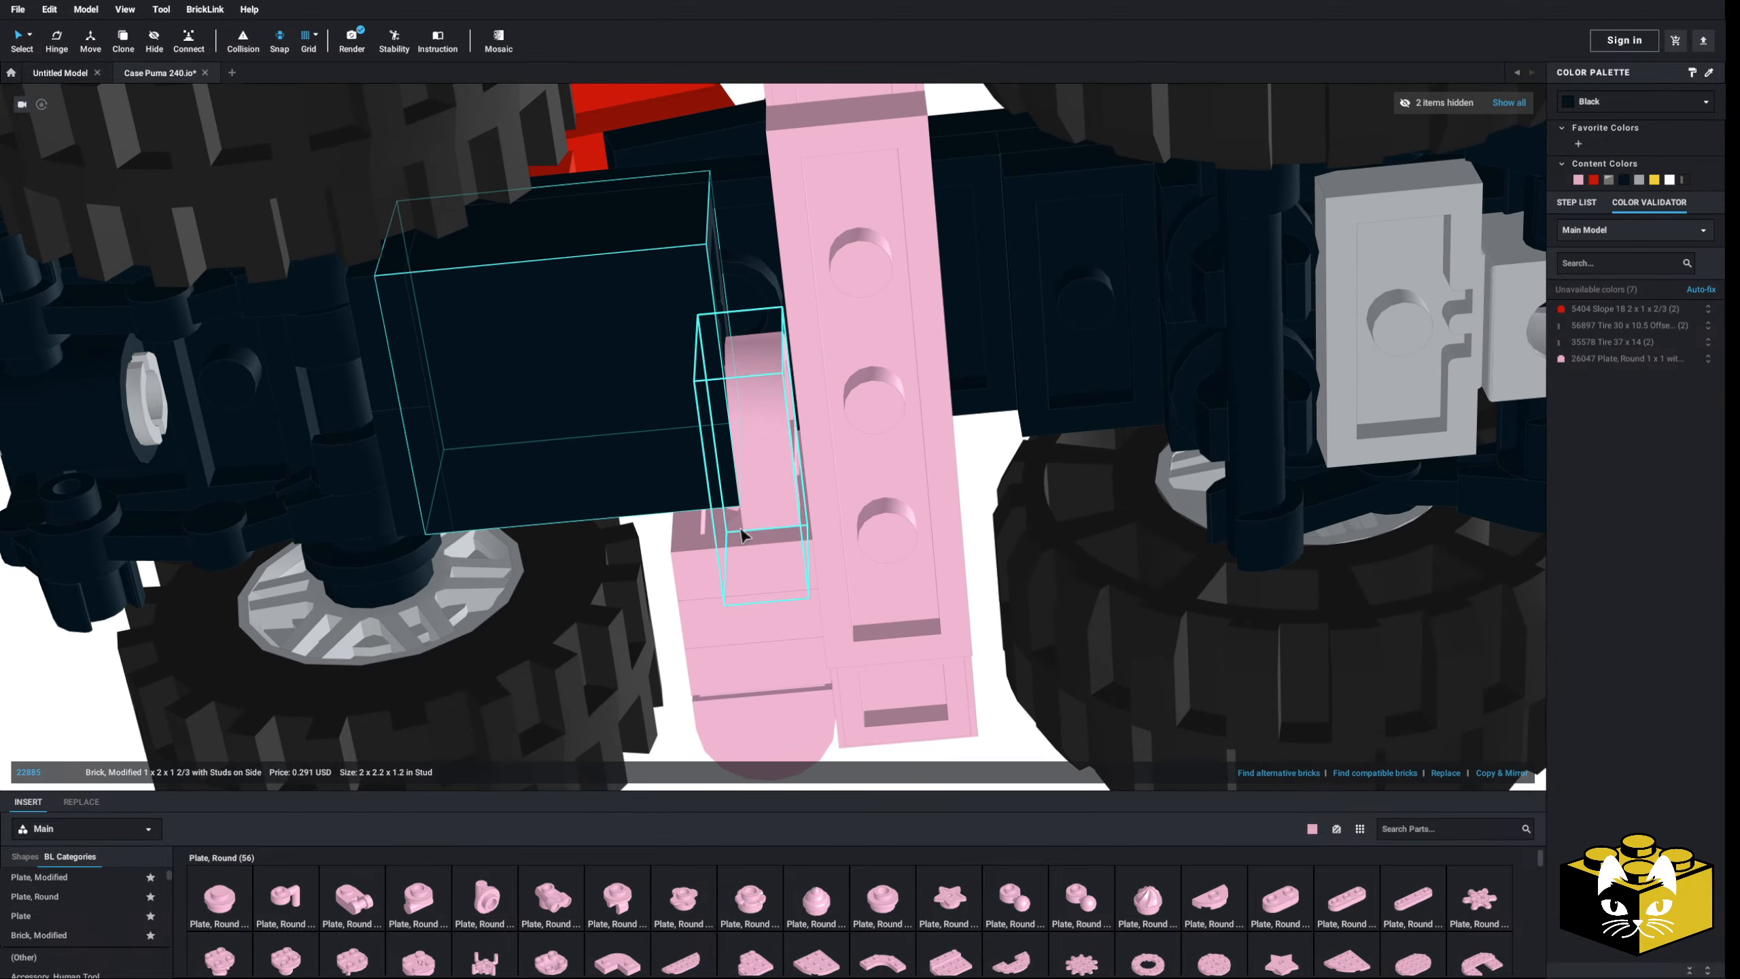
pyautogui.moveTo(730, 563); pyautogui.dragTo(581, 663)
pyautogui.moveTo(579, 668); pyautogui.dragTo(581, 662, button='right')
pyautogui.moveTo(581, 662); pyautogui.dragTo(760, 555)
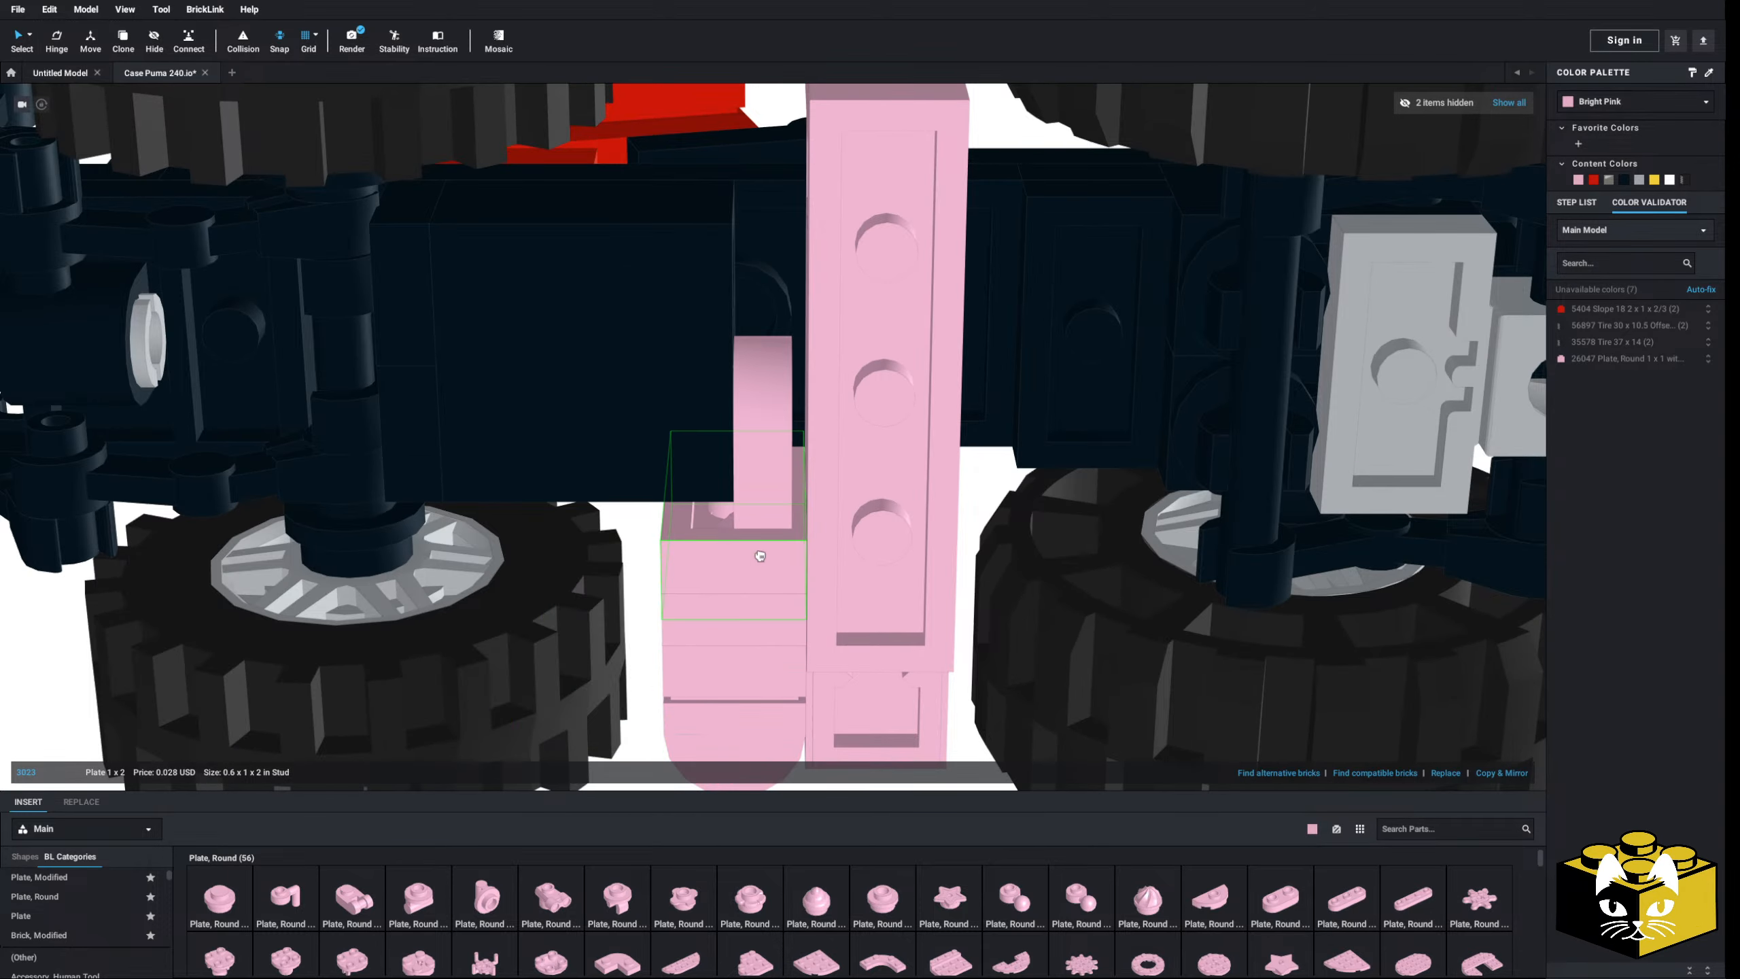
pyautogui.moveTo(776, 473); pyautogui.dragTo(476, 832)
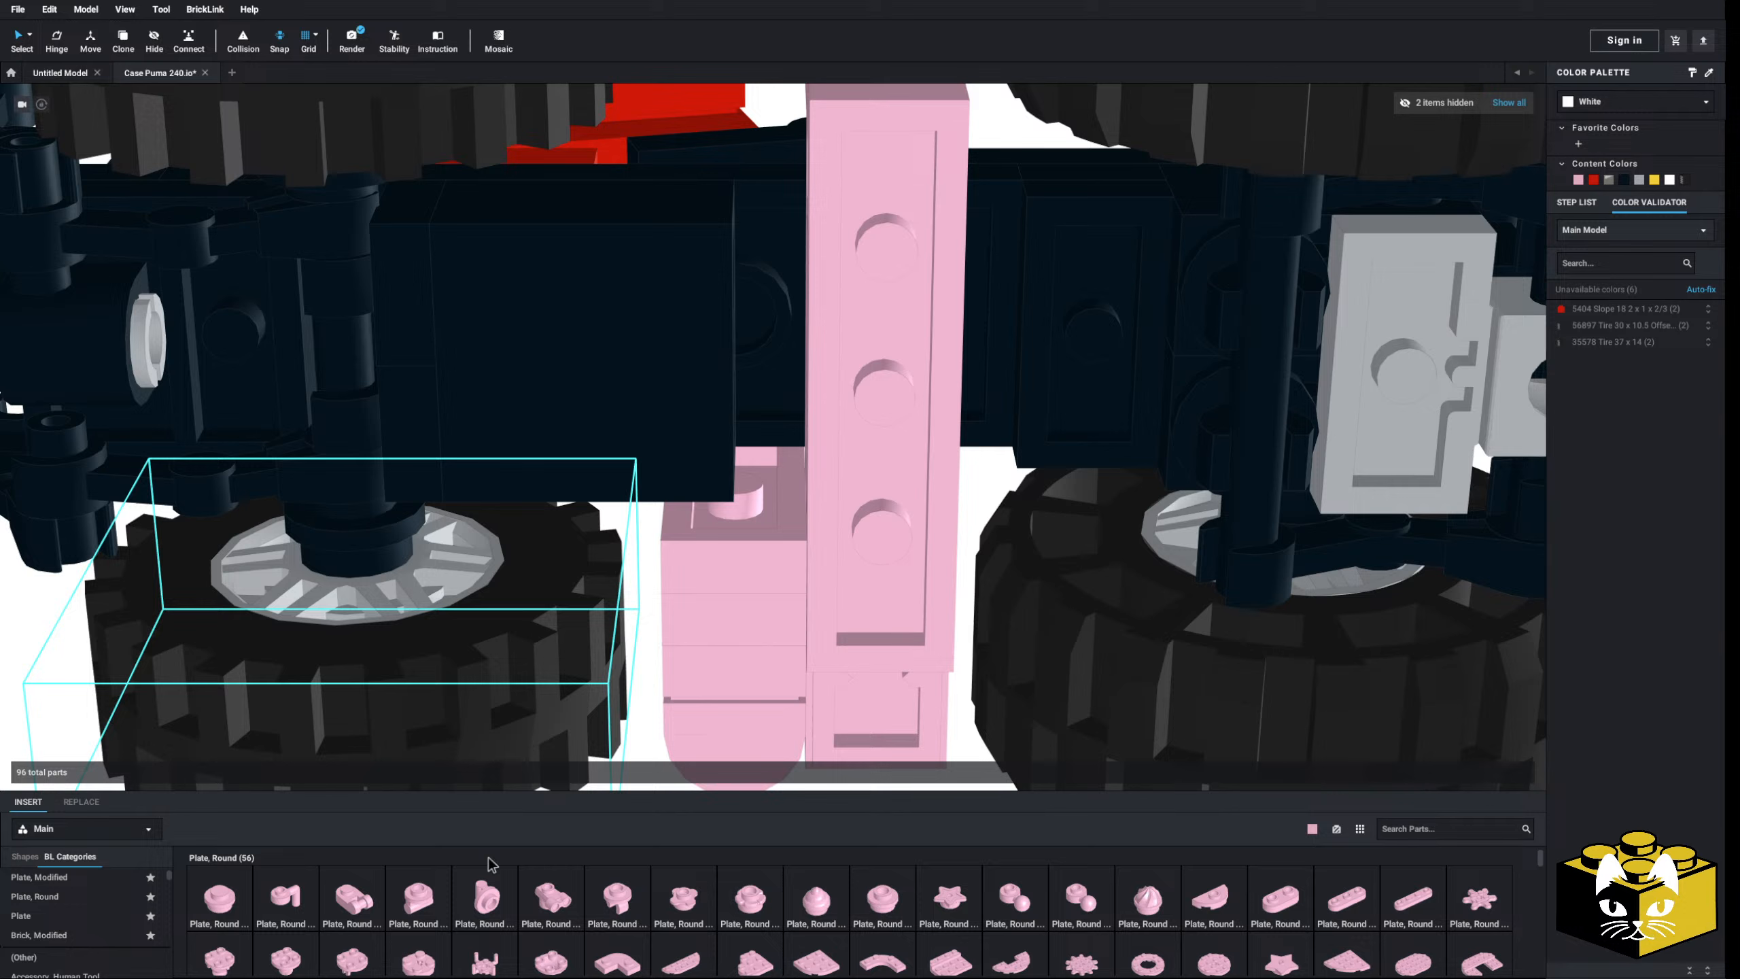
# - Place a Plate, Modified 1 x 1 with Open O Clip Thick (Vertical Grip), rotated to sit between chassis and tank
pyautogui.click(41, 877)
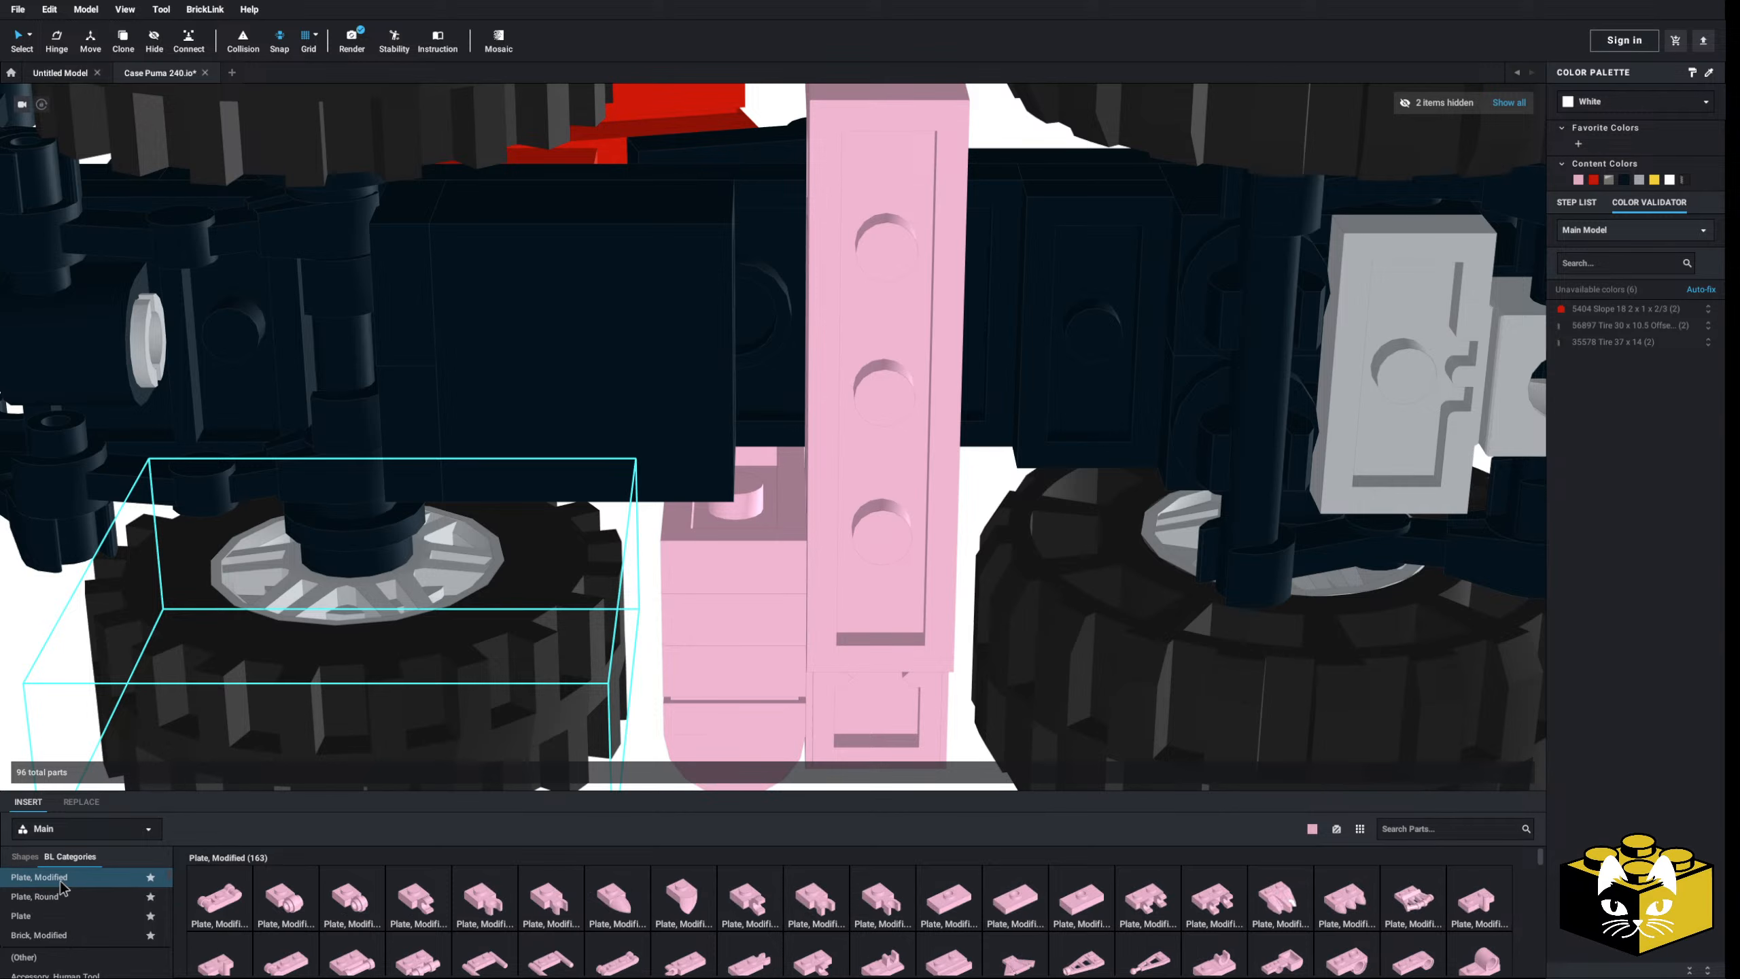
pyautogui.click(484, 902)
pyautogui.press('Right')
pyautogui.press('Right')
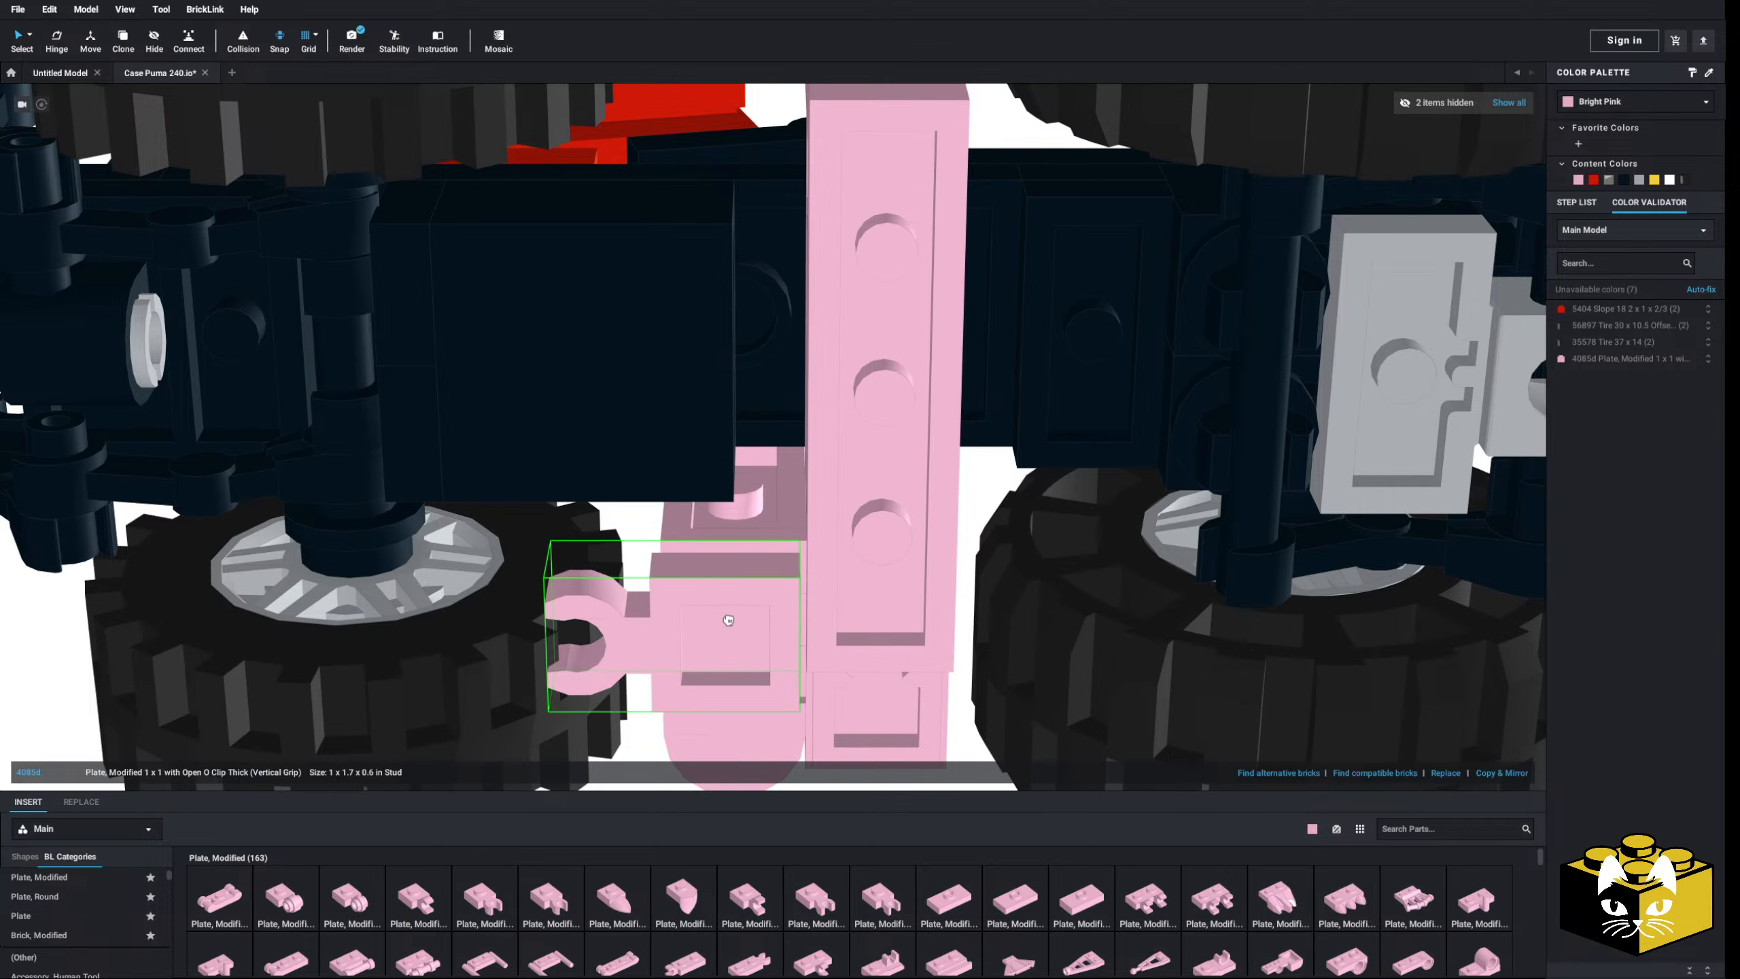
pyautogui.press('Right')
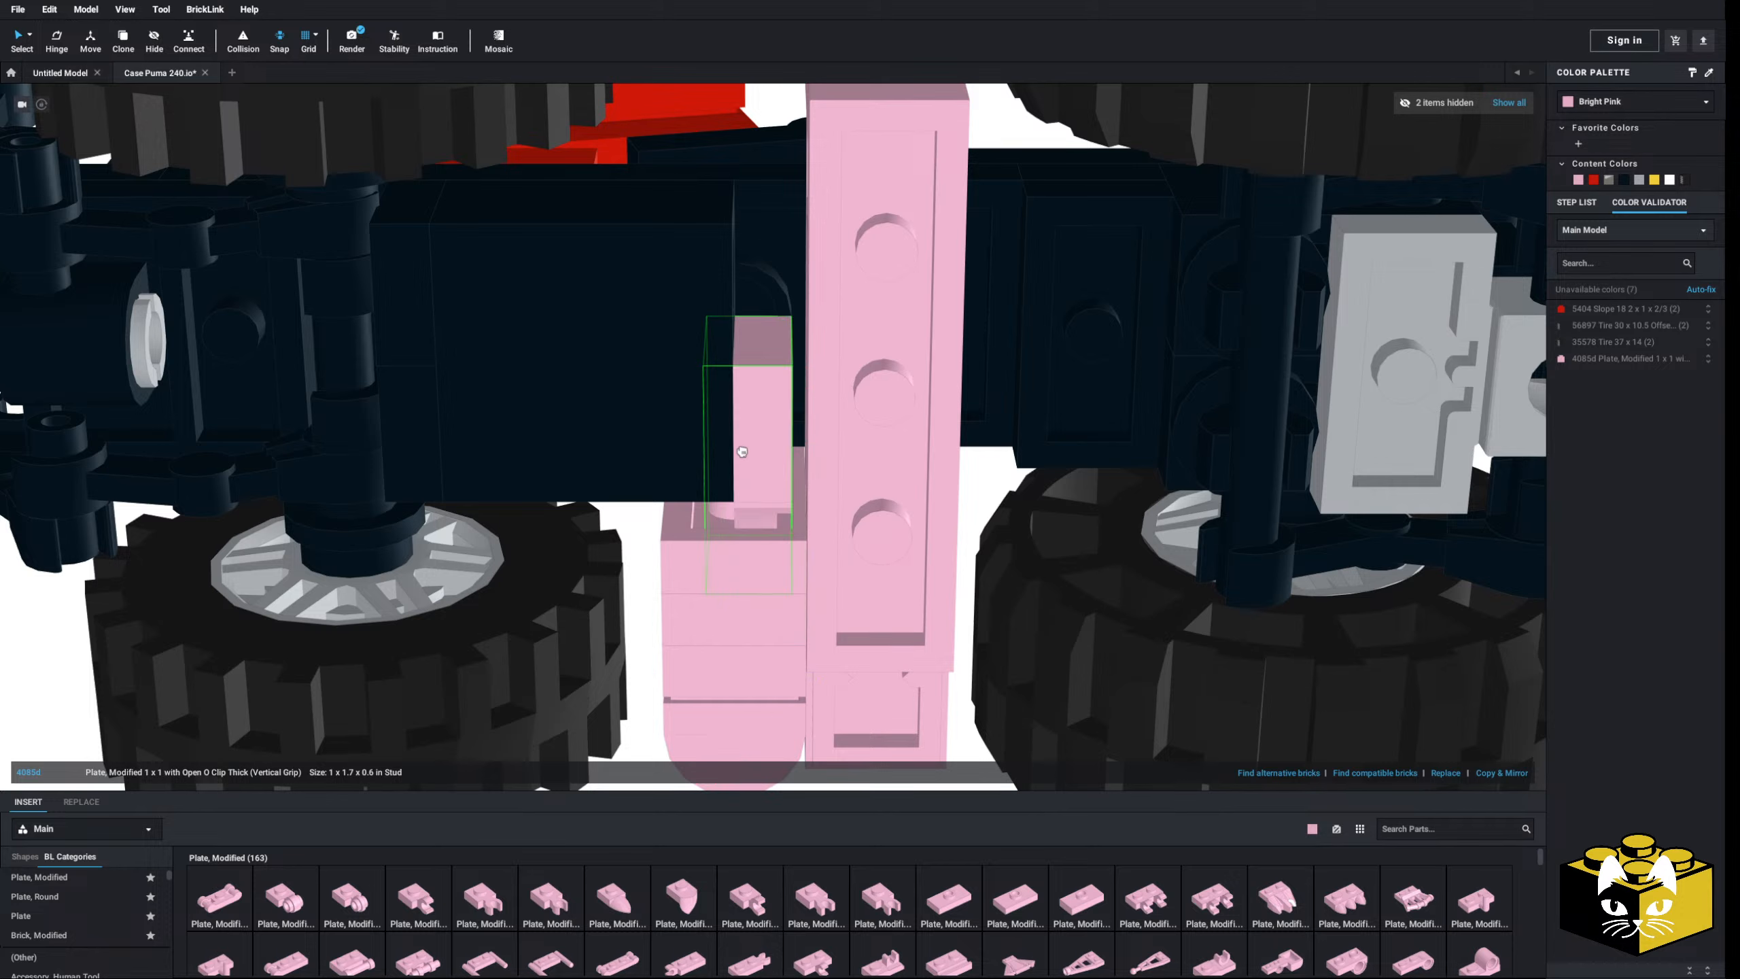
pyautogui.click(738, 448)
pyautogui.moveTo(738, 448); pyautogui.dragTo(745, 447, button='right')
# - Replace the tank's inner Plate 1 x 1 with a Plate, Round 1 x 1 with Clip on Bottom
pyautogui.click(708, 535)
pyautogui.moveTo(708, 535); pyautogui.dragTo(712, 498, button='right')
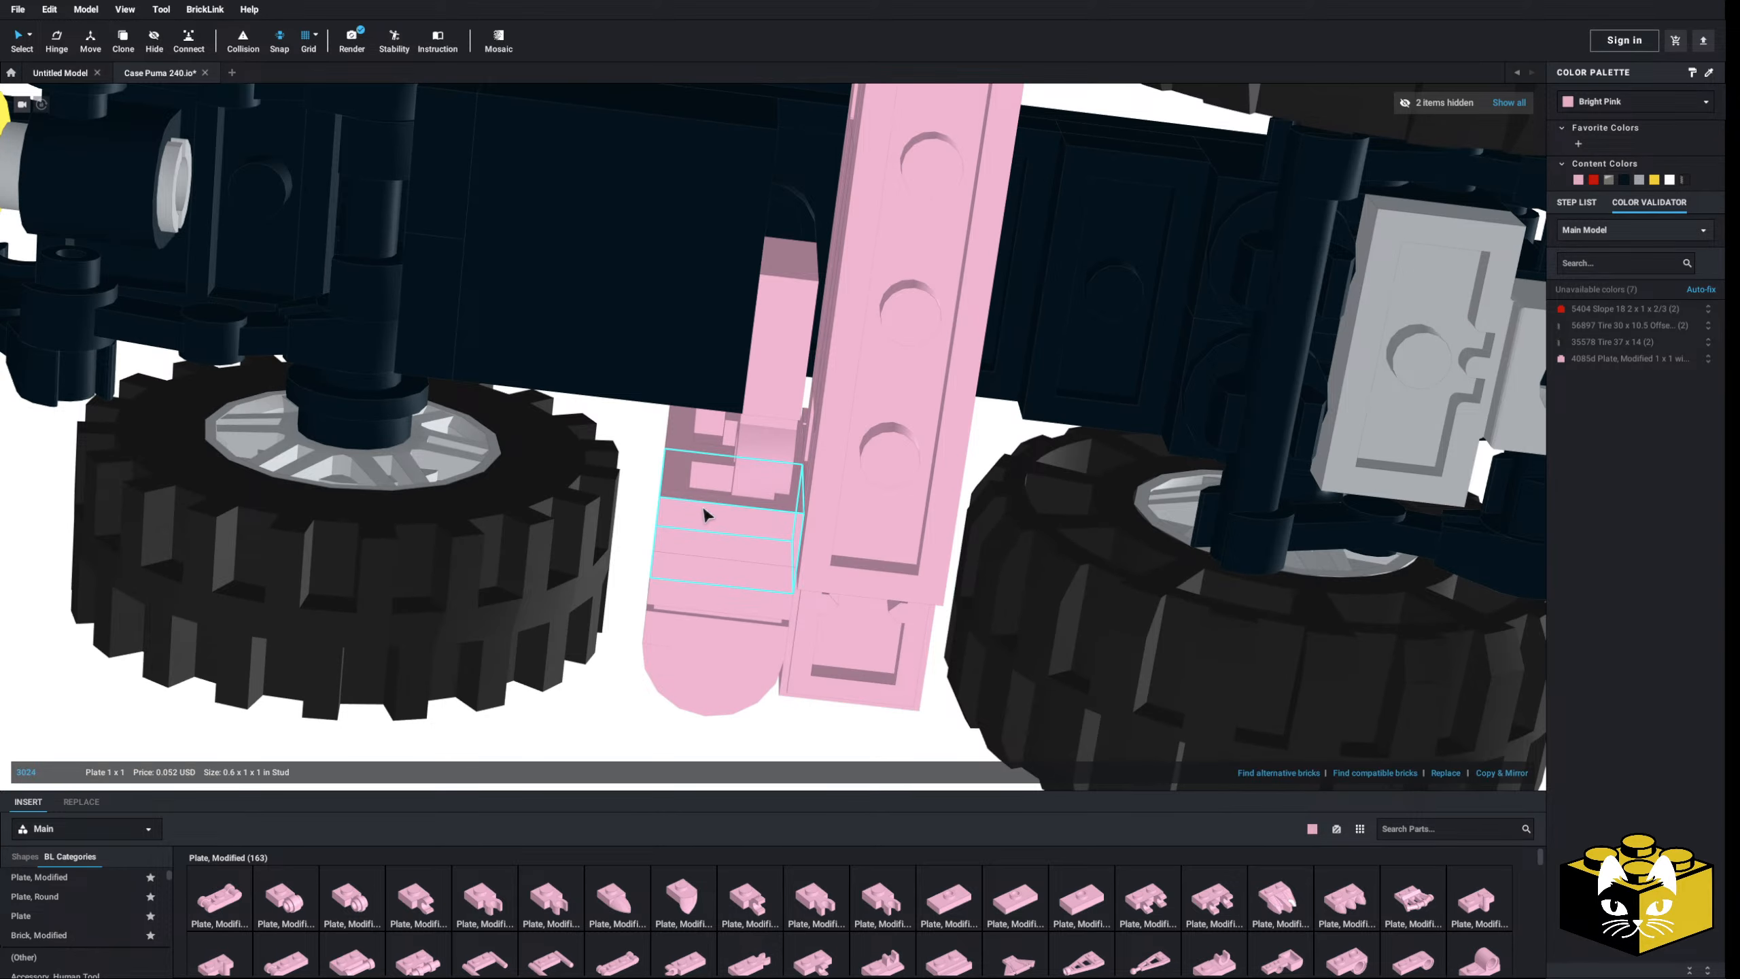
pyautogui.click(708, 513)
pyautogui.press('Delete')
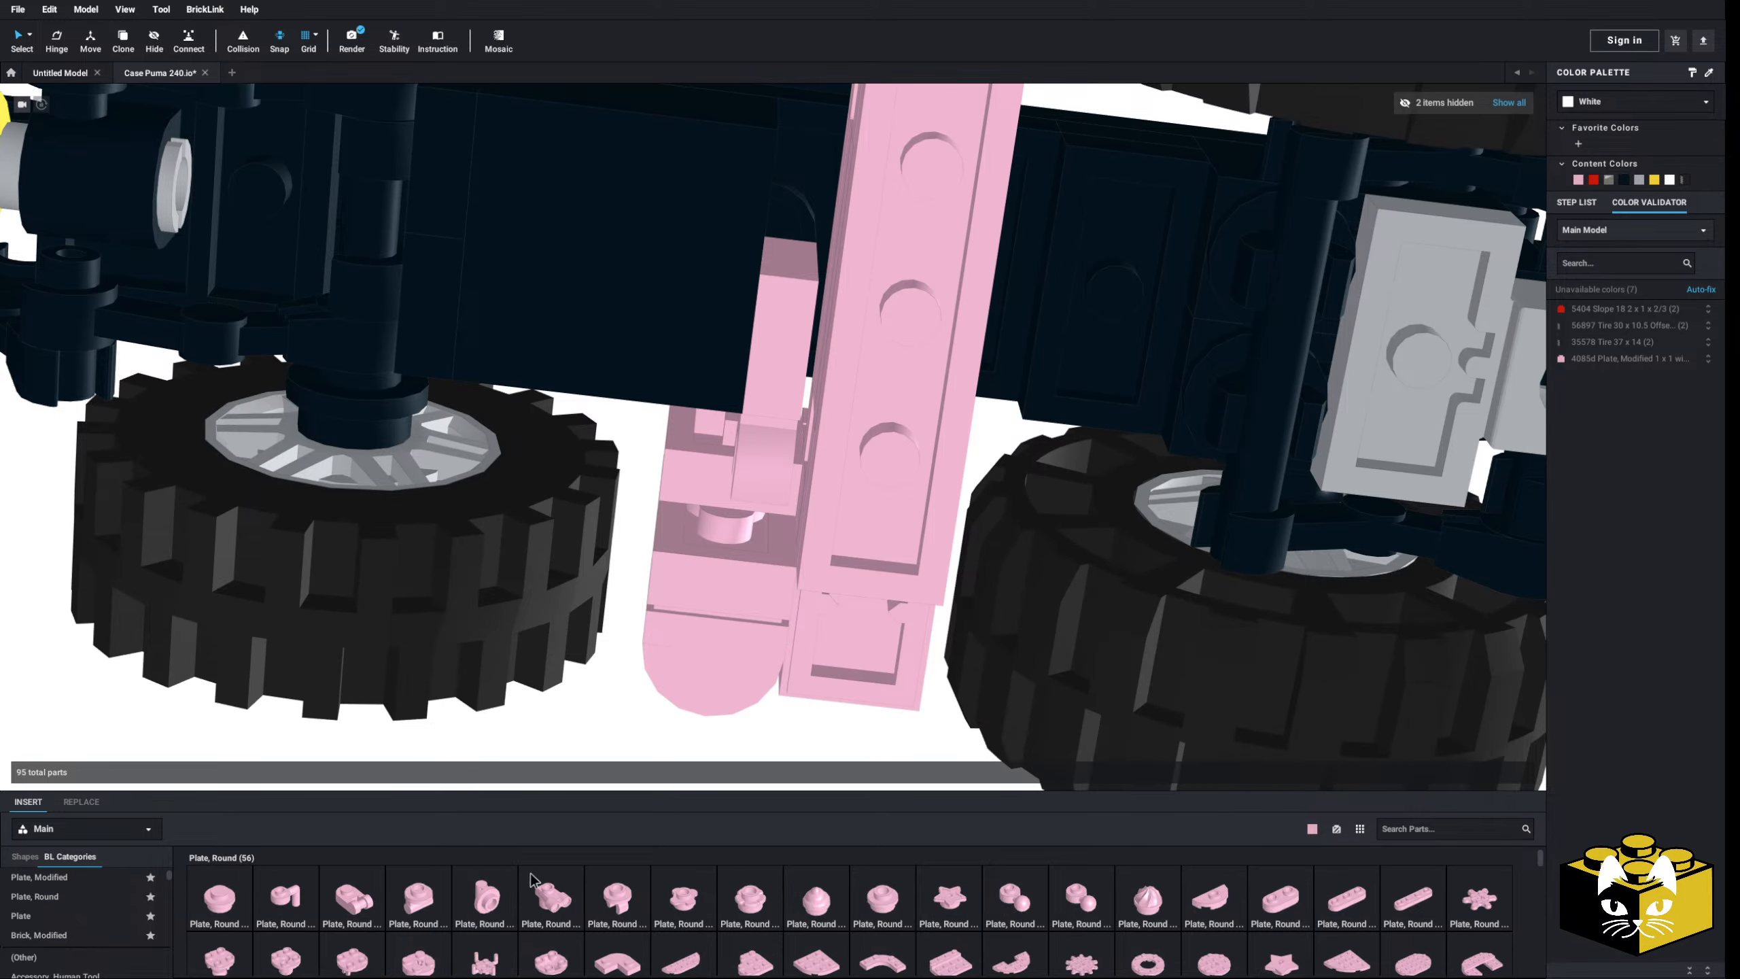
pyautogui.click(613, 905)
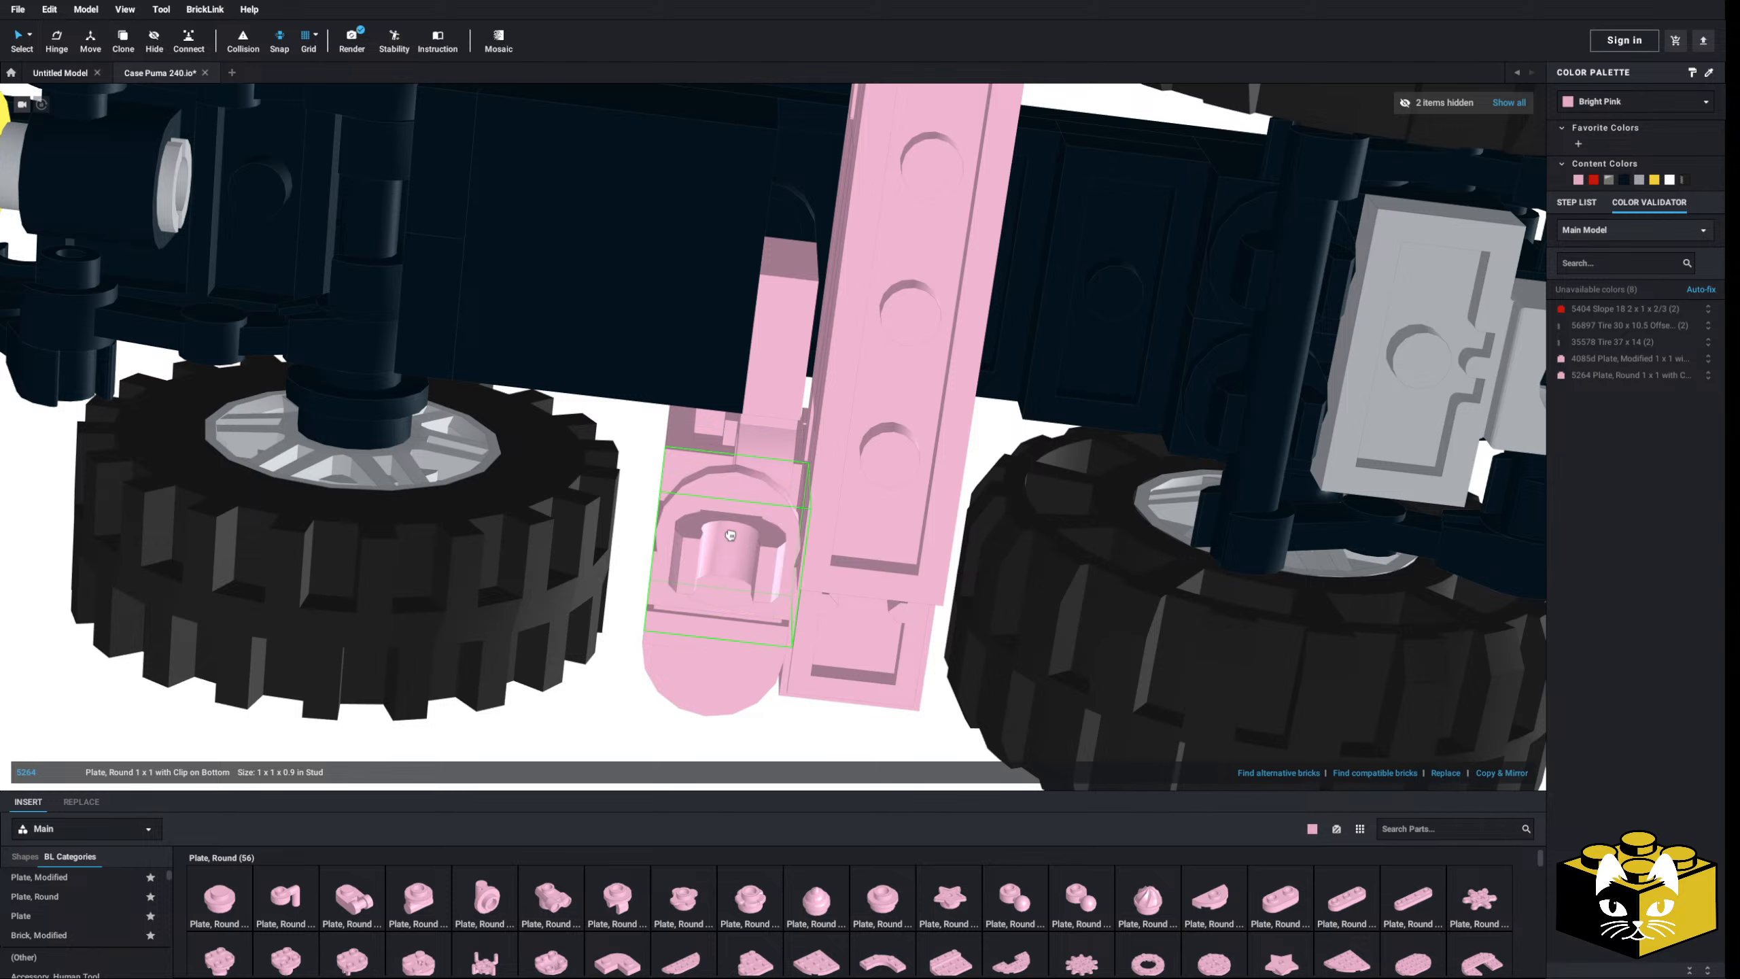
pyautogui.scroll(-3, 726, 518)
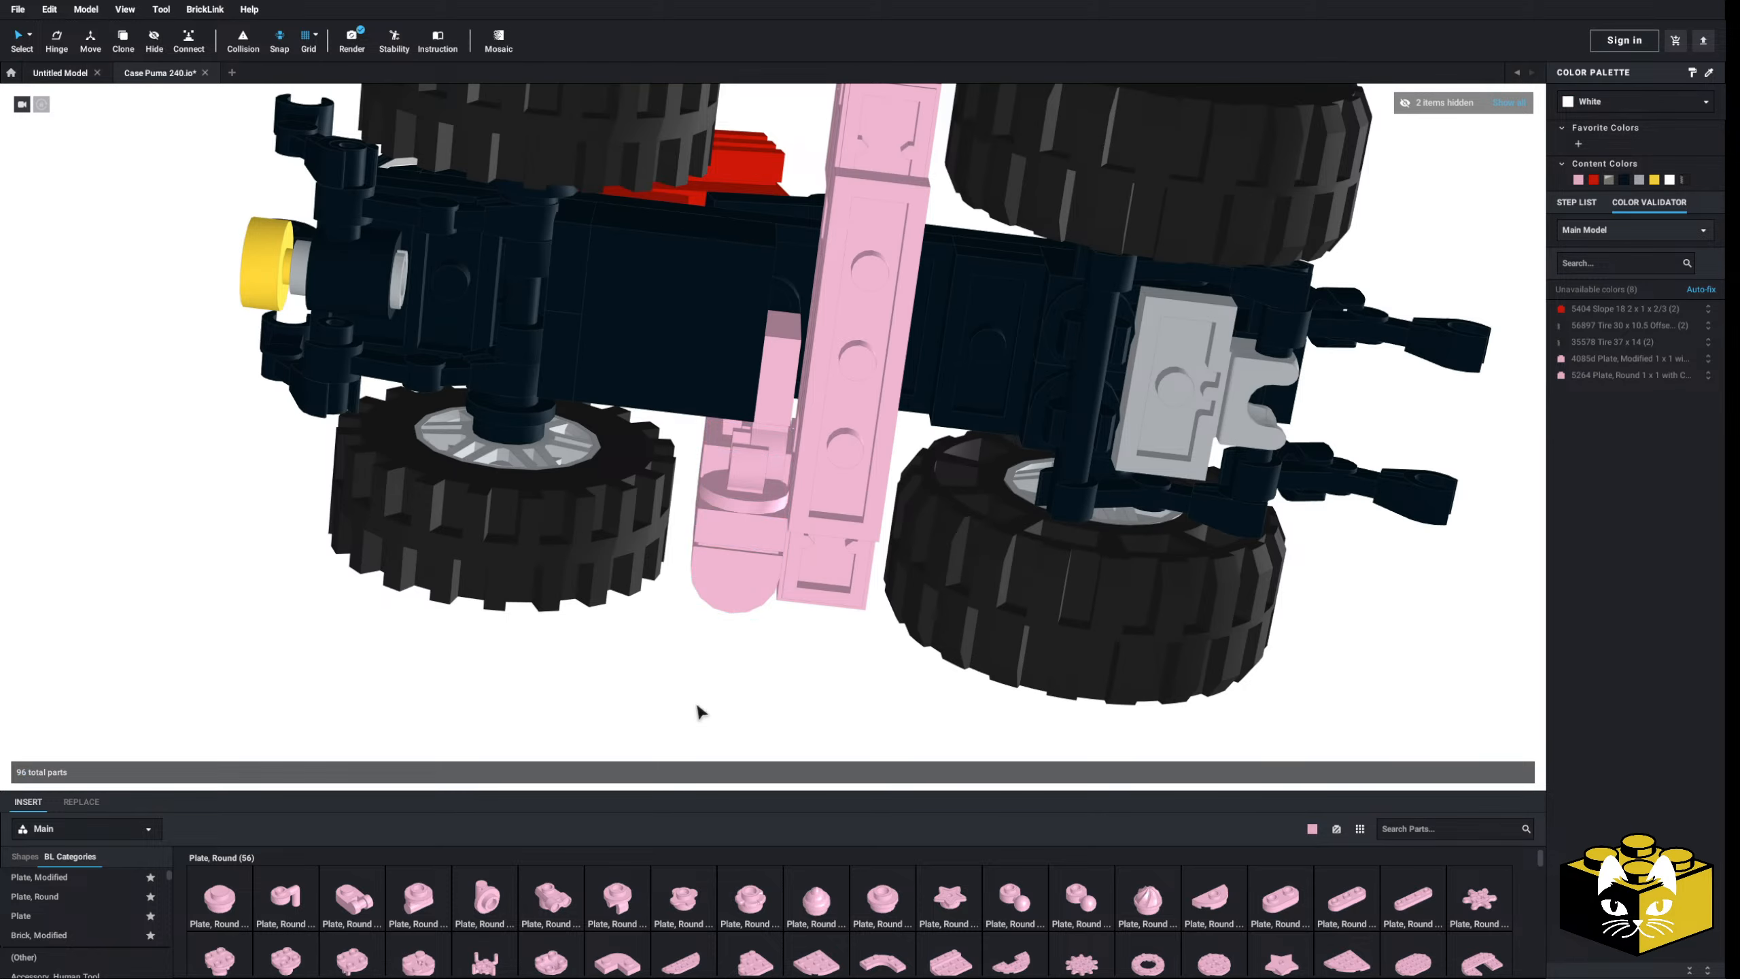
# - Try a Brick, Modified 1 x 2 with Studs on 1 Side beneath the chassis in place of the black brick behind the front axle
pyautogui.moveTo(697, 705); pyautogui.dragTo(621, 760, button='right')
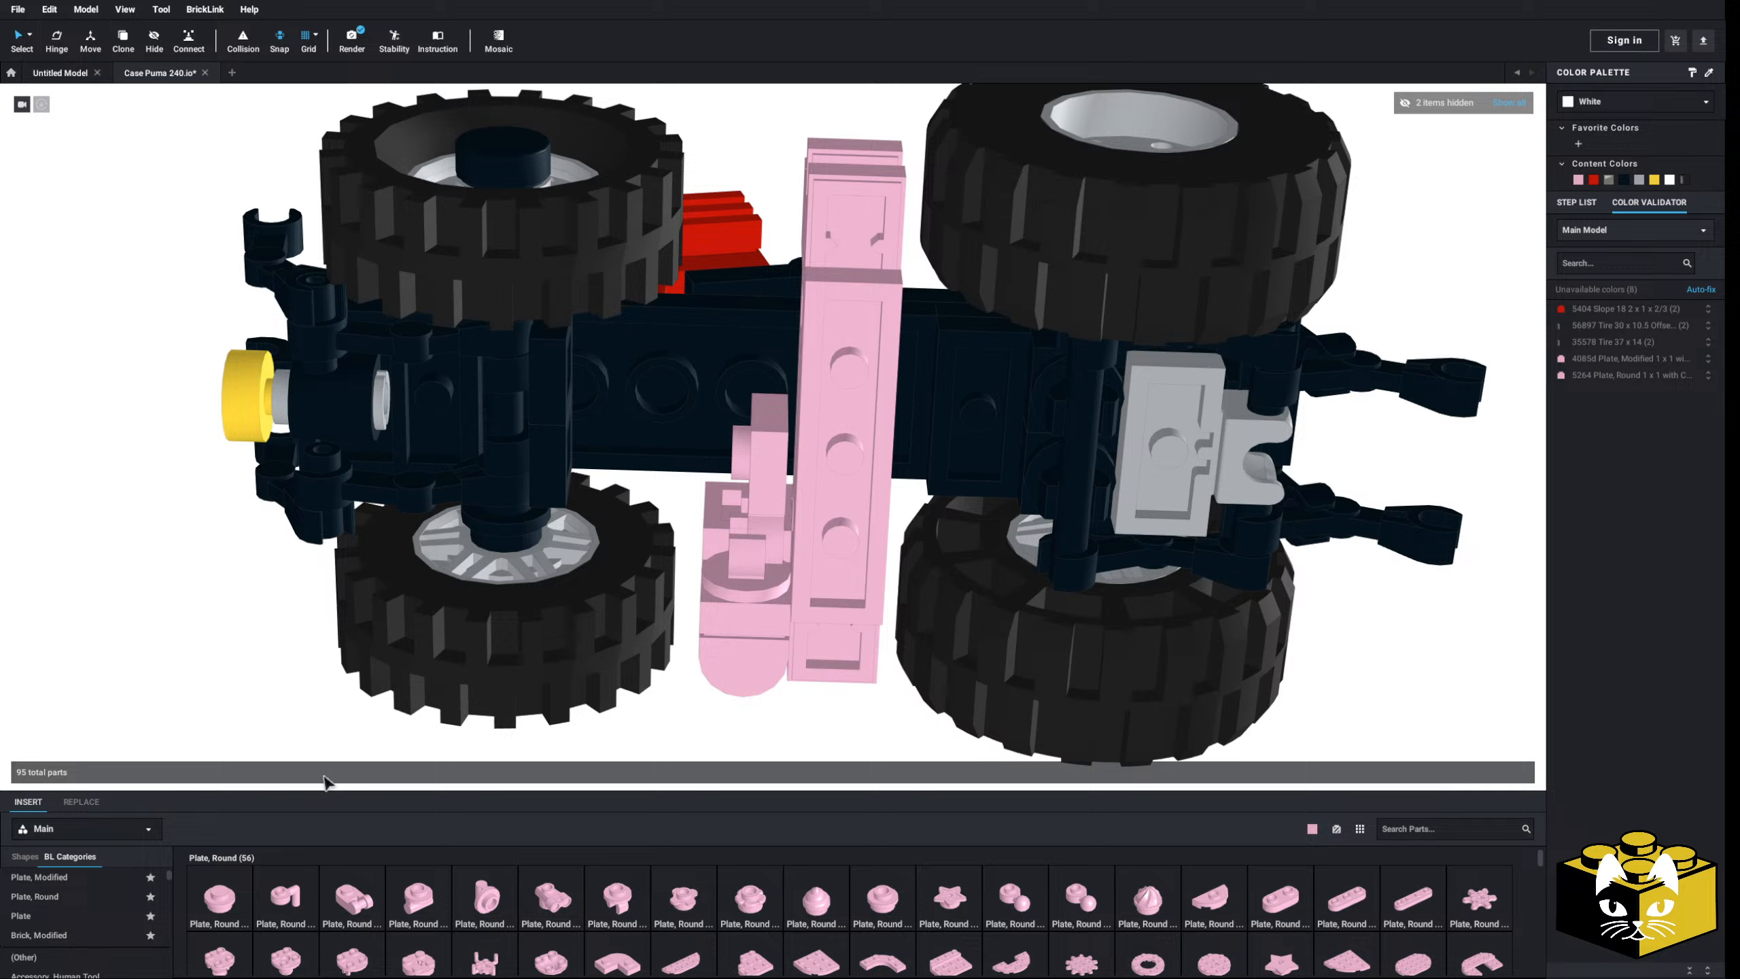
pyautogui.scroll(-6, 70, 930)
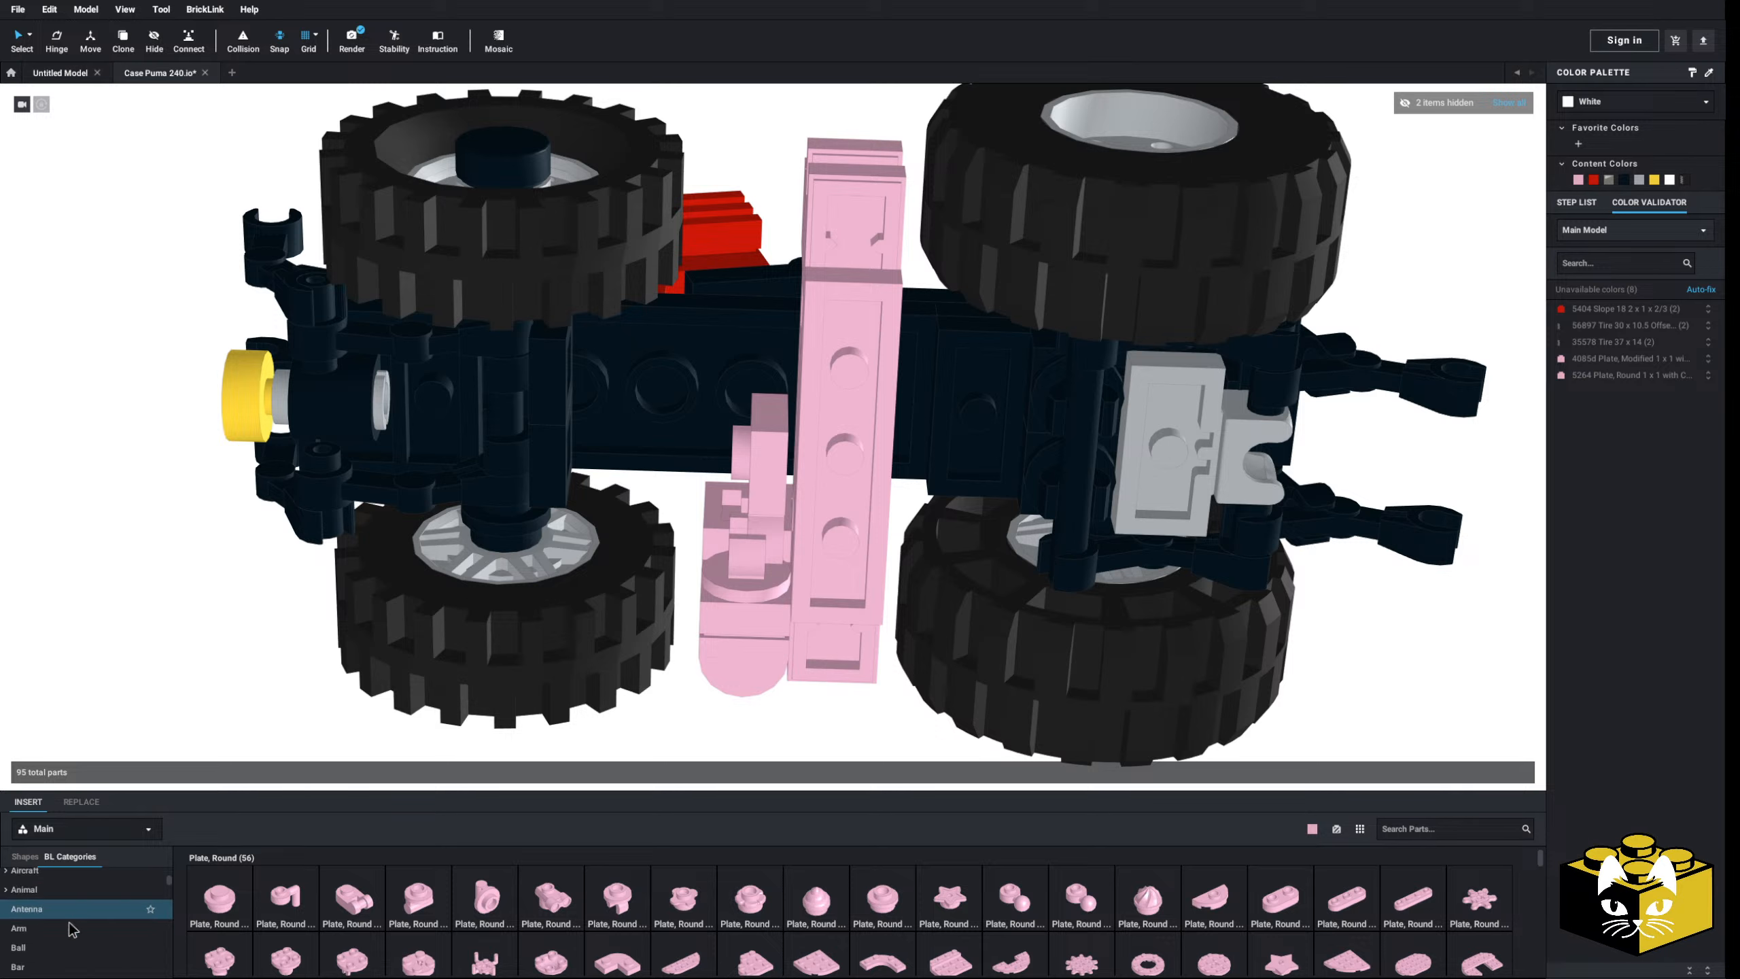
pyautogui.click(63, 928)
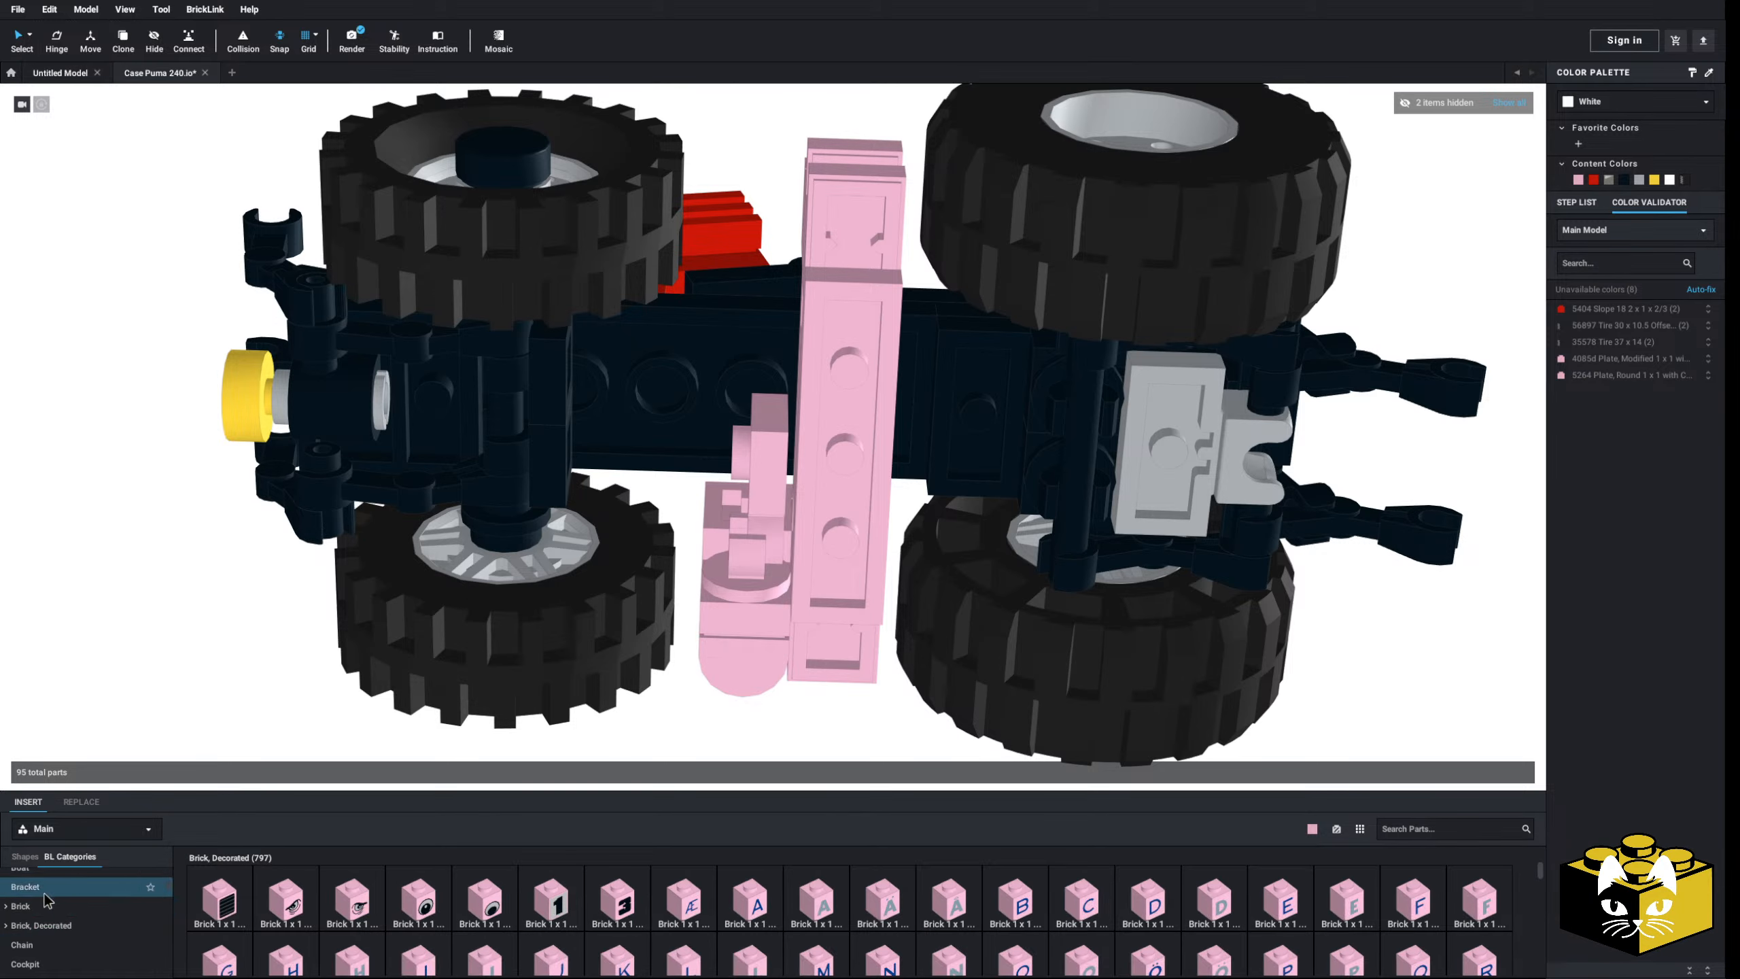
pyautogui.click(15, 907)
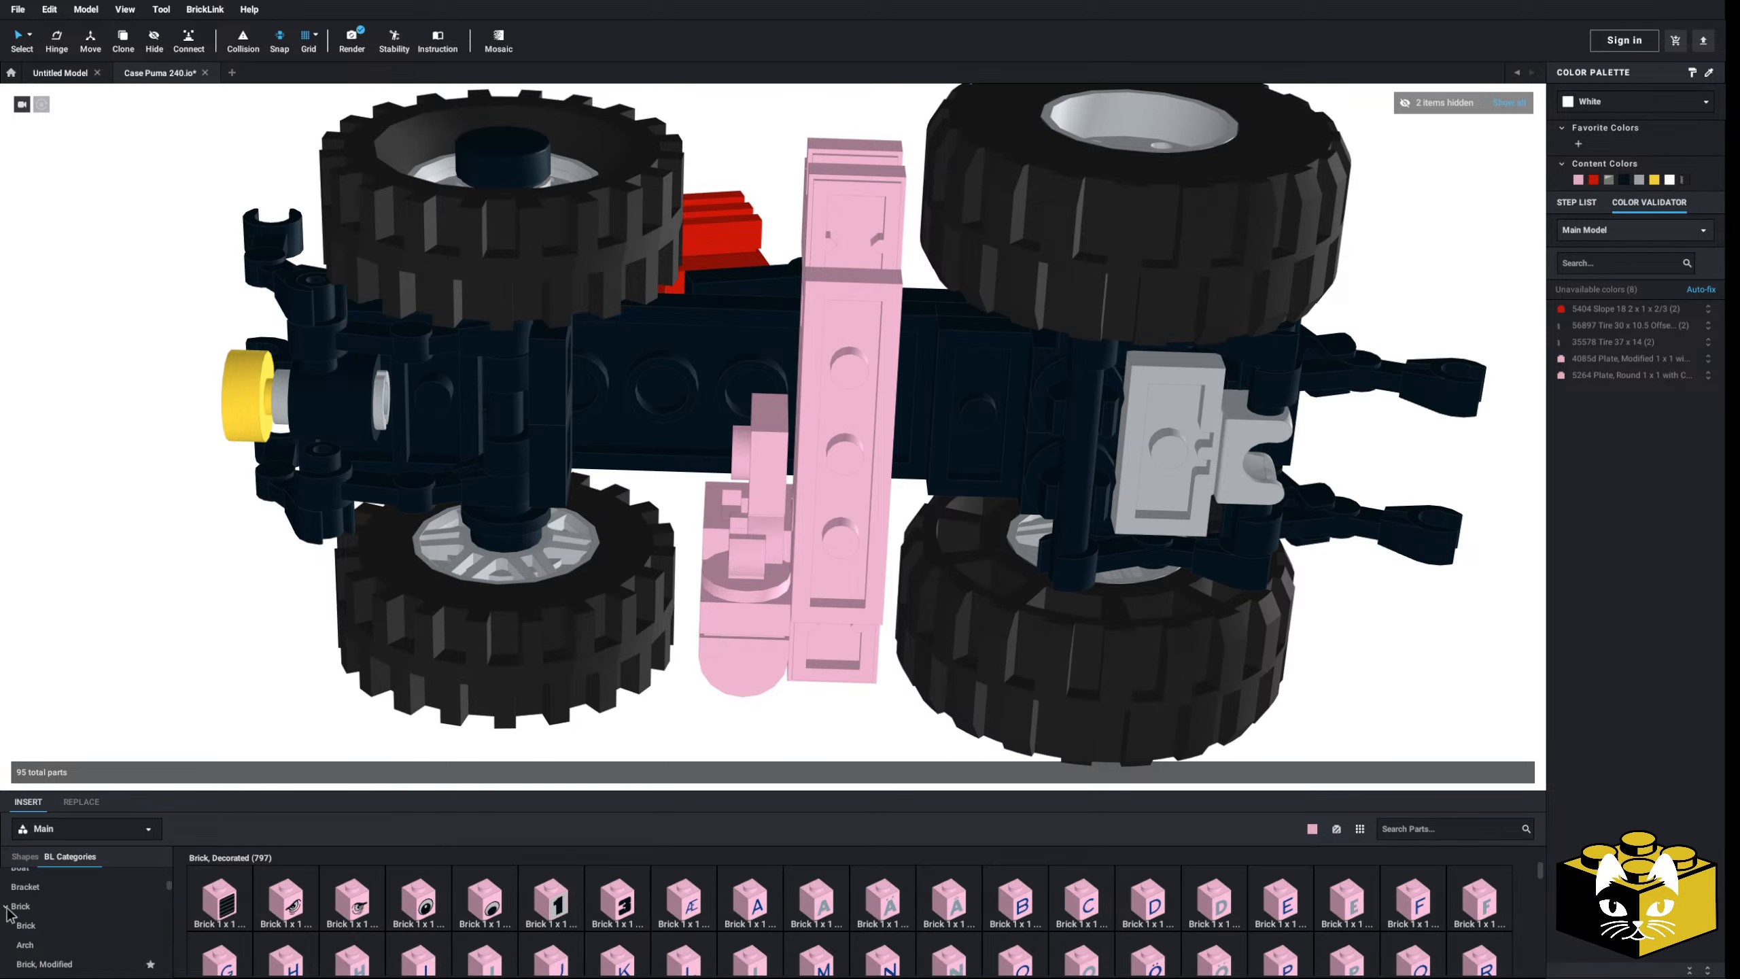
pyautogui.click(44, 925)
pyautogui.scroll(-1, 698, 867)
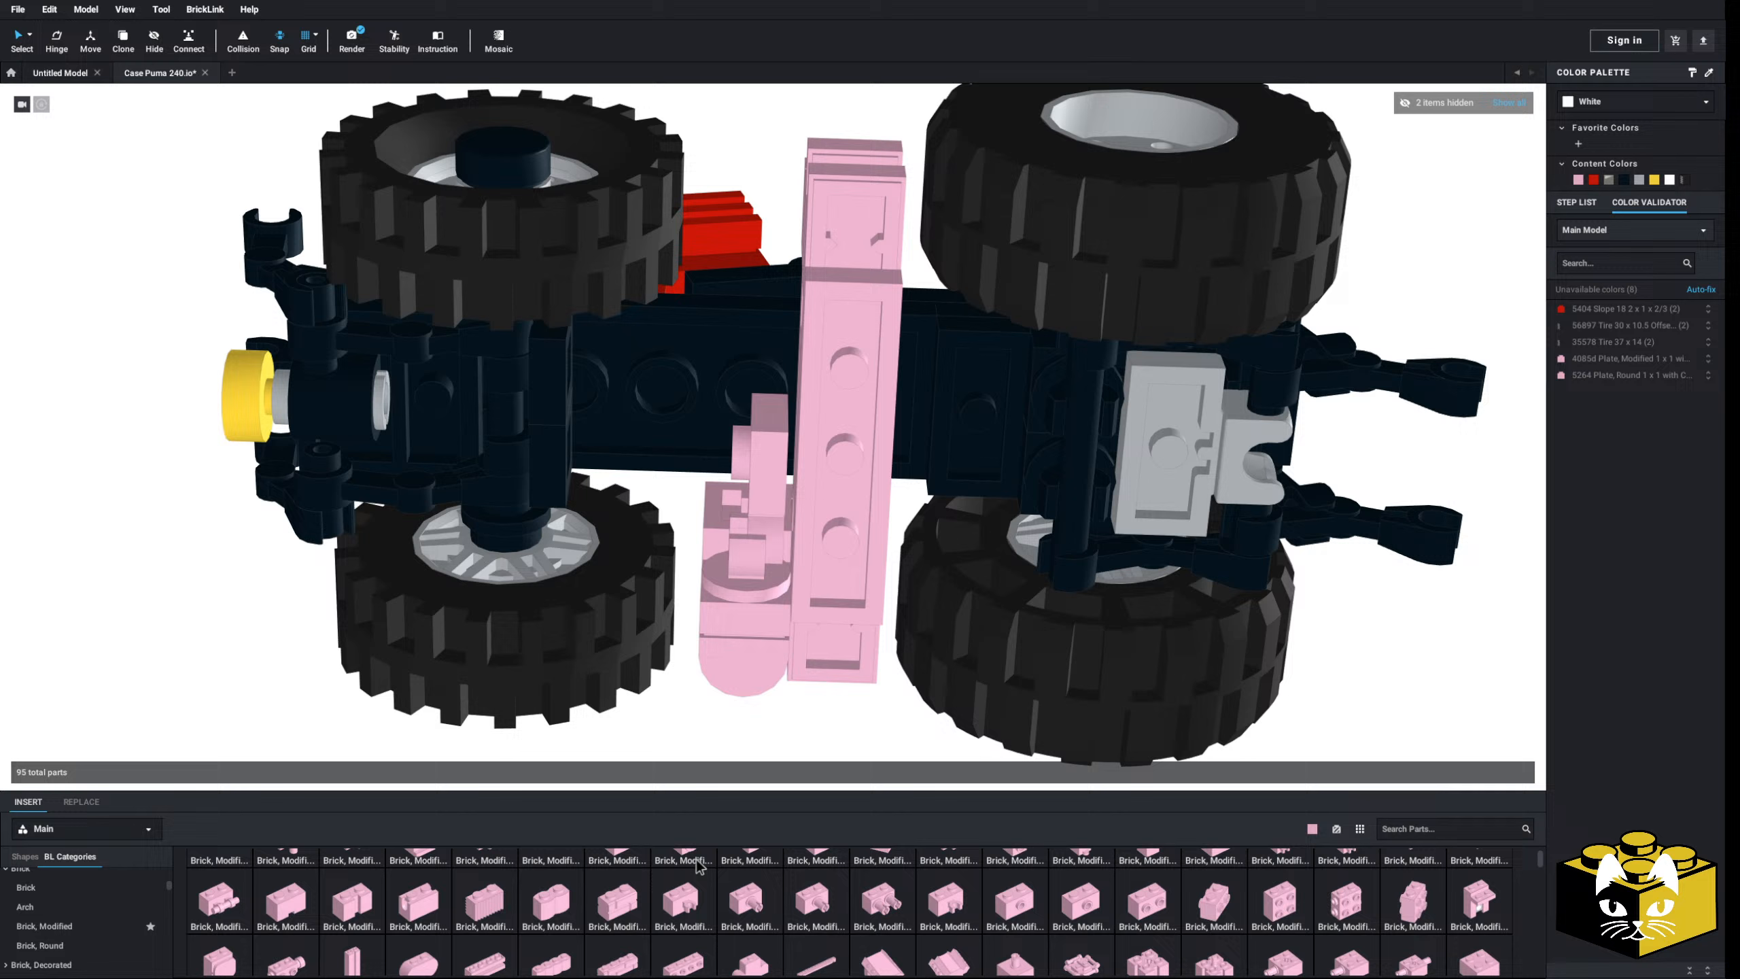
pyautogui.click(1152, 898)
pyautogui.press('Right')
pyautogui.moveTo(239, 577); pyautogui.dragTo(609, 425)
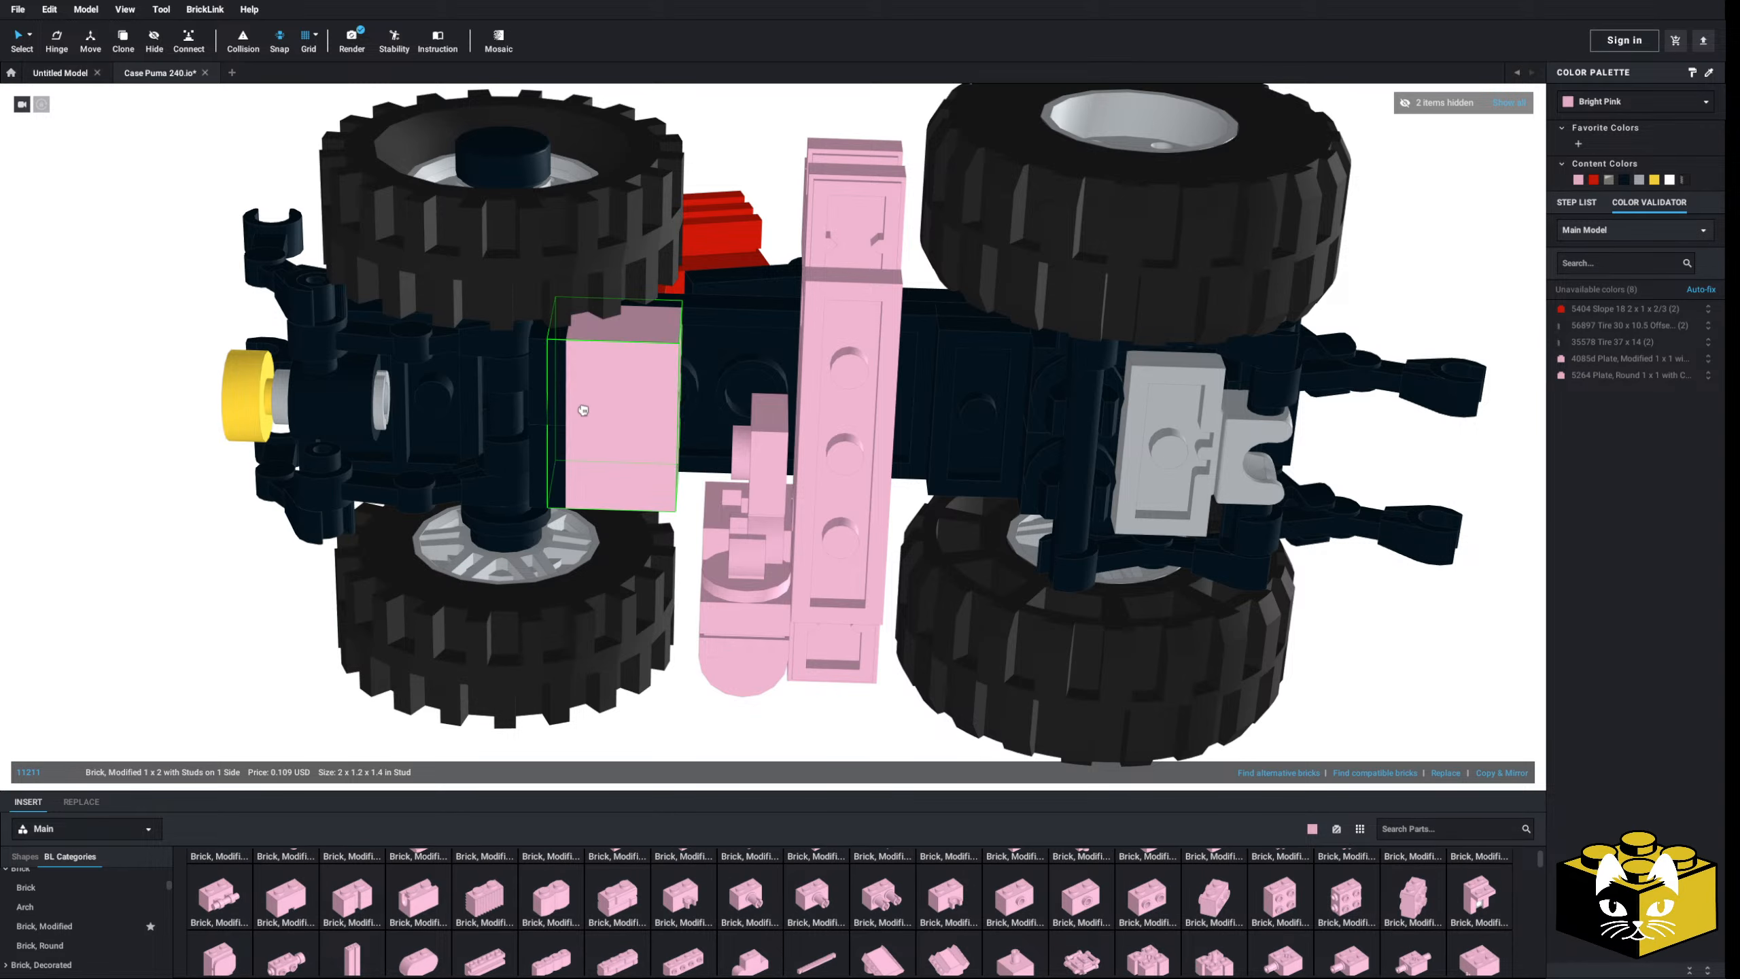
pyautogui.click(184, 623)
pyautogui.moveTo(184, 623); pyautogui.dragTo(163, 613, button='right')
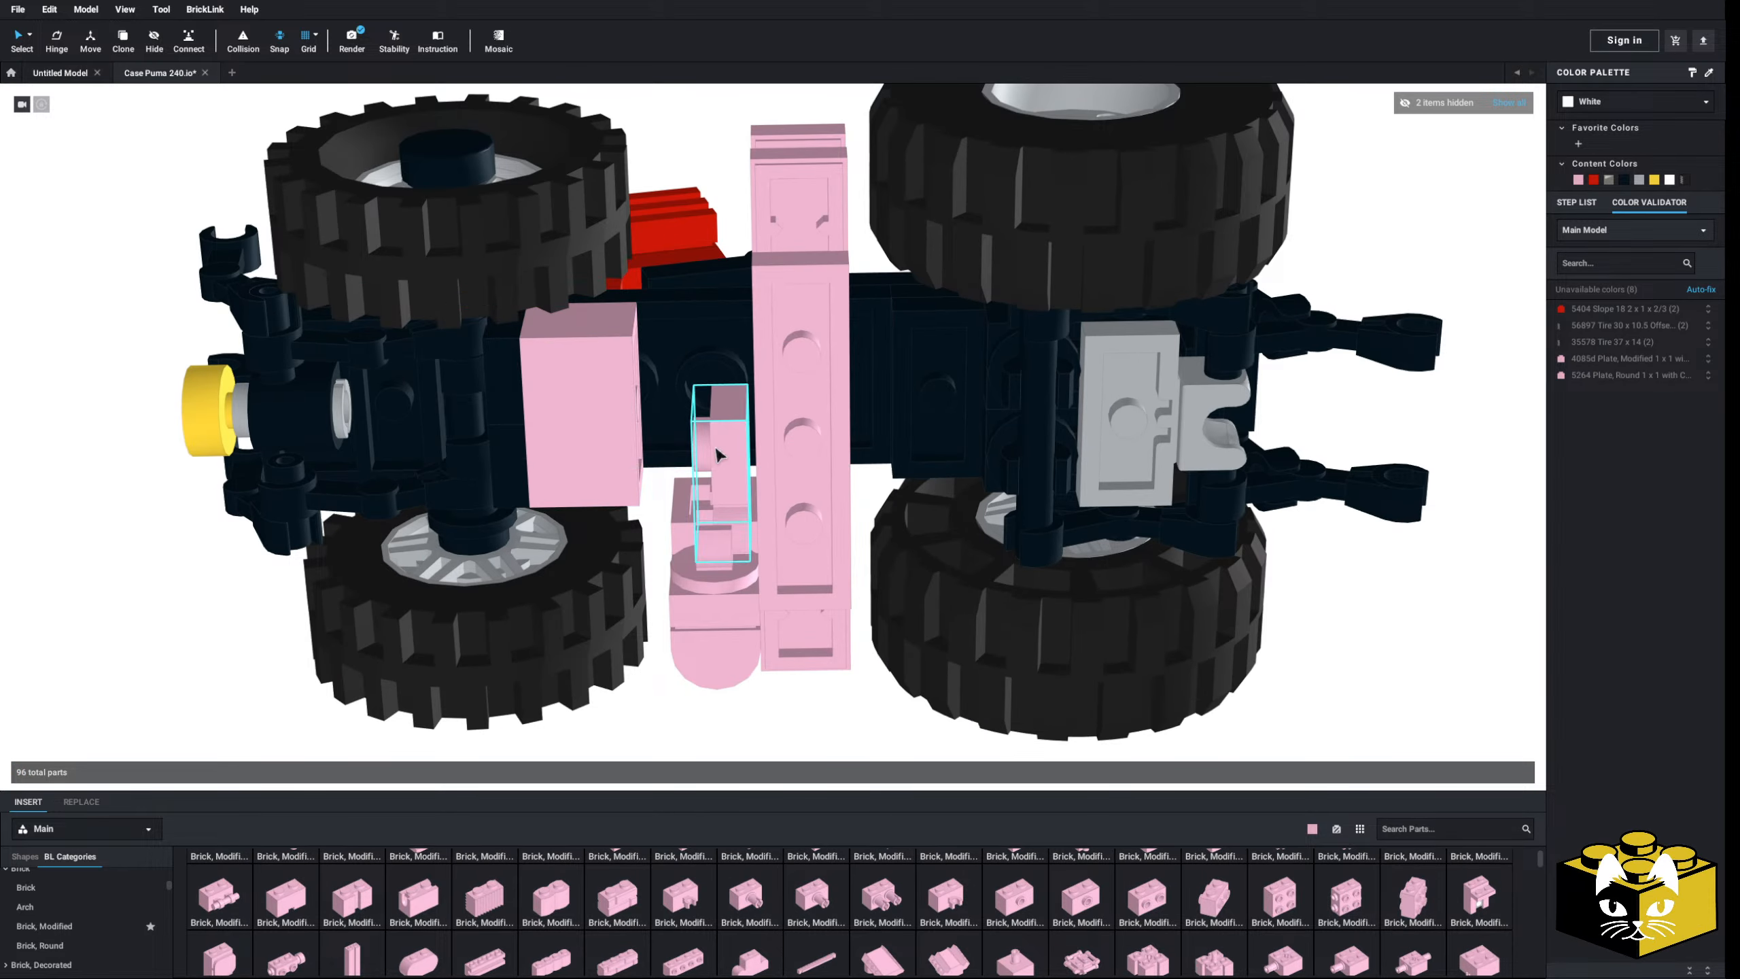
# - Add a Plate 1 x 2 to the studded side of the pink brick beneath the chassis
pyautogui.click(49, 903)
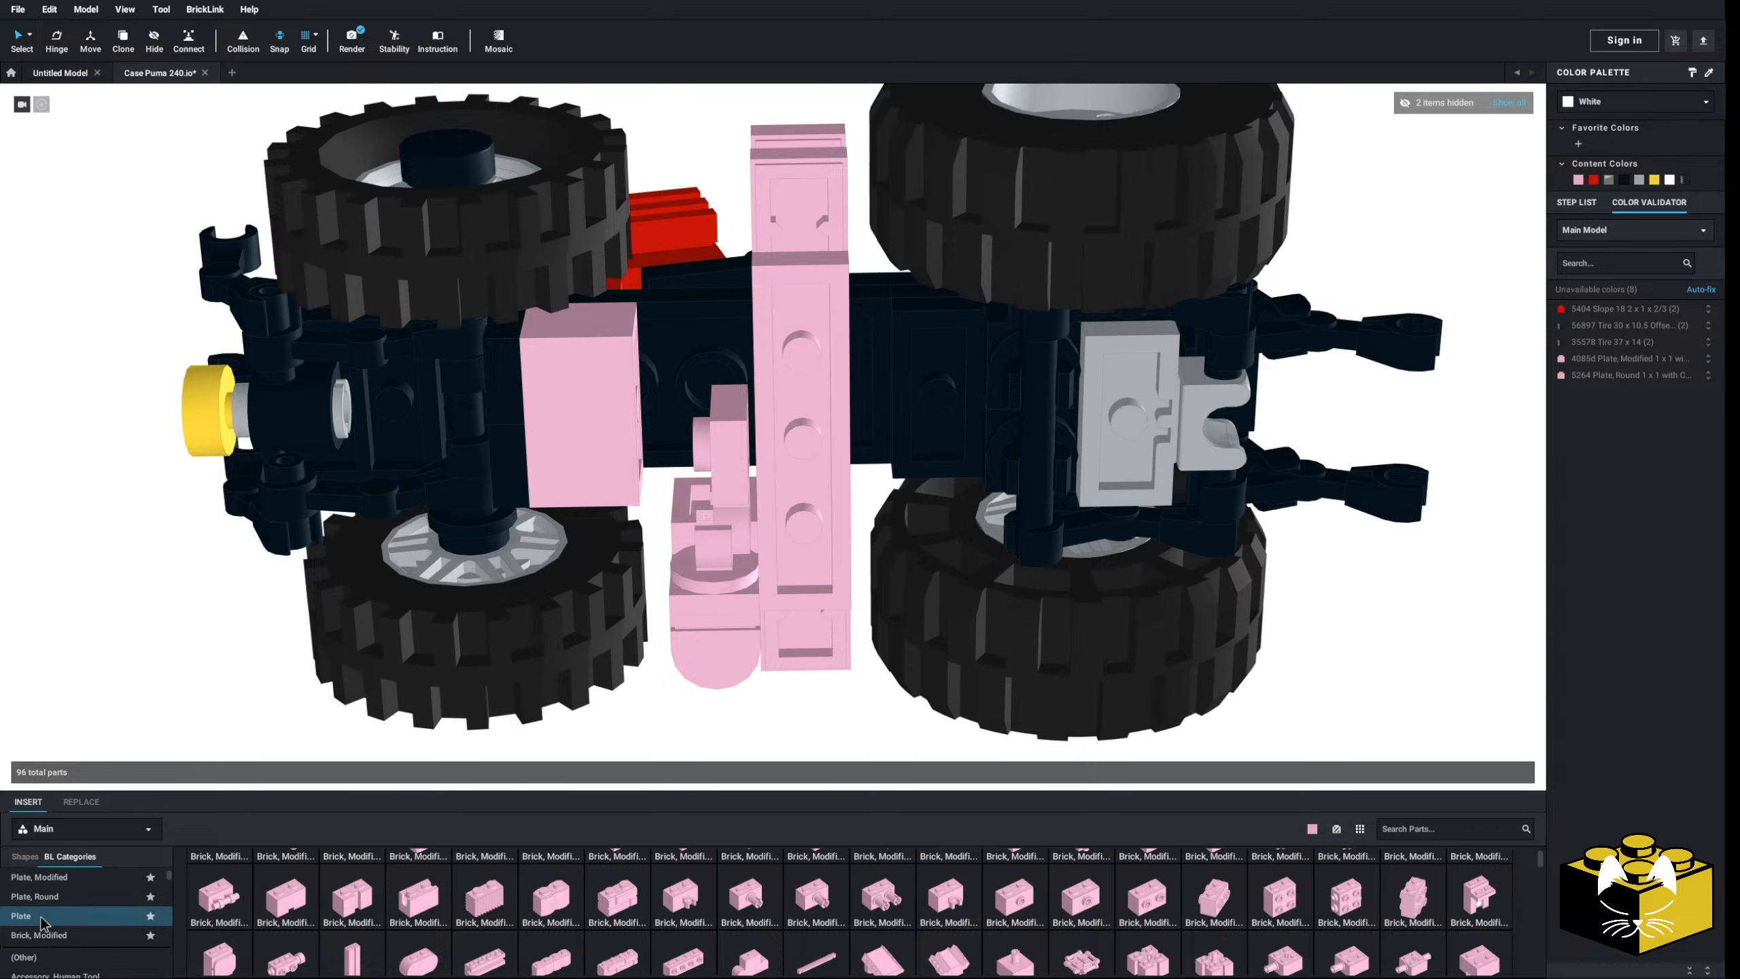
pyautogui.moveTo(286, 897); pyautogui.dragTo(661, 424)
pyautogui.moveTo(660, 423); pyautogui.dragTo(678, 429, button='right')
# - Delete the vertical-grip clip plate and try a Plate, Modified clip part beside the pink Plate 1 x 2
pyautogui.click(732, 456)
pyautogui.press('Delete')
pyautogui.moveTo(709, 485); pyautogui.dragTo(757, 491, button='middle')
pyautogui.scroll(3, 685, 486)
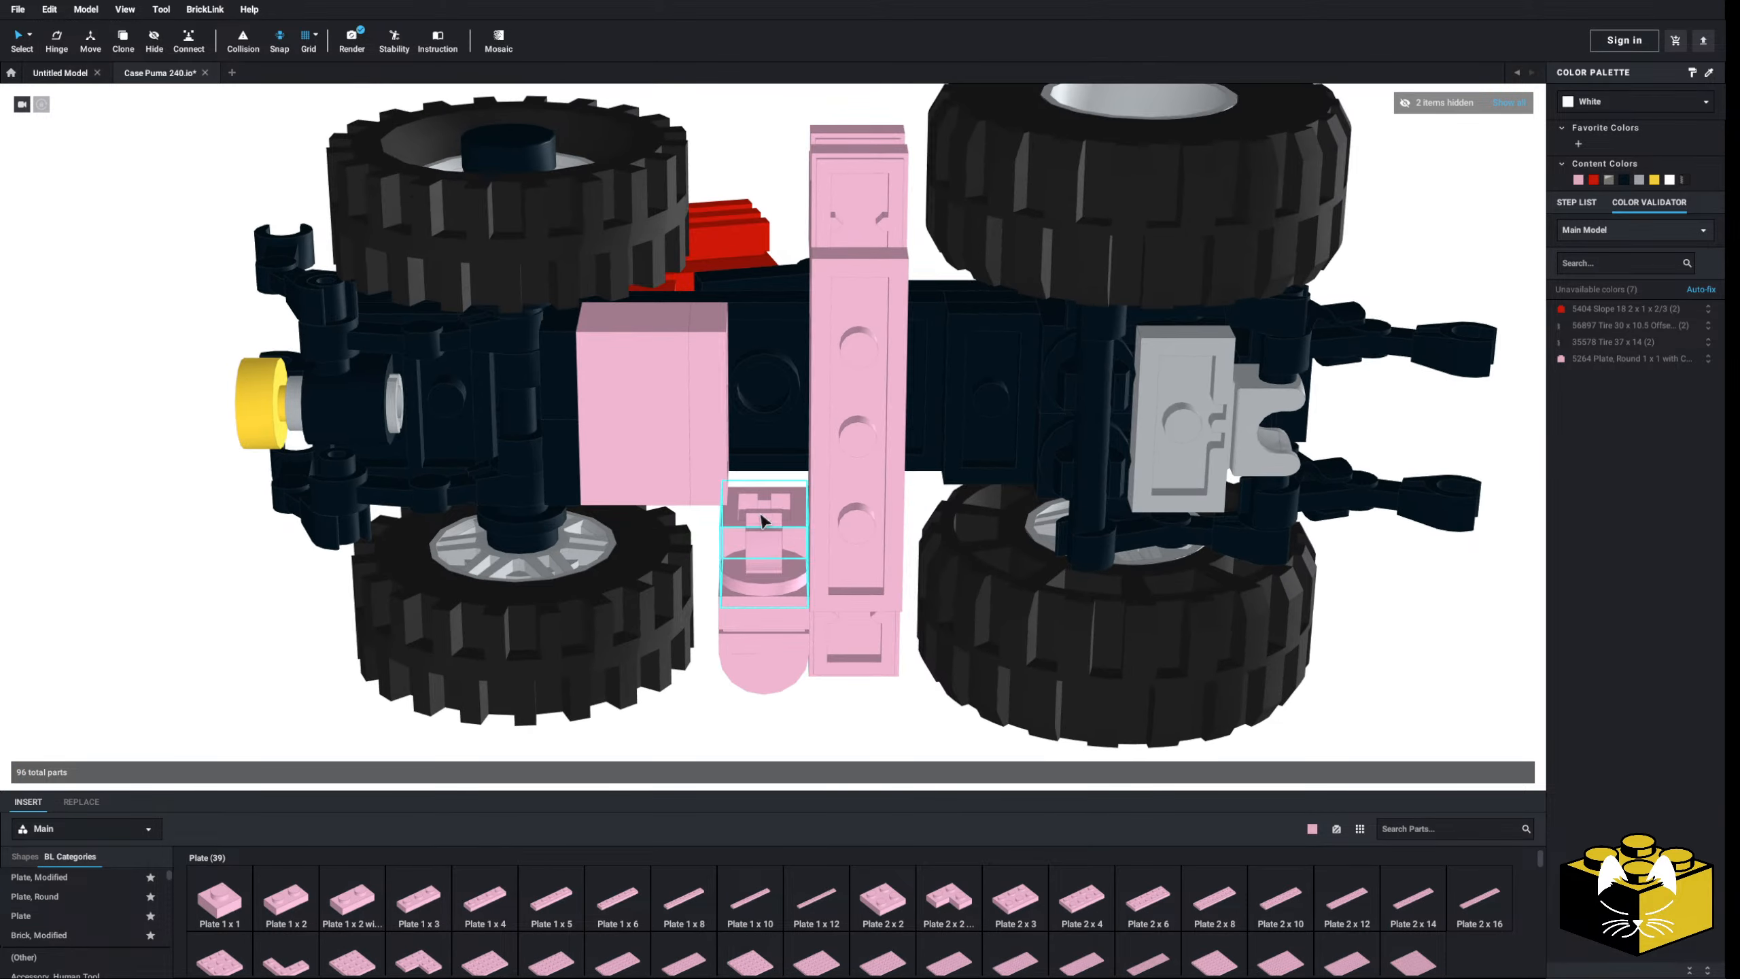
pyautogui.click(72, 883)
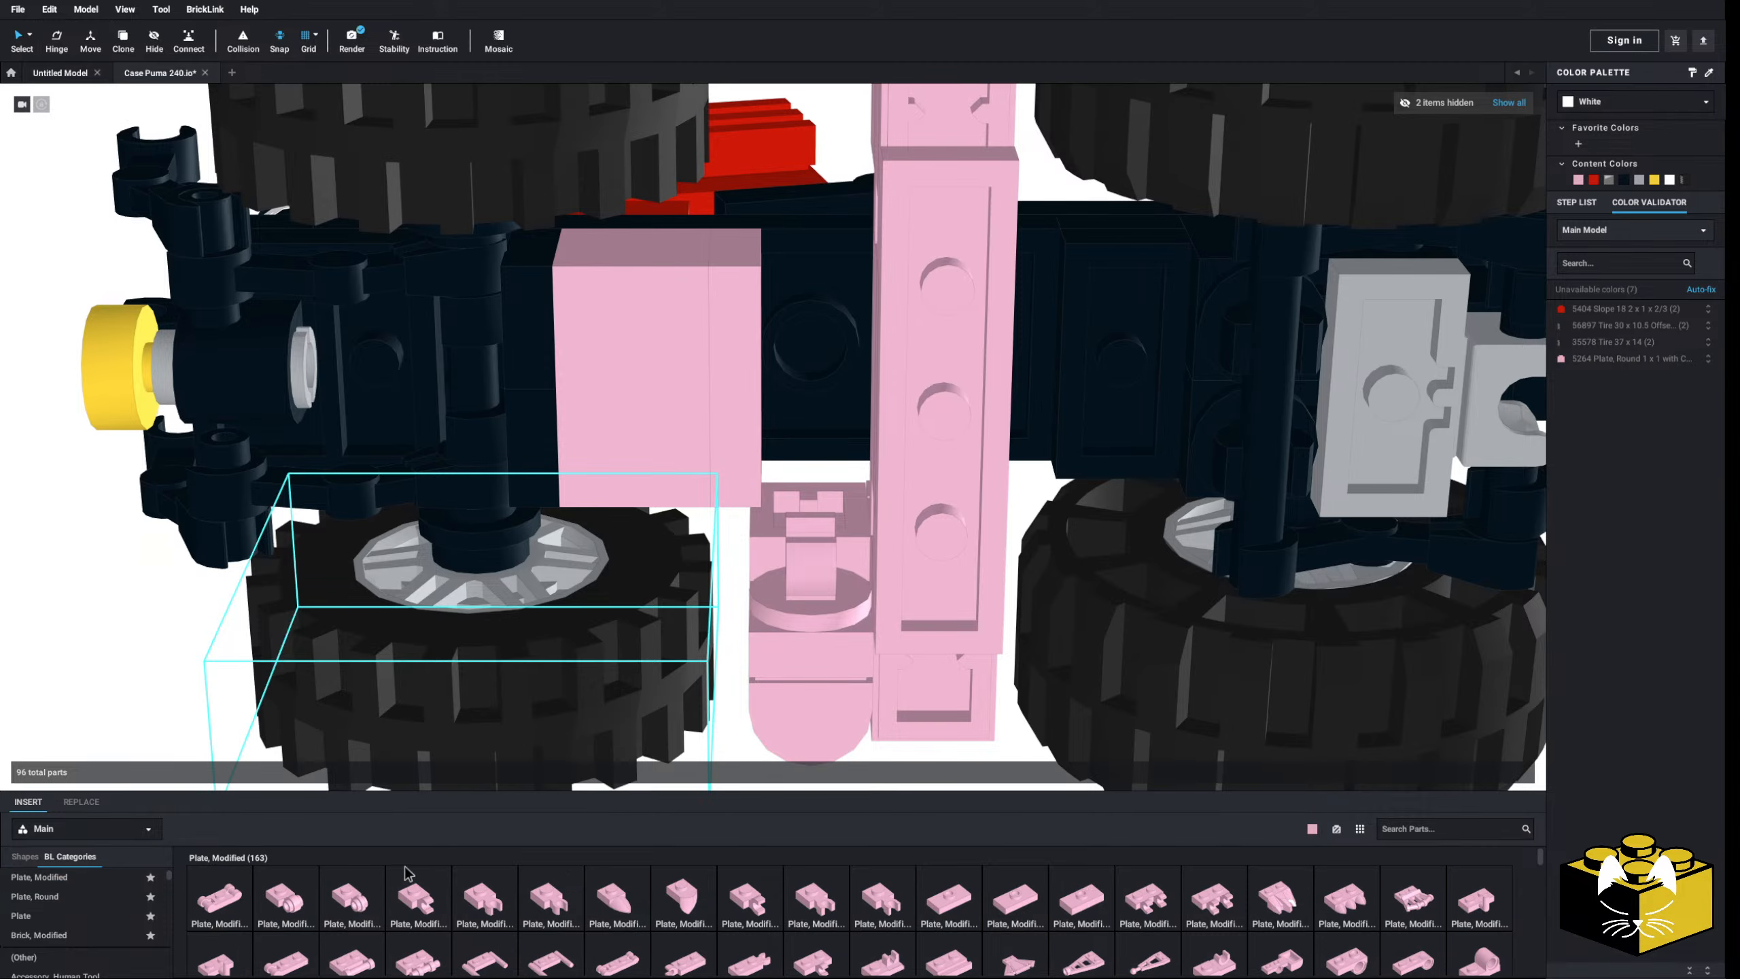
pyautogui.moveTo(502, 910); pyautogui.dragTo(775, 441)
pyautogui.moveTo(776, 441)
pyautogui.mouseDown(button='right')
pyautogui.moveTo(809, 442)
pyautogui.moveTo(835, 474)
pyautogui.moveTo(804, 405)
pyautogui.moveTo(783, 451)
pyautogui.mouseUp(button='right')
# - Undo the trial brick and plate changes beneath the chassis, back to the black brick and the original clip plate
pyautogui.hotkey('ctrl', 'z')
pyautogui.hotkey('ctrl', 'z')
pyautogui.hotkey('ctrl', 'z')
pyautogui.hotkey('ctrl', 'z')
pyautogui.hotkey('ctrl', 'z')
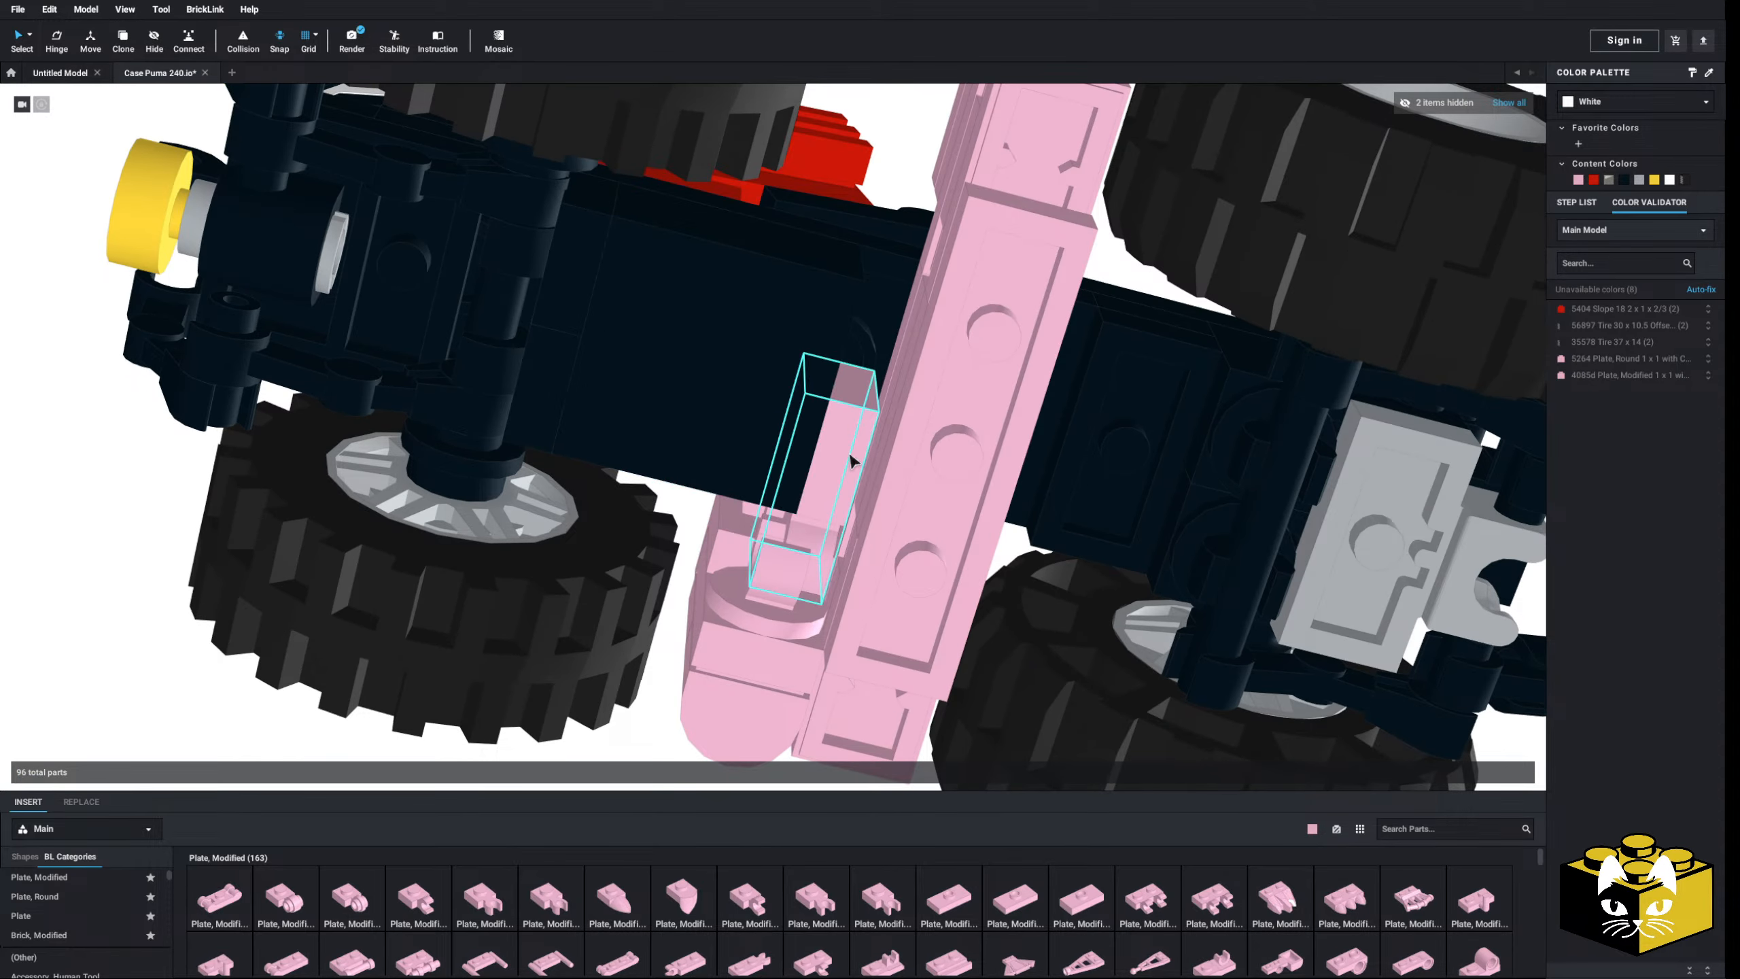
# - Replace the tank's Plate, Round 1 x 1 with Clip on Bottom with a Plate, Round 1 x 1 with Bar Handle on Long Stem
pyautogui.moveTo(839, 453); pyautogui.dragTo(802, 491, button='right')
pyautogui.press('Delete')
pyautogui.moveTo(677, 522); pyautogui.dragTo(660, 528, button='right')
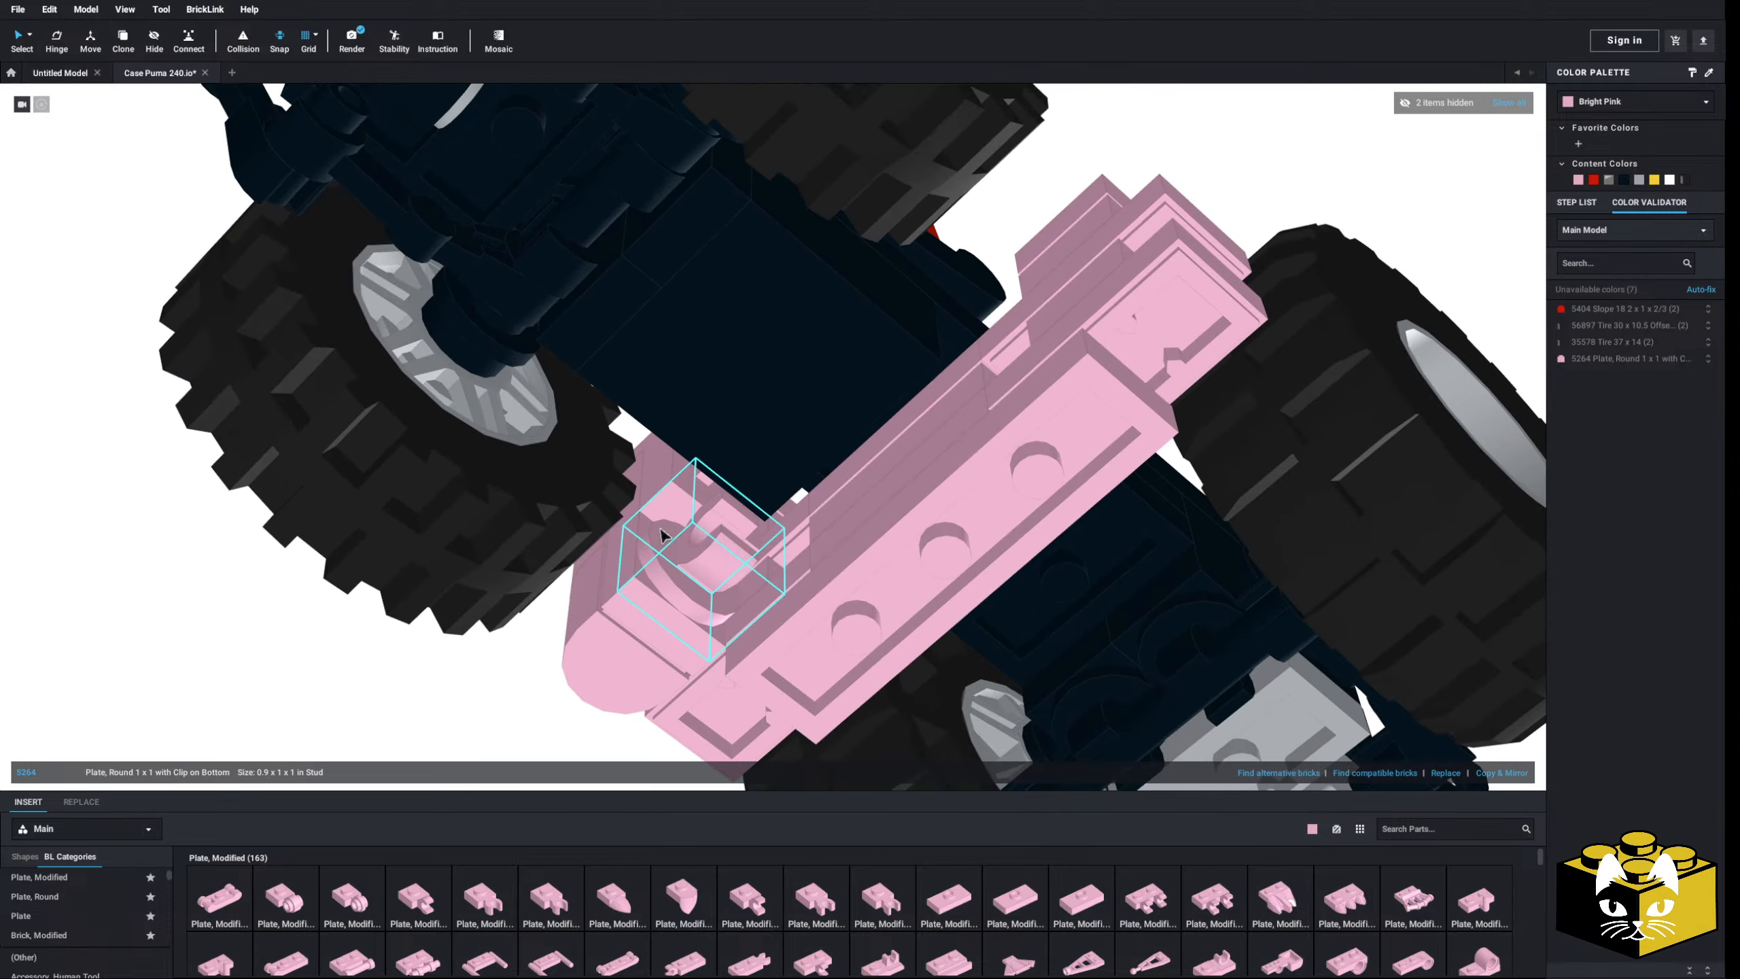
pyautogui.hotkey('ctrl', 'z')
pyautogui.press('Delete')
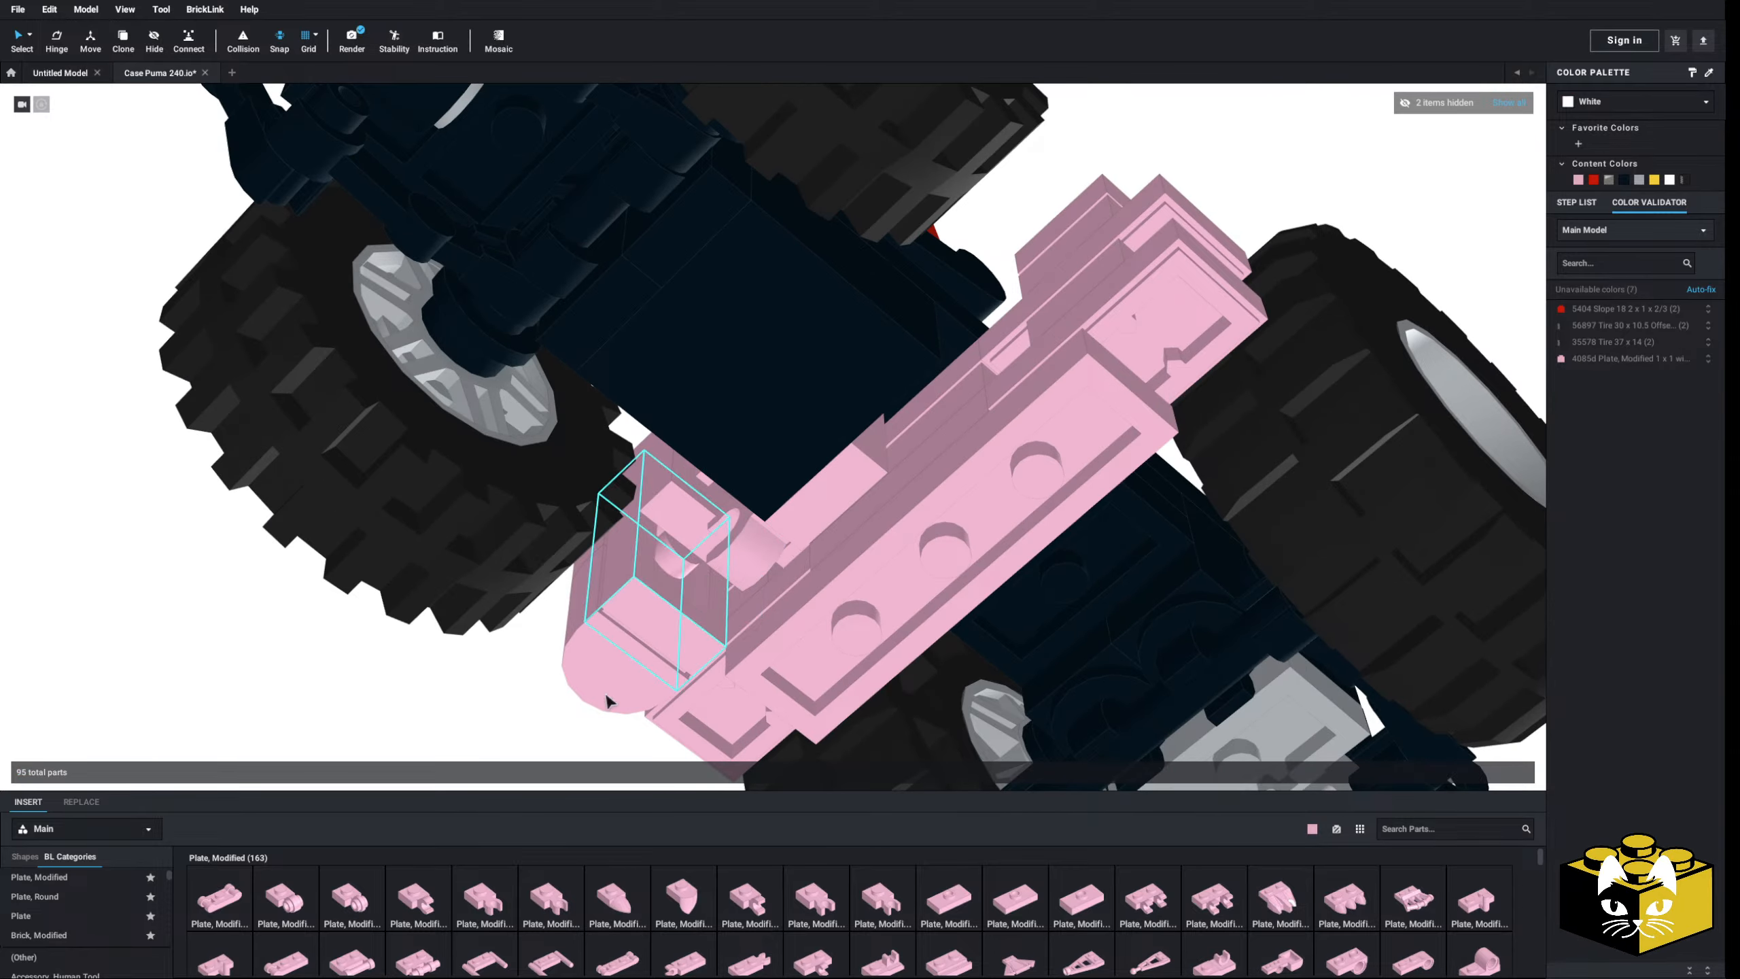
pyautogui.click(34, 895)
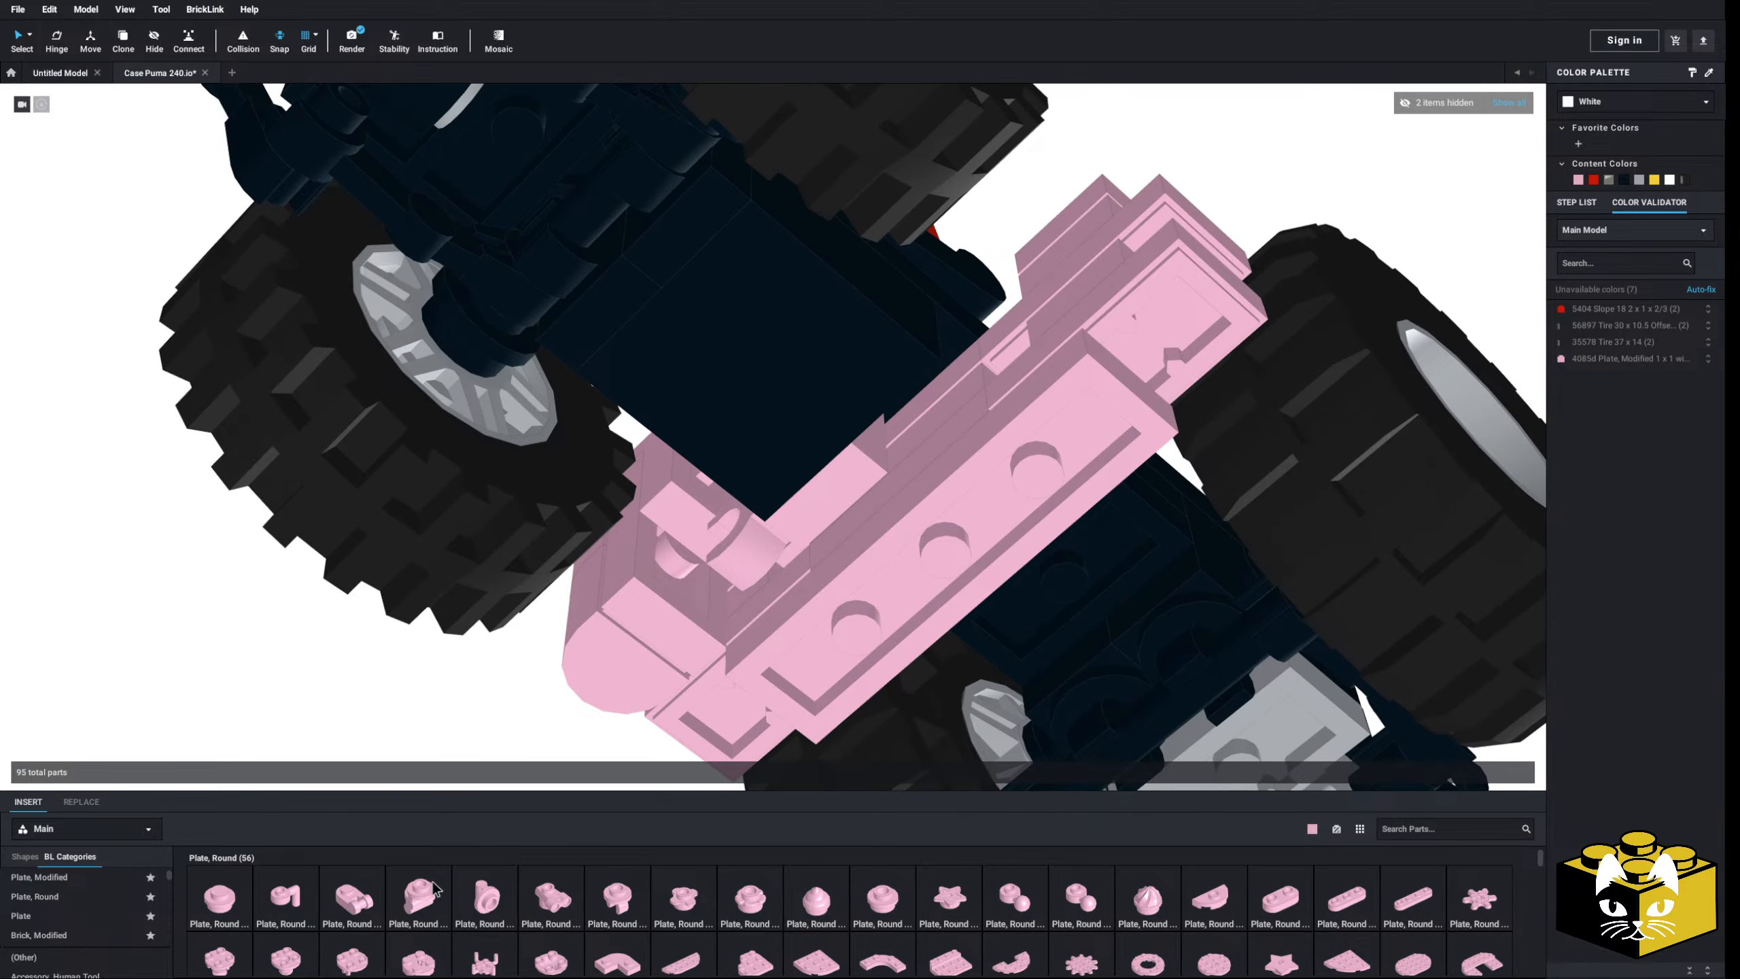
pyautogui.moveTo(434, 889); pyautogui.dragTo(757, 600)
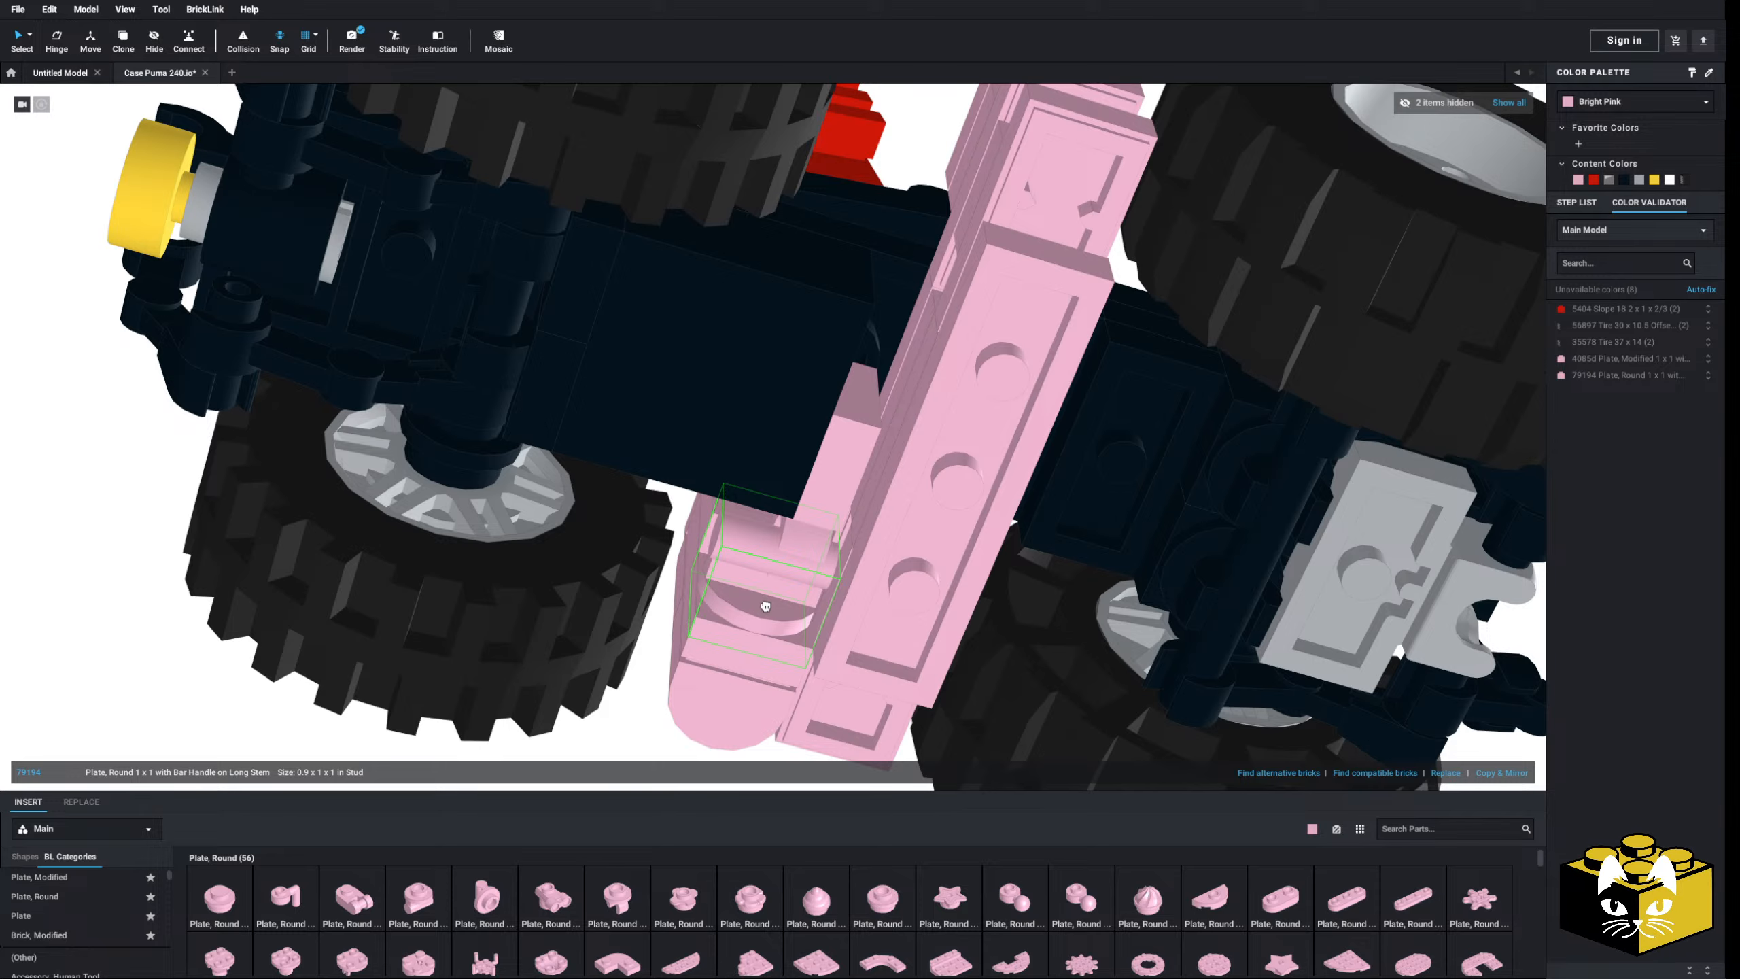
pyautogui.moveTo(765, 605); pyautogui.dragTo(800, 622, button='right')
pyautogui.click(428, 629)
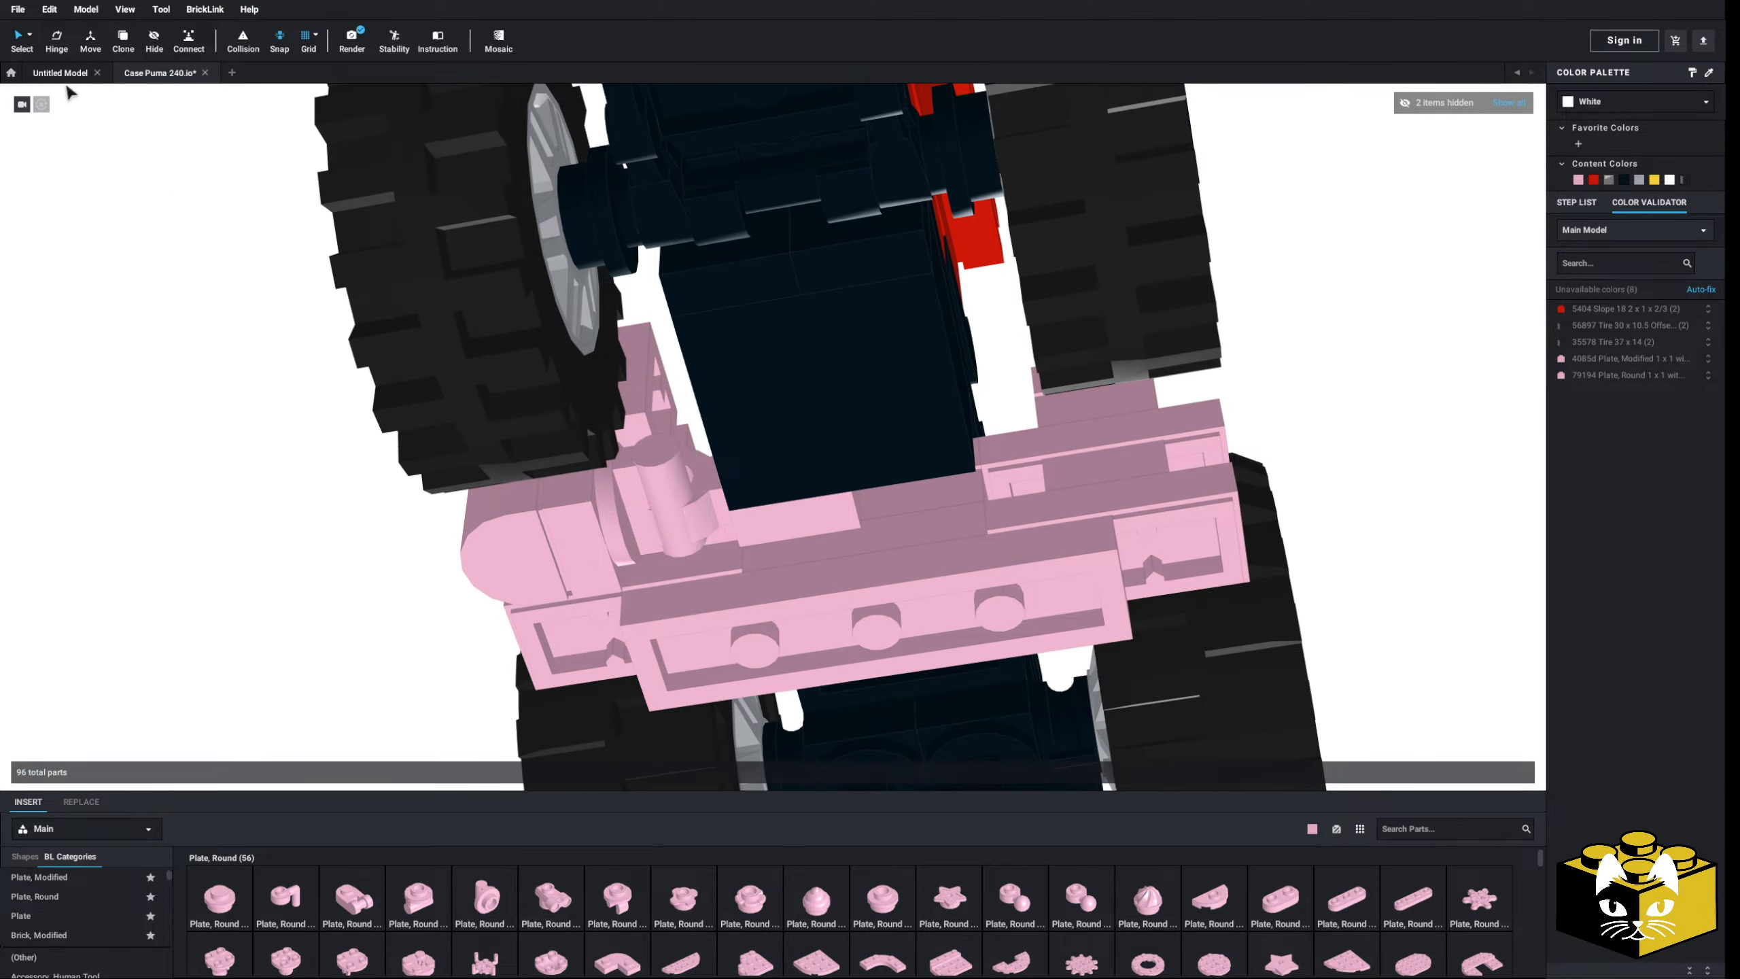
# - Select the whole tank assembly, including the bar handle plate, and activate the Move tool on it
pyautogui.click(31, 39)
pyautogui.click(84, 104)
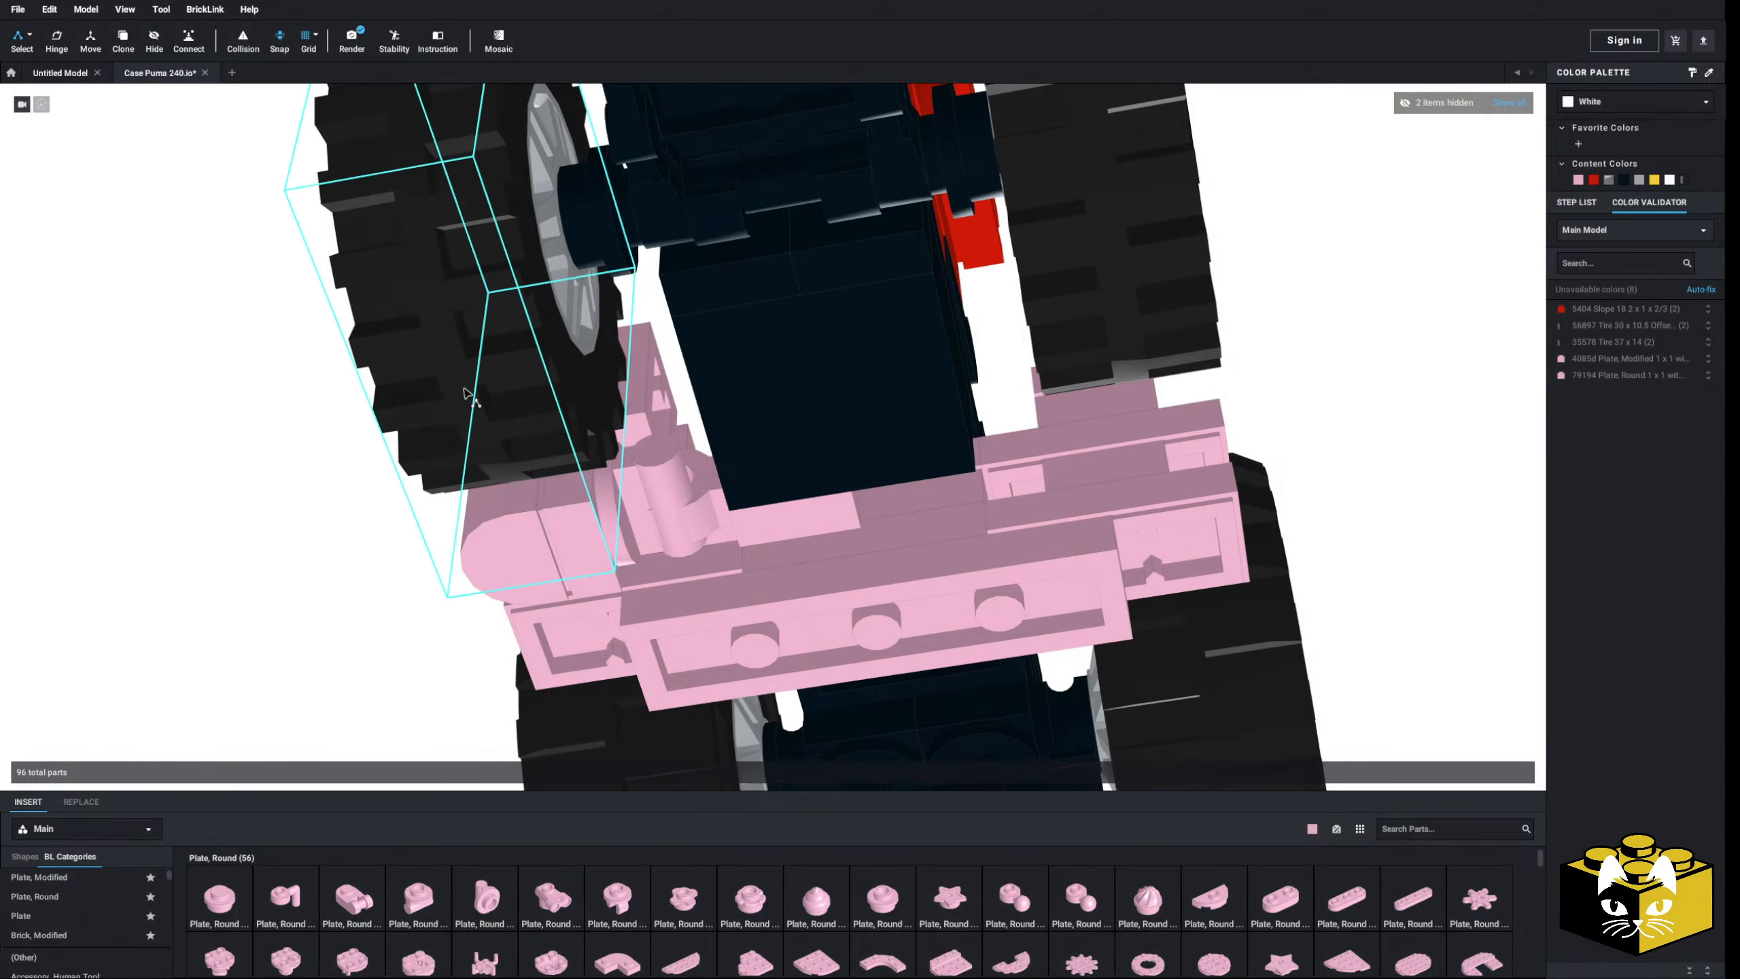
pyautogui.click(579, 518)
pyautogui.scroll(2, 579, 518)
pyautogui.click(87, 136)
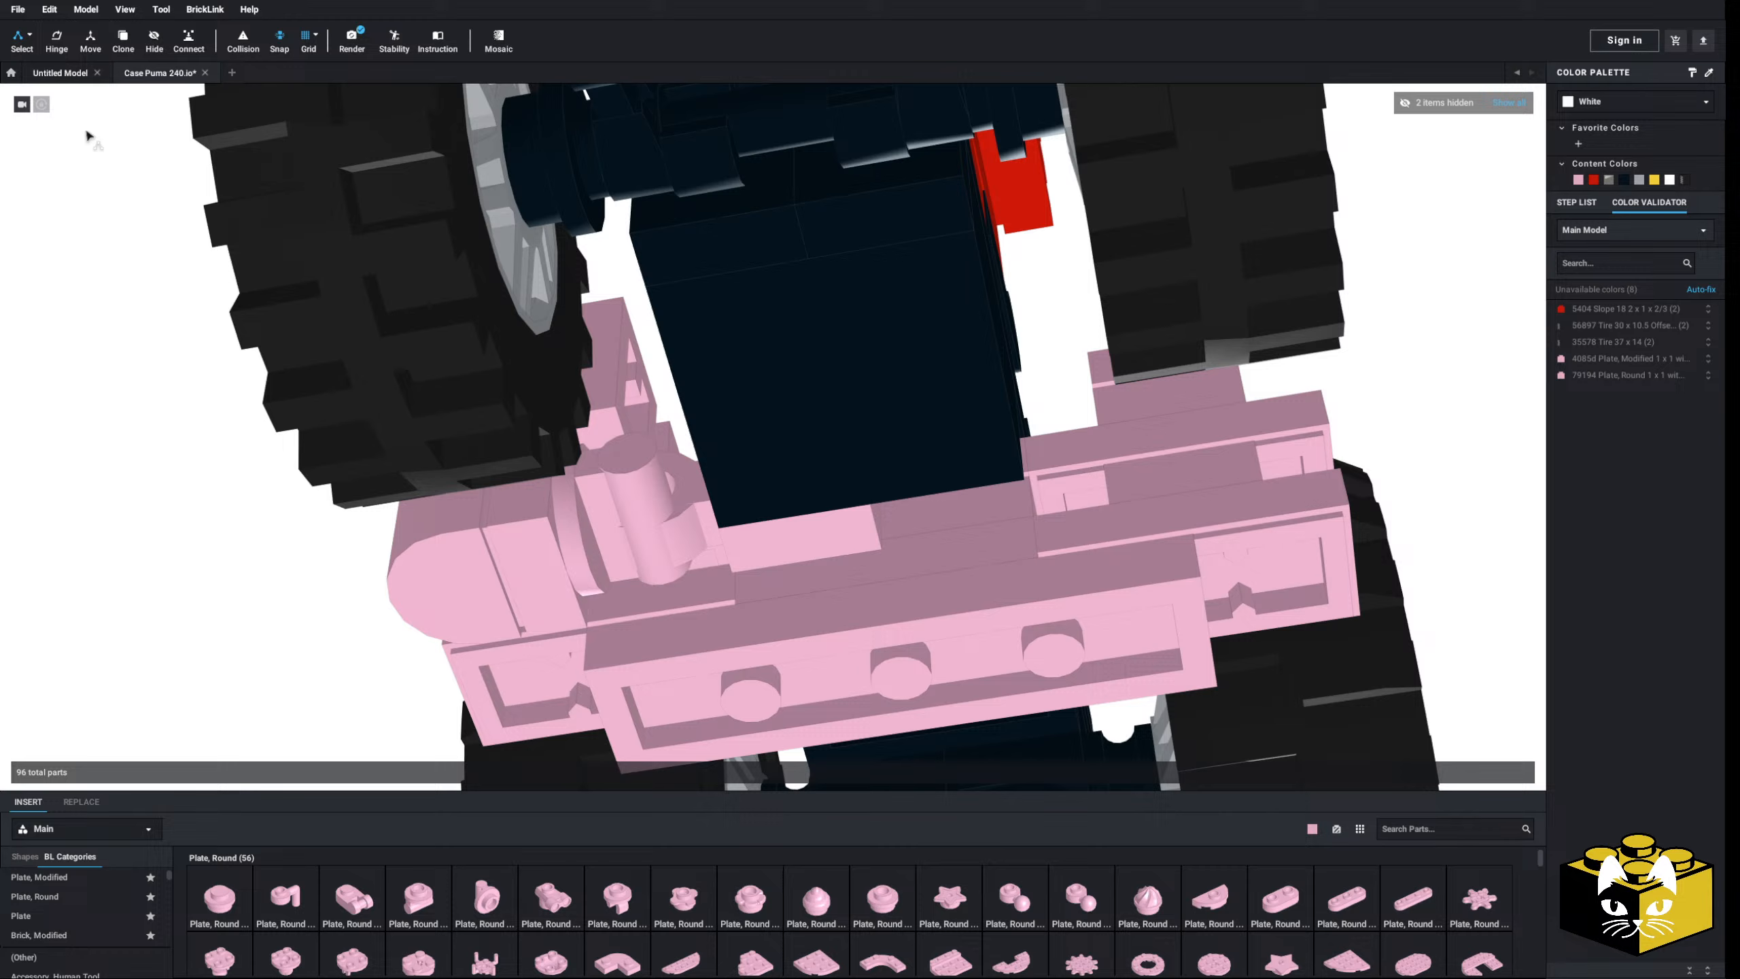
pyautogui.click(28, 40)
pyautogui.click(84, 37)
pyautogui.scroll(-2, 655, 387)
pyautogui.click(654, 387)
pyautogui.moveTo(655, 387); pyautogui.dragTo(645, 414, button='right')
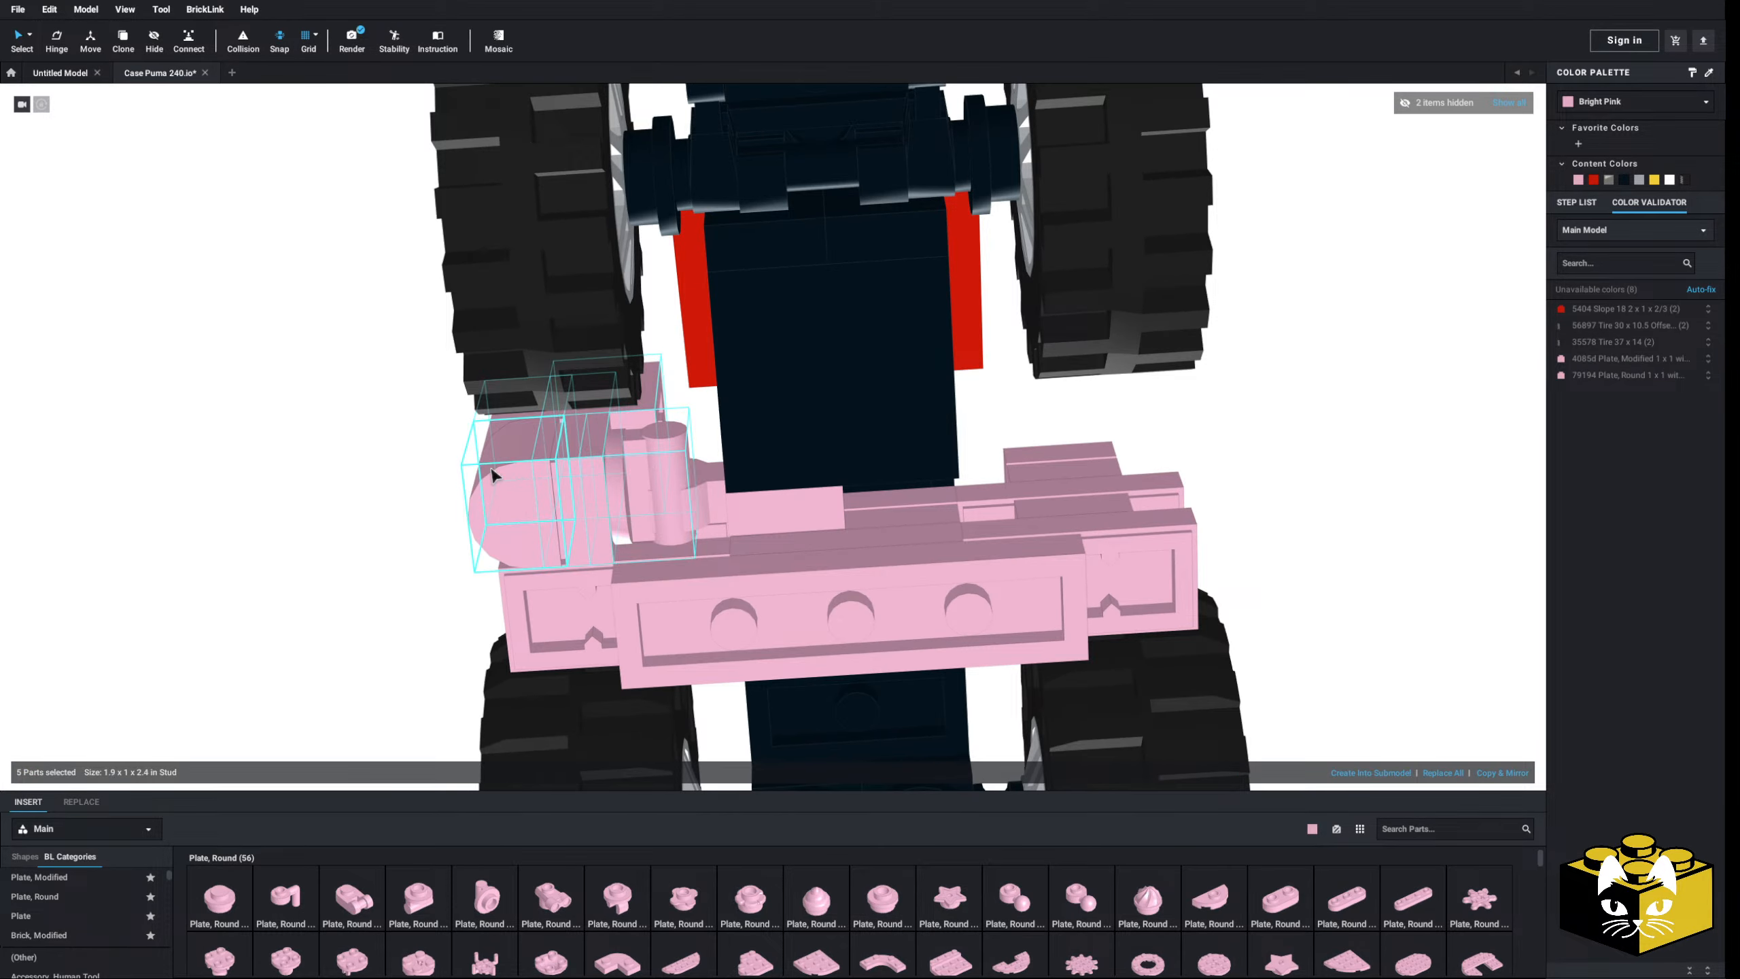
pyautogui.moveTo(494, 475); pyautogui.dragTo(449, 467, button='right')
pyautogui.scroll(3, 445, 469)
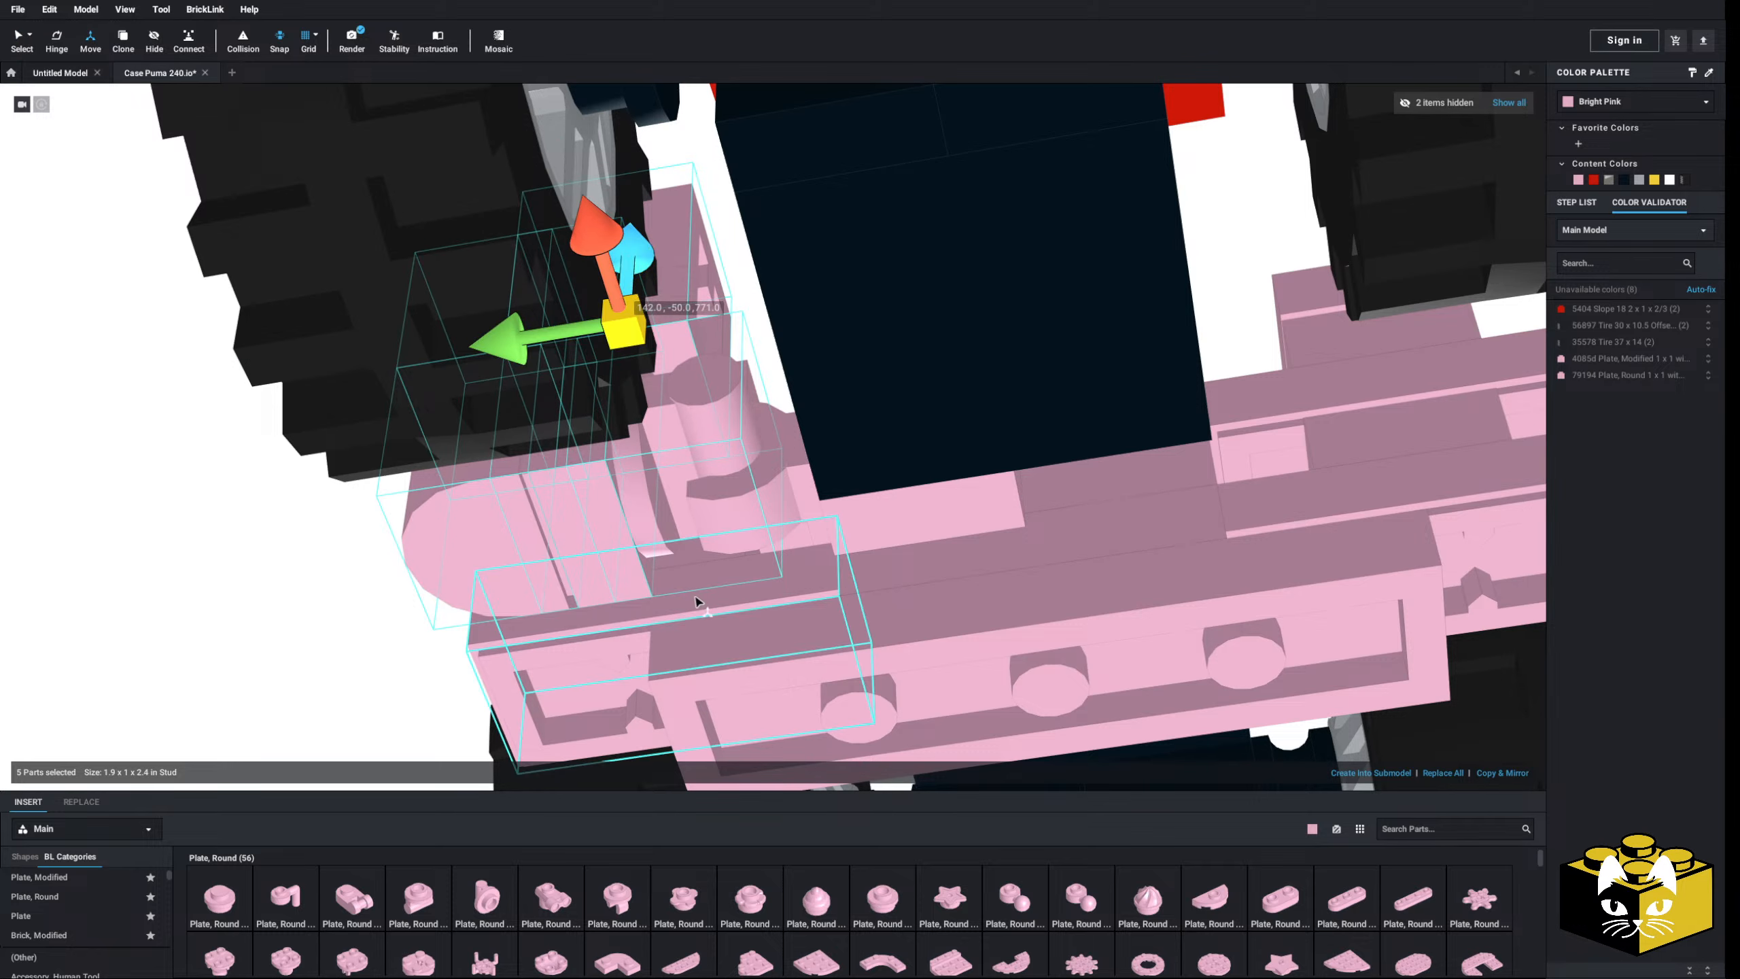
# - Show all hidden items and examine the tank and cab steps against the tractor's reference photo
pyautogui.scroll(-3, 695, 602)
pyautogui.moveTo(696, 595); pyautogui.dragTo(792, 641, button='right')
pyautogui.scroll(-4, 792, 641)
pyautogui.click(1468, 275)
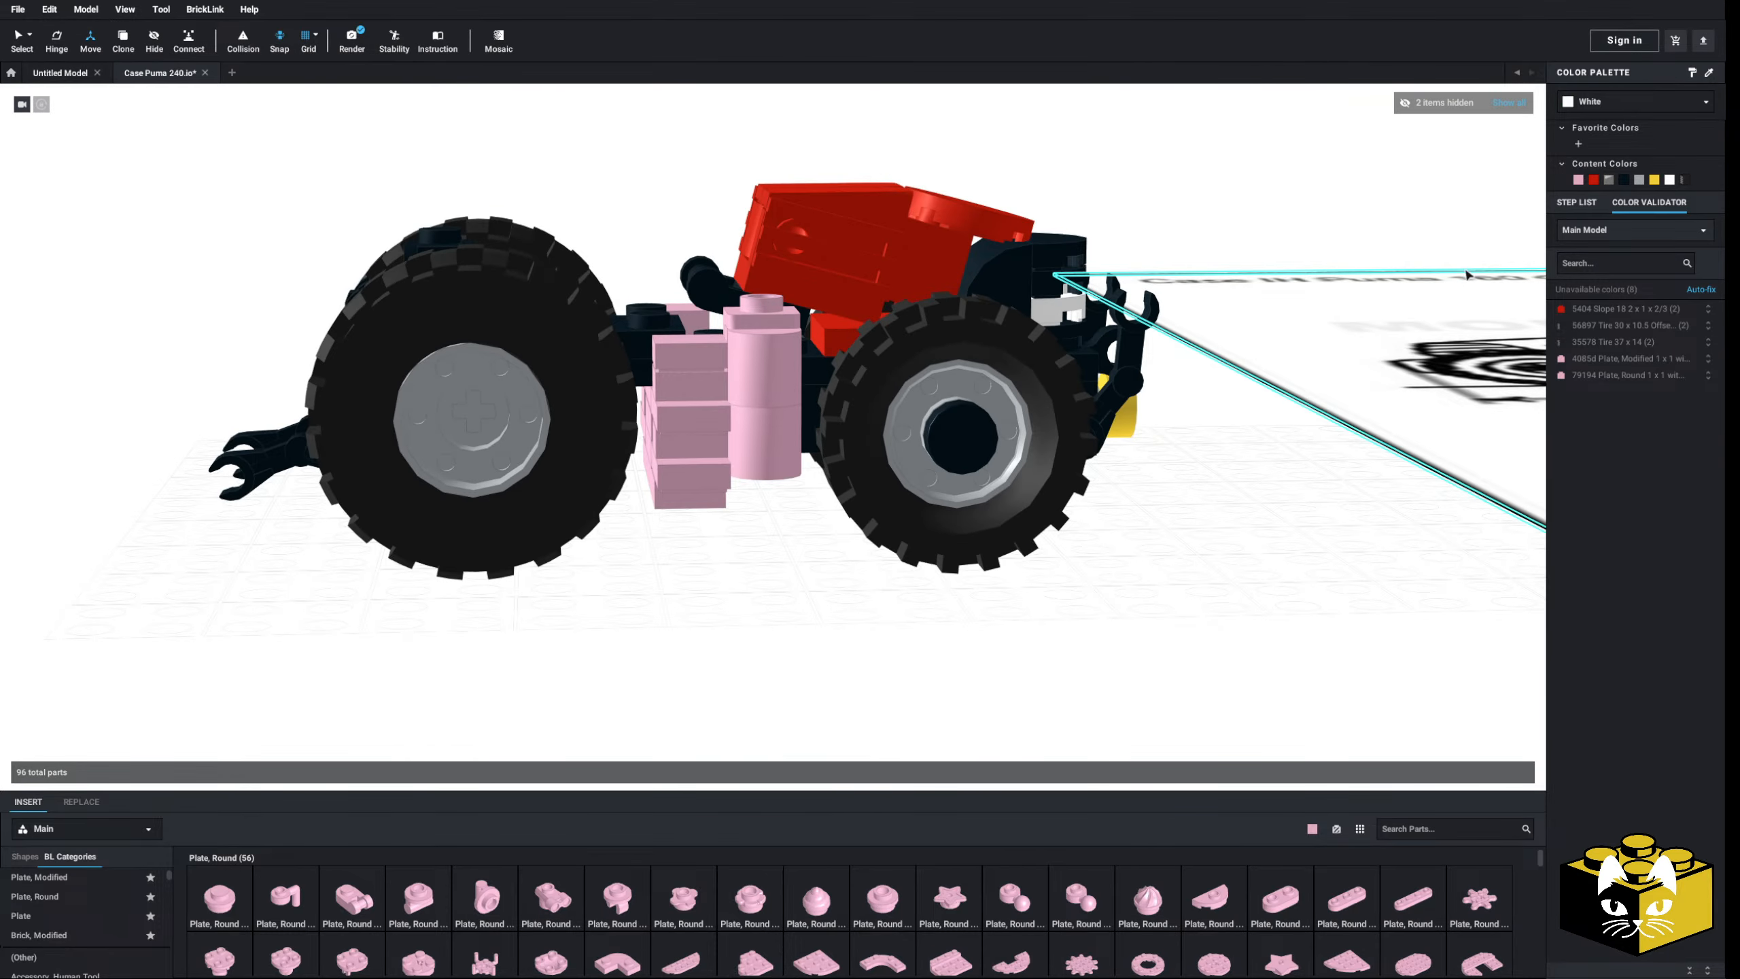
pyautogui.click(1507, 110)
pyautogui.moveTo(1036, 556); pyautogui.dragTo(973, 626, button='right')
pyautogui.moveTo(376, 280); pyautogui.dragTo(25, 61, button='right')
pyautogui.scroll(-5, 625, 583)
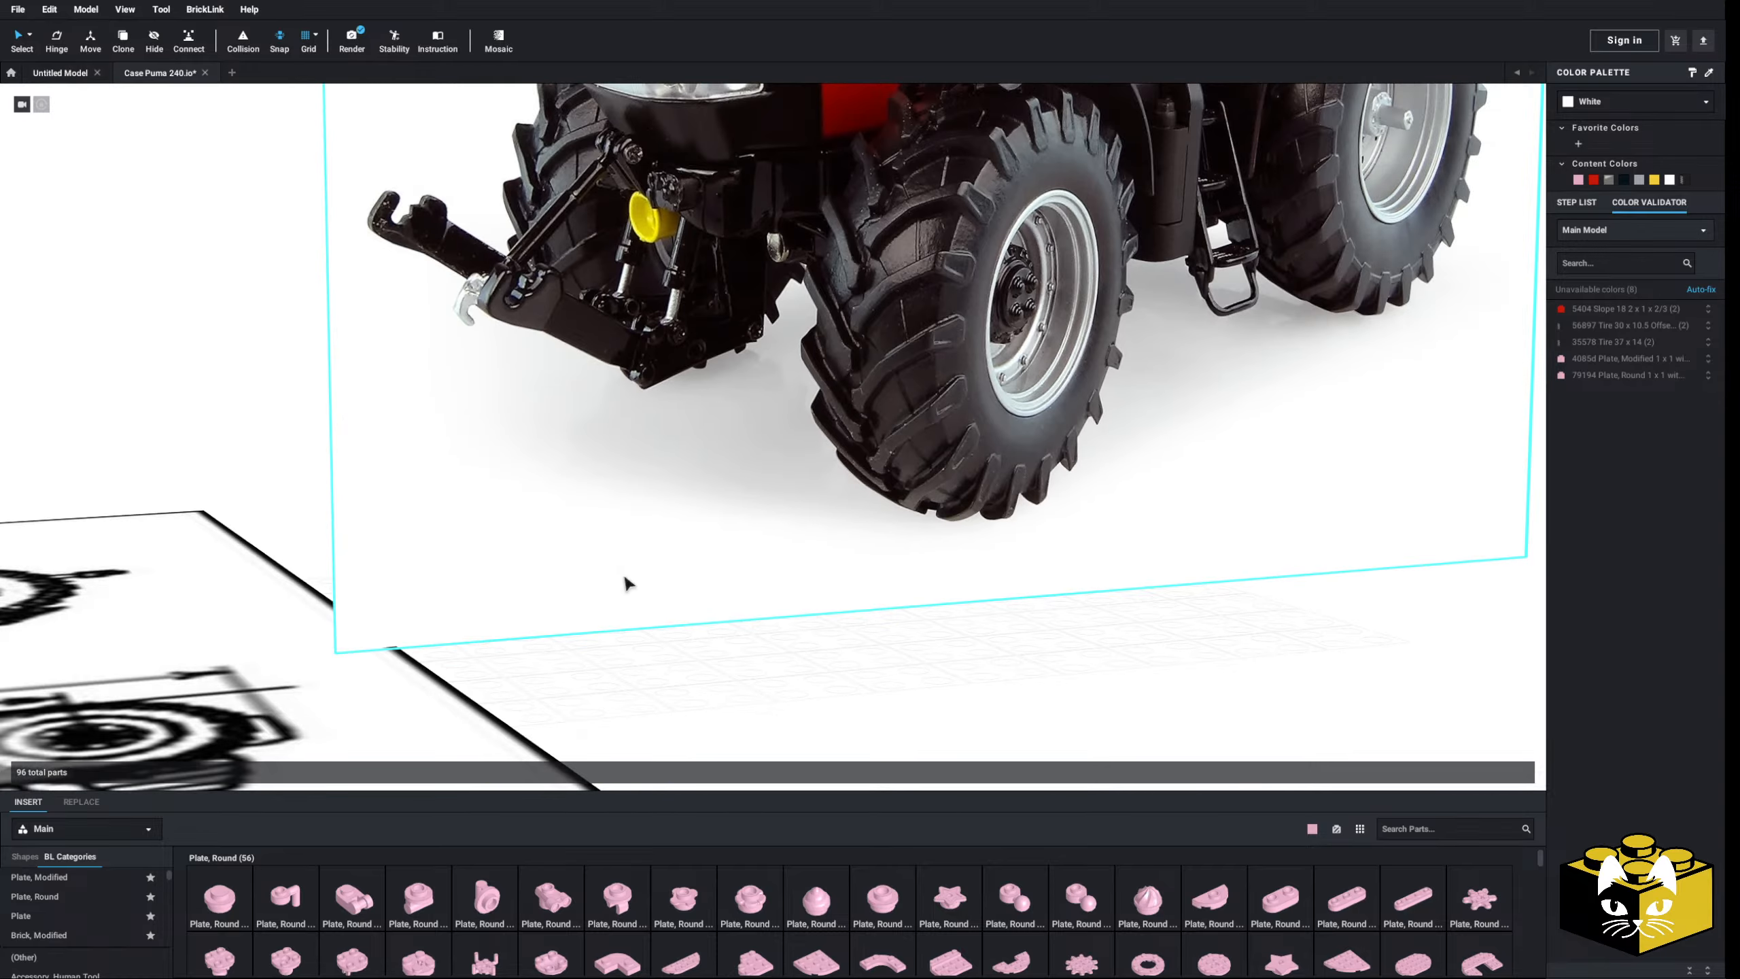
# - Examine the space above the side tank where the exhaust pipe stands on the transparent reference tractor
pyautogui.moveTo(626, 583); pyautogui.dragTo(668, 605, button='right')
pyautogui.scroll(4, 668, 605)
pyautogui.moveTo(548, 771); pyautogui.dragTo(475, 664, button='middle')
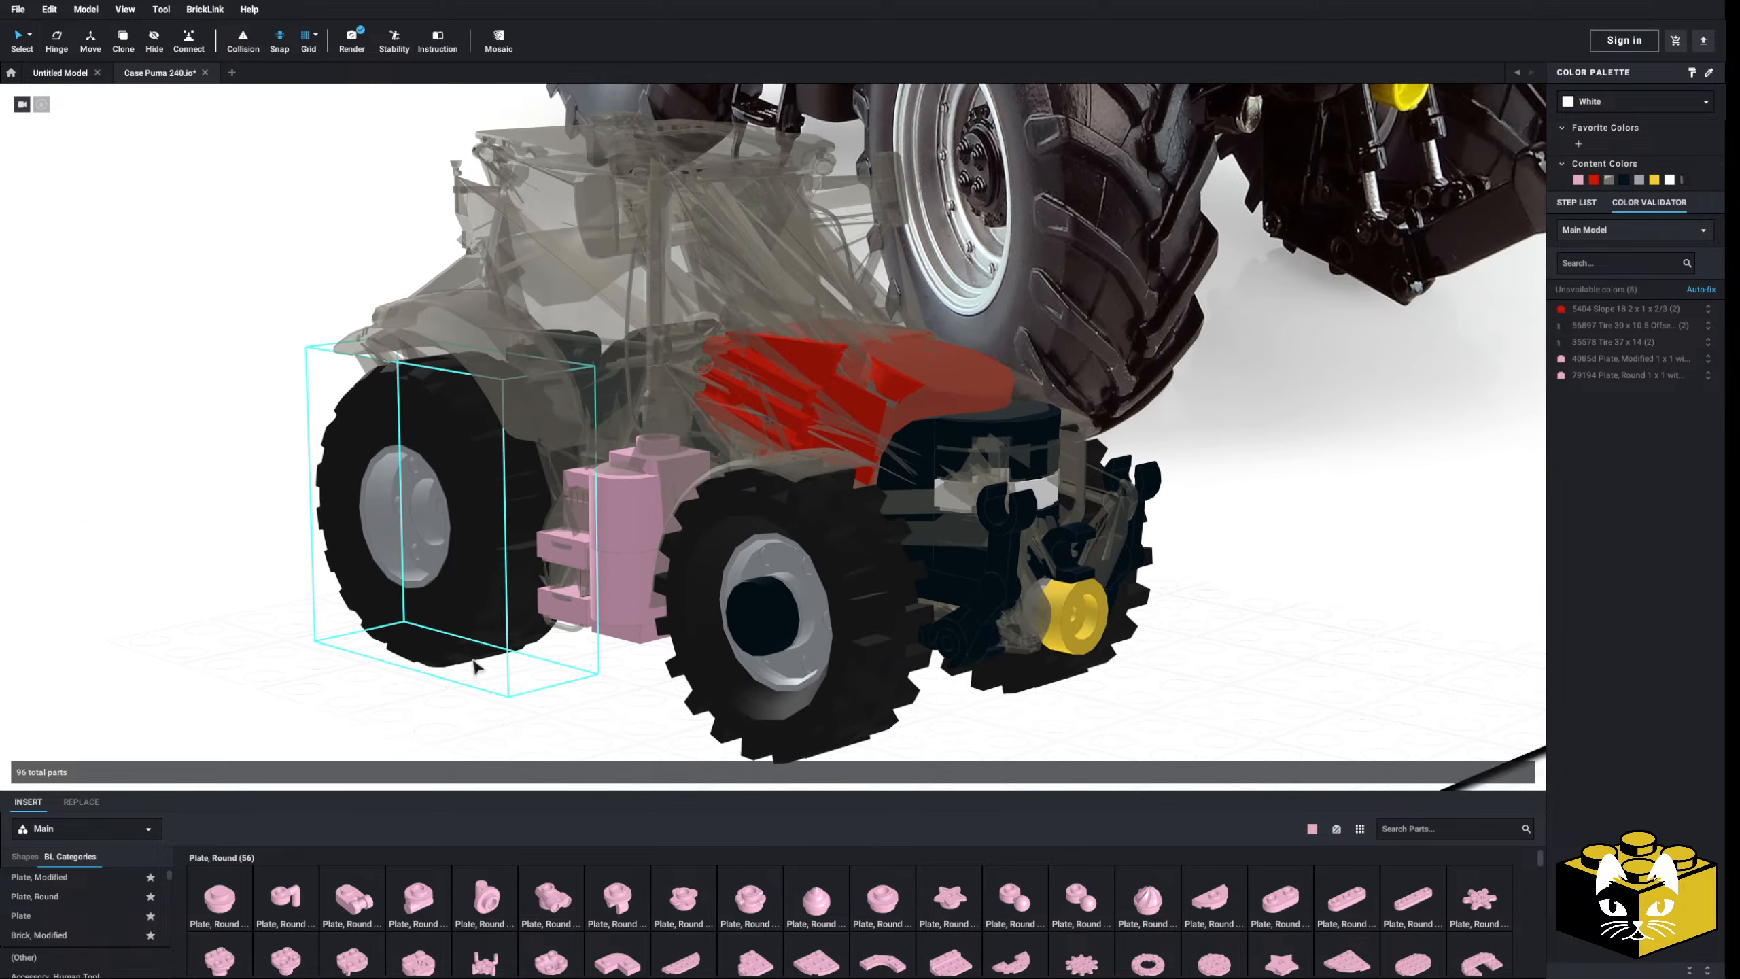
pyautogui.scroll(3, 494, 678)
pyautogui.moveTo(475, 664); pyautogui.dragTo(638, 601, button='right')
pyautogui.scroll(2, 560, 673)
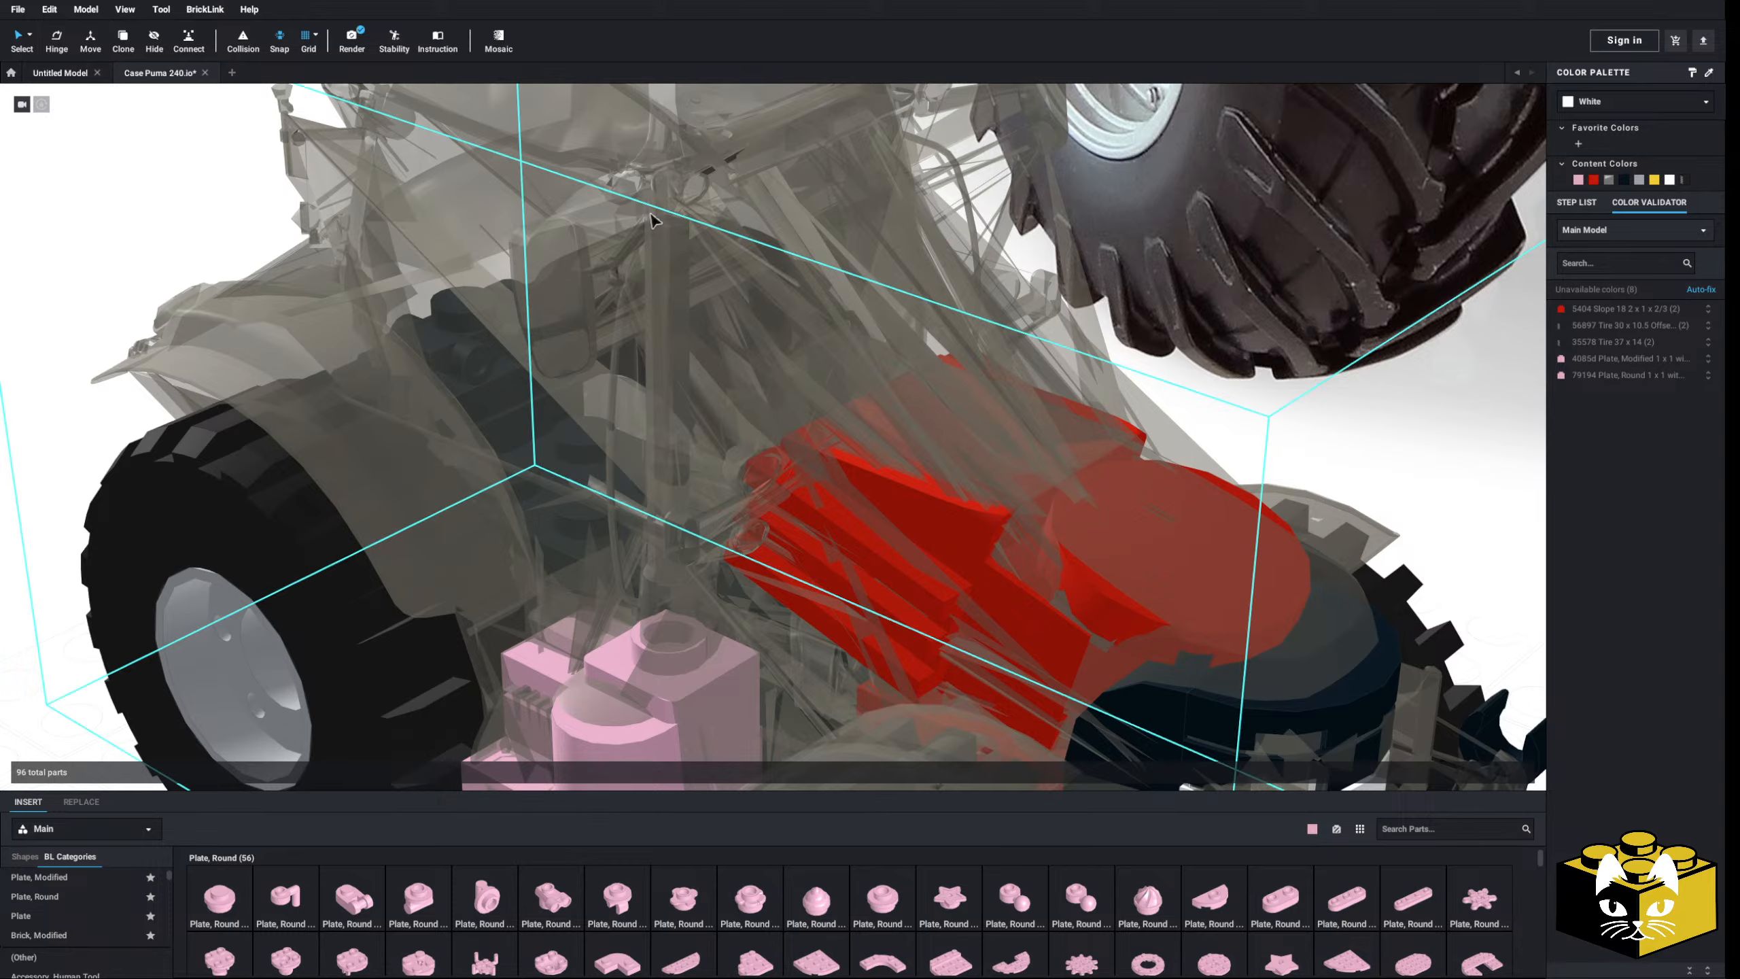
pyautogui.moveTo(647, 501)
pyautogui.mouseDown(button='right')
pyautogui.moveTo(669, 509)
pyautogui.moveTo(654, 501)
pyautogui.mouseUp(button='right')
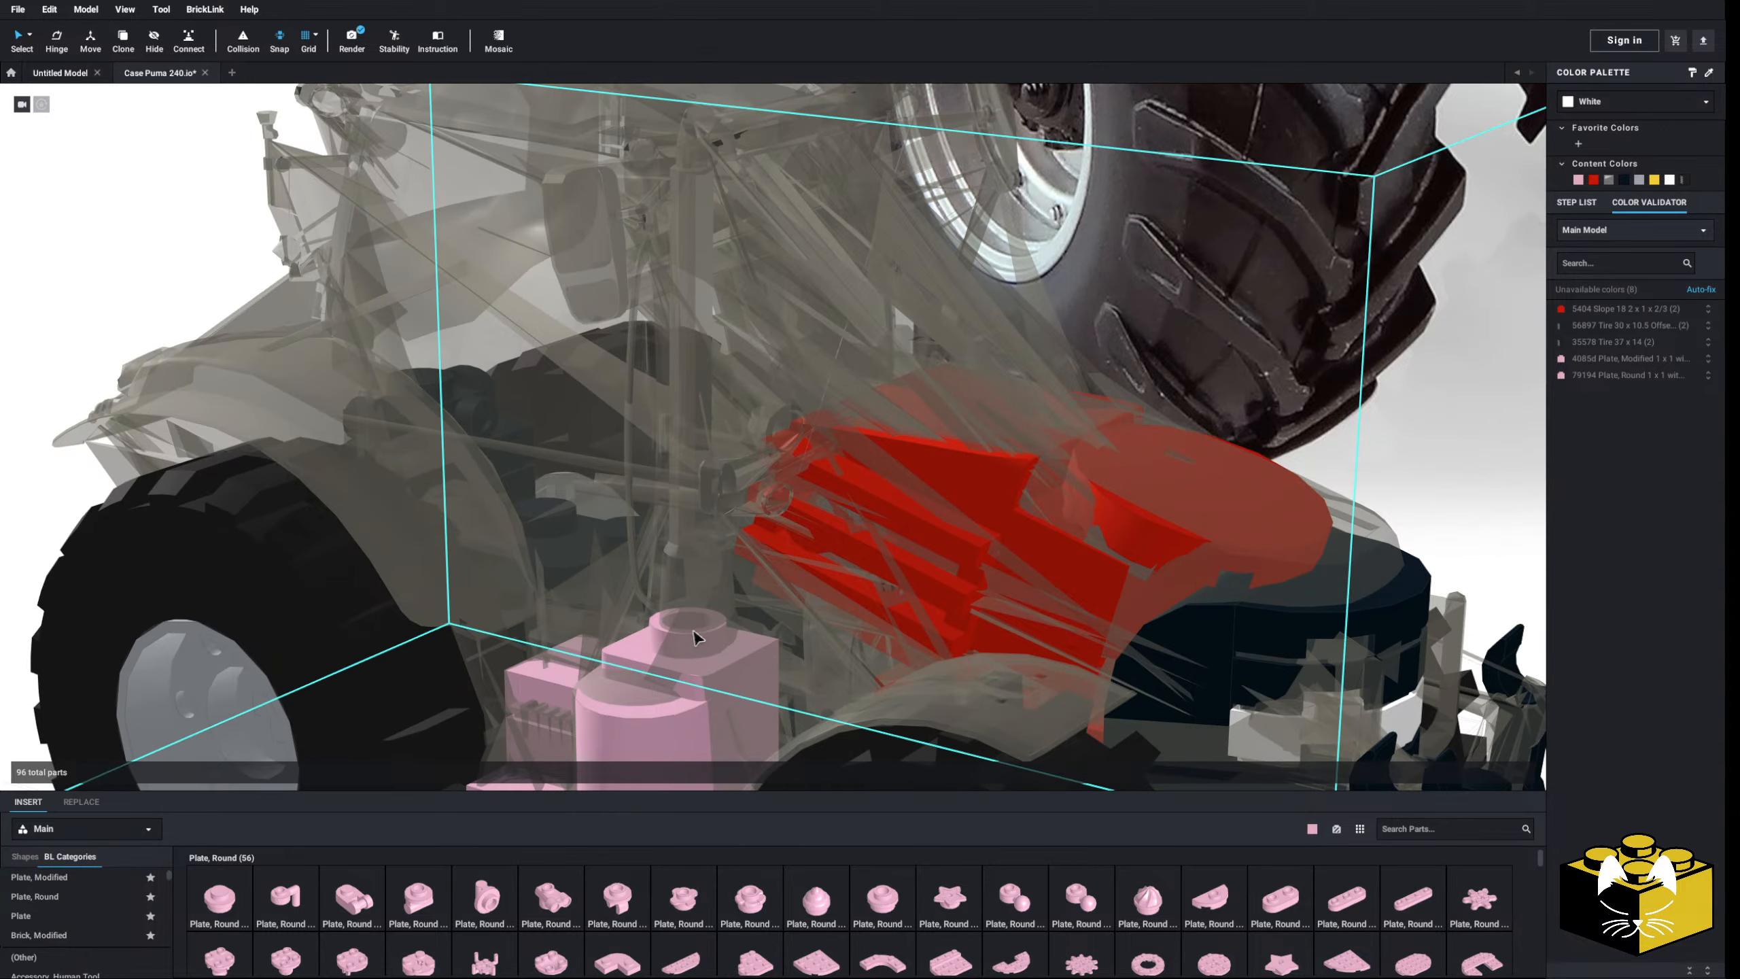
pyautogui.moveTo(694, 637)
pyautogui.mouseDown(button='right')
pyautogui.moveTo(718, 641)
pyautogui.moveTo(699, 638)
pyautogui.mouseUp(button='right')
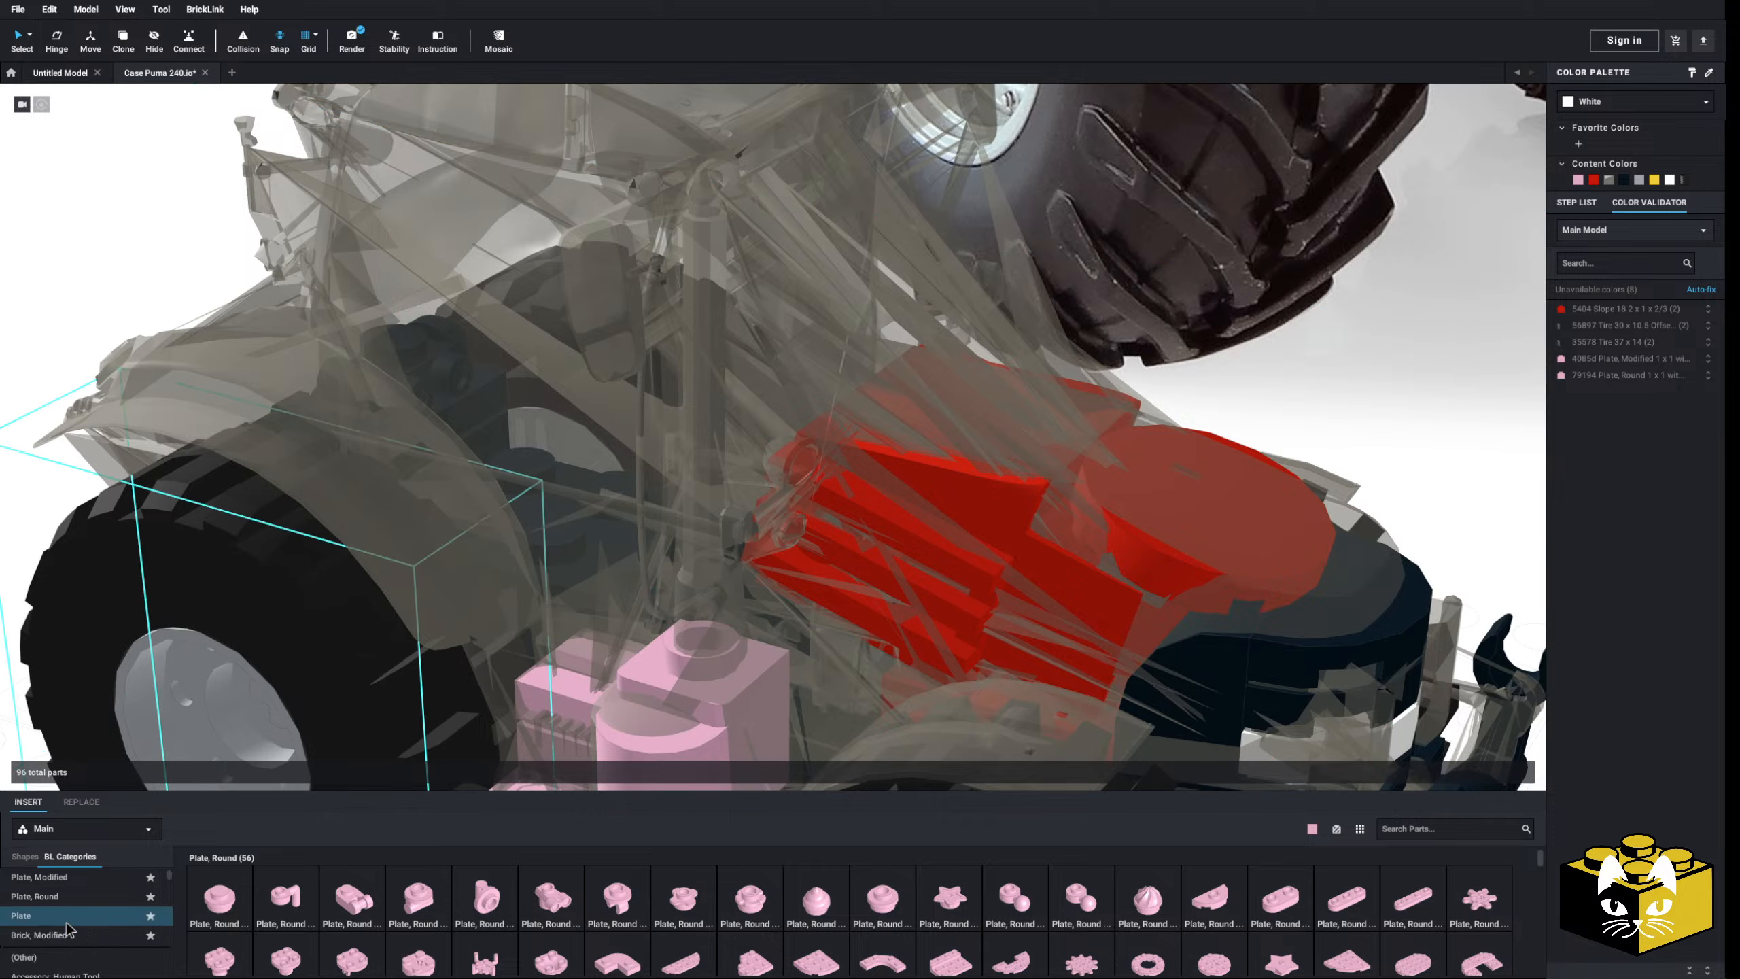
# - Search the parts library for "candle" and place the Minifigure, Utensil Candle upright on top of the side tank as the exhaust base
pyautogui.scroll(-3, 65, 925)
pyautogui.click(42, 906)
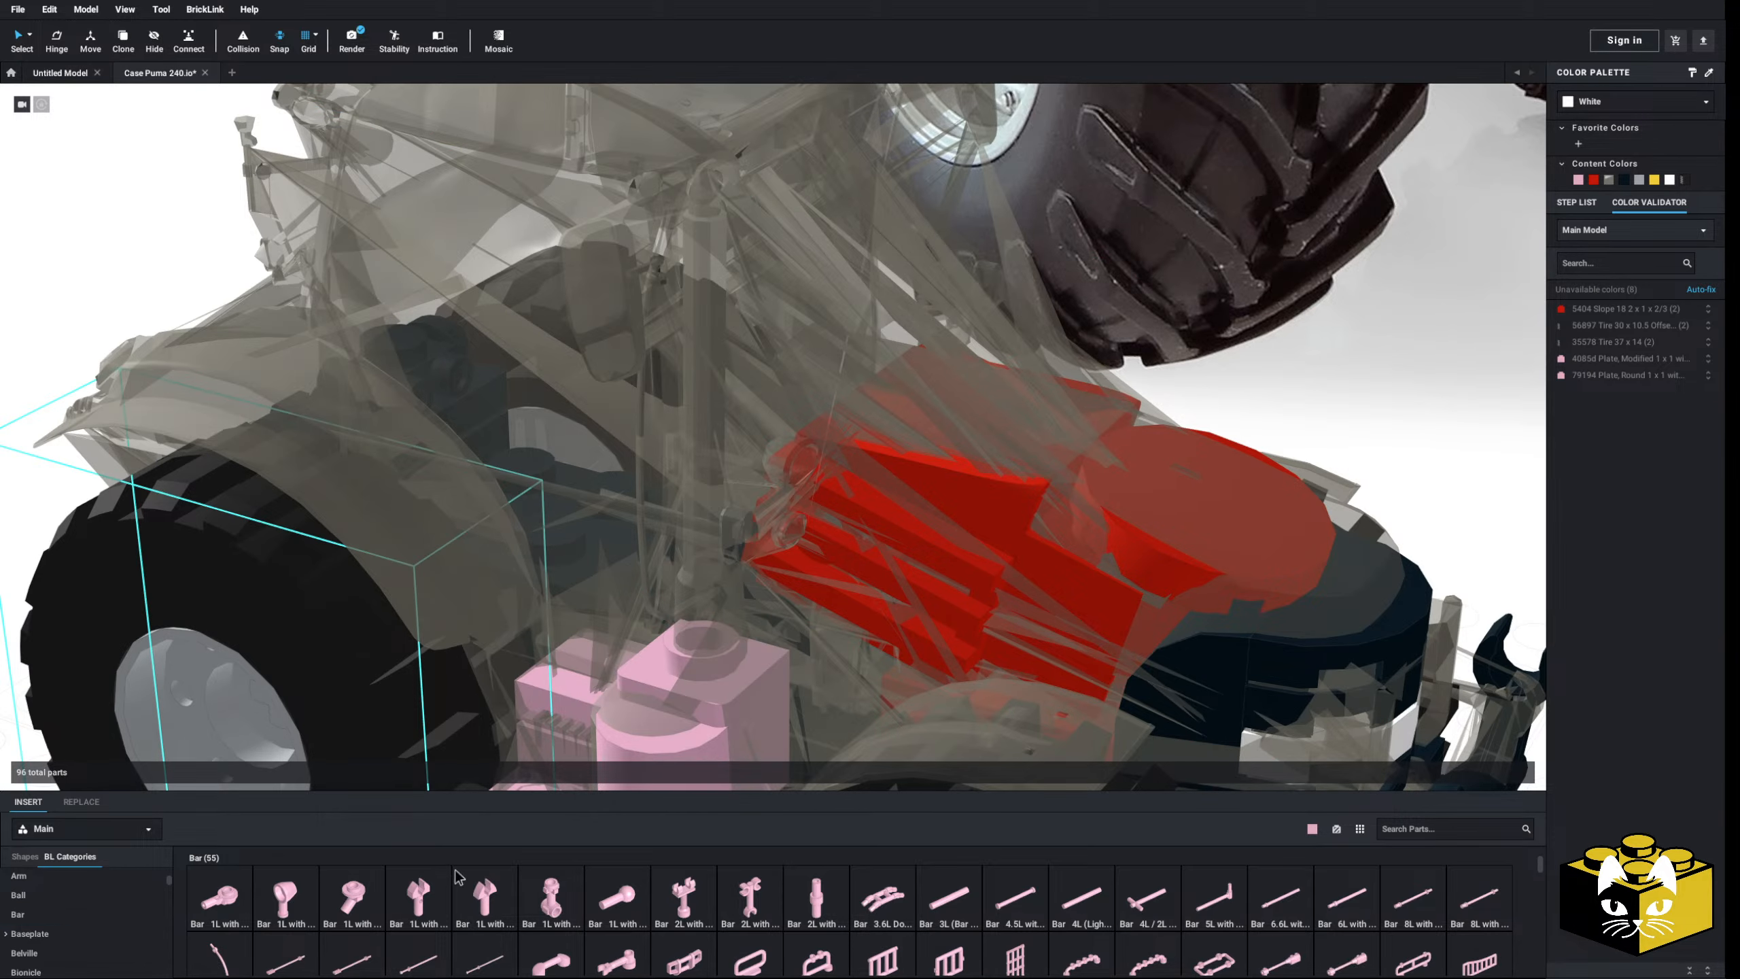
pyautogui.click(1439, 832)
pyautogui.write('cadle')
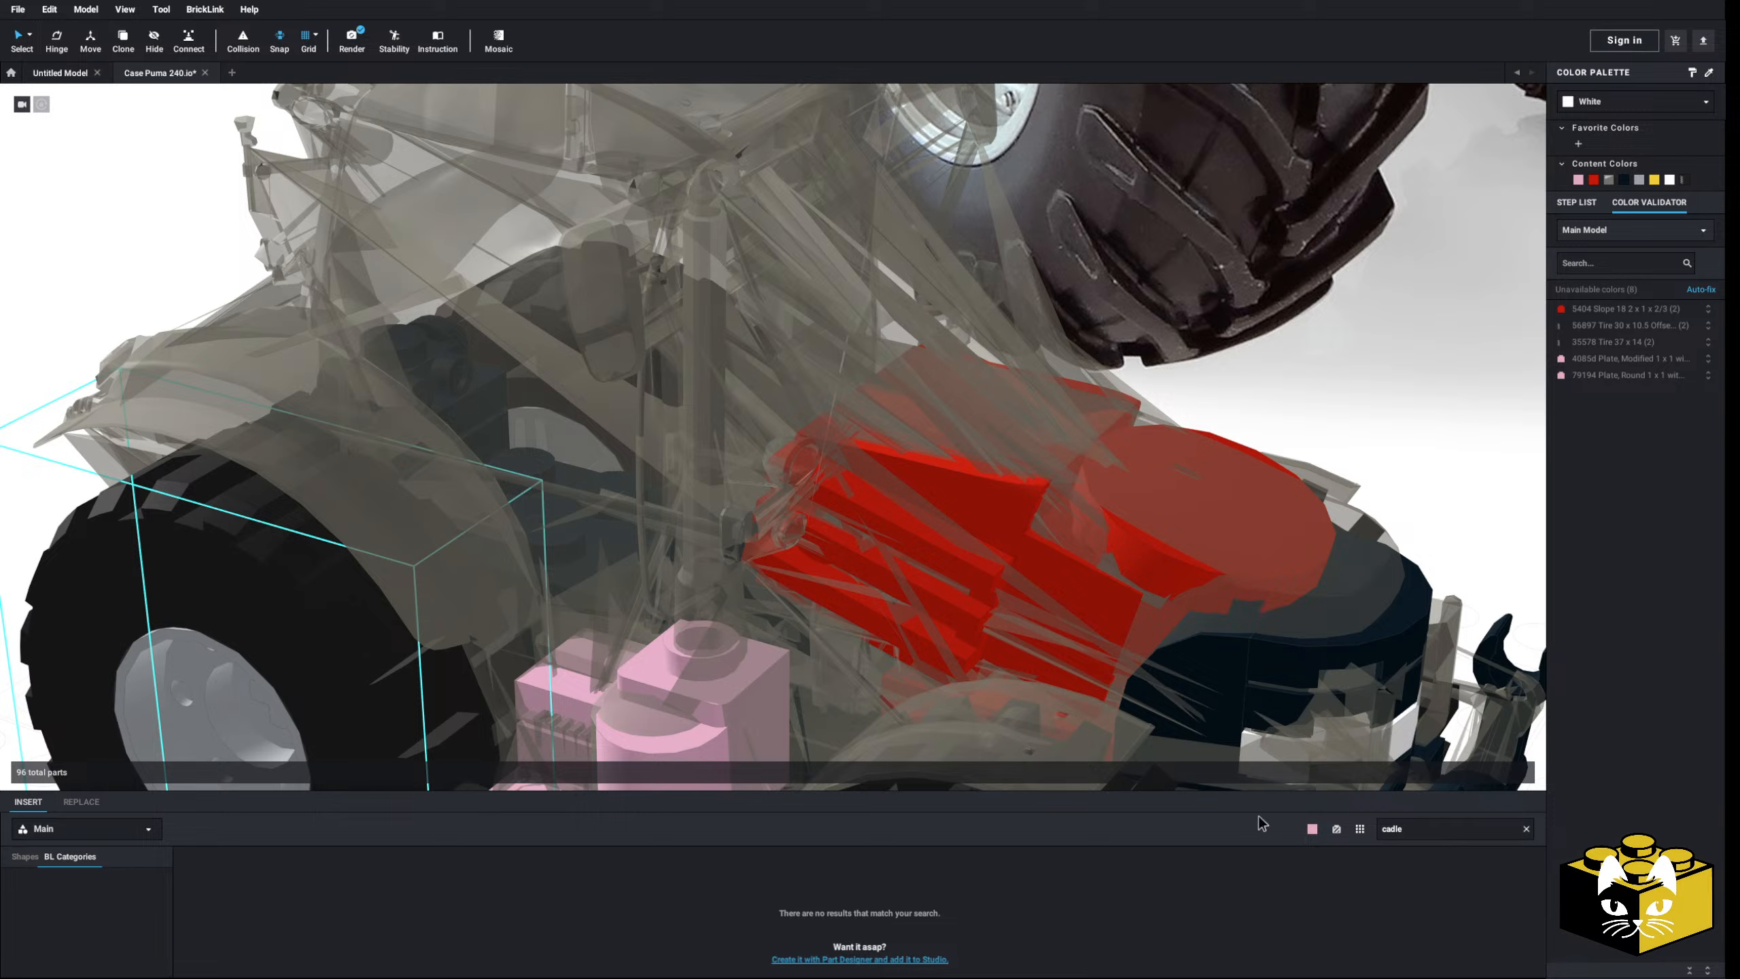
pyautogui.press('BackSpace')
pyautogui.press('BackSpace')
pyautogui.press('BackSpace')
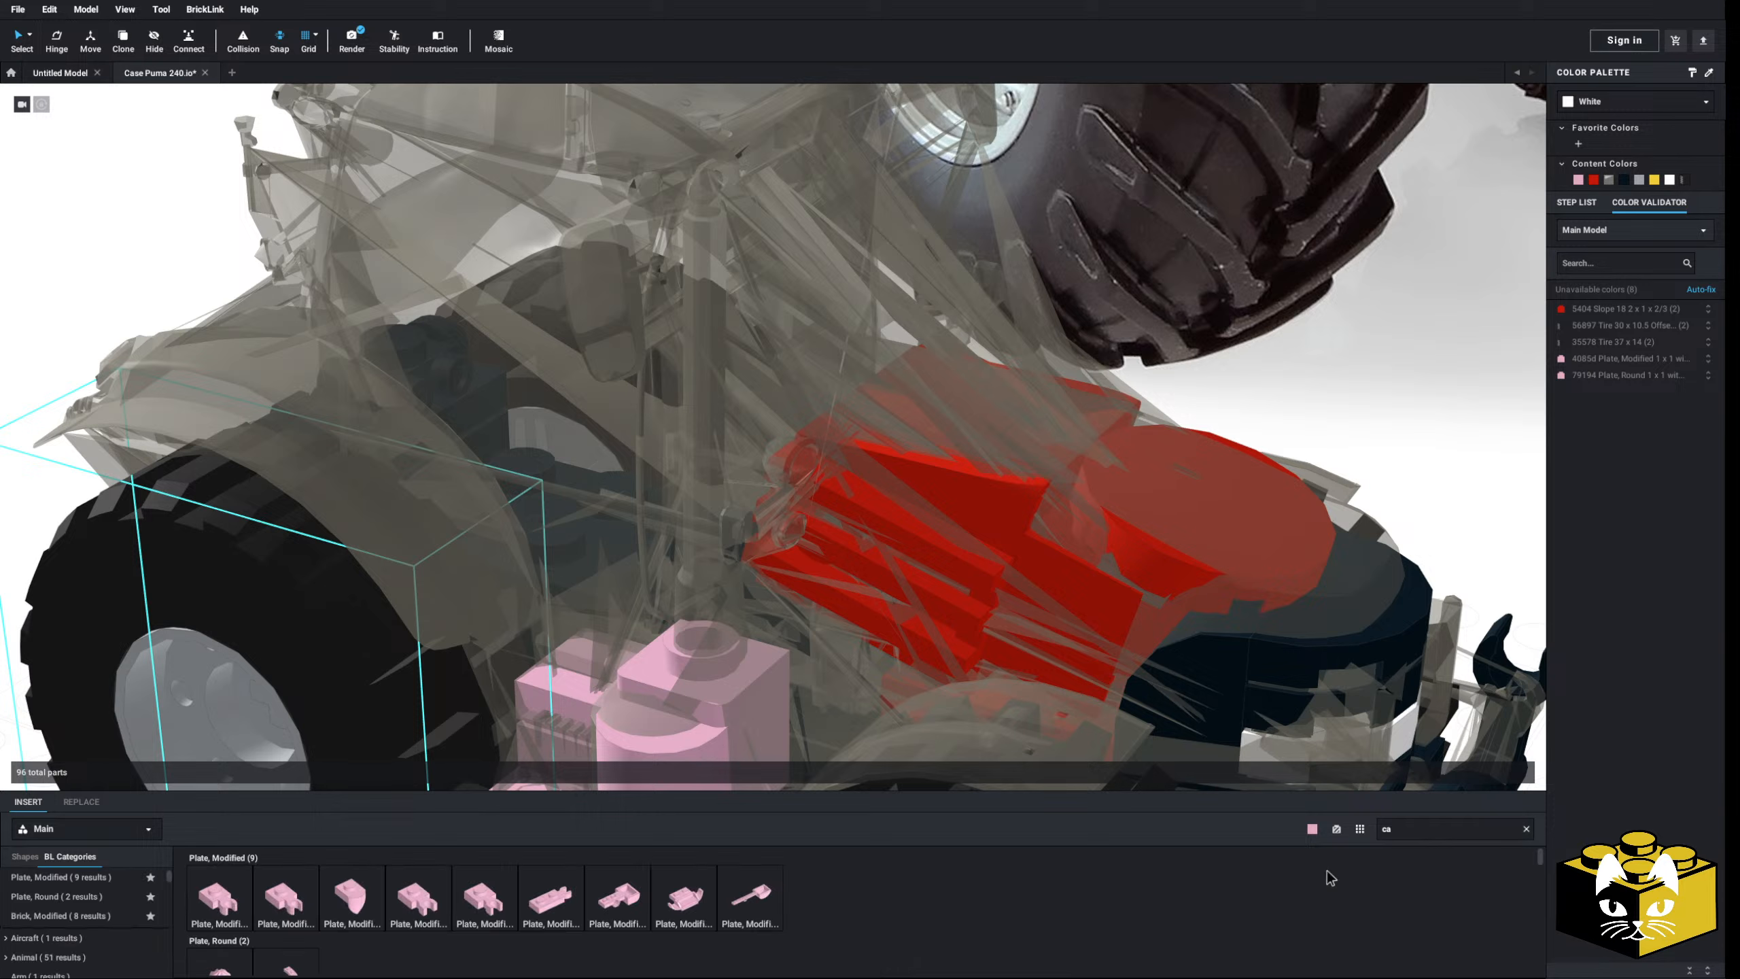
pyautogui.write('ndle')
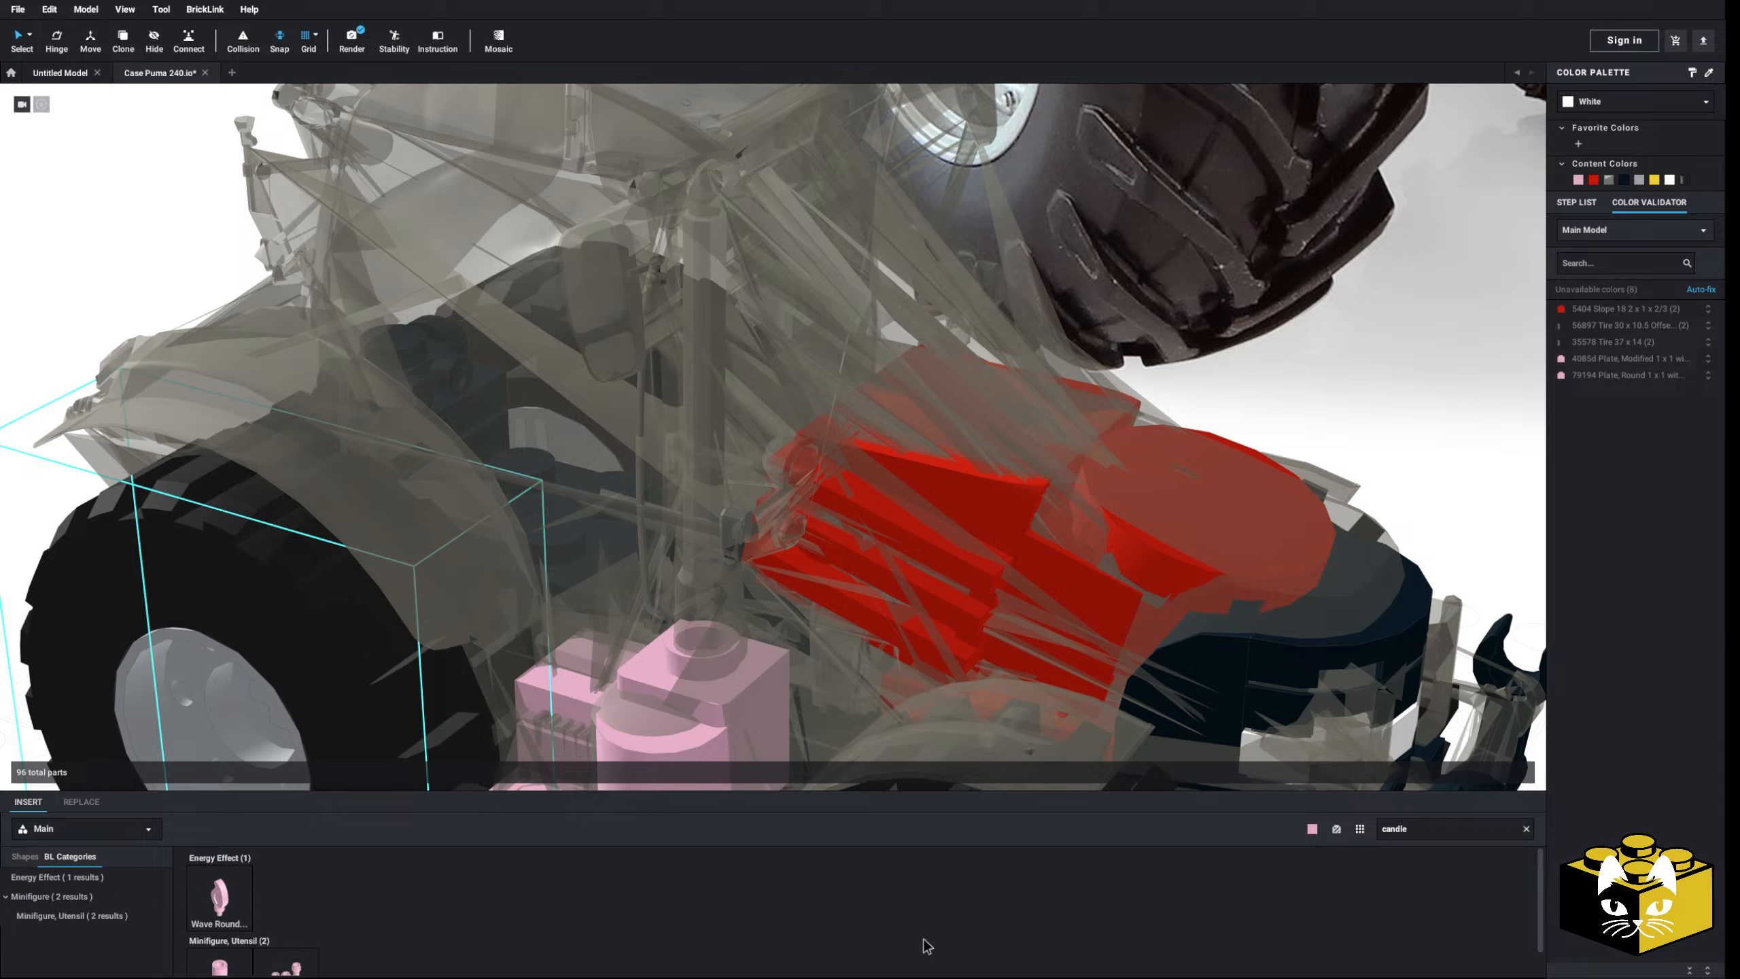
pyautogui.click(212, 955)
pyautogui.click(691, 642)
pyautogui.scroll(-3, 685, 640)
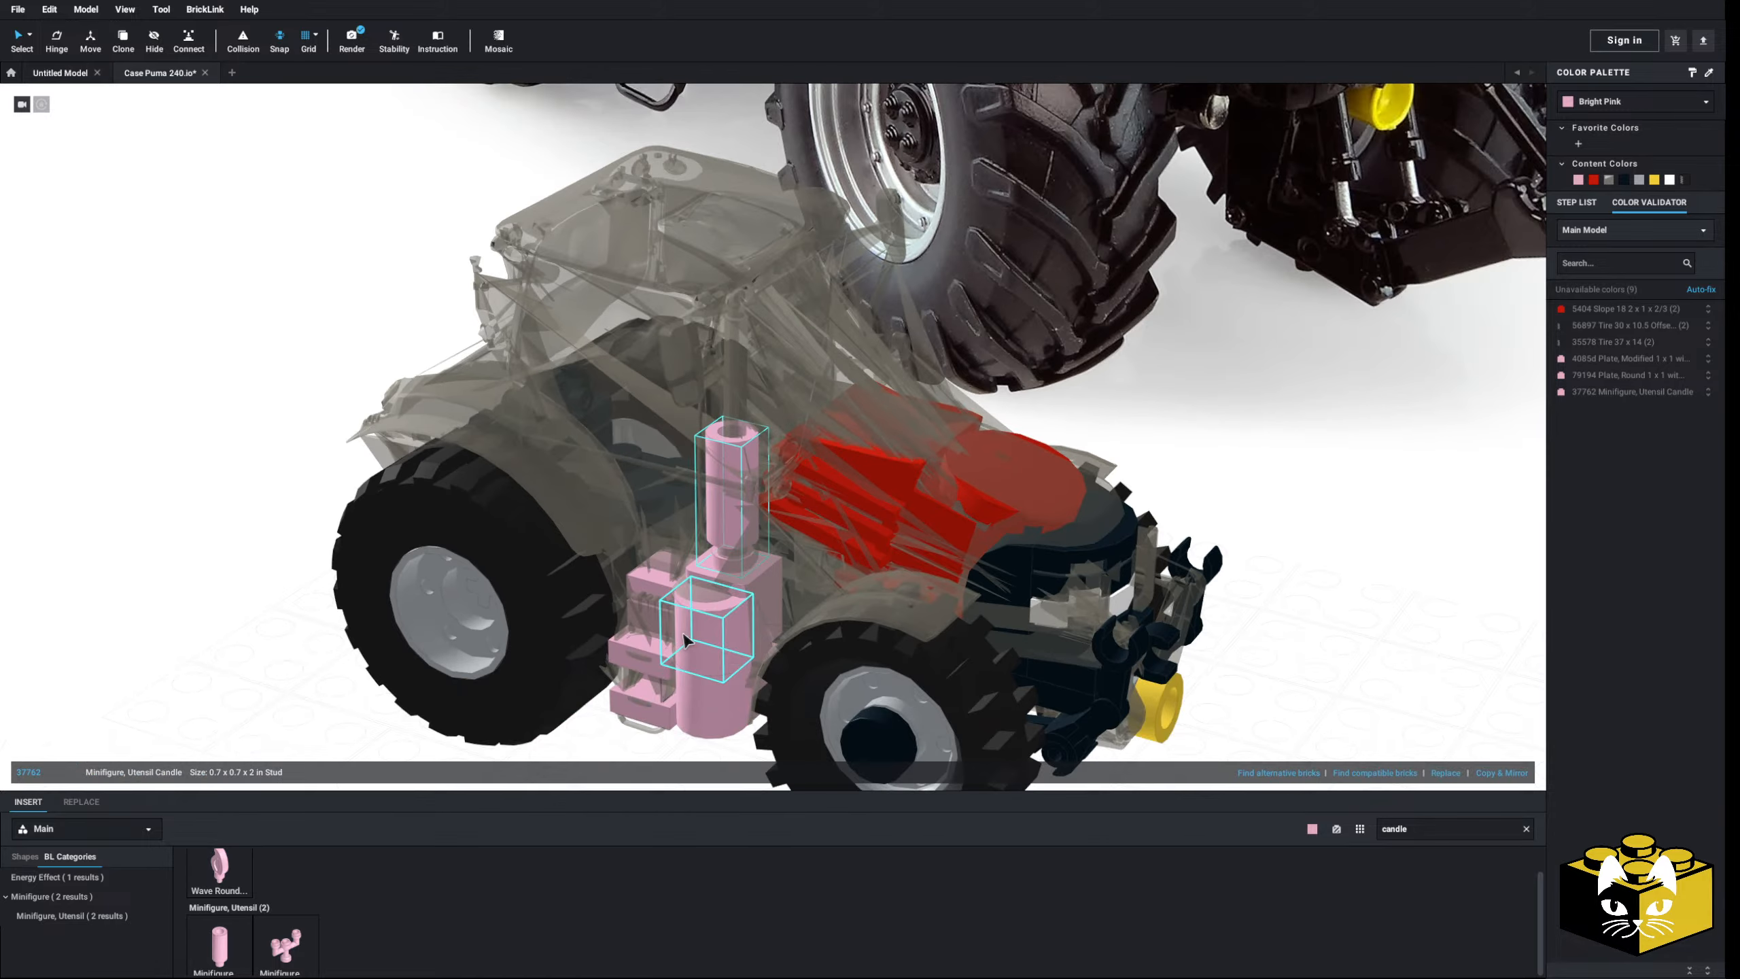
pyautogui.moveTo(247, 522); pyautogui.dragTo(223, 643, button='right')
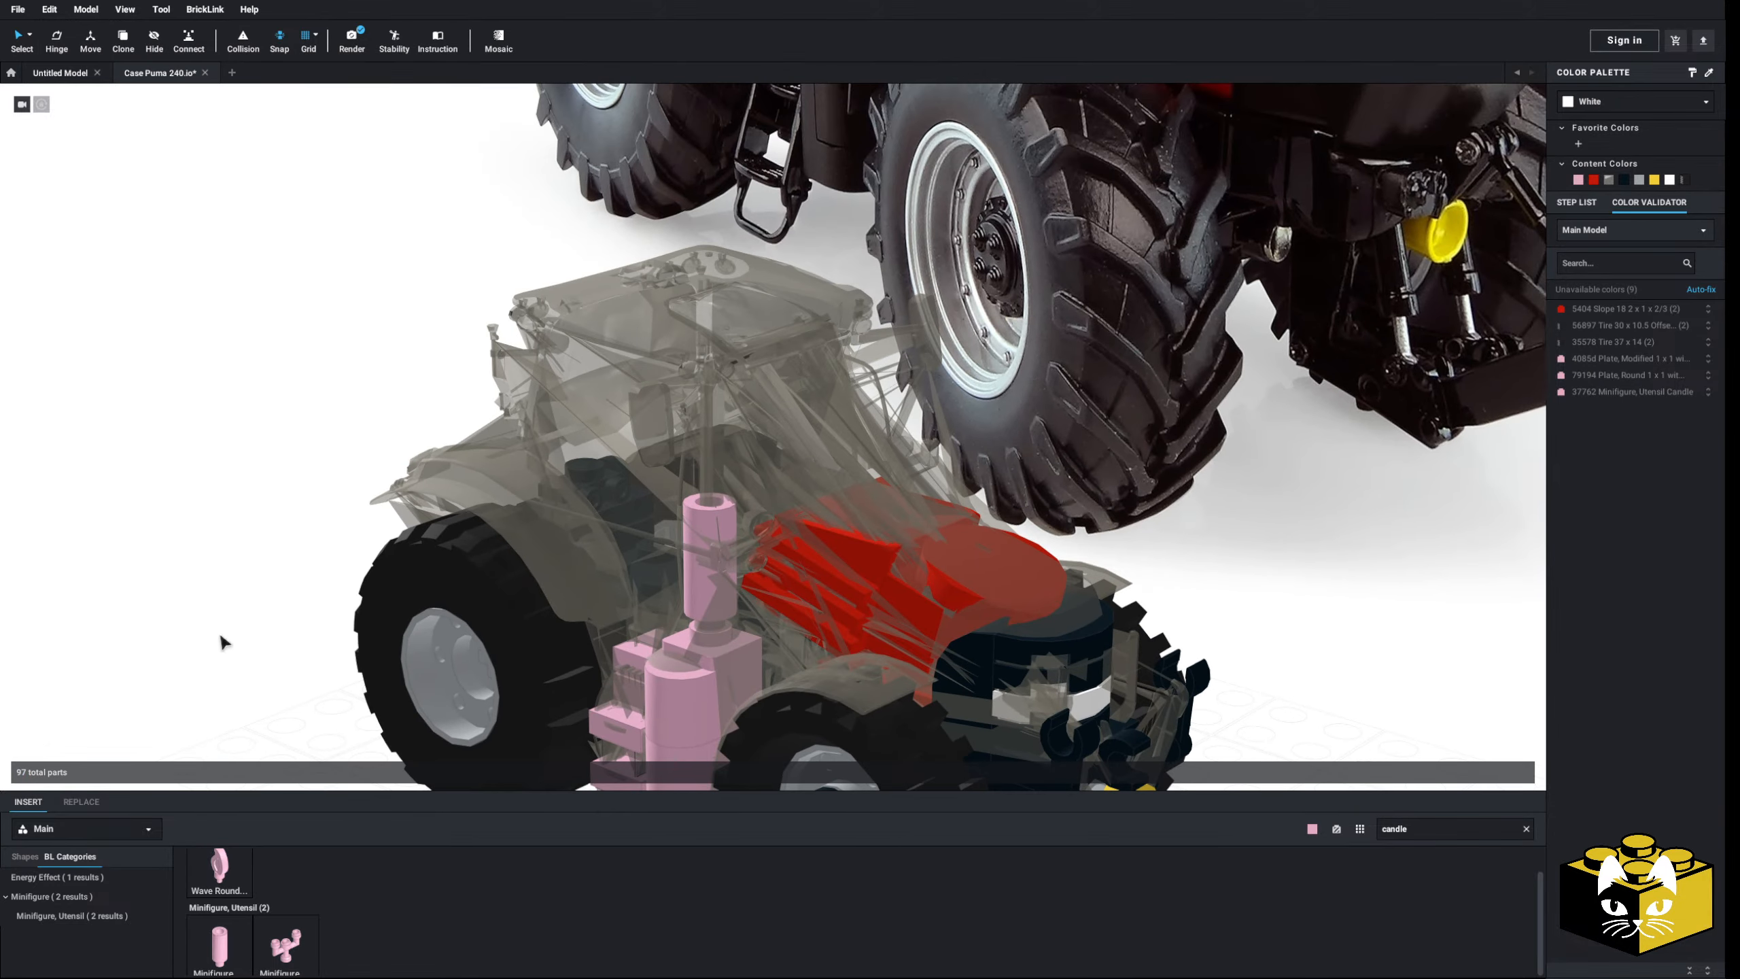
# - Try a Bar 3L (Bar Arrow) from the Bar category on top of the candle, and delete it
pyautogui.click(1527, 828)
pyautogui.click(20, 933)
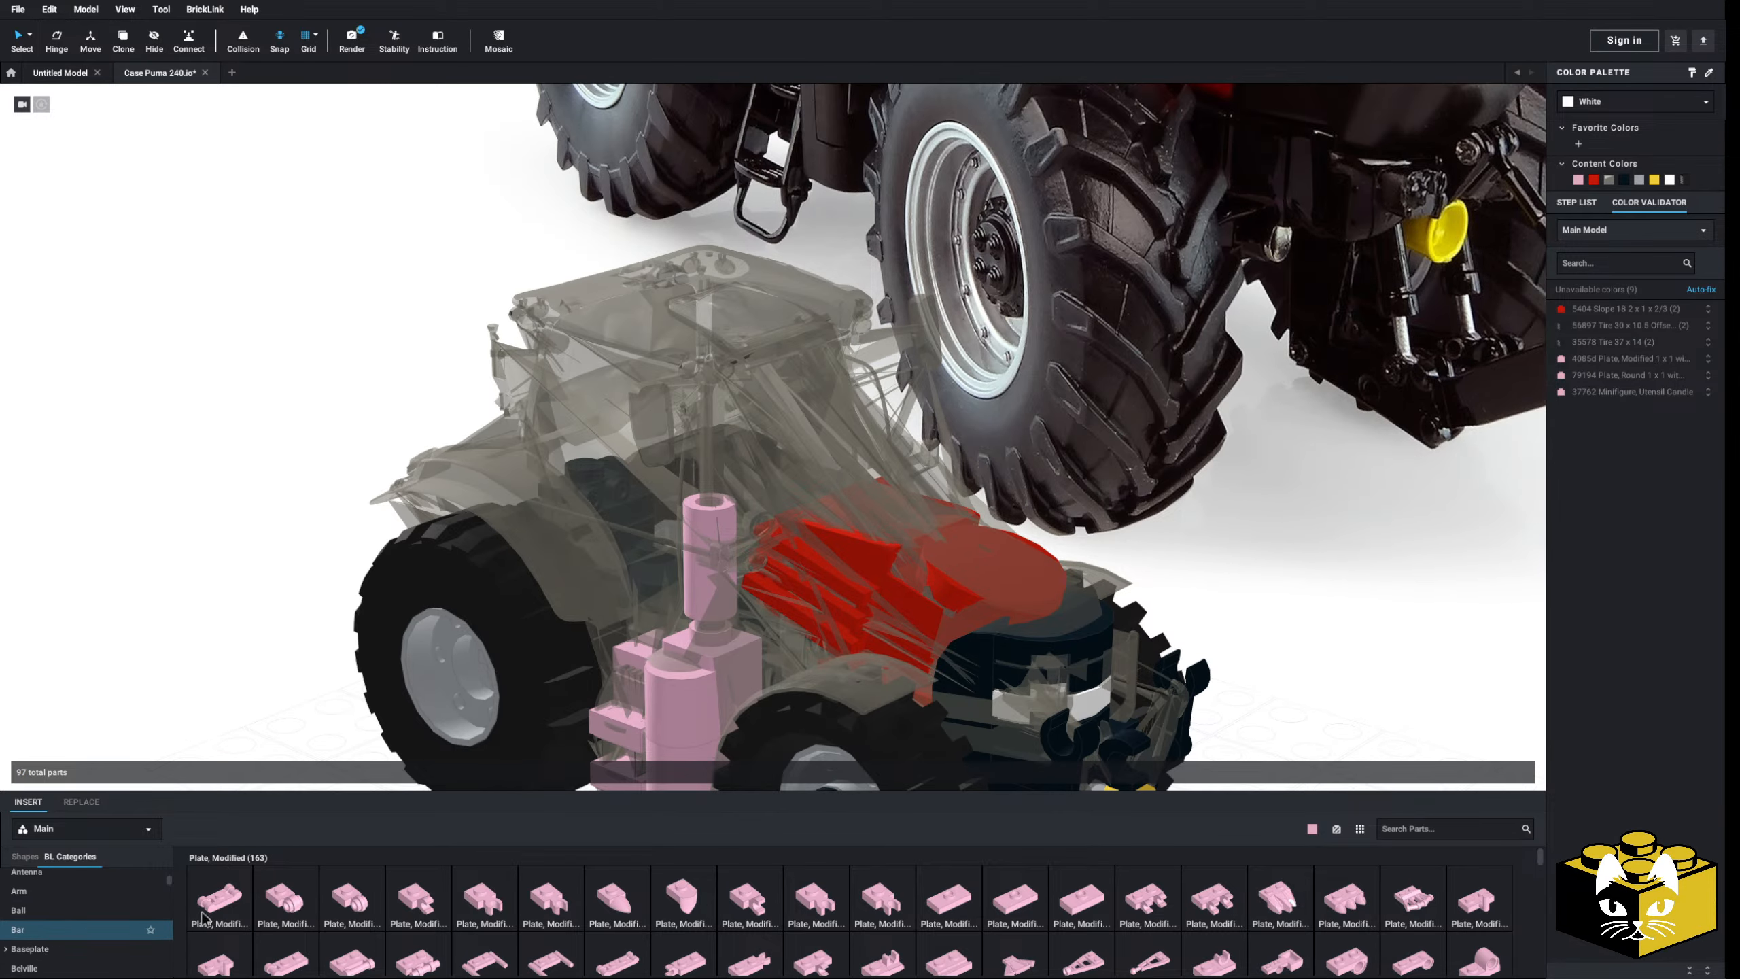
pyautogui.moveTo(929, 906); pyautogui.dragTo(692, 512)
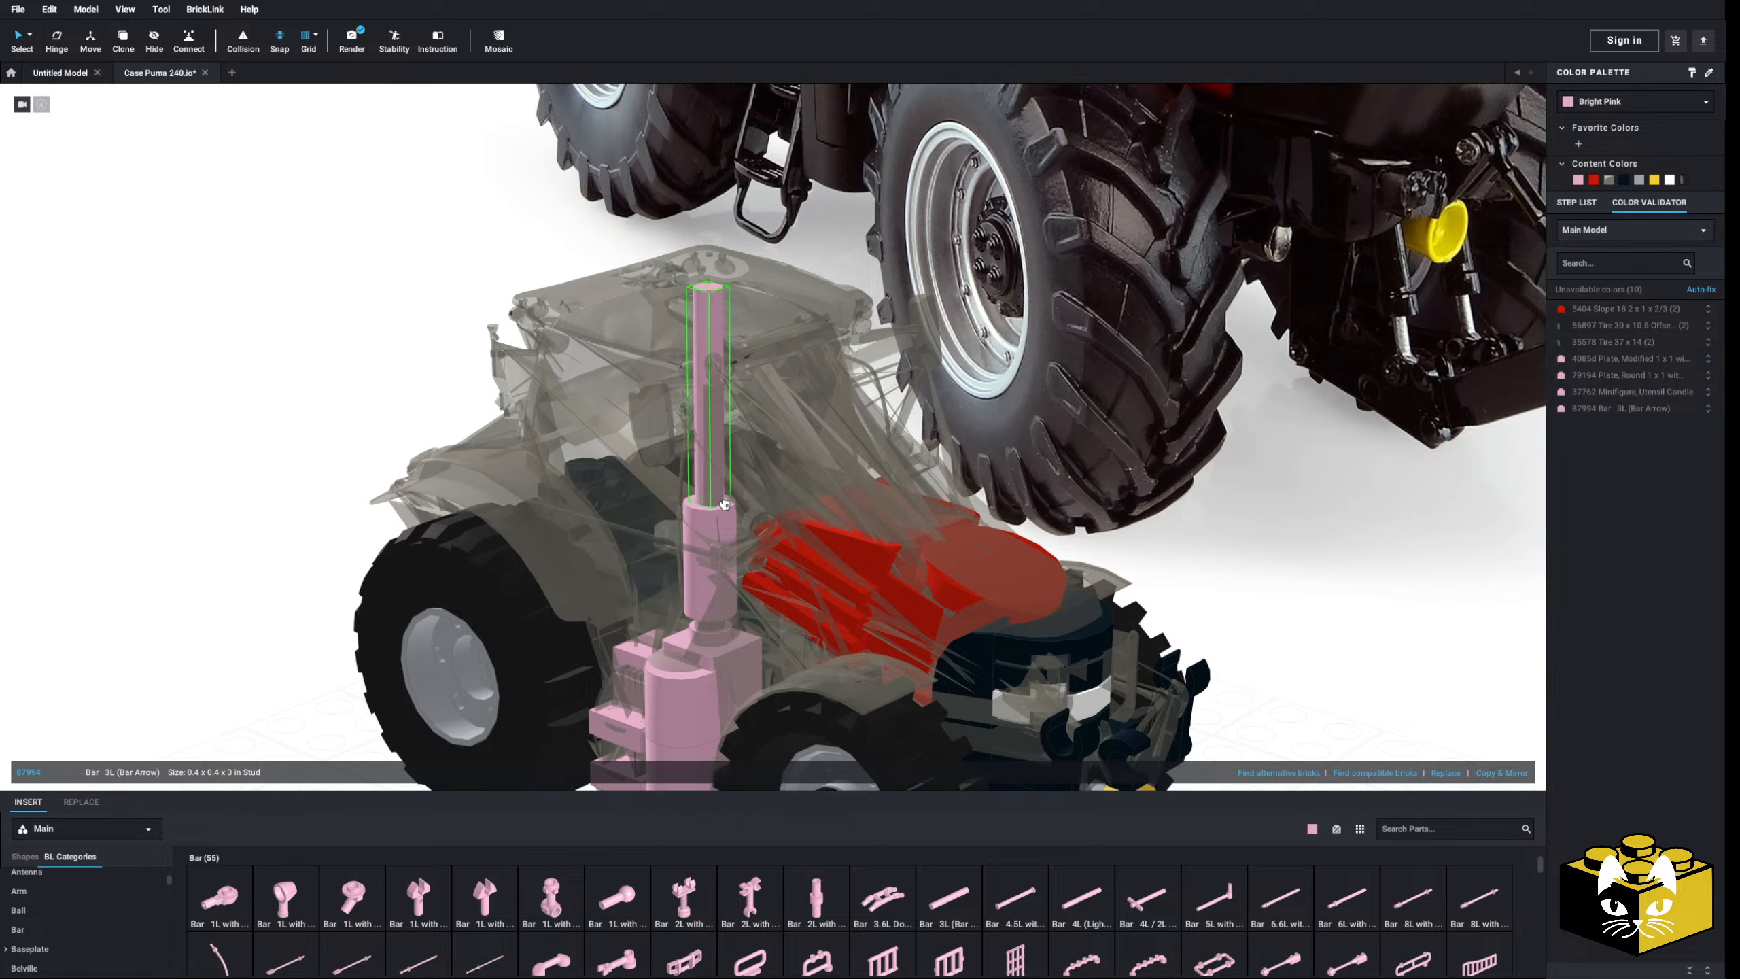
pyautogui.click(723, 552)
pyautogui.click(710, 348)
pyautogui.press('Delete')
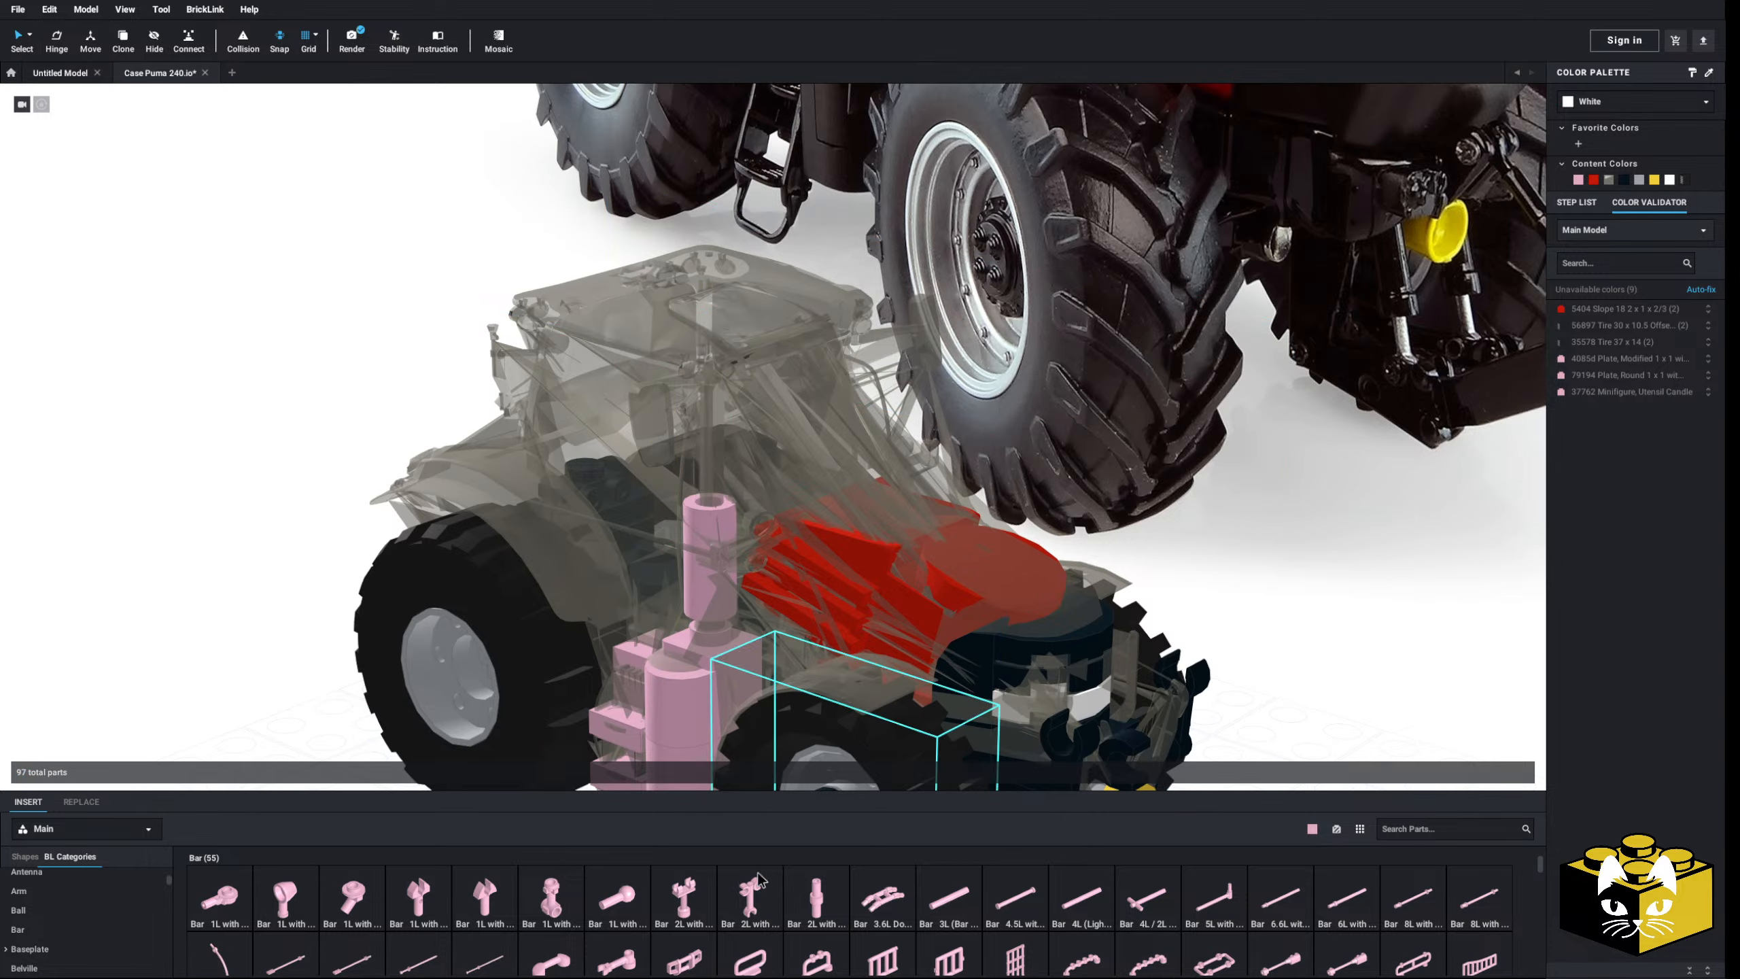
# - Place a Bar 2L with Stop Ring in the top of the candle to extend the exhaust
pyautogui.moveTo(815, 918); pyautogui.dragTo(718, 466)
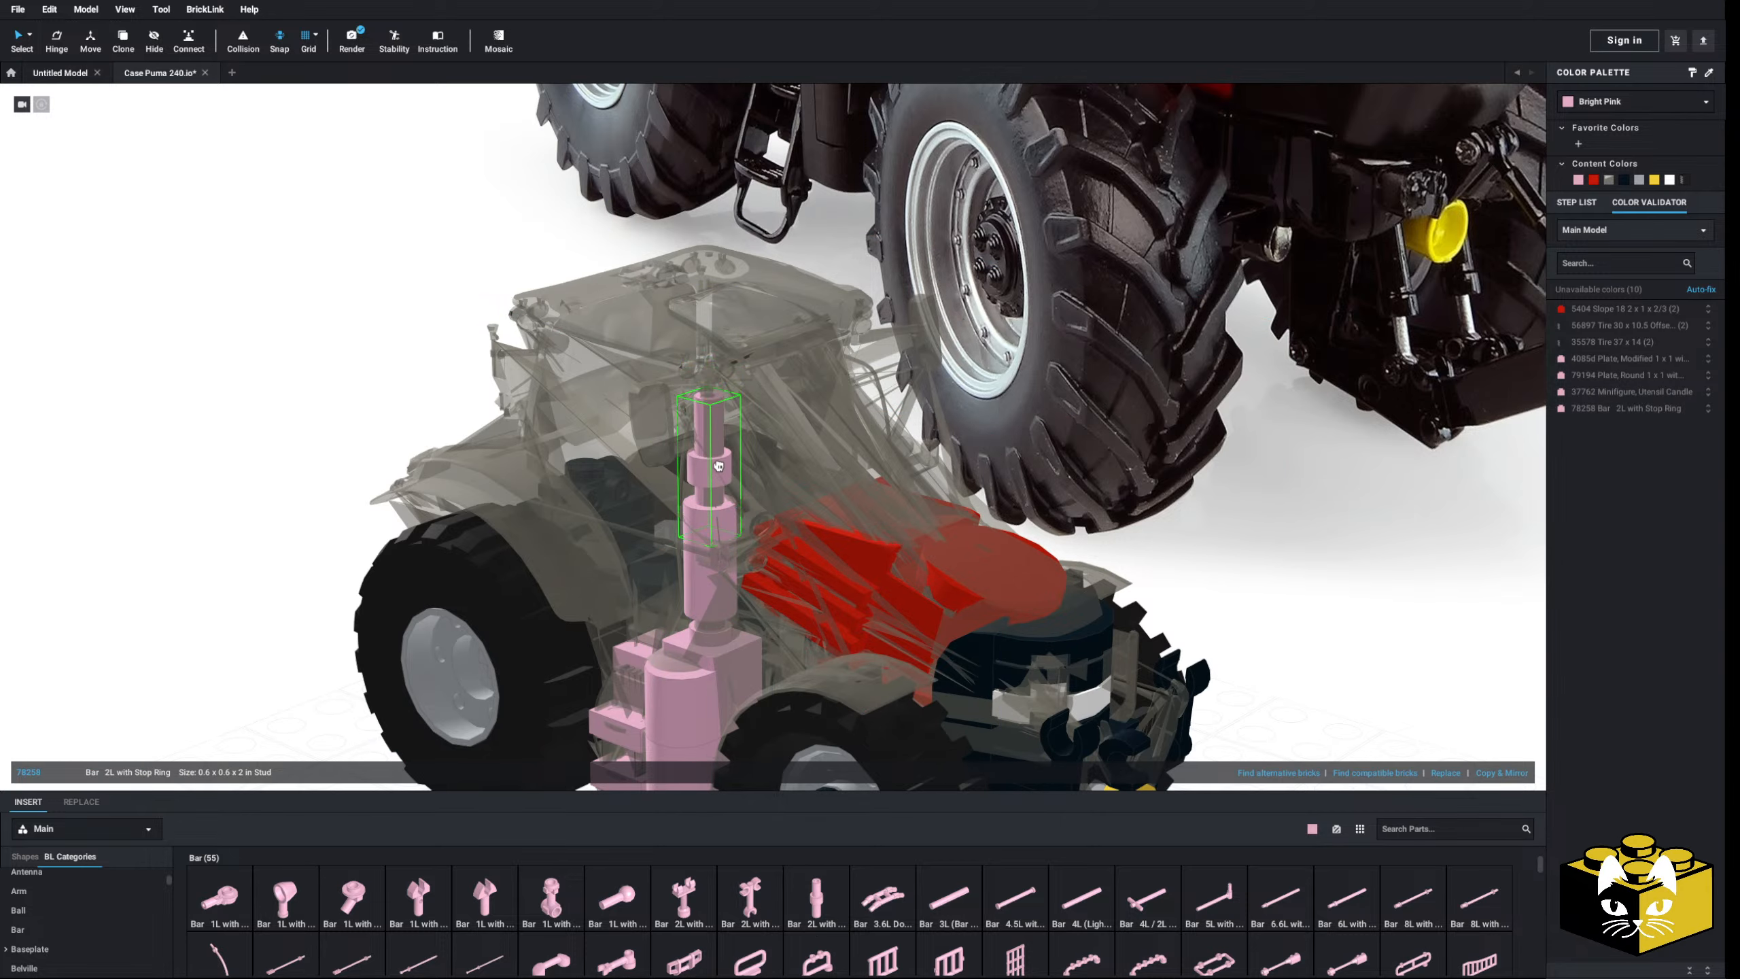
pyautogui.moveTo(317, 480)
pyautogui.mouseDown(button='right')
pyautogui.moveTo(328, 503)
pyautogui.moveTo(308, 488)
pyautogui.mouseUp(button='right')
pyautogui.scroll(2, 308, 488)
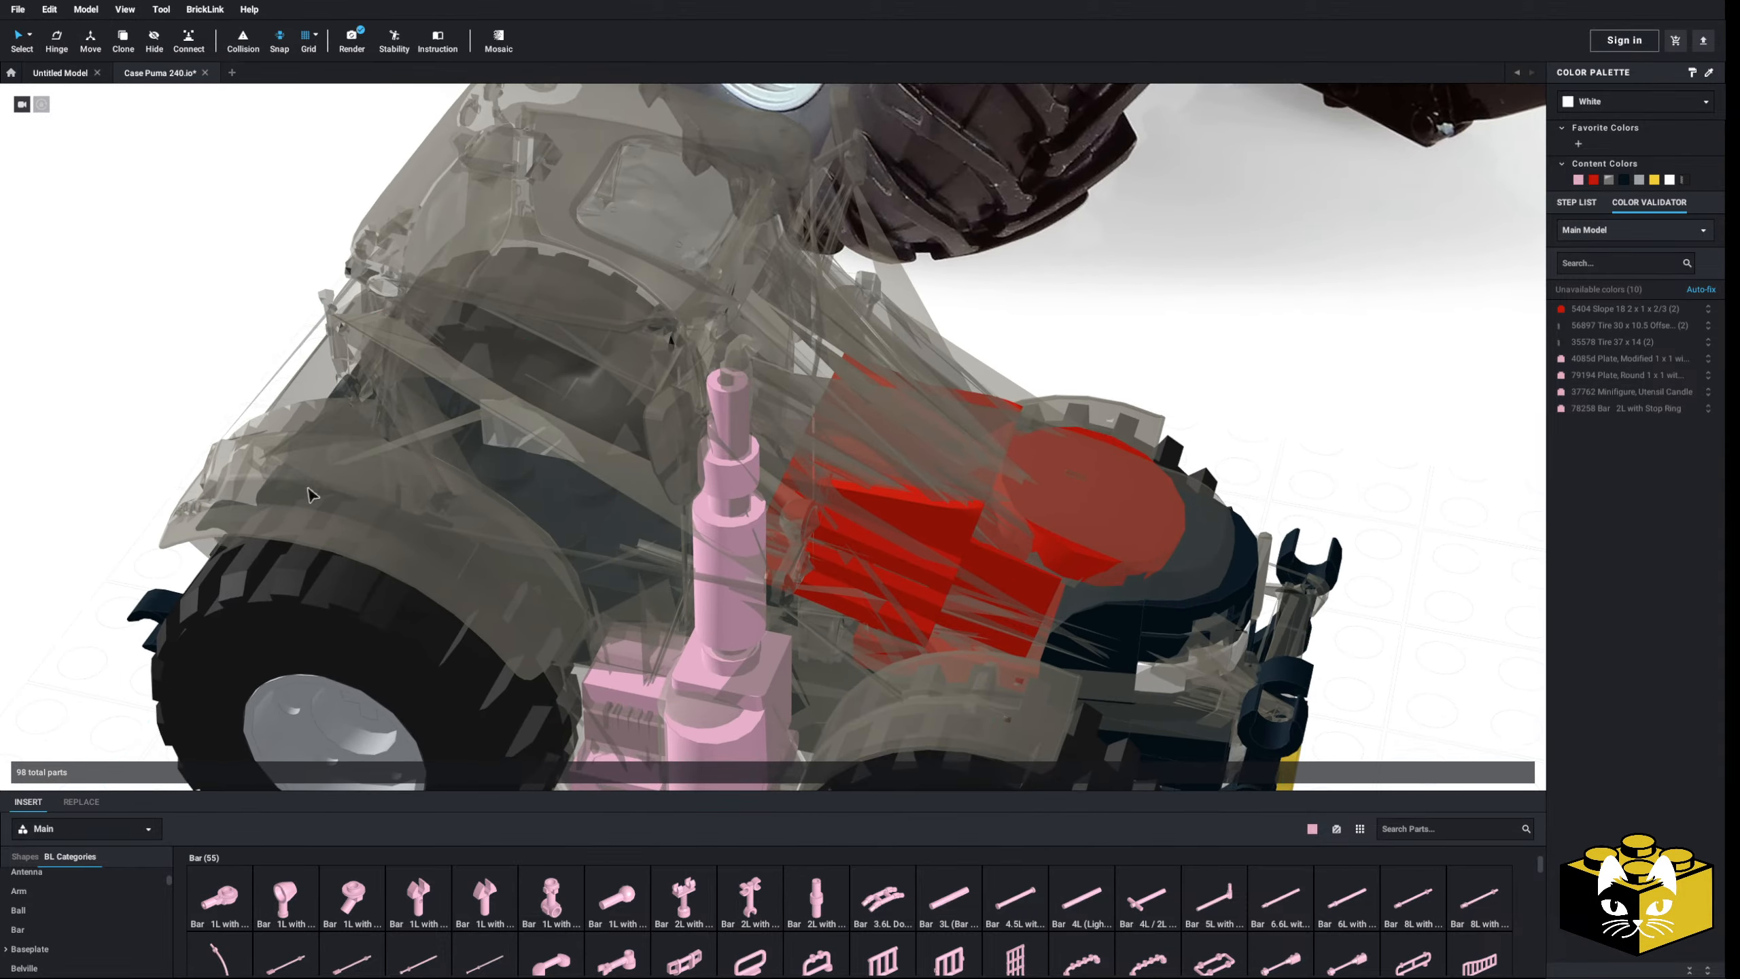
# - Add a Bar 1L with Angled Hollow Stud on top of the exhaust and rotate it 130° to point outward
pyautogui.moveTo(363, 891); pyautogui.dragTo(658, 342)
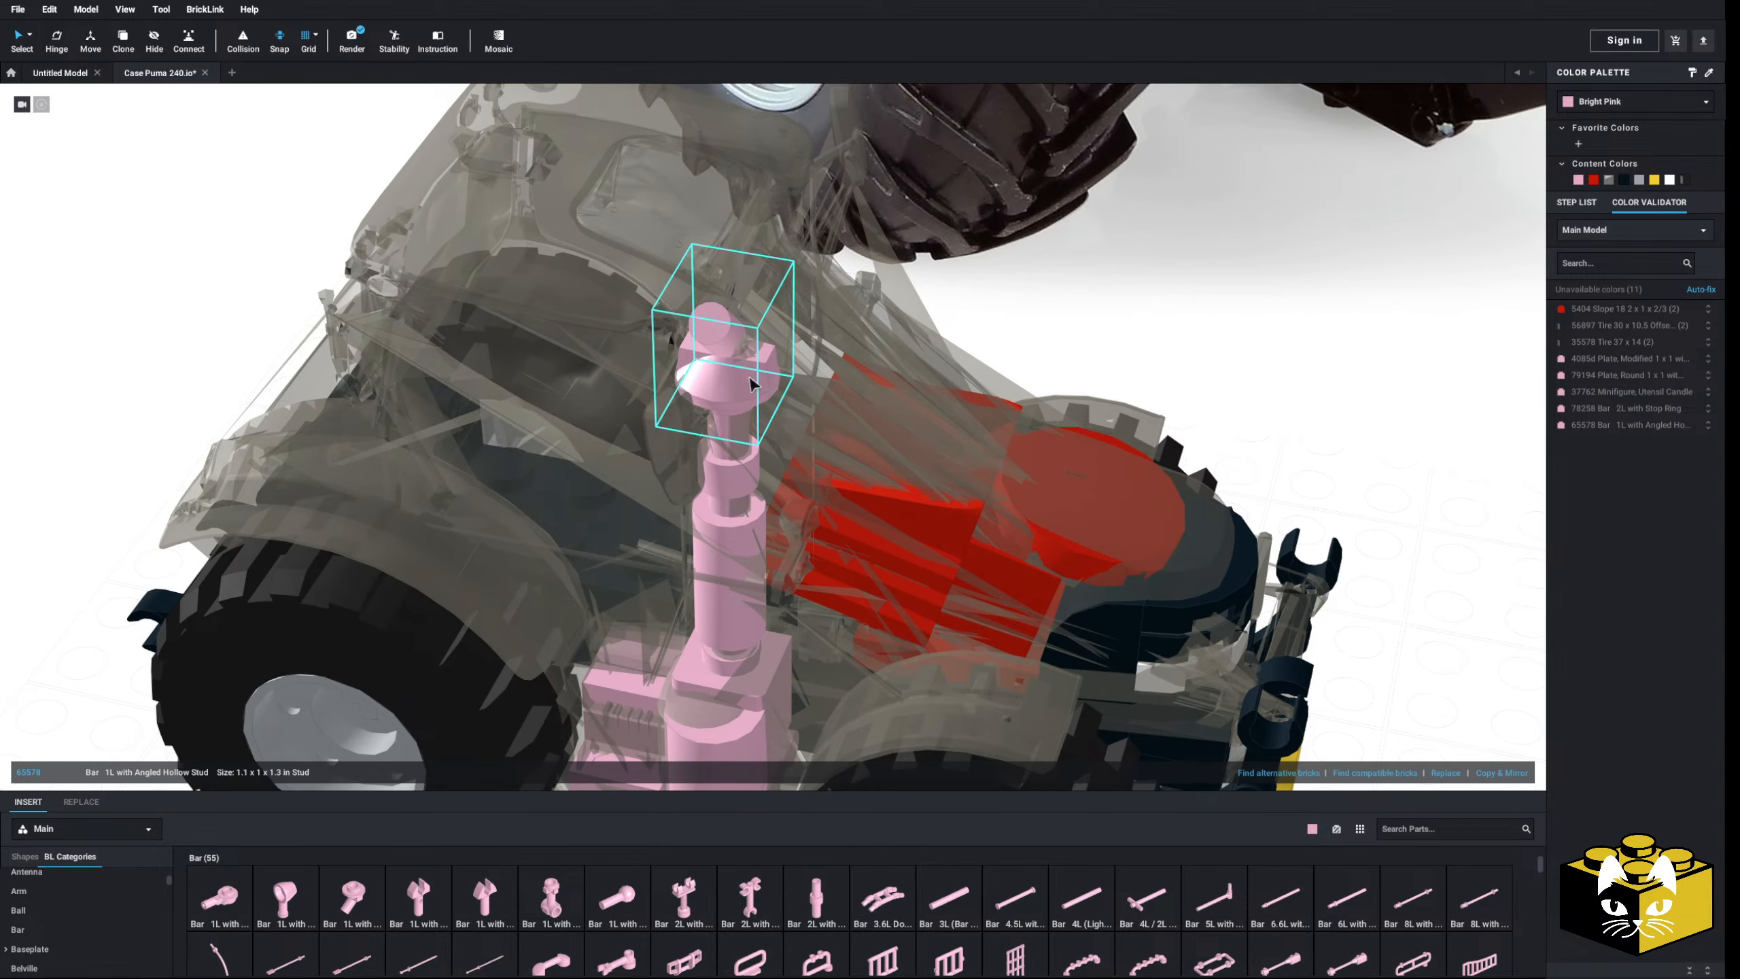
pyautogui.moveTo(658, 342); pyautogui.dragTo(554, 449, button='right')
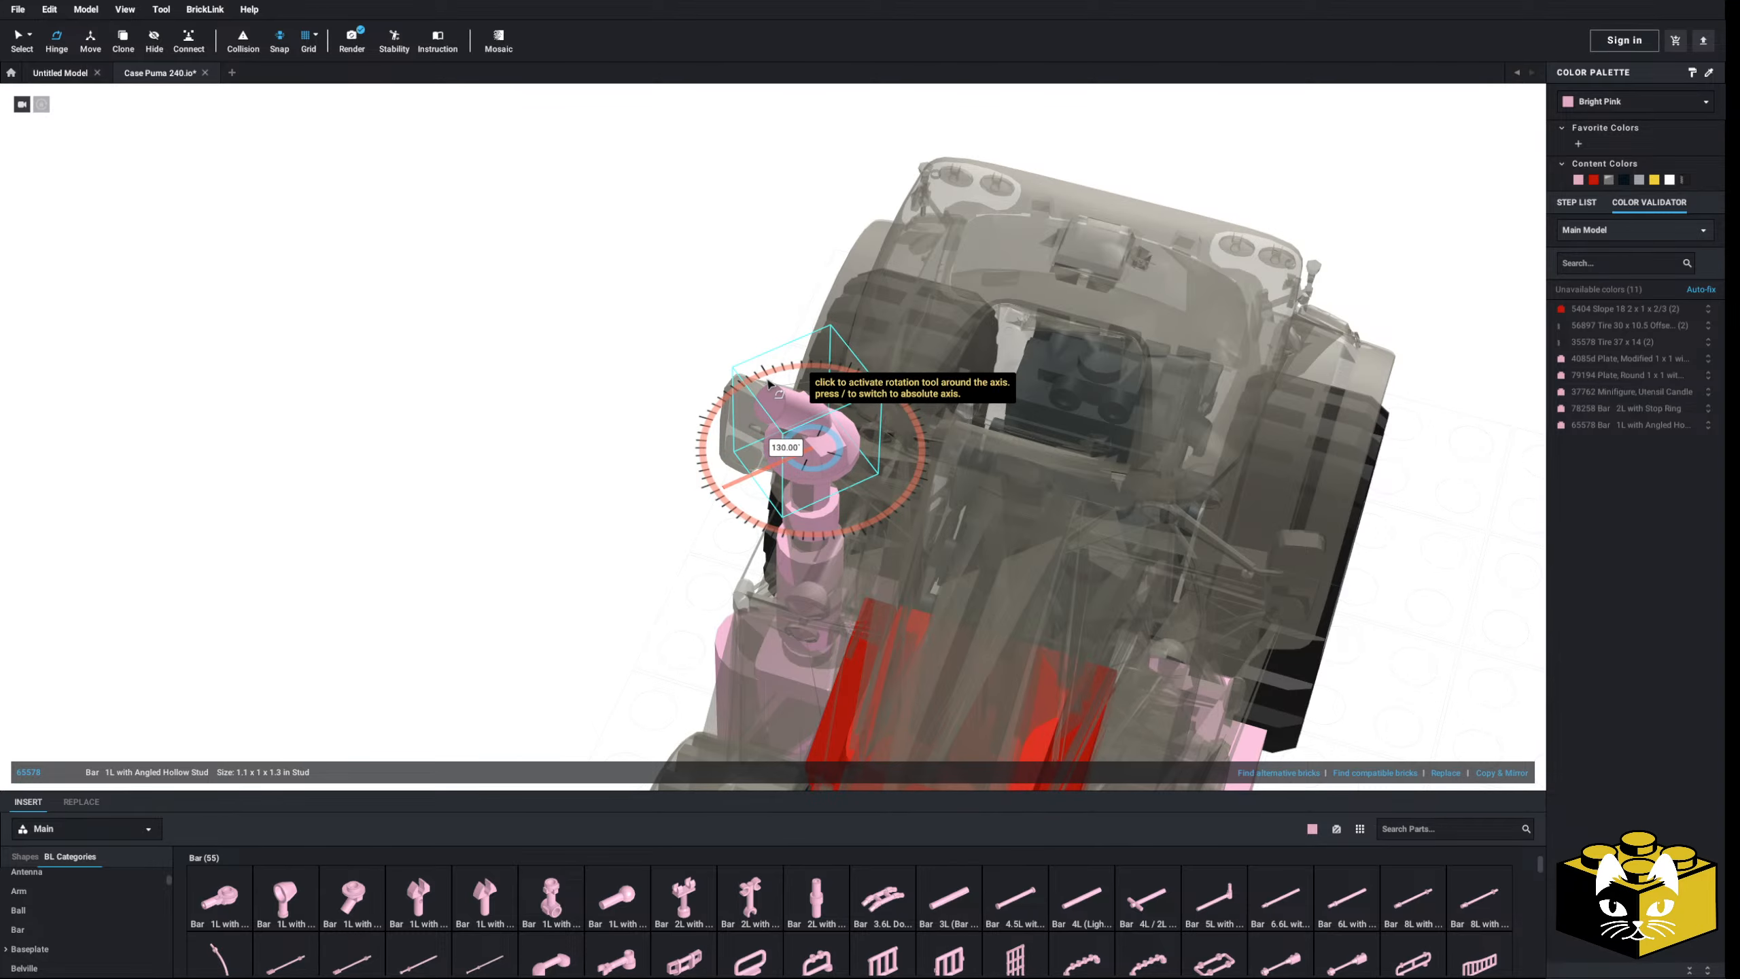
pyautogui.moveTo(582, 425); pyautogui.dragTo(427, 539, button='right')
pyautogui.click(556, 456)
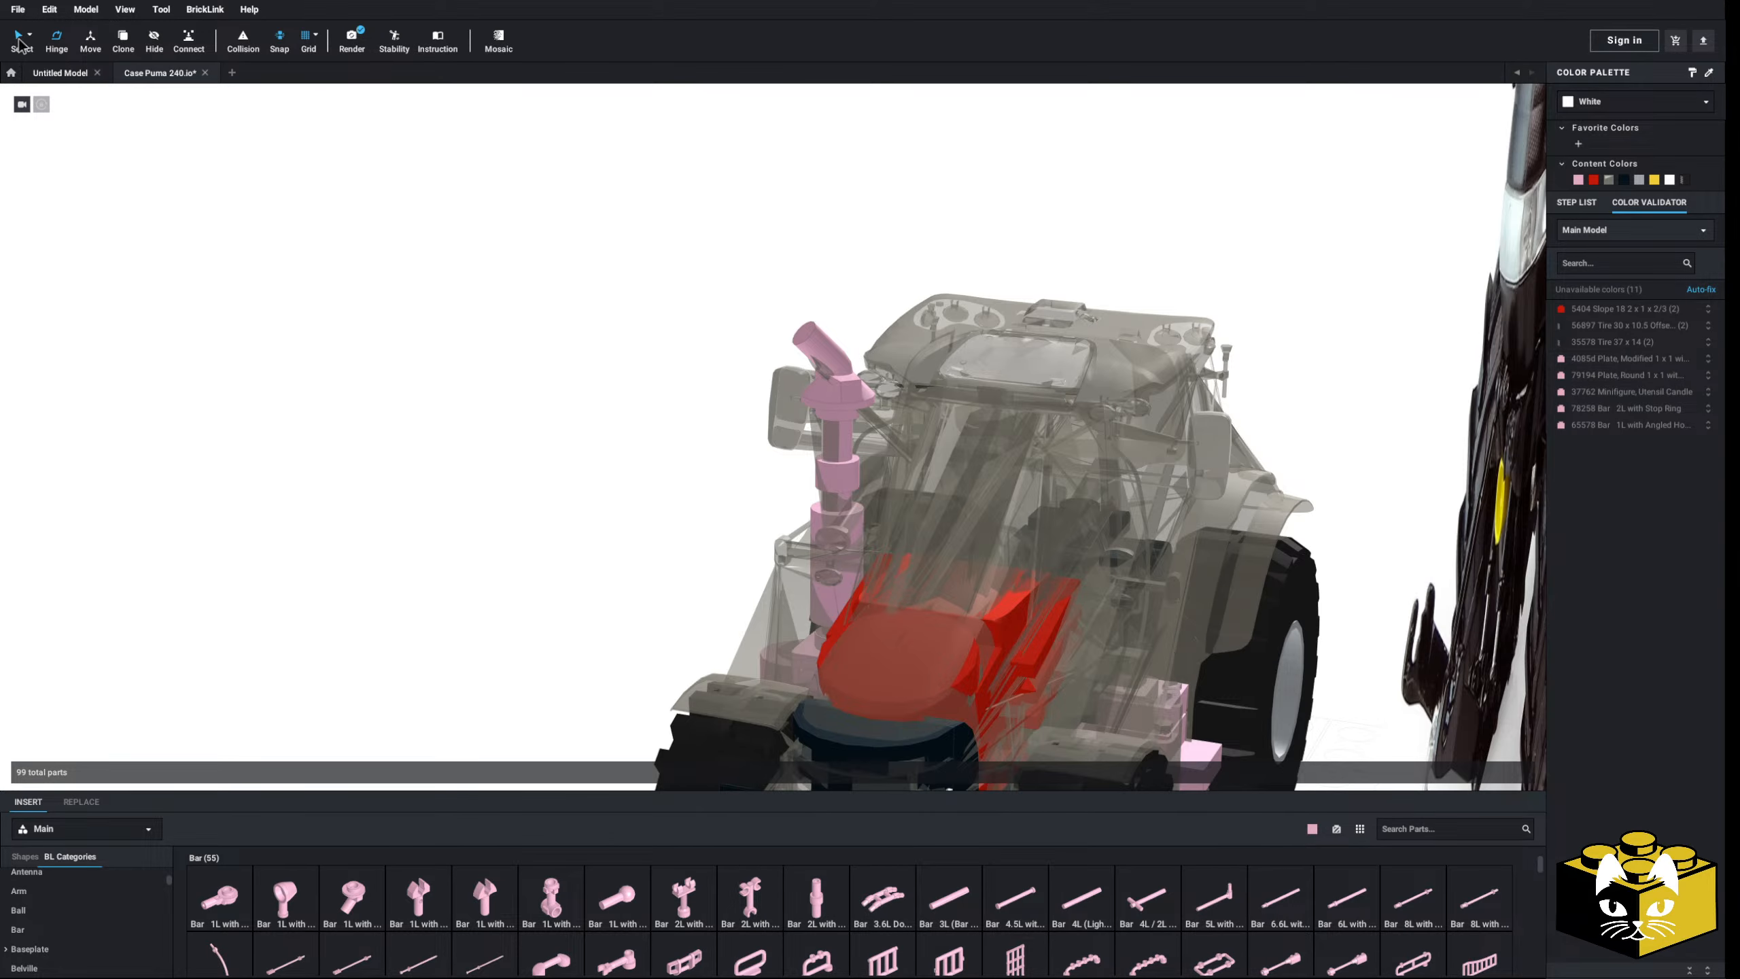
# - Hide the tractor reference photo, and copy and mirror the tank's clip plate and bar handle plate to the opposite side of the chassis
pyautogui.moveTo(268, 487); pyautogui.dragTo(227, 600, button='right')
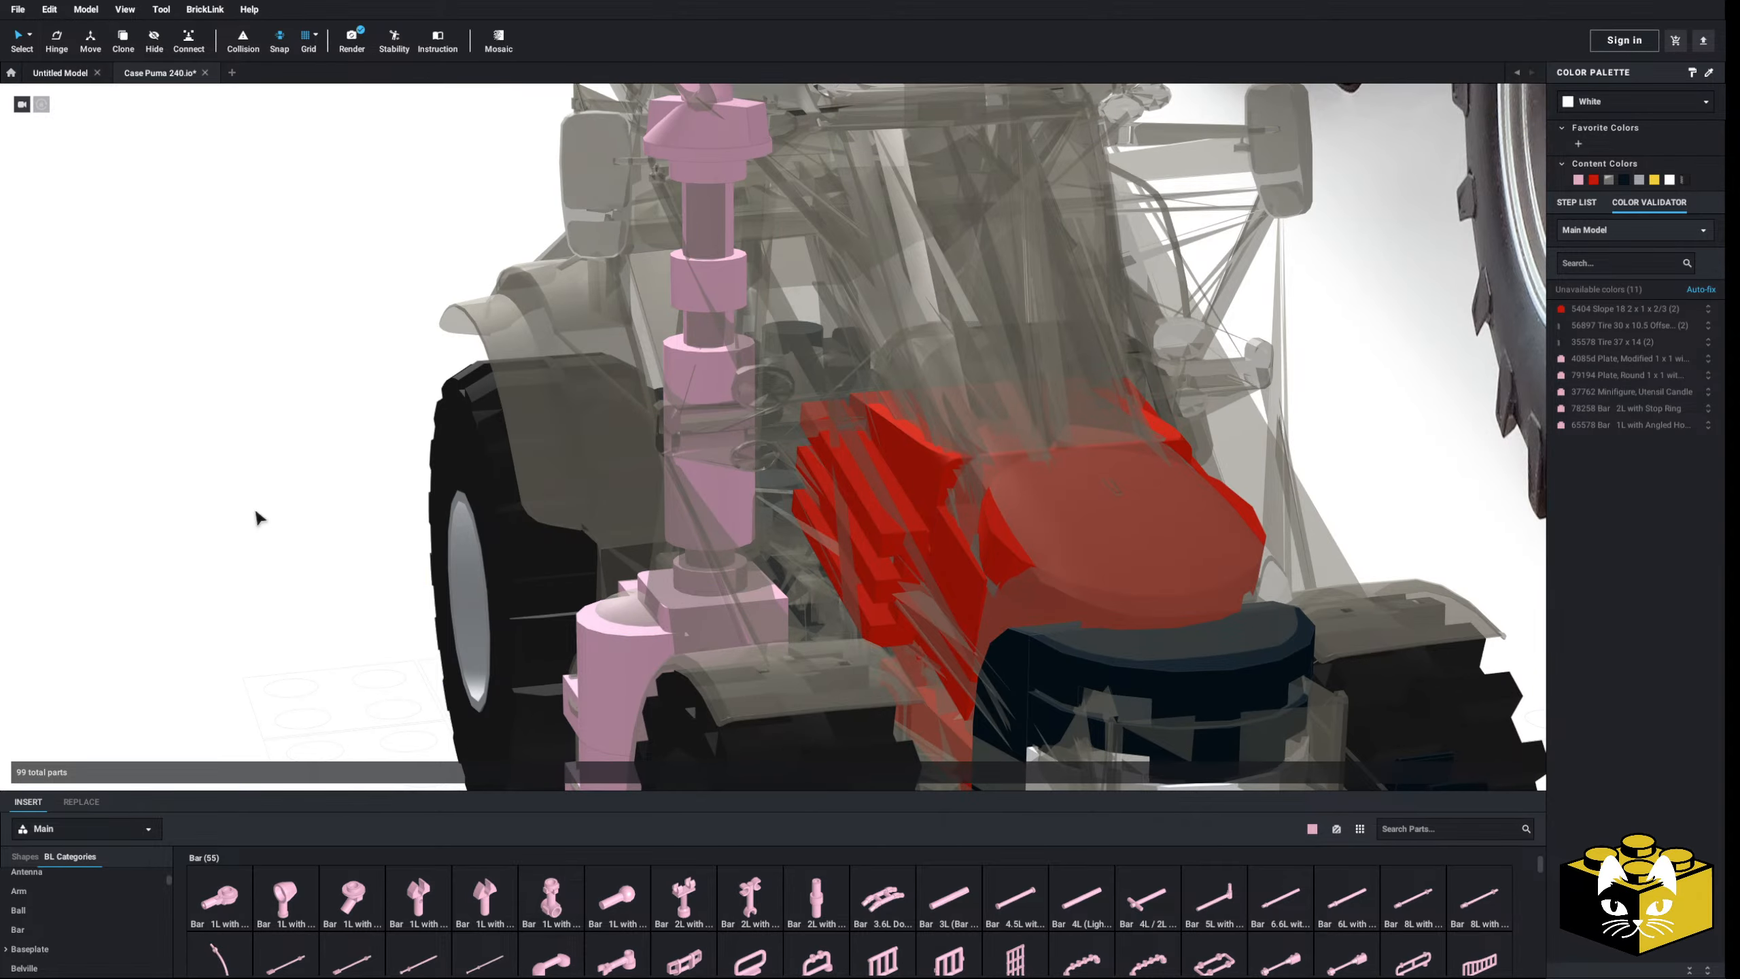
pyautogui.moveTo(258, 519)
pyautogui.mouseDown(button='right')
pyautogui.moveTo(281, 549)
pyautogui.moveTo(190, 555)
pyautogui.moveTo(233, 535)
pyautogui.mouseUp(button='right')
pyautogui.scroll(-5, 387, 519)
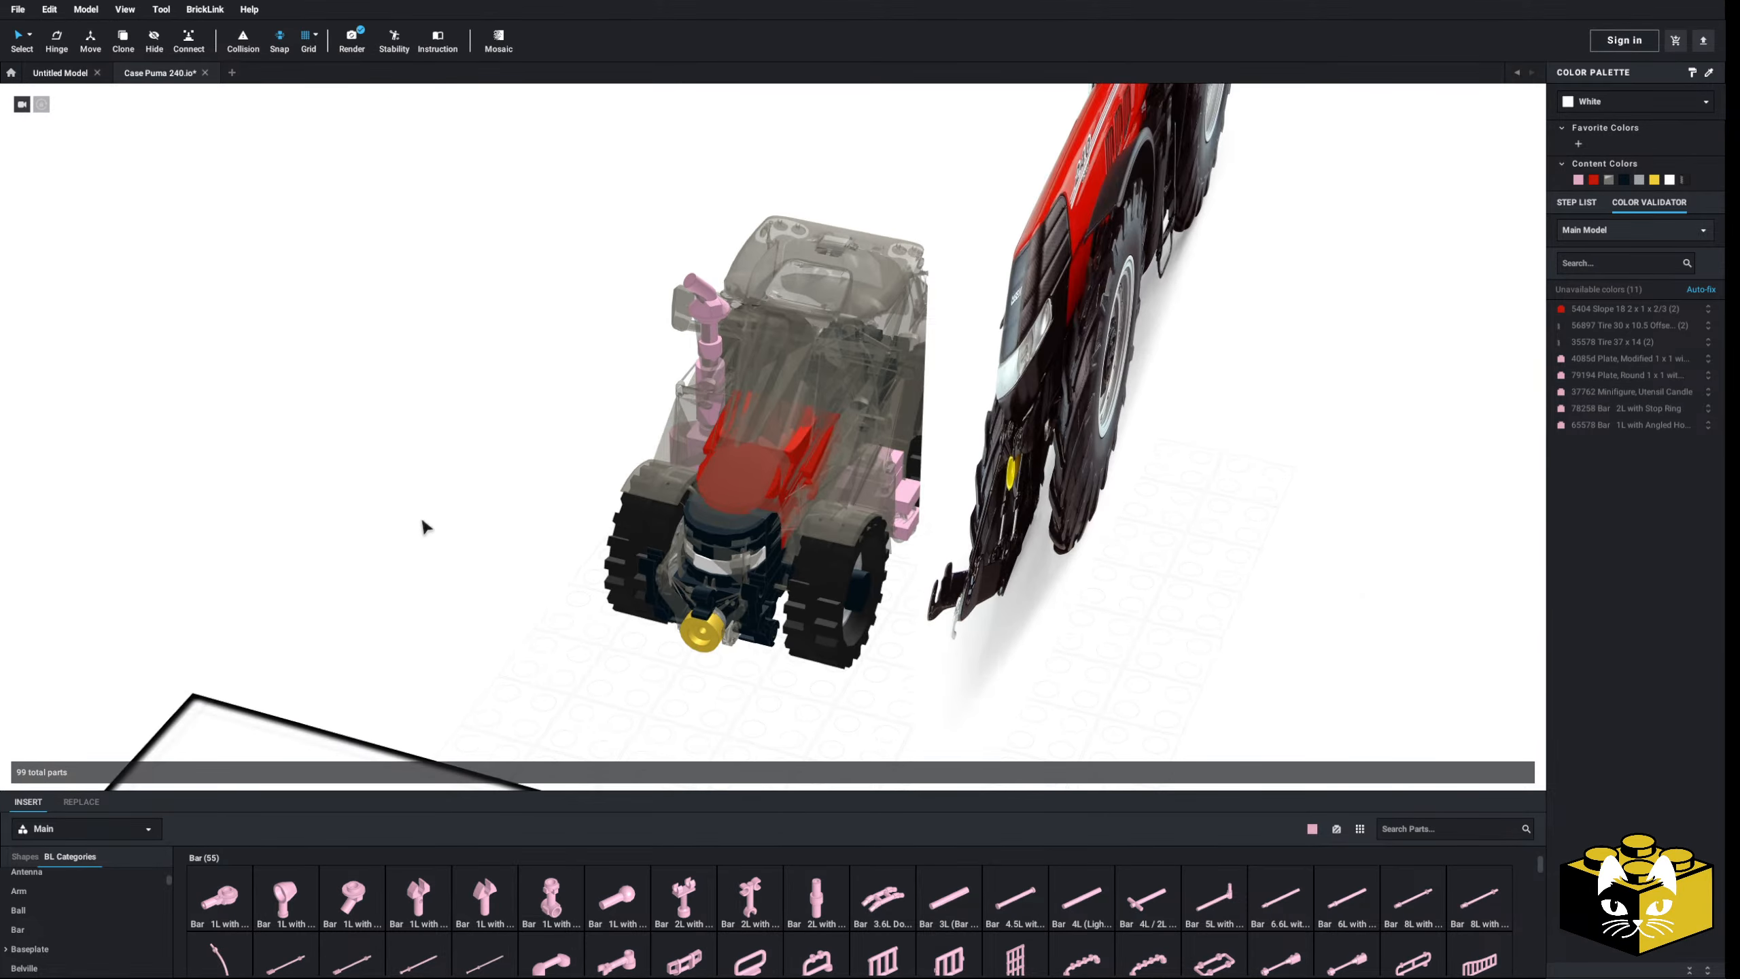
pyautogui.click(1138, 465)
pyautogui.moveTo(1181, 574); pyautogui.dragTo(959, 510, button='right')
pyautogui.scroll(5, 1055, 559)
pyautogui.moveTo(836, 754); pyautogui.dragTo(794, 691, button='middle')
pyautogui.moveTo(794, 692); pyautogui.dragTo(595, 519, button='right')
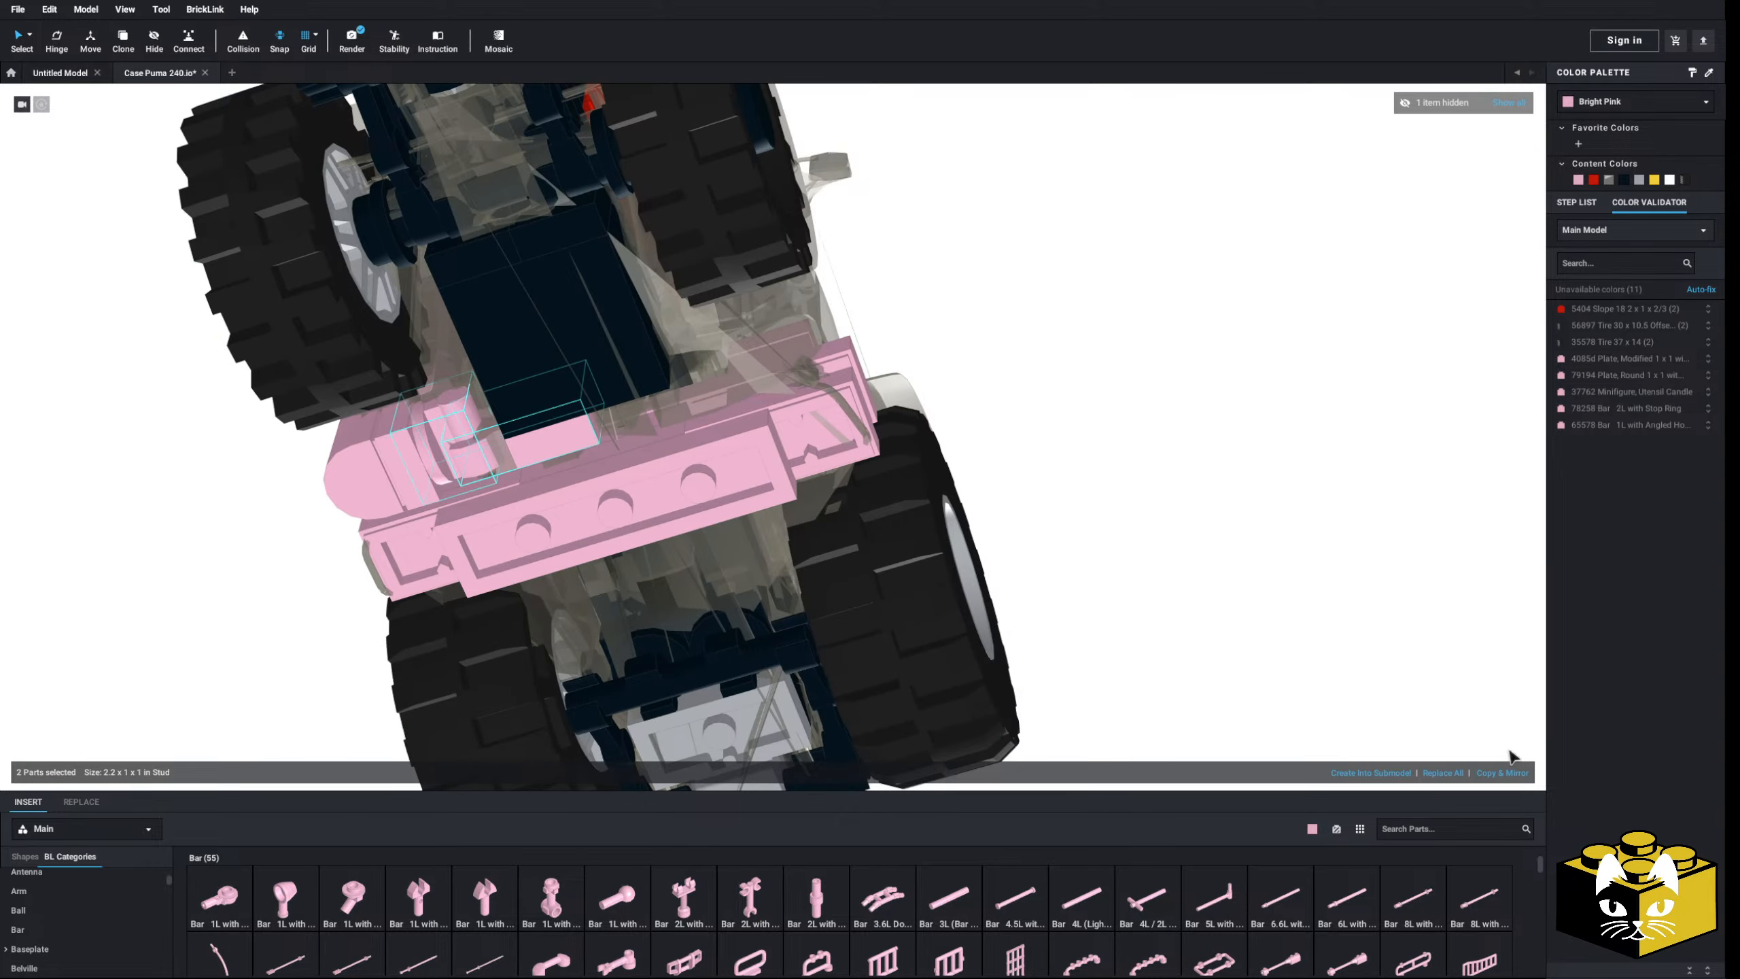
pyautogui.click(1286, 632)
pyautogui.moveTo(1286, 632); pyautogui.dragTo(1256, 661, button='right')
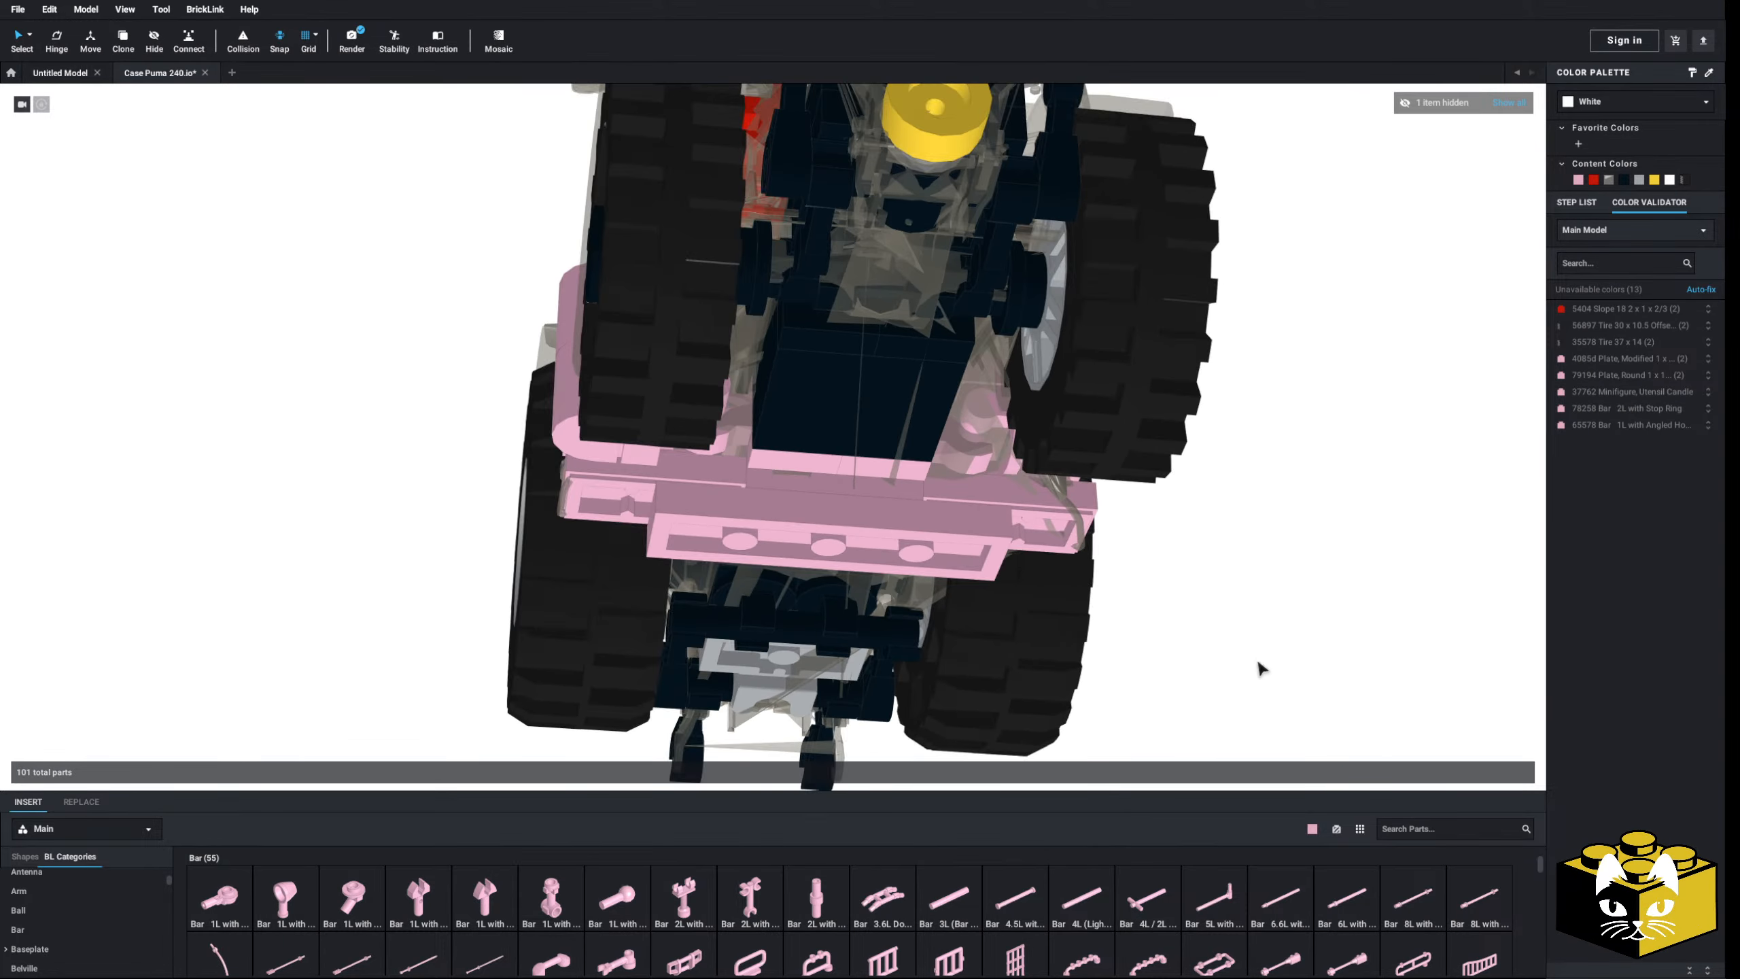
# - Add a Plate 1 x 1 by the tank's clip connection, and replace the tank's long-stem bar handle plate with round plate 25893
pyautogui.moveTo(729, 443); pyautogui.dragTo(902, 565, button='middle')
pyautogui.scroll(4, 903, 565)
pyautogui.moveTo(902, 567); pyautogui.dragTo(541, 756, button='right')
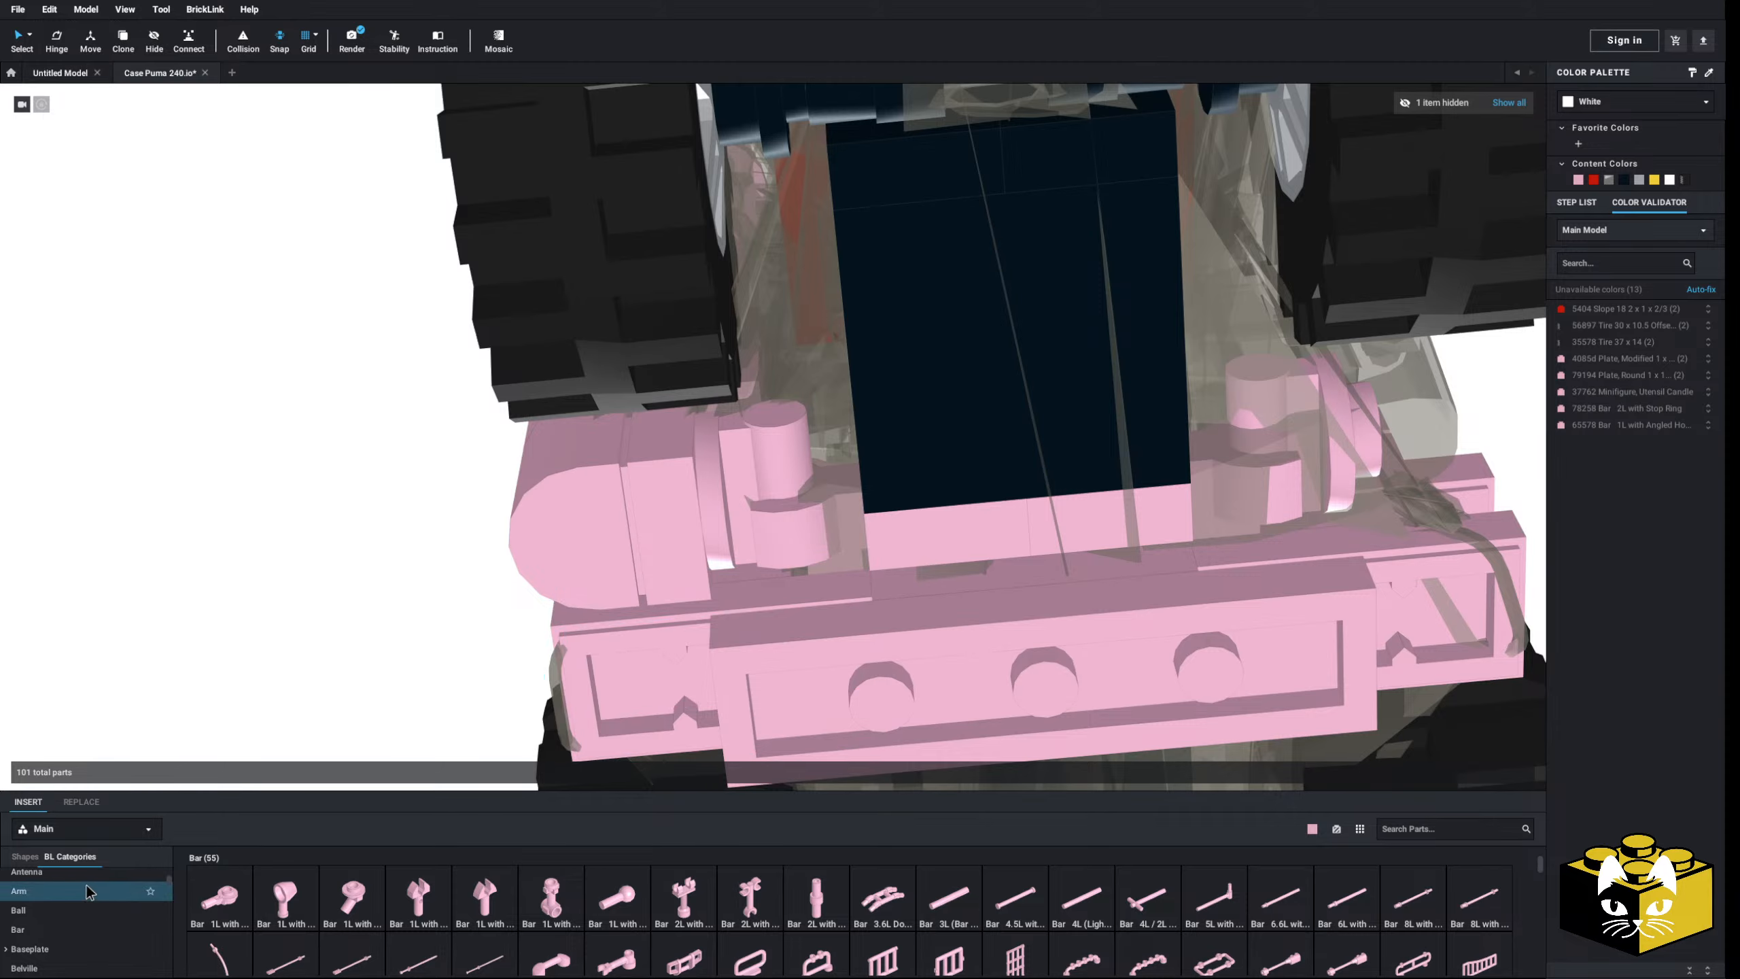
pyautogui.click(70, 917)
pyautogui.moveTo(220, 898); pyautogui.dragTo(790, 507)
pyautogui.moveTo(441, 565)
pyautogui.mouseDown(button='right')
pyautogui.moveTo(477, 590)
pyautogui.moveTo(444, 573)
pyautogui.mouseUp(button='right')
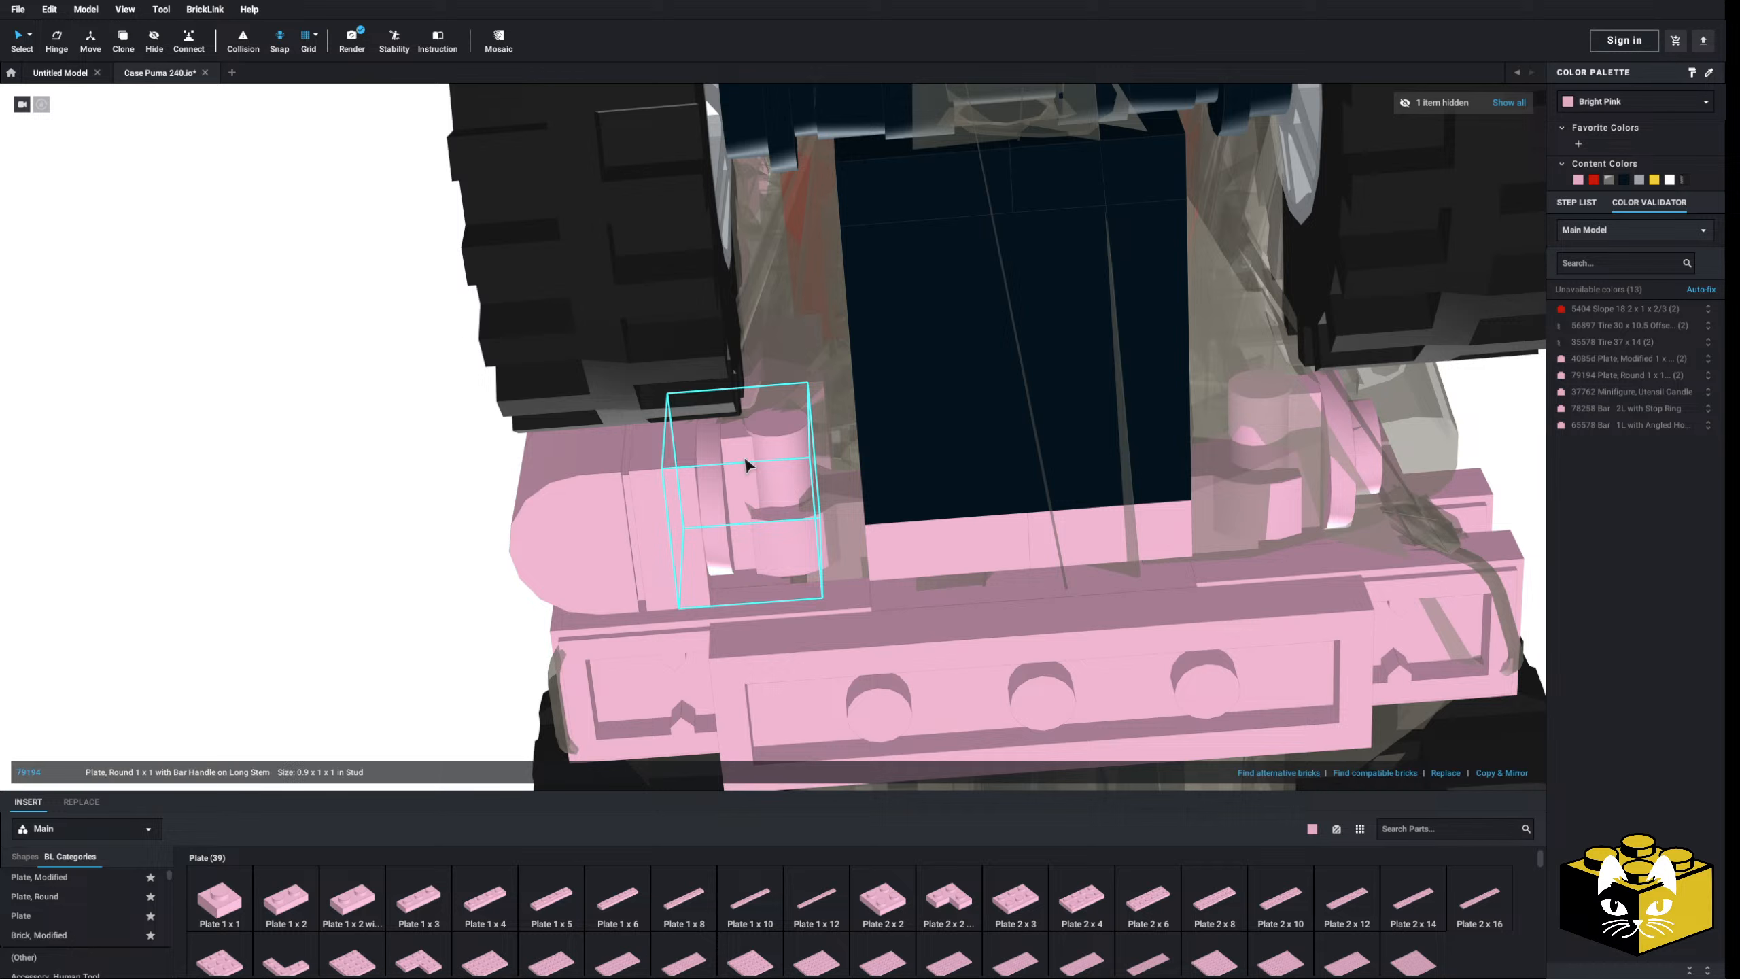
pyautogui.click(95, 901)
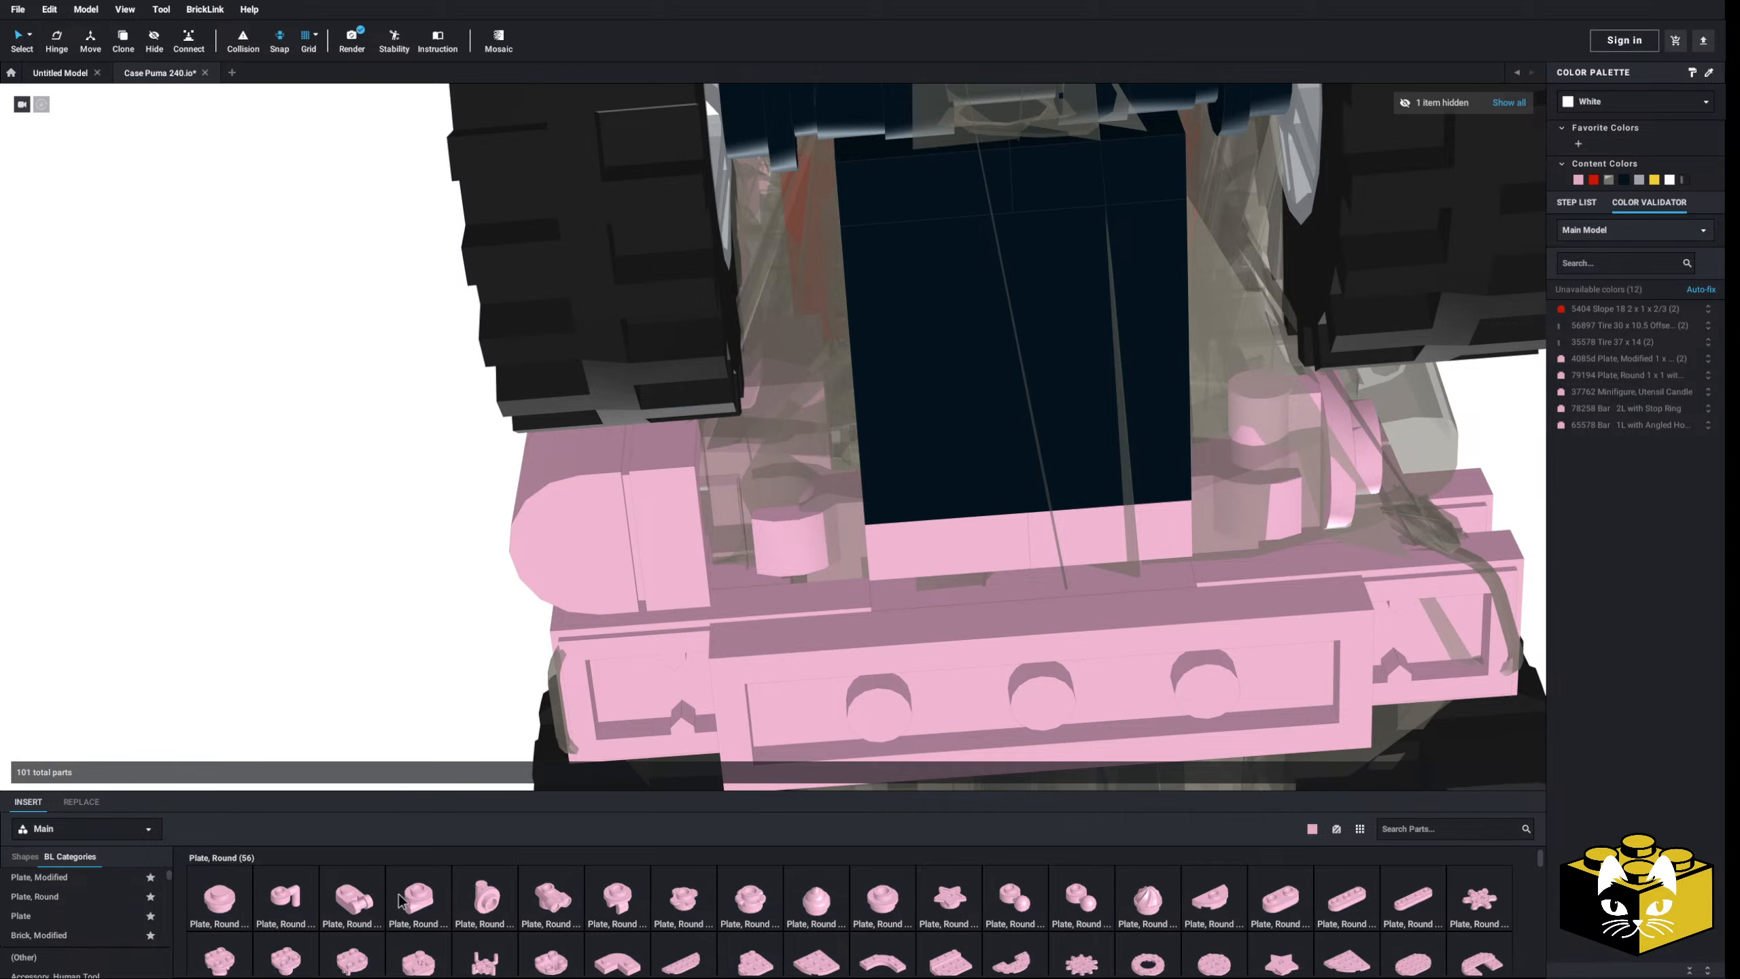
pyautogui.moveTo(484, 897); pyautogui.dragTo(702, 515)
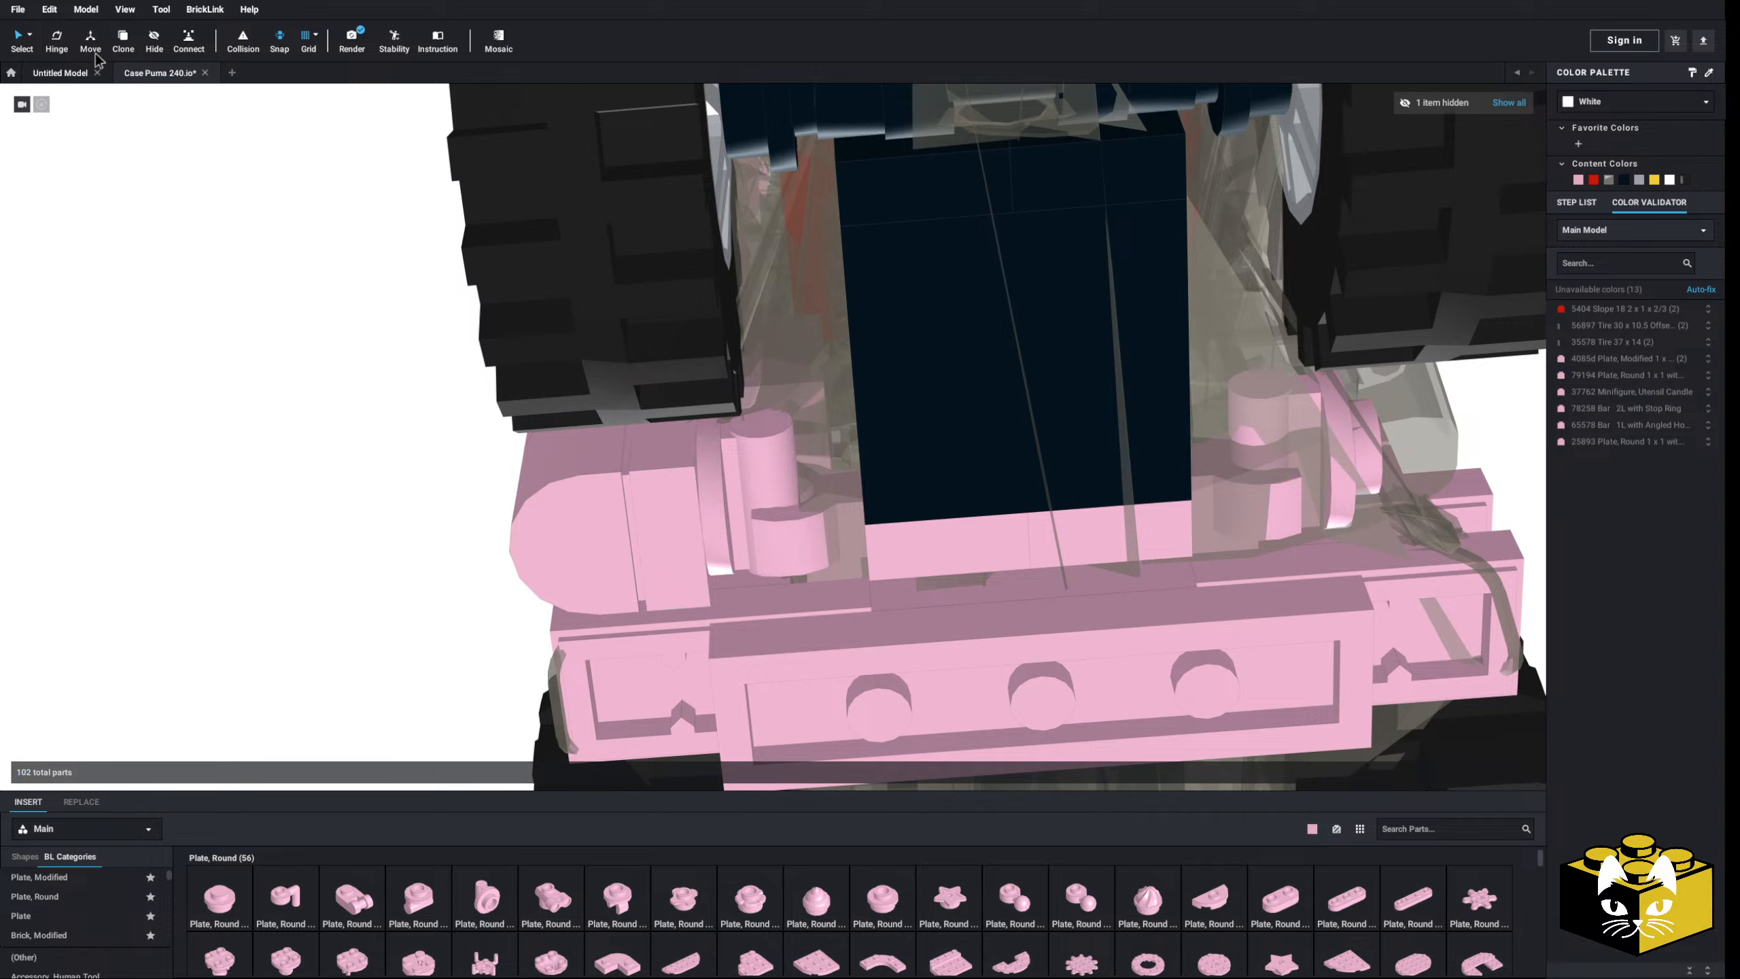
pyautogui.click(30, 35)
pyautogui.click(83, 96)
pyautogui.click(632, 486)
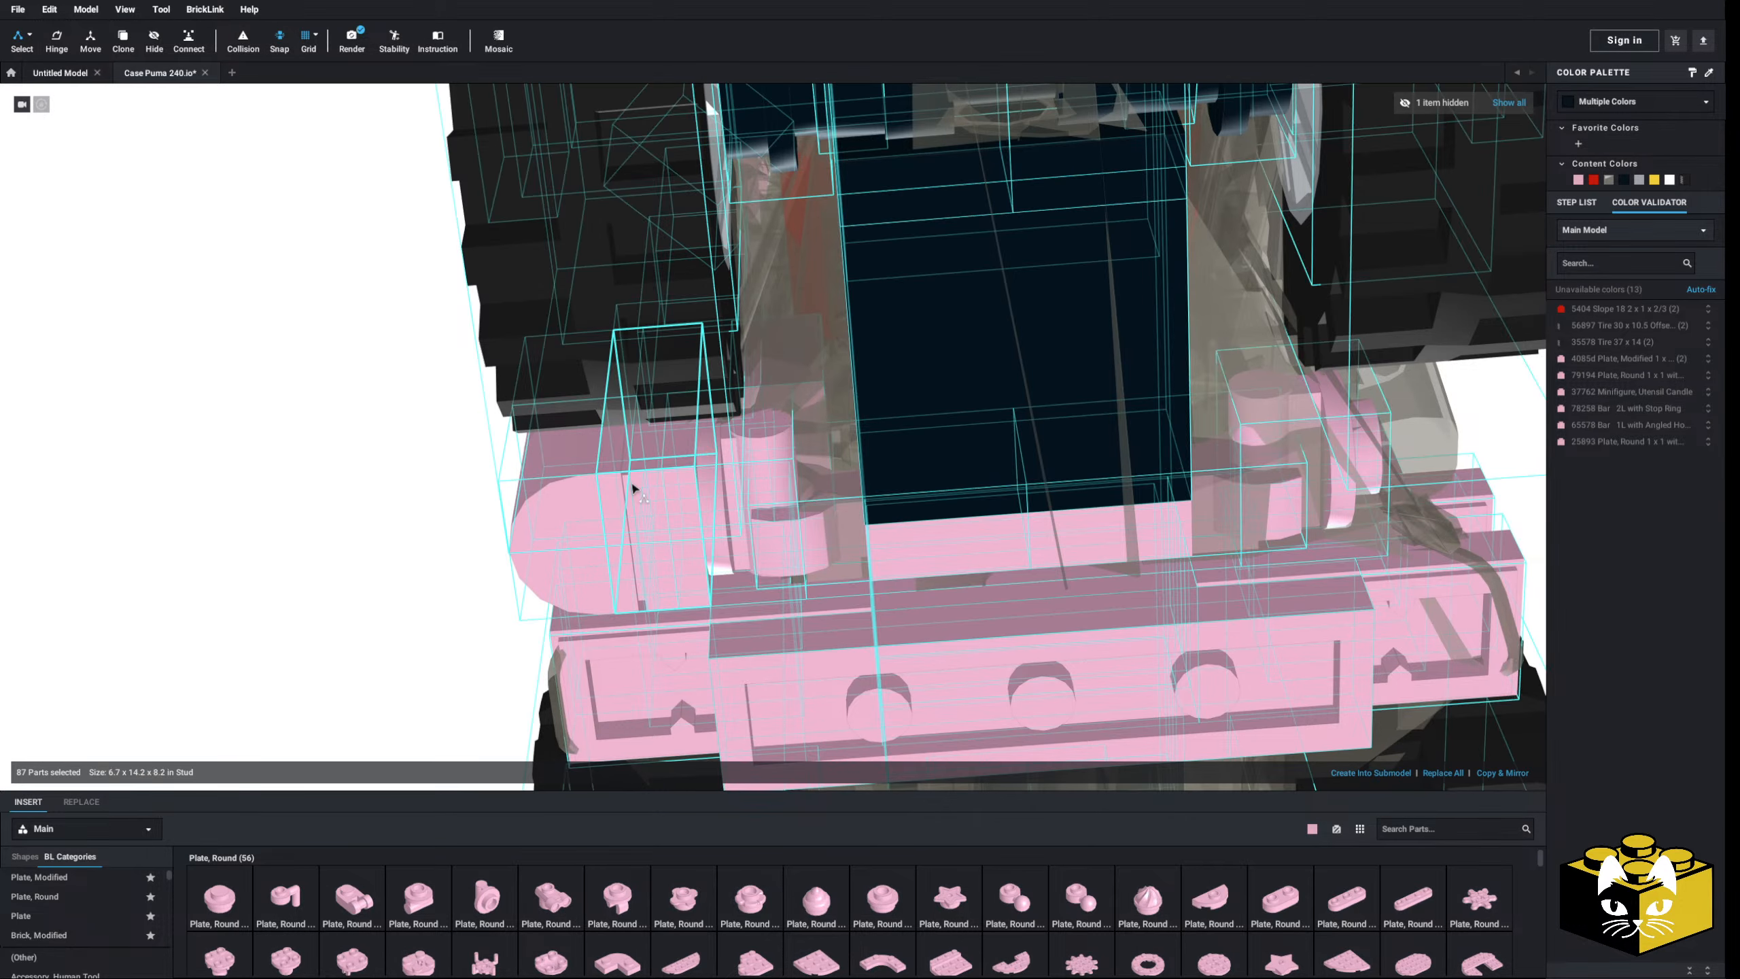
pyautogui.click(28, 34)
pyautogui.click(69, 41)
pyautogui.click(276, 387)
# - Hide the transparent reference tractor and select all nine parts of the side tank and exhaust
pyautogui.scroll(-3, 801, 465)
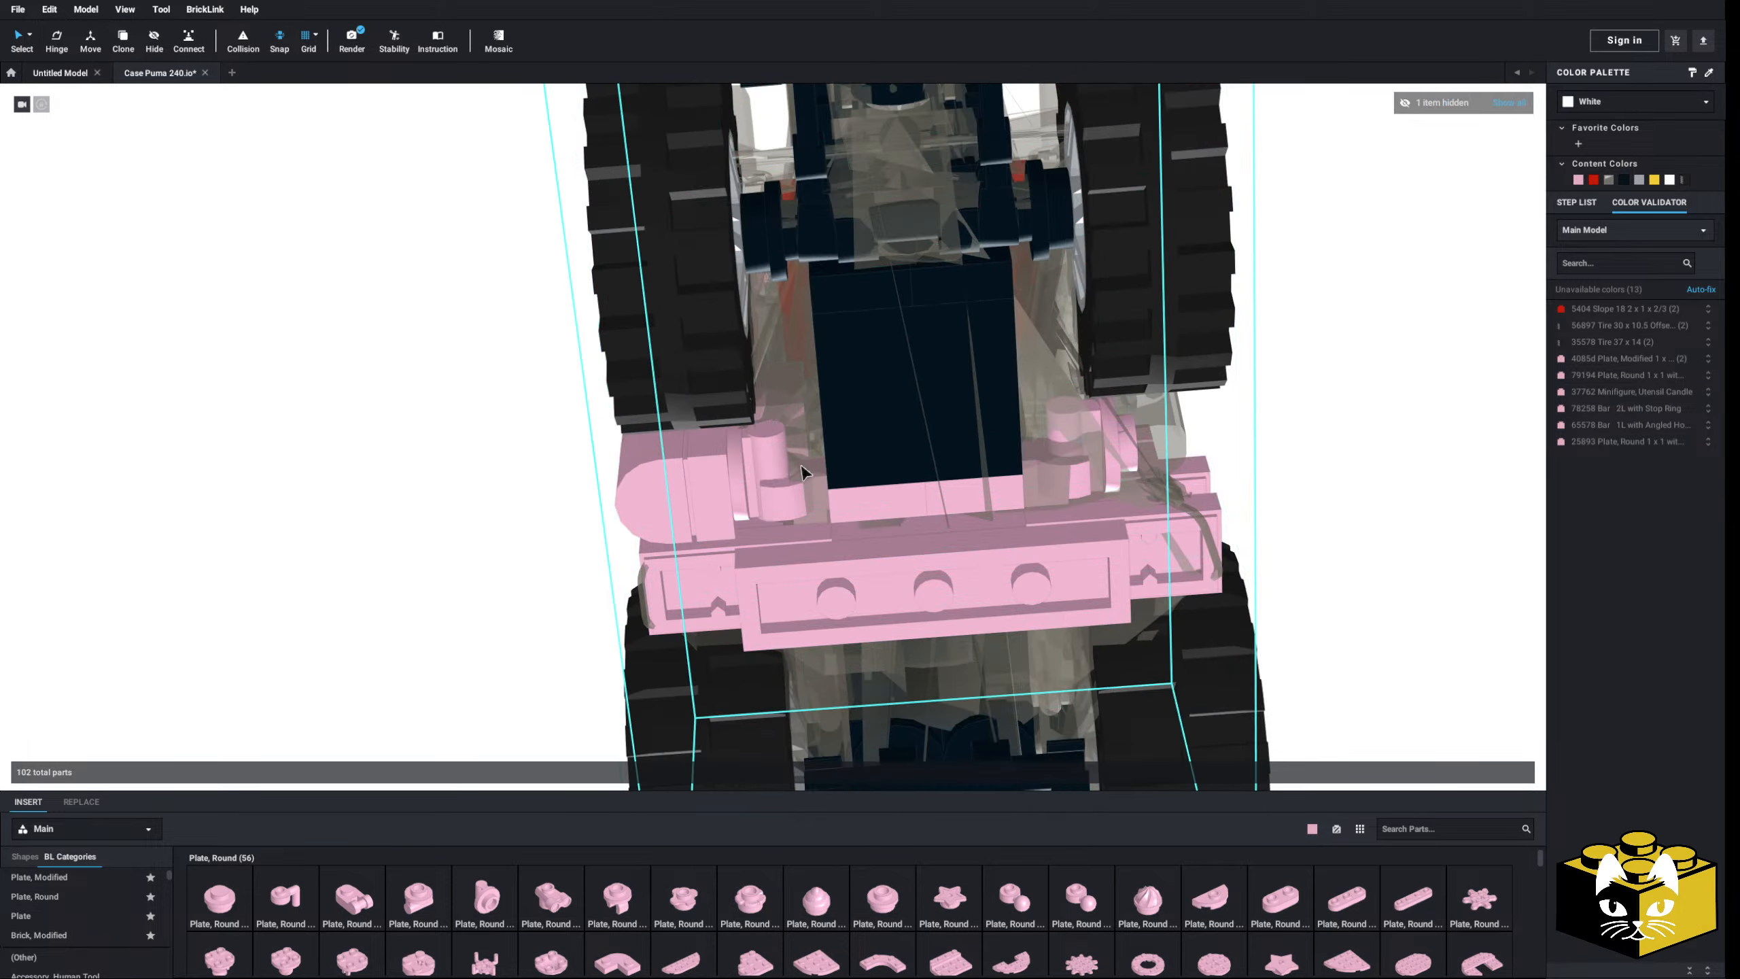
pyautogui.click(815, 474)
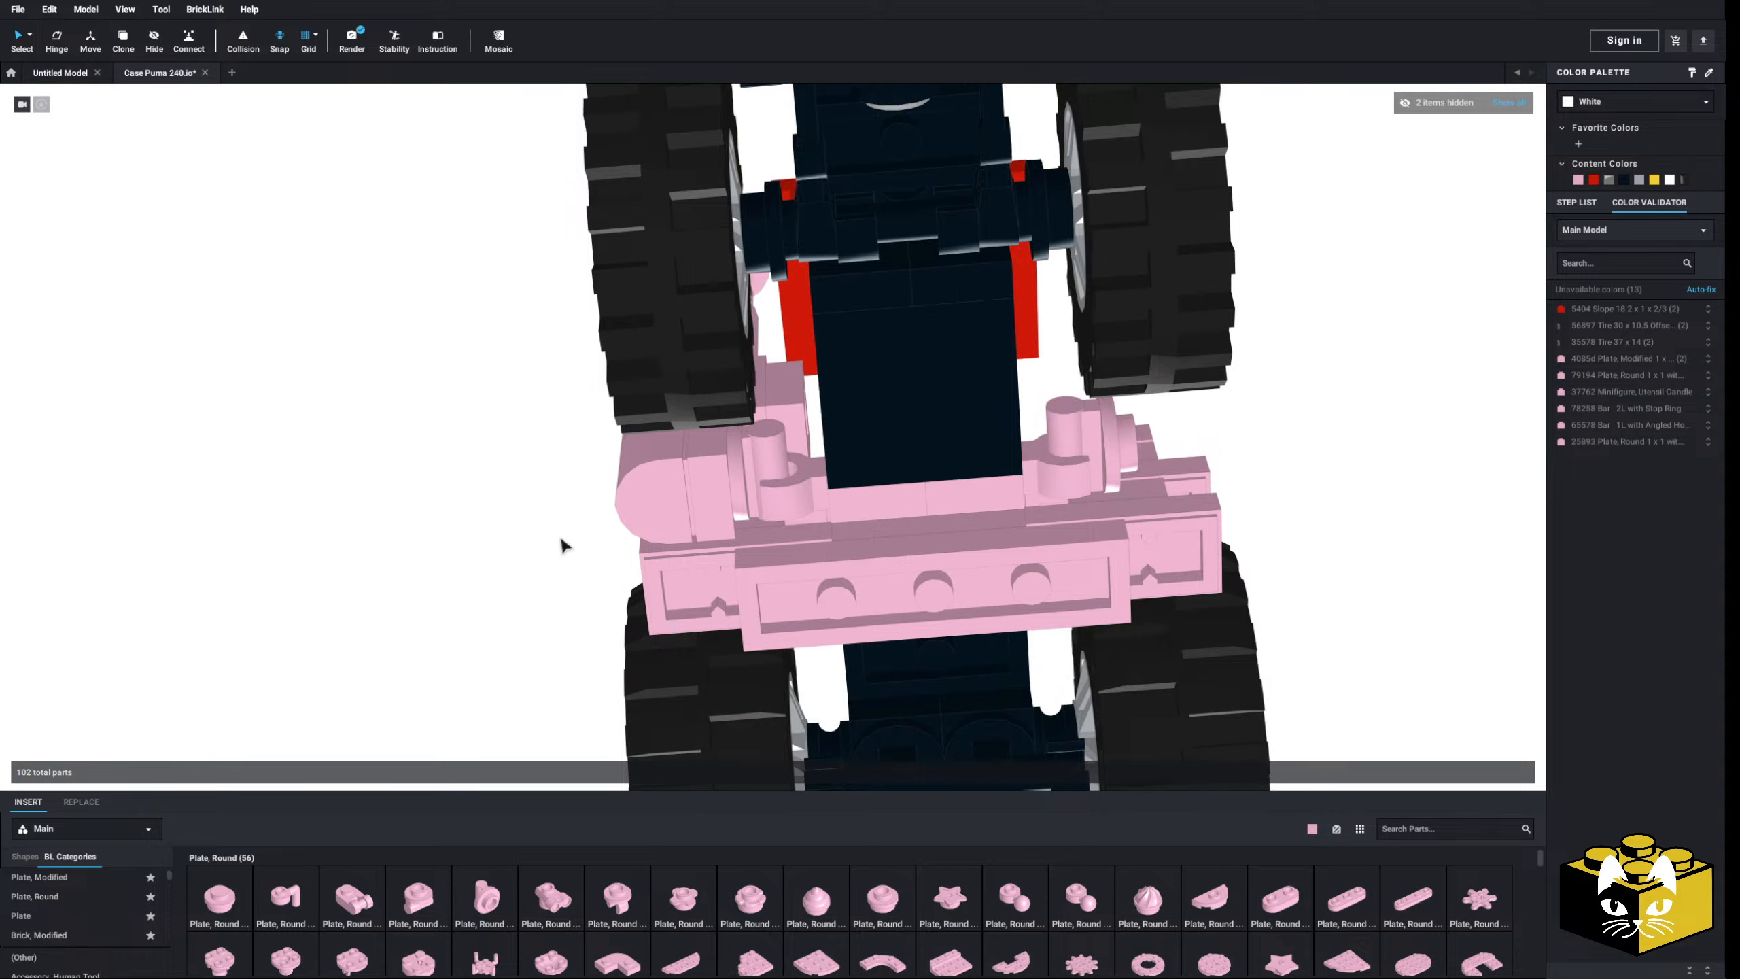
pyautogui.keyDown('ctrl'); pyautogui.click(716, 467); pyautogui.keyUp('ctrl')
pyautogui.keyDown('ctrl'); pyautogui.click(650, 484); pyautogui.keyUp('ctrl')
pyautogui.moveTo(647, 490); pyautogui.dragTo(712, 466, button='right')
pyautogui.keyDown('ctrl'); pyautogui.click(673, 410); pyautogui.keyUp('ctrl')
pyautogui.moveTo(803, 409); pyautogui.dragTo(813, 476, button='right')
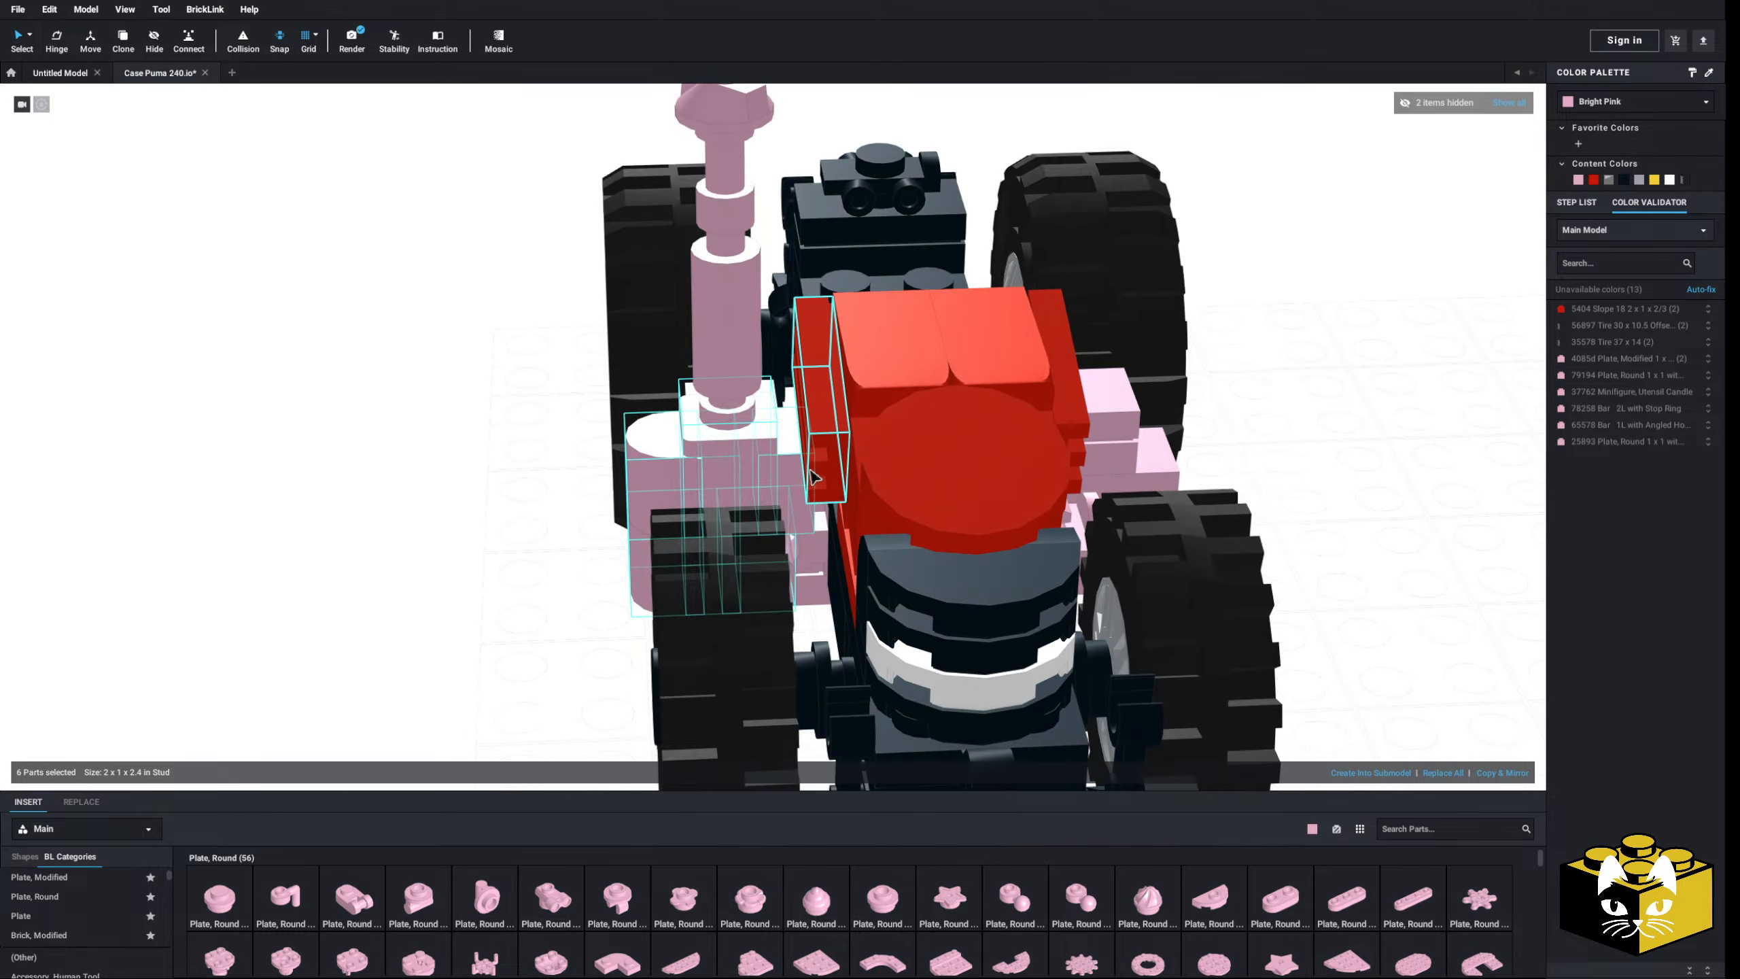
pyautogui.keyDown('shift'); pyautogui.click(712, 132); pyautogui.keyUp('shift')
# - Move the tank and exhaust assembly sideways against the new round bar plate, and show all hidden items
pyautogui.moveTo(712, 132); pyautogui.dragTo(426, 560, button='right')
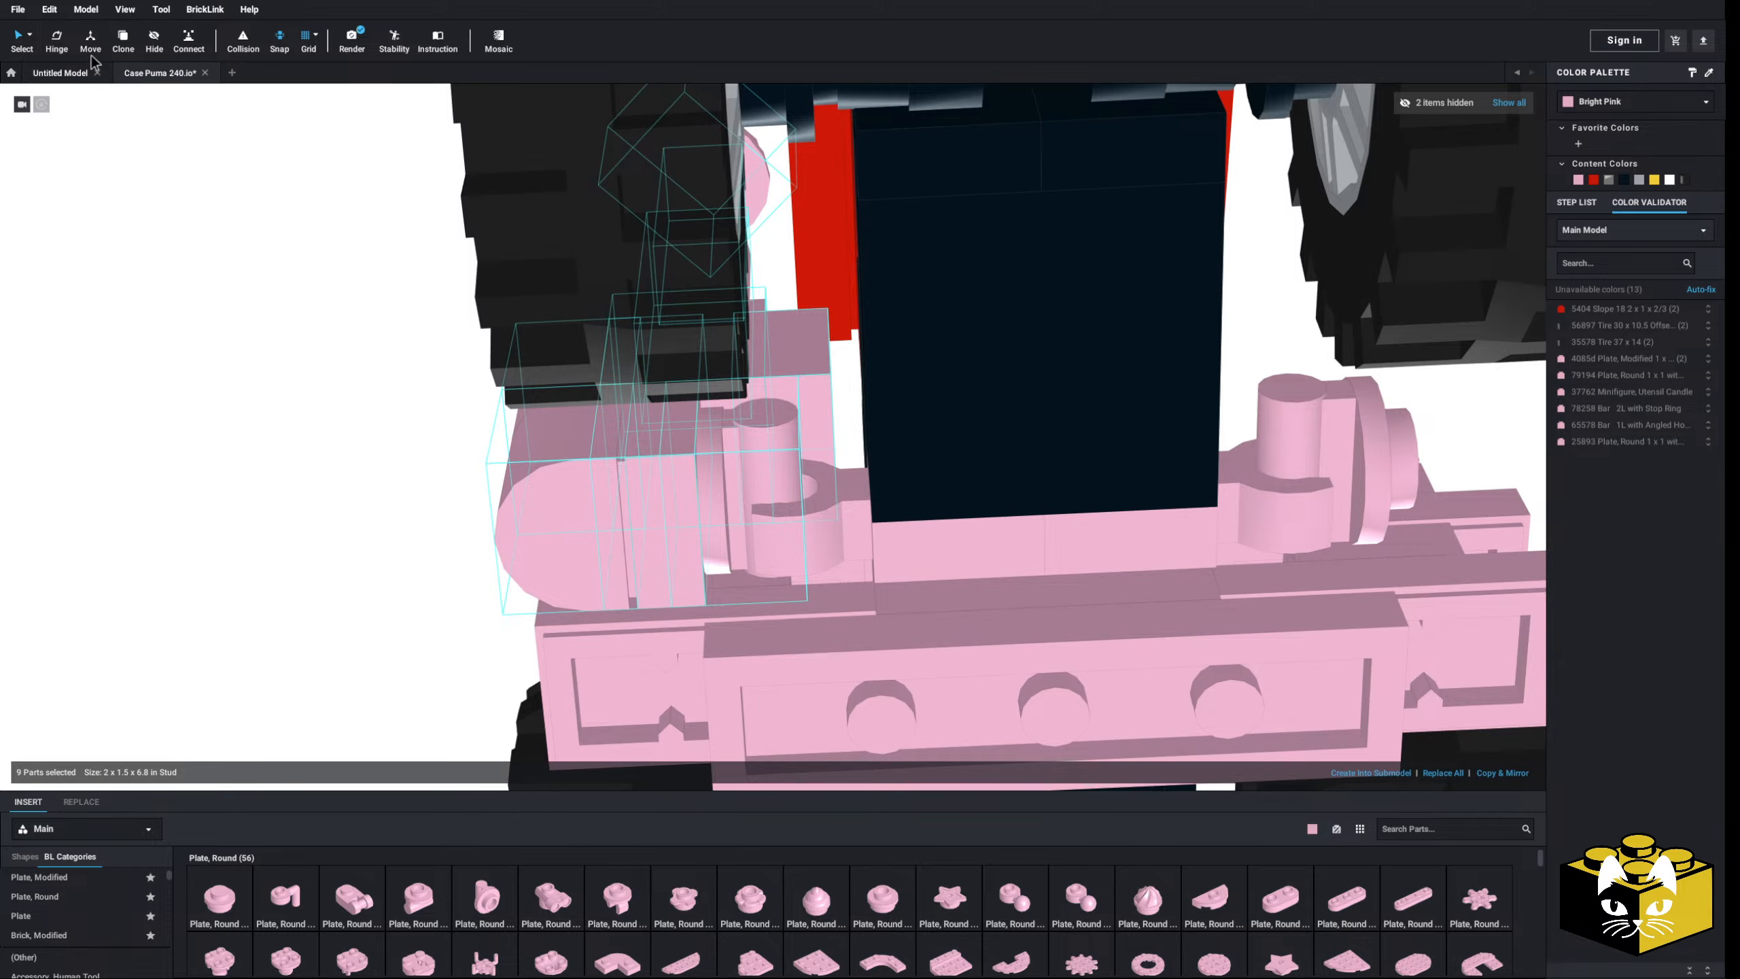
pyautogui.scroll(2, 425, 384)
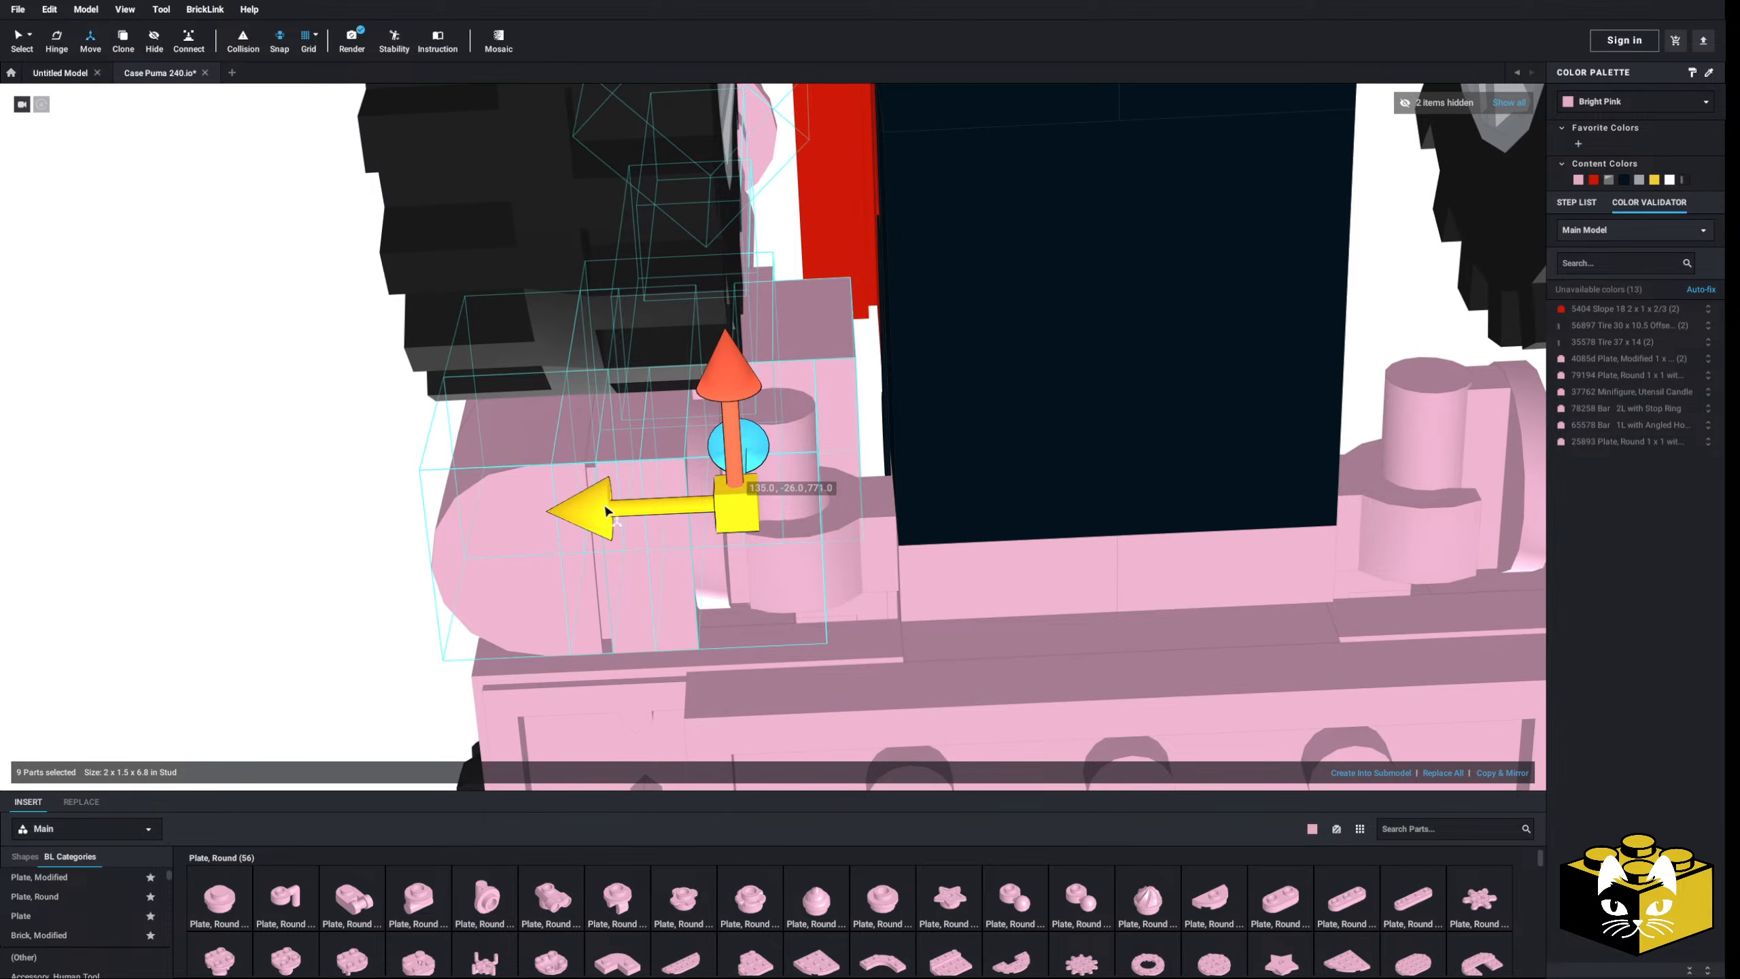
pyautogui.click(396, 529)
pyautogui.scroll(-3, 414, 506)
pyautogui.scroll(2, 855, 191)
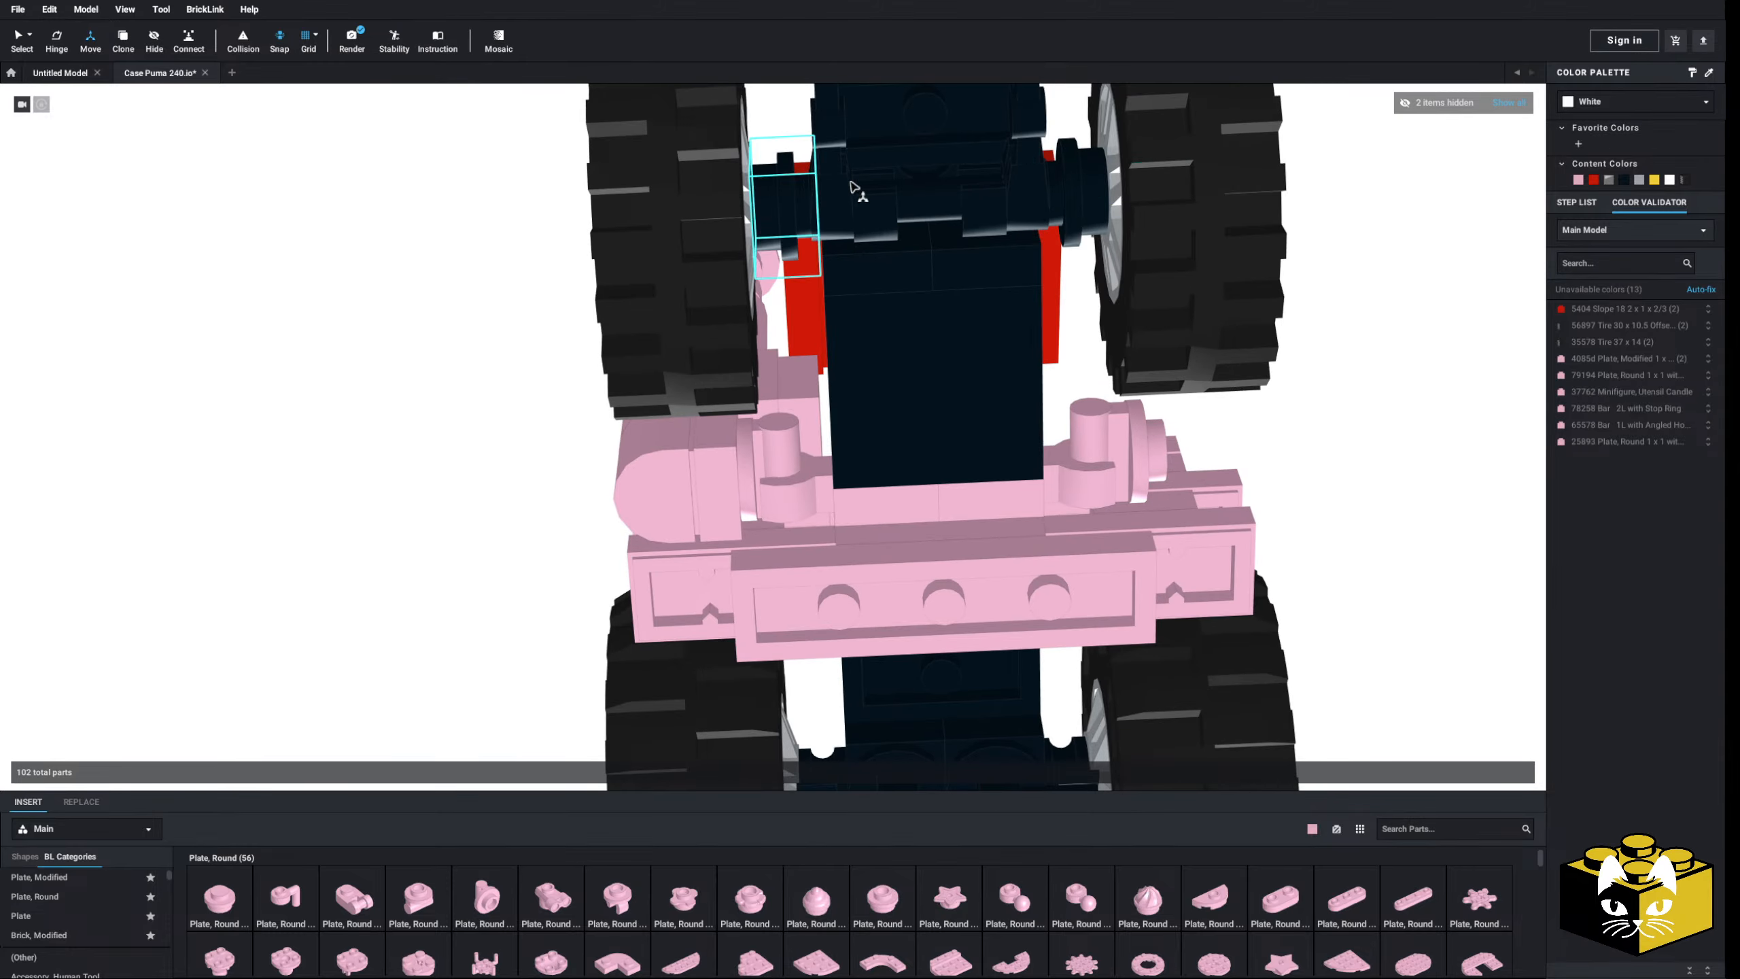
pyautogui.click(1514, 97)
# - Delete the old clip and bar plates opposite the tank, and copy and mirror the tank's clip plate and round bar plate there
pyautogui.moveTo(849, 329); pyautogui.dragTo(406, 544, button='right')
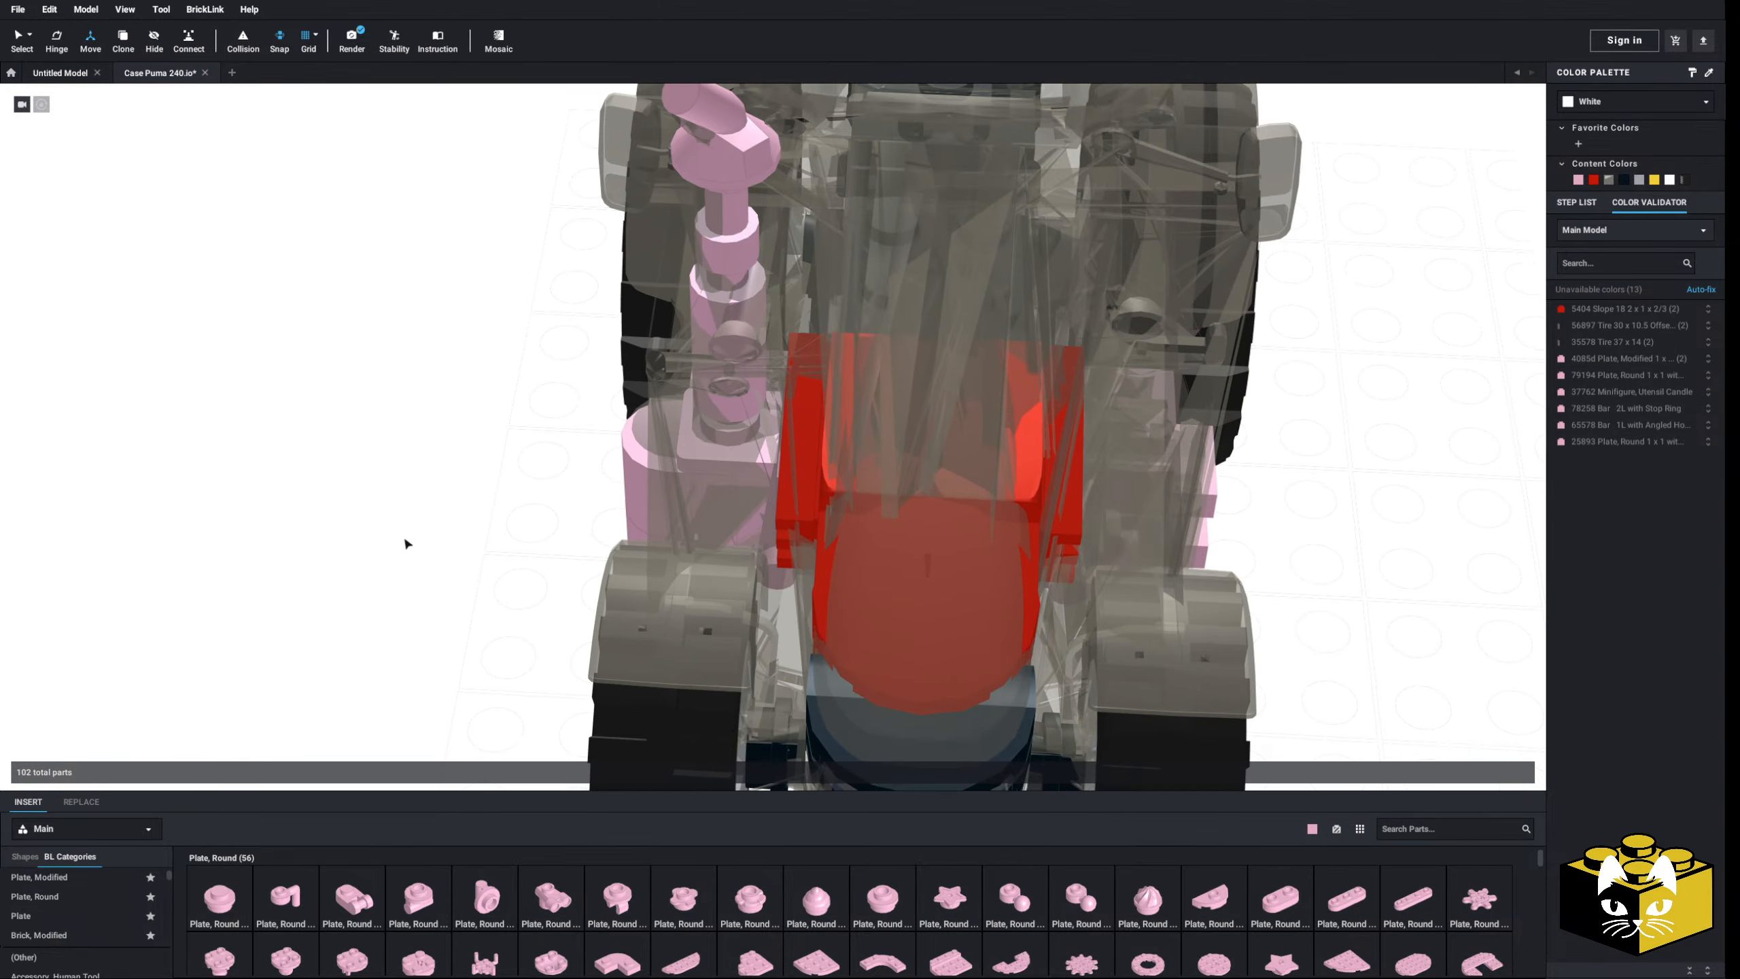
pyautogui.moveTo(144, 483); pyautogui.dragTo(189, 528, button='right')
pyautogui.click(883, 537)
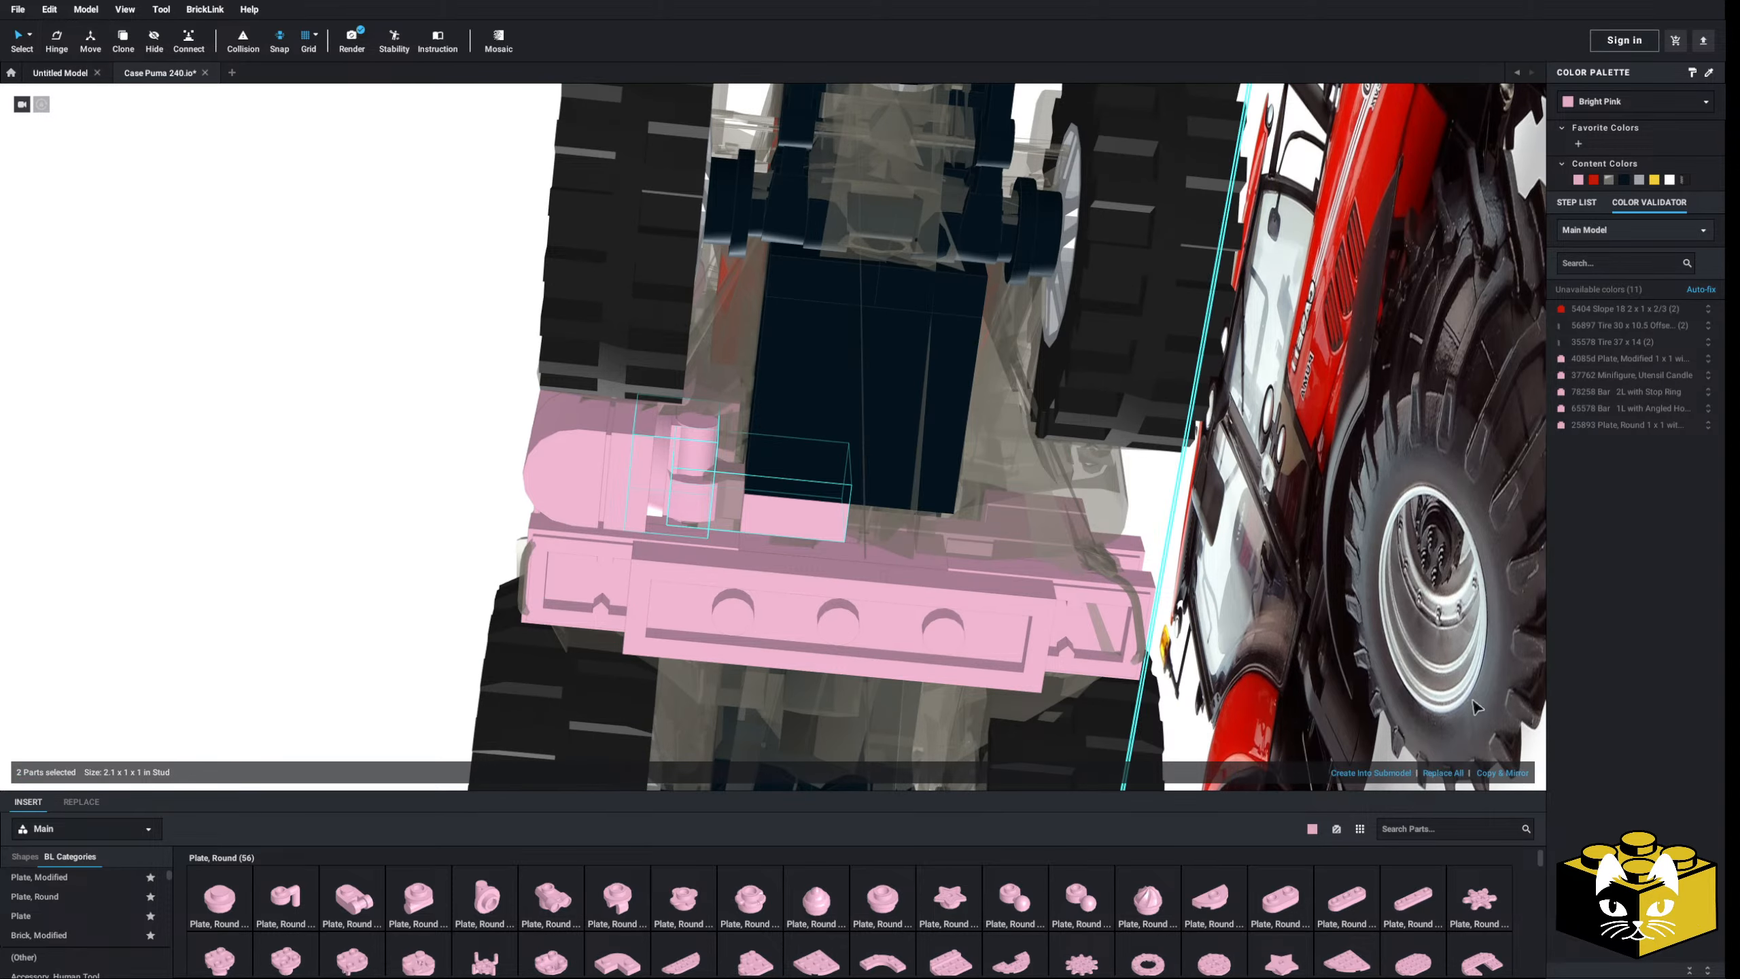
pyautogui.click(428, 708)
pyautogui.moveTo(428, 709); pyautogui.dragTo(325, 699, button='right')
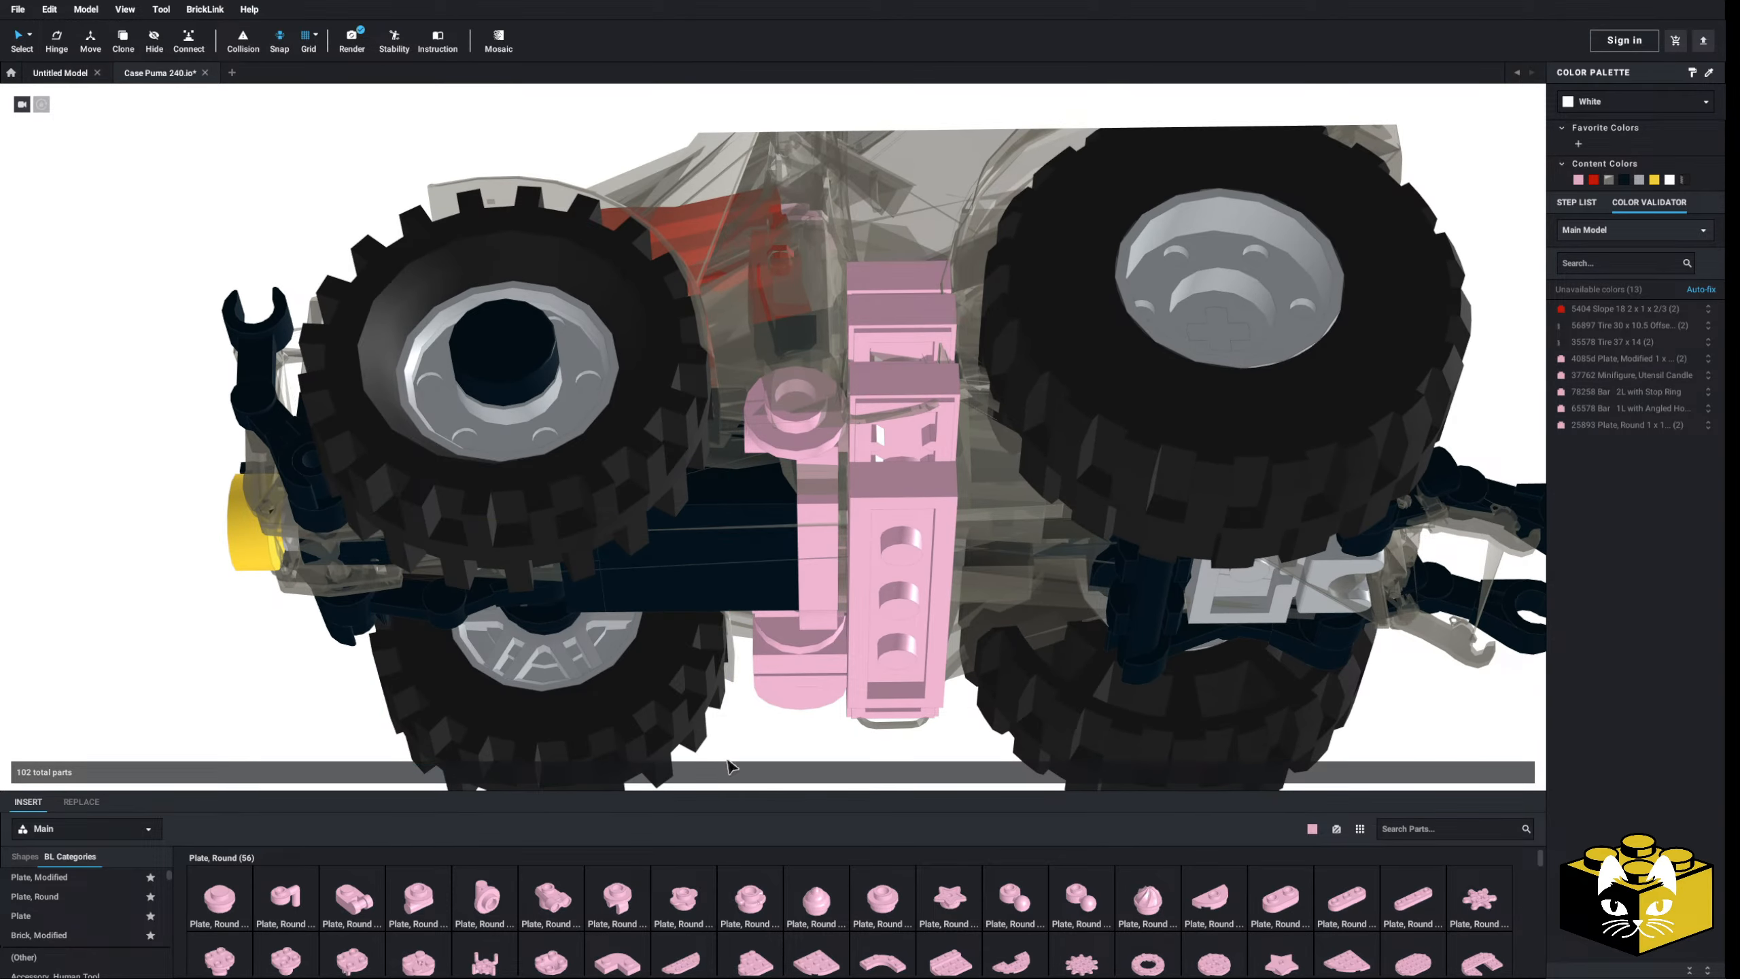
# - Remove the mirrored clip and round bar plates, and attach an upright Plate 1 x 3 against the steps opposite the tank
pyautogui.moveTo(728, 765); pyautogui.dragTo(700, 765, button='middle')
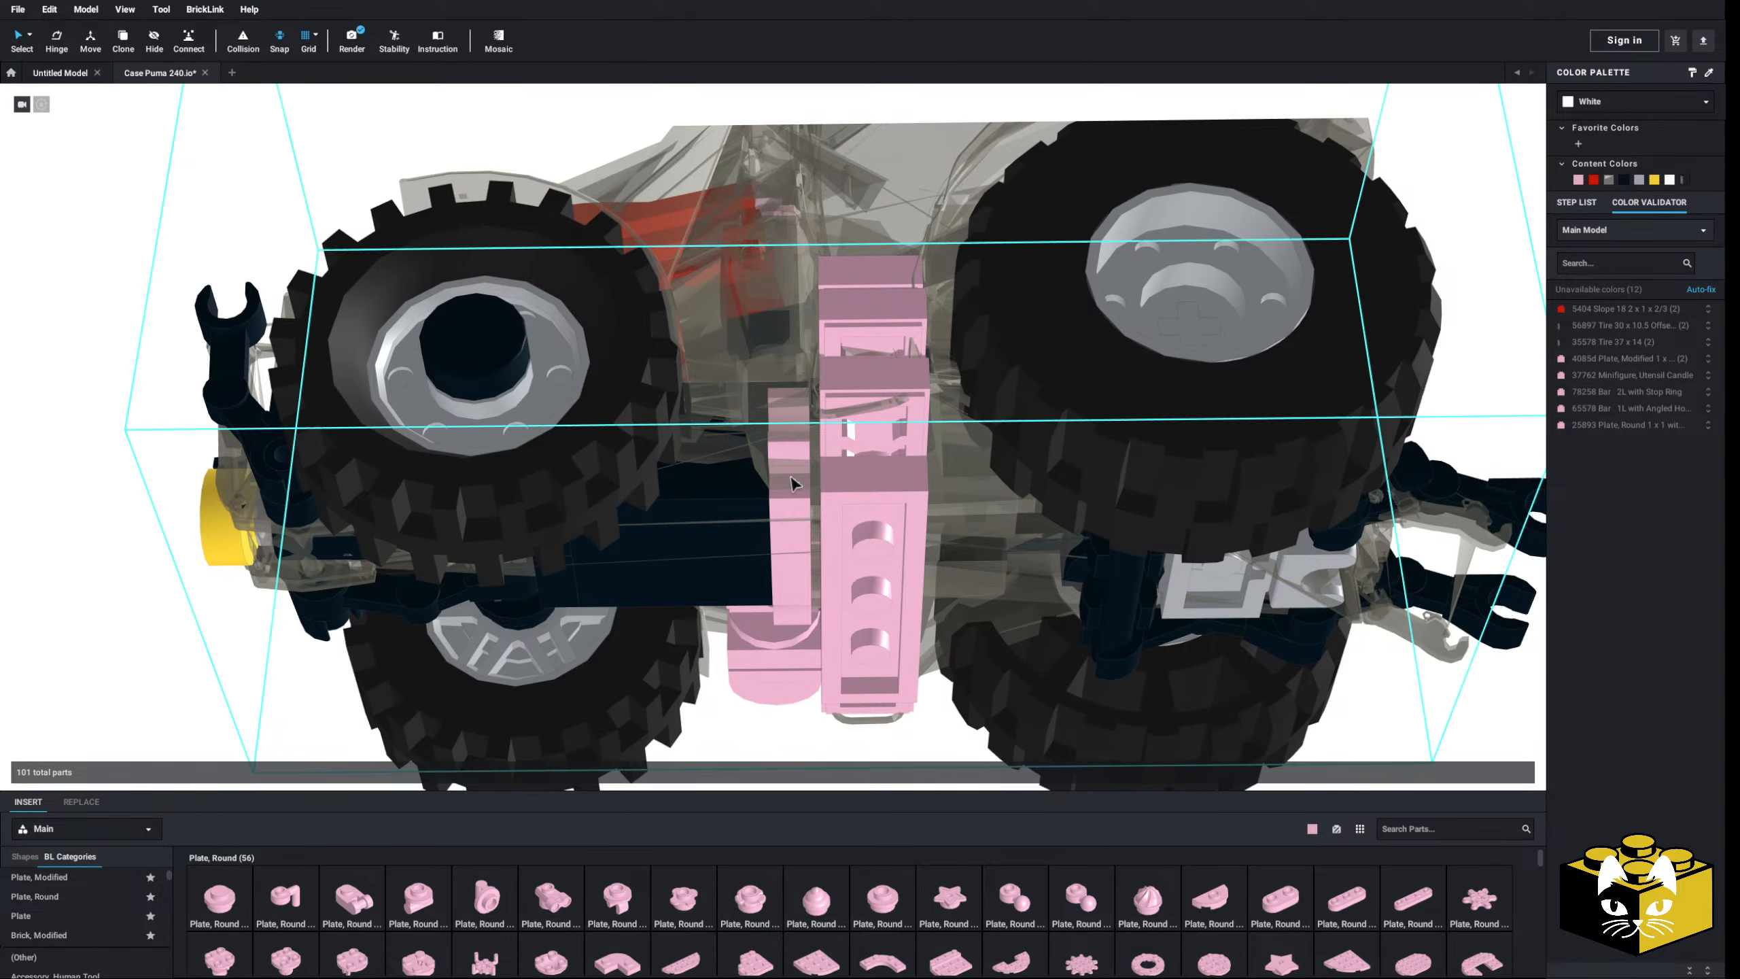
pyautogui.moveTo(791, 483)
pyautogui.mouseDown(button='right')
pyautogui.moveTo(825, 475)
pyautogui.moveTo(798, 490)
pyautogui.mouseUp(button='right')
pyautogui.click(64, 918)
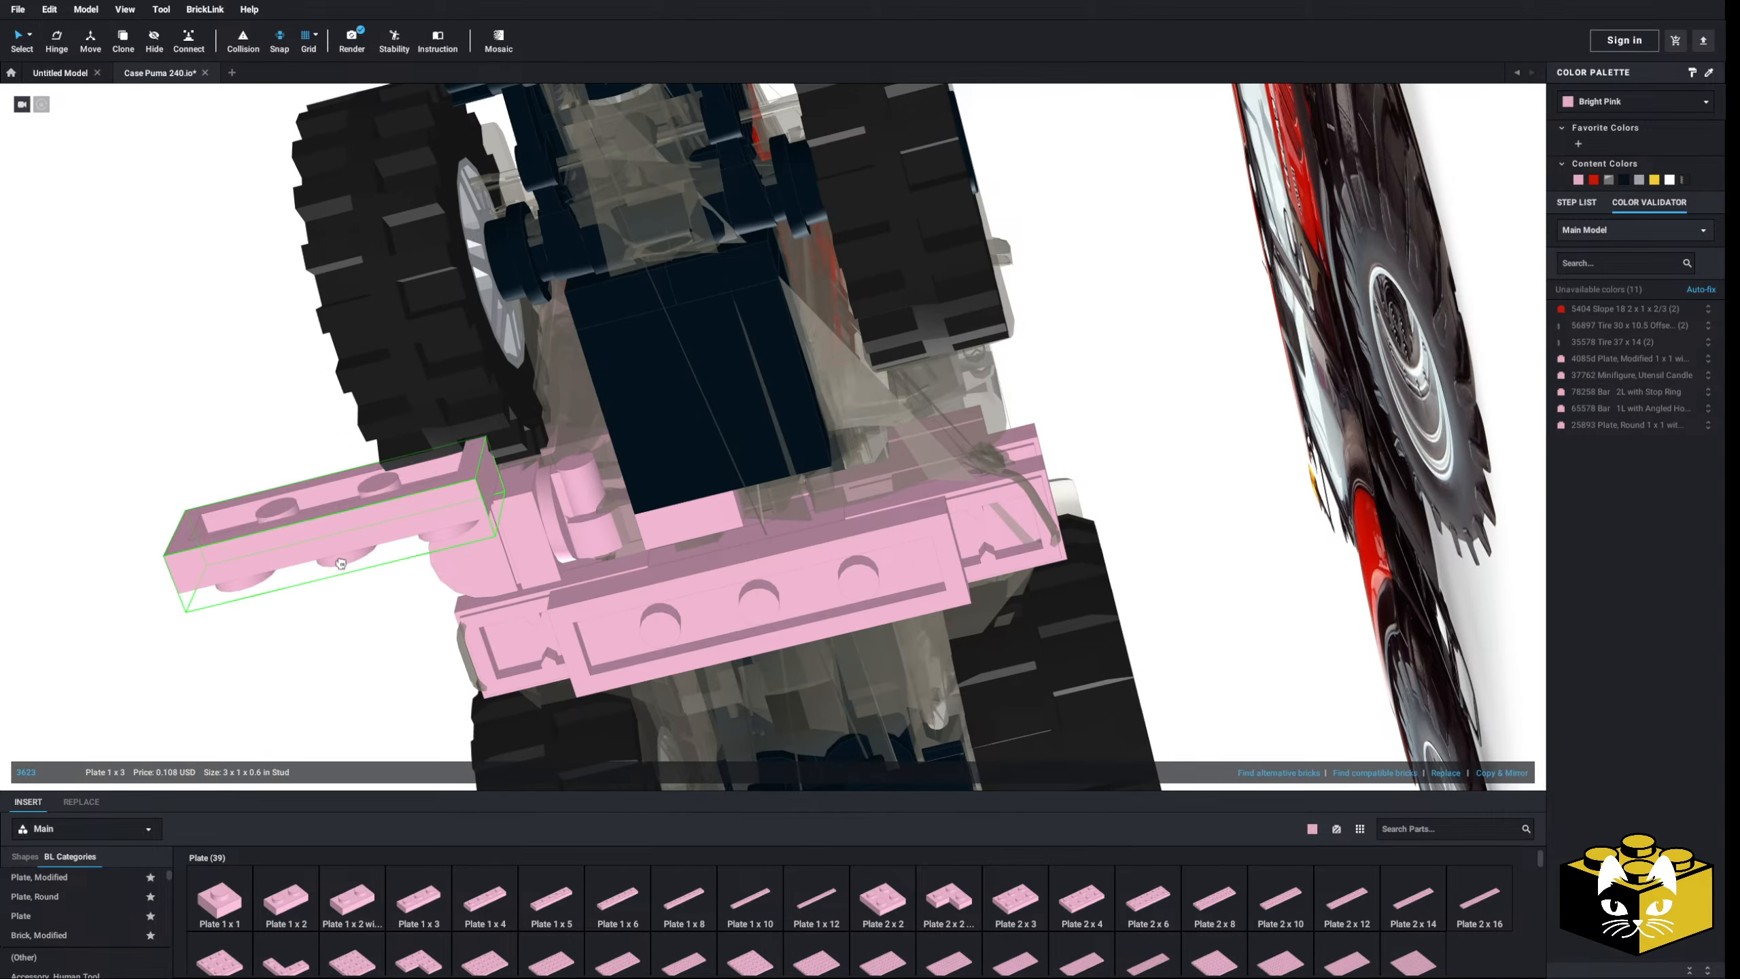
pyautogui.click(889, 453)
pyautogui.moveTo(889, 453); pyautogui.dragTo(880, 524, button='right')
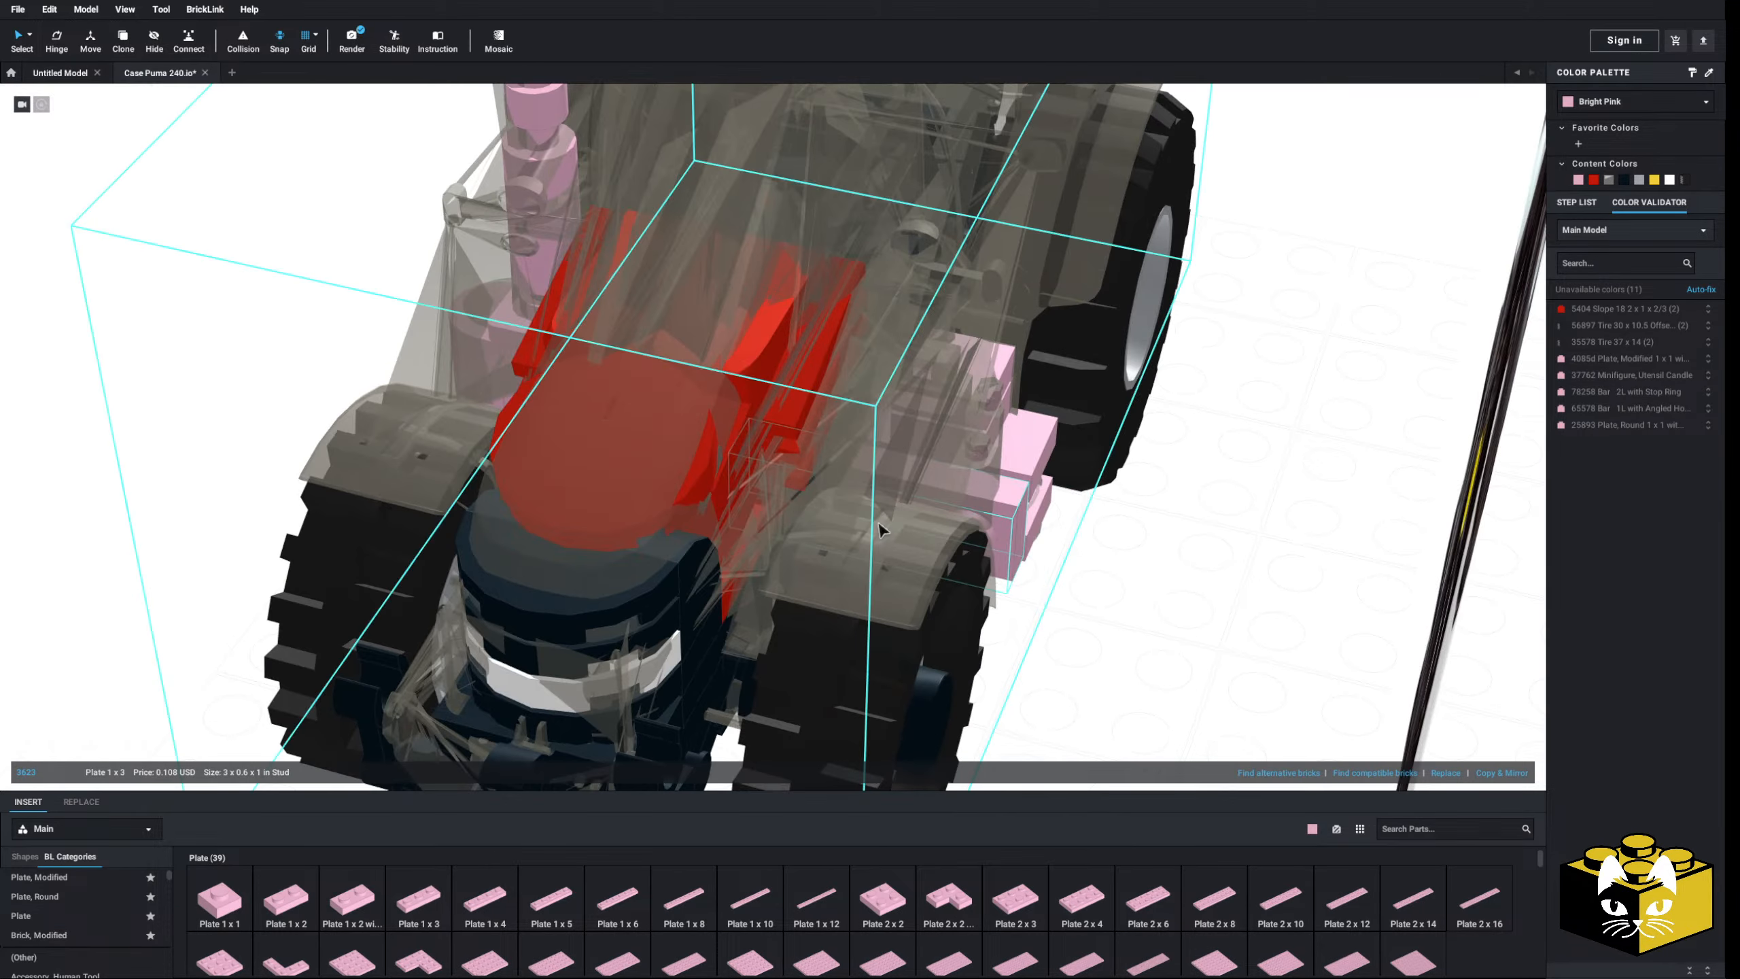
# - Hide the tractor reference photo standing beside the model
pyautogui.scroll(-5, 882, 529)
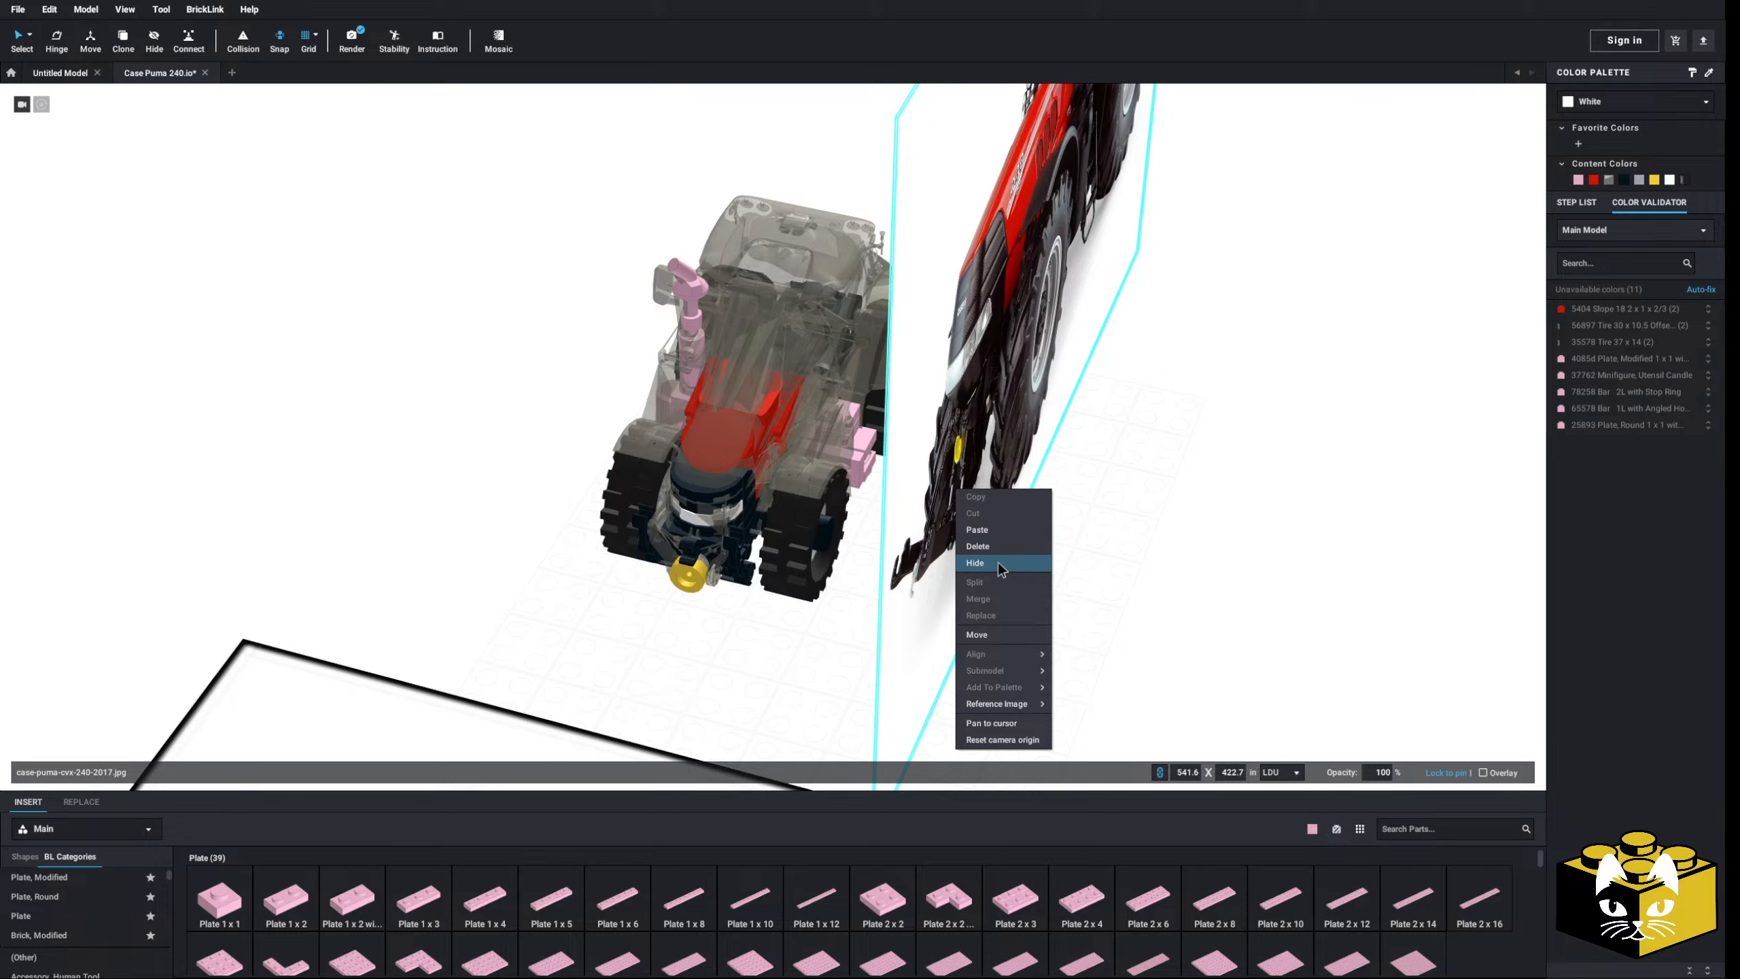
pyautogui.click(998, 564)
pyautogui.moveTo(1143, 573); pyautogui.dragTo(942, 616, button='right')
pyautogui.scroll(5, 1073, 581)
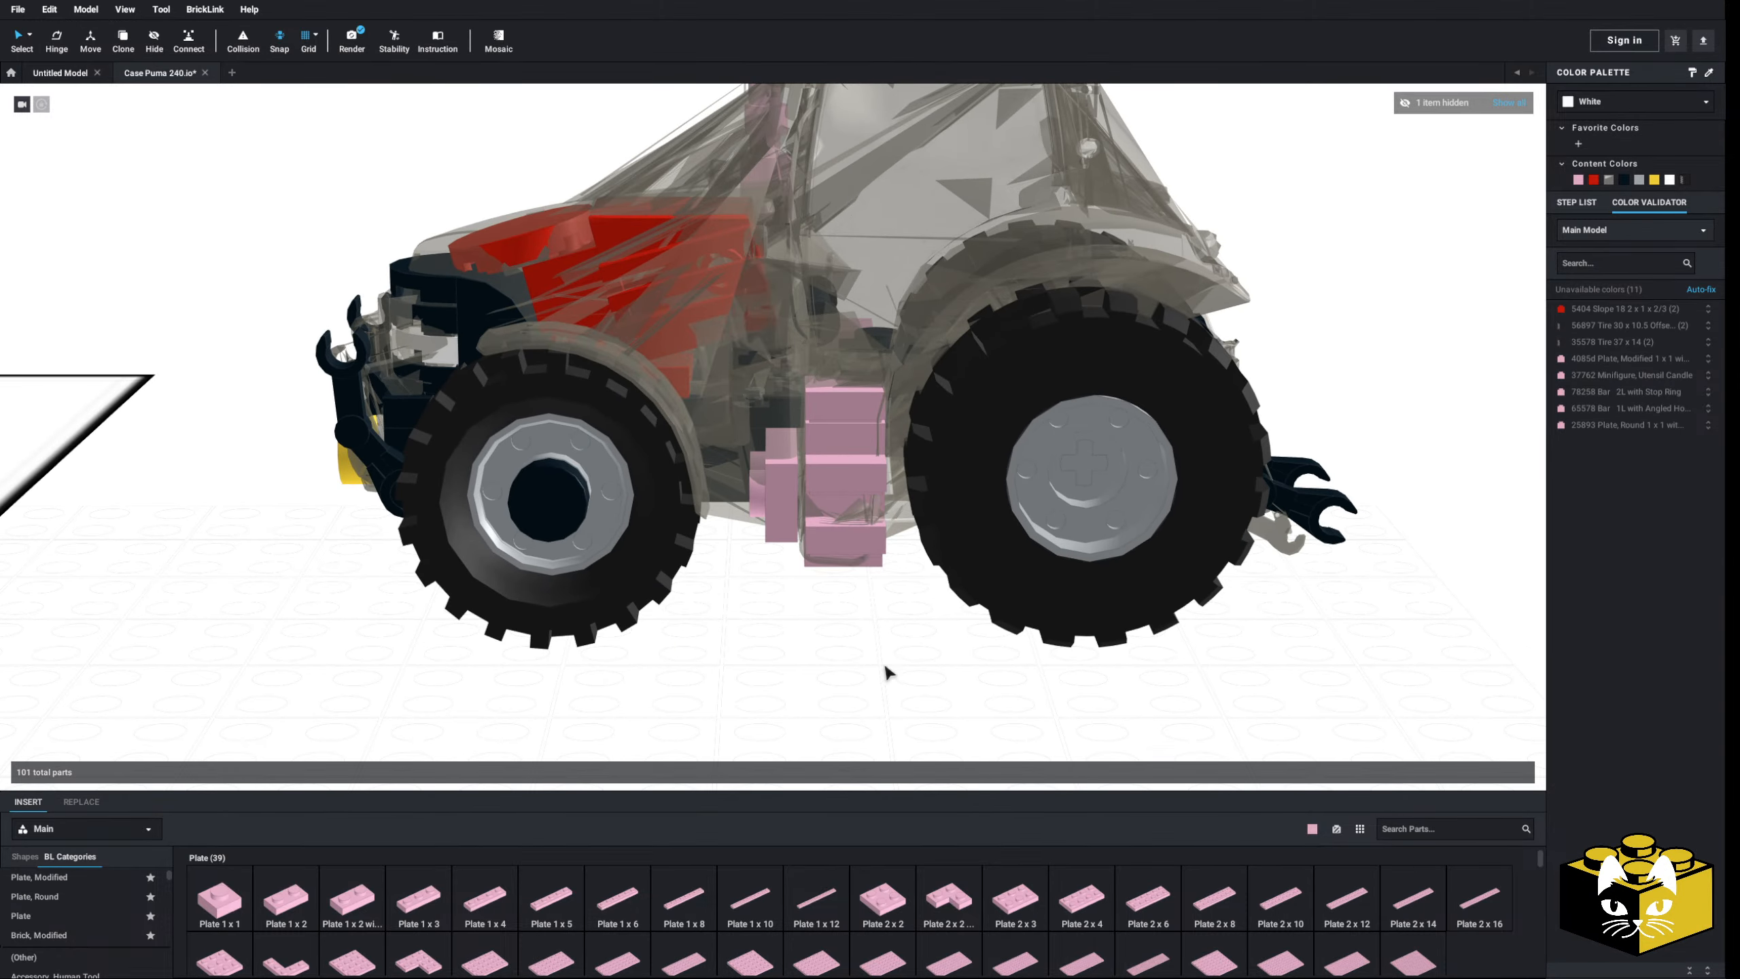
pyautogui.scroll(6, 815, 691)
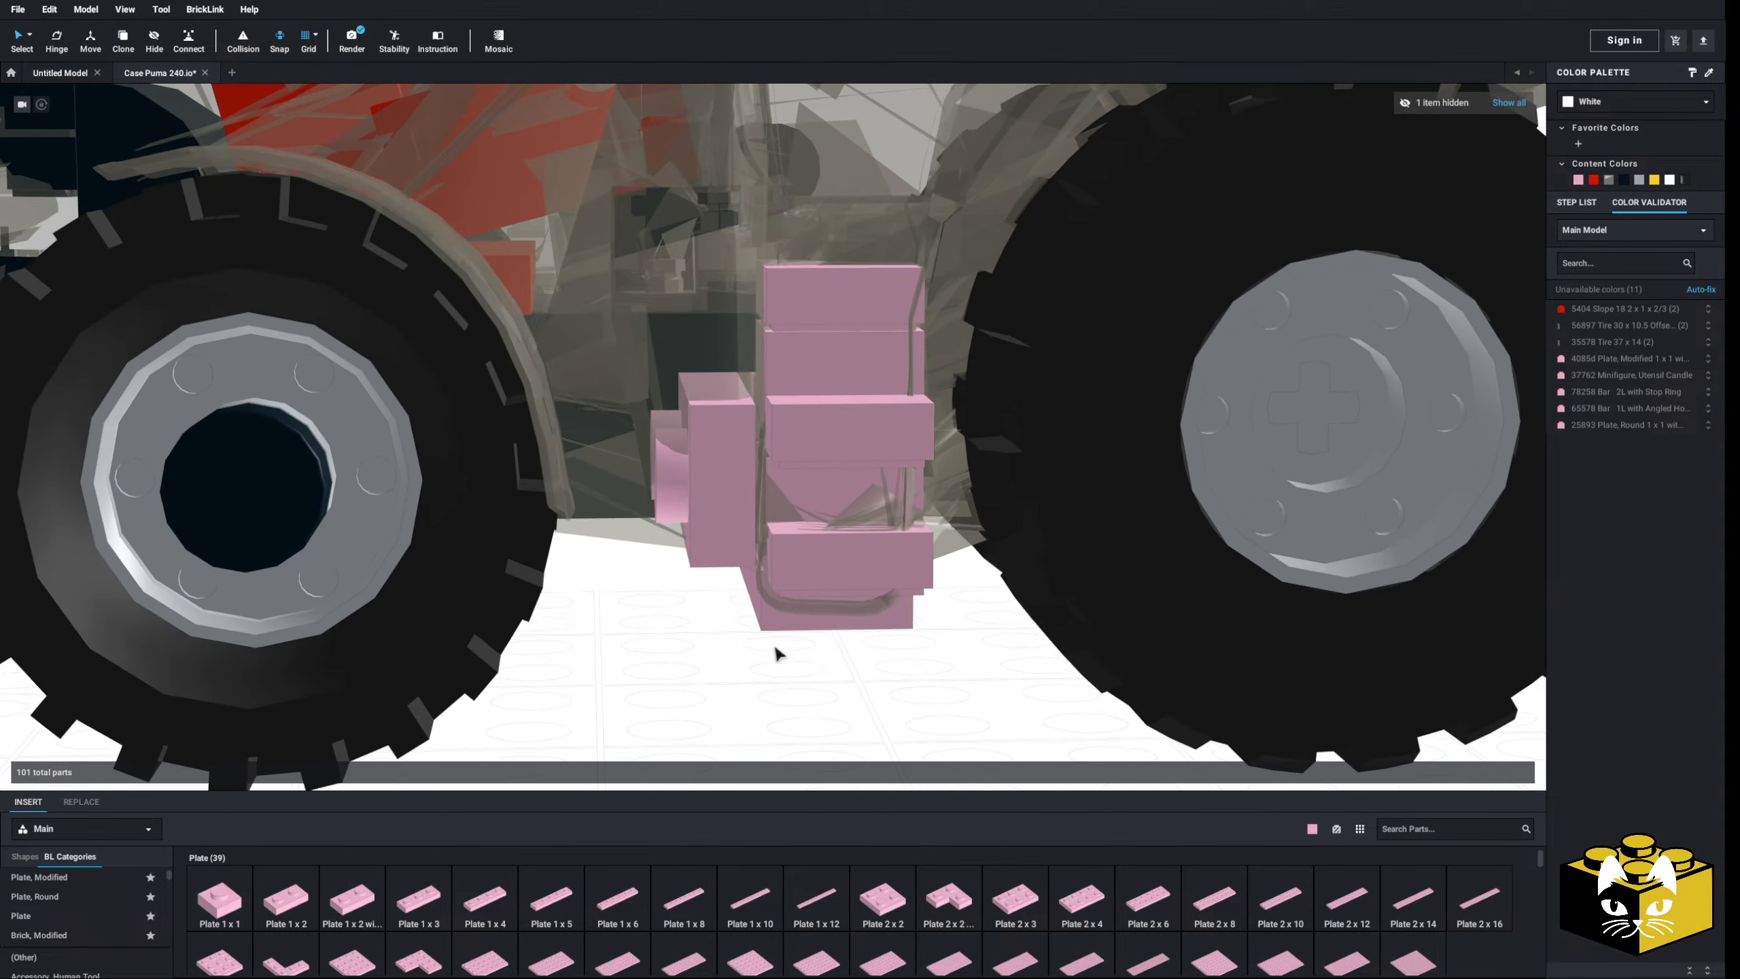
# - Add a Slope, Curved 2 x 2 x 2/3 upright on the front face of the Plate 1 x 3 by the steps
pyautogui.moveTo(777, 653); pyautogui.dragTo(611, 735, button='right')
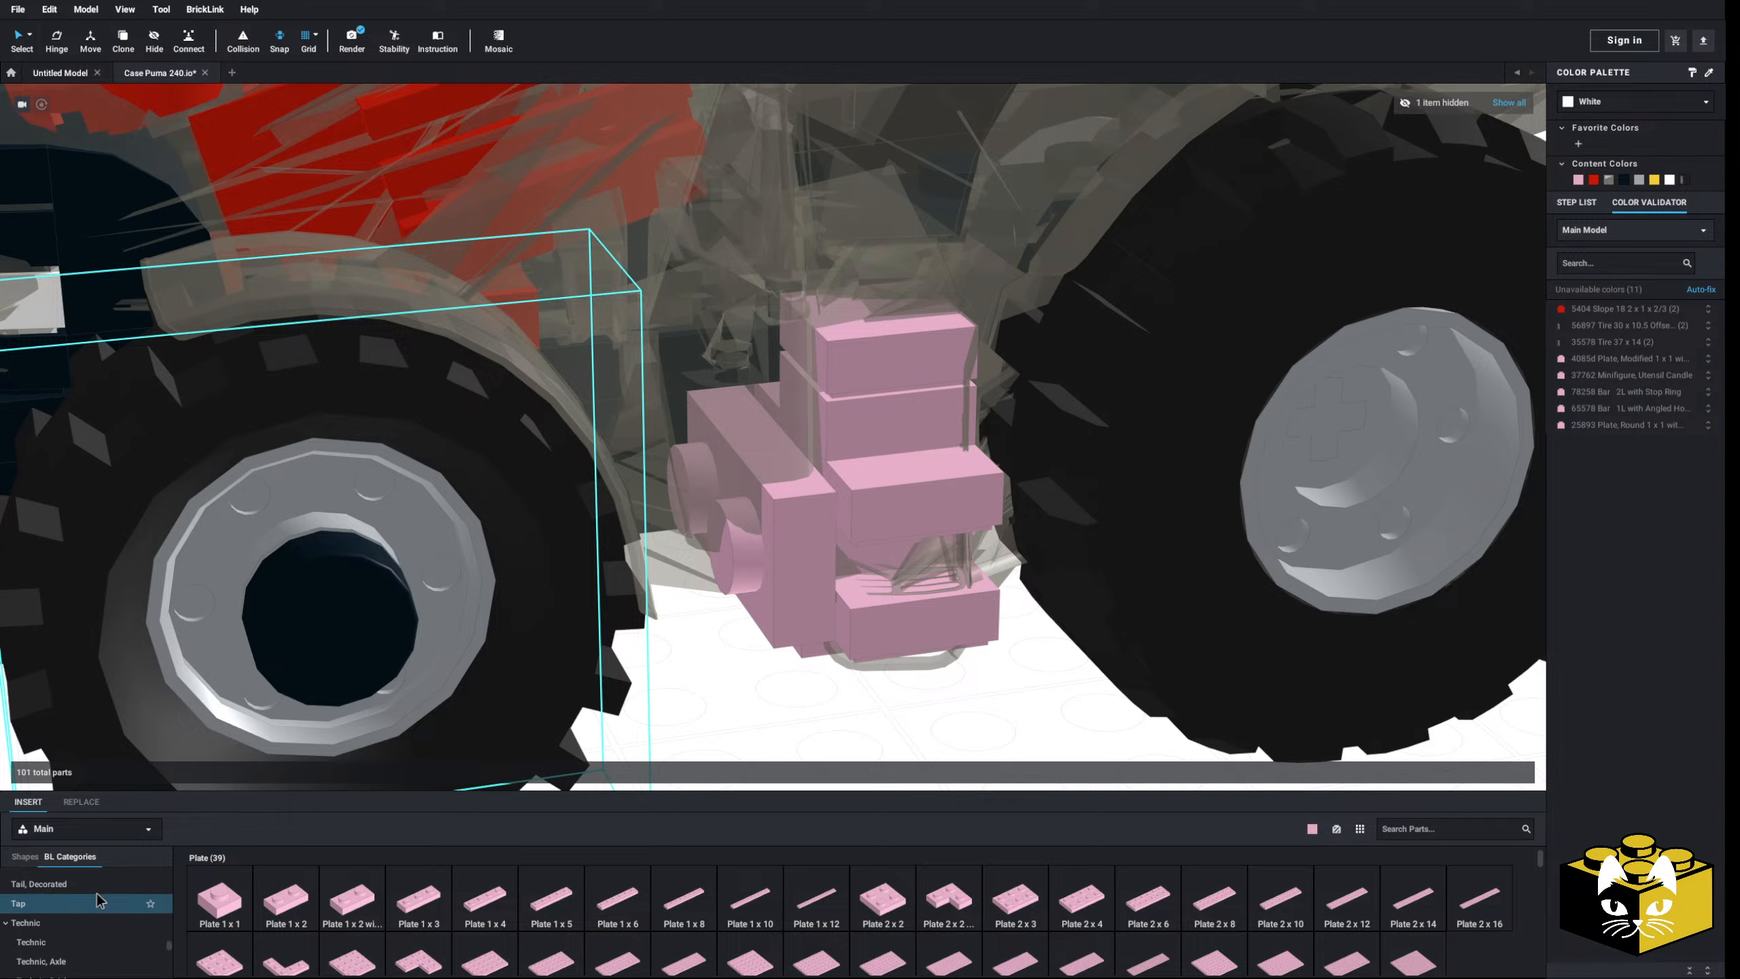
pyautogui.click(108, 948)
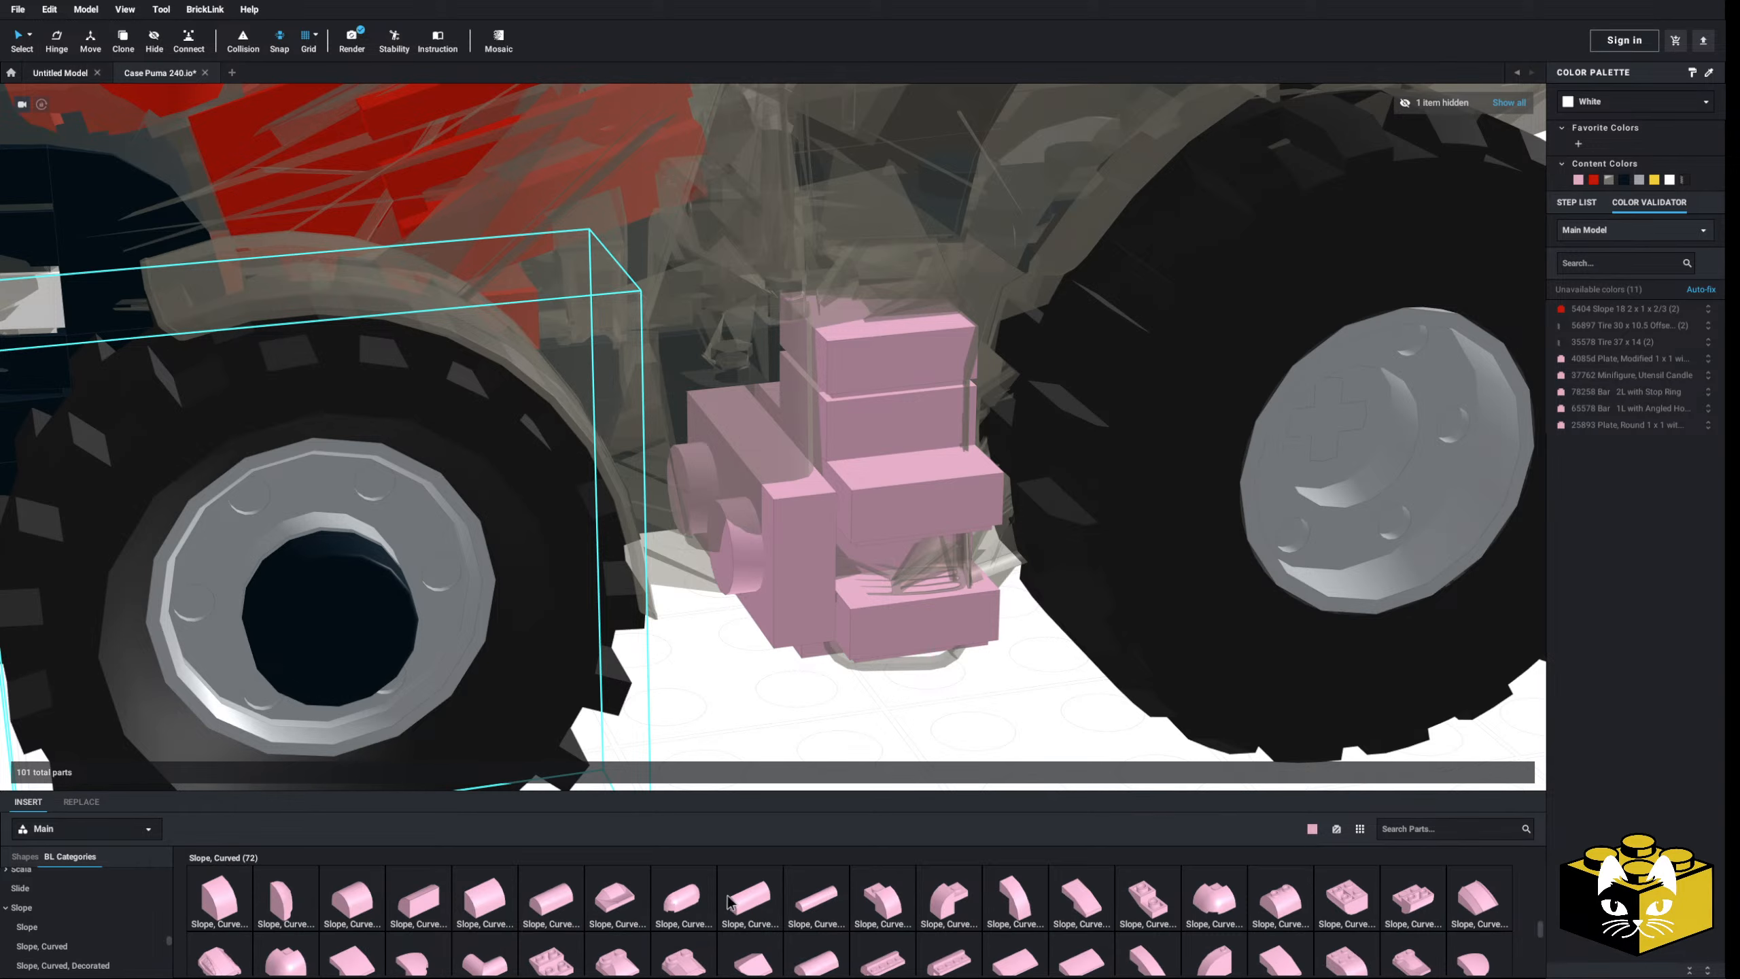
pyautogui.scroll(-1, 379, 933)
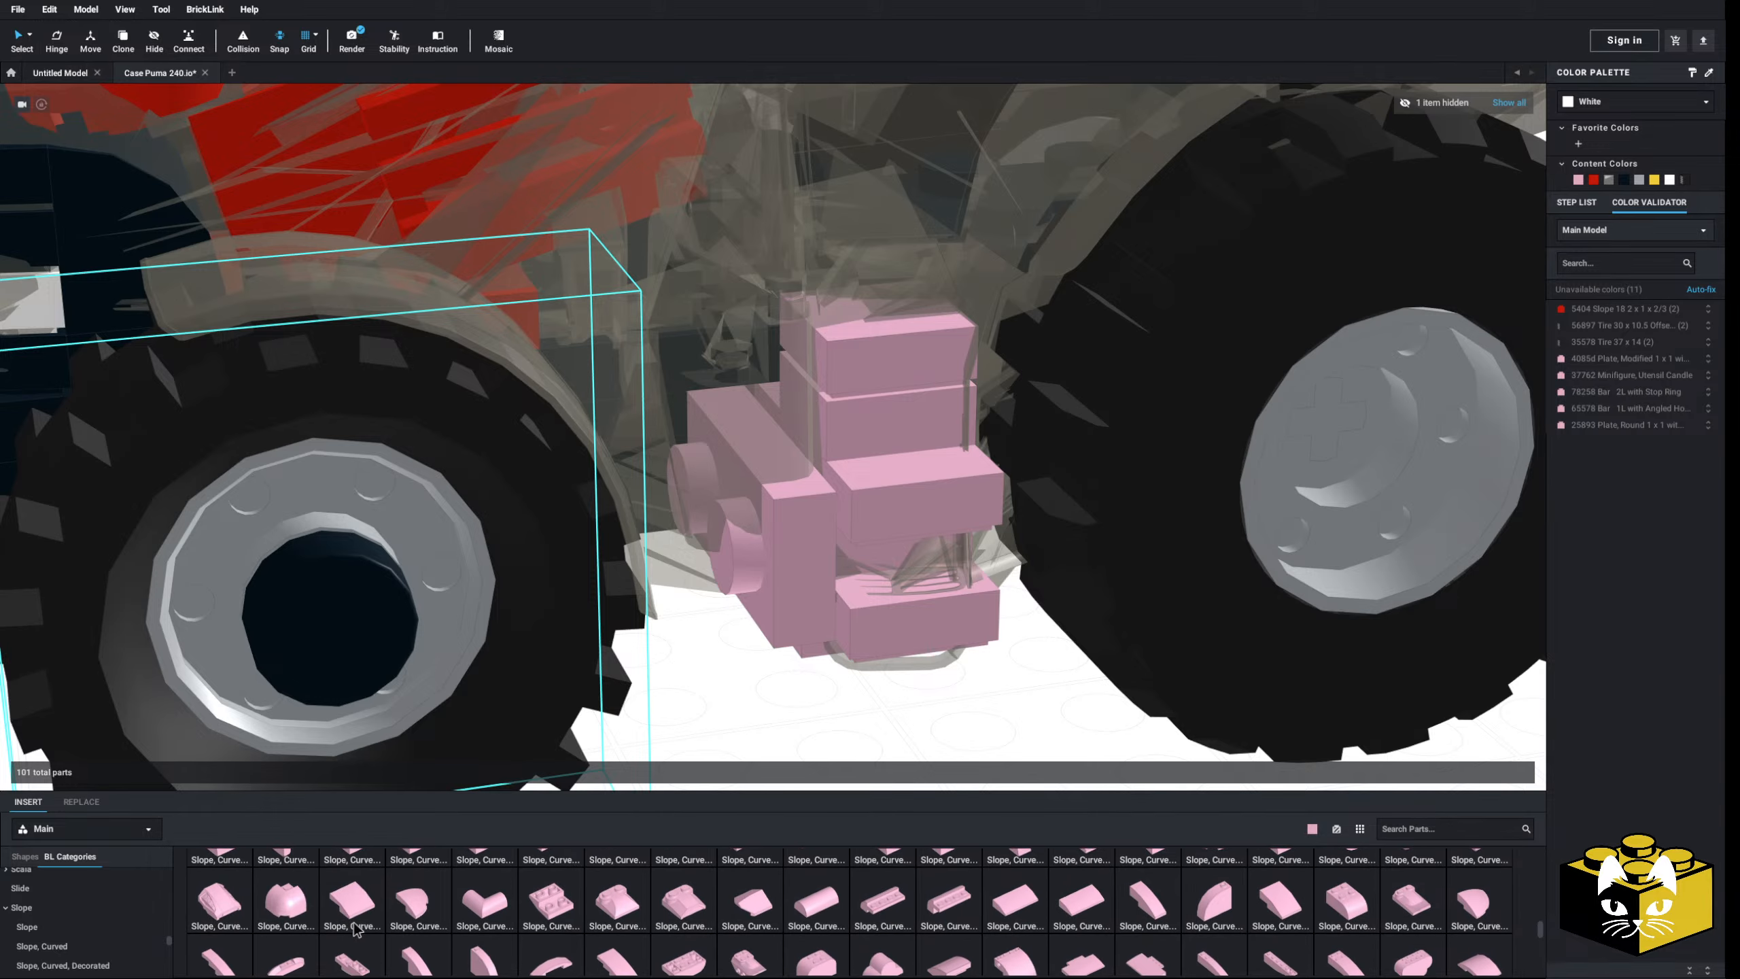
pyautogui.click(361, 915)
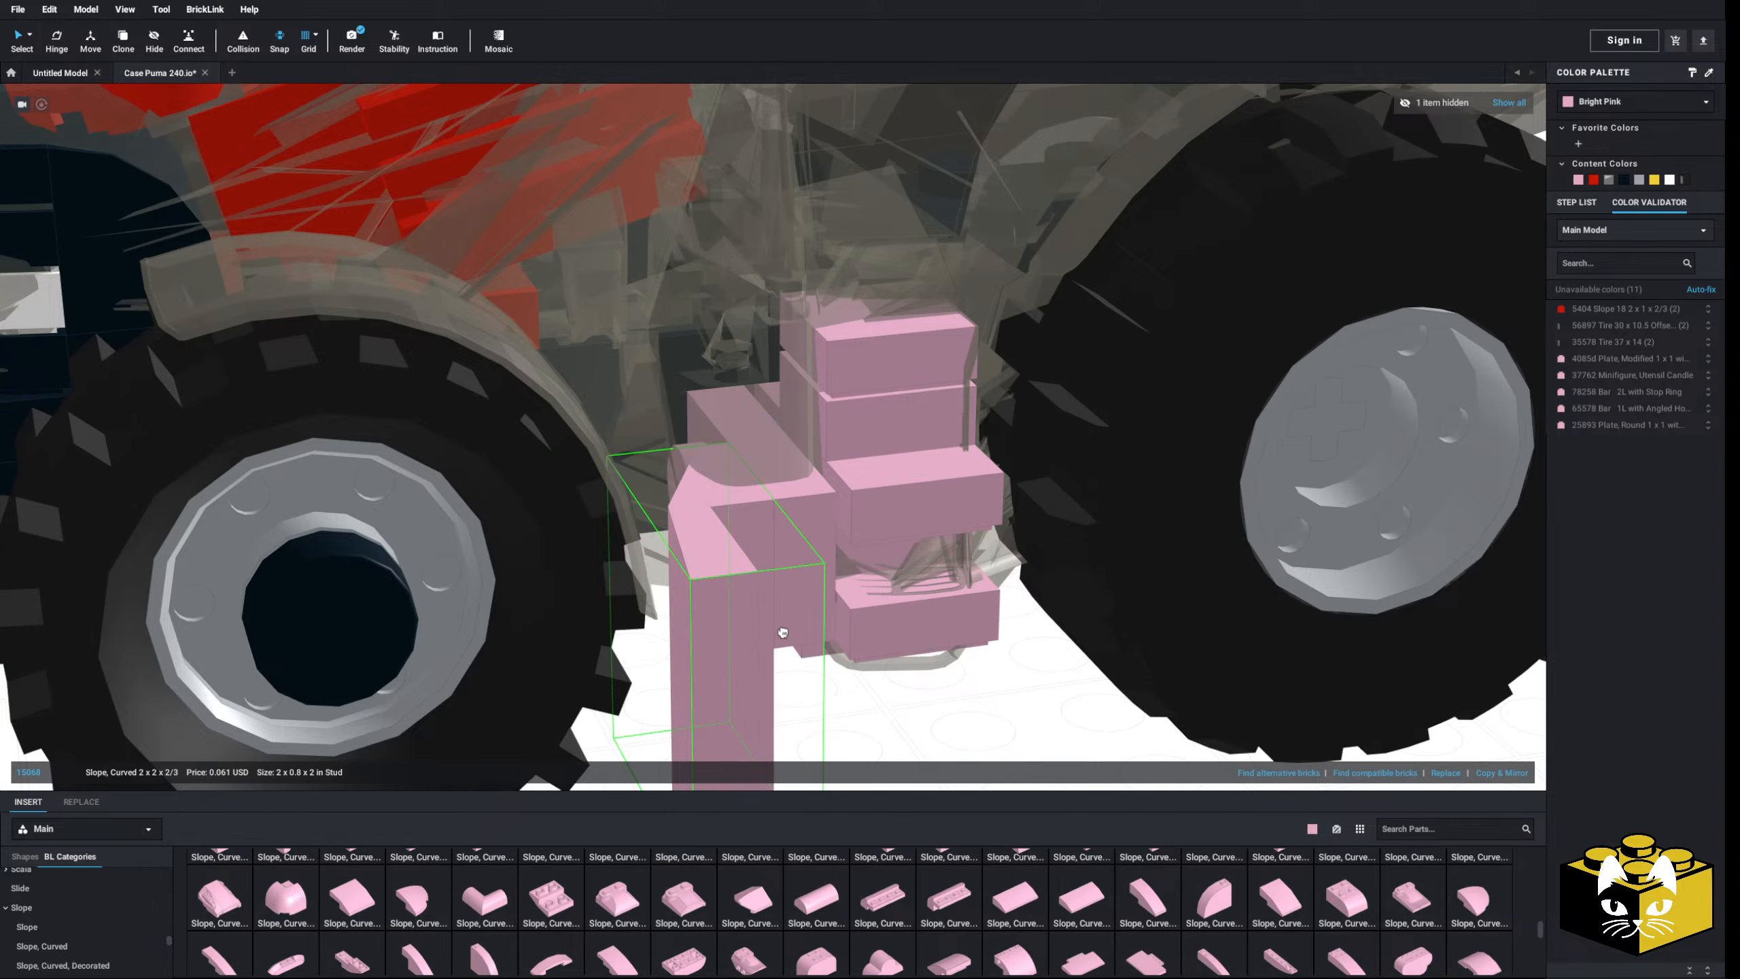
pyautogui.moveTo(780, 701); pyautogui.dragTo(718, 711, button='right')
pyautogui.scroll(-5, 762, 720)
pyautogui.scroll(2, 771, 705)
pyautogui.scroll(3, 762, 705)
pyautogui.scroll(3, 719, 711)
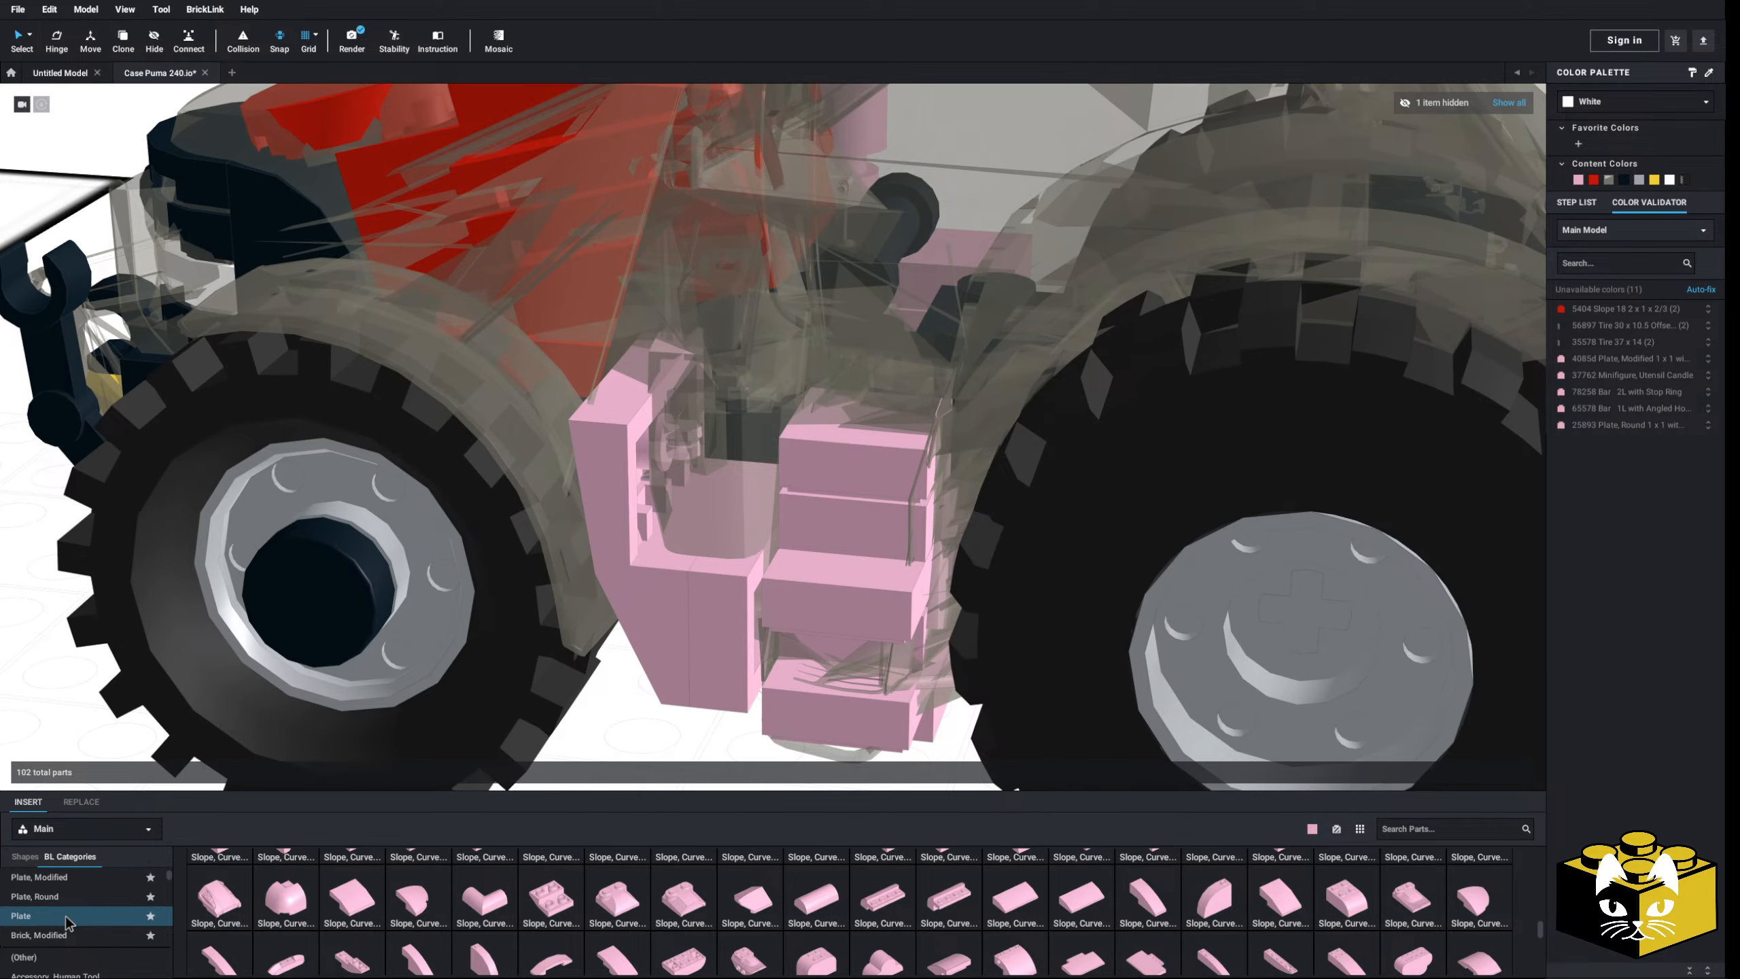
# - Try fitting a Bar 1L with 1 x 1 Round Plate with Hollow Stud beside the curved slope in front of the steps
pyautogui.scroll(1, 75, 908)
pyautogui.click(68, 885)
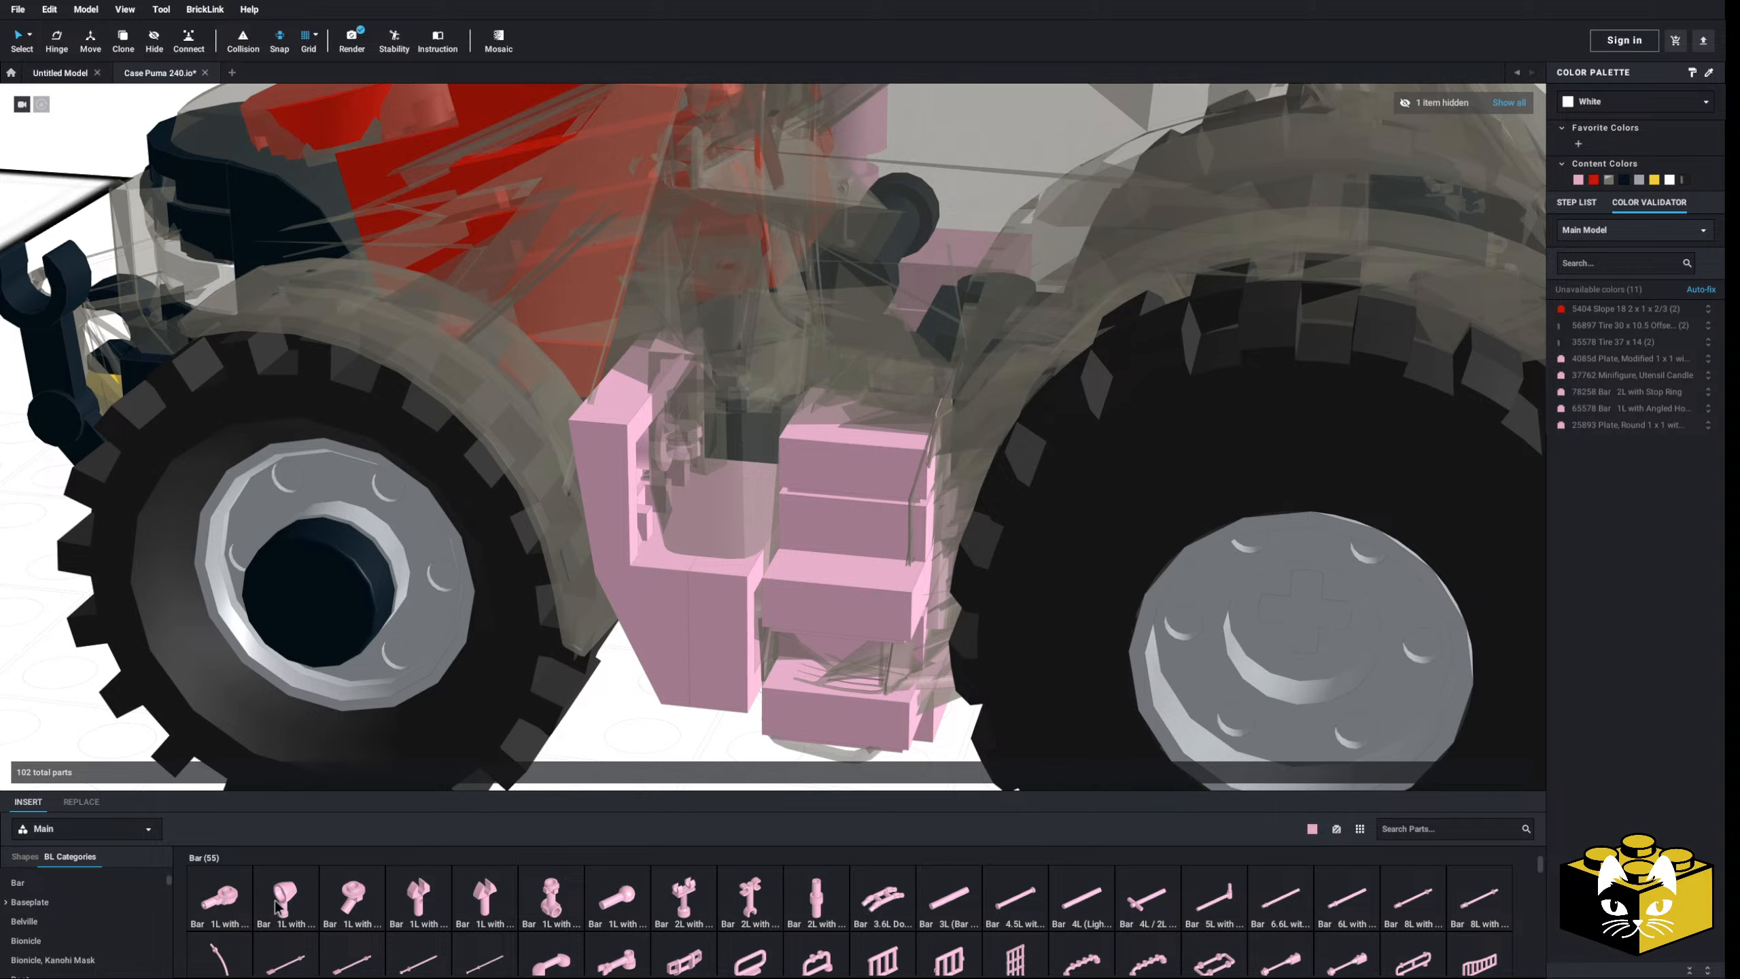
pyautogui.moveTo(724, 503); pyautogui.dragTo(675, 491)
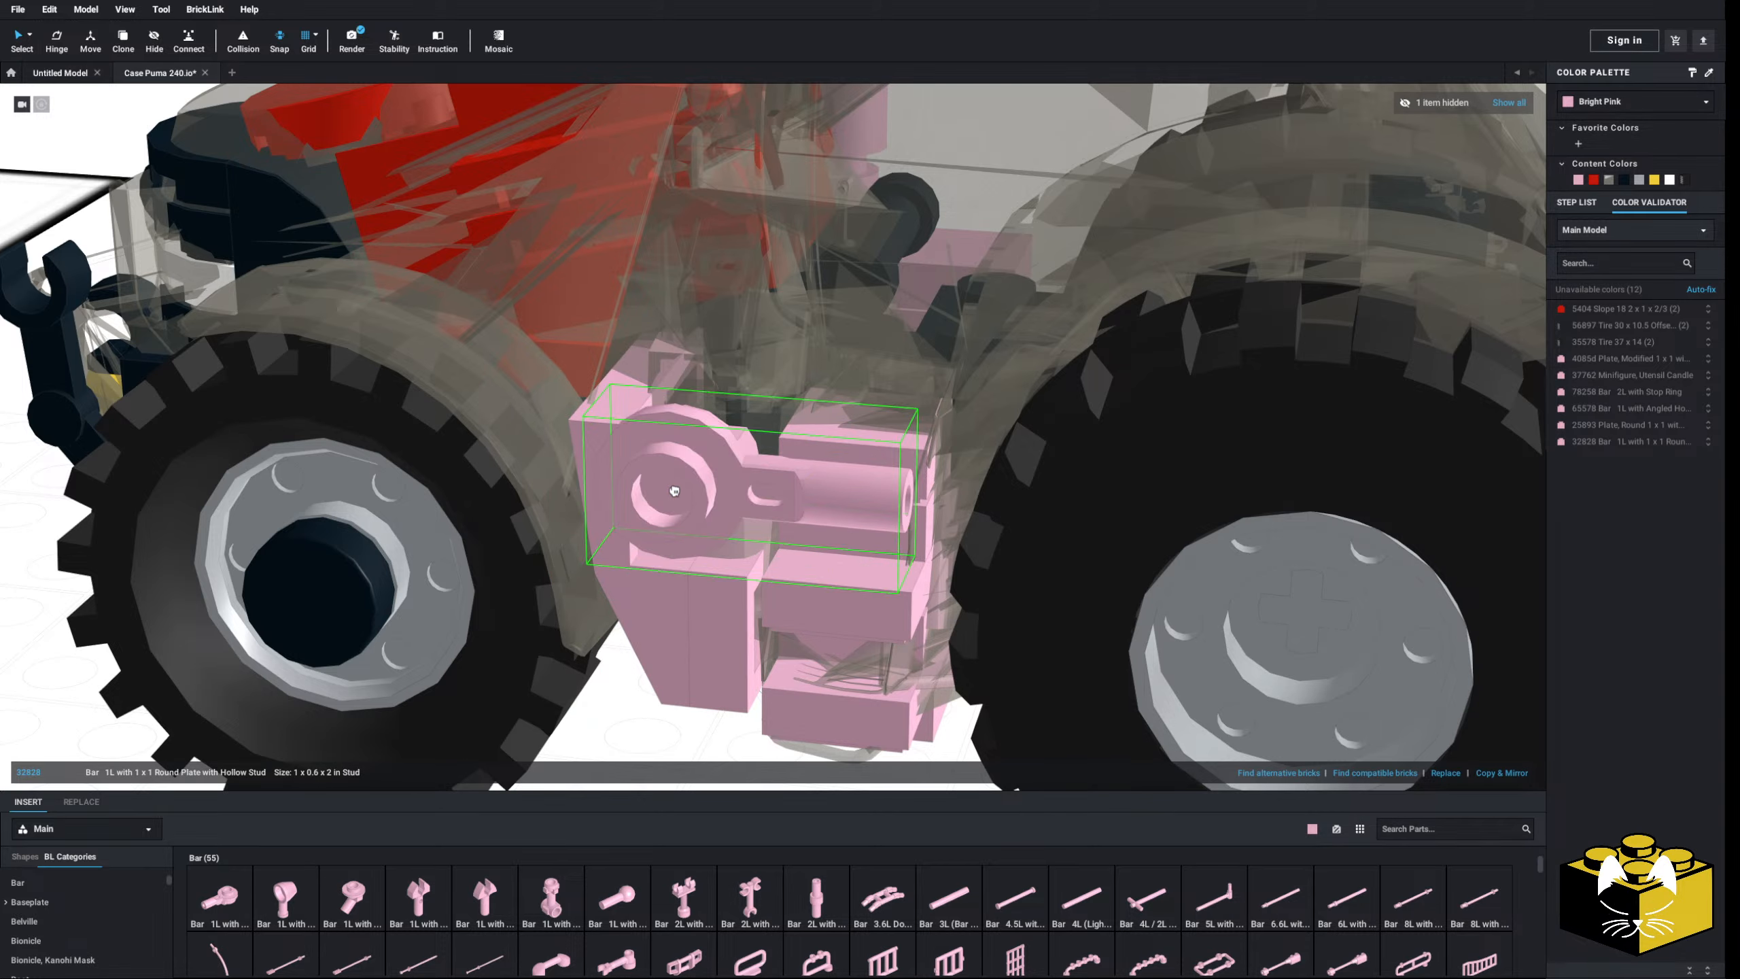
pyautogui.moveTo(656, 634); pyautogui.dragTo(1491, 727, button='right')
pyautogui.scroll(-5, 1002, 524)
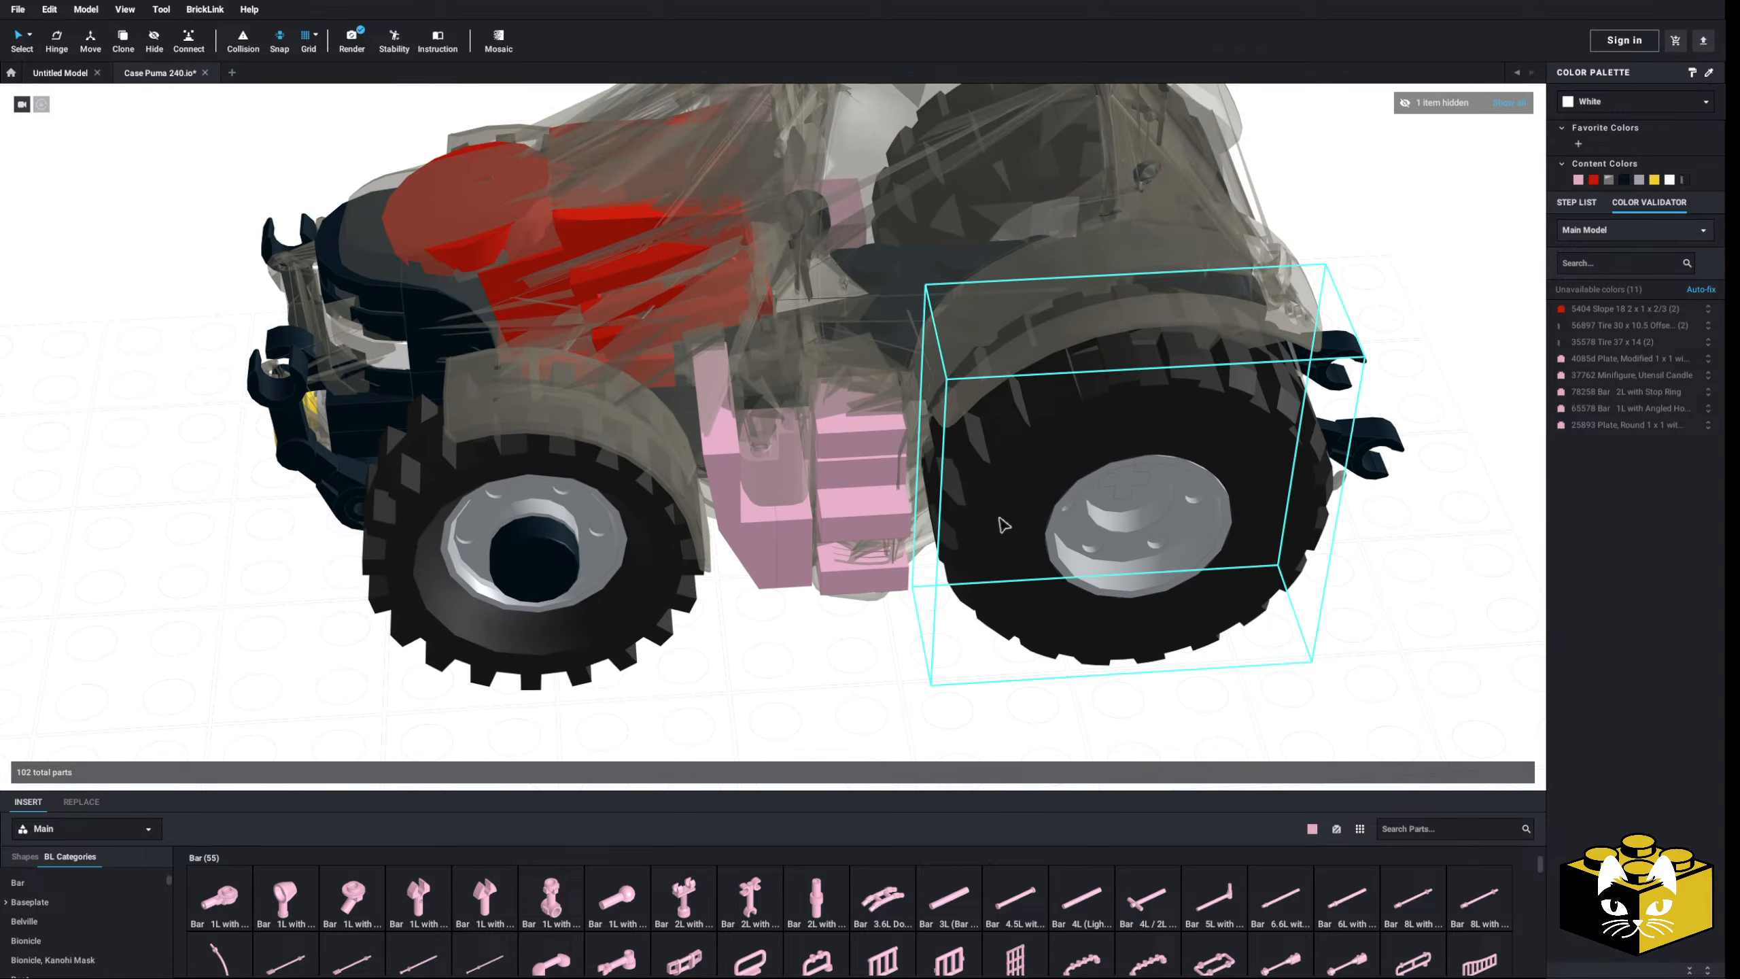
# - Copy the black roller skate part from the rear hitch and place it in the pink recess between front wheel and steps
pyautogui.moveTo(1002, 524); pyautogui.dragTo(950, 505, button='right')
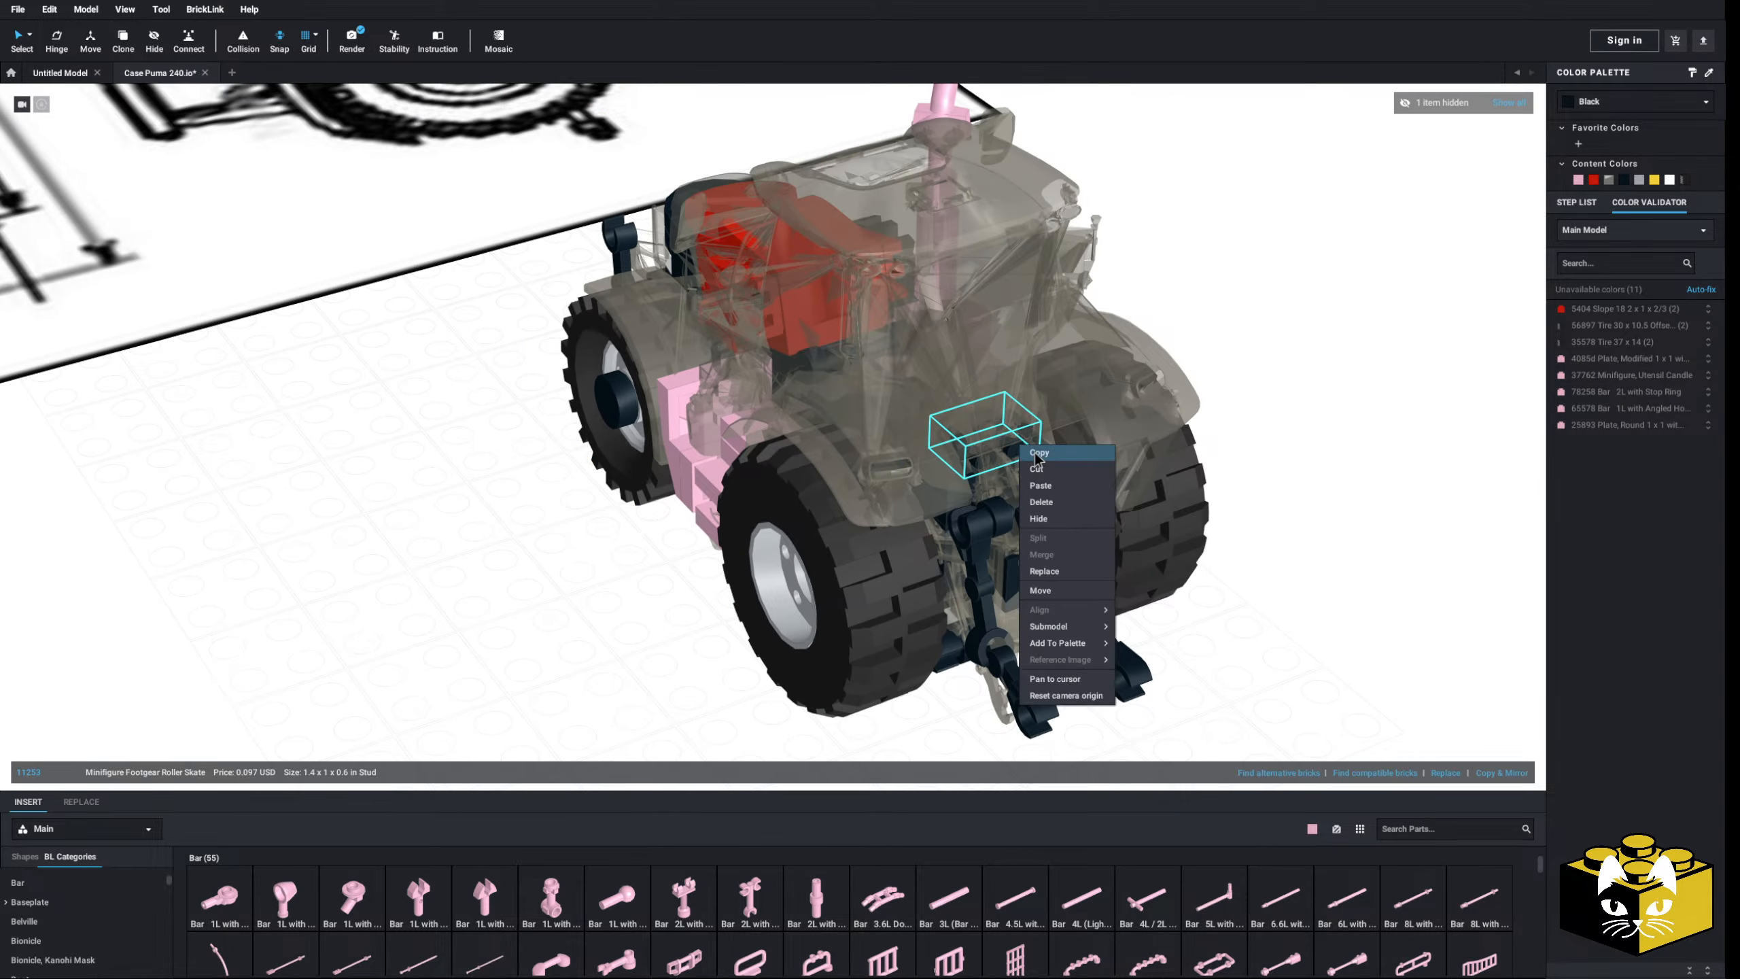
pyautogui.click(617, 590)
pyautogui.moveTo(540, 591); pyautogui.dragTo(598, 615, button='right')
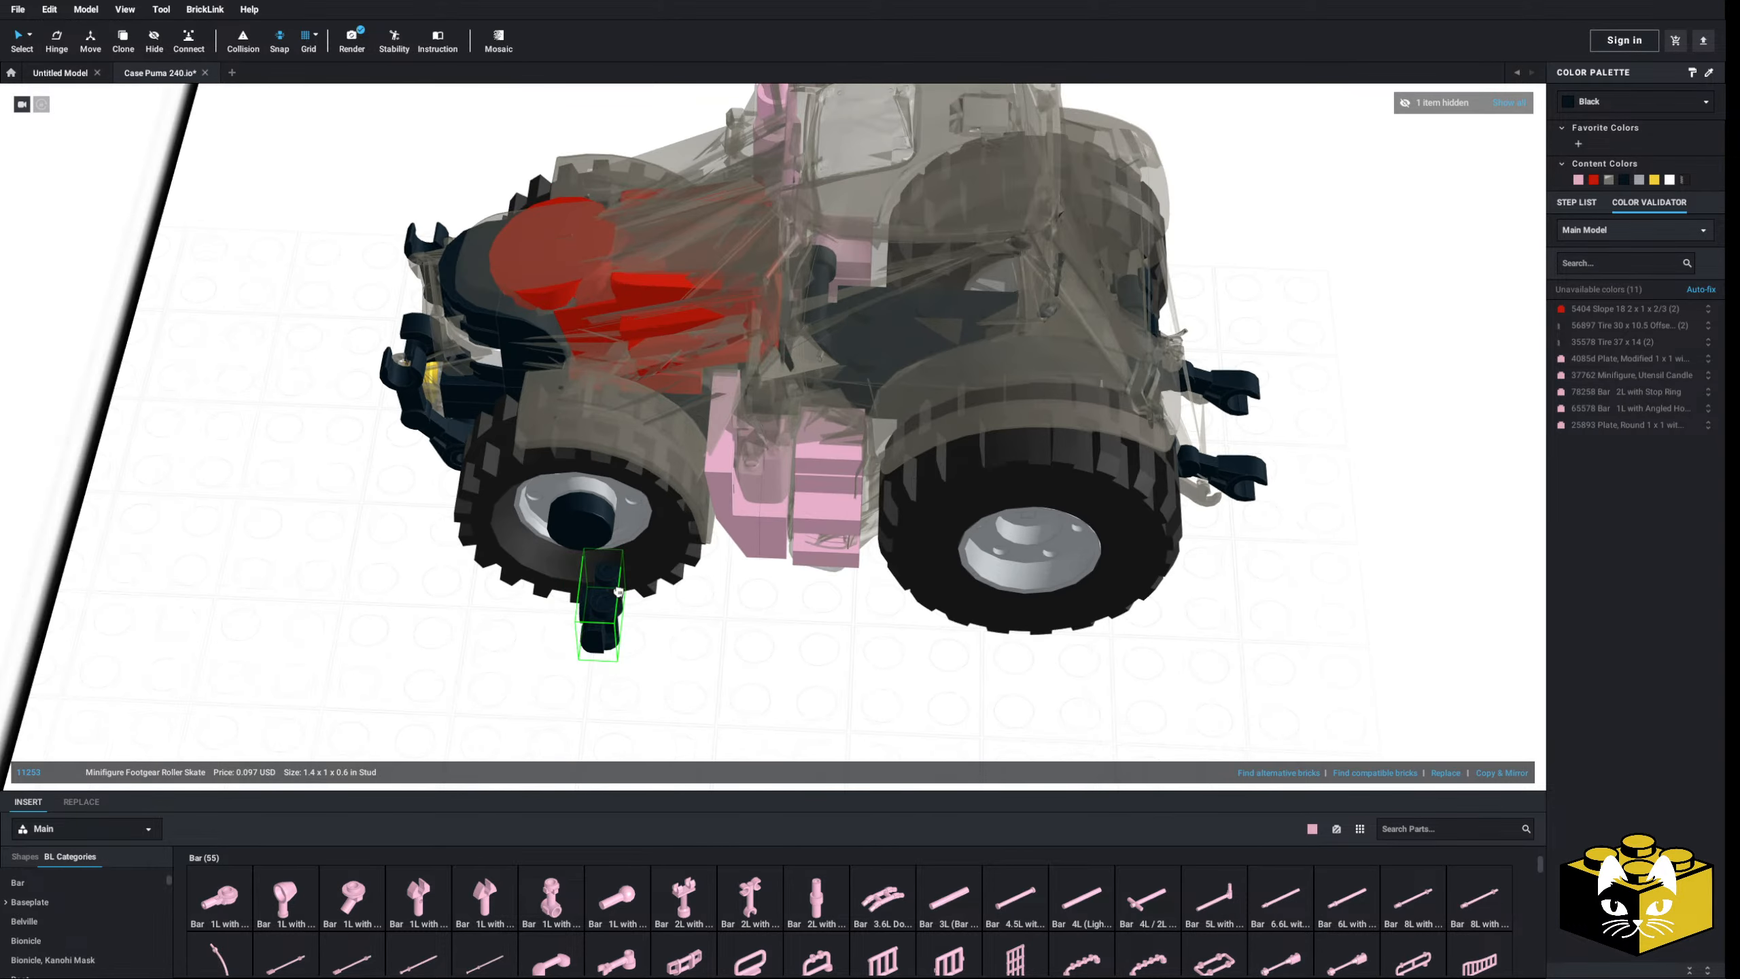
pyautogui.scroll(3, 616, 624)
pyautogui.scroll(6, 617, 655)
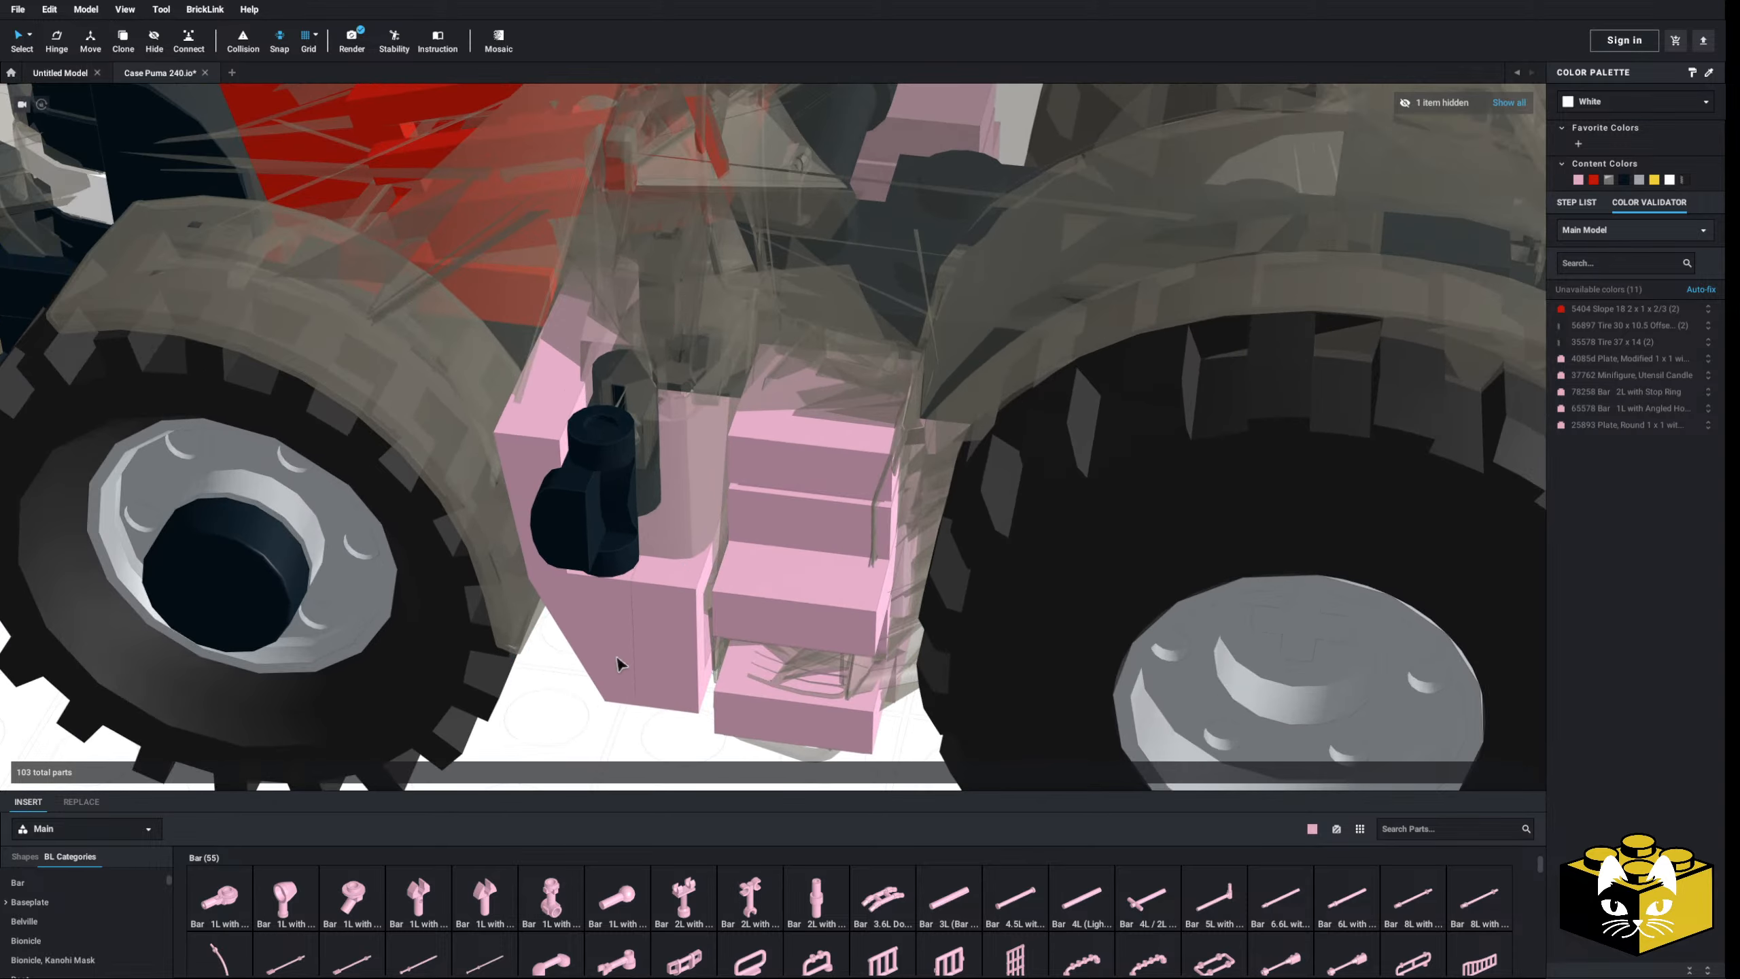
pyautogui.scroll(2, 619, 696)
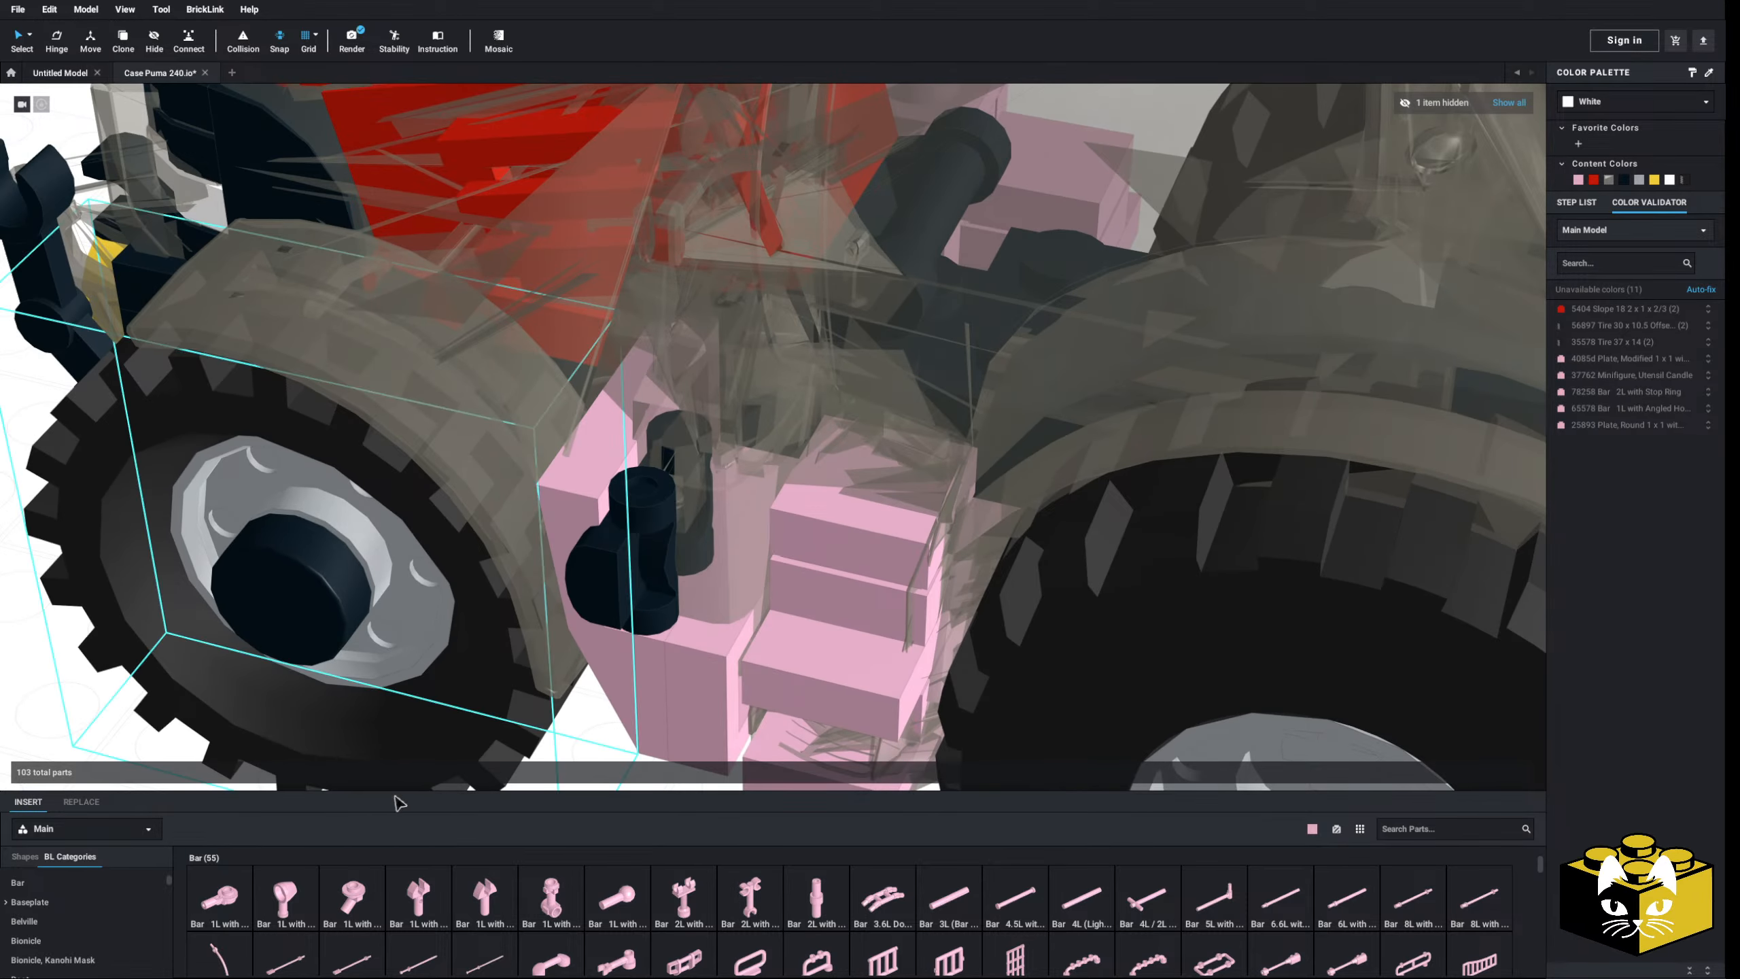
# - Try an upright Plate 1 x 2 beside the copied roller skate on the pink side assembly
pyautogui.click(61, 914)
pyautogui.click(278, 906)
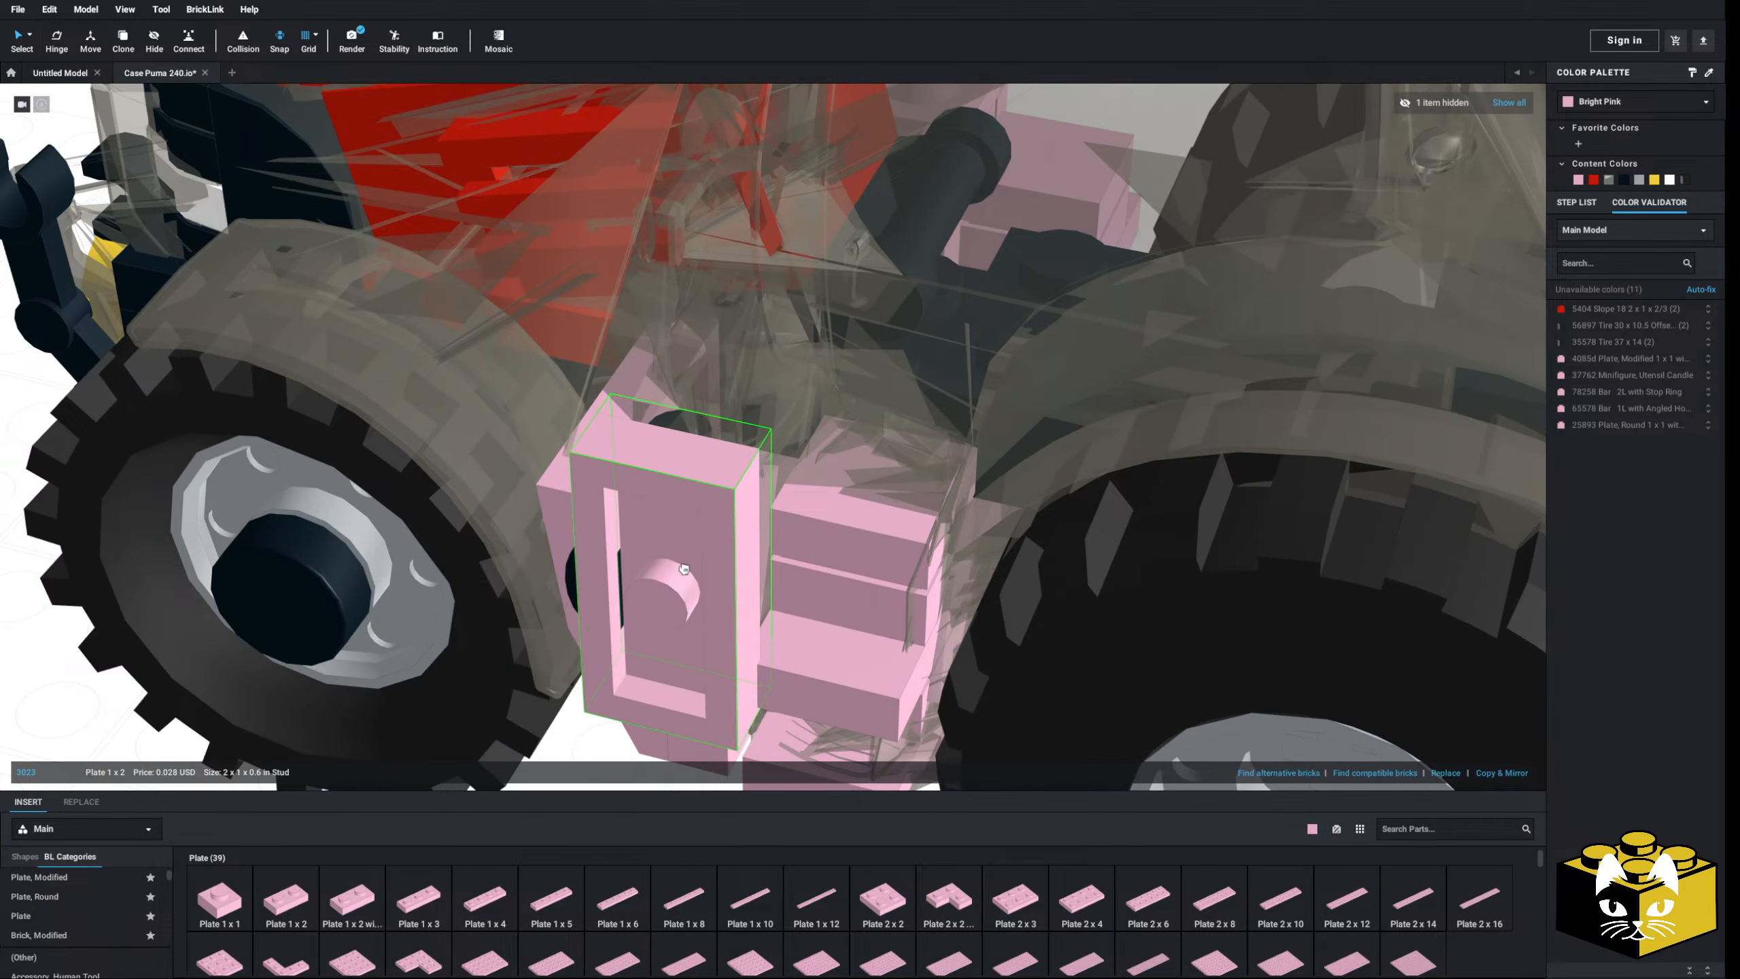
pyautogui.click(732, 499)
pyautogui.click(732, 499)
pyautogui.moveTo(732, 498)
pyautogui.mouseDown(button='right')
pyautogui.moveTo(764, 562)
pyautogui.moveTo(723, 508)
pyautogui.mouseUp(button='right')
pyautogui.scroll(-10, 724, 508)
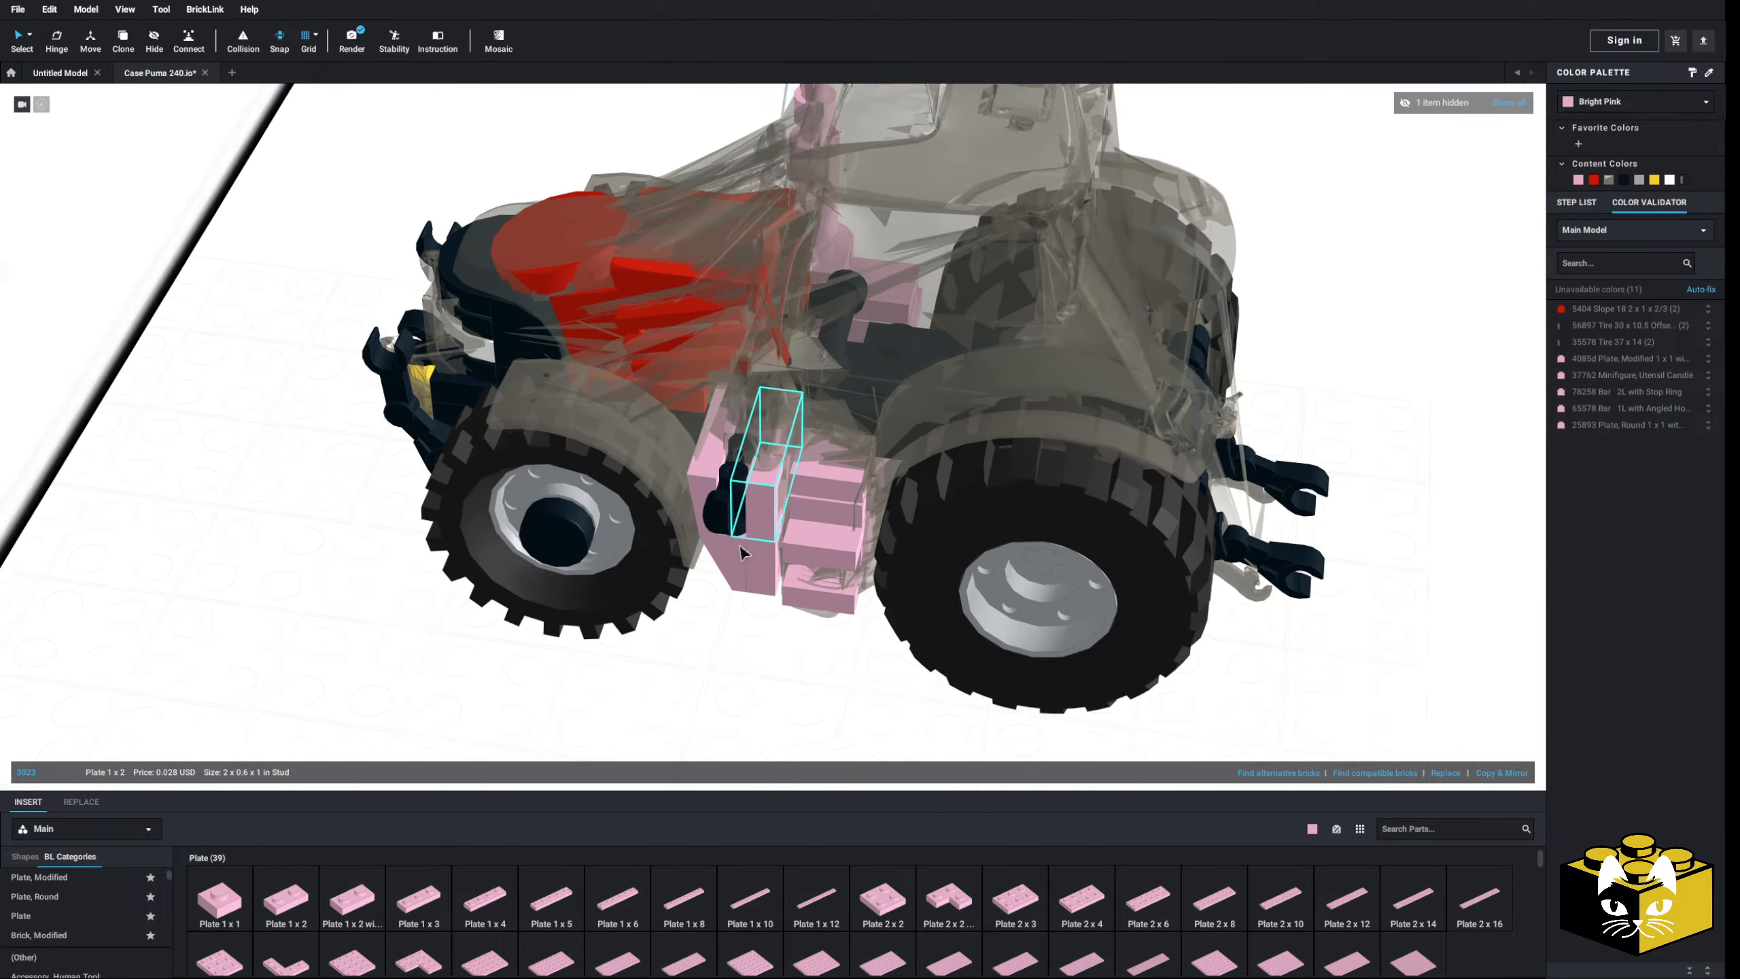
# - Check the fit around the roller skate and delete the newly added Plate 1 x 2
pyautogui.click(737, 615)
pyautogui.scroll(4, 743, 601)
pyautogui.moveTo(743, 600); pyautogui.dragTo(698, 590, button='right')
pyautogui.scroll(5, 767, 584)
pyautogui.scroll(5, 766, 586)
pyautogui.scroll(3, 699, 591)
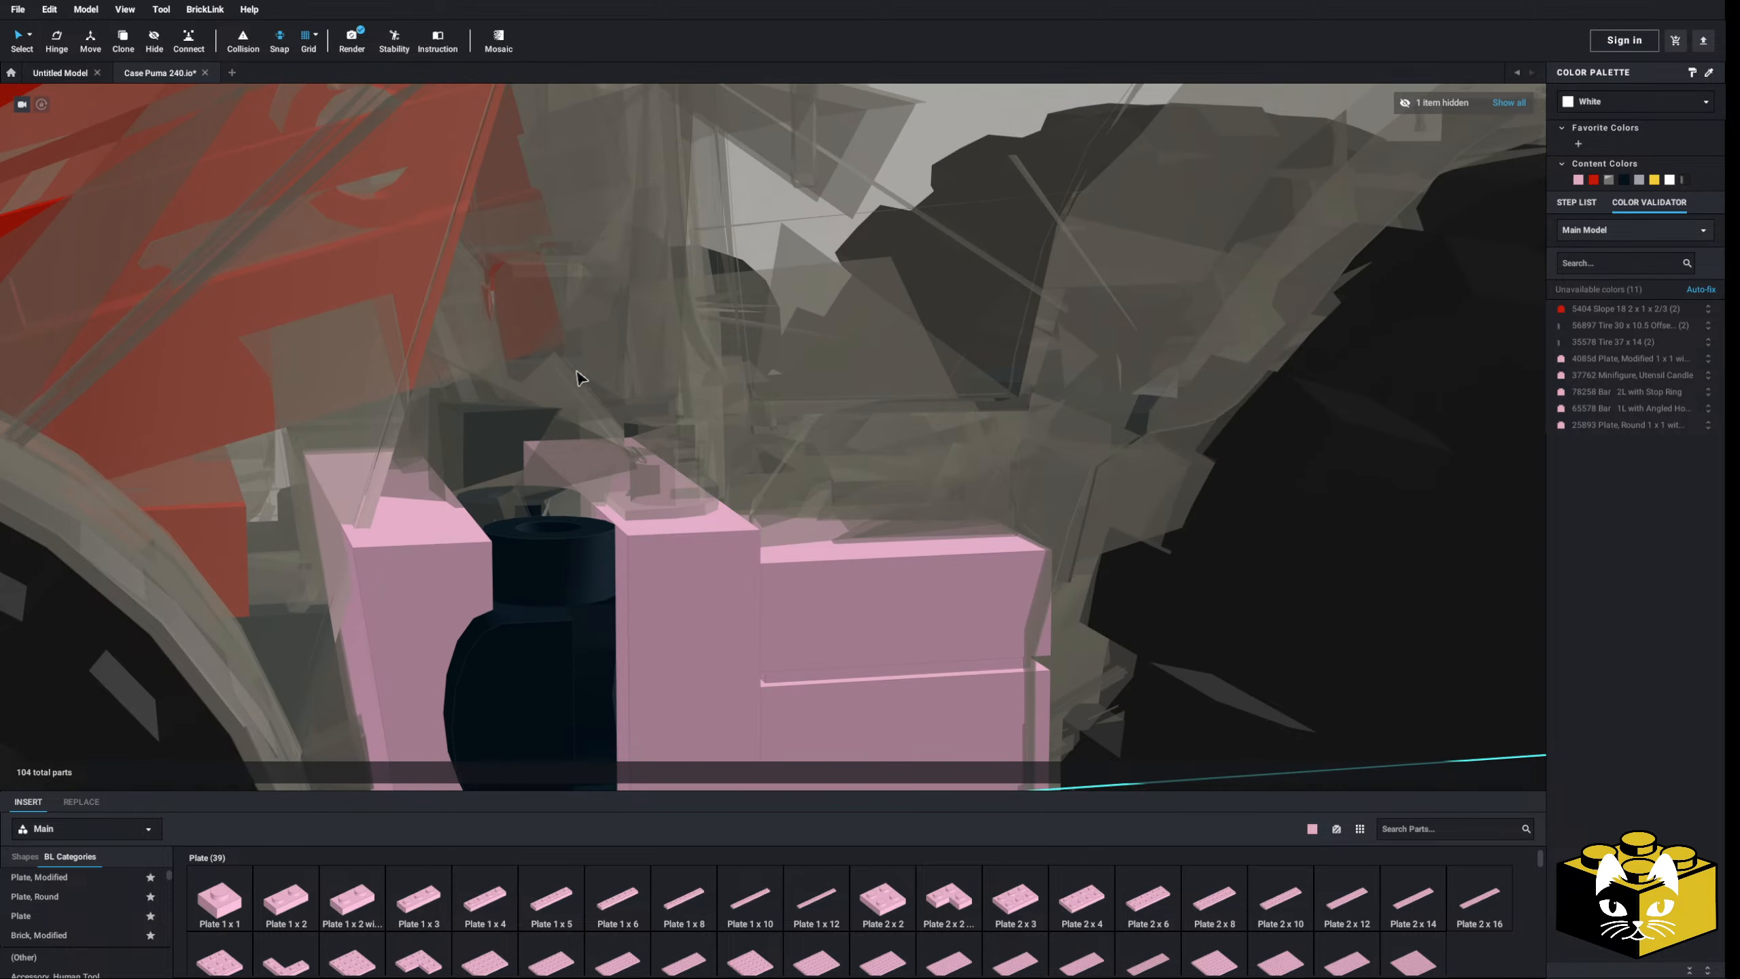
pyautogui.moveTo(581, 378); pyautogui.dragTo(327, 752, button='right')
pyautogui.click(524, 460)
pyautogui.press('Delete')
# - Try another Plate 1 x 2 beside the roller skate, in front of the steps
pyautogui.click(282, 878)
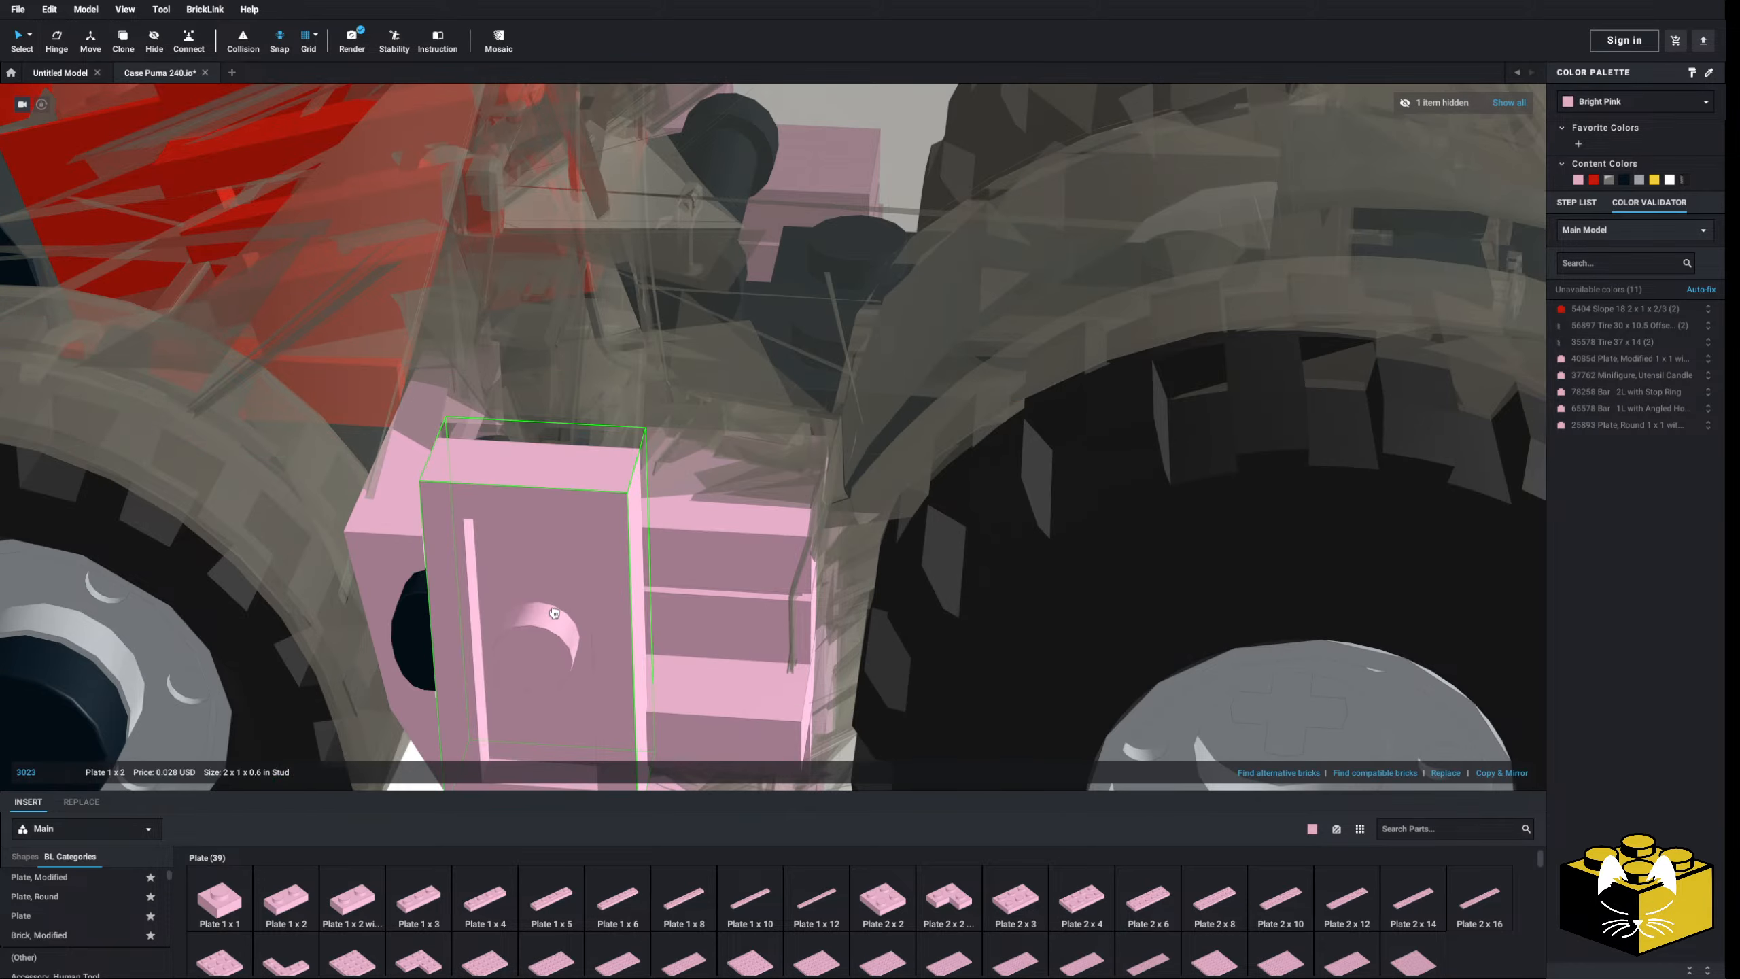
pyautogui.click(554, 501)
pyautogui.scroll(-1, 554, 503)
pyautogui.scroll(-3, 558, 509)
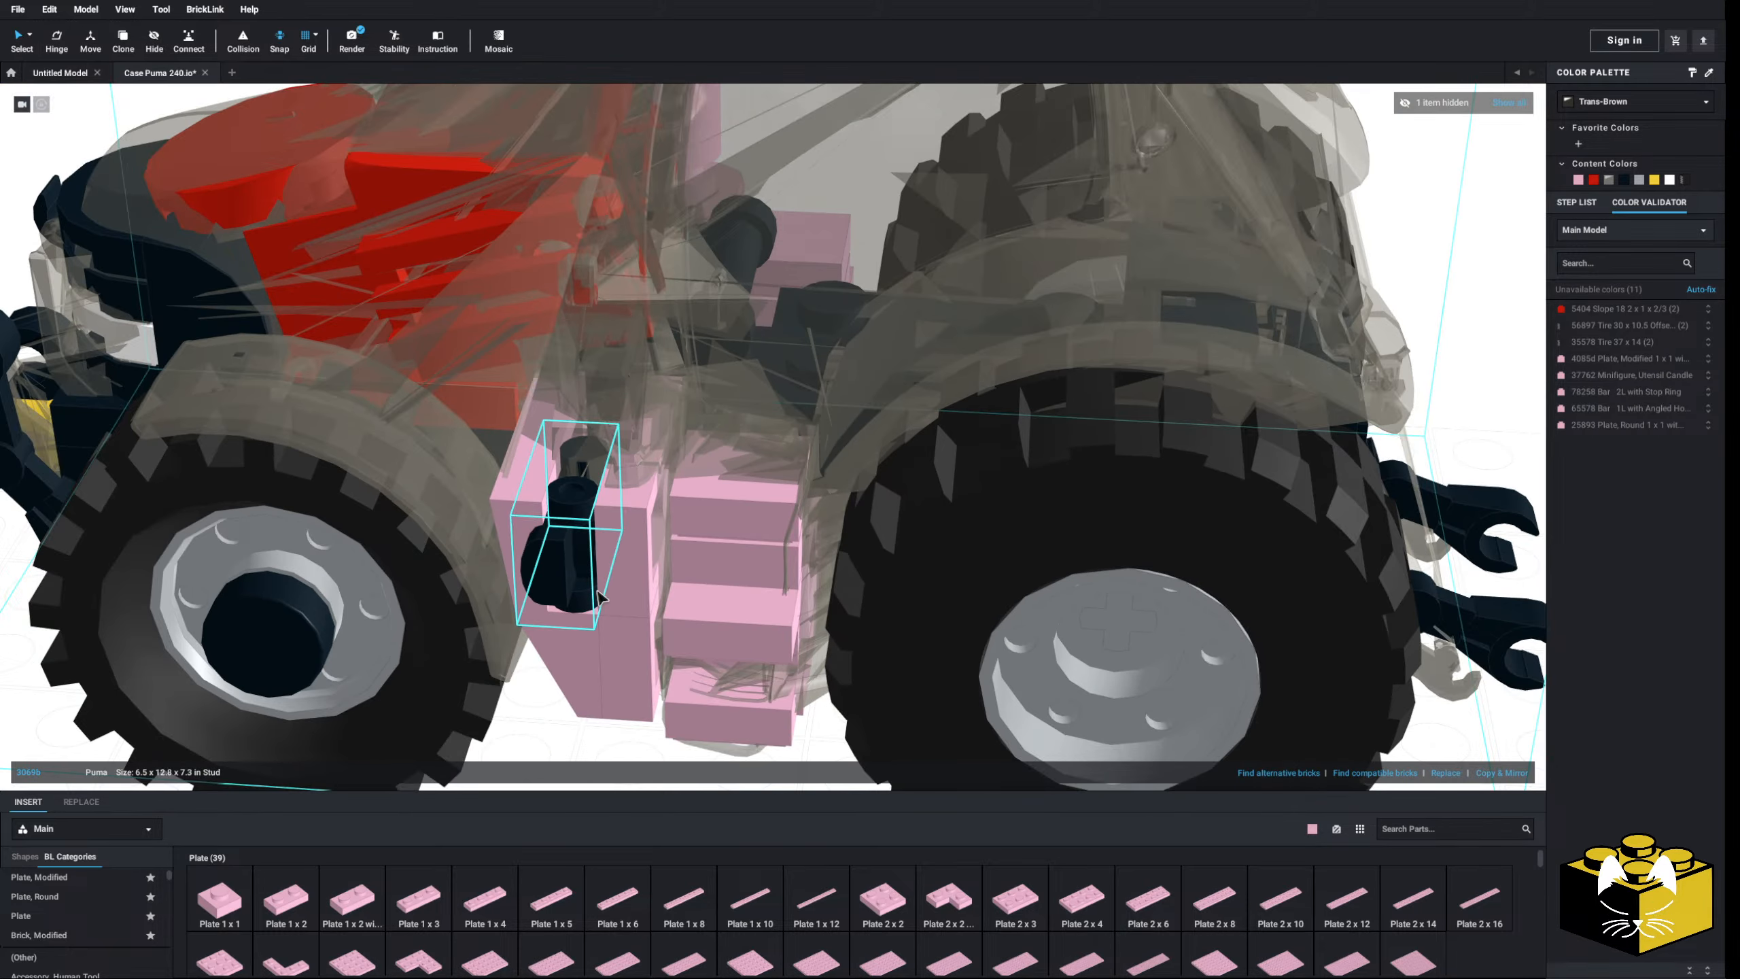
pyautogui.click(569, 538)
pyautogui.moveTo(576, 548); pyautogui.dragTo(719, 590, button='right')
pyautogui.click(653, 712)
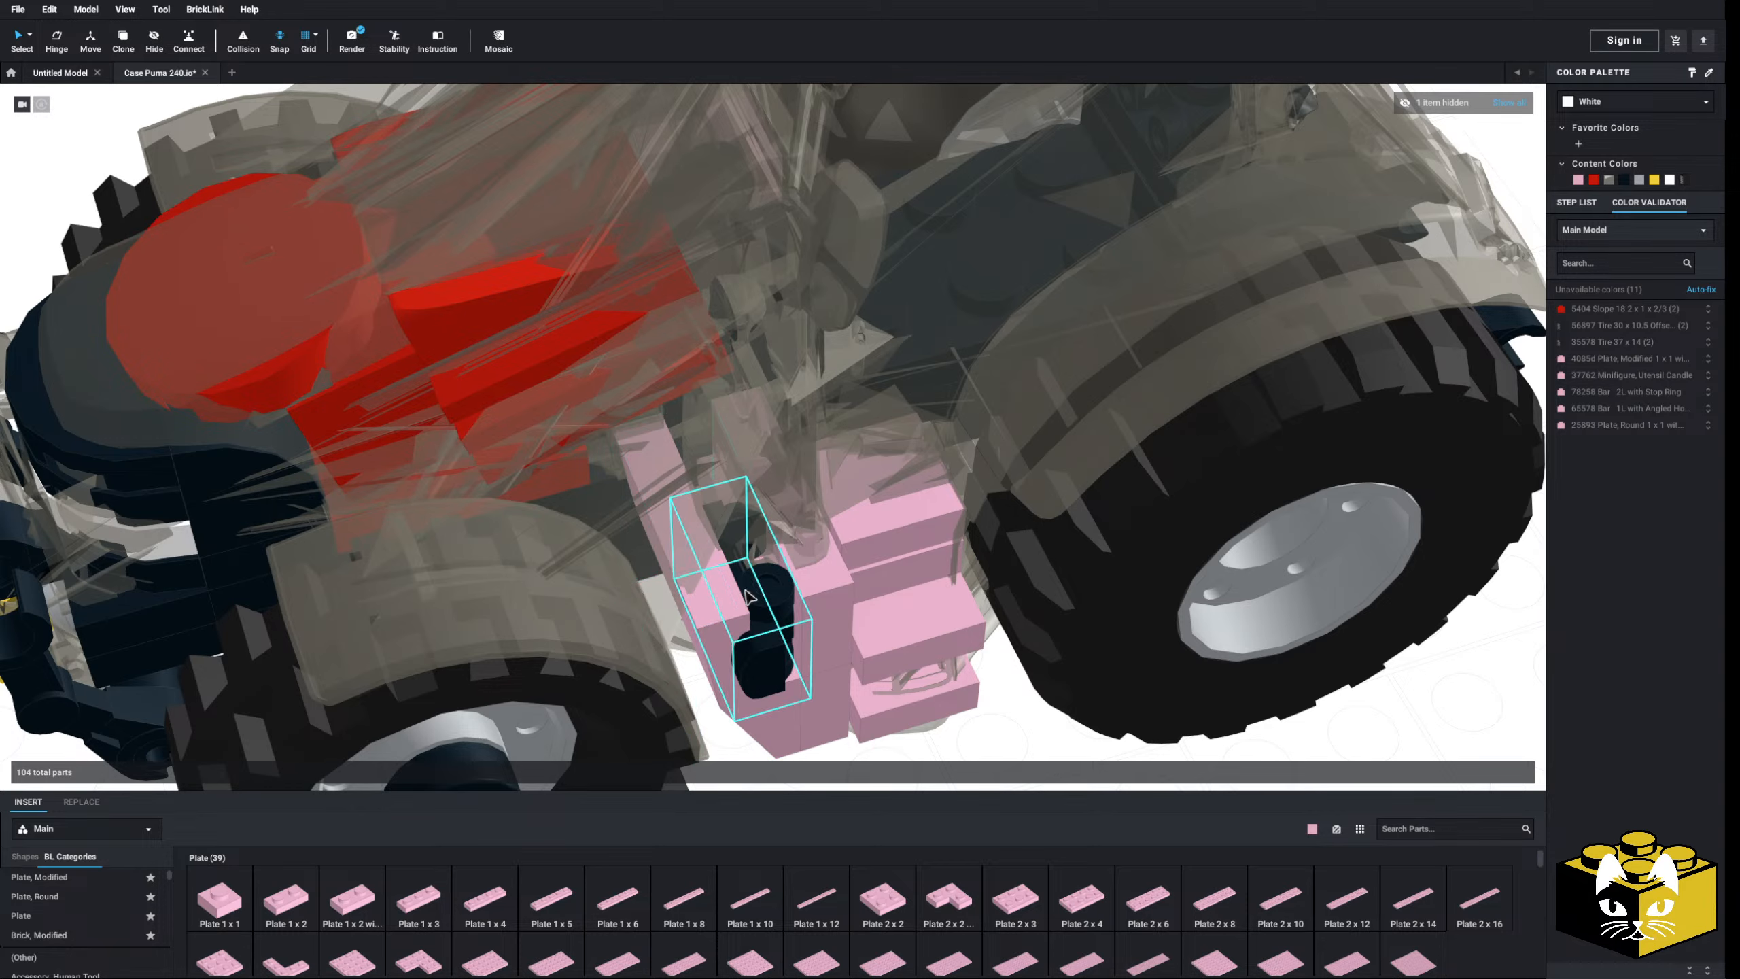
# - Inspect the side assembly from above and remove the second Plate 1 x 2 from beside the roller skate
pyautogui.moveTo(743, 644); pyautogui.dragTo(712, 638, button='right')
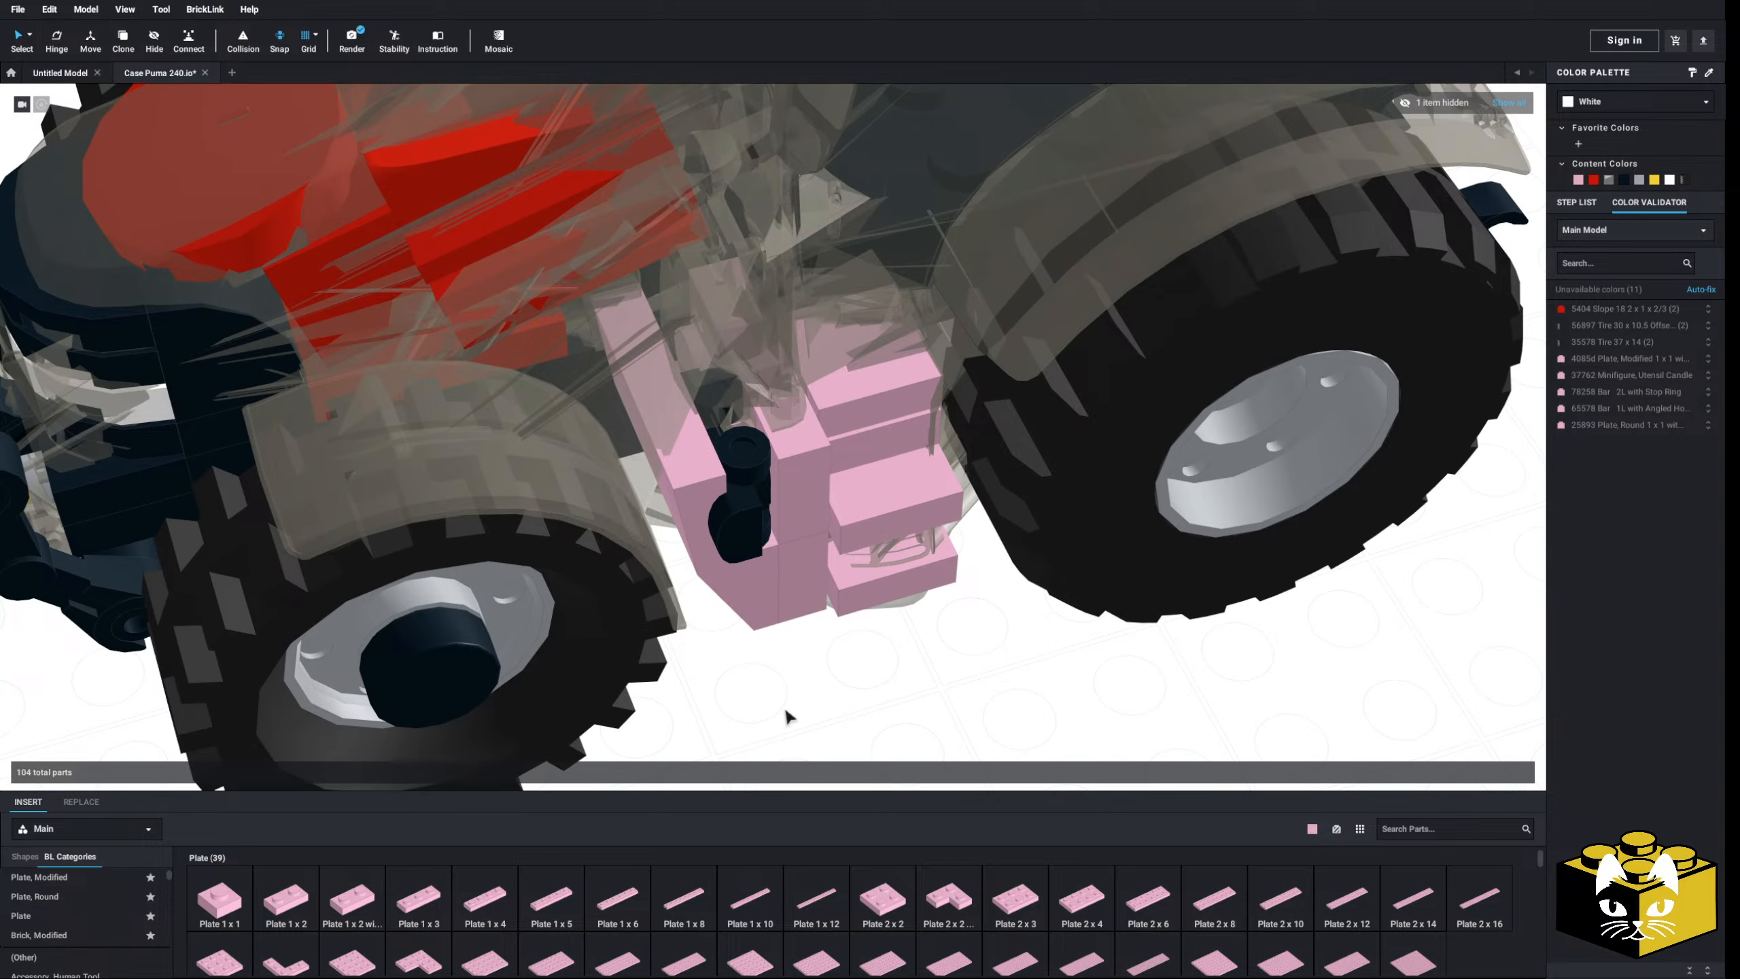
pyautogui.moveTo(788, 716); pyautogui.dragTo(707, 646, button='right')
pyautogui.scroll(1, 730, 691)
pyautogui.scroll(1, 710, 702)
pyautogui.scroll(-2, 717, 657)
pyautogui.scroll(2, 707, 665)
pyautogui.click(707, 647)
pyautogui.press('Delete')
# - Try a Plate, Modified 1 x 2 with Door Rail next to the roller skate, and remove it
pyautogui.scroll(-4, 767, 634)
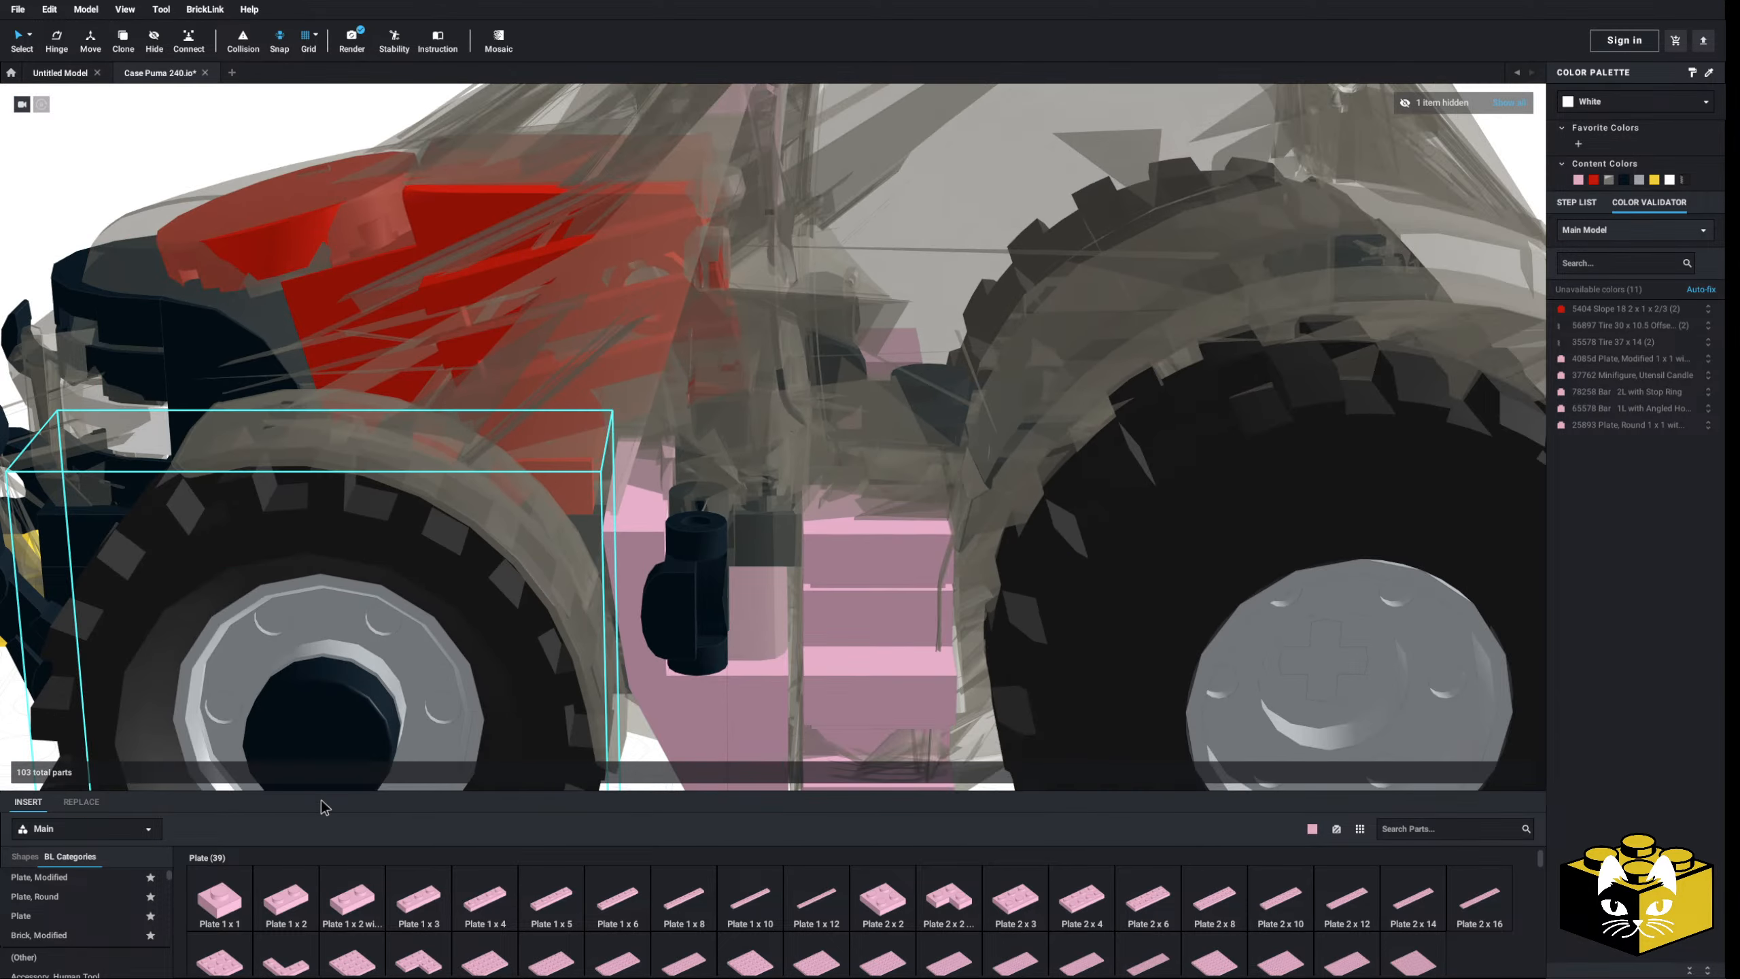
pyautogui.click(84, 877)
pyautogui.scroll(-3, 652, 857)
pyautogui.scroll(1, 660, 861)
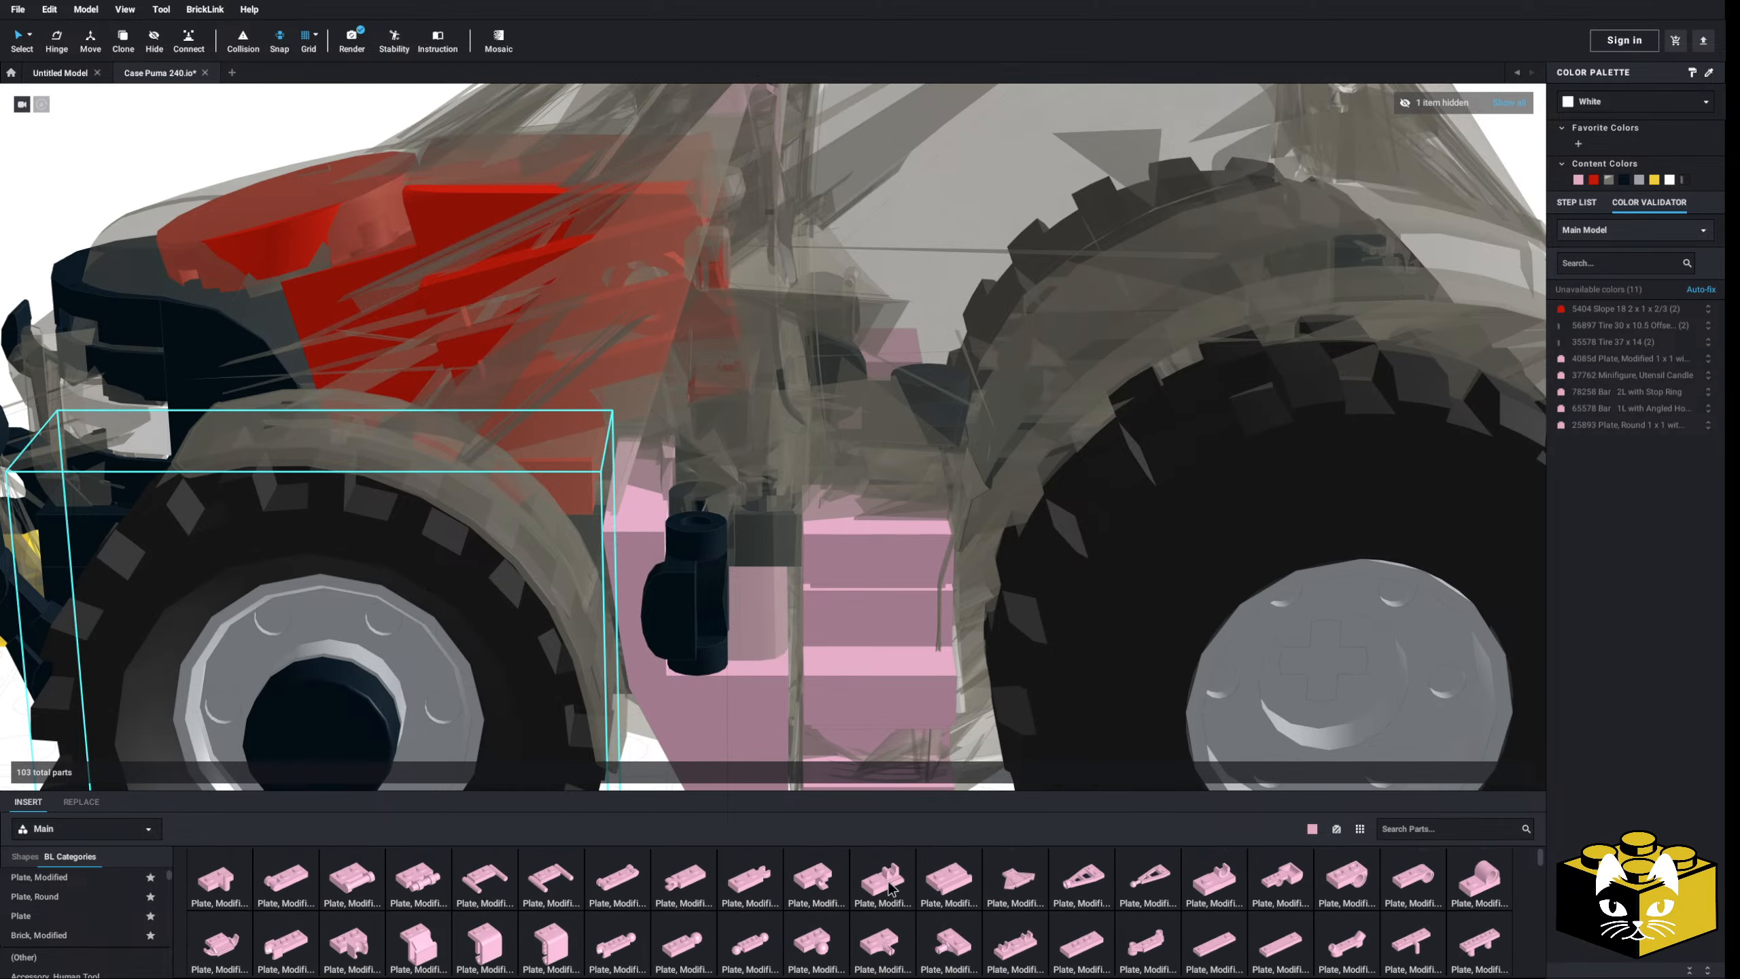
pyautogui.click(948, 884)
pyautogui.press('Right')
pyautogui.moveTo(825, 601); pyautogui.dragTo(742, 566)
pyautogui.moveTo(742, 566); pyautogui.dragTo(786, 554, button='right')
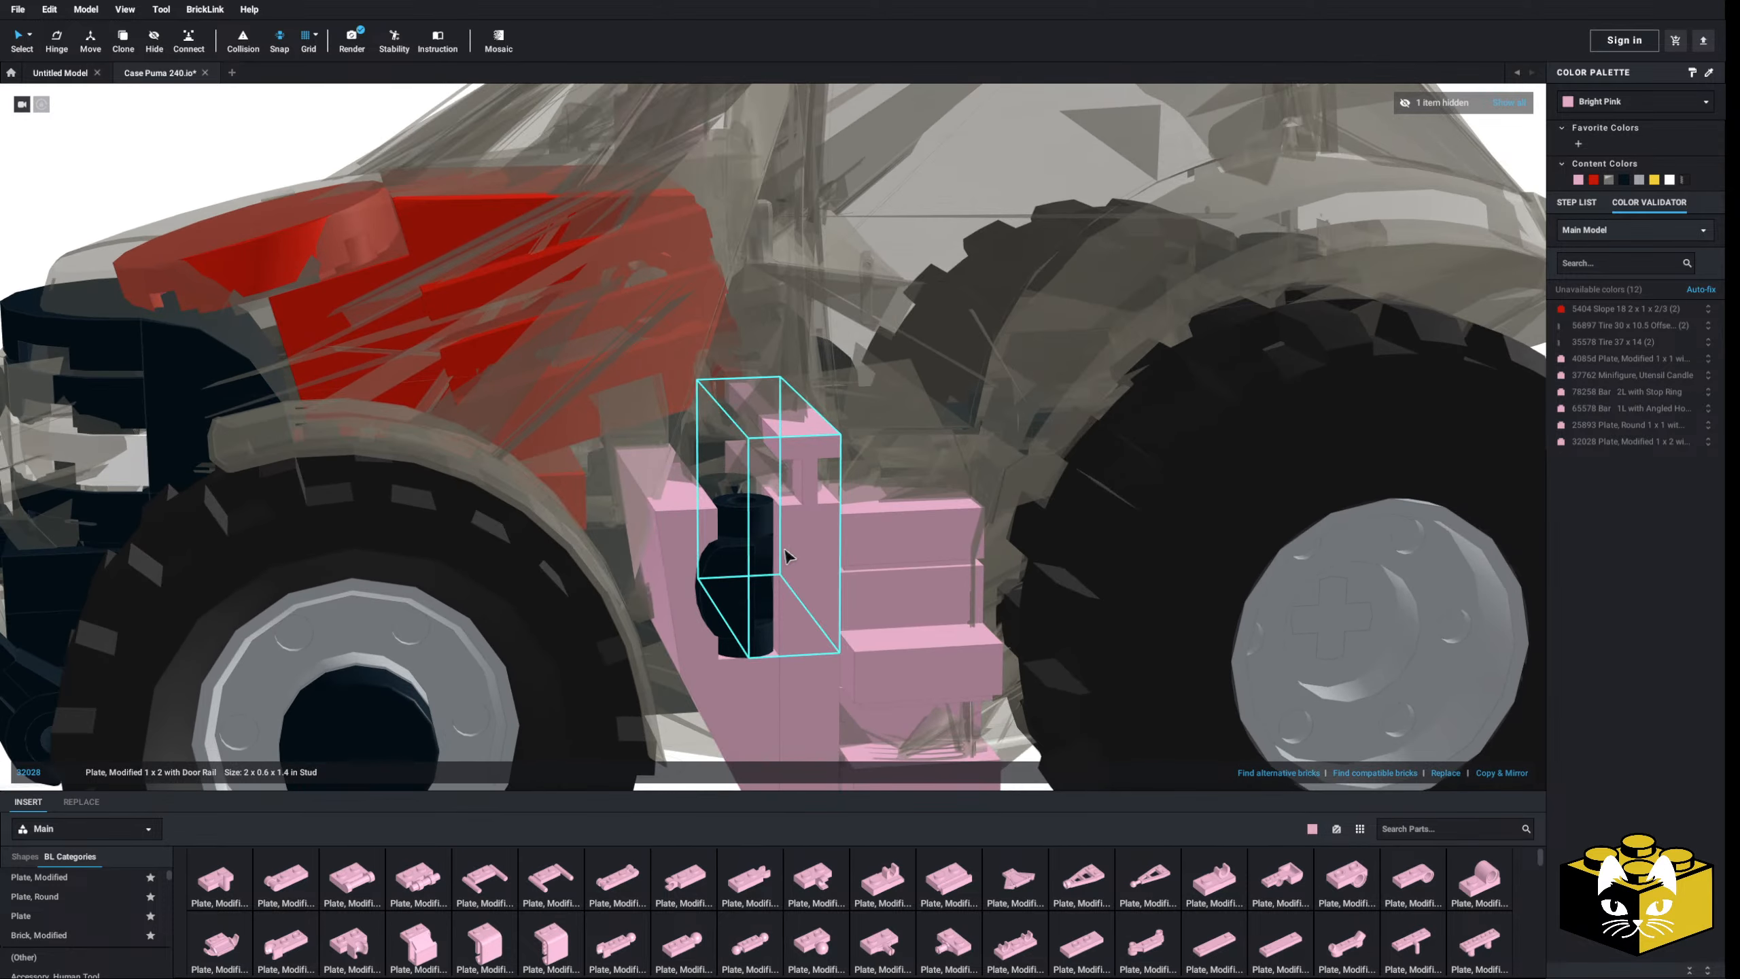
pyautogui.press('Delete')
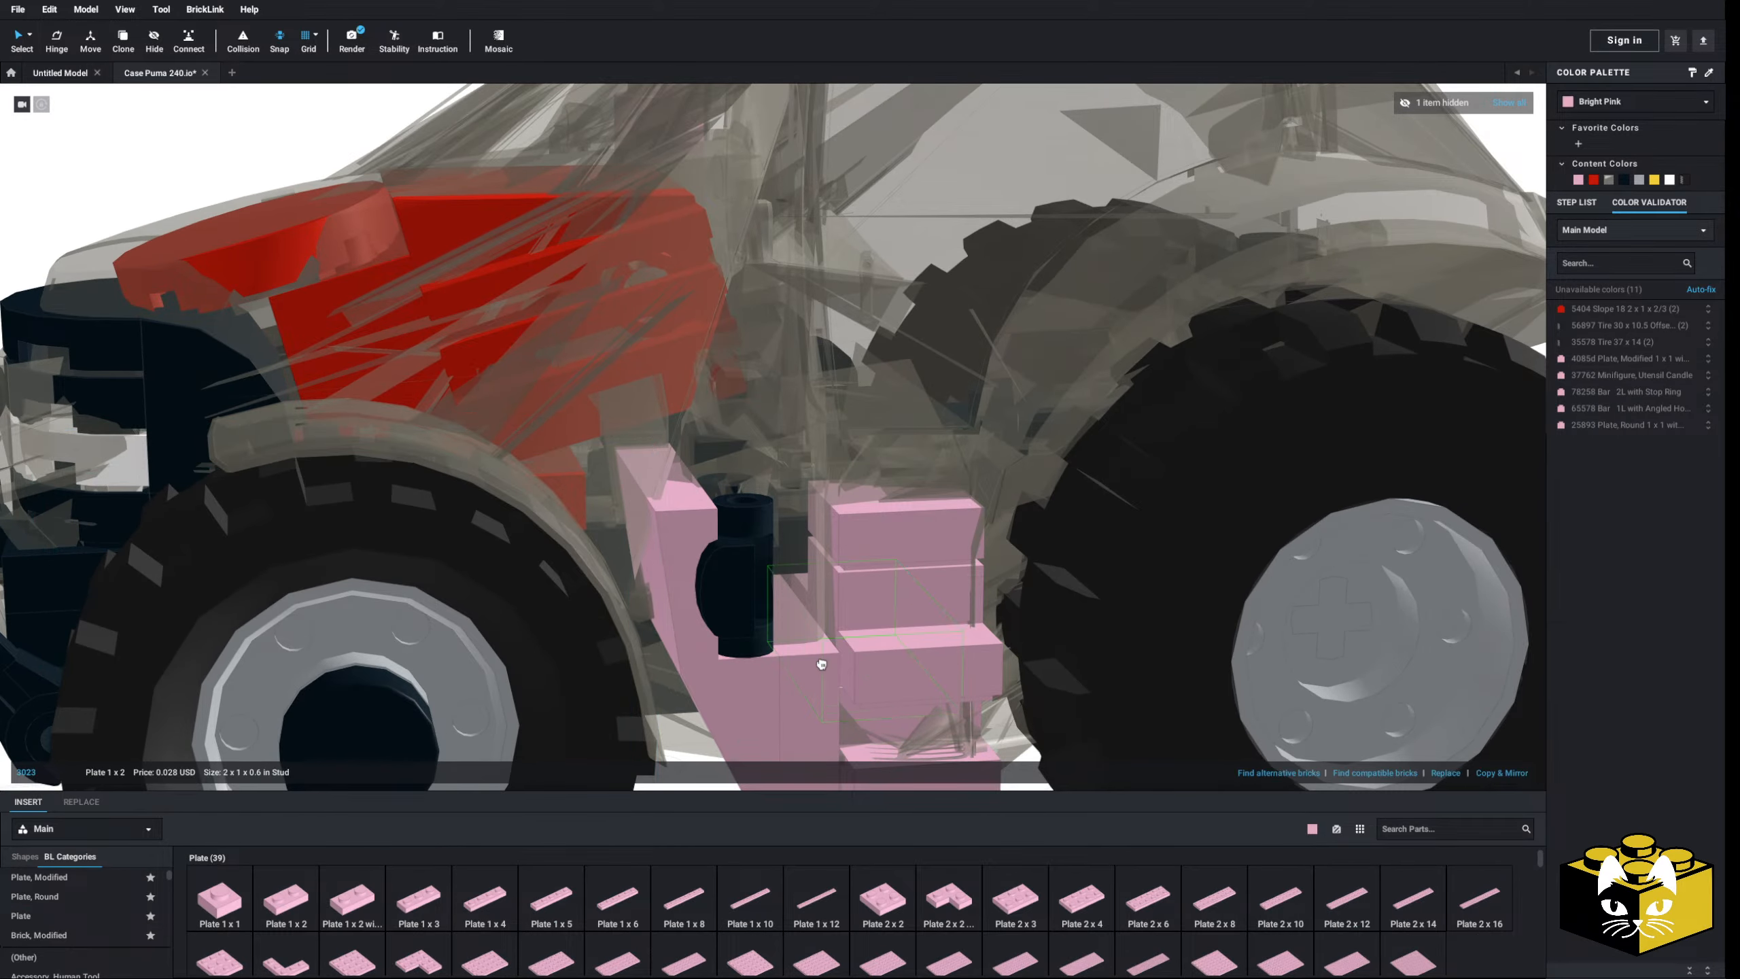
# - Fit an upright Plate 1 x 2 between the roller skate and the steps
pyautogui.moveTo(811, 605); pyautogui.dragTo(779, 541)
pyautogui.scroll(-10, 783, 529)
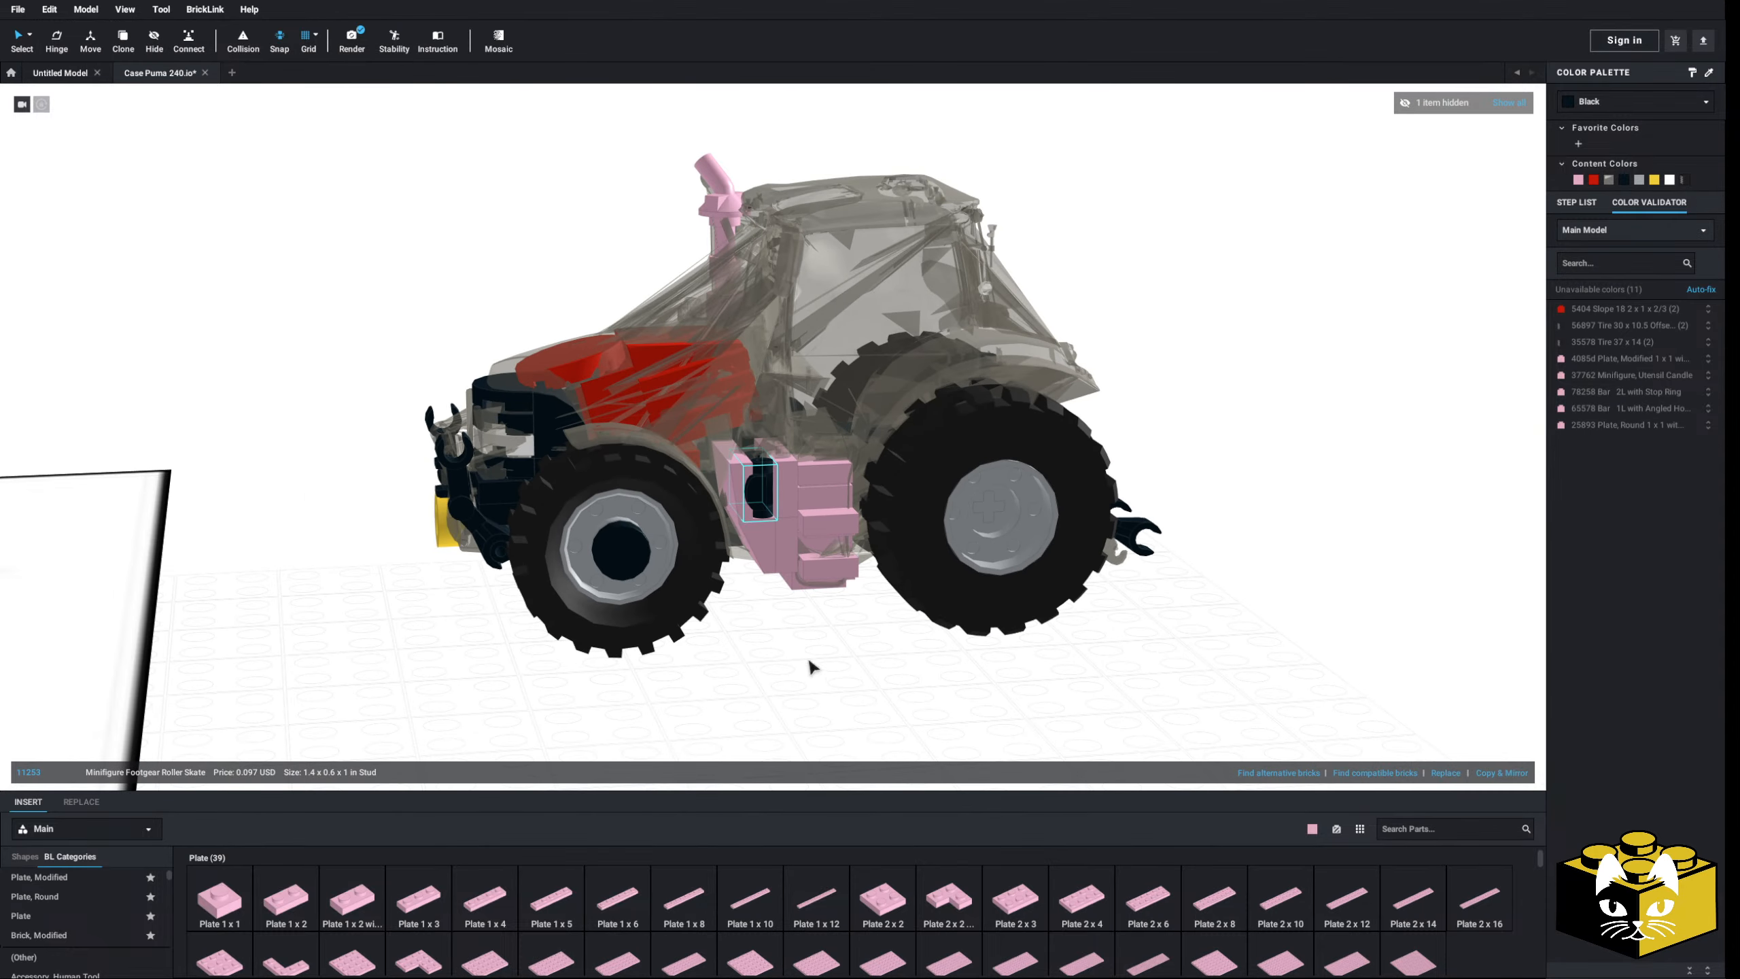
pyautogui.moveTo(776, 635); pyautogui.dragTo(579, 567, button='right')
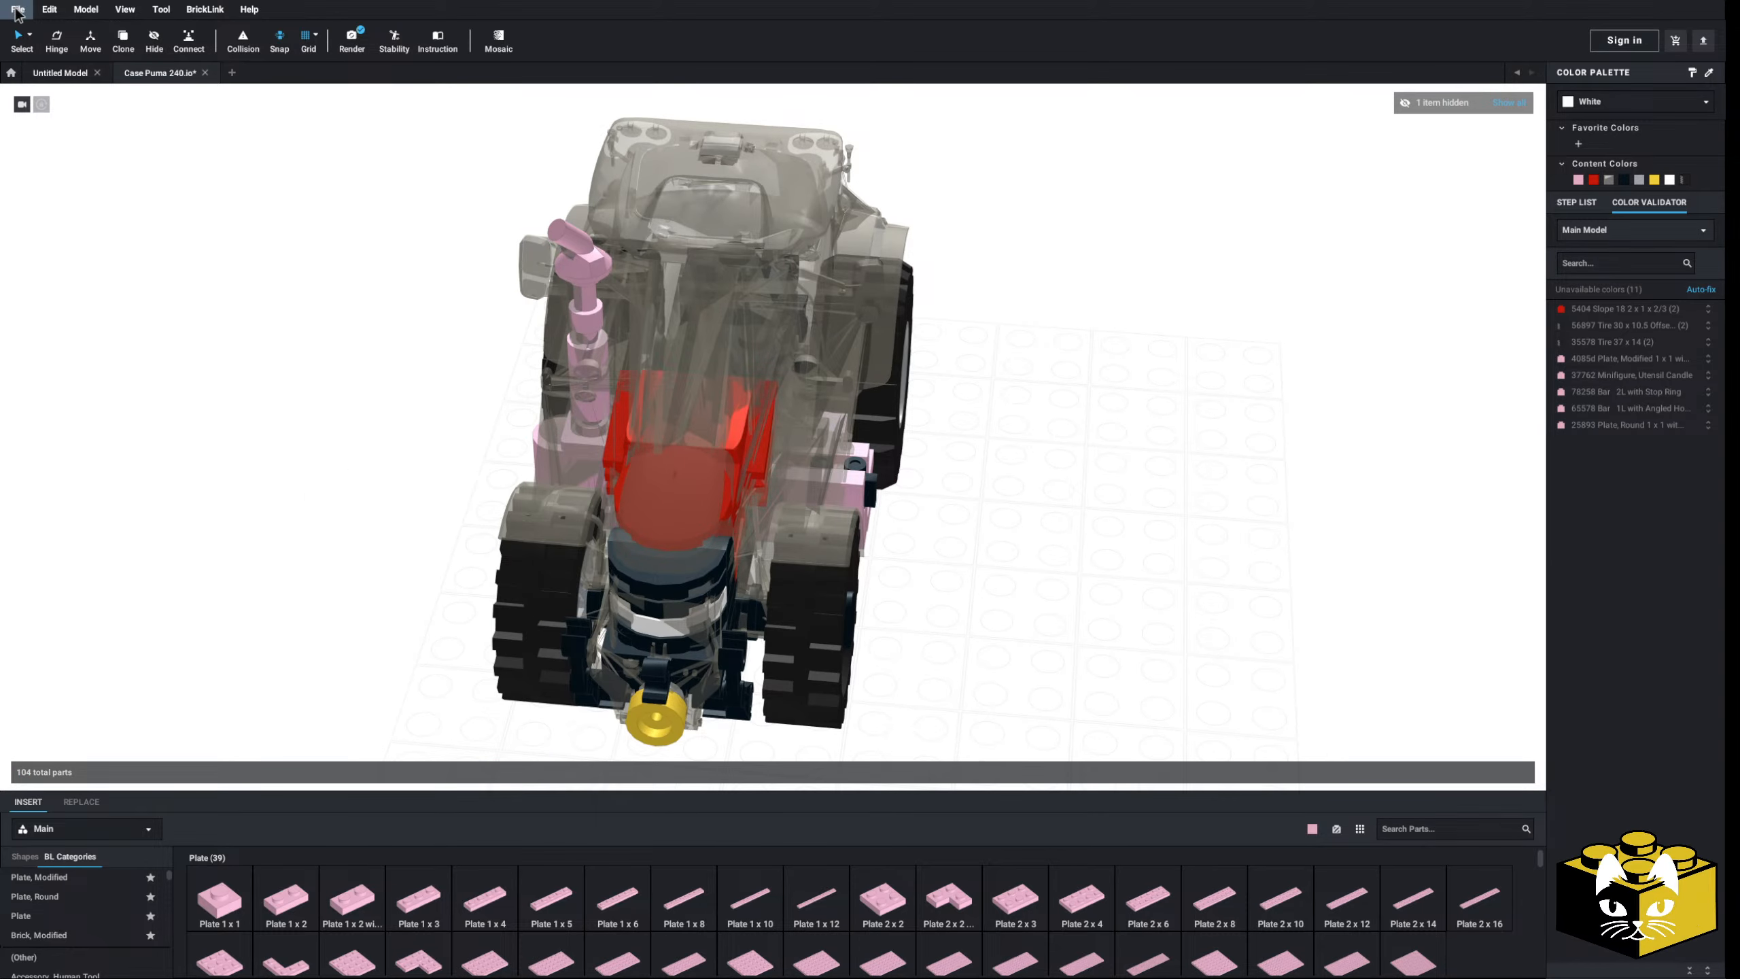
# - Select all Bright Pink parts by color and recolor them black
pyautogui.click(29, 33)
pyautogui.click(68, 68)
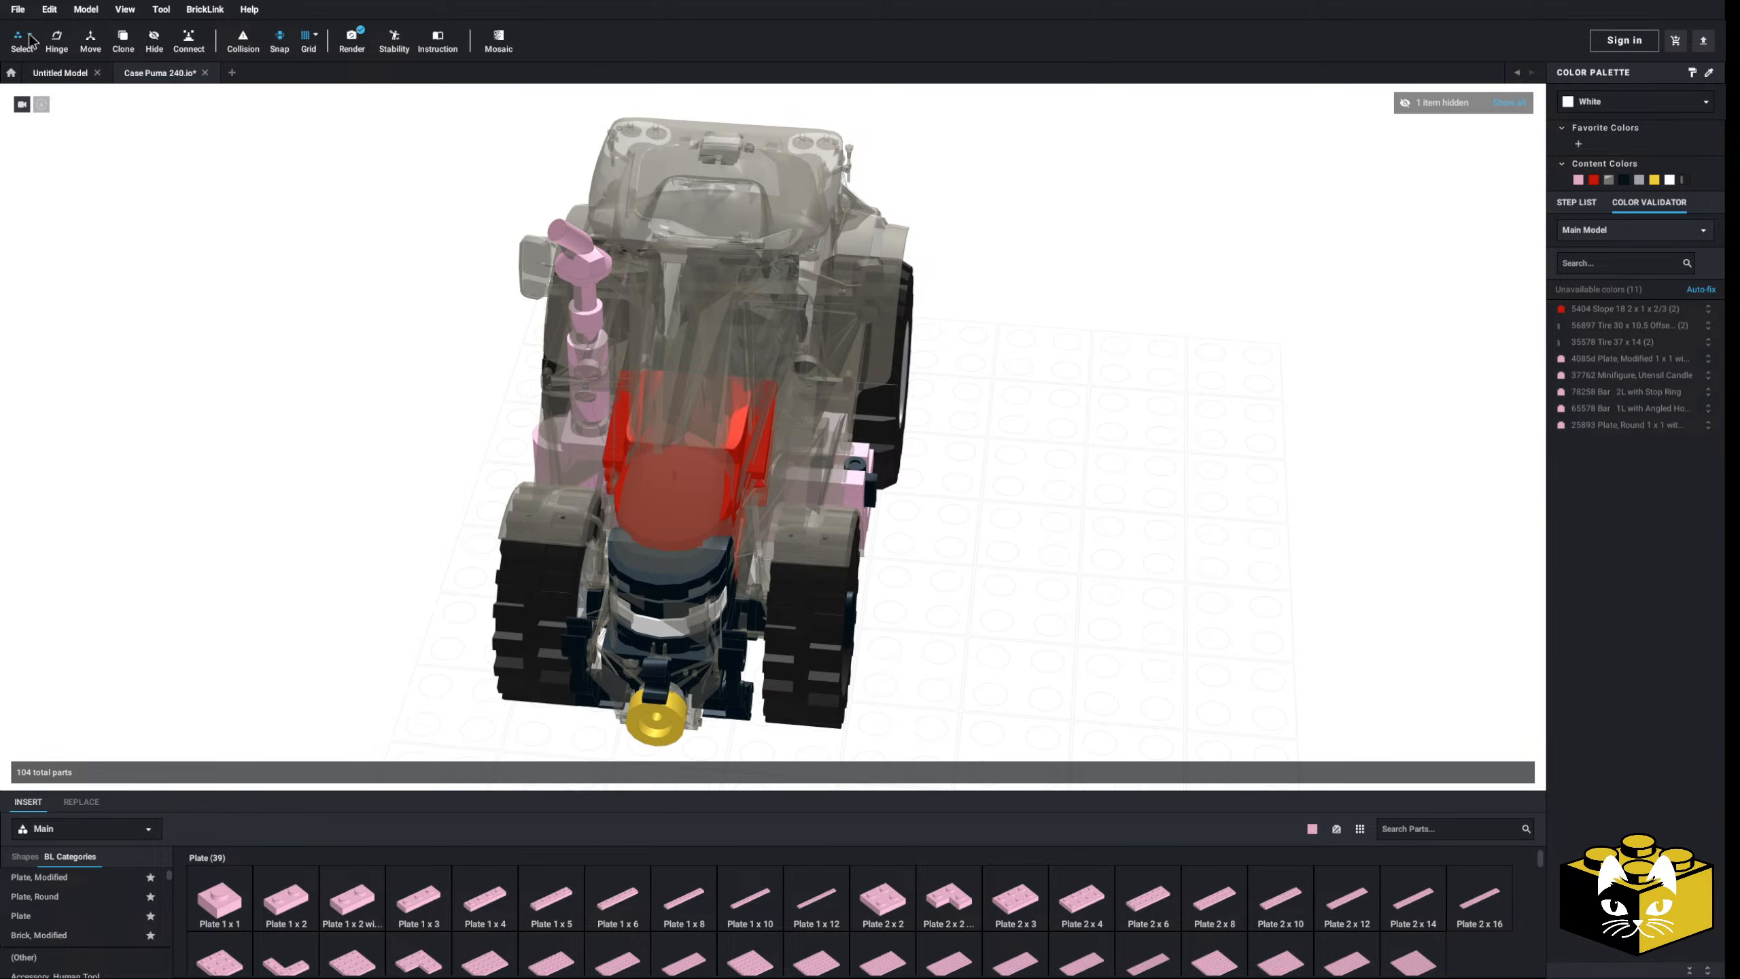
pyautogui.click(29, 33)
pyautogui.click(55, 53)
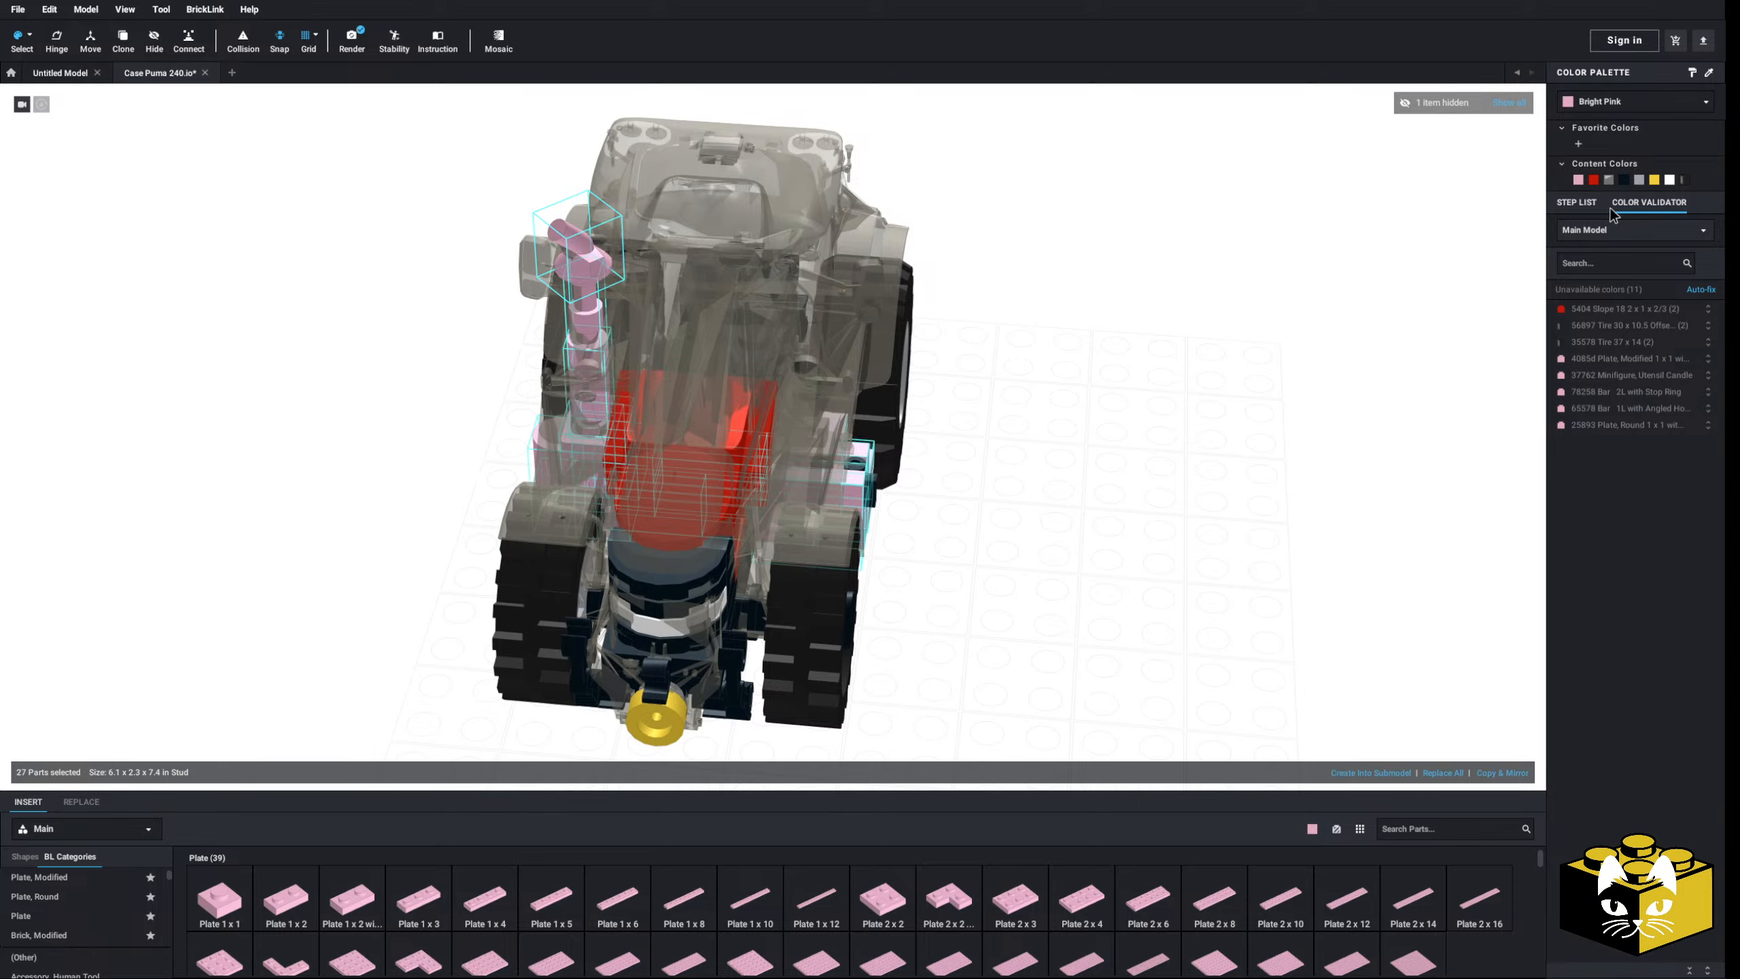
pyautogui.click(30, 33)
pyautogui.click(56, 45)
# - Hide the translucent Puma reference mesh to expose the underside of the tractor
pyautogui.moveTo(257, 414); pyautogui.dragTo(281, 457, button='middle')
pyautogui.moveTo(291, 450); pyautogui.dragTo(698, 555, button='right')
pyautogui.scroll(3, 610, 612)
pyautogui.scroll(-3, 698, 556)
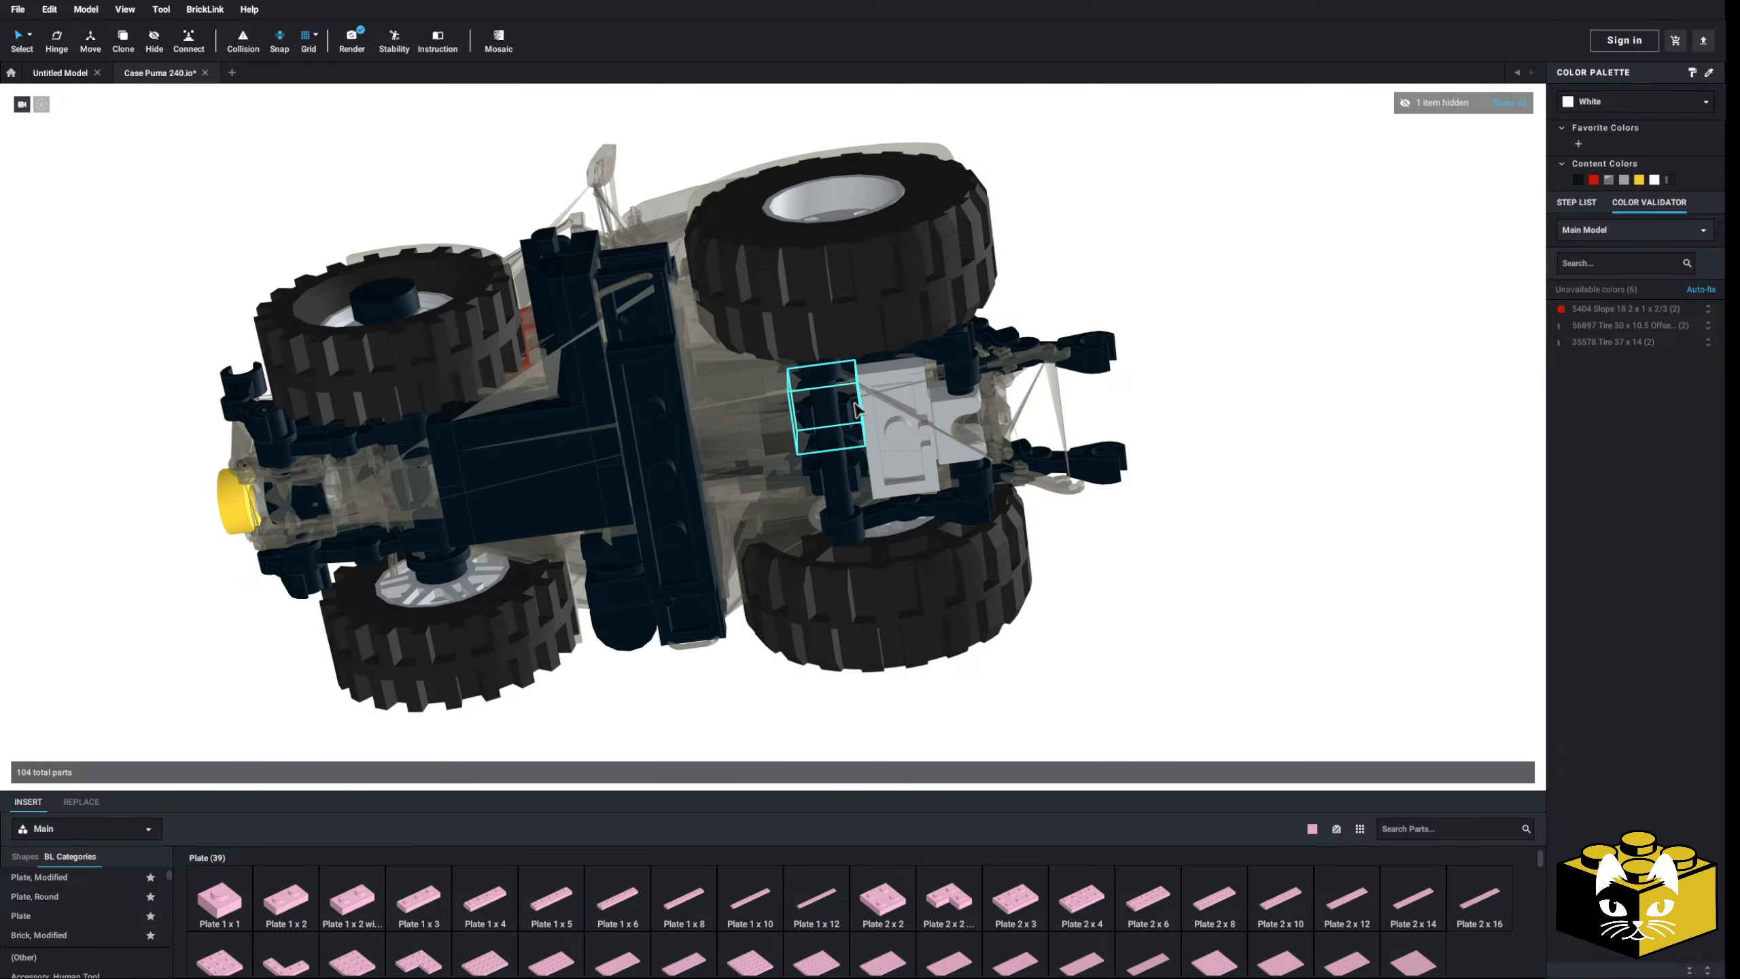
pyautogui.click(681, 407)
pyautogui.click(753, 471)
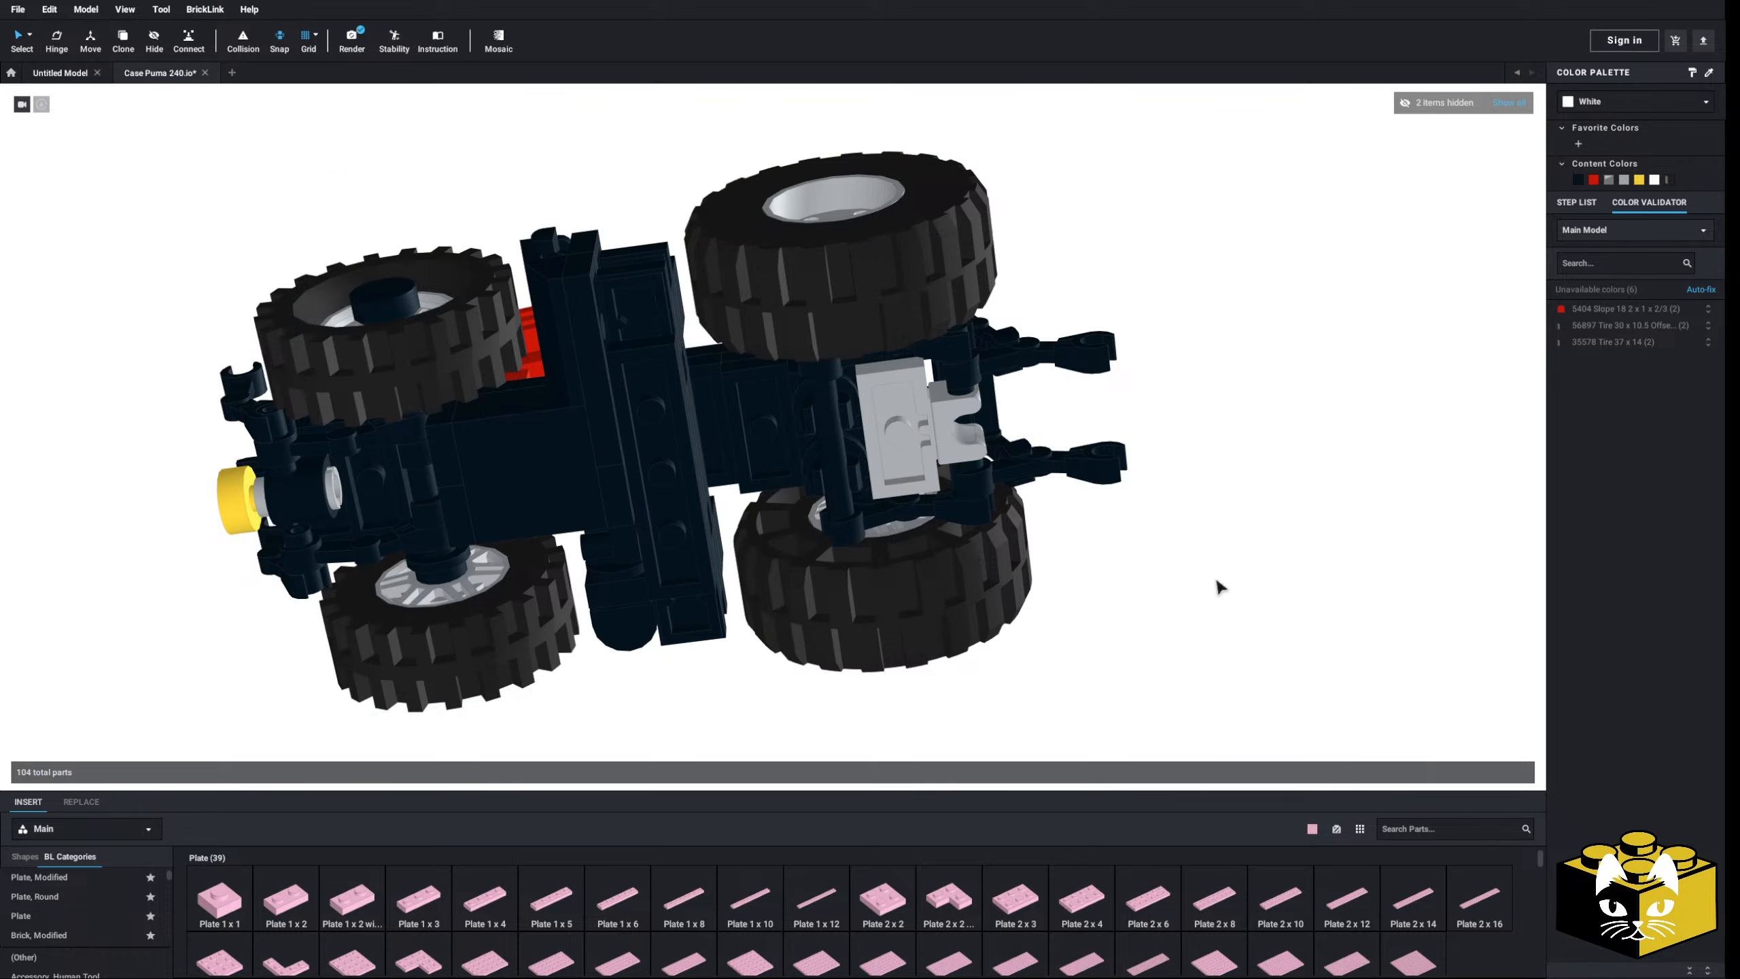
# - Delete two plates under the chassis between the side crosspiece and the rear axle
pyautogui.scroll(5, 820, 546)
pyautogui.moveTo(742, 477)
pyautogui.mouseDown(button='right')
pyautogui.moveTo(737, 455)
pyautogui.moveTo(749, 463)
pyautogui.mouseUp(button='right')
pyautogui.click(748, 461)
pyautogui.press('Delete')
pyautogui.click(674, 454)
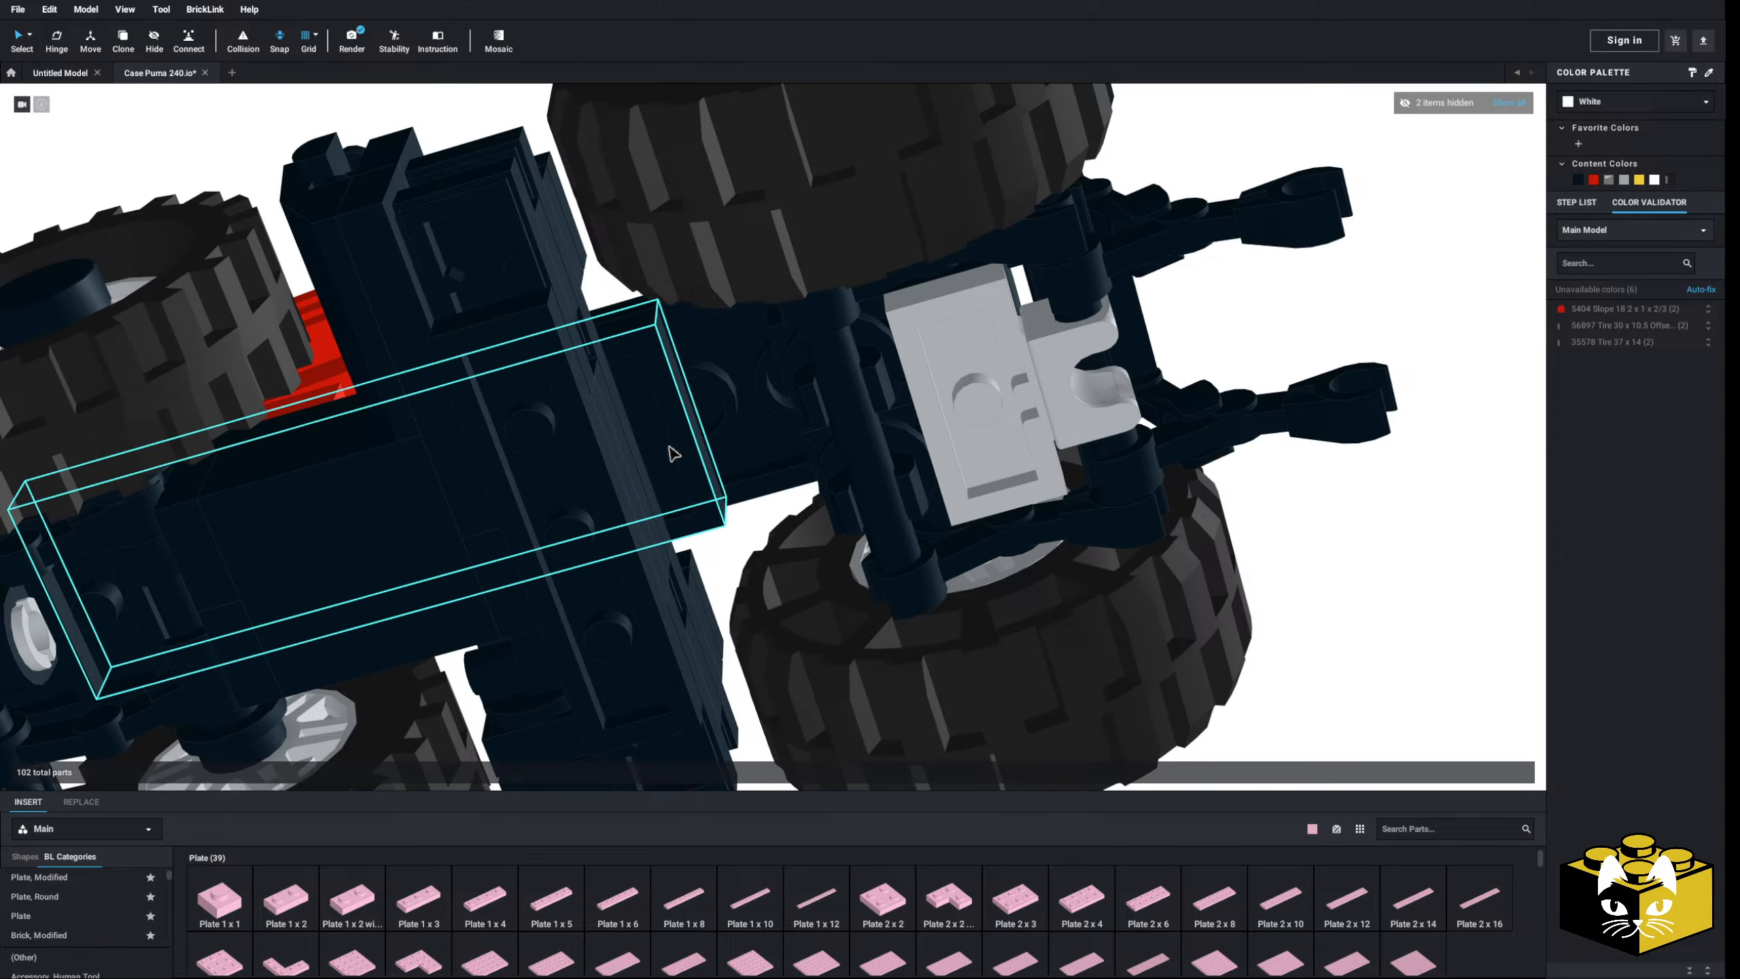
# - Delete the long black chassis plate running beneath the red hood
pyautogui.moveTo(669, 446); pyautogui.dragTo(736, 544, button='right')
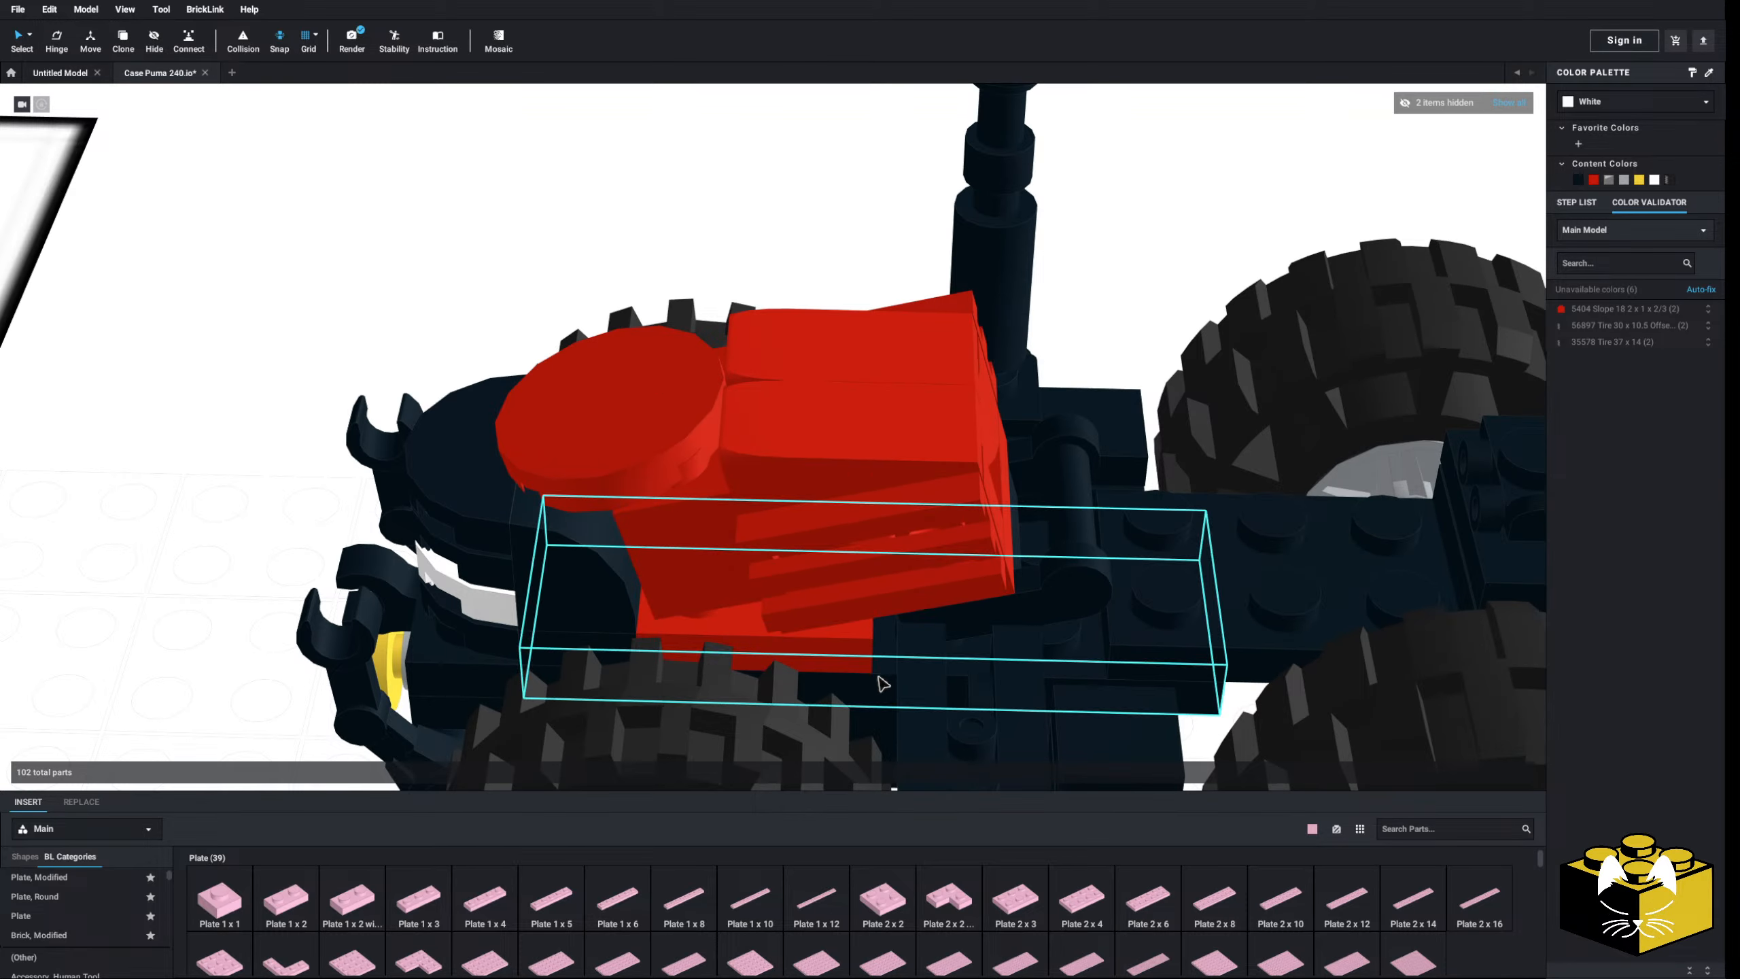
pyautogui.moveTo(879, 675); pyautogui.dragTo(772, 671, button='right')
pyautogui.click(738, 664)
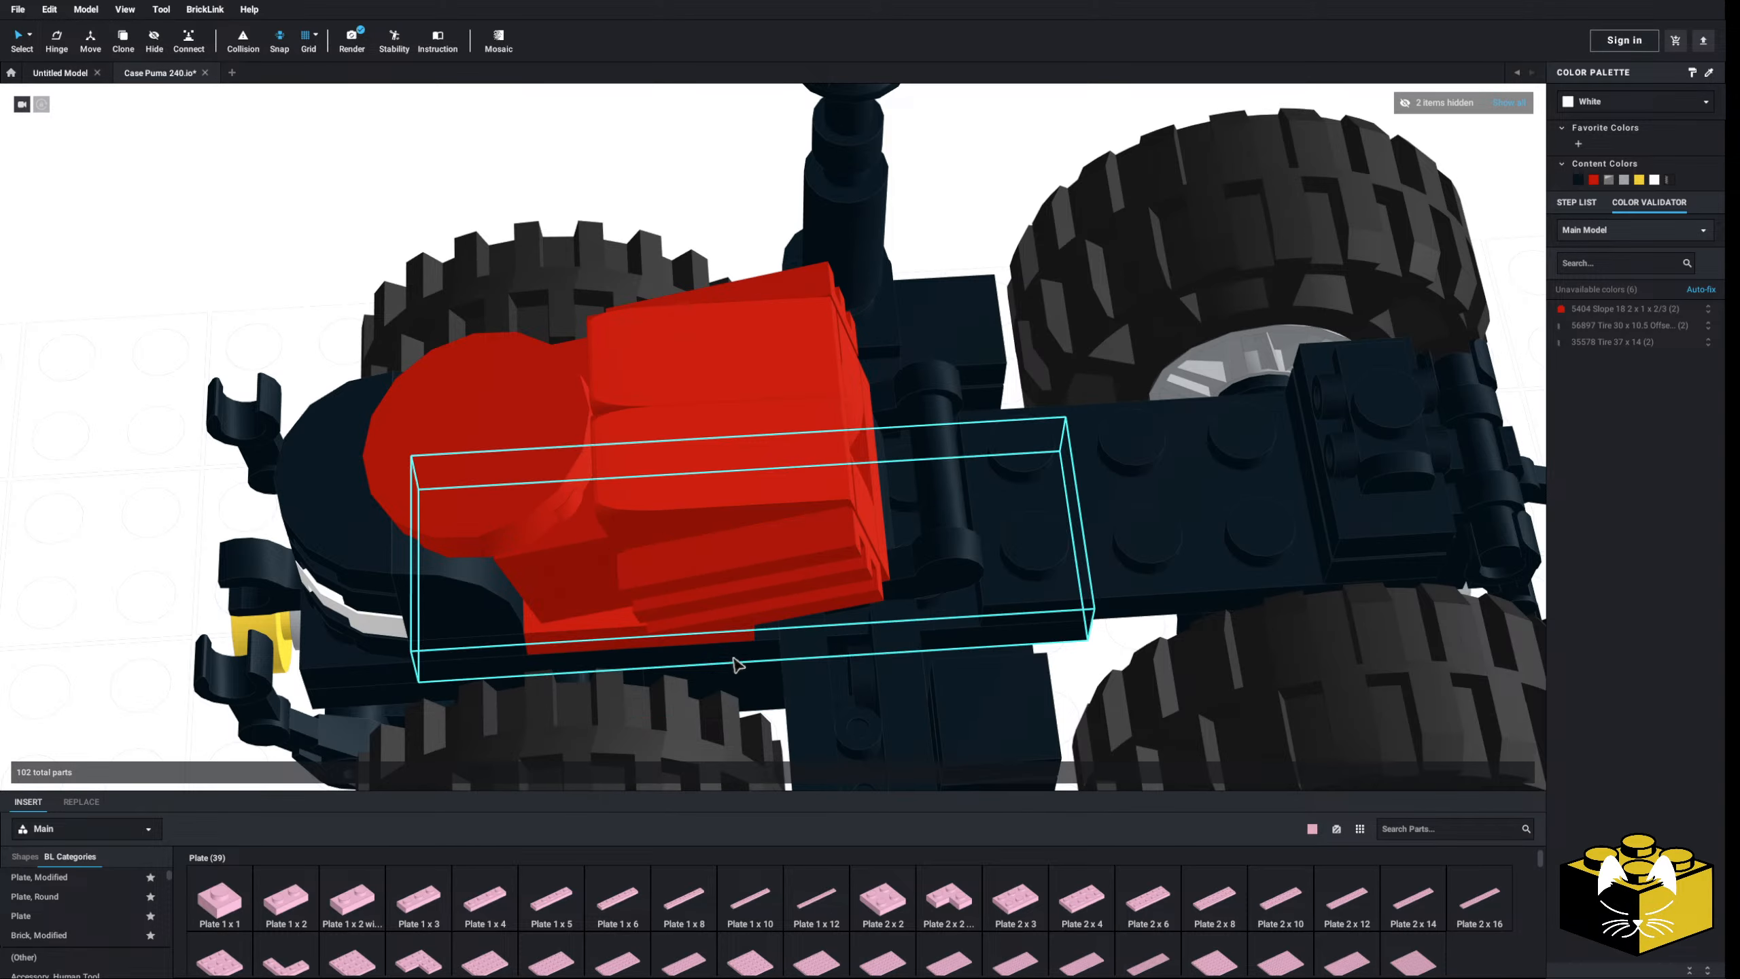
pyautogui.press('Delete')
# - Fill the chassis gap beneath the hood with a Plate 2 x 4 and a shorter plate ahead of it
pyautogui.moveTo(698, 726); pyautogui.dragTo(595, 613)
pyautogui.moveTo(594, 613)
pyautogui.mouseDown(button='right')
pyautogui.moveTo(670, 603)
pyautogui.moveTo(609, 630)
pyautogui.mouseUp(button='right')
pyautogui.click(670, 602)
pyautogui.moveTo(1106, 908); pyautogui.dragTo(897, 535)
pyautogui.scroll(-2, 902, 556)
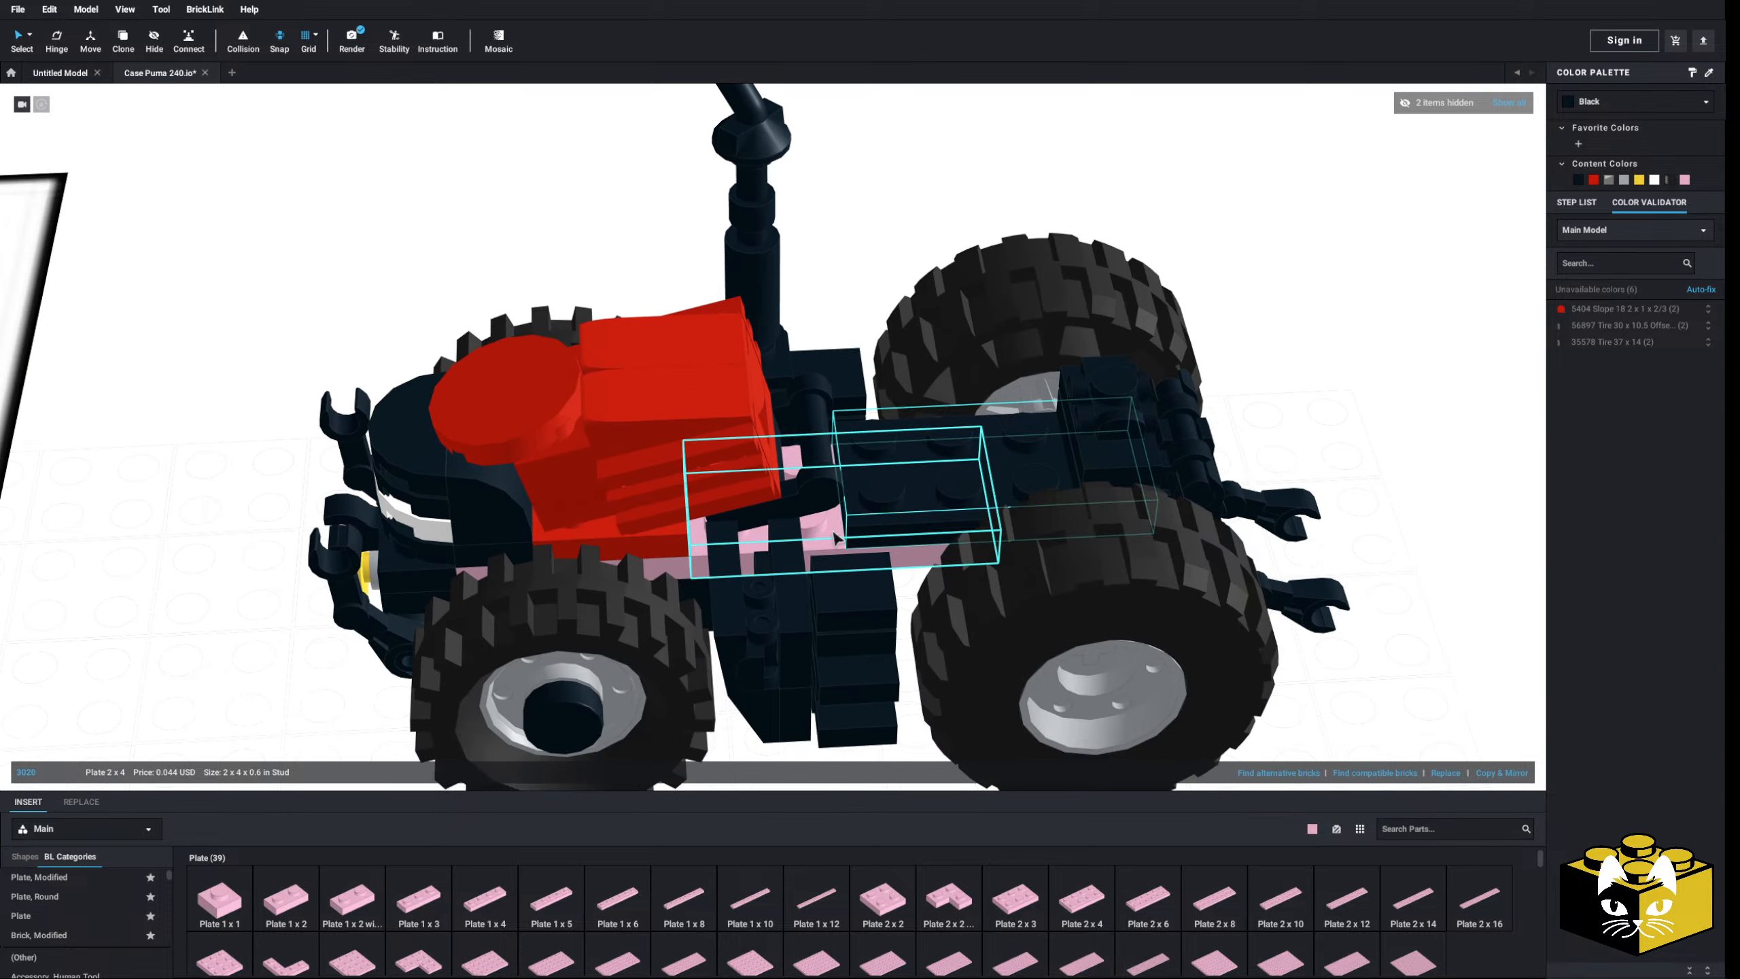
# - Recolor the two new pink chassis plates black
pyautogui.click(830, 543)
pyautogui.keyDown('ctrl'); pyautogui.click(677, 569); pyautogui.keyUp('ctrl')
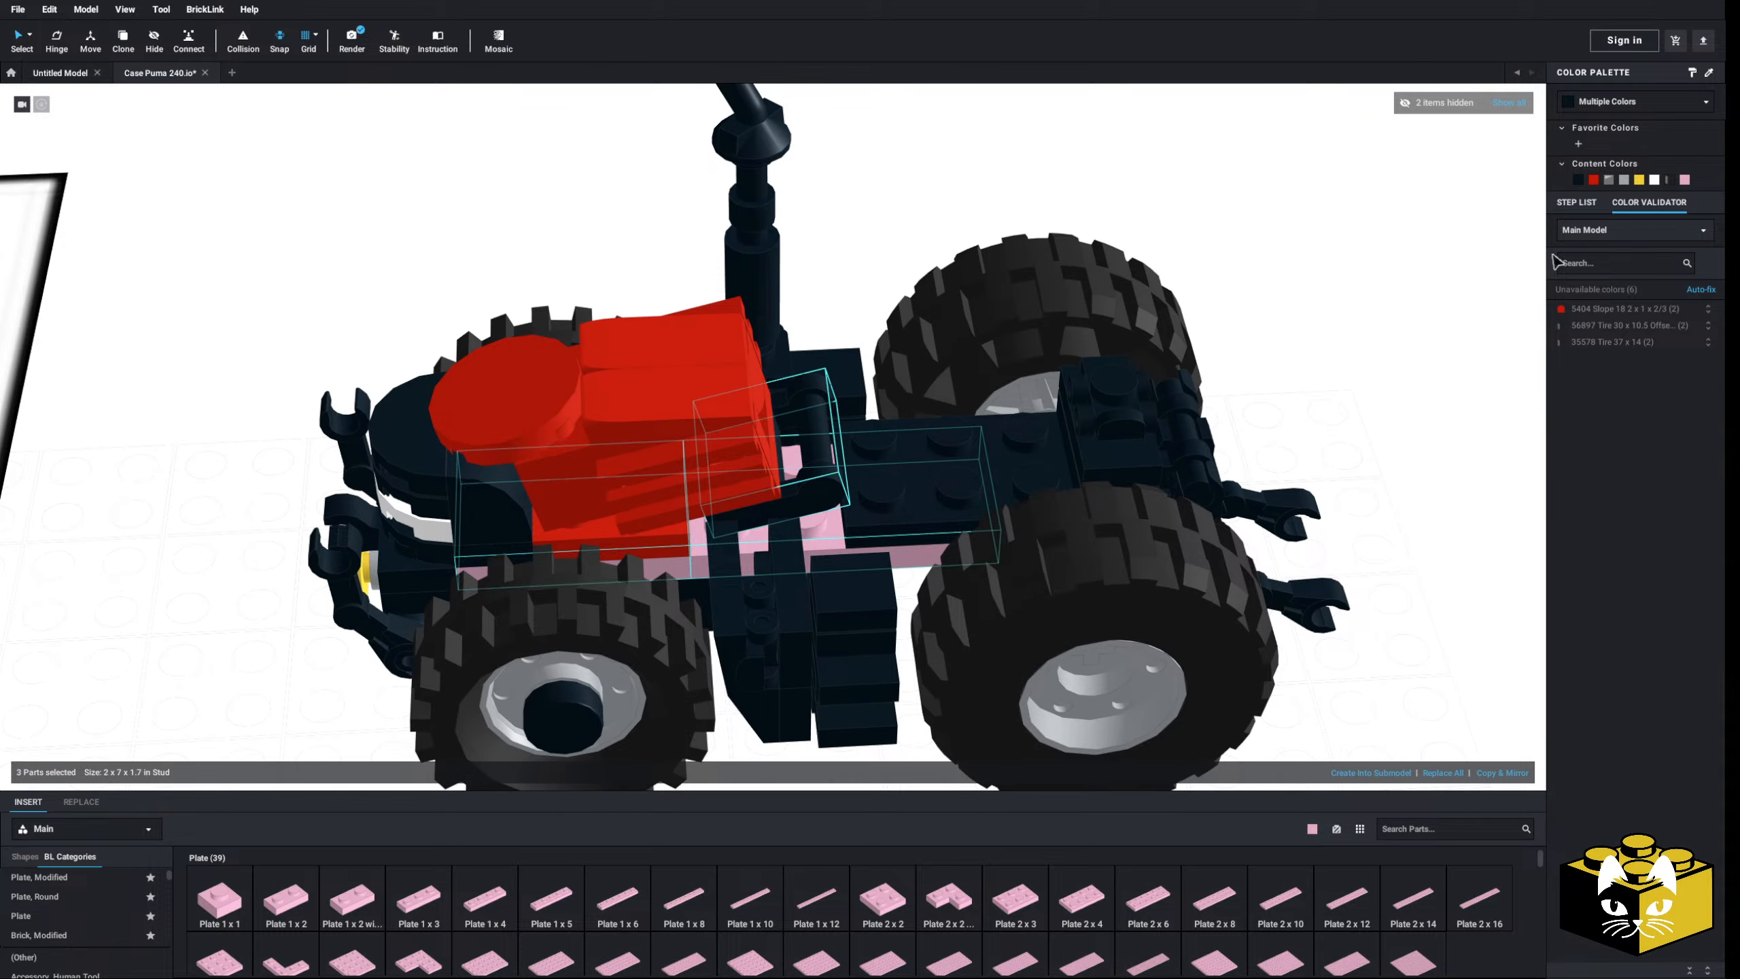
pyautogui.click(1577, 179)
pyautogui.click(1442, 404)
# - Duplicate the black 1 x 2 jumper plate on the underside of the chassis, next to the original
pyautogui.moveTo(1411, 452); pyautogui.dragTo(1338, 458, button='right')
pyautogui.scroll(4, 1341, 465)
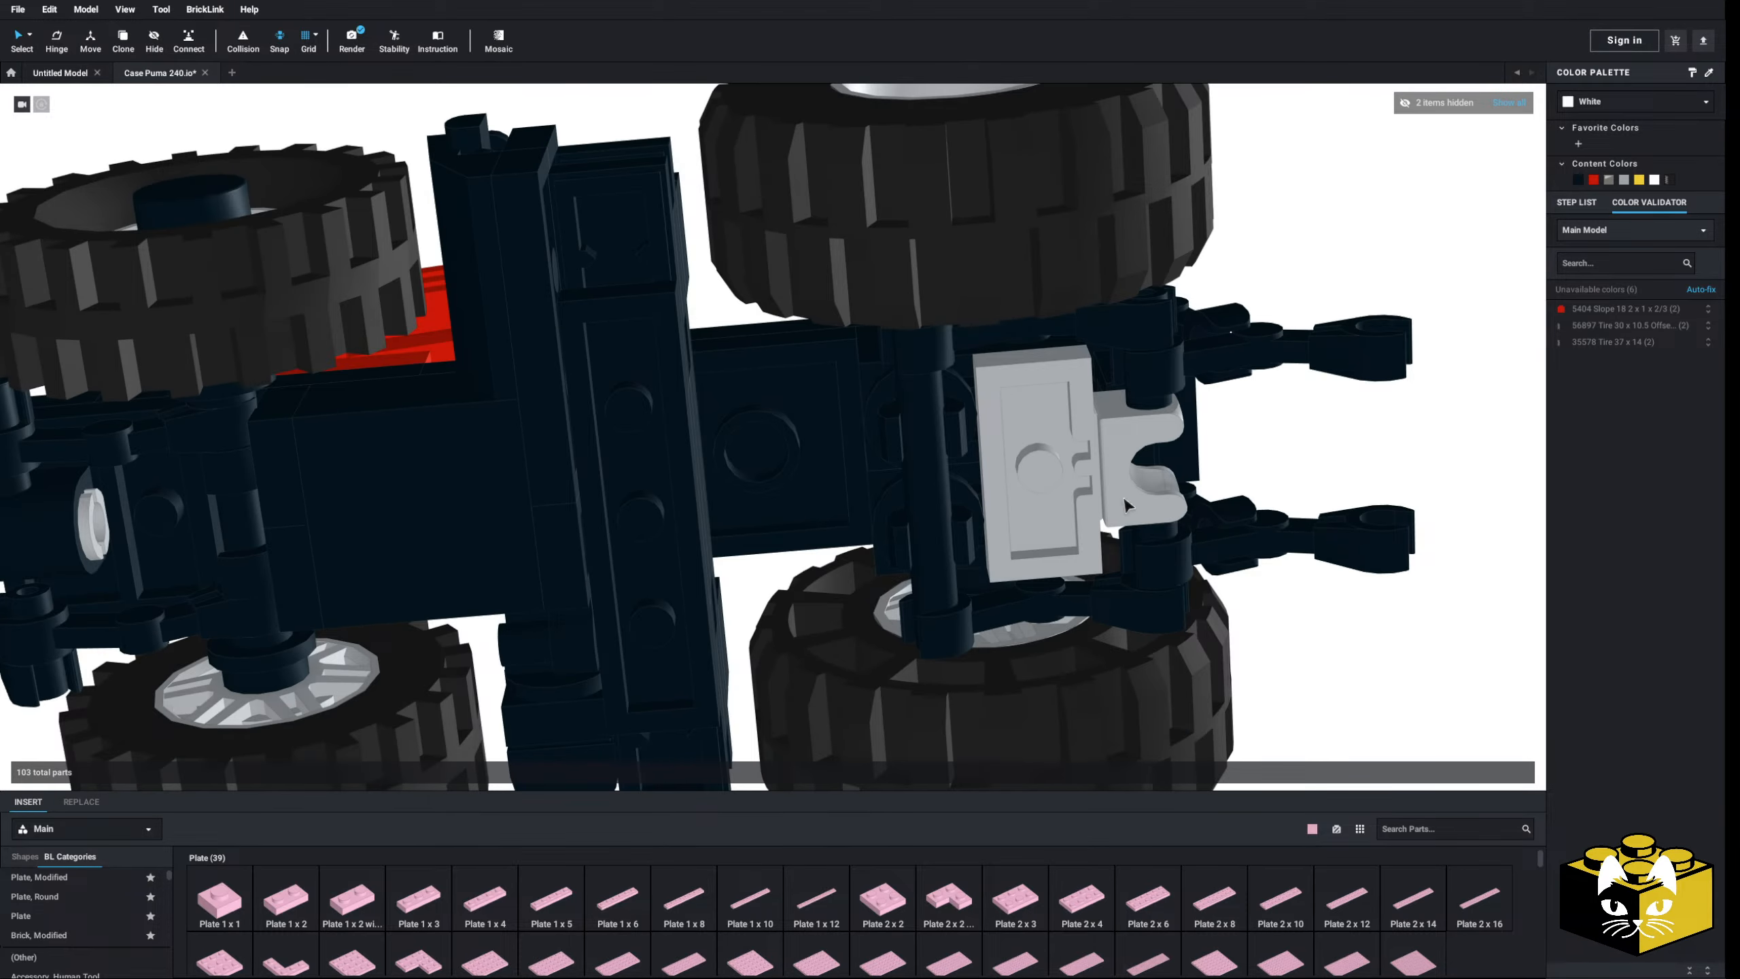
pyautogui.moveTo(747, 480); pyautogui.dragTo(697, 535, button='right')
pyautogui.click(697, 527)
pyautogui.moveTo(1082, 616); pyautogui.dragTo(1094, 615, button='right')
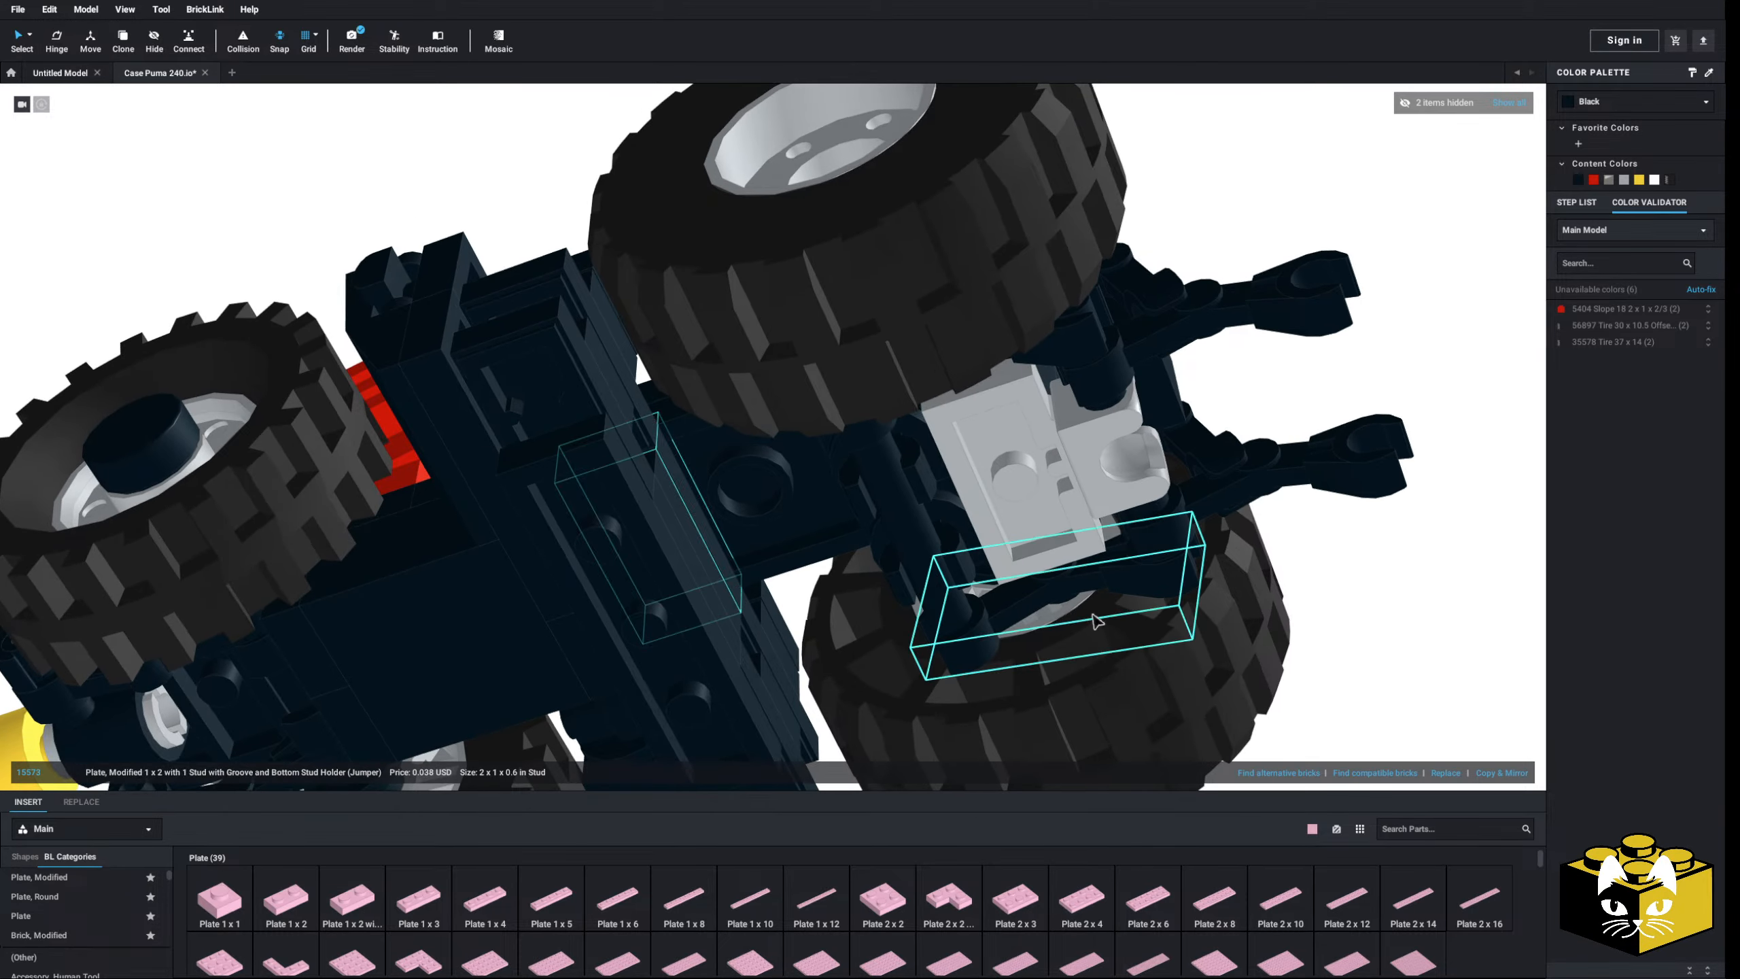
pyautogui.moveTo(1524, 774); pyautogui.dragTo(1409, 668, button='right')
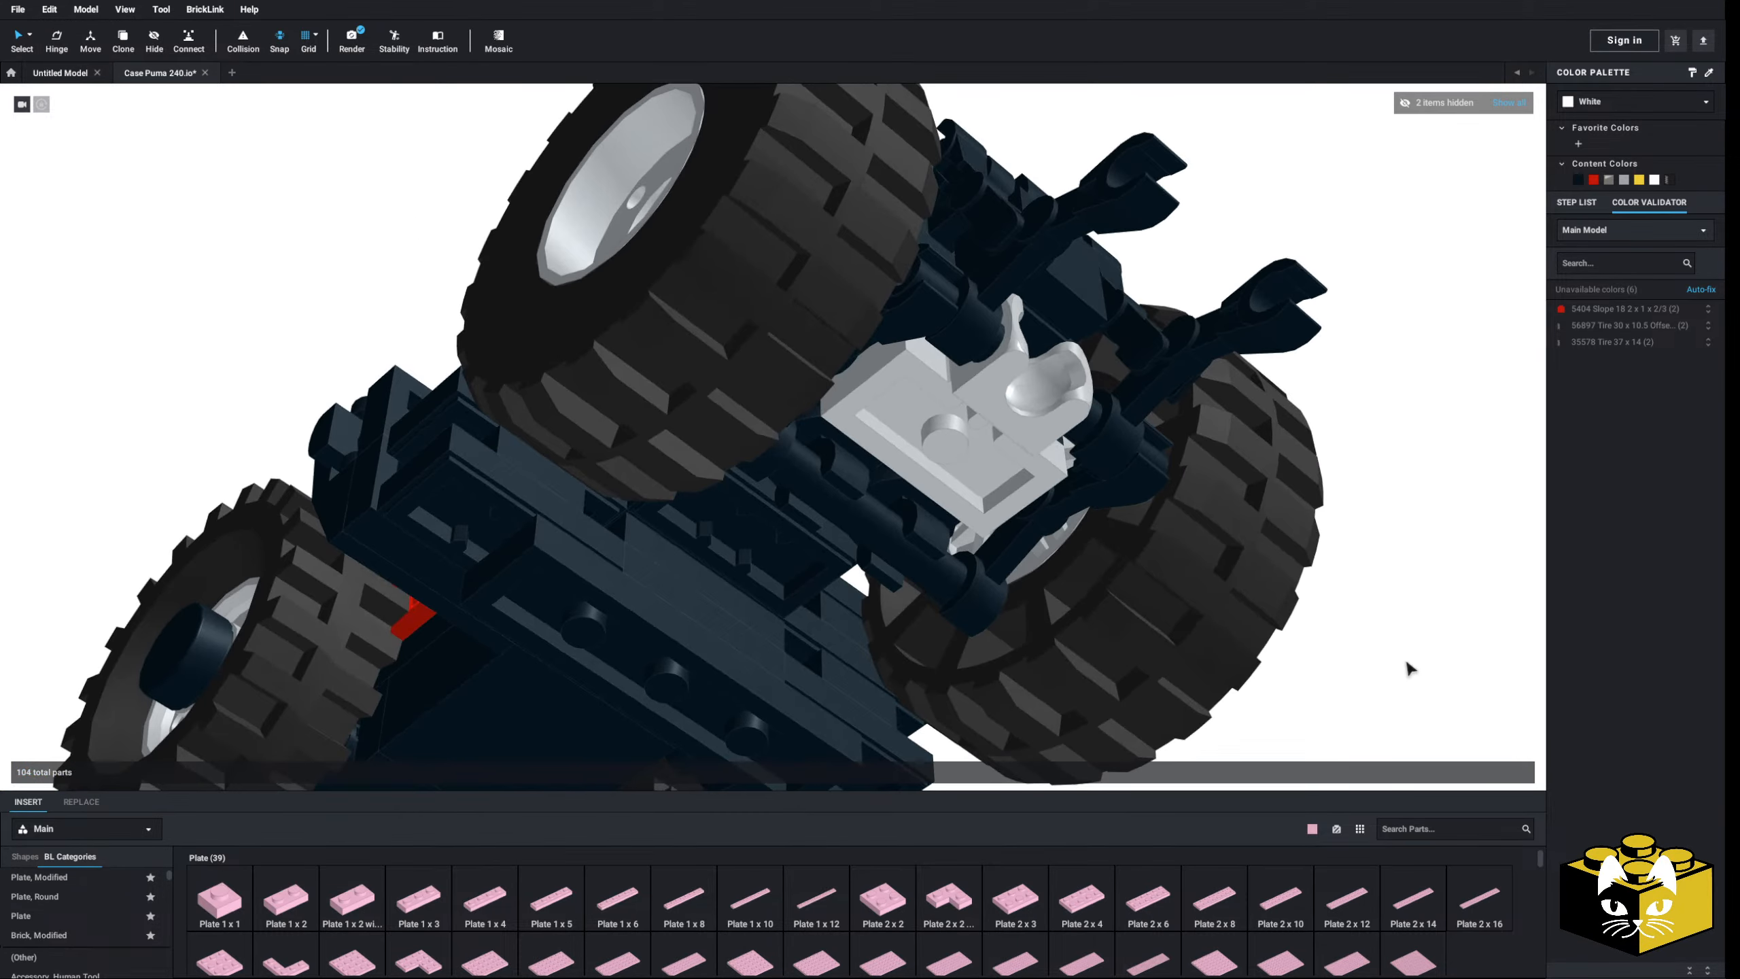
# - Replace the underside jumper plates with a Brick, Modified 2 x 2 x 2/3 Ribbed with Axle Hole, colored black
pyautogui.click(709, 612)
pyautogui.press('Delete')
pyautogui.scroll(-2, 103, 925)
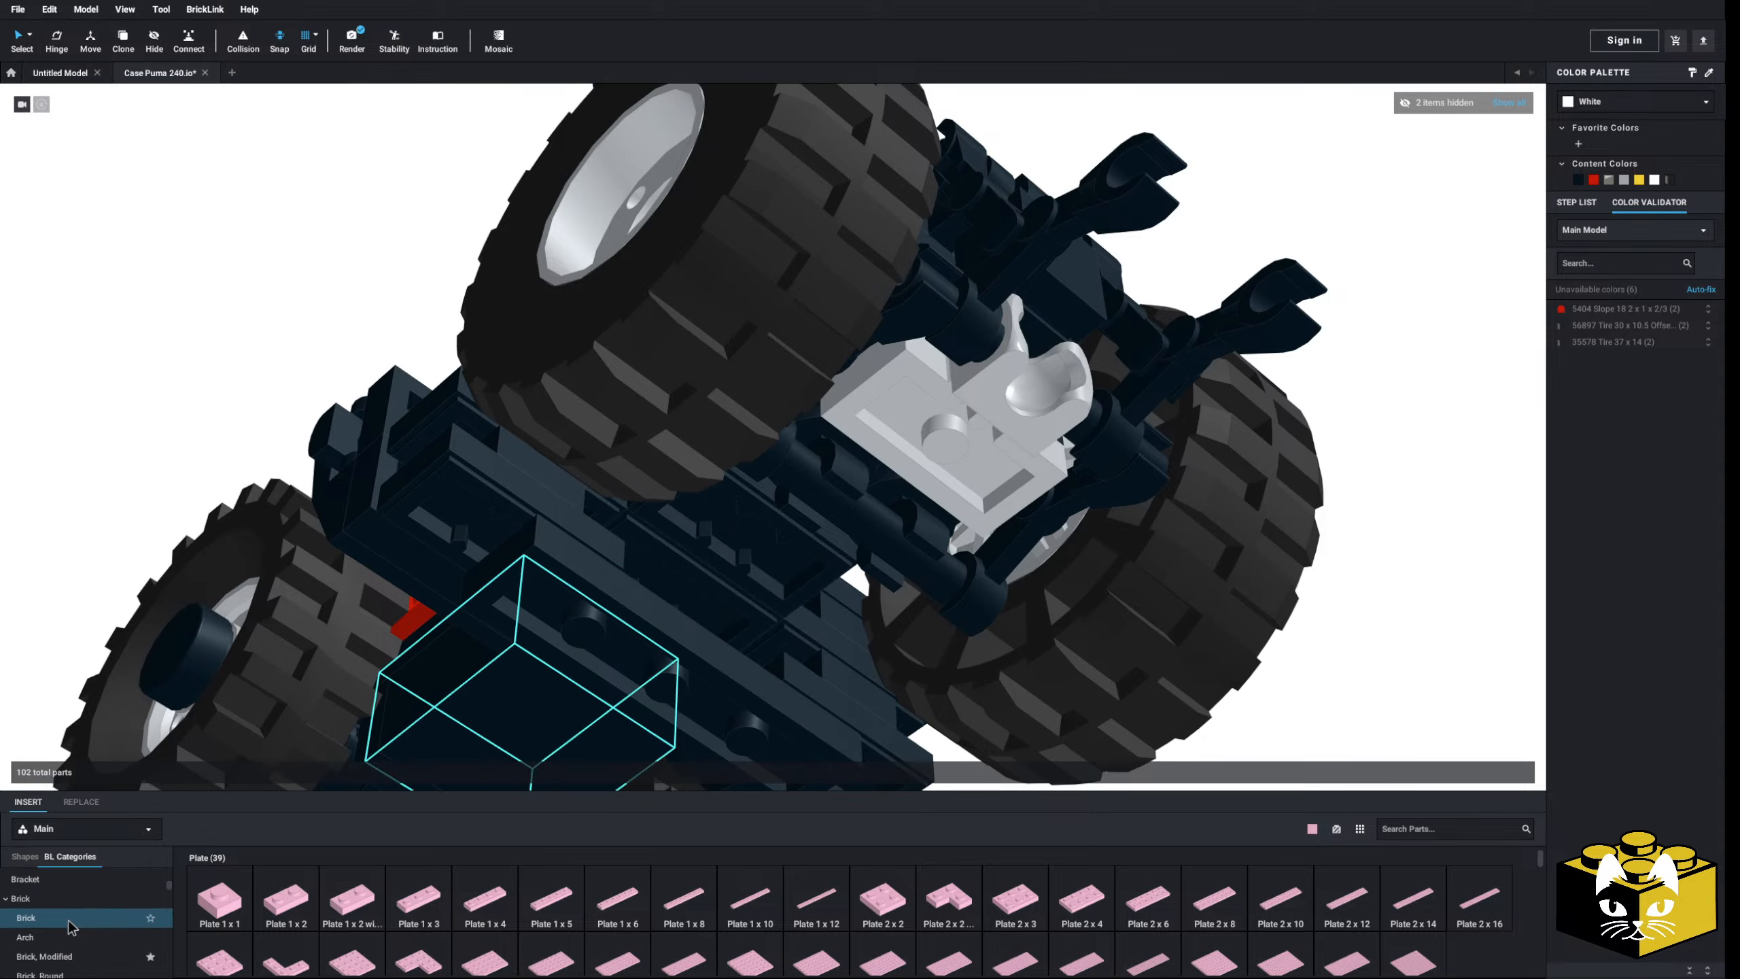
pyautogui.click(72, 952)
pyautogui.scroll(-3, 606, 916)
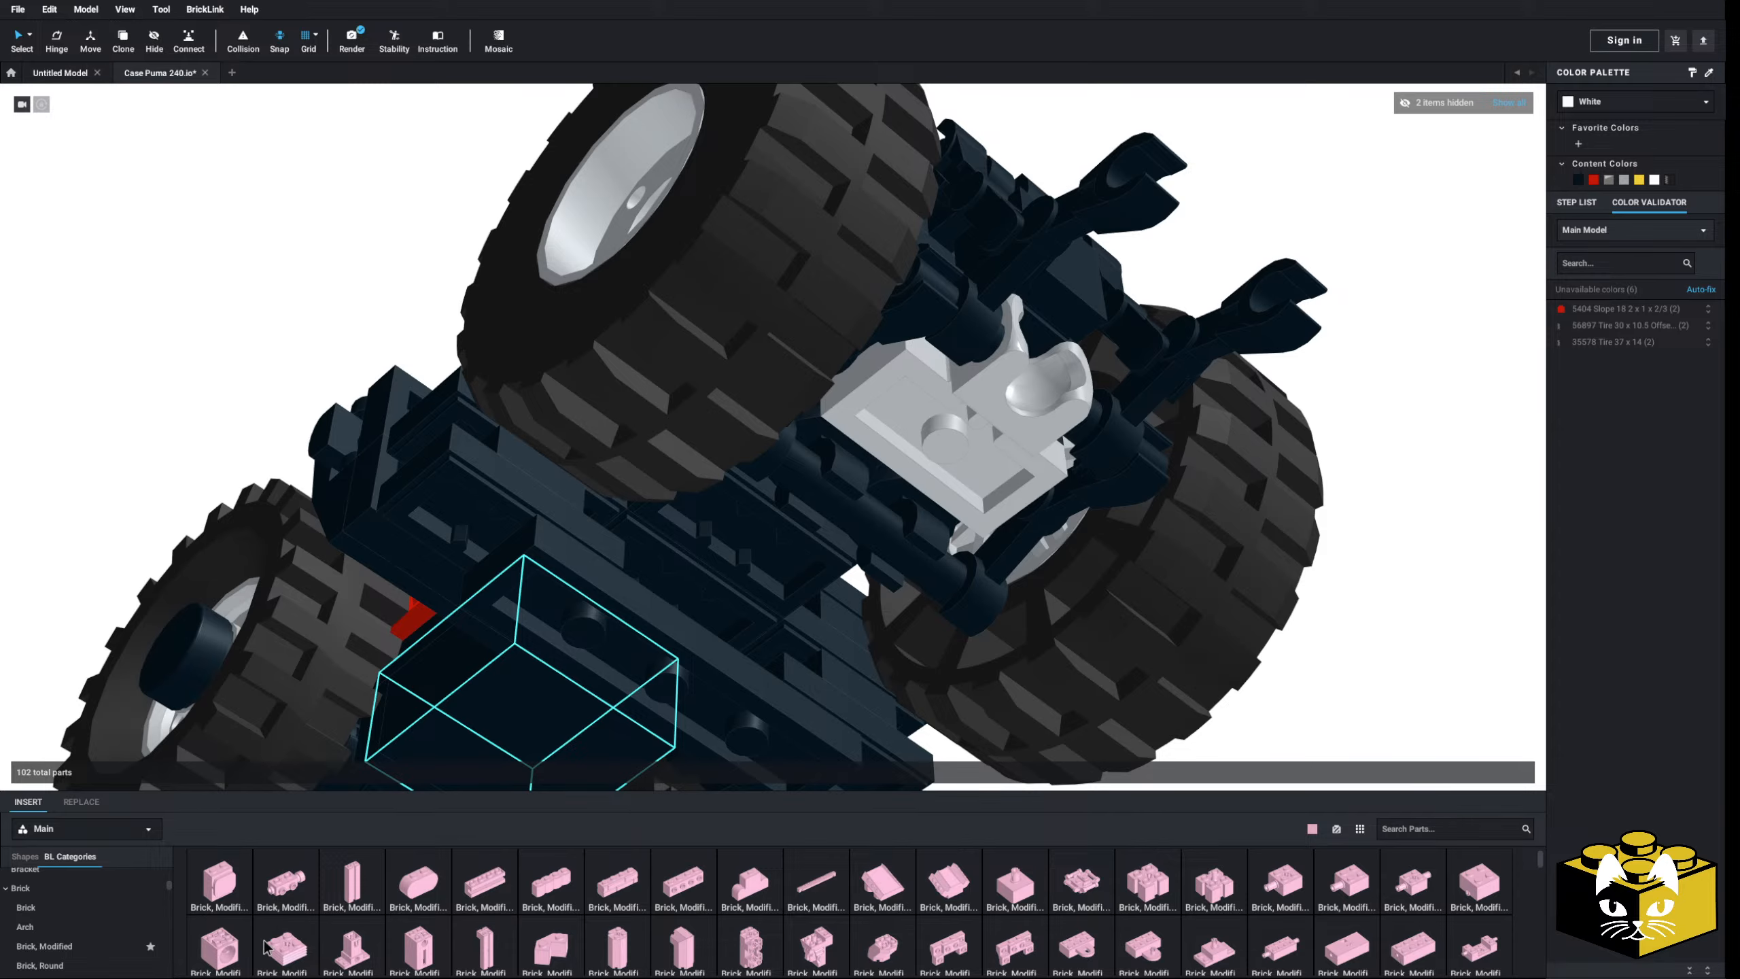
pyautogui.moveTo(266, 948); pyautogui.dragTo(689, 561)
pyautogui.scroll(-3, 727, 563)
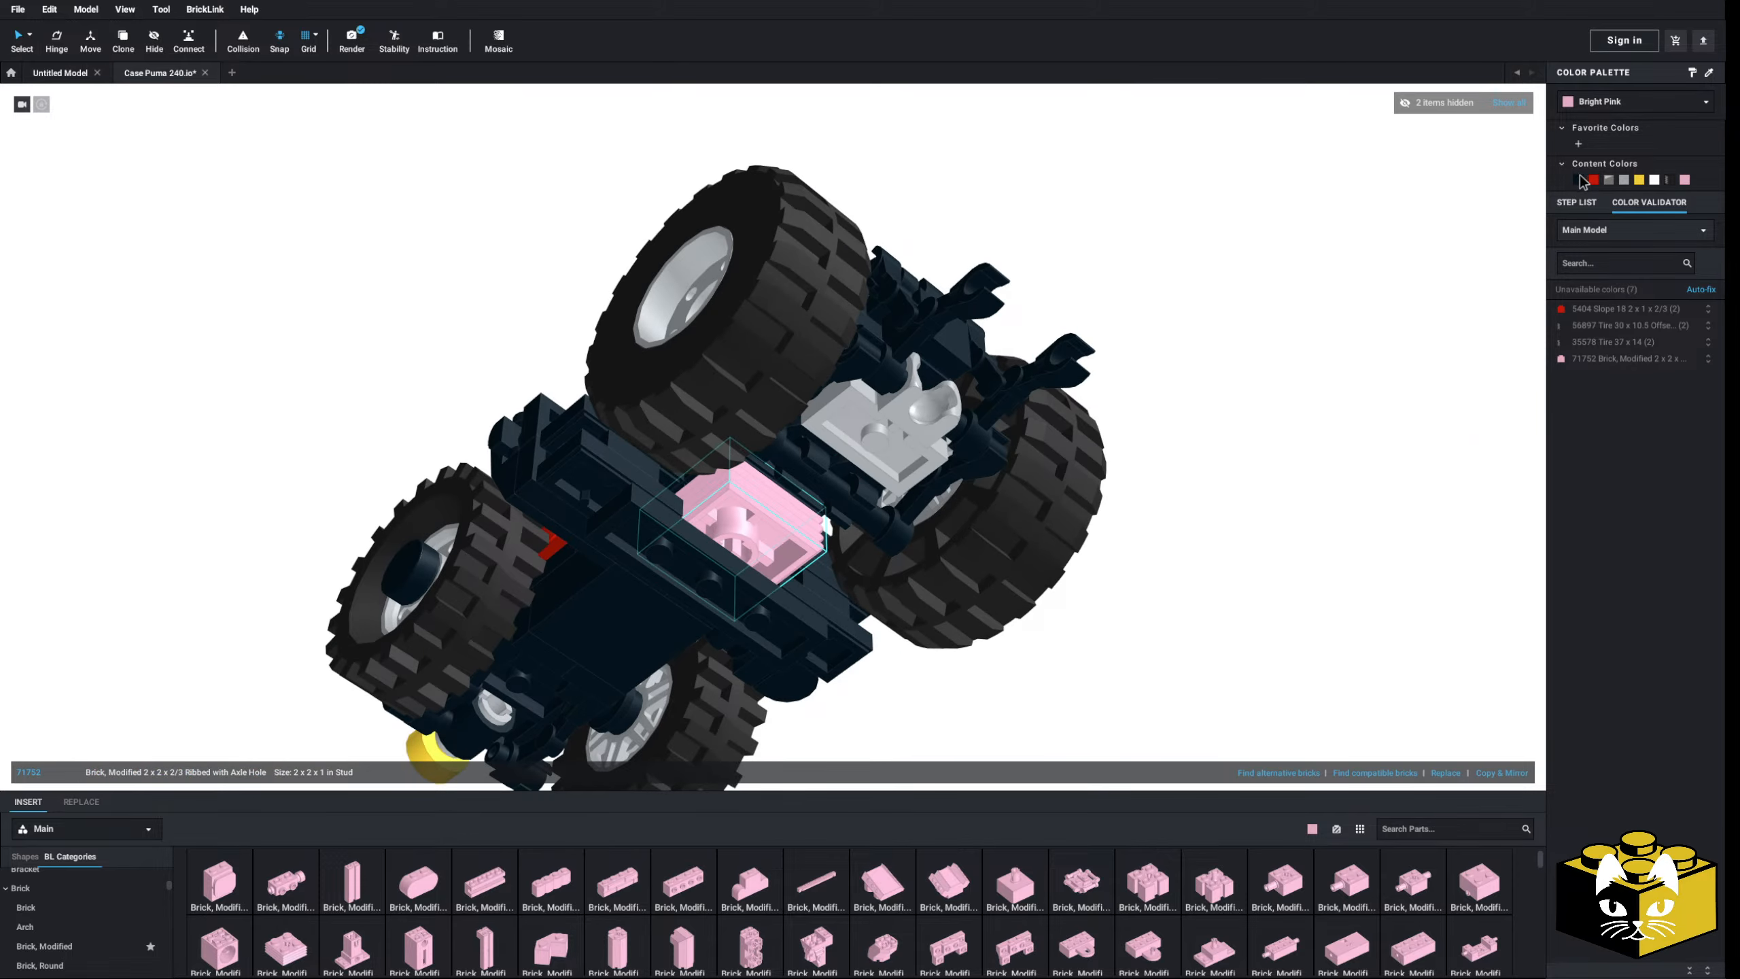
pyautogui.click(1169, 617)
# - Show the hidden Puma reference mesh and compare the tractor's shape with it and the reference photo
pyautogui.scroll(-3, 1169, 618)
pyautogui.moveTo(1169, 618); pyautogui.dragTo(849, 612, button='right')
pyautogui.scroll(3, 1164, 565)
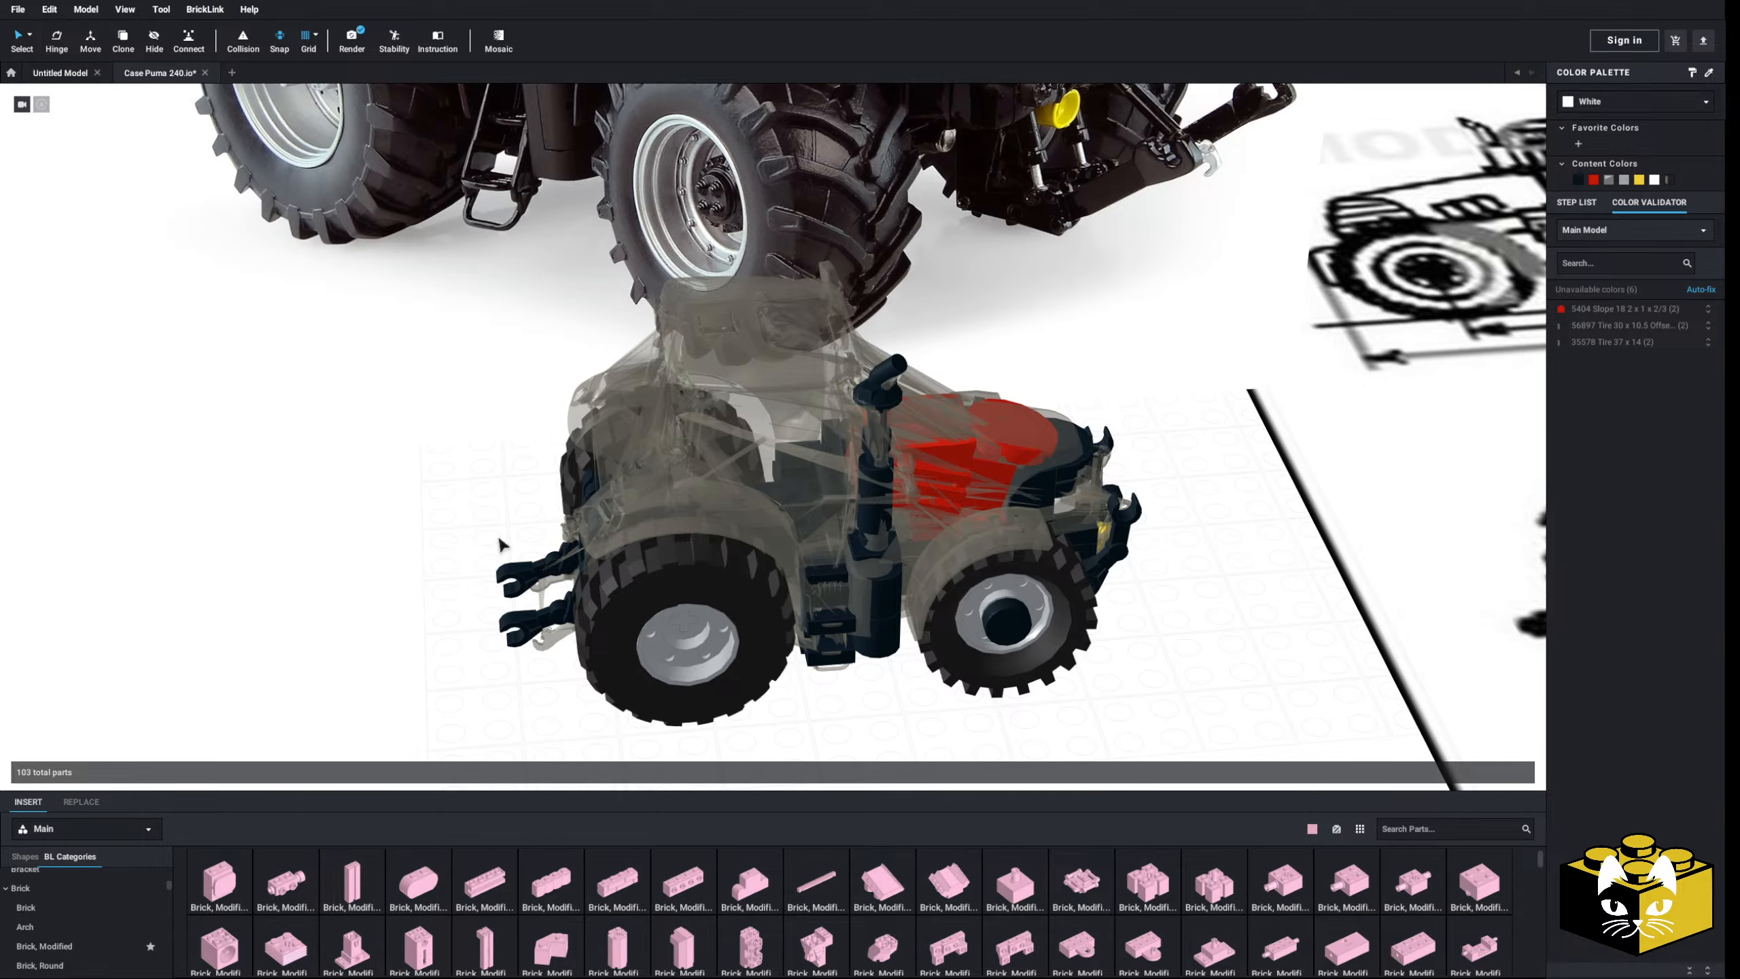
pyautogui.moveTo(499, 543); pyautogui.dragTo(389, 531, button='right')
pyautogui.scroll(3, 407, 521)
pyautogui.scroll(-3, 407, 522)
pyautogui.scroll(3, 477, 532)
pyautogui.scroll(-3, 388, 531)
# - Hide the Puma reference mesh and delete the black plate on the chassis between the rear wheels
pyautogui.rightClick(725, 302)
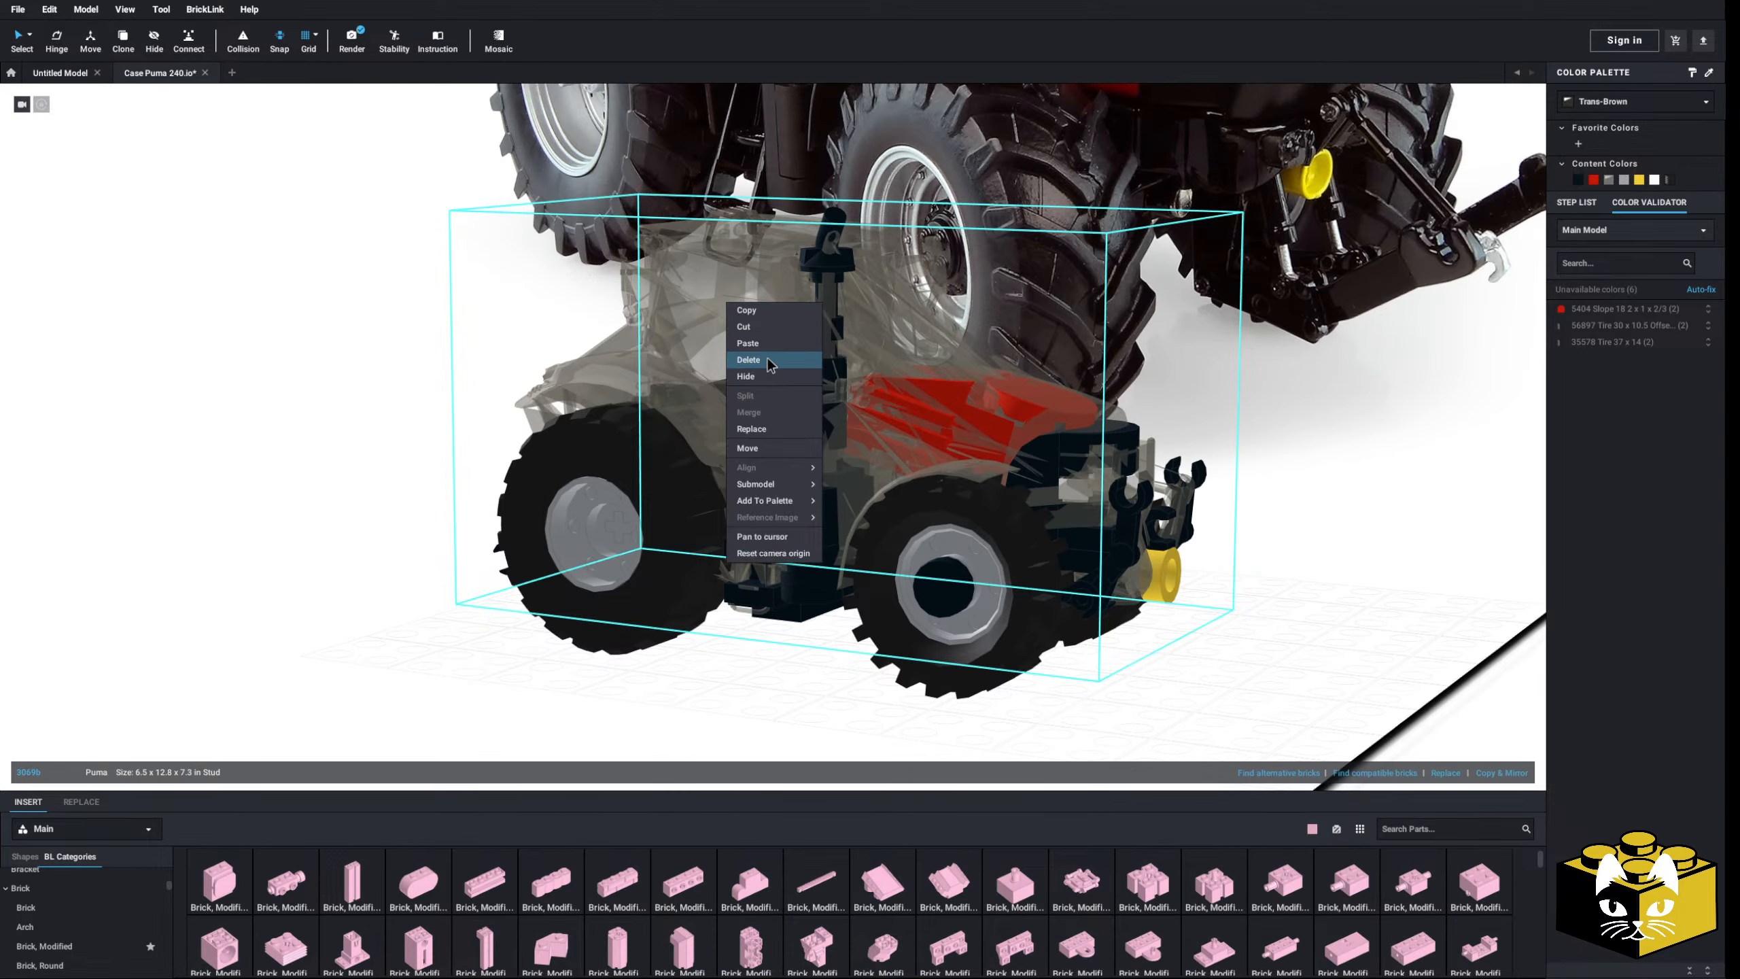
pyautogui.click(756, 377)
pyautogui.moveTo(404, 438); pyautogui.dragTo(480, 514, button='right')
pyautogui.scroll(4, 439, 507)
pyautogui.moveTo(793, 467); pyautogui.dragTo(726, 511, button='right')
pyautogui.click(685, 473)
pyautogui.press('Delete')
# - Place a bright pink Plate 2 x 3 on the chassis between the rear wheels
pyautogui.scroll(5, 76, 919)
pyautogui.click(22, 916)
pyautogui.click(976, 891)
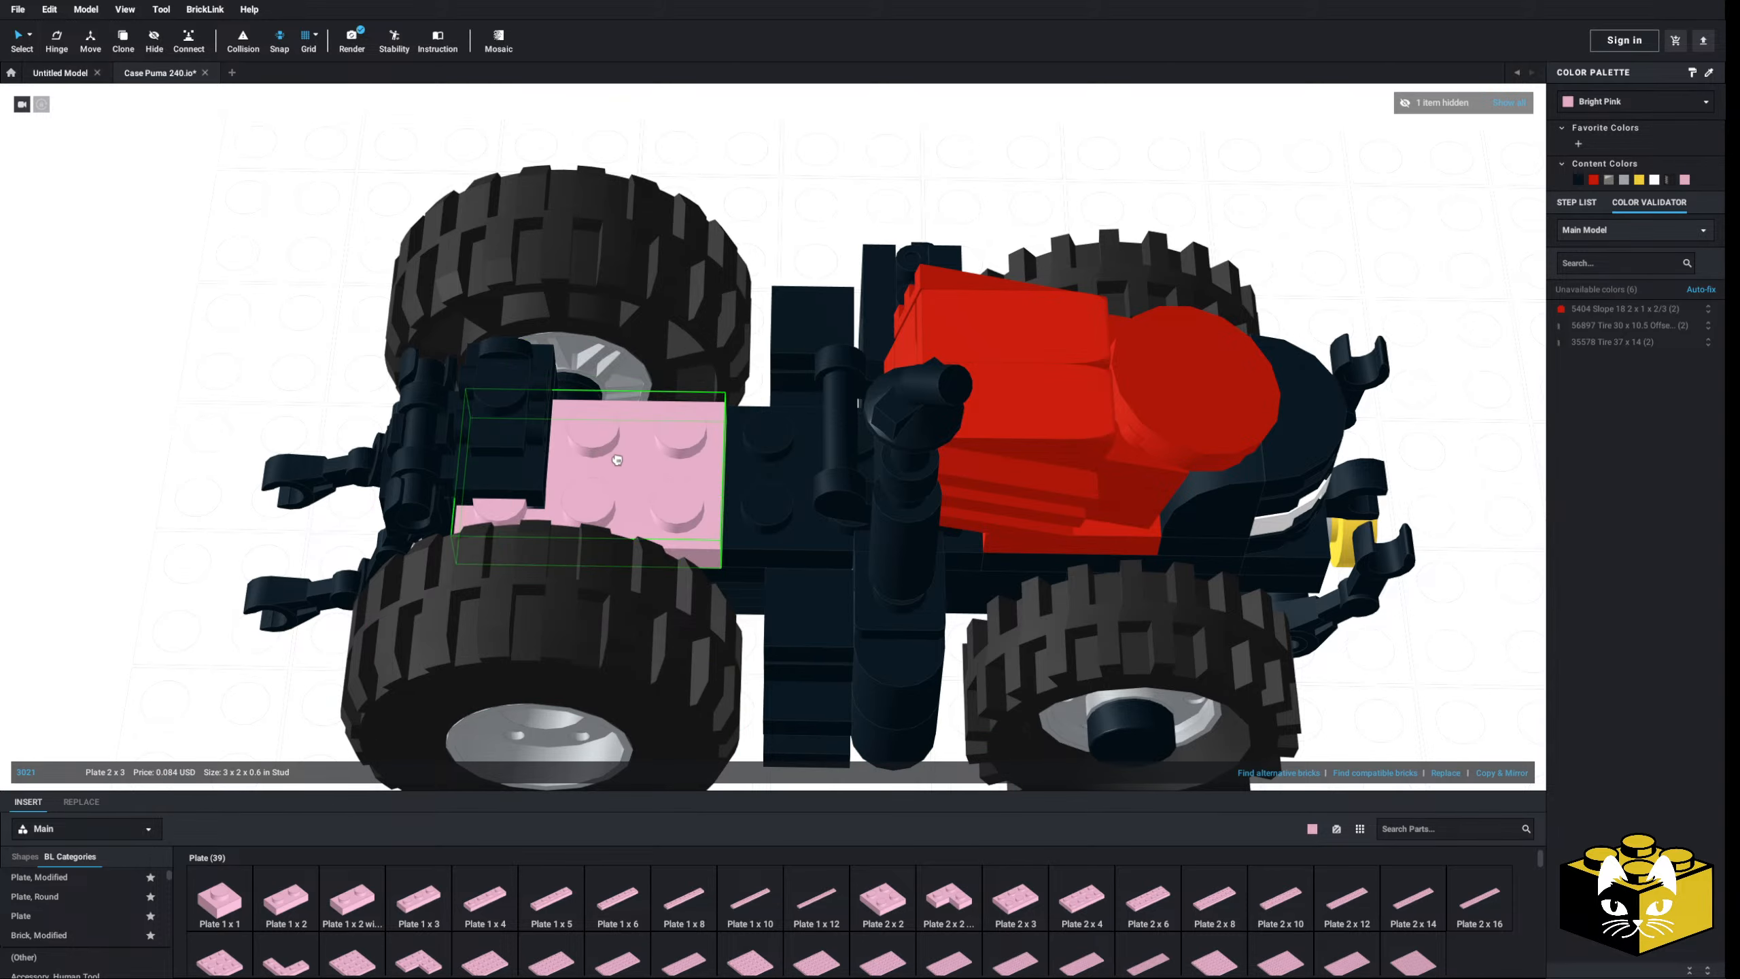
pyautogui.click(583, 446)
# - Try a bright pink Plate, Modified 1 x 2 with 2 Open O Clips on the front of the pink plate, clips facing the hood, and delete it
pyautogui.moveTo(164, 557); pyautogui.dragTo(370, 473, button='right')
pyautogui.scroll(3, 220, 557)
pyautogui.scroll(-5, 539, 891)
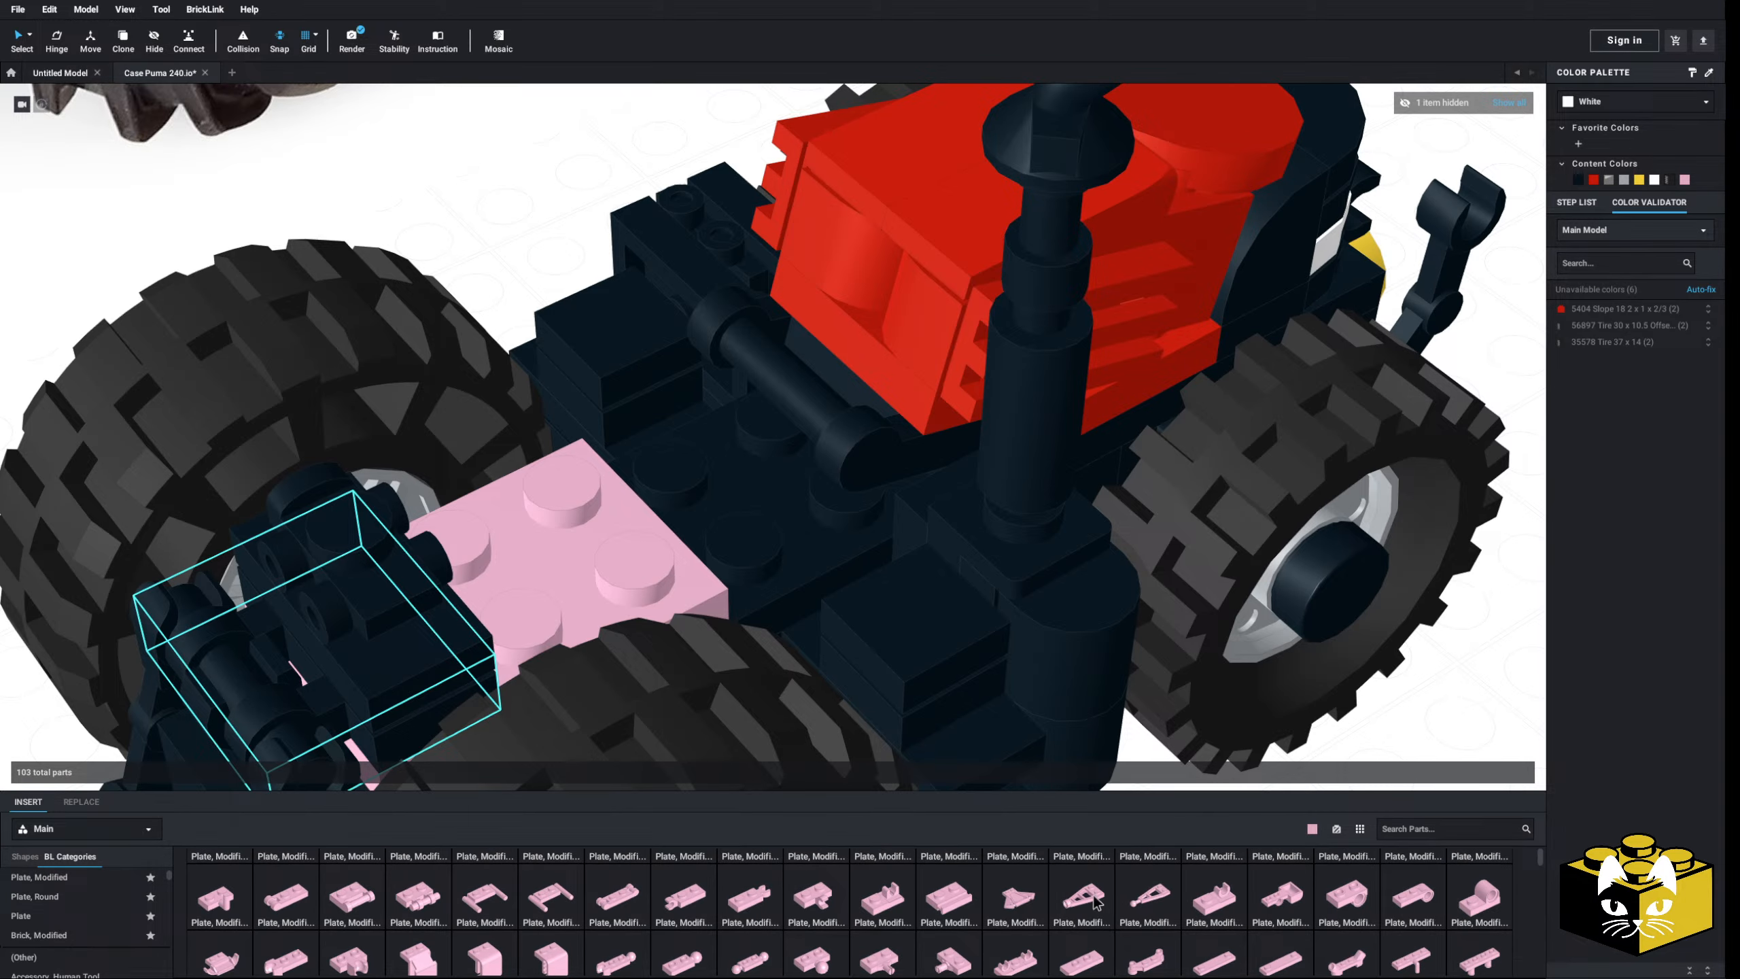
pyautogui.scroll(1, 1096, 904)
pyautogui.click(1147, 898)
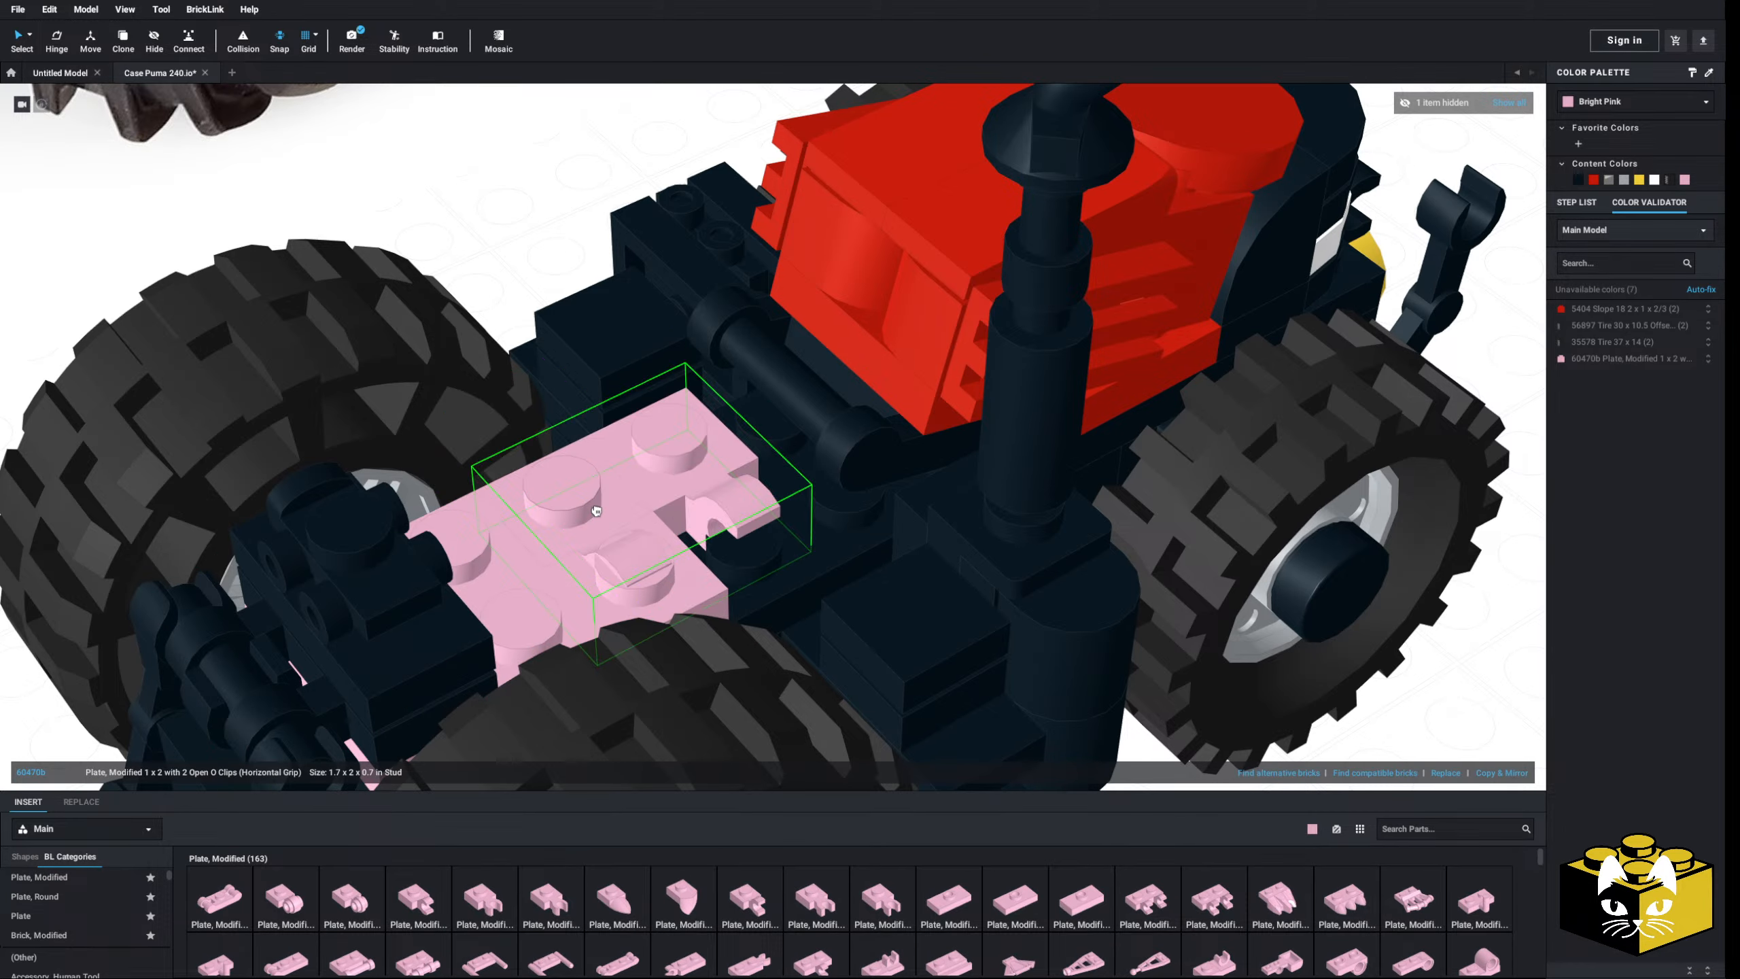
pyautogui.press('Right')
pyautogui.press('Right')
pyautogui.press('Right')
pyautogui.click(594, 514)
pyautogui.press('Escape')
pyautogui.click(594, 516)
pyautogui.moveTo(595, 515); pyautogui.dragTo(562, 482, button='right')
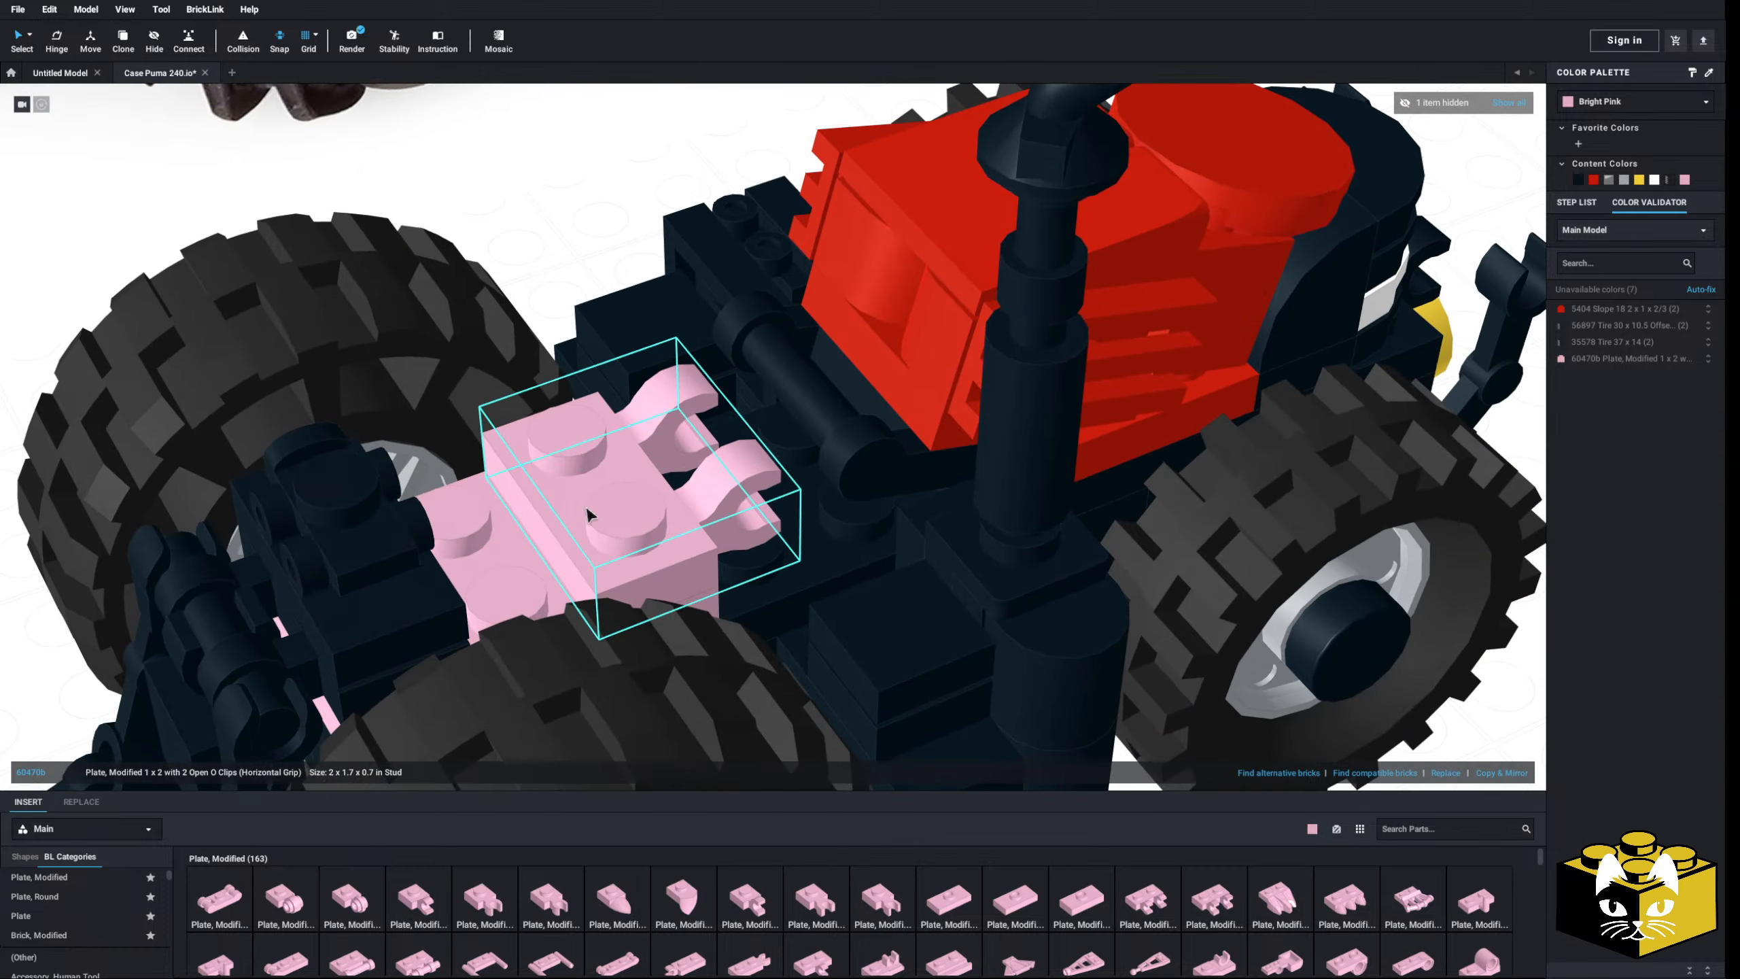
pyautogui.press('Delete')
# - Try a bright pink Plate 2 x 2 with a 1 x 2 open O clip plate on top of the 2 x 3 plate, and delete both
pyautogui.click(74, 917)
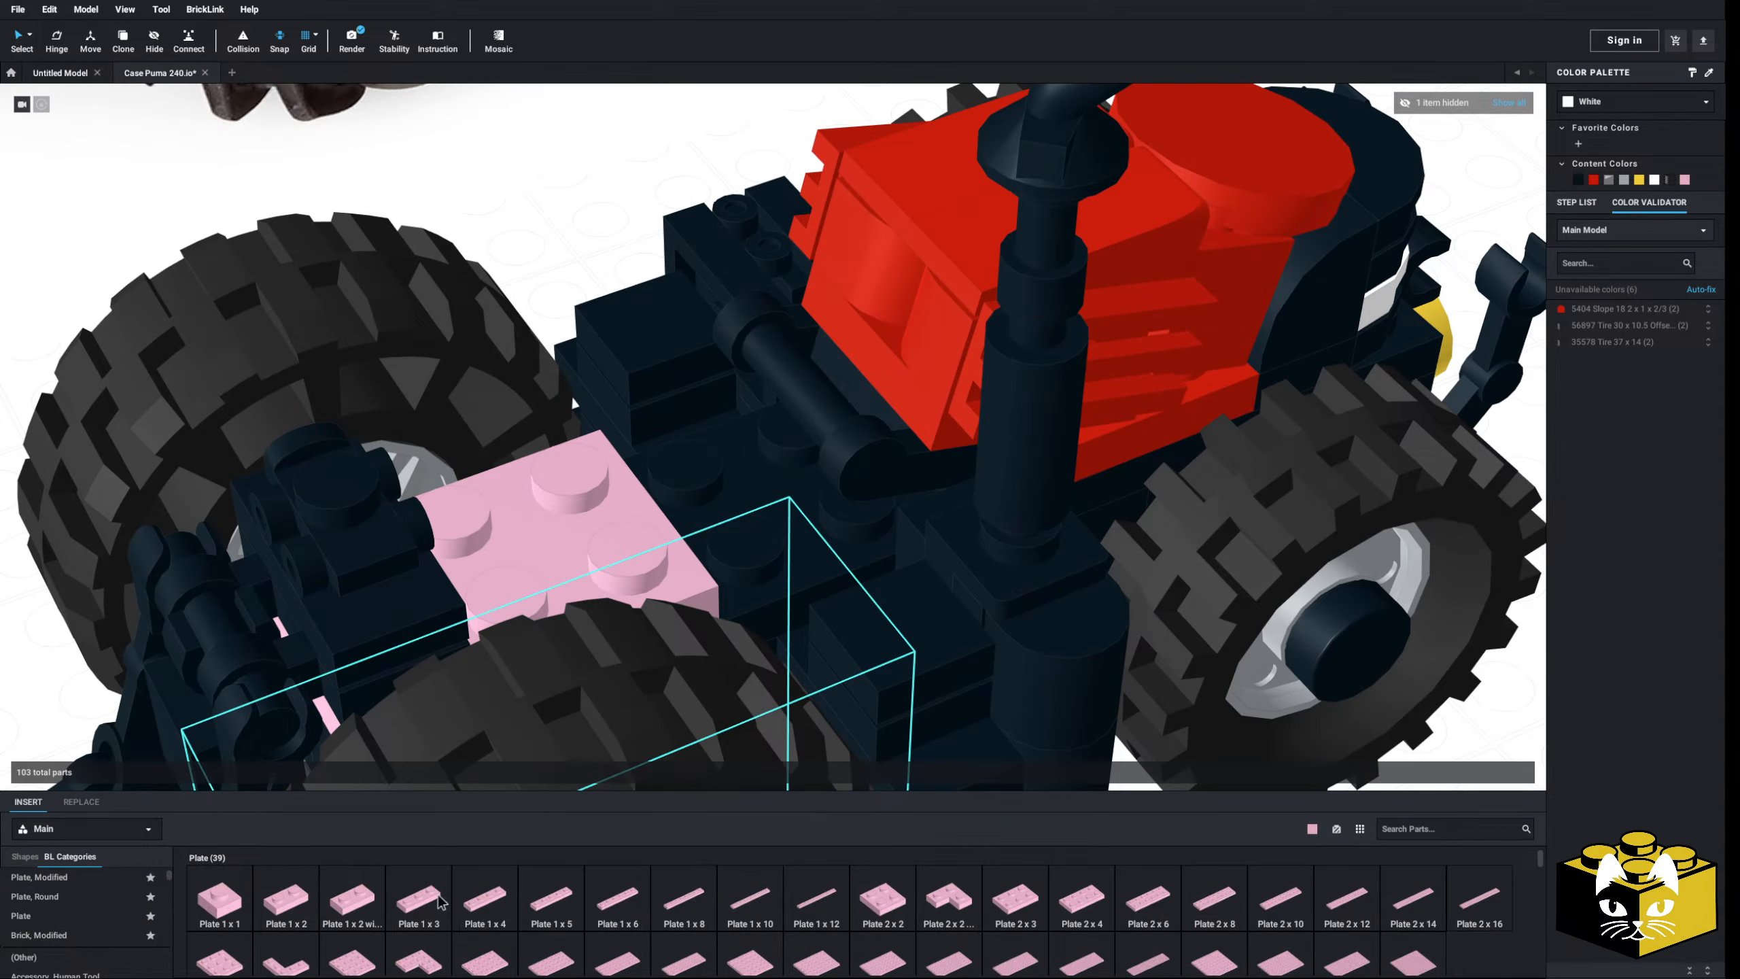
pyautogui.click(883, 899)
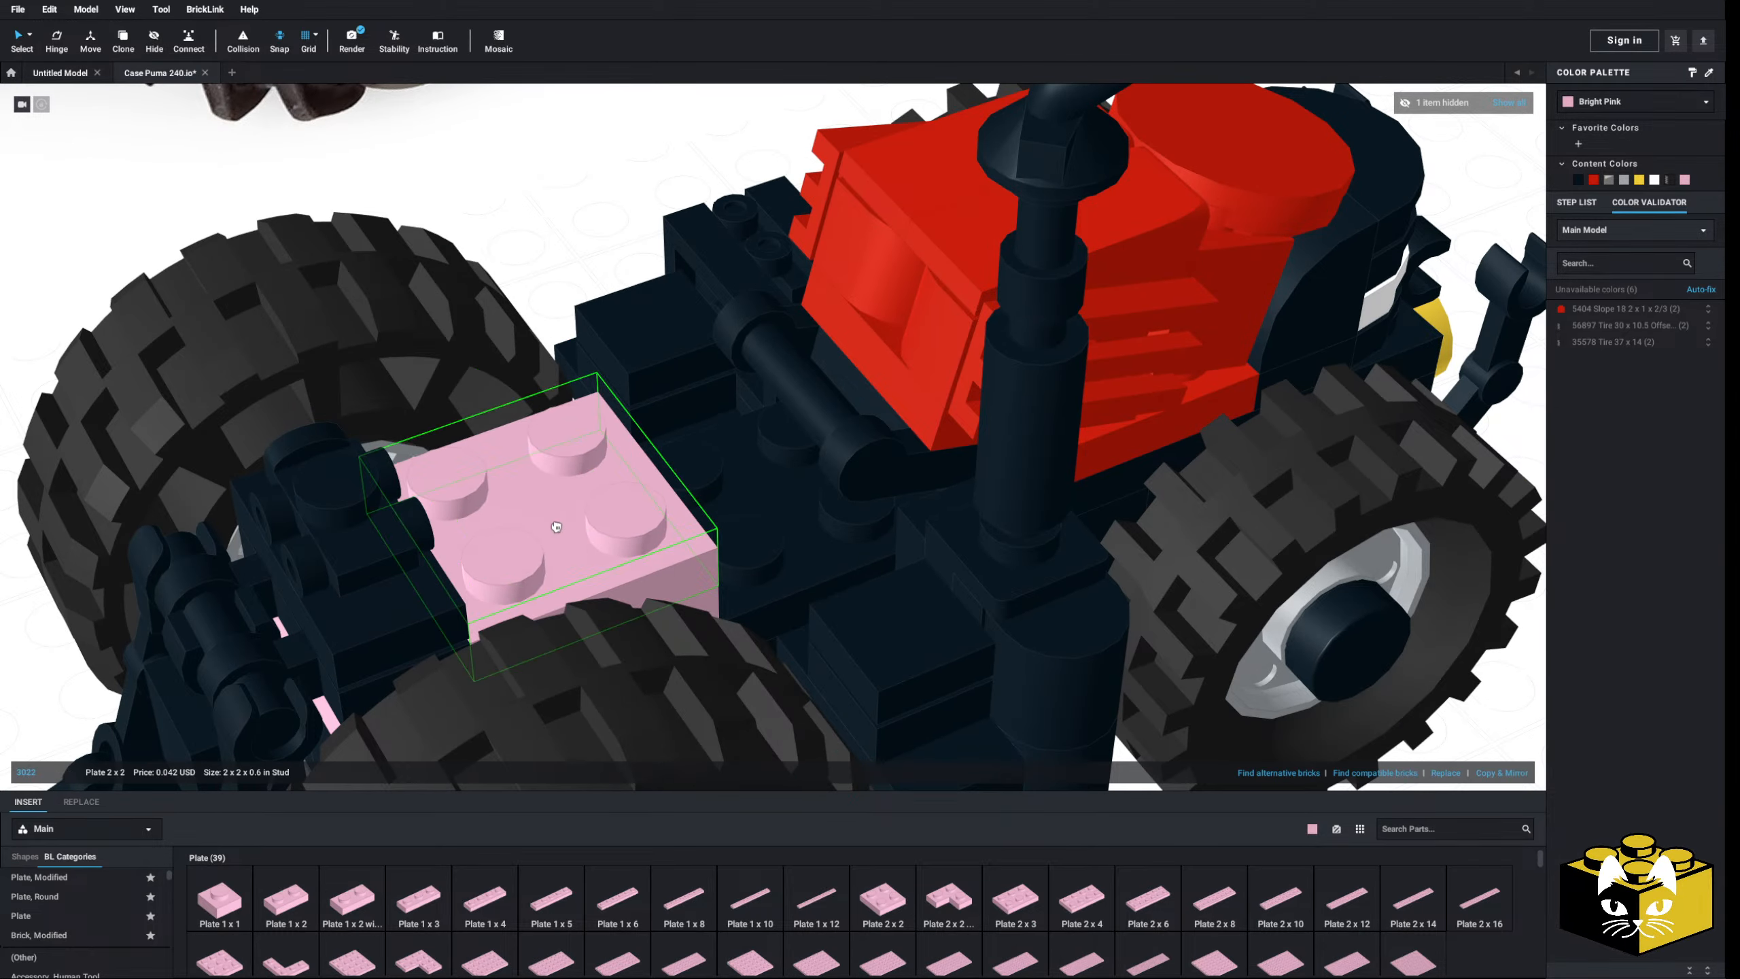
pyautogui.click(62, 878)
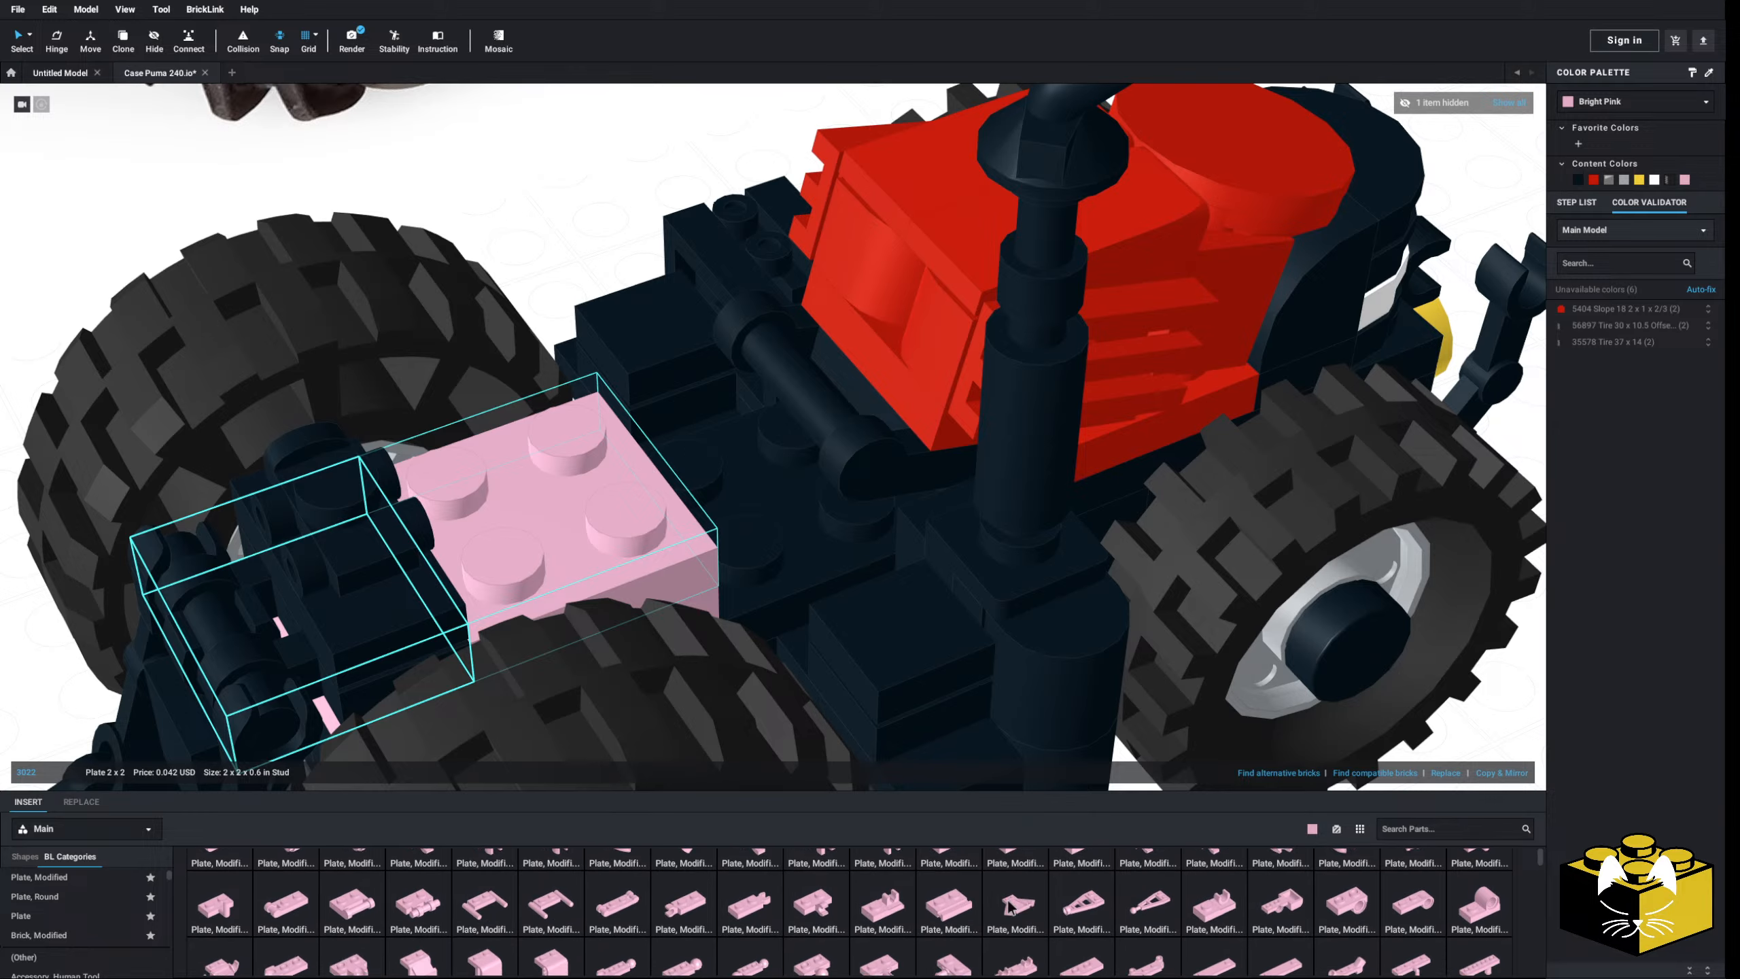
pyautogui.scroll(-1, 1230, 898)
pyautogui.click(1231, 898)
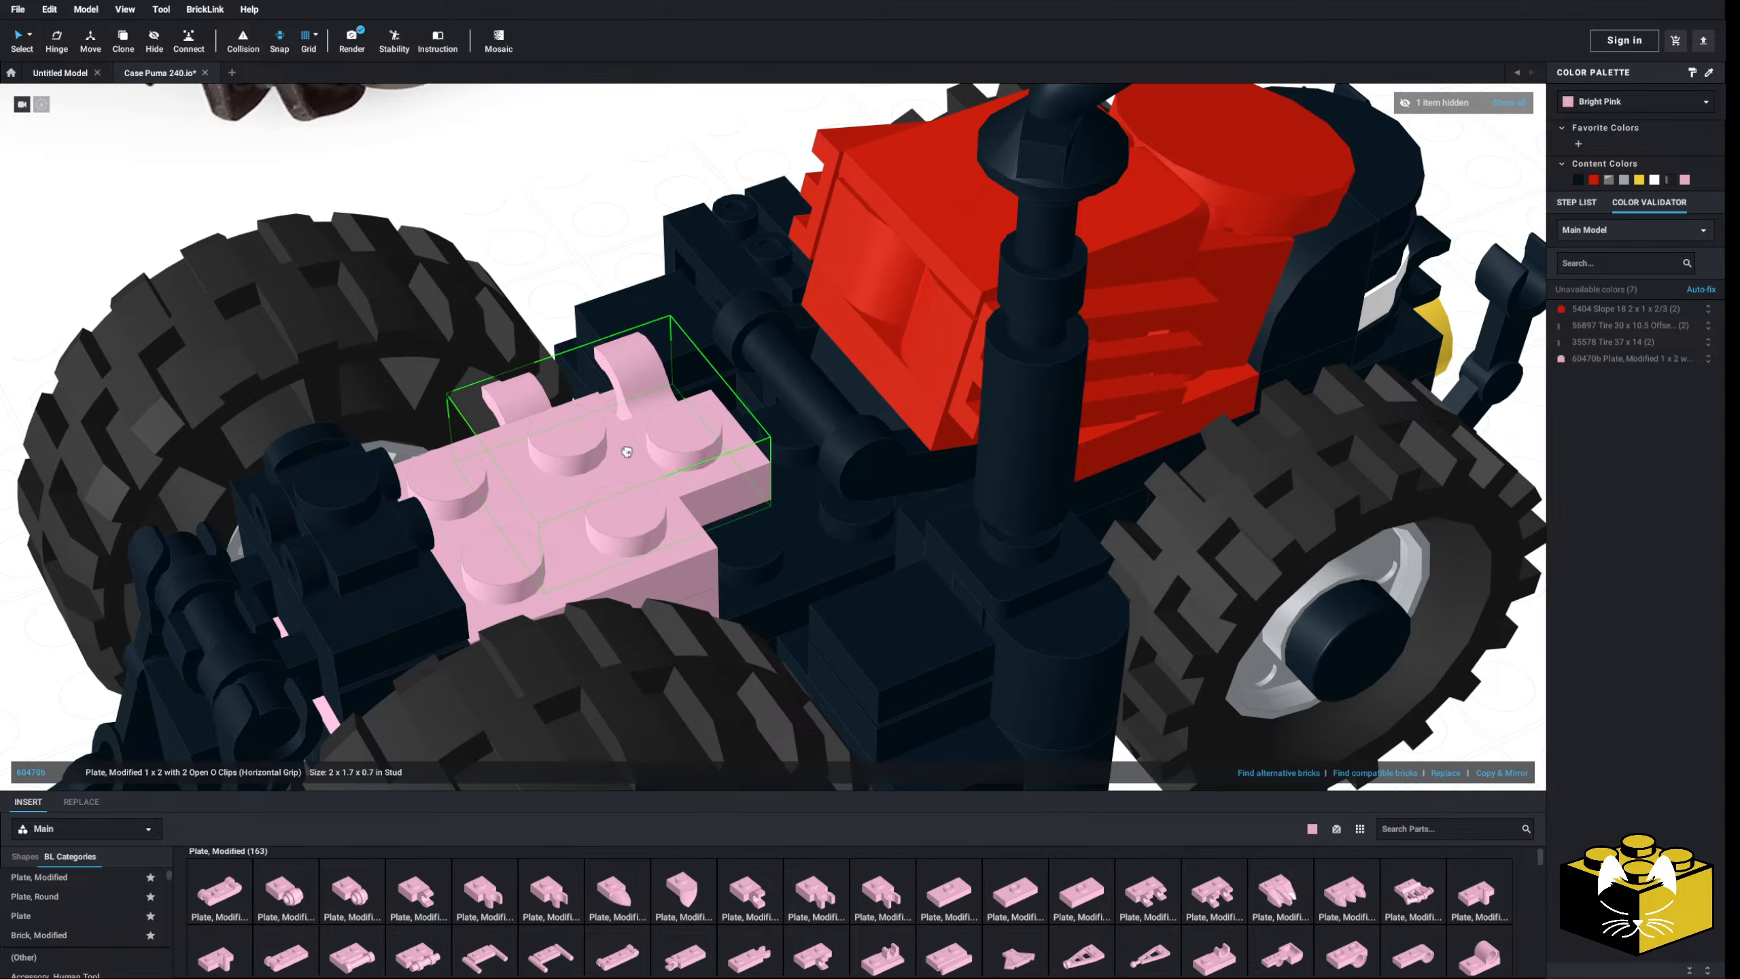
pyautogui.click(588, 455)
pyautogui.moveTo(589, 456)
pyautogui.mouseDown(button='right')
pyautogui.moveTo(561, 418)
pyautogui.moveTo(596, 454)
pyautogui.mouseUp(button='right')
pyautogui.press('Delete')
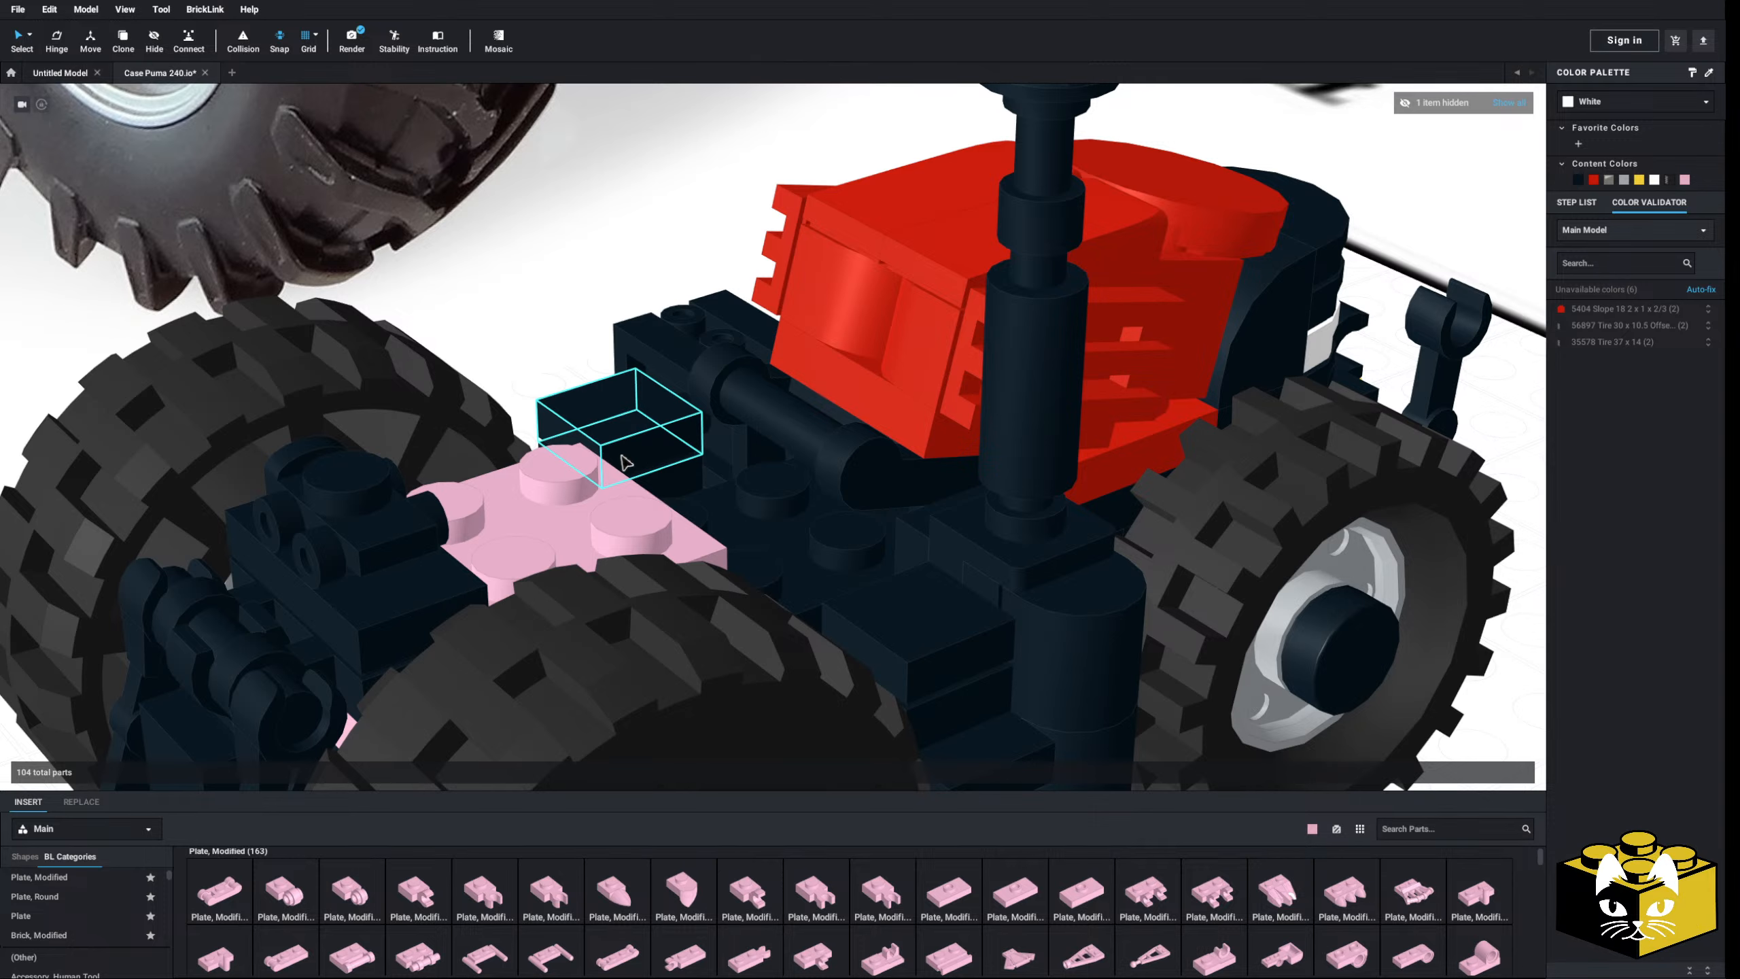
pyautogui.press('Delete')
pyautogui.click(593, 489)
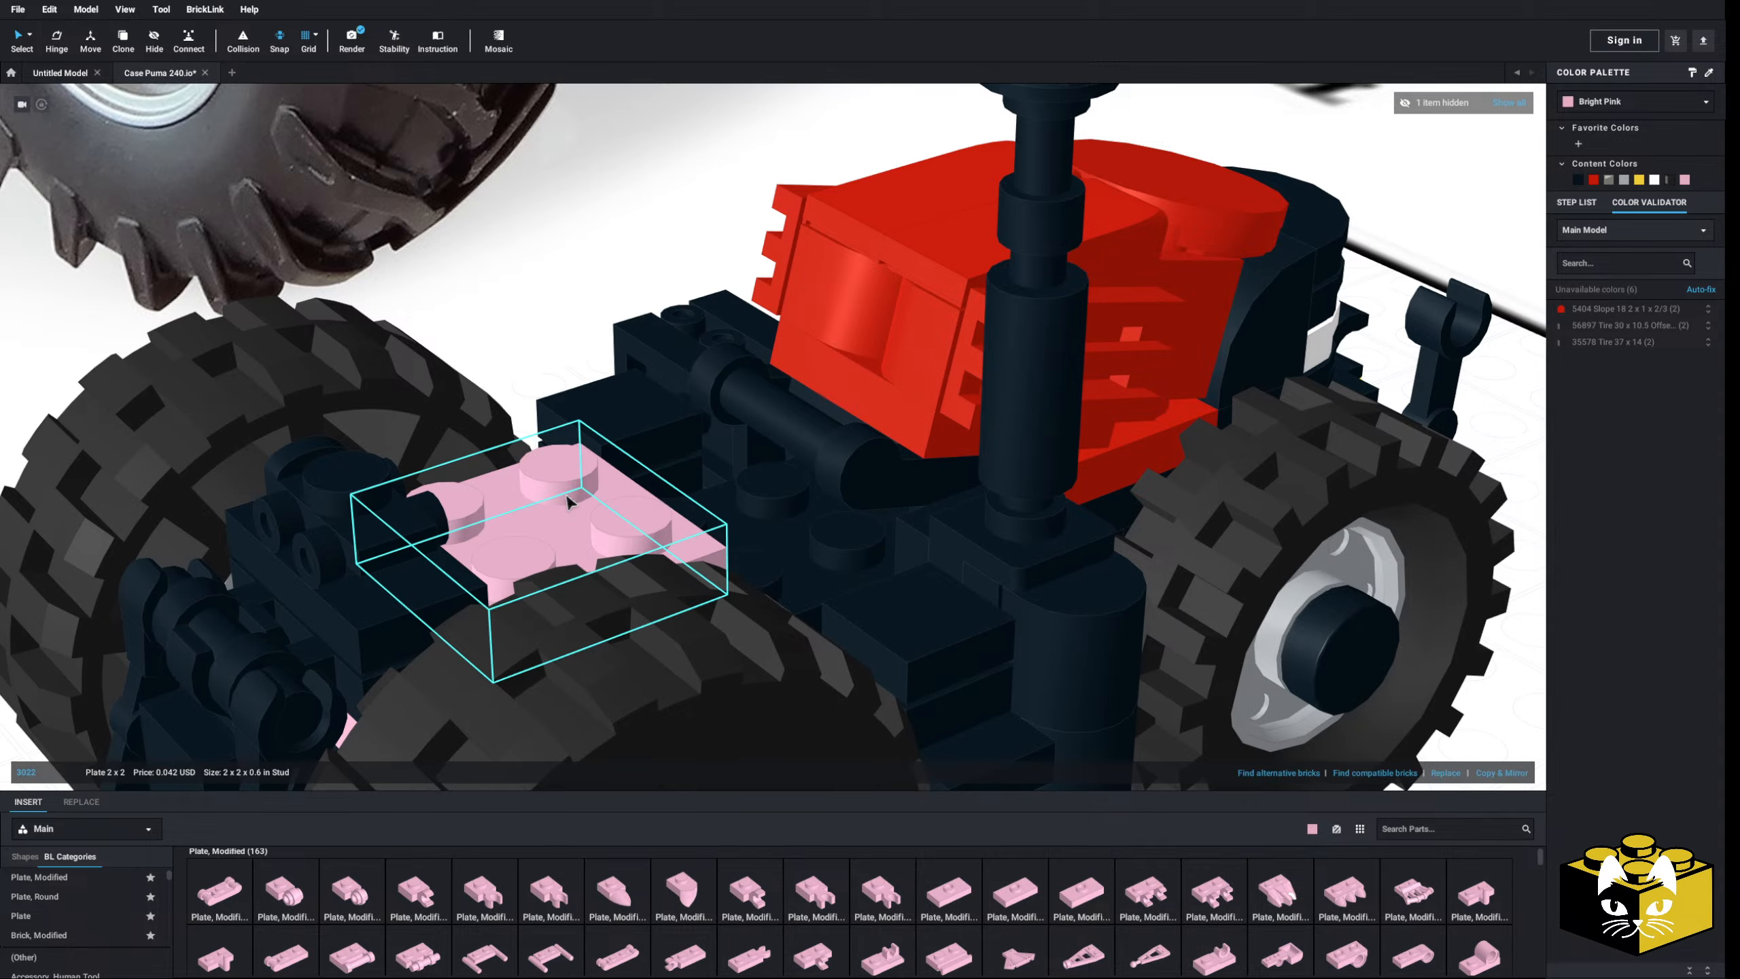
pyautogui.press('Delete')
# - Place a bright pink Bracket 1 x 2 - 1 x 2 Inverted on the front of the pink 2 x 3 plate, facing the hood
pyautogui.moveTo(569, 497); pyautogui.dragTo(582, 542, button='right')
pyautogui.scroll(-3, 69, 900)
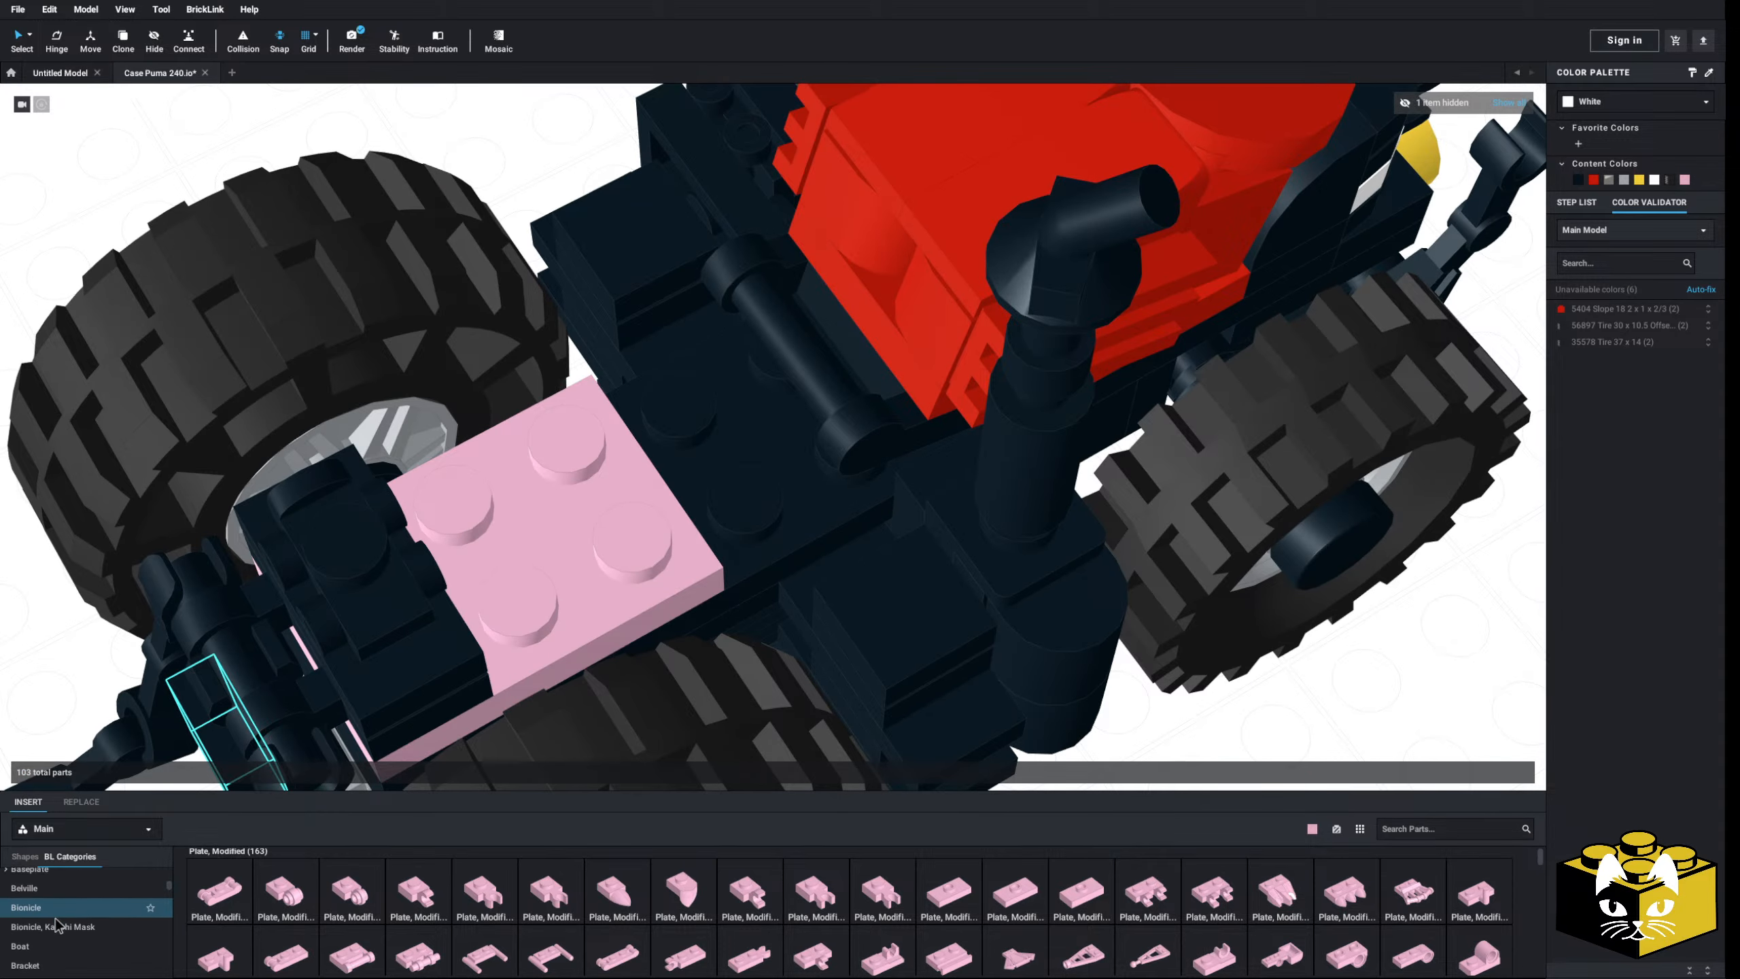
pyautogui.scroll(-2, 52, 918)
pyautogui.click(31, 879)
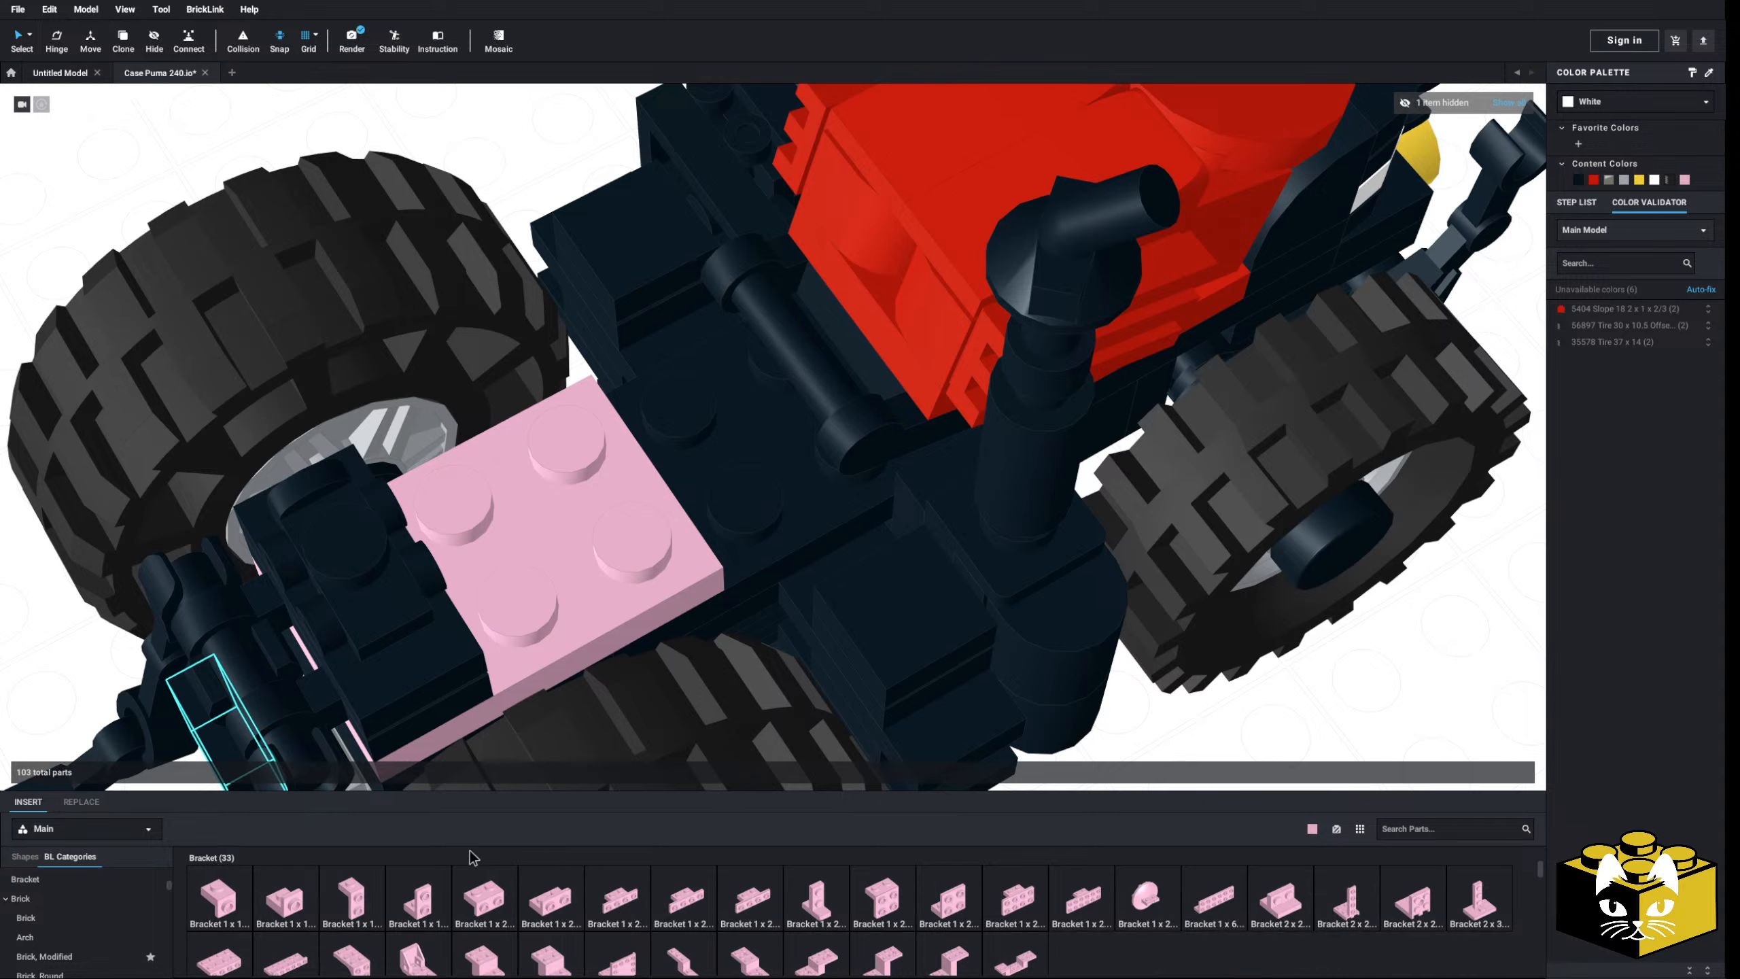
pyautogui.moveTo(563, 901); pyautogui.dragTo(607, 486)
pyautogui.moveTo(606, 485); pyautogui.dragTo(590, 458, button='right')
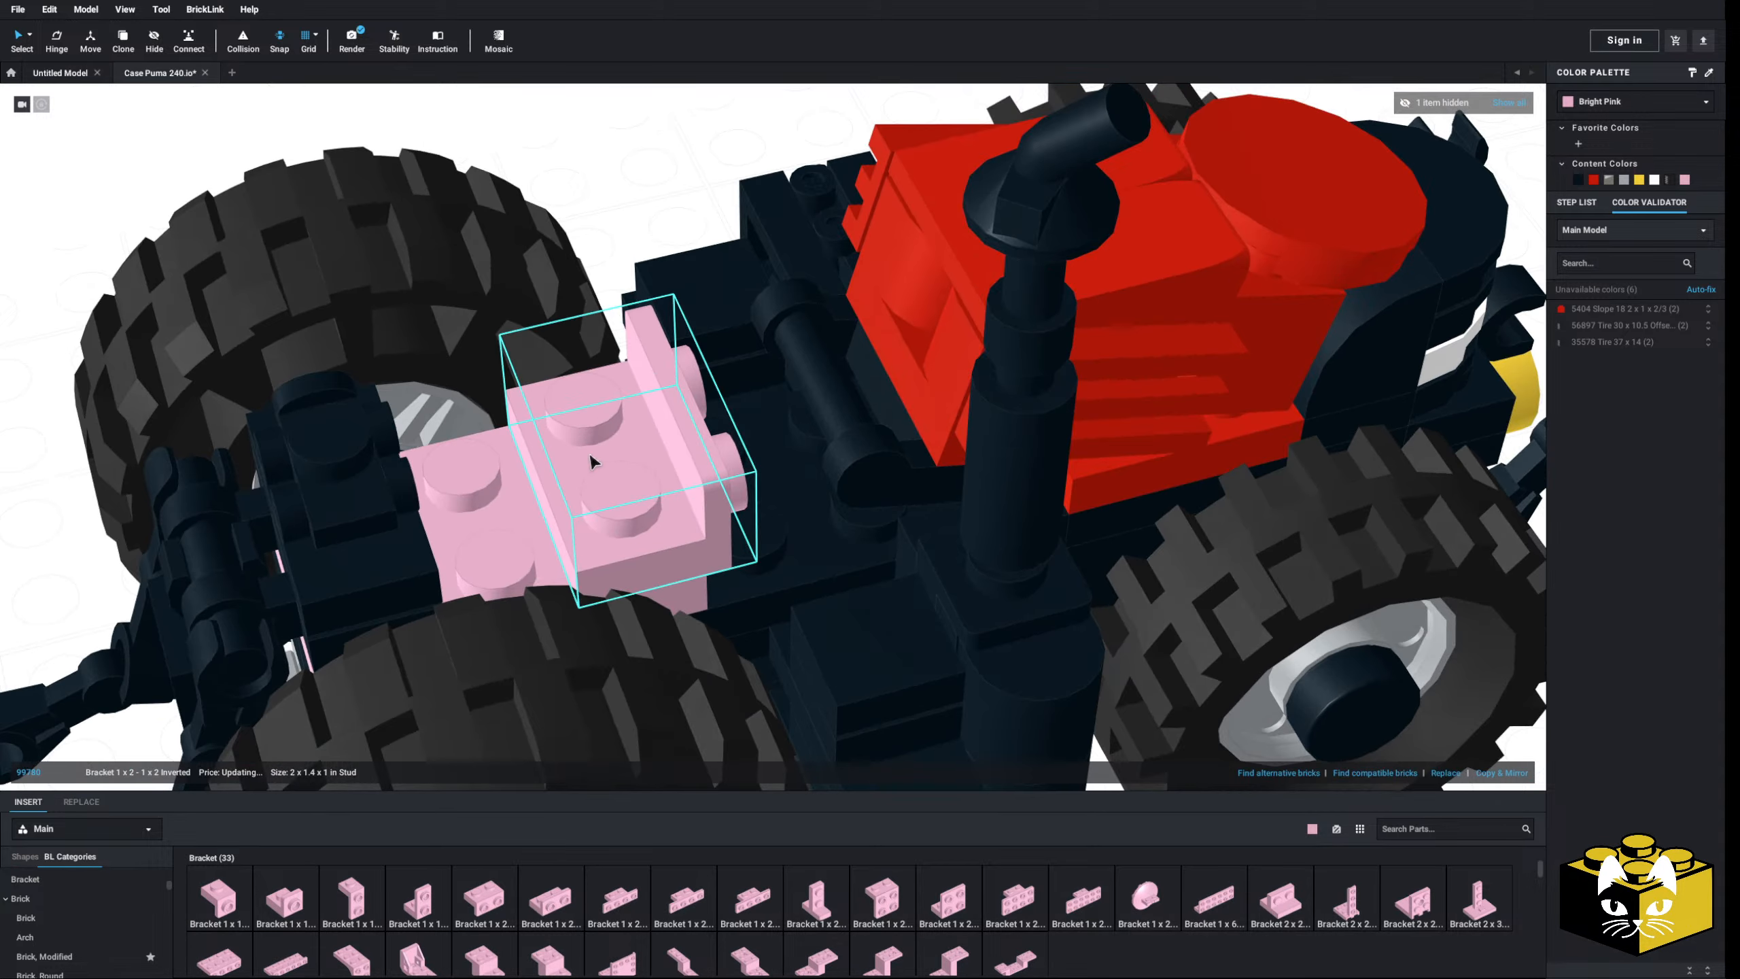
# - Attach a bright pink Plate 1 x 2 upright to the studs of the inverted bracket
pyautogui.scroll(5, 100, 918)
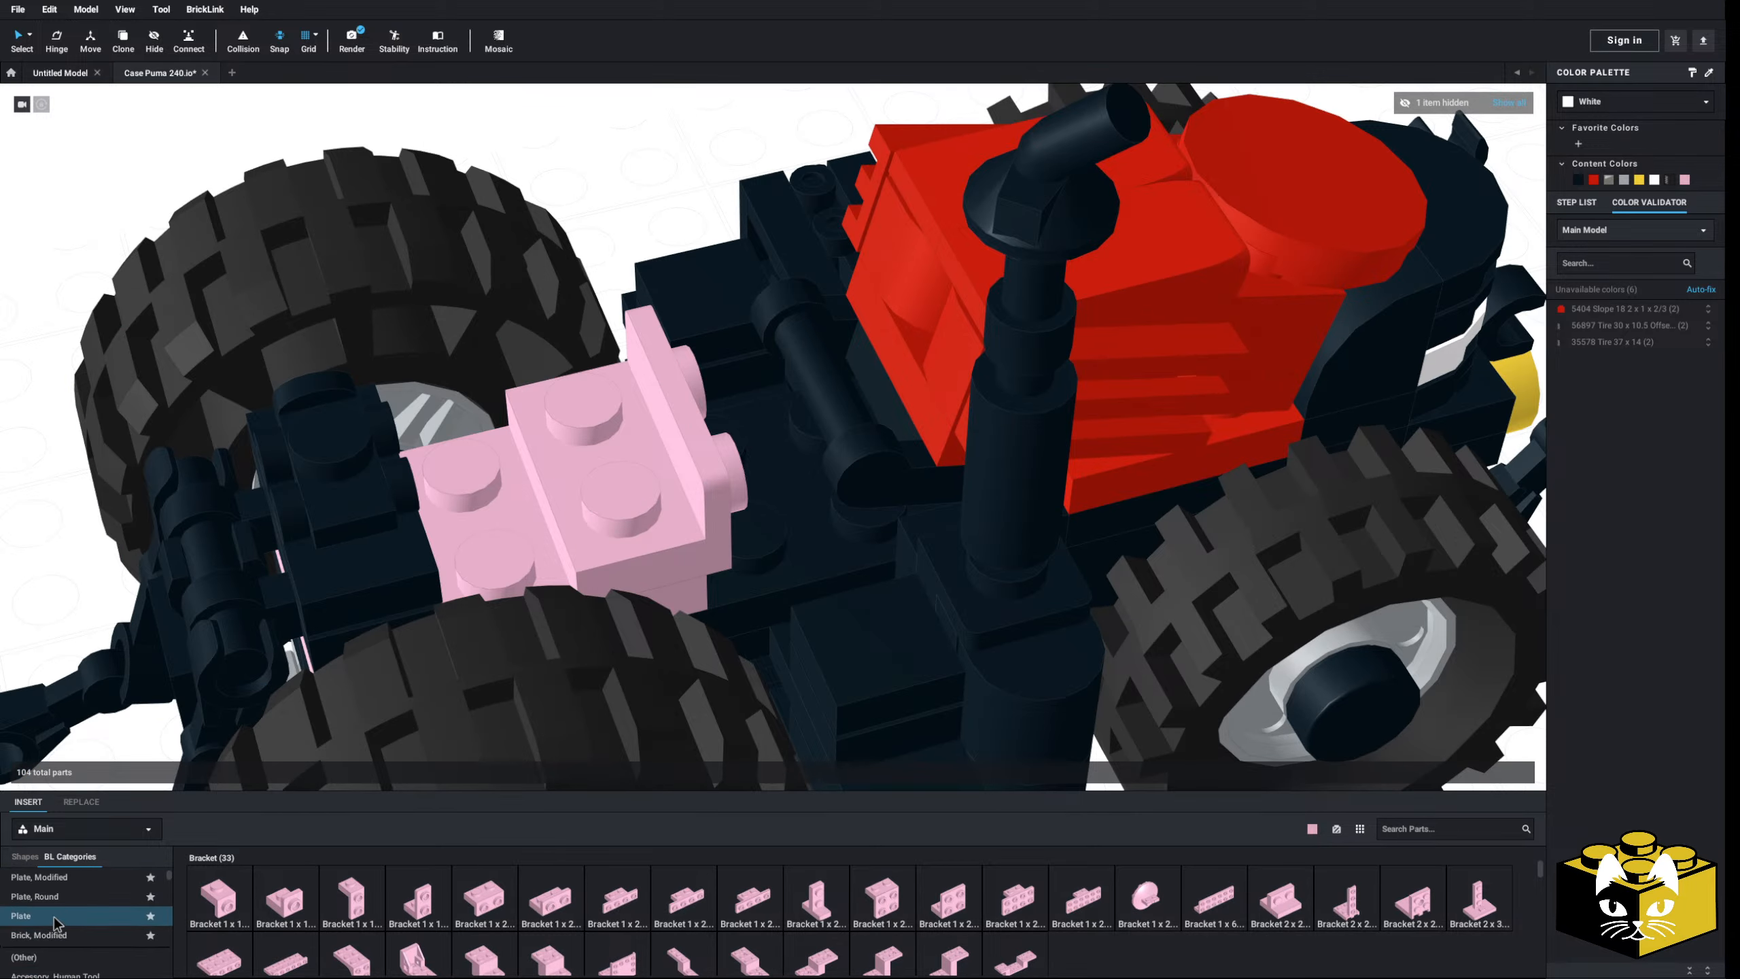
pyautogui.click(65, 916)
pyautogui.moveTo(301, 903); pyautogui.dragTo(723, 414)
pyautogui.scroll(-3, 723, 415)
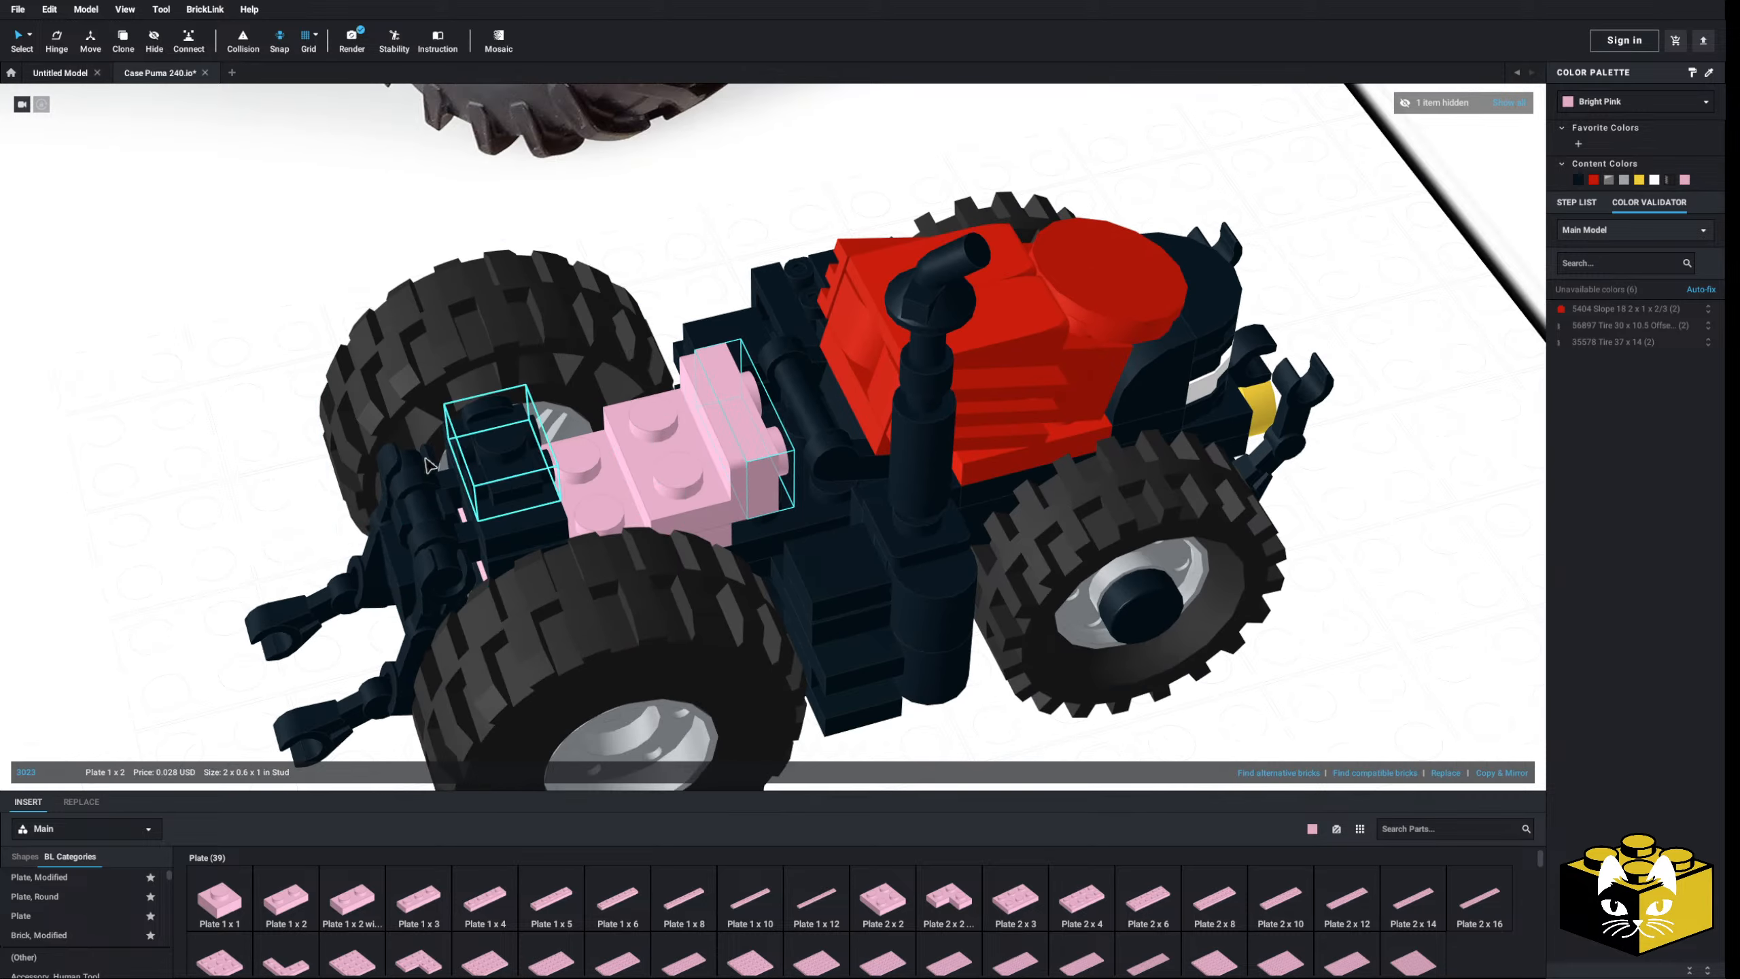
pyautogui.click(274, 559)
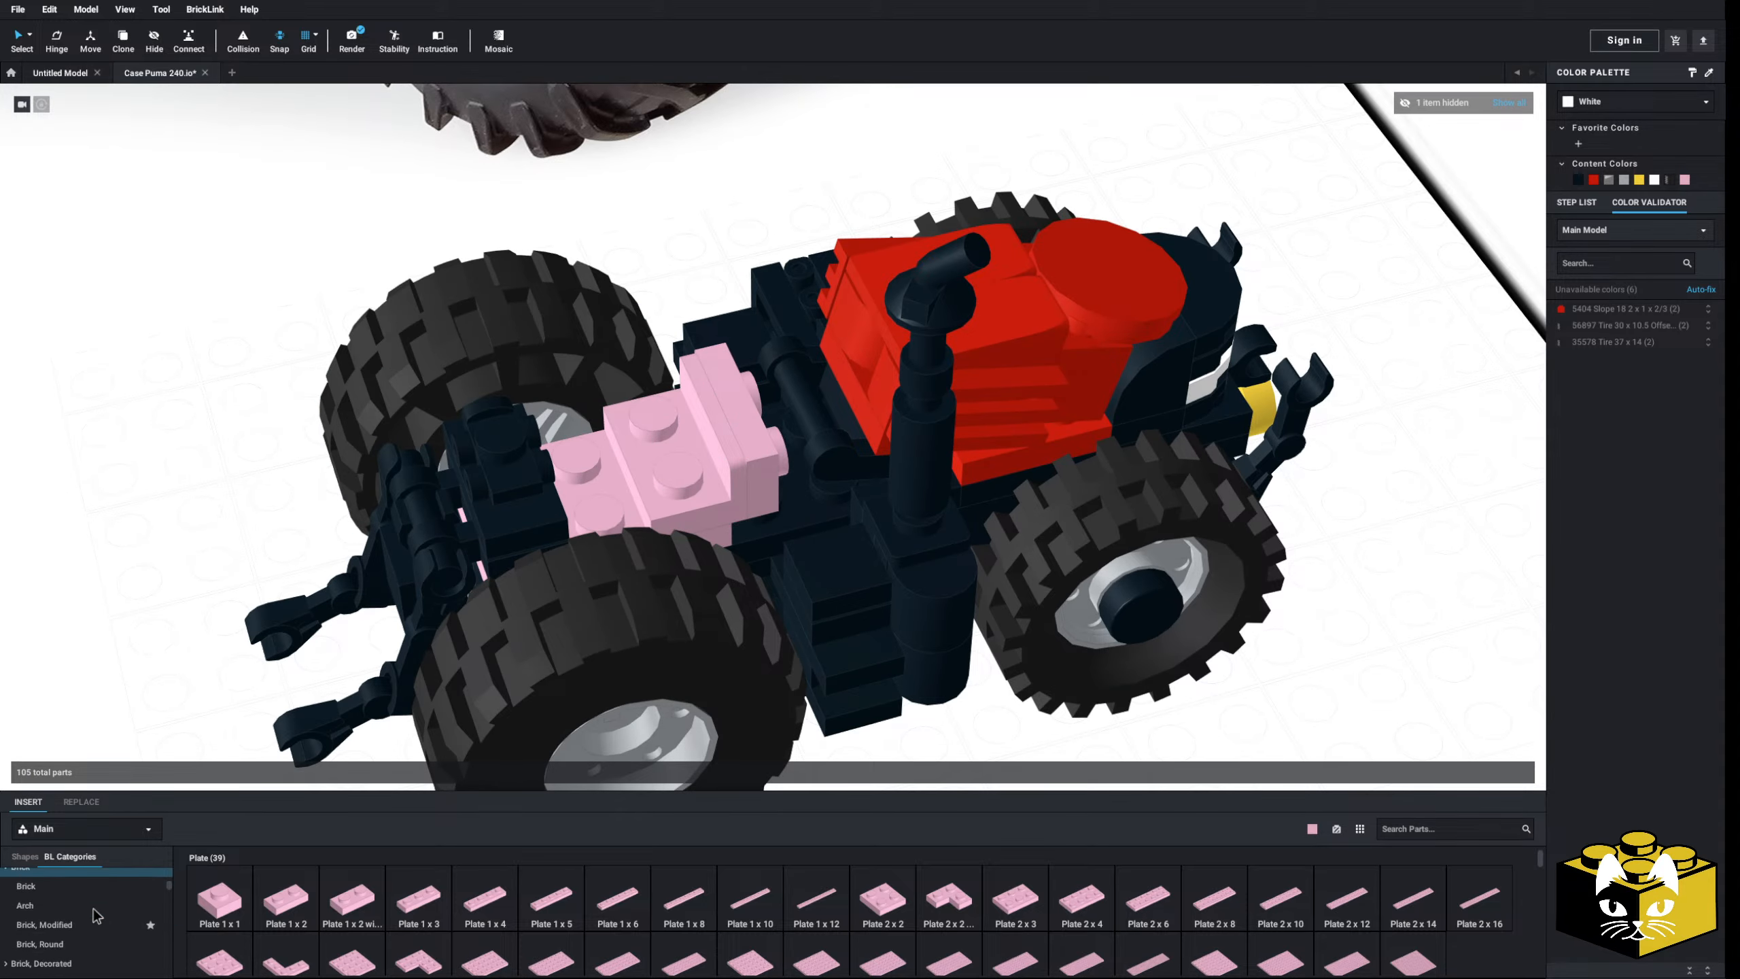
# - Attach a bright pink Tile, Modified 1 x 1 with Open O Clip to the upright 1 x 2 plate and mirror a copy beside it
pyautogui.scroll(-5, 99, 913)
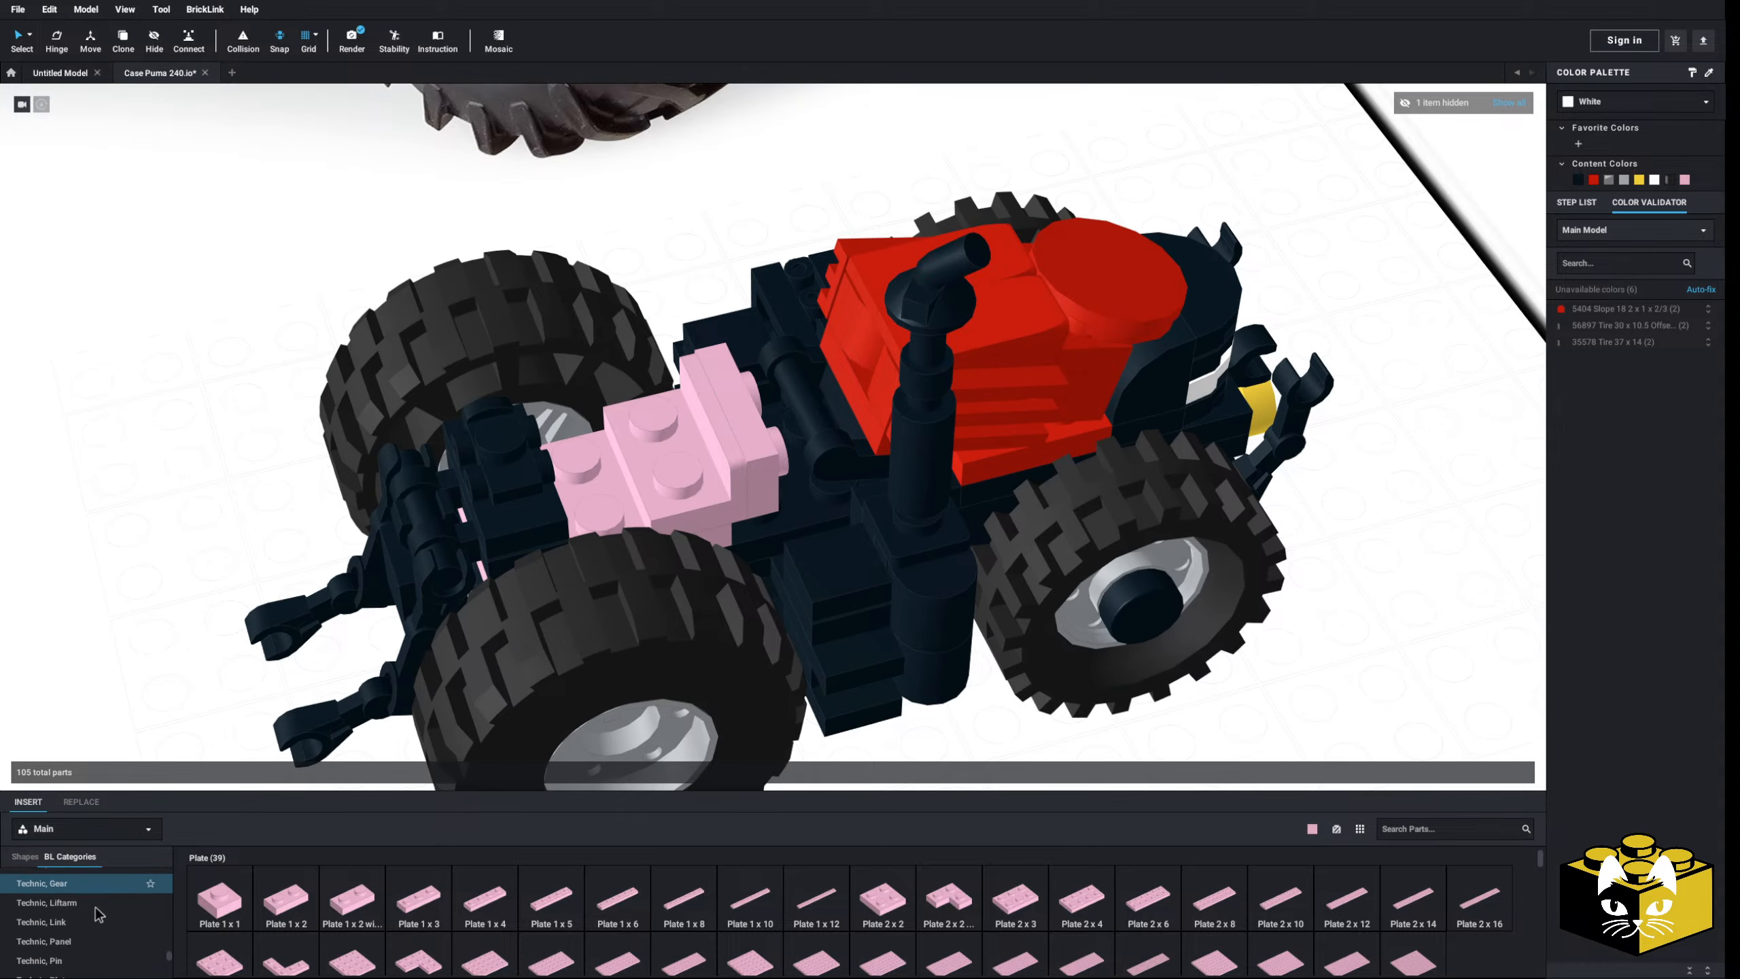
pyautogui.click(85, 912)
pyautogui.click(99, 930)
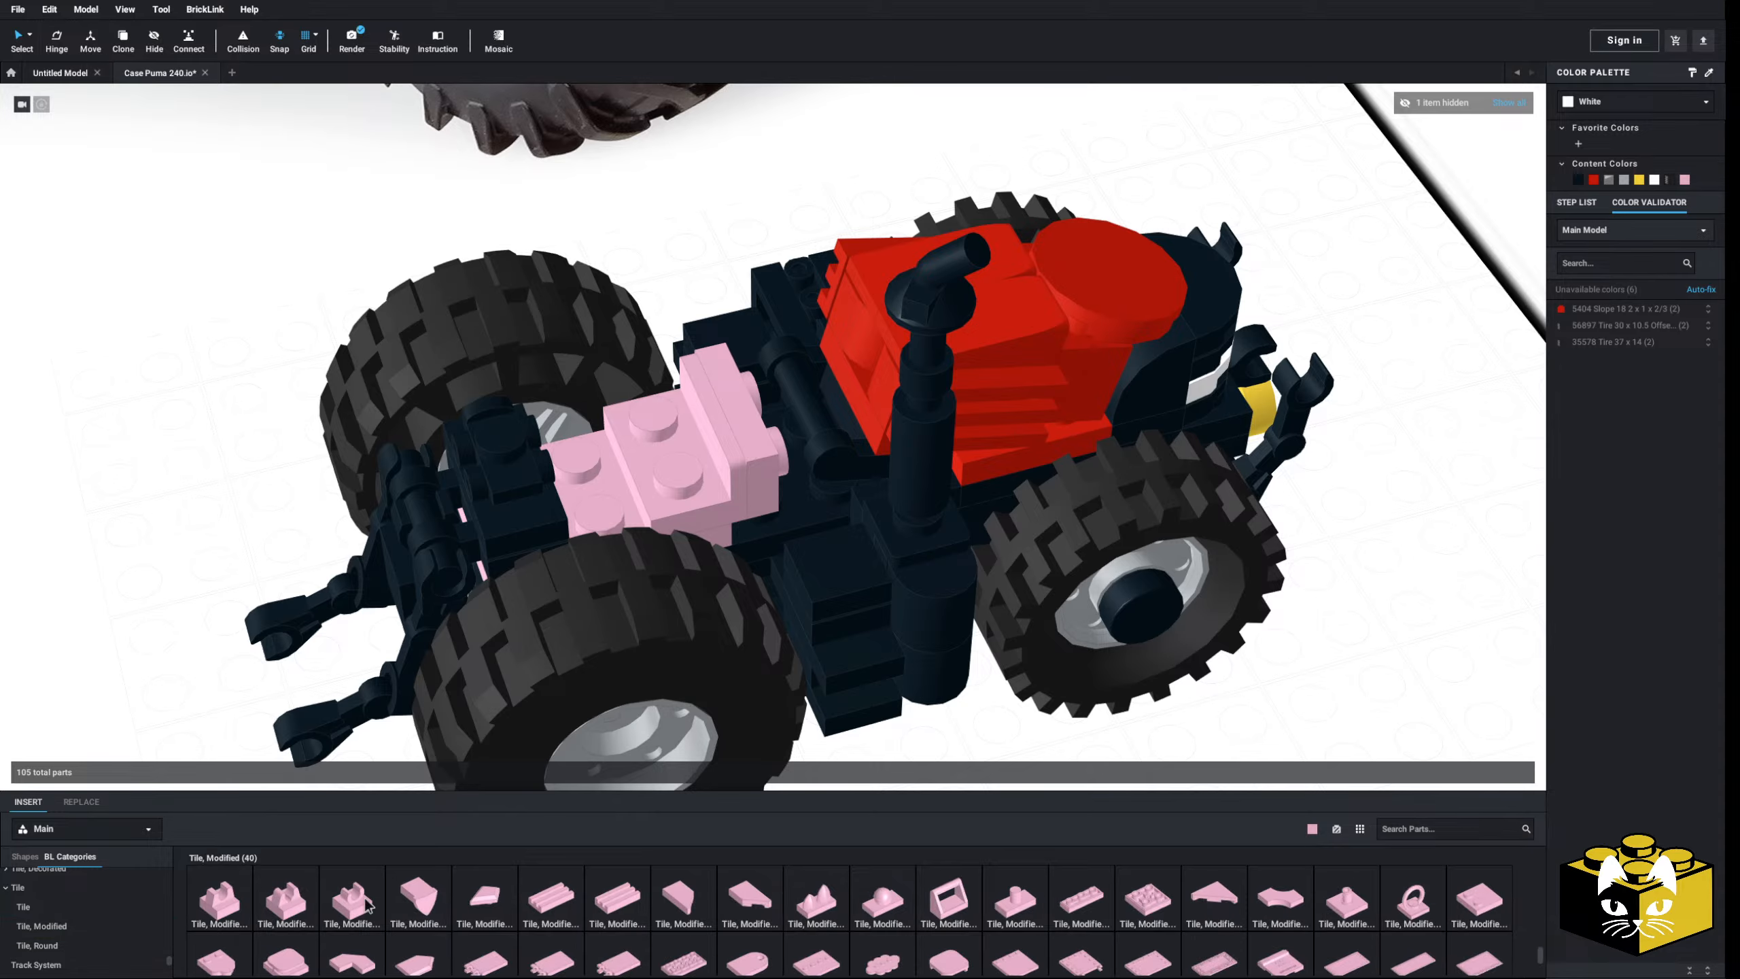
pyautogui.moveTo(364, 898); pyautogui.dragTo(813, 396)
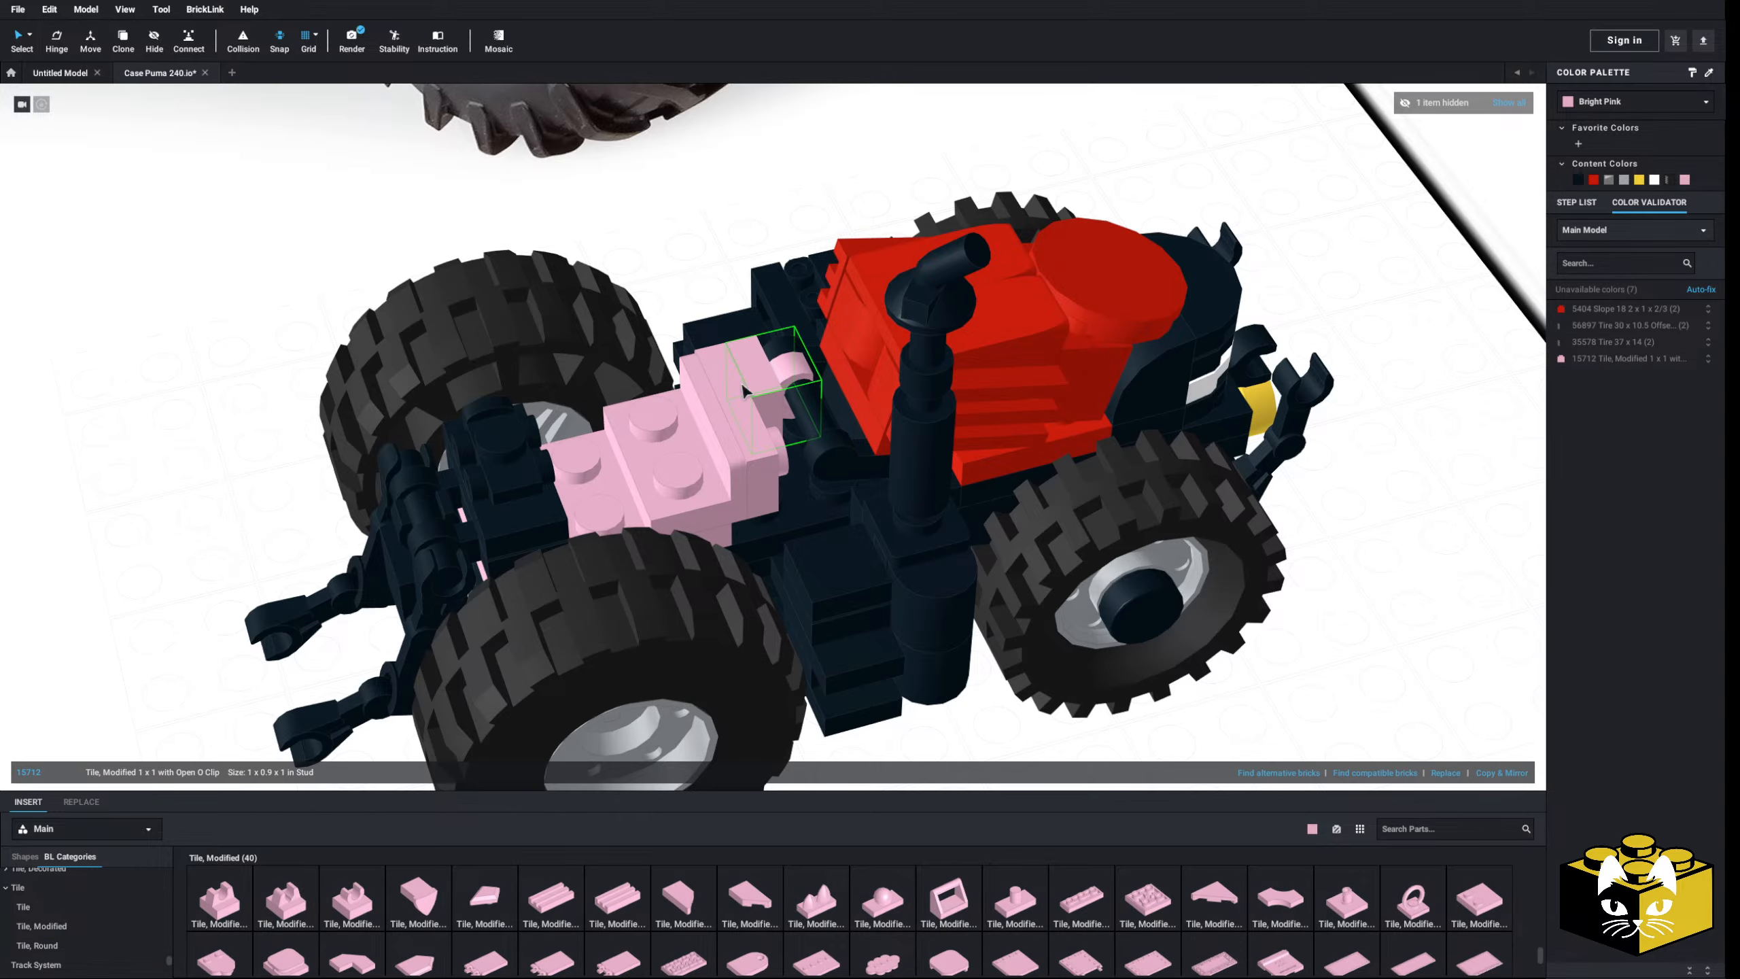
pyautogui.moveTo(743, 389); pyautogui.dragTo(1389, 617, button='right')
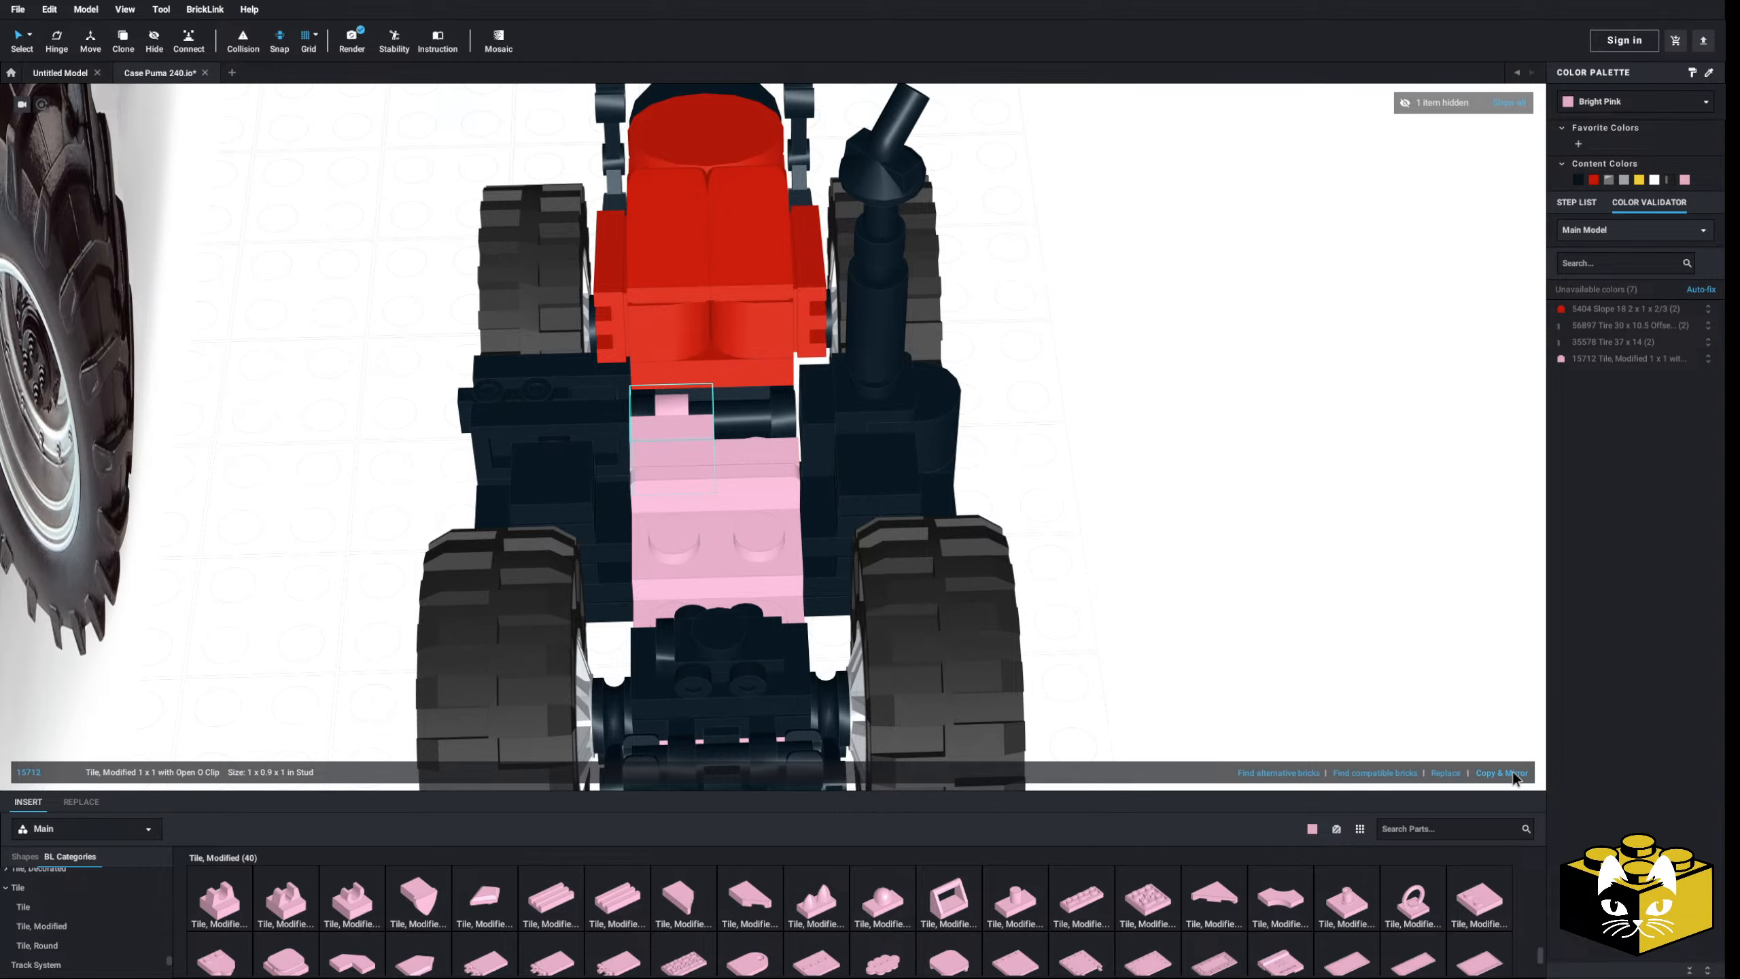
pyautogui.moveTo(1219, 617); pyautogui.dragTo(1153, 583, button='right')
pyautogui.moveTo(1153, 582); pyautogui.dragTo(1052, 666, button='middle')
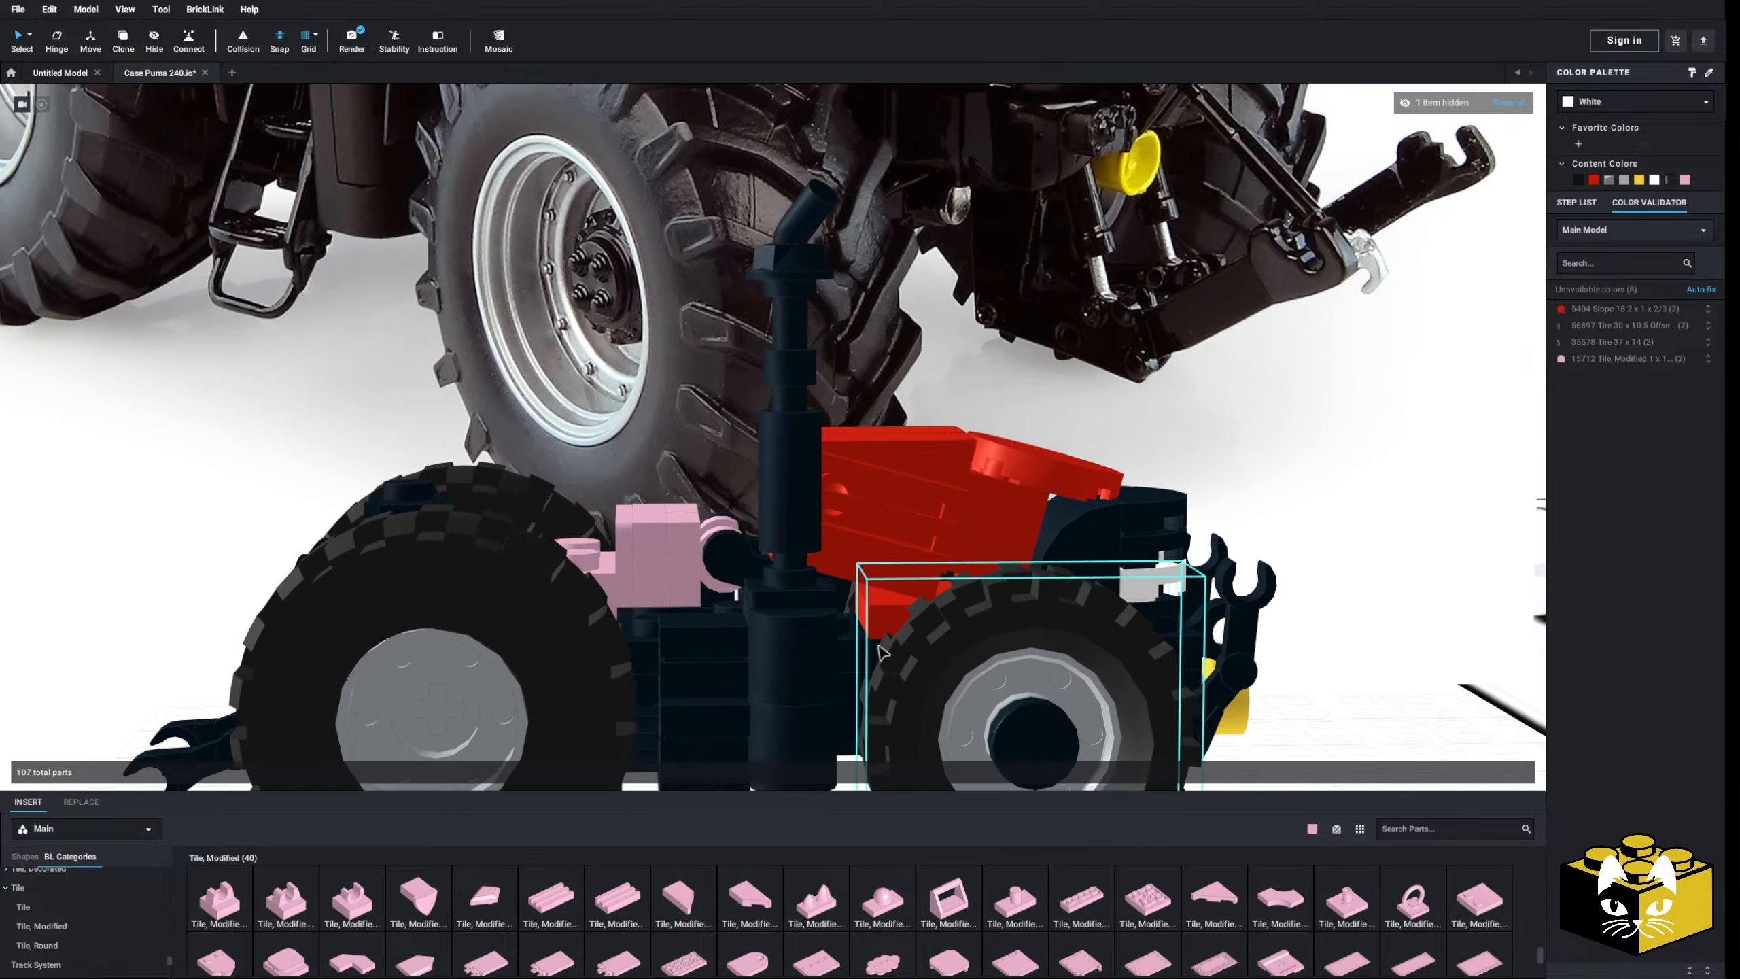
# - Select the connected red hood assembly and try to hinge it at the bar held by the pink clips
pyautogui.scroll(3, 788, 535)
pyautogui.moveTo(720, 601); pyautogui.dragTo(712, 588, button='right')
pyautogui.click(30, 39)
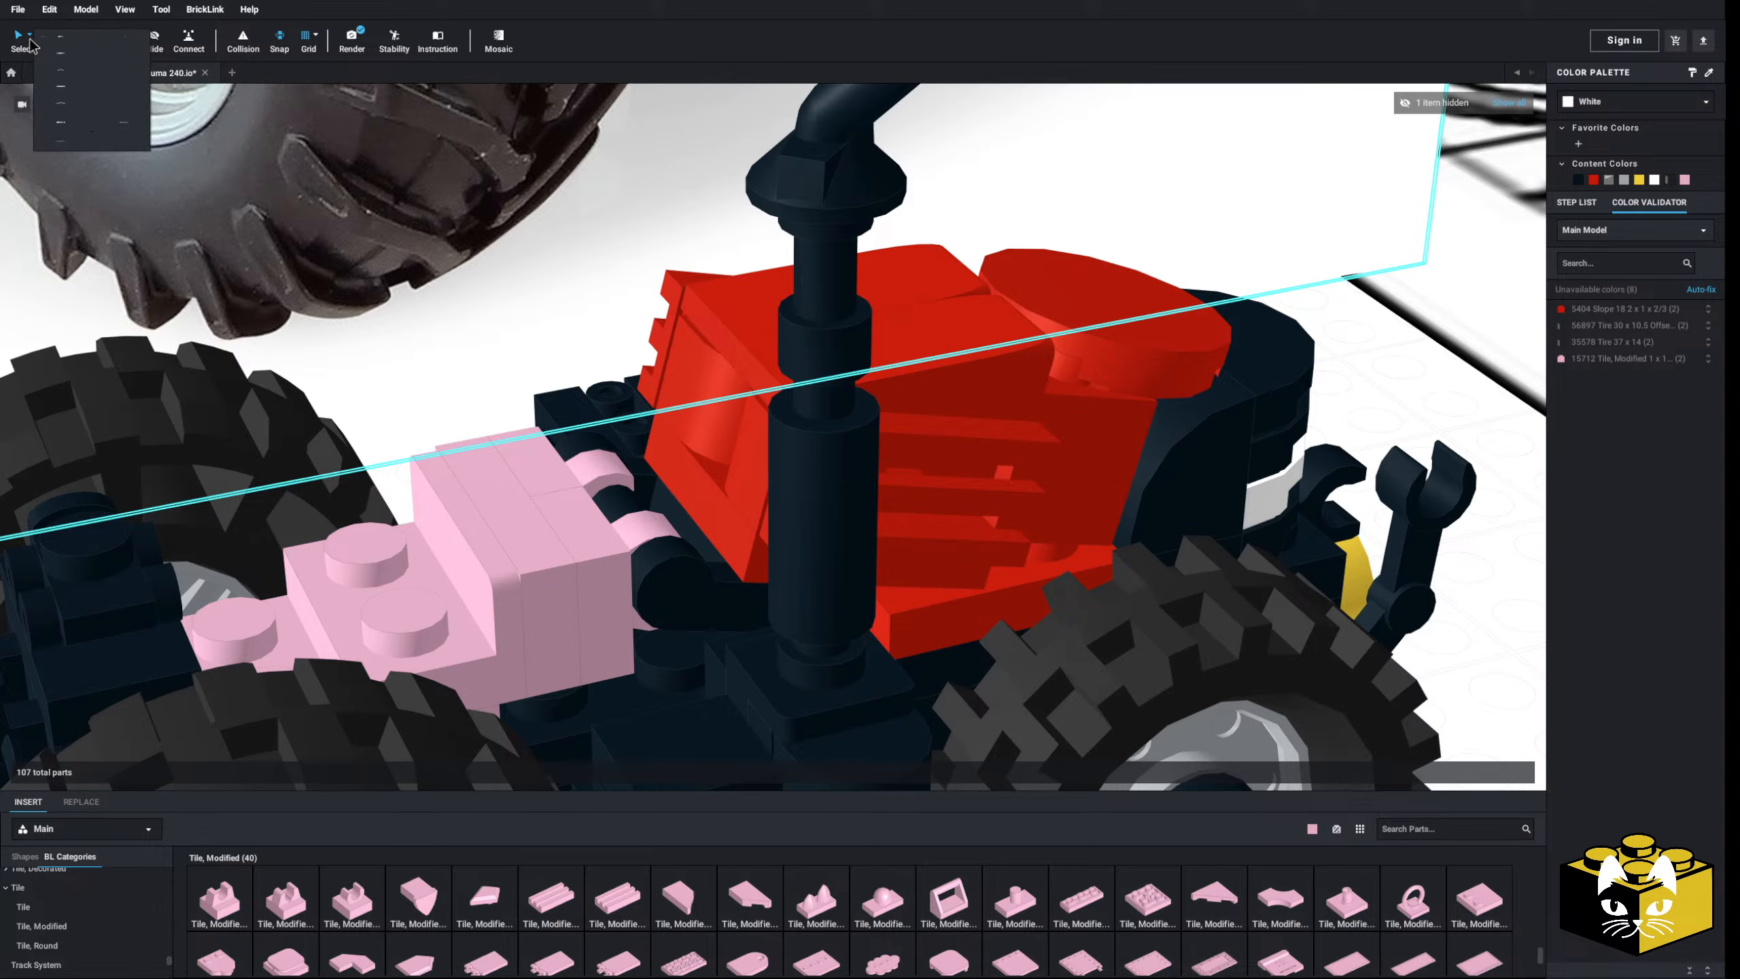
pyautogui.click(74, 107)
pyautogui.scroll(-2, 687, 526)
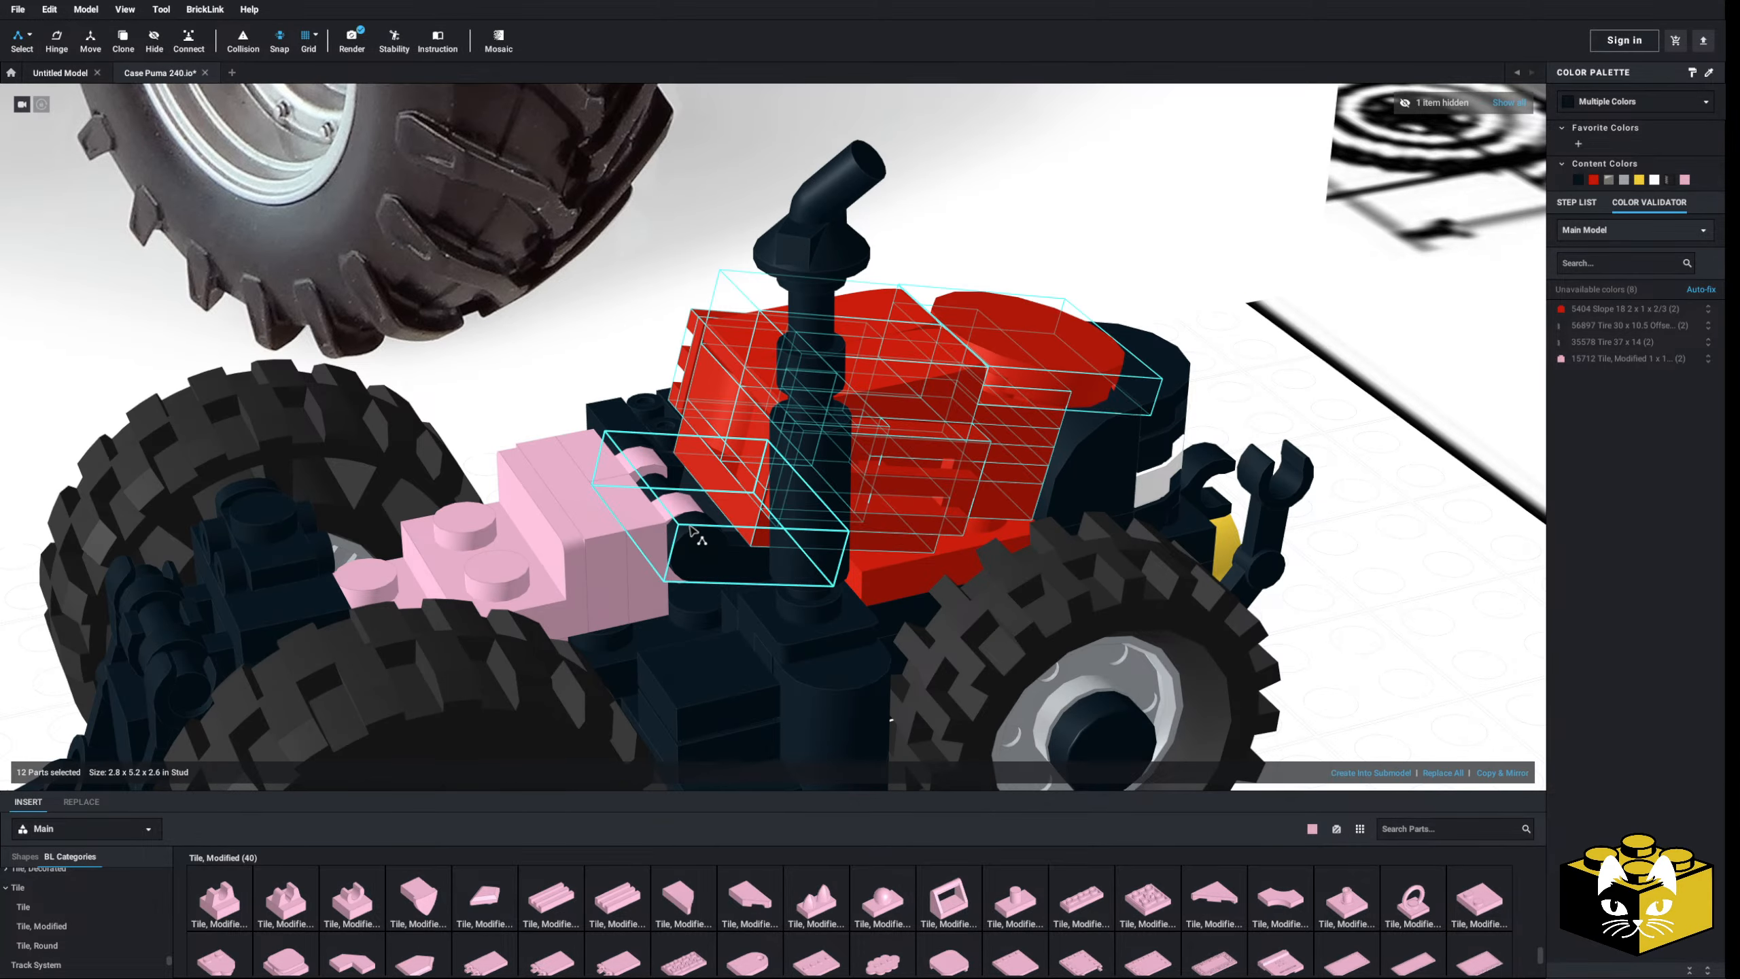
pyautogui.click(675, 532)
pyautogui.moveTo(675, 532); pyautogui.dragTo(126, 140, button='right')
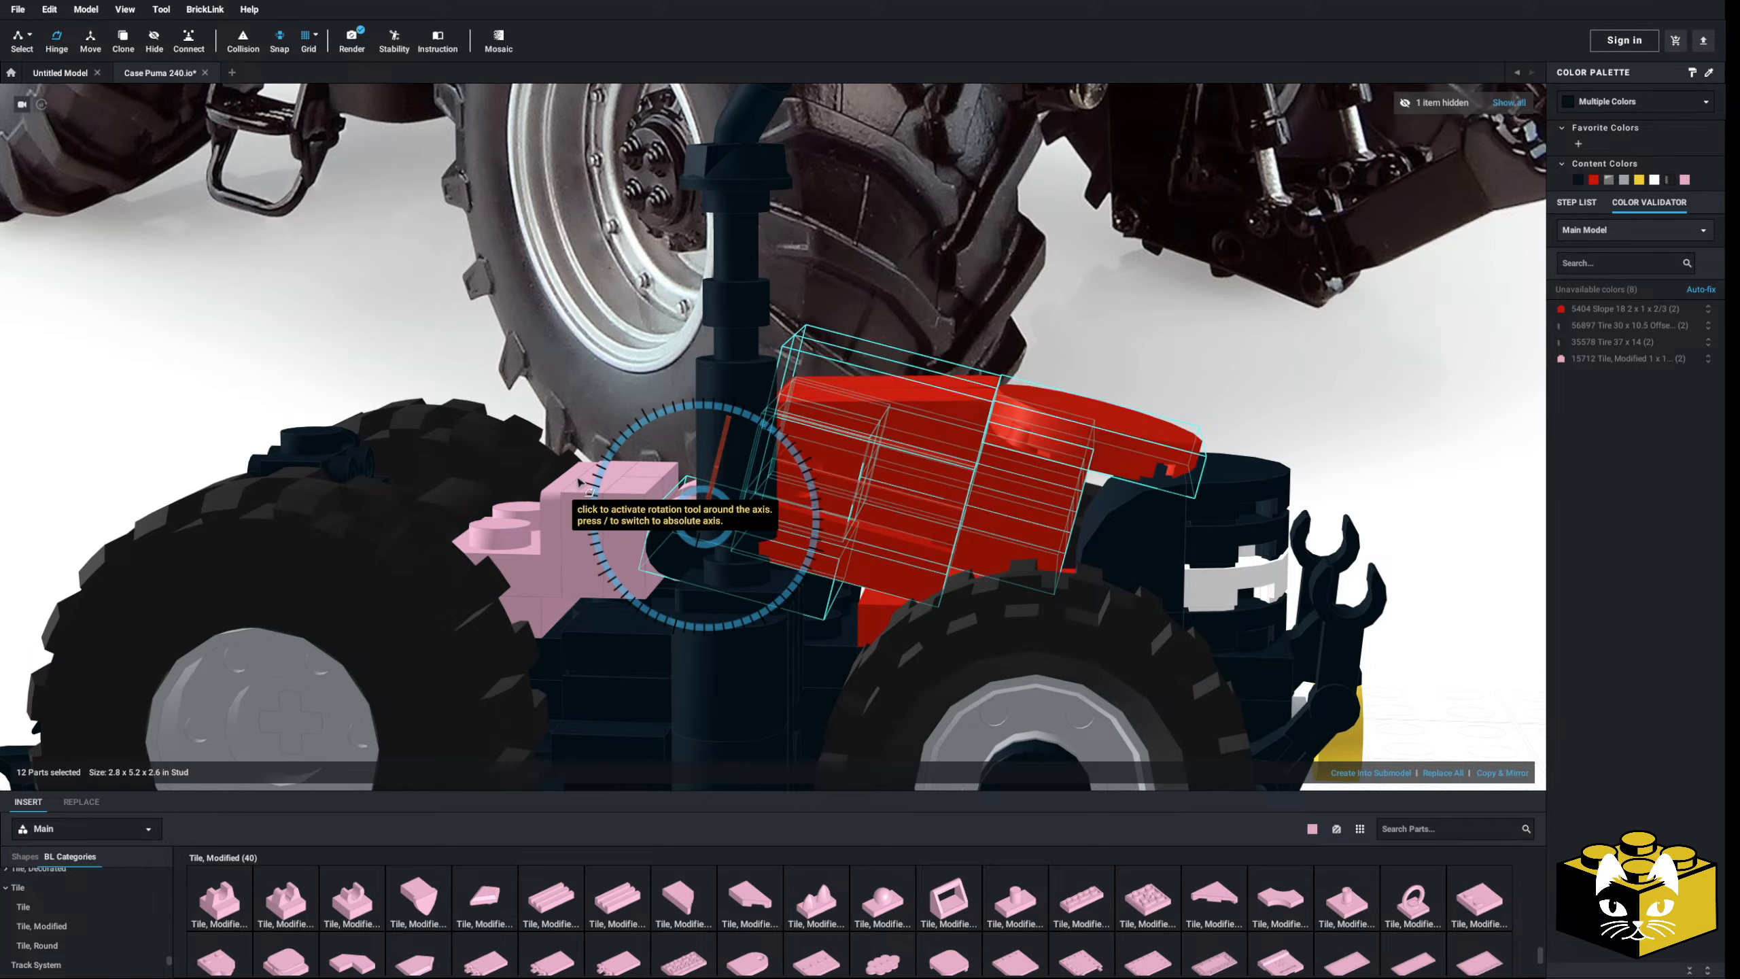
pyautogui.moveTo(627, 527); pyautogui.dragTo(637, 536, button='right')
pyautogui.moveTo(637, 536); pyautogui.dragTo(562, 493, button='middle')
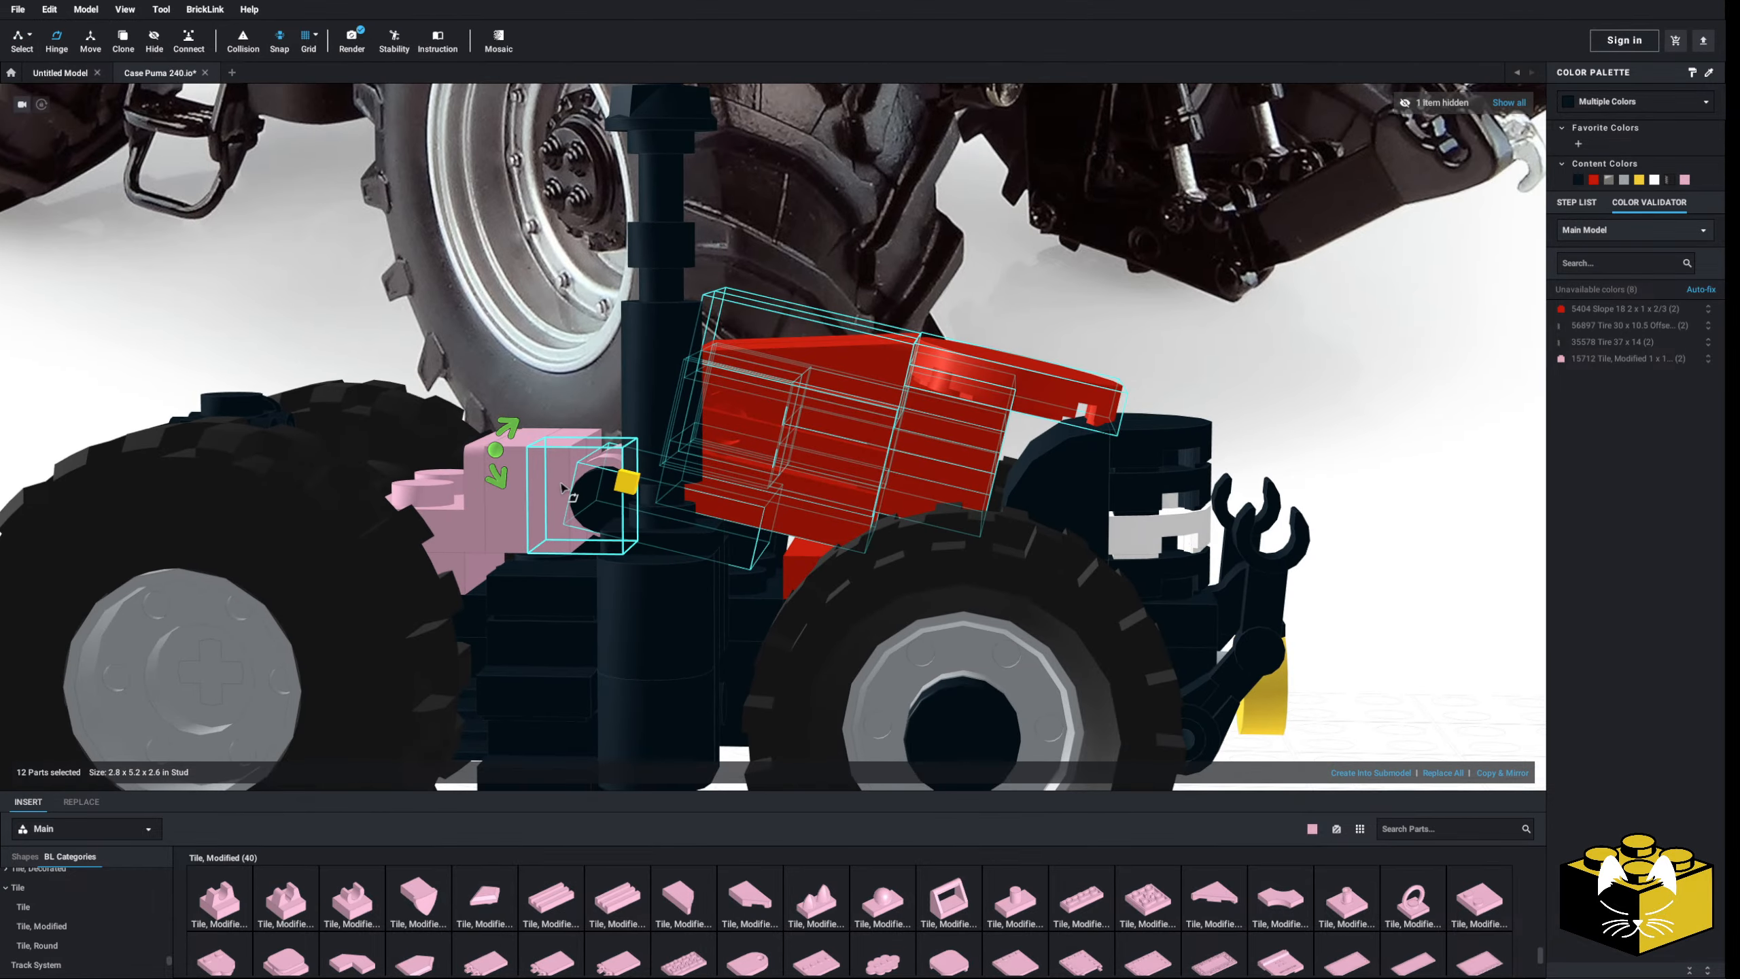
pyautogui.moveTo(560, 491); pyautogui.dragTo(645, 510, button='right')
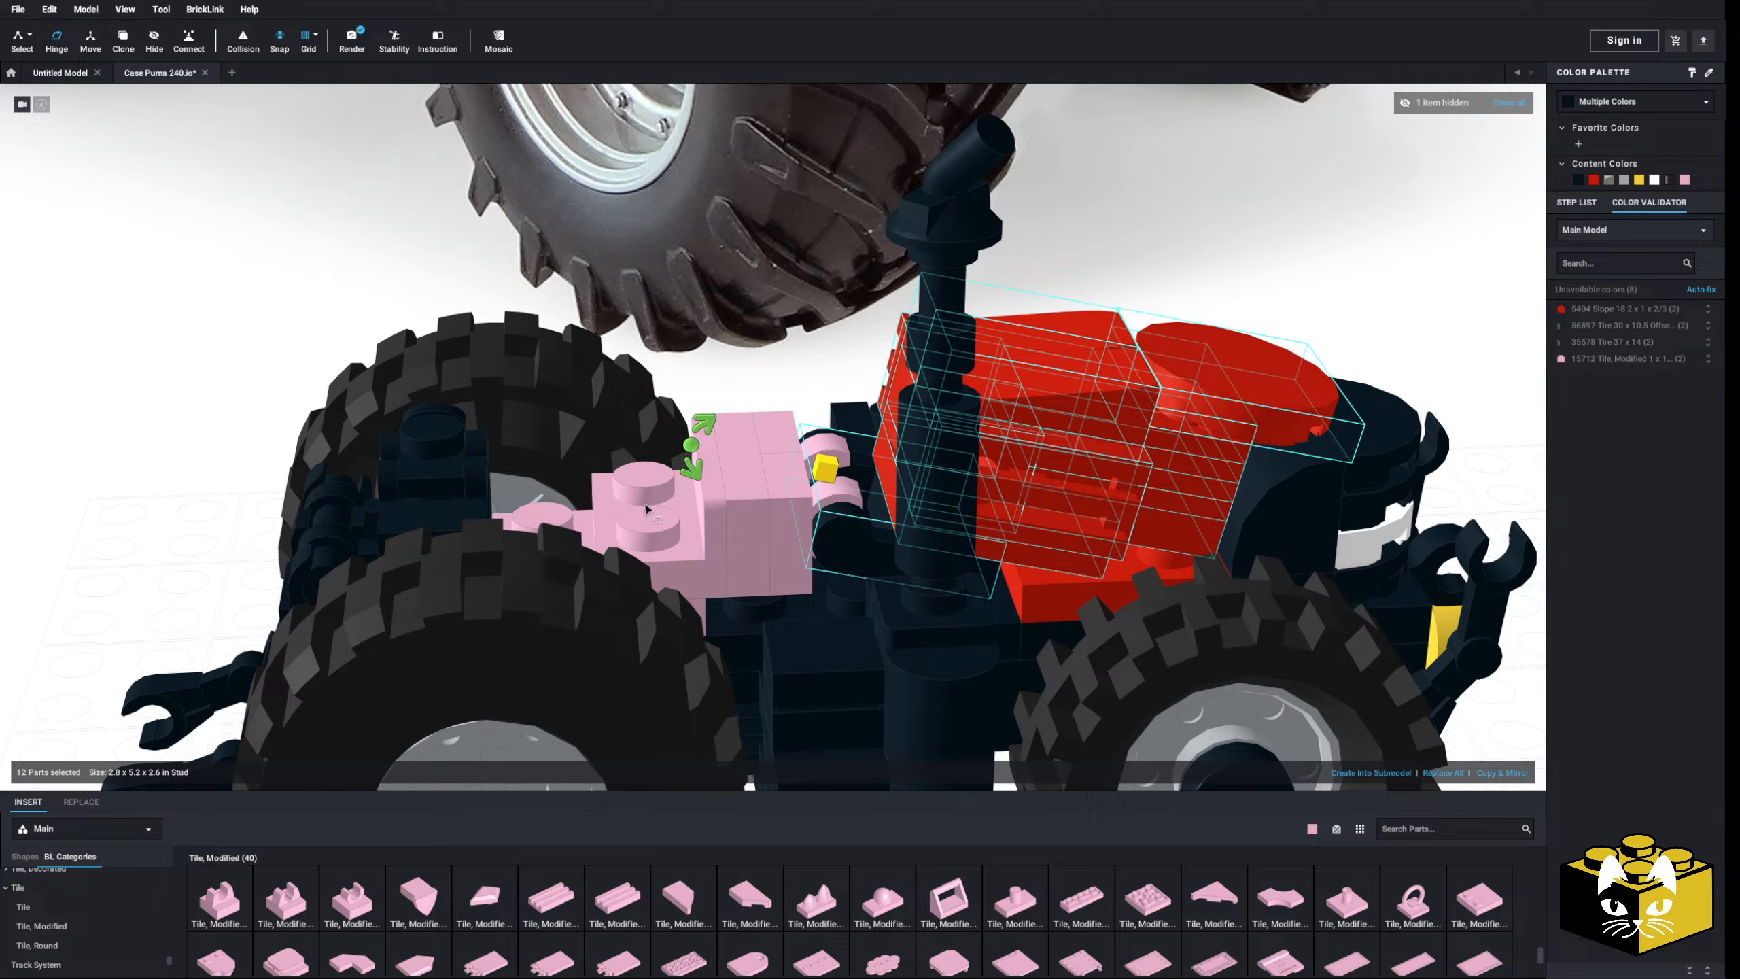
pyautogui.click(30, 36)
pyautogui.click(62, 40)
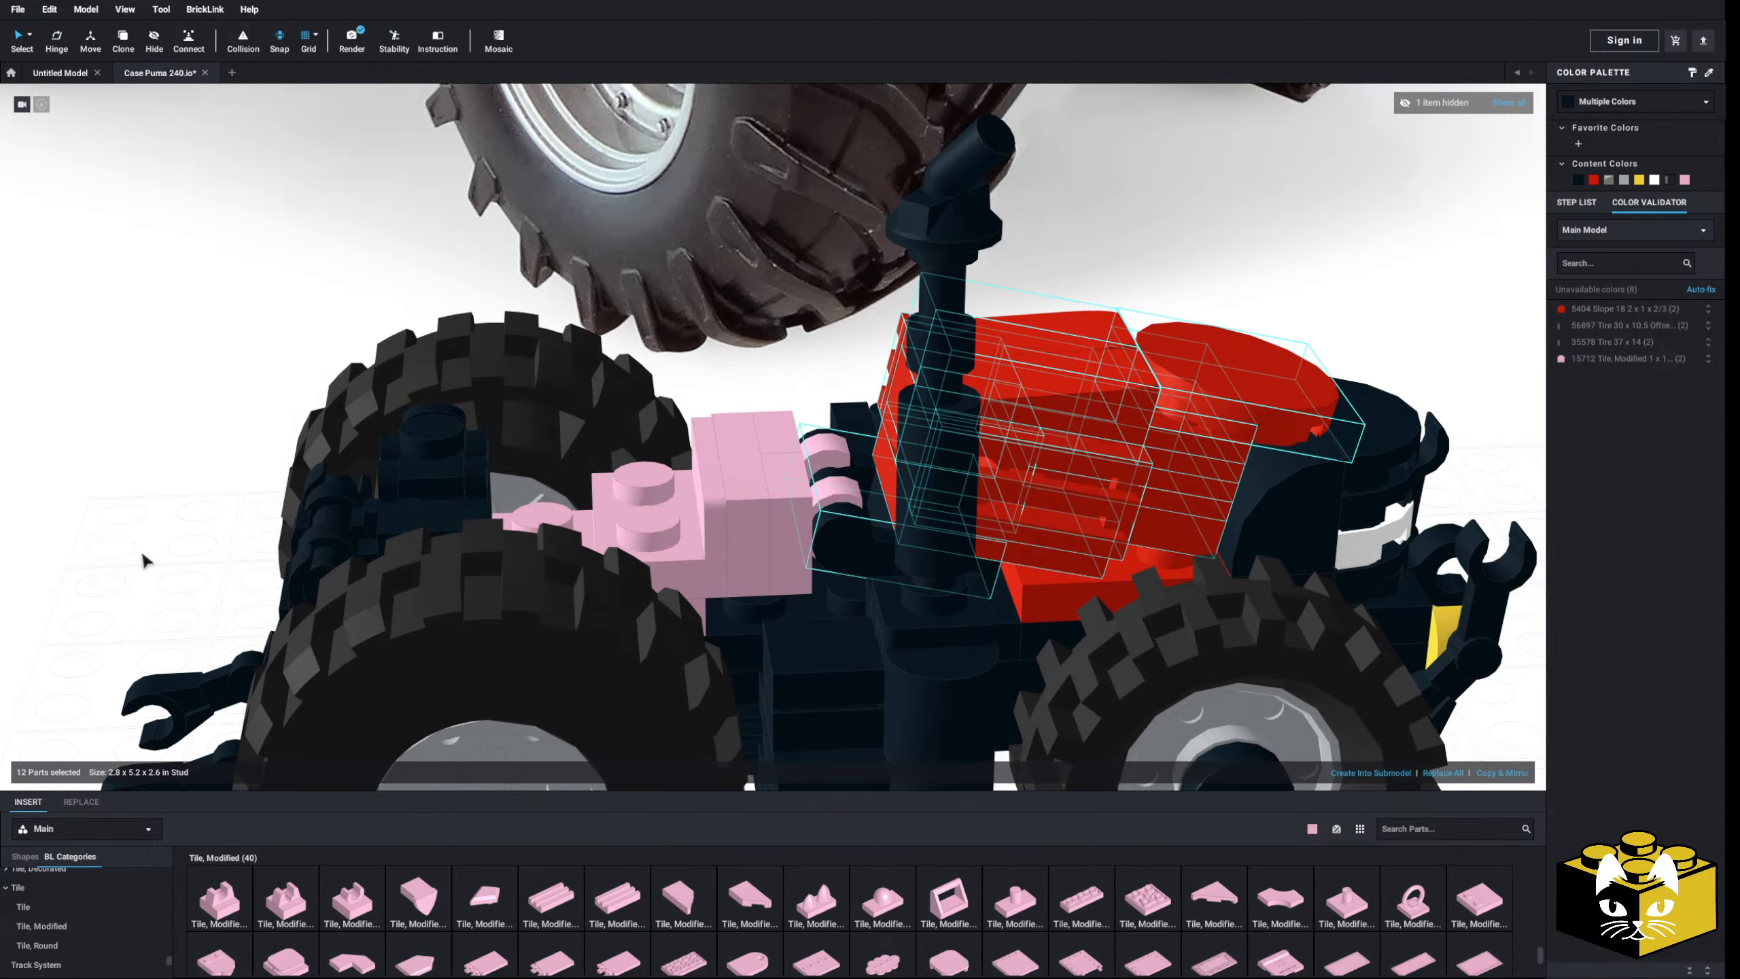
pyautogui.click(144, 558)
# - Replace the pink inverted bracket behind the upright plate with a bright pink Plate, Modified 2 x 2
pyautogui.scroll(-4, 171, 549)
pyautogui.moveTo(178, 548); pyautogui.dragTo(240, 572, button='right')
pyautogui.click(668, 494)
pyautogui.press('Delete')
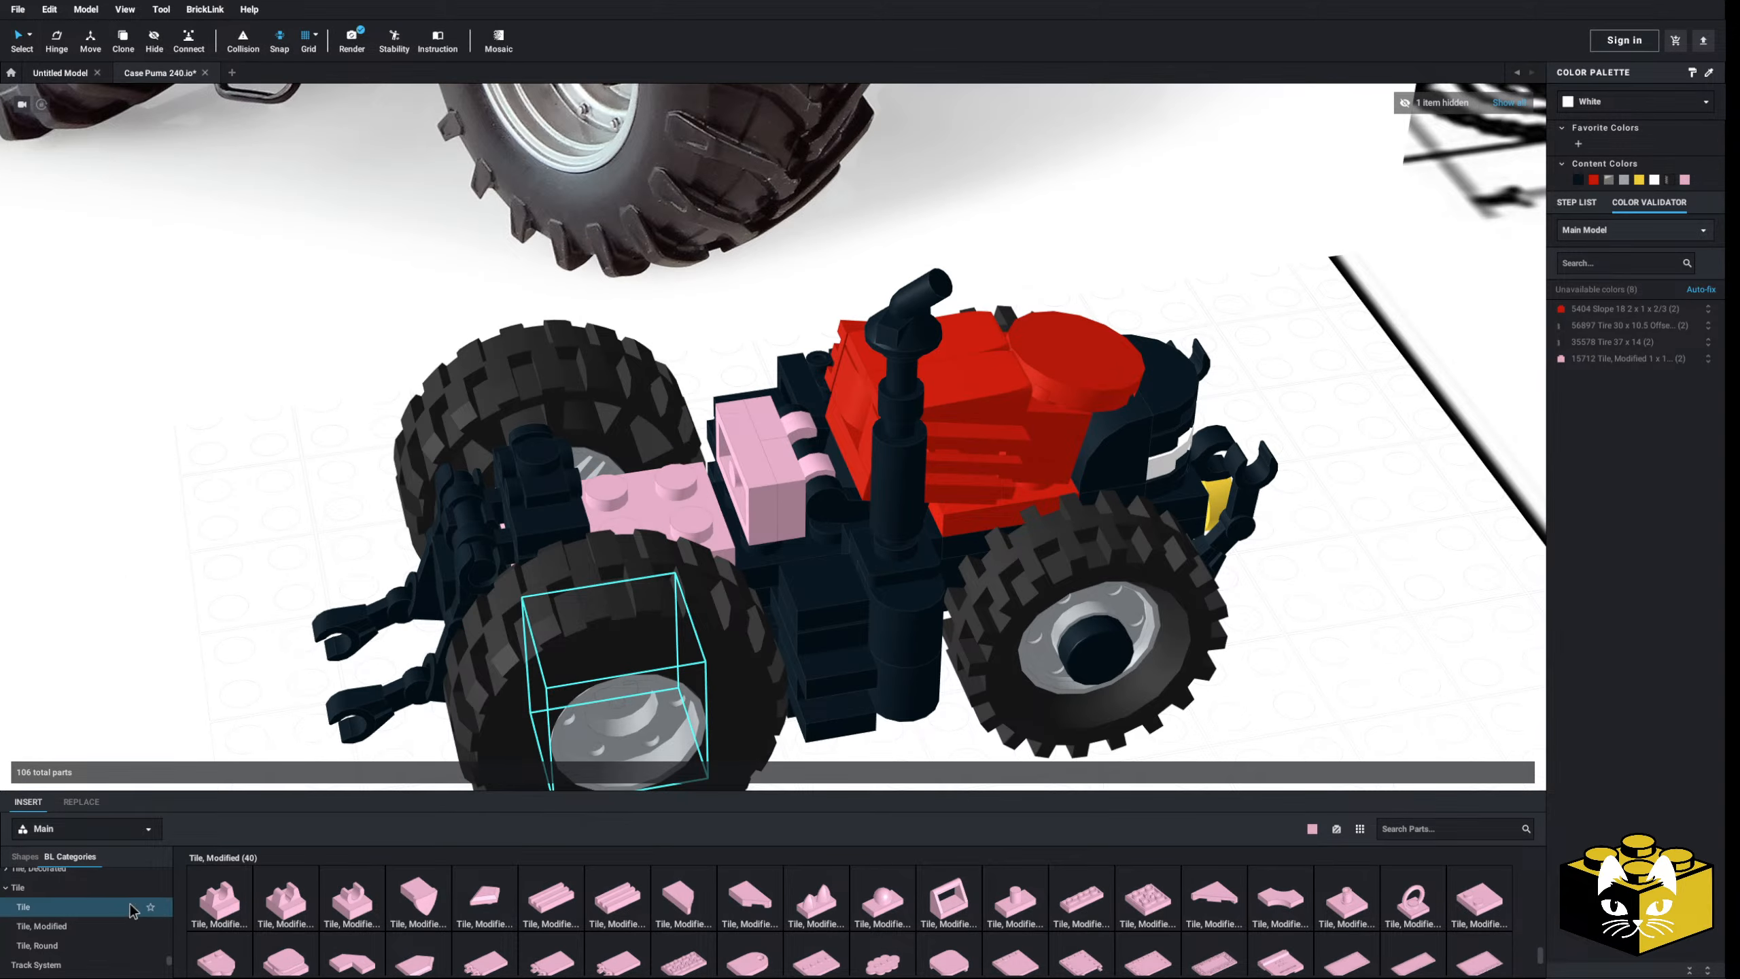
pyautogui.scroll(8, 129, 906)
pyautogui.click(96, 942)
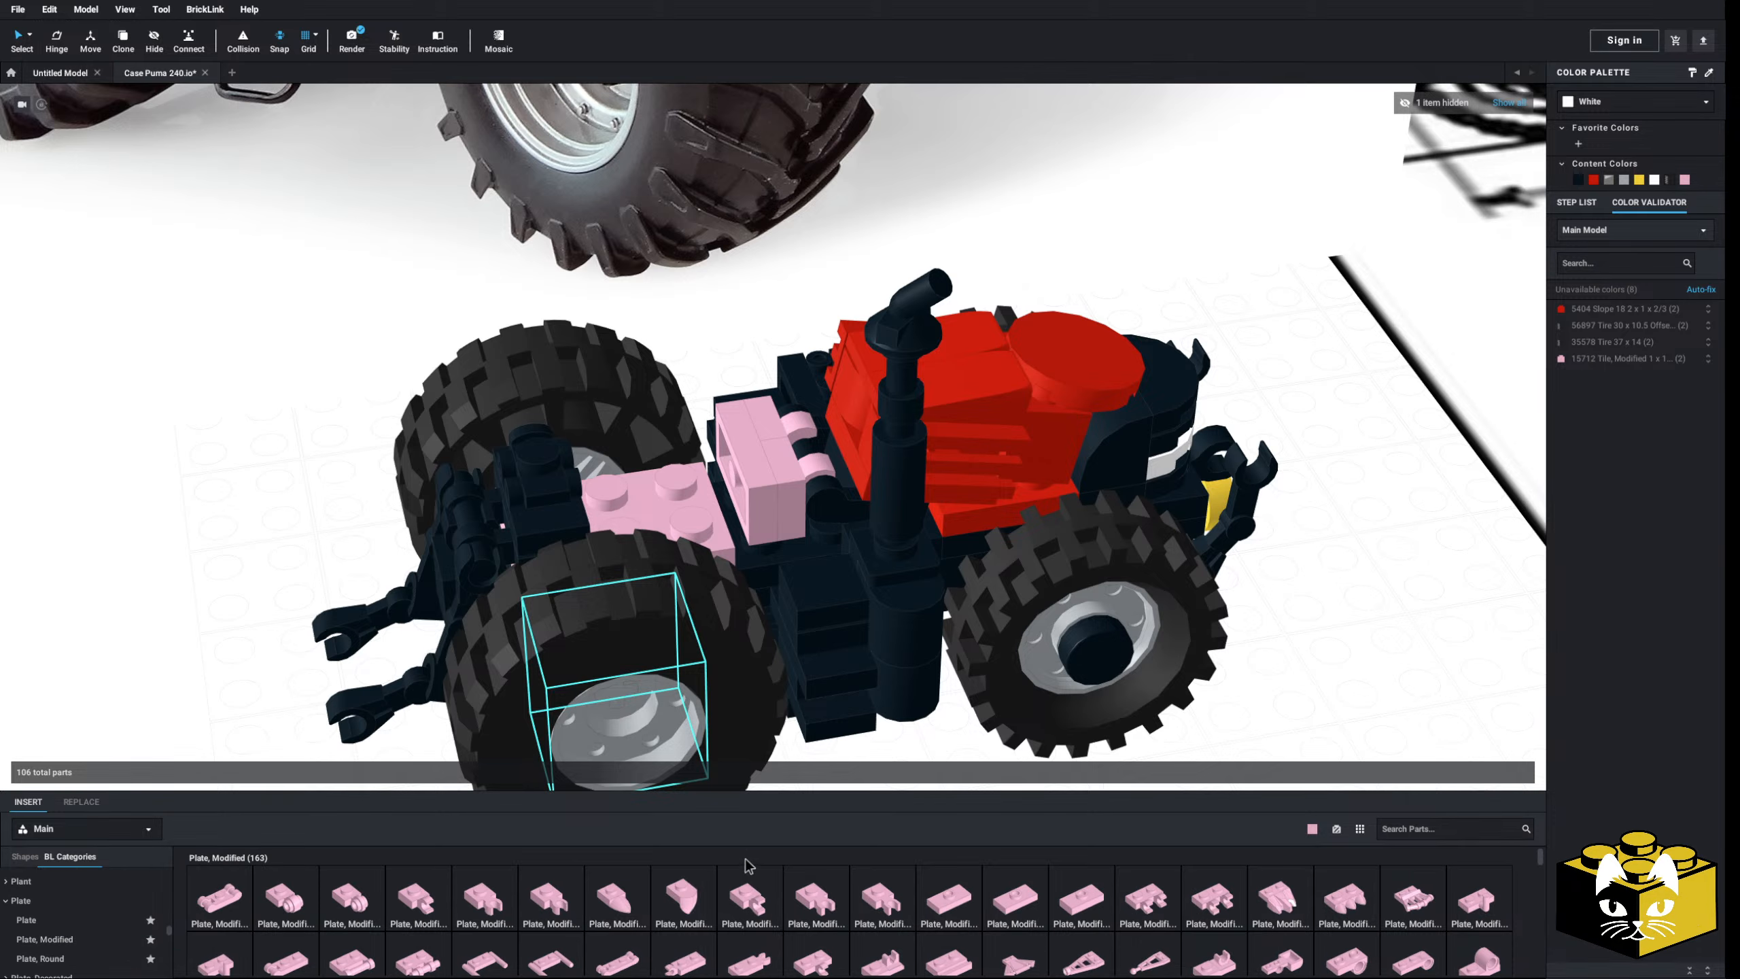
pyautogui.scroll(-5, 748, 865)
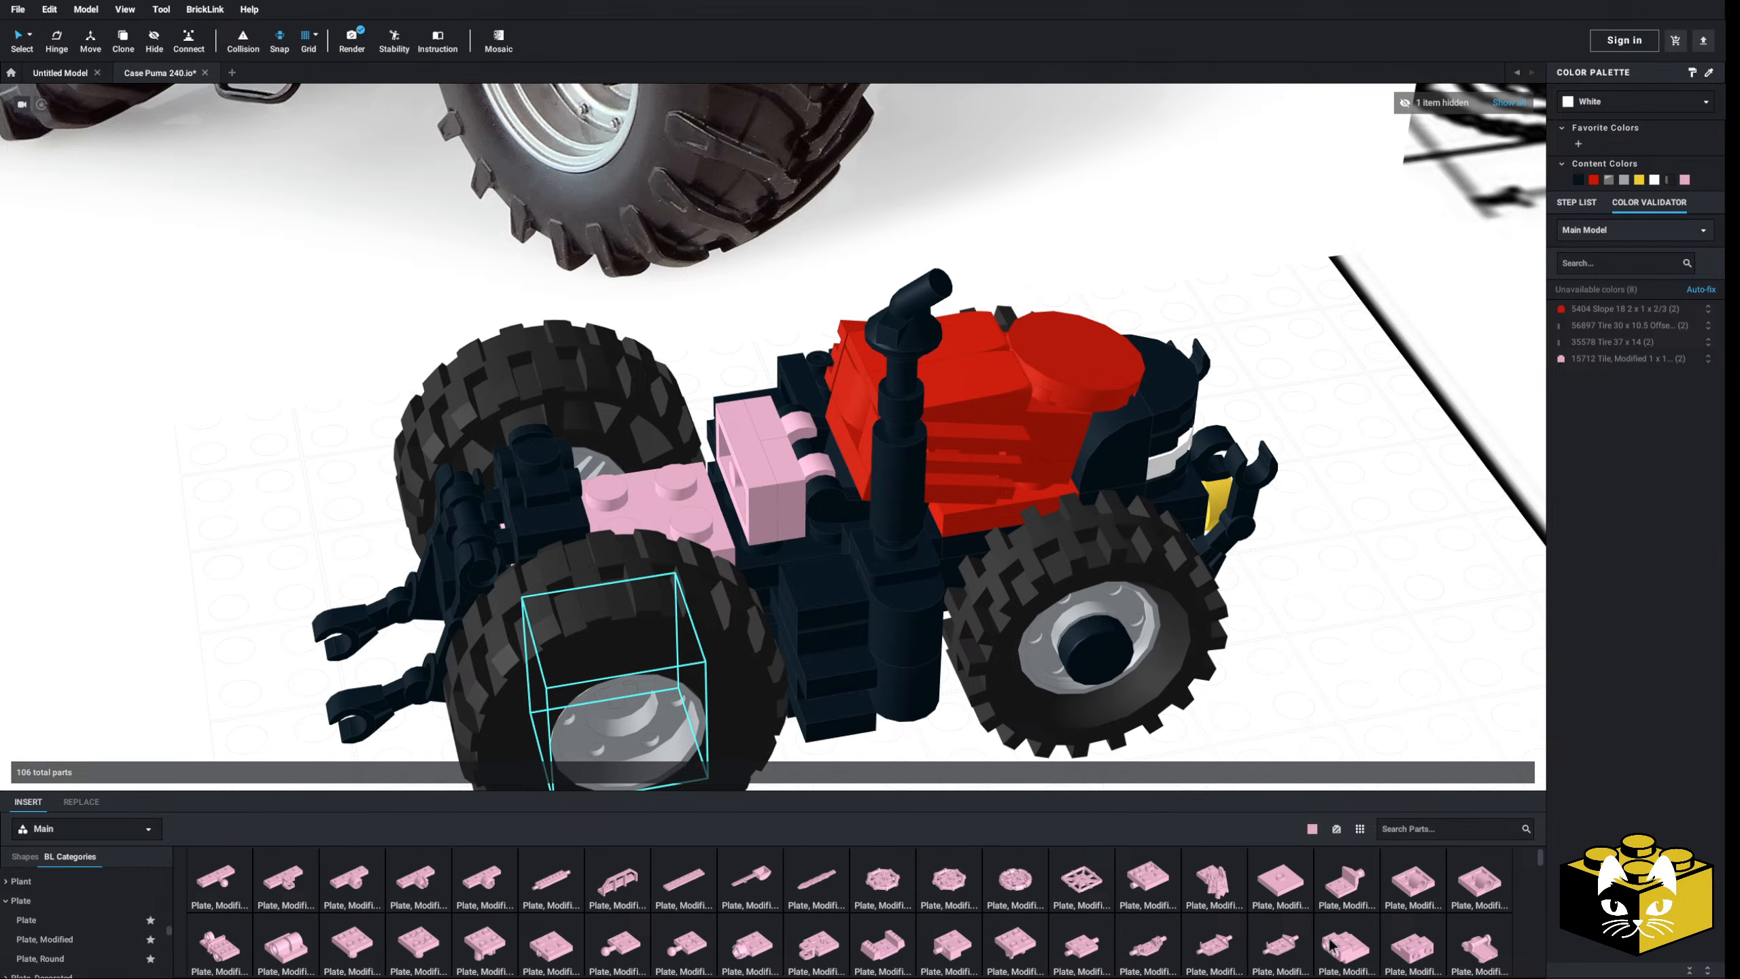
pyautogui.click(1332, 948)
pyautogui.click(675, 498)
pyautogui.press('Escape')
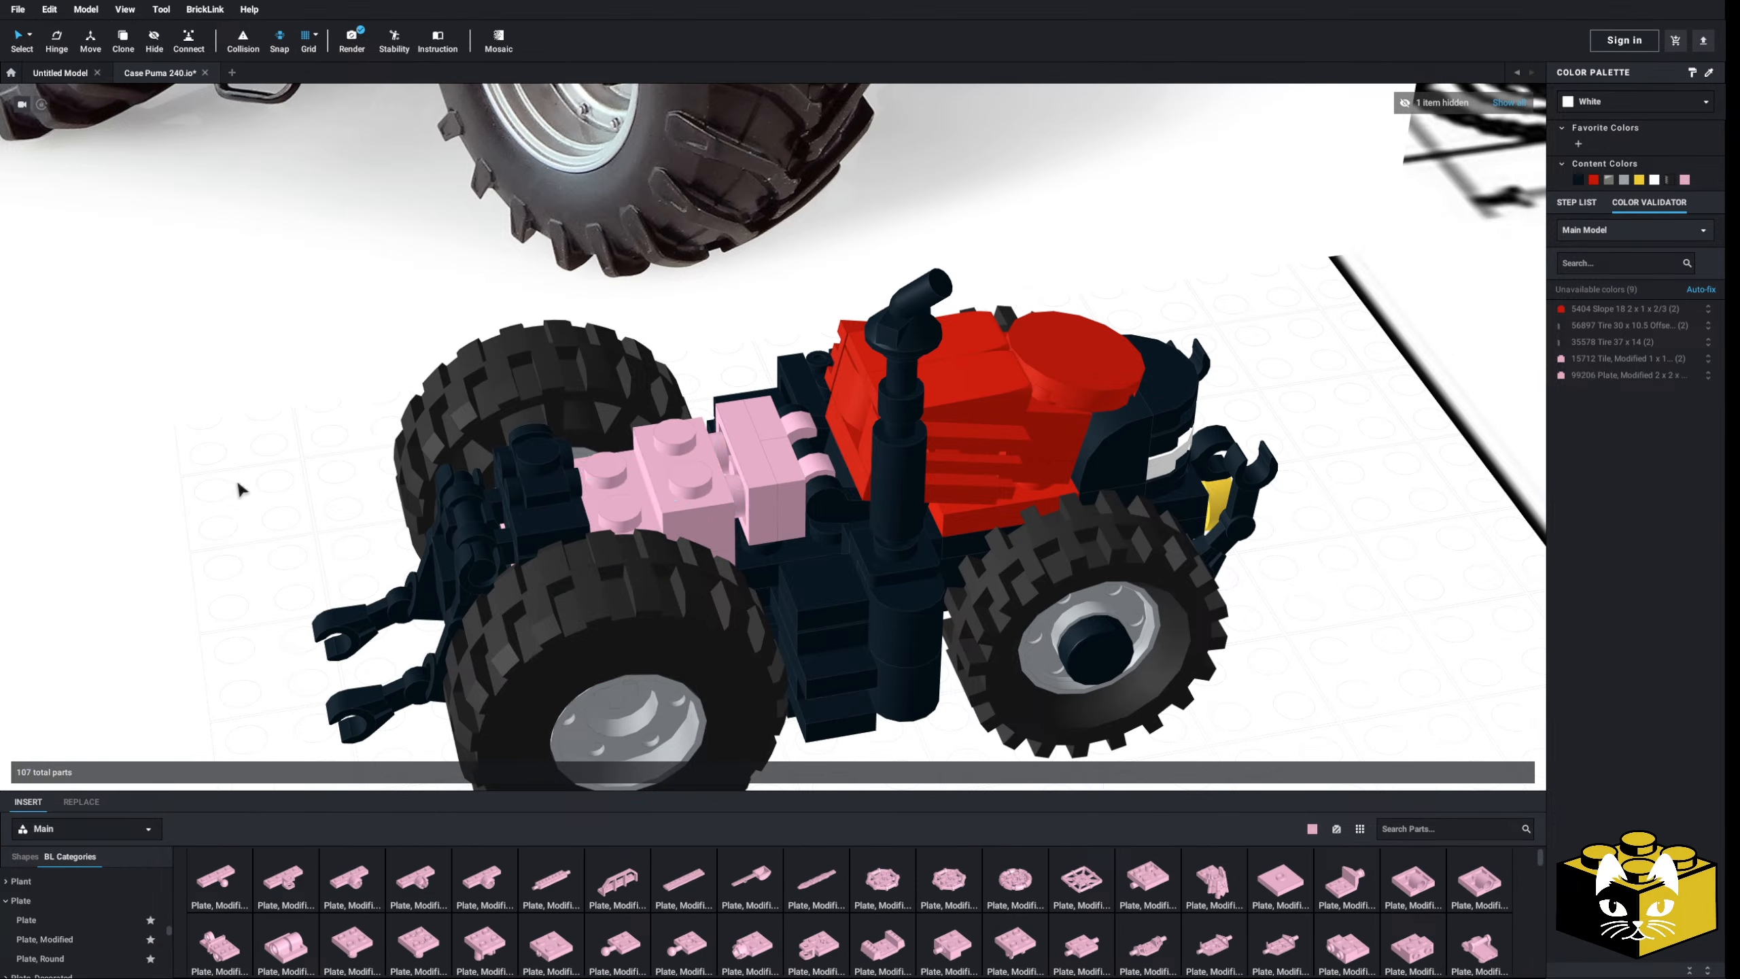
# - Select the hood and its pink clip pieces as connected parts and move them off the chassis onto the ground beside the tractor
pyautogui.click(425, 280)
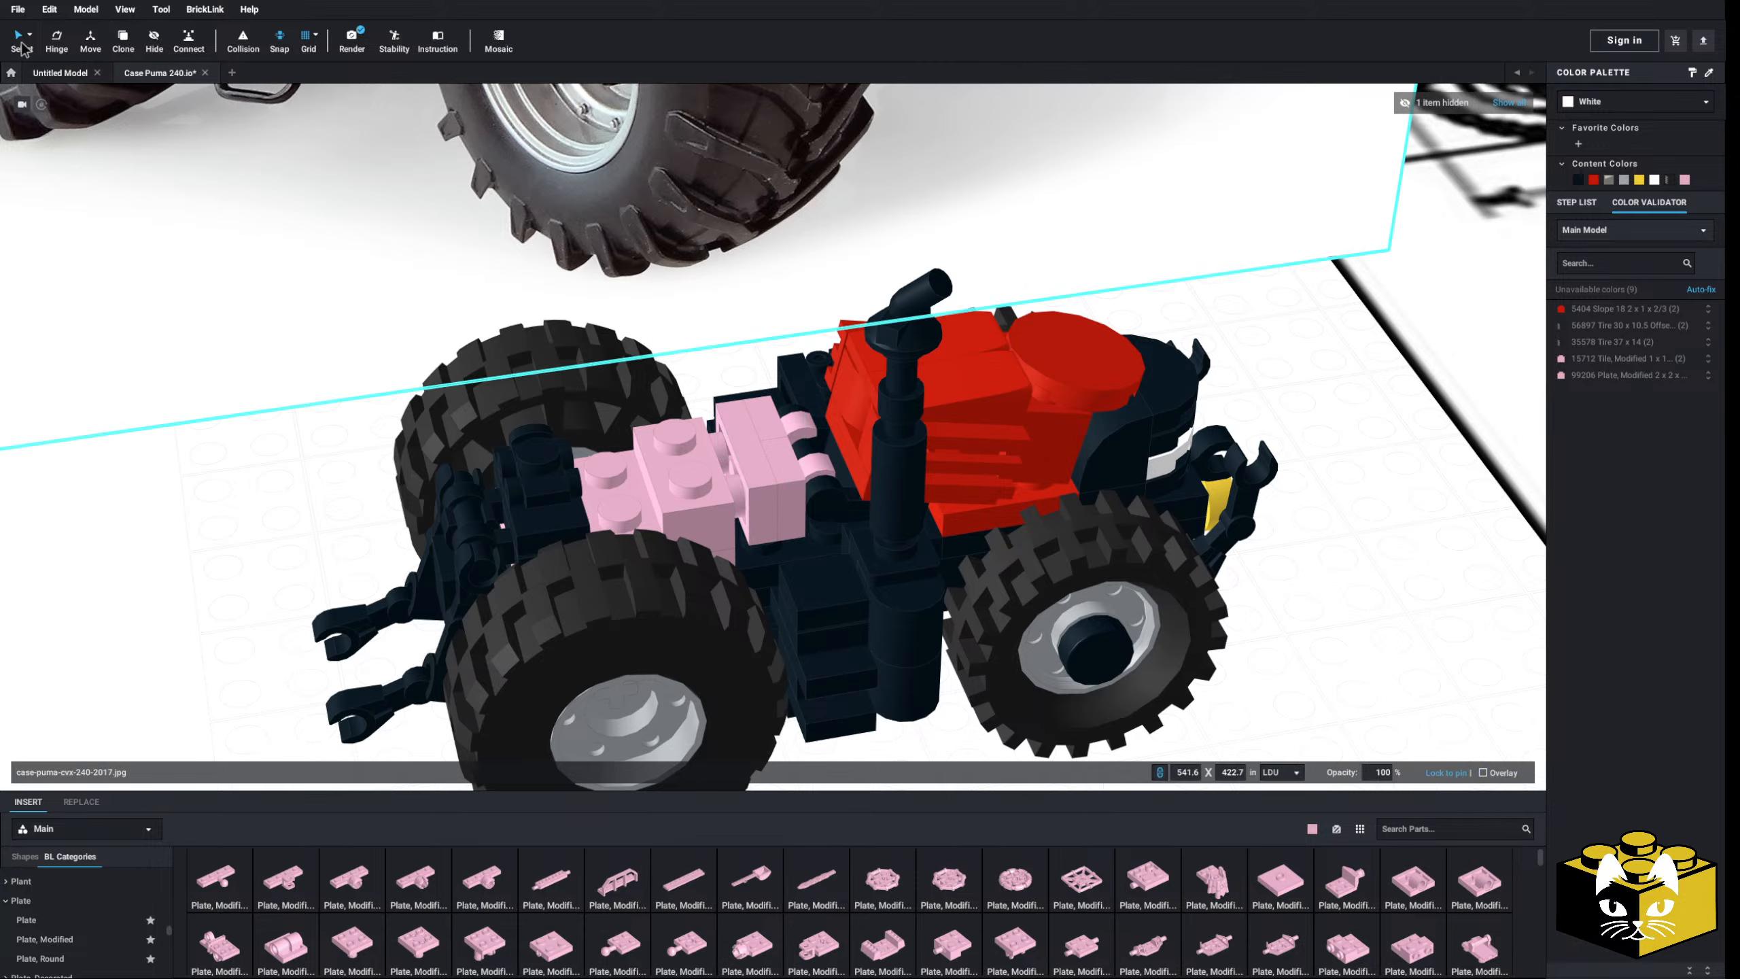
pyautogui.click(27, 38)
pyautogui.click(92, 120)
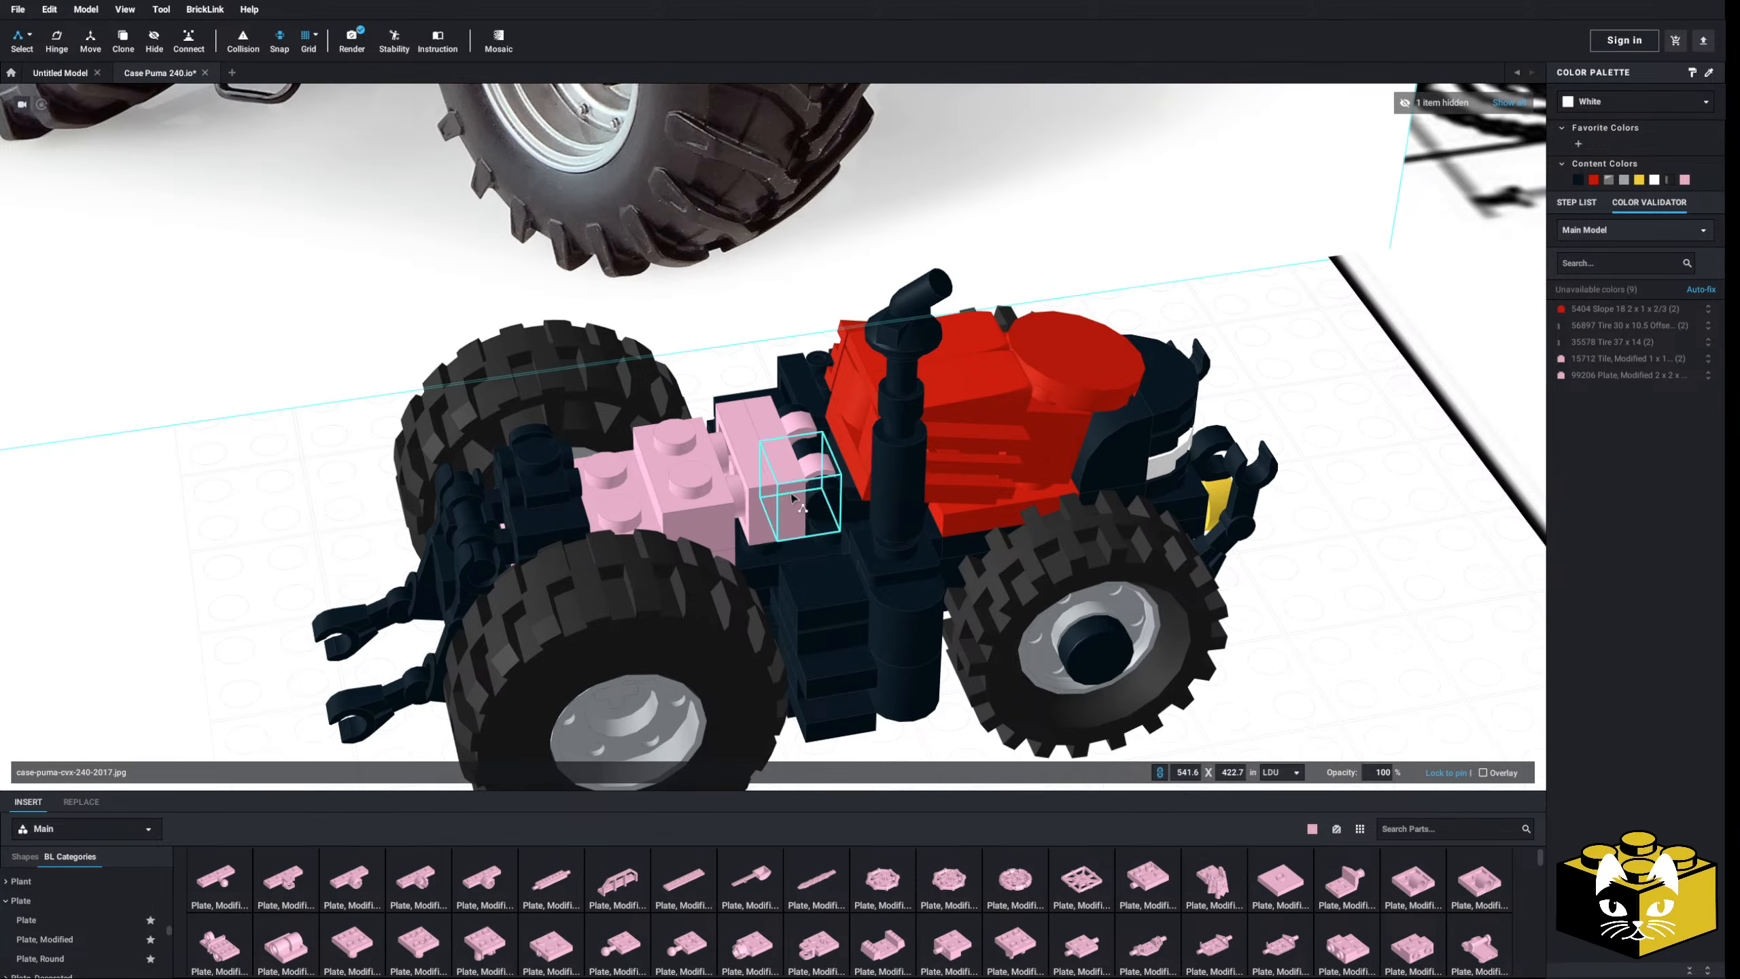
pyautogui.click(760, 493)
pyautogui.scroll(-2, 993, 411)
pyautogui.moveTo(759, 493); pyautogui.dragTo(979, 668)
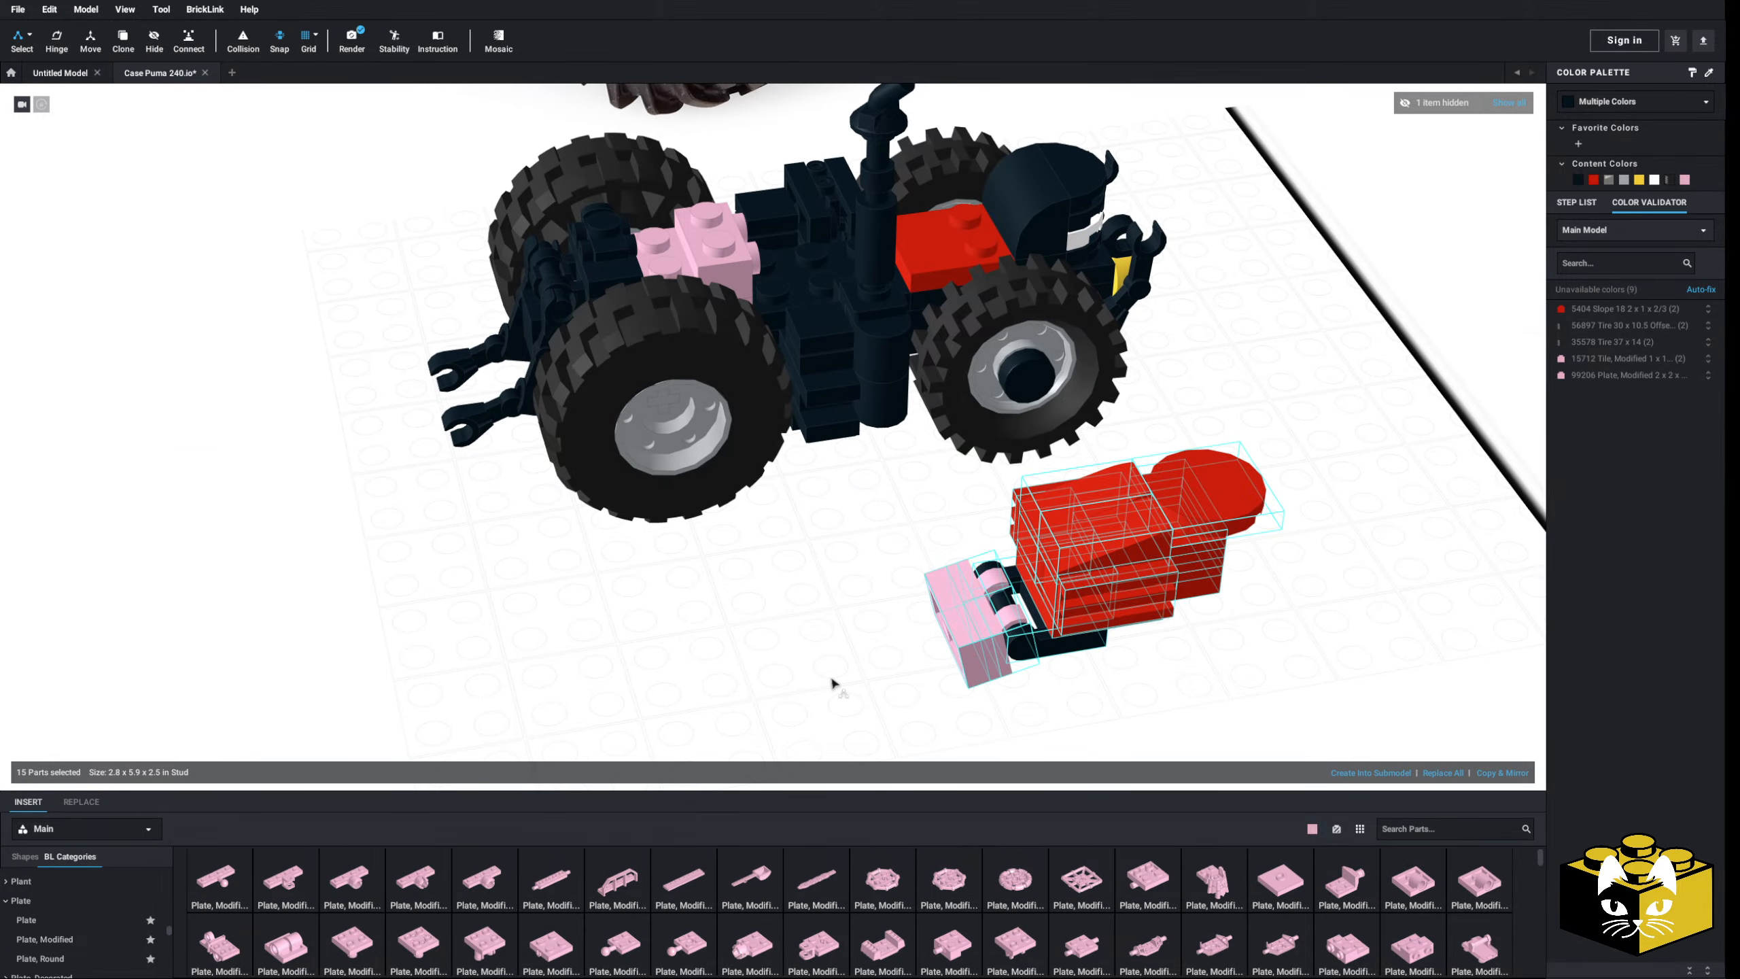
pyautogui.click(836, 681)
pyautogui.click(30, 37)
pyautogui.click(55, 73)
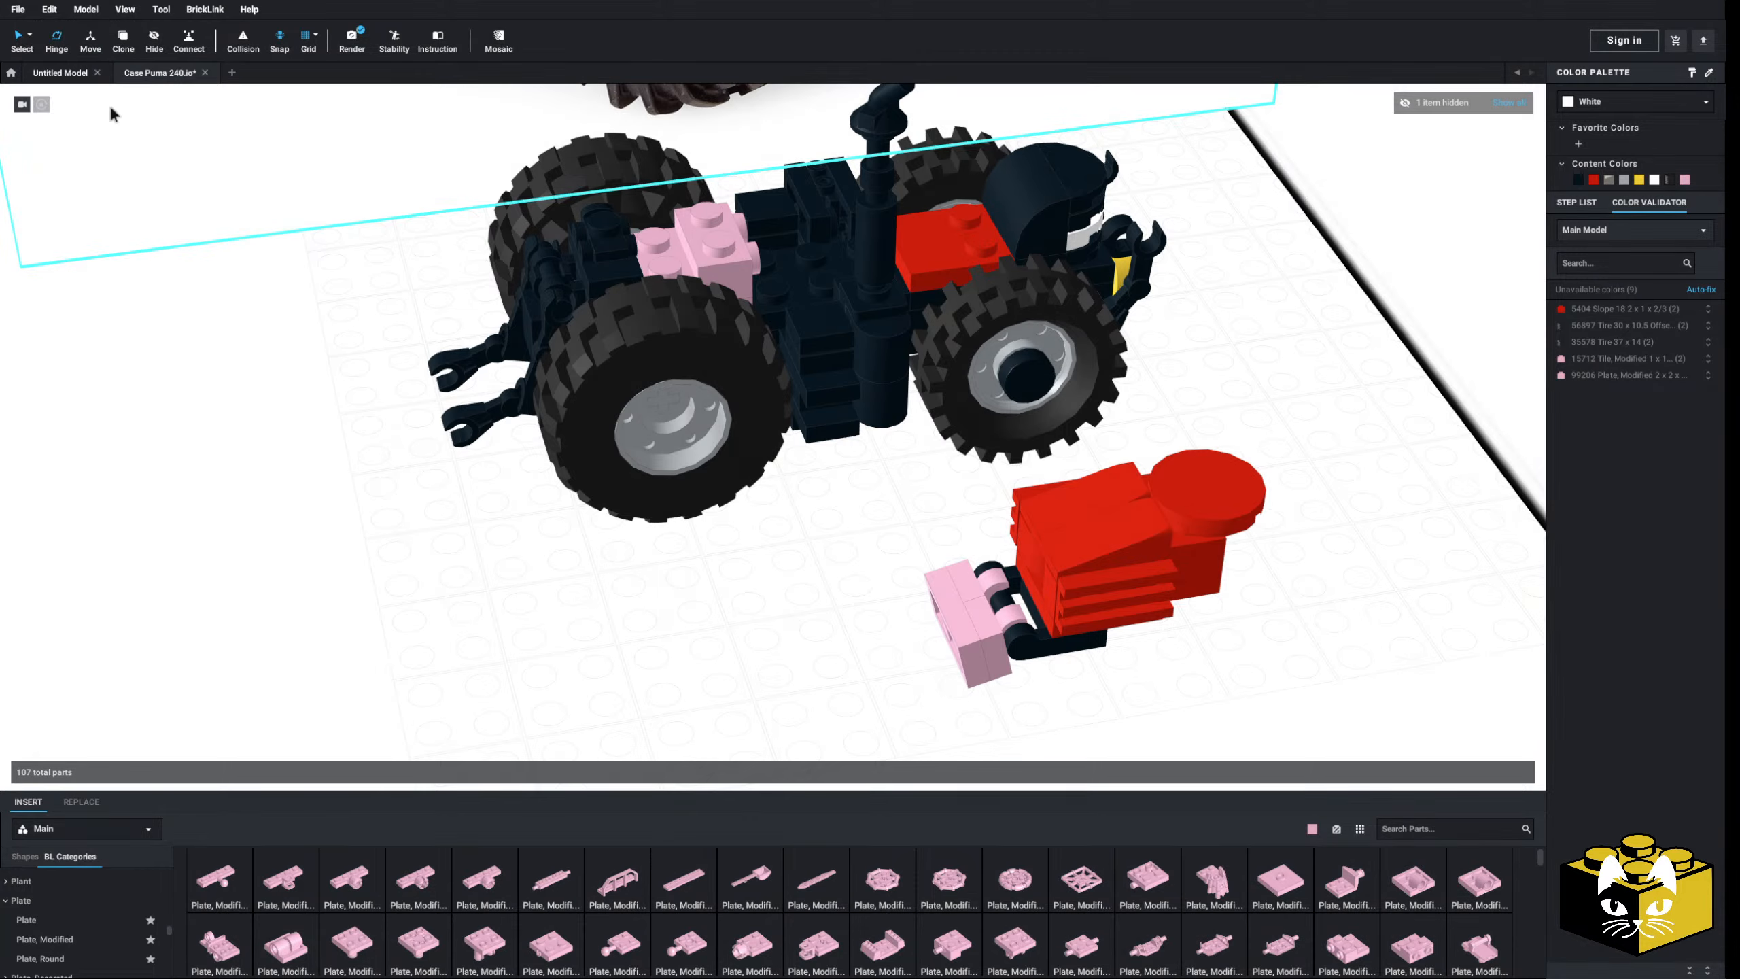
# - Duplicate the pink plate at the end of the hood's clip mount and attach the copy to that mount
pyautogui.click(971, 639)
pyautogui.rightClick(971, 640)
pyautogui.rightClick(903, 647)
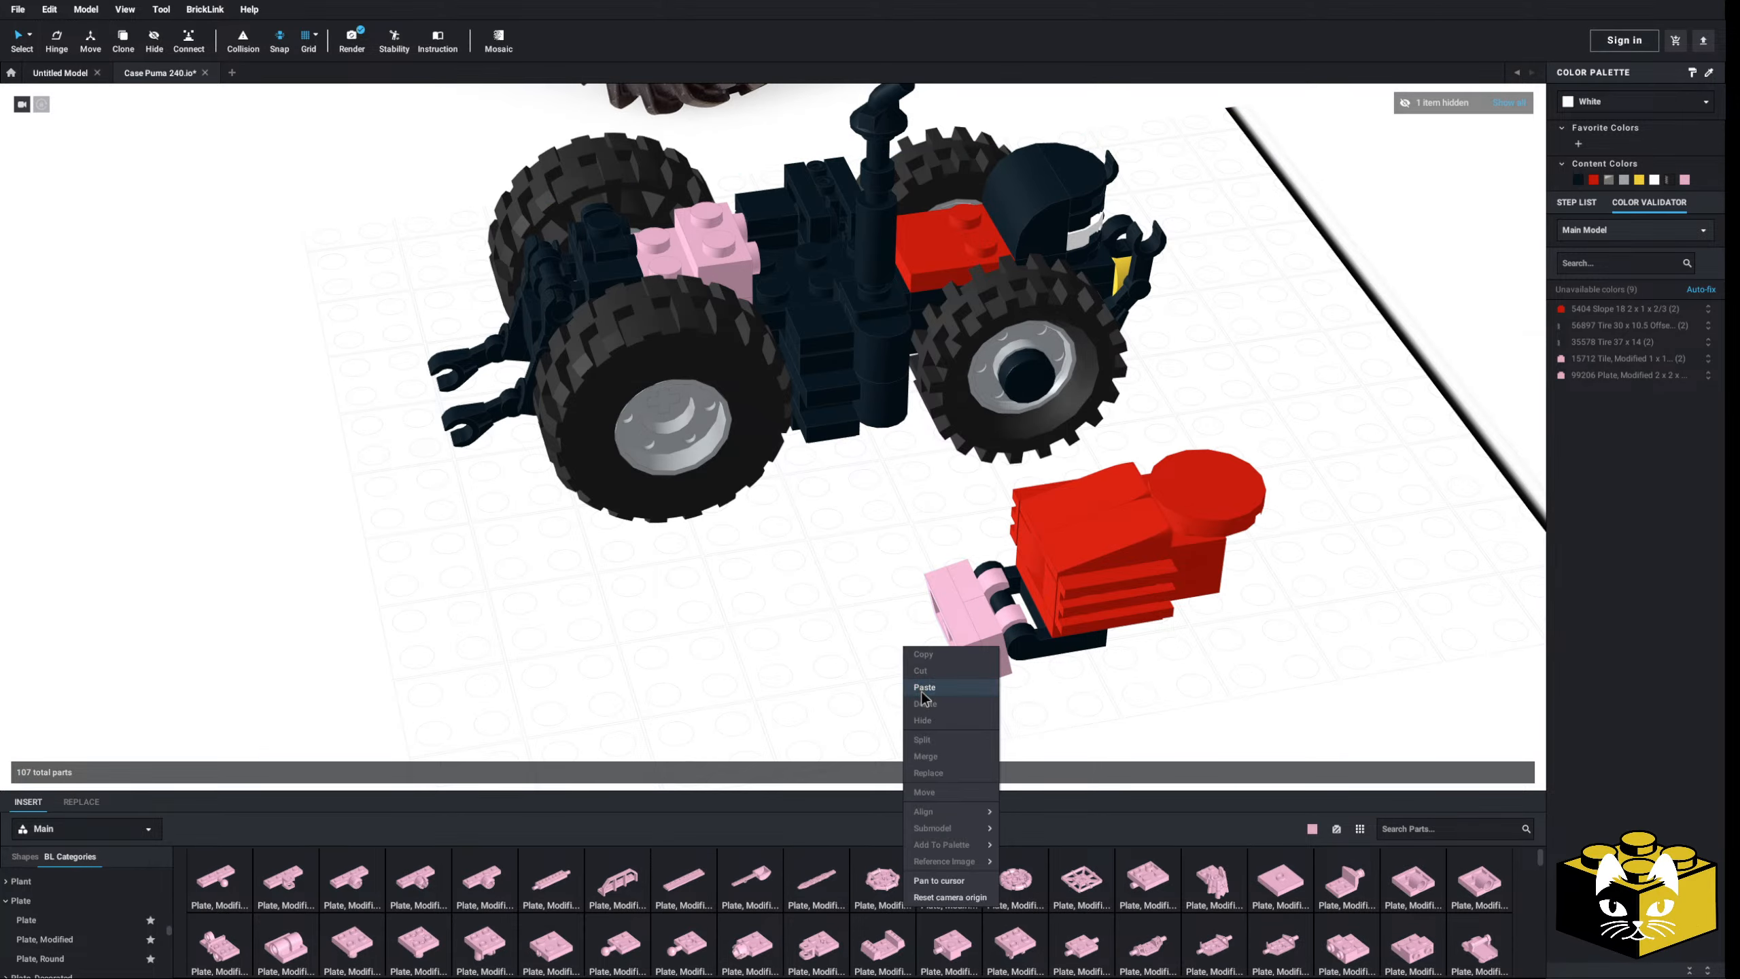
pyautogui.click(926, 687)
pyautogui.click(959, 675)
# - Move the red hood with its pink clip mount from the ground back onto the tractor chassis
pyautogui.moveTo(959, 685); pyautogui.dragTo(768, 531, button='middle')
pyautogui.moveTo(768, 532); pyautogui.dragTo(784, 706, button='right')
pyautogui.moveTo(1150, 438); pyautogui.dragTo(713, 646)
pyautogui.moveTo(697, 653); pyautogui.dragTo(736, 625, button='right')
pyautogui.moveTo(812, 534); pyautogui.dragTo(716, 569)
pyautogui.moveTo(642, 164); pyautogui.dragTo(716, 569, button='middle')
pyautogui.moveTo(717, 569); pyautogui.dragTo(622, 607)
pyautogui.click(1130, 737)
pyautogui.moveTo(1130, 736); pyautogui.dragTo(1097, 692, button='right')
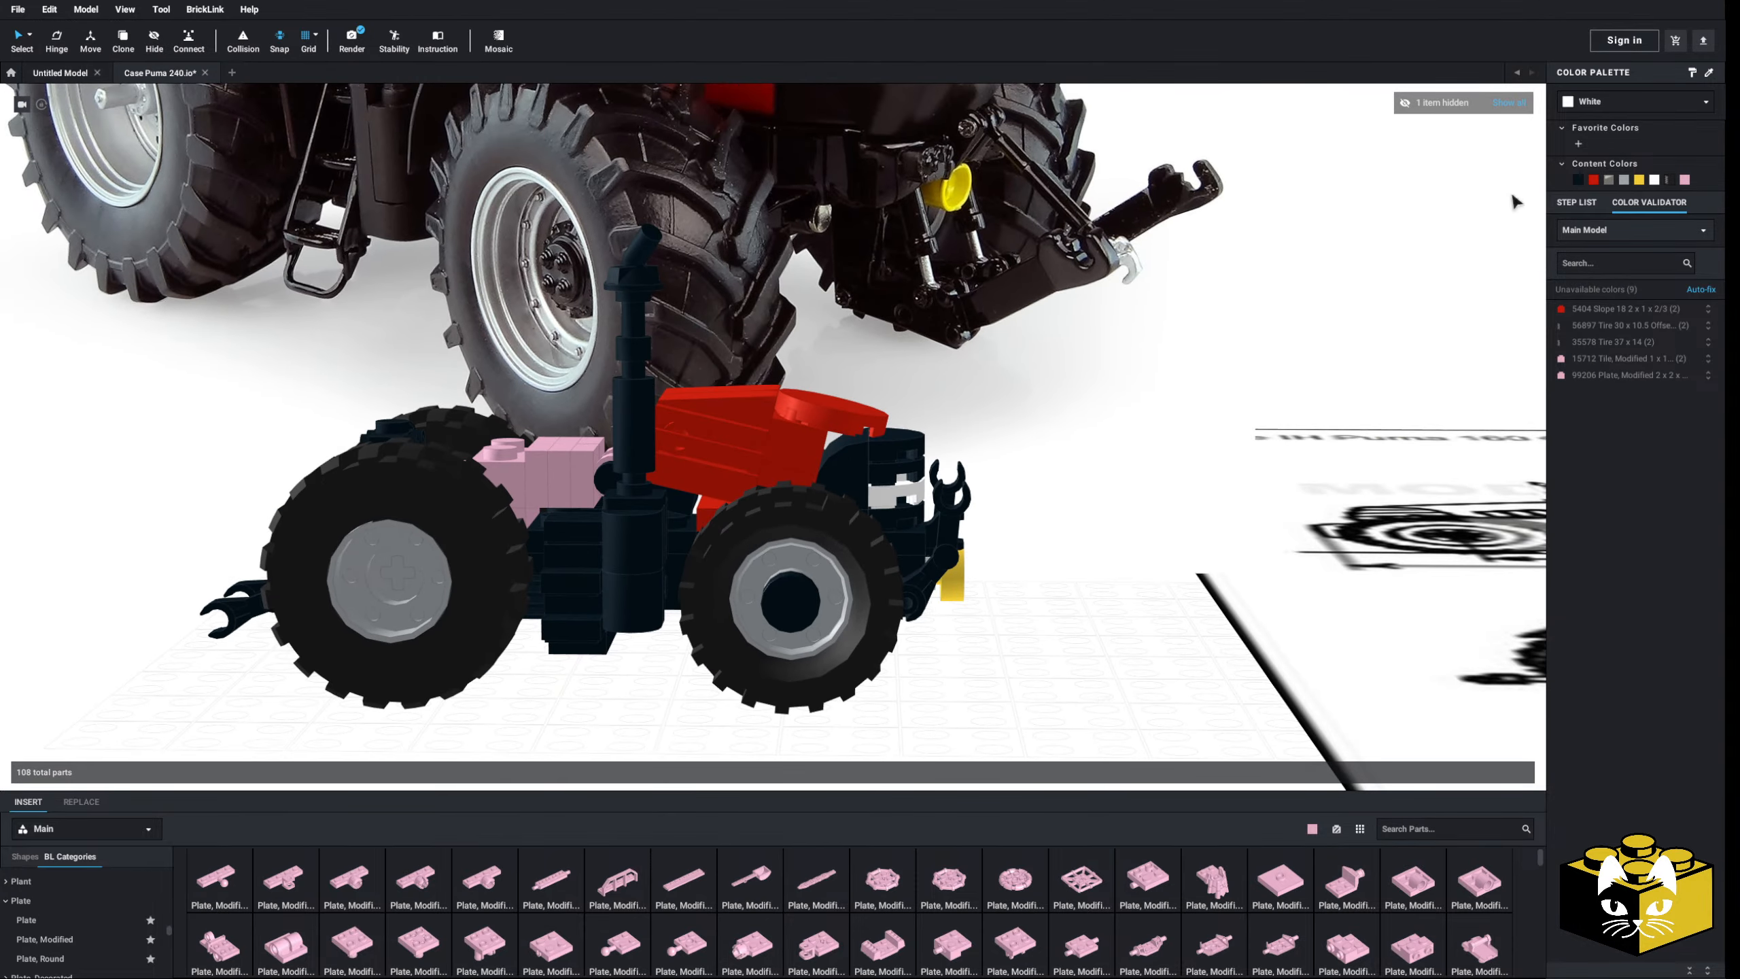
# - Unhide the translucent reference tractor body and compare the hood and front linkage with it
pyautogui.click(1512, 100)
pyautogui.moveTo(1138, 577); pyautogui.dragTo(1064, 547, button='right')
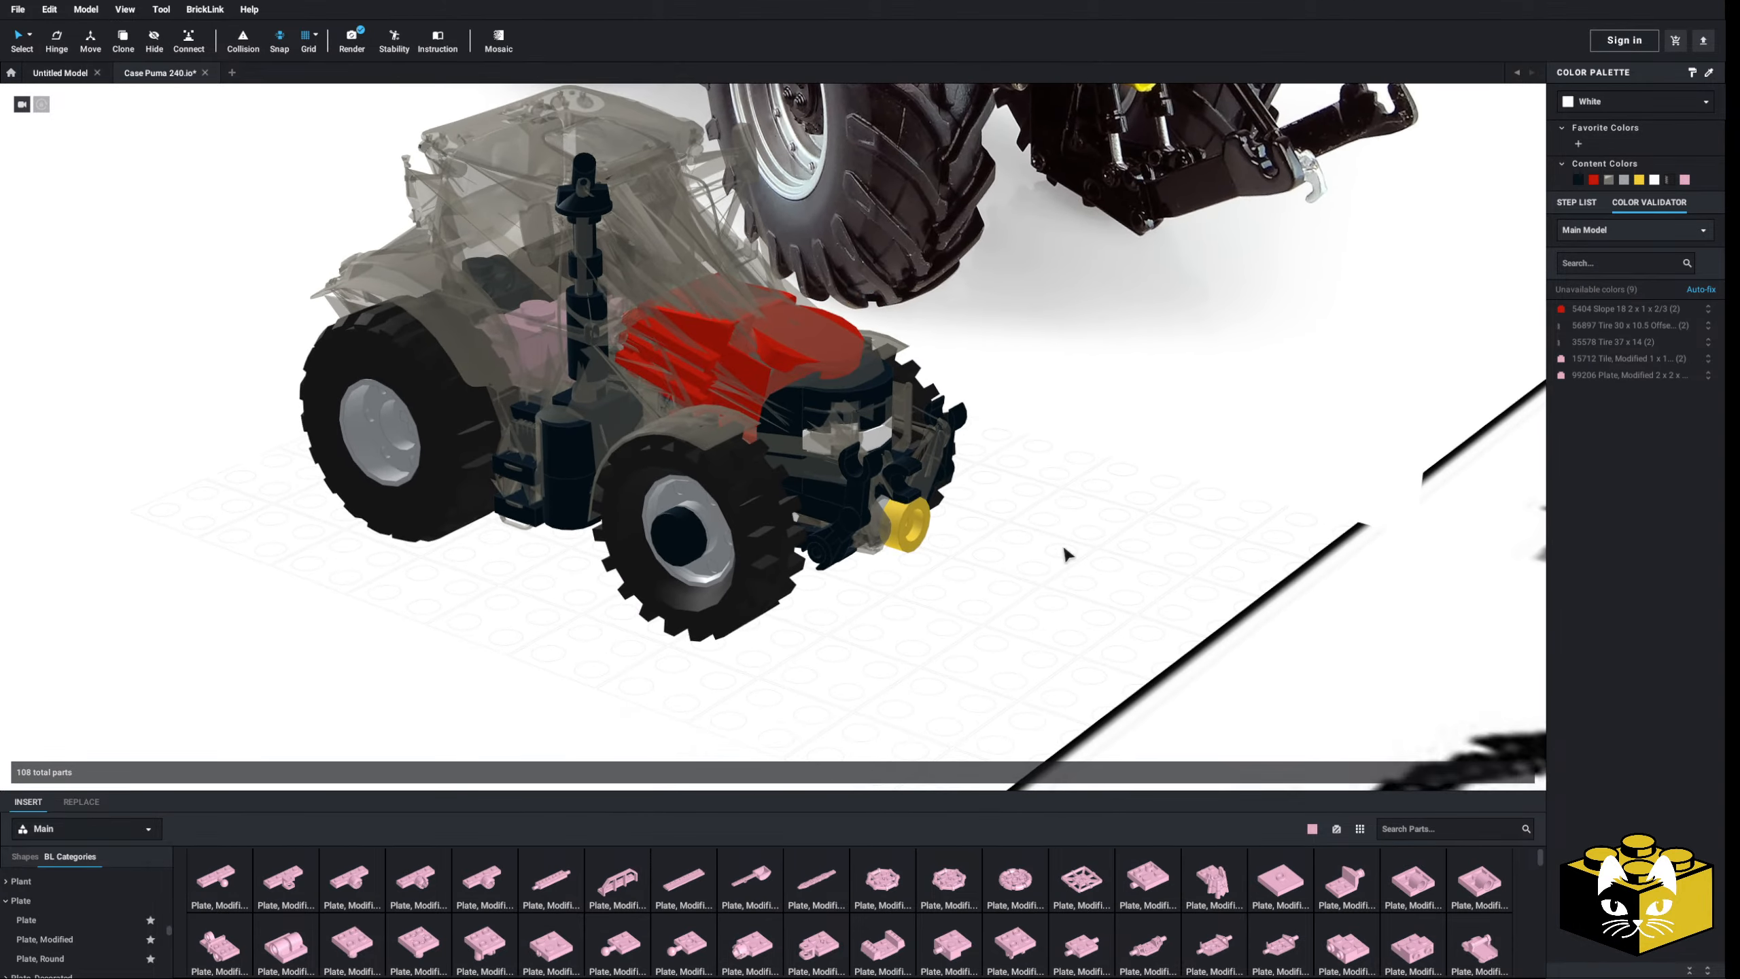
pyautogui.scroll(5, 1021, 616)
pyautogui.moveTo(1021, 616); pyautogui.dragTo(1043, 648, button='right')
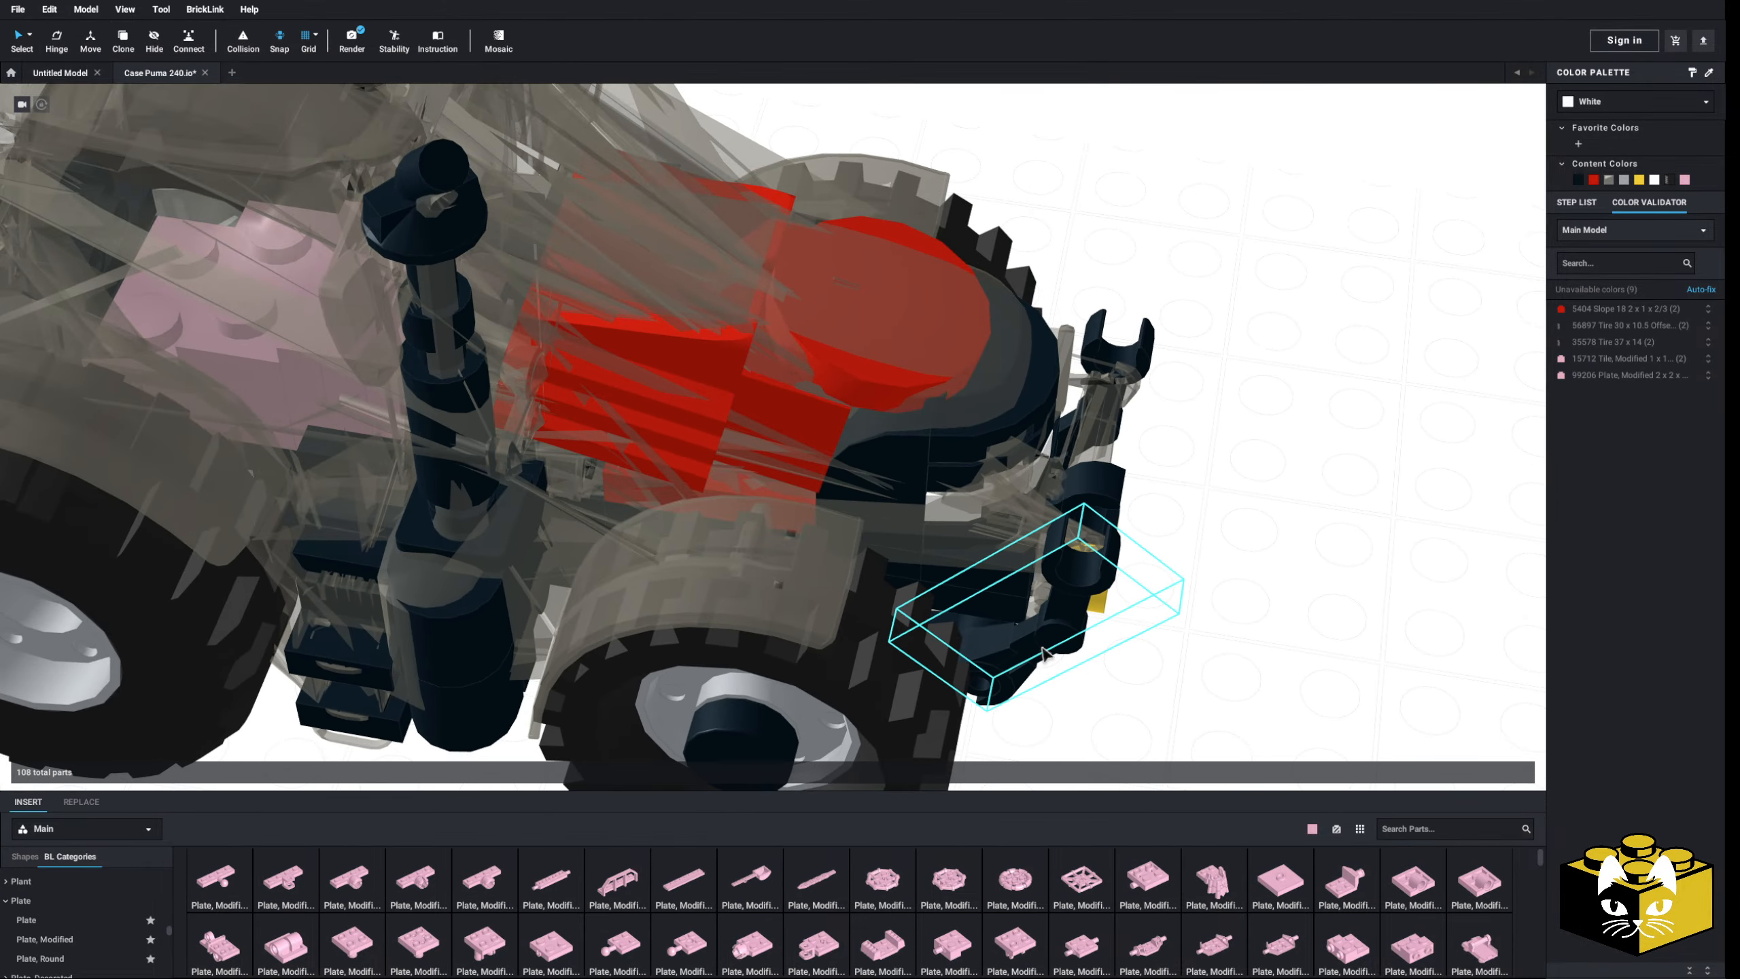
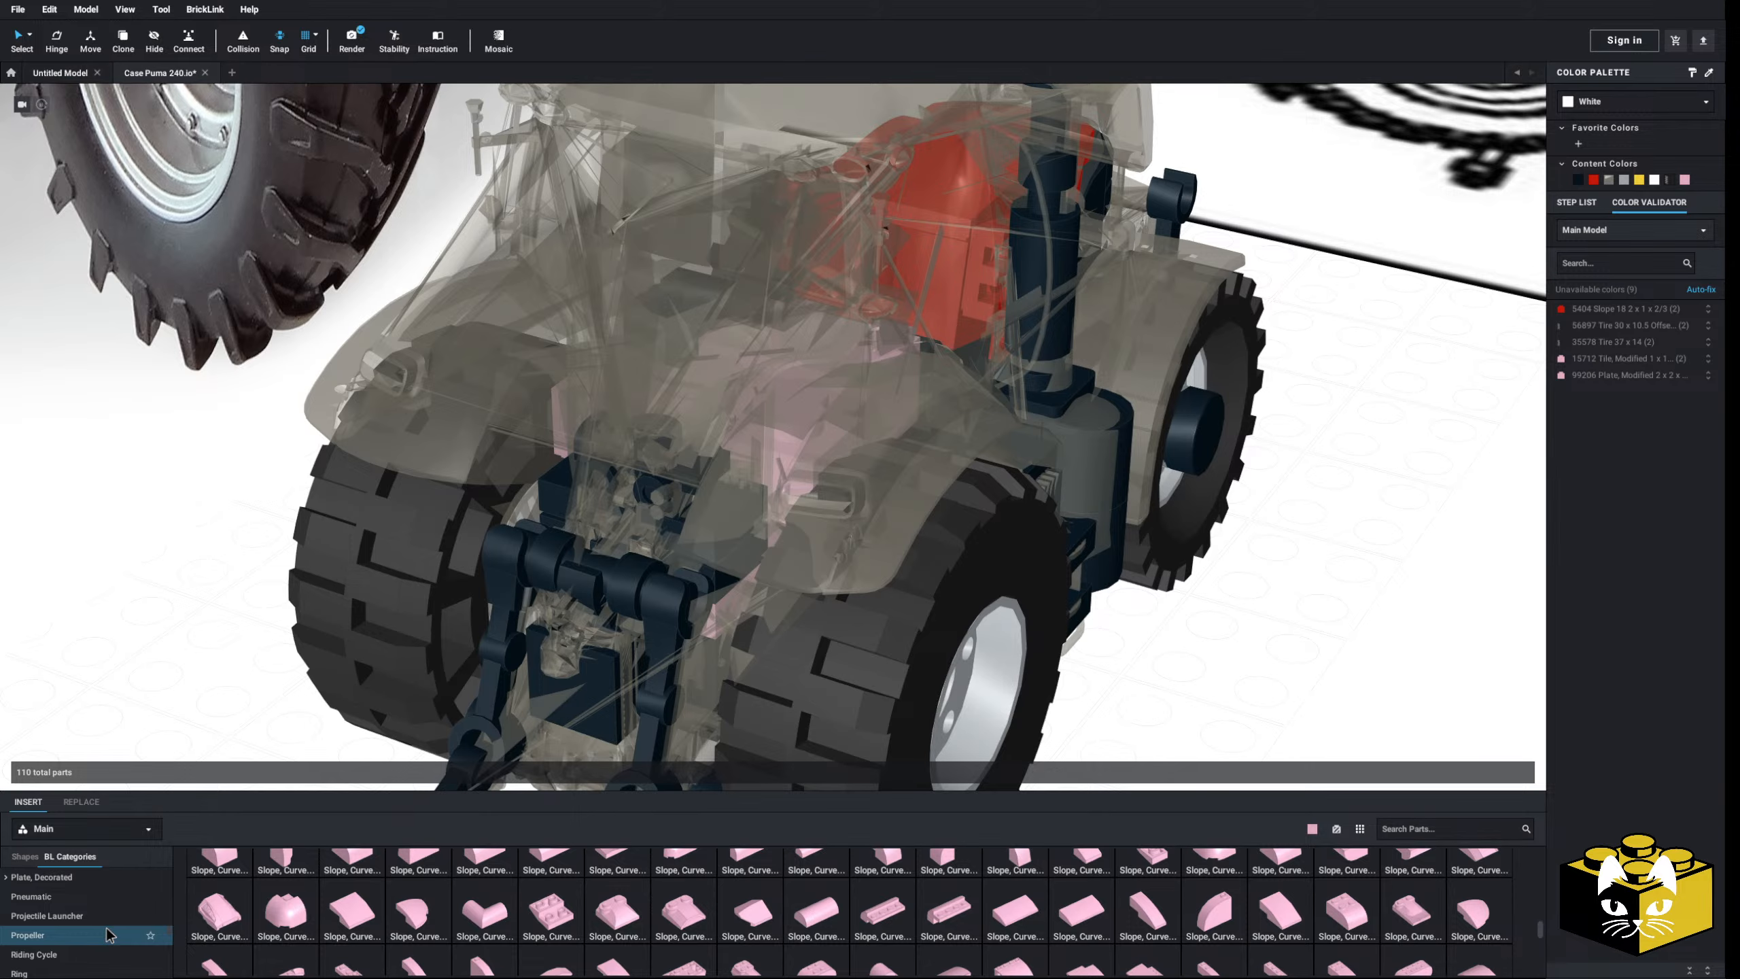
# - Place a bright pink Plate, Modified 2 x 2 with Groove and 1 Stud in Center (Jumper) on the ground beside the rear wheel
pyautogui.click(70, 922)
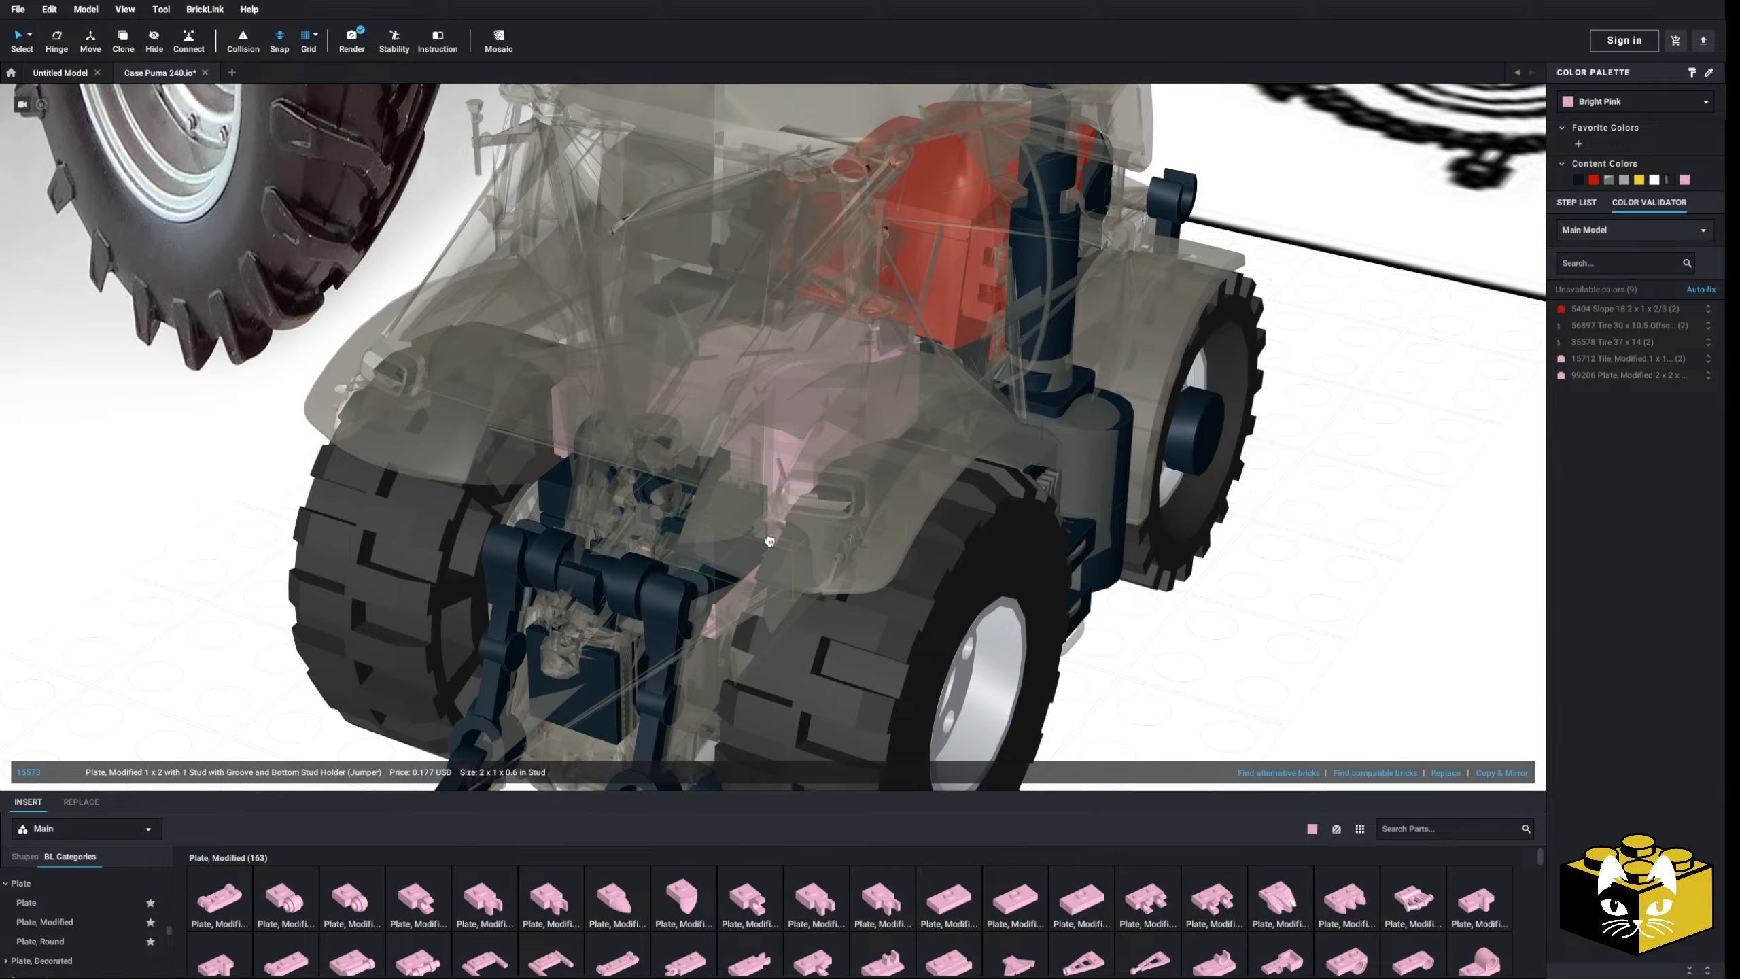
pyautogui.moveTo(770, 541)
pyautogui.mouseDown(button='right')
pyautogui.moveTo(725, 514)
pyautogui.moveTo(756, 542)
pyautogui.mouseUp(button='right')
pyautogui.moveTo(1164, 753); pyautogui.dragTo(969, 579, button='middle')
pyautogui.press('Escape')
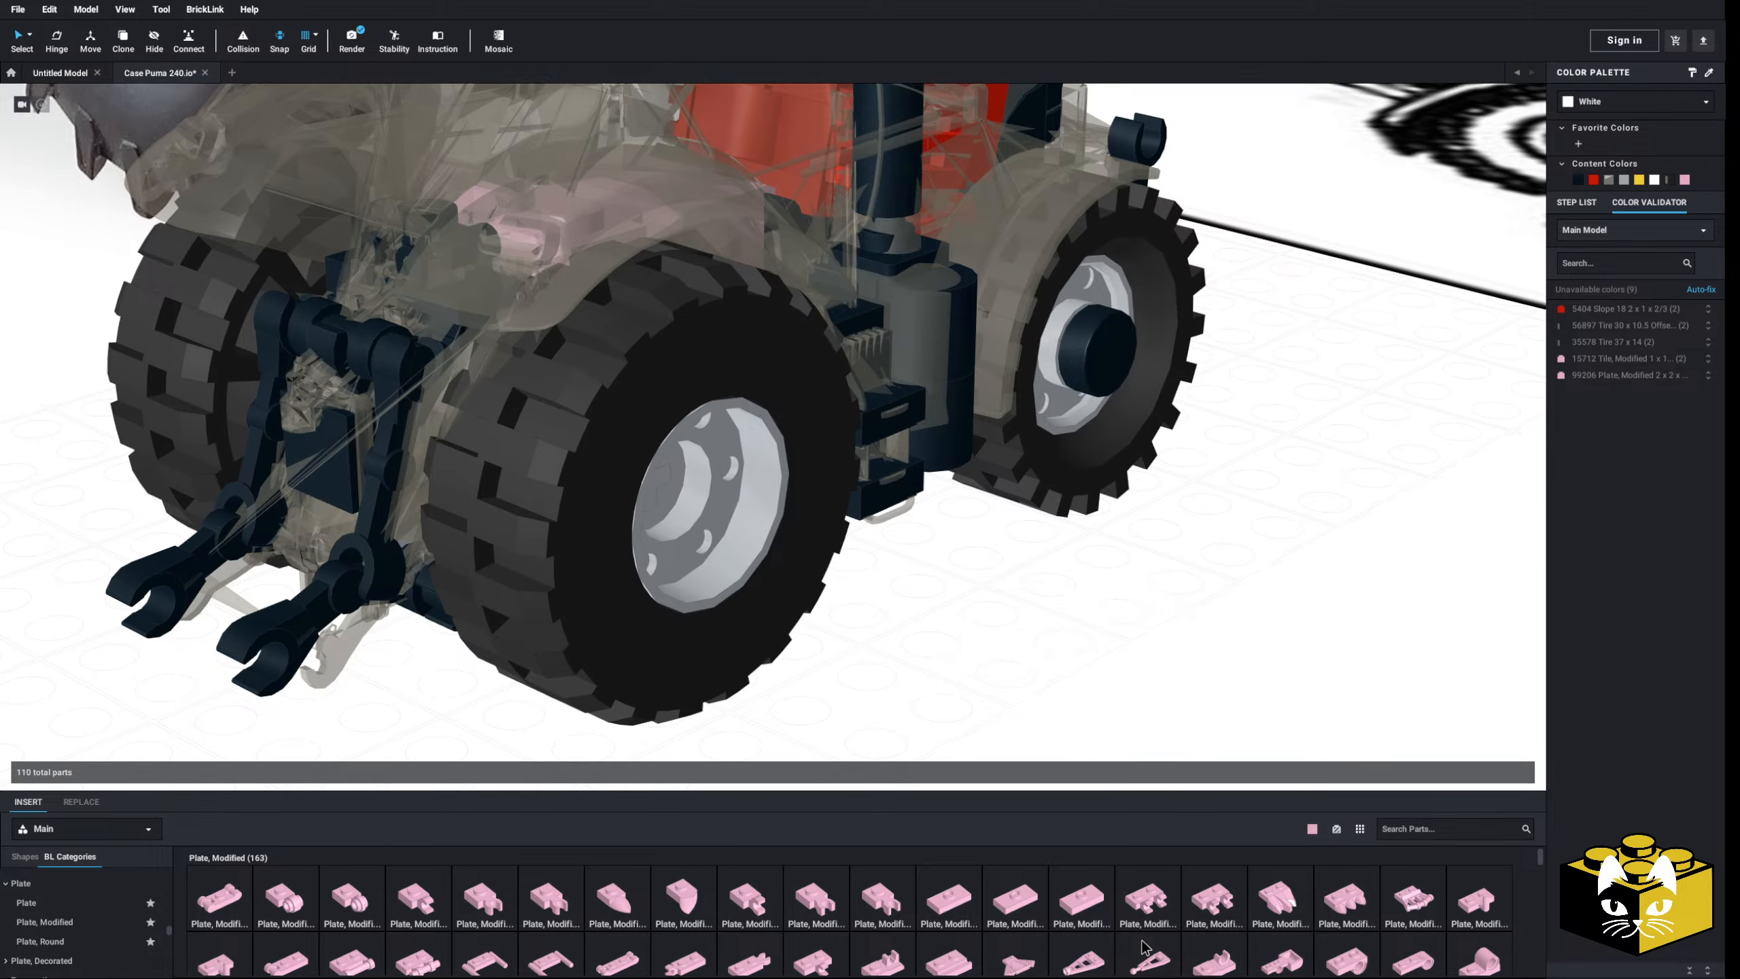
pyautogui.scroll(-4, 1120, 941)
pyautogui.click(1123, 943)
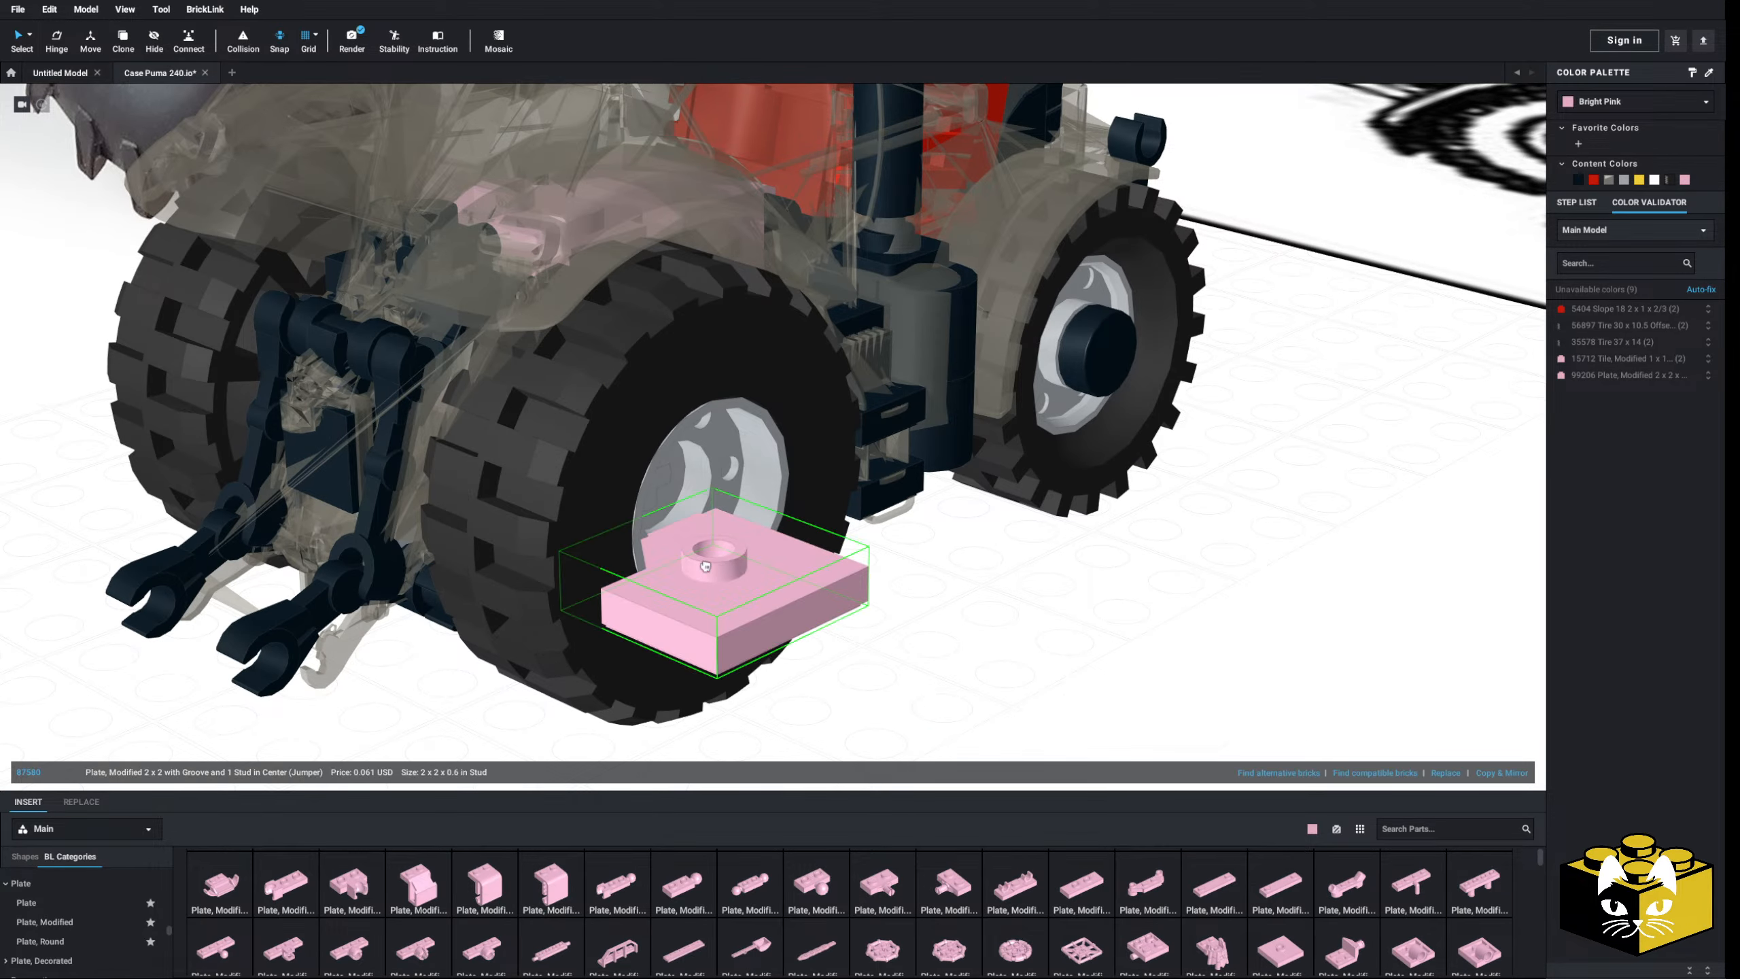
pyautogui.click(1065, 658)
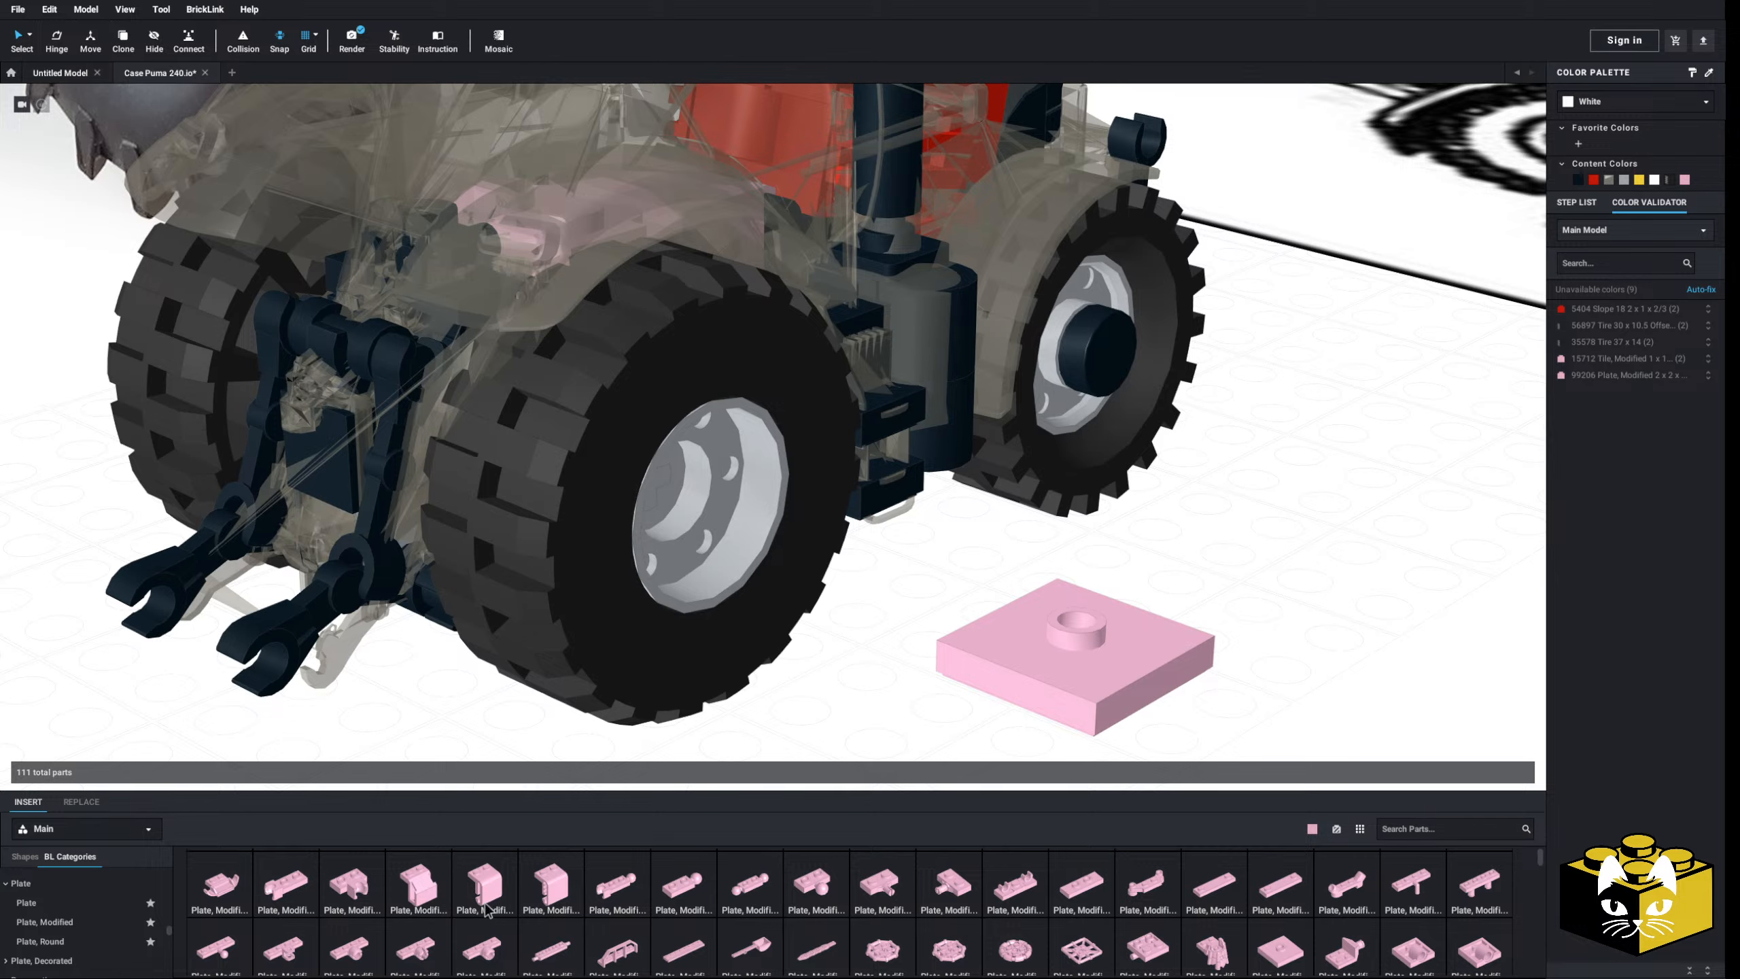
# - Add a bright pink Plate, Modified 1 x 2 with Bar Handle on End under the jumper plate and a Plate 1 x 1 on its stud
pyautogui.scroll(1, 620, 880)
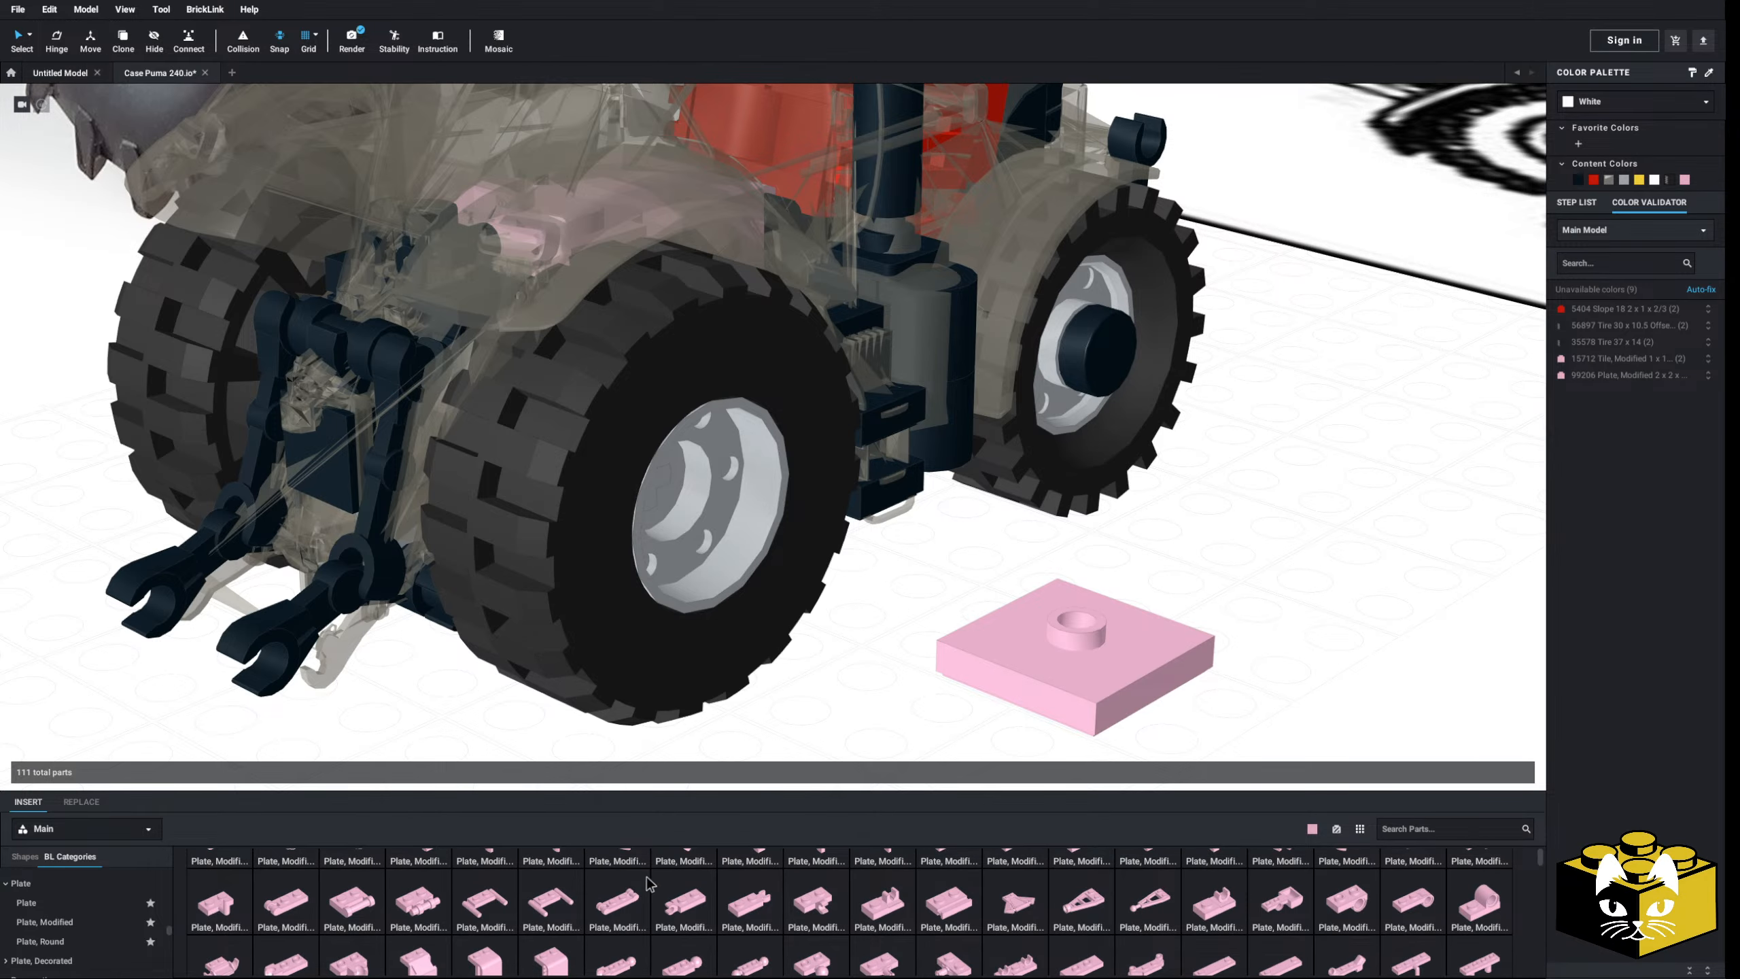
pyautogui.click(261, 903)
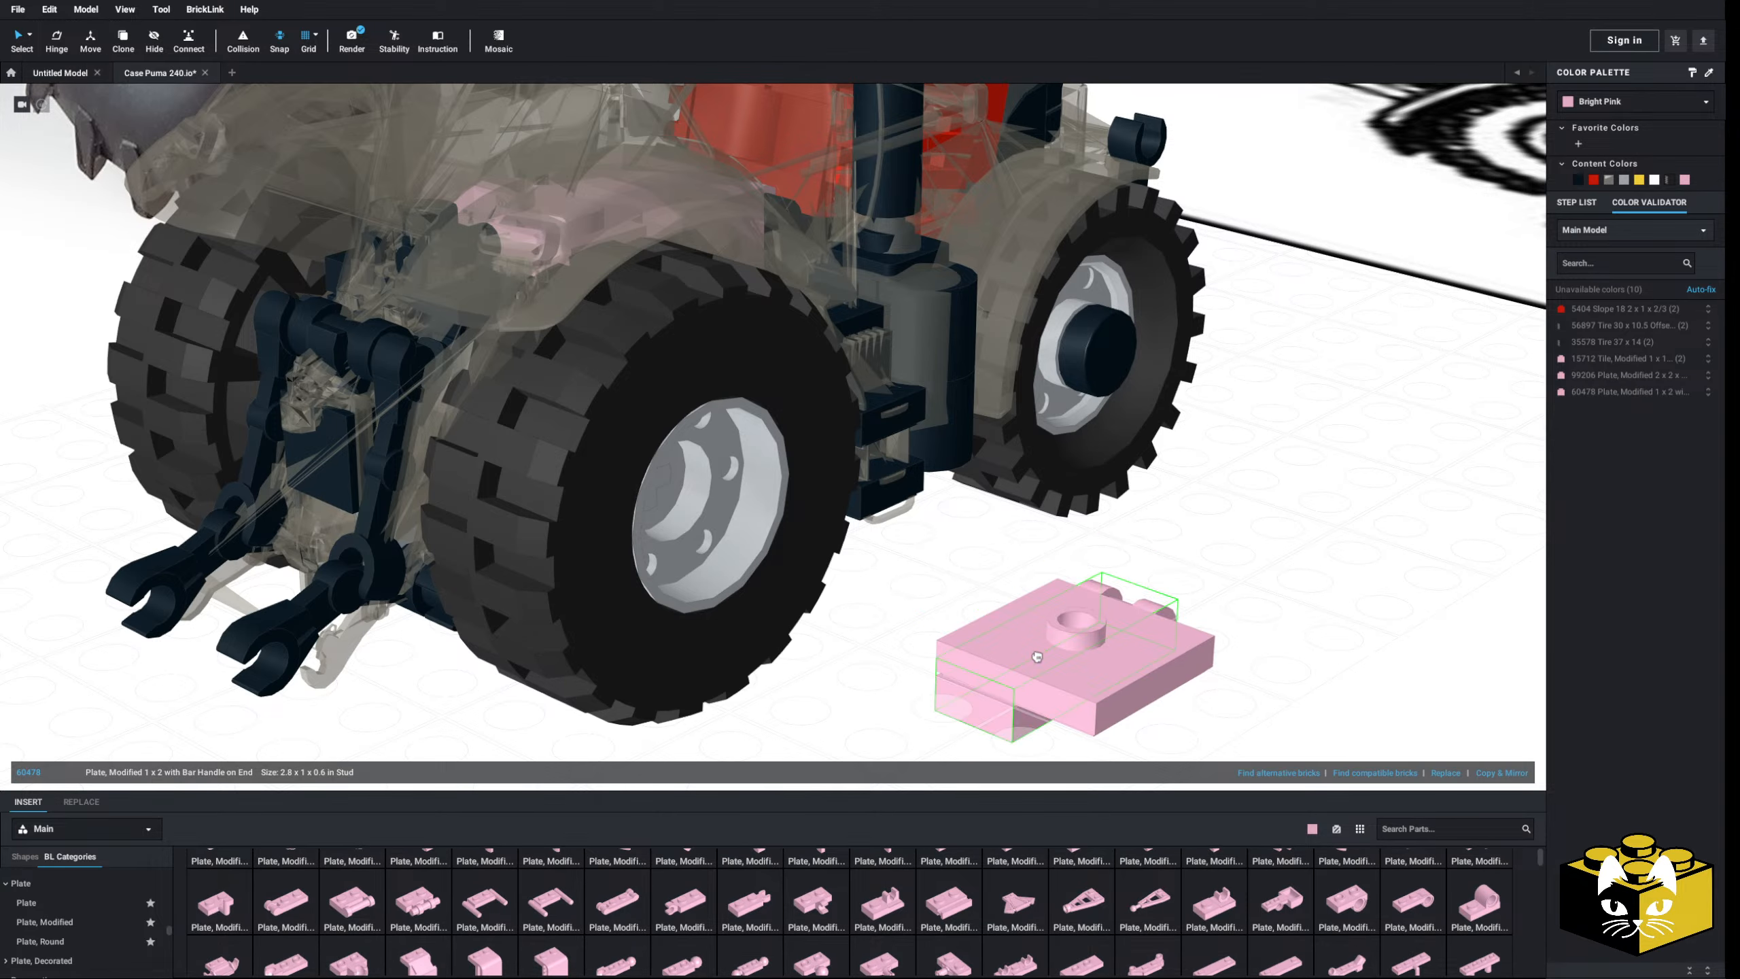
pyautogui.click(837, 716)
pyautogui.moveTo(836, 716); pyautogui.dragTo(900, 741, button='right')
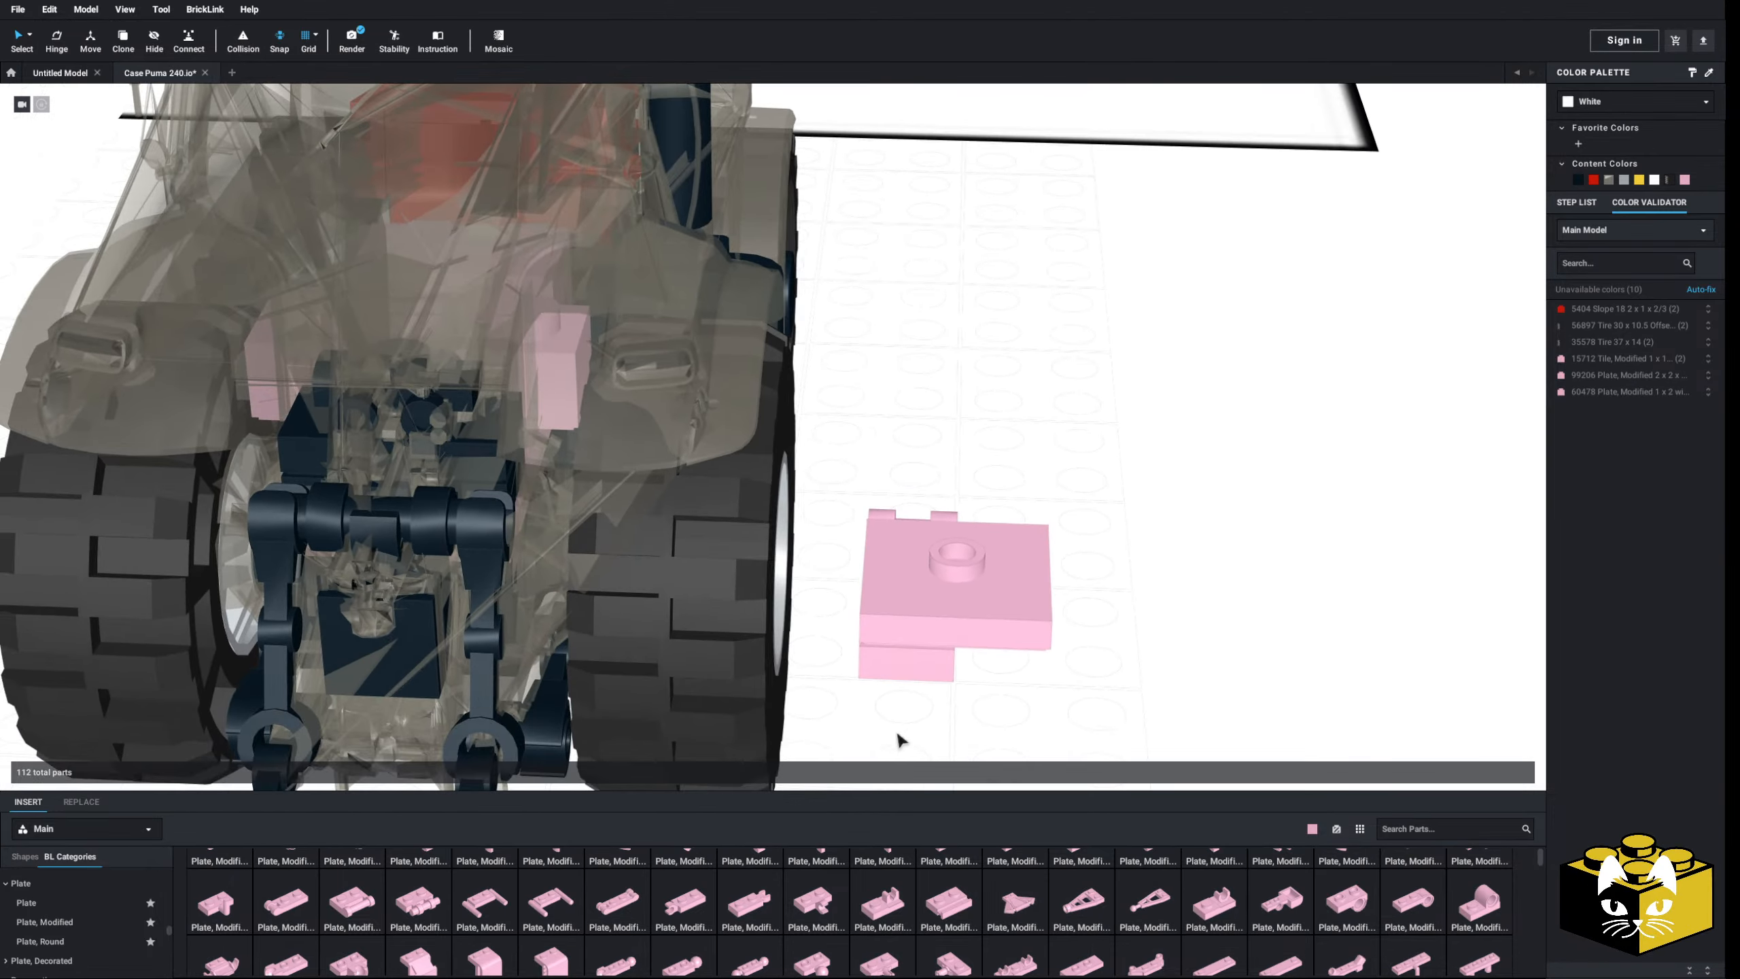
pyautogui.click(72, 940)
pyautogui.click(80, 905)
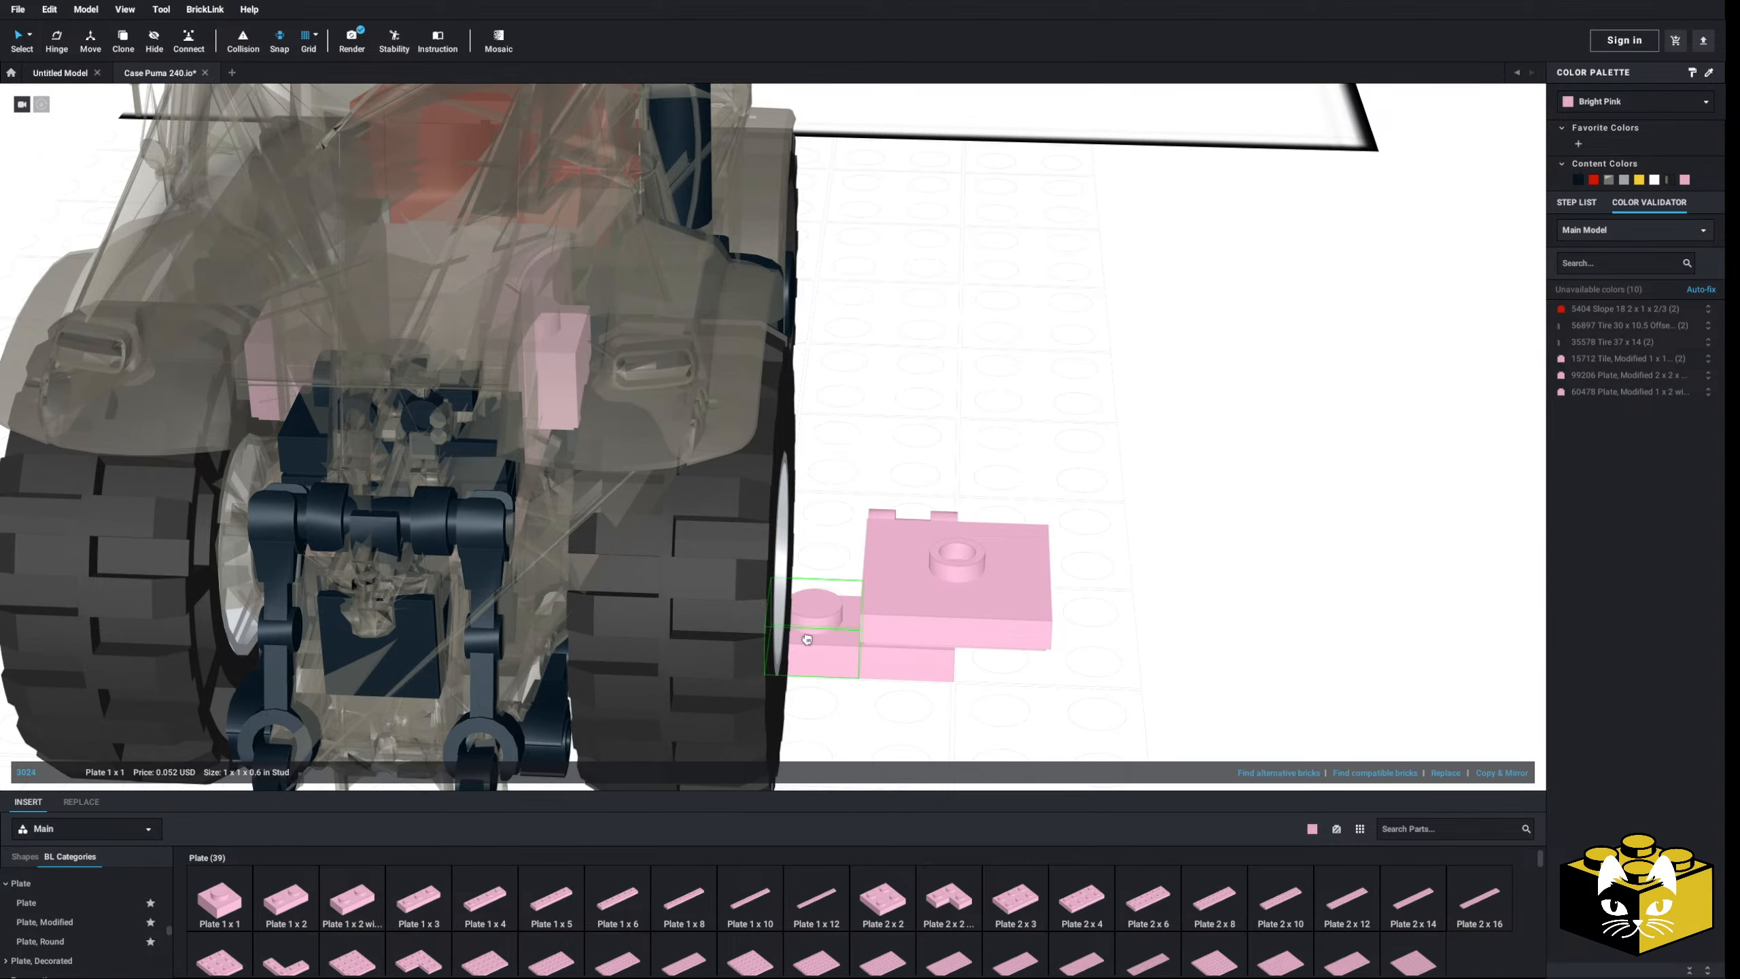
pyautogui.moveTo(806, 639)
pyautogui.mouseDown(button='right')
pyautogui.moveTo(730, 622)
pyautogui.moveTo(745, 658)
pyautogui.moveTo(802, 622)
pyautogui.moveTo(776, 643)
pyautogui.mouseUp(button='right')
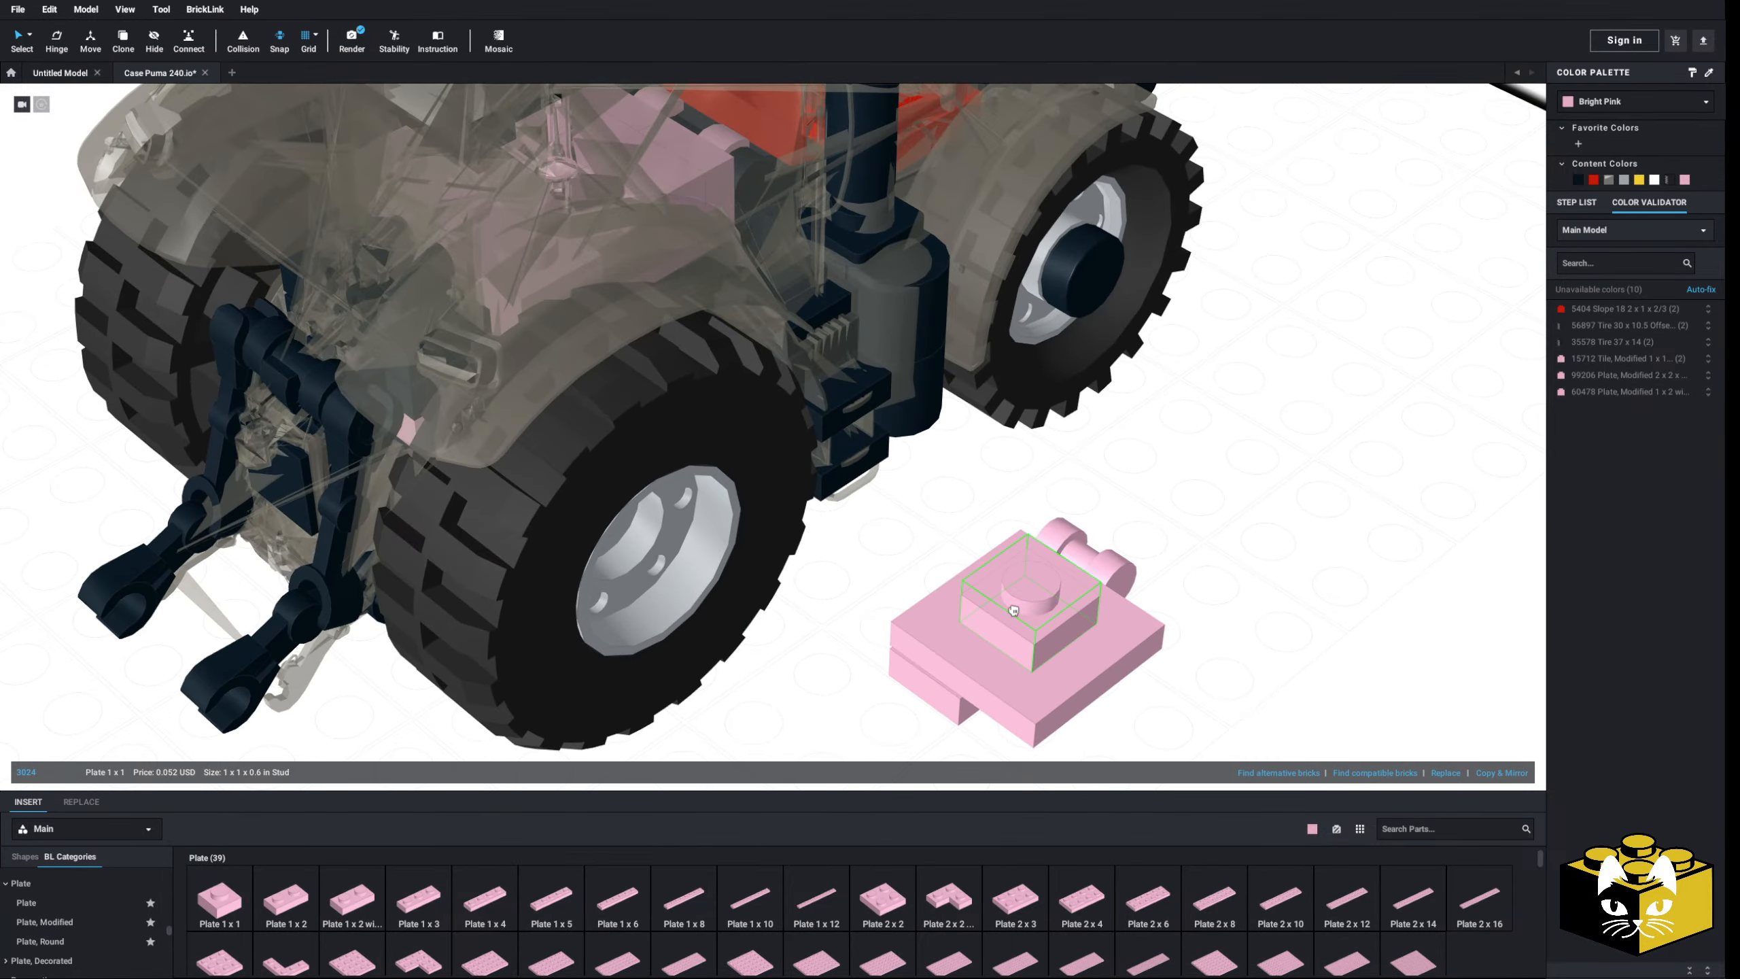
pyautogui.click(1013, 610)
# - Delete the three pink trial plates beside the rear wheel
pyautogui.moveTo(966, 705); pyautogui.dragTo(959, 710)
pyautogui.press('Delete')
pyautogui.moveTo(910, 713); pyautogui.dragTo(851, 735, button='right')
pyautogui.scroll(4, 614, 617)
pyautogui.moveTo(614, 617); pyautogui.dragTo(635, 640, button='right')
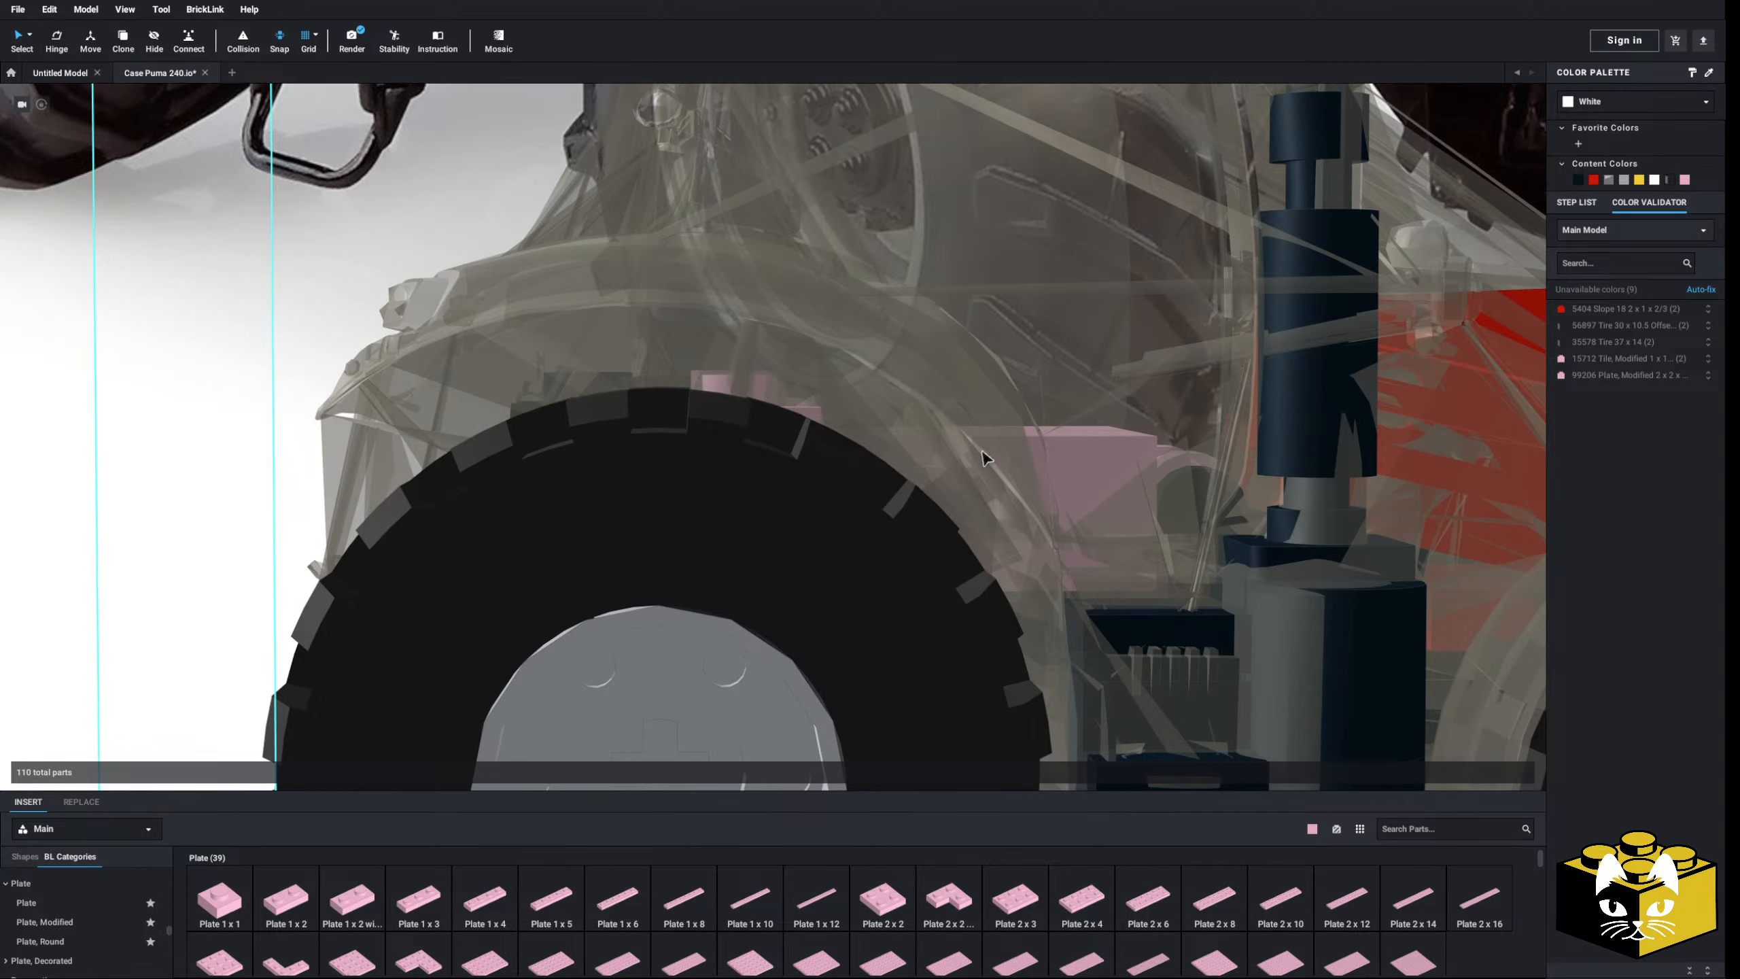
# - Try a bright pink Slope, Curved 2 x 2 x 2/3 on the ground behind the tractor and delete it
pyautogui.moveTo(982, 451); pyautogui.dragTo(978, 465, button='right')
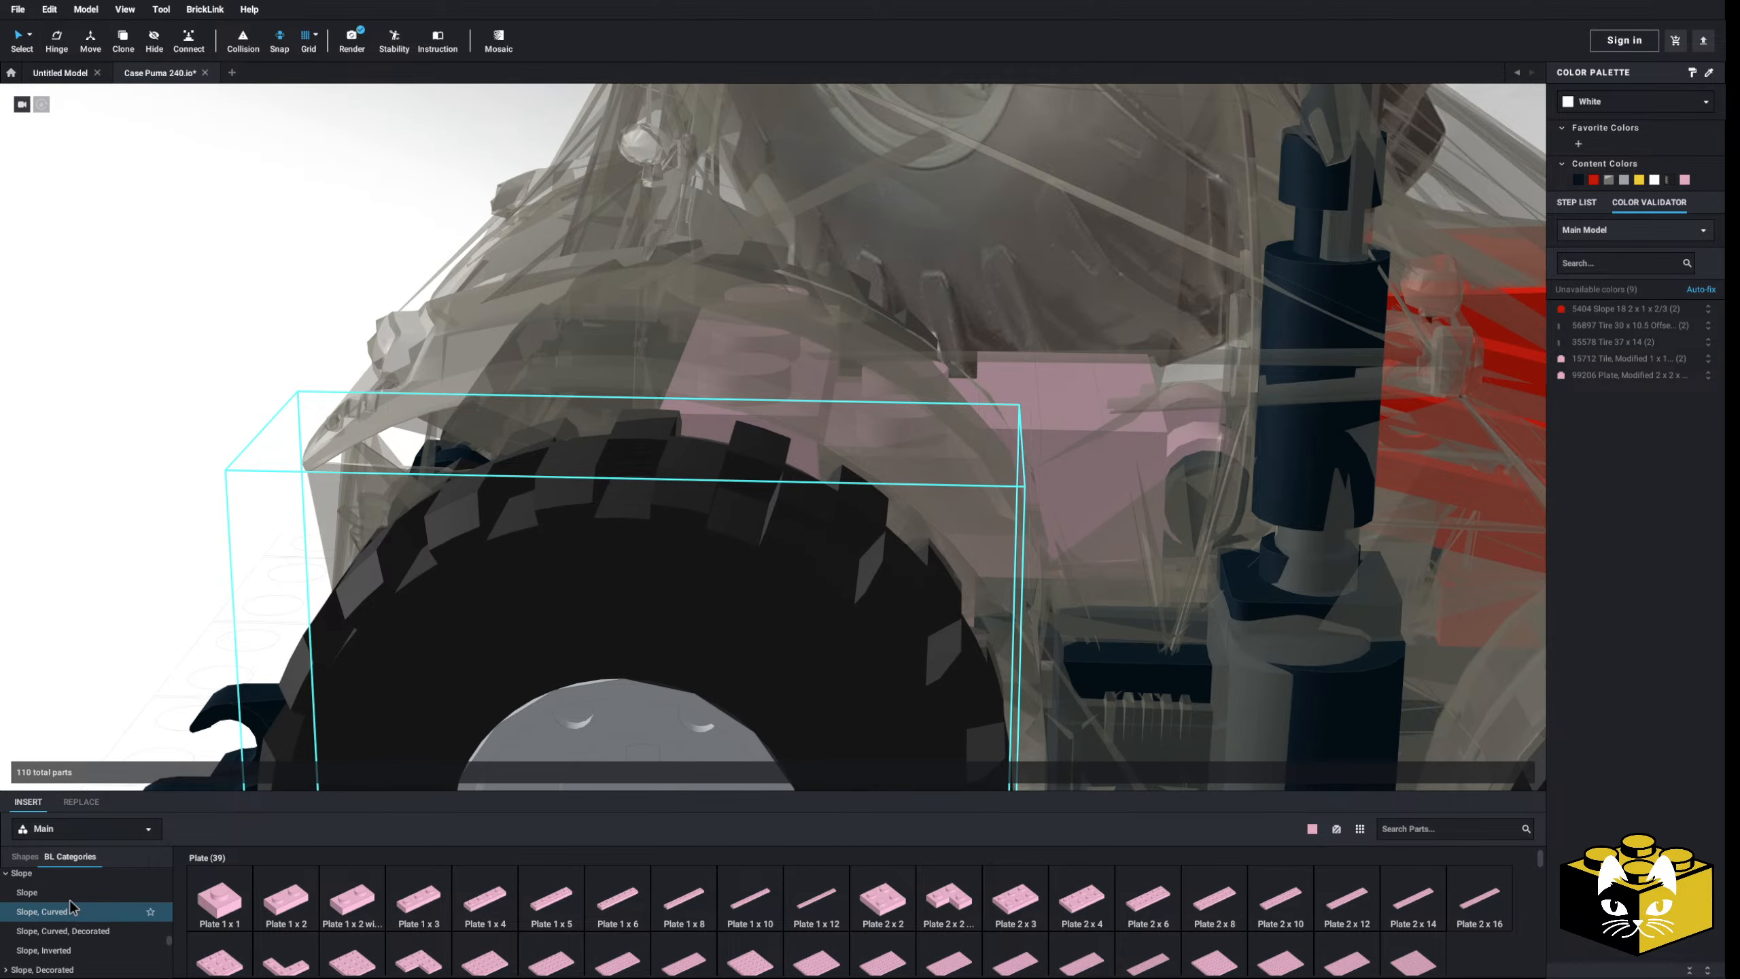
pyautogui.click(155, 937)
pyautogui.scroll(-1, 1223, 924)
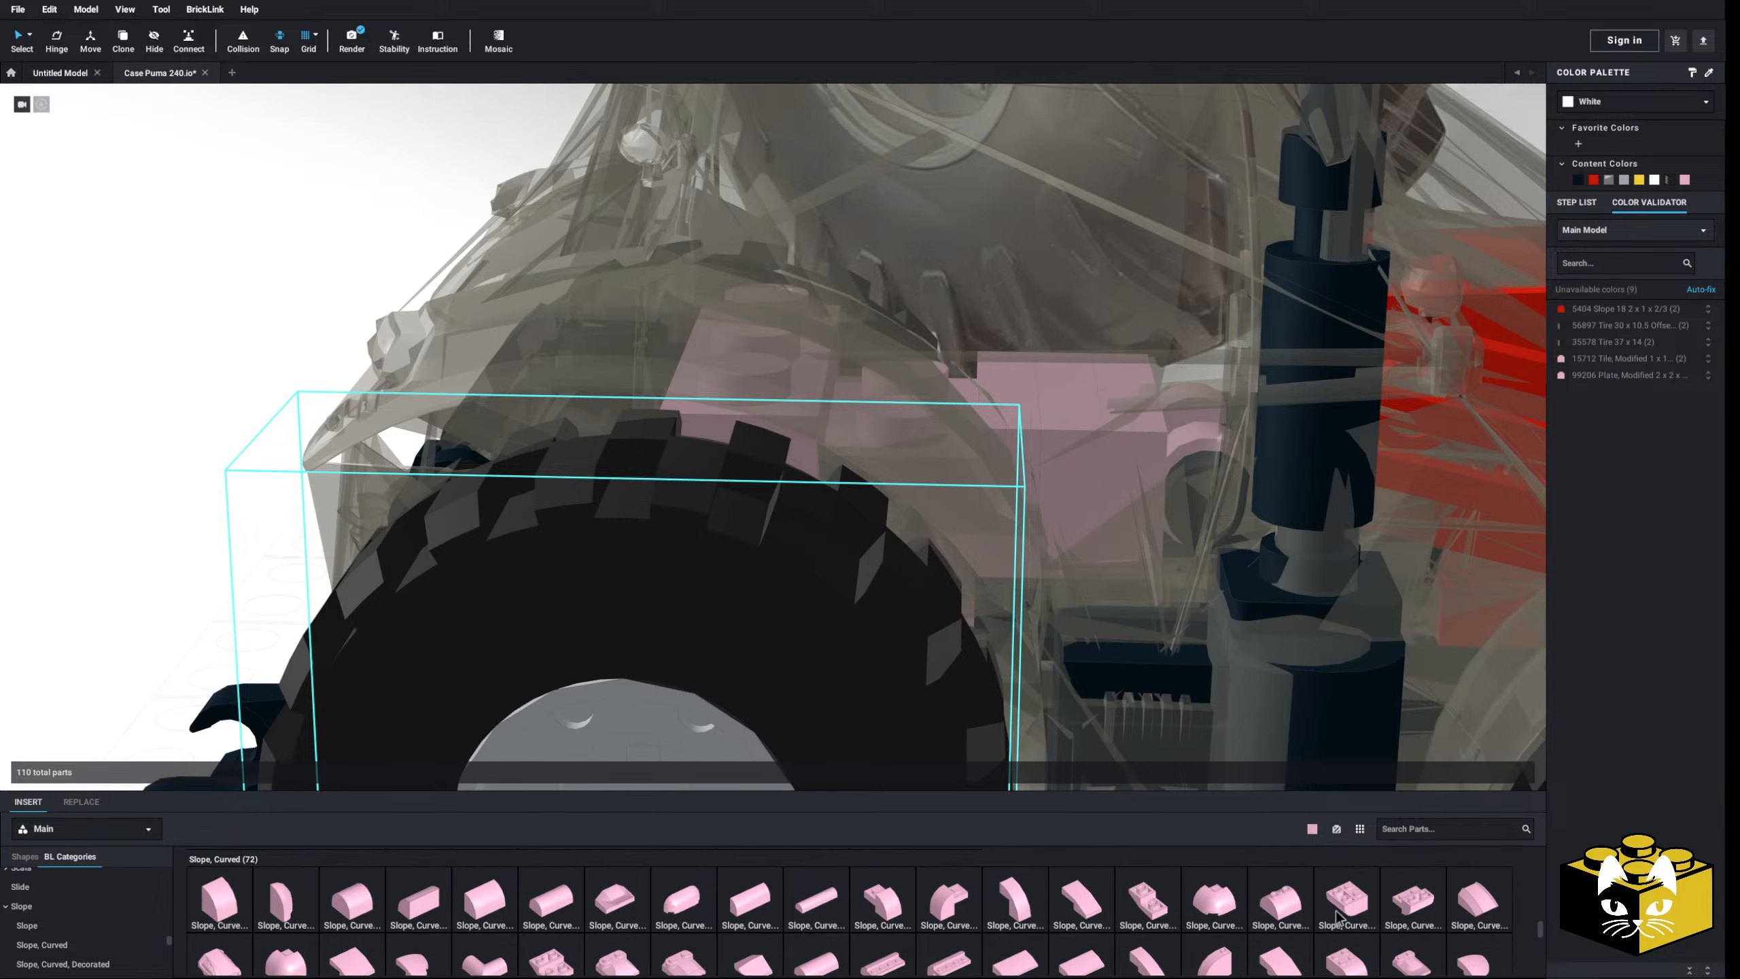
pyautogui.click(352, 911)
pyautogui.moveTo(499, 478); pyautogui.dragTo(561, 480, button='right')
pyautogui.scroll(-3, 582, 524)
pyautogui.click(272, 509)
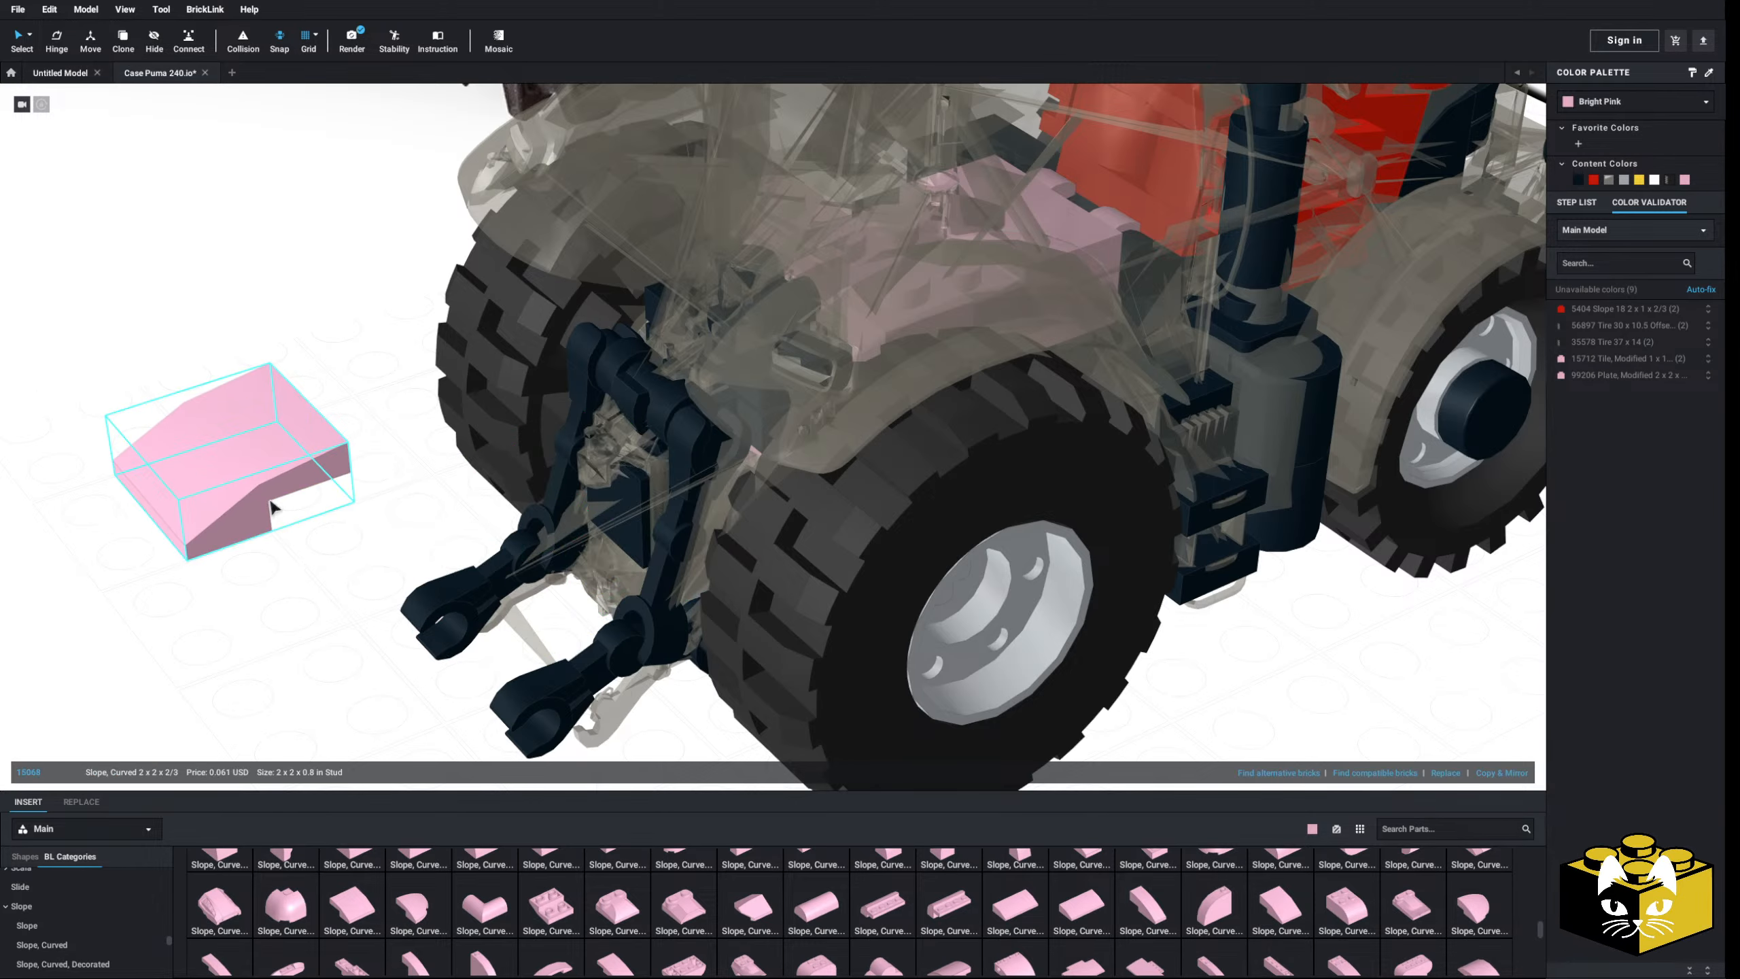
pyautogui.press('Delete')
# - Place a bright pink Slope, Curved 2 x 1 x 2/3 on the ground behind the tractor
pyautogui.scroll(1, 442, 929)
pyautogui.scroll(1, 444, 930)
pyautogui.click(1156, 928)
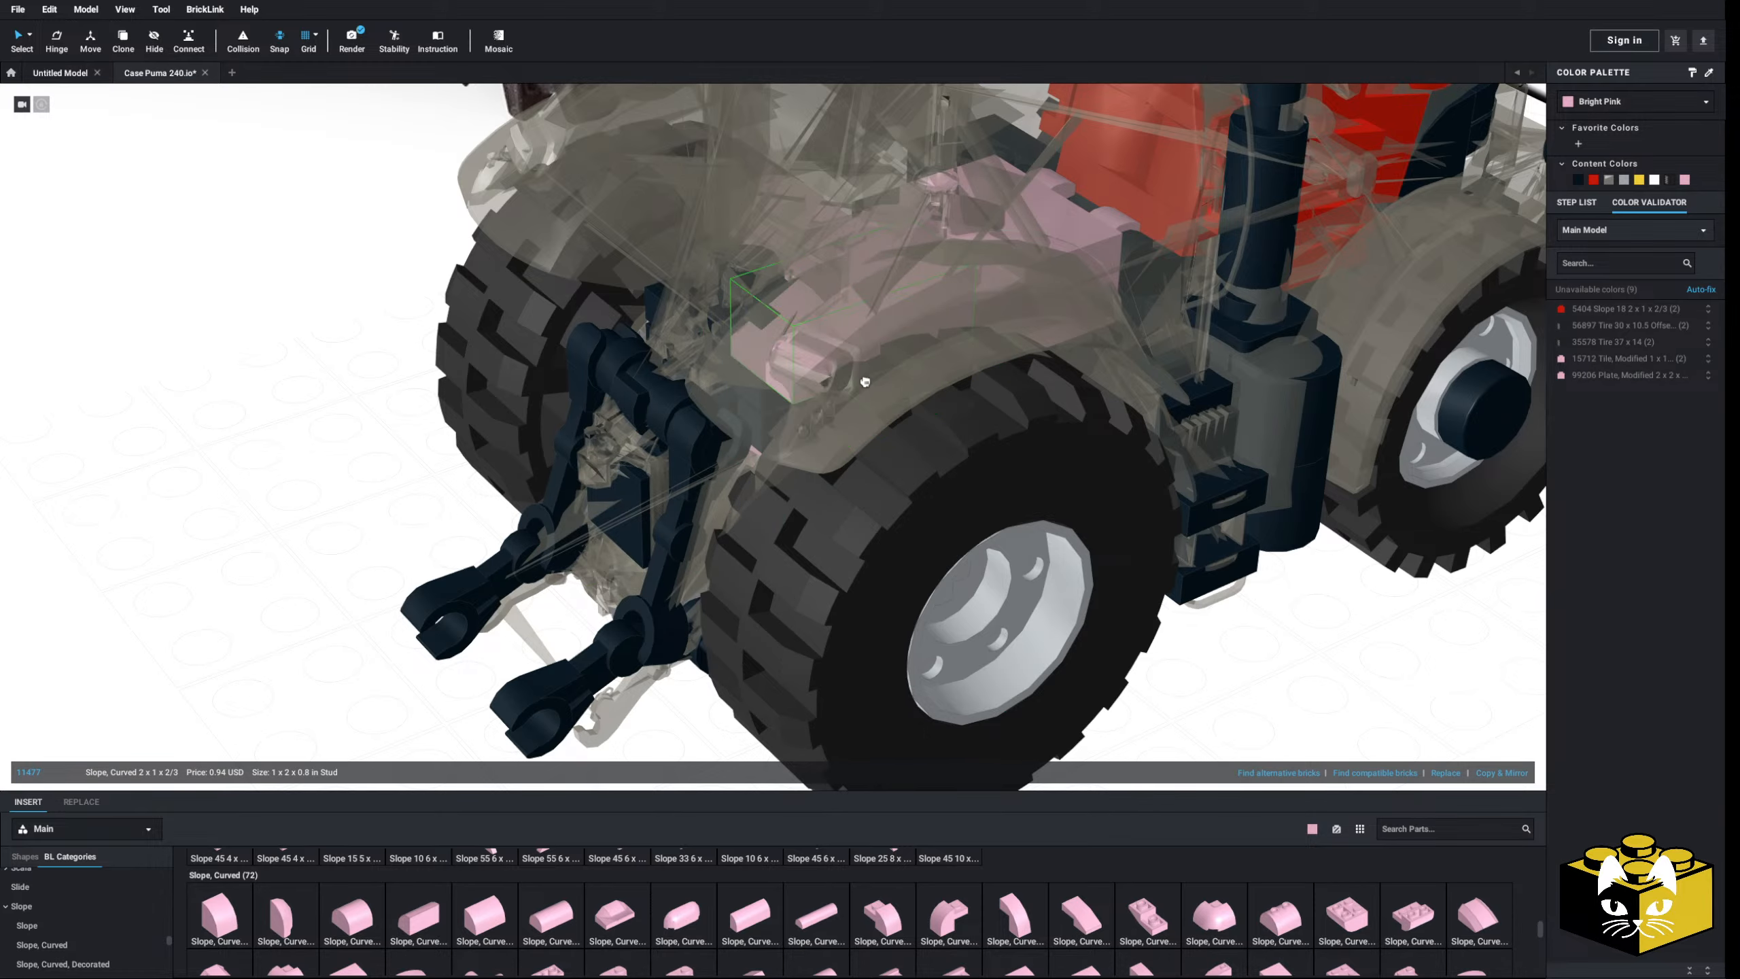
pyautogui.moveTo(296, 615); pyautogui.dragTo(277, 599, button='right')
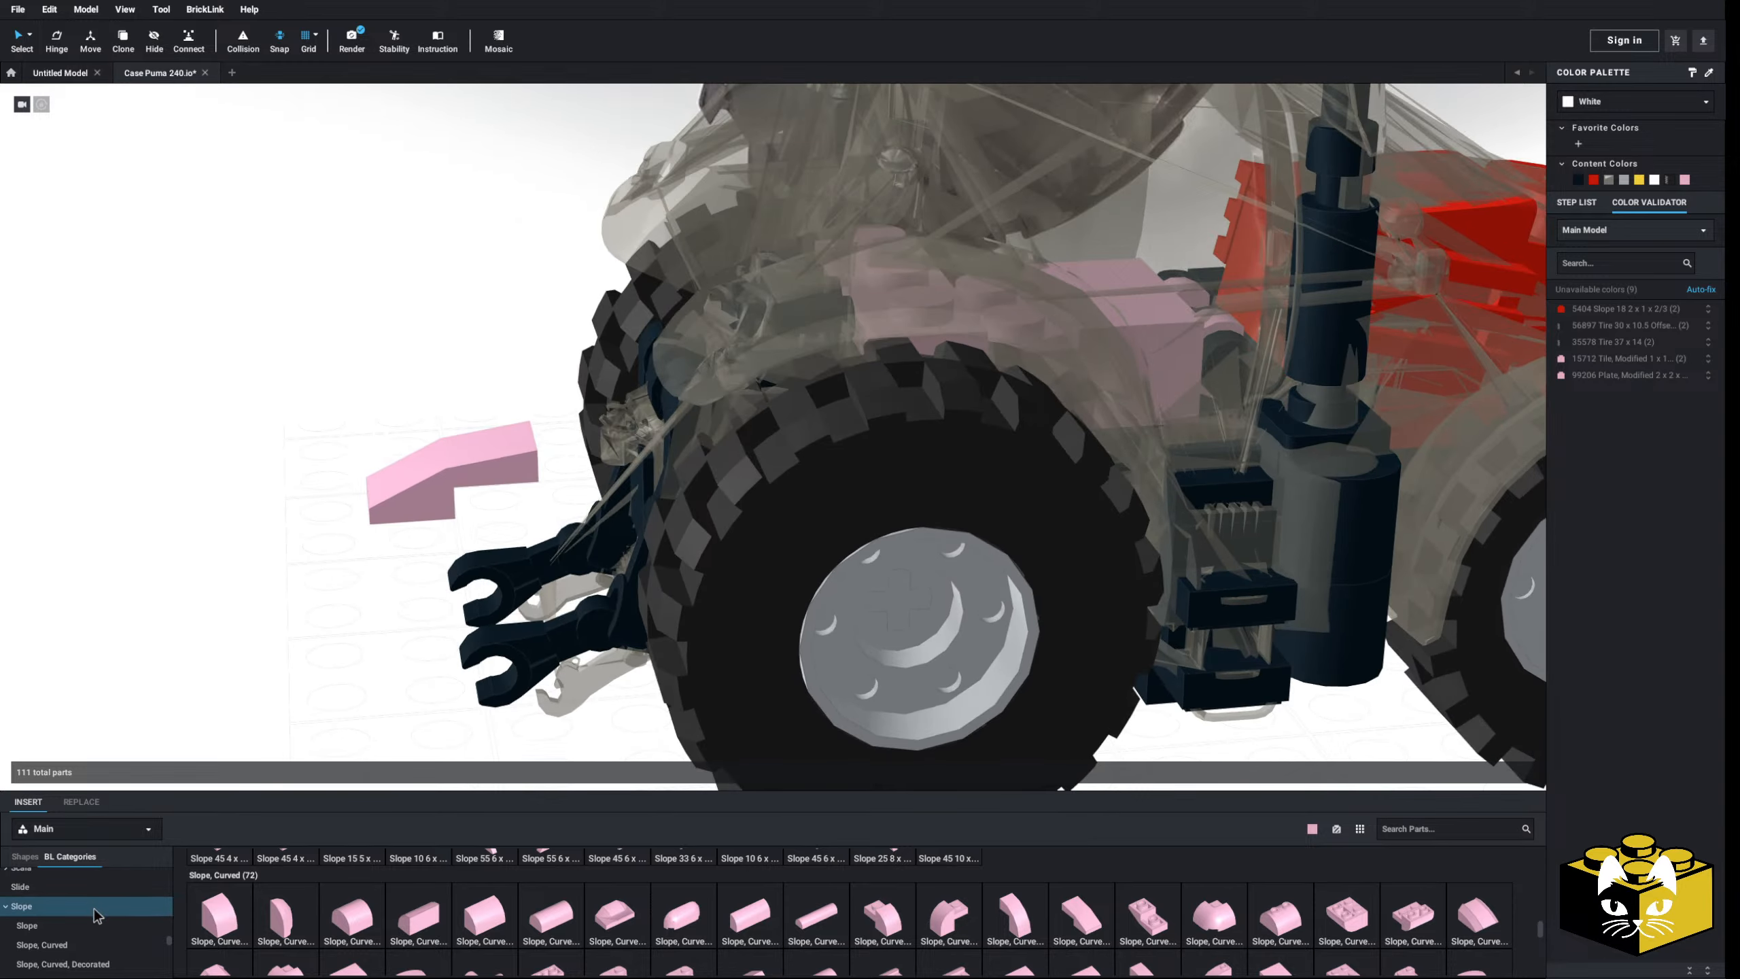
pyautogui.click(46, 919)
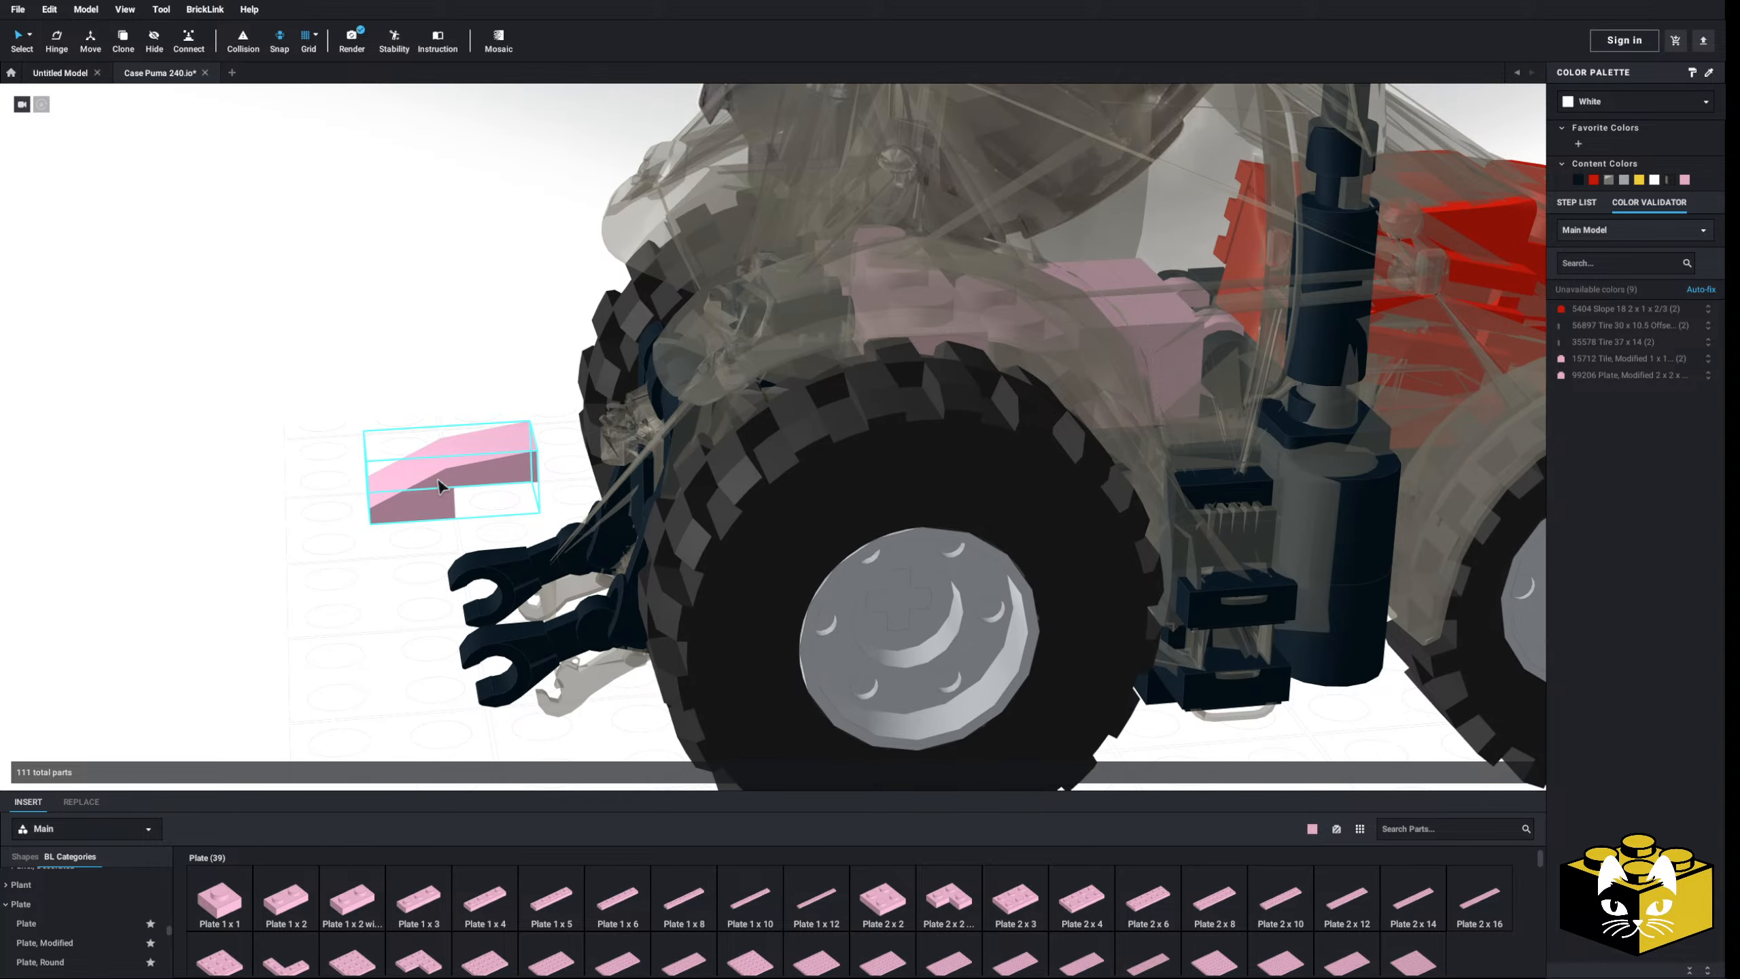
# - Position the pink curved slope above the rear wheel and tilt it forward to follow the tyre's curve
pyautogui.click(373, 487)
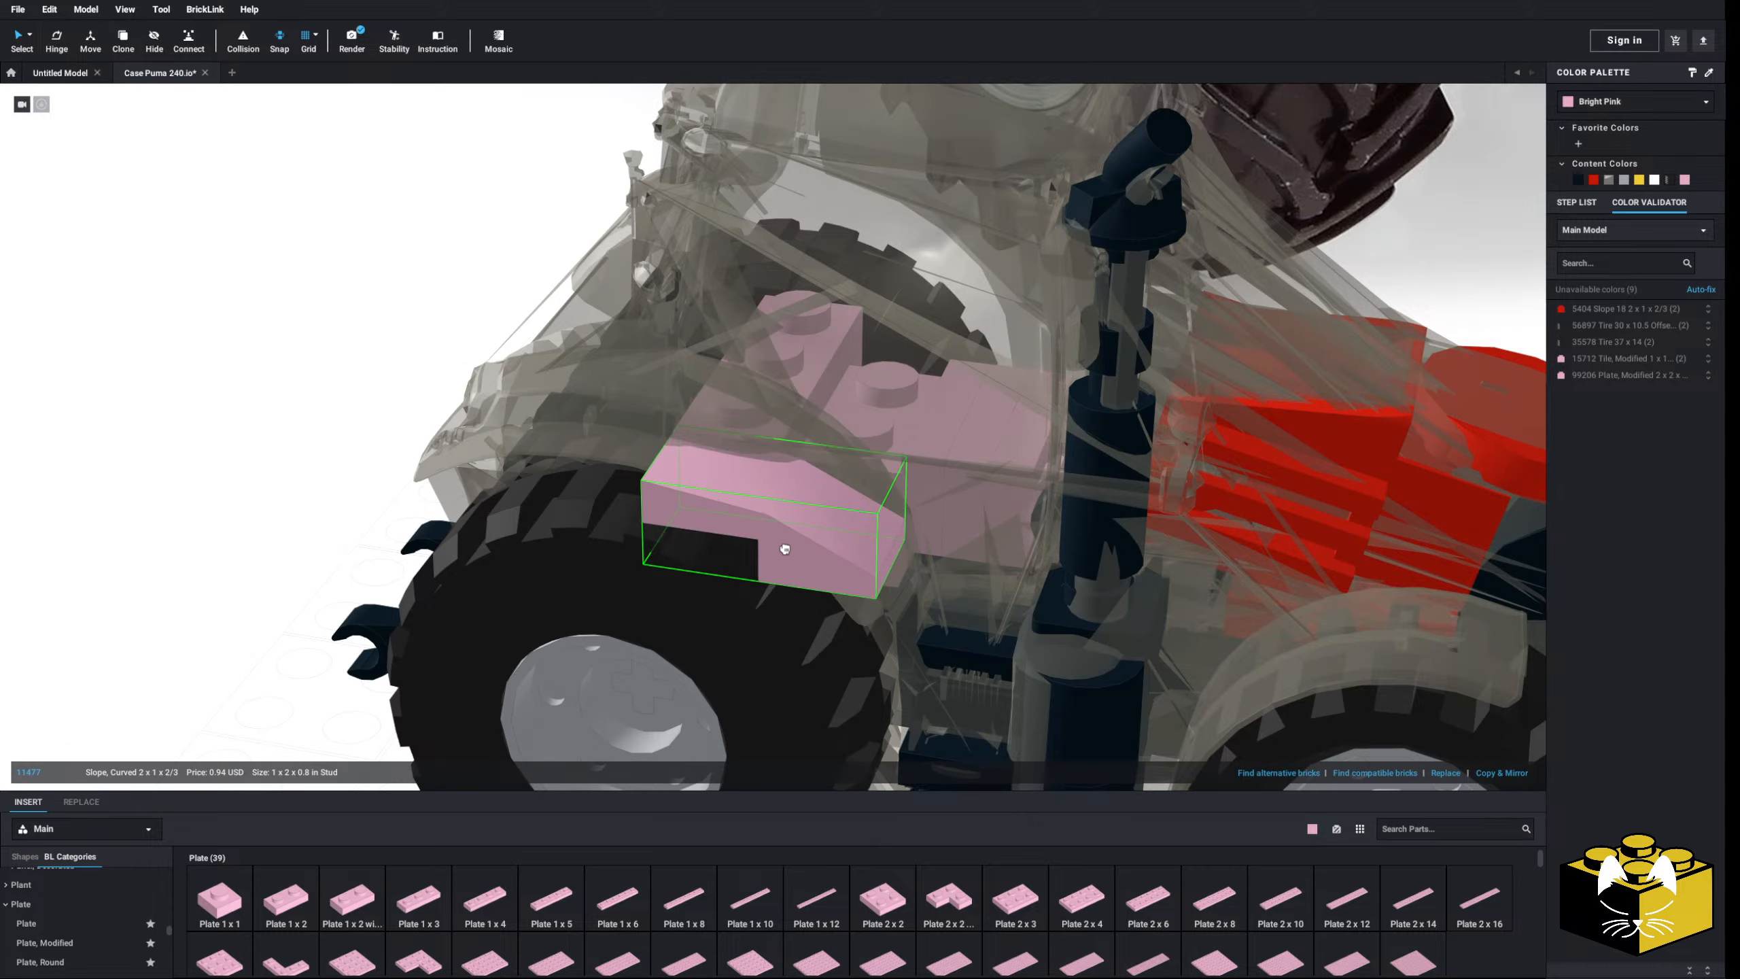
pyautogui.click(788, 527)
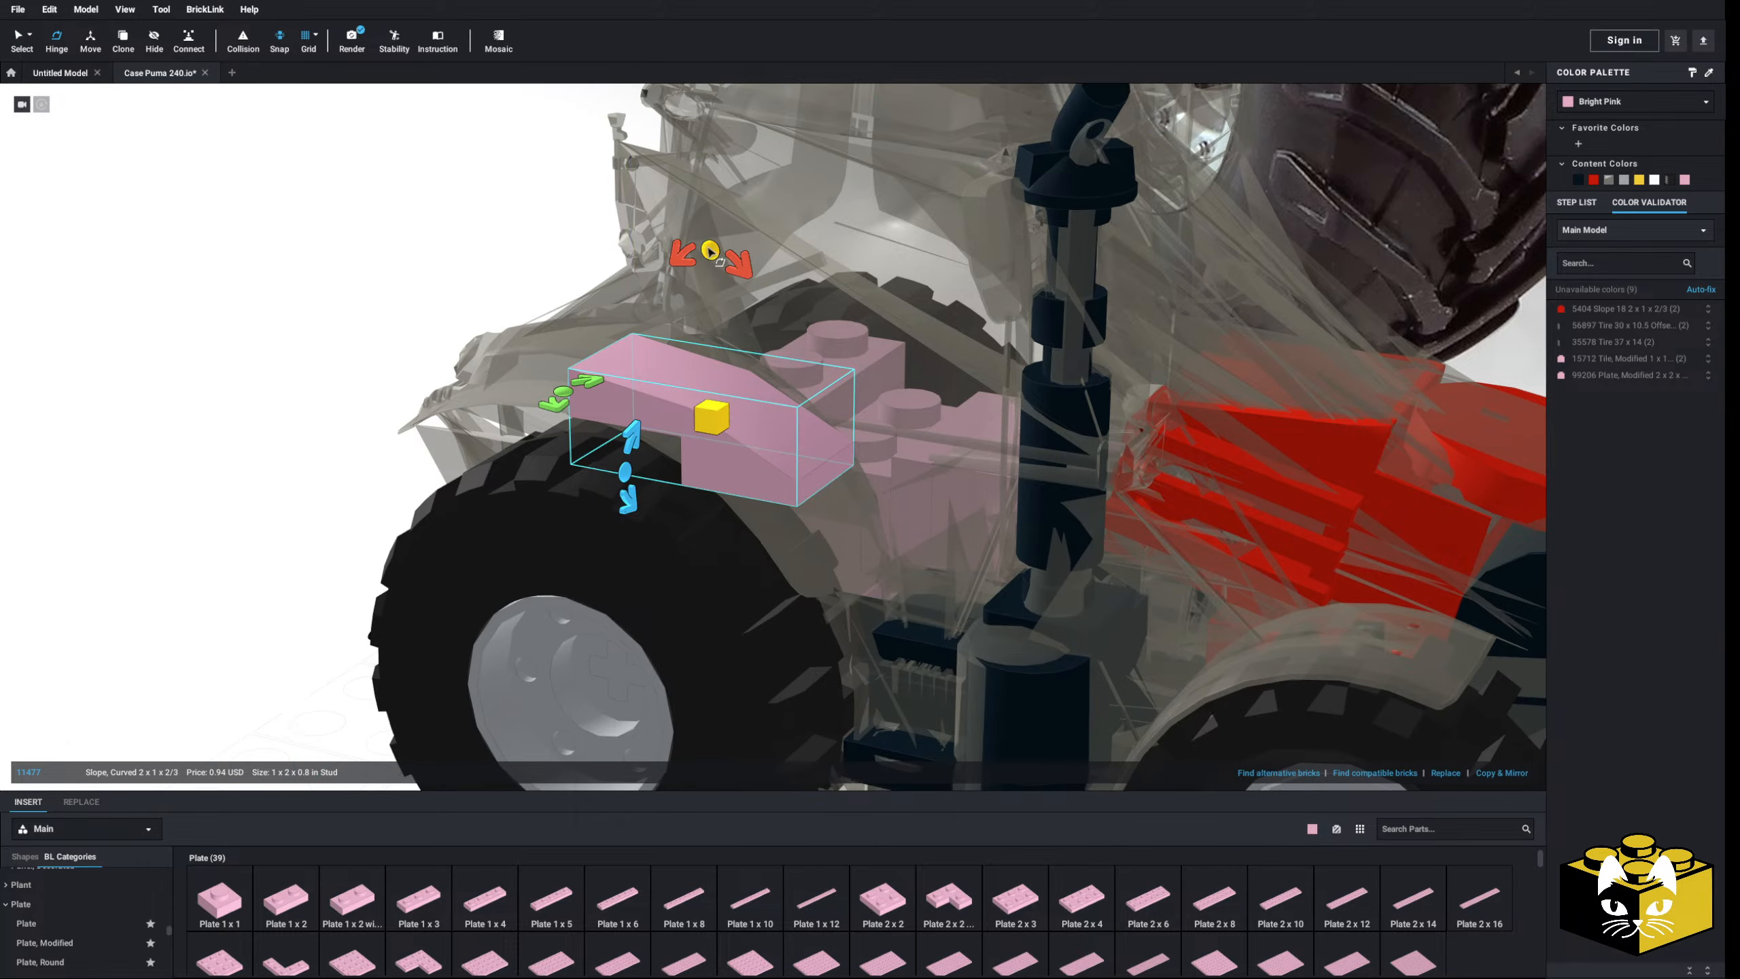
pyautogui.moveTo(710, 252); pyautogui.dragTo(768, 330)
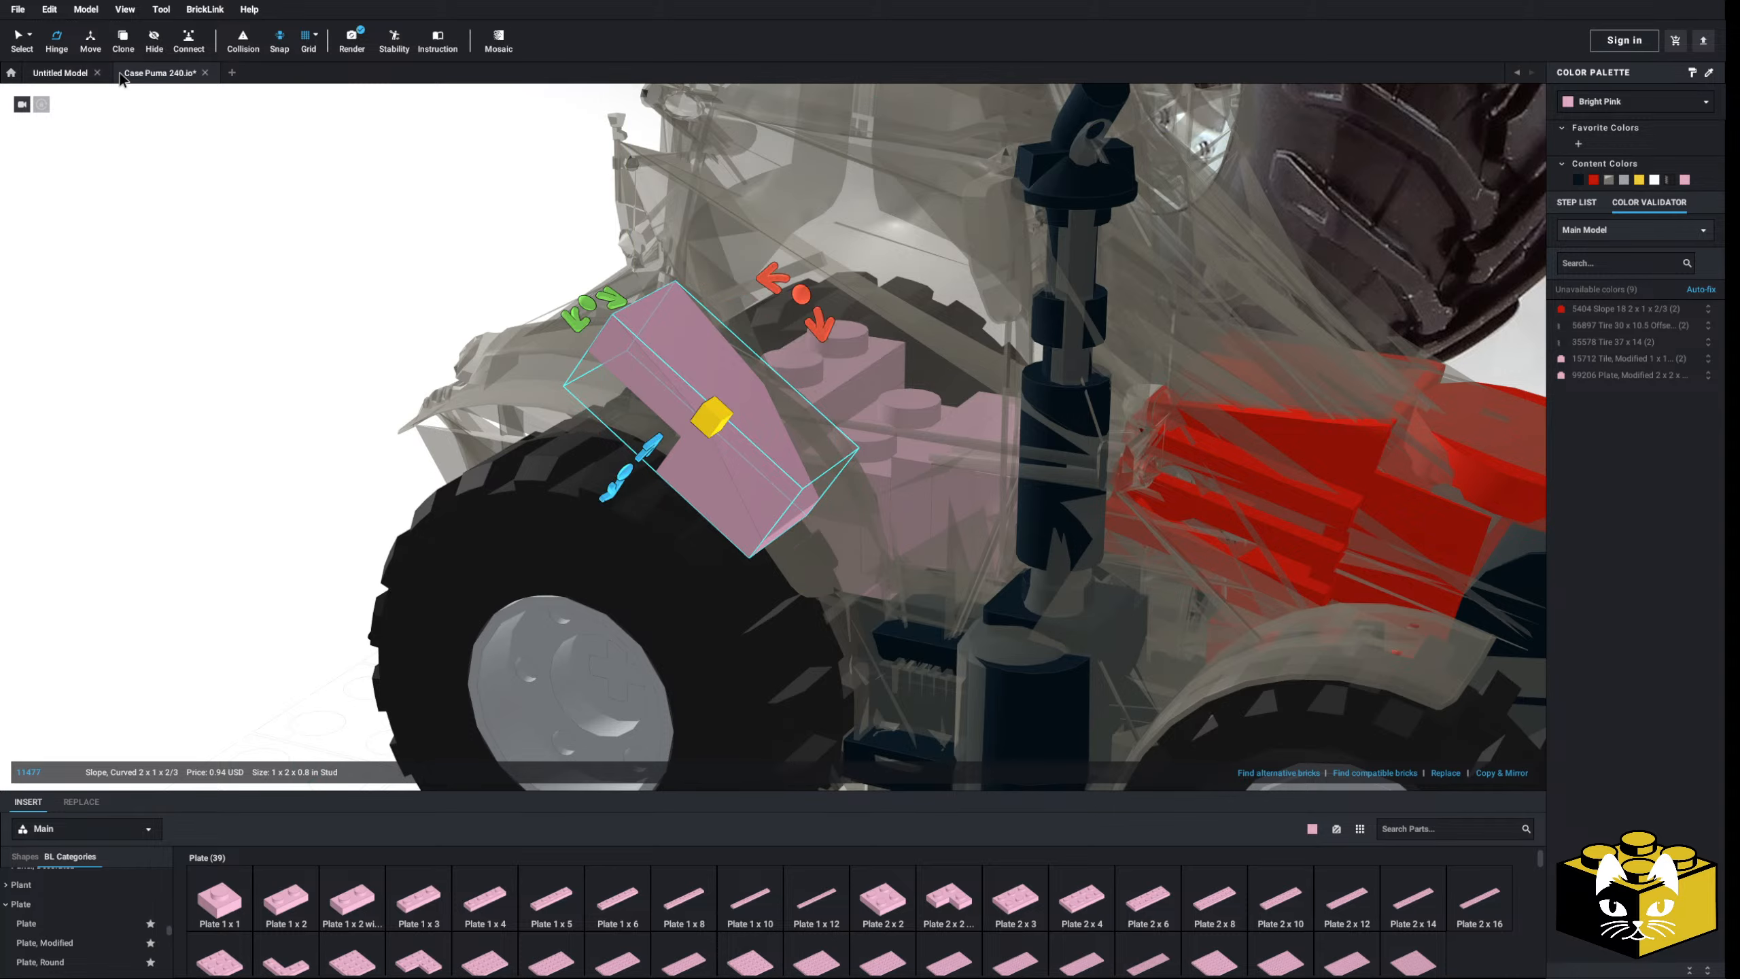
# - Shift the tilted curved slope along its own axes to align it with the front of the reference rear fender
pyautogui.click(89, 43)
pyautogui.moveTo(438, 295); pyautogui.dragTo(346, 356, button='right')
pyautogui.moveTo(558, 394); pyautogui.dragTo(526, 453)
pyautogui.moveTo(463, 511); pyautogui.dragTo(631, 465)
pyautogui.moveTo(631, 465); pyautogui.dragTo(670, 452, button='right')
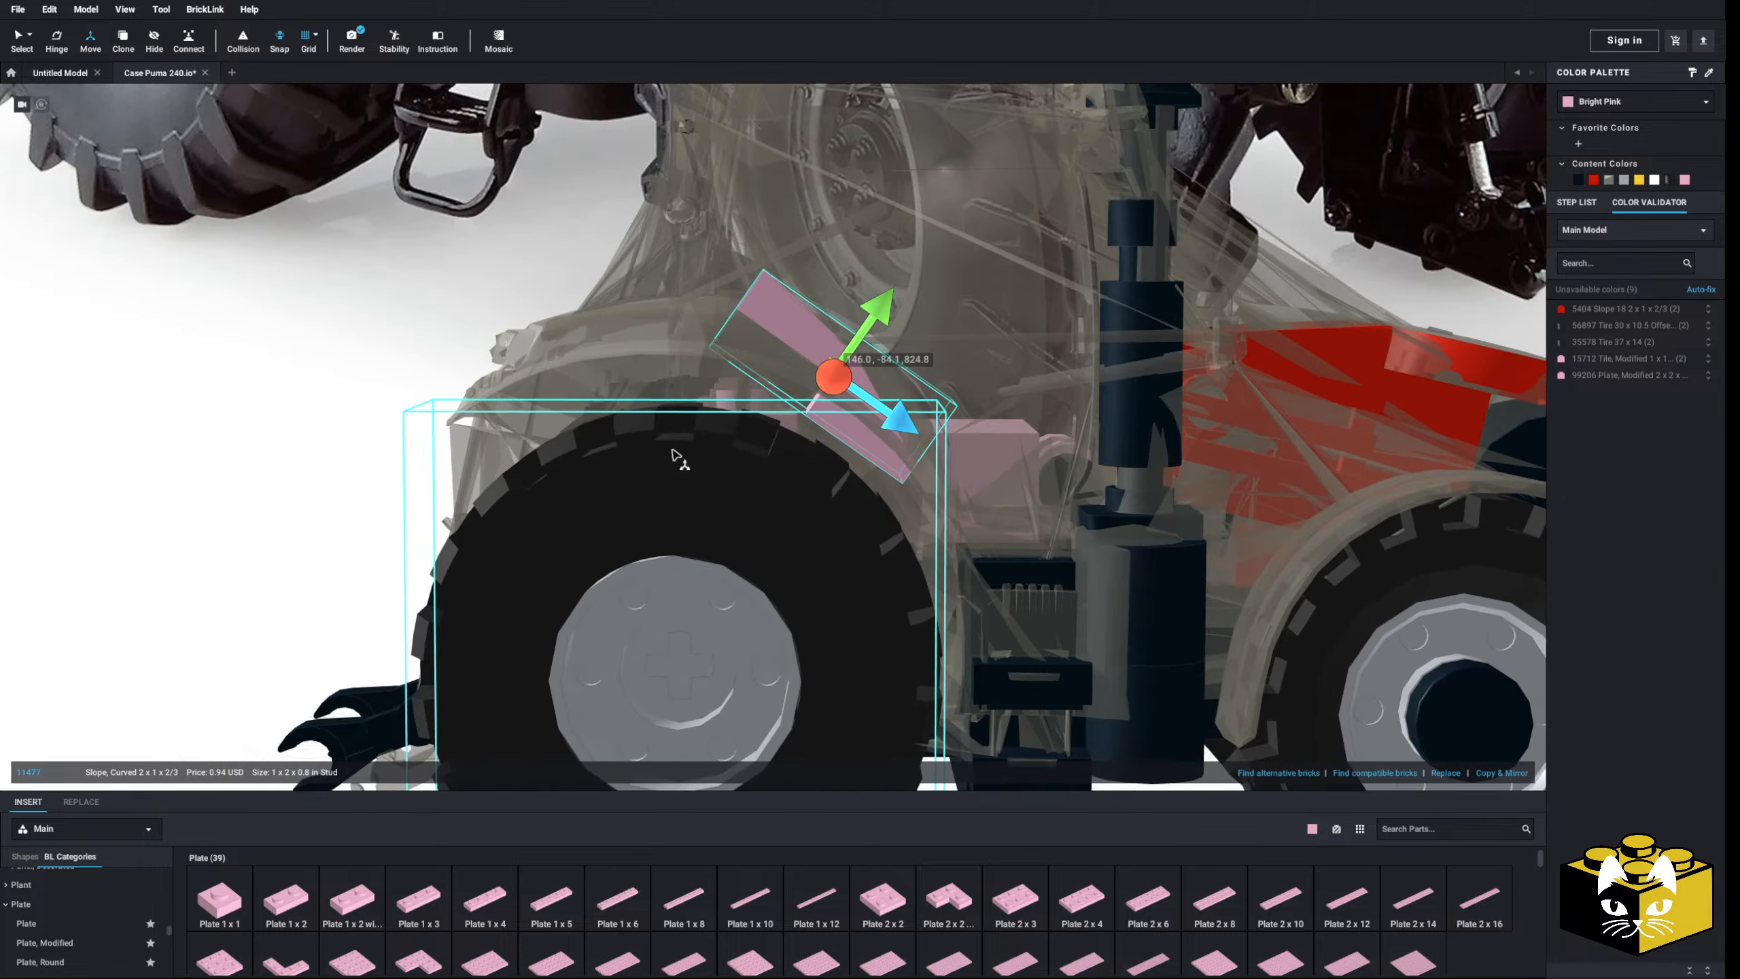
pyautogui.moveTo(670, 452); pyautogui.dragTo(576, 484, button='middle')
pyautogui.scroll(2, 579, 488)
pyautogui.moveTo(698, 488); pyautogui.dragTo(778, 542)
pyautogui.scroll(-5, 738, 560)
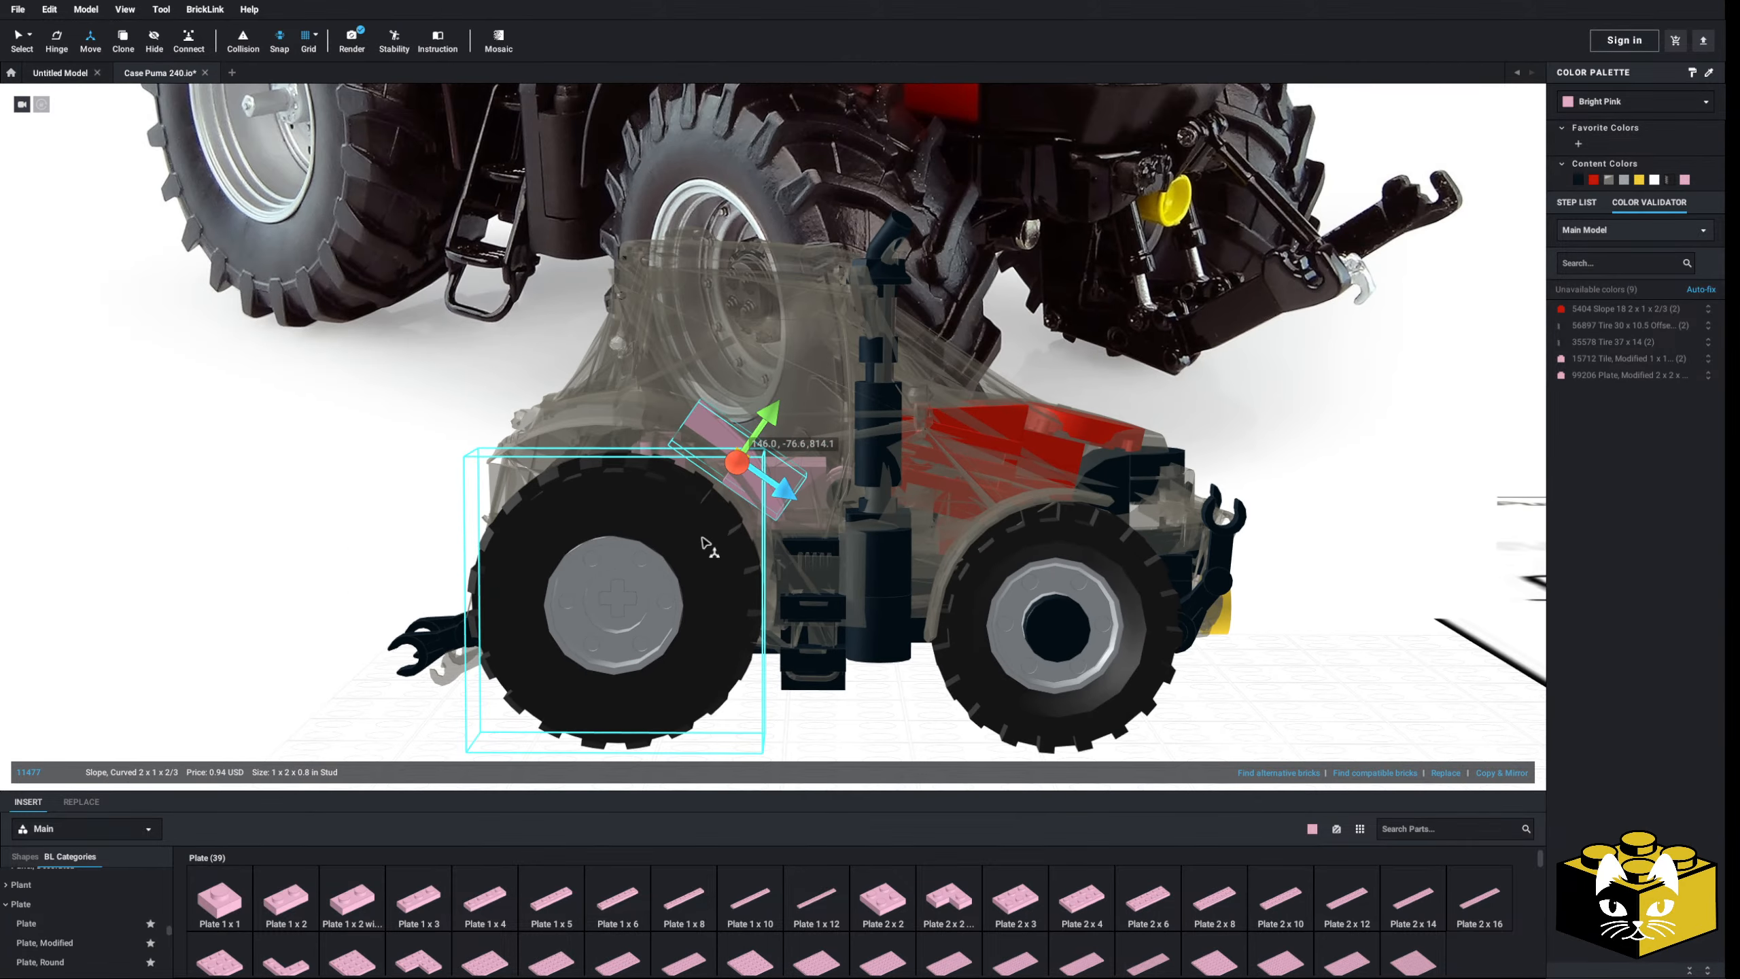
pyautogui.click(260, 590)
pyautogui.moveTo(261, 587); pyautogui.dragTo(159, 301, button='right')
pyautogui.scroll(3, 233, 595)
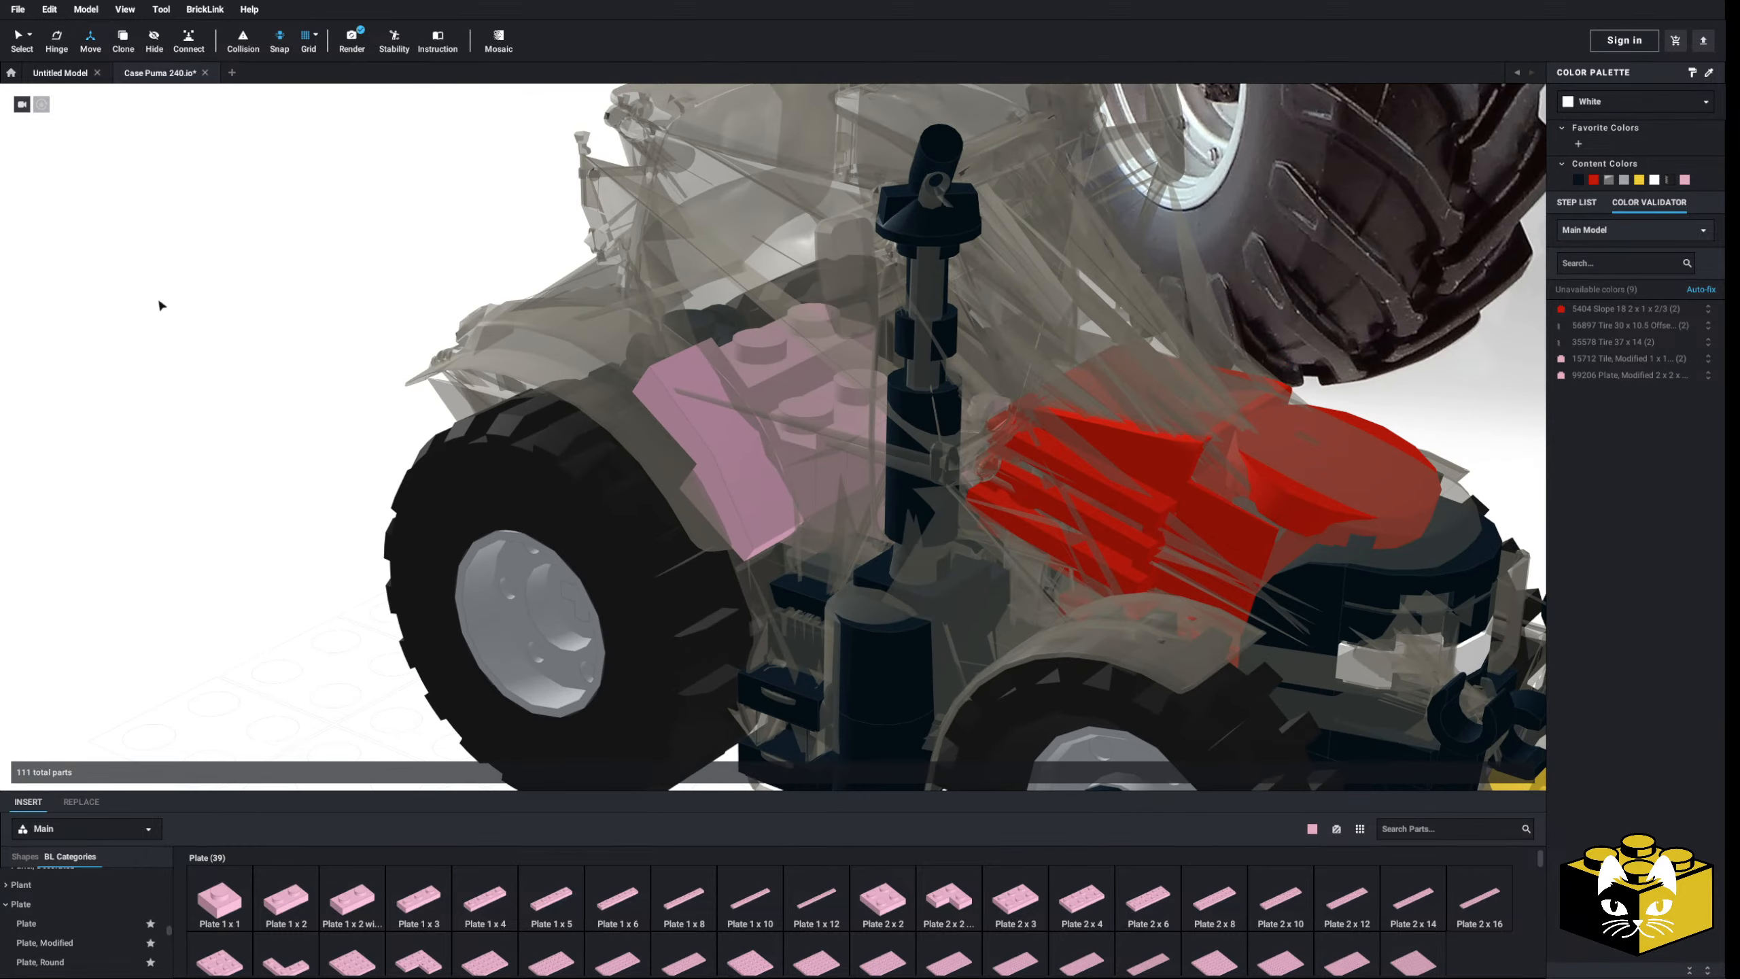
# - Attach two bright pink Plate, Modified 1 x 2 with 1 Stud (Jumper) pieces to the underside of the tilted curved slope
pyautogui.click(116, 943)
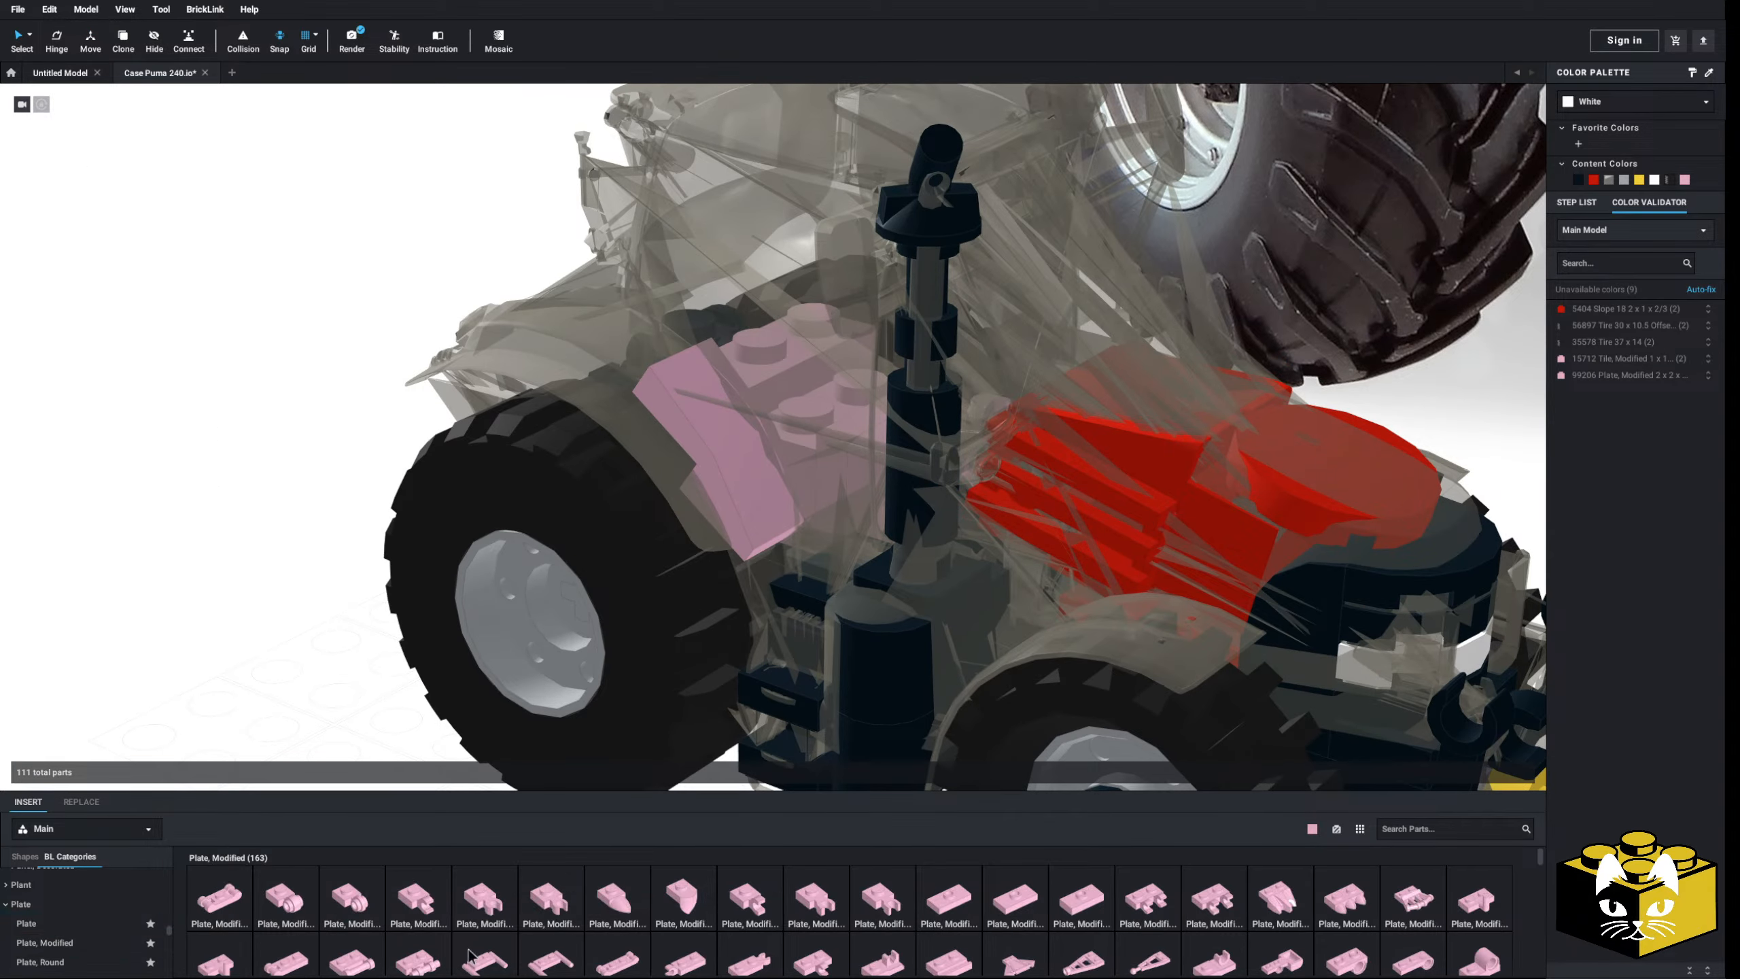
pyautogui.moveTo(801, 576); pyautogui.dragTo(751, 552)
pyautogui.moveTo(742, 517); pyautogui.dragTo(815, 480, button='right')
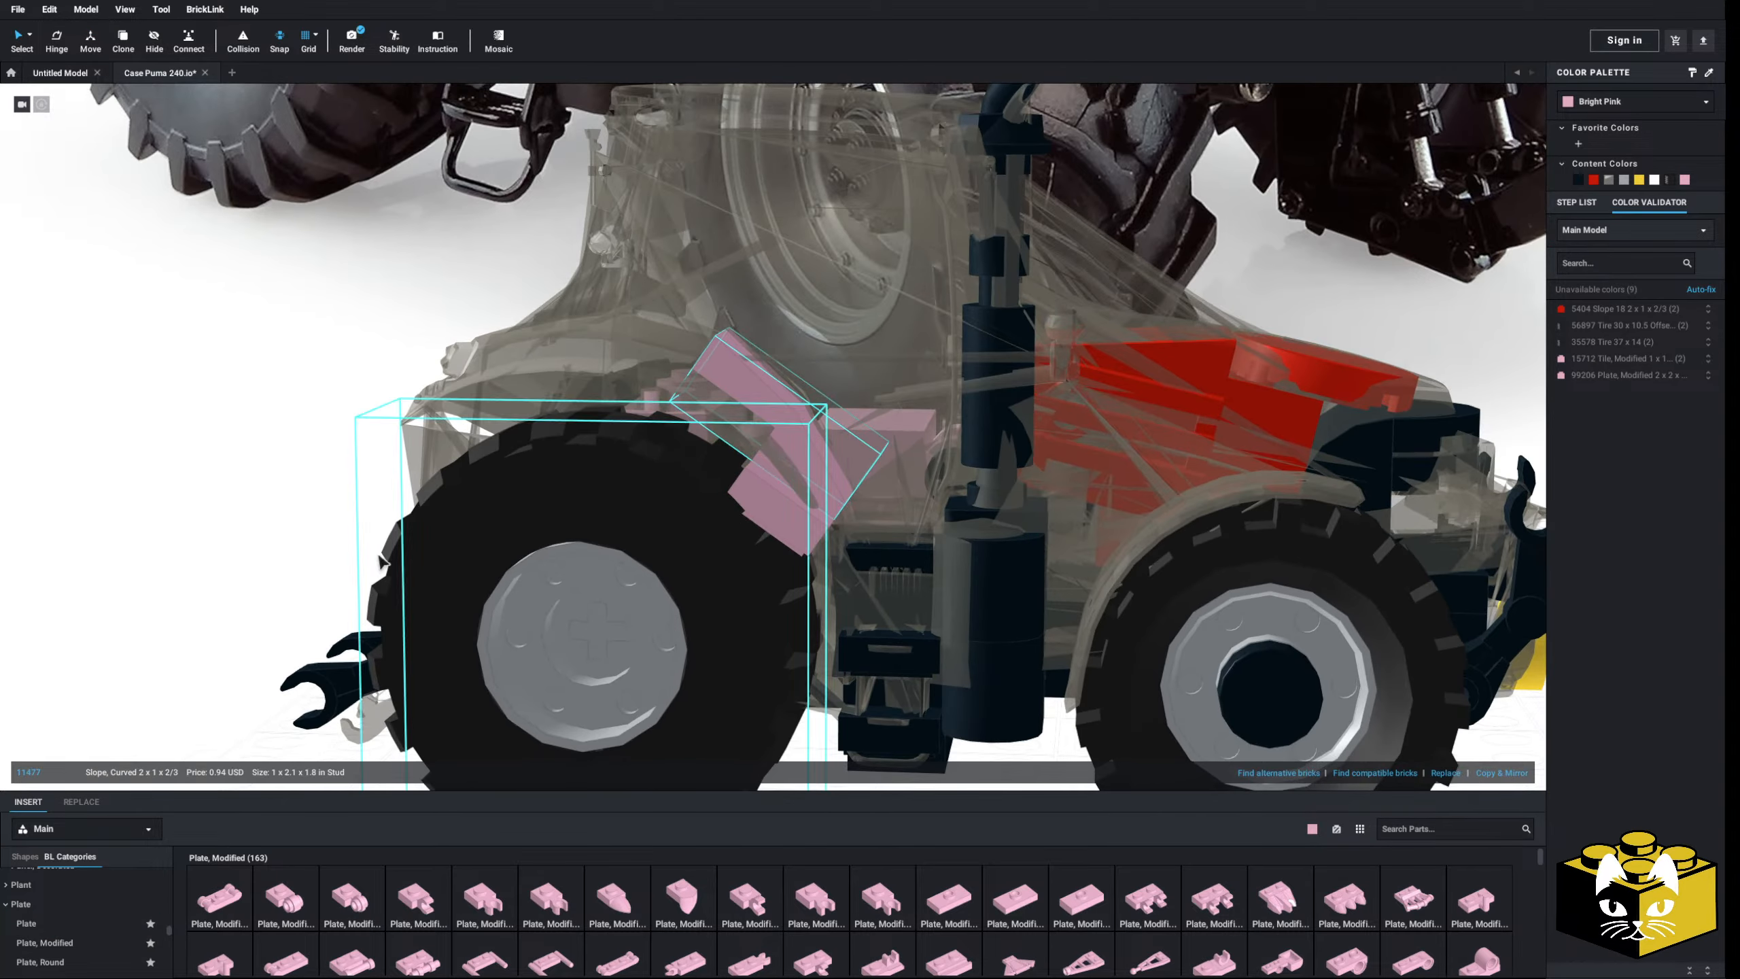
pyautogui.click(737, 406)
pyautogui.moveTo(787, 411); pyautogui.dragTo(723, 411, button='right')
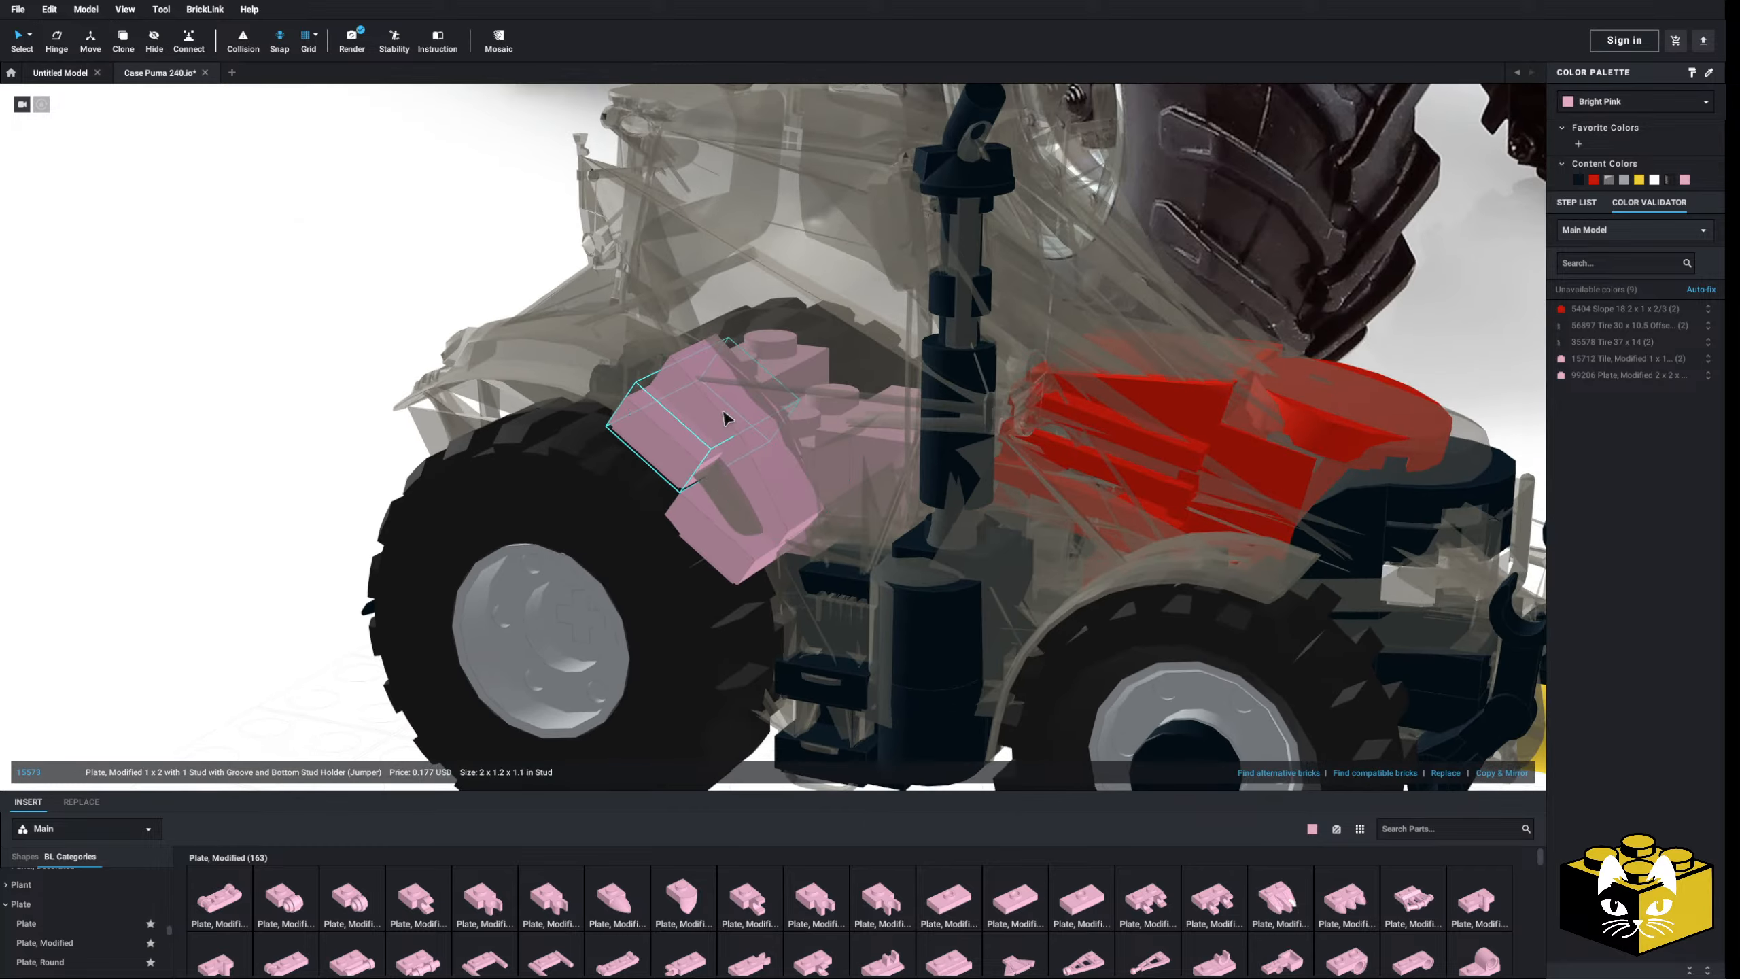
# - Select the curved slope and both jumper plates together and move them outward, away from the rear tyre
pyautogui.moveTo(726, 561); pyautogui.dragTo(633, 581, button='right')
pyautogui.scroll(3, 719, 560)
pyautogui.moveTo(524, 473); pyautogui.dragTo(495, 445, button='right')
pyautogui.scroll(4, 486, 454)
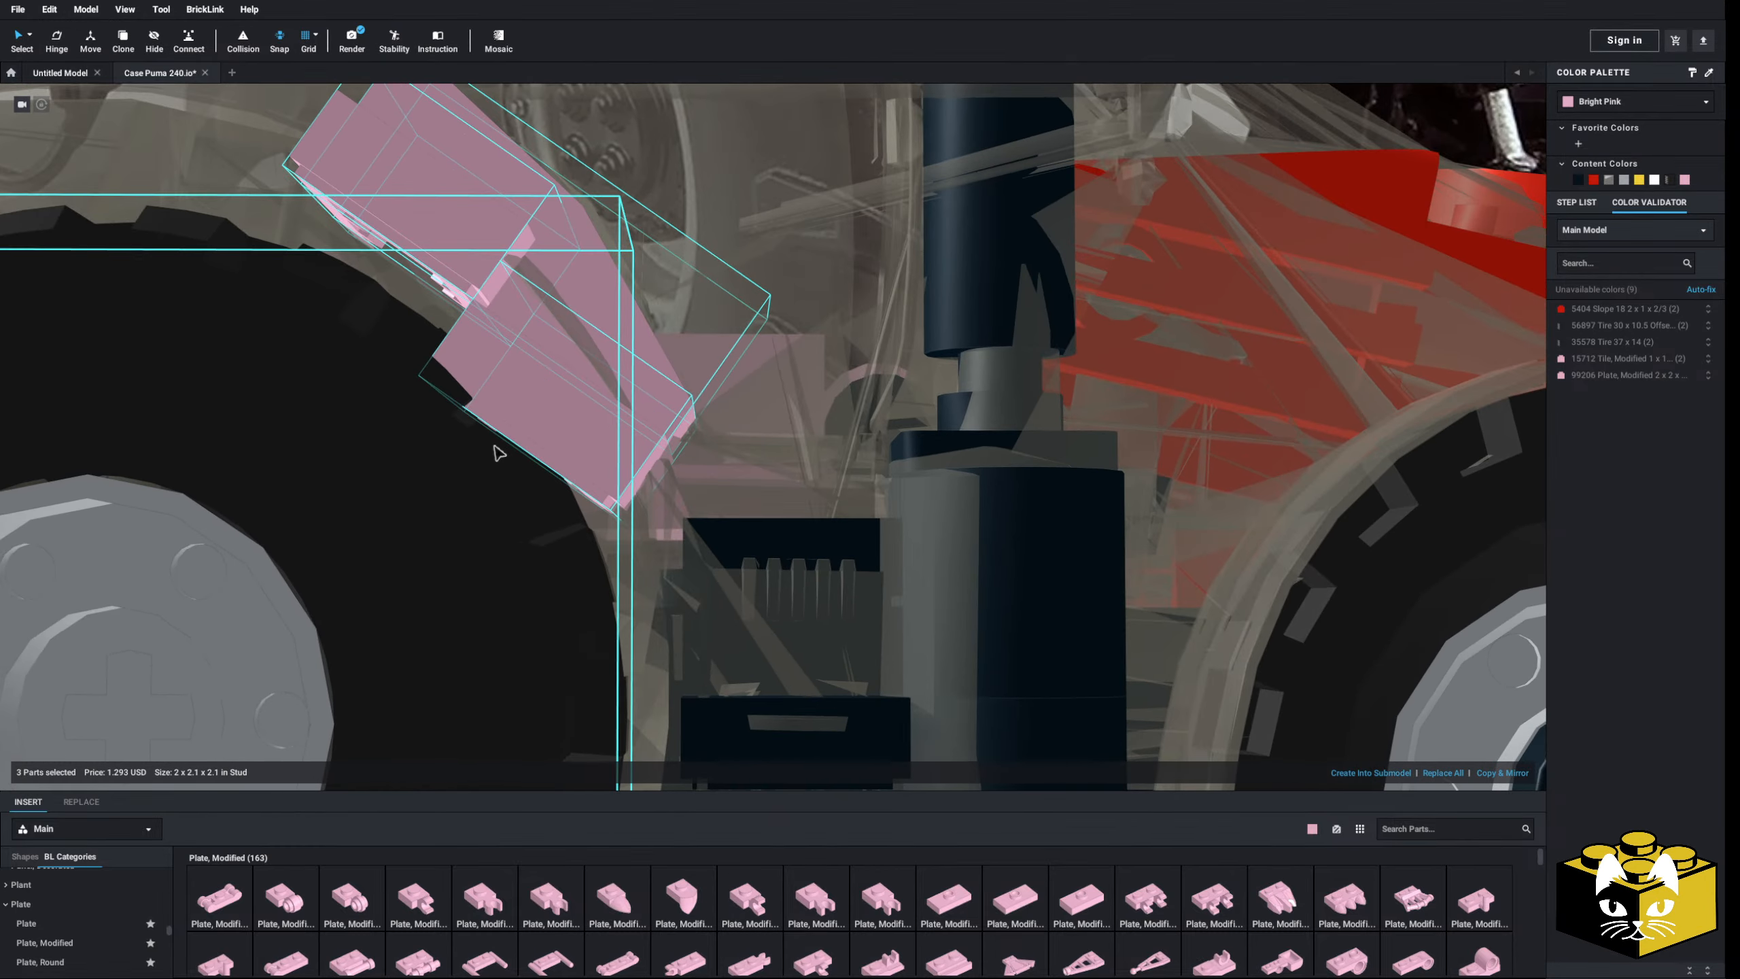
pyautogui.click(90, 43)
pyautogui.scroll(-3, 585, 380)
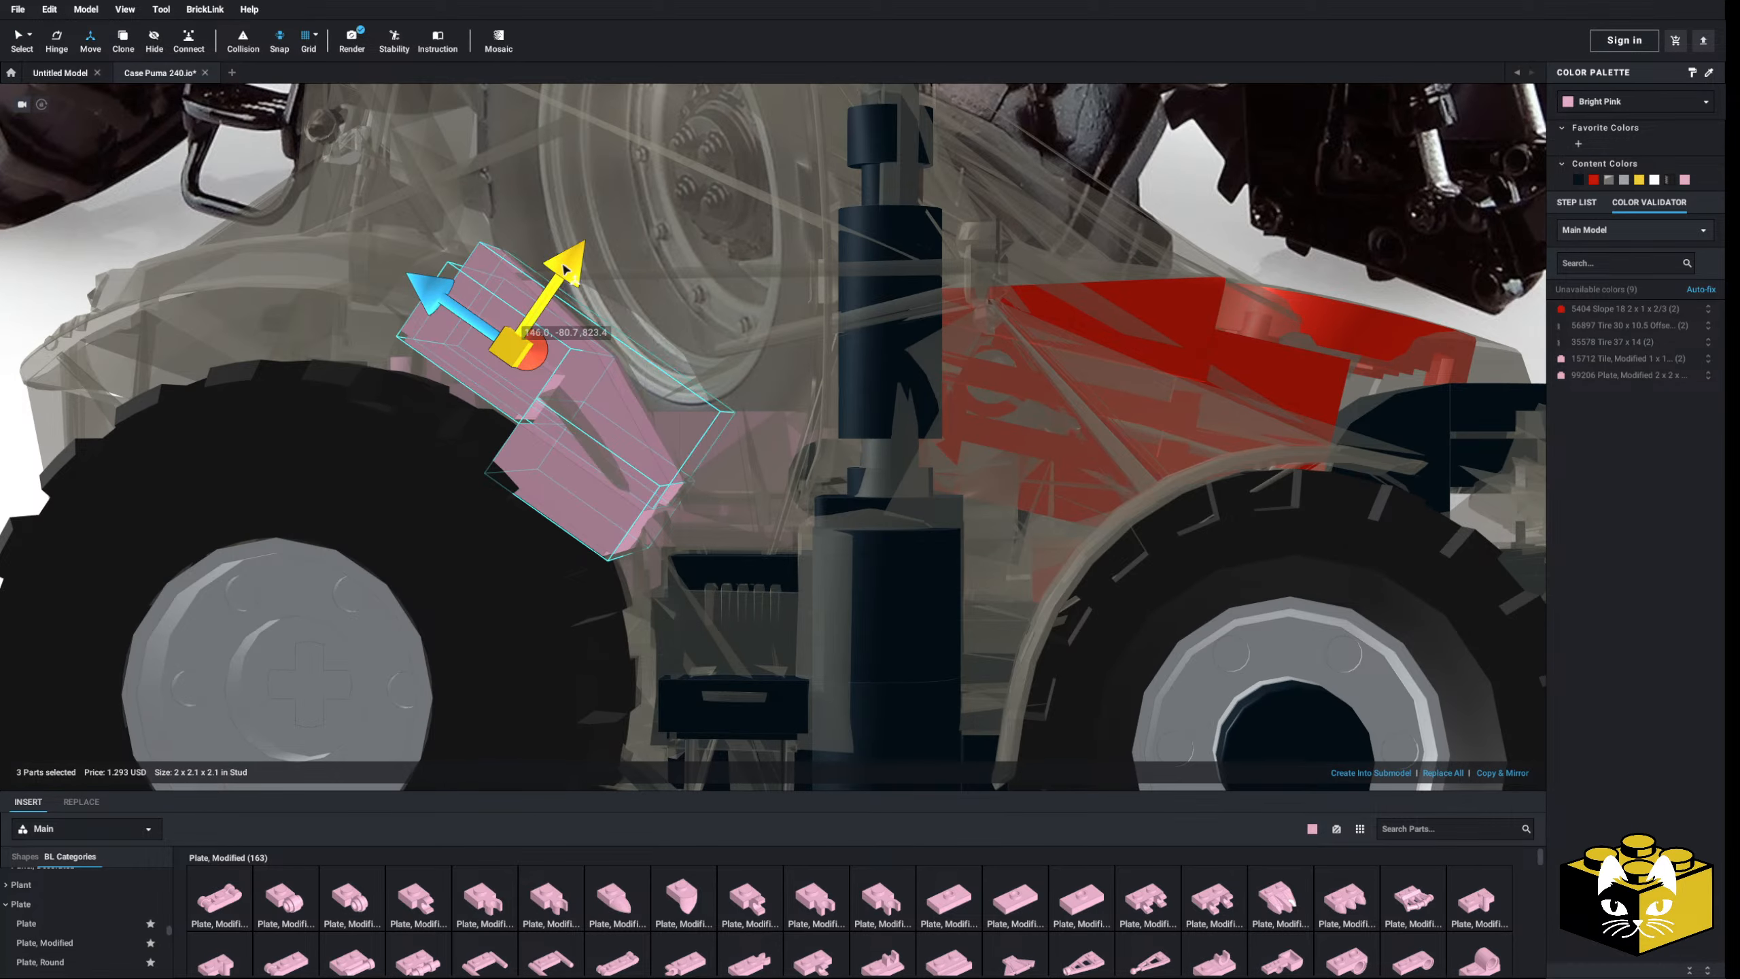
pyautogui.moveTo(577, 258); pyautogui.dragTo(586, 245)
pyautogui.moveTo(586, 245); pyautogui.dragTo(607, 256, button='right')
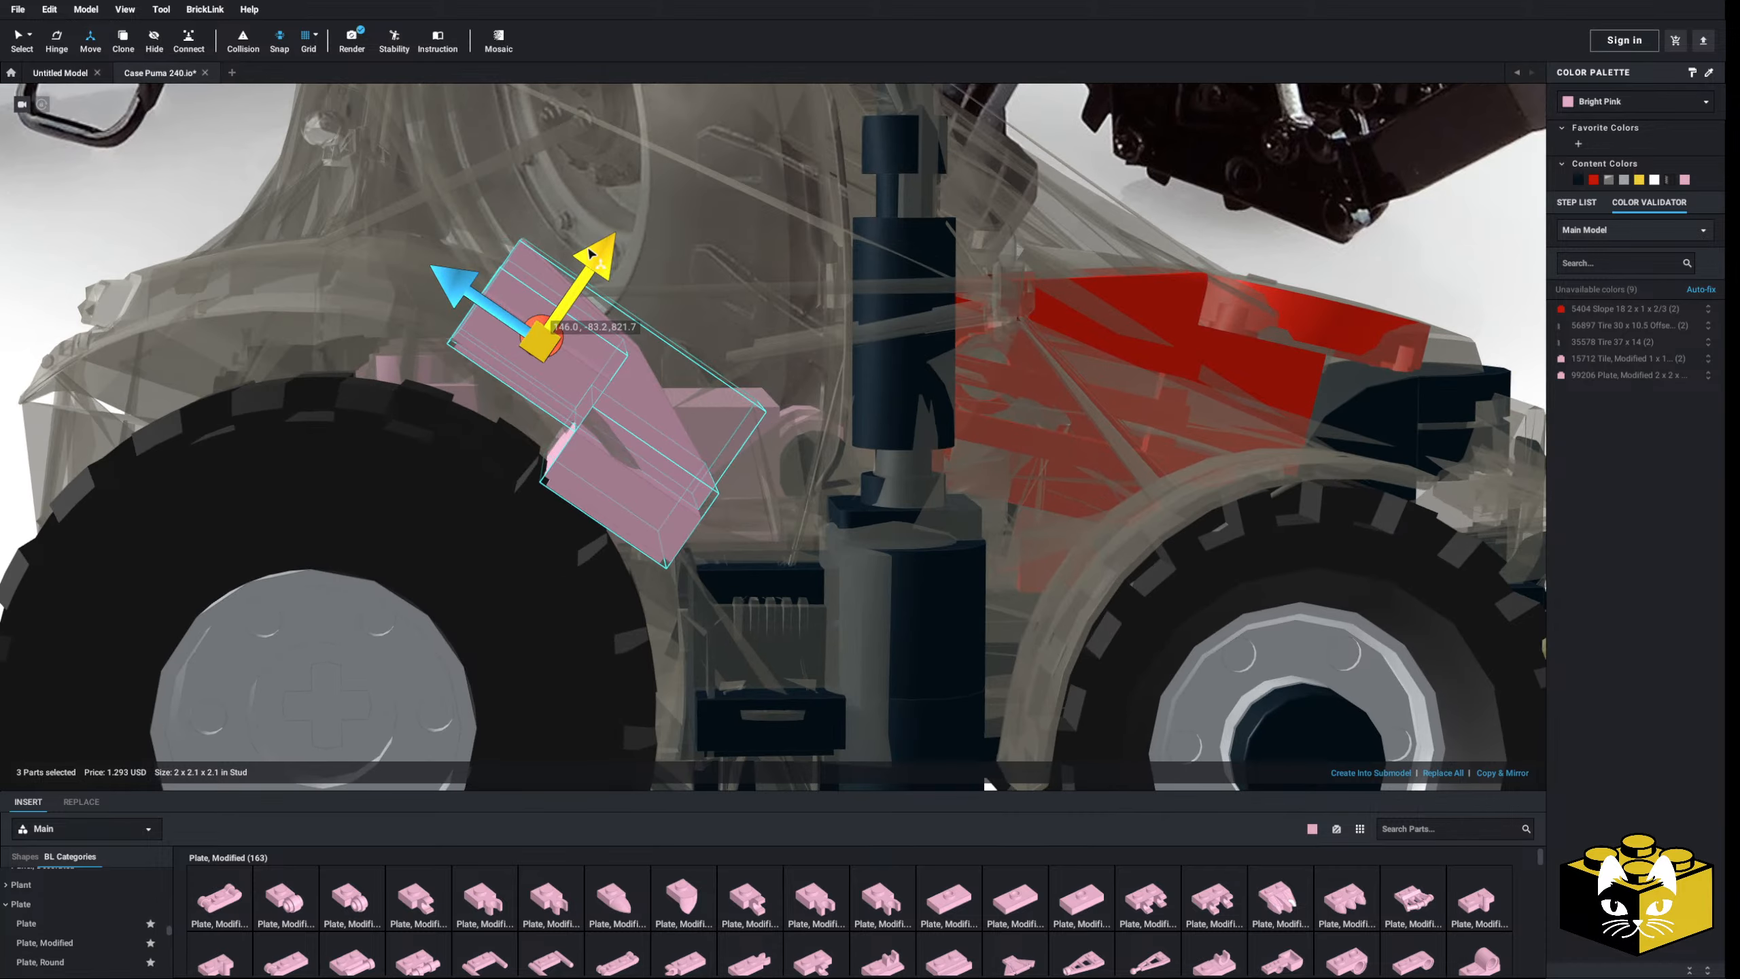
# - Try to rotate the selected curved slope and its two jumper plates along the rear tyre's curve
pyautogui.click(58, 42)
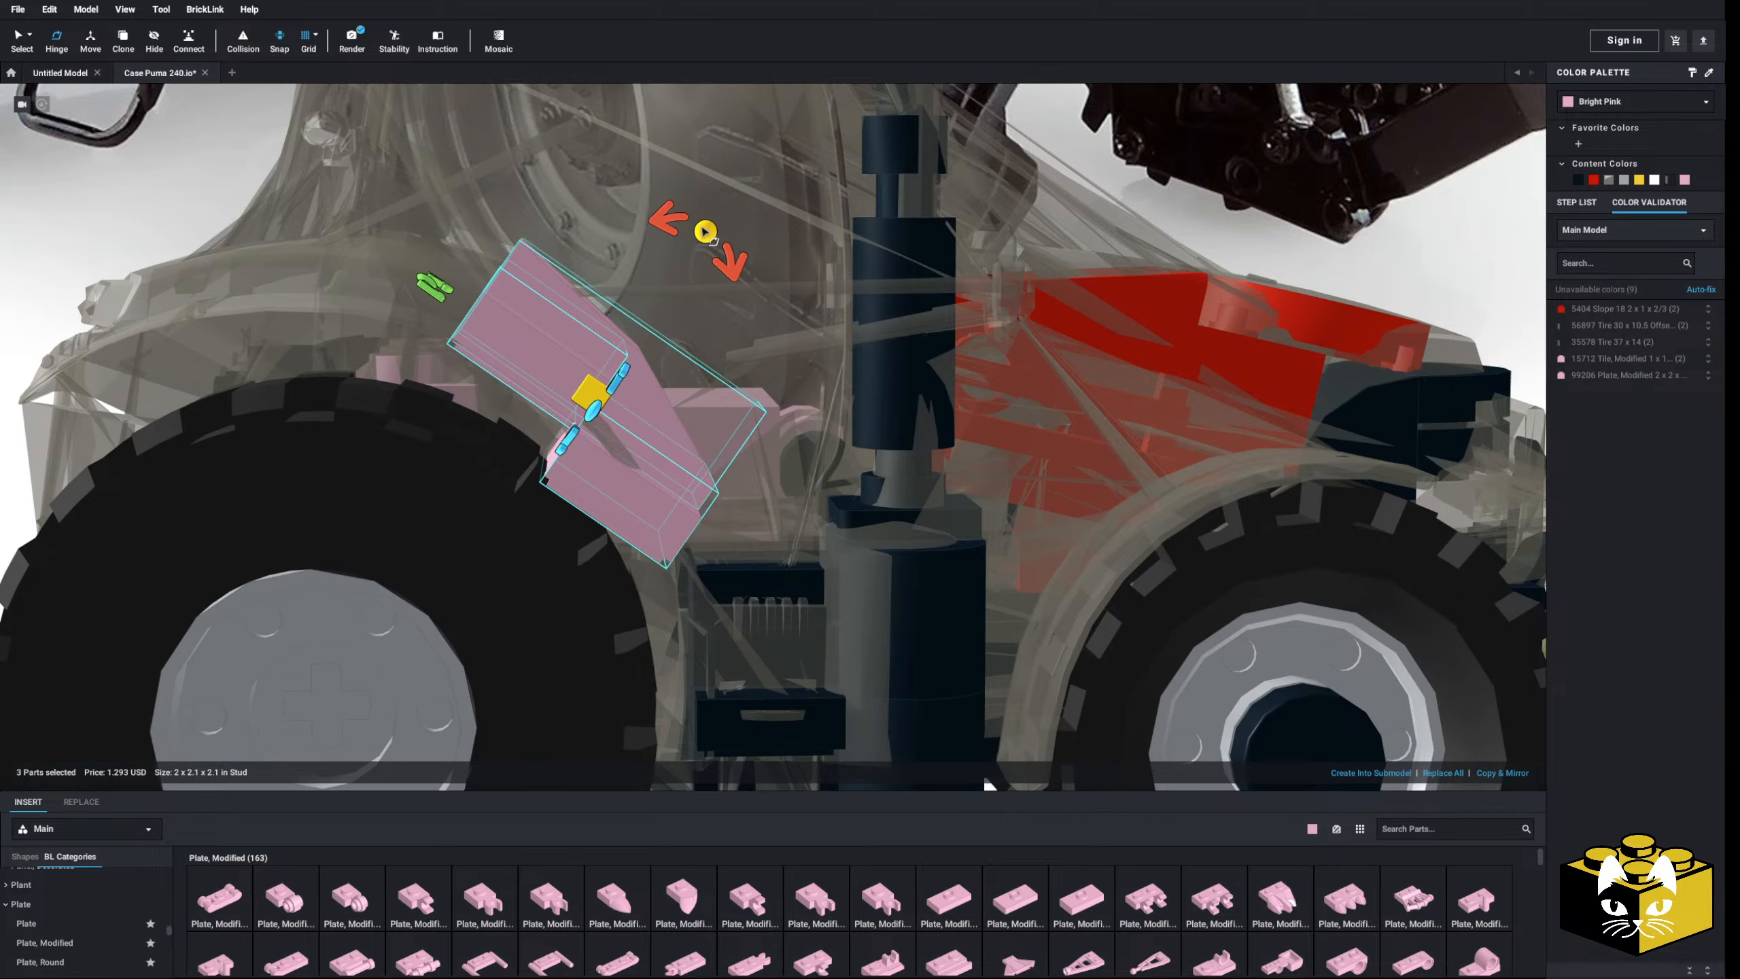
pyautogui.moveTo(705, 232)
pyautogui.mouseDown()
pyautogui.moveTo(676, 231)
pyautogui.moveTo(686, 254)
pyautogui.mouseUp()
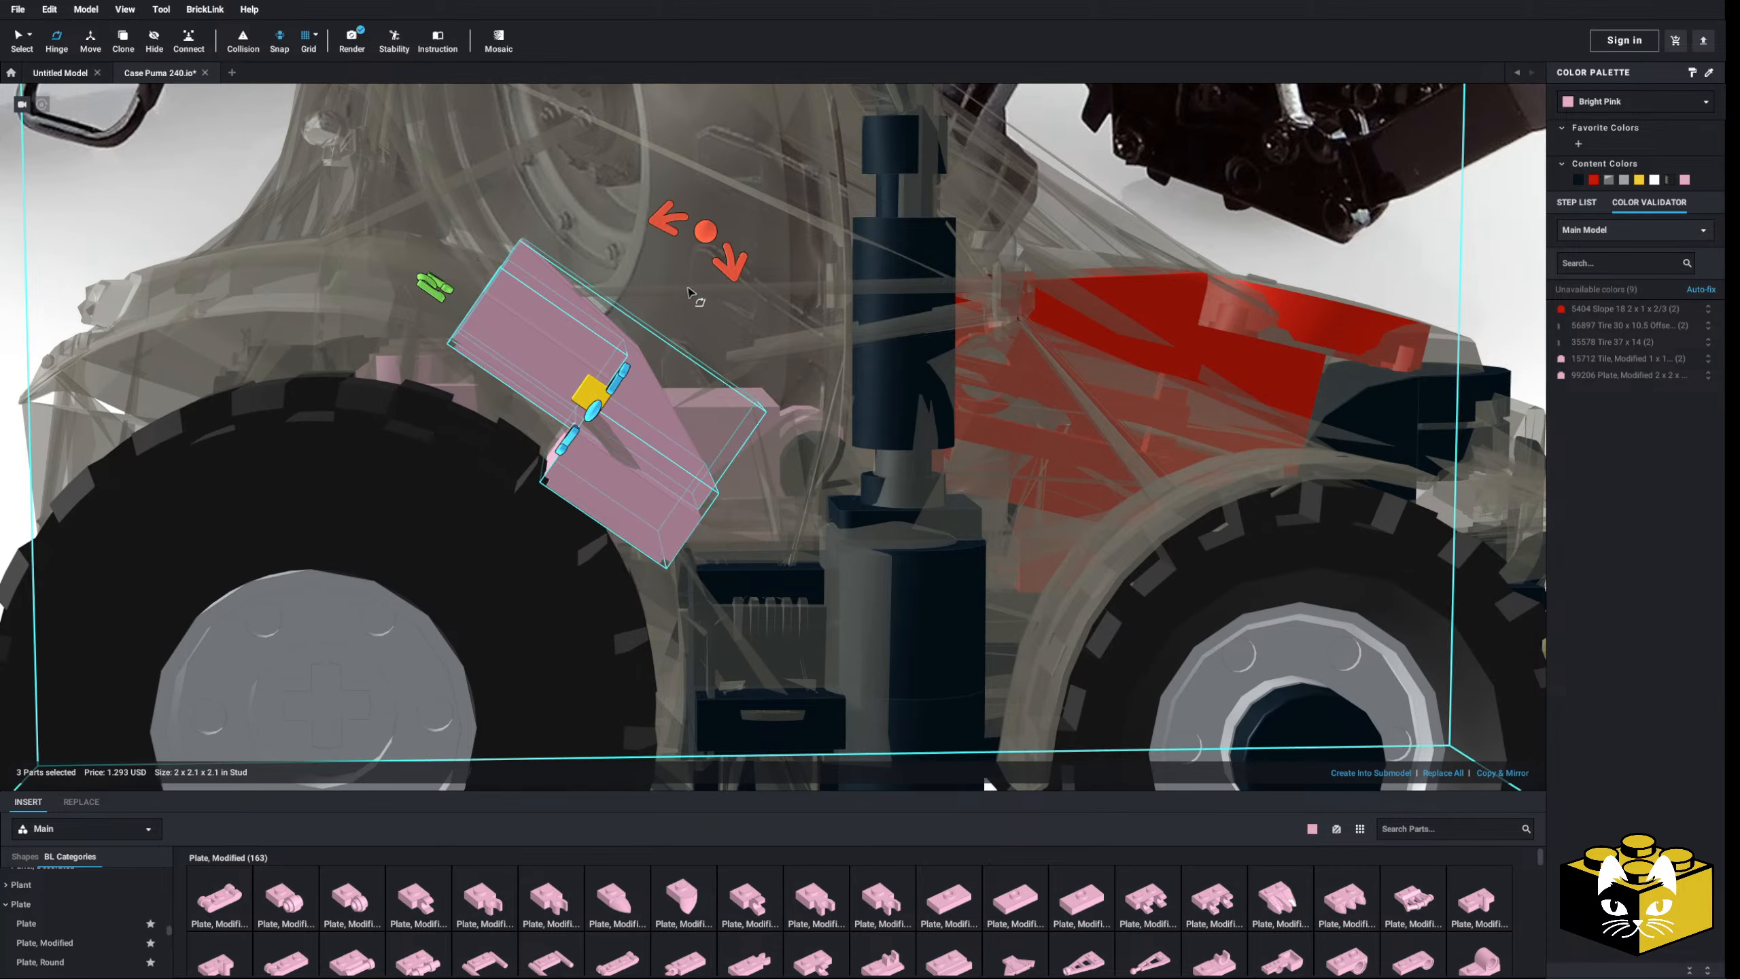
pyautogui.scroll(-5, 685, 253)
pyautogui.moveTo(685, 253); pyautogui.dragTo(507, 288, button='right')
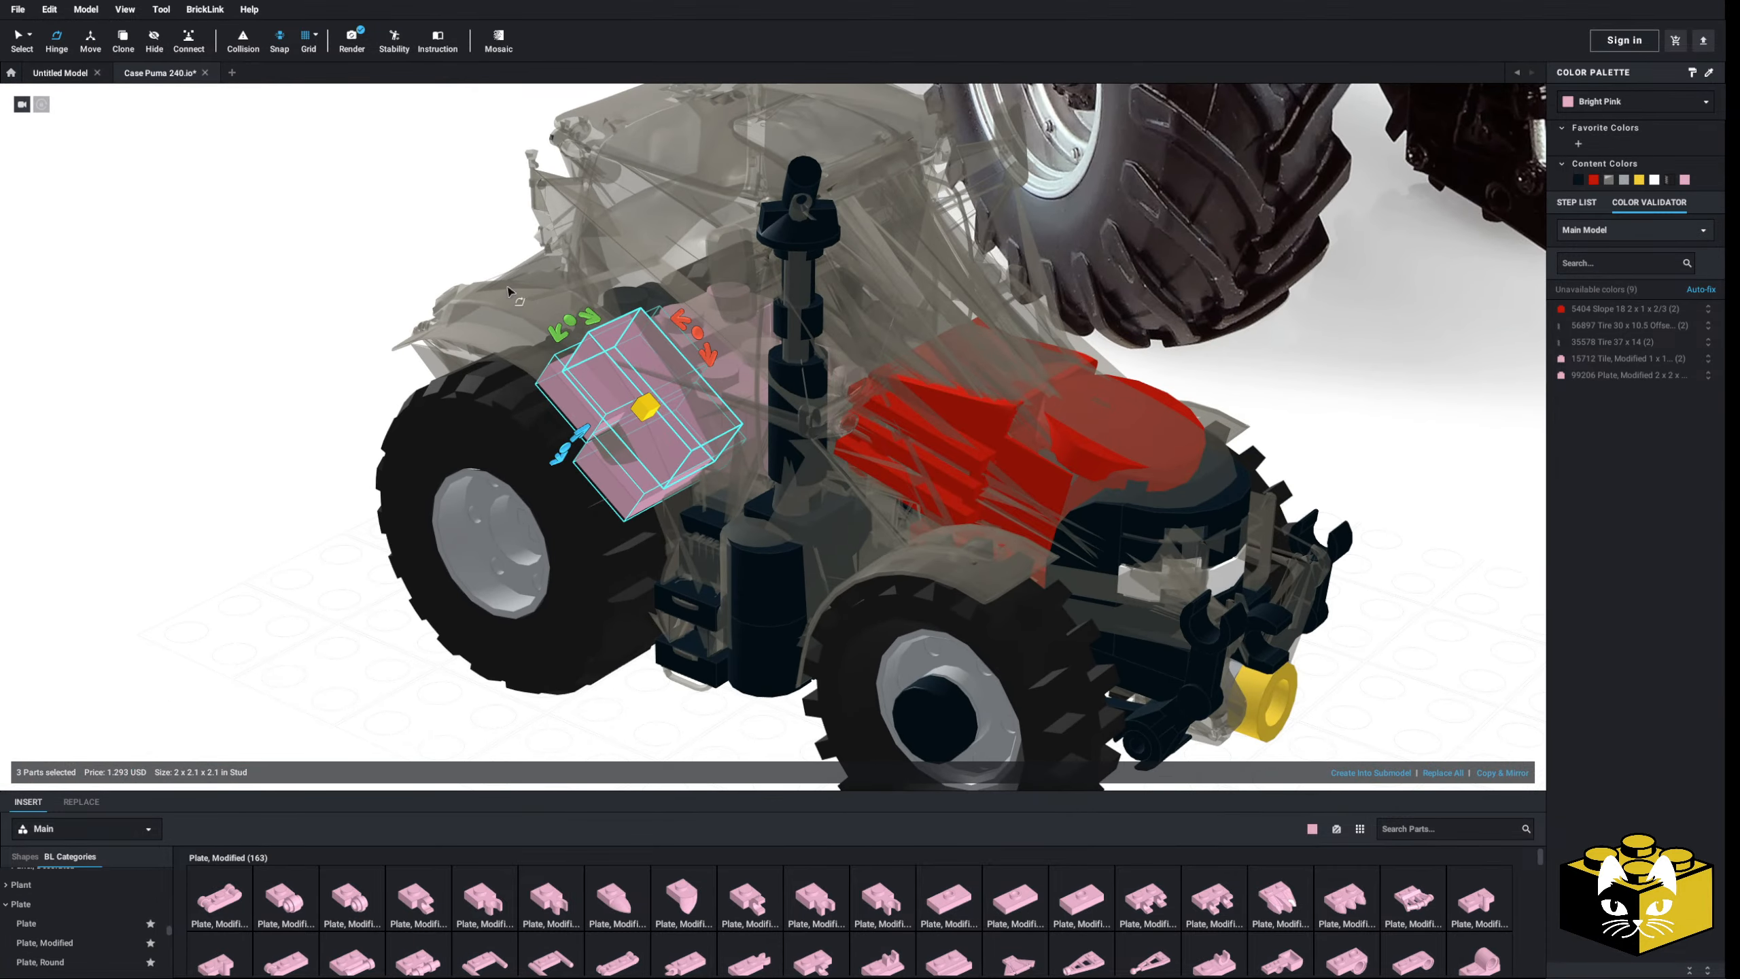
pyautogui.click(318, 498)
# - Attach a bright pink Plate, Modified 1 x 1 with a clip (61252) beneath the rear end of the tilted curved slope
pyautogui.scroll(-5, 307, 541)
pyautogui.moveTo(306, 547); pyautogui.dragTo(819, 715, button='right')
pyautogui.scroll(5, 333, 587)
pyautogui.scroll(3, 842, 727)
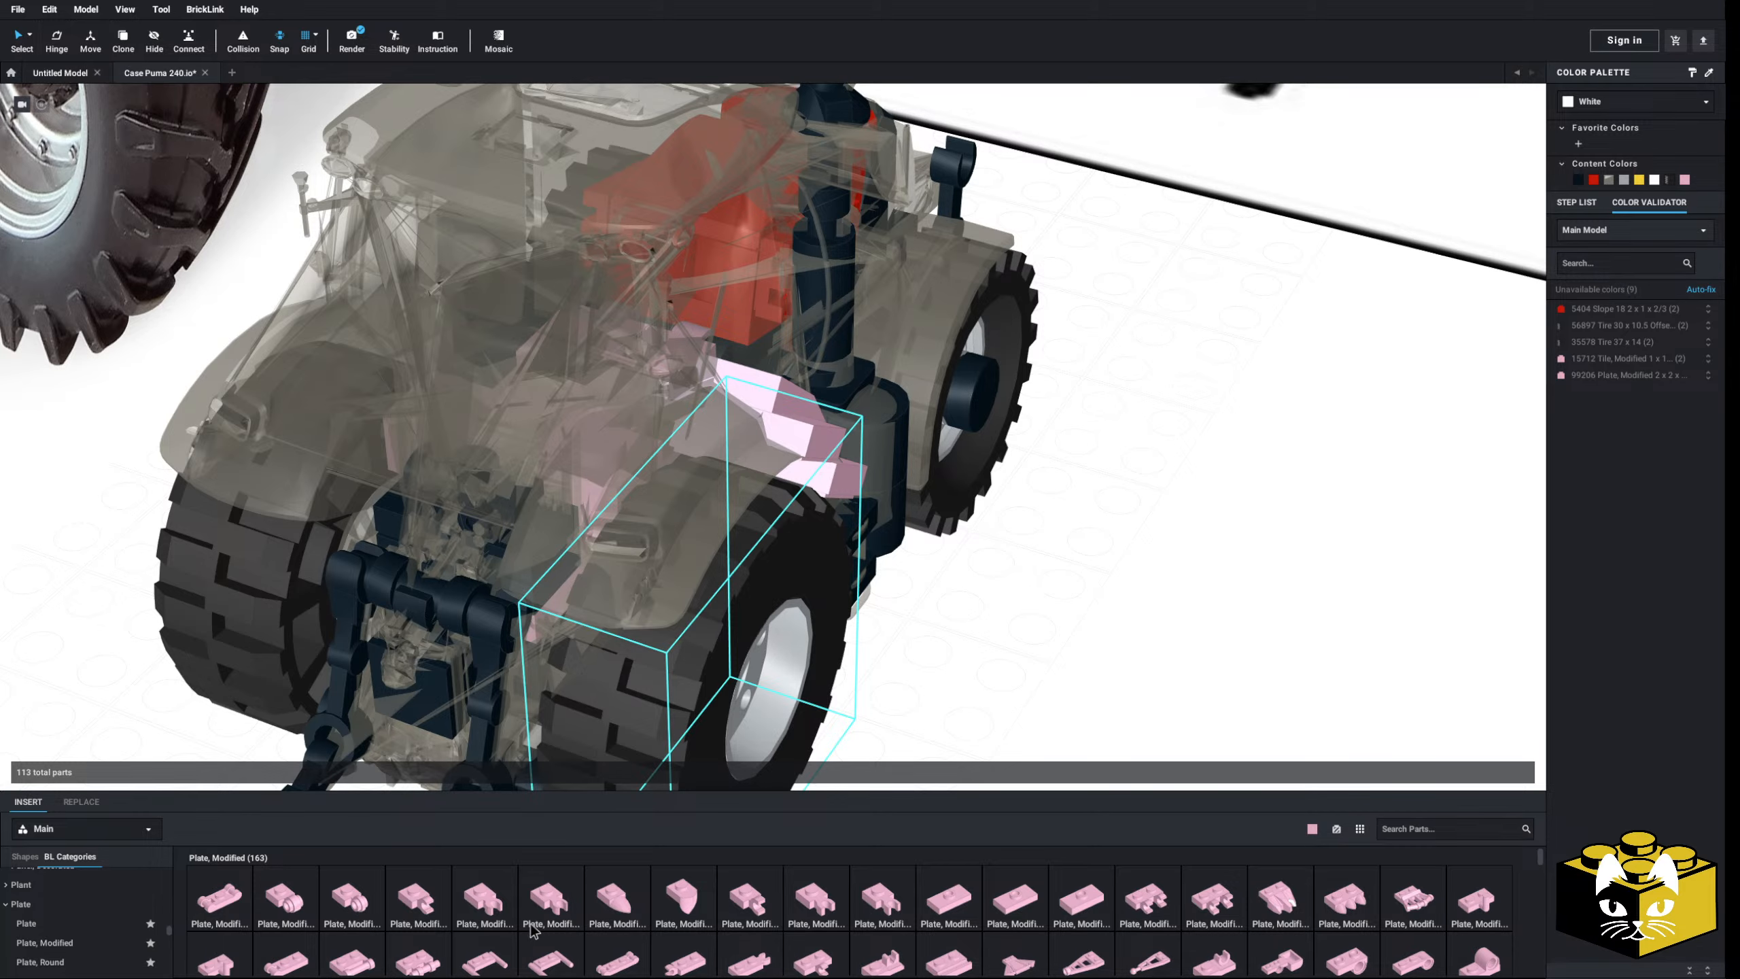
pyautogui.moveTo(414, 895); pyautogui.dragTo(710, 467)
pyautogui.click(699, 444)
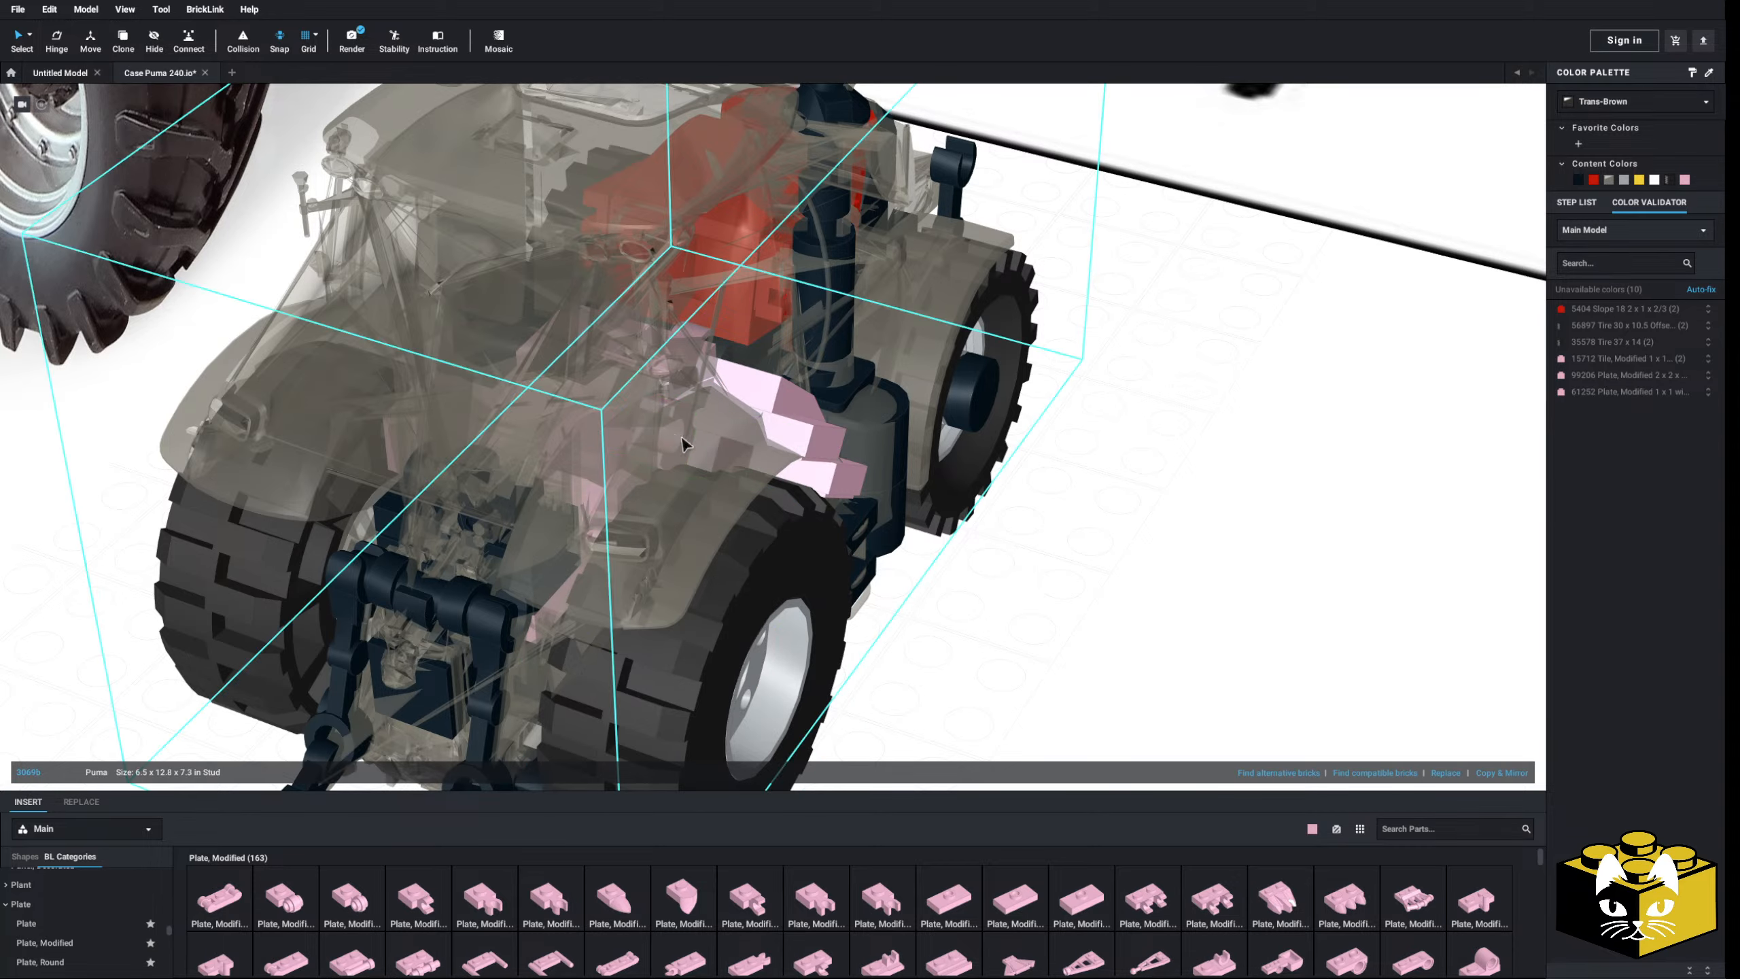
pyautogui.click(1124, 617)
pyautogui.moveTo(1124, 617); pyautogui.dragTo(815, 562, button='right')
pyautogui.moveTo(815, 562); pyautogui.dragTo(906, 663, button='middle')
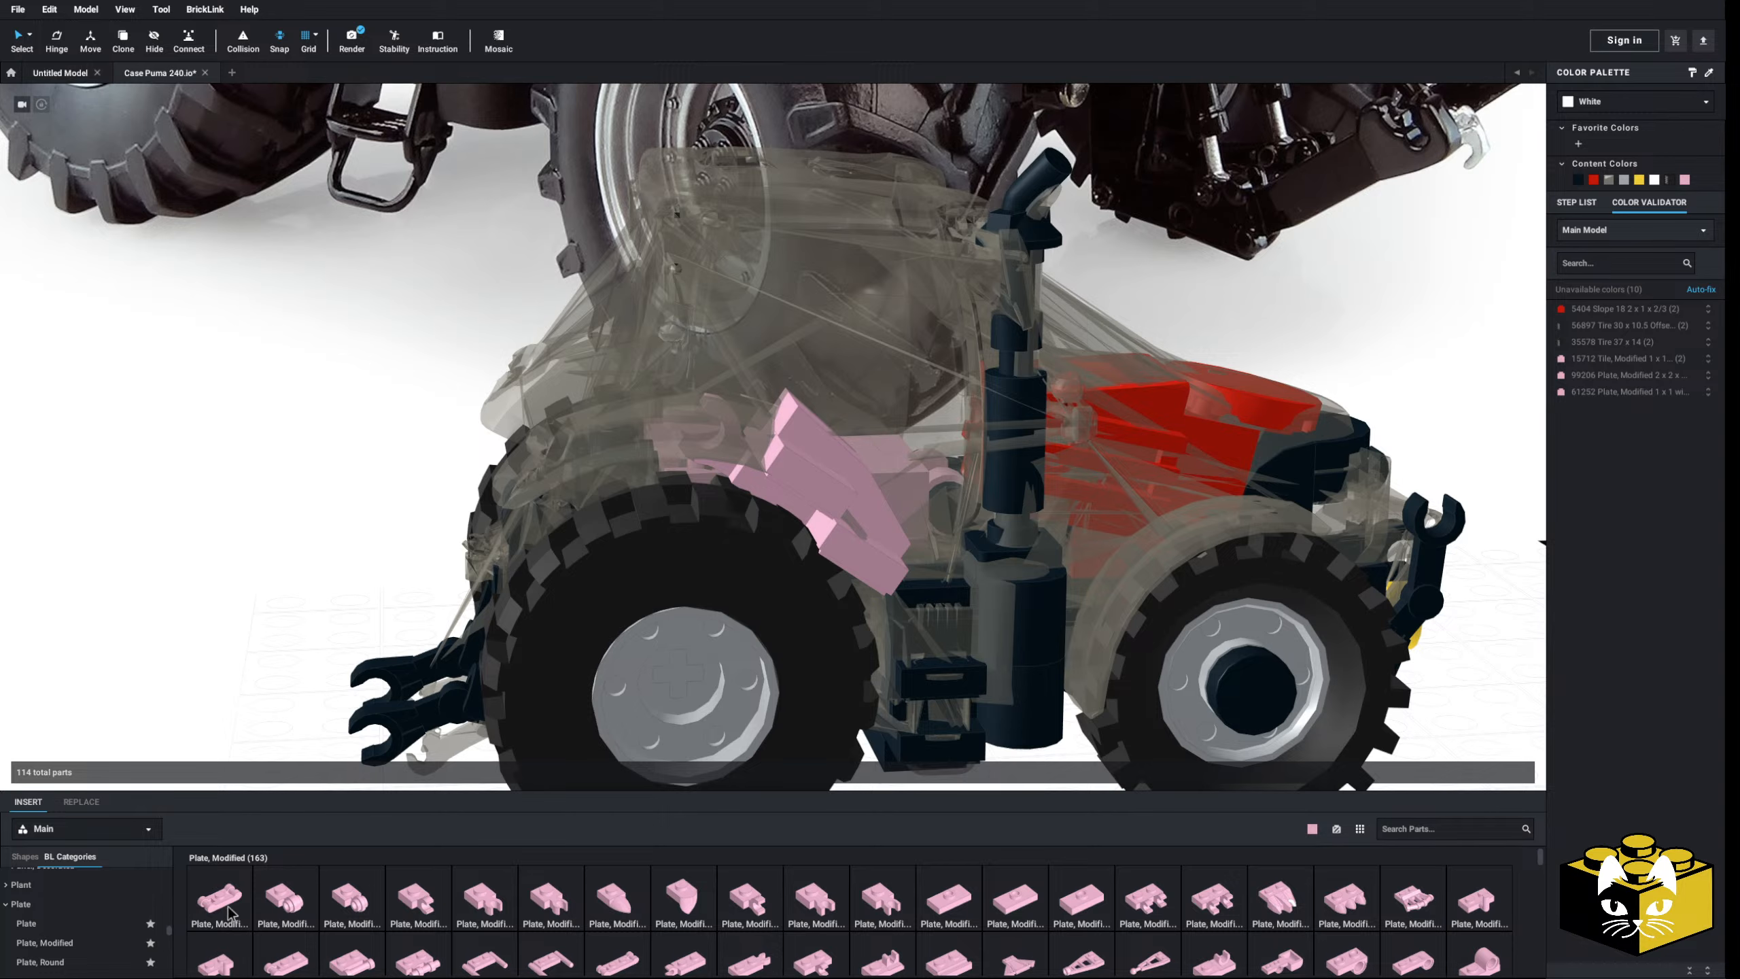
# - Try a Plate, Modified 1 x 1 with a bar (78257) on the clip above the rear tyre
pyautogui.moveTo(228, 911); pyautogui.dragTo(607, 432)
pyautogui.click(635, 435)
pyautogui.click(532, 439)
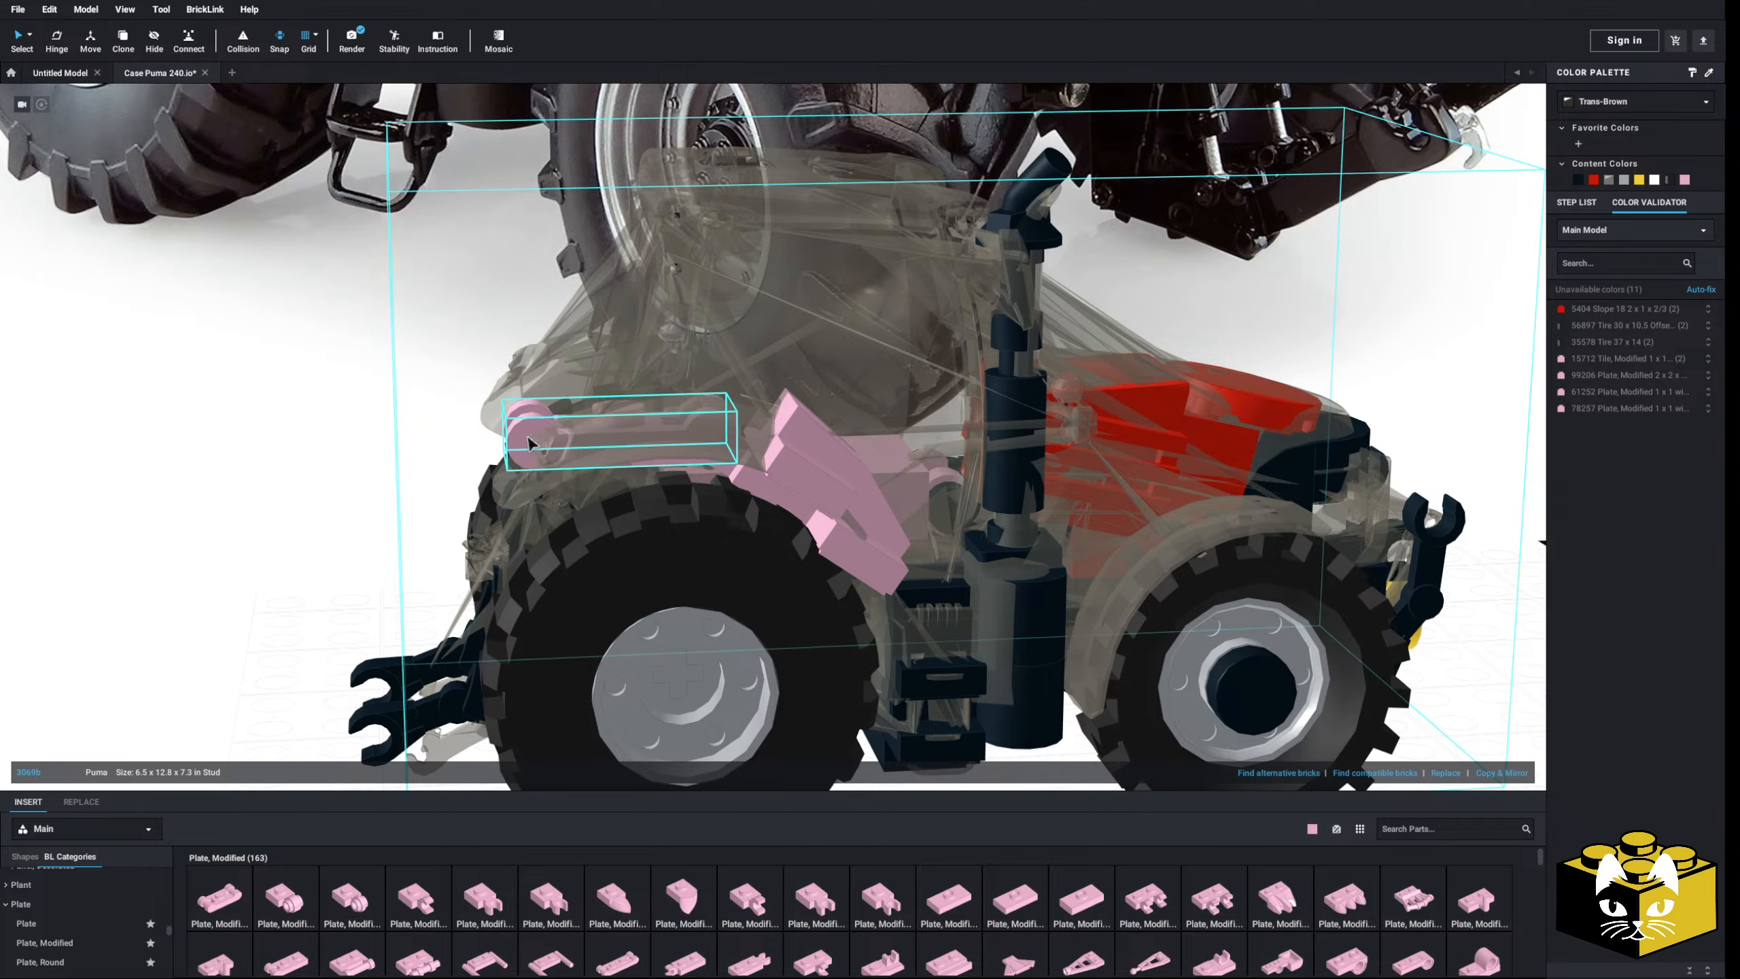
pyautogui.press('Delete')
pyautogui.moveTo(204, 658); pyautogui.dragTo(211, 630, button='middle')
pyautogui.moveTo(212, 630); pyautogui.dragTo(250, 628, button='right')
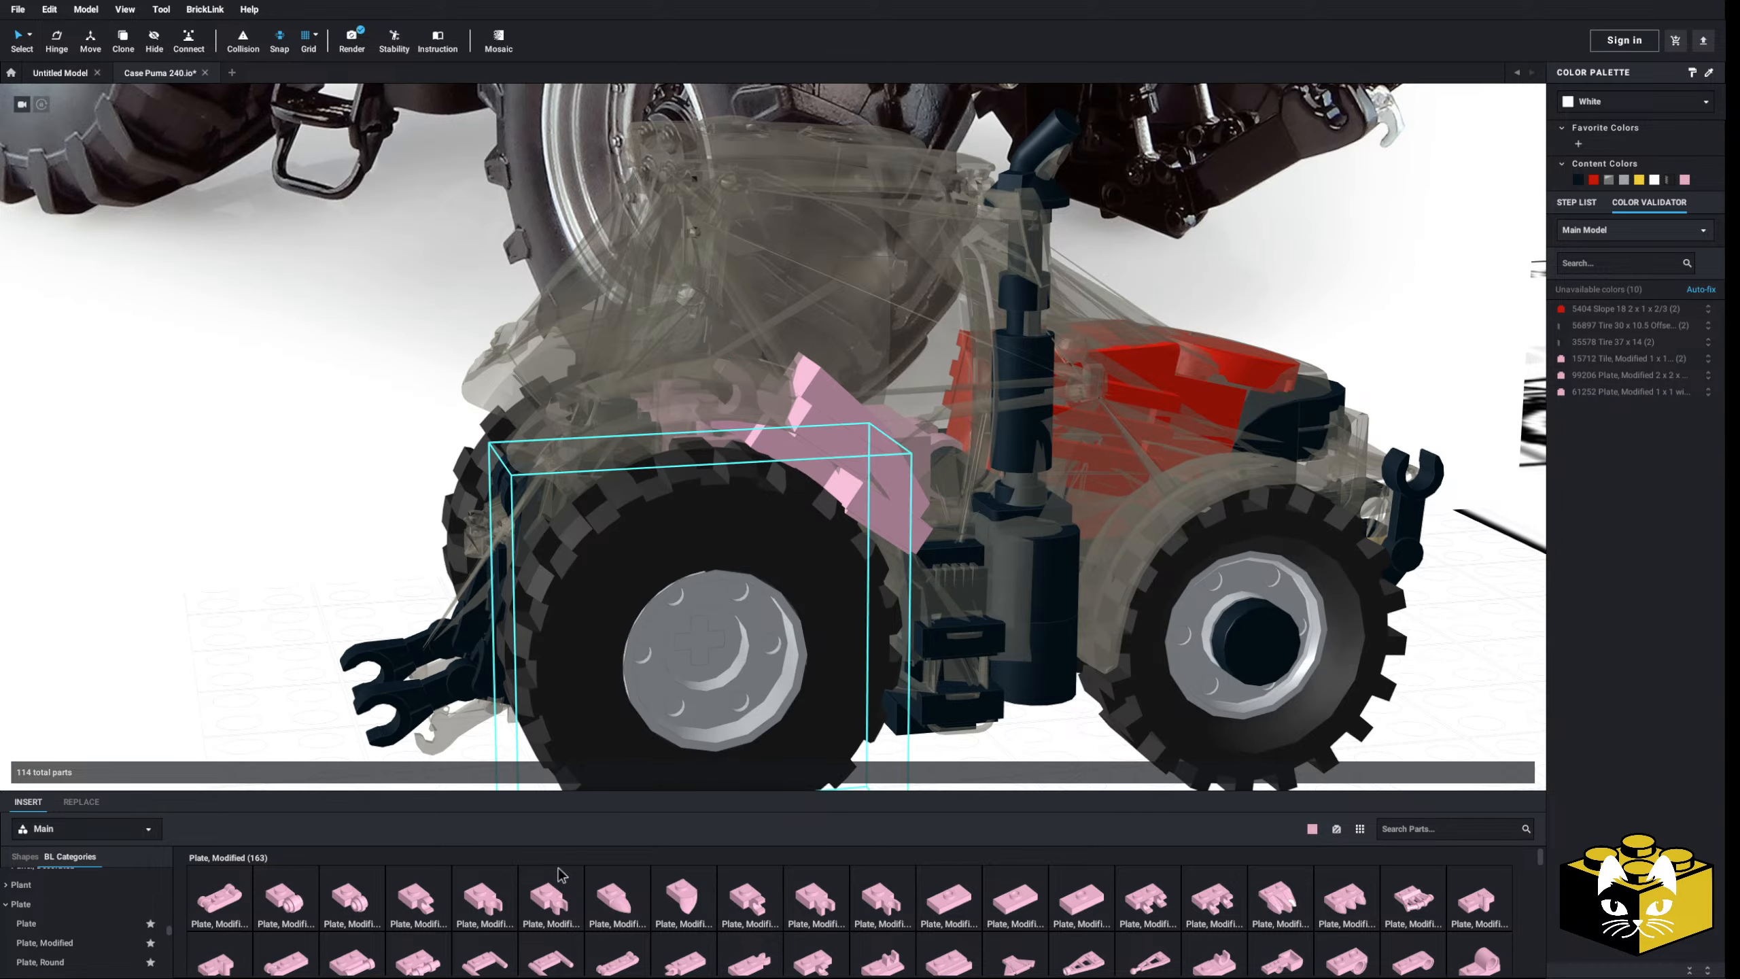
# - Attach a bright pink Plate, Round 1 x 1 with Bar Handle to the clip plate above the rear tyre
pyautogui.moveTo(282, 903); pyautogui.dragTo(664, 492)
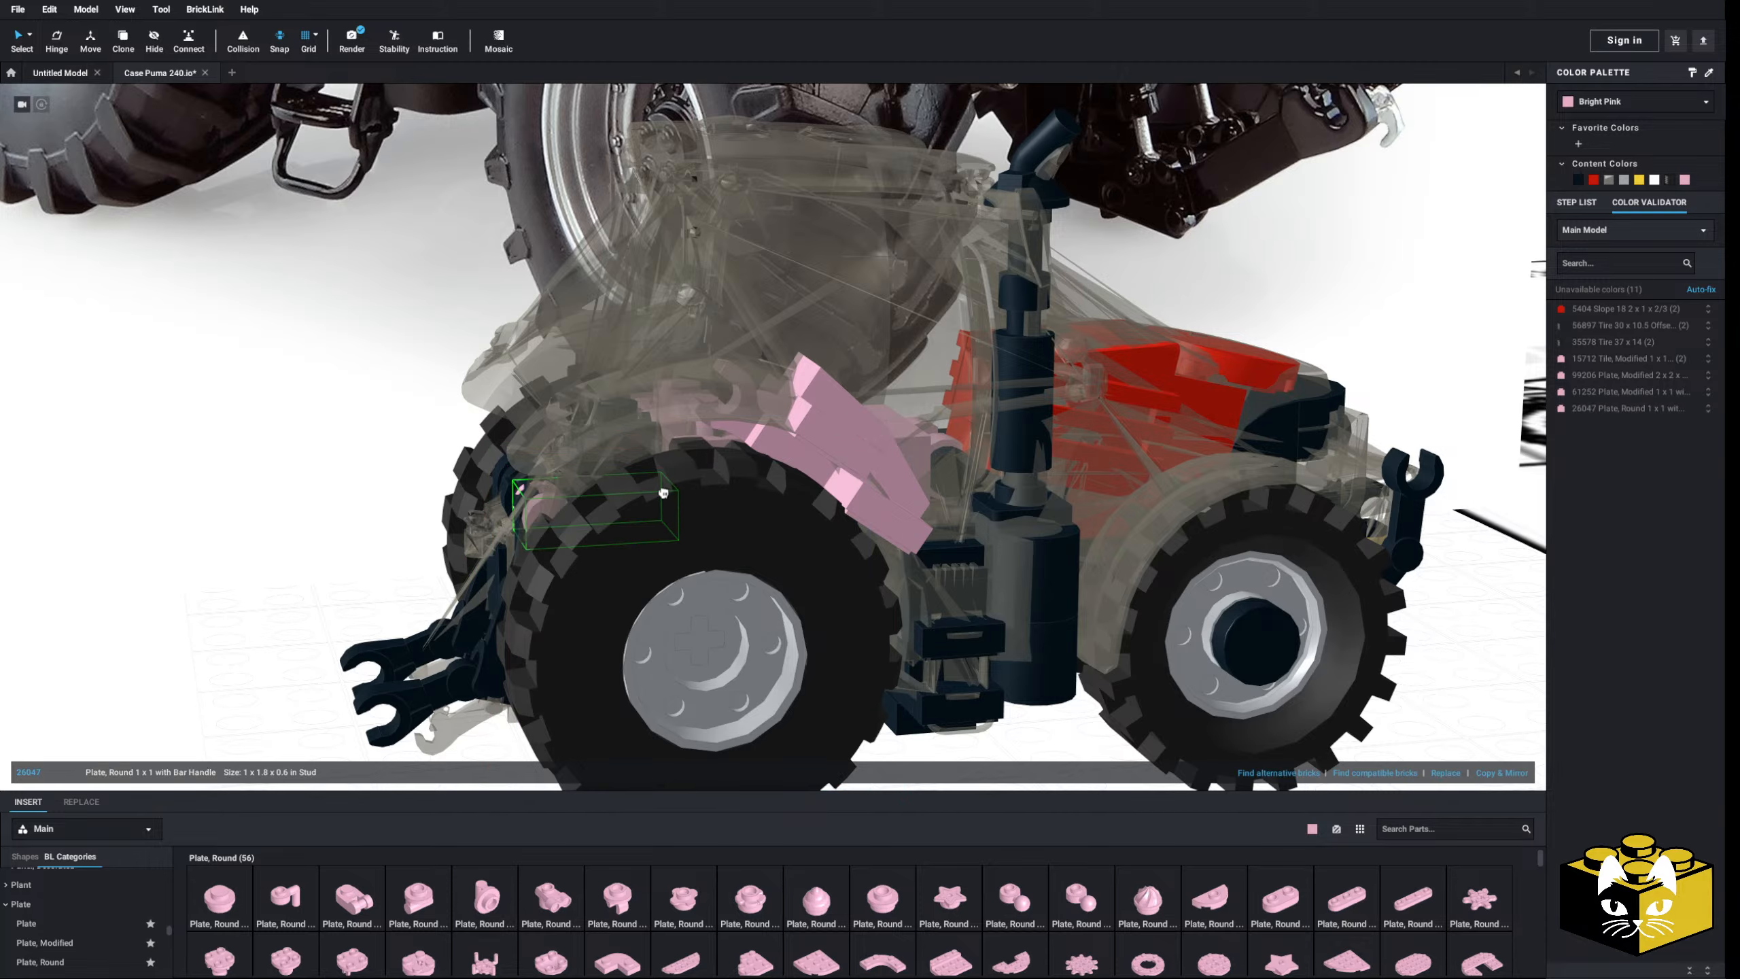
pyautogui.click(627, 390)
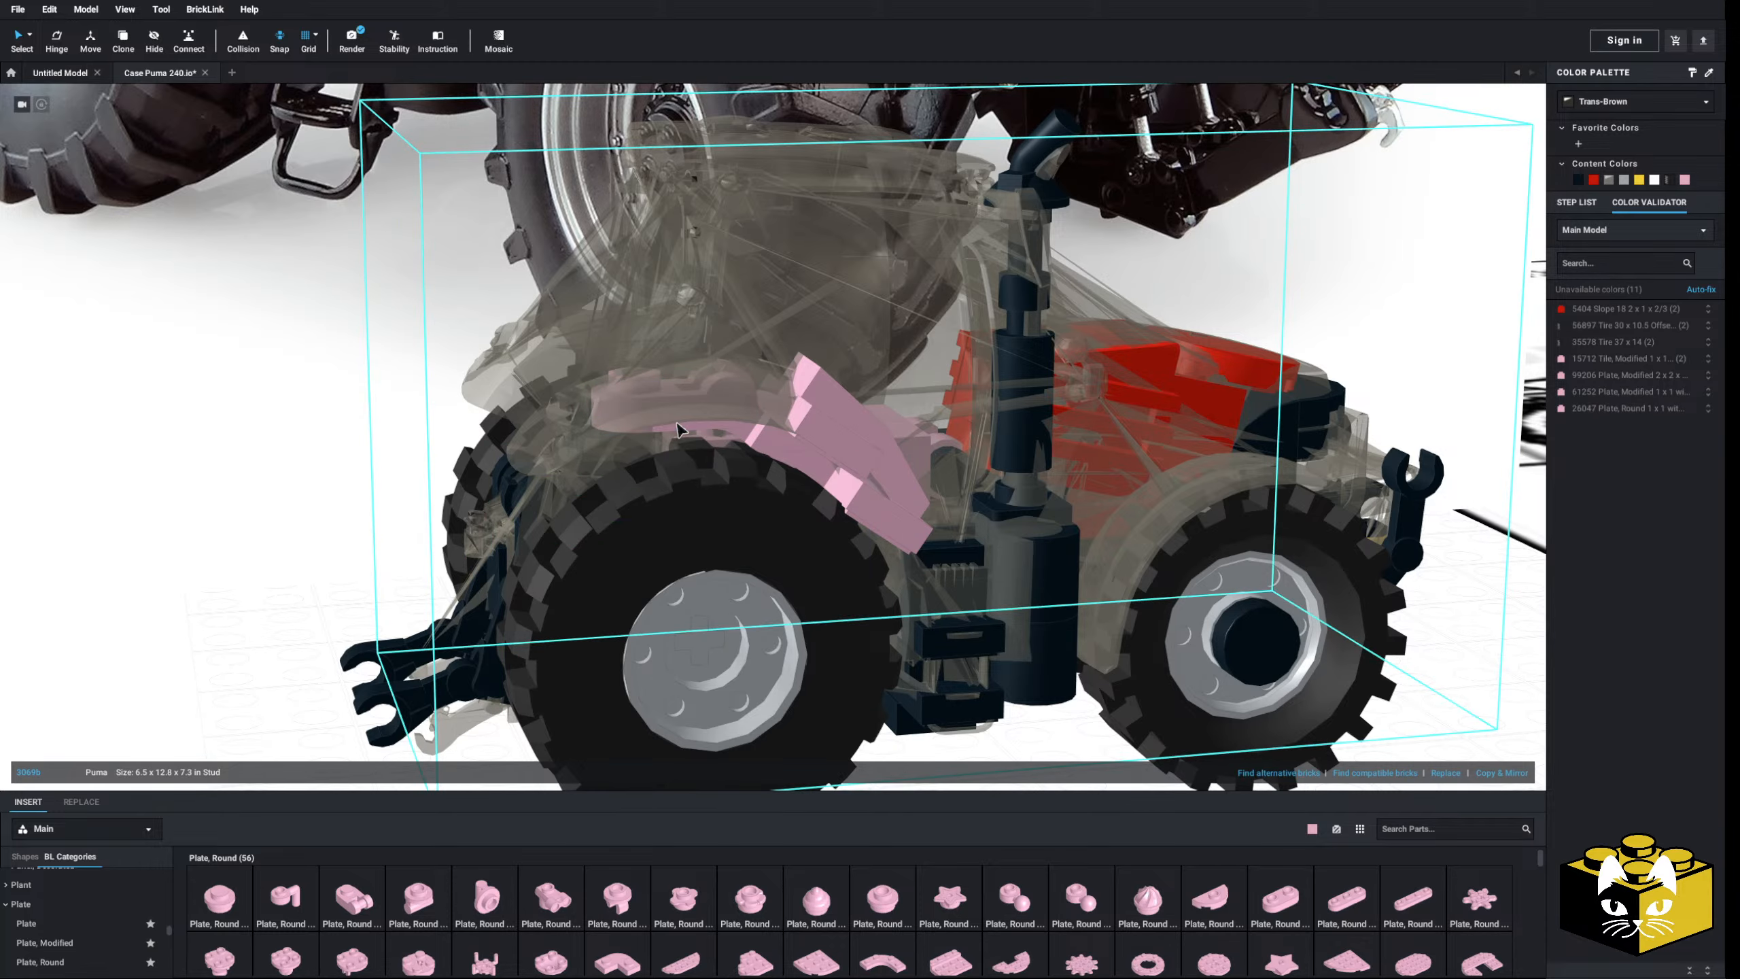
pyautogui.moveTo(713, 433); pyautogui.dragTo(630, 408, button='right')
pyautogui.moveTo(814, 463); pyautogui.dragTo(675, 422, button='right')
# - Delete the jumper plates from the underside of the tilted curved slope
pyautogui.click(346, 570)
pyautogui.scroll(-3, 364, 560)
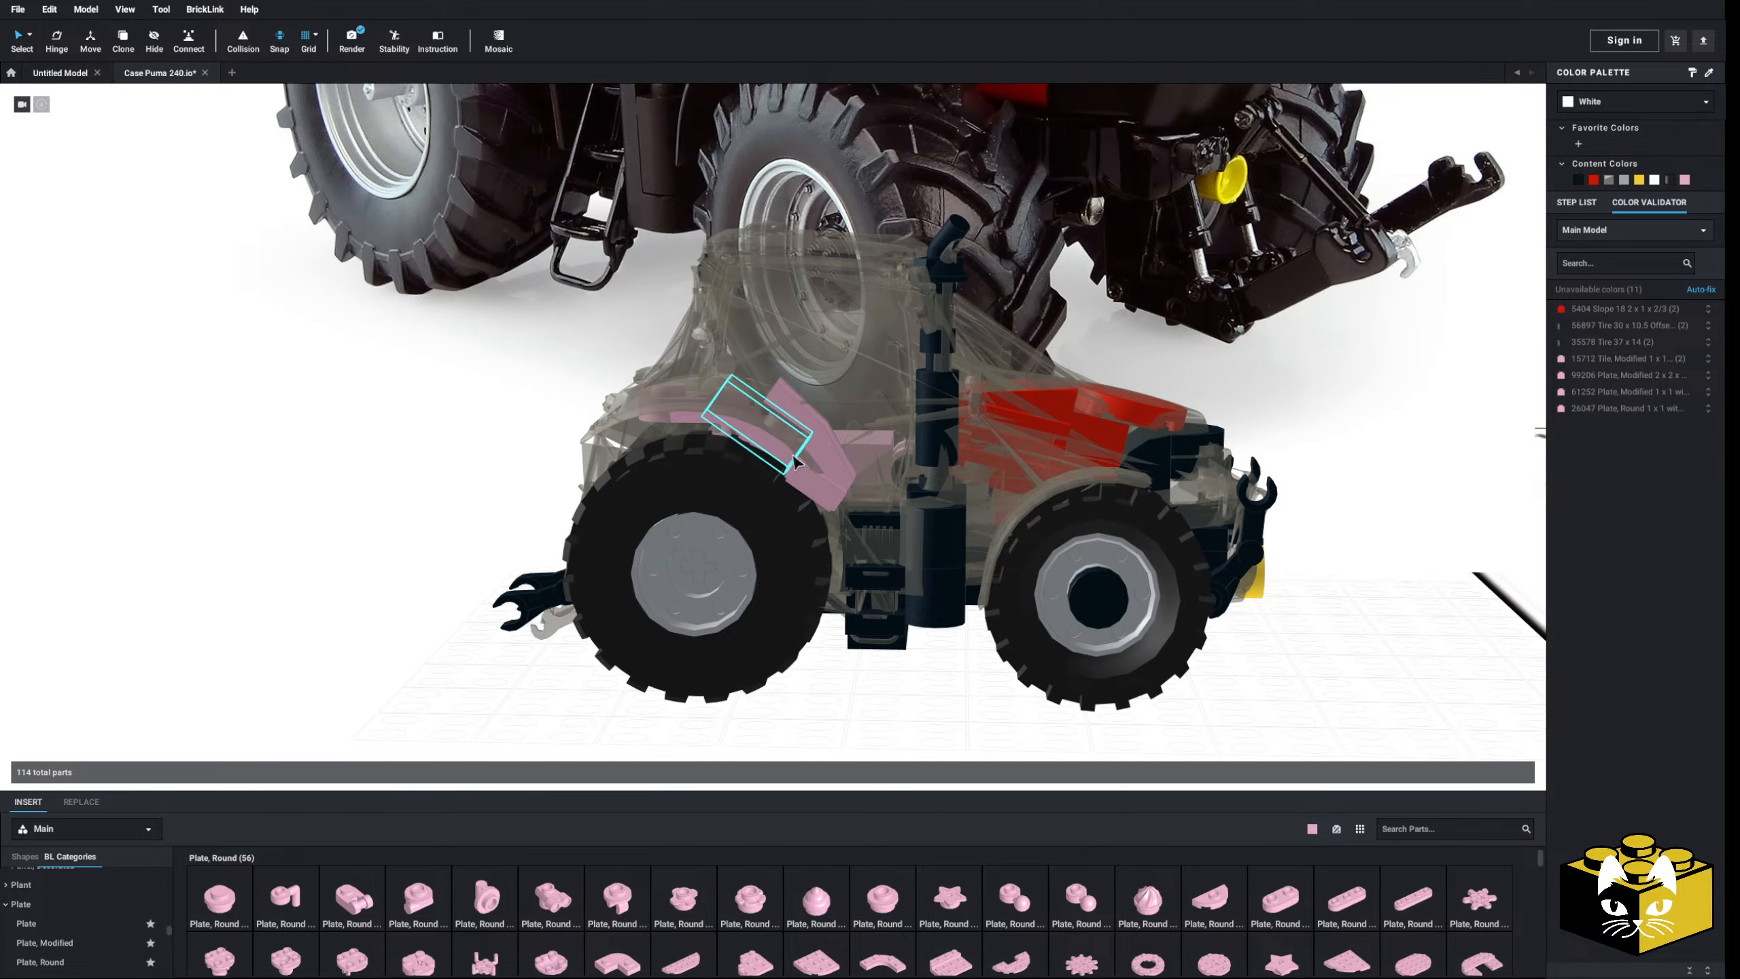
pyautogui.click(820, 490)
pyautogui.press('Delete')
pyautogui.scroll(3, 825, 495)
pyautogui.moveTo(825, 495); pyautogui.dragTo(717, 509, button='right')
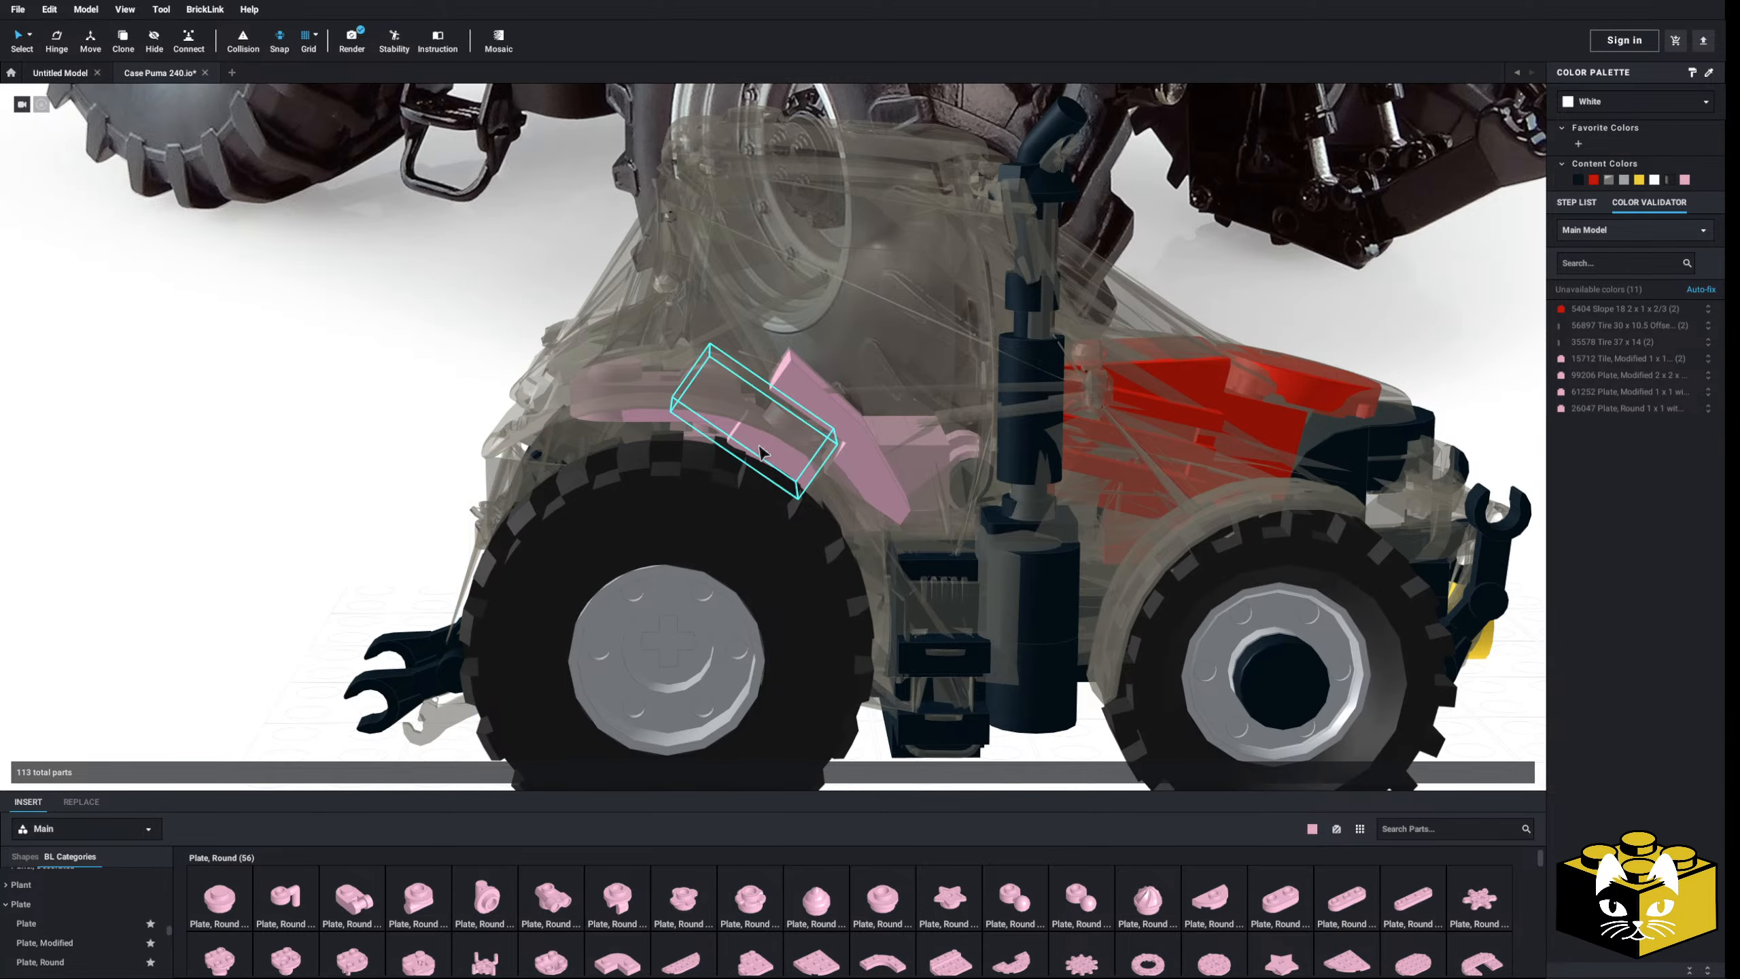
# - Move the clip plate and round bar-handle plate together upward, away from the rear tyre
pyautogui.click(658, 419)
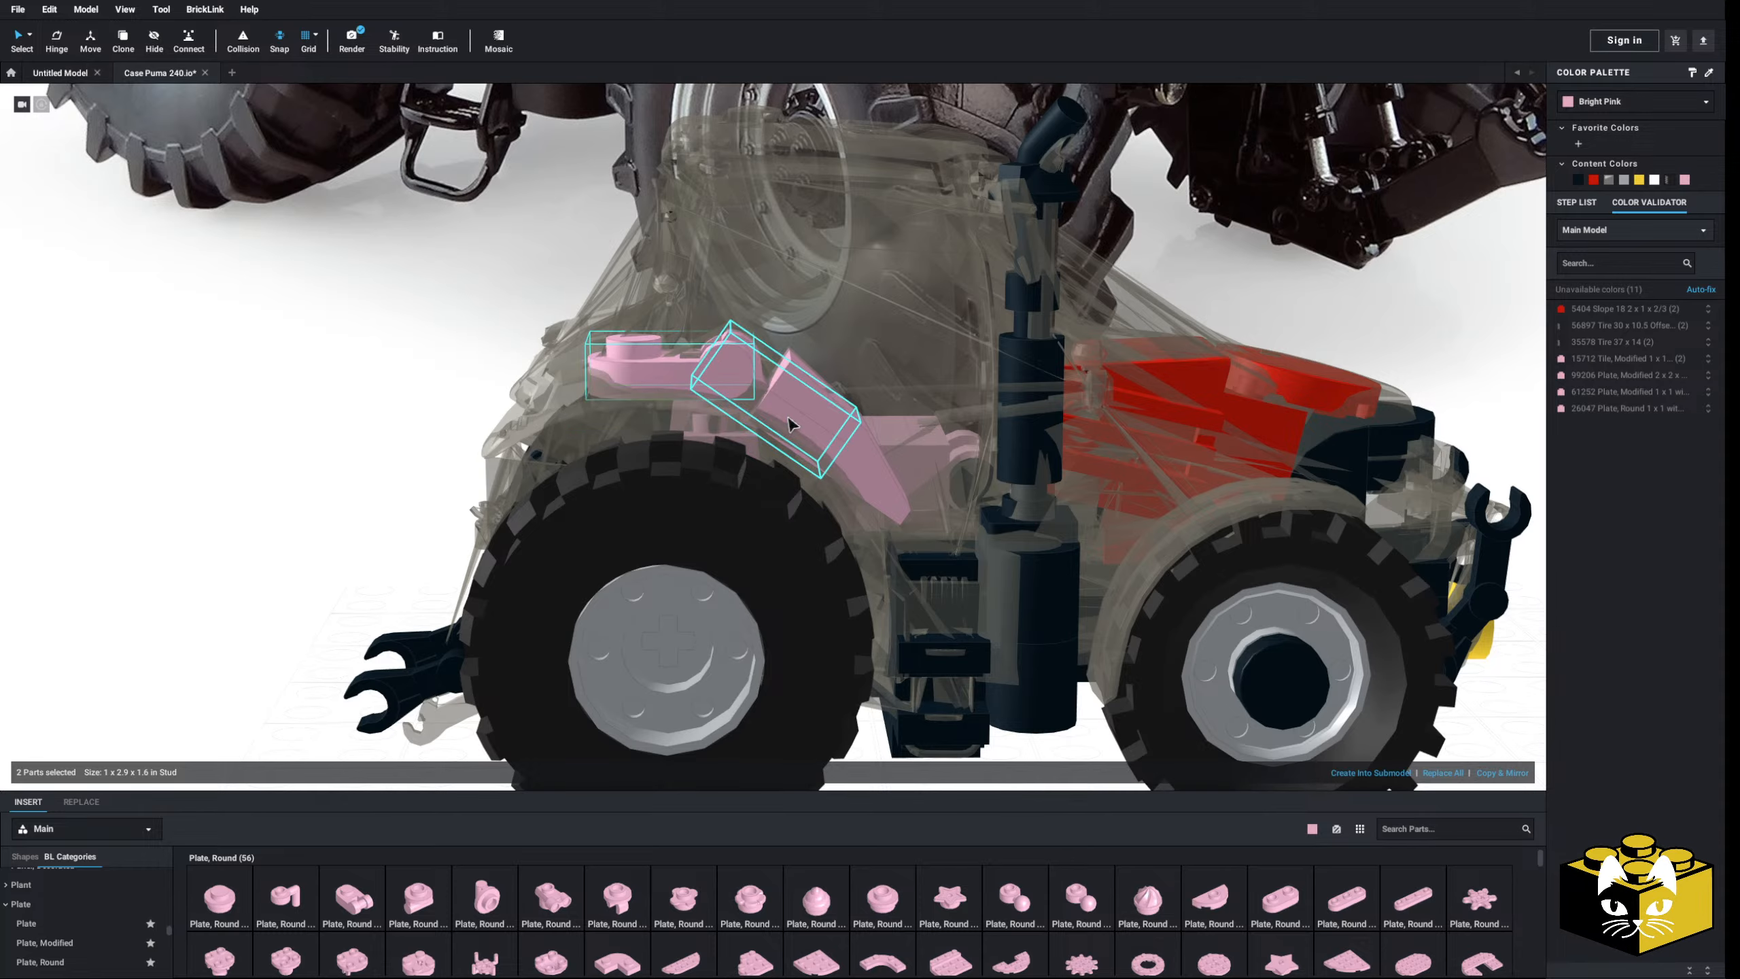
pyautogui.moveTo(788, 417); pyautogui.dragTo(782, 417, button='right')
pyautogui.click(370, 517)
pyautogui.moveTo(370, 518); pyautogui.dragTo(291, 497, button='right')
# - Delete the old tilted slope and attach a new bright pink Slope, Curved 2 x 2 x 2/3 to the tilted clip plate
pyautogui.click(737, 483)
pyautogui.press('Delete')
pyautogui.scroll(-5, 55, 922)
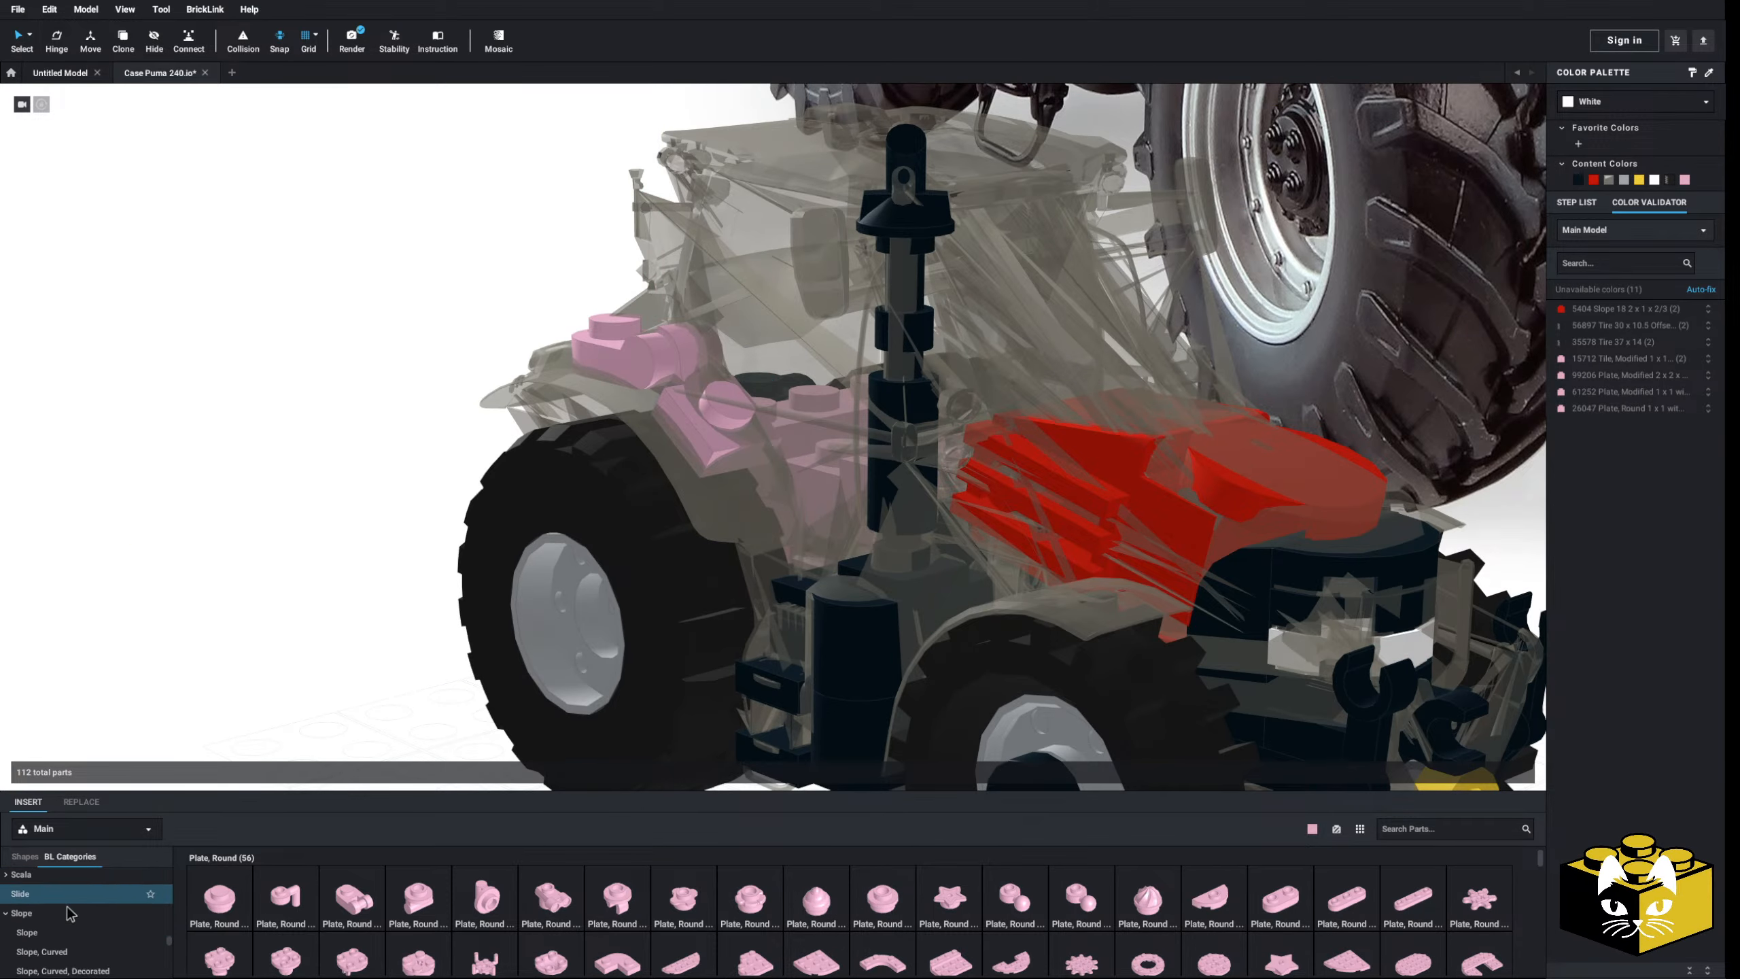
pyautogui.click(68, 923)
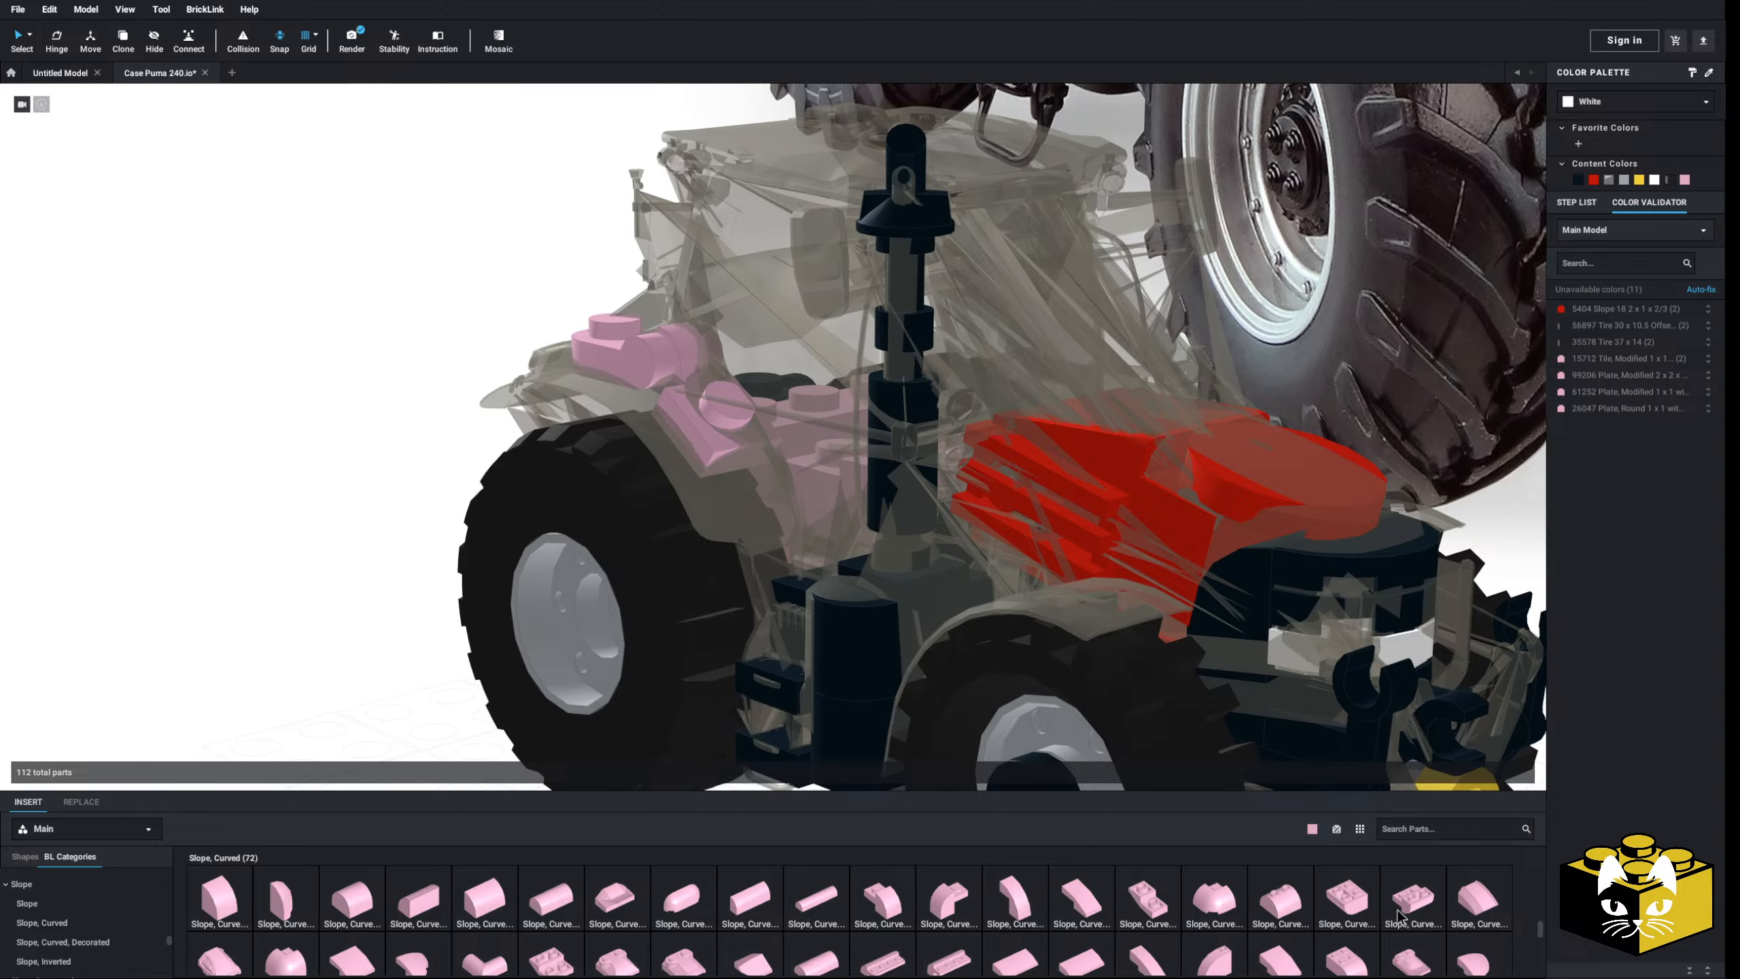
pyautogui.click(354, 962)
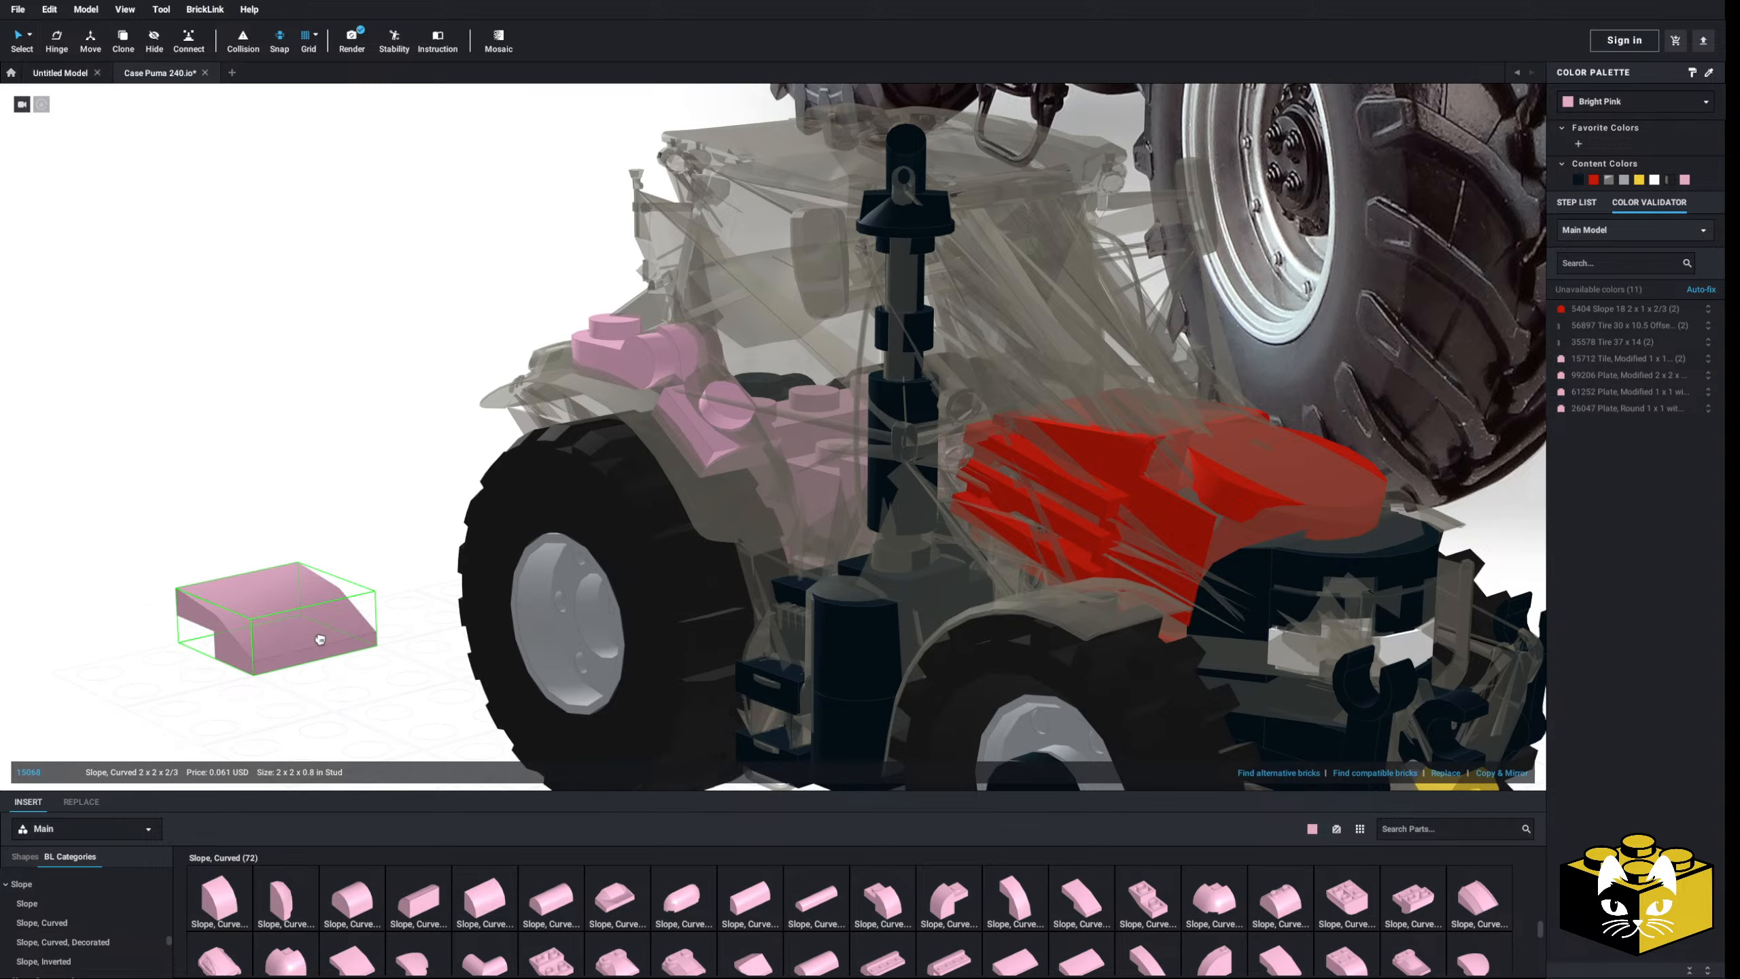
pyautogui.click(332, 556)
pyautogui.moveTo(331, 555); pyautogui.dragTo(651, 467, button='right')
pyautogui.click(622, 477)
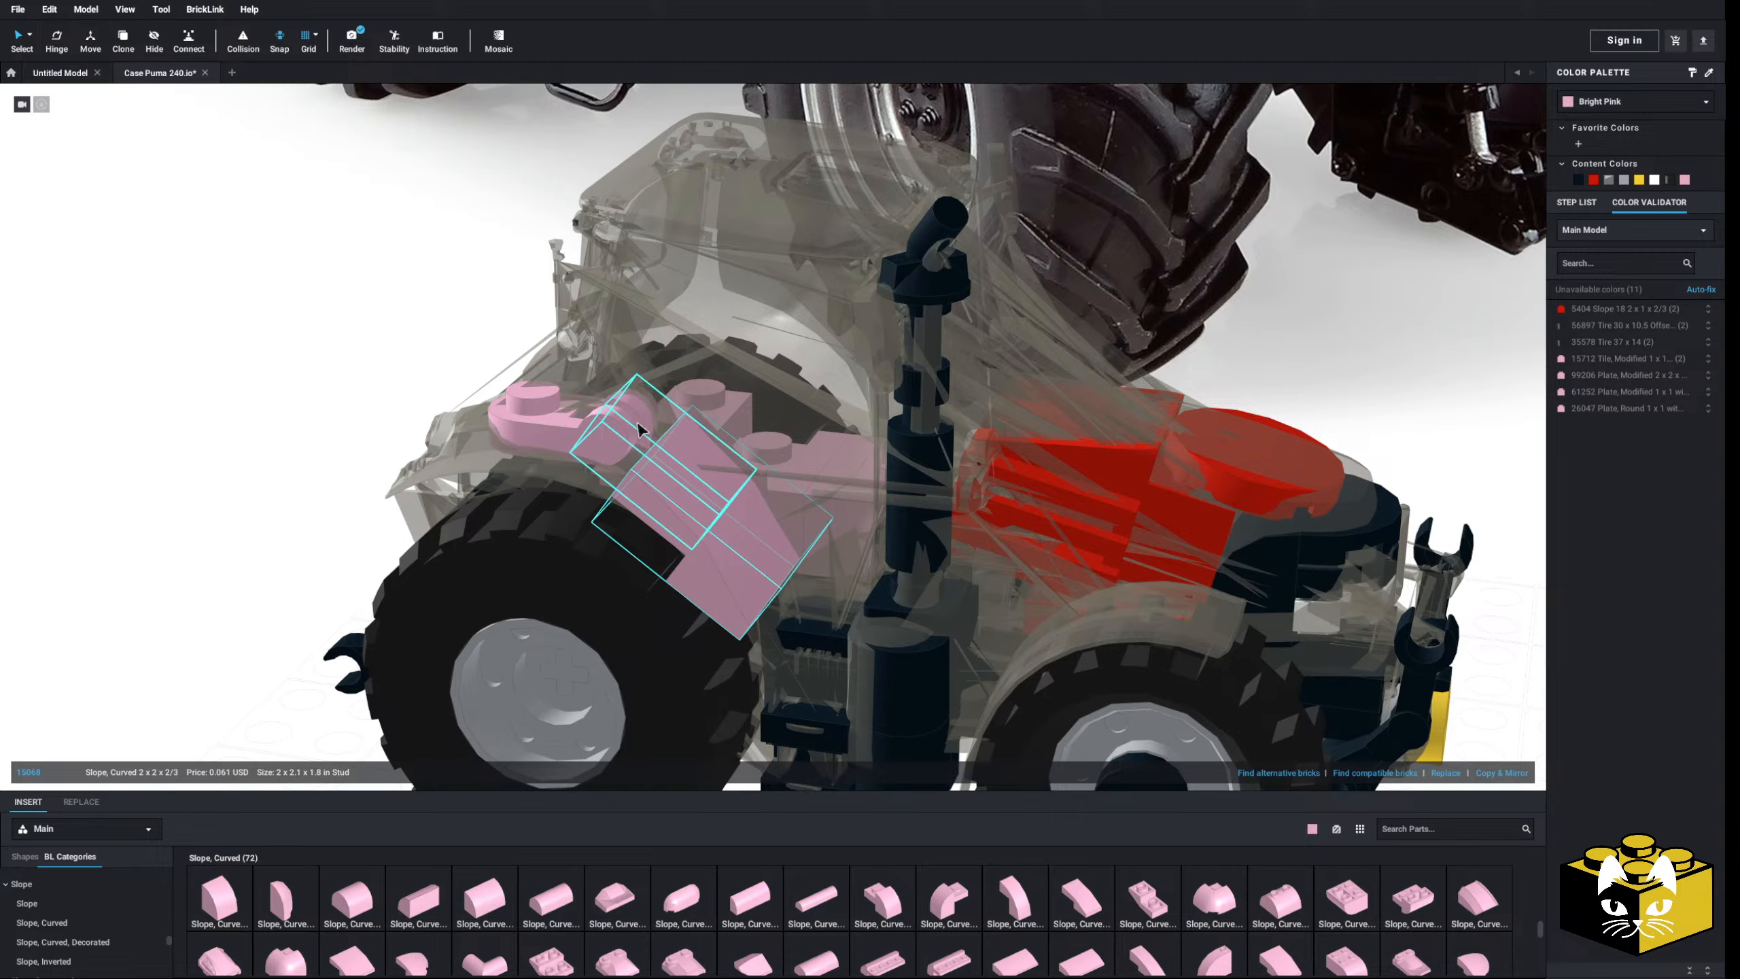
# - Lower the slope, clip plate and round plate together toward the tyre and shift them inward to 146.0, -75.8, 814.7
pyautogui.scroll(2, 759, 532)
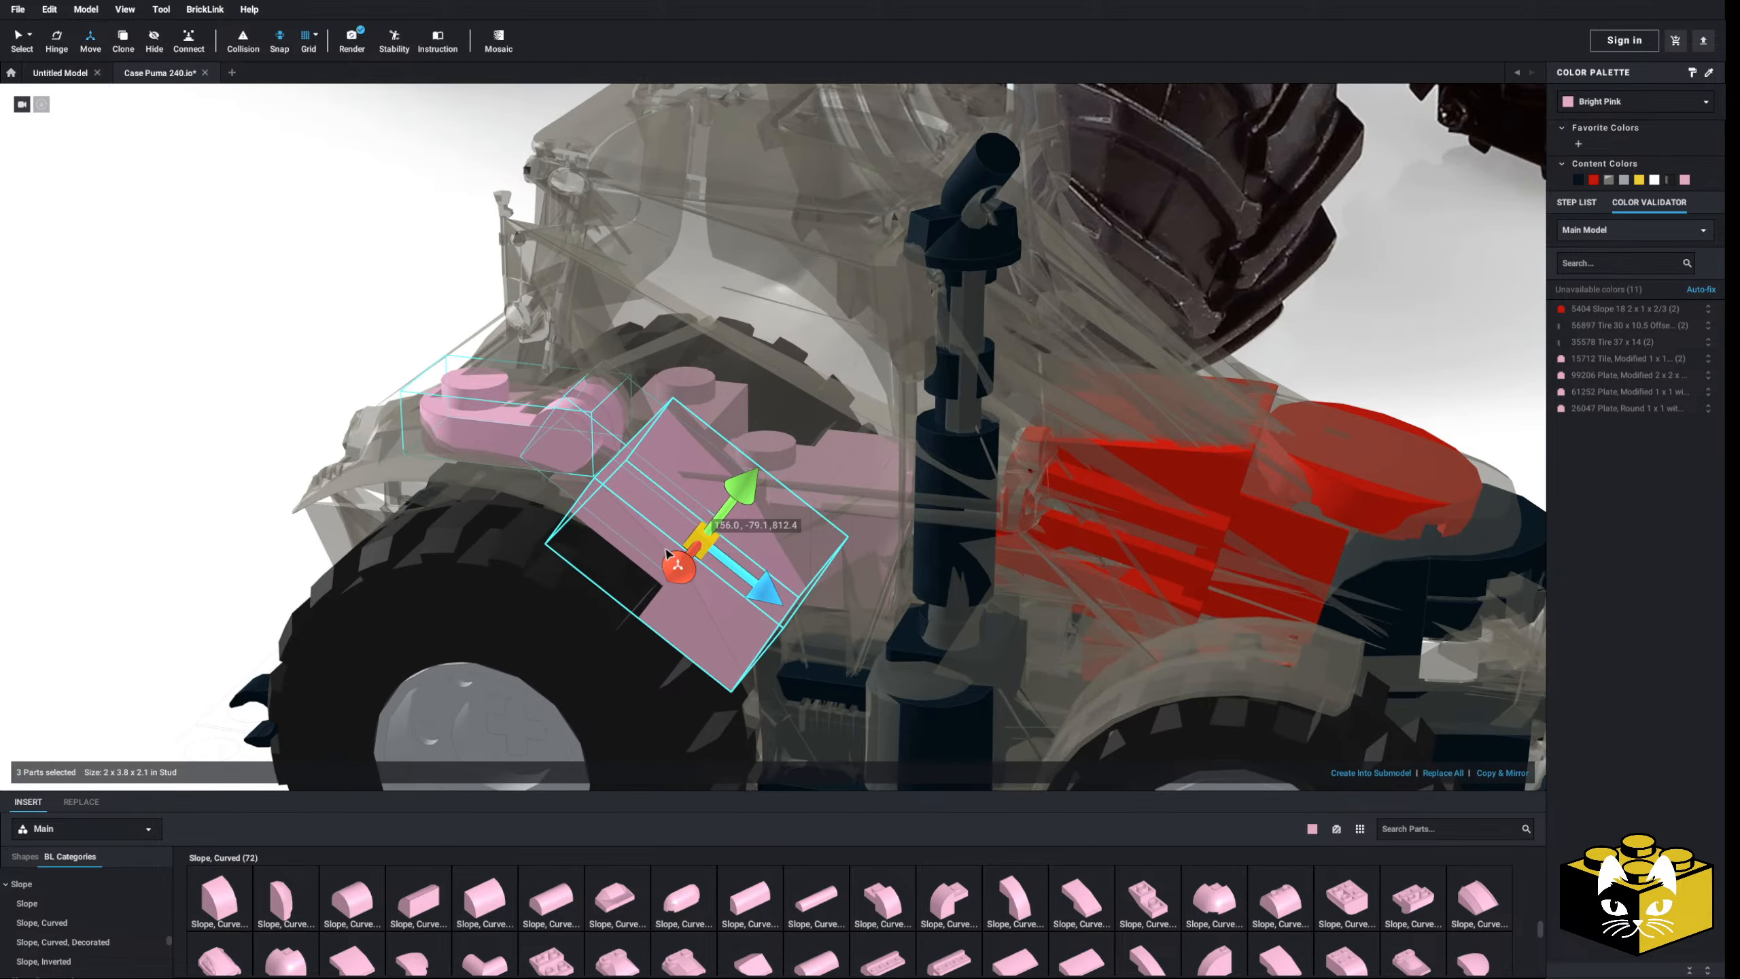
pyautogui.moveTo(759, 532); pyautogui.dragTo(774, 467, button='right')
pyautogui.moveTo(768, 411); pyautogui.dragTo(755, 432)
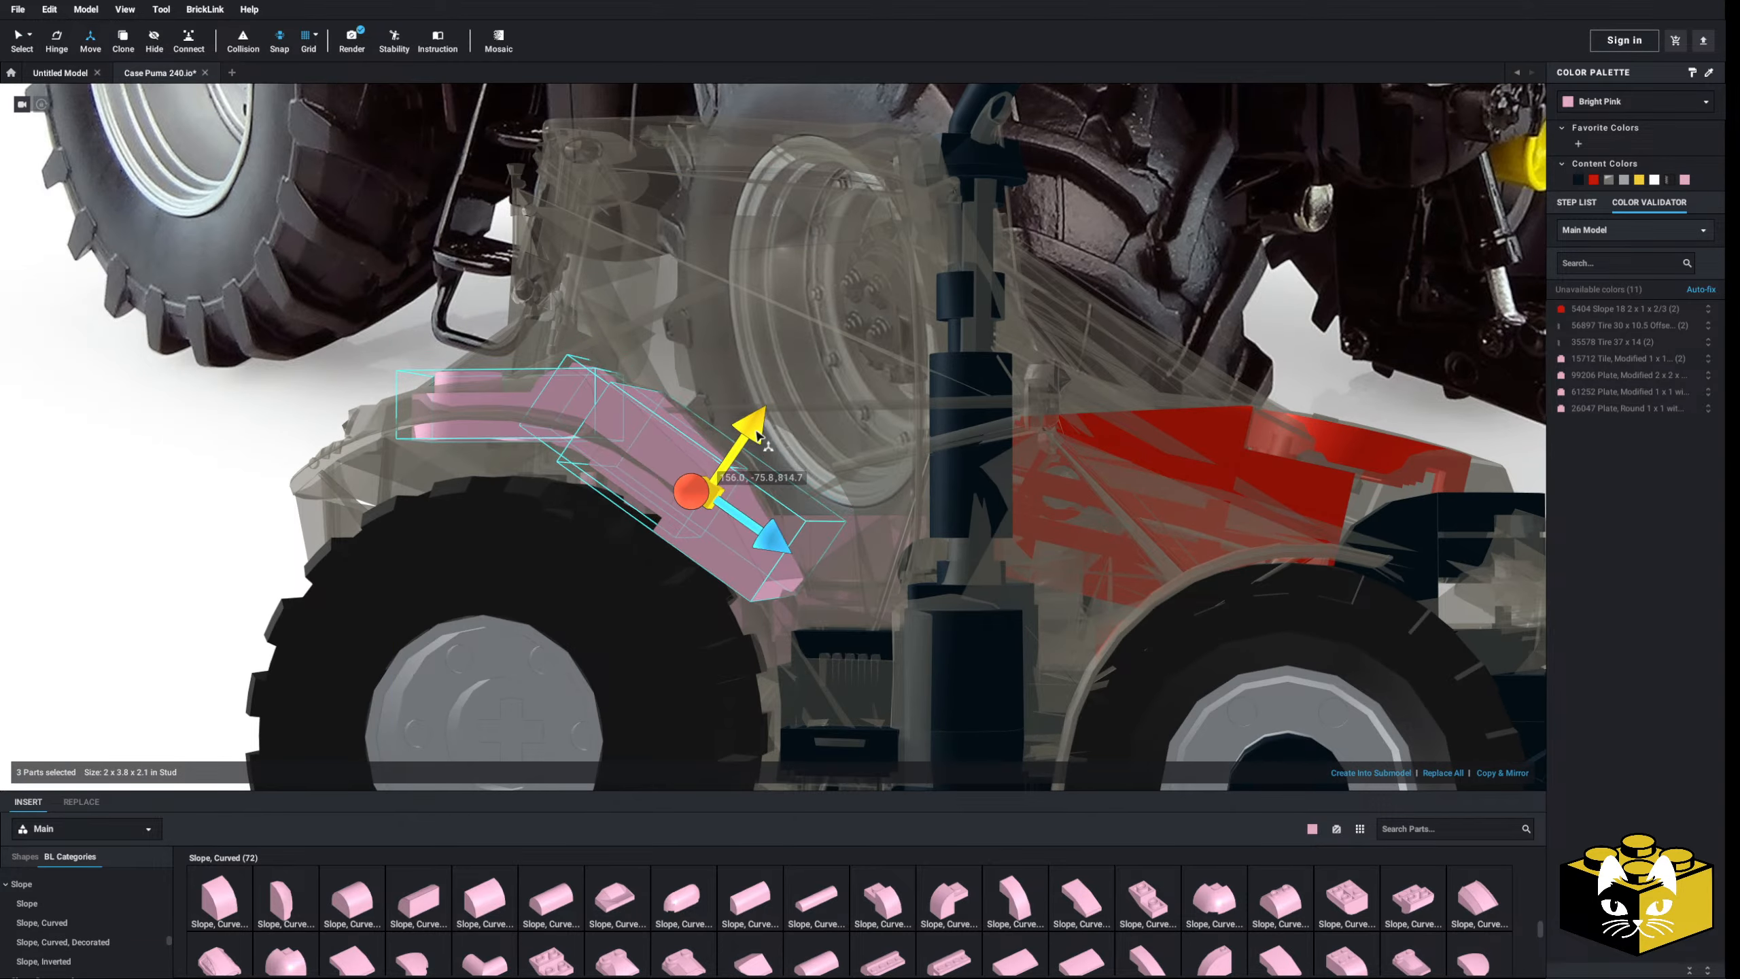
pyautogui.moveTo(755, 433); pyautogui.dragTo(548, 488, button='right')
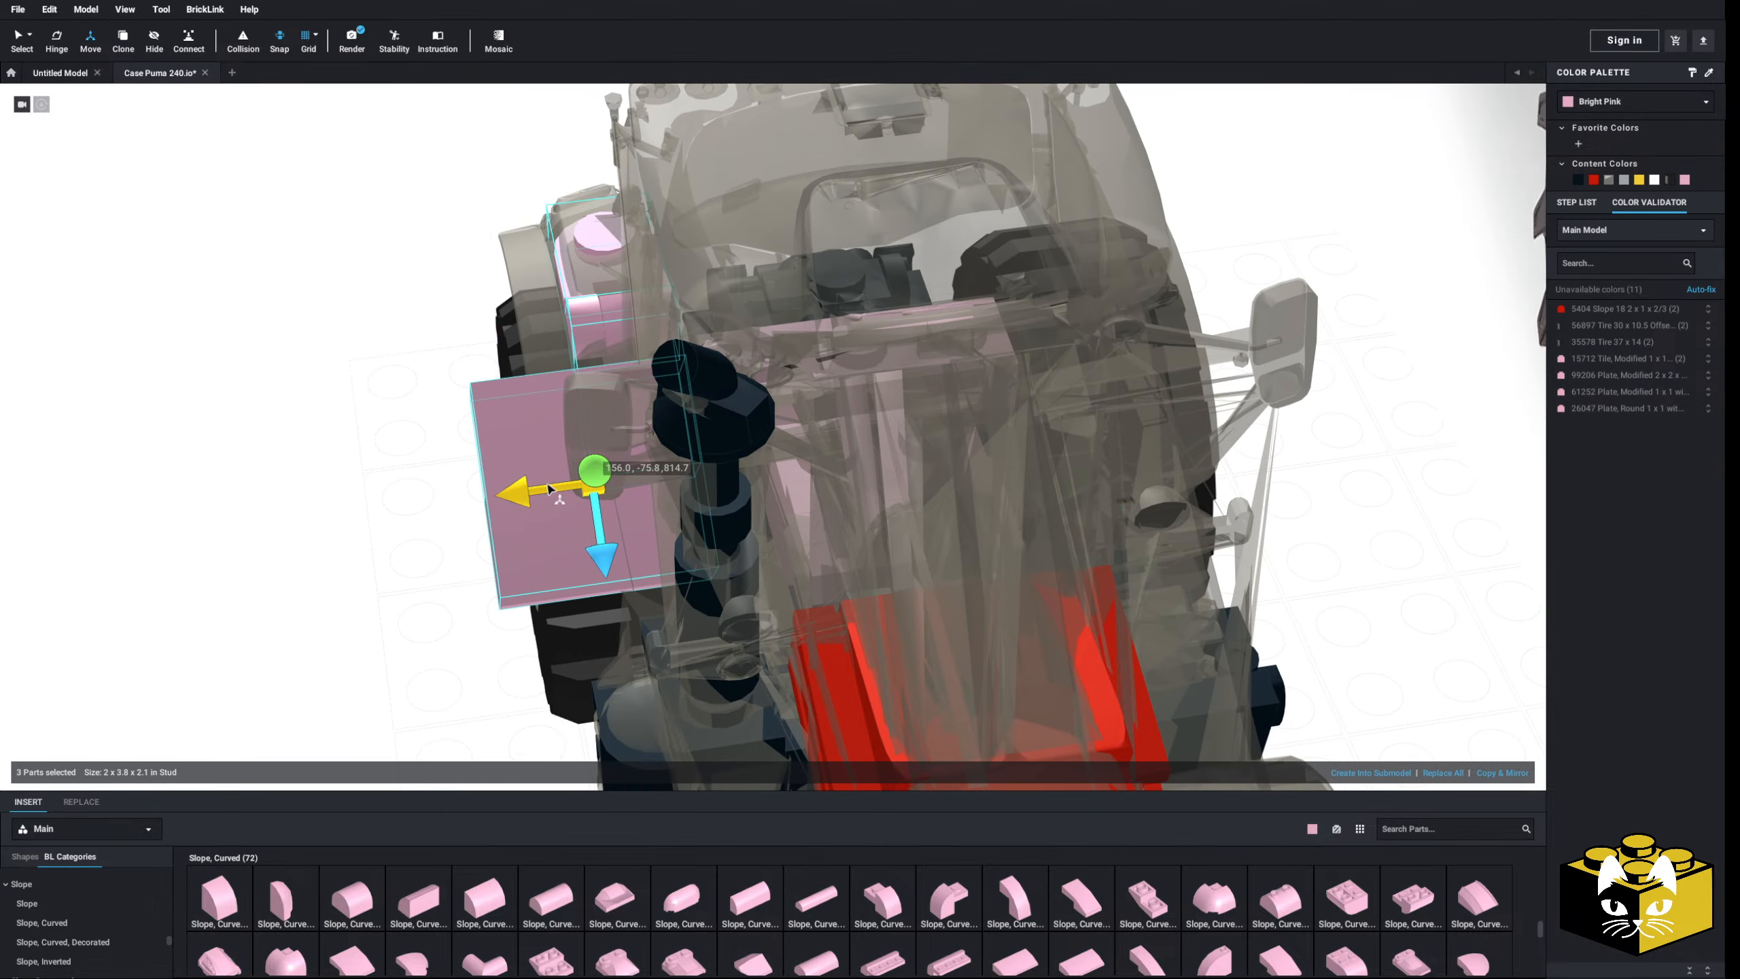
pyautogui.moveTo(527, 494); pyautogui.dragTo(568, 486)
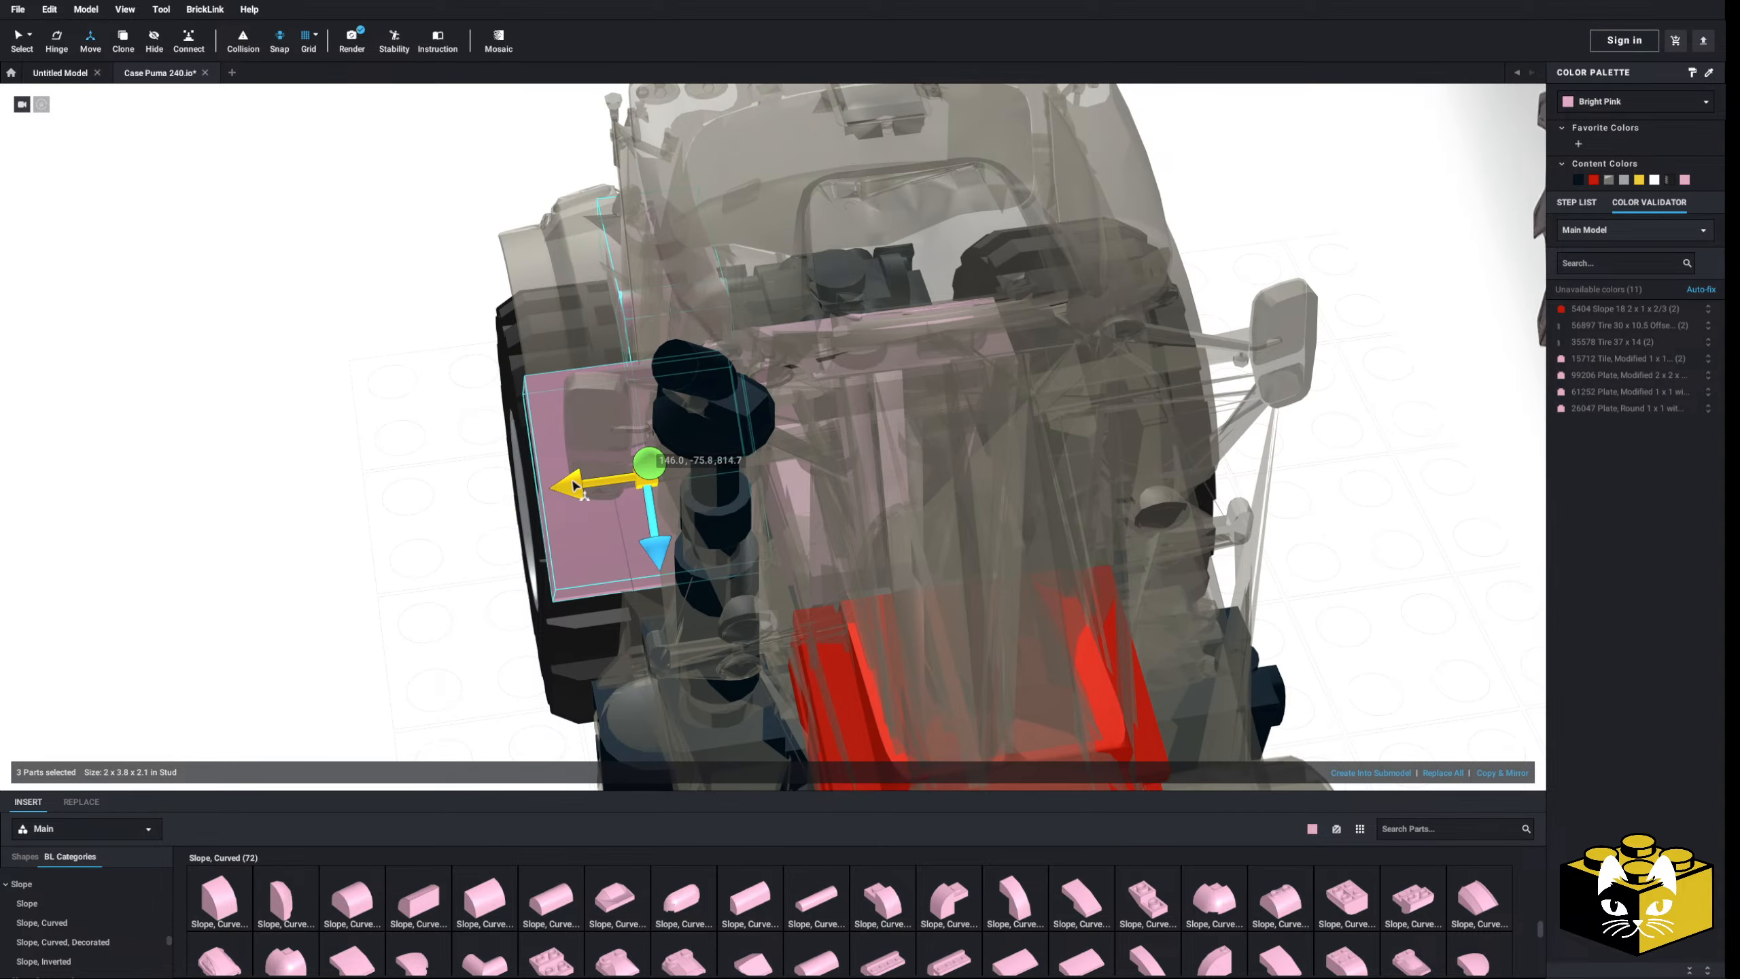
pyautogui.click(304, 504)
pyautogui.scroll(-3, 303, 509)
pyautogui.moveTo(302, 509); pyautogui.dragTo(369, 491, button='right')
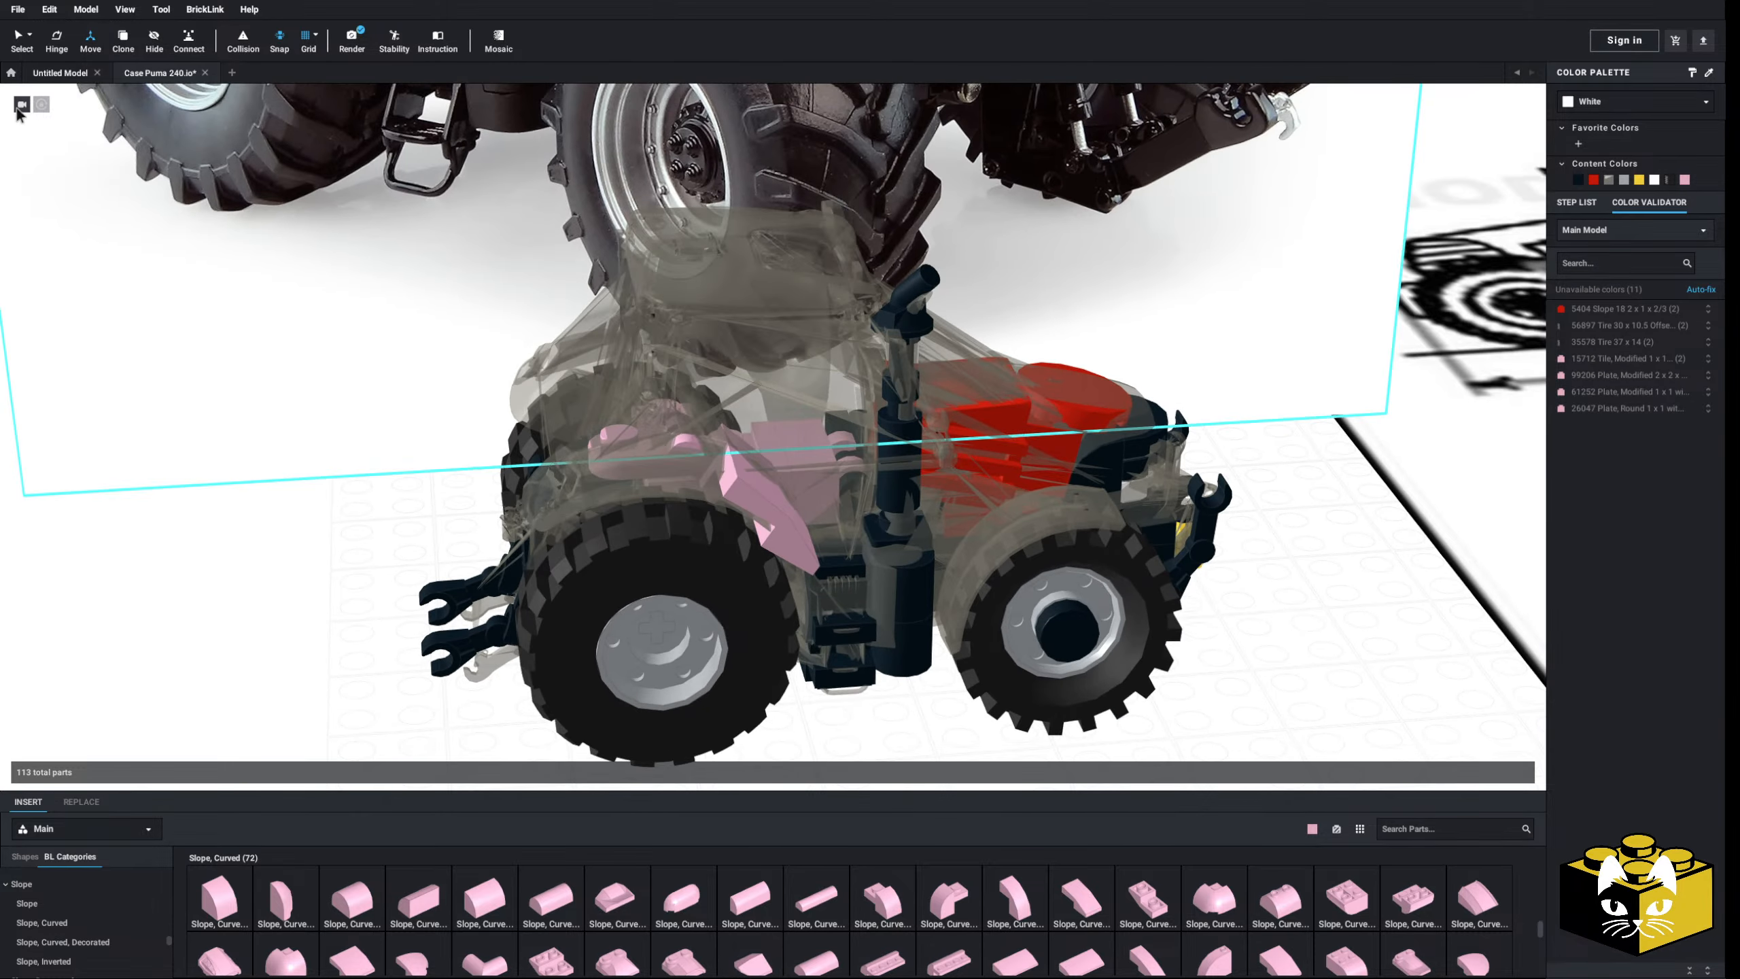
# - Delete the round bar-handle plate and the 1 x 1 clip plate, keeping the tilted curved slope
pyautogui.moveTo(346, 692)
pyautogui.mouseDown(button='right')
pyautogui.moveTo(354, 668)
pyautogui.moveTo(370, 688)
pyautogui.mouseUp(button='right')
pyautogui.scroll(3, 598, 623)
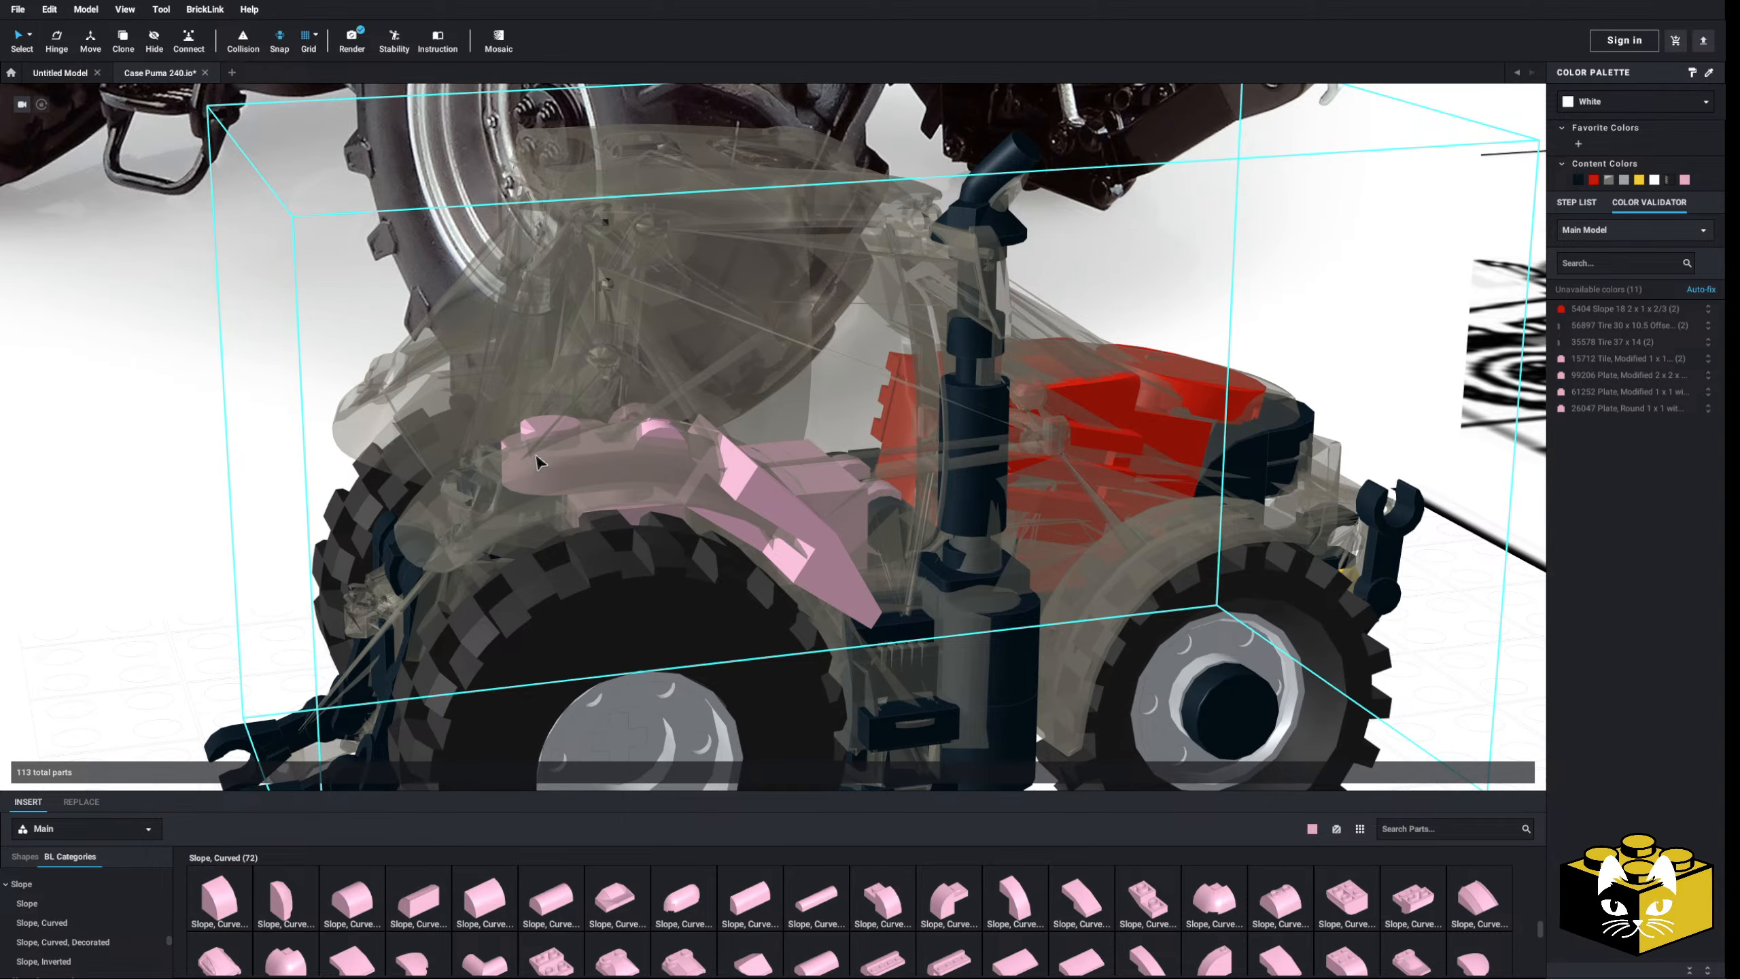
pyautogui.click(533, 436)
pyautogui.press('Delete')
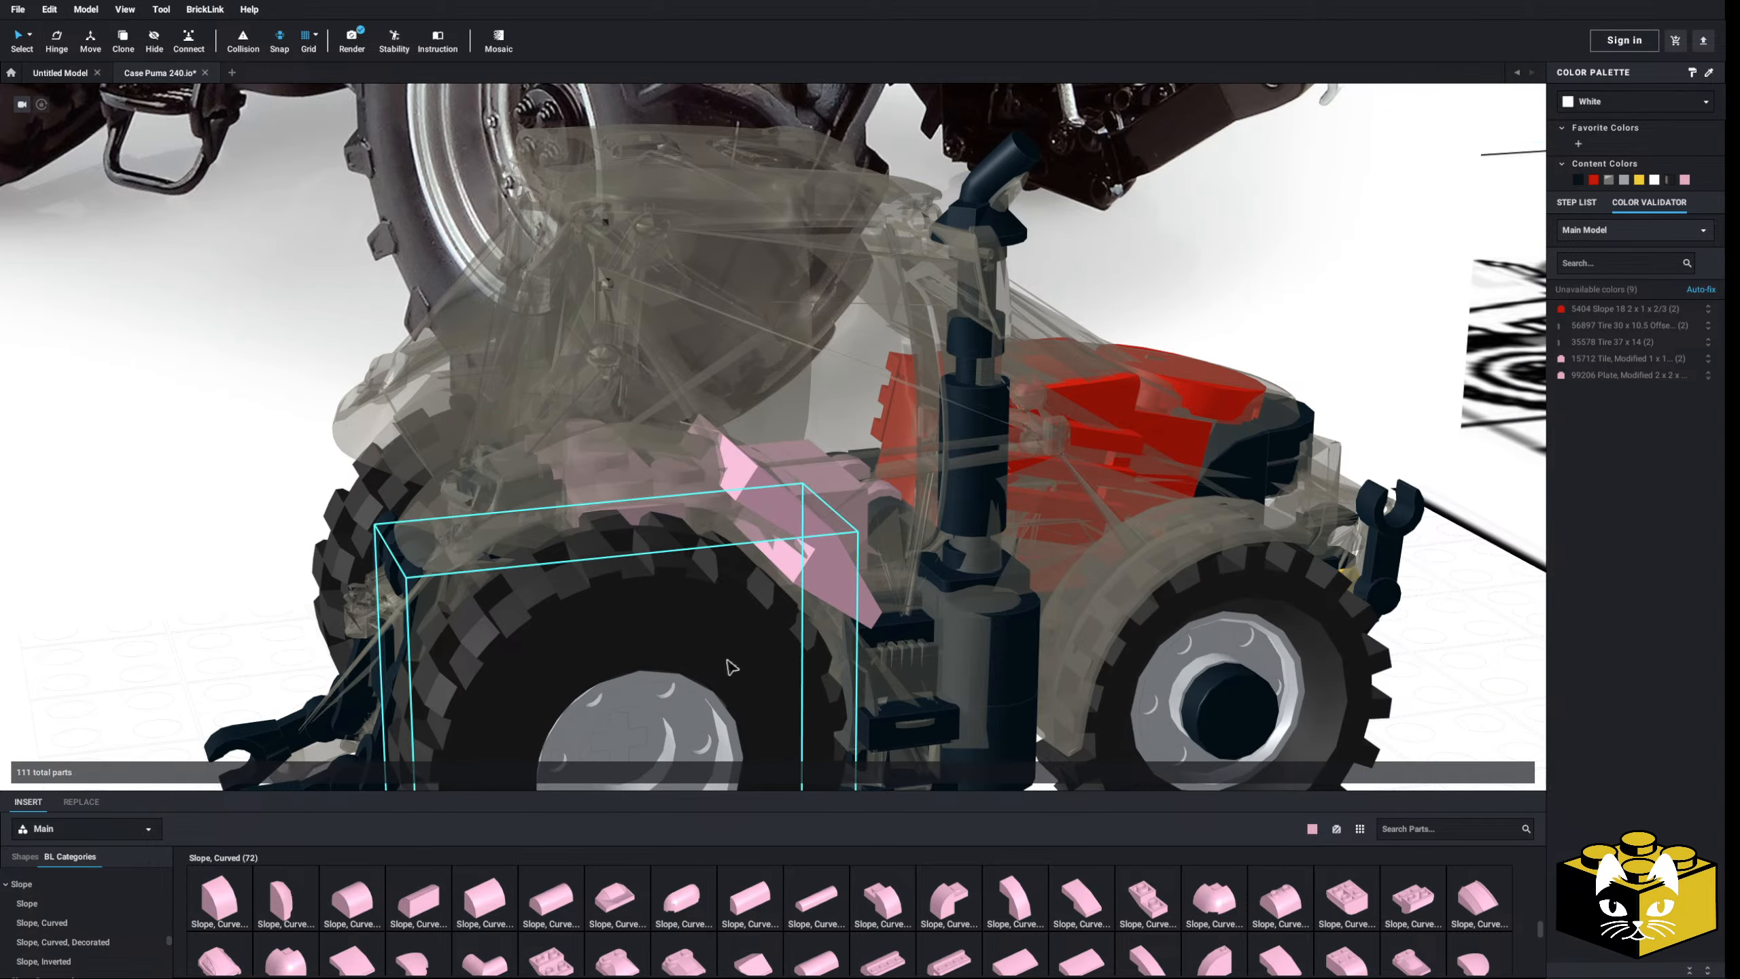
# - Attach a bright pink 1 x 2 modified plate with clips (60470b) to the underside of the tilted curved slope
pyautogui.scroll(5, 89, 922)
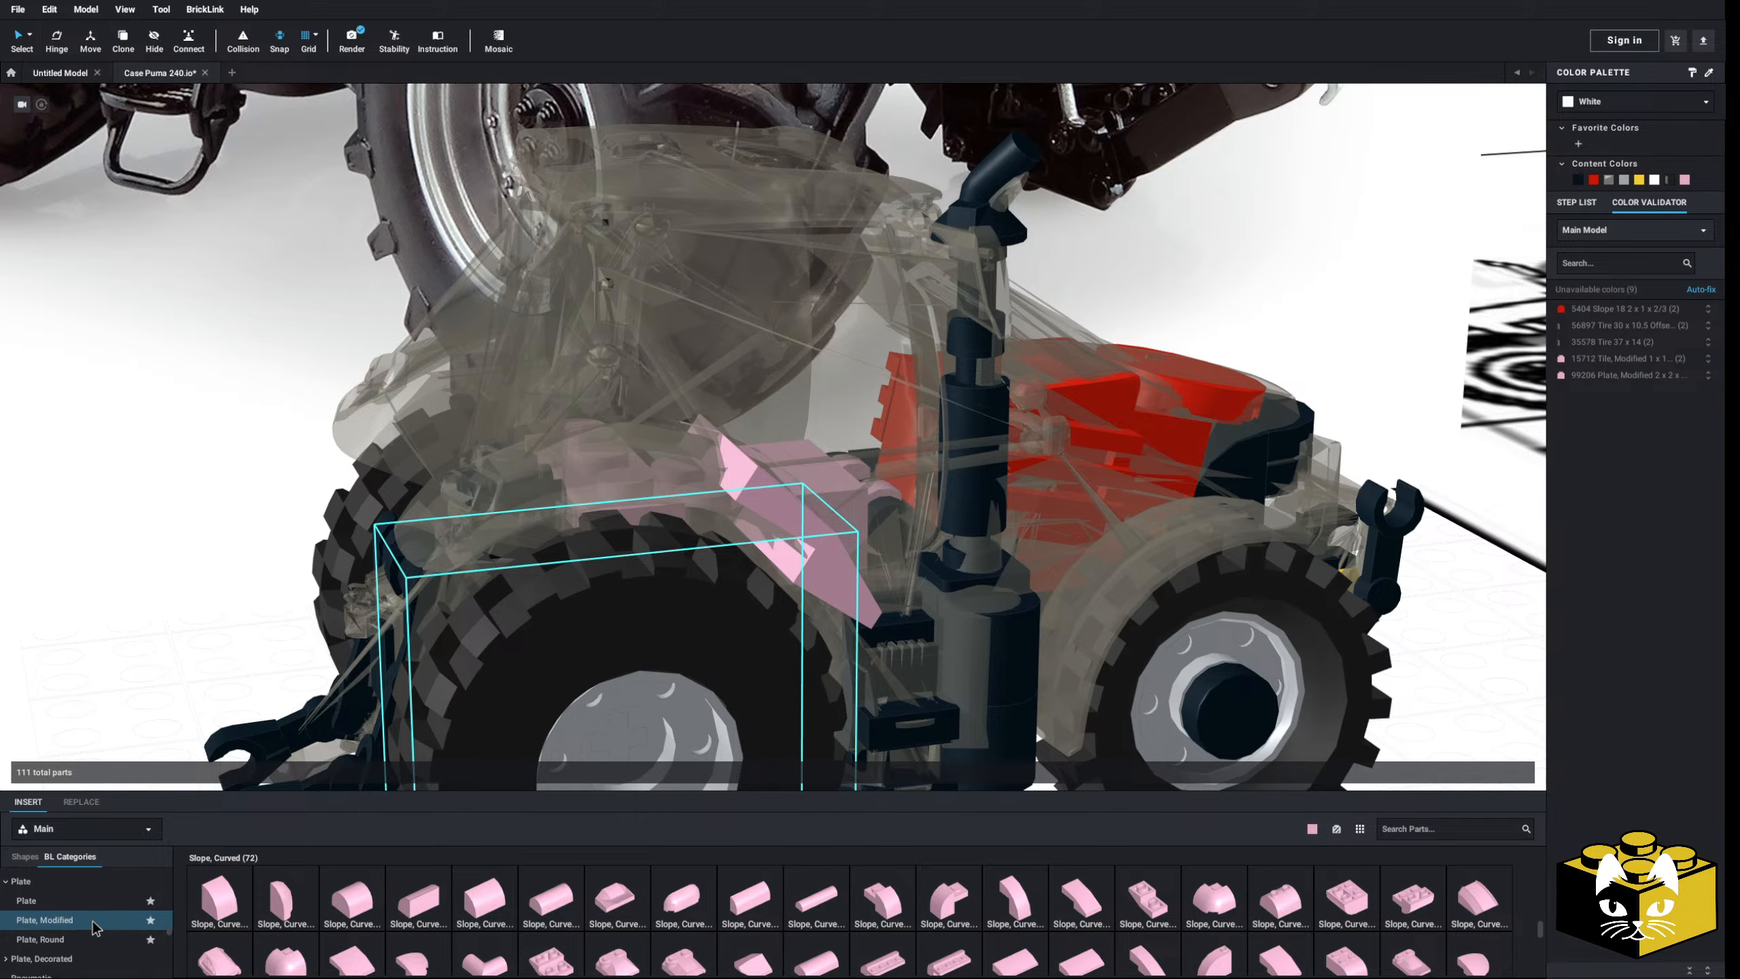
pyautogui.click(94, 922)
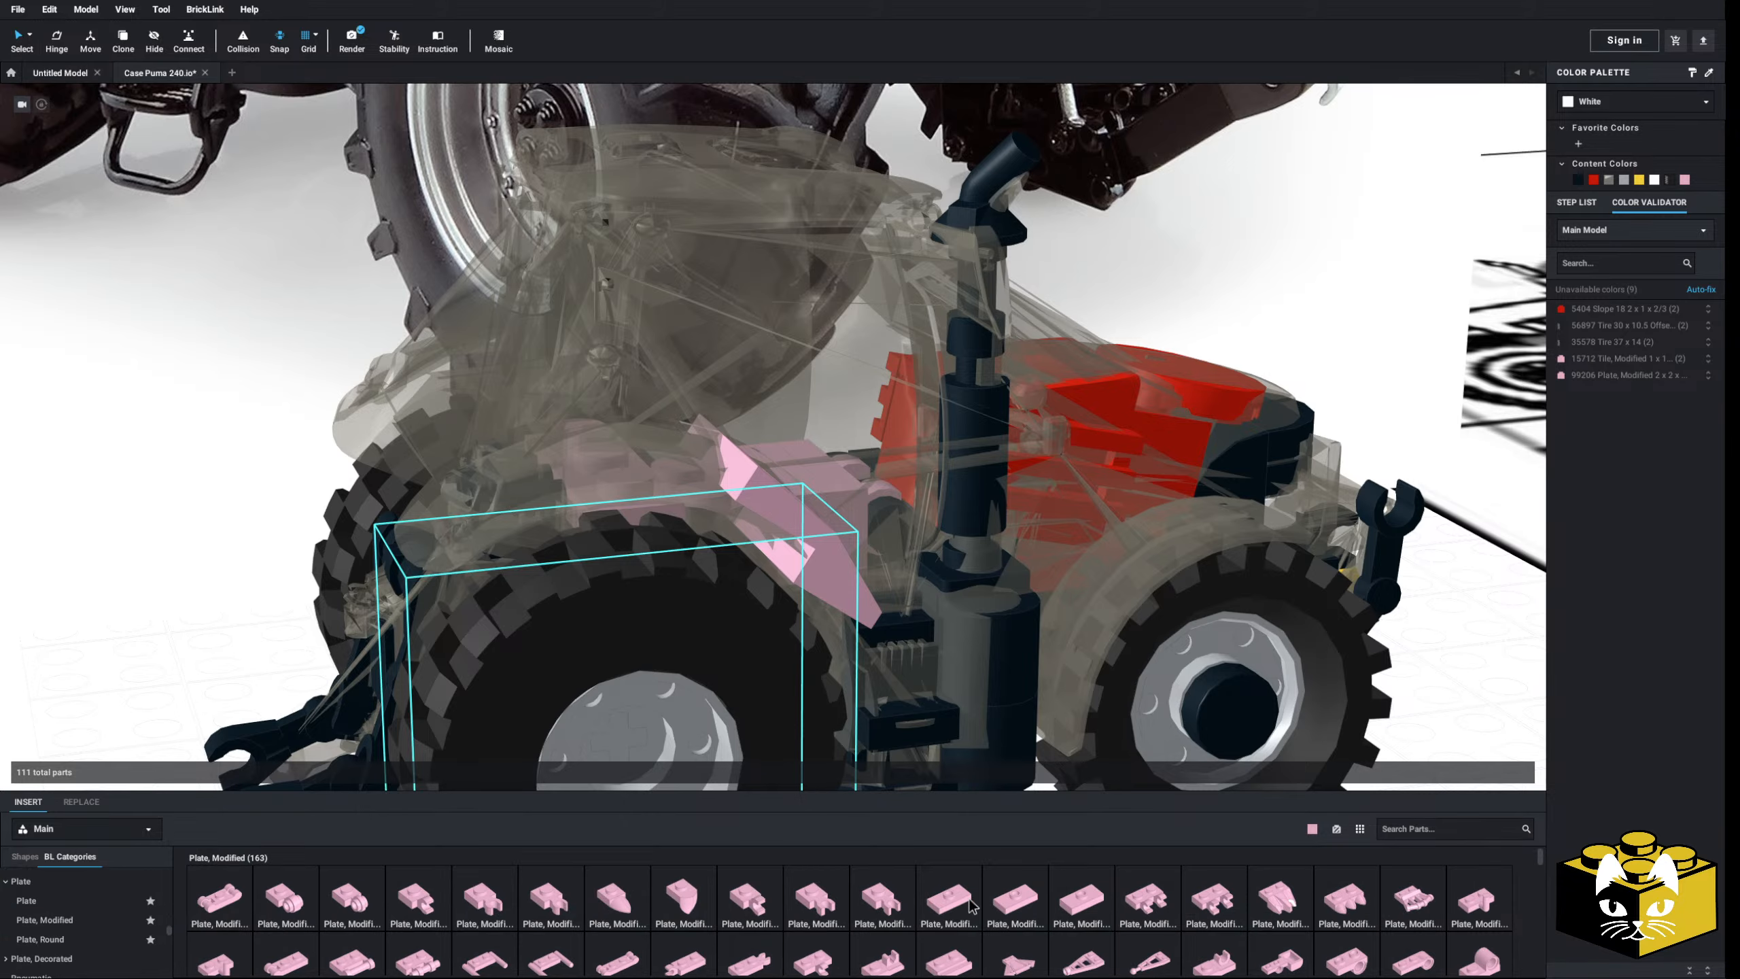
pyautogui.scroll(1, 1122, 880)
pyautogui.click(1130, 886)
pyautogui.moveTo(750, 533); pyautogui.dragTo(623, 593, button='right')
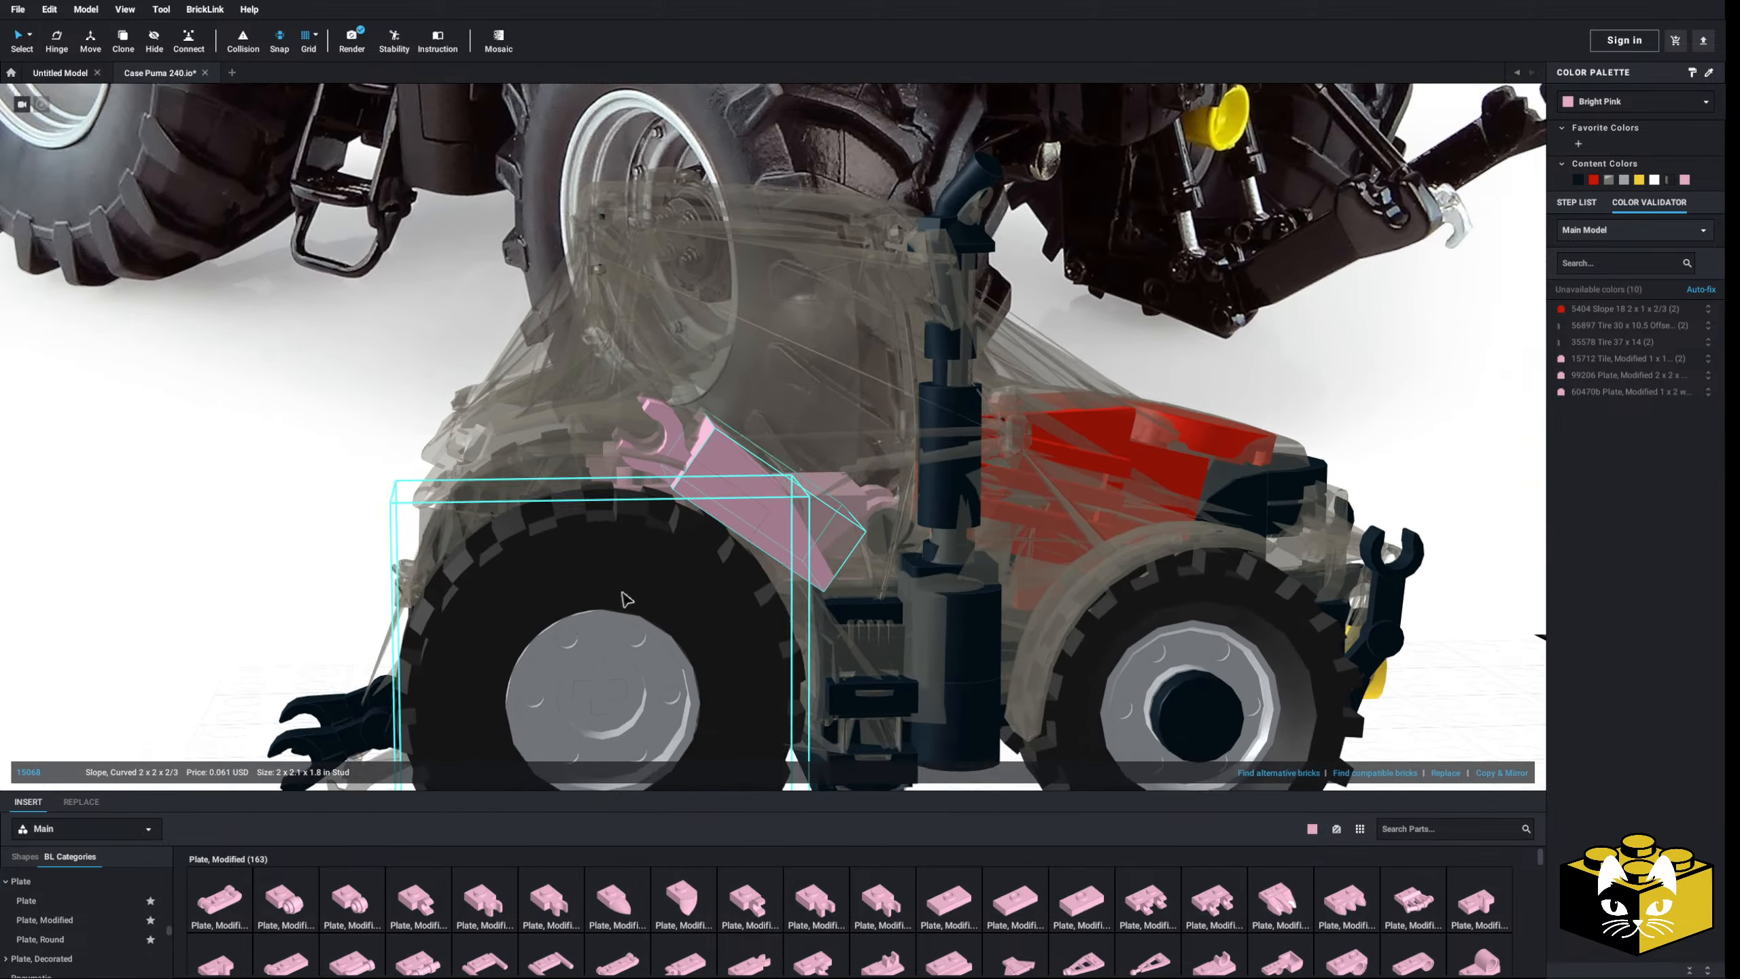
# - Connect a bright pink 1 x 2 modified plate with a bar handle (48336) to the clips above the rear tyre
pyautogui.scroll(-3, 623, 593)
pyautogui.click(327, 627)
pyautogui.moveTo(326, 627)
pyautogui.mouseDown(button='right')
pyautogui.moveTo(288, 634)
pyautogui.moveTo(359, 655)
pyautogui.moveTo(323, 644)
pyautogui.mouseUp(button='right')
pyautogui.scroll(2, 800, 761)
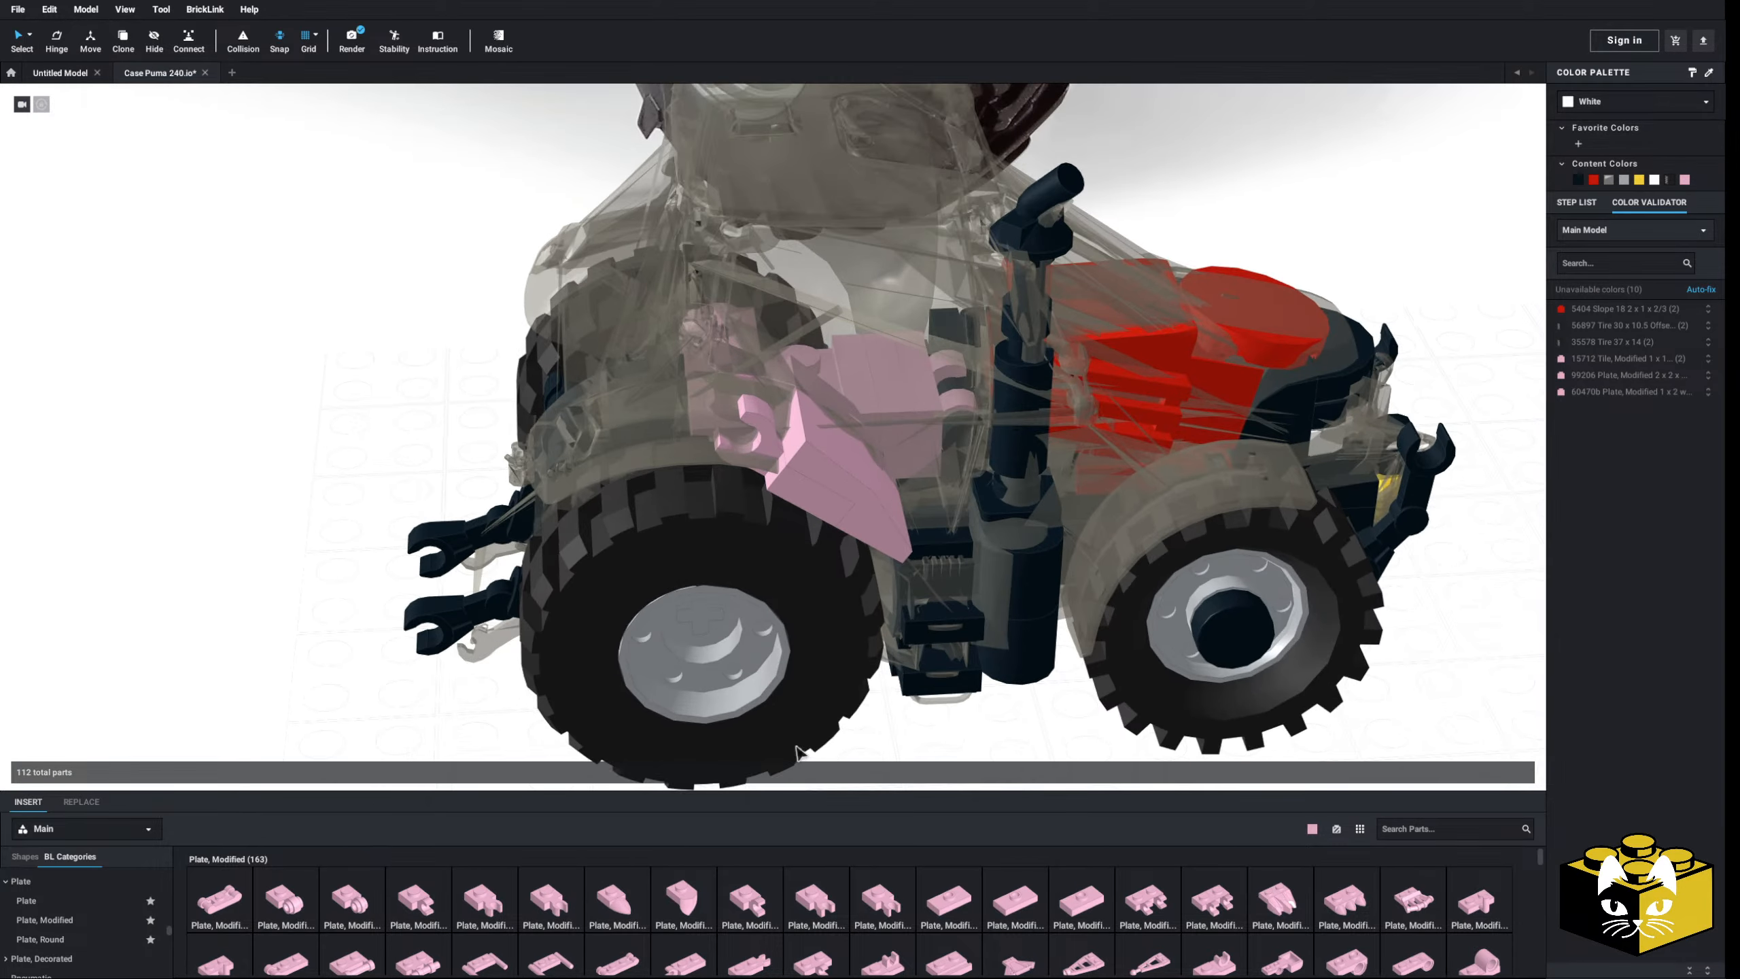
pyautogui.moveTo(336, 948); pyautogui.dragTo(685, 424)
pyautogui.click(341, 507)
pyautogui.moveTo(341, 507); pyautogui.dragTo(430, 501, button='right')
# - Copy the Slope, Curved 2 x 2 x 2/3 and place the copy, sloping rearward, on the bar-handle plate
pyautogui.rightClick(825, 411)
pyautogui.click(841, 453)
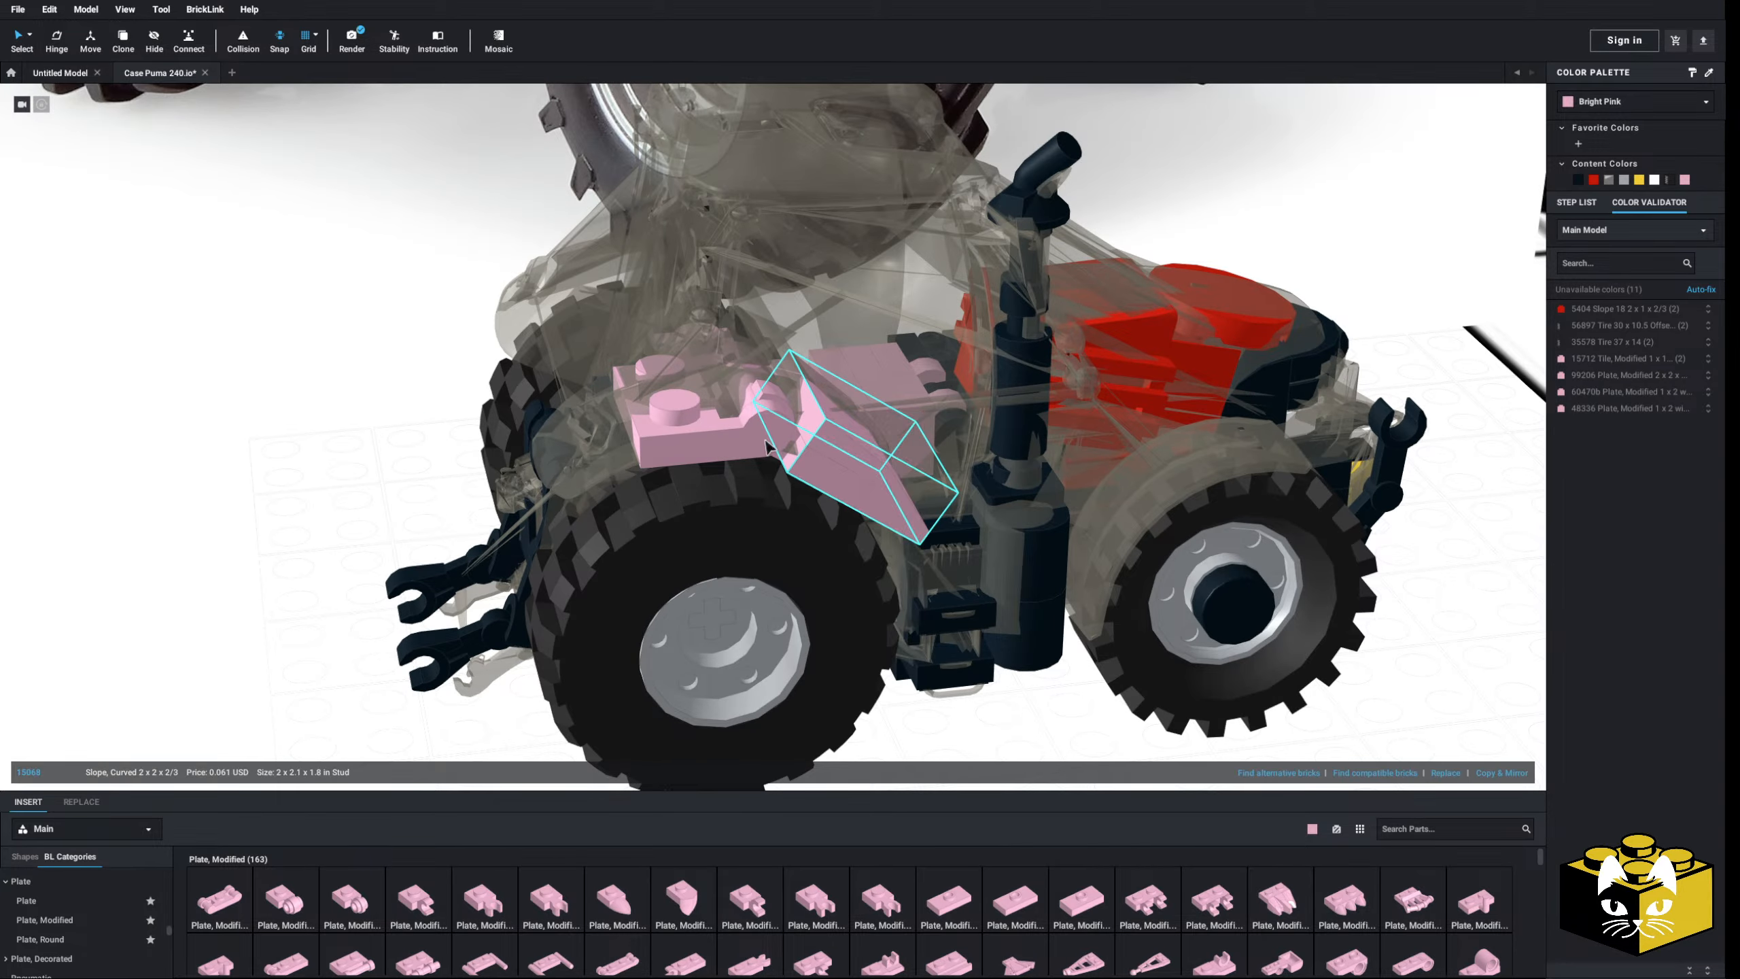
pyautogui.rightClick(223, 496)
pyautogui.click(255, 538)
pyautogui.click(618, 434)
pyautogui.moveTo(618, 435); pyautogui.dragTo(656, 414, button='right')
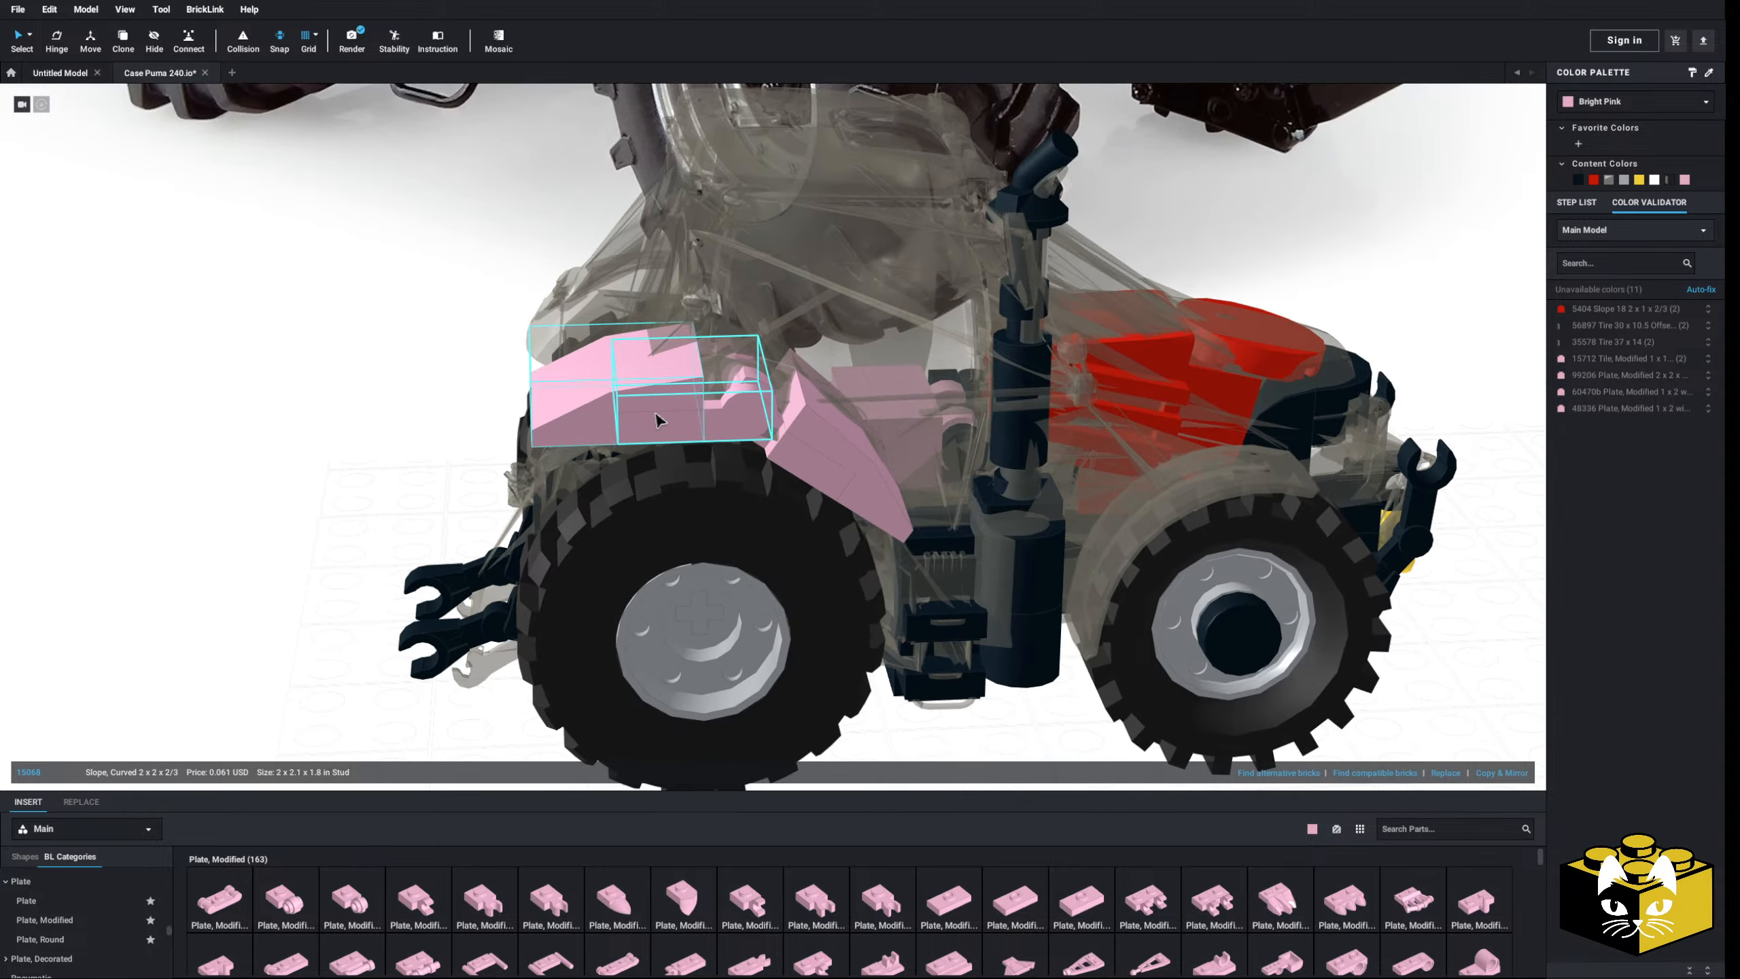
# - Hinge the rear curved slope and bar-handle plate about the clip to 348° so they follow the reference fender
pyautogui.click(57, 38)
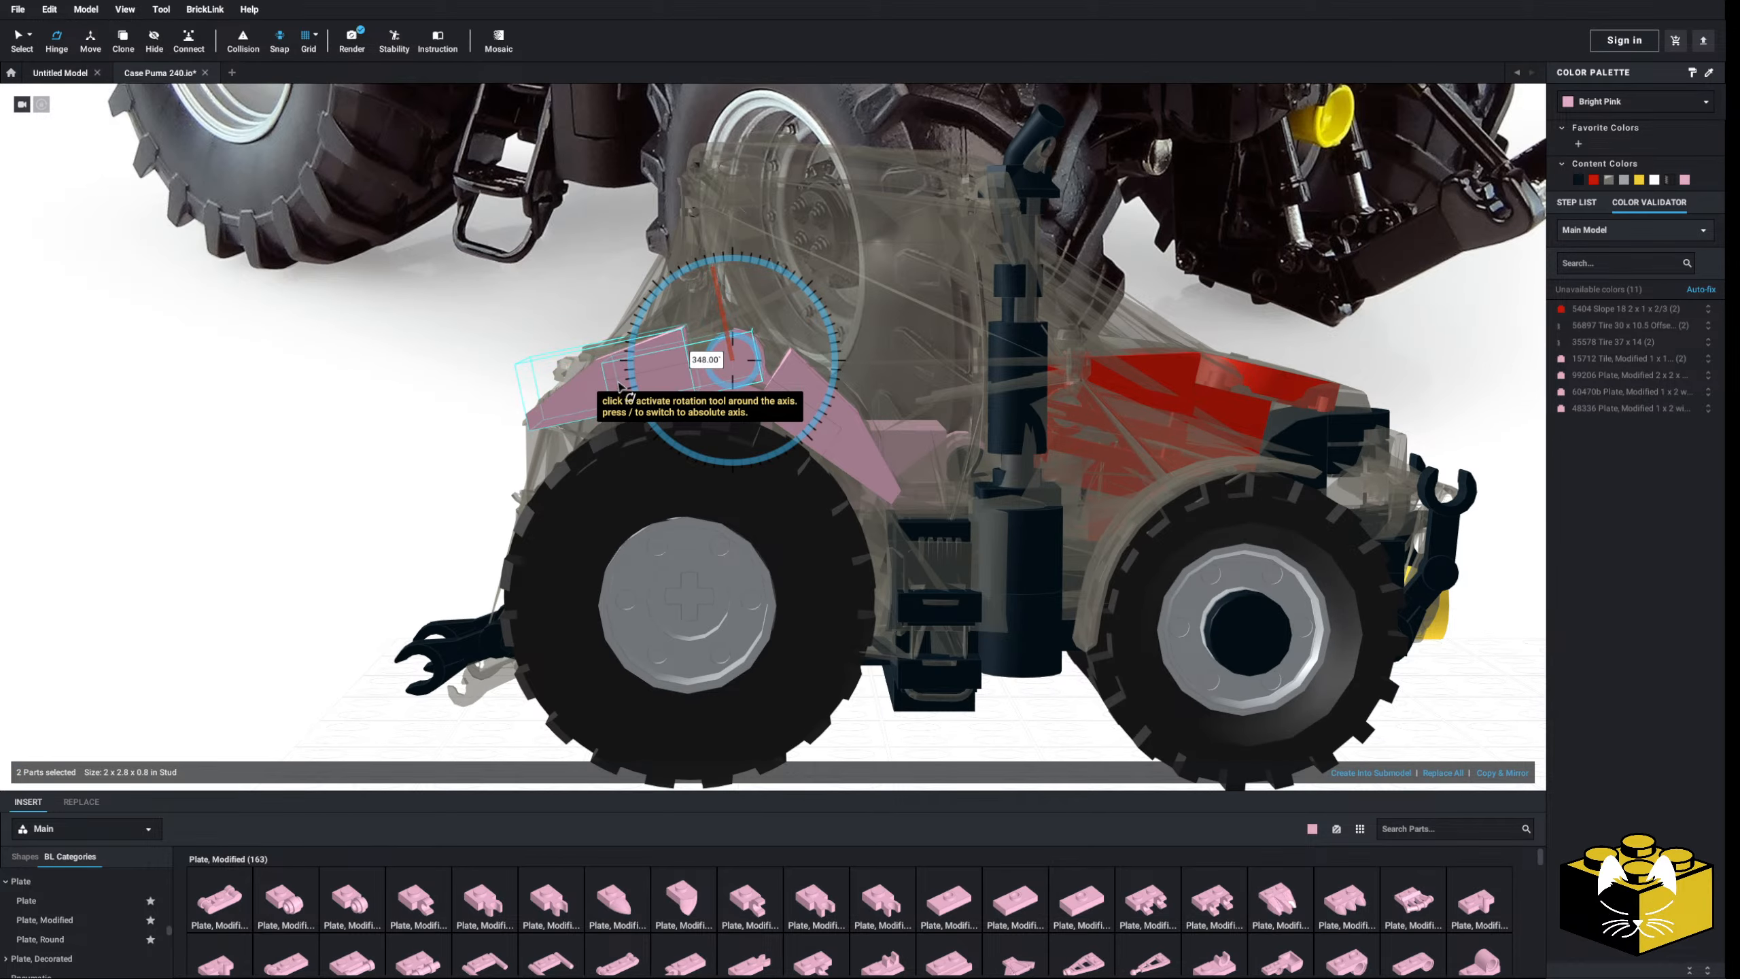
pyautogui.scroll(-3, 328, 452)
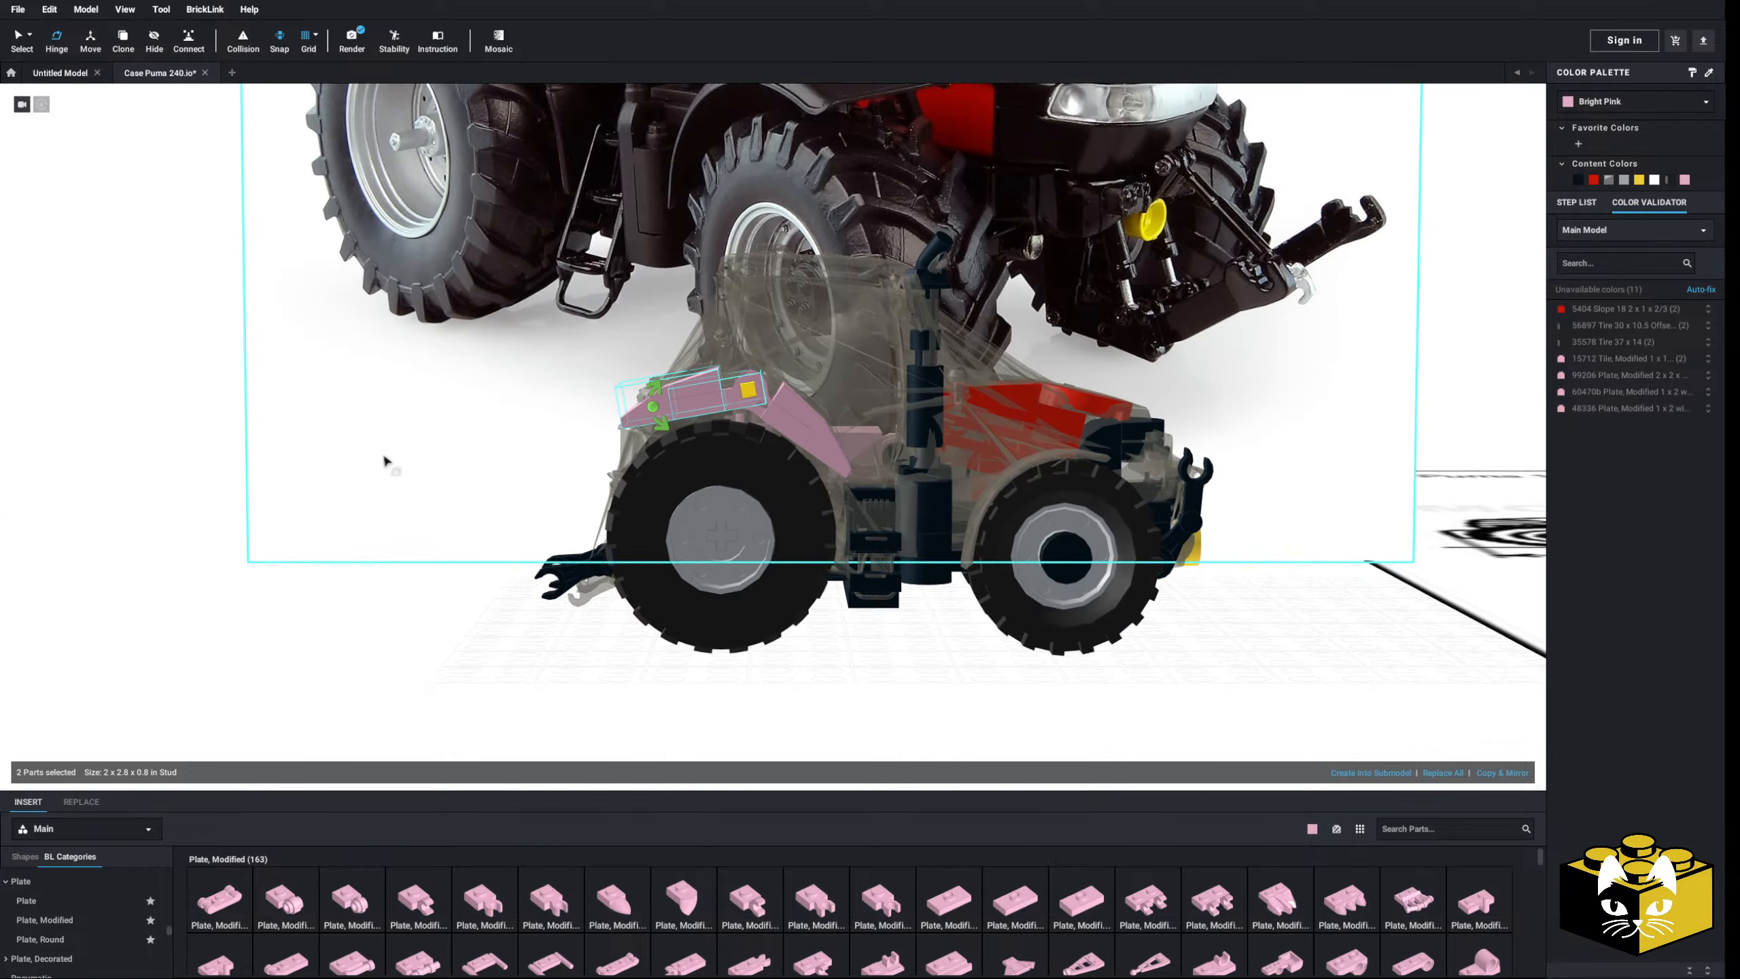
pyautogui.rightClick(382, 456)
pyautogui.click(681, 678)
pyautogui.moveTo(680, 679); pyautogui.dragTo(643, 713, button='right')
pyautogui.scroll(3, 614, 691)
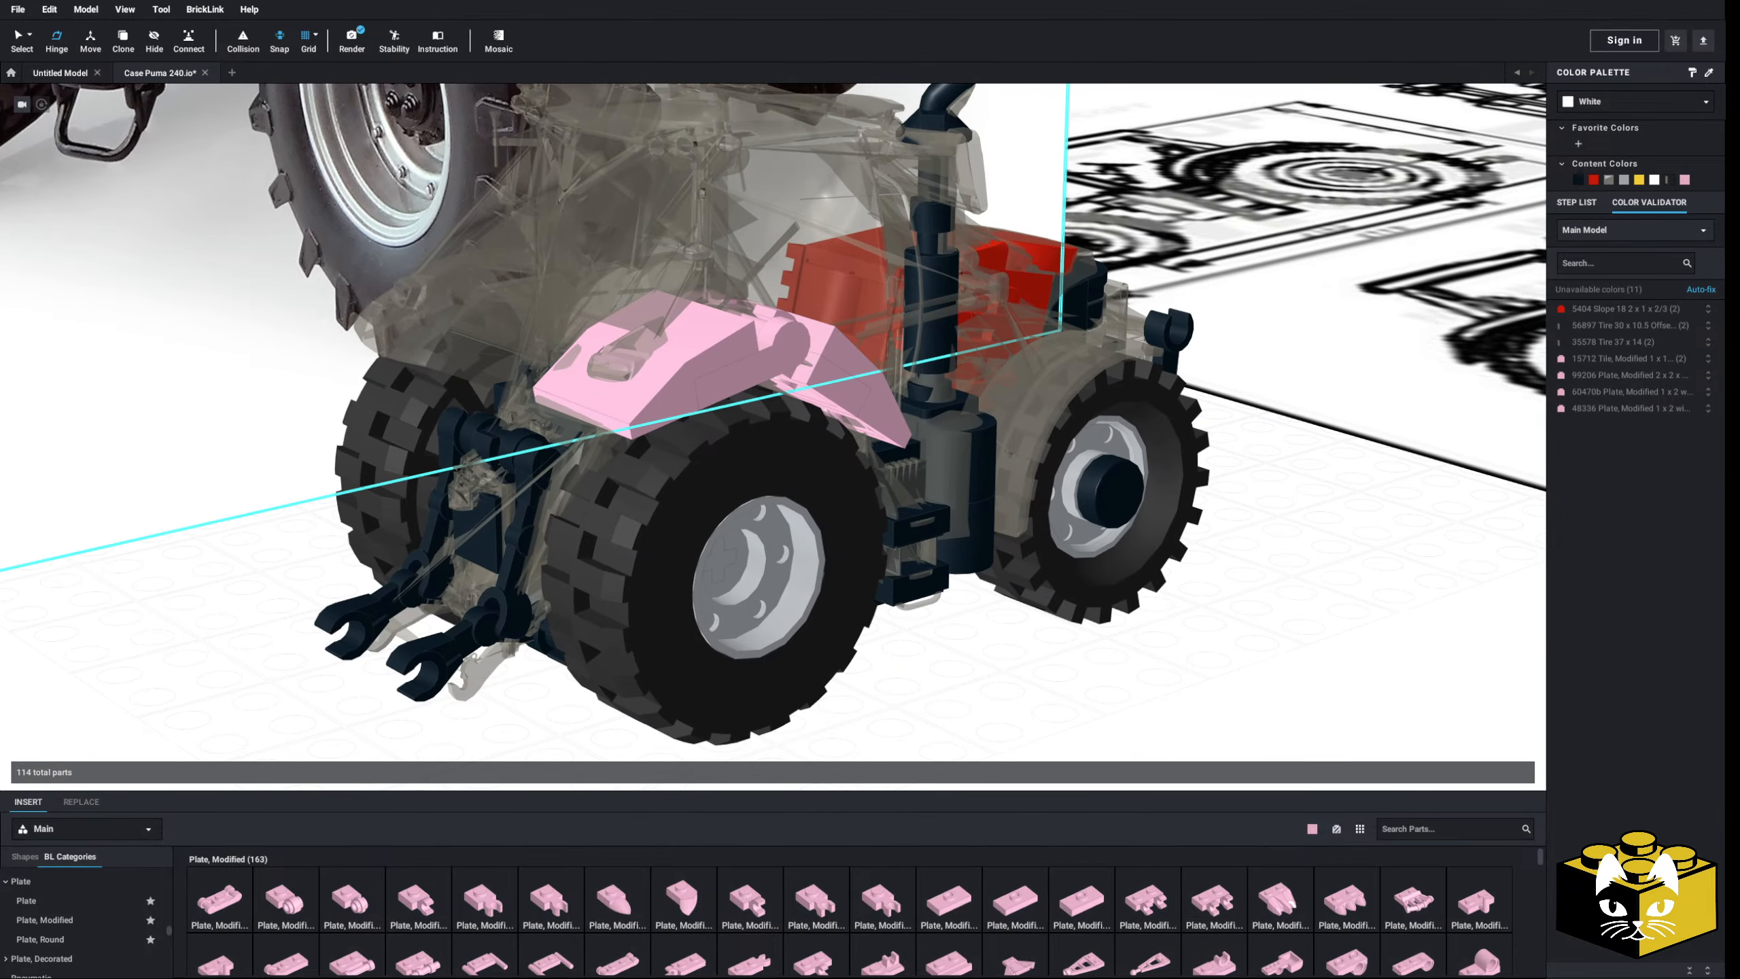
# - Browse the tile, turntable and hinge part categories for an alternative connection between the fender slopes
pyautogui.click(19, 37)
pyautogui.moveTo(998, 659)
pyautogui.mouseDown(button='right')
pyautogui.moveTo(971, 649)
pyautogui.moveTo(985, 655)
pyautogui.mouseUp(button='right')
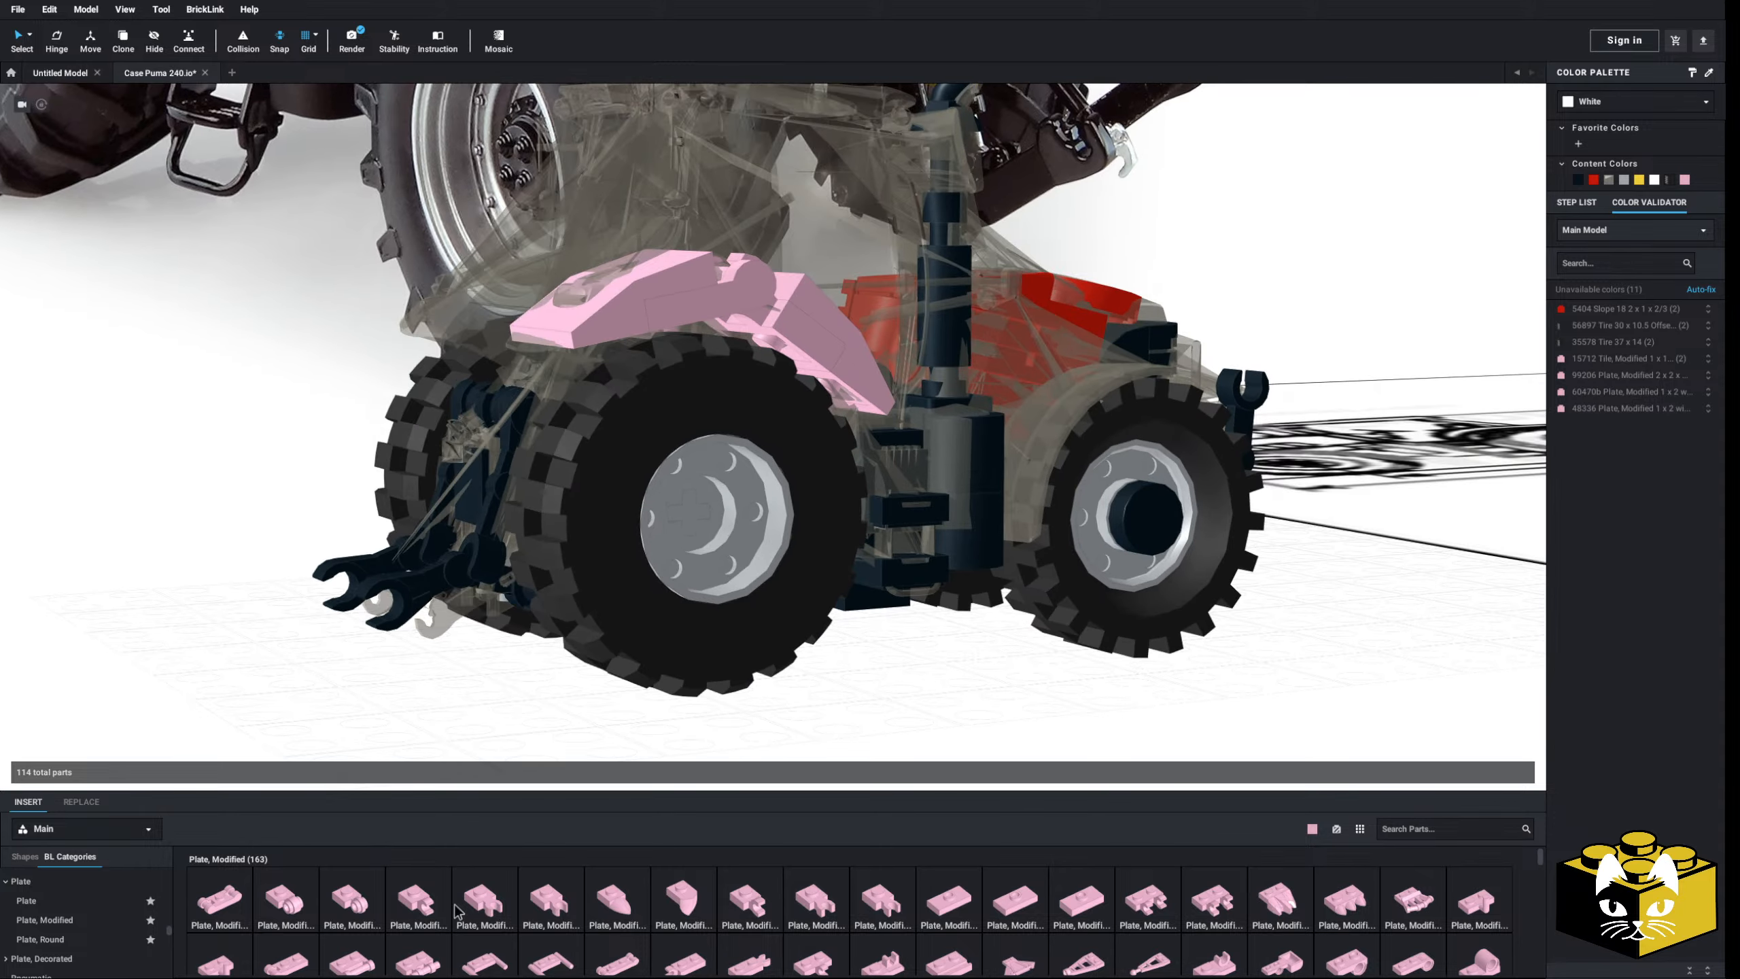
pyautogui.scroll(-5, 67, 898)
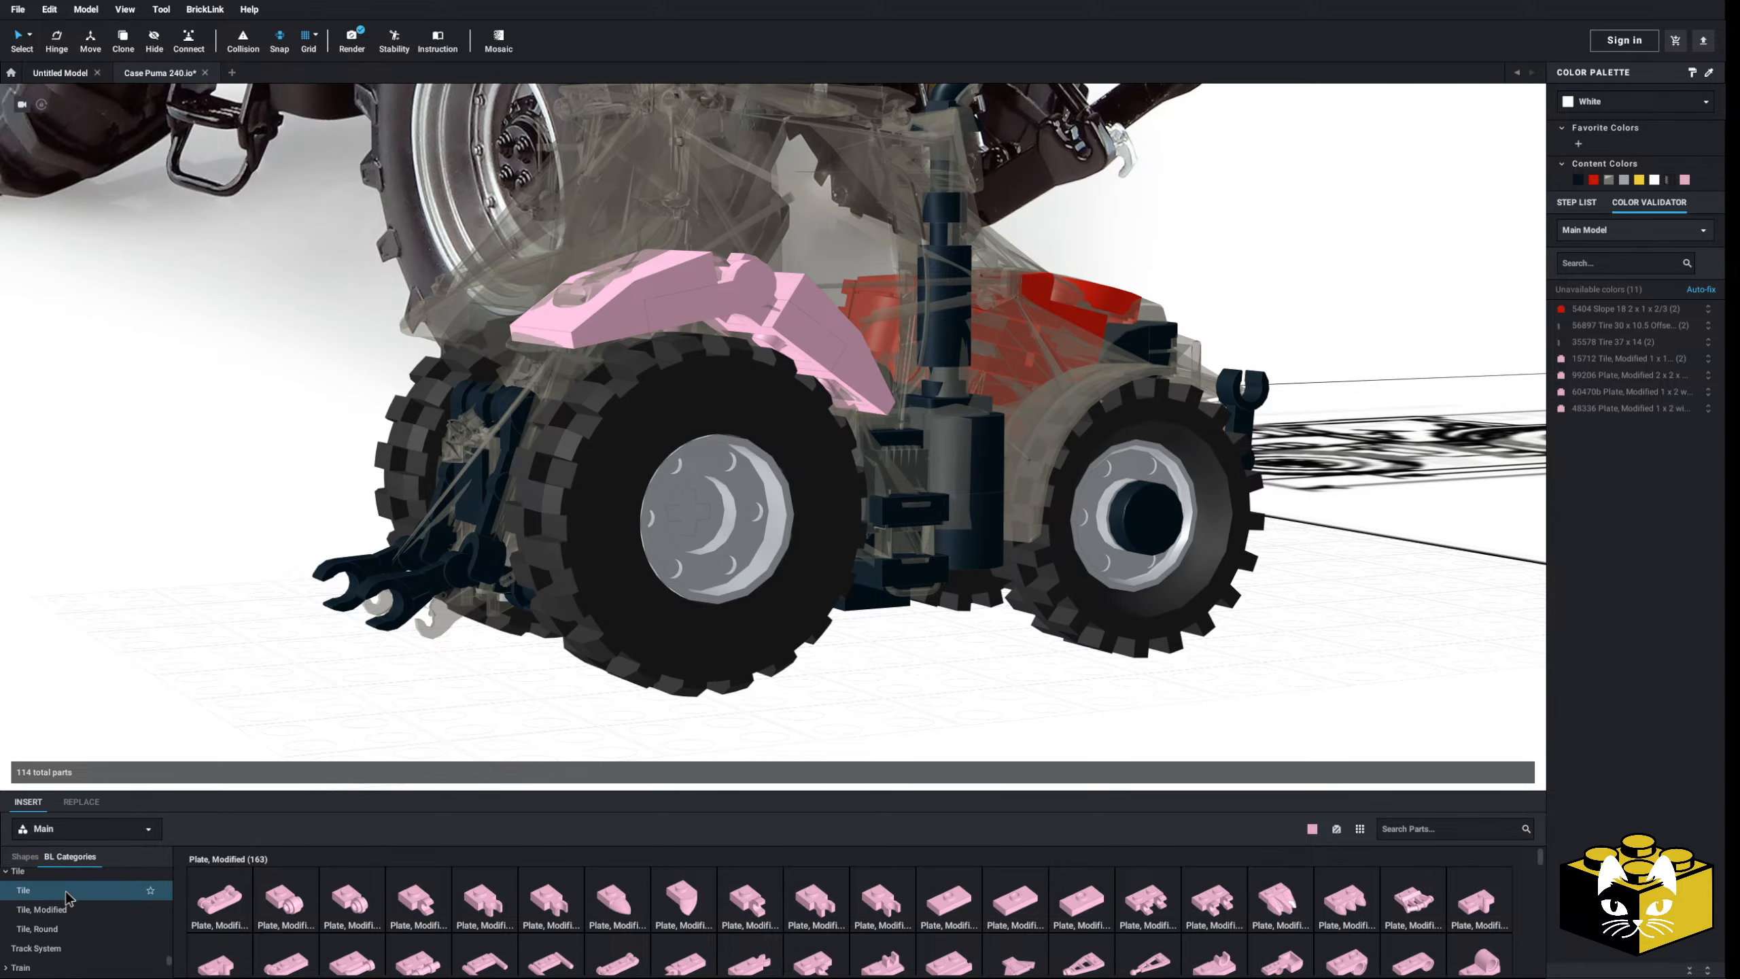
pyautogui.scroll(-2, 58, 911)
pyautogui.click(52, 916)
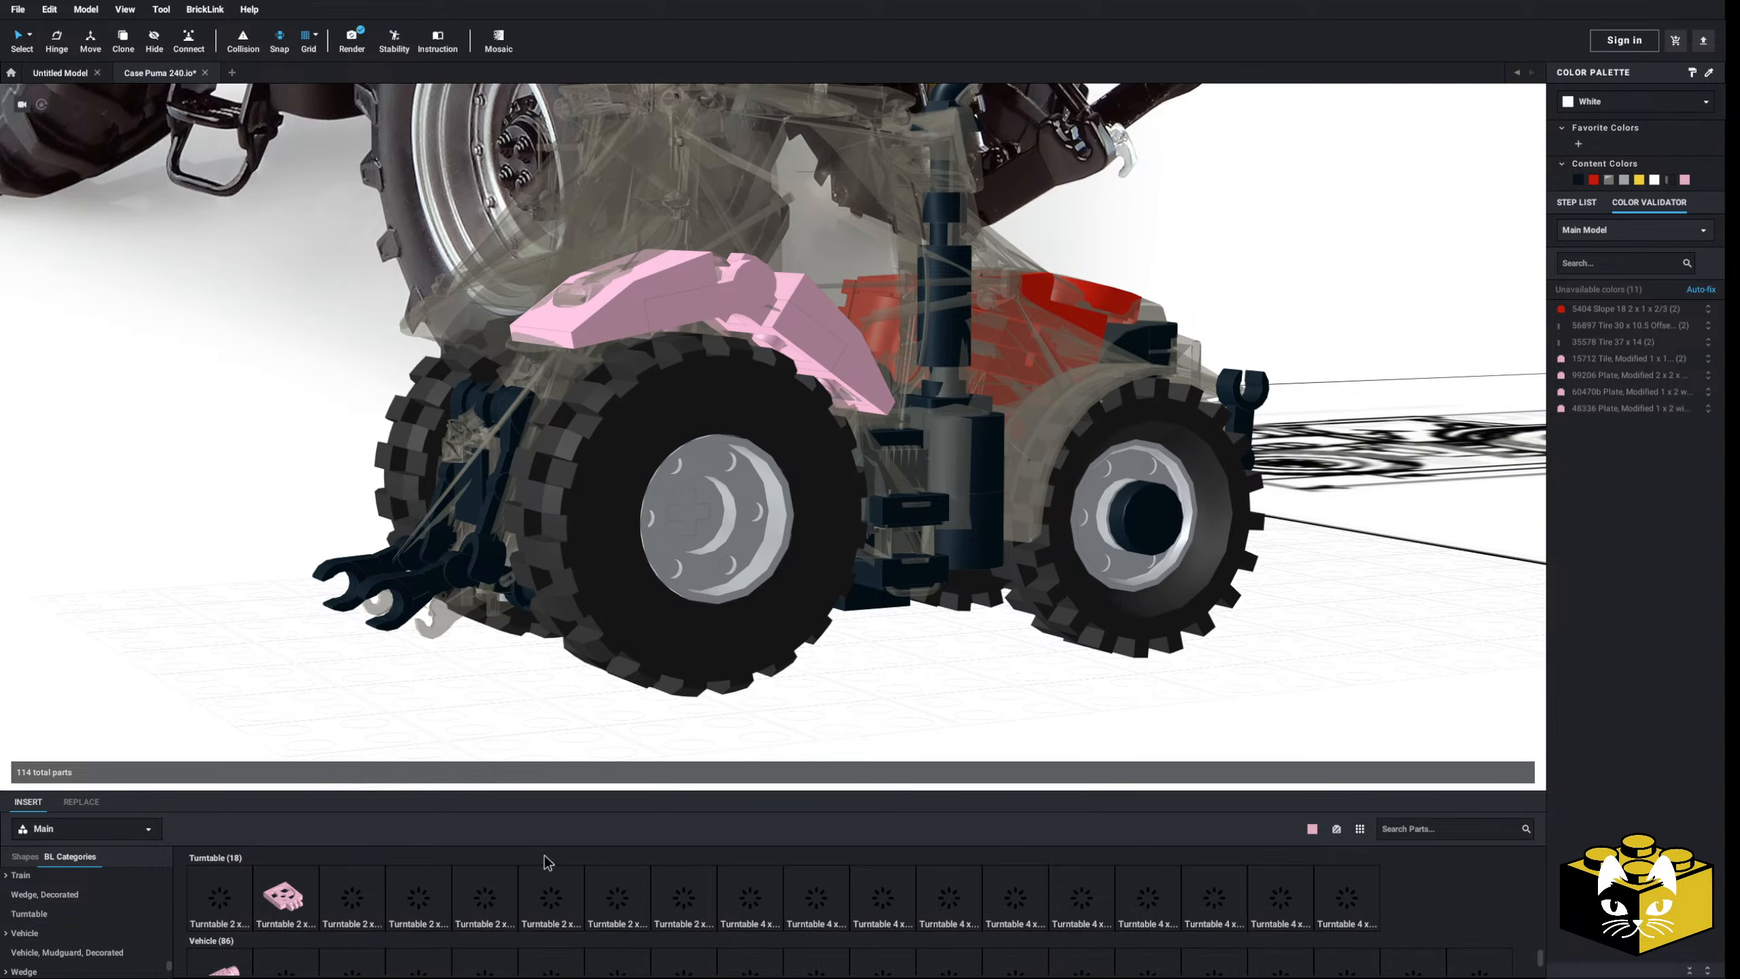
pyautogui.moveTo(547, 903); pyautogui.dragTo(594, 308)
pyautogui.moveTo(593, 308); pyautogui.dragTo(665, 337, button='right')
pyautogui.press('Delete')
pyautogui.scroll(5, 130, 901)
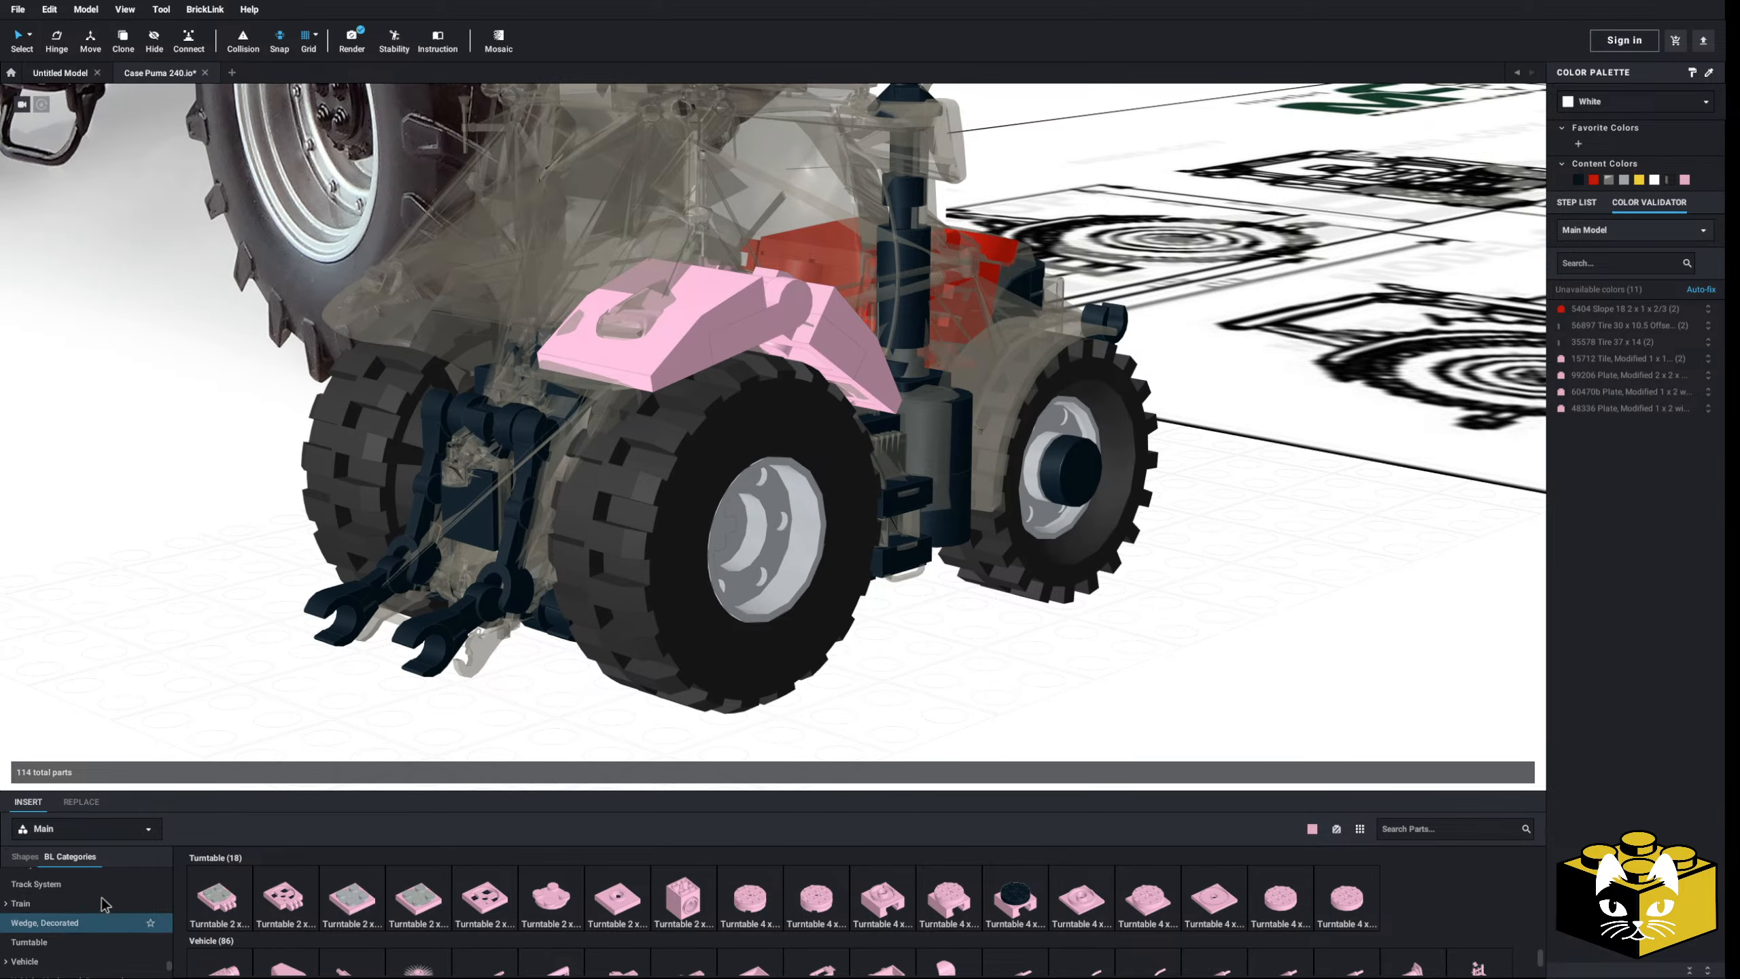
pyautogui.scroll(10, 104, 909)
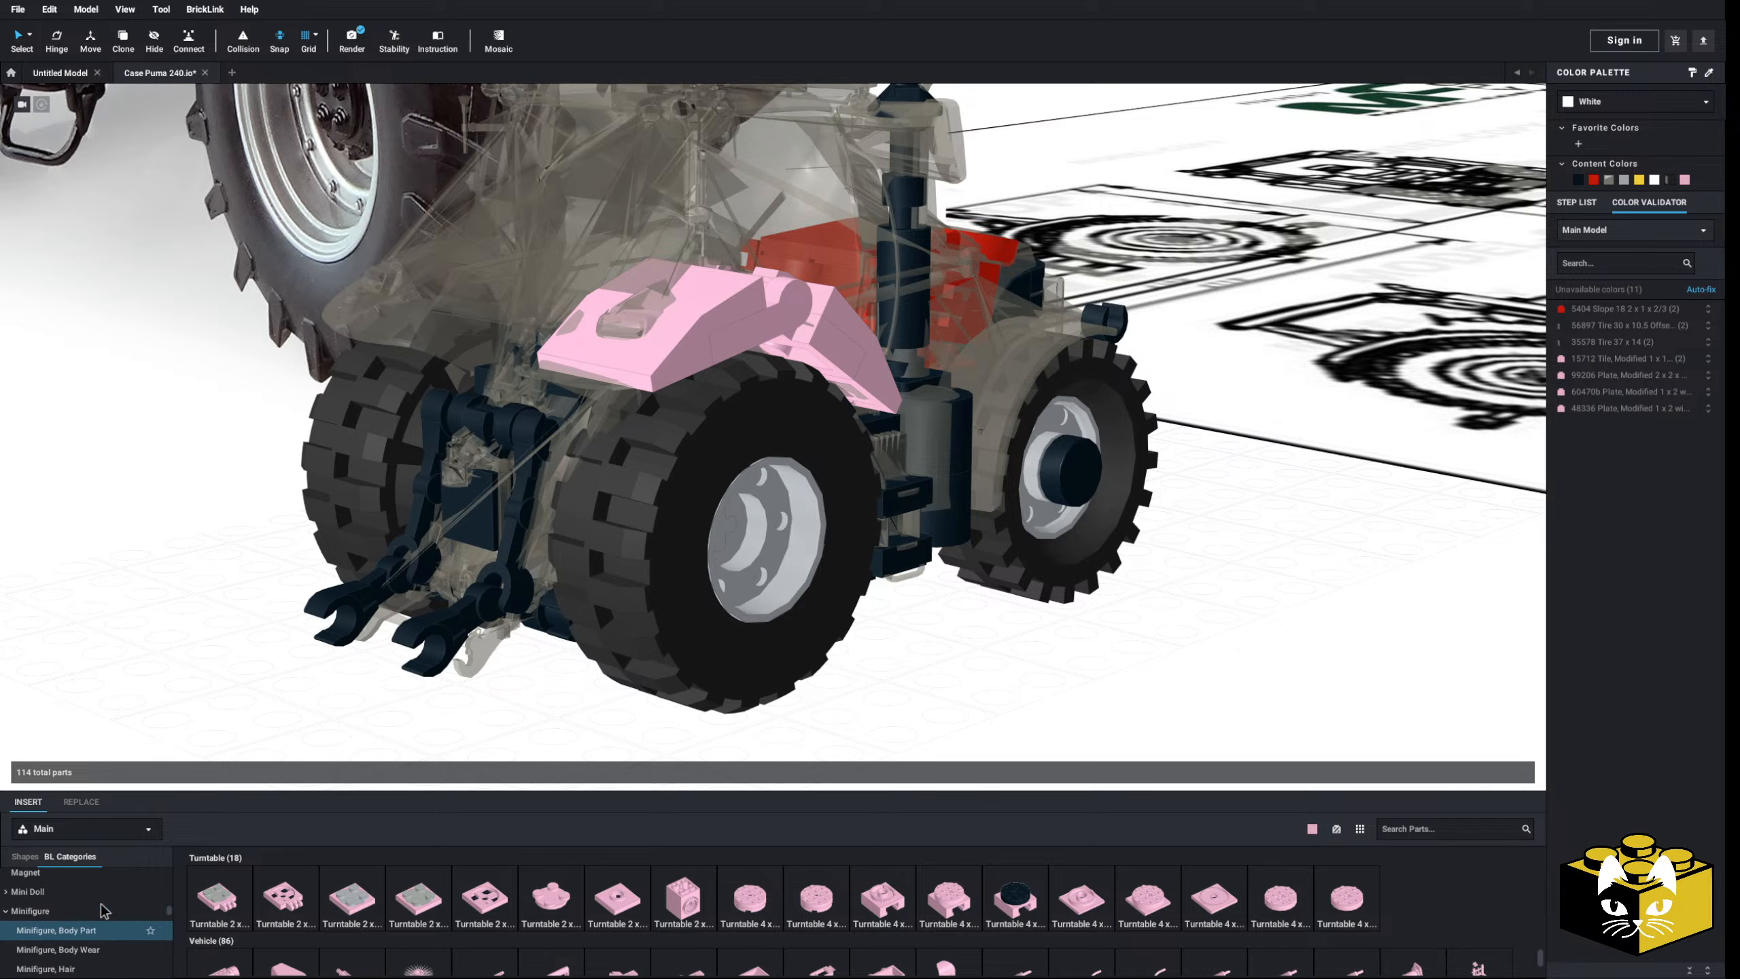
pyautogui.click(96, 910)
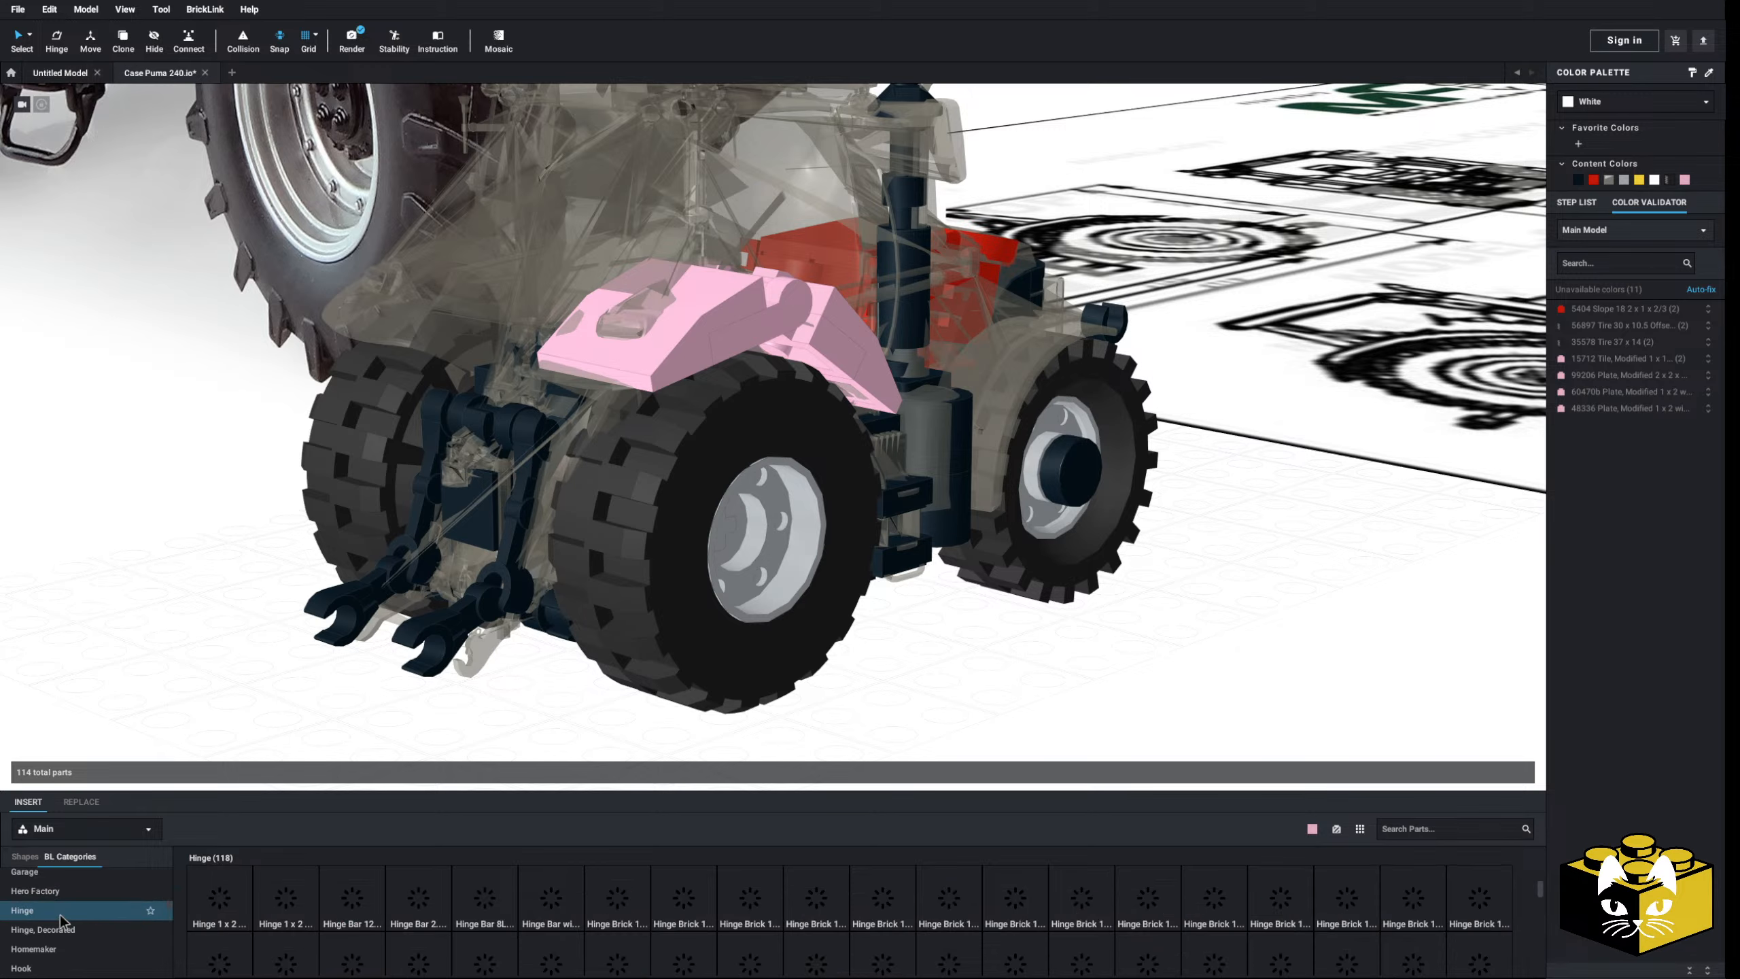
# - Try a bright pink Hinge Brick 2 x 2 Top Plate (6134) under the rear curved slope
pyautogui.scroll(-3, 800, 884)
pyautogui.scroll(-2, 572, 906)
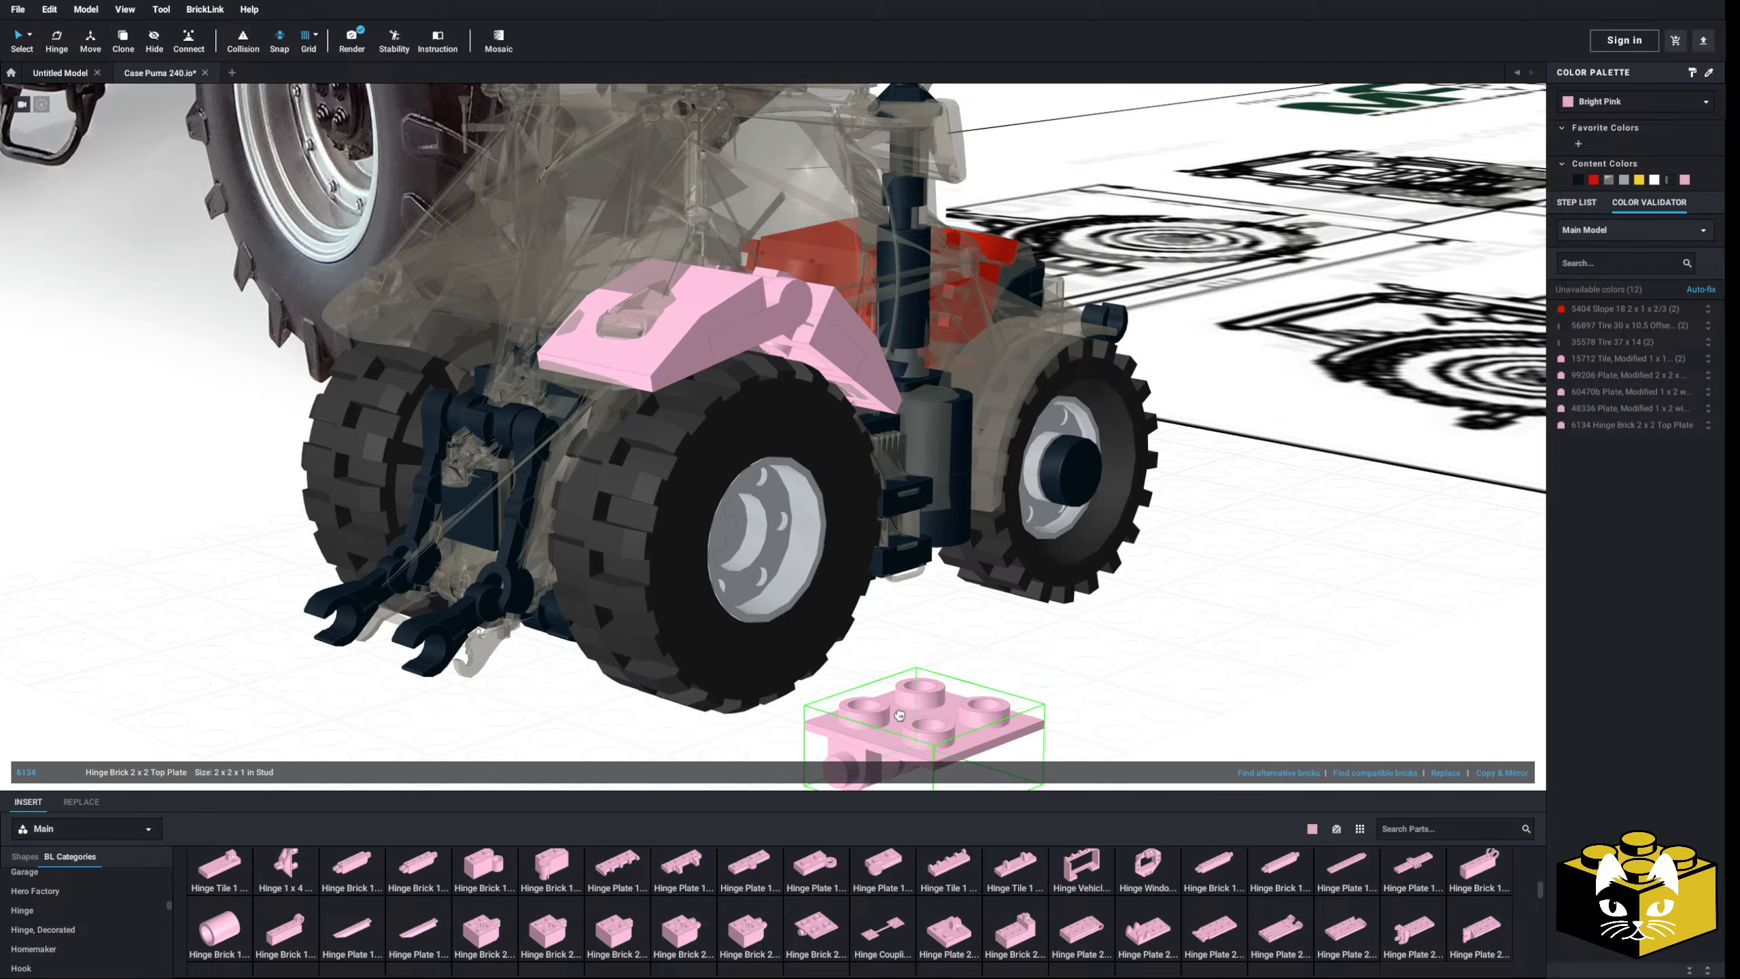
pyautogui.click(632, 376)
pyautogui.click(654, 400)
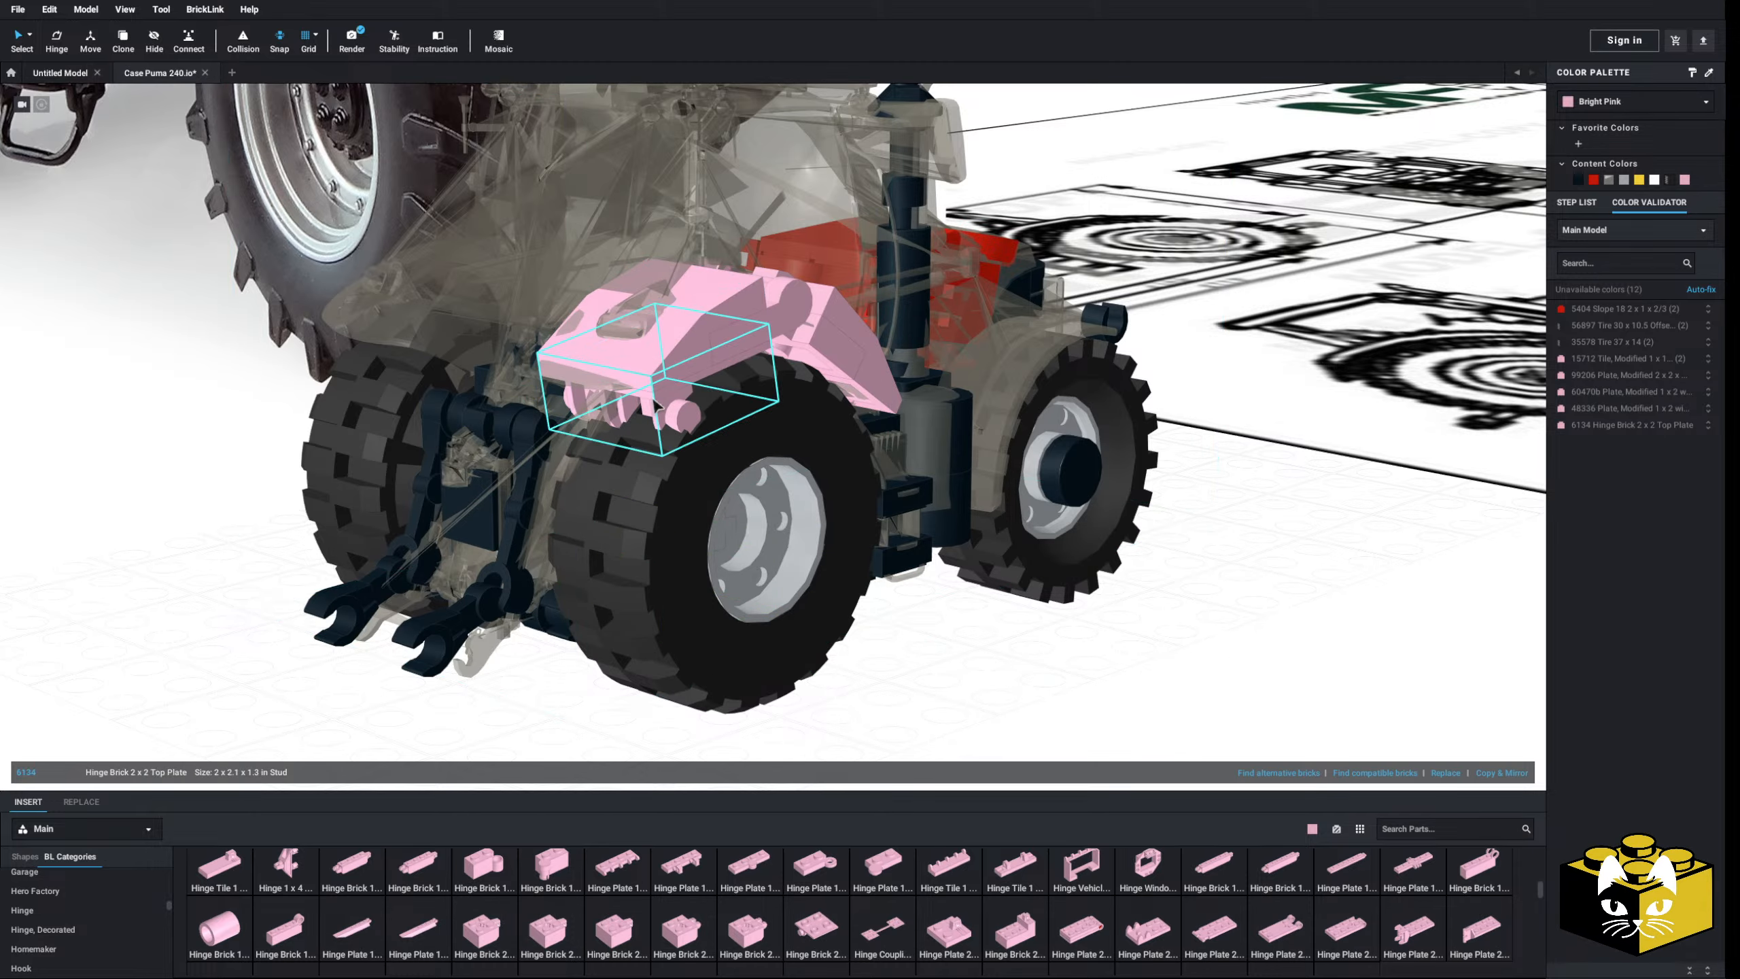
pyautogui.press('Delete')
# - Delete the 1 x 2 clip plate (60470b) and the 1 x 2 bar-handle plate (48336) joining the fender slopes
pyautogui.moveTo(692, 500); pyautogui.dragTo(747, 738, button='right')
pyautogui.scroll(3, 767, 738)
pyautogui.click(807, 331)
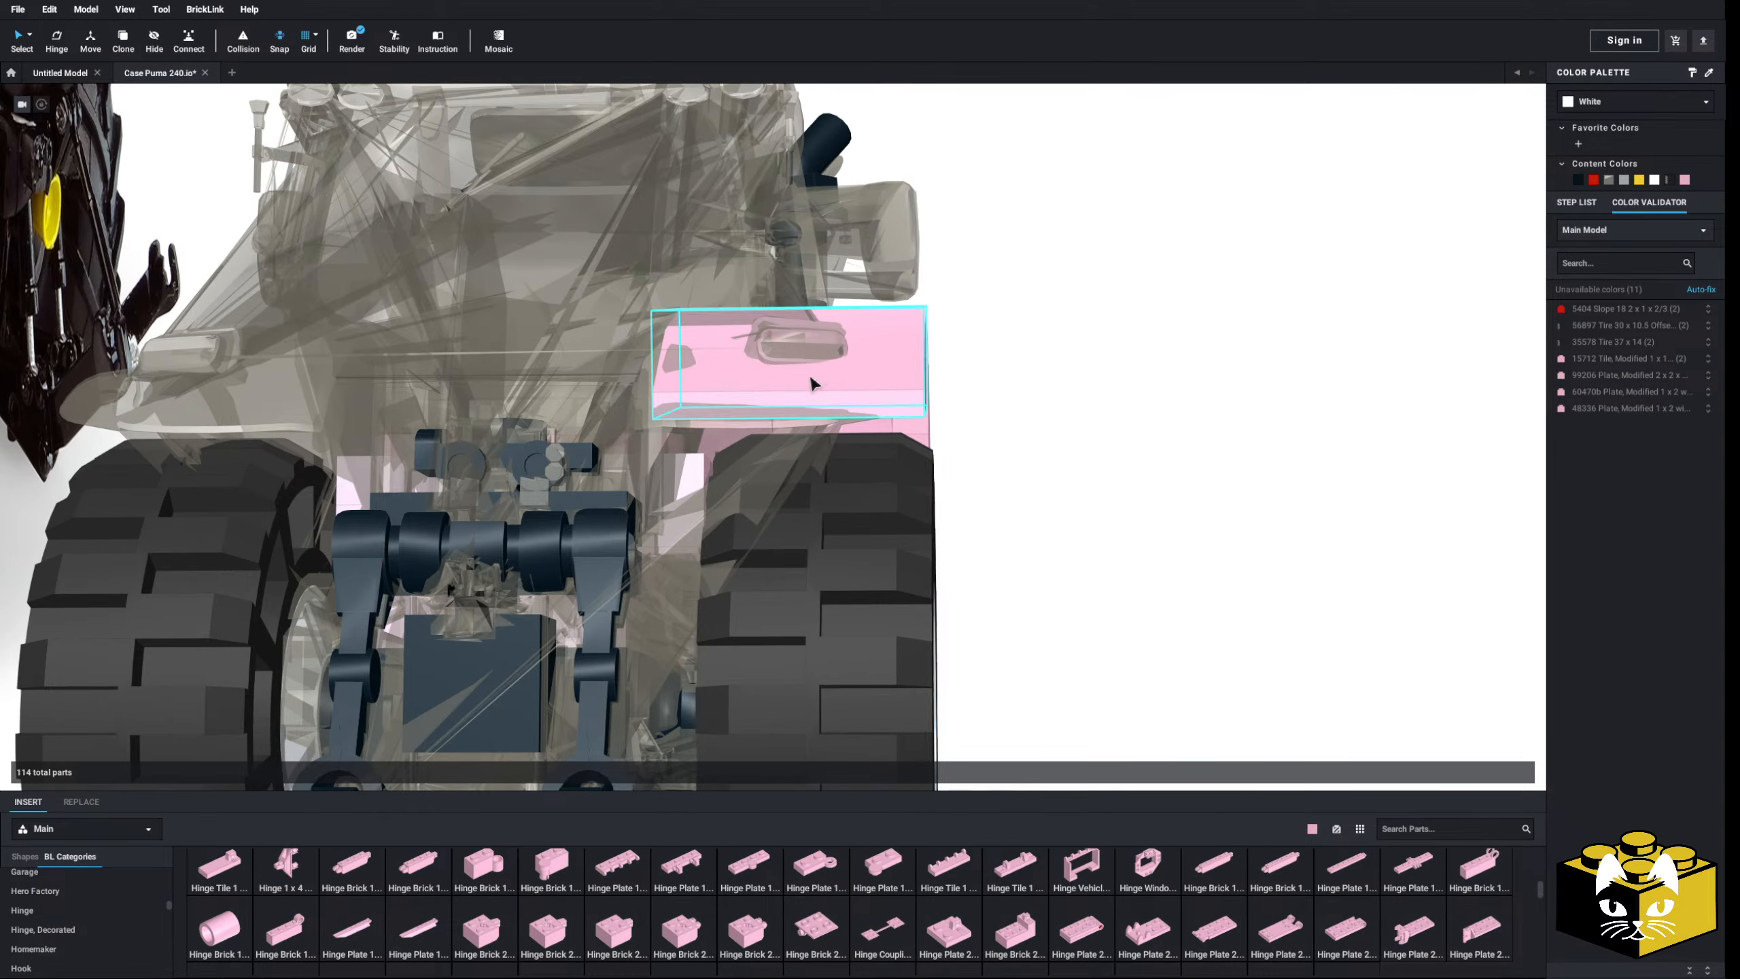
pyautogui.moveTo(810, 374); pyautogui.dragTo(691, 485, button='right')
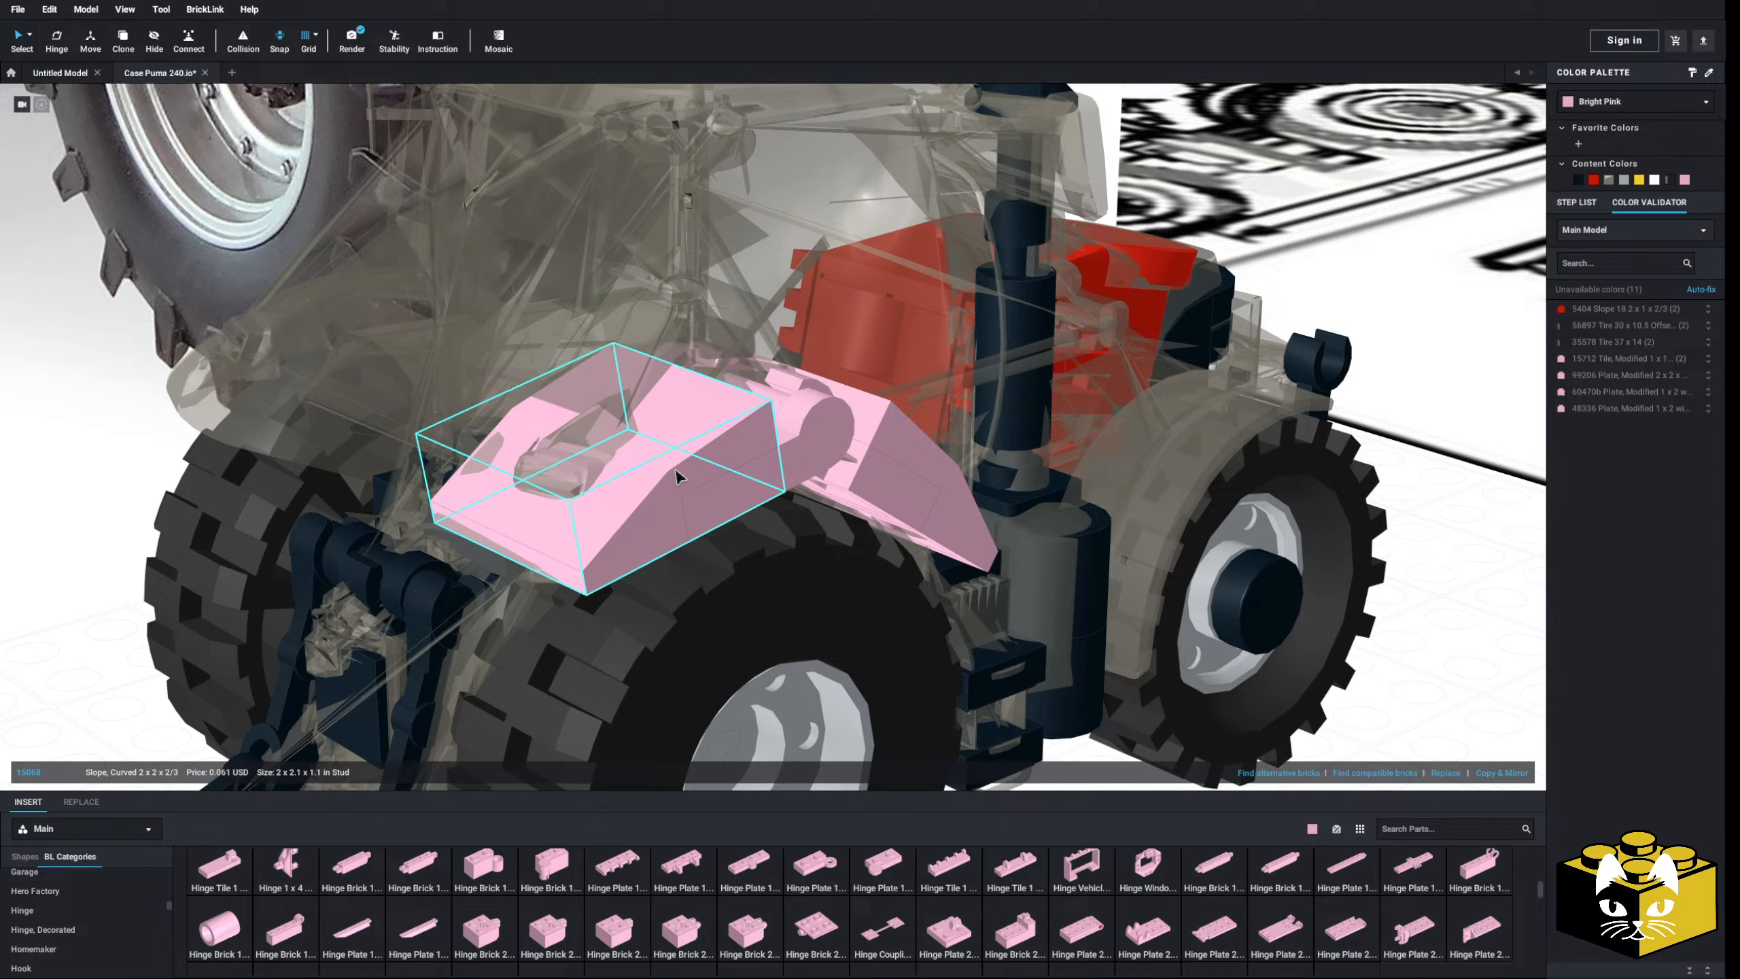
pyautogui.press('Delete')
pyautogui.moveTo(675, 468); pyautogui.dragTo(788, 411, button='right')
# - Attach a bright pink 1 x 1 modified plate with open O clip (61252) to the underside of the rear curved slope
pyautogui.scroll(-10, 70, 915)
pyautogui.click(67, 897)
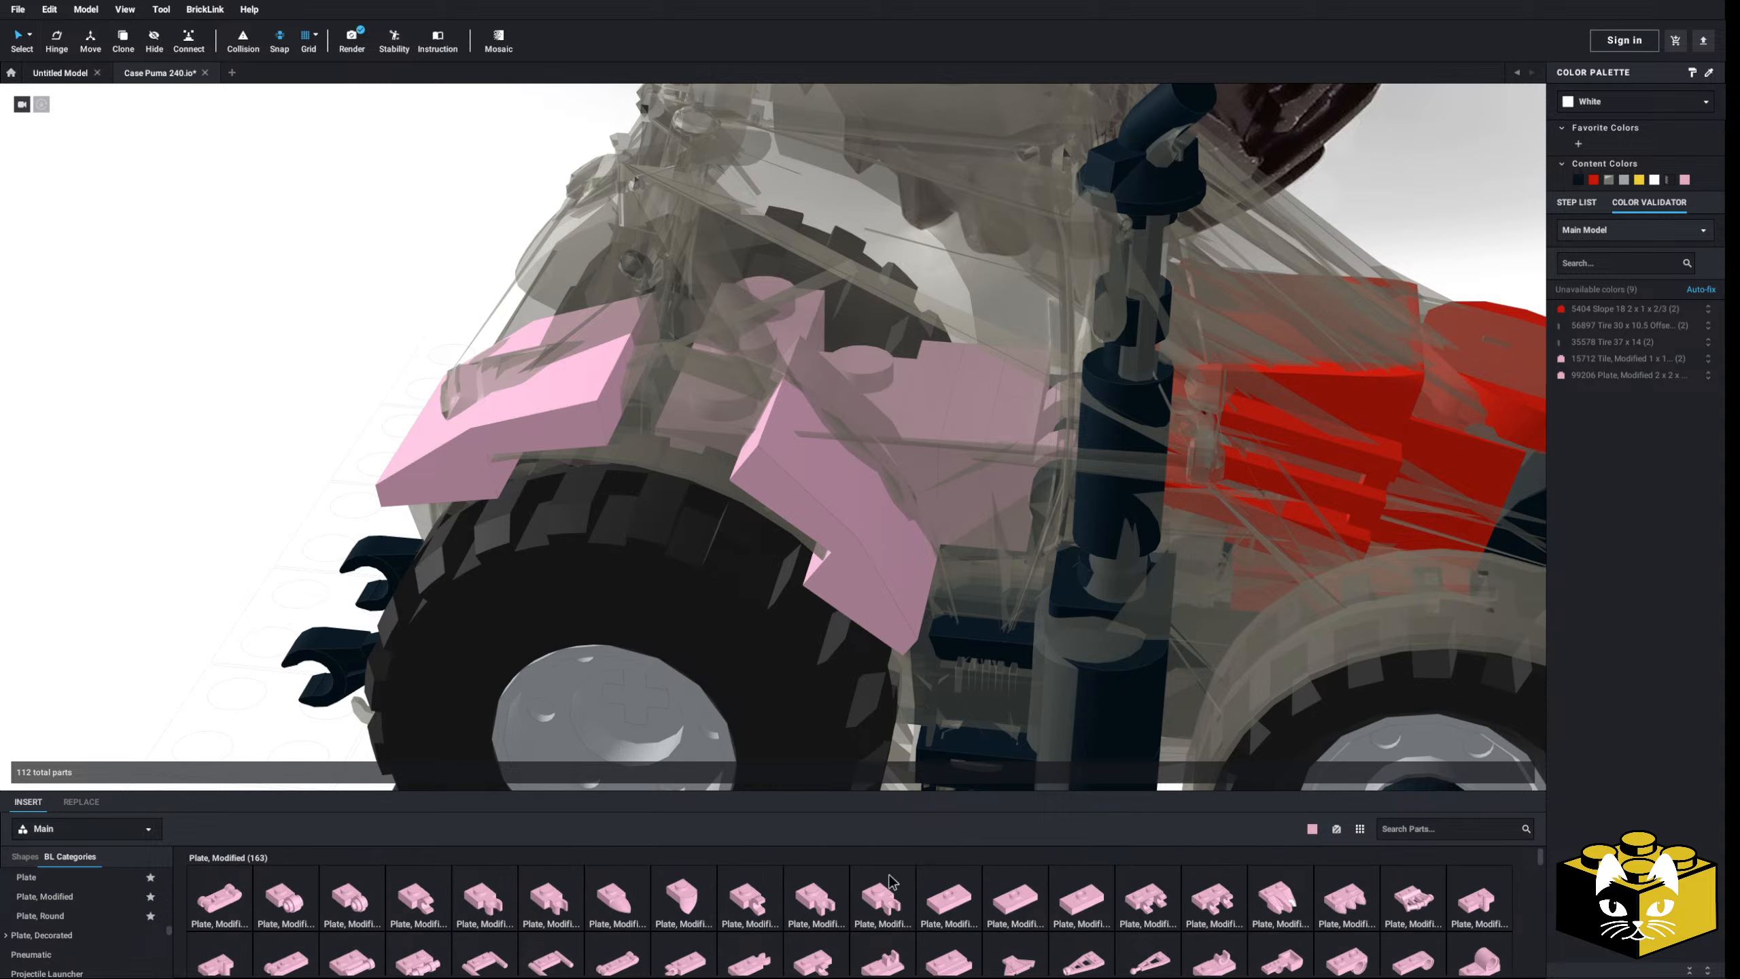
pyautogui.click(752, 903)
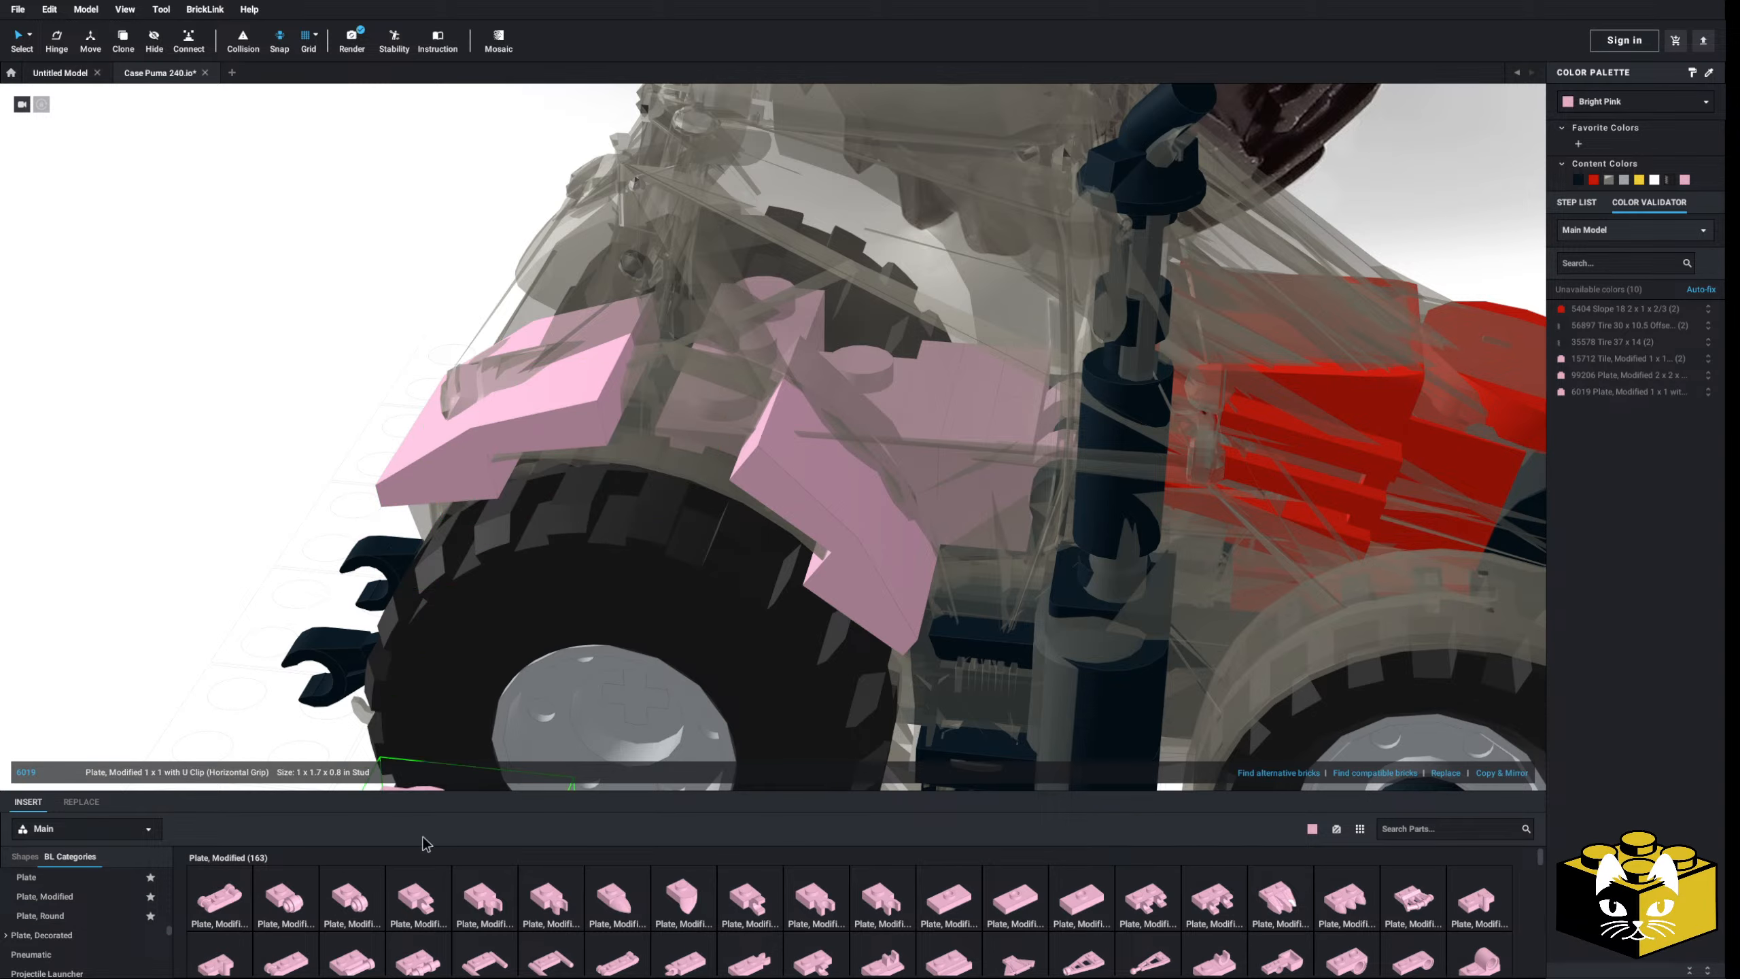
pyautogui.click(399, 912)
pyautogui.press('Right')
pyautogui.press('Right')
pyautogui.moveTo(233, 563); pyautogui.dragTo(252, 591, button='right')
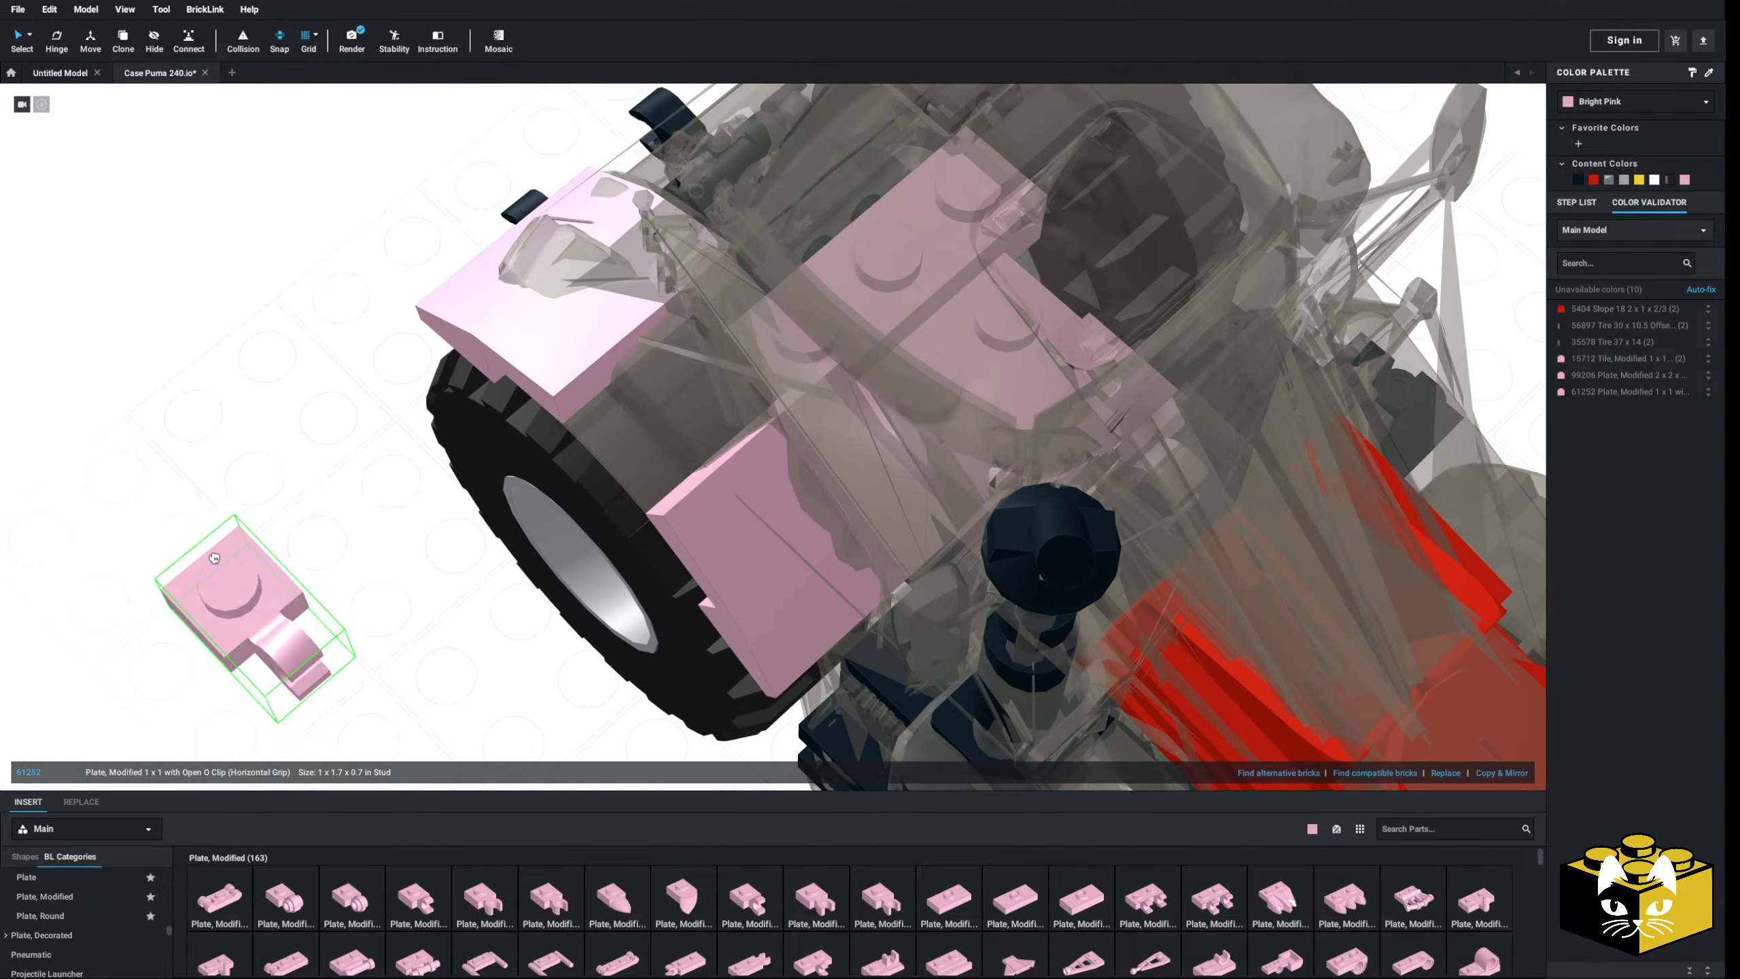
pyautogui.click(674, 265)
pyautogui.click(303, 361)
pyautogui.moveTo(302, 361); pyautogui.dragTo(328, 339, button='right')
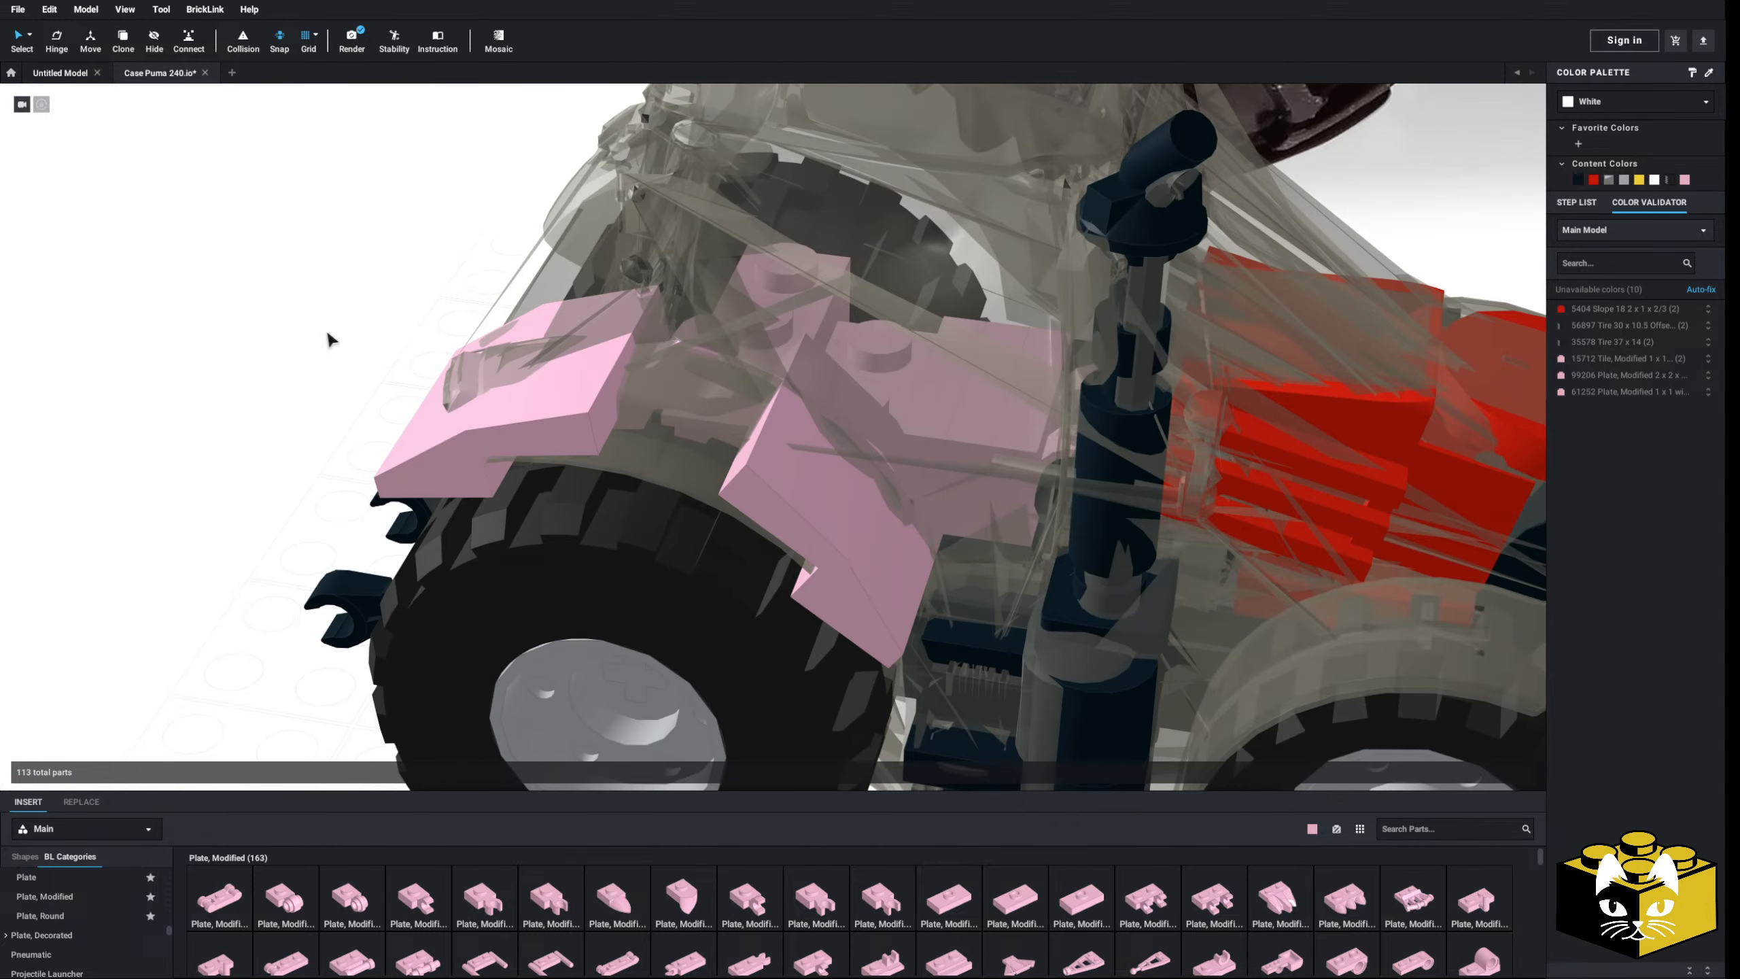
# - Attach a bright pink 1 x 1 round plate with bar handle (26047) to the front curved slope above the rear tyre
pyautogui.click(29, 913)
pyautogui.click(352, 899)
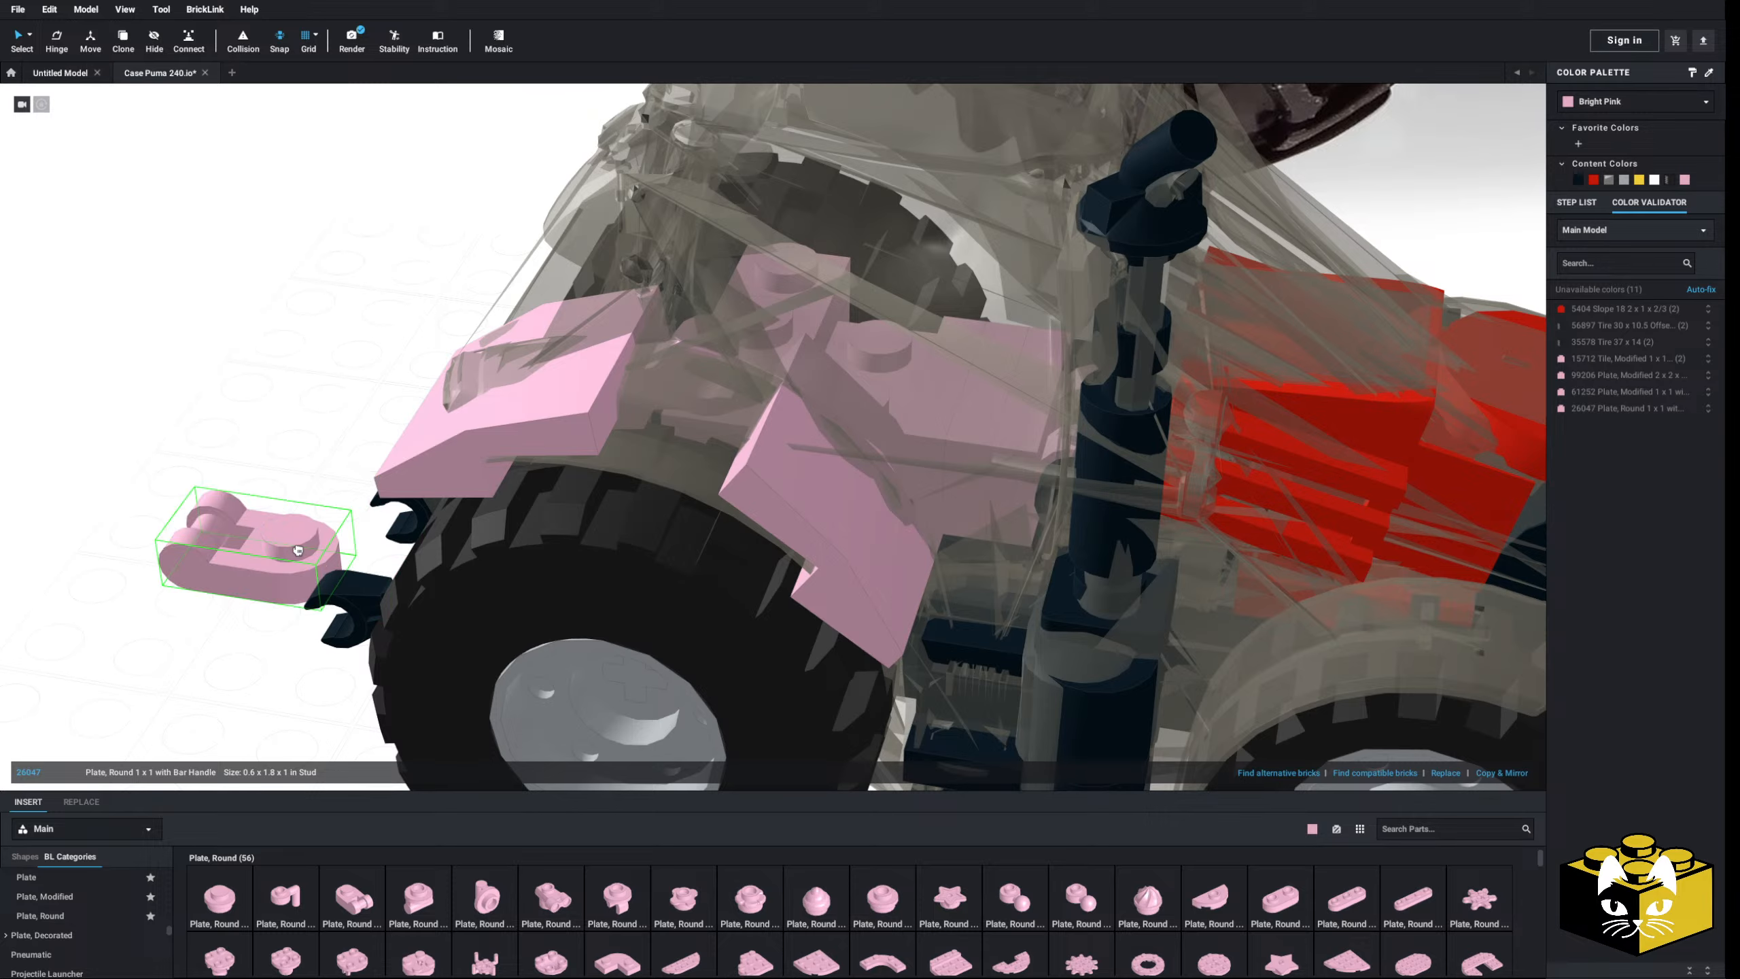
pyautogui.click(841, 416)
pyautogui.scroll(-1, 181, 515)
pyautogui.scroll(-2, 180, 514)
pyautogui.moveTo(181, 515); pyautogui.dragTo(143, 500, button='right')
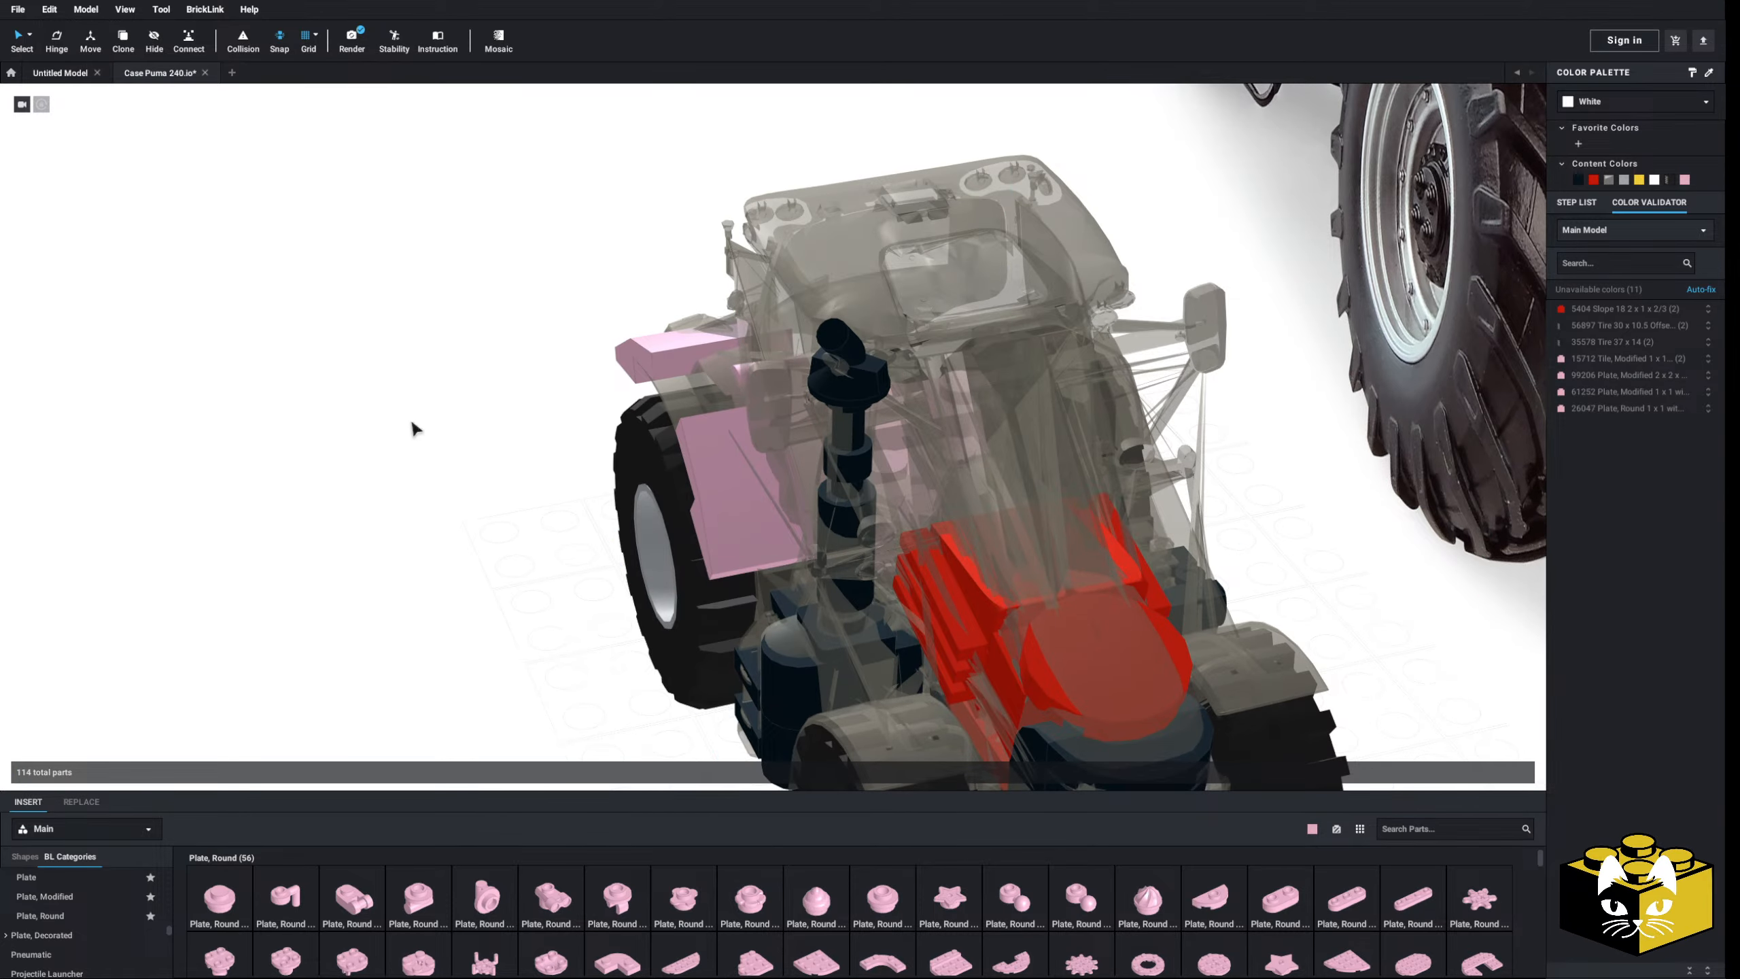
pyautogui.moveTo(428, 431); pyautogui.dragTo(803, 354, button='right')
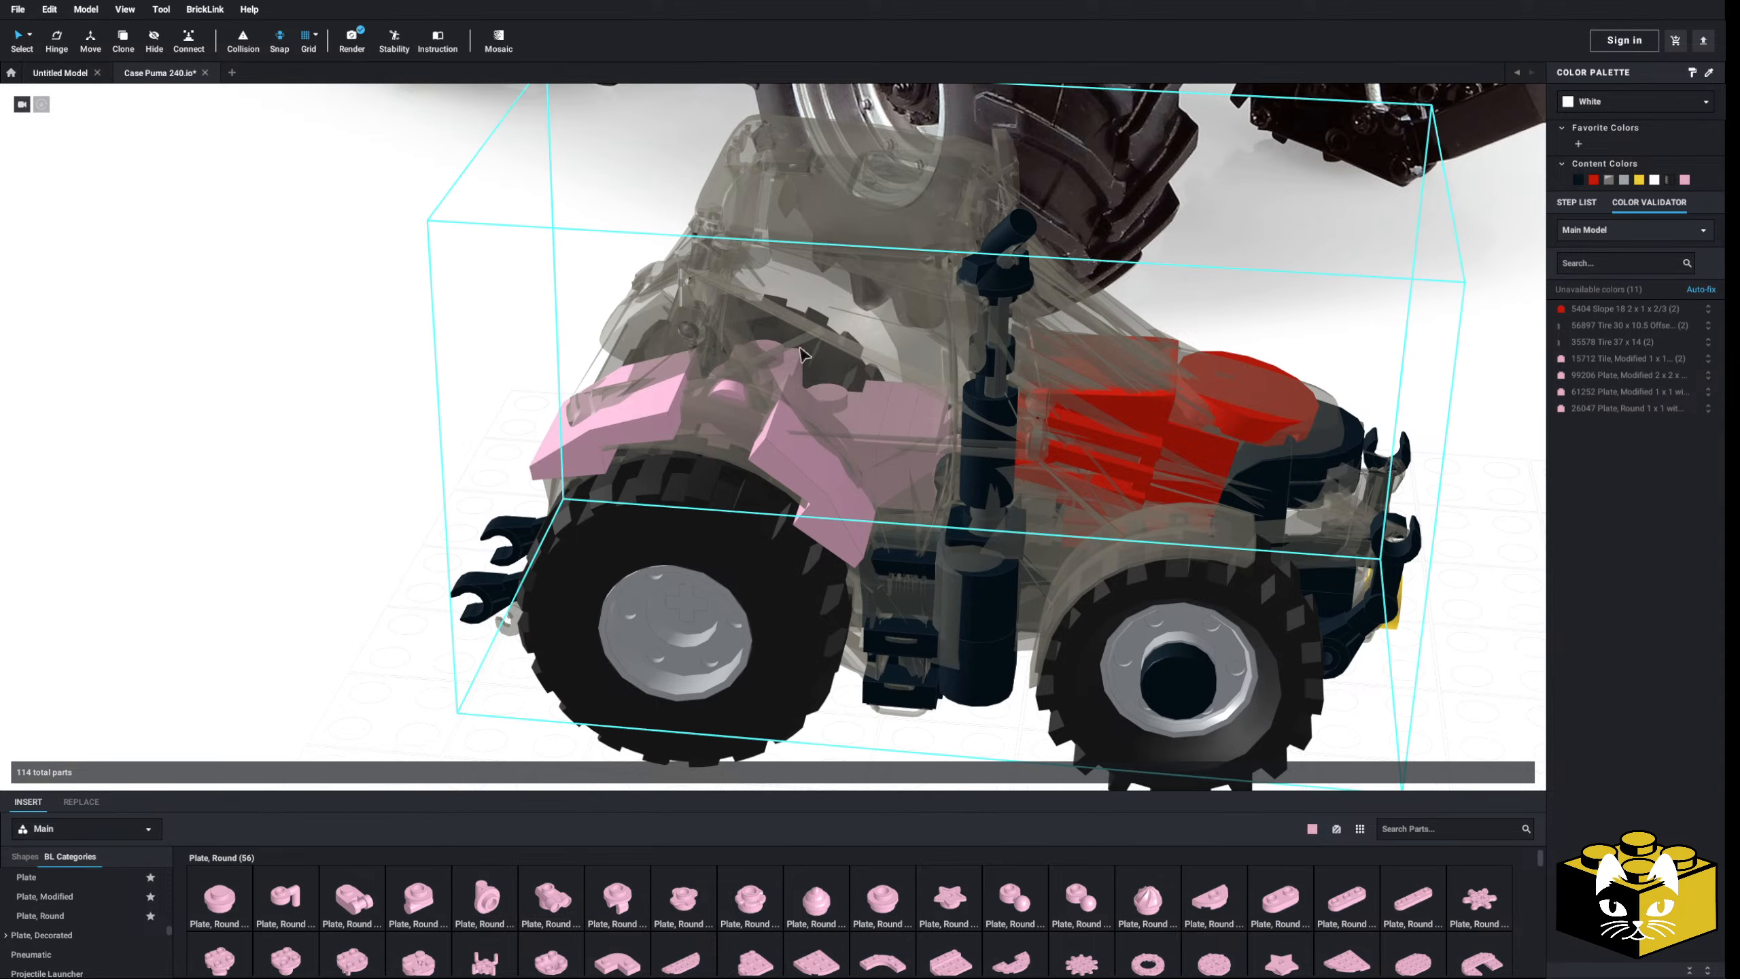
pyautogui.scroll(5, 427, 474)
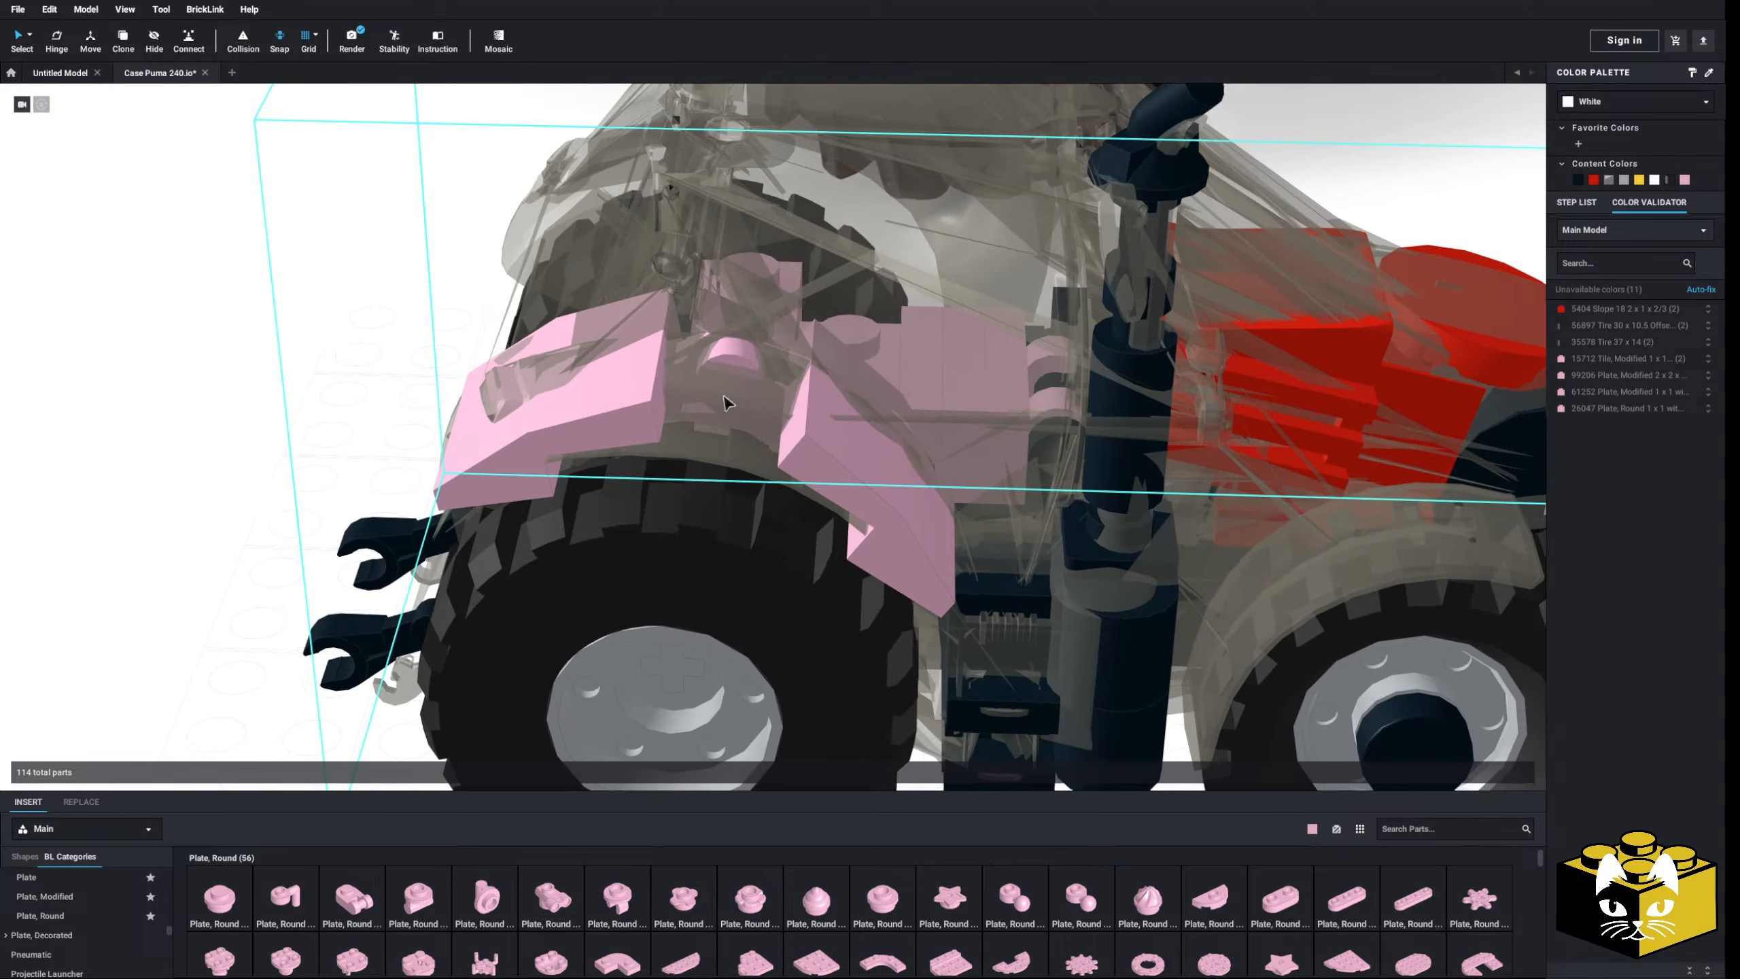
# - Try a bright pink Plate 1 x 2 under the outer edge of the rear curved slope
pyautogui.click(27, 877)
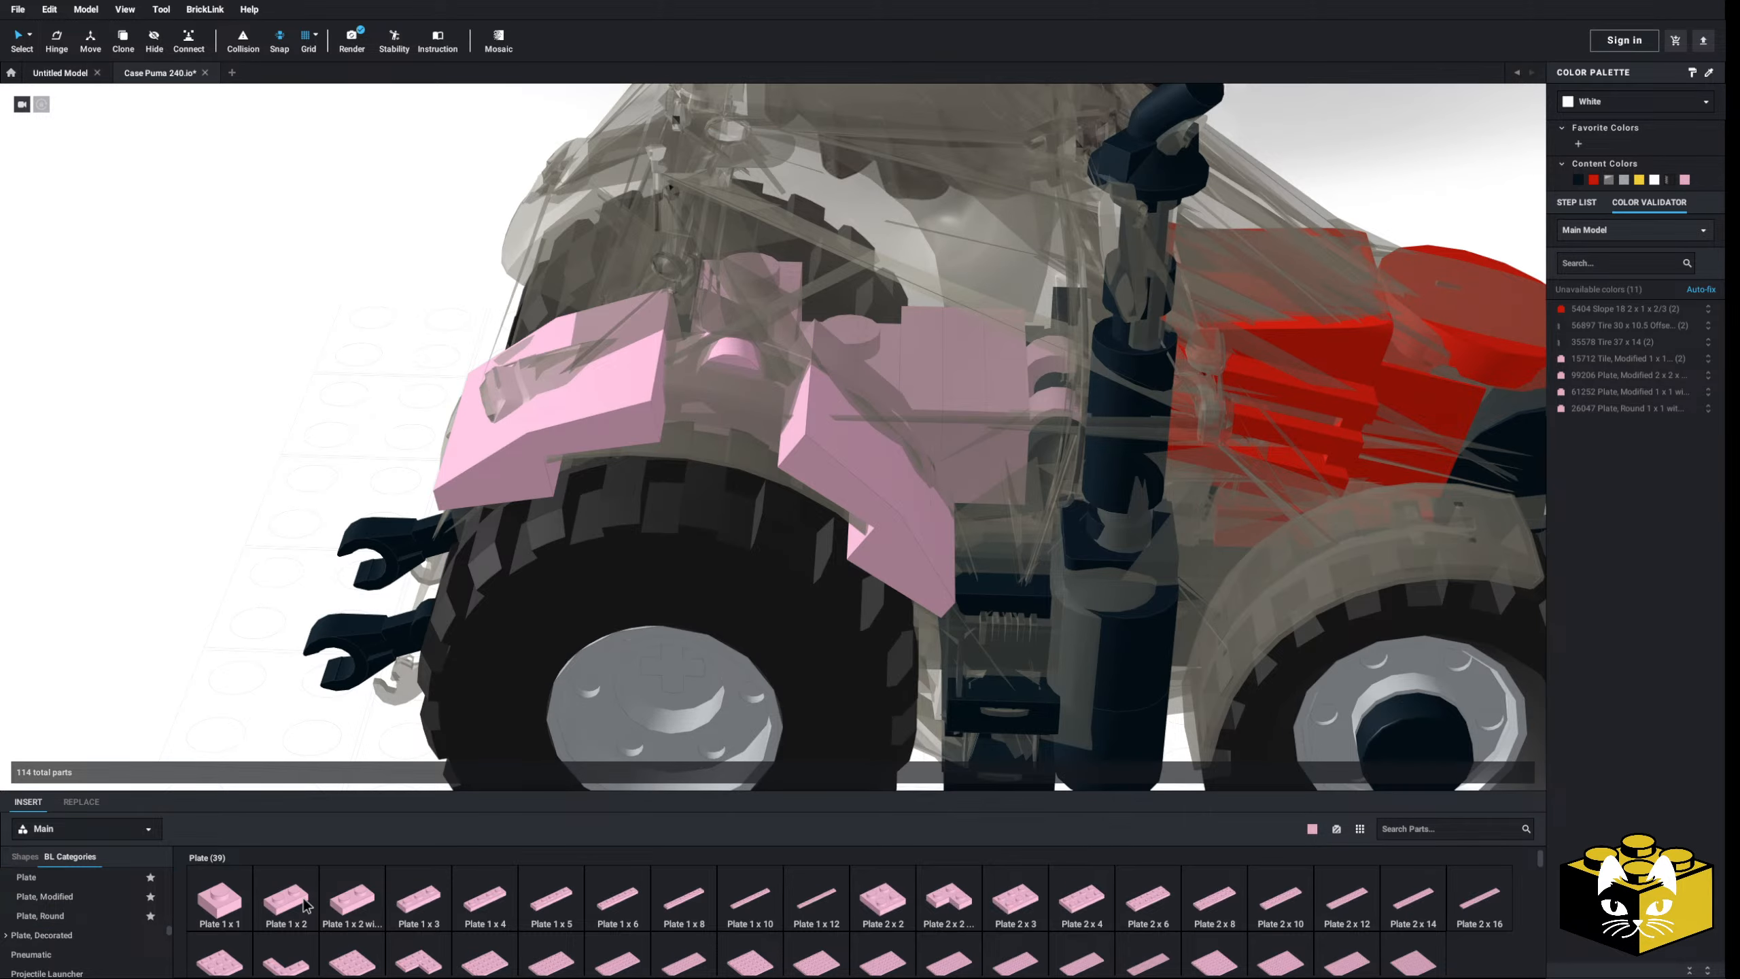
pyautogui.moveTo(305, 906); pyautogui.dragTo(701, 458)
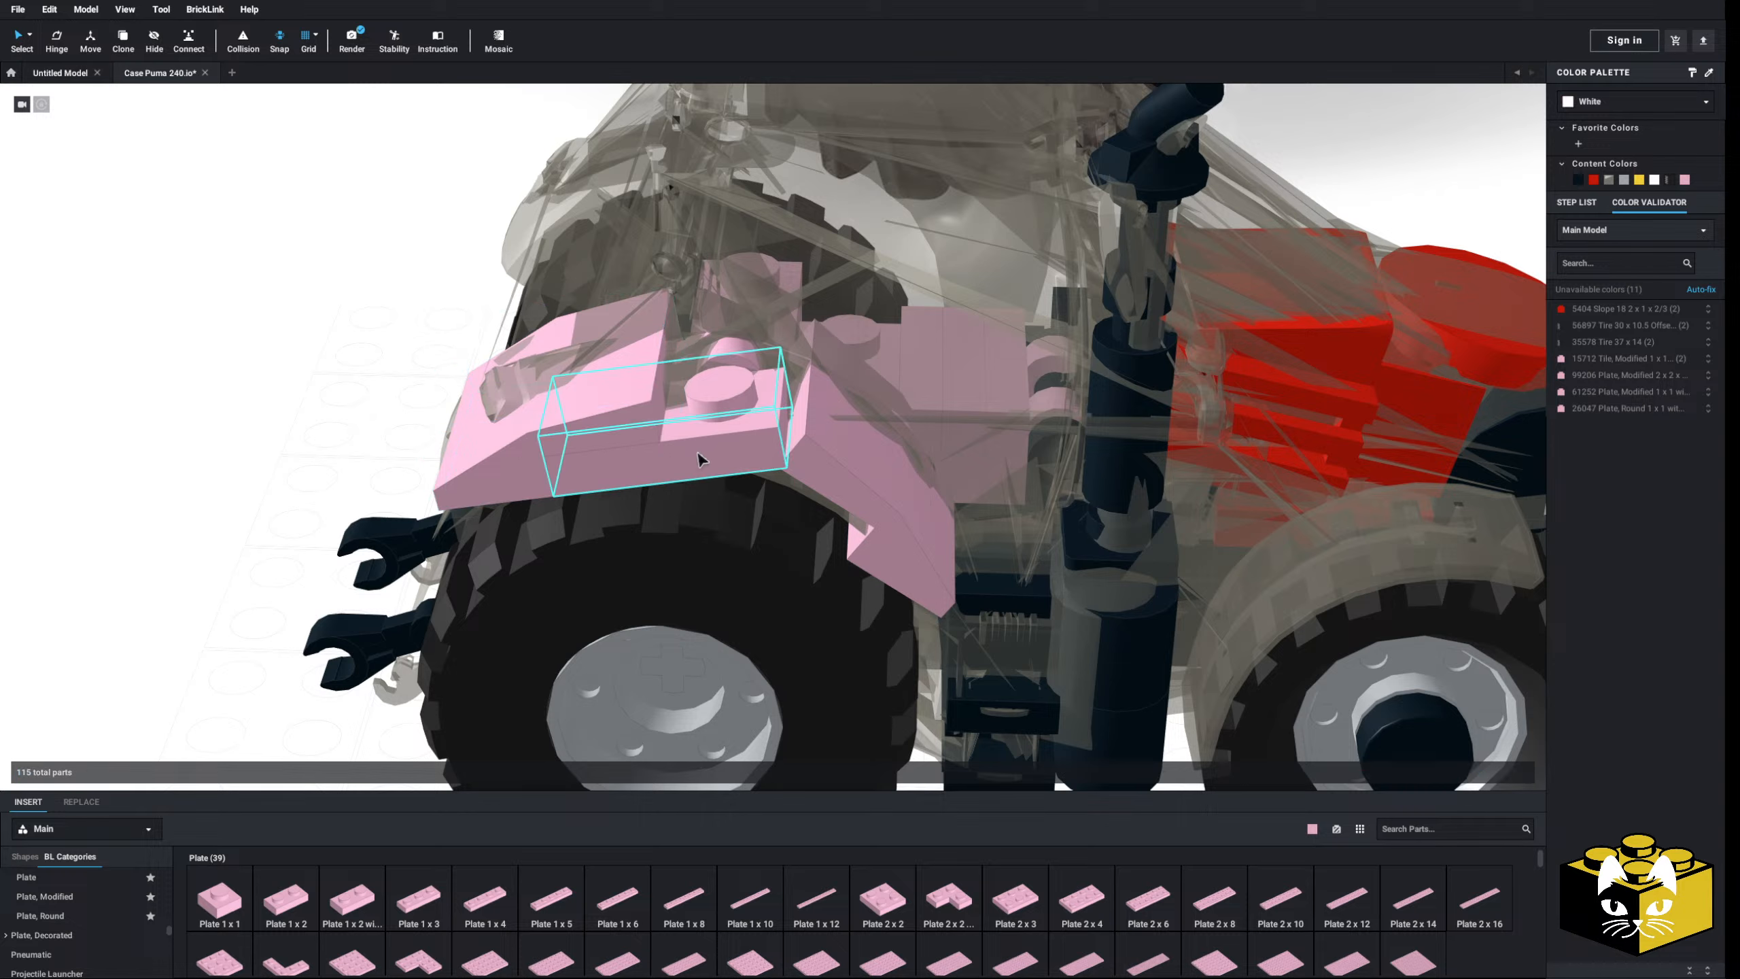
pyautogui.press('Delete')
# - Try a bright pink Slope, Curved 2 x 1 with Recessed Stud in the gap between the two fender slopes
pyautogui.scroll(-3, 79, 895)
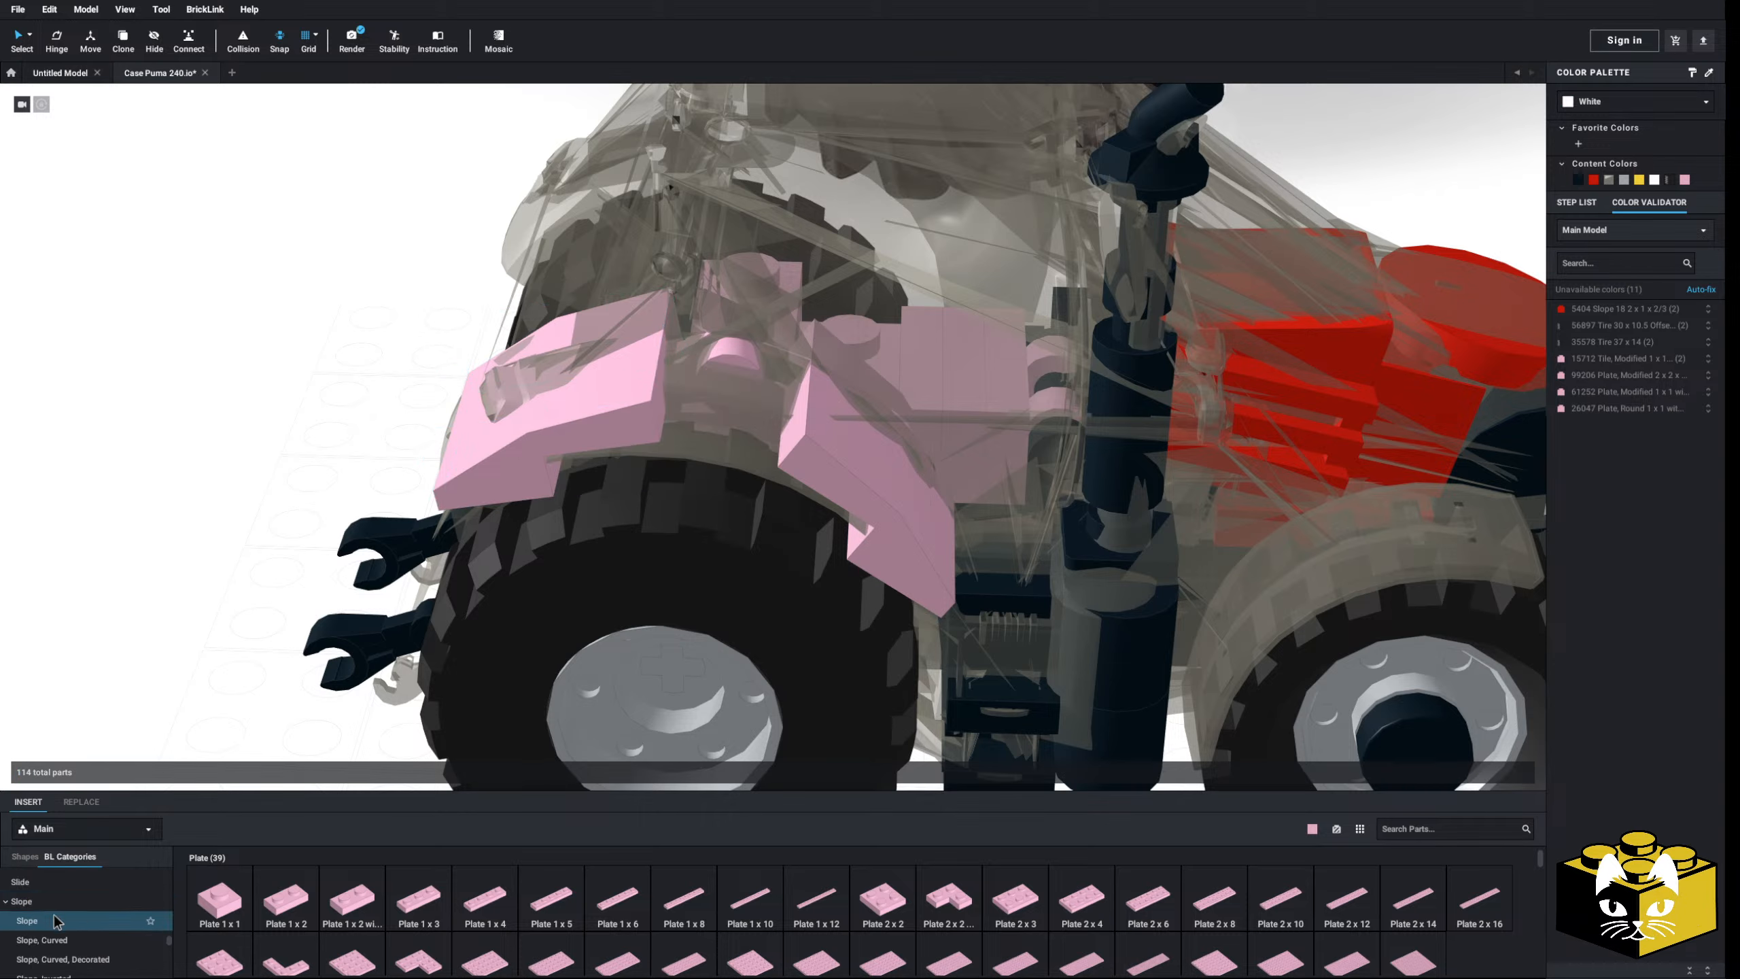
pyautogui.click(27, 900)
pyautogui.click(103, 941)
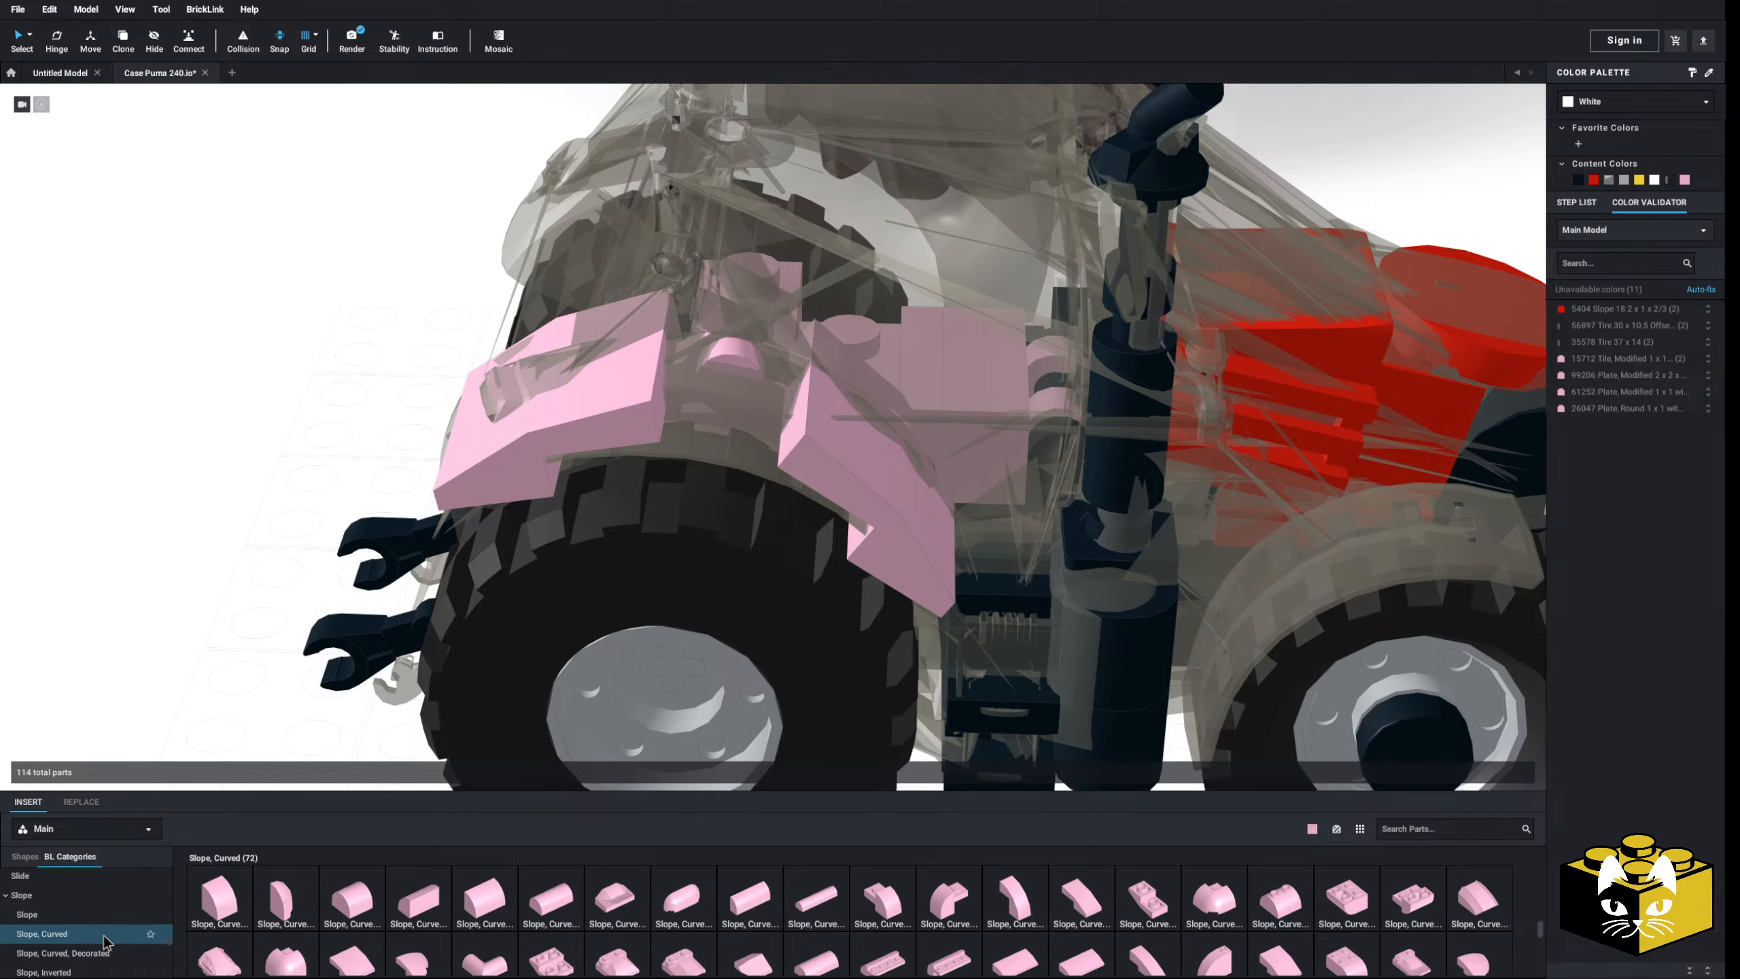
pyautogui.click(883, 898)
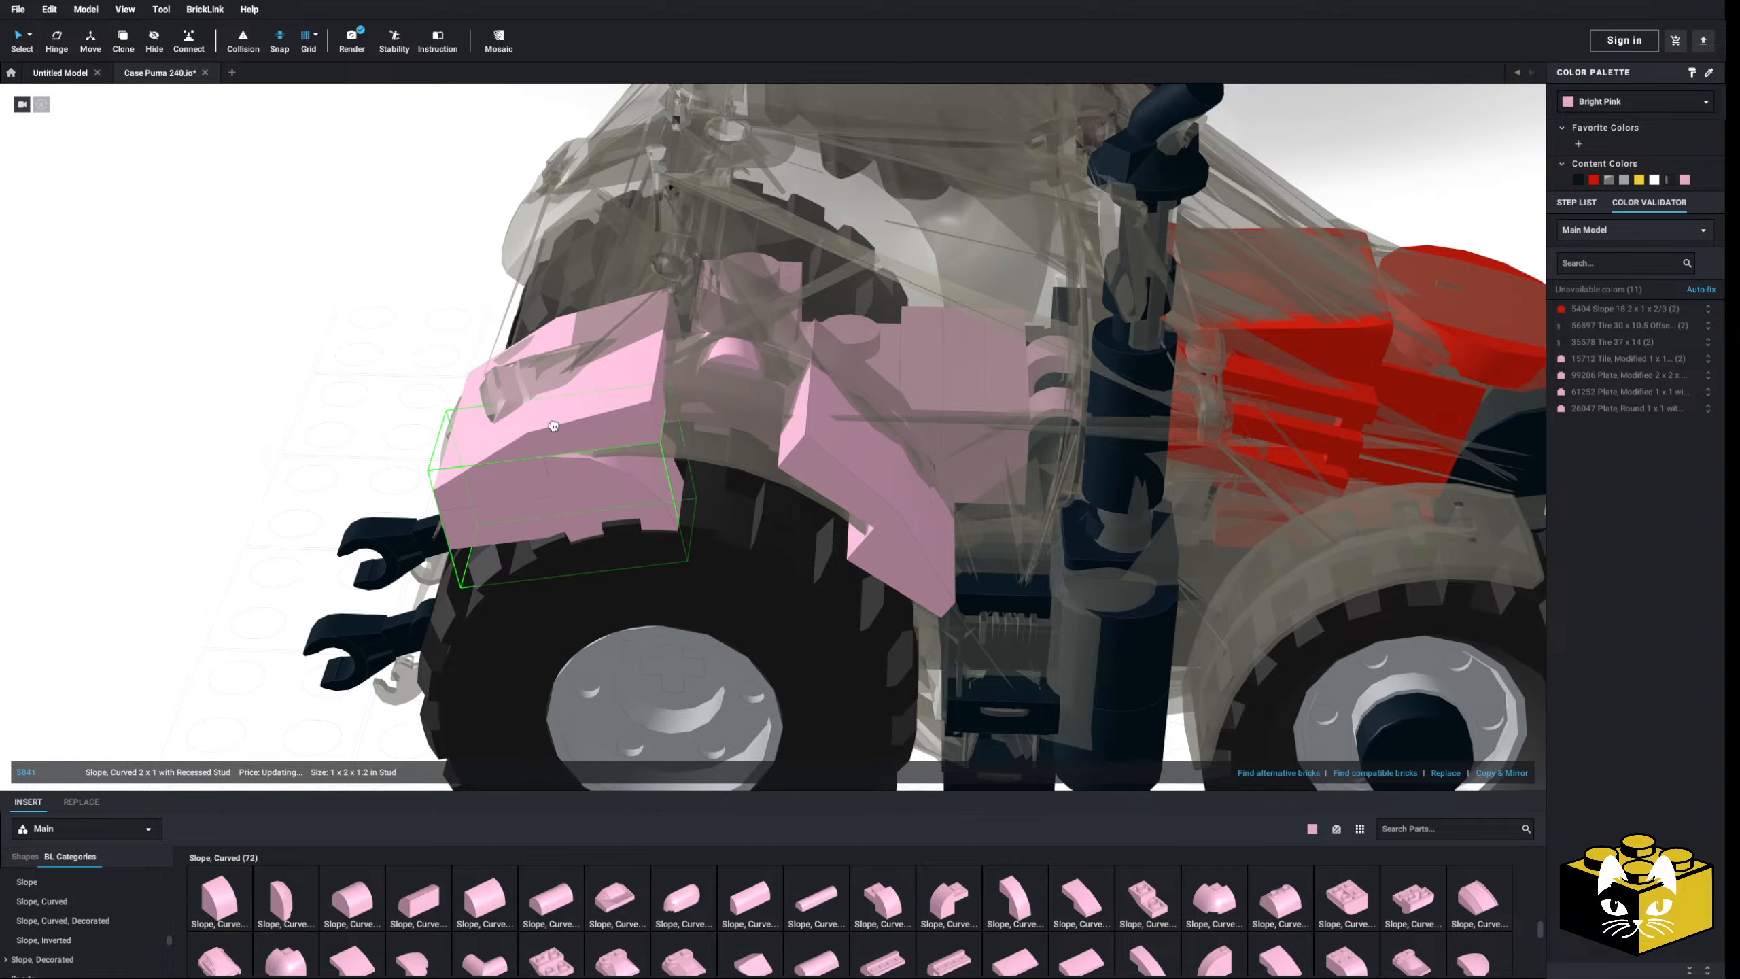
pyautogui.click(636, 416)
pyautogui.click(290, 466)
pyautogui.moveTo(290, 467); pyautogui.dragTo(247, 473, button='right')
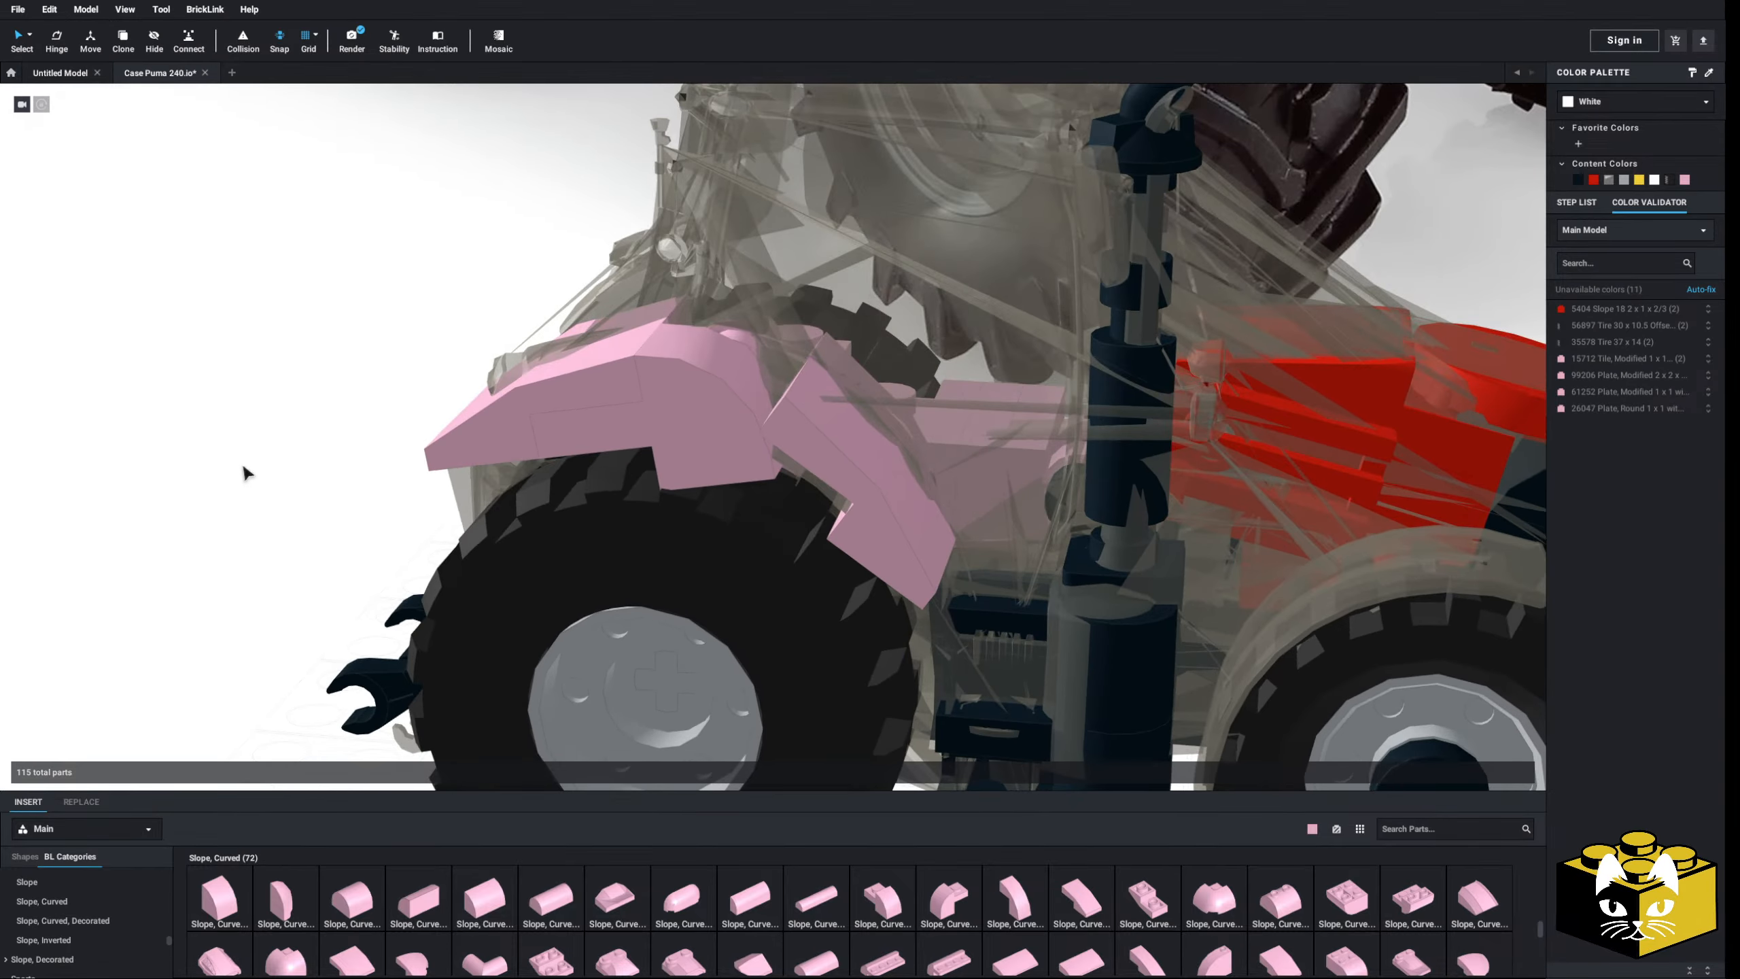
pyautogui.moveTo(690, 441); pyautogui.dragTo(165, 866)
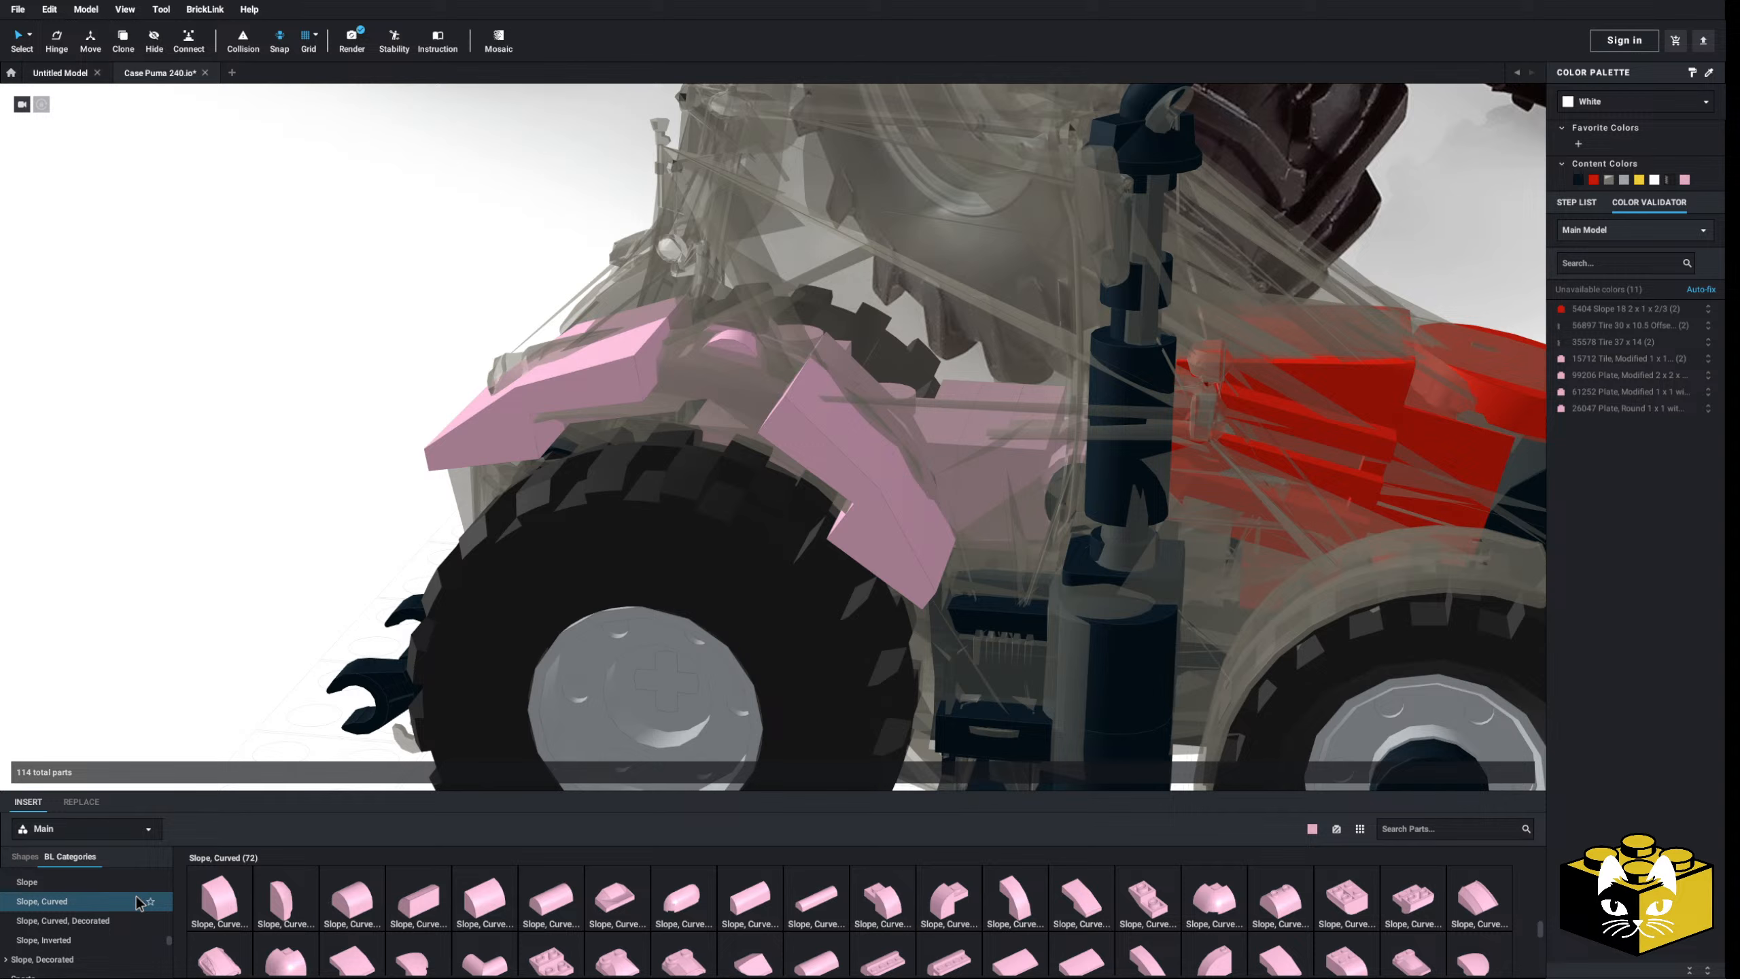
# - Try a Plate 1 x 2 beneath the rear fender slope again, checking it from the side
pyautogui.scroll(10, 137, 902)
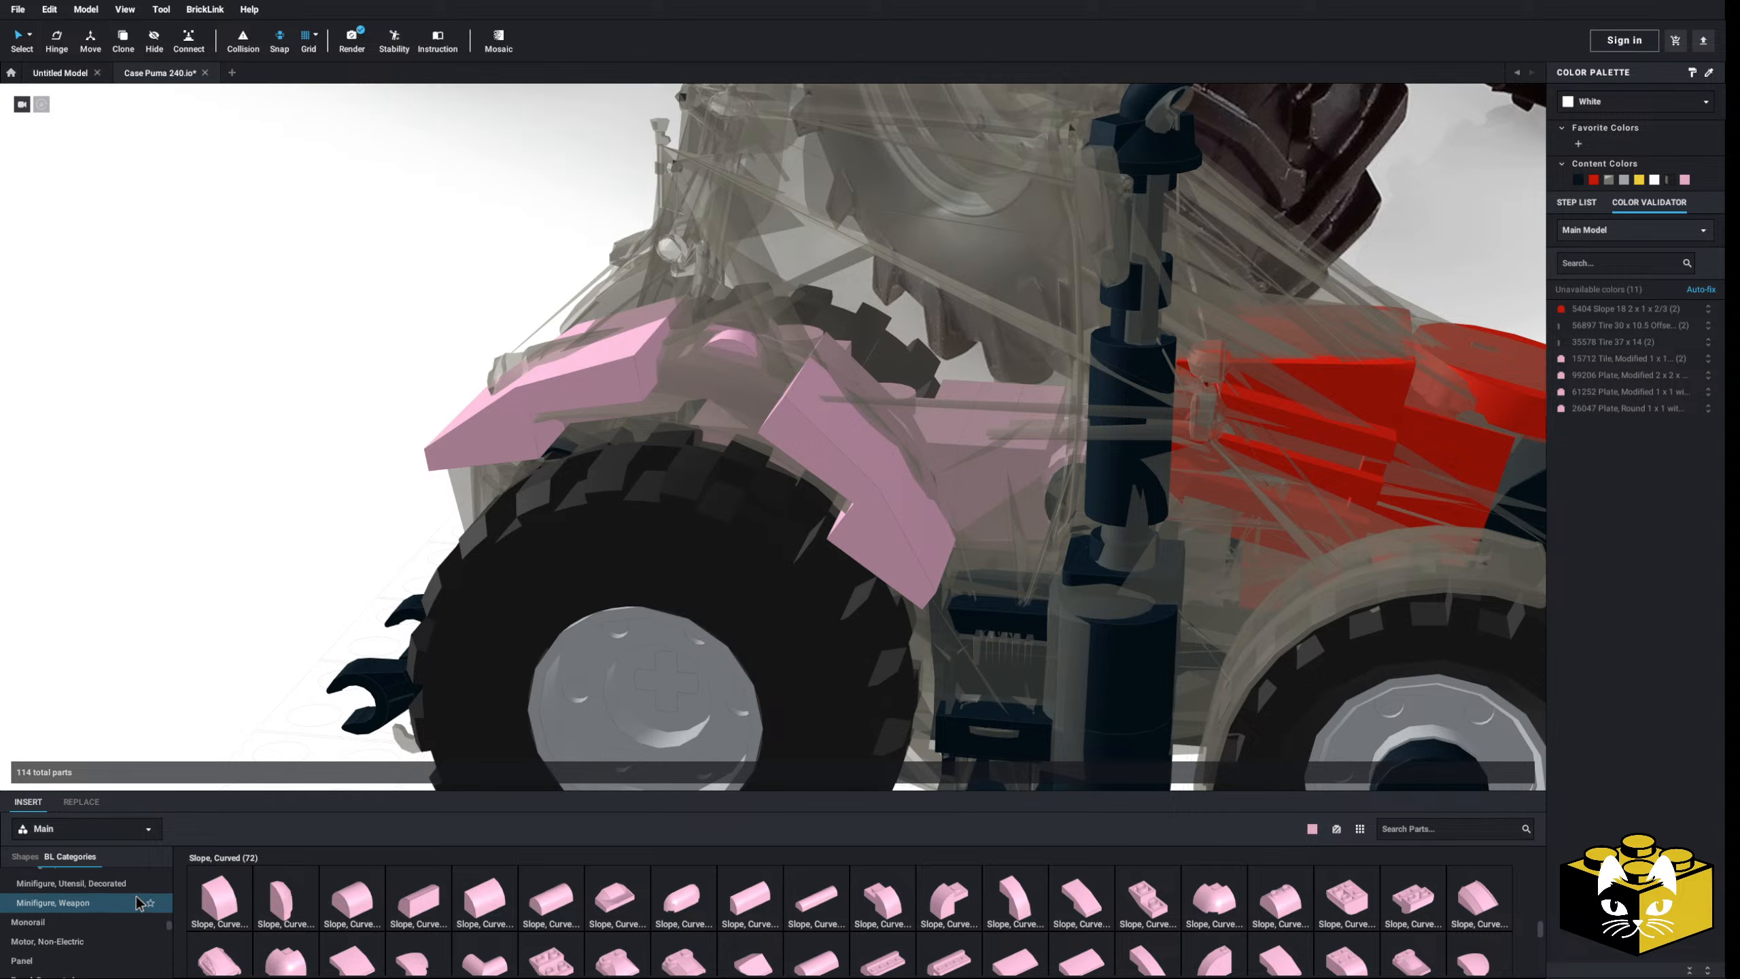
pyautogui.click(68, 900)
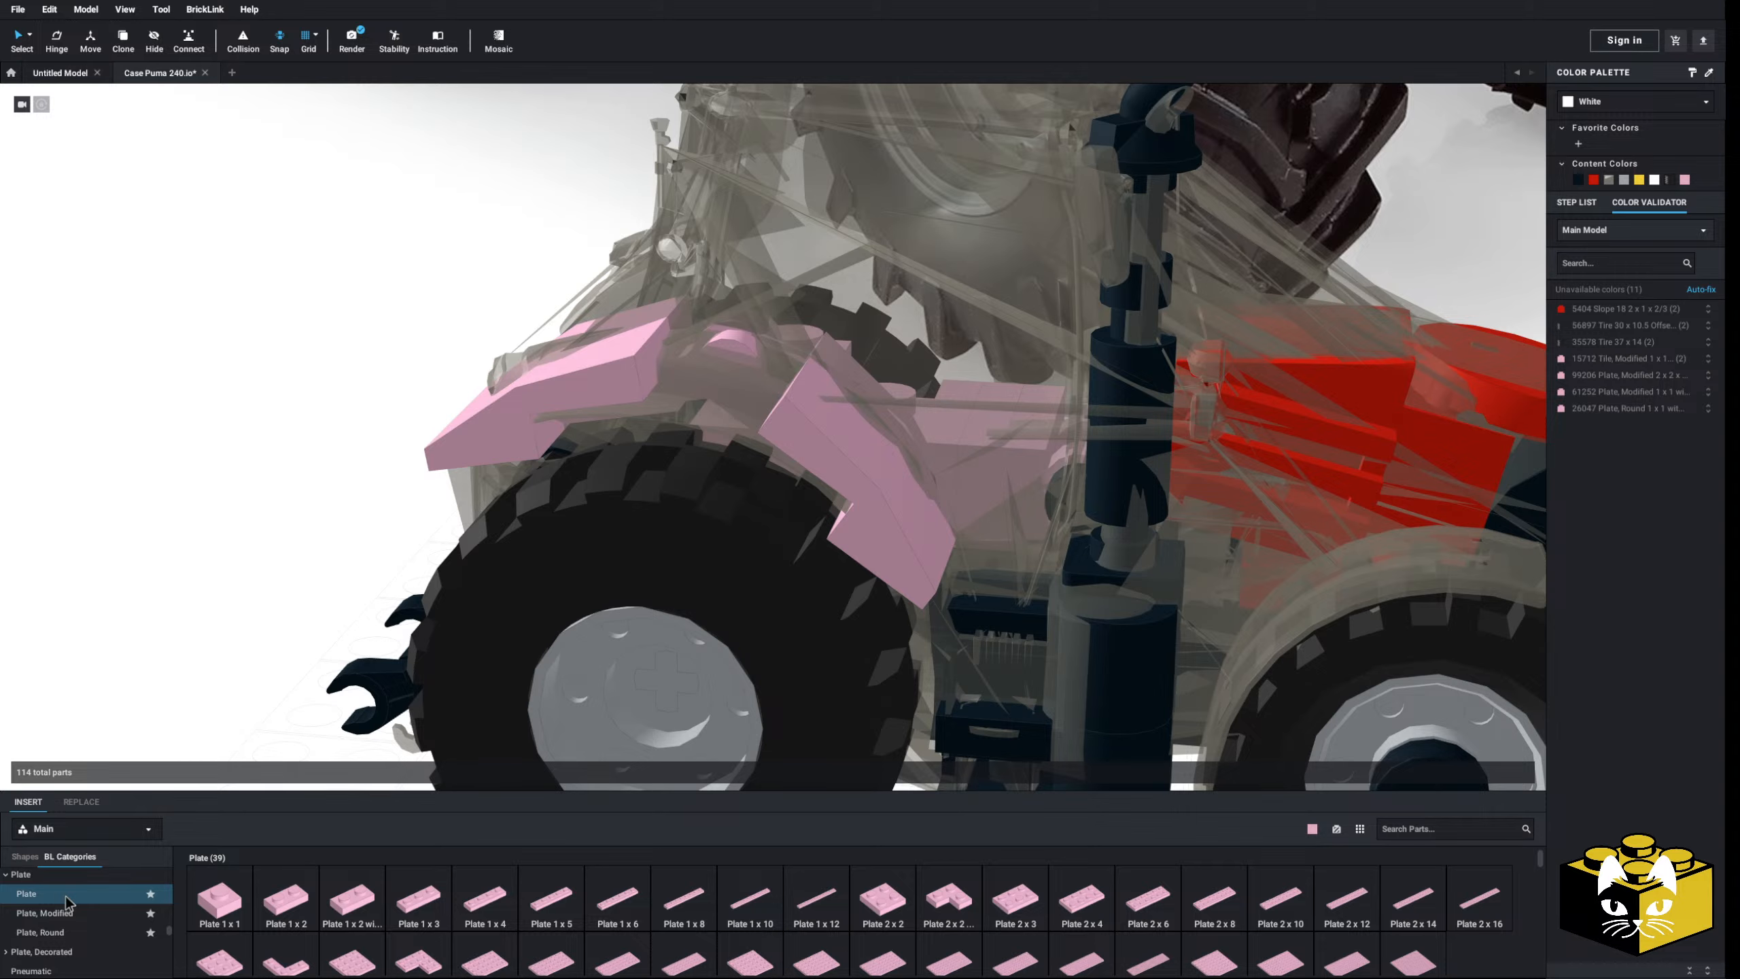
pyautogui.moveTo(285, 906); pyautogui.dragTo(638, 408)
pyautogui.click(245, 529)
pyautogui.moveTo(245, 529); pyautogui.dragTo(251, 526, button='right')
pyautogui.click(608, 415)
pyautogui.press('Delete')
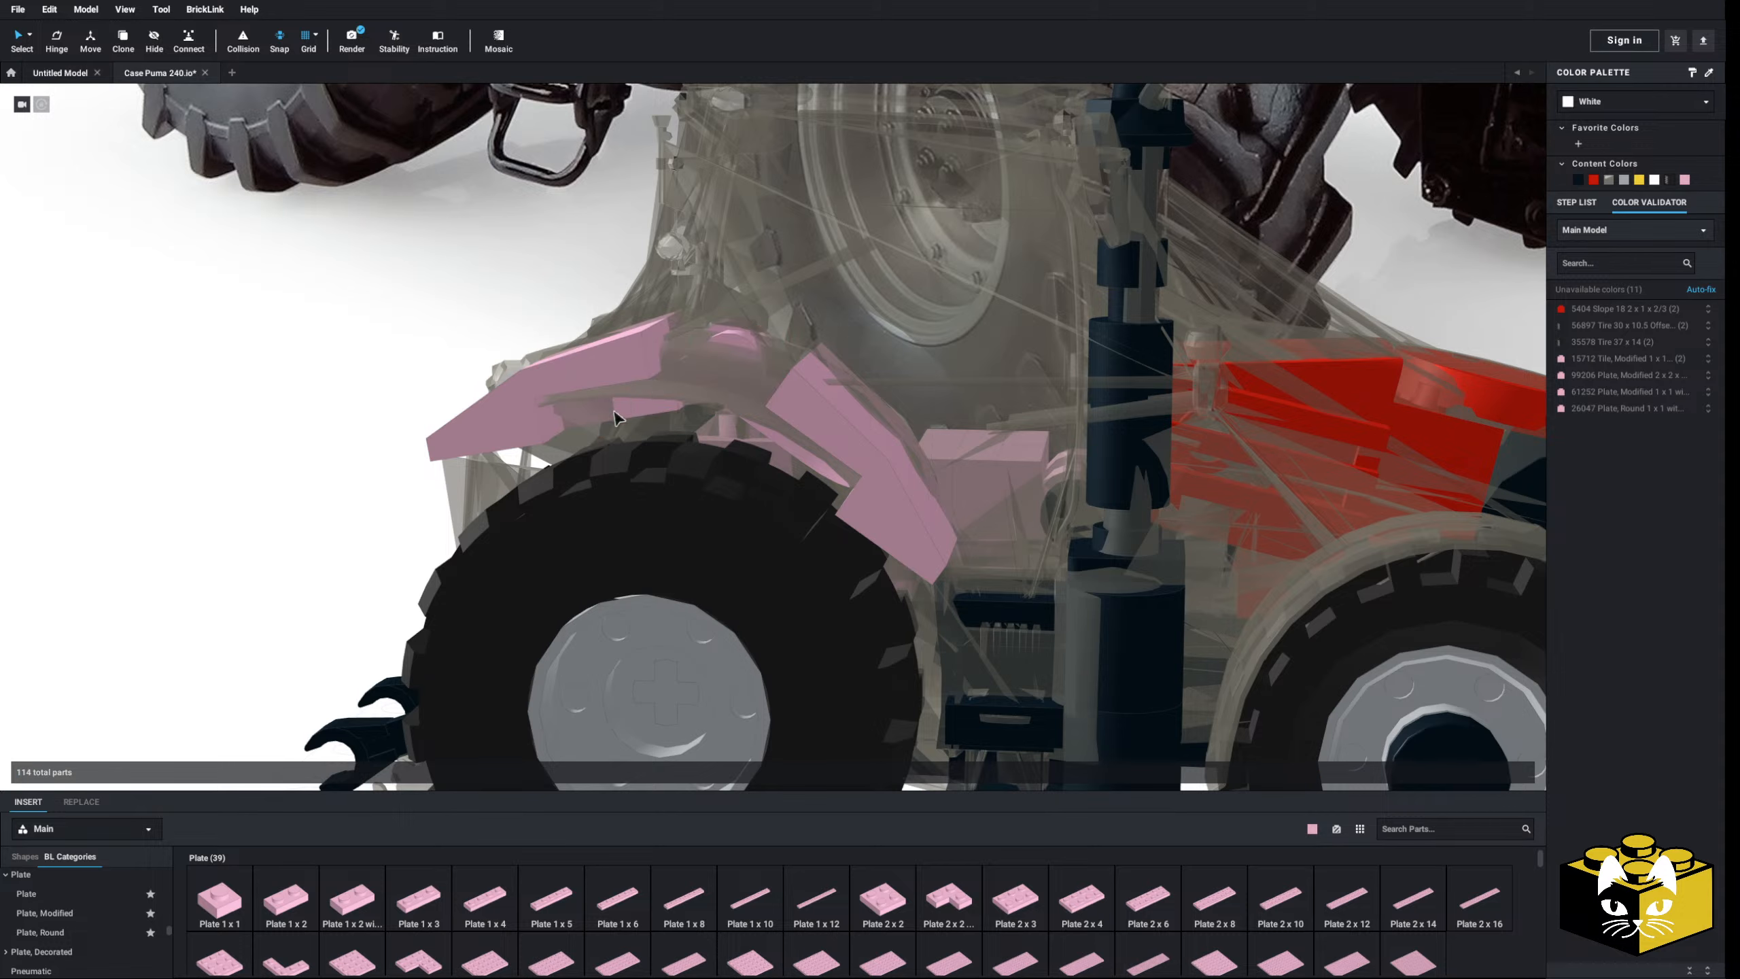
# - Attach a bright pink Slope, Curved 2 x 1 x 2/3 Inverted under the outer edge of the rear fender slope
pyautogui.scroll(-5, 80, 913)
pyautogui.scroll(-2, 80, 913)
pyautogui.click(76, 903)
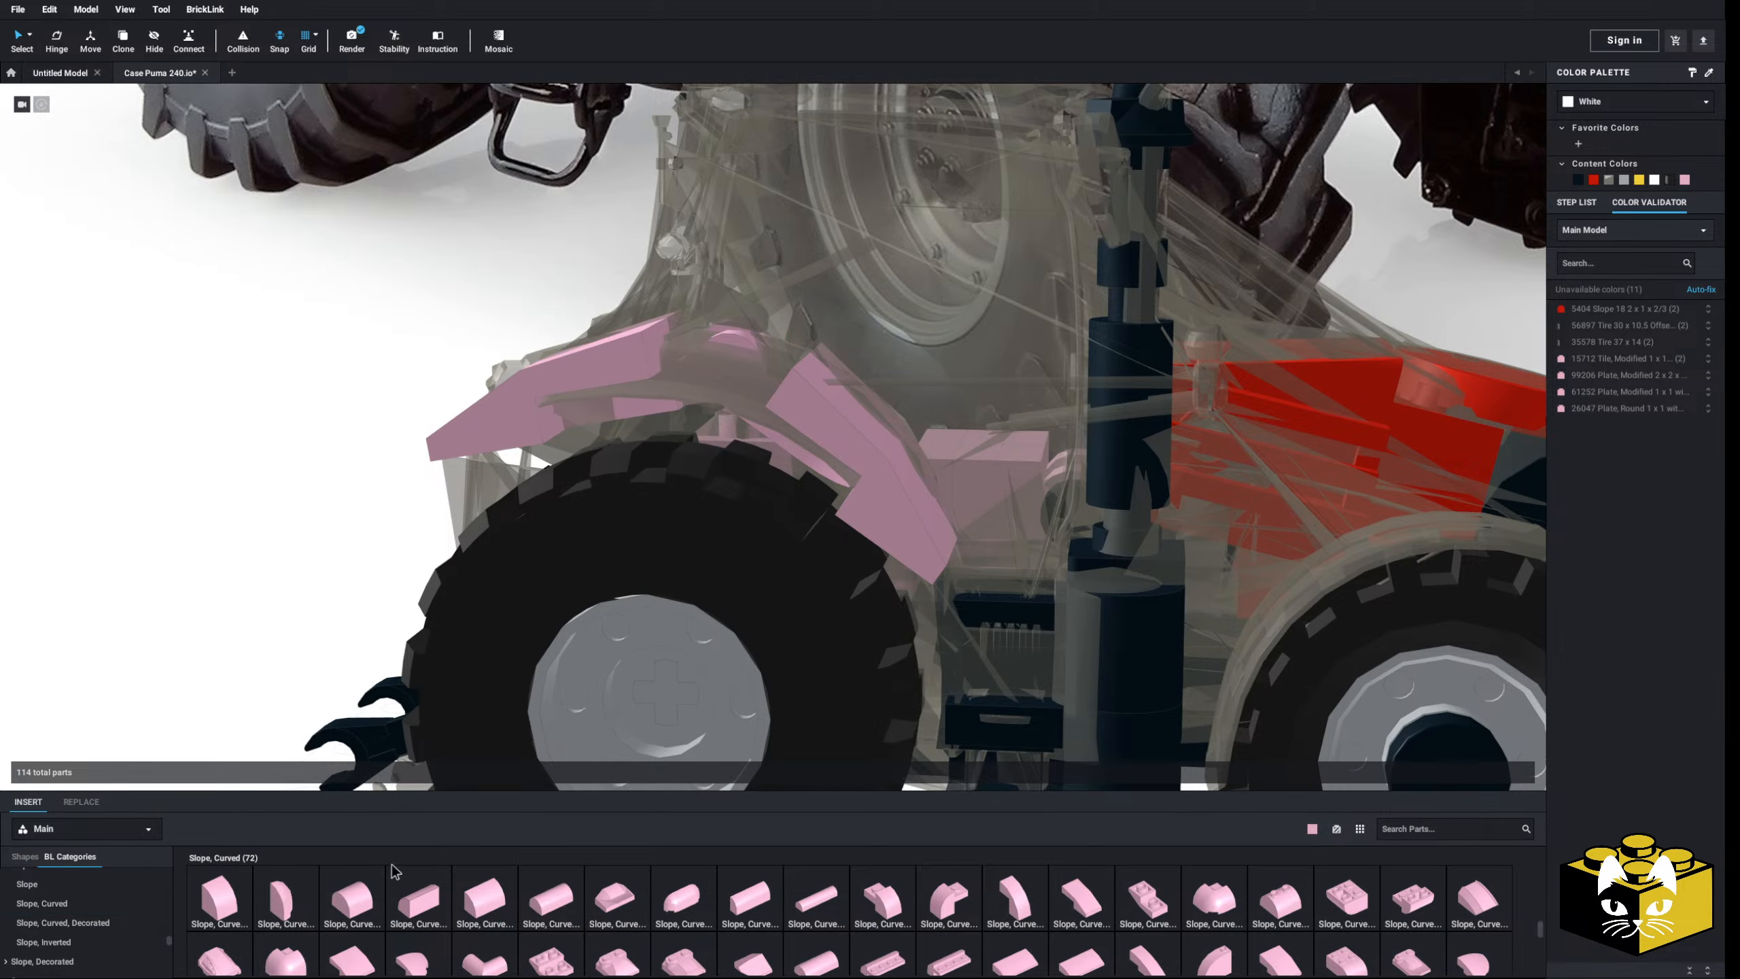
pyautogui.click(1137, 902)
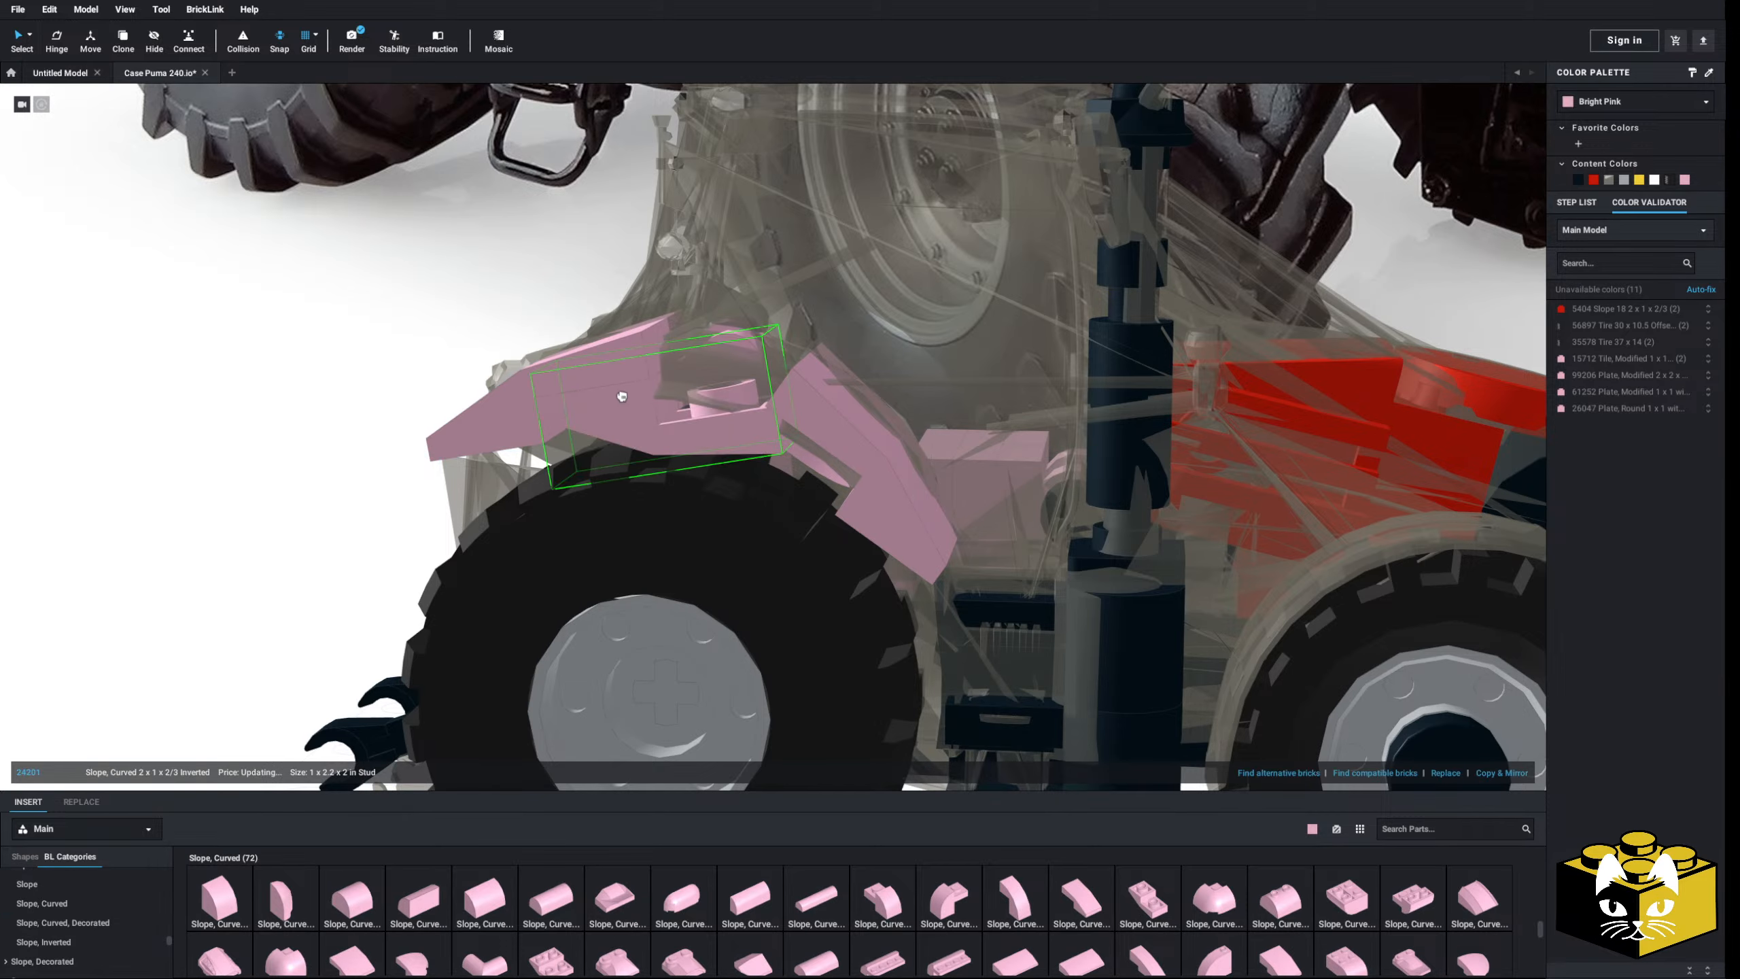
pyautogui.click(620, 392)
pyautogui.click(237, 528)
pyautogui.moveTo(237, 528); pyautogui.dragTo(238, 534, button='right')
# - Try a bright pink Slope, Curved 1 x 1 (7126) for the gap between the fender slopes
pyautogui.click(218, 898)
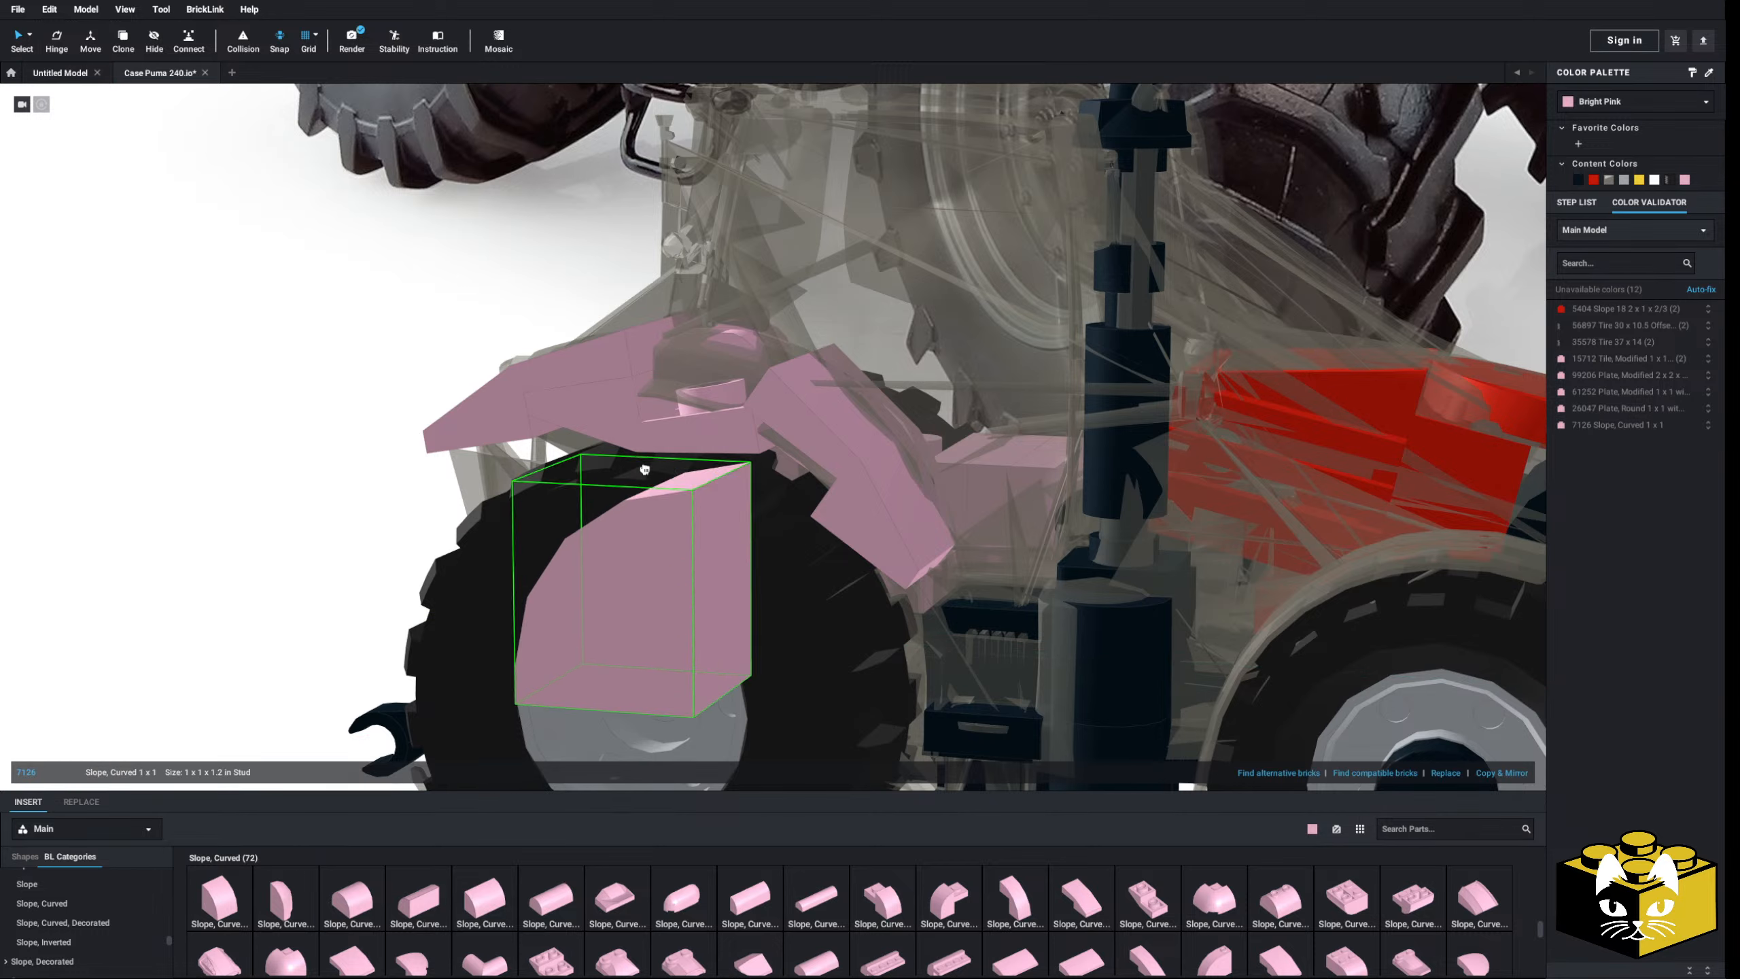
pyautogui.click(708, 312)
pyautogui.press('Delete')
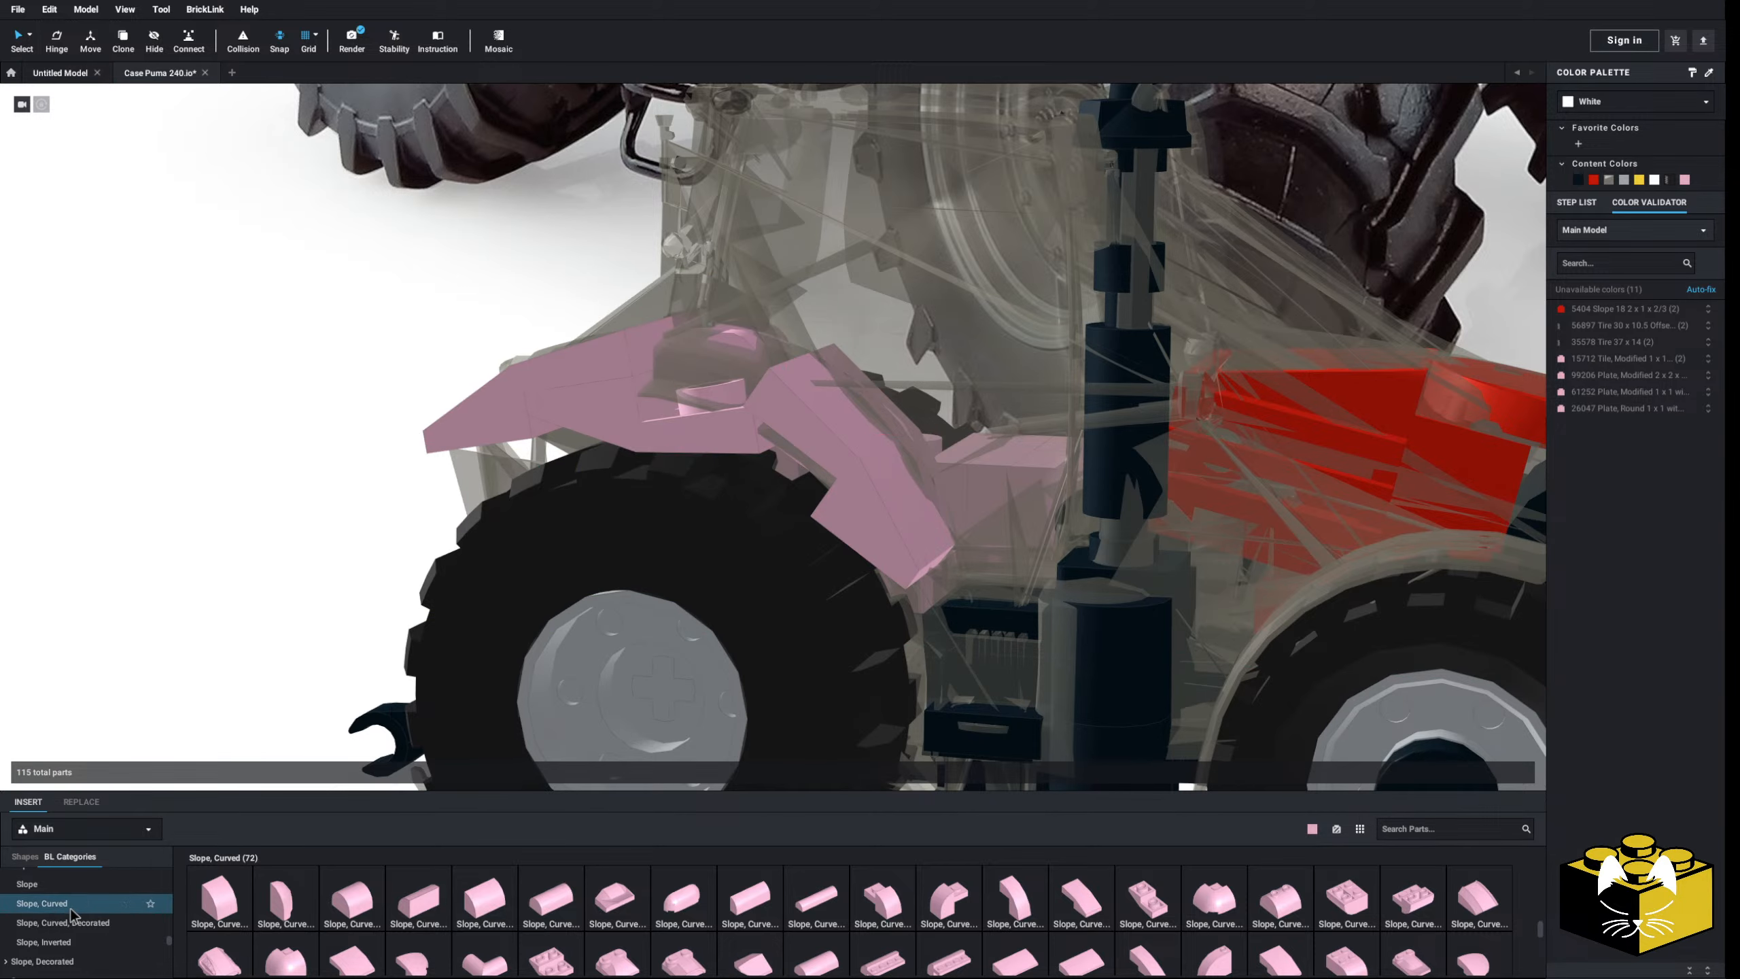
# - Place a bright pink Slope 30 1 x 1 x 2/3 on the inverted curved slope, filling the gap between the fender slopes
pyautogui.click(31, 883)
pyautogui.click(721, 390)
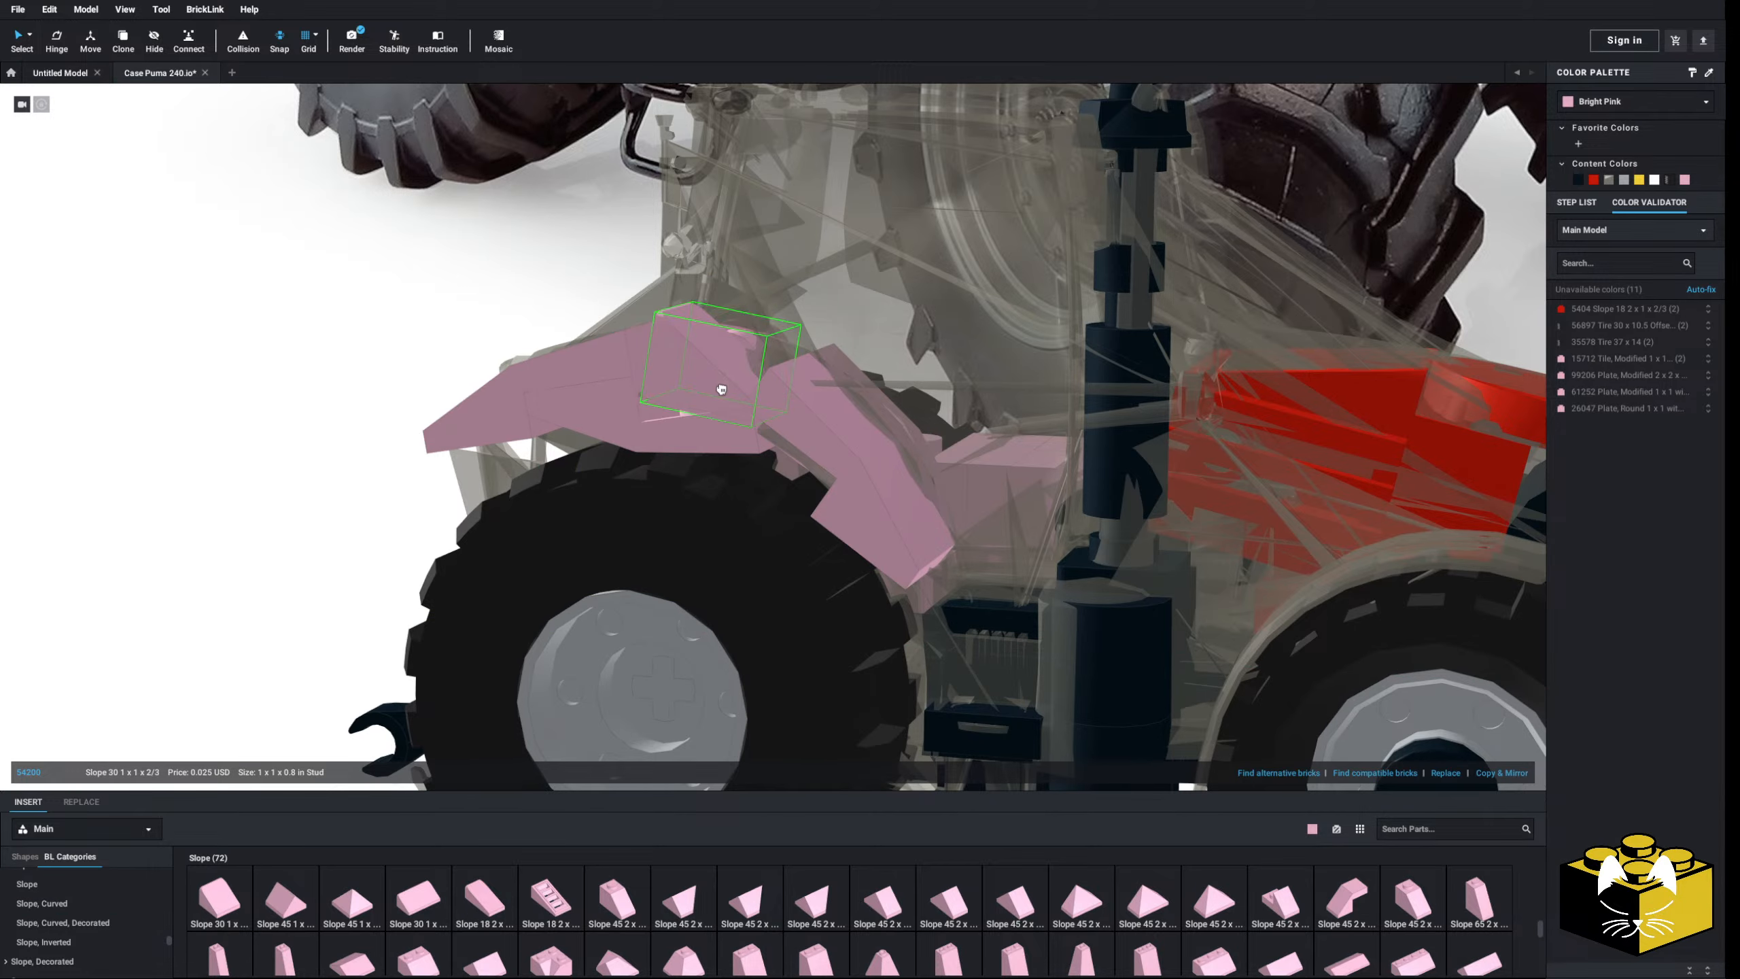
pyautogui.click(267, 598)
pyautogui.scroll(-4, 268, 598)
pyautogui.moveTo(268, 599)
pyautogui.mouseDown(button='right')
pyautogui.moveTo(278, 579)
pyautogui.moveTo(222, 590)
pyautogui.moveTo(337, 615)
pyautogui.moveTo(249, 617)
pyautogui.moveTo(252, 602)
pyautogui.moveTo(301, 607)
pyautogui.mouseUp(button='right')
pyautogui.scroll(8, 337, 615)
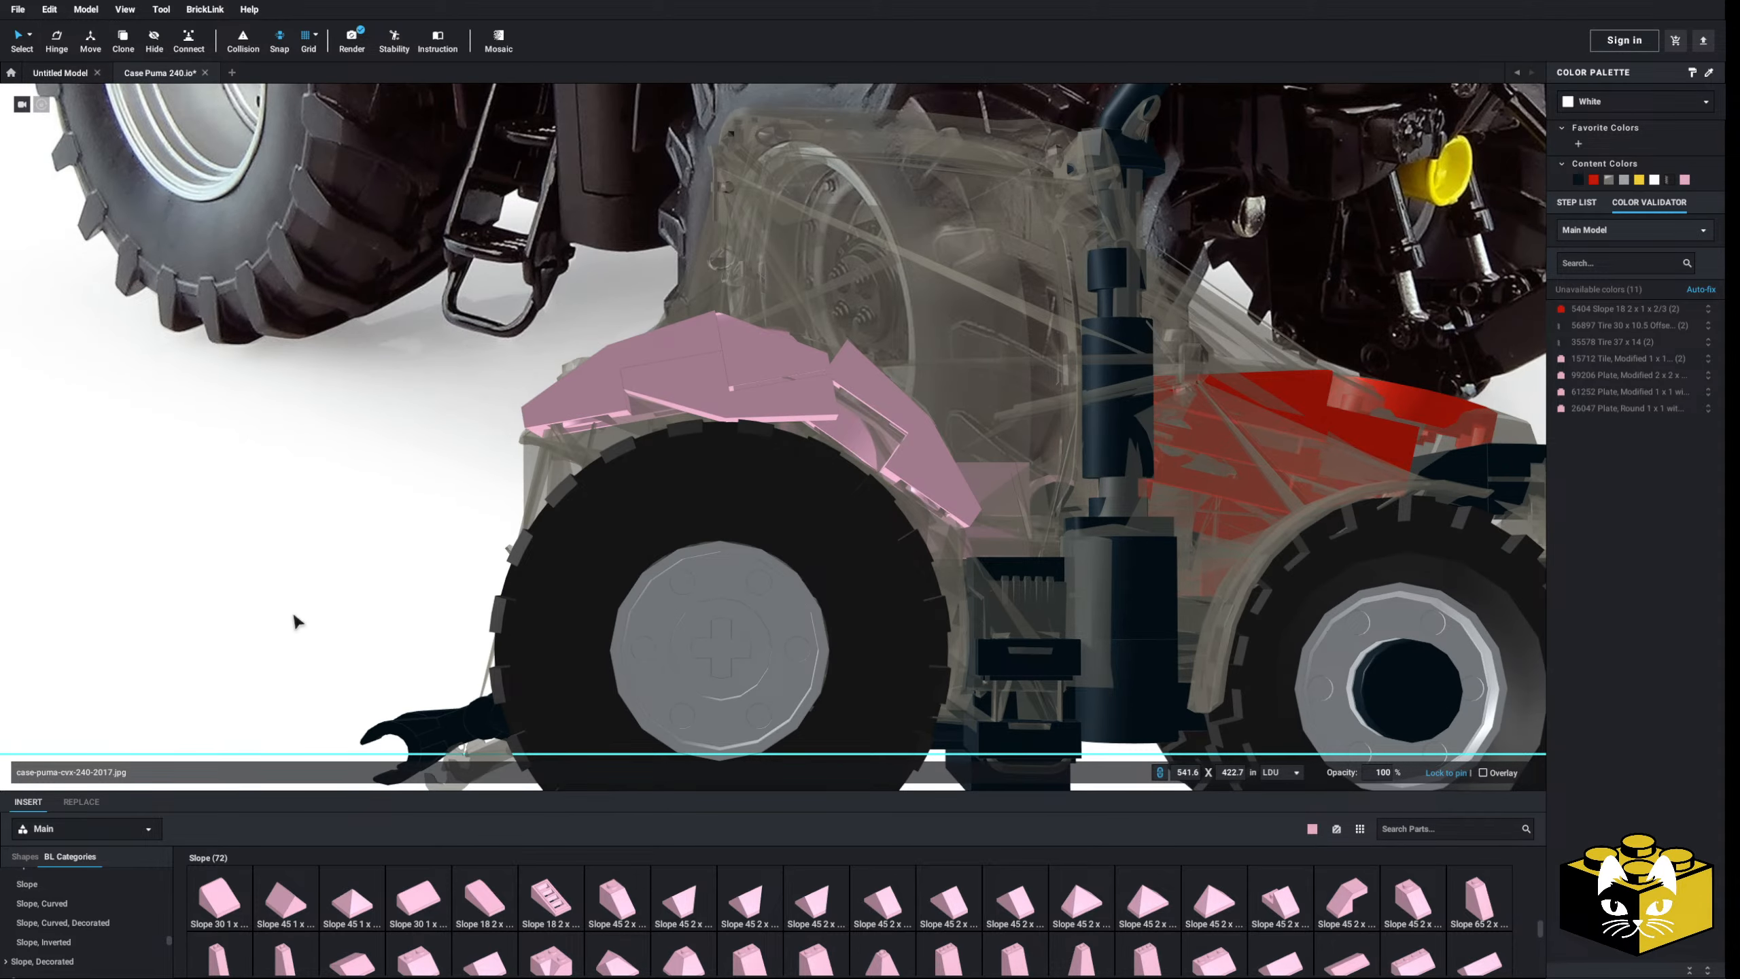
# - Hide the translucent Puma reference model
pyautogui.moveTo(293, 615); pyautogui.dragTo(812, 326, button='right')
pyautogui.scroll(-3, 221, 646)
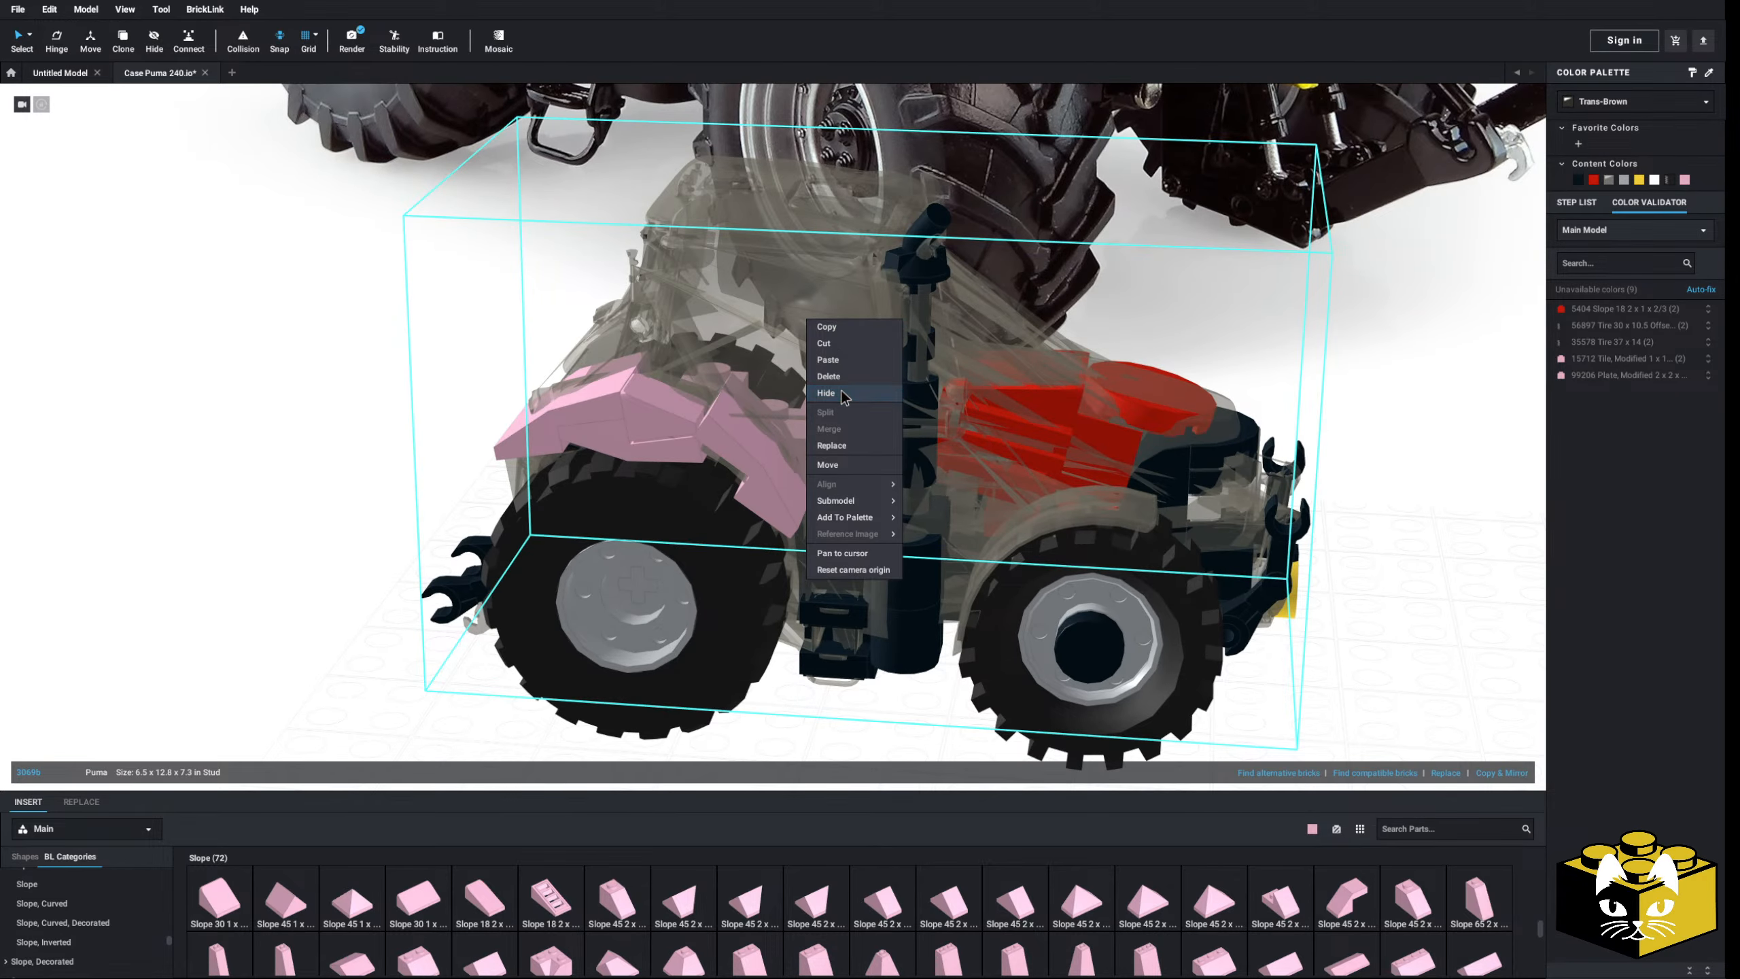
pyautogui.click(826, 393)
# - Move the tractor reference photo aside so the inner side of the rear fender can be reached
pyautogui.moveTo(287, 575); pyautogui.dragTo(611, 589, button='right')
pyautogui.scroll(5, 611, 589)
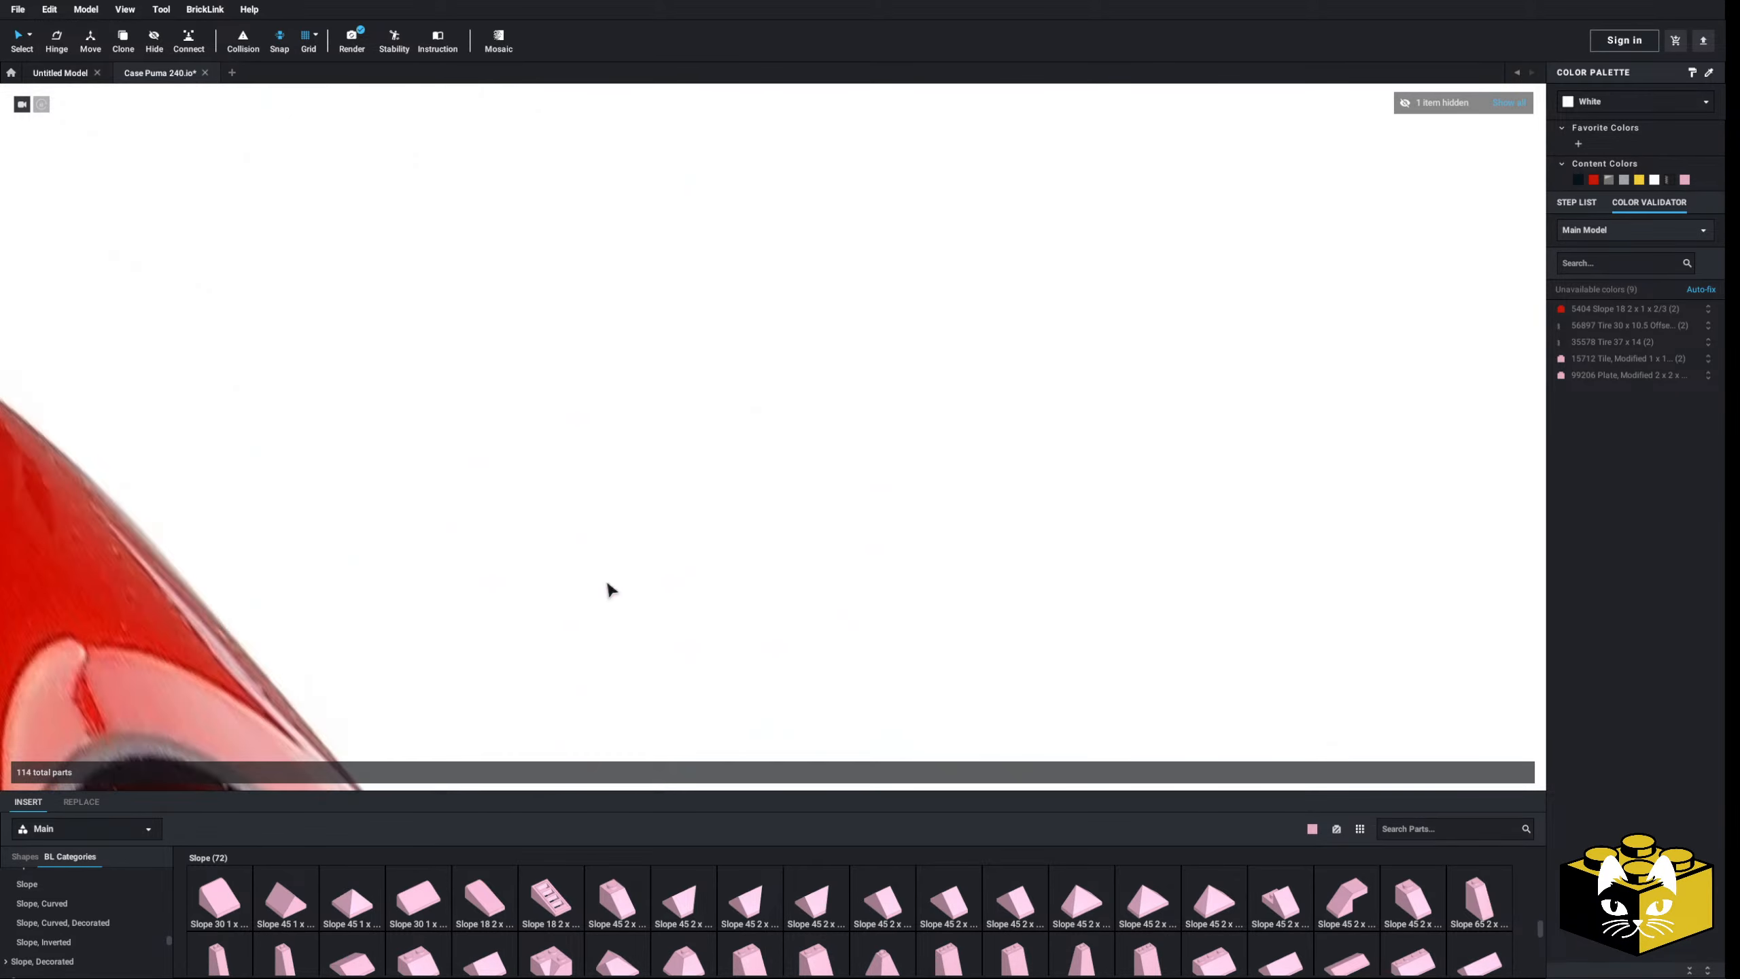
pyautogui.scroll(-6, 582, 583)
pyautogui.rightClick(527, 439)
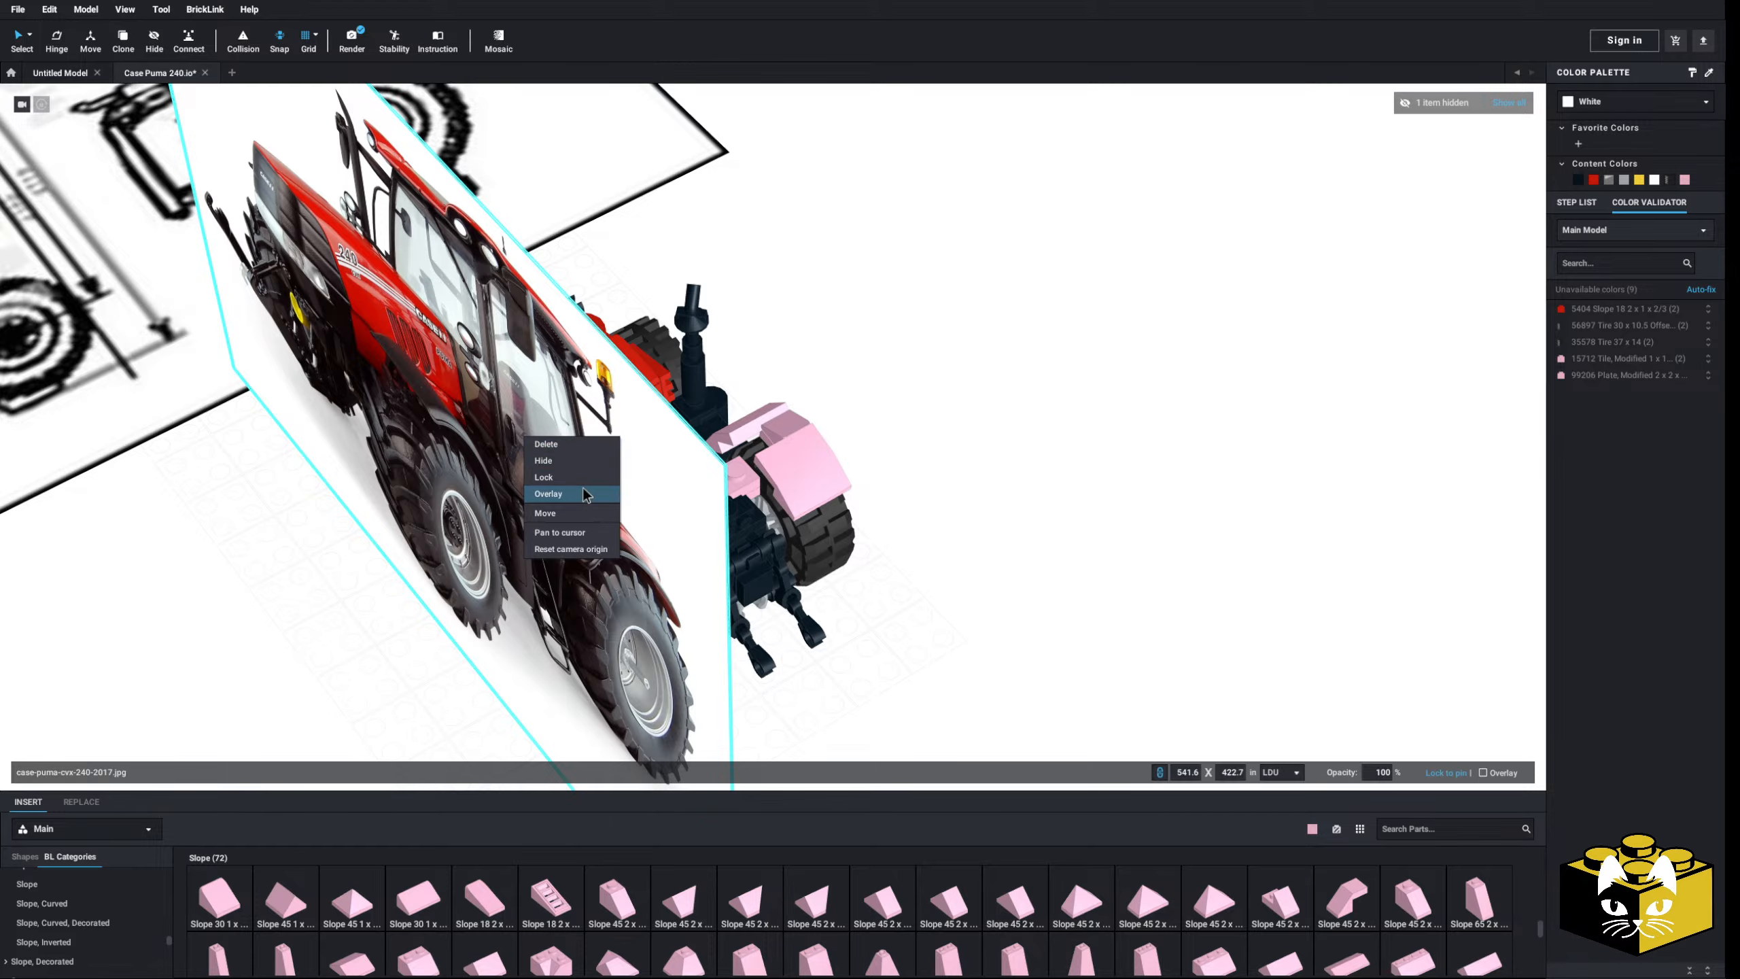
pyautogui.click(994, 516)
pyautogui.scroll(-4, 993, 517)
pyautogui.moveTo(629, 456); pyautogui.dragTo(298, 458)
pyautogui.click(854, 671)
pyautogui.moveTo(854, 671); pyautogui.dragTo(482, 668, button='middle')
pyautogui.scroll(5, 586, 633)
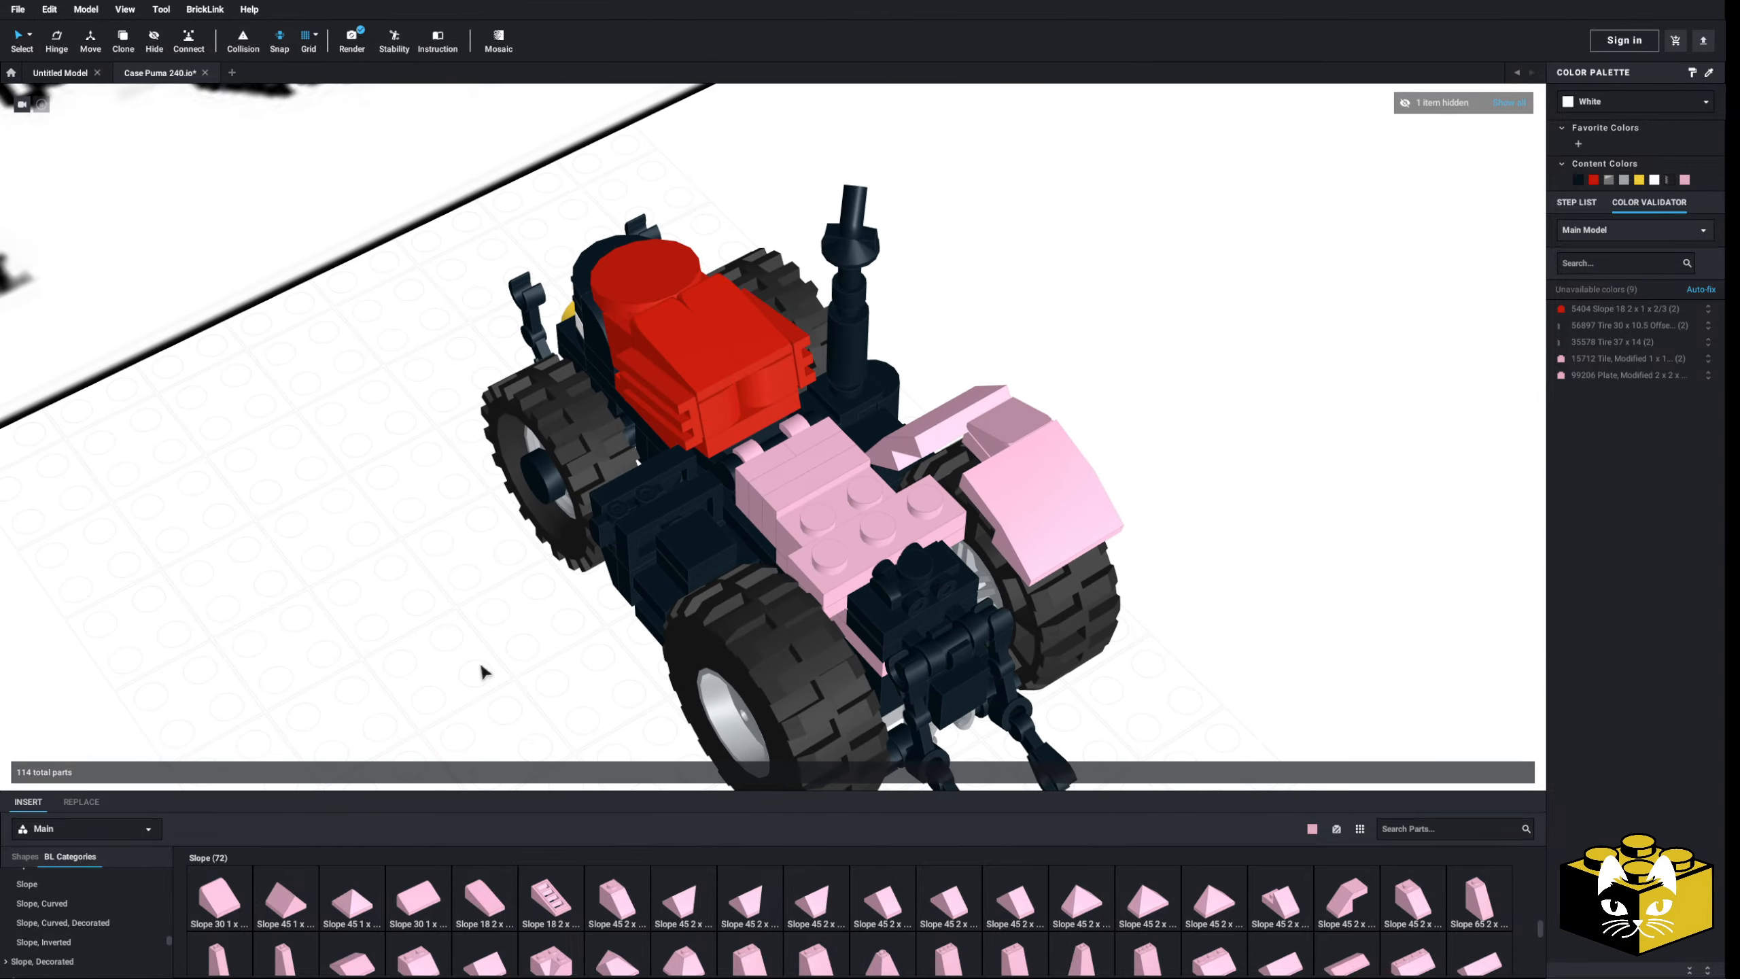
# - Try a bright pink Plate, Round 1 x 1 with Bar Handle on the chassis corner stud beside the rear fender, removing it again
pyautogui.moveTo(483, 668); pyautogui.dragTo(597, 660, button='right')
pyautogui.scroll(3, 543, 657)
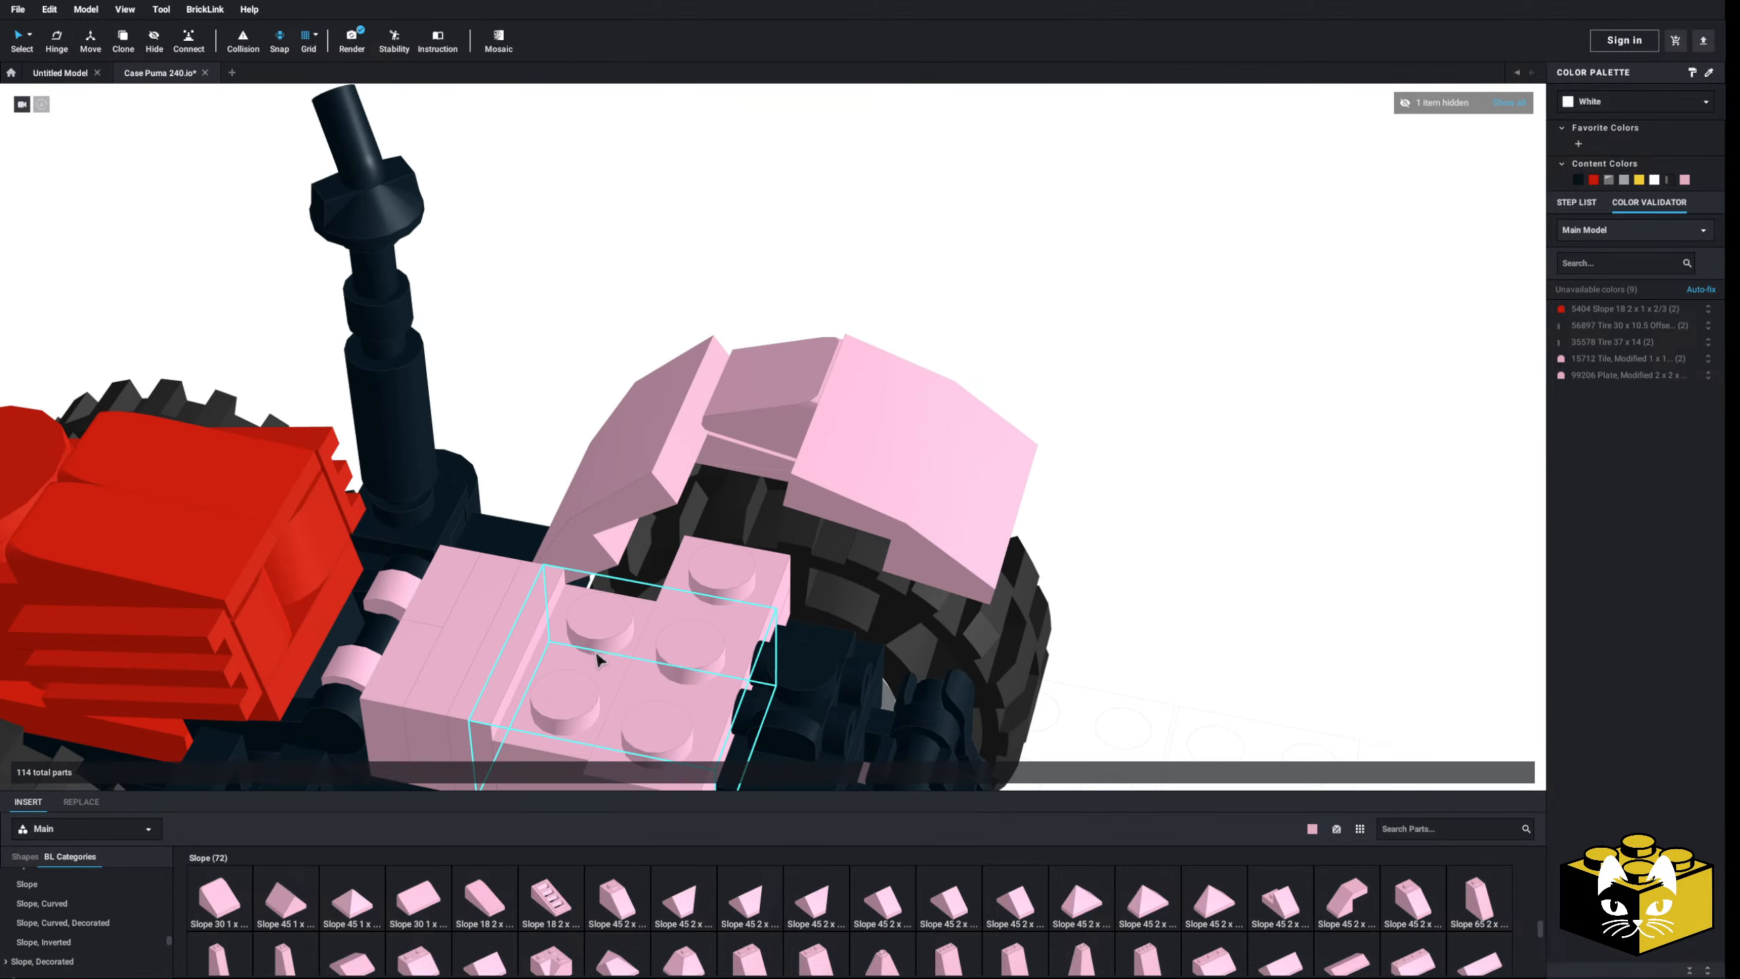
pyautogui.scroll(5, 597, 659)
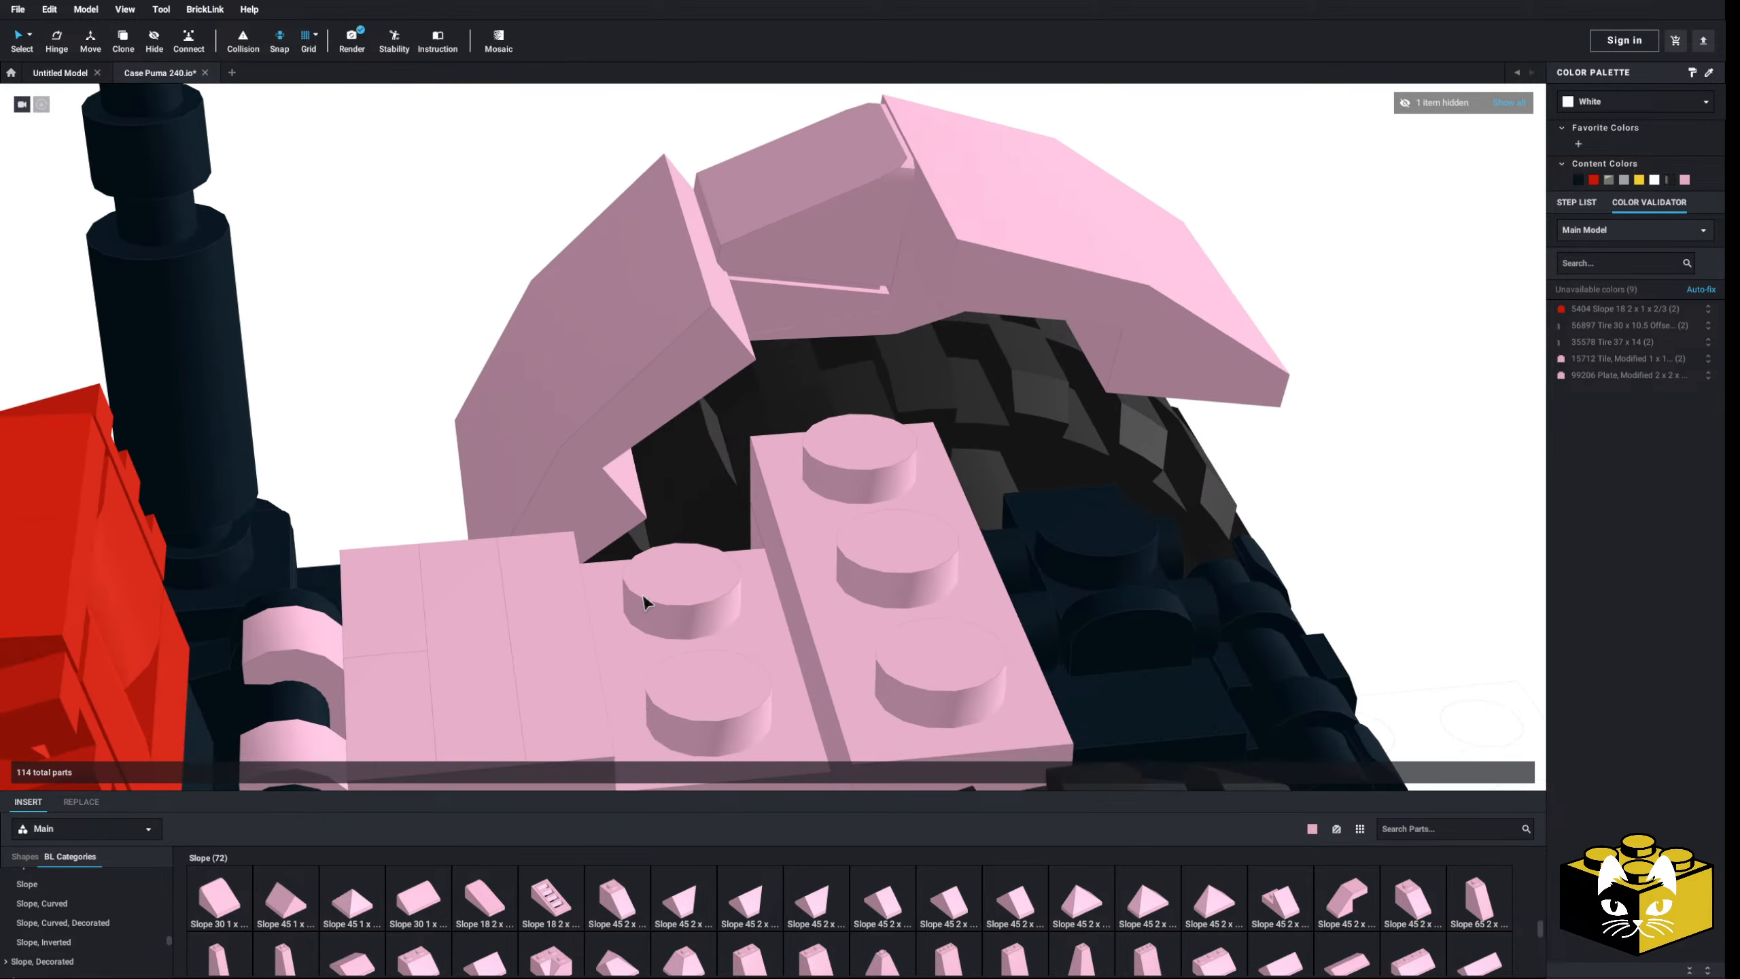
pyautogui.moveTo(643, 594); pyautogui.dragTo(569, 621, button='right')
pyautogui.scroll(10, 96, 920)
pyautogui.scroll(-3, 82, 925)
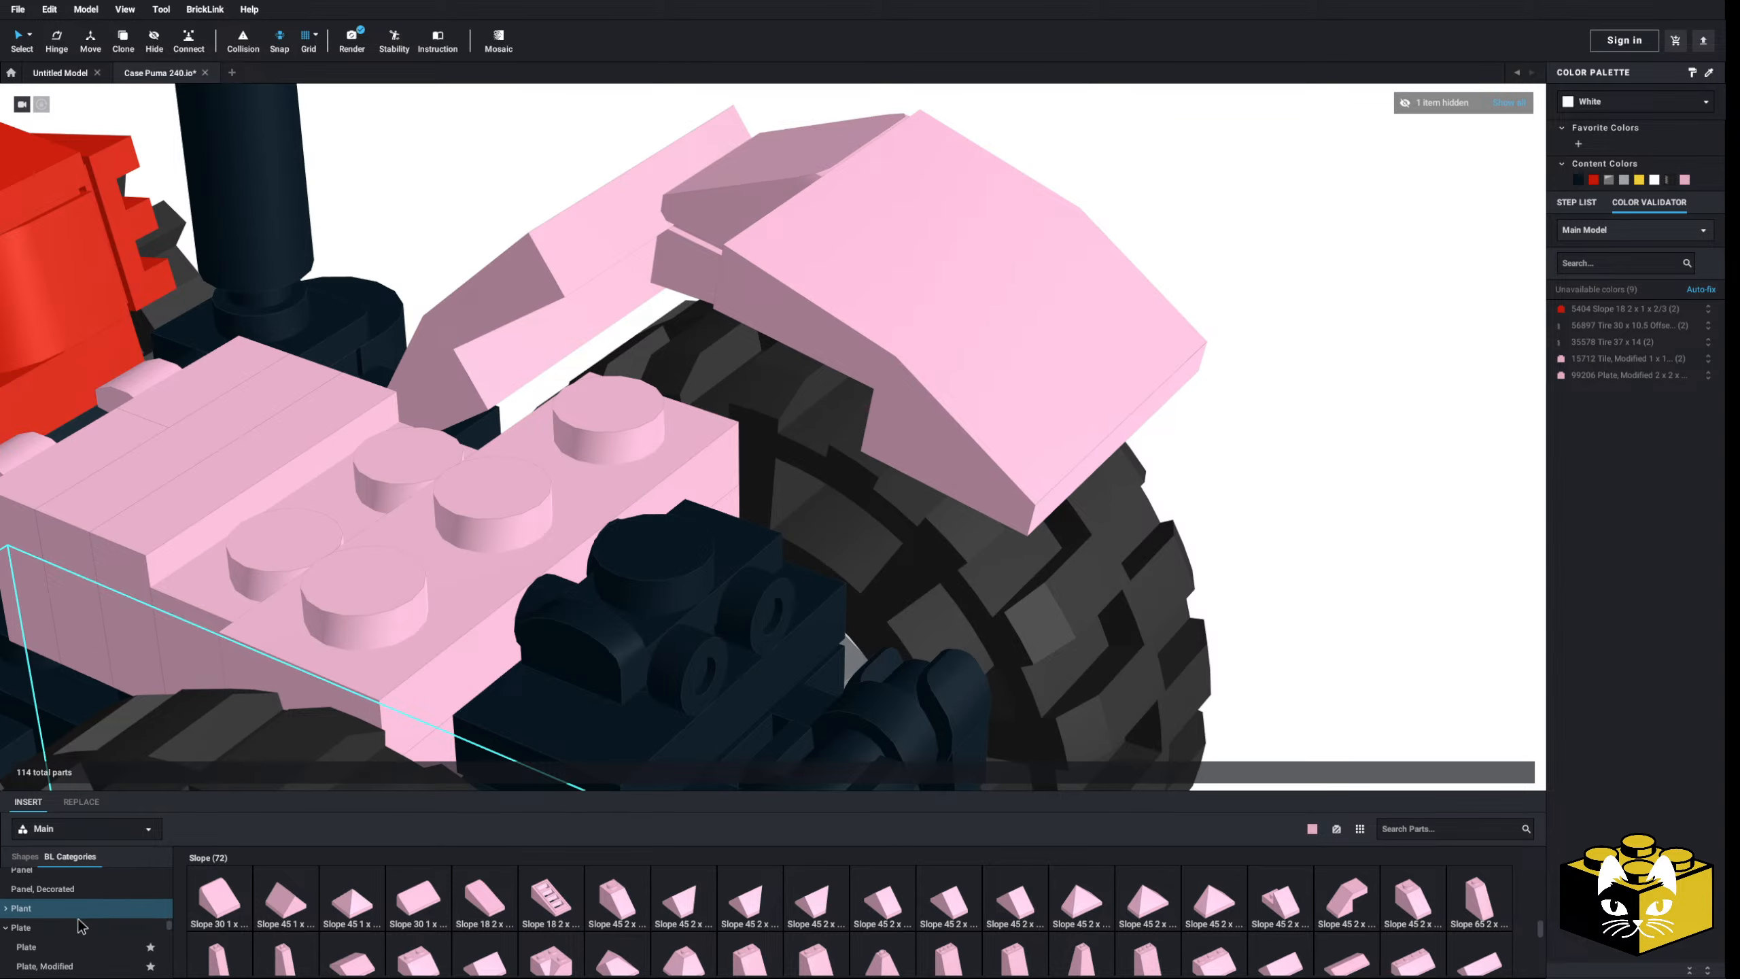
pyautogui.scroll(-2, 81, 925)
pyautogui.click(55, 921)
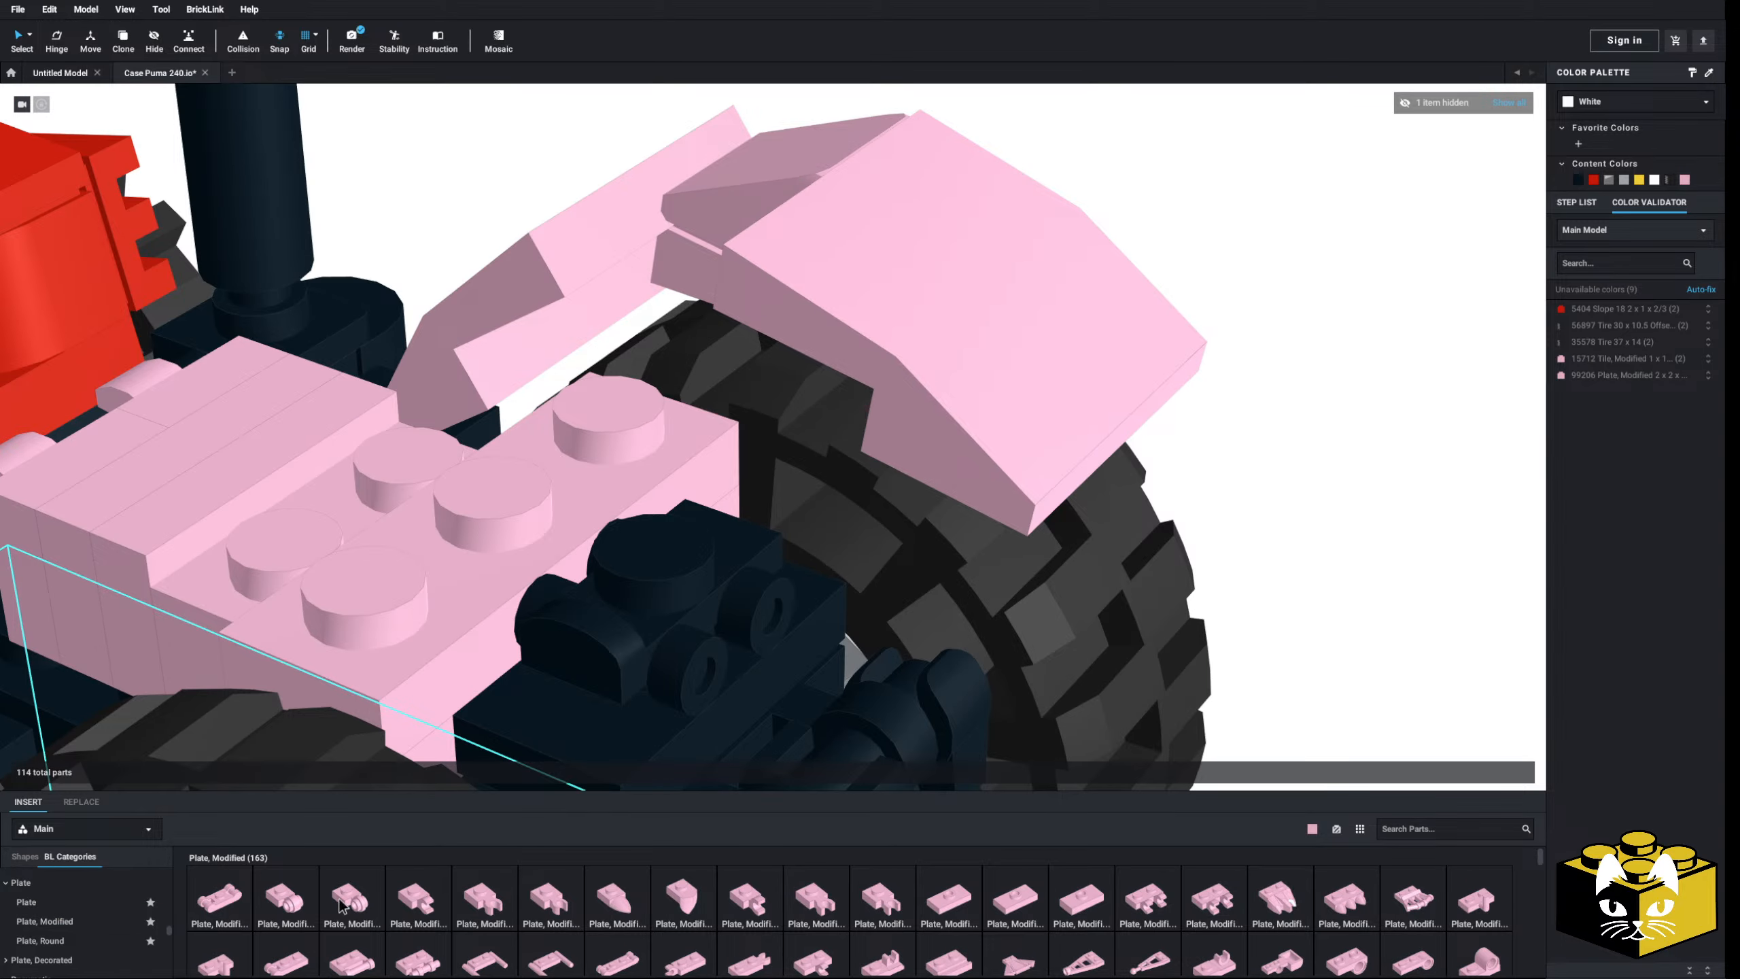
pyautogui.click(87, 942)
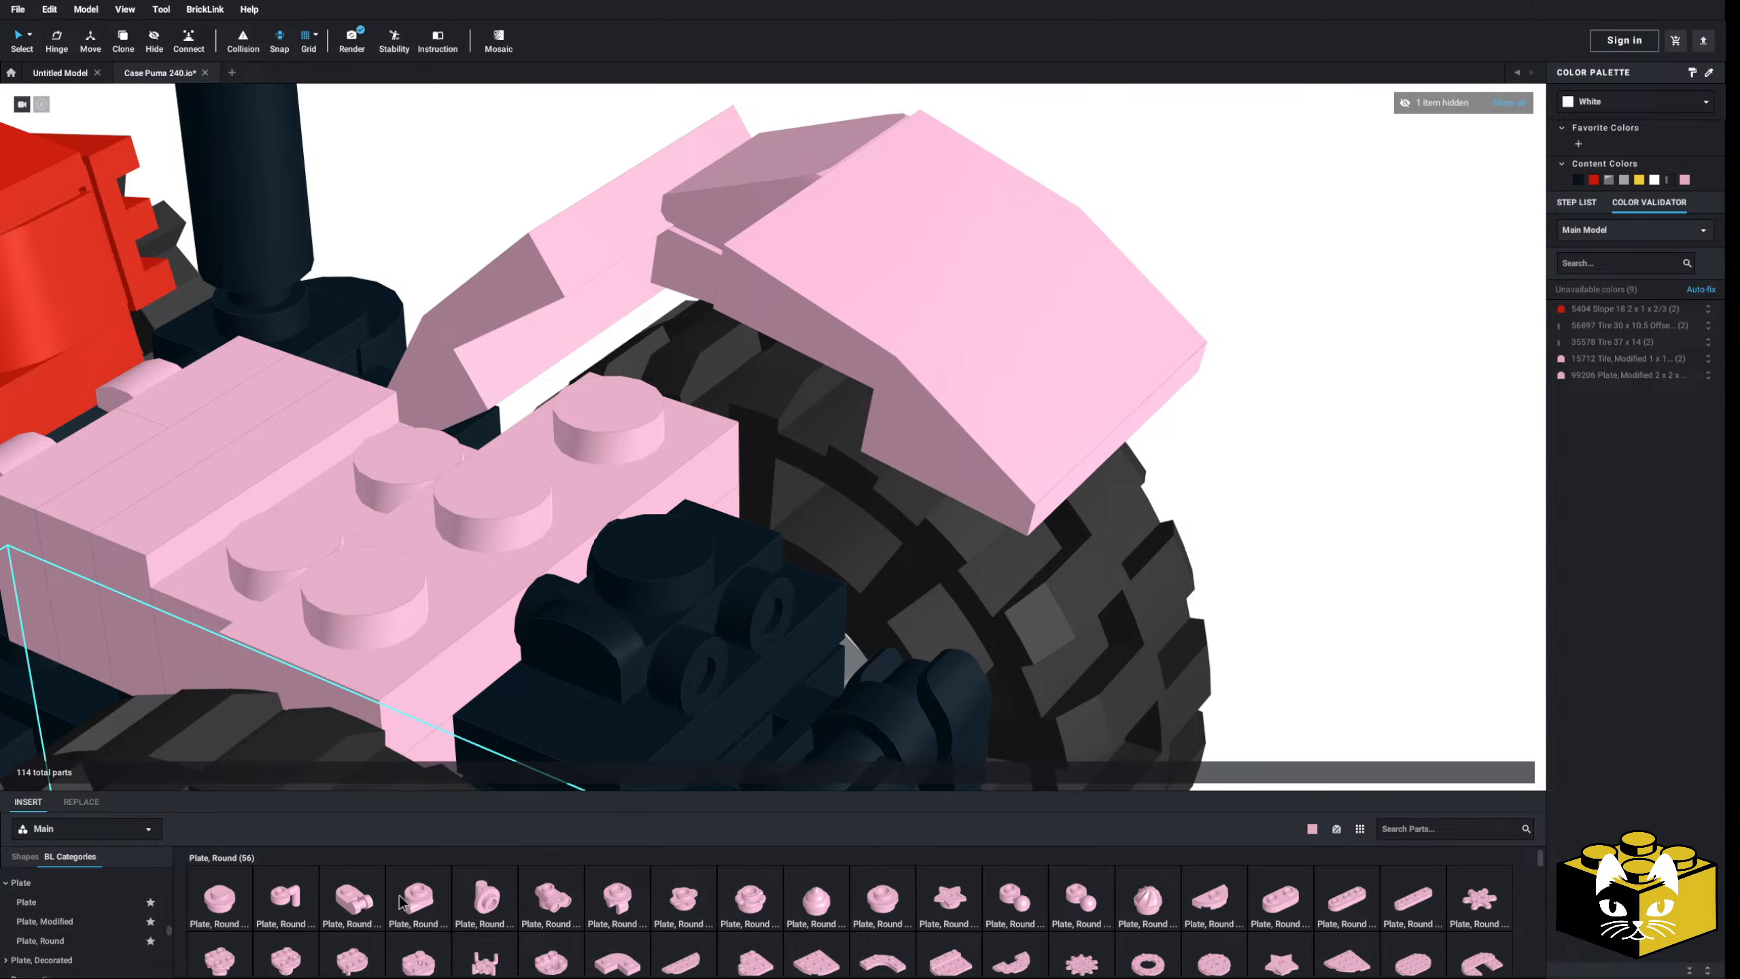
pyautogui.moveTo(362, 902); pyautogui.dragTo(633, 400)
pyautogui.moveTo(632, 401); pyautogui.dragTo(689, 404, button='right')
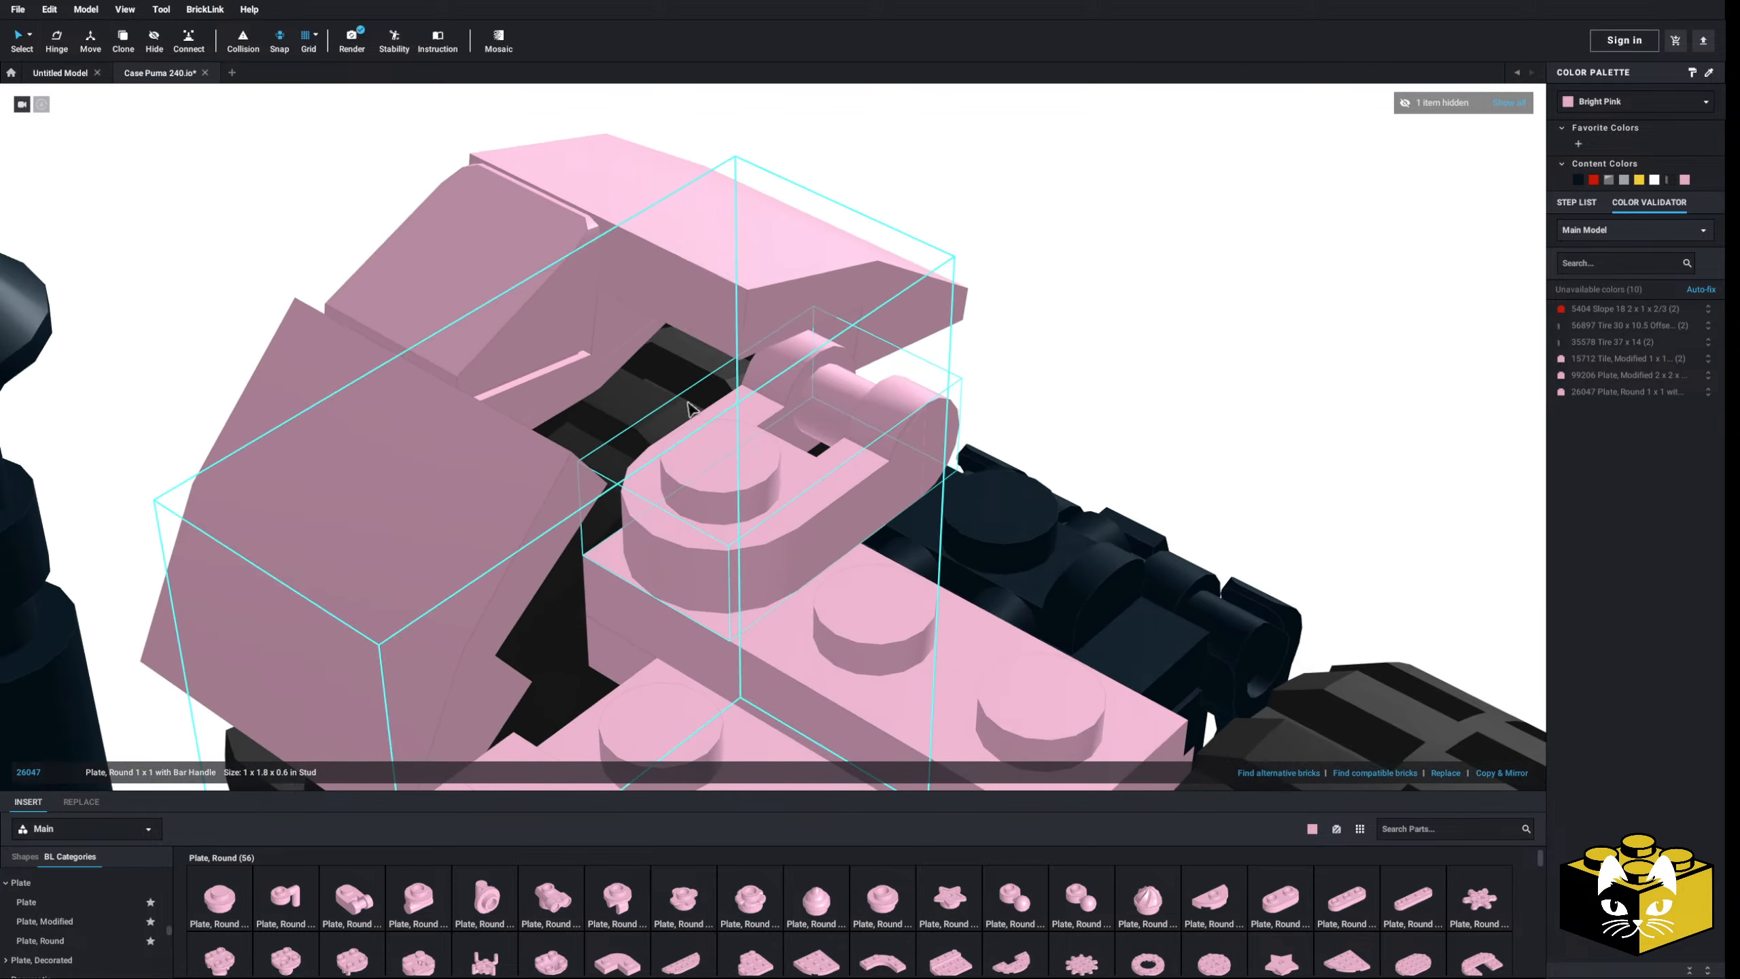
pyautogui.click(1072, 341)
pyautogui.moveTo(1072, 341); pyautogui.dragTo(1038, 390, button='right')
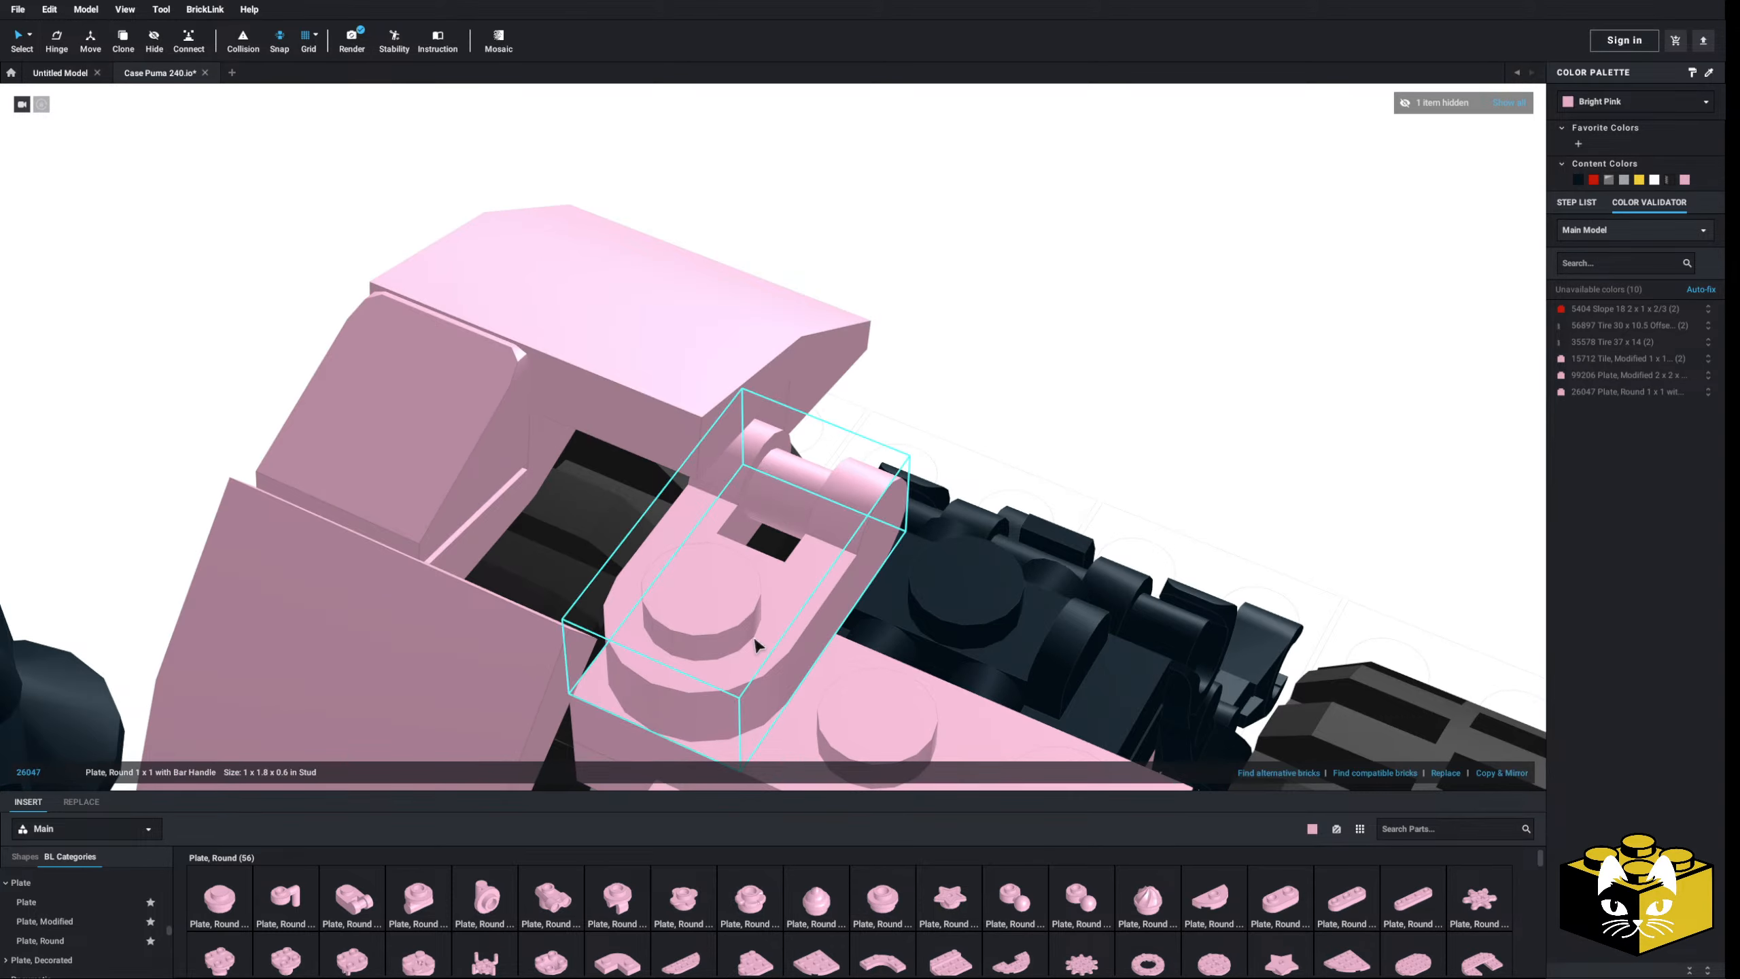
pyautogui.press('Delete')
# - Attach a bright pink Plate, Modified 1 x 1 with clip (61252) at the chassis corner beside the rear fender
pyautogui.click(44, 921)
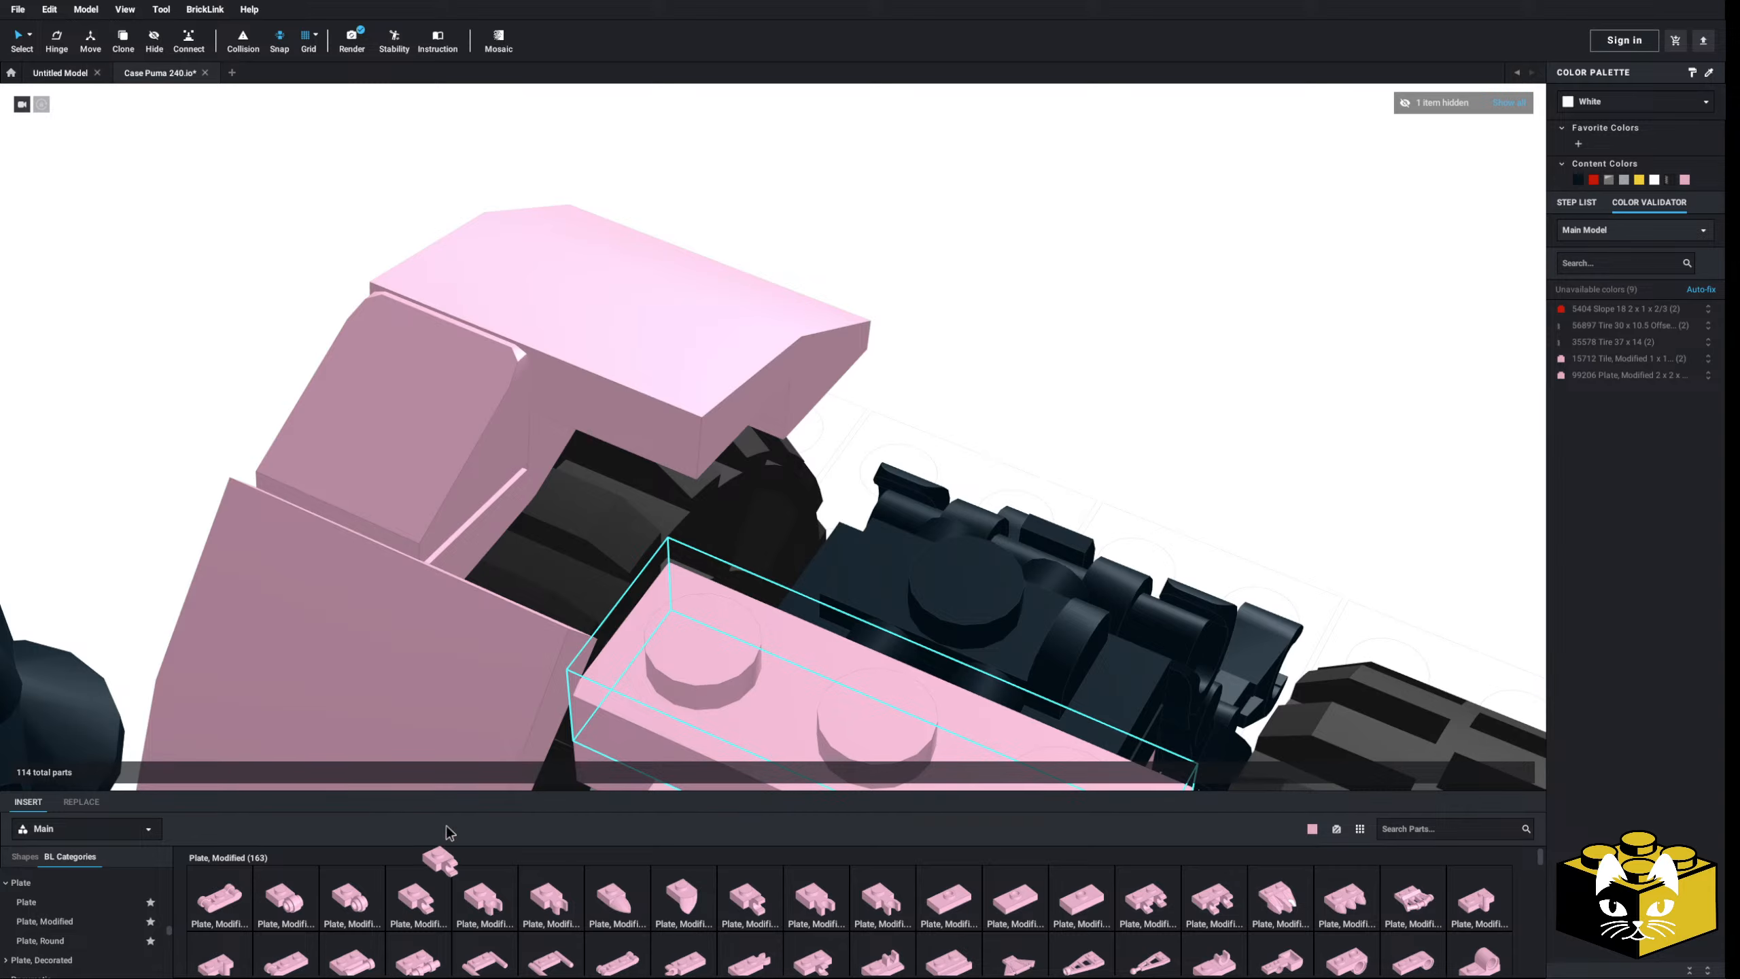
pyautogui.moveTo(446, 832); pyautogui.dragTo(672, 646)
pyautogui.moveTo(961, 458); pyautogui.dragTo(879, 449, button='right')
pyautogui.scroll(-5, 80, 906)
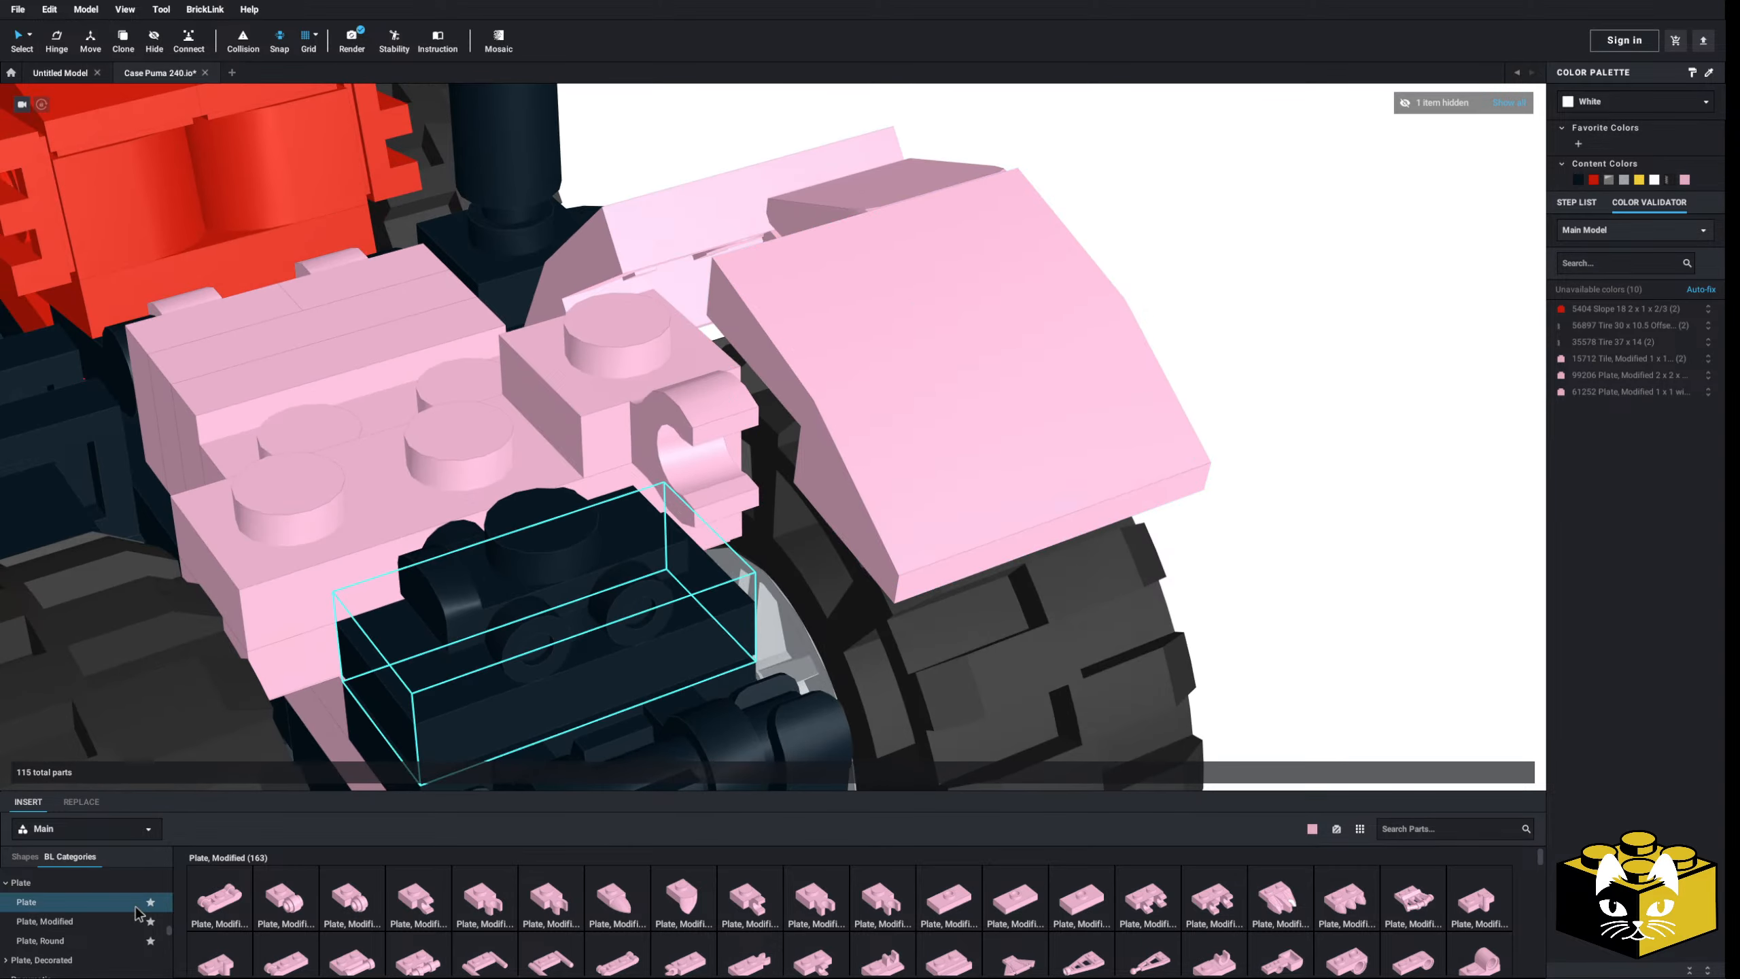
# - Copy the black Hose, Rigid 3mm D. 1L from the rear hitch and fit the copy into the new chassis clip
pyautogui.moveTo(582, 658); pyautogui.dragTo(587, 513, button='right')
pyautogui.rightClick(587, 512)
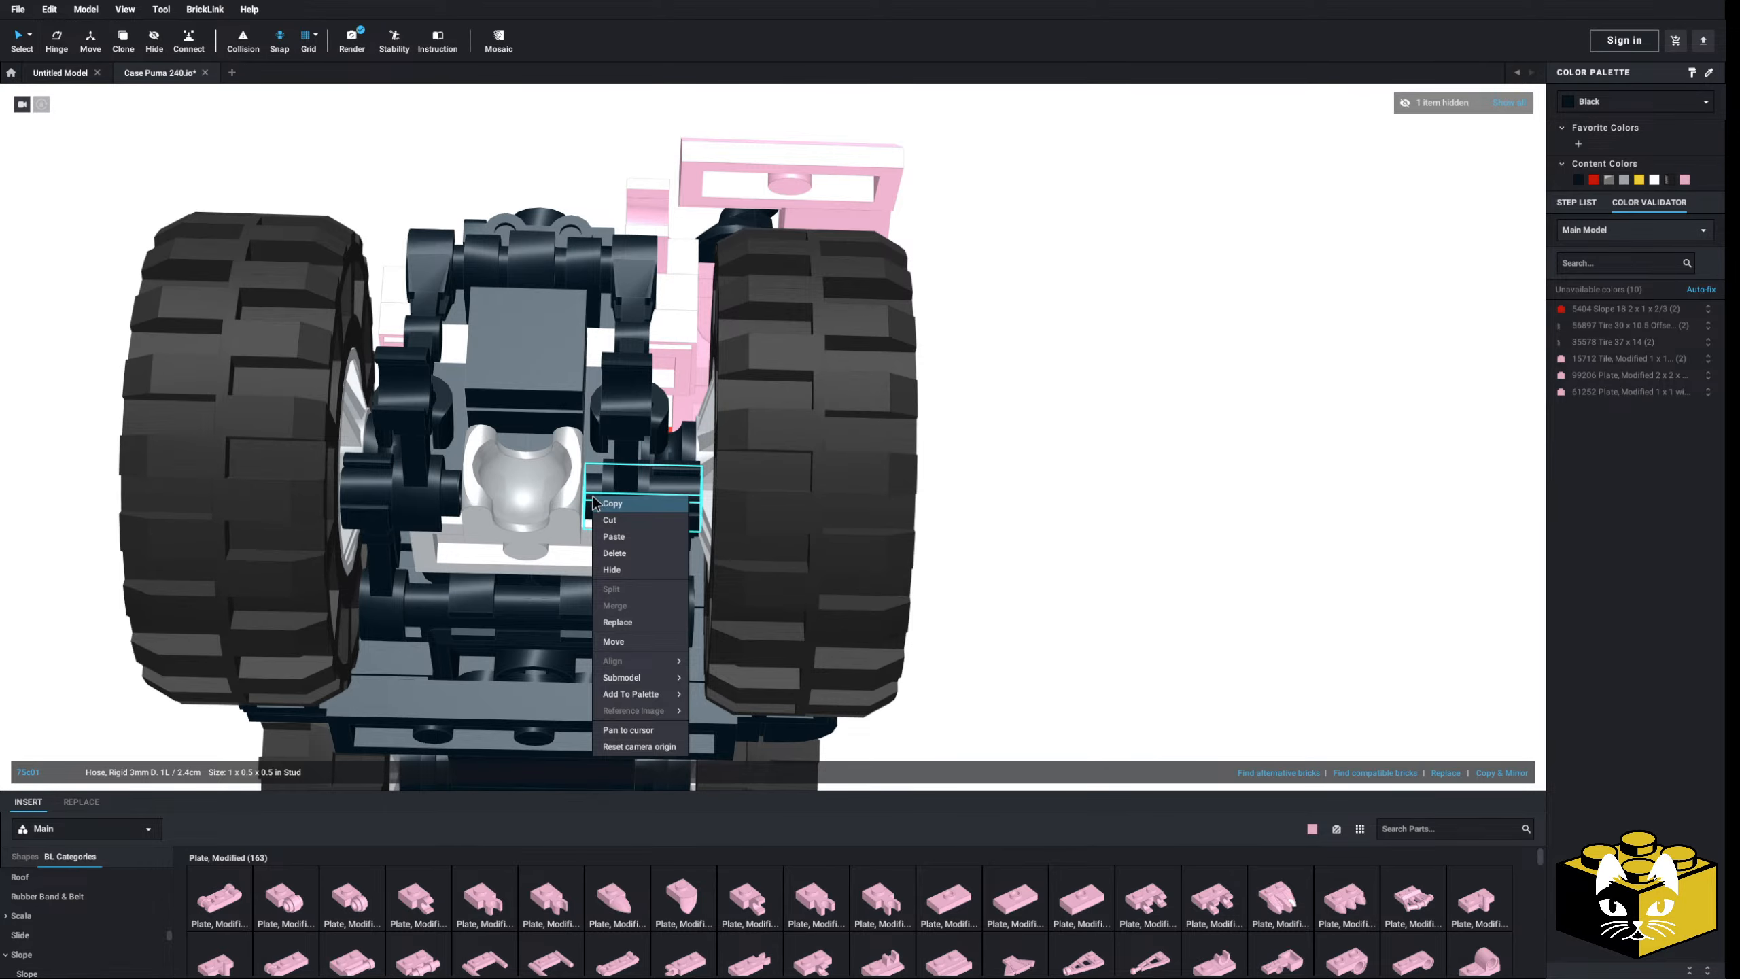
pyautogui.rightClick(1219, 436)
pyautogui.click(1246, 512)
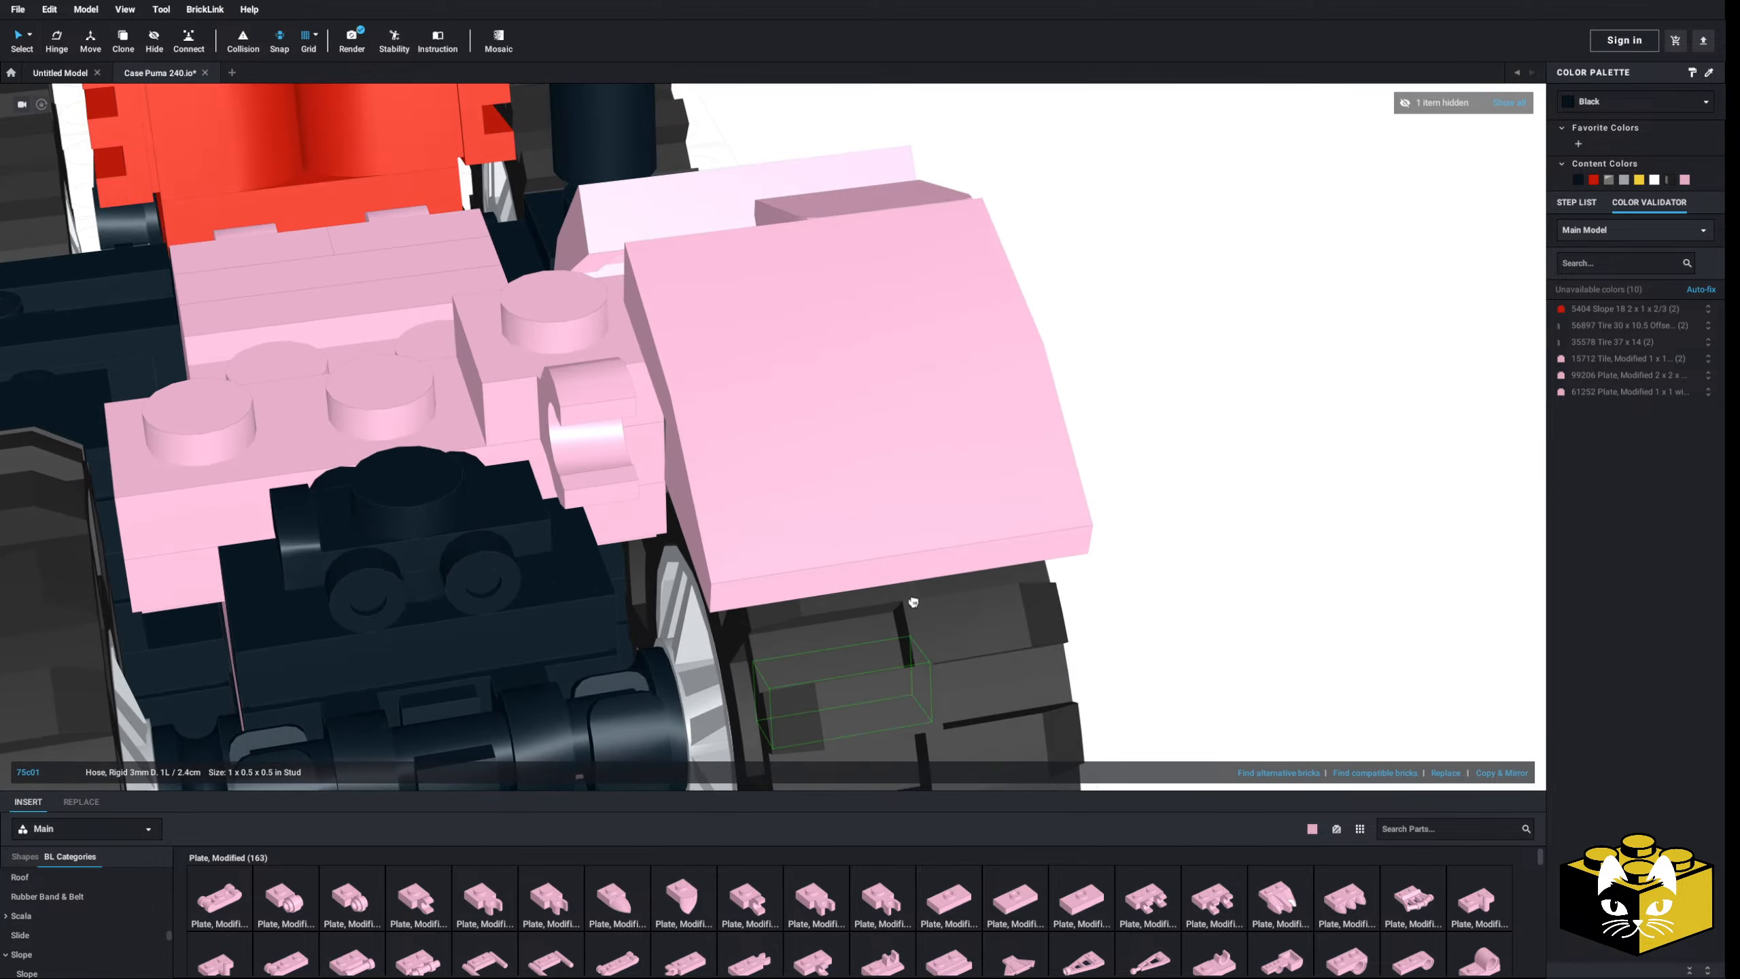
pyautogui.click(1164, 411)
pyautogui.moveTo(1164, 411); pyautogui.dragTo(1157, 514, button='right')
pyautogui.scroll(5, 86, 918)
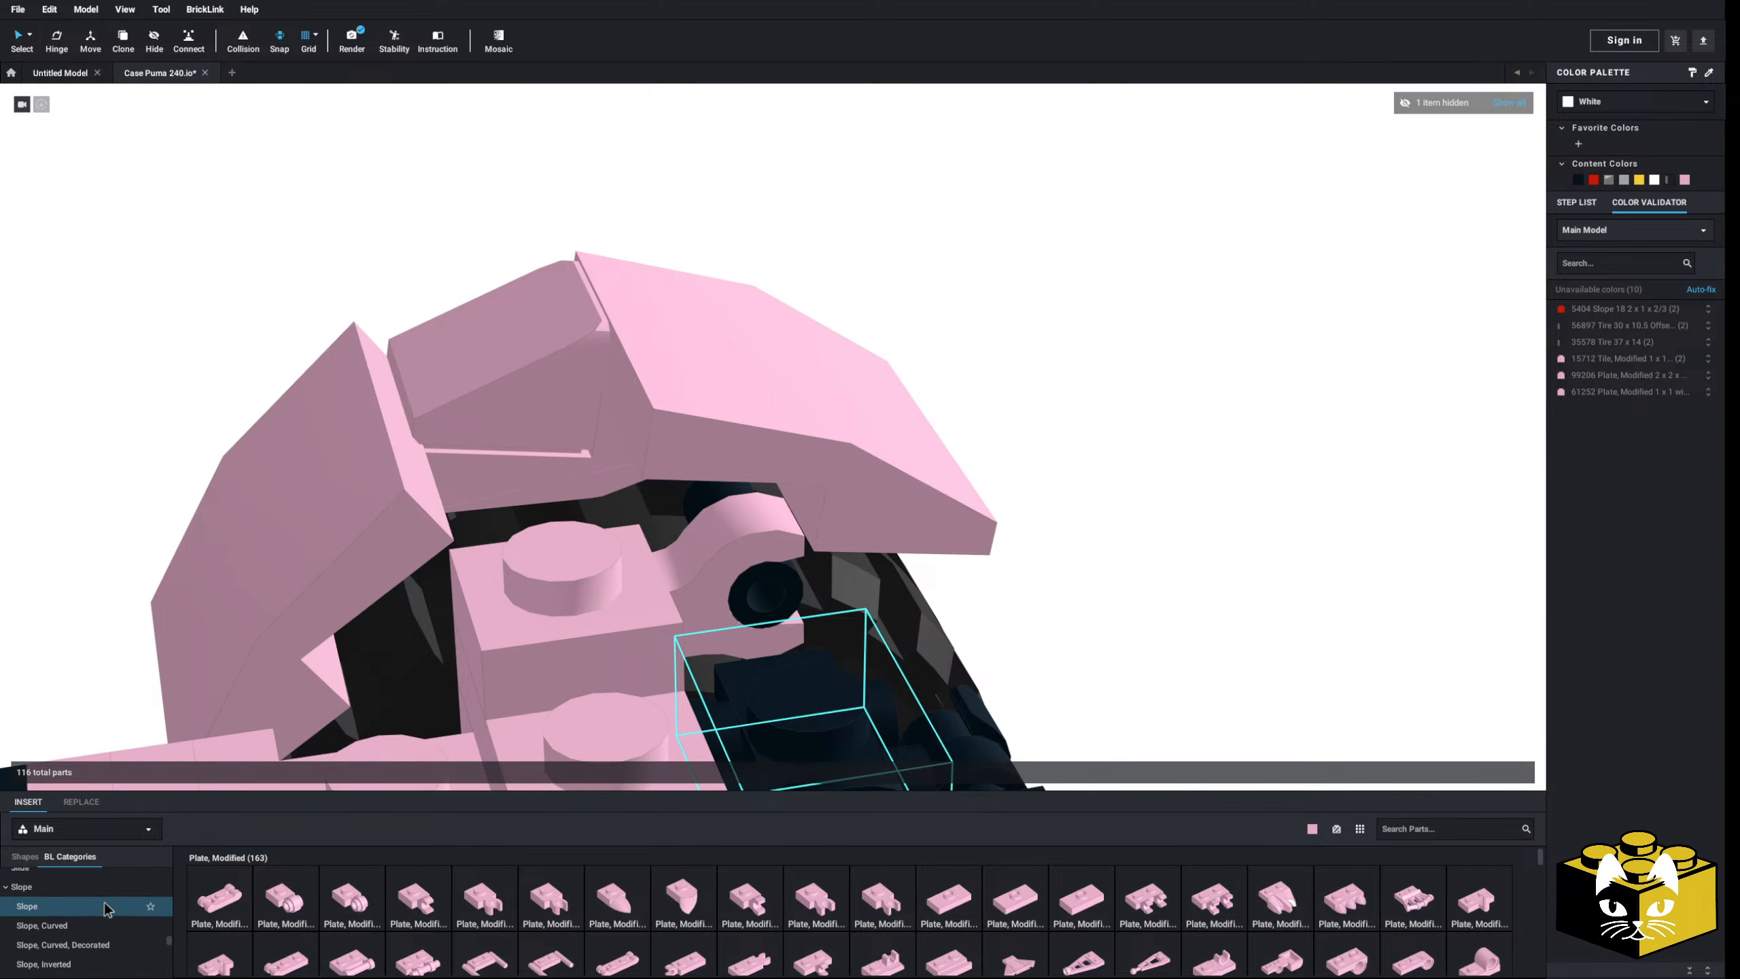
# - Place a bright pink Plate, Round 1 x 1 with Clip on Bottom beneath the rear fender slopes beside the new bar
pyautogui.click(69, 888)
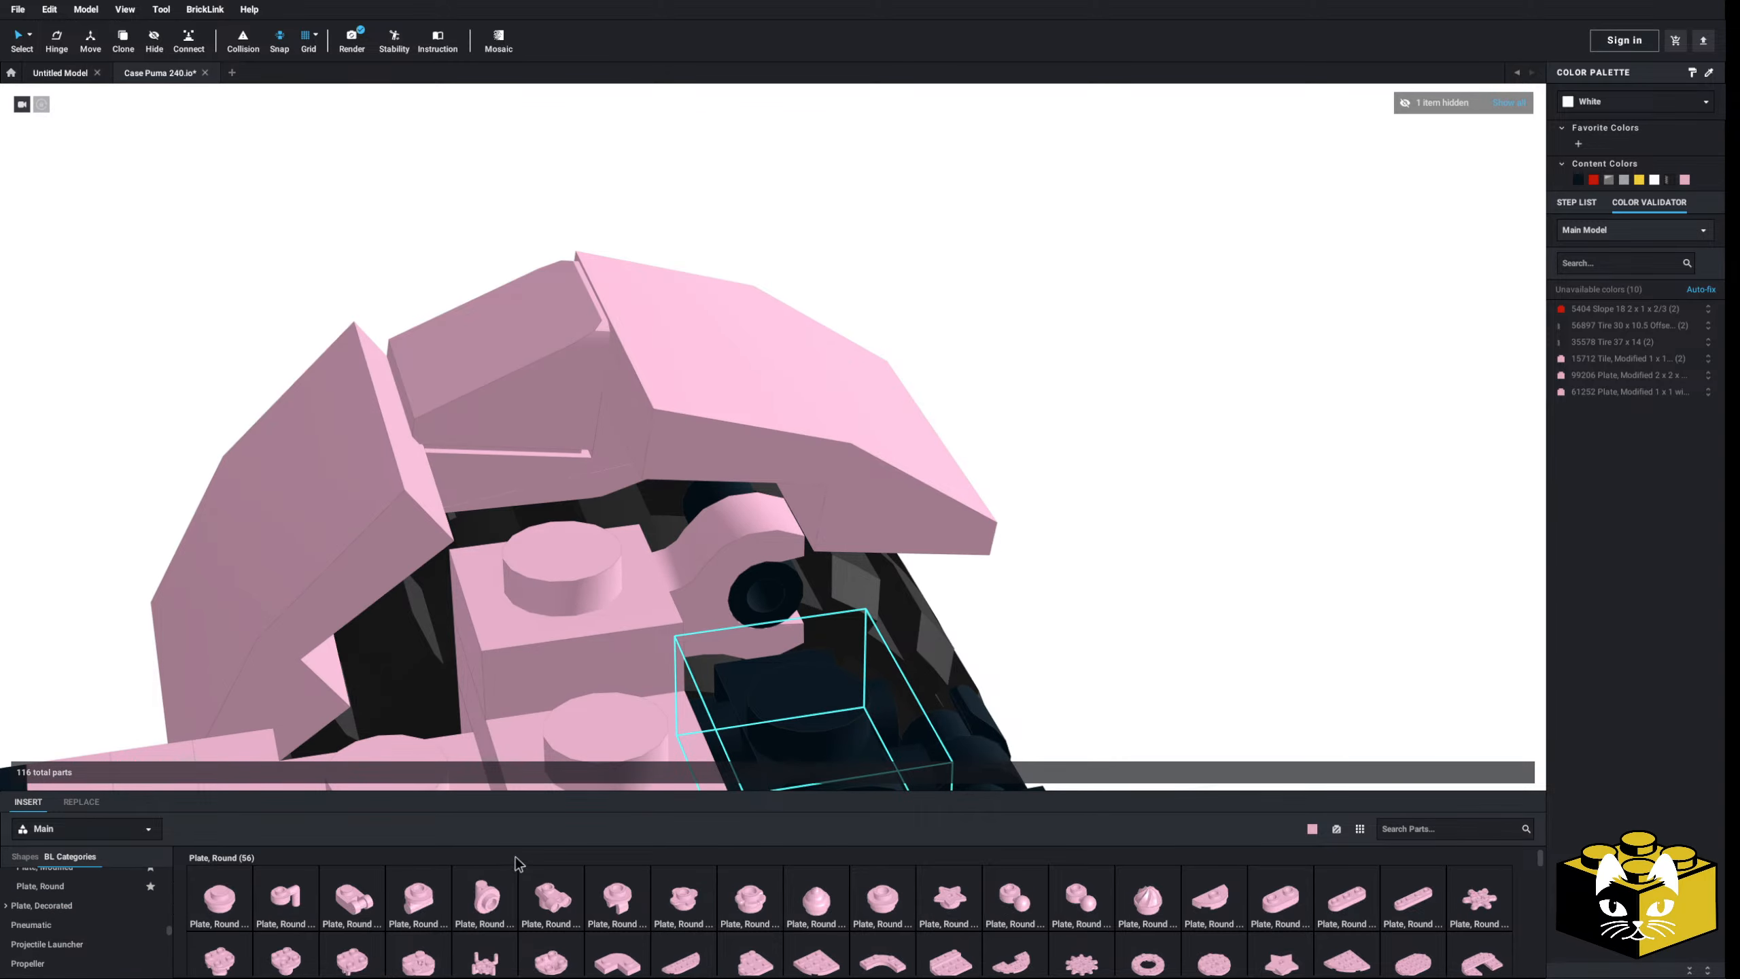
pyautogui.click(630, 891)
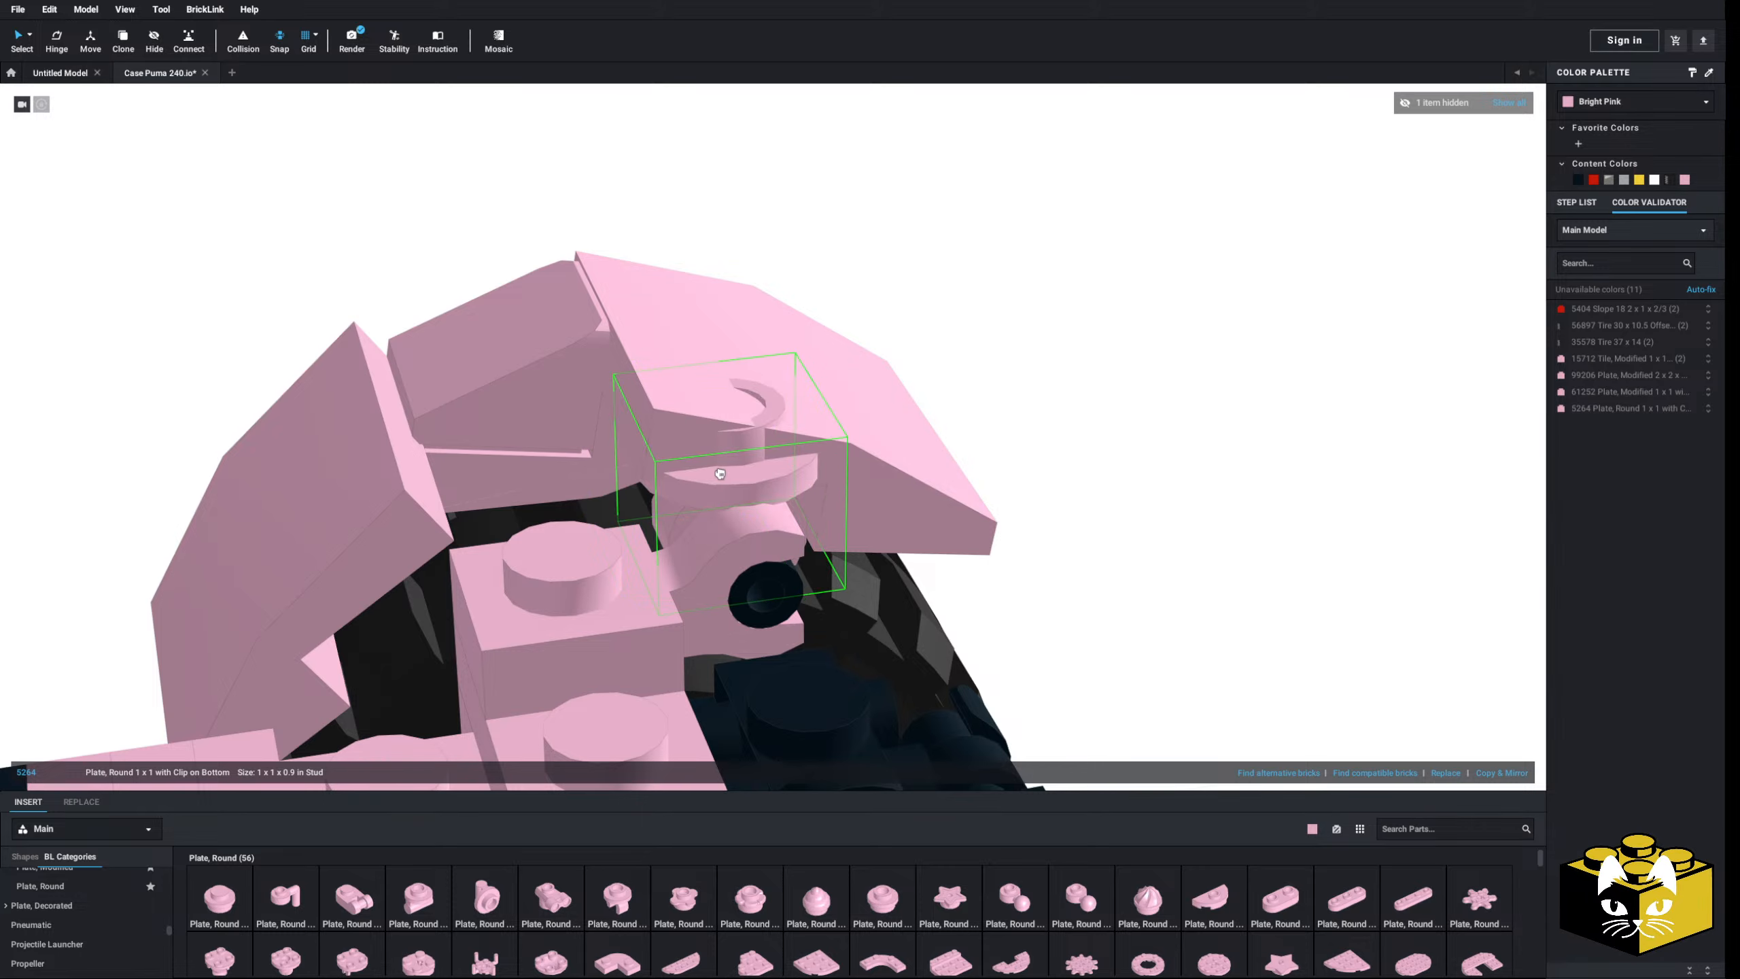
pyautogui.click(688, 486)
# - Move the round clip plate together with the gap-filling slopes and reseat the Slope, Curved 2 x 2 x 2/3 over them
pyautogui.moveTo(688, 486); pyautogui.dragTo(649, 349, button='right')
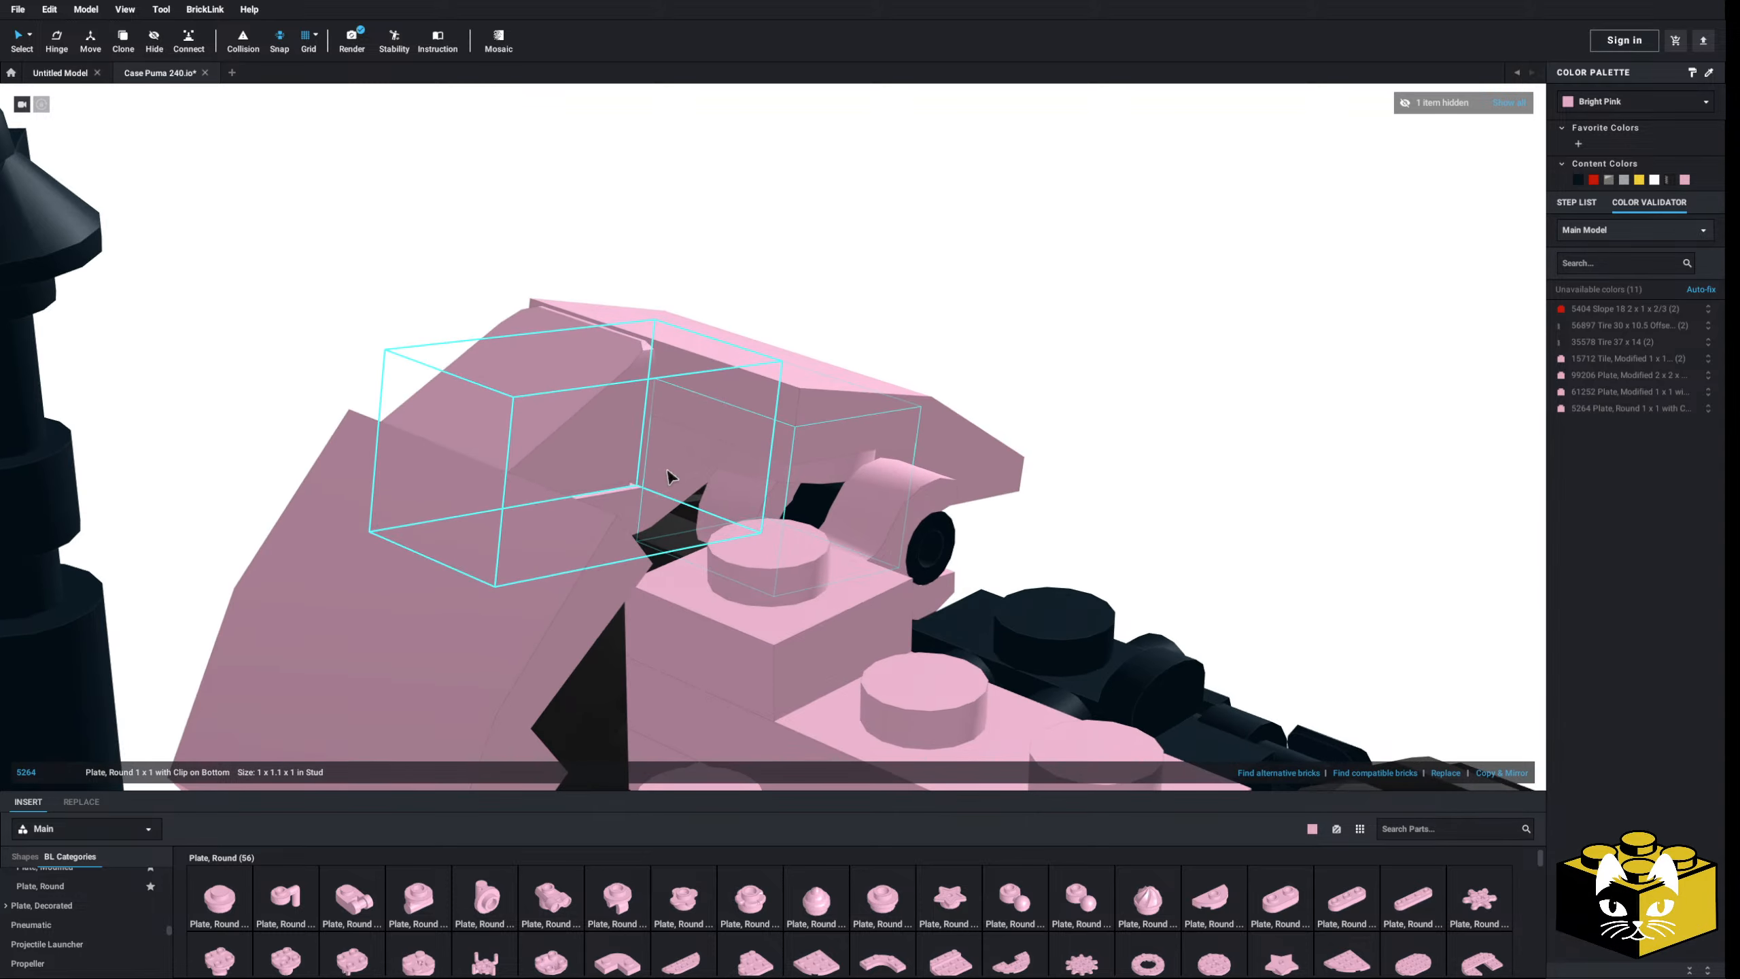
pyautogui.keyDown('ctrl'); pyautogui.click(627, 438); pyautogui.keyUp('ctrl')
pyautogui.keyDown('ctrl'); pyautogui.click(624, 432); pyautogui.keyUp('ctrl')
pyautogui.moveTo(624, 432); pyautogui.dragTo(612, 432, button='right')
pyautogui.moveTo(695, 493); pyautogui.dragTo(720, 473)
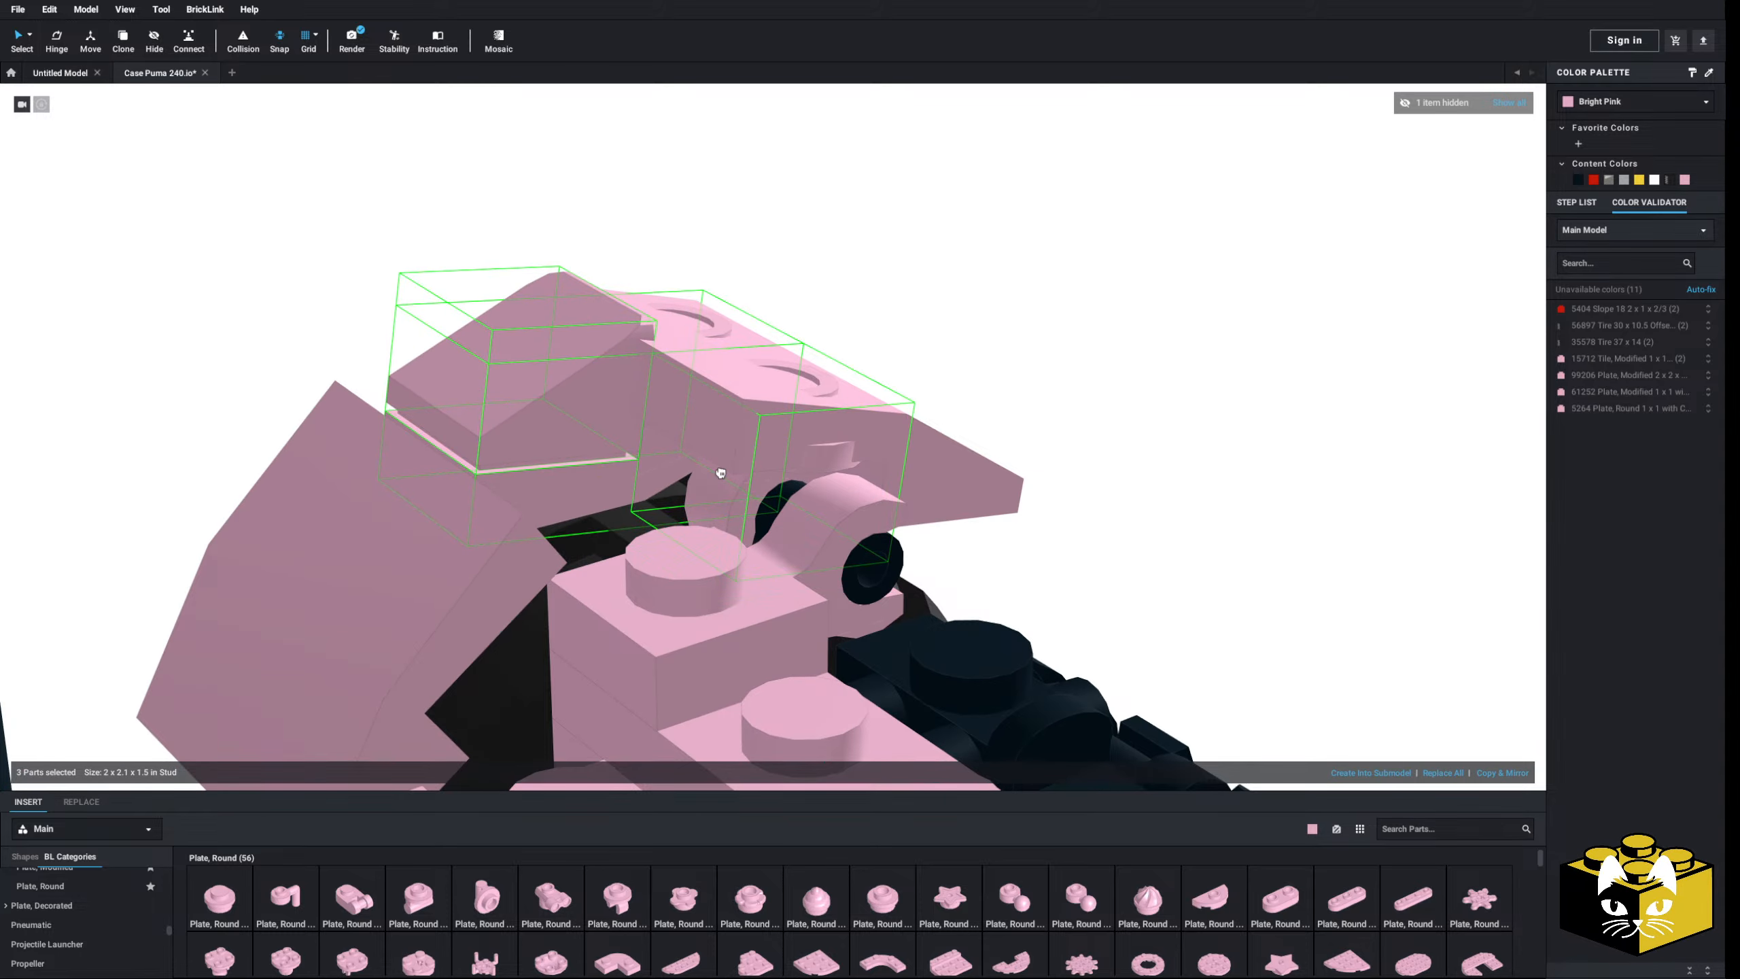
pyautogui.moveTo(901, 440); pyautogui.dragTo(915, 407)
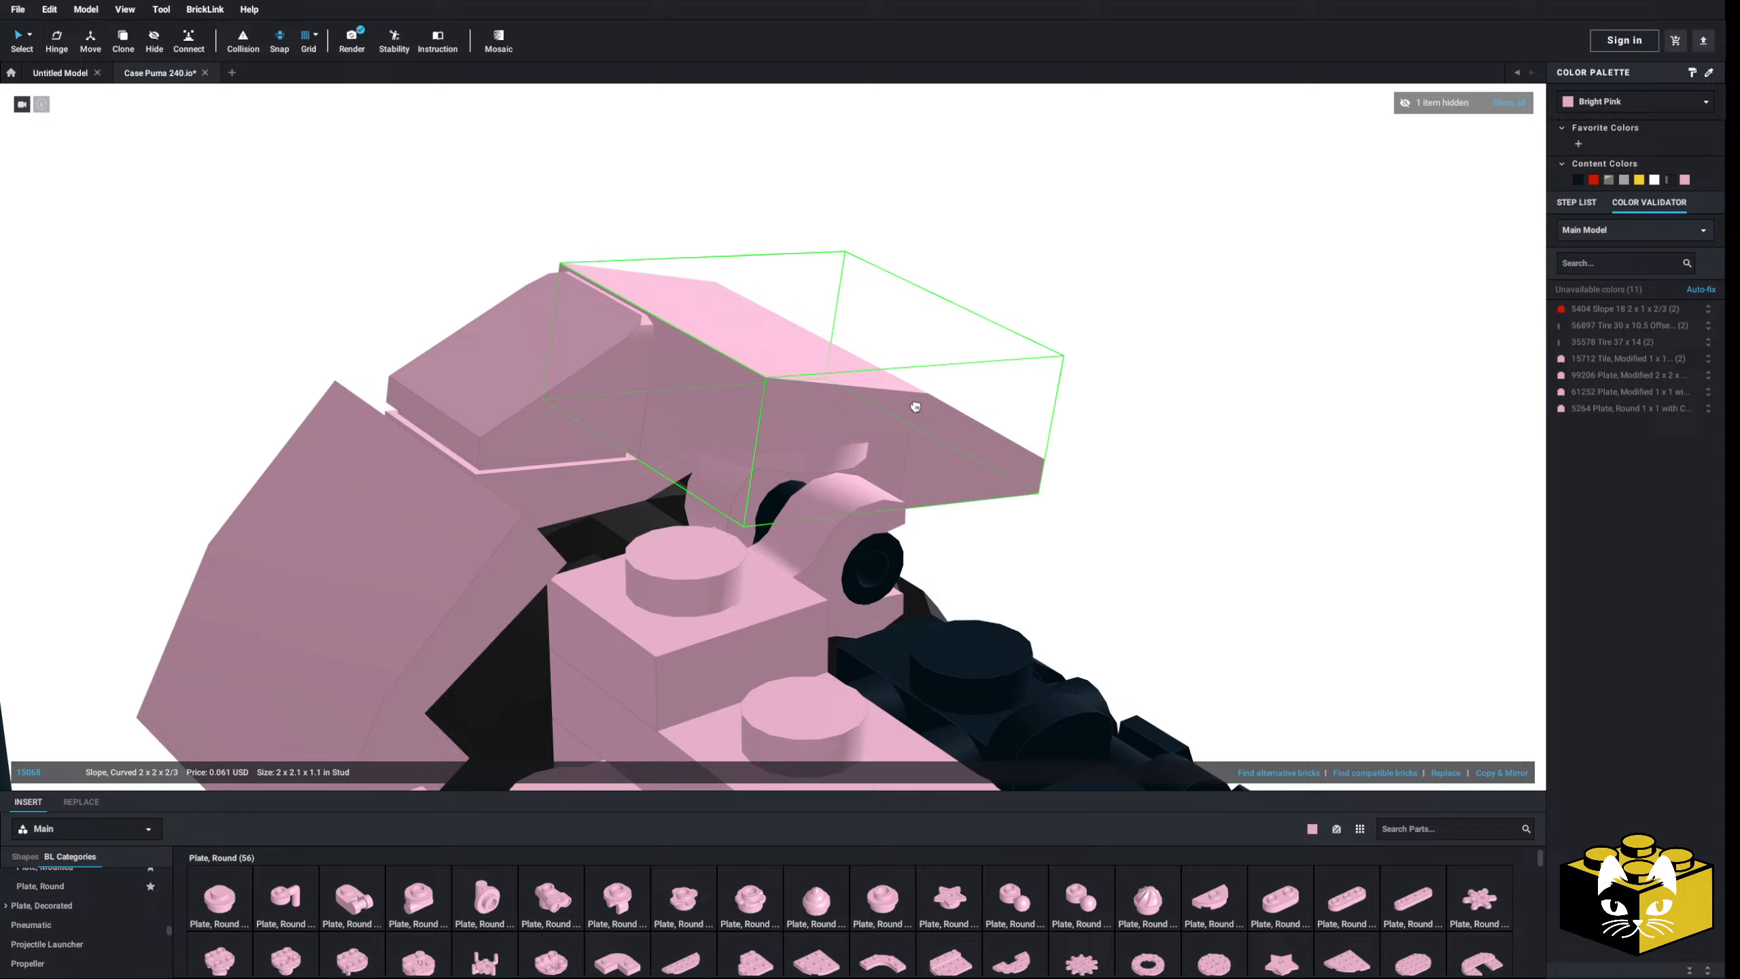
pyautogui.click(1082, 479)
# - Select the round clip plate and its three attached fender slopes and shift the group slightly outward from the chassis
pyautogui.moveTo(1082, 479); pyautogui.dragTo(1113, 524, button='right')
pyautogui.click(856, 520)
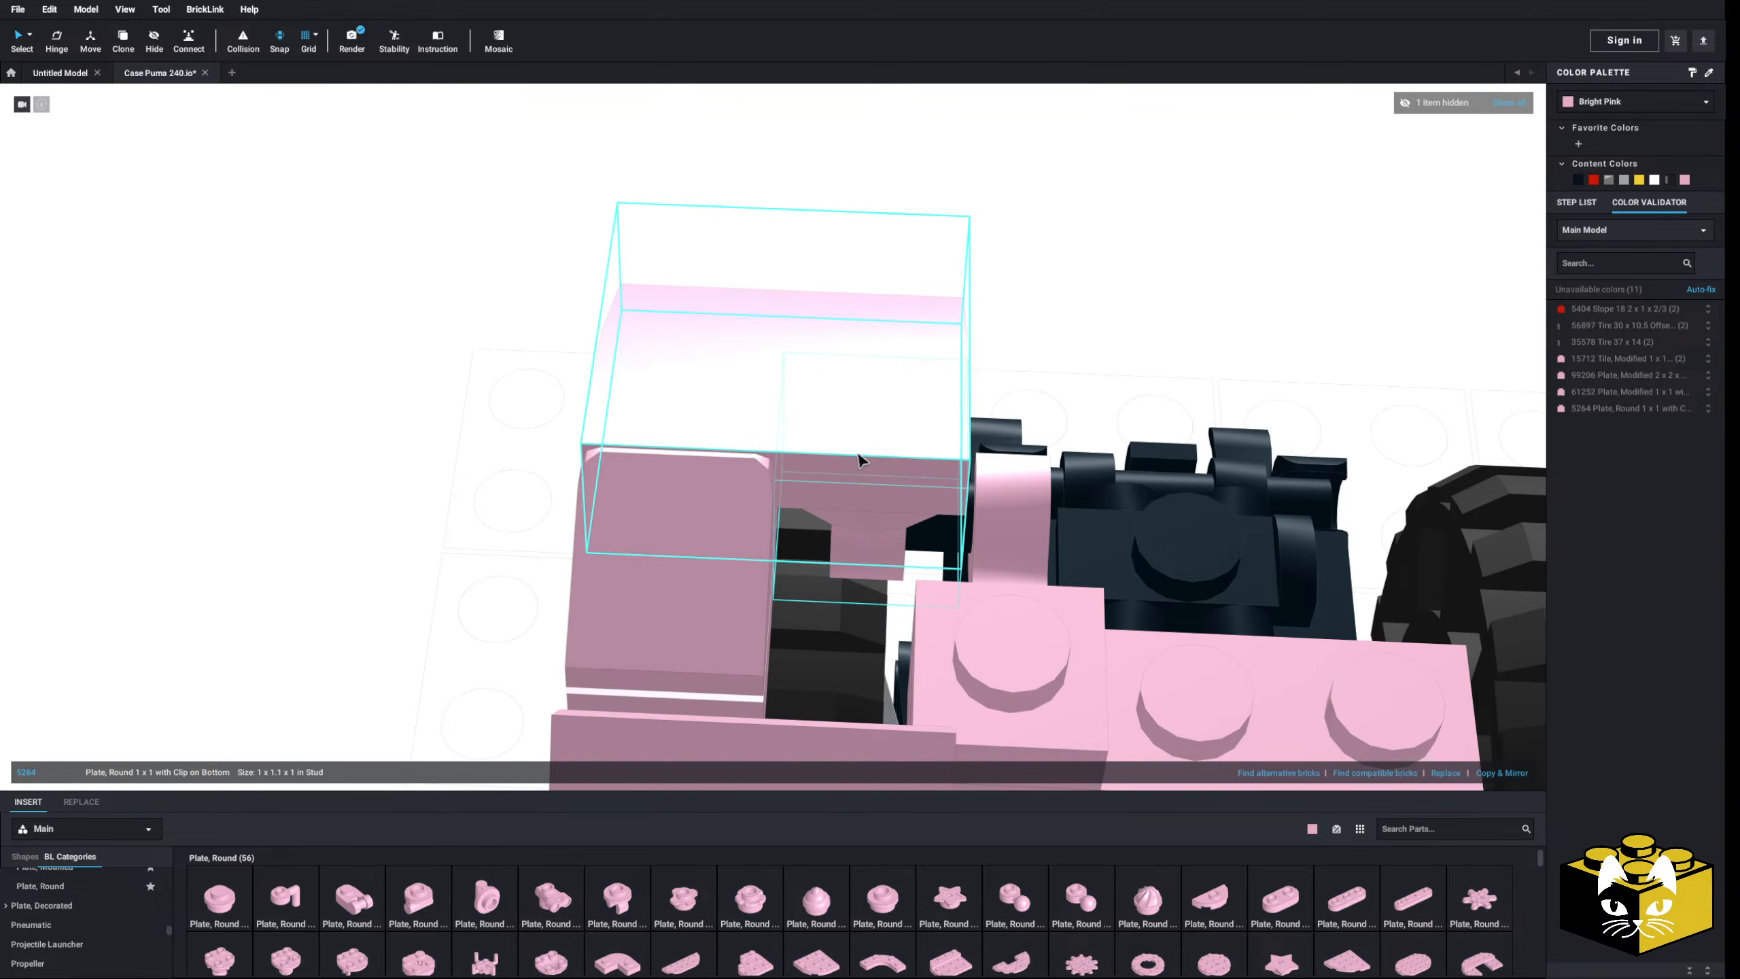
pyautogui.keyDown('ctrl'); pyautogui.click(716, 714); pyautogui.keyUp('ctrl')
pyautogui.moveTo(715, 713); pyautogui.dragTo(711, 671, button='middle')
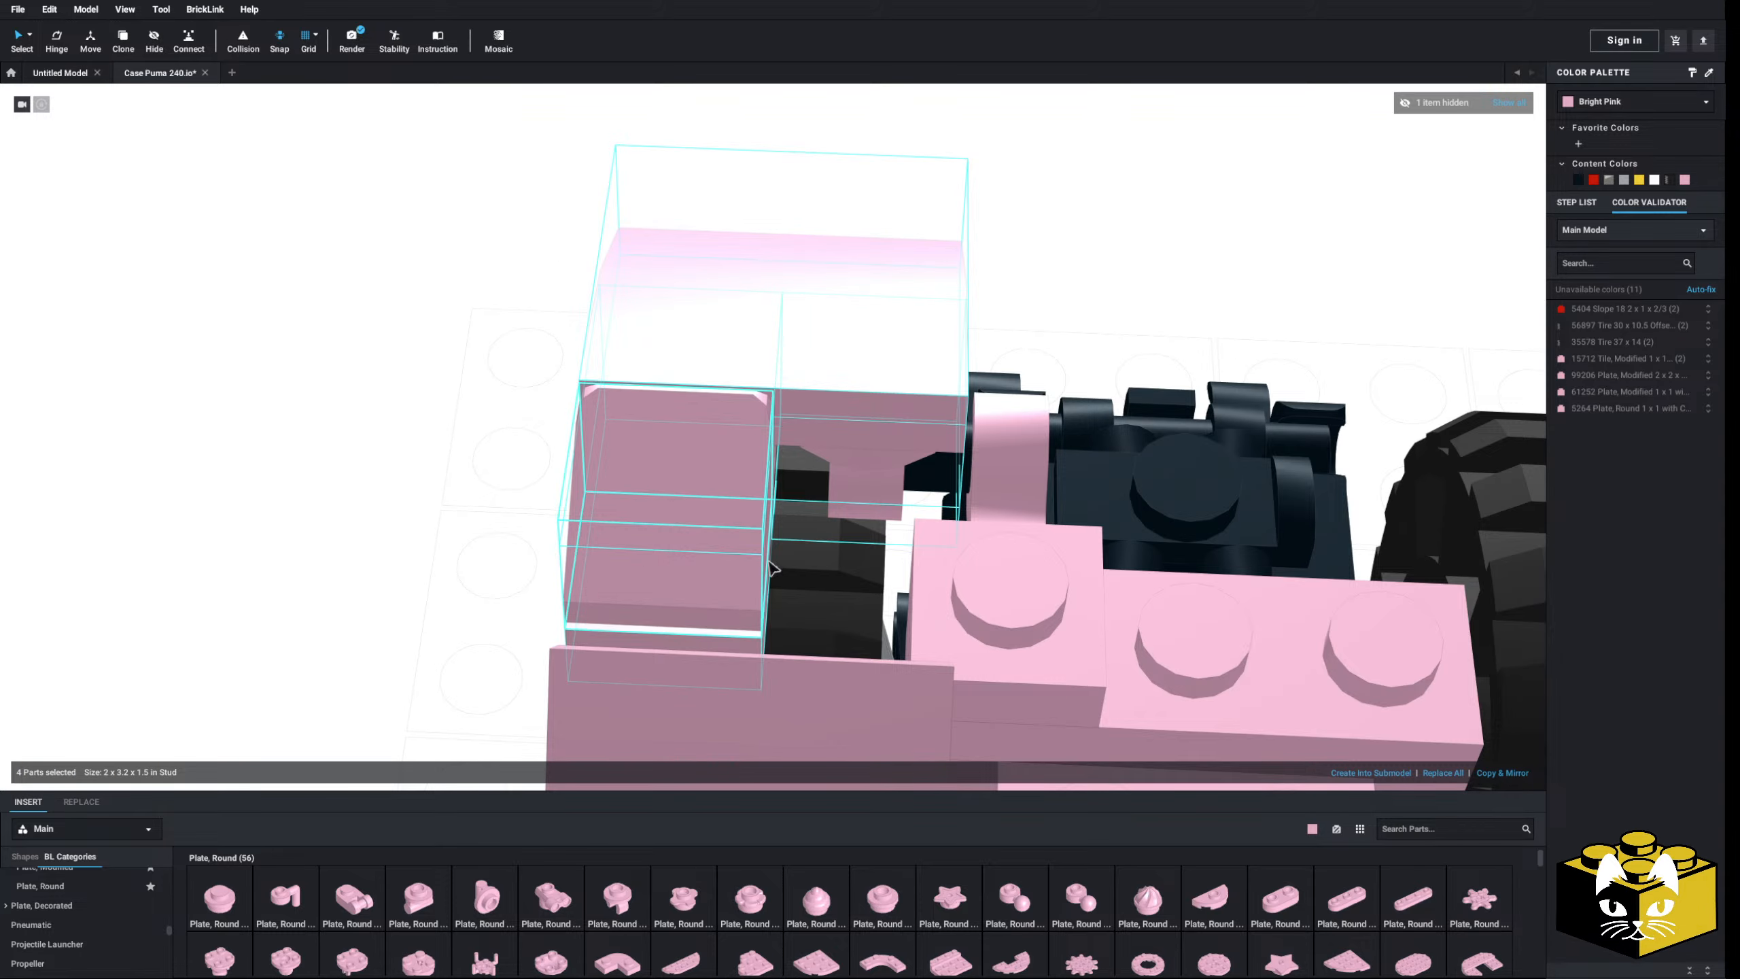
pyautogui.moveTo(883, 472); pyautogui.dragTo(876, 495)
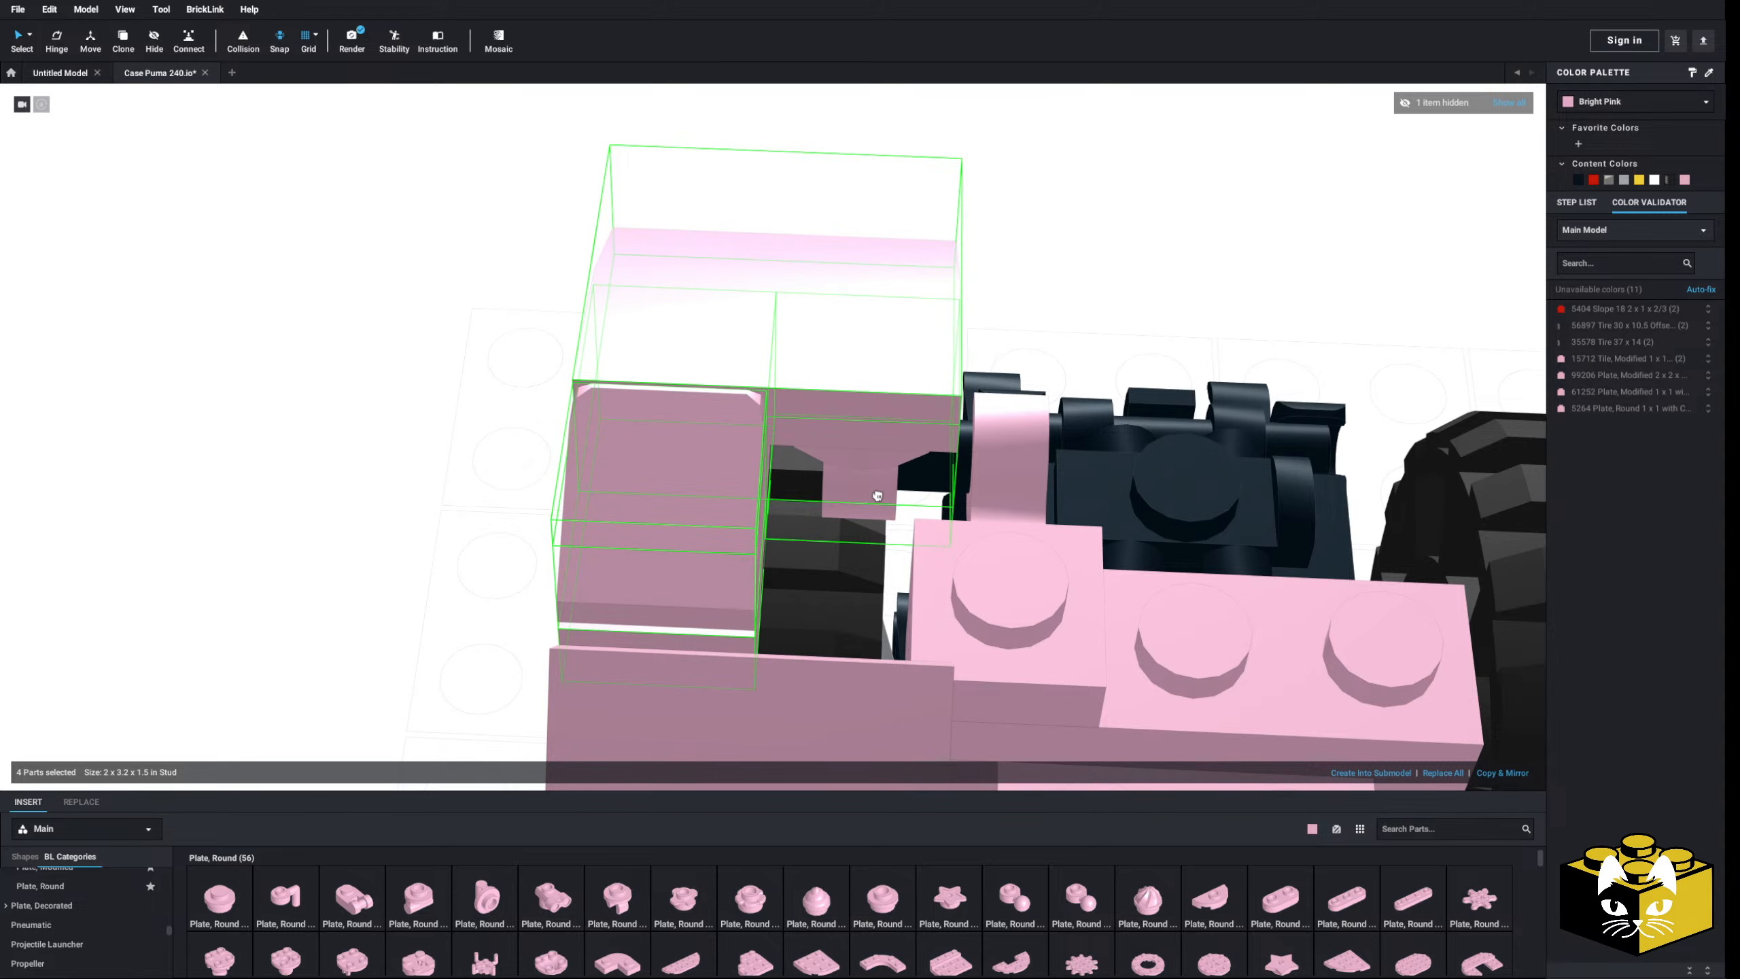
pyautogui.scroll(-3, 874, 495)
pyautogui.click(466, 594)
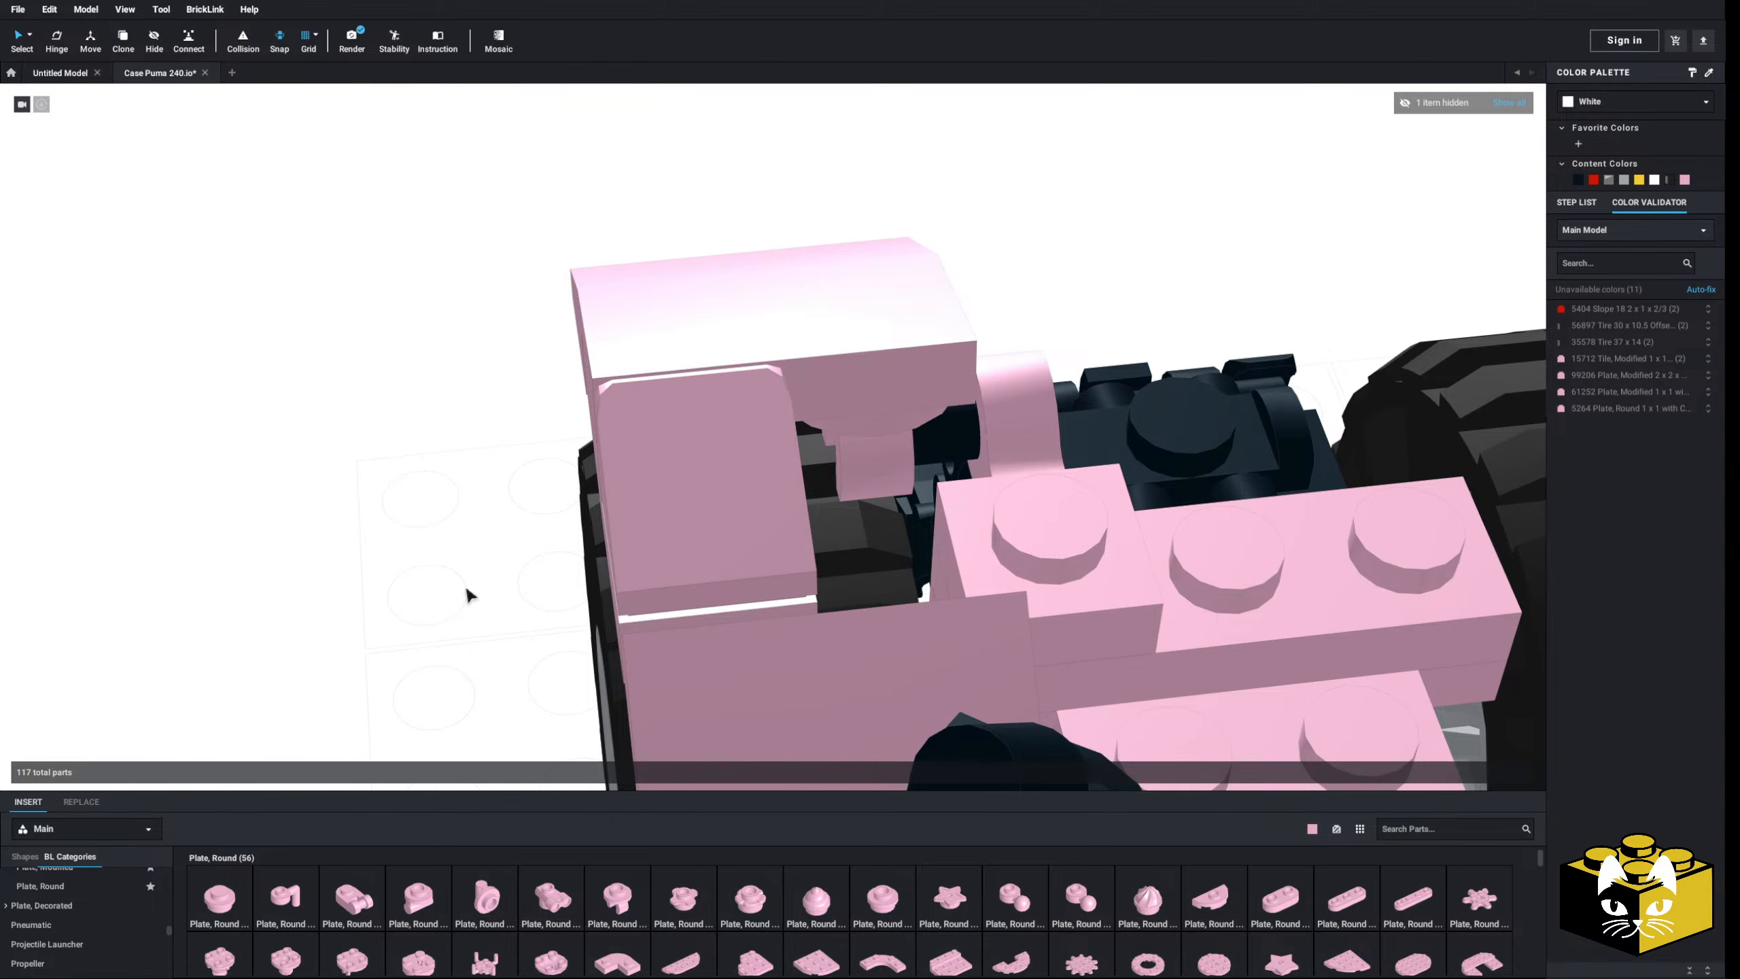
# - Unhide the translucent Puma reference model
pyautogui.scroll(-3, 503, 570)
pyautogui.moveTo(504, 571); pyautogui.dragTo(578, 523, button='right')
pyautogui.click(1517, 108)
pyautogui.scroll(3, 664, 369)
# - Use the Hinge tool to tilt the rear fender section about its clip-and-bar joint, matching the reference fender's angle
pyautogui.moveTo(664, 369); pyautogui.dragTo(737, 500, button='right')
pyautogui.click(740, 517)
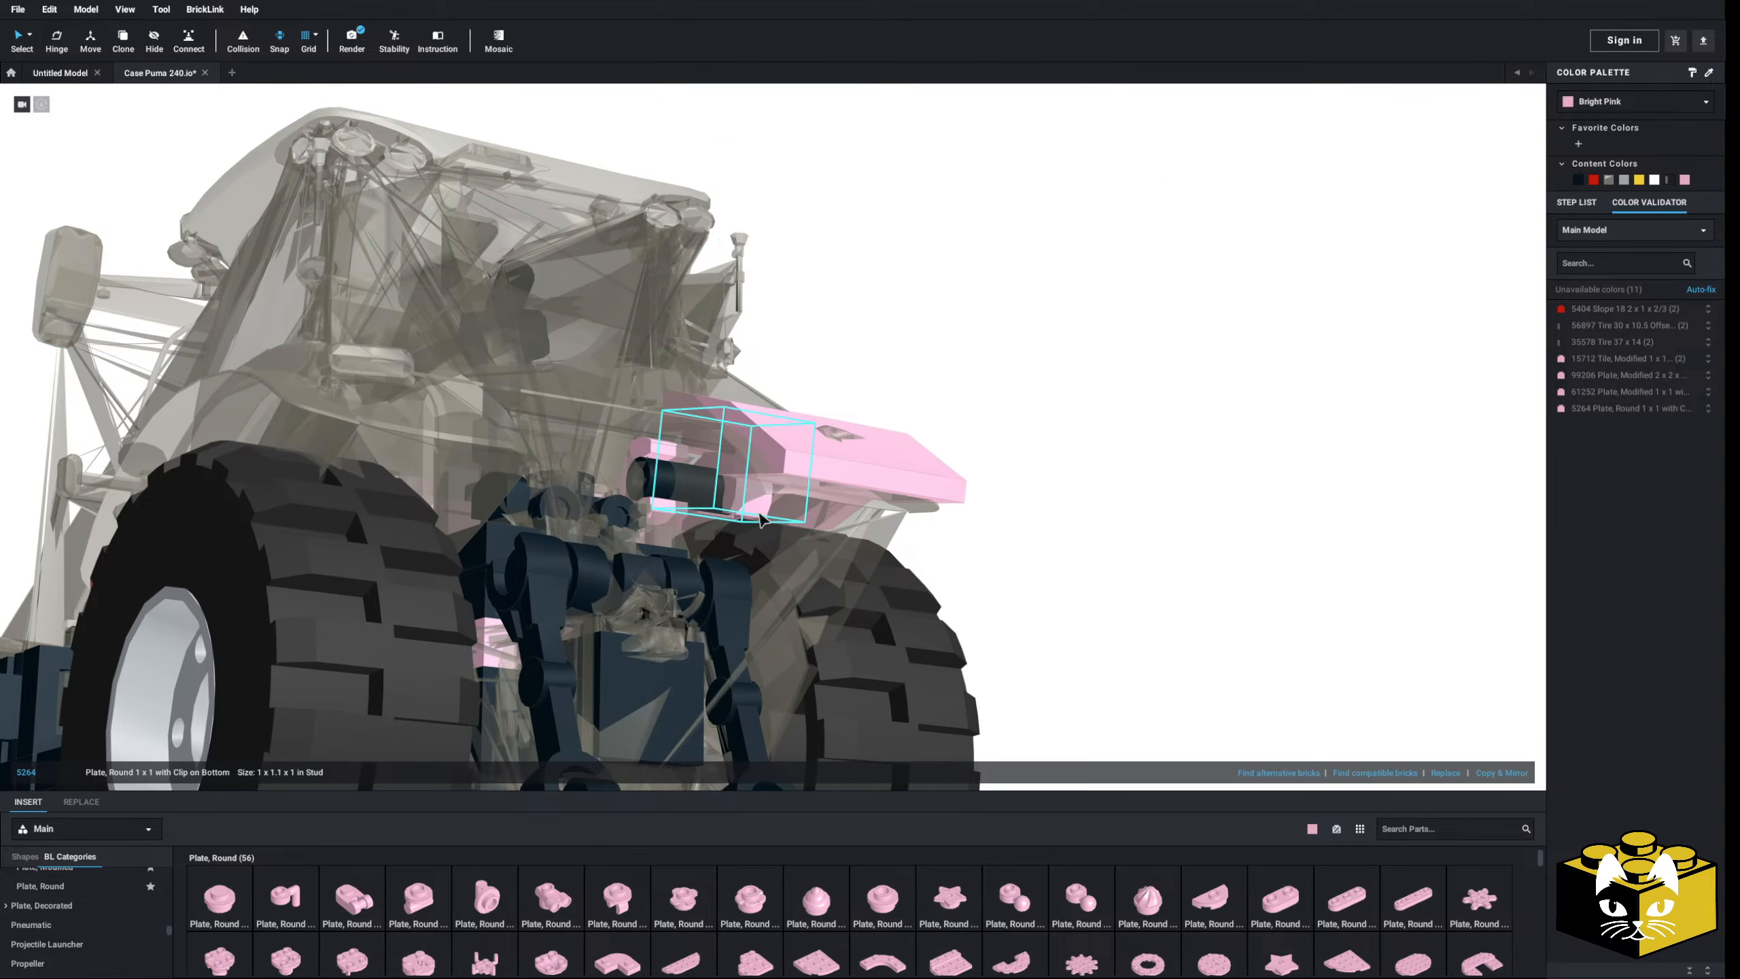
pyautogui.scroll(3, 615, 420)
pyautogui.moveTo(420, 228); pyautogui.dragTo(760, 499, button='right')
pyautogui.click(755, 549)
pyautogui.scroll(-2, 738, 569)
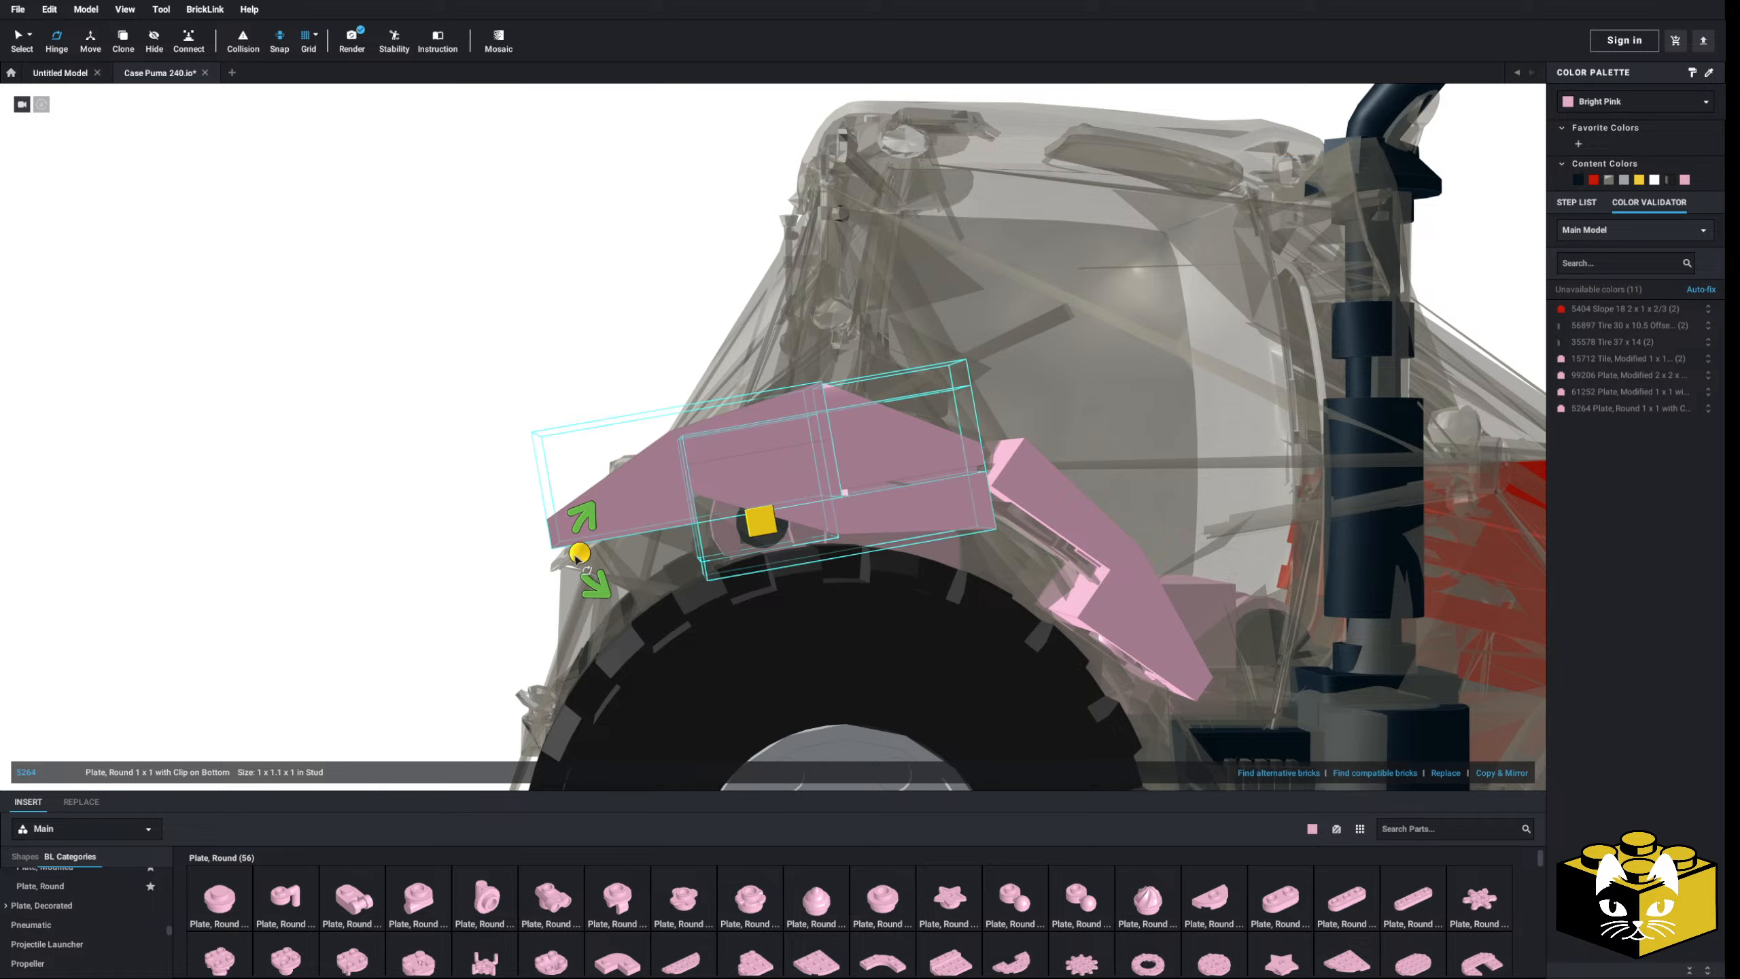
pyautogui.moveTo(582, 553); pyautogui.dragTo(606, 574)
pyautogui.click(430, 442)
pyautogui.moveTo(430, 441)
pyautogui.mouseDown(button='right')
pyautogui.moveTo(429, 464)
pyautogui.moveTo(383, 450)
pyautogui.moveTo(399, 456)
pyautogui.mouseUp(button='right')
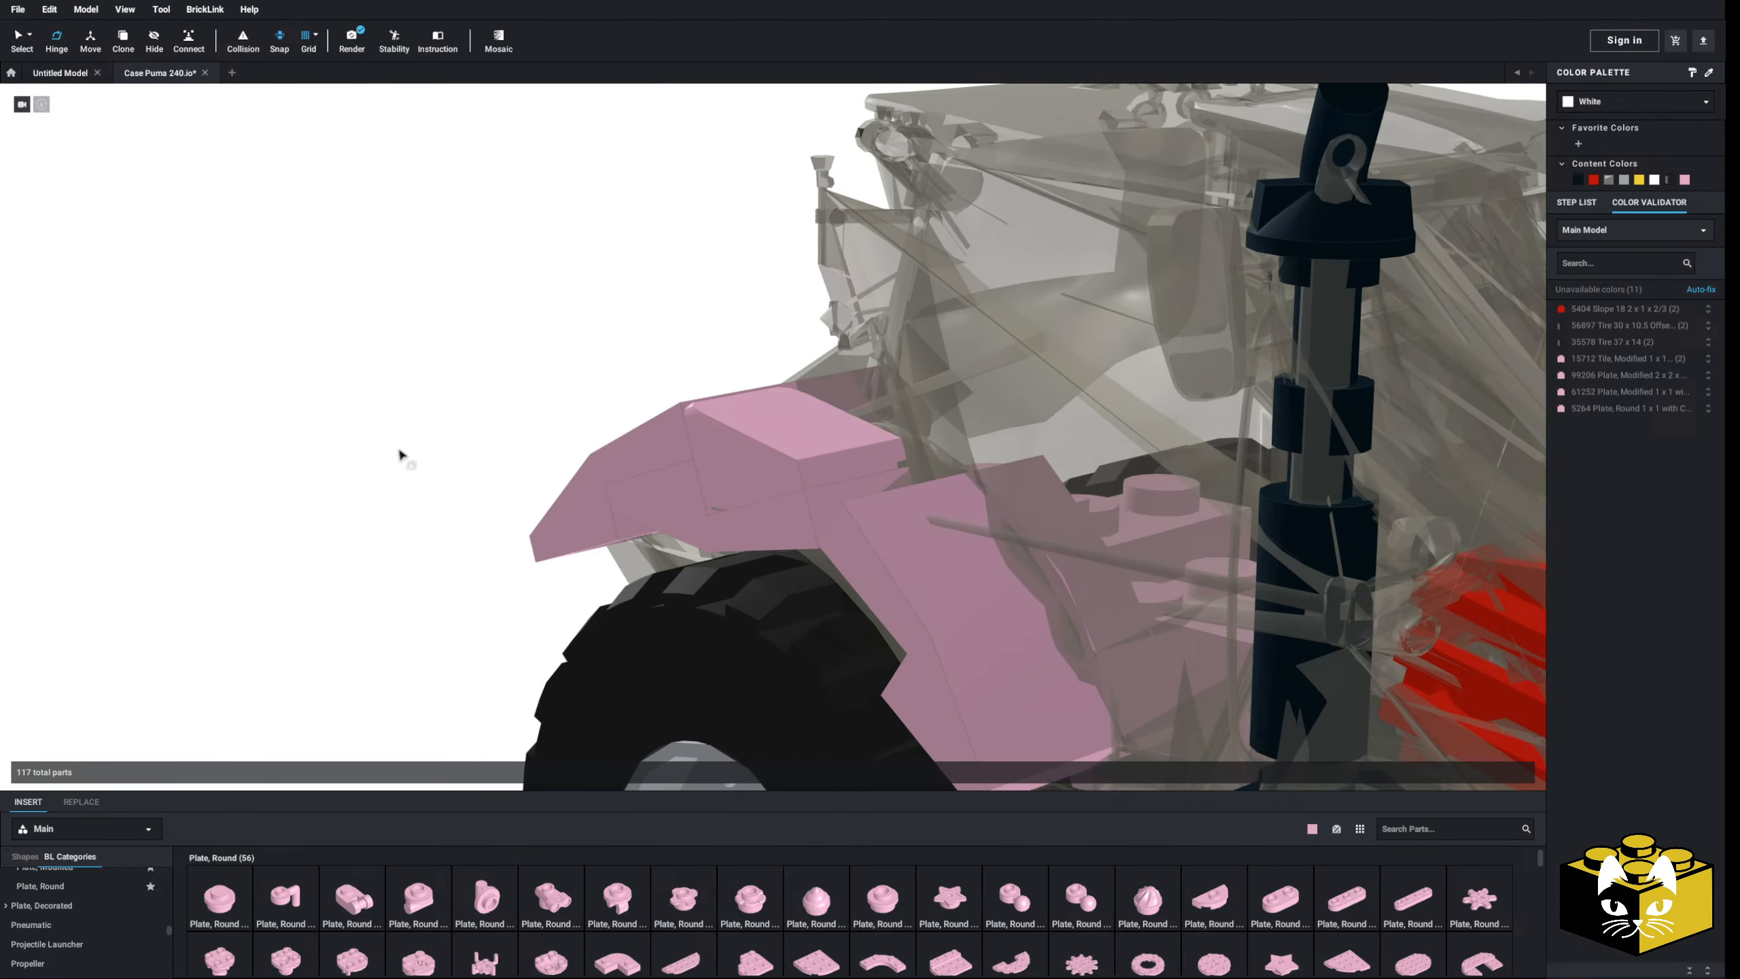
# - Examine the tilted rear fender against the reference model from the side
pyautogui.click(25, 40)
pyautogui.scroll(-3, 396, 392)
pyautogui.moveTo(396, 392); pyautogui.dragTo(491, 415, button='right')
pyautogui.moveTo(786, 469); pyautogui.dragTo(797, 451, button='right')
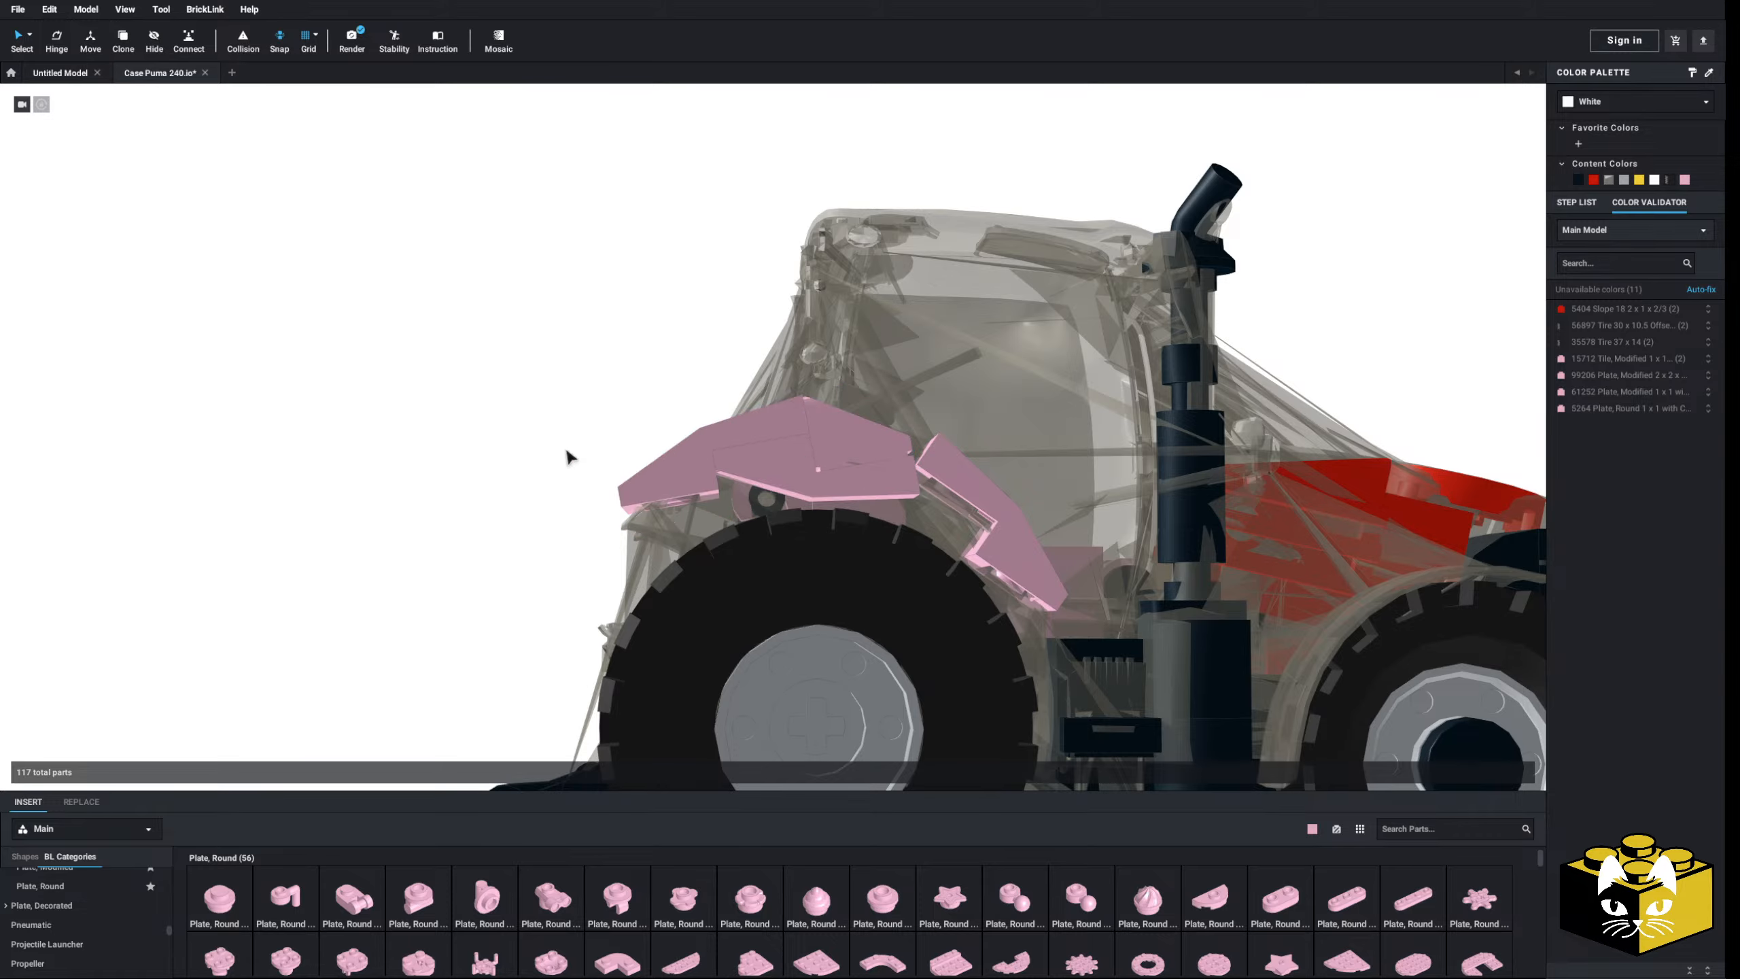
pyautogui.moveTo(567, 451)
pyautogui.mouseDown(button='right')
pyautogui.moveTo(640, 480)
pyautogui.moveTo(559, 455)
pyautogui.mouseUp(button='right')
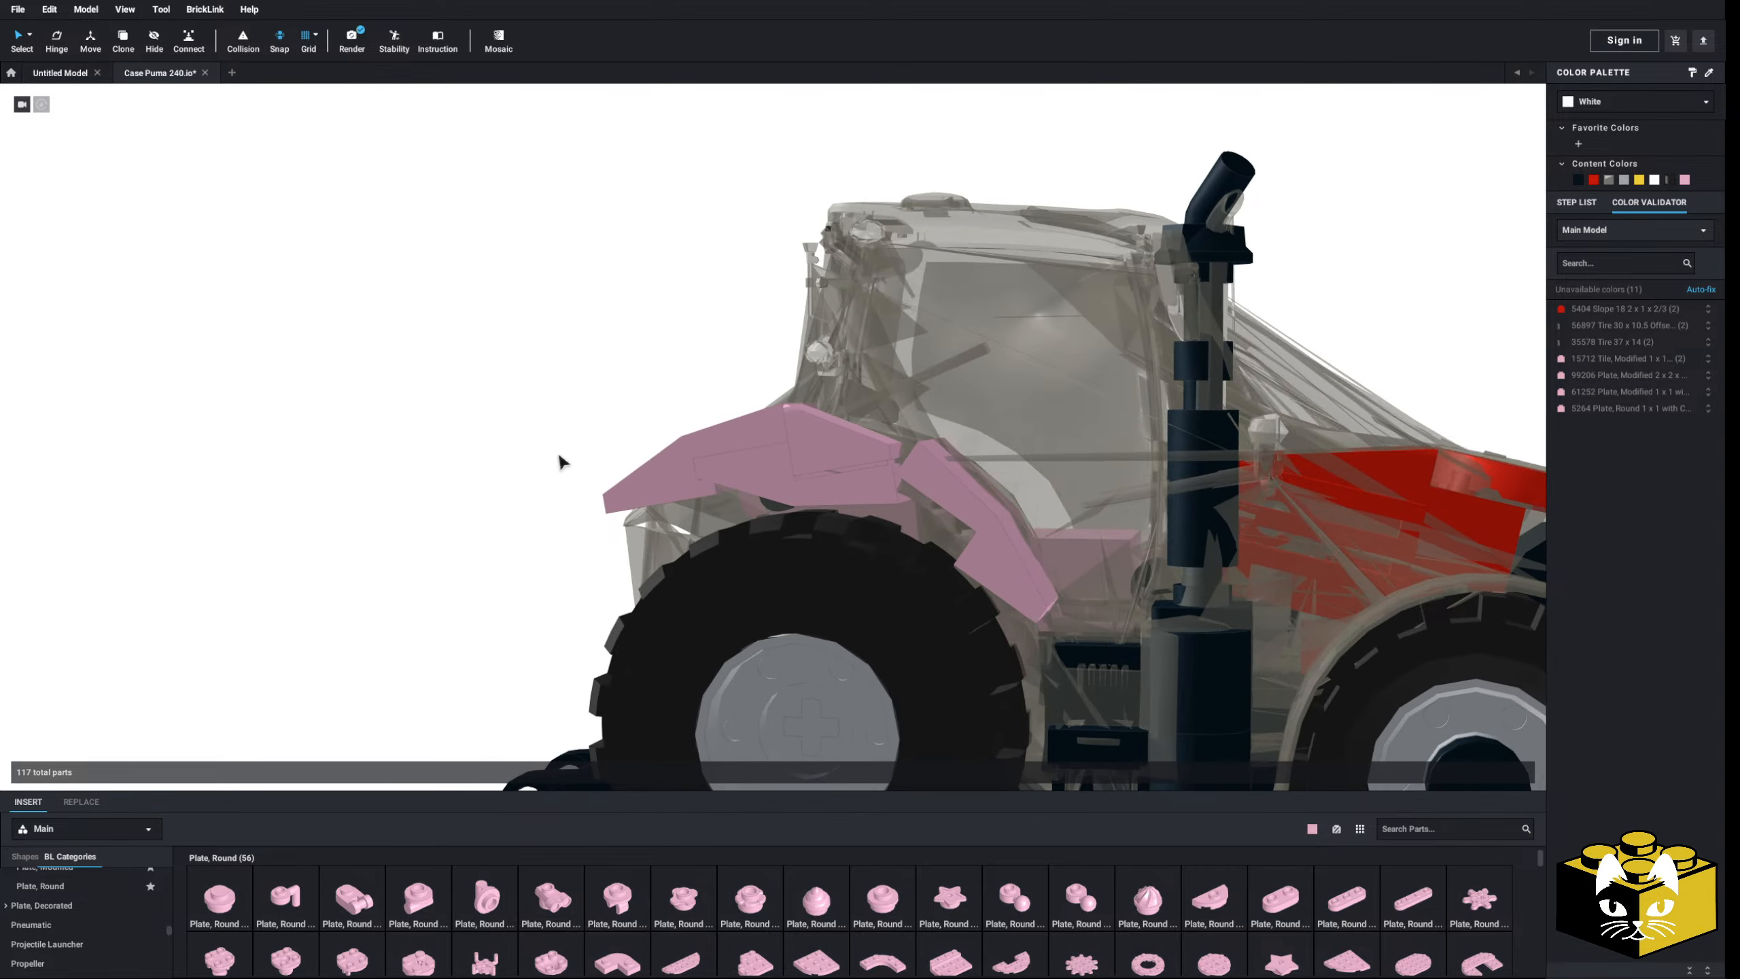
pyautogui.hotkey('ctrl', 'h')
pyautogui.hotkey('ctrl', 'shift', 'h')
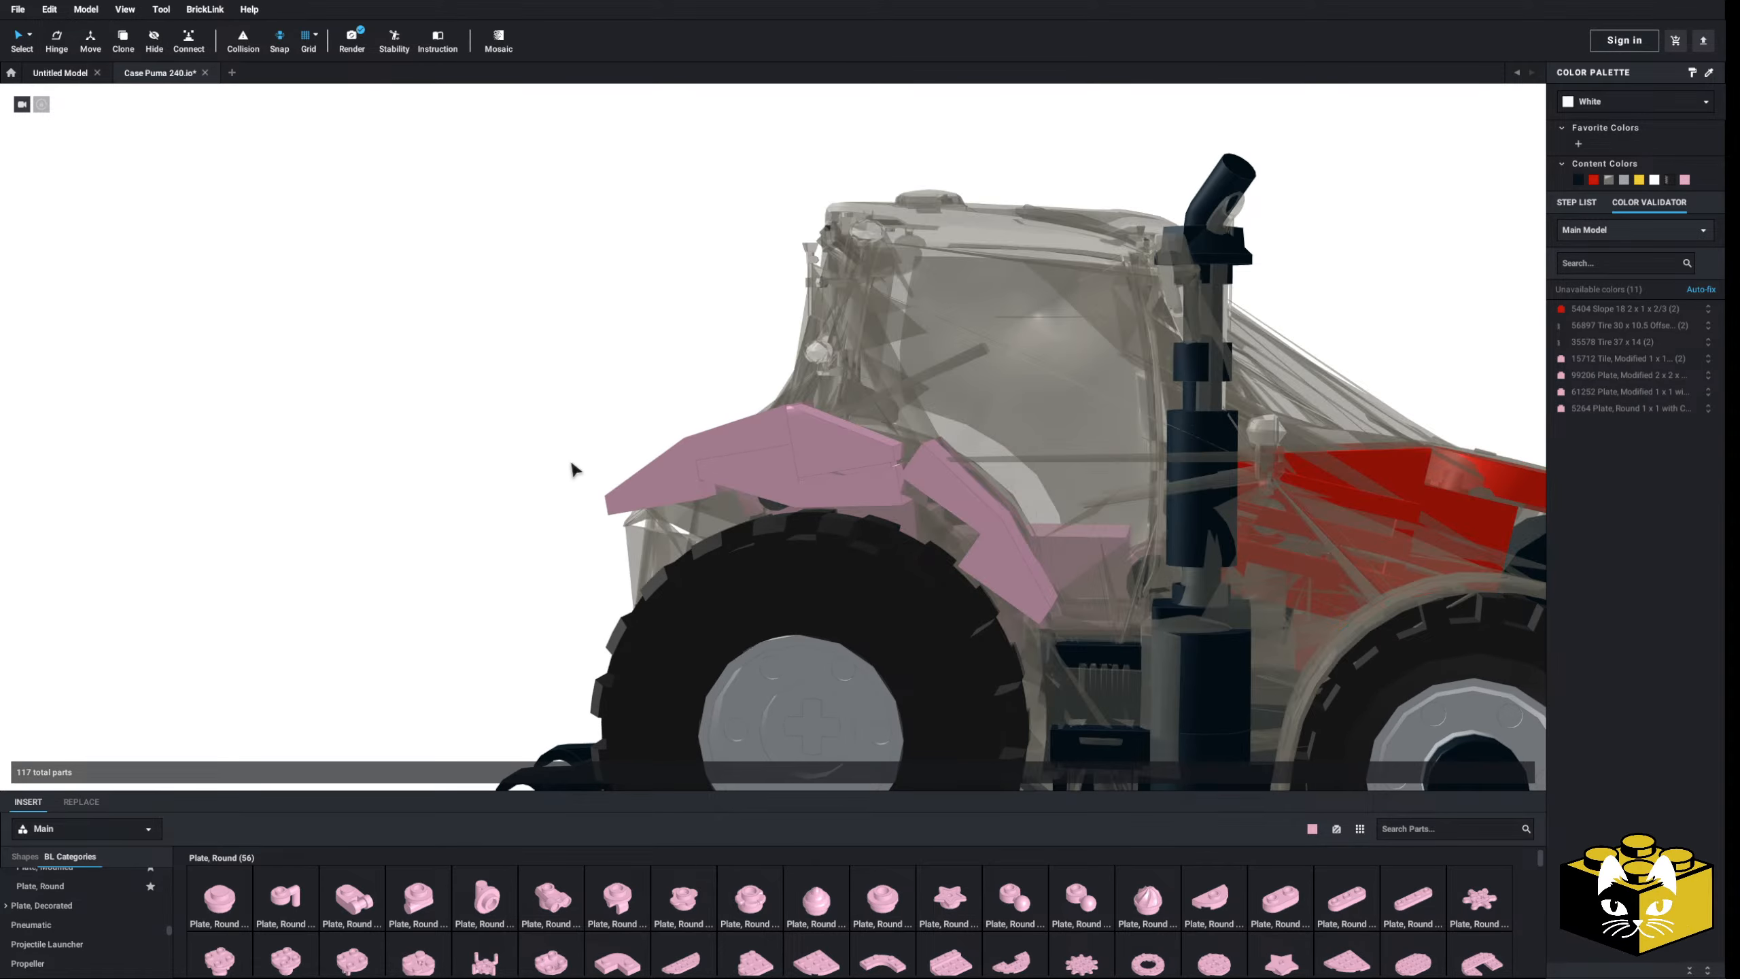
pyautogui.moveTo(571, 462); pyautogui.dragTo(560, 474, button='right')
# - Try pulling the front part off the tilted rear fender and fitting a curved slope in its place, and undo the attempt
pyautogui.moveTo(799, 484); pyautogui.dragTo(454, 619)
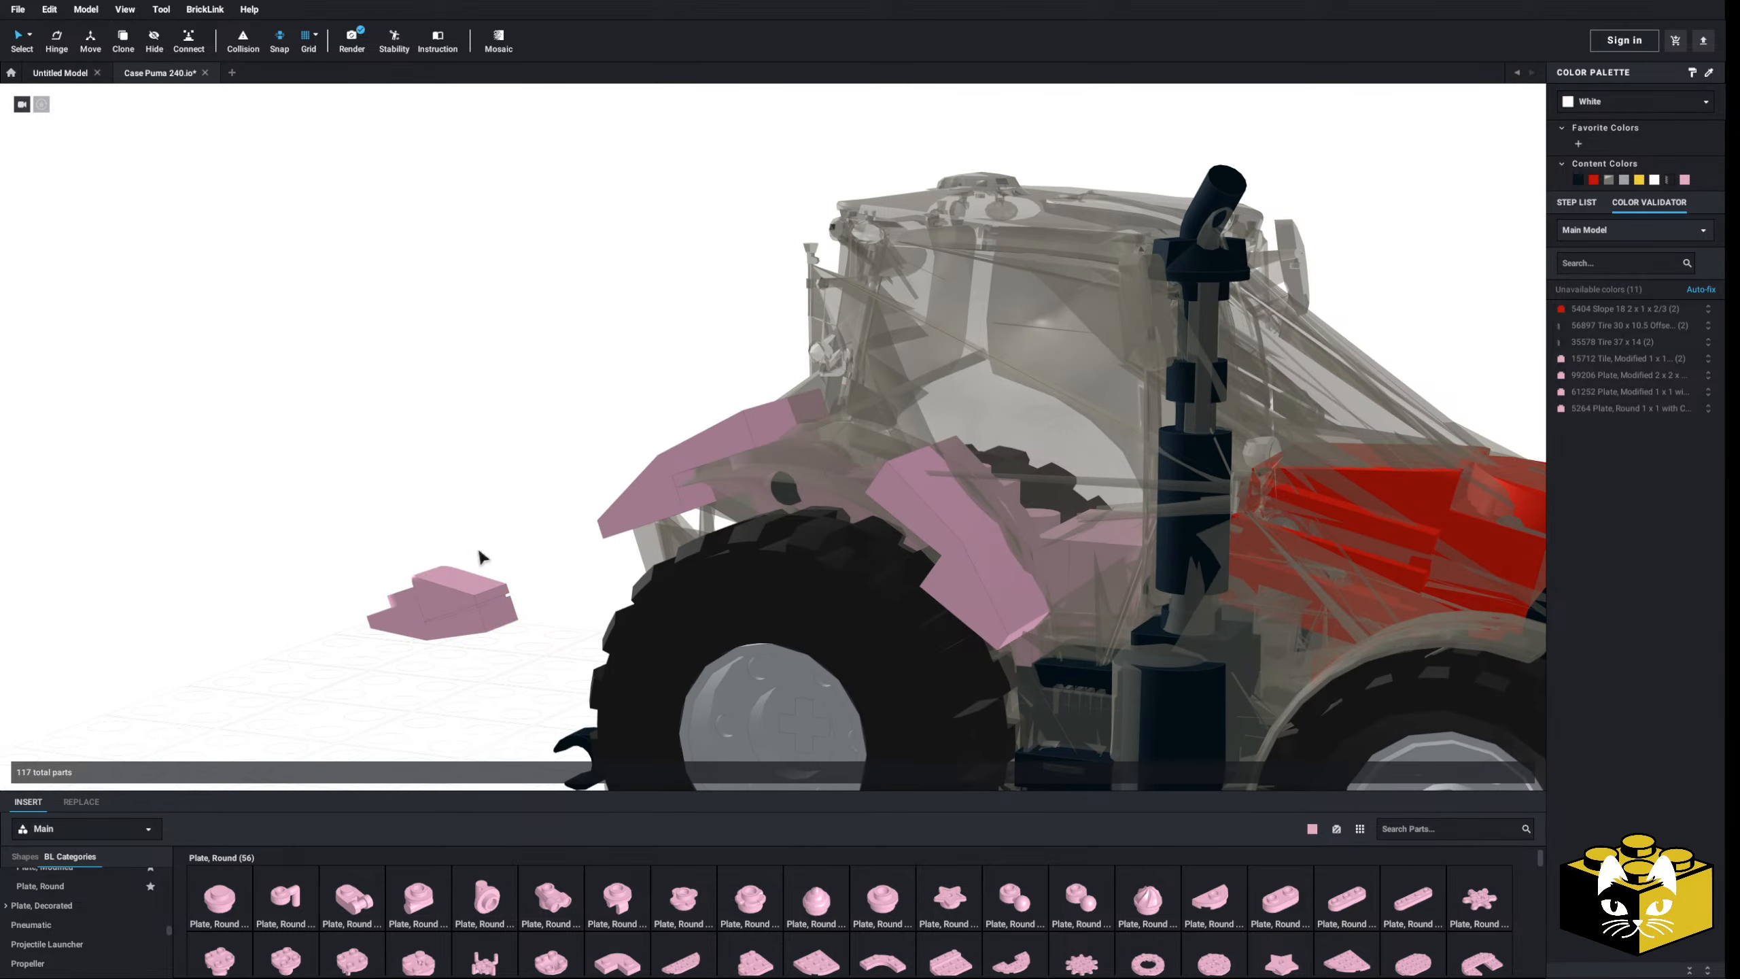
pyautogui.scroll(-10, 51, 914)
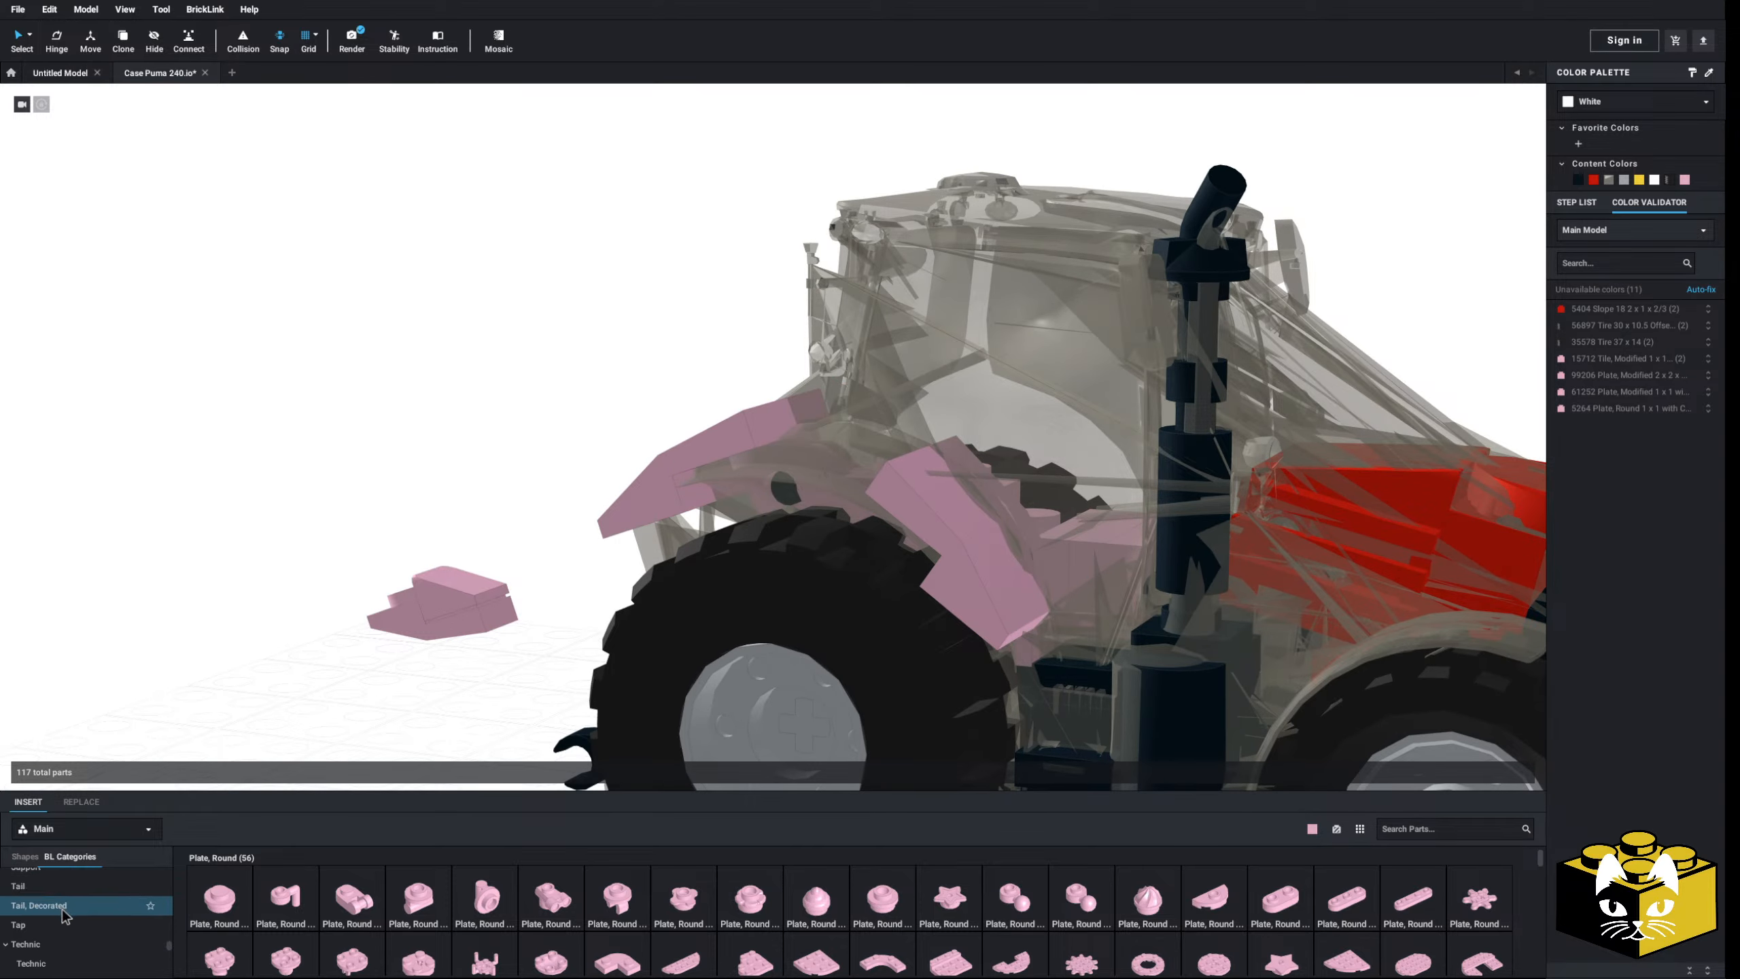
pyautogui.click(128, 954)
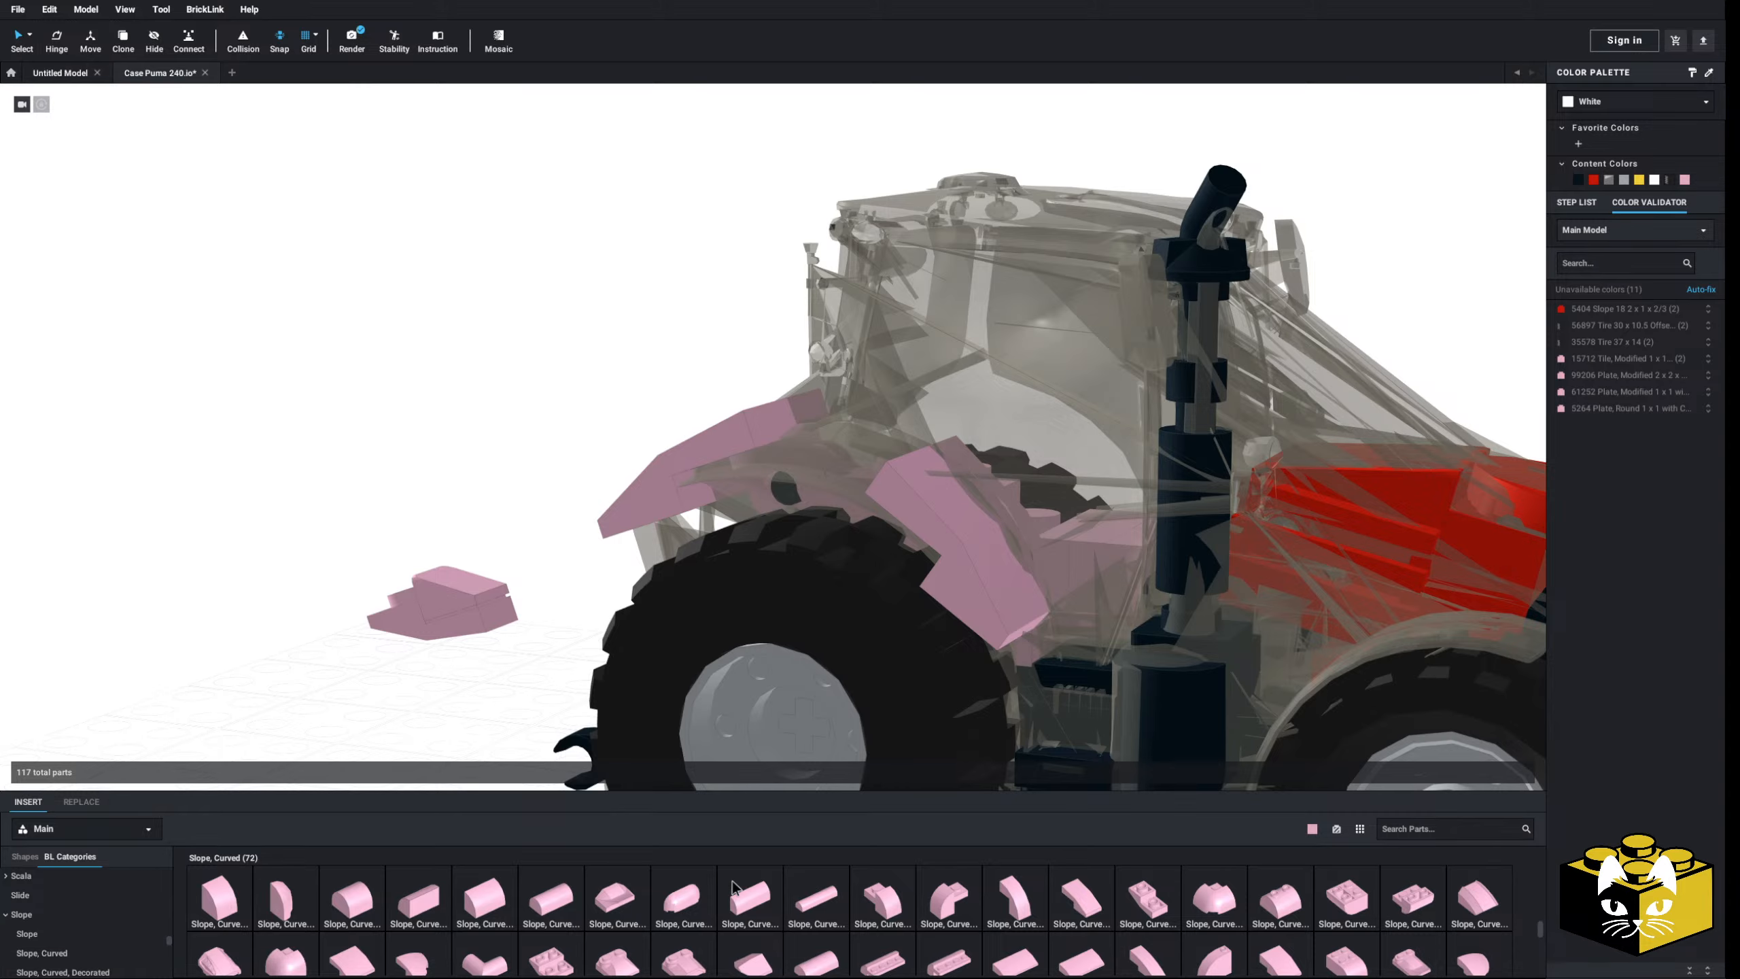
pyautogui.moveTo(729, 834); pyautogui.dragTo(743, 419)
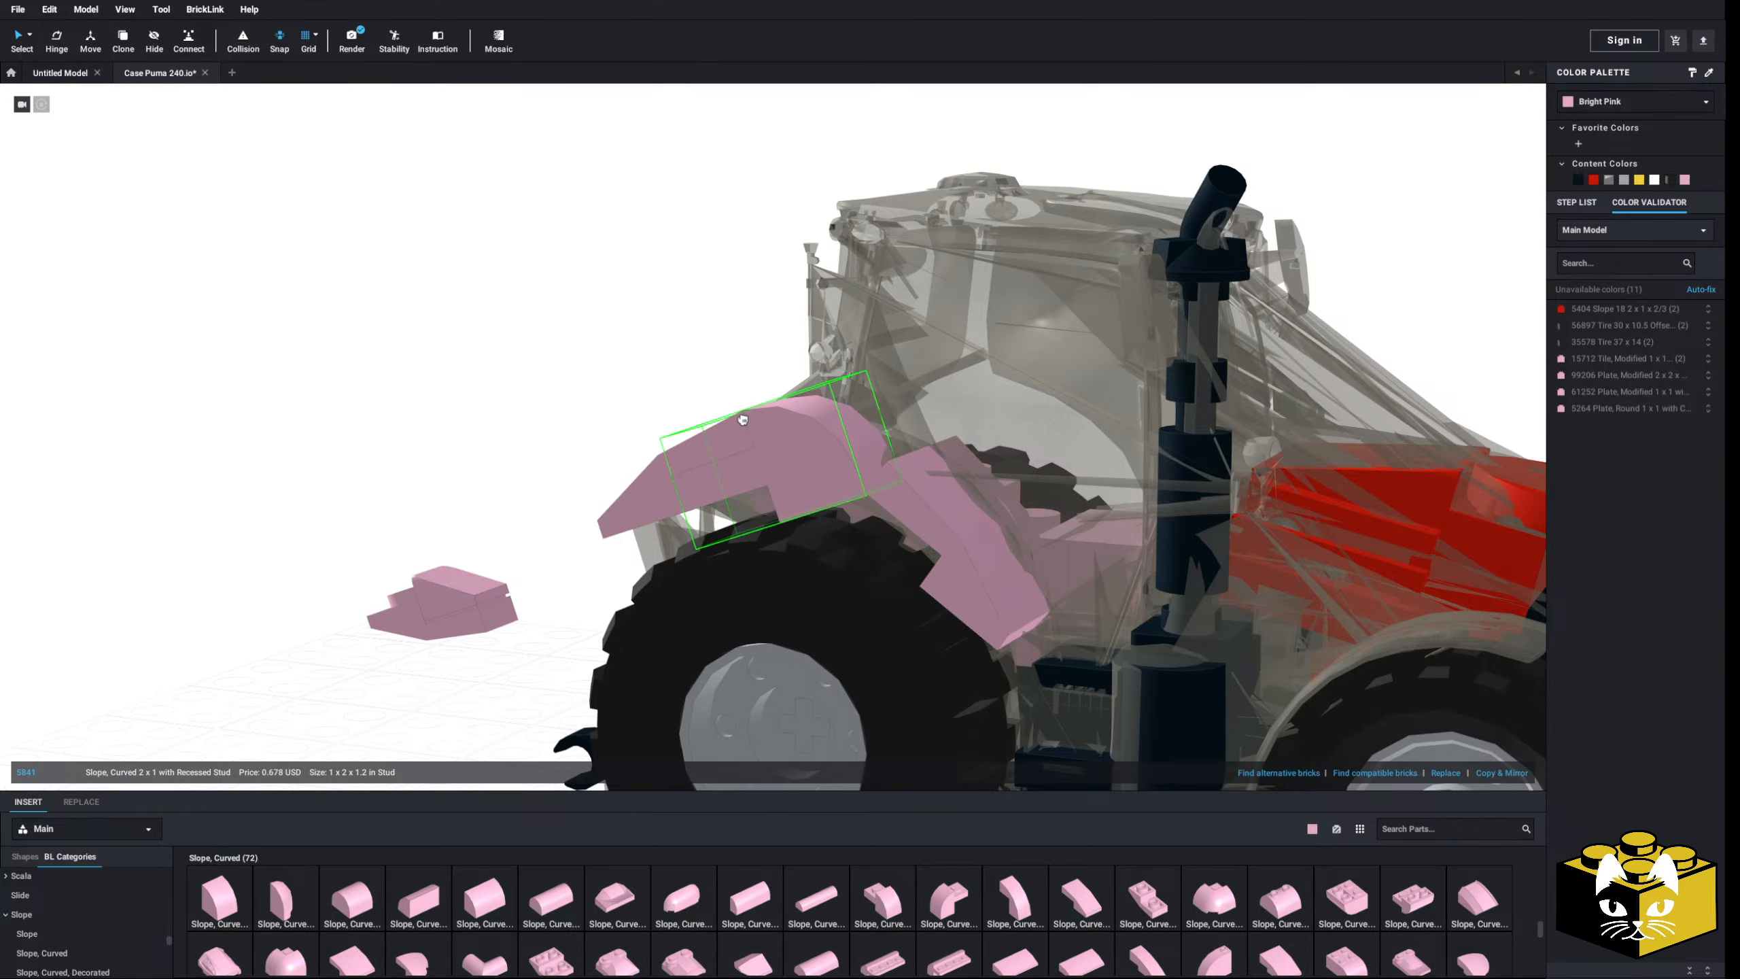
pyautogui.click(473, 557)
pyautogui.moveTo(418, 620); pyautogui.dragTo(1013, 601, button='right')
pyautogui.hotkey('ctrl', 'z')
pyautogui.hotkey('ctrl', 'z')
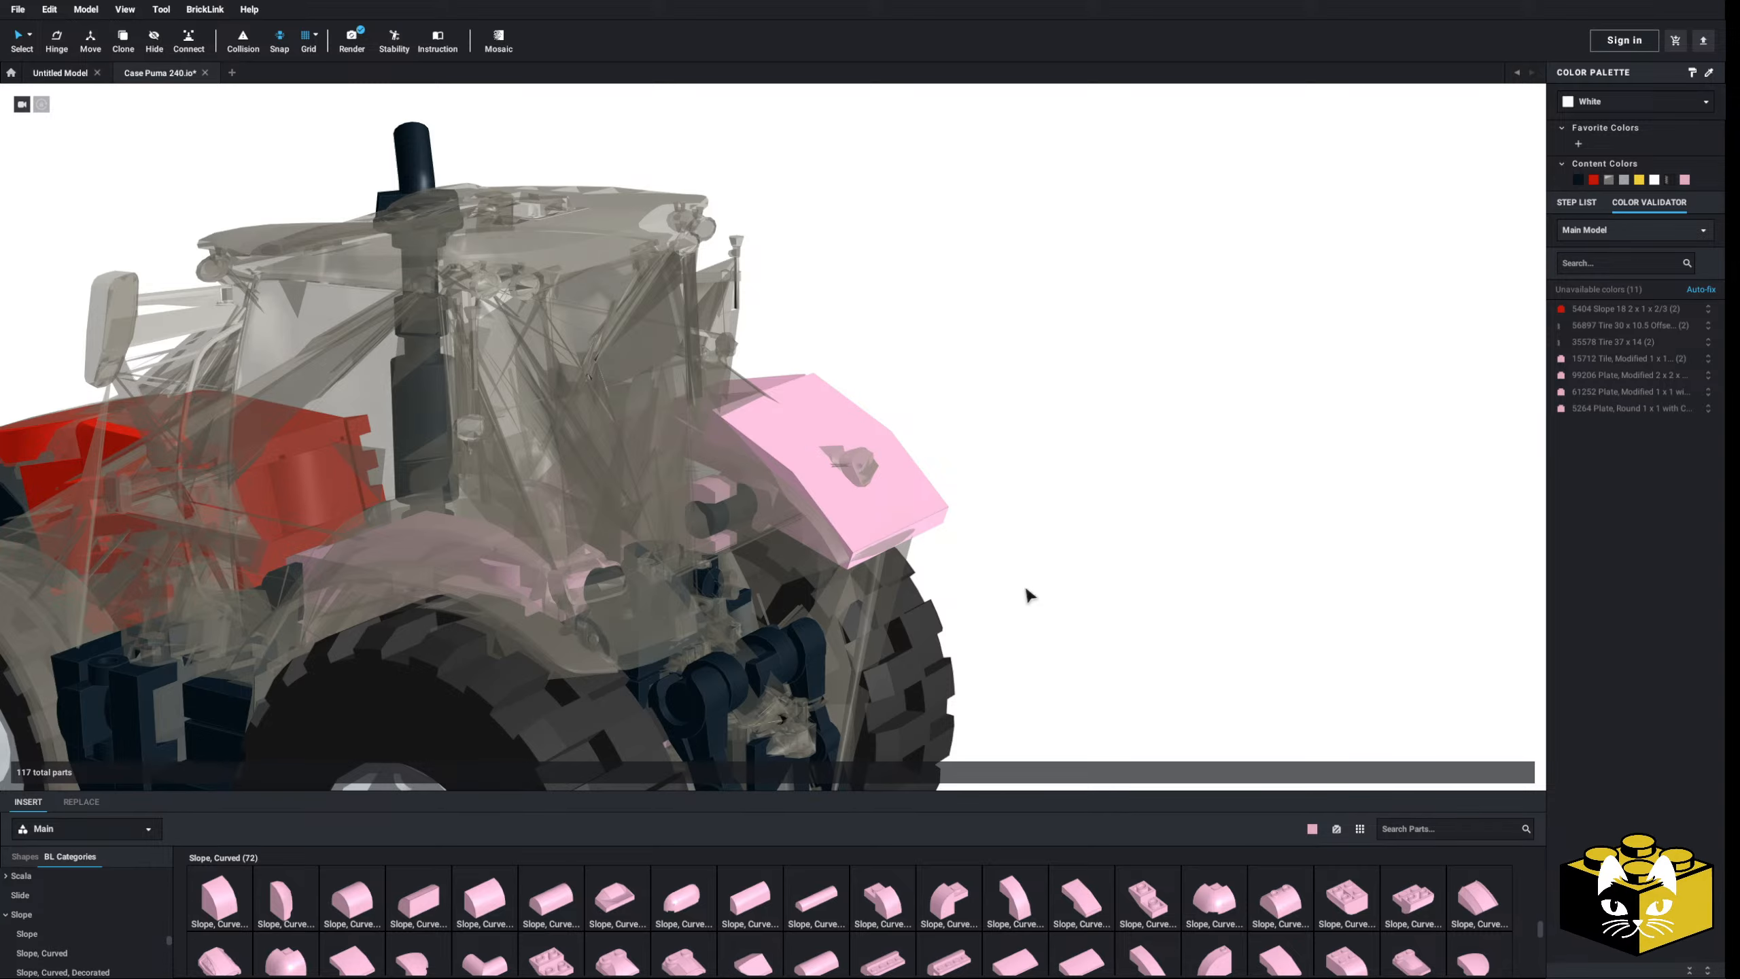
# - Hide the translucent Puma reference model
pyautogui.moveTo(1072, 570); pyautogui.dragTo(1161, 591, button='right')
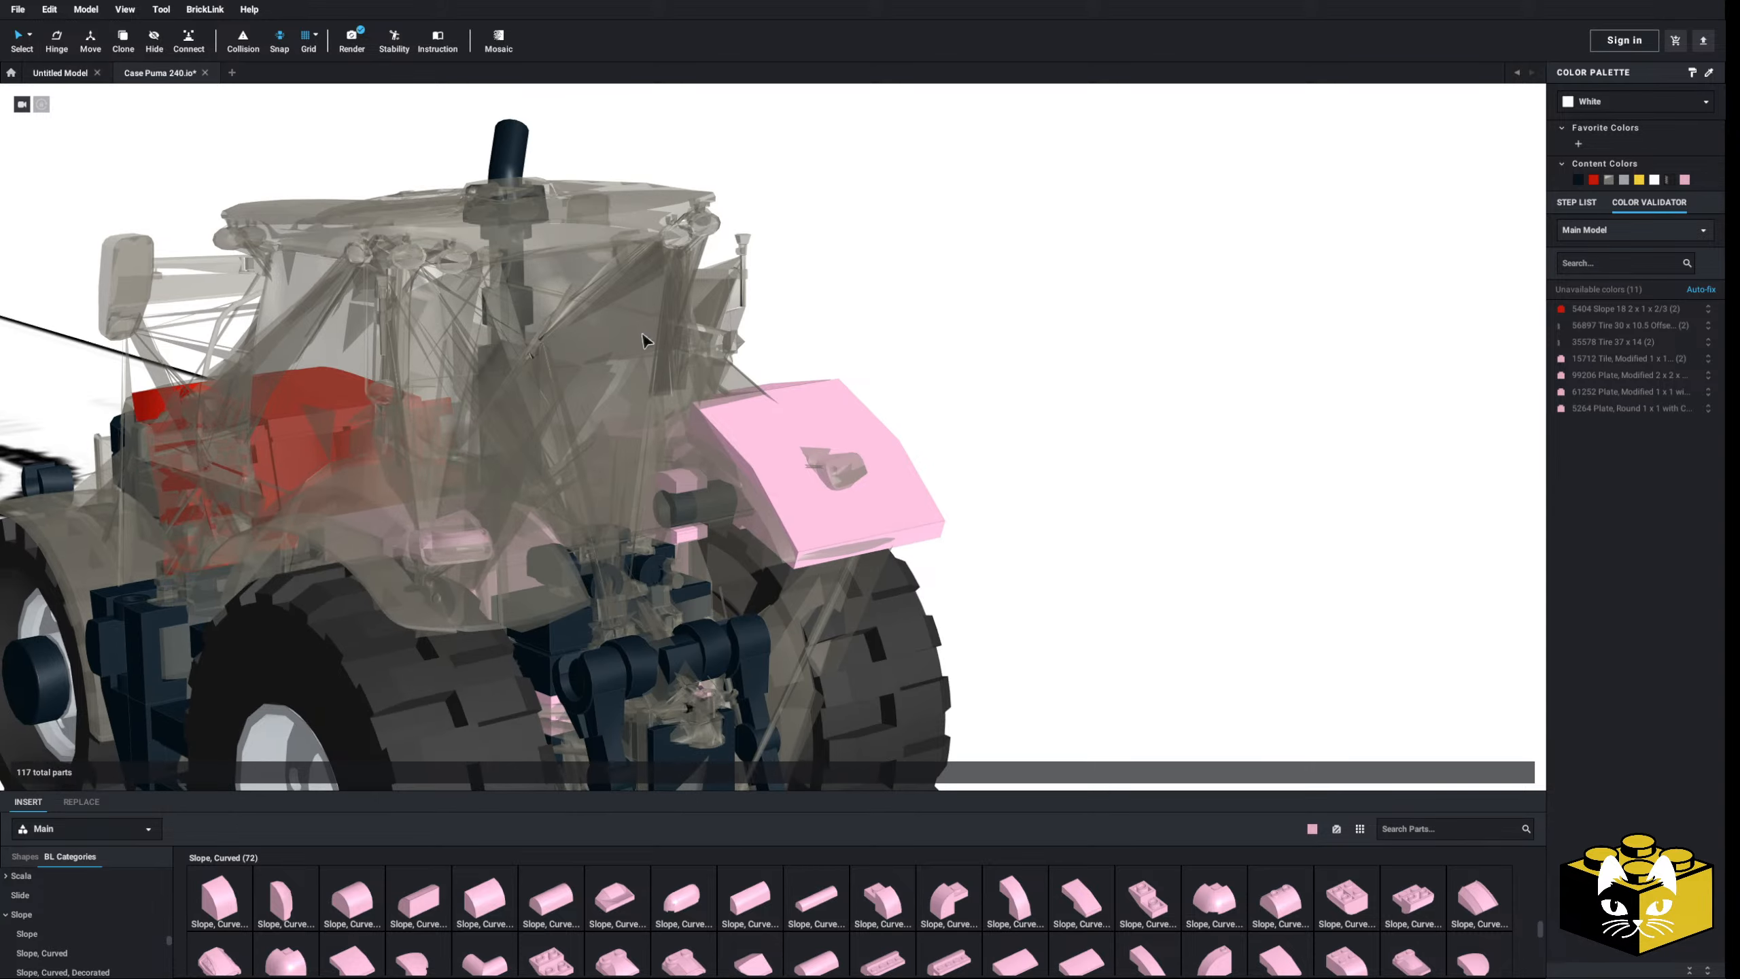
pyautogui.rightClick(541, 310)
pyautogui.click(591, 378)
pyautogui.scroll(6, 1073, 372)
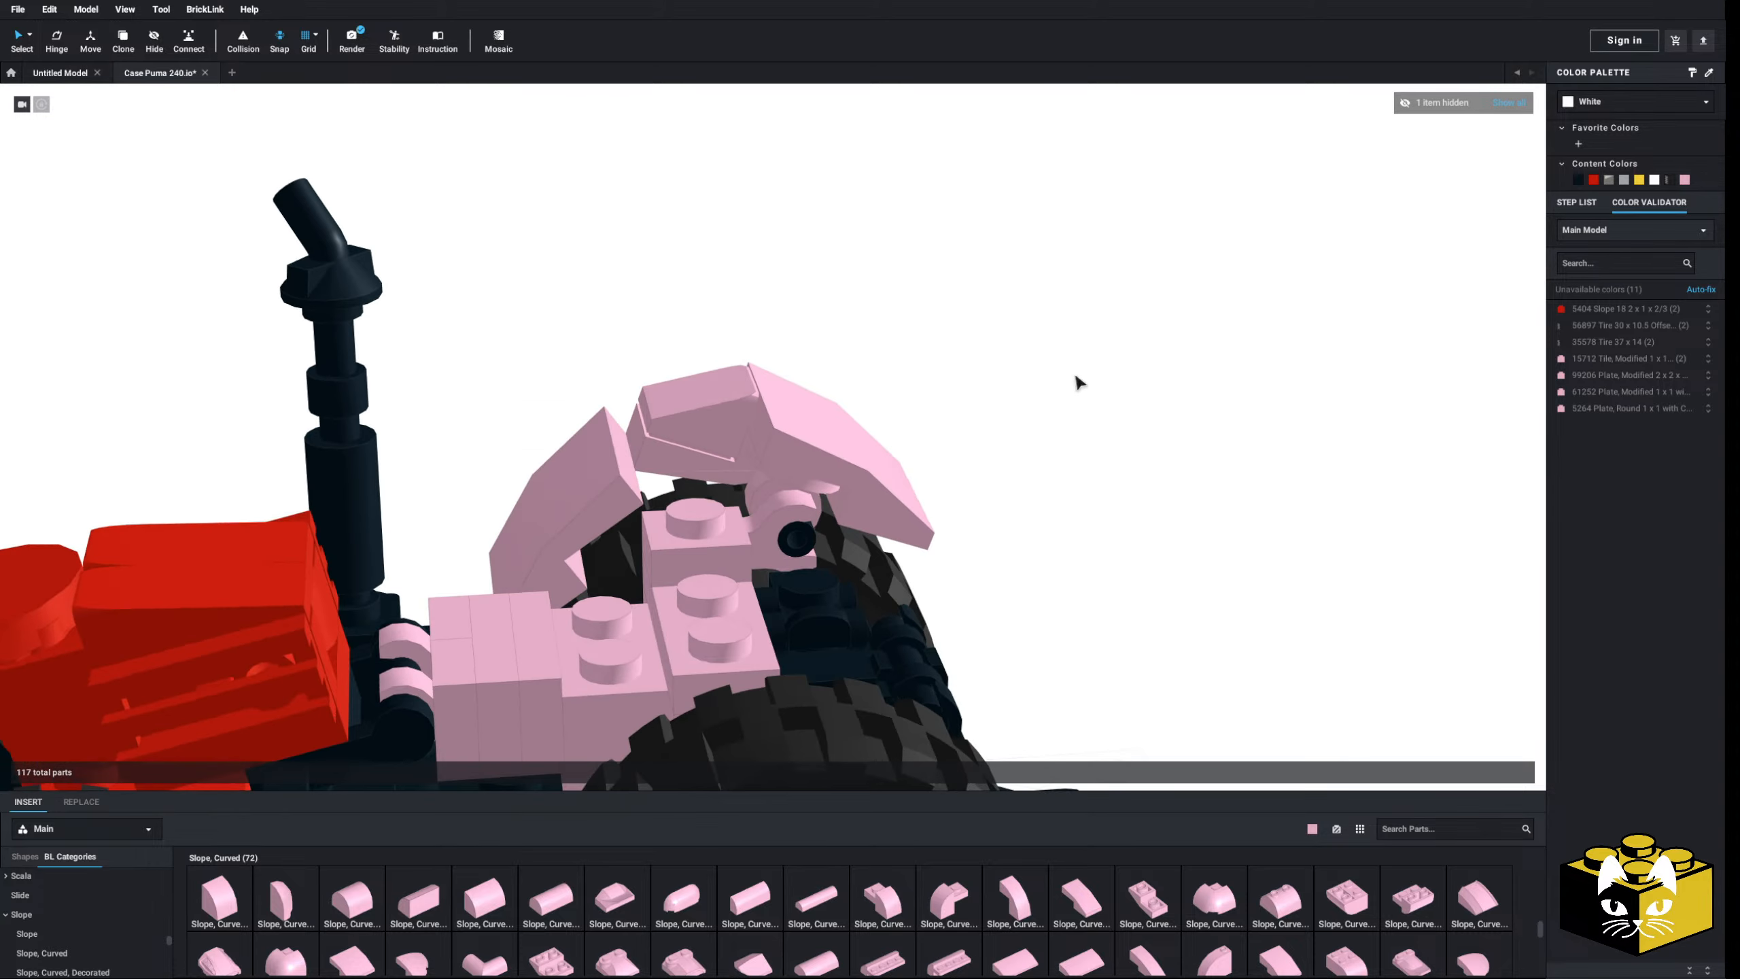
# - Delete the small slope covering the front stud of the tilted rear fender section
pyautogui.moveTo(1080, 341); pyautogui.dragTo(1027, 412, button='right')
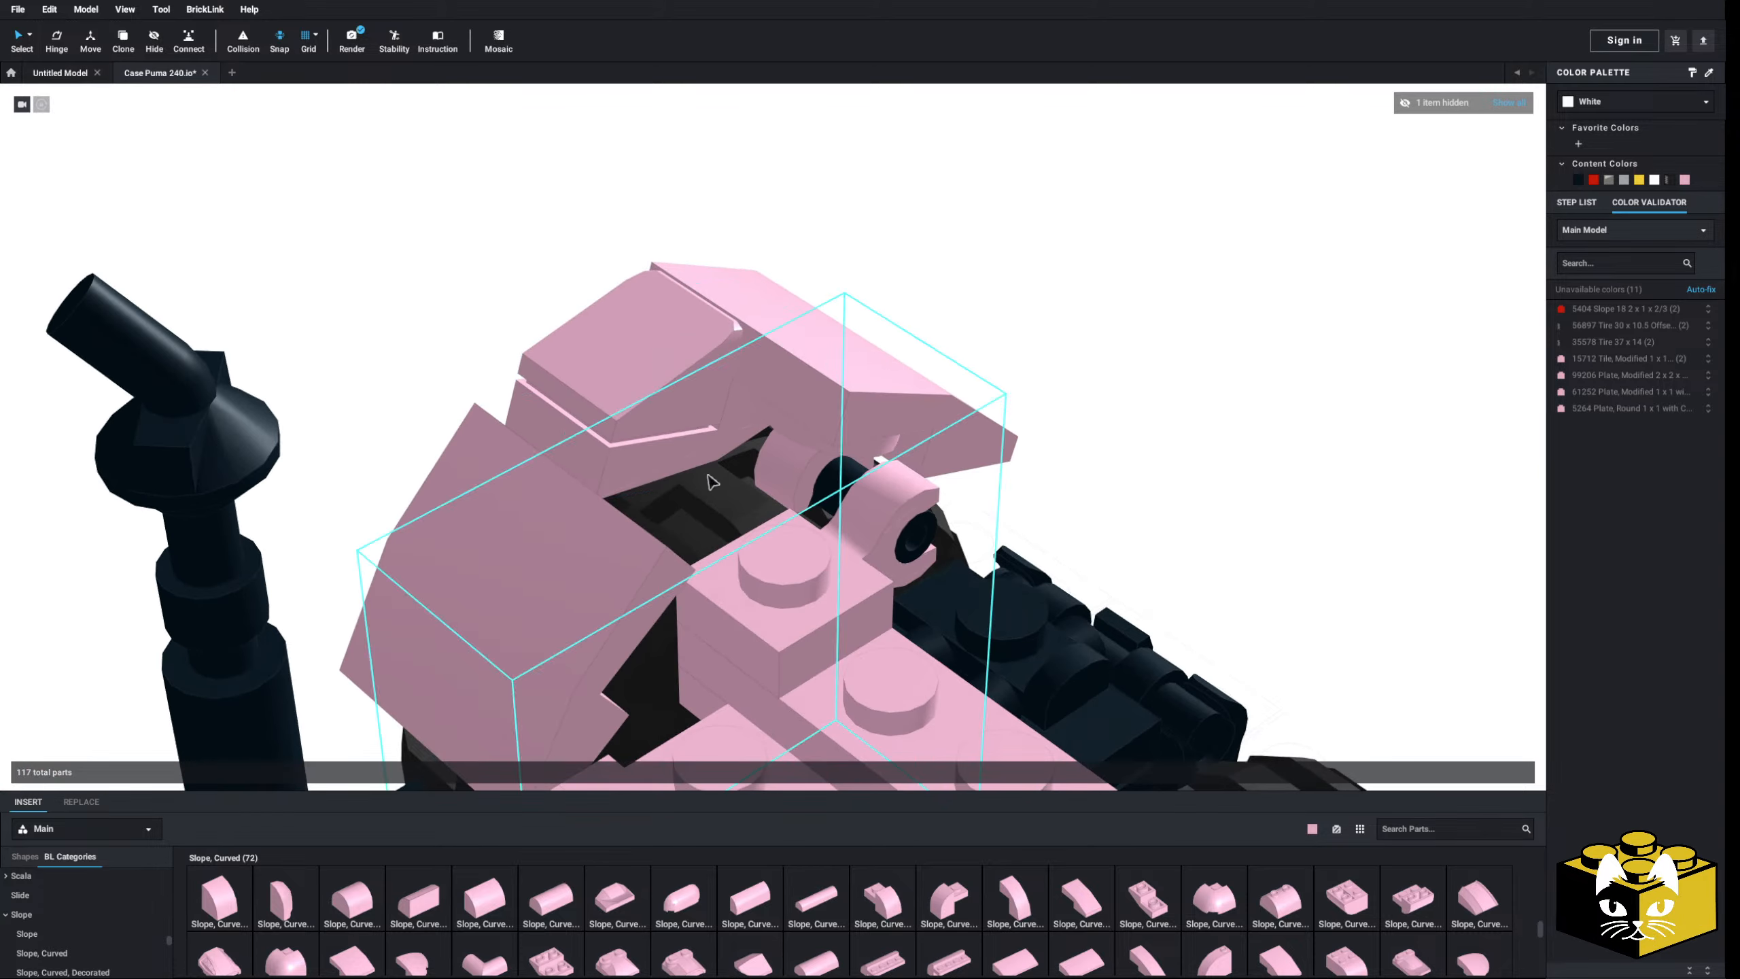
pyautogui.moveTo(1219, 416); pyautogui.dragTo(1124, 458, button='right')
pyautogui.click(684, 446)
pyautogui.press('Delete')
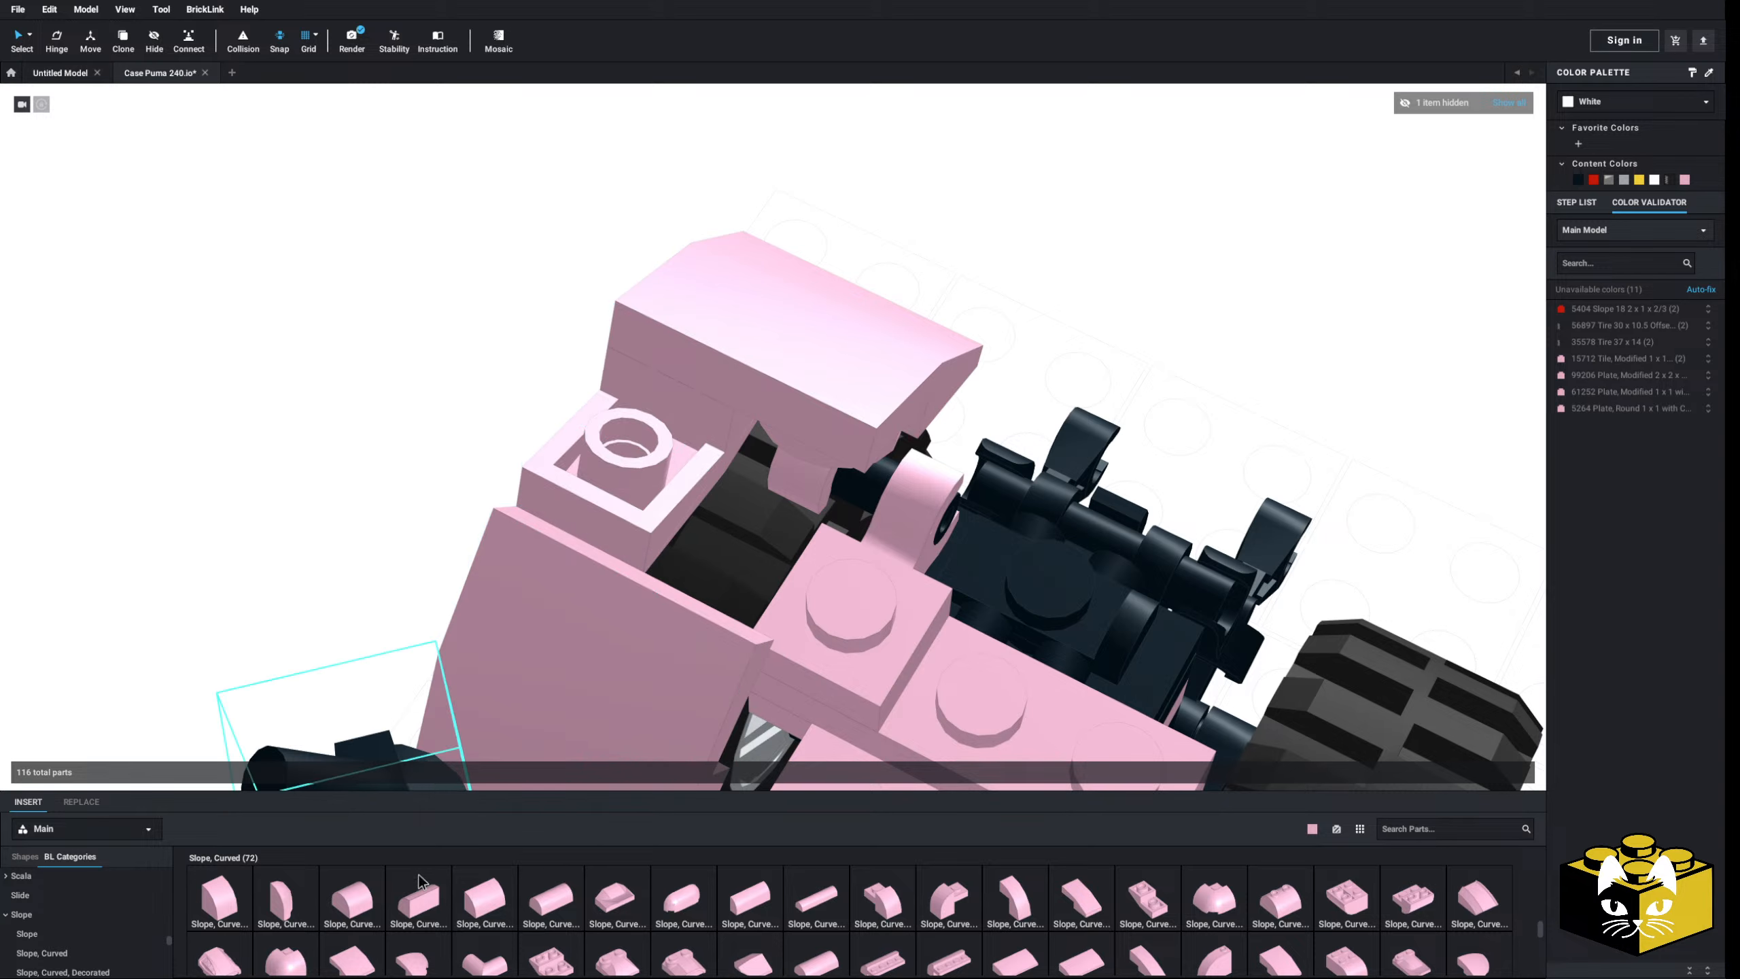
# - Place the wider Slope 30 piece from the Slope category on the exposed stud of the tilted rear fender section
pyautogui.click(59, 934)
pyautogui.click(62, 948)
pyautogui.click(55, 936)
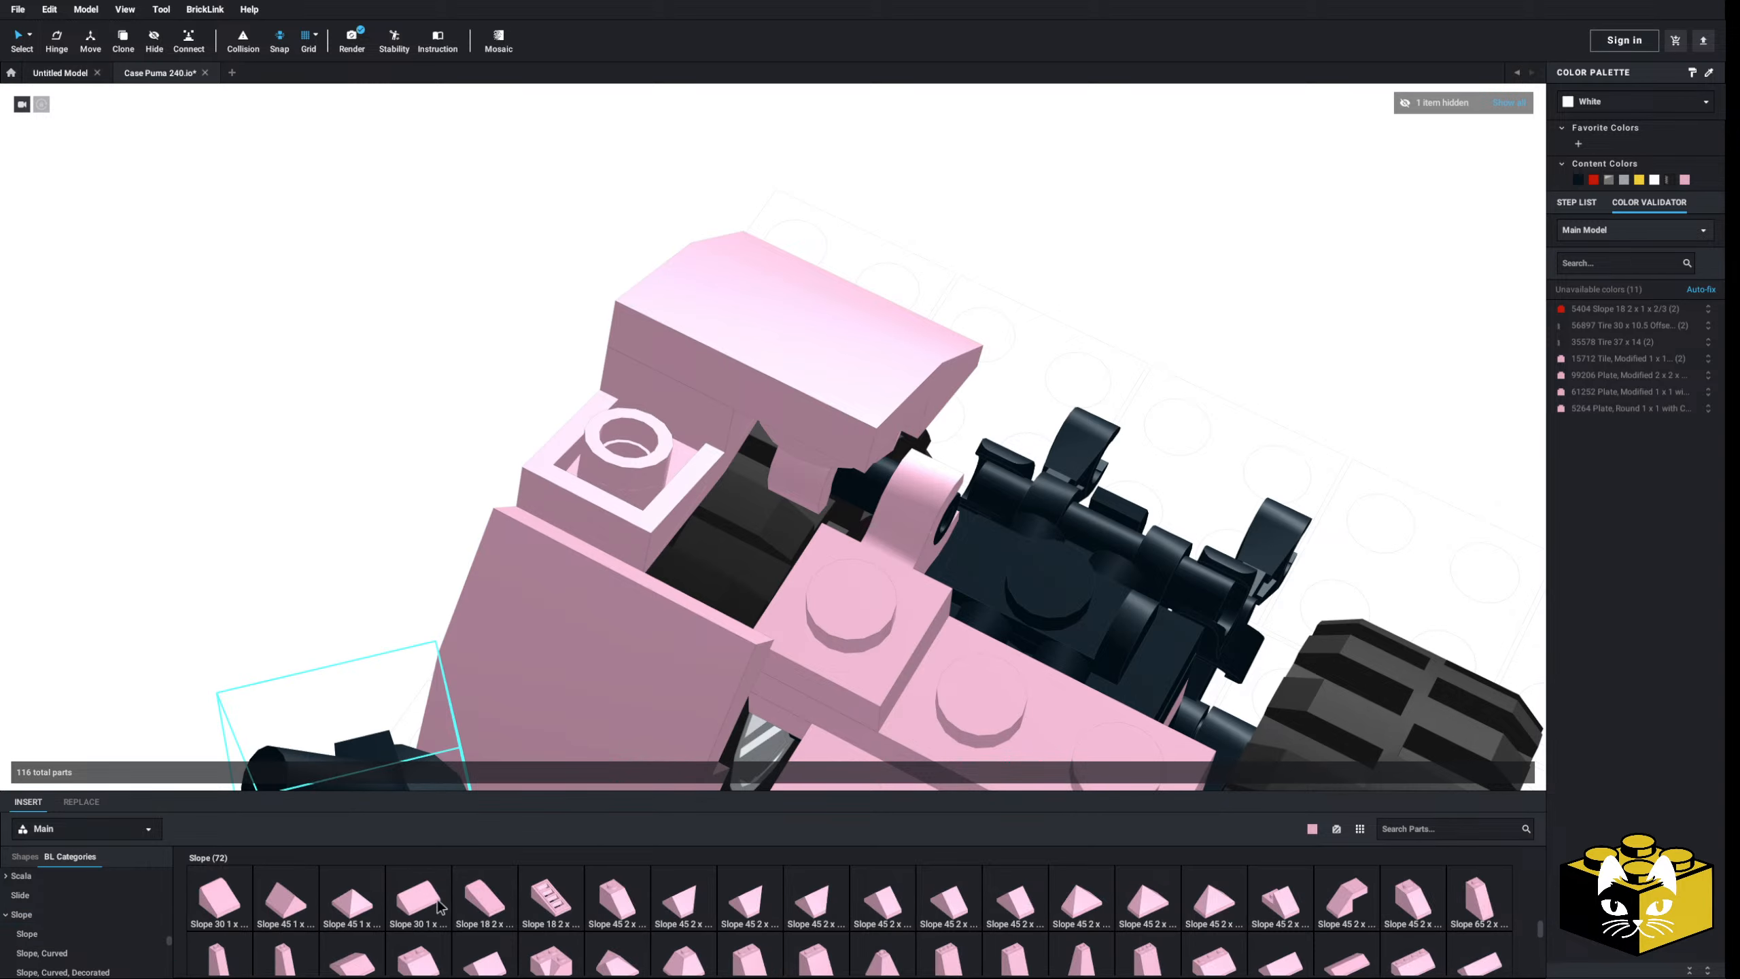
pyautogui.click(414, 889)
pyautogui.moveTo(375, 432); pyautogui.dragTo(411, 484, button='right')
pyautogui.rightClick(919, 425)
pyautogui.click(938, 433)
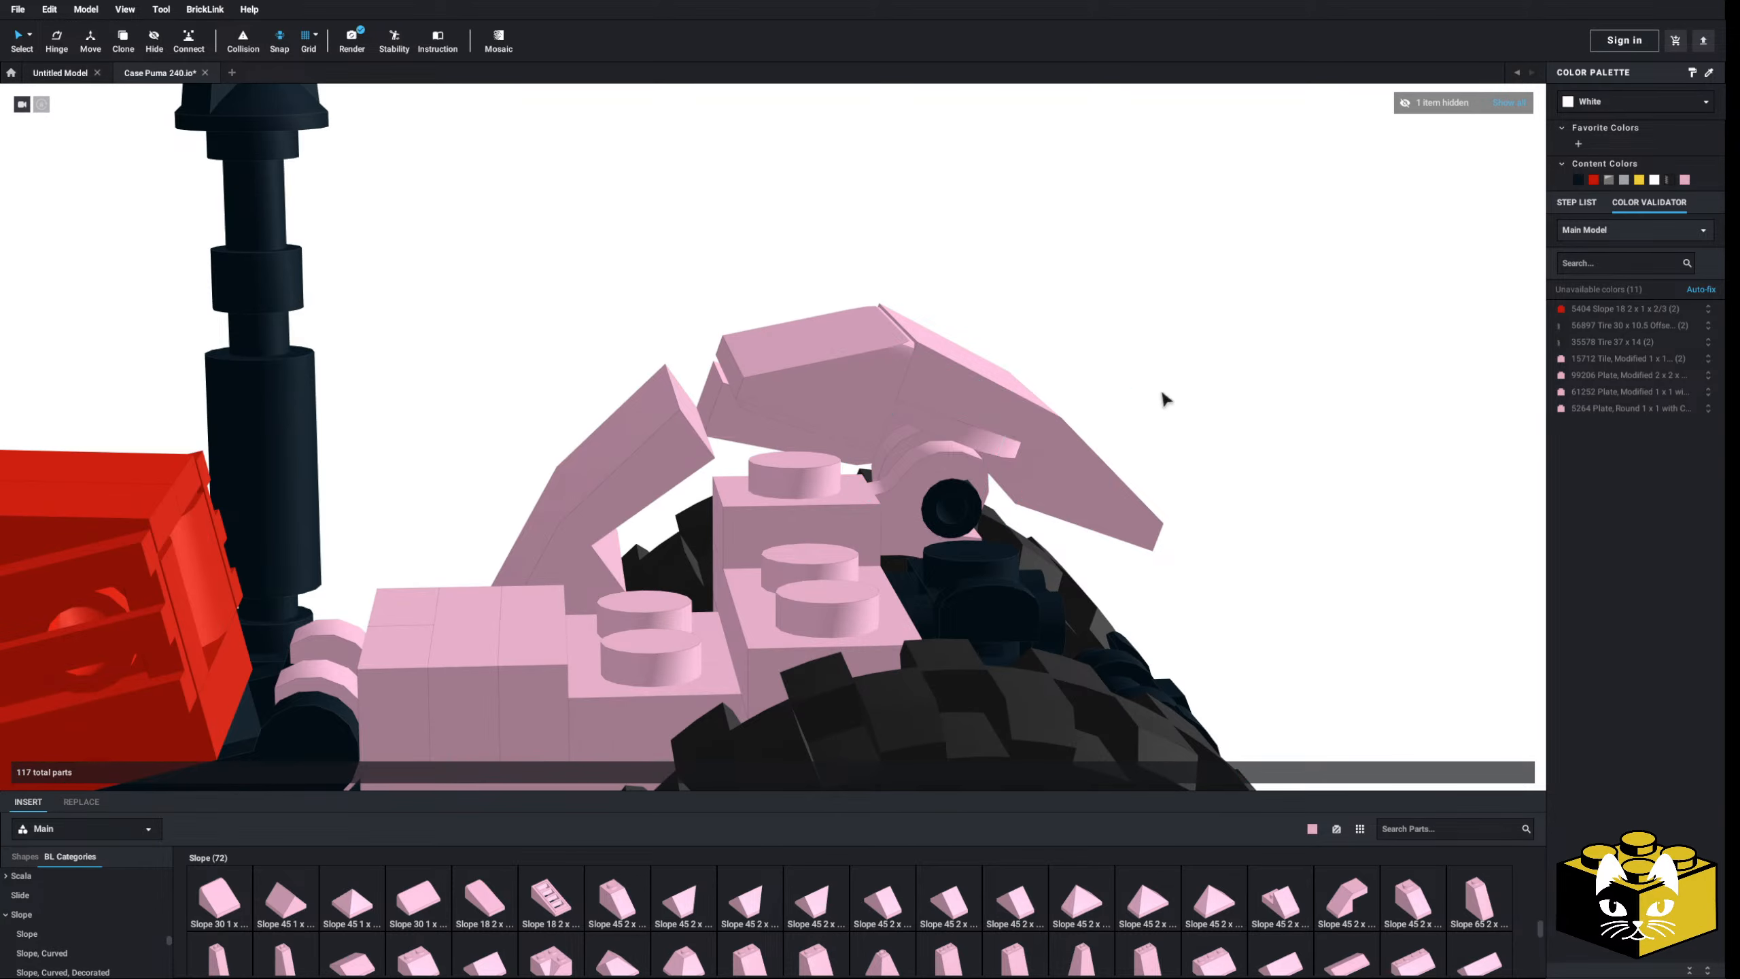
pyautogui.hotkey('ctrl', 'v')
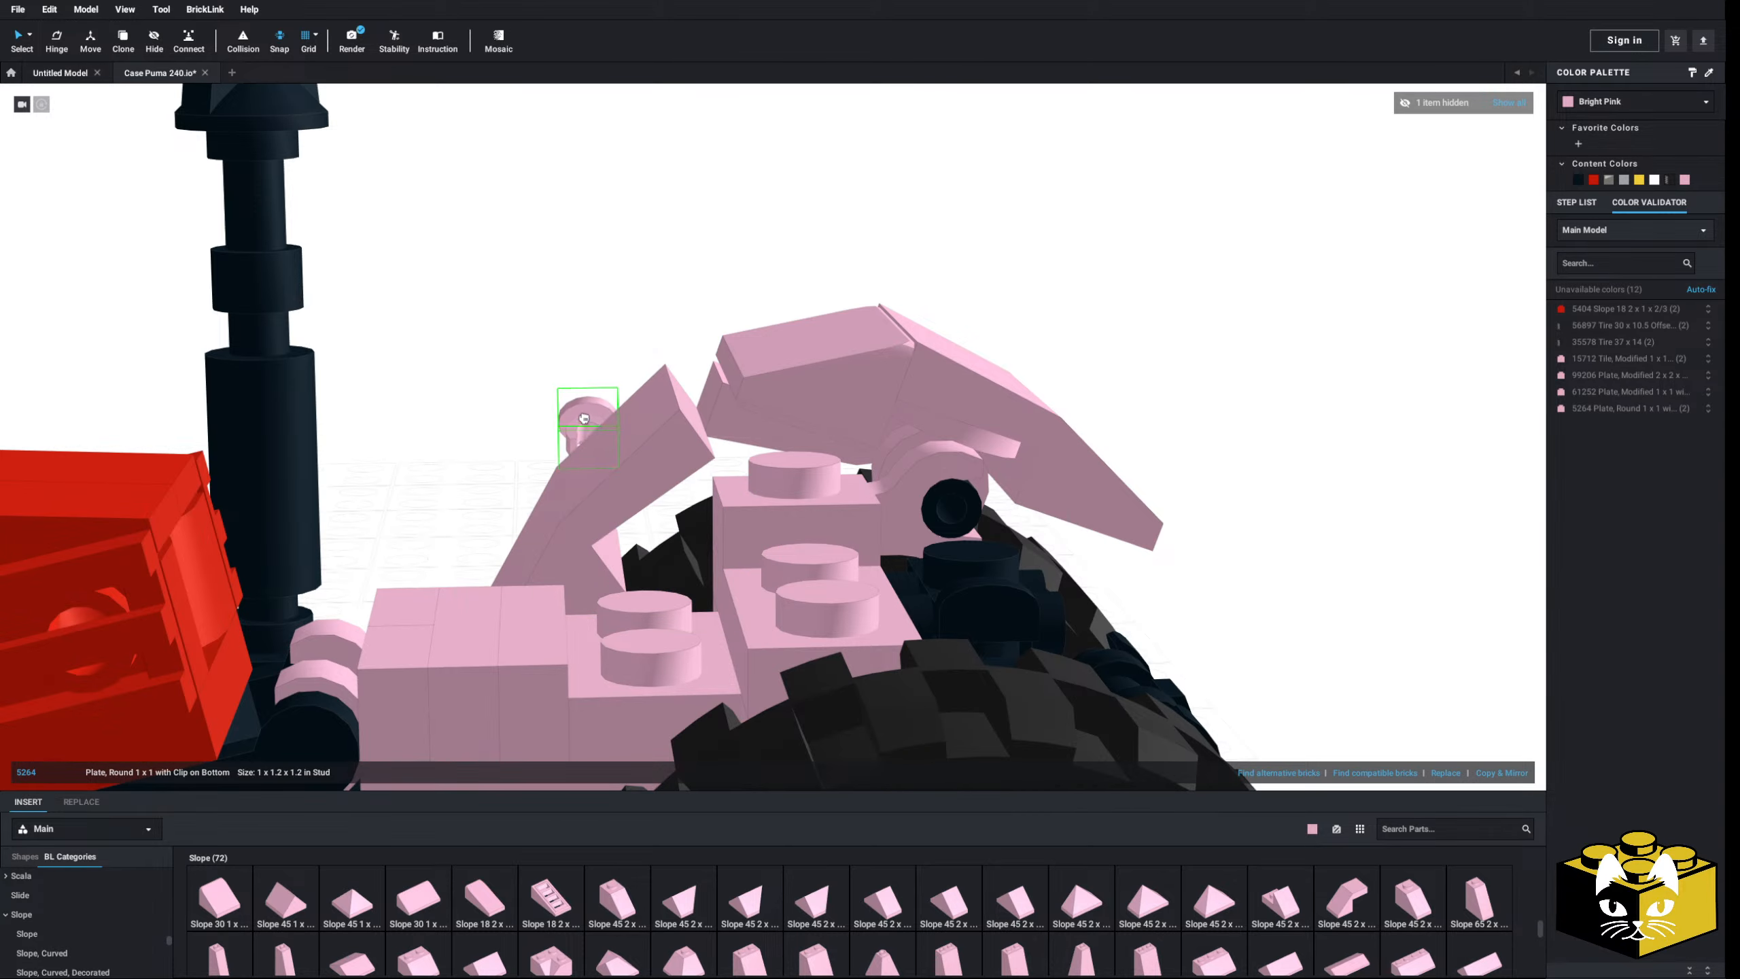
pyautogui.moveTo(586, 418); pyautogui.dragTo(570, 490, button='right')
pyautogui.moveTo(547, 236); pyautogui.dragTo(553, 164, button='right')
pyautogui.press('Escape')
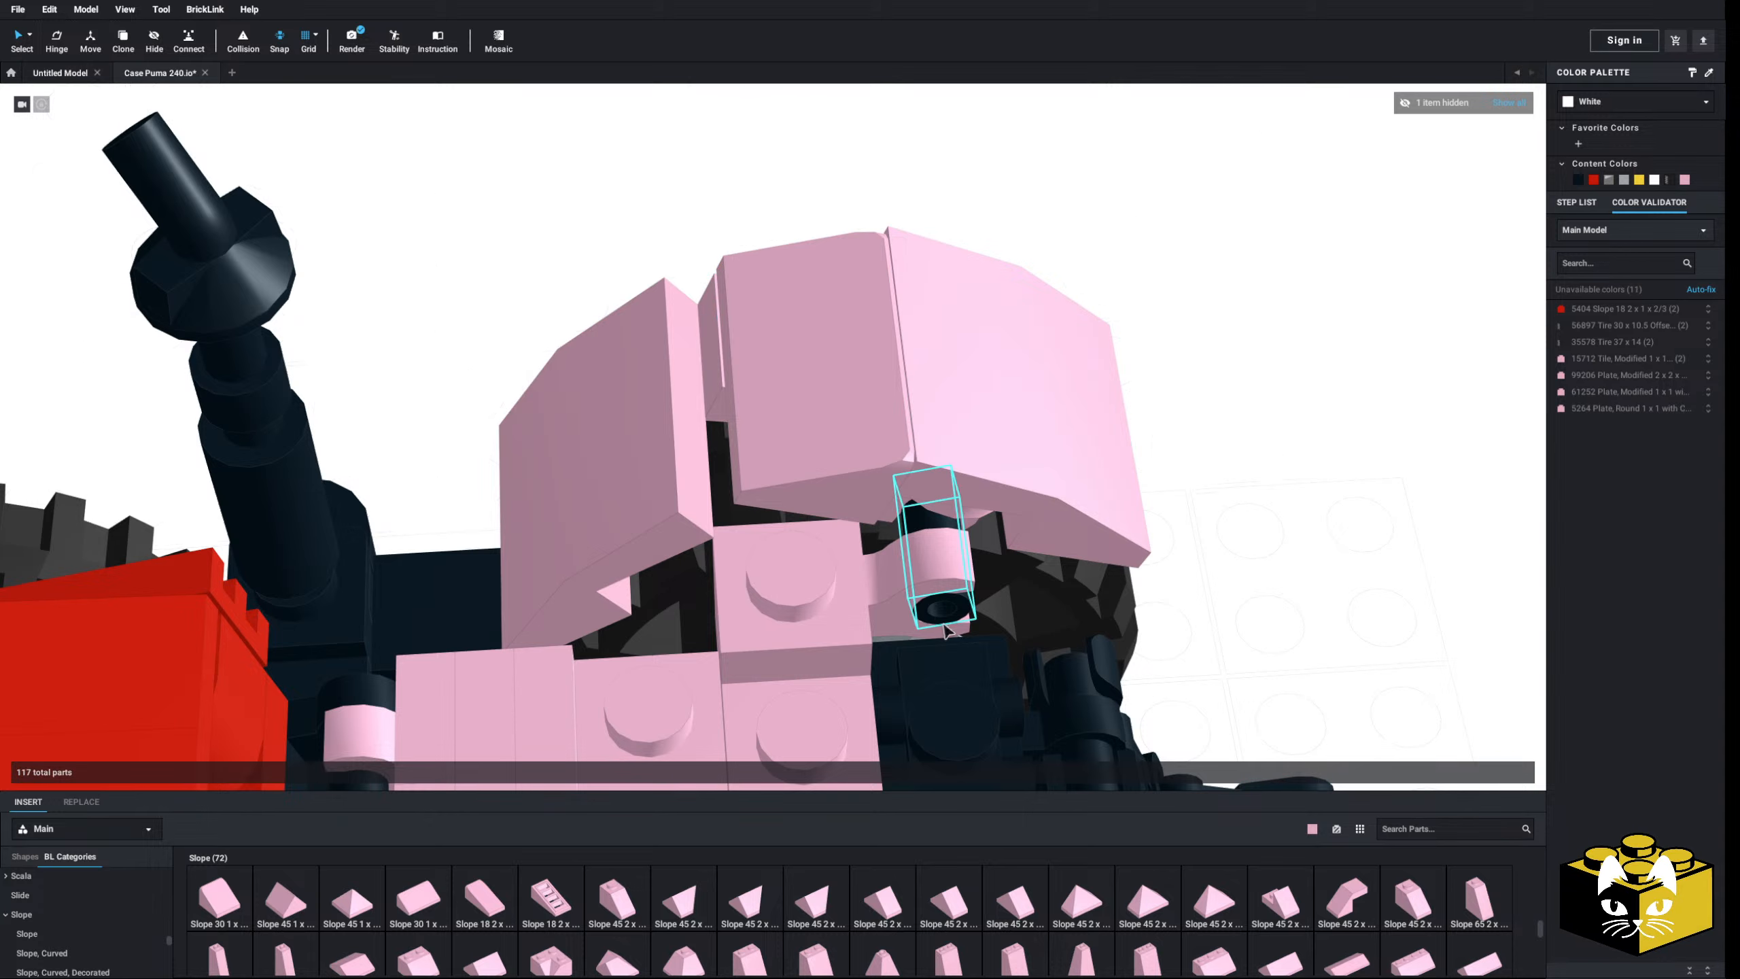
# - Attach a round 1 x 1 plate with clip on bottom to the underside of the front fender slope
pyautogui.rightClick(956, 506)
pyautogui.click(980, 533)
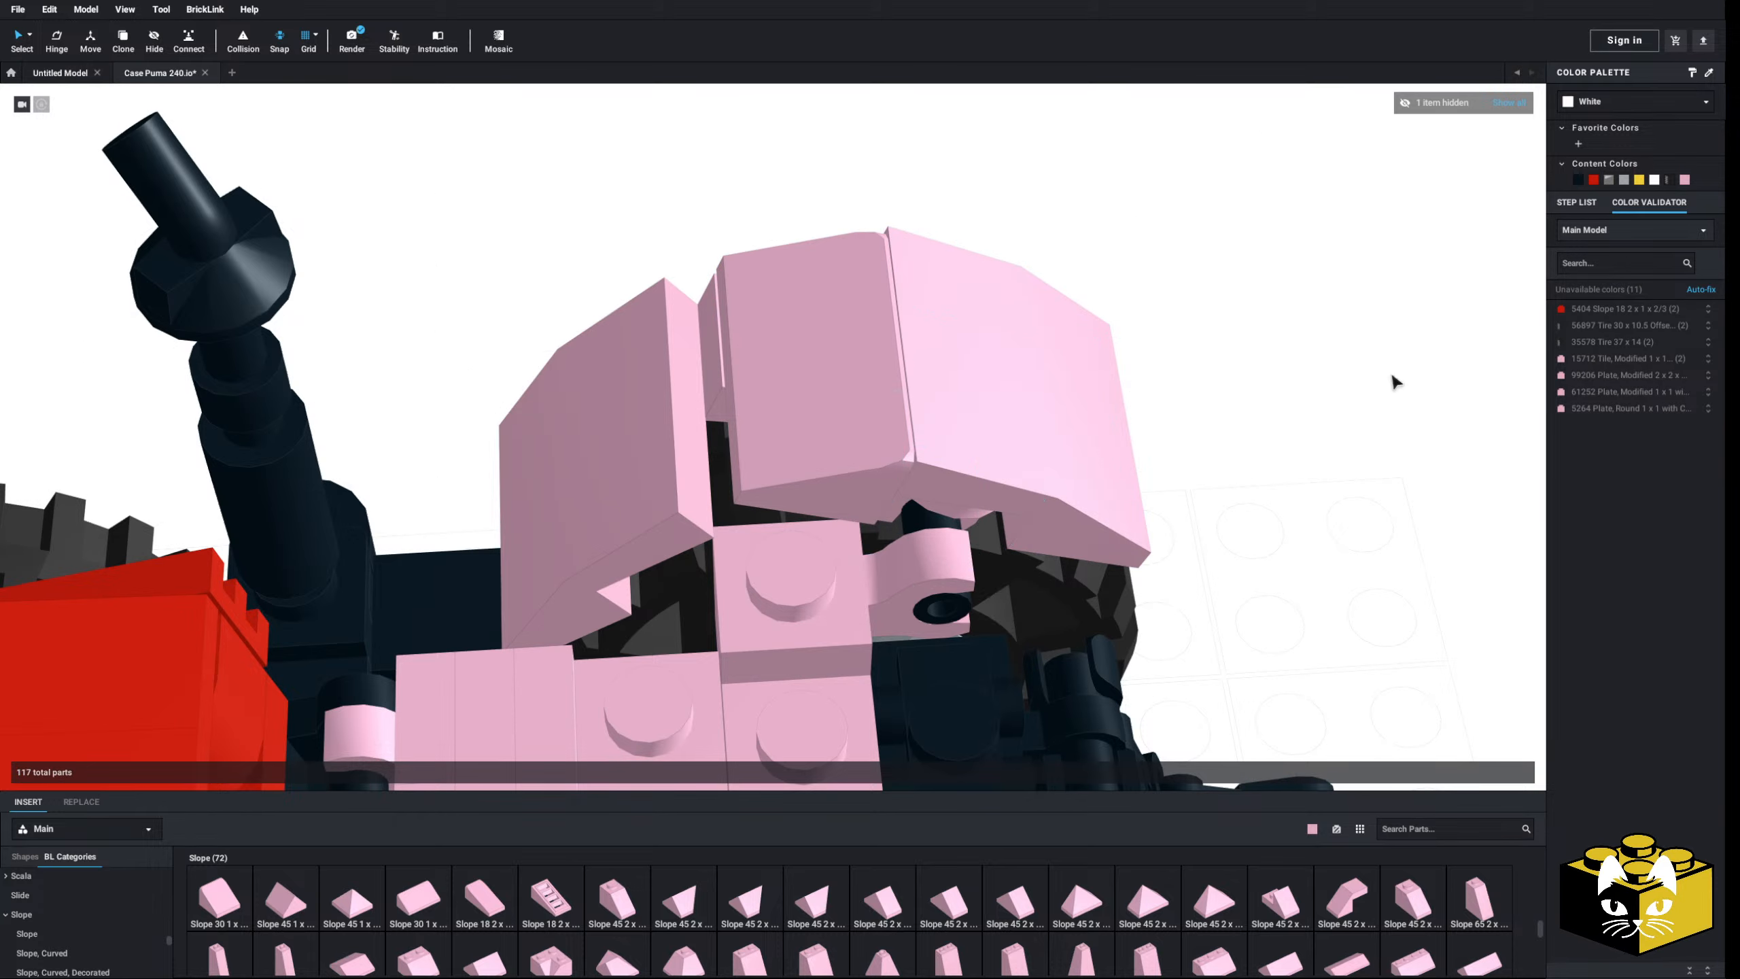
pyautogui.rightClick(1390, 375)
pyautogui.click(1412, 417)
pyautogui.click(654, 557)
pyautogui.moveTo(482, 287); pyautogui.dragTo(477, 241, button='right')
pyautogui.click(685, 495)
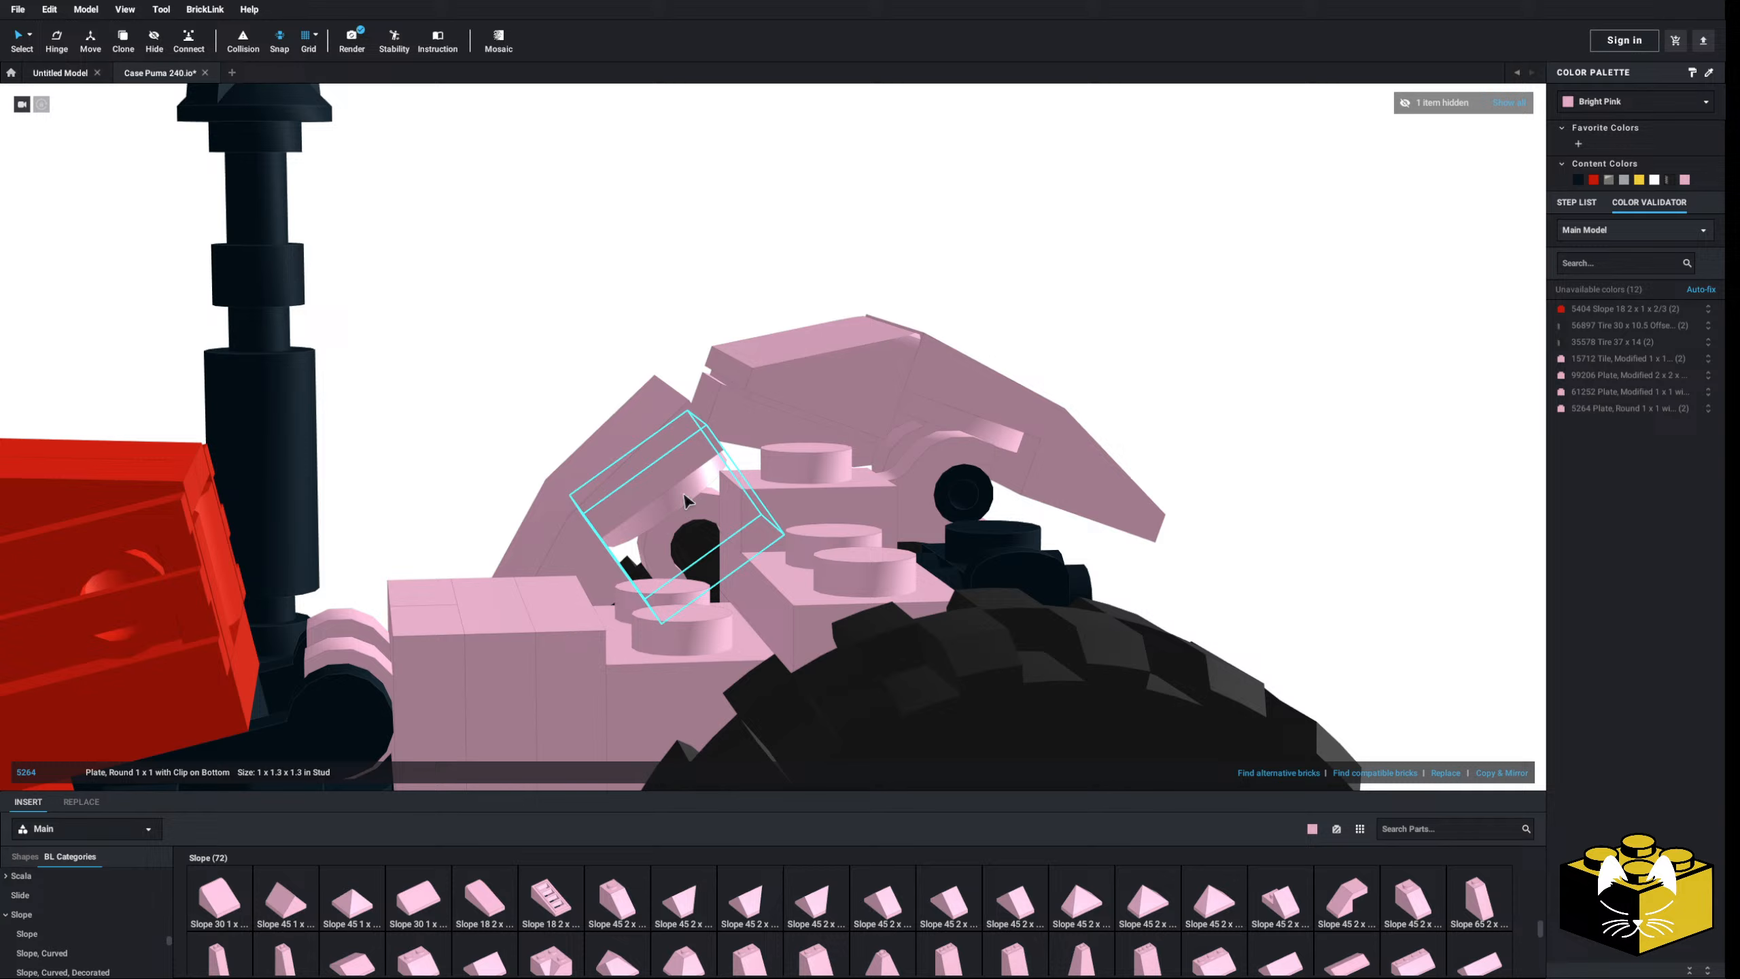
# - Examine how the clip plate under the front fender slope lines up with the studs on the chassis
pyautogui.click(562, 403)
pyautogui.moveTo(492, 371)
pyautogui.mouseDown(button='right')
pyautogui.moveTo(483, 355)
pyautogui.moveTo(486, 369)
pyautogui.mouseUp(button='right')
pyautogui.scroll(2, 505, 409)
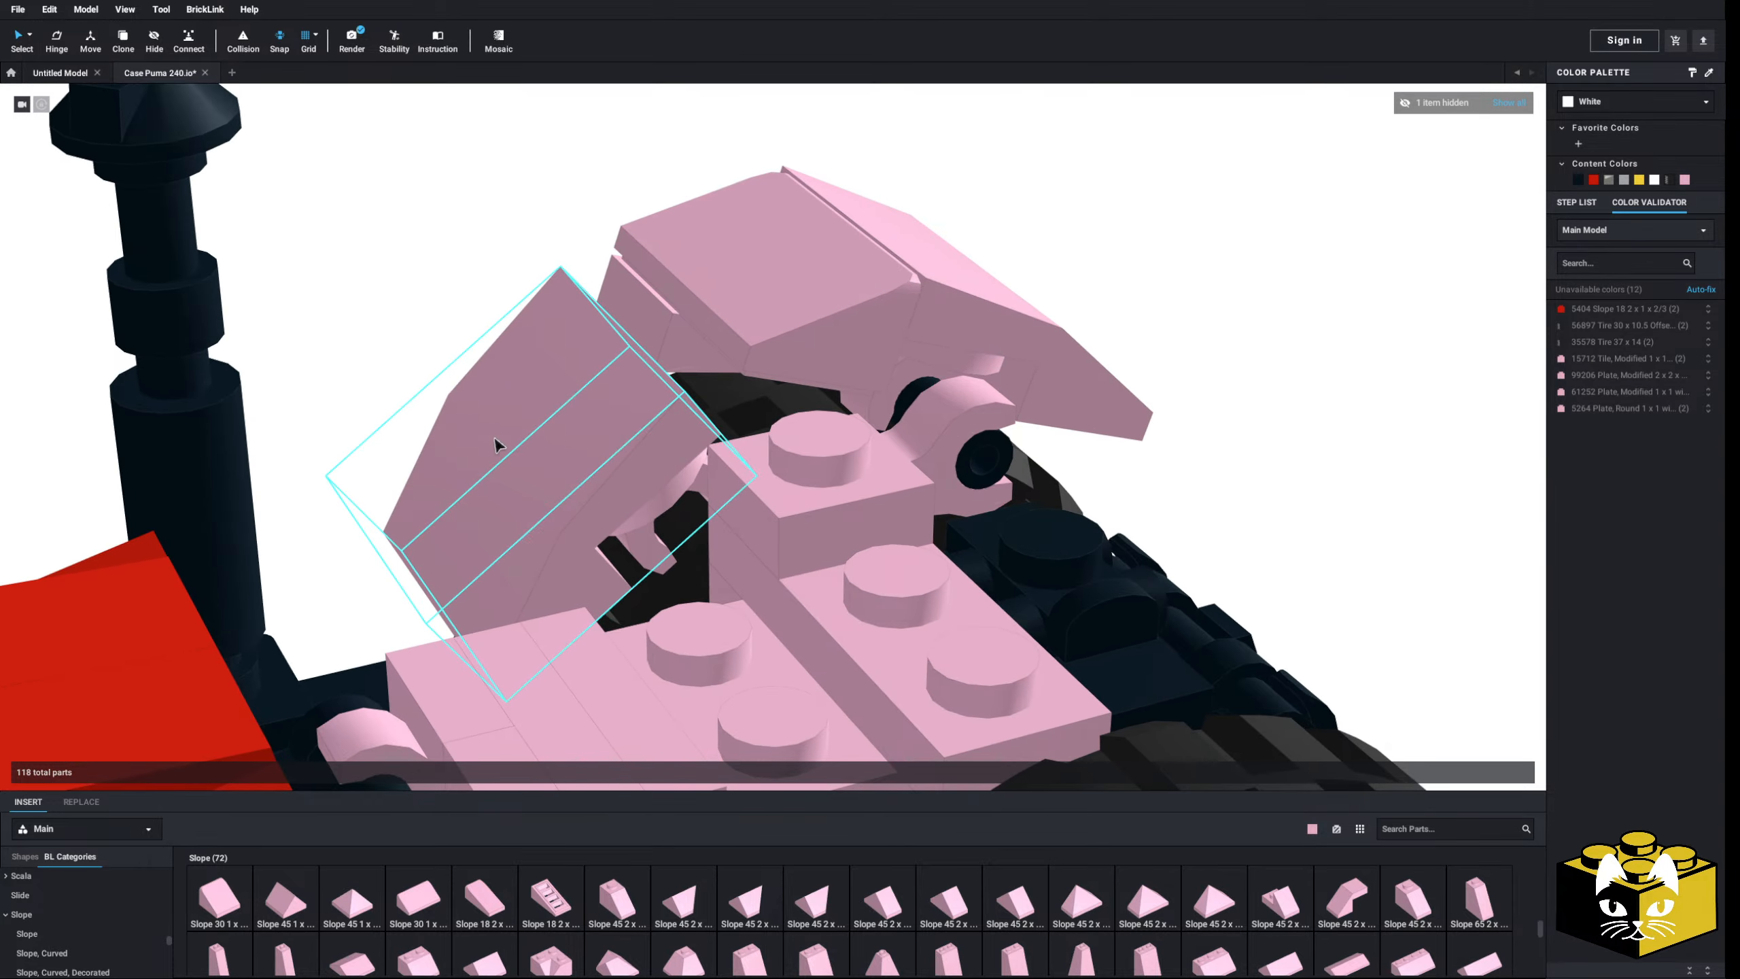
pyautogui.scroll(-2, 515, 449)
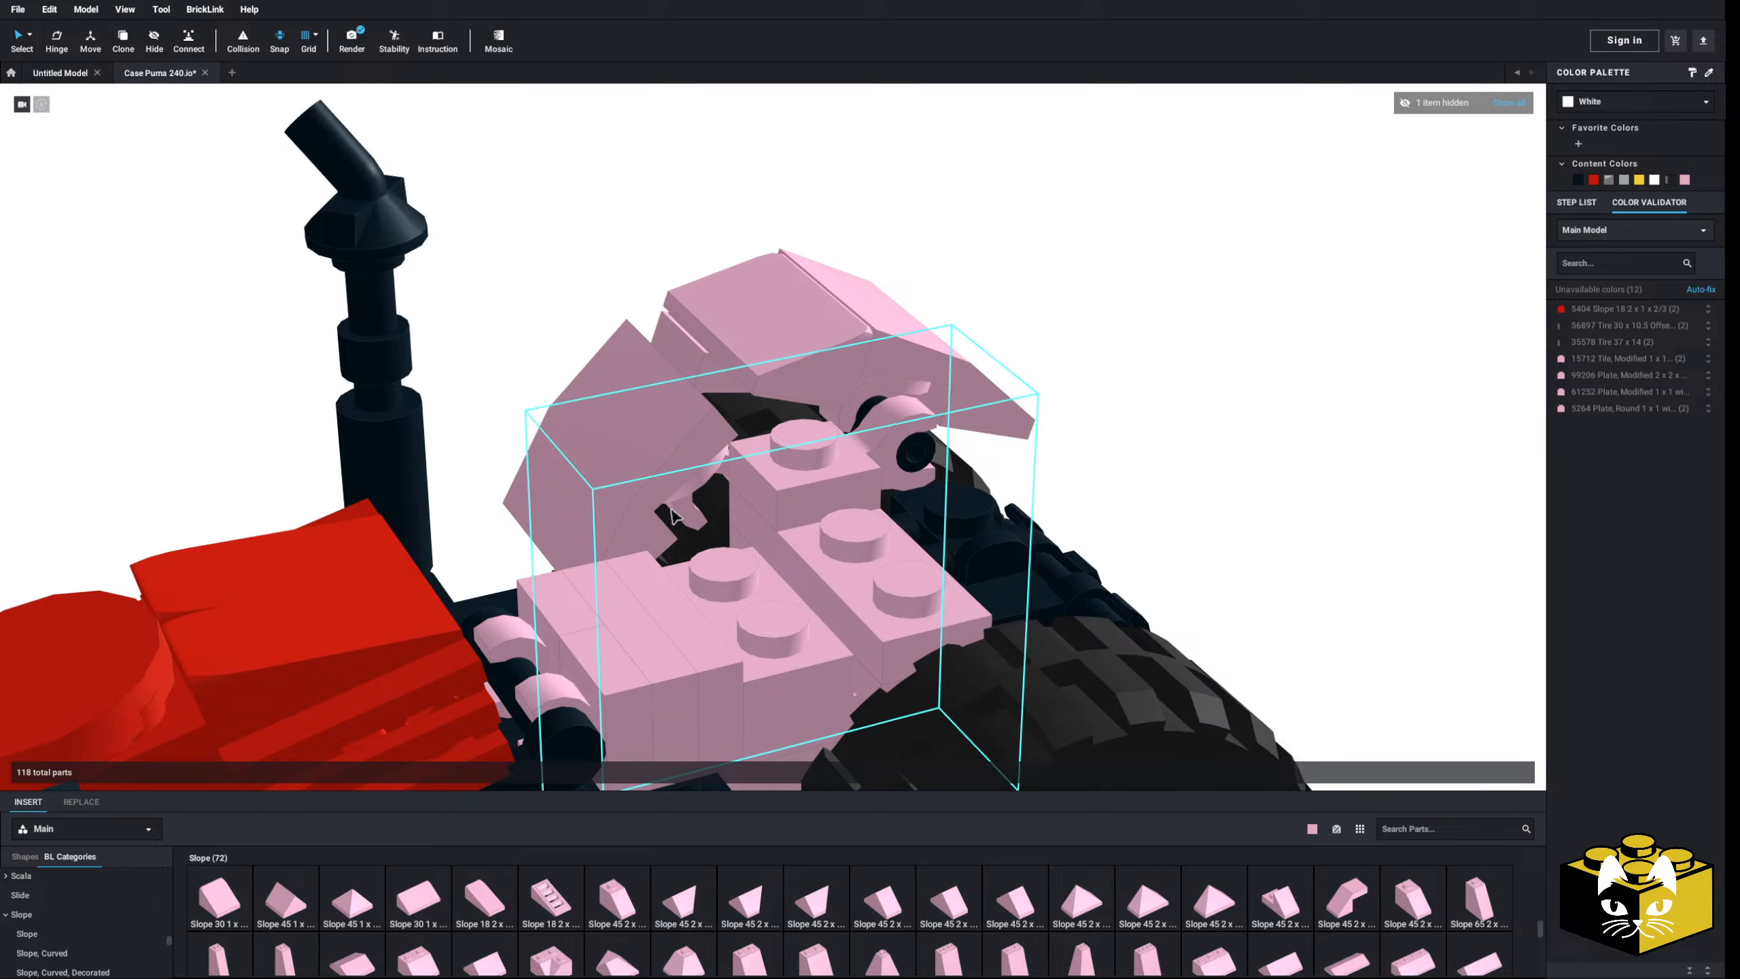
pyautogui.moveTo(670, 510); pyautogui.dragTo(662, 492, button='right')
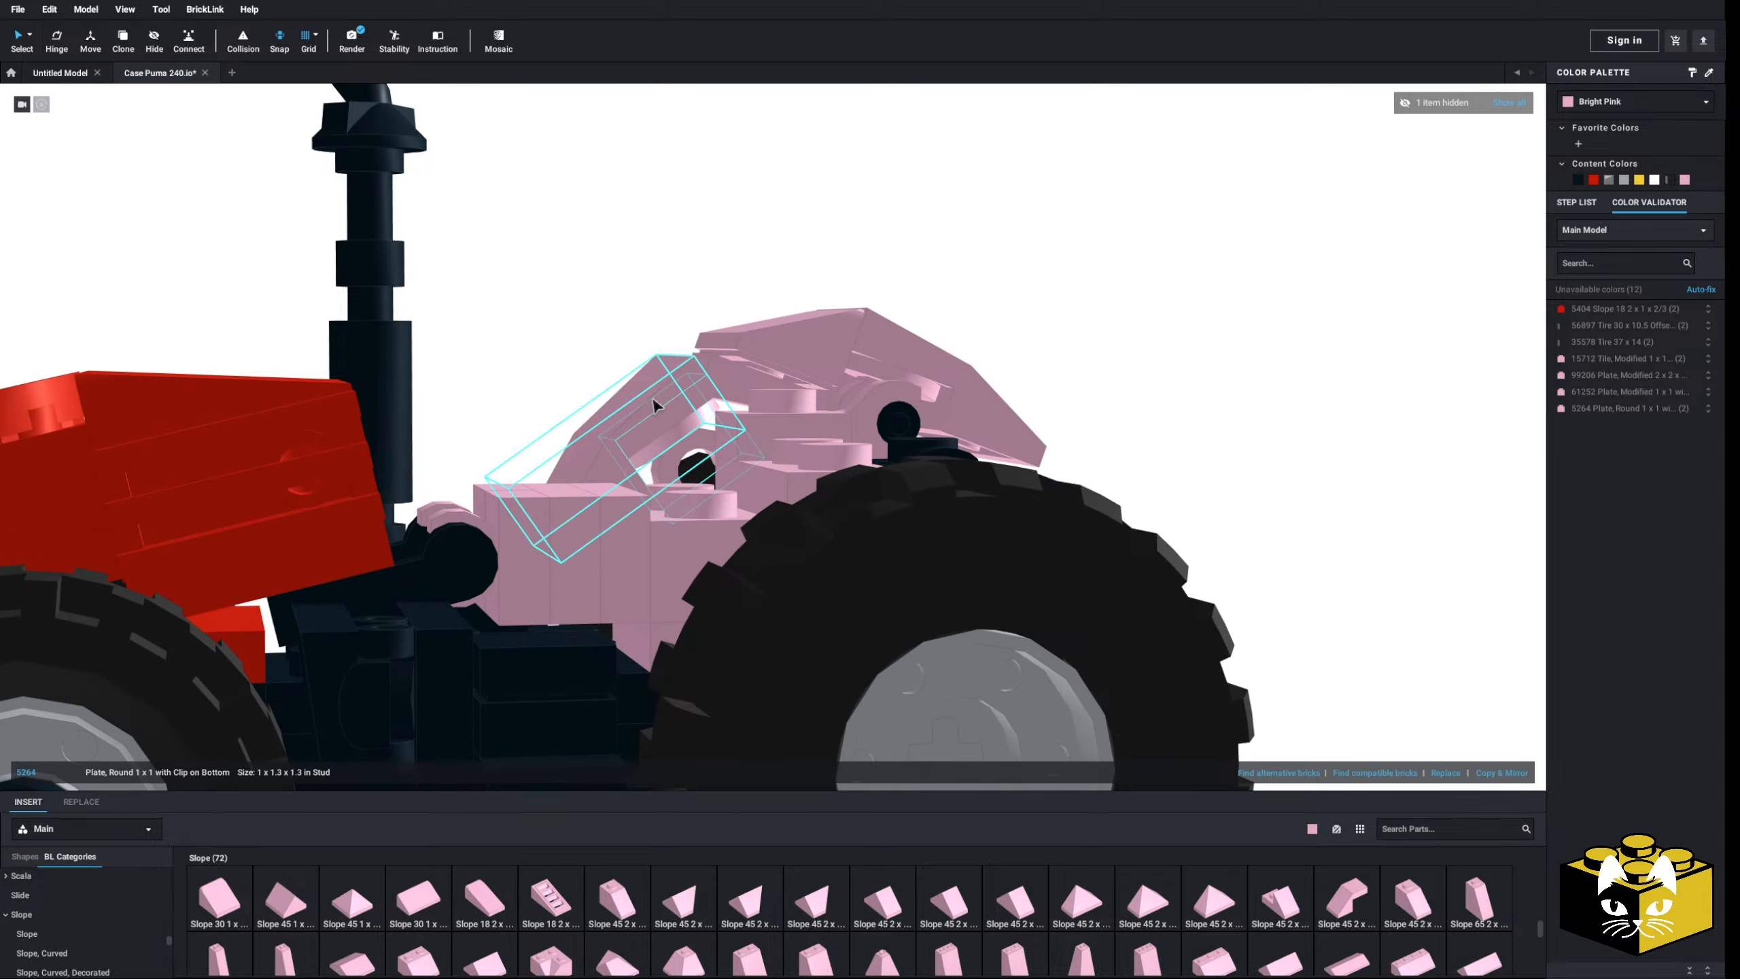
pyautogui.moveTo(653, 398); pyautogui.dragTo(647, 403, button='right')
pyautogui.click(603, 310)
pyautogui.moveTo(602, 310); pyautogui.dragTo(604, 324, button='right')
pyautogui.scroll(2, 567, 373)
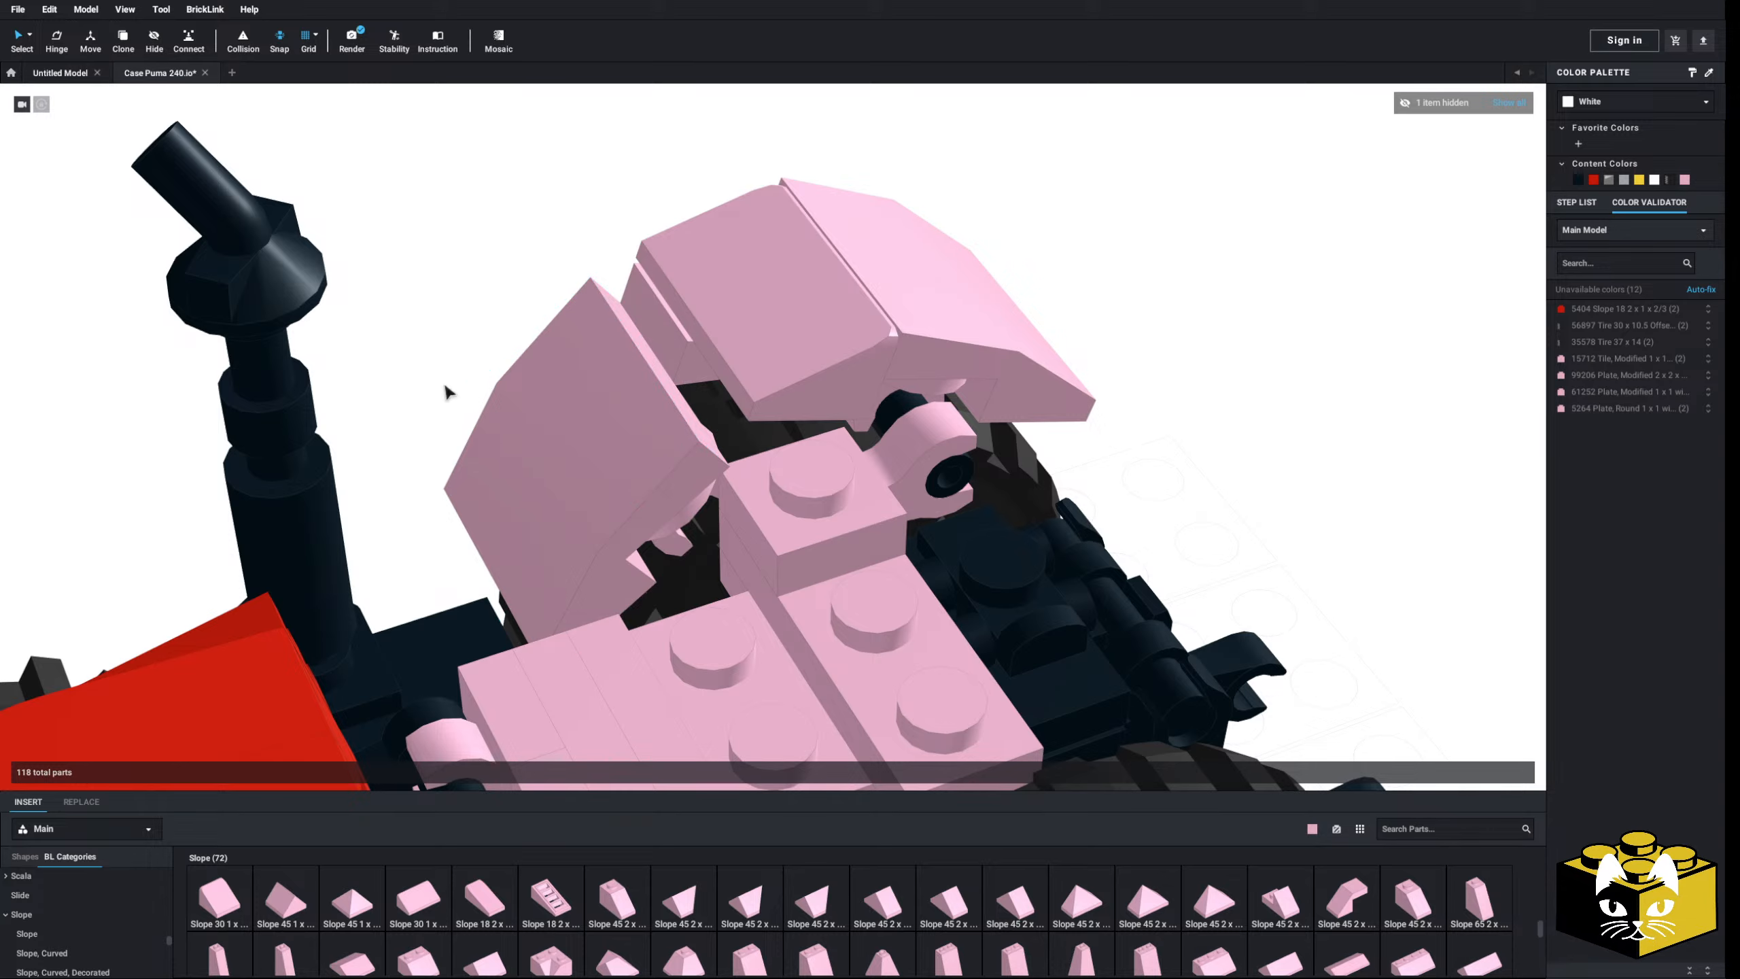
pyautogui.moveTo(457, 368); pyautogui.dragTo(637, 416, button='right')
pyautogui.click(672, 463)
pyautogui.keyDown('ctrl'); pyautogui.click(639, 434); pyautogui.keyUp('ctrl')
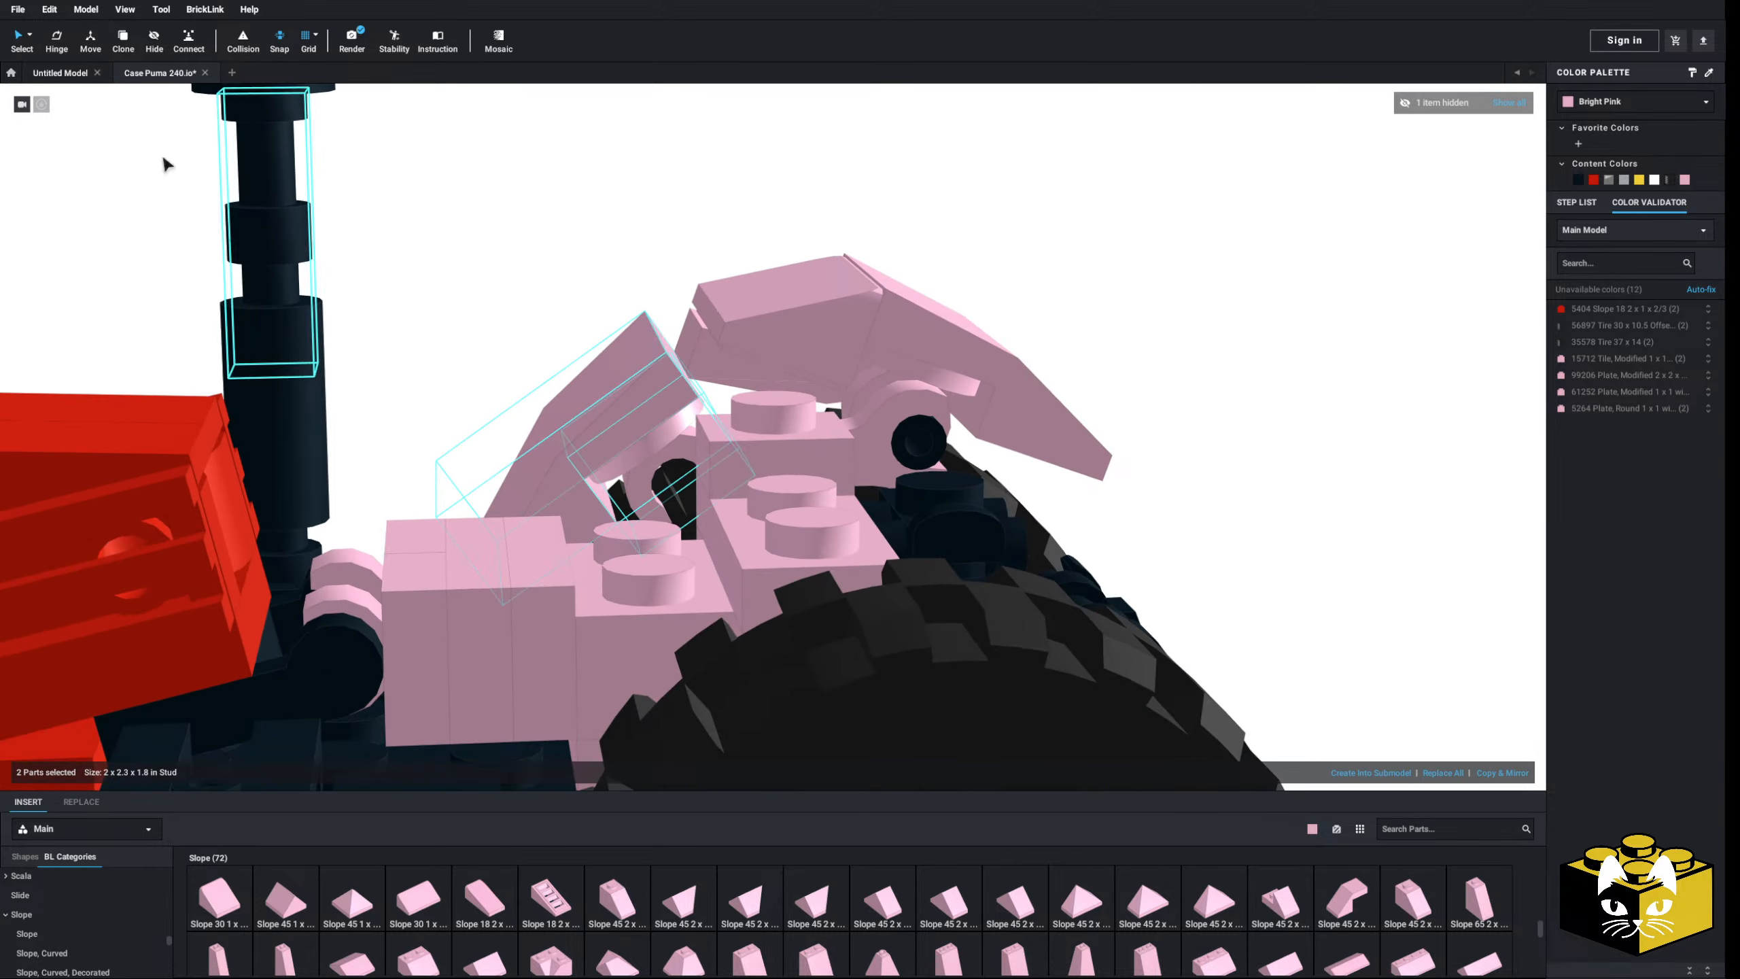
pyautogui.click(538, 270)
pyautogui.moveTo(539, 270); pyautogui.dragTo(533, 310, button='right')
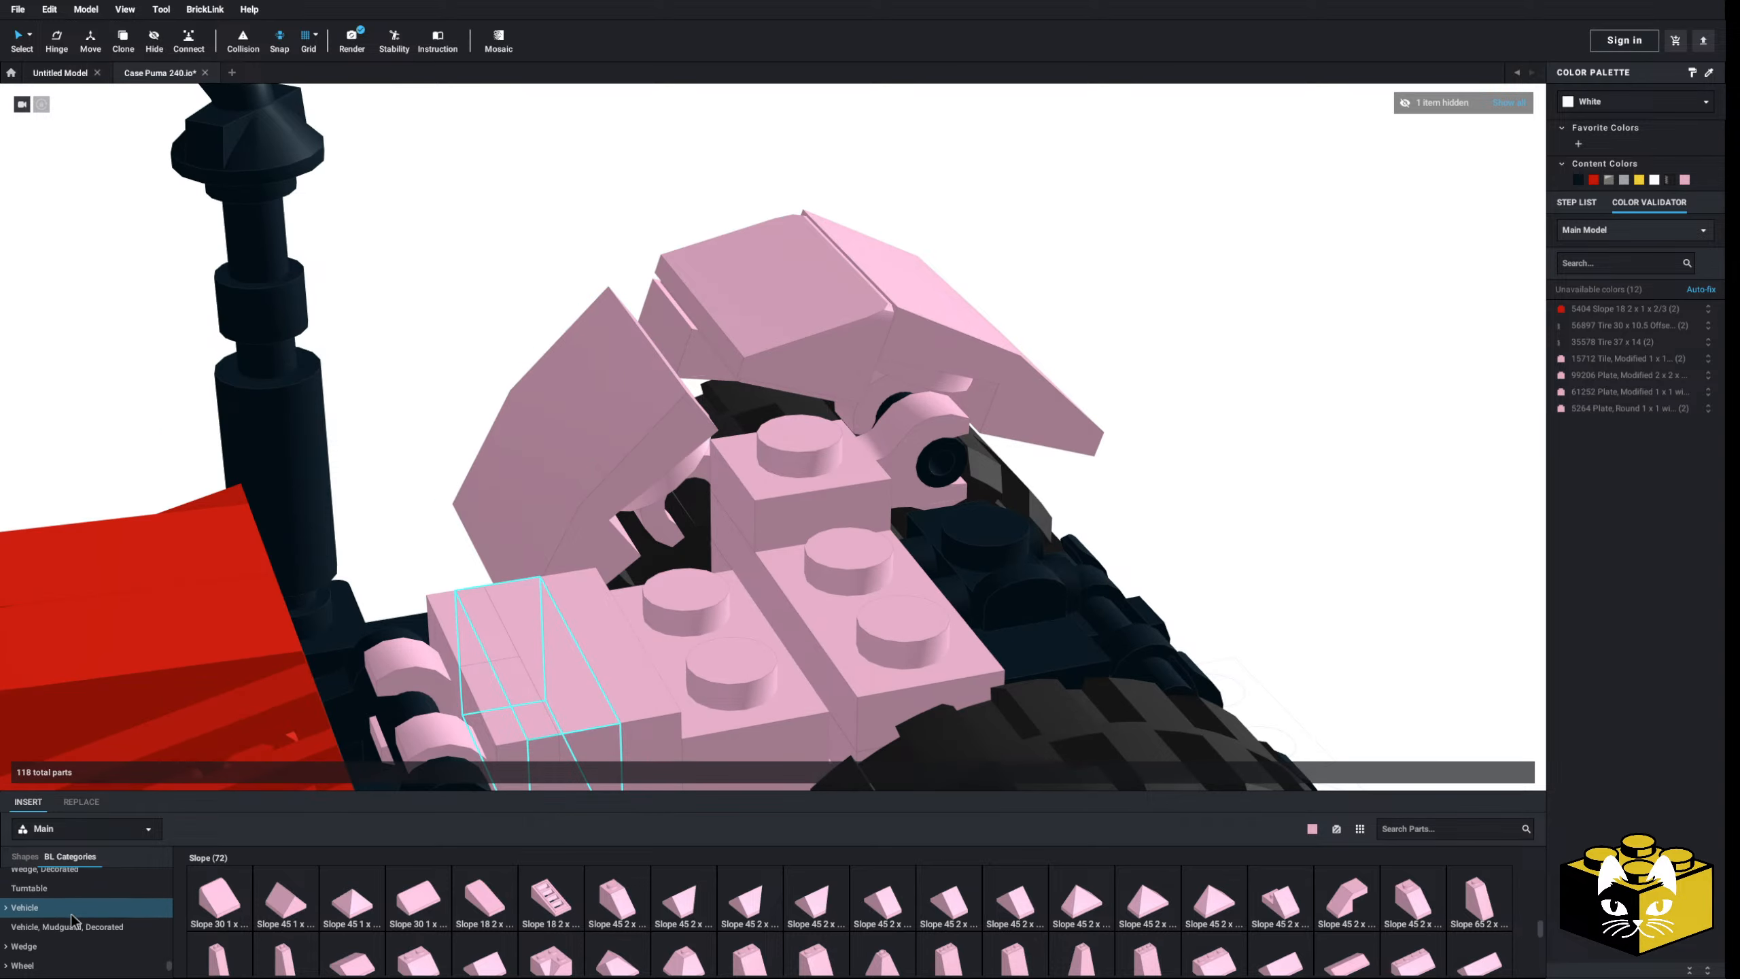
# - Try a Tile, Modified 1 x 1 with Open O Clip on the chassis stud beside the front fender slope, and delete it
pyautogui.click(69, 934)
pyautogui.moveTo(351, 918); pyautogui.dragTo(711, 573)
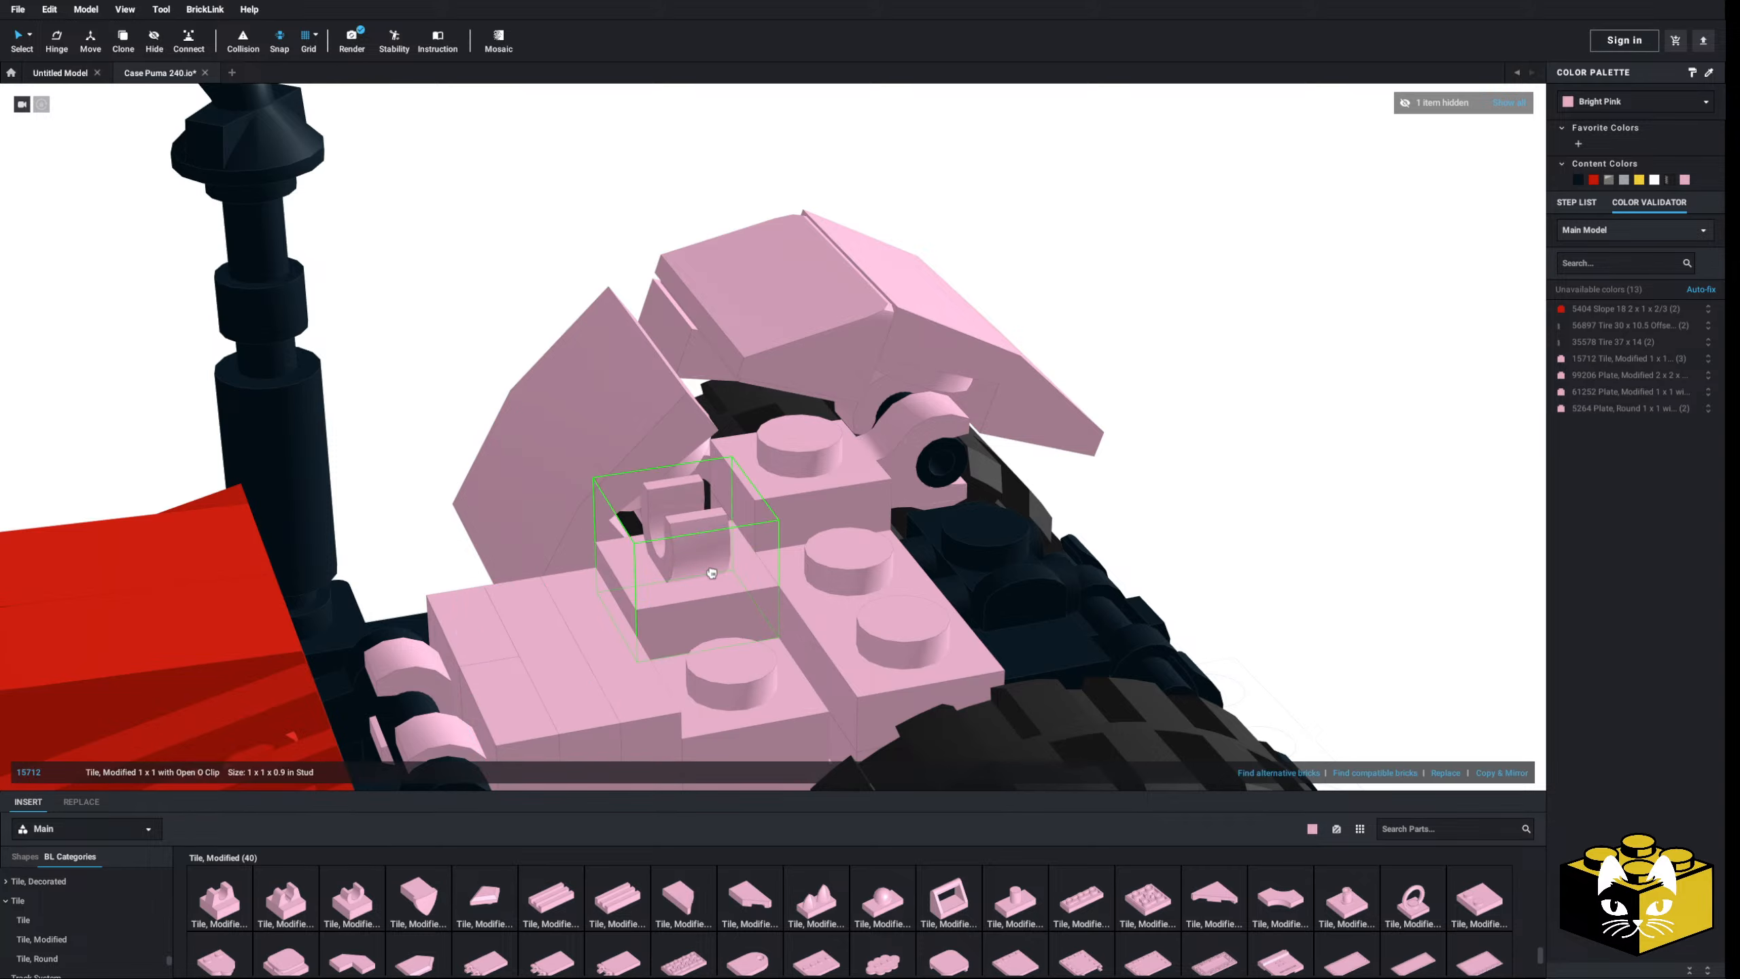
pyautogui.moveTo(1254, 532)
pyautogui.mouseDown(button='right')
pyautogui.moveTo(1239, 500)
pyautogui.moveTo(1227, 520)
pyautogui.mouseUp(button='right')
pyautogui.click(689, 538)
pyautogui.press('Delete')
# - Place a Bar 1L with 1 x 1 round plate on the chassis stud beside the front fender slope
pyautogui.moveTo(688, 537); pyautogui.dragTo(681, 568, button='right')
pyautogui.scroll(15, 63, 941)
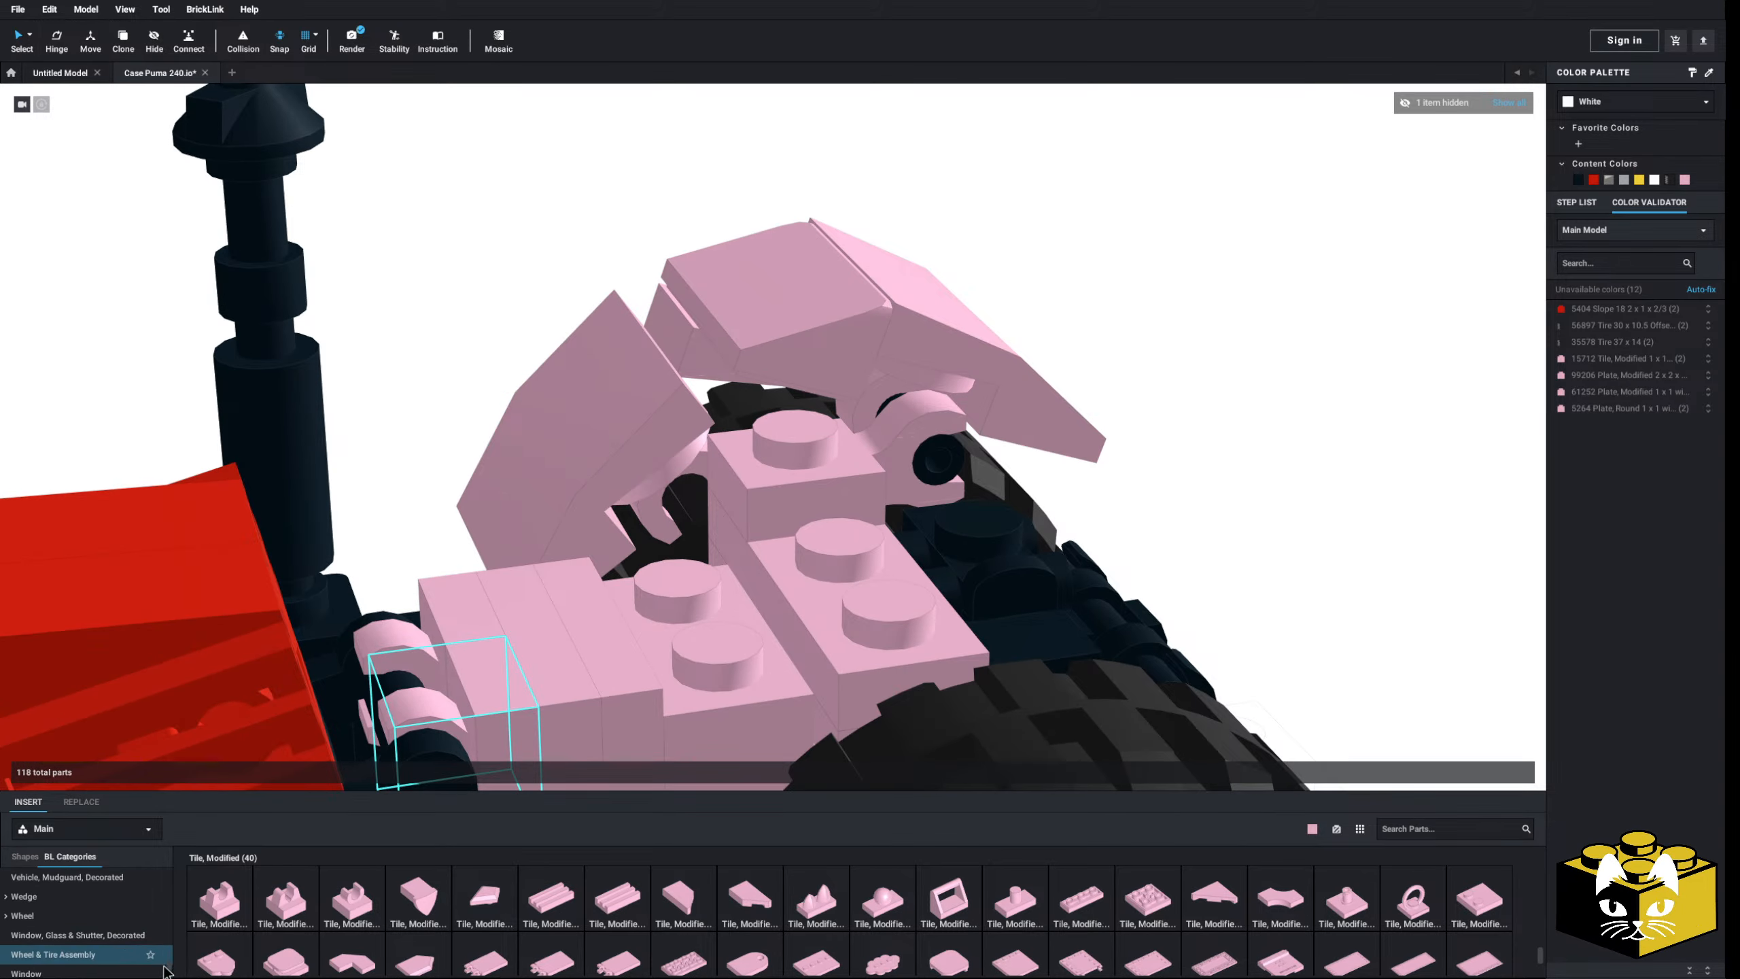
pyautogui.click(45, 918)
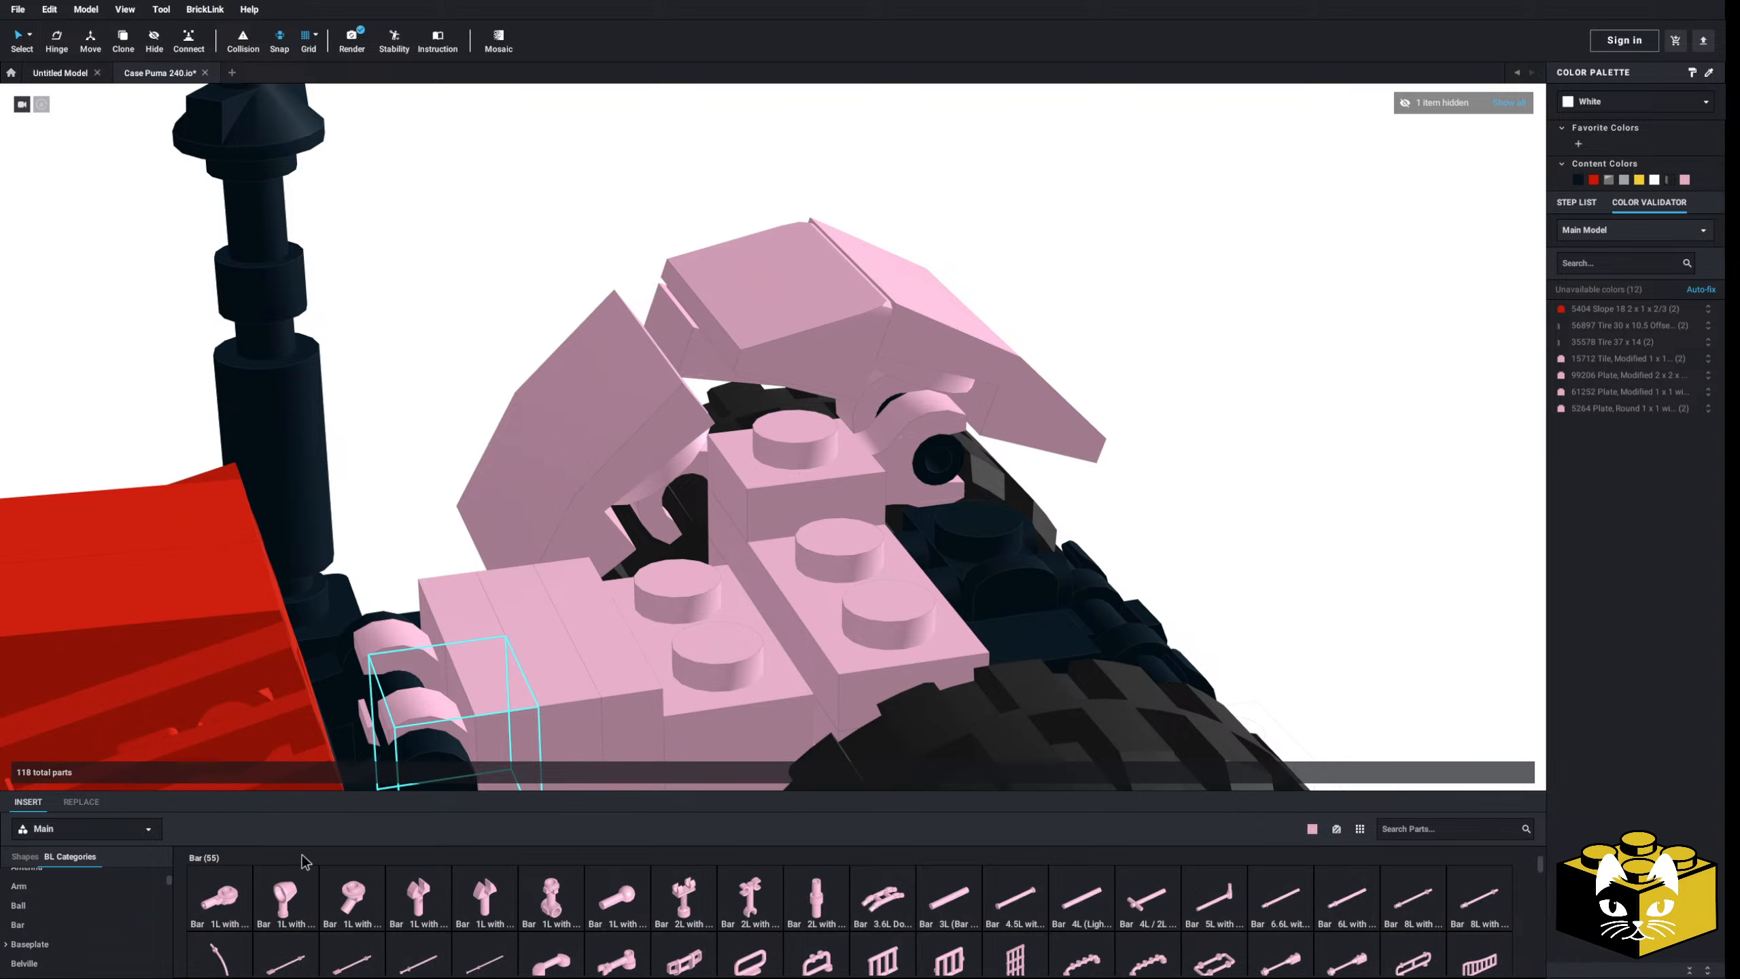
pyautogui.moveTo(226, 912); pyautogui.dragTo(655, 581)
pyautogui.click(676, 577)
pyautogui.moveTo(677, 577); pyautogui.dragTo(439, 389, button='right')
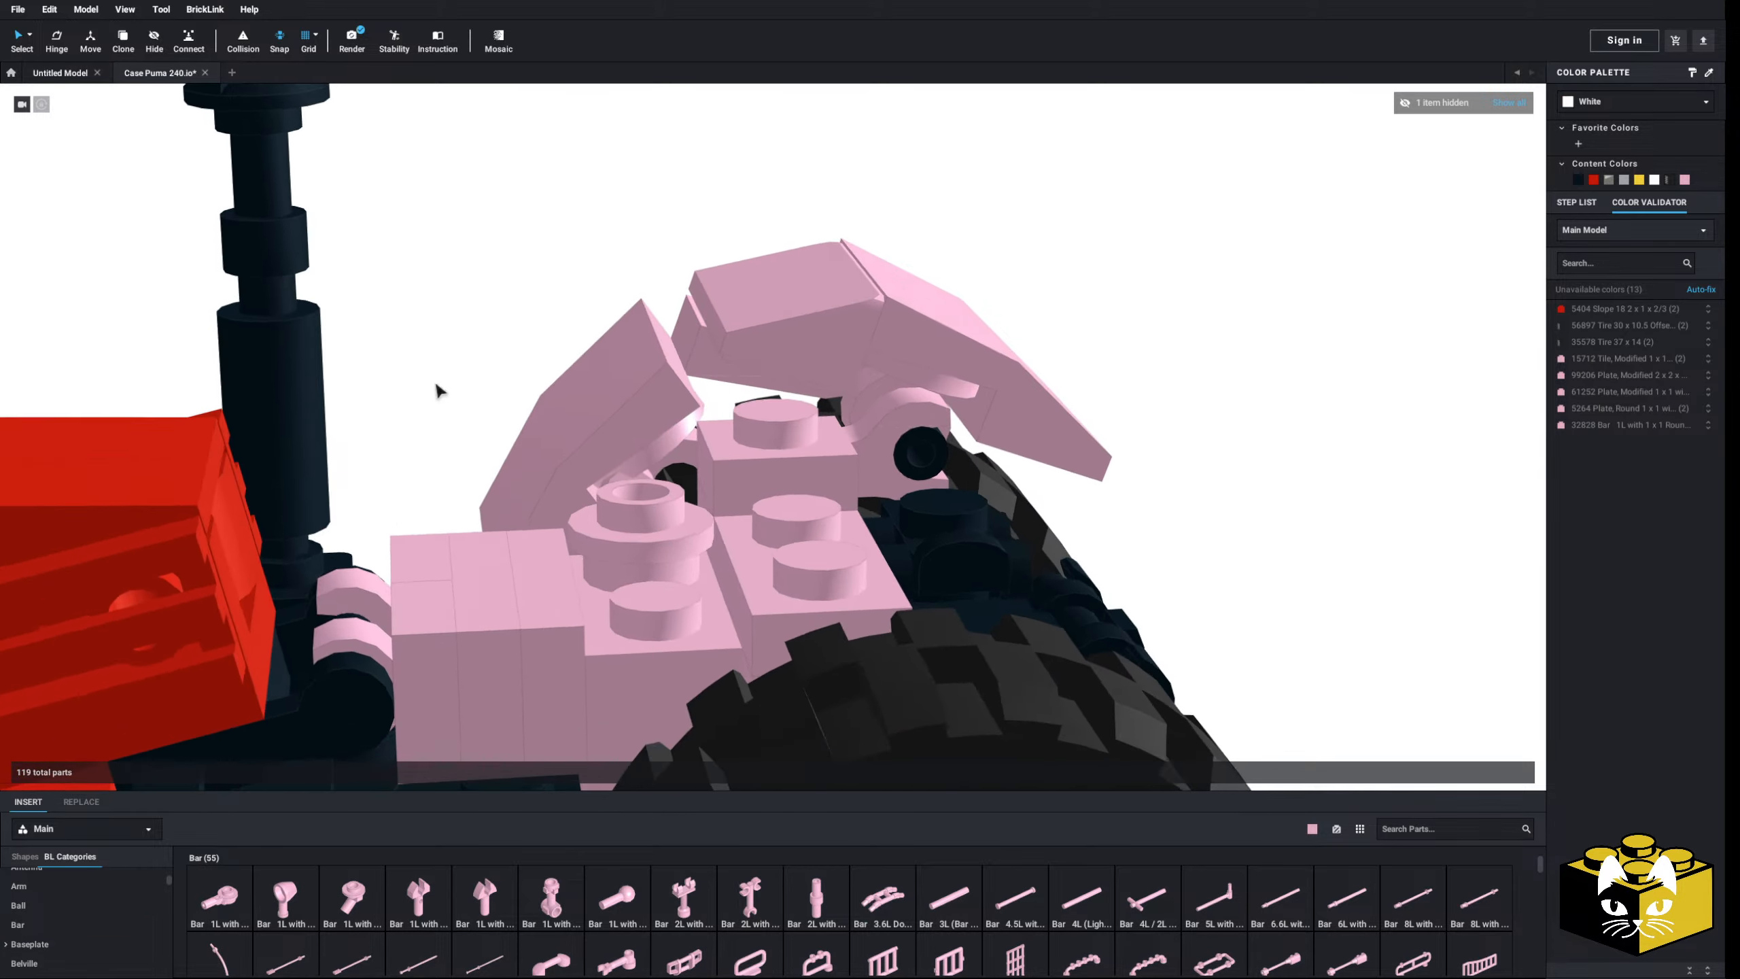
# - Select the front fender slope with its clip plate and shift them slightly away from the chassis bricks
pyautogui.keyDown('ctrl'); pyautogui.click(625, 427); pyautogui.keyUp('ctrl')
pyautogui.moveTo(625, 428); pyautogui.dragTo(678, 493, button='right')
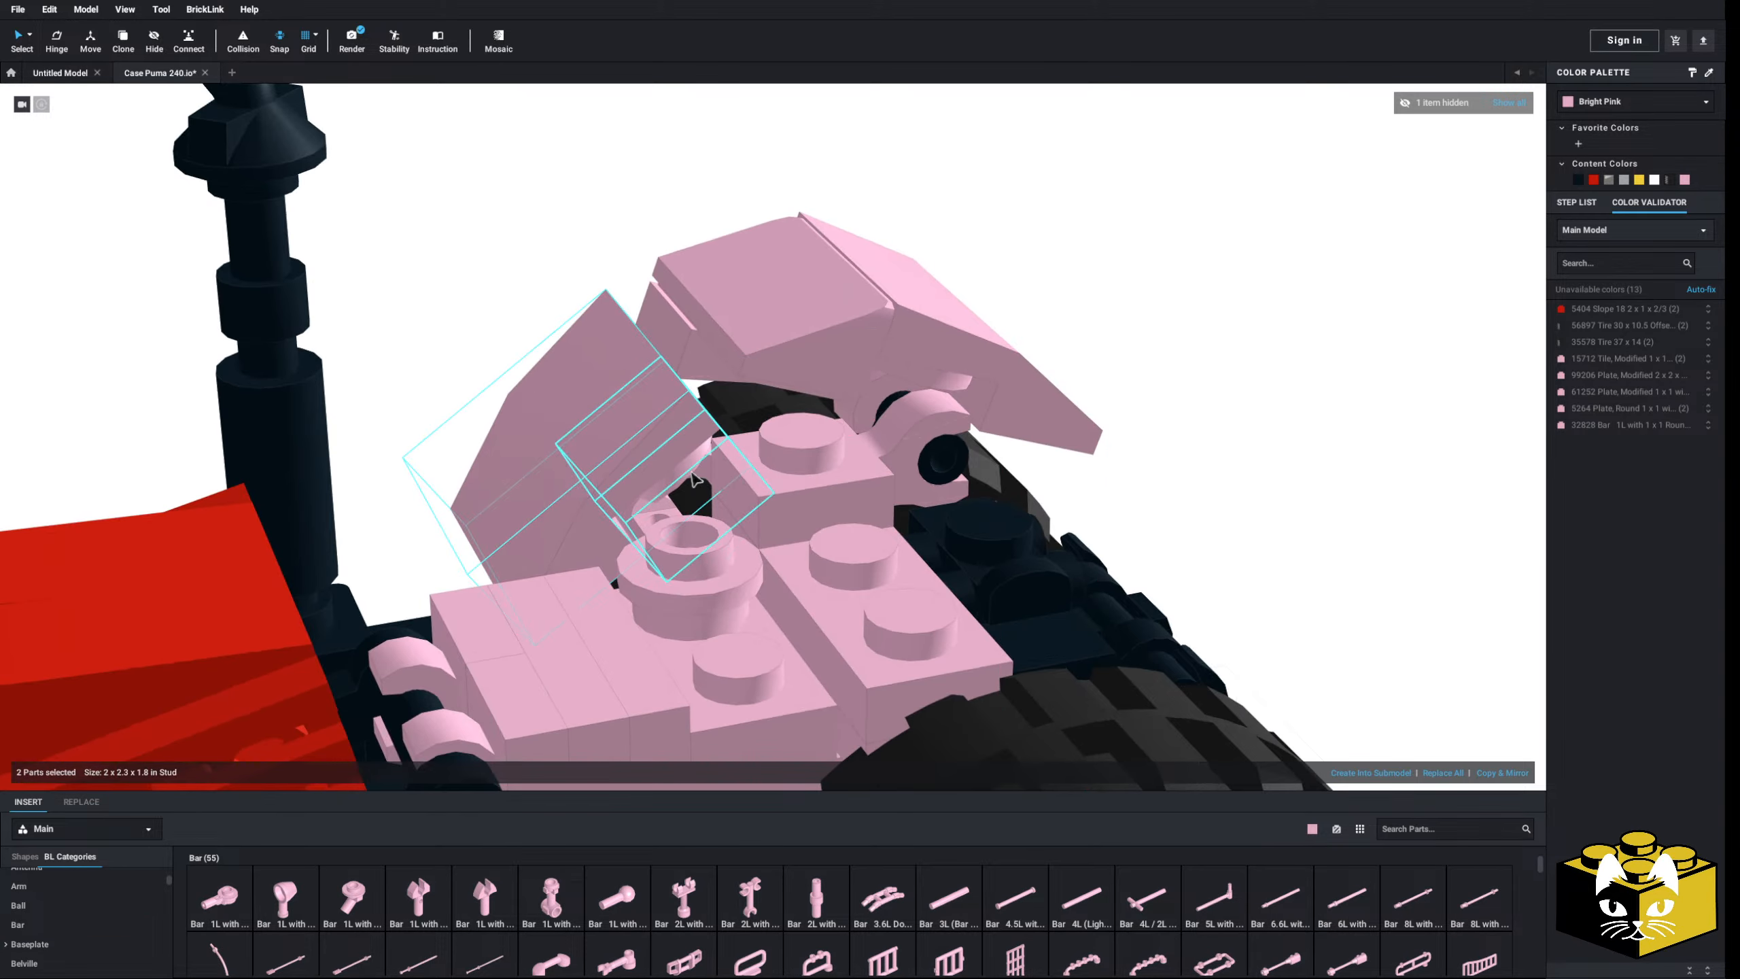
pyautogui.moveTo(668, 495); pyautogui.dragTo(633, 485)
pyautogui.click(430, 346)
pyautogui.moveTo(431, 346); pyautogui.dragTo(627, 384, button='right')
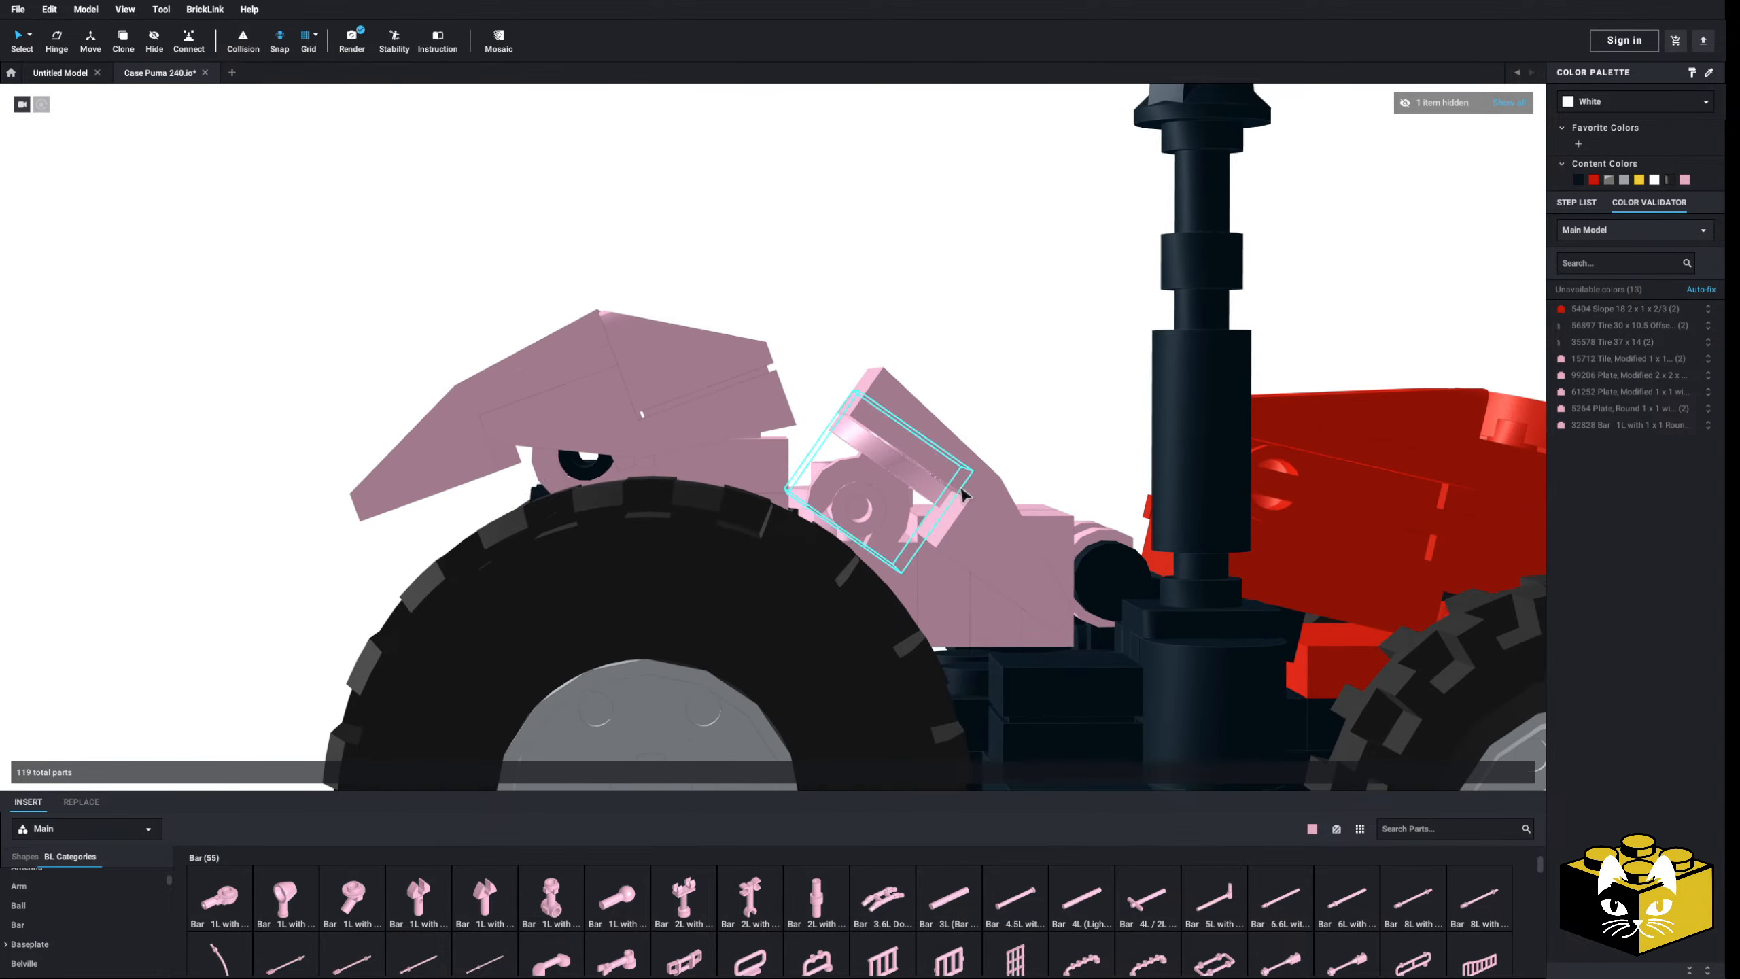
pyautogui.moveTo(894, 522); pyautogui.dragTo(632, 510, button='right')
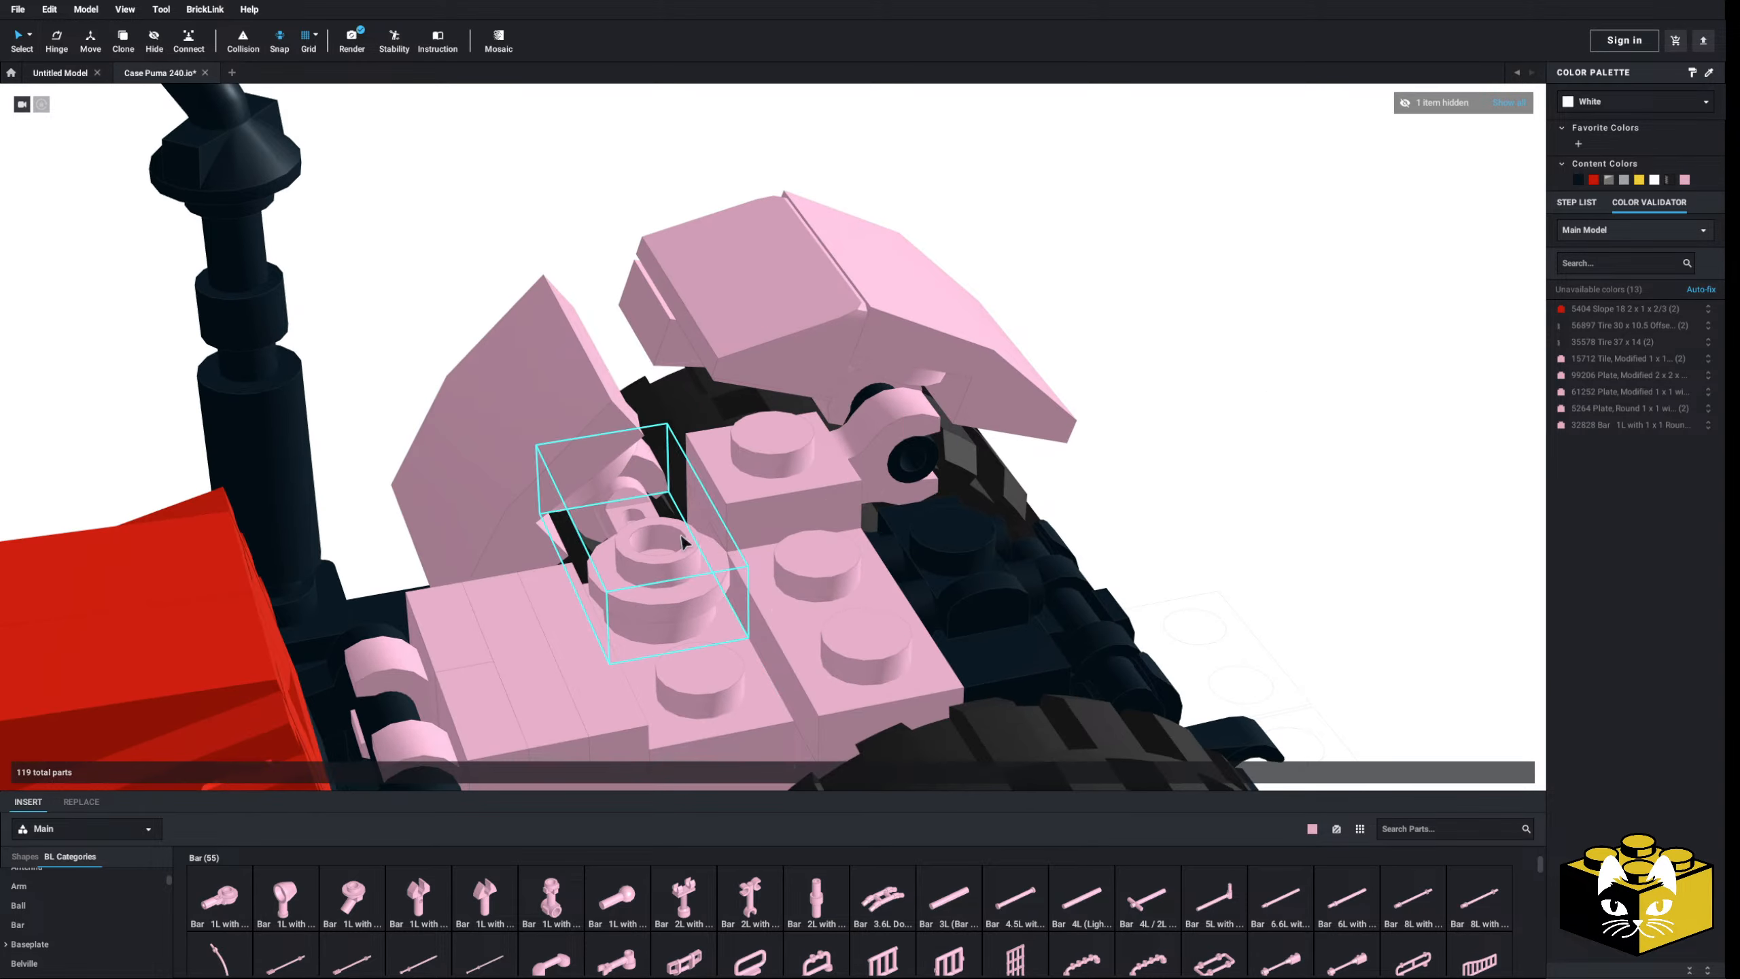
# - Delete the clip plate under the front fender slope and the round plate with bar on the chassis stud
pyautogui.click(630, 508)
pyautogui.press('Delete')
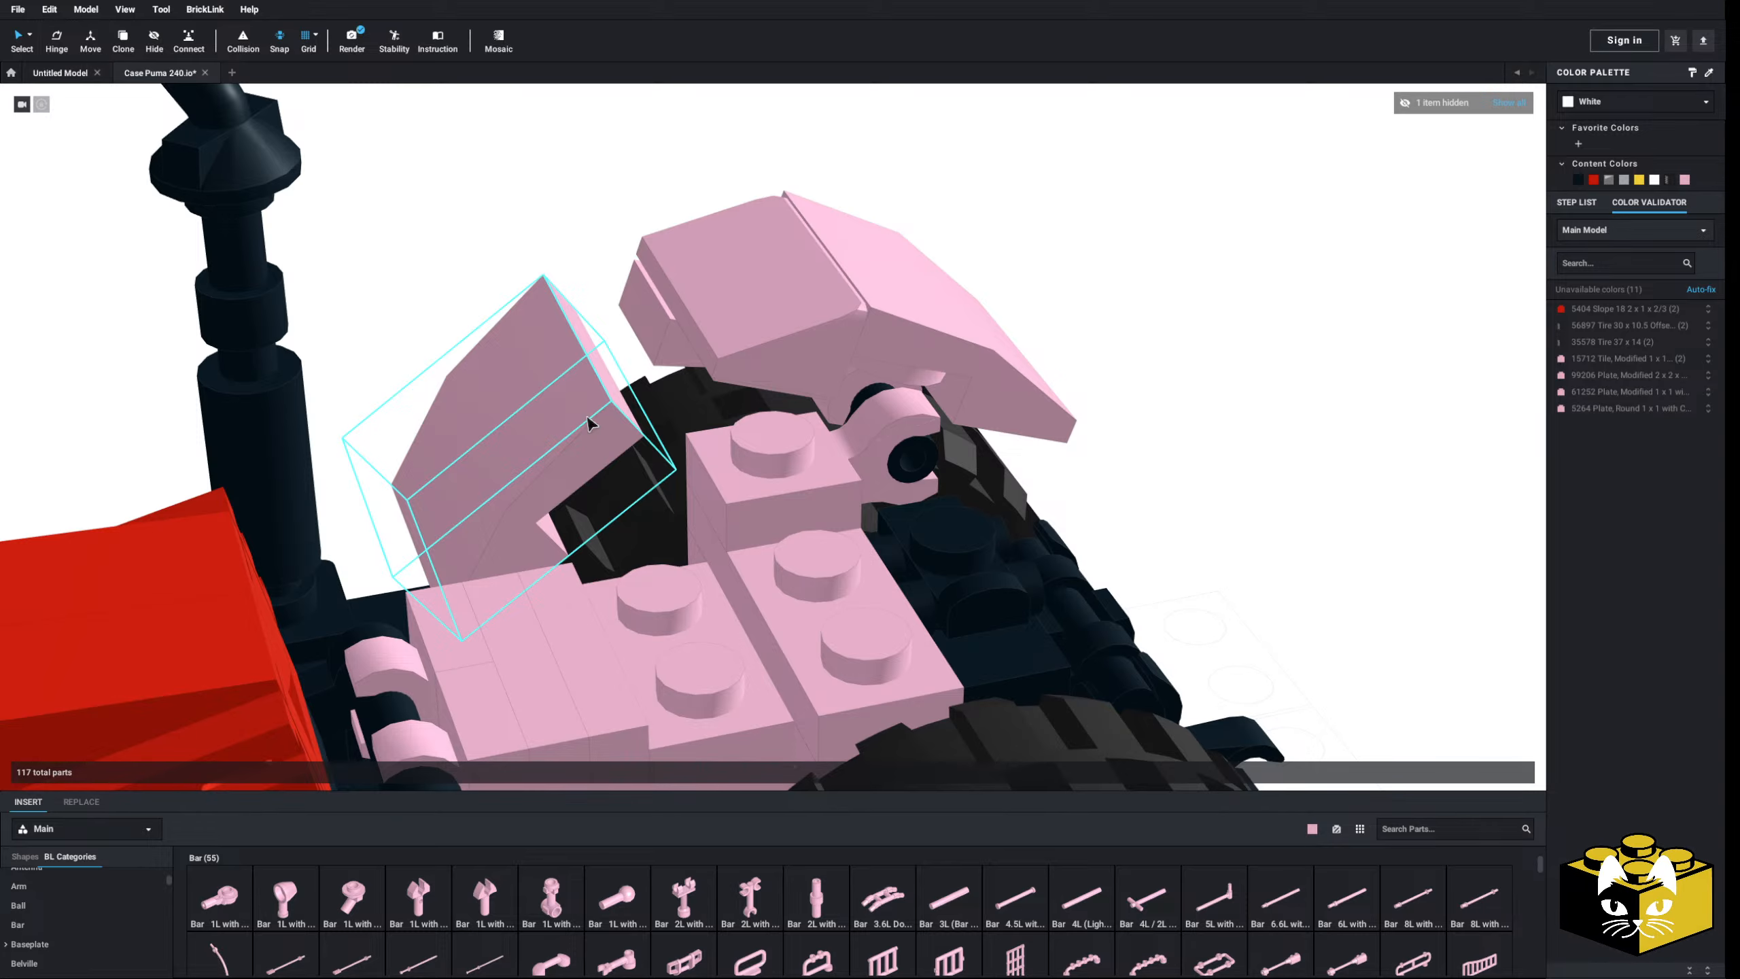
pyautogui.moveTo(559, 241); pyautogui.dragTo(553, 315, button='middle')
pyautogui.moveTo(552, 316); pyautogui.dragTo(548, 312, button='right')
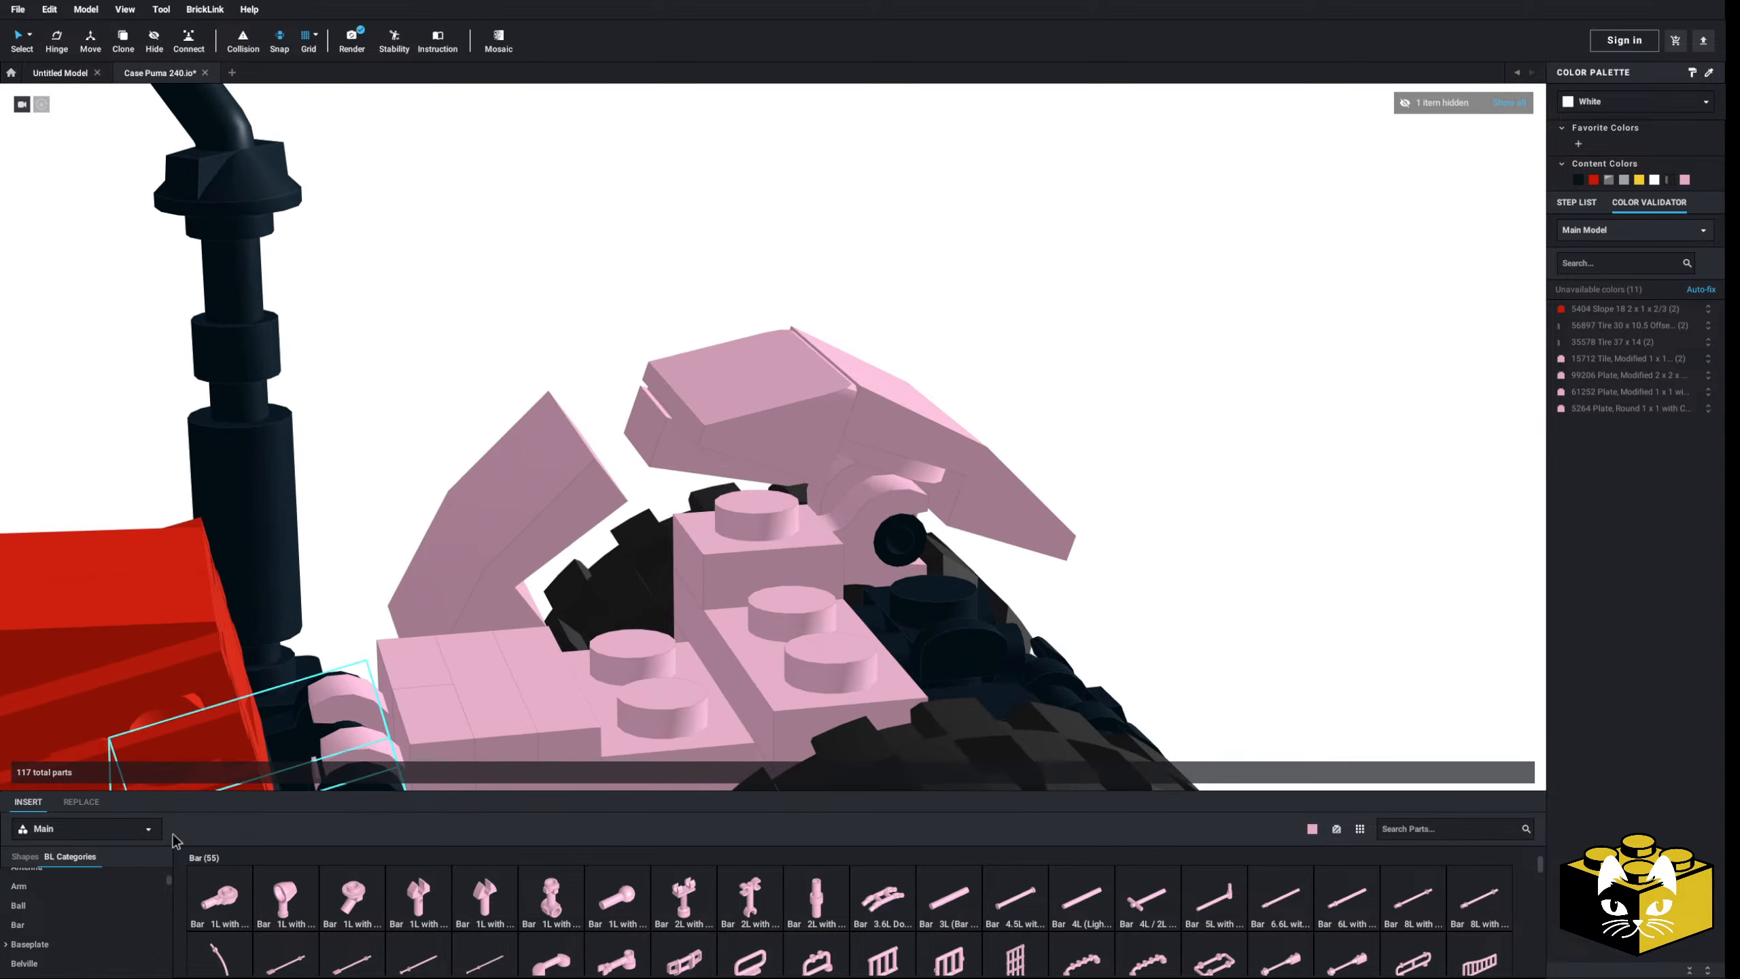
# - Insert a round 1 x 1 plate with bar handle under the front fender slope and pull it out clear of the fender
pyautogui.moveTo(681, 554); pyautogui.dragTo(829, 621, button='right')
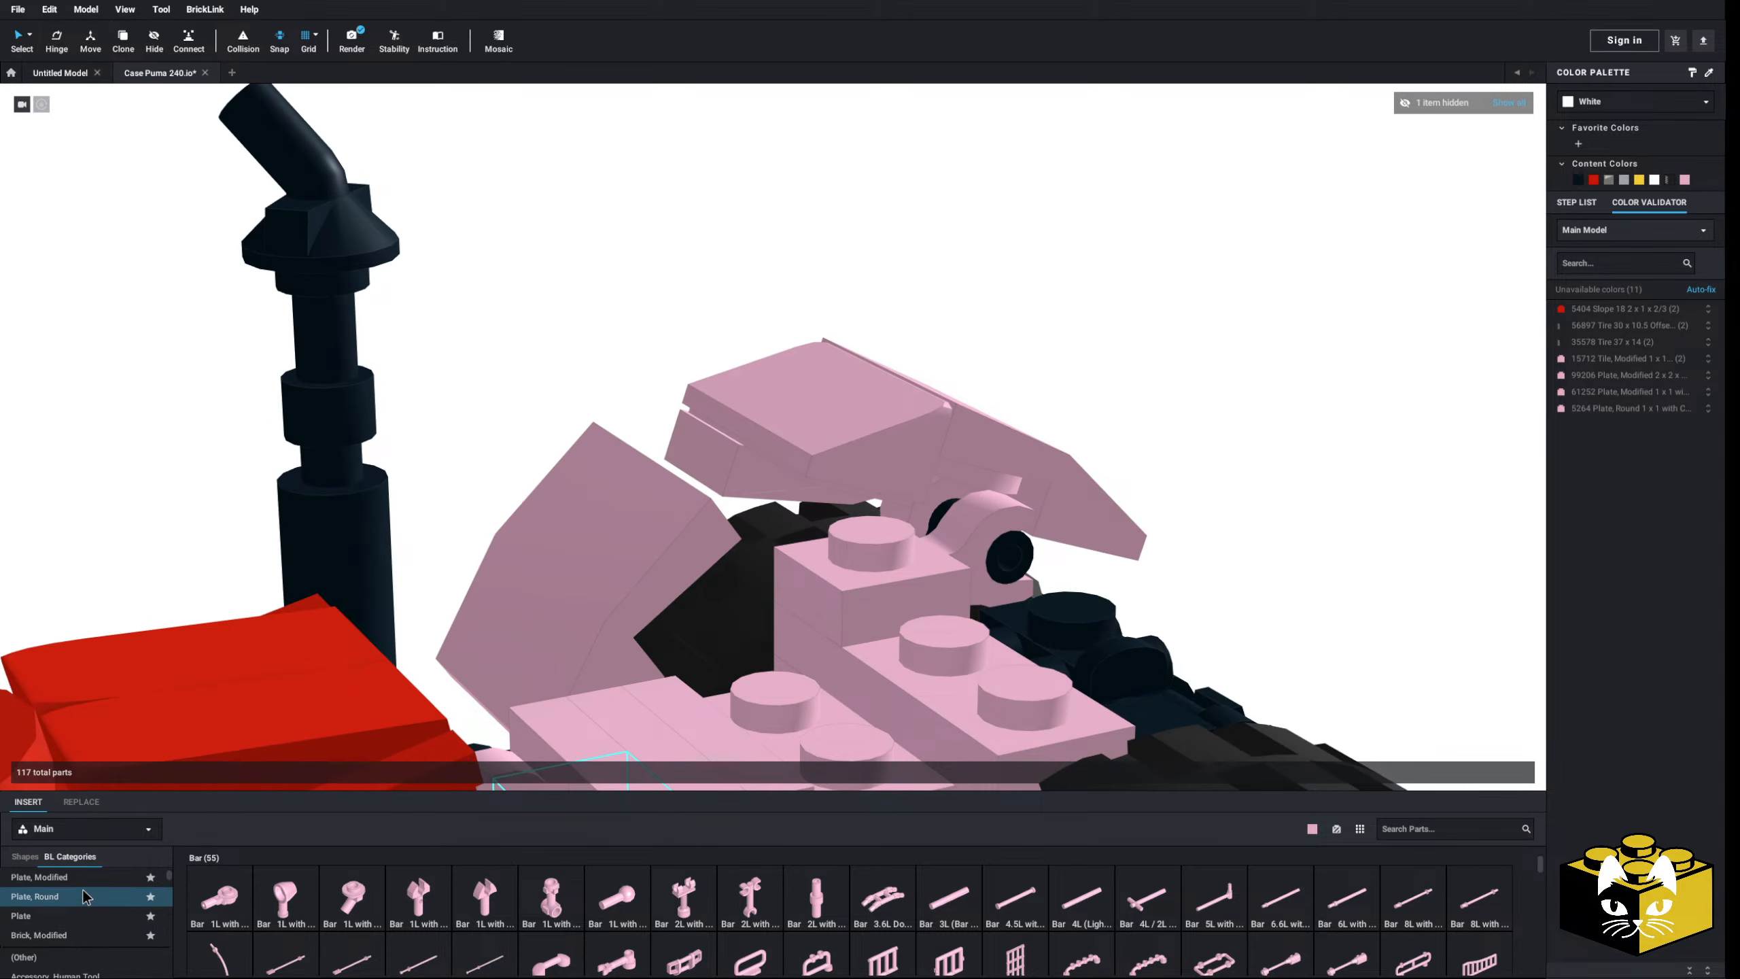
pyautogui.click(81, 885)
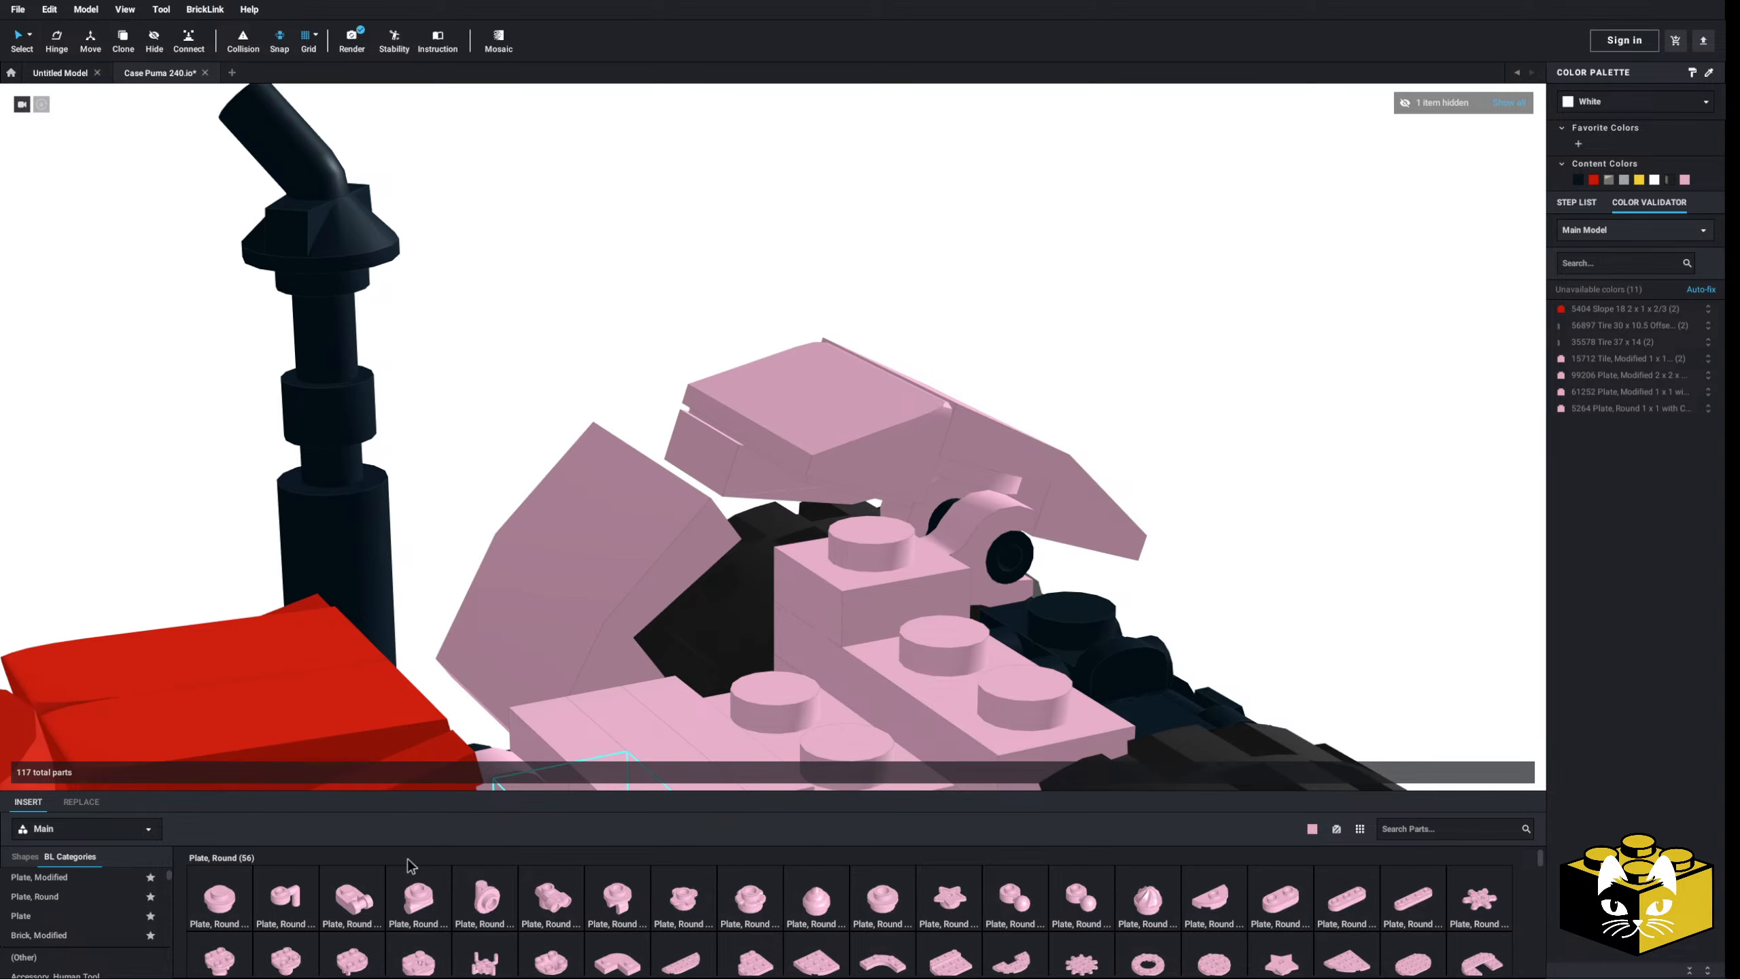
pyautogui.click(353, 903)
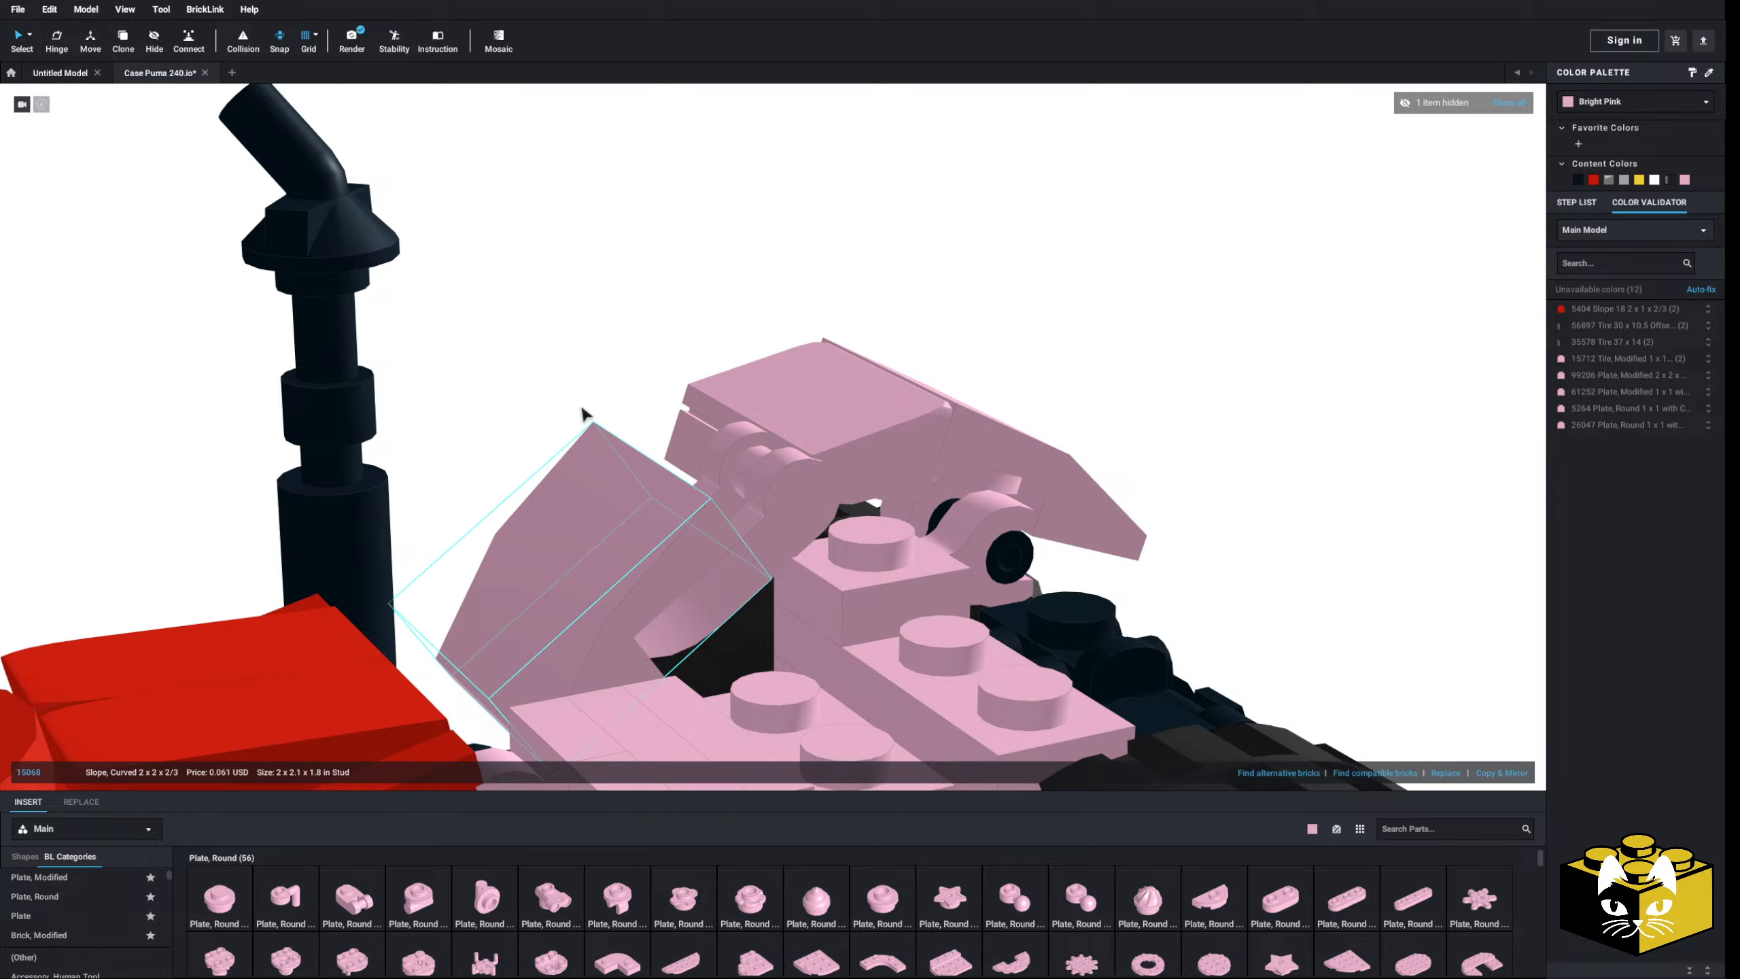
pyautogui.moveTo(583, 412); pyautogui.dragTo(590, 454, button='right')
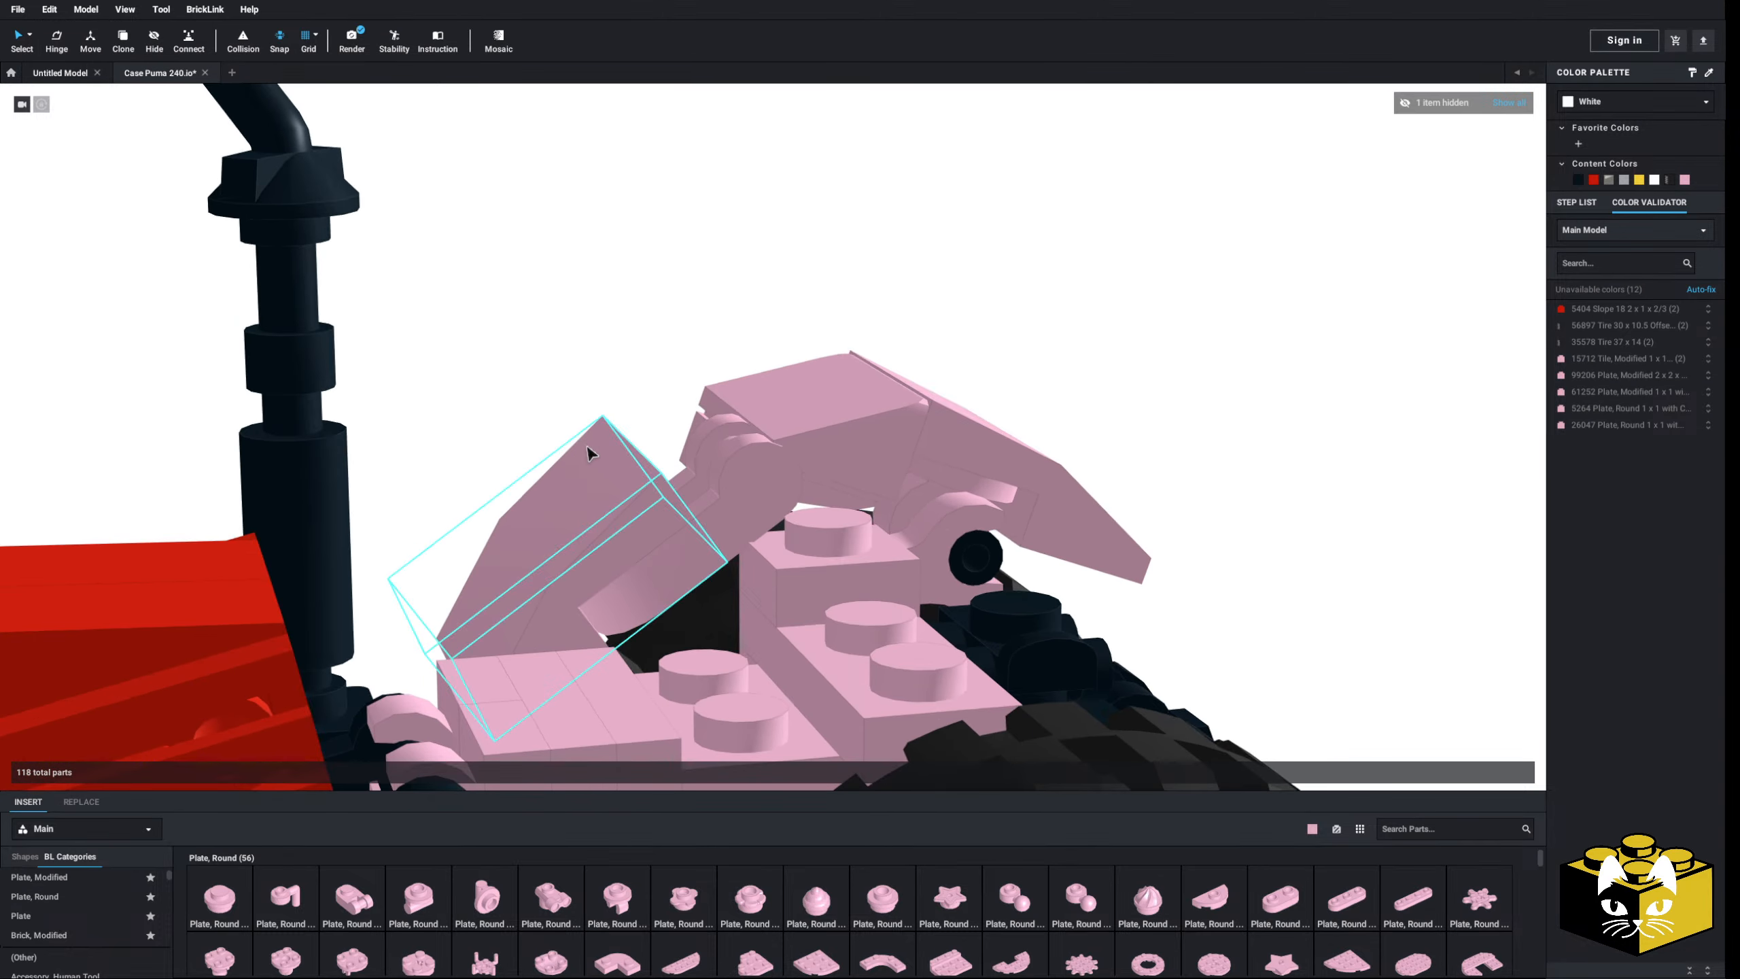
pyautogui.click(723, 546)
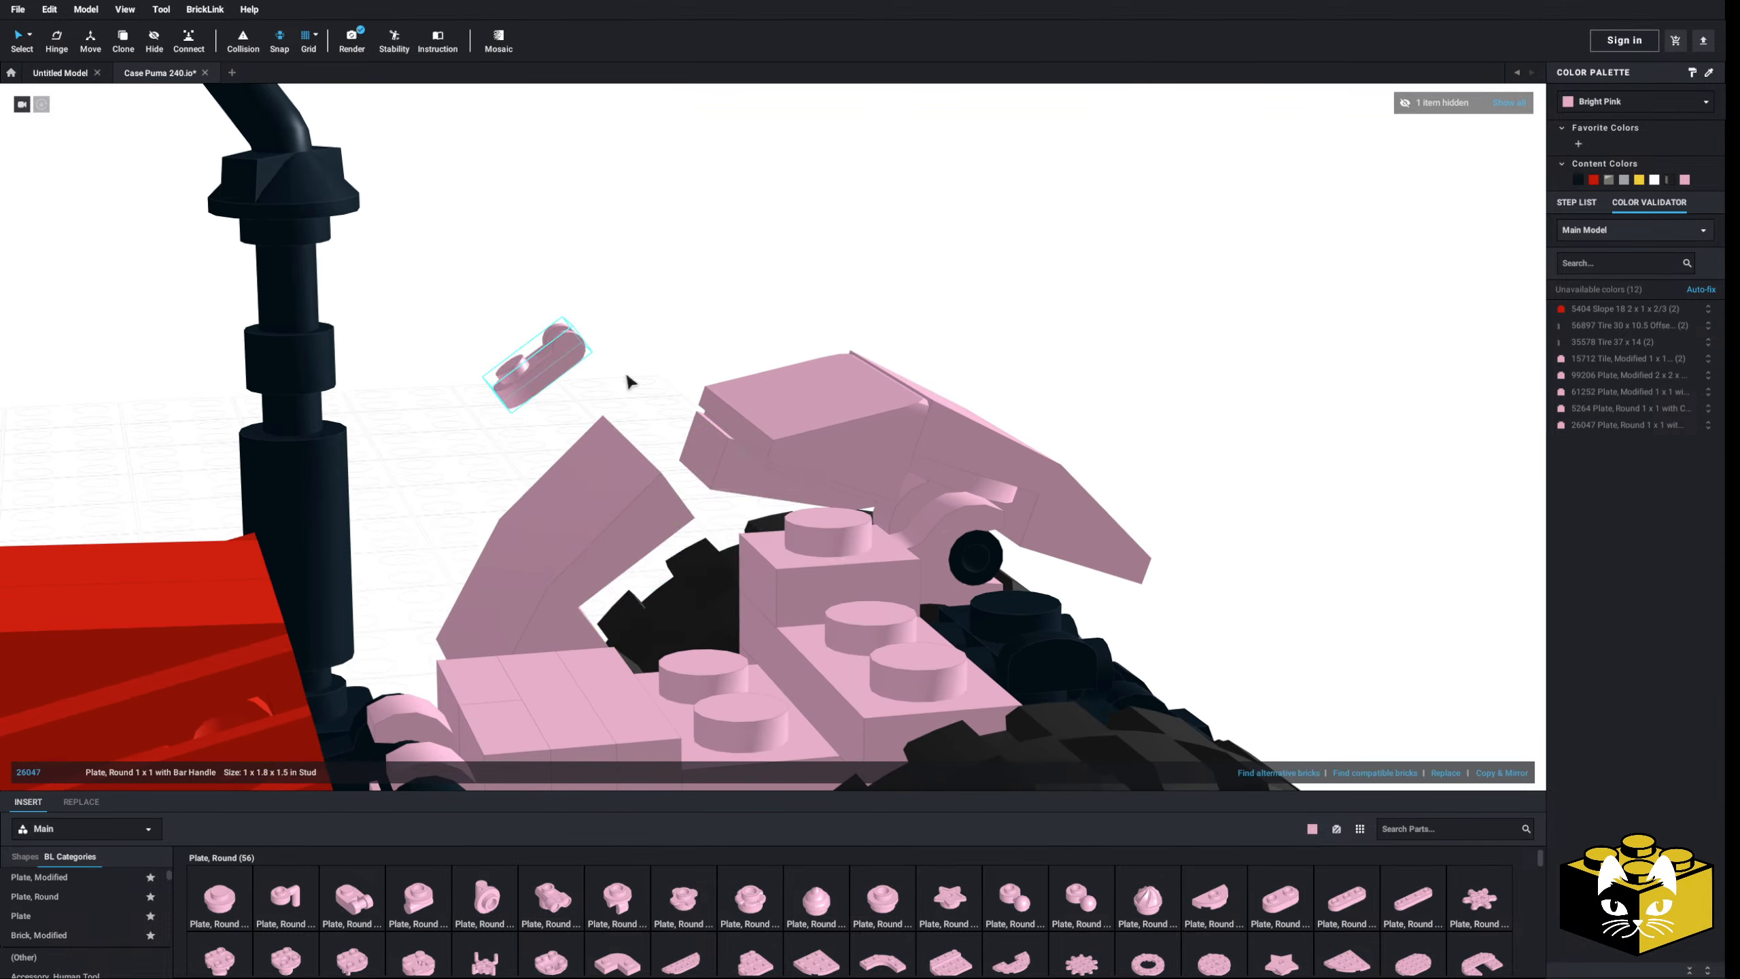
# - Try a second round 1 x 1 plate with clip on bottom under the top of the rear fender, then remove it
pyautogui.rightClick(929, 487)
pyautogui.click(955, 515)
pyautogui.rightClick(1194, 420)
pyautogui.click(1224, 467)
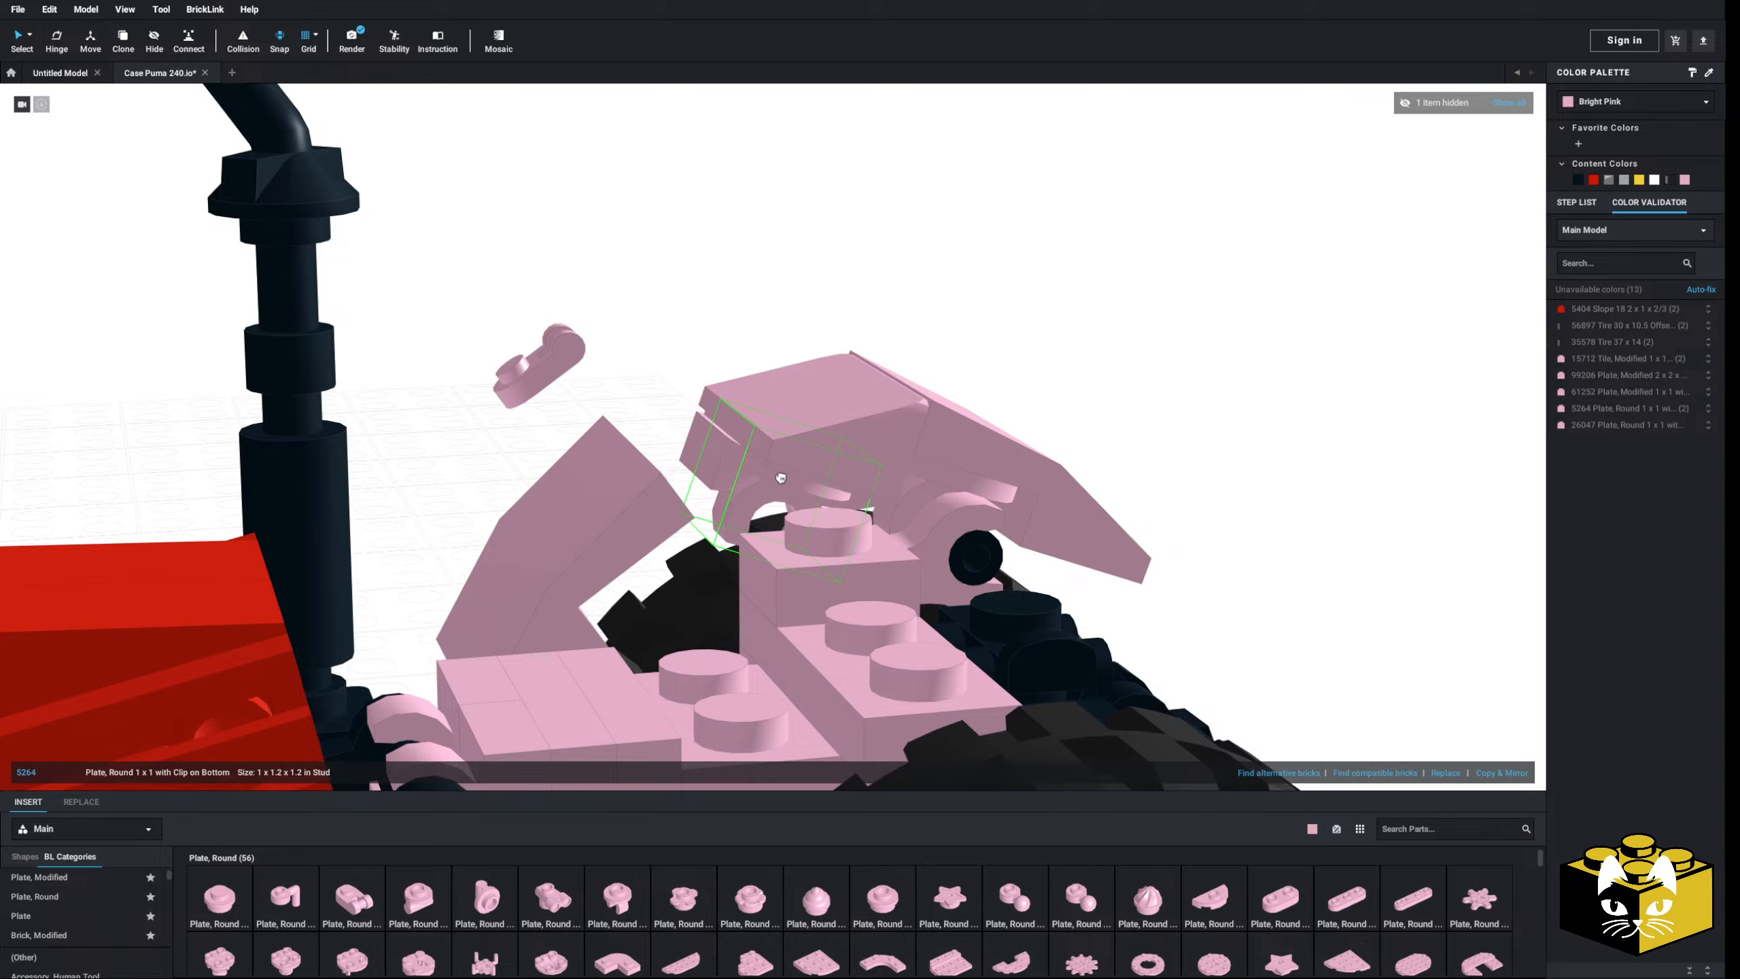
pyautogui.moveTo(574, 351); pyautogui.dragTo(650, 405, button='right')
pyautogui.moveTo(780, 481); pyautogui.dragTo(846, 490)
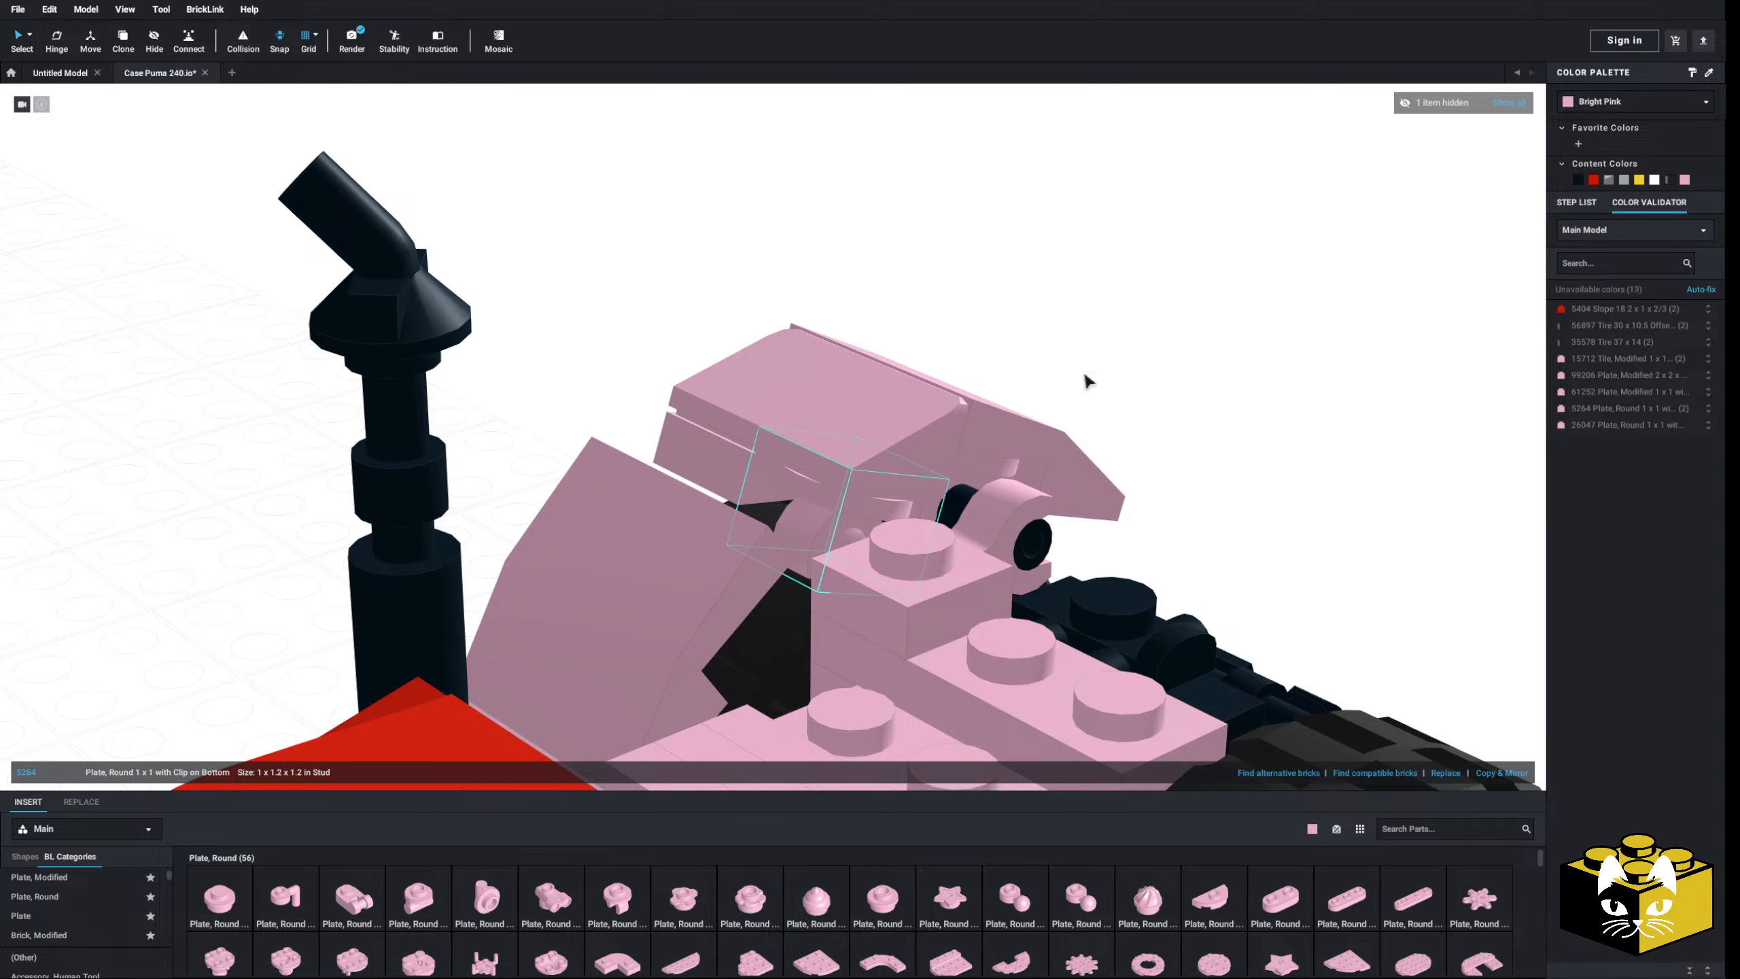
pyautogui.moveTo(1090, 384); pyautogui.dragTo(700, 536, button='right')
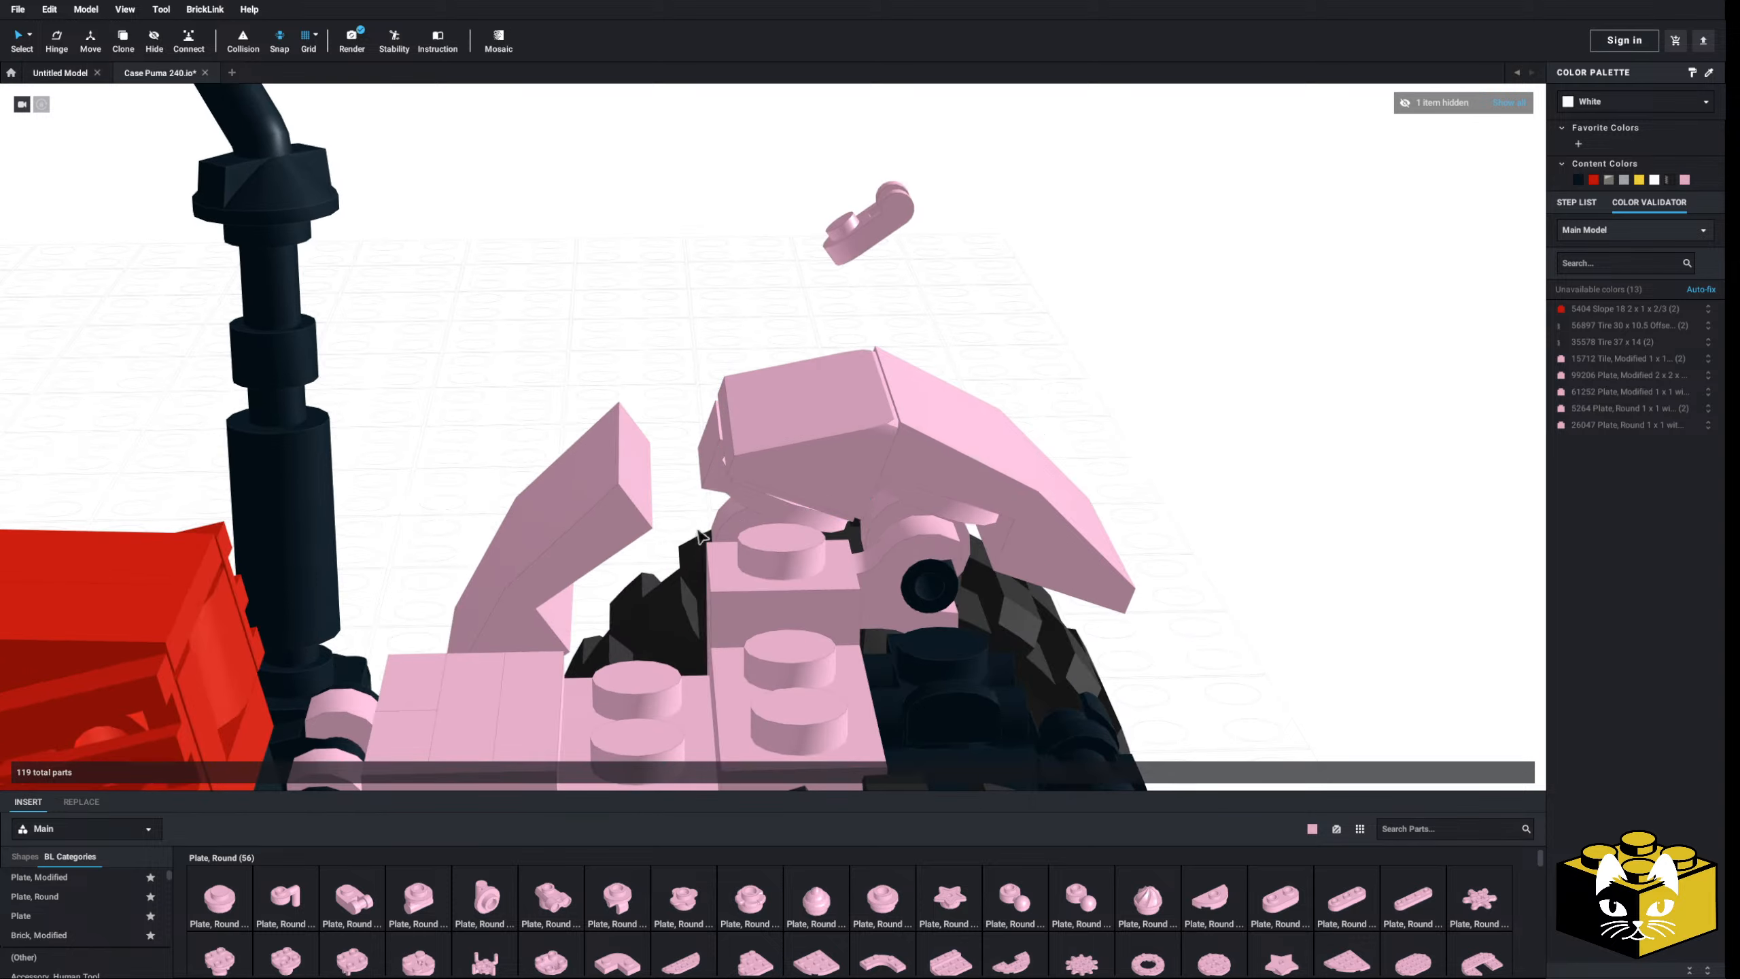
pyautogui.moveTo(612, 380); pyautogui.dragTo(612, 353, button='right')
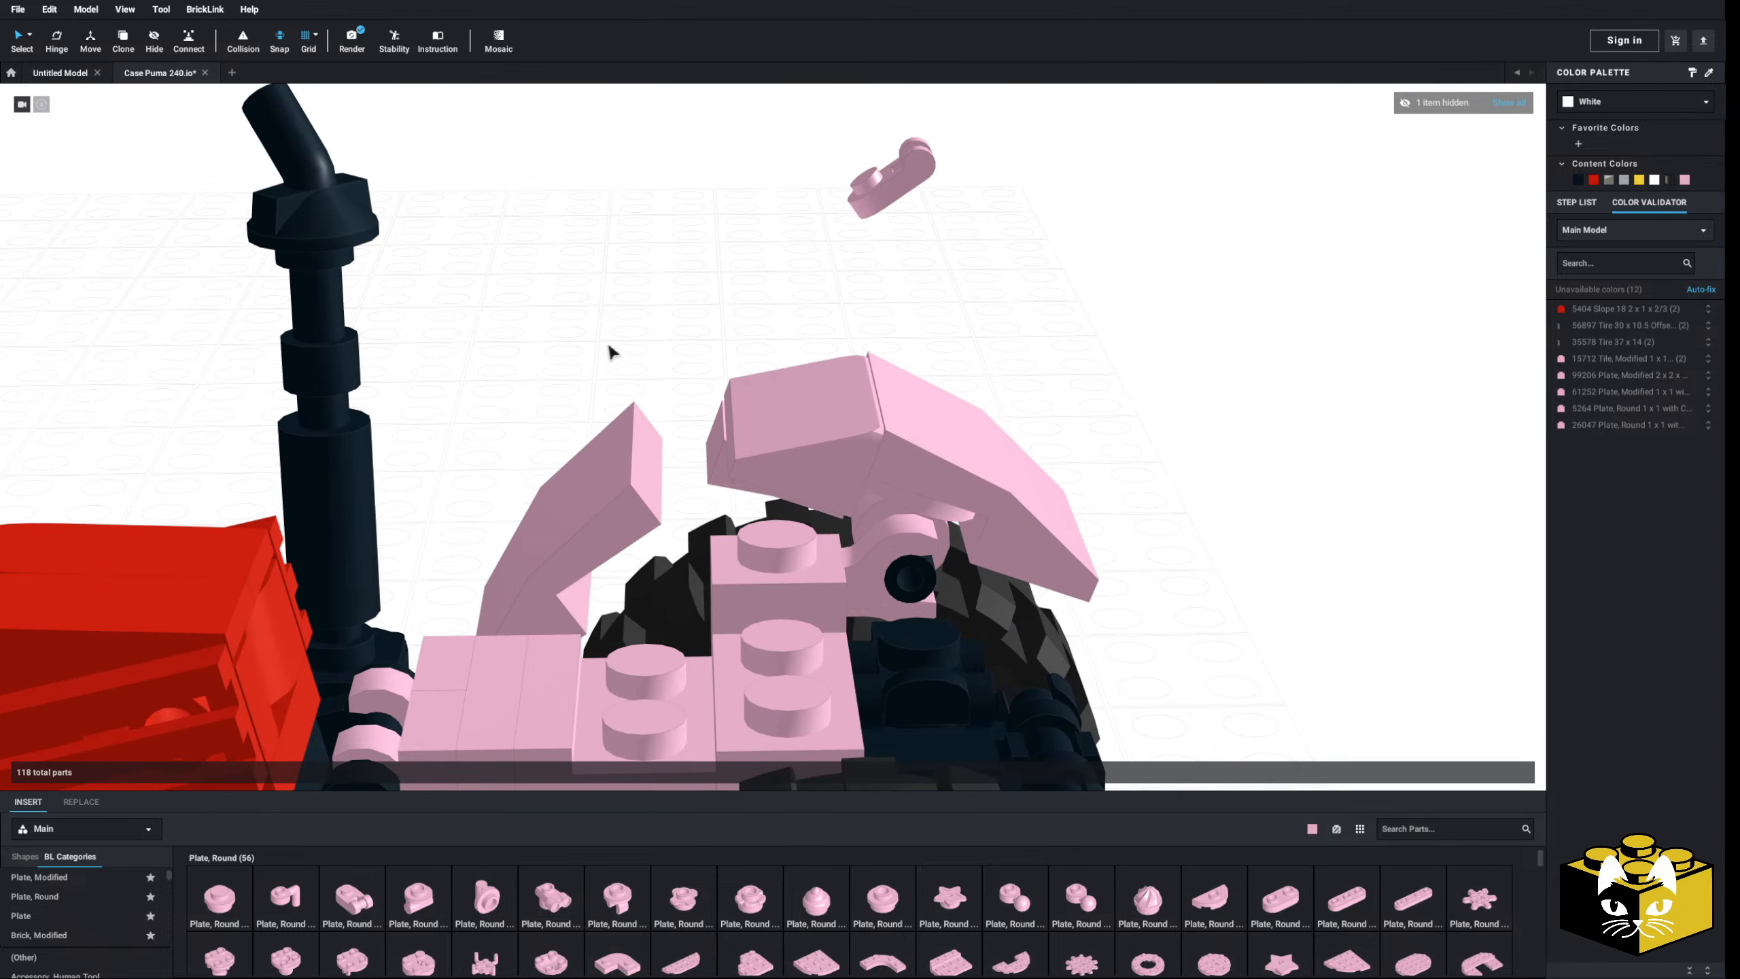
# - Move the loose round 1 x 1 plate with bar handle in between the front fender slope and the top of the fender
pyautogui.moveTo(878, 246); pyautogui.dragTo(640, 544)
pyautogui.click(547, 397)
pyautogui.moveTo(548, 397); pyautogui.dragTo(596, 363, button='right')
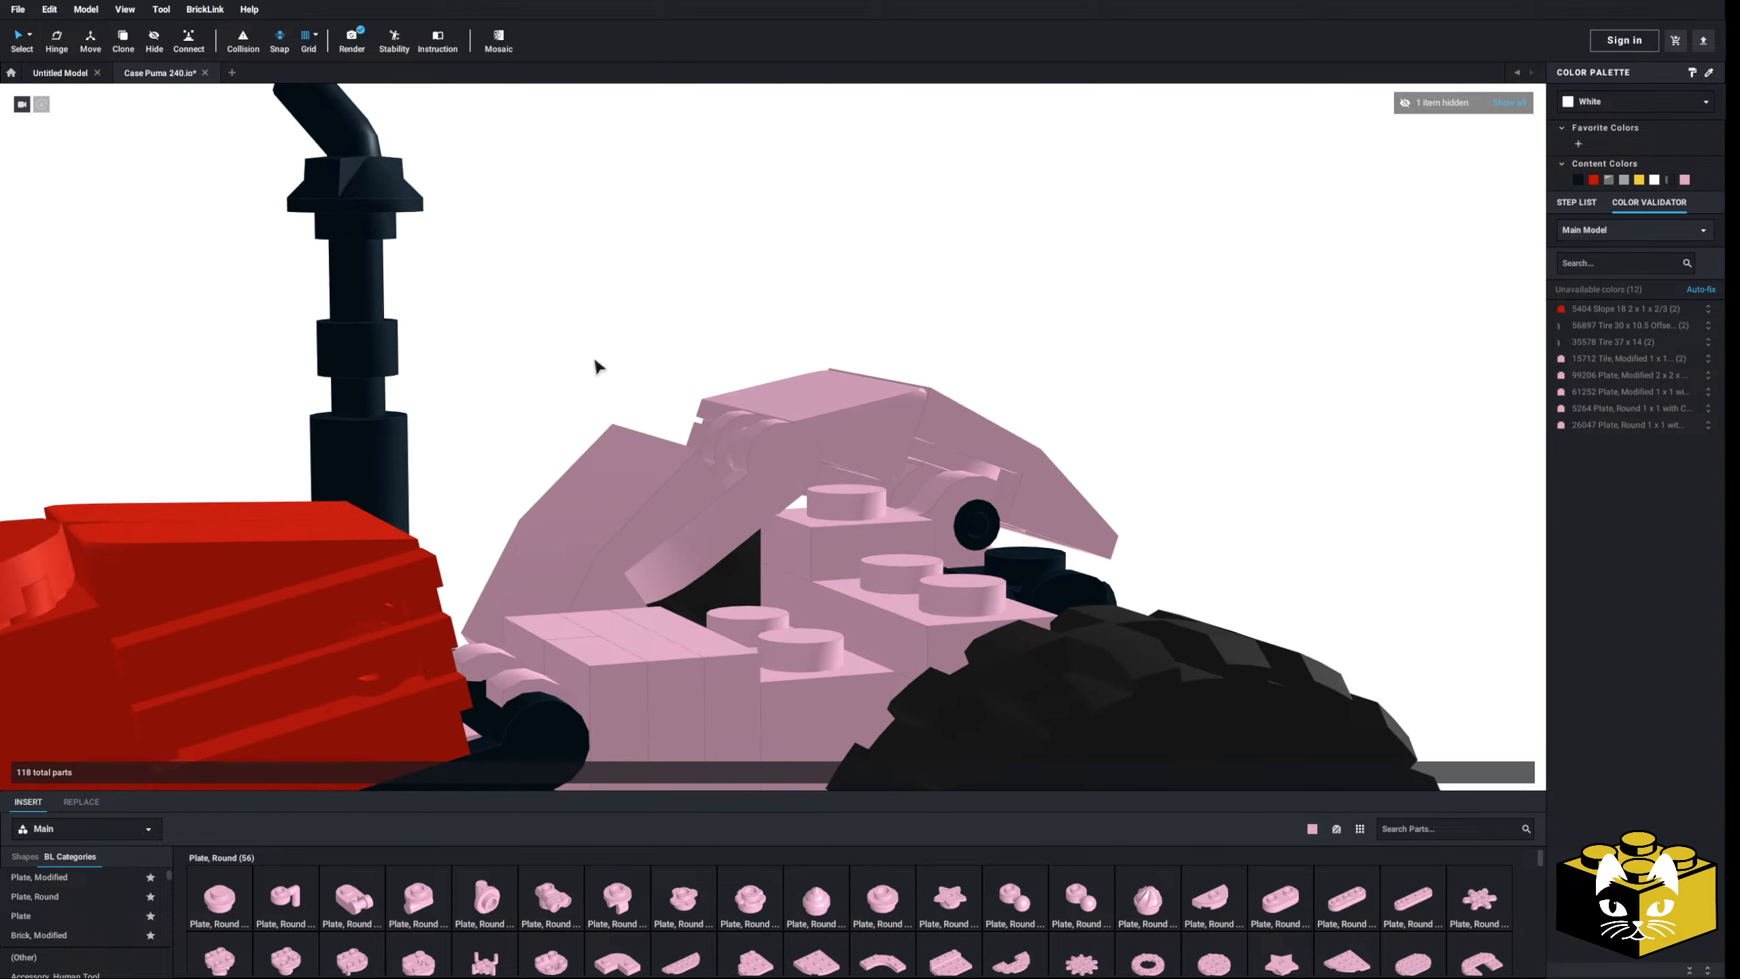
# - Delete the round plate with bar handle and the part covering the stud at the front of the fender top
pyautogui.click(756, 464)
pyautogui.press('Delete')
pyautogui.moveTo(756, 464); pyautogui.dragTo(756, 473, button='right')
pyautogui.click(780, 446)
pyautogui.press('Delete')
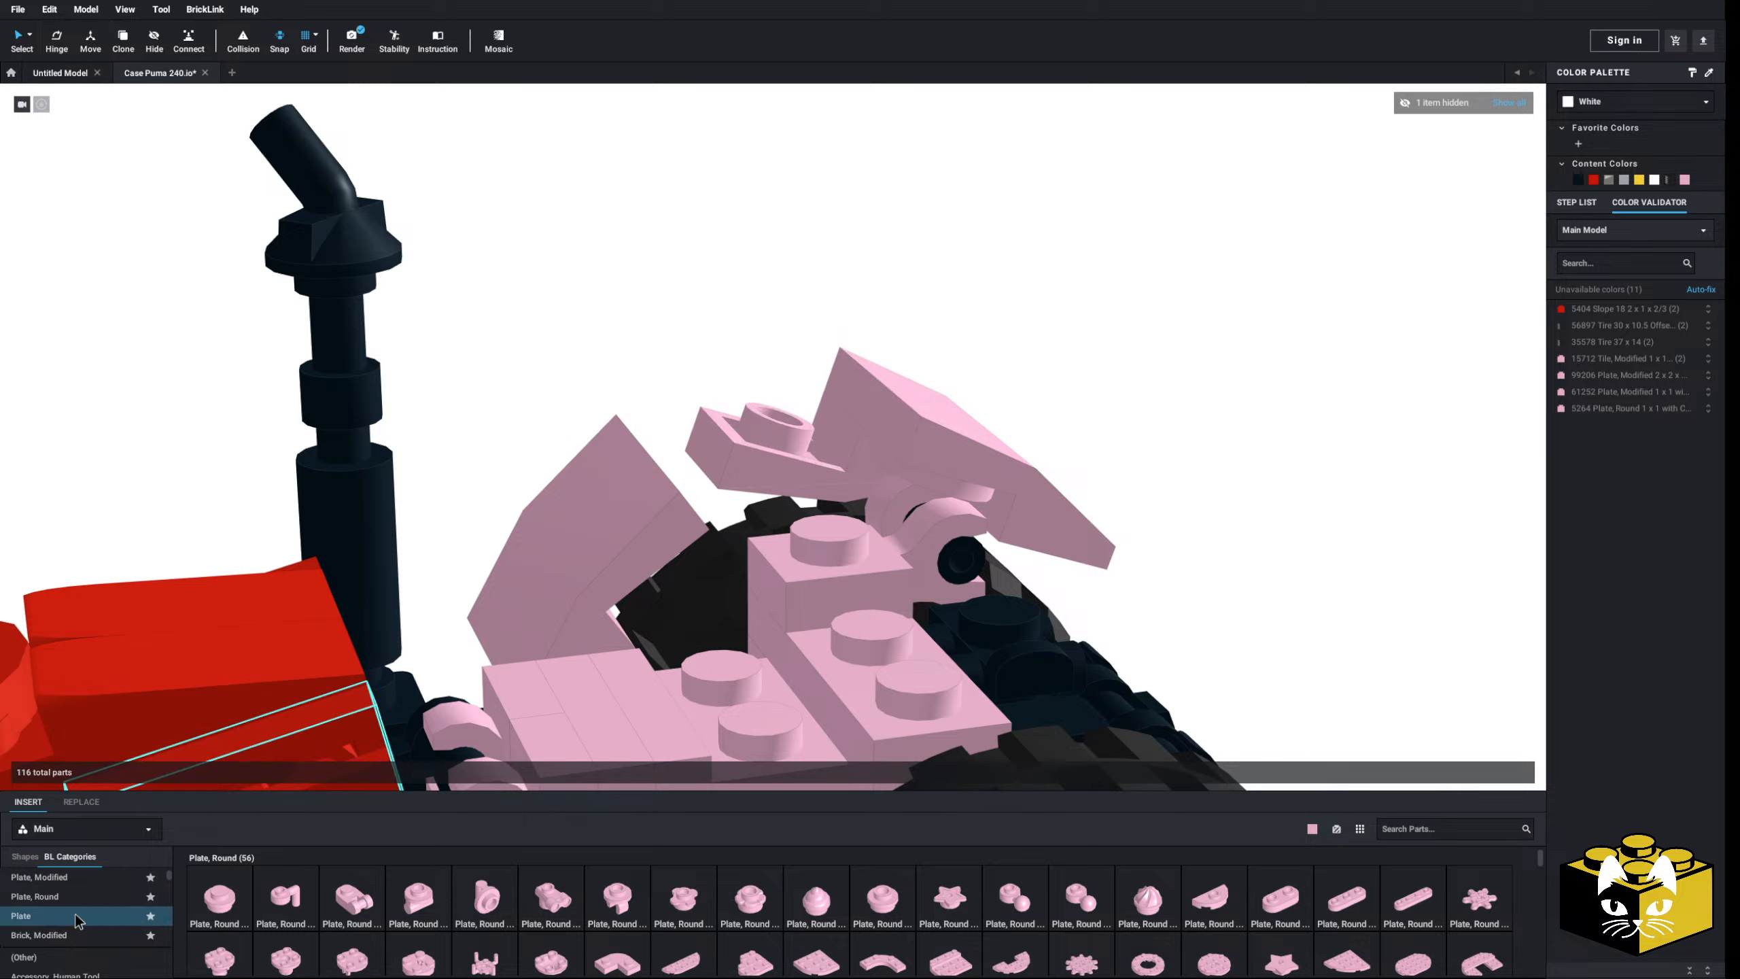
# - Insert a Bar 1L with 1 x 1 round plate with hollow stud on the exposed stud of the fender top
pyautogui.scroll(-3, 76, 915)
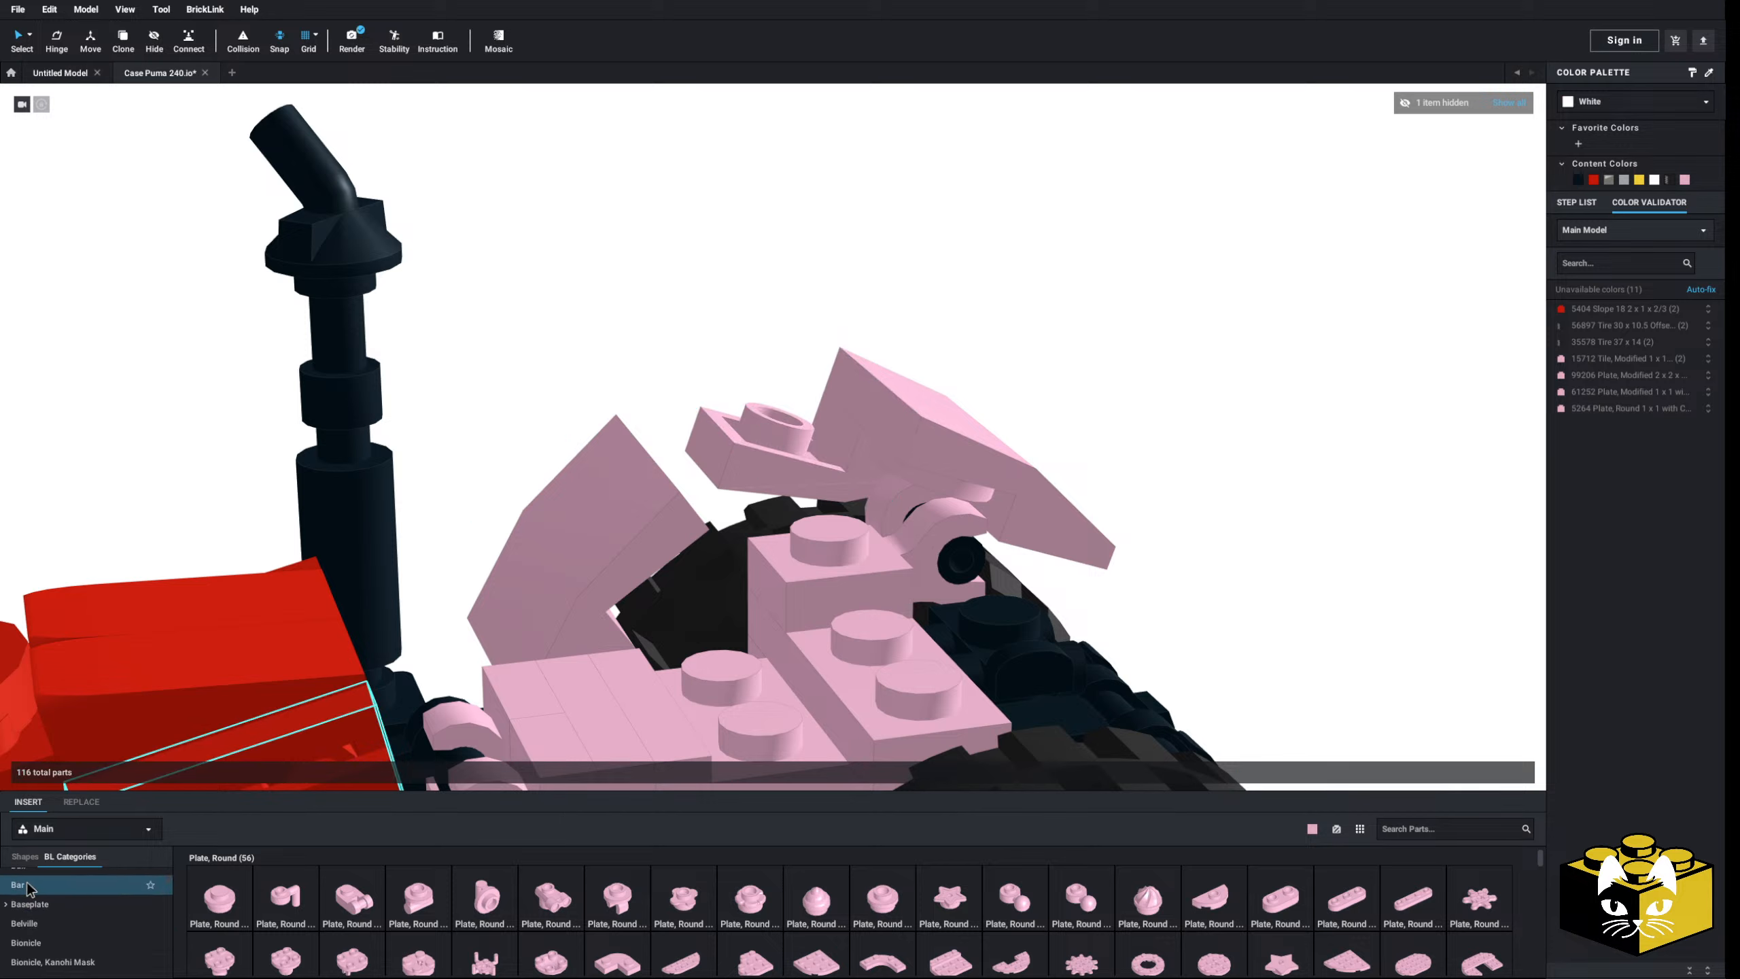
pyautogui.click(27, 887)
pyautogui.moveTo(221, 896); pyautogui.dragTo(777, 424)
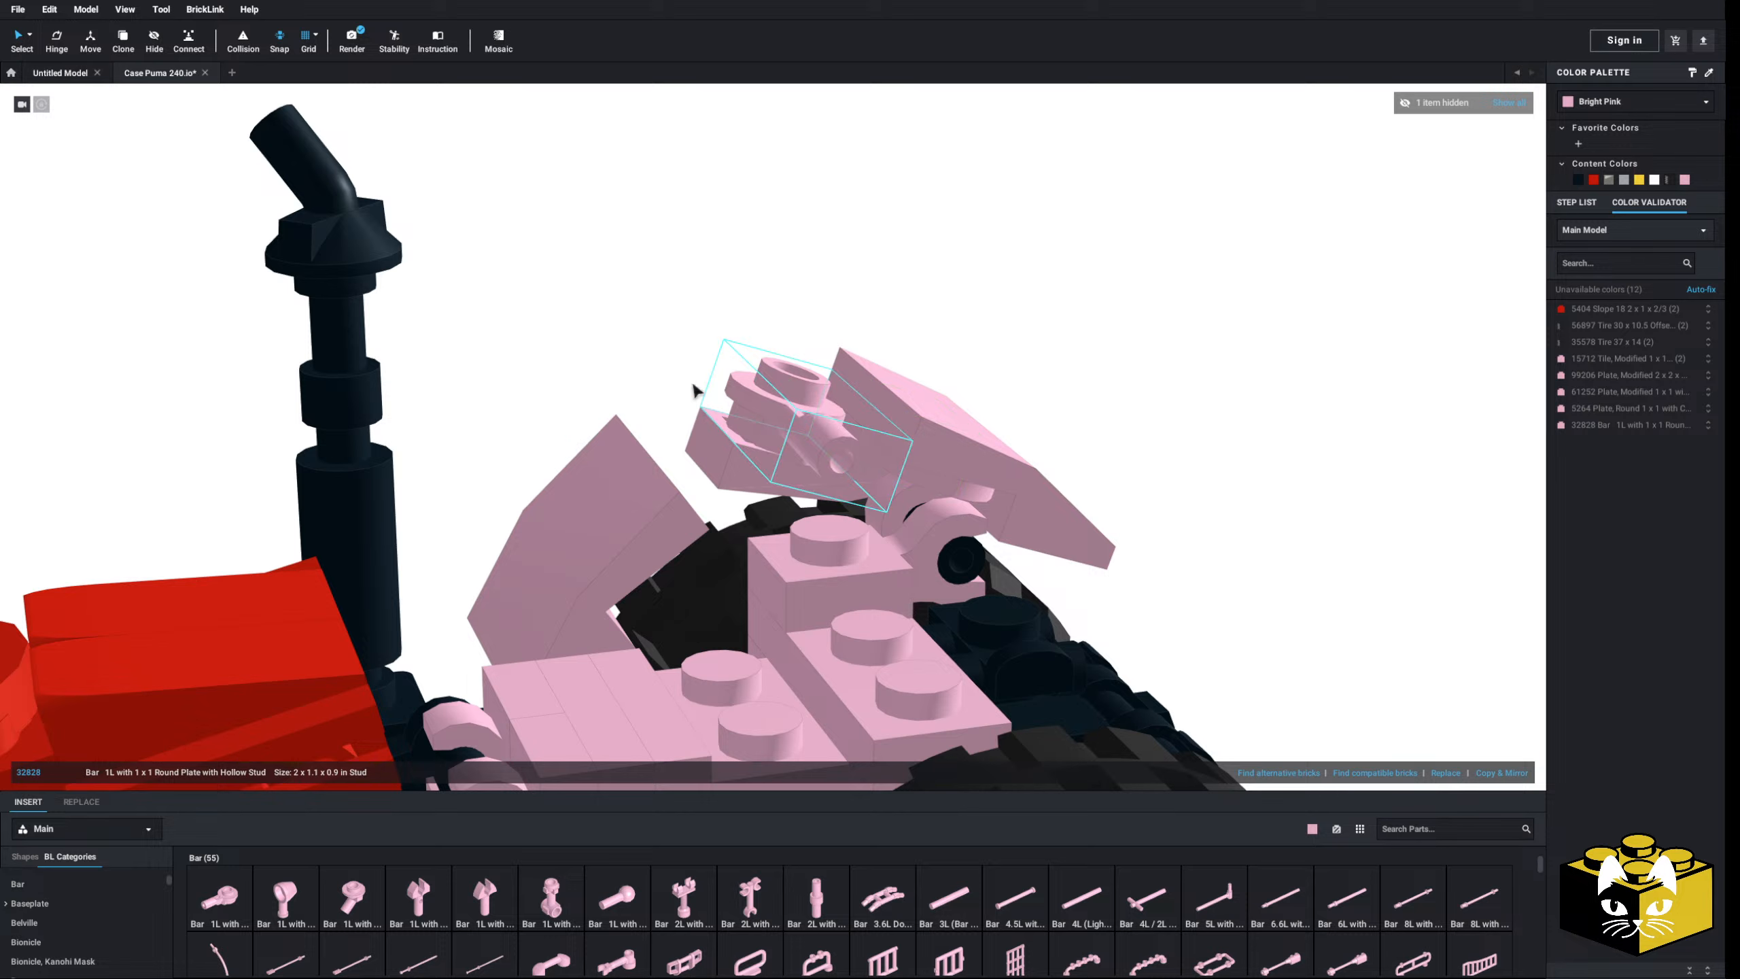
# - Insert a modified 1 x 1 plate with open O clip (horizontal grip) at the front fender slope
pyautogui.click(69, 877)
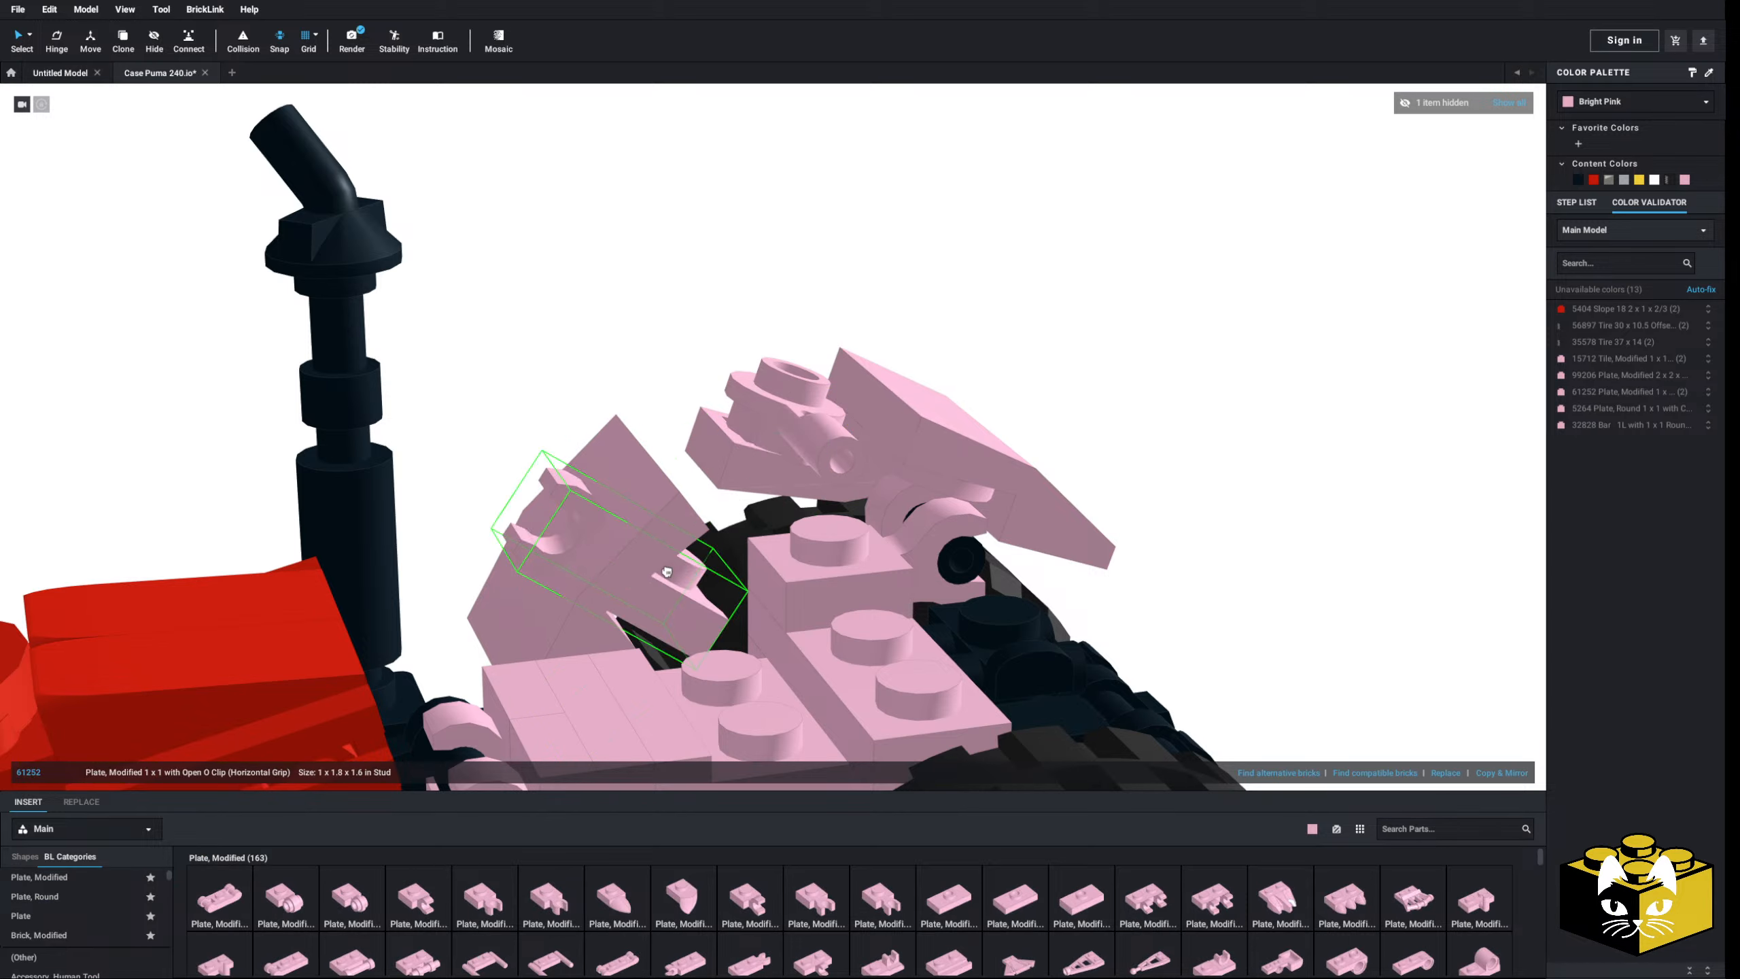
pyautogui.click(630, 528)
pyautogui.moveTo(670, 527); pyautogui.dragTo(895, 462, button='right')
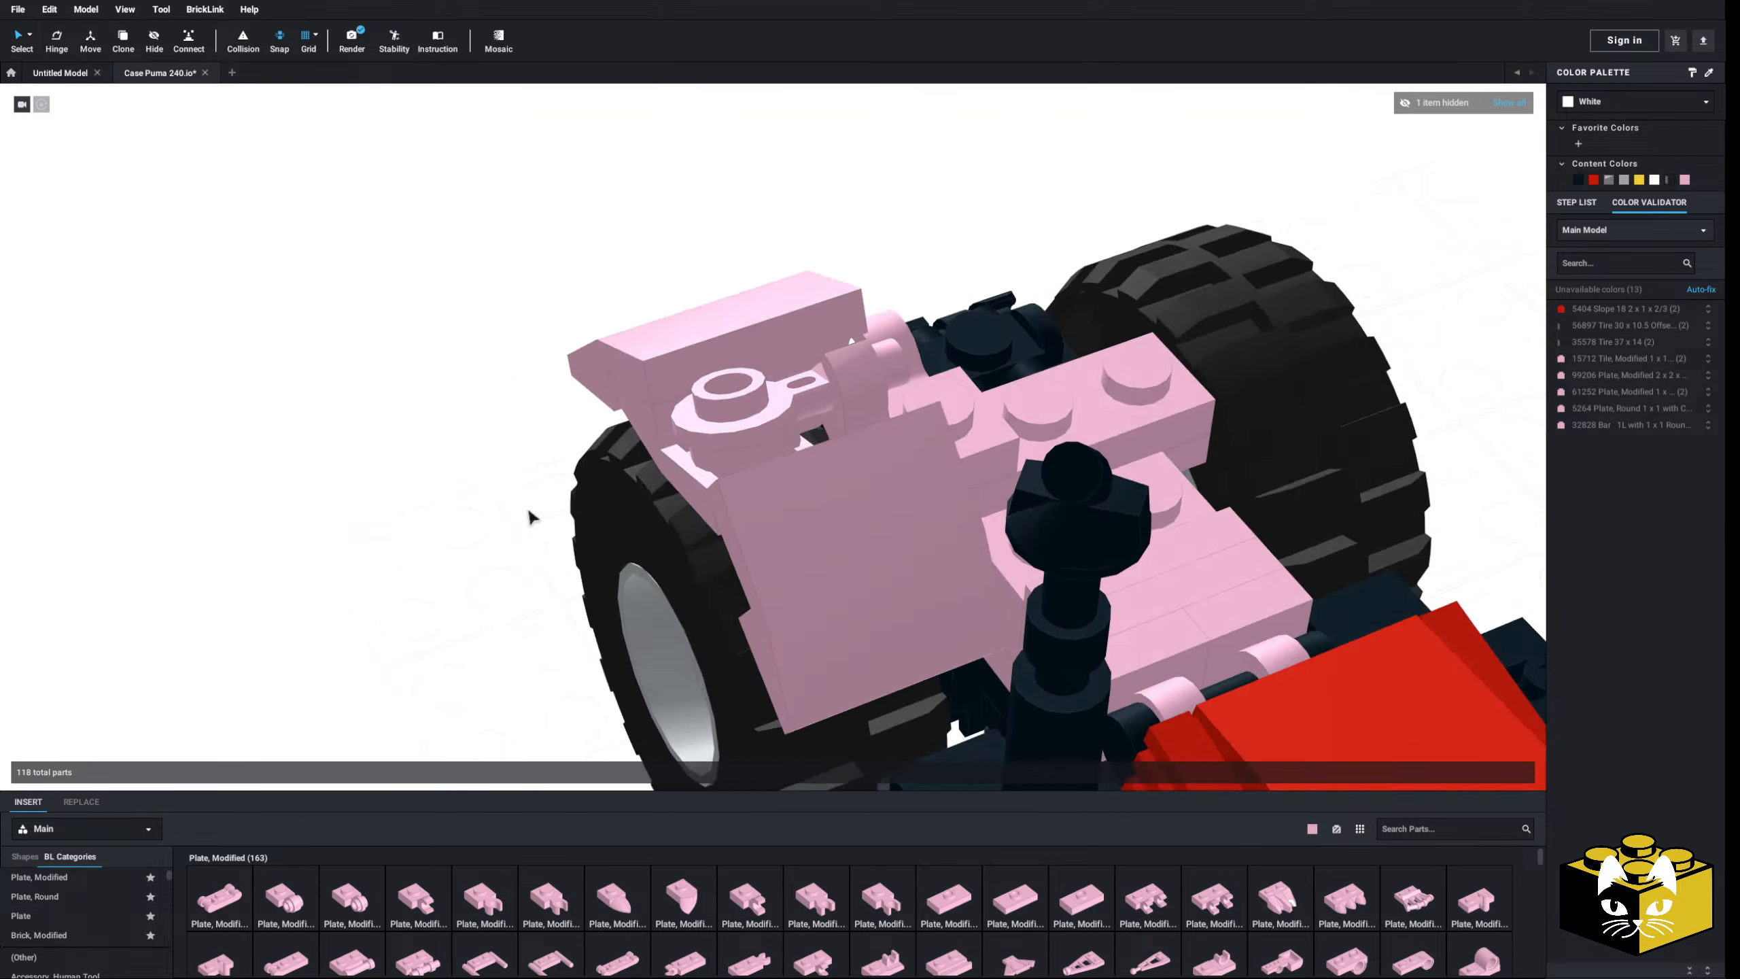
pyautogui.moveTo(532, 516); pyautogui.dragTo(555, 494, button='right')
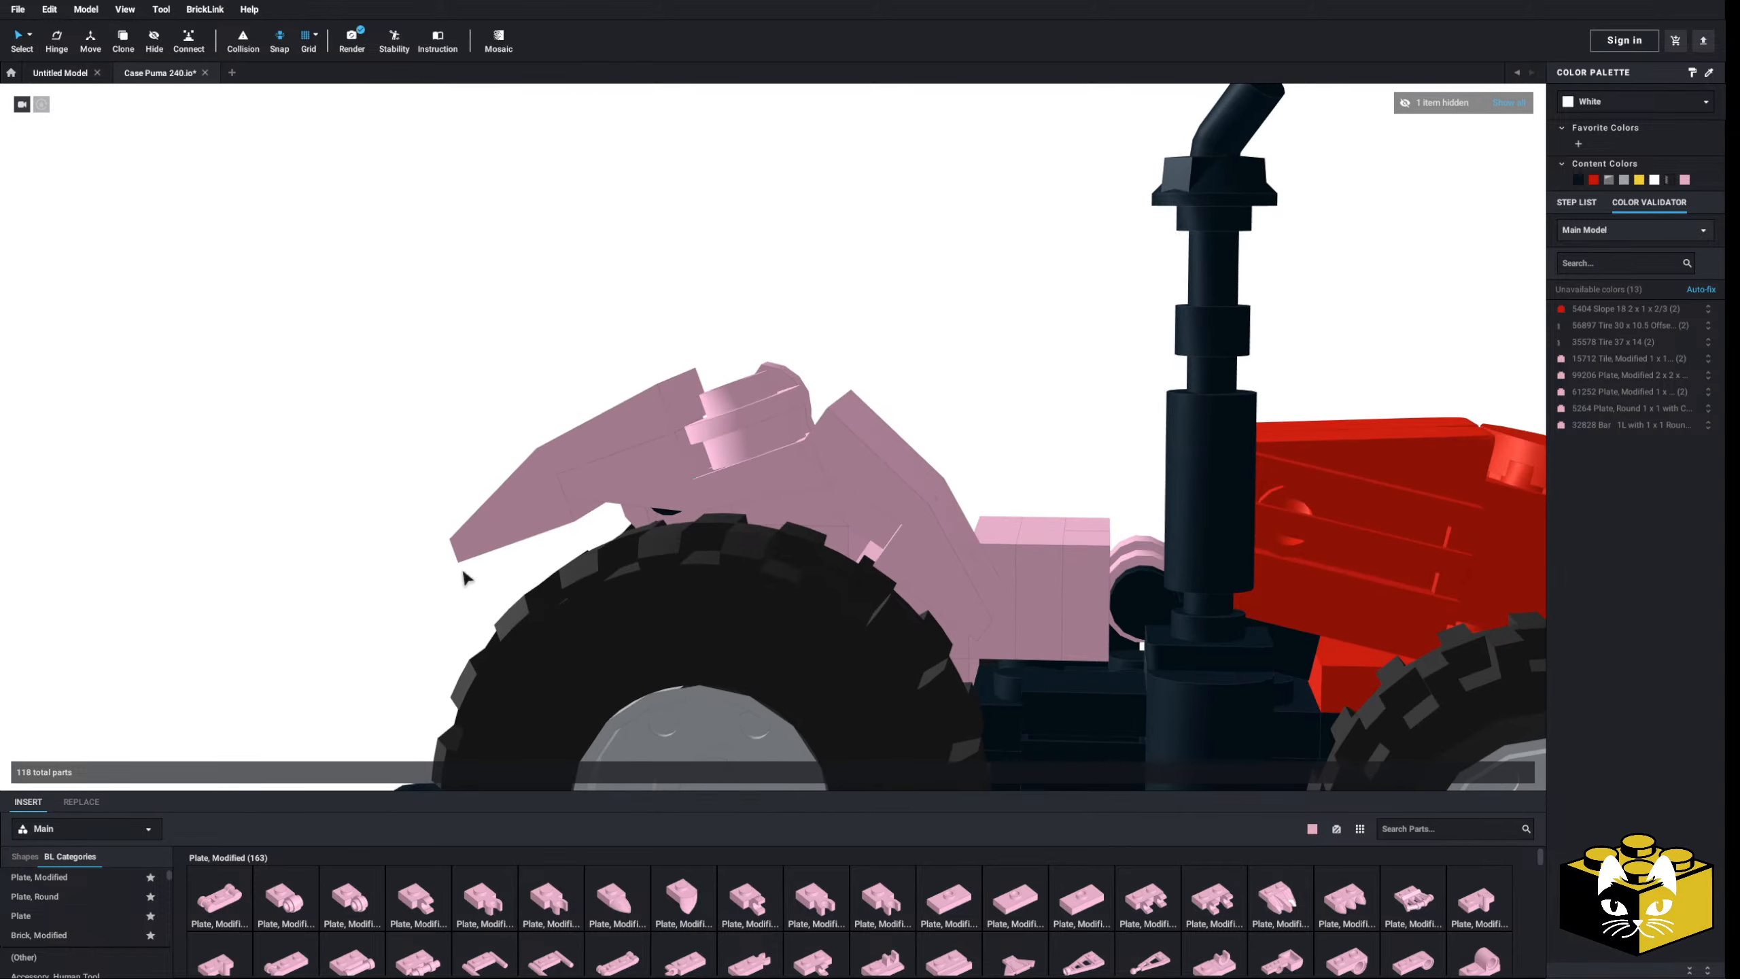
pyautogui.moveTo(462, 571); pyautogui.dragTo(358, 587, button='right')
pyautogui.moveTo(685, 411); pyautogui.dragTo(576, 464, button='right')
pyautogui.moveTo(308, 458); pyautogui.dragTo(343, 476, button='right')
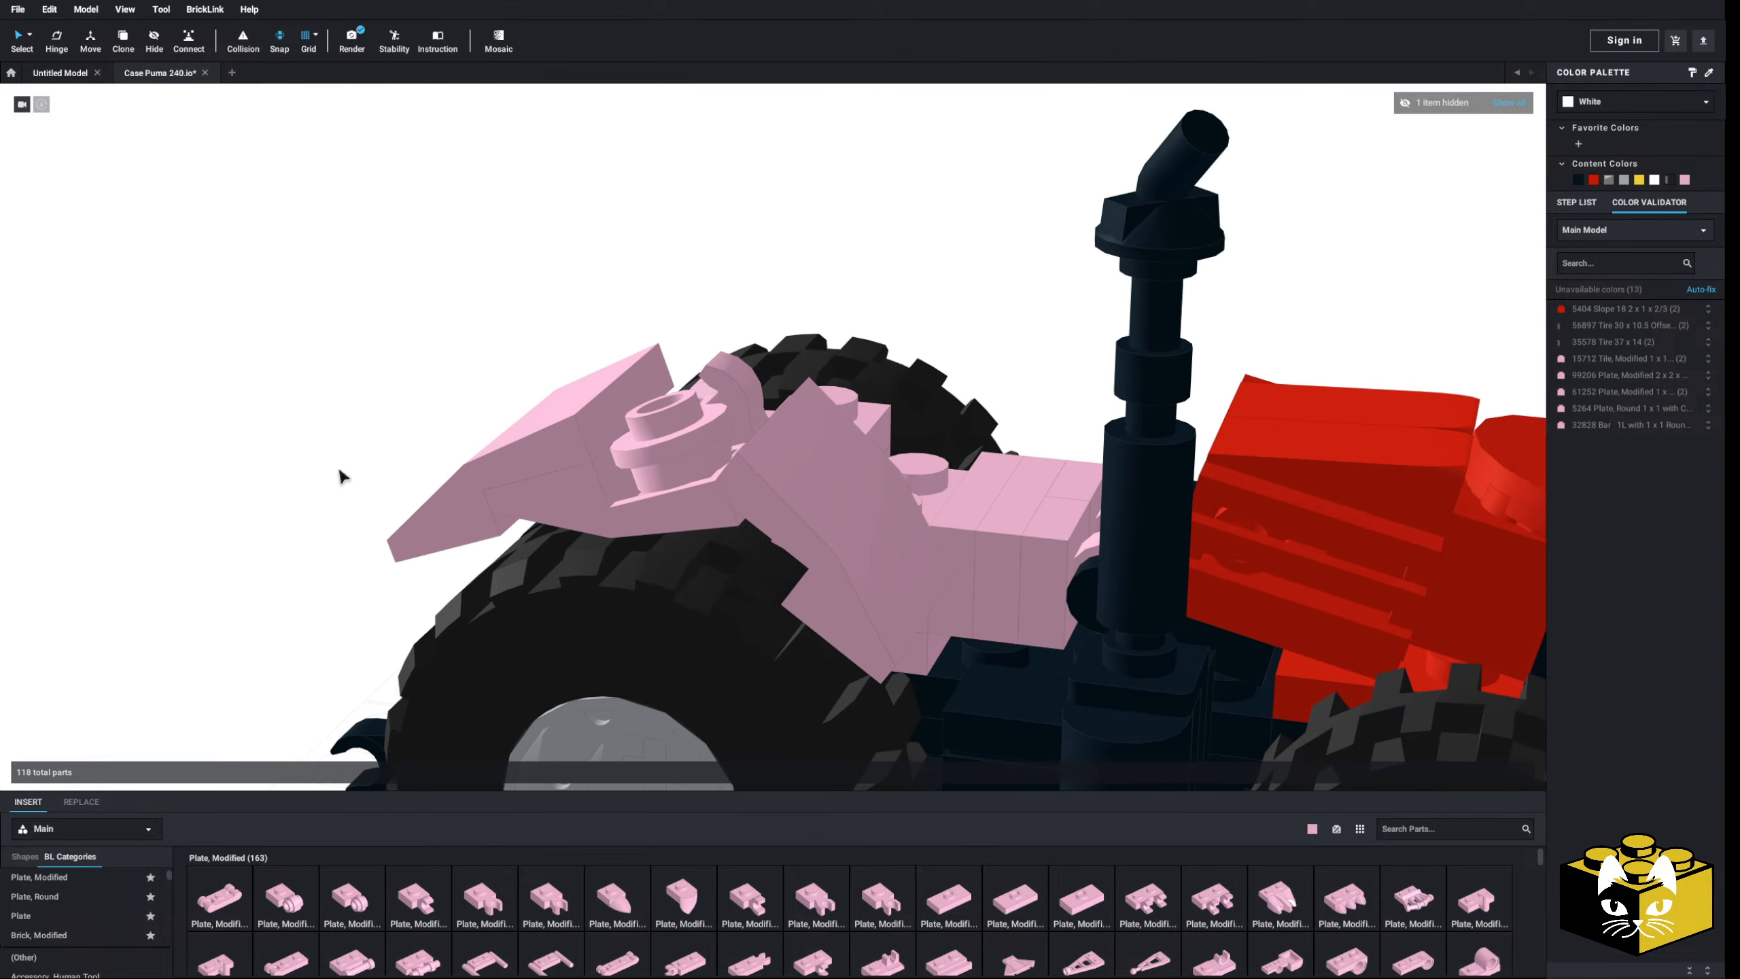
# - Select the clip plate together with its adjoining fender parts and move them toward the rear fender slope
pyautogui.keyDown('ctrl'); pyautogui.click(731, 428); pyautogui.keyUp('ctrl')
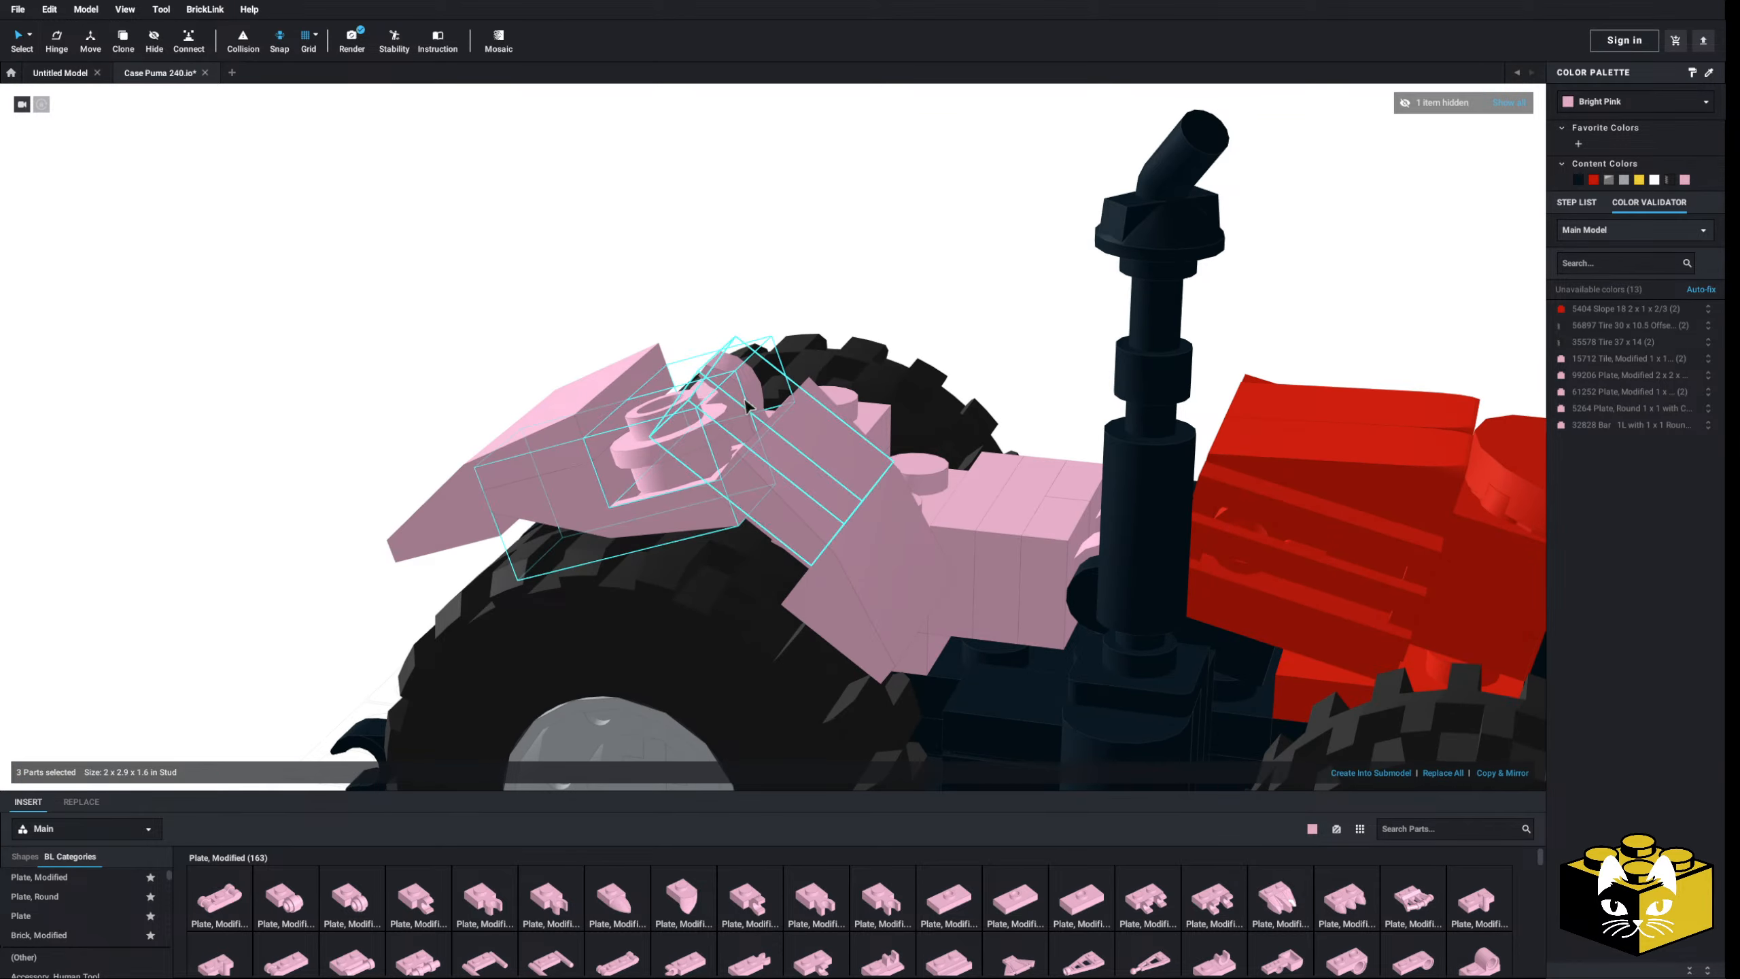
pyautogui.moveTo(747, 405); pyautogui.dragTo(558, 478)
pyautogui.click(274, 421)
pyautogui.moveTo(274, 421); pyautogui.dragTo(524, 393, button='right')
# - Delete the bar with round plate and the leftover part beside it, keeping the clip plate on the rear fender slope
pyautogui.click(755, 437)
pyautogui.press('Delete')
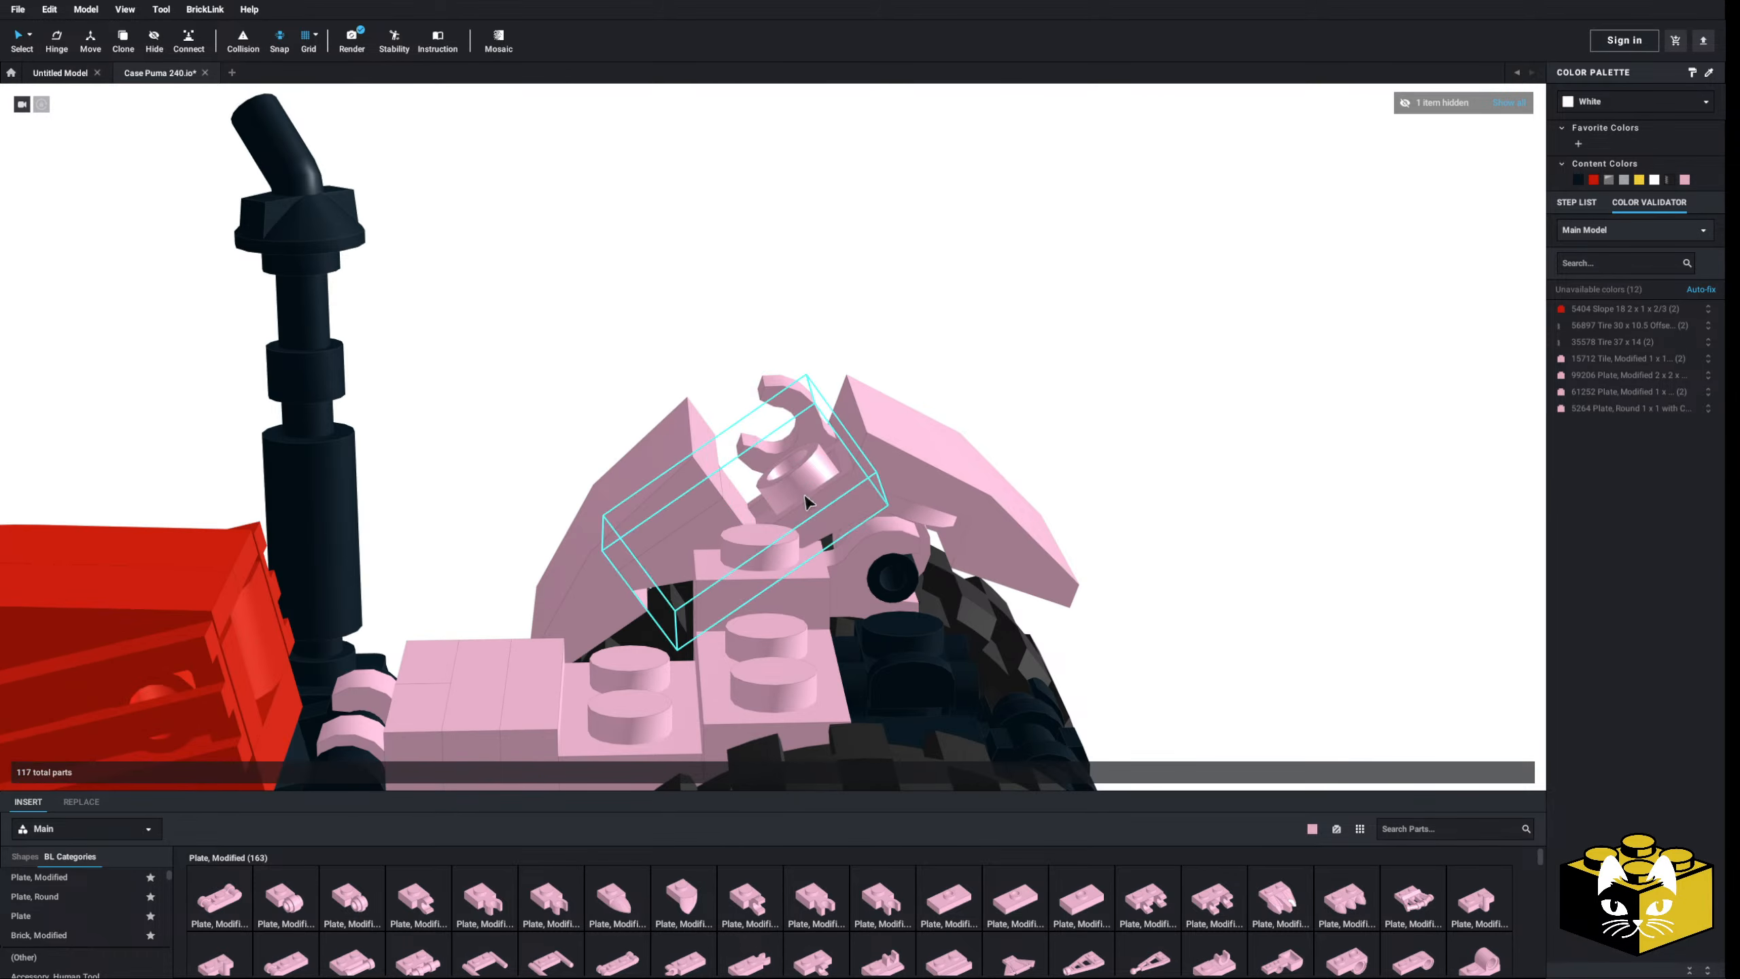
pyautogui.click(757, 445)
pyautogui.press('Delete')
pyautogui.moveTo(757, 446); pyautogui.dragTo(819, 499, button='right')
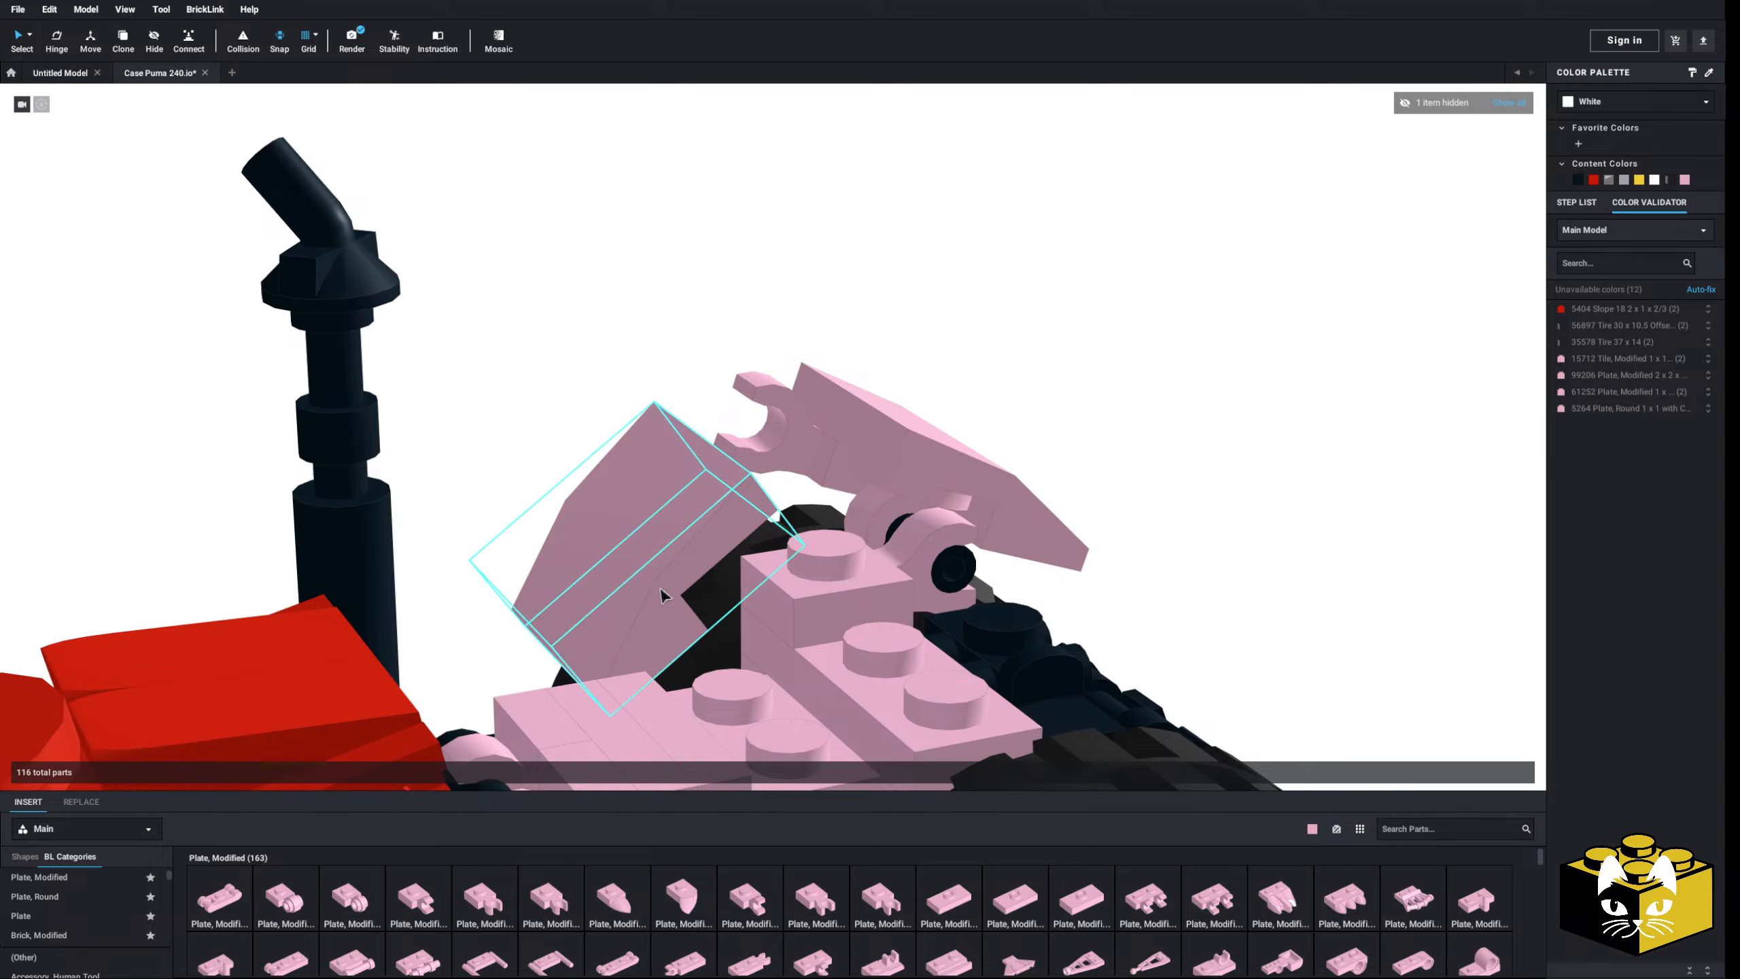
# - Insert a round 1 x 1 plate with bar handle into the fender clip and position the front curved slope 2 x 2 x 2/3 on it
pyautogui.click(70, 904)
pyautogui.click(353, 898)
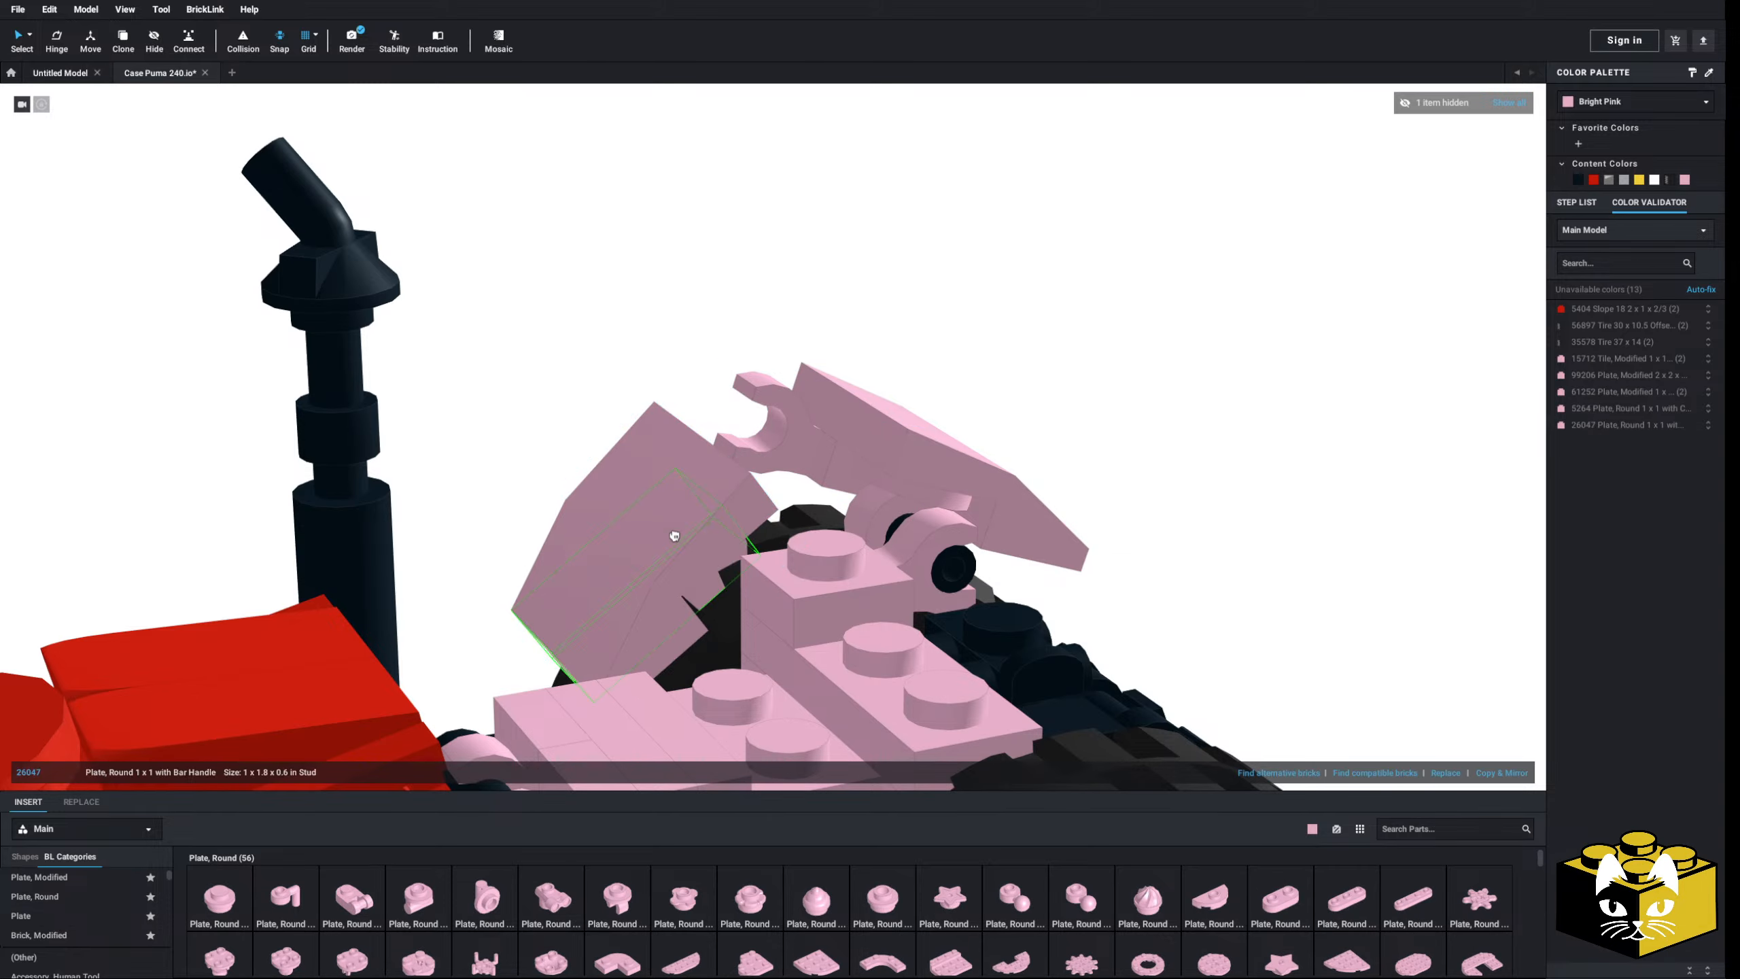
pyautogui.moveTo(582, 524); pyautogui.dragTo(712, 559, button='right')
pyautogui.click(819, 575)
pyautogui.moveTo(819, 574); pyautogui.dragTo(842, 559, button='right')
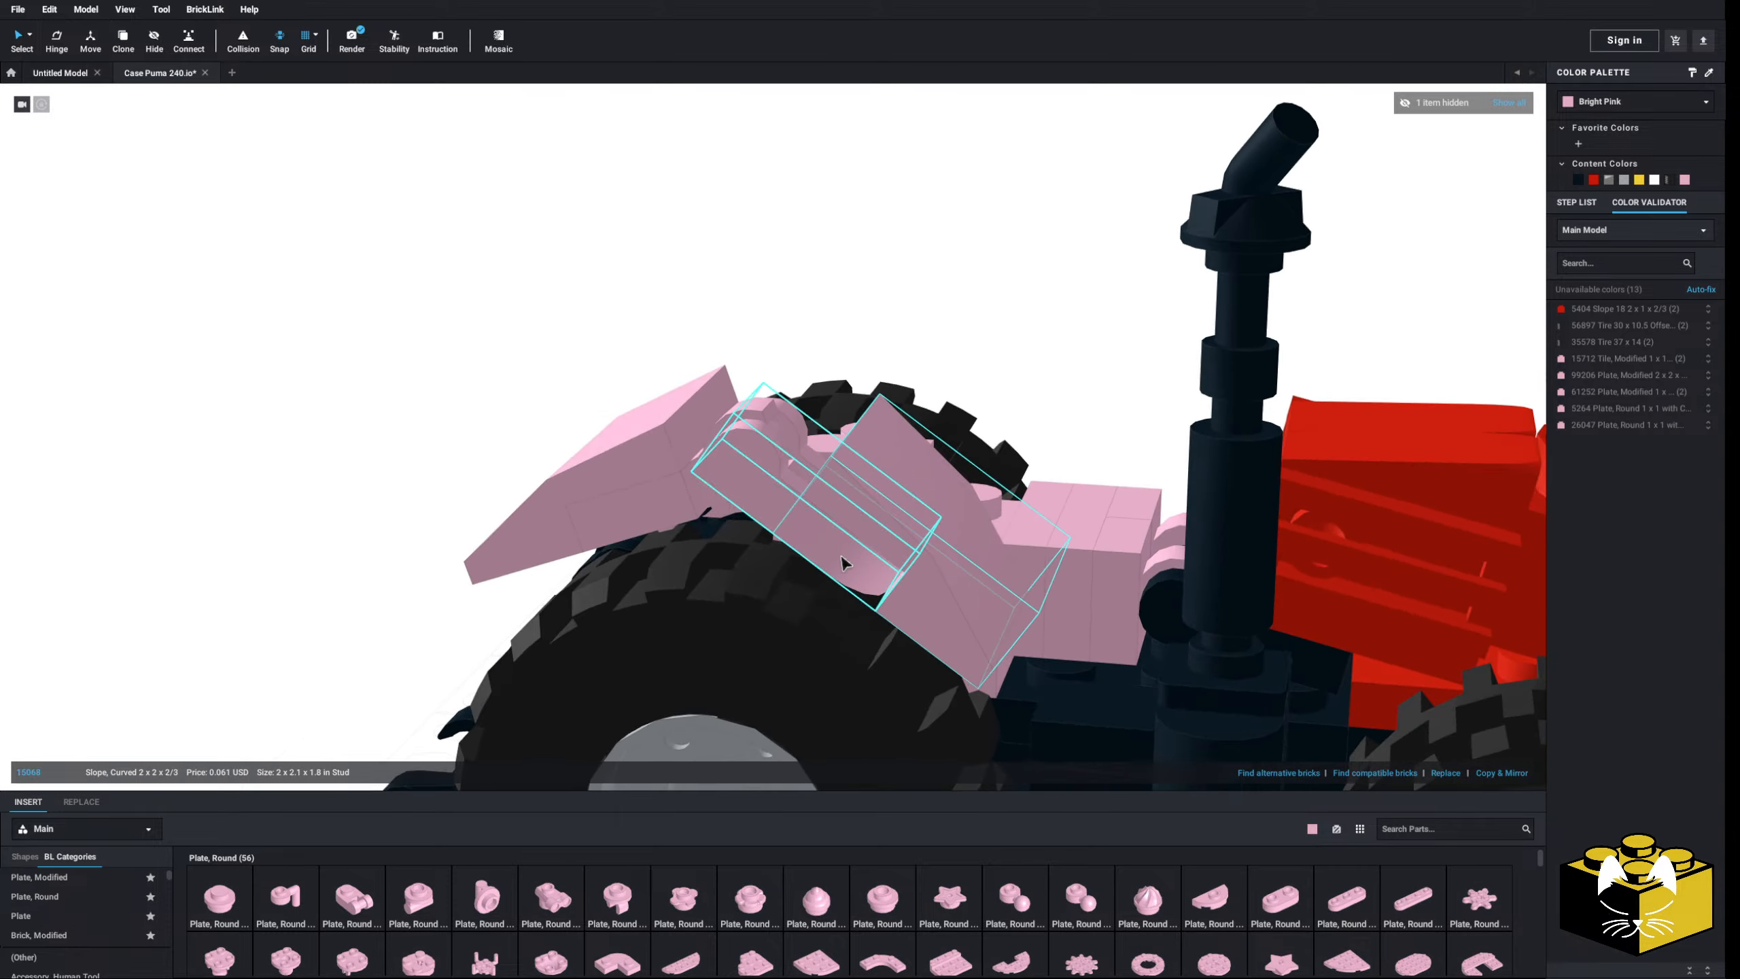
pyautogui.click(520, 309)
pyautogui.moveTo(521, 309); pyautogui.dragTo(506, 302, button='right')
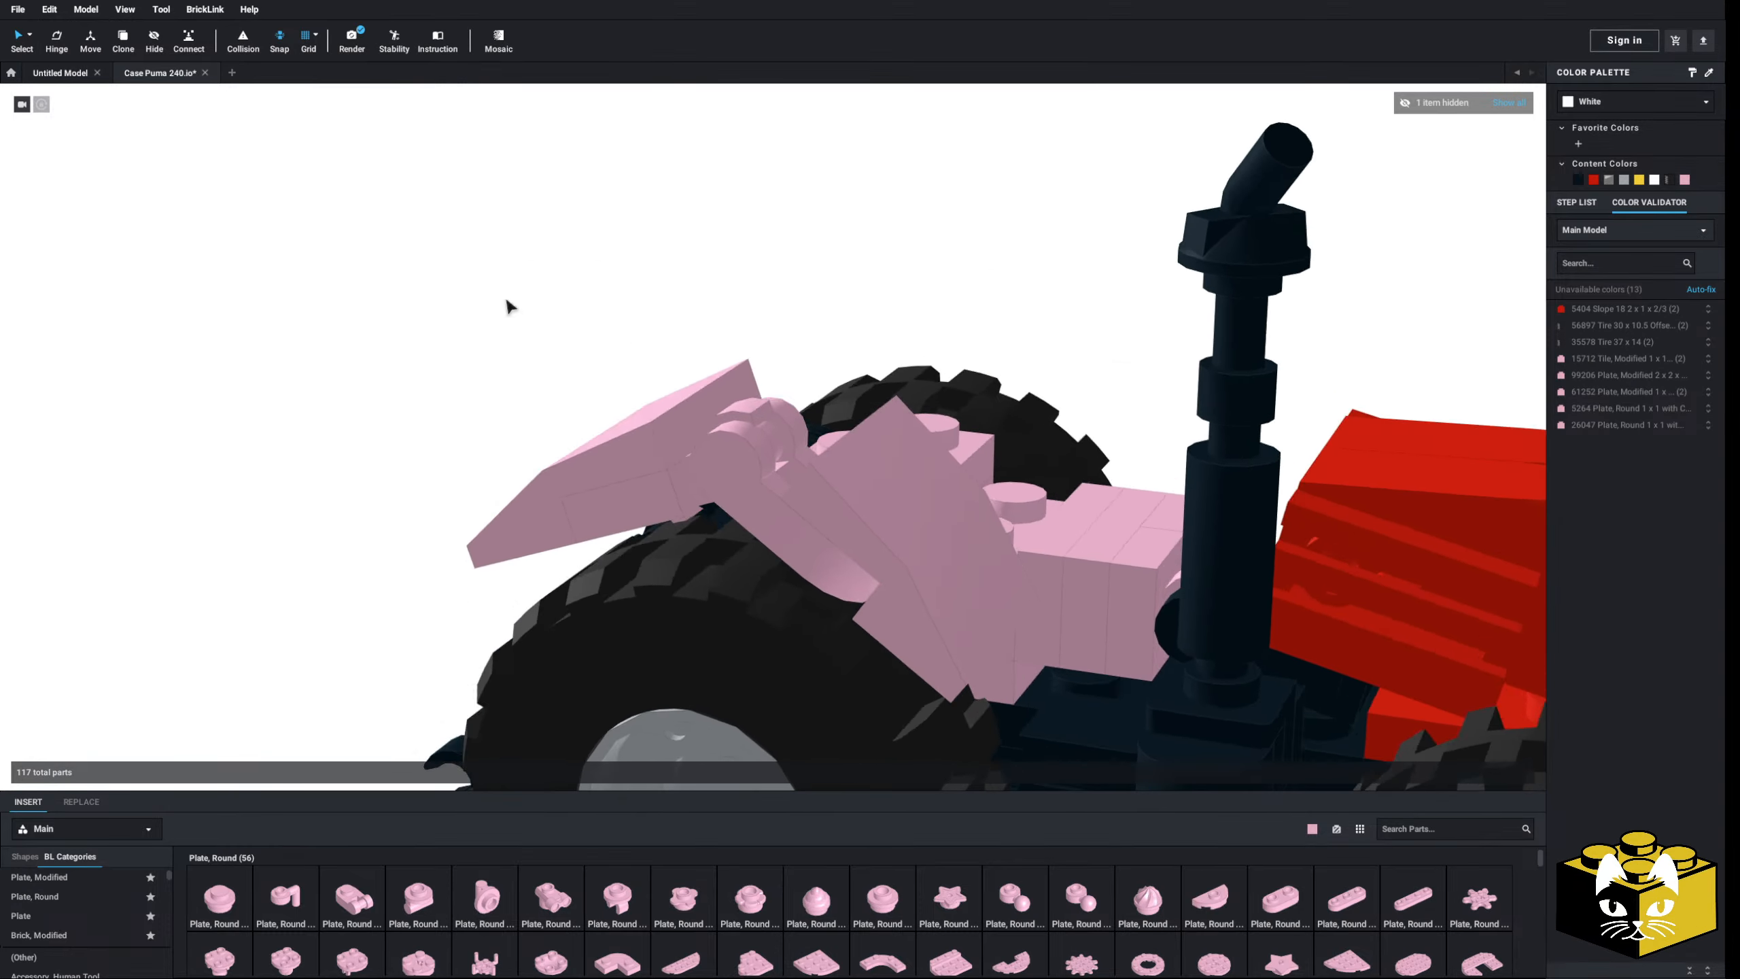
# - Show the hidden tractor reference model again to compare the fender shape against it
pyautogui.scroll(-2, 506, 301)
pyautogui.click(1507, 103)
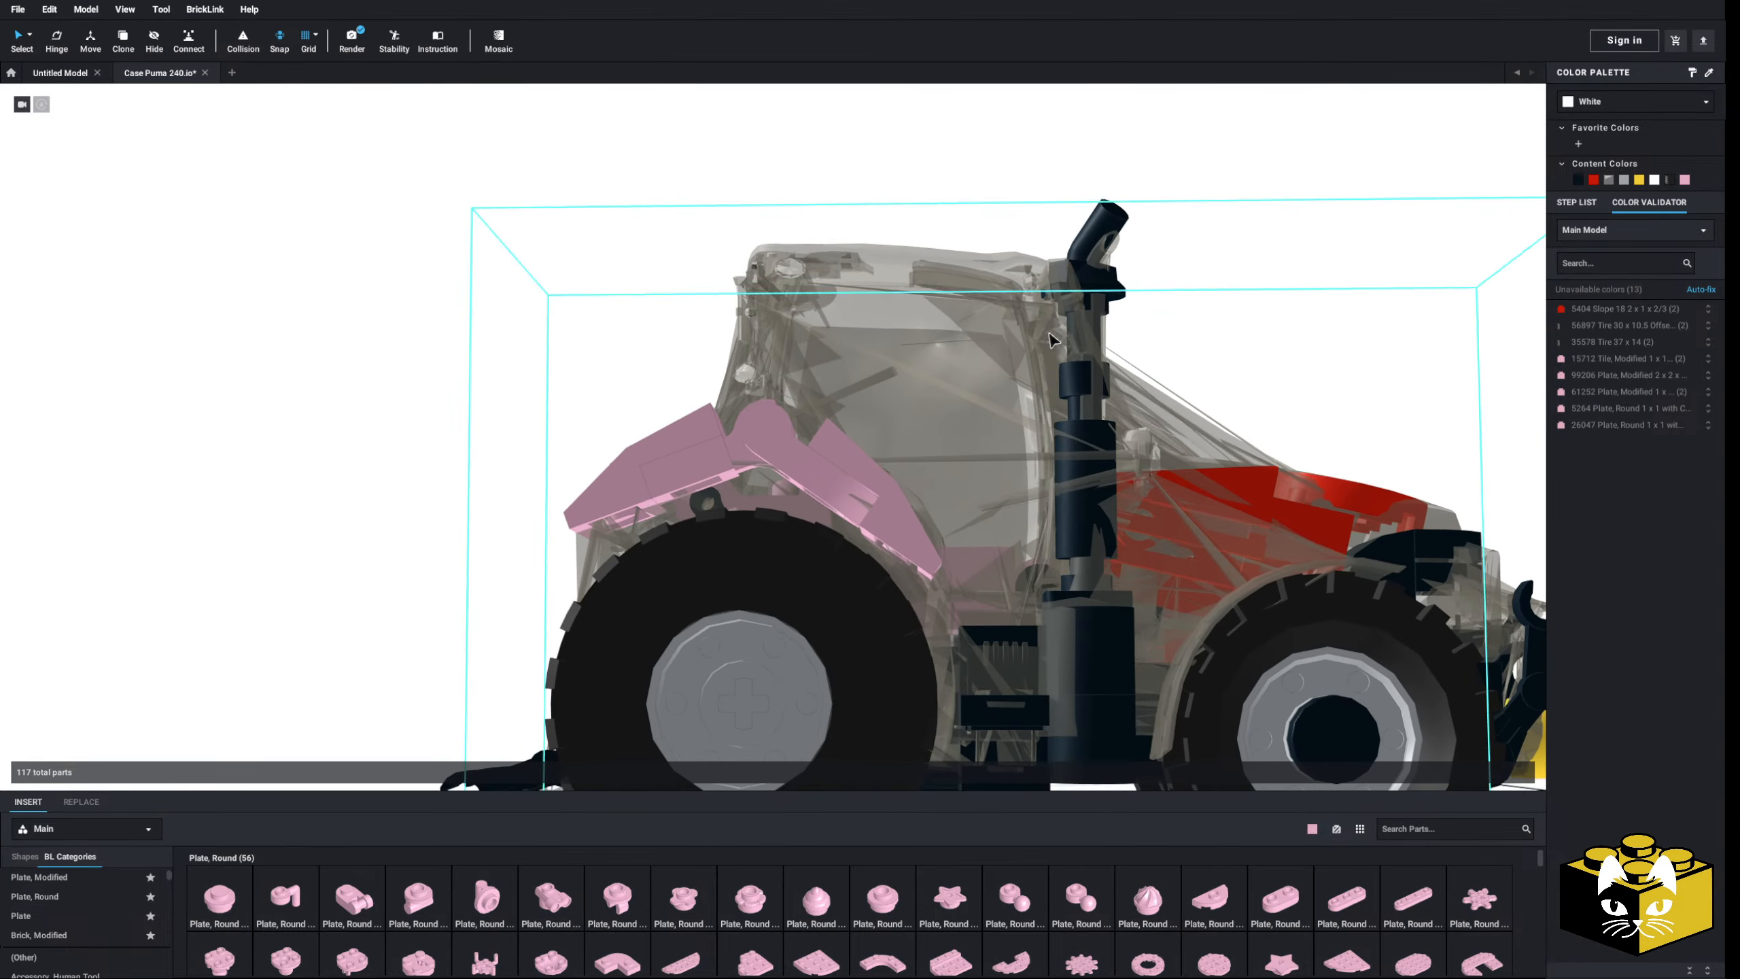
pyautogui.scroll(2, 974, 389)
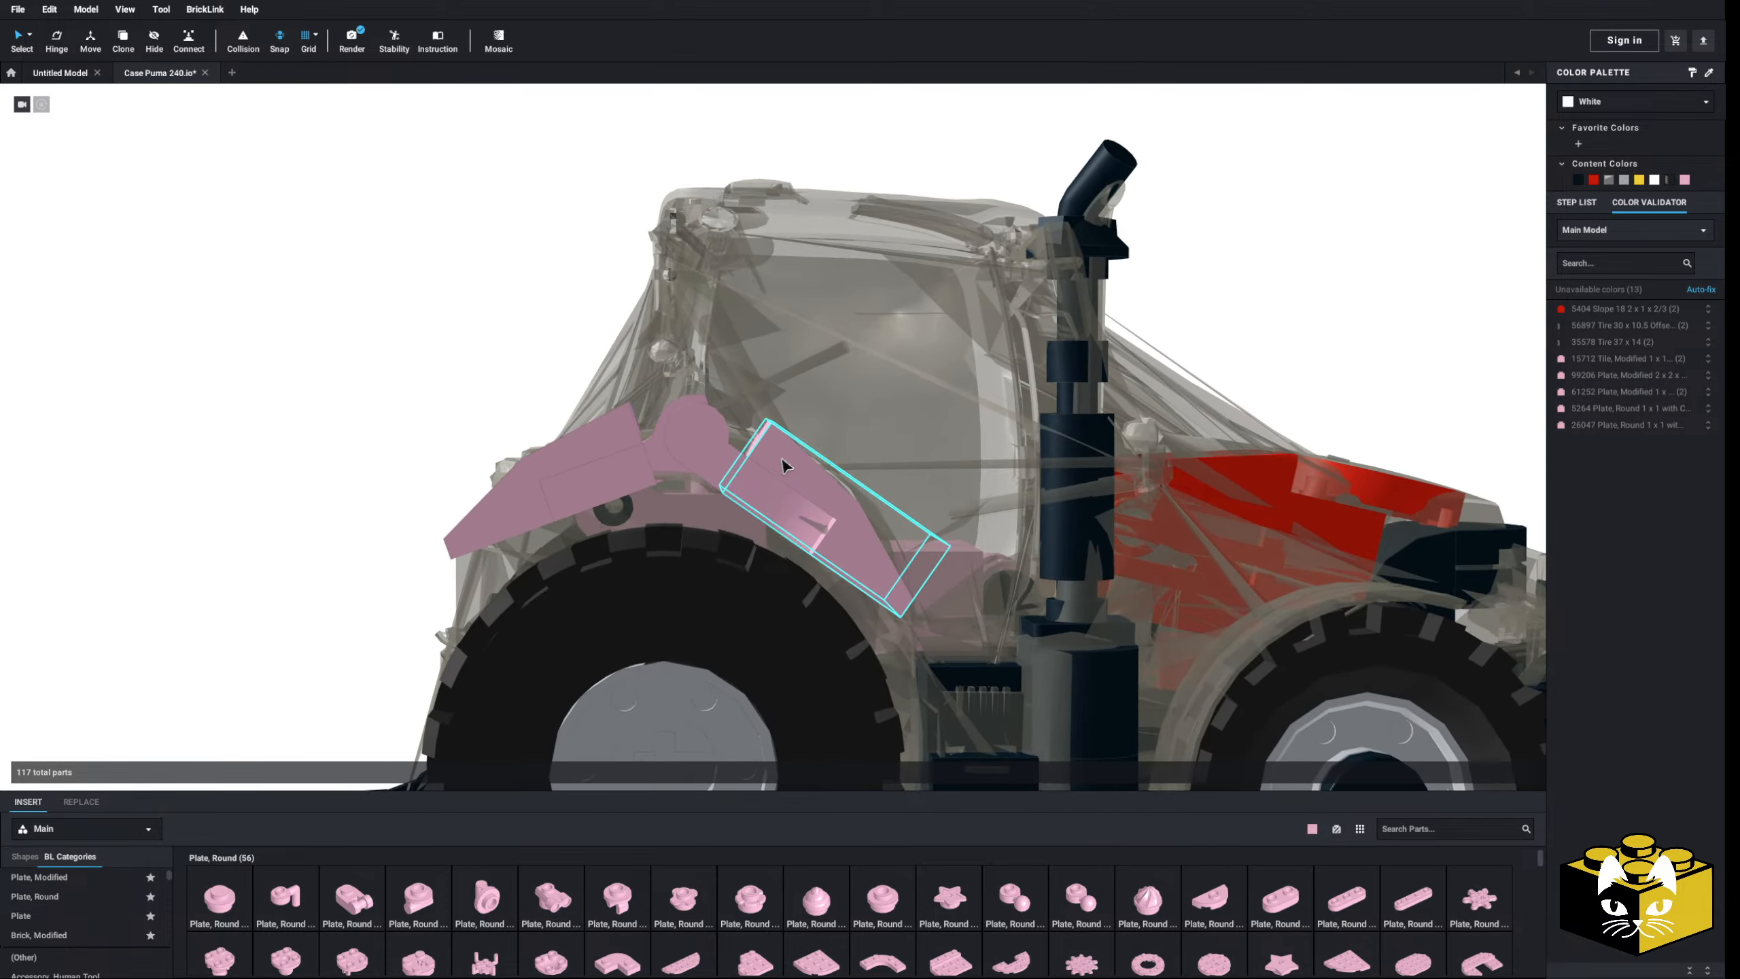
# - Select the front fender slope with its bar handle plate and hinge them around the clip to 35°
pyautogui.moveTo(784, 462)
pyautogui.mouseDown(button='right')
pyautogui.moveTo(708, 517)
pyautogui.moveTo(775, 480)
pyautogui.mouseUp(button='right')
pyautogui.keyDown('ctrl'); pyautogui.click(761, 492); pyautogui.keyUp('ctrl')
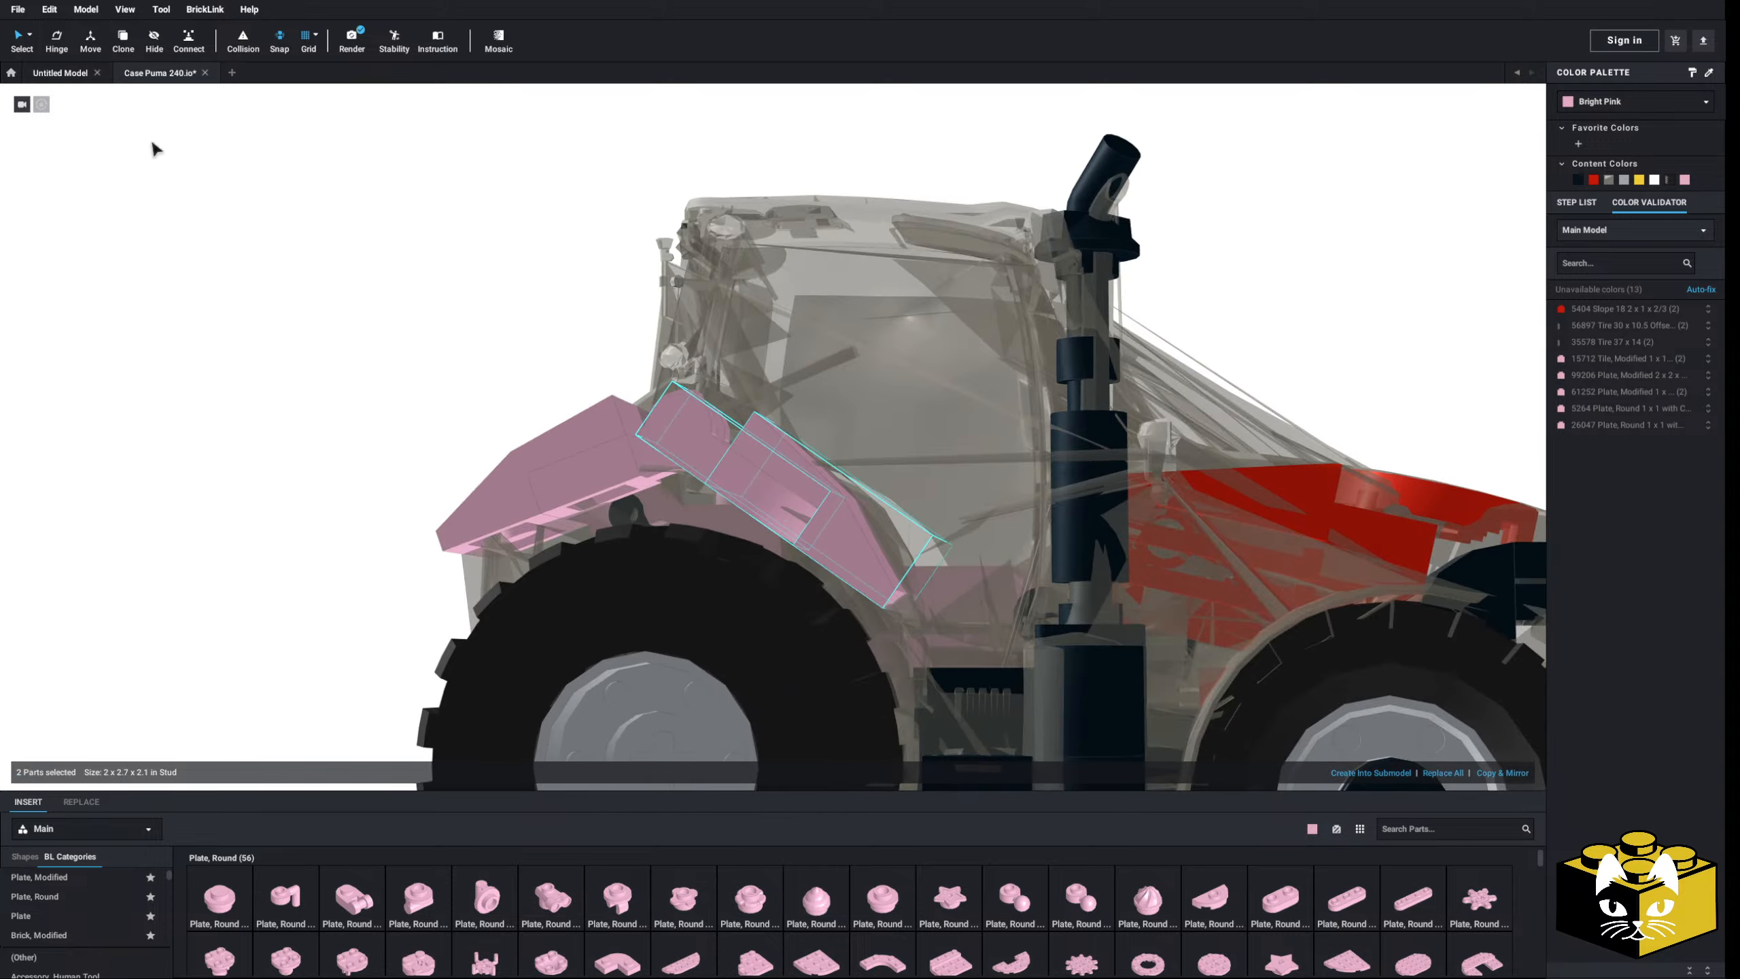
pyautogui.moveTo(585, 345)
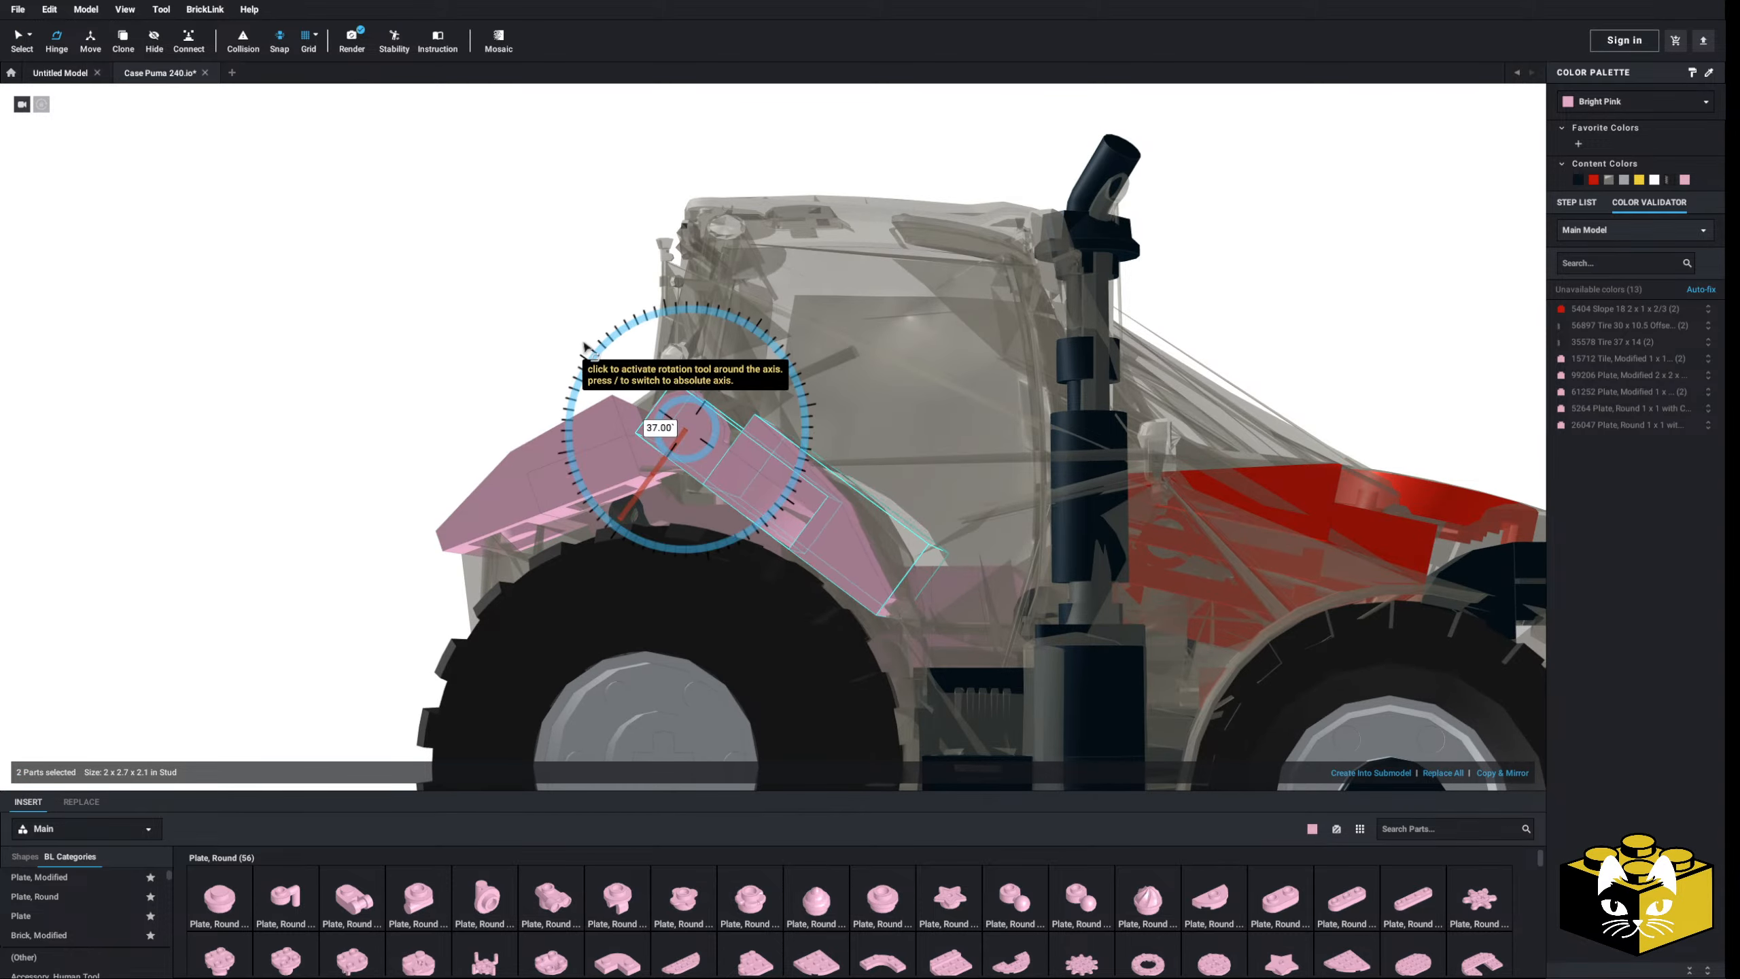
pyautogui.moveTo(575, 357); pyautogui.dragTo(594, 374)
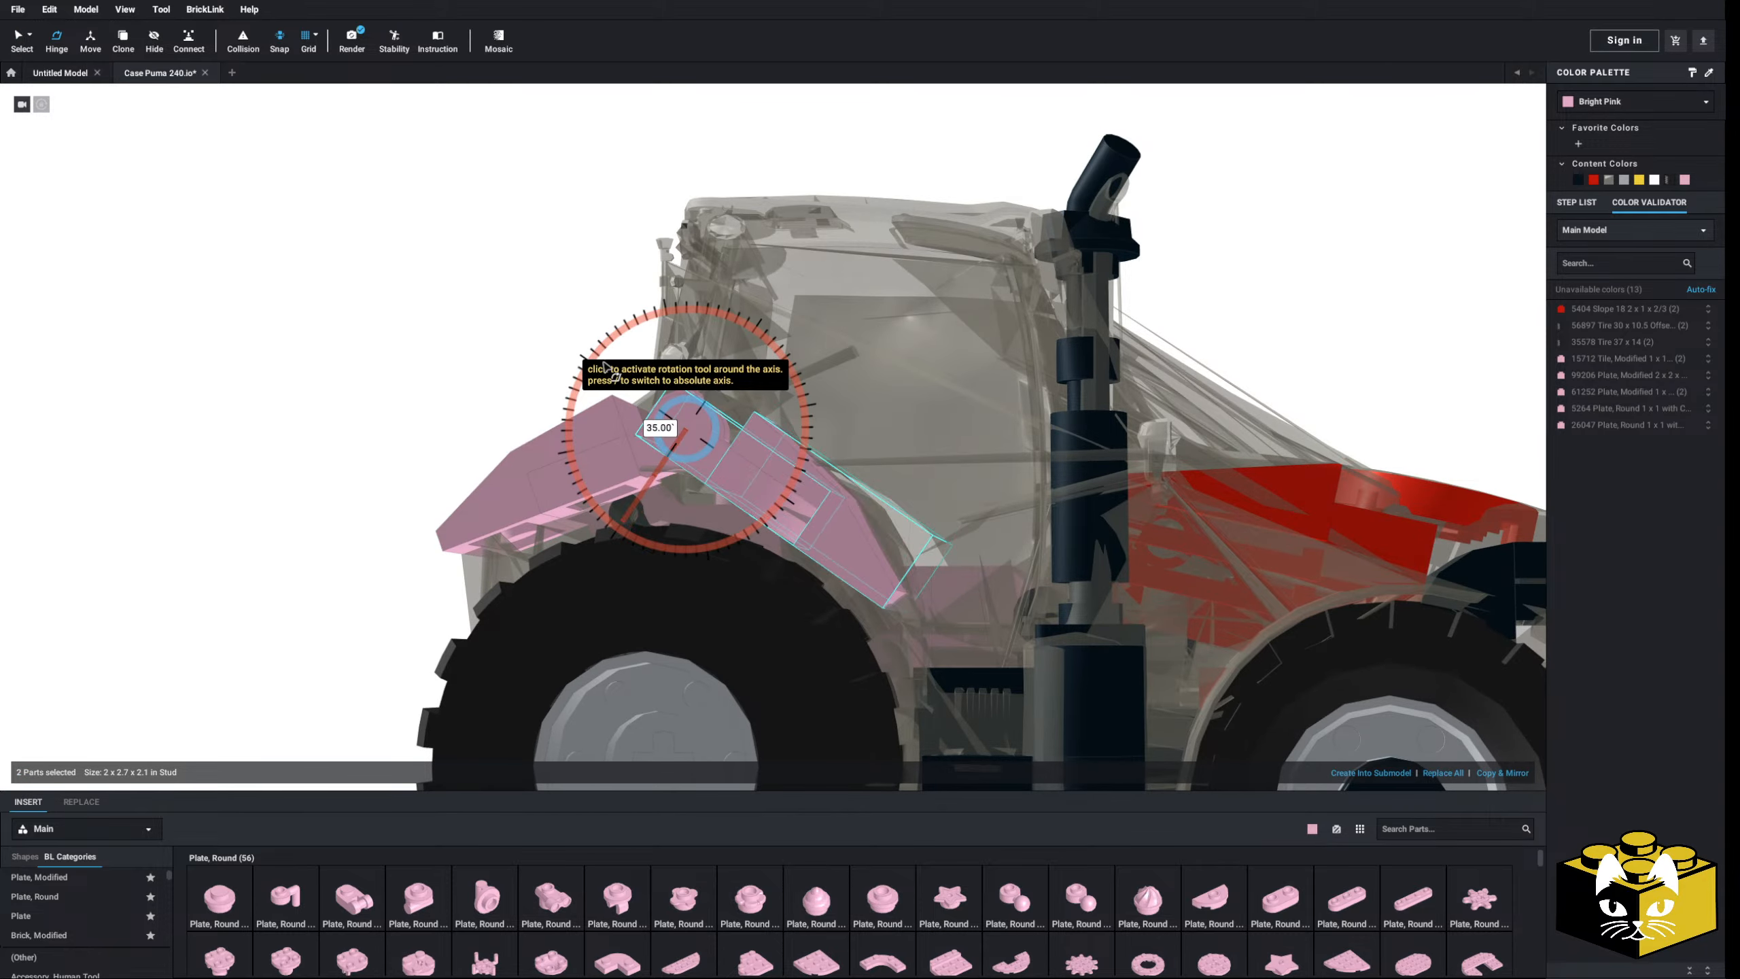
pyautogui.click(371, 380)
pyautogui.moveTo(371, 381); pyautogui.dragTo(317, 398, button='right')
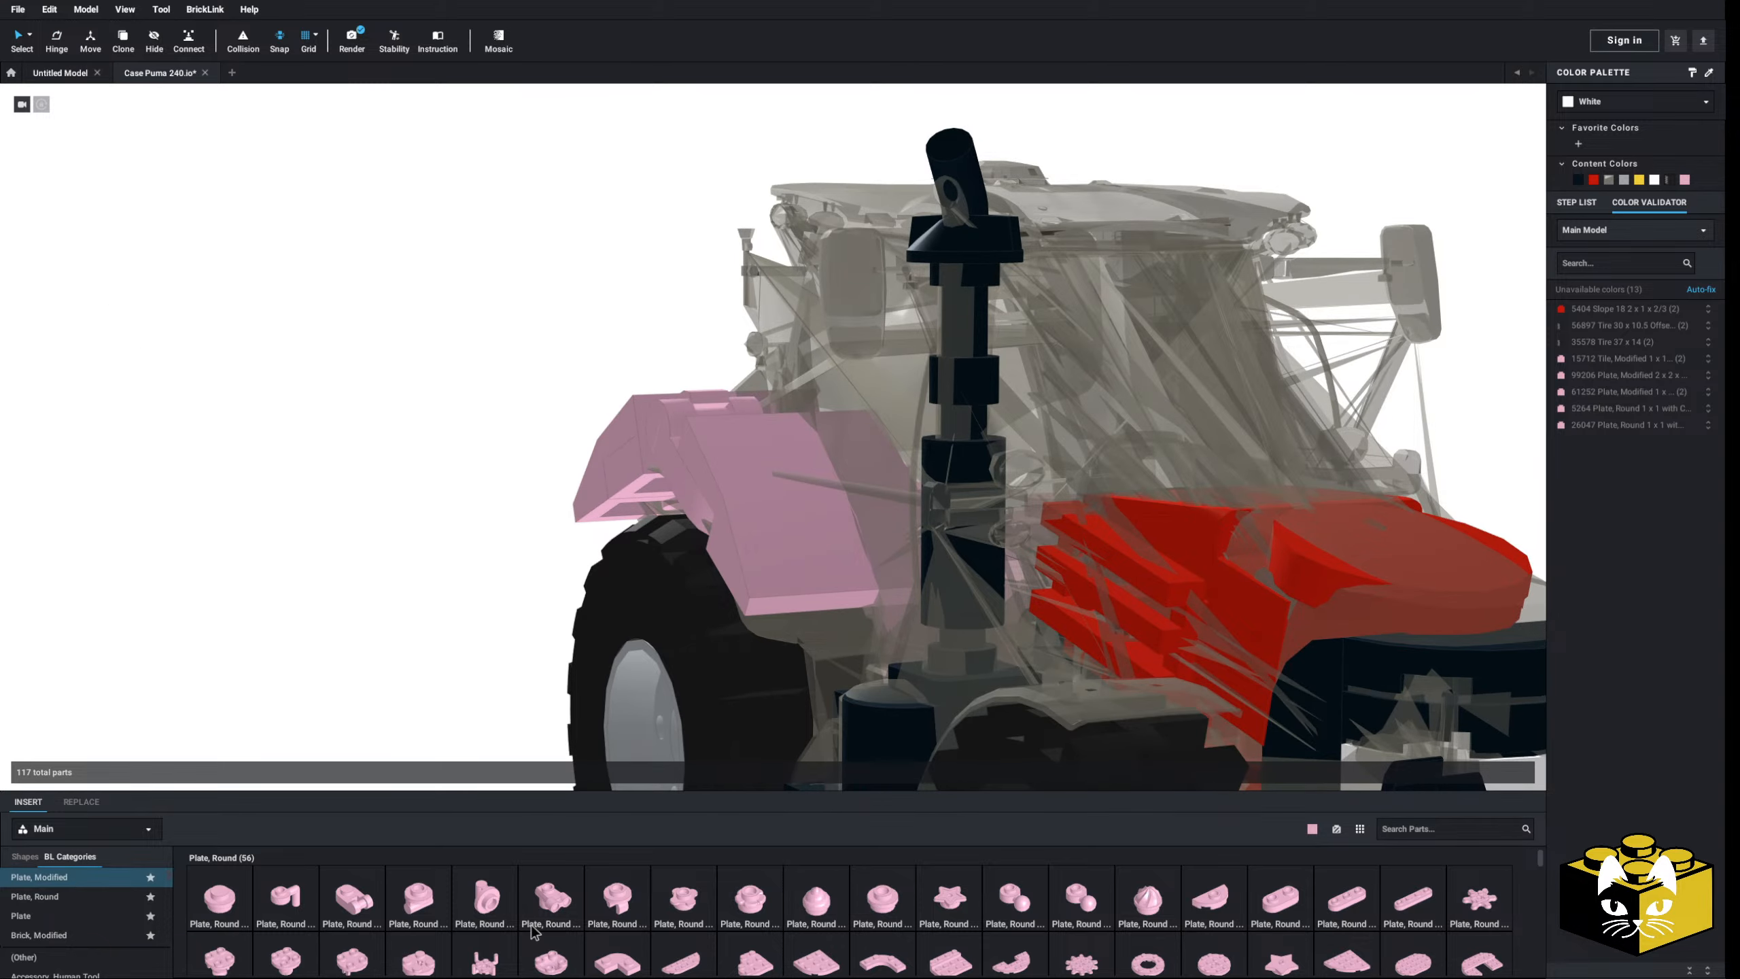
# - Try a modified 1 x 2 plate with door rail at the lower end of the front fender slope, then delete it
pyautogui.scroll(-1, 668, 932)
pyautogui.scroll(1, 788, 891)
pyautogui.click(949, 955)
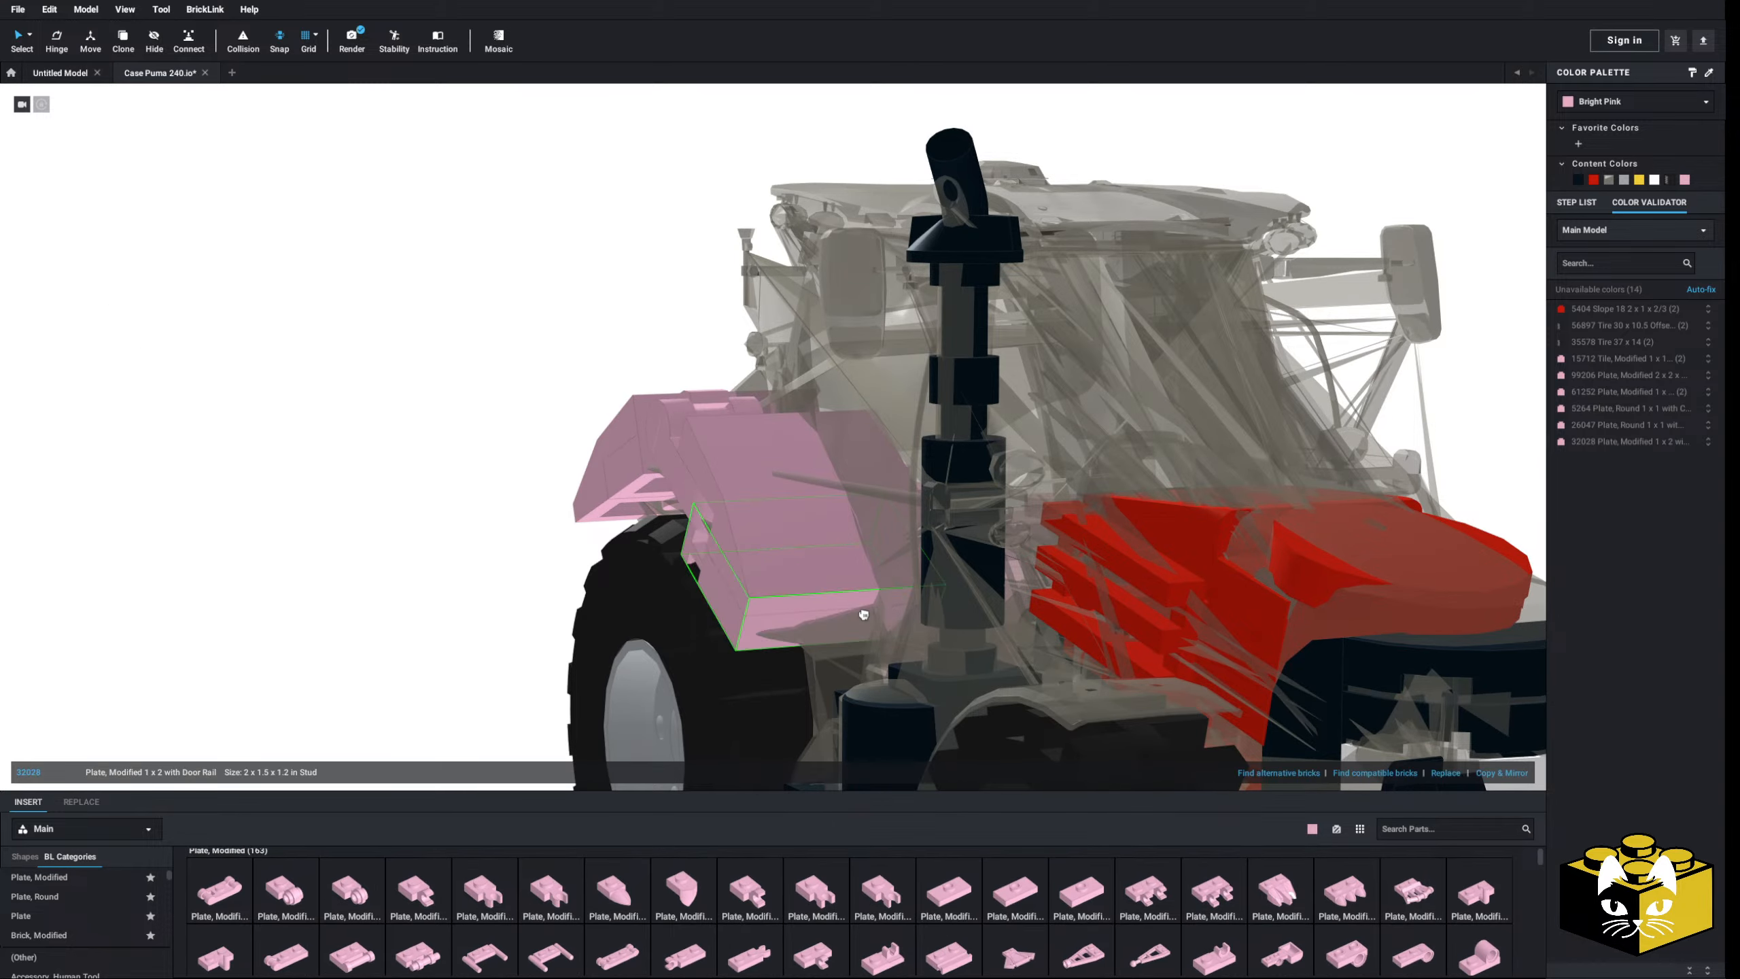
pyautogui.moveTo(407, 593); pyautogui.dragTo(294, 559, button='right')
pyautogui.click(529, 549)
pyautogui.press('Delete')
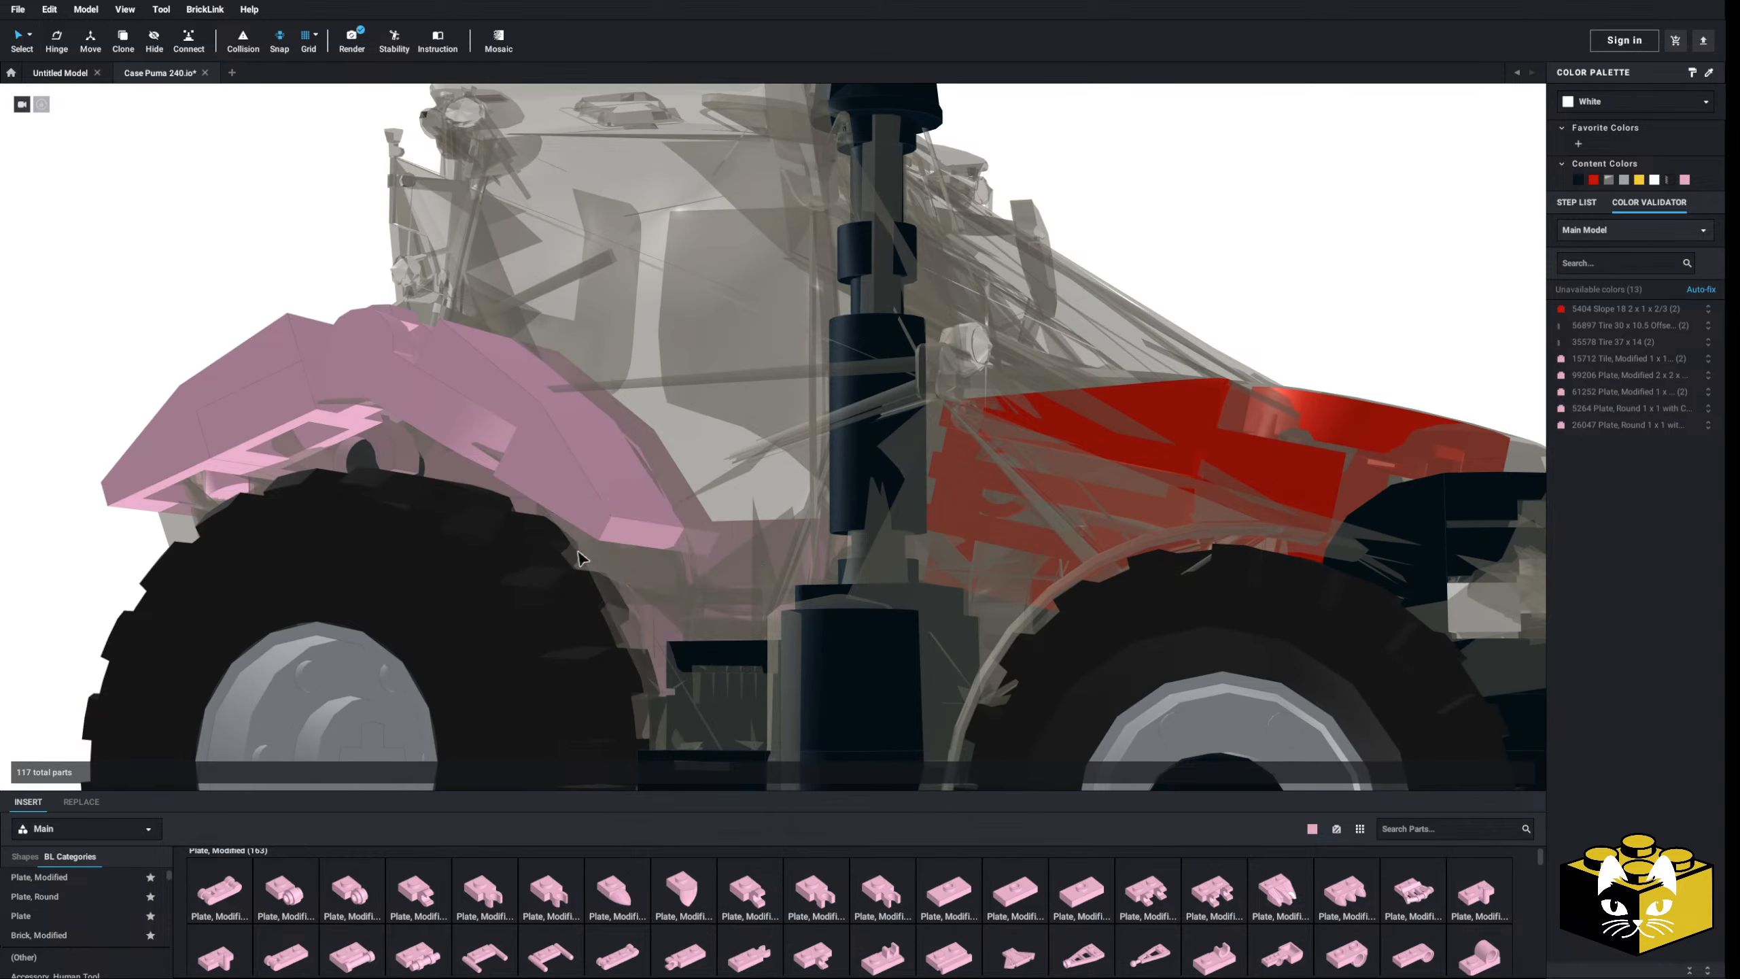
pyautogui.moveTo(529, 549); pyautogui.dragTo(589, 553, button='right')
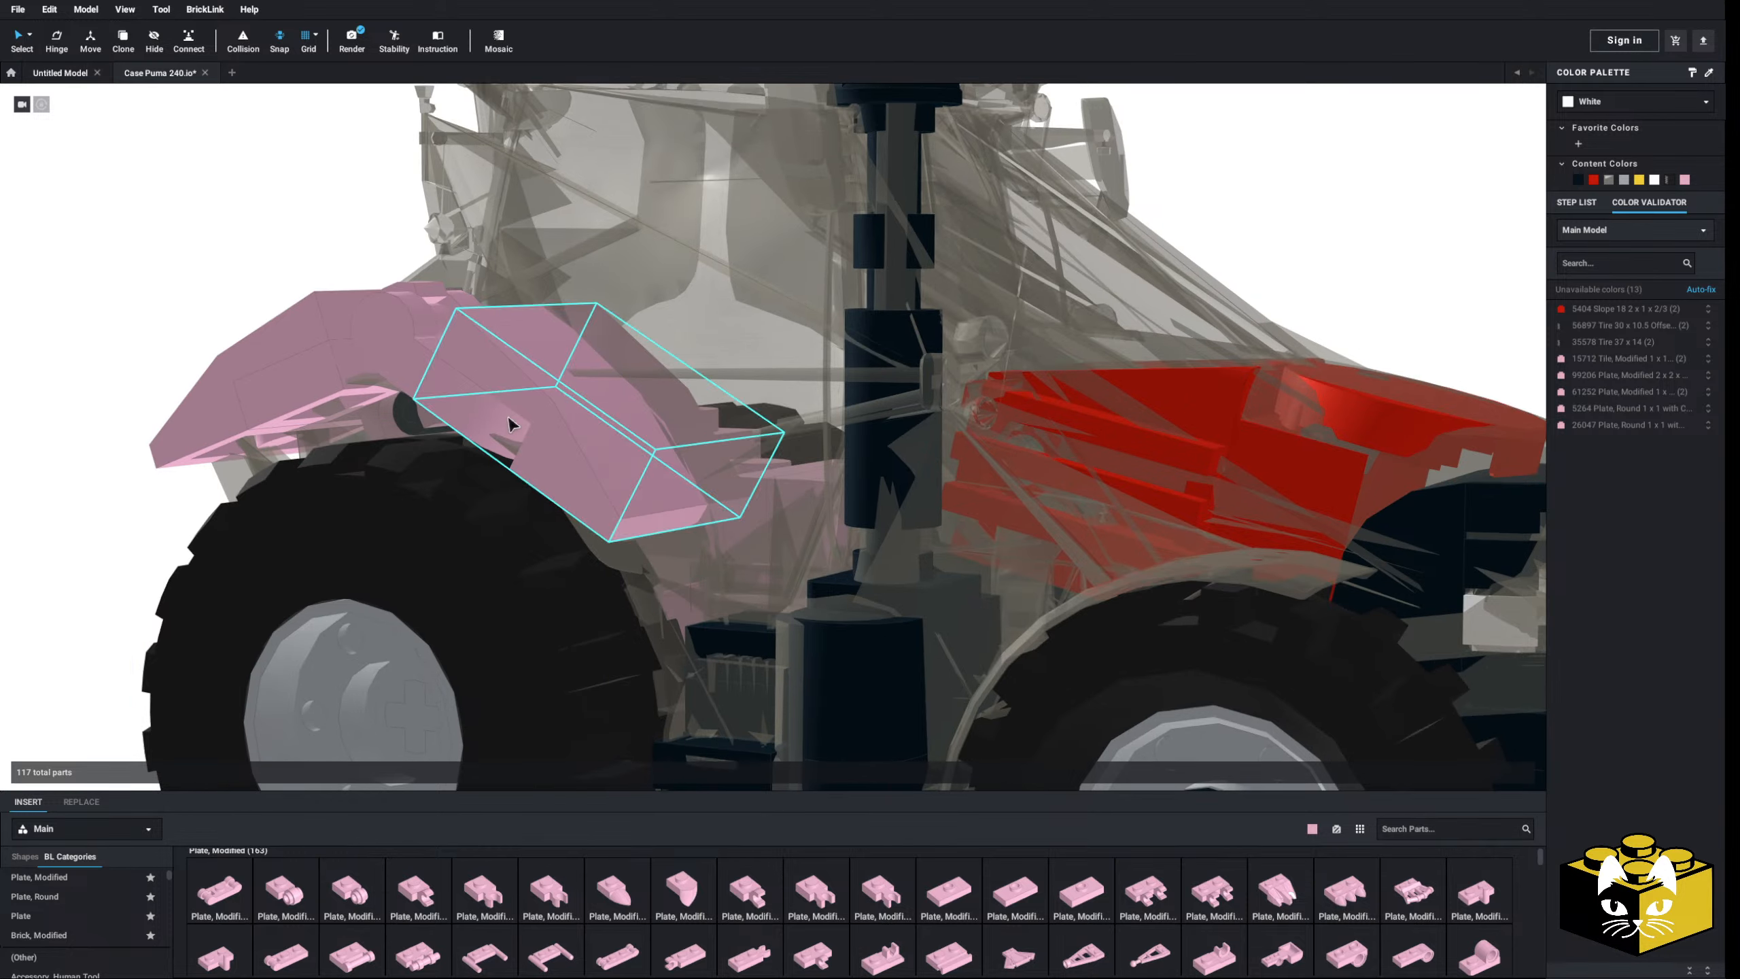
# - Browse the minifigure weapon parts and other part categories for a piece to finish the fender's lower end
pyautogui.scroll(-10, 106, 903)
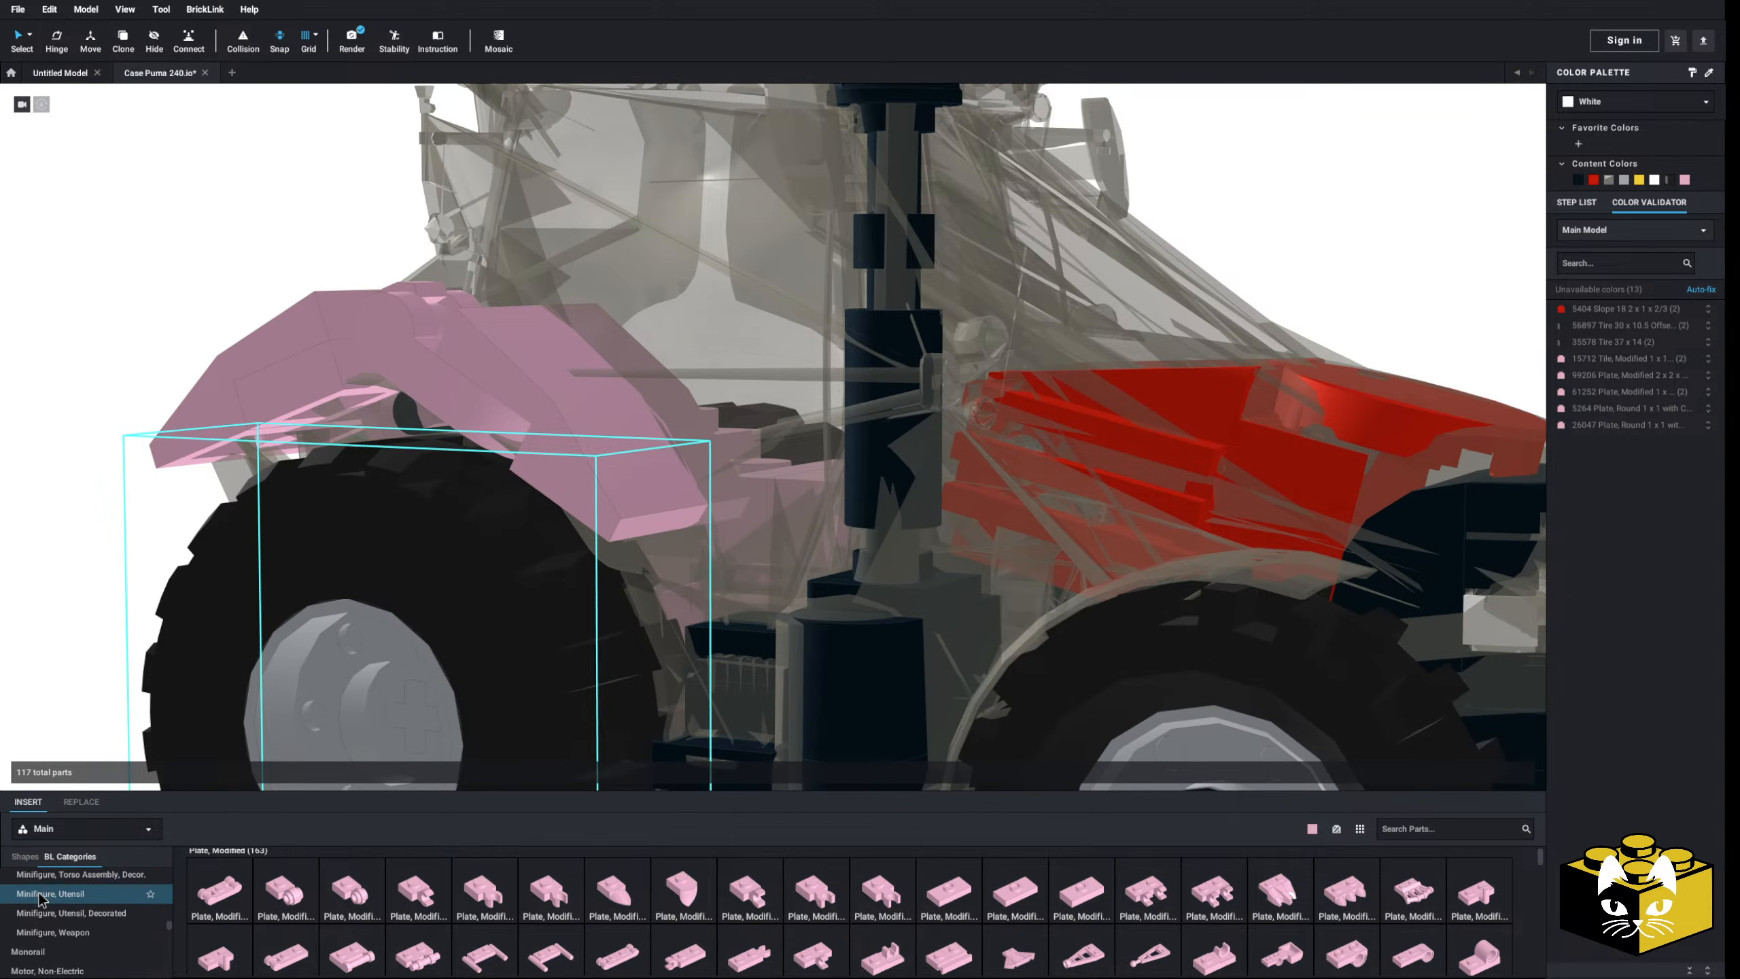
pyautogui.scroll(-3, 52, 898)
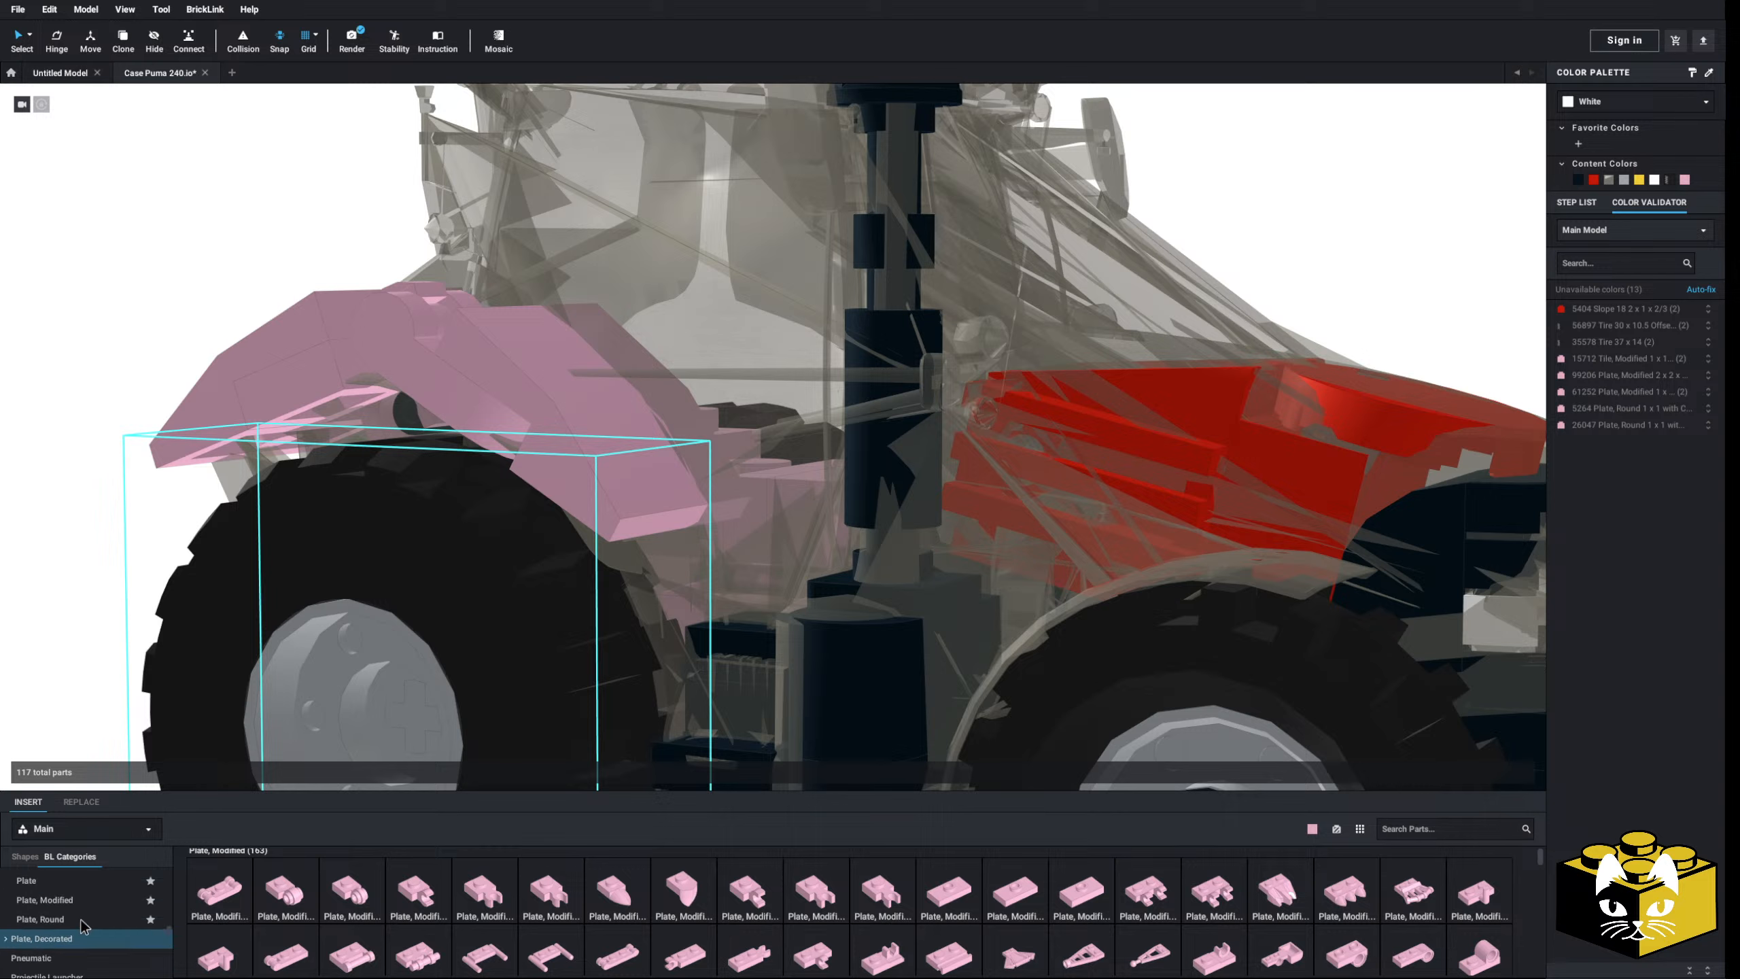
pyautogui.scroll(2, 82, 927)
pyautogui.scroll(1, 82, 939)
pyautogui.click(83, 937)
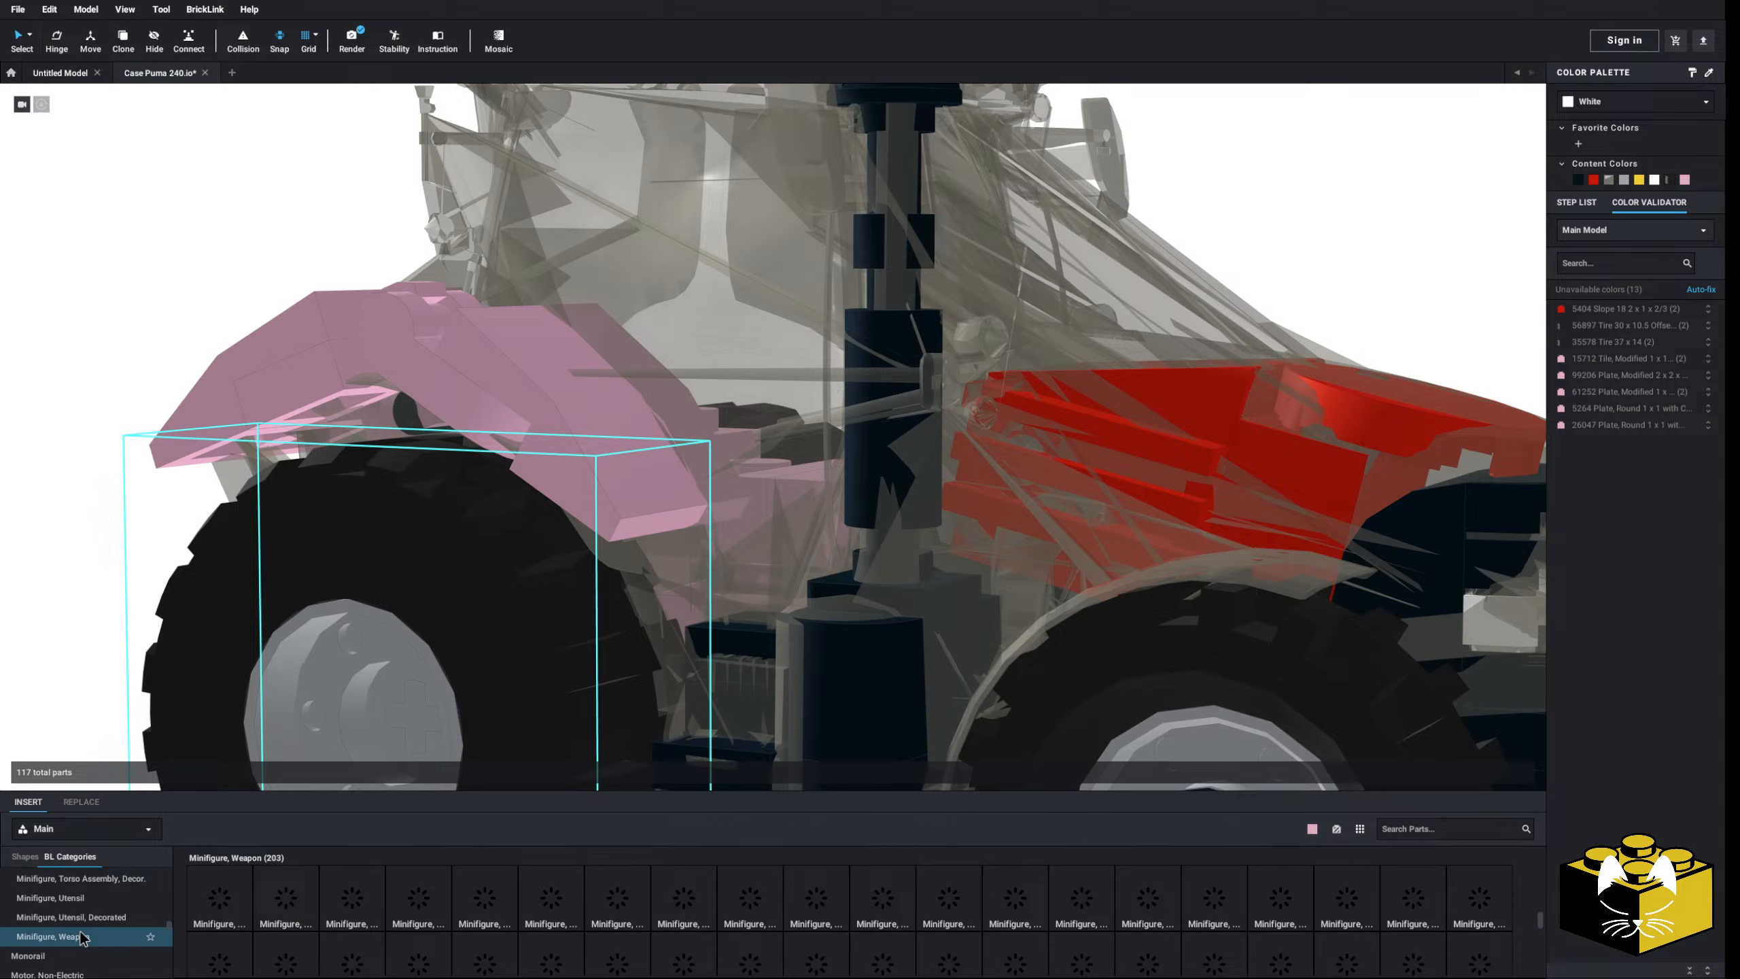
pyautogui.scroll(4, 82, 937)
pyautogui.scroll(-2, 640, 940)
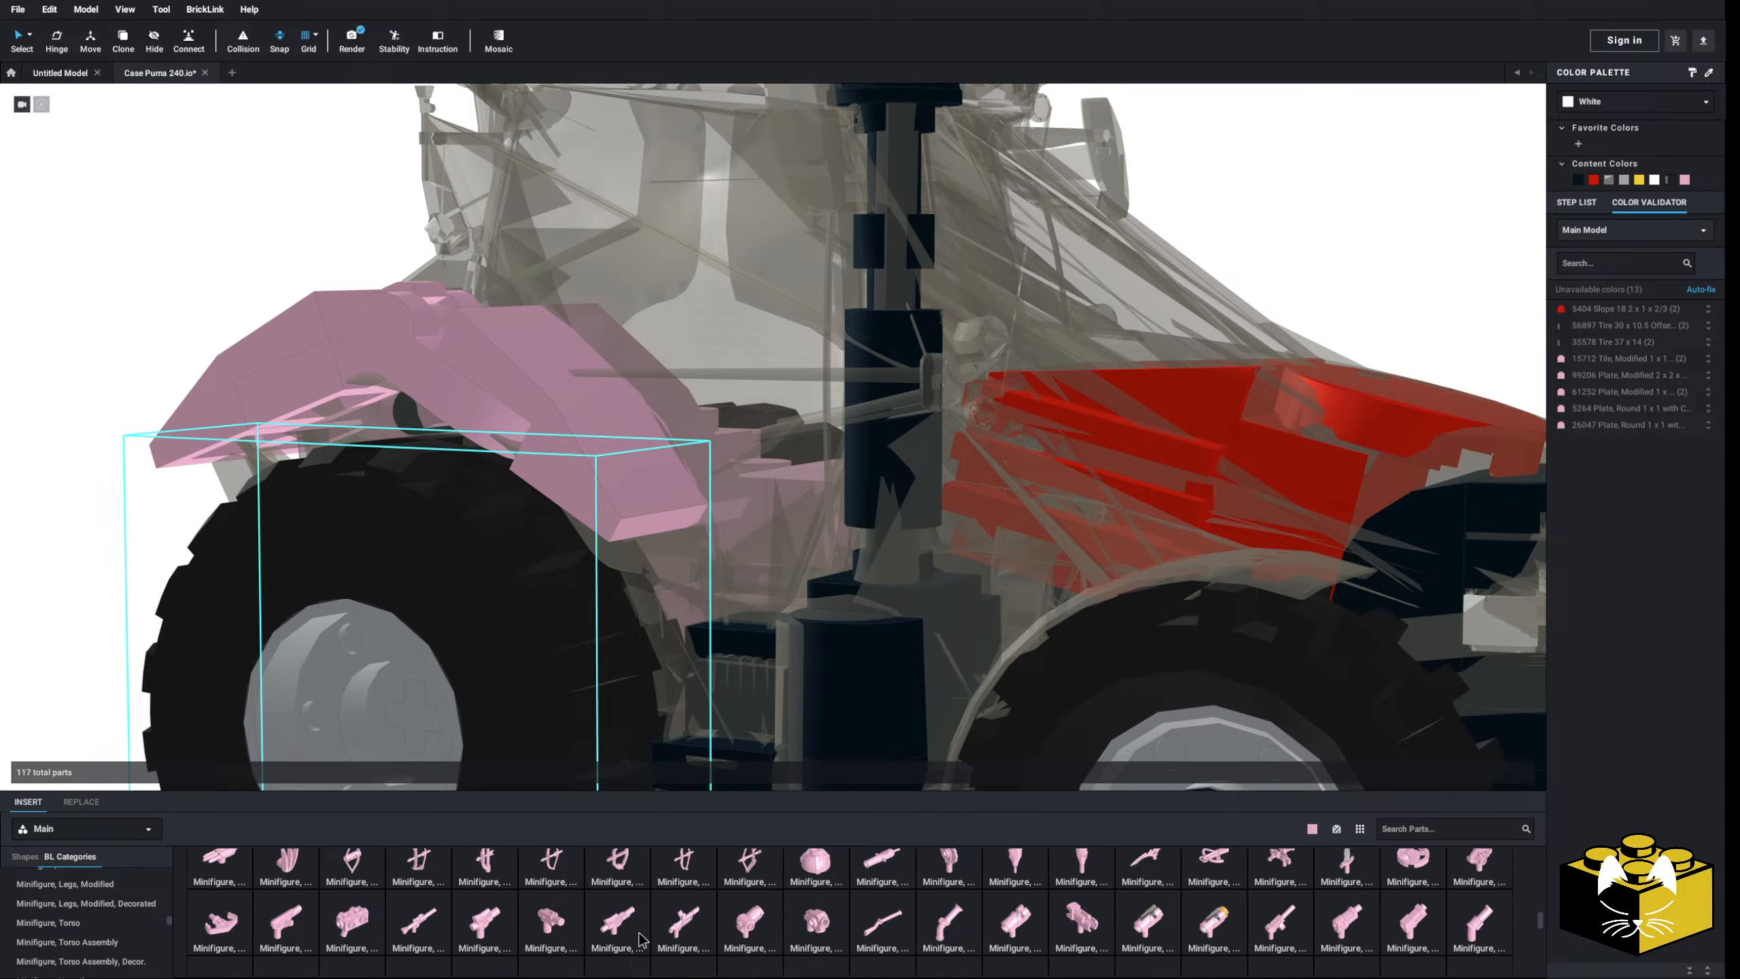
pyautogui.scroll(-5, 640, 939)
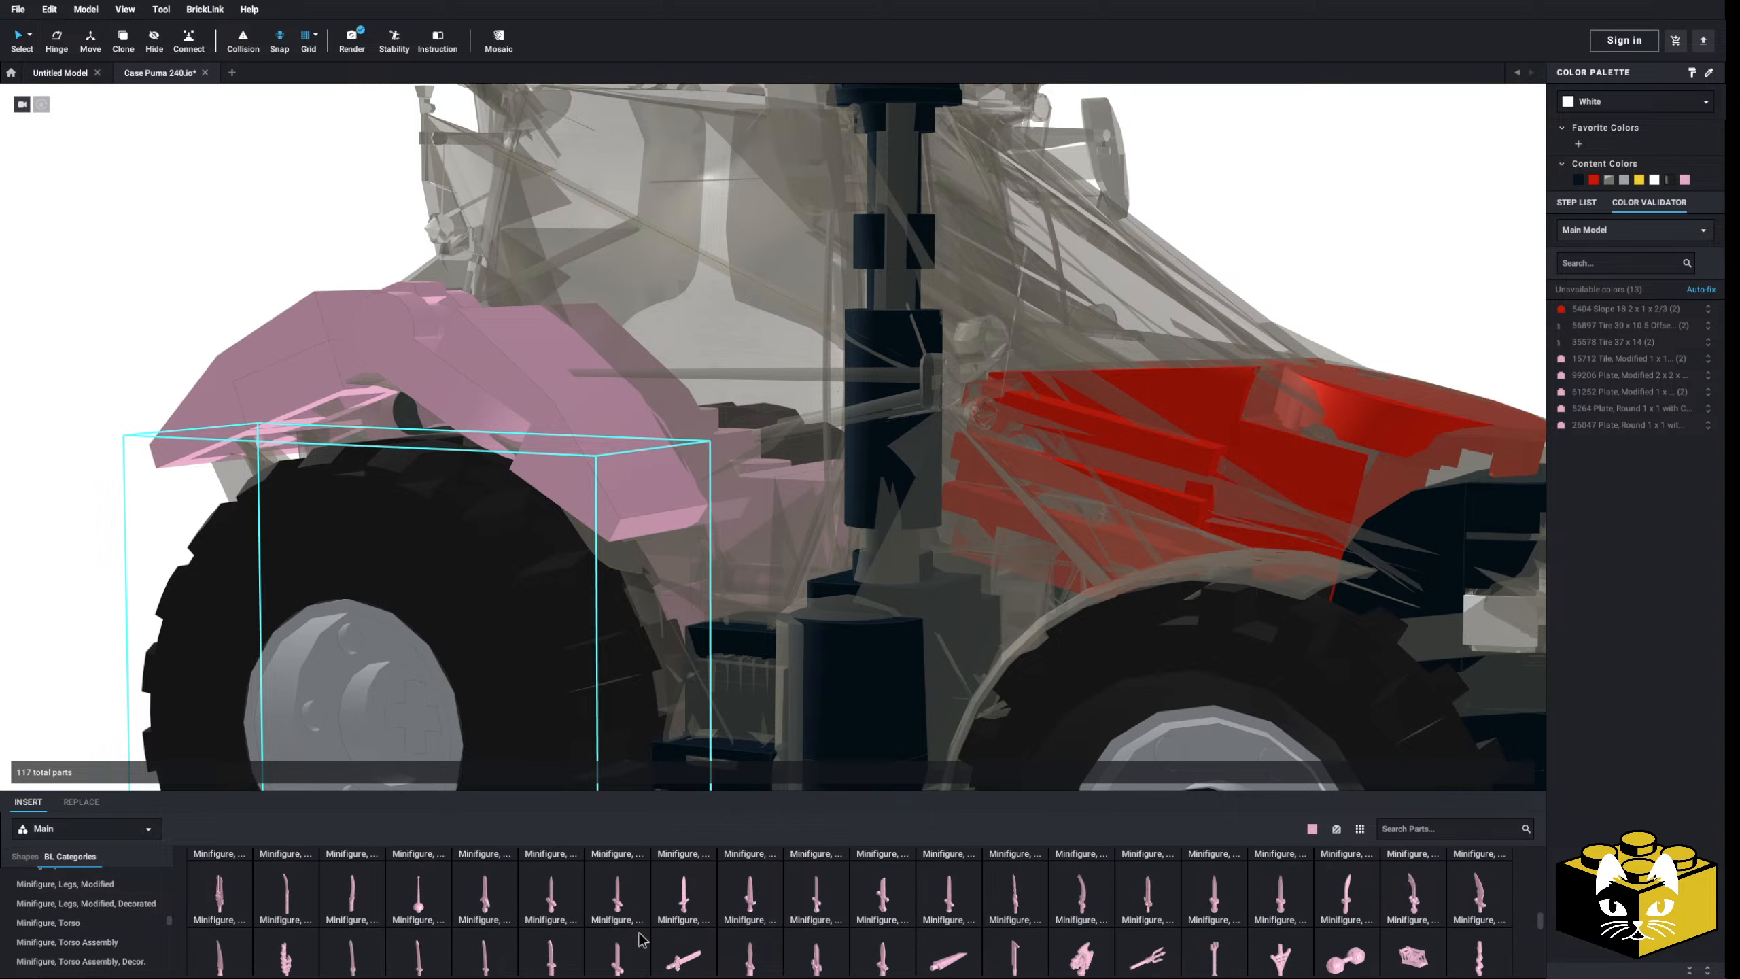
pyautogui.scroll(-2, 640, 939)
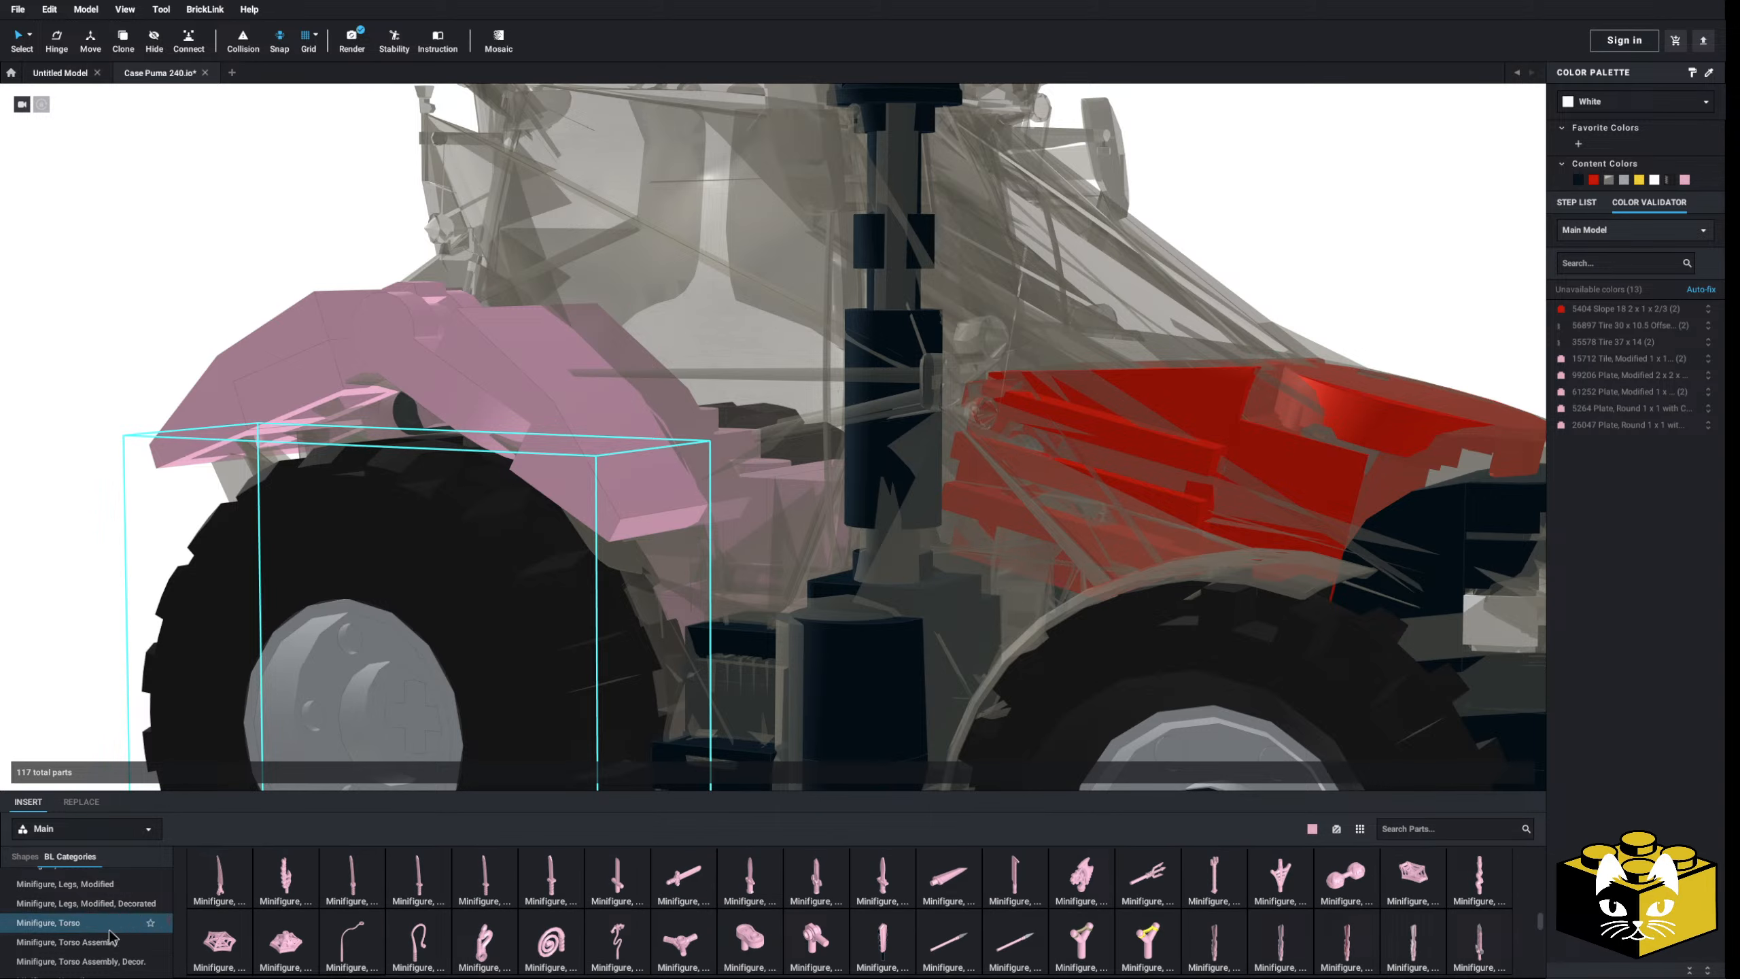
pyautogui.scroll(3, 109, 935)
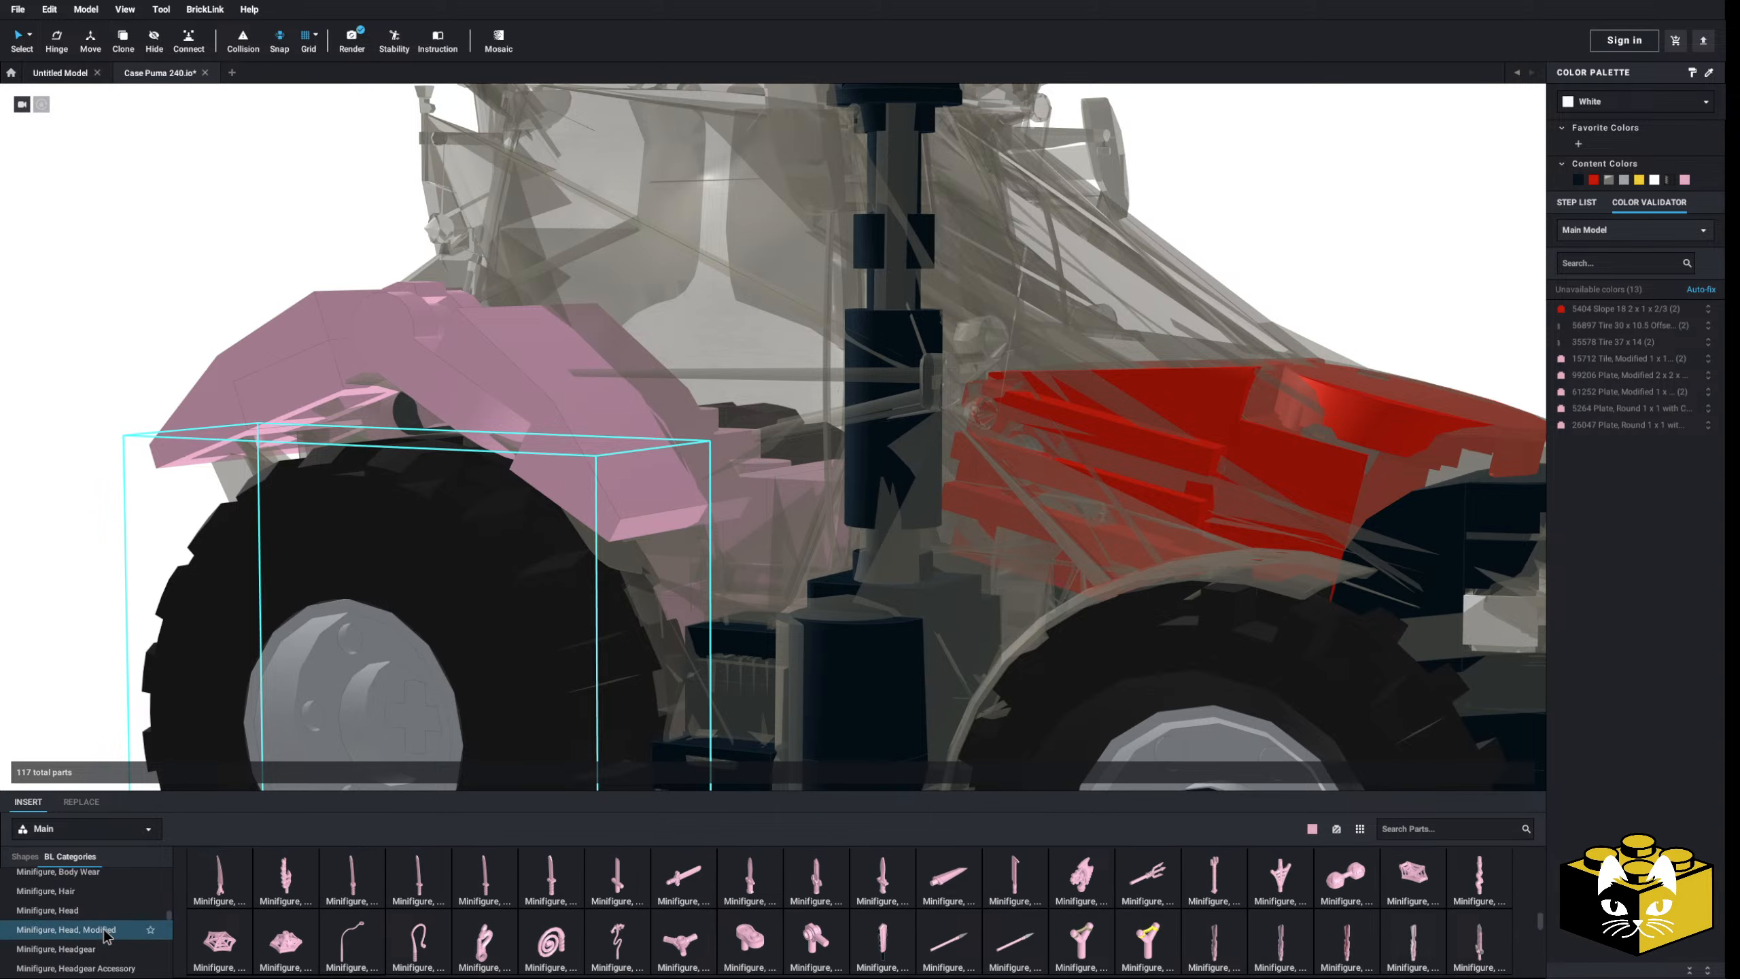
pyautogui.scroll(-5, 102, 939)
pyautogui.scroll(-3, 95, 912)
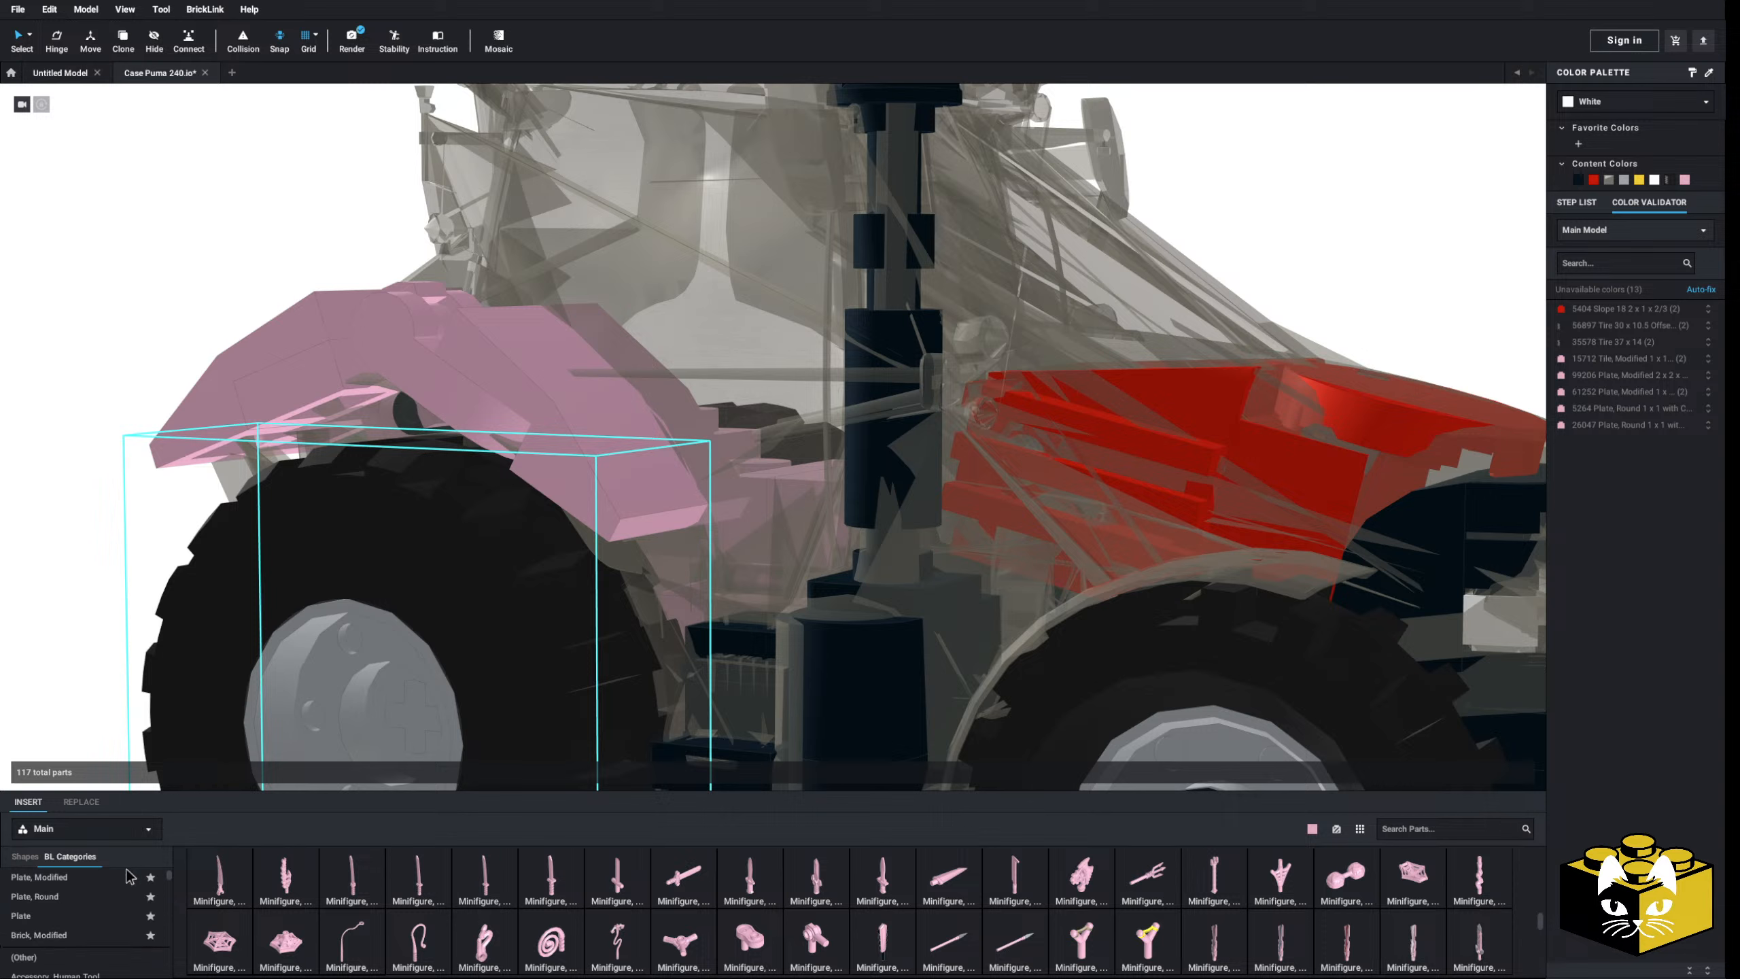
pyautogui.scroll(-3, 68, 902)
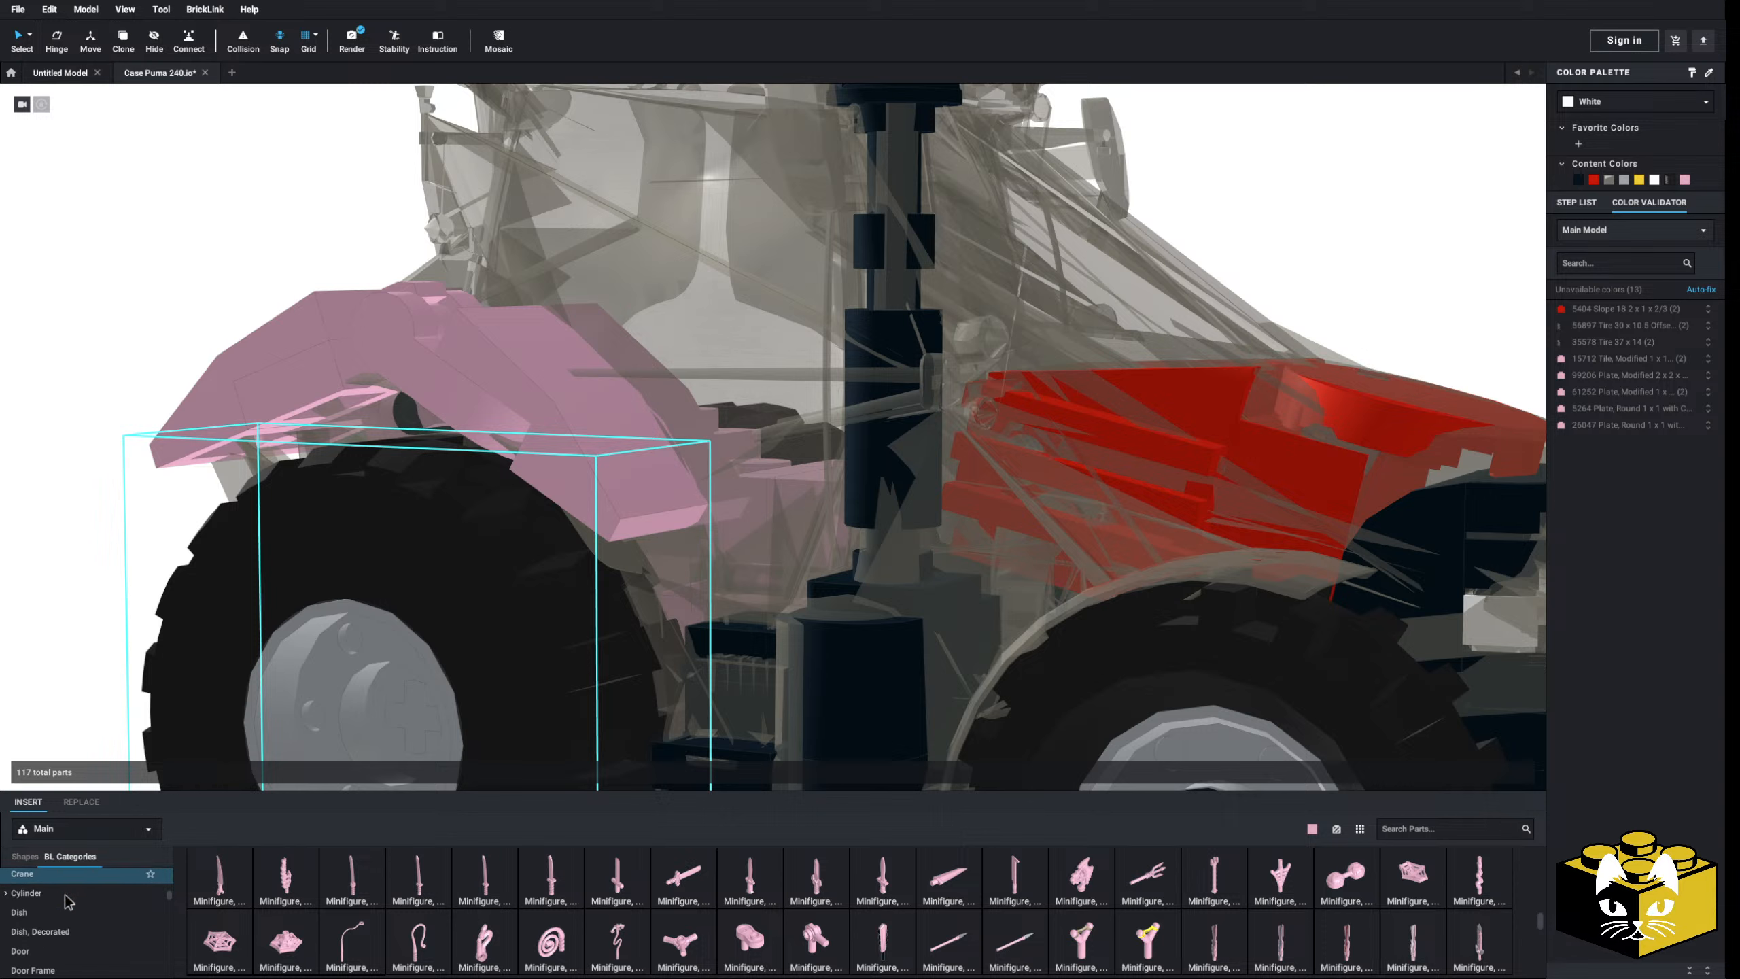
pyautogui.scroll(-3, 69, 902)
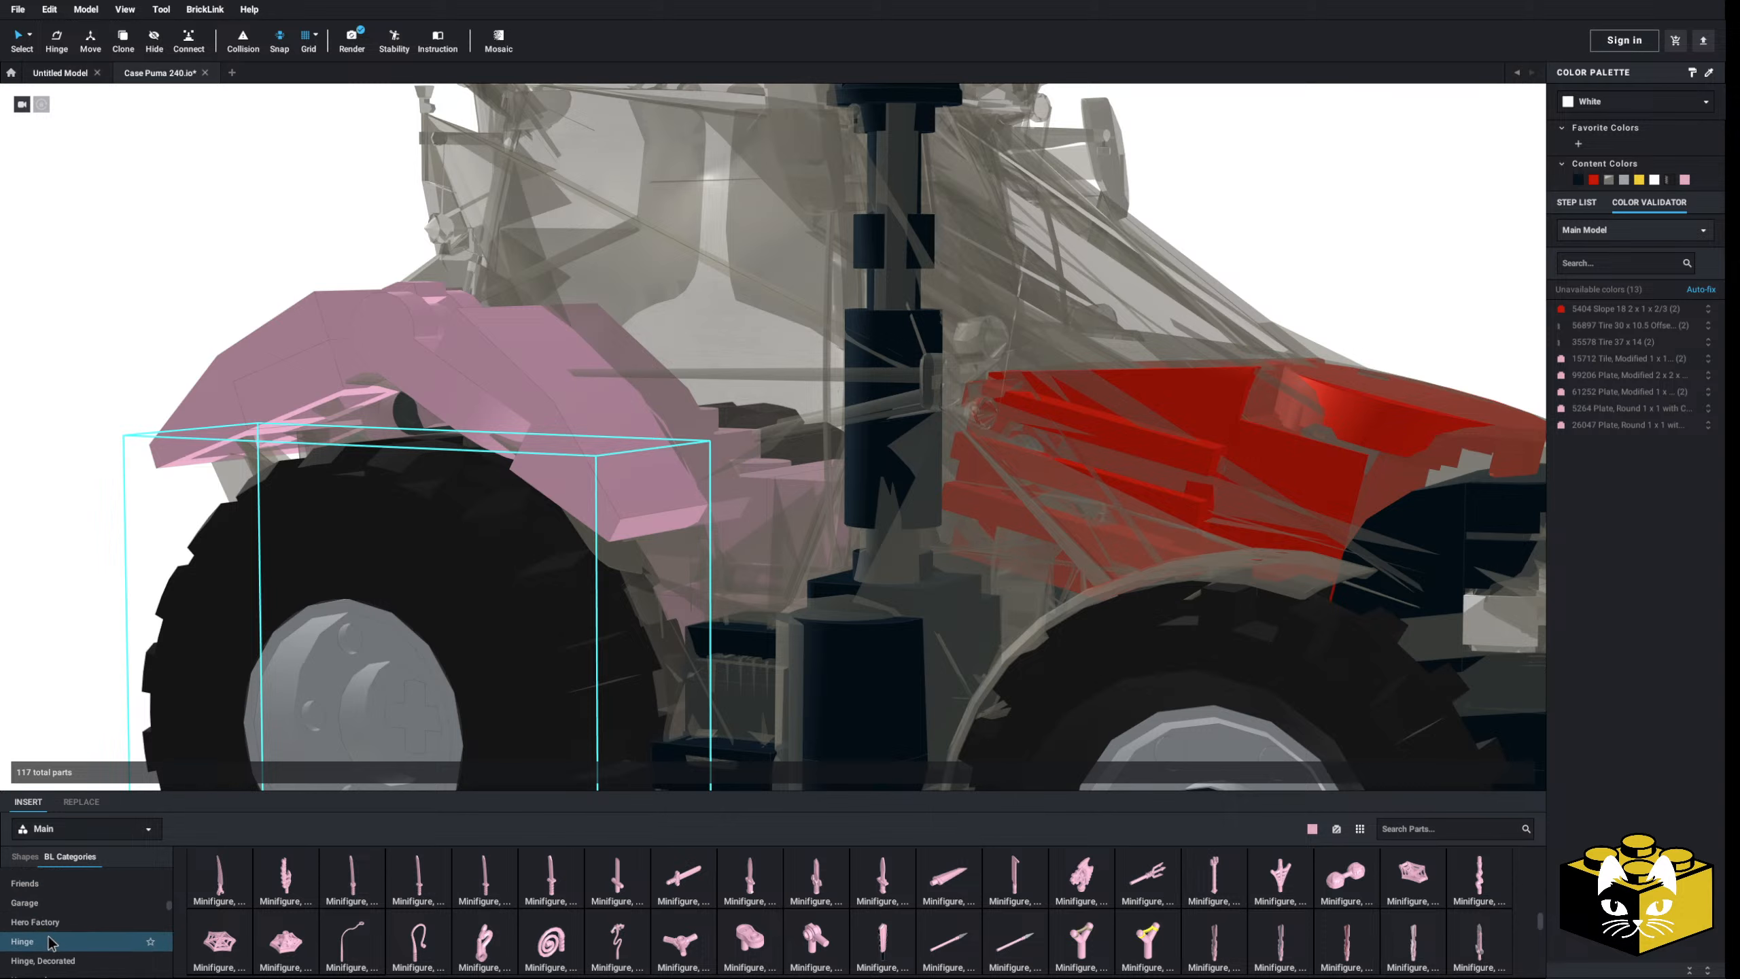
# - Try a Hinge Brick 2 x 2 Top Plate from the hinge parts beside the fender, then delete it
pyautogui.click(50, 944)
pyautogui.scroll(-2, 539, 893)
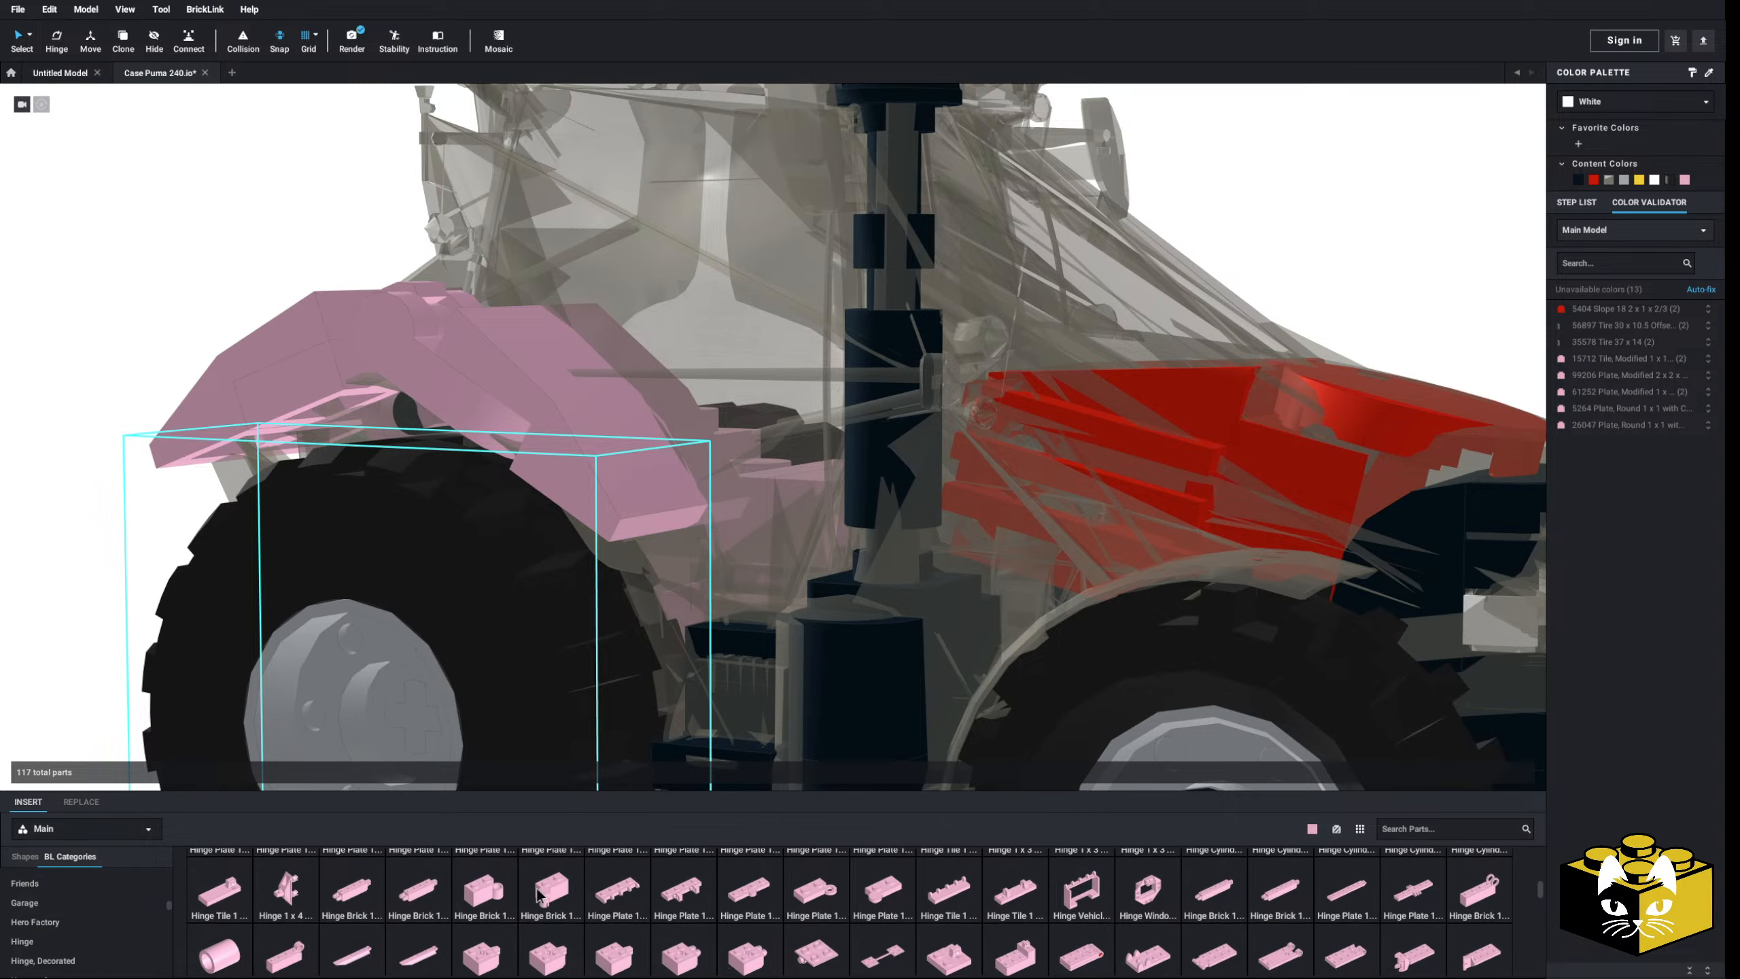
pyautogui.click(816, 956)
pyautogui.moveTo(521, 750); pyautogui.dragTo(438, 740, button='right')
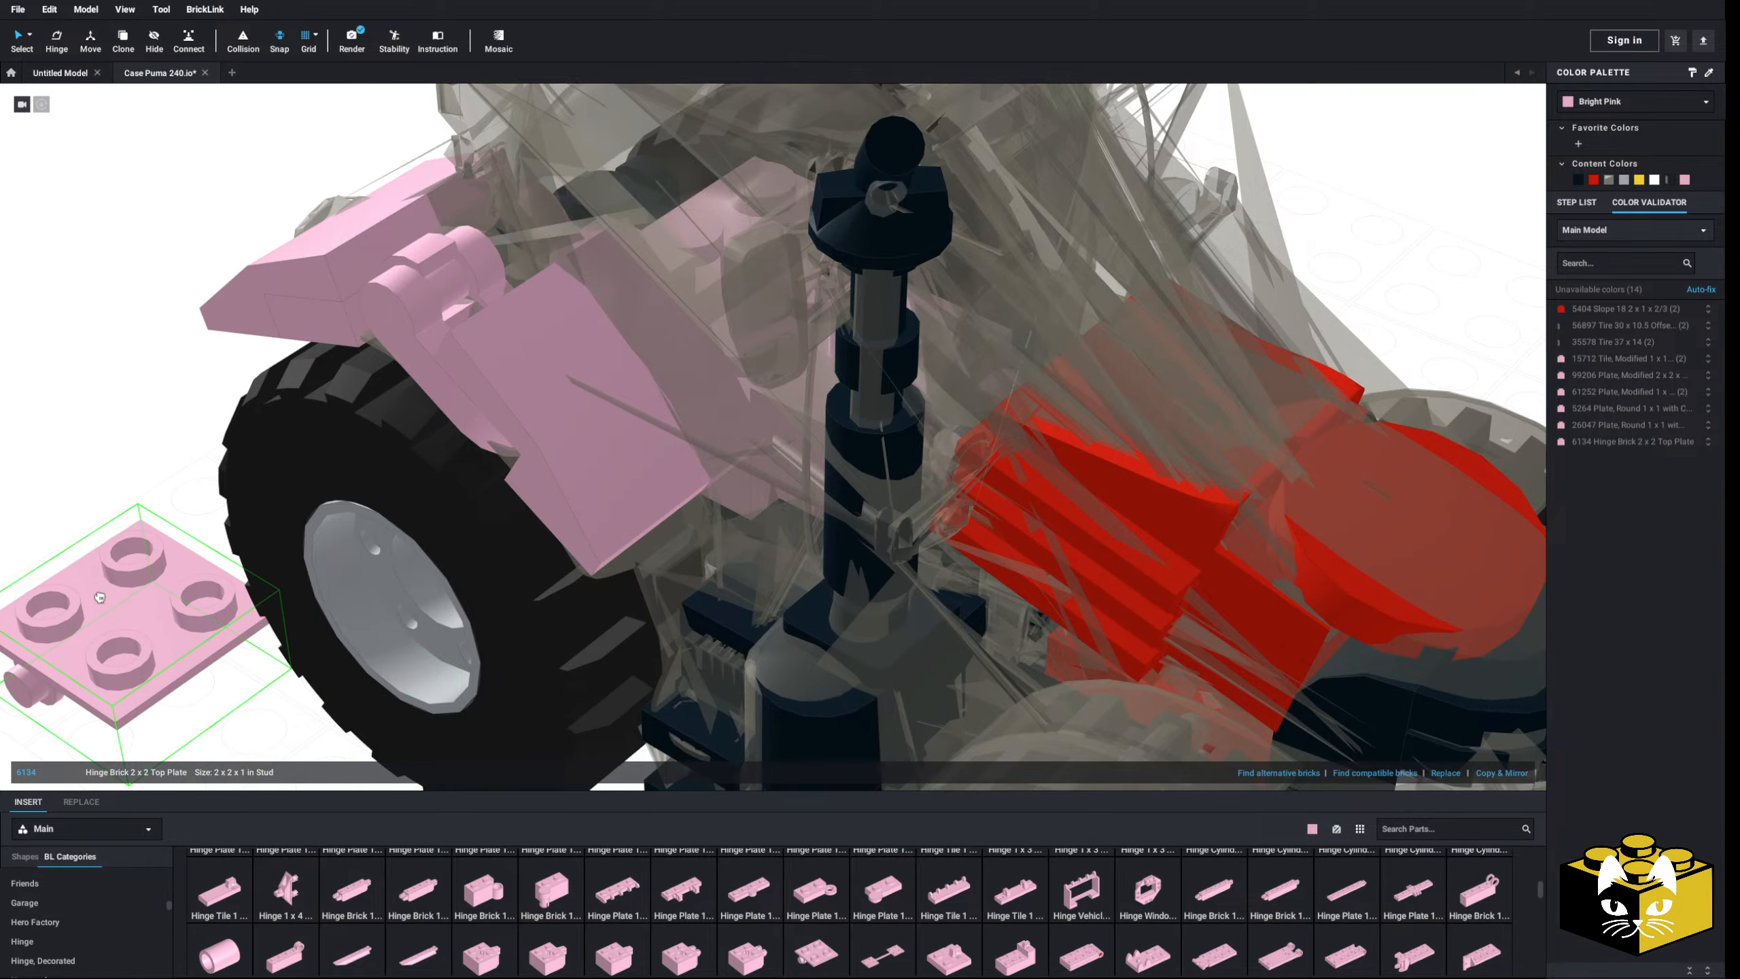
pyautogui.click(712, 583)
pyautogui.moveTo(712, 582); pyautogui.dragTo(618, 742, button='right')
pyautogui.press('Delete')
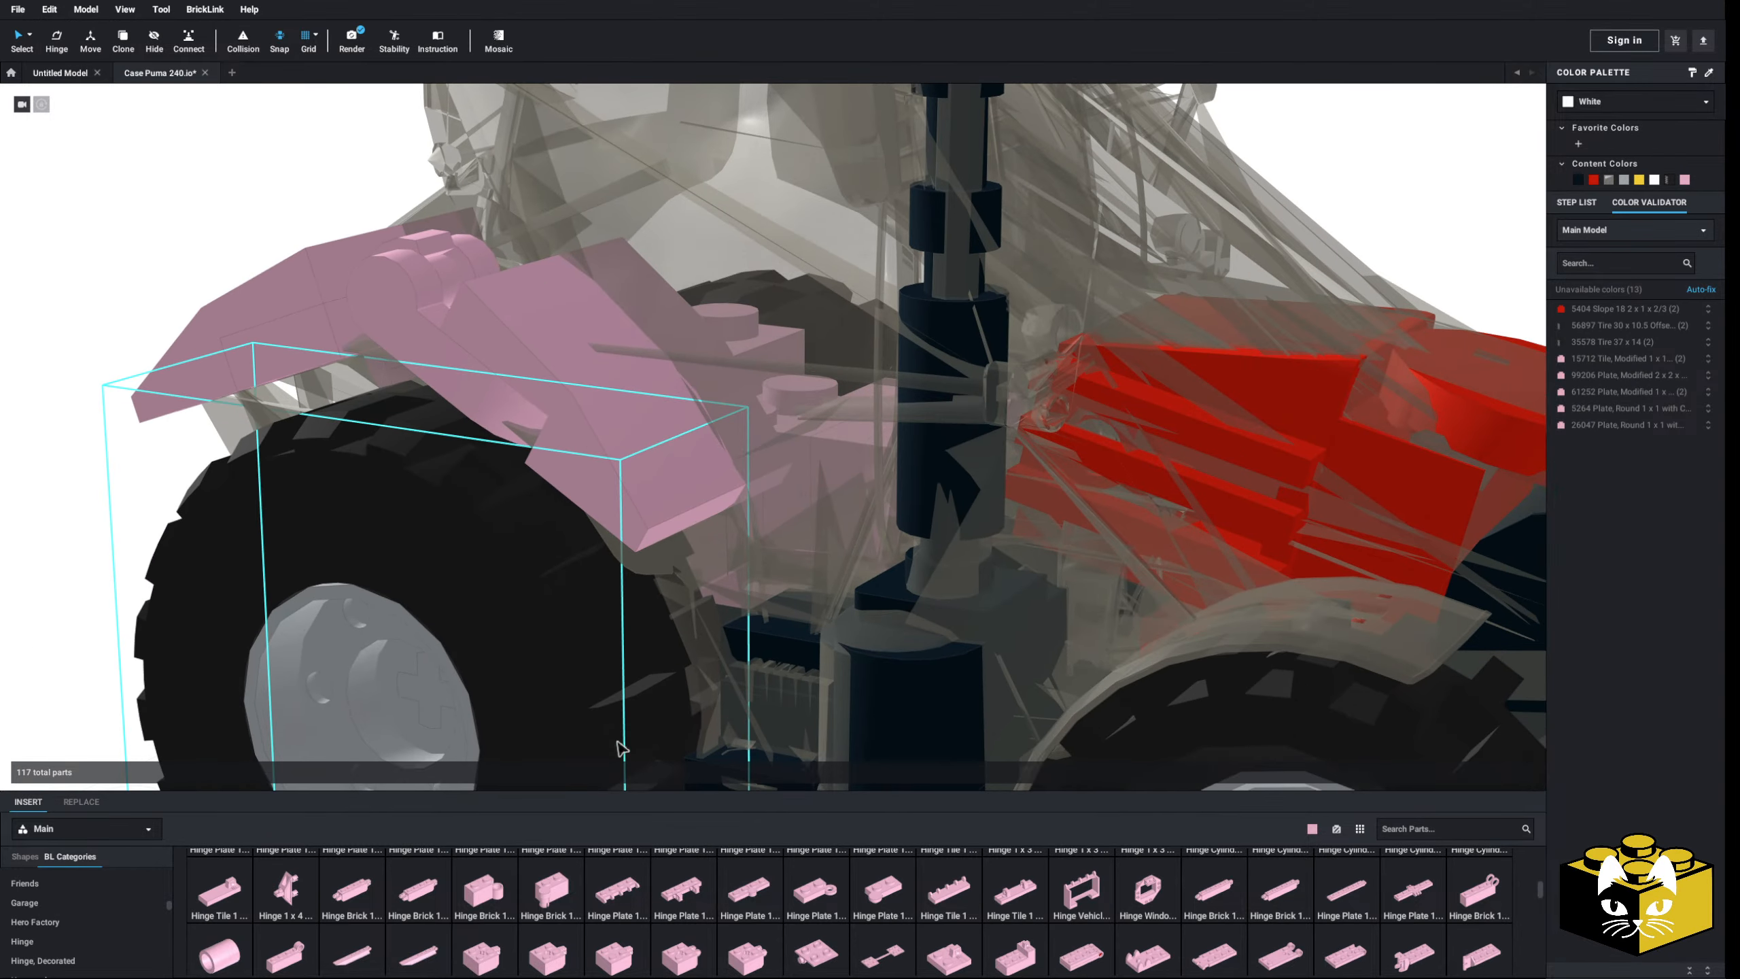
# - Retry the modified 1 x 2 plate with door rail under the front fender slope's lower edge, judge it from the side, then remove it
pyautogui.scroll(3, 76, 921)
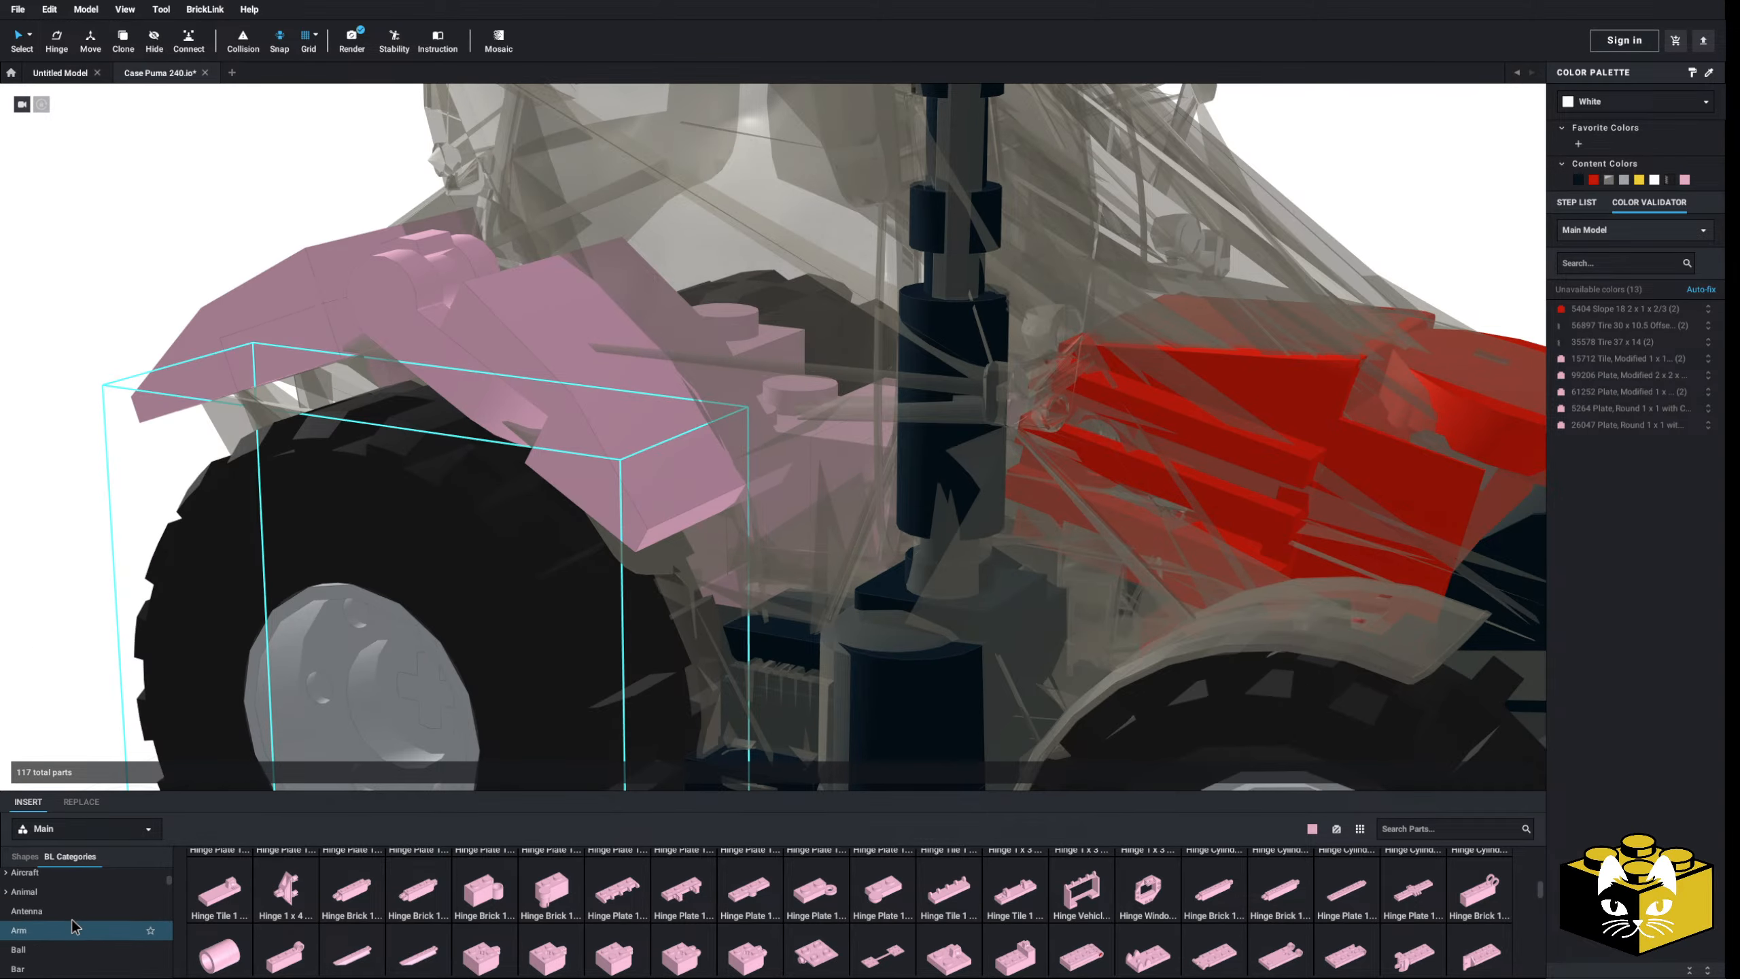
pyautogui.click(65, 898)
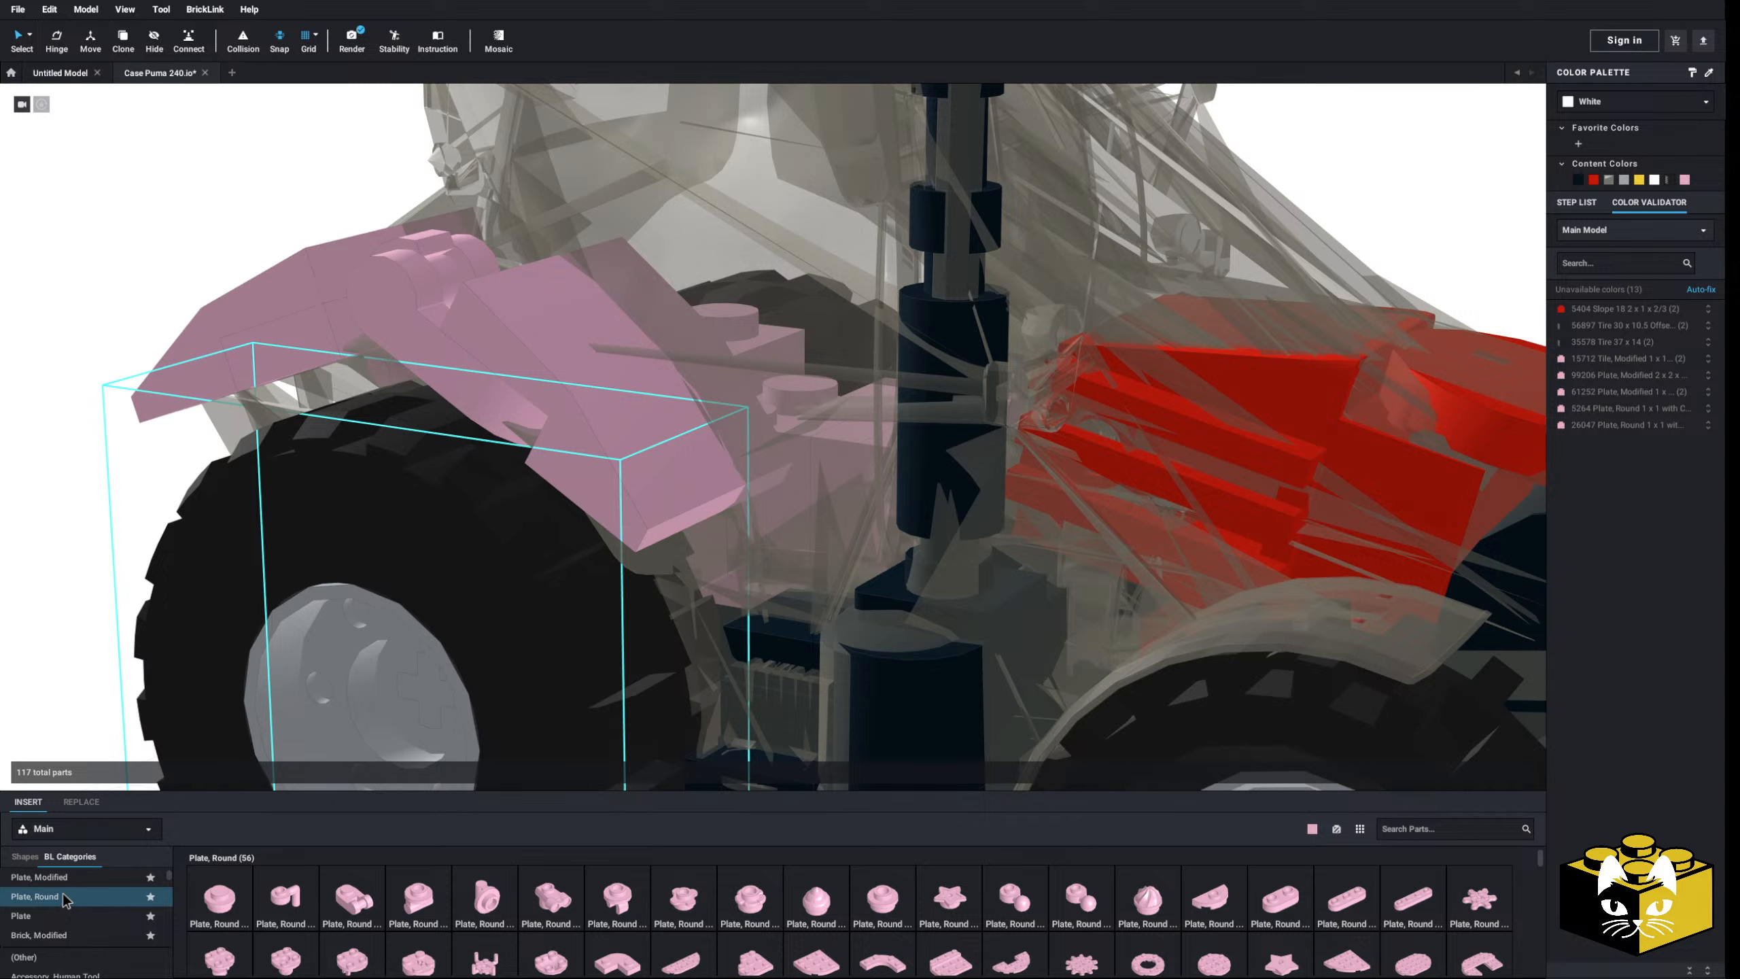
pyautogui.click(68, 878)
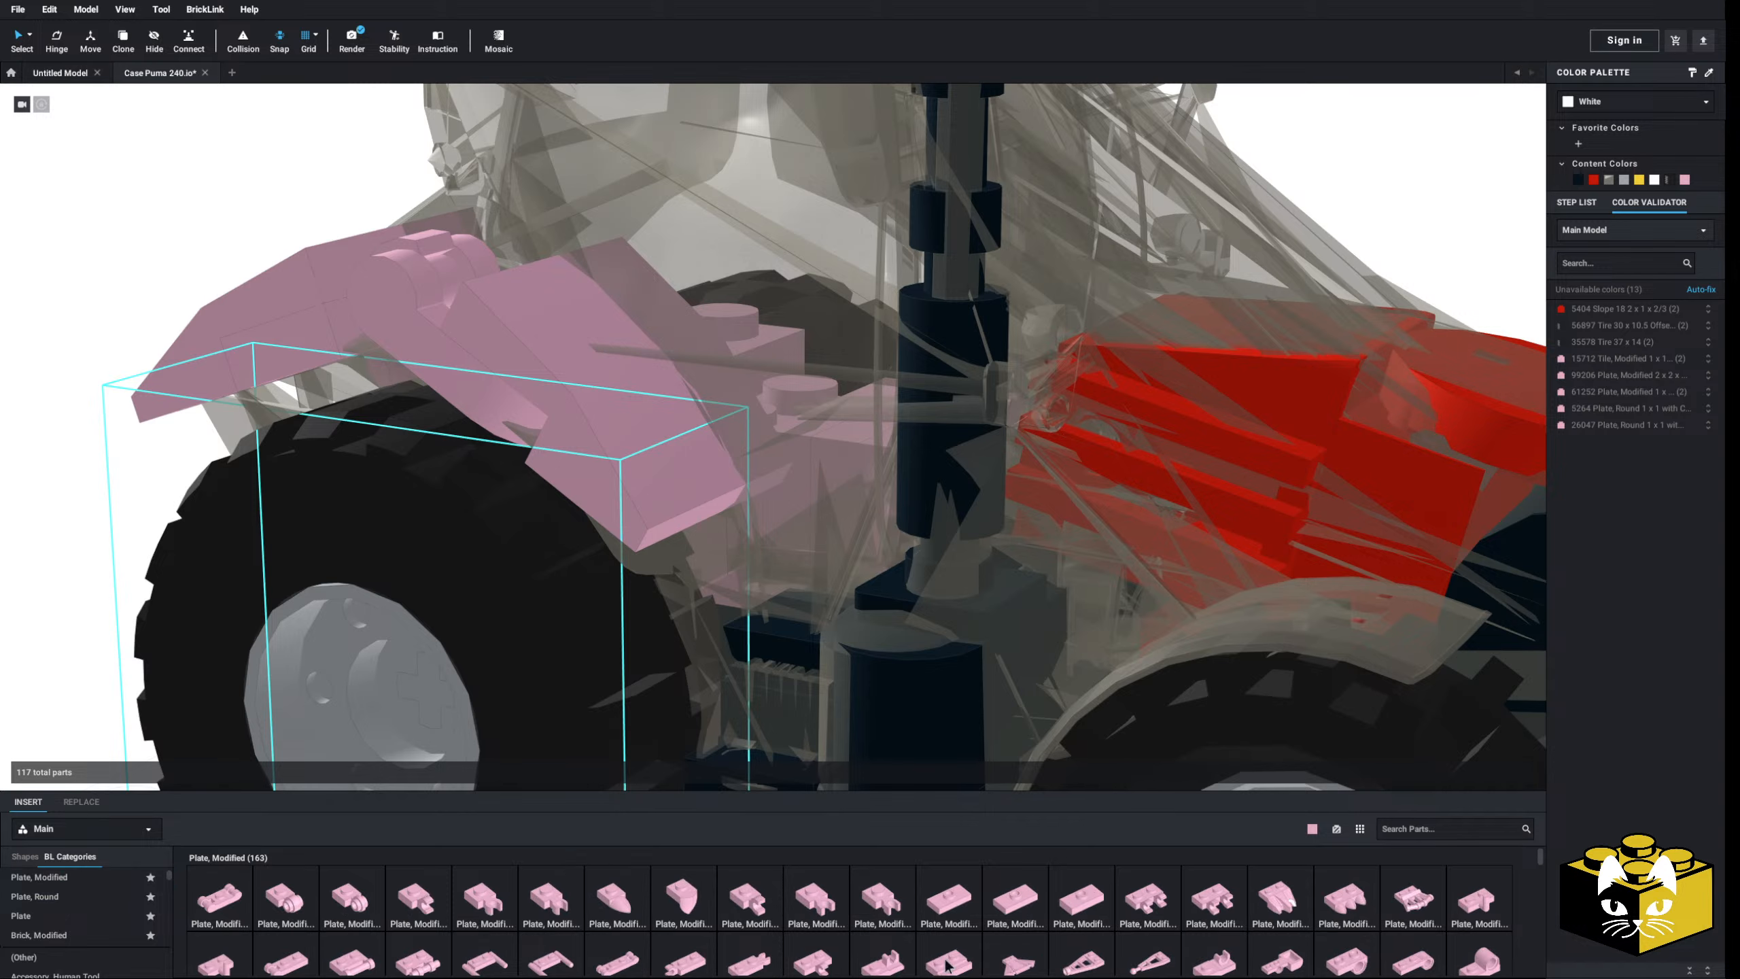
pyautogui.moveTo(947, 965); pyautogui.dragTo(701, 501)
pyautogui.click(116, 465)
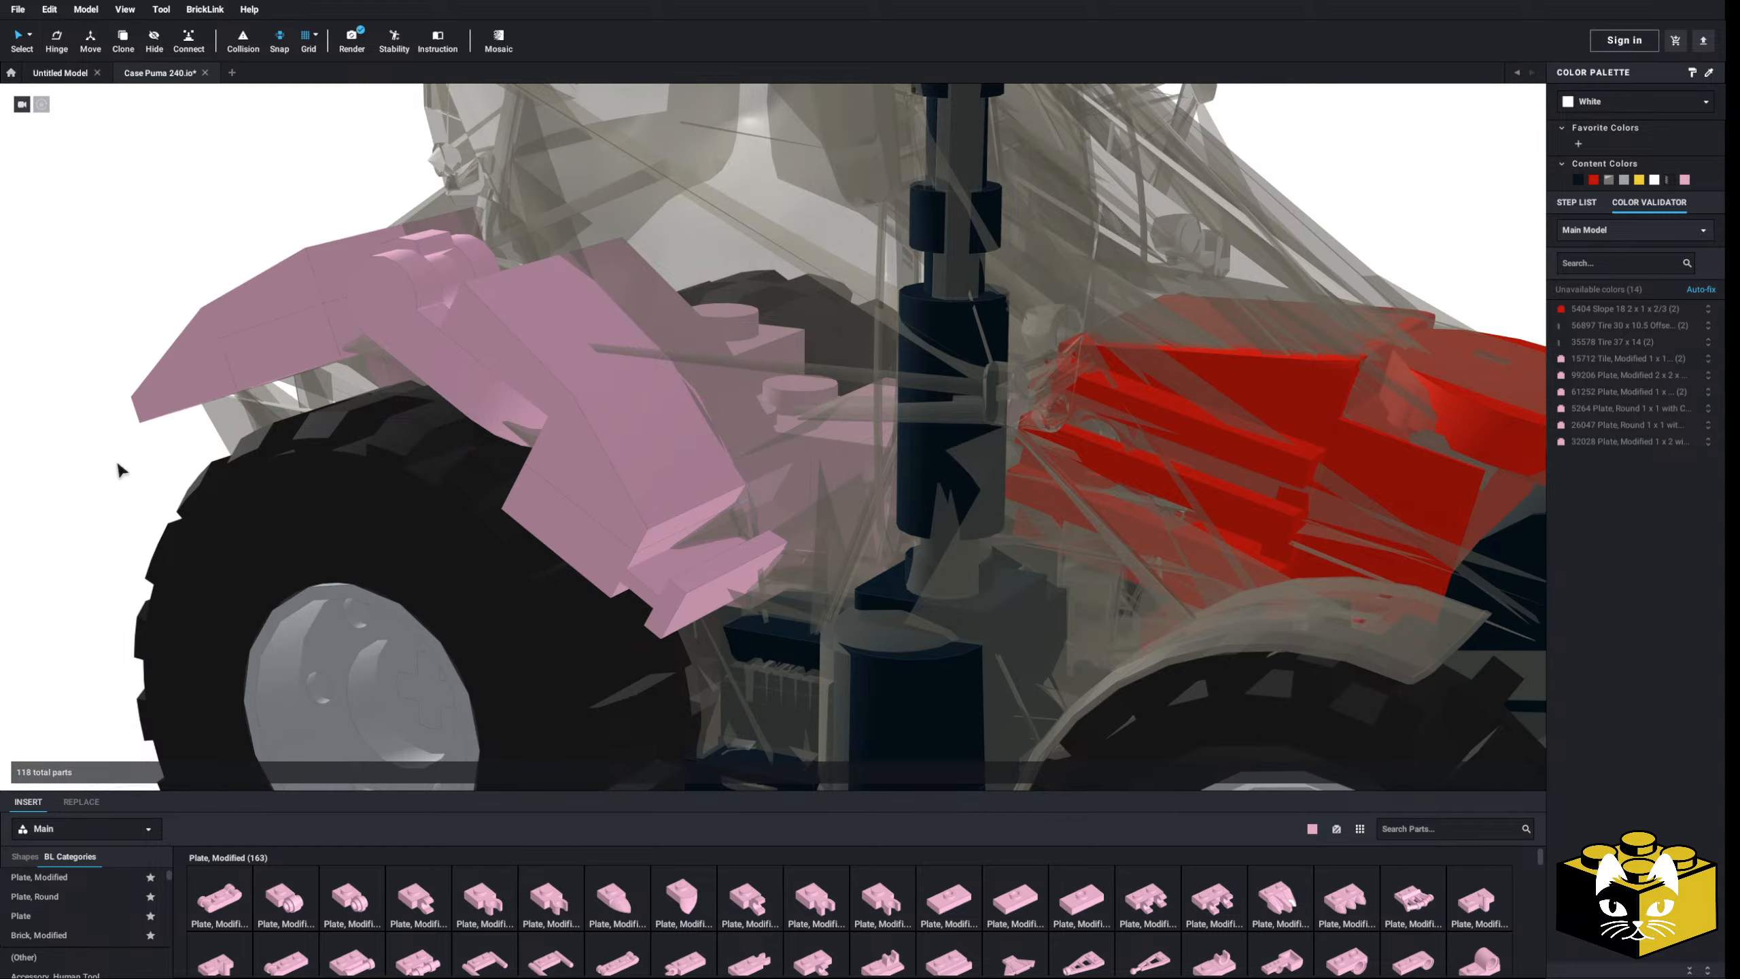
pyautogui.scroll(-4, 117, 468)
pyautogui.moveTo(118, 467); pyautogui.dragTo(293, 529, button='right')
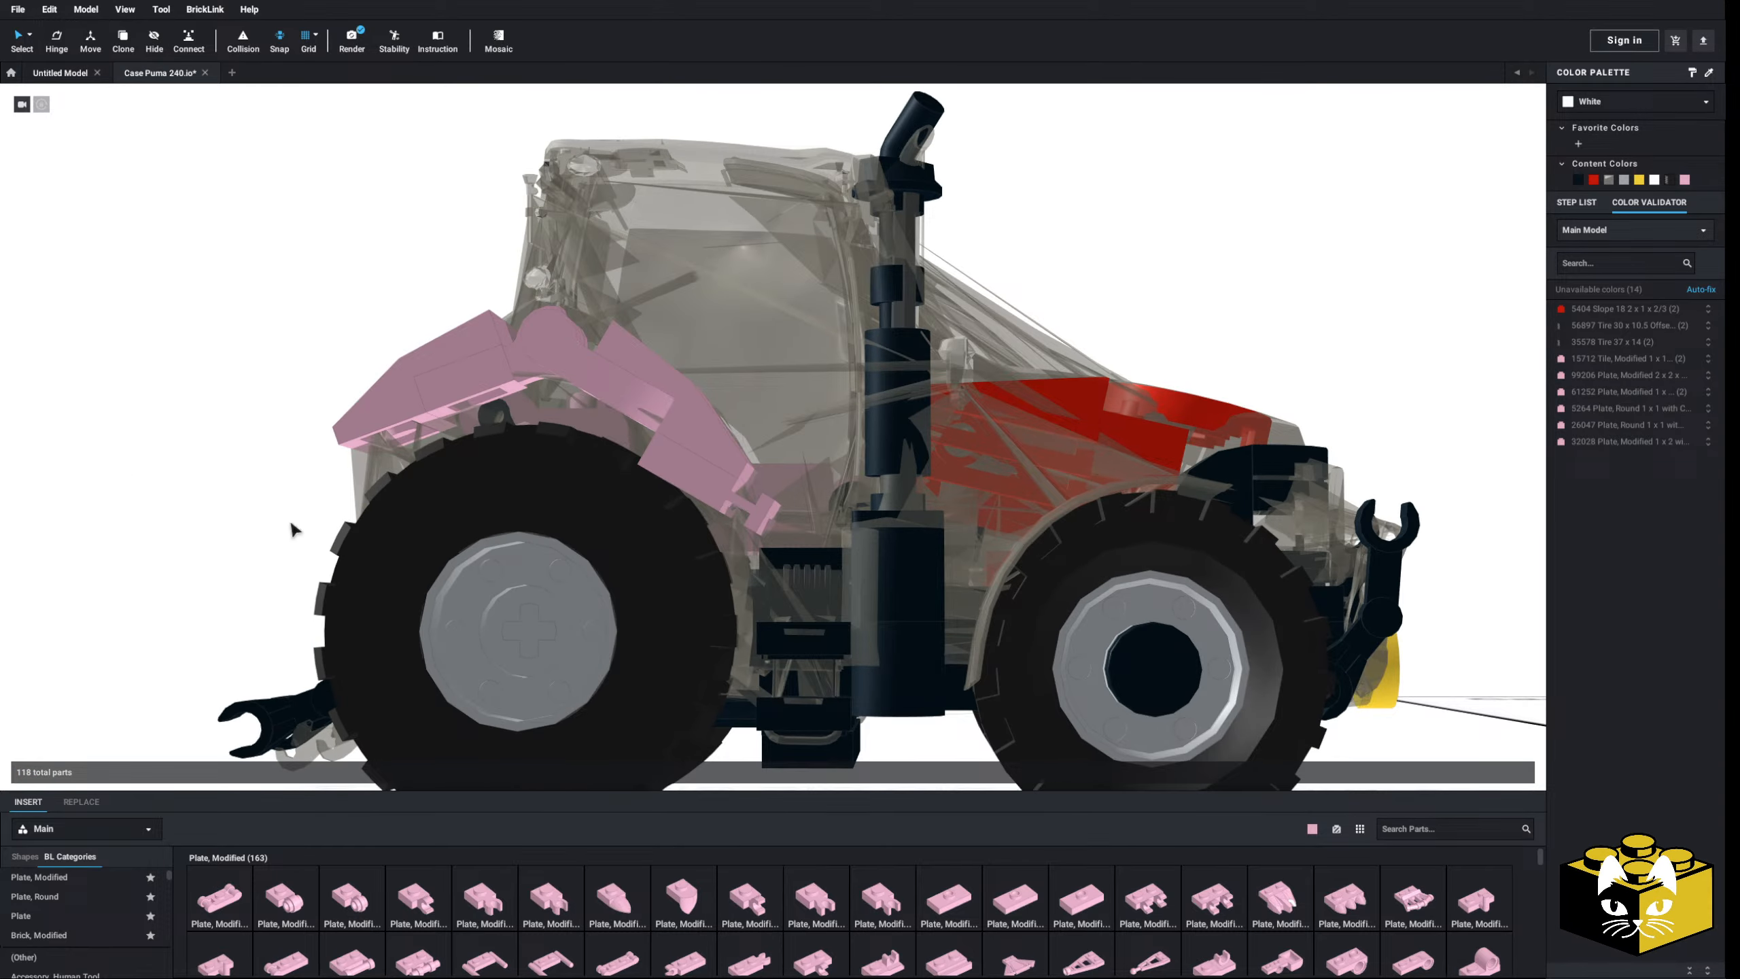
pyautogui.click(708, 490)
pyautogui.press('Delete')
# - Compare the fender slopes with the transparent tractor reference model from the side, and hide the reference model
pyautogui.moveTo(708, 489); pyautogui.dragTo(625, 592, button='right')
pyautogui.scroll(3, 649, 593)
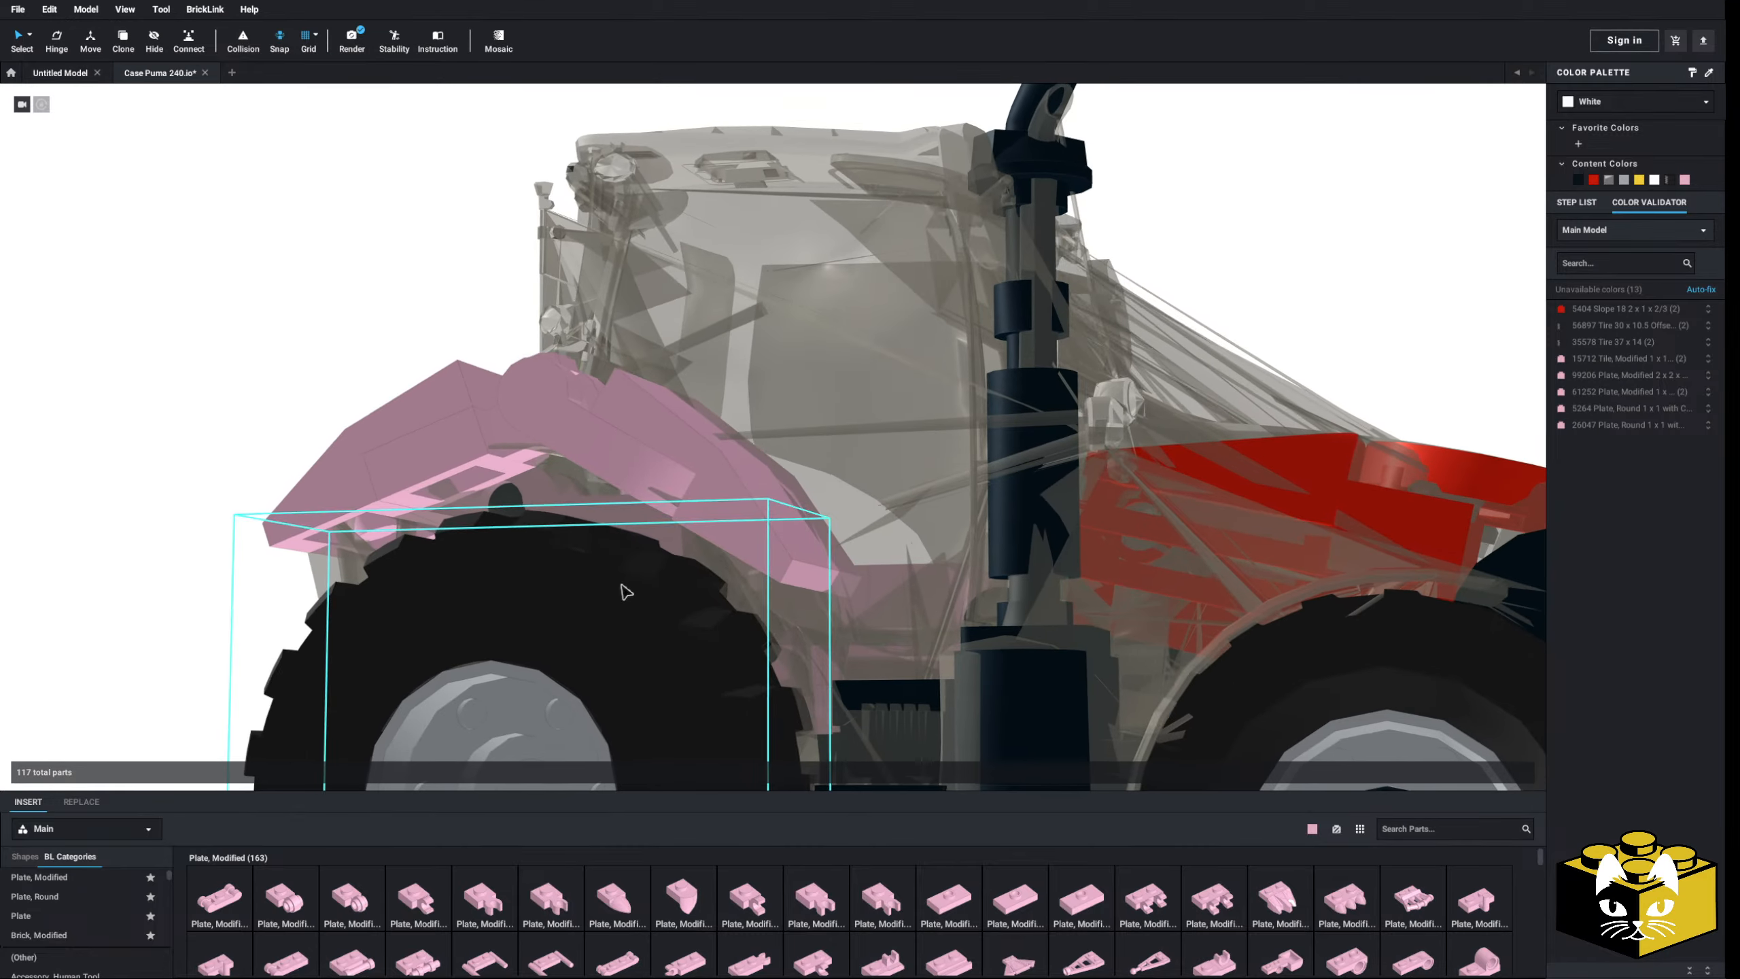
pyautogui.scroll(-3, 625, 592)
pyautogui.click(757, 537)
pyautogui.scroll(-5, 757, 536)
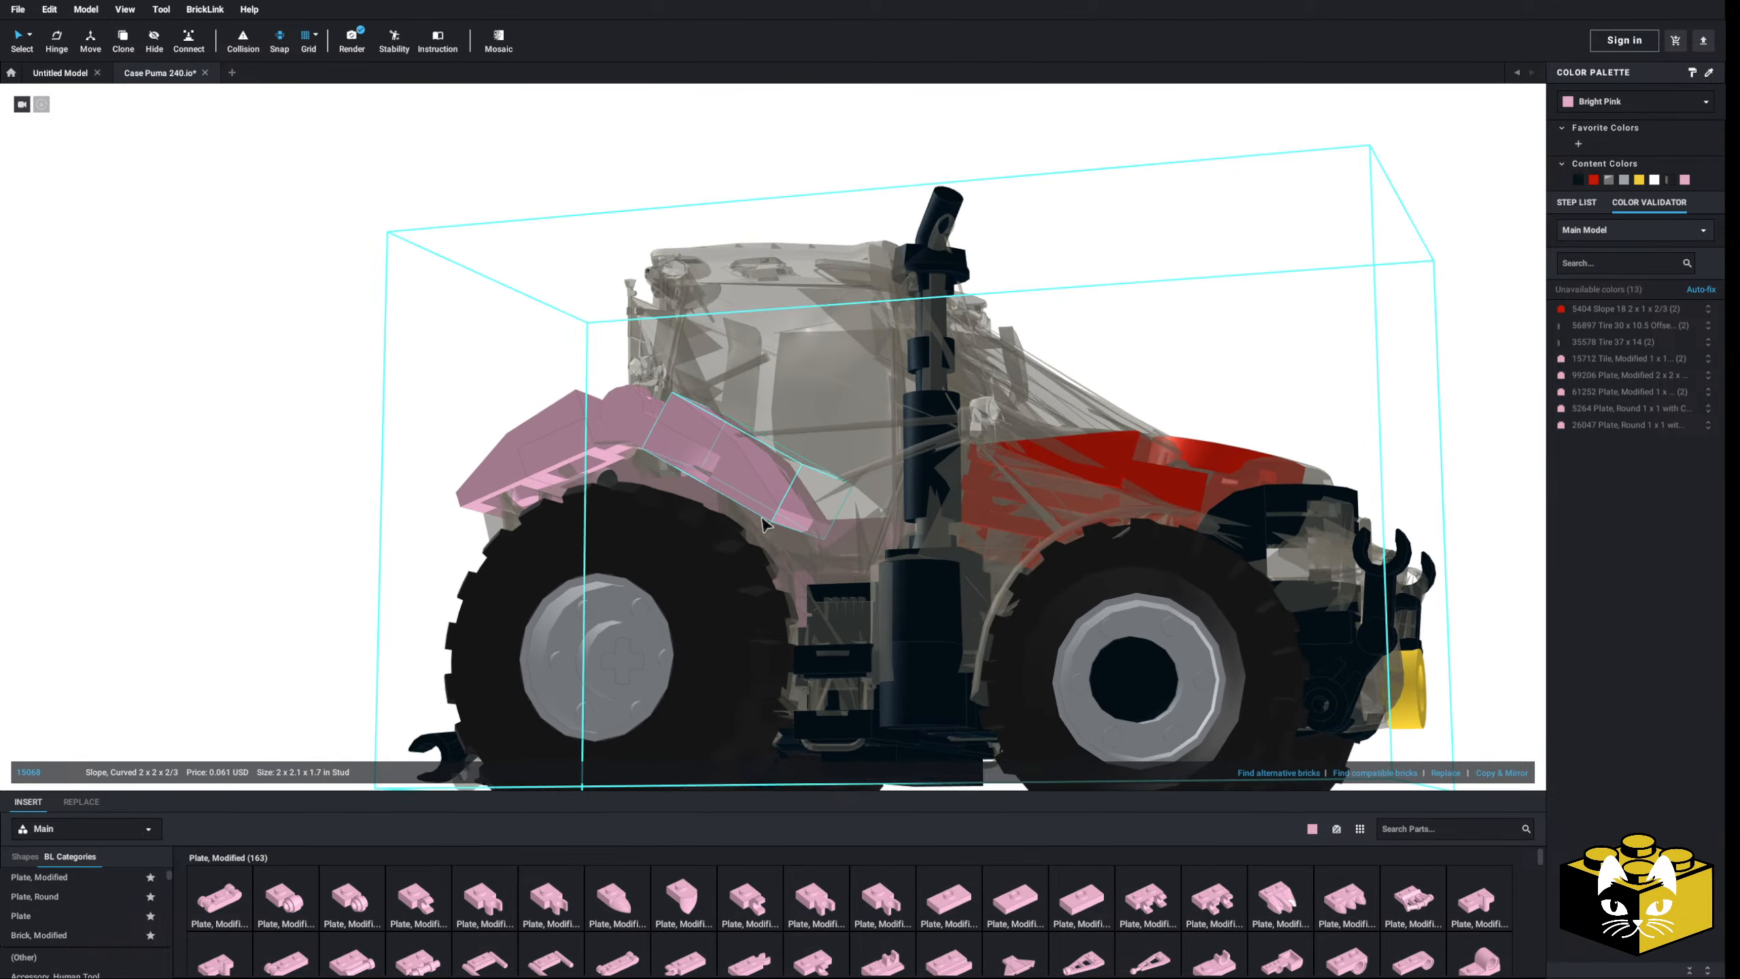
pyautogui.moveTo(763, 524)
pyautogui.mouseDown(button='right')
pyautogui.moveTo(767, 540)
pyautogui.moveTo(784, 527)
pyautogui.moveTo(781, 545)
pyautogui.mouseUp(button='right')
pyautogui.scroll(-3, 781, 541)
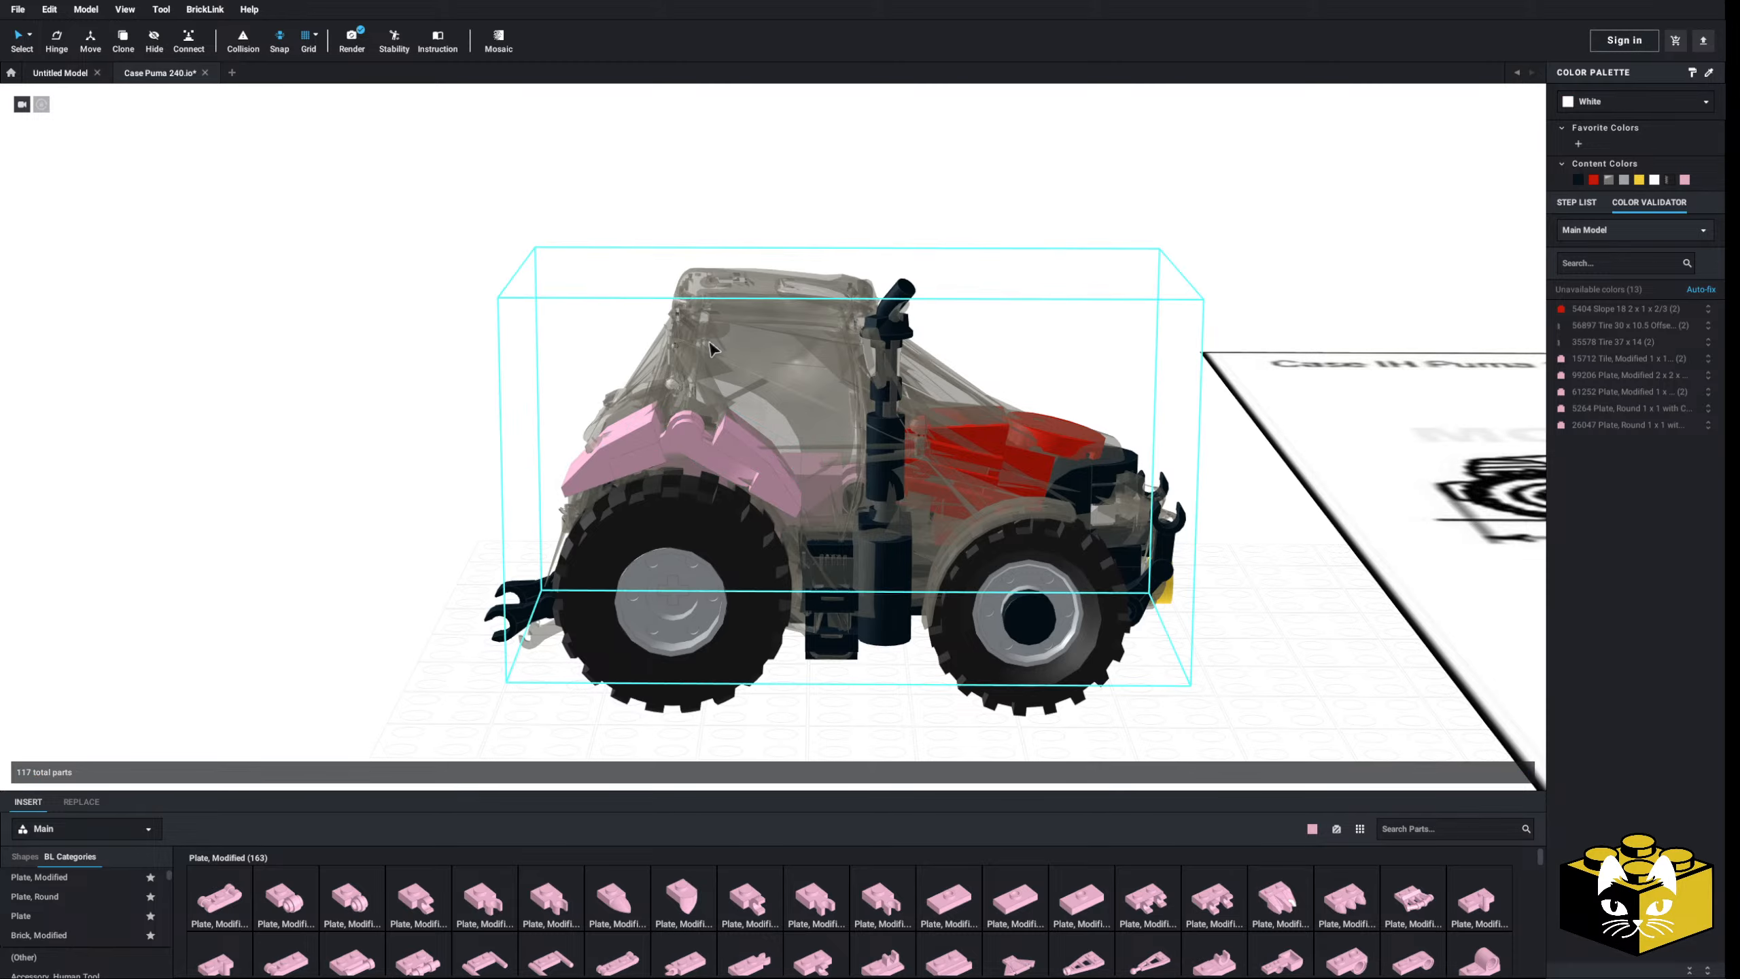
pyautogui.click(731, 416)
pyautogui.click(482, 415)
pyautogui.moveTo(482, 416); pyautogui.dragTo(658, 494, button='right')
pyautogui.scroll(4, 979, 544)
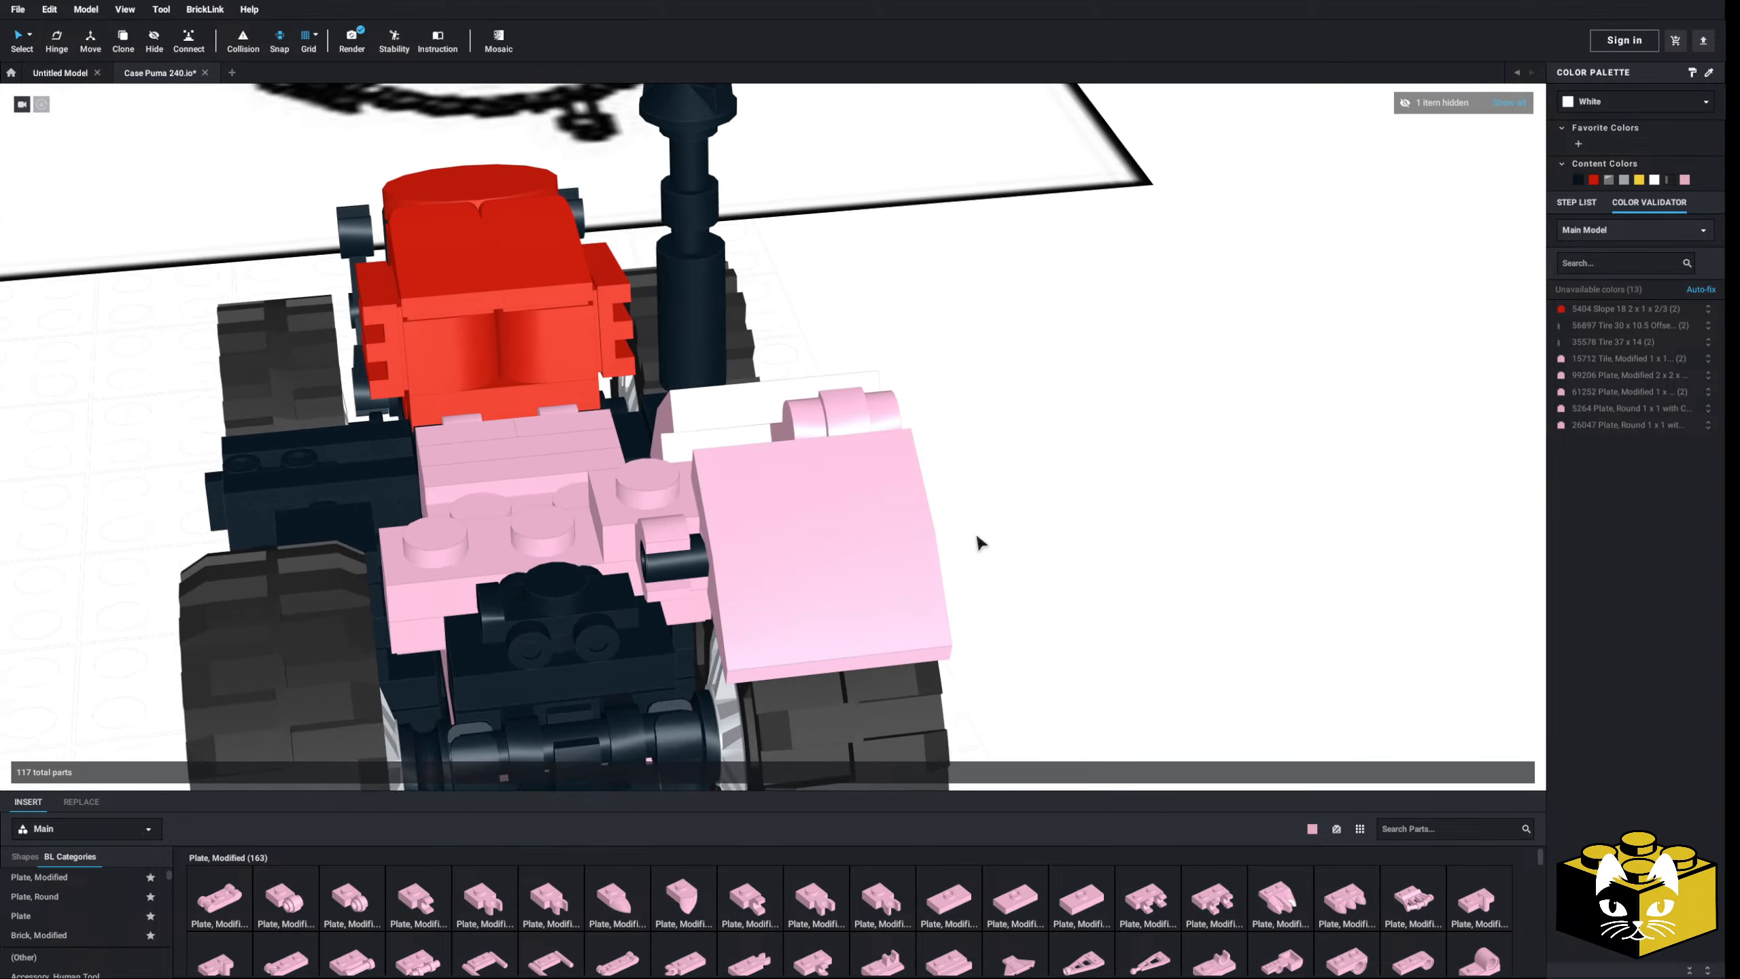
# - Select the clip plate, rigid hose and round 1 x 1 clip plate under the fender and create a mirrored copy of them
pyautogui.moveTo(979, 543); pyautogui.dragTo(1025, 538, button='right')
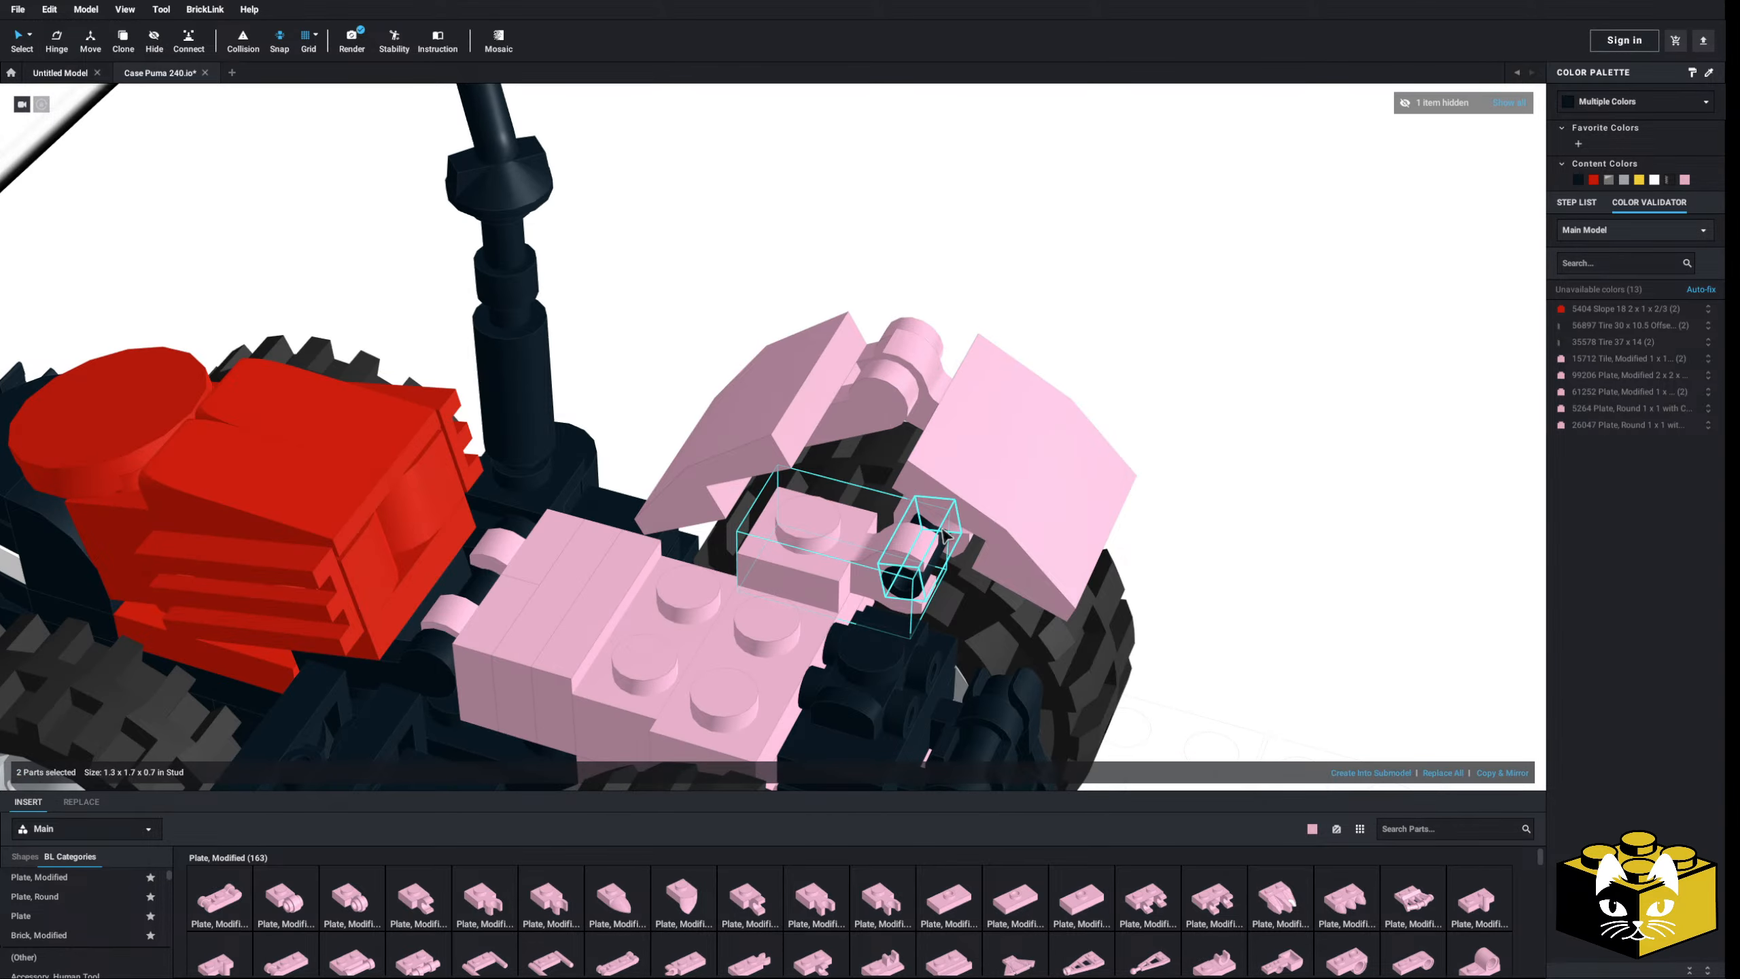
pyautogui.keyDown('shift'); pyautogui.click(907, 586); pyautogui.keyUp('shift')
pyautogui.moveTo(907, 586); pyautogui.dragTo(1433, 719, button='right')
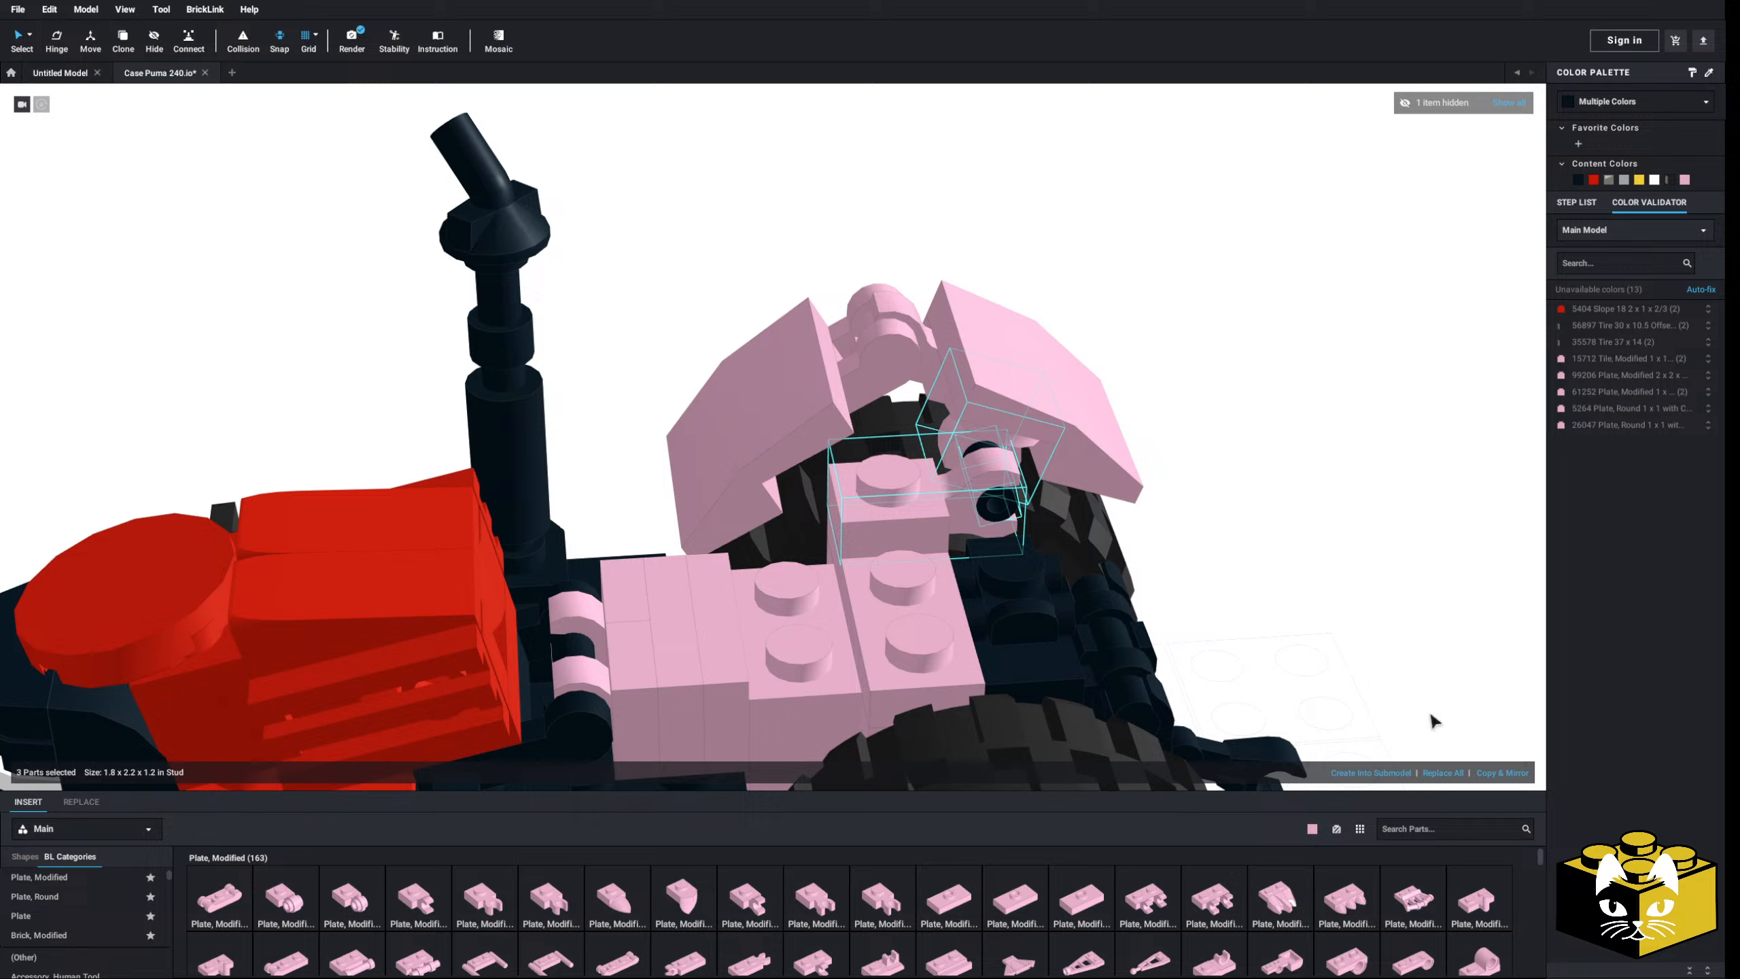
pyautogui.click(1521, 773)
pyautogui.click(972, 445)
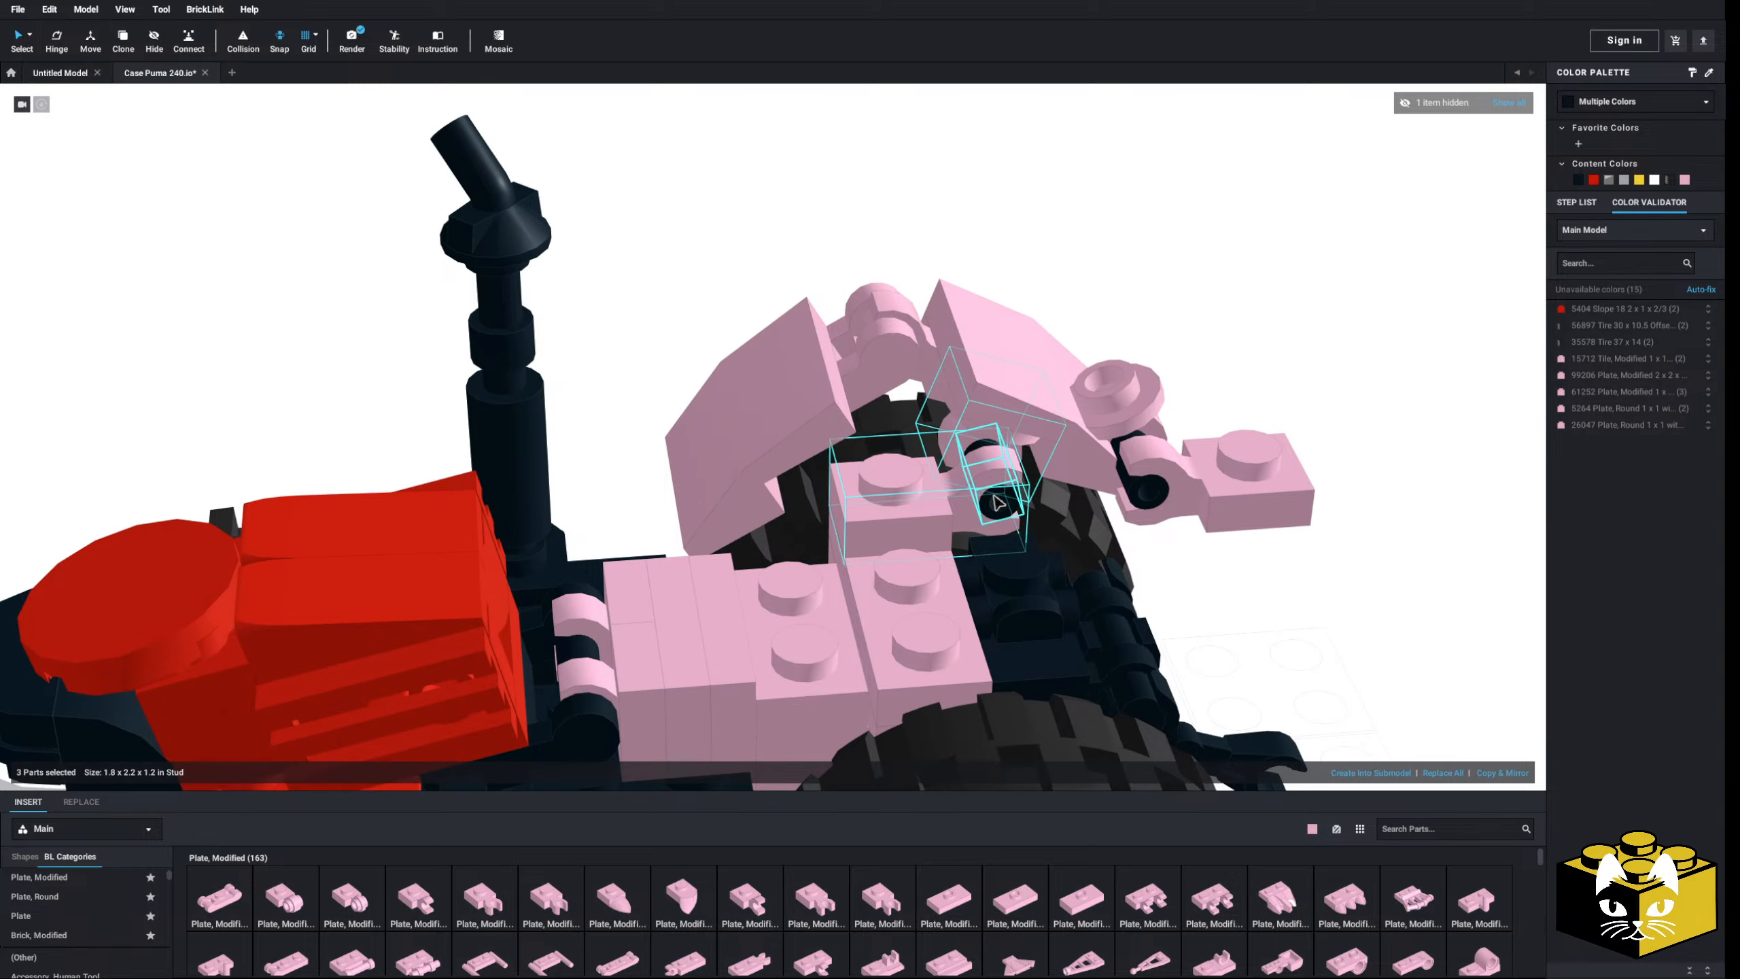
# - Move the original three-part clip assembly aside behind the tractor and fit the mirrored copy in its place under the fender
pyautogui.scroll(-2, 1223, 582)
pyautogui.moveTo(996, 502); pyautogui.dragTo(1415, 557)
pyautogui.click(1173, 519)
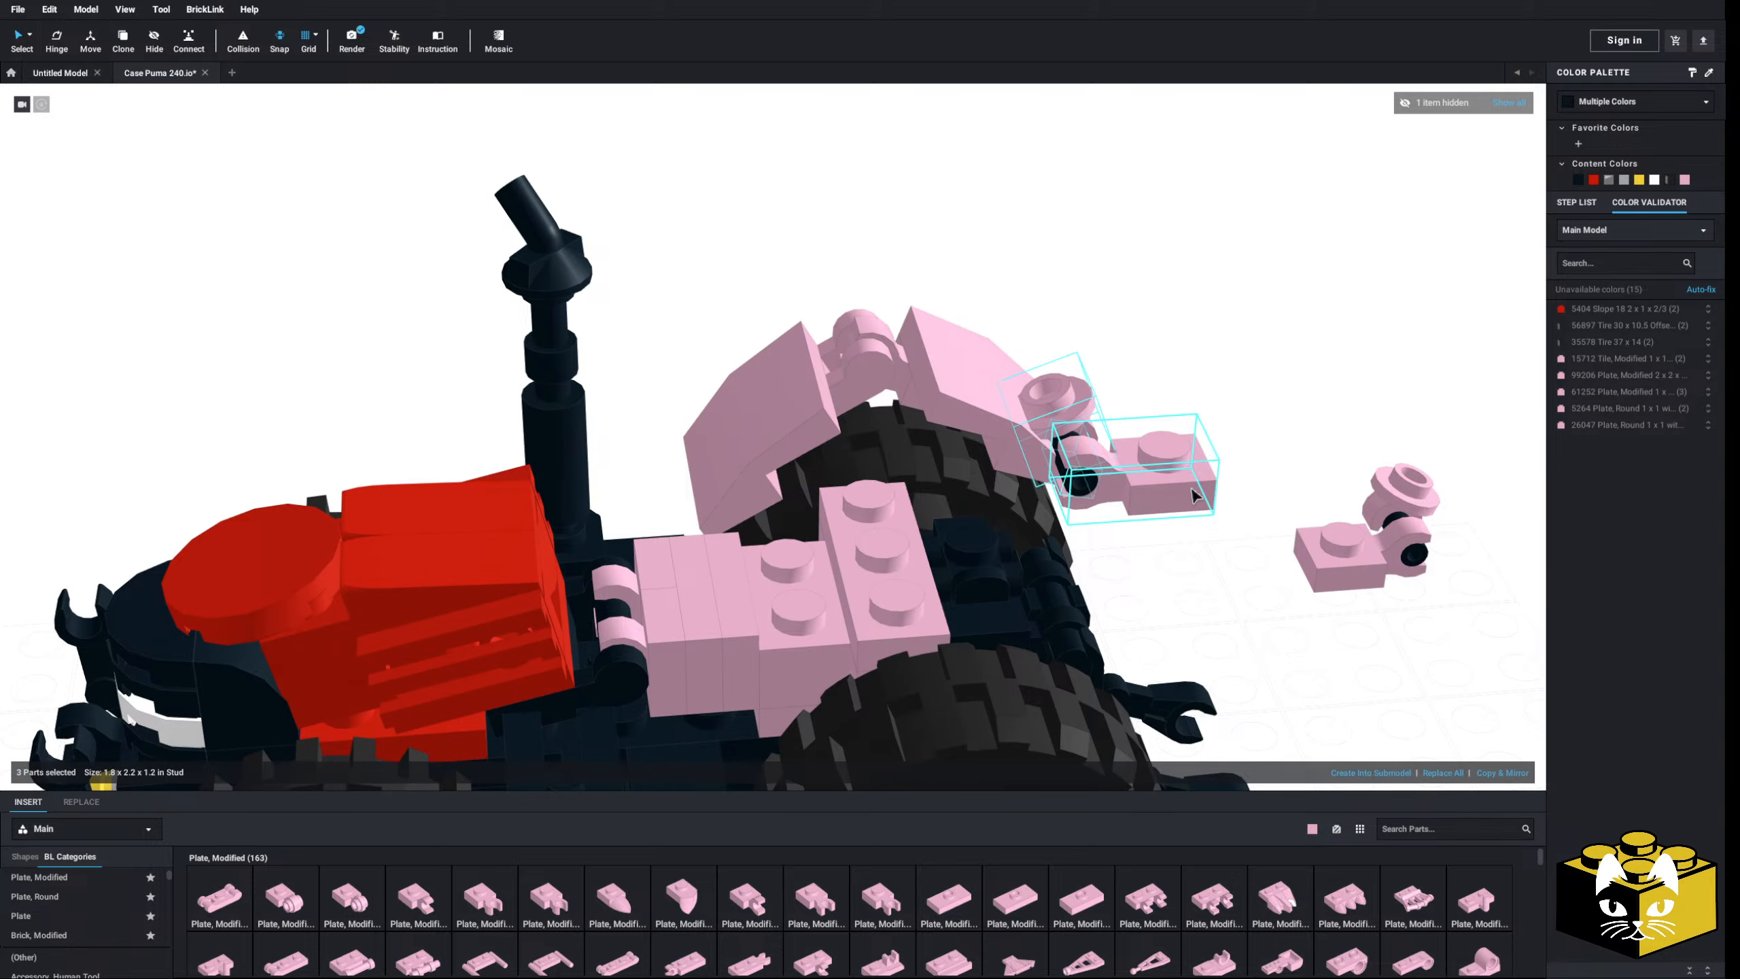
pyautogui.moveTo(1192, 495); pyautogui.dragTo(919, 499)
pyautogui.click(1131, 460)
pyautogui.scroll(2, 1179, 479)
pyautogui.moveTo(1180, 481); pyautogui.dragTo(1137, 493, button='right')
pyautogui.click(859, 374)
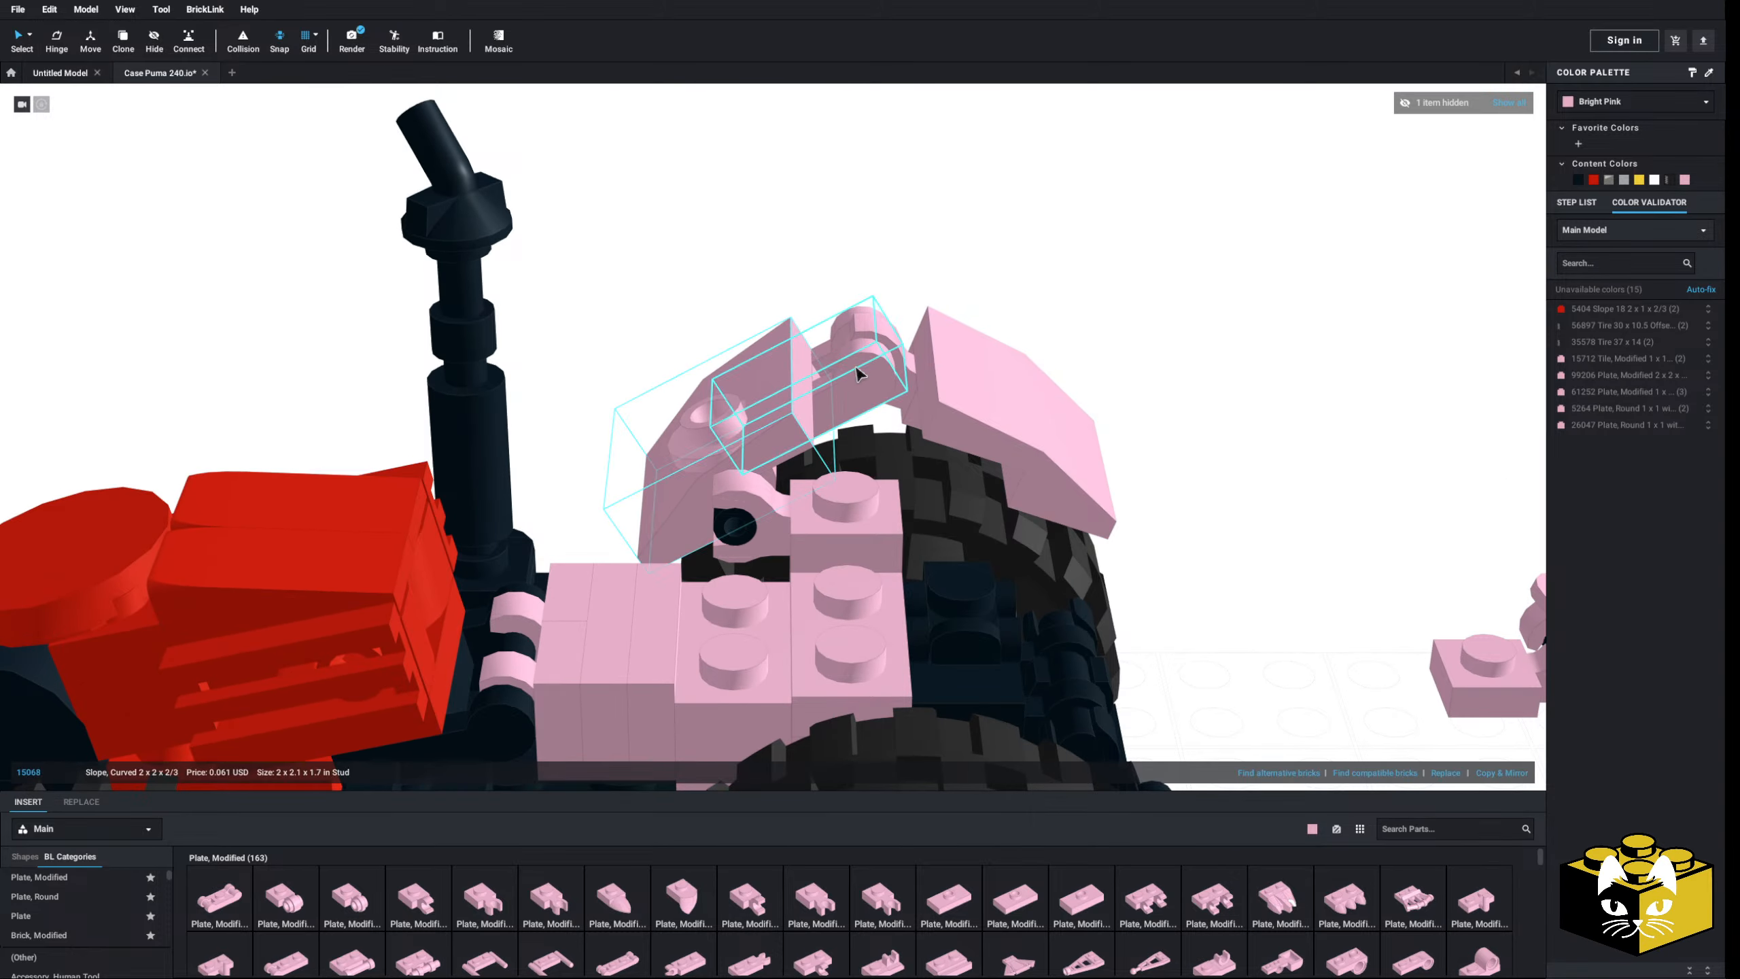
pyautogui.moveTo(769, 402); pyautogui.dragTo(737, 404)
pyautogui.click(1073, 363)
pyautogui.moveTo(1096, 354); pyautogui.dragTo(962, 351, button='right')
pyautogui.moveTo(977, 277); pyautogui.dragTo(1157, 354, button='right')
# - Pull the 1 x 3 plate off the chassis stack and delete it, the plate beneath it and the mirrored clip plate
pyautogui.moveTo(893, 569); pyautogui.dragTo(1159, 483)
pyautogui.click(854, 542)
pyautogui.press('Delete')
pyautogui.moveTo(1079, 537); pyautogui.dragTo(1024, 525, button='middle')
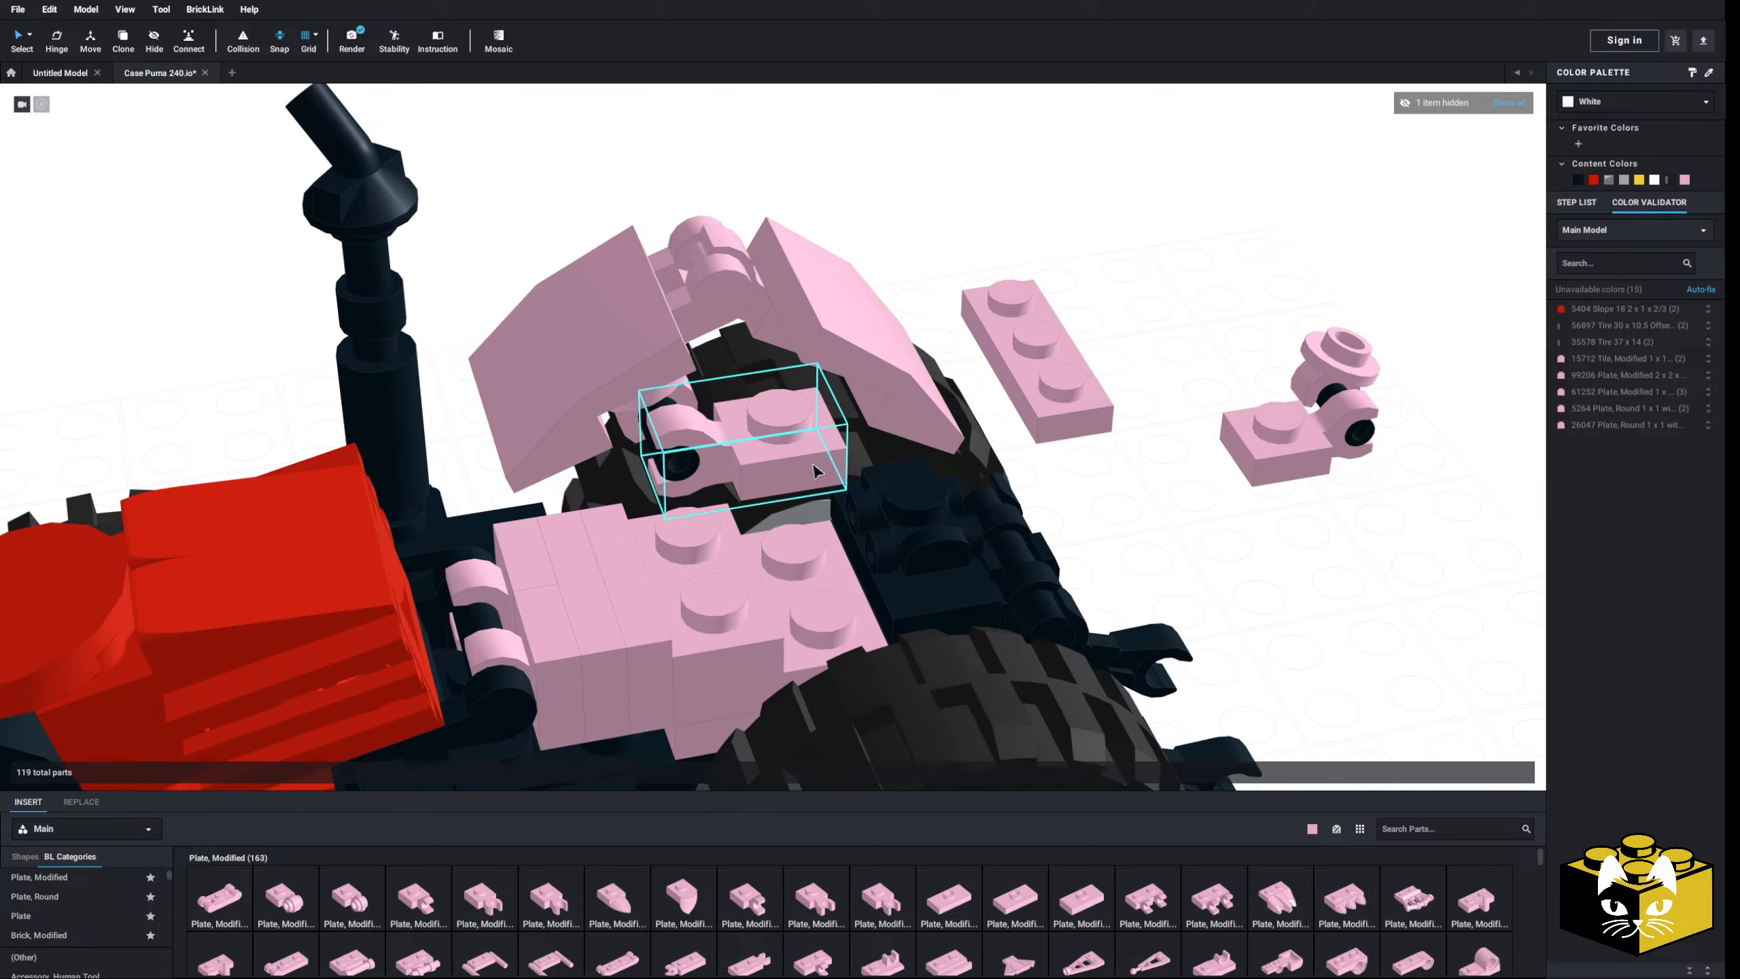
pyautogui.click(813, 463)
pyautogui.press('Delete')
pyautogui.click(1076, 385)
pyautogui.press('Delete')
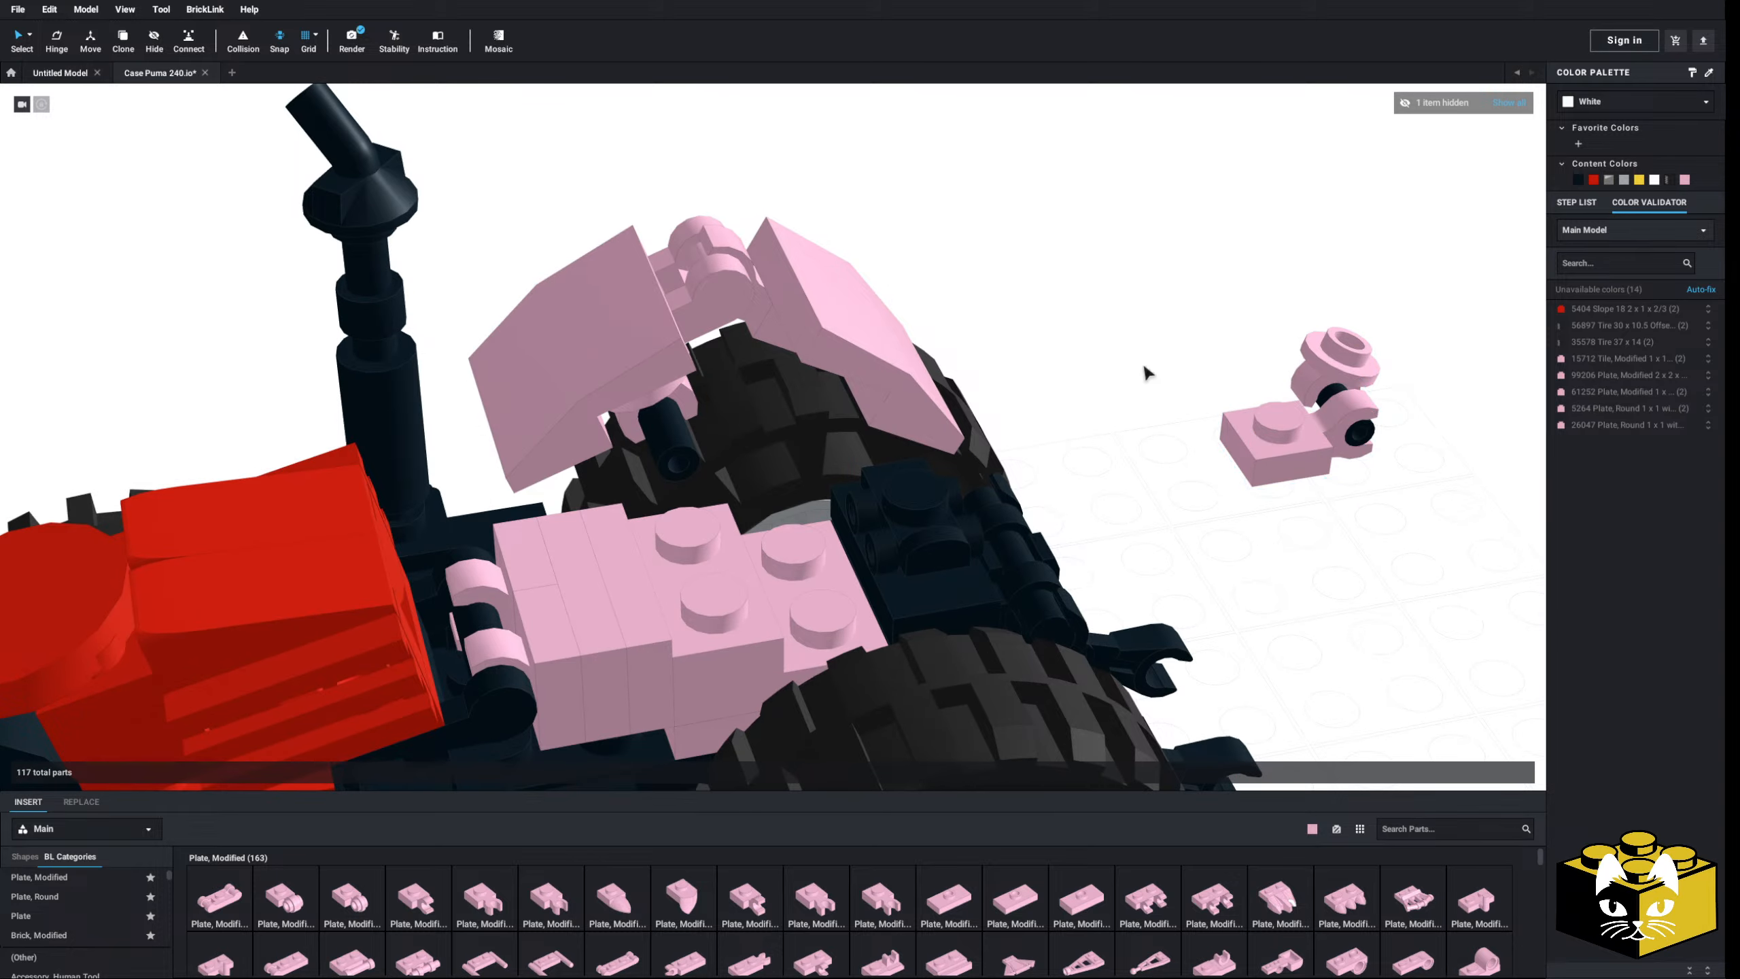
pyautogui.moveTo(1144, 365); pyautogui.dragTo(1096, 446, button='right')
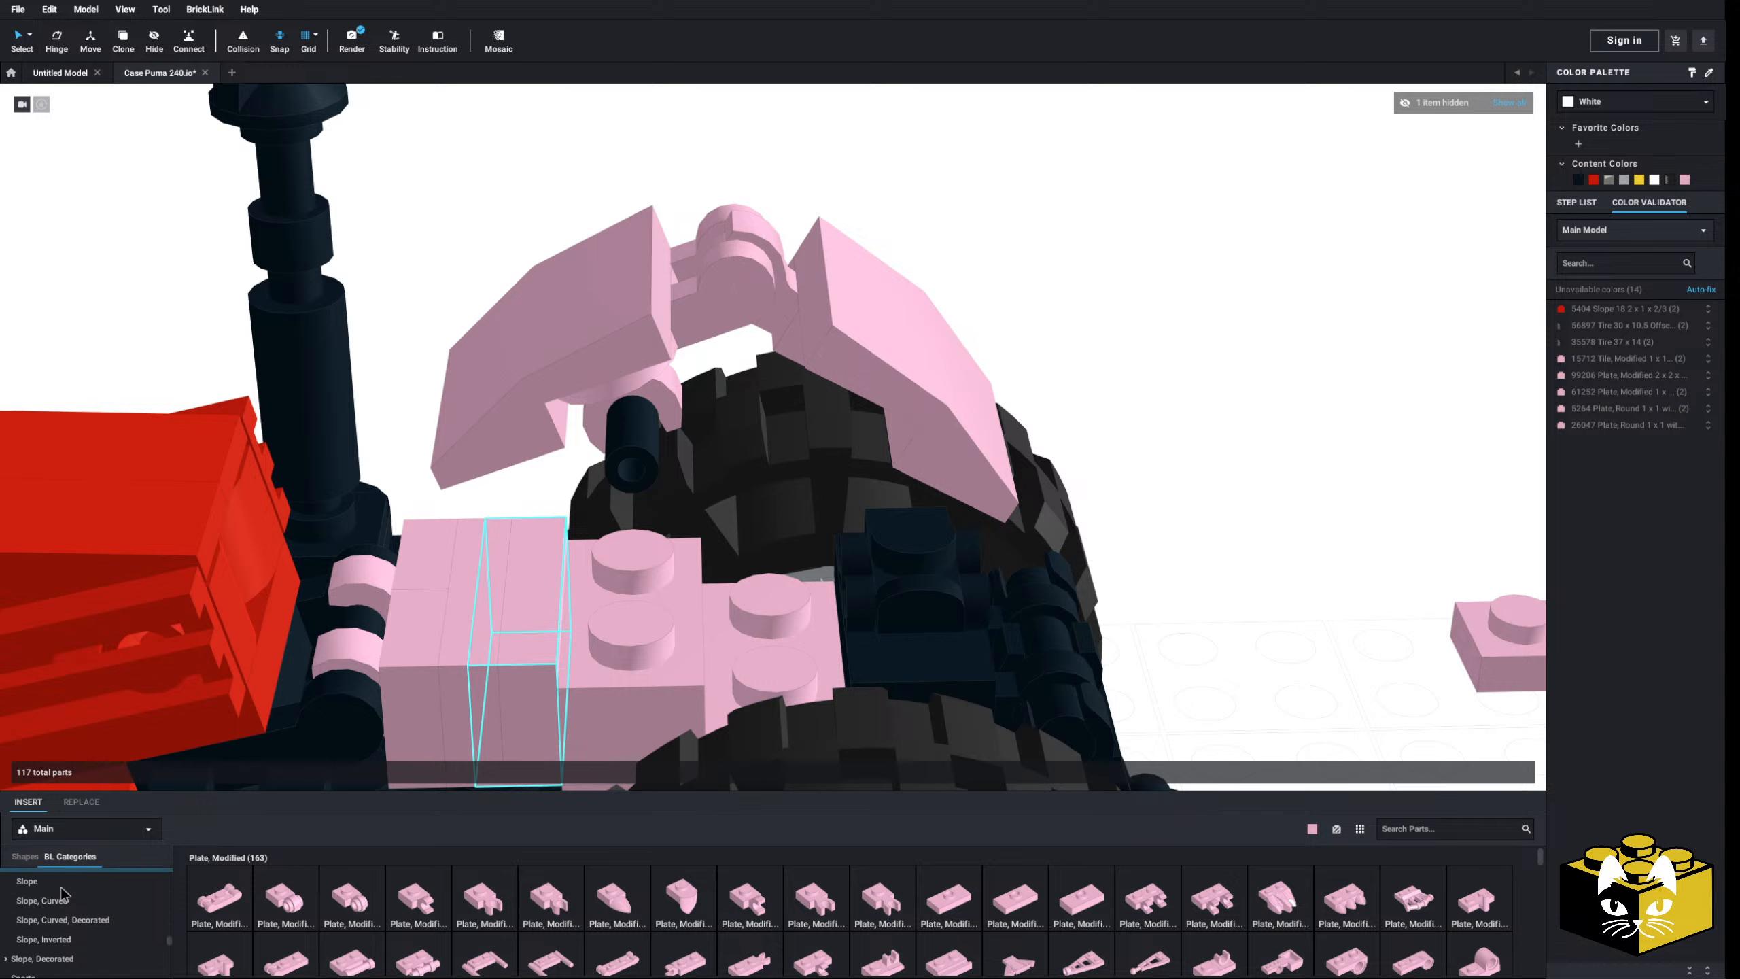
# - Insert a modified 1 x 1 tile with clip and park it beside the spare clip assembly
pyautogui.click(48, 892)
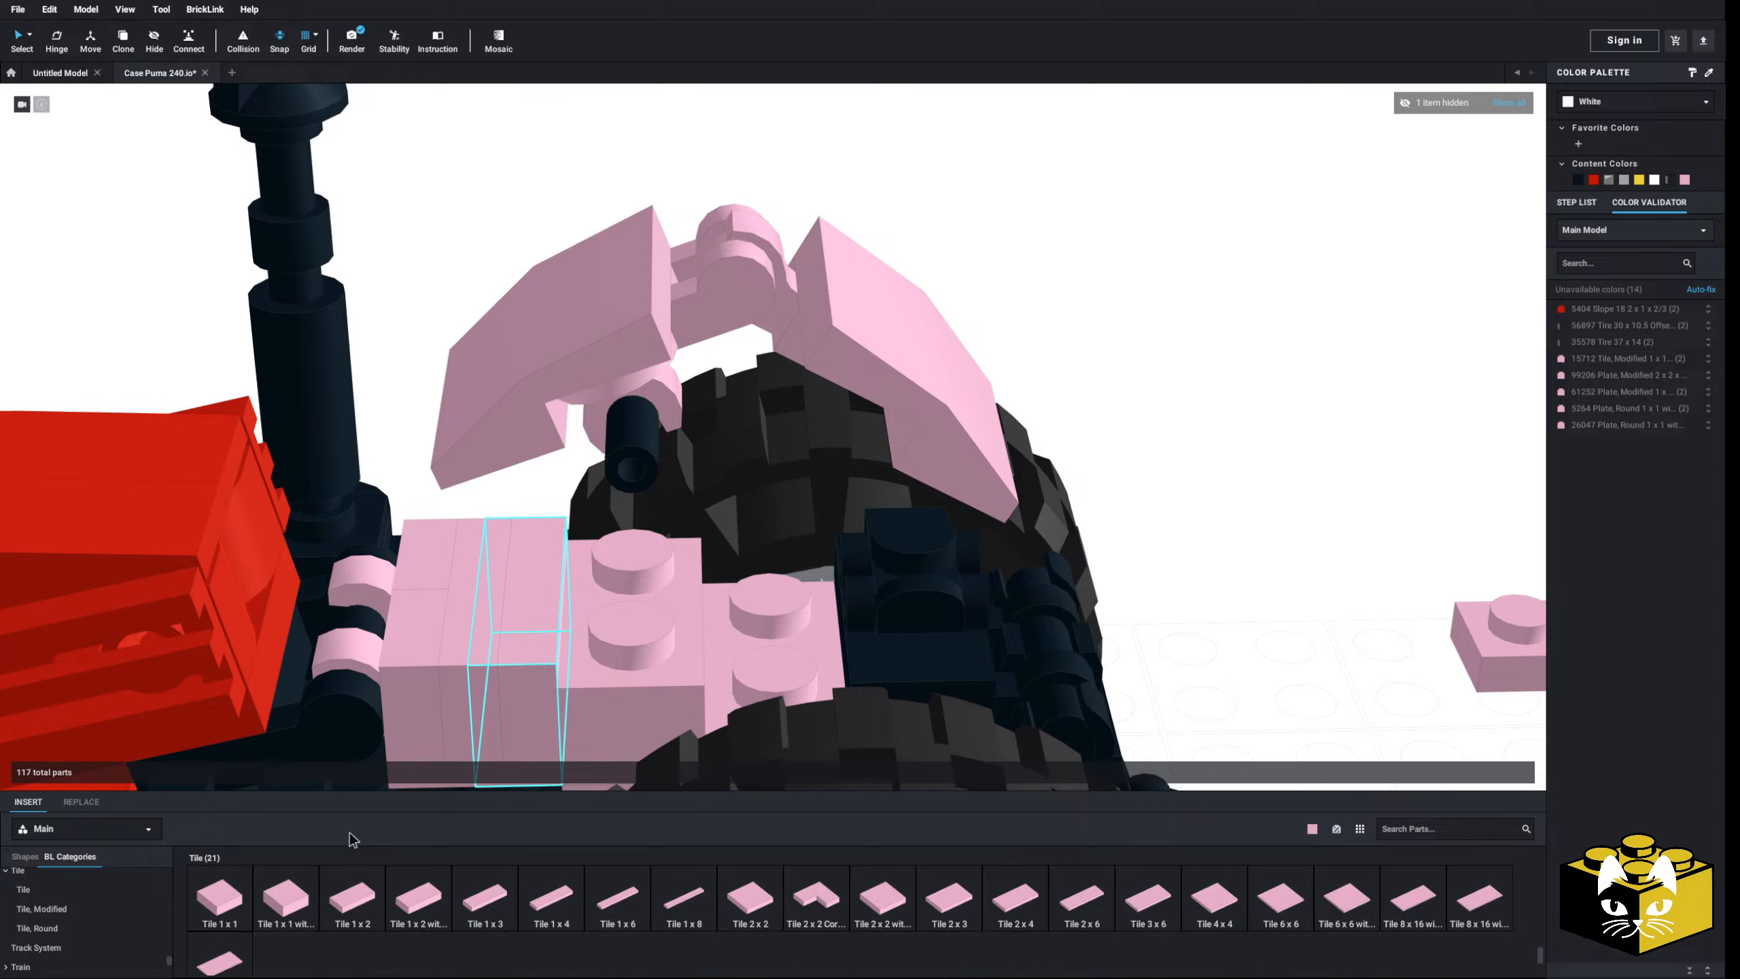
pyautogui.click(68, 915)
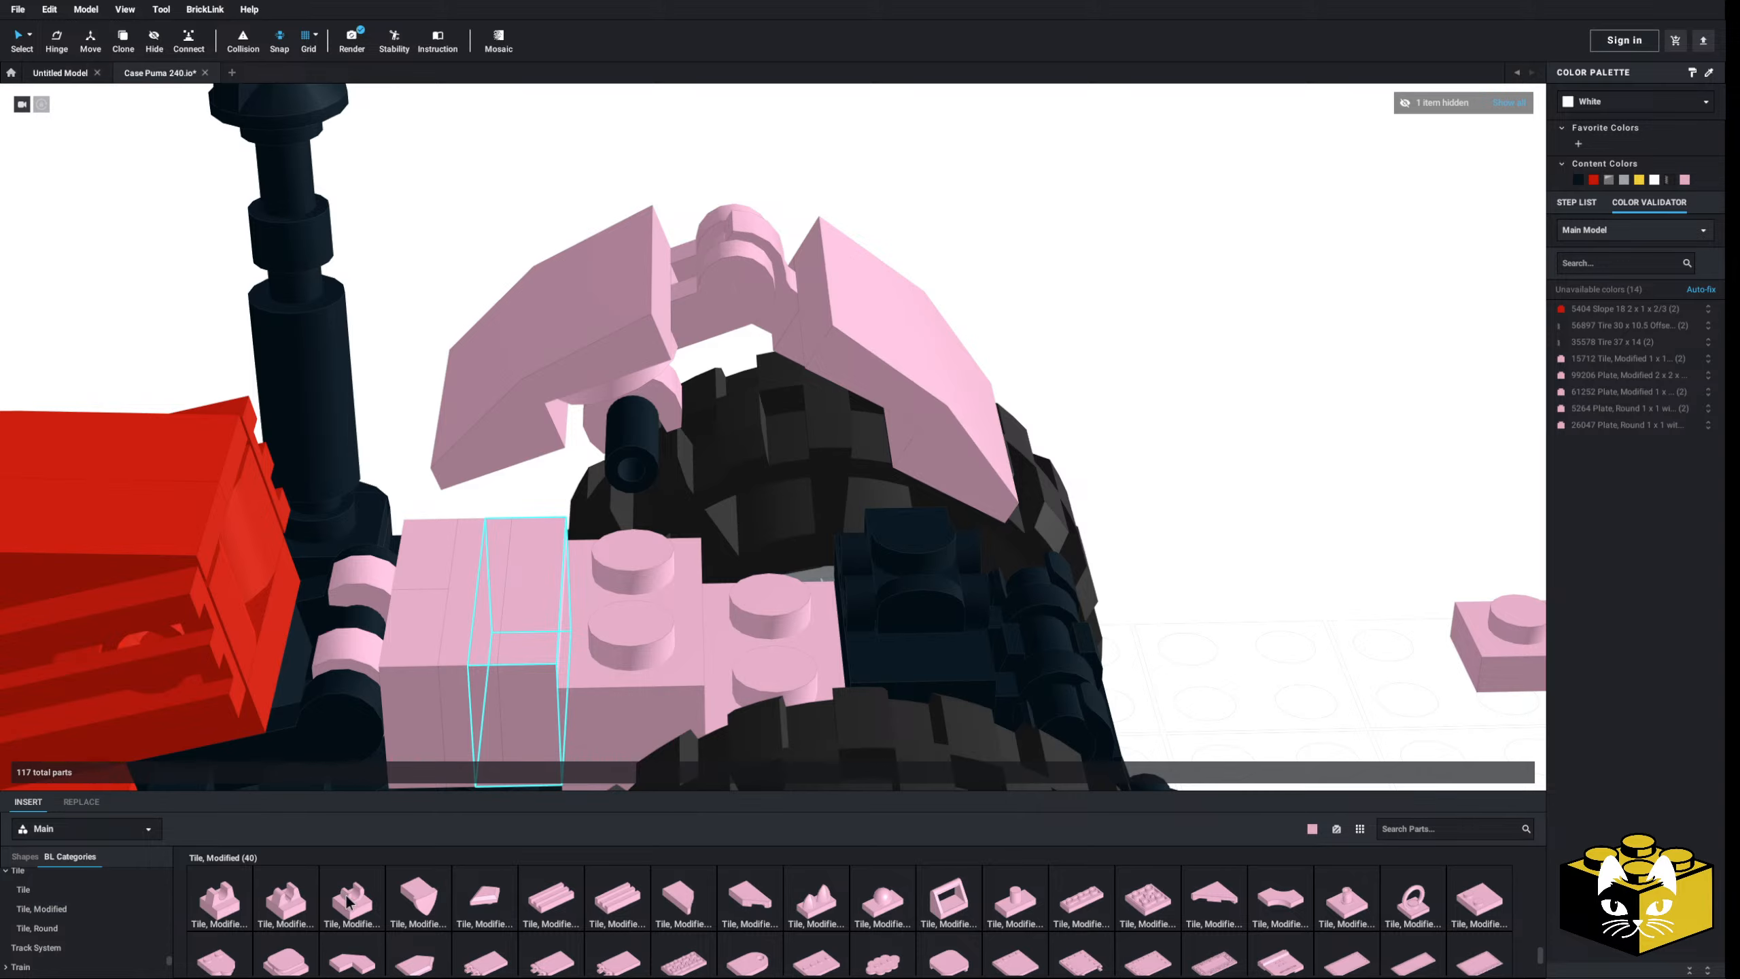
pyautogui.moveTo(348, 902); pyautogui.dragTo(781, 561)
pyautogui.moveTo(781, 589); pyautogui.dragTo(1222, 509, button='right')
pyautogui.moveTo(933, 529); pyautogui.dragTo(847, 622, button='right')
pyautogui.moveTo(847, 544); pyautogui.dragTo(1094, 374)
pyautogui.click(1096, 418)
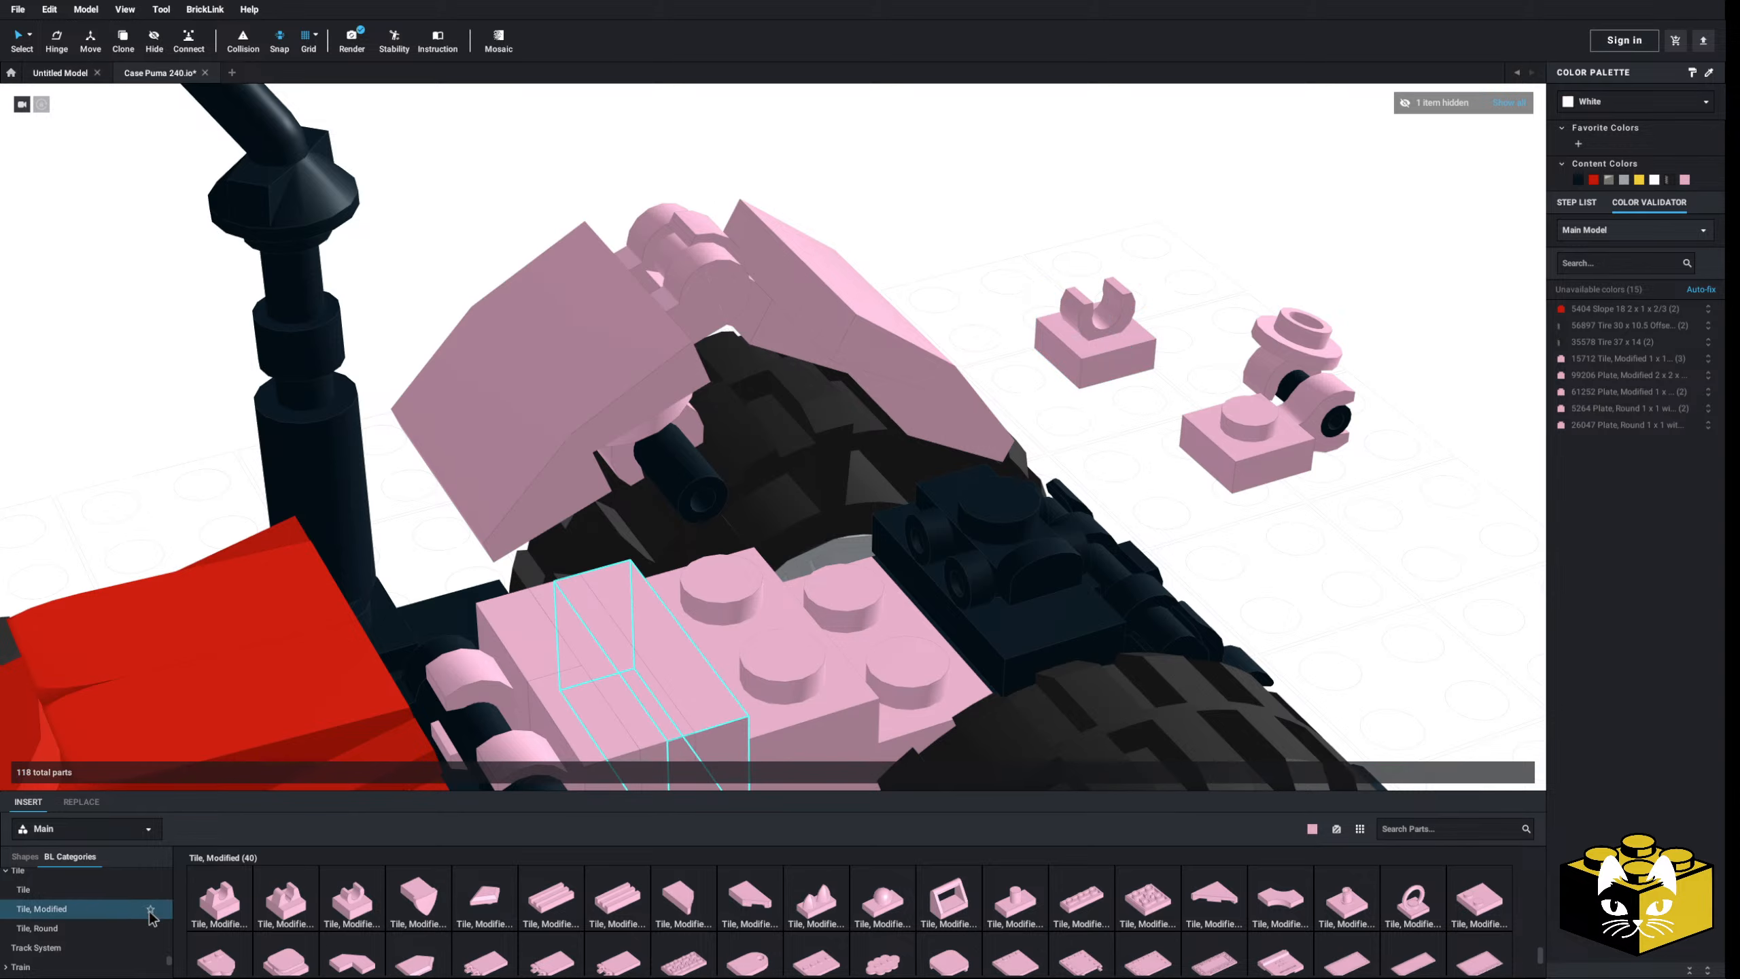
# - Set the modified 1 x 1 clip tile on the raised chassis studs beneath the fender's rigid hose
pyautogui.scroll(4, 96, 907)
pyautogui.click(87, 920)
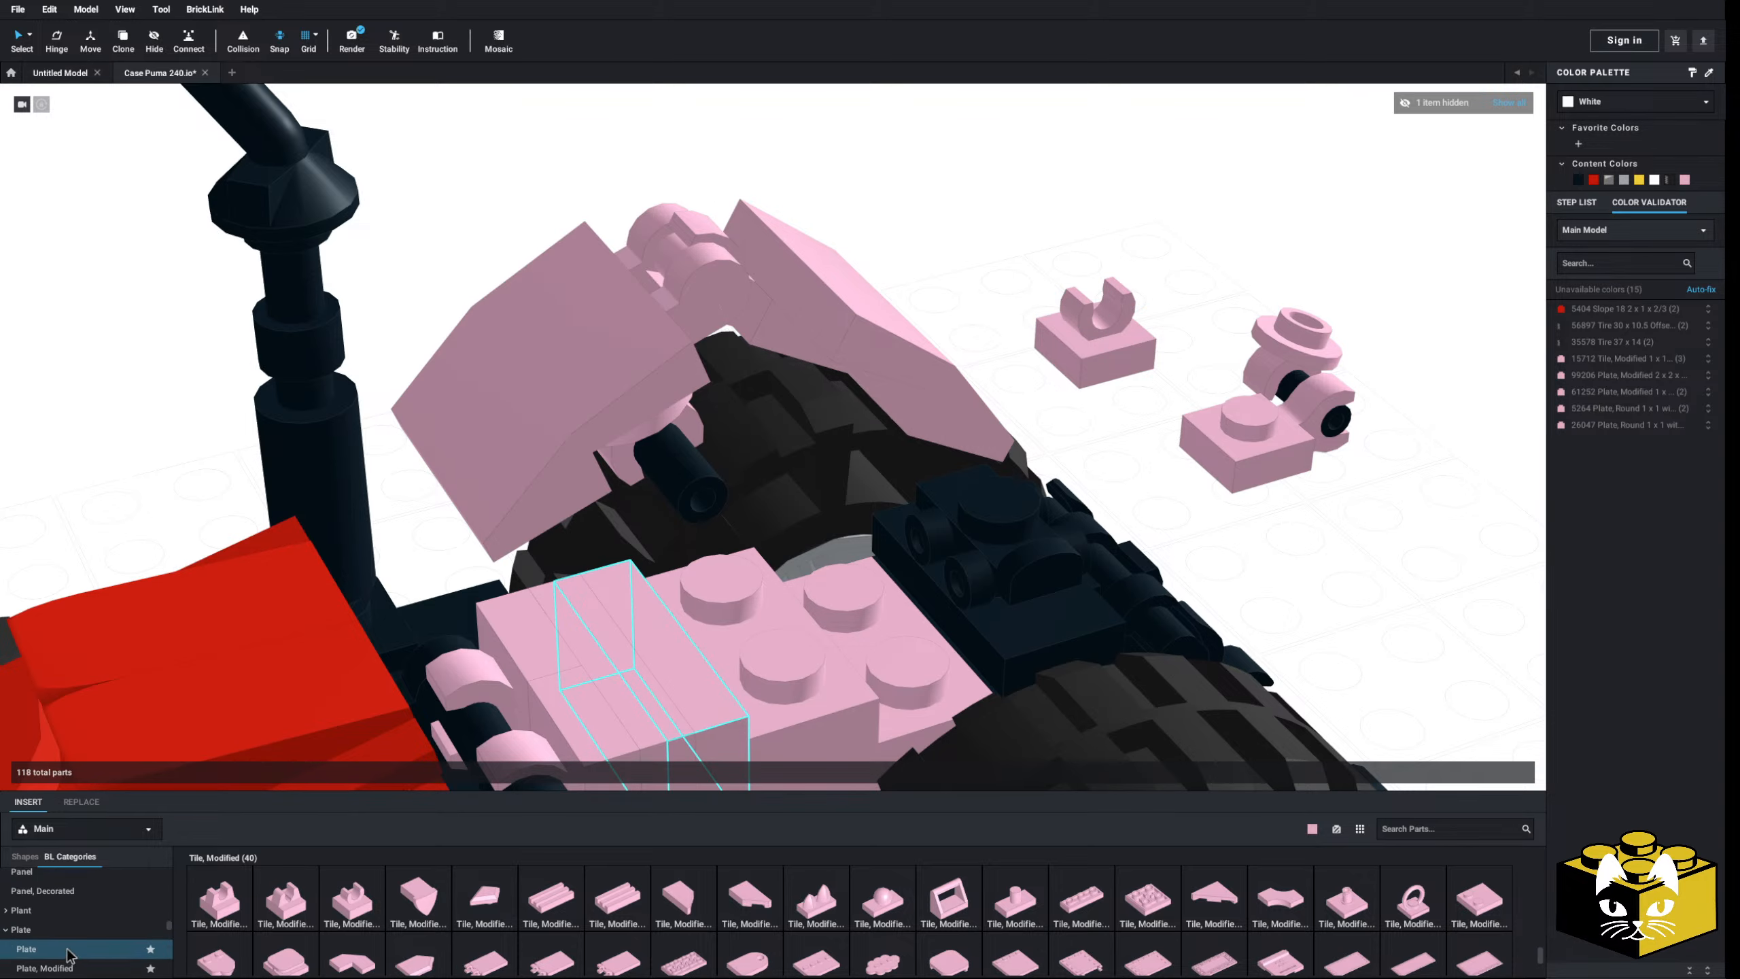
pyautogui.moveTo(1089, 371); pyautogui.dragTo(865, 552)
pyautogui.click(1133, 407)
pyautogui.moveTo(1134, 407); pyautogui.dragTo(596, 433, button='right')
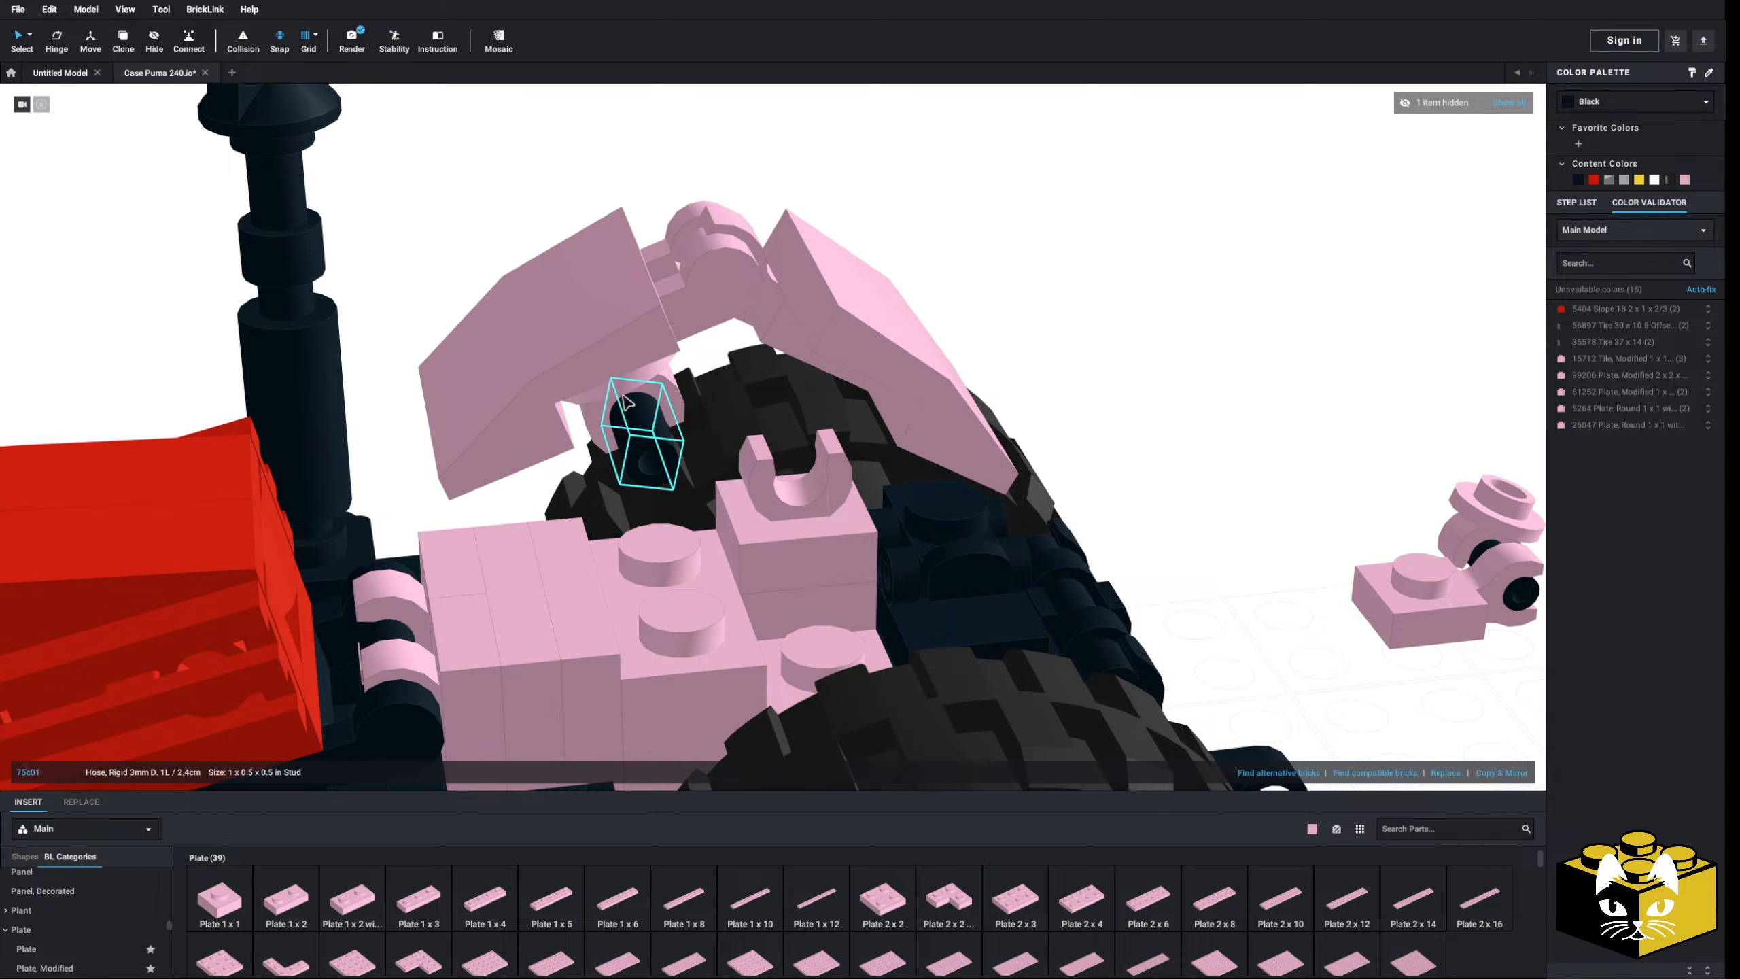
# - Pull the round 1 x 1 clip plate out from under the fender, park it beside the spare clip assembly, and delete the rigid hose
pyautogui.click(1076, 375)
pyautogui.moveTo(1077, 374); pyautogui.dragTo(648, 480, button='right')
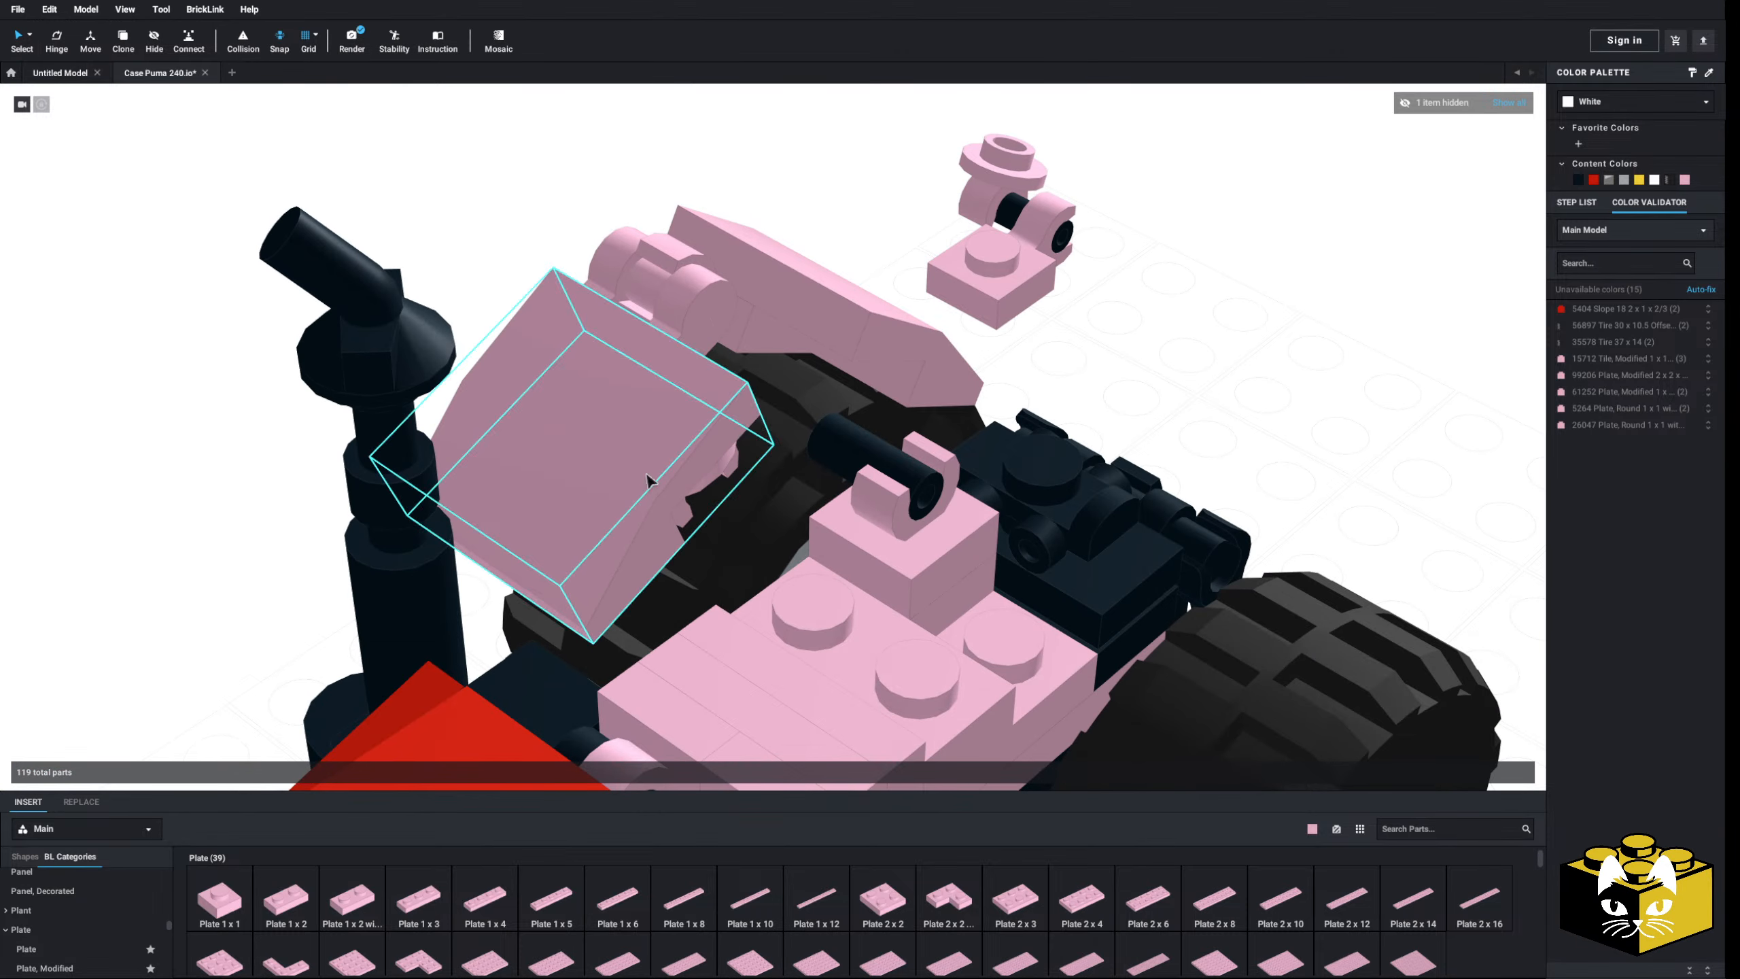
pyautogui.moveTo(679, 477); pyautogui.dragTo(1173, 288)
pyautogui.click(1203, 381)
pyautogui.moveTo(1203, 381); pyautogui.dragTo(1165, 401, button='right')
pyautogui.click(832, 466)
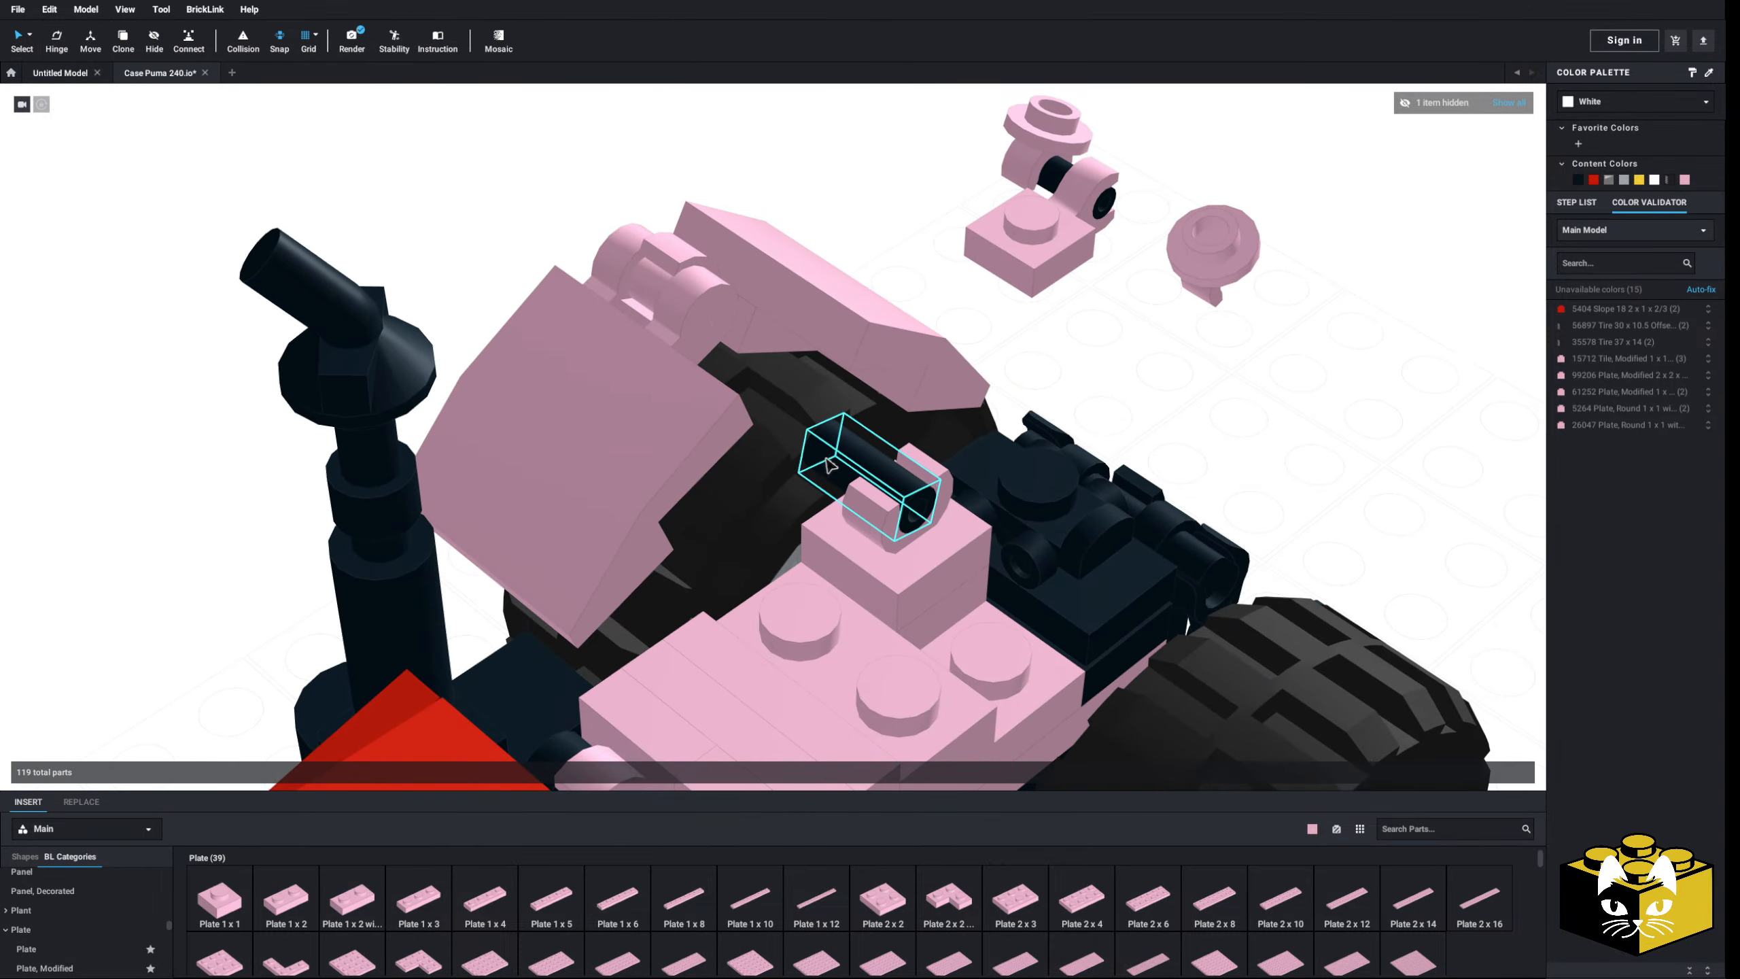
pyautogui.press('Delete')
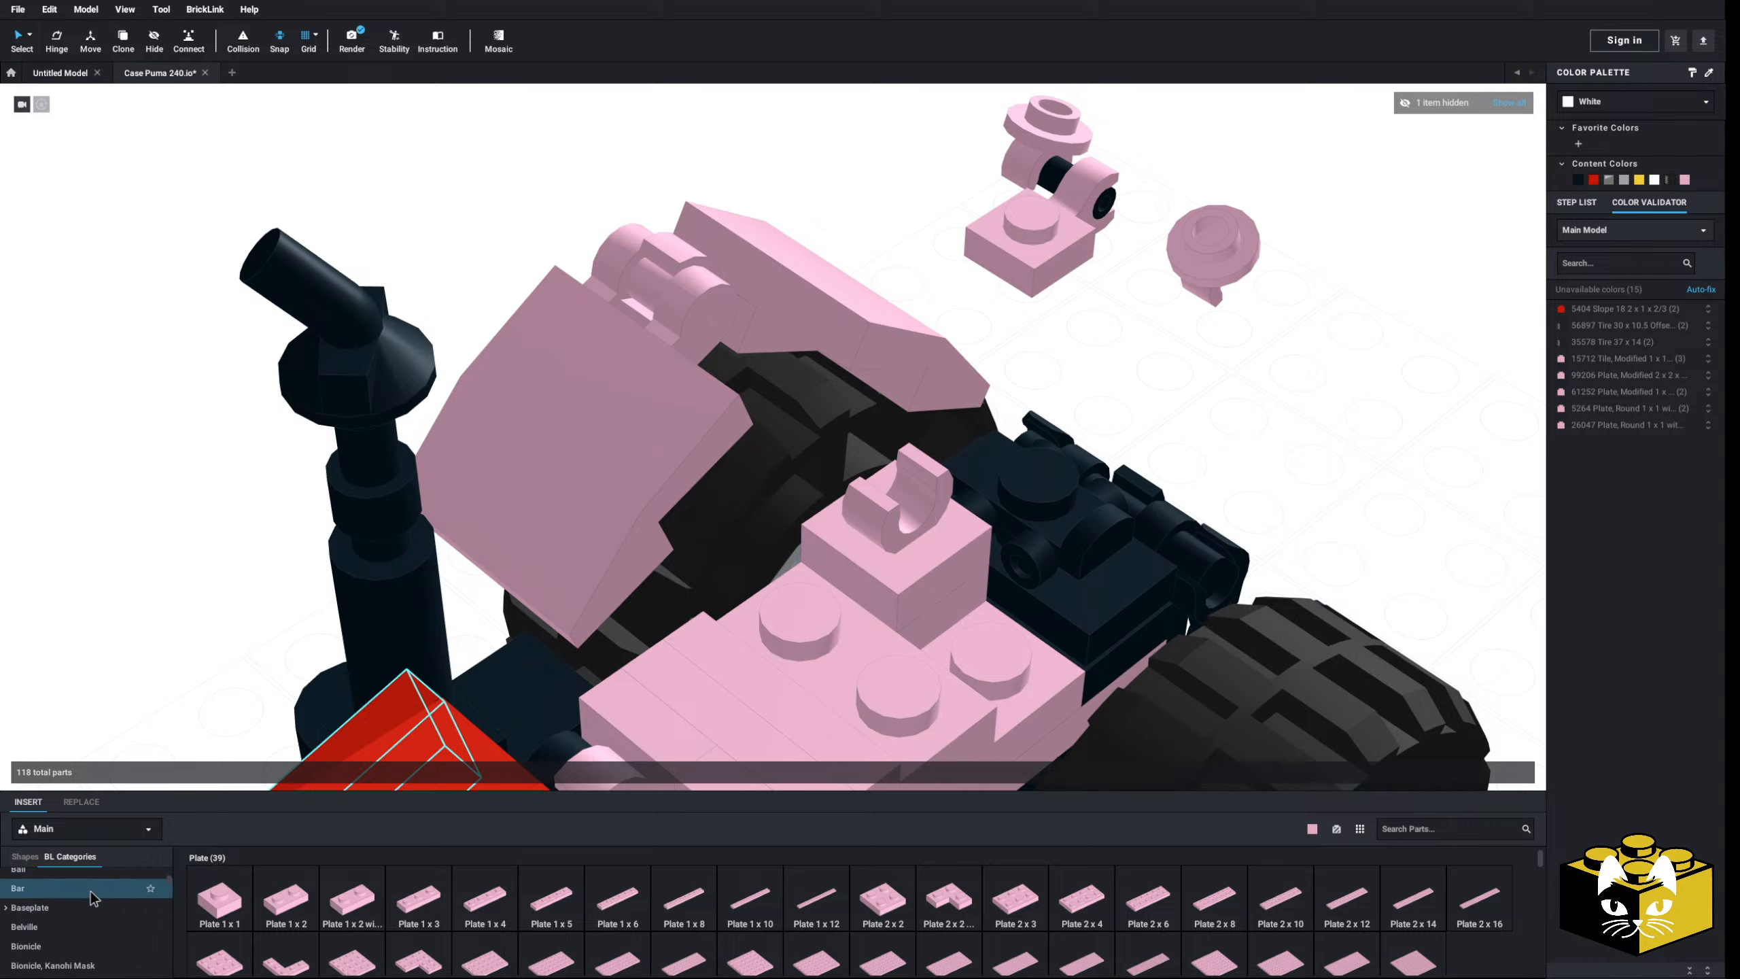
# - Insert a Bar 2L with Stop Ring into the clip of the modified 1 x 1 tile on the chassis
pyautogui.click(77, 924)
pyautogui.moveTo(816, 899); pyautogui.dragTo(832, 452)
pyautogui.click(1147, 317)
pyautogui.moveTo(1148, 317); pyautogui.dragTo(986, 329, button='right')
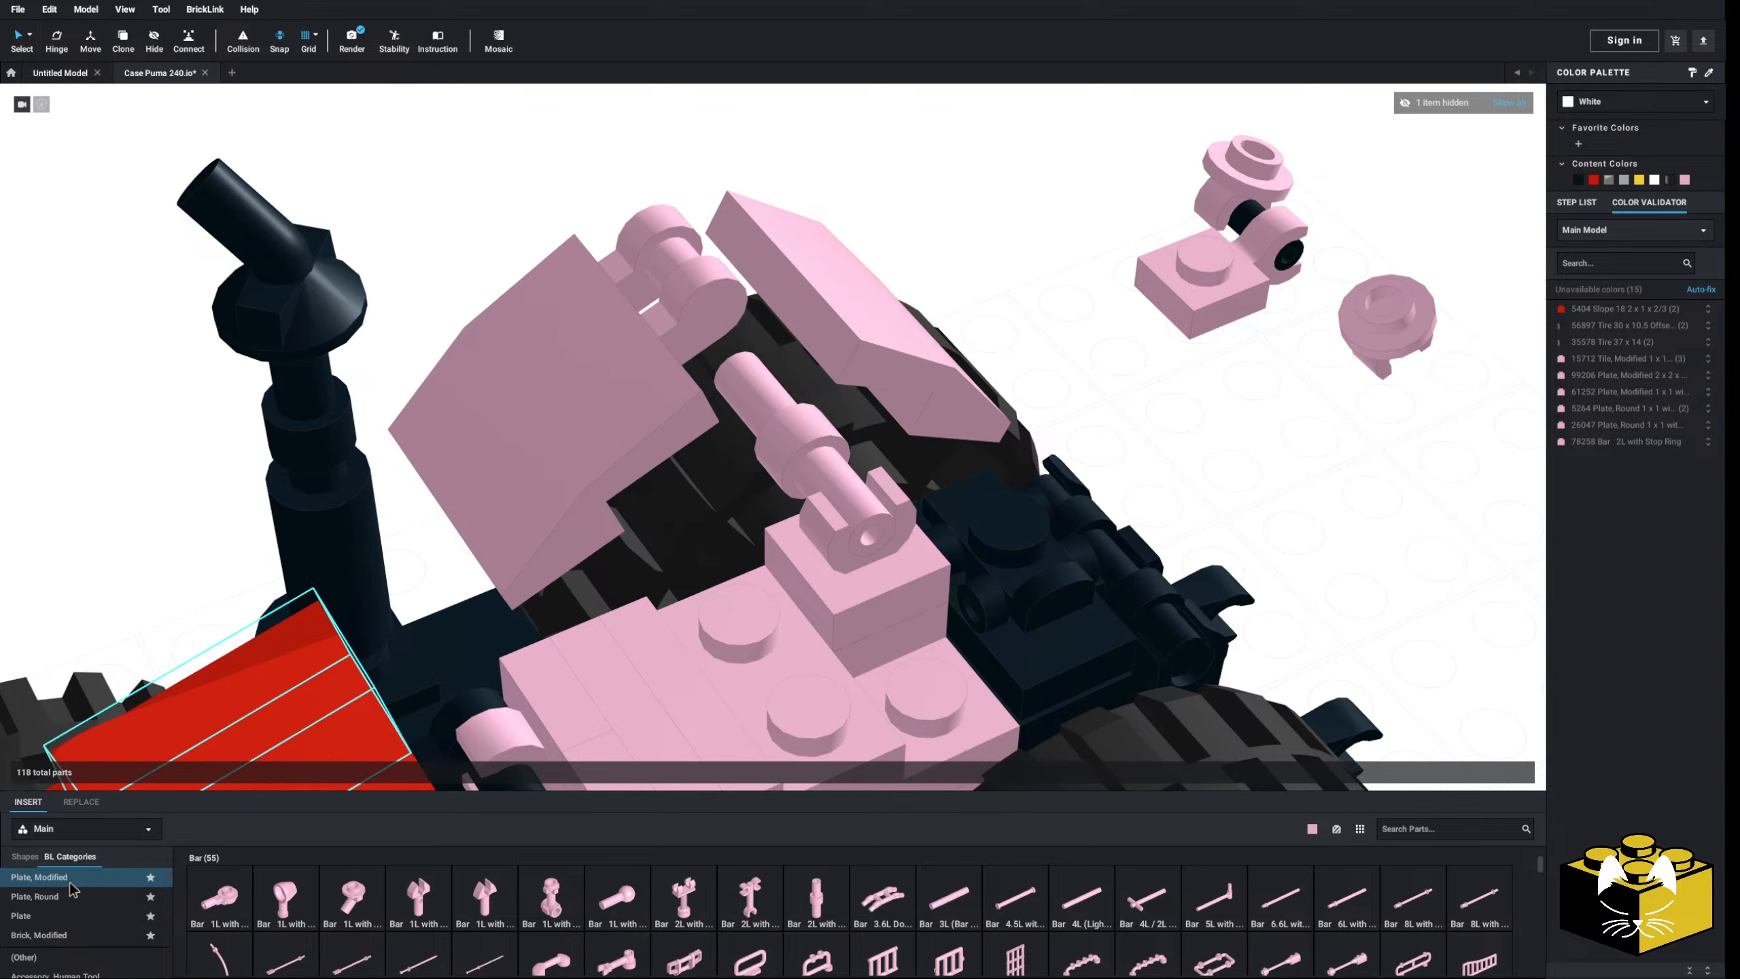
# - Attach a modified 1 x 2 plate with two open O clips to the fender and mount the four-part assembly on the bar
pyautogui.click(71, 881)
pyautogui.moveTo(1149, 903); pyautogui.dragTo(791, 329)
pyautogui.keyDown('ctrl'); pyautogui.click(603, 353); pyautogui.keyUp('ctrl')
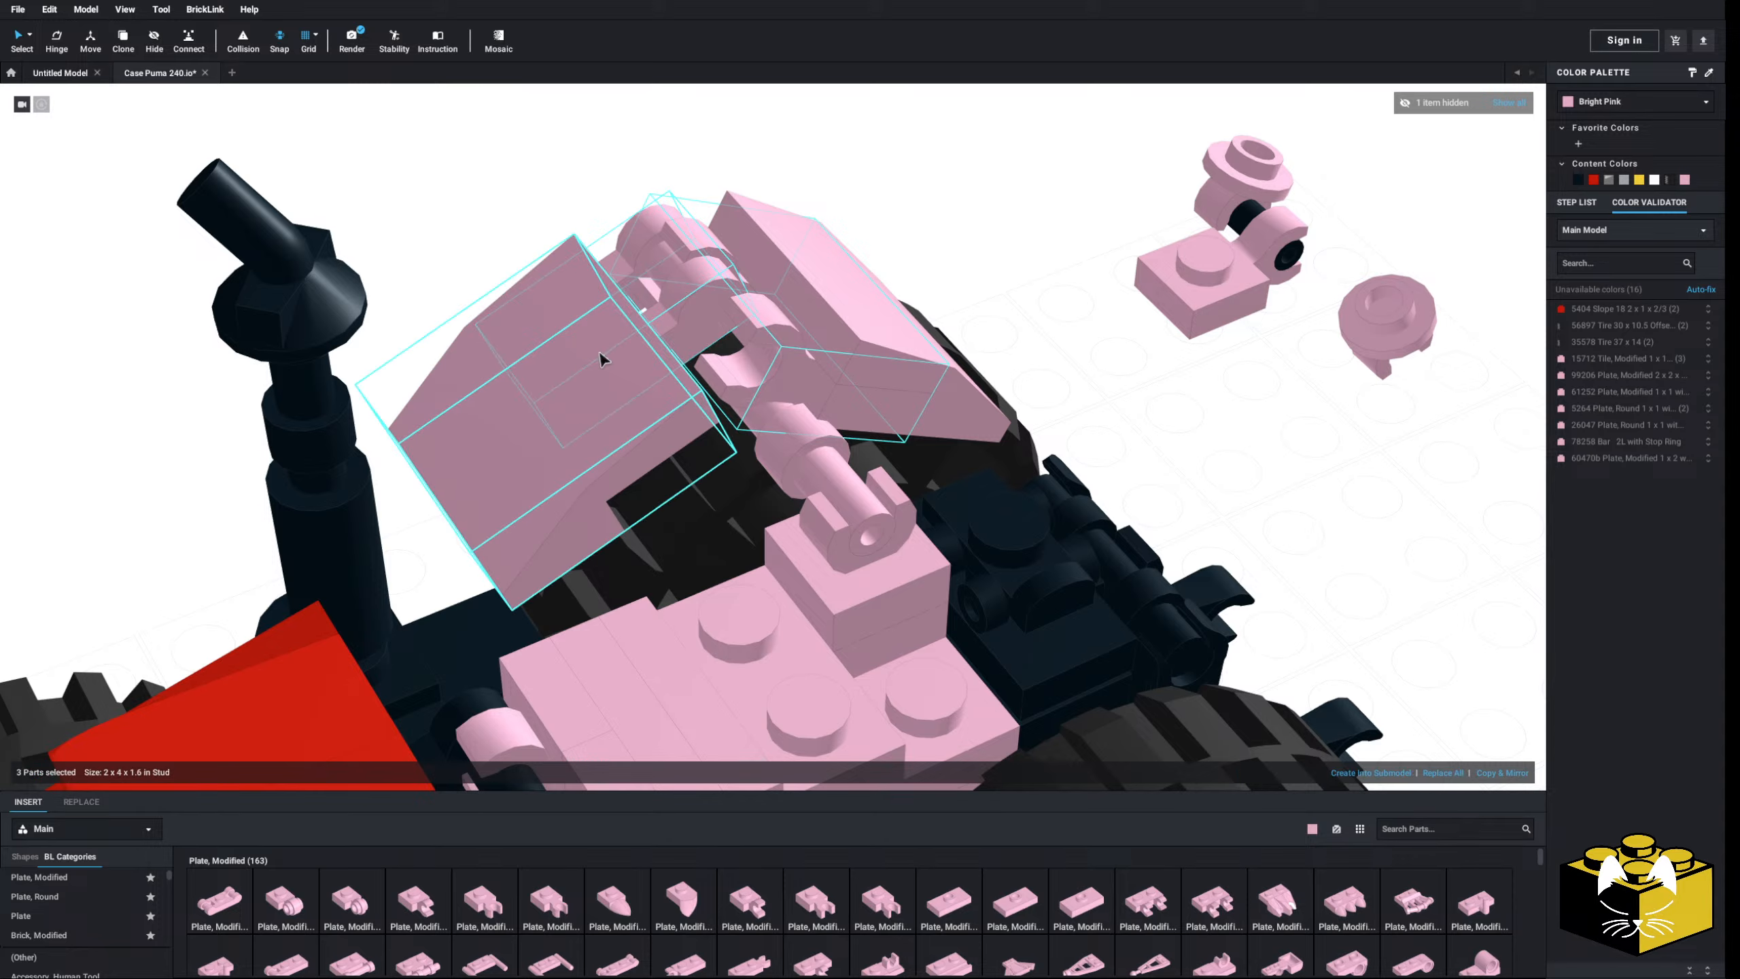
pyautogui.keyDown('ctrl'); pyautogui.click(856, 334); pyautogui.keyUp('ctrl')
pyautogui.moveTo(757, 351); pyautogui.dragTo(793, 411)
pyautogui.moveTo(792, 411); pyautogui.dragTo(827, 425, button='right')
pyautogui.moveTo(792, 411)
pyautogui.mouseDown()
pyautogui.moveTo(827, 425)
pyautogui.moveTo(788, 436)
pyautogui.mouseUp()
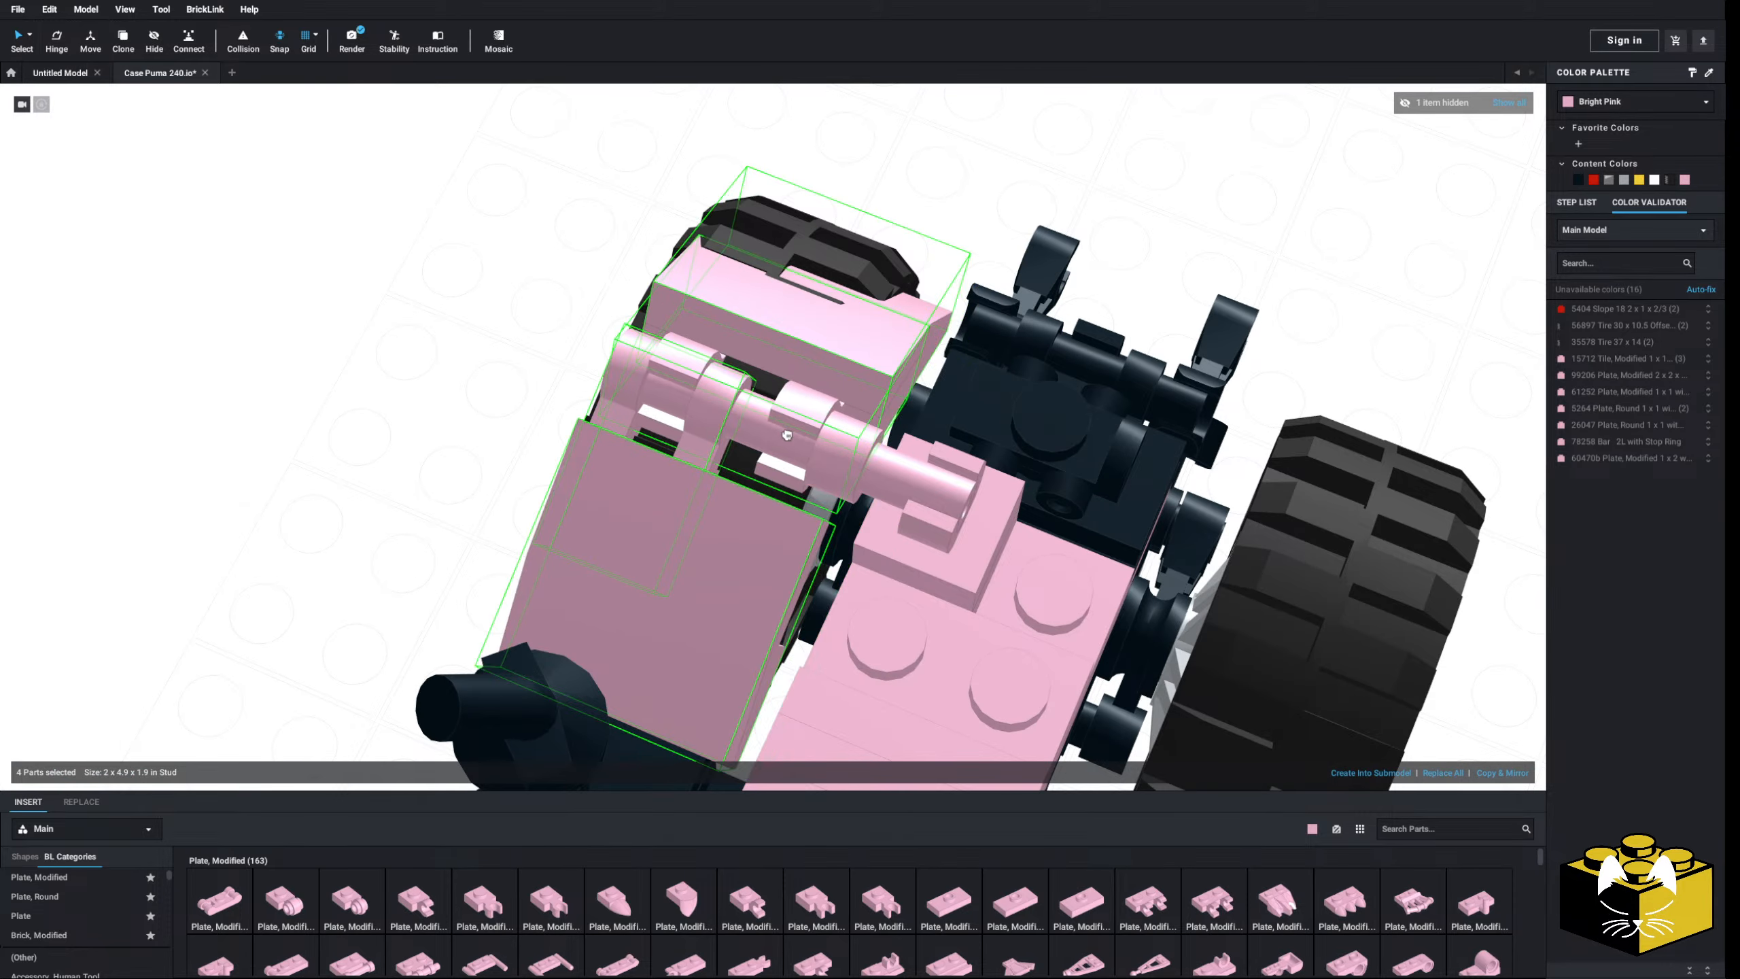
# - Swing the rear half of the fender around the bar with the Hinge tool and compare its curve with the tractor shell
pyautogui.moveTo(788, 436); pyautogui.dragTo(890, 356, button='right')
pyautogui.click(461, 471)
pyautogui.scroll(-2, 450, 478)
pyautogui.moveTo(450, 477); pyautogui.dragTo(507, 442, button='right')
pyautogui.click(709, 411)
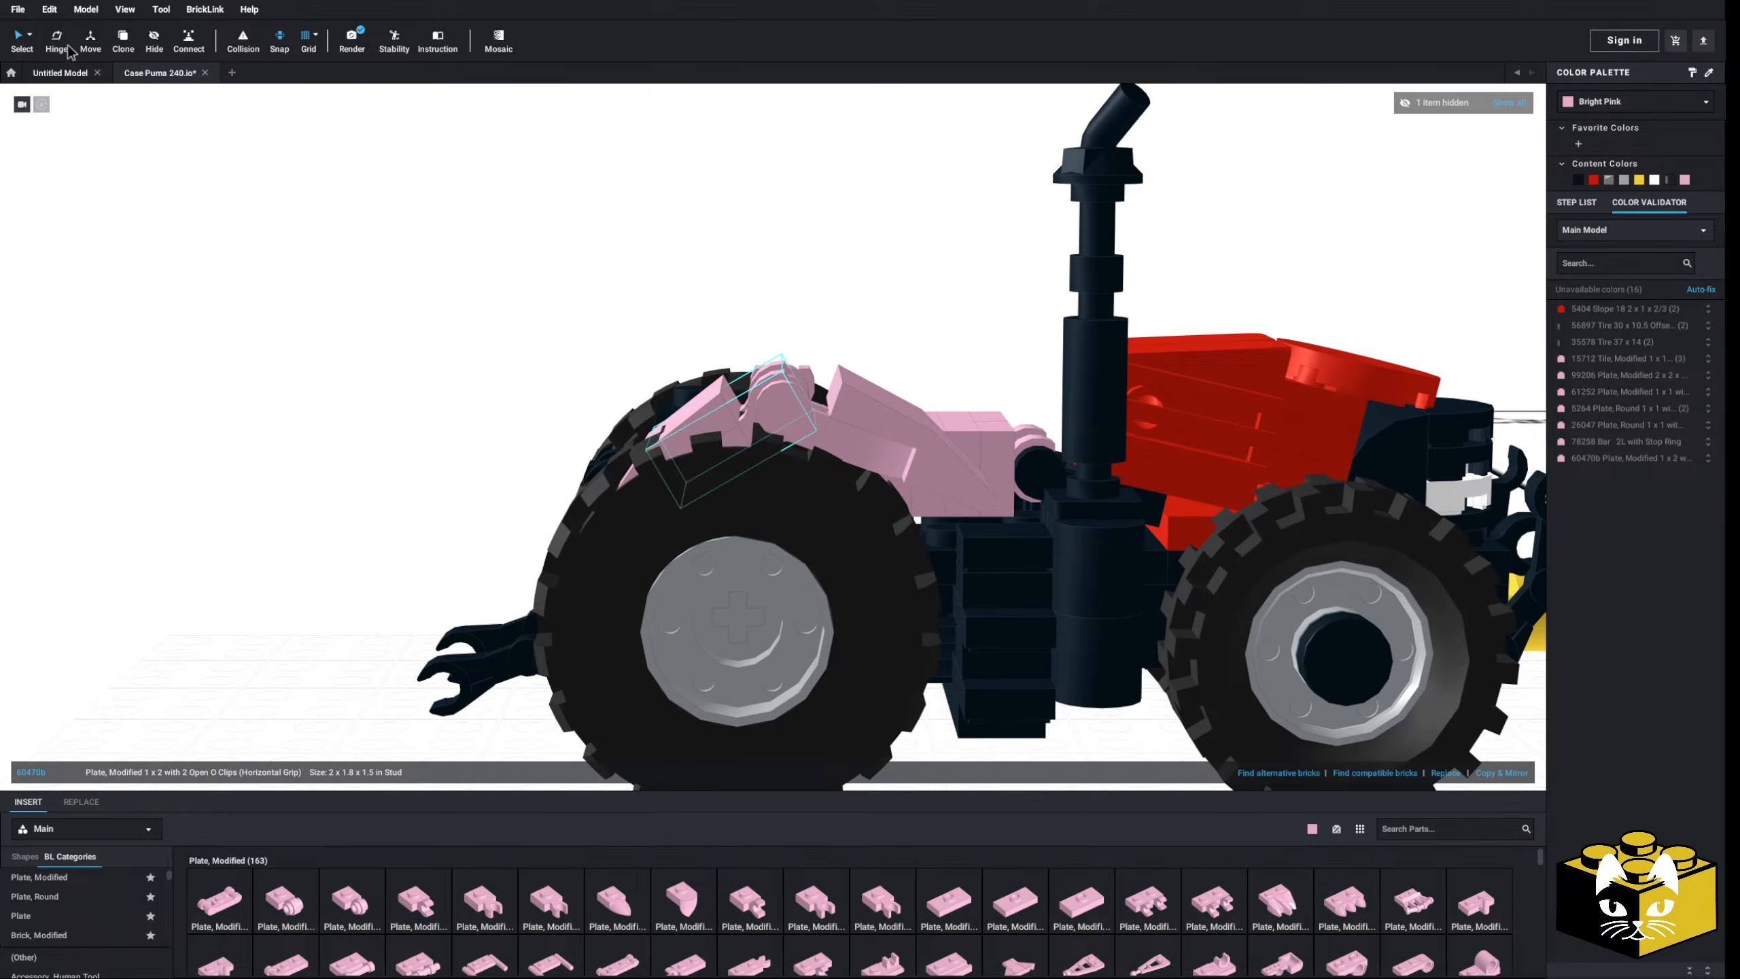
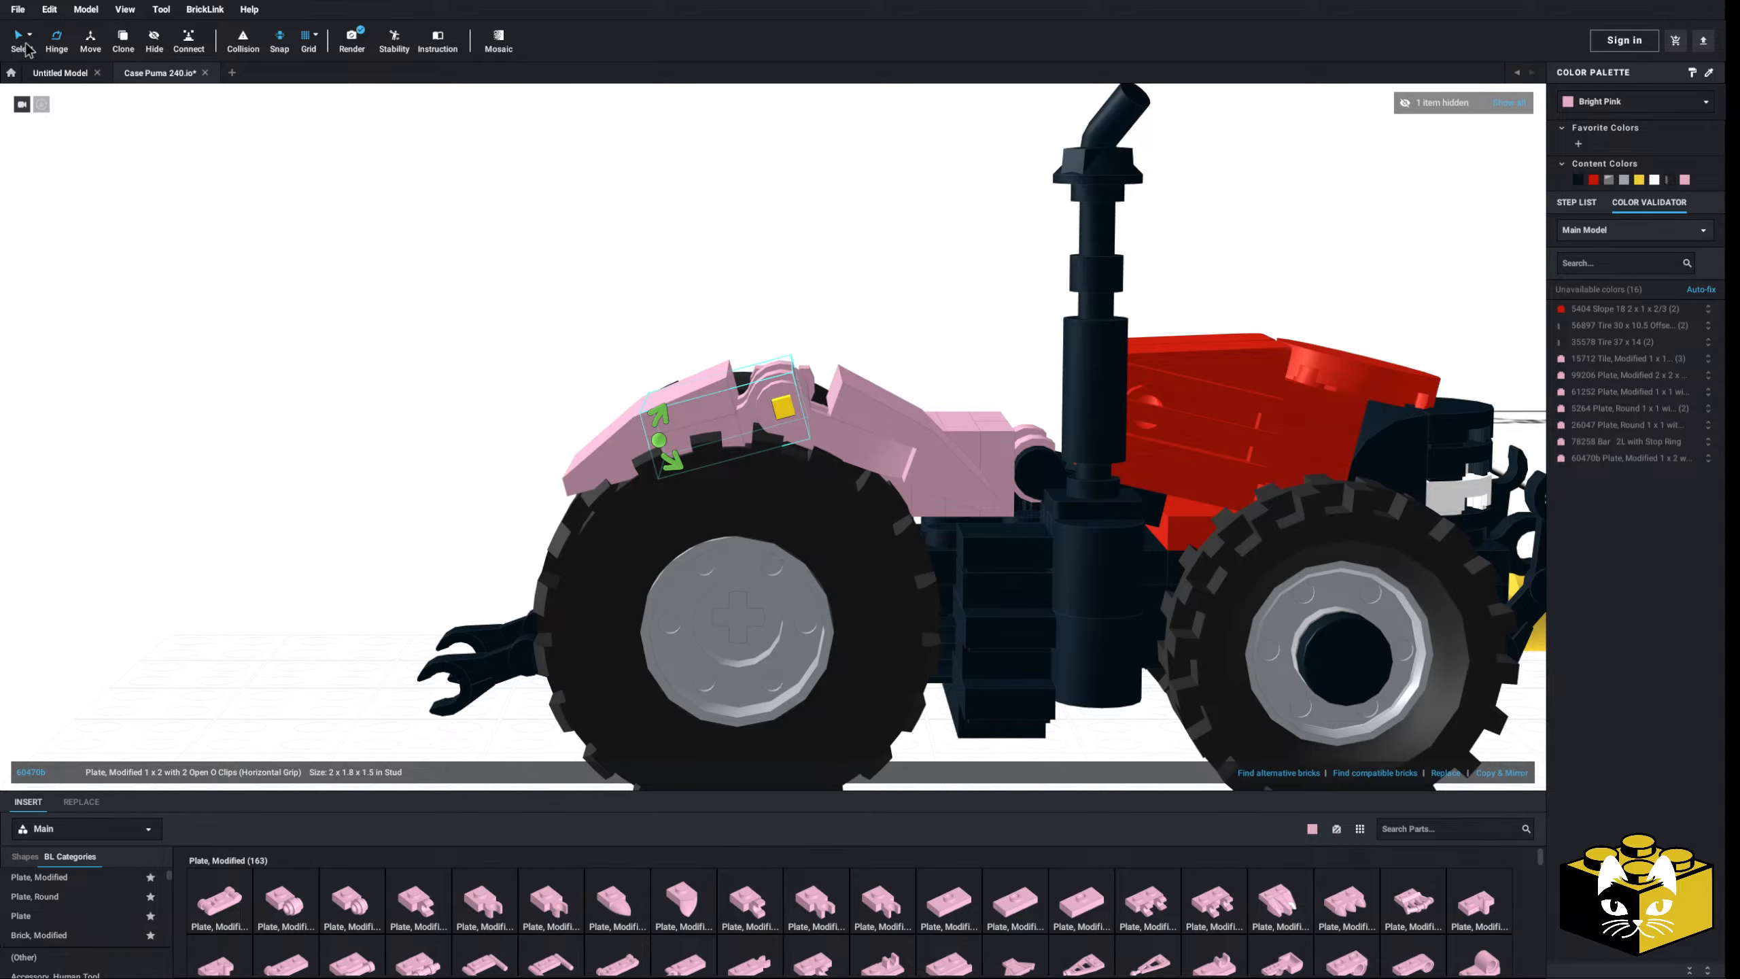
pyautogui.moveTo(1002, 529); pyautogui.dragTo(944, 557, button='middle')
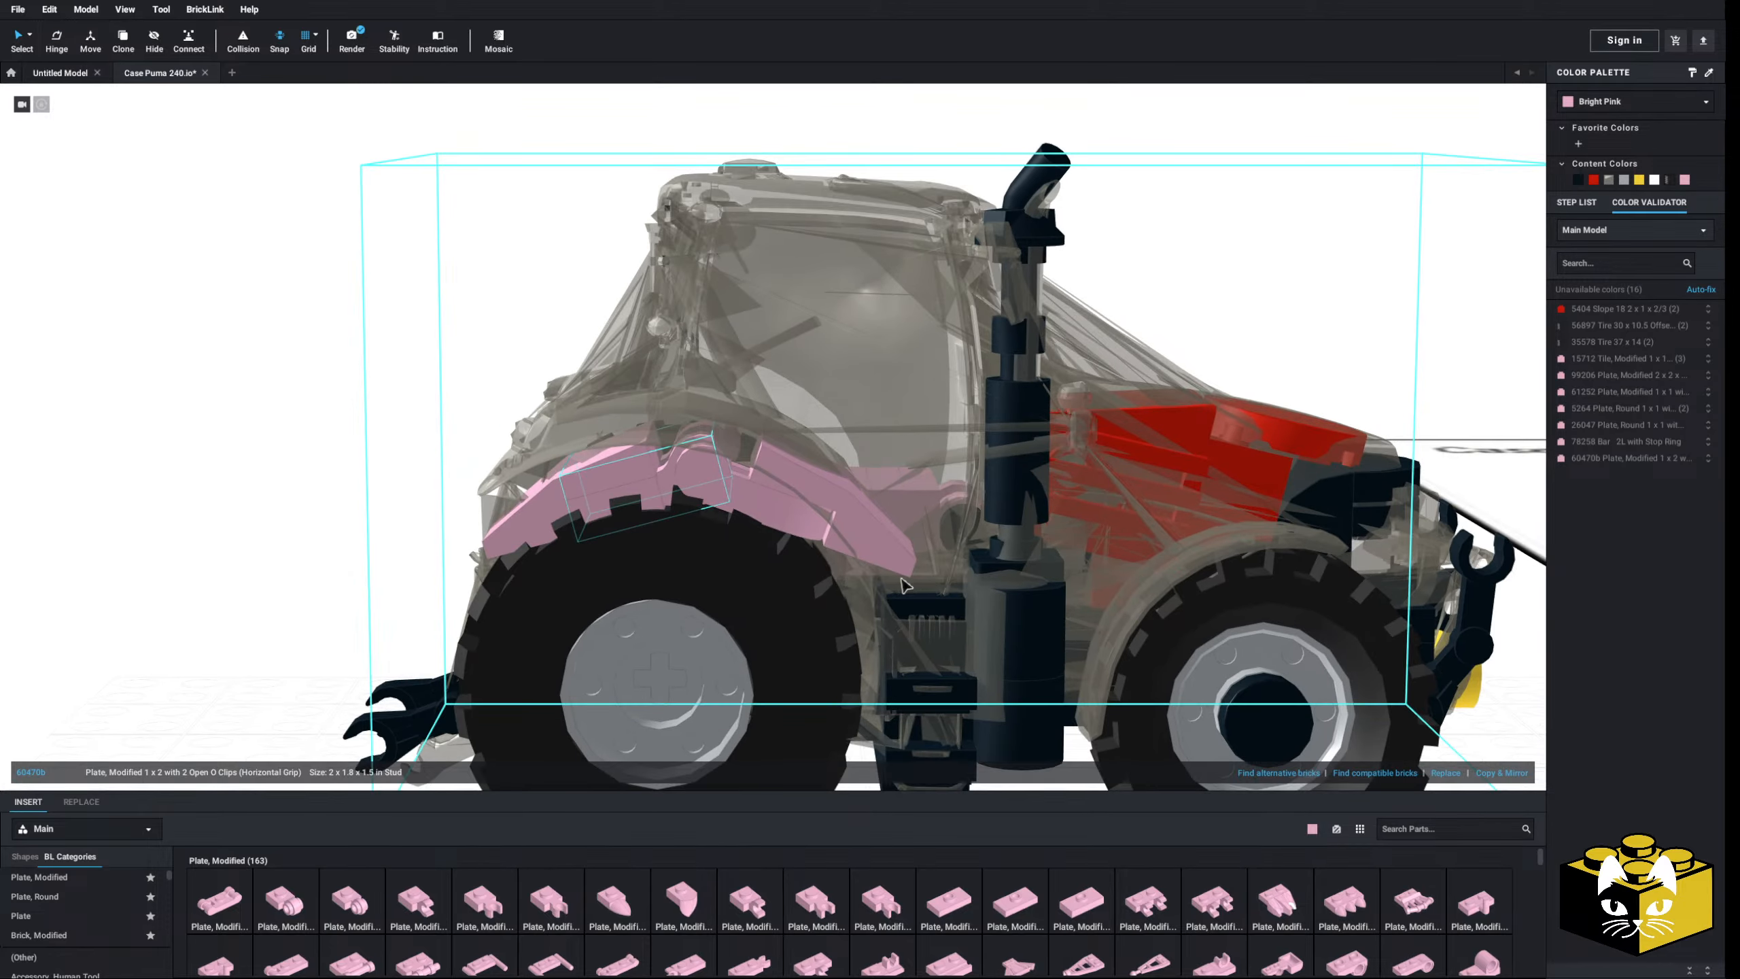
pyautogui.moveTo(944, 557); pyautogui.dragTo(1144, 608, button='right')
pyautogui.hotkey('ctrl', 'z')
# - Delete the plate beneath the modified 1 x 1 clip tile on the chassis
pyautogui.click(833, 617)
pyautogui.click(764, 579)
pyautogui.moveTo(764, 579); pyautogui.dragTo(811, 603, button='right')
pyautogui.click(816, 610)
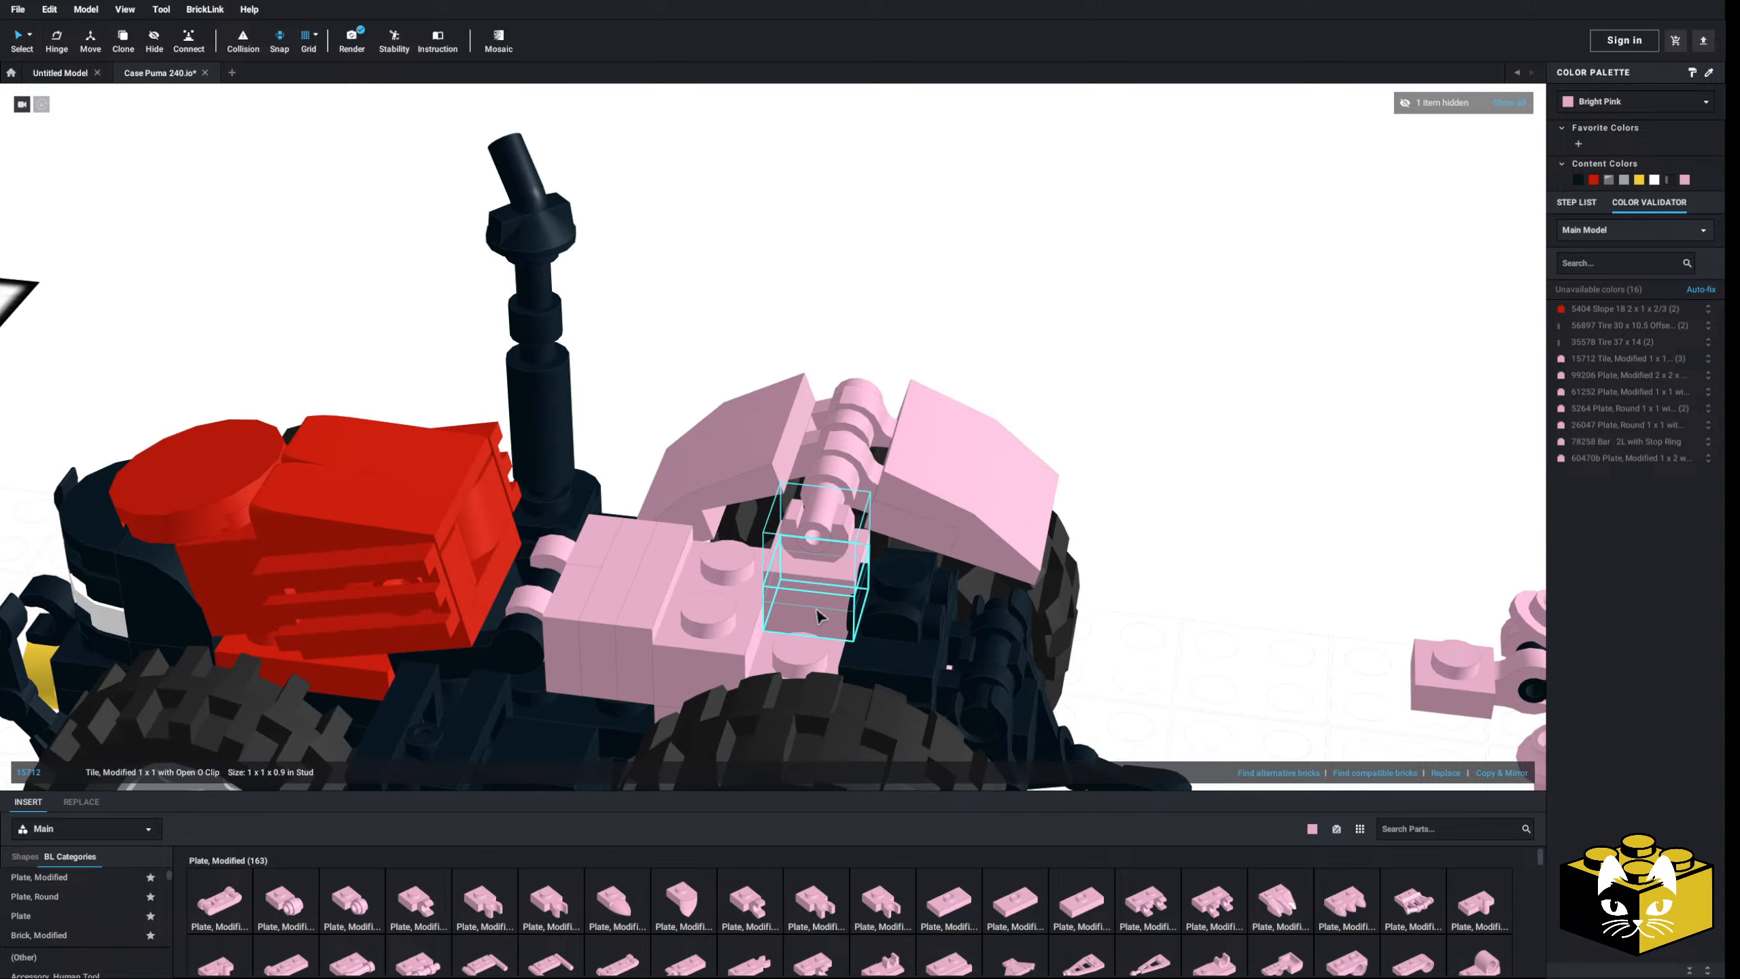
pyautogui.click(816, 609)
pyautogui.press('Delete')
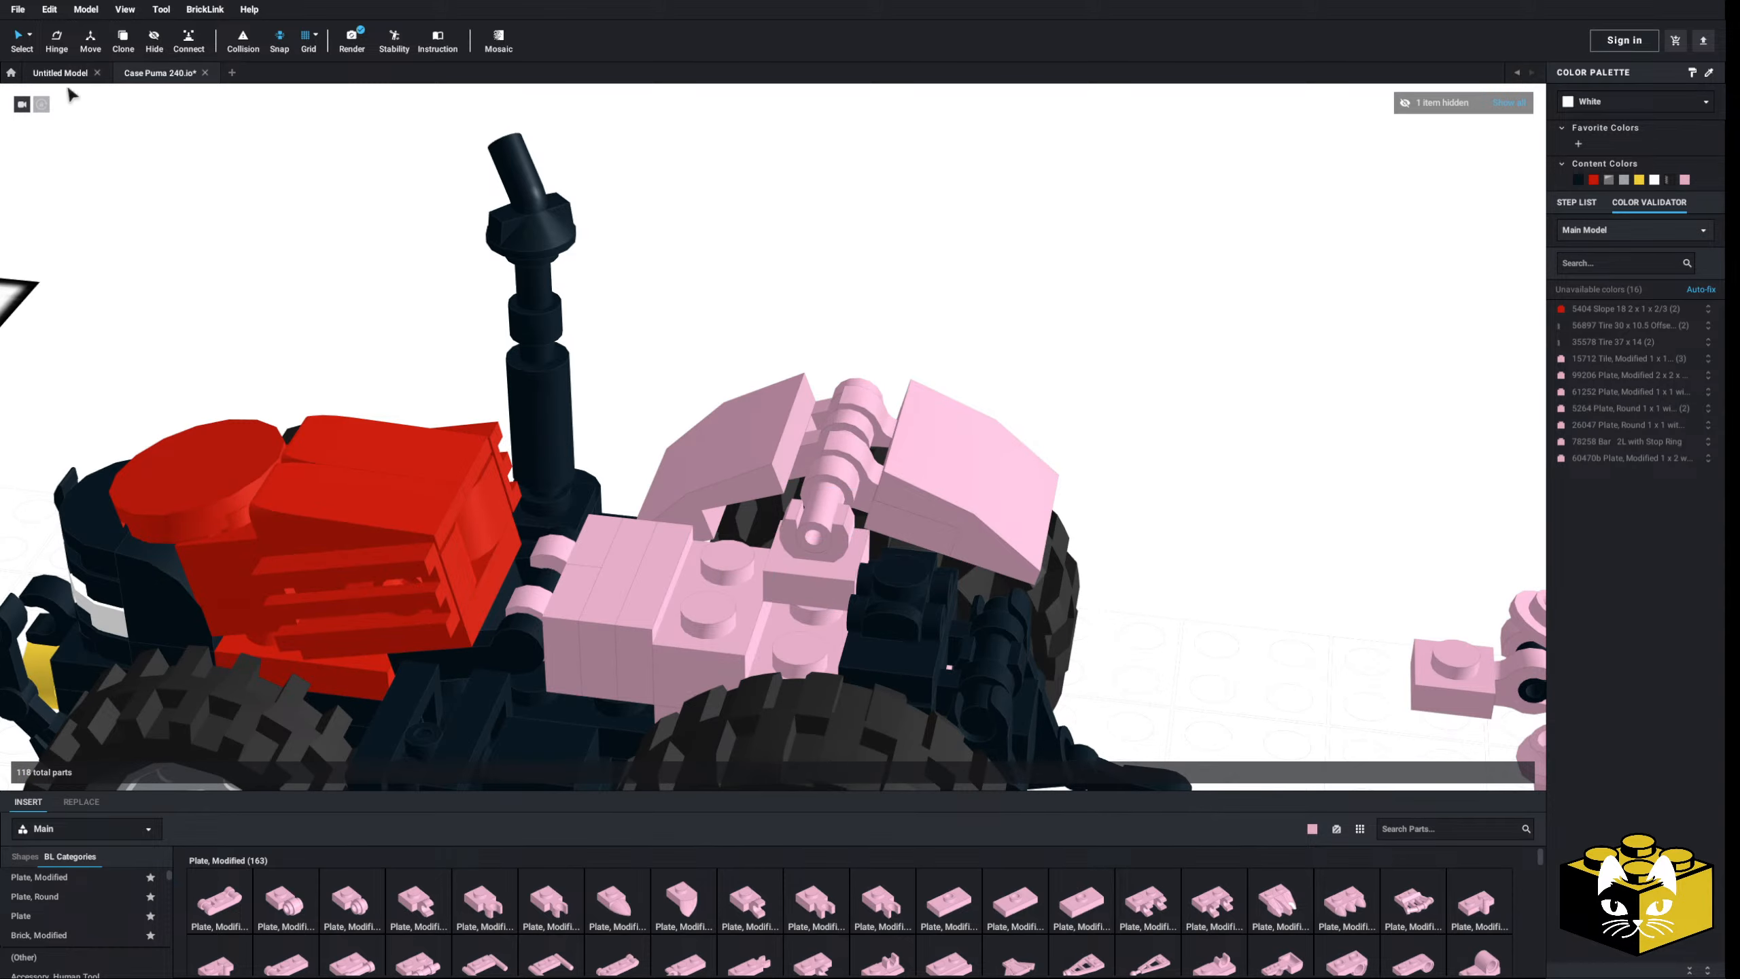
# - Select the connected fender, bar and clip tile as one assembly and move it up behind the rear wheel
pyautogui.click(29, 34)
pyautogui.click(96, 104)
pyautogui.click(825, 520)
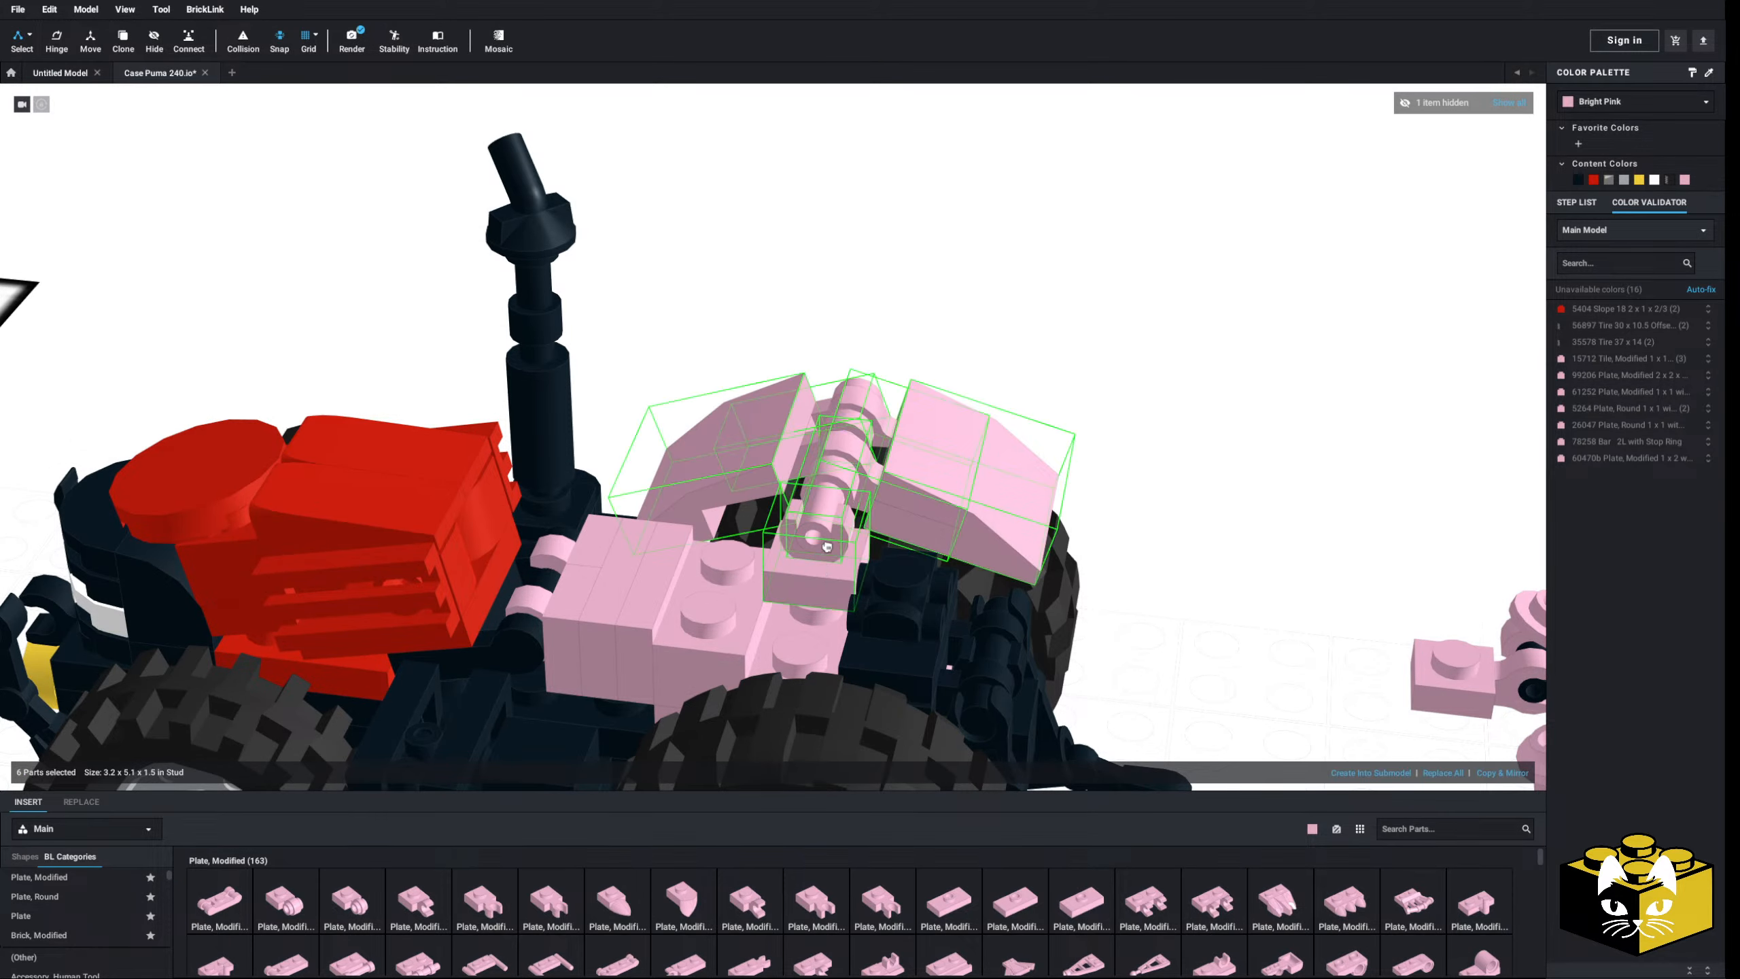
pyautogui.moveTo(825, 520); pyautogui.dragTo(983, 370)
pyautogui.press('Escape')
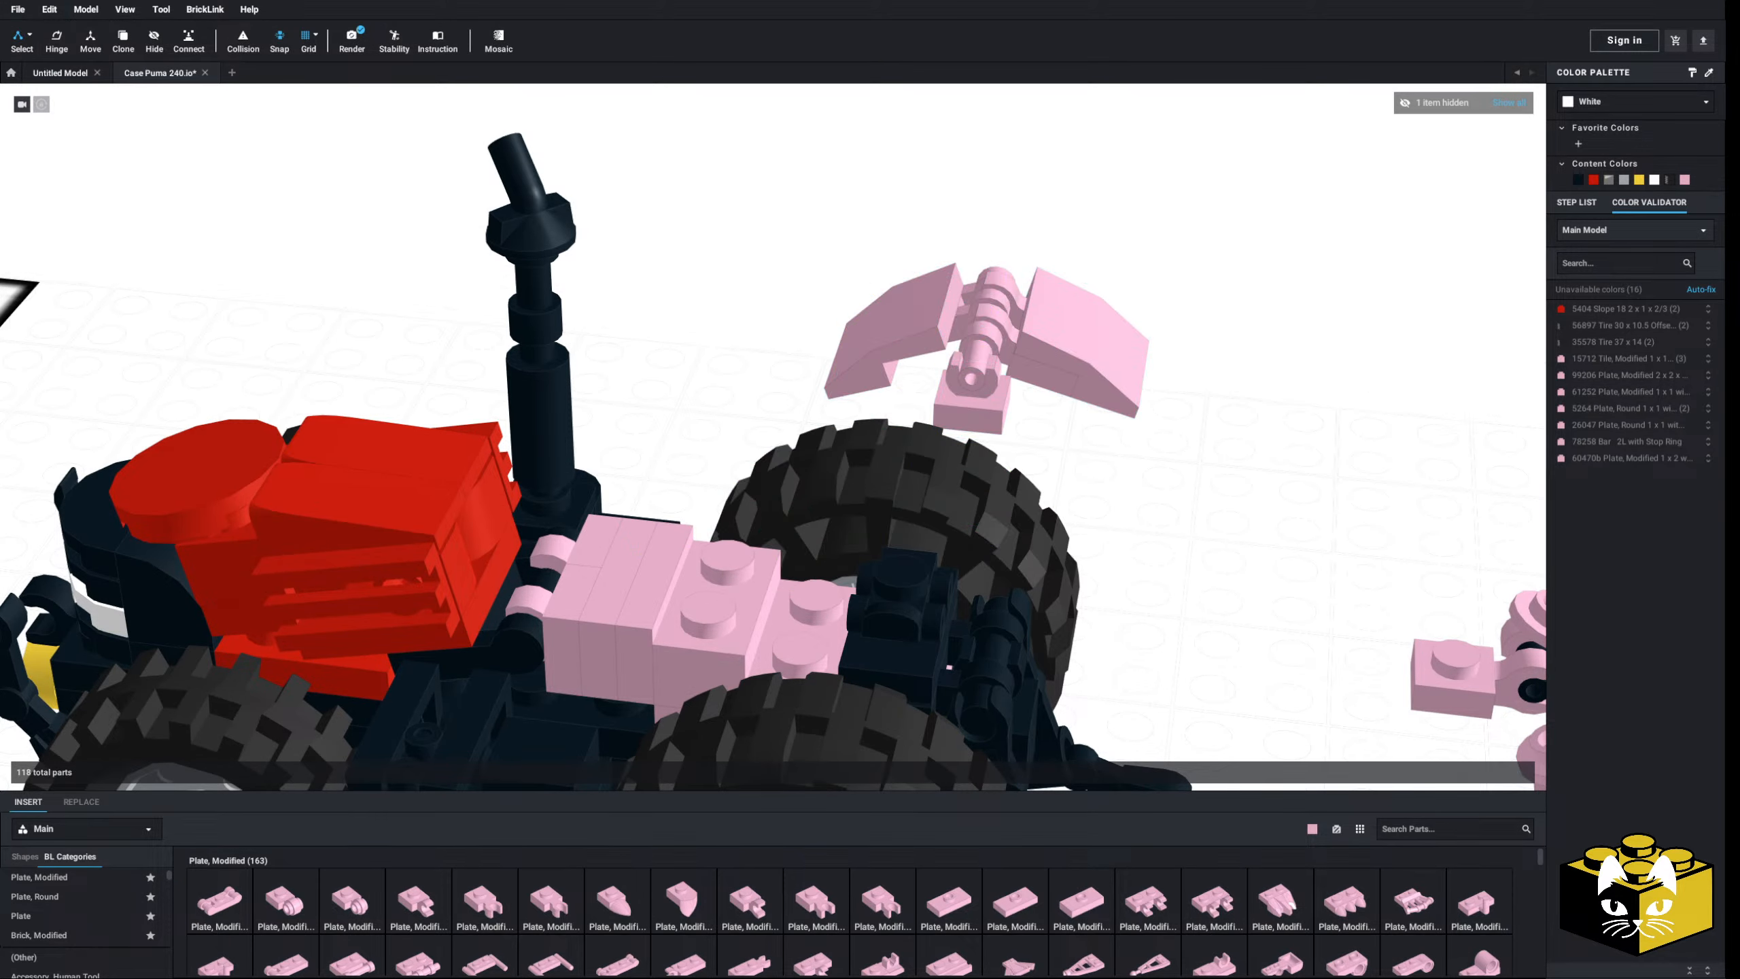
# - Add a Plate 1 x 2 on the rearmost pair of pink chassis studs
pyautogui.click(30, 35)
pyautogui.click(55, 52)
pyautogui.click(41, 915)
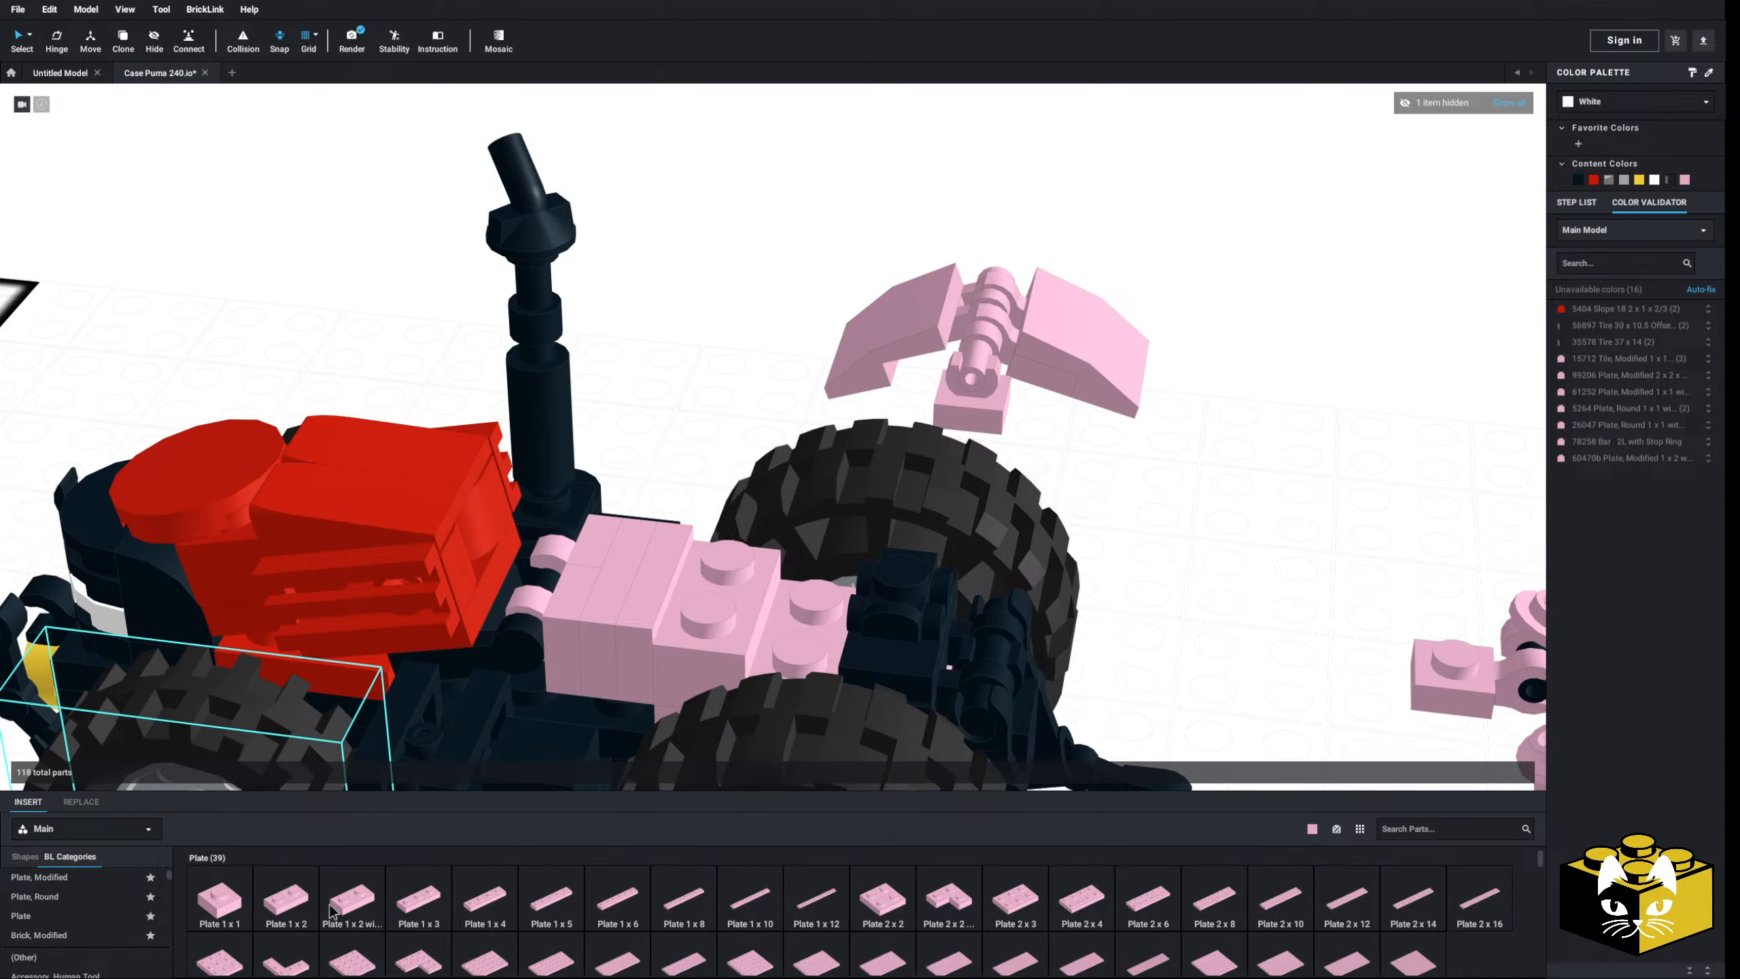
pyautogui.click(287, 903)
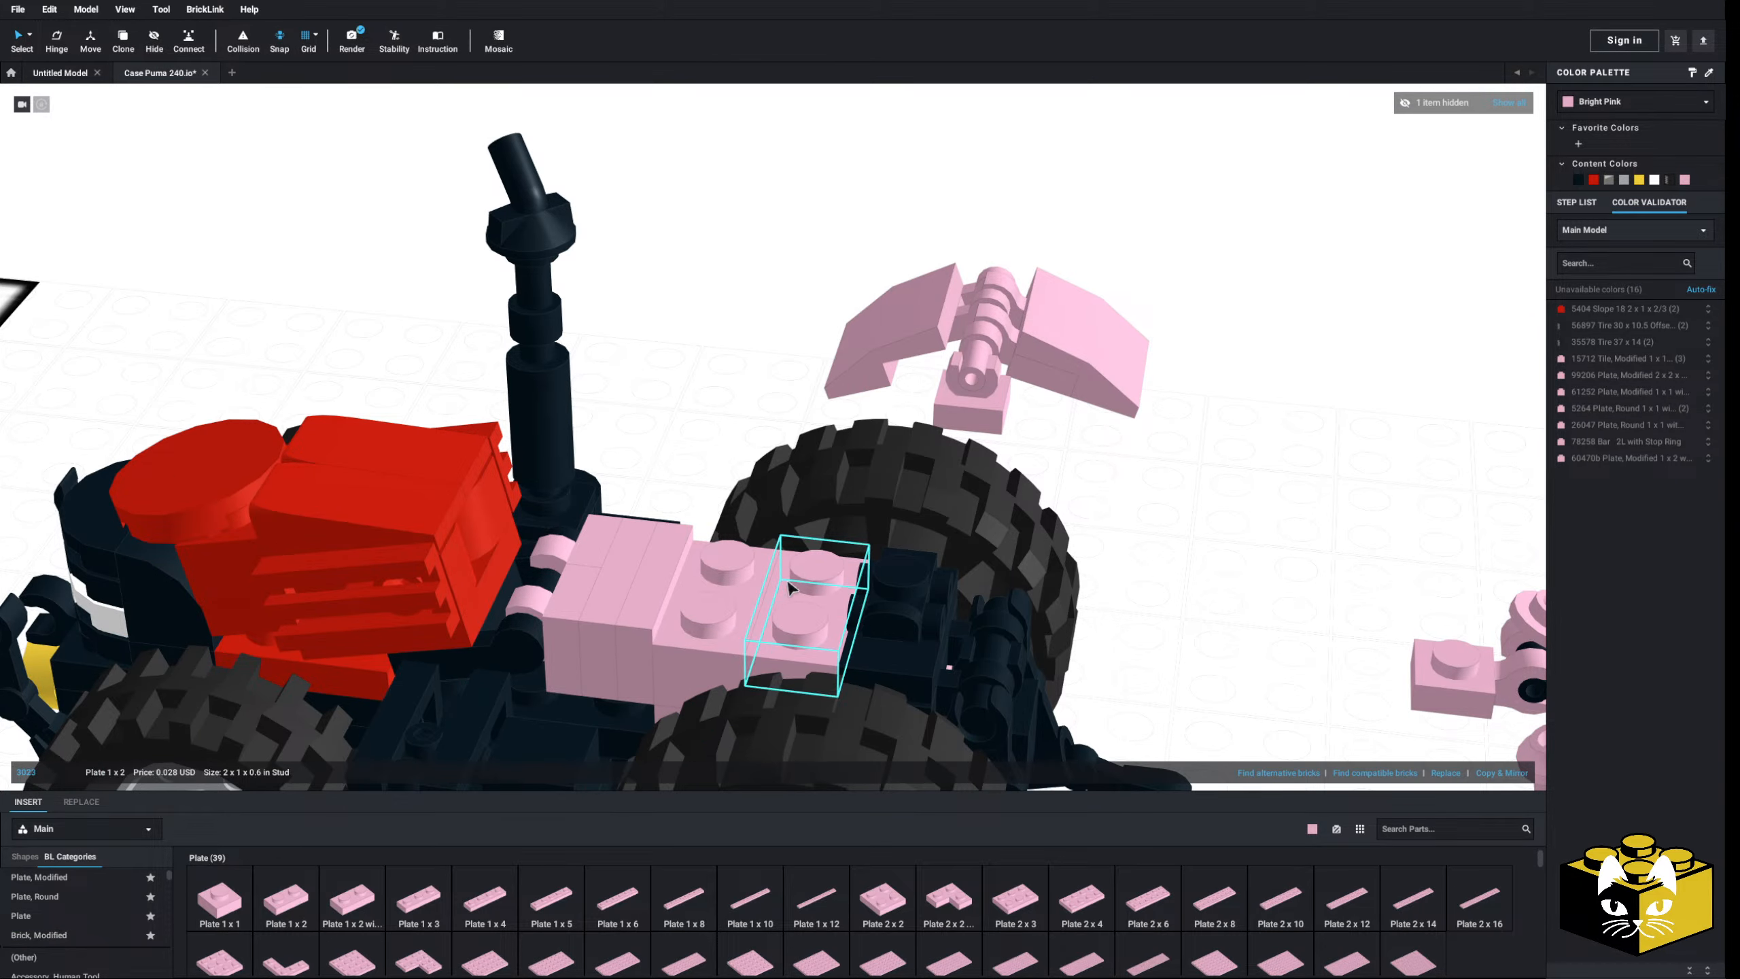
pyautogui.click(808, 583)
# - Select the parked fender assembly with its clip tile and seat it on the chassis studs beside the rear wheel
pyautogui.moveTo(1223, 220); pyautogui.dragTo(934, 340)
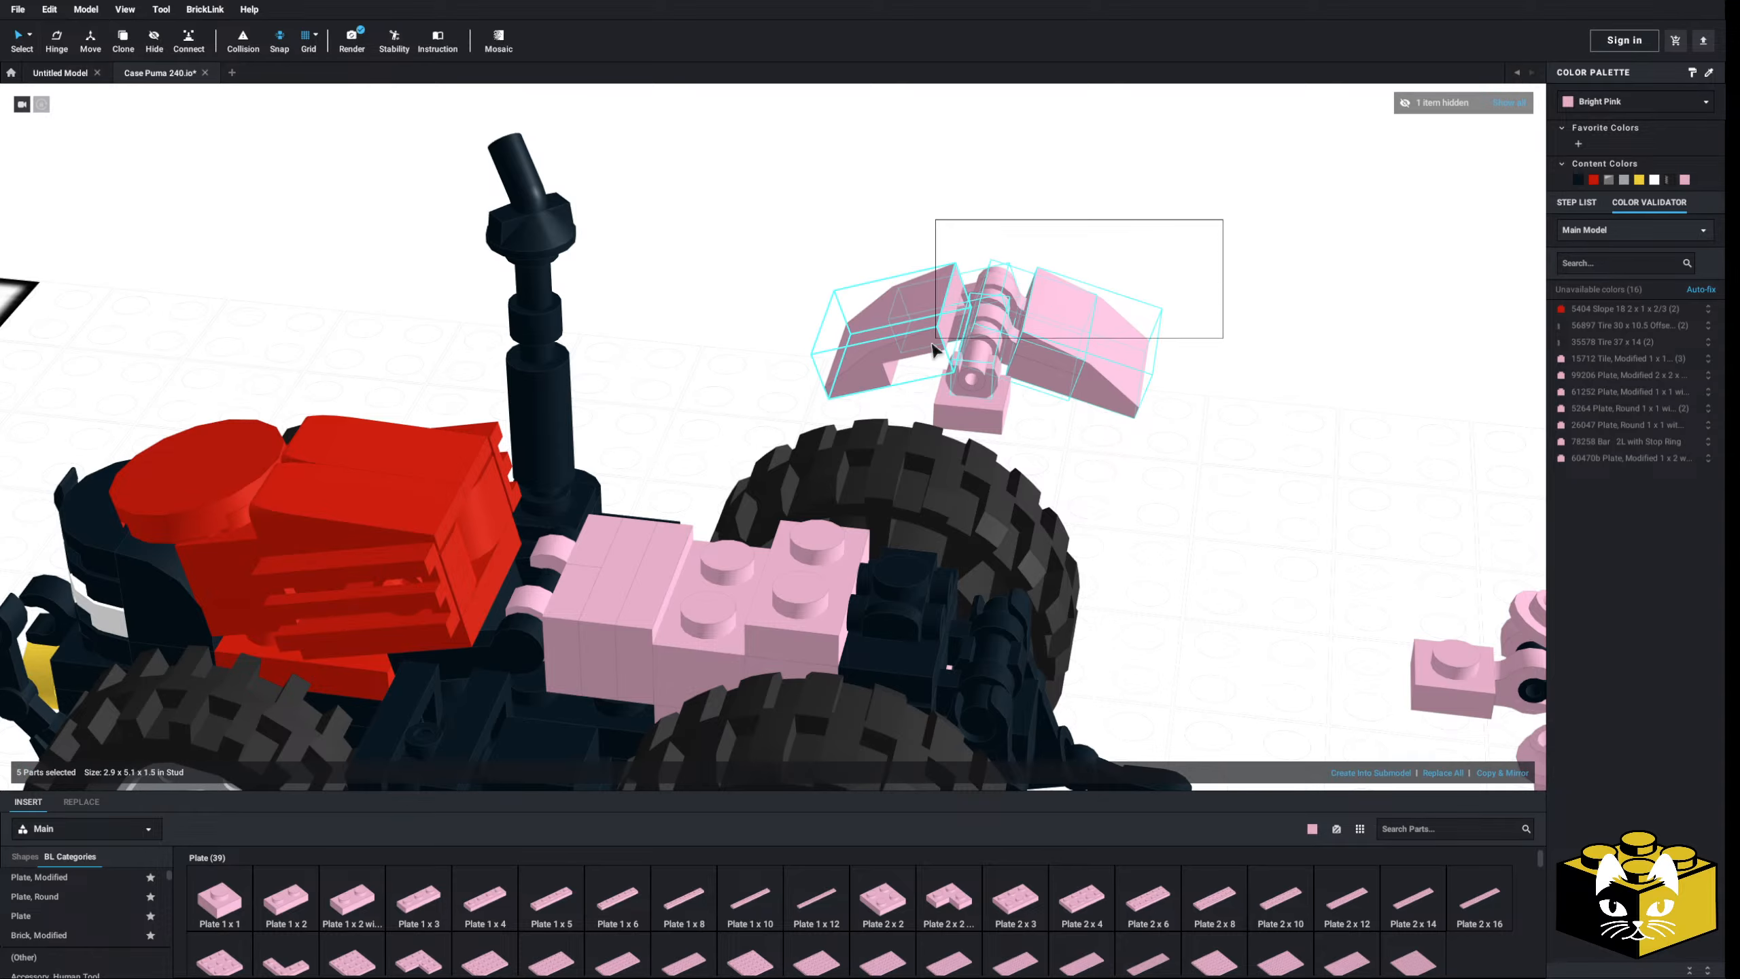
pyautogui.moveTo(998, 405); pyautogui.dragTo(856, 532)
pyautogui.click(1158, 470)
pyautogui.moveTo(1157, 470); pyautogui.dragTo(1222, 446, button='right')
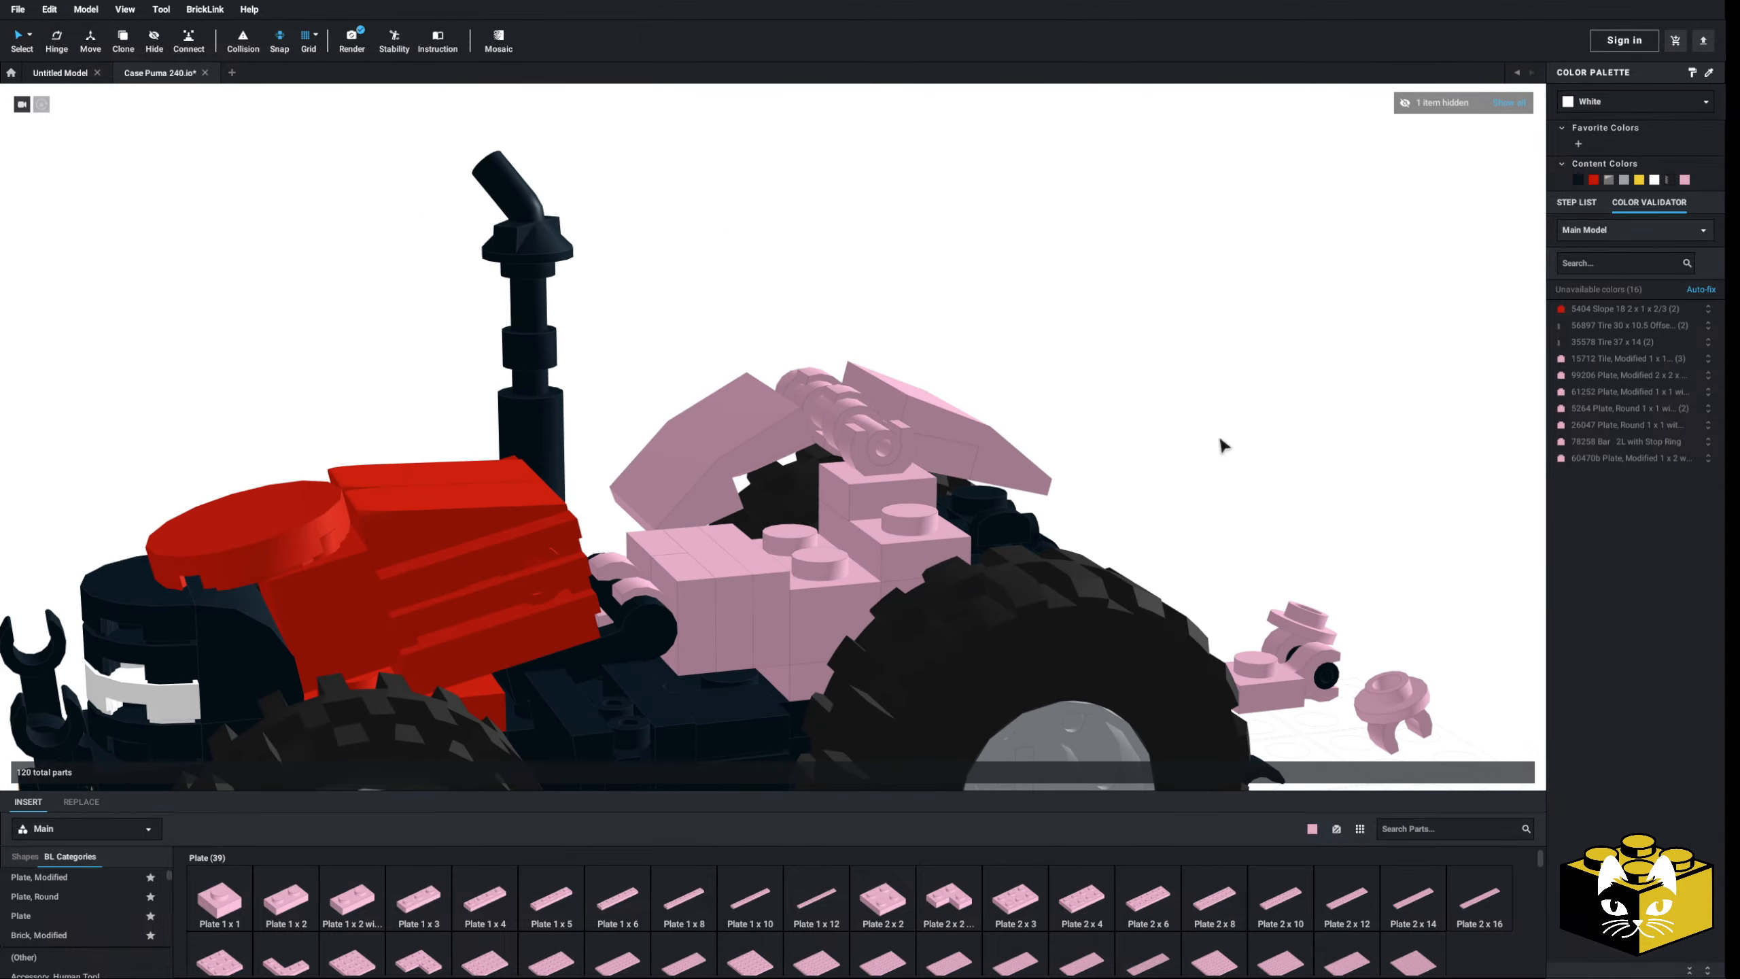
# - Unhide the tractor shell and rotate the rear fender half around the bar to 348° with the Hinge tool to match the shell
pyautogui.click(1514, 102)
pyautogui.moveTo(1324, 389); pyautogui.dragTo(1185, 381, button='right')
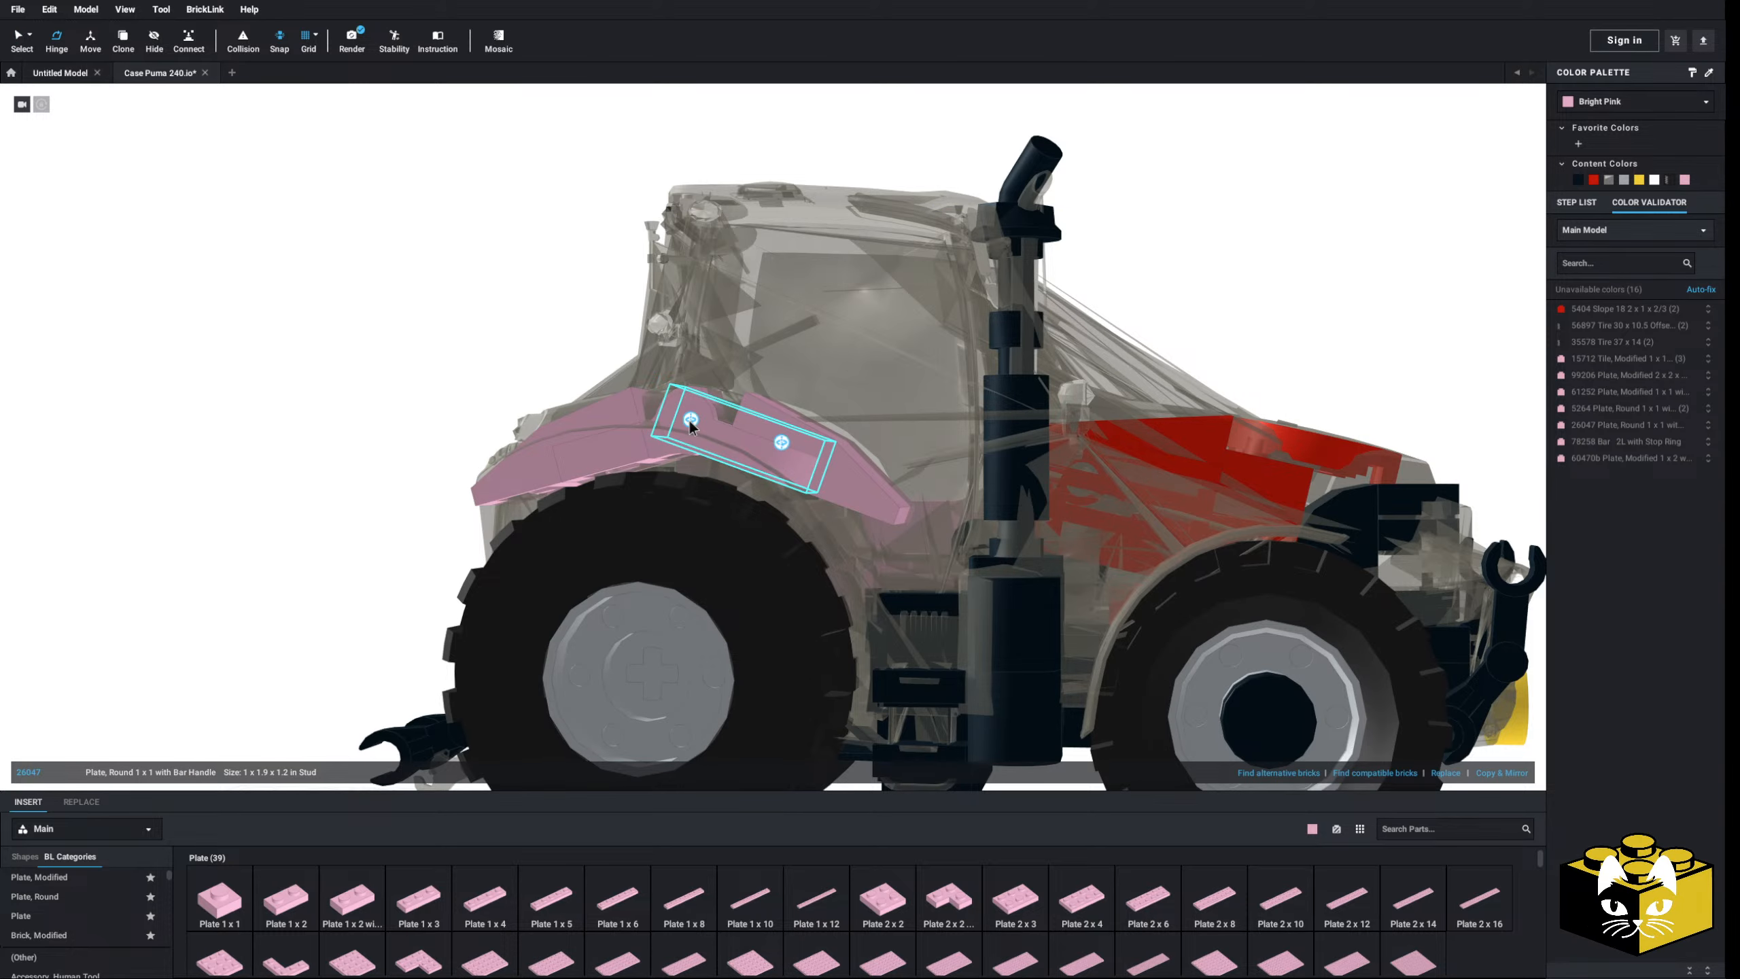
pyautogui.moveTo(575, 383); pyautogui.dragTo(457, 413)
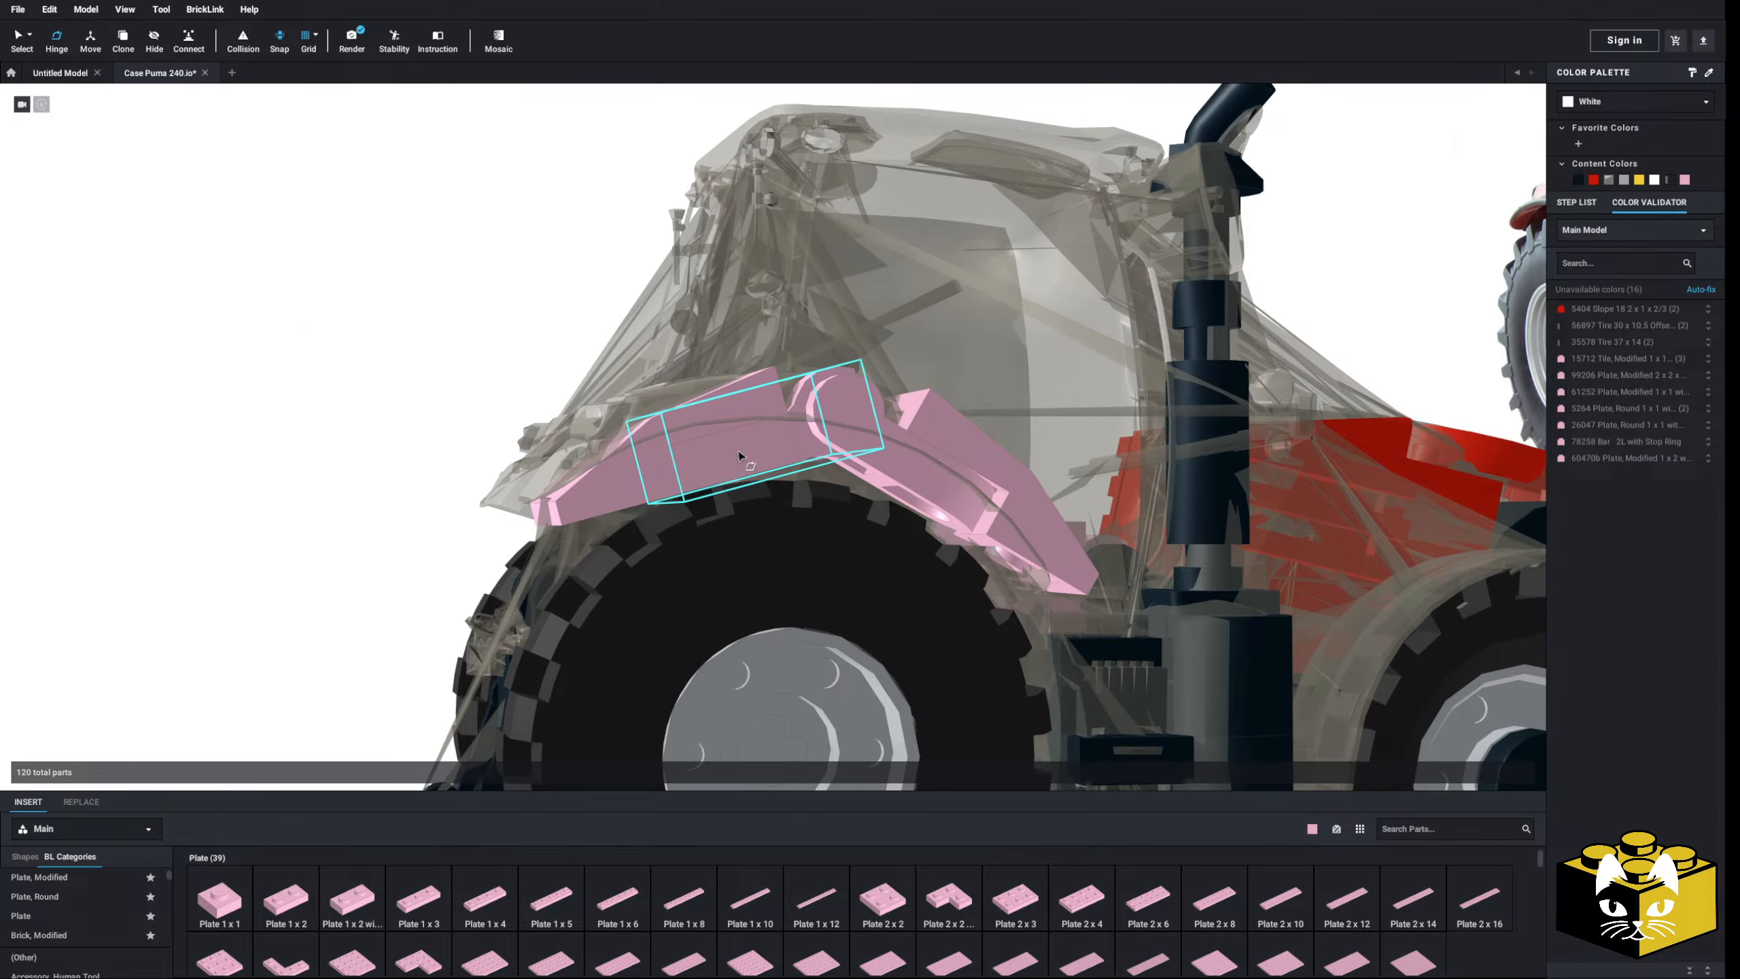
pyautogui.moveTo(684, 455); pyautogui.dragTo(687, 467)
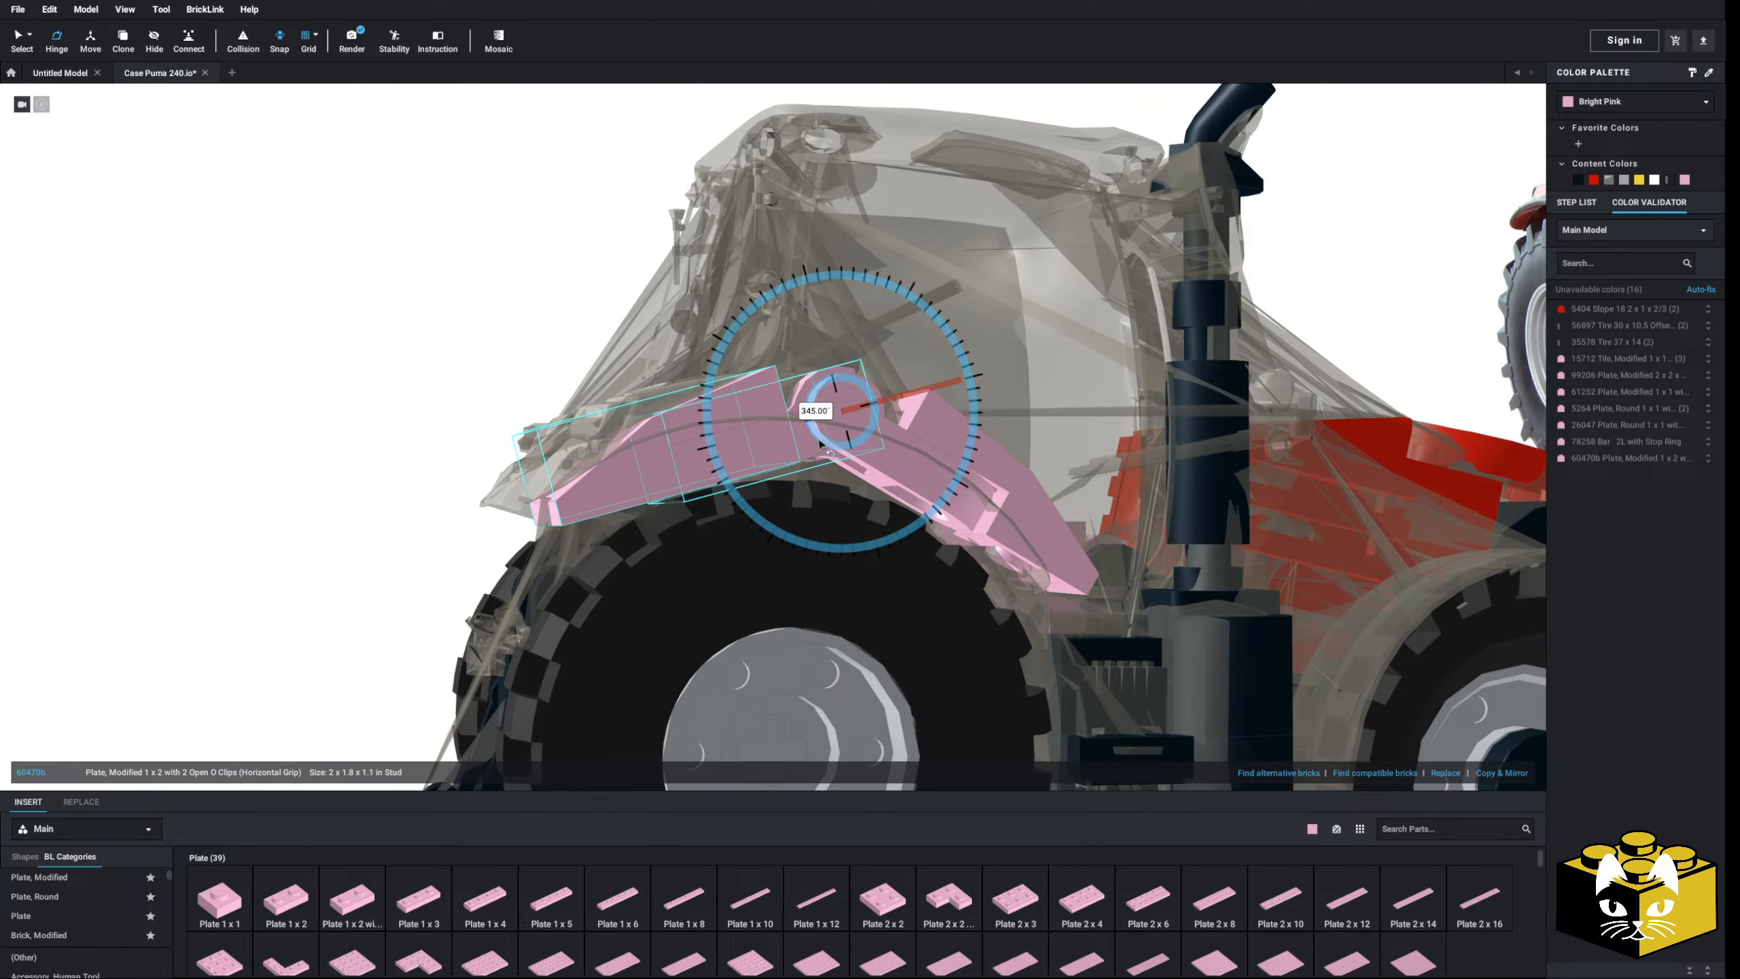
pyautogui.click(386, 348)
pyautogui.moveTo(386, 348)
pyautogui.mouseDown(button='right')
pyautogui.moveTo(472, 391)
pyautogui.moveTo(387, 369)
pyautogui.mouseUp(button='right')
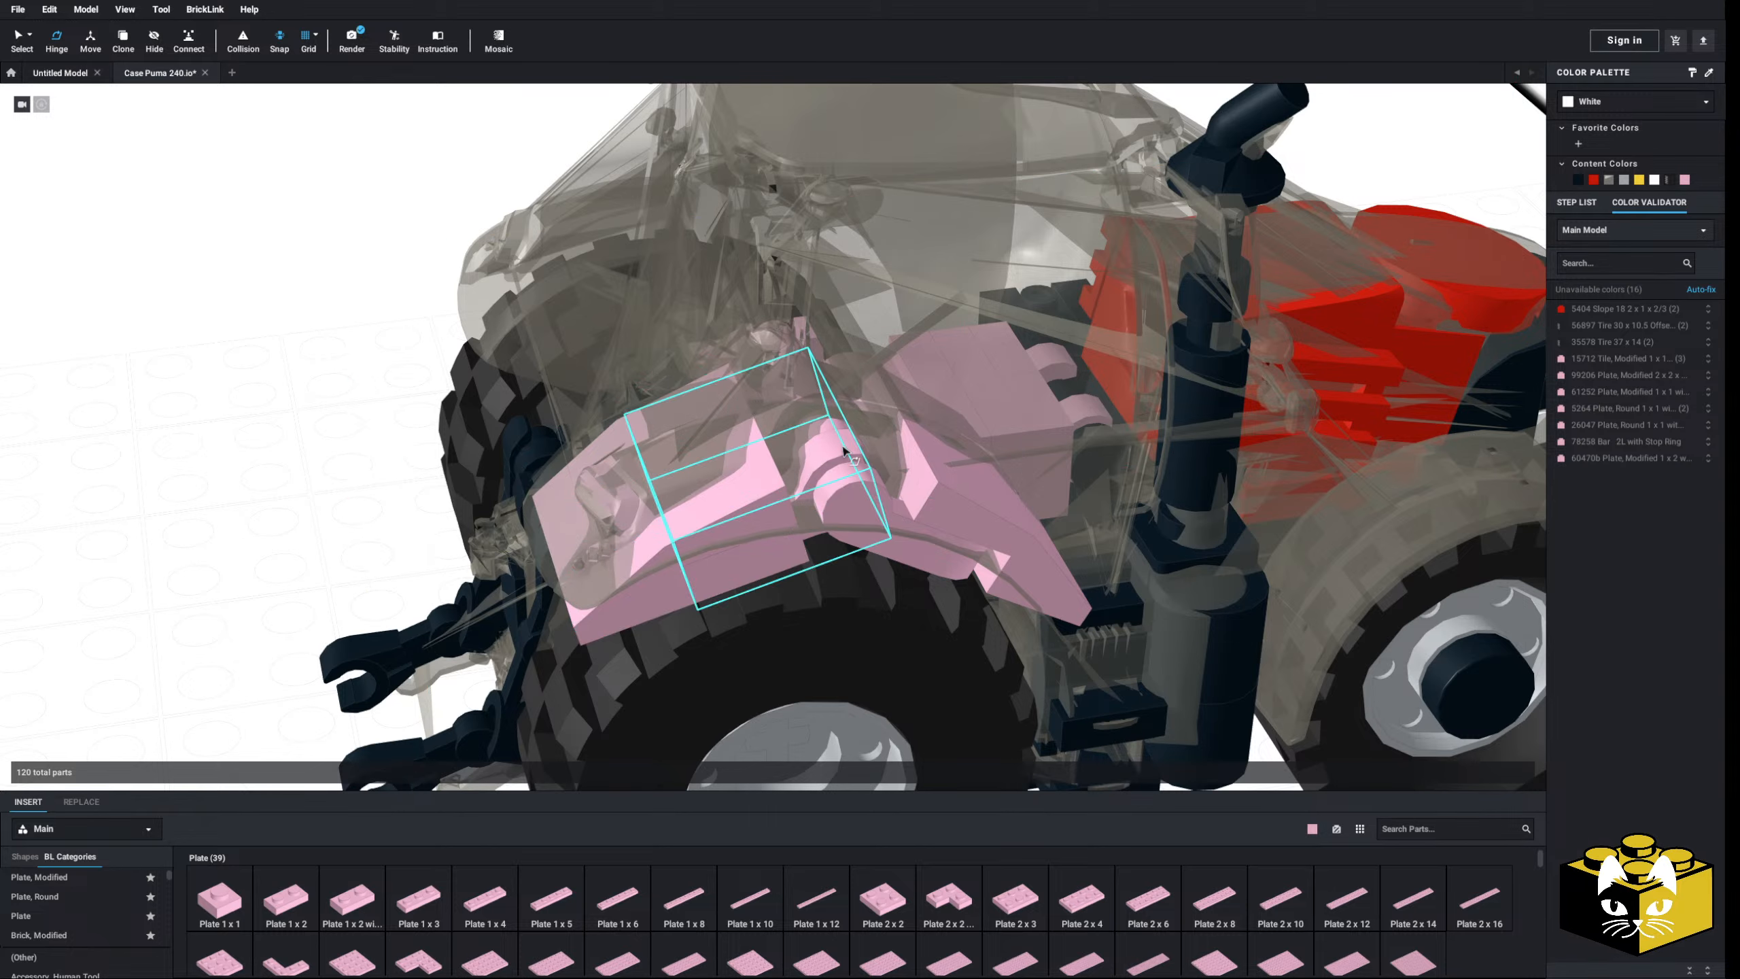
pyautogui.click(694, 552)
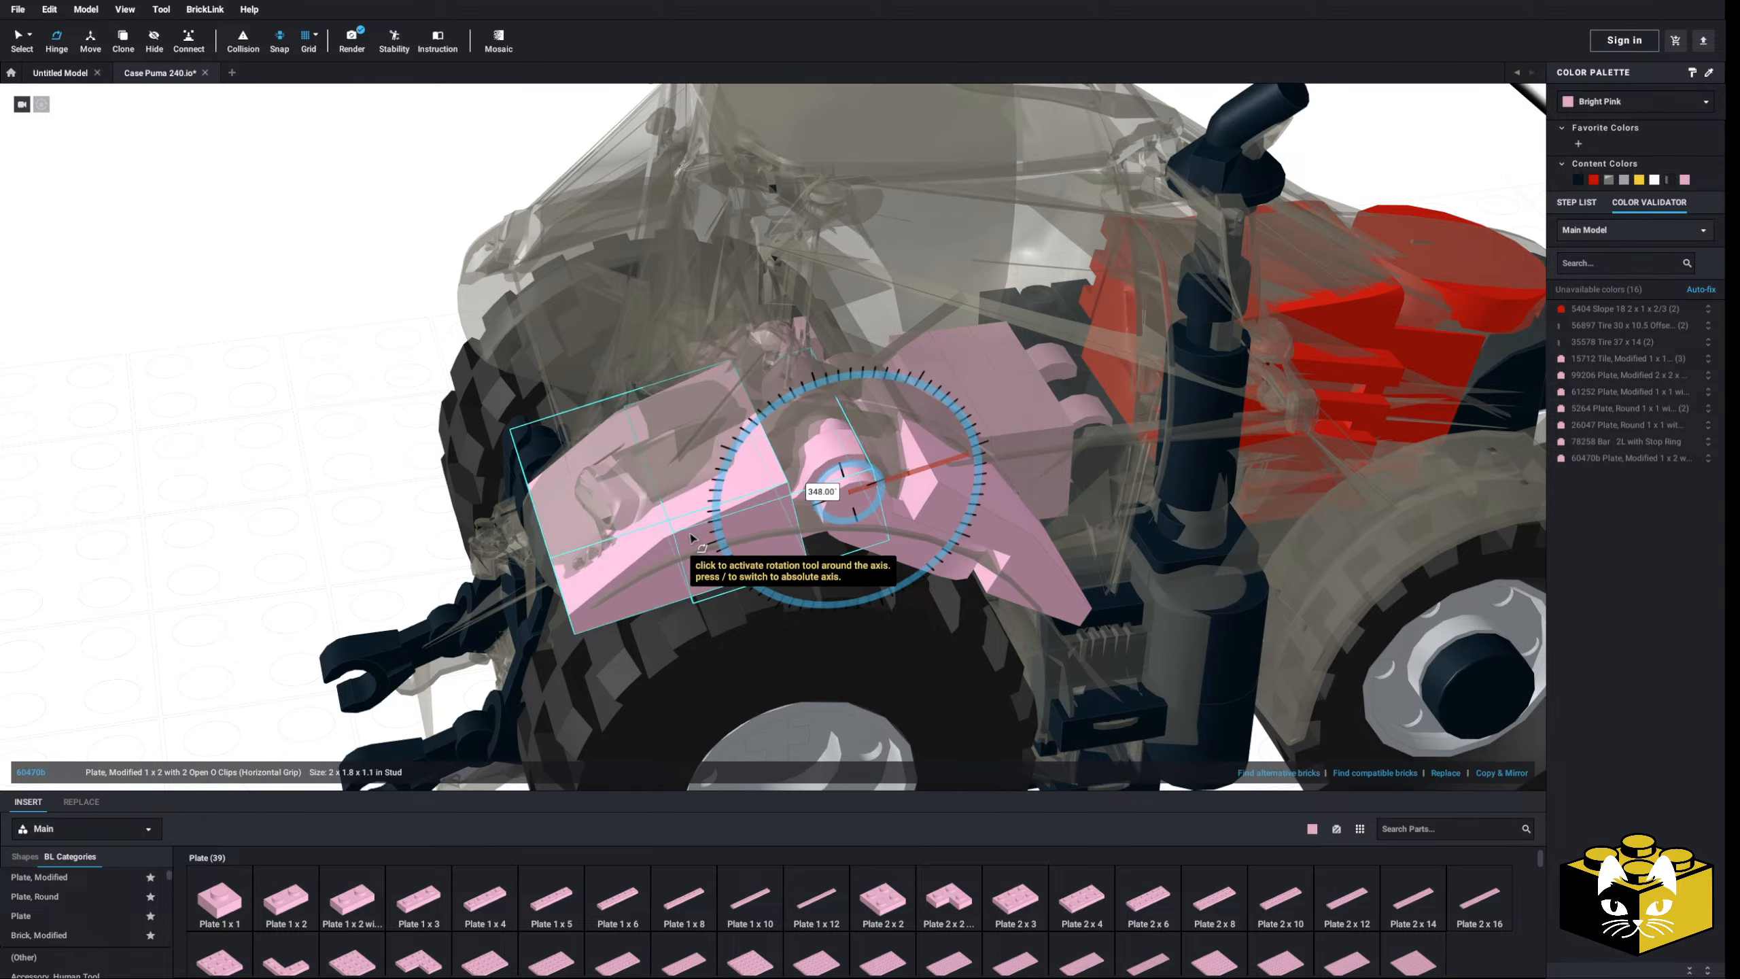
pyautogui.moveTo(690, 539); pyautogui.dragTo(690, 540)
# - Delete the spare clip assembly and the loose round clip plate parked behind the tractor
pyautogui.click(87, 210)
pyautogui.scroll(-5, 250, 538)
pyautogui.moveTo(250, 539); pyautogui.dragTo(247, 511, button='right')
pyautogui.moveTo(382, 543)
pyautogui.mouseDown(button='right')
pyautogui.moveTo(361, 517)
pyautogui.moveTo(982, 615)
pyautogui.moveTo(788, 618)
pyautogui.moveTo(863, 617)
pyautogui.moveTo(412, 562)
pyautogui.mouseUp(button='right')
pyautogui.moveTo(159, 488); pyautogui.dragTo(401, 641)
pyautogui.press('Delete')
pyautogui.moveTo(401, 641); pyautogui.dragTo(493, 484, button='right')
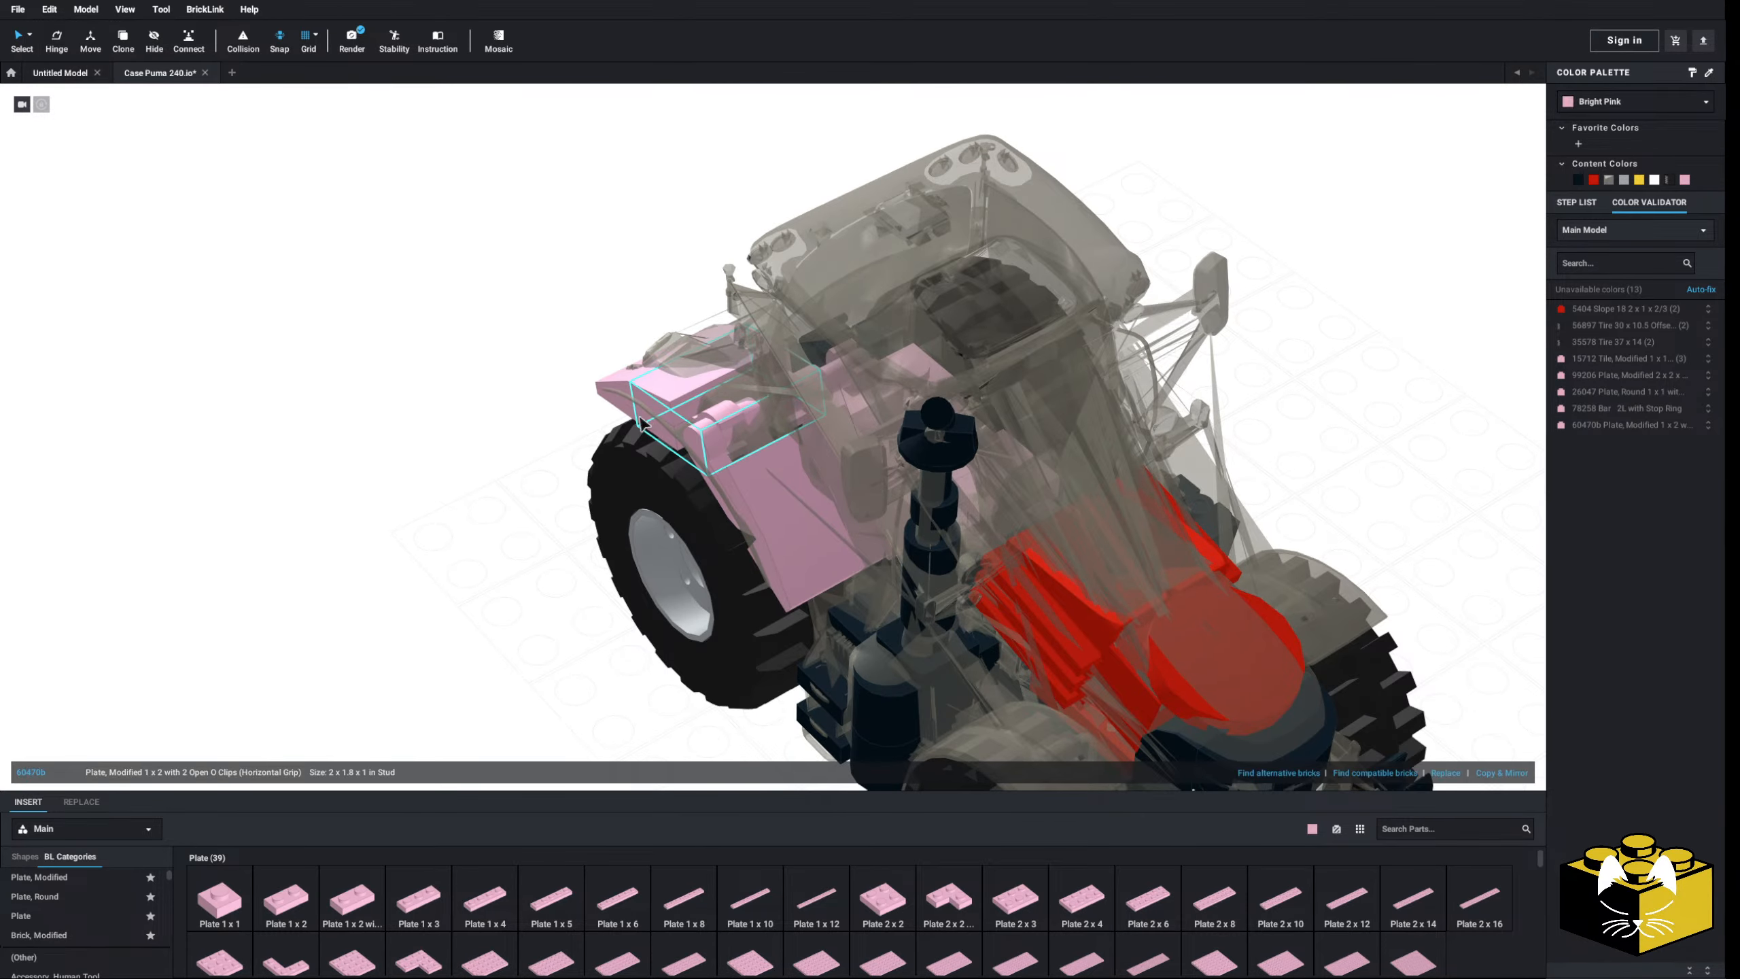
# - Hide the translucent Puma shell around the tractor
pyautogui.keyDown('shift'); pyautogui.click(727, 457); pyautogui.keyUp('shift')
pyautogui.scroll(5, 770, 488)
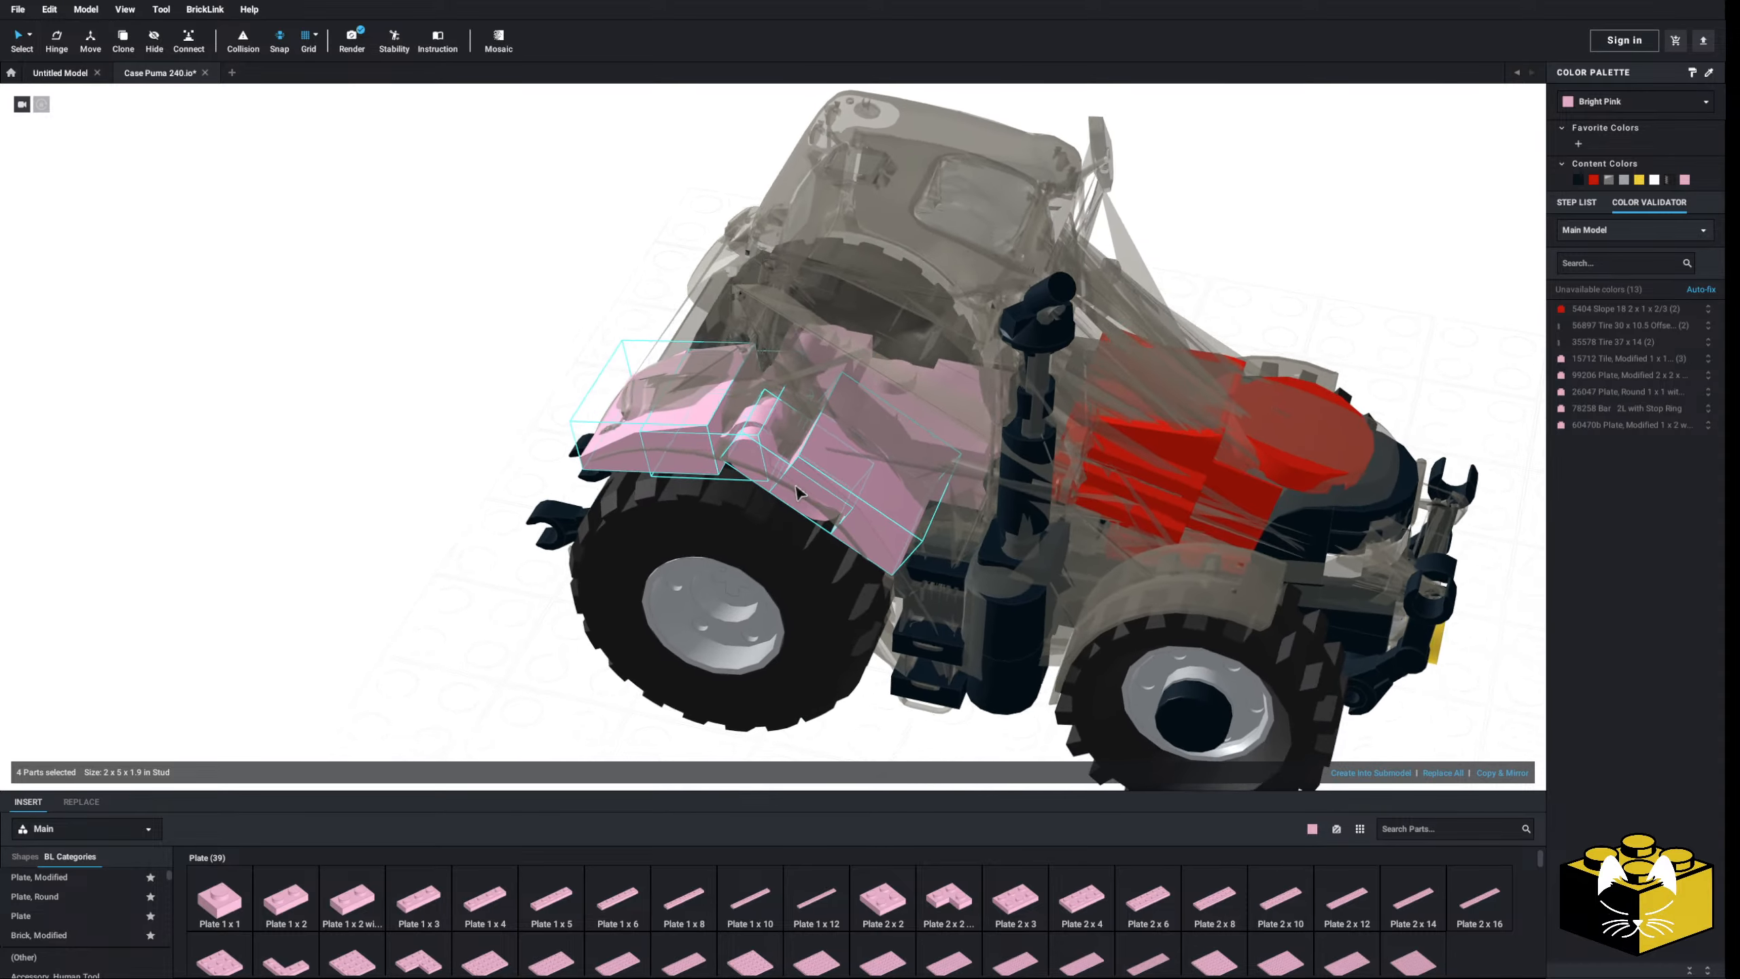
pyautogui.moveTo(801, 487); pyautogui.dragTo(502, 414, button='right')
pyautogui.click(895, 371)
pyautogui.rightClick(894, 372)
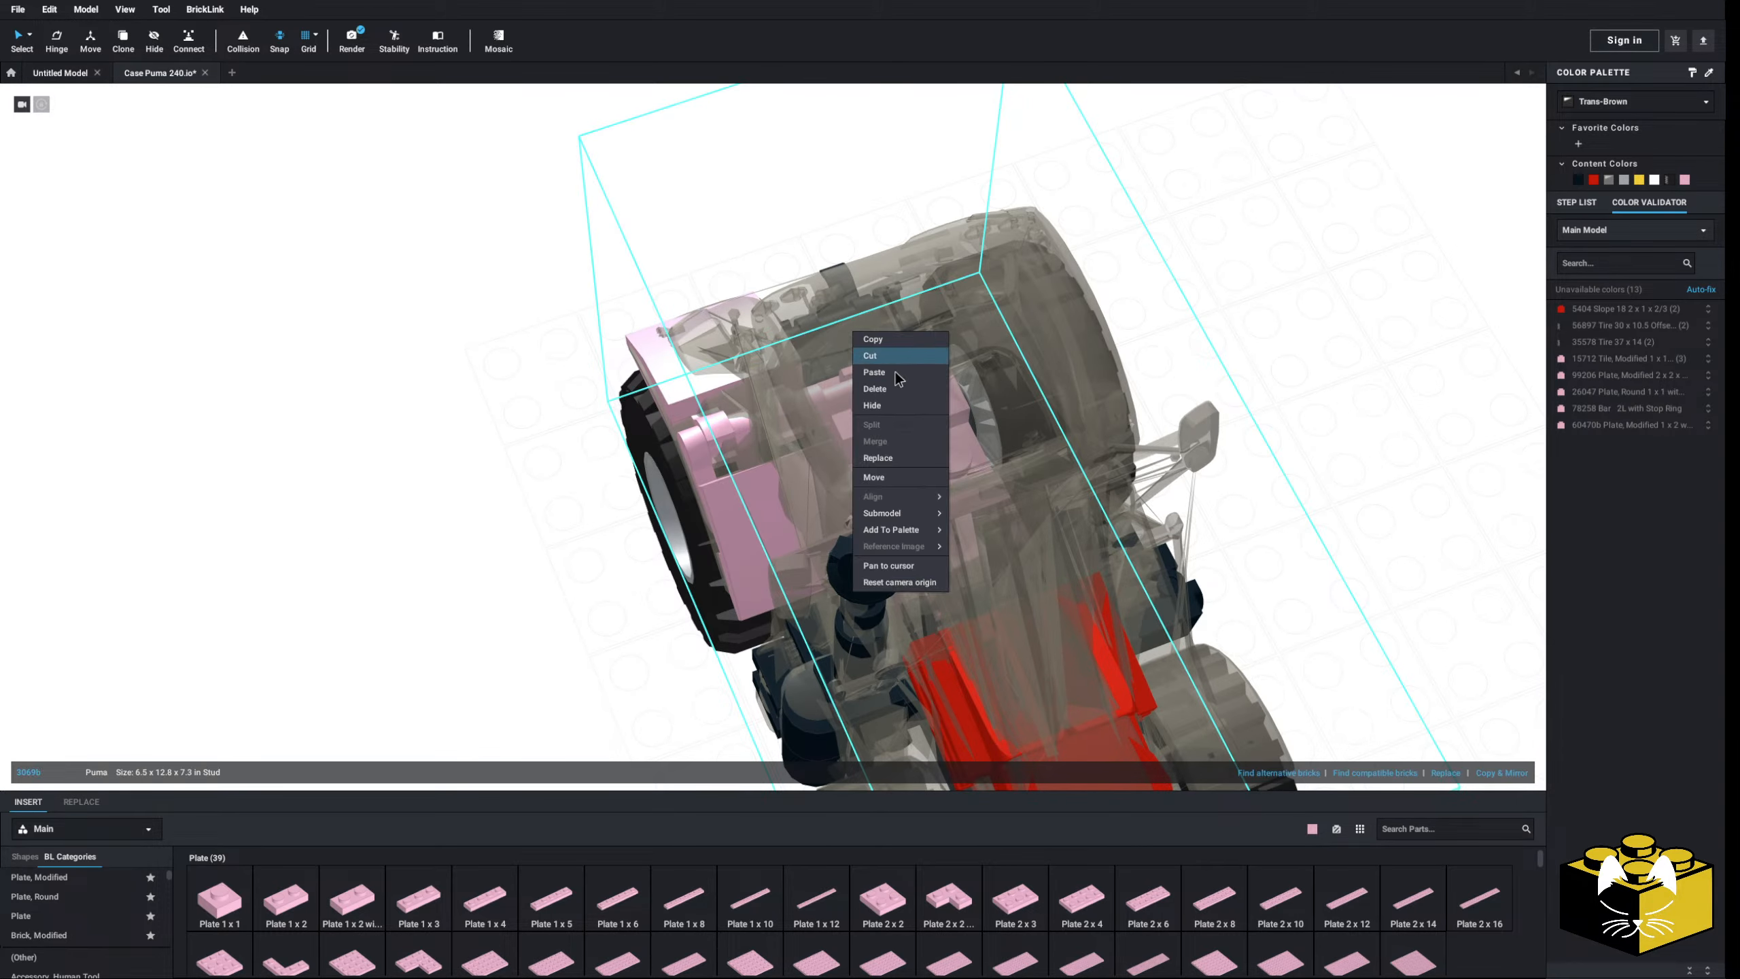
pyautogui.click(889, 409)
pyautogui.moveTo(1256, 390); pyautogui.dragTo(881, 439, button='right')
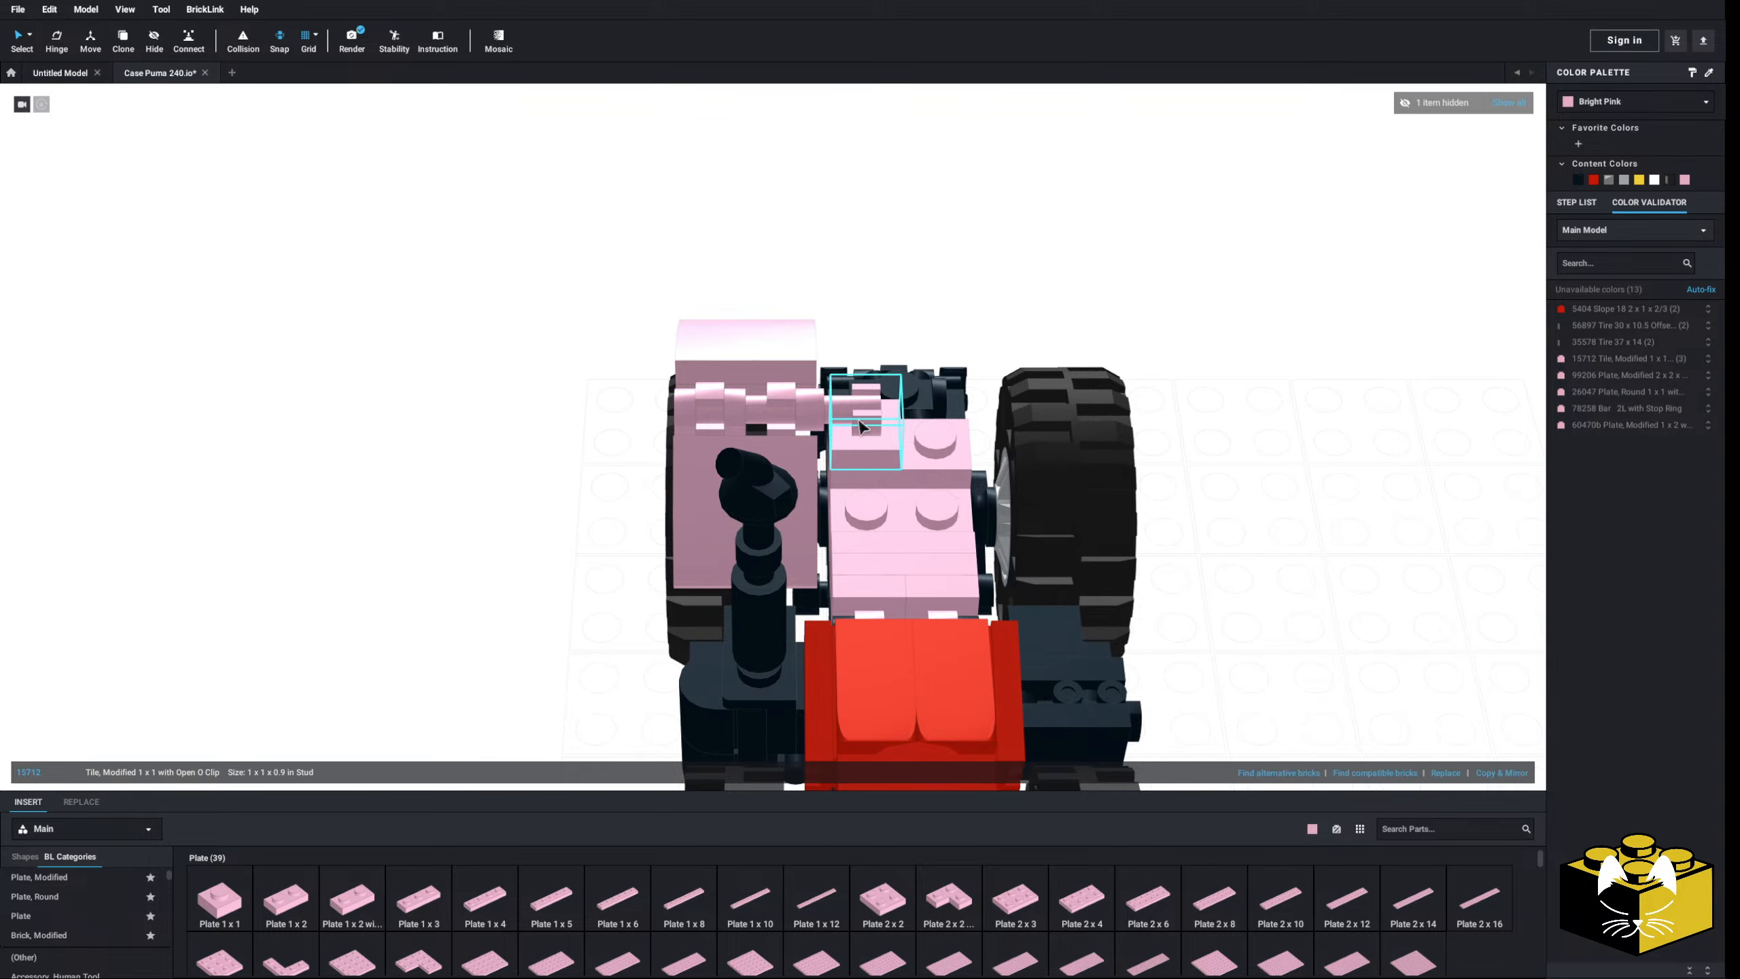
# - Copy and mirror the finished rear fender assembly, including its clip tile and bar, onto the opposite side of the tractor
pyautogui.keyDown('ctrl'); pyautogui.click(802, 389); pyautogui.keyUp('ctrl')
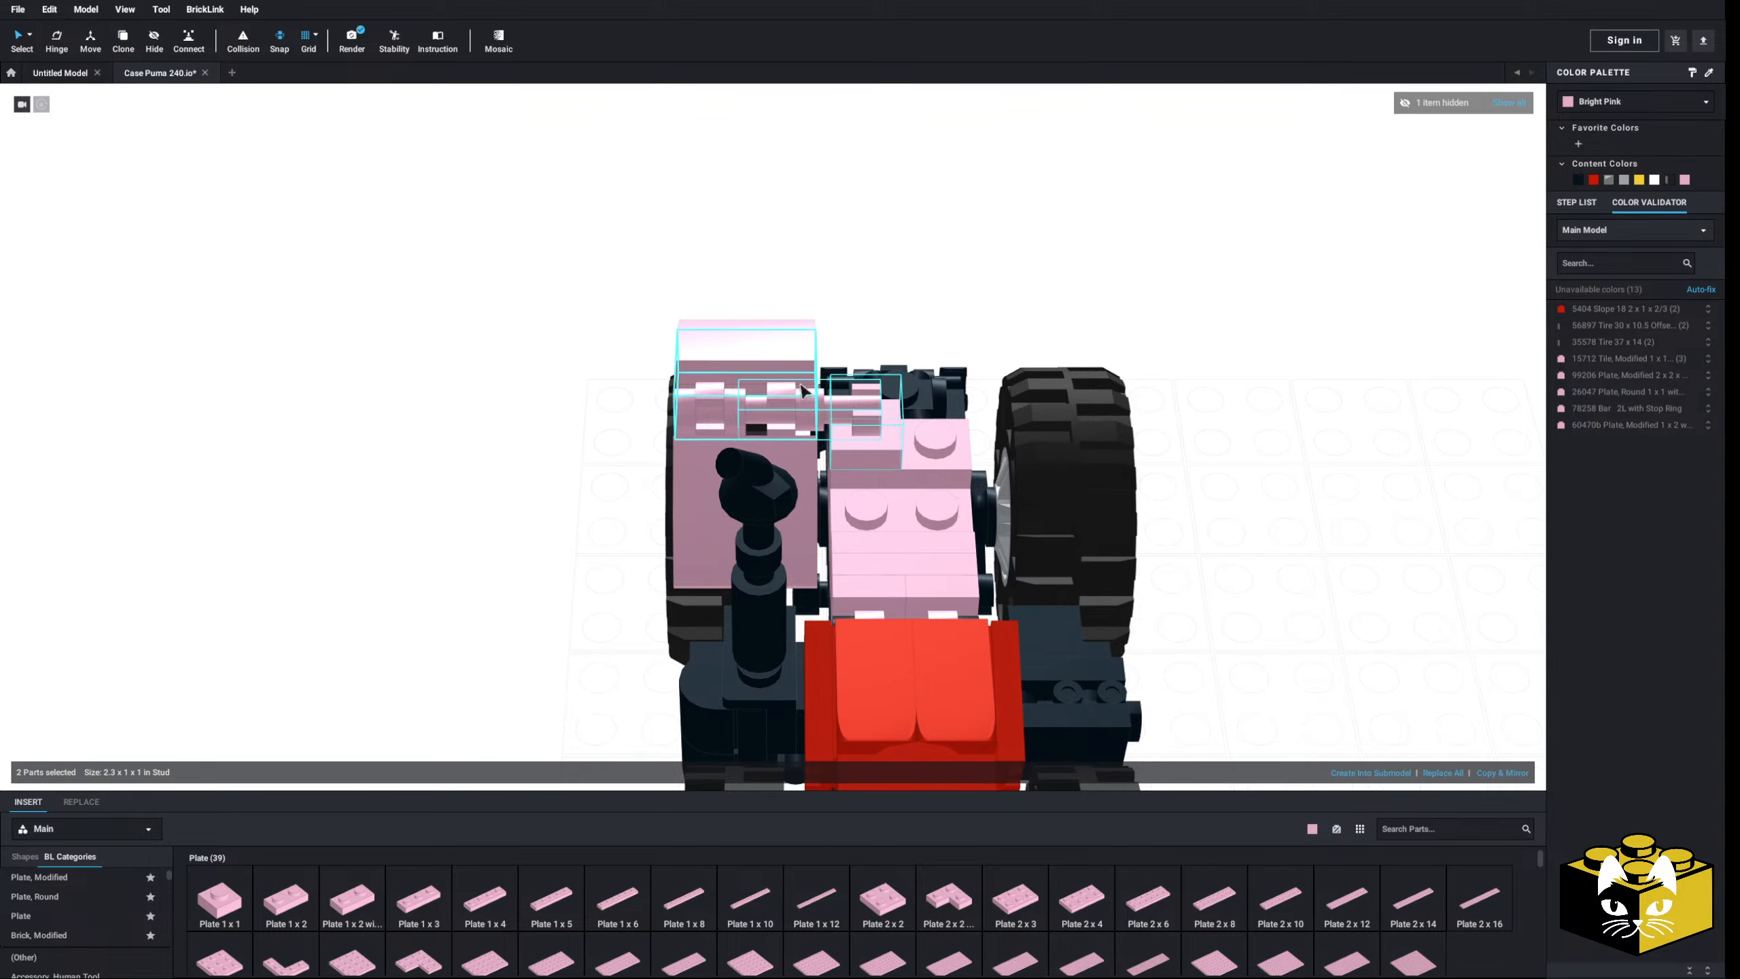
pyautogui.click(1525, 774)
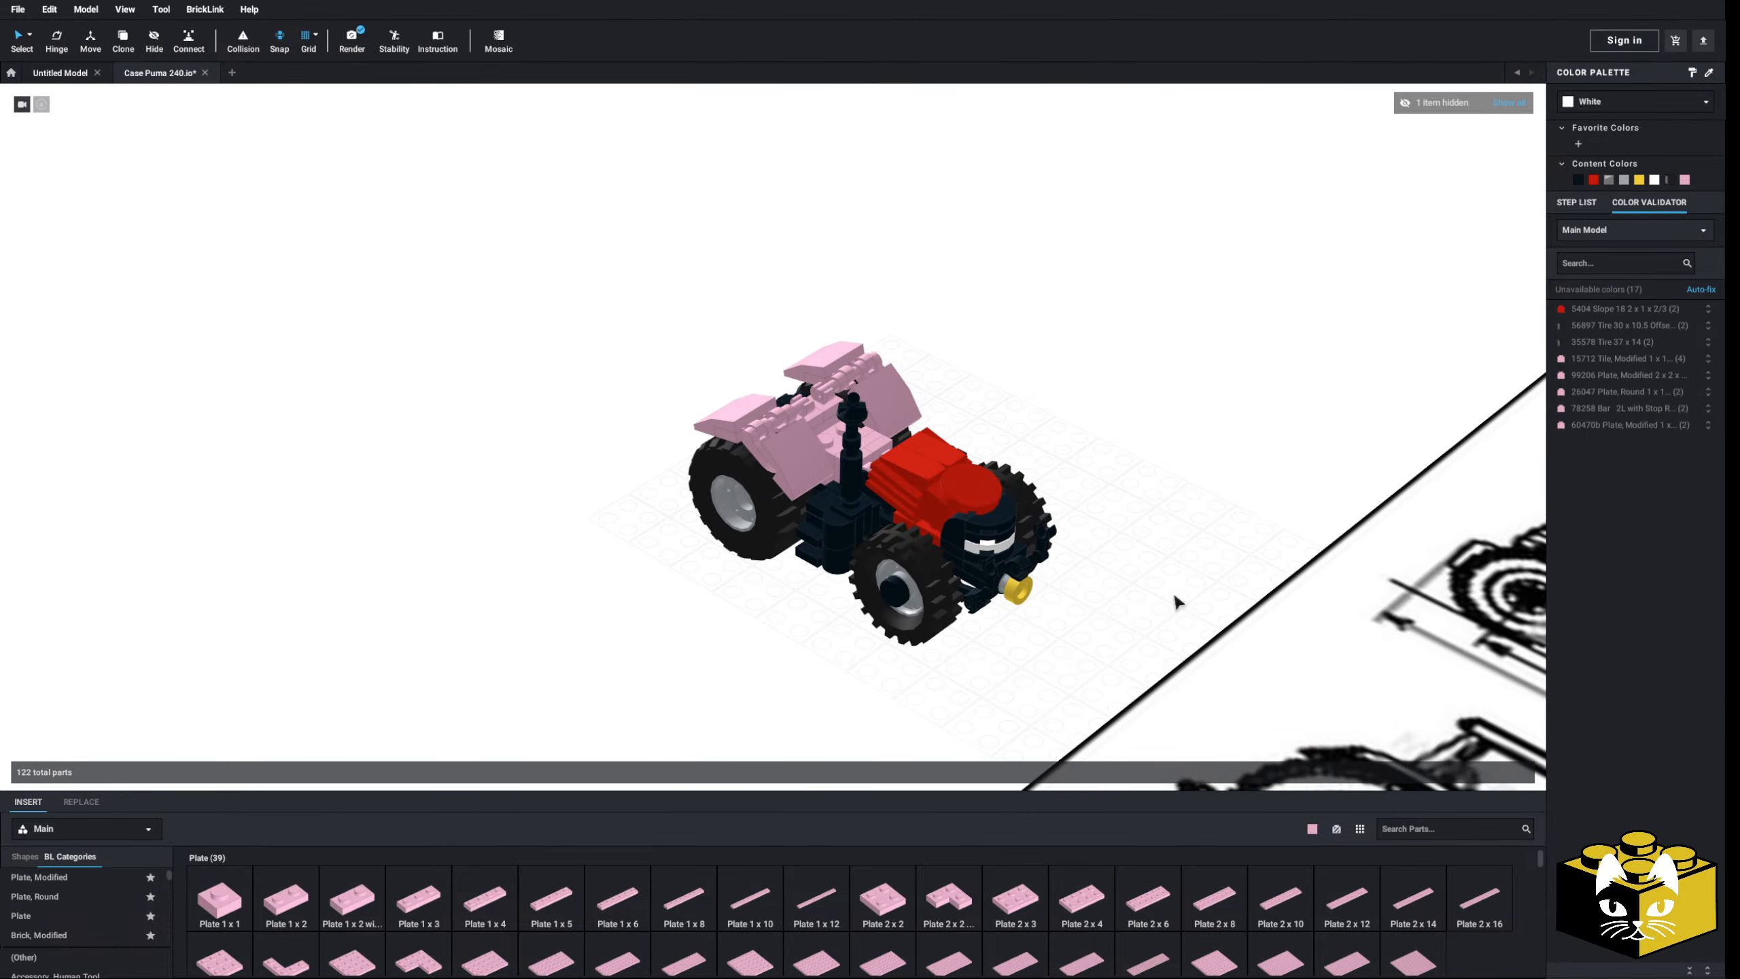
# - Recolor the slopes and round plates of both rear fenders red
pyautogui.scroll(-5, 558, 391)
pyautogui.moveTo(959, 301); pyautogui.dragTo(434, 465, button='middle')
pyautogui.moveTo(978, 466); pyautogui.dragTo(383, 481)
pyautogui.click(290, 495)
pyautogui.scroll(3, 470, 494)
pyautogui.moveTo(291, 495); pyautogui.dragTo(474, 361, button='middle')
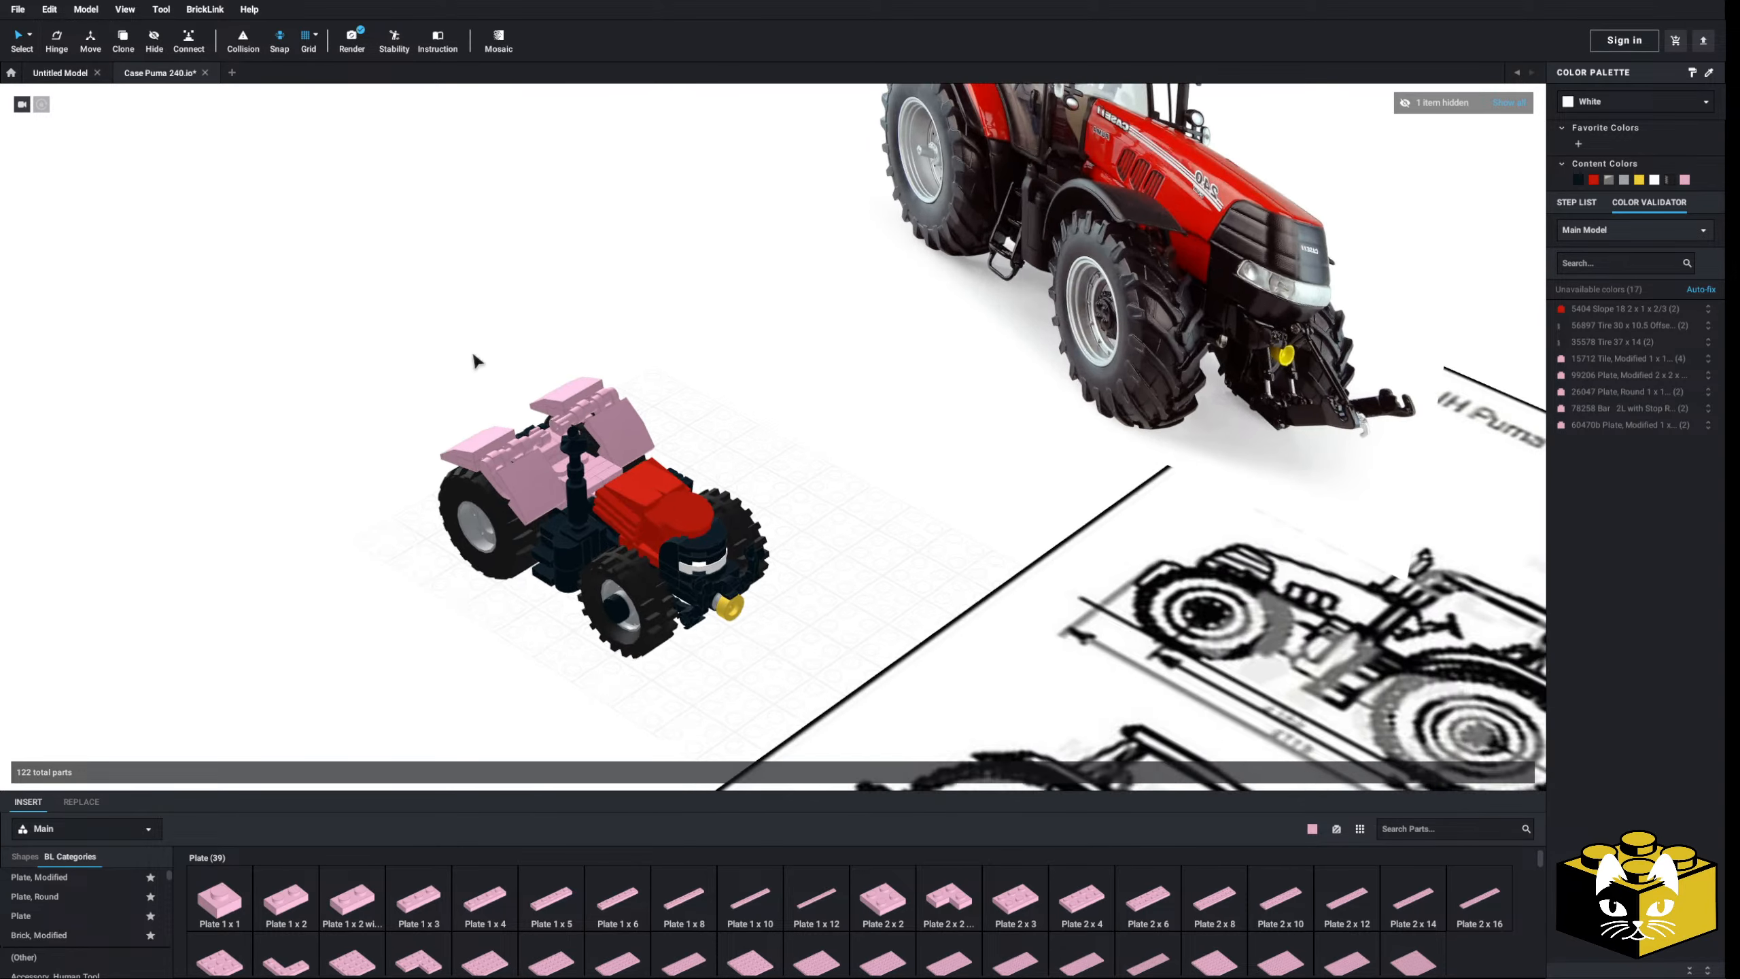
pyautogui.scroll(5, 523, 384)
pyautogui.moveTo(617, 413); pyautogui.dragTo(576, 434, button='right')
pyautogui.click(713, 429)
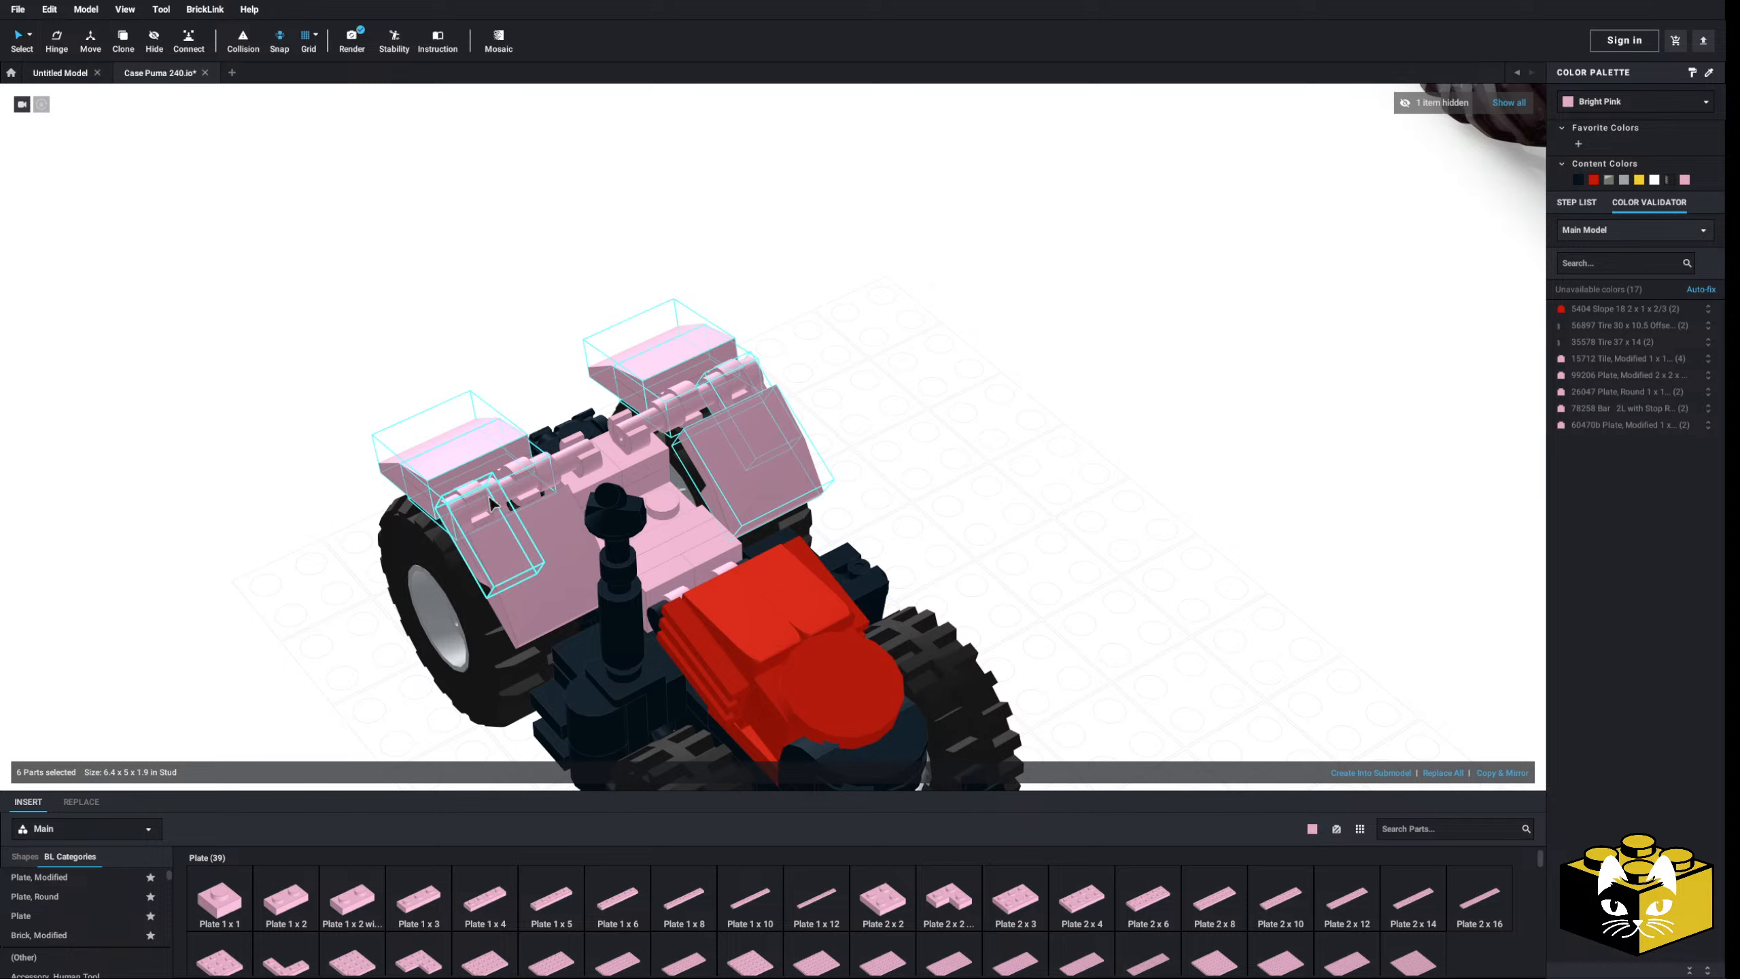
pyautogui.click(1592, 182)
pyautogui.click(979, 424)
pyautogui.moveTo(979, 424); pyautogui.dragTo(1043, 441, button='middle')
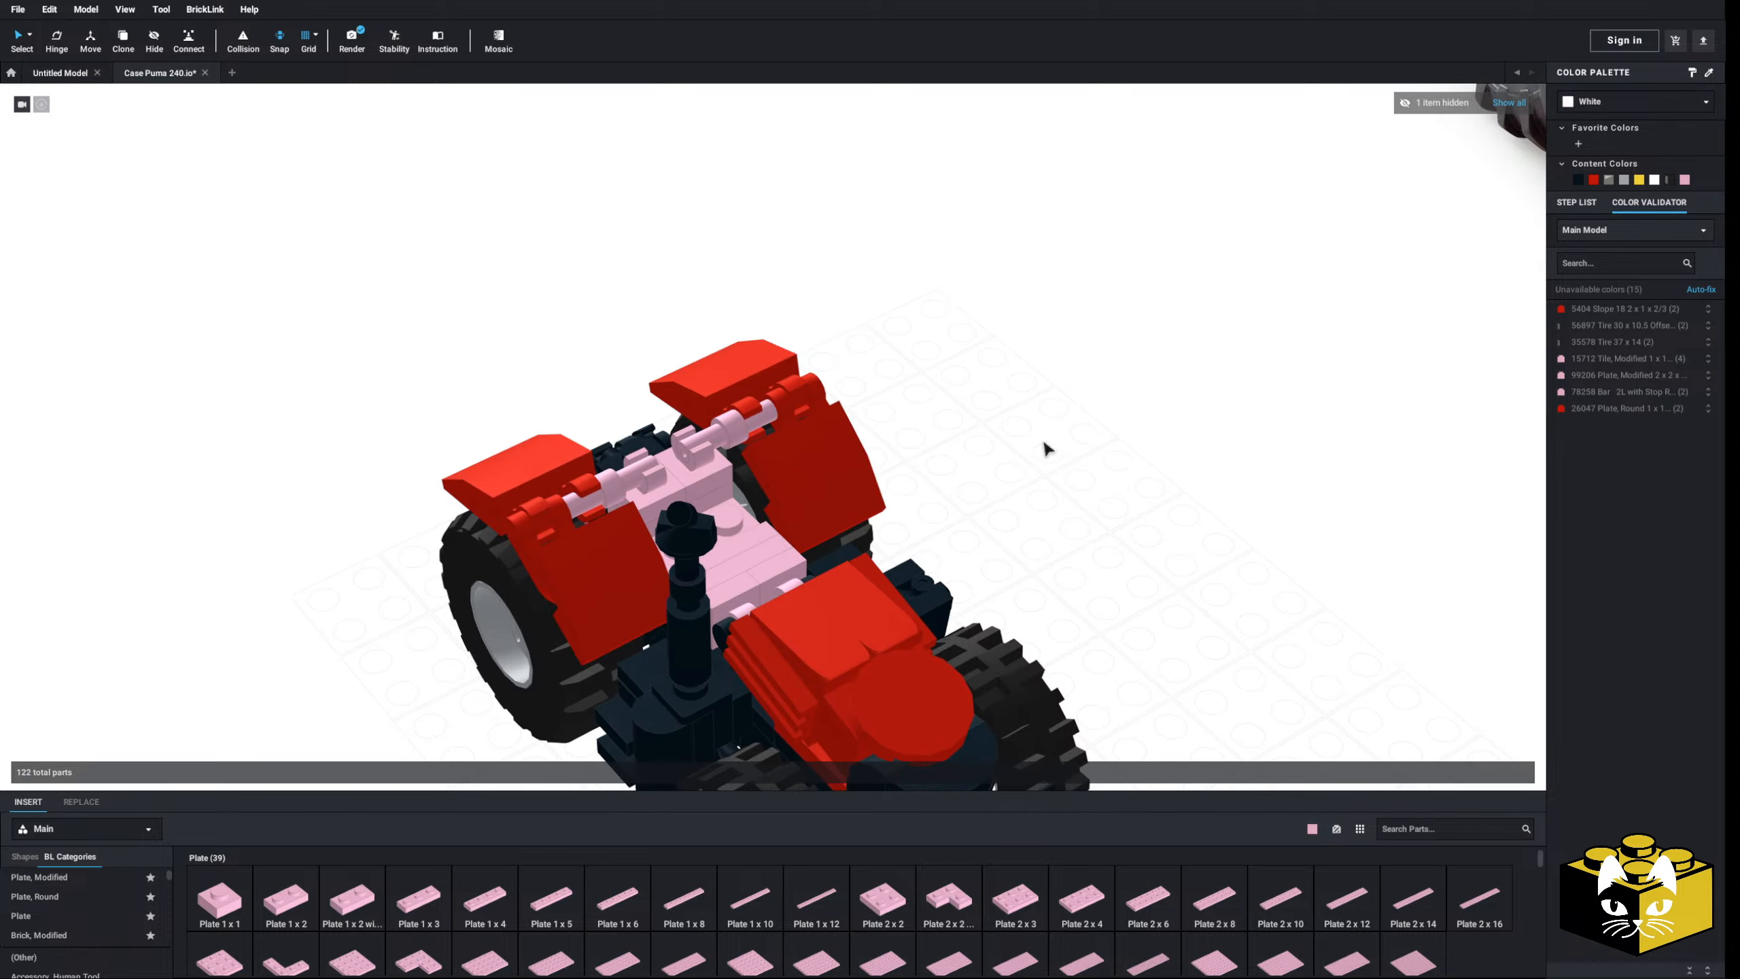
# - Select all remaining bright pink parts by color and recolor them black
pyautogui.click(726, 434)
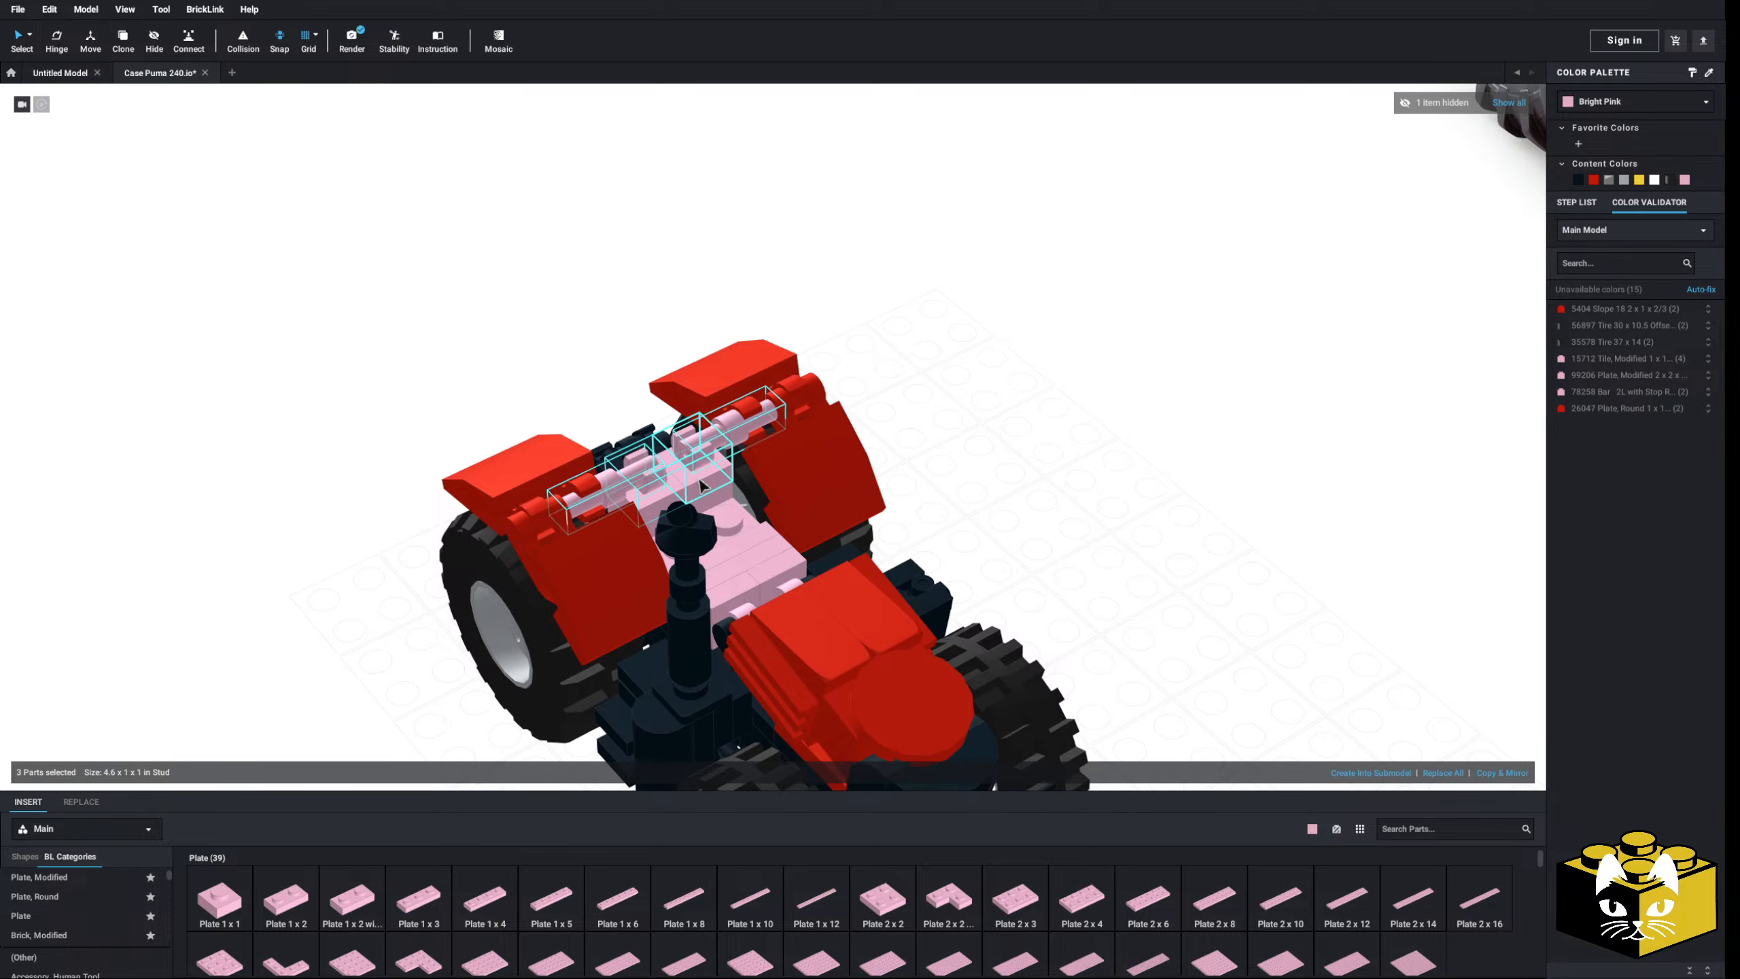
pyautogui.click(15, 29)
pyautogui.click(29, 35)
pyautogui.click(65, 56)
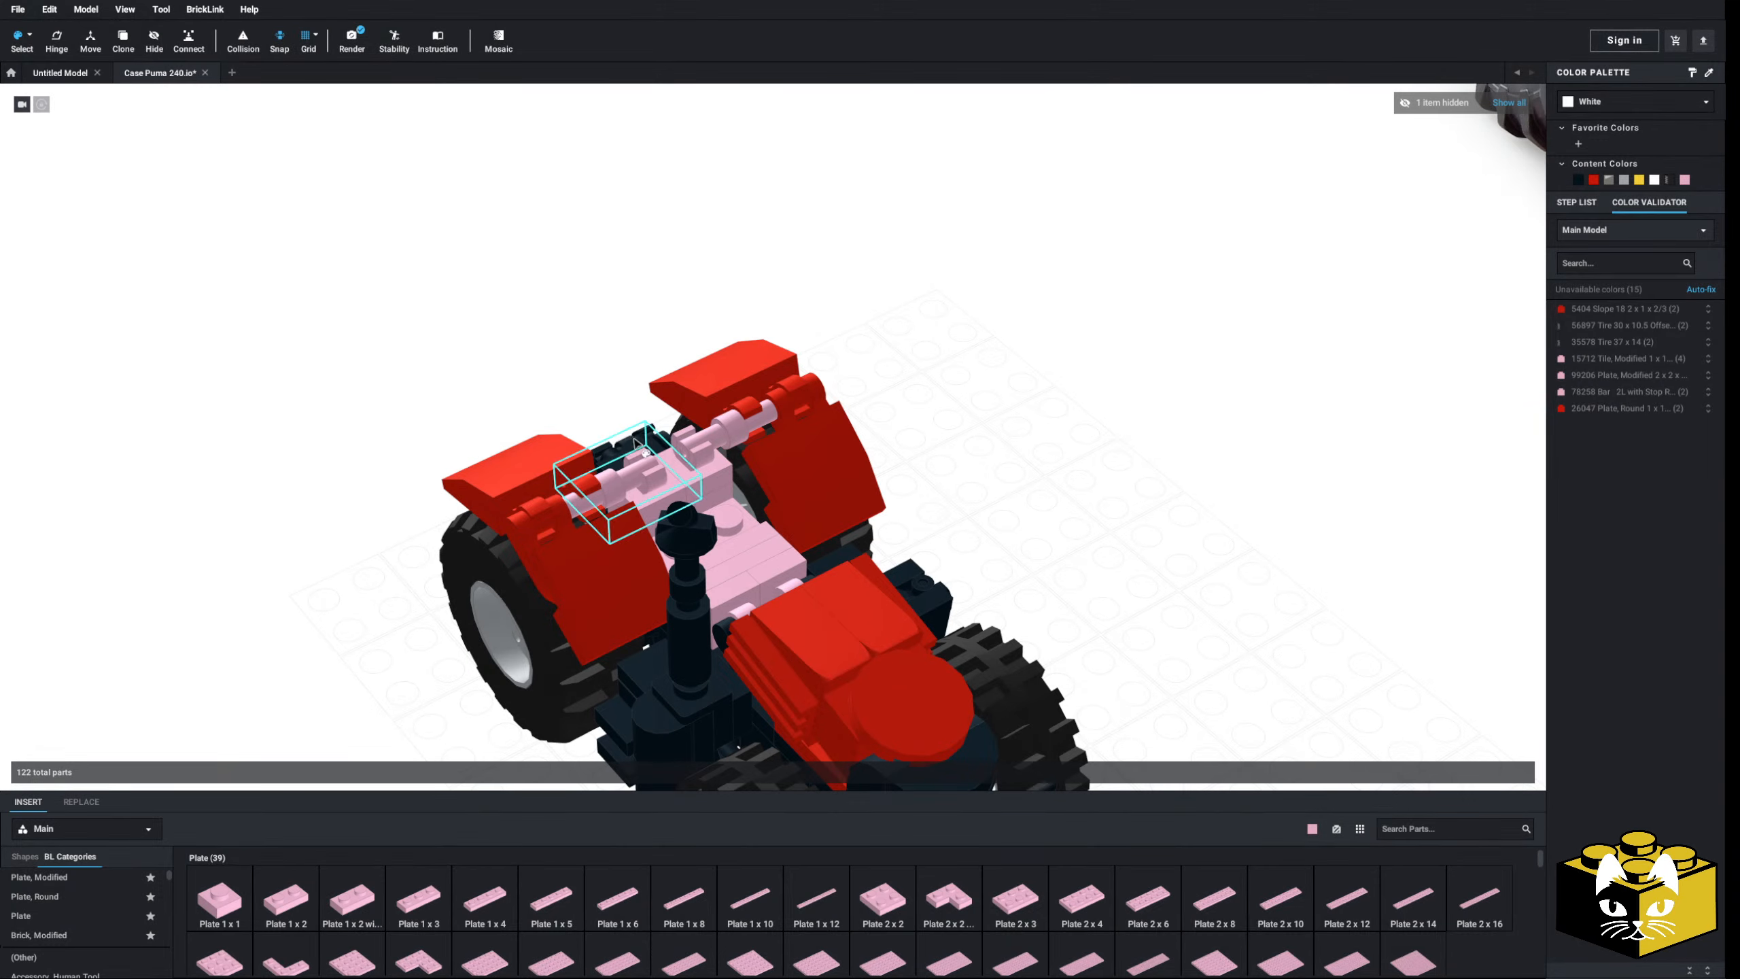
pyautogui.click(729, 429)
pyautogui.click(1578, 180)
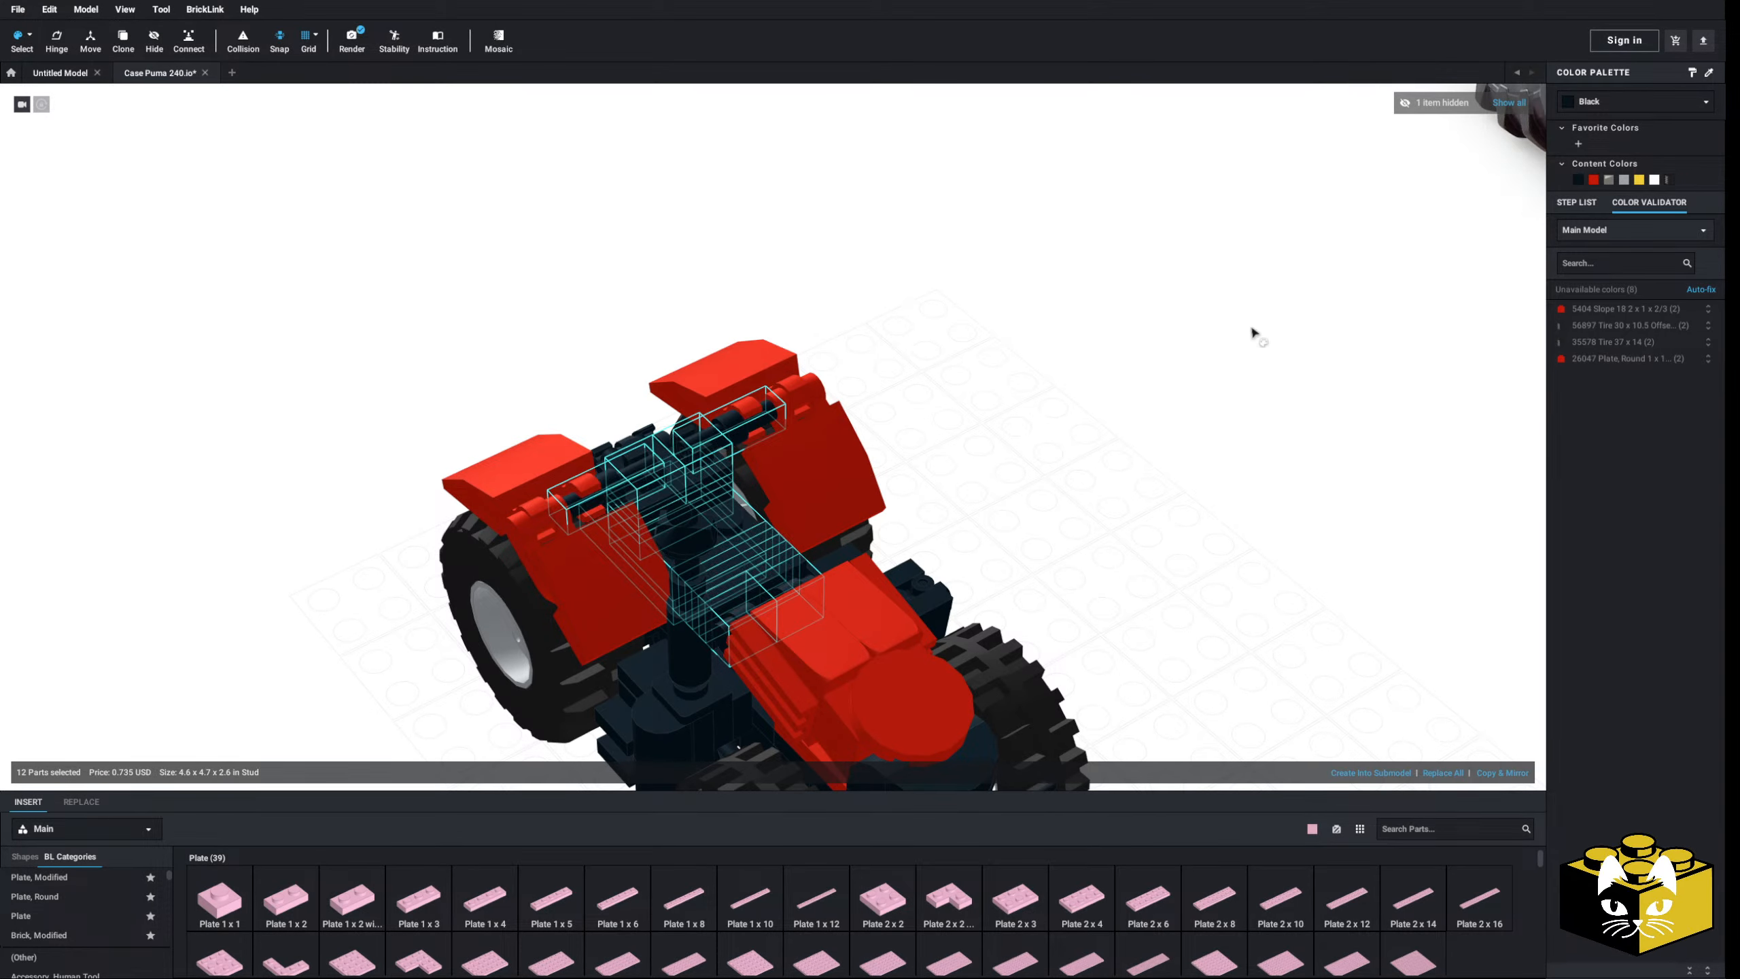
# - Replace the unavailable red of the two 26047 round plates on the fenders with Dark Red
pyautogui.click(1569, 361)
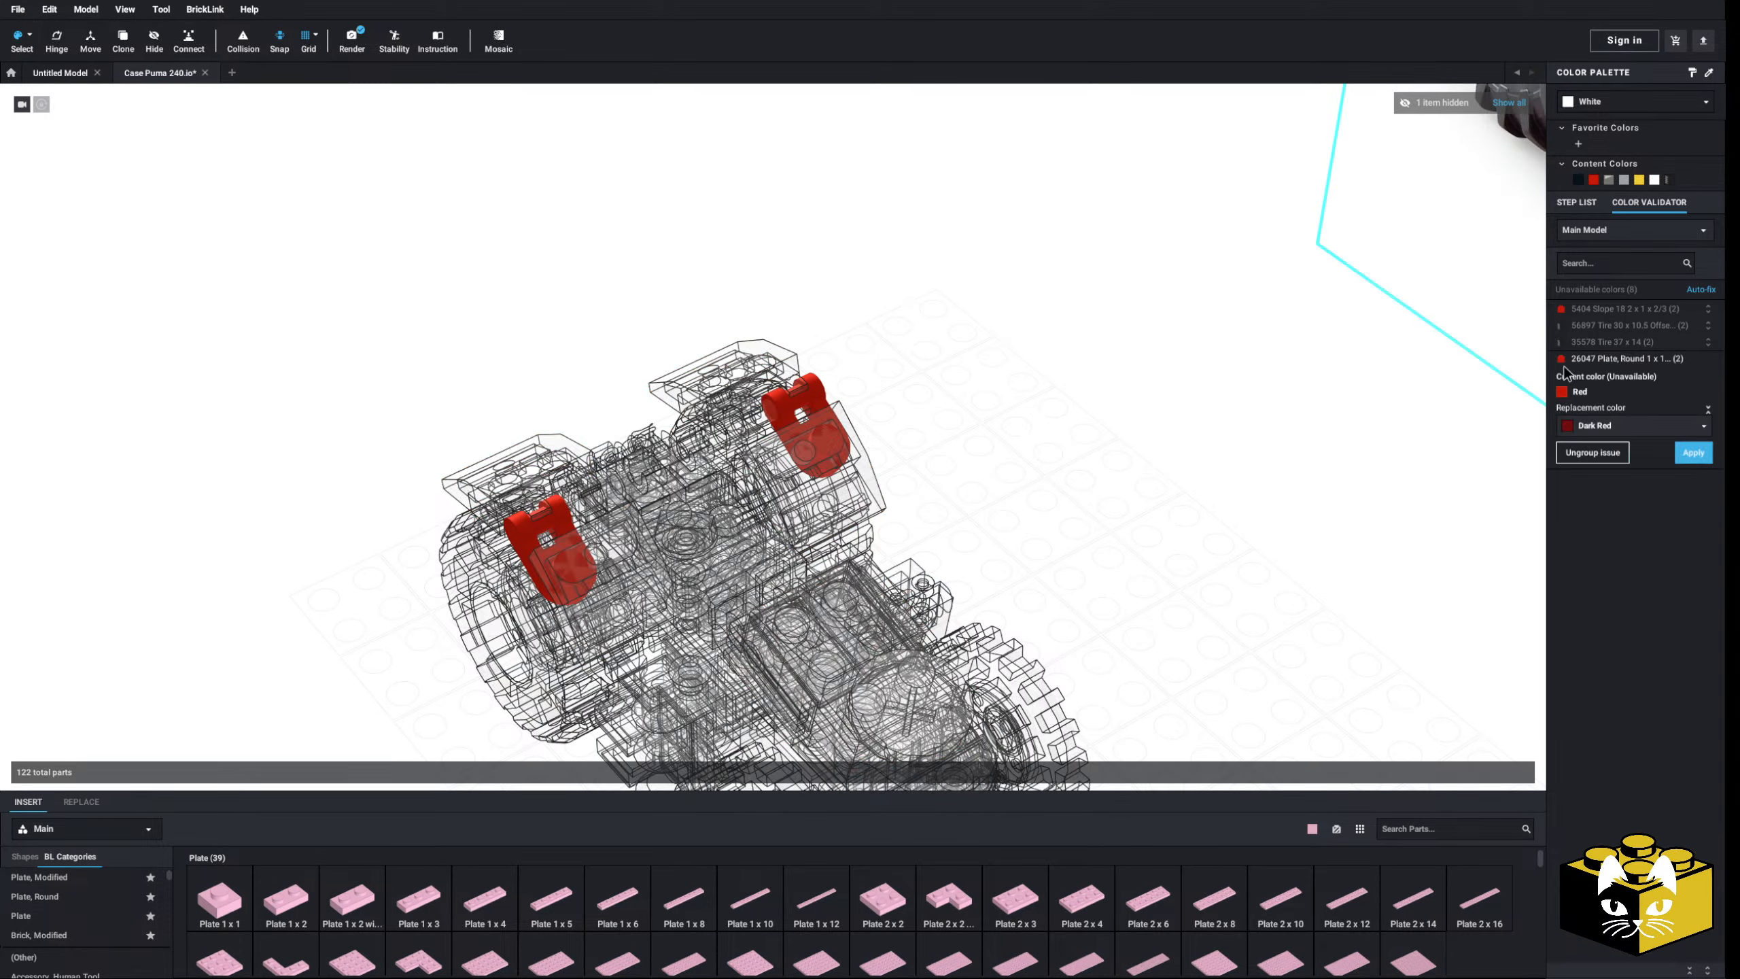
pyautogui.click(31, 37)
pyautogui.click(75, 36)
pyautogui.click(1632, 430)
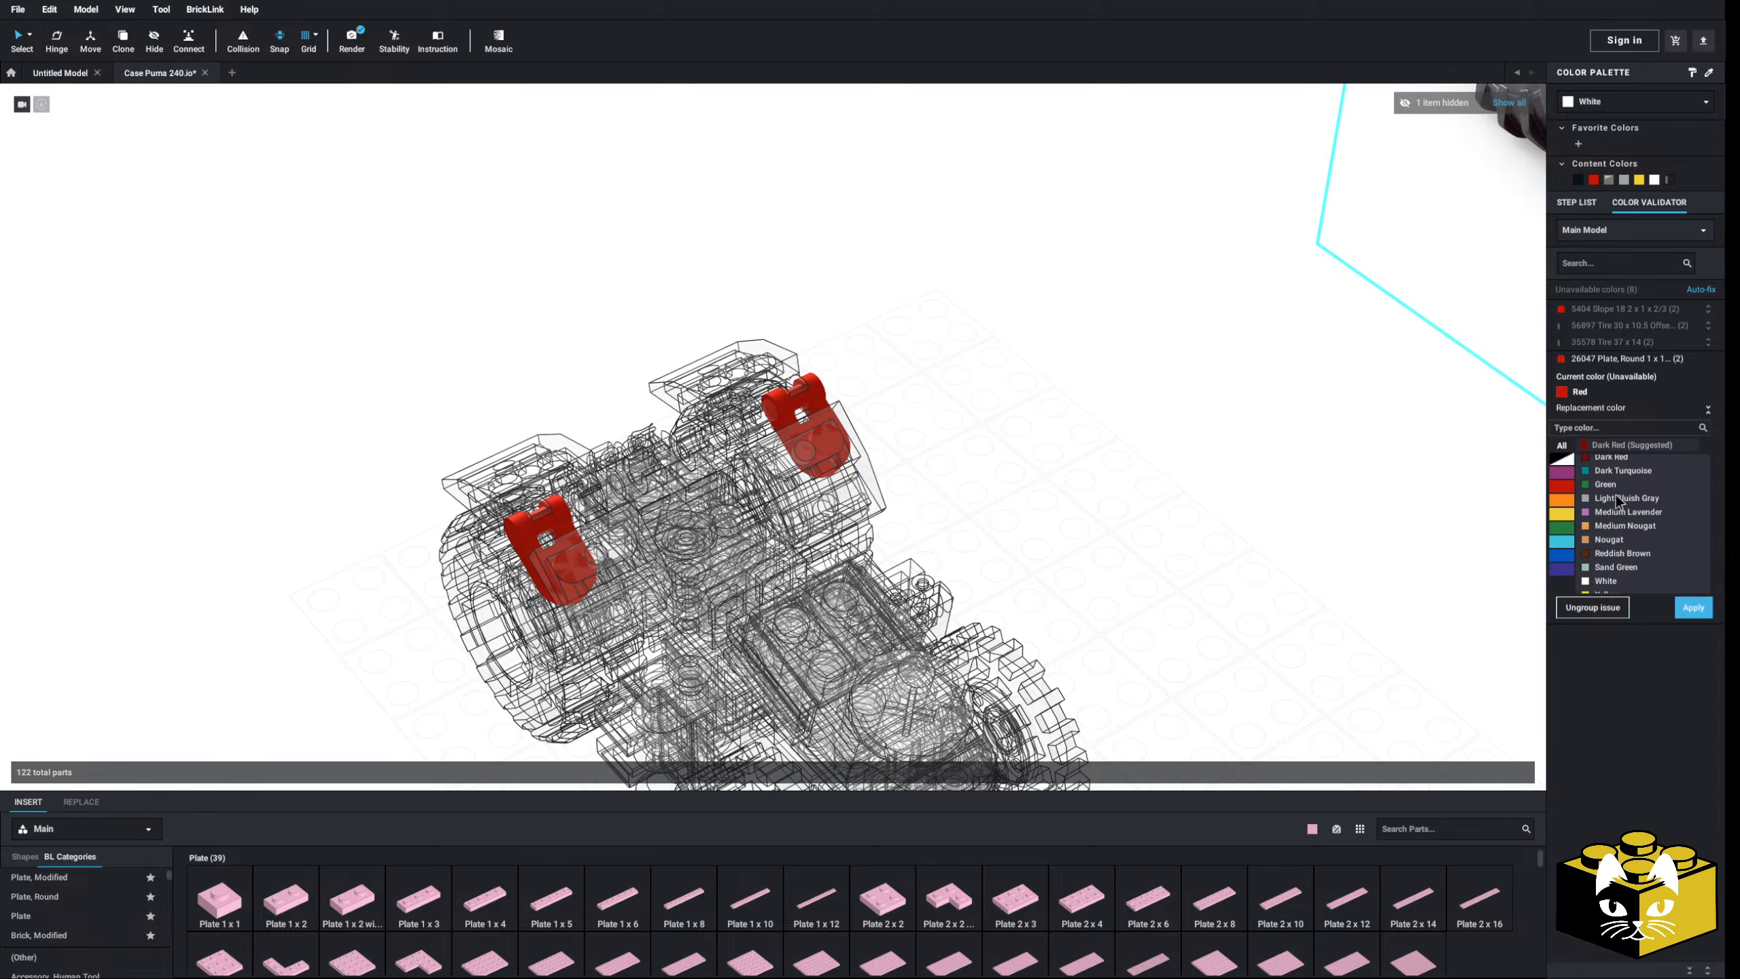
pyautogui.click(1615, 479)
pyautogui.click(1698, 470)
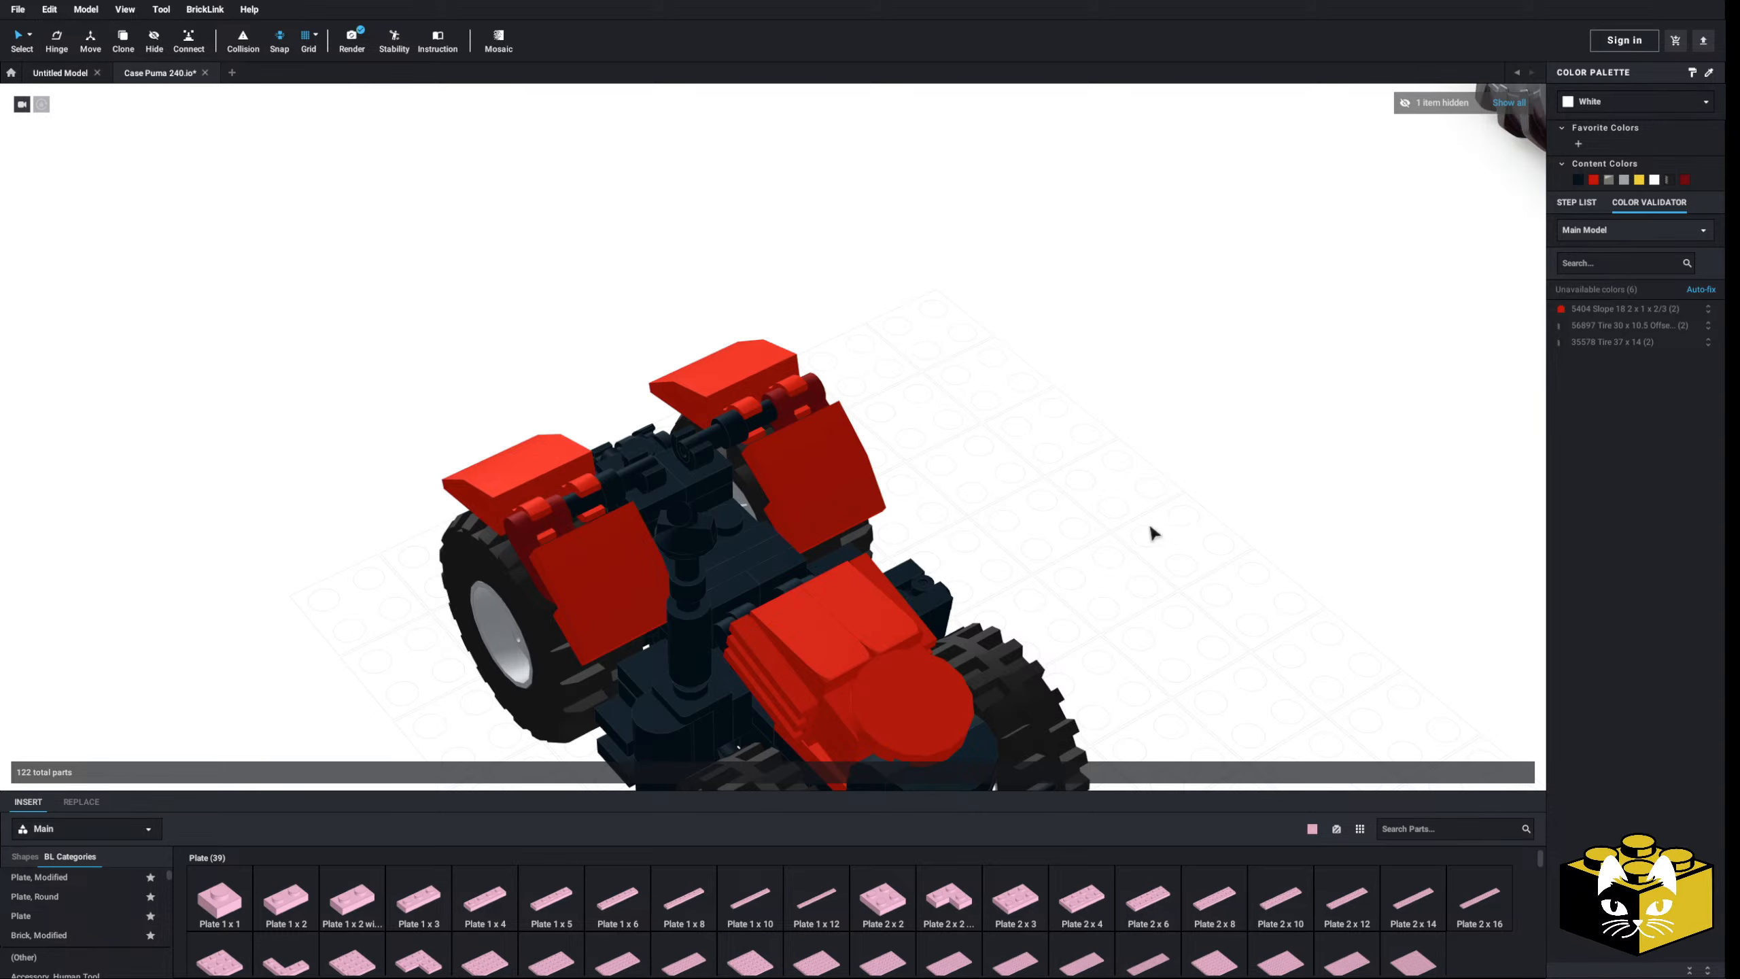
# - Show the hidden Puma reference model and compare the red fenders with it from the side and rear
pyautogui.scroll(-3, 1068, 504)
pyautogui.moveTo(1007, 492); pyautogui.dragTo(1057, 452, button='right')
pyautogui.click(1516, 105)
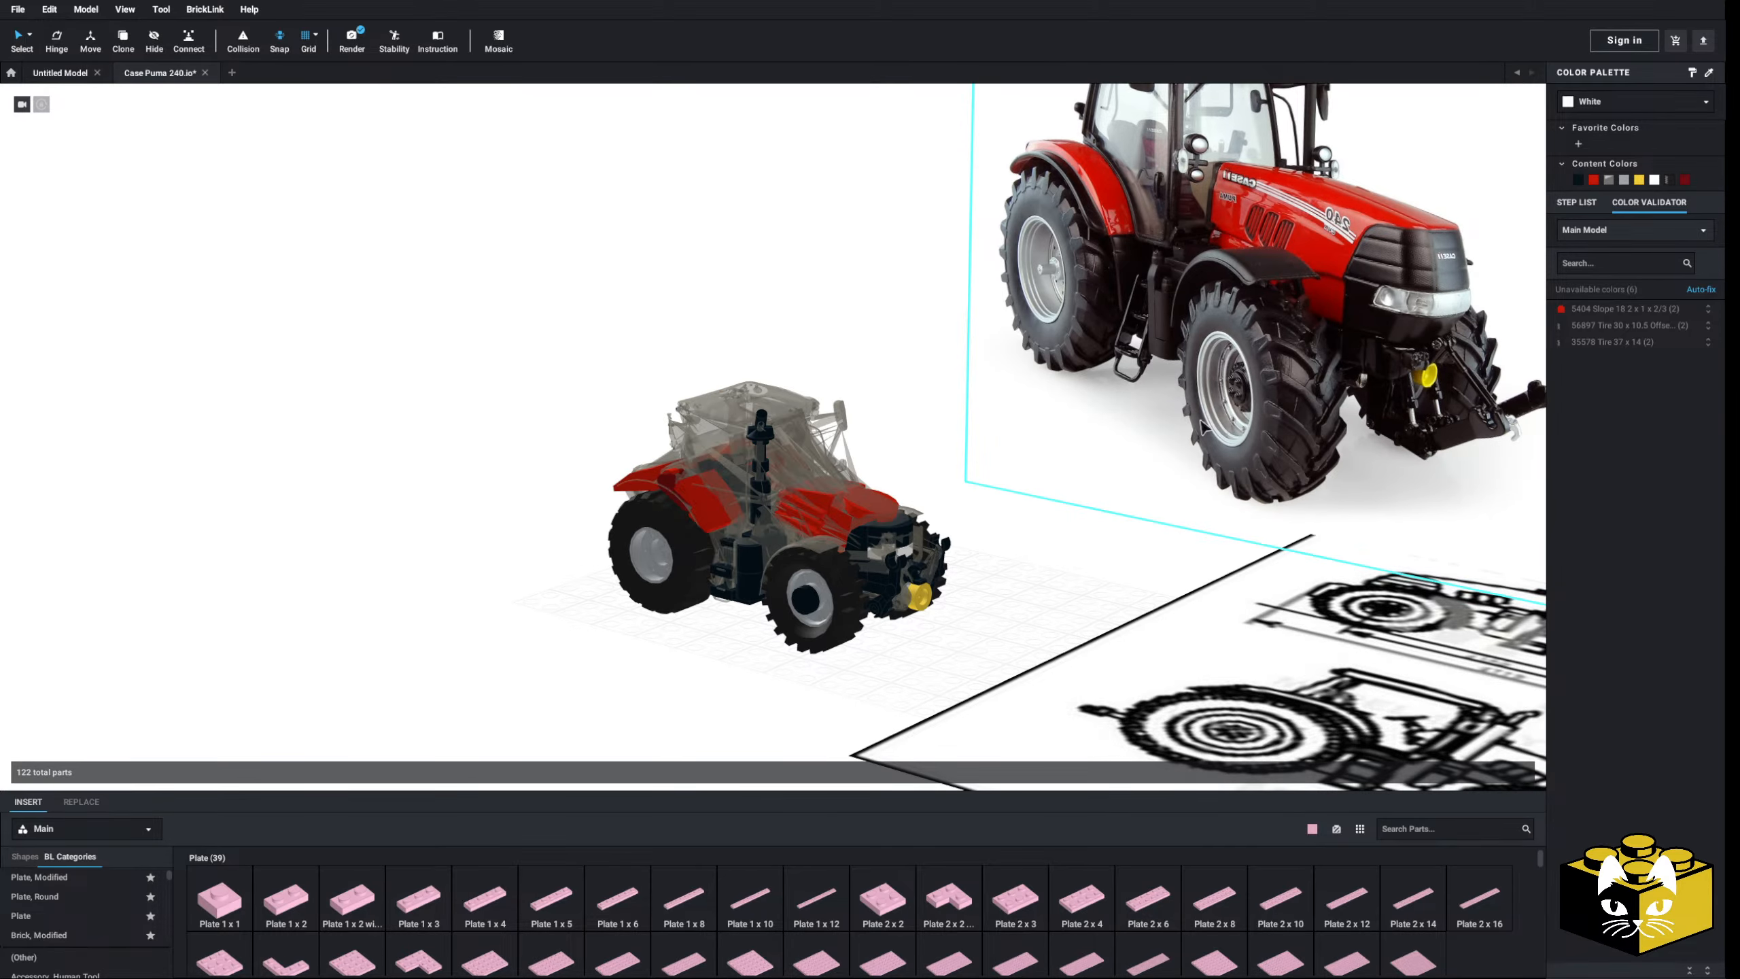
pyautogui.moveTo(1026, 548); pyautogui.dragTo(1110, 504, button='right')
pyautogui.scroll(3, 1024, 503)
pyautogui.scroll(3, 1021, 506)
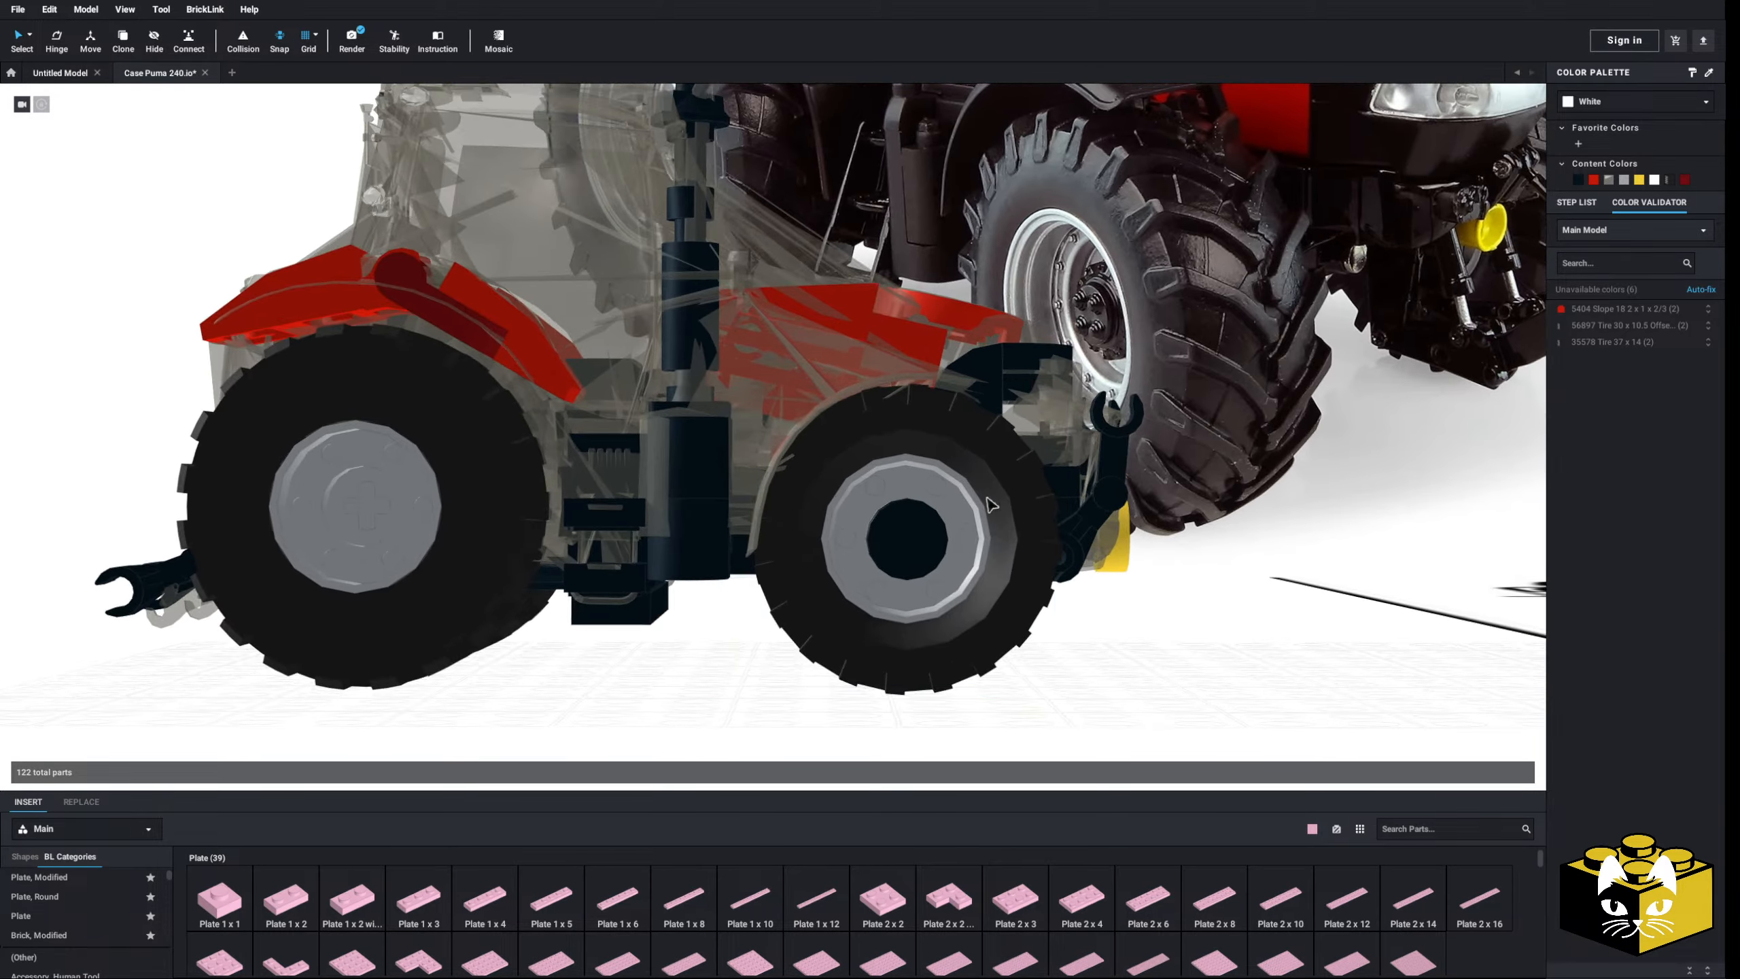
pyautogui.moveTo(990, 505); pyautogui.dragTo(588, 371, button='right')
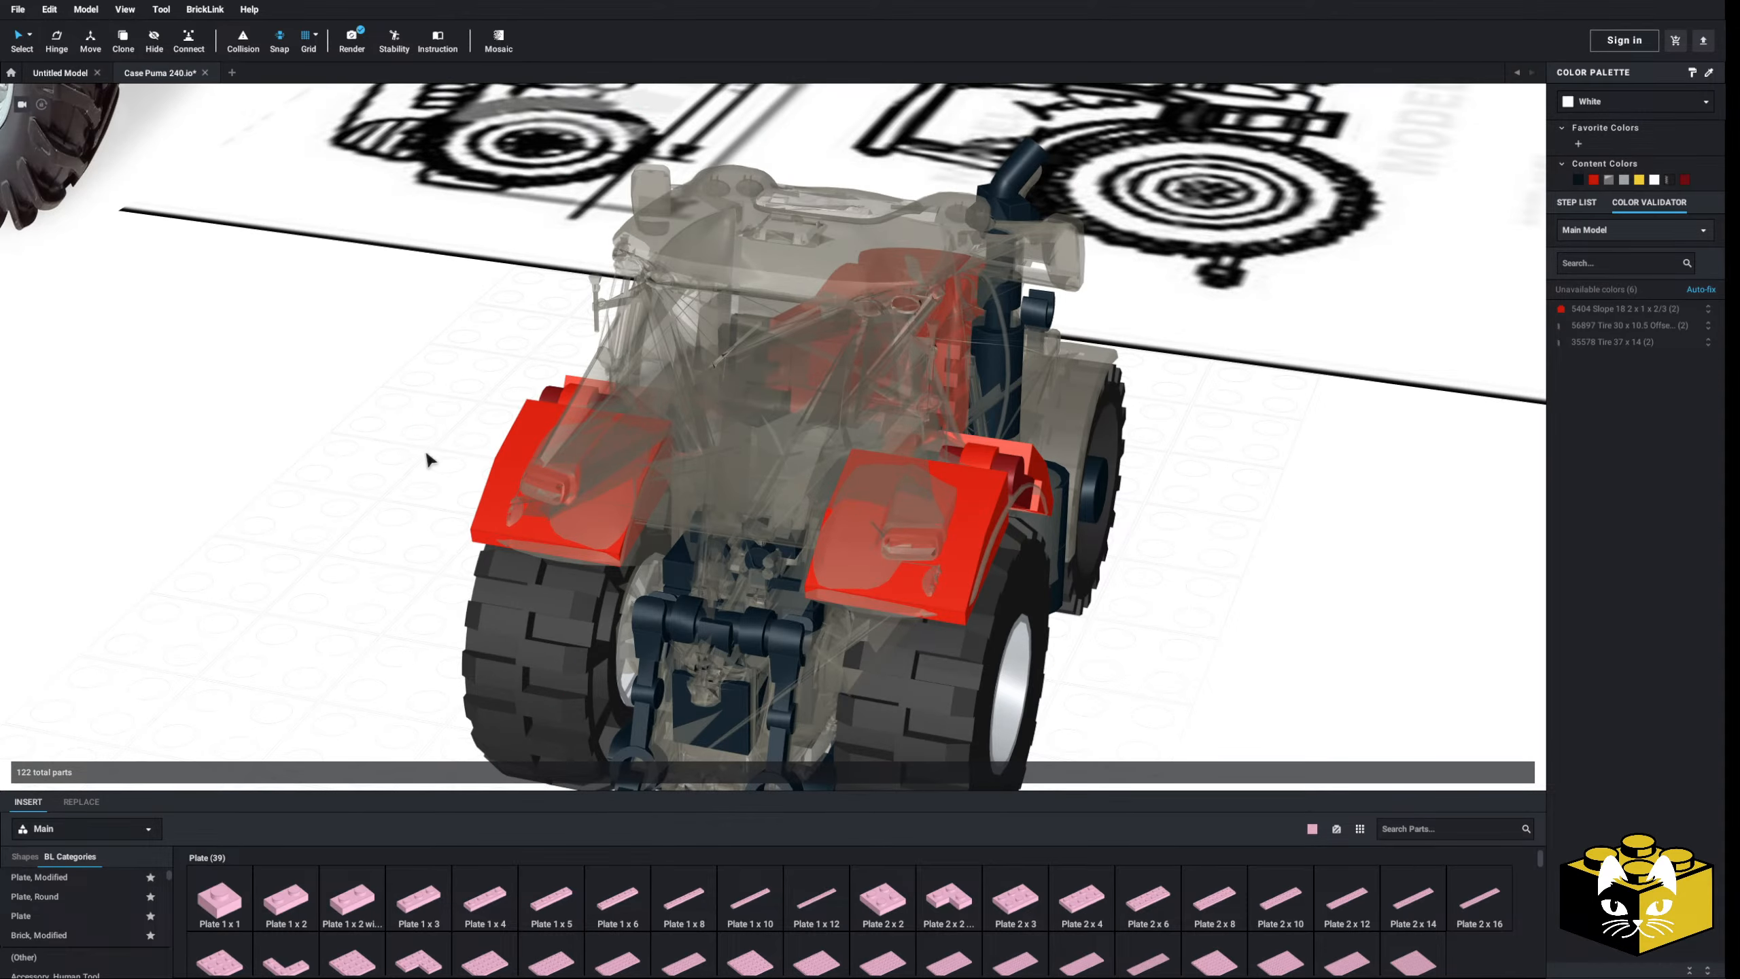
pyautogui.moveTo(426, 454); pyautogui.dragTo(480, 466, button='right')
# - Hide the Puma reference model and delete the two clip tiles between the rear fenders and the part beneath them
pyautogui.click(758, 273)
pyautogui.rightClick(759, 273)
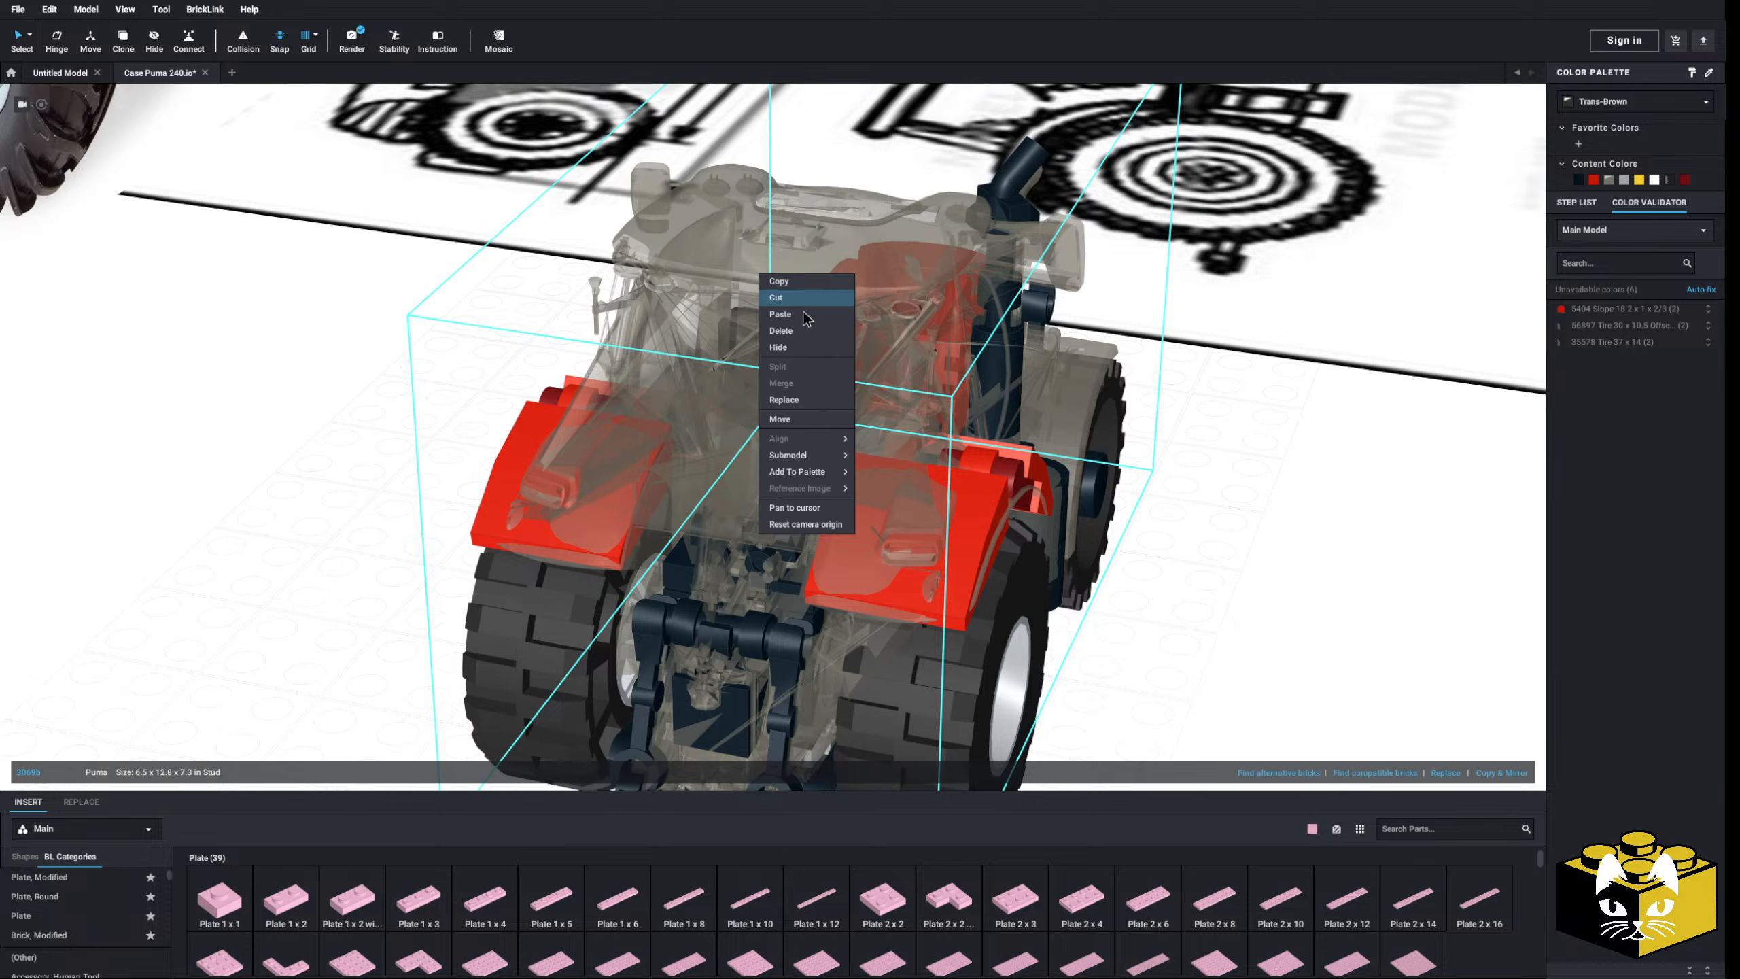
pyautogui.click(791, 348)
pyautogui.moveTo(1232, 490); pyautogui.dragTo(1238, 541, button='right')
pyautogui.click(726, 504)
pyautogui.scroll(3, 726, 504)
pyautogui.keyDown('ctrl'); pyautogui.click(806, 535); pyautogui.keyUp('ctrl')
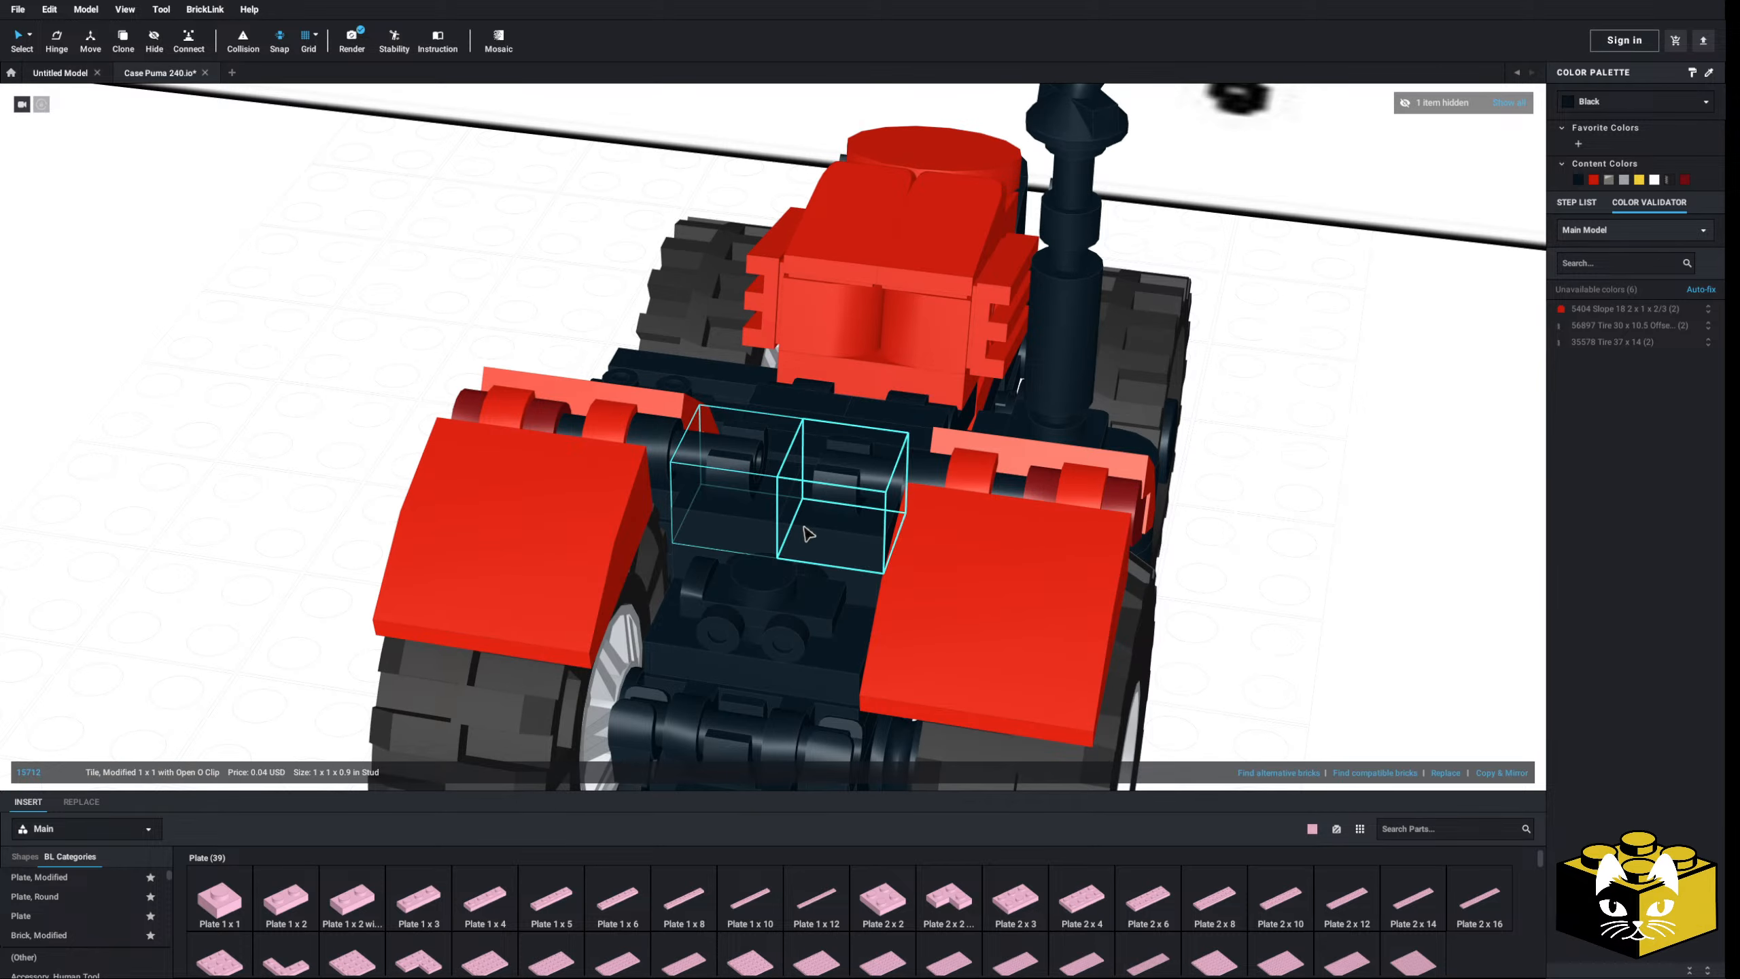
pyautogui.moveTo(806, 538); pyautogui.dragTo(790, 511, button='middle')
pyautogui.moveTo(791, 511); pyautogui.dragTo(803, 511, button='right')
pyautogui.keyDown('ctrl'); pyautogui.click(883, 521); pyautogui.keyUp('ctrl')
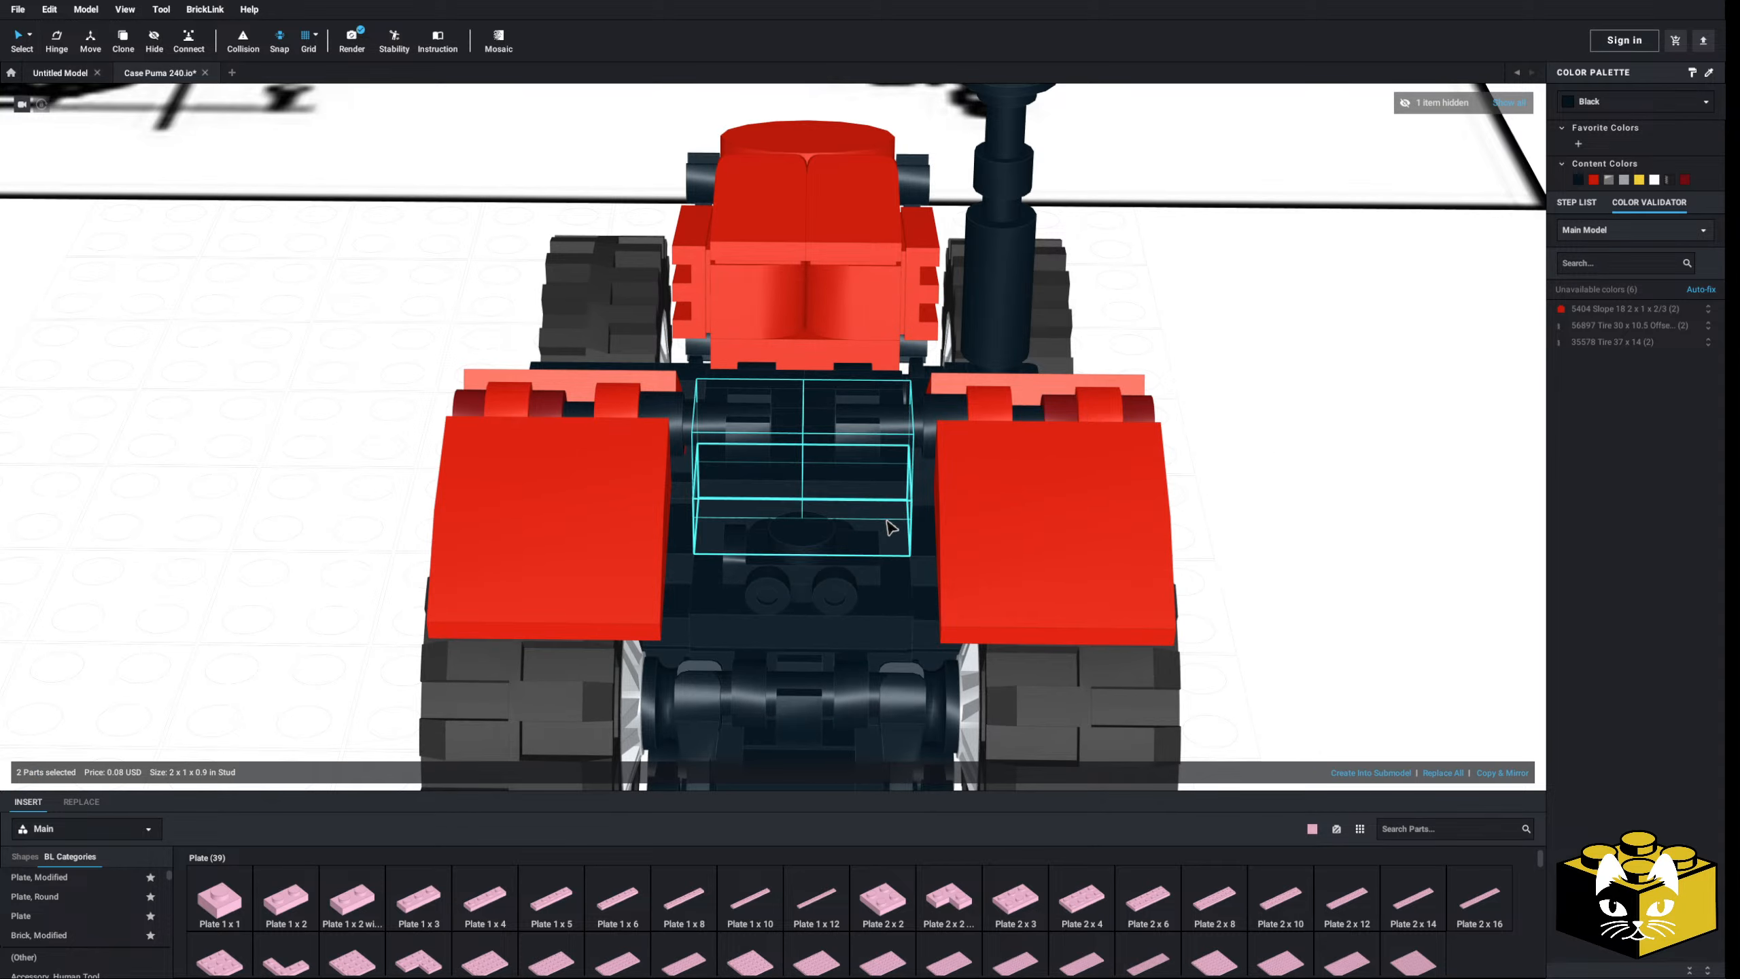
pyautogui.press('Delete')
# - Add a bright pink Brick, Modified 1 x 1 with Headlight beside the tractor
pyautogui.scroll(-3, 89, 920)
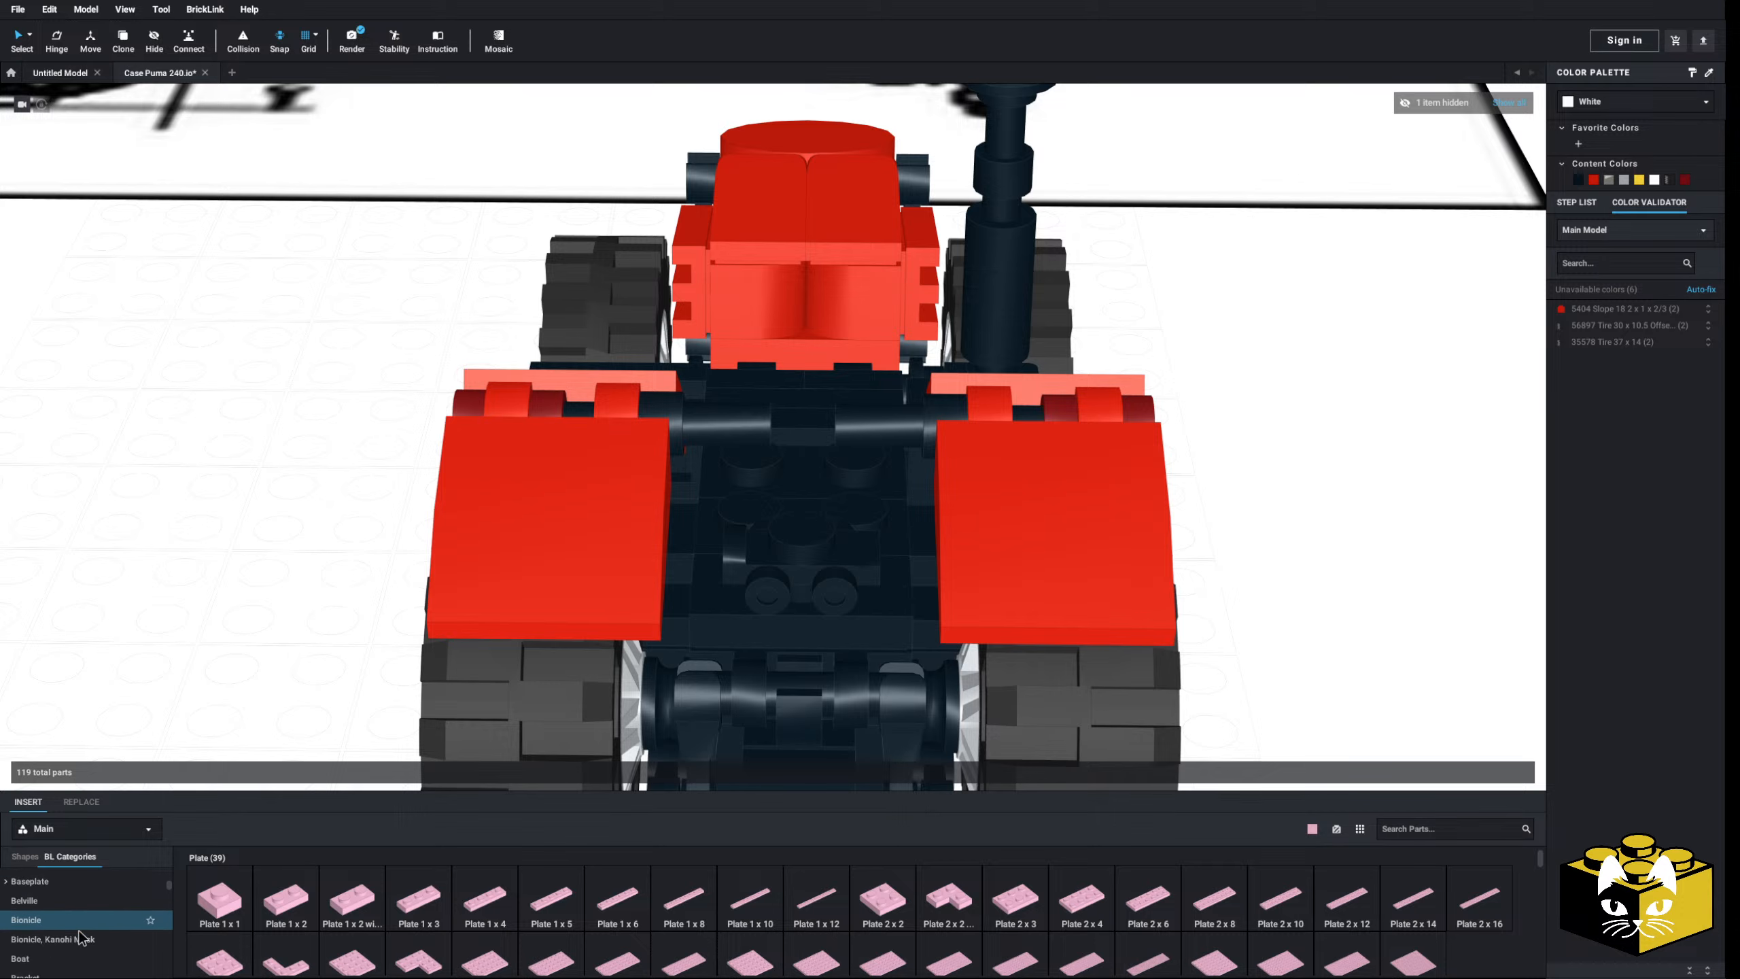
pyautogui.scroll(-2, 71, 930)
pyautogui.click(45, 968)
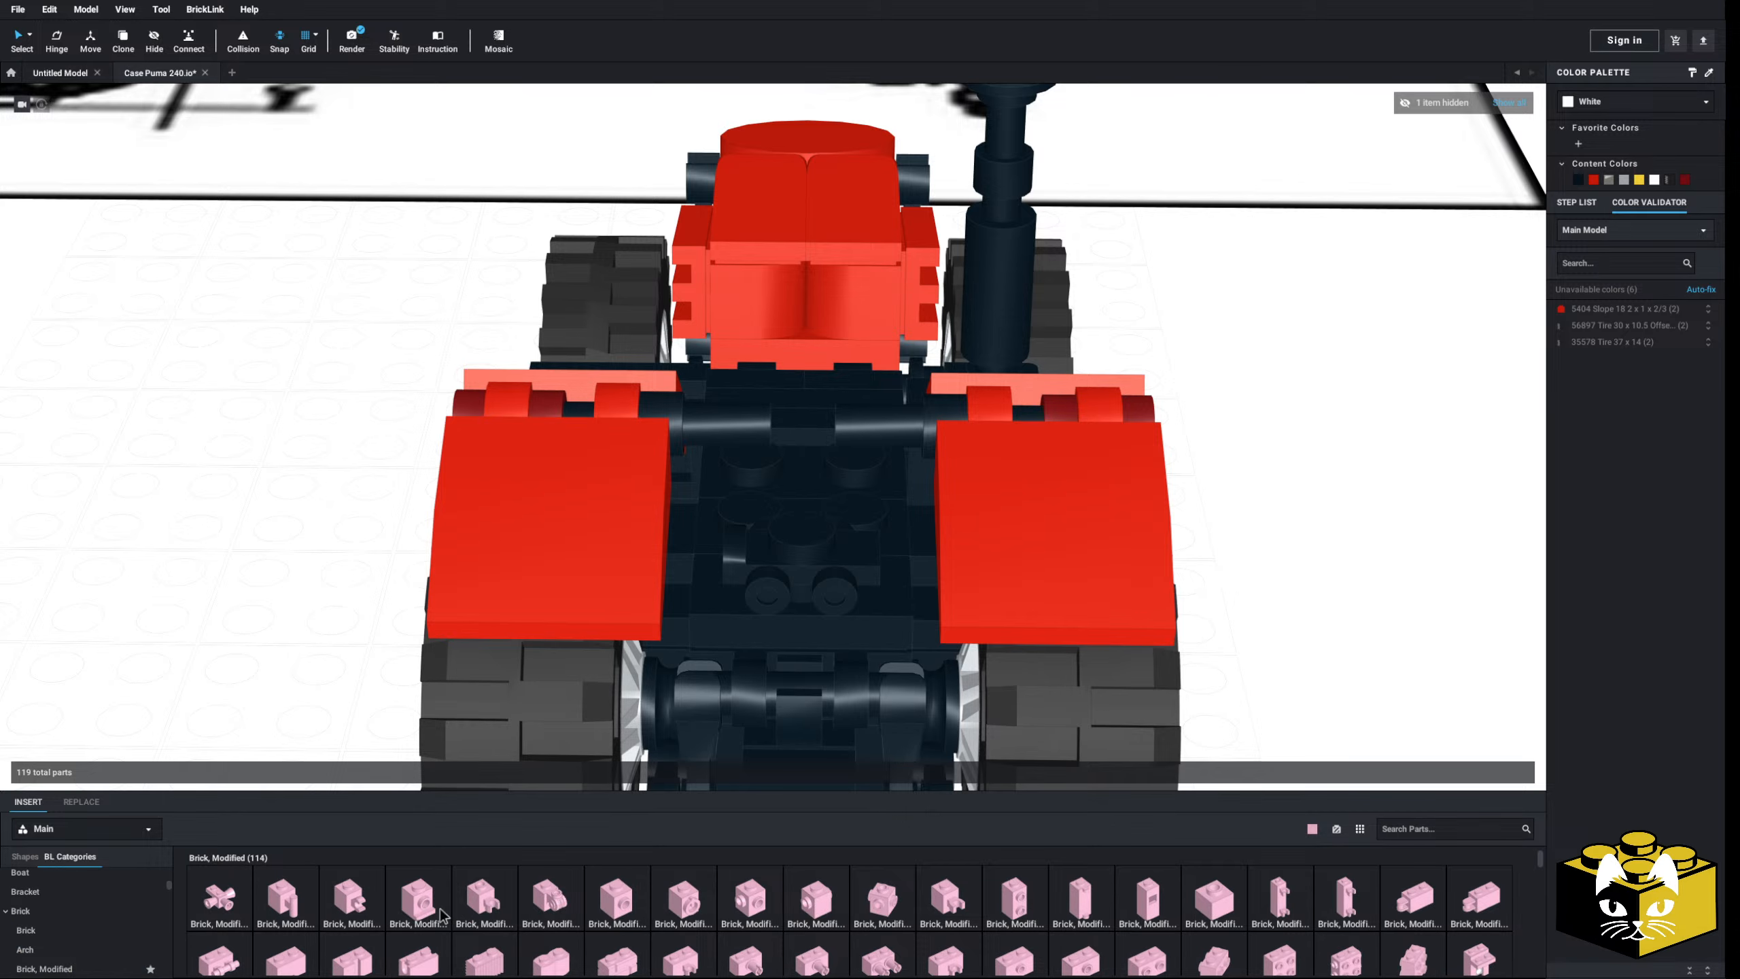
pyautogui.moveTo(440, 909); pyautogui.dragTo(773, 384)
pyautogui.moveTo(773, 384); pyautogui.dragTo(754, 411, button='right')
pyautogui.moveTo(753, 411); pyautogui.dragTo(235, 512)
pyautogui.click(318, 453)
pyautogui.rightClick(779, 526)
pyautogui.click(795, 538)
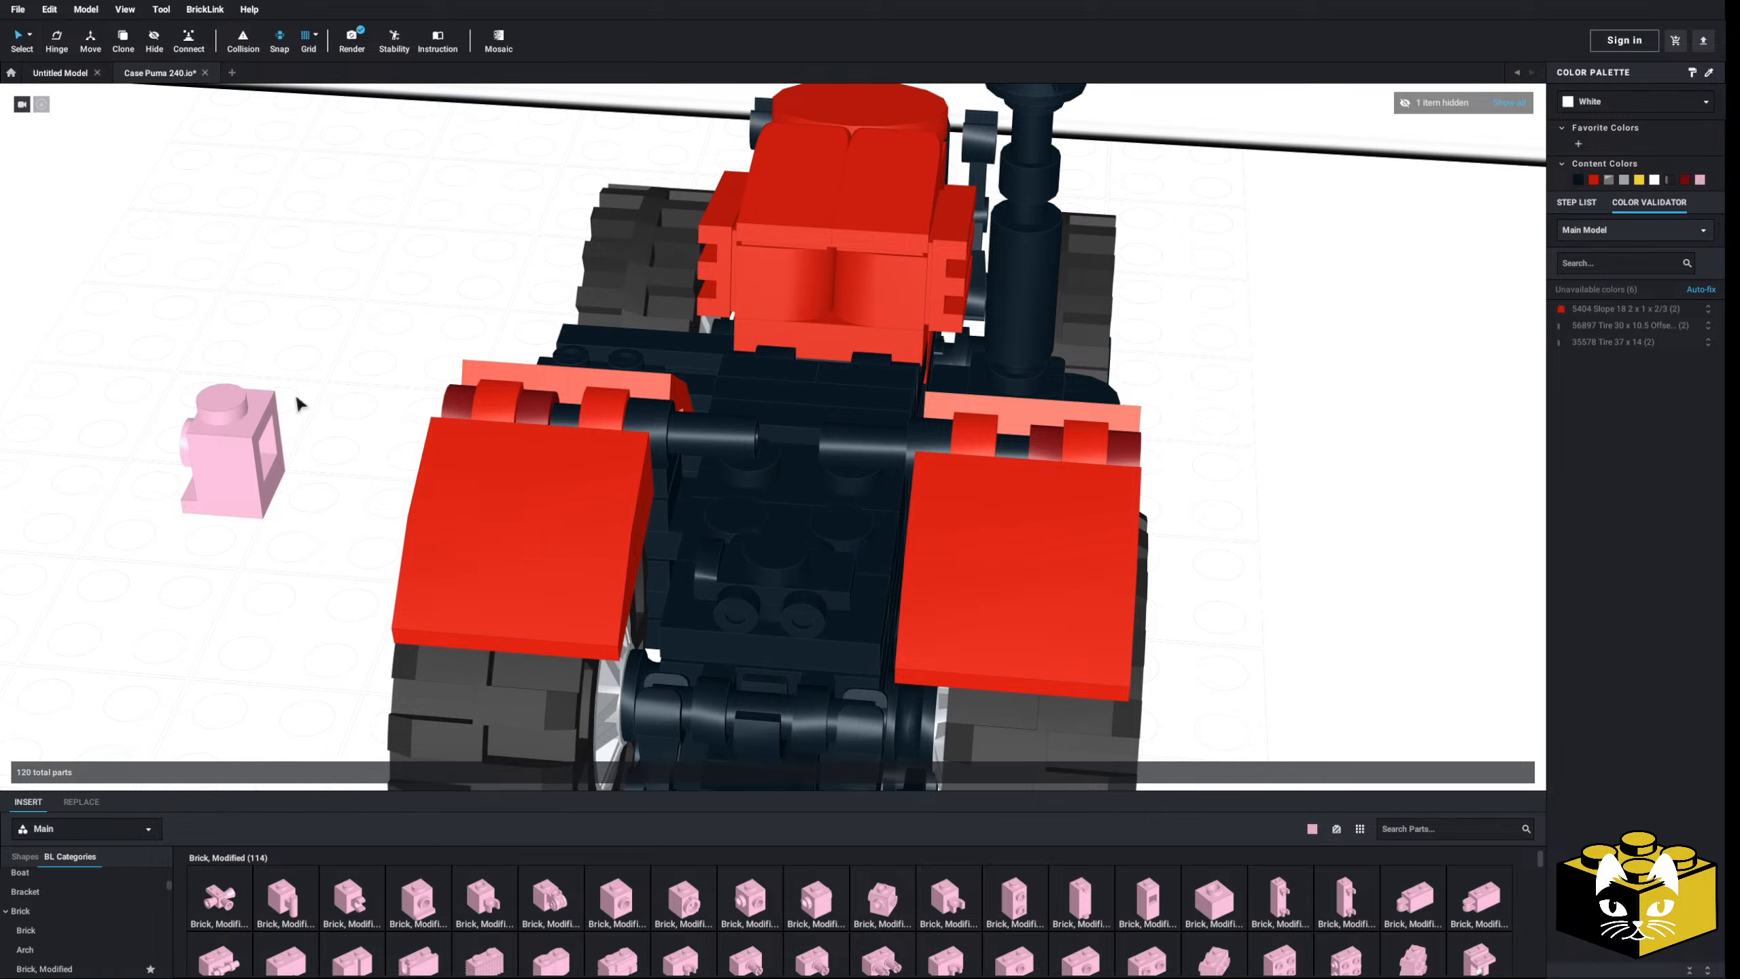
# - Fit the headlight brick onto one fender bar between the rear fenders and mirror a copy onto the other bar
pyautogui.rightClick(296, 396)
pyautogui.click(337, 441)
pyautogui.moveTo(226, 445); pyautogui.dragTo(726, 438)
pyautogui.click(1502, 773)
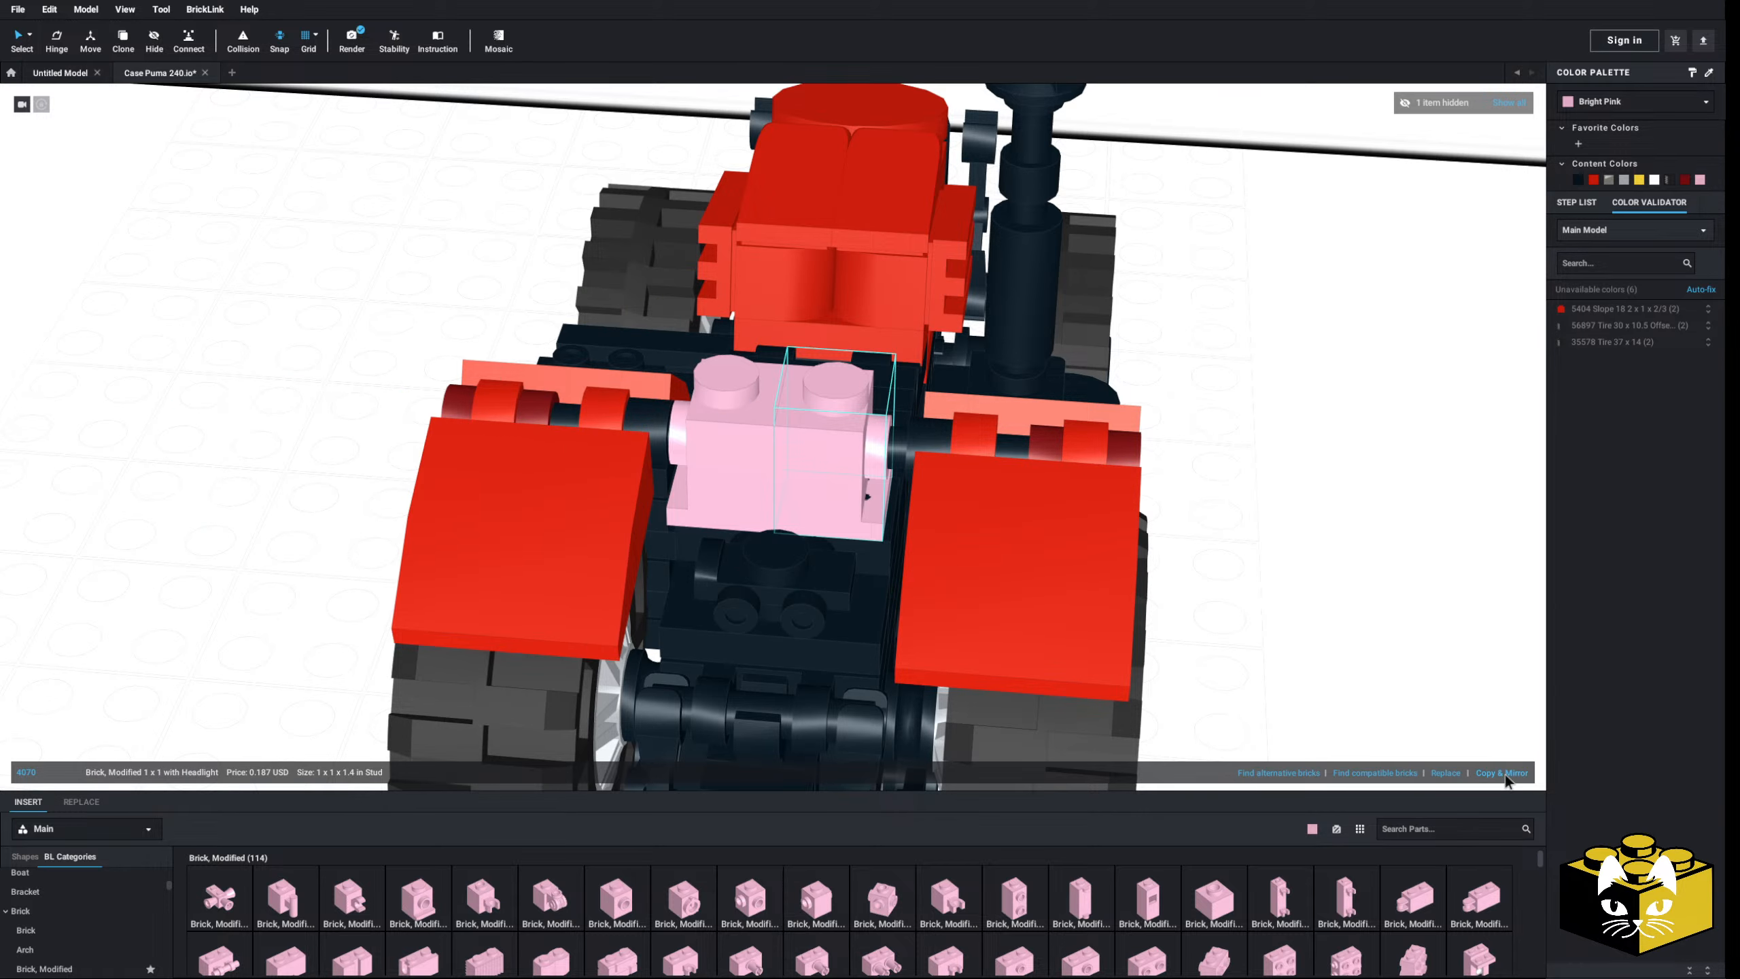
# - Recolor both headlight bricks Trans-Clear
pyautogui.keyDown('ctrl'); pyautogui.click(757, 498); pyautogui.keyUp('ctrl')
pyautogui.moveTo(1014, 569); pyautogui.dragTo(918, 460, button='right')
pyautogui.scroll(-4, 747, 473)
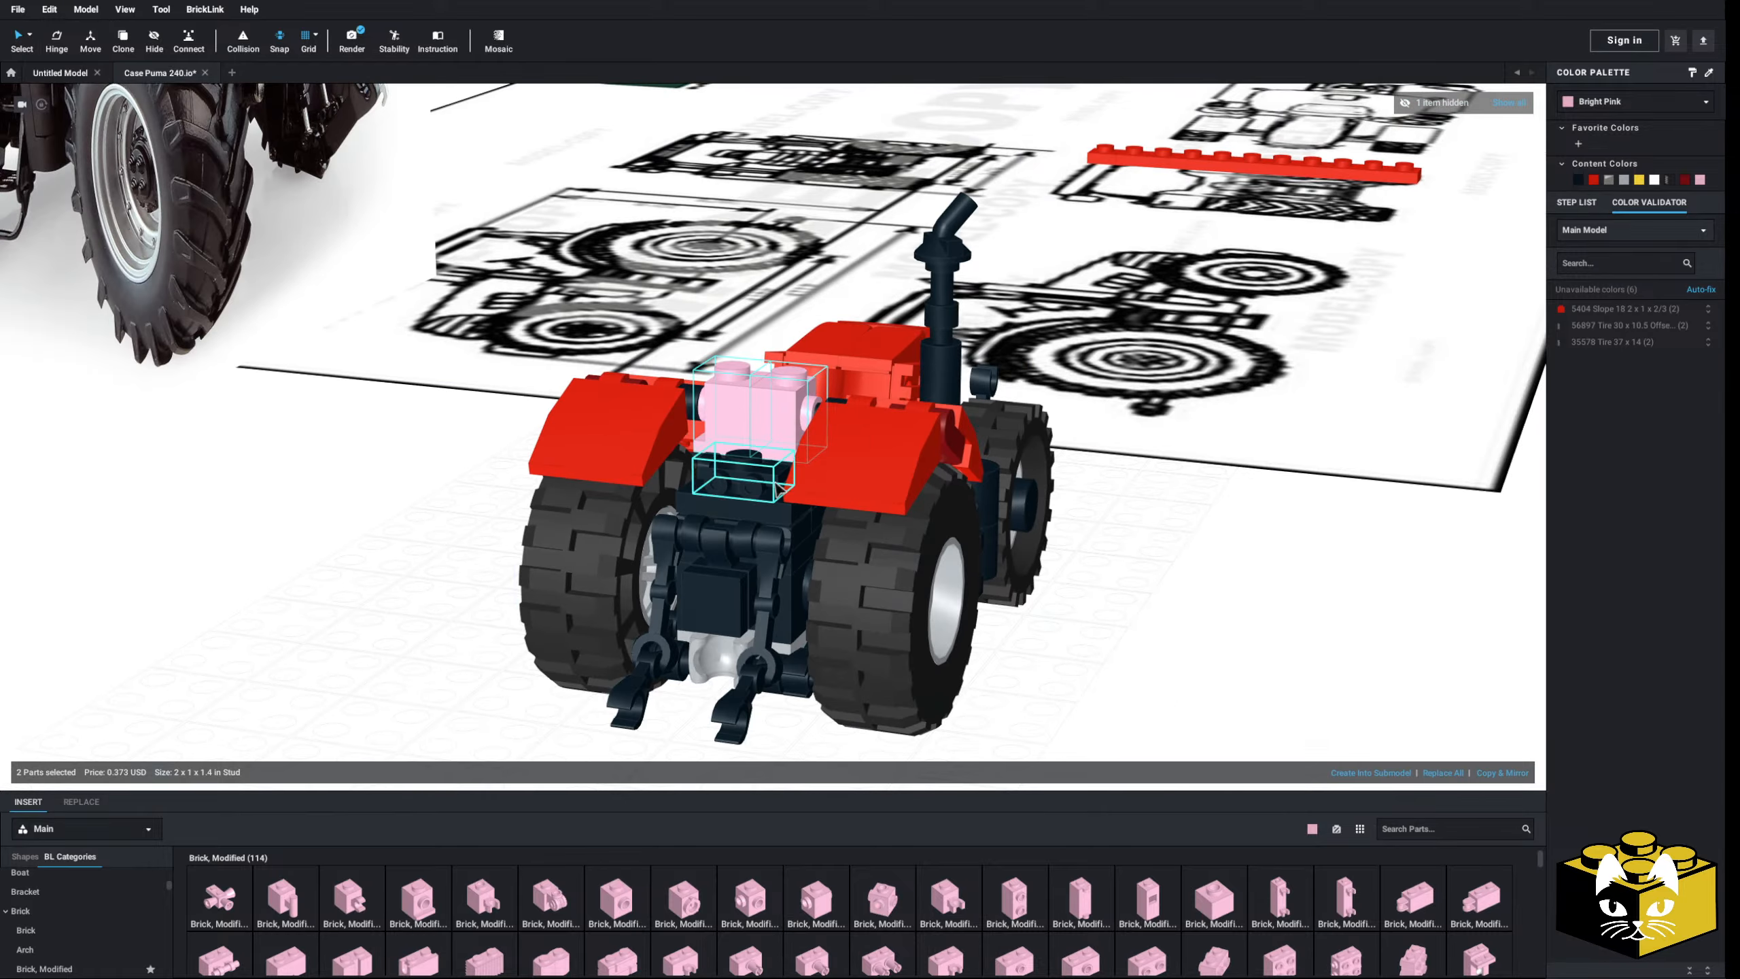
pyautogui.moveTo(747, 473); pyautogui.dragTo(1069, 400, button='middle')
pyautogui.scroll(3, 660, 505)
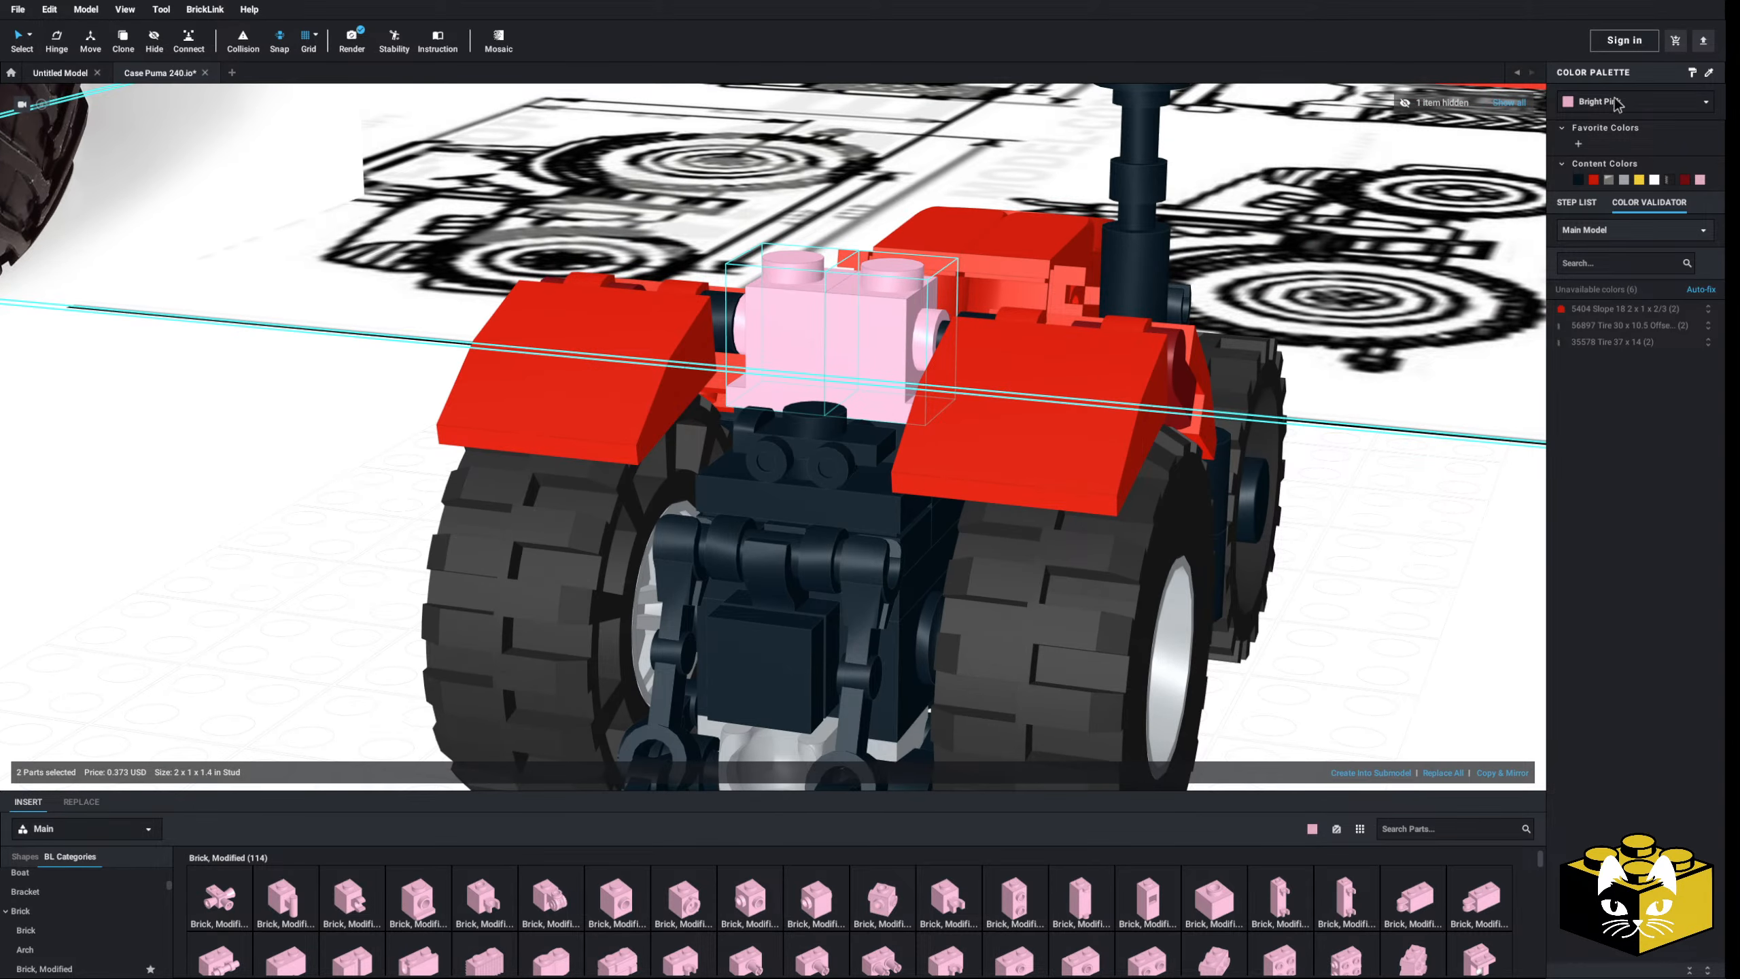
pyautogui.click(1626, 100)
pyautogui.scroll(-5, 1629, 195)
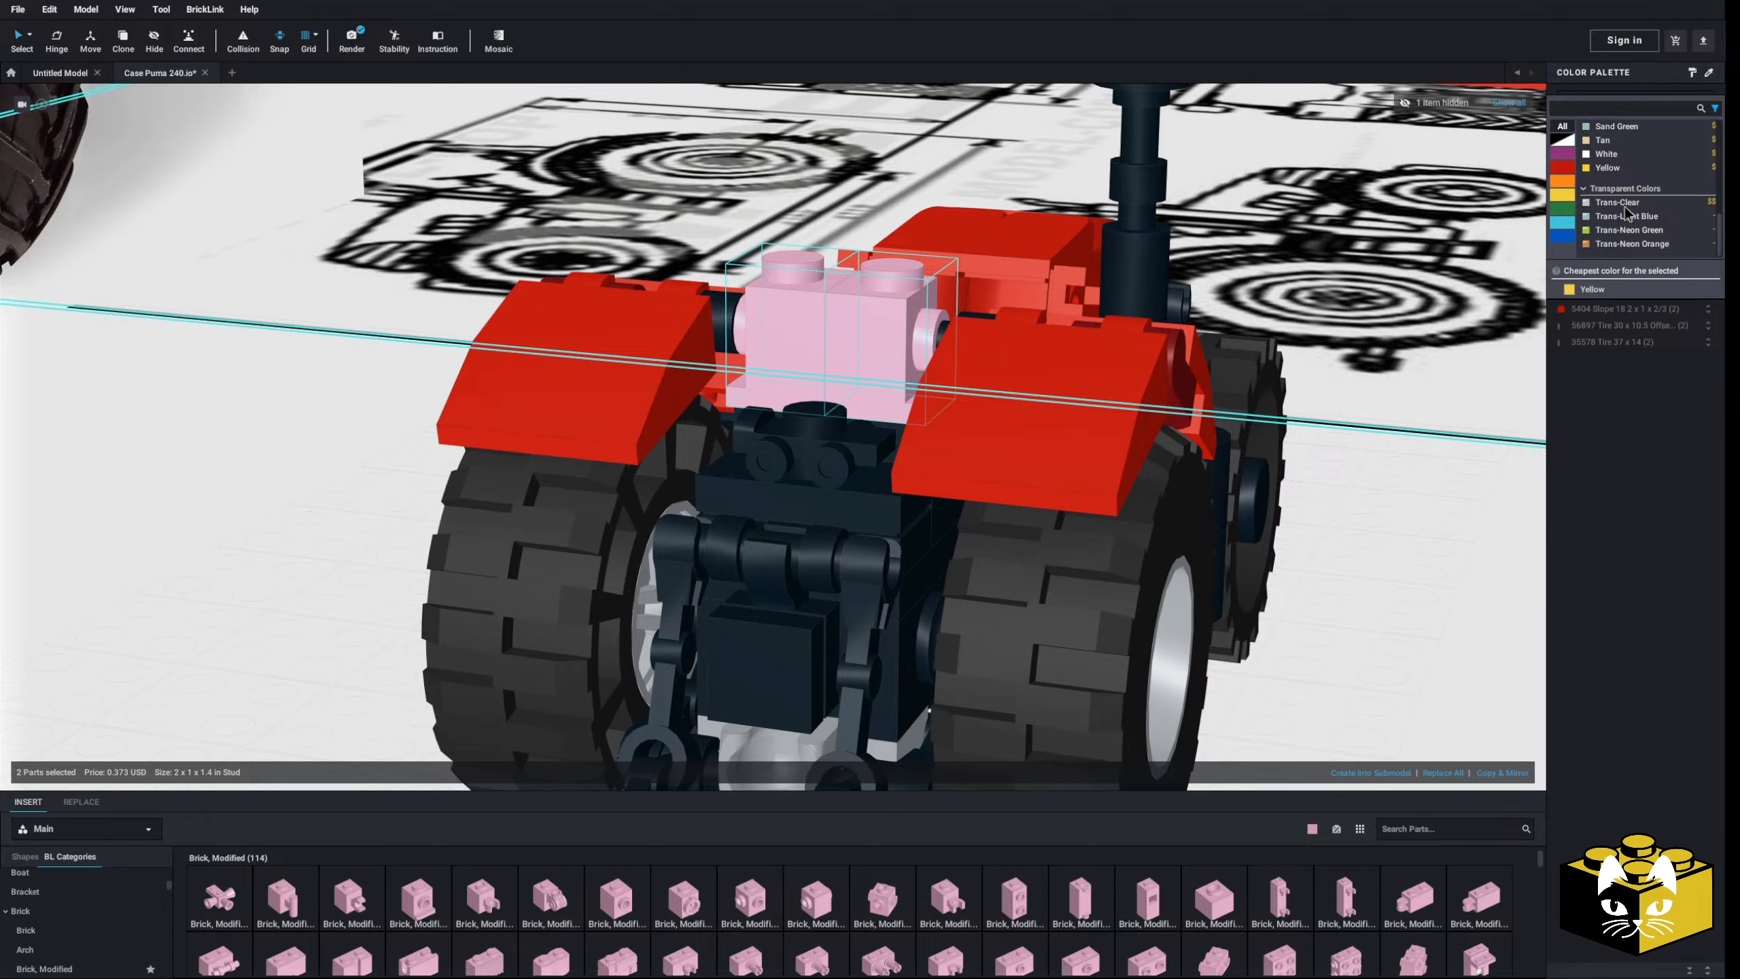
pyautogui.click(1623, 217)
pyautogui.click(1332, 505)
# - Show the Puma reference model and place a bright pink Plate 1 x 2 on top of the headlight bricks
pyautogui.scroll(-2, 1339, 506)
pyautogui.moveTo(1332, 505); pyautogui.dragTo(1344, 419, button='right')
pyautogui.click(1510, 104)
pyautogui.moveTo(1165, 412); pyautogui.dragTo(797, 458, button='right')
pyautogui.scroll(5, 86, 912)
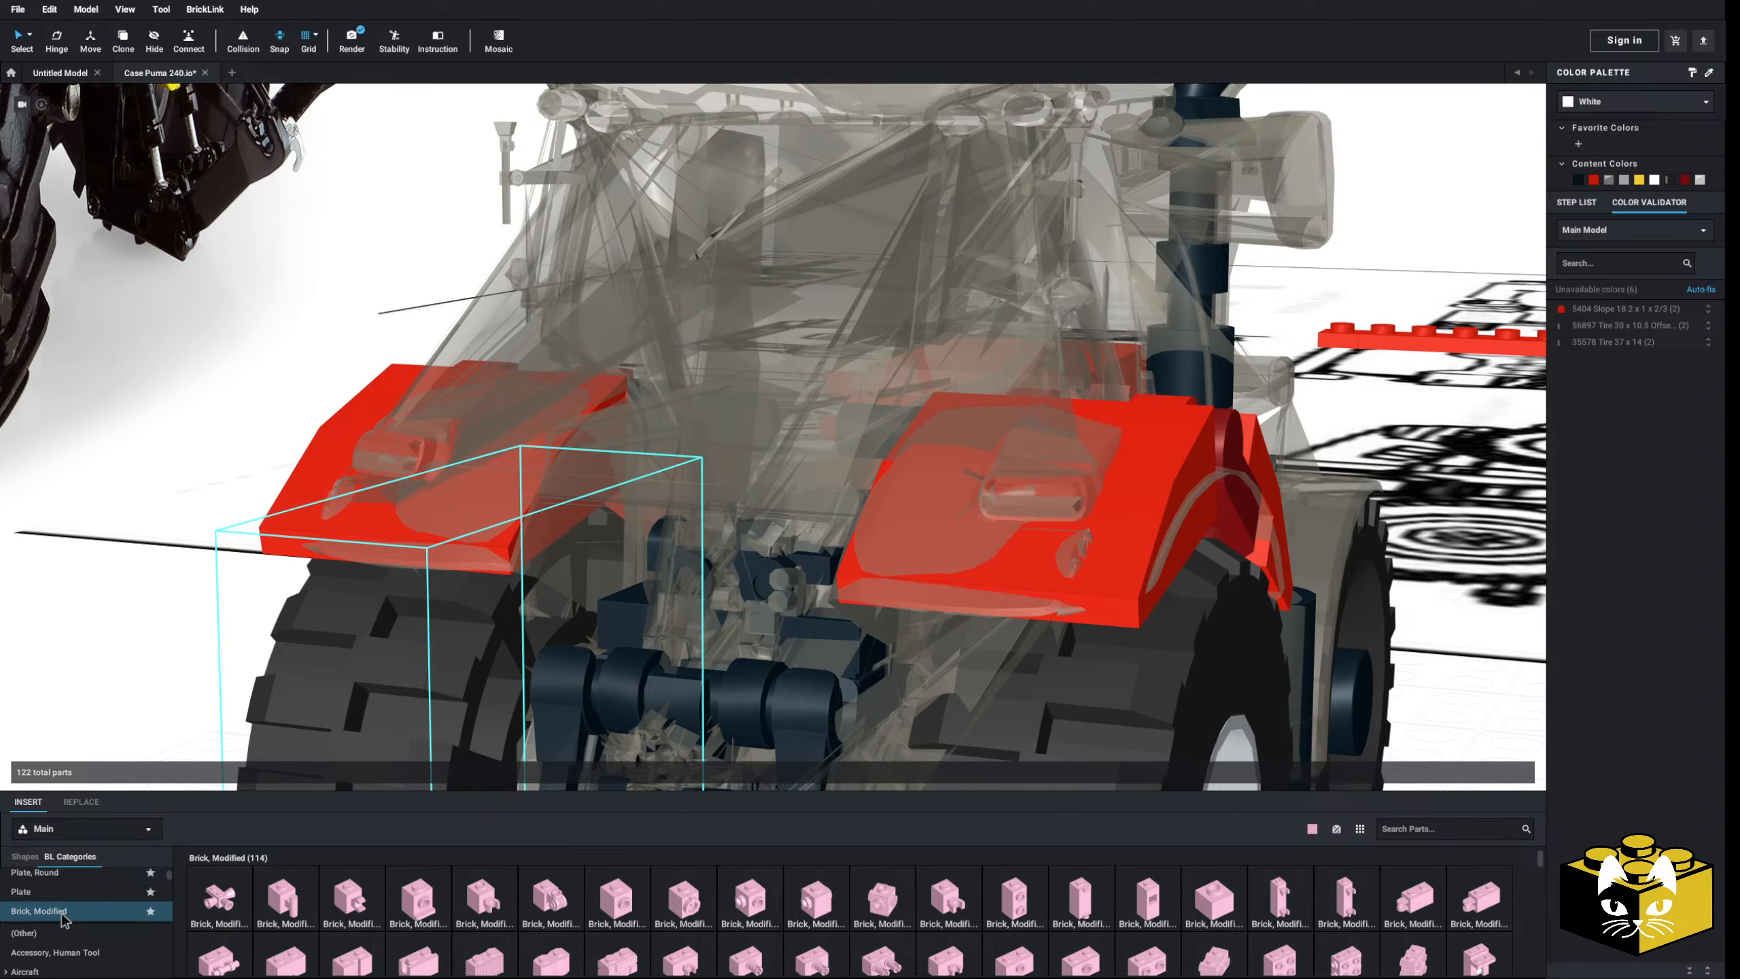
pyautogui.click(56, 901)
pyautogui.moveTo(273, 901); pyautogui.dragTo(792, 343)
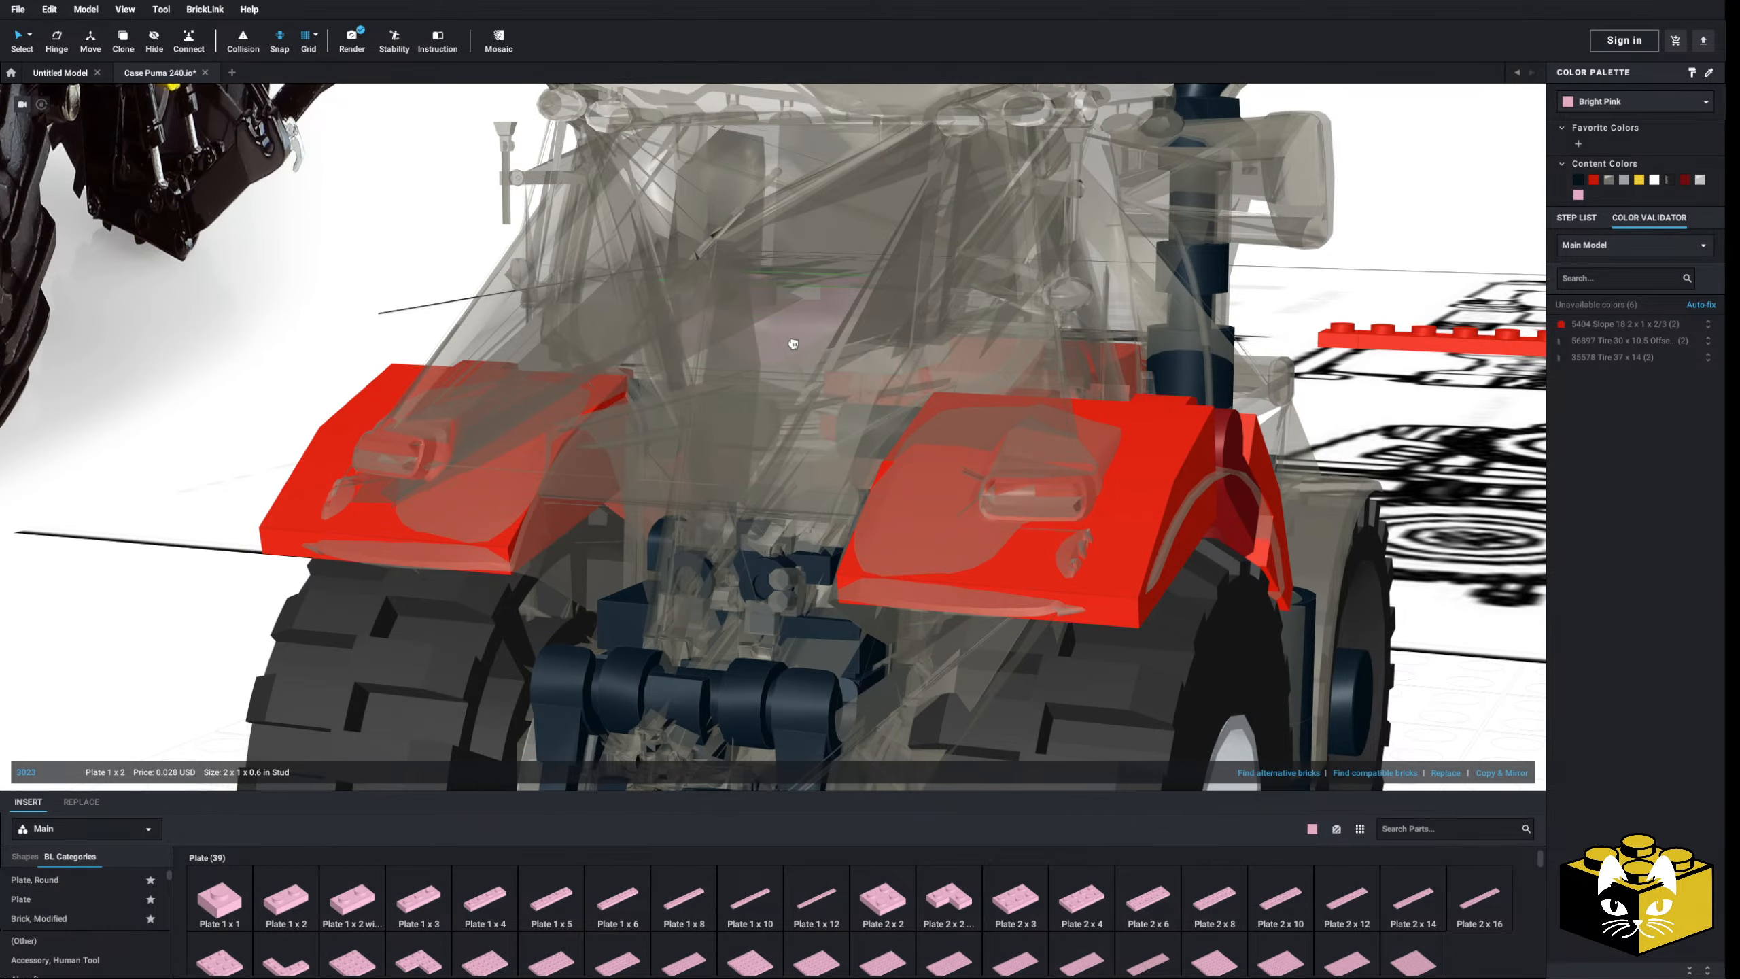
pyautogui.click(791, 340)
# - Hide the Puma reference model and complete a four-stud row above the headlight bricks with a second Plate 1 x 2
pyautogui.moveTo(791, 337); pyautogui.dragTo(771, 387, button='right')
pyautogui.scroll(-3, 843, 384)
pyautogui.rightClick(771, 387)
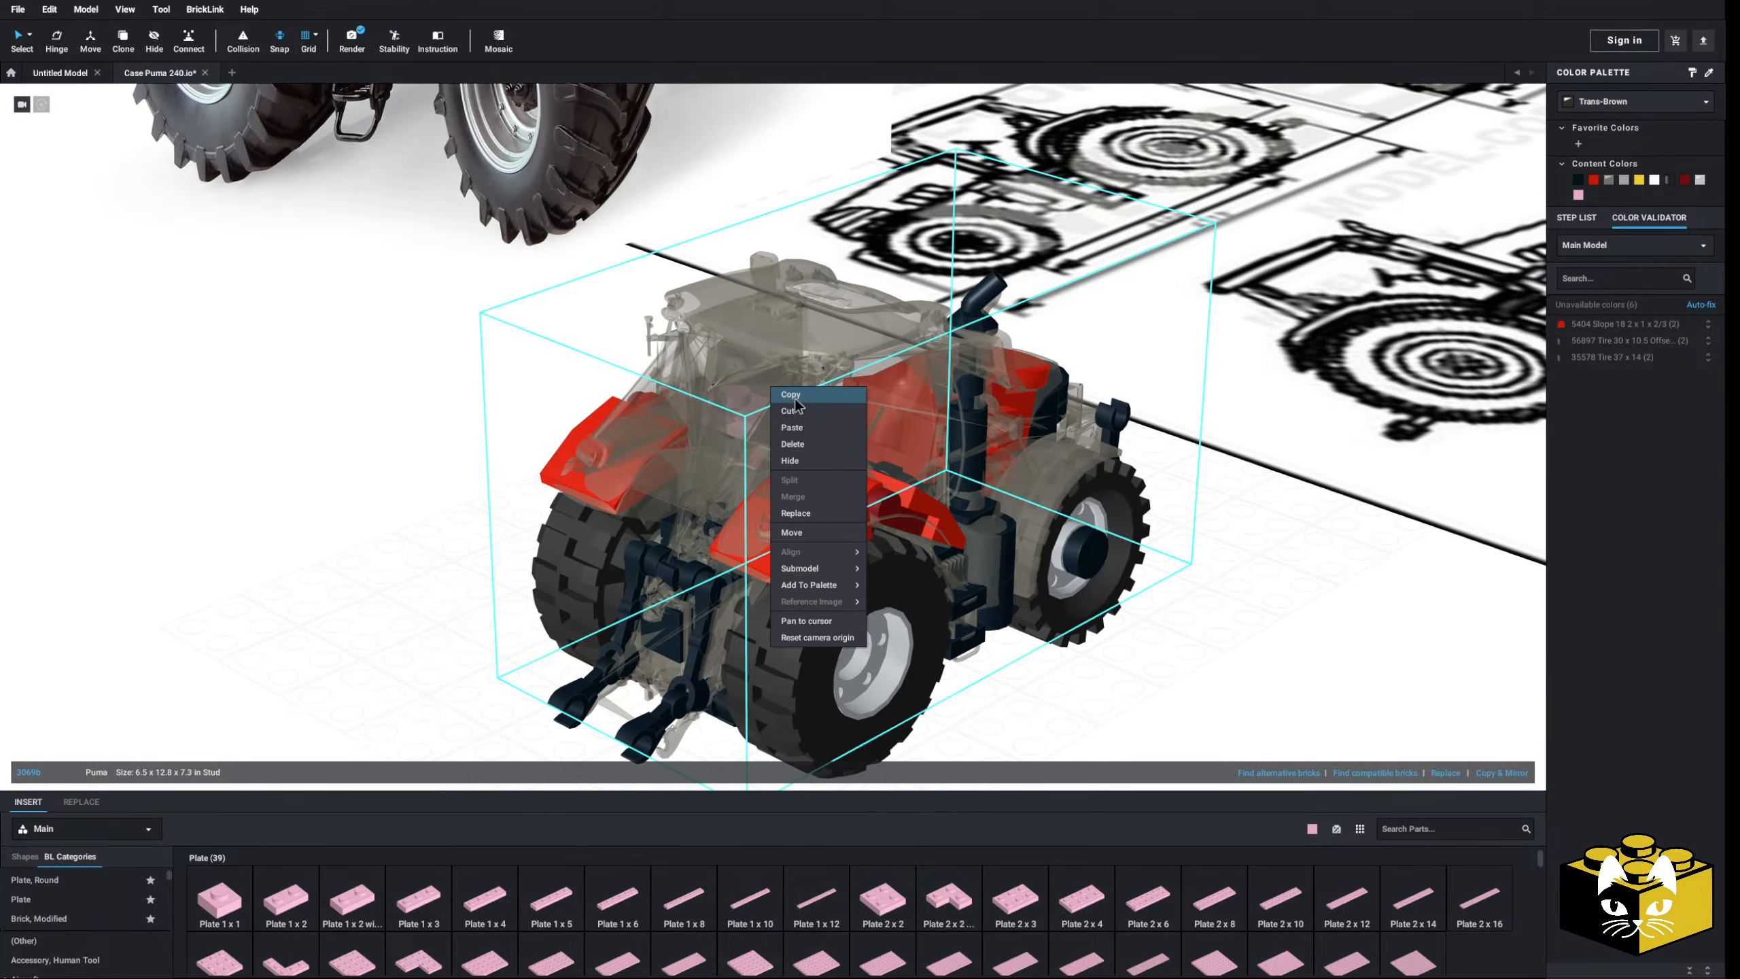
pyautogui.click(790, 461)
pyautogui.click(717, 408)
# - Show the Puma reference model and try a bright pink Windscreen 2 x 4 x 2 on the chassis ahead of the rear fenders
pyautogui.click(1509, 103)
pyautogui.scroll(-20, 75, 921)
pyautogui.click(33, 950)
pyautogui.click(815, 898)
pyautogui.moveTo(815, 452); pyautogui.dragTo(884, 480, button='right')
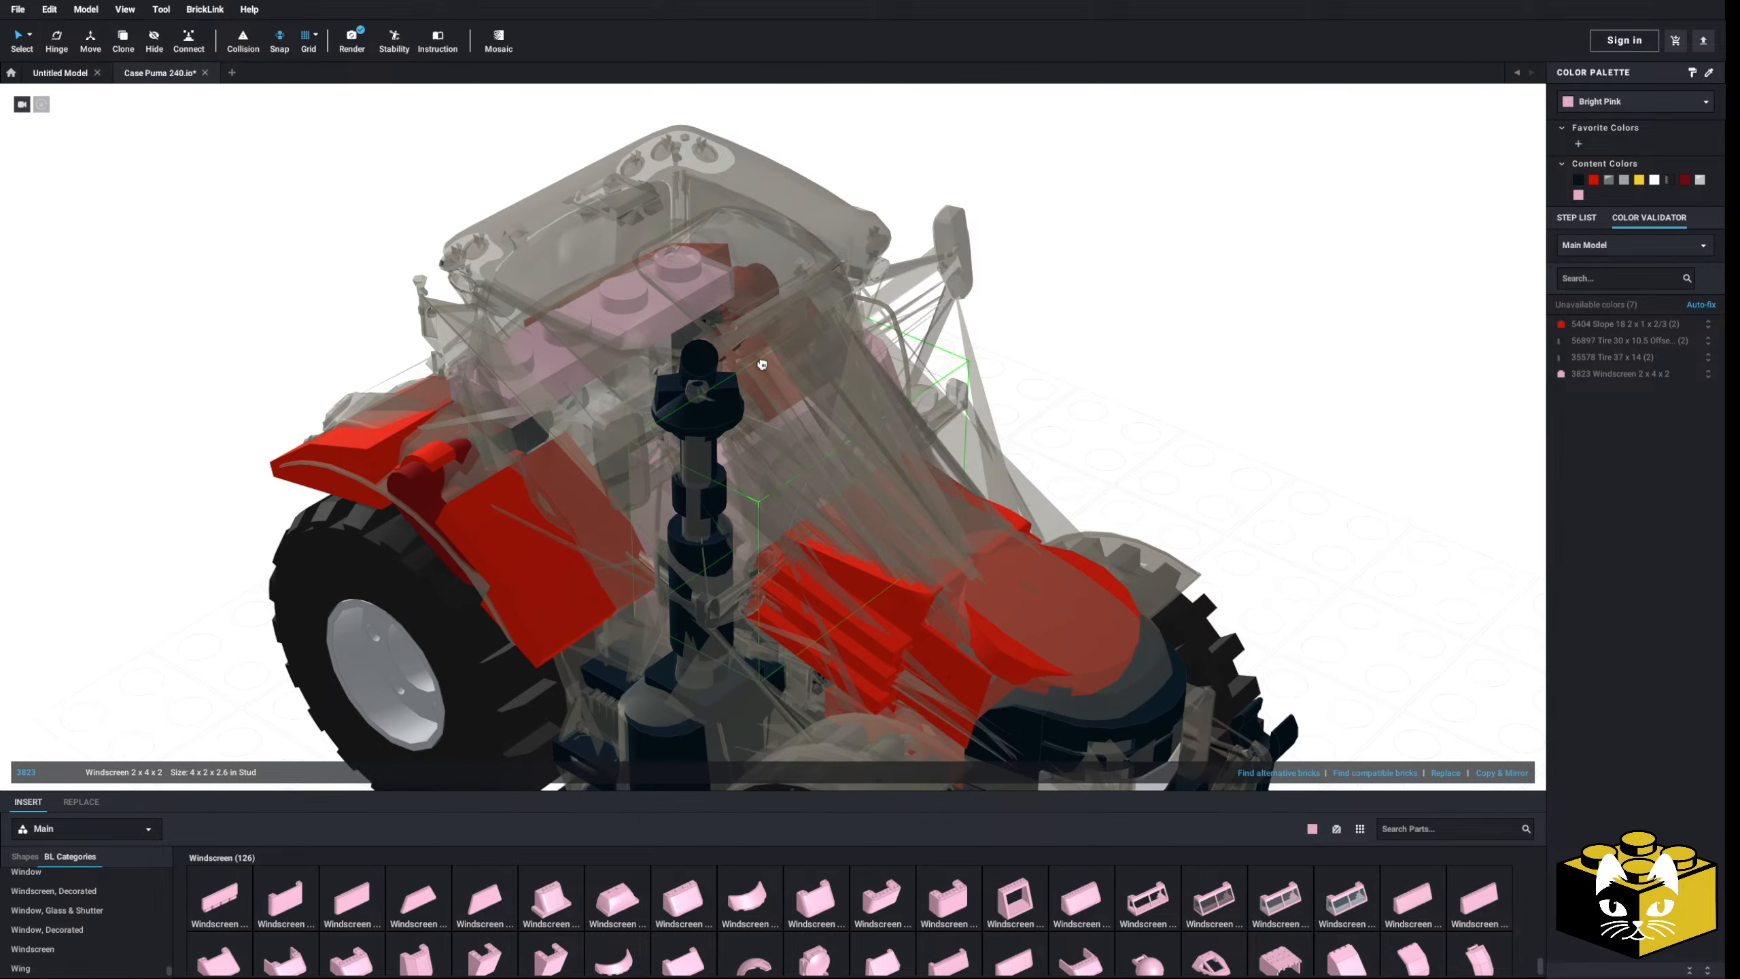
pyautogui.click(627, 579)
# - Raise the windscreen to compare it with the reference cab, and delete it
pyautogui.moveTo(642, 556); pyautogui.dragTo(687, 564, button='right')
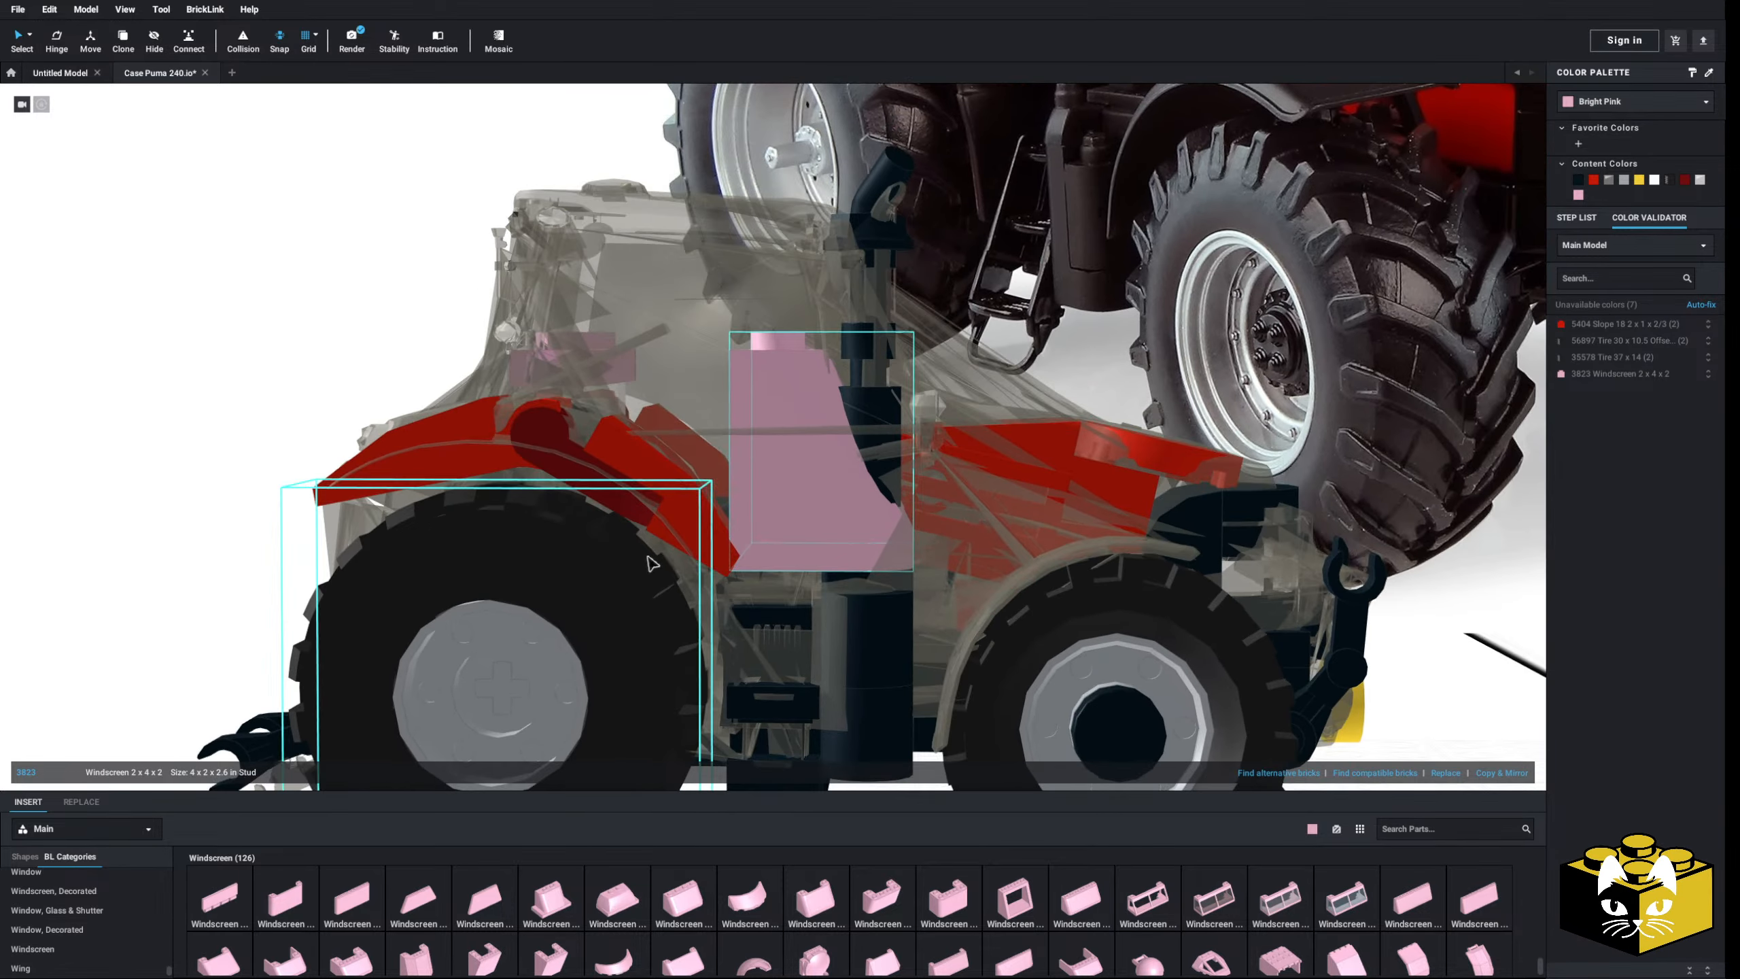
pyautogui.click(98, 48)
pyautogui.moveTo(821, 380); pyautogui.dragTo(821, 280)
pyautogui.moveTo(815, 309); pyautogui.dragTo(767, 295, button='right')
pyautogui.moveTo(851, 526); pyautogui.dragTo(176, 746, button='right')
pyautogui.press('Delete')
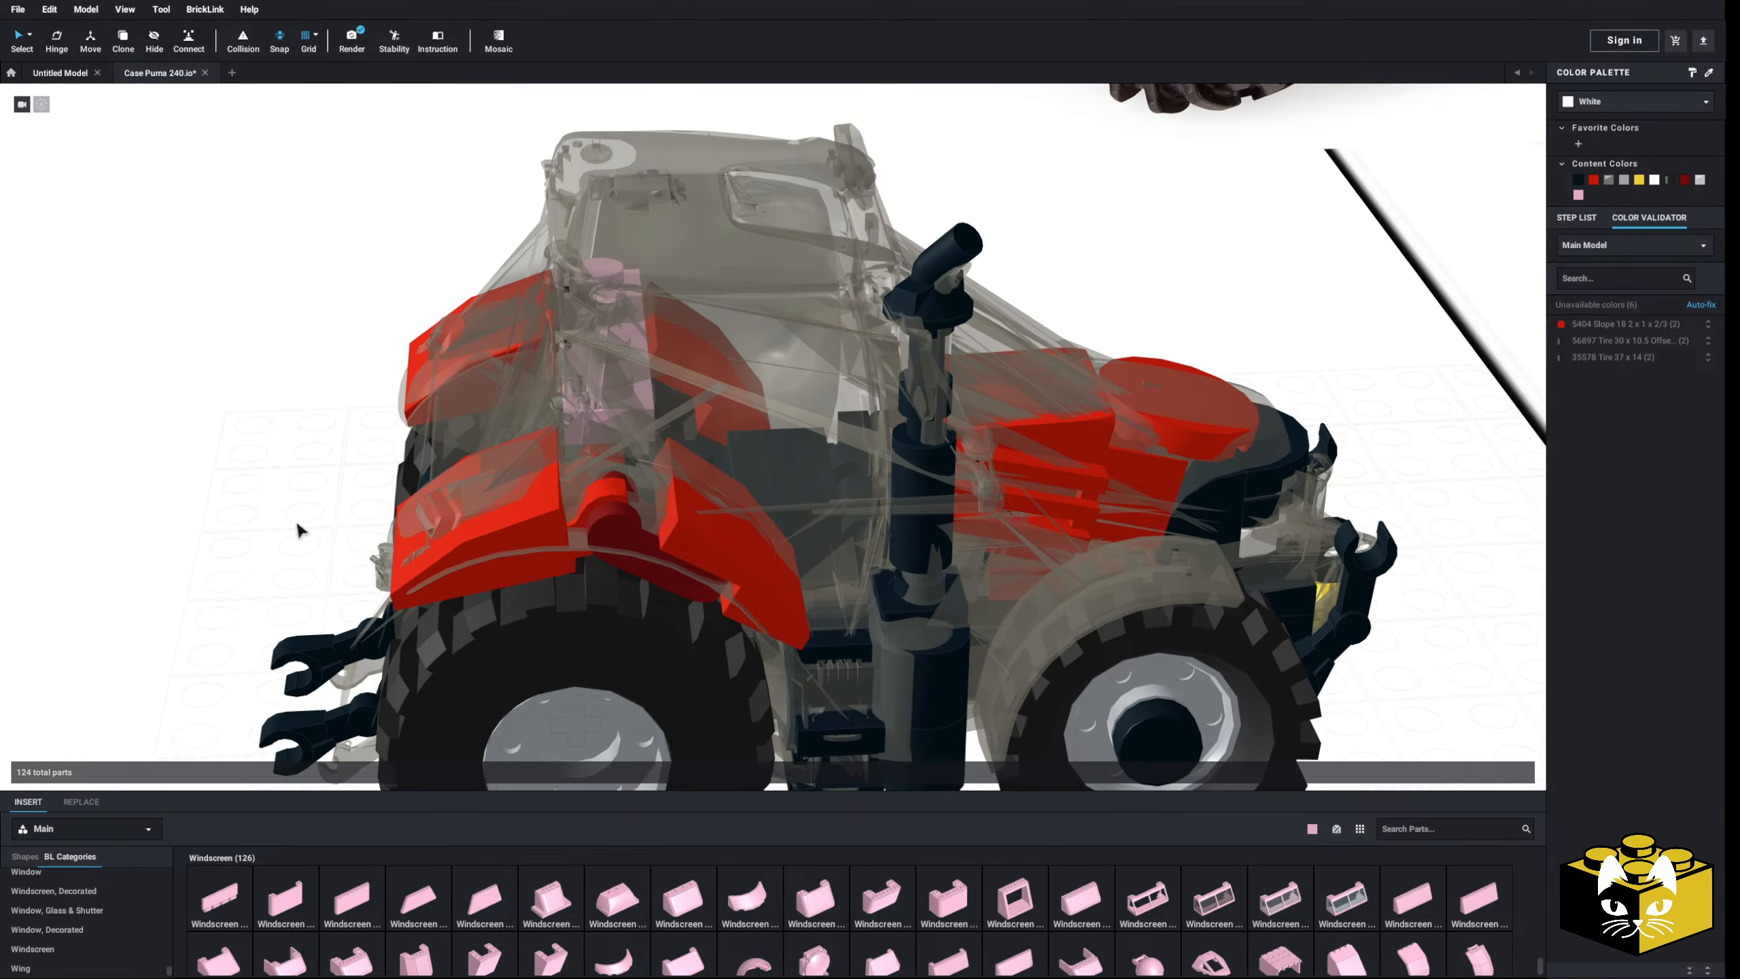
# - Hide the Puma reference model and place a bright pink bracket with a 2 x 2 studded top on the chassis behind the hood
pyautogui.click(788, 312)
pyautogui.rightClick(783, 308)
pyautogui.click(821, 388)
pyautogui.moveTo(655, 393); pyautogui.dragTo(692, 493, button='right')
pyautogui.scroll(3, 655, 438)
pyautogui.scroll(15, 62, 917)
pyautogui.click(62, 881)
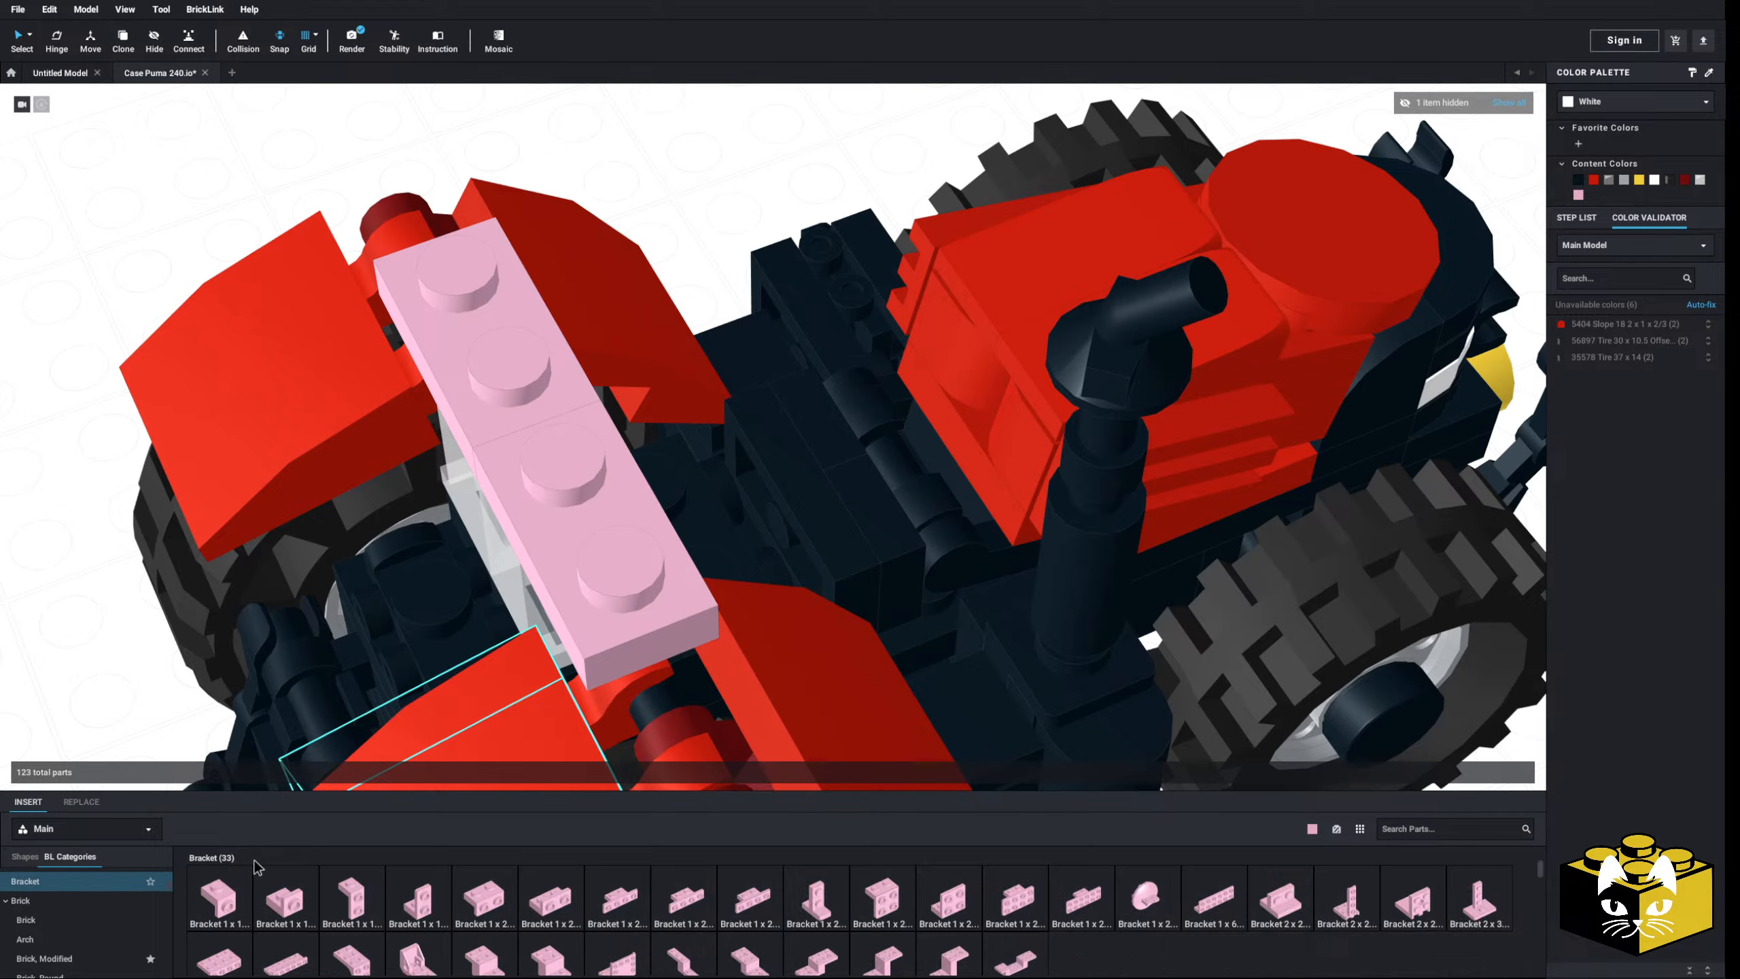
pyautogui.moveTo(907, 913); pyautogui.dragTo(756, 503)
pyautogui.scroll(-2, 754, 466)
pyautogui.click(804, 338)
pyautogui.moveTo(804, 338); pyautogui.dragTo(986, 334, button='right')
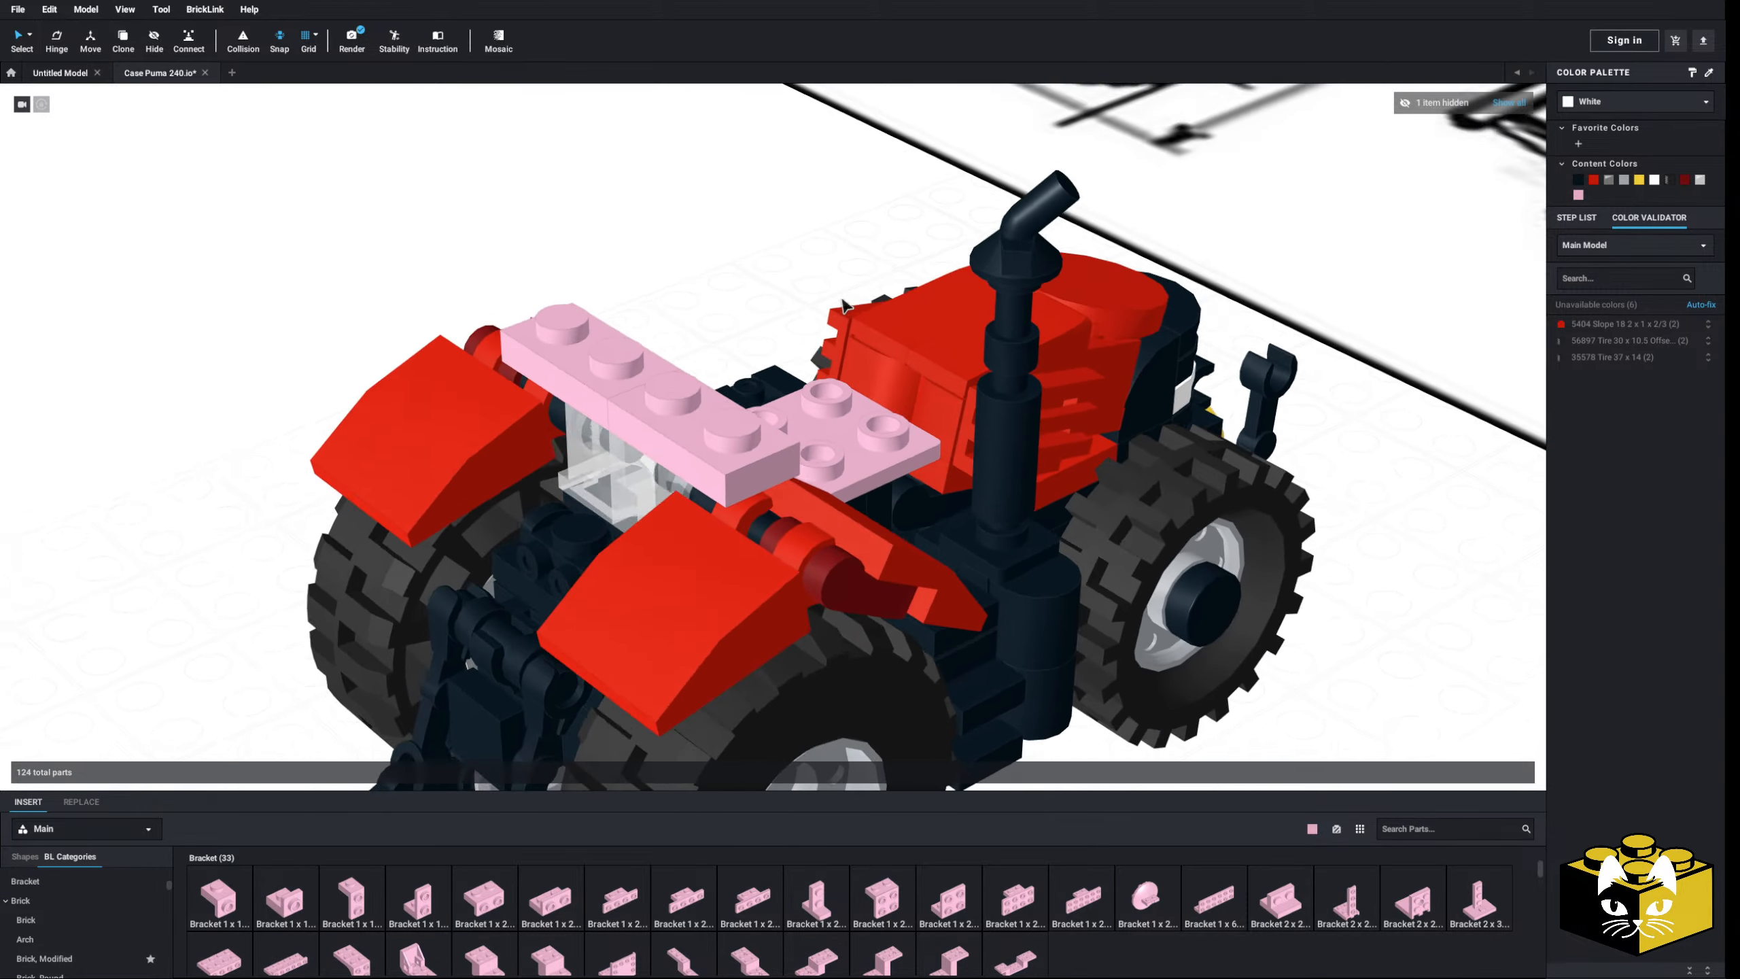
pyautogui.scroll(2, 986, 335)
pyautogui.moveTo(731, 466); pyautogui.dragTo(629, 319, button='right')
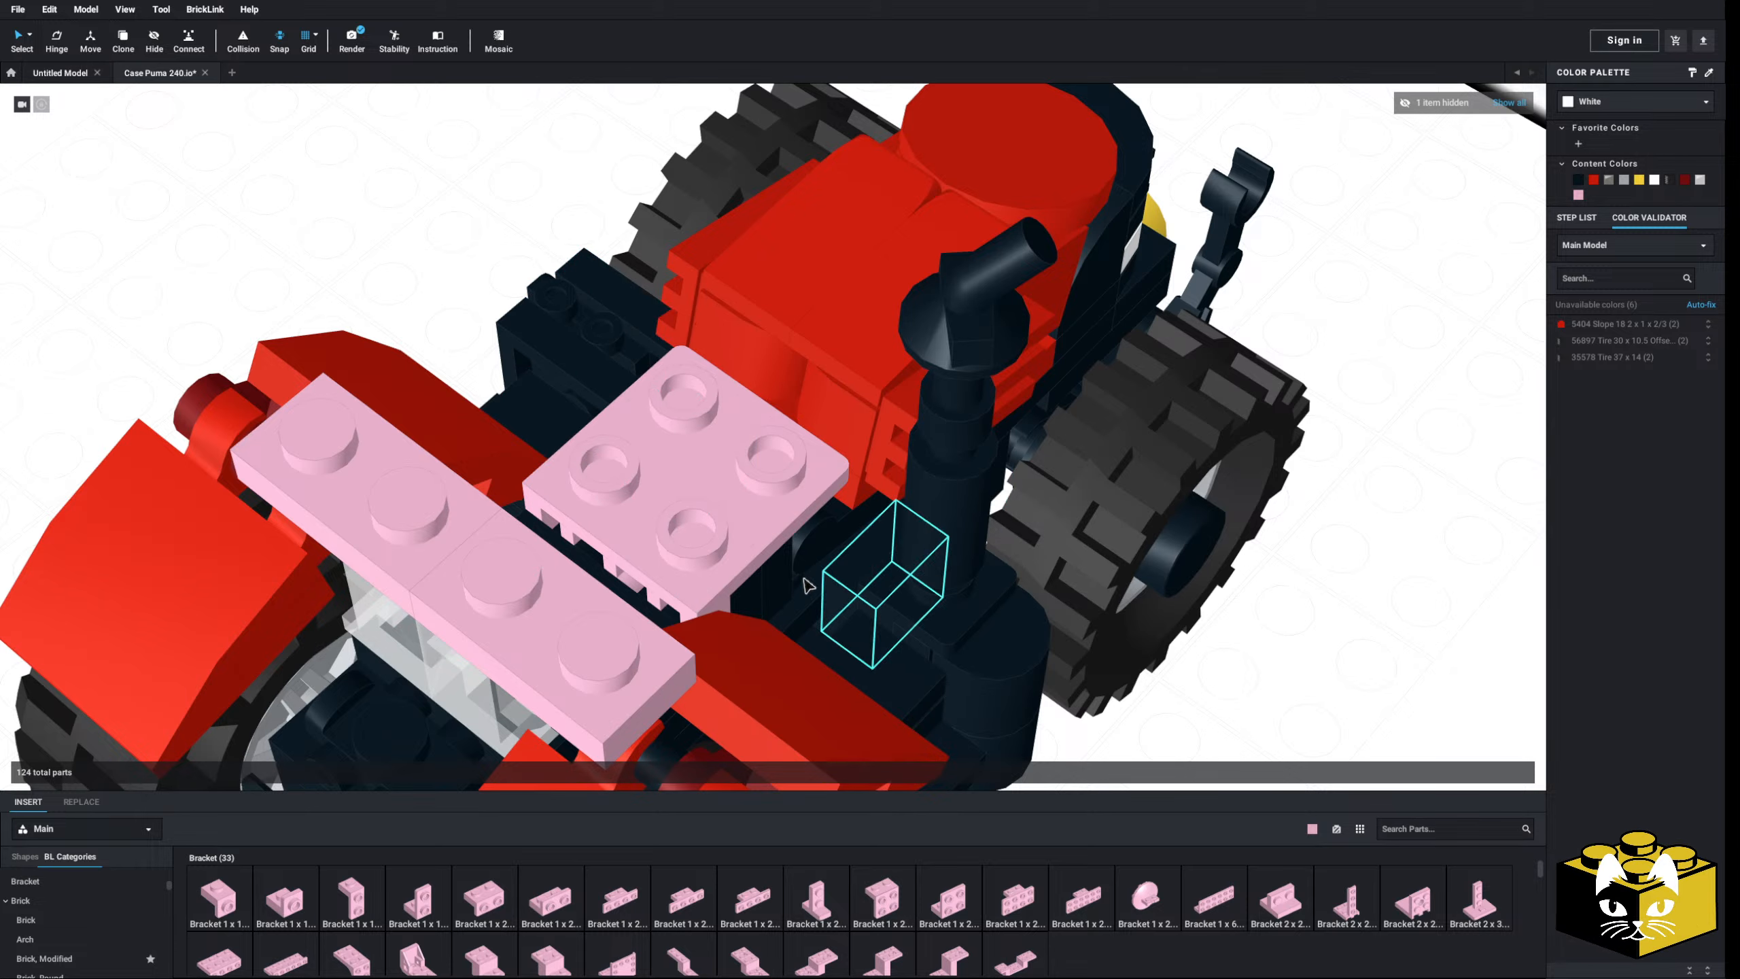
# - Recolor the bracket behind the hood black
pyautogui.scroll(-3, 752, 543)
pyautogui.click(721, 499)
pyautogui.click(1578, 180)
pyautogui.click(1162, 694)
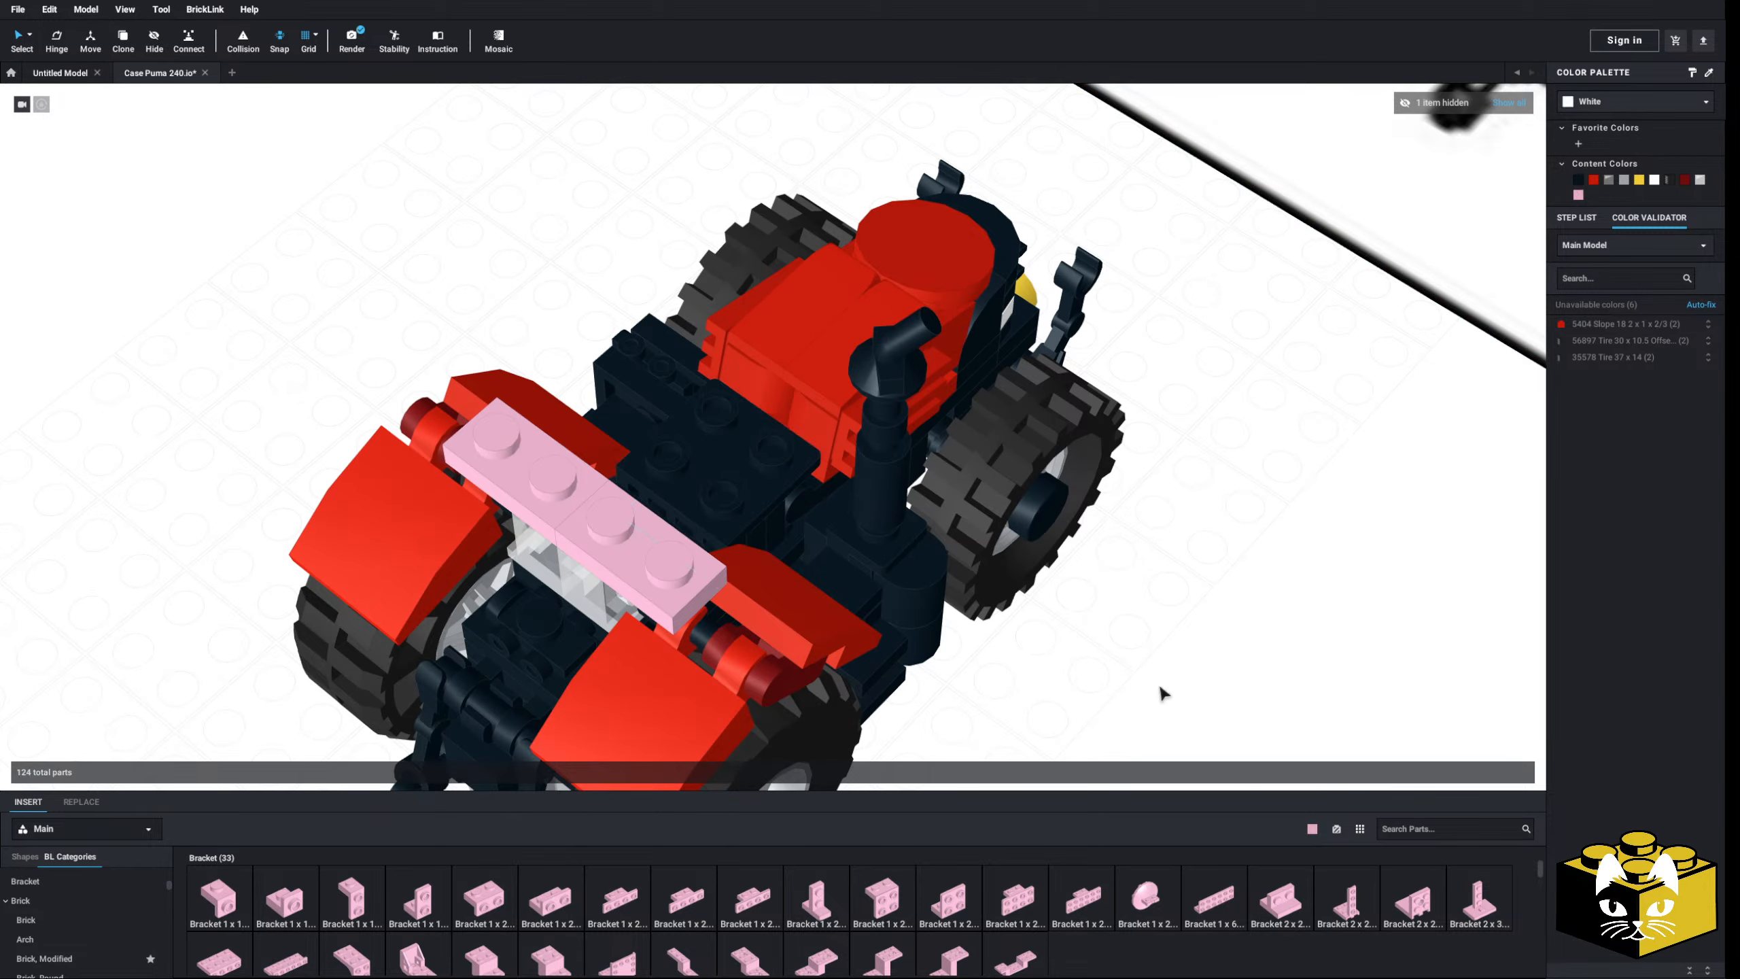
# - Copy the two bright pink 1 x 2 plates between the rear fenders and place the copies on the black bracket behind the hood
pyautogui.click(664, 562)
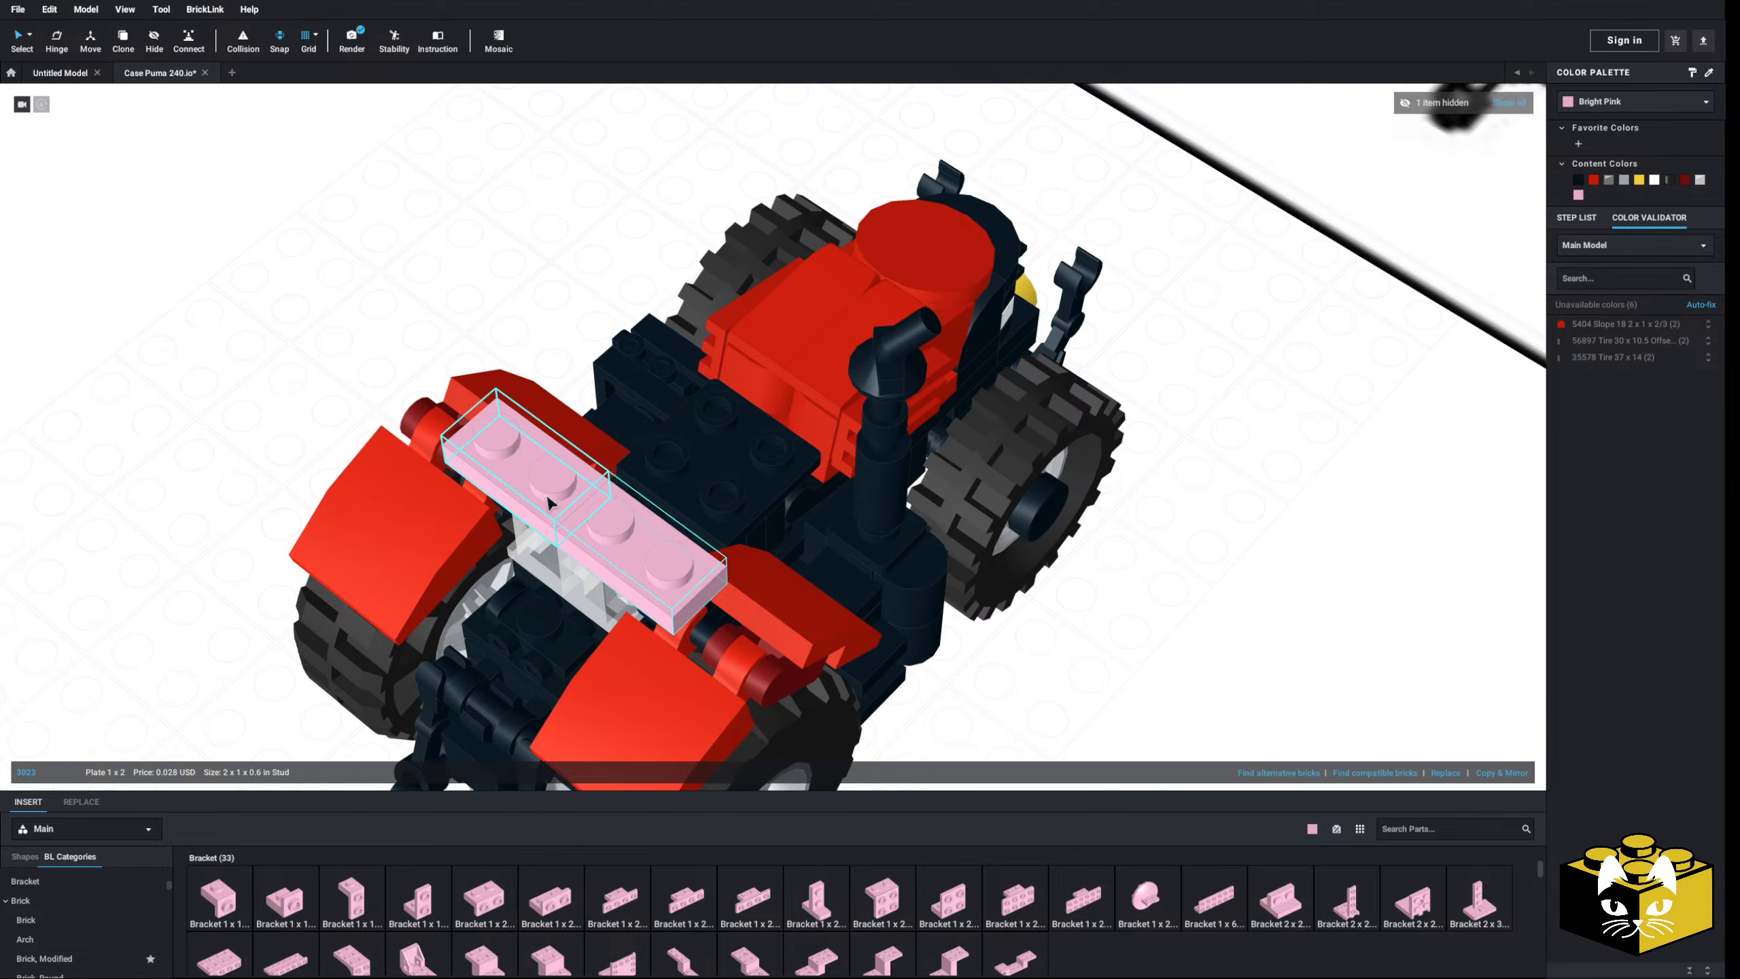
pyautogui.rightClick(544, 495)
pyautogui.click(556, 503)
pyautogui.click(317, 451)
pyautogui.rightClick(316, 451)
pyautogui.click(337, 492)
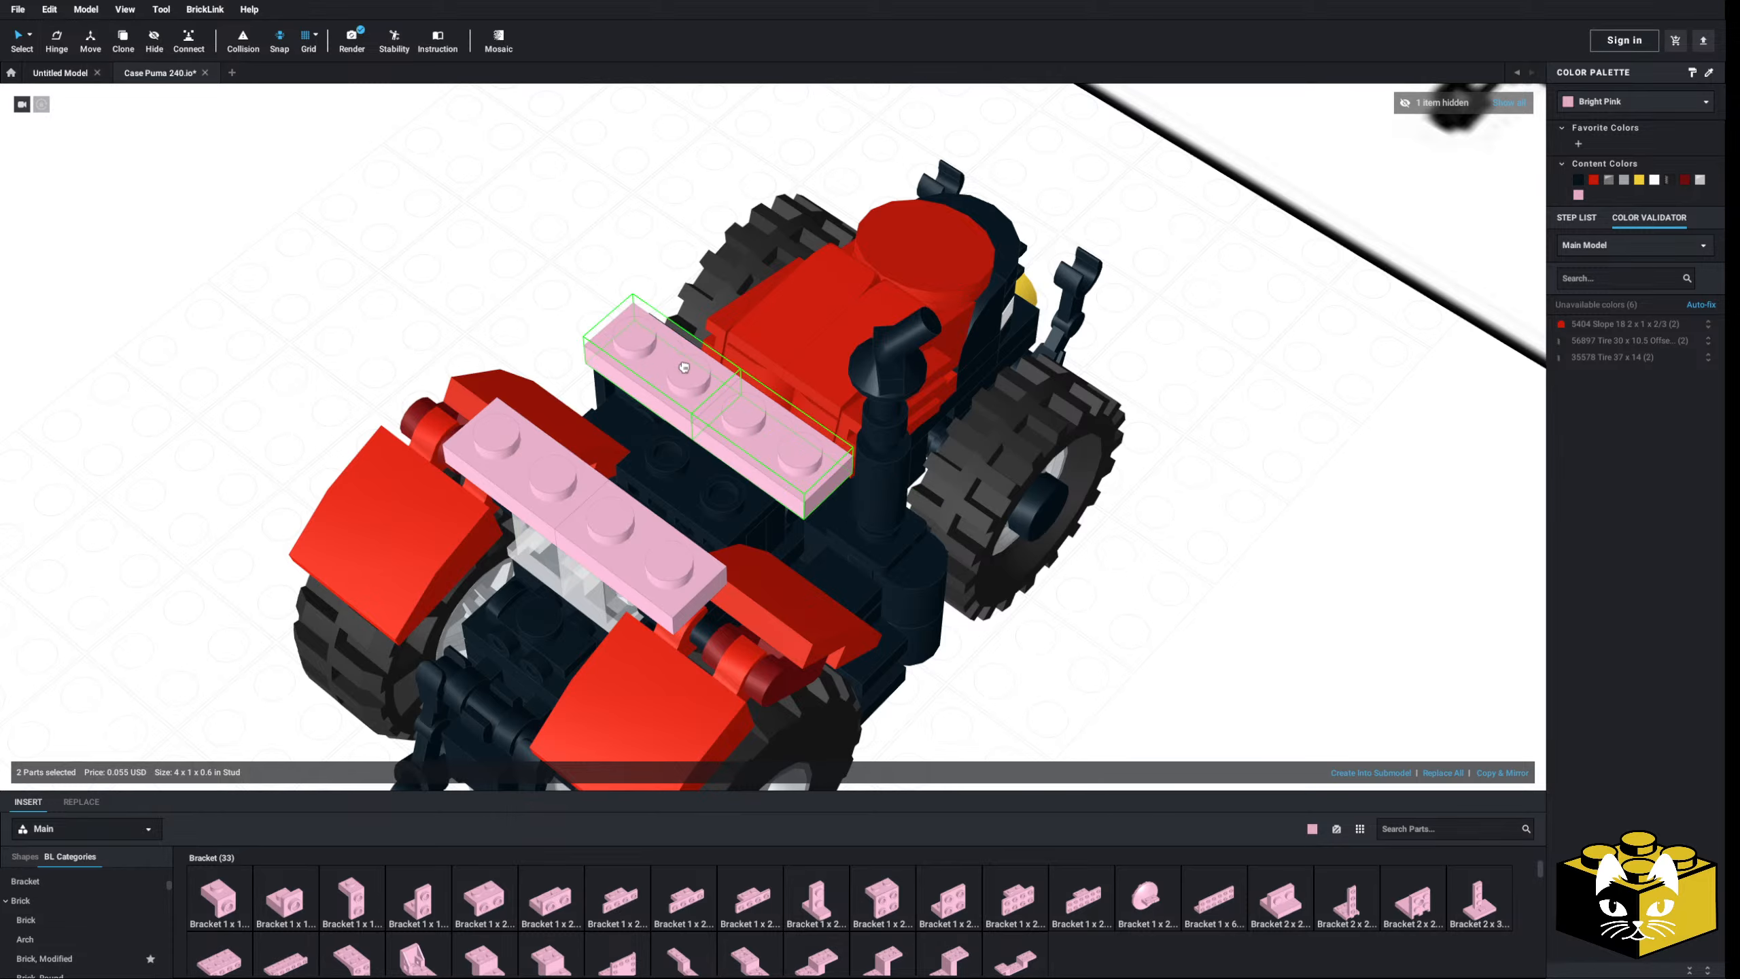
pyautogui.click(701, 382)
# - Compare the copied plates with the cab of the Puma reference model, and hide the reference model
pyautogui.moveTo(395, 373)
pyautogui.mouseDown(button='right')
pyautogui.moveTo(349, 370)
pyautogui.moveTo(372, 355)
pyautogui.mouseUp(button='right')
pyautogui.moveTo(1296, 150); pyautogui.dragTo(1055, 435, button='right')
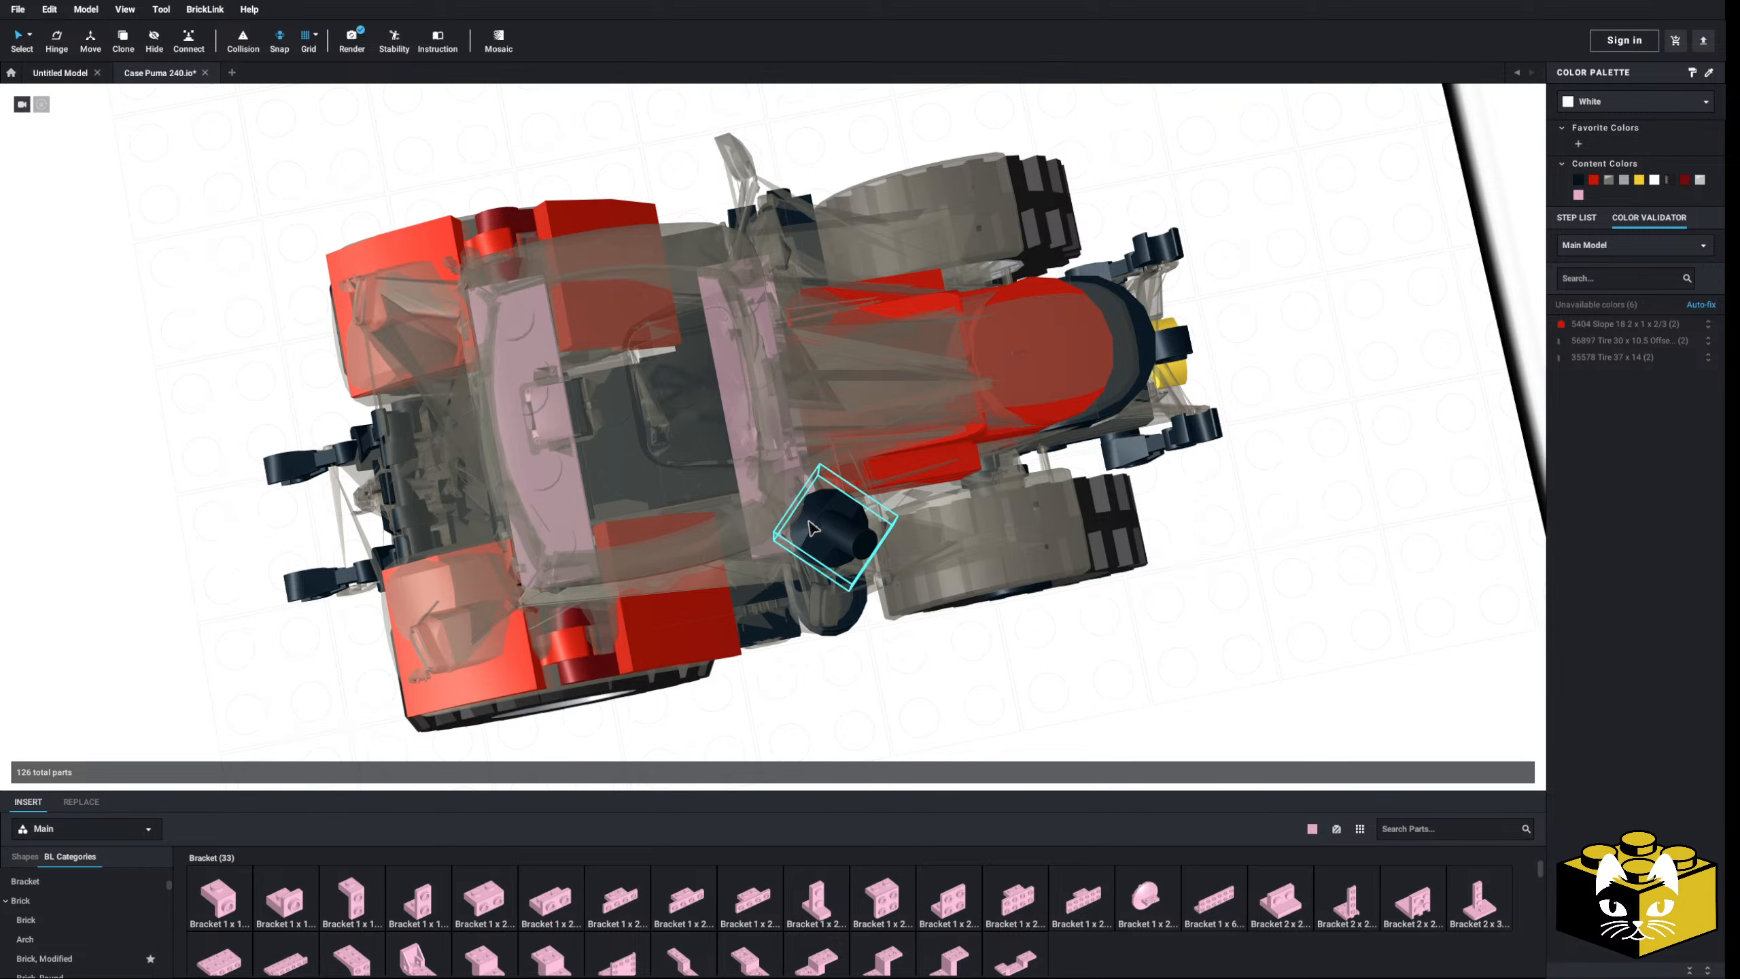
pyautogui.moveTo(860, 610)
pyautogui.mouseDown(button='right')
pyautogui.moveTo(861, 502)
pyautogui.moveTo(1509, 300)
pyautogui.mouseUp(button='right')
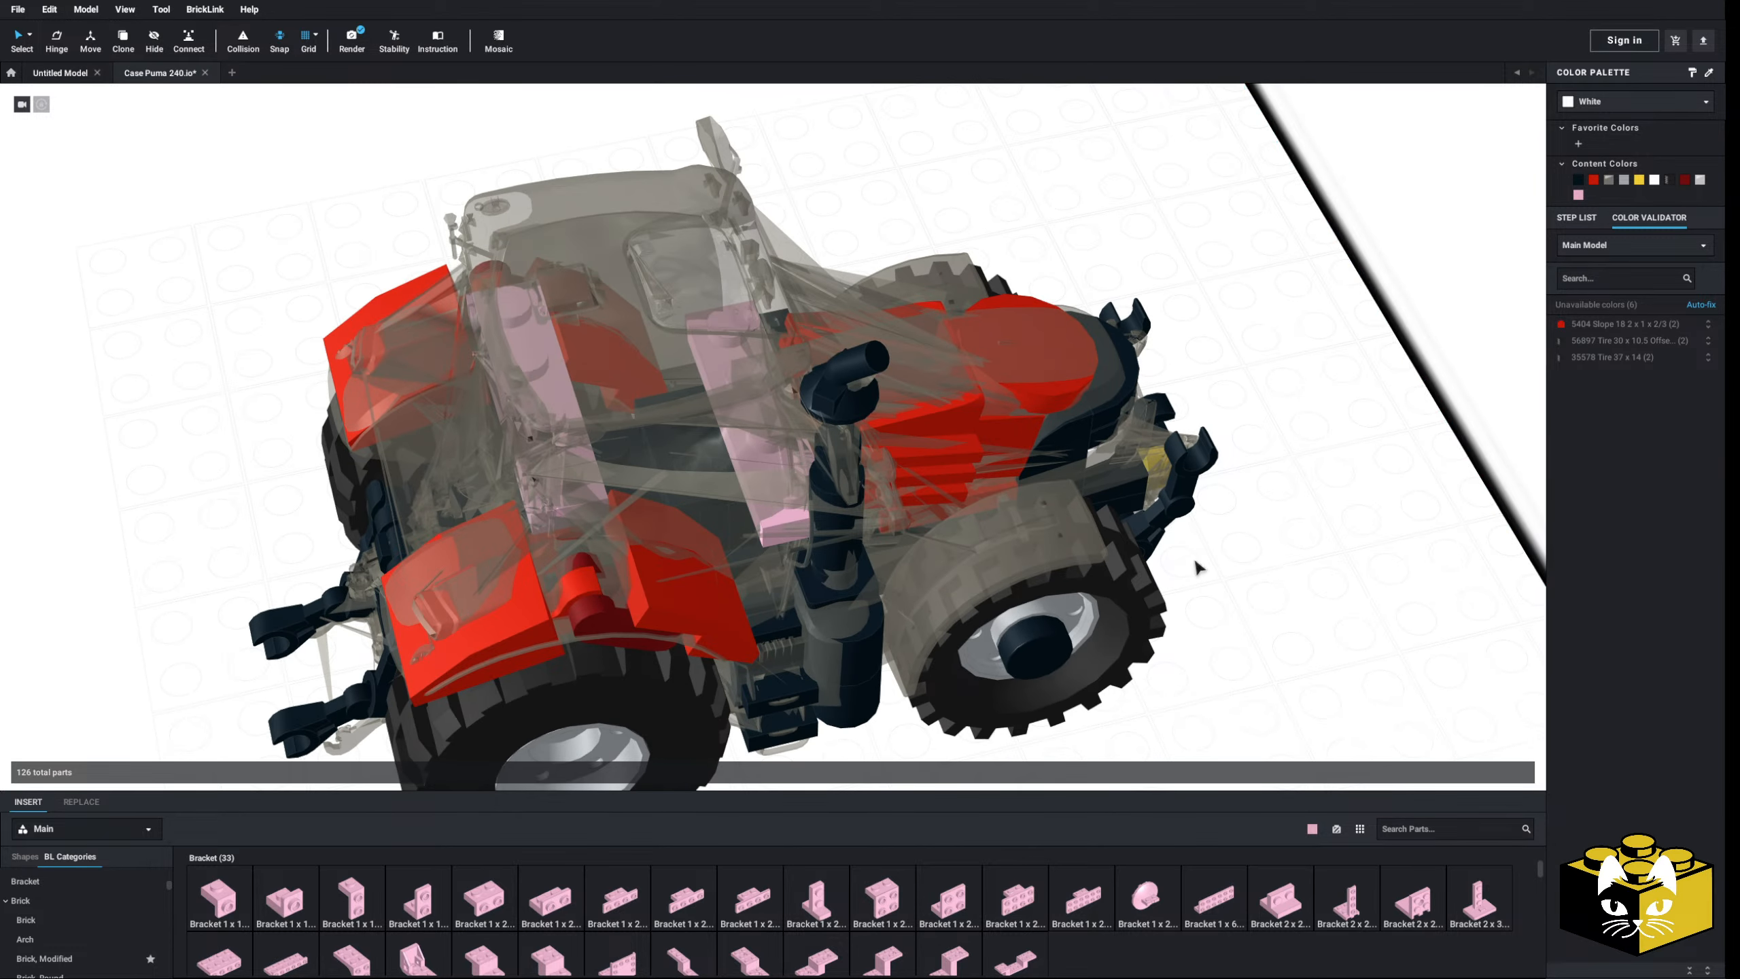
pyautogui.press('h')
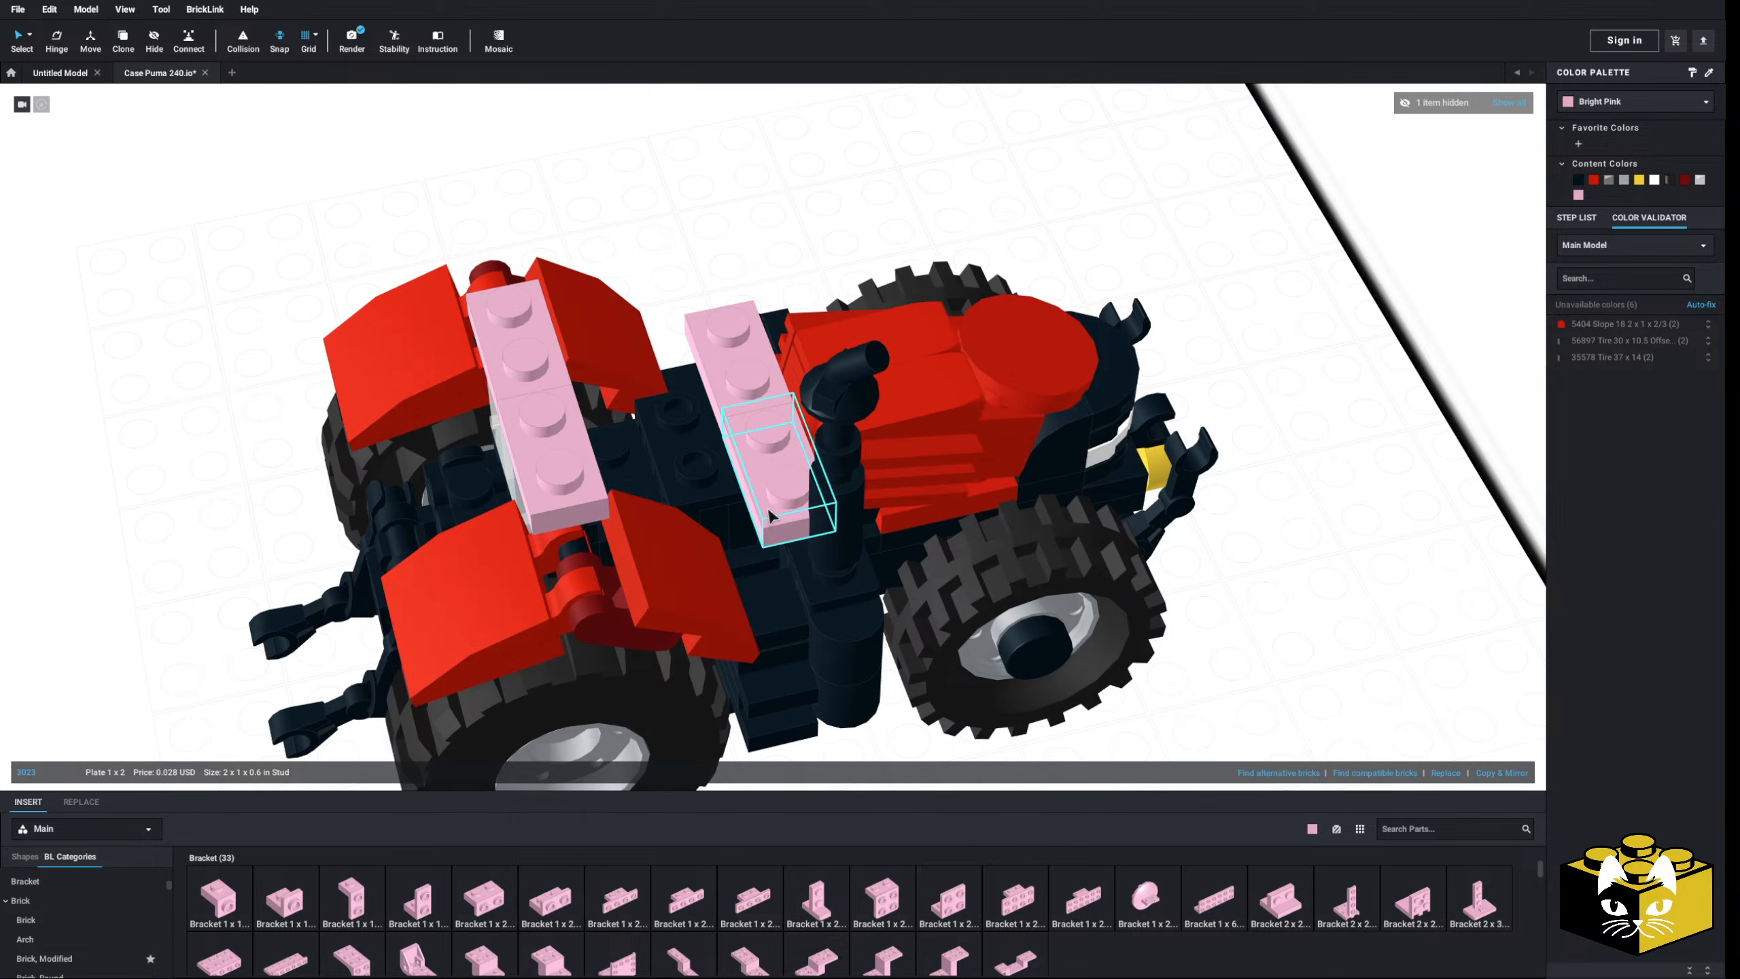
# - Delete the two copied bright pink plates behind the hood
pyautogui.press('Delete')
pyautogui.click(748, 407)
pyautogui.press('Delete')
# - Set the part library color to Trans-Clear and hide parts unavailable in that color
pyautogui.scroll(3, 729, 480)
pyautogui.moveTo(750, 412); pyautogui.dragTo(699, 505, button='right')
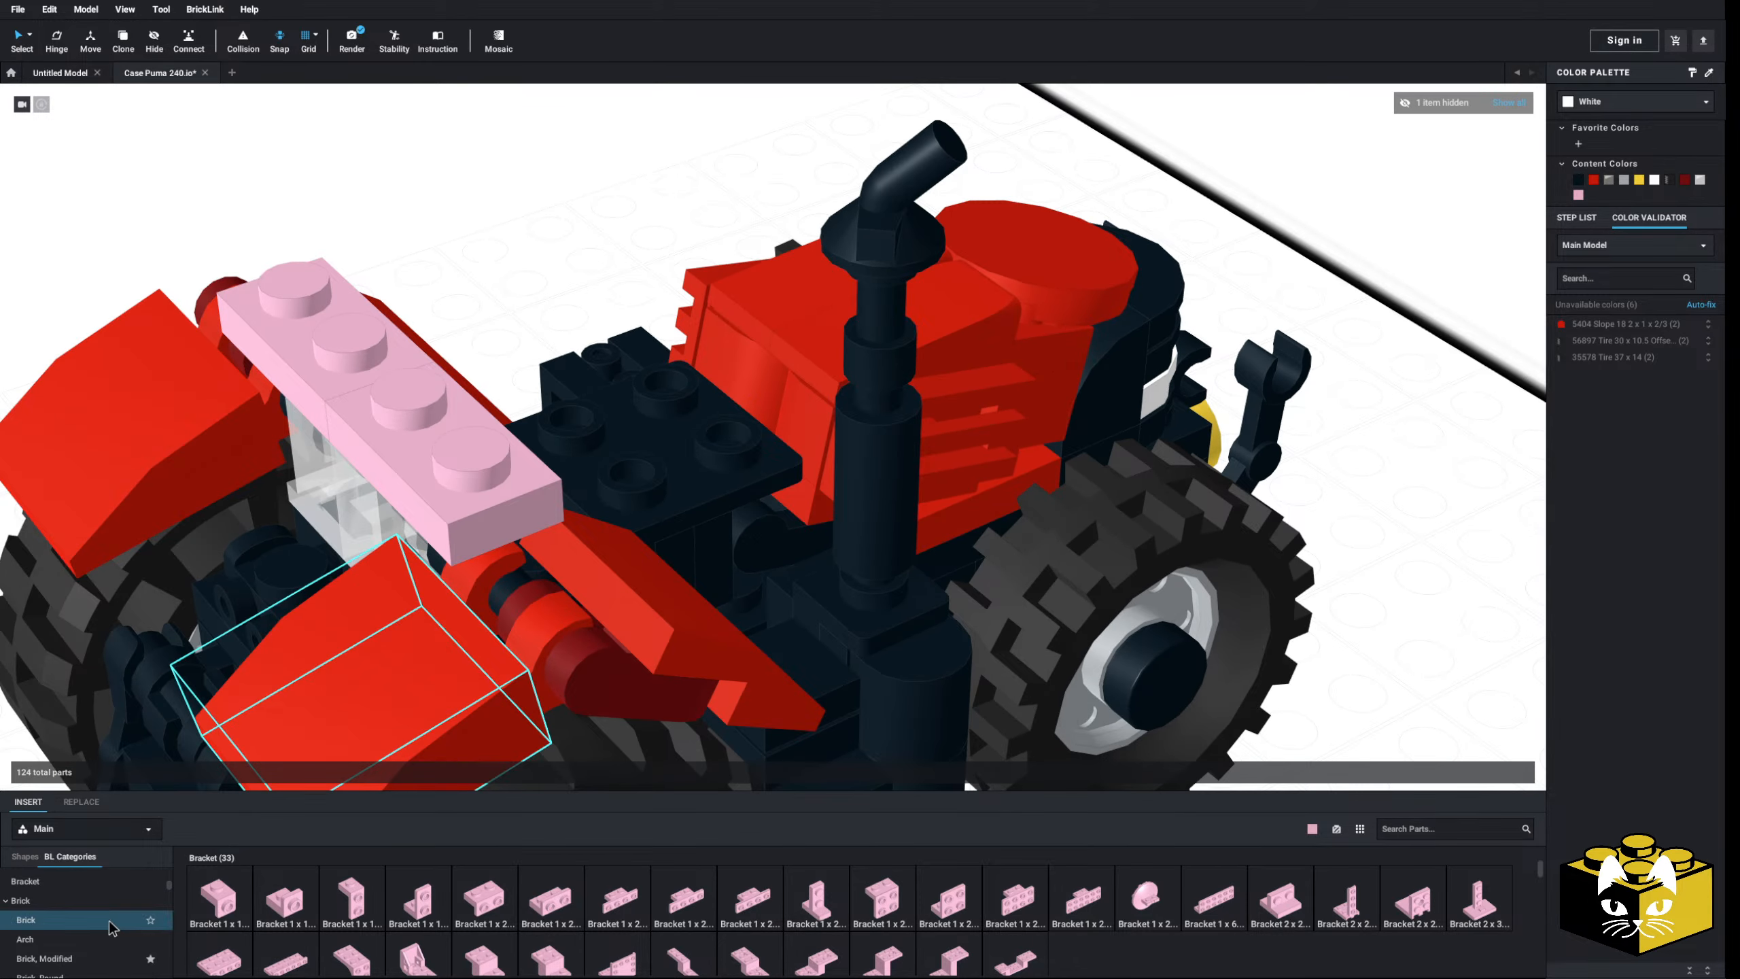
pyautogui.click(1312, 829)
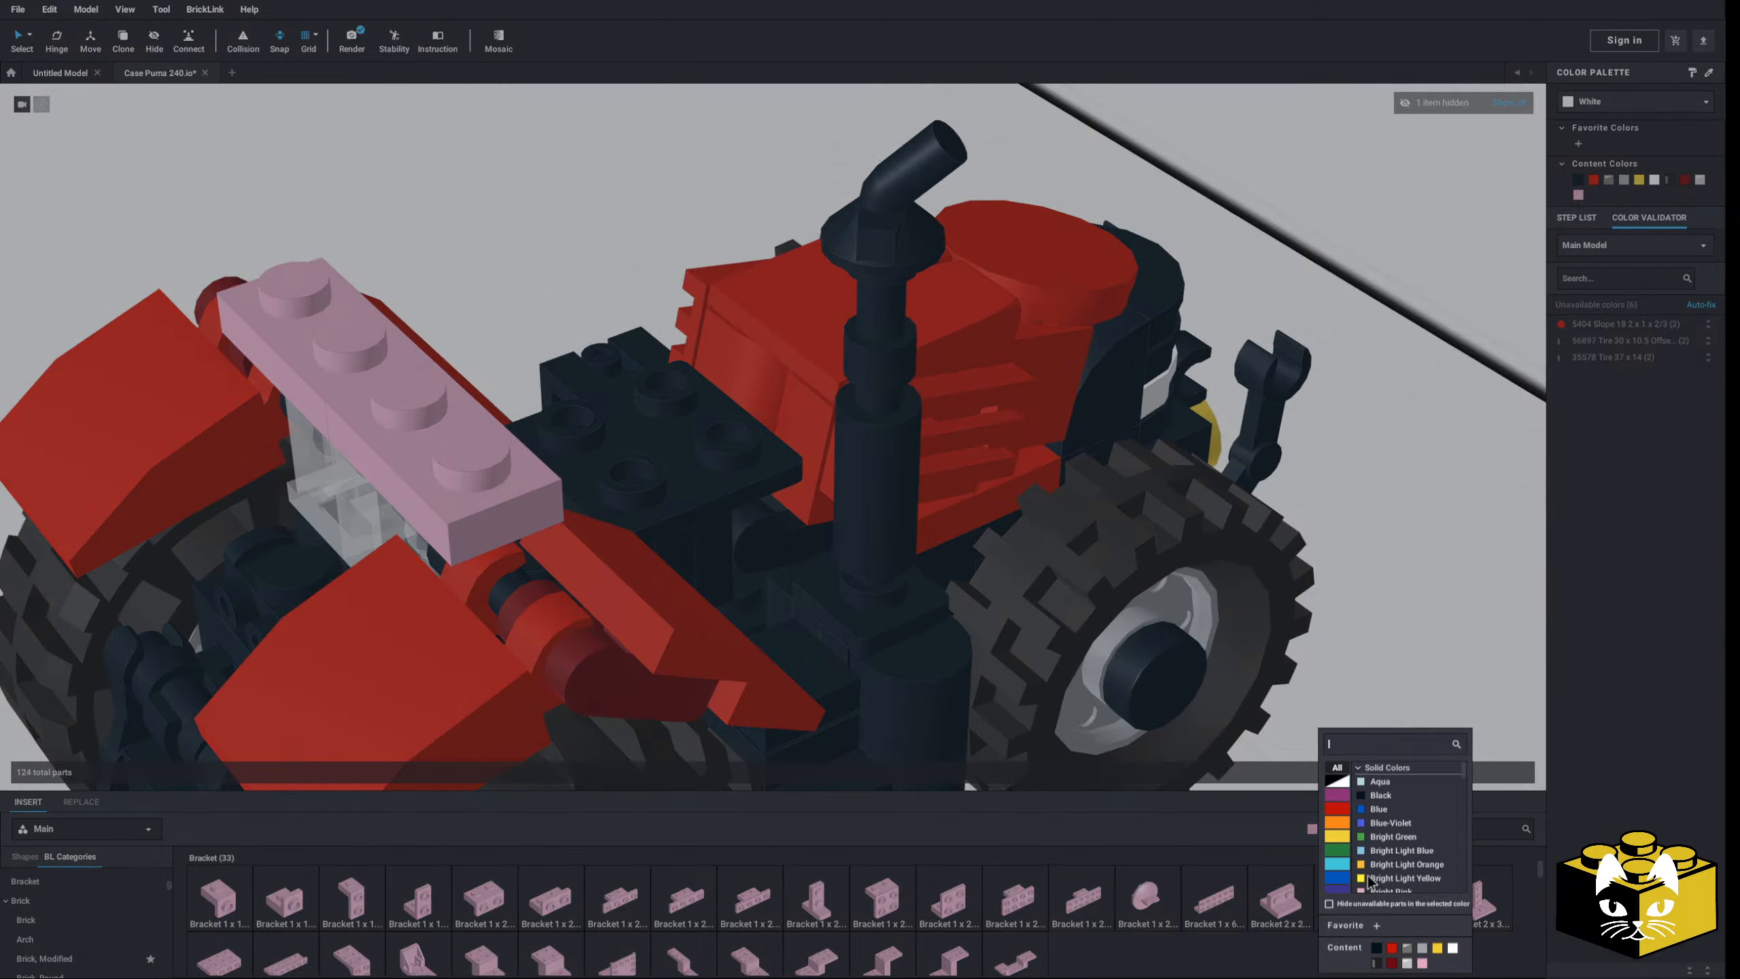
pyautogui.click(1407, 963)
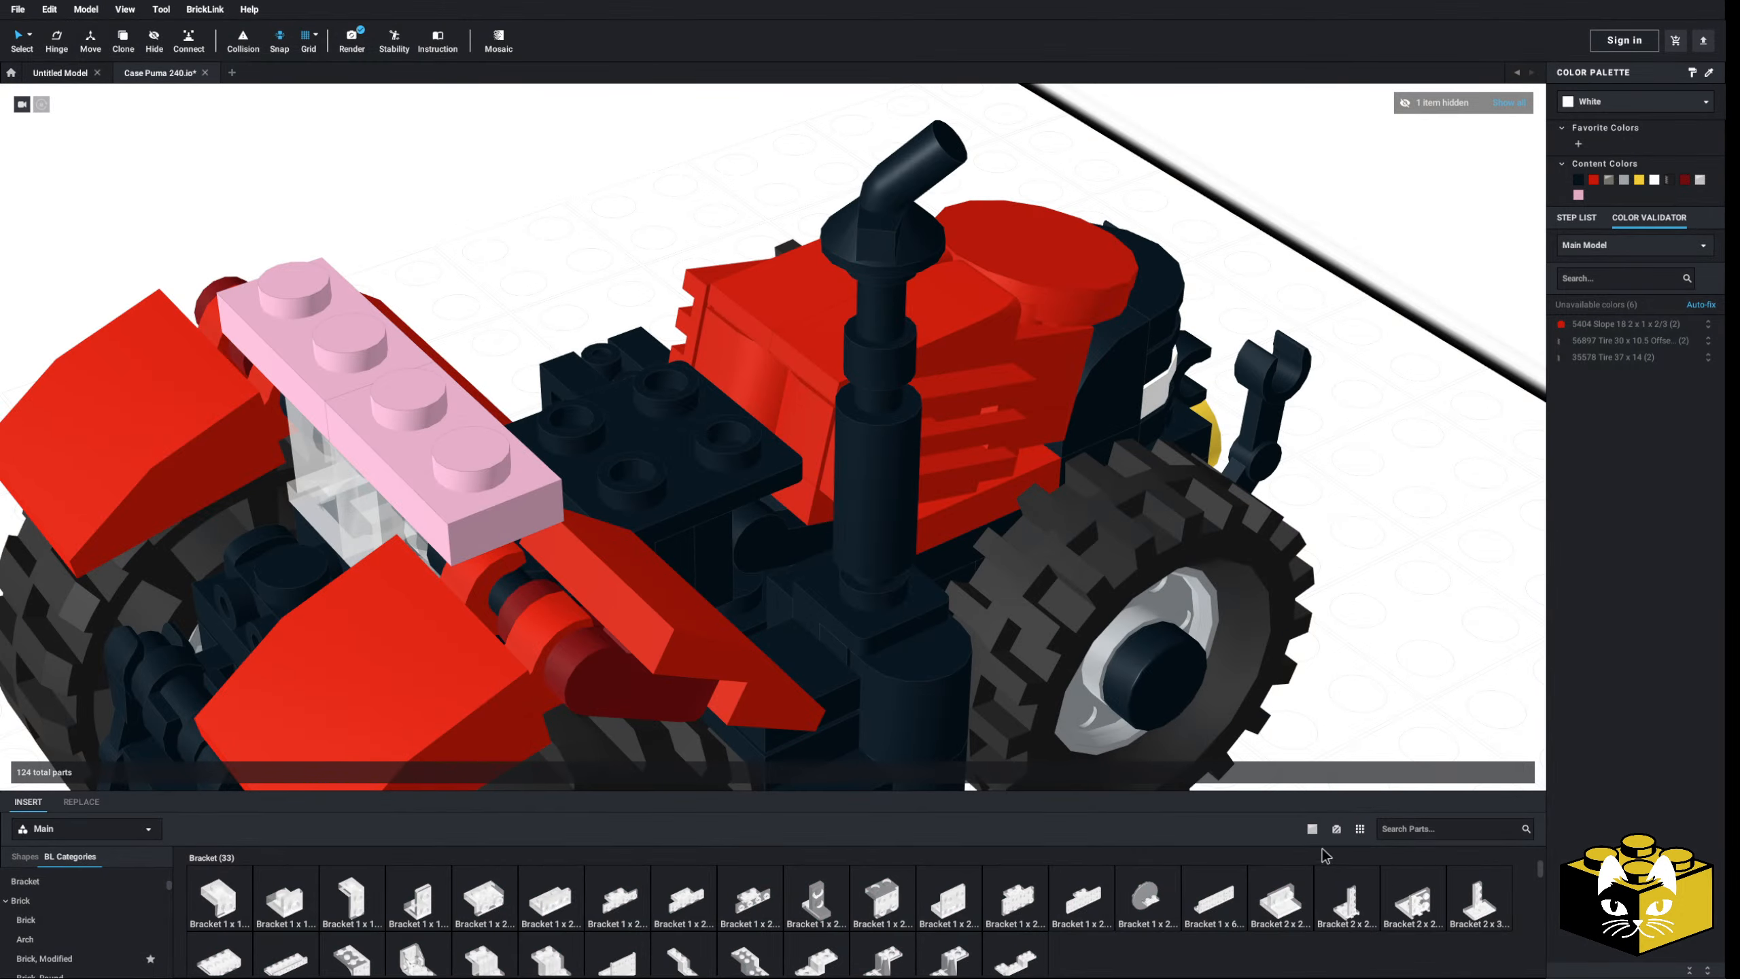
pyautogui.click(1311, 829)
pyautogui.click(1328, 904)
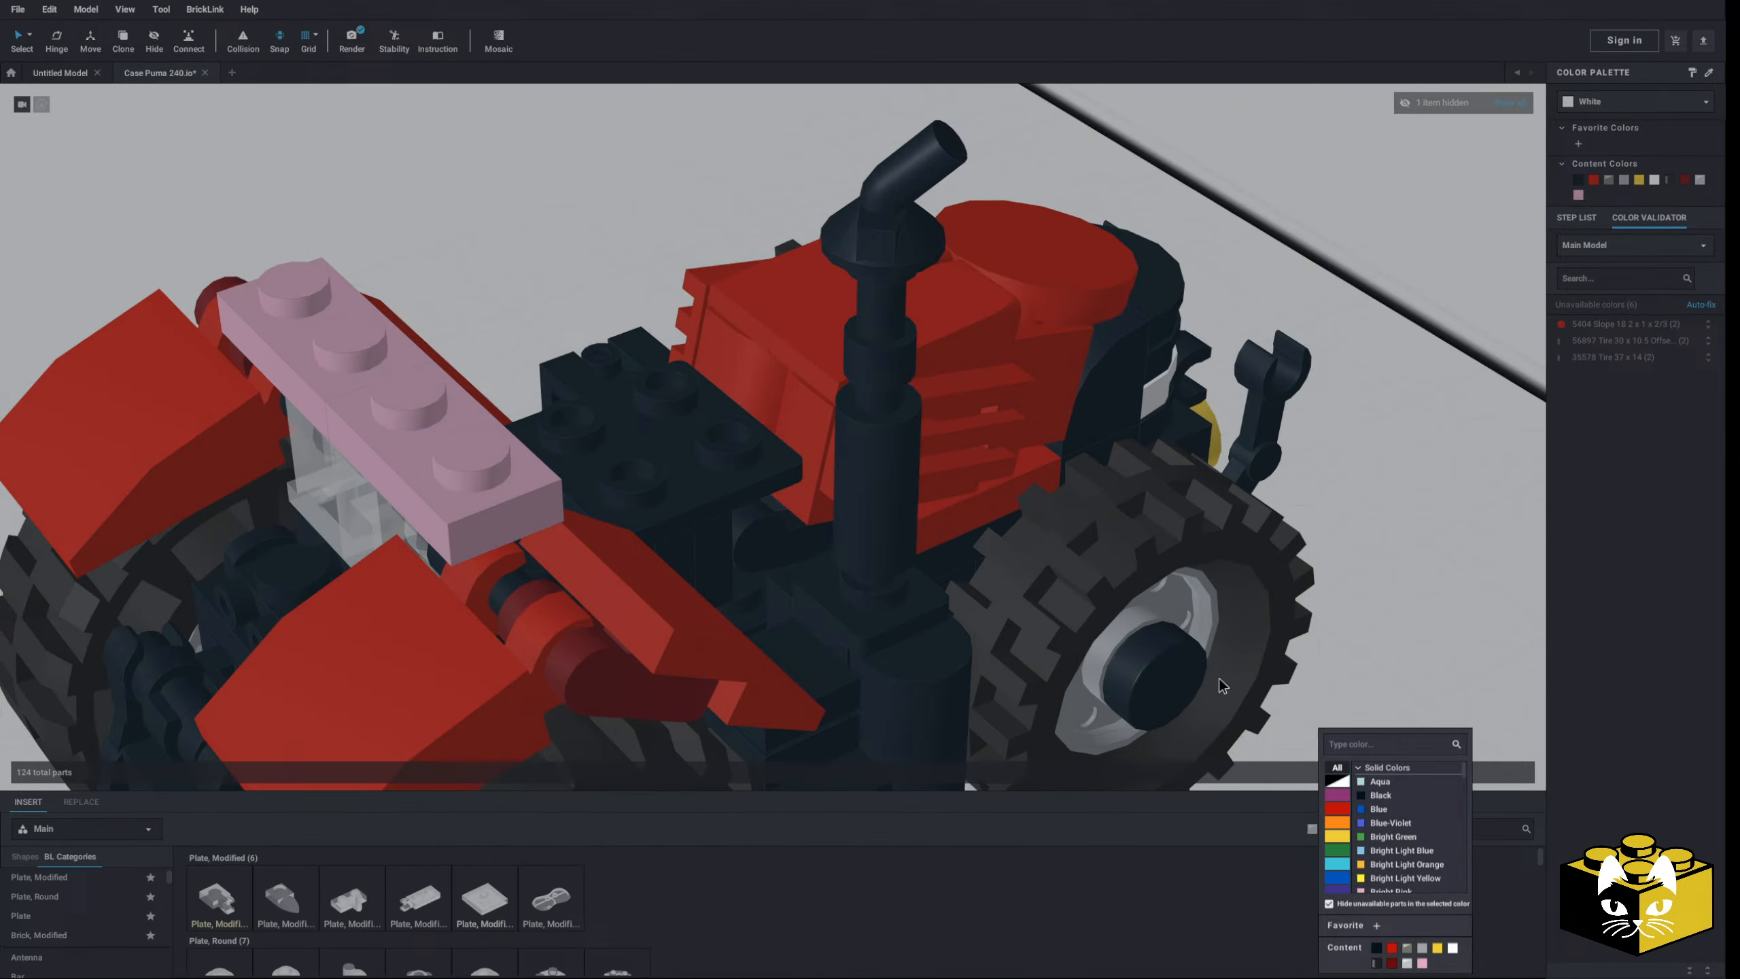
pyautogui.click(1395, 649)
# - Place two Trans-Clear 1 x 1 headlight bricks side by side on the bracket behind the hood
pyautogui.scroll(-5, 825, 918)
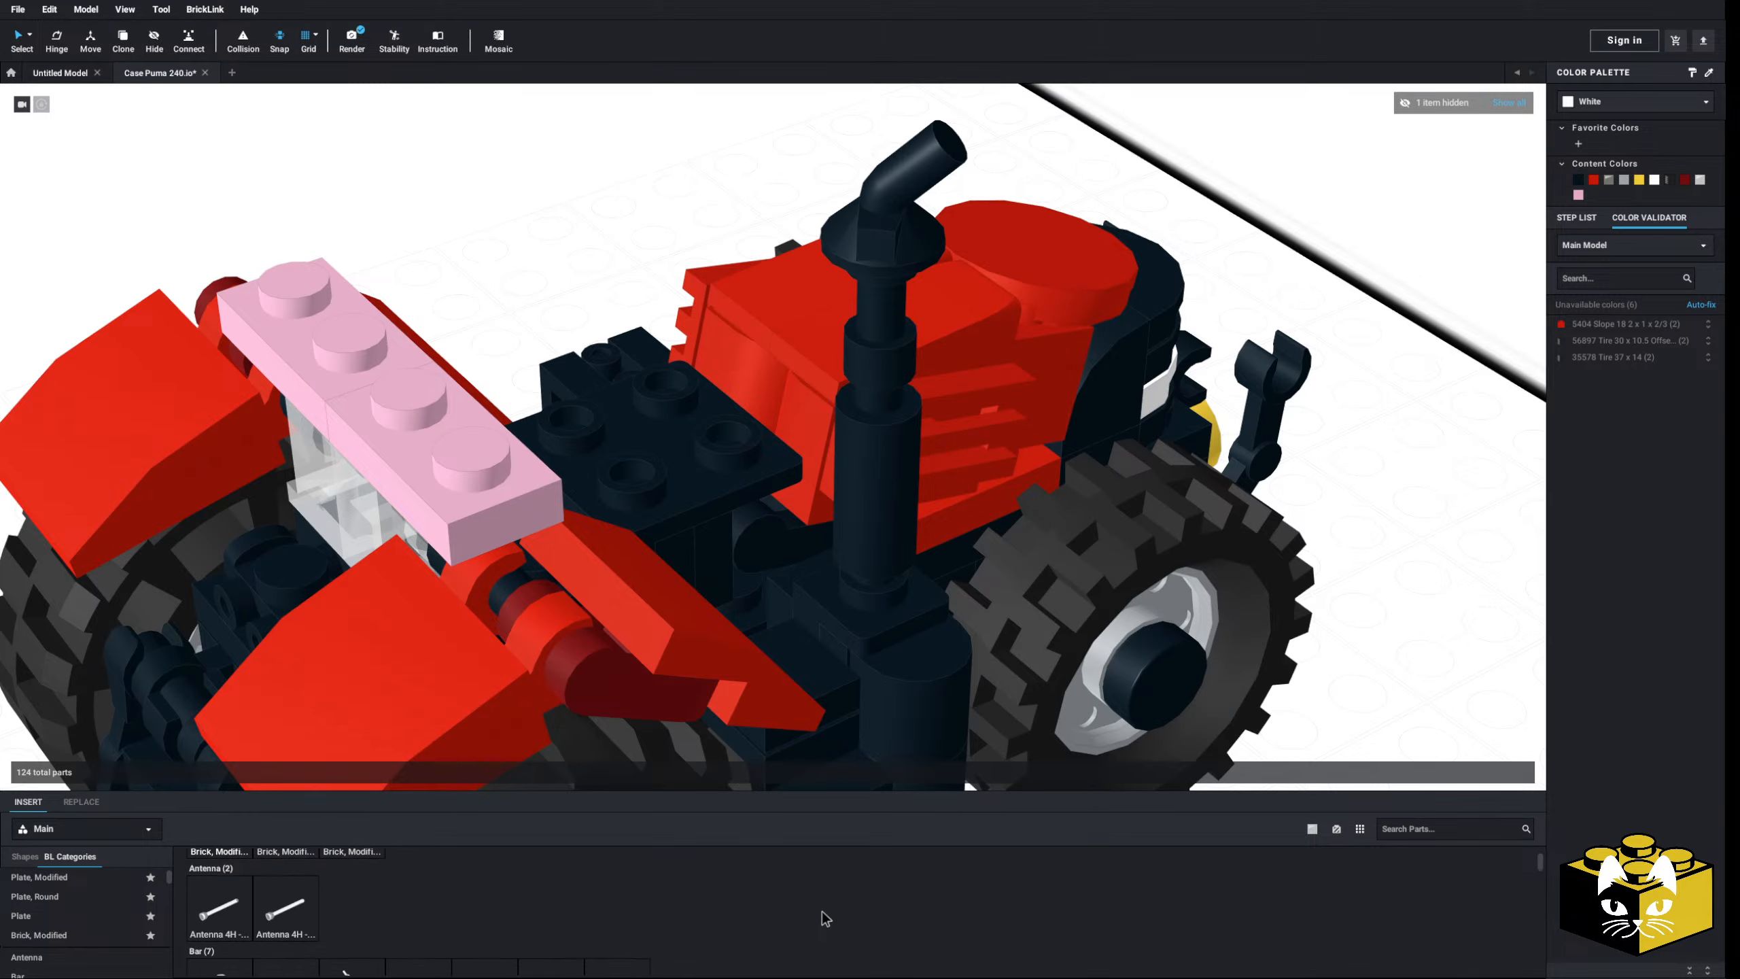
pyautogui.scroll(-2, 826, 918)
pyautogui.scroll(5, 822, 917)
pyautogui.click(222, 924)
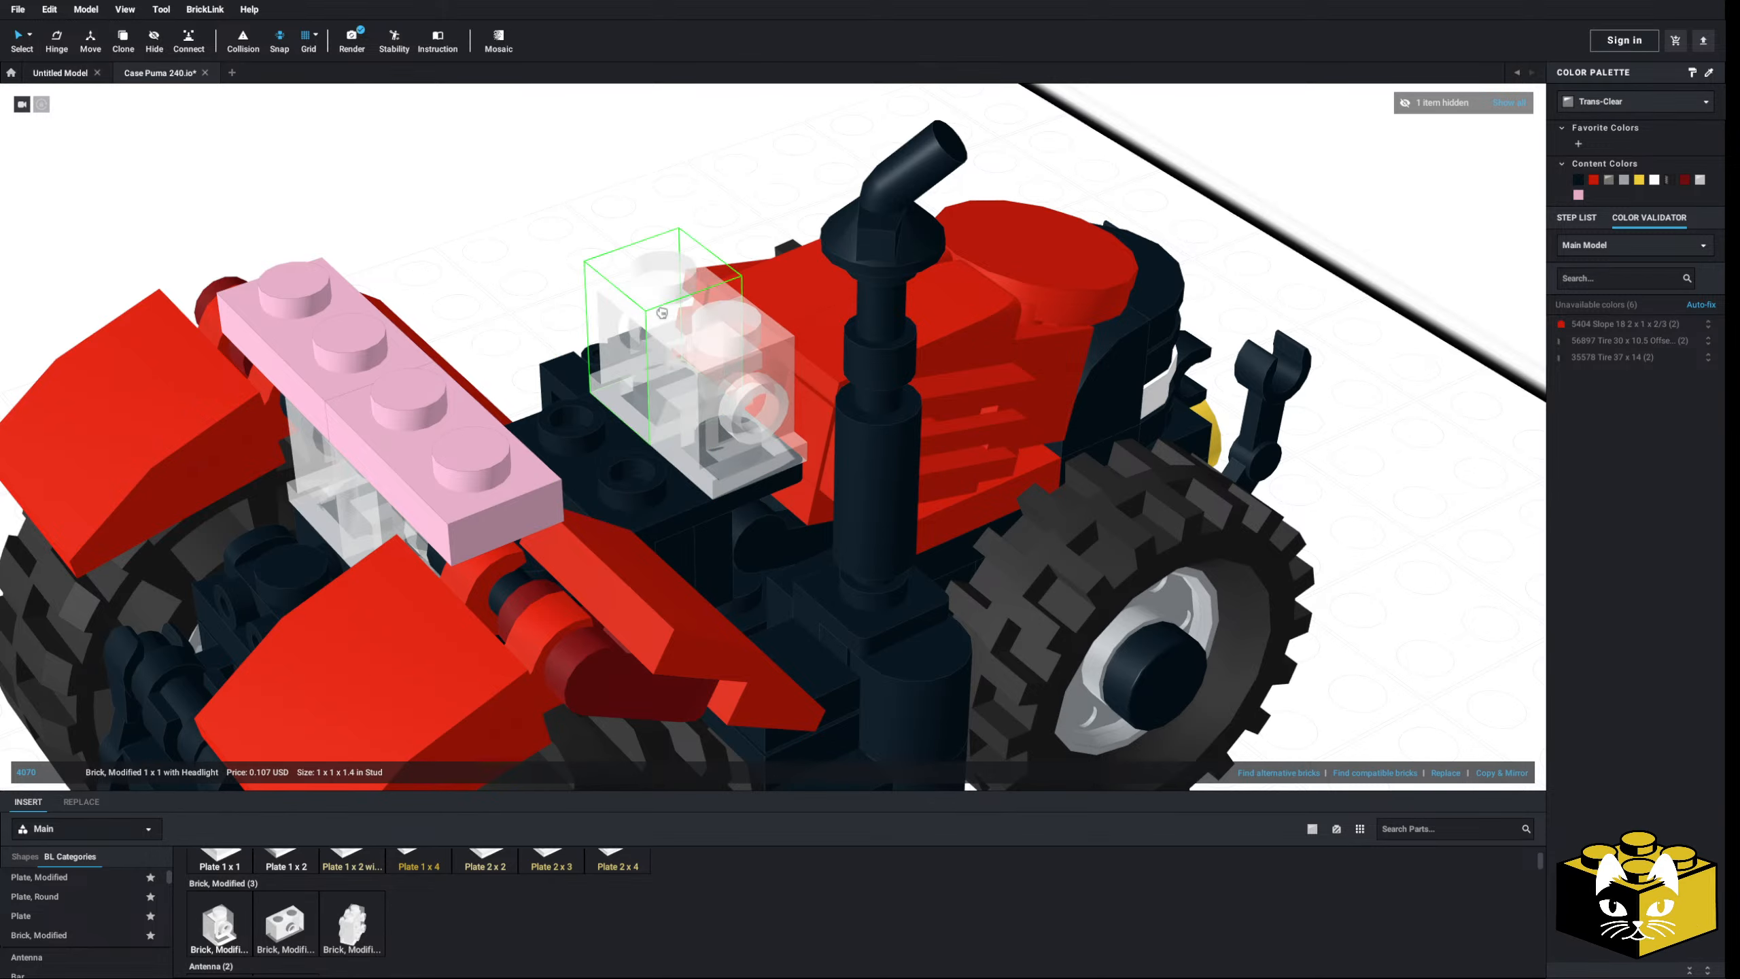
# - Attach a Trans-Clear Plate 1 x 1 sideways to each outer side of the headlight bricks behind the hood
pyautogui.scroll(-2, 661, 312)
pyautogui.moveTo(1136, 638); pyautogui.dragTo(1095, 710, button='right')
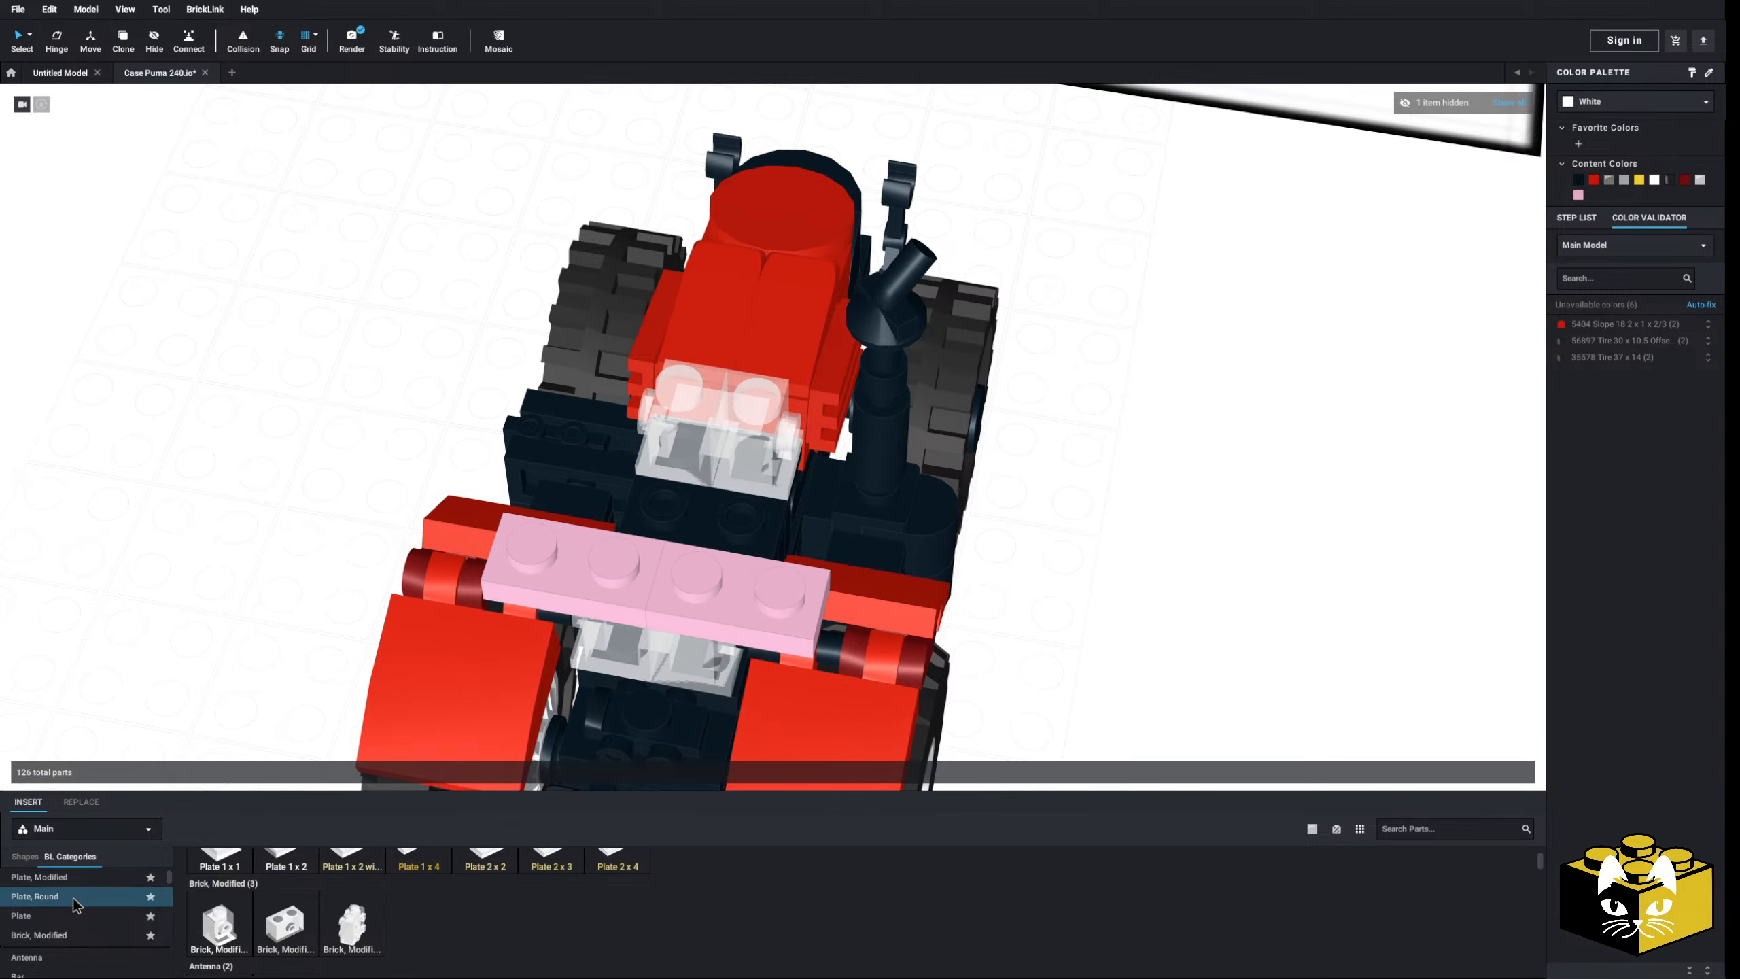
pyautogui.click(57, 917)
pyautogui.click(212, 915)
pyautogui.click(794, 438)
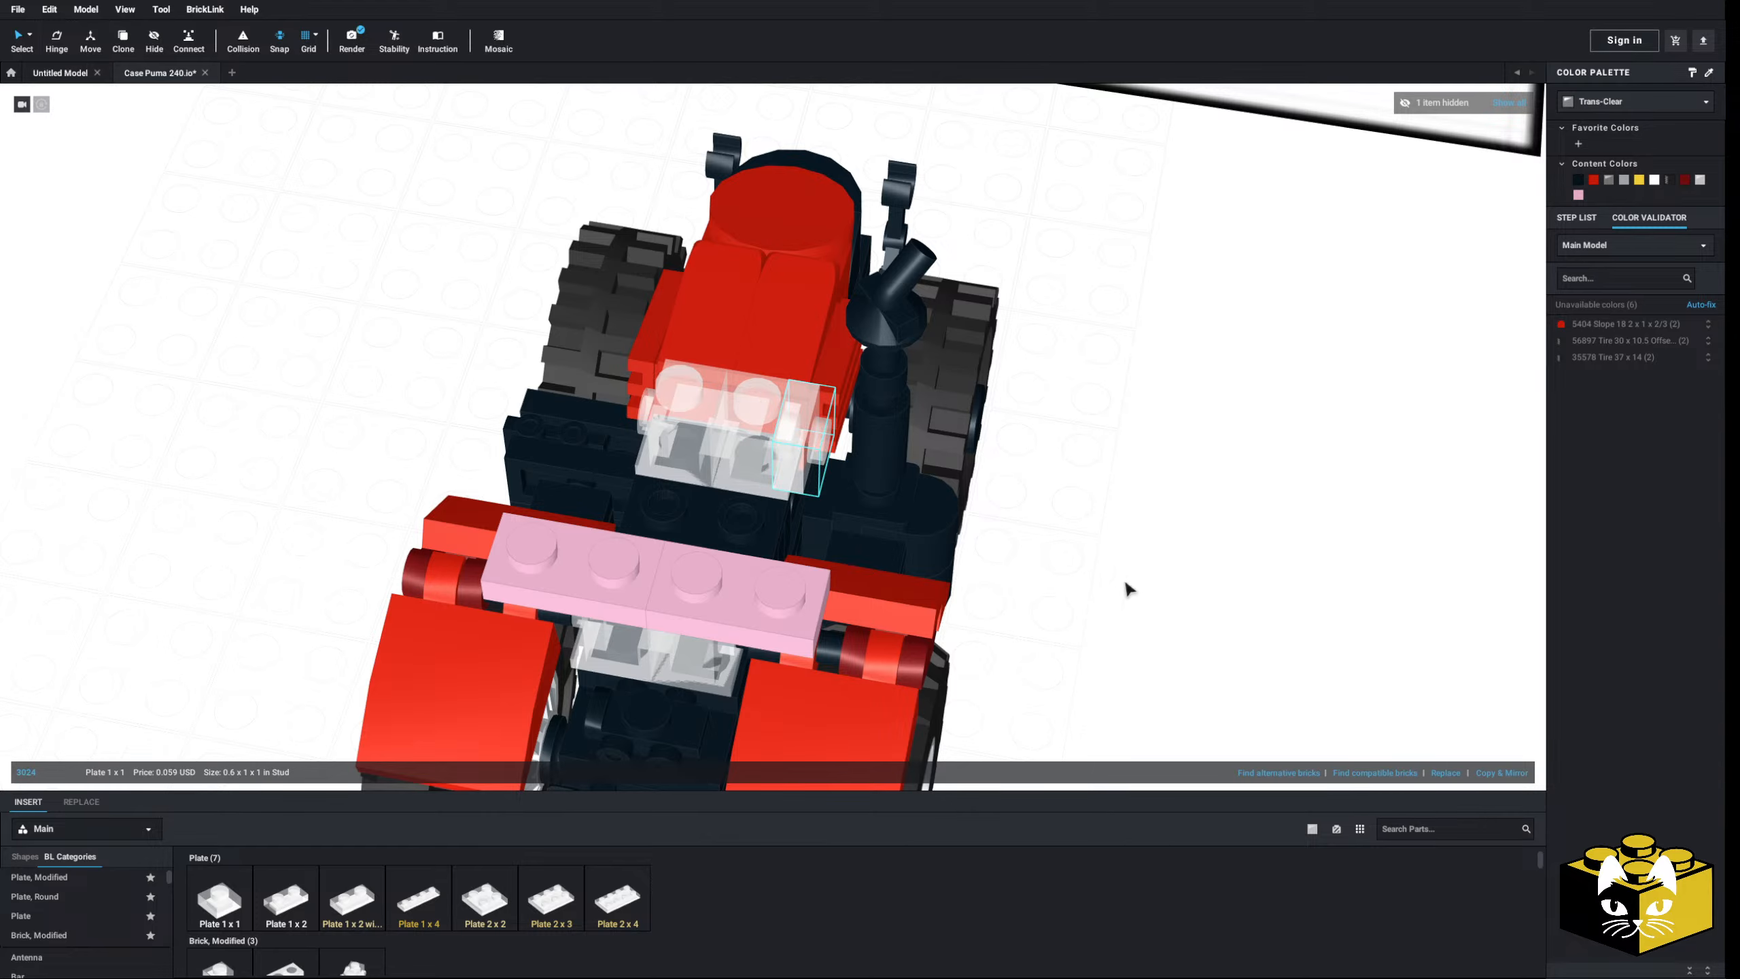
pyautogui.click(1126, 583)
pyautogui.moveTo(1126, 583); pyautogui.dragTo(1260, 589, button='right')
pyautogui.rightClick(757, 422)
pyautogui.click(1229, 549)
pyautogui.click(677, 439)
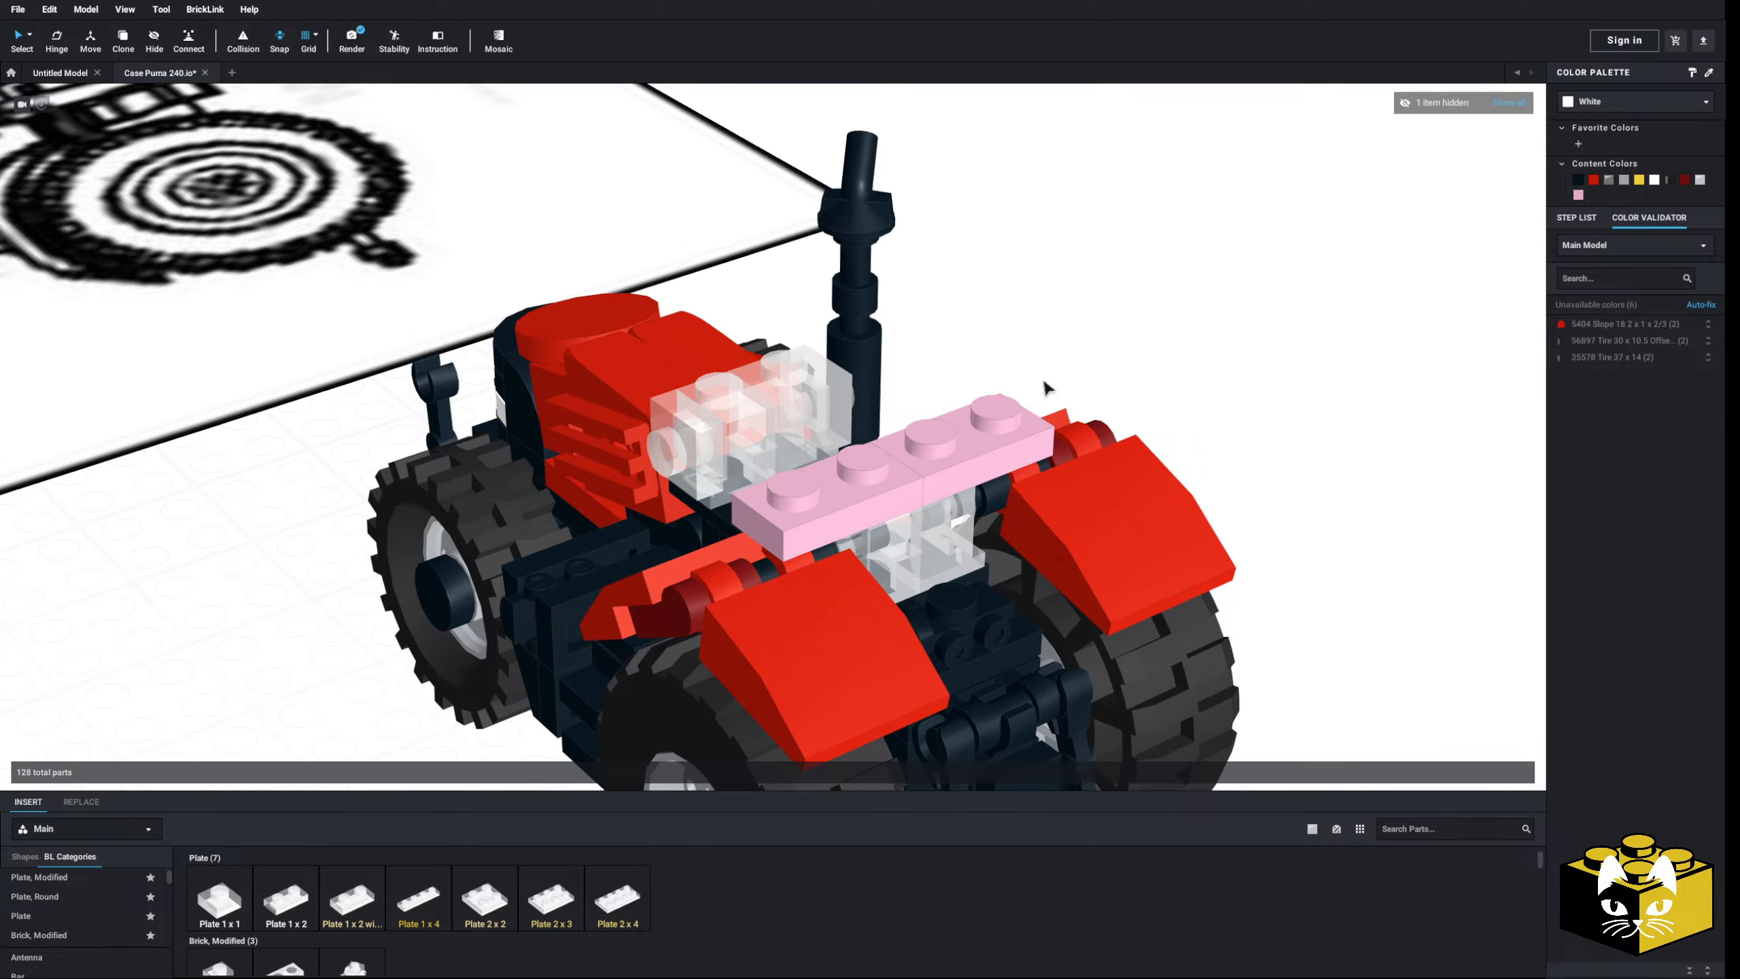
# - Browse the Trans-Clear part categories for a cab piece, trying Slope 30 1 x 1 x 2/3
pyautogui.moveTo(1046, 388); pyautogui.dragTo(823, 505, button='right')
pyautogui.click(55, 933)
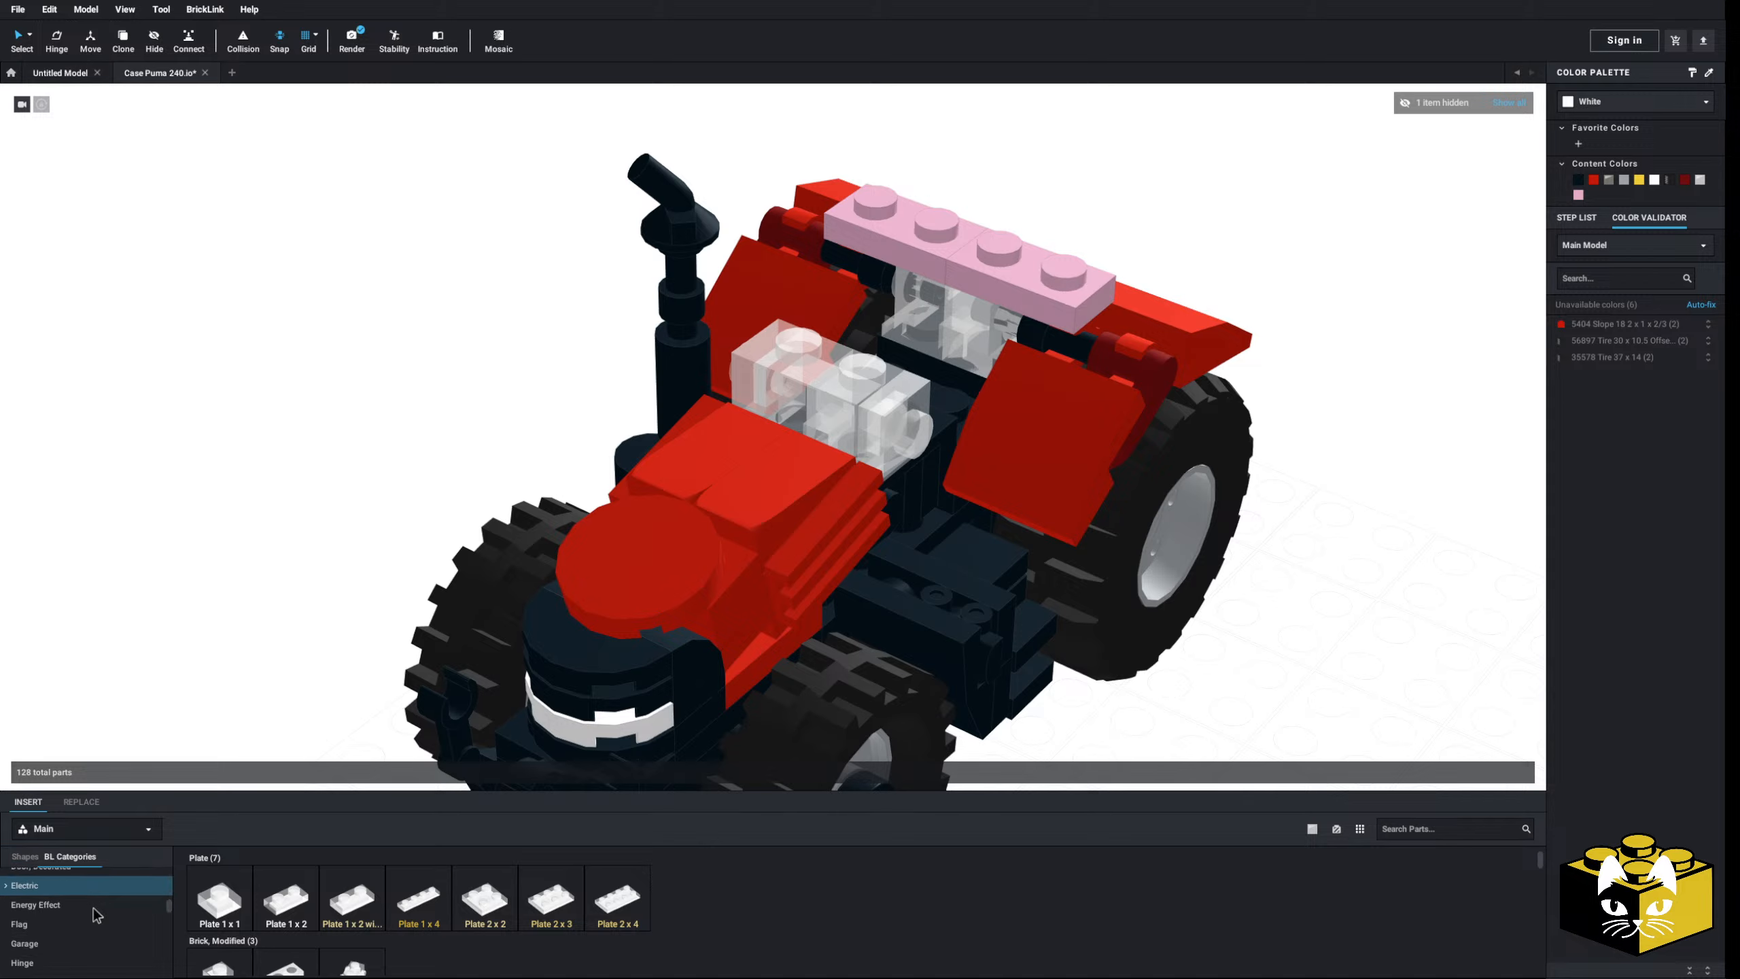
pyautogui.scroll(-10, 97, 915)
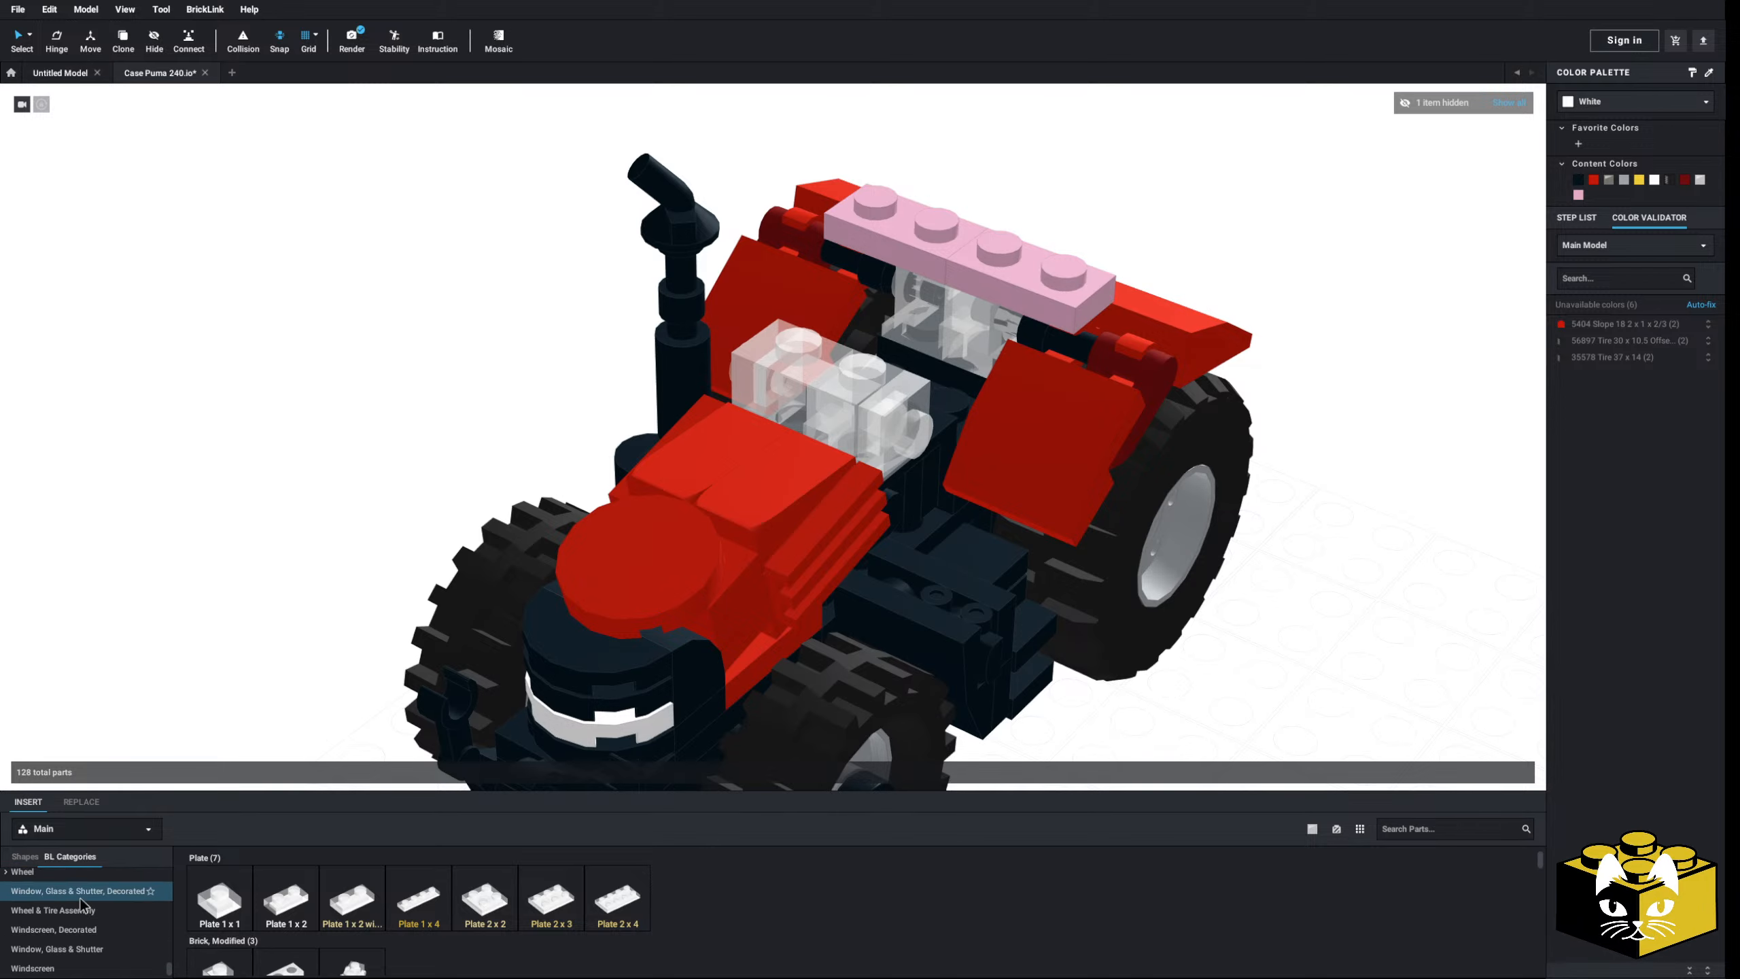
pyautogui.scroll(8, 78, 905)
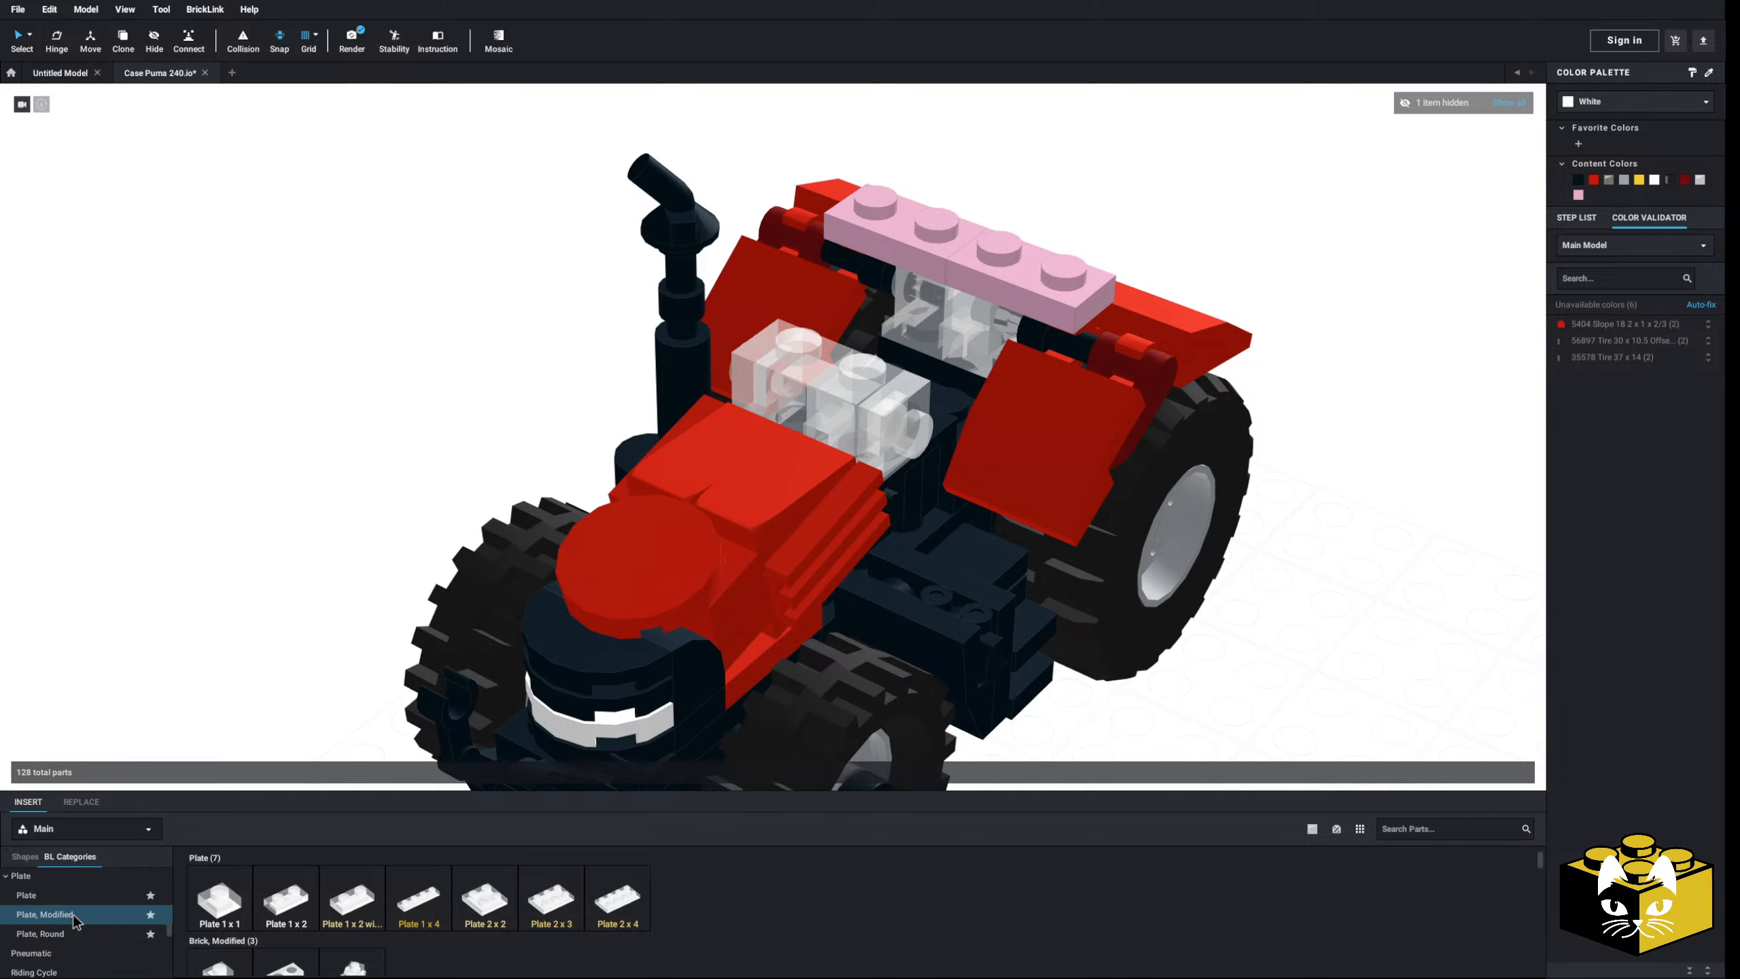
pyautogui.scroll(-2, 74, 915)
pyautogui.click(57, 941)
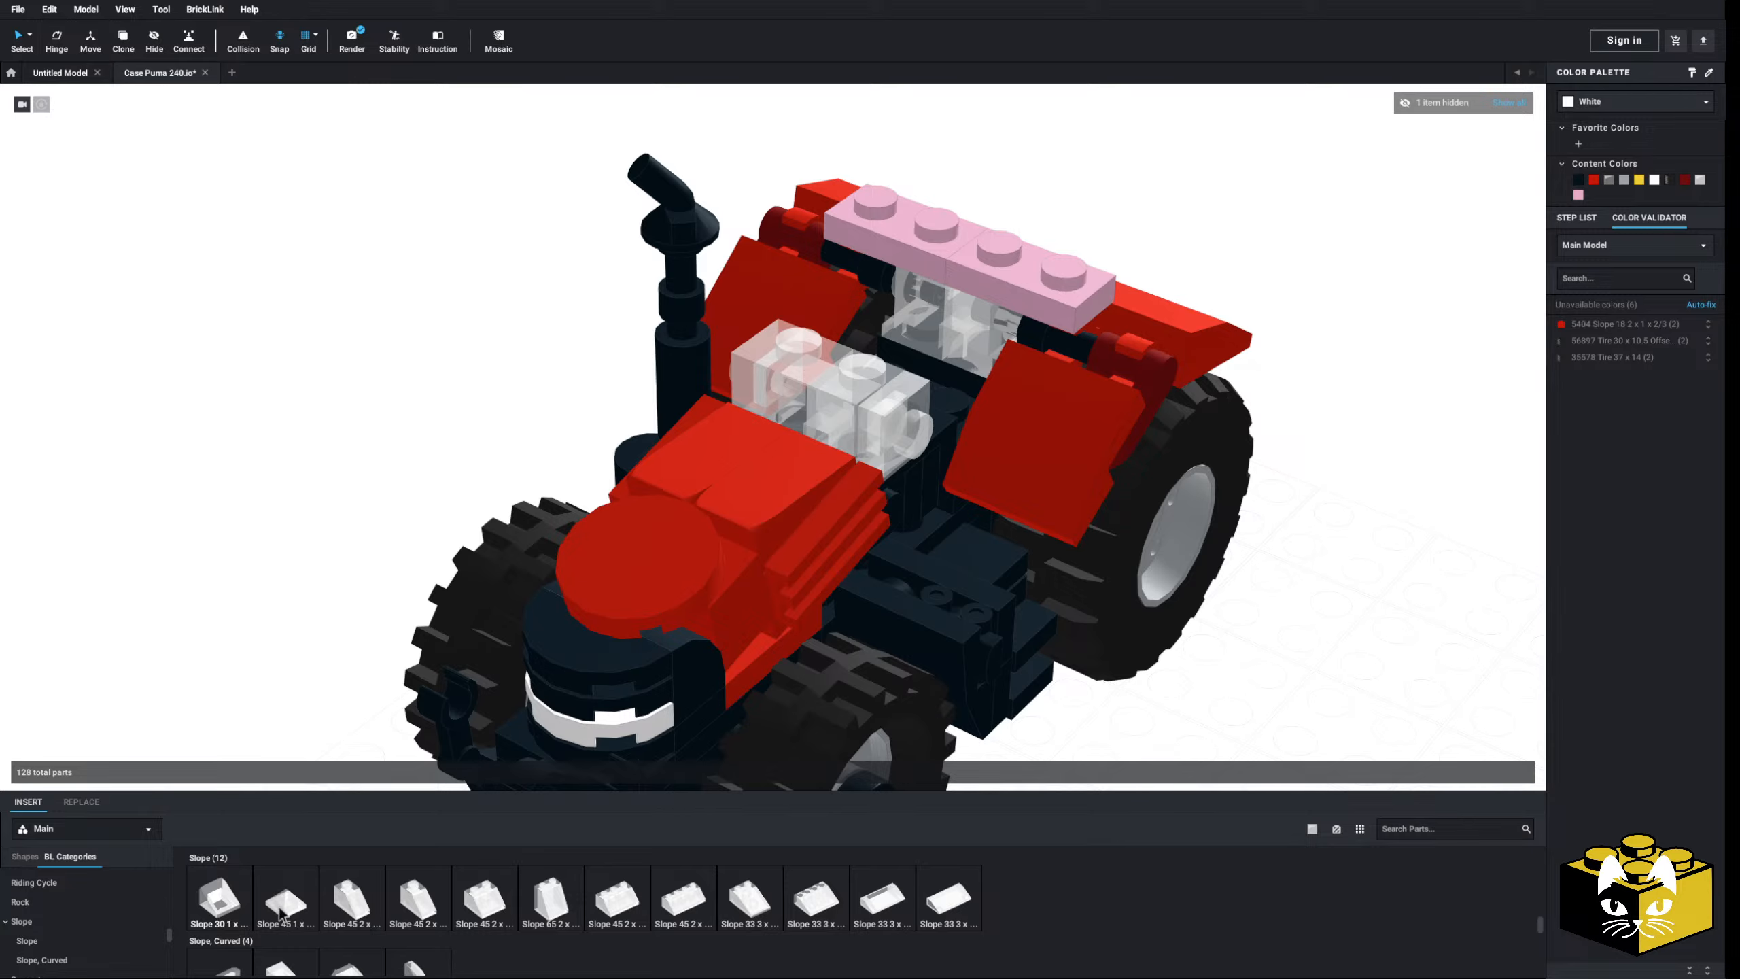
pyautogui.moveTo(393, 567); pyautogui.dragTo(274, 825, button='right')
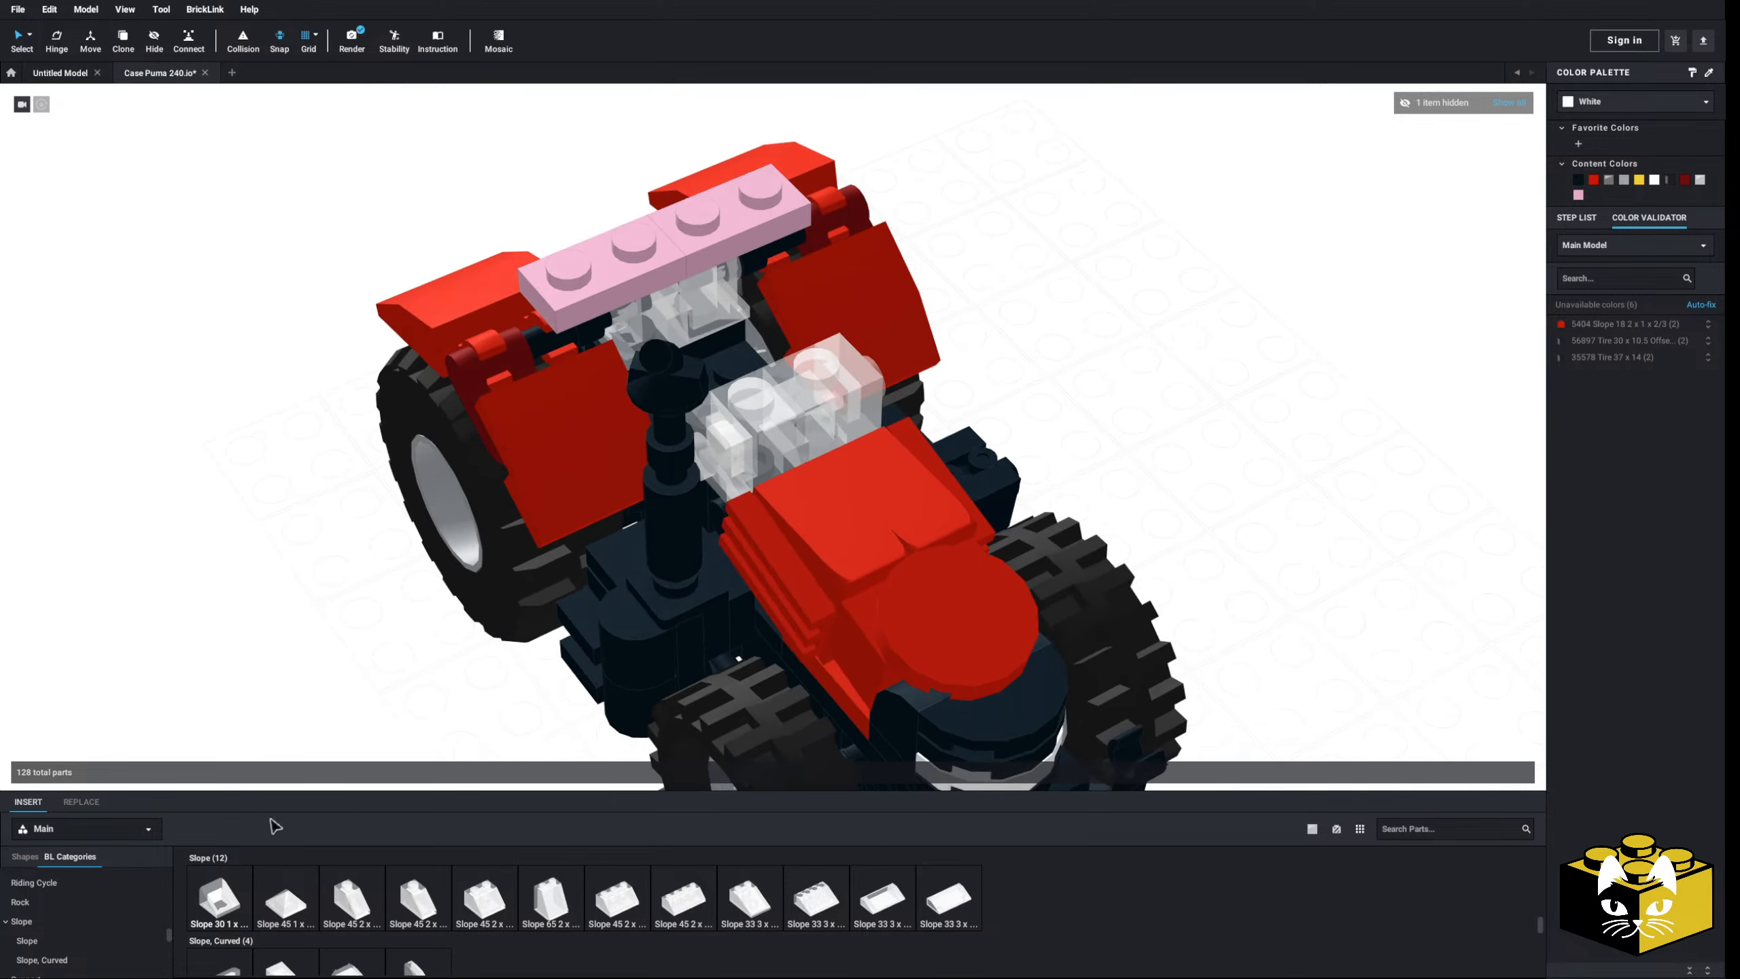
pyautogui.scroll(1, 134, 902)
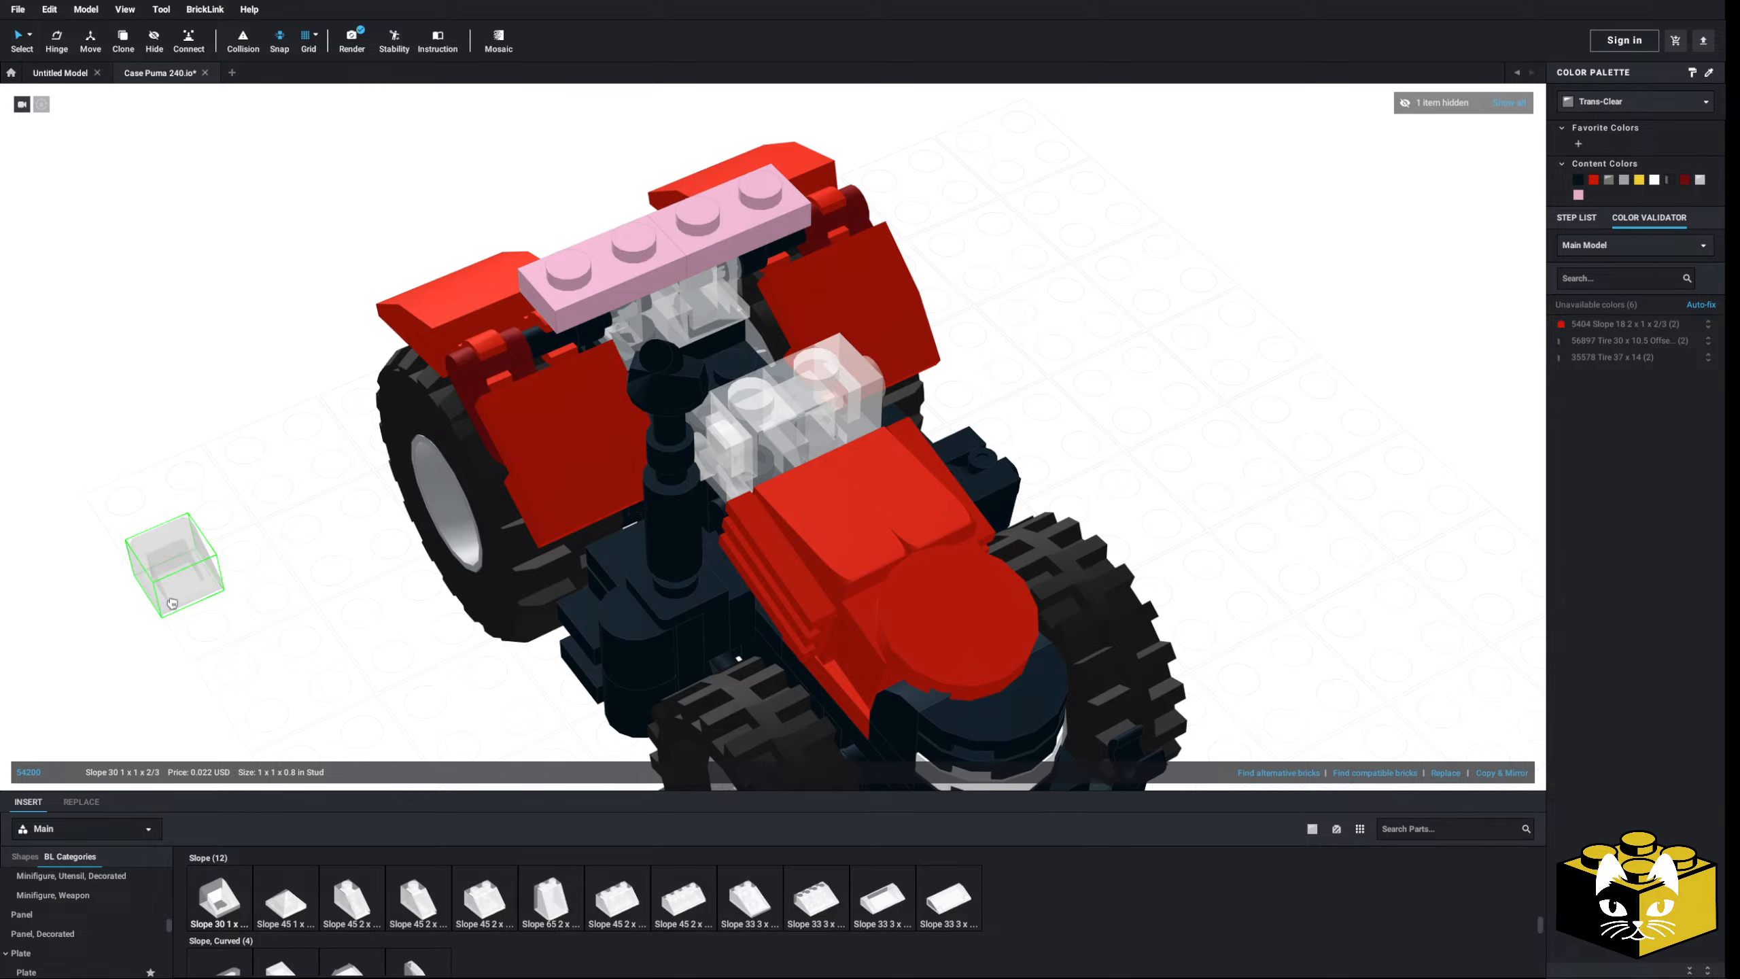
pyautogui.scroll(10, 109, 905)
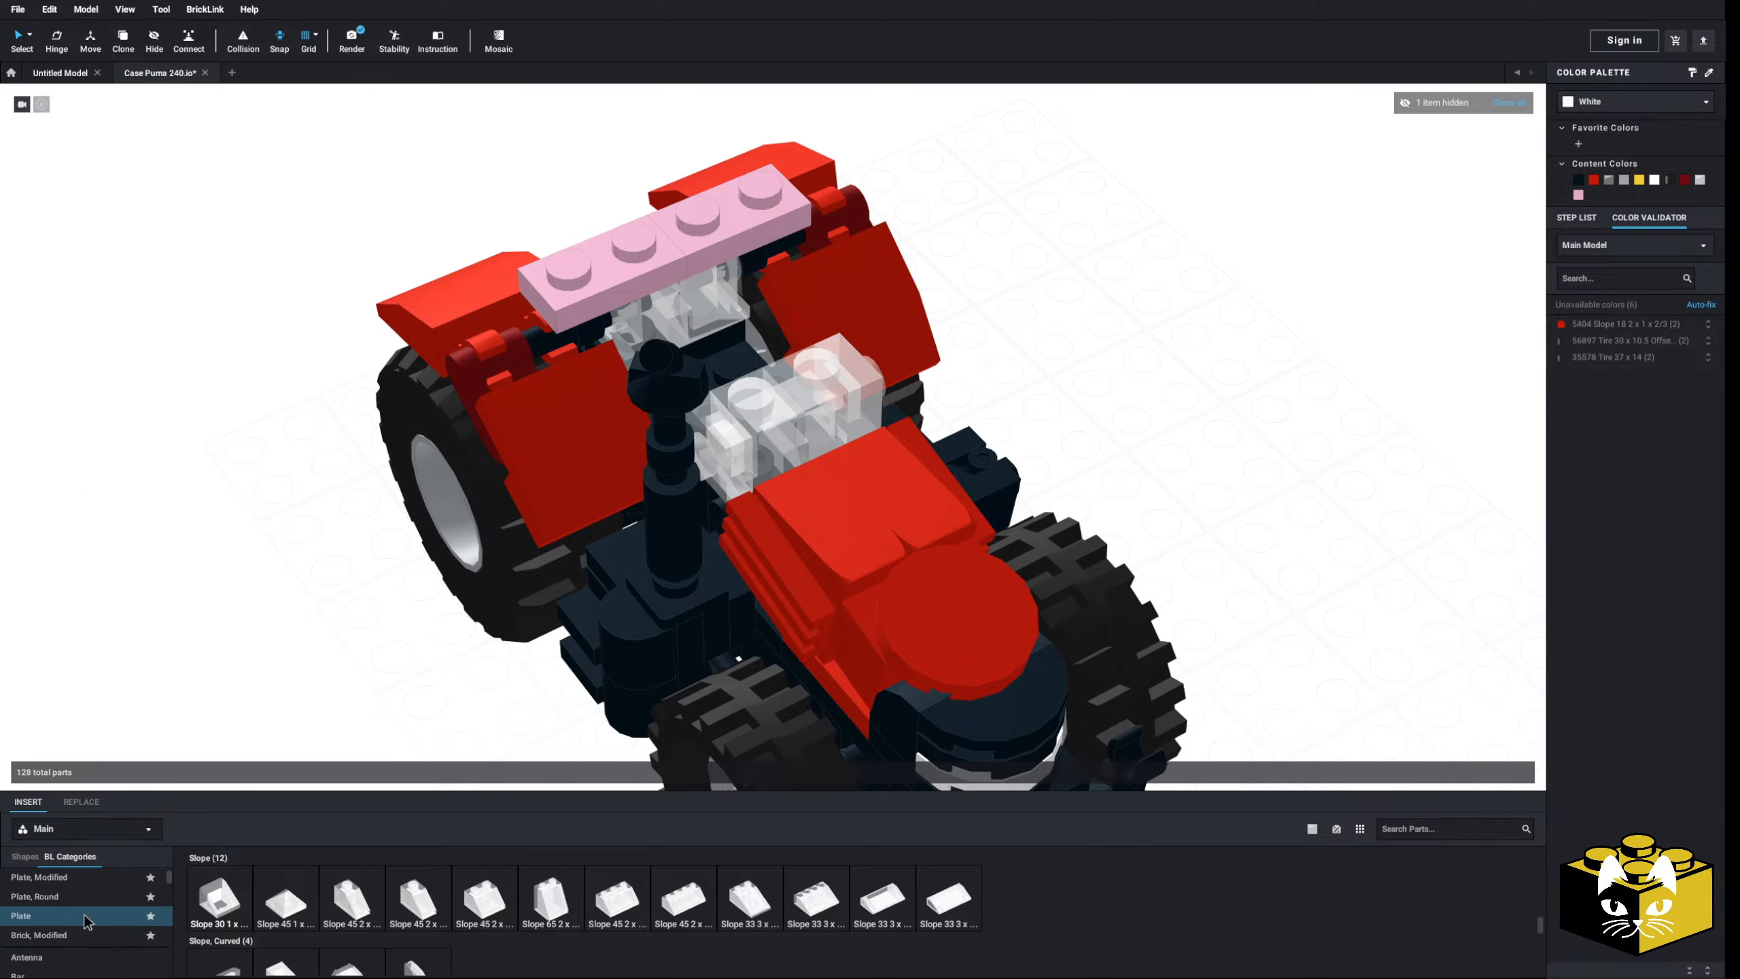
pyautogui.scroll(-10, 87, 905)
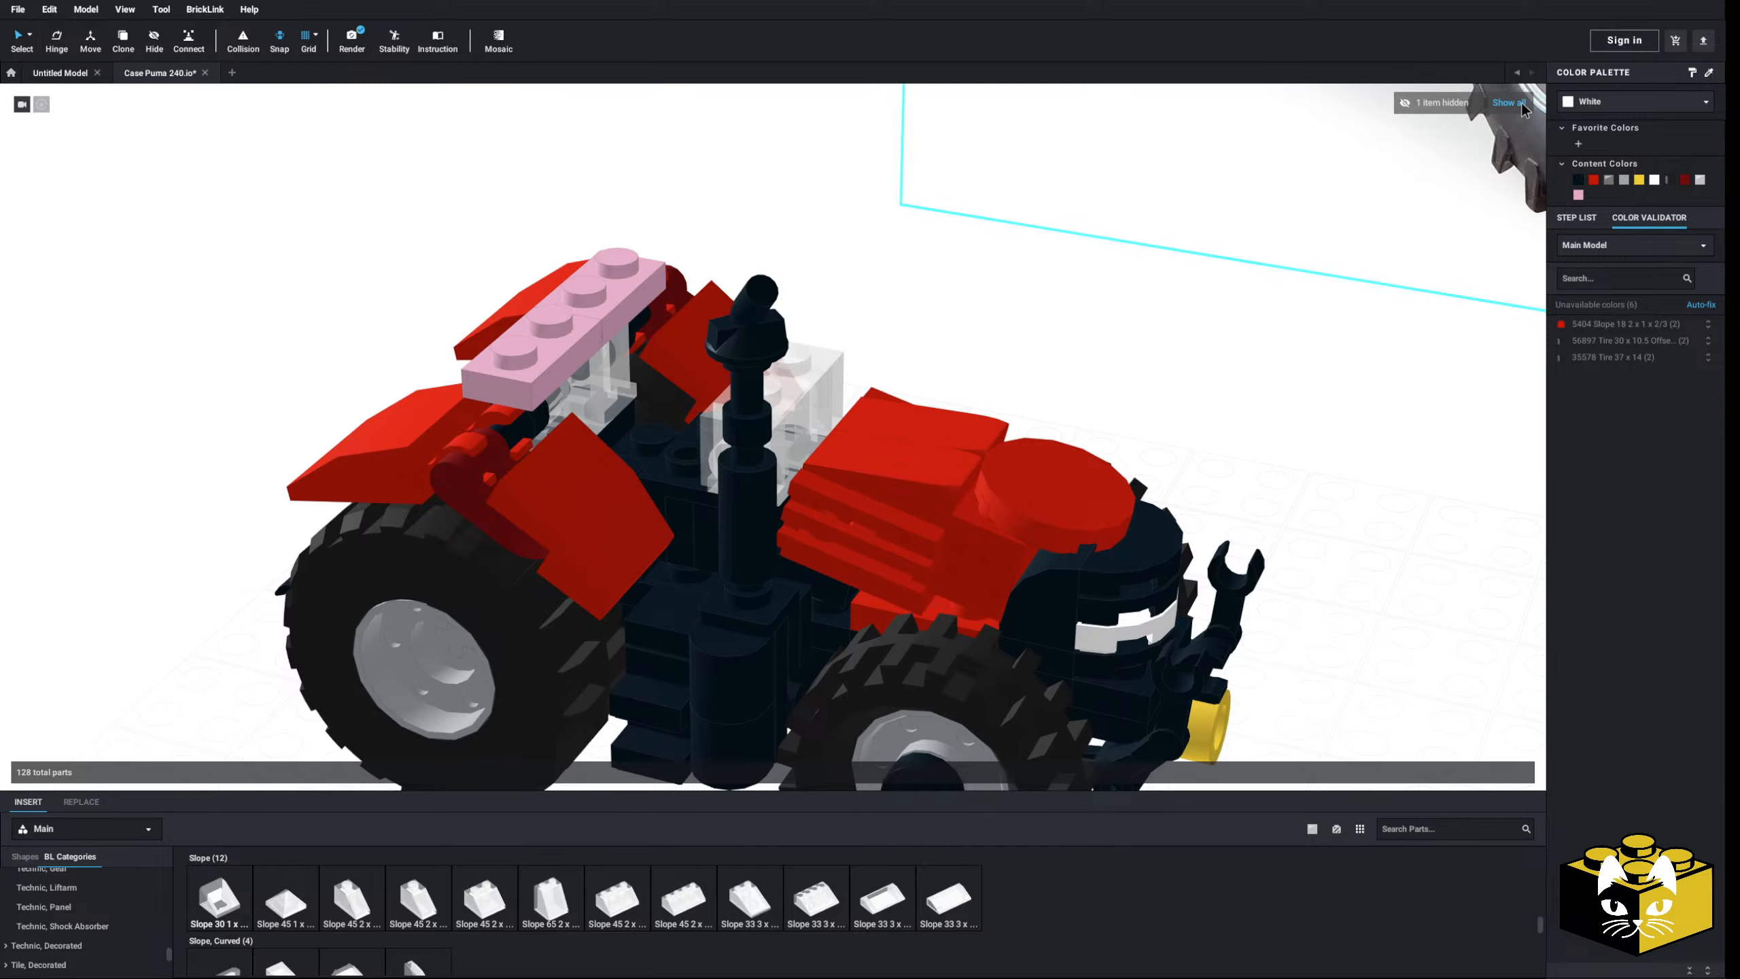
# - Show the Puma reference model to compare it with the Trans-Clear parts behind the hood, and hide it again
pyautogui.click(1521, 104)
pyautogui.moveTo(1008, 464); pyautogui.dragTo(496, 666, button='right')
pyautogui.click(1002, 481)
pyautogui.press('l')
# - Delete the Trans-Clear headlight bricks and 1 x 1 plates behind the hood together with the adjoining black parts
pyautogui.click(787, 346)
pyautogui.press('Delete')
pyautogui.click(777, 384)
pyautogui.press('Delete')
pyautogui.click(754, 421)
pyautogui.press('Delete')
pyautogui.scroll(1, 915, 509)
pyautogui.press('Delete')
pyautogui.click(551, 626)
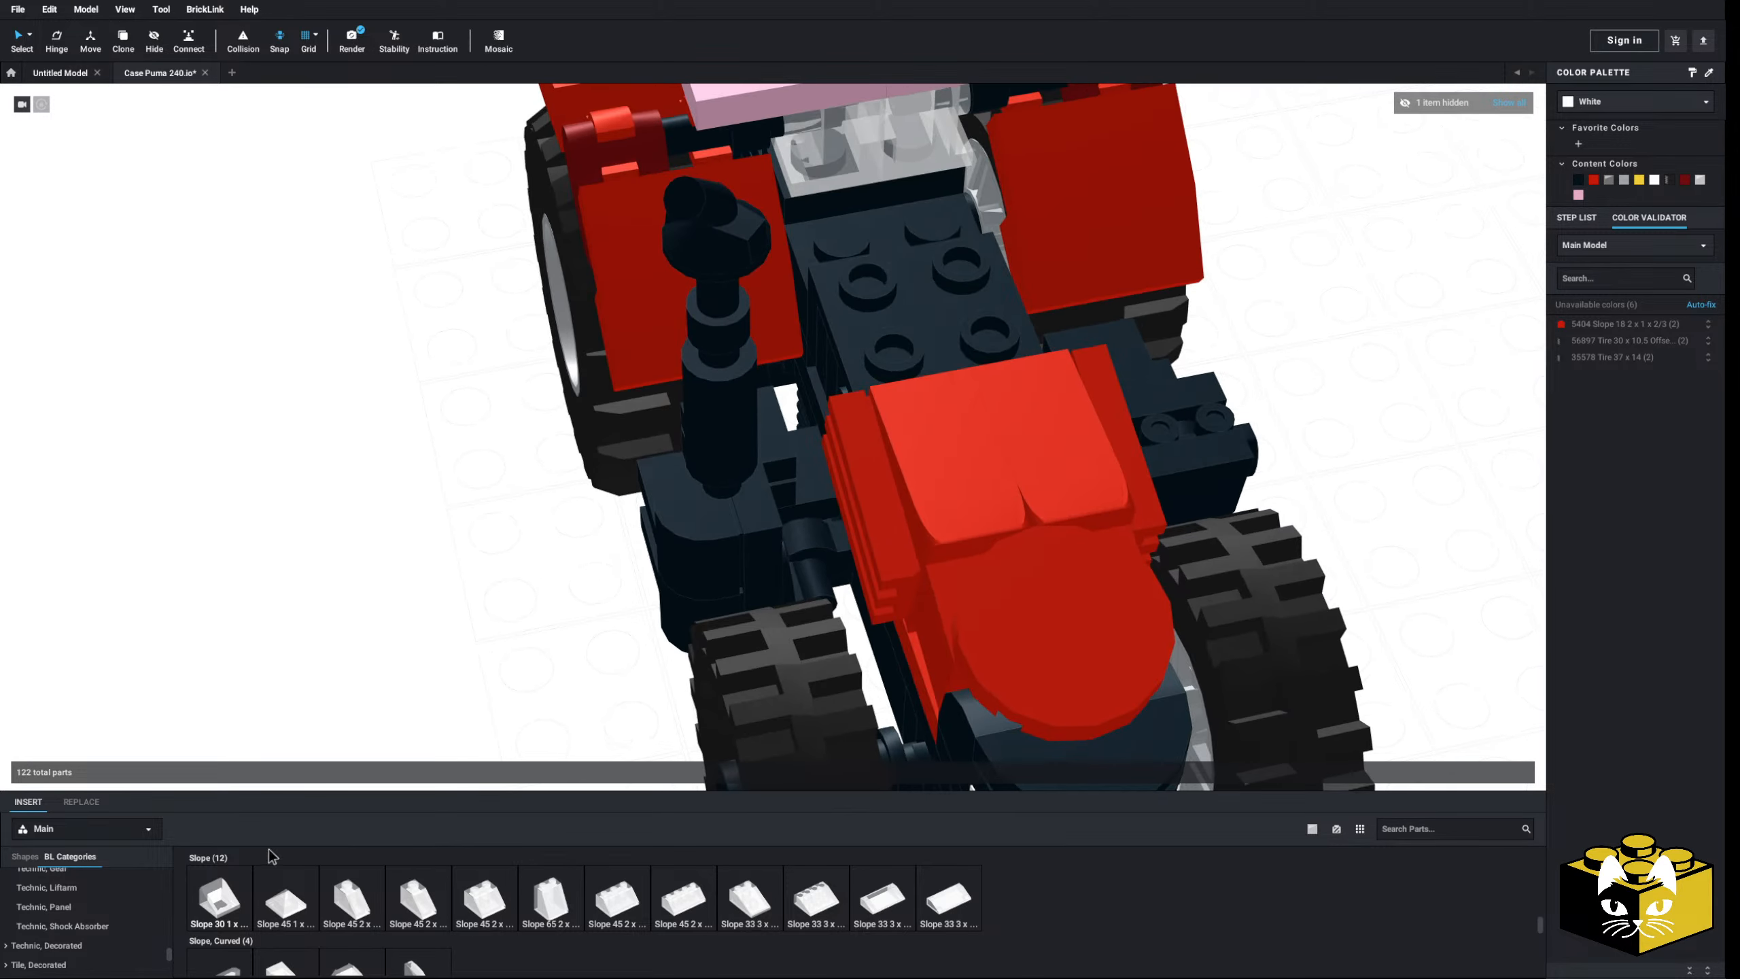
# - Set the part library to bright pink without hiding unavailable parts, and place a Plate 1 x 1 beside the exhaust base
pyautogui.scroll(6, 82, 932)
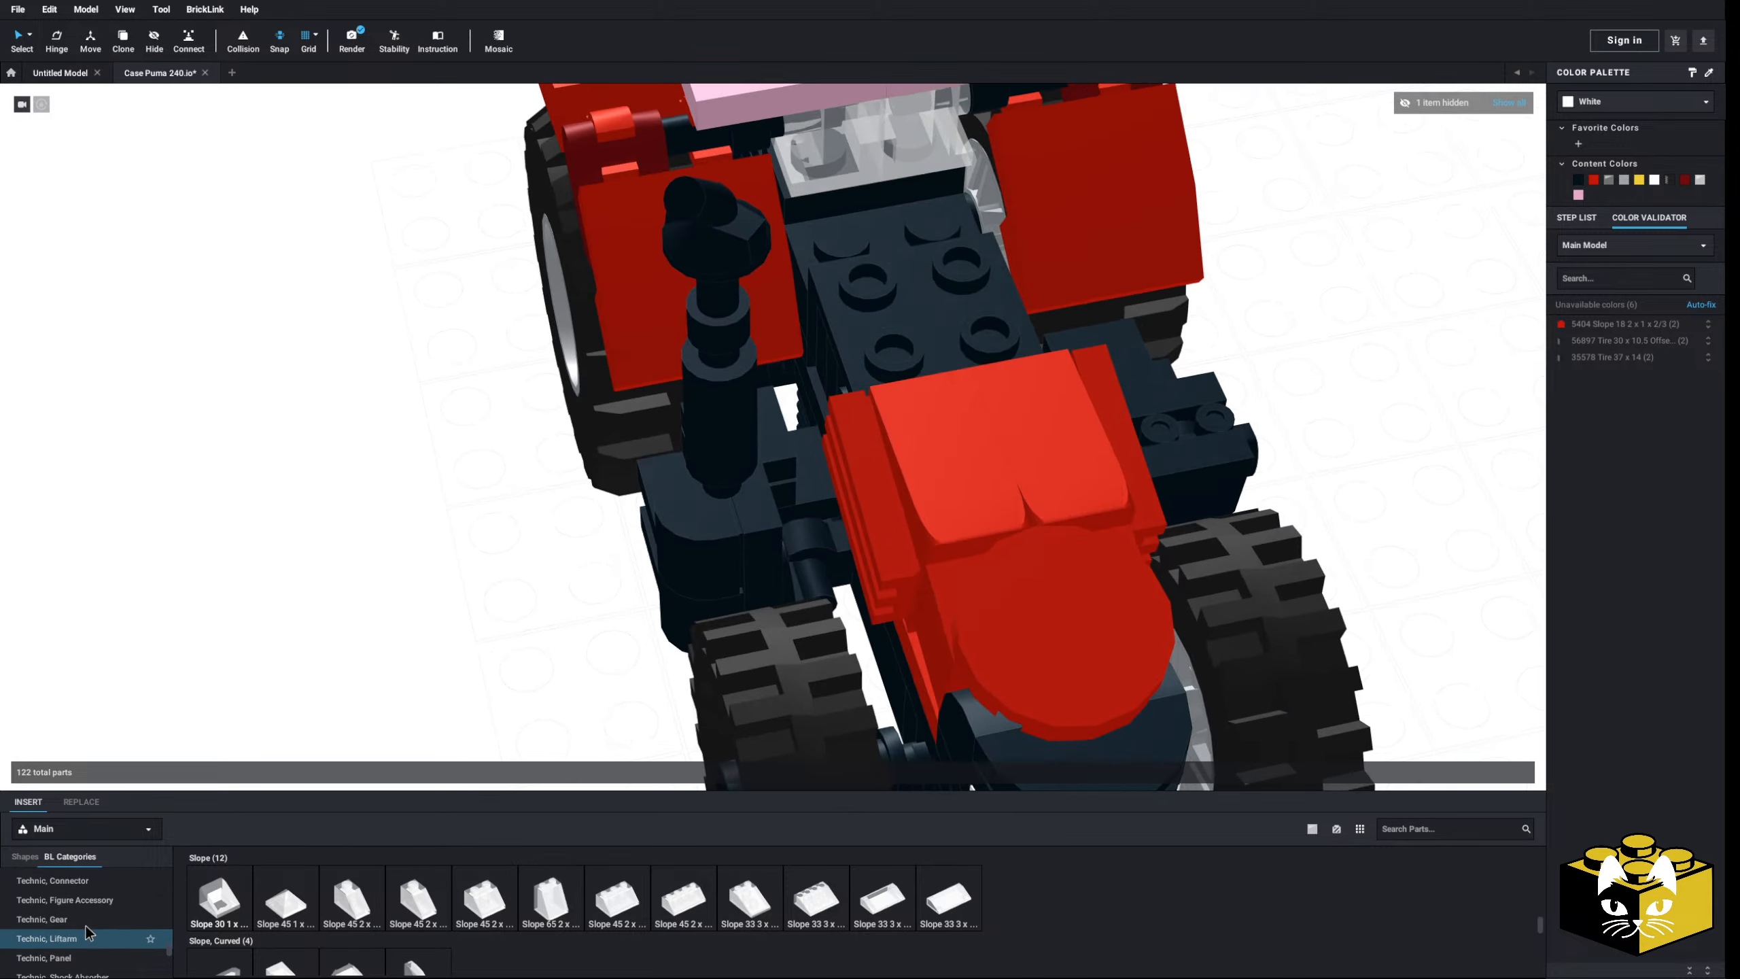
pyautogui.click(1311, 829)
pyautogui.click(1329, 905)
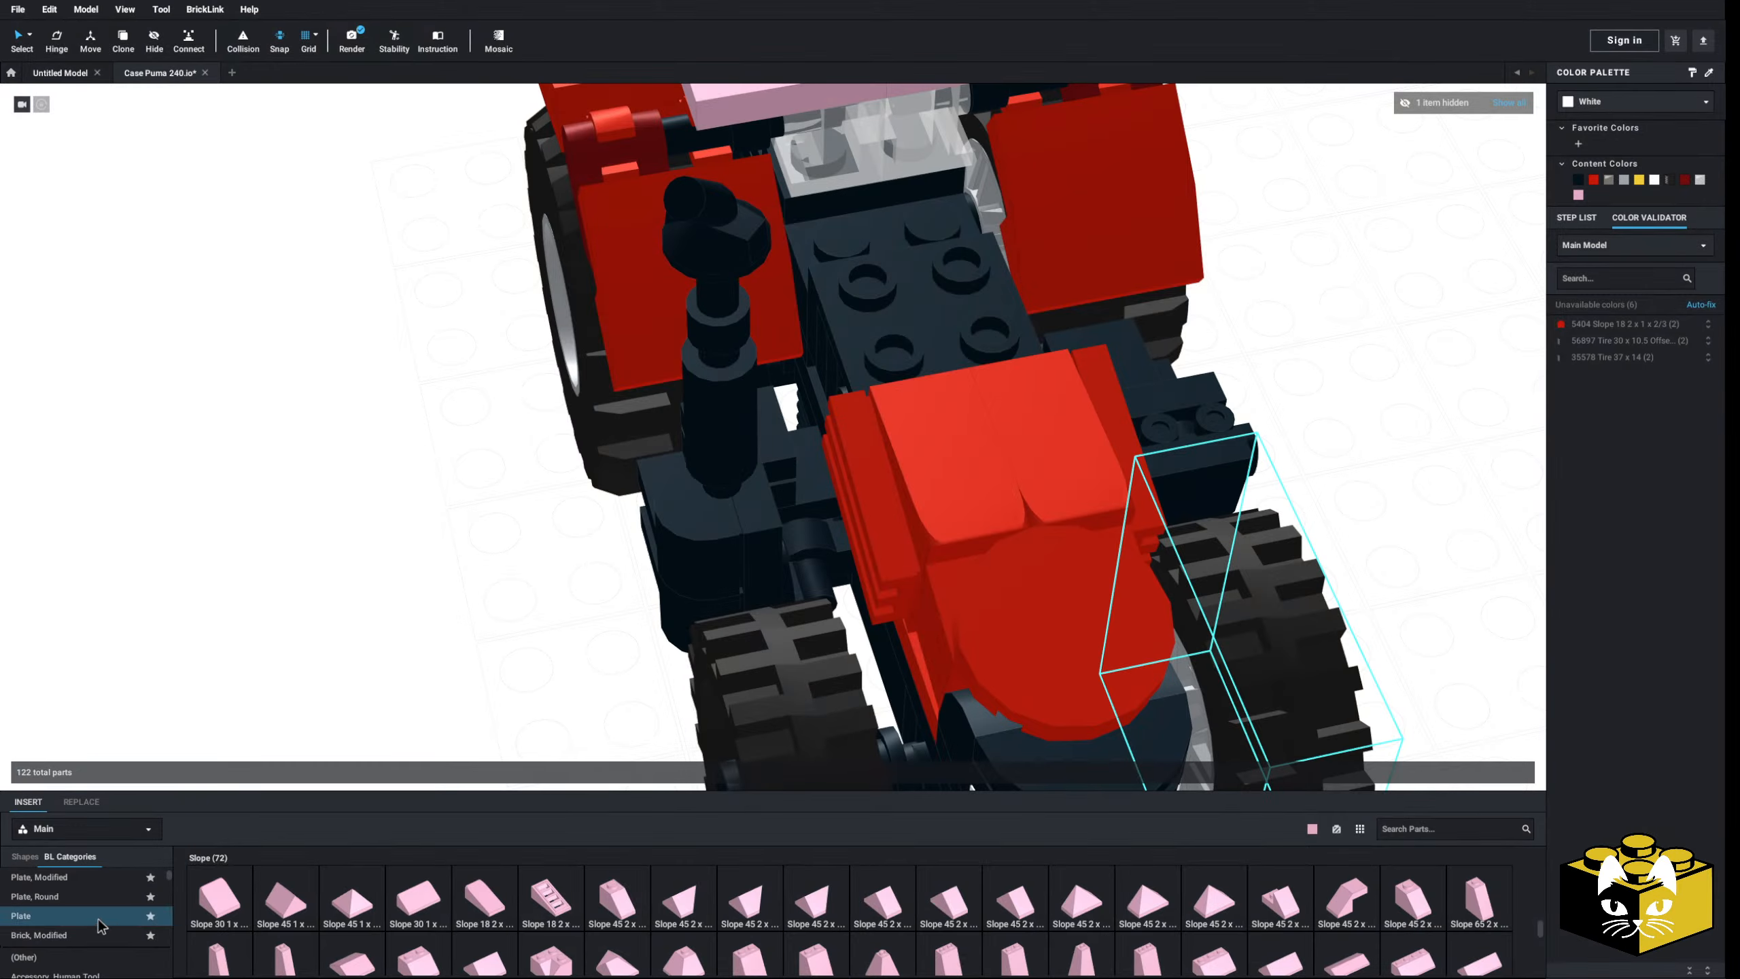
pyautogui.click(66, 918)
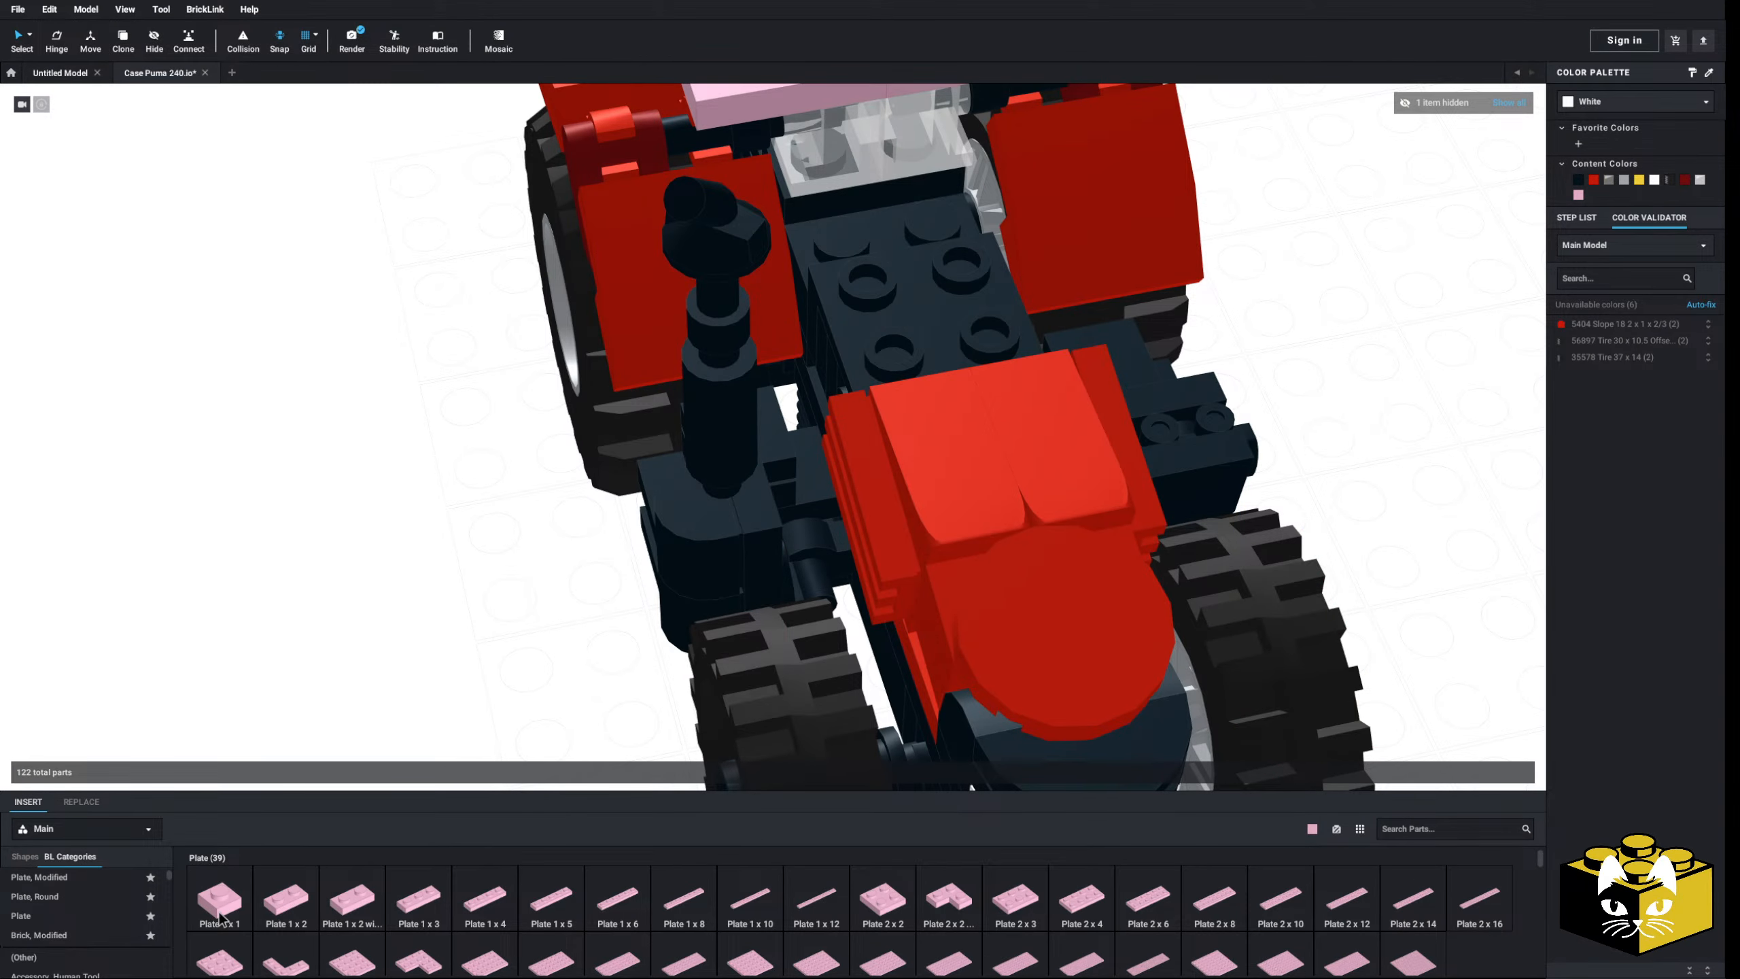
pyautogui.moveTo(220, 918); pyautogui.dragTo(799, 514)
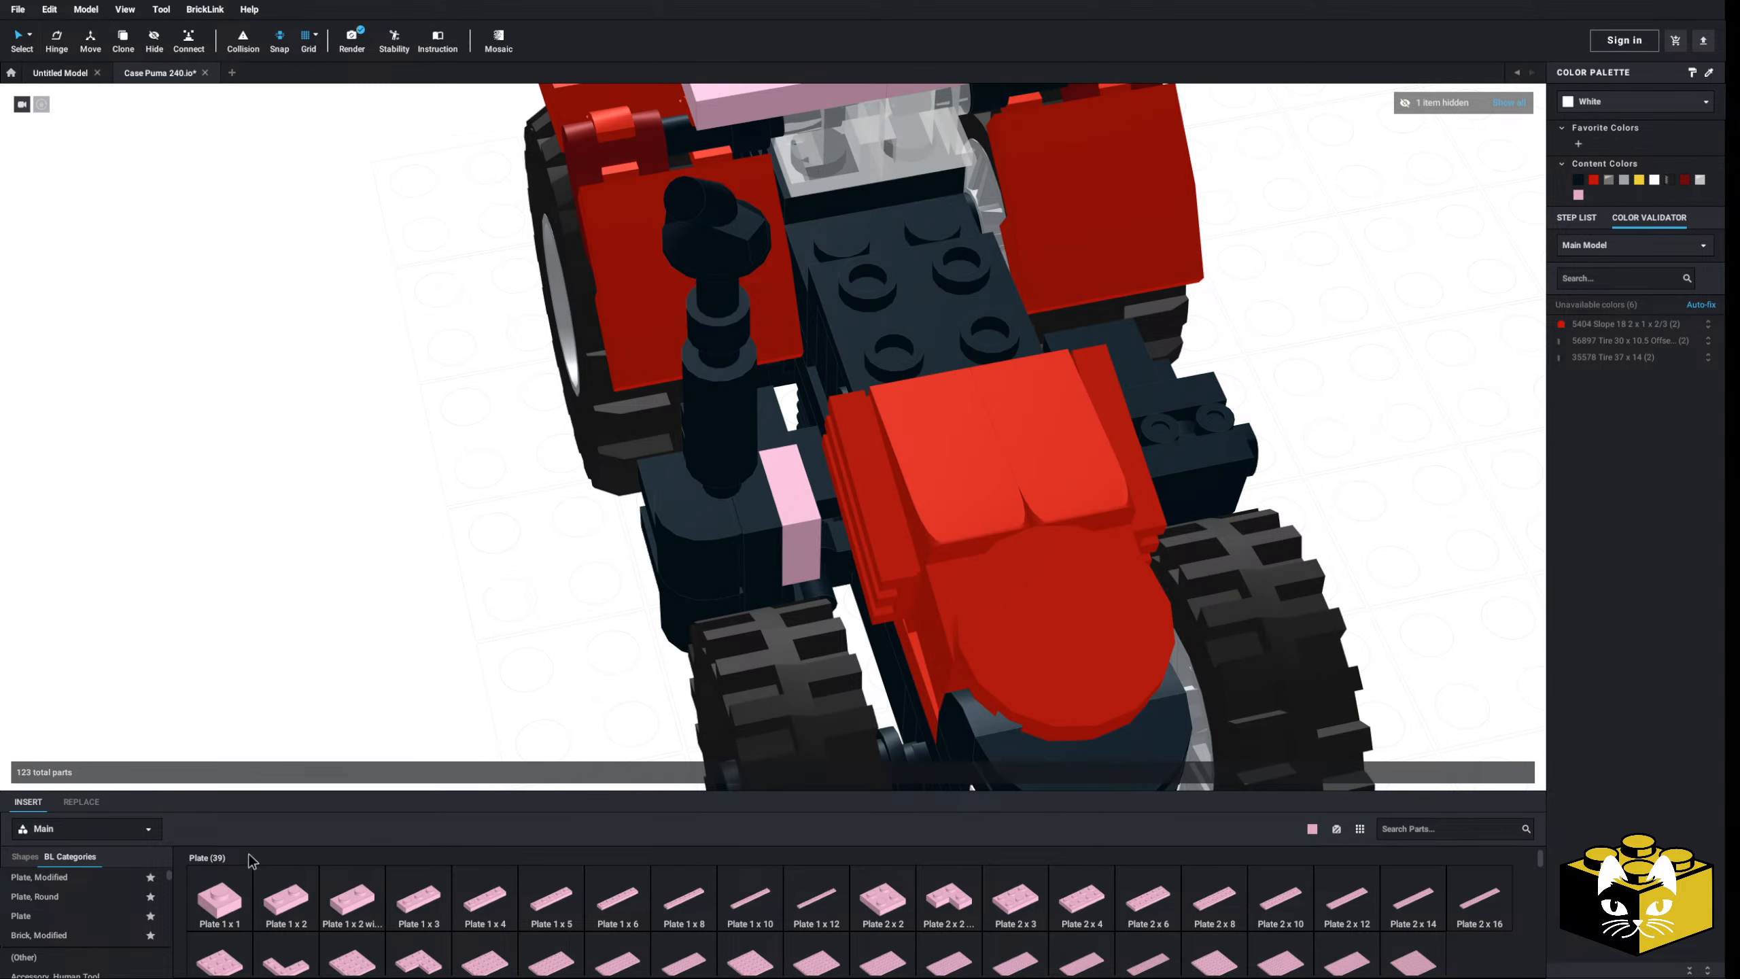
# - Place a bright pink Bracket 1 x 1 - 1 x 2 Inverted over the plate and the exhaust base beside the hood
pyautogui.scroll(-5, 82, 911)
pyautogui.click(28, 916)
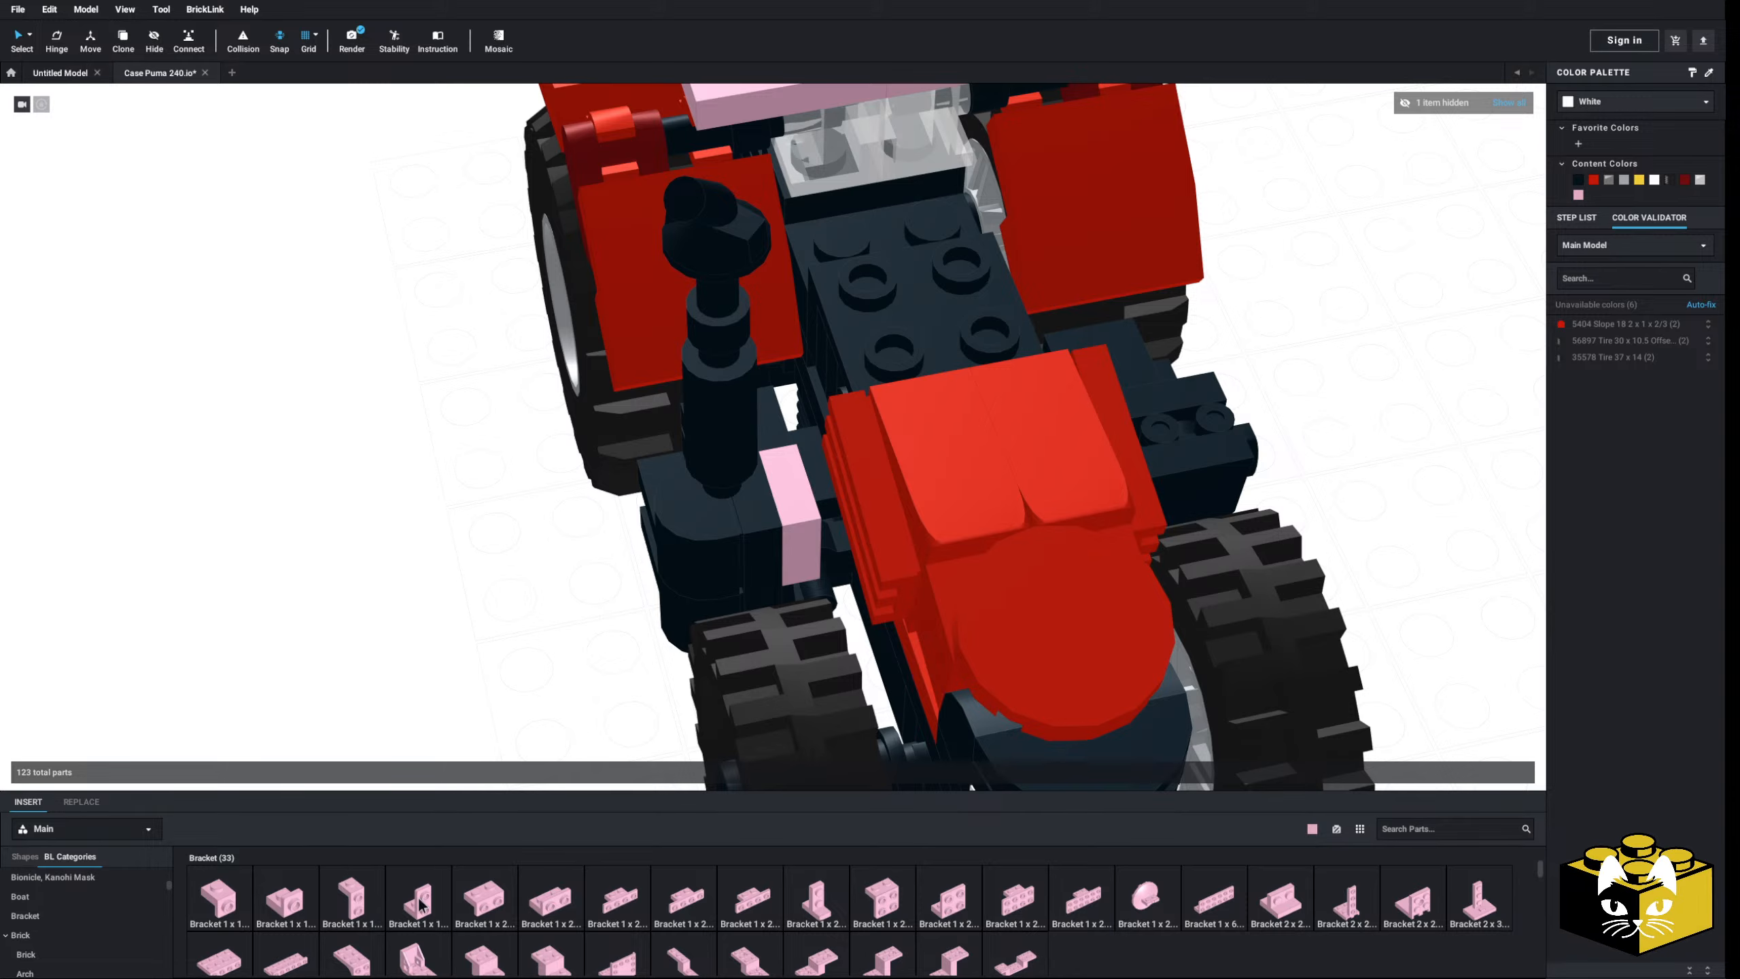
pyautogui.moveTo(421, 905); pyautogui.dragTo(782, 525)
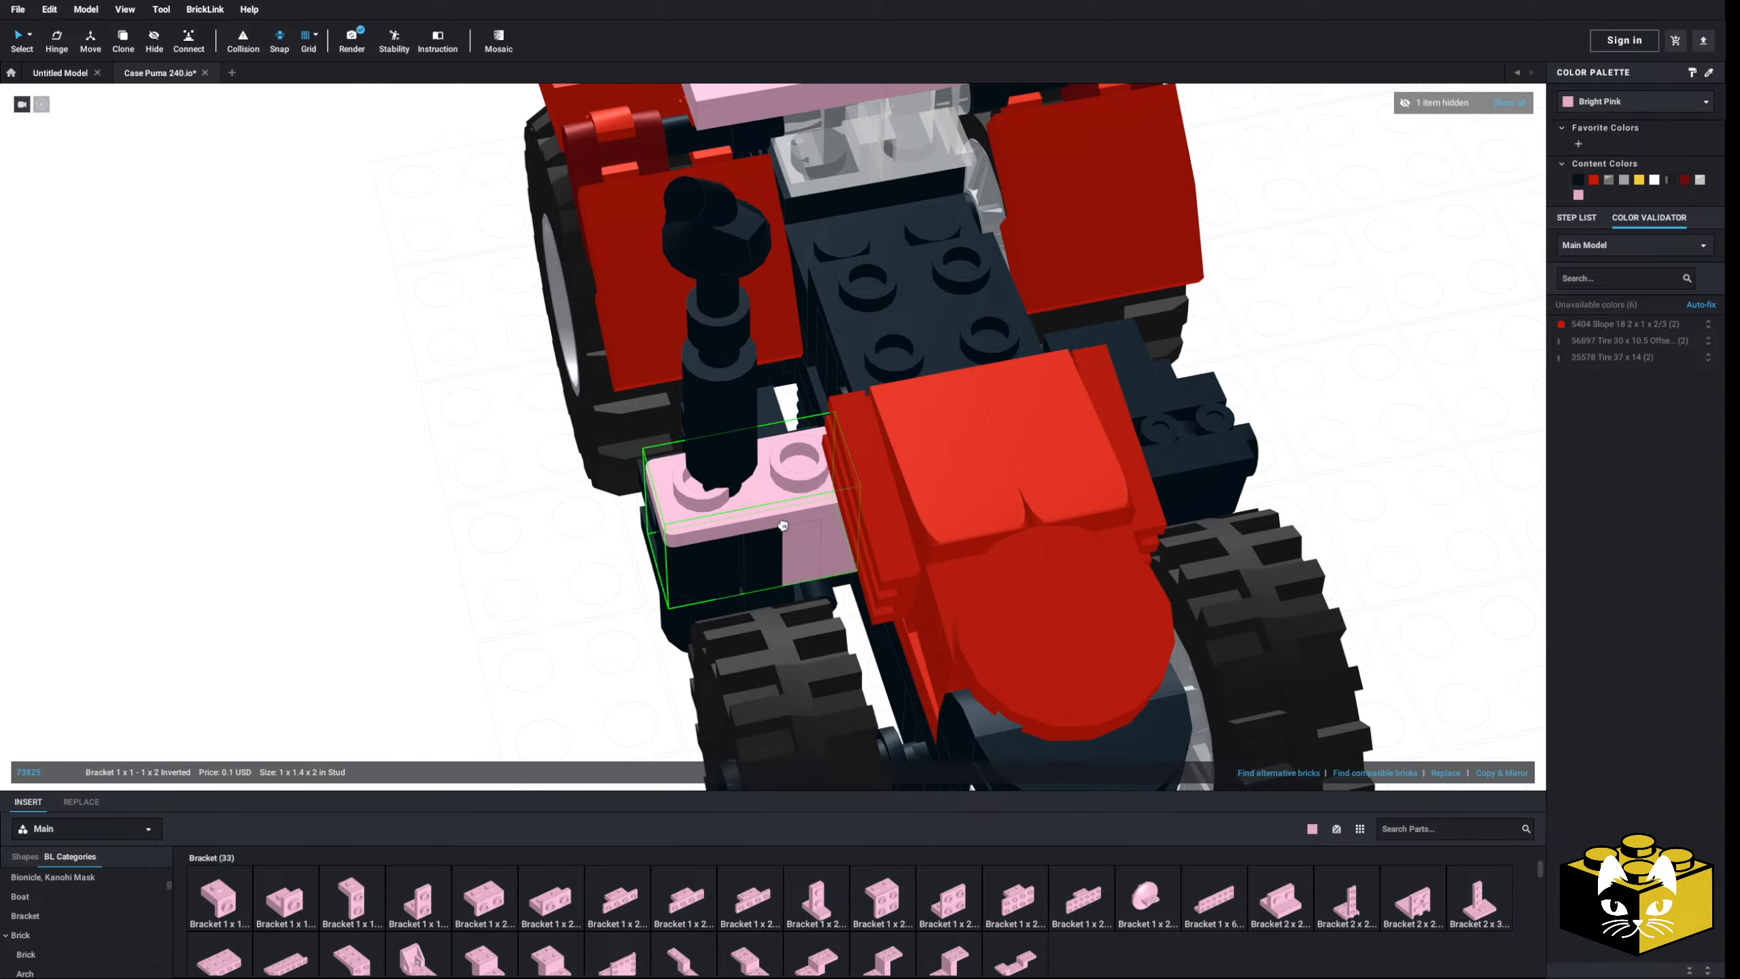
pyautogui.click(477, 607)
# - Move the three stacked black exhaust parts outward onto the outer stud of the bright pink bracket
pyautogui.moveTo(477, 608)
pyautogui.mouseDown(button='right')
pyautogui.moveTo(503, 558)
pyautogui.moveTo(478, 589)
pyautogui.mouseUp(button='right')
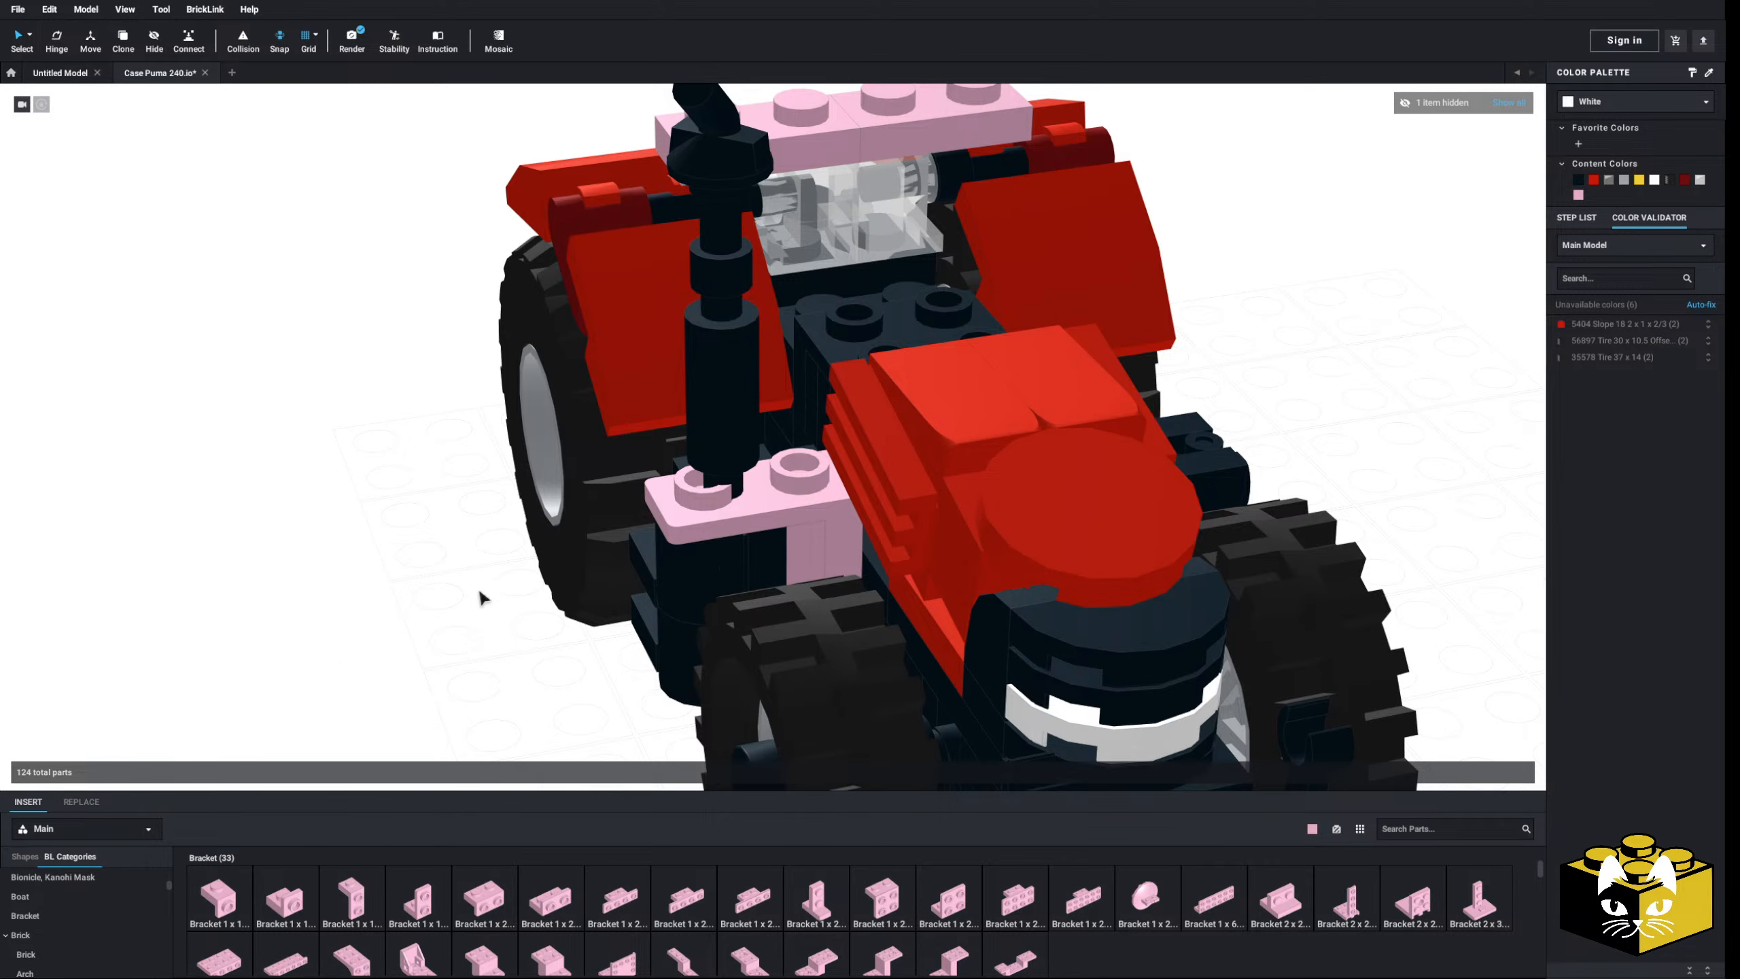
pyautogui.click(735, 414)
pyautogui.keyDown('ctrl'); pyautogui.click(720, 267); pyautogui.keyUp('ctrl')
pyautogui.keyDown('ctrl'); pyautogui.click(719, 157); pyautogui.keyUp('ctrl')
pyautogui.moveTo(742, 425); pyautogui.dragTo(721, 431)
pyautogui.click(537, 609)
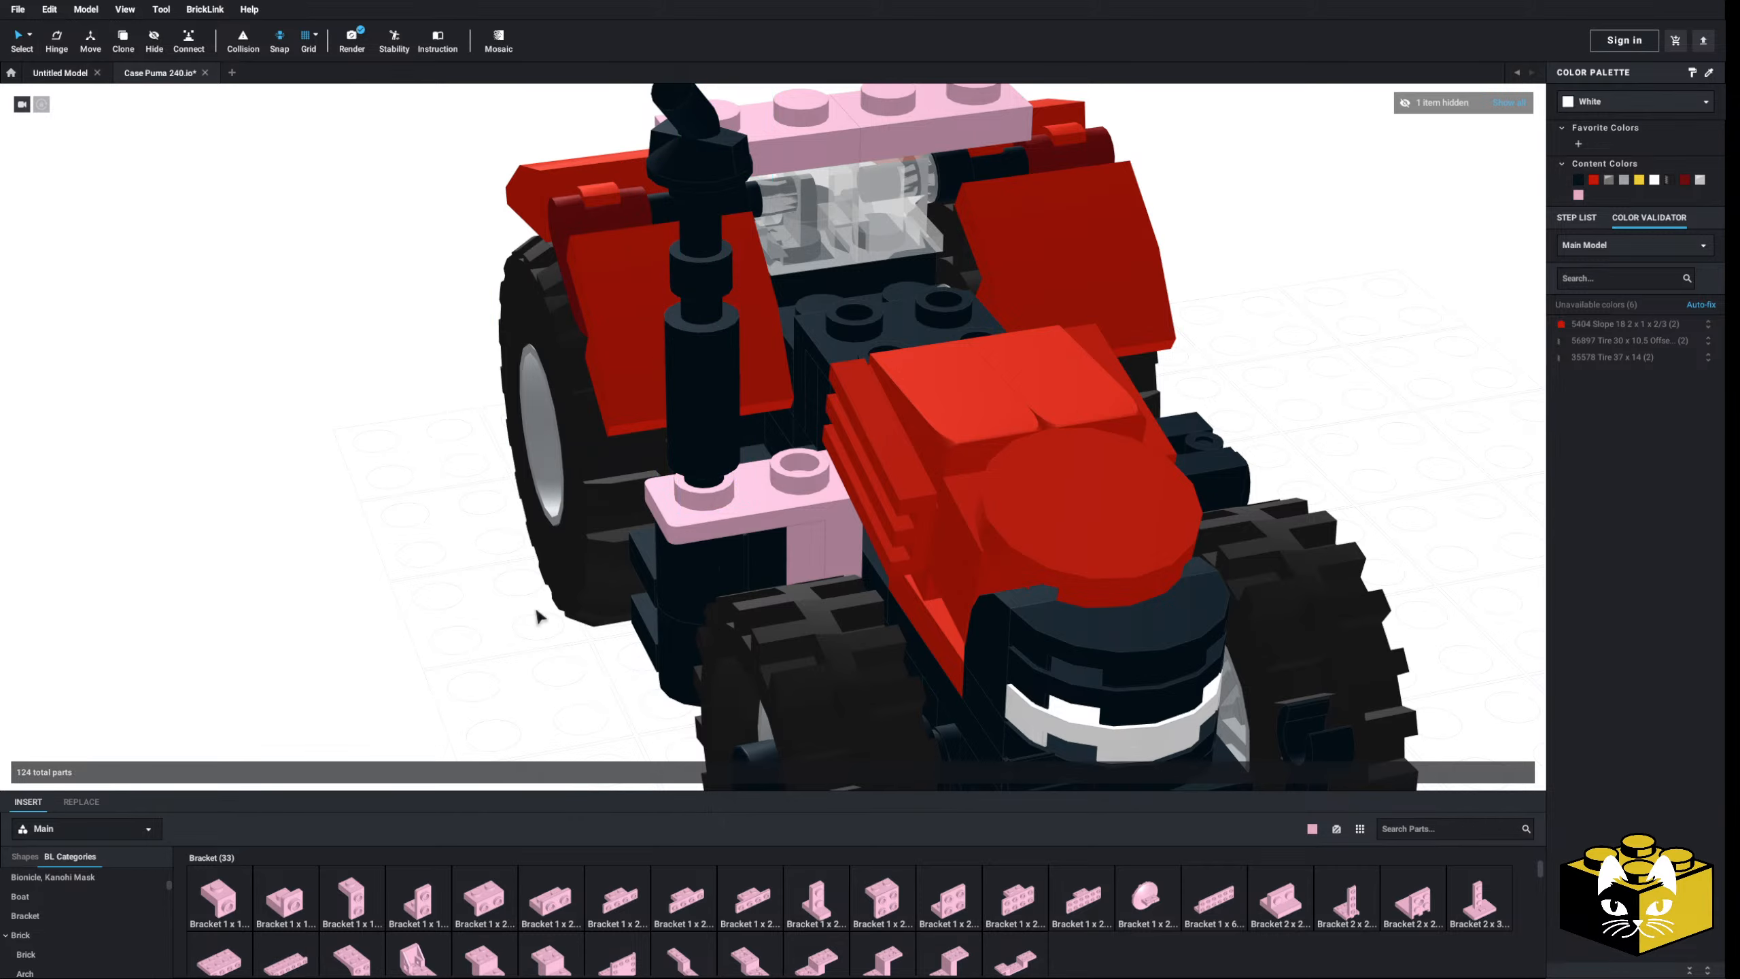
# - Show the hidden reference model over the tractor
pyautogui.click(1468, 228)
pyautogui.click(1519, 96)
pyautogui.moveTo(1379, 328); pyautogui.dragTo(1268, 476, button='right')
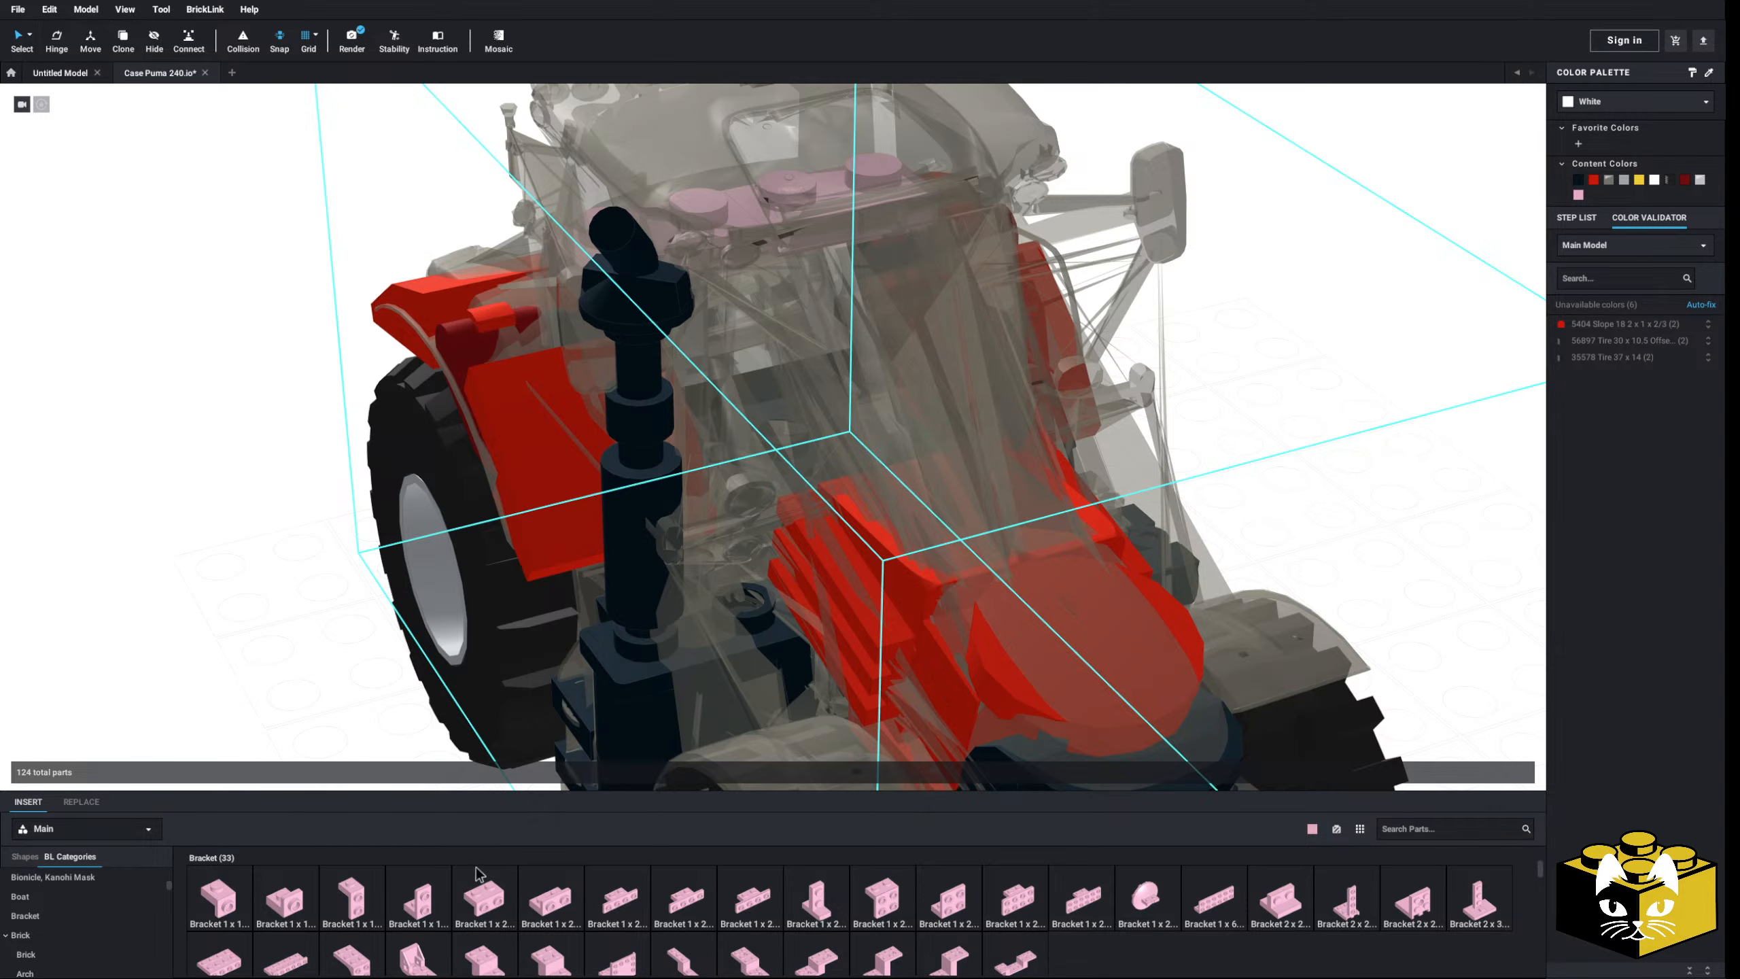
# - Place a bright pink Plate, Modified 1 x 3 with 2 Studs (Double Jumper) on the cab base between the hood and the 1 x 4 plate
pyautogui.scroll(-1, 109, 913)
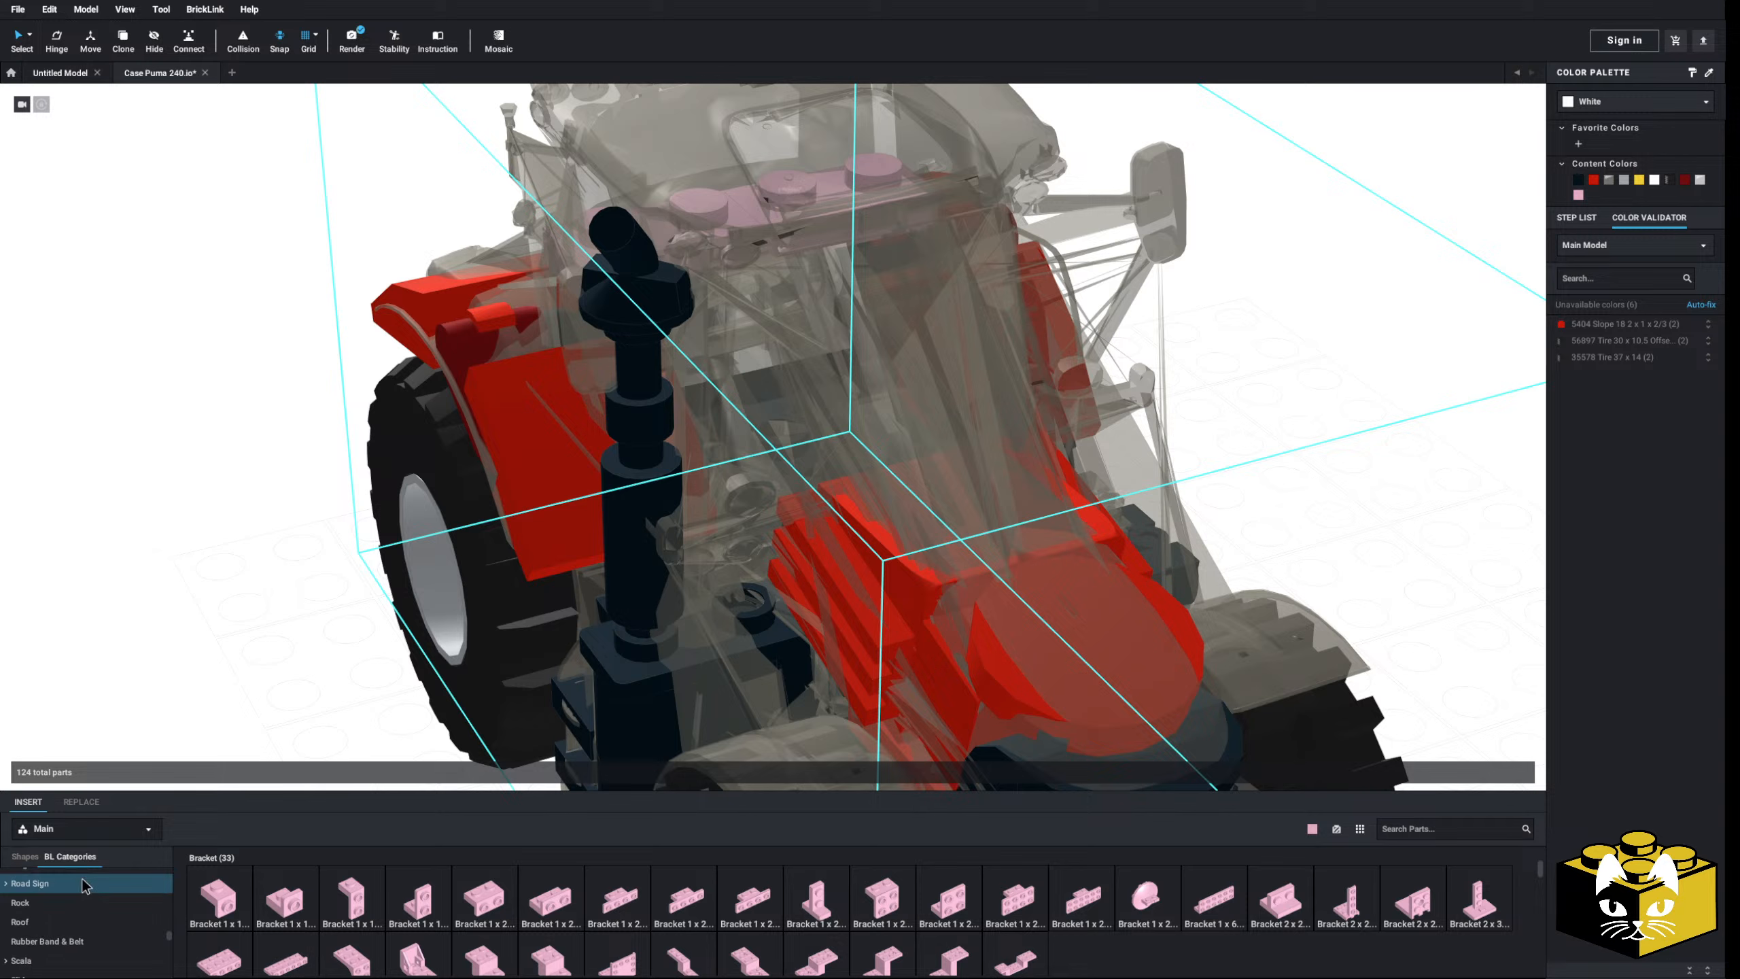
pyautogui.scroll(-3, 55, 889)
pyautogui.scroll(-3, 42, 889)
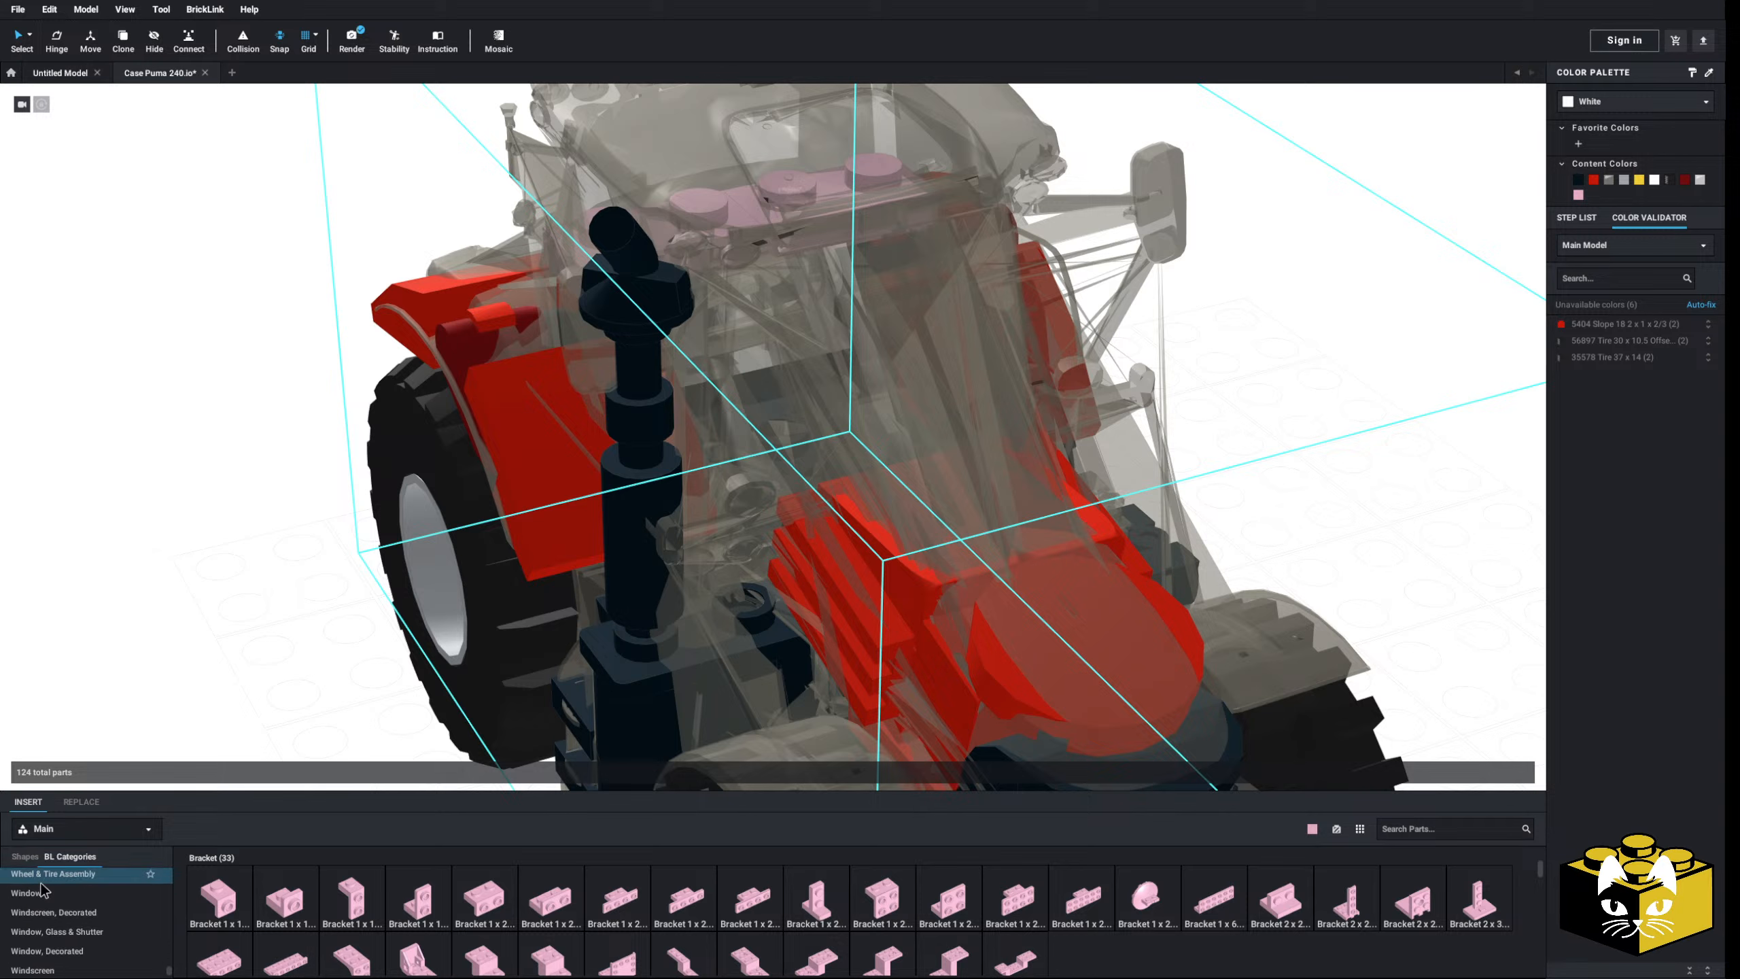
pyautogui.scroll(10, 62, 914)
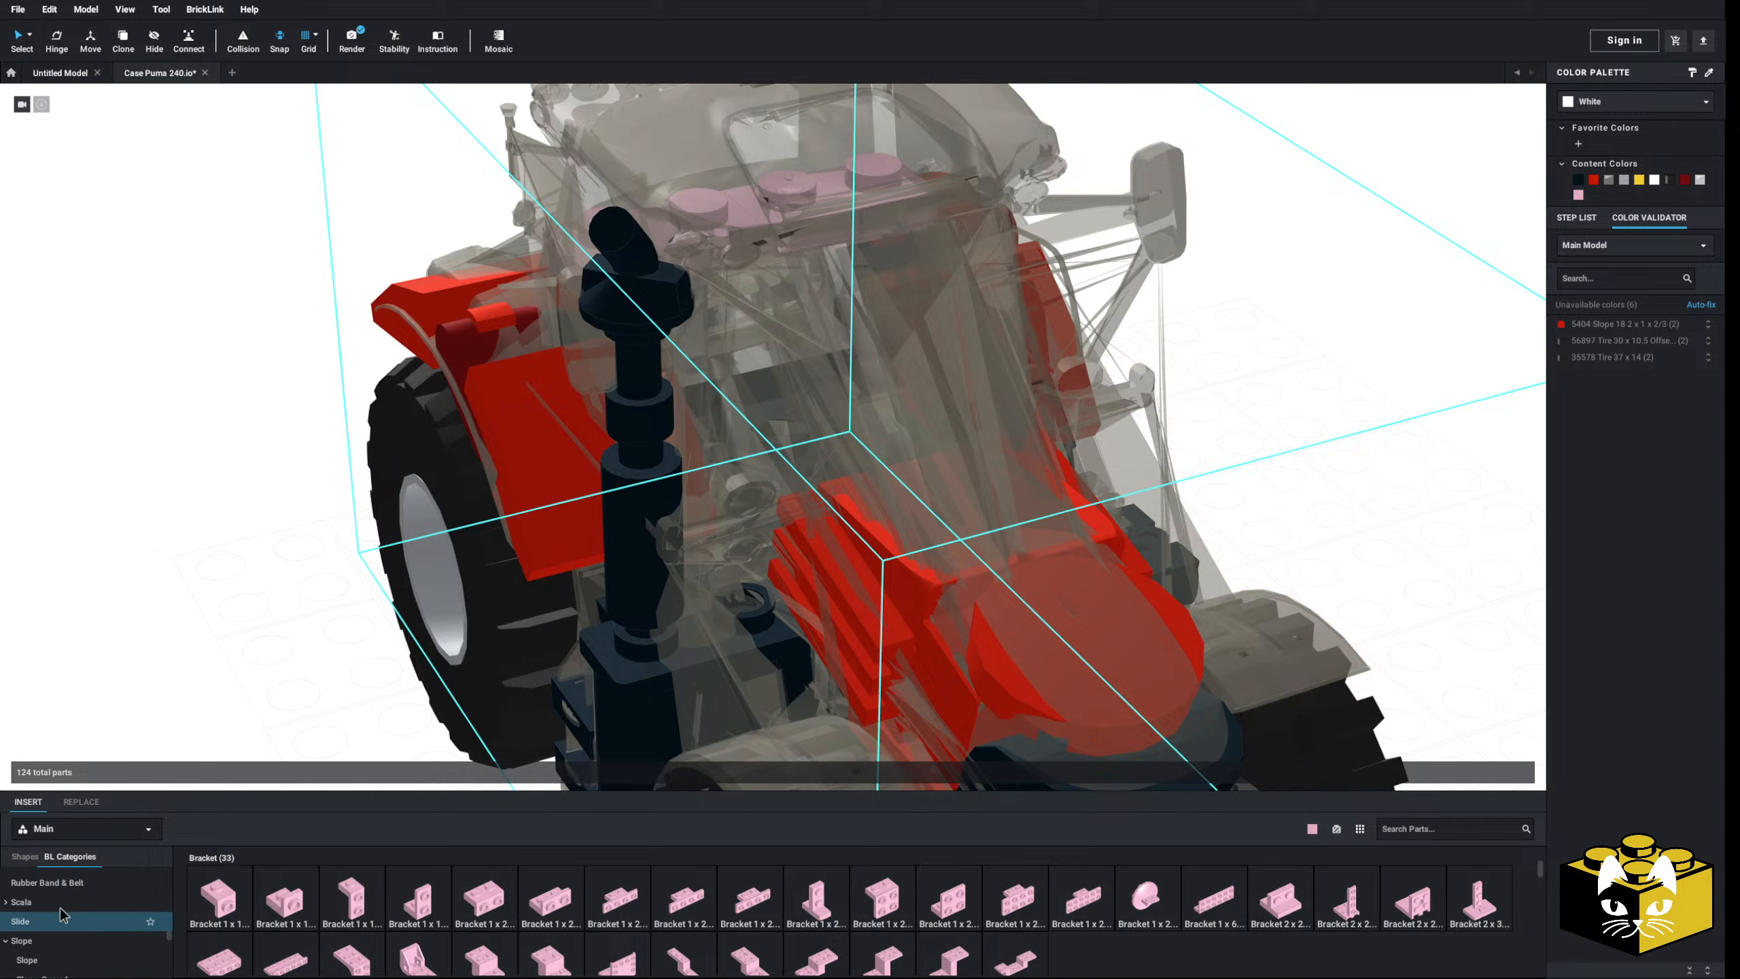
pyautogui.click(79, 931)
pyautogui.scroll(-1, 79, 930)
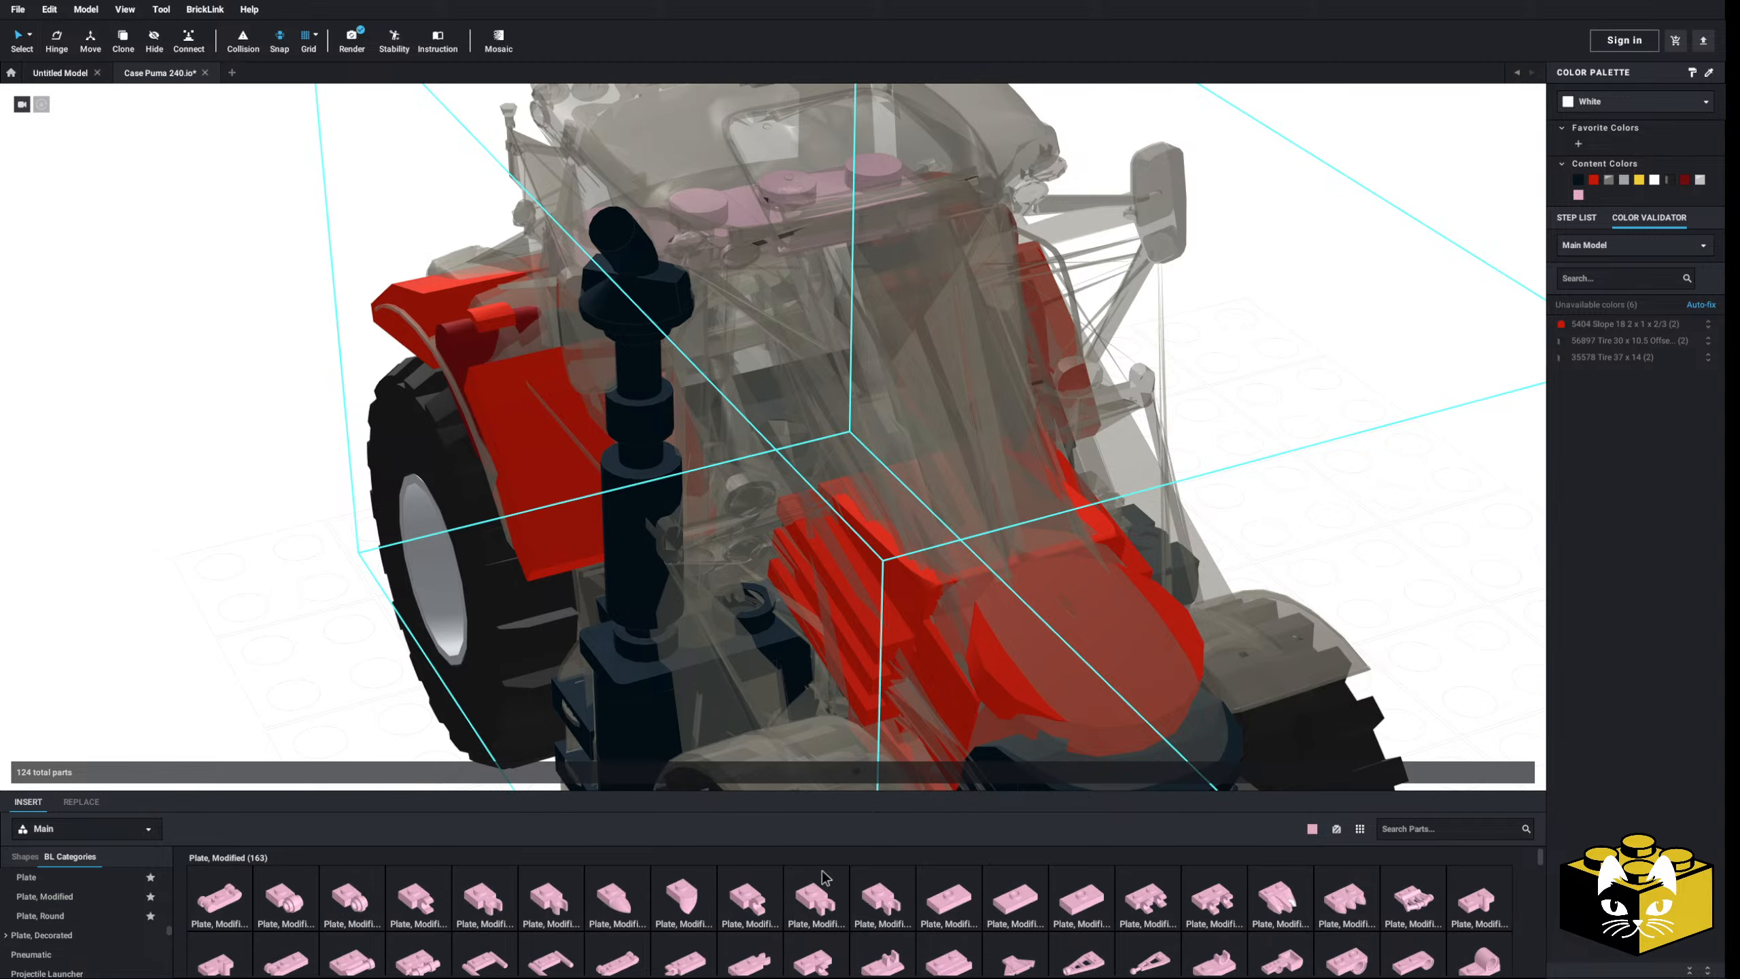
pyautogui.scroll(-1, 1101, 903)
pyautogui.click(1091, 882)
pyautogui.moveTo(796, 423); pyautogui.dragTo(917, 428, button='right')
pyautogui.click(677, 362)
# - Hide the reference model and make a mirrored copy of the double jumper plate alongside the first one
pyautogui.scroll(-5, 668, 381)
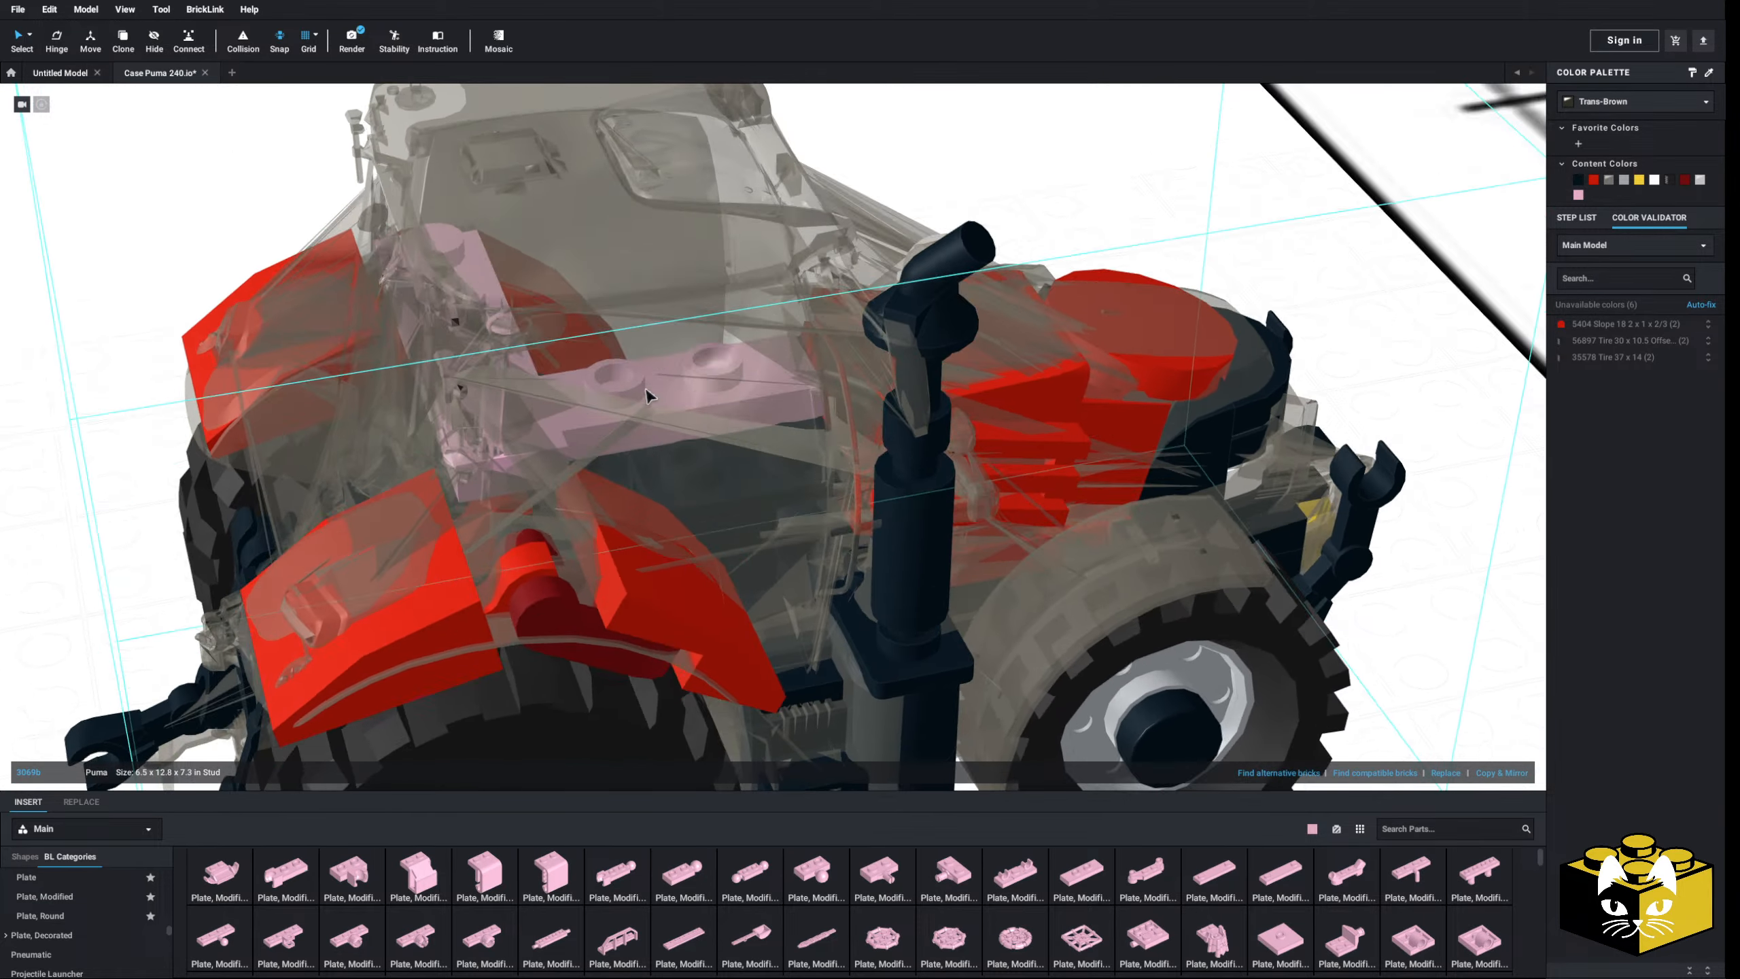
pyautogui.rightClick(710, 382)
pyautogui.click(763, 455)
pyautogui.click(700, 420)
pyautogui.moveTo(700, 420); pyautogui.dragTo(1150, 581, button='right')
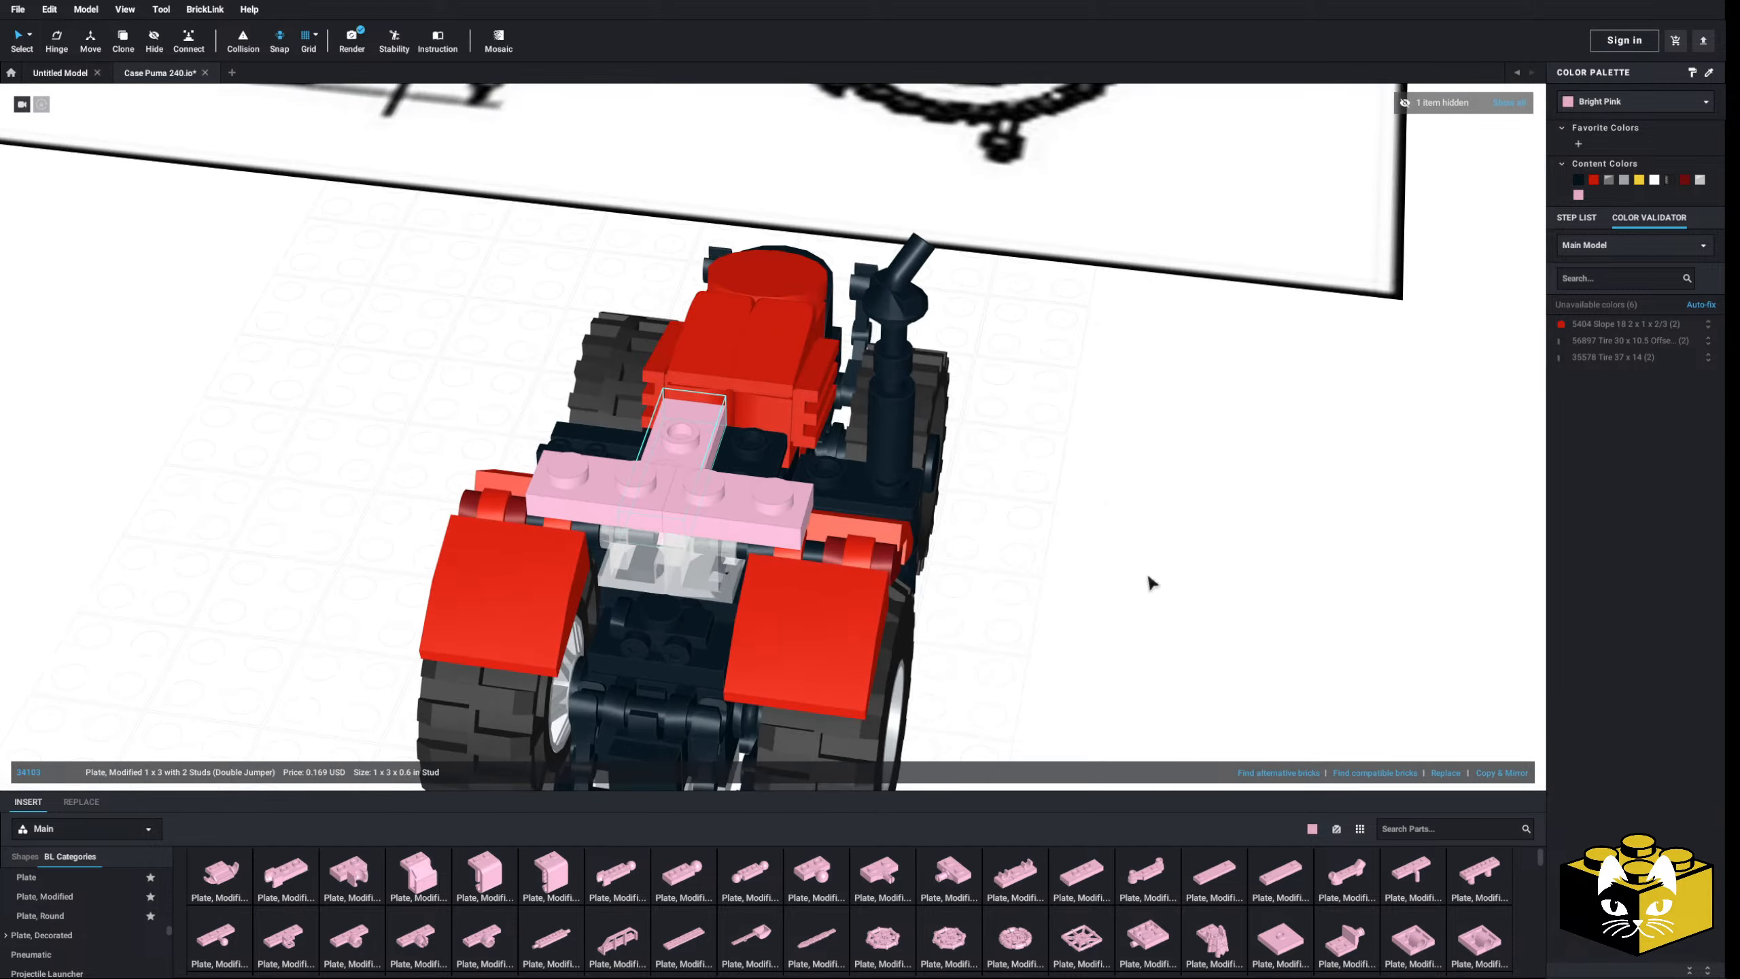
pyautogui.click(1496, 777)
pyautogui.moveTo(1301, 713); pyautogui.dragTo(563, 796, button='right')
pyautogui.scroll(3, 891, 602)
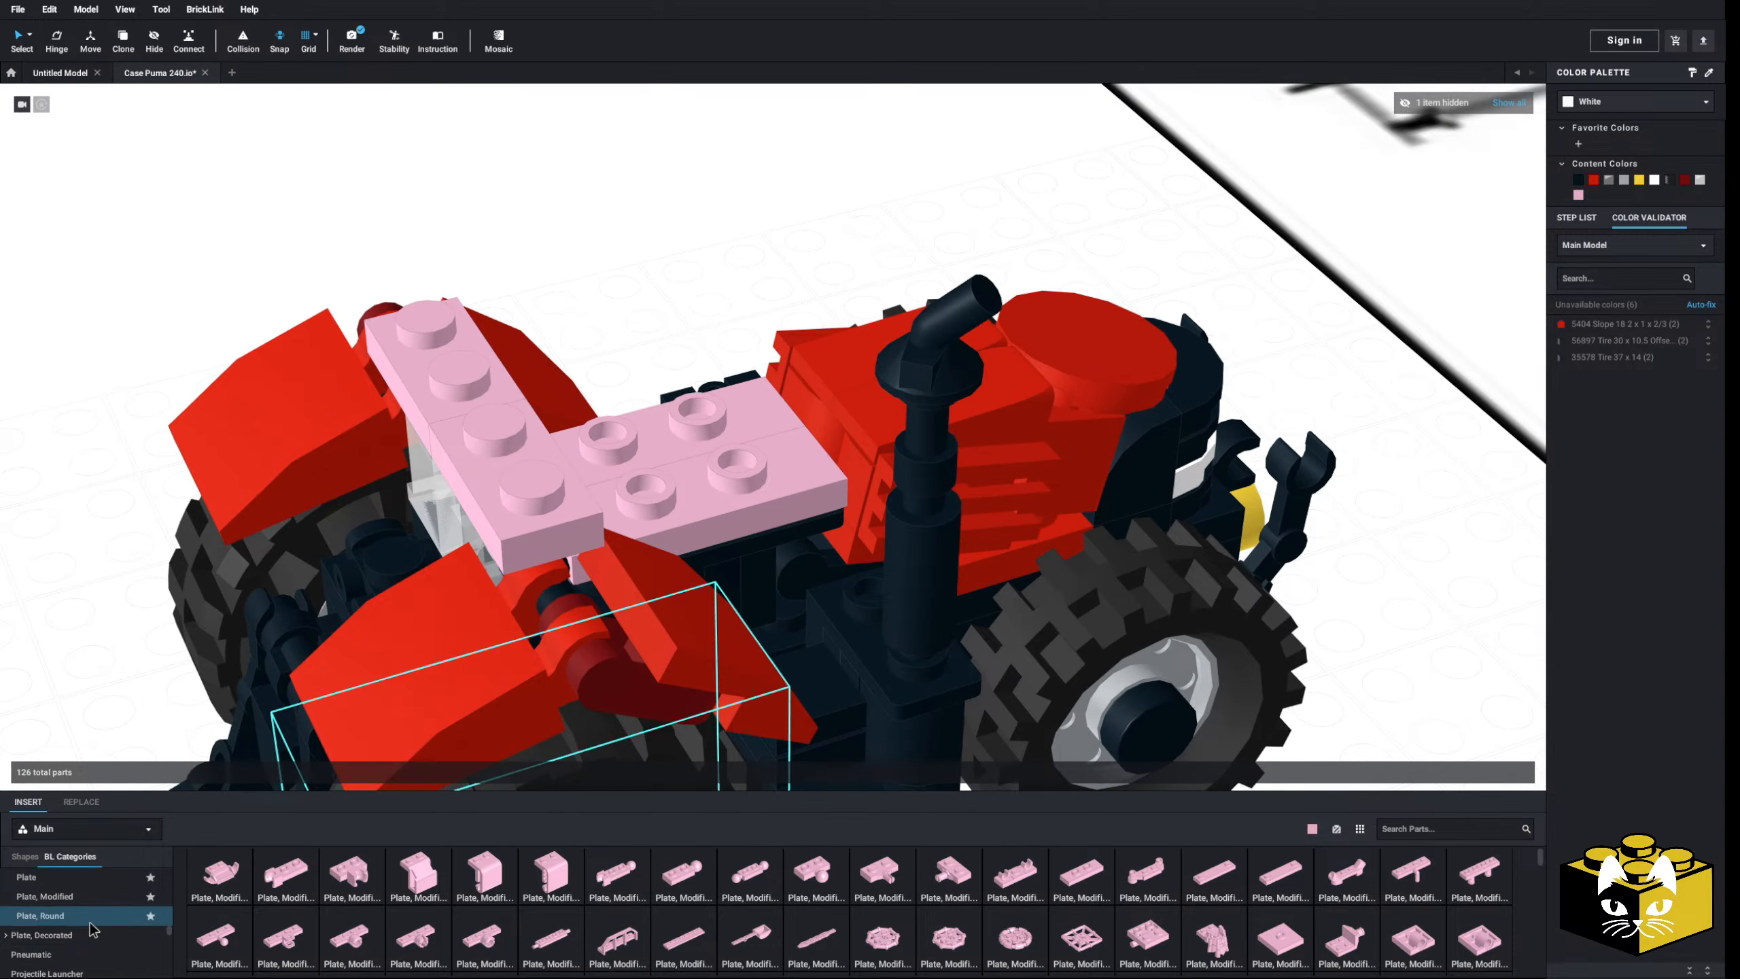
# - Place a bright pink Windscreen 2 x 4 x 2 on the baseplate beside the tractor, rotated to face forward
pyautogui.scroll(-5, 90, 923)
pyautogui.scroll(-10, 88, 918)
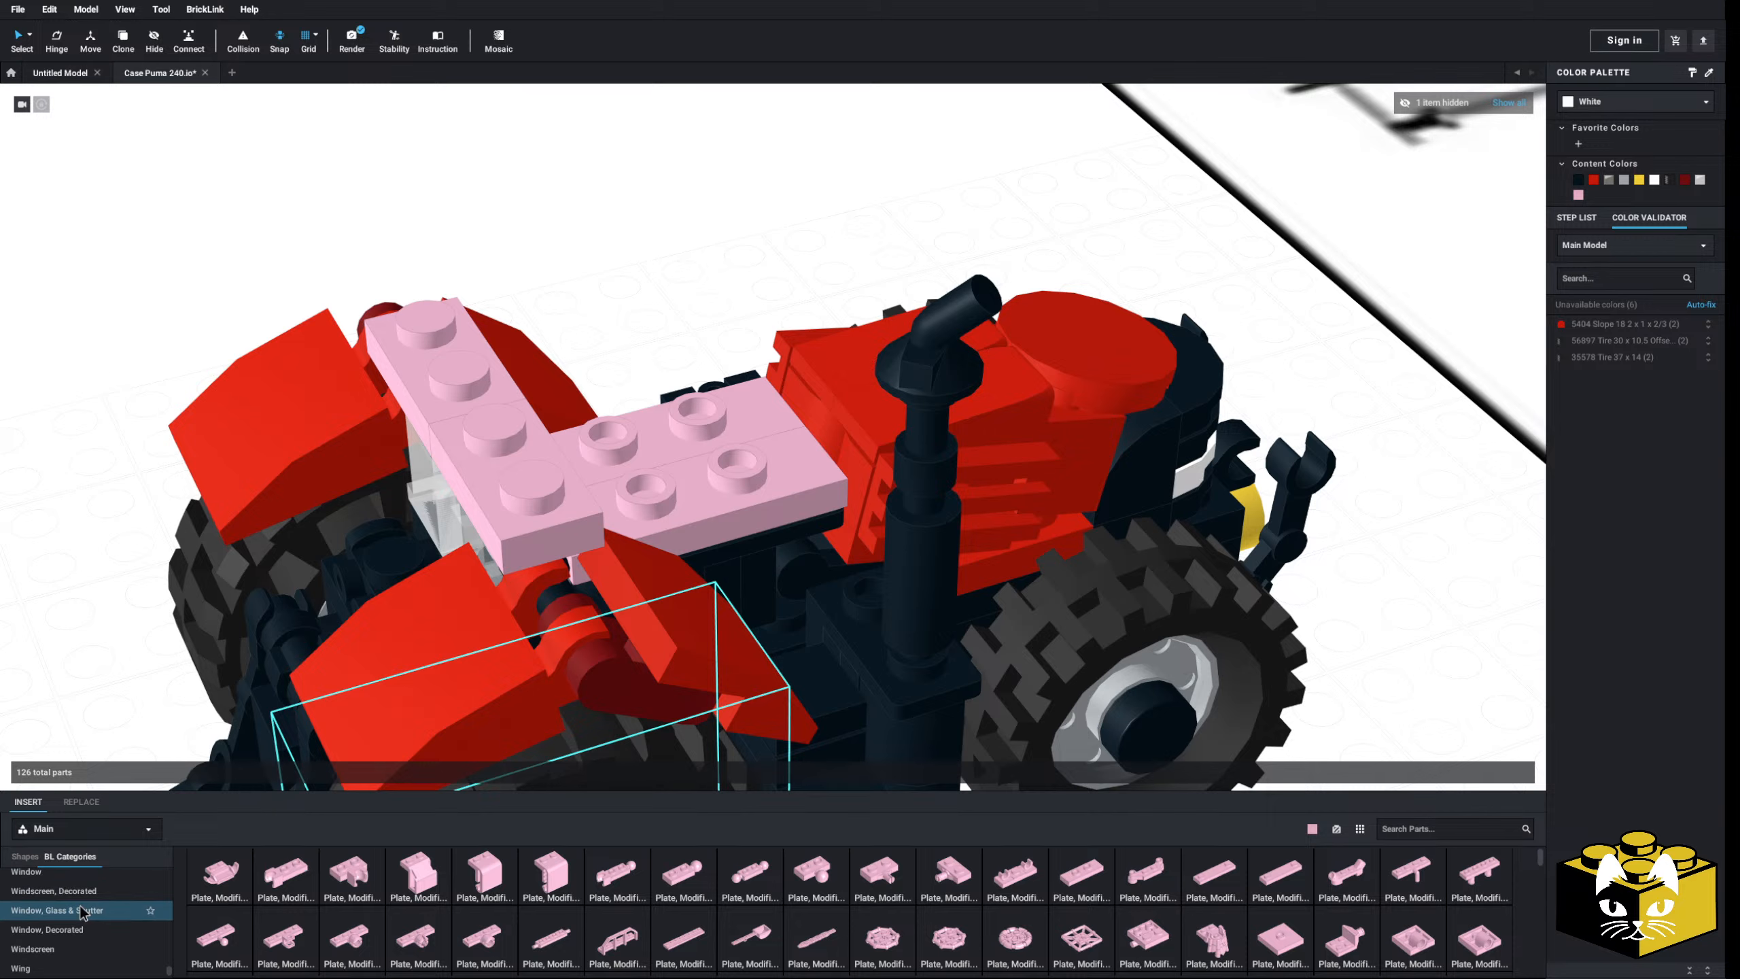
pyautogui.scroll(-1, 88, 936)
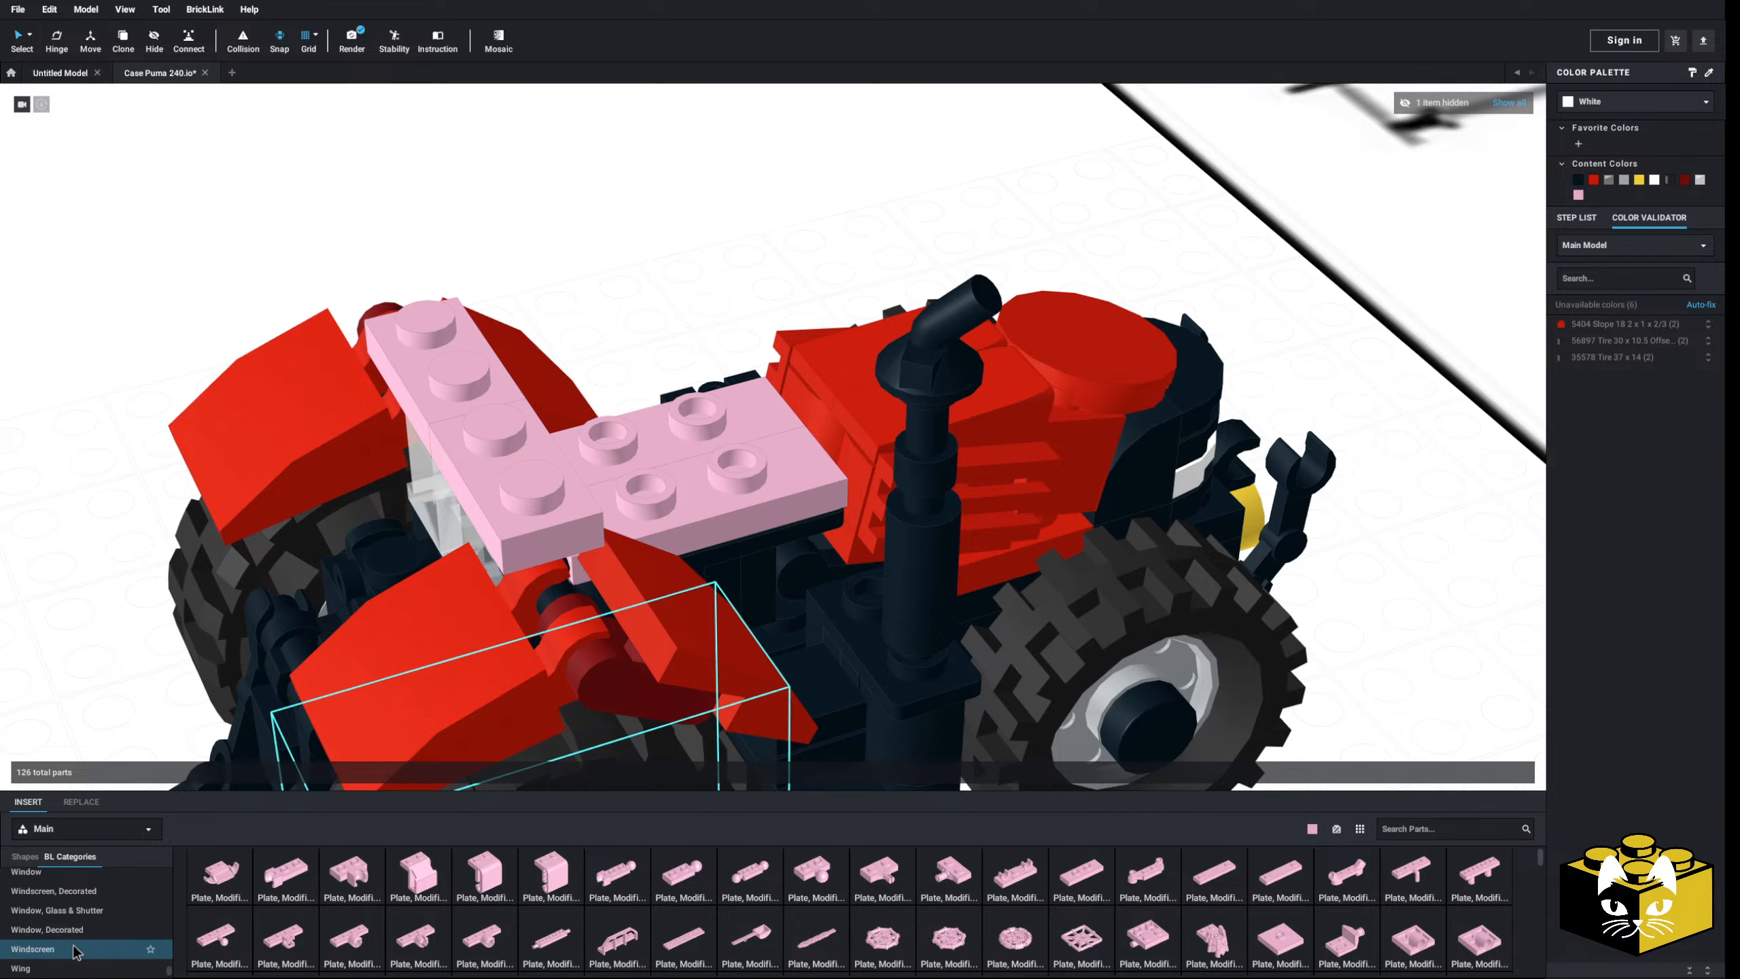
pyautogui.click(76, 952)
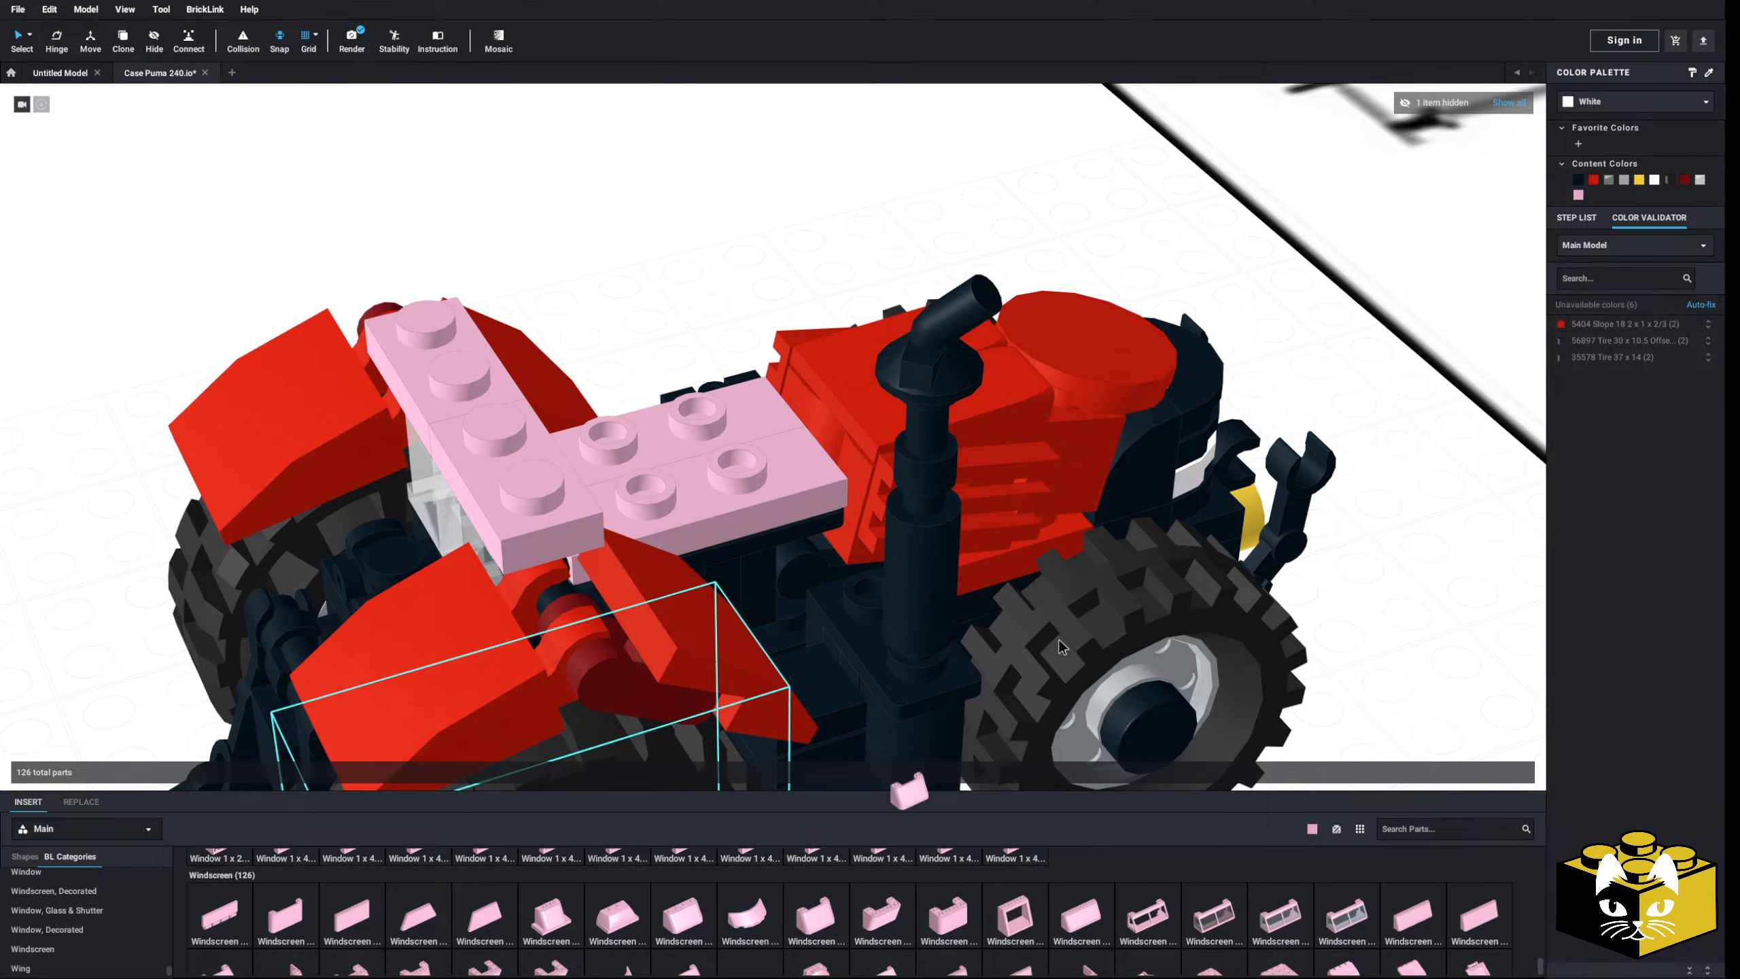
pyautogui.scroll(-5, 1067, 455)
pyautogui.press('Right')
pyautogui.press('Right')
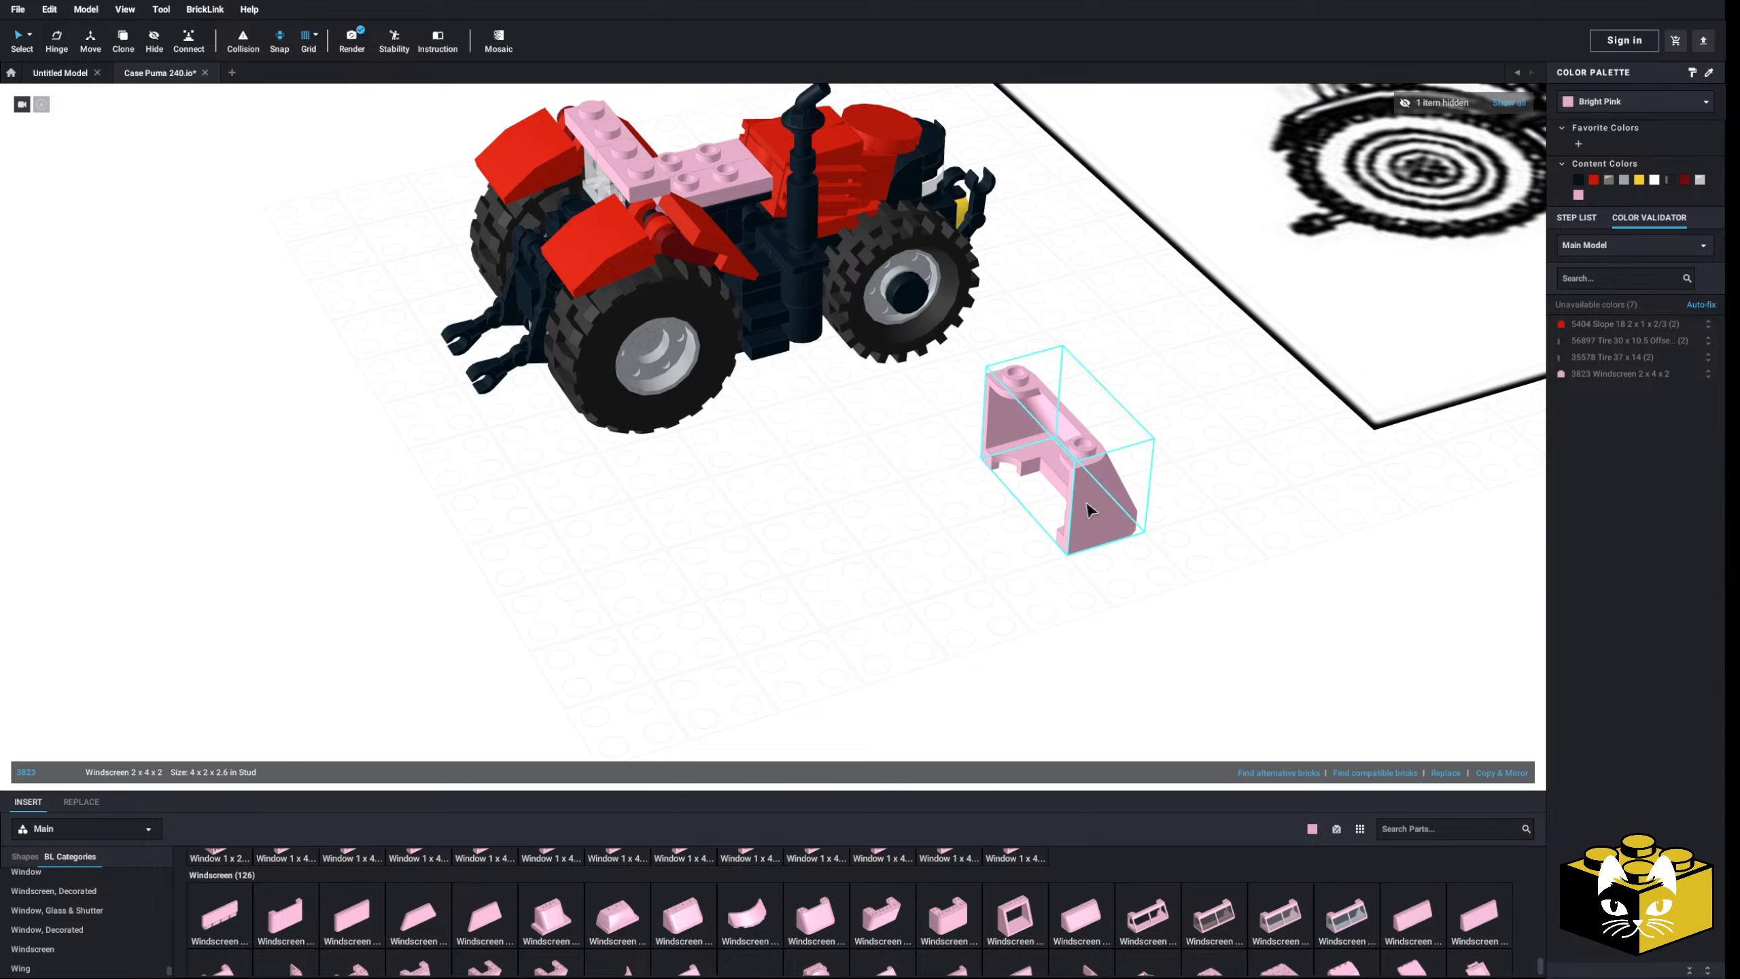
# - Insert a bright pink Plate 1 x 2 into the open base of the windscreen
pyautogui.scroll(3, 1090, 510)
pyautogui.scroll(8, 79, 906)
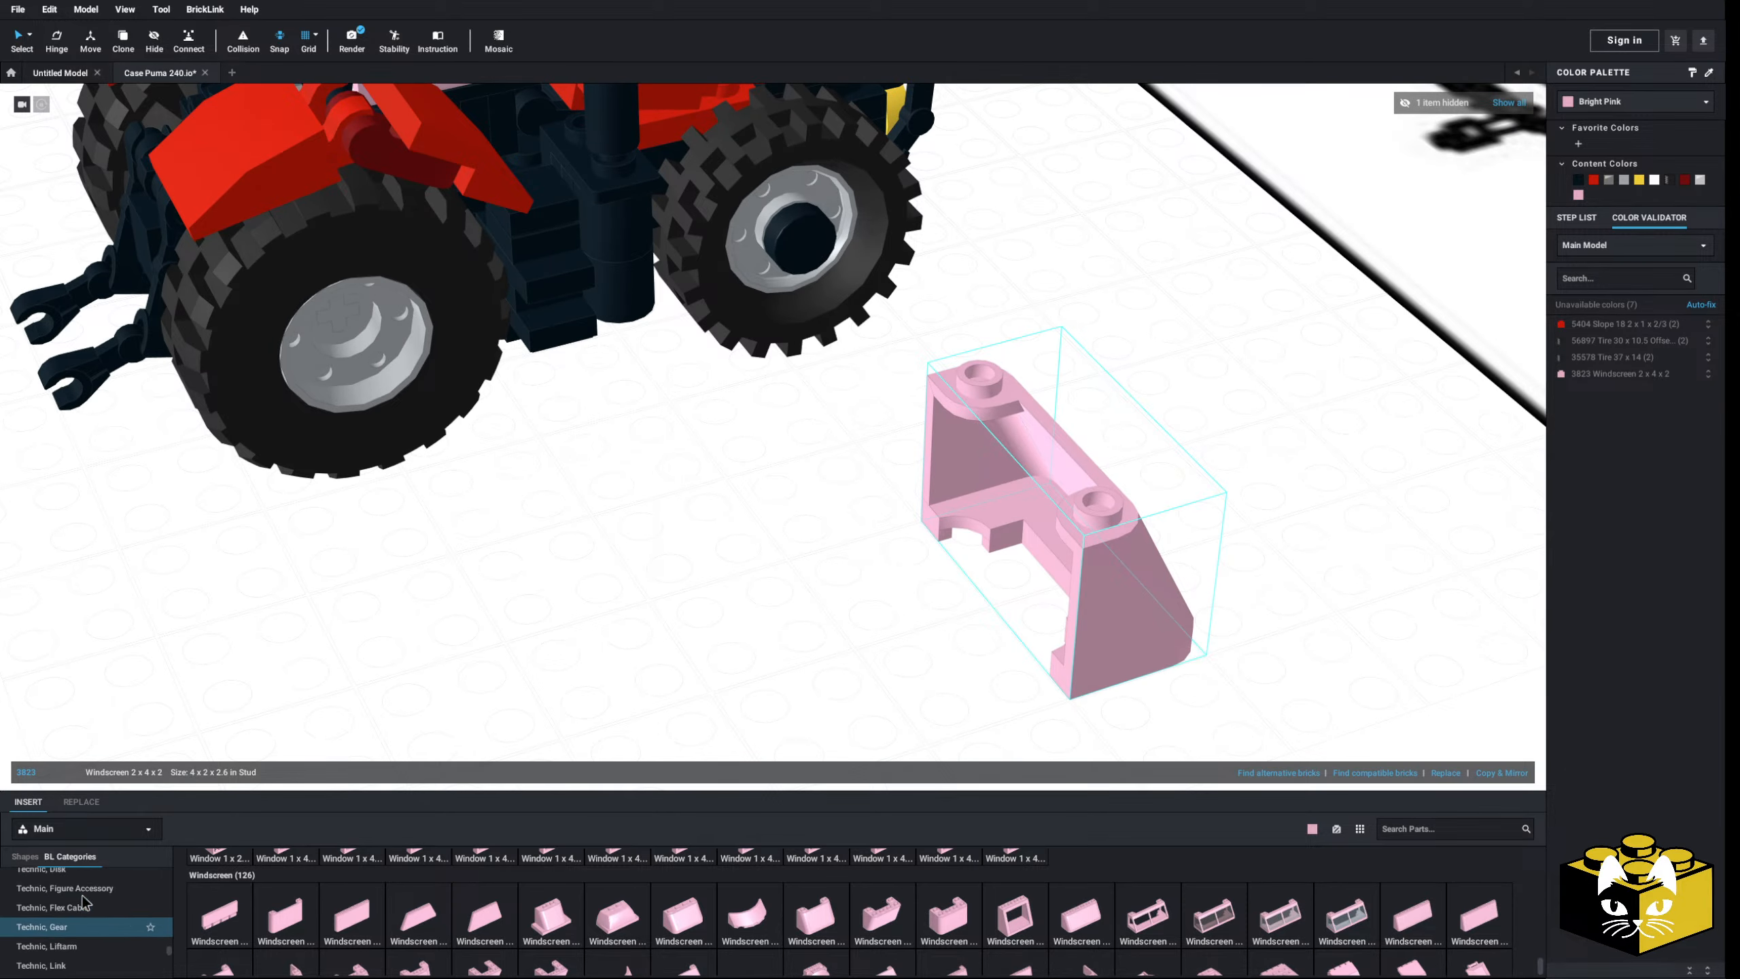
pyautogui.scroll(2, 81, 908)
pyautogui.click(41, 880)
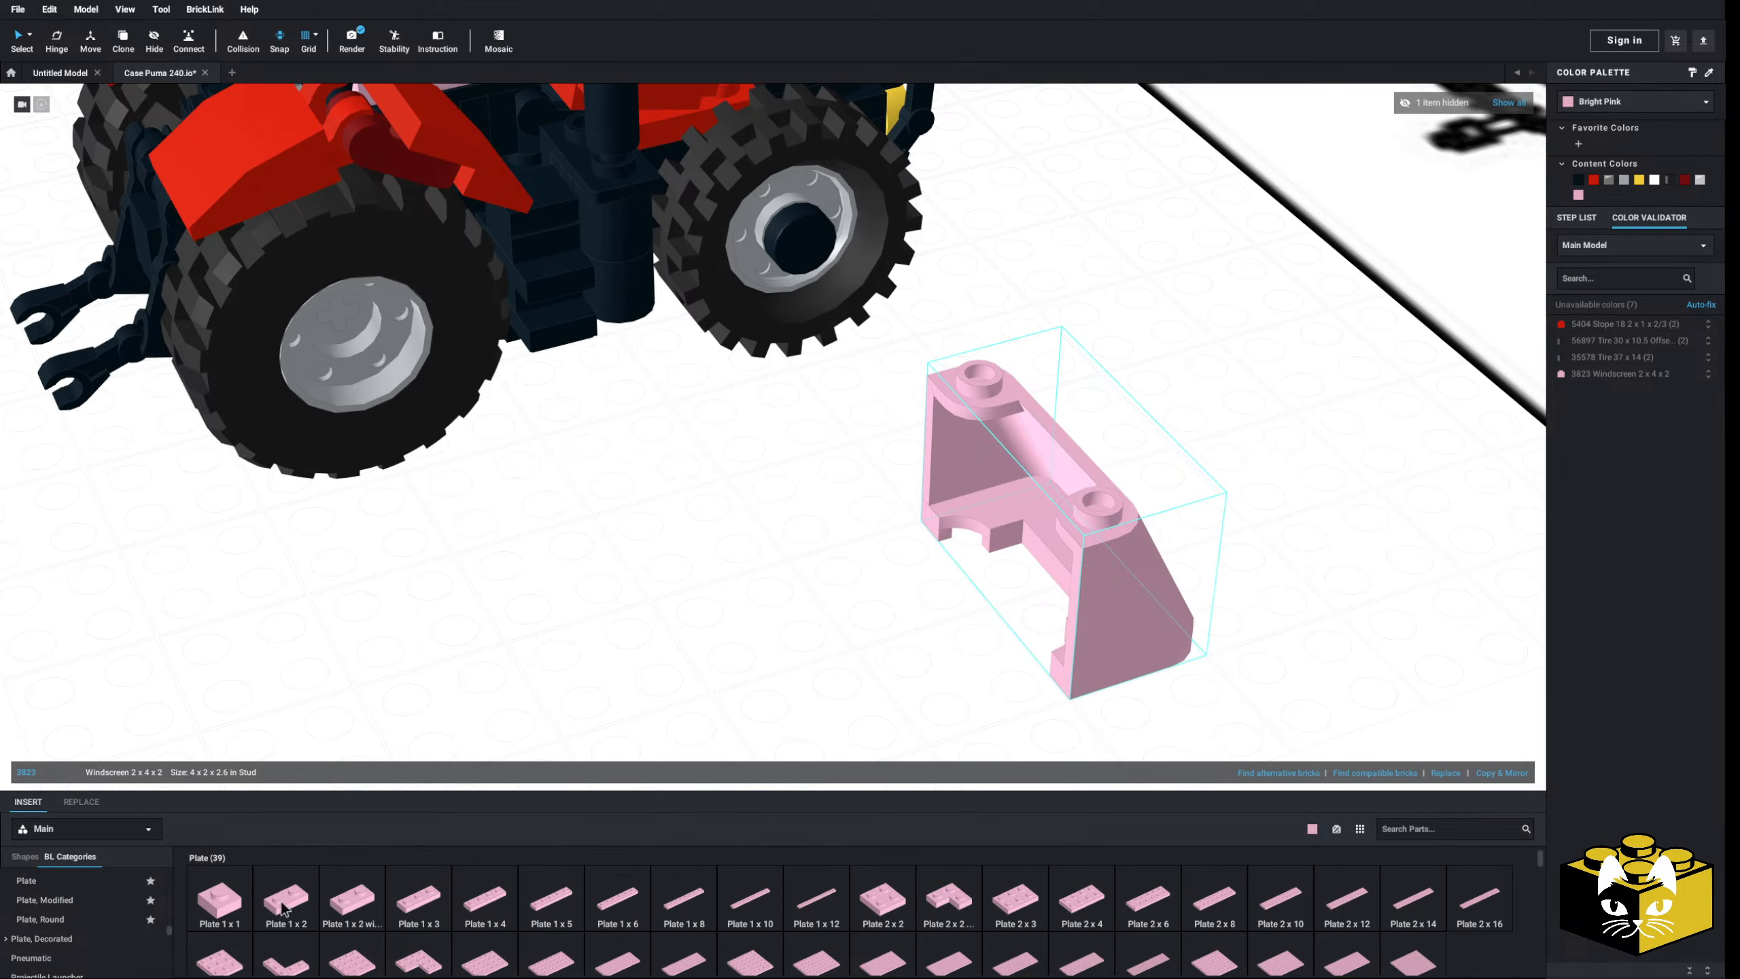
pyautogui.click(286, 897)
# - Move the windscreen and its 1 x 2 plate onto the double jumper plates behind the hood, and show the reference model
pyautogui.keyDown('ctrl'); pyautogui.click(1117, 606); pyautogui.keyUp('ctrl')
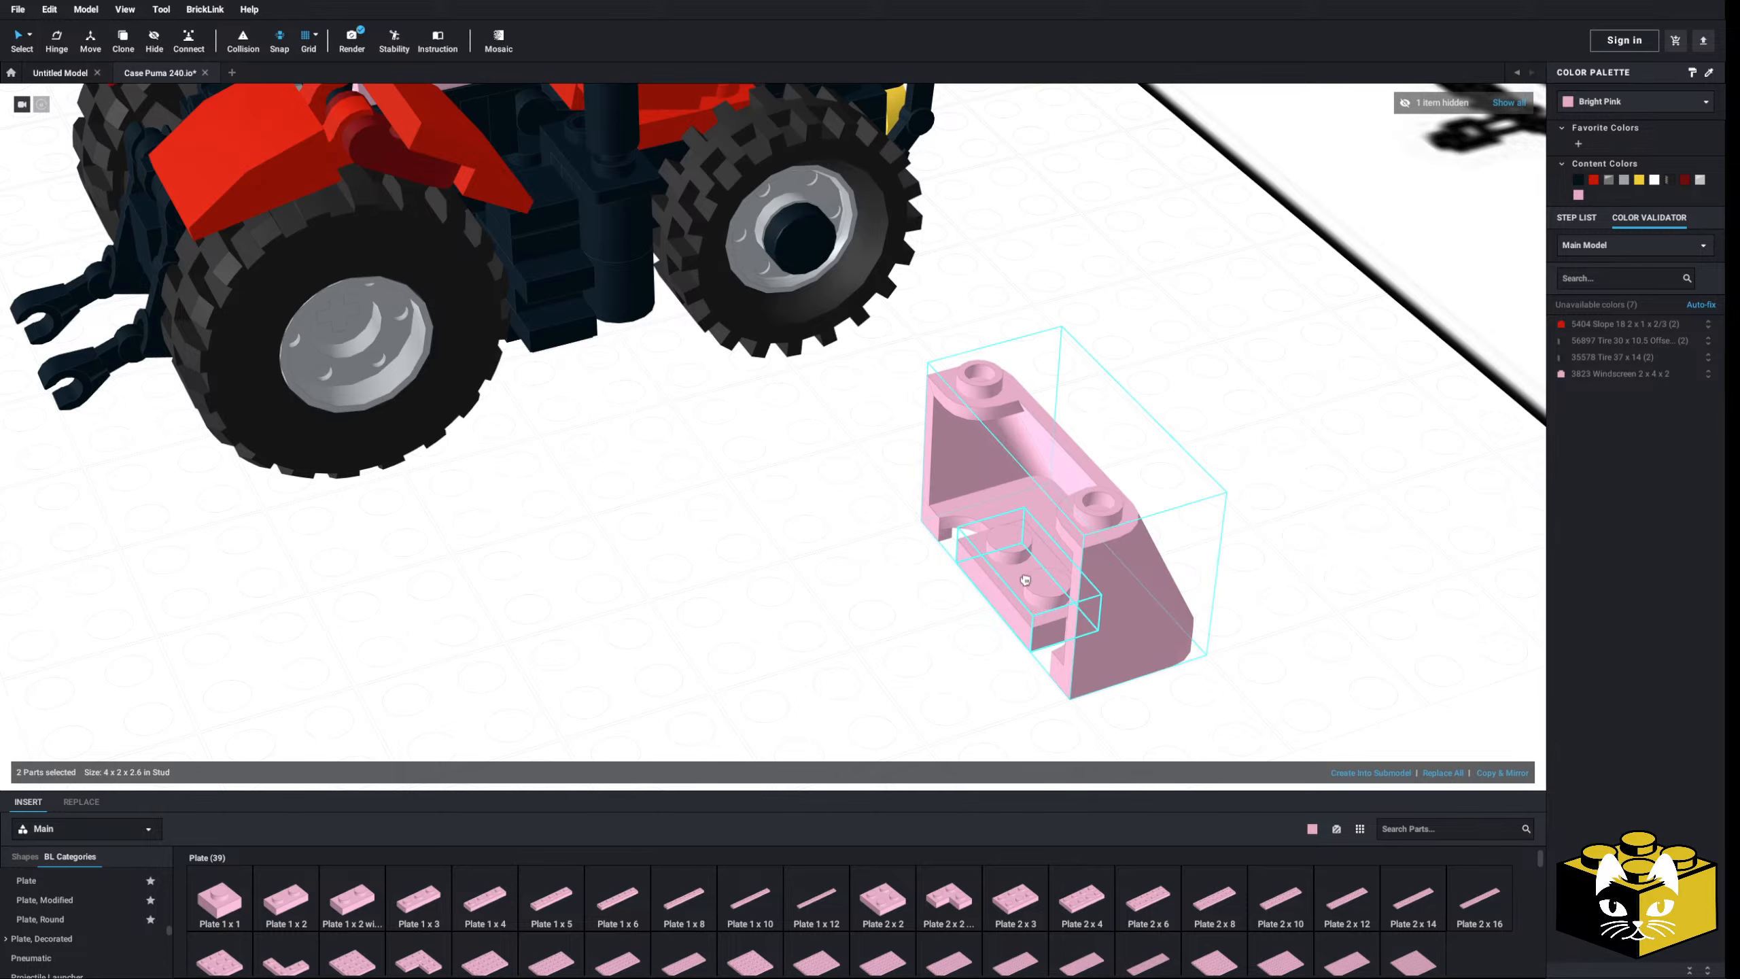
pyautogui.moveTo(1079, 603); pyautogui.dragTo(897, 582)
pyautogui.moveTo(876, 274); pyautogui.dragTo(897, 583, button='middle')
pyautogui.moveTo(897, 582); pyautogui.dragTo(853, 535)
pyautogui.moveTo(890, 466); pyautogui.dragTo(853, 534, button='right')
pyautogui.moveTo(852, 535); pyautogui.dragTo(527, 425)
pyautogui.click(1068, 622)
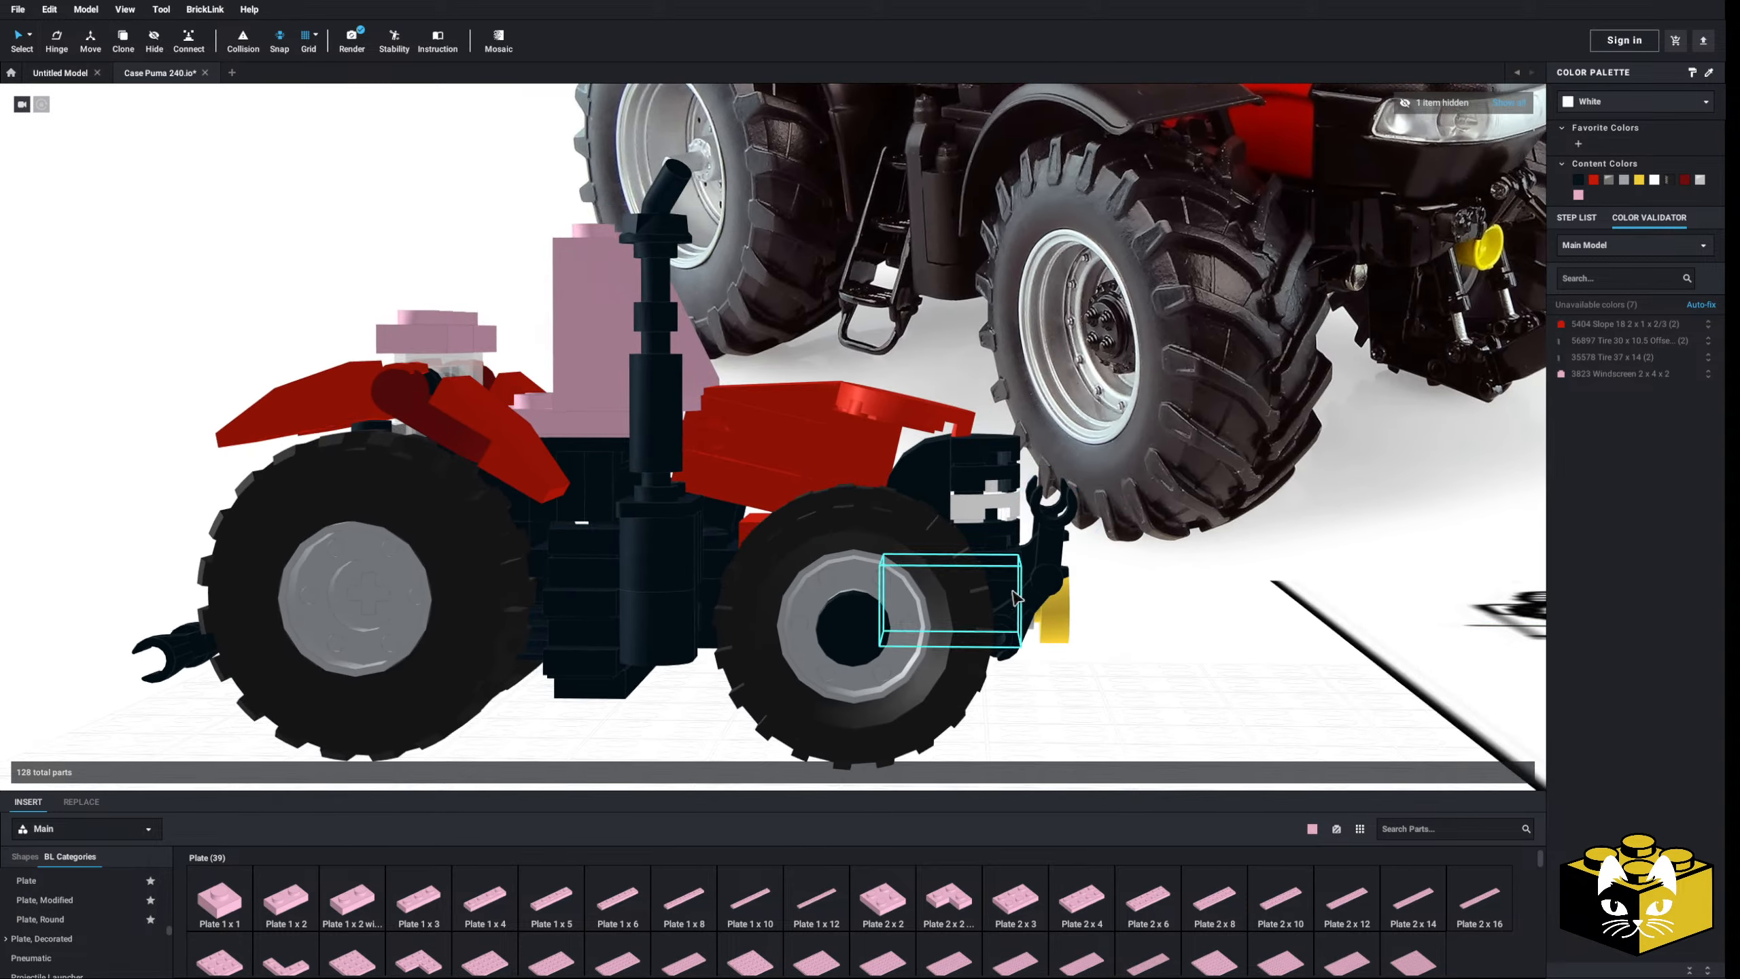
pyautogui.scroll(2, 1039, 634)
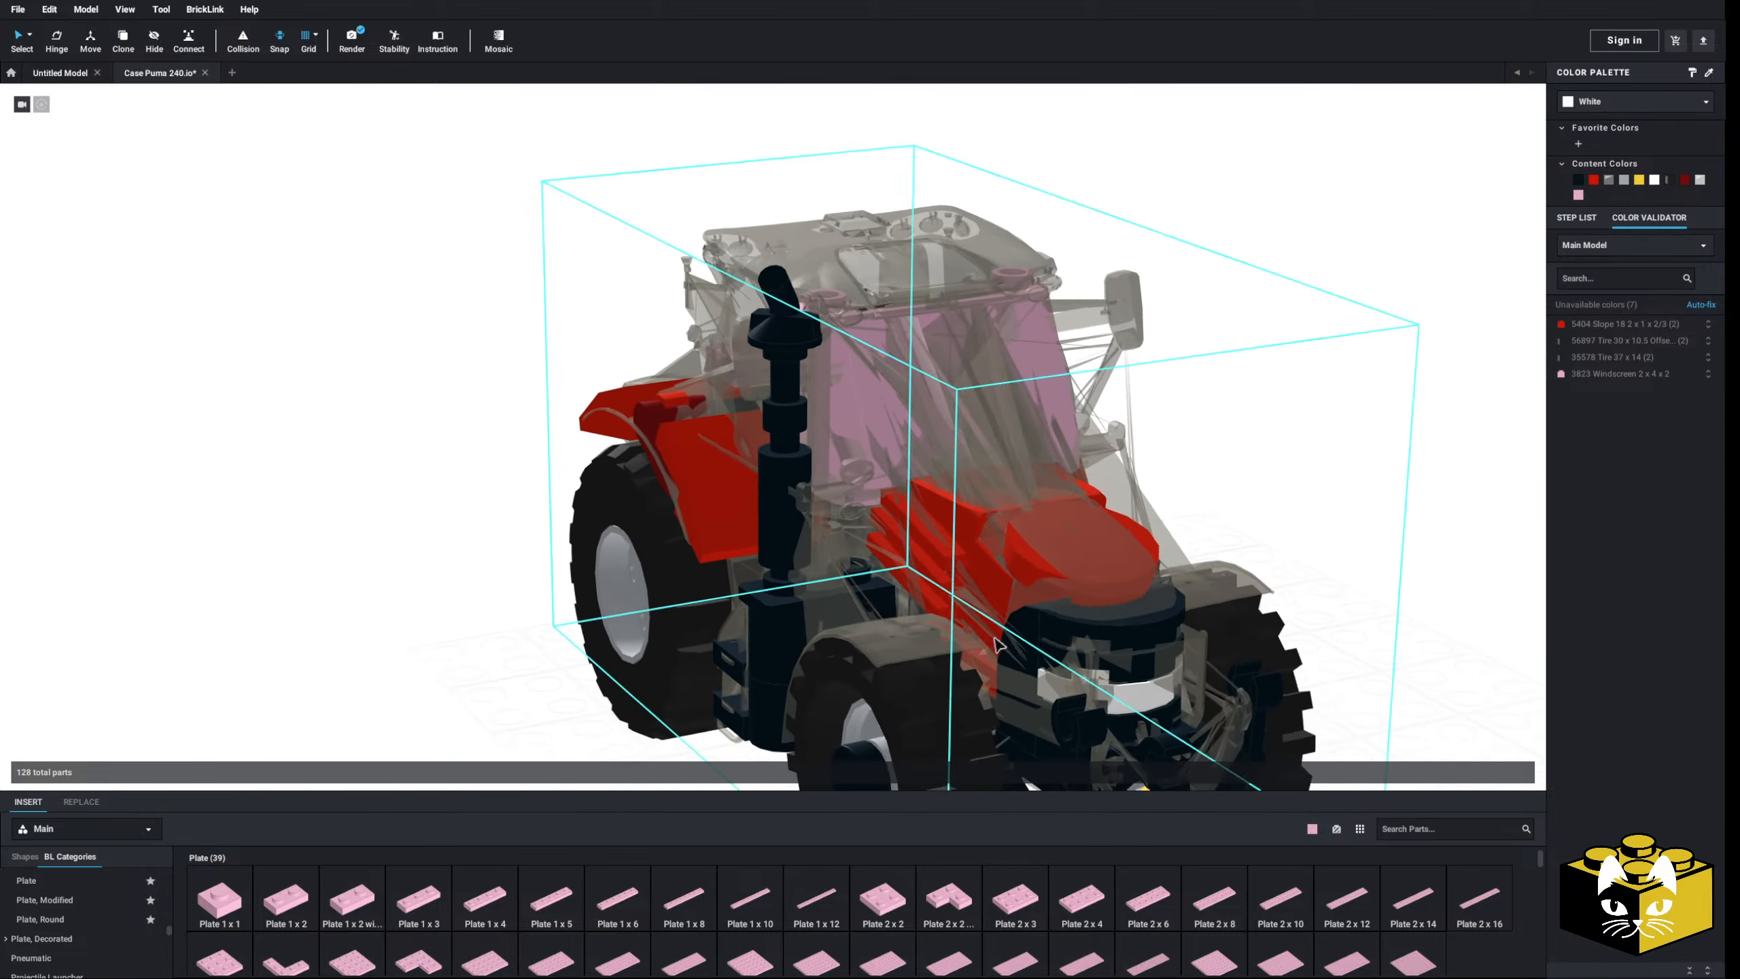
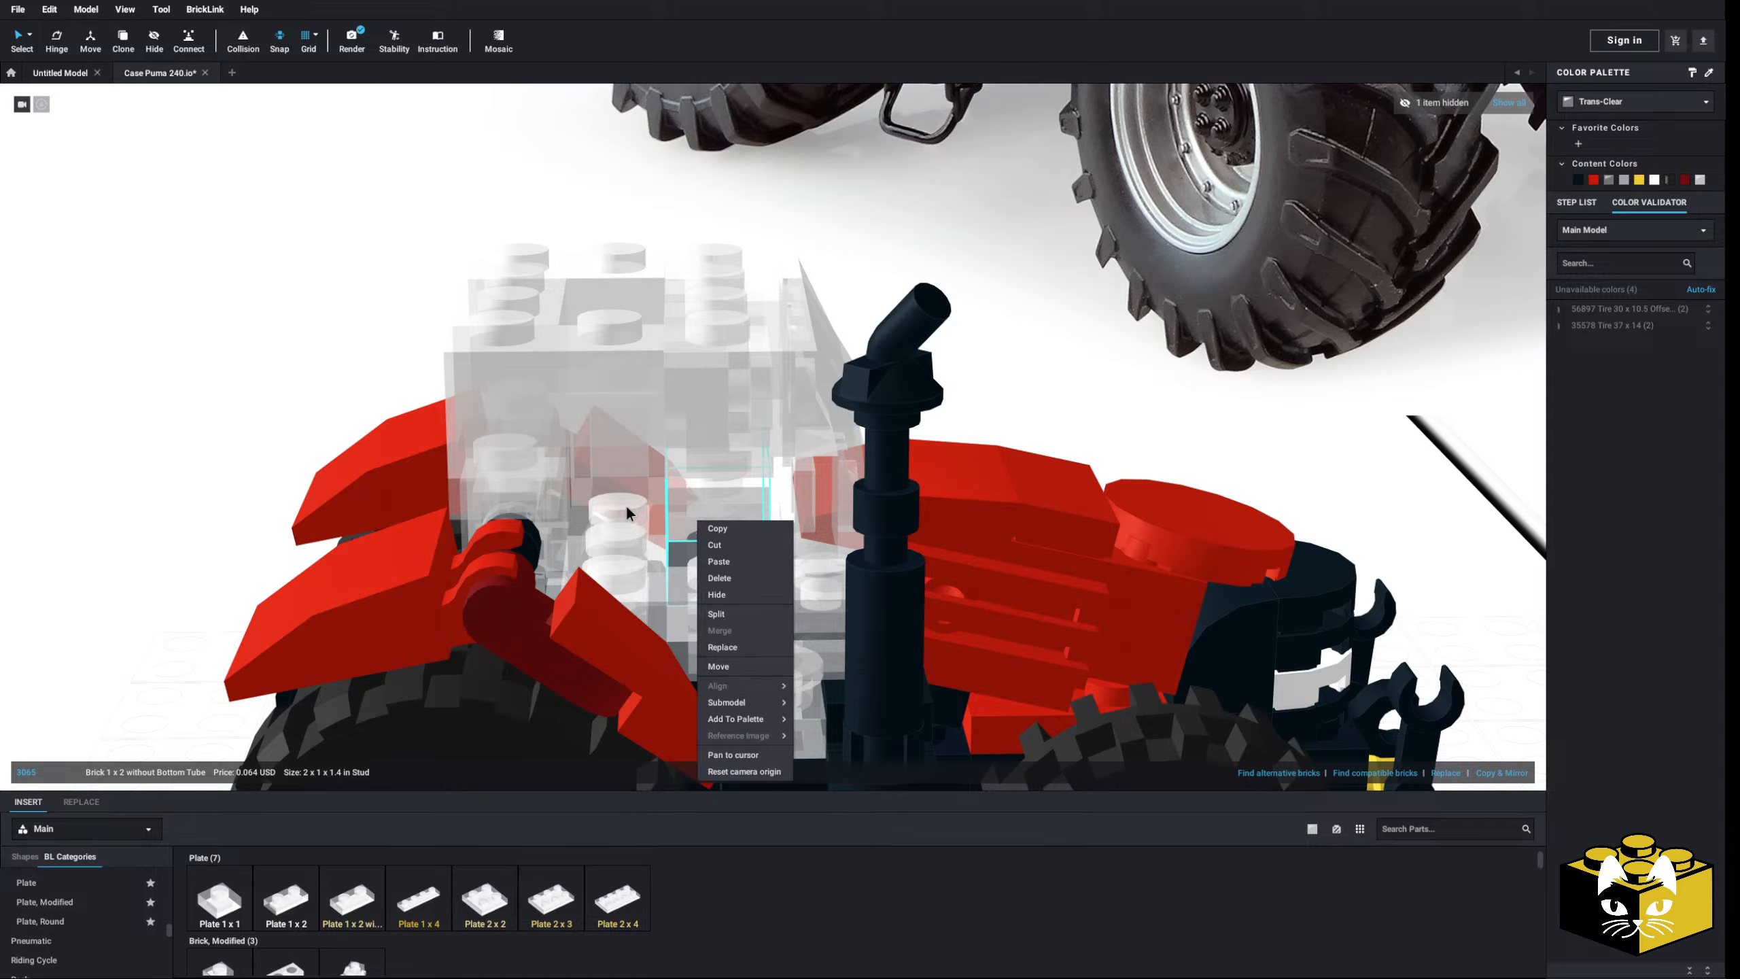
# - Copy the Trans-Clear Brick 1 x 2 without Bottom Tube and paste it into the lower side wall of the cab
pyautogui.moveTo(625, 505); pyautogui.dragTo(631, 500, button='right')
pyautogui.rightClick(722, 521)
pyautogui.rightClick(235, 375)
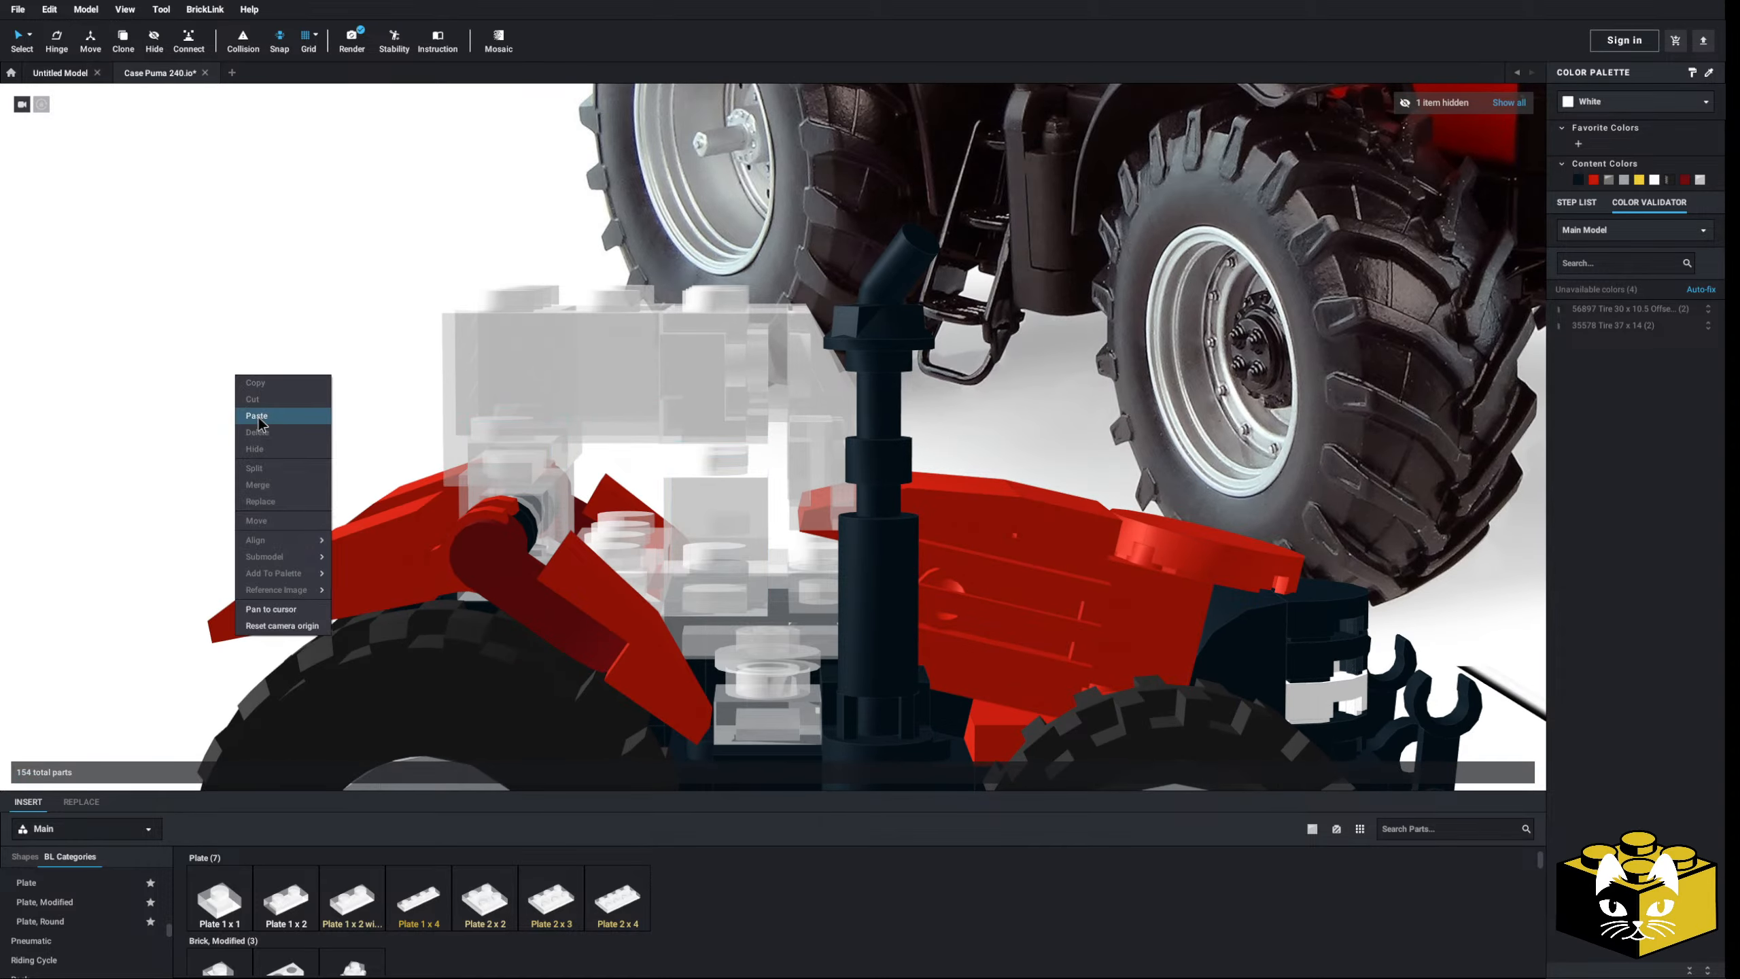
pyautogui.click(266, 414)
pyautogui.moveTo(662, 458); pyautogui.dragTo(663, 503, button='right')
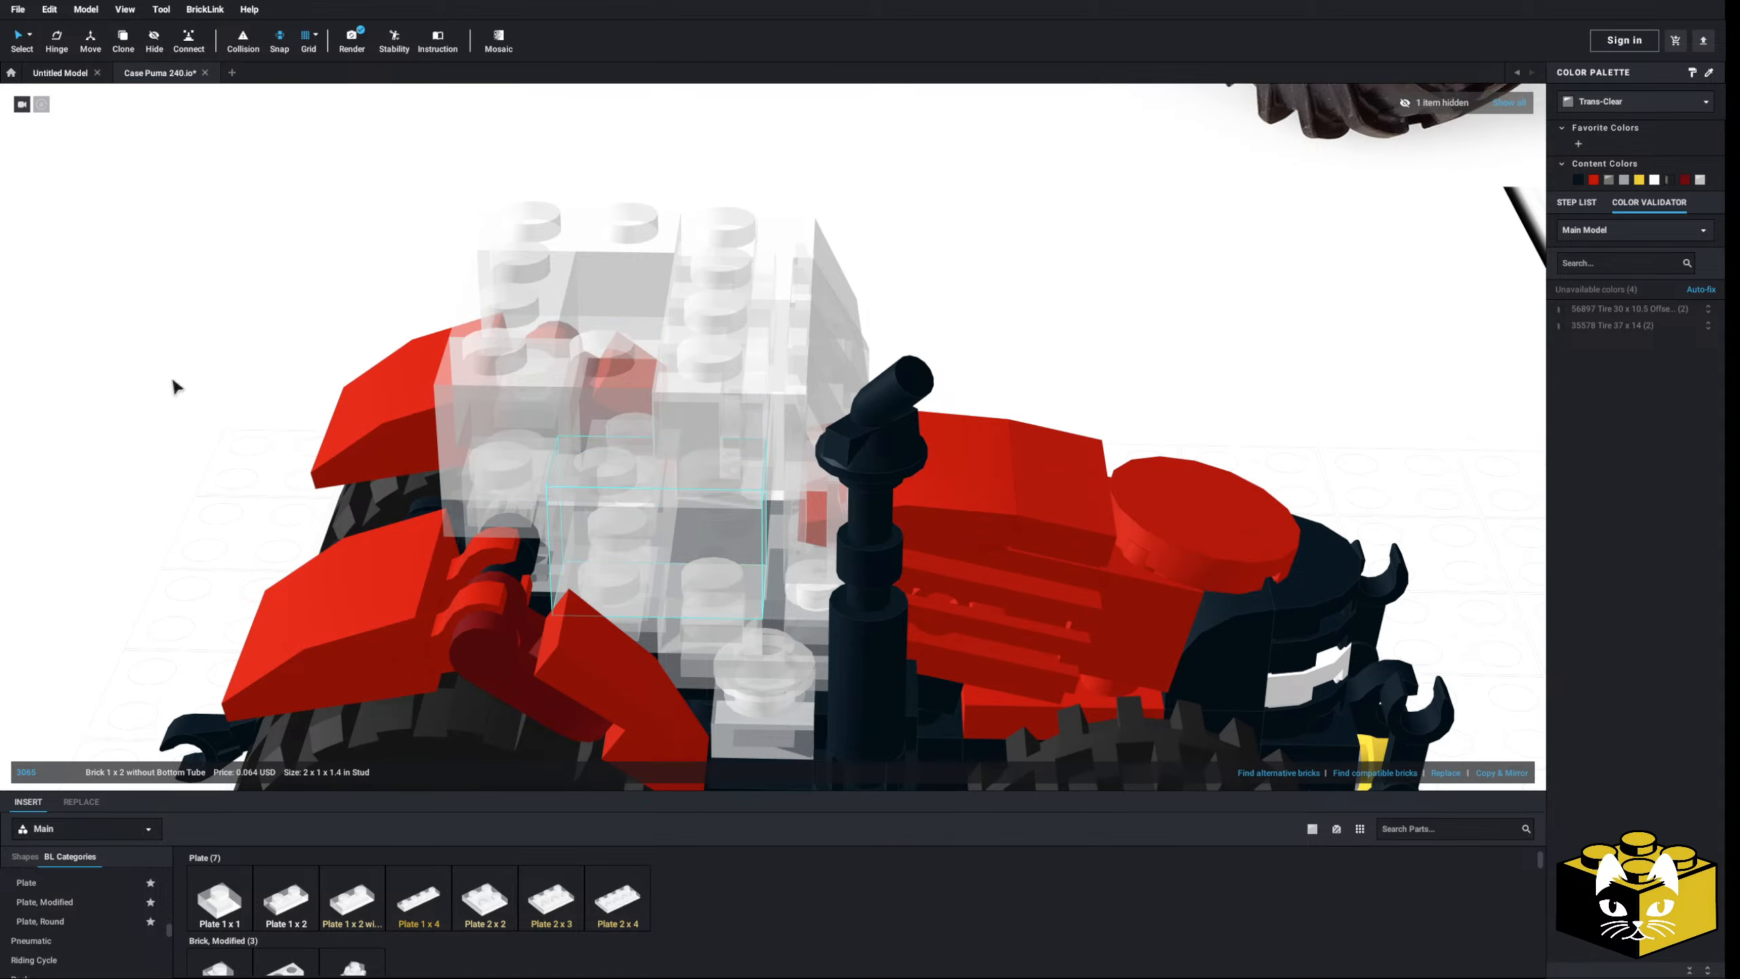
# - Paste another Trans-Clear 1 x 2 brick on the opposite side of the cab, and add a Trans-Clear Tile 1 x 1 behind the hood
pyautogui.rightClick(193, 360)
pyautogui.click(228, 416)
pyautogui.moveTo(172, 404); pyautogui.dragTo(763, 565, button='right')
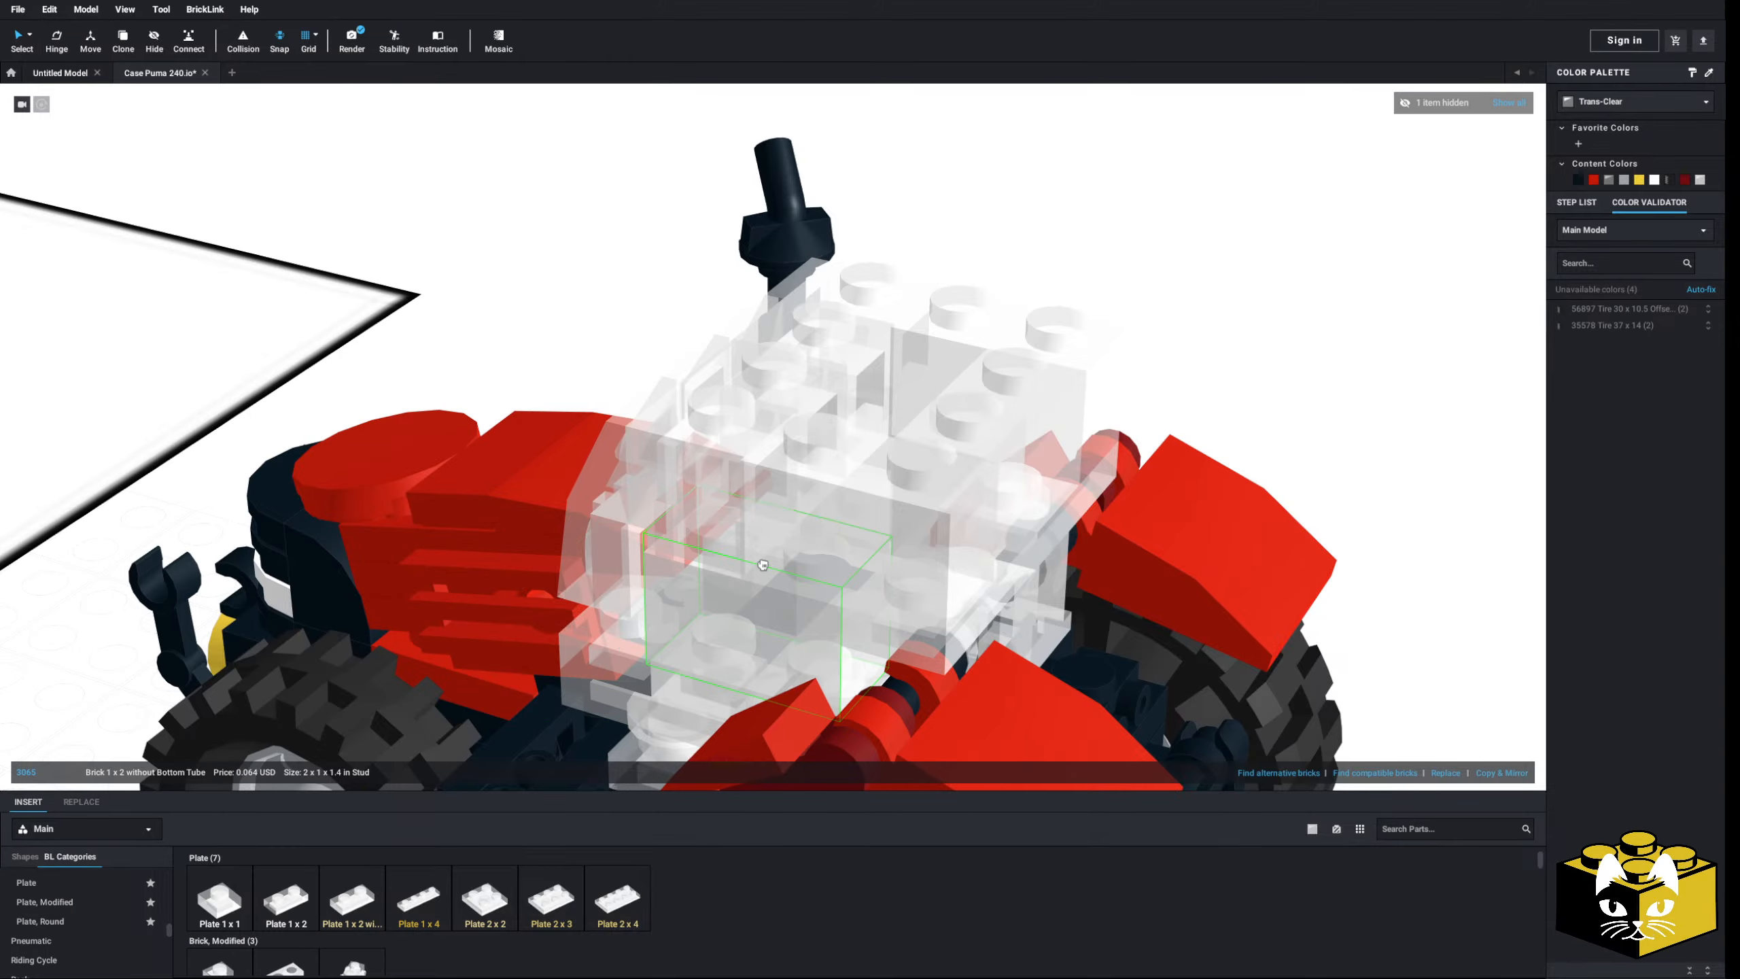
pyautogui.scroll(-5, 1180, 432)
pyautogui.moveTo(1184, 455); pyautogui.dragTo(1048, 455, button='right')
pyautogui.scroll(4, 670, 636)
pyautogui.moveTo(666, 629); pyautogui.dragTo(612, 634, button='right')
pyautogui.scroll(-10, 79, 926)
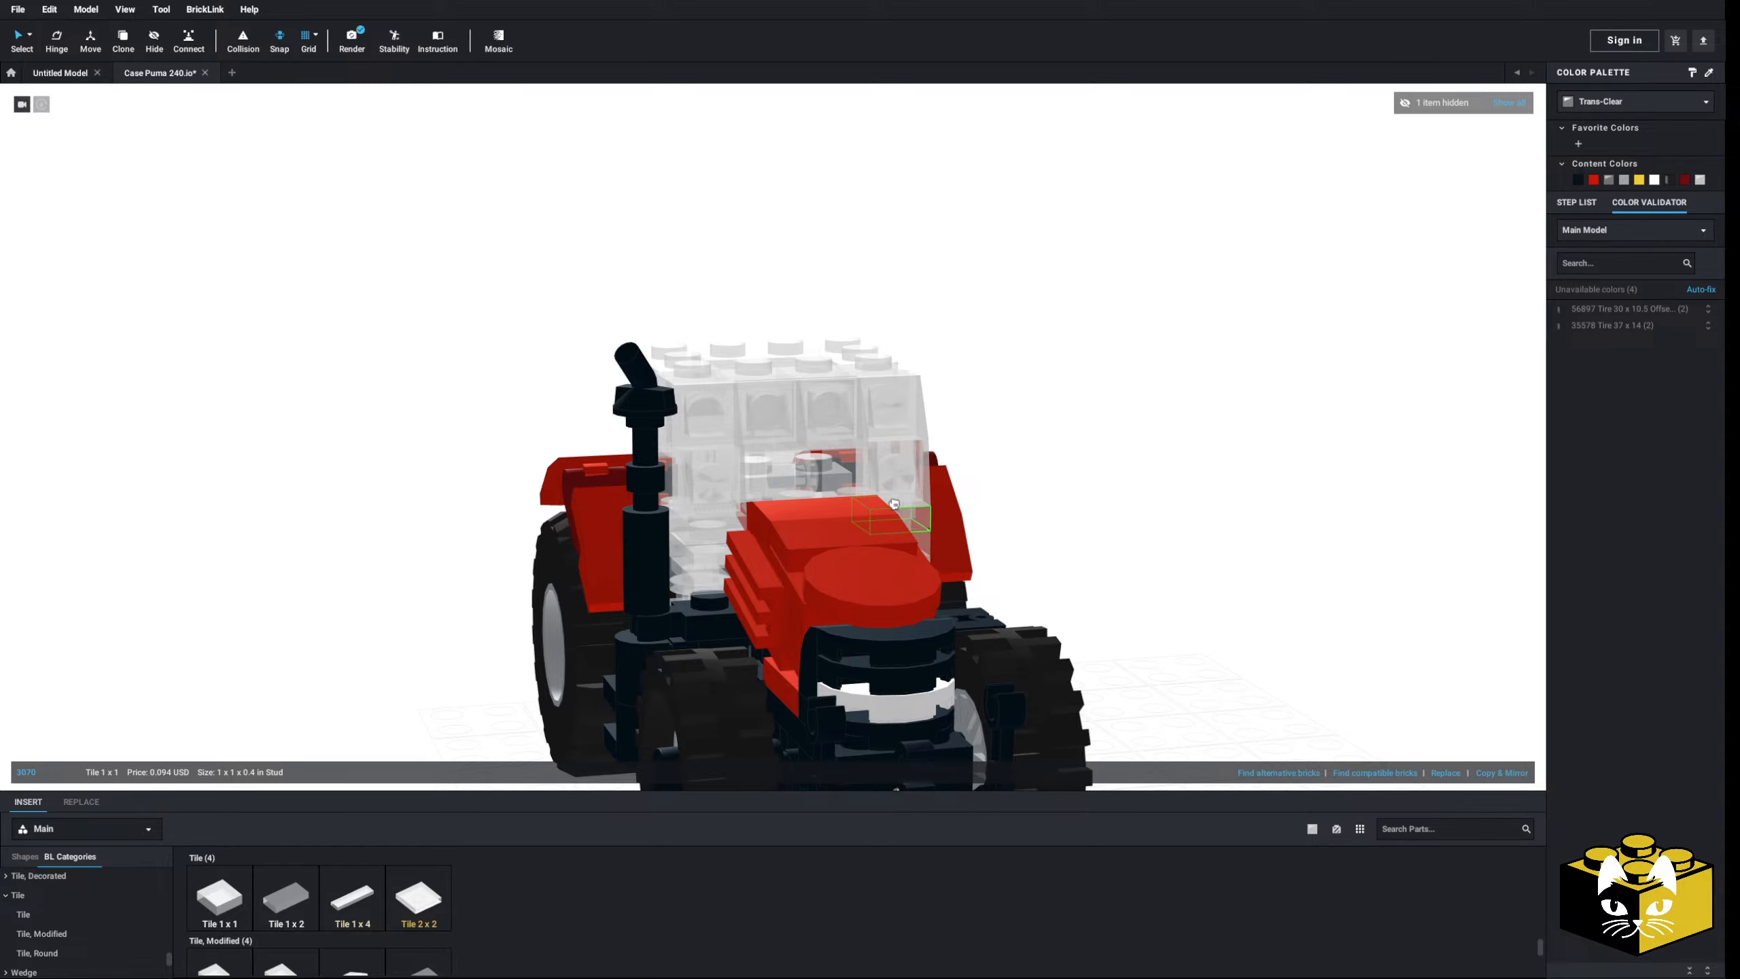
# - Show the reference model, compare the cab's shape and roof height with it, and hide it again
pyautogui.click(1502, 104)
pyautogui.scroll(-3, 1060, 528)
pyautogui.moveTo(1061, 528); pyautogui.dragTo(1118, 521, button='right')
pyautogui.scroll(4, 954, 638)
pyautogui.moveTo(957, 646); pyautogui.dragTo(759, 632, button='right')
pyautogui.scroll(4, 764, 631)
pyautogui.scroll(-5, 733, 627)
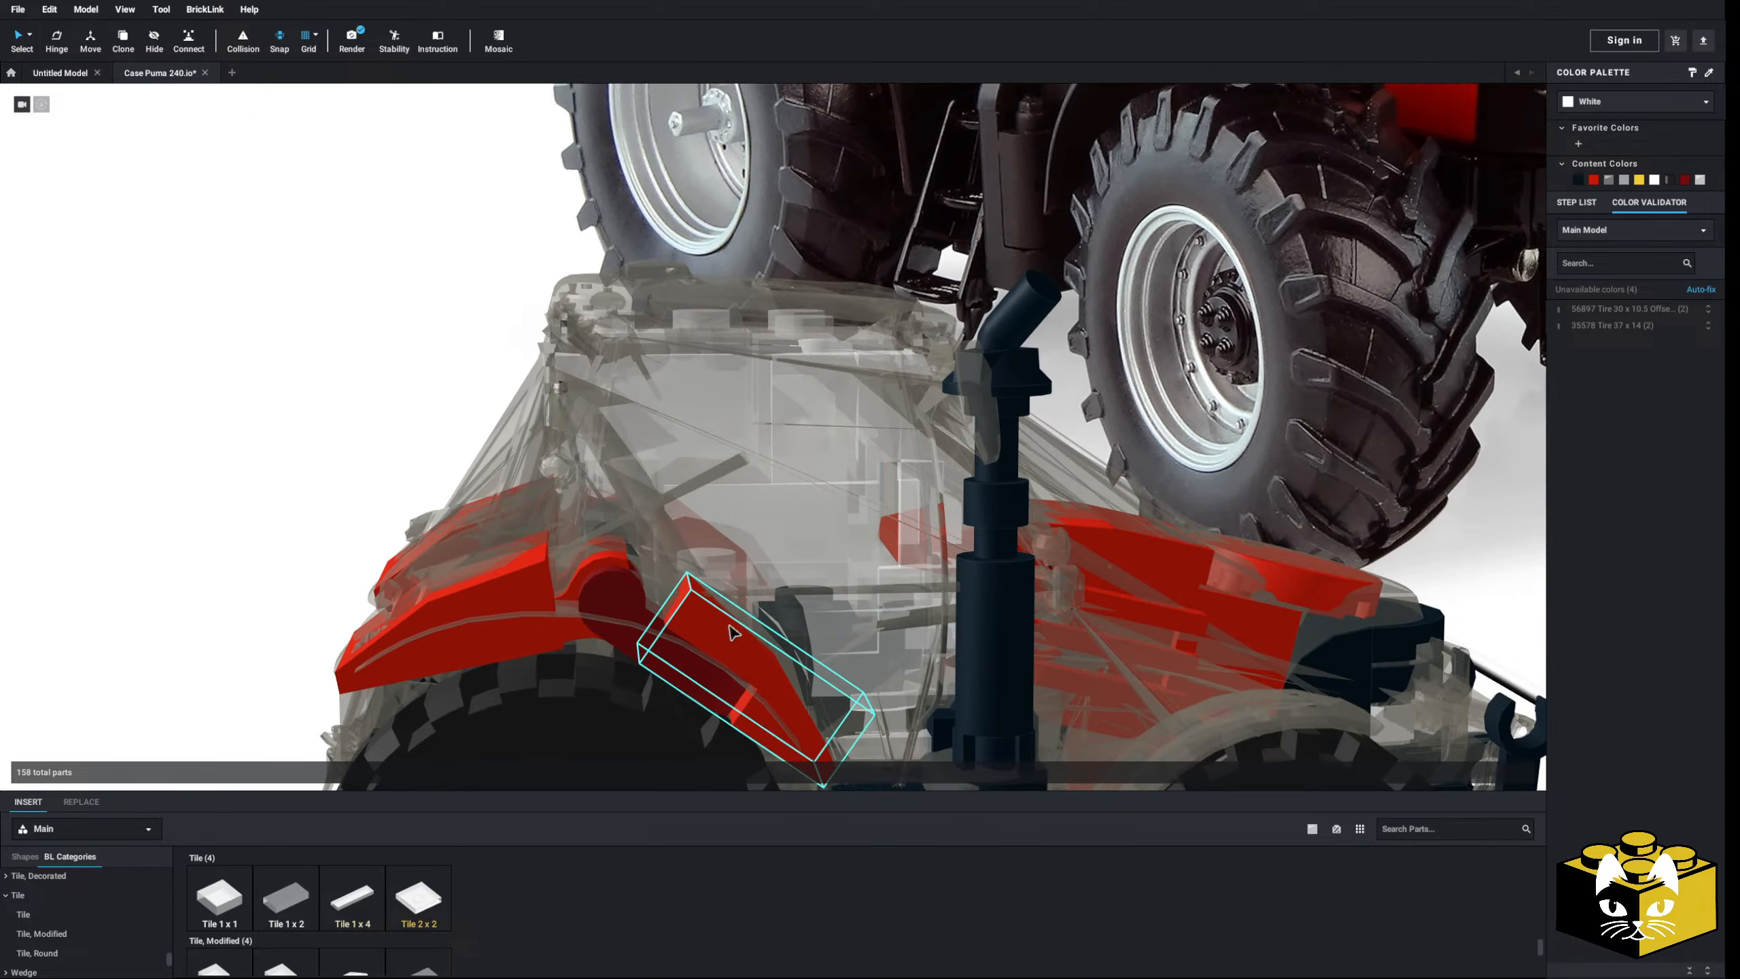
pyautogui.moveTo(375, 493); pyautogui.dragTo(480, 549, button='right')
pyautogui.rightClick(769, 406)
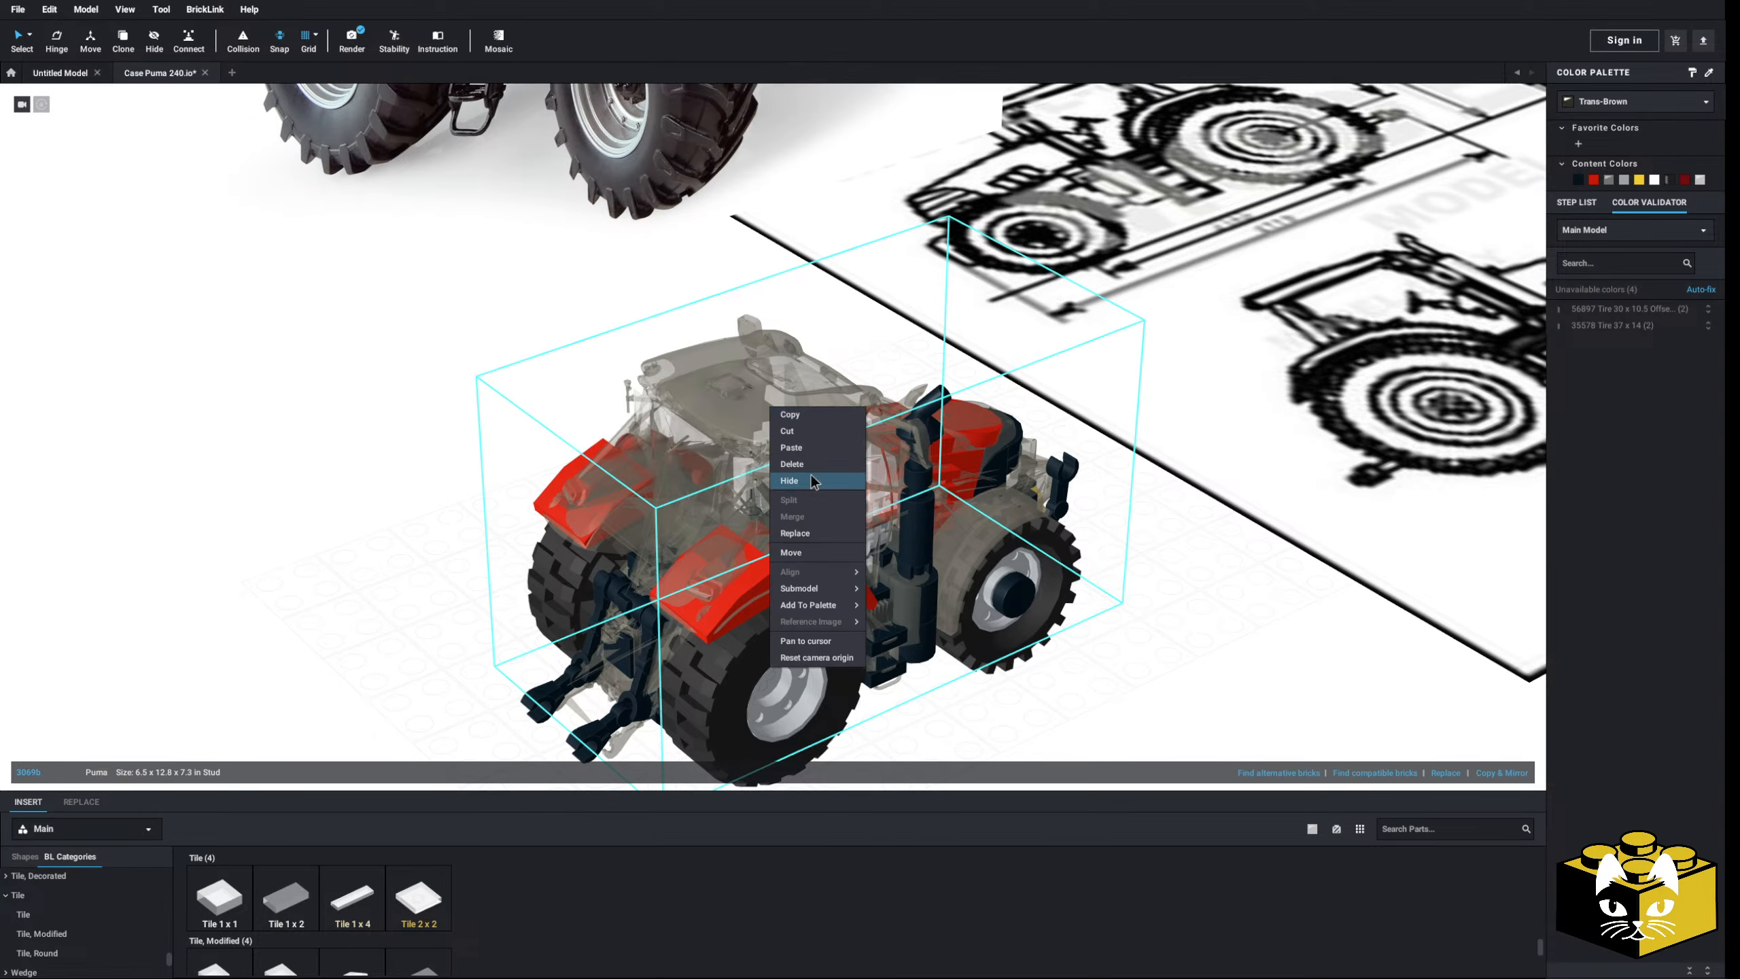
pyautogui.click(810, 481)
pyautogui.click(362, 491)
# - Try to delete the Trans-Clear bricks at the upper rear of the cab
pyautogui.scroll(3, 479, 466)
pyautogui.click(616, 439)
pyautogui.press('Delete')
pyautogui.click(653, 456)
pyautogui.press('Delete')
pyautogui.click(727, 499)
pyautogui.press('Delete')
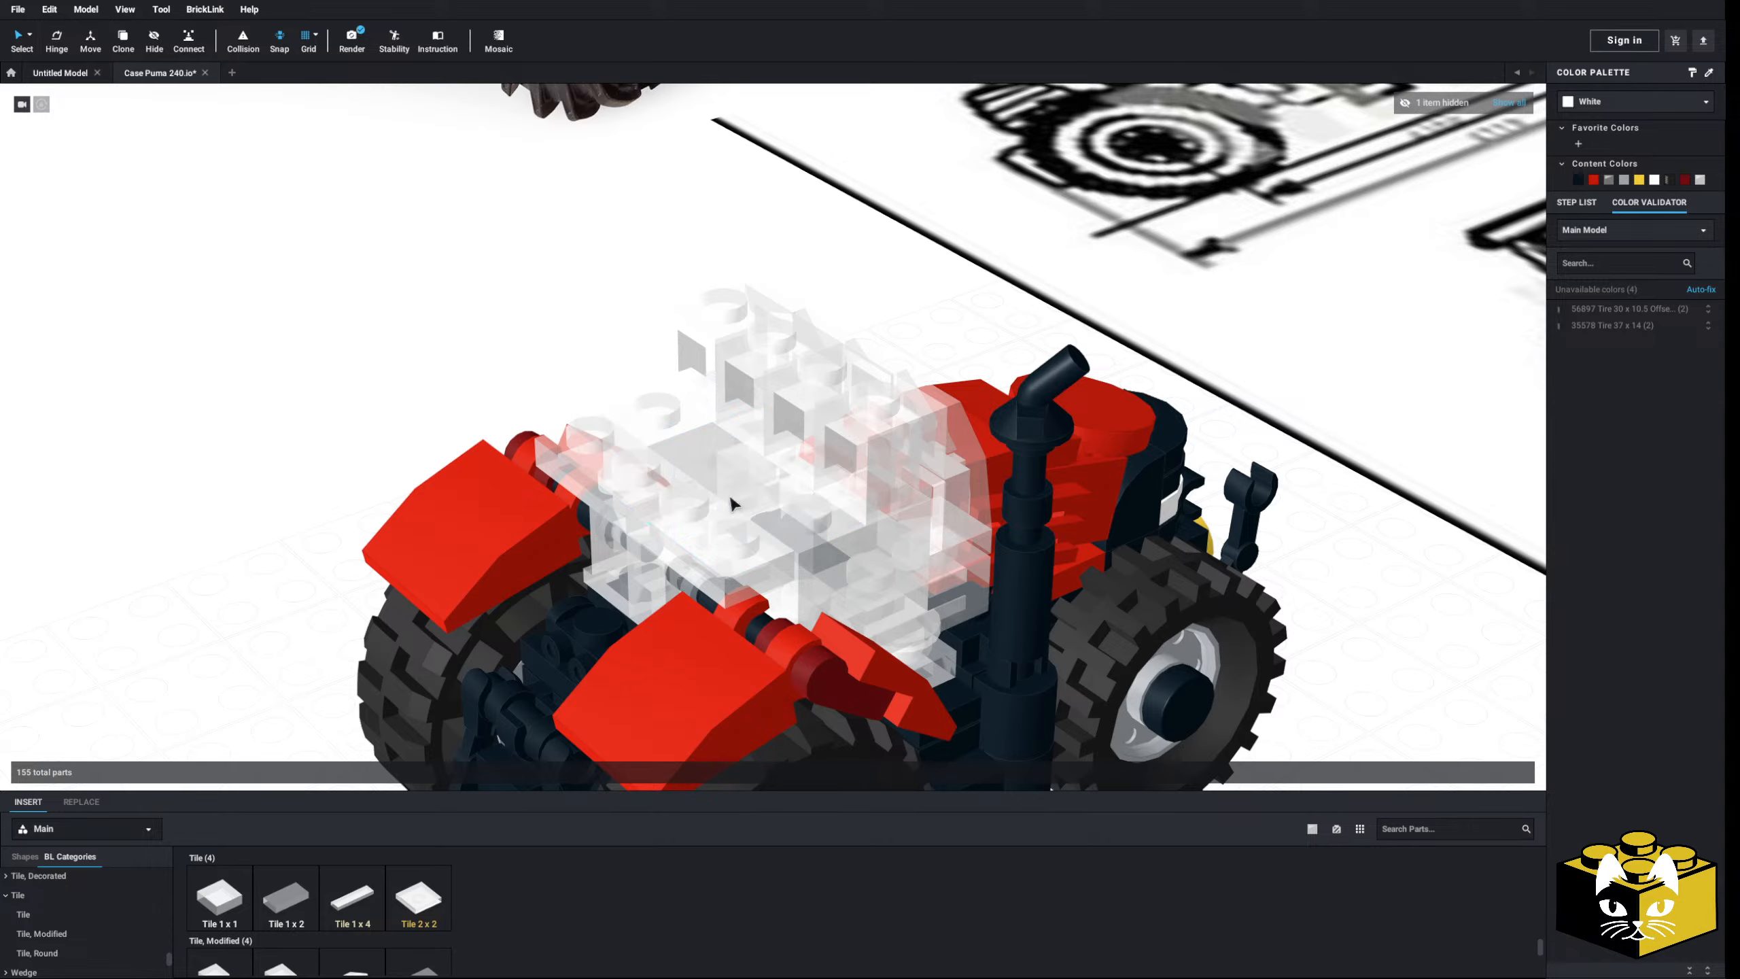
pyautogui.moveTo(730, 500); pyautogui.dragTo(751, 556, button='right')
pyautogui.click(737, 564)
pyautogui.press('Delete')
pyautogui.click(607, 497)
pyautogui.press('Delete')
# - Undo the deletions of the Trans-Clear cab bricks
pyautogui.moveTo(606, 535); pyautogui.dragTo(593, 480, button='right')
pyautogui.hotkey('ctrl', 'z')
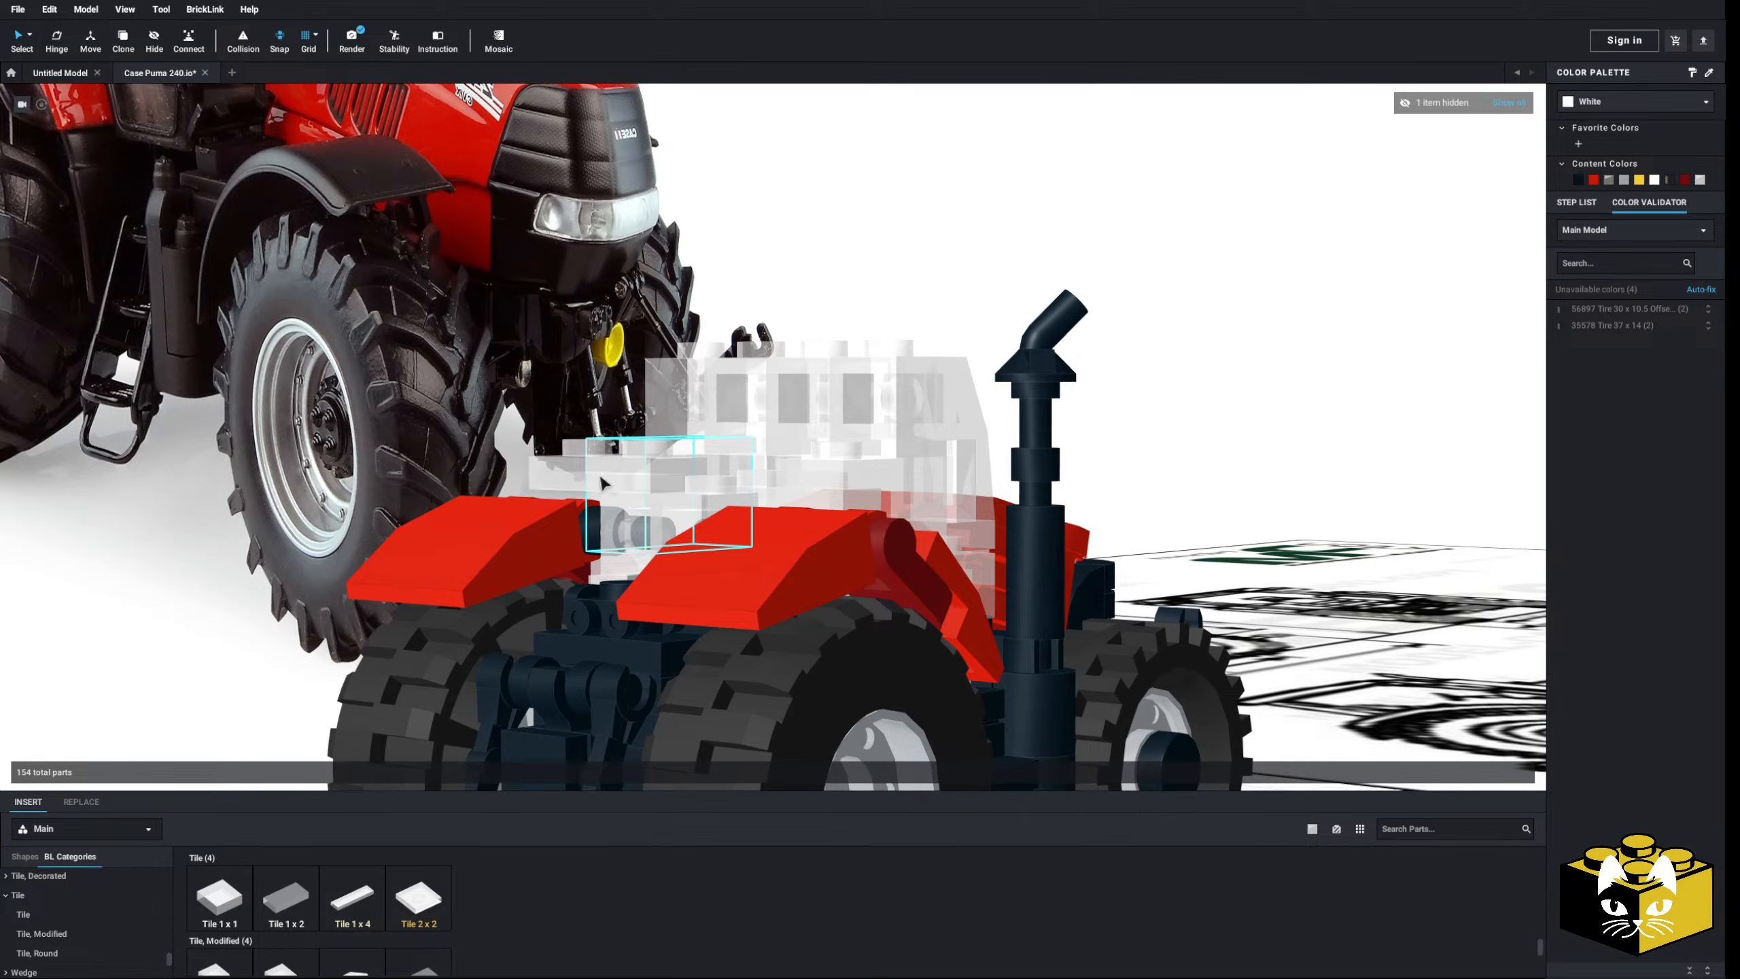
pyautogui.hotkey('ctrl', 'z')
pyautogui.hotkey('ctrl', 'z')
pyautogui.hotkey('ctrl', 'z')
pyautogui.moveTo(602, 483); pyautogui.dragTo(346, 679, button='right')
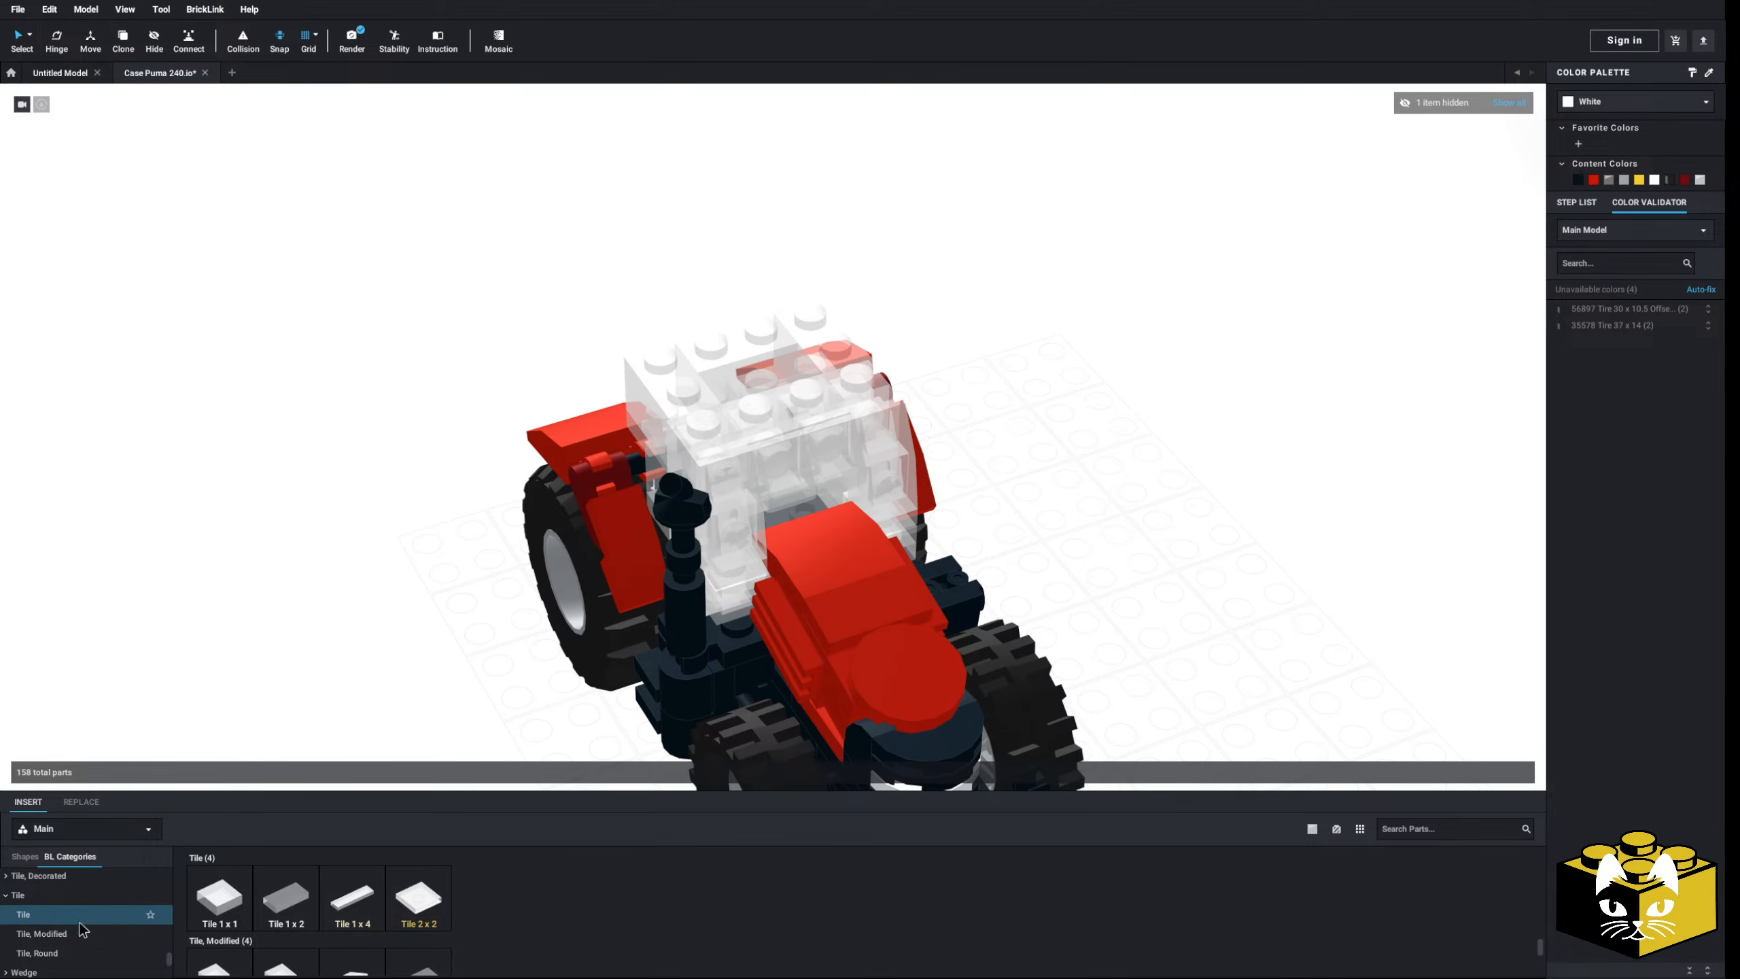
# - Set the part library to bright pink and cover the cab roof with two Plate 2 x 3 parts
pyautogui.scroll(-2, 78, 911)
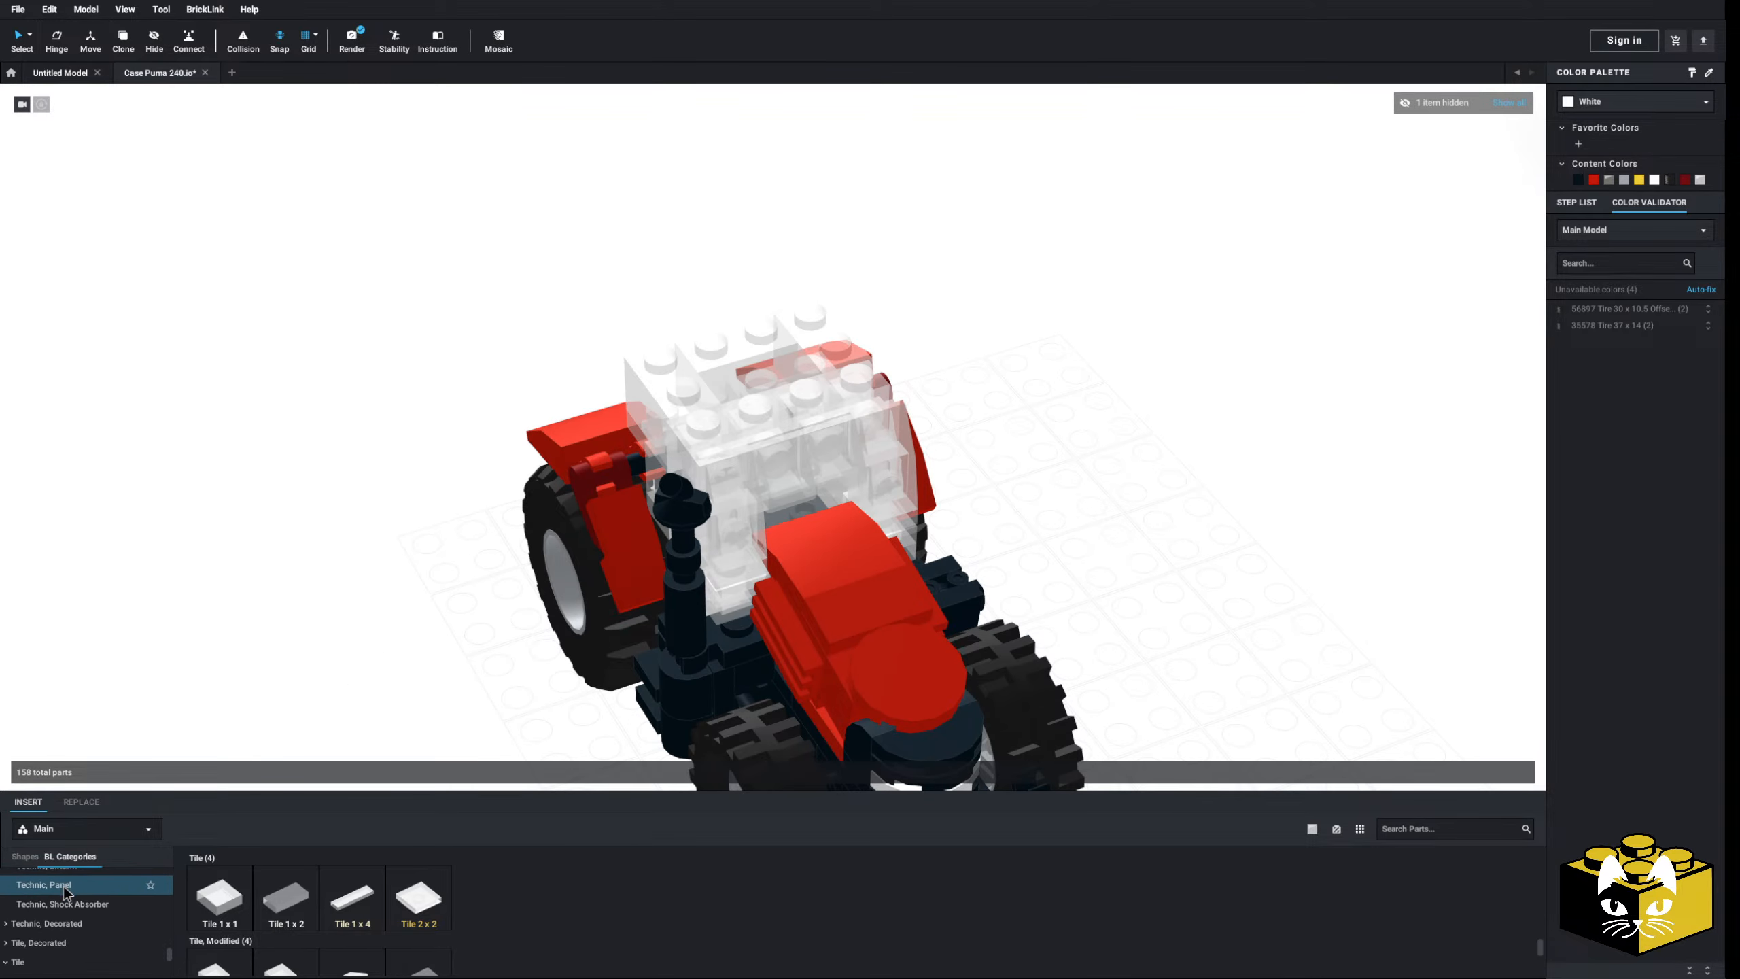
pyautogui.scroll(15, 84, 901)
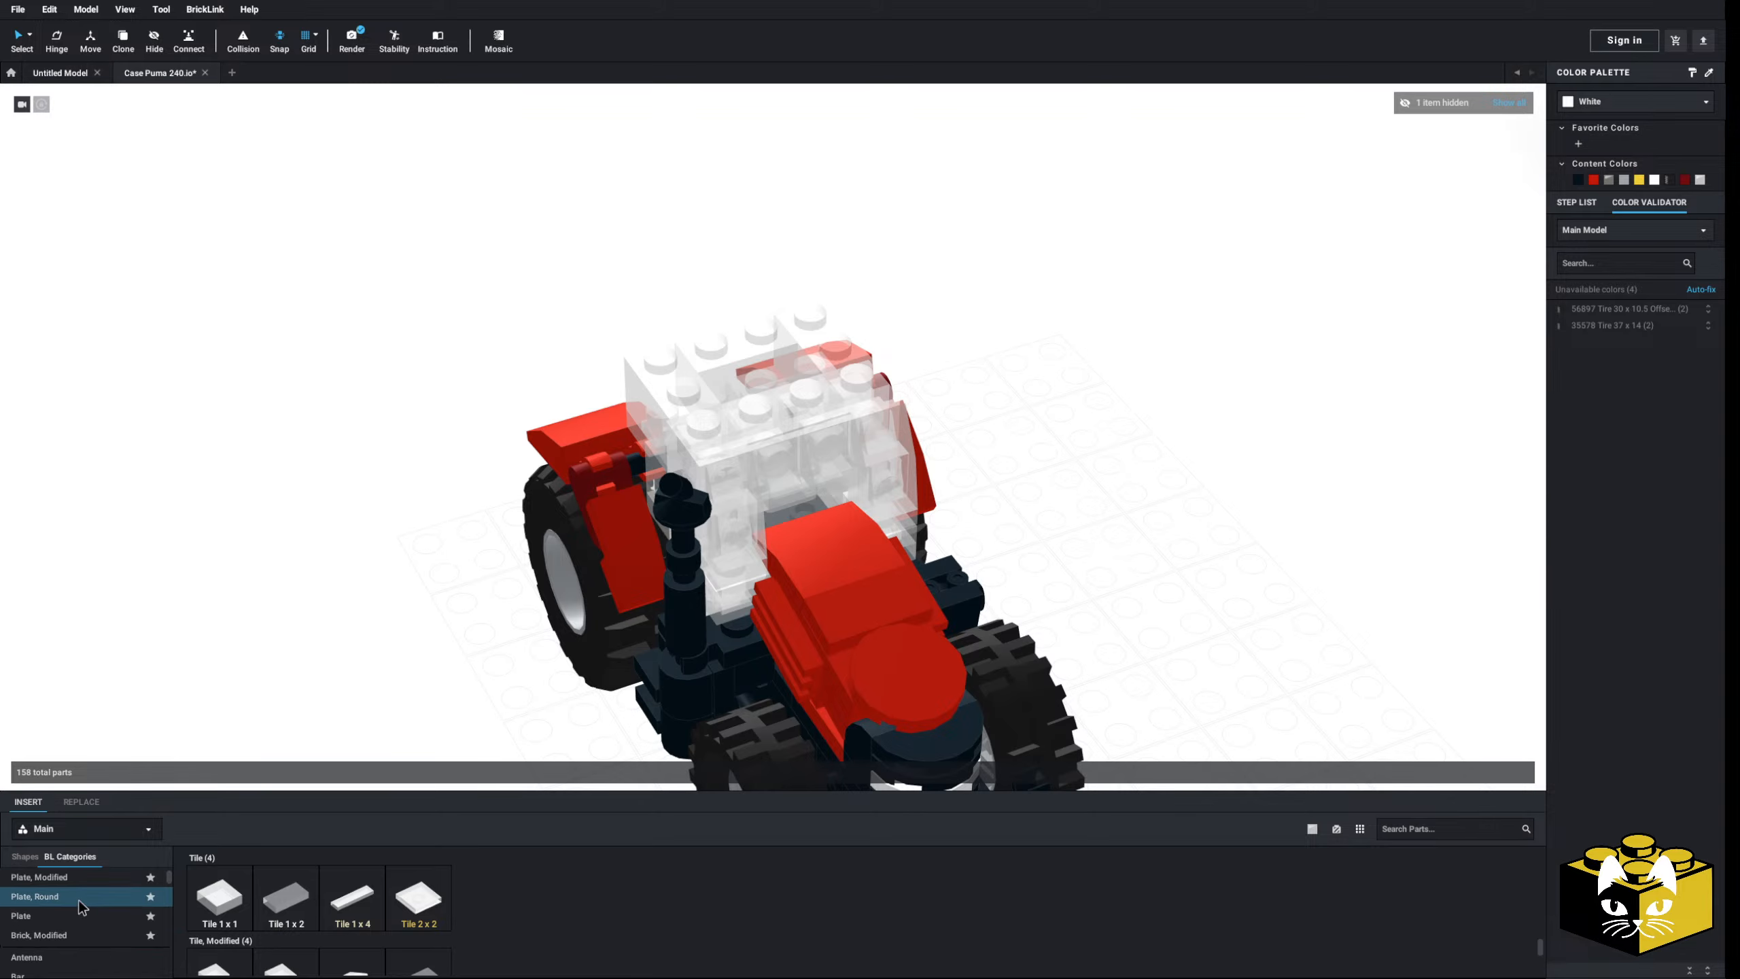
pyautogui.click(62, 919)
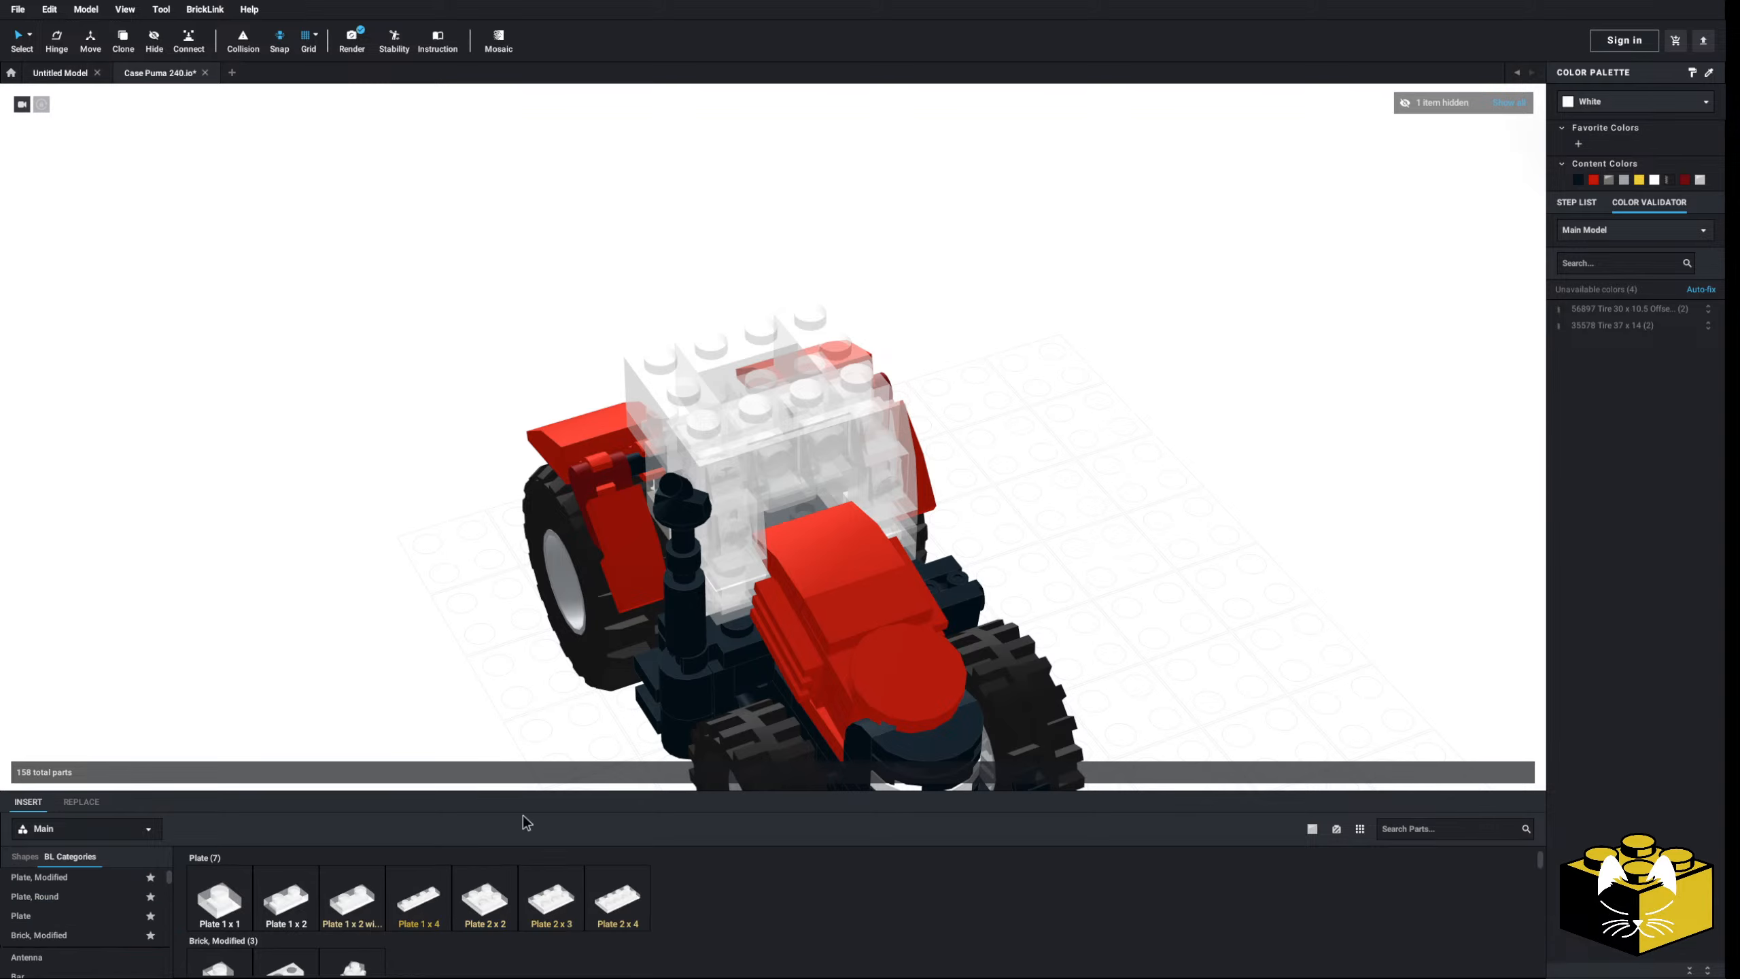
pyautogui.click(1311, 829)
pyautogui.click(1329, 904)
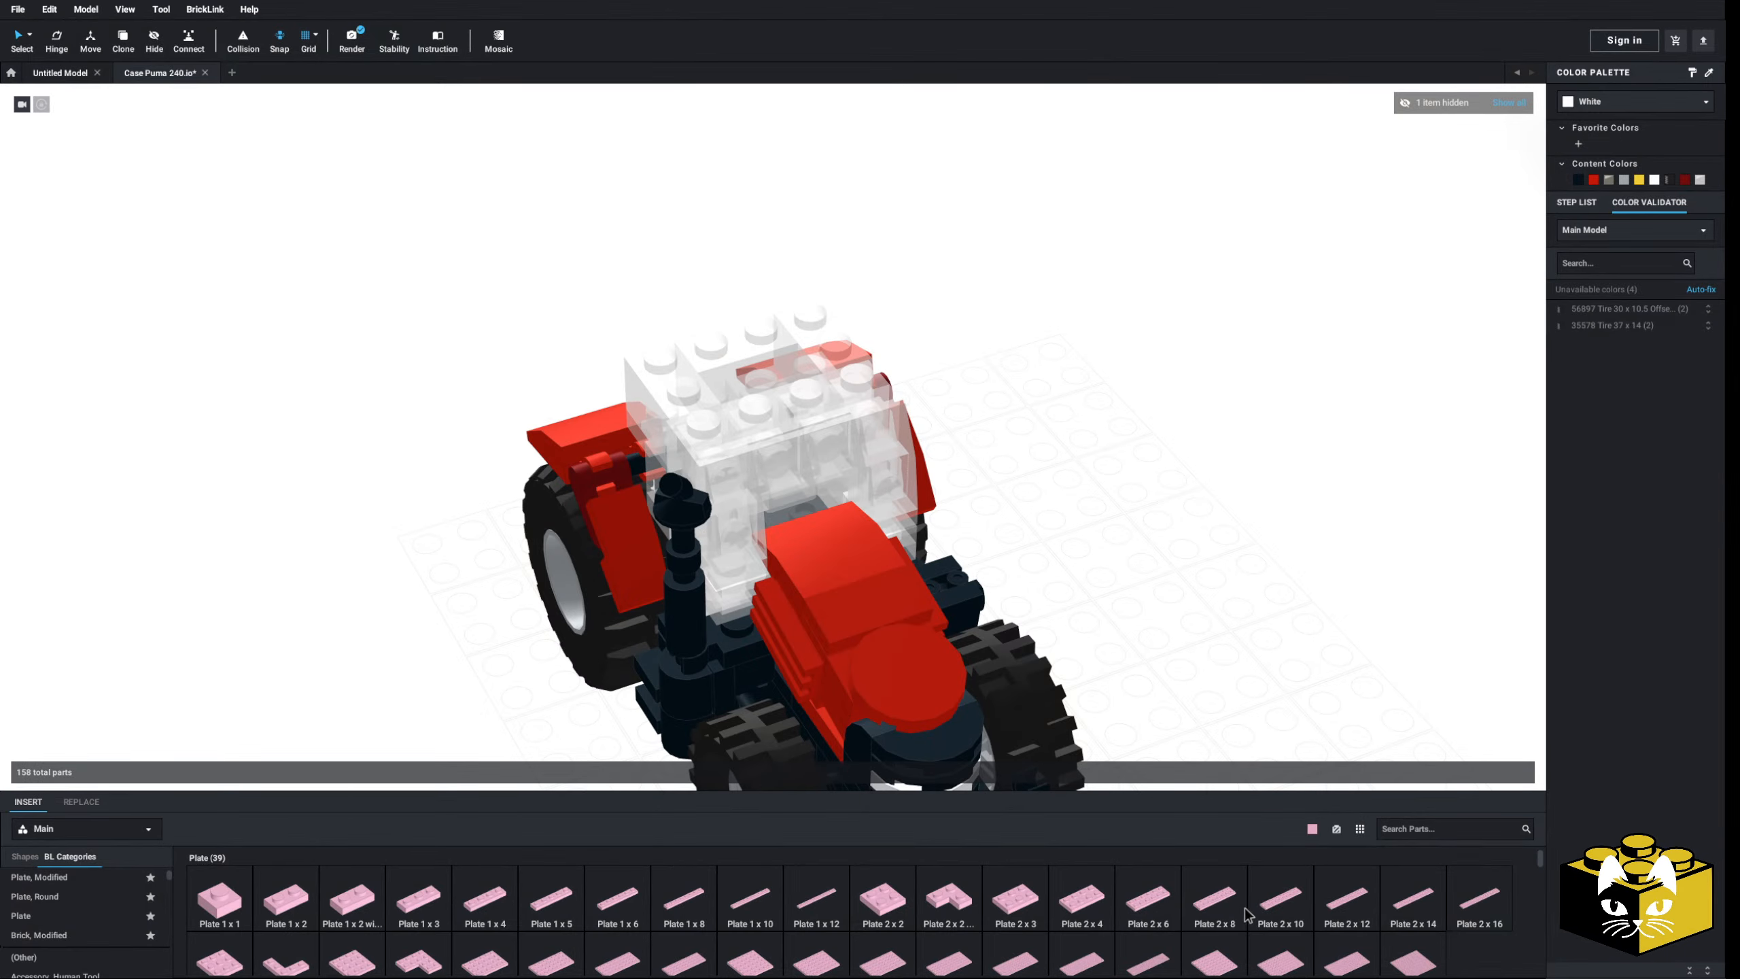
pyautogui.moveTo(994, 910); pyautogui.dragTo(712, 389)
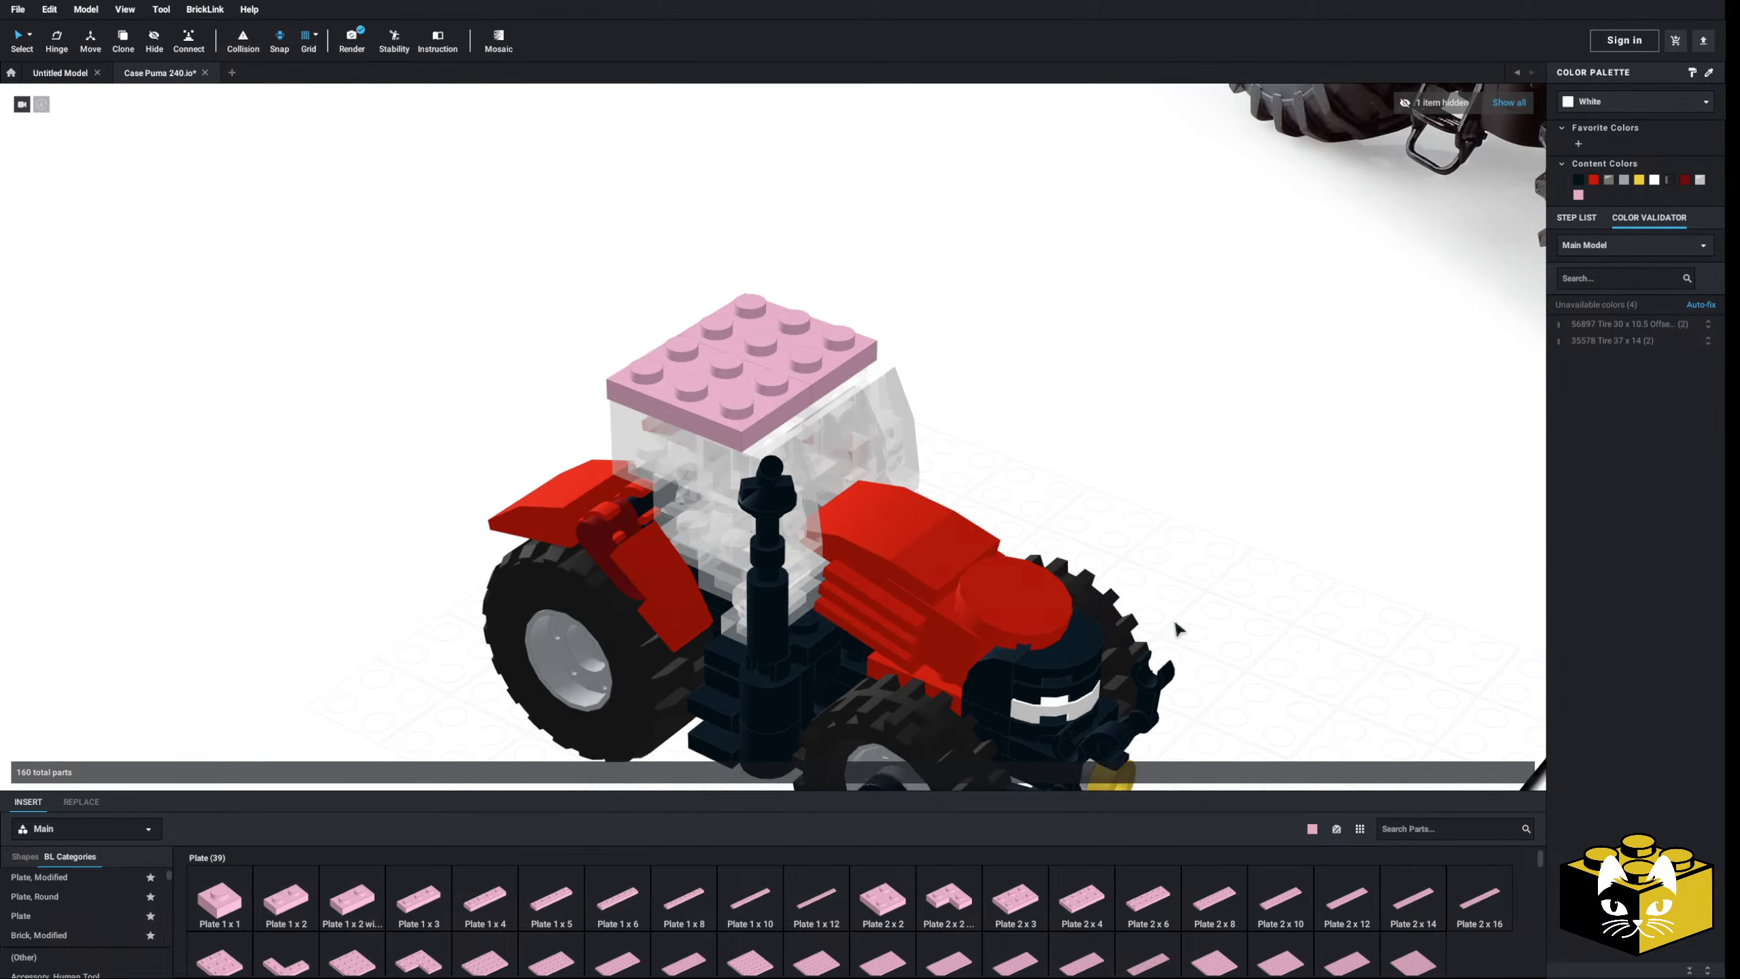
# - Copy the red Slope, Curved 2 x 2 x 2/3 from the hood and paste it onto the front of the cab roof
pyautogui.rightClick(876, 502)
pyautogui.click(907, 527)
pyautogui.rightClick(1027, 484)
pyautogui.click(1063, 528)
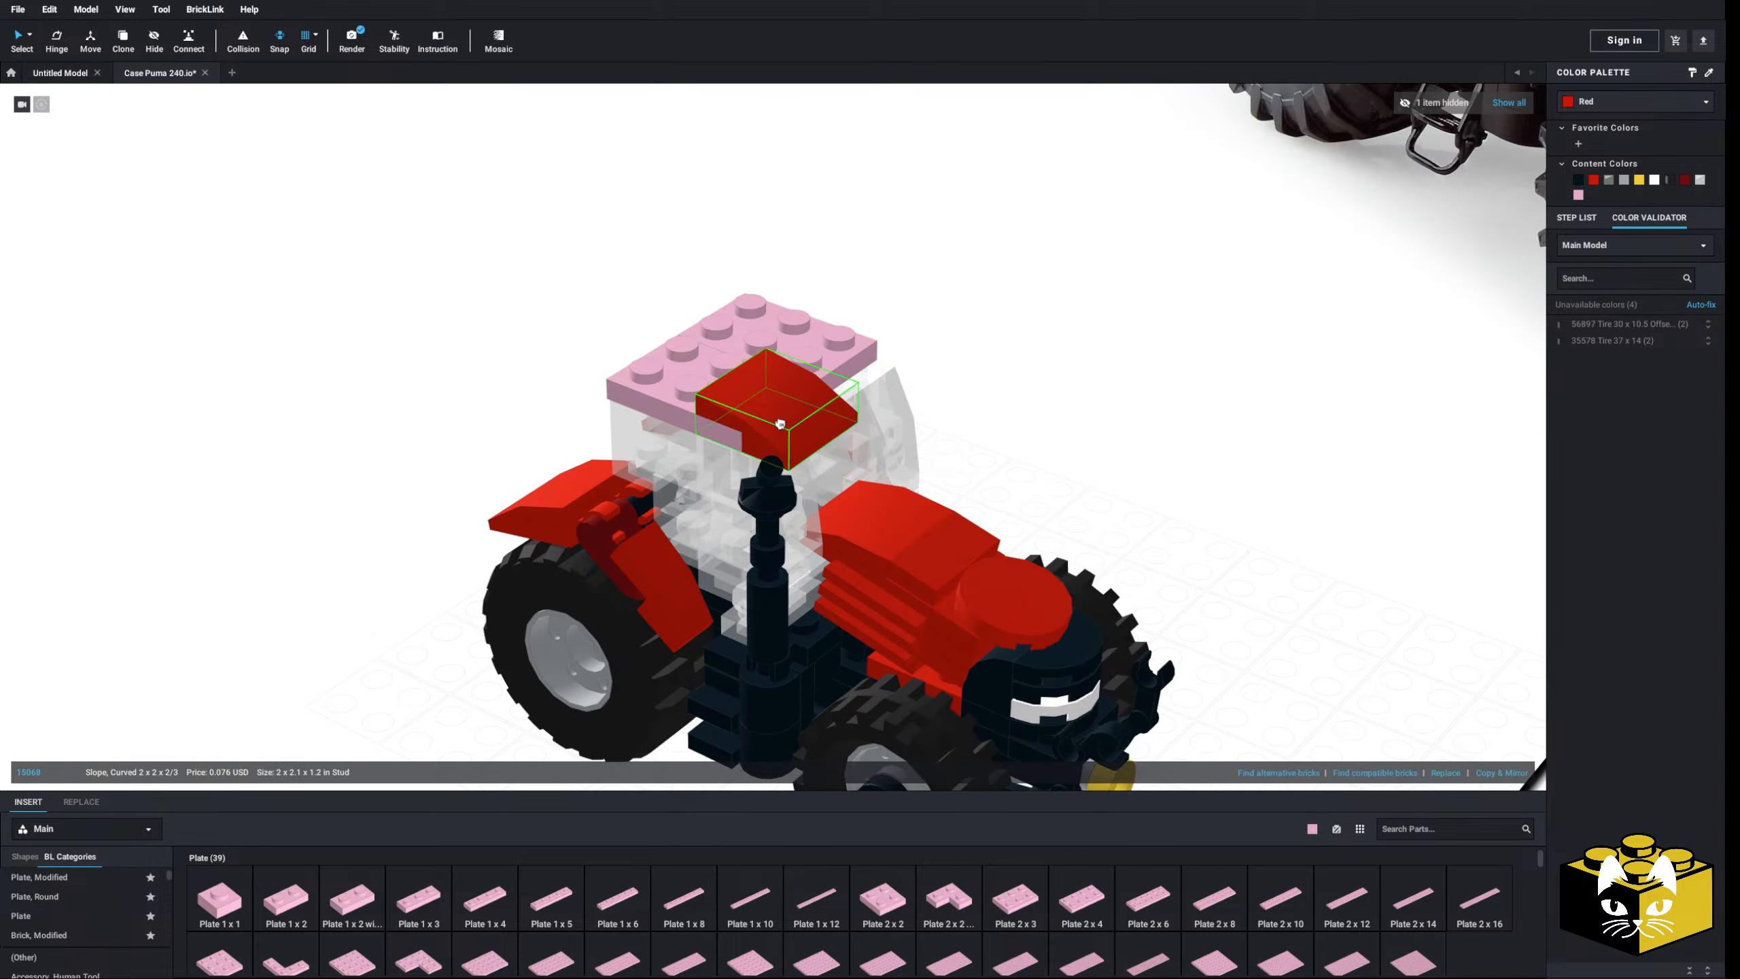
pyautogui.moveTo(779, 420); pyautogui.dragTo(763, 426, button='right')
# - Make a mirrored copy of the red curved slope and set it beside the first along the roof's front edge
pyautogui.click(1484, 776)
pyautogui.moveTo(923, 487); pyautogui.dragTo(847, 370)
pyautogui.click(1131, 438)
# - Cover the bright pink studded plates on the cab roof with a Tile 2 x 4
pyautogui.scroll(-3, 1128, 441)
pyautogui.moveTo(1134, 438); pyautogui.dragTo(1053, 524, button='right')
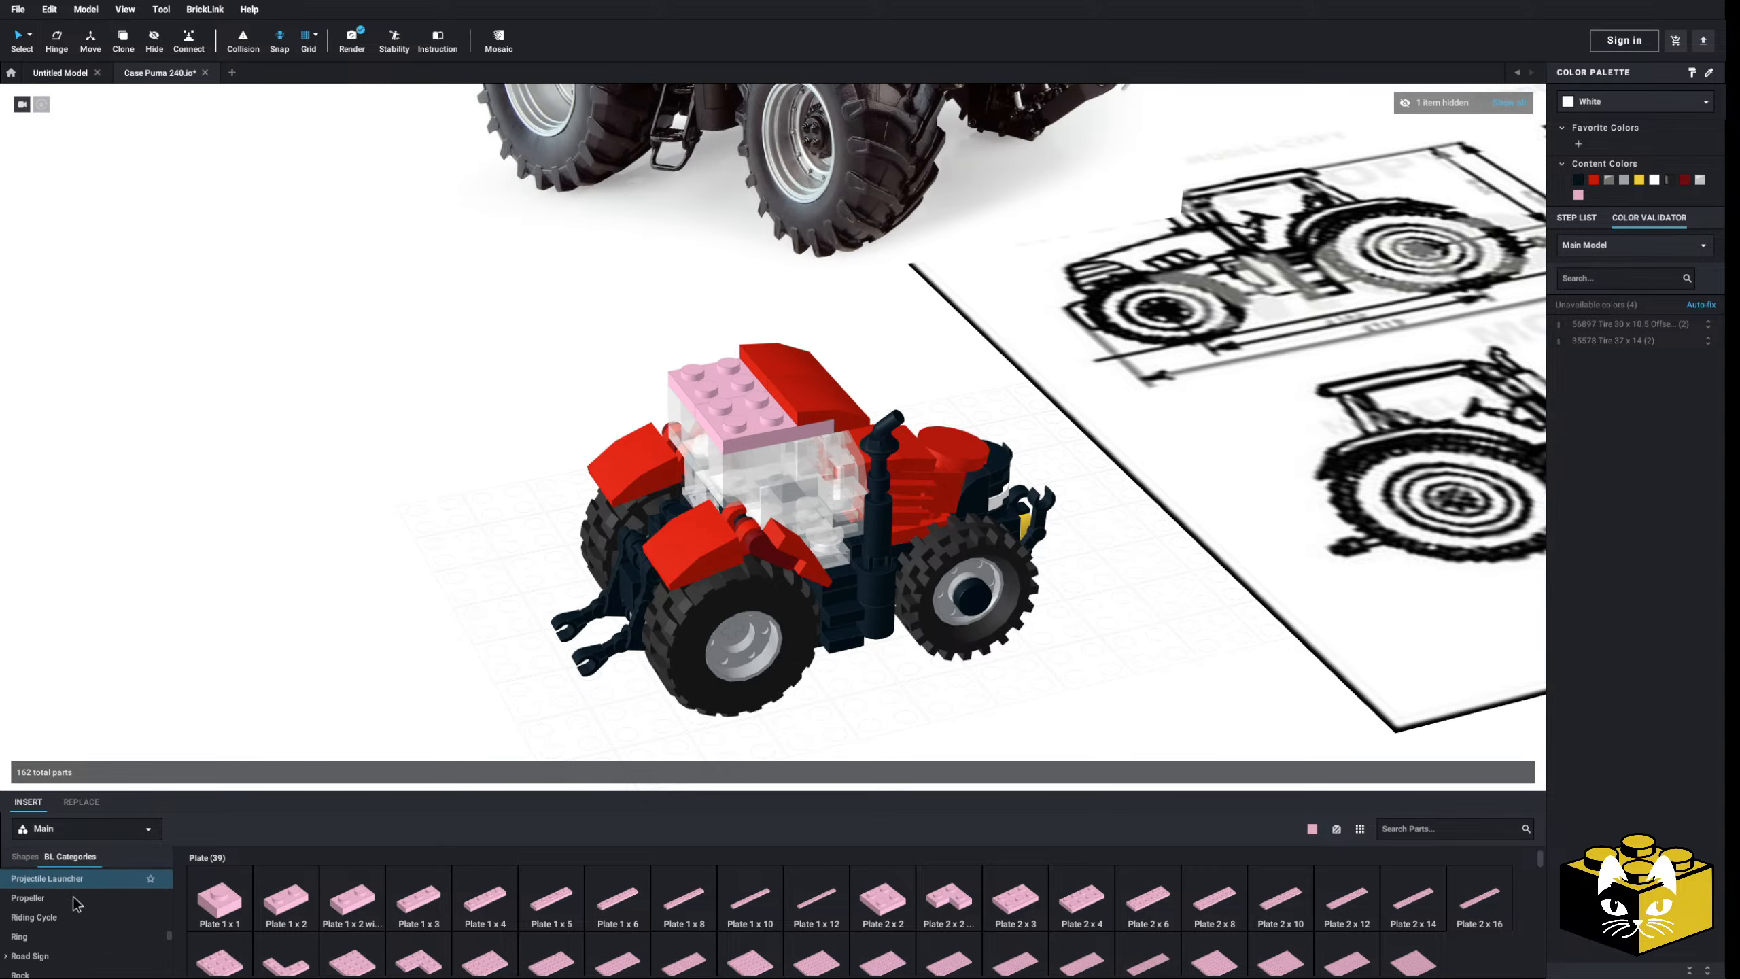
pyautogui.click(23, 939)
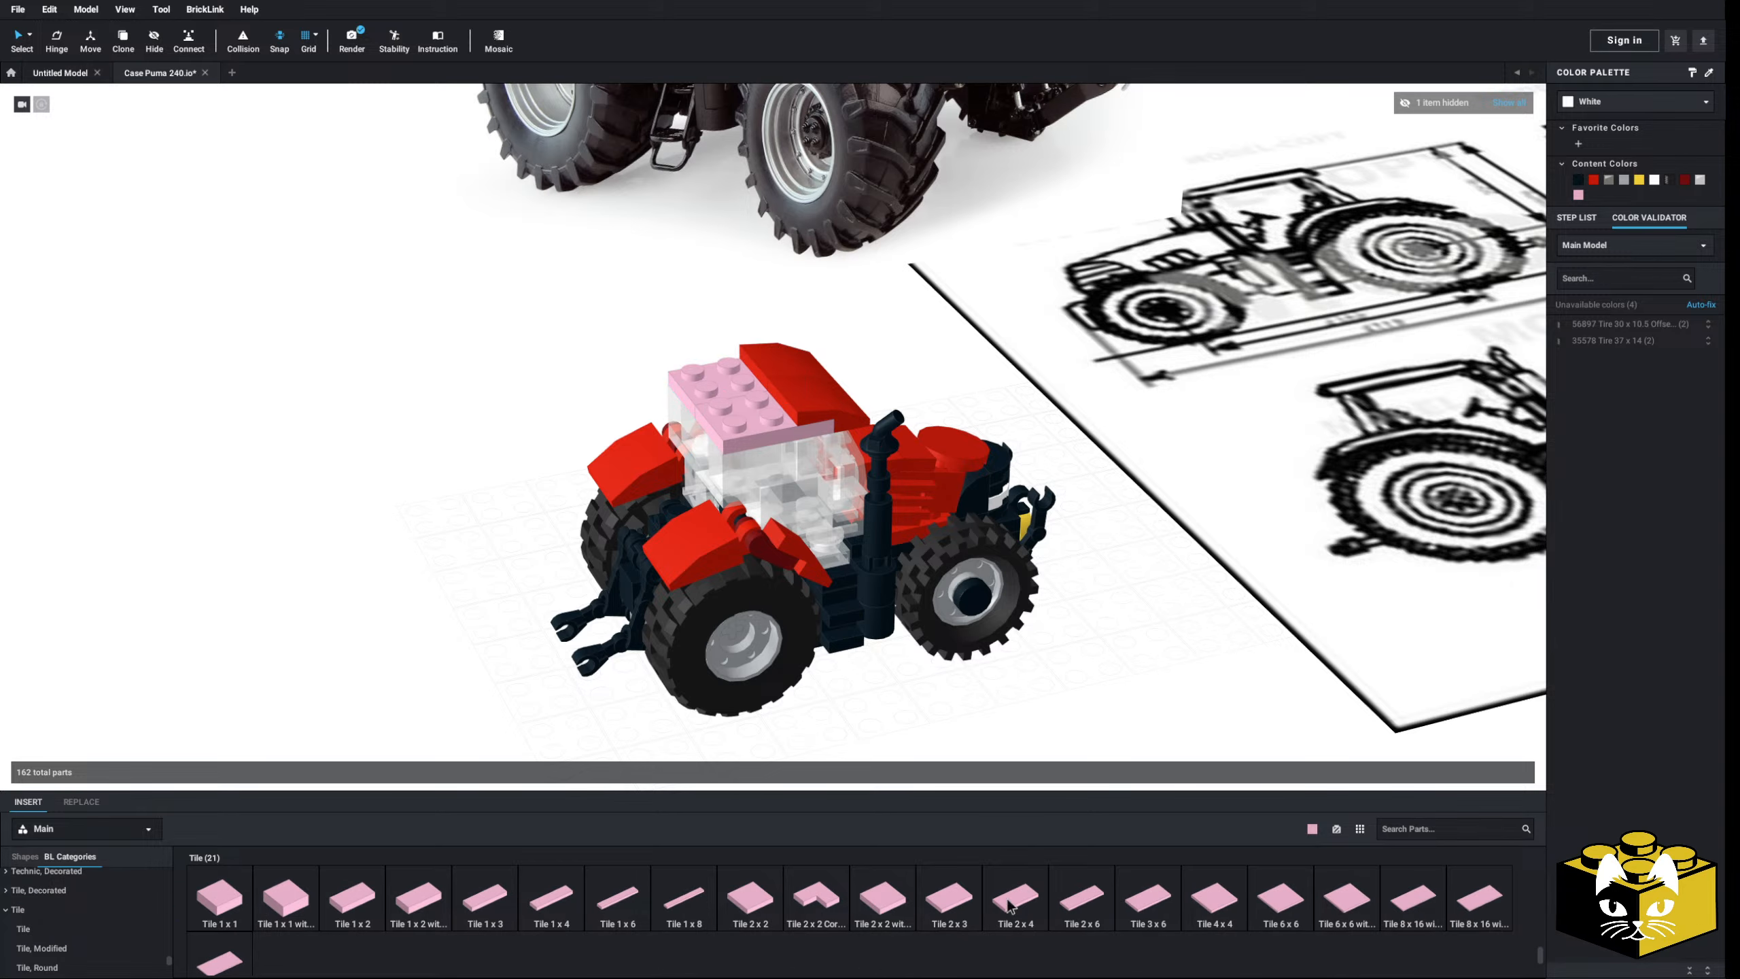
pyautogui.click(719, 370)
pyautogui.moveTo(719, 370); pyautogui.dragTo(746, 389, button='right')
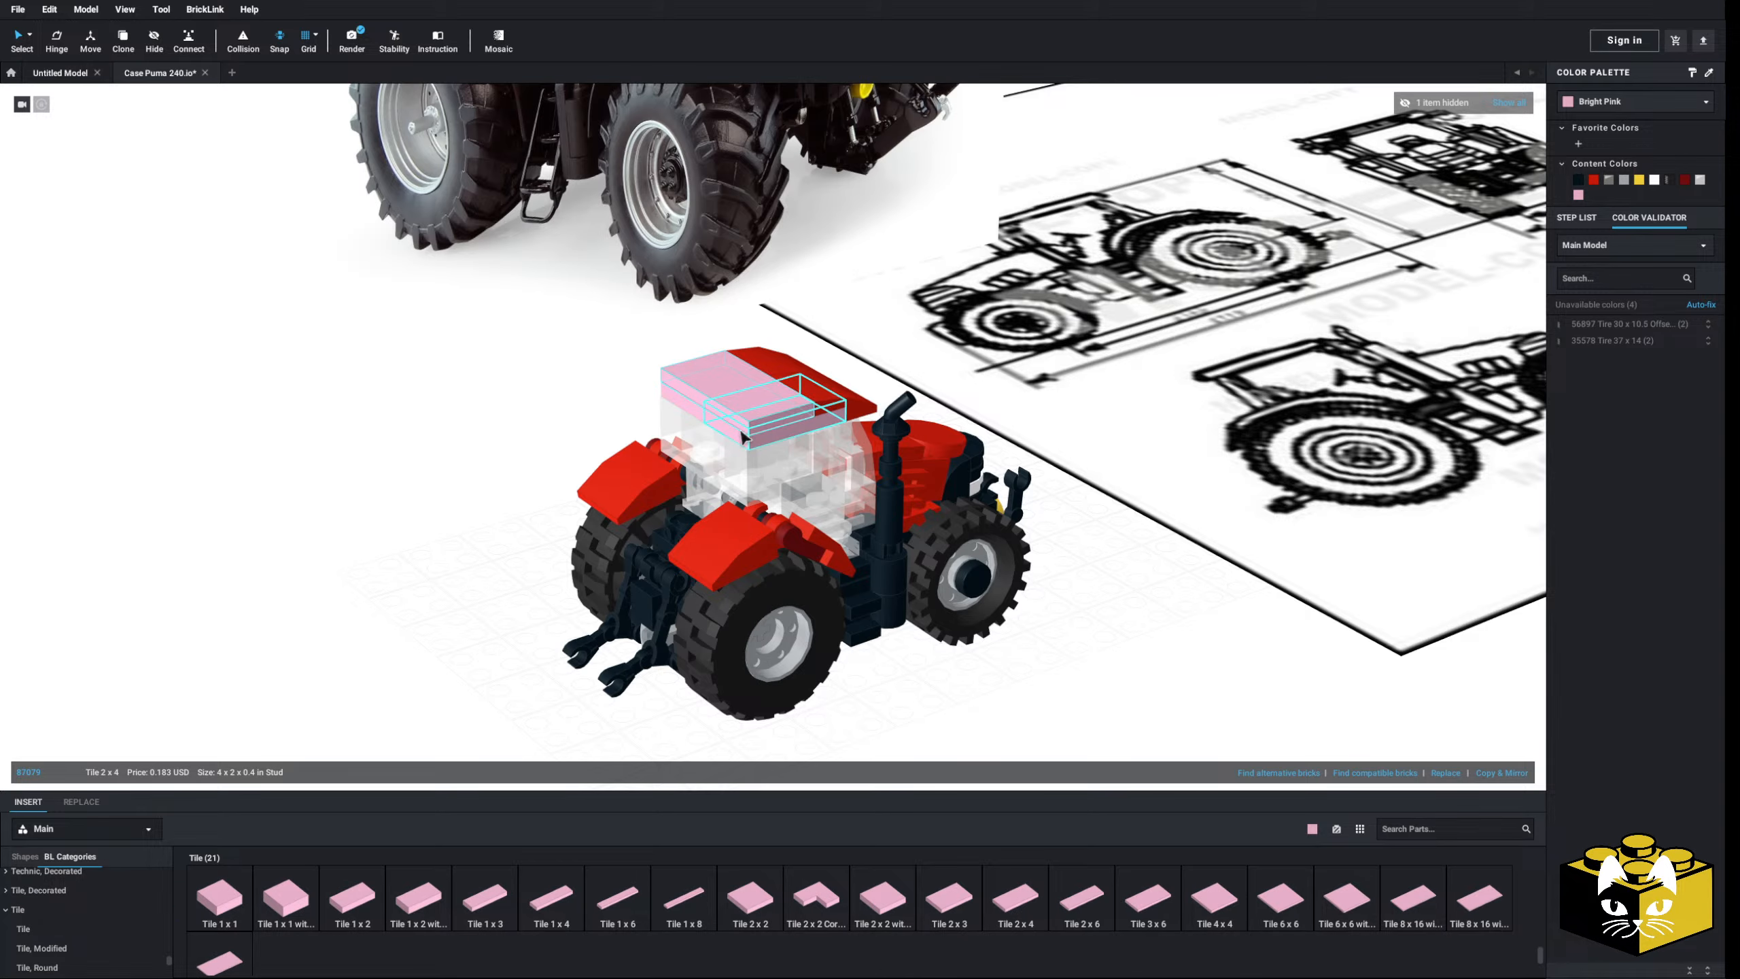
# - Recolor the bright pink tile and plates of the cab roof red
pyautogui.keyDown('ctrl'); pyautogui.click(1441, 241); pyautogui.keyUp('ctrl')
pyautogui.click(1594, 179)
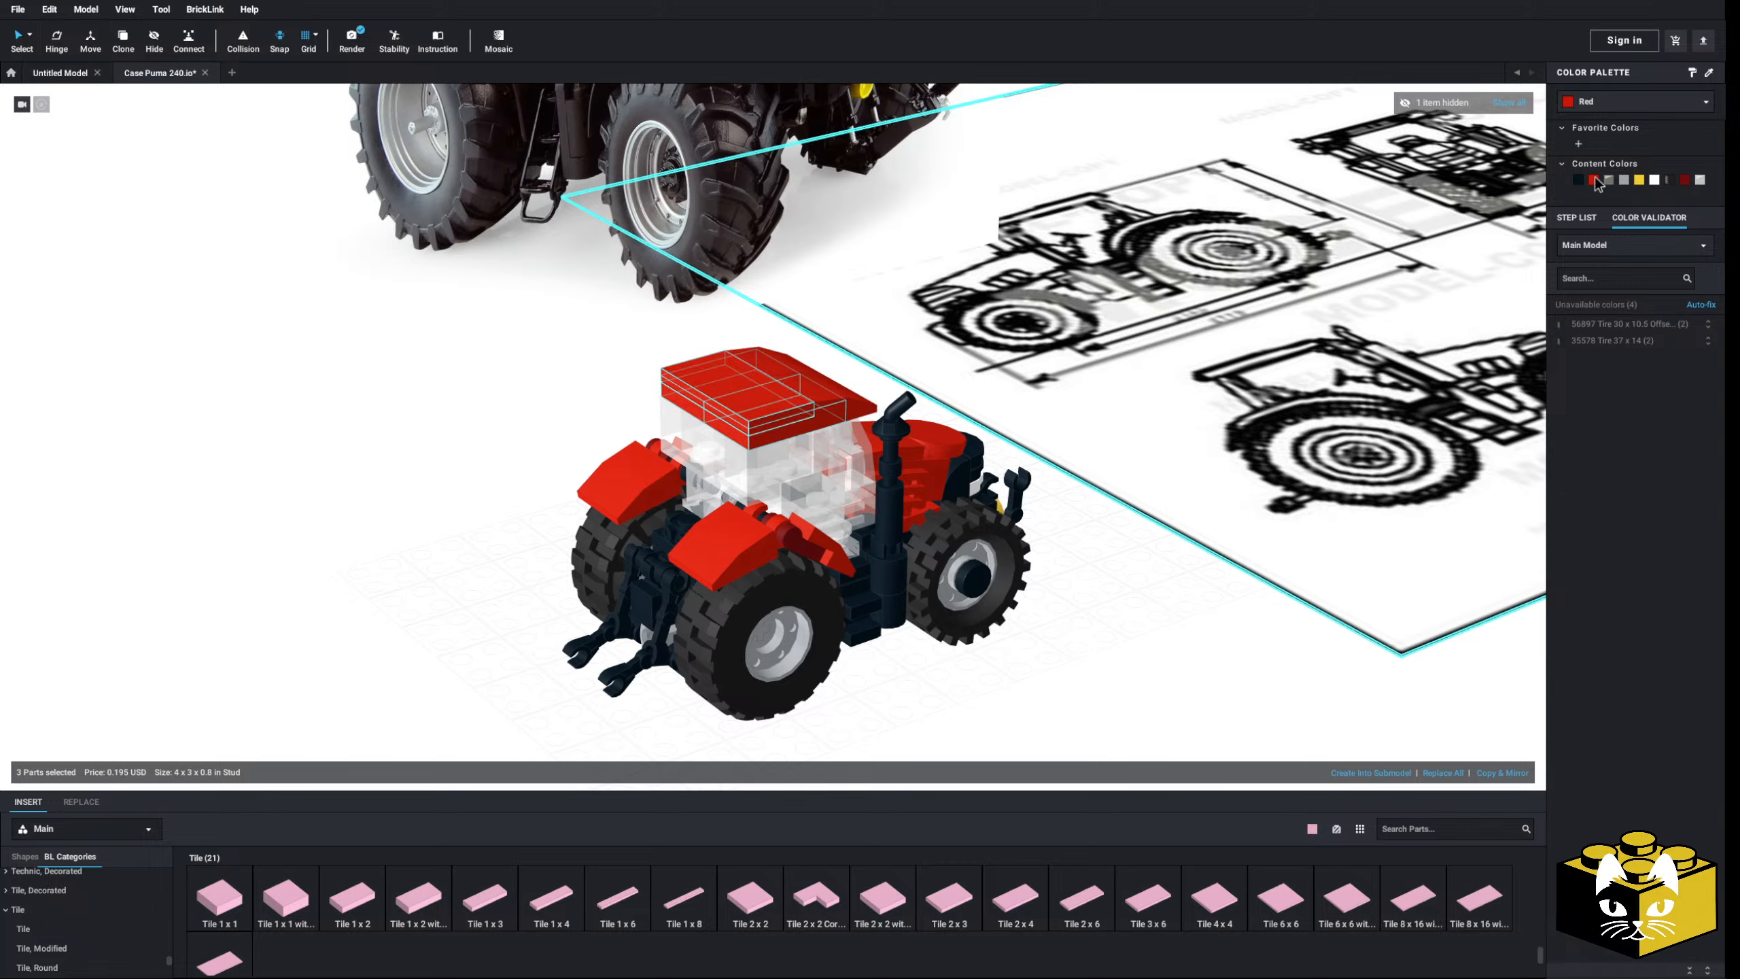
pyautogui.click(925, 668)
pyautogui.moveTo(925, 668)
pyautogui.mouseDown(button='right')
pyautogui.moveTo(928, 701)
pyautogui.moveTo(912, 696)
pyautogui.moveTo(944, 668)
pyautogui.mouseUp(button='right')
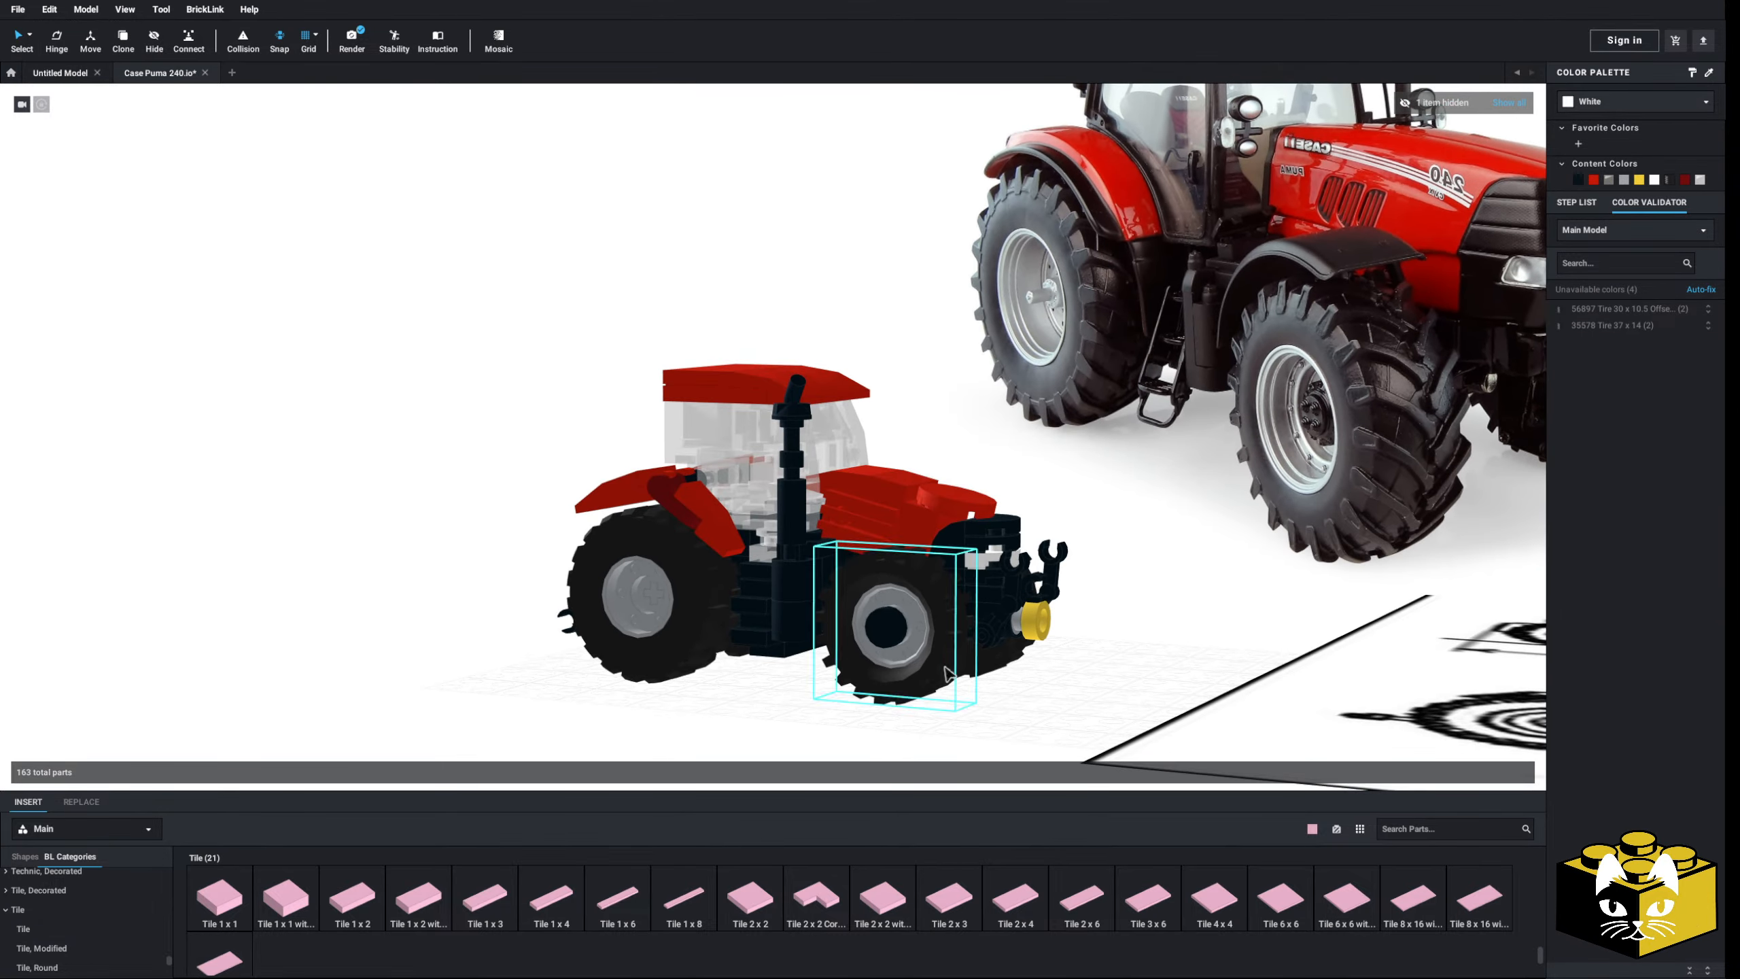
# - Show the hidden Puma reference model again and compare the cab and roof with it and the reference photo
pyautogui.click(1515, 104)
pyautogui.moveTo(532, 493); pyautogui.dragTo(458, 504, button='right')
pyautogui.scroll(3, 458, 505)
pyautogui.moveTo(396, 586); pyautogui.dragTo(446, 566, button='right')
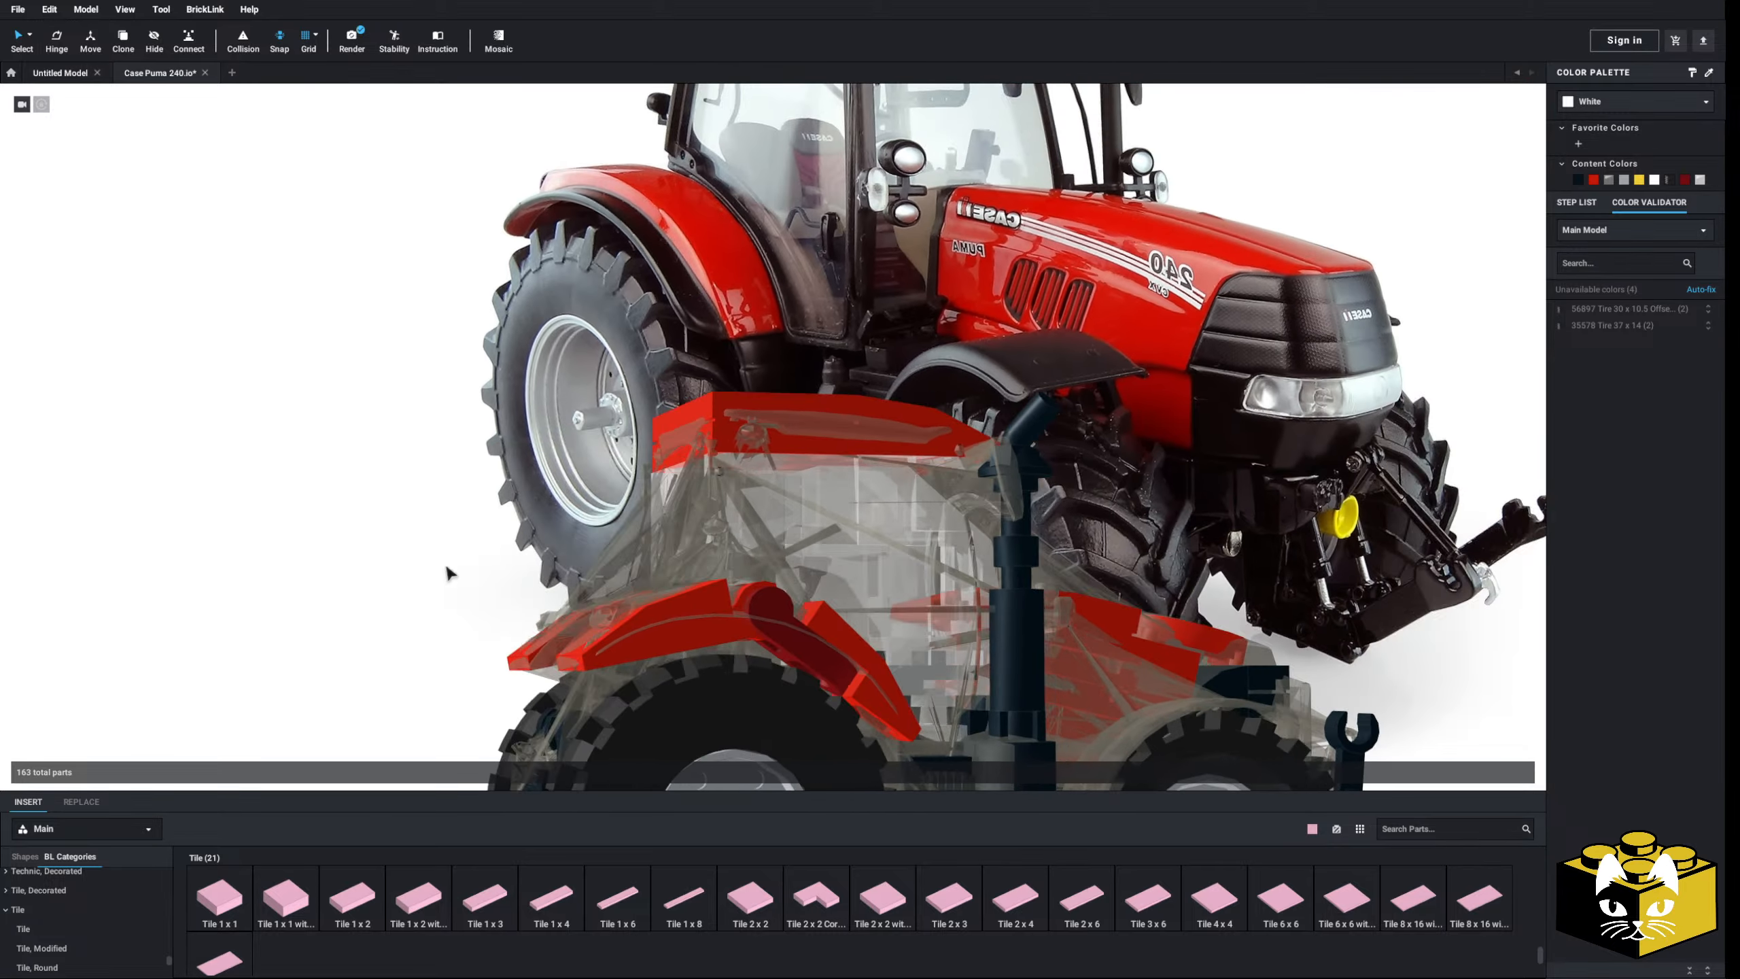
pyautogui.scroll(-10, 442, 572)
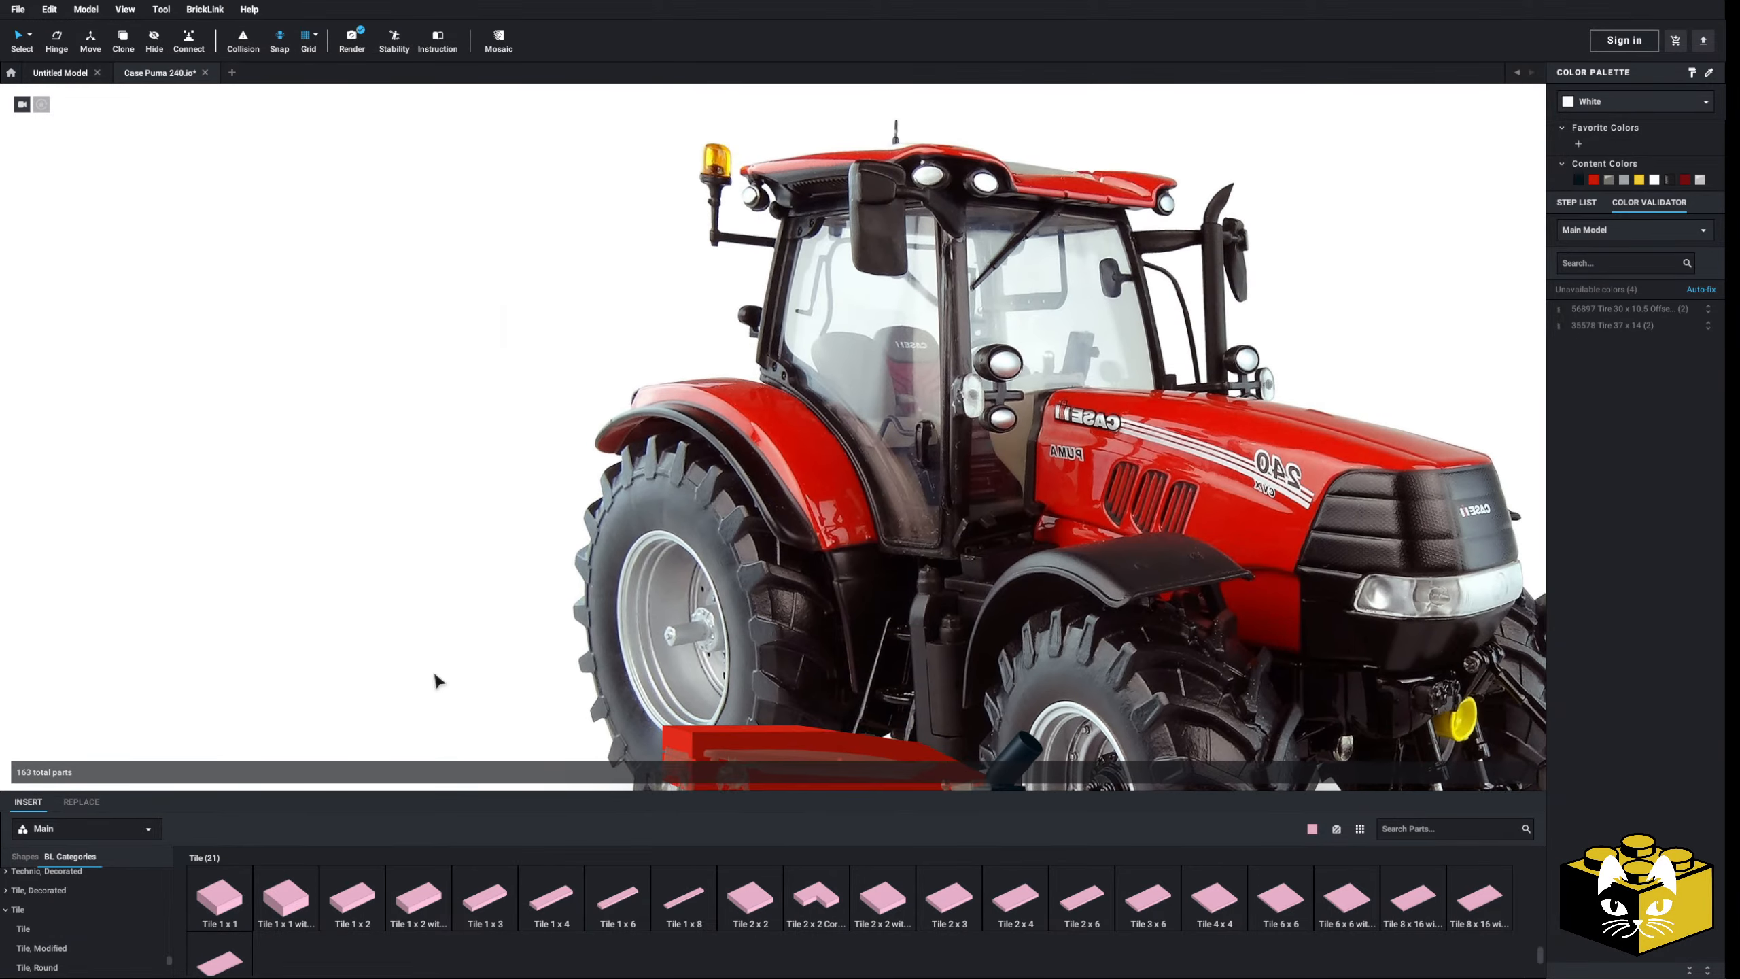
pyautogui.moveTo(434, 669); pyautogui.dragTo(393, 533, button='middle')
pyautogui.moveTo(393, 533); pyautogui.dragTo(248, 597, button='right')
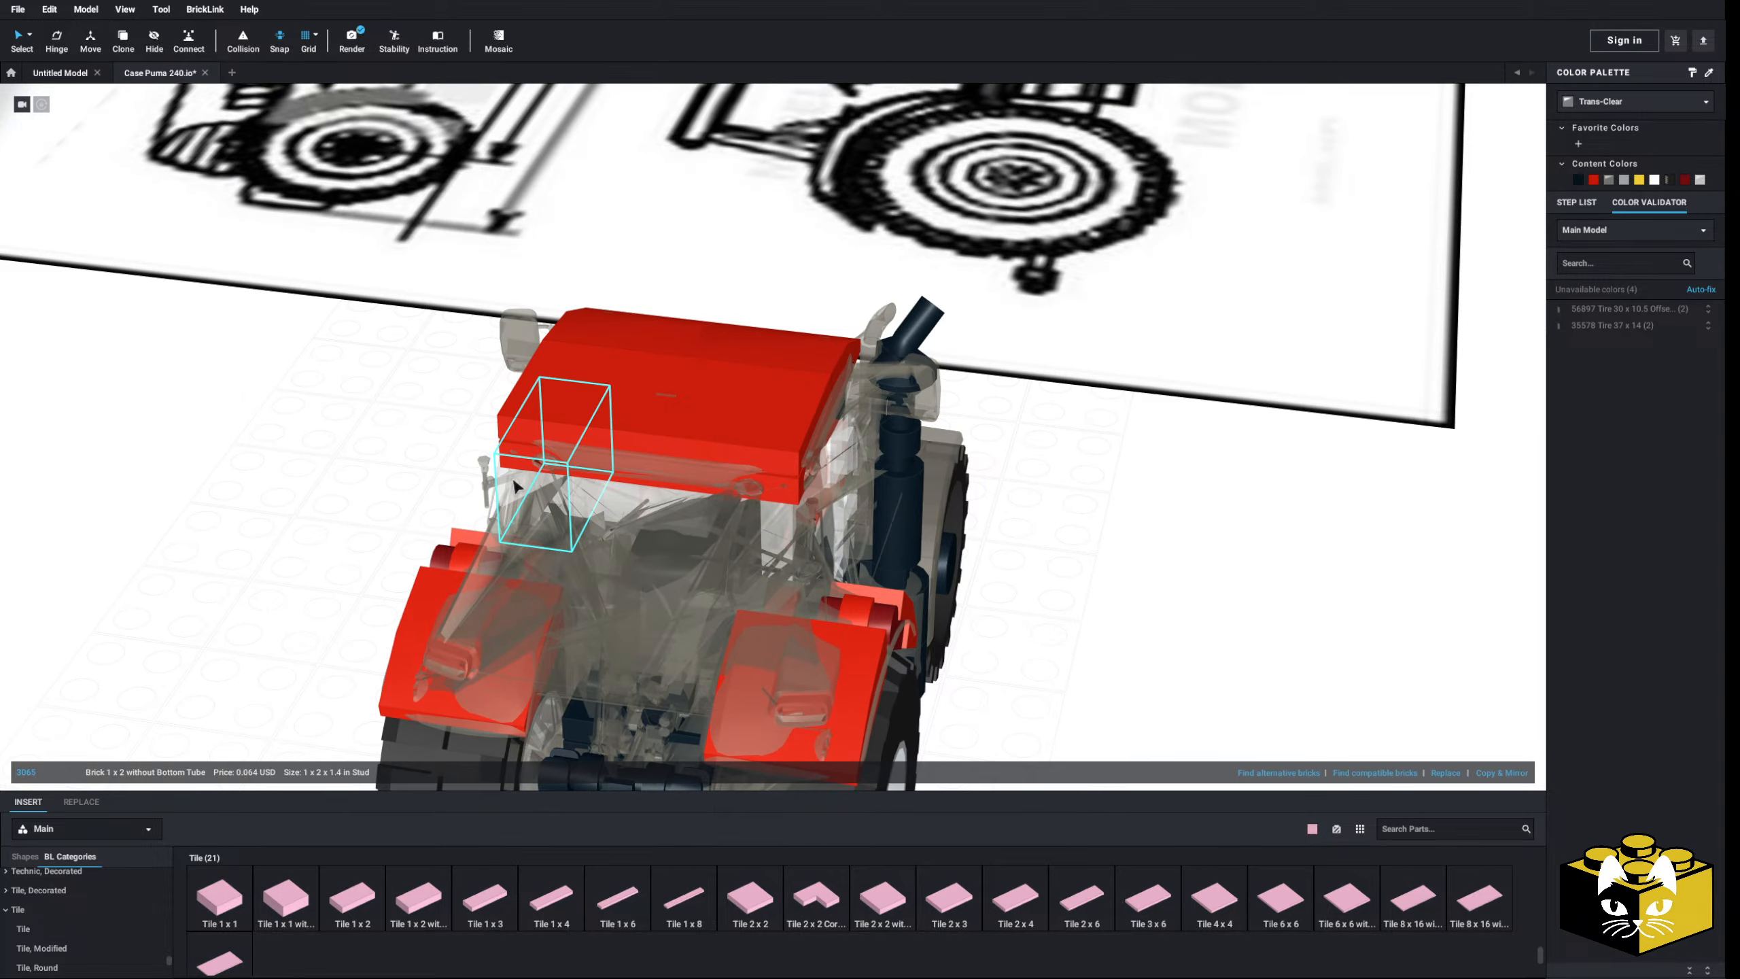
pyautogui.moveTo(582, 503)
pyautogui.mouseDown(button='right')
pyautogui.moveTo(584, 458)
pyautogui.moveTo(573, 481)
pyautogui.mouseUp(button='right')
pyautogui.scroll(3, 574, 481)
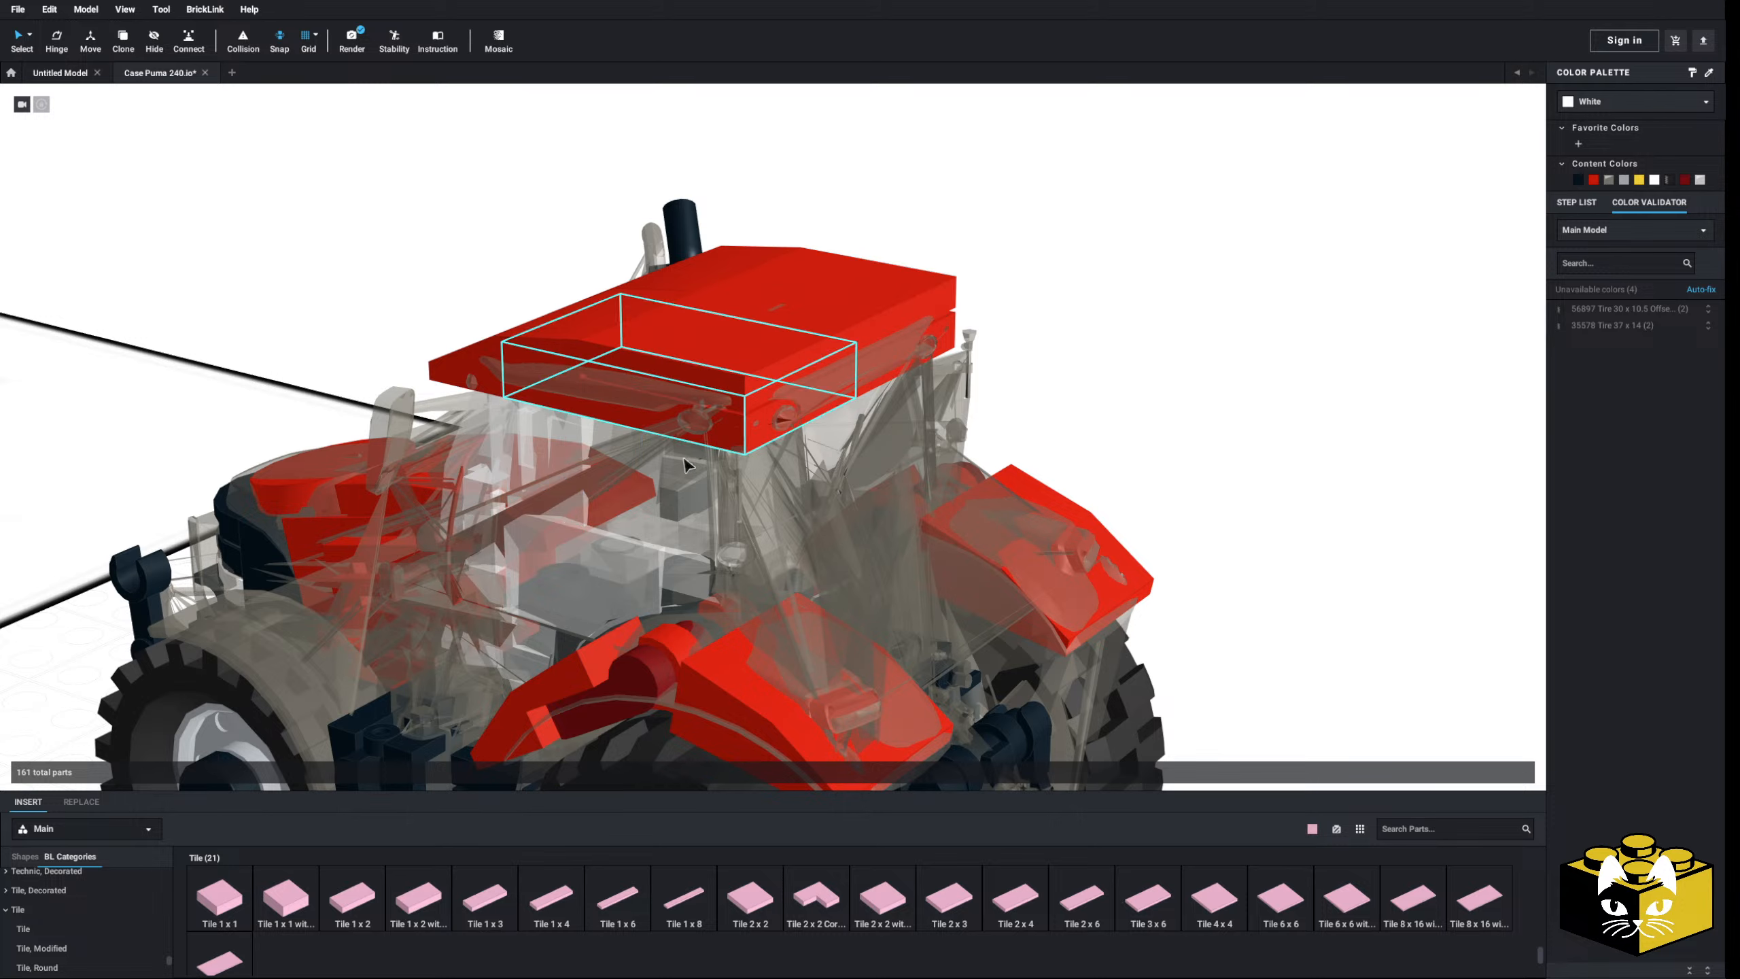
# - Add bright pink Plate 1 x 2 and Plate 1 x 1 parts to the rear side of the cab beneath the roof
pyautogui.scroll(5, 70, 910)
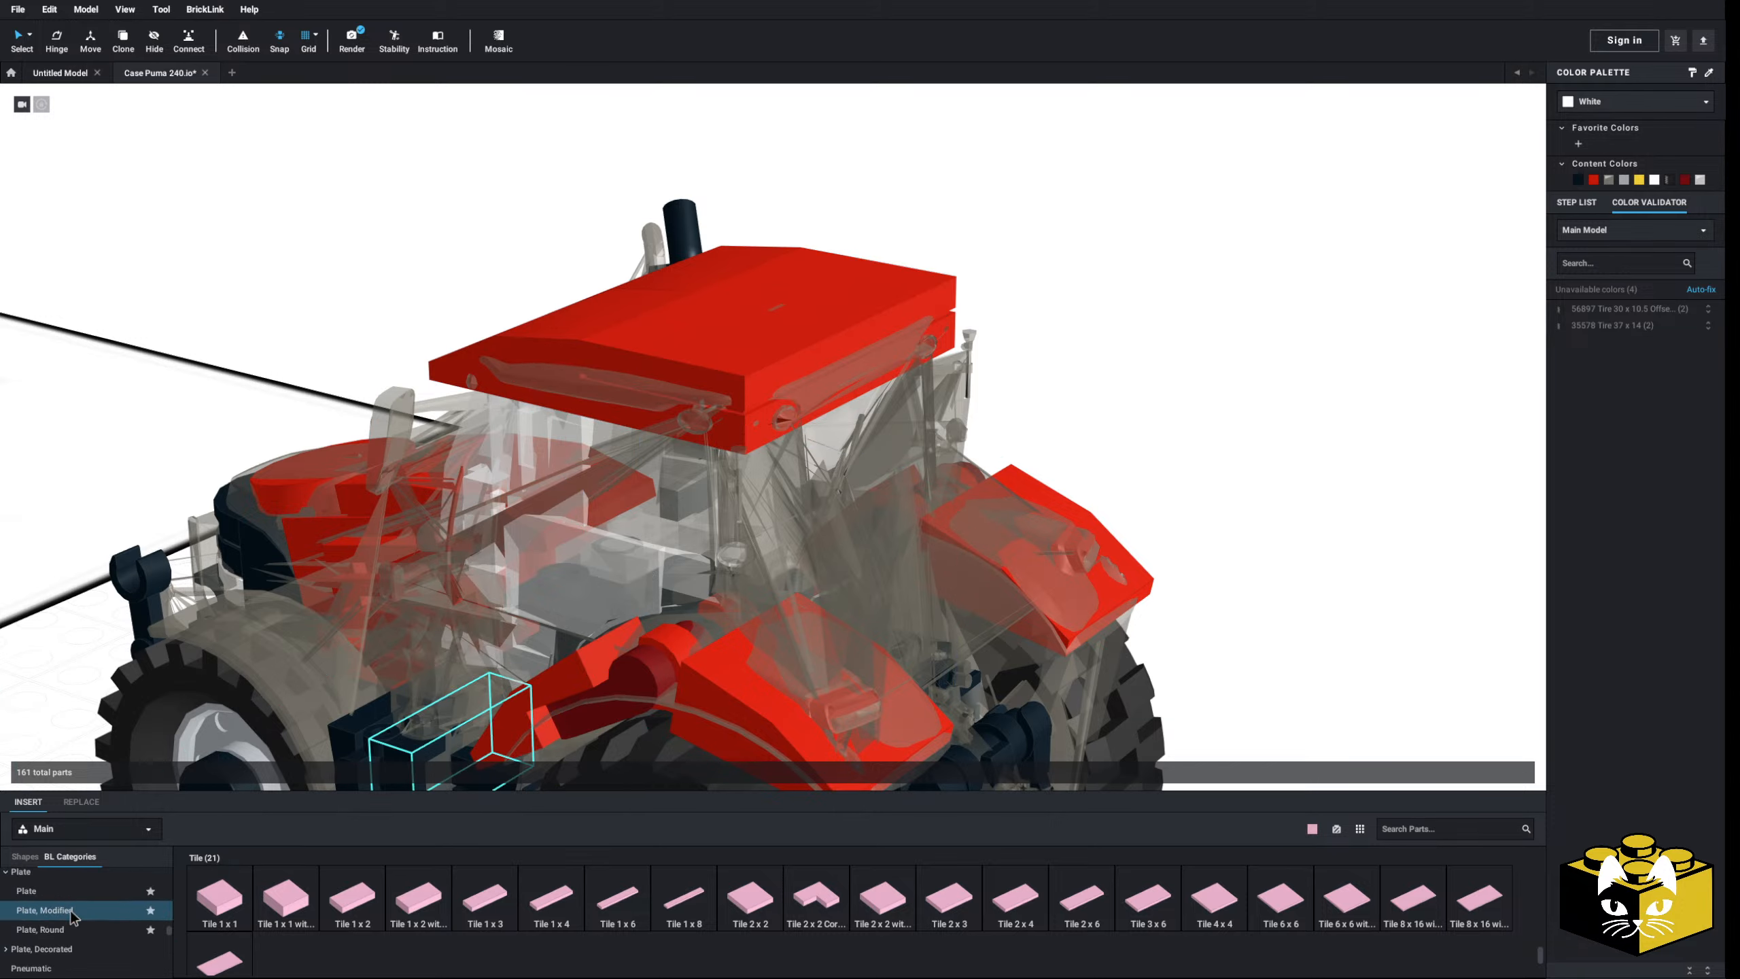
pyautogui.click(57, 902)
pyautogui.click(286, 898)
pyautogui.click(678, 505)
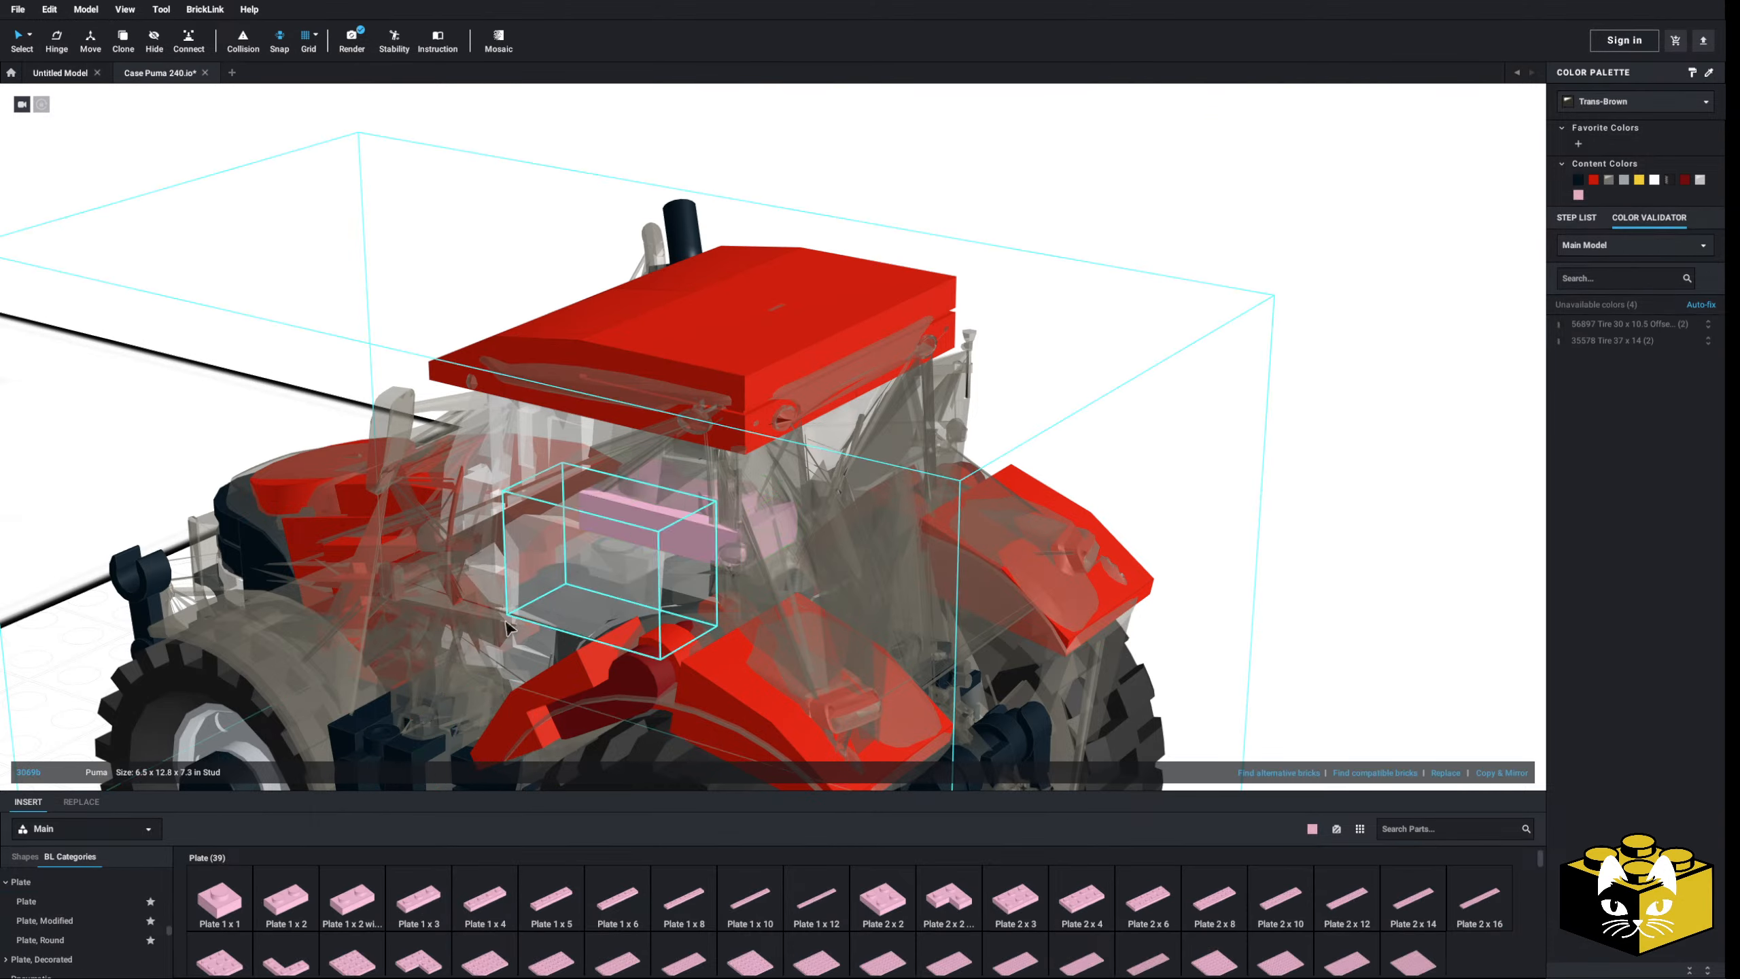
pyautogui.click(219, 910)
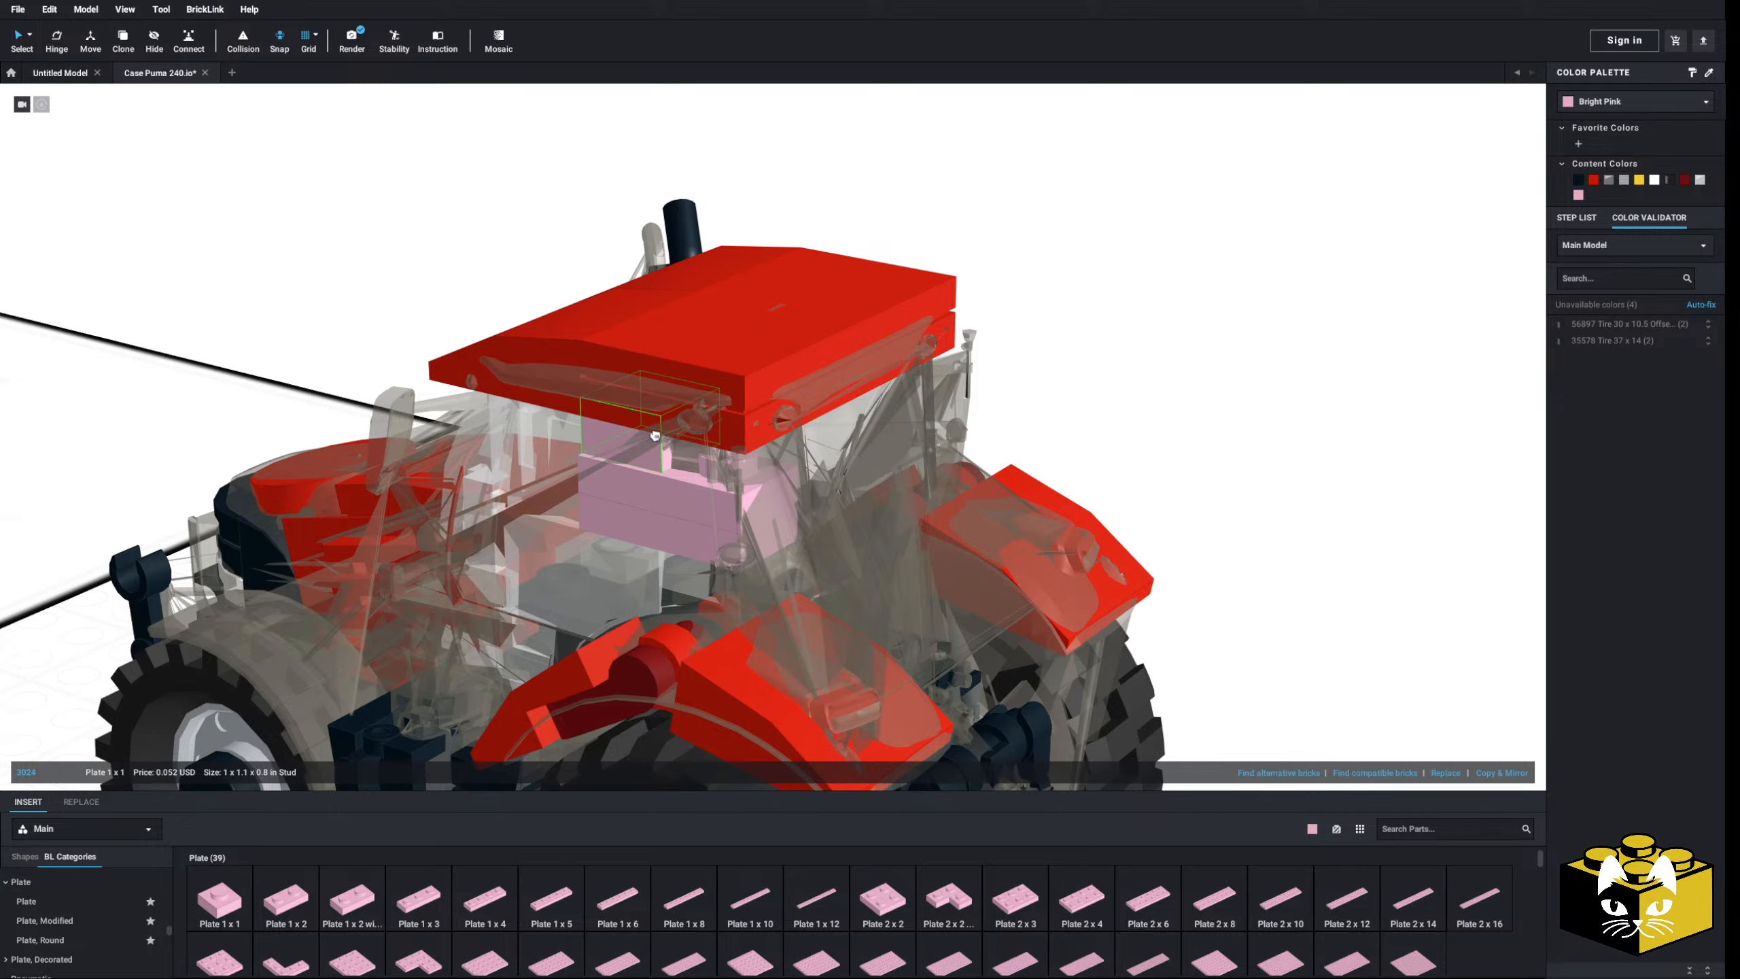
pyautogui.click(655, 433)
# - Hide the Puma reference model that overlaps the tractor
pyautogui.moveTo(665, 461); pyautogui.dragTo(1021, 400, button='right')
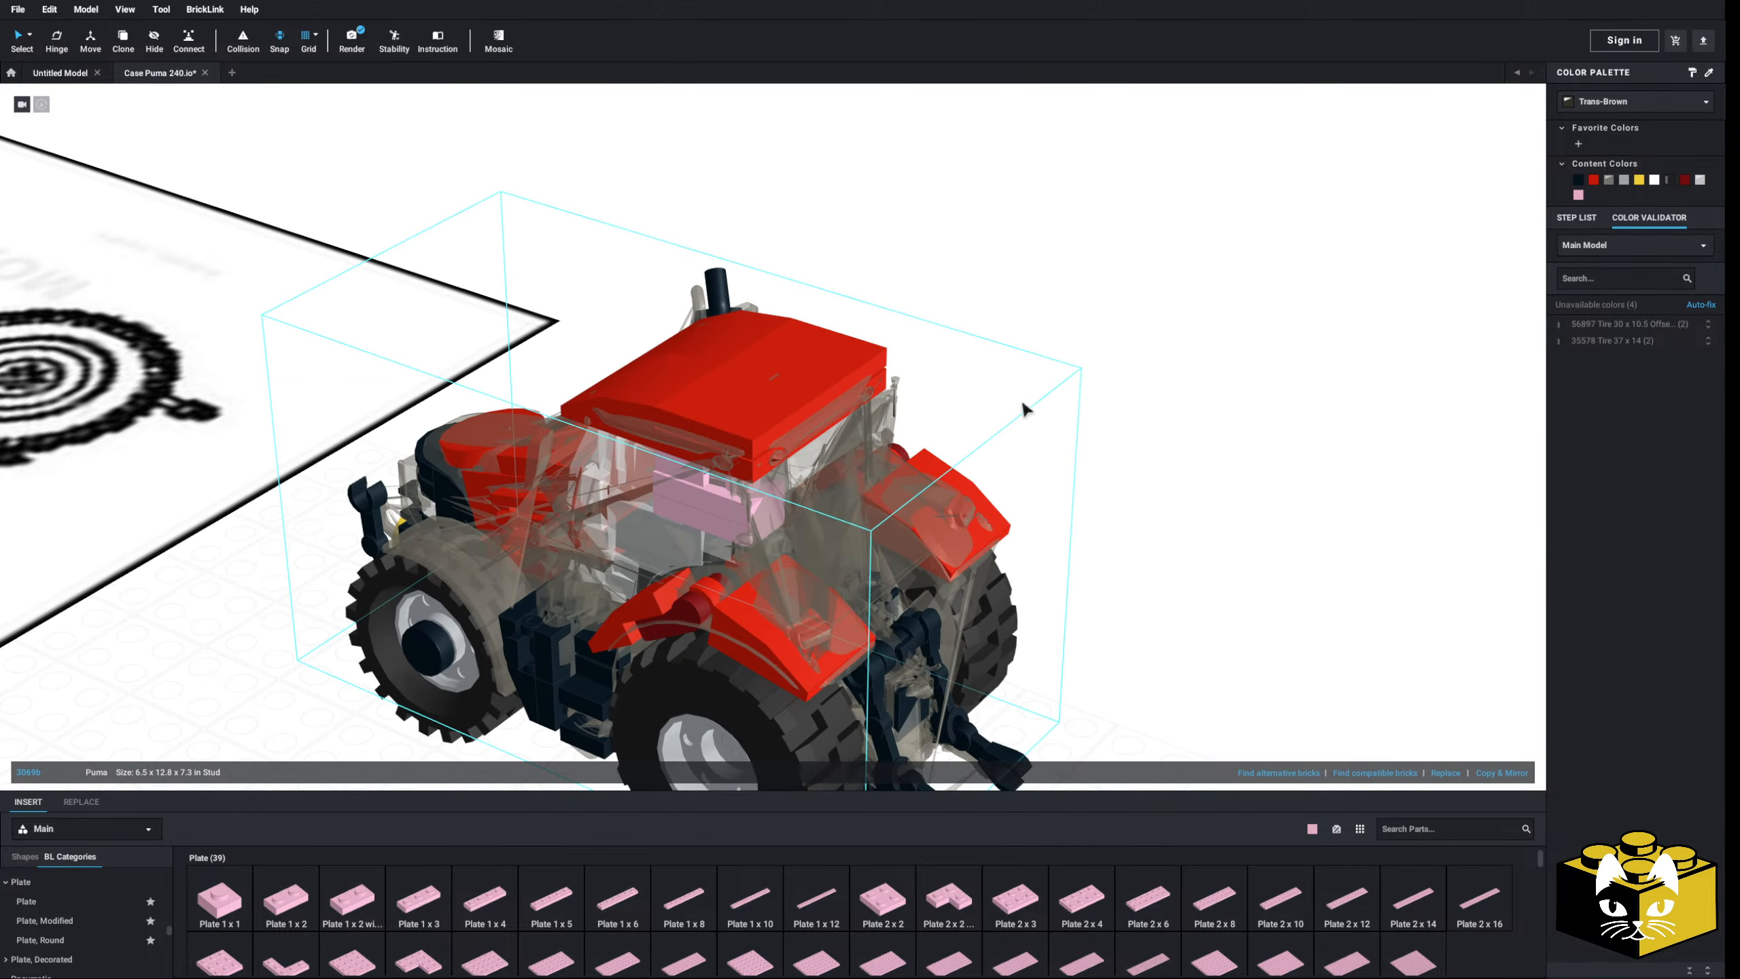
pyautogui.rightClick(868, 434)
pyautogui.click(925, 513)
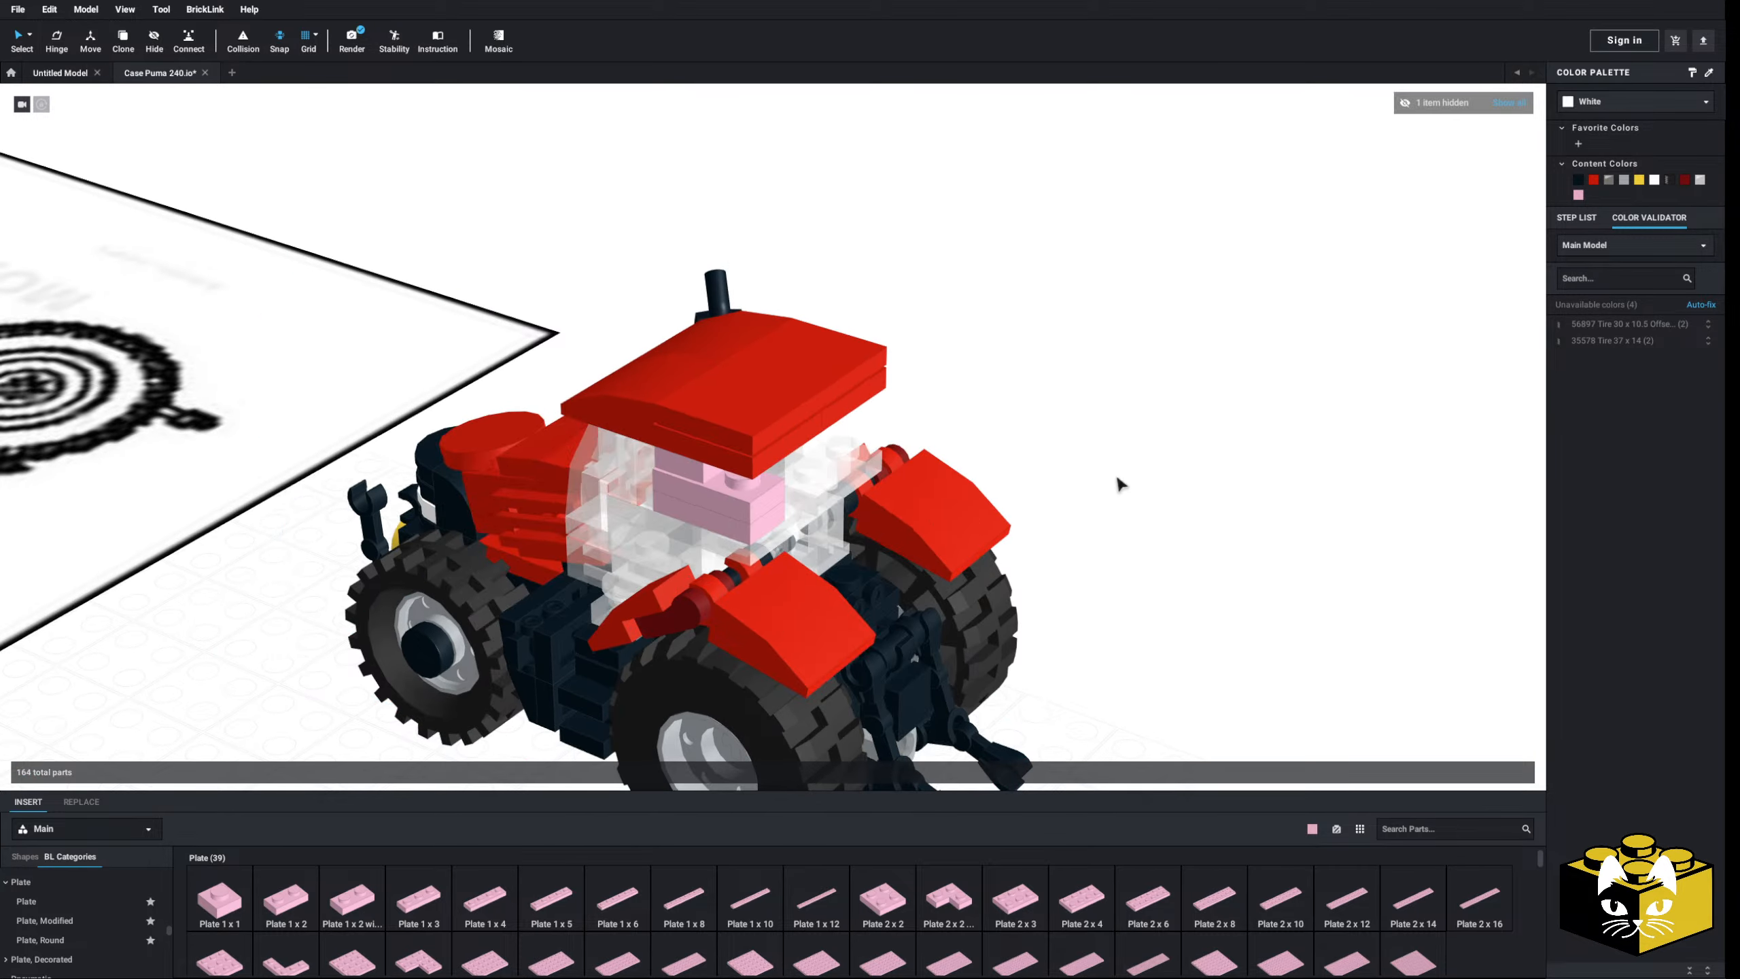
# - Examine the Trans-Clear bricks and bright pink plates of the cab around the rear fender mounts
pyautogui.scroll(5, 850, 602)
pyautogui.moveTo(849, 658); pyautogui.dragTo(945, 658, button='right')
pyautogui.click(939, 424)
pyautogui.moveTo(939, 425); pyautogui.dragTo(856, 438, button='right')
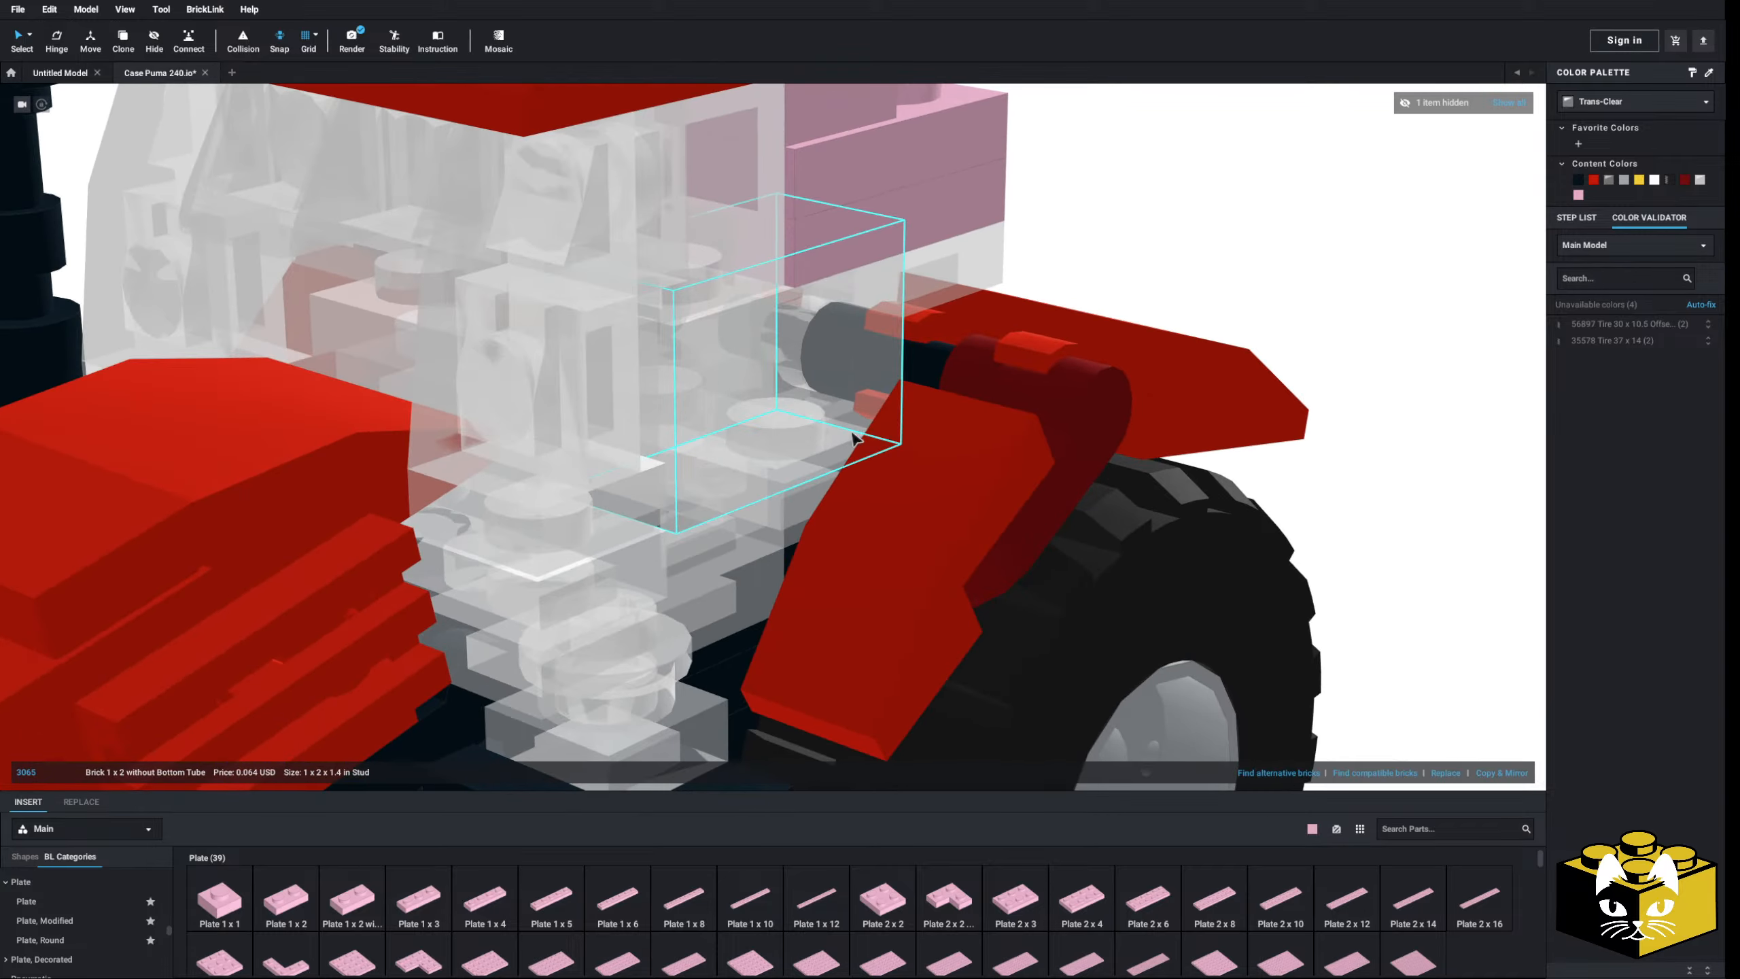
pyautogui.moveTo(751, 456); pyautogui.dragTo(829, 582, button='right')
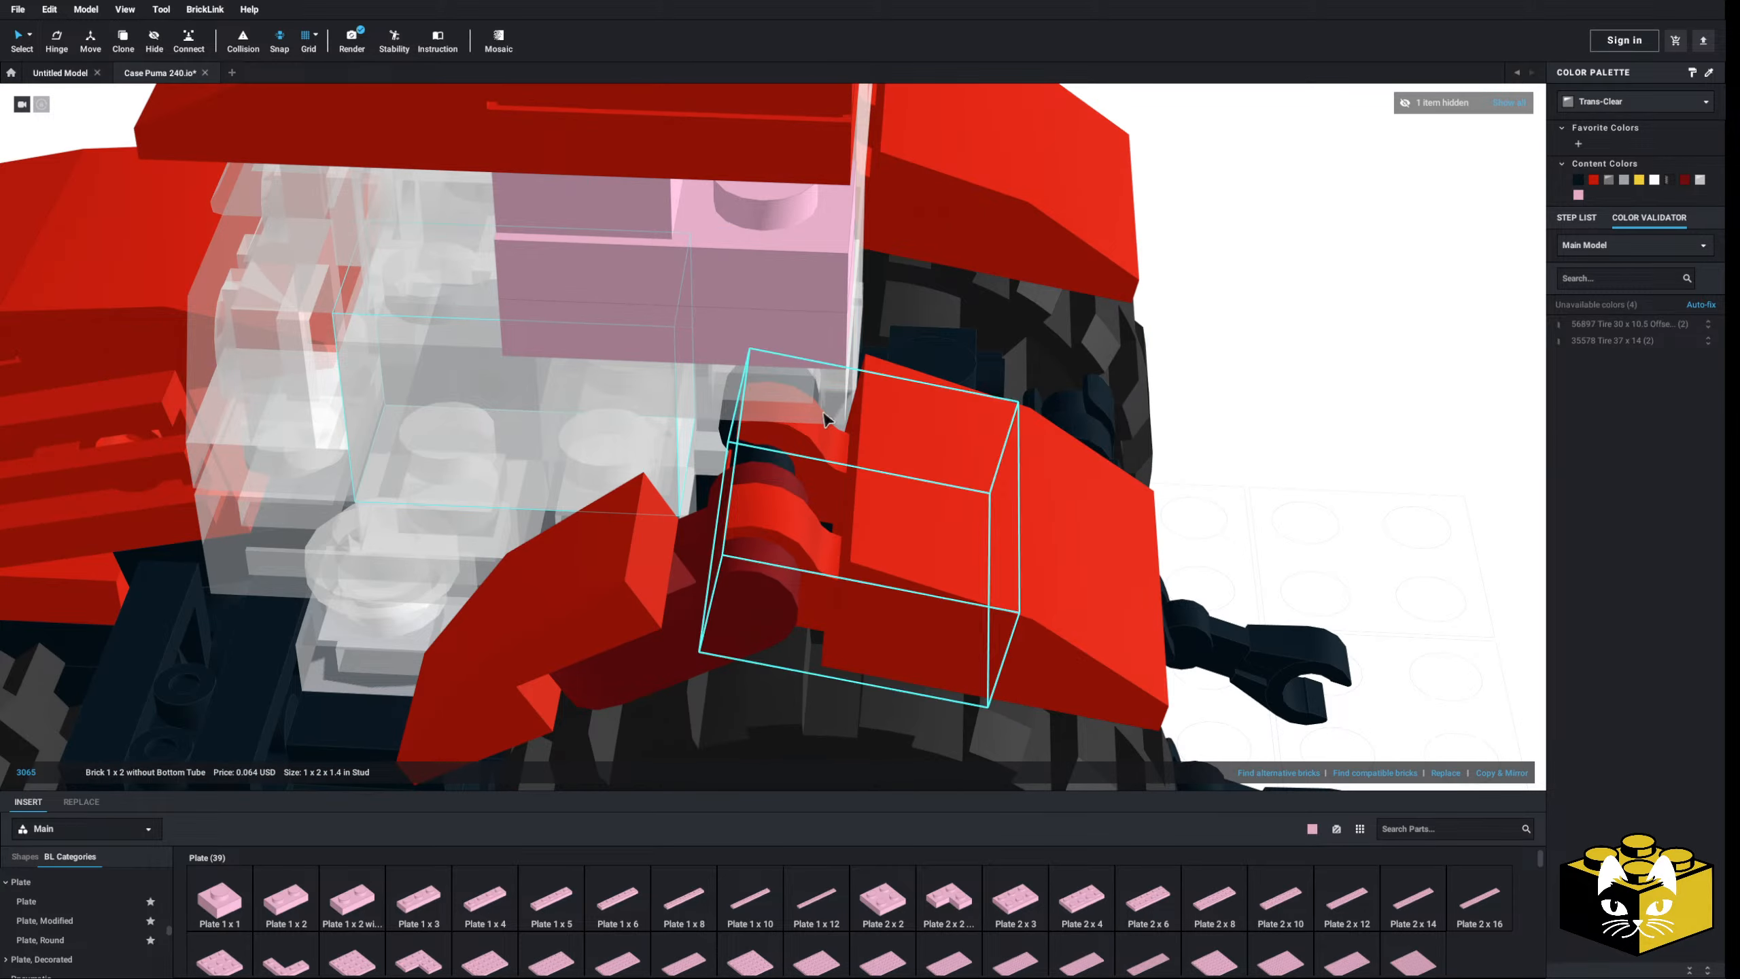
pyautogui.click(1177, 486)
pyautogui.moveTo(1391, 480); pyautogui.dragTo(637, 490, button='right')
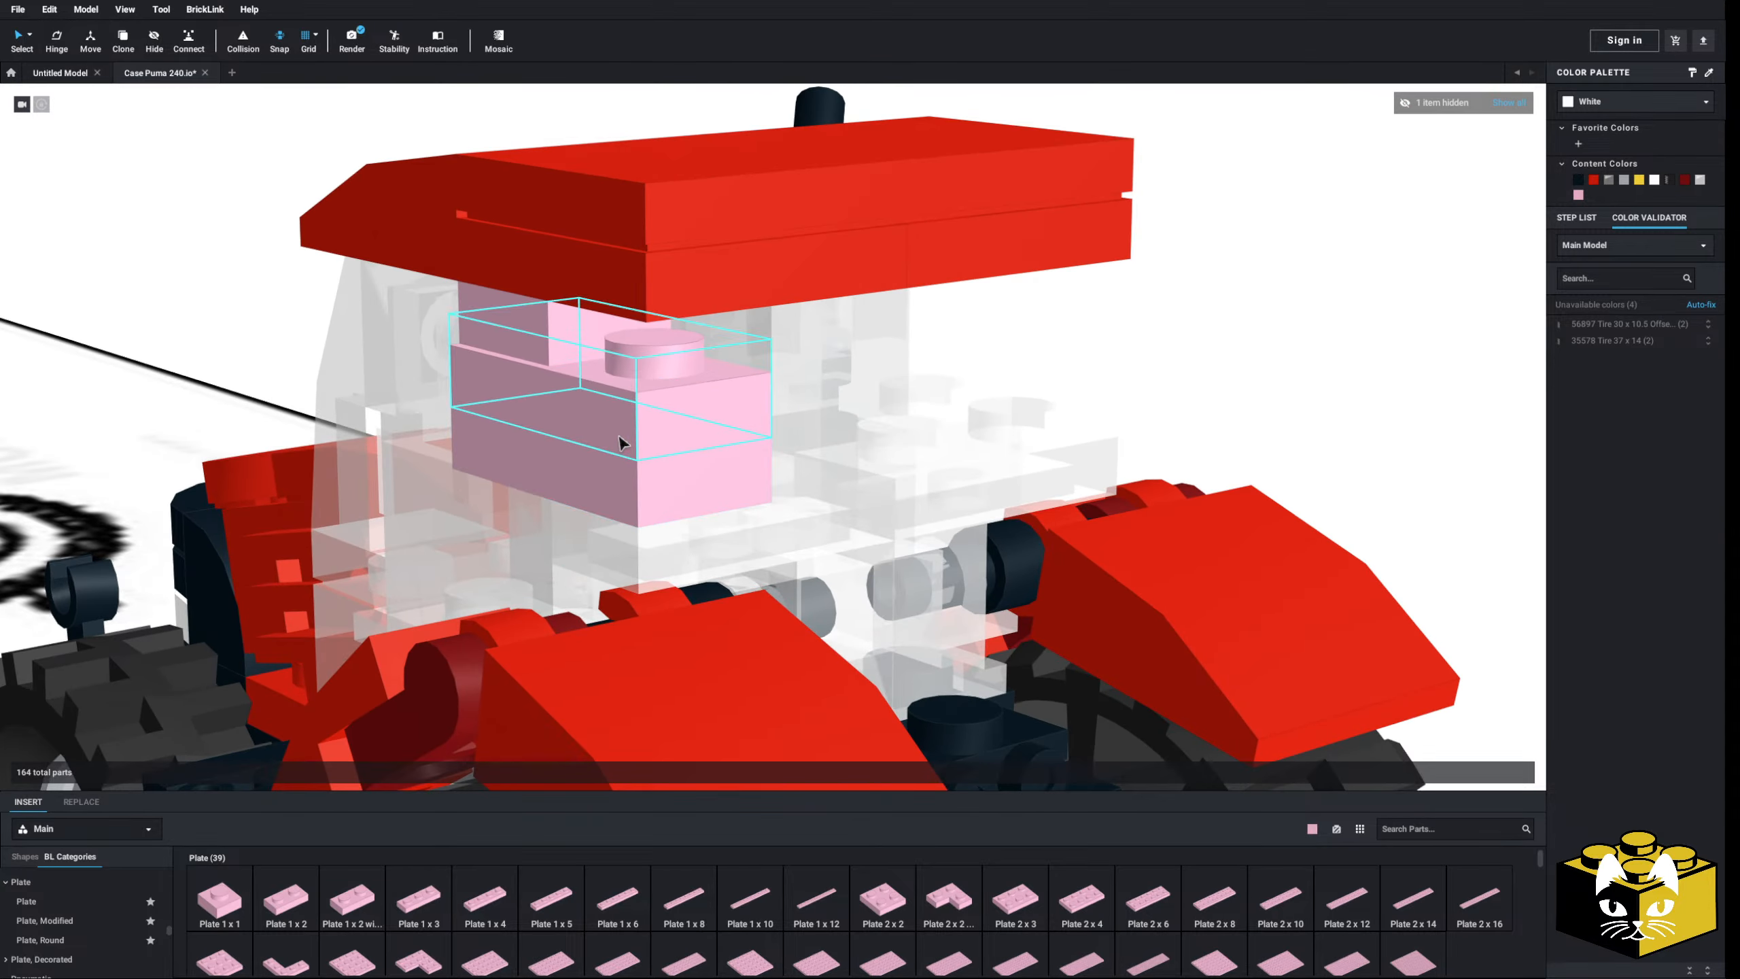
pyautogui.click(643, 494)
pyautogui.moveTo(649, 493); pyautogui.dragTo(633, 504)
pyautogui.moveTo(632, 504); pyautogui.dragTo(740, 485, button='right')
pyautogui.scroll(-6, 740, 485)
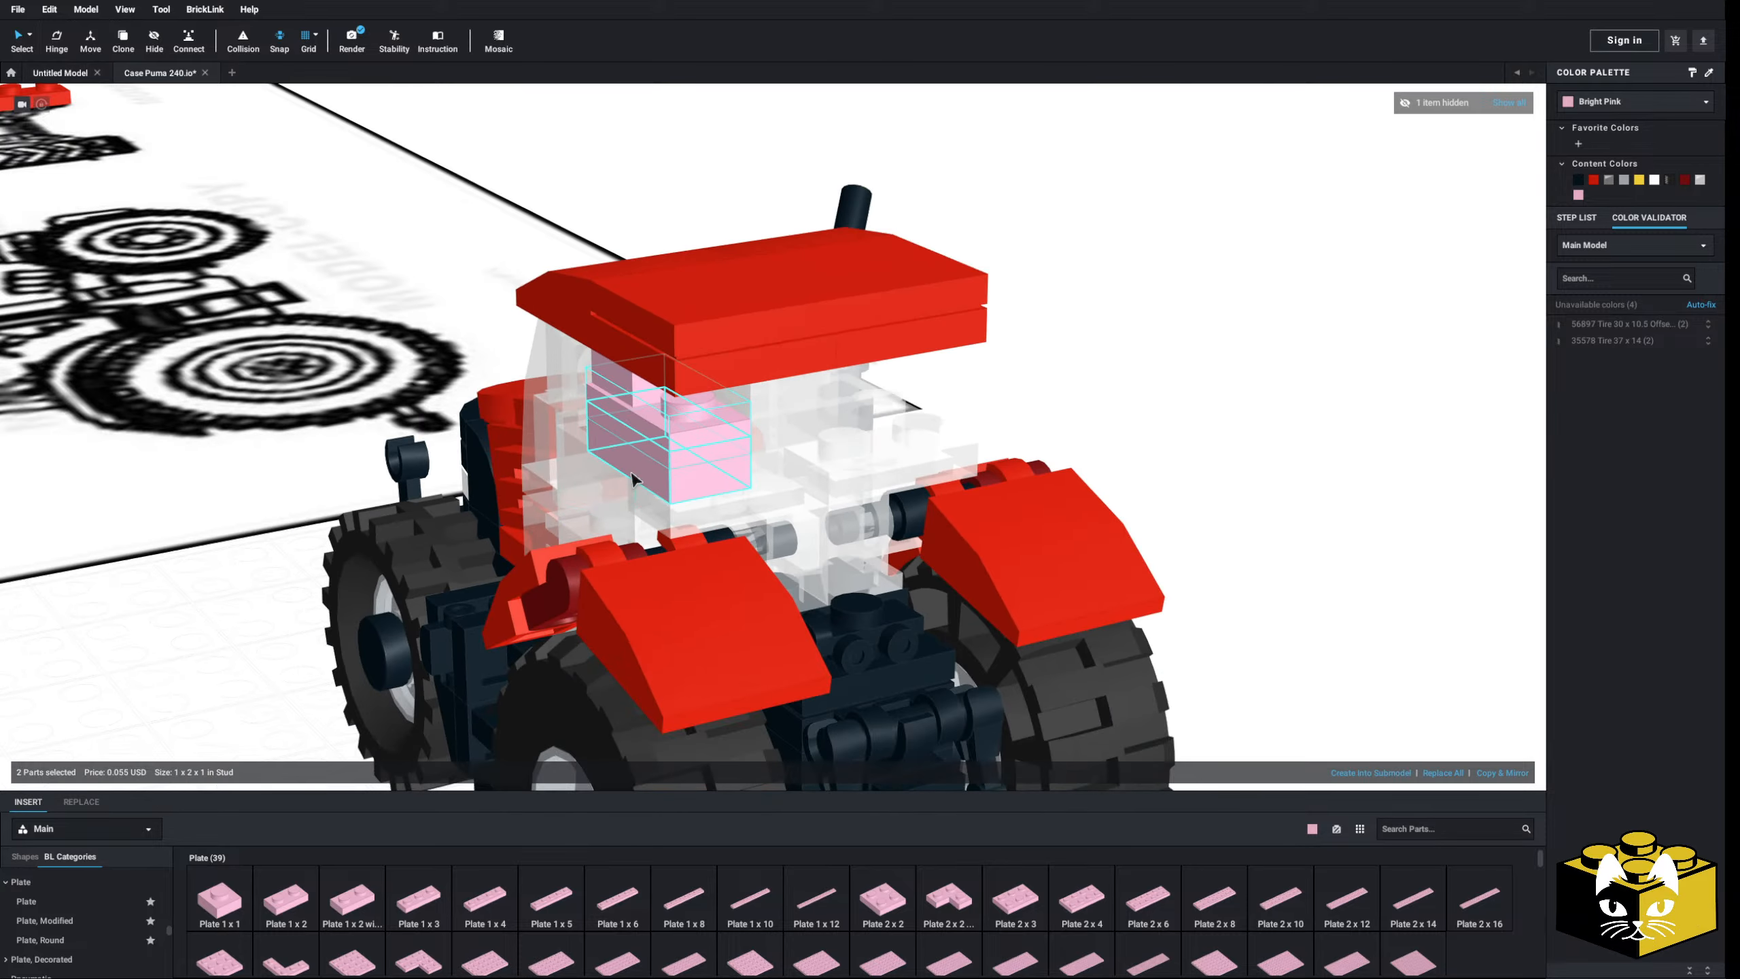
# - Select all Trans-Clear cab parts by color and recolor them bright pink
pyautogui.click(587, 245)
pyautogui.click(30, 44)
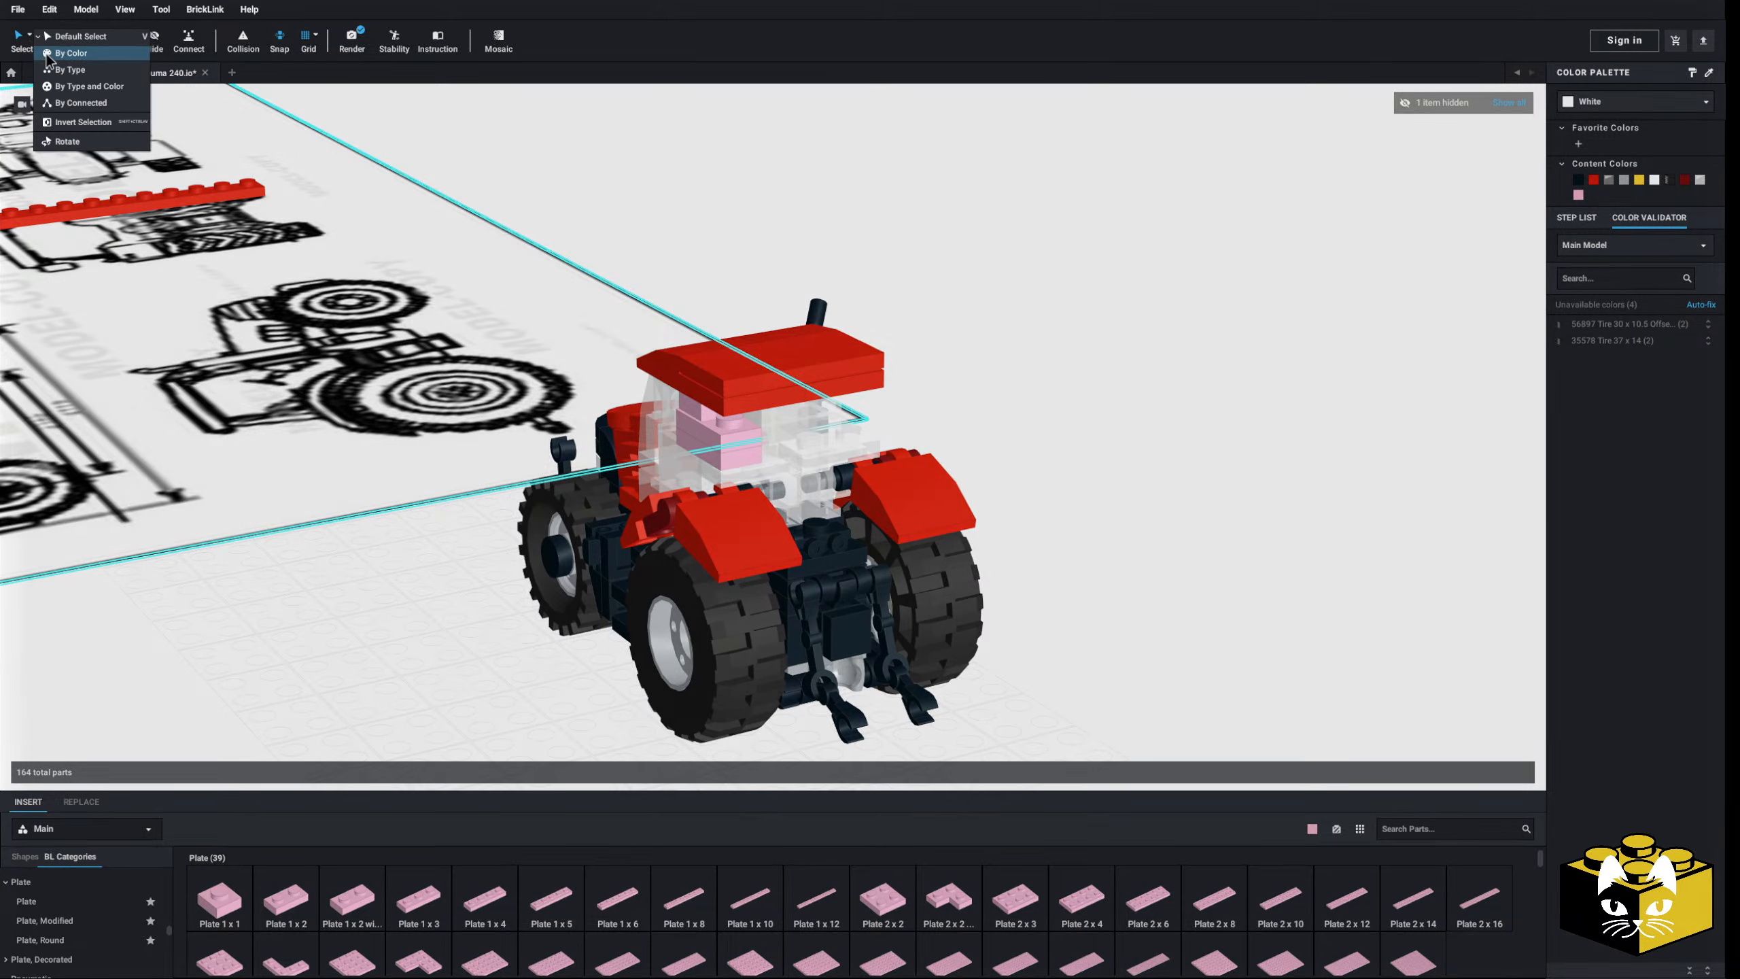
pyautogui.click(75, 94)
pyautogui.click(814, 499)
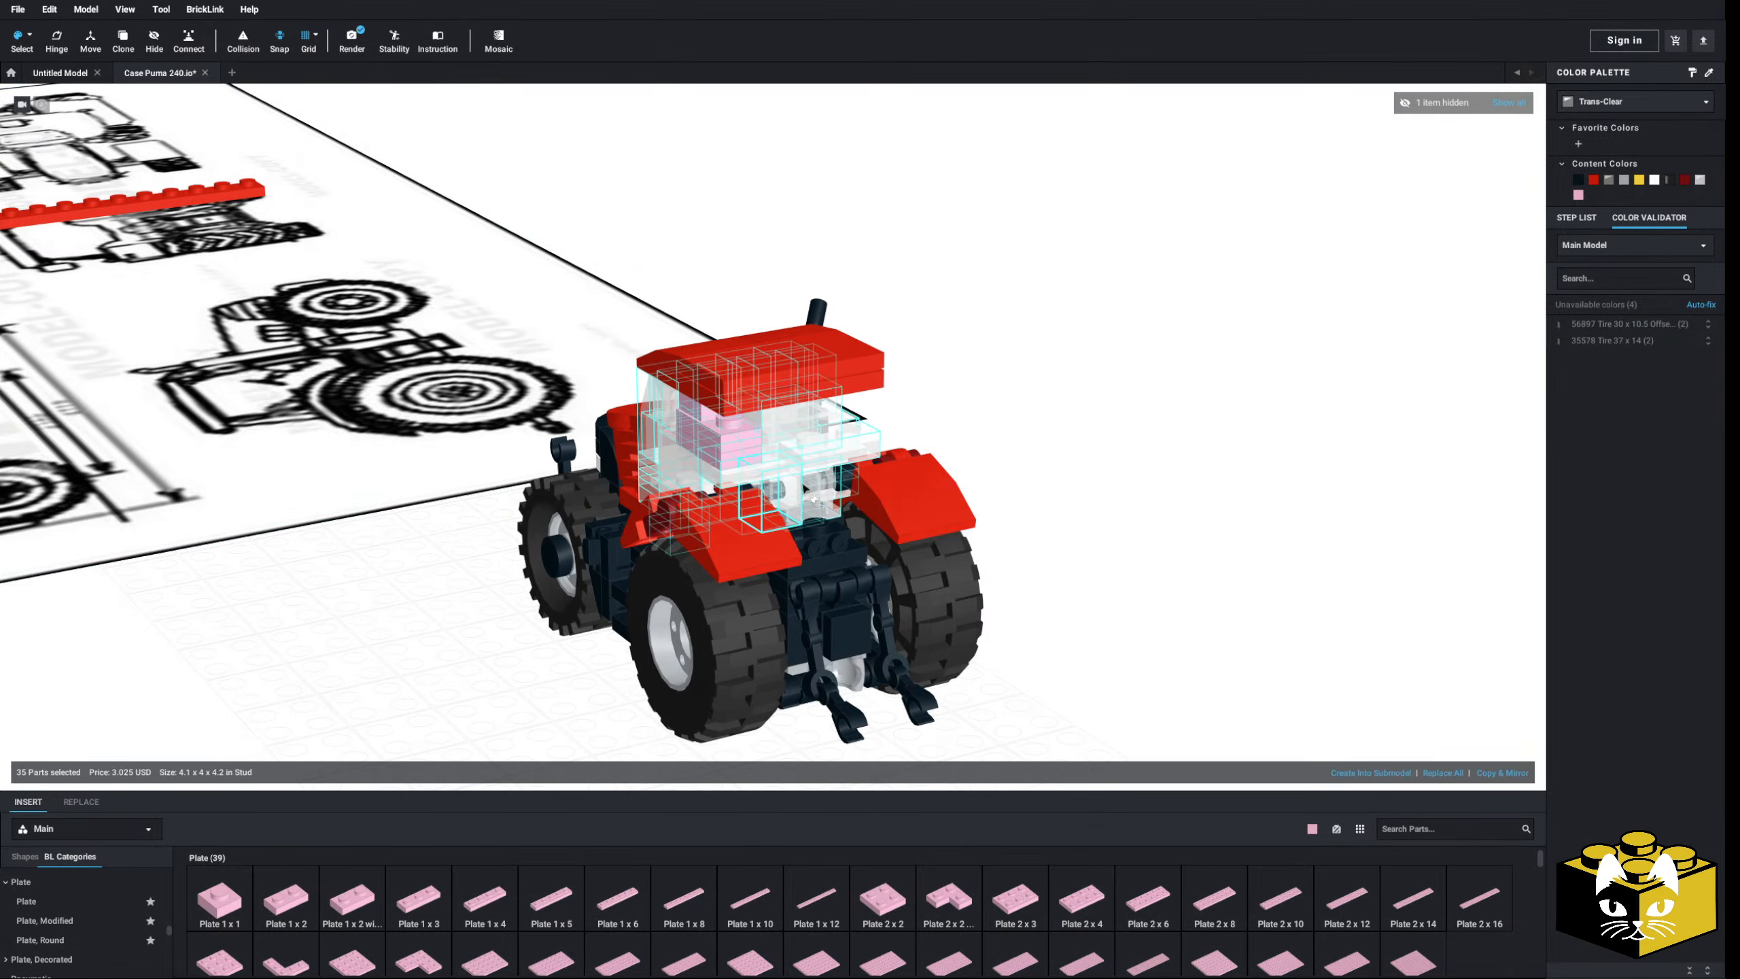
pyautogui.click(1577, 195)
pyautogui.click(1091, 490)
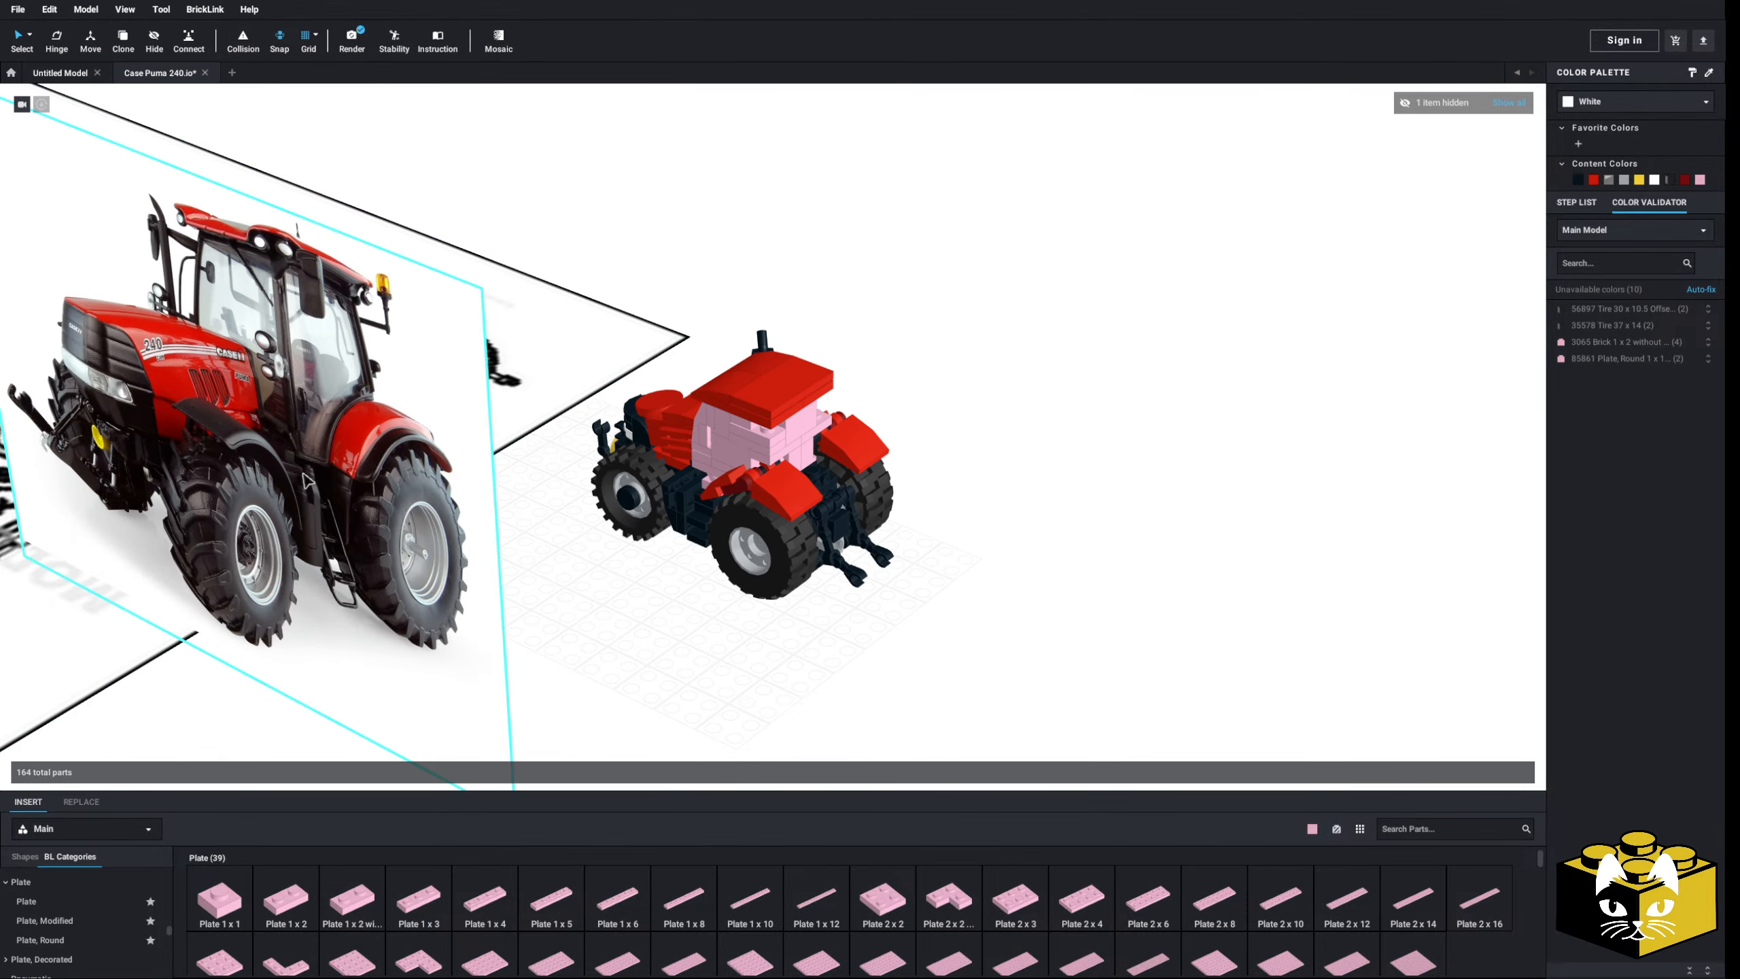
# - Move the red roof parts, including the Plate 2 x 3 underneath, off the cab and park them beside the tractor
pyautogui.moveTo(309, 480); pyautogui.dragTo(366, 104)
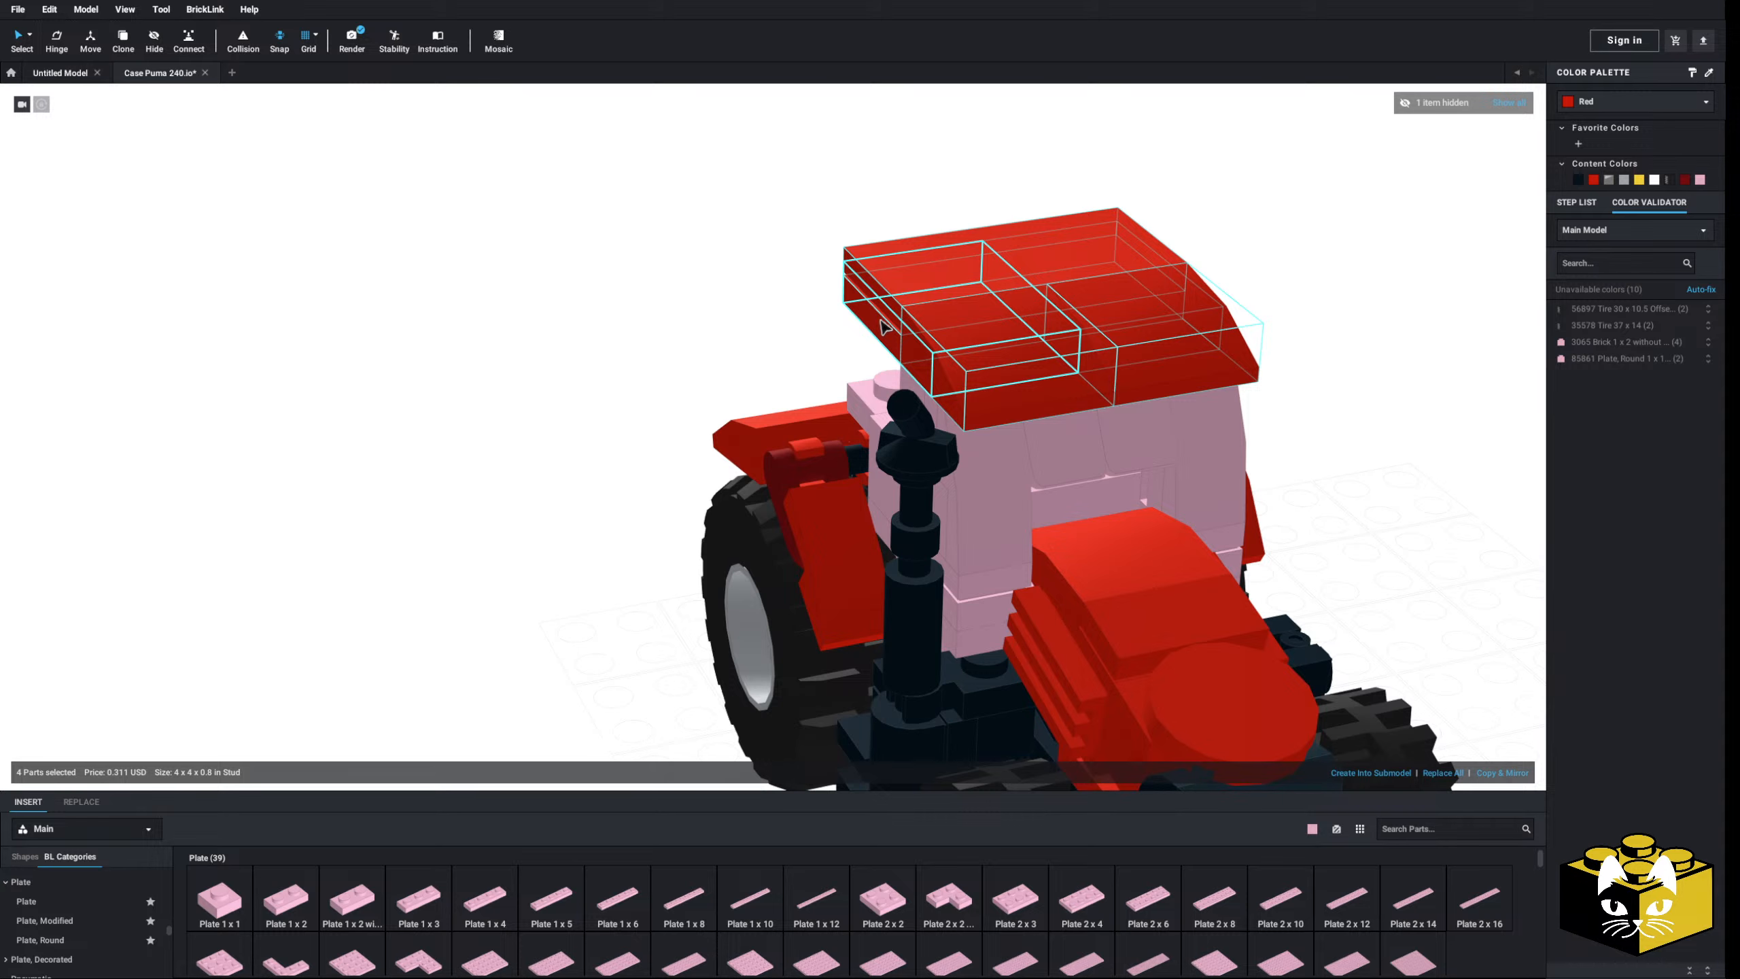
pyautogui.moveTo(1027, 382); pyautogui.dragTo(520, 274)
pyautogui.moveTo(993, 322); pyautogui.dragTo(470, 244)
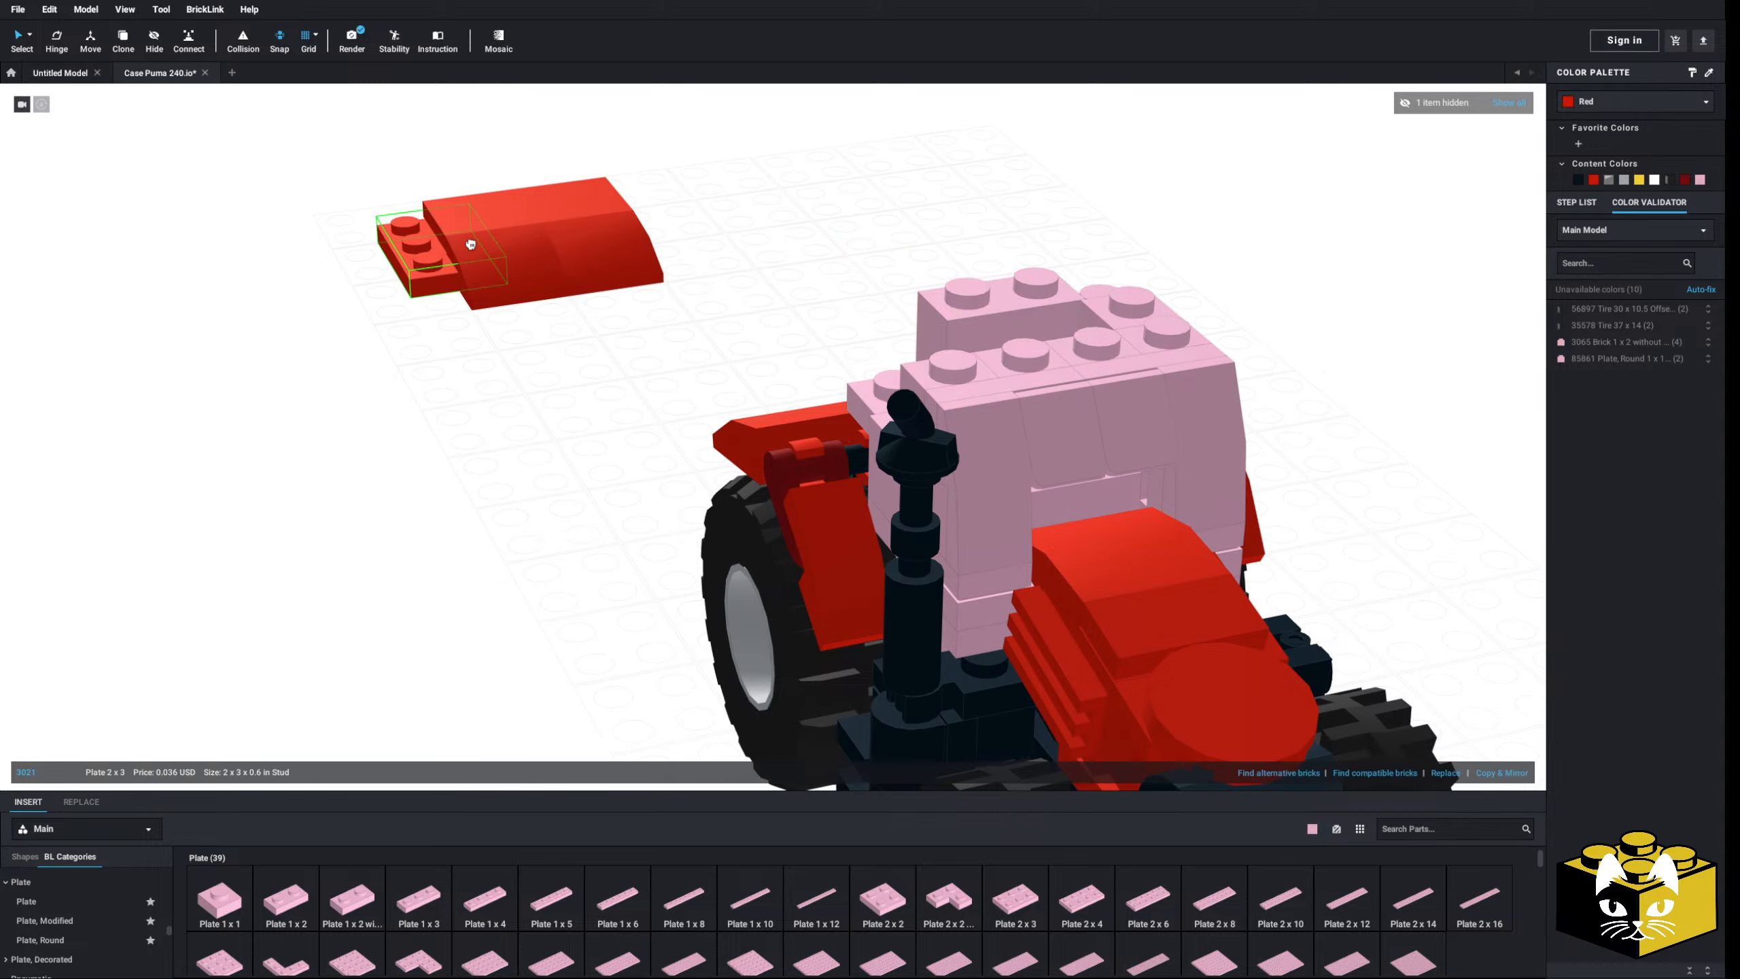
pyautogui.moveTo(404, 361); pyautogui.dragTo(346, 384, button='middle')
pyautogui.moveTo(346, 384); pyautogui.dragTo(312, 311, button='right')
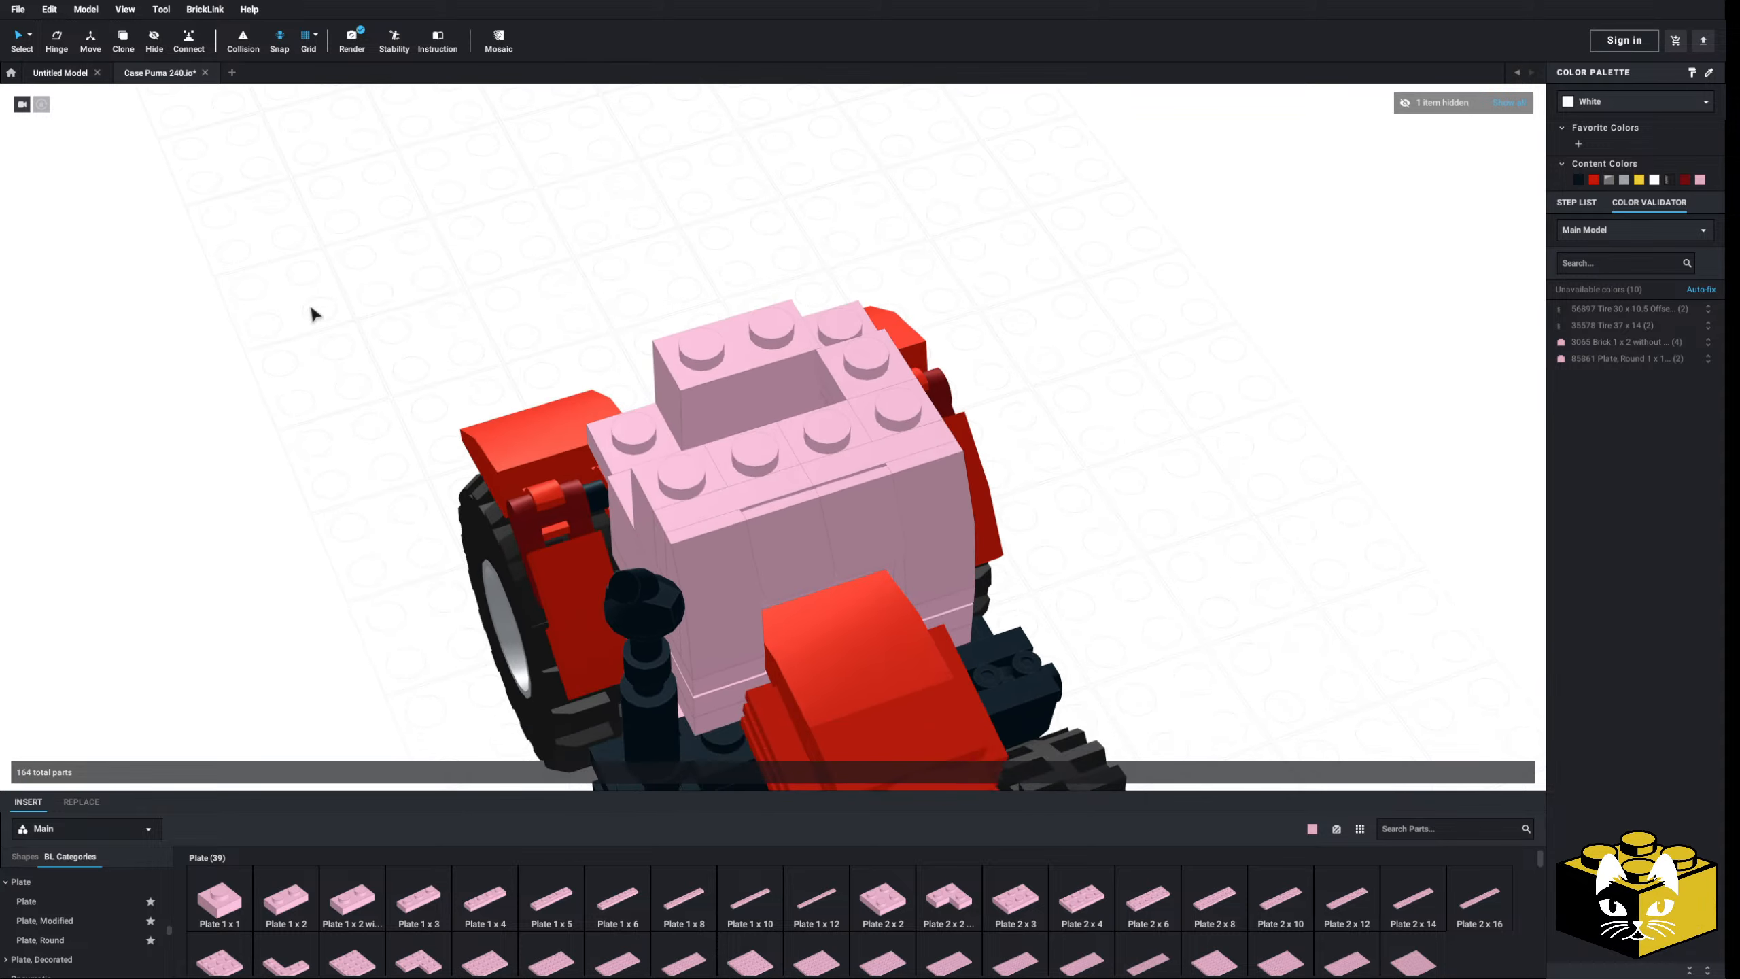
# - Detach the cab's front panels and the row of bricks with side studs behind them, setting both beside the tractor
pyautogui.keyDown('ctrl'); pyautogui.click(935, 527); pyautogui.keyUp('ctrl')
pyautogui.moveTo(884, 503); pyautogui.dragTo(1363, 384)
pyautogui.moveTo(827, 441); pyautogui.dragTo(1188, 278)
pyautogui.click(1006, 463)
pyautogui.moveTo(1006, 463); pyautogui.dragTo(1017, 451, button='right')
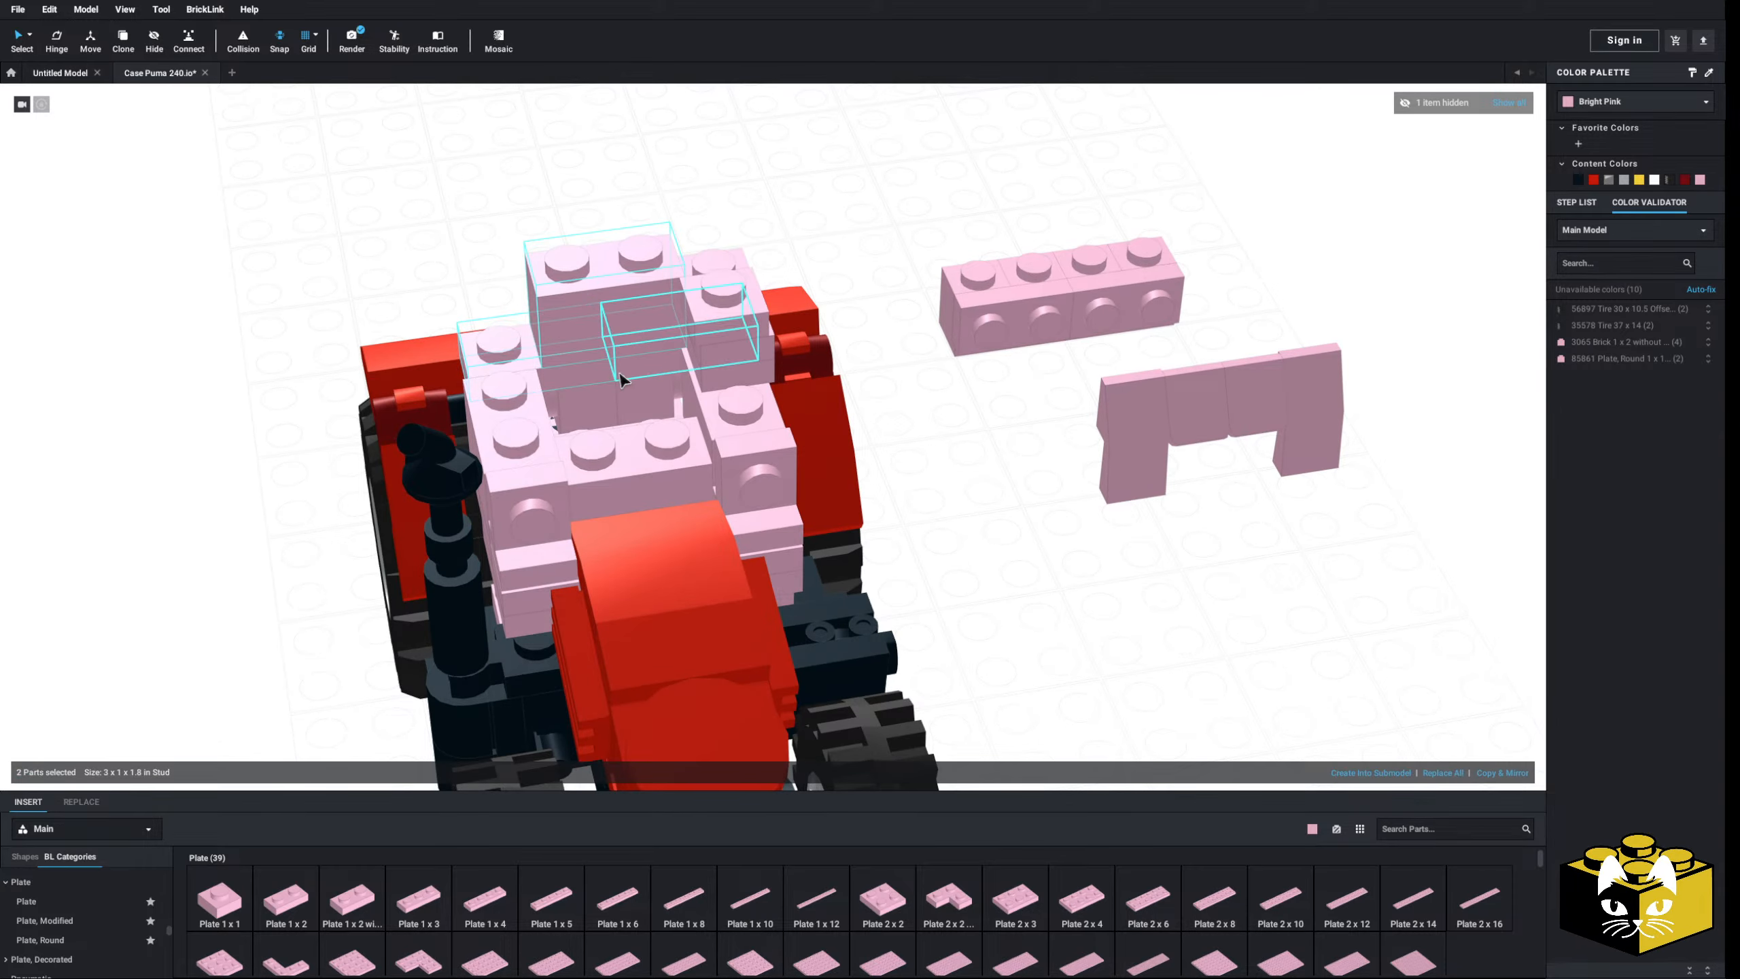
# - Move the upper rear wall section of the cab away to expose the bricks between the rear fenders
pyautogui.moveTo(620, 374); pyautogui.dragTo(574, 210)
pyautogui.click(588, 250)
pyautogui.moveTo(588, 249); pyautogui.dragTo(668, 279, button='right')
pyautogui.scroll(6, 668, 280)
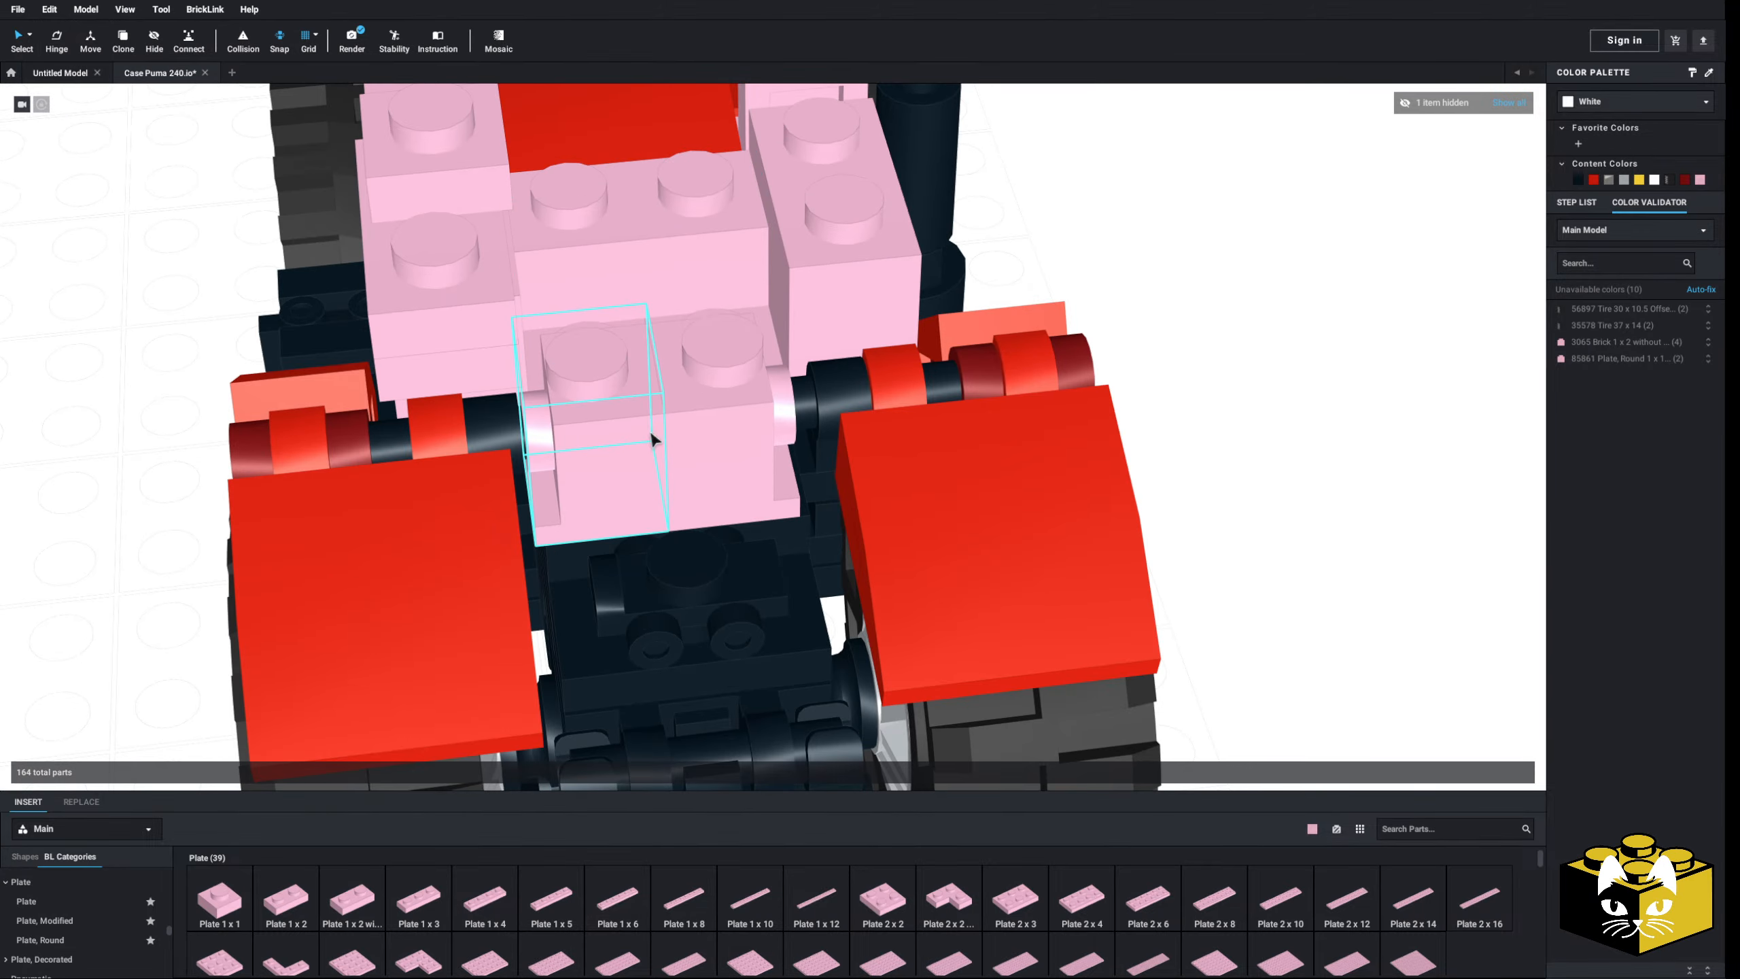
# - Reattach the two bright pink bricks between the rear fenders using the Connect tool
pyautogui.click(651, 432)
pyautogui.keyDown('ctrl'); pyautogui.click(718, 417); pyautogui.keyUp('ctrl')
pyautogui.moveTo(717, 417); pyautogui.dragTo(690, 385, button='right')
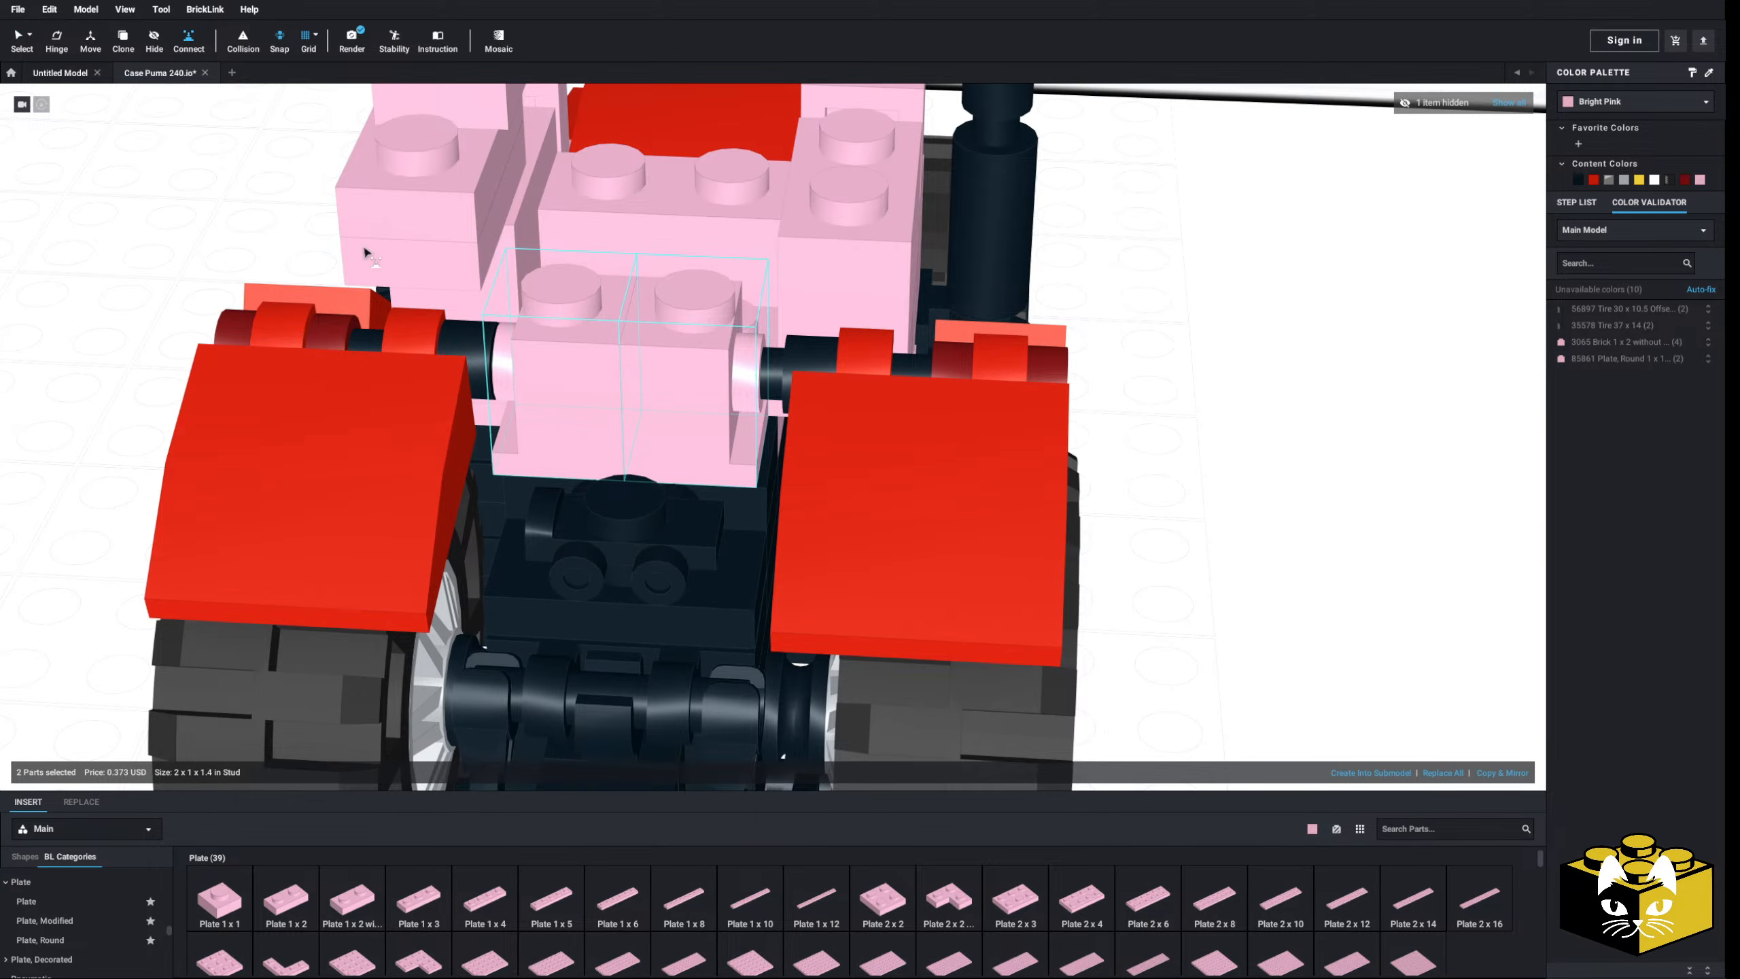
pyautogui.scroll(2, 648, 478)
pyautogui.click(762, 512)
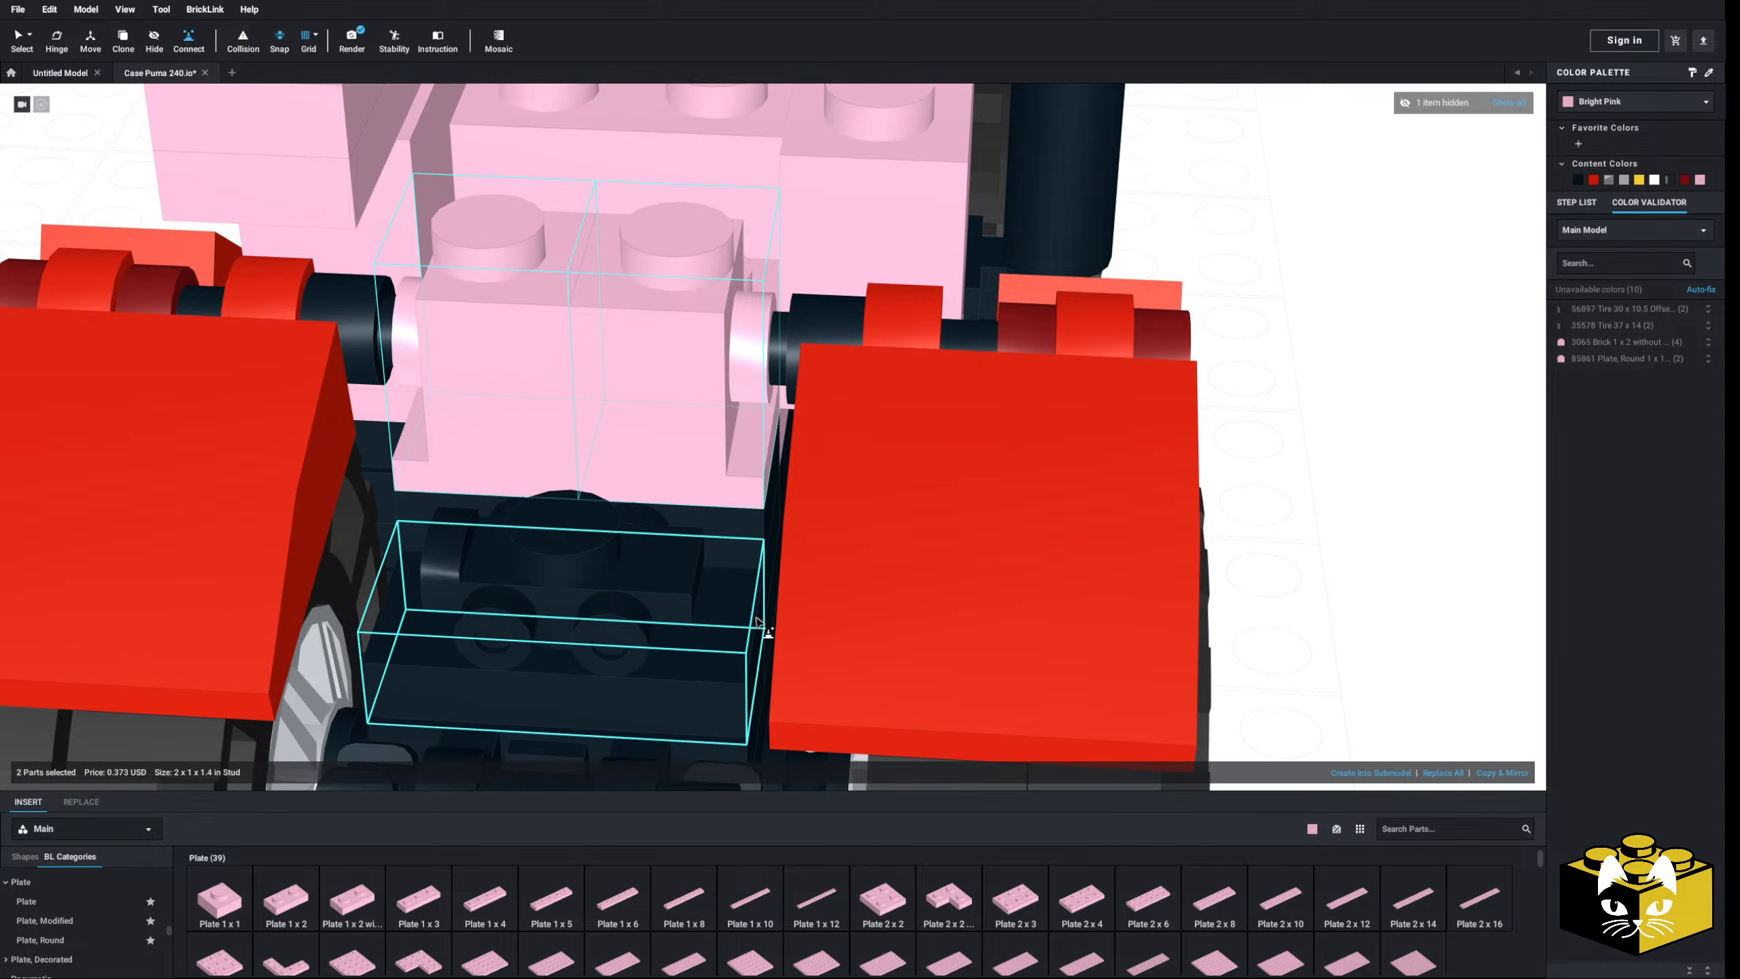
pyautogui.scroll(-2, 202, 235)
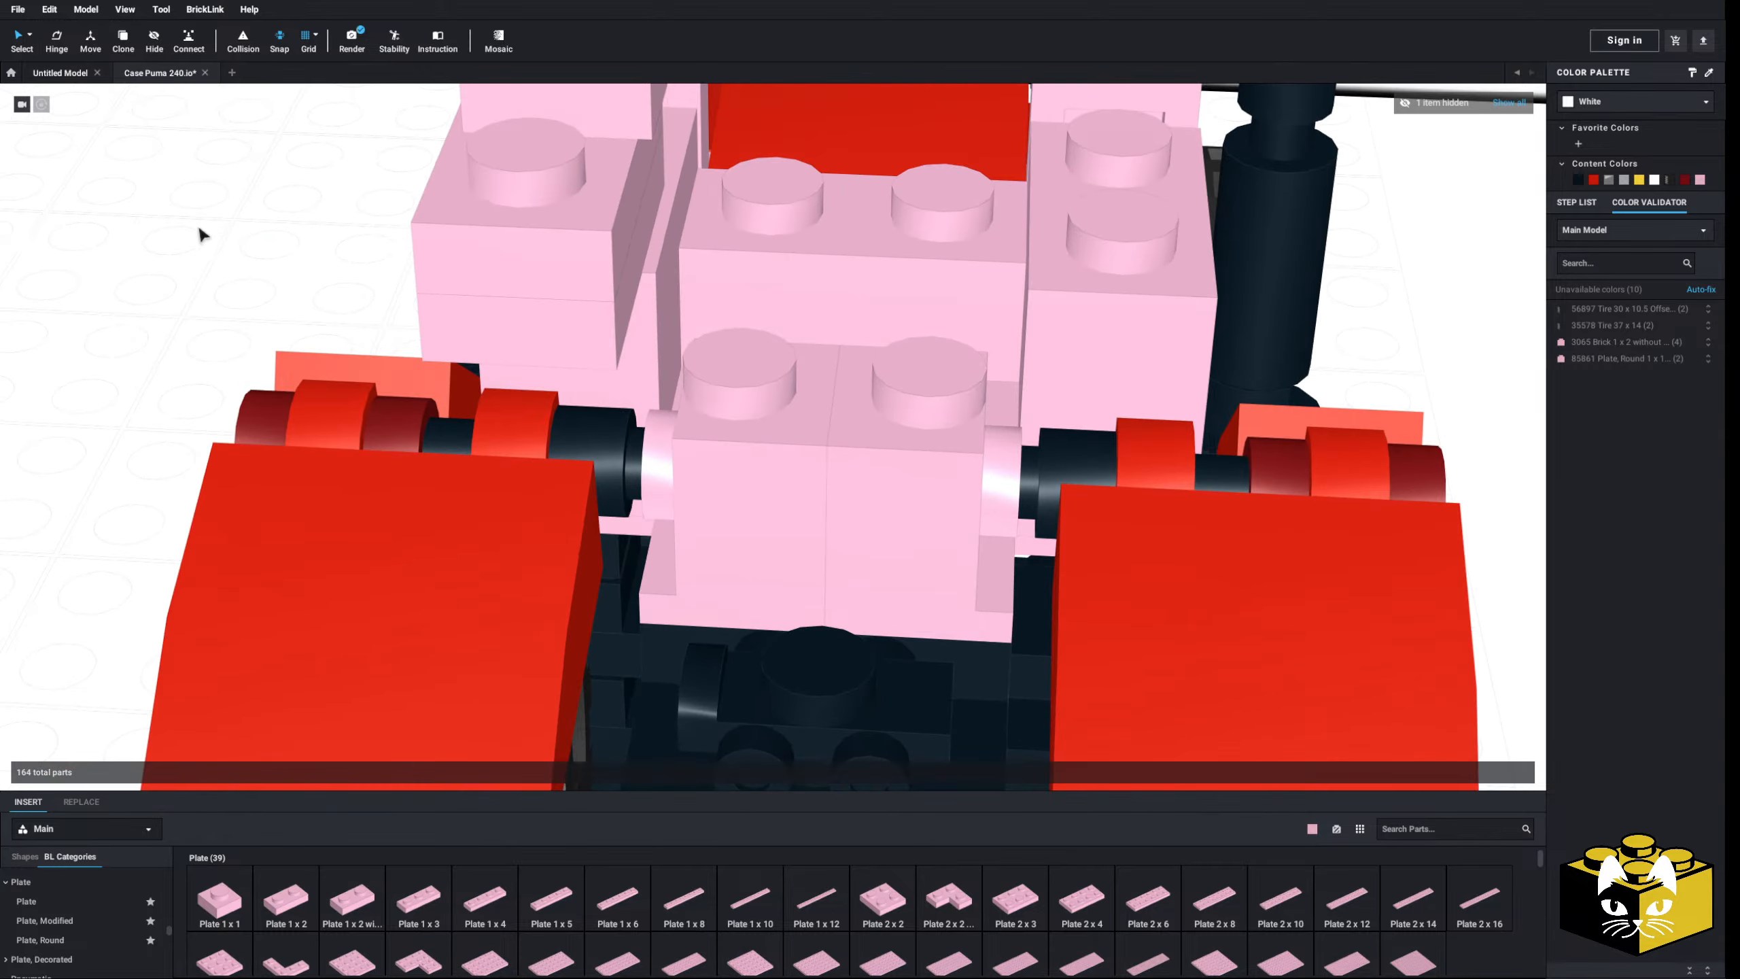
# - Put the upper rear wall section back onto the rear of the cab
pyautogui.moveTo(207, 202); pyautogui.dragTo(252, 226, button='right')
pyautogui.scroll(-2, 253, 225)
pyautogui.moveTo(387, 237); pyautogui.dragTo(420, 278, button='middle')
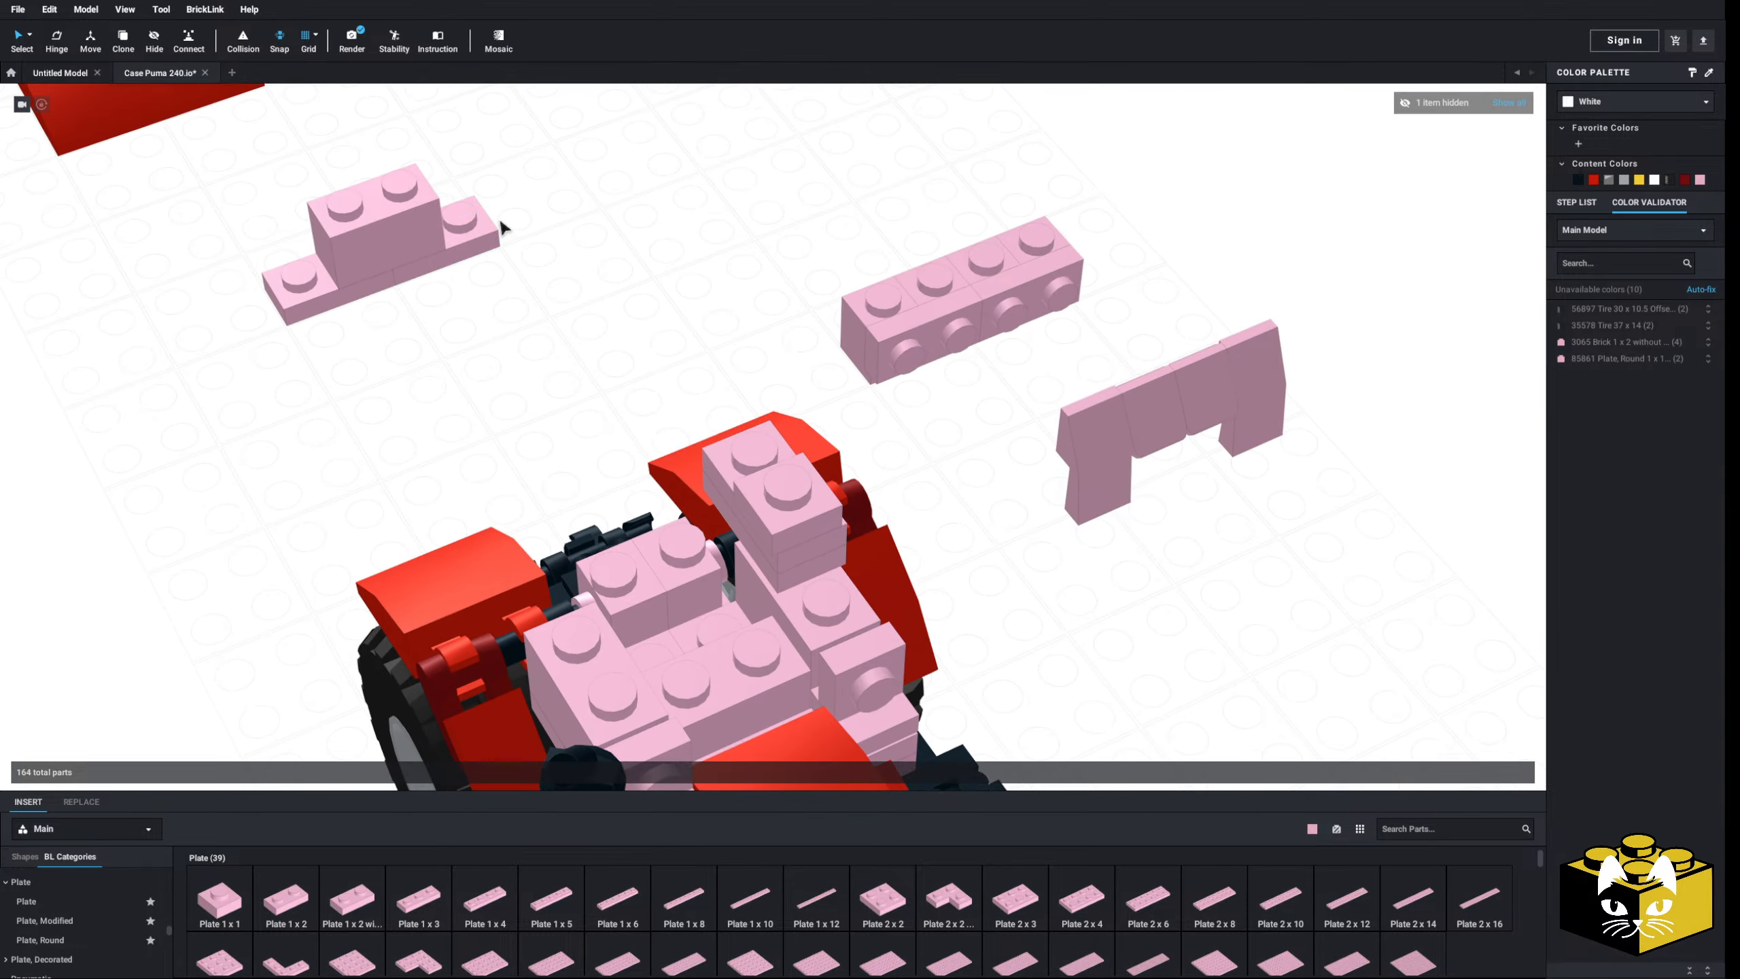
pyautogui.moveTo(369, 264); pyautogui.dragTo(617, 526)
pyautogui.click(592, 337)
pyautogui.moveTo(593, 337); pyautogui.dragTo(712, 465, button='right')
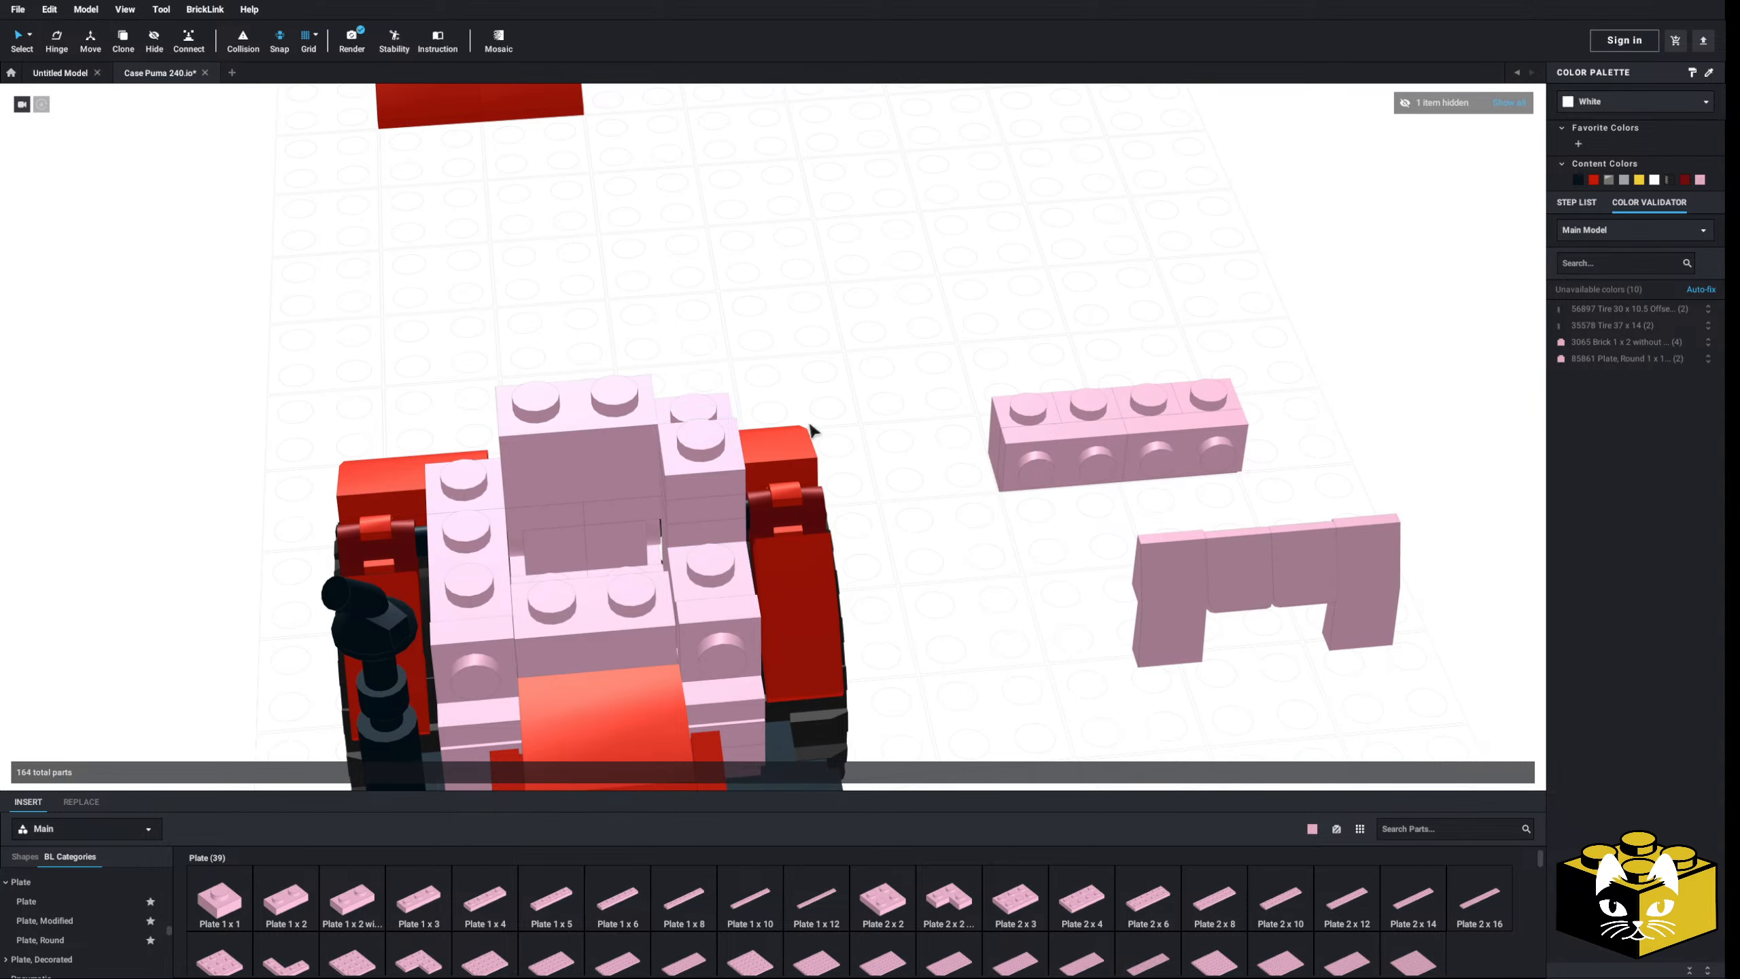
# - Return the row of side-stud bricks and the front panels to the front of the cab
pyautogui.moveTo(810, 428); pyautogui.dragTo(1086, 329, button='right')
pyautogui.moveTo(931, 438); pyautogui.dragTo(569, 569)
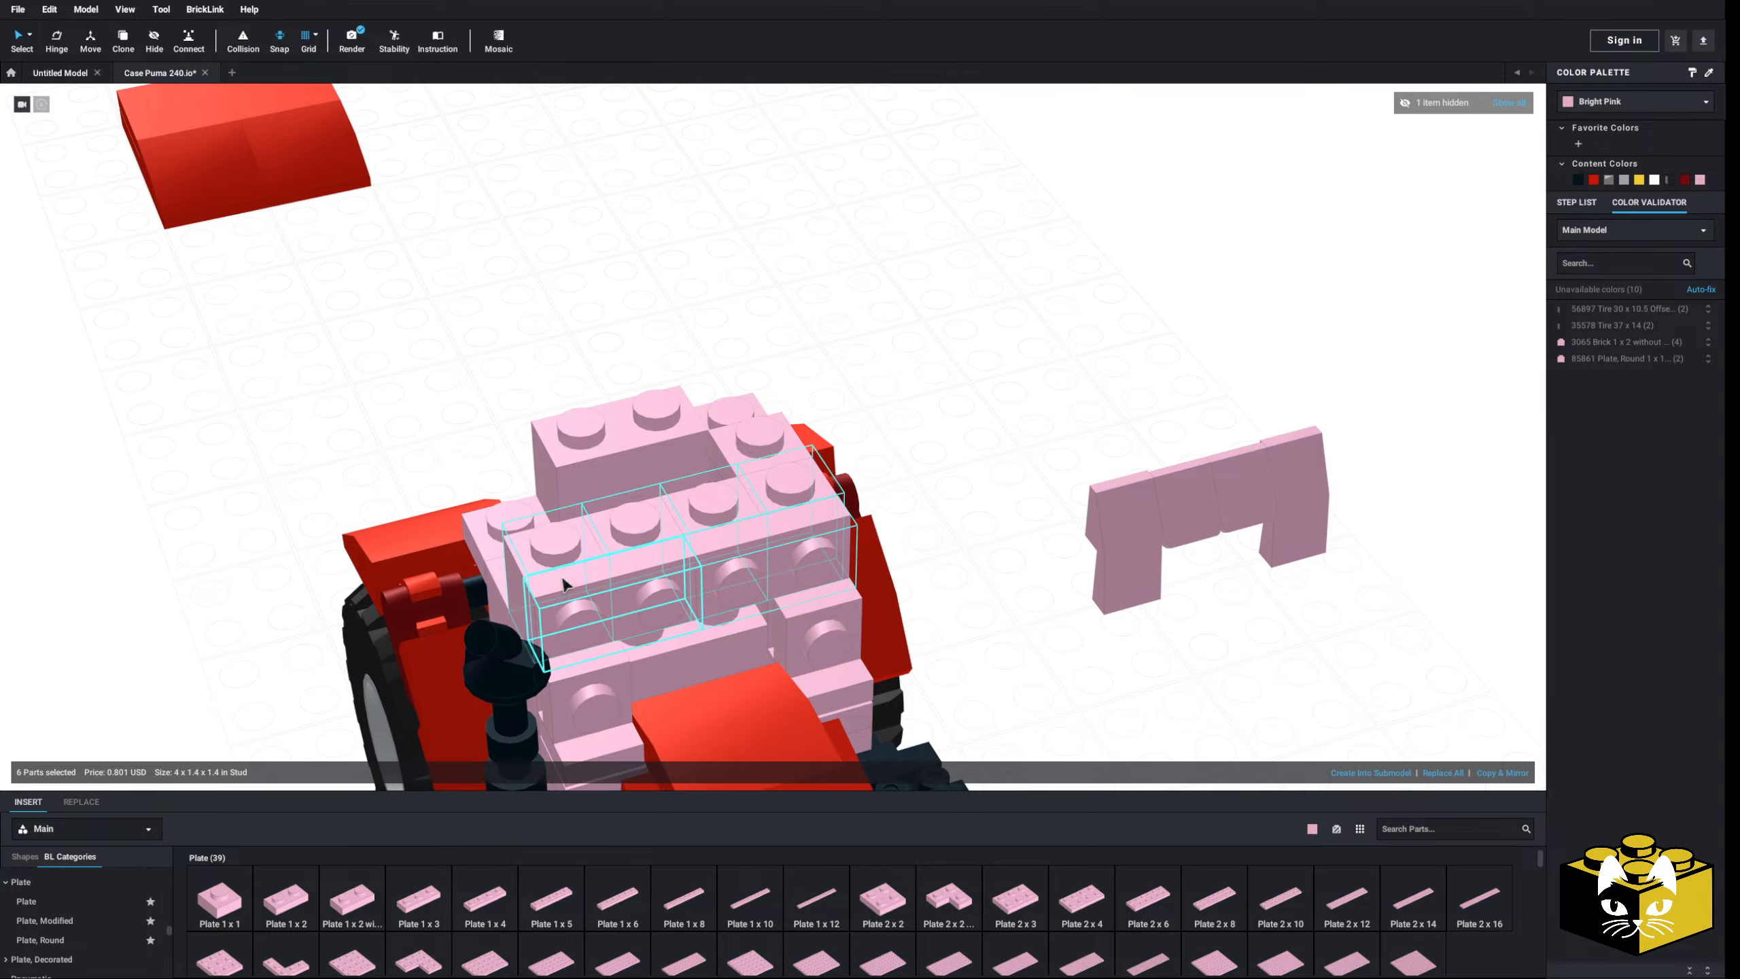
pyautogui.click(1118, 531)
pyautogui.moveTo(1118, 532); pyautogui.dragTo(579, 633)
pyautogui.click(1037, 459)
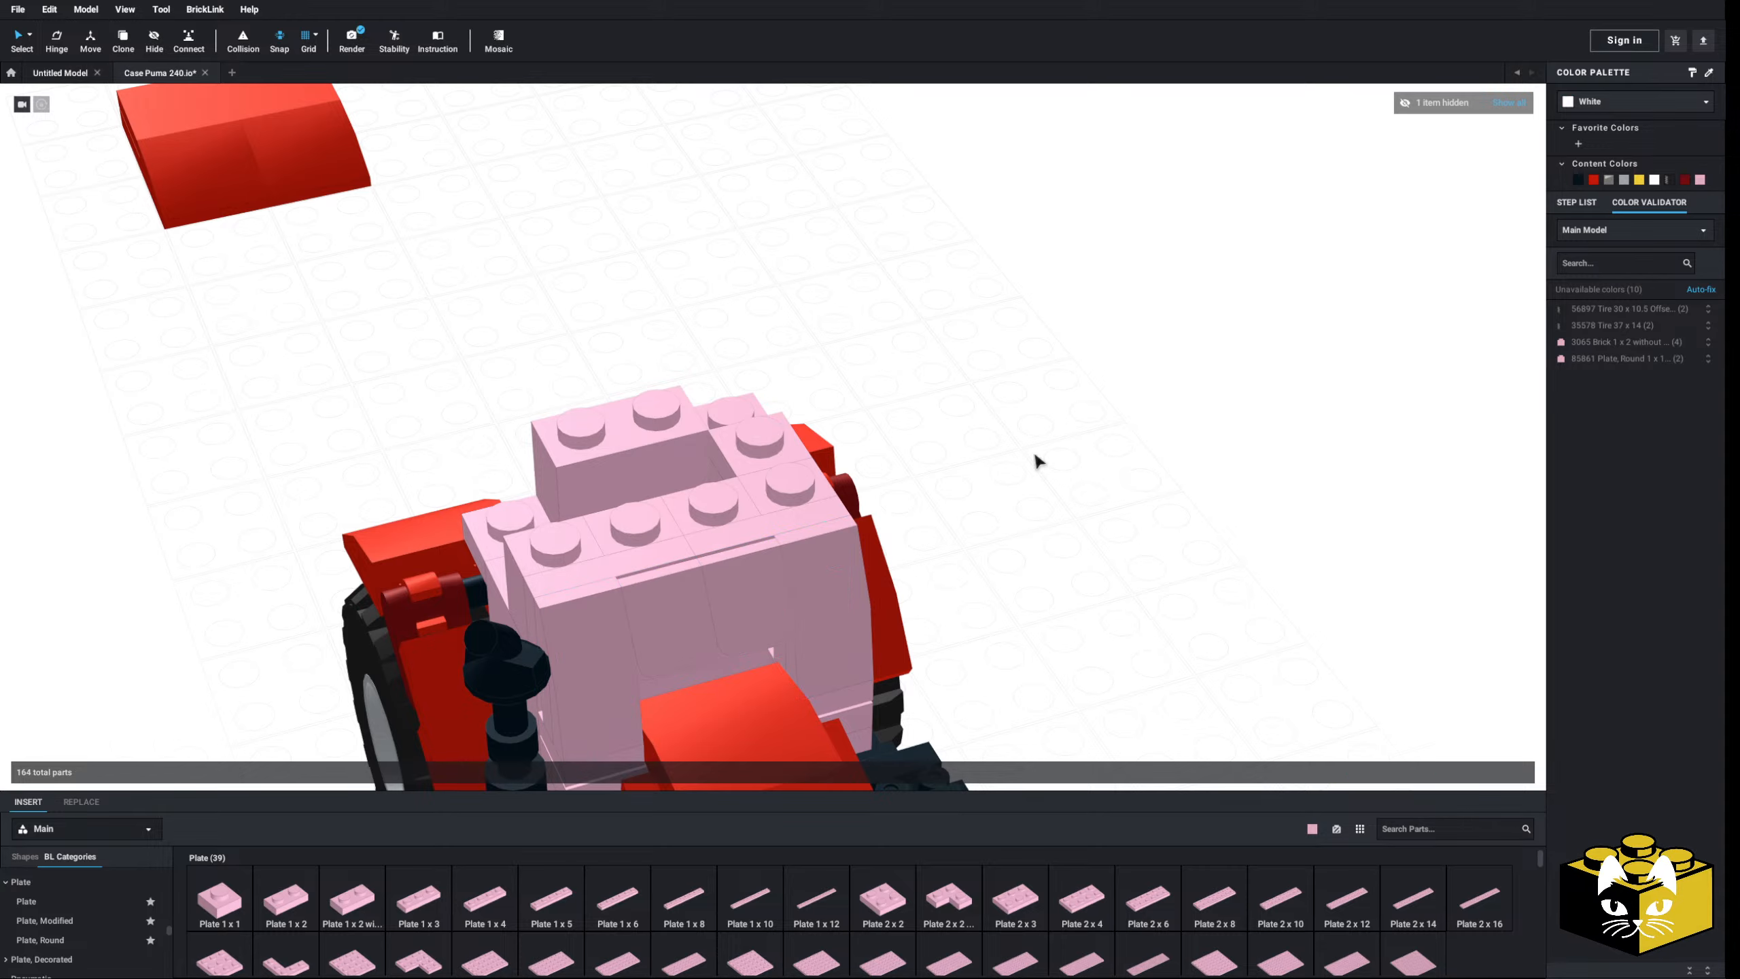
# - Place the red roof parts back on top of the bright pink cab
pyautogui.moveTo(1037, 459); pyautogui.dragTo(955, 459, button='right')
pyautogui.scroll(-2, 874, 433)
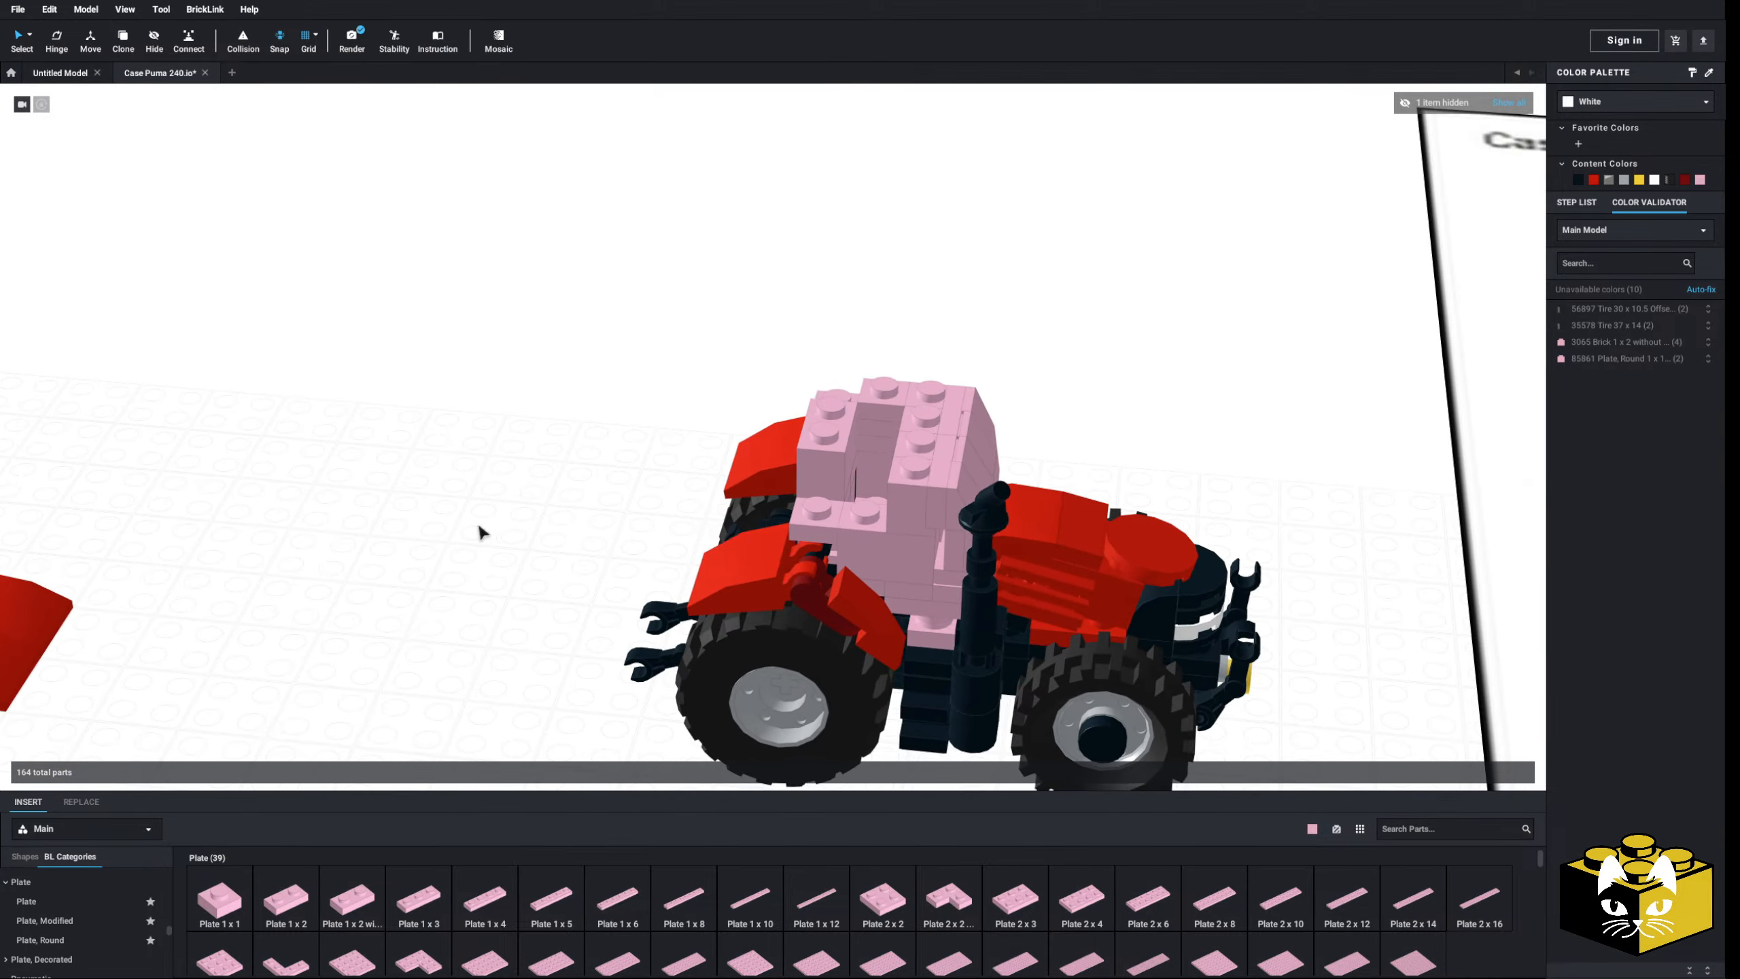
pyautogui.scroll(-3, 472, 520)
pyautogui.moveTo(383, 443); pyautogui.dragTo(176, 570)
pyautogui.moveTo(212, 575); pyautogui.dragTo(597, 389)
pyautogui.scroll(5, 597, 389)
pyautogui.moveTo(597, 389); pyautogui.dragTo(586, 434, button='right')
pyautogui.moveTo(586, 434); pyautogui.dragTo(671, 576)
pyautogui.click(1003, 453)
pyautogui.moveTo(1004, 454); pyautogui.dragTo(748, 426, button='right')
pyautogui.scroll(3, 750, 416)
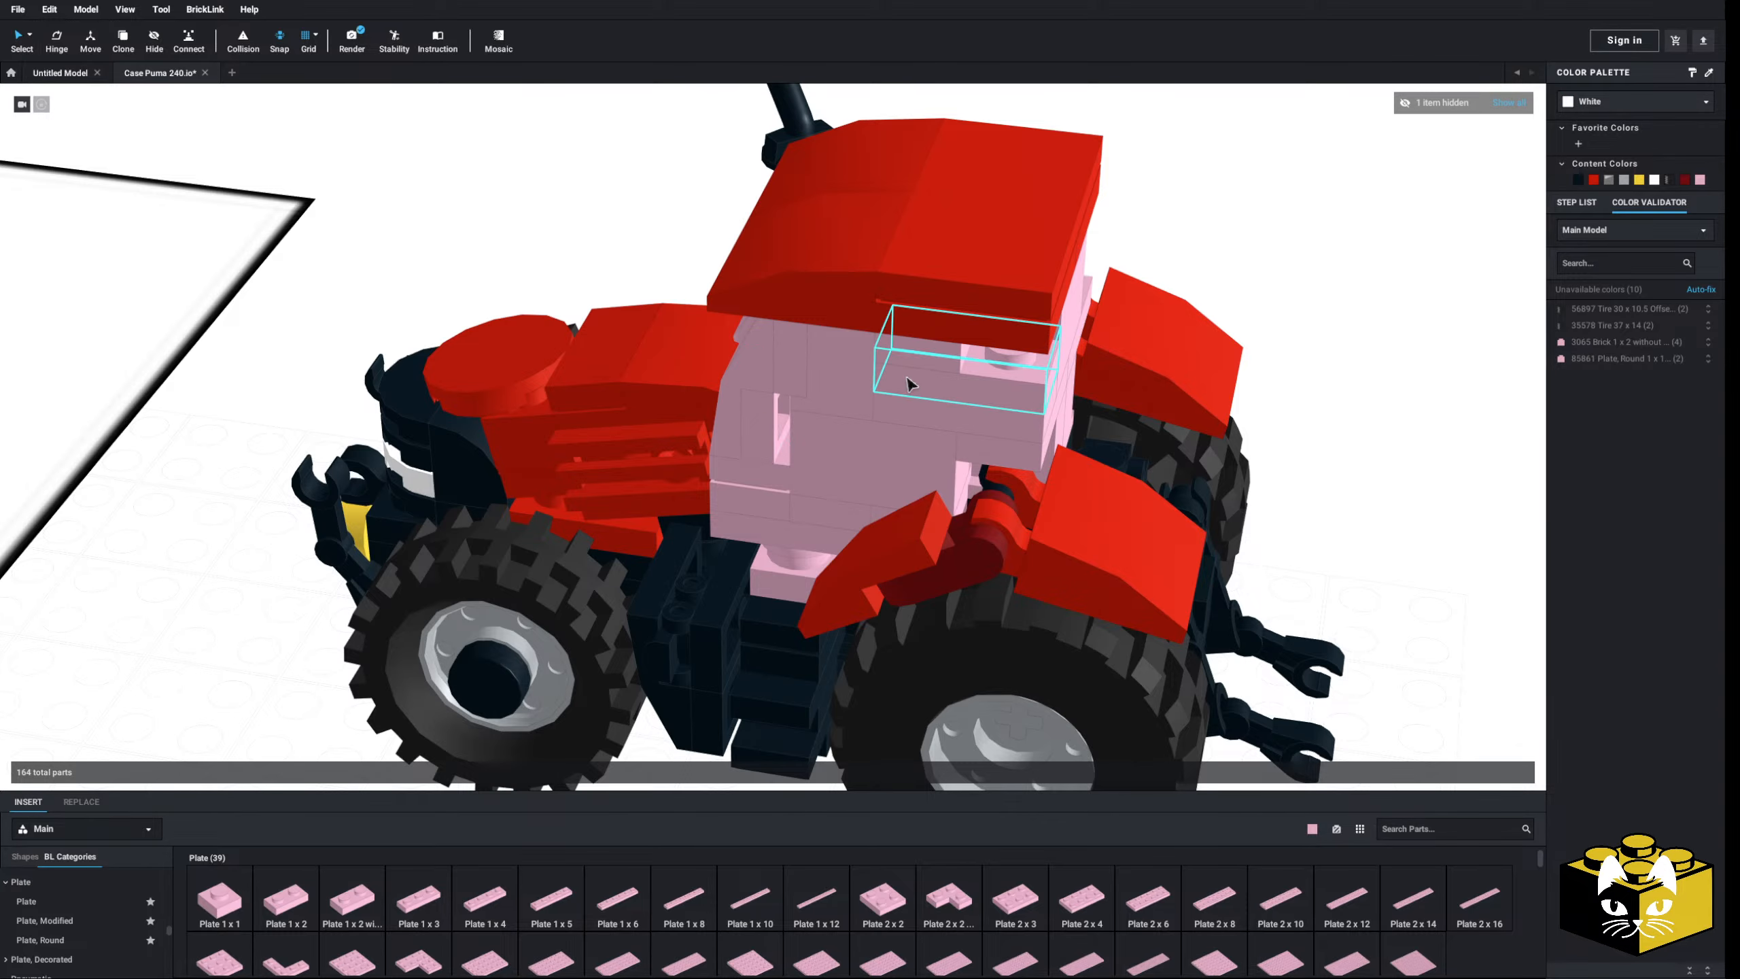
# - Copy the three bright pink parts from one rear cab corner and paste them onto the opposite rear corner beside the exhaust
pyautogui.rightClick(947, 420)
pyautogui.rightClick(1309, 370)
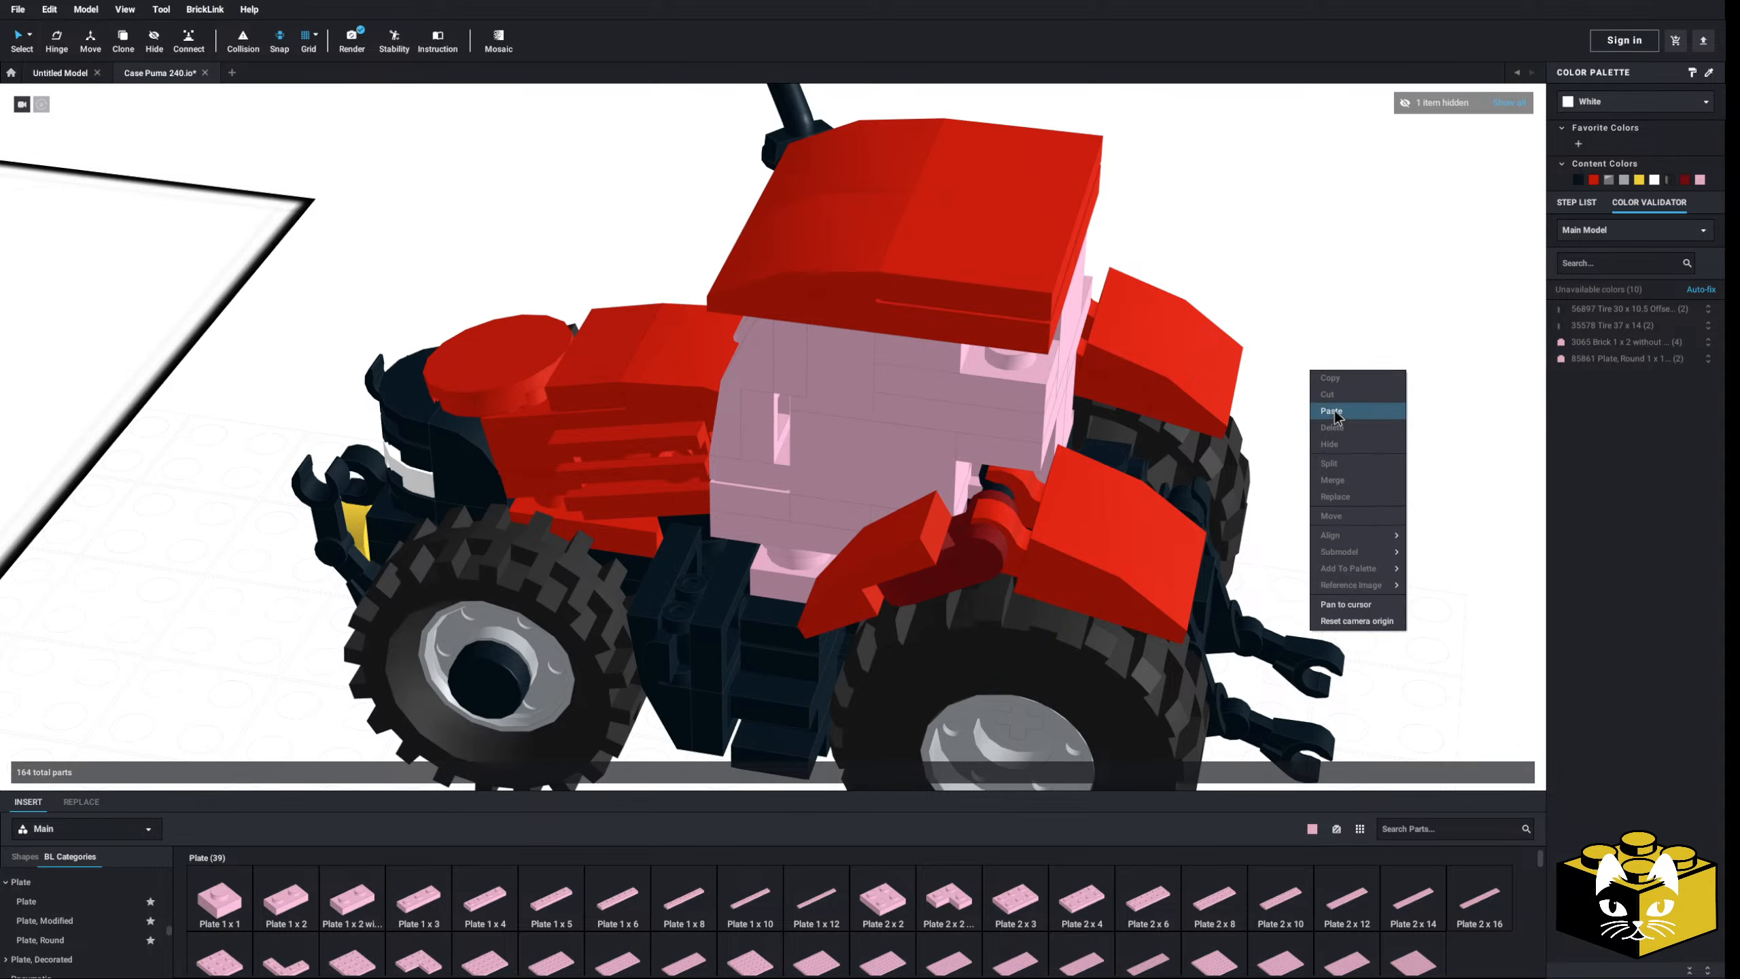
pyautogui.click(1335, 411)
pyautogui.moveTo(1334, 411); pyautogui.dragTo(1089, 452, button='right')
pyautogui.click(637, 503)
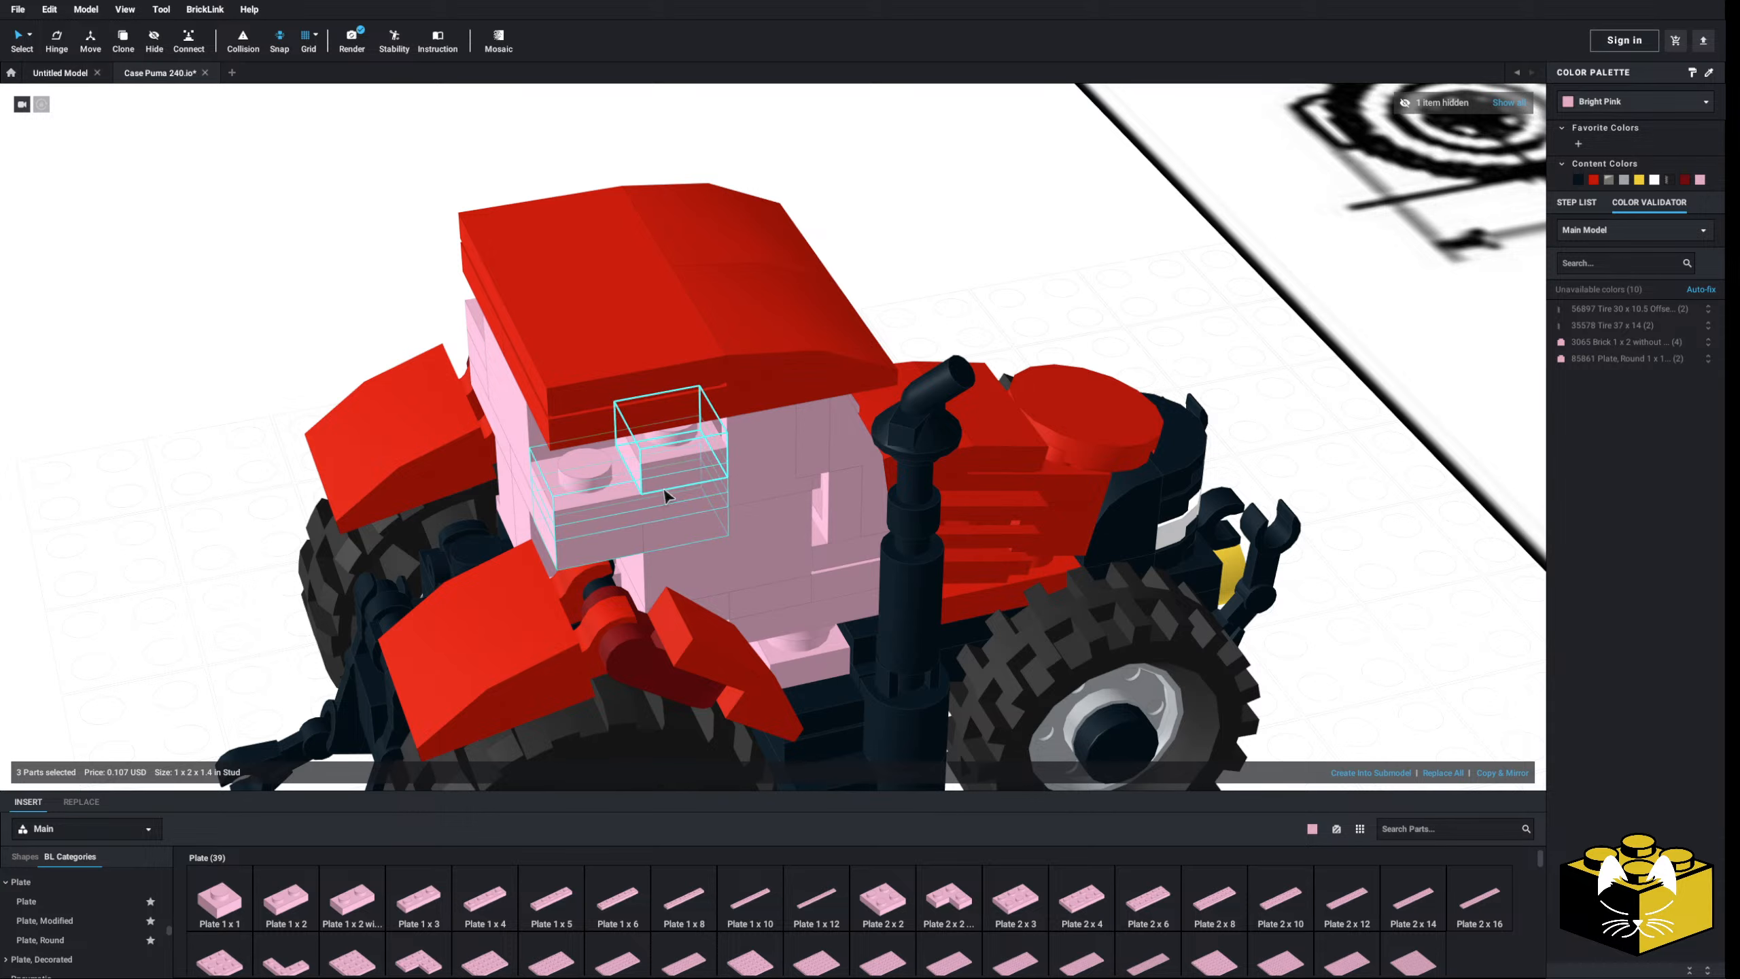
pyautogui.moveTo(664, 494); pyautogui.dragTo(594, 460)
pyautogui.moveTo(209, 607); pyautogui.dragTo(116, 916, button='right')
# - Set the part library color to Trans-Clear and hide the parts that are unavailable in that color
pyautogui.click(41, 940)
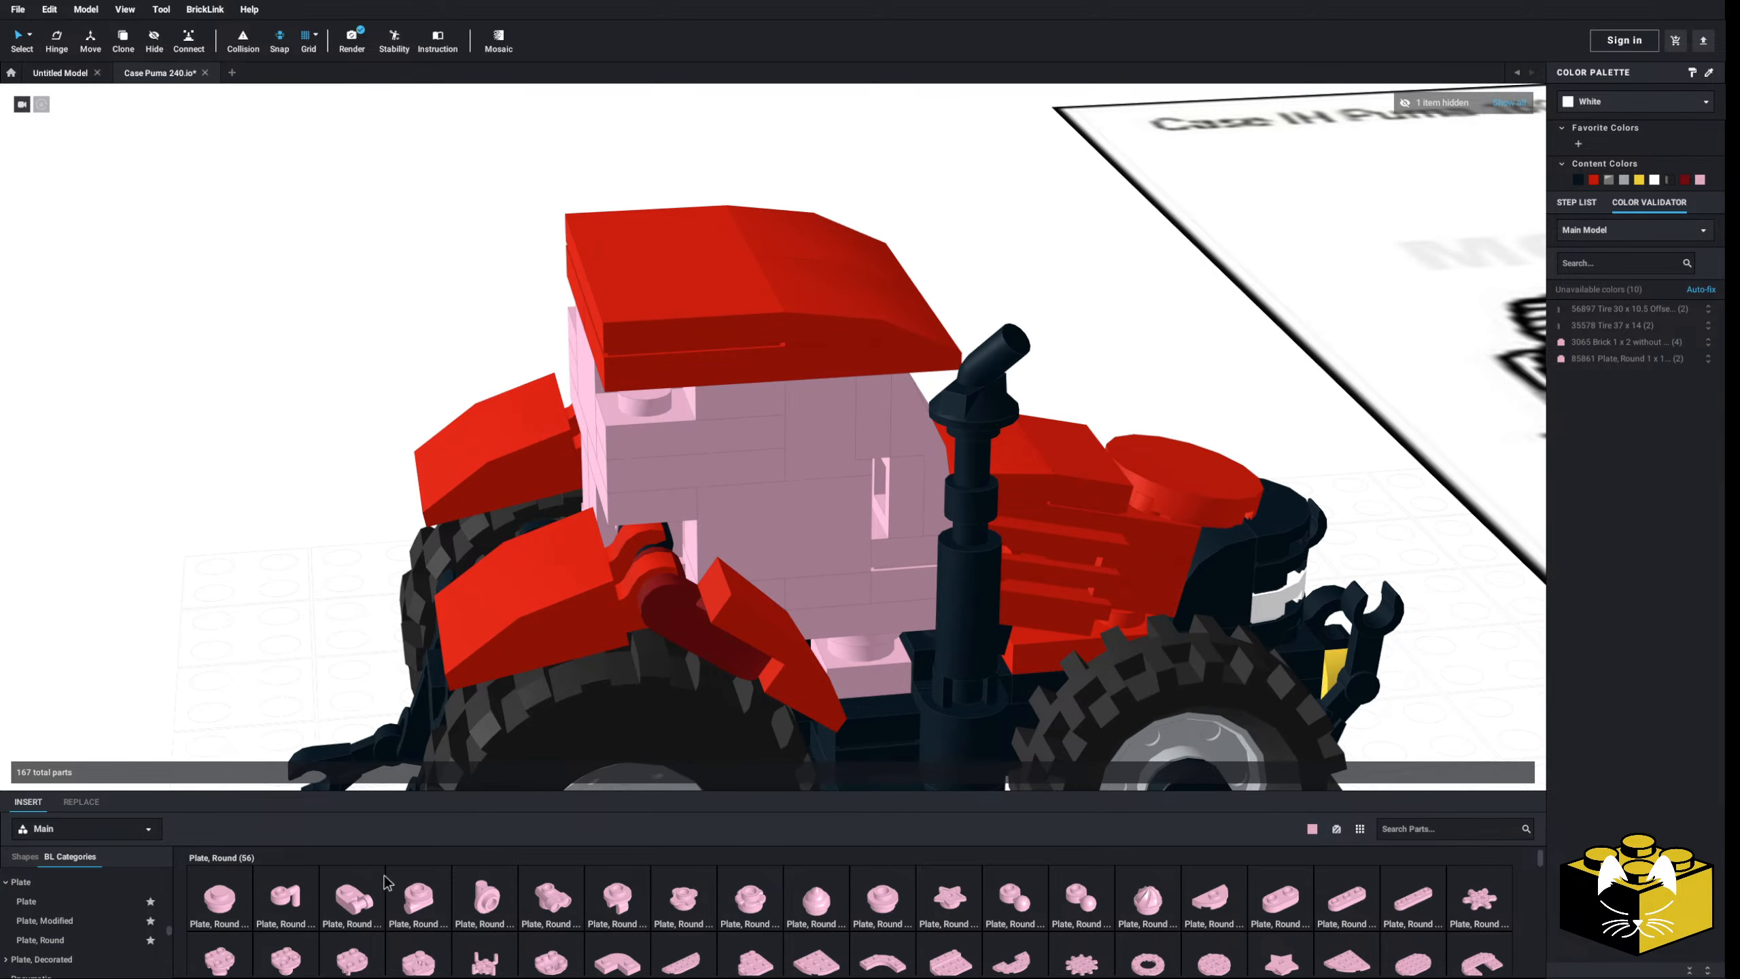
pyautogui.click(351, 899)
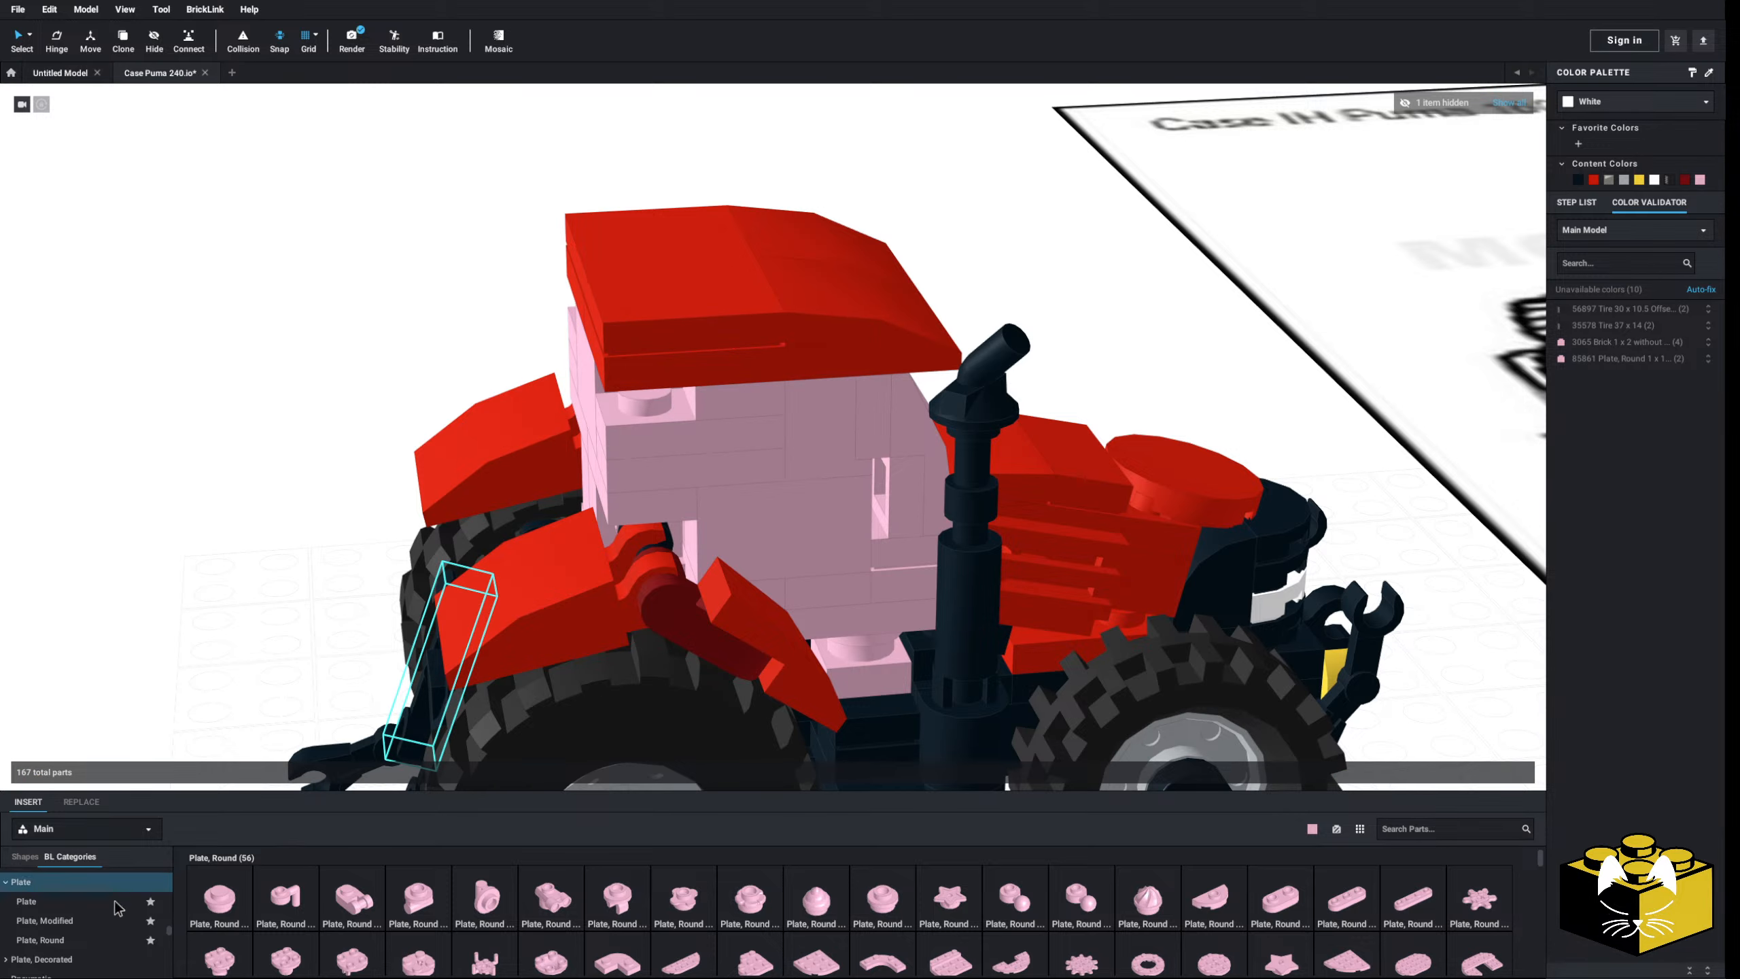
pyautogui.click(1310, 829)
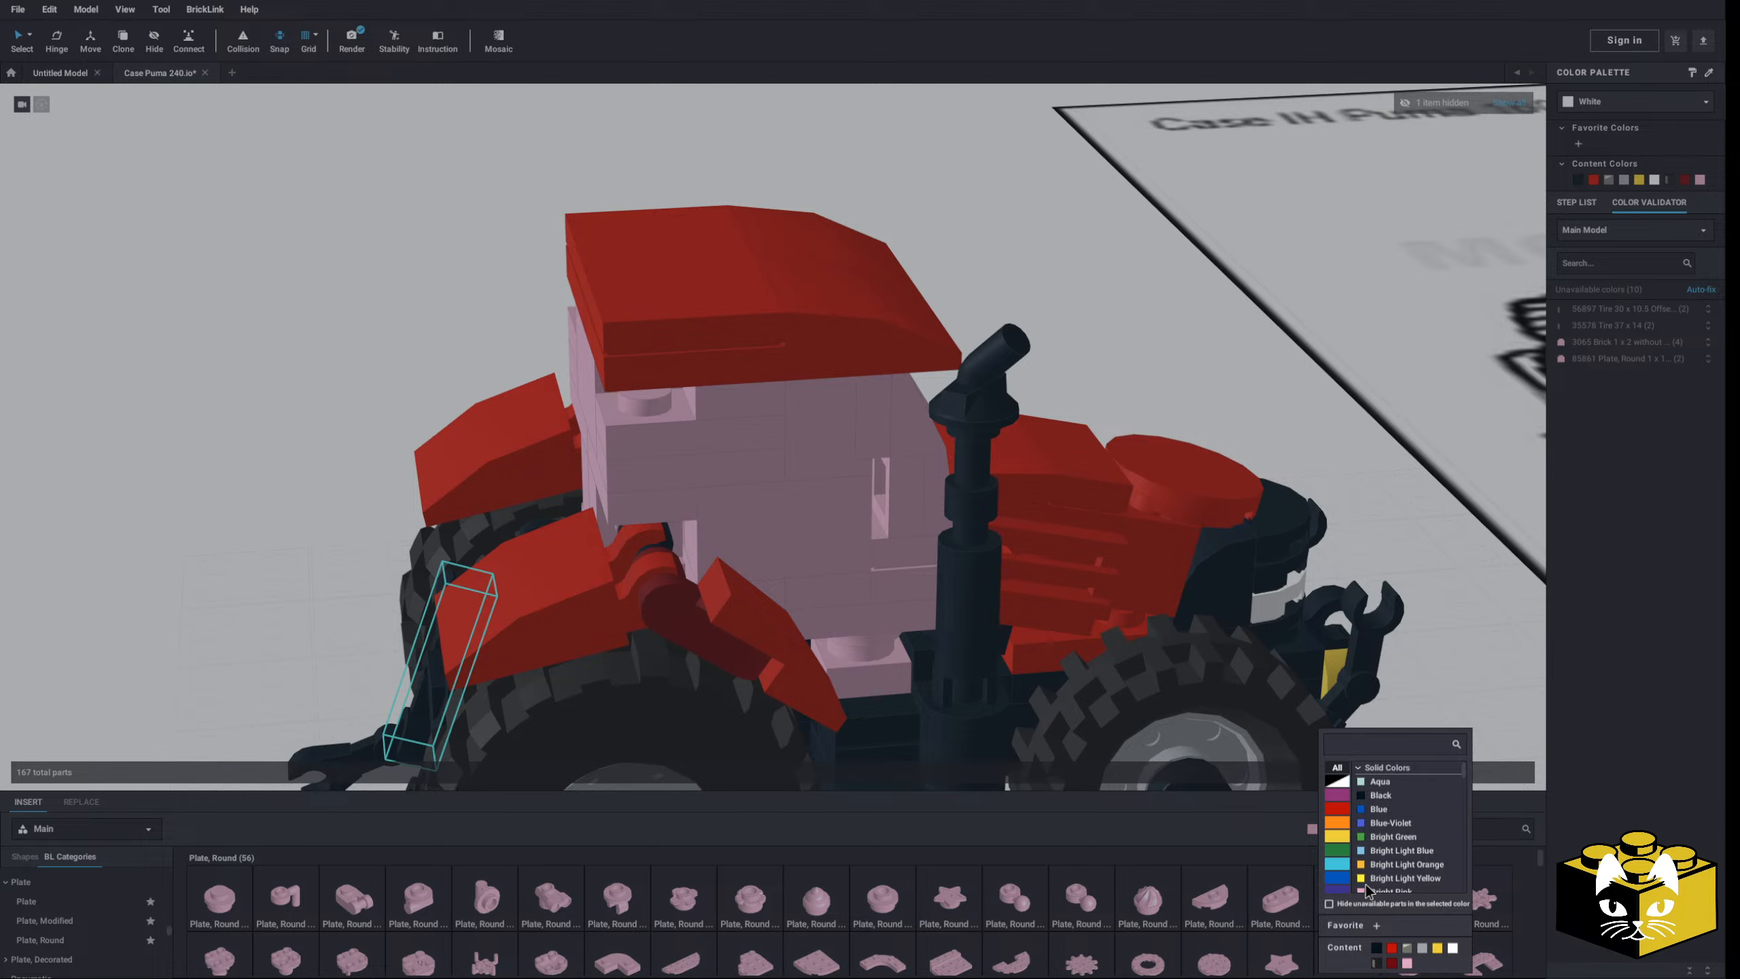
pyautogui.scroll(-1, 1387, 863)
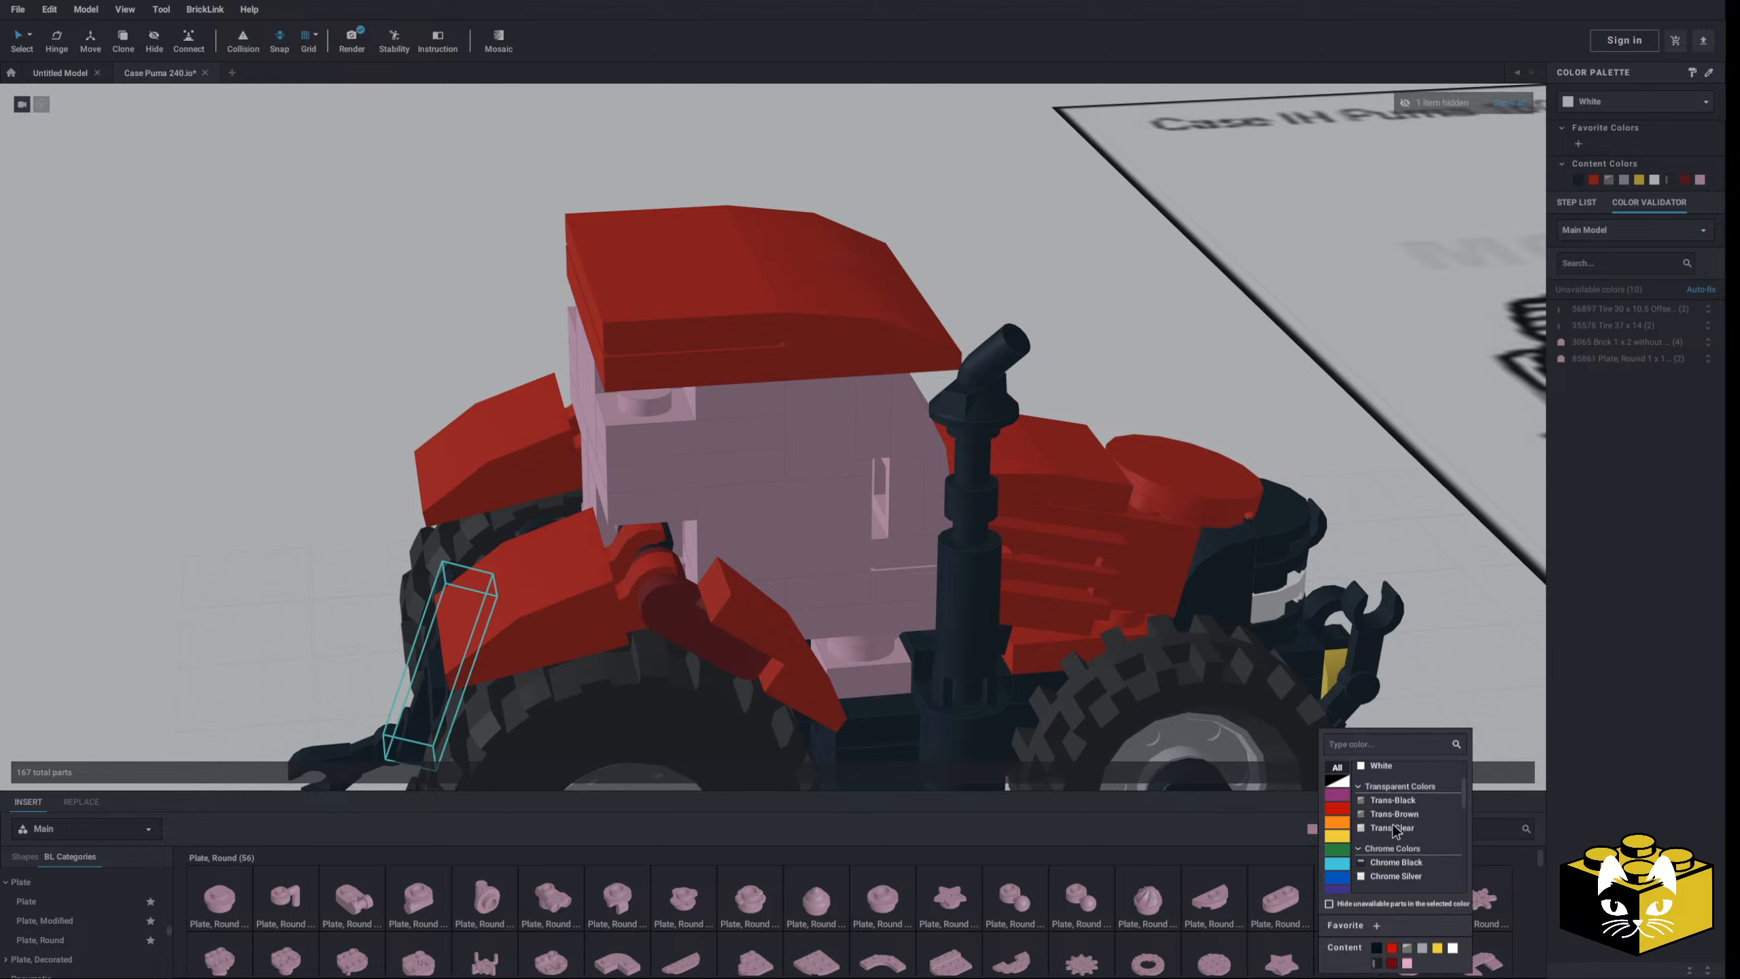
pyautogui.scroll(-10, 1392, 824)
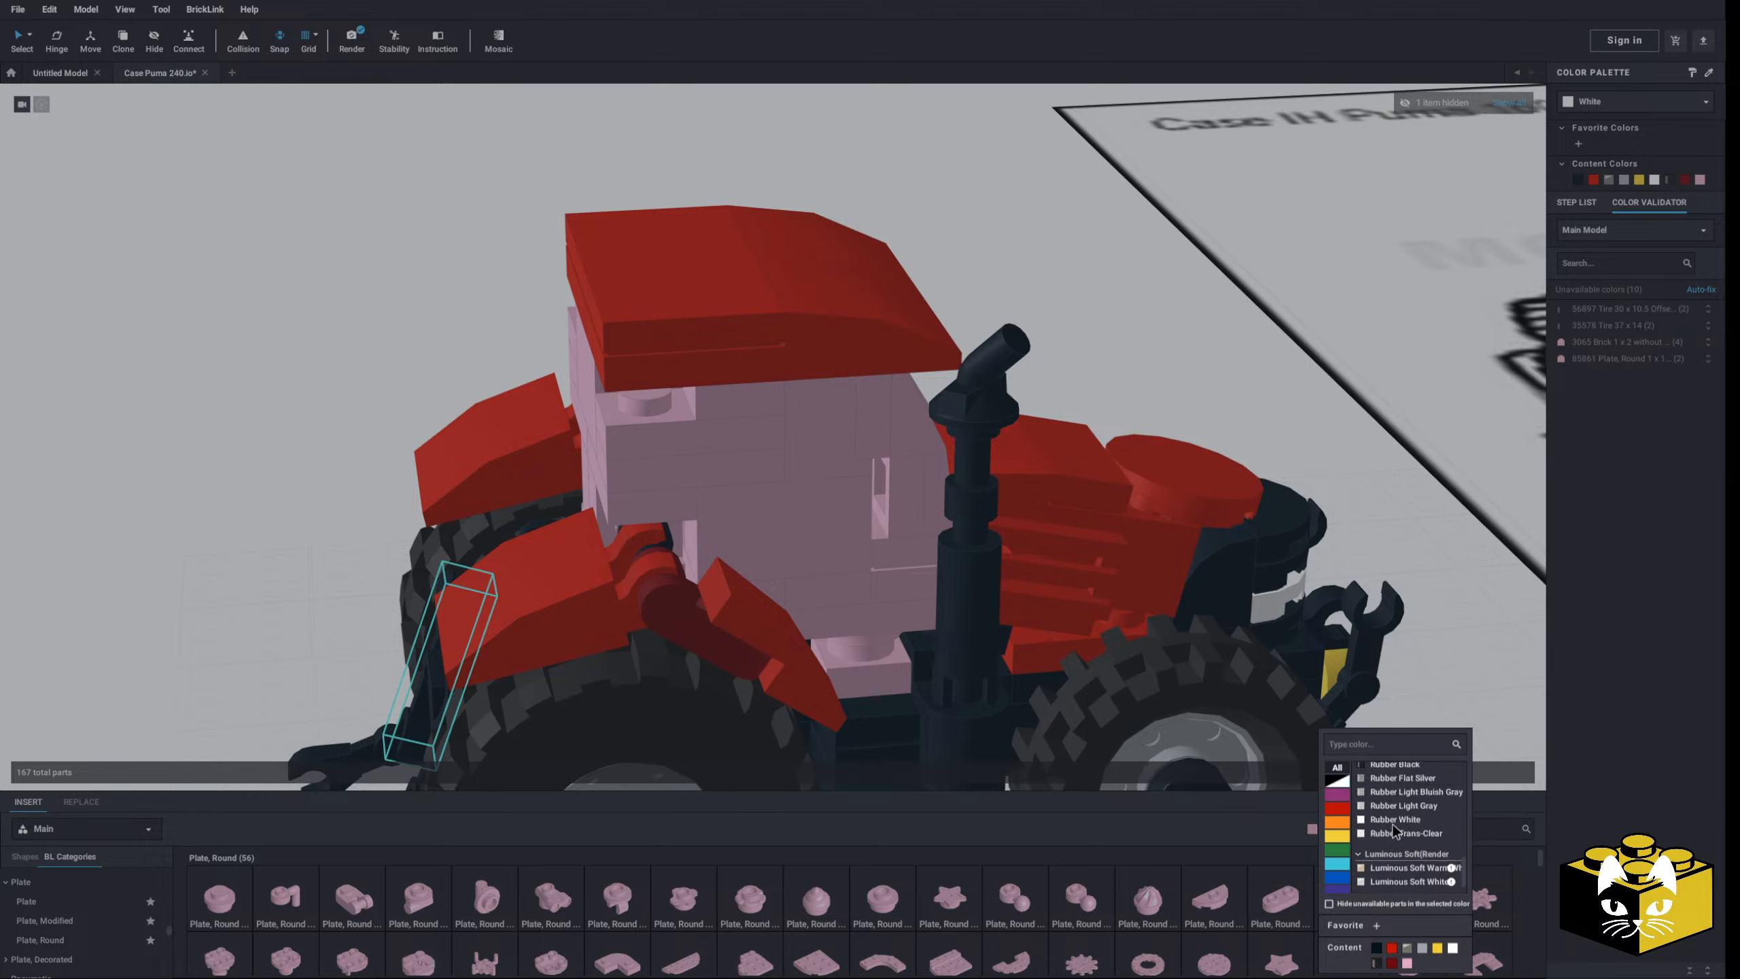
pyautogui.scroll(10, 1397, 833)
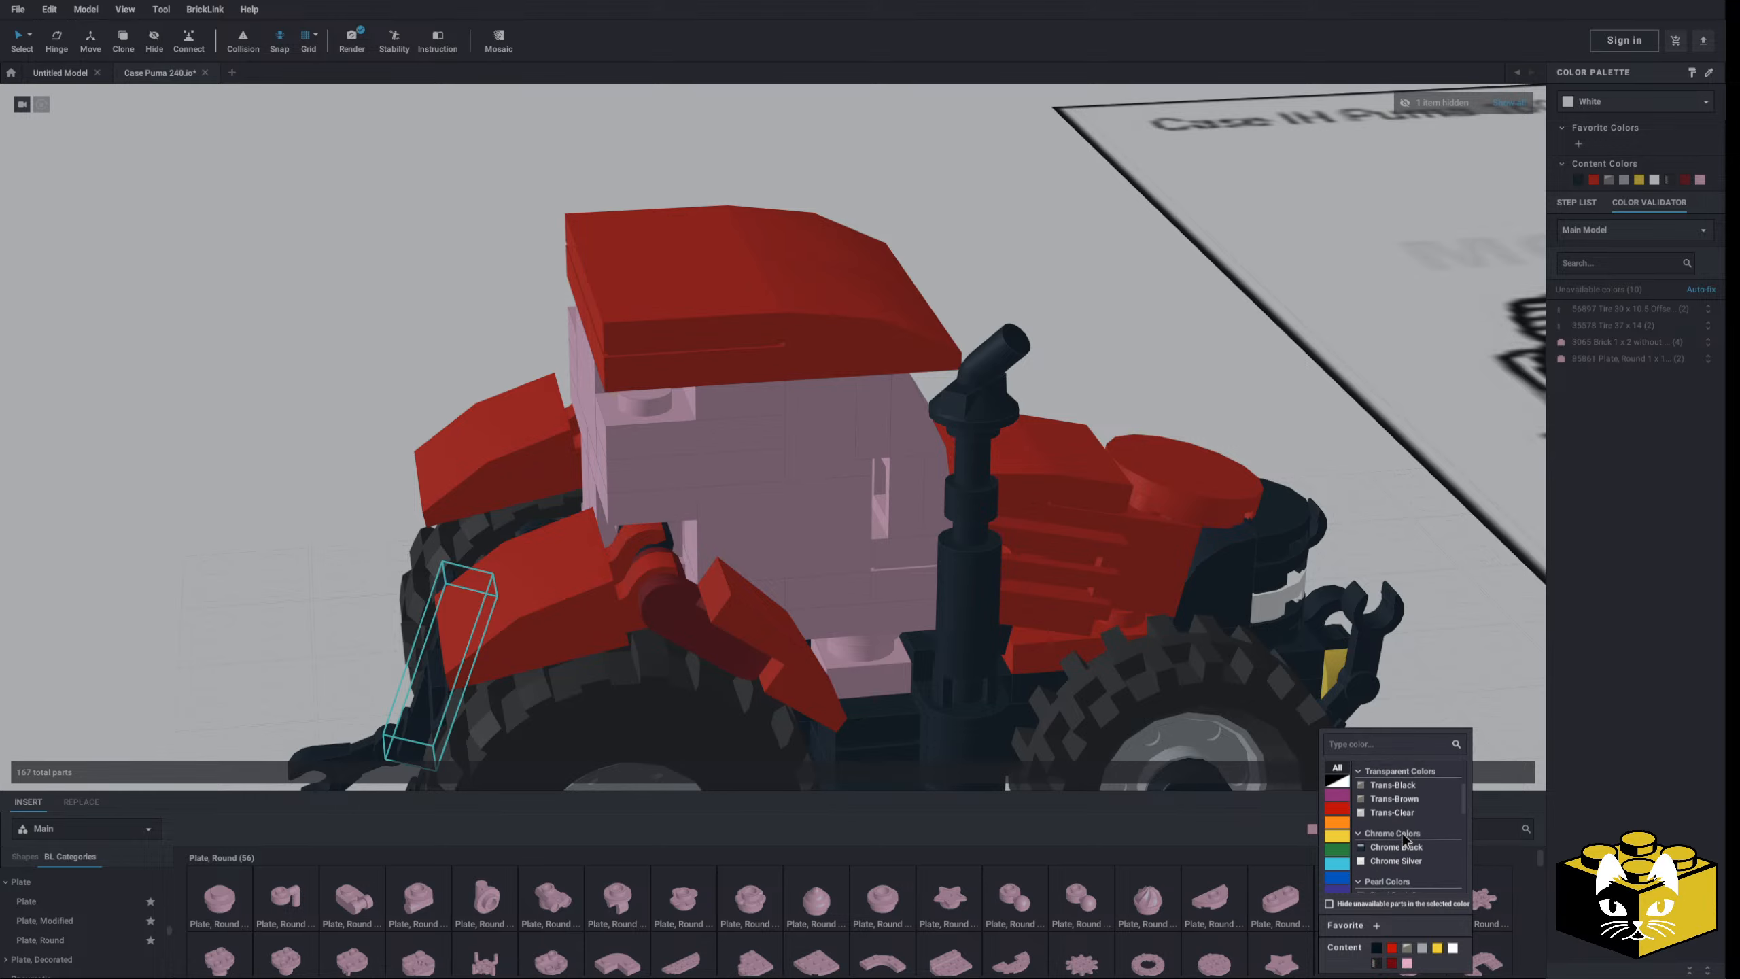
pyautogui.click(1398, 846)
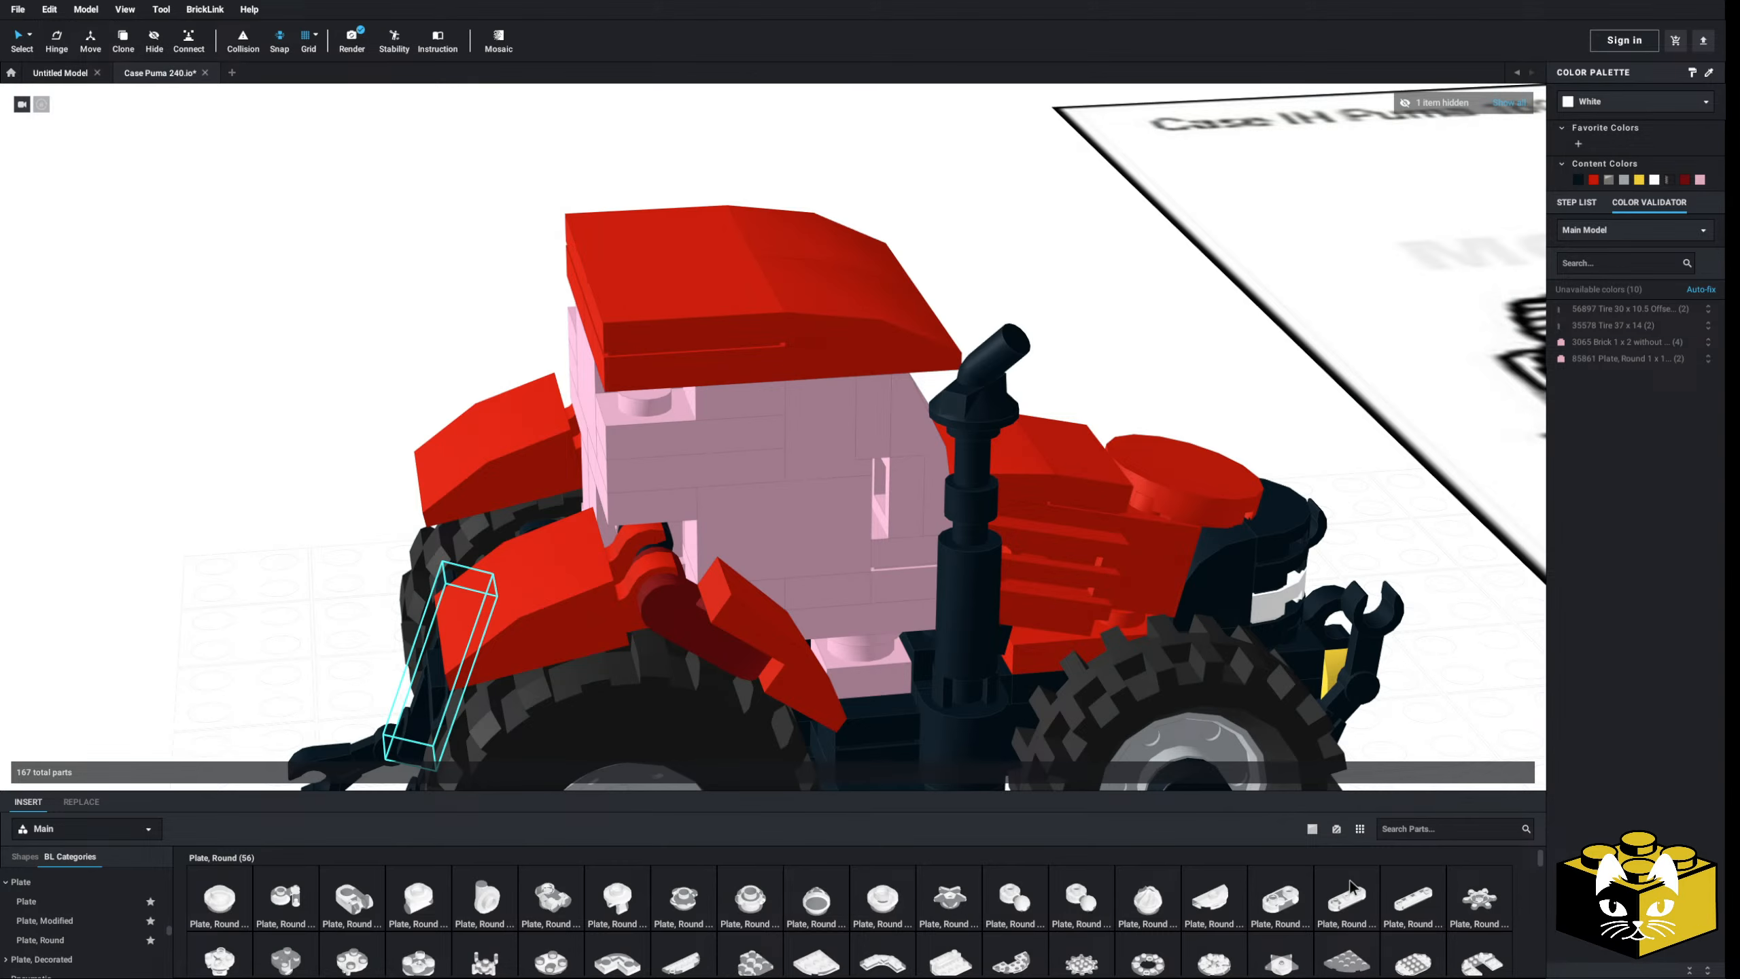
pyautogui.click(1315, 830)
pyautogui.click(1329, 903)
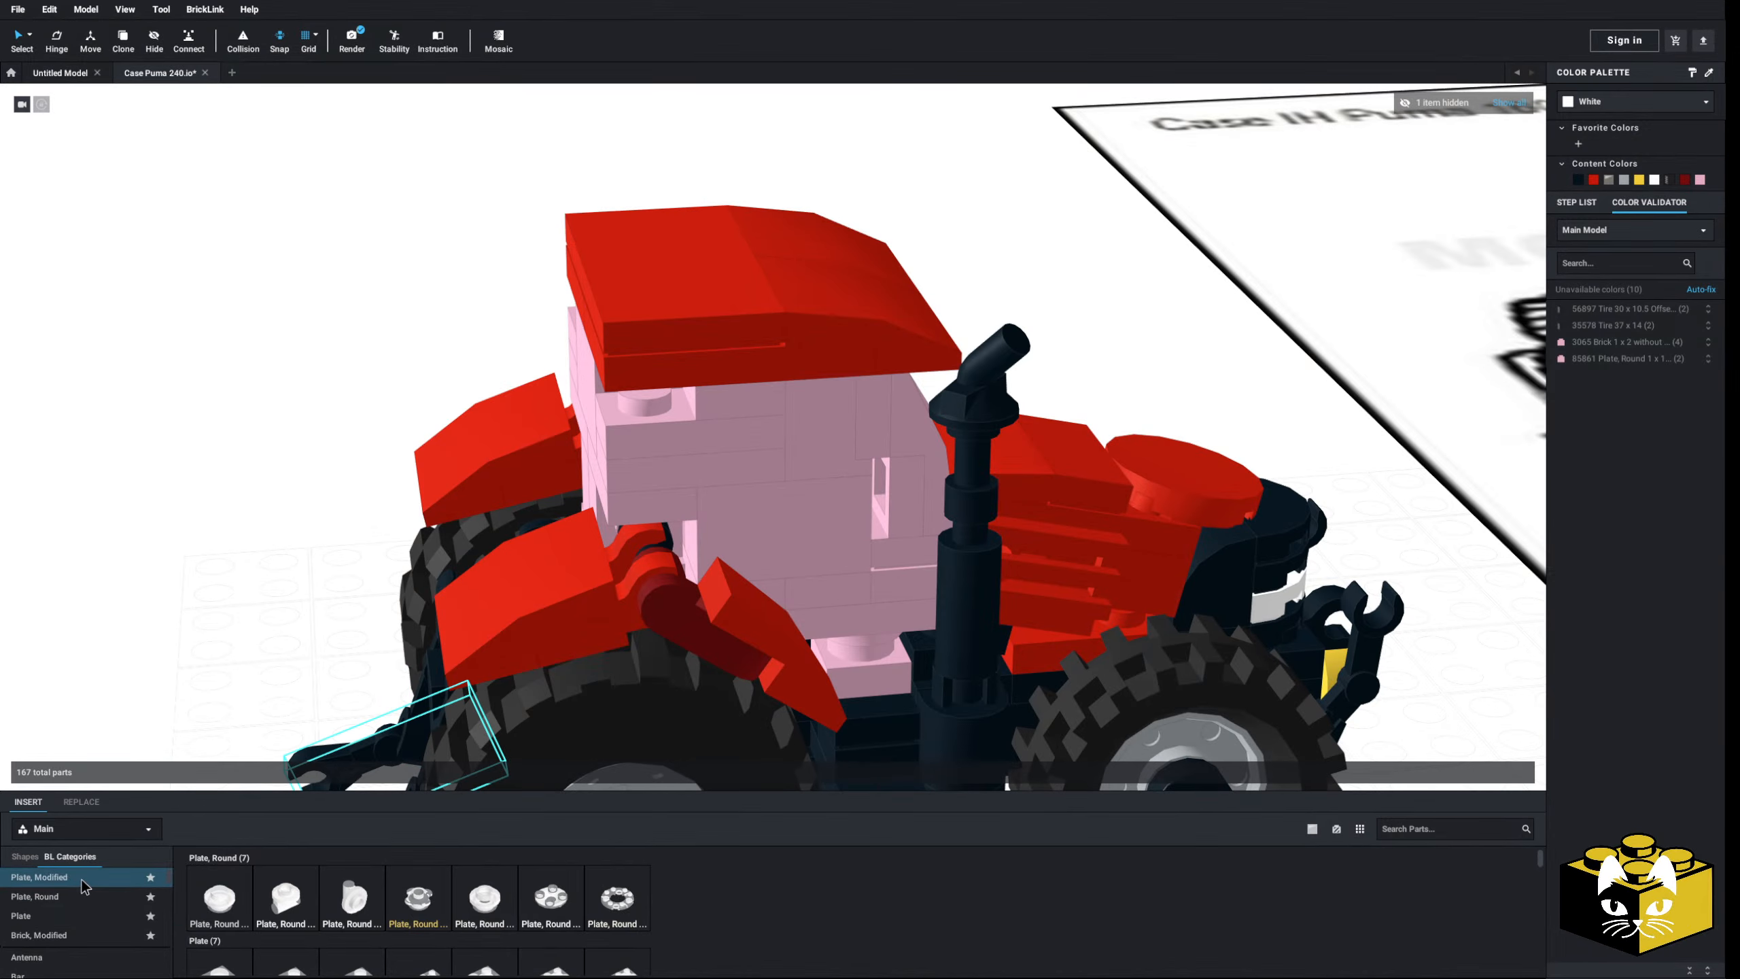
# - Insert a Trans-Clear Plate, Modified 1 x 1 with Open O Clip (Horizontal Grip) and set it down beside the tractor's rear
pyautogui.click(84, 884)
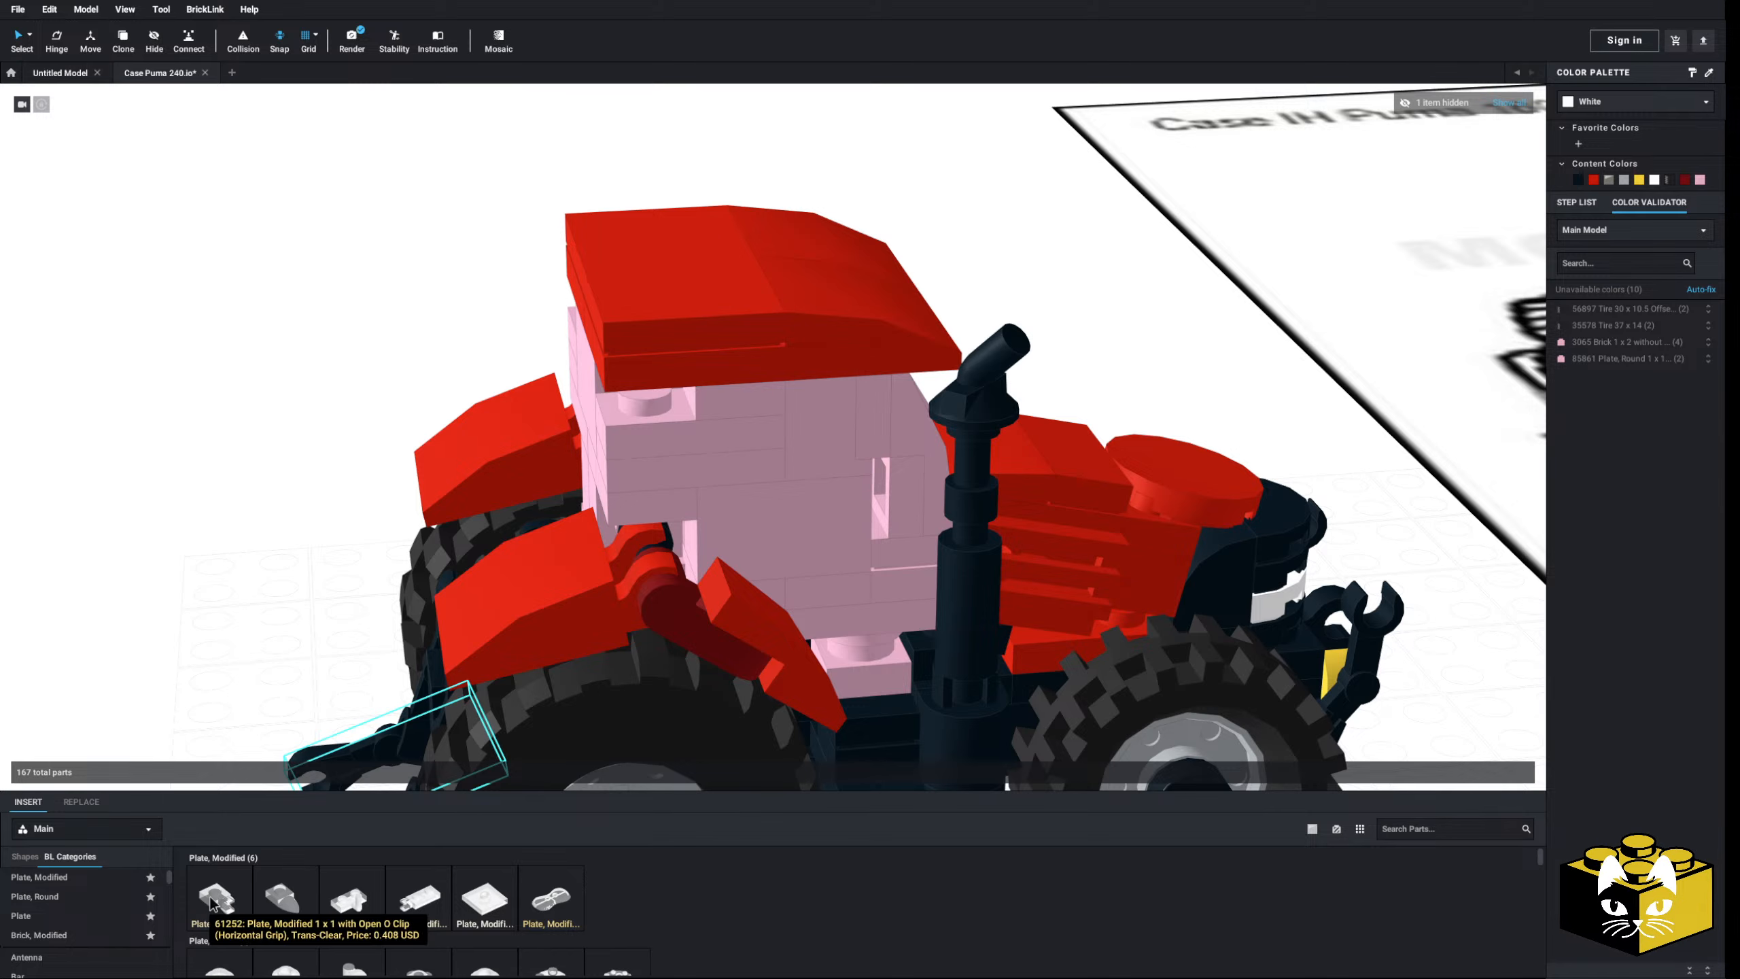
pyautogui.click(211, 903)
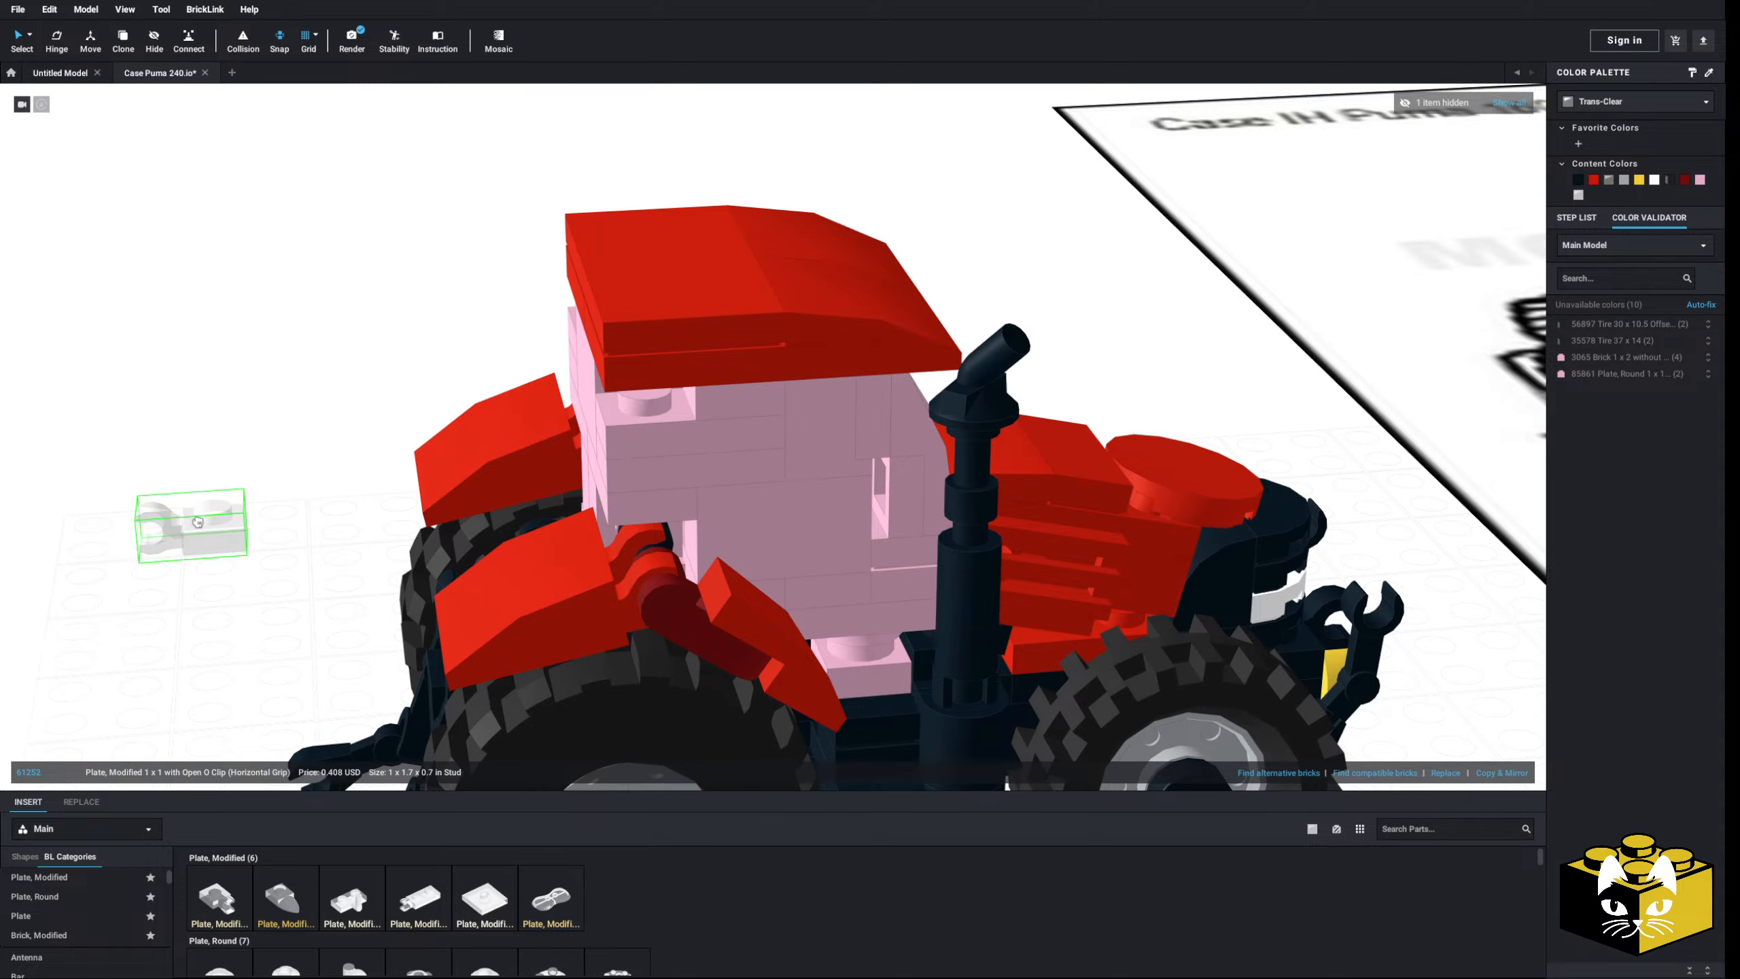
pyautogui.click(635, 385)
pyautogui.click(327, 421)
pyautogui.moveTo(327, 421); pyautogui.dragTo(354, 414, button='right')
# - Rearrange the bright pink 1 x 2 plates at the exhaust-side rear cab corner and fit the Trans-Clear clip plate between them
pyautogui.moveTo(827, 393); pyautogui.dragTo(405, 471)
pyautogui.moveTo(868, 444); pyautogui.dragTo(363, 467)
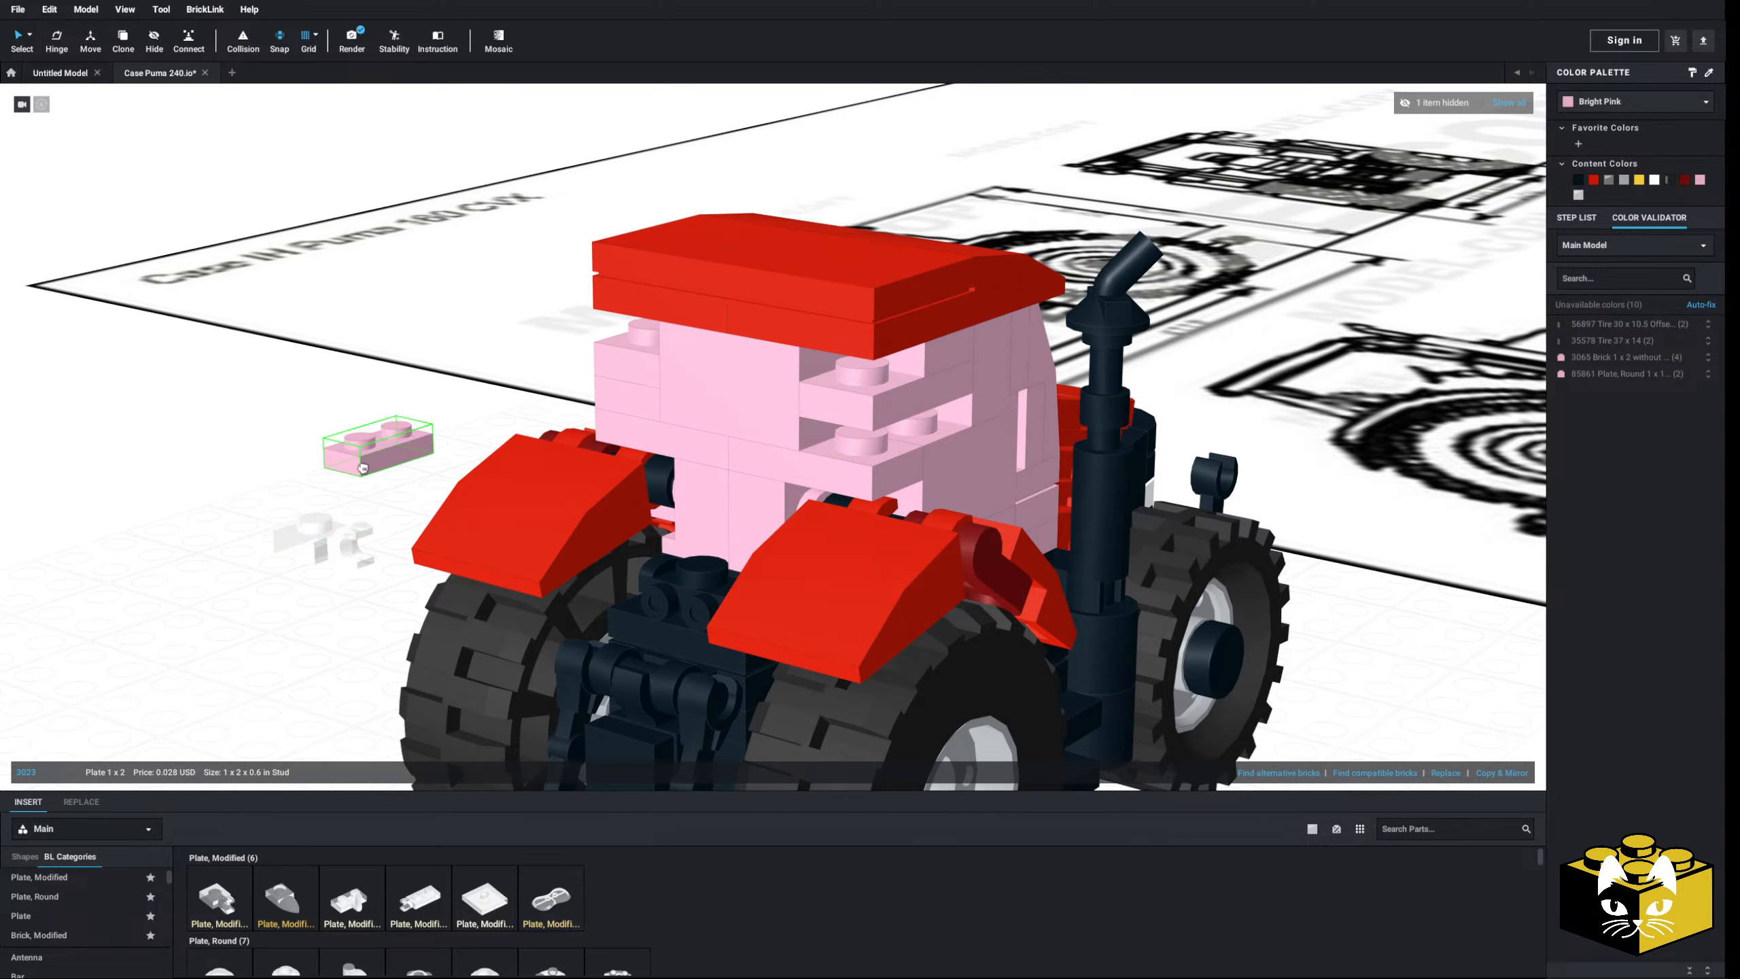
pyautogui.click(524, 510)
pyautogui.moveTo(955, 376); pyautogui.dragTo(956, 433)
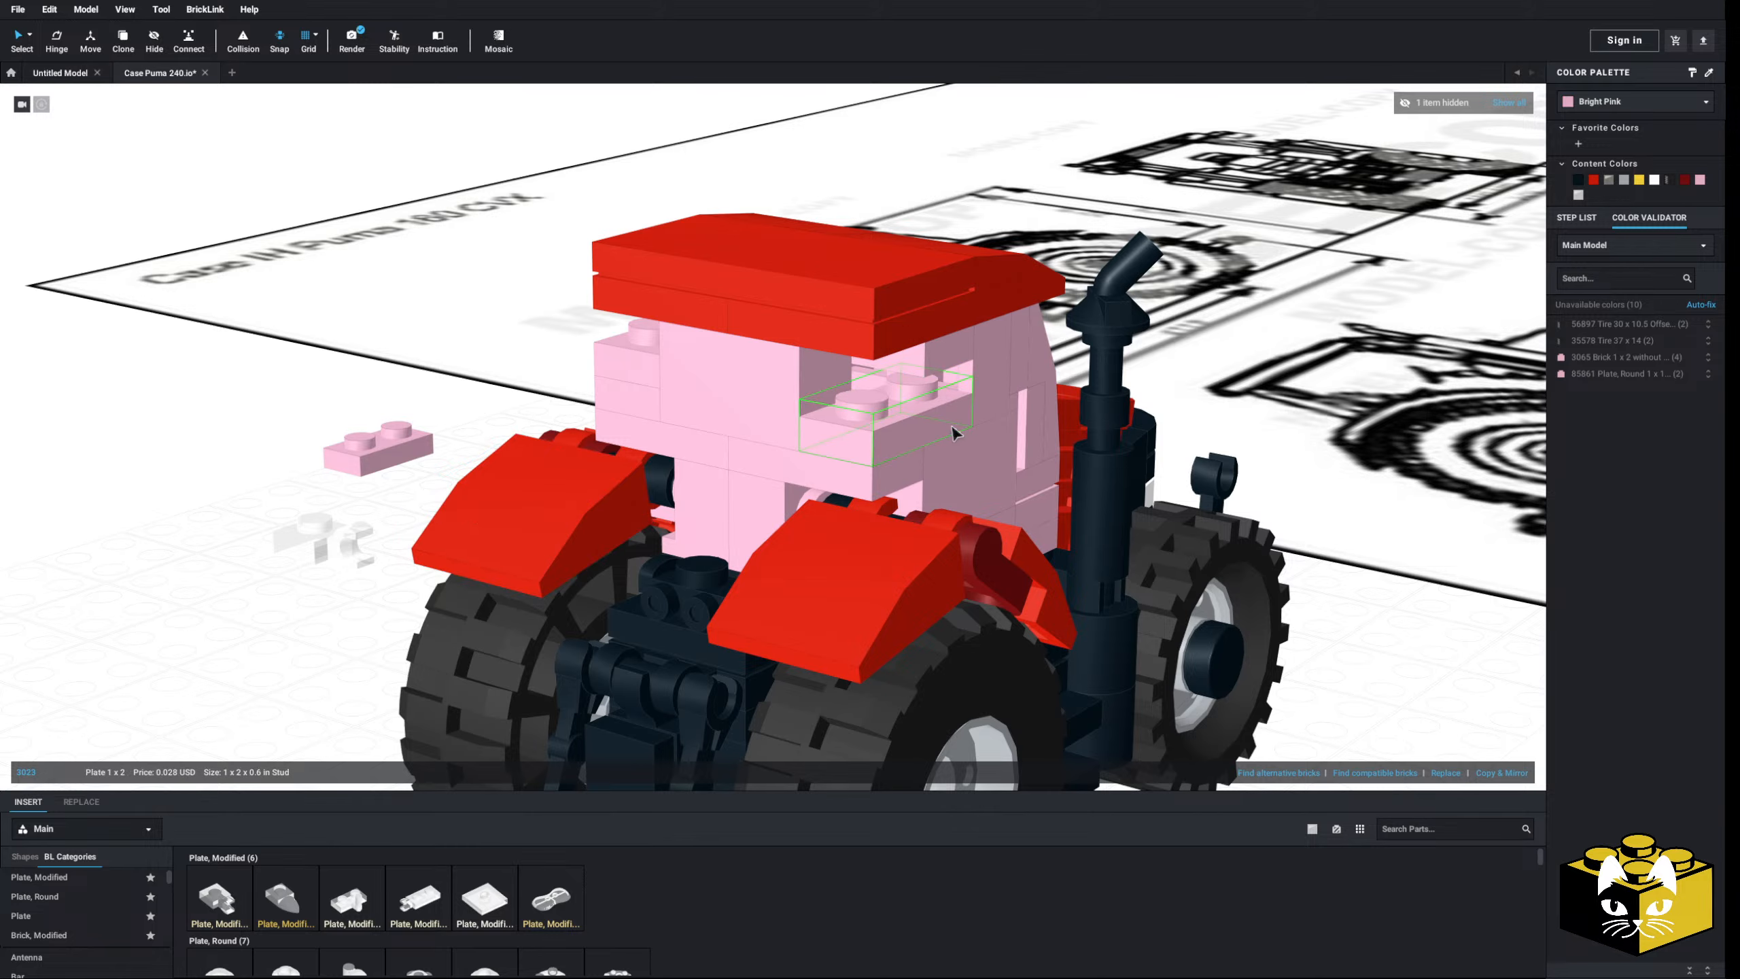
pyautogui.moveTo(933, 369); pyautogui.dragTo(911, 386)
pyautogui.moveTo(947, 359); pyautogui.dragTo(945, 431)
pyautogui.moveTo(294, 545); pyautogui.dragTo(878, 430)
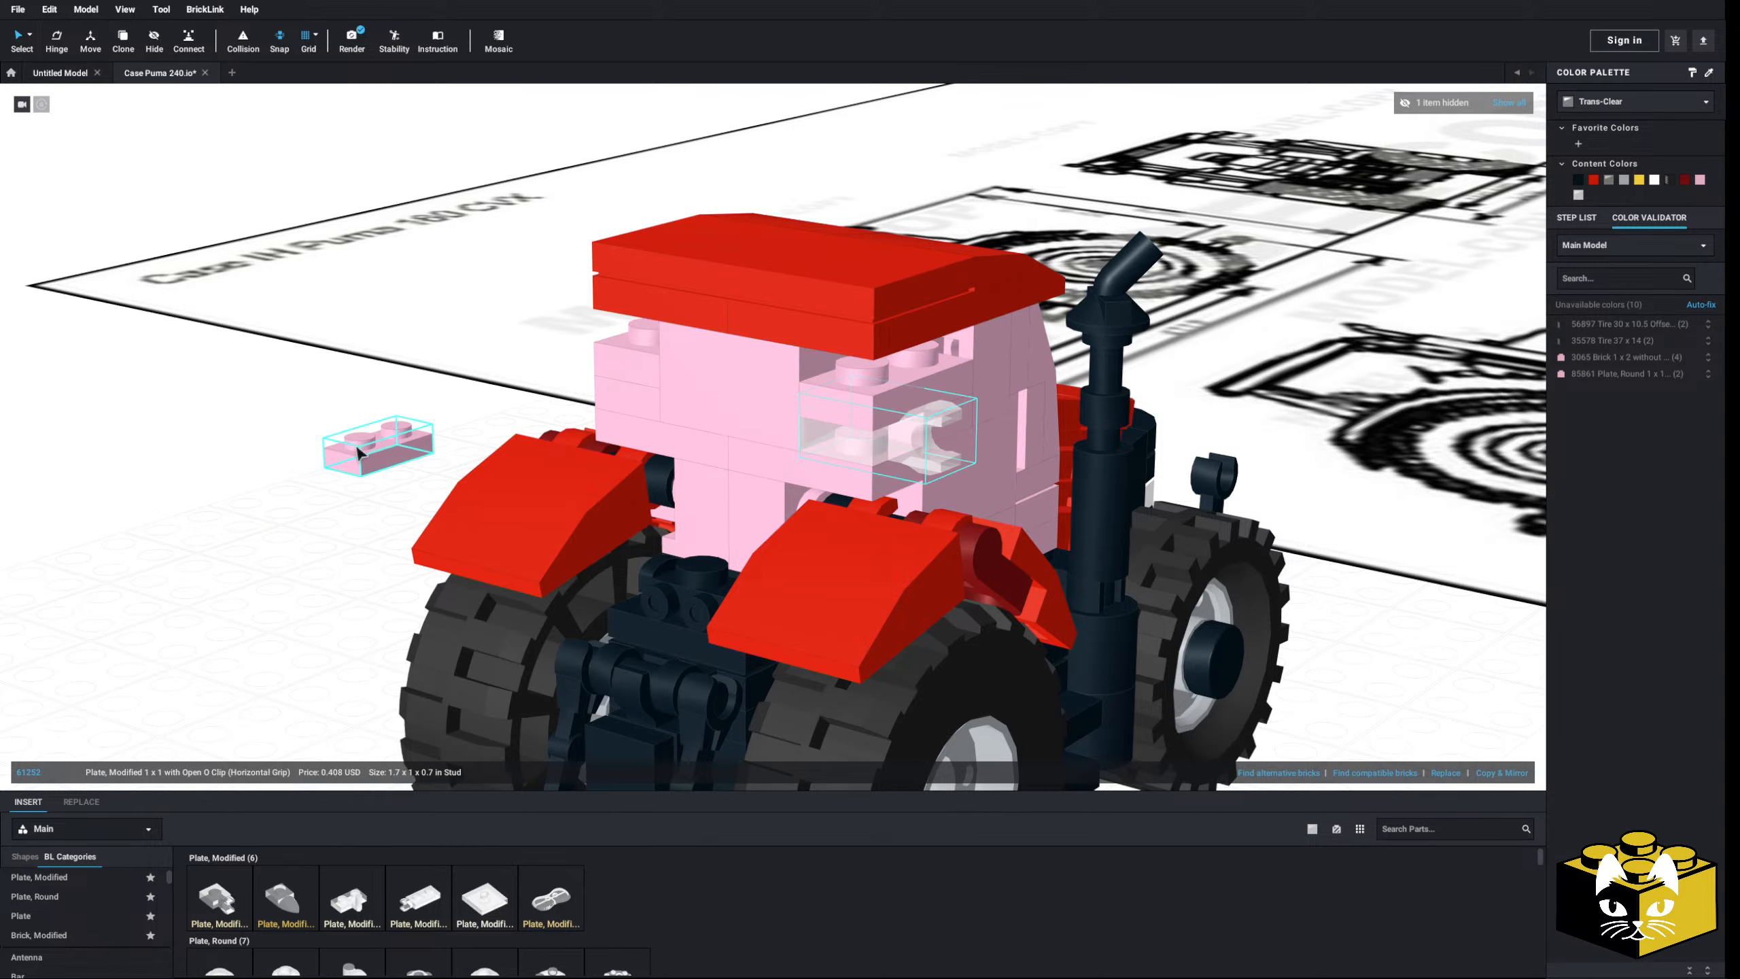
pyautogui.moveTo(360, 453); pyautogui.dragTo(868, 359)
# - Delete the loose stack of bright pink parts from the rear cab corner opposite the exhaust
pyautogui.moveTo(874, 361); pyautogui.dragTo(946, 368, button='right')
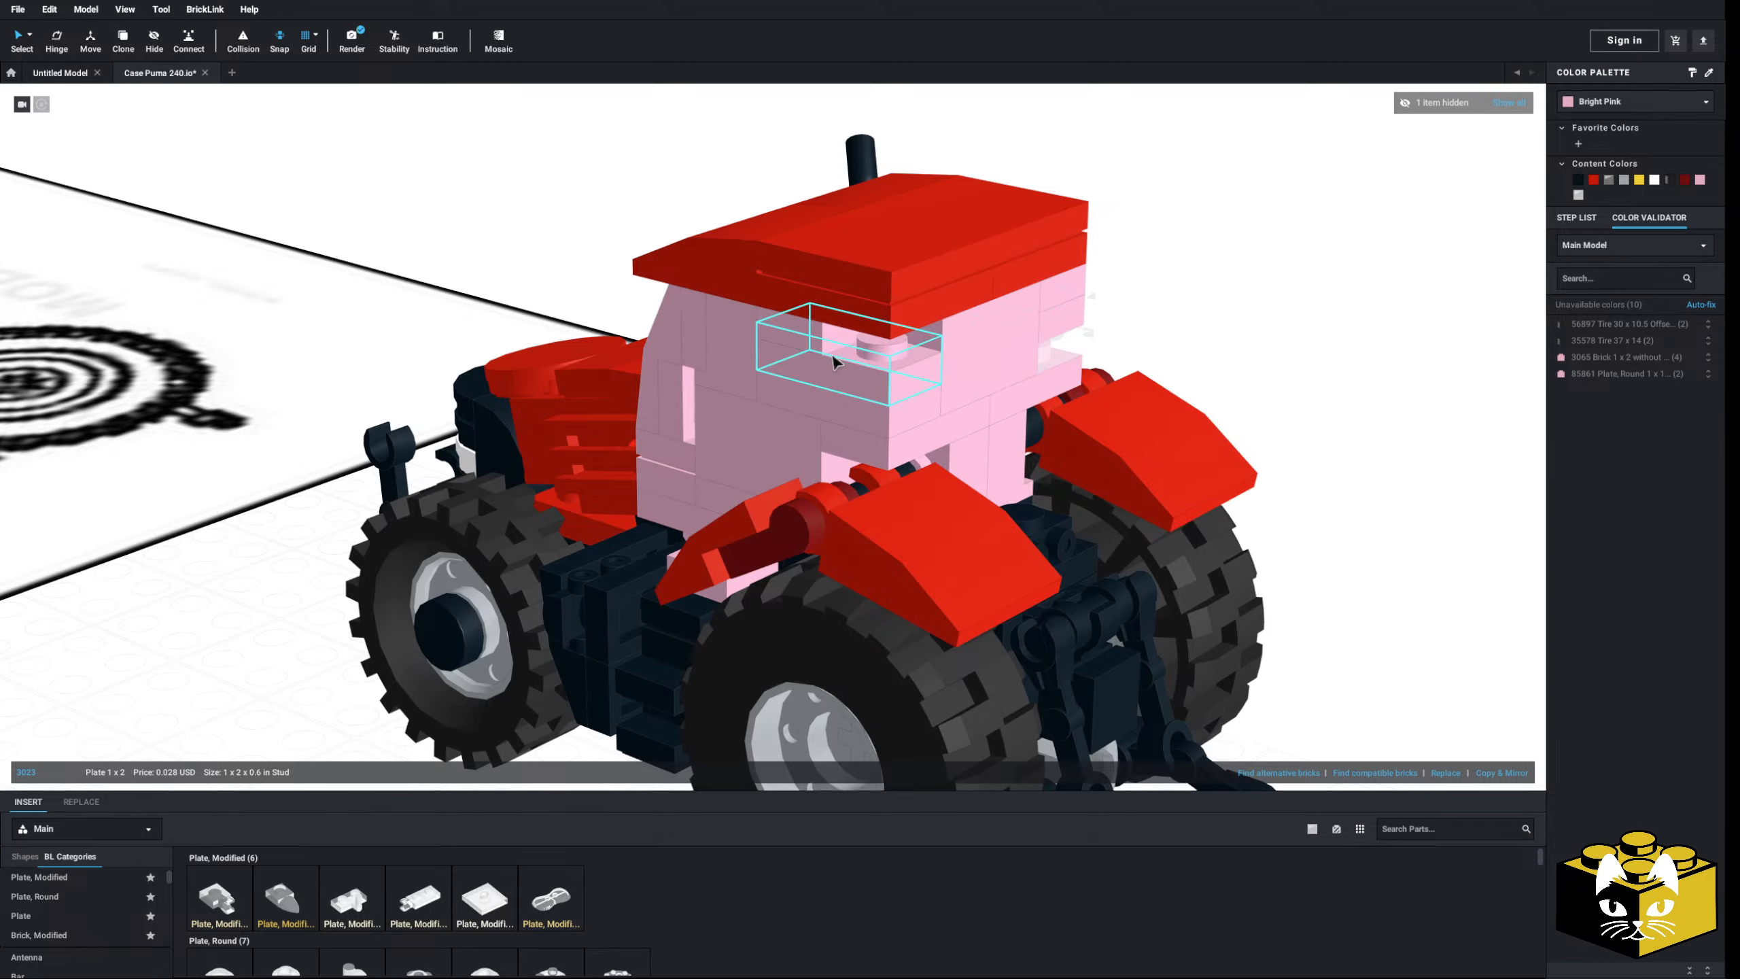
pyautogui.press('Delete')
pyautogui.click(801, 336)
pyautogui.press('Delete')
pyautogui.moveTo(830, 392); pyautogui.dragTo(930, 379, button='right')
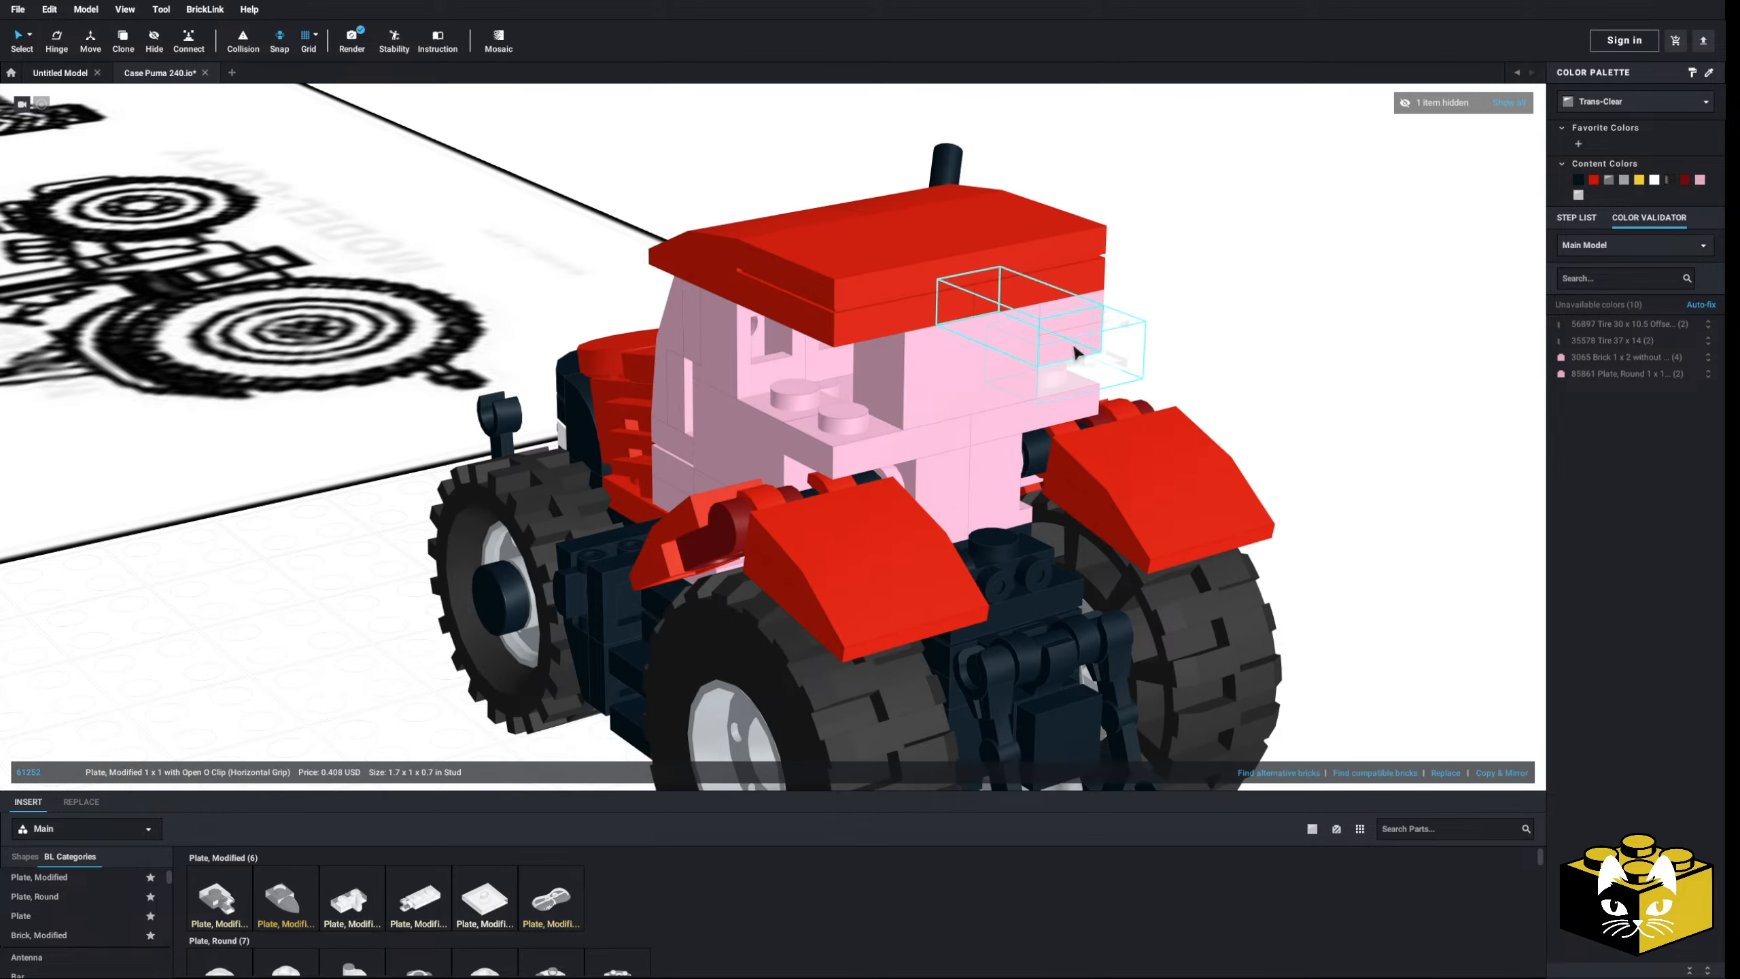
# - Copy and mirror the rear corner parts with the clip plate, and place the mirrored set on the opposite cab corner
pyautogui.moveTo(1079, 315); pyautogui.dragTo(1115, 482, button='right')
pyautogui.keyDown('ctrl'); pyautogui.click(908, 438); pyautogui.keyUp('ctrl')
pyautogui.click(1522, 776)
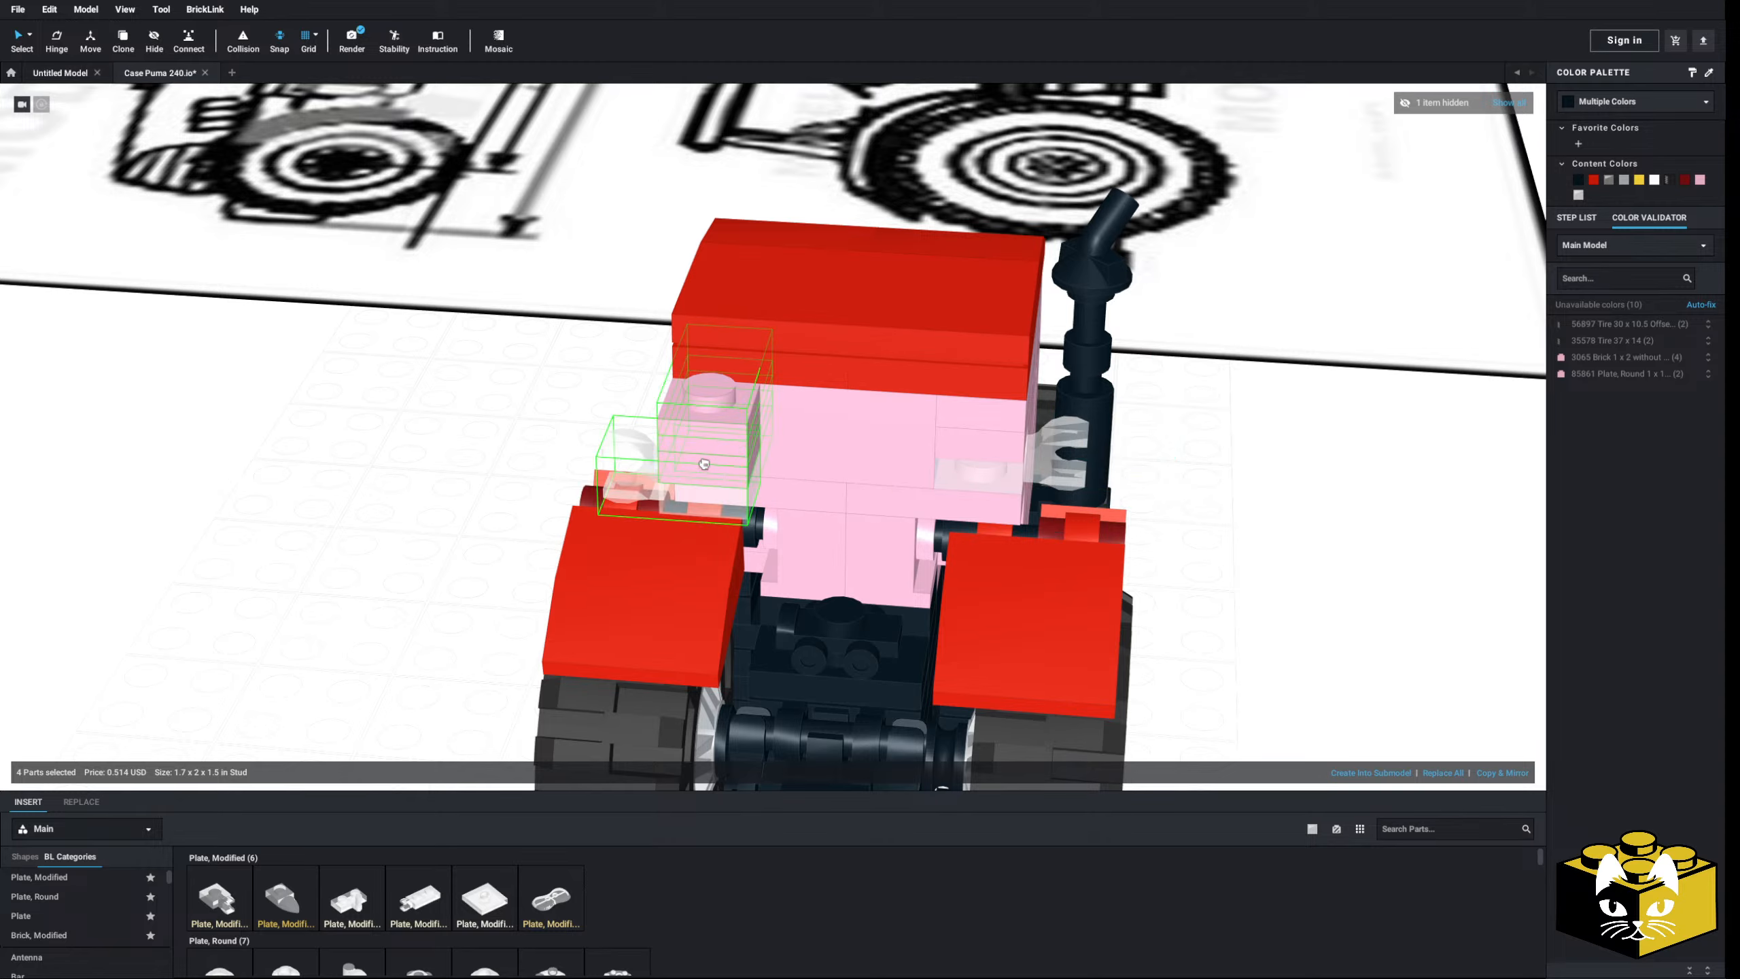
pyautogui.click(711, 435)
pyautogui.click(411, 461)
# - Select all bright pink parts by color and recolor them Trans-Clear
pyautogui.scroll(-3, 411, 462)
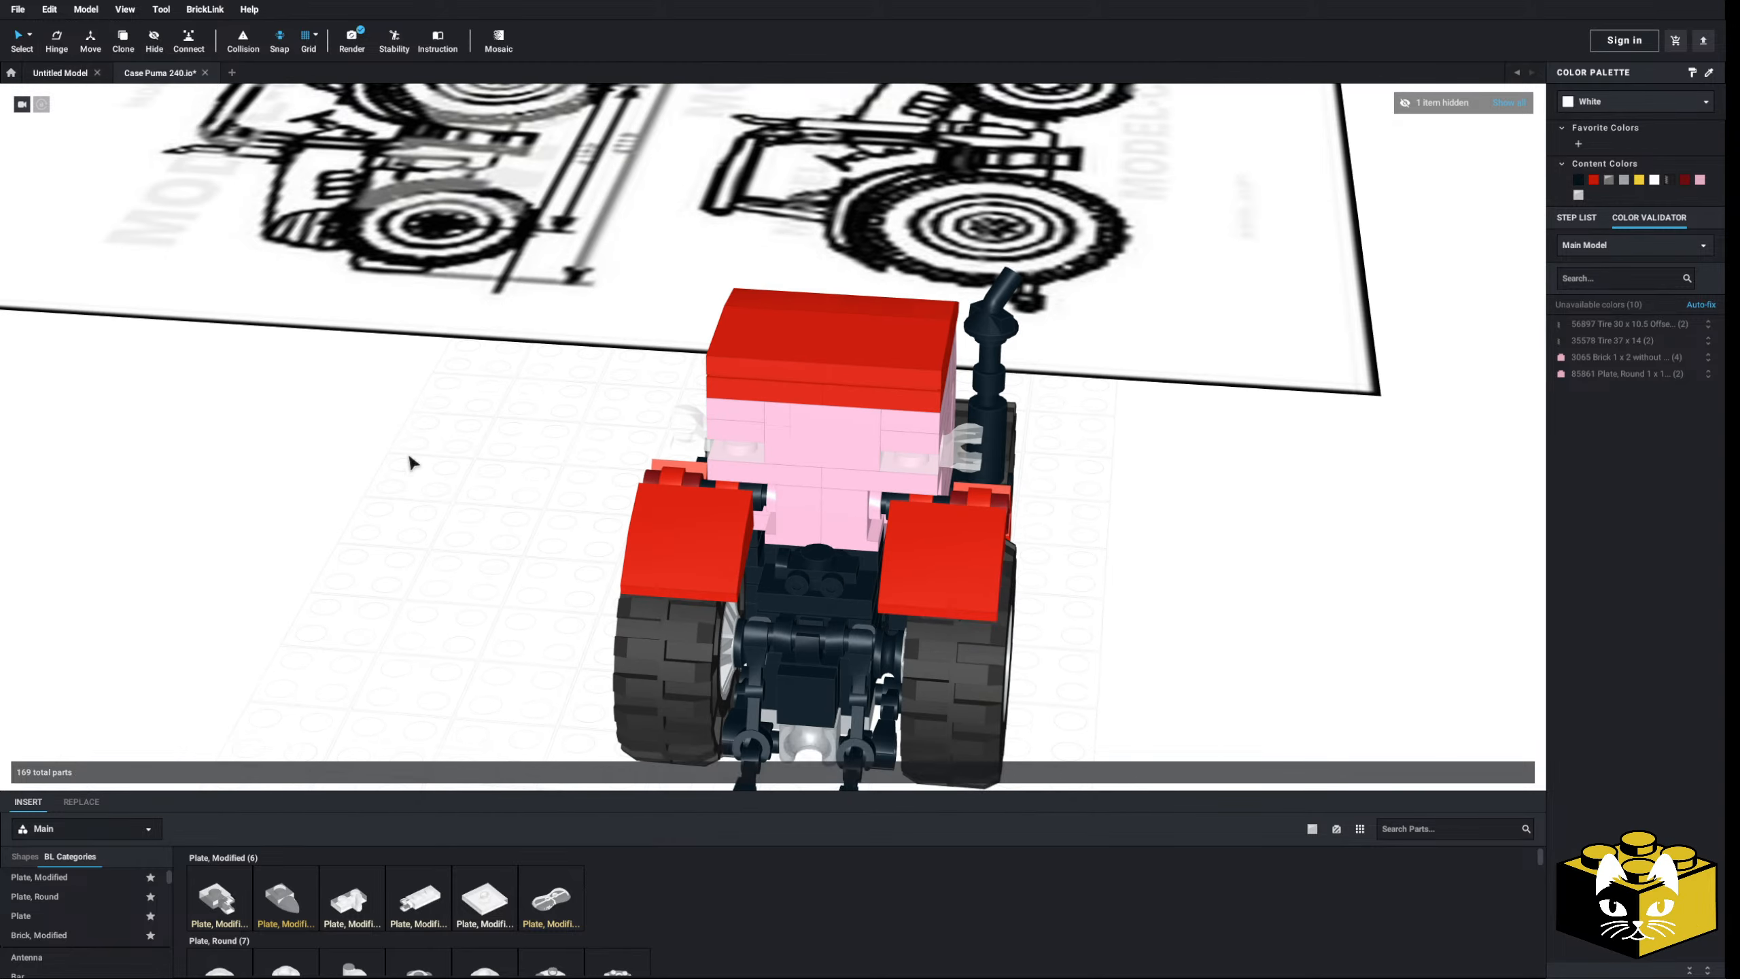
pyautogui.click(29, 36)
pyautogui.click(56, 54)
pyautogui.click(856, 439)
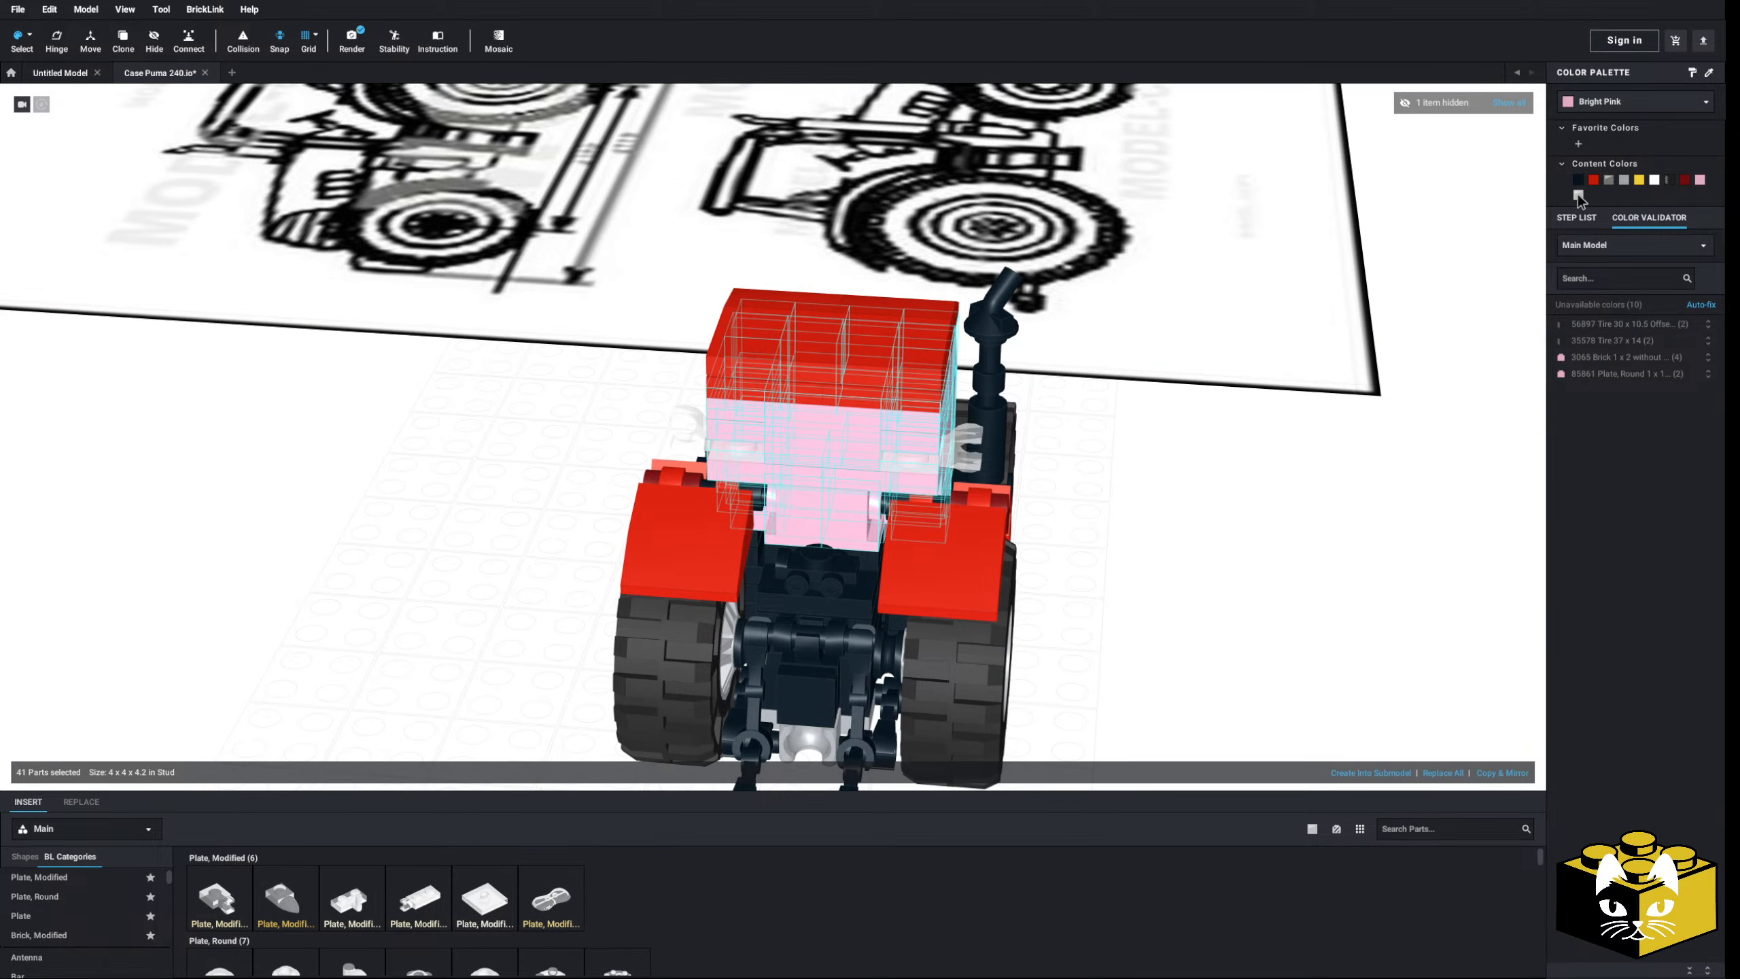
pyautogui.click(1578, 195)
pyautogui.click(1188, 583)
# - Add a Trans-Clear Plate 1 x 2 inside the cab behind the hood and mirror a copy next to it
pyautogui.scroll(-3, 1189, 582)
pyautogui.moveTo(1189, 582); pyautogui.dragTo(959, 624, button='right')
pyautogui.scroll(3, 993, 566)
pyautogui.scroll(3, 958, 617)
pyautogui.click(28, 35)
pyautogui.click(76, 36)
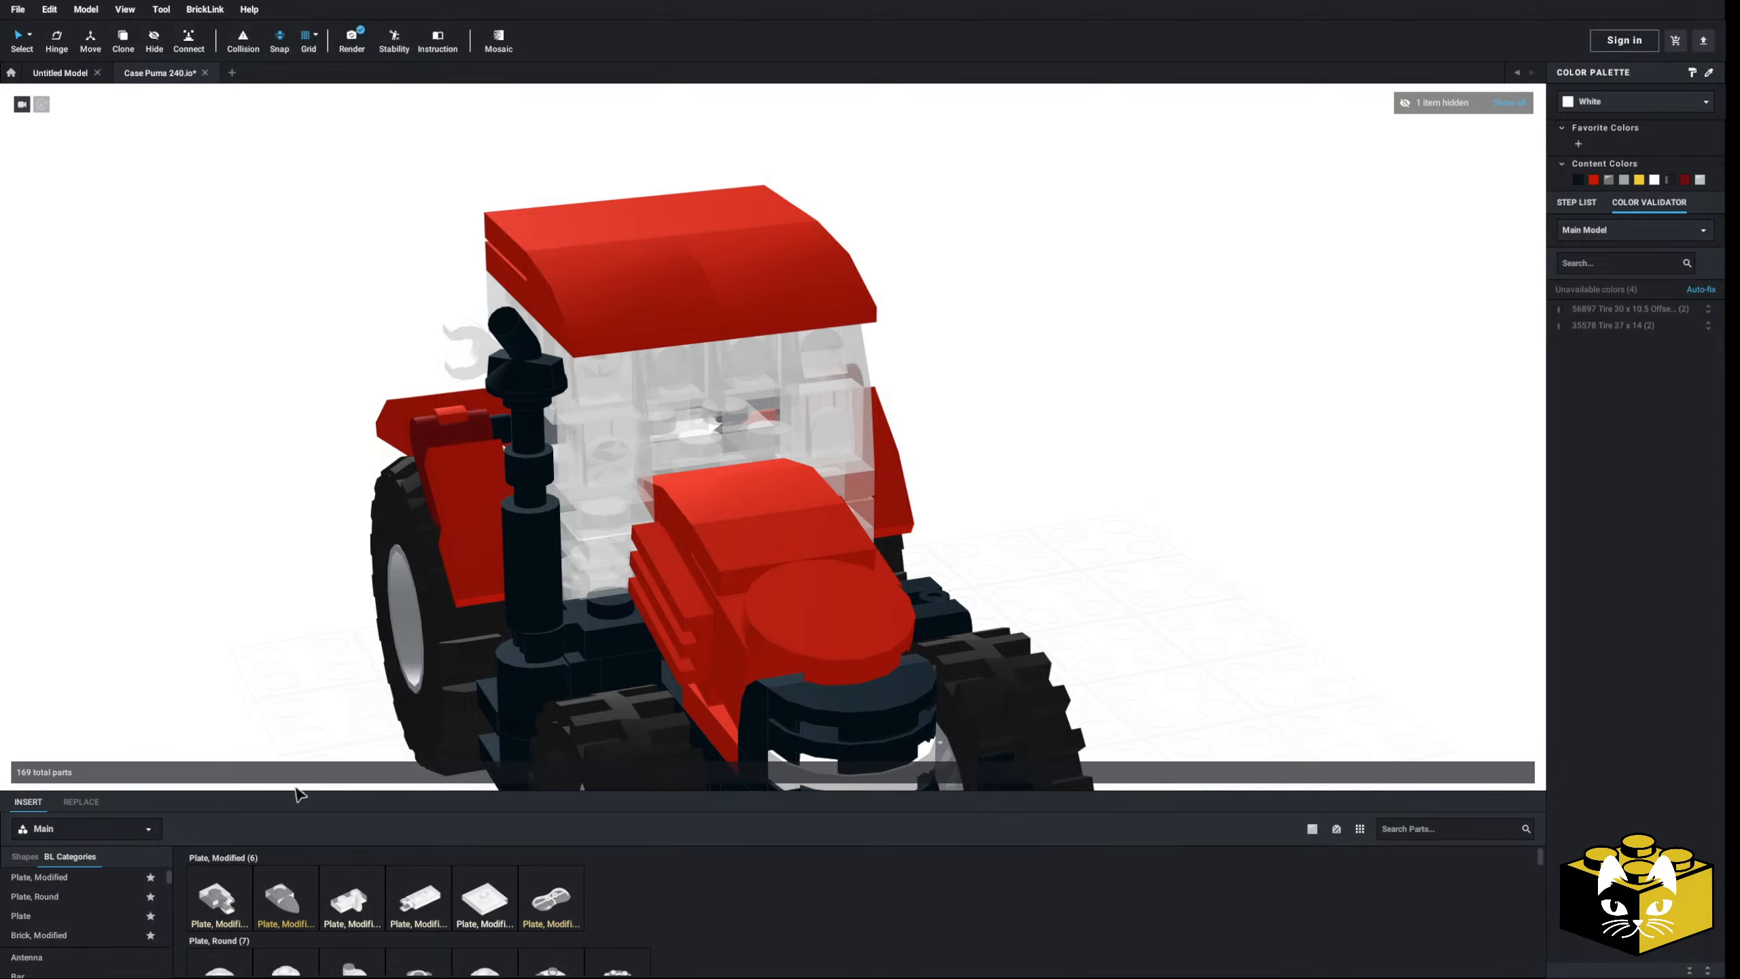
pyautogui.click(21, 915)
pyautogui.click(699, 482)
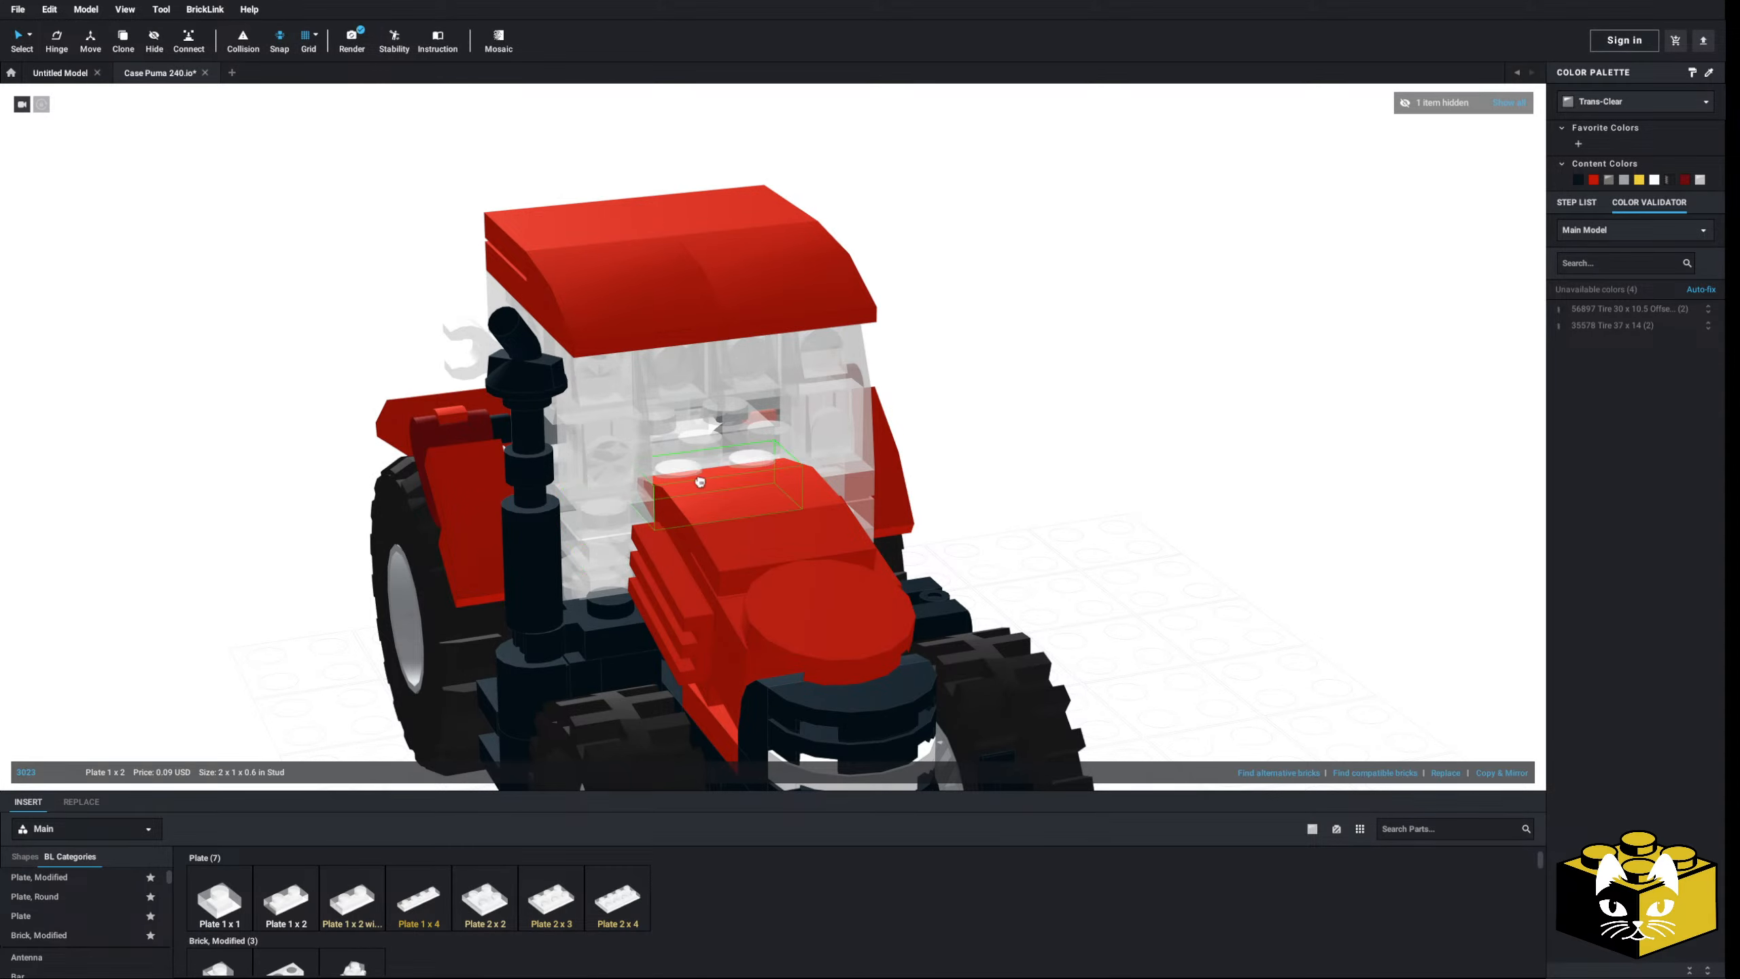
pyautogui.moveTo(678, 433); pyautogui.dragTo(644, 495, button='right')
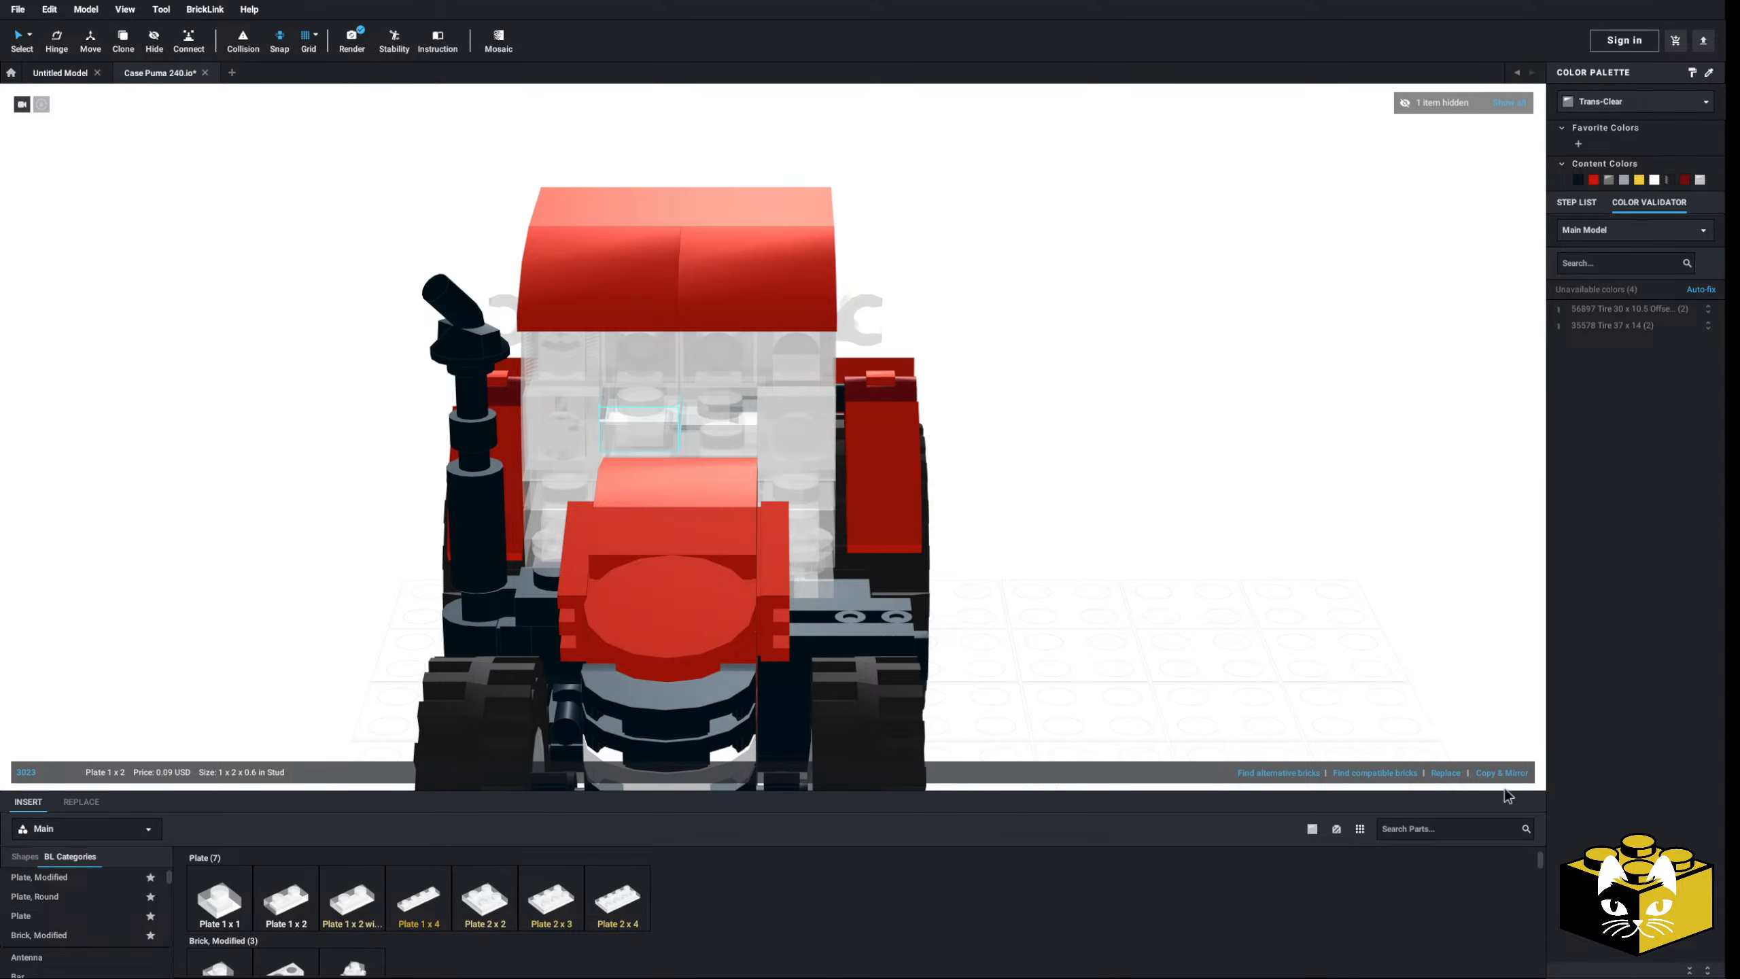
pyautogui.click(1237, 703)
# - Unhide the hidden reference tractor overlaid on the brick model
pyautogui.scroll(-2, 928, 680)
pyautogui.moveTo(929, 680); pyautogui.dragTo(967, 671, button='right')
pyautogui.scroll(-2, 853, 716)
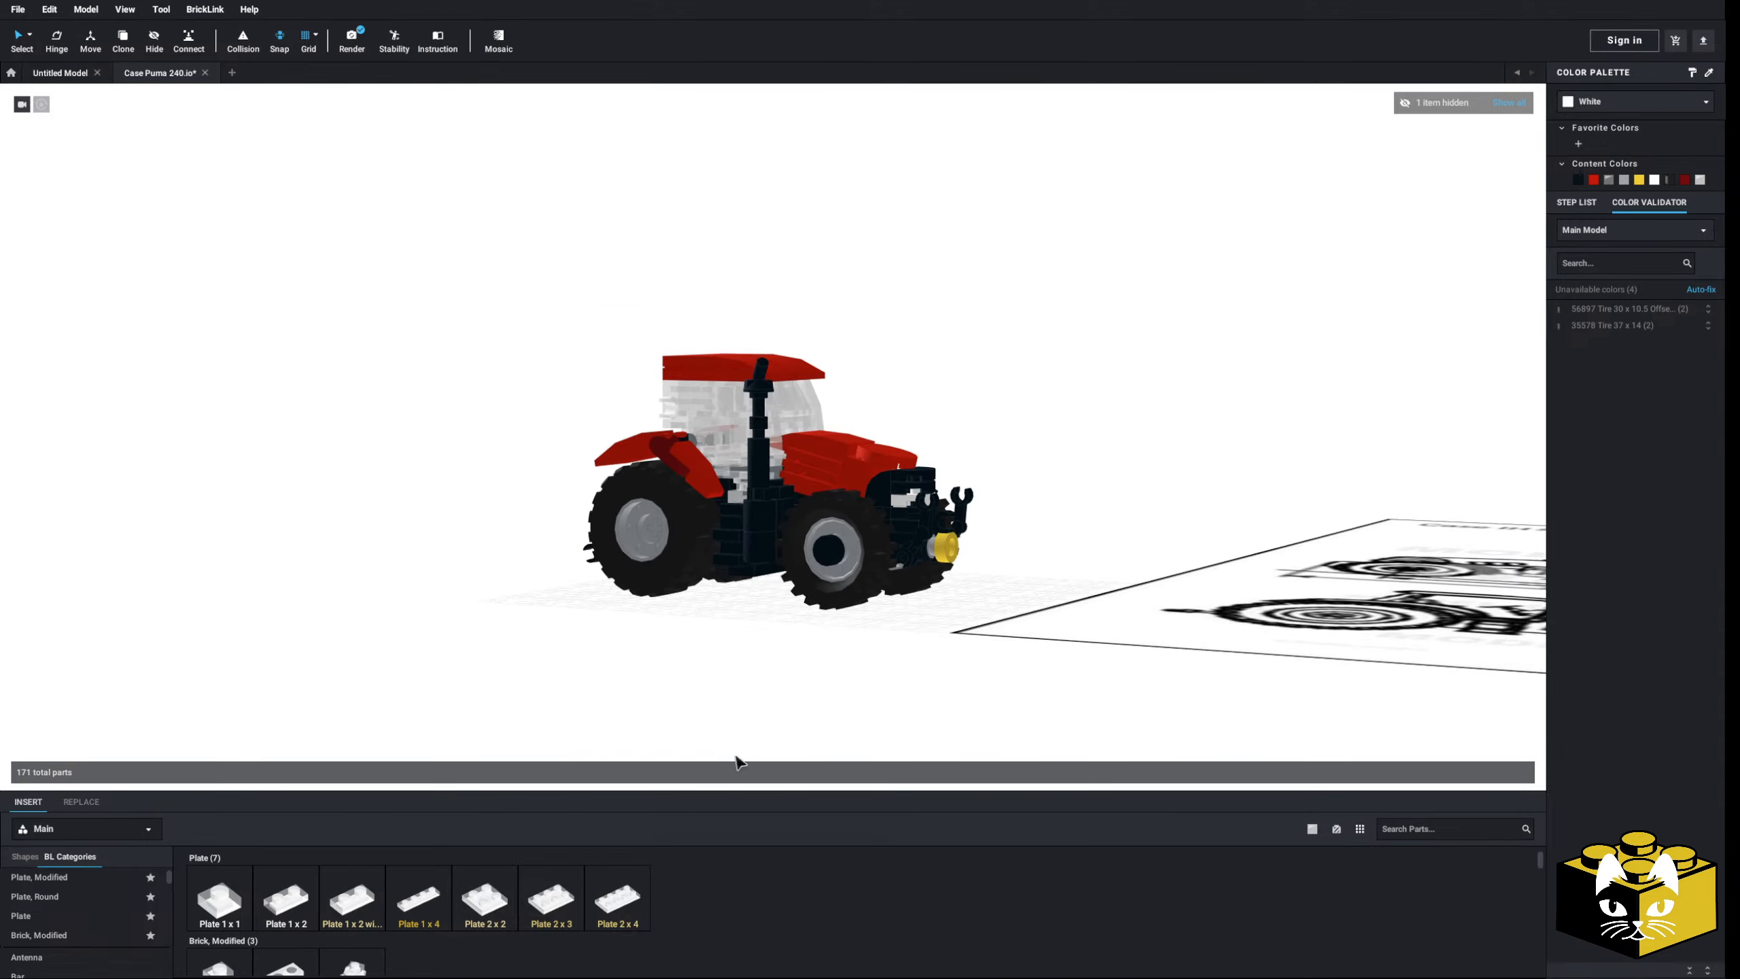
pyautogui.moveTo(738, 761); pyautogui.dragTo(423, 699, button='right')
pyautogui.scroll(5, 420, 720)
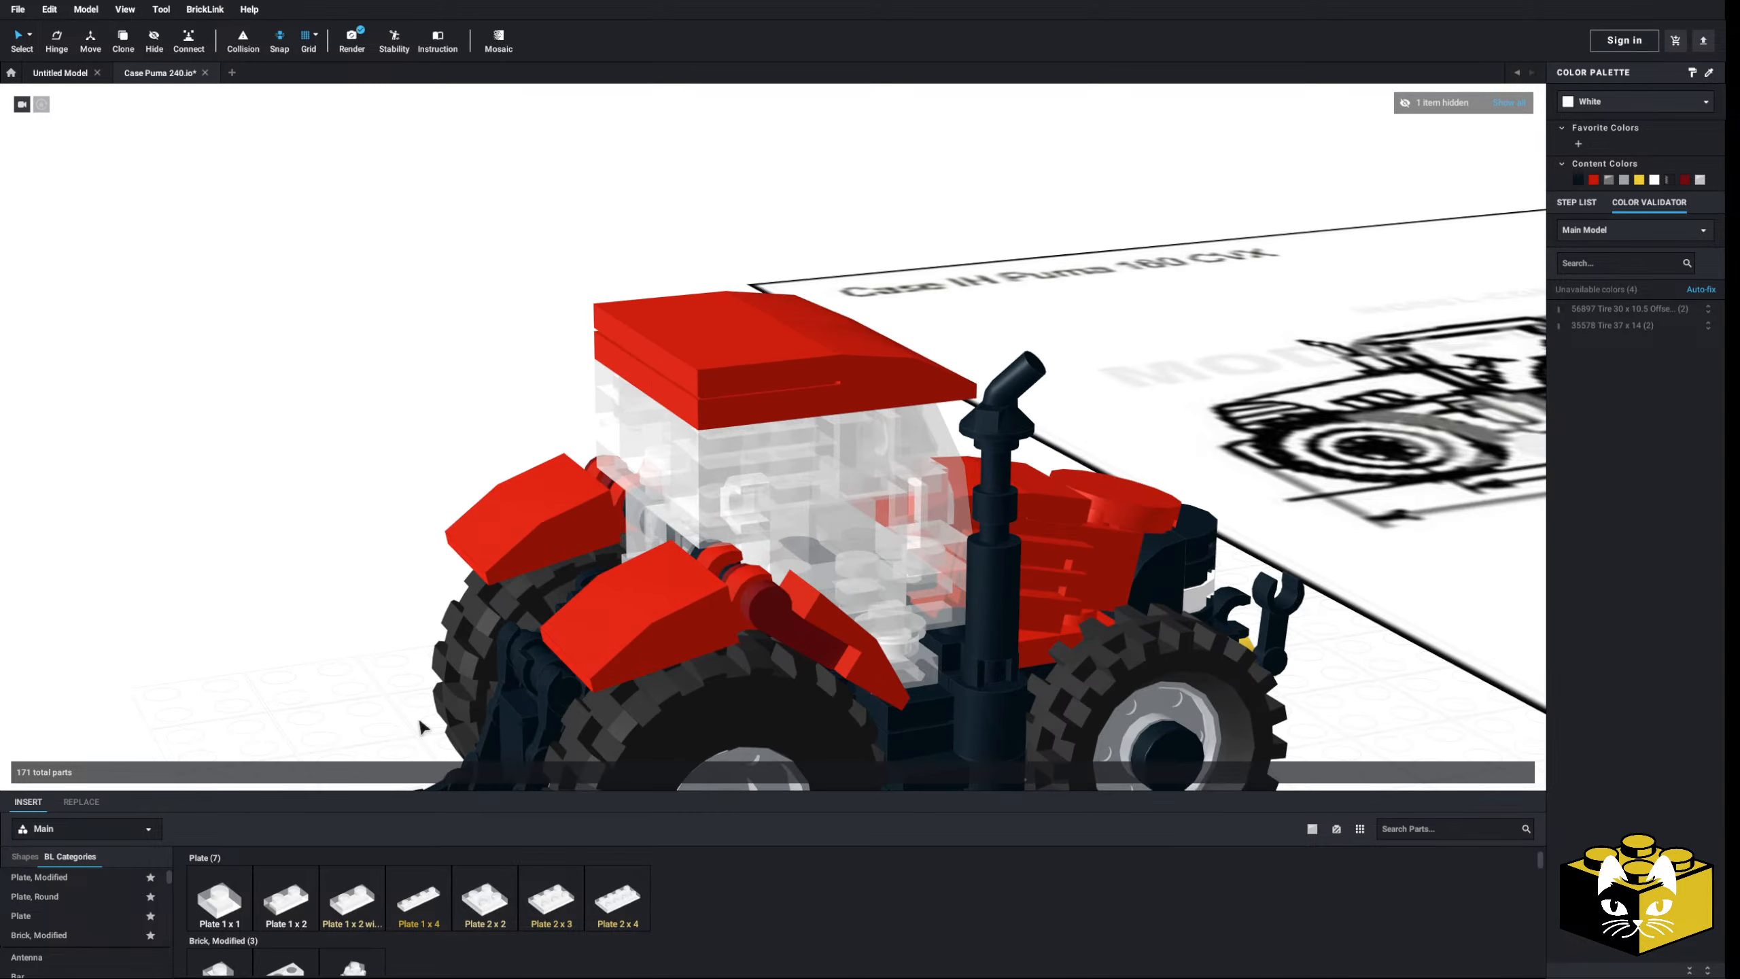
pyautogui.scroll(-3, 333, 661)
pyautogui.moveTo(302, 610); pyautogui.dragTo(114, 618, button='right')
pyautogui.scroll(-3, 114, 617)
pyautogui.scroll(-3, 309, 579)
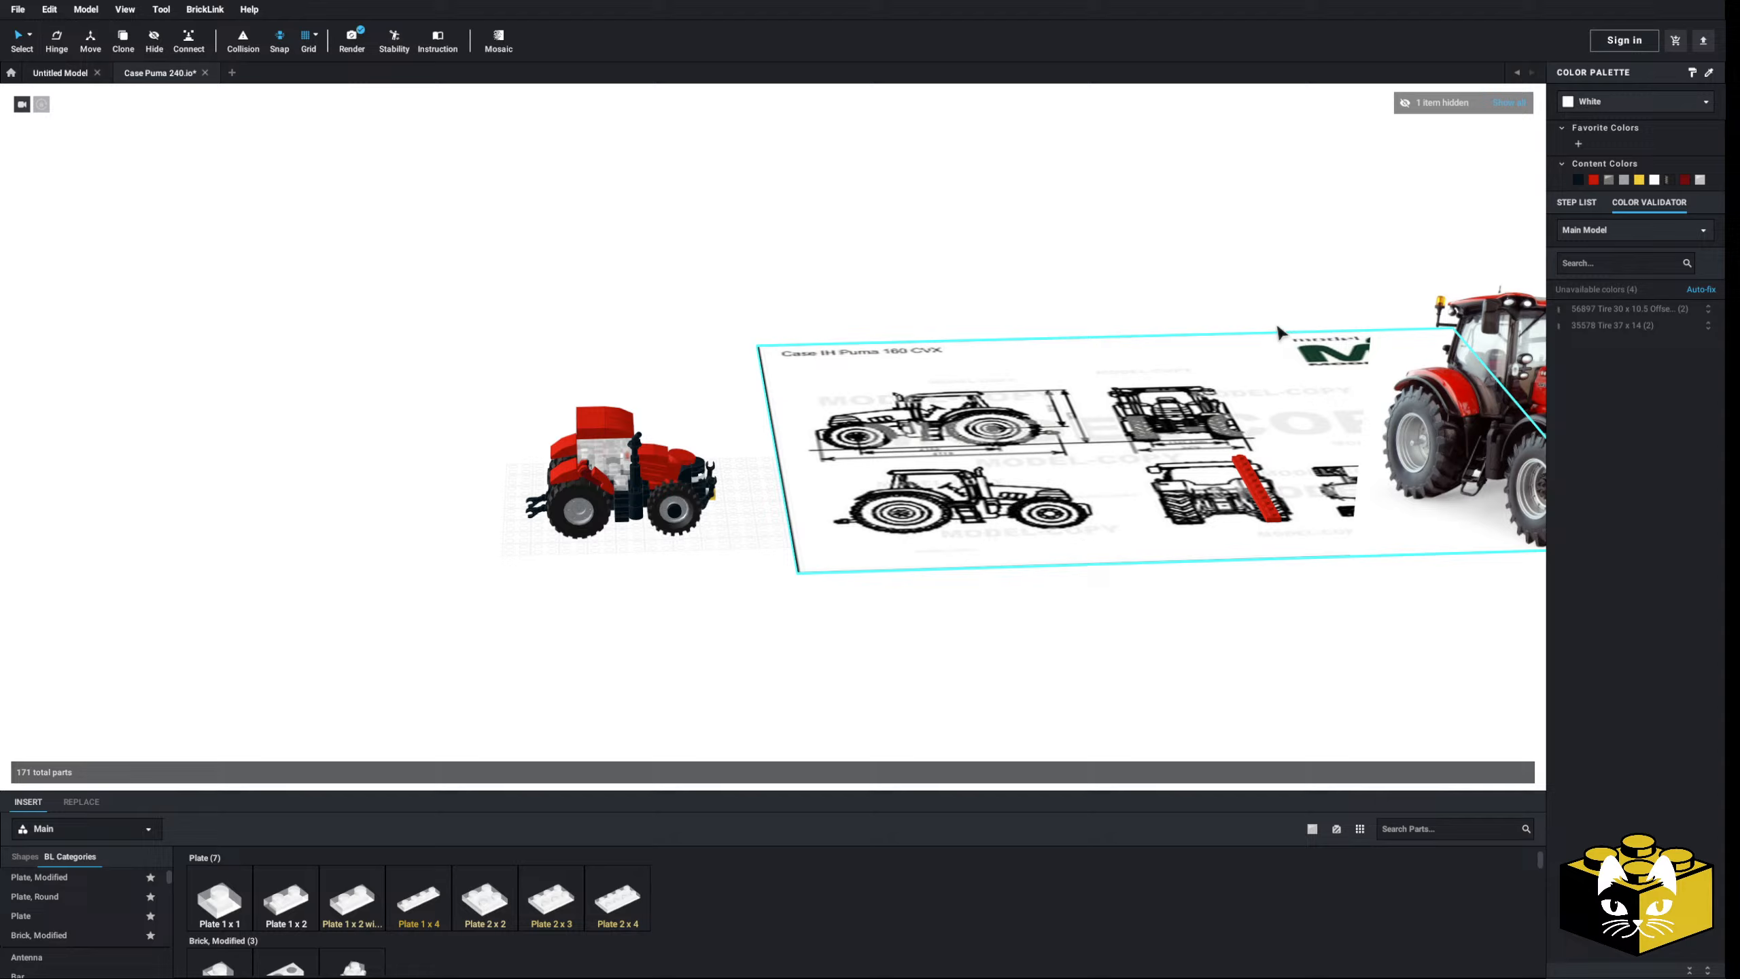
pyautogui.moveTo(1182, 356); pyautogui.dragTo(1048, 369, button='middle')
pyautogui.click(1518, 106)
# - Delete the two red parts beneath the rear of the cab roof, keeping the reference tractor in place
pyautogui.moveTo(439, 544); pyautogui.dragTo(593, 539, button='middle')
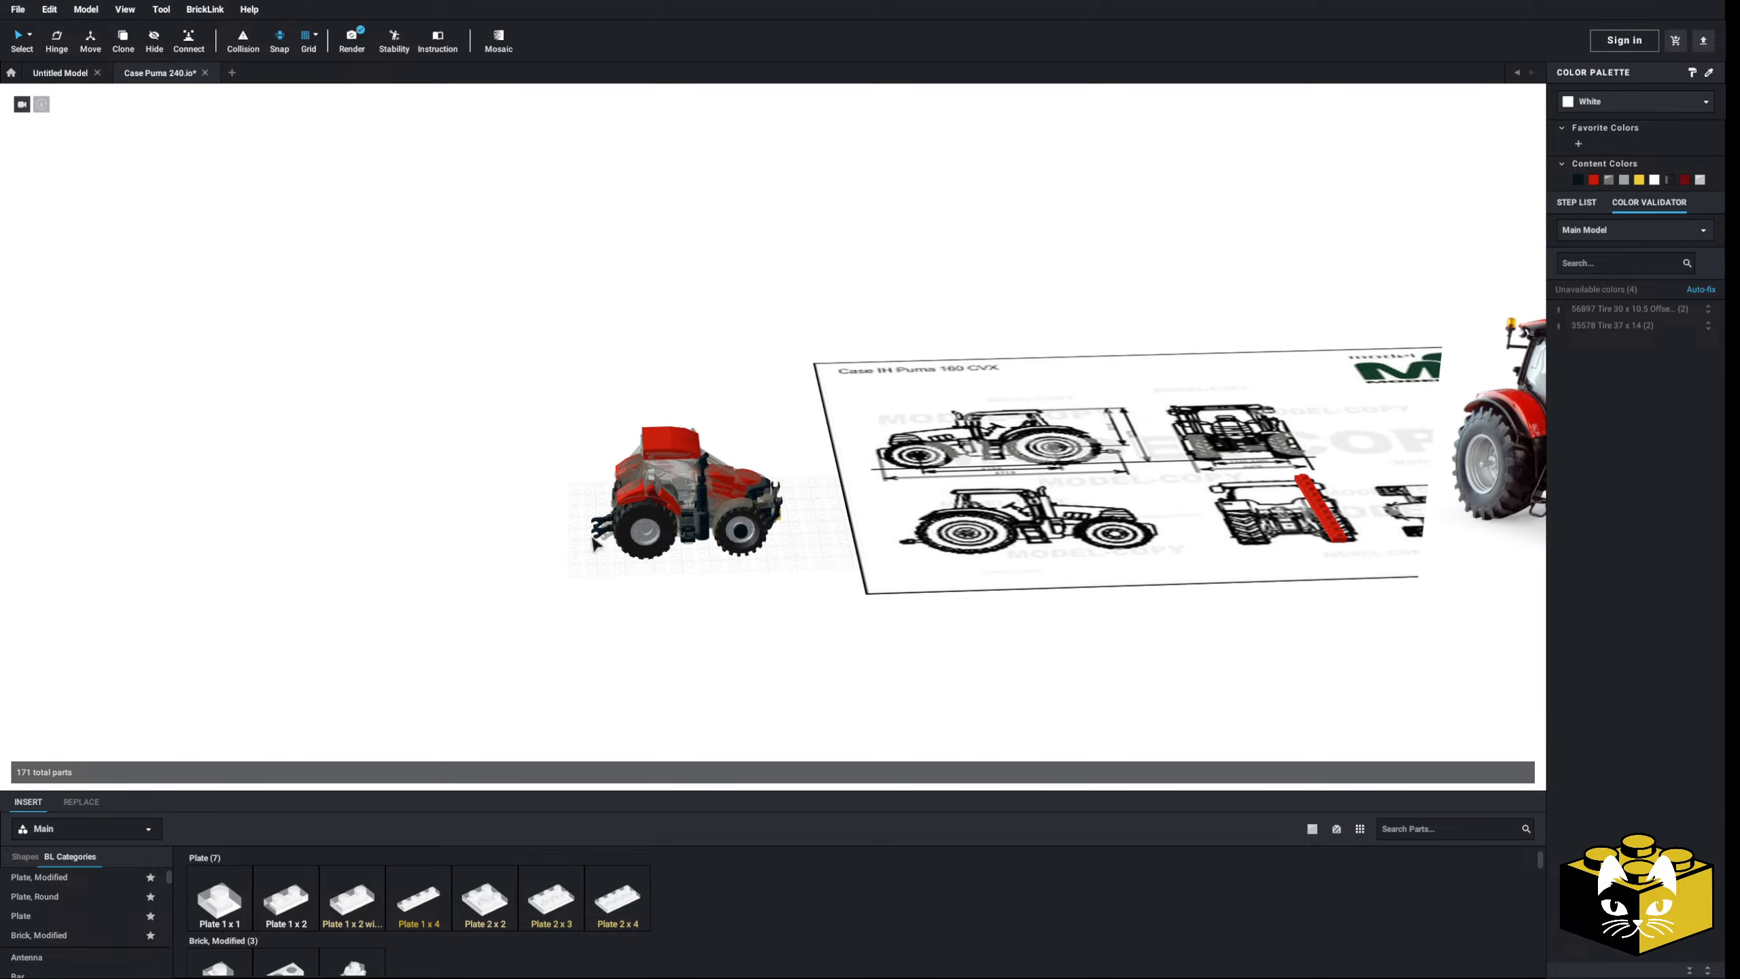
pyautogui.scroll(5, 416, 552)
pyautogui.moveTo(295, 569); pyautogui.dragTo(469, 622, button='middle')
pyautogui.moveTo(470, 622); pyautogui.dragTo(416, 622, button='right')
pyautogui.moveTo(415, 622); pyautogui.dragTo(380, 603, button='middle')
pyautogui.scroll(2, 381, 603)
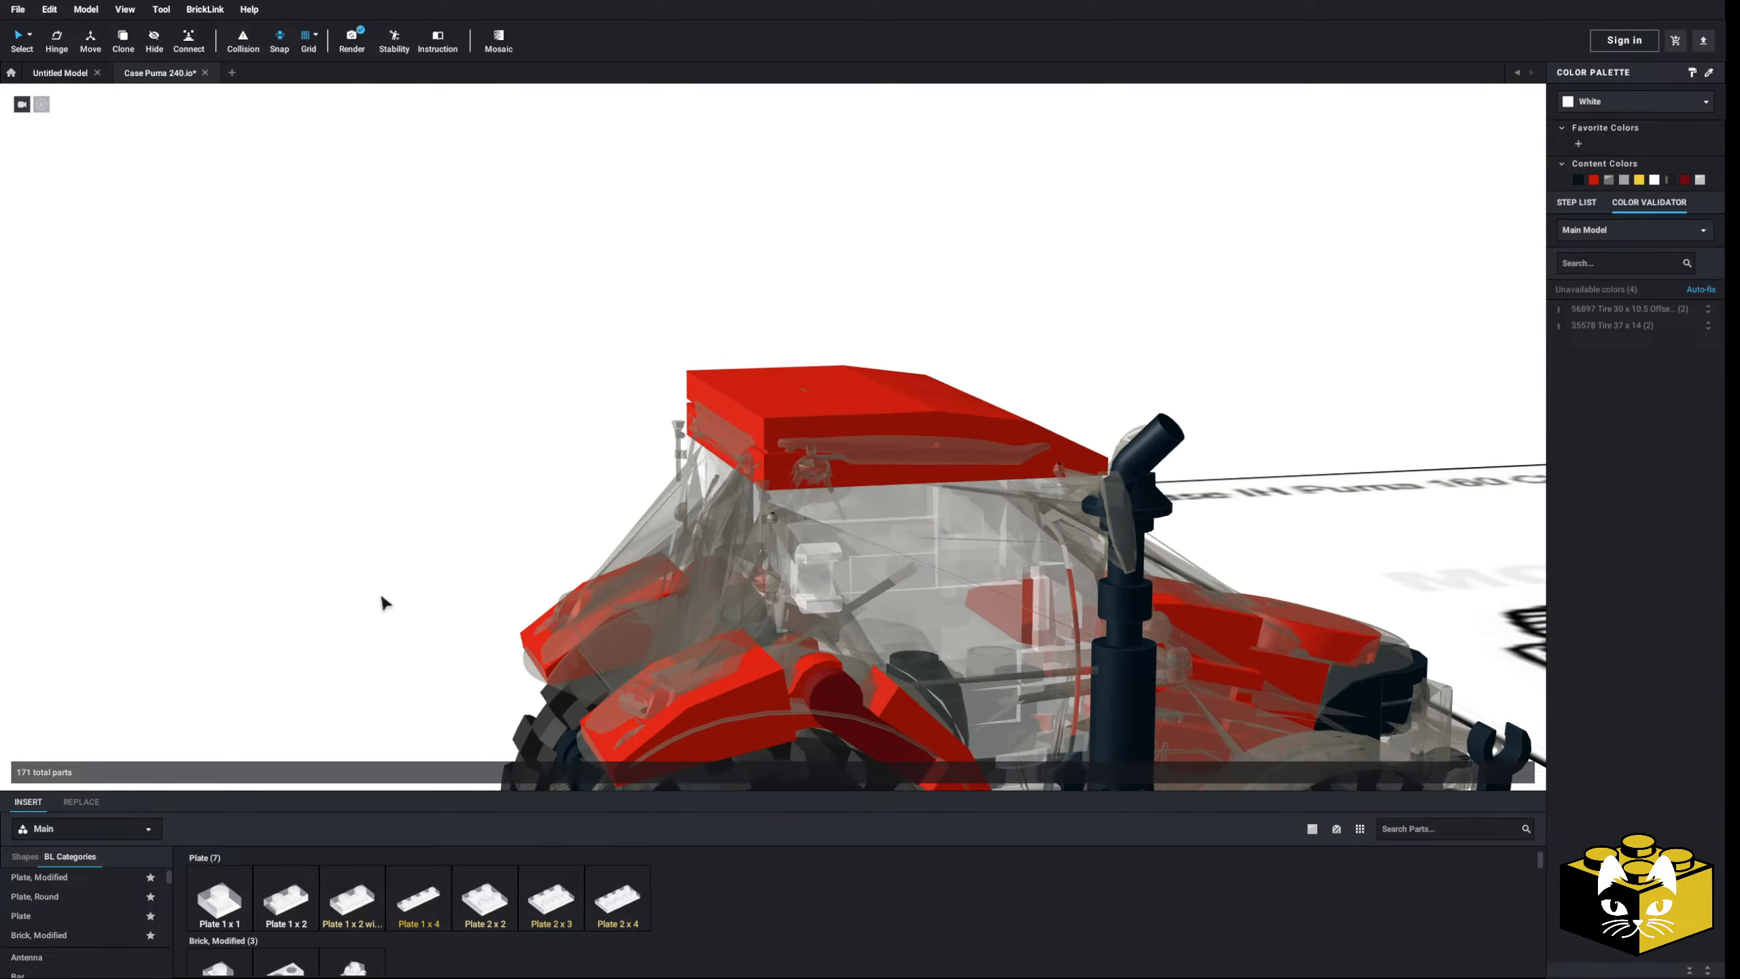
pyautogui.moveTo(382, 596); pyautogui.dragTo(343, 617, button='right')
pyautogui.scroll(2, 356, 571)
pyautogui.click(1025, 438)
pyautogui.press('Delete')
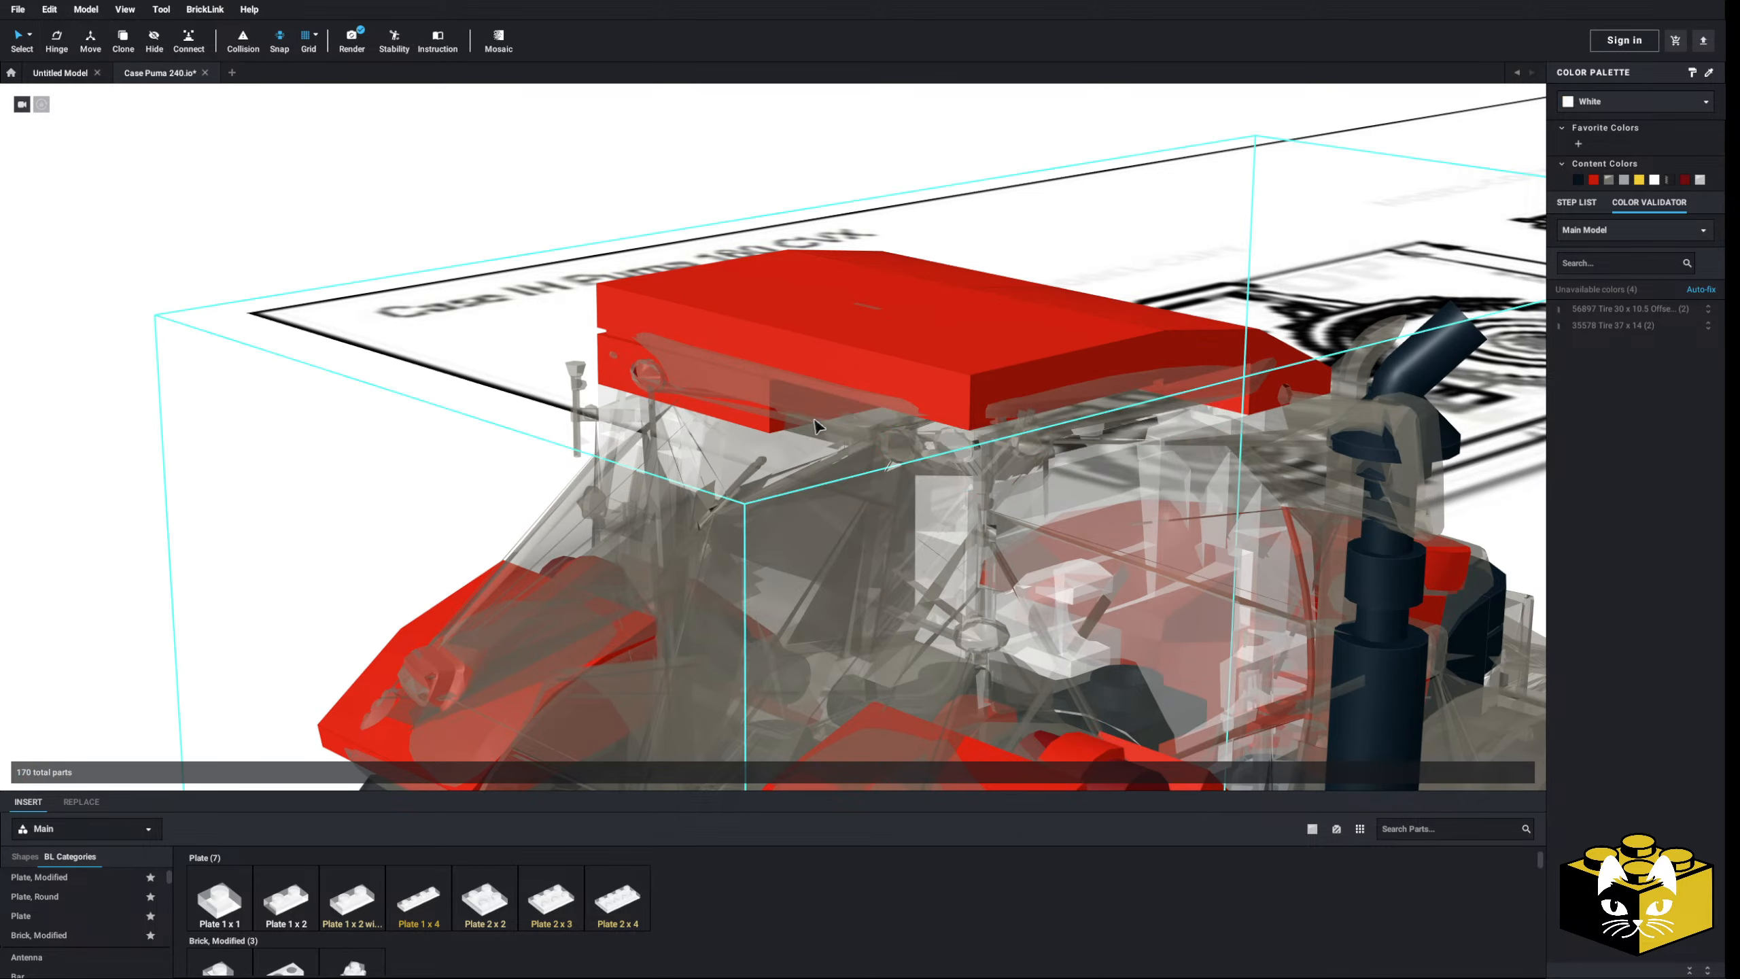
pyautogui.press('Delete')
pyautogui.hotkey('ctrl', 'z')
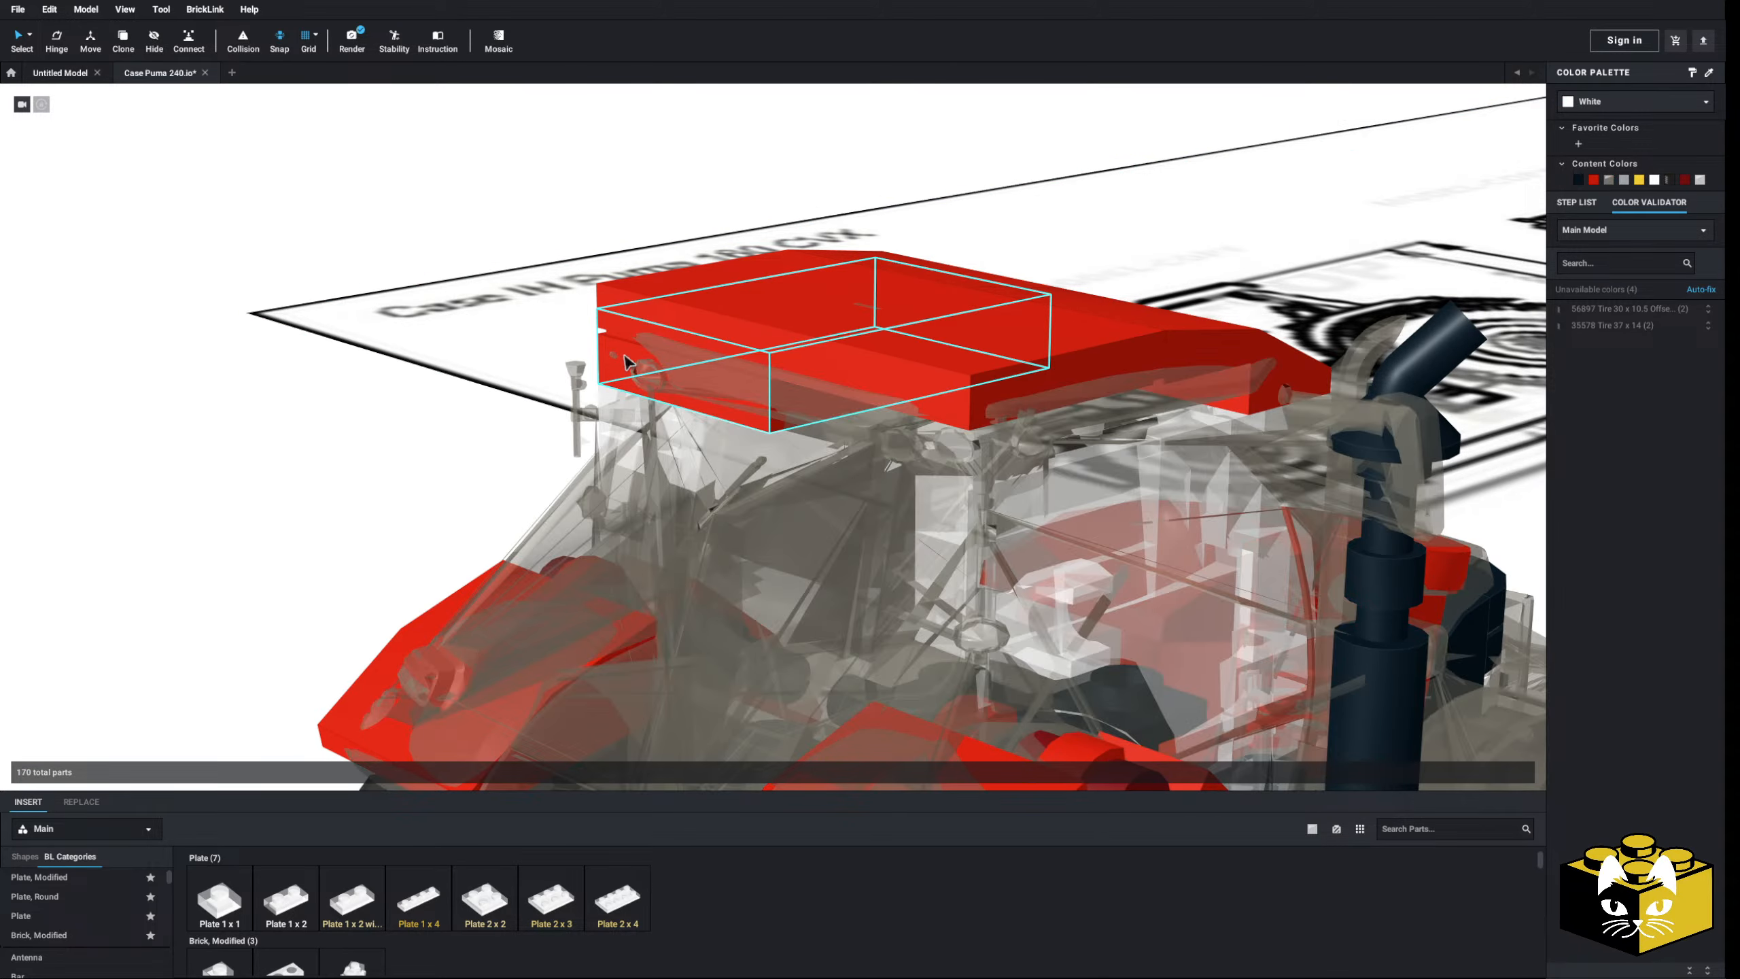
pyautogui.press('Delete')
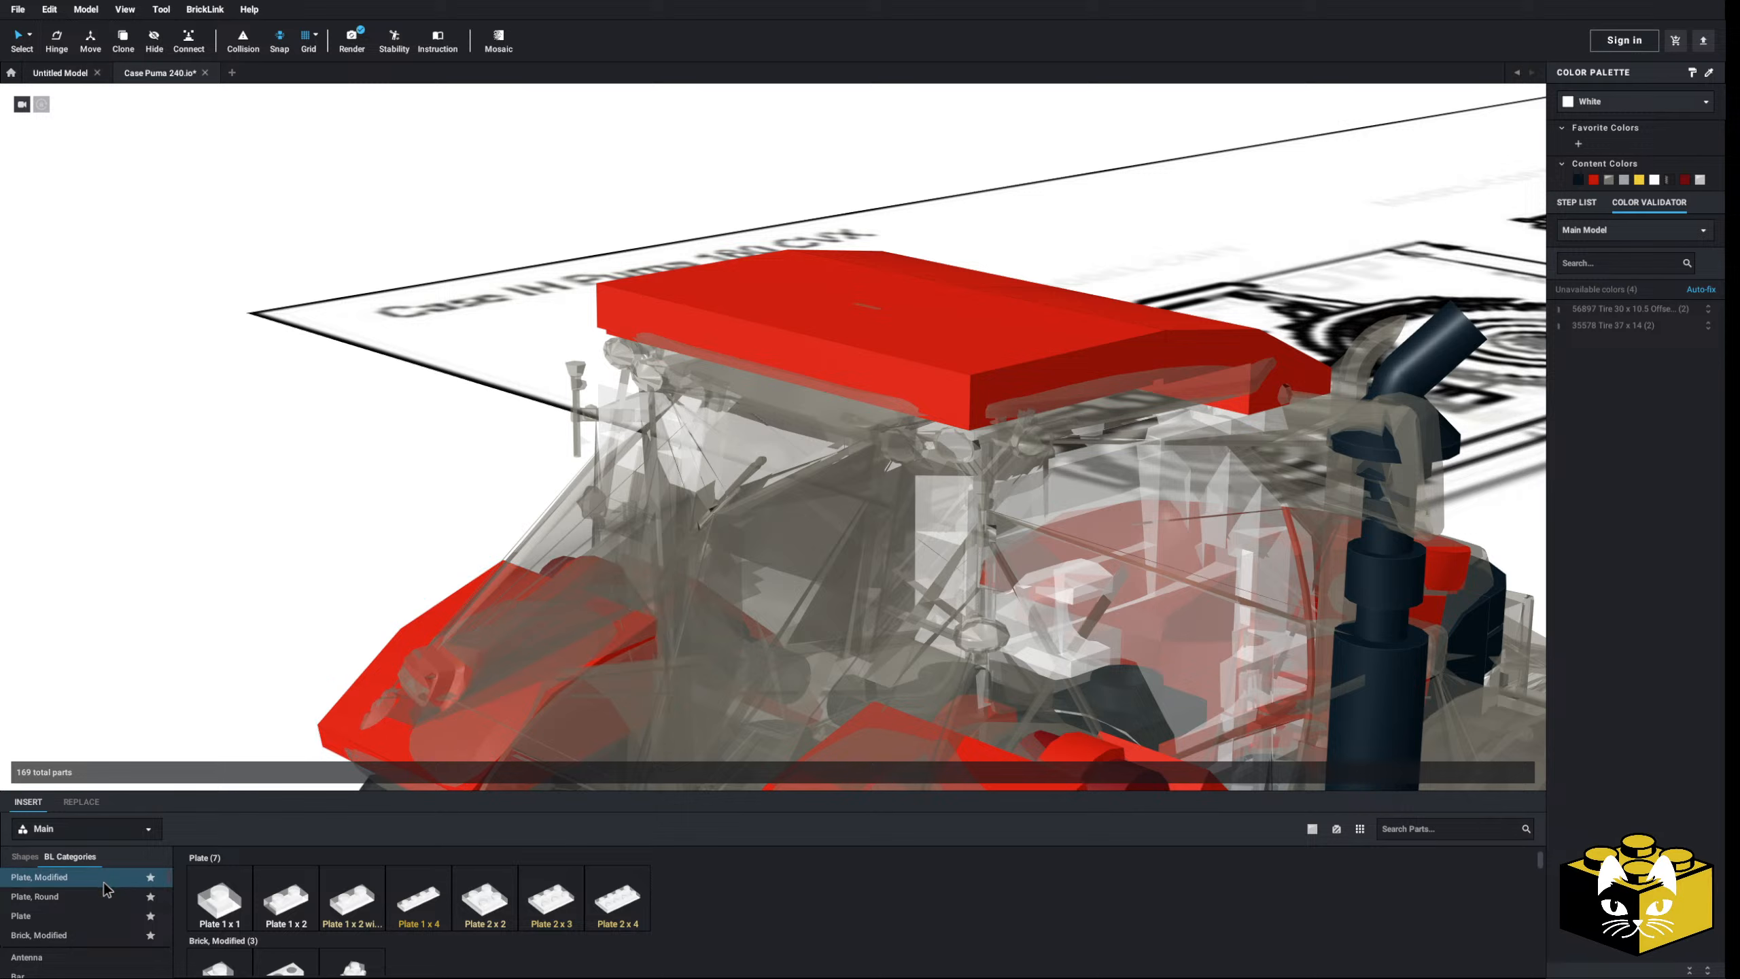
# - Search the part library for "roller"
pyautogui.click(1440, 828)
pyautogui.write('roller')
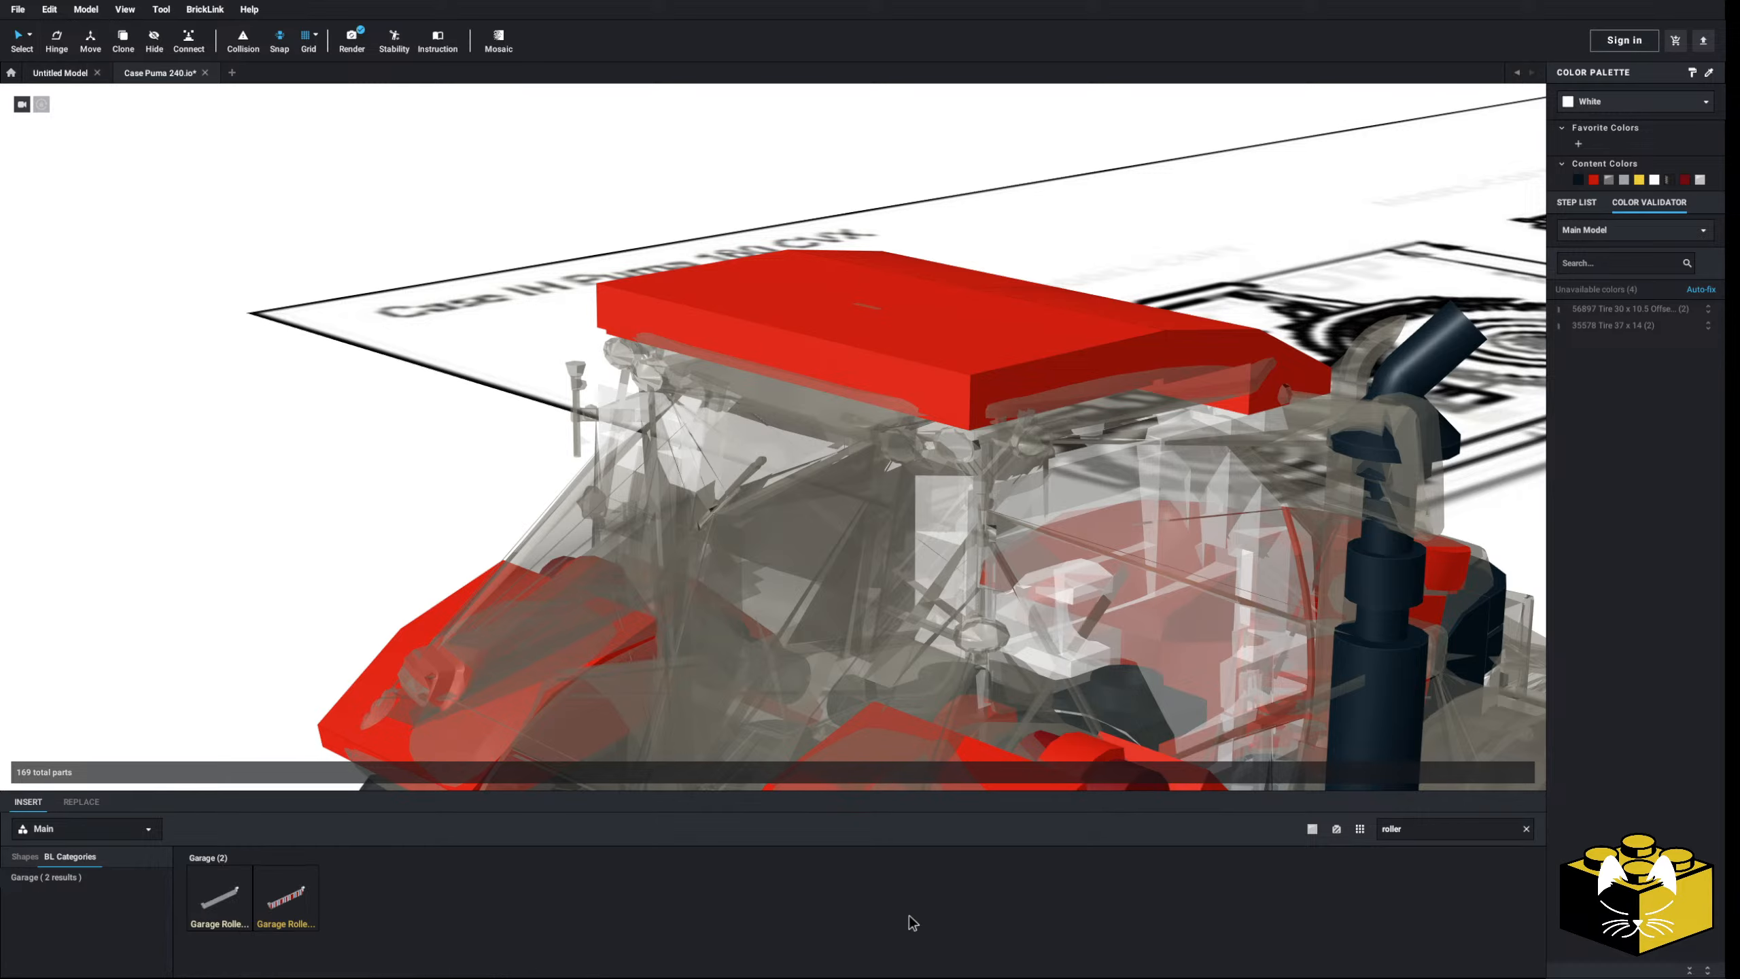
# - Copy the black roller skate part and place the copy beneath the cab roof's rear corner opposite the exhaust
pyautogui.scroll(-5, 811, 647)
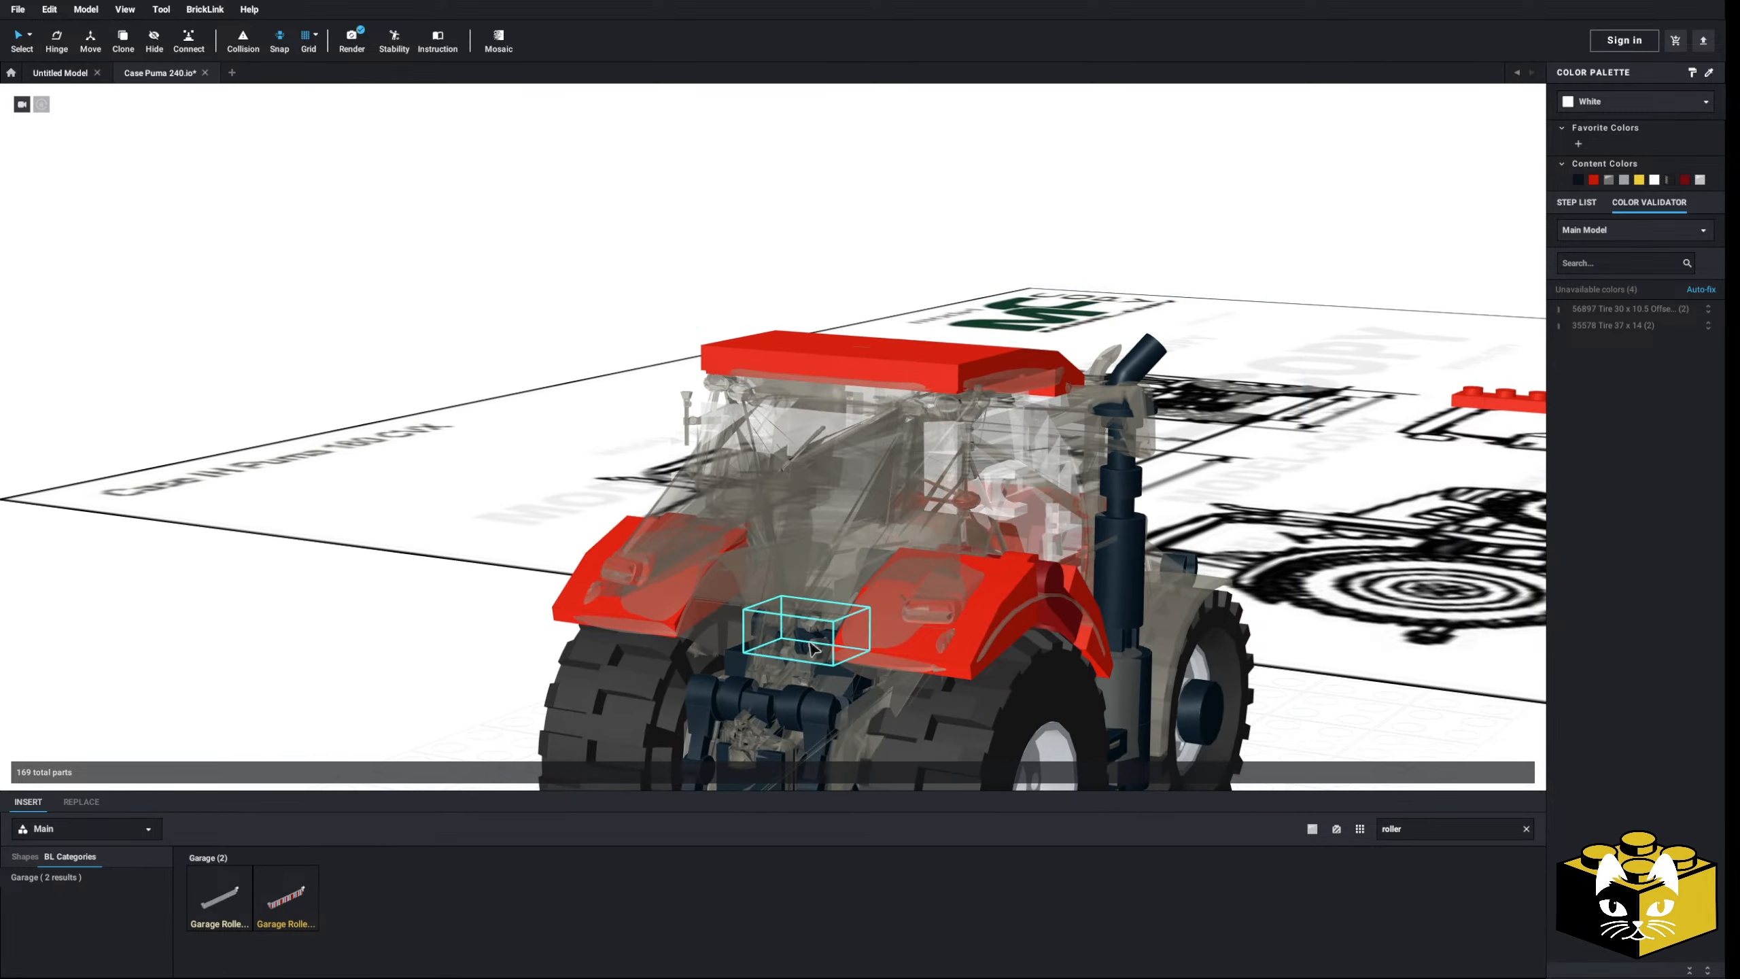
pyautogui.rightClick(808, 638)
pyautogui.click(846, 664)
pyautogui.moveTo(398, 589); pyautogui.dragTo(403, 600, button='right')
pyautogui.rightClick(403, 601)
pyautogui.click(440, 640)
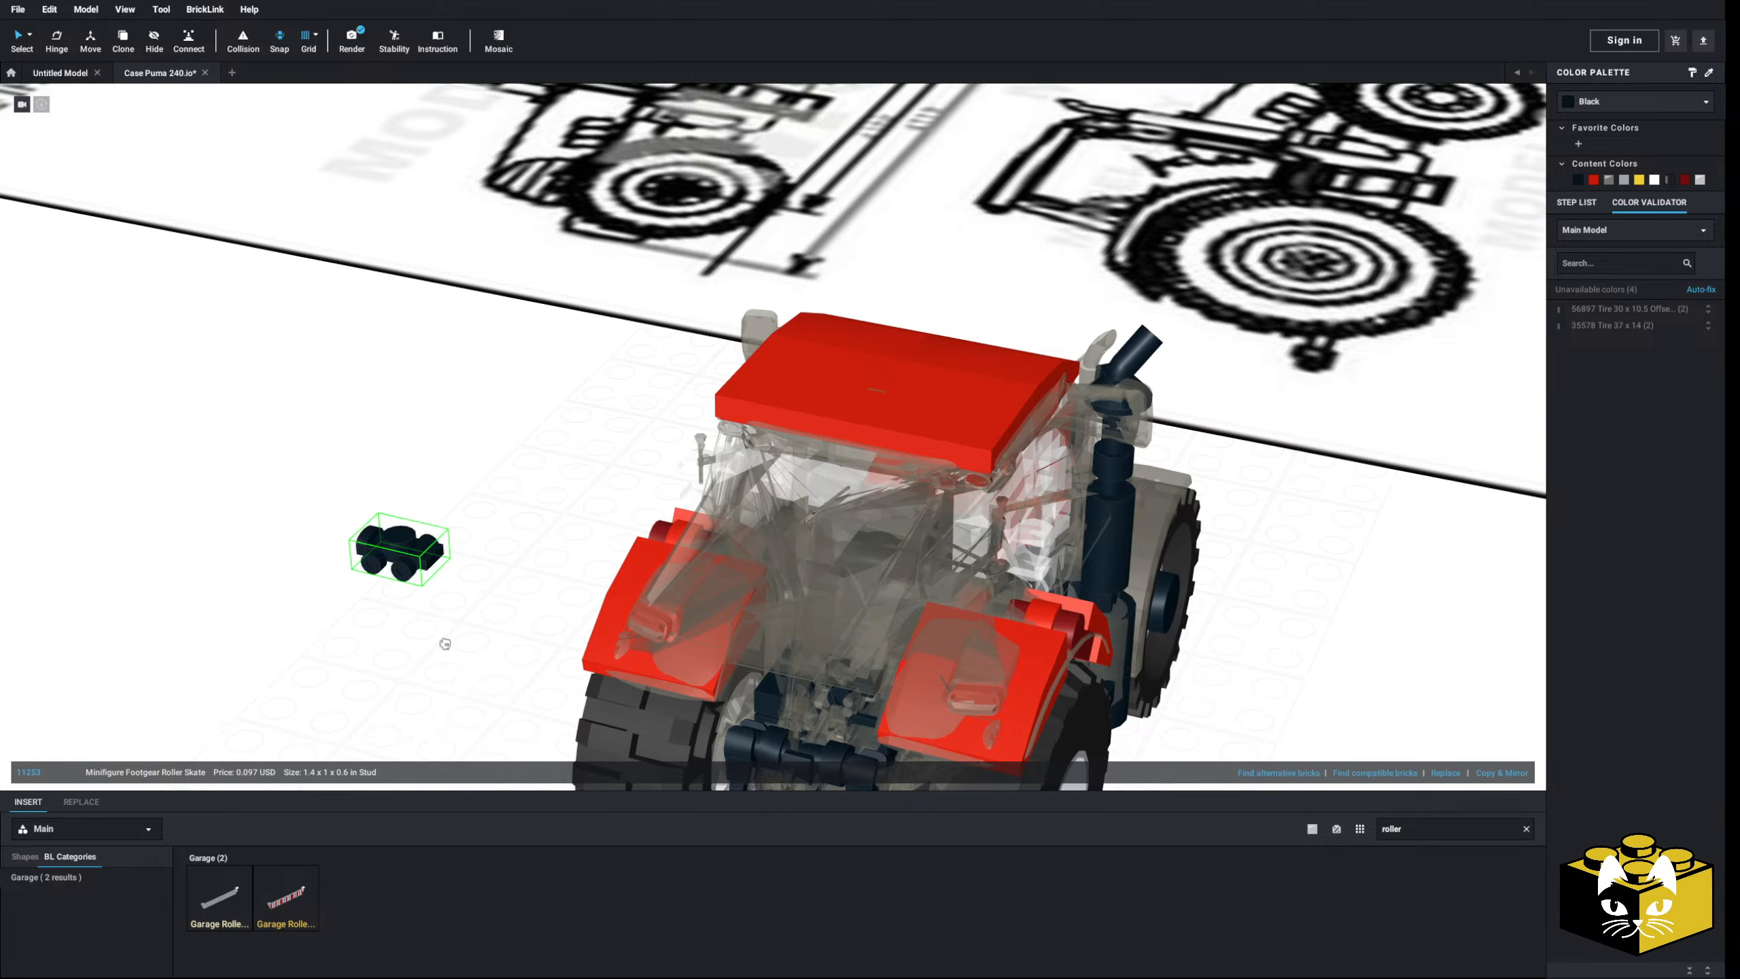
pyautogui.scroll(3, 445, 641)
pyautogui.click(798, 394)
# - Paste a second black roller skate and place it beneath the cab roof's rear corner on the exhaust side
pyautogui.rightClick(486, 475)
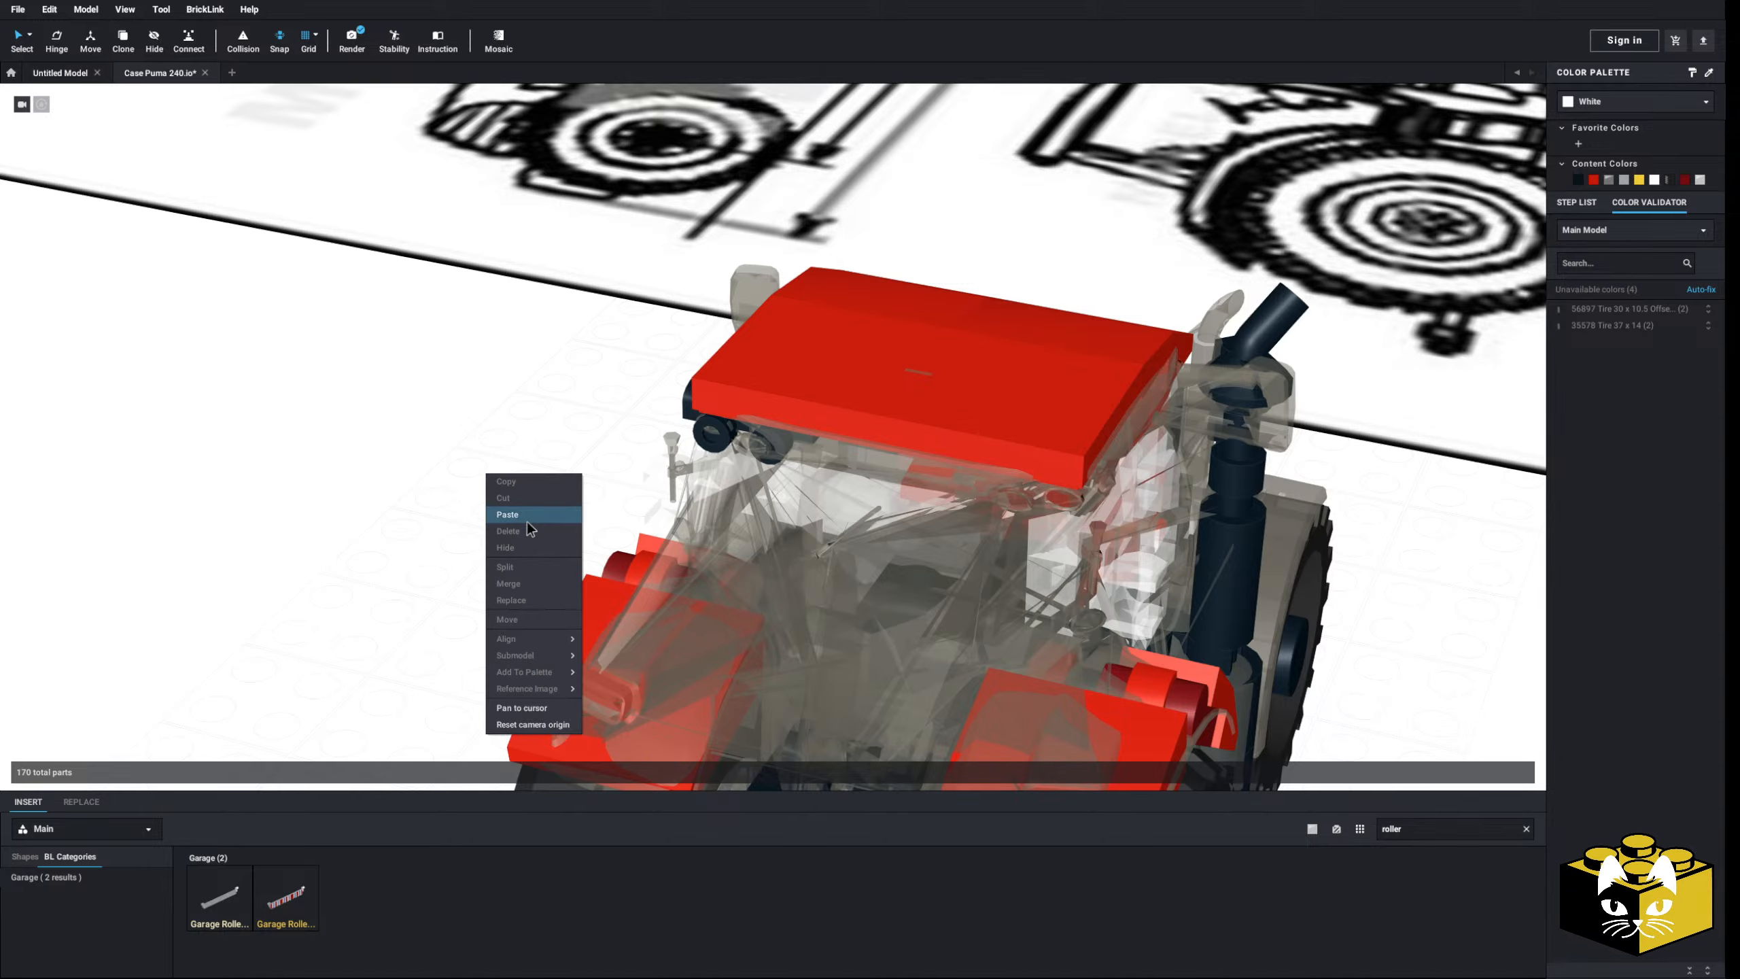
pyautogui.click(528, 519)
pyautogui.rightClick(531, 510)
pyautogui.click(557, 554)
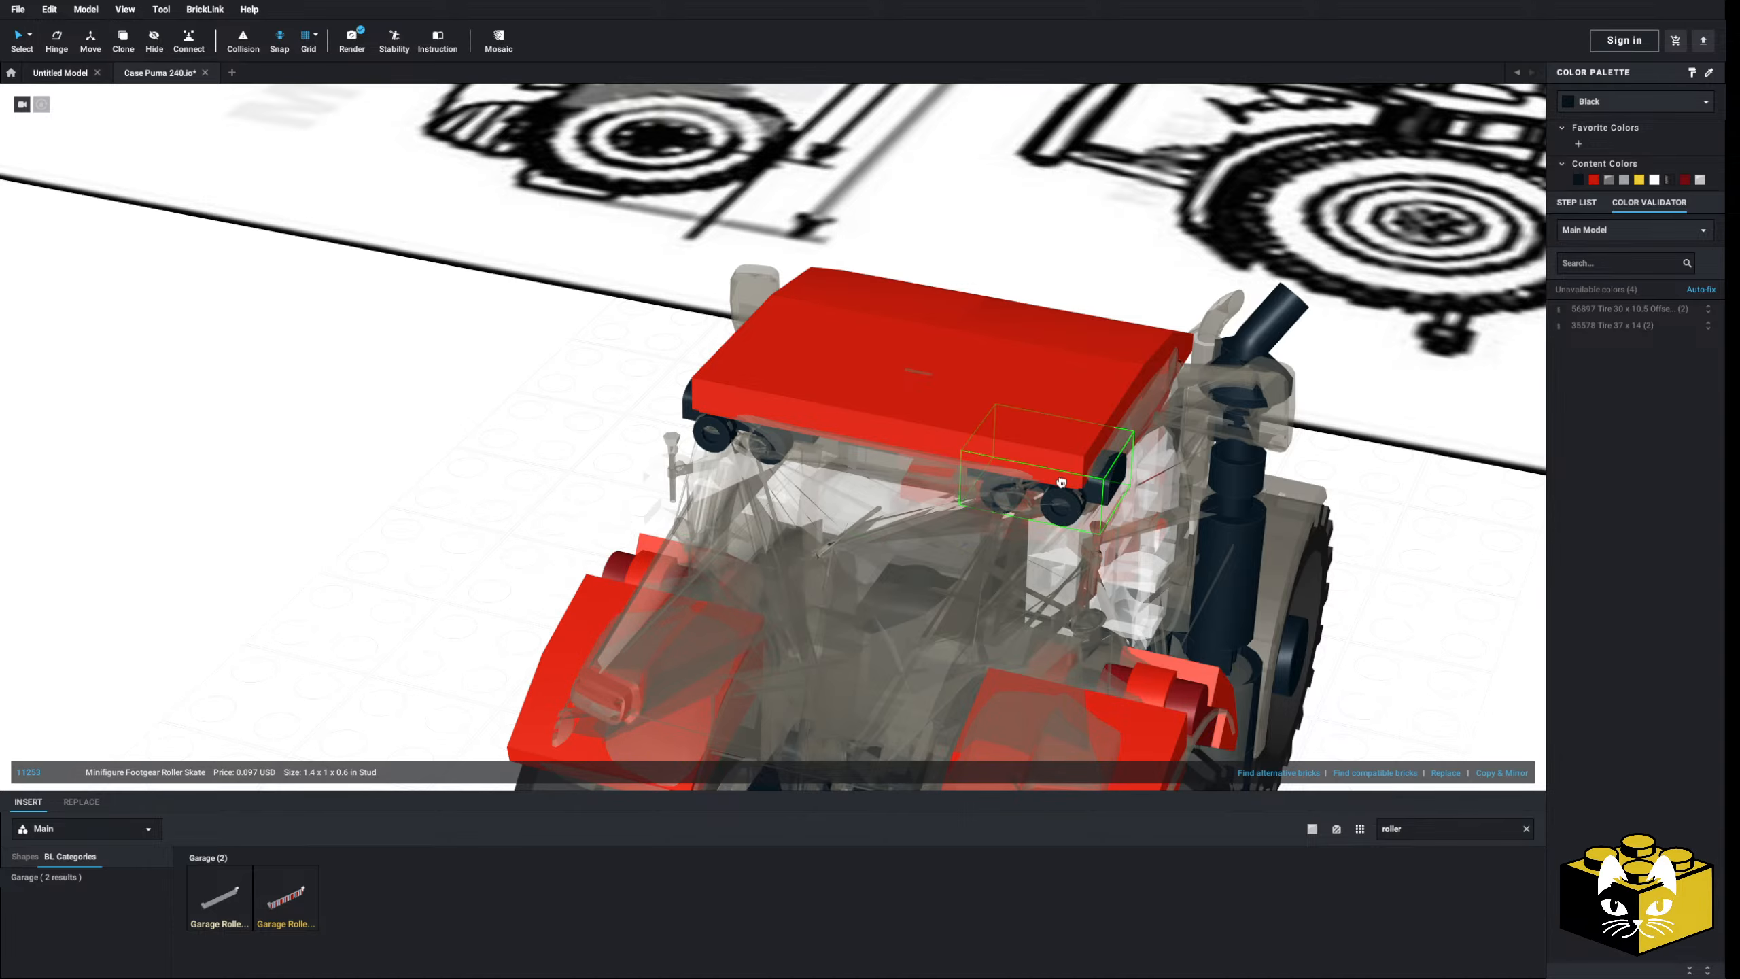
pyautogui.click(1060, 483)
pyautogui.moveTo(1059, 482); pyautogui.dragTo(951, 415, button='right')
pyautogui.click(438, 549)
pyautogui.moveTo(438, 548); pyautogui.dragTo(389, 692, button='right')
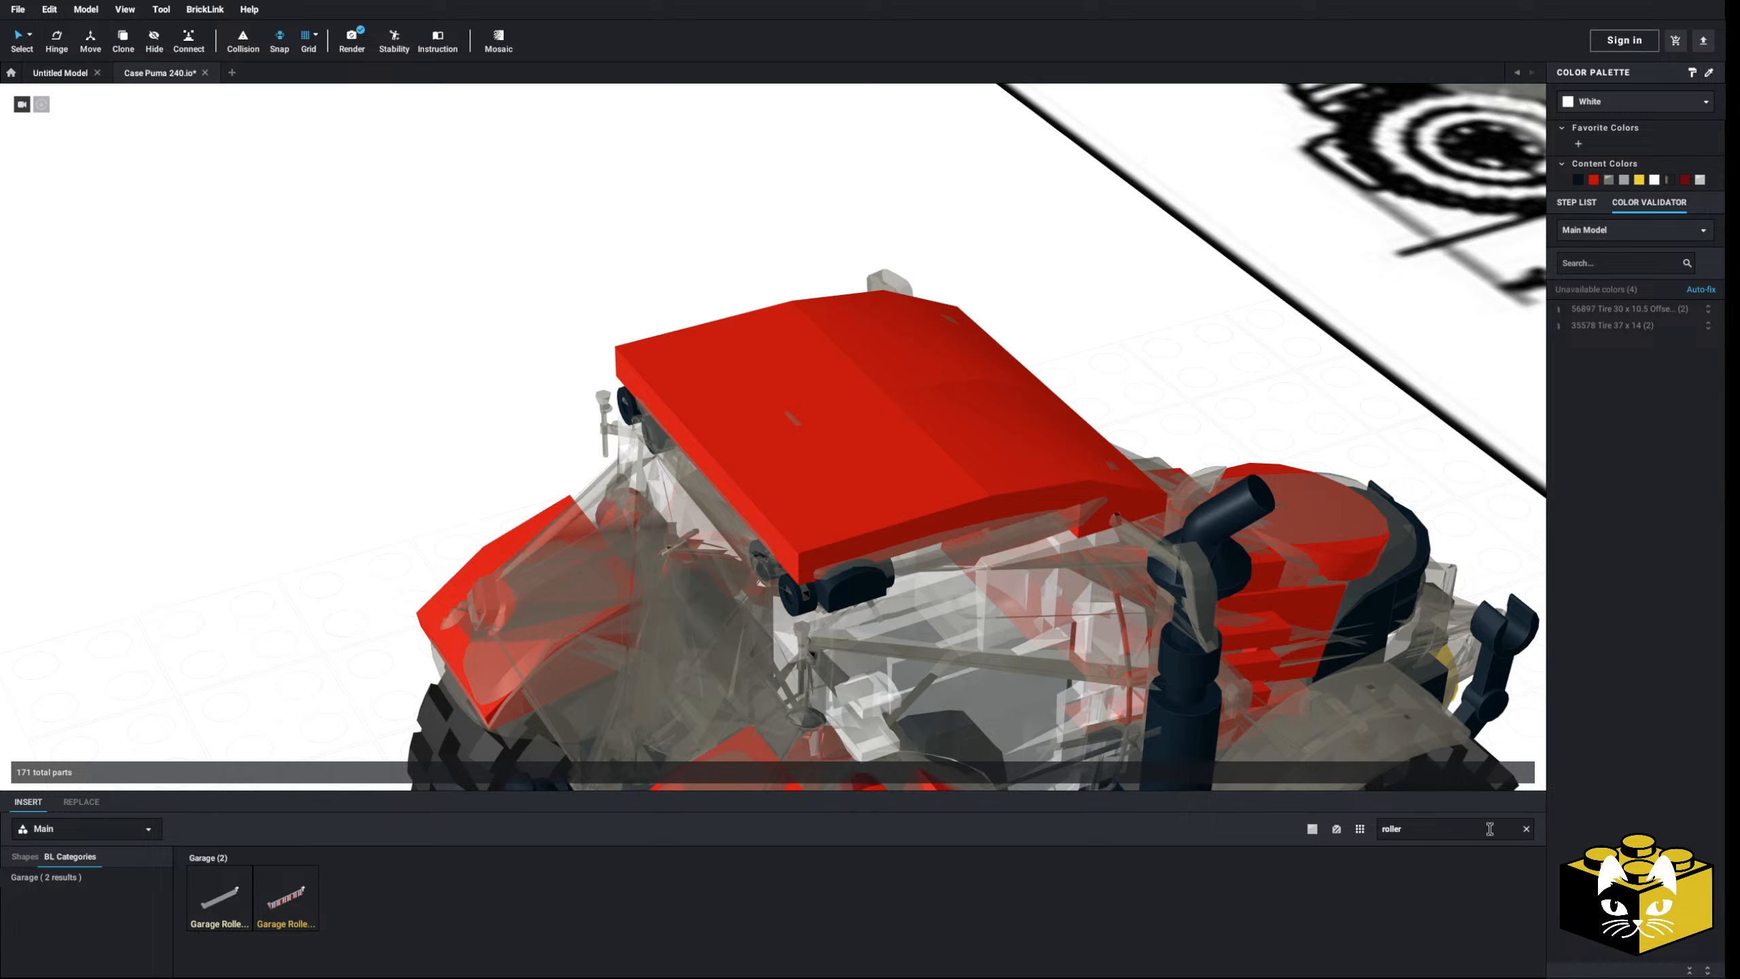
# - Clear the part search and add a red Plate 2 x 4 under the cab roof, just ahead of the roller skates
pyautogui.click(1527, 828)
pyautogui.click(41, 915)
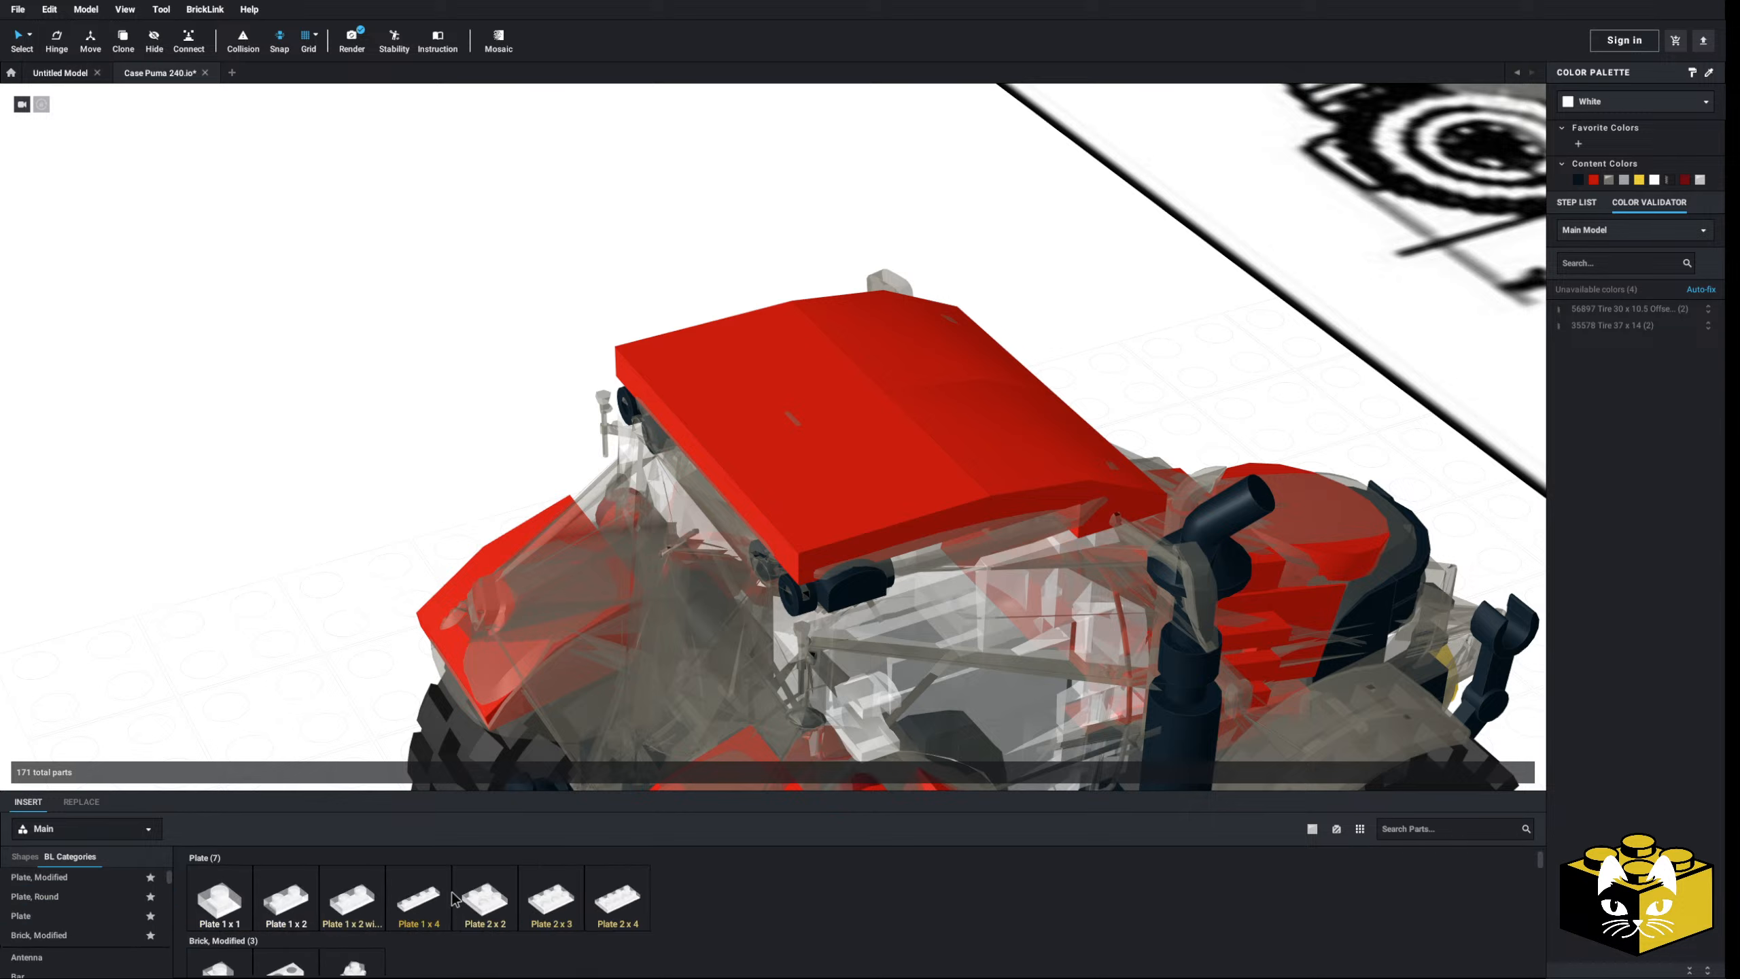
pyautogui.click(613, 910)
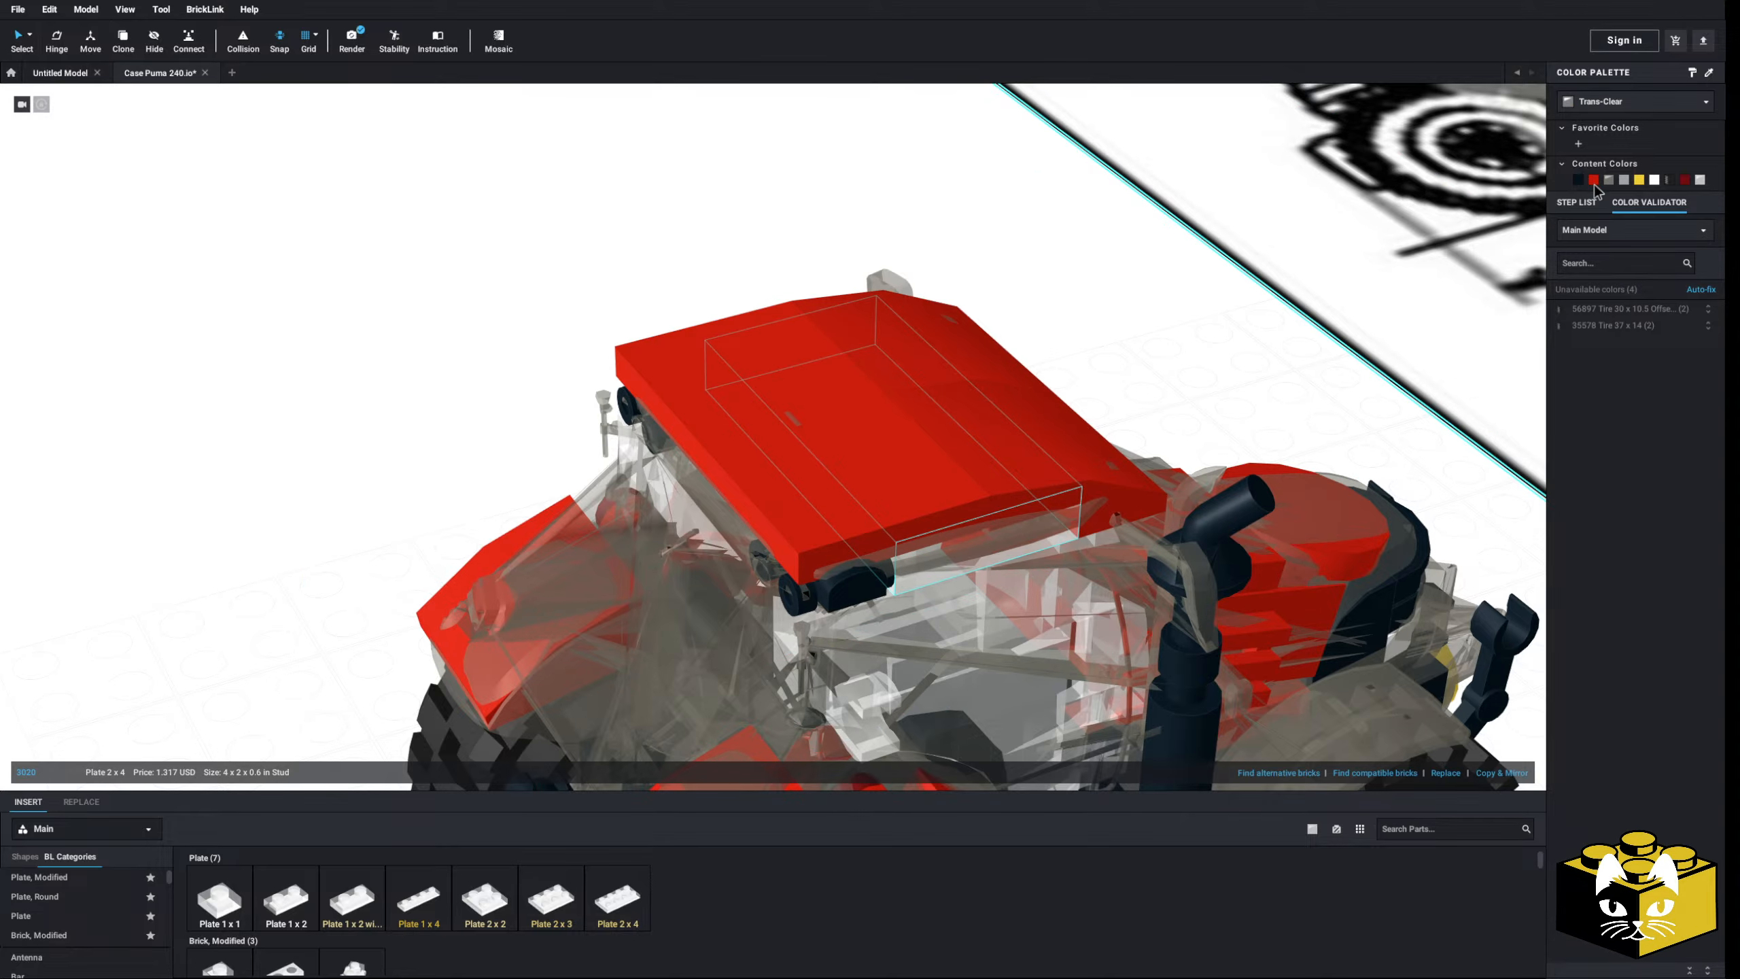
pyautogui.click(417, 433)
pyautogui.scroll(-5, 417, 433)
pyautogui.moveTo(418, 433); pyautogui.dragTo(267, 518, button='right')
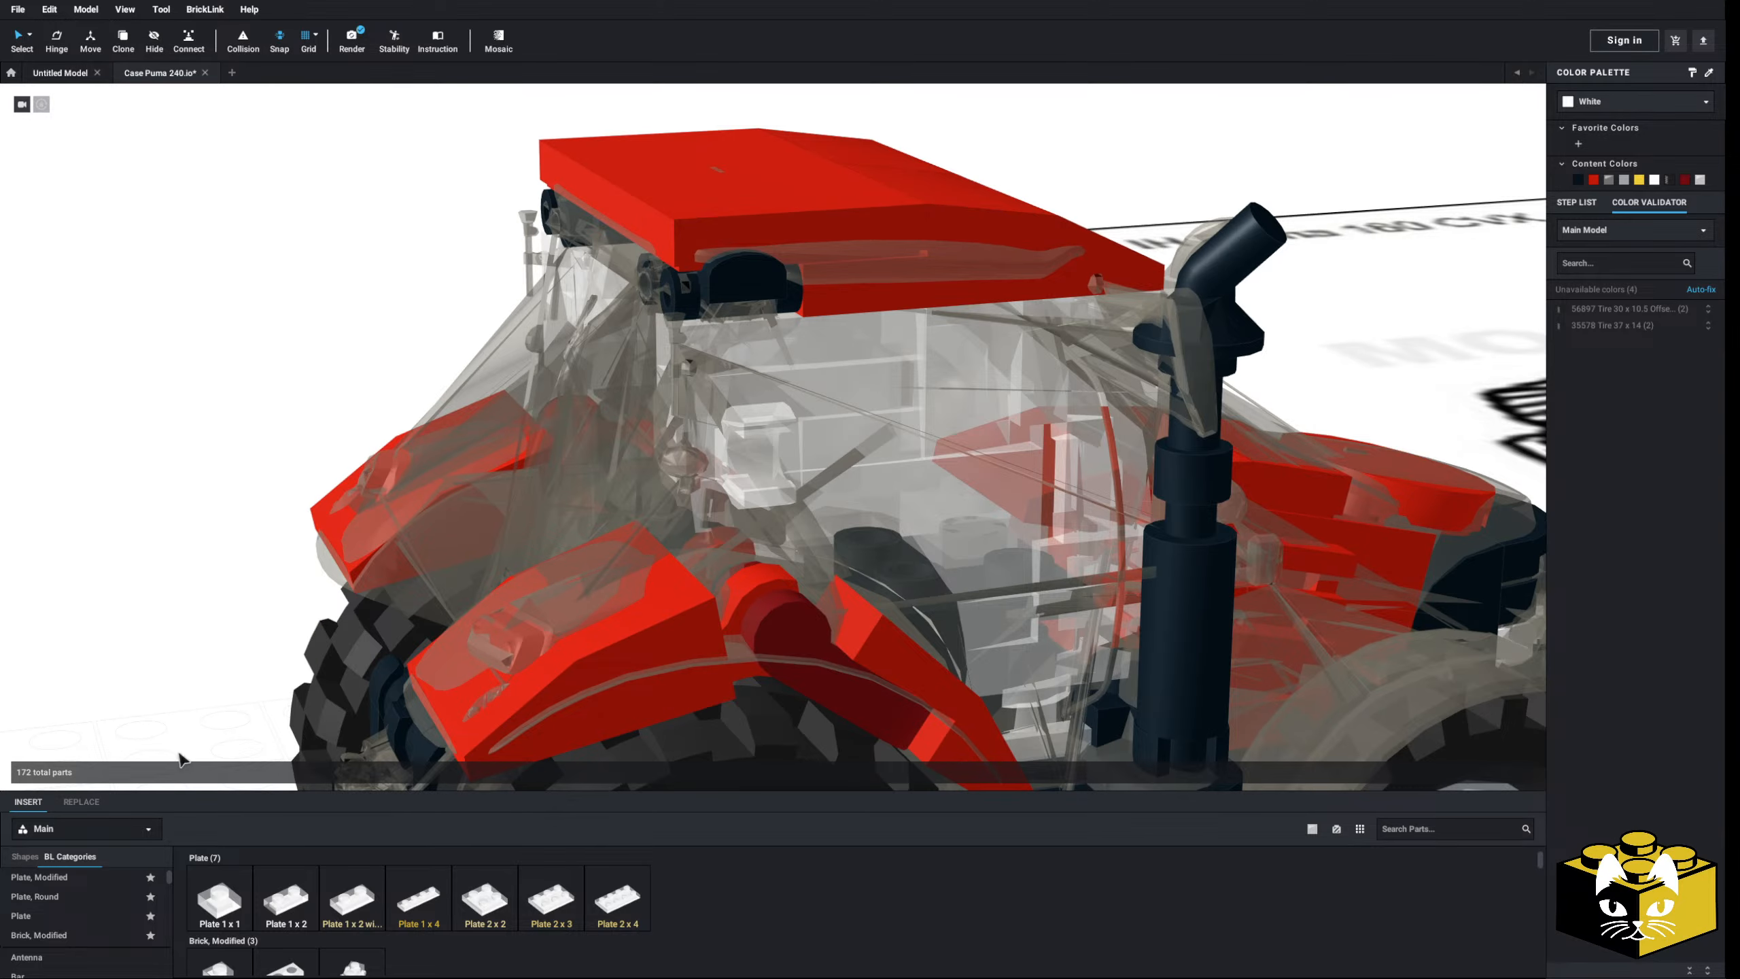
# - Set the part library colour to Bright Pink, include parts unavailable in that colour, and list the Bar parts
pyautogui.click(1312, 829)
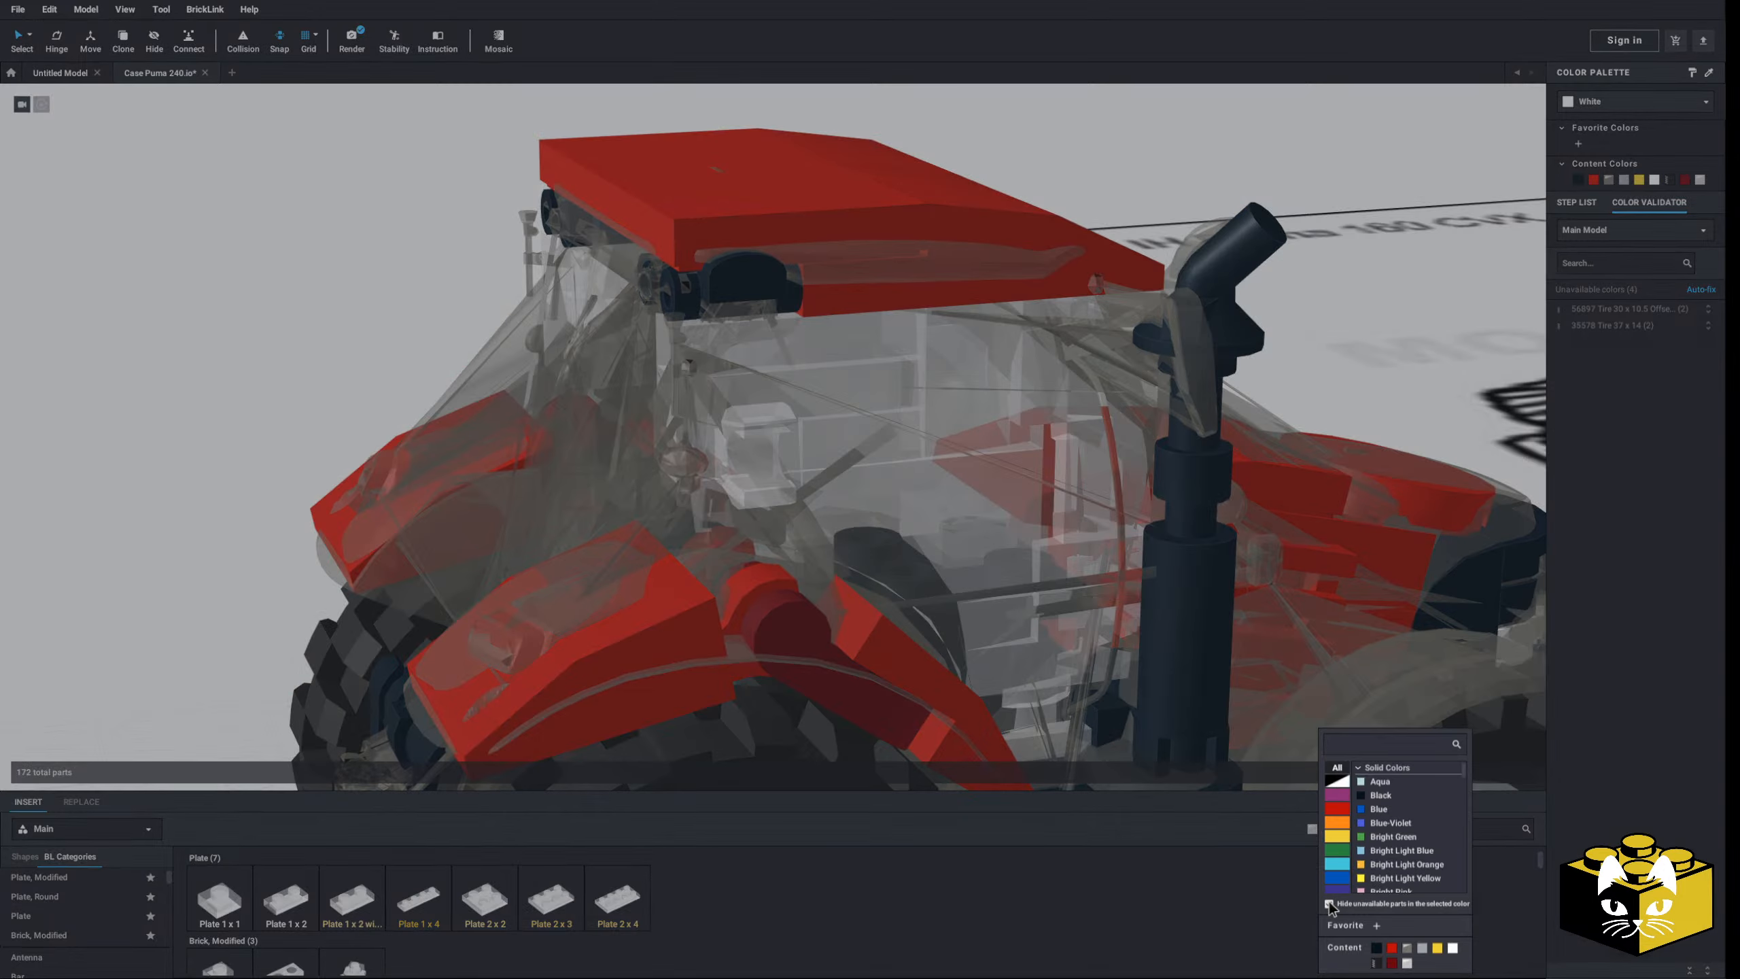
pyautogui.click(1329, 901)
pyautogui.scroll(-3, 95, 905)
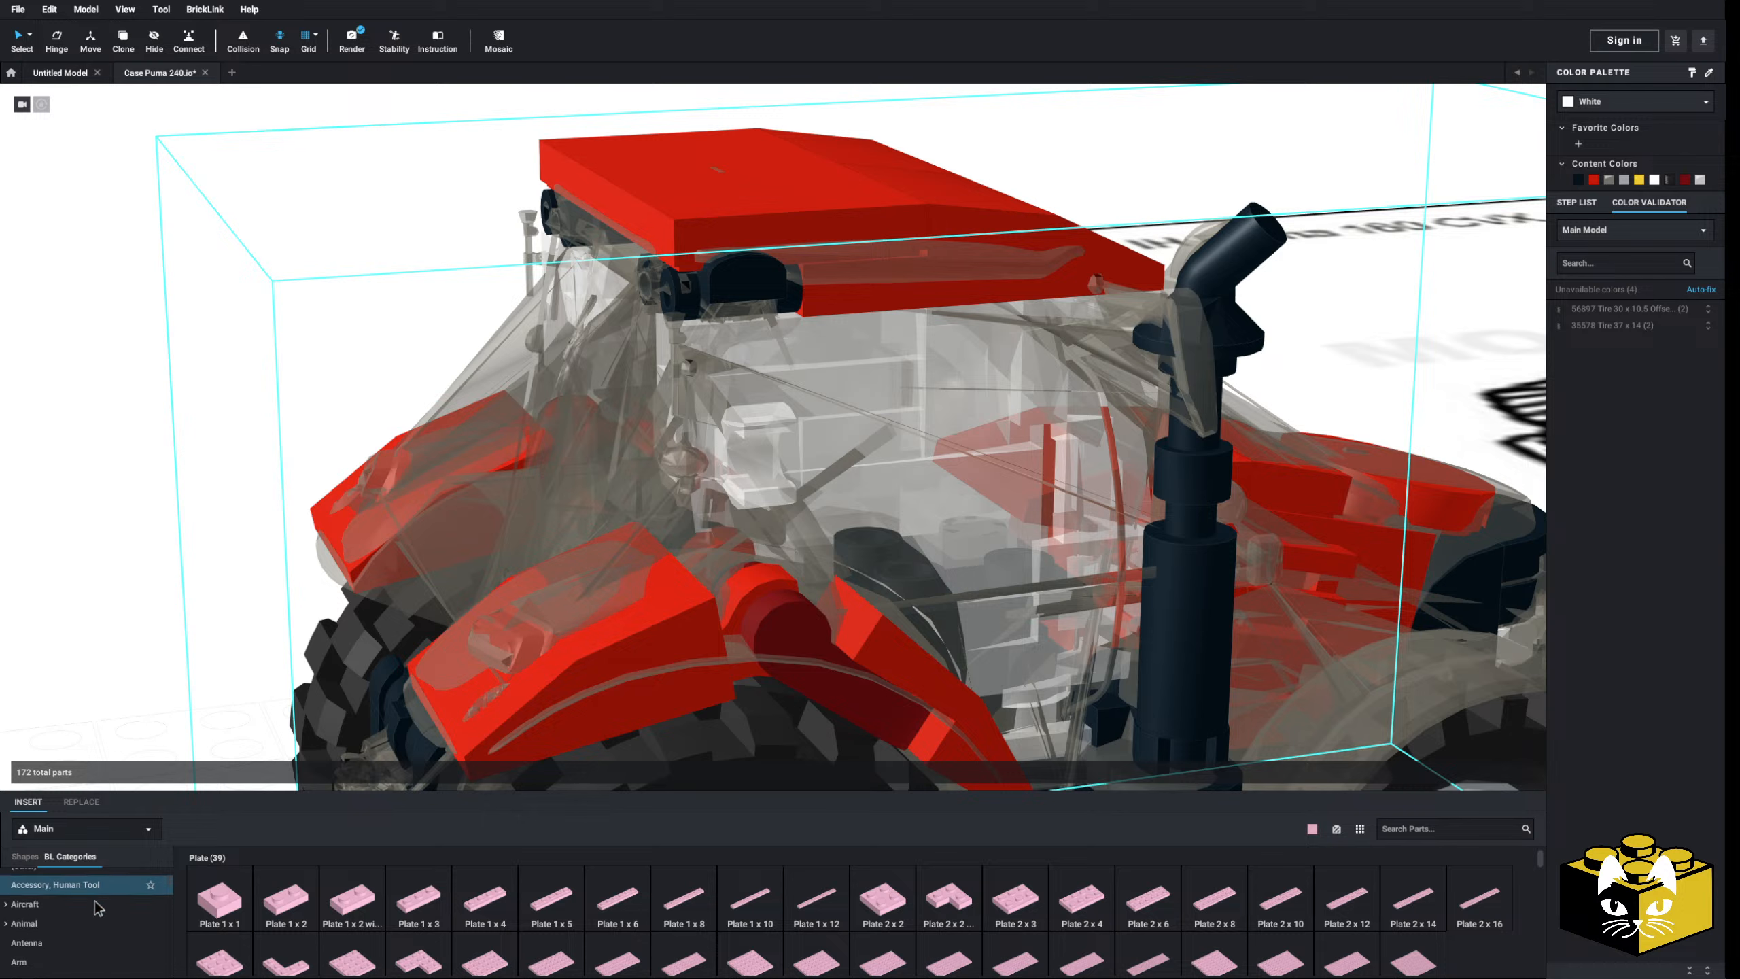
pyautogui.click(120, 963)
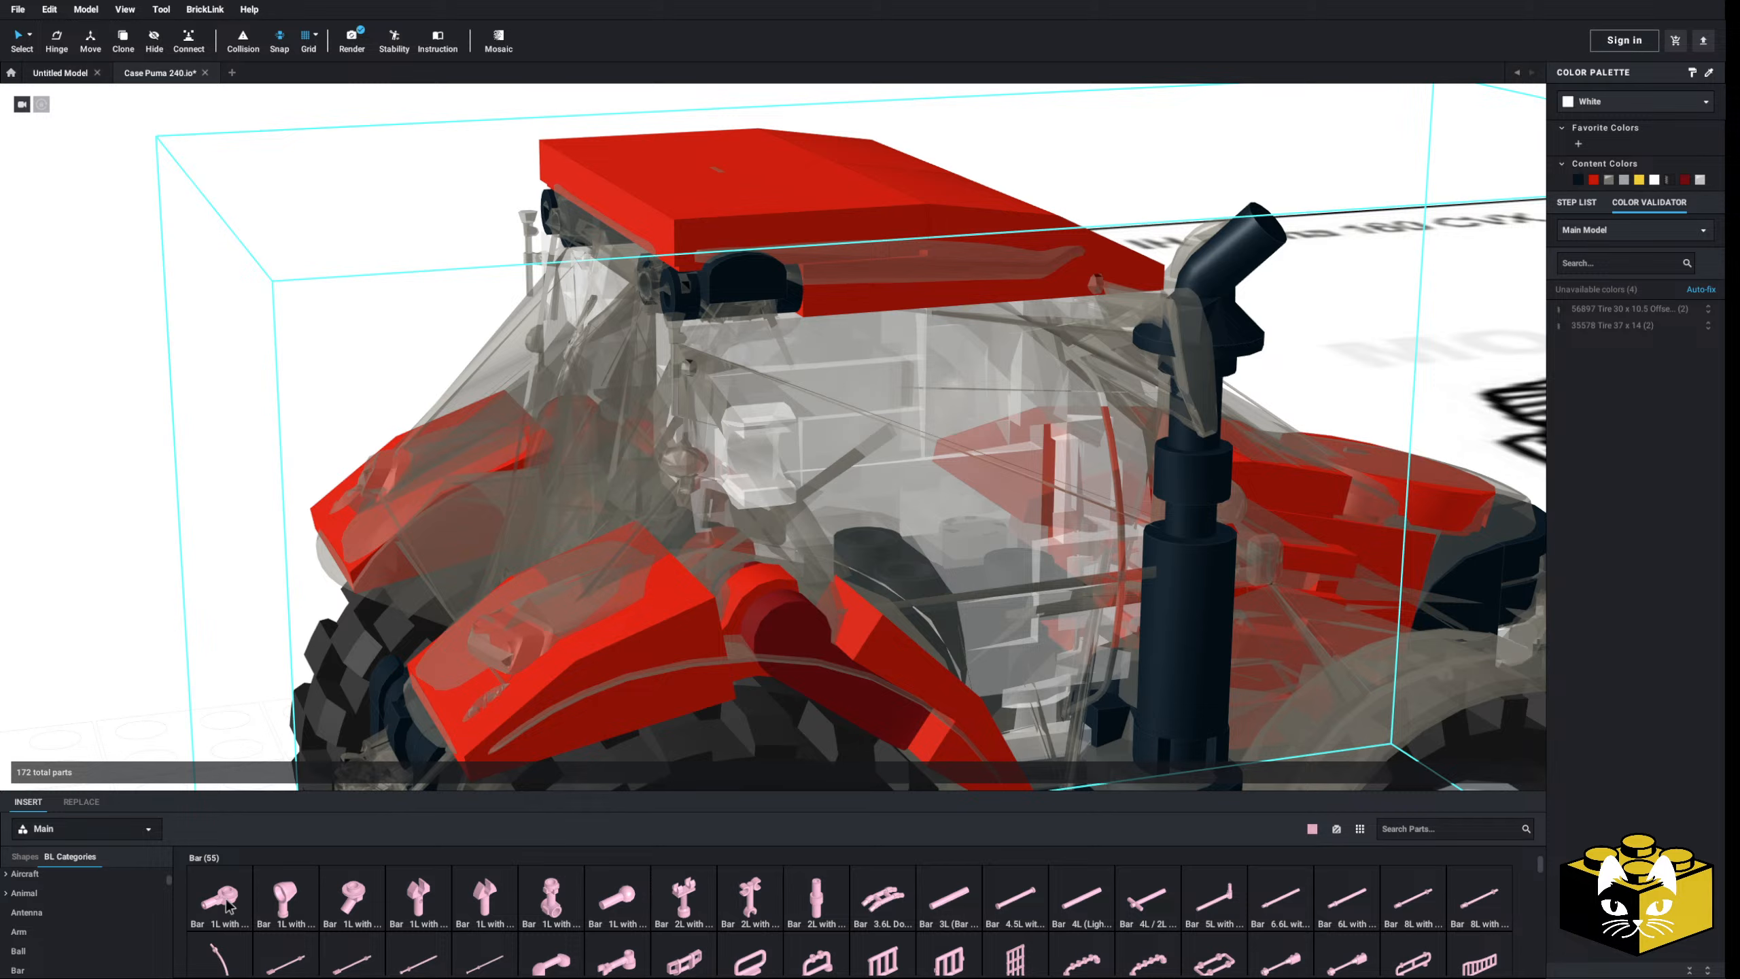
# - Find the Tap parts and place a Tap 1 x 1 with and one without a hole in the nozzle beside the tractor
pyautogui.scroll(-3, 370, 531)
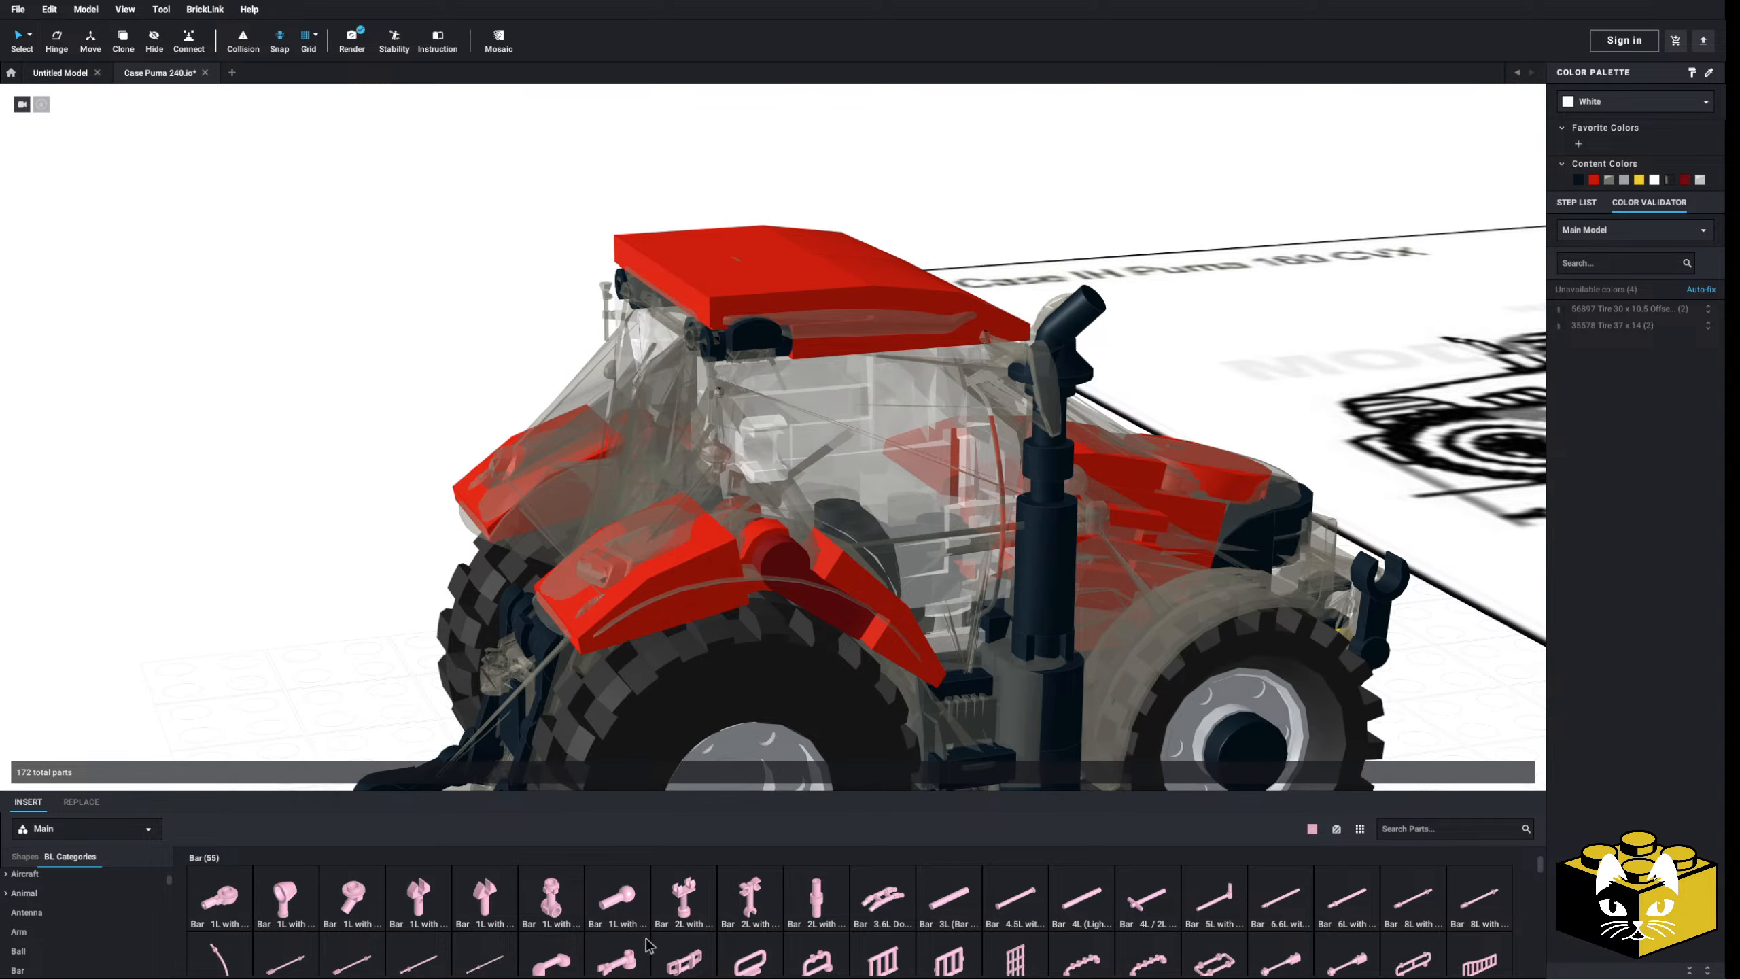
pyautogui.scroll(-1, 649, 946)
pyautogui.scroll(1, 649, 946)
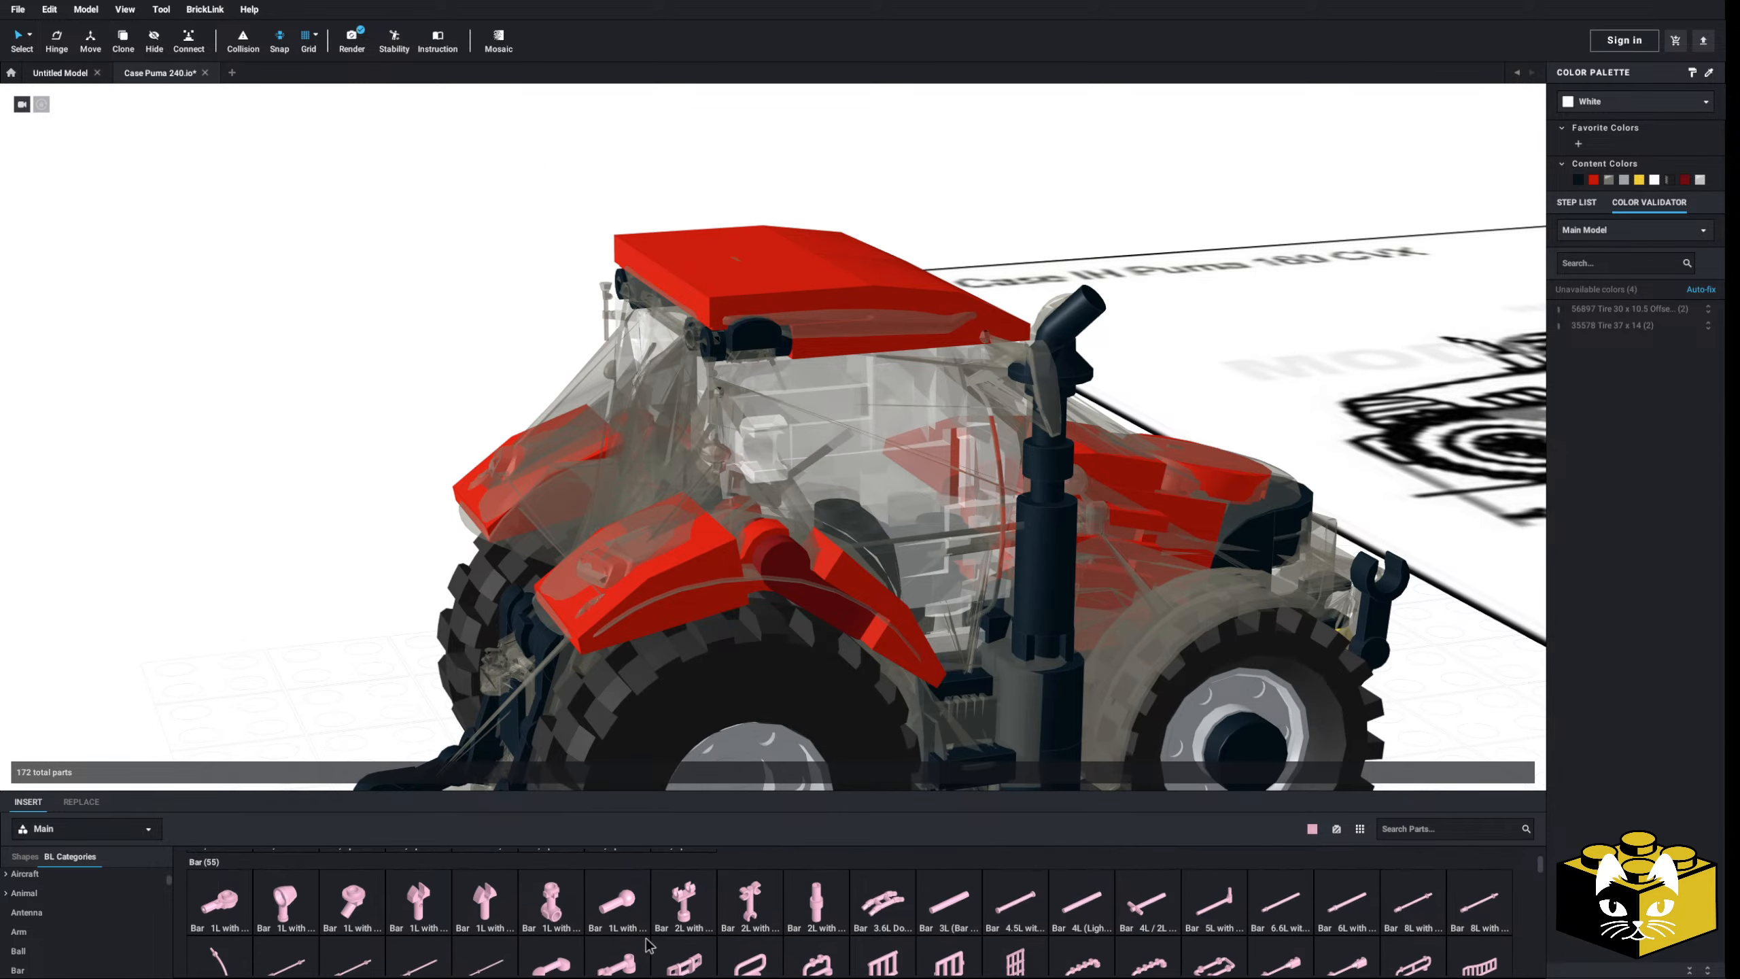
pyautogui.scroll(-10, 91, 944)
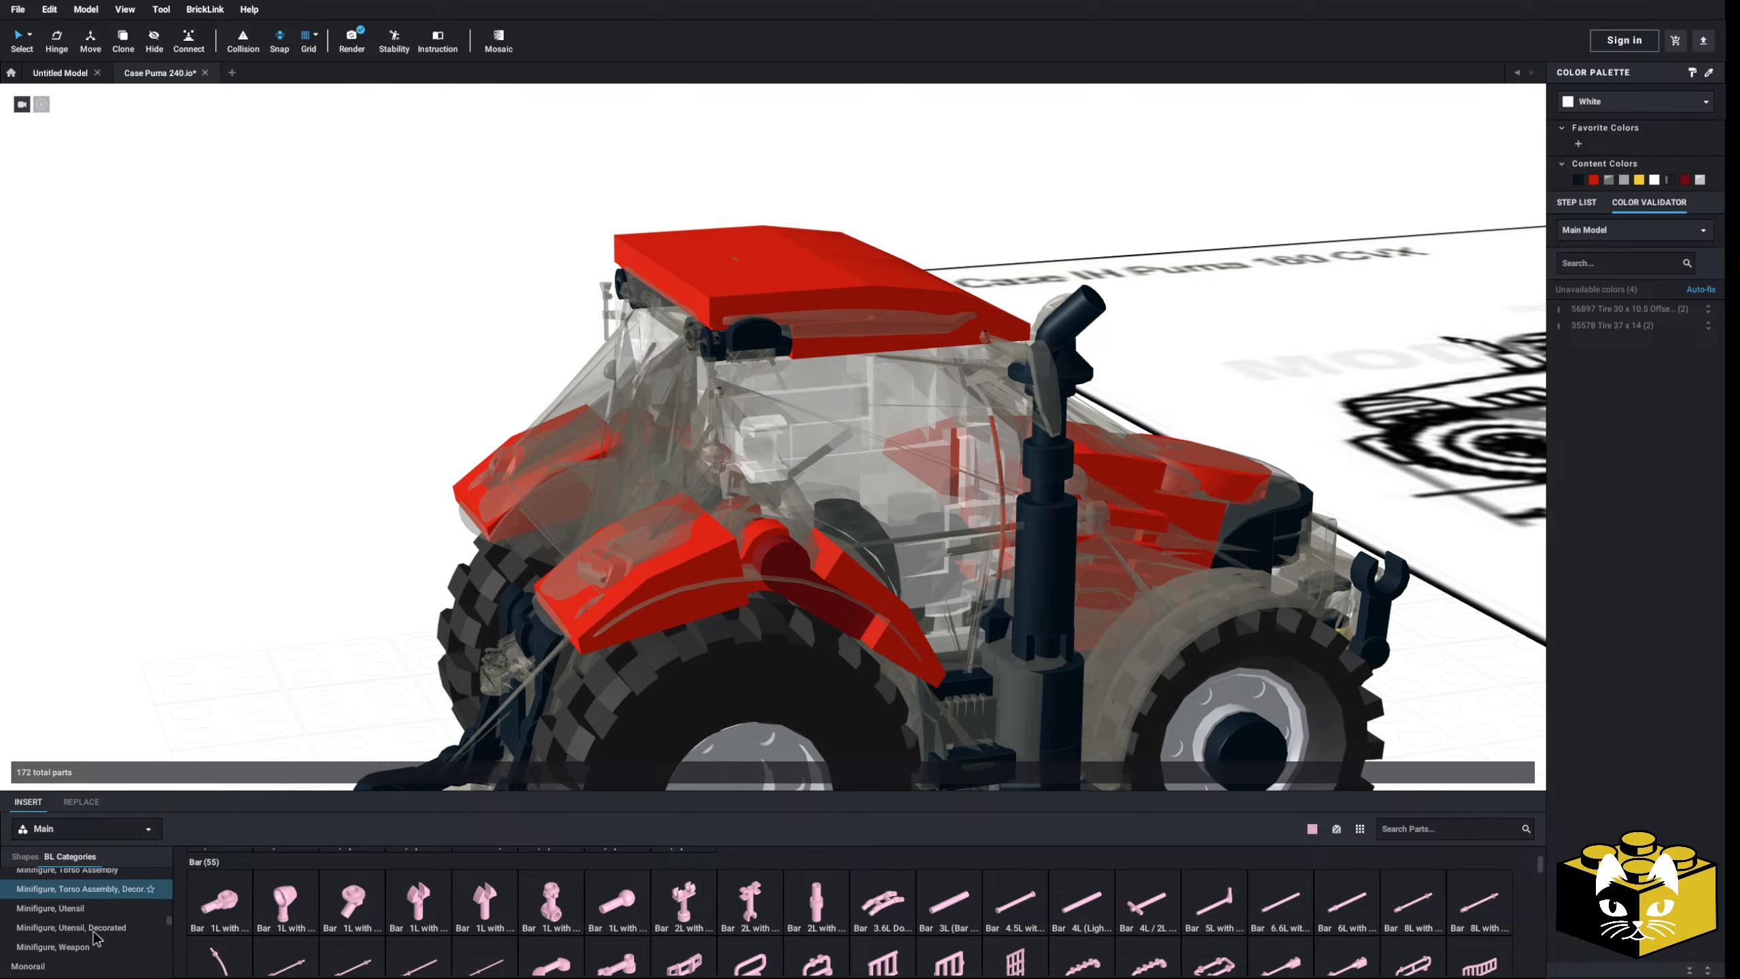
pyautogui.scroll(-6, 99, 925)
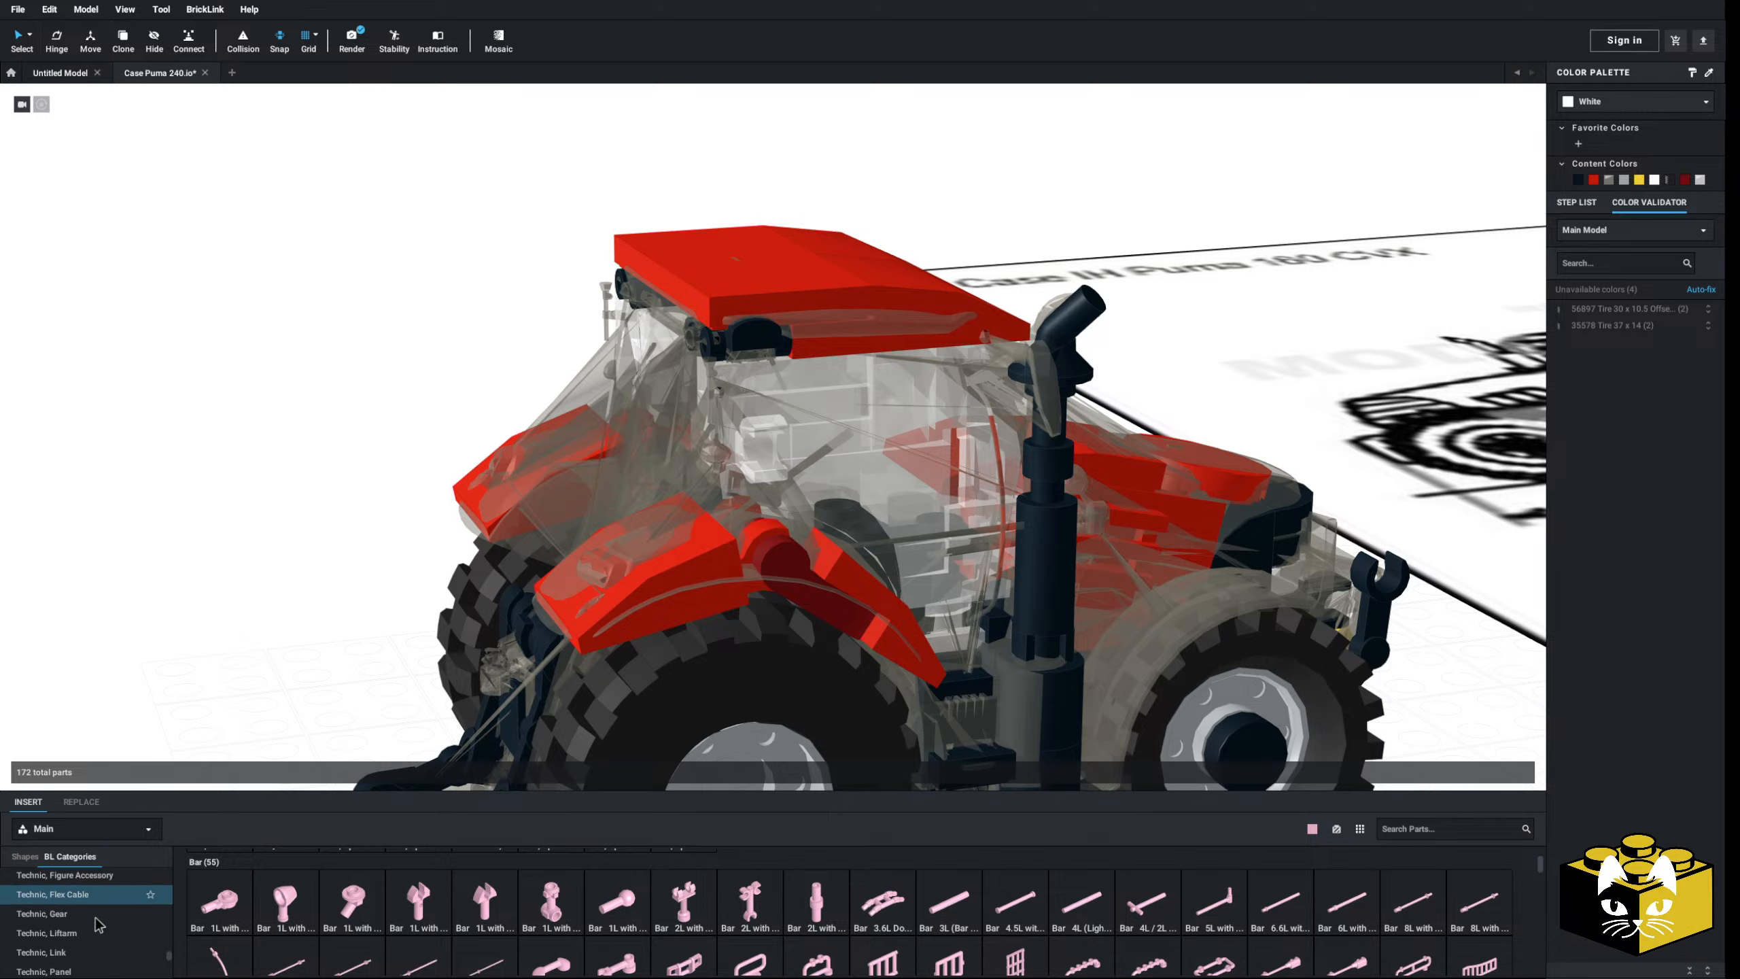
pyautogui.scroll(5, 95, 927)
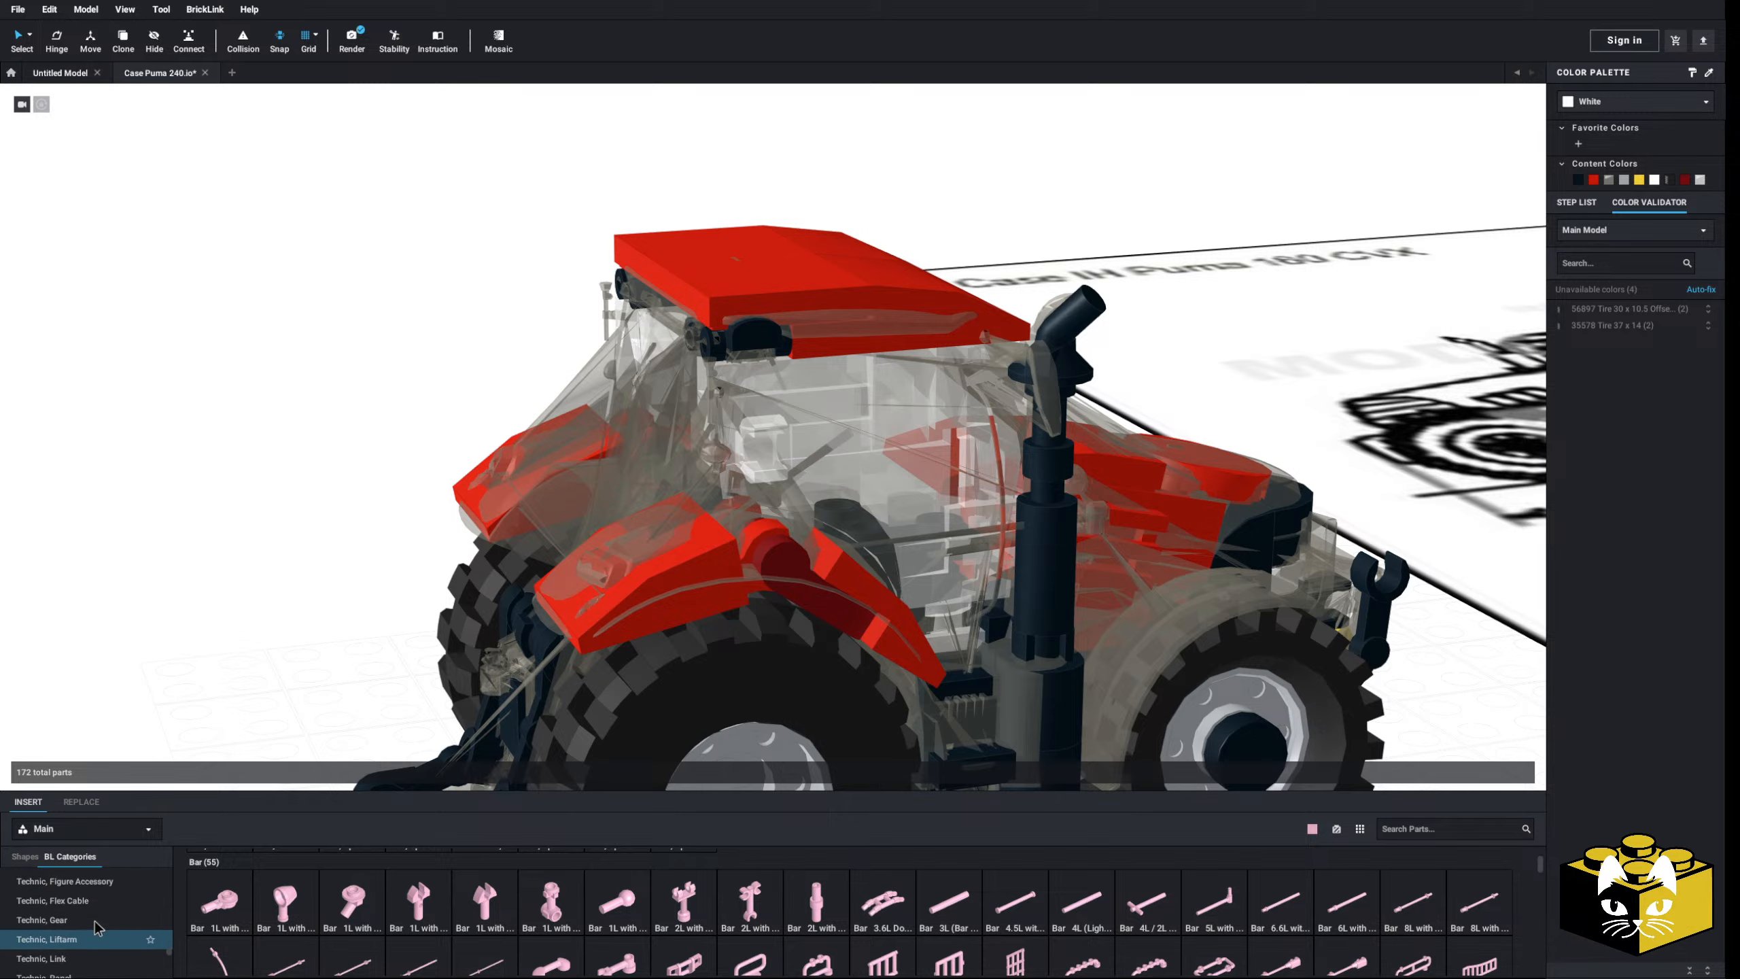
pyautogui.scroll(-2, 98, 924)
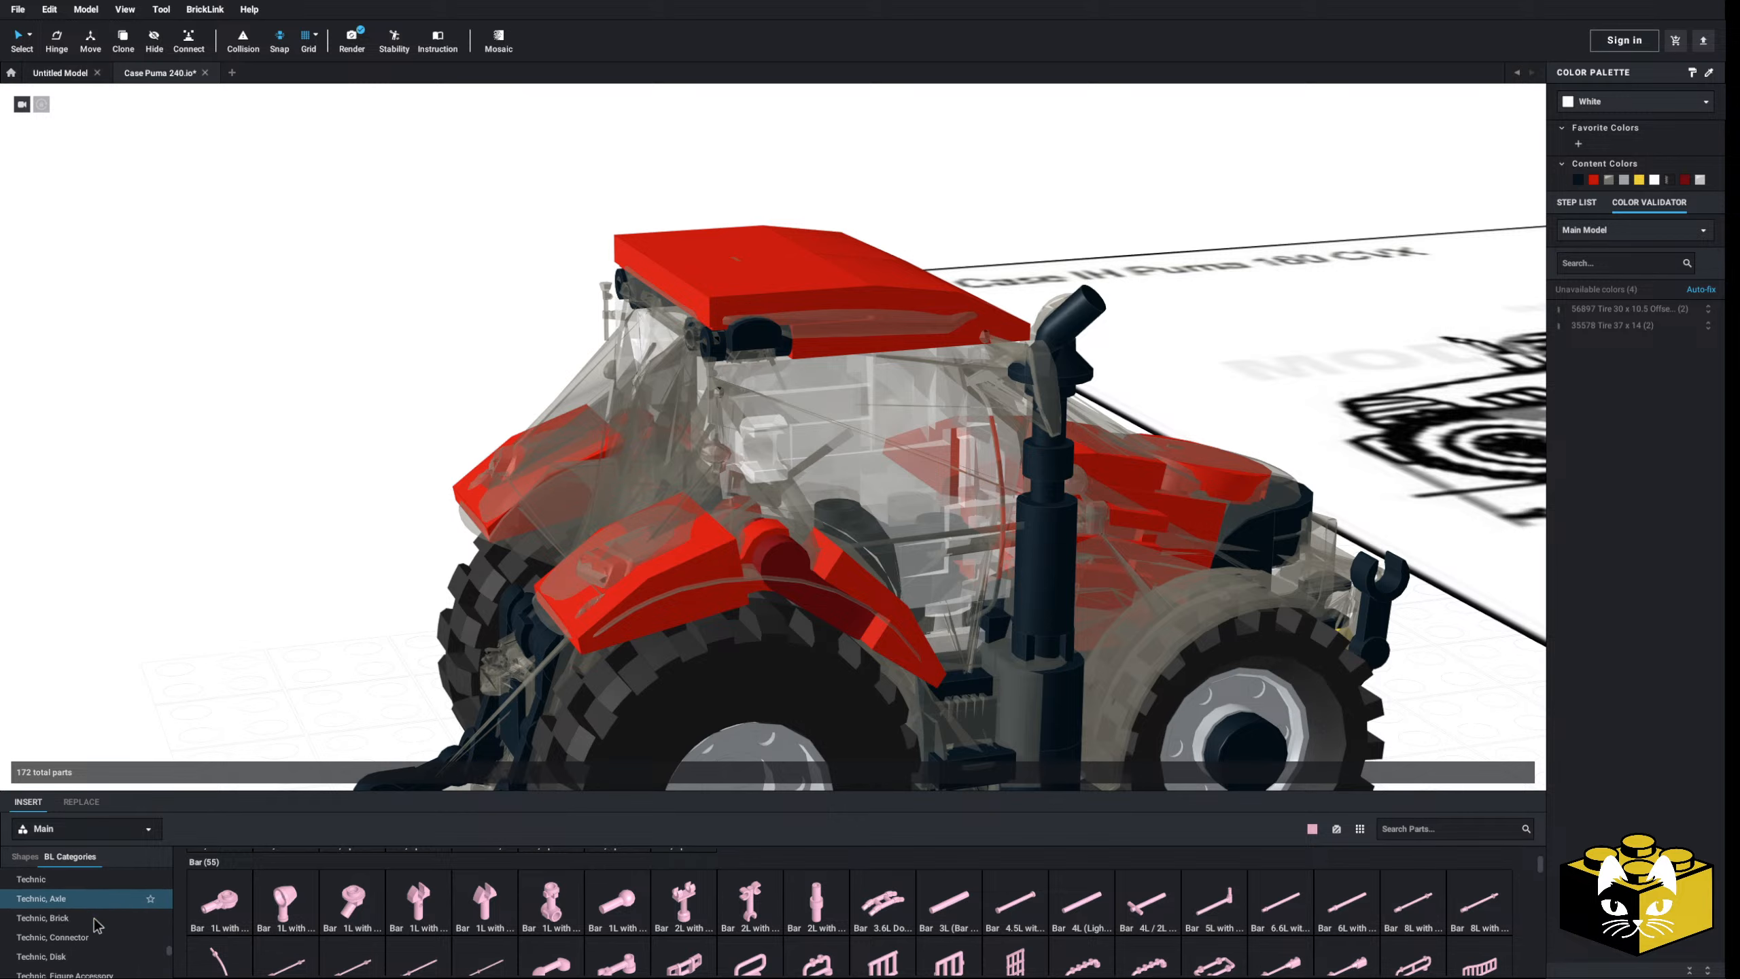
pyautogui.click(75, 933)
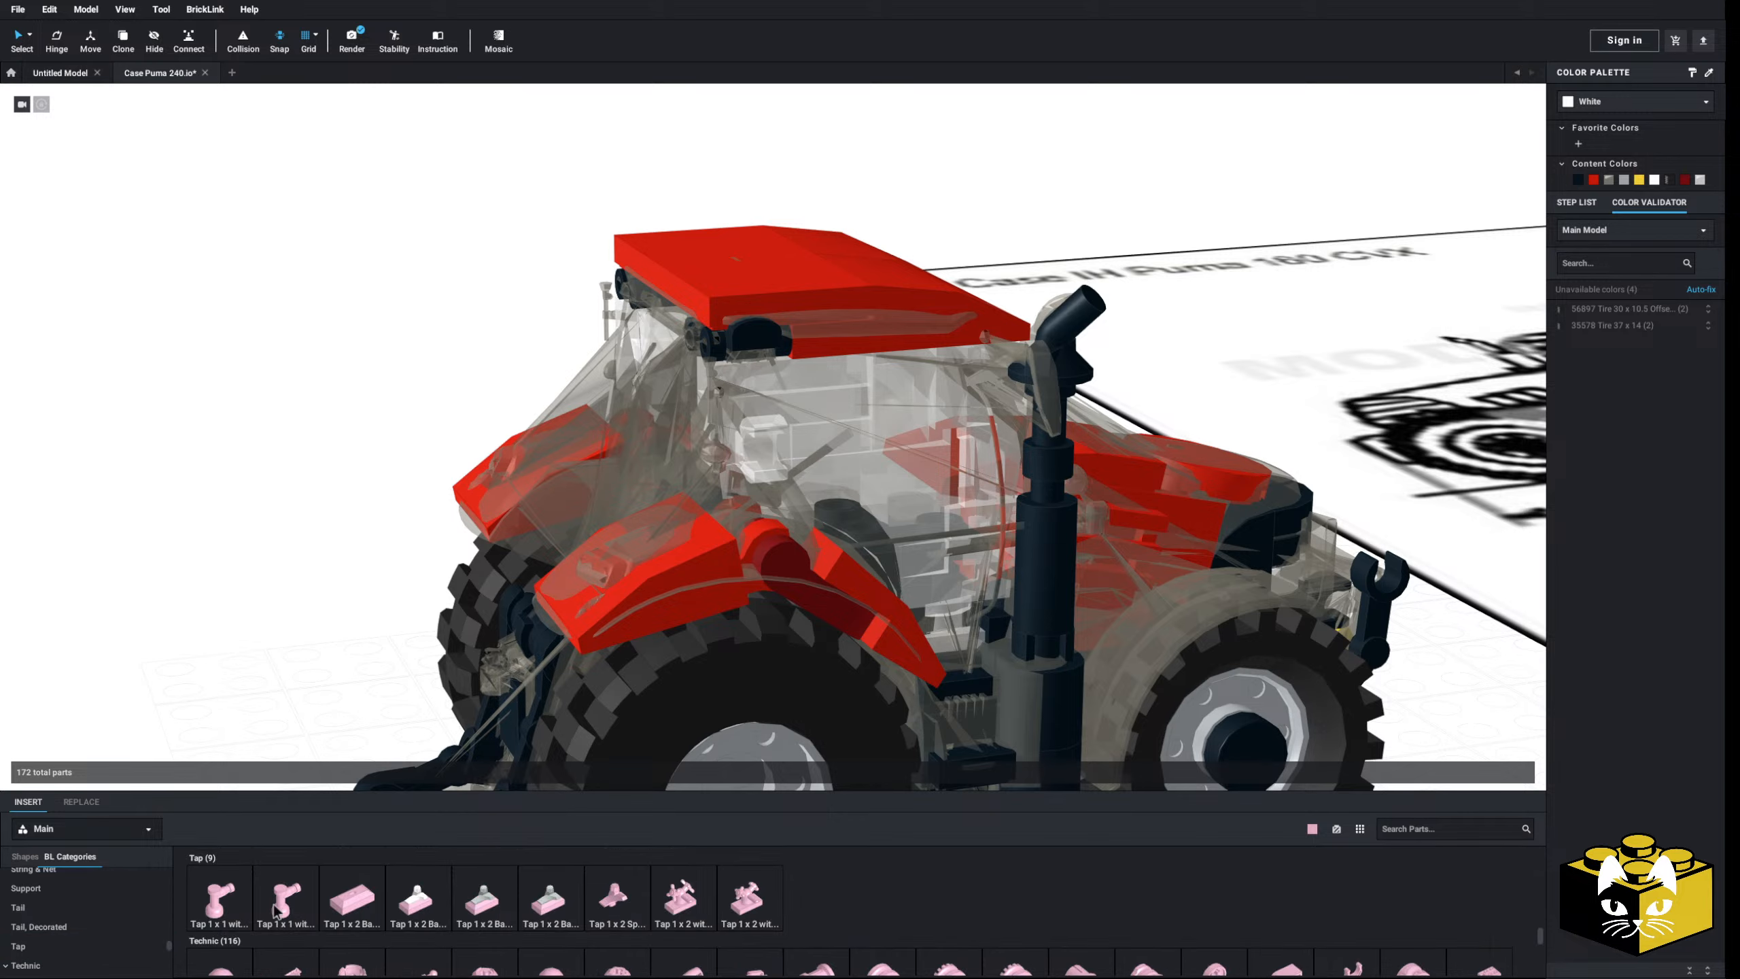
pyautogui.moveTo(266, 900); pyautogui.dragTo(369, 648)
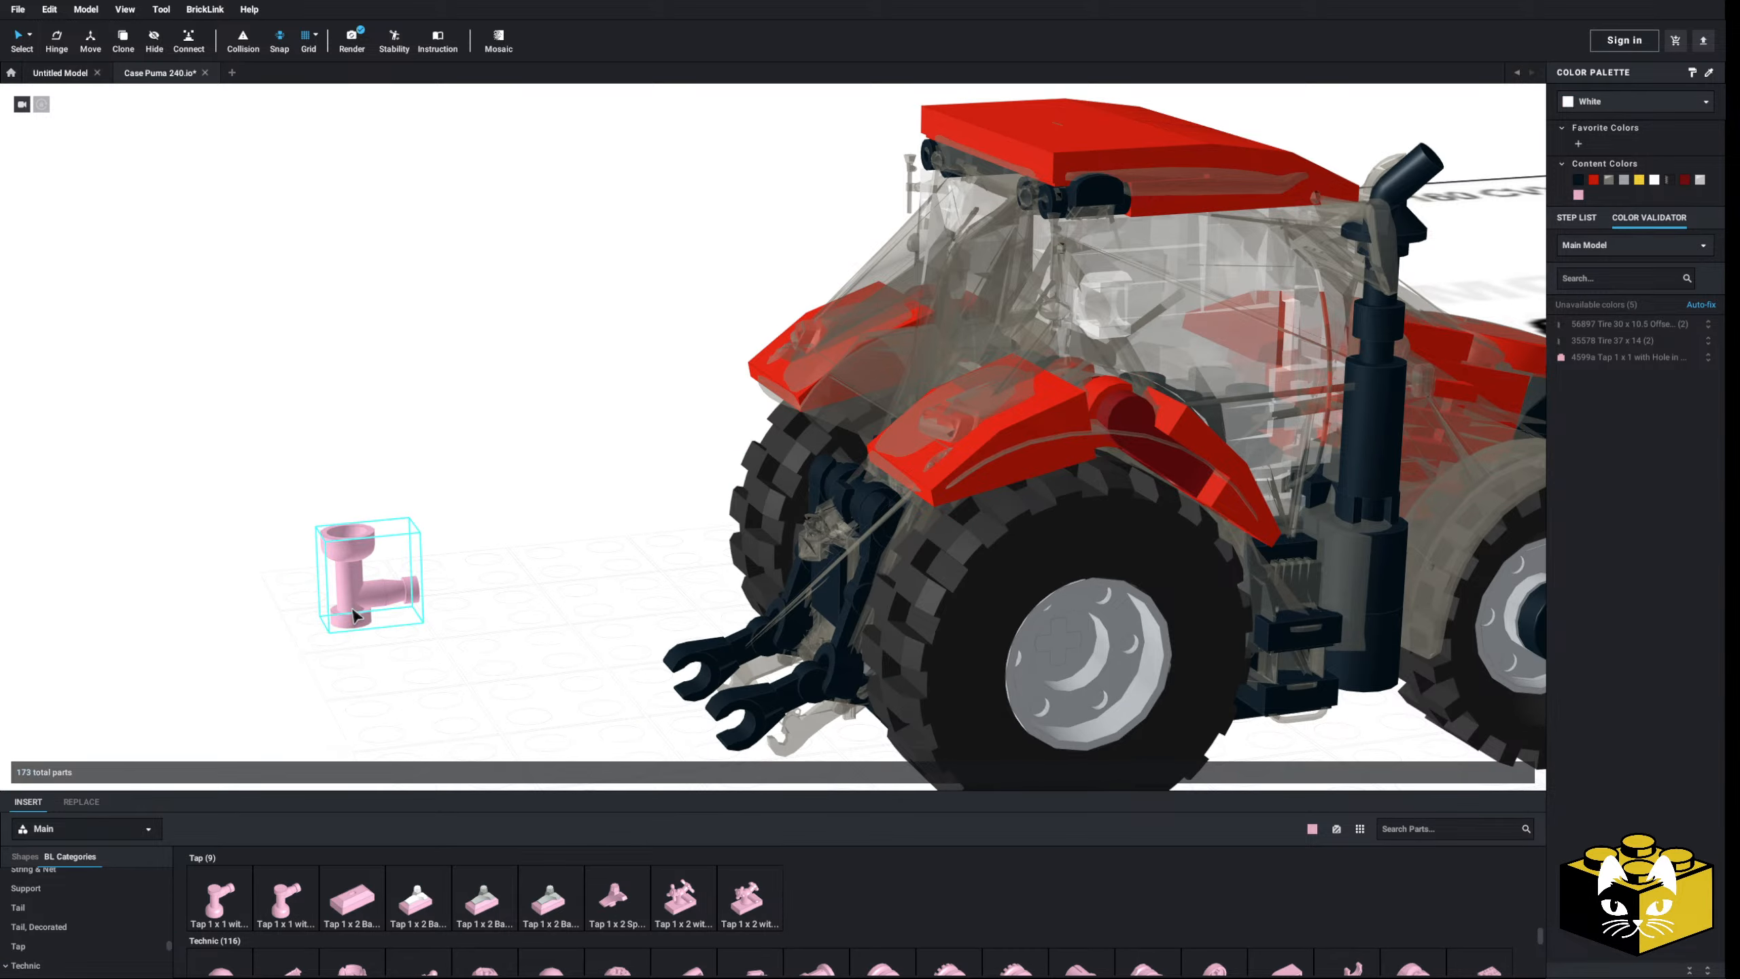
pyautogui.moveTo(306, 829); pyautogui.dragTo(457, 653)
# - Rotate both pink taps onto their sides to compare their nozzle ends
pyautogui.moveTo(385, 658); pyautogui.dragTo(505, 660, button='right')
pyautogui.scroll(3, 505, 660)
pyautogui.click(303, 499)
pyautogui.press('Up')
pyautogui.press('Up')
pyautogui.press('Up')
pyautogui.click(472, 599)
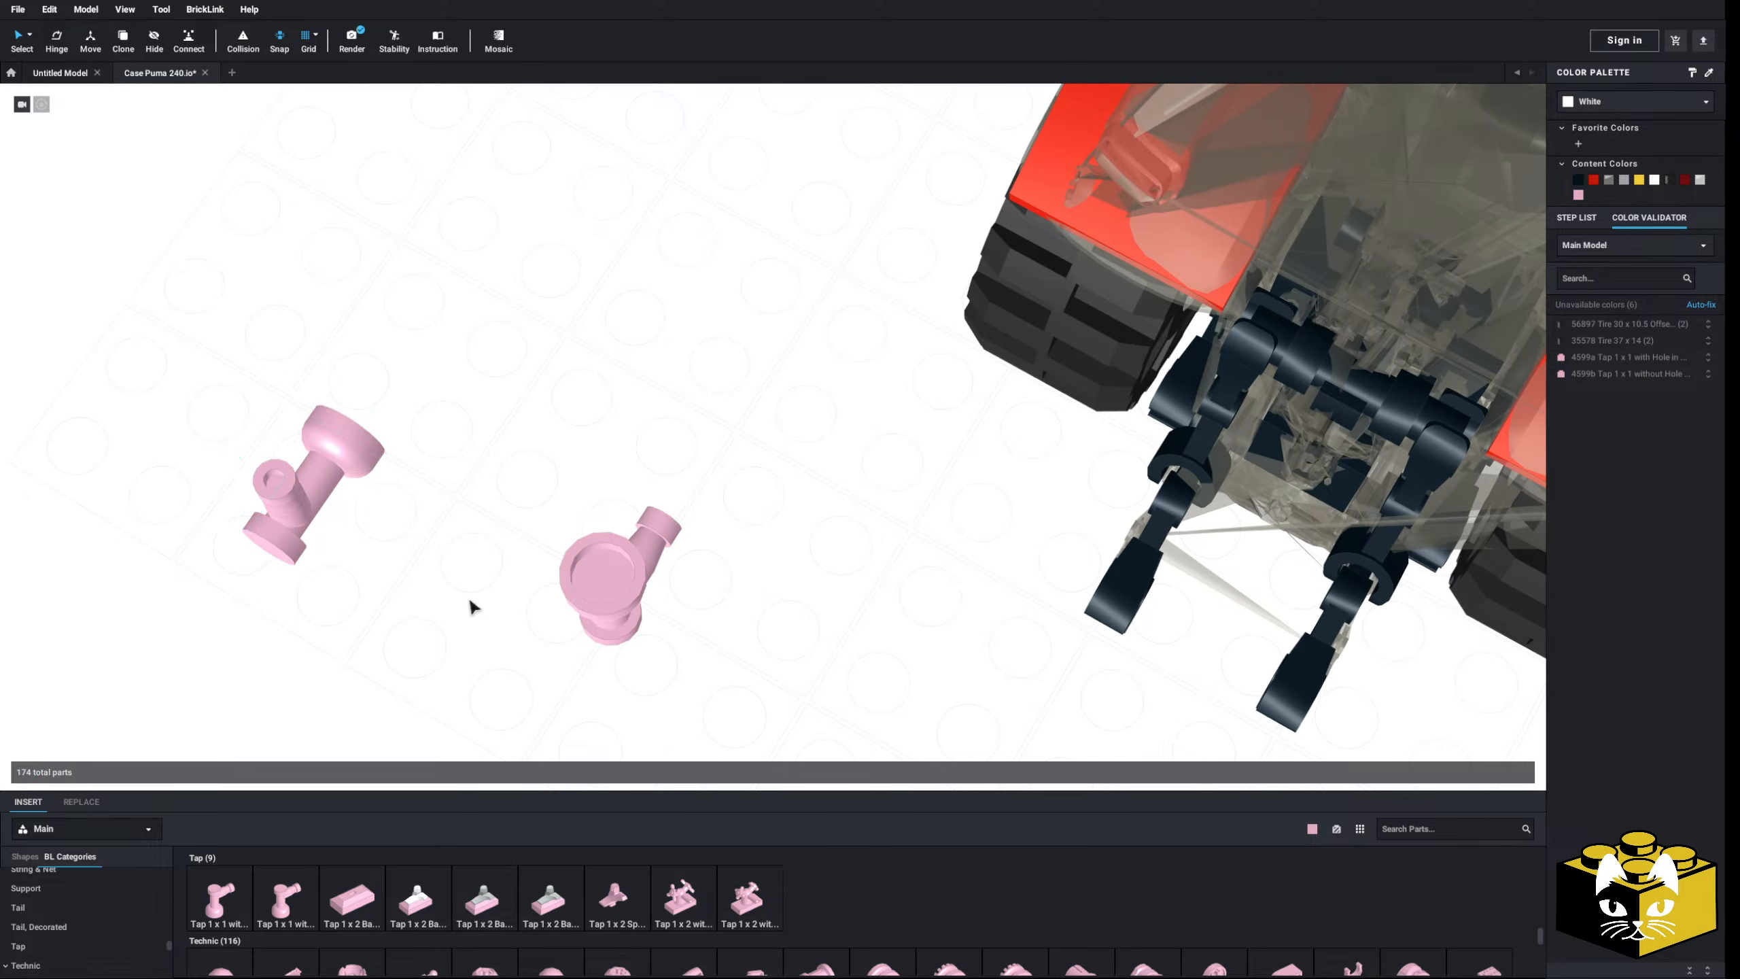
pyautogui.click(604, 581)
pyautogui.press('Left')
pyautogui.press('Up')
pyautogui.press('Up')
pyautogui.press('Up')
pyautogui.click(539, 645)
# - Delete the tap with the hole and position the one without it, upright, at the cab's rear corner on the exhaust side
pyautogui.moveTo(303, 499); pyautogui.dragTo(511, 470)
pyautogui.scroll(-2, 438, 497)
pyautogui.press('Down')
pyautogui.press('Right')
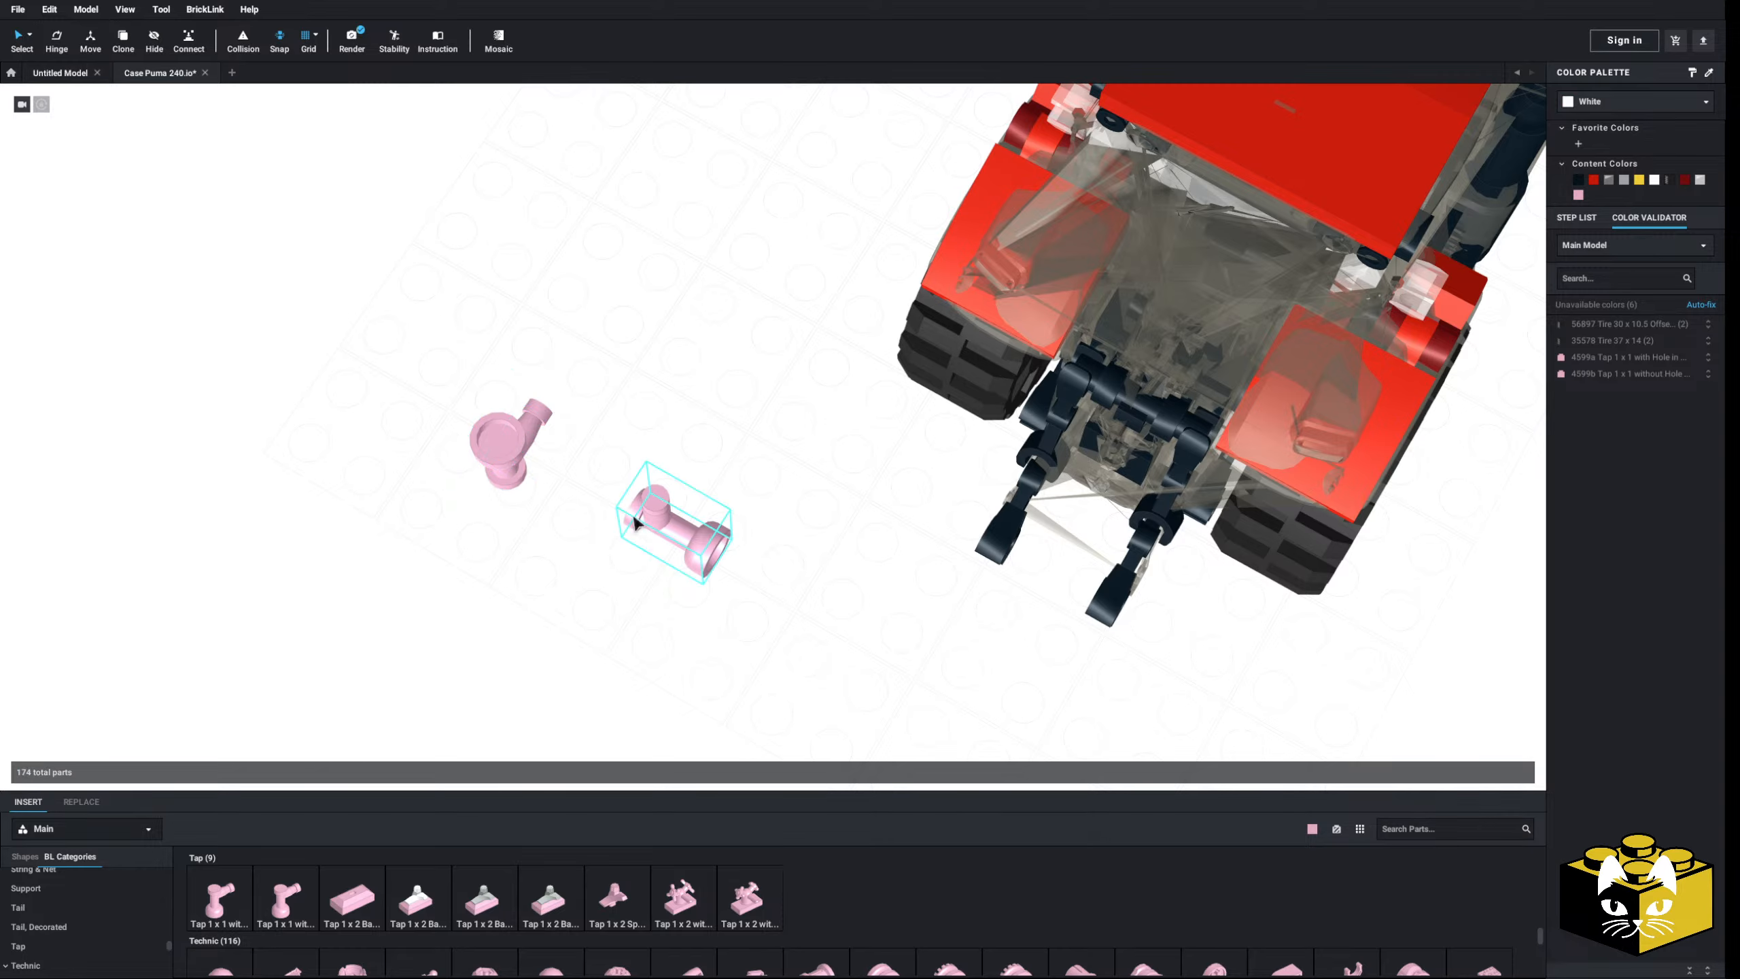
pyautogui.moveTo(652, 527); pyautogui.dragTo(490, 542)
pyautogui.moveTo(490, 542); pyautogui.dragTo(394, 524, button='right')
pyautogui.moveTo(395, 523); pyautogui.dragTo(329, 618, button='middle')
pyautogui.scroll(3, 329, 617)
pyautogui.moveTo(335, 563); pyautogui.dragTo(418, 527)
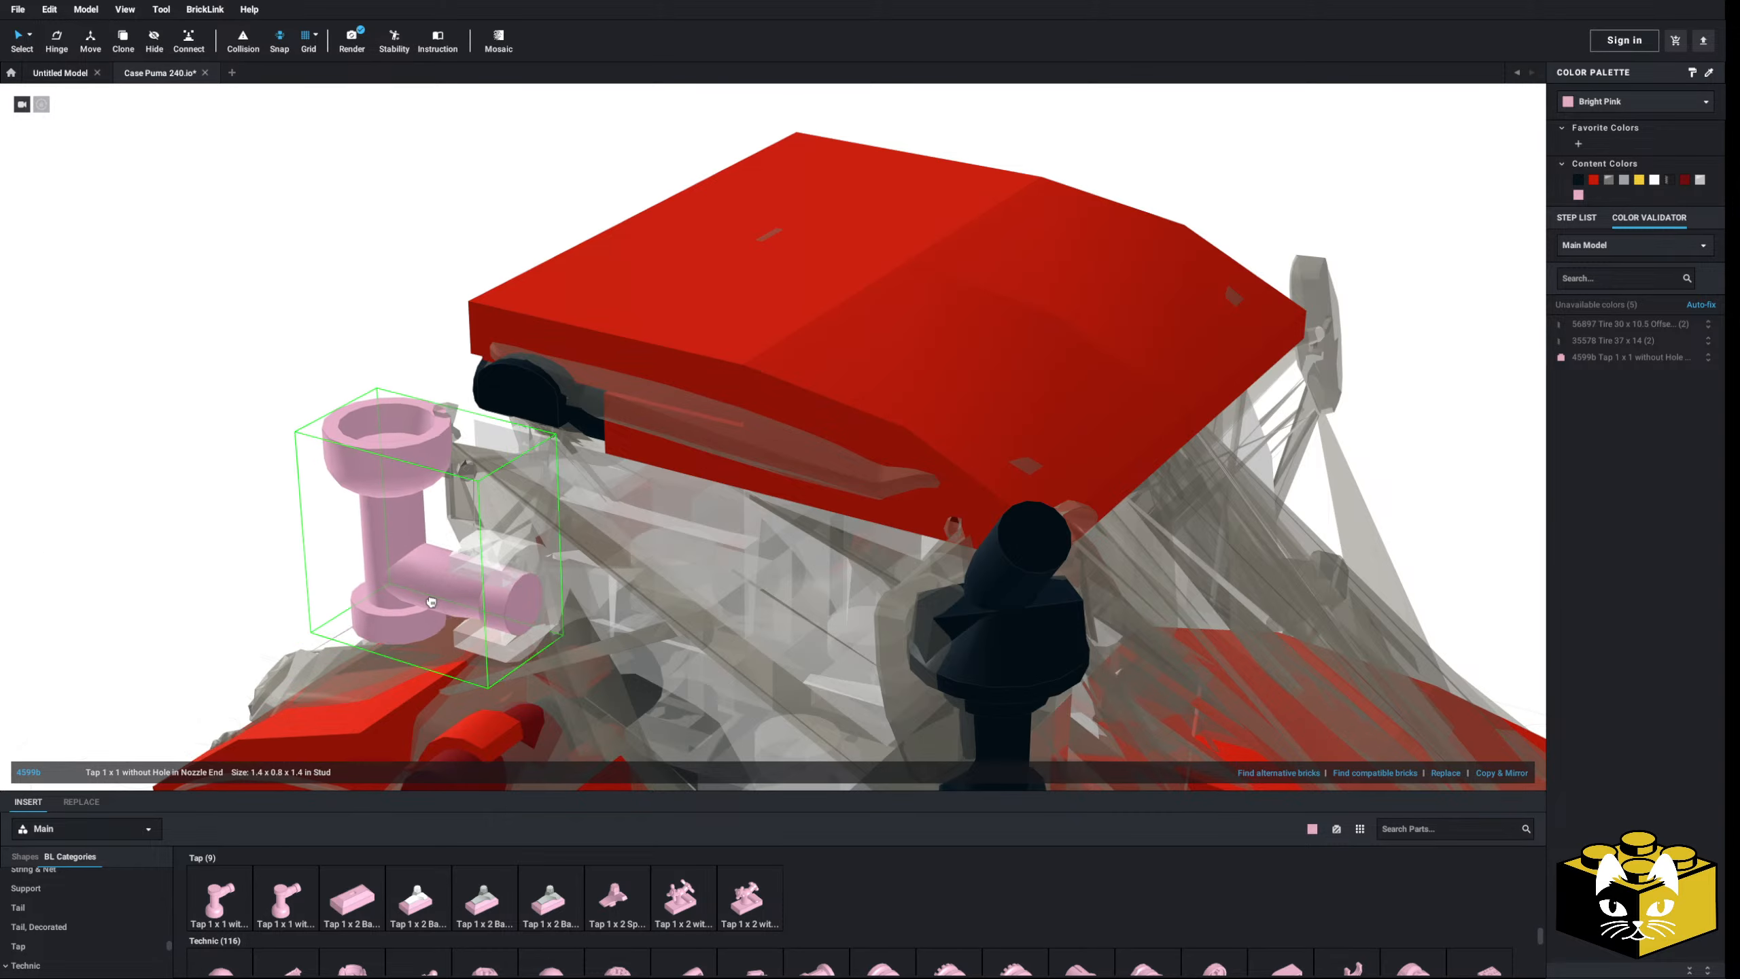
pyautogui.click(255, 569)
# - Move the pink tap off the cab onto the ground behind the tractor
pyautogui.moveTo(254, 569); pyautogui.dragTo(283, 544, button='right')
pyautogui.scroll(-3, 240, 614)
pyautogui.moveTo(240, 614); pyautogui.dragTo(366, 584, button='middle')
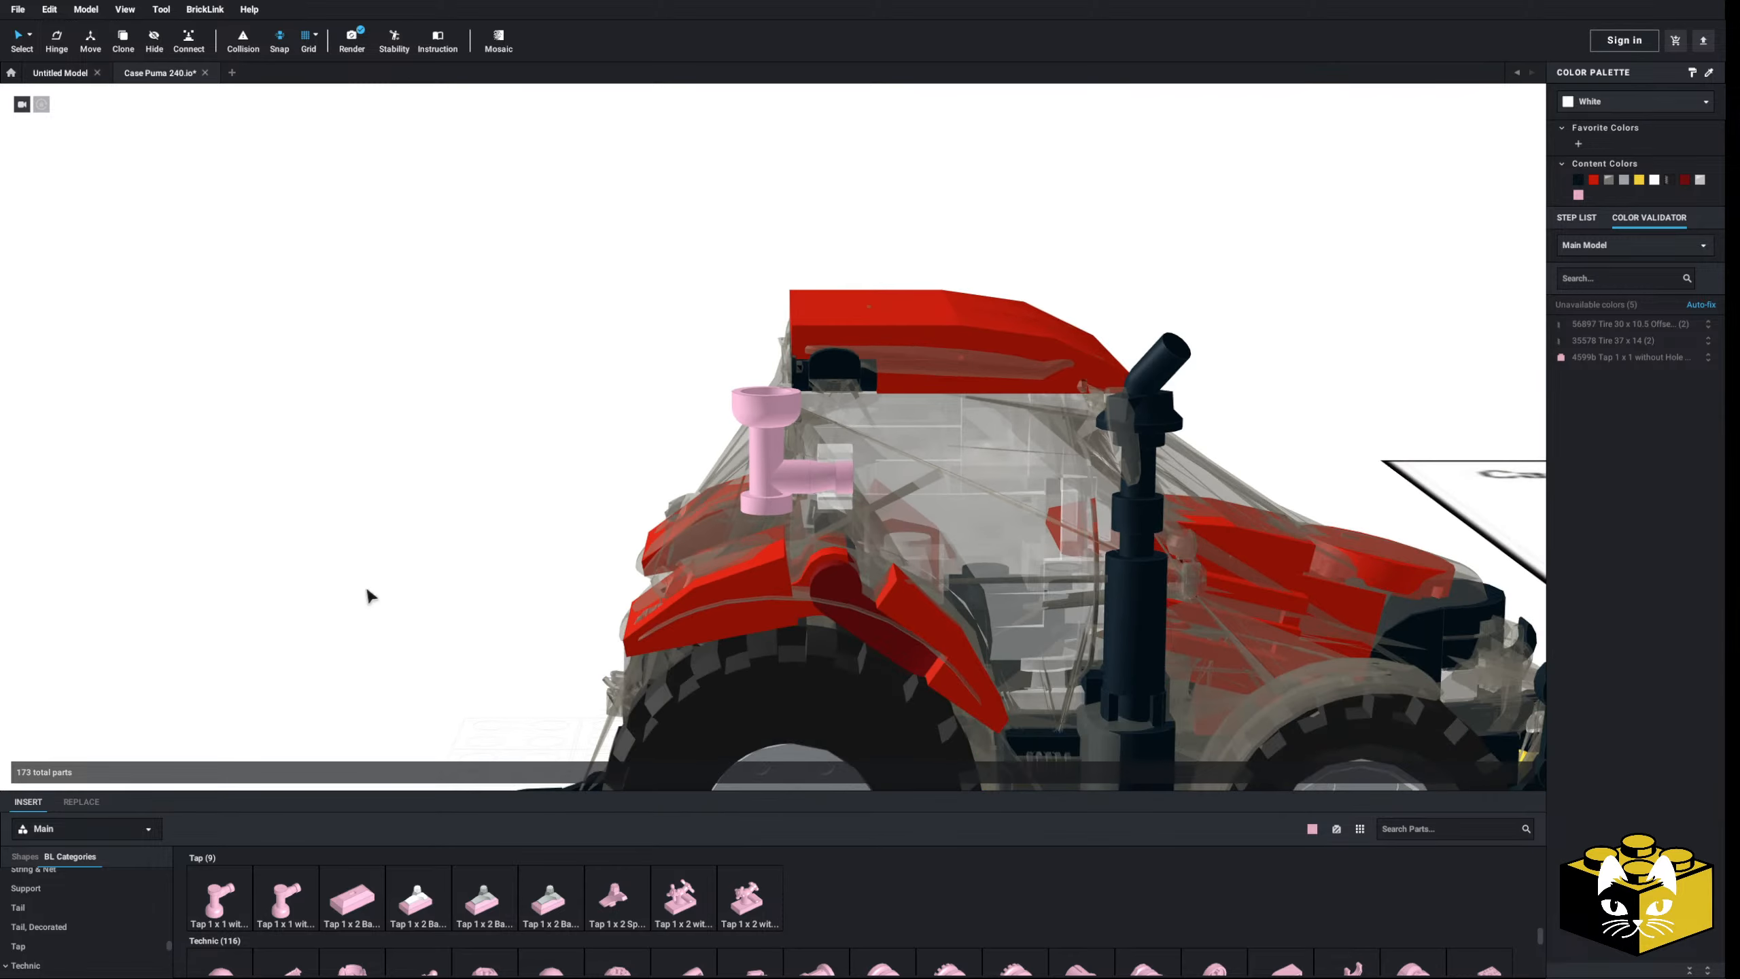
pyautogui.scroll(-3, 365, 584)
pyautogui.moveTo(365, 584)
pyautogui.mouseDown(button='right')
pyautogui.moveTo(322, 577)
pyautogui.moveTo(353, 594)
pyautogui.mouseUp(button='right')
pyautogui.scroll(6, 356, 542)
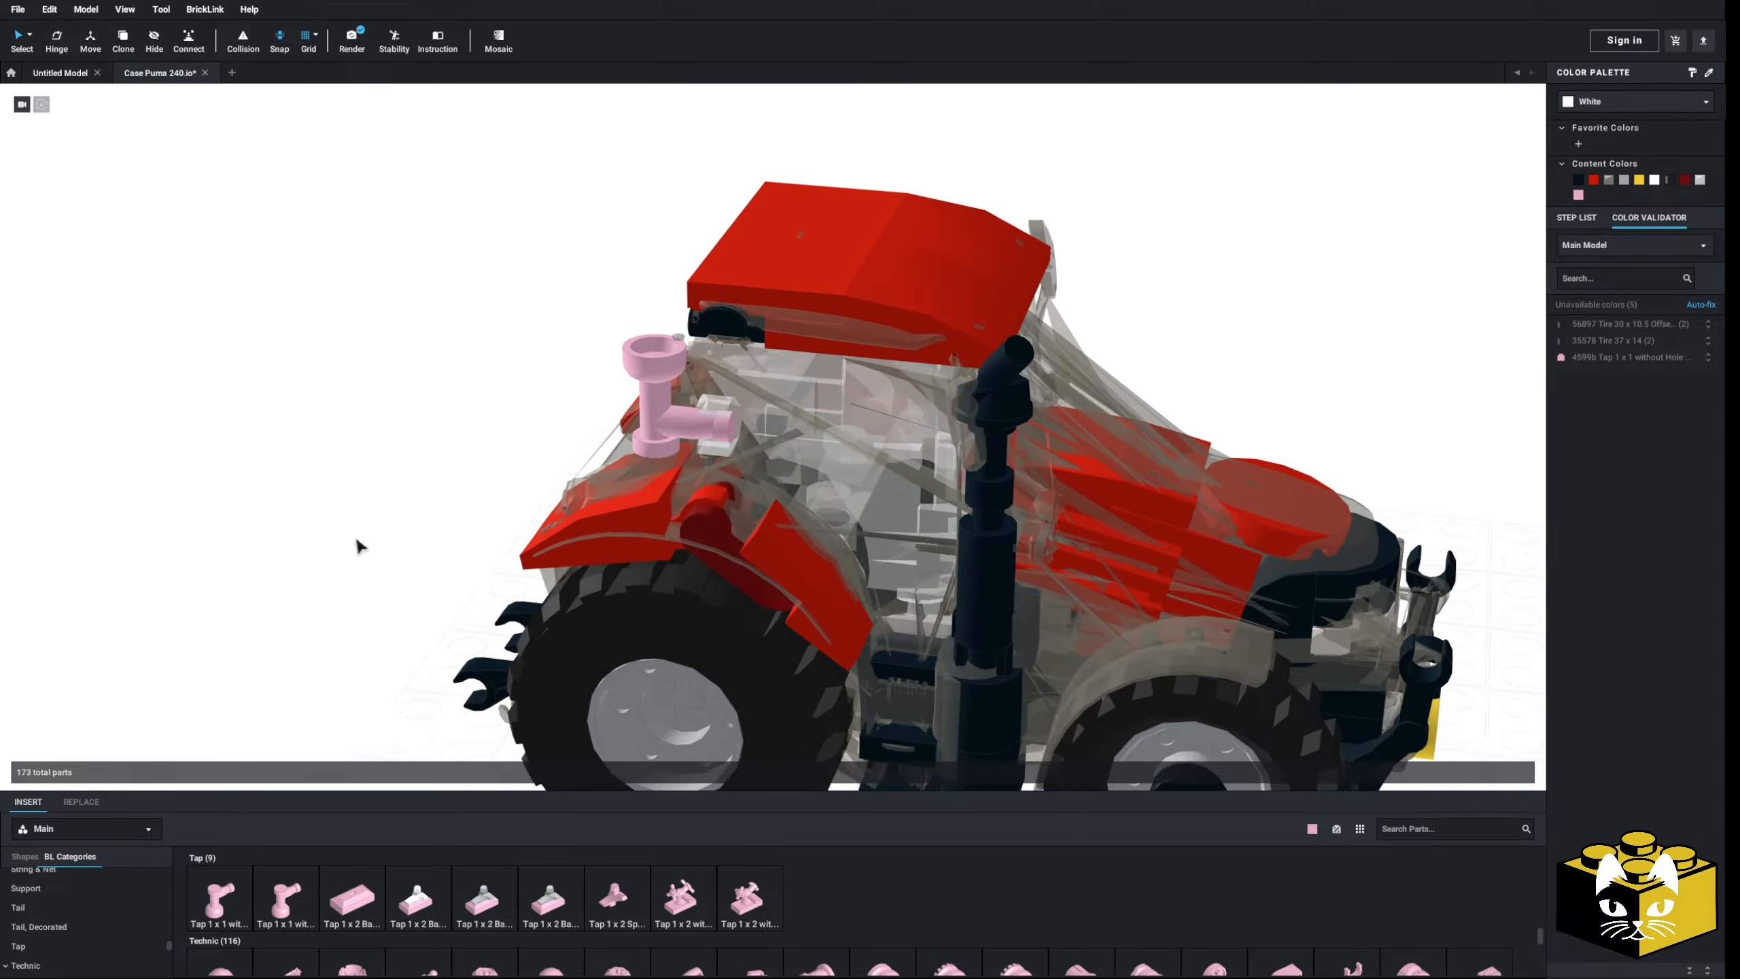
pyautogui.scroll(5, 123, 915)
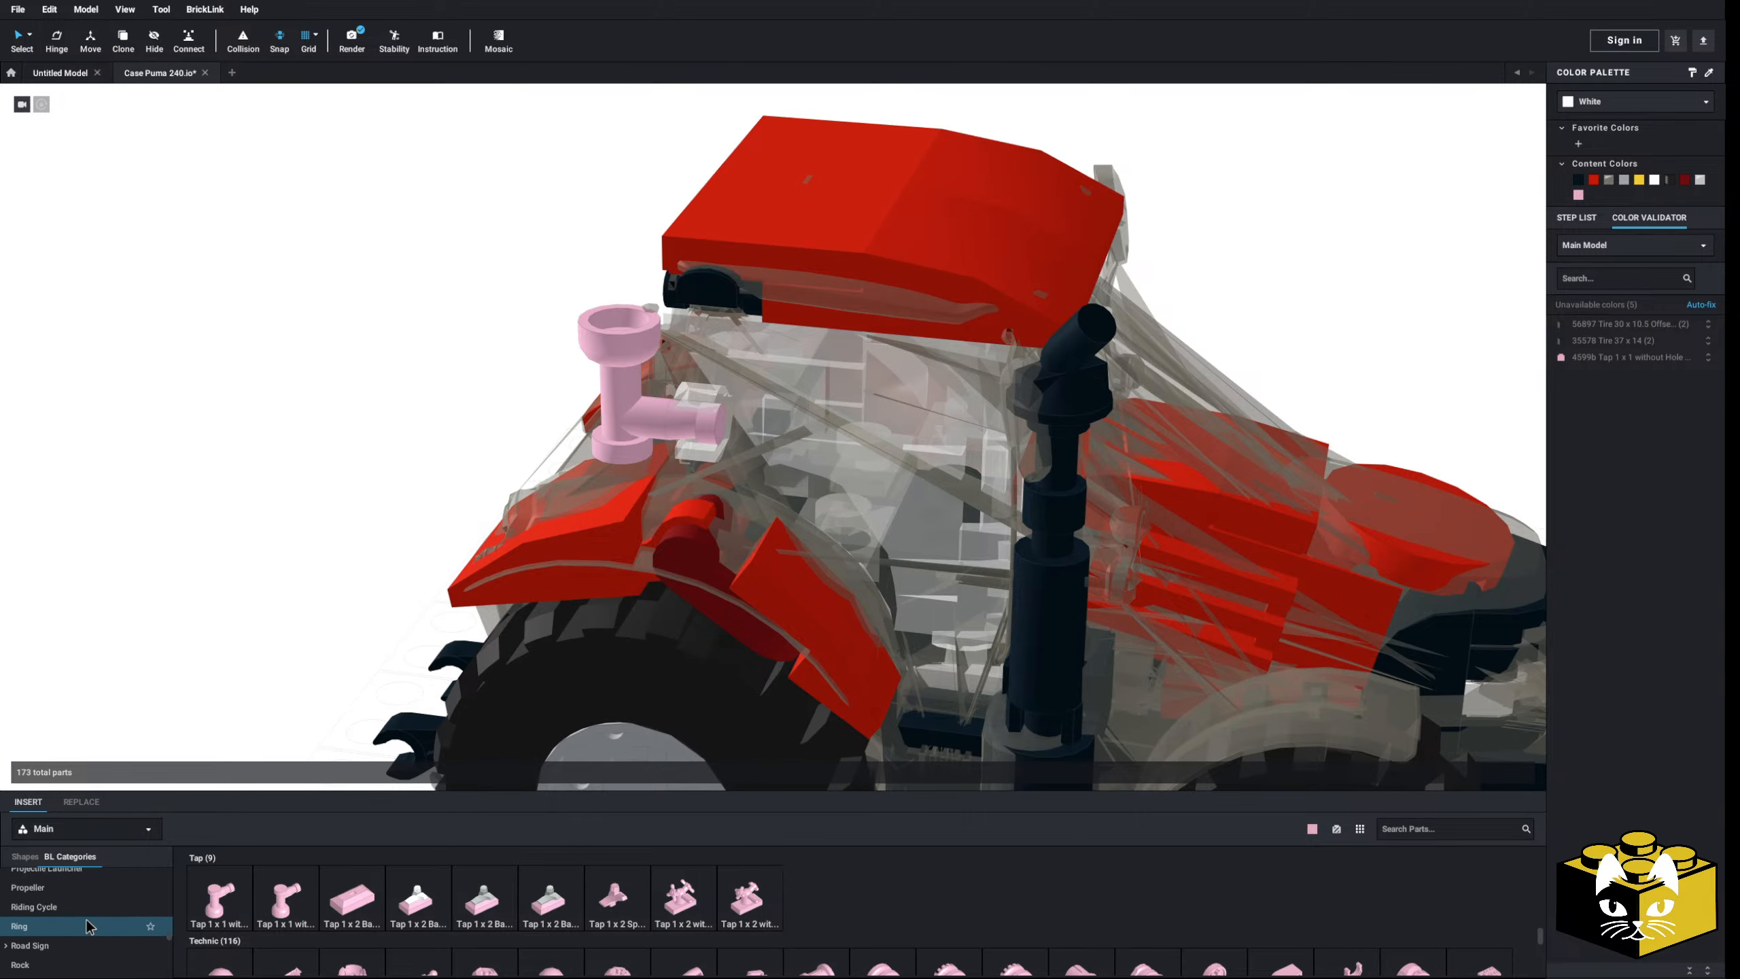
pyautogui.scroll(3, 87, 921)
pyautogui.moveTo(379, 516); pyautogui.dragTo(390, 522, button='right')
pyautogui.click(840, 473)
pyautogui.moveTo(839, 473); pyautogui.dragTo(349, 526)
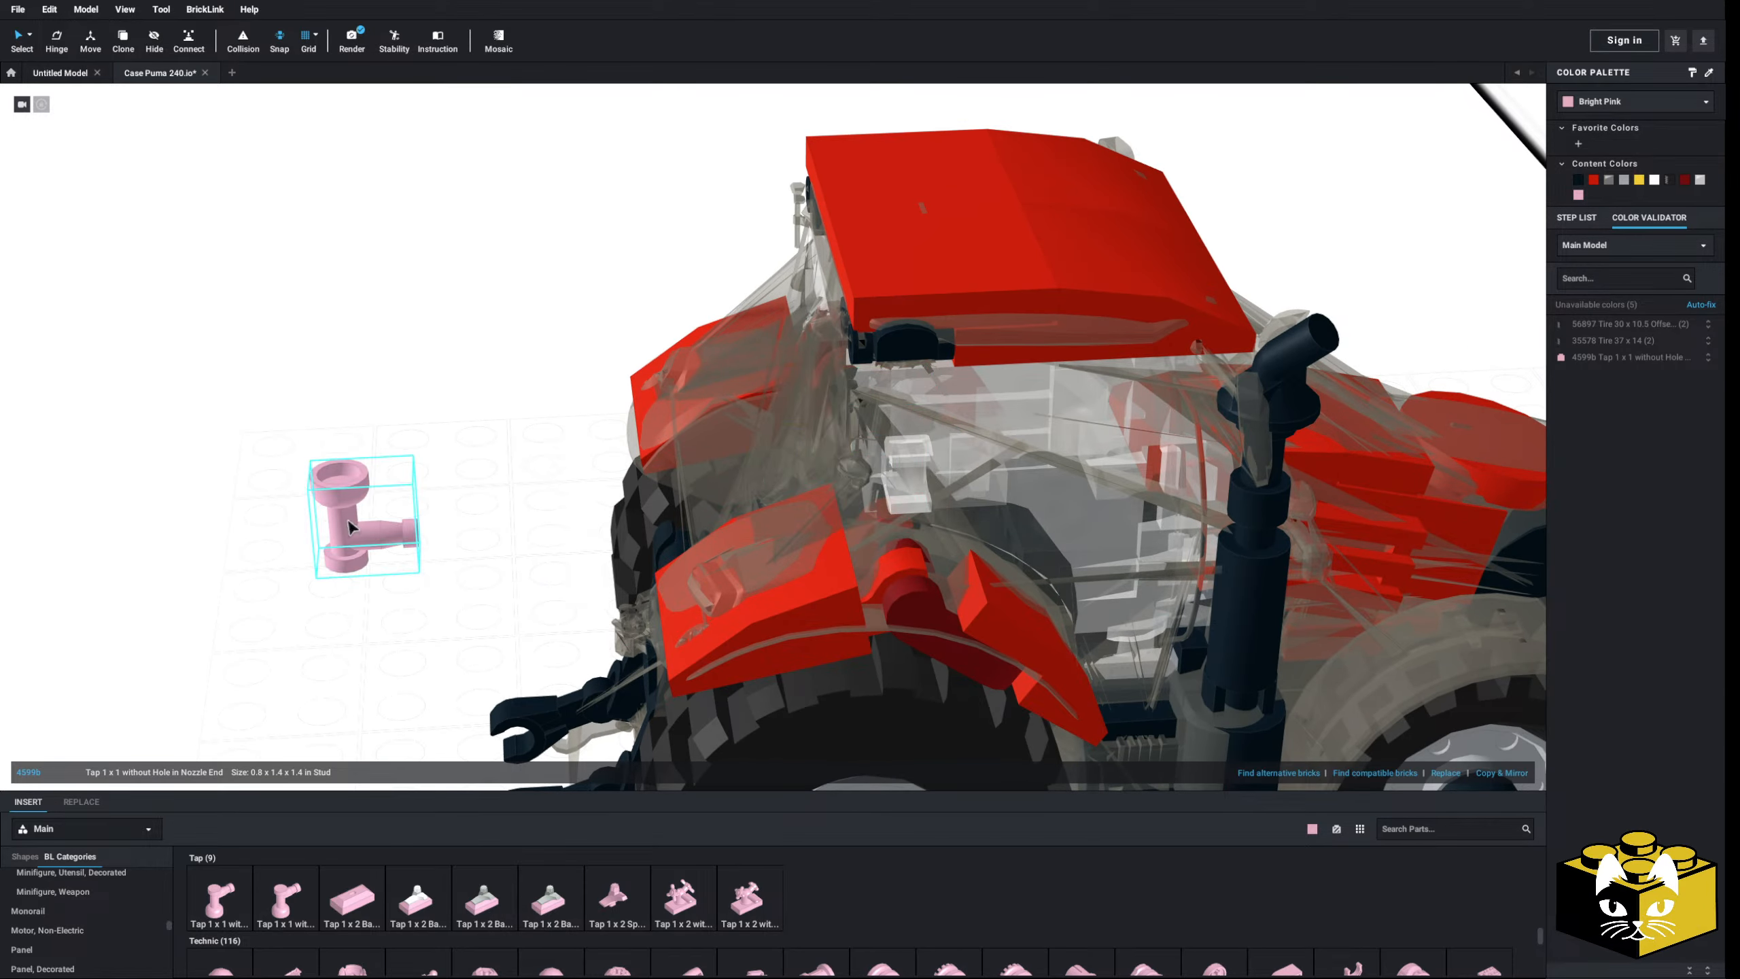
# - Shift the white parts on both sides of the cab rearward to the cab's rear corners
pyautogui.click(798, 503)
pyautogui.click(481, 486)
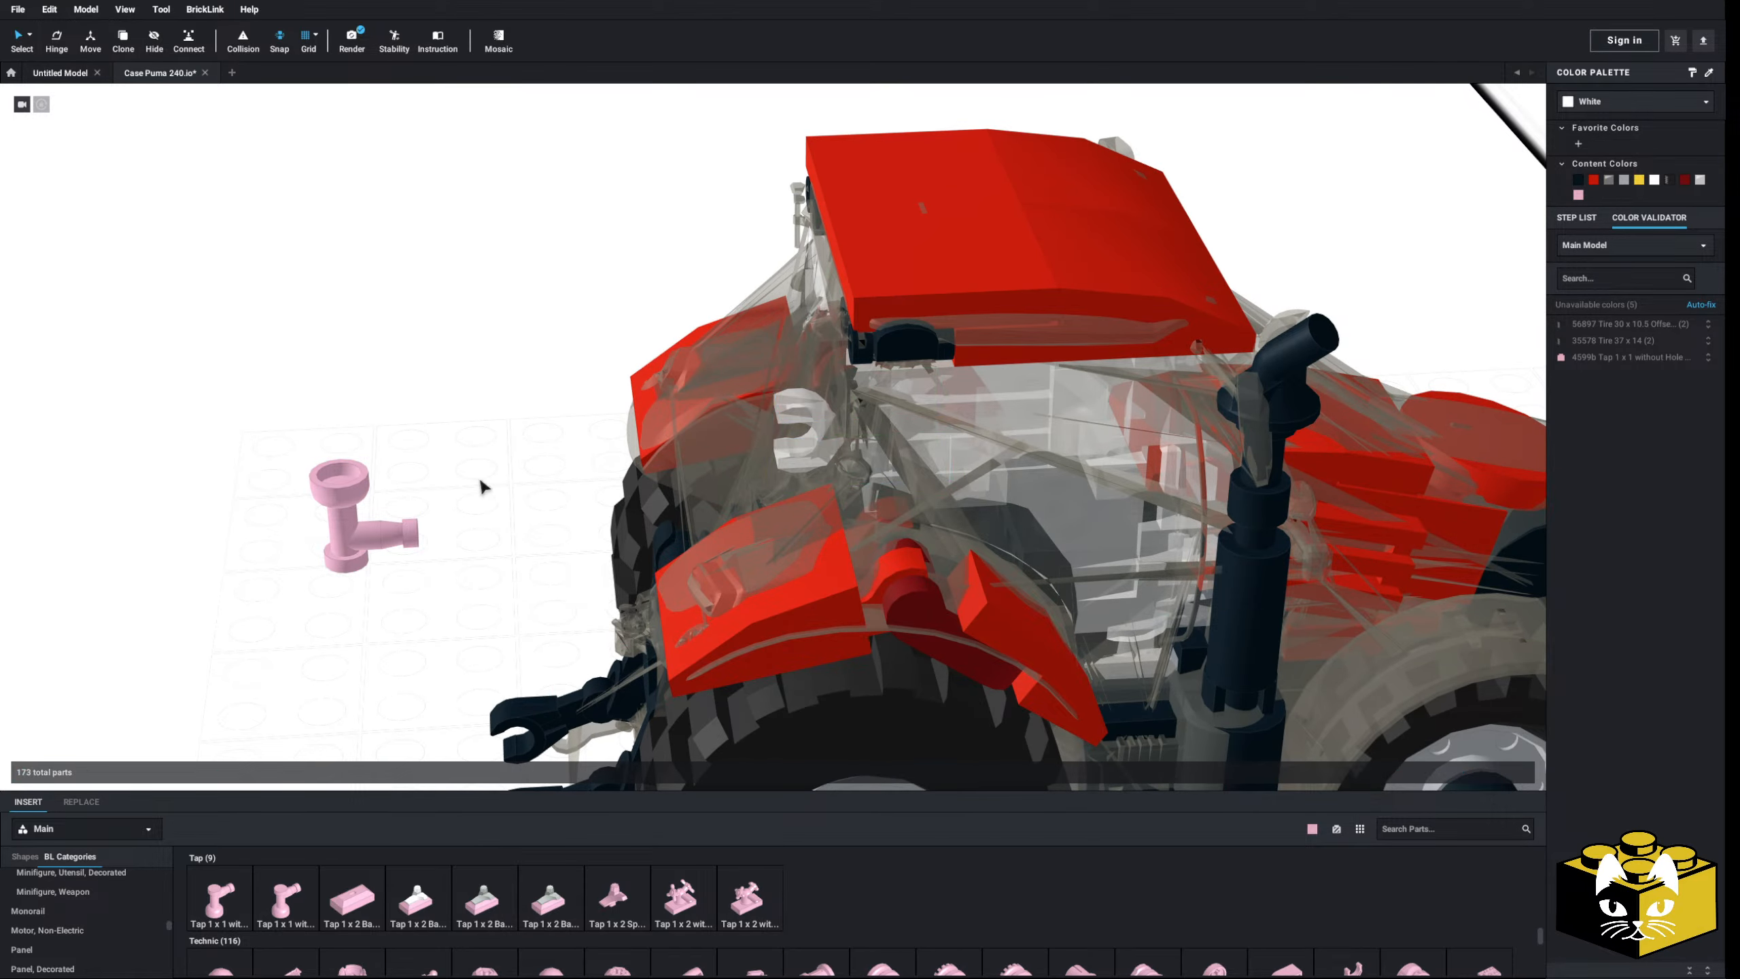
pyautogui.moveTo(482, 486); pyautogui.dragTo(472, 521, button='right')
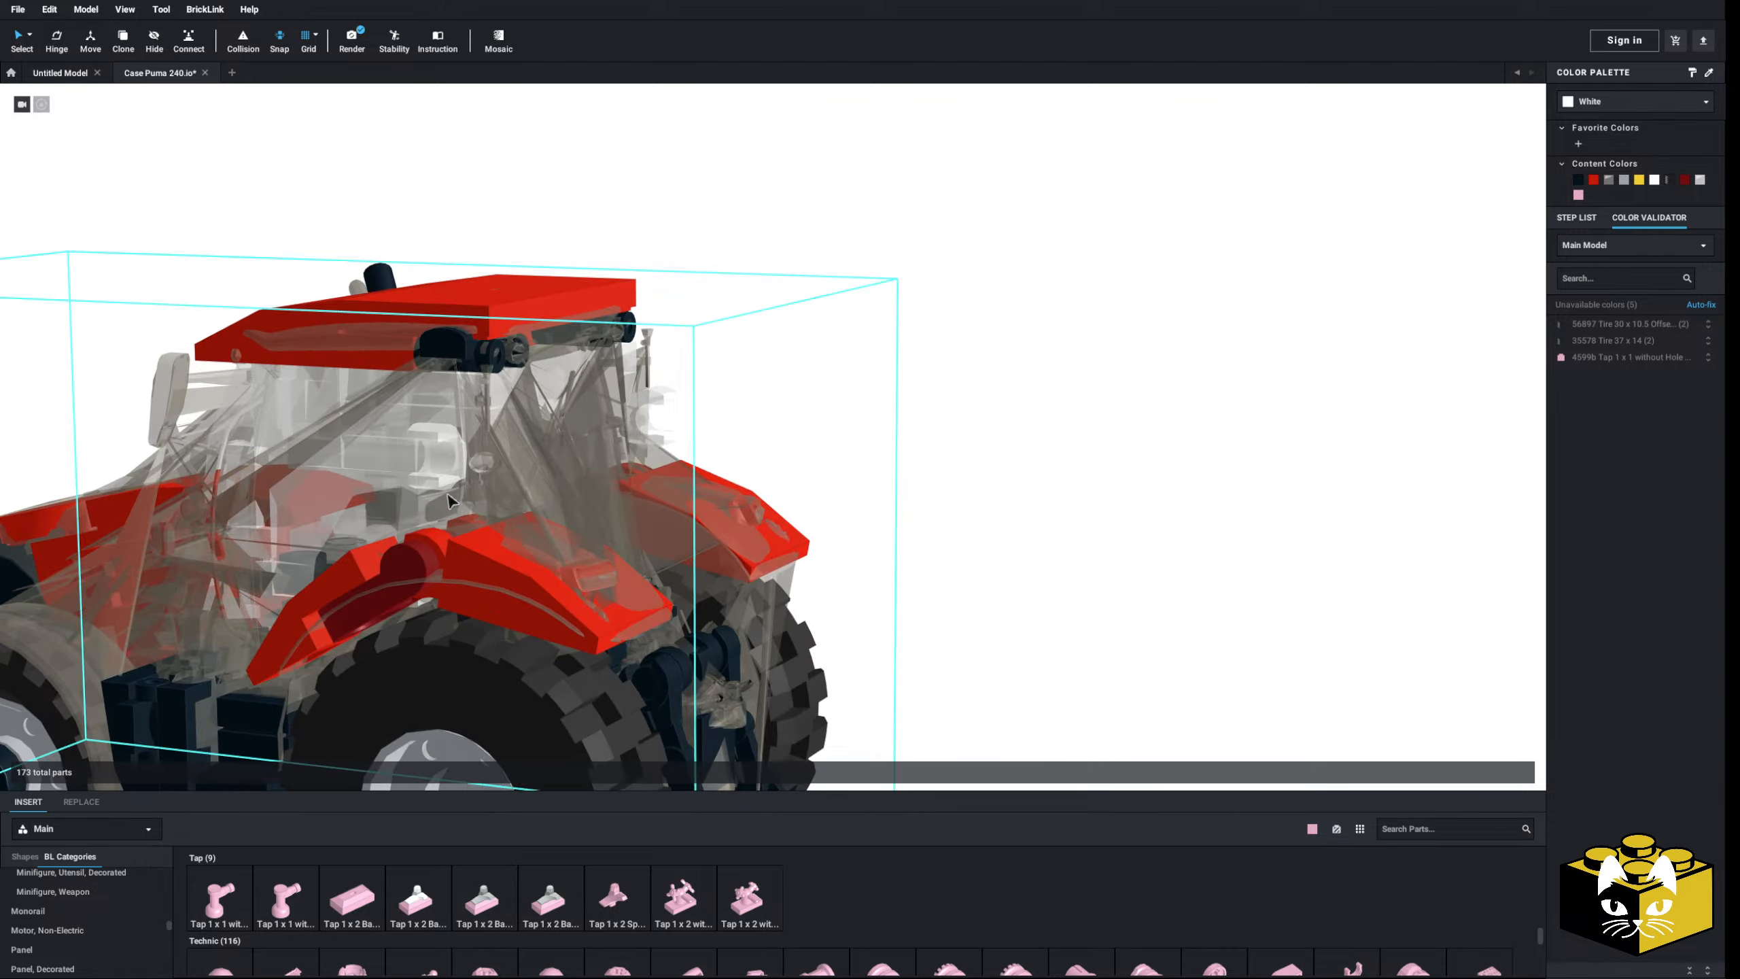
pyautogui.moveTo(460, 454); pyautogui.dragTo(541, 453)
pyautogui.click(898, 502)
pyautogui.moveTo(898, 503); pyautogui.dragTo(914, 515, button='right')
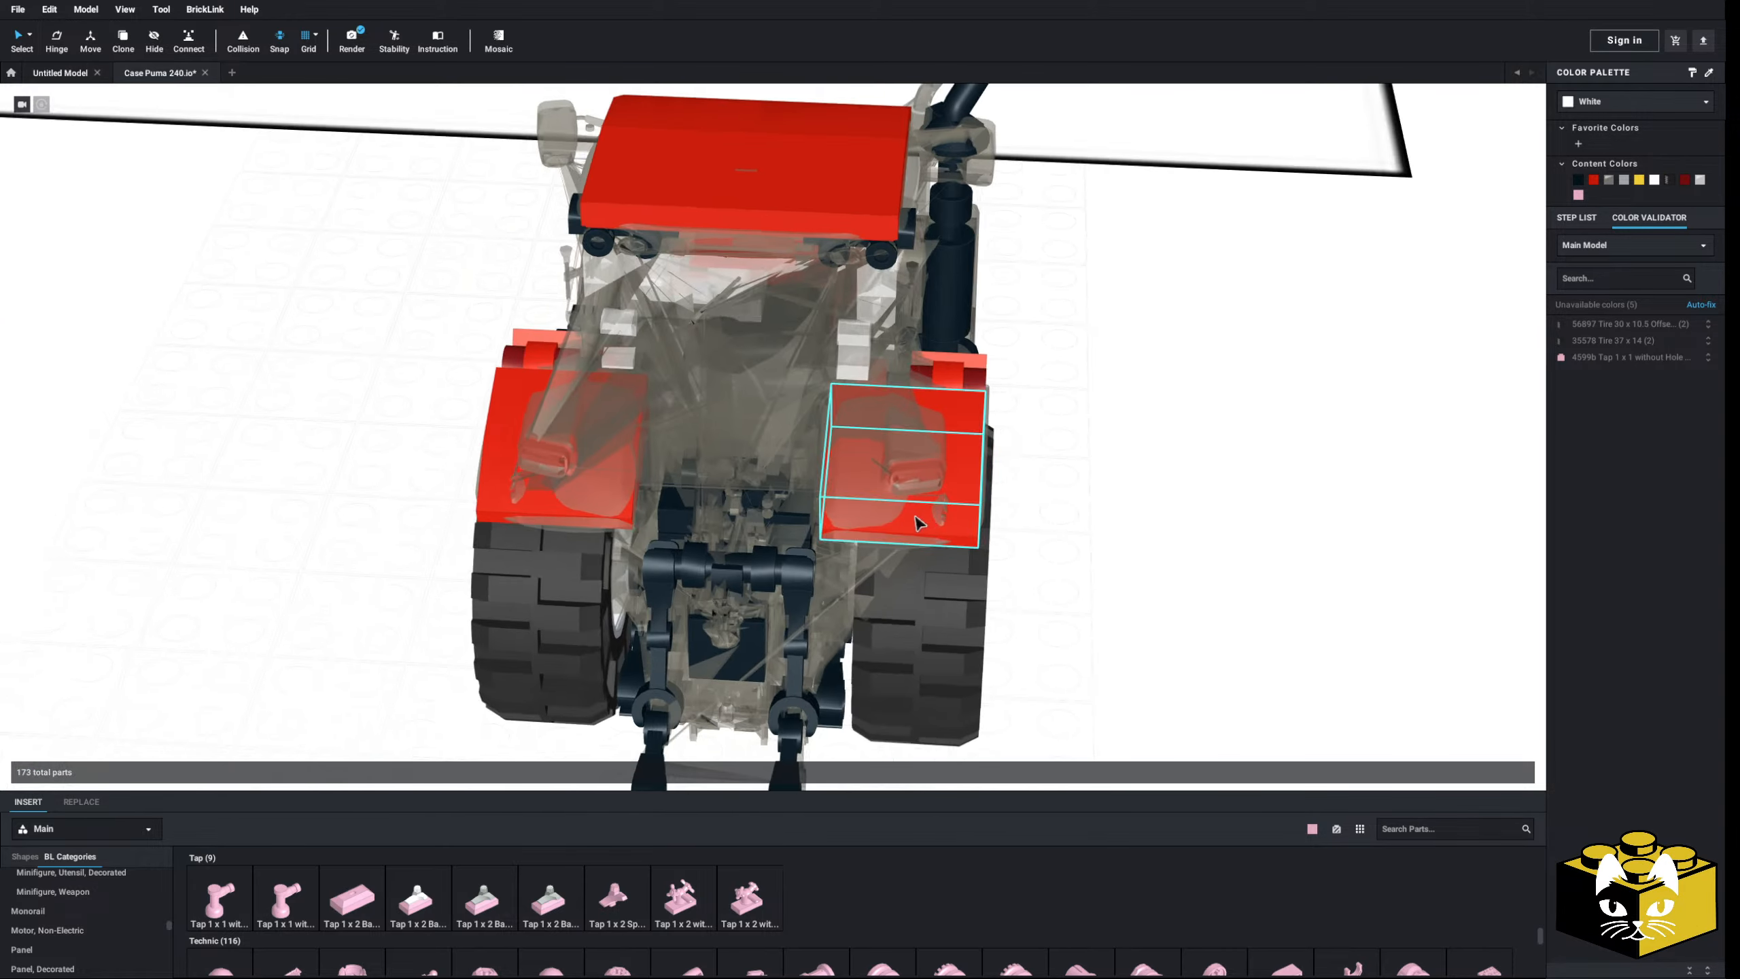
# - Rotate the pink tap and attach it to the white part at the cab's rear corner on the exhaust side
pyautogui.scroll(-5, 915, 515)
pyautogui.moveTo(454, 711); pyautogui.dragTo(796, 549)
pyautogui.press('Left')
pyautogui.scroll(5, 480, 620)
pyautogui.scroll(3, 774, 562)
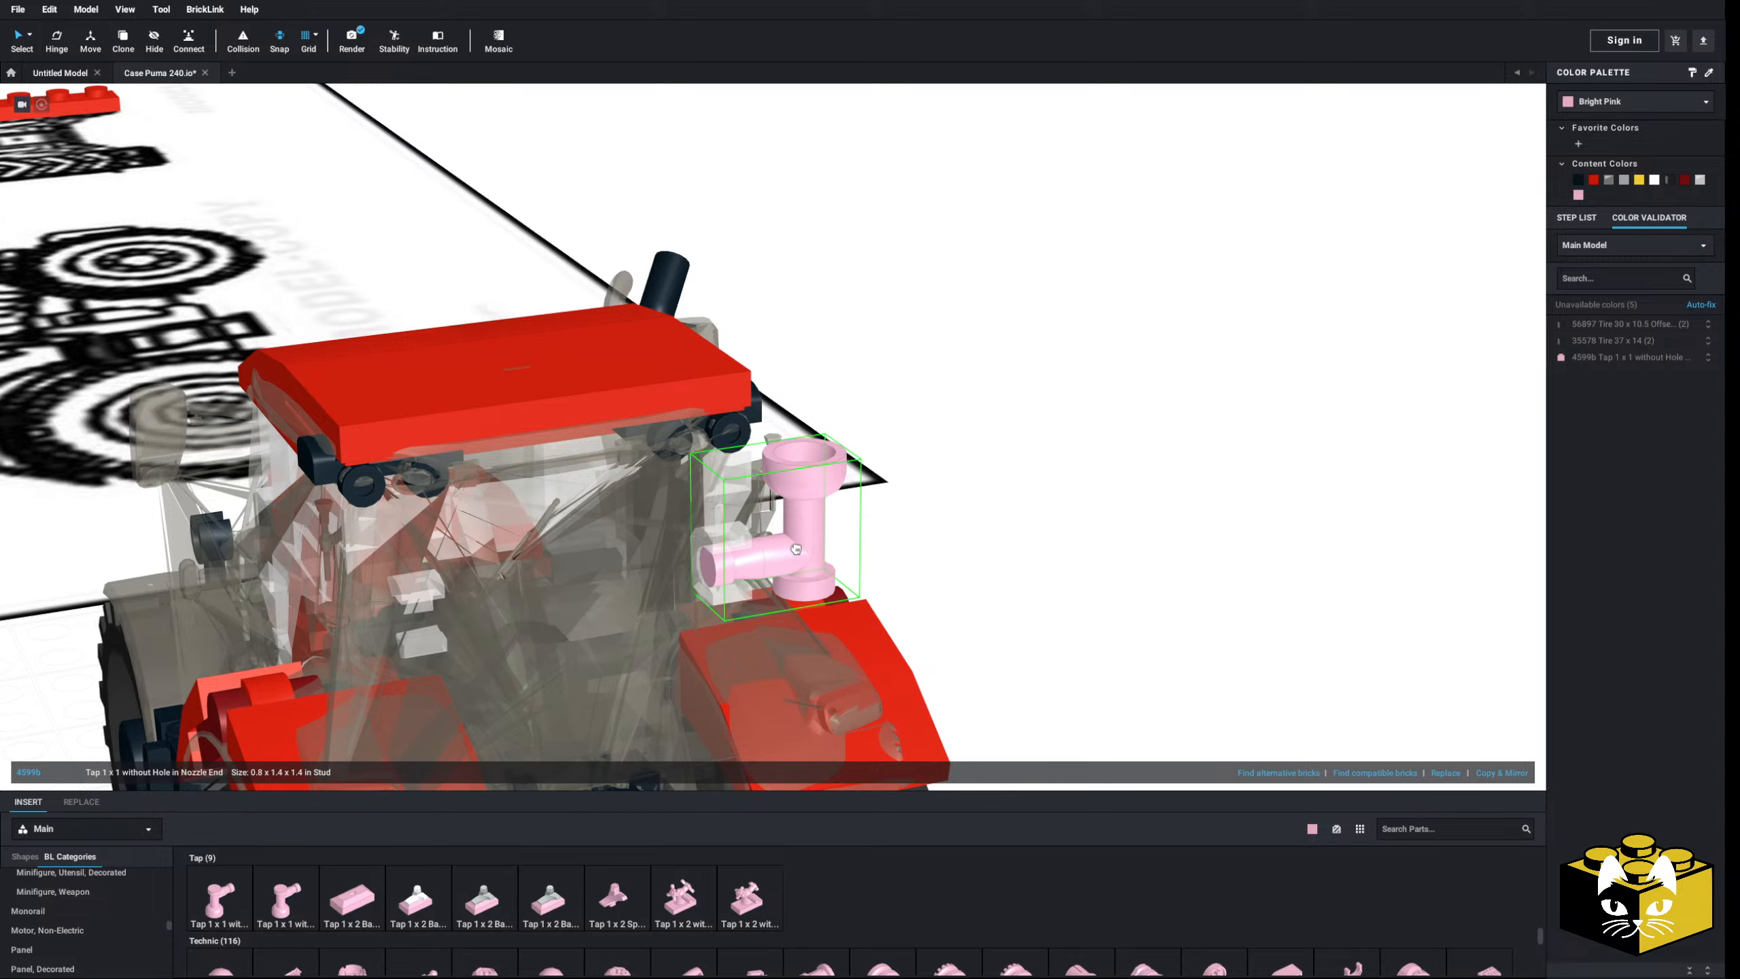
pyautogui.click(940, 584)
pyautogui.moveTo(940, 584); pyautogui.dragTo(856, 562, button='right')
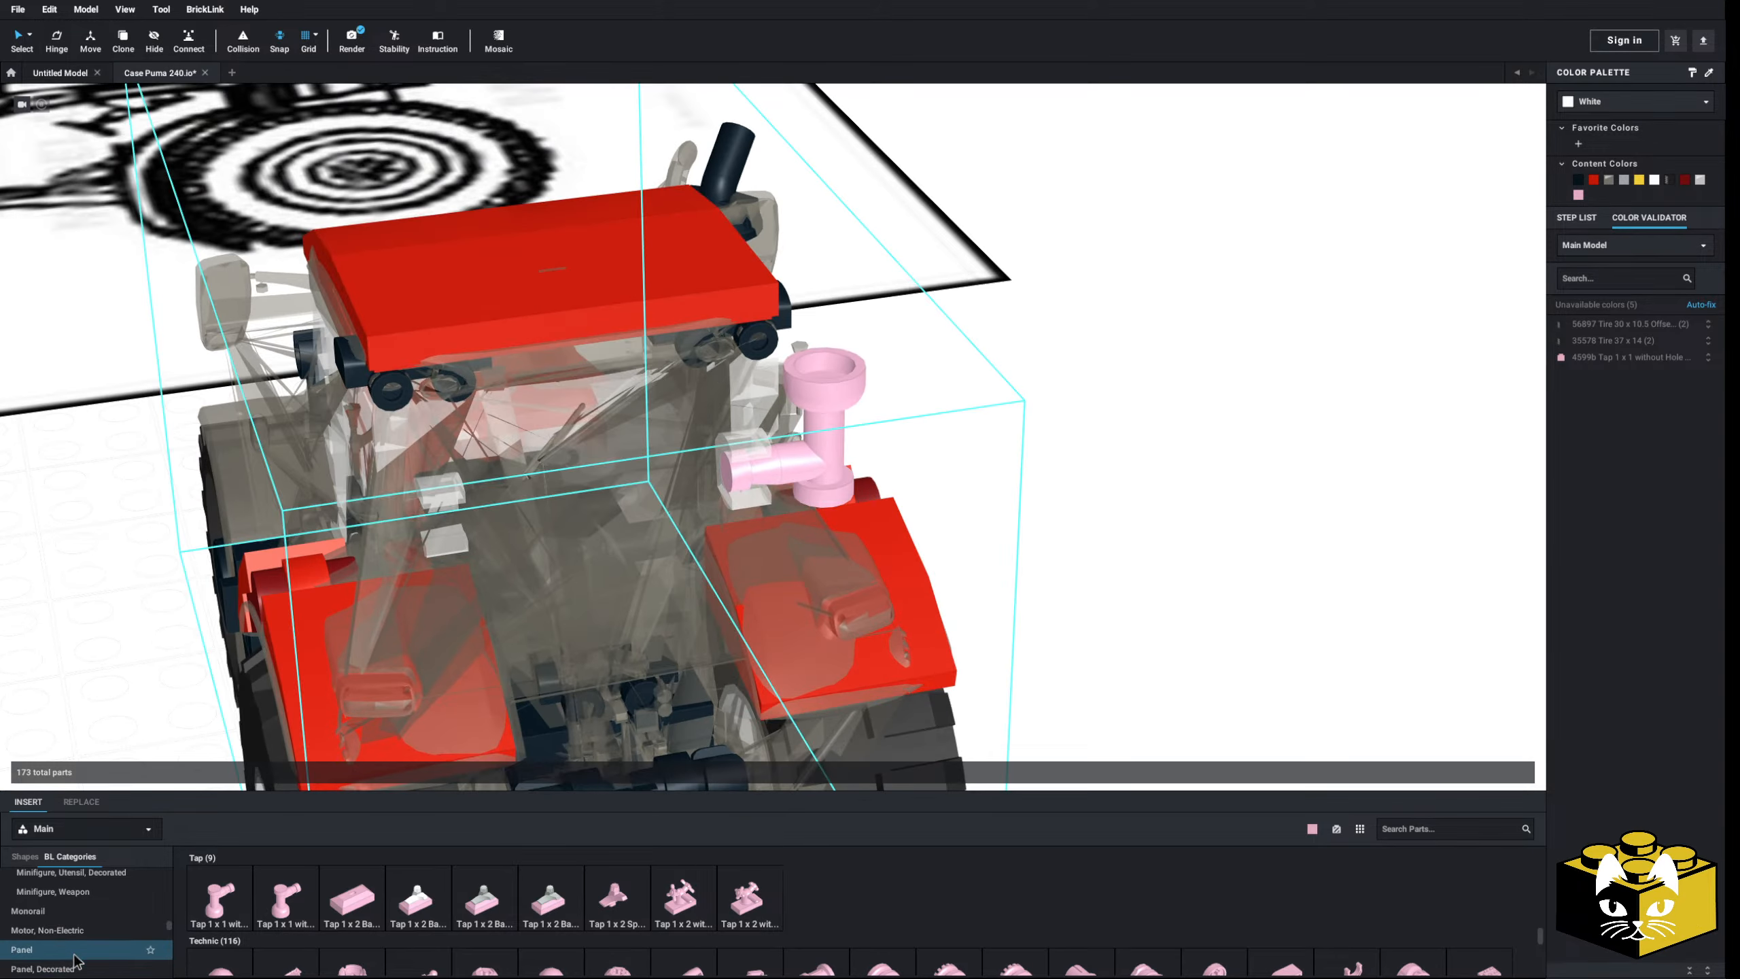
# - Add a Bright Pink Plate, Round 1 x 1 (85861) on top of the pink tap
pyautogui.scroll(6, 85, 914)
pyautogui.scroll(10, 117, 912)
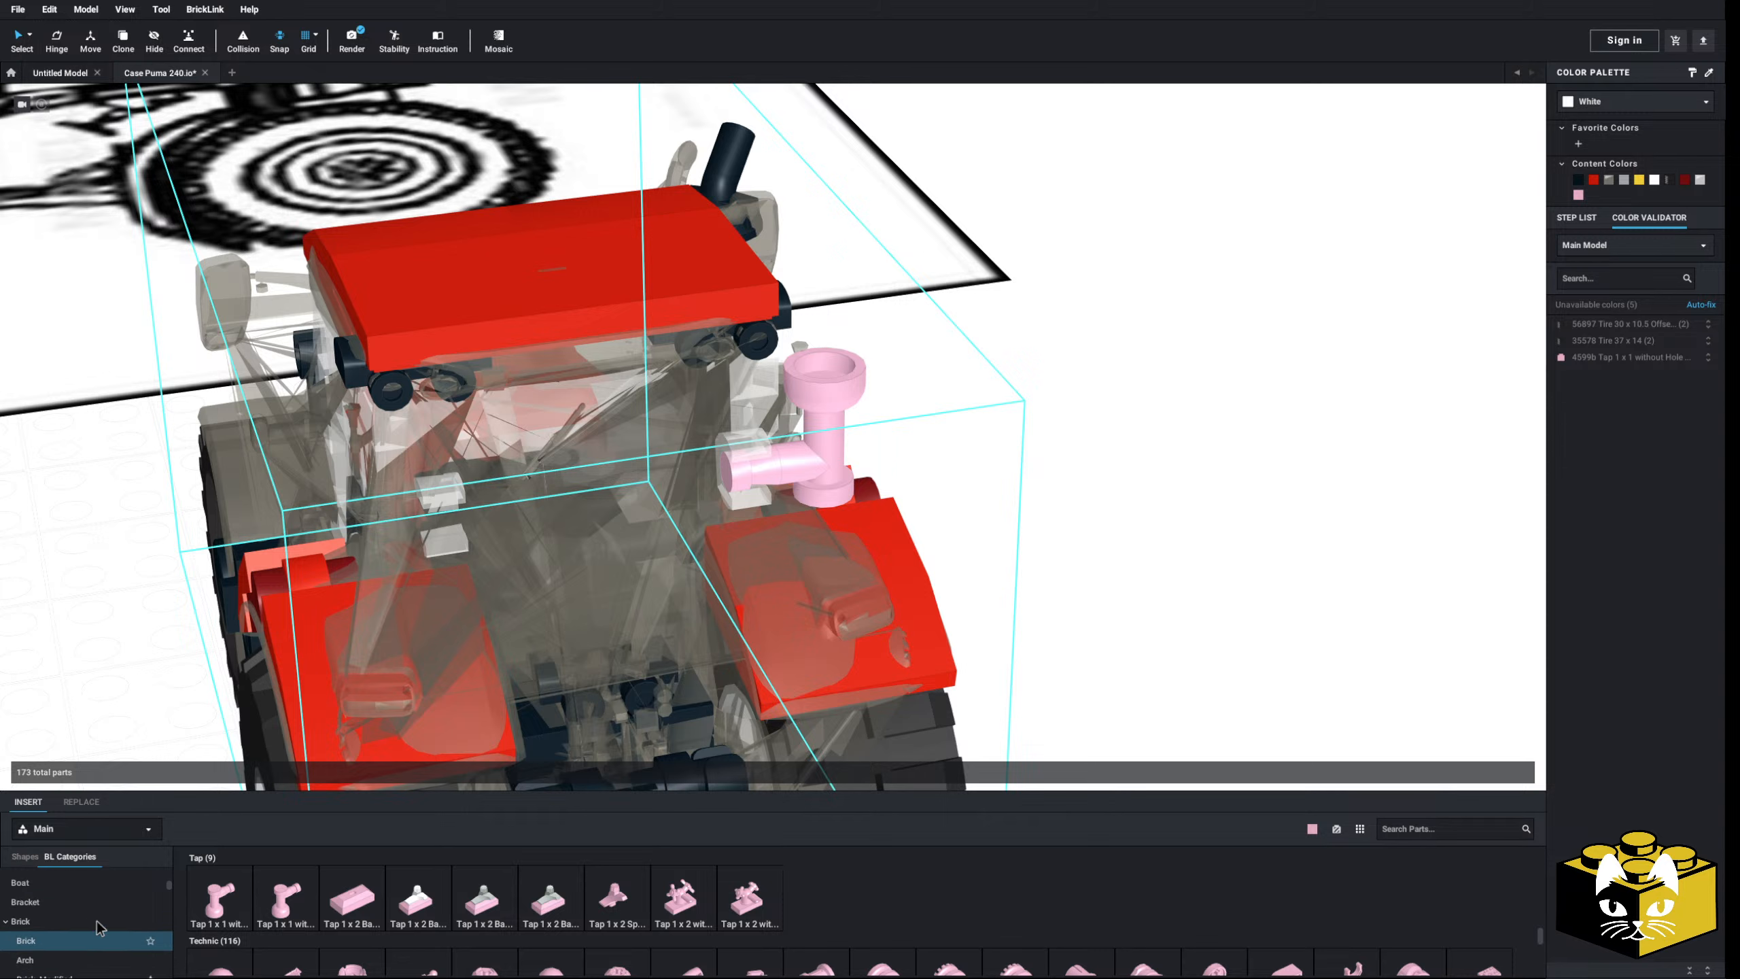
pyautogui.click(75, 939)
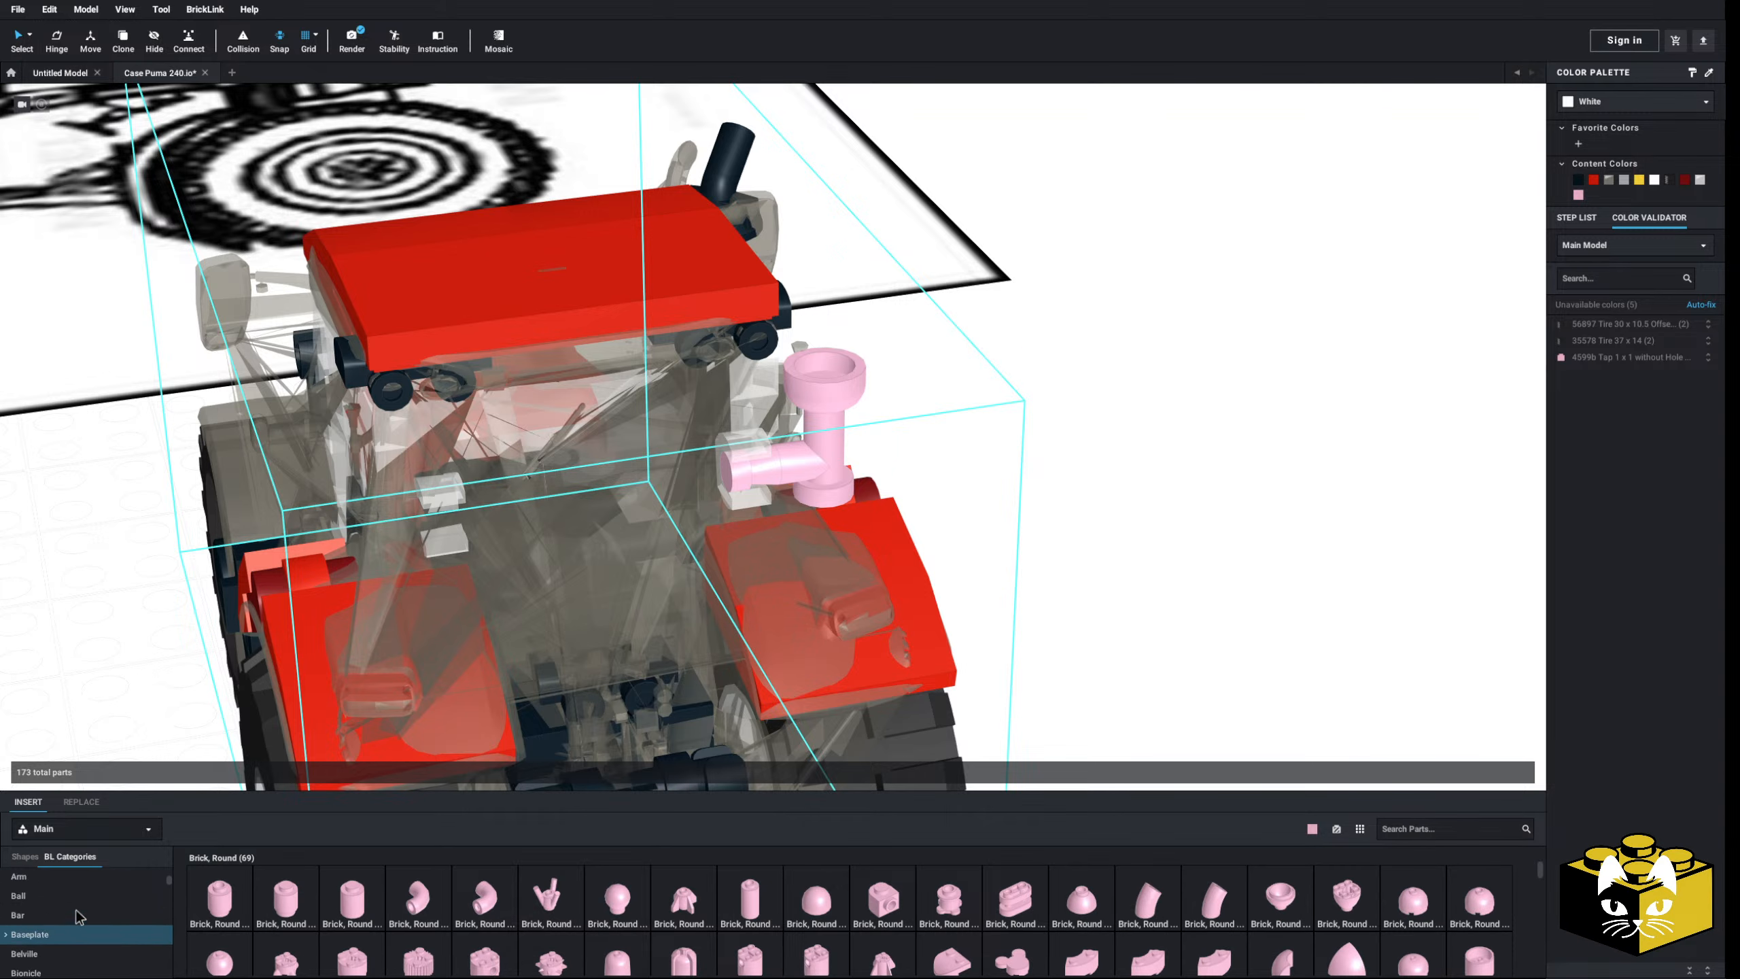
pyautogui.scroll(3, 77, 916)
pyautogui.click(85, 896)
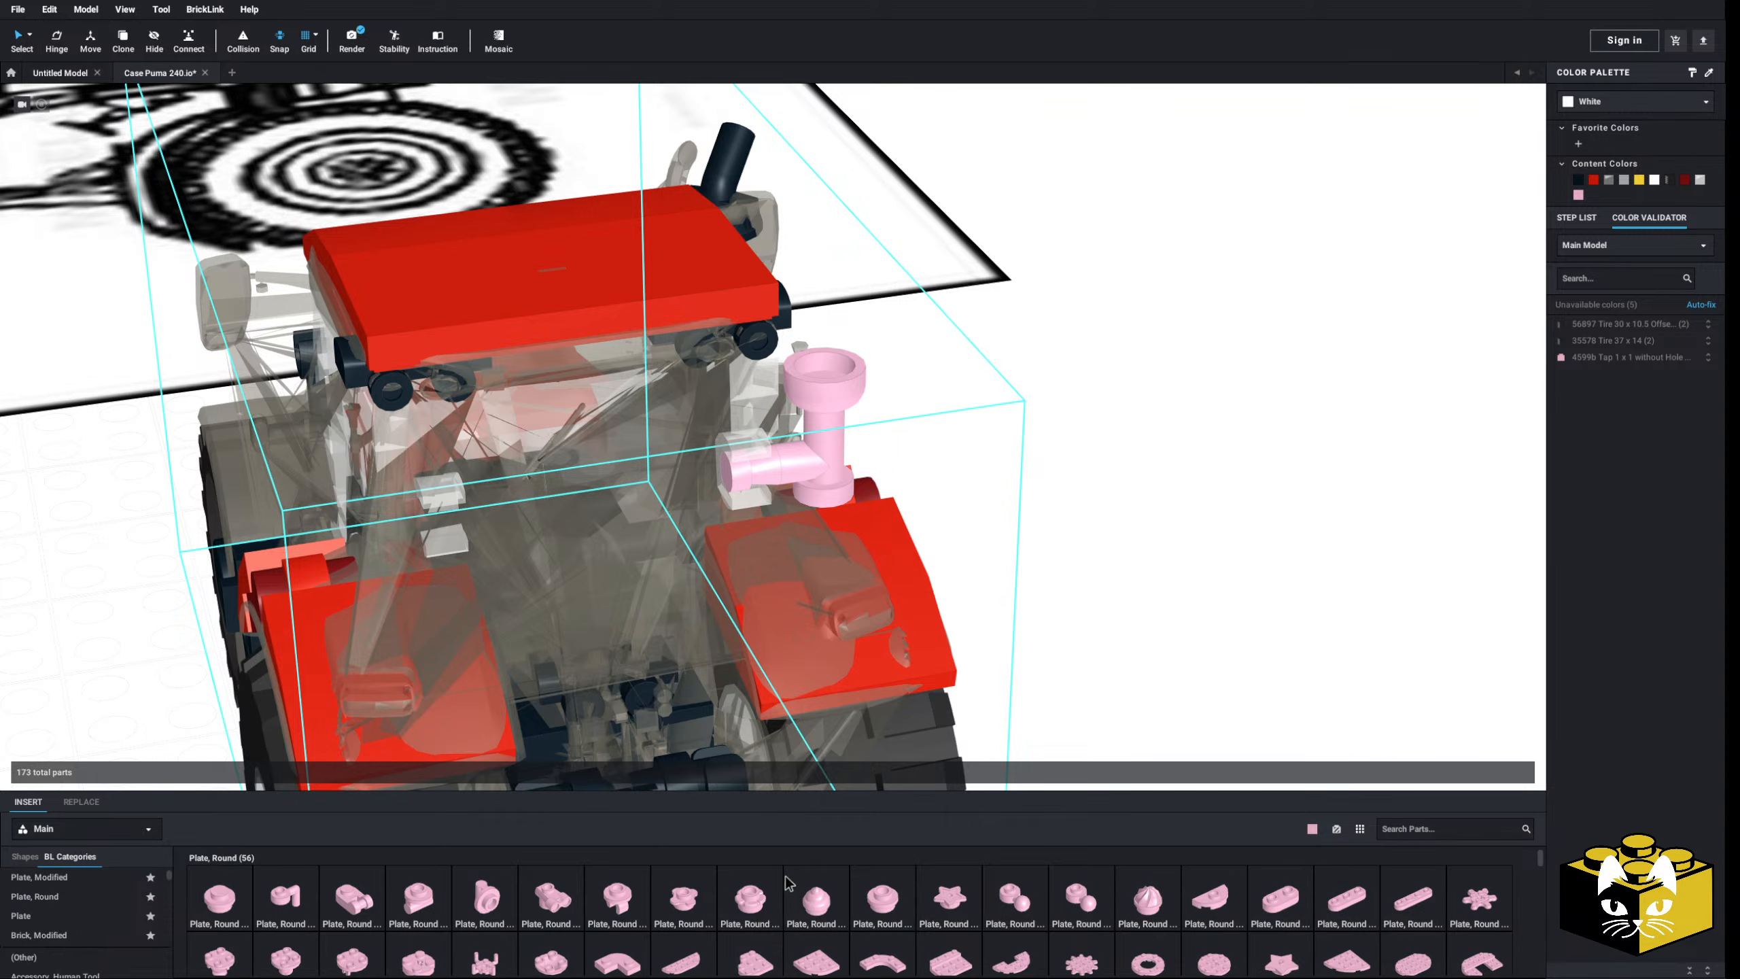
pyautogui.moveTo(906, 915); pyautogui.dragTo(839, 377)
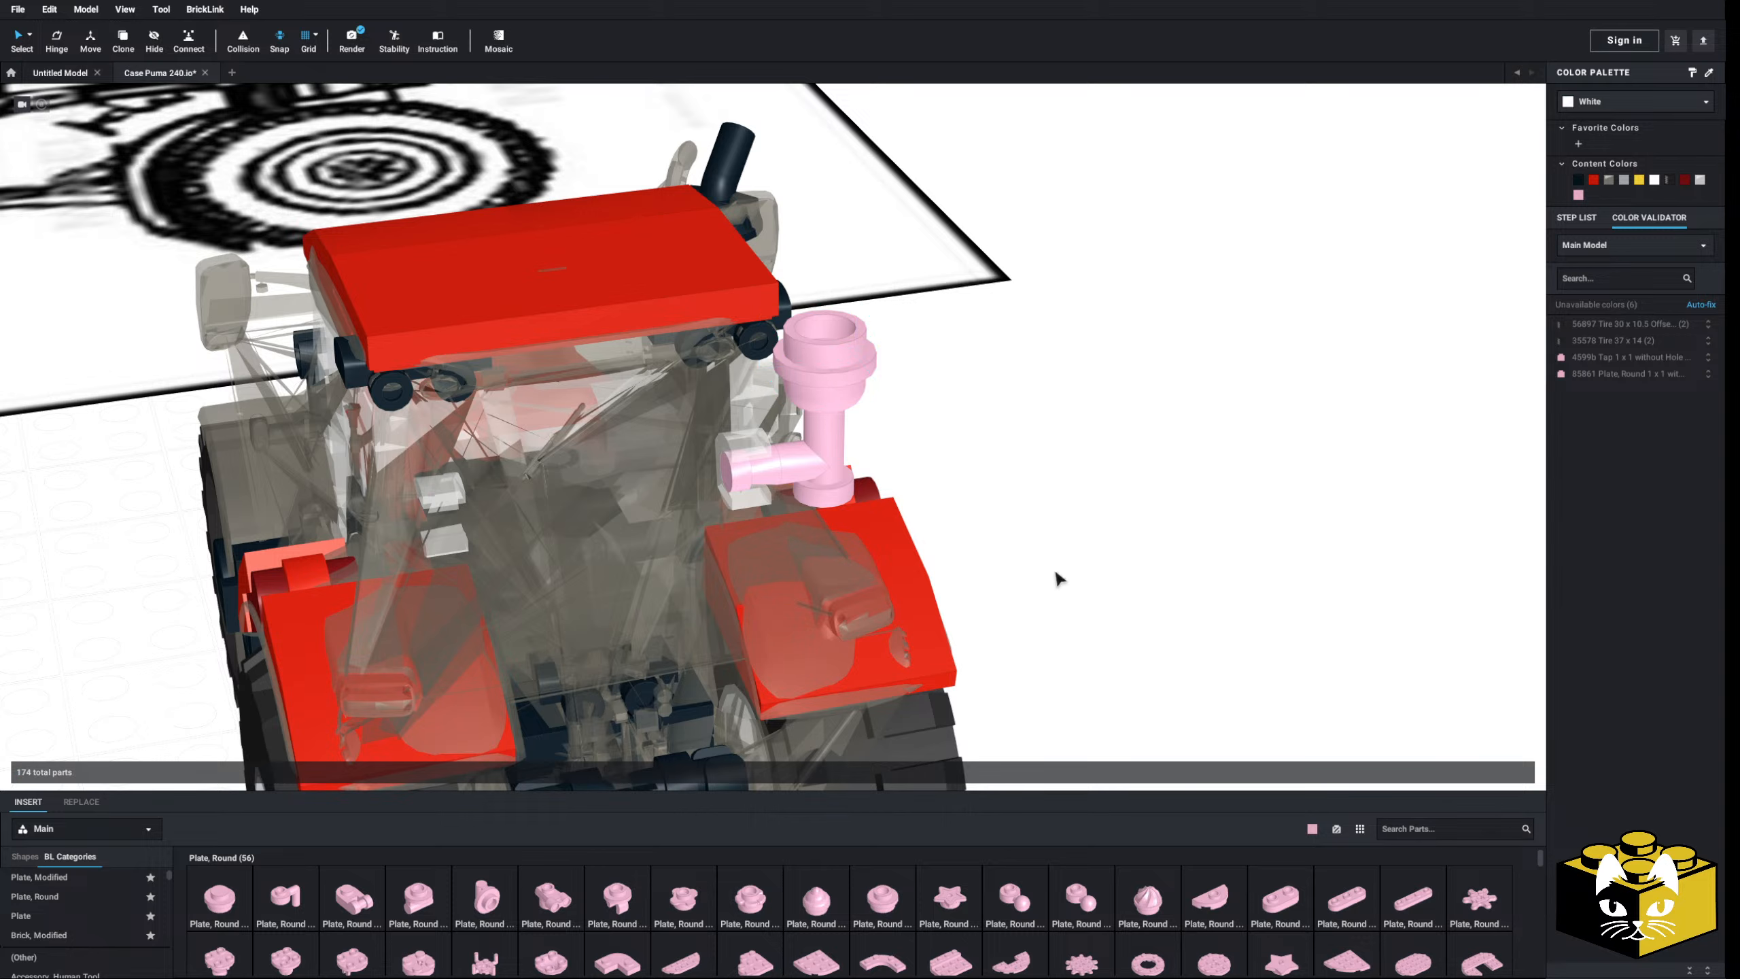
# - Add a Bright Pink Bar with Light Bulb Cover (58176) on top of the round plate above the tap
pyautogui.scroll(-5, 75, 918)
pyautogui.click(31, 954)
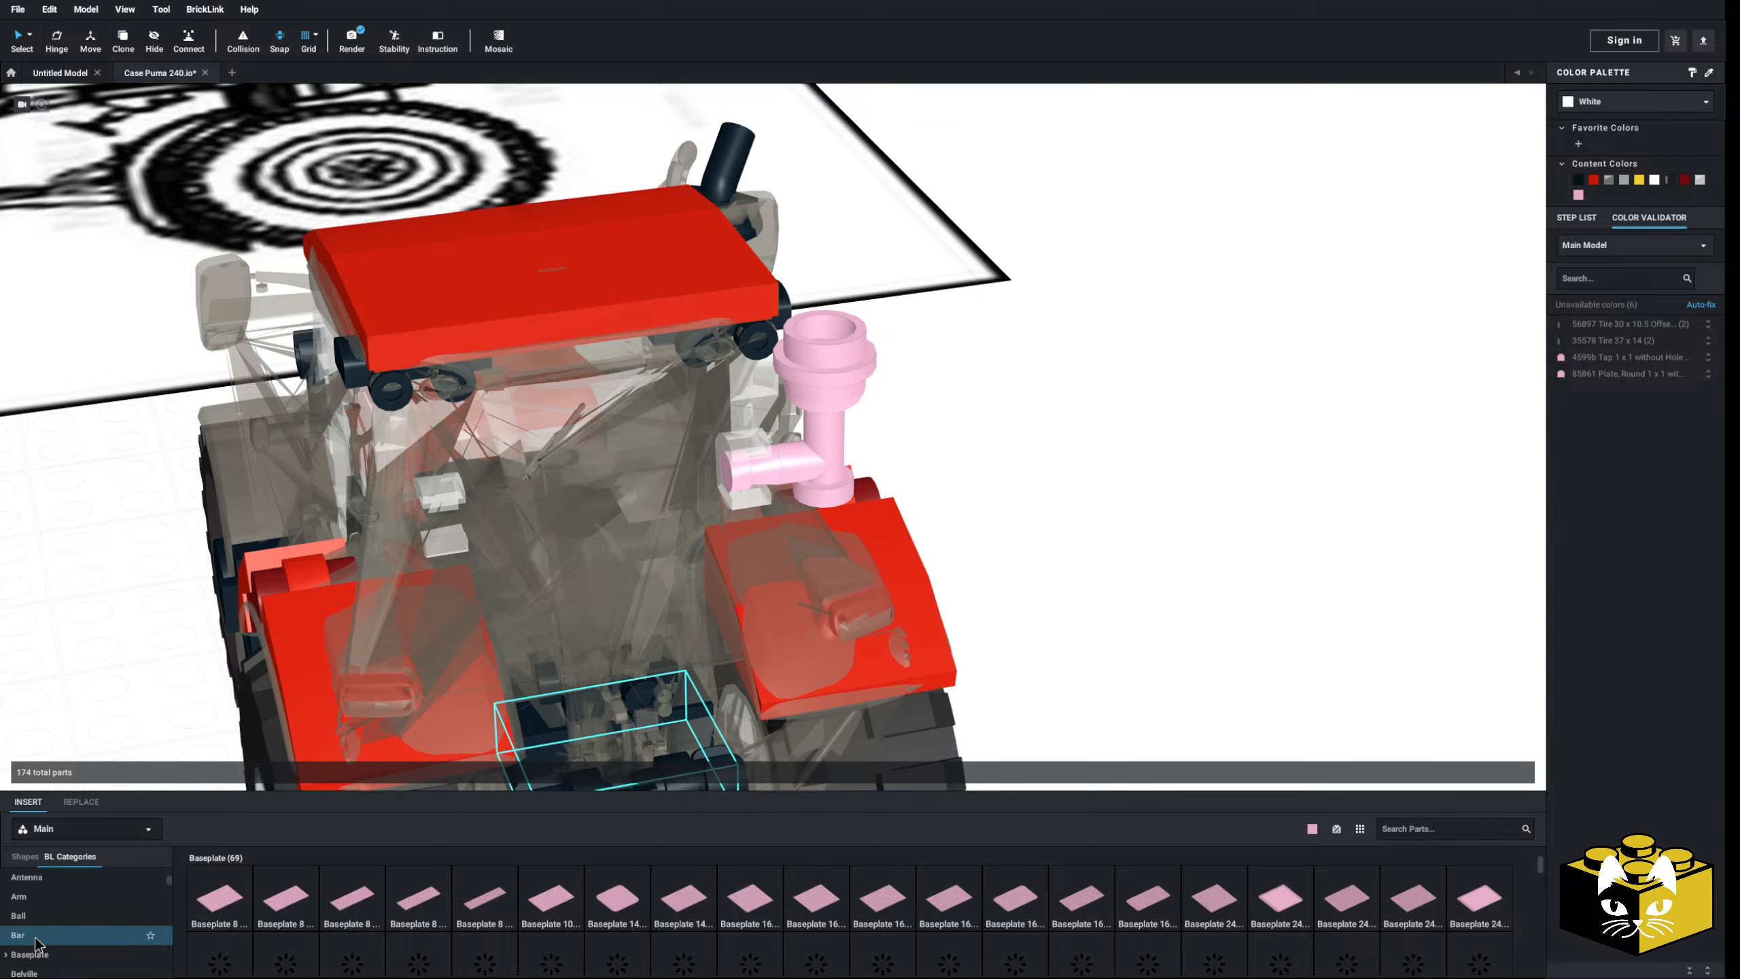
pyautogui.click(35, 935)
pyautogui.moveTo(1080, 889); pyautogui.dragTo(1060, 615)
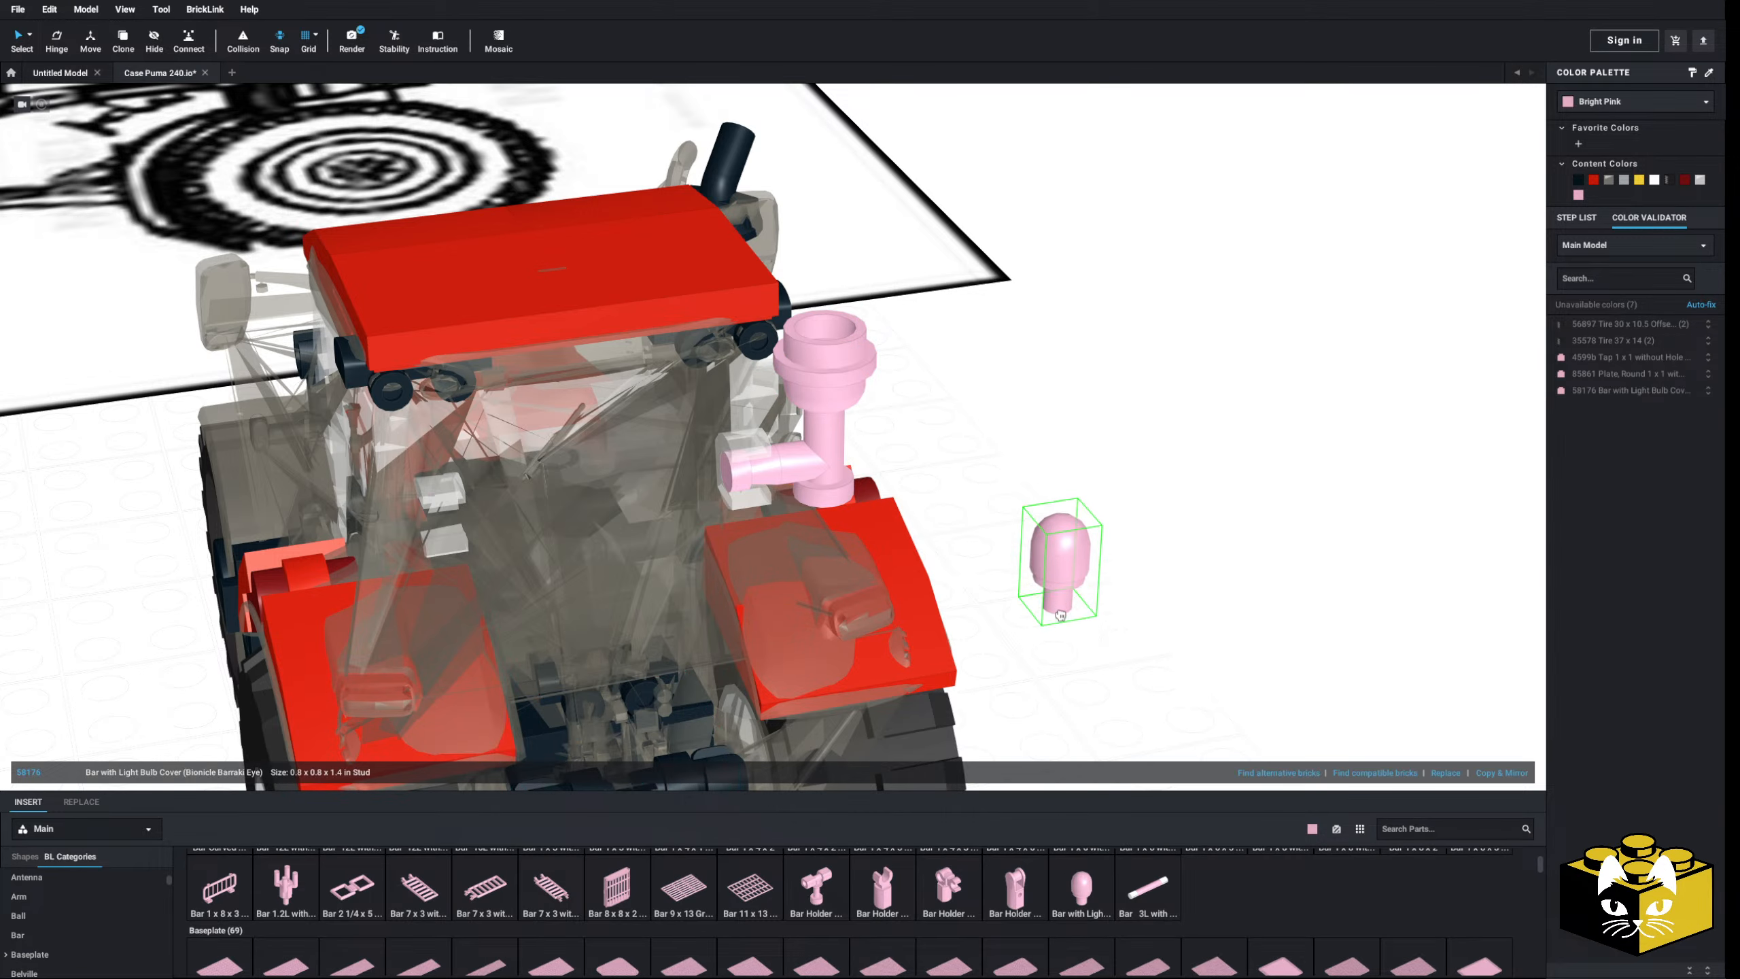
pyautogui.scroll(2, 1061, 615)
pyautogui.moveTo(1086, 726); pyautogui.dragTo(1048, 669, button='right')
pyautogui.moveTo(1048, 668); pyautogui.dragTo(777, 539)
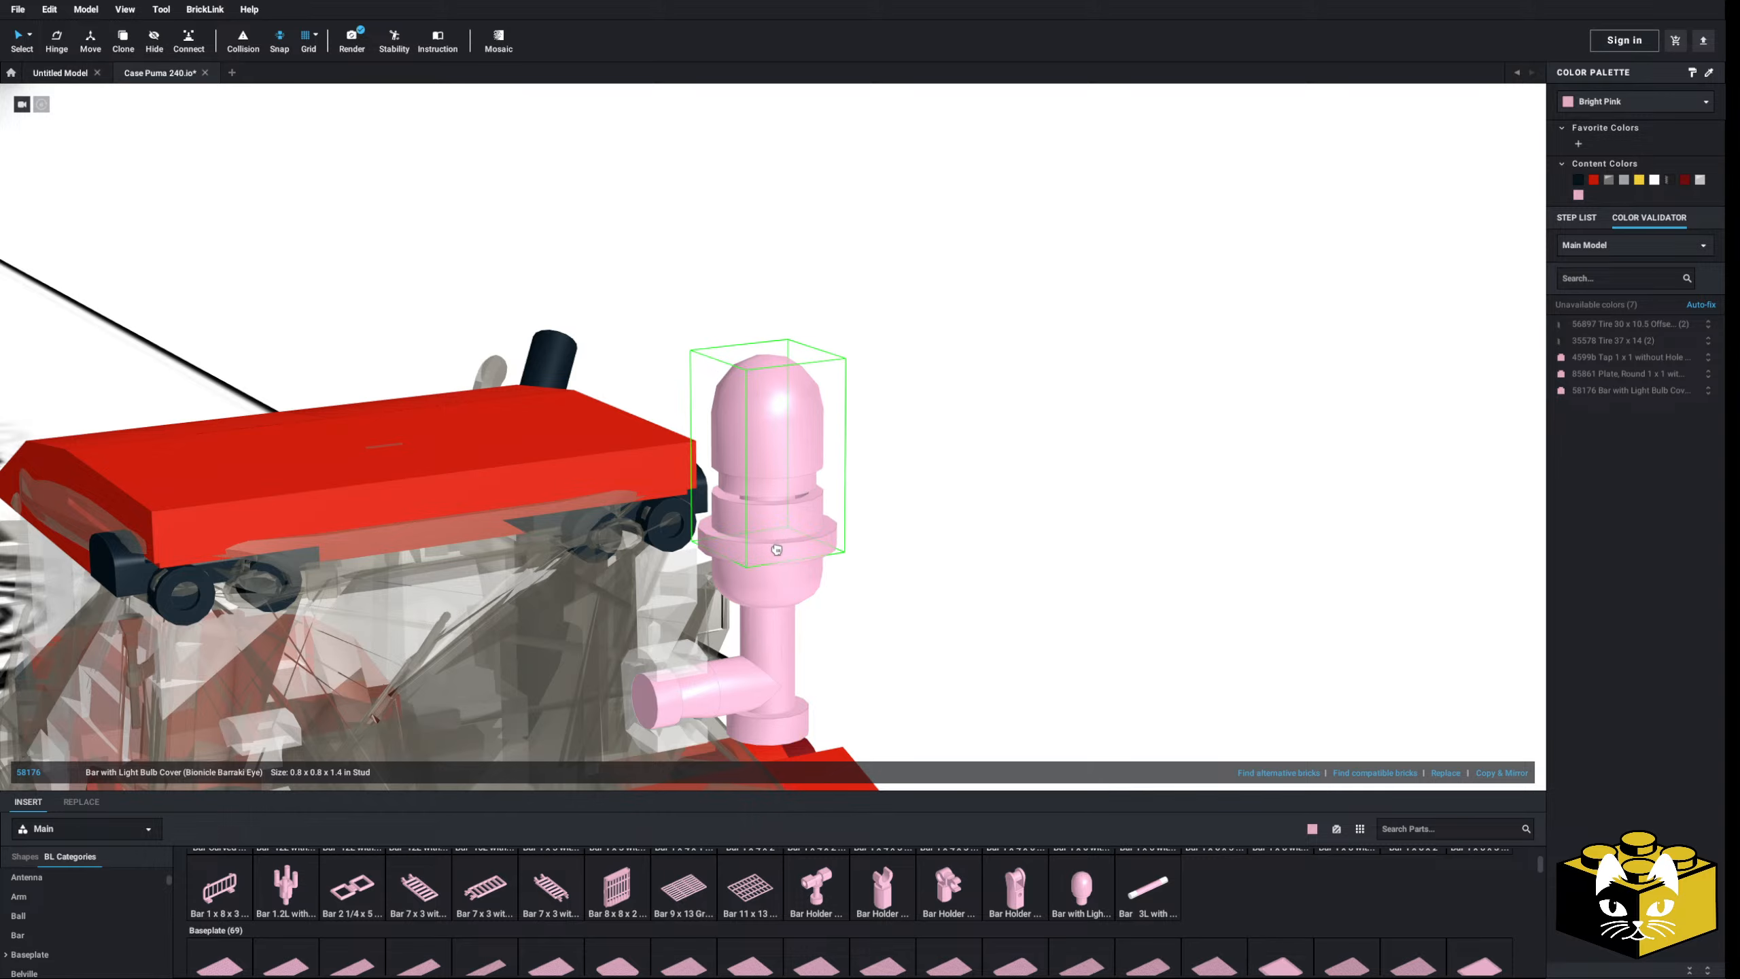
pyautogui.click(774, 558)
# - Move the pink tap out from under the light onto the ground and return it to the cab's rear corner
pyautogui.moveTo(976, 629); pyautogui.dragTo(959, 610, button='right')
pyautogui.click(823, 637)
pyautogui.moveTo(823, 637); pyautogui.dragTo(1086, 711)
pyautogui.moveTo(1085, 711); pyautogui.dragTo(847, 660, button='right')
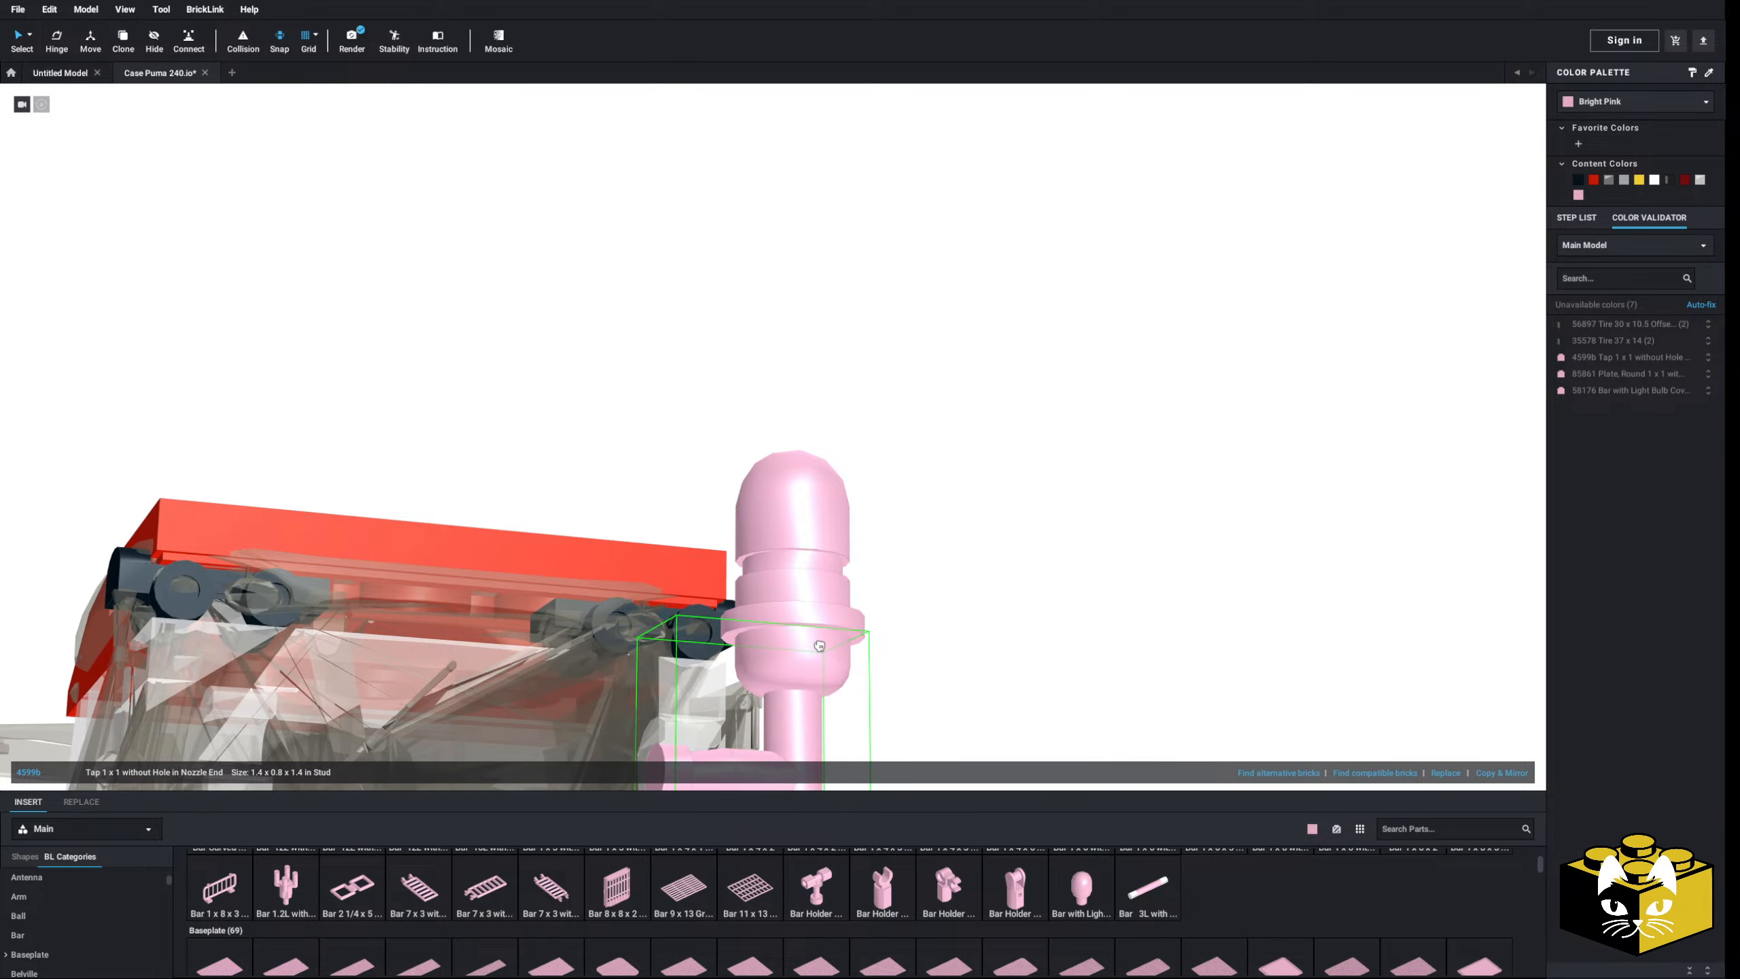
pyautogui.scroll(3, 839, 589)
pyautogui.moveTo(840, 589); pyautogui.dragTo(990, 584)
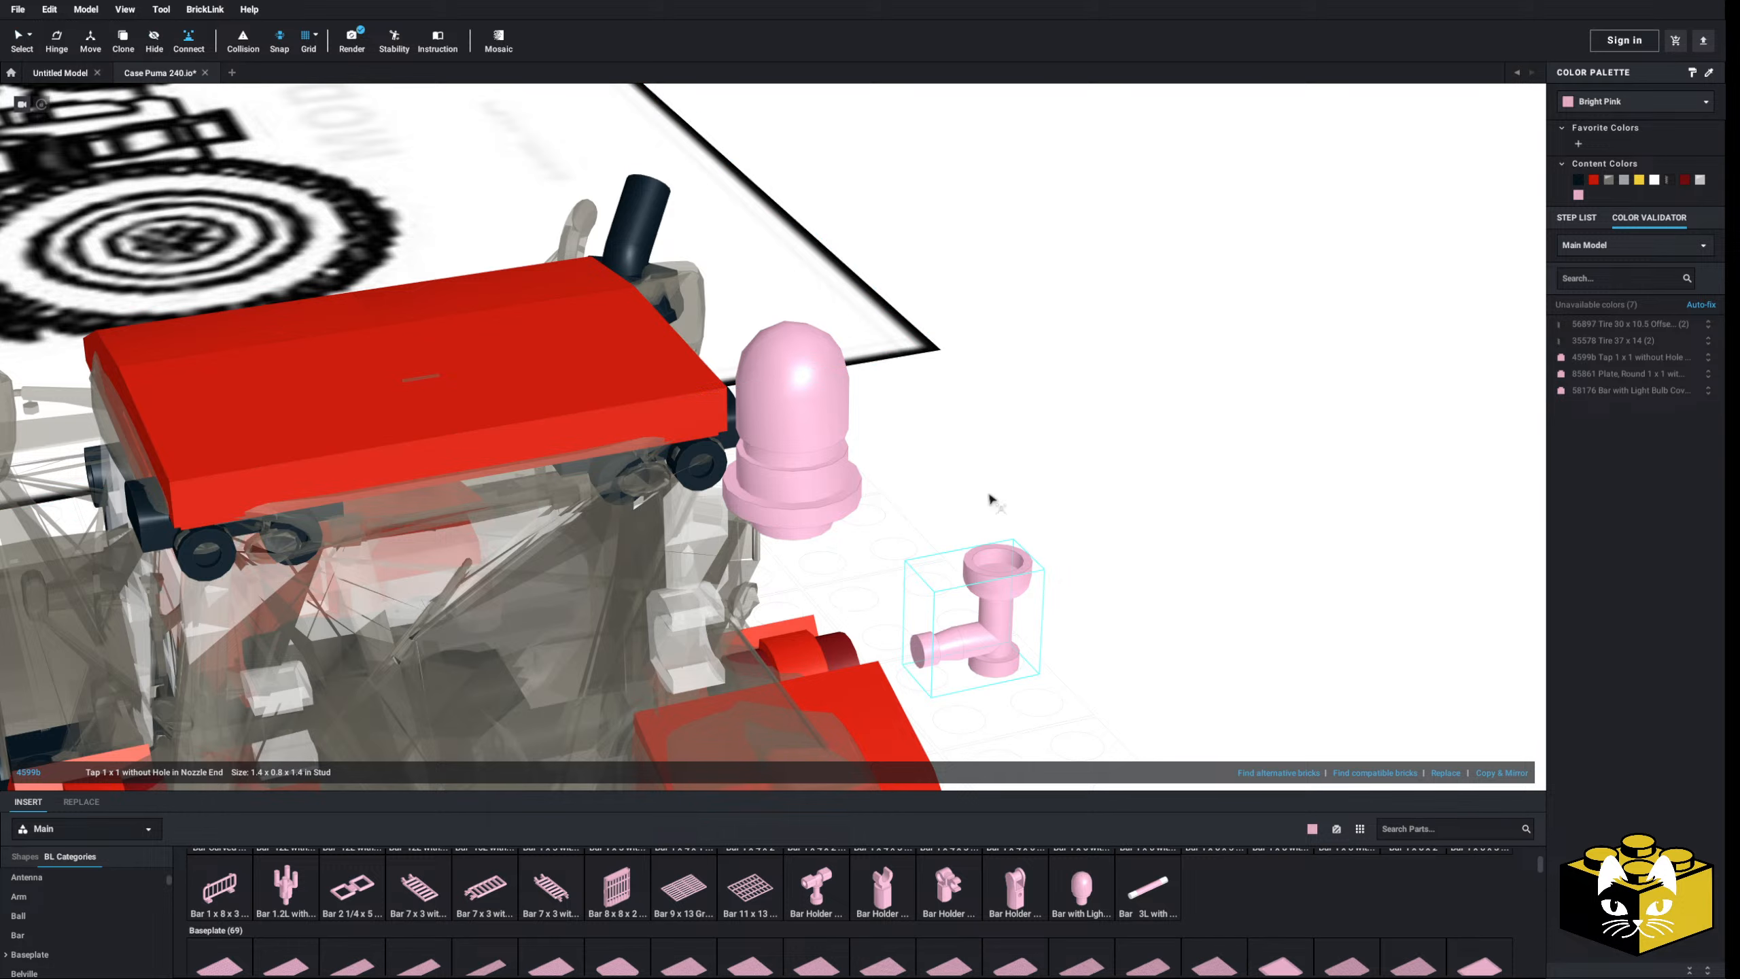
pyautogui.click(810, 529)
pyautogui.scroll(-2, 867, 543)
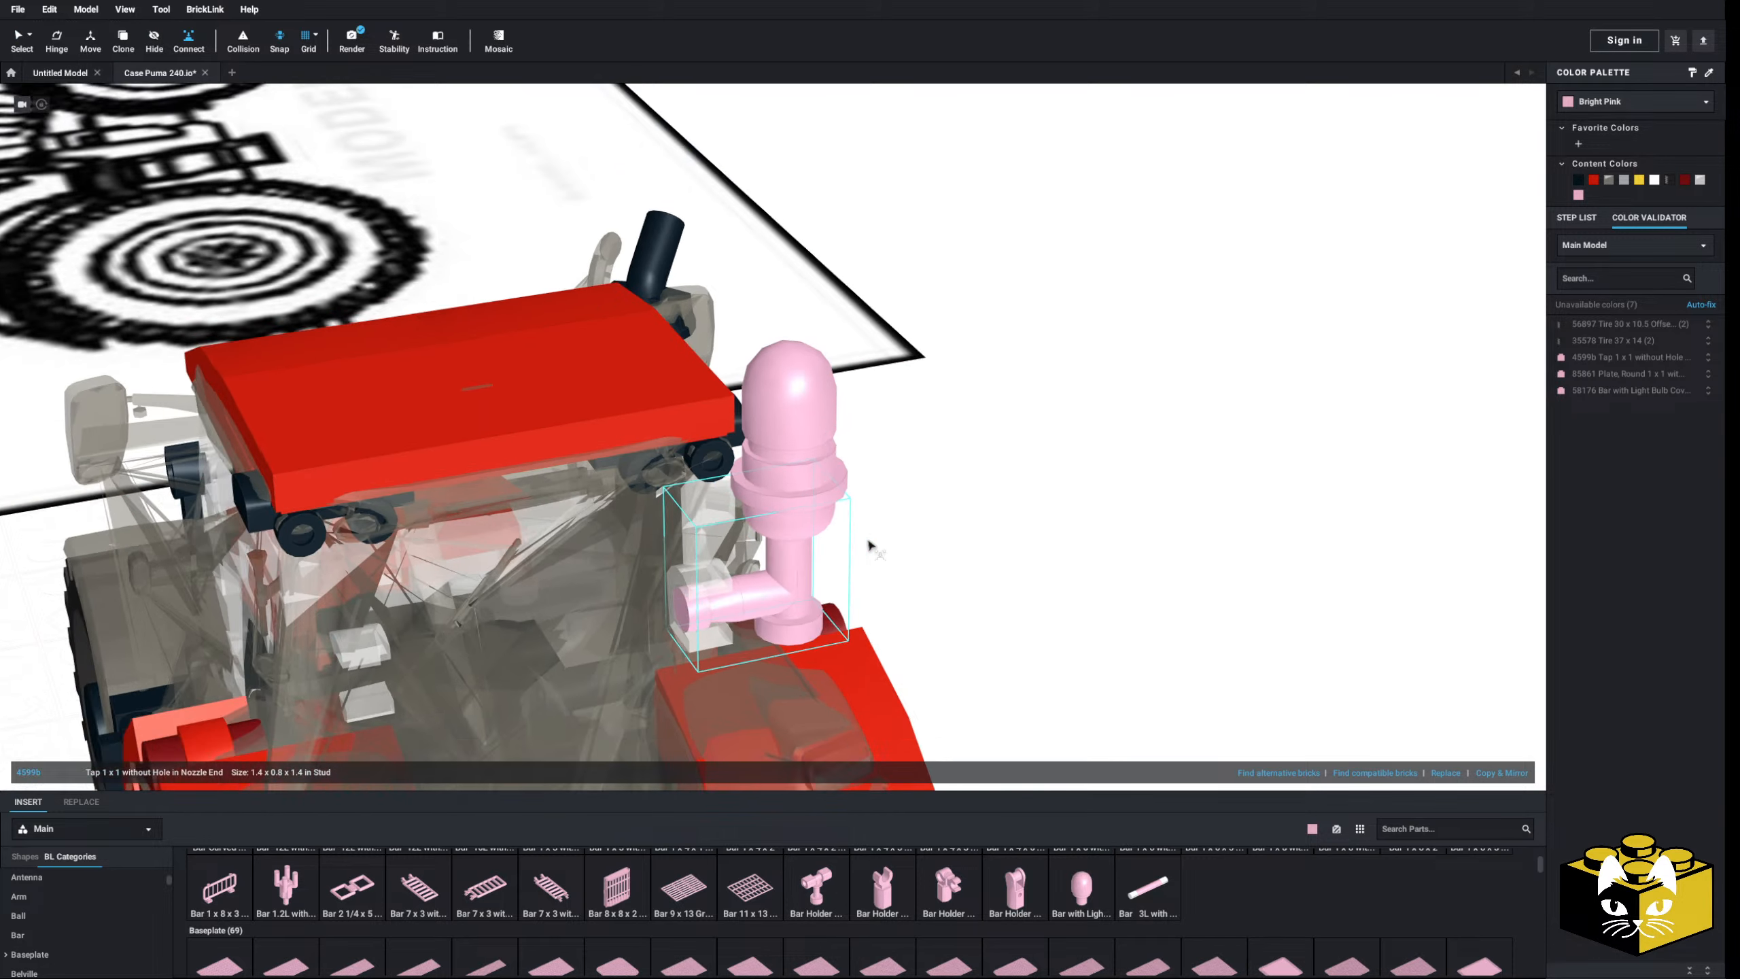
pyautogui.click(1190, 540)
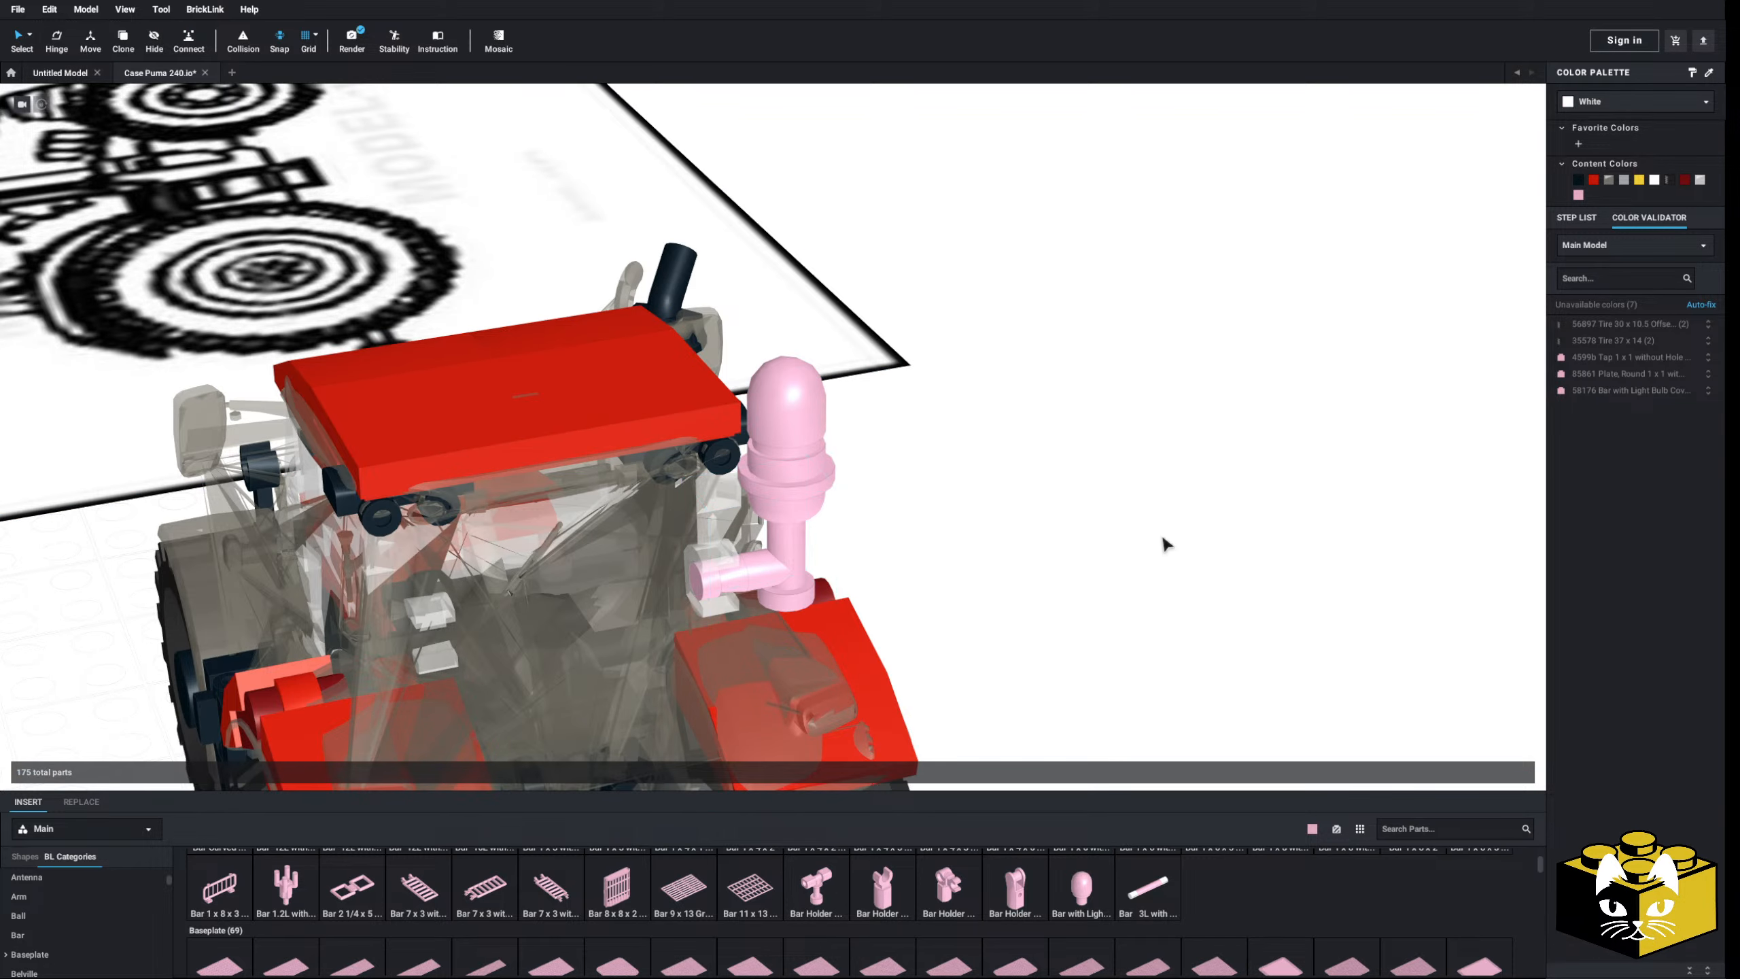
# - Color the pink tap and round plate black and the light bulb cover Trans-Orange
pyautogui.moveTo(1161, 534); pyautogui.dragTo(1263, 479, button='middle')
pyautogui.click(802, 527)
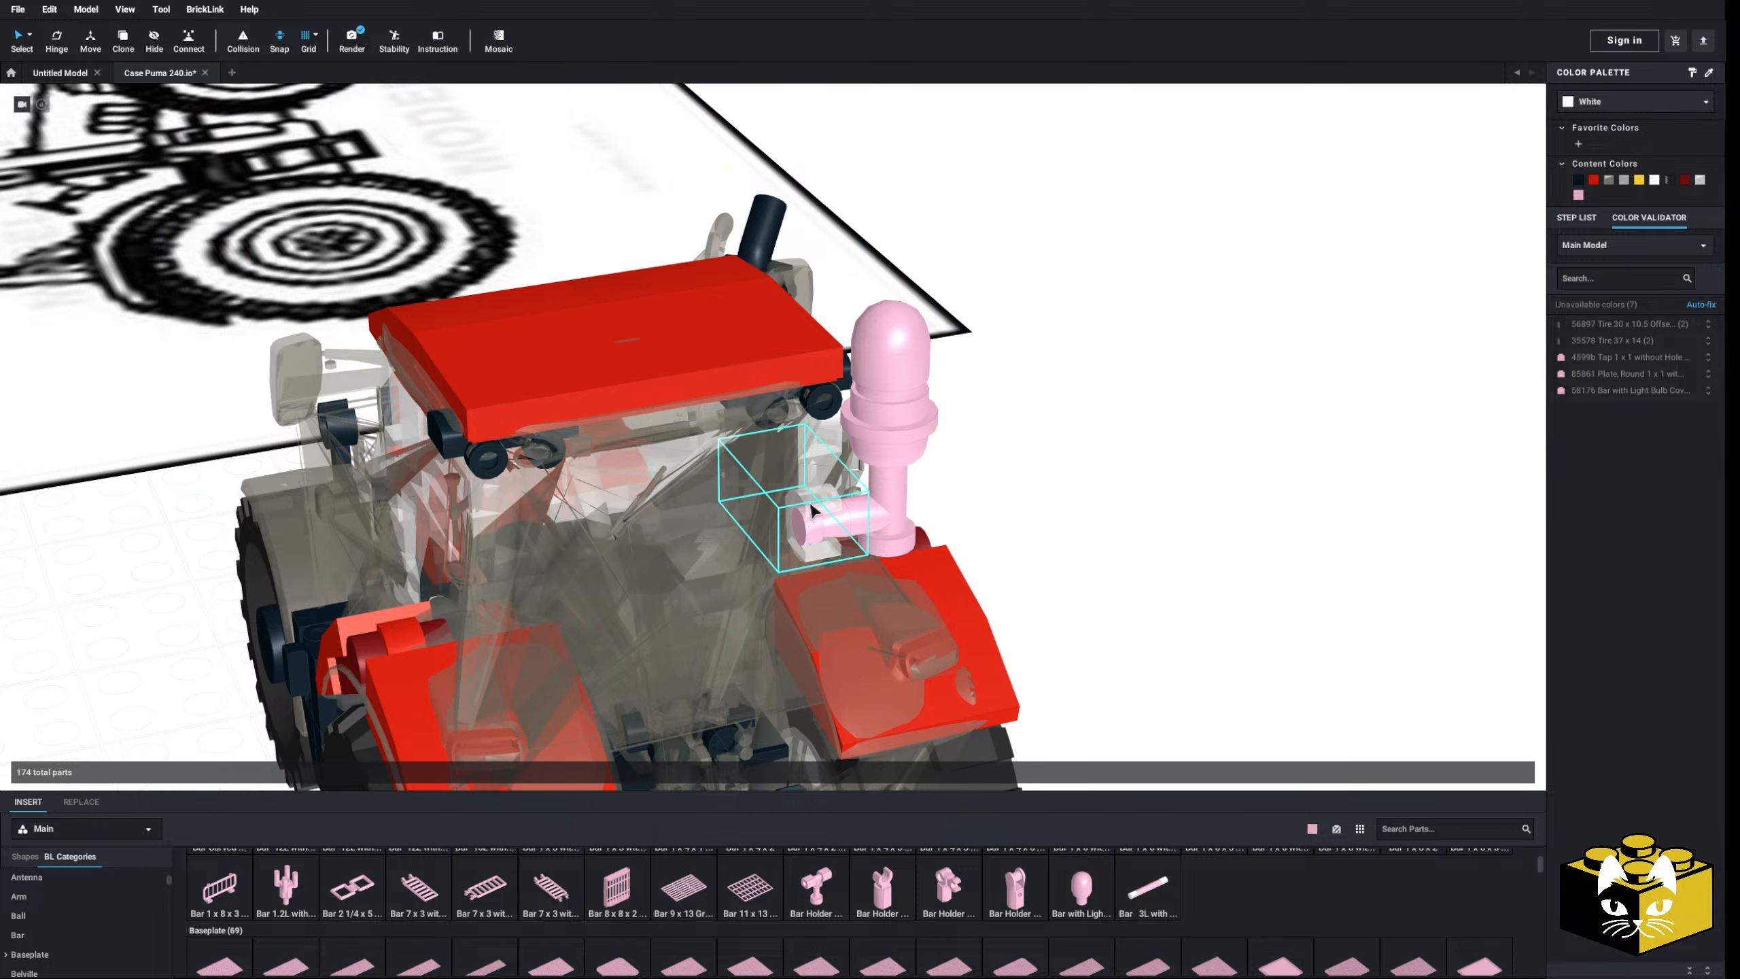
pyautogui.click(1577, 181)
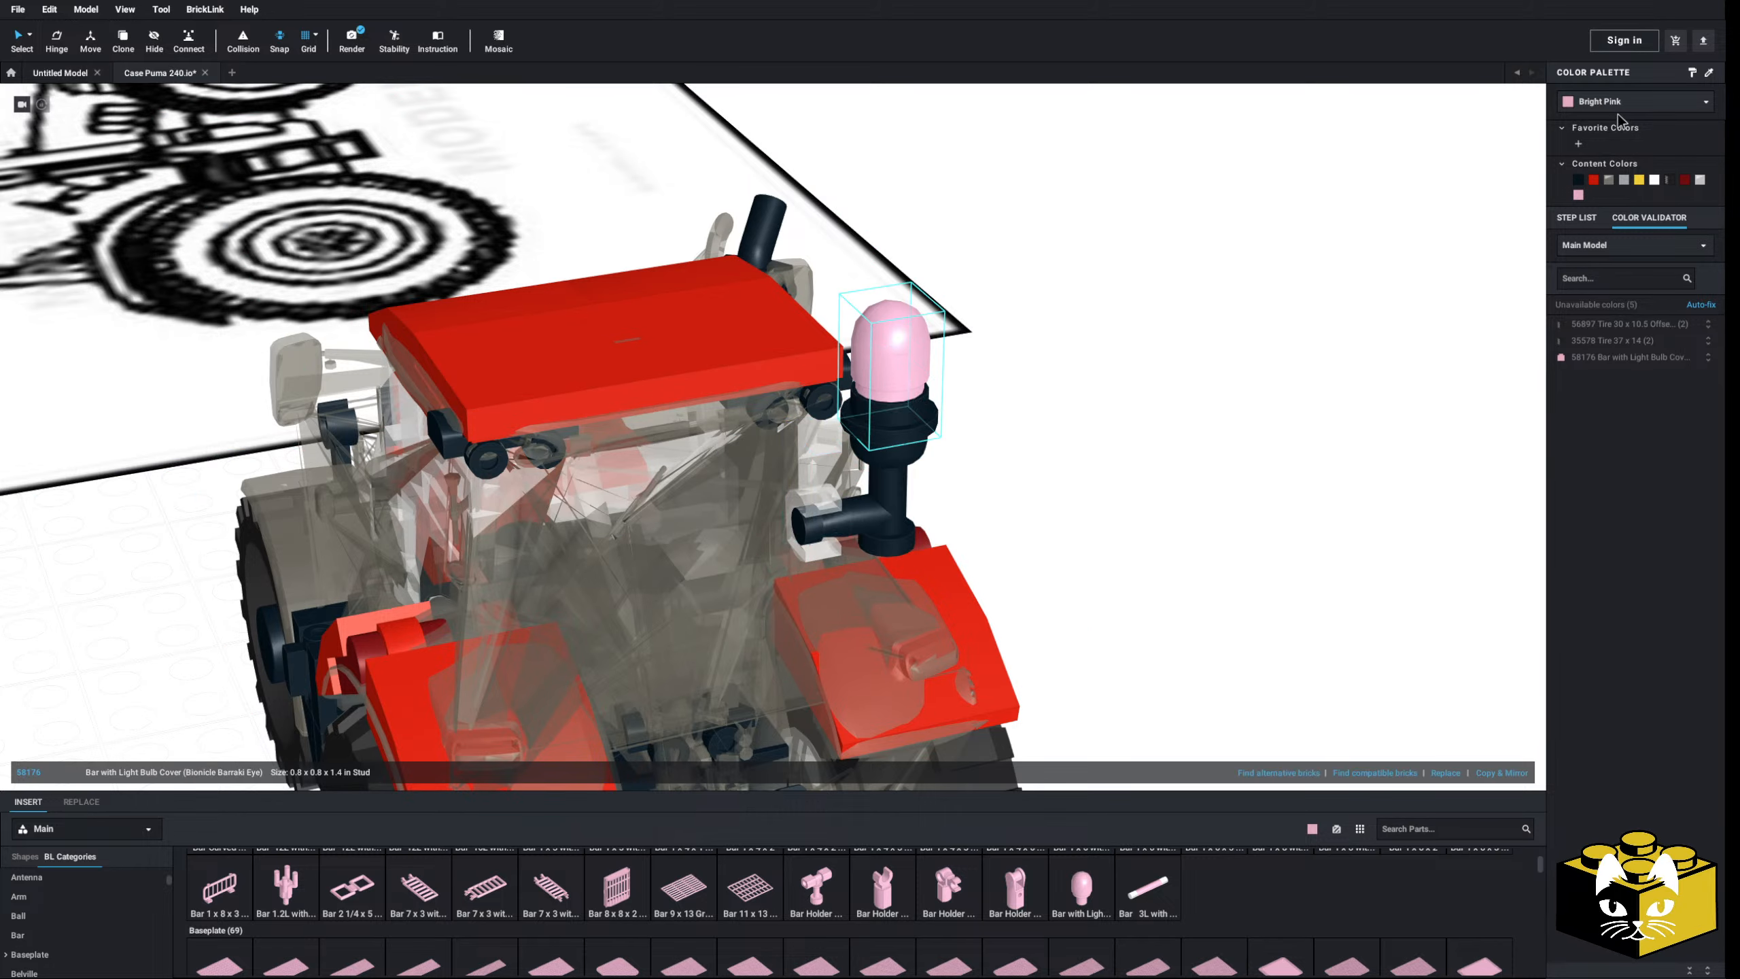
pyautogui.click(1644, 104)
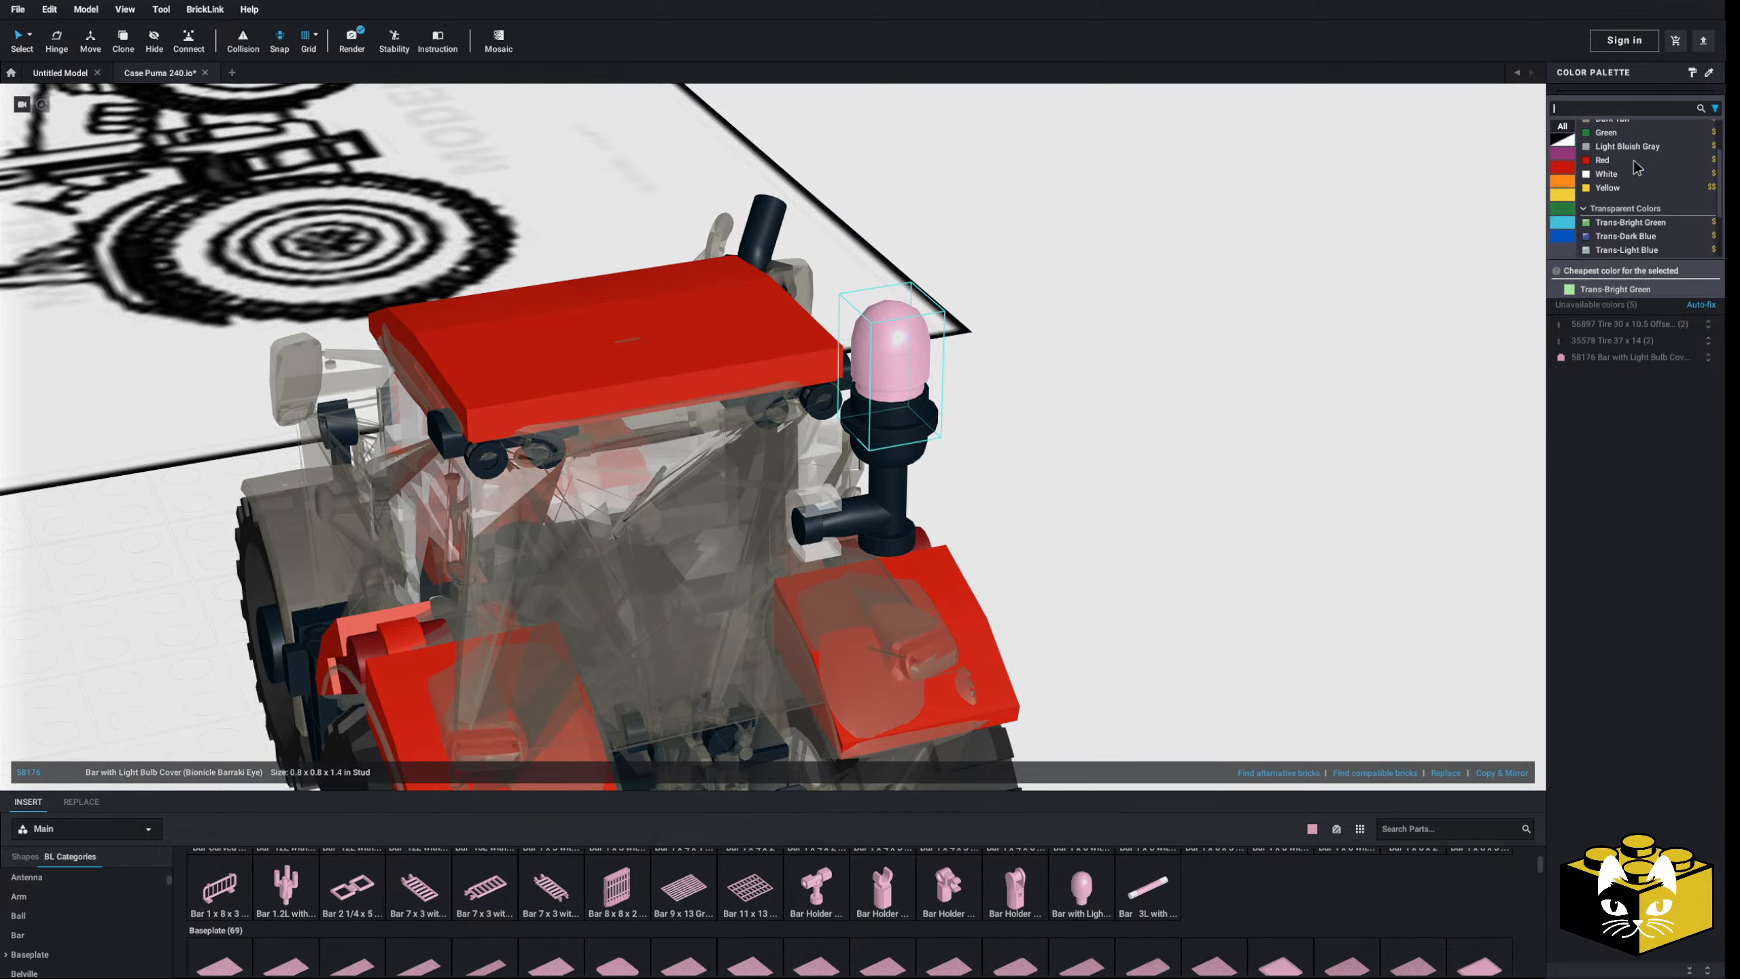
pyautogui.click(1620, 181)
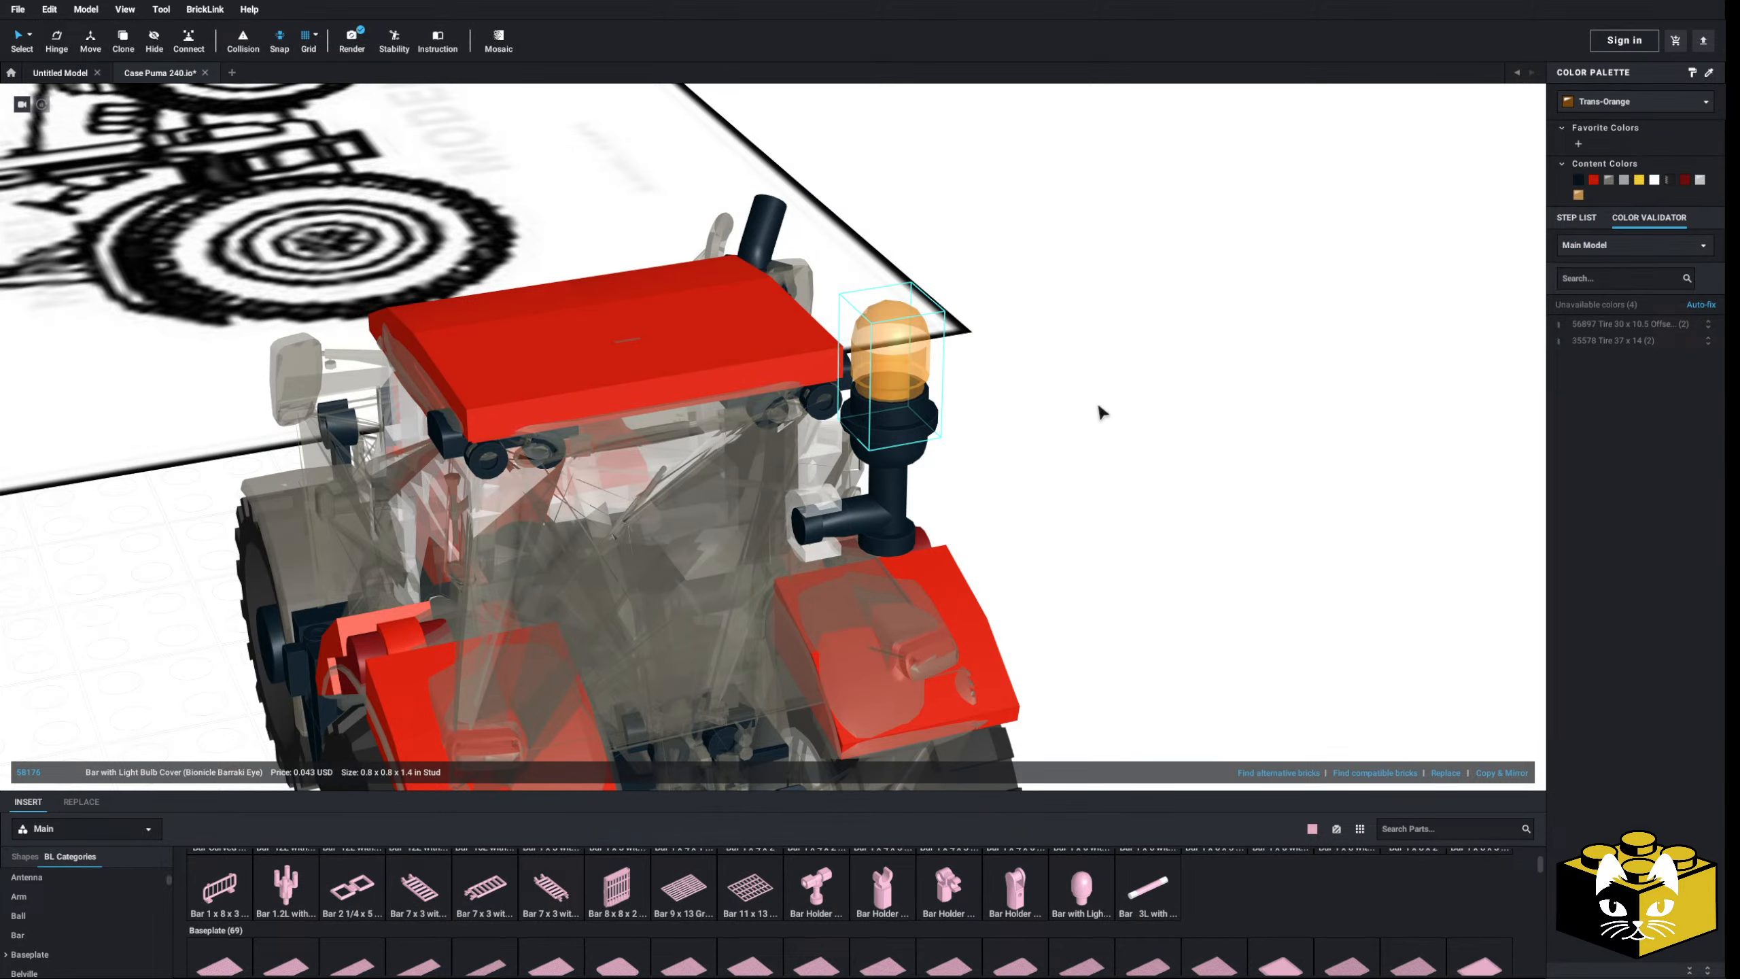
# - Copy and mirror the beacon's bulb cover, round plate, tap and clip plate onto the cab's opposite rear corner
pyautogui.keyDown('ctrl'); pyautogui.click(914, 426); pyautogui.keyUp('ctrl')
pyautogui.keyDown('ctrl'); pyautogui.click(904, 500); pyautogui.keyUp('ctrl')
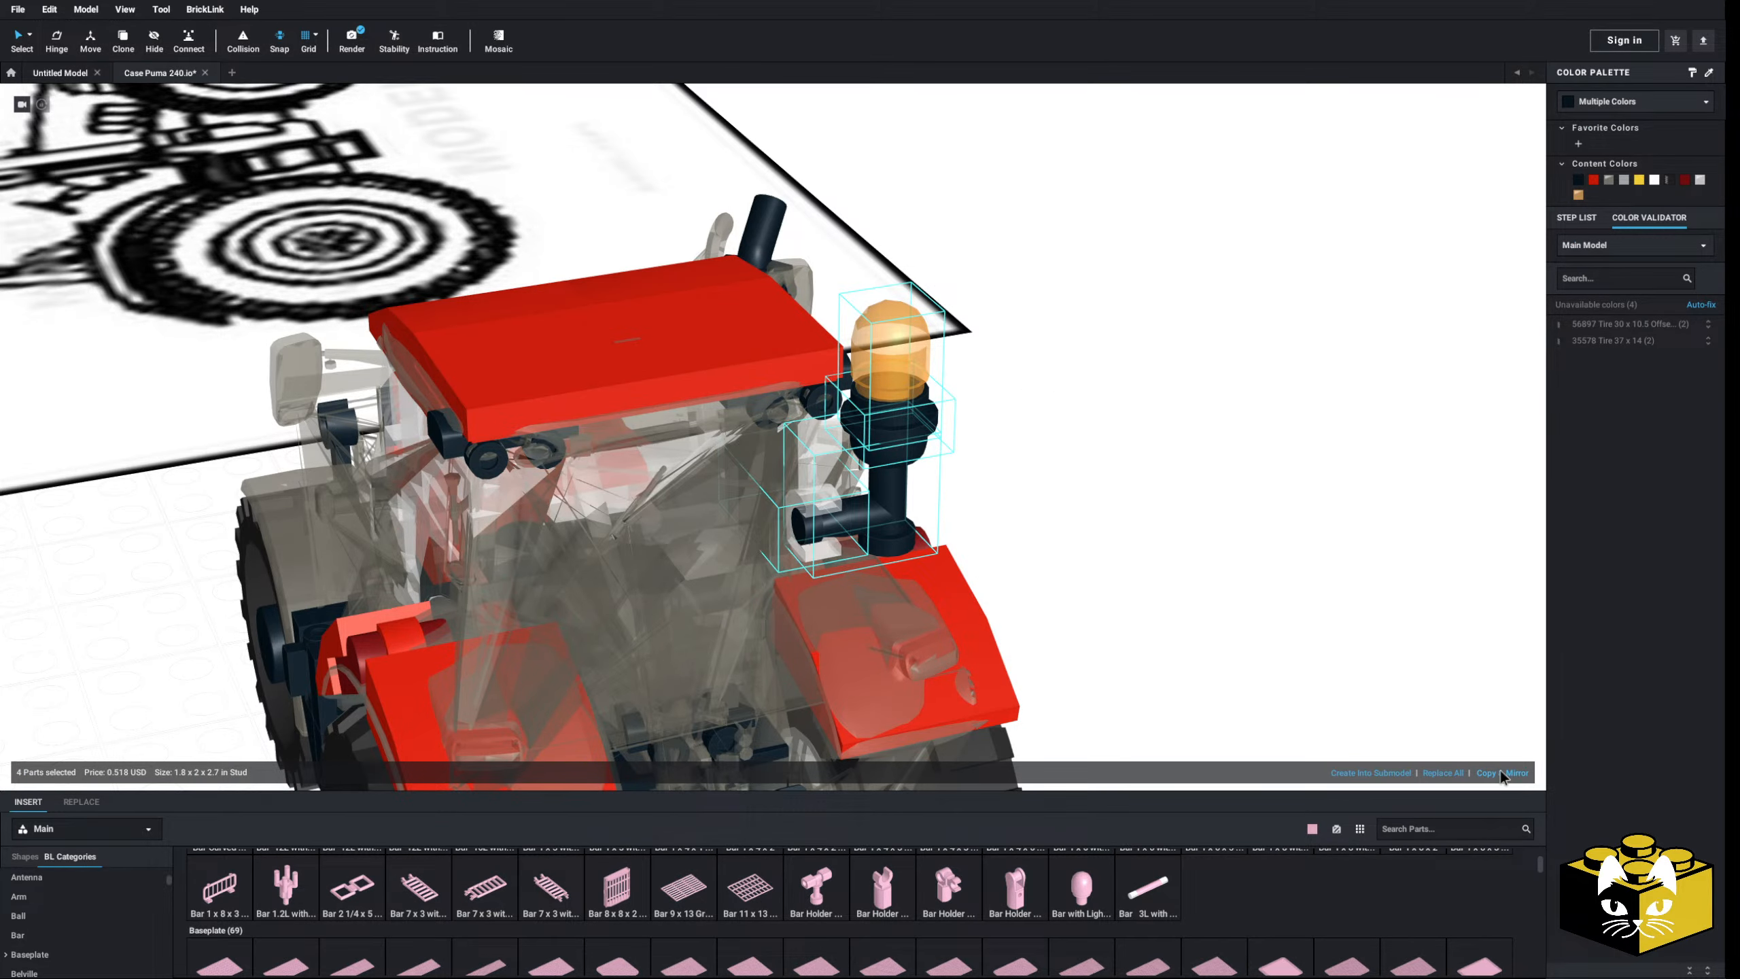
pyautogui.click(1501, 772)
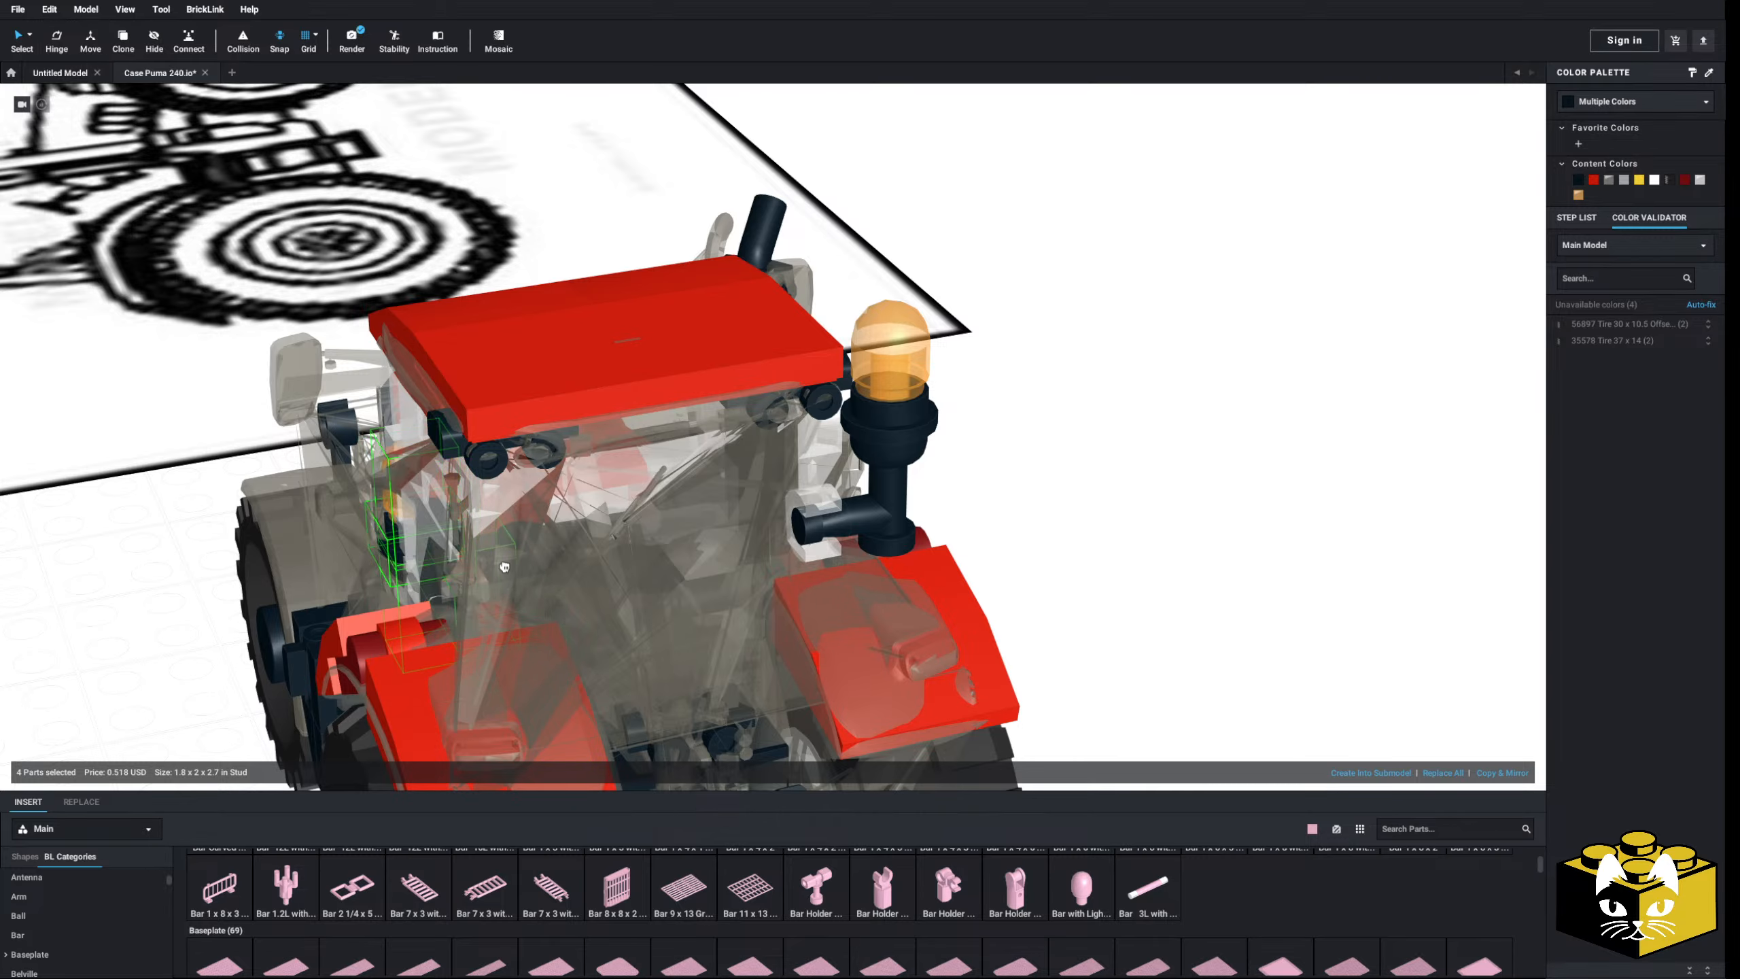
pyautogui.moveTo(501, 556); pyautogui.dragTo(438, 582, button='right')
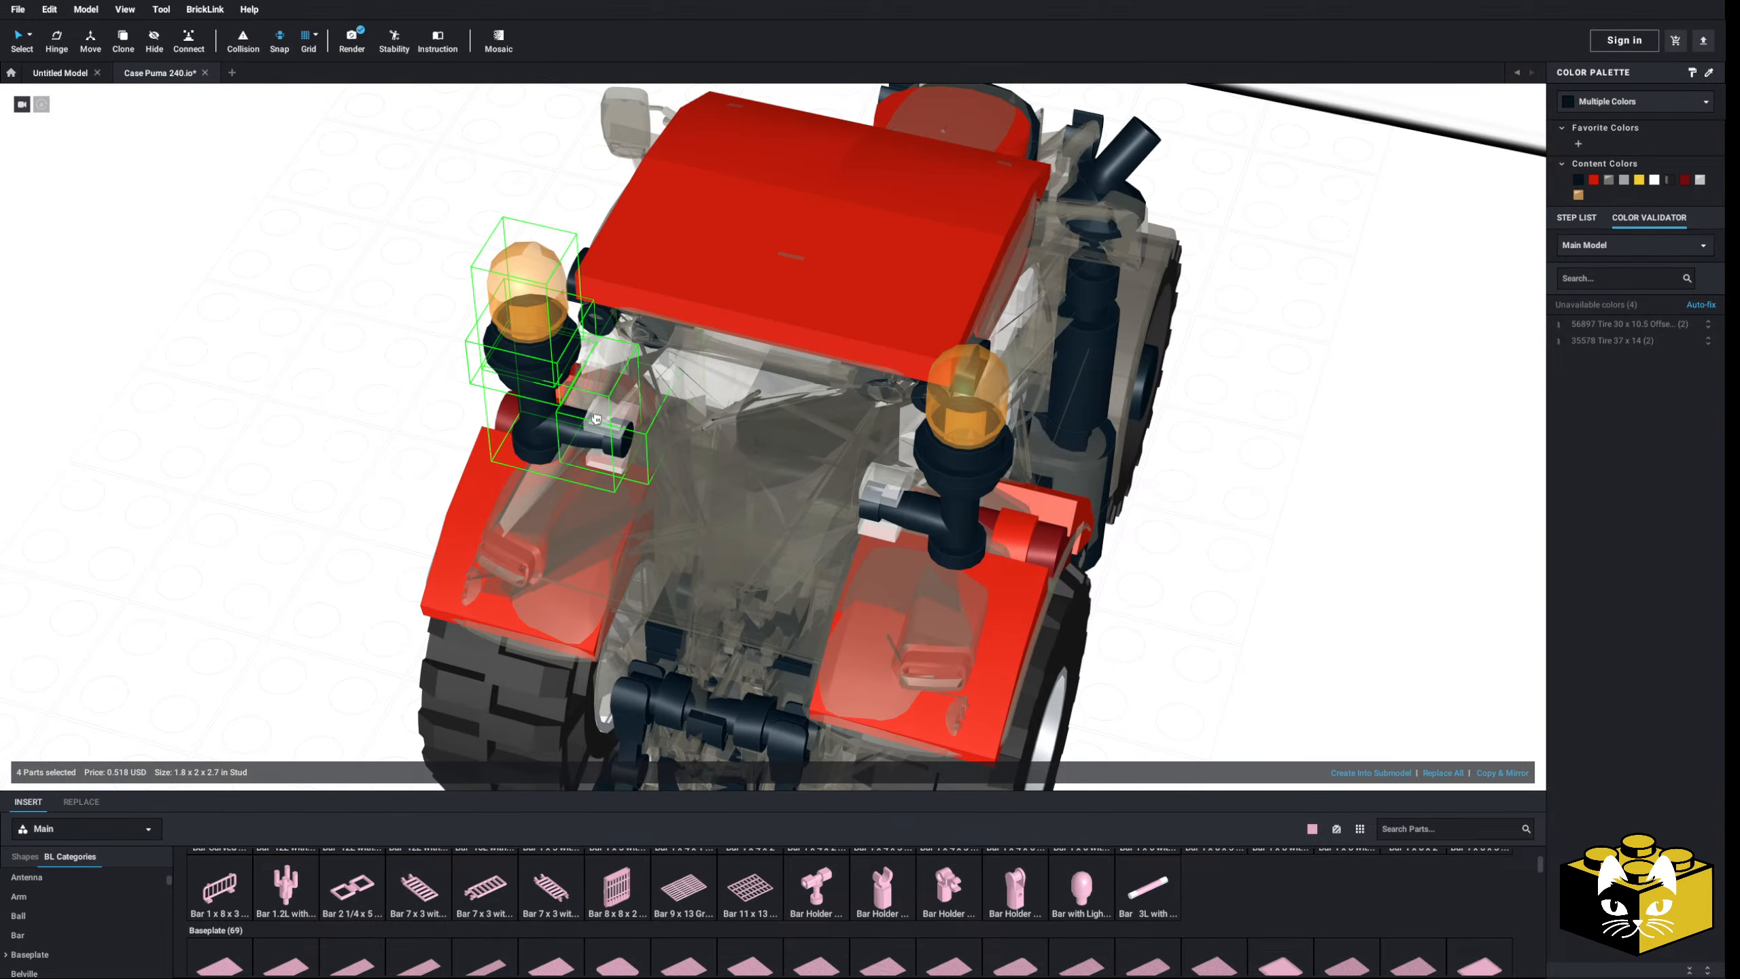
pyautogui.click(596, 418)
pyautogui.click(311, 478)
# - Examine the two beacons and the cab from the side and front against the reference model
pyautogui.scroll(-4, 310, 477)
pyautogui.moveTo(358, 493); pyautogui.dragTo(307, 459, button='right')
pyautogui.moveTo(308, 459); pyautogui.dragTo(188, 428, button='middle')
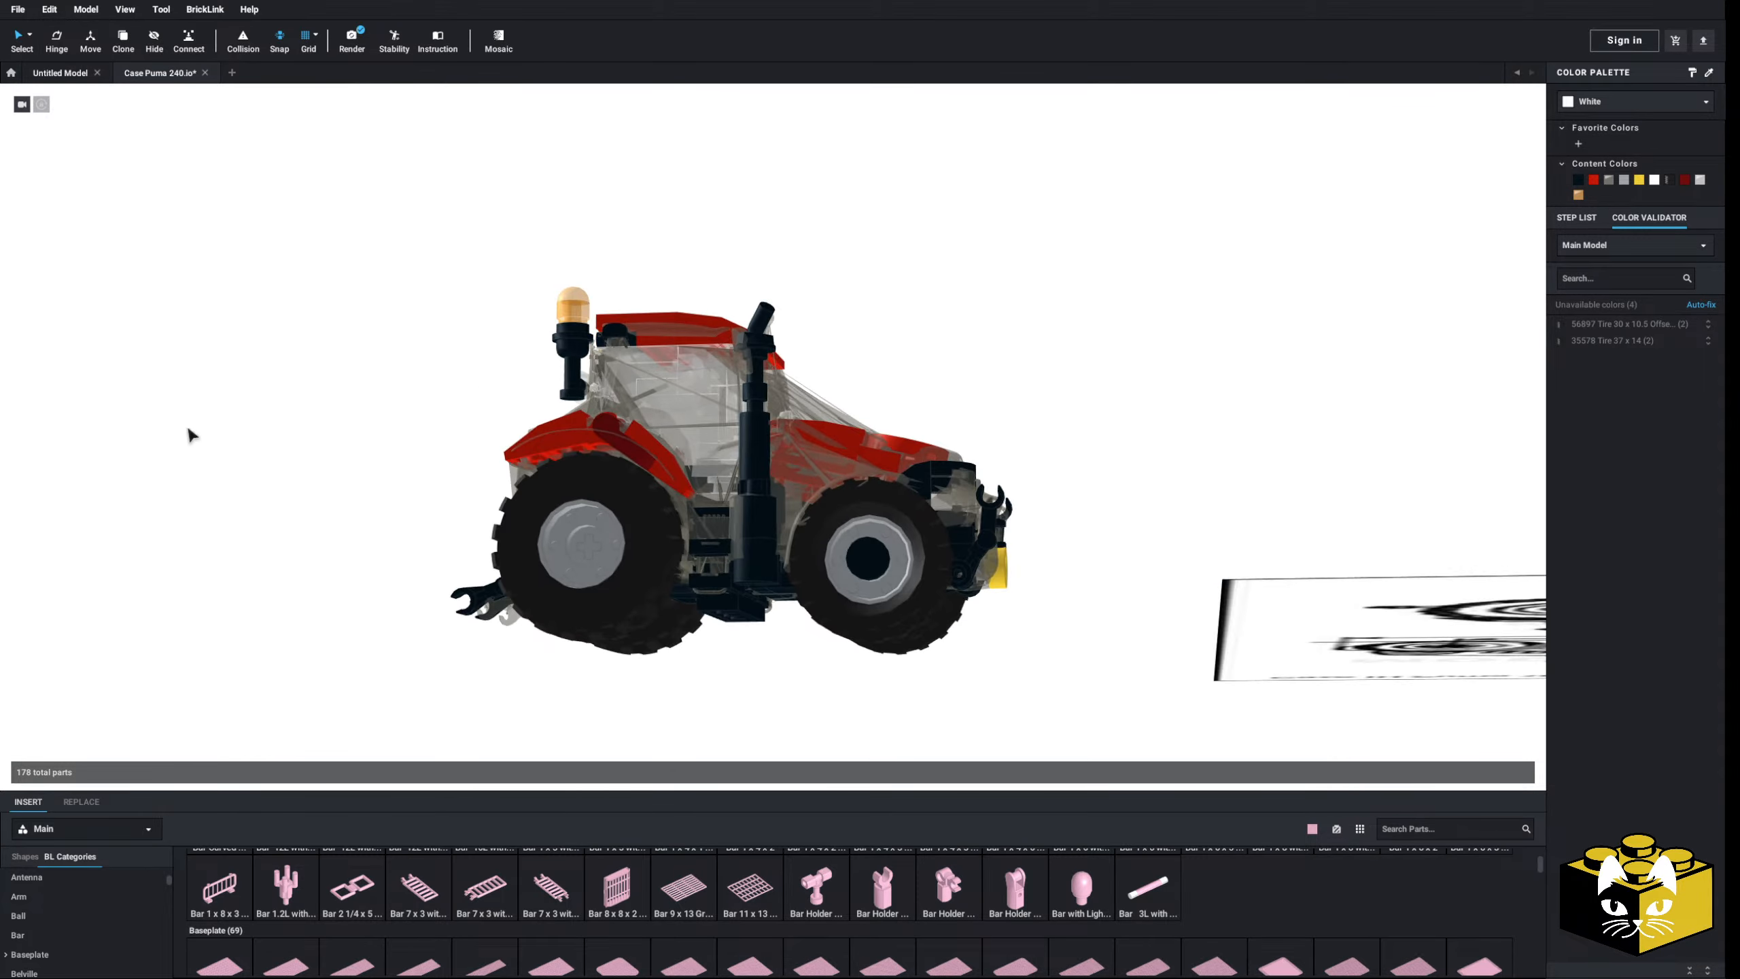
pyautogui.moveTo(191, 435); pyautogui.dragTo(616, 596, button='right')
pyautogui.scroll(5, 835, 535)
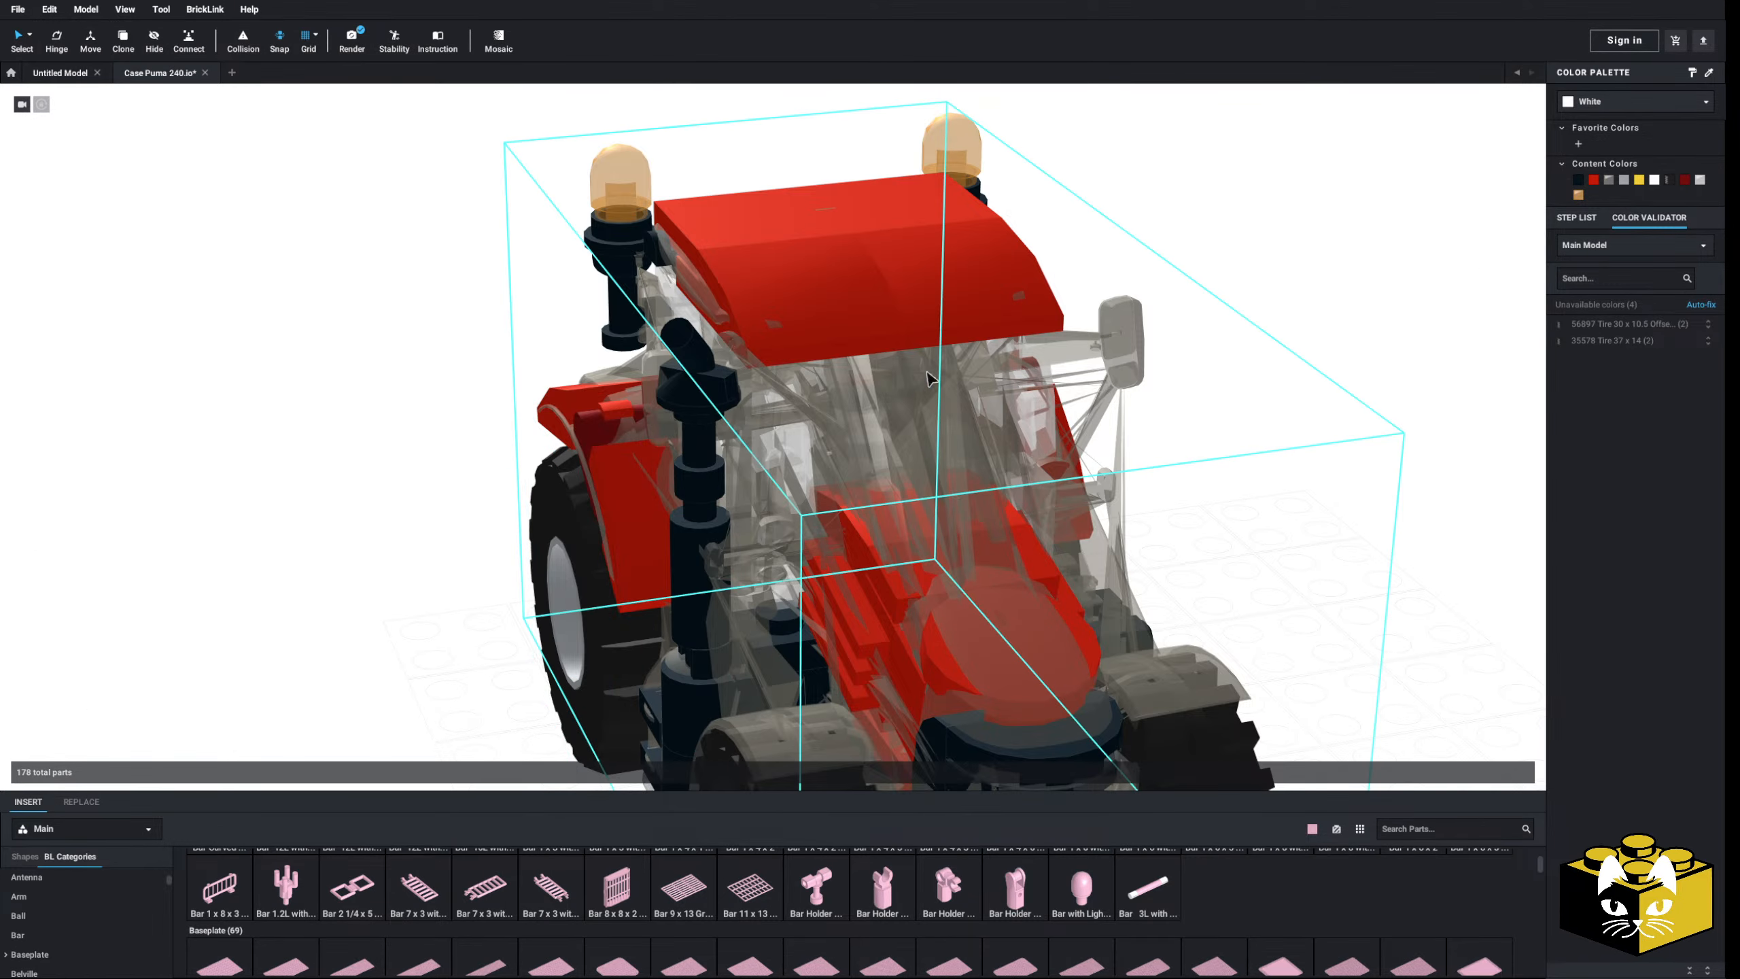
pyautogui.moveTo(930, 376); pyautogui.dragTo(972, 412, button='right')
pyautogui.scroll(6, 812, 440)
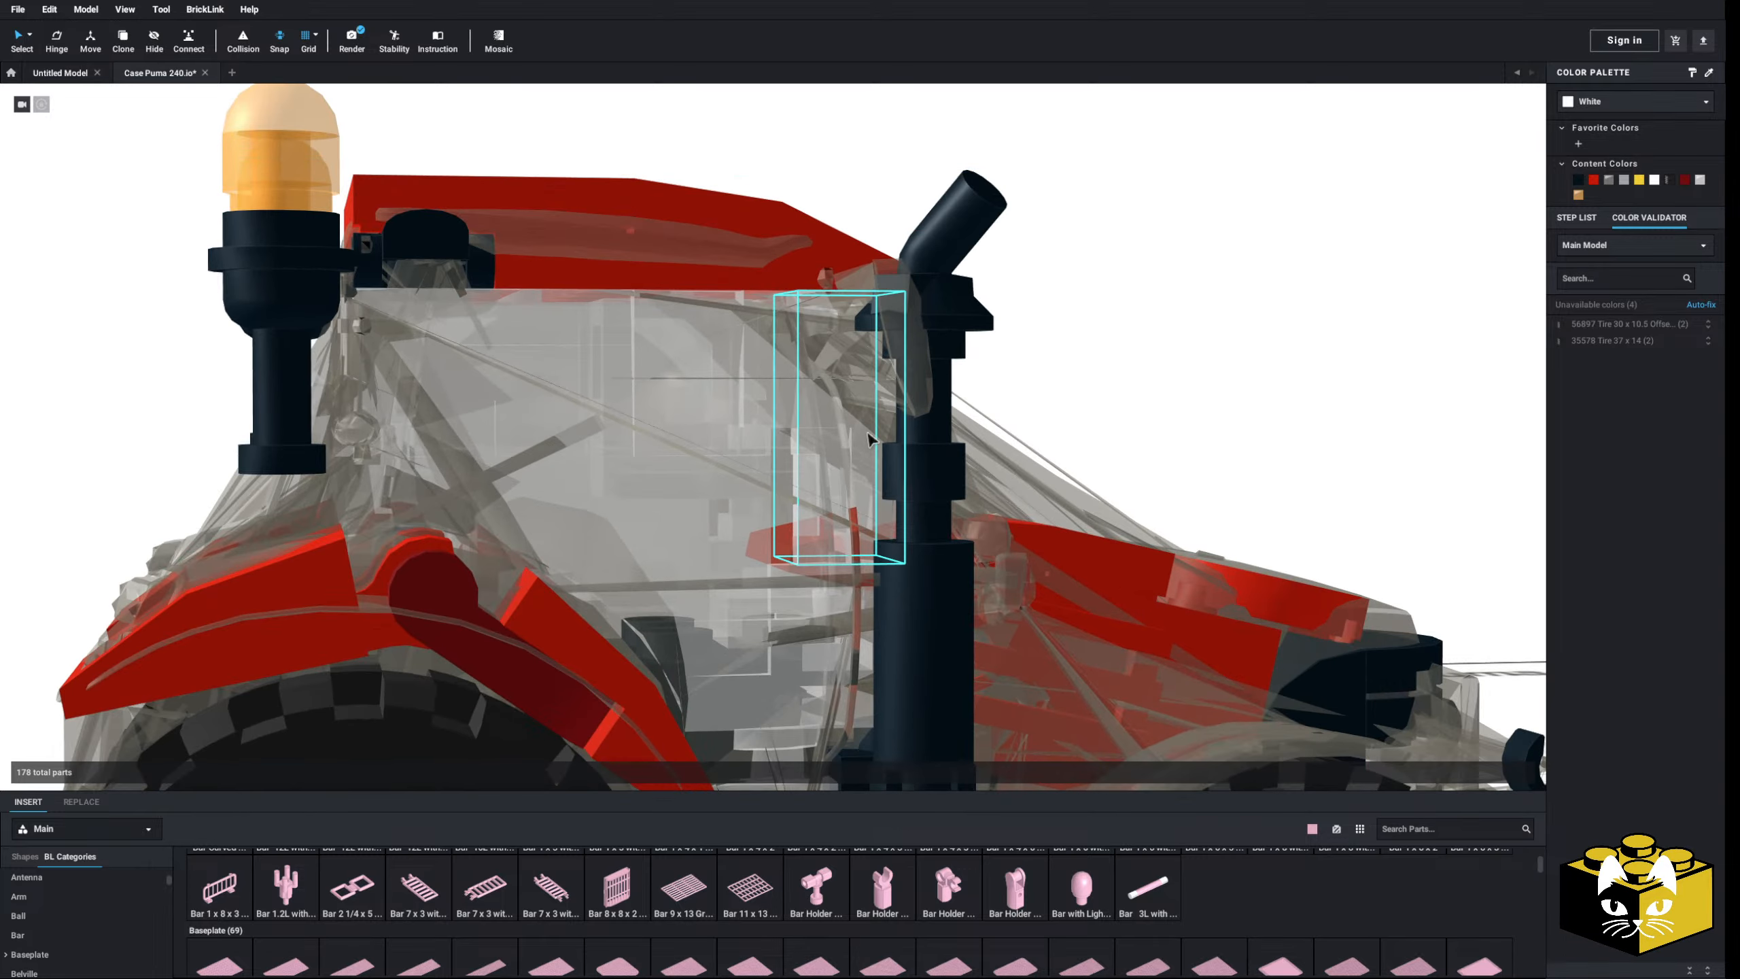
# - Delete the Trans-Clear Plate 1 x 2 in the upper cab on the exhaust side
pyautogui.moveTo(811, 440); pyautogui.dragTo(712, 336, button='right')
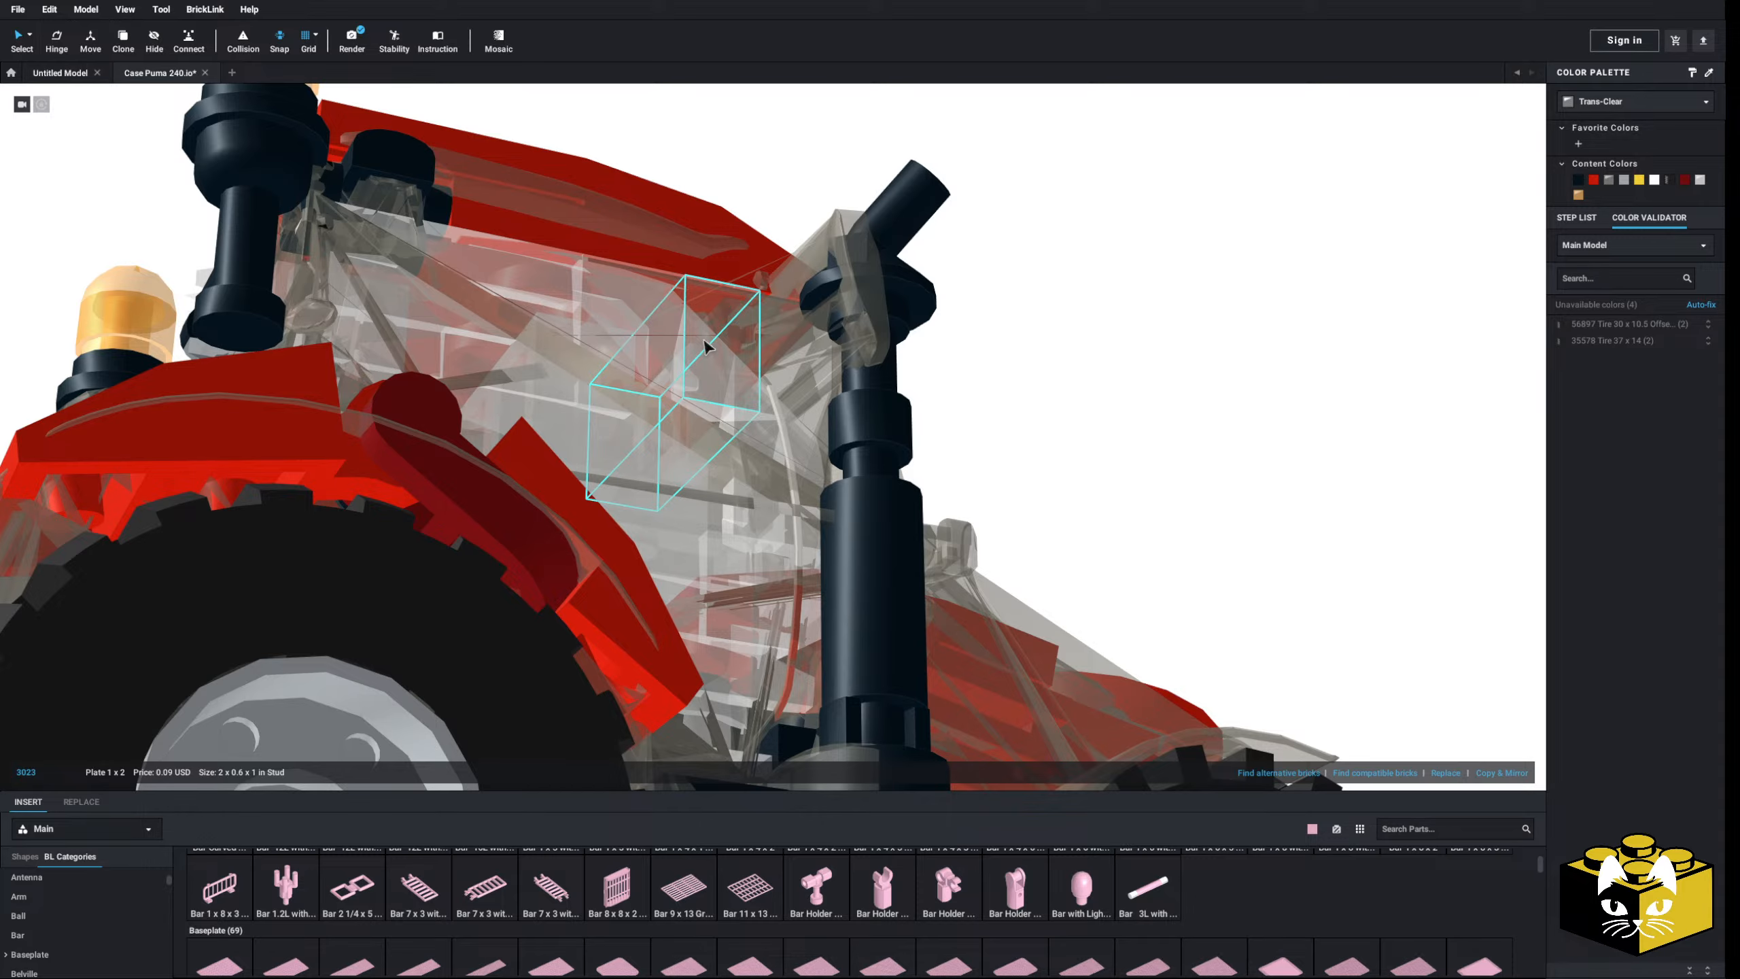
pyautogui.press('Delete')
pyautogui.scroll(-4, 705, 341)
pyautogui.moveTo(704, 340); pyautogui.dragTo(796, 412, button='right')
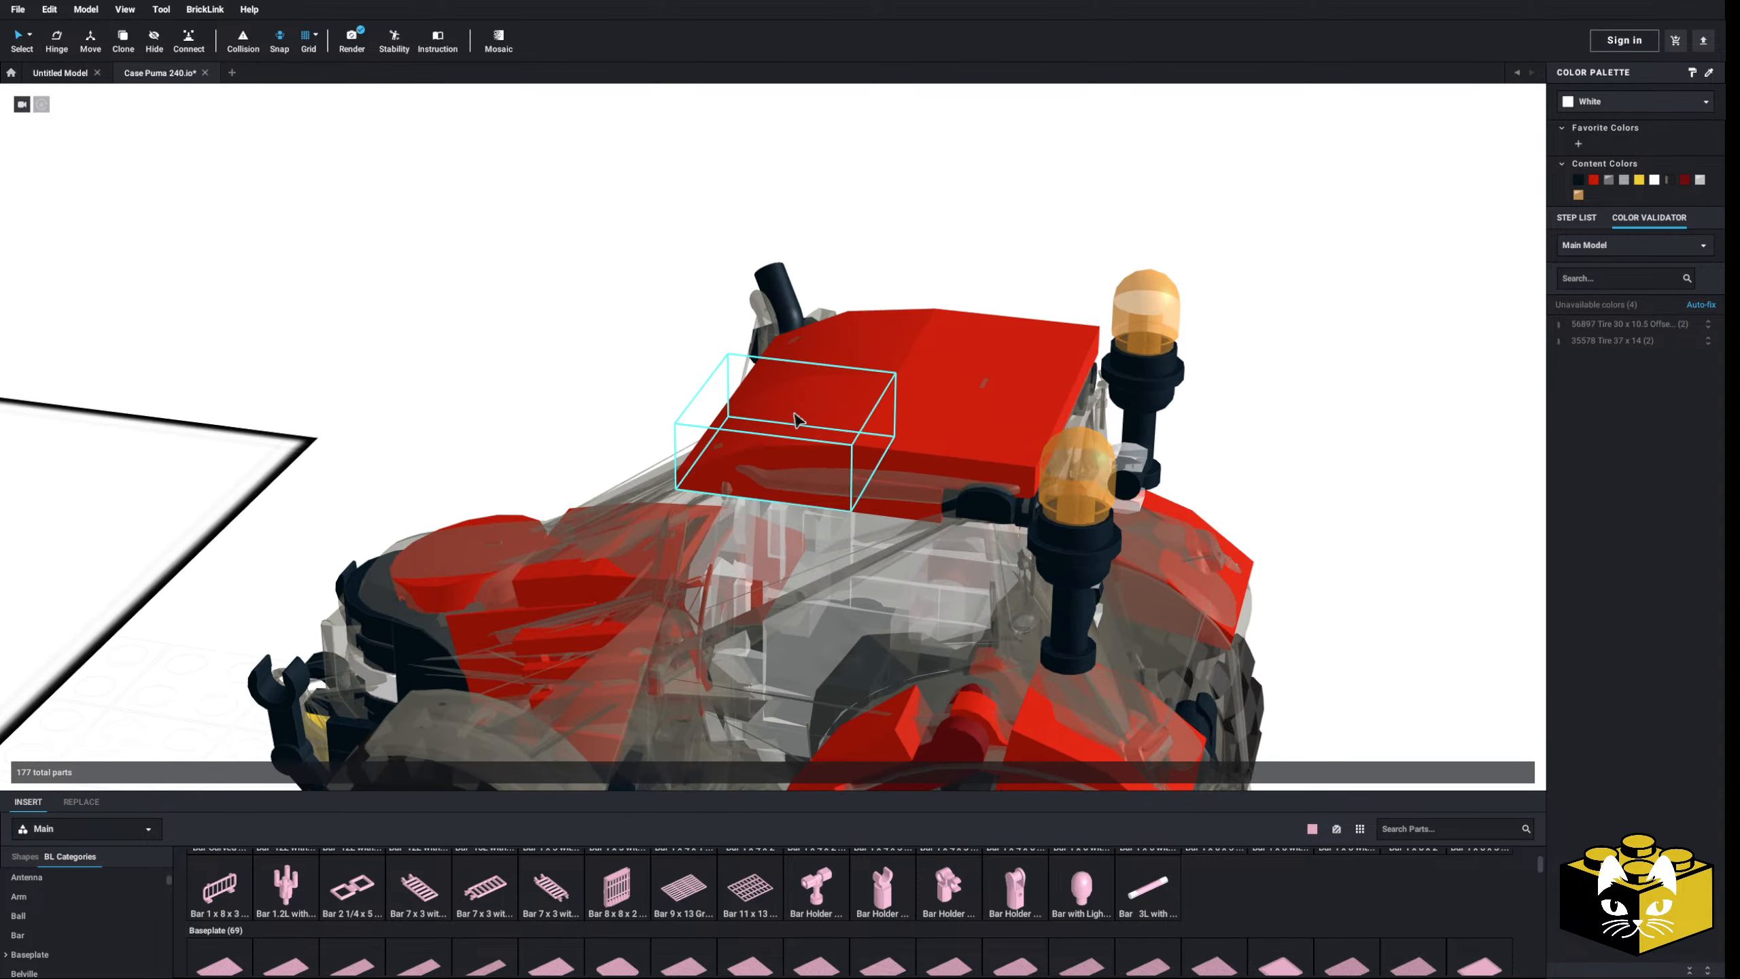
# - Hide the translucent Puma reference model
pyautogui.click(670, 536)
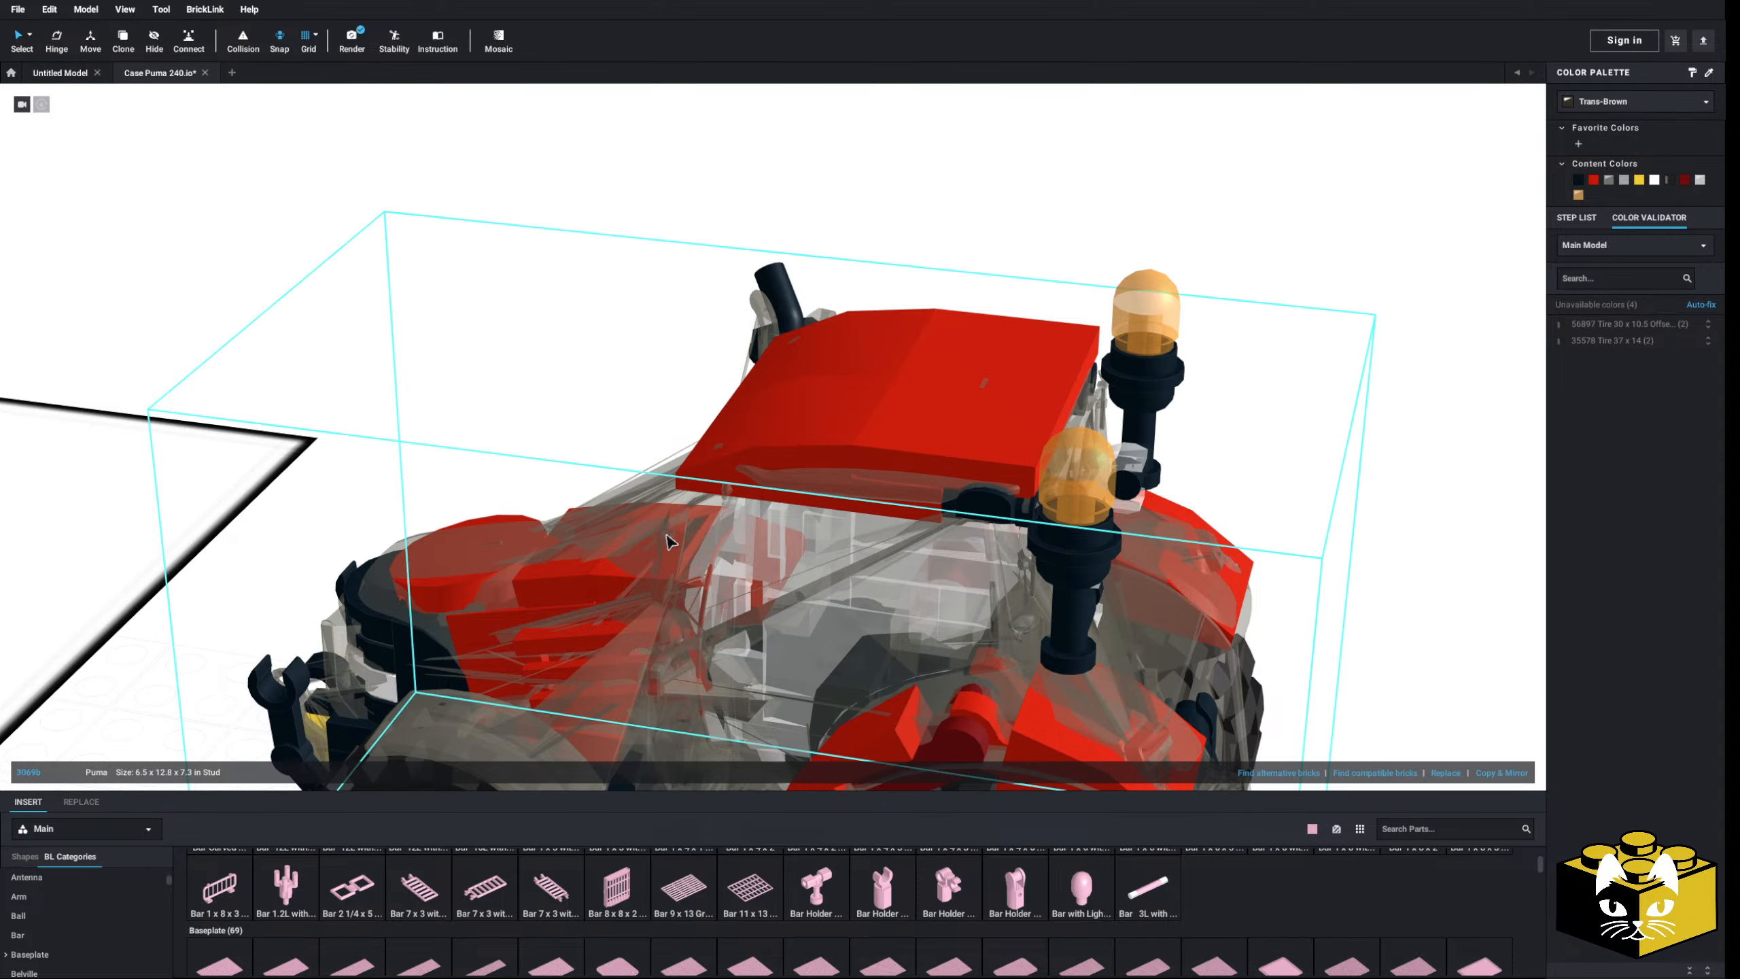
pyautogui.rightClick(668, 535)
pyautogui.click(714, 610)
# - Move the two red curved slopes at the front of the roof off the cab, beside the tractor
pyautogui.moveTo(579, 435); pyautogui.dragTo(874, 385, button='right')
pyautogui.click(843, 411)
pyautogui.keyDown('ctrl'); pyautogui.click(818, 353); pyautogui.keyUp('ctrl')
pyautogui.moveTo(874, 385); pyautogui.dragTo(514, 397)
pyautogui.moveTo(709, 384); pyautogui.dragTo(762, 435, button='right')
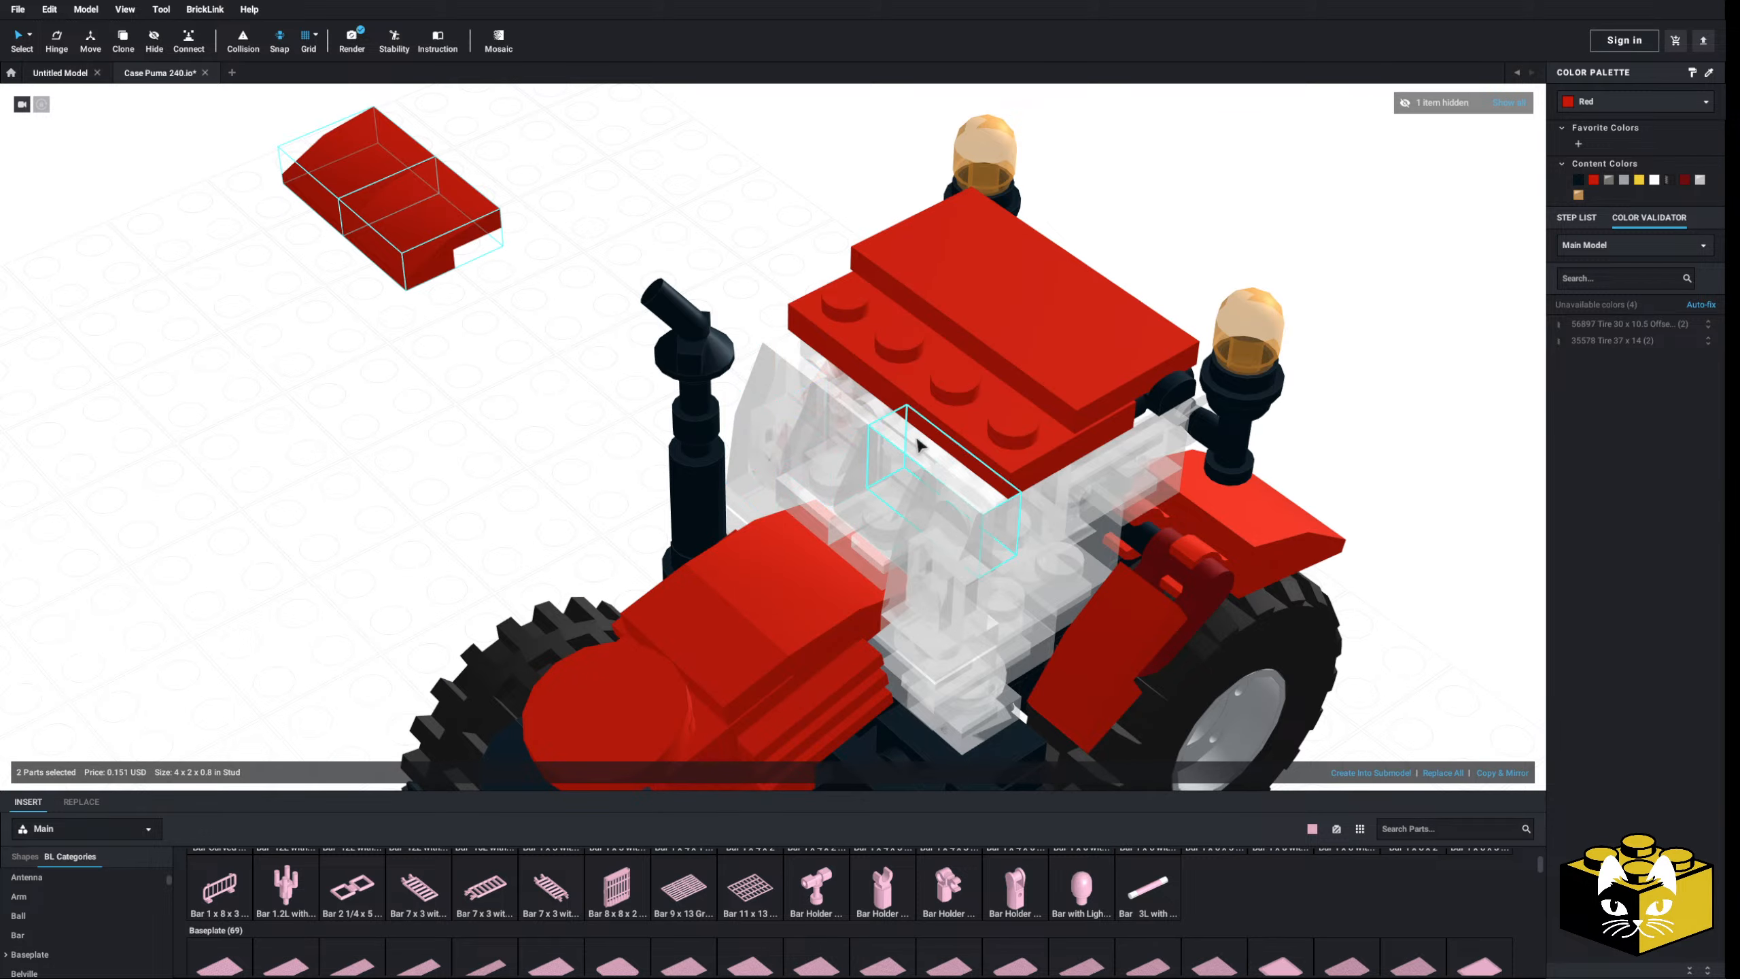
# - Copy the Trans-Clear Plate, Modified 1 x 1 with Open O Clip and paste one at each front corner of the cab
pyautogui.moveTo(918, 443); pyautogui.dragTo(841, 389)
pyautogui.press('Escape')
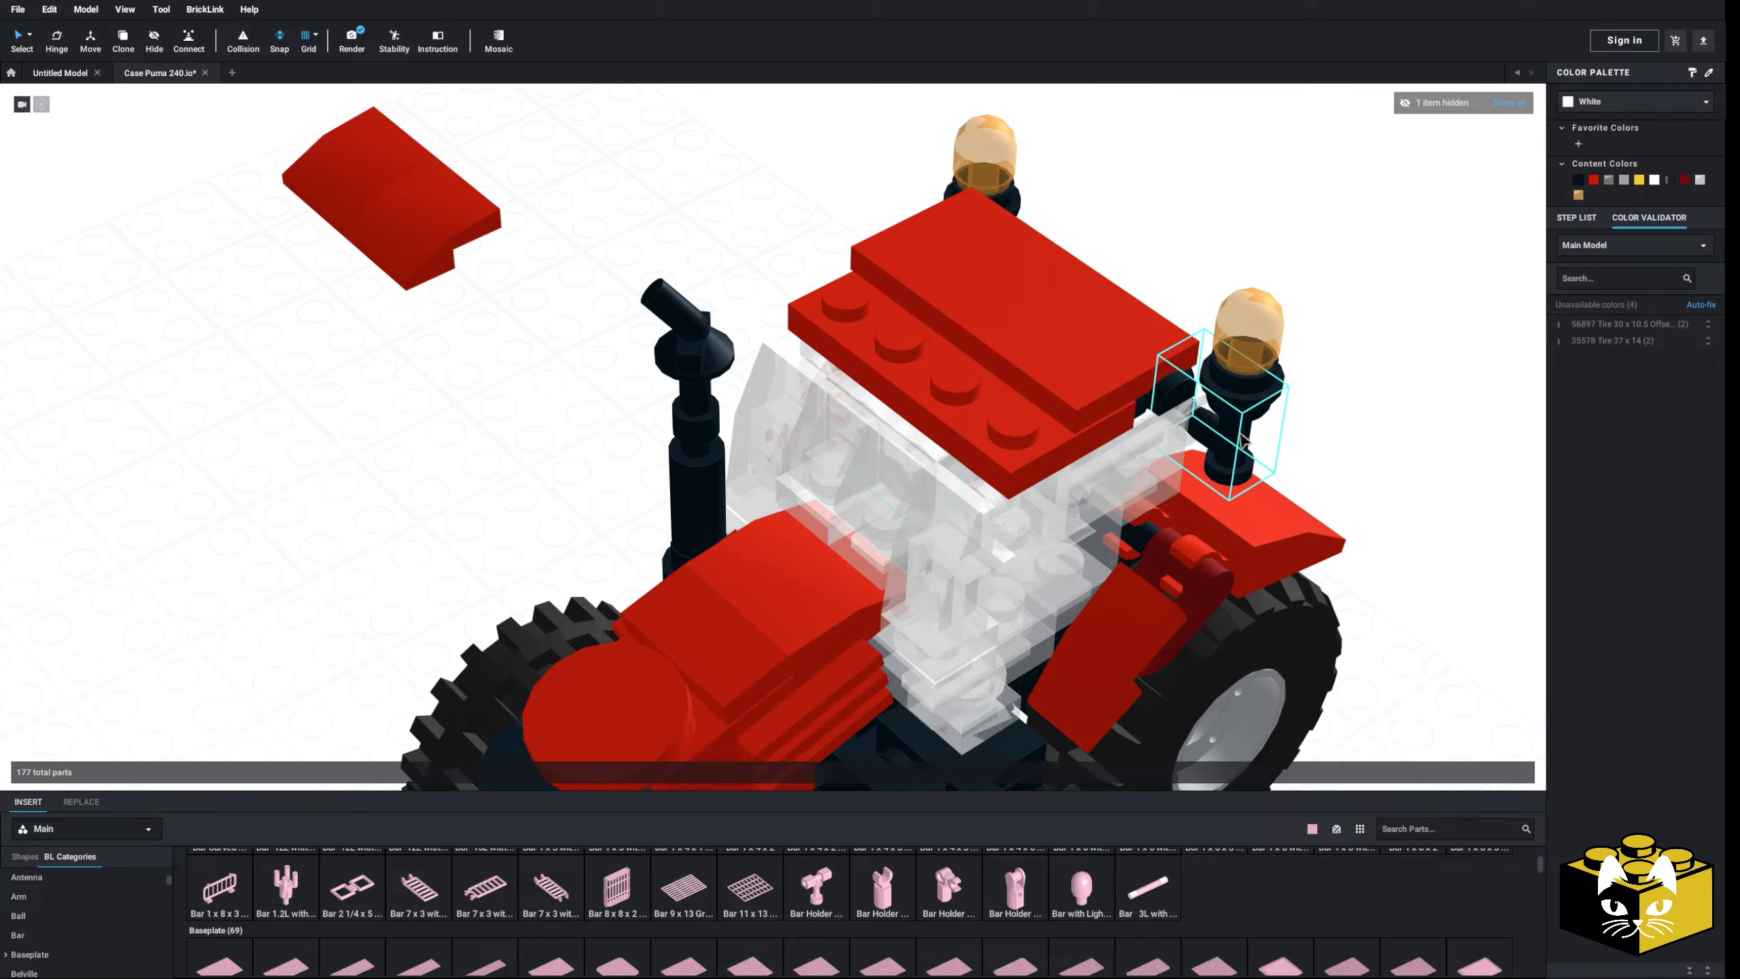
pyautogui.rightClick(1200, 404)
pyautogui.click(1241, 430)
pyautogui.rightClick(1338, 395)
pyautogui.click(1380, 441)
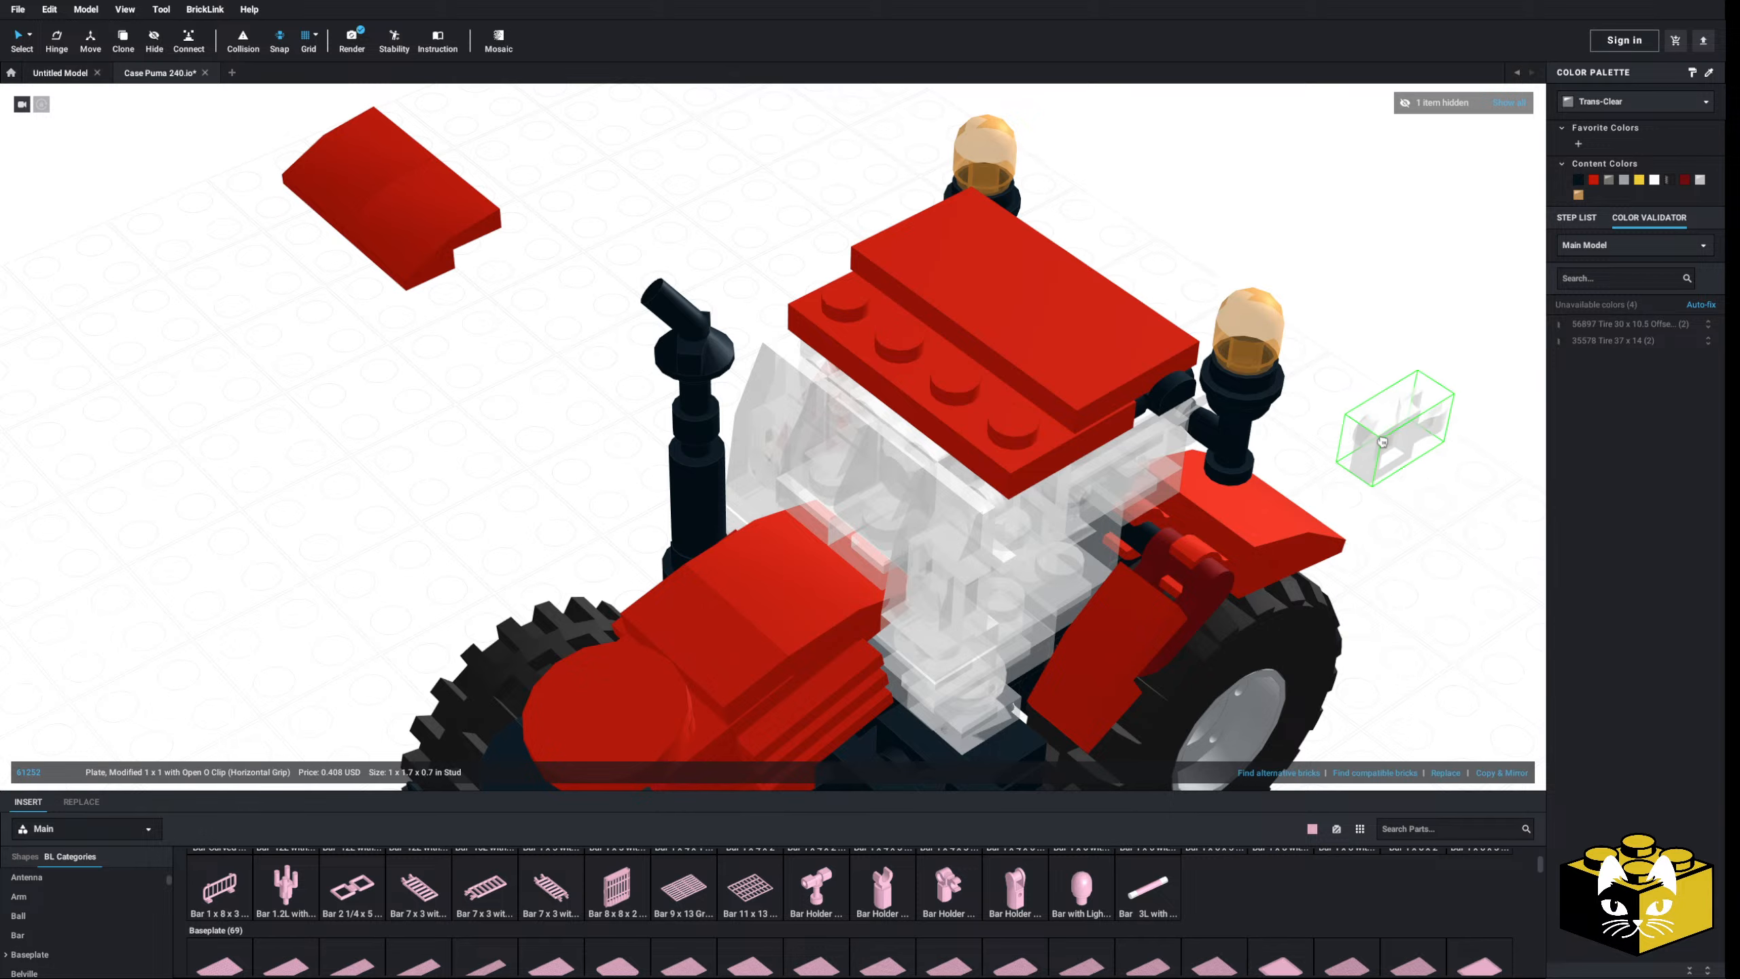
pyautogui.rightClick(1425, 419)
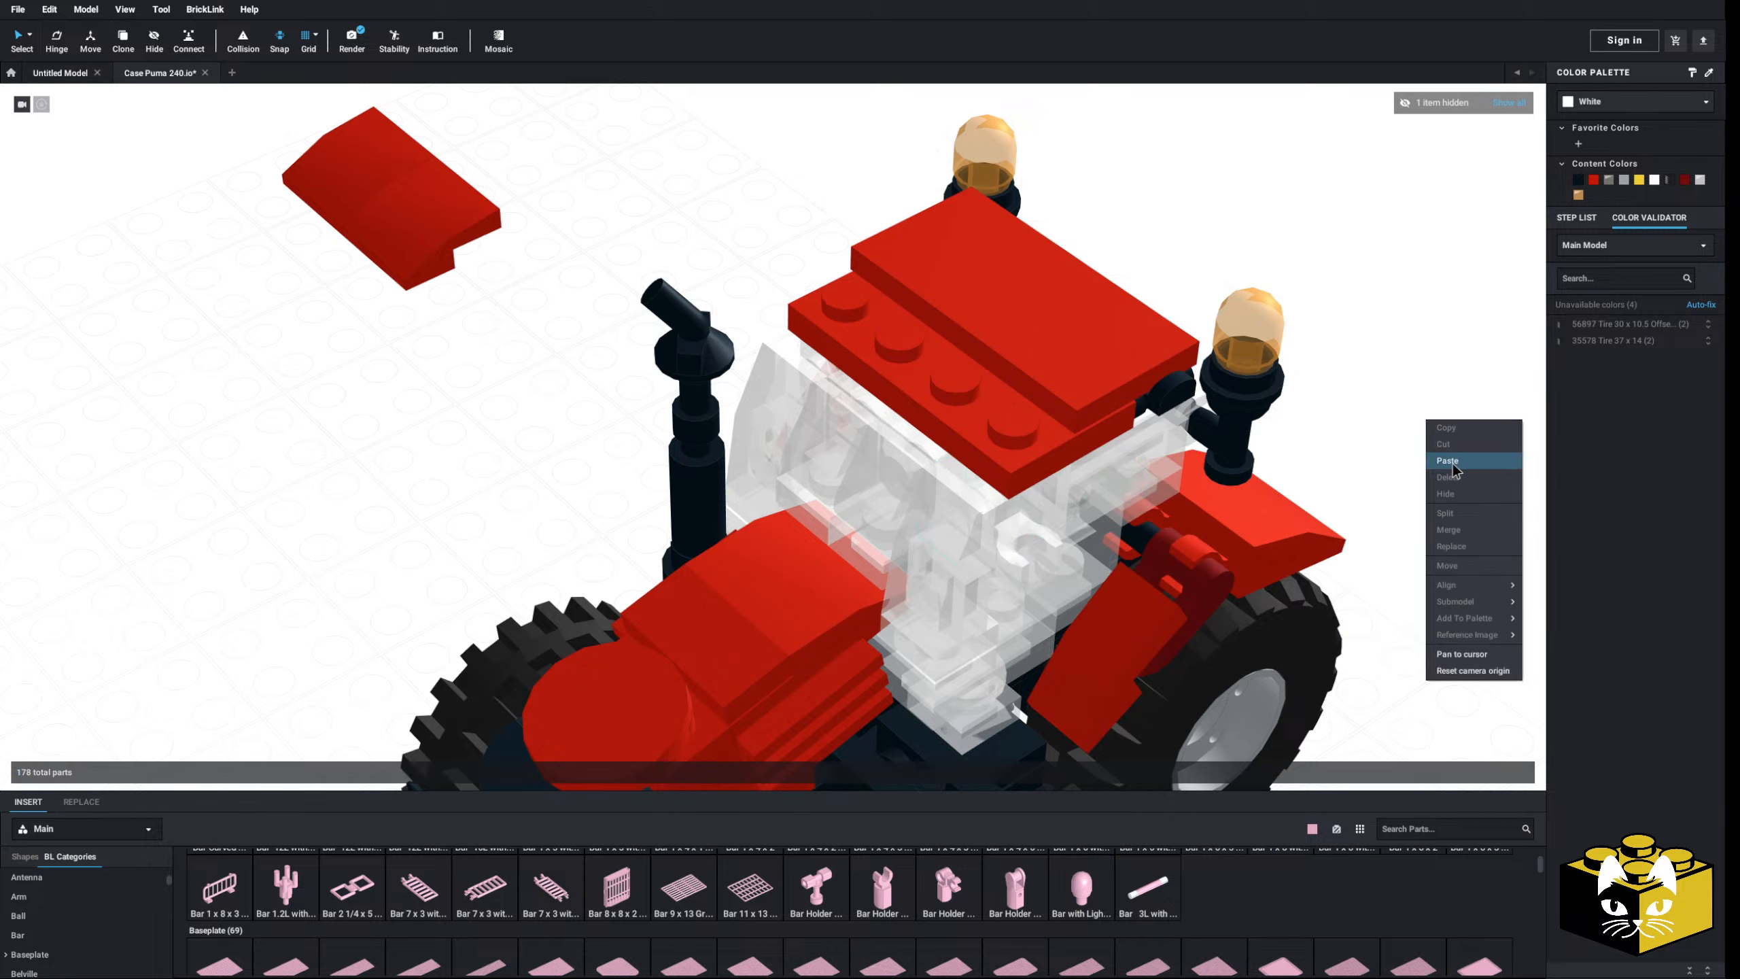
pyautogui.click(1466, 465)
pyautogui.click(798, 347)
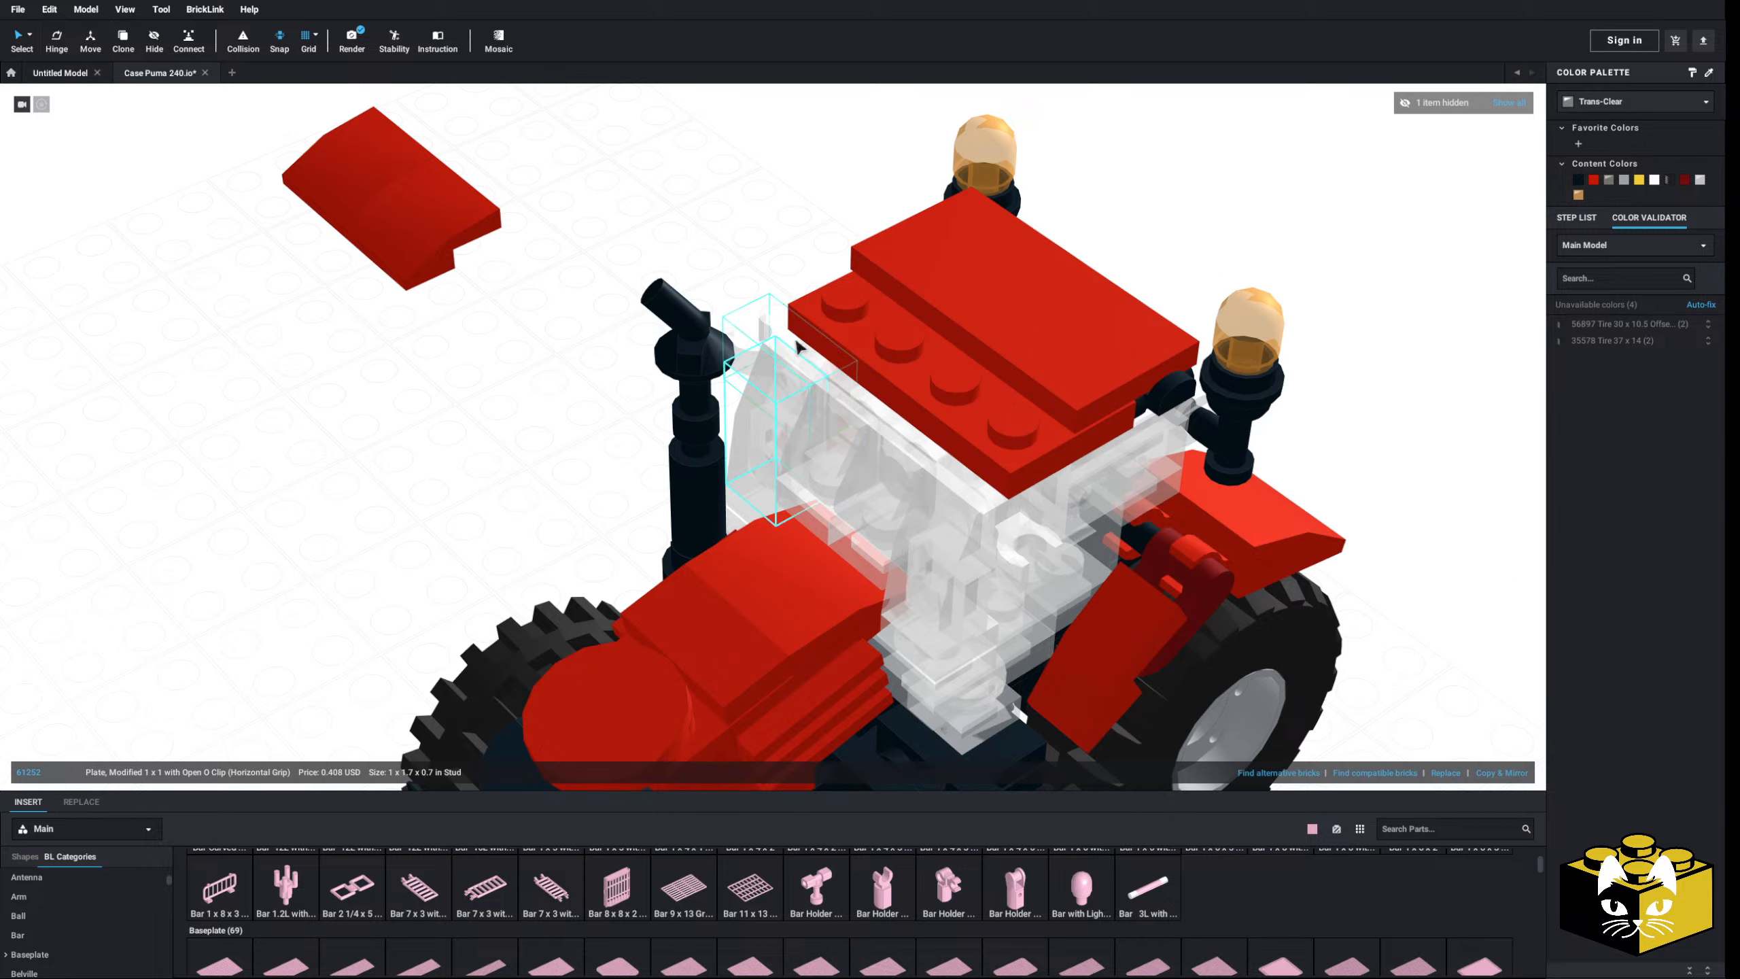
# - Return the two red slopes to the front of the roof and unhide the reference model
pyautogui.moveTo(425, 199); pyautogui.dragTo(904, 439)
pyautogui.click(428, 351)
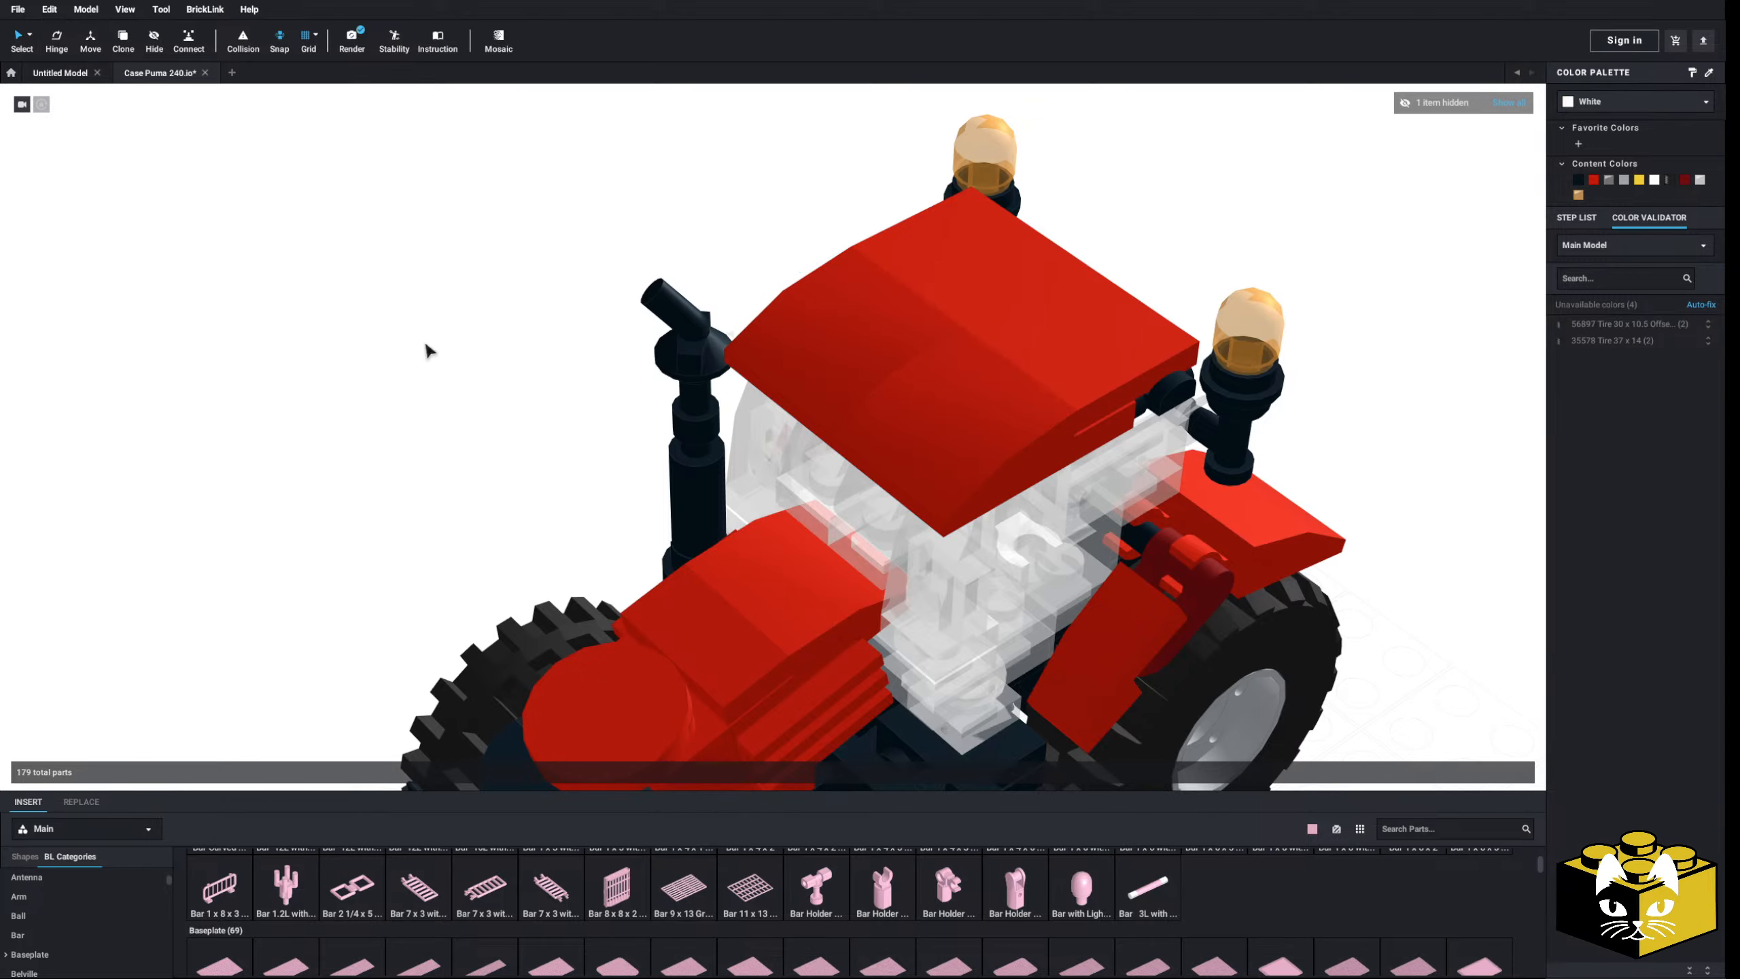
pyautogui.click(1528, 106)
pyautogui.scroll(-2, 1363, 358)
pyautogui.moveTo(1363, 357); pyautogui.dragTo(1318, 351, button='right')
pyautogui.scroll(3, 1192, 899)
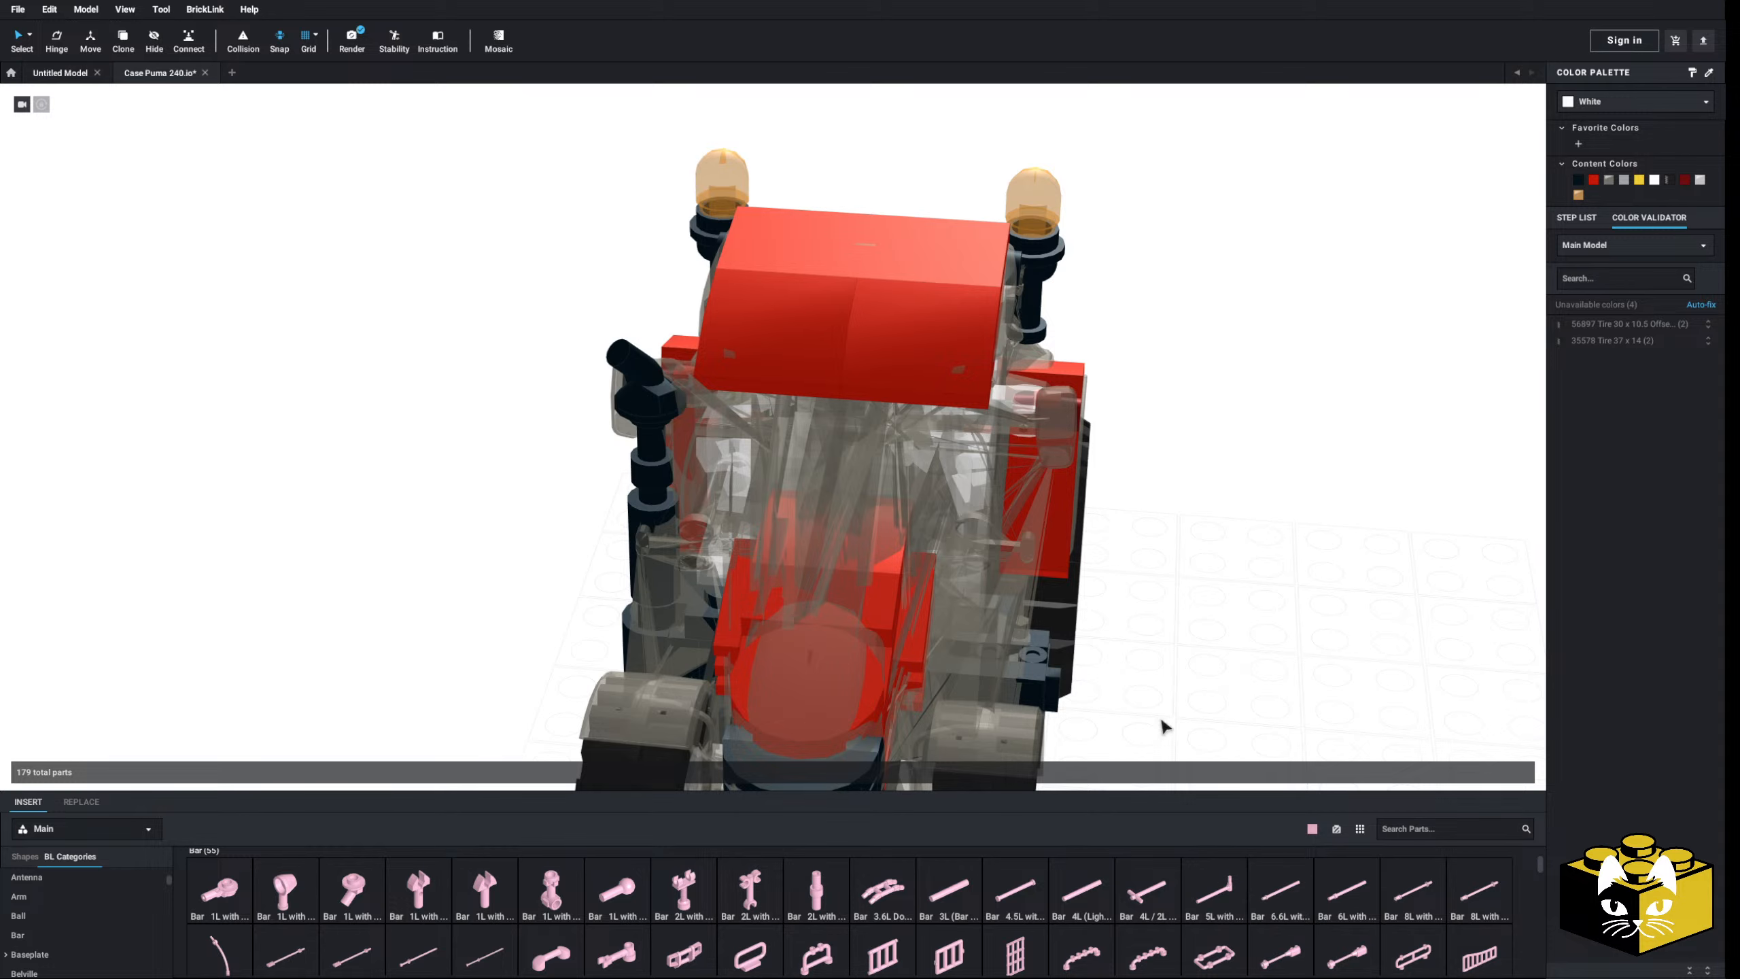
# - Set the part list's color to Trans-Clear and hide parts unavailable in the selected color
pyautogui.click(1308, 829)
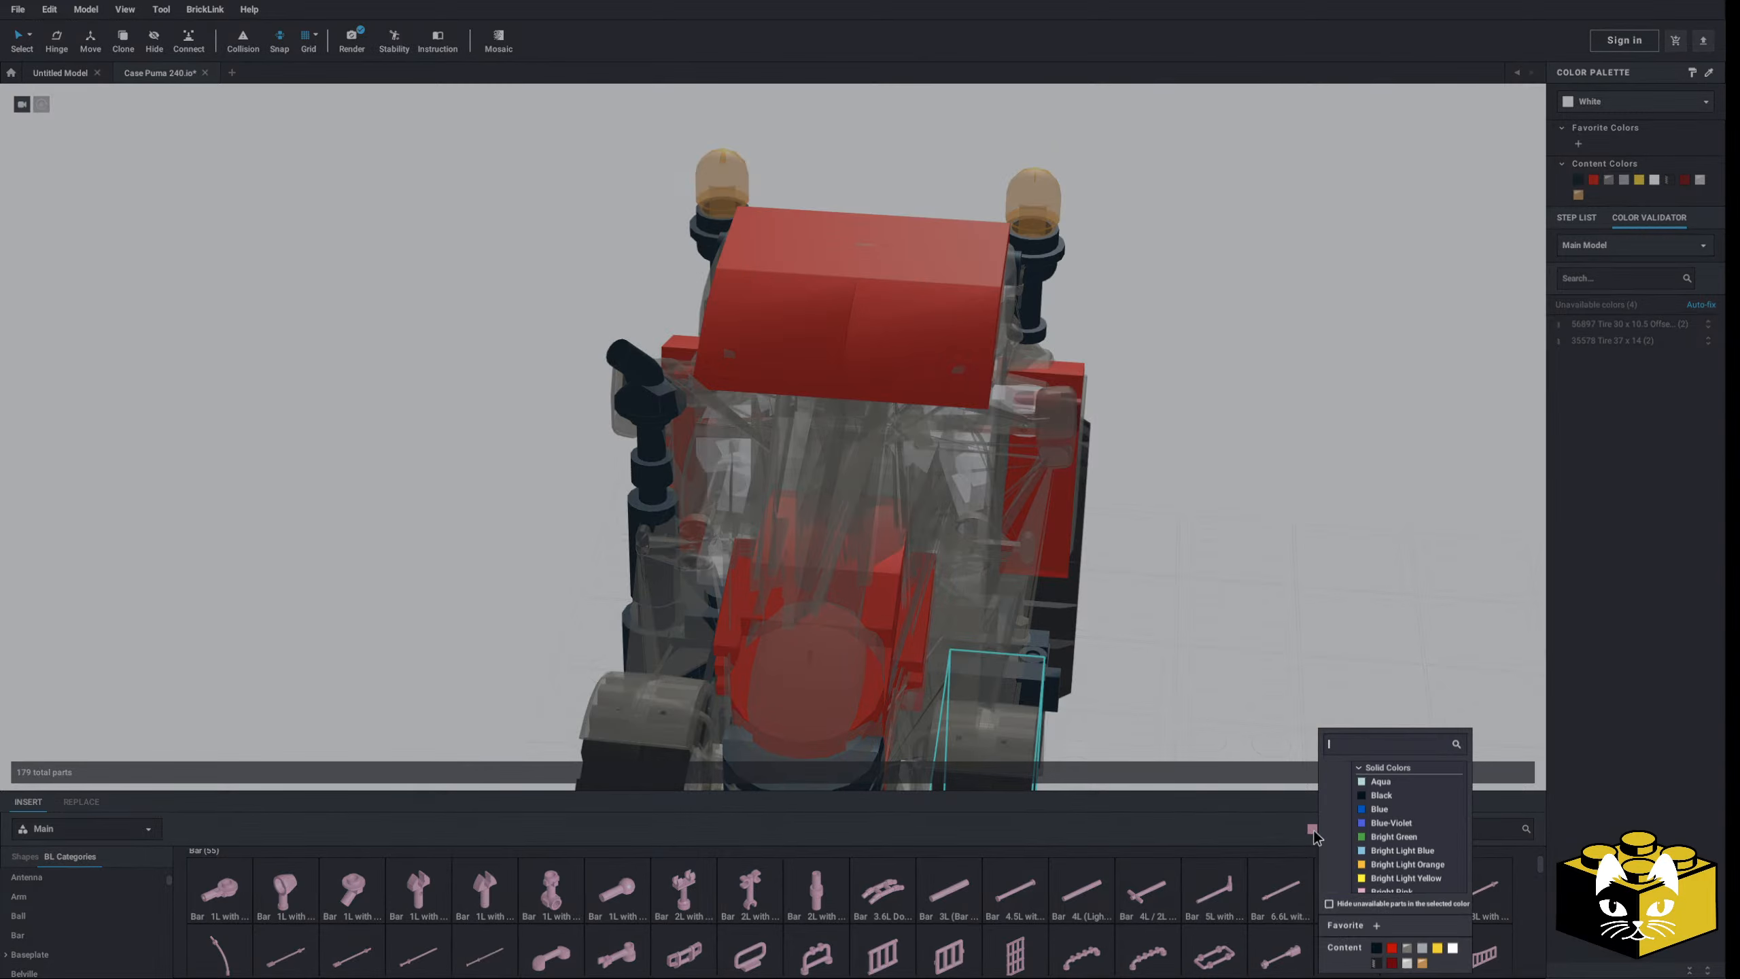
pyautogui.click(1407, 963)
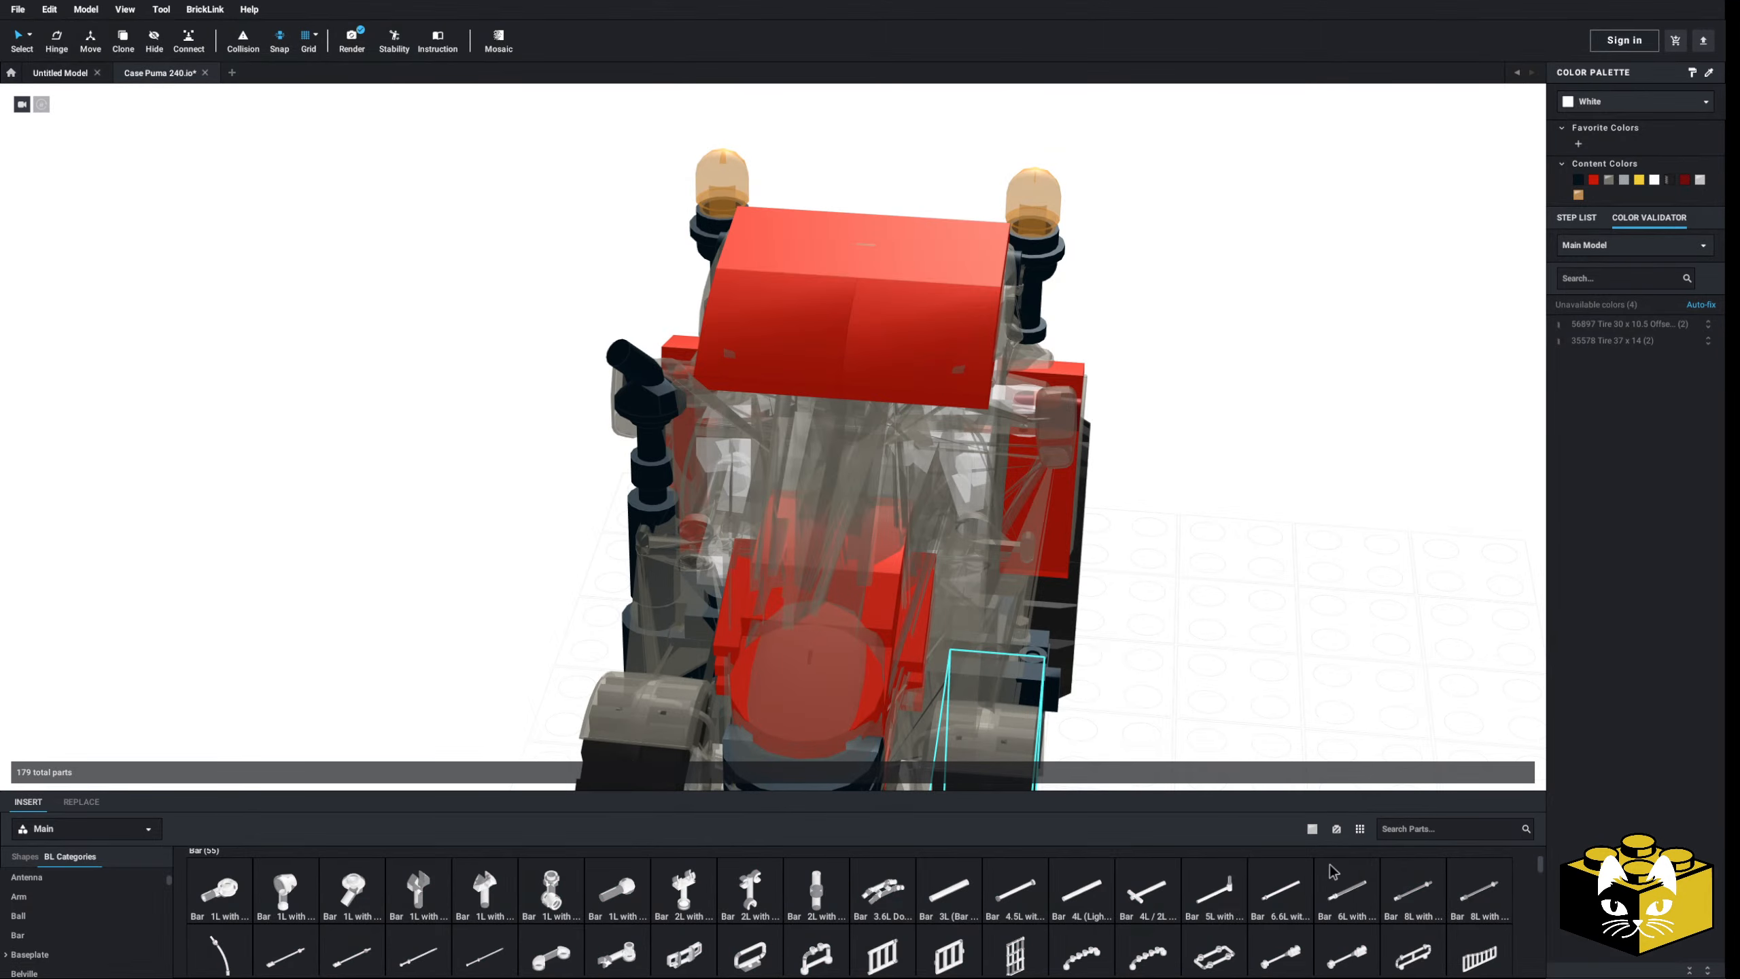
pyautogui.click(1312, 829)
pyautogui.click(1330, 900)
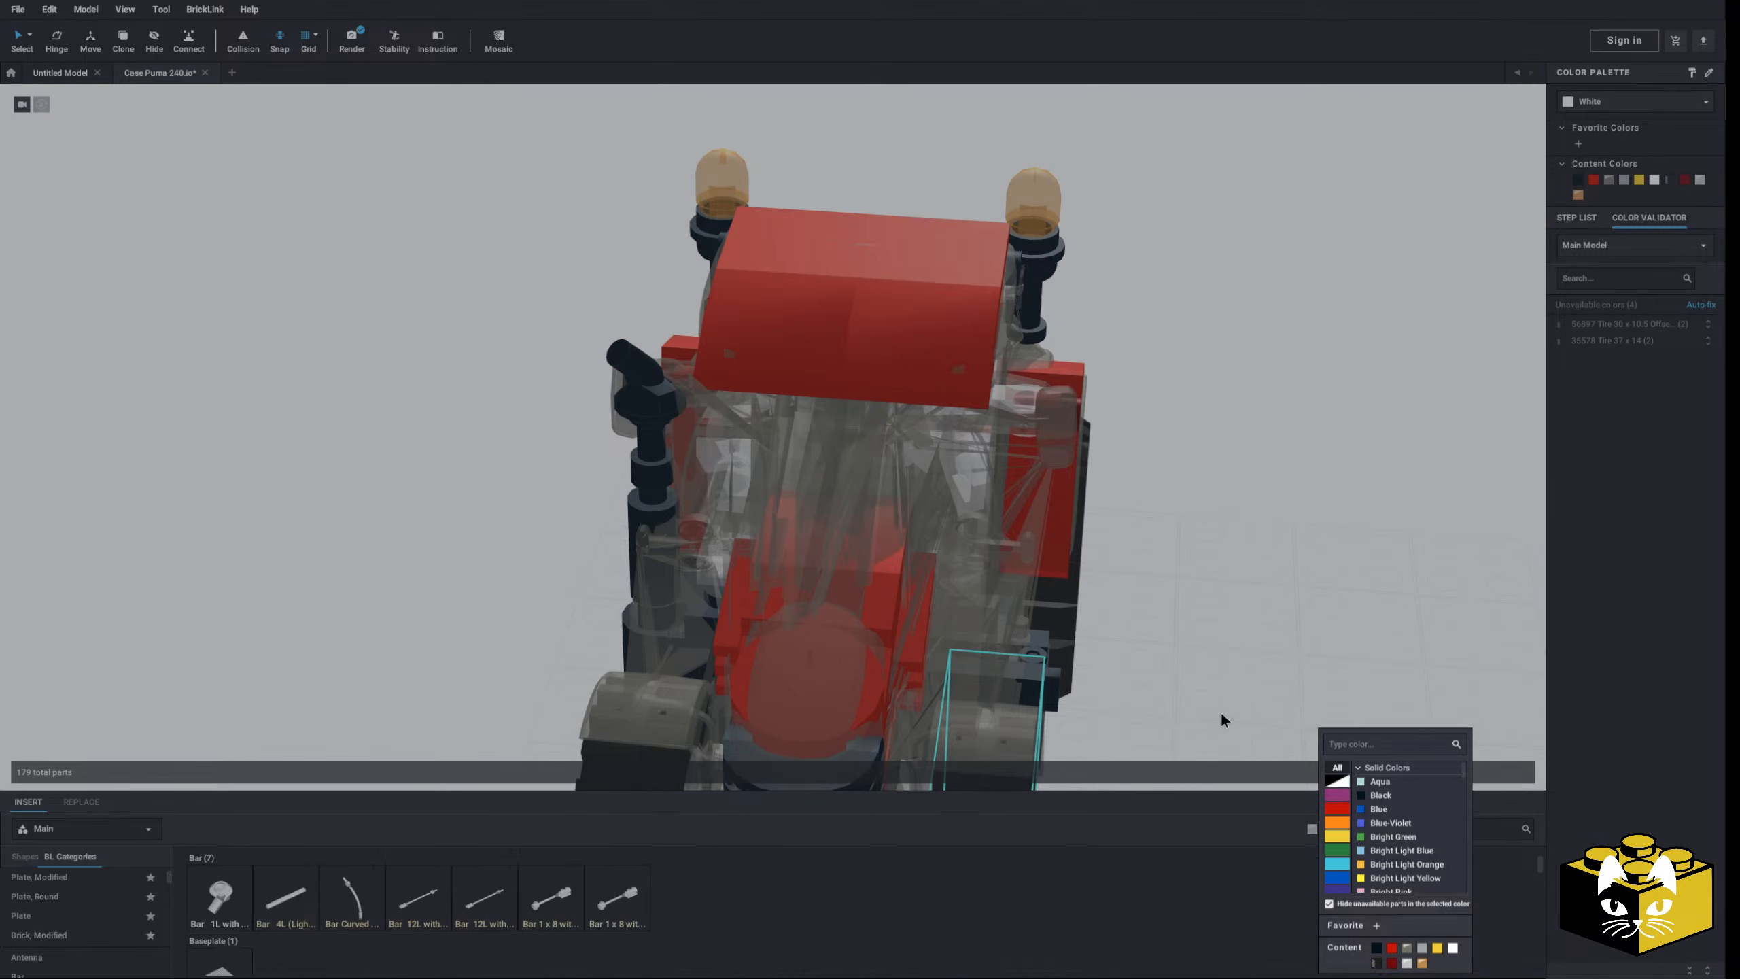
pyautogui.click(1220, 710)
# - Look through the available Plate, Modified parts and examine the clip plate at the cab's front corner
pyautogui.click(102, 877)
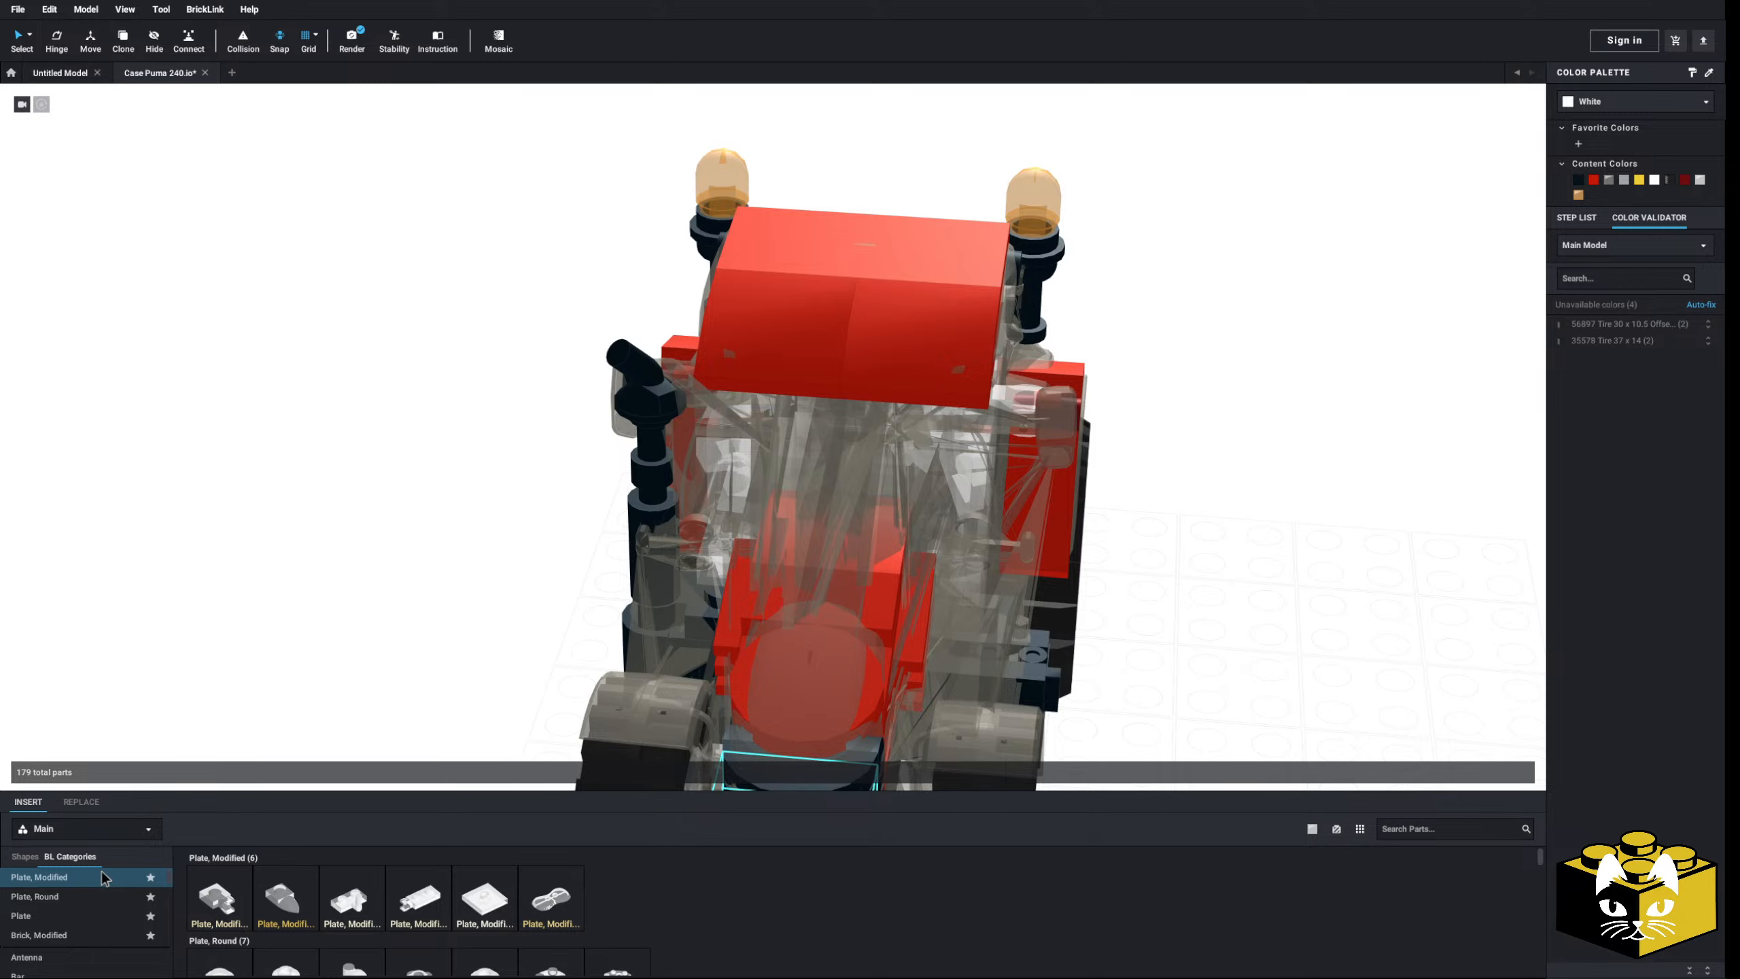
pyautogui.moveTo(373, 604)
pyautogui.mouseDown(button='right')
pyautogui.moveTo(321, 586)
pyautogui.moveTo(344, 603)
pyautogui.mouseUp(button='right')
pyautogui.moveTo(307, 549); pyautogui.dragTo(290, 576, button='middle')
pyautogui.scroll(3, 290, 576)
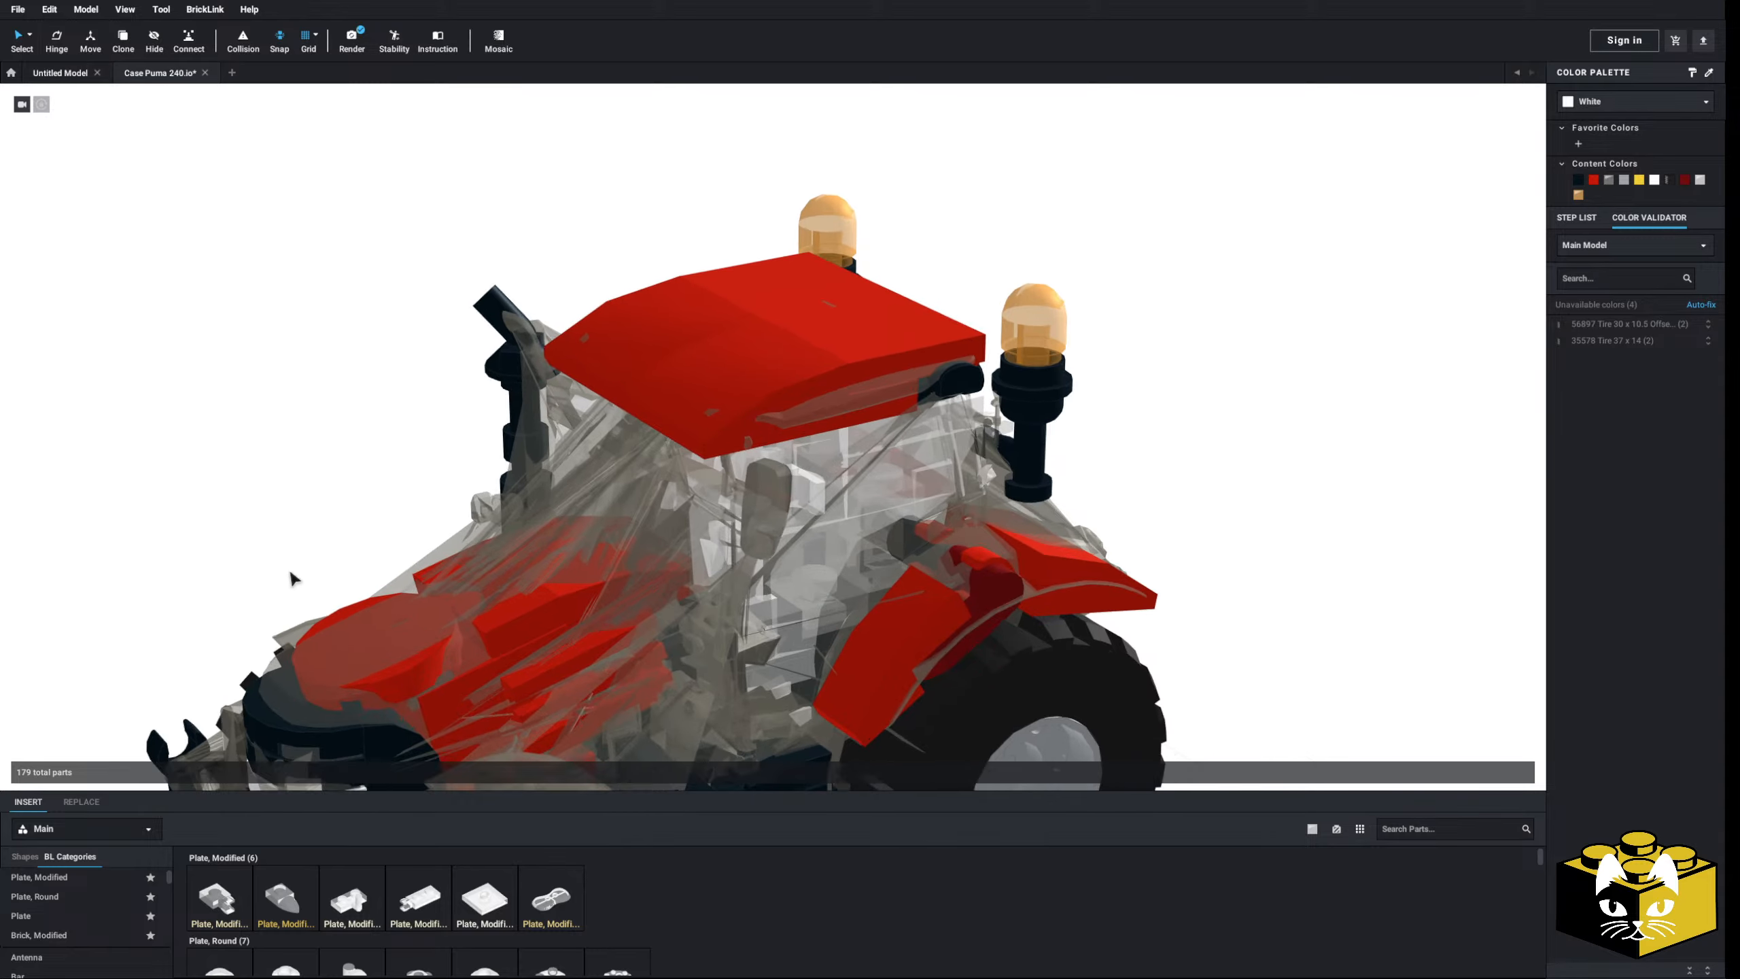
pyautogui.moveTo(290, 575); pyautogui.dragTo(276, 562, button='right')
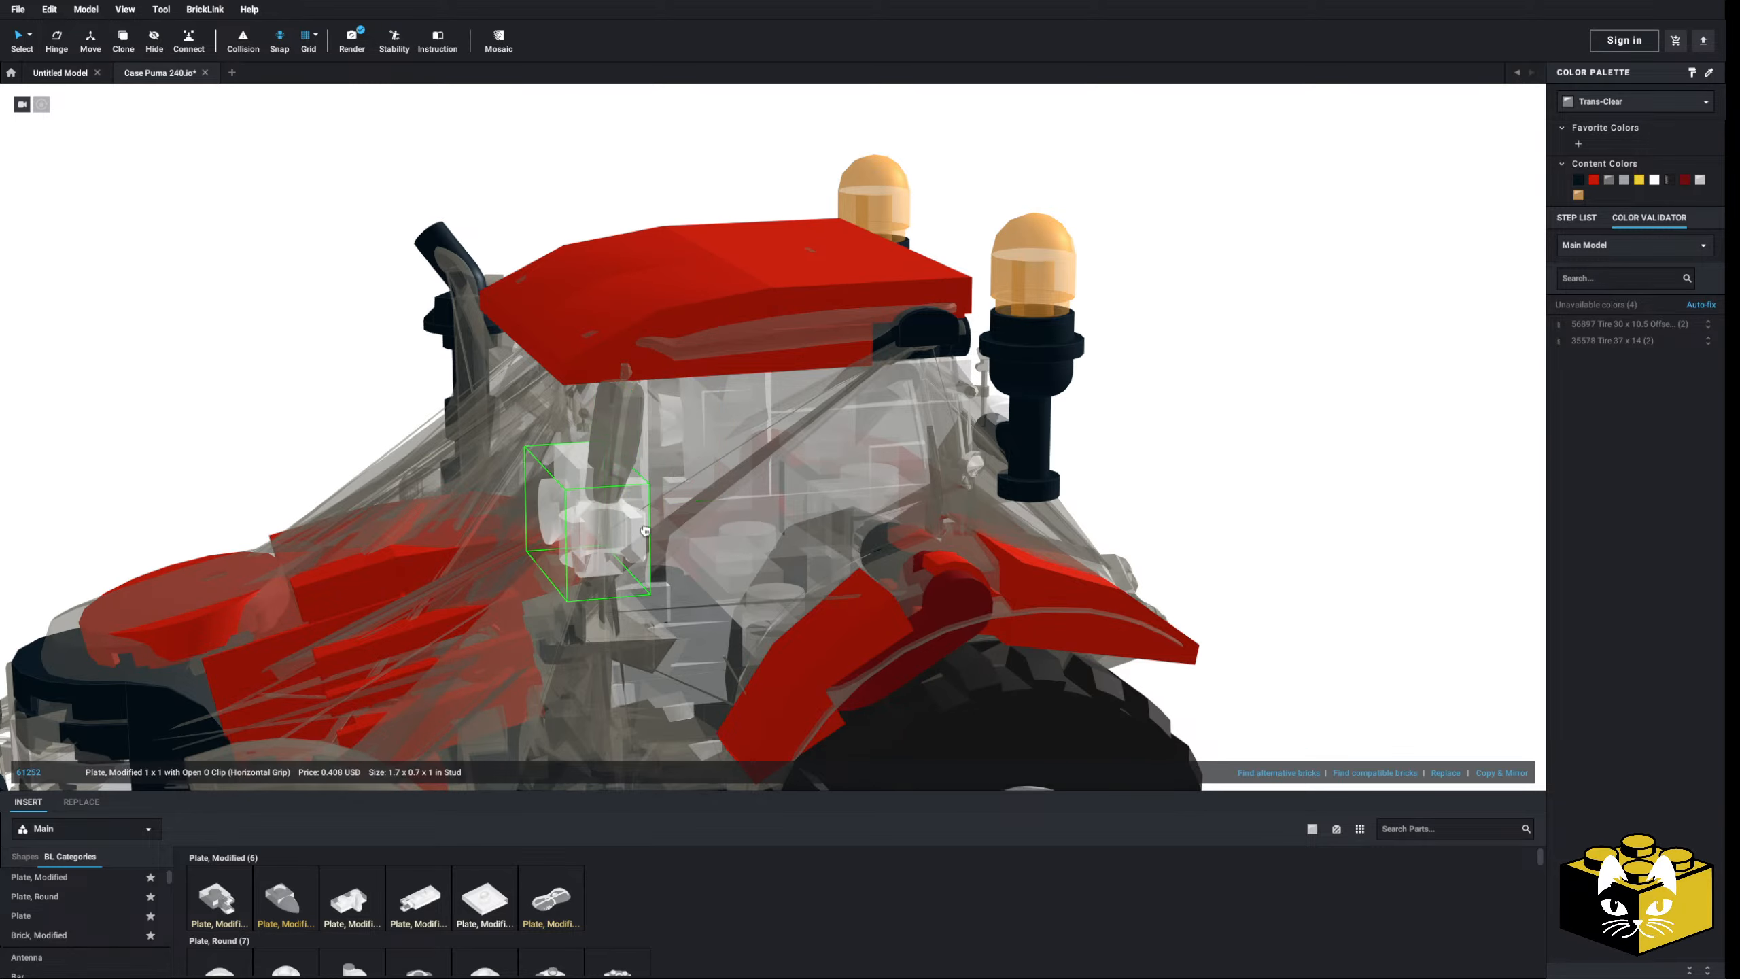
pyautogui.moveTo(352, 395)
pyautogui.mouseDown(button='right')
pyautogui.moveTo(338, 385)
pyautogui.moveTo(384, 391)
pyautogui.moveTo(317, 409)
pyautogui.moveTo(354, 420)
pyautogui.mouseUp(button='right')
# - List the Bar parts in Black, including the parts unavailable in the selected color
pyautogui.scroll(-6, 89, 916)
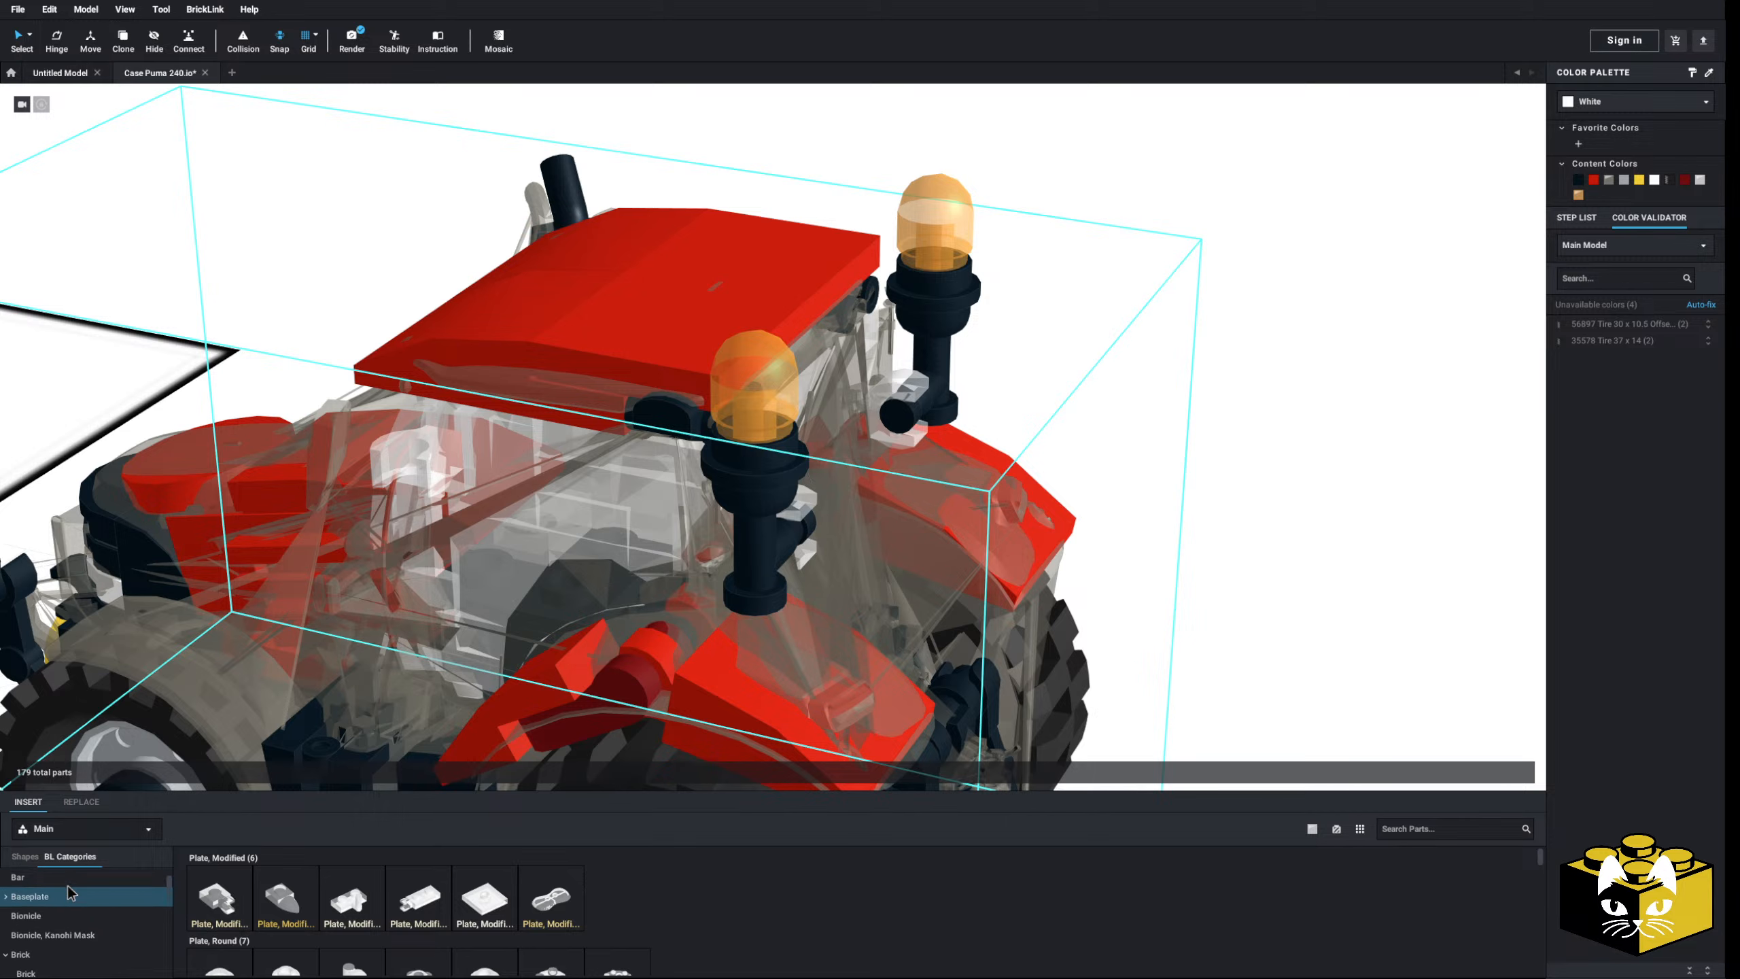
pyautogui.scroll(1, 70, 893)
pyautogui.click(66, 893)
pyautogui.click(1310, 831)
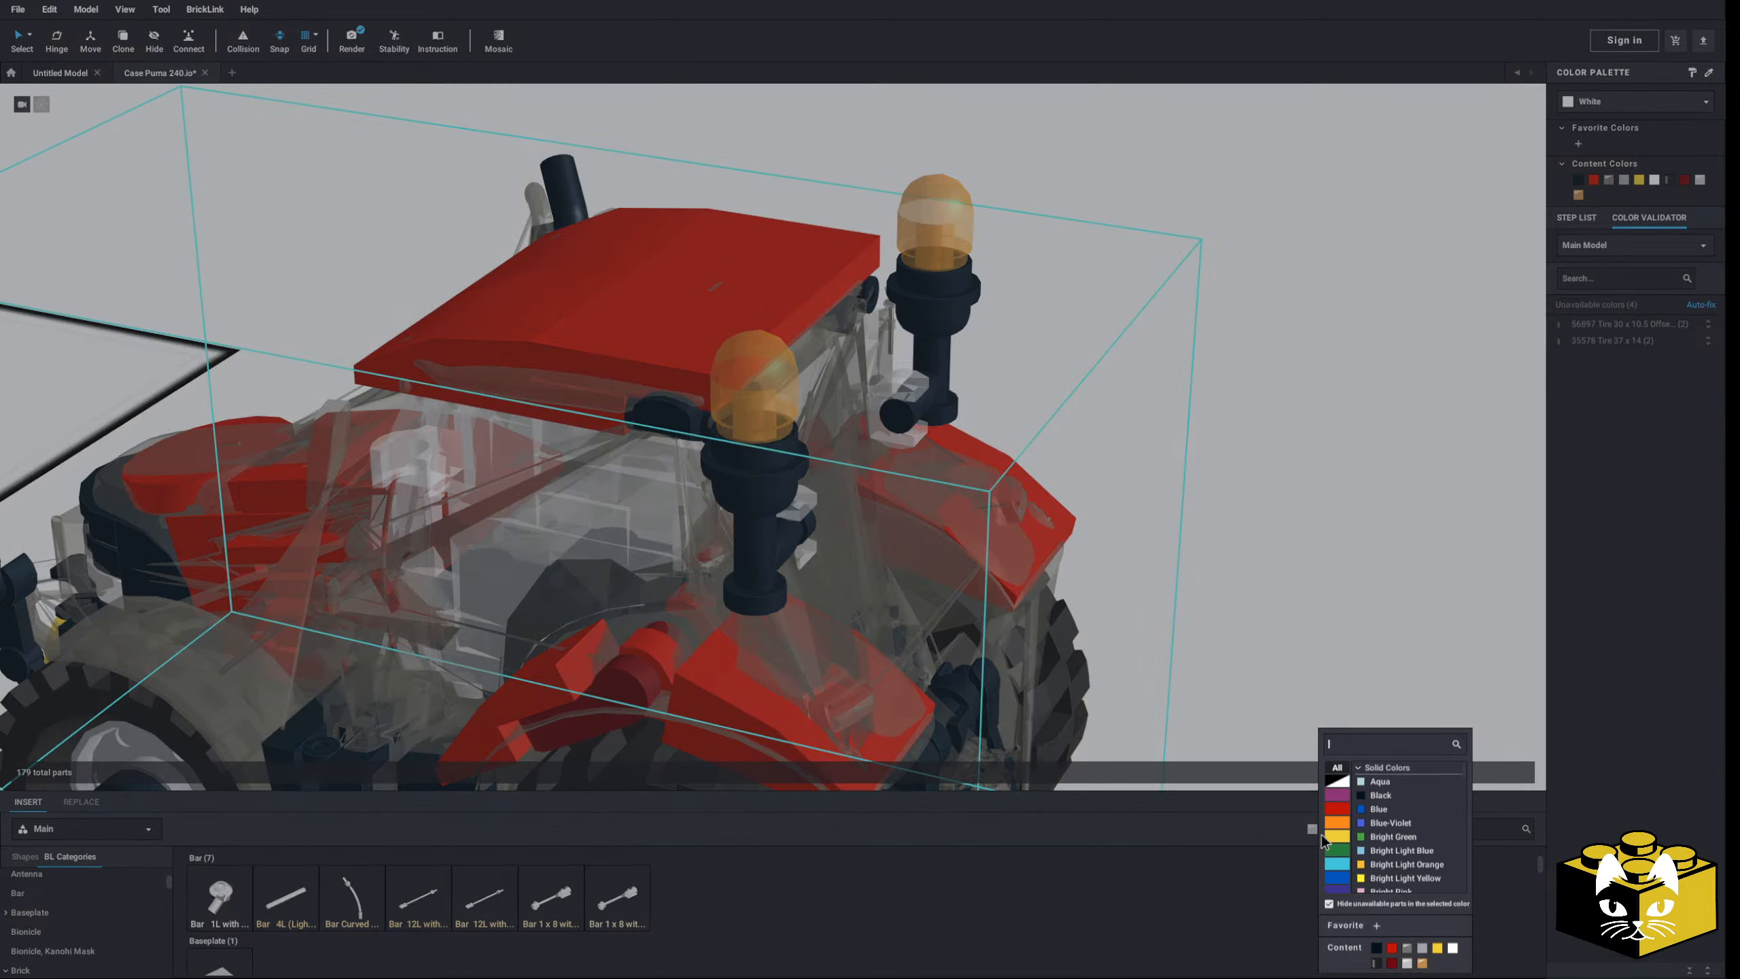
pyautogui.click(1329, 905)
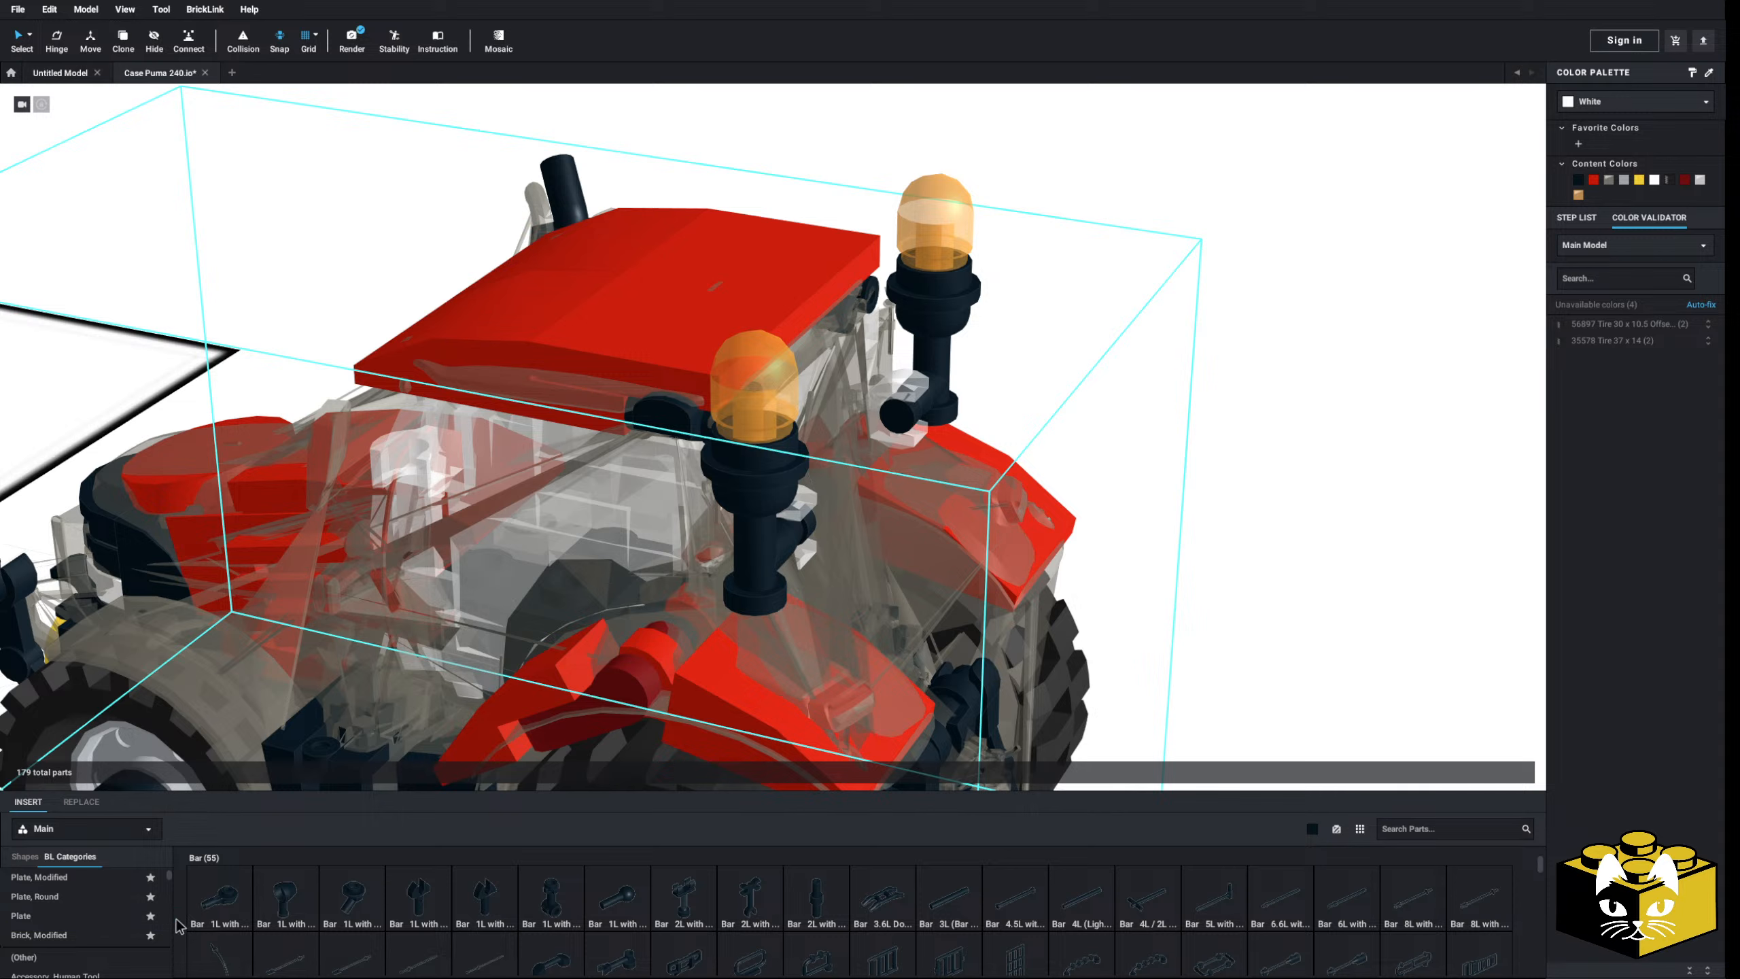
# - Open the Minifigure, Utensil category and set the part list's color to Bright Pink
pyautogui.scroll(-3, 179, 926)
pyautogui.scroll(-6, 84, 921)
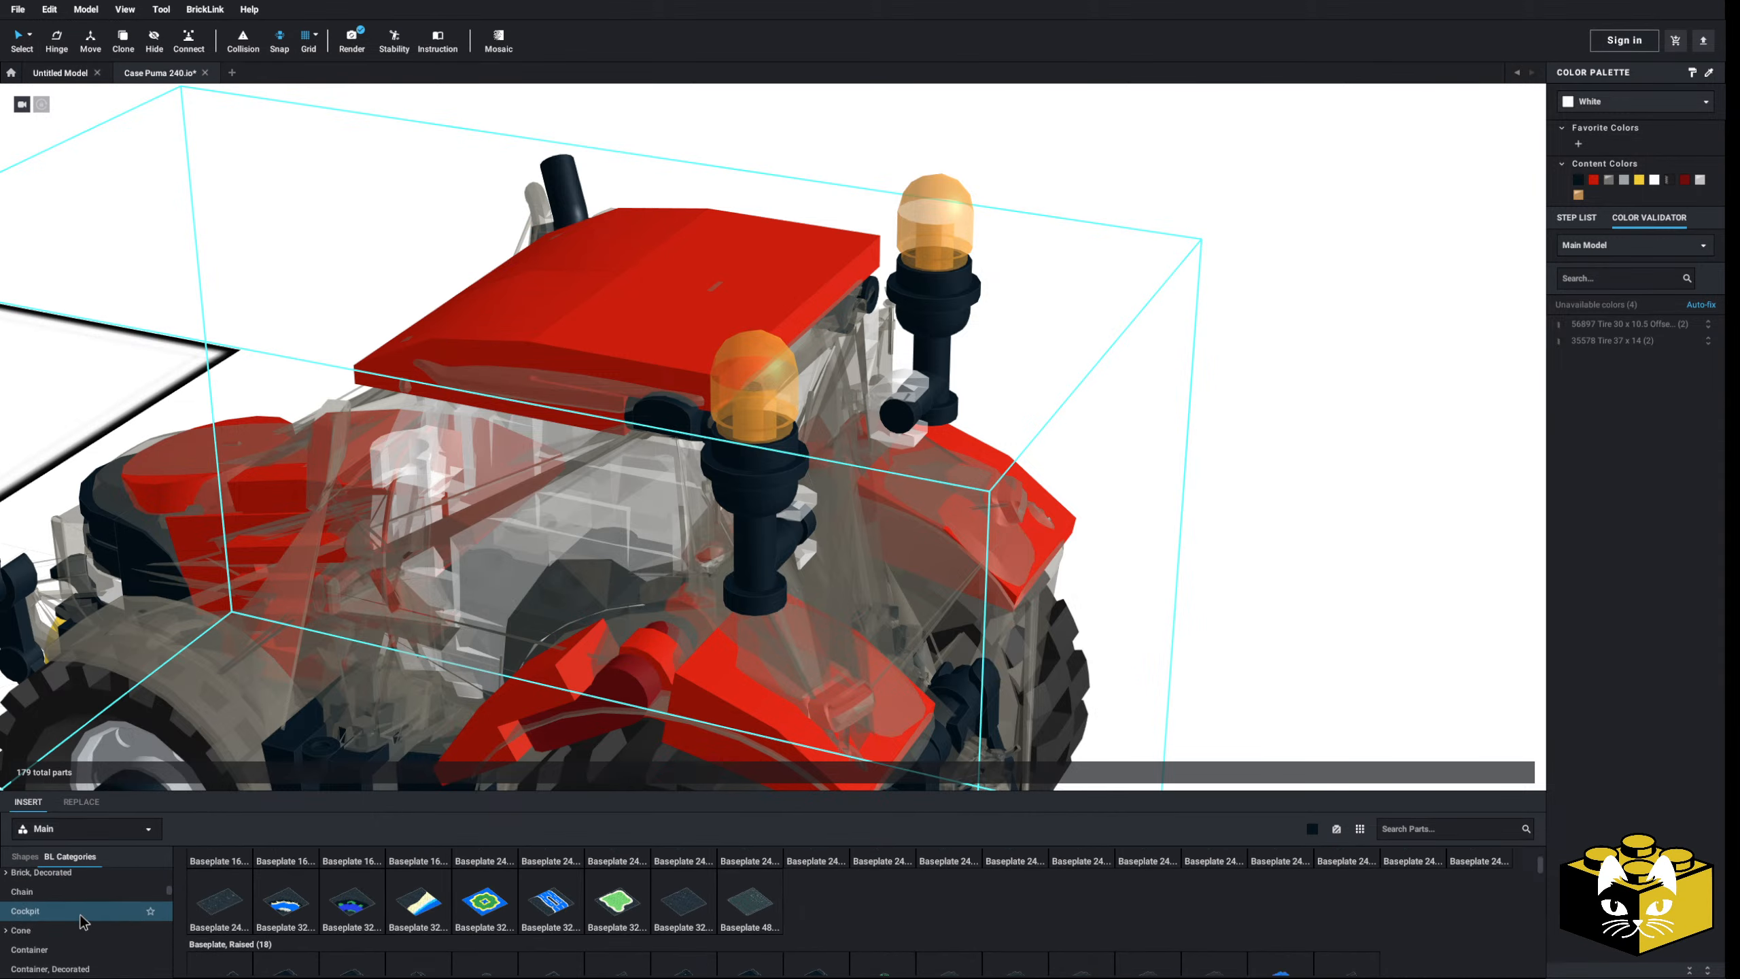
pyautogui.scroll(-3, 84, 922)
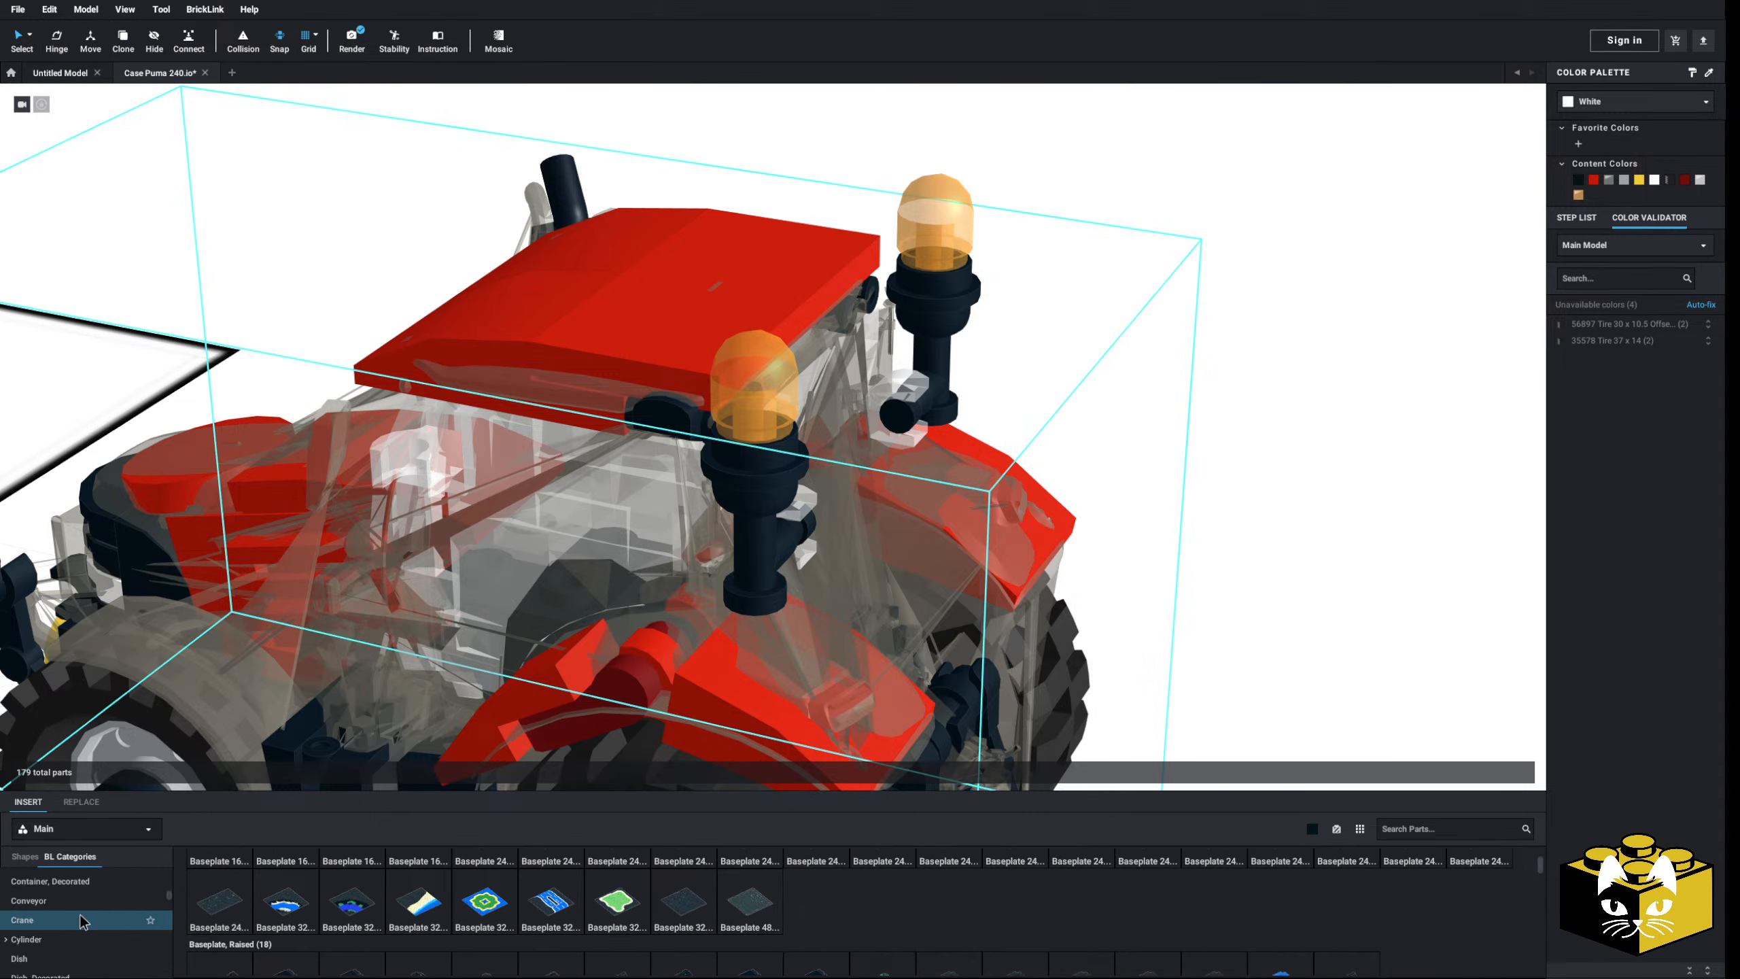
pyautogui.scroll(3, 83, 921)
pyautogui.scroll(2, 84, 922)
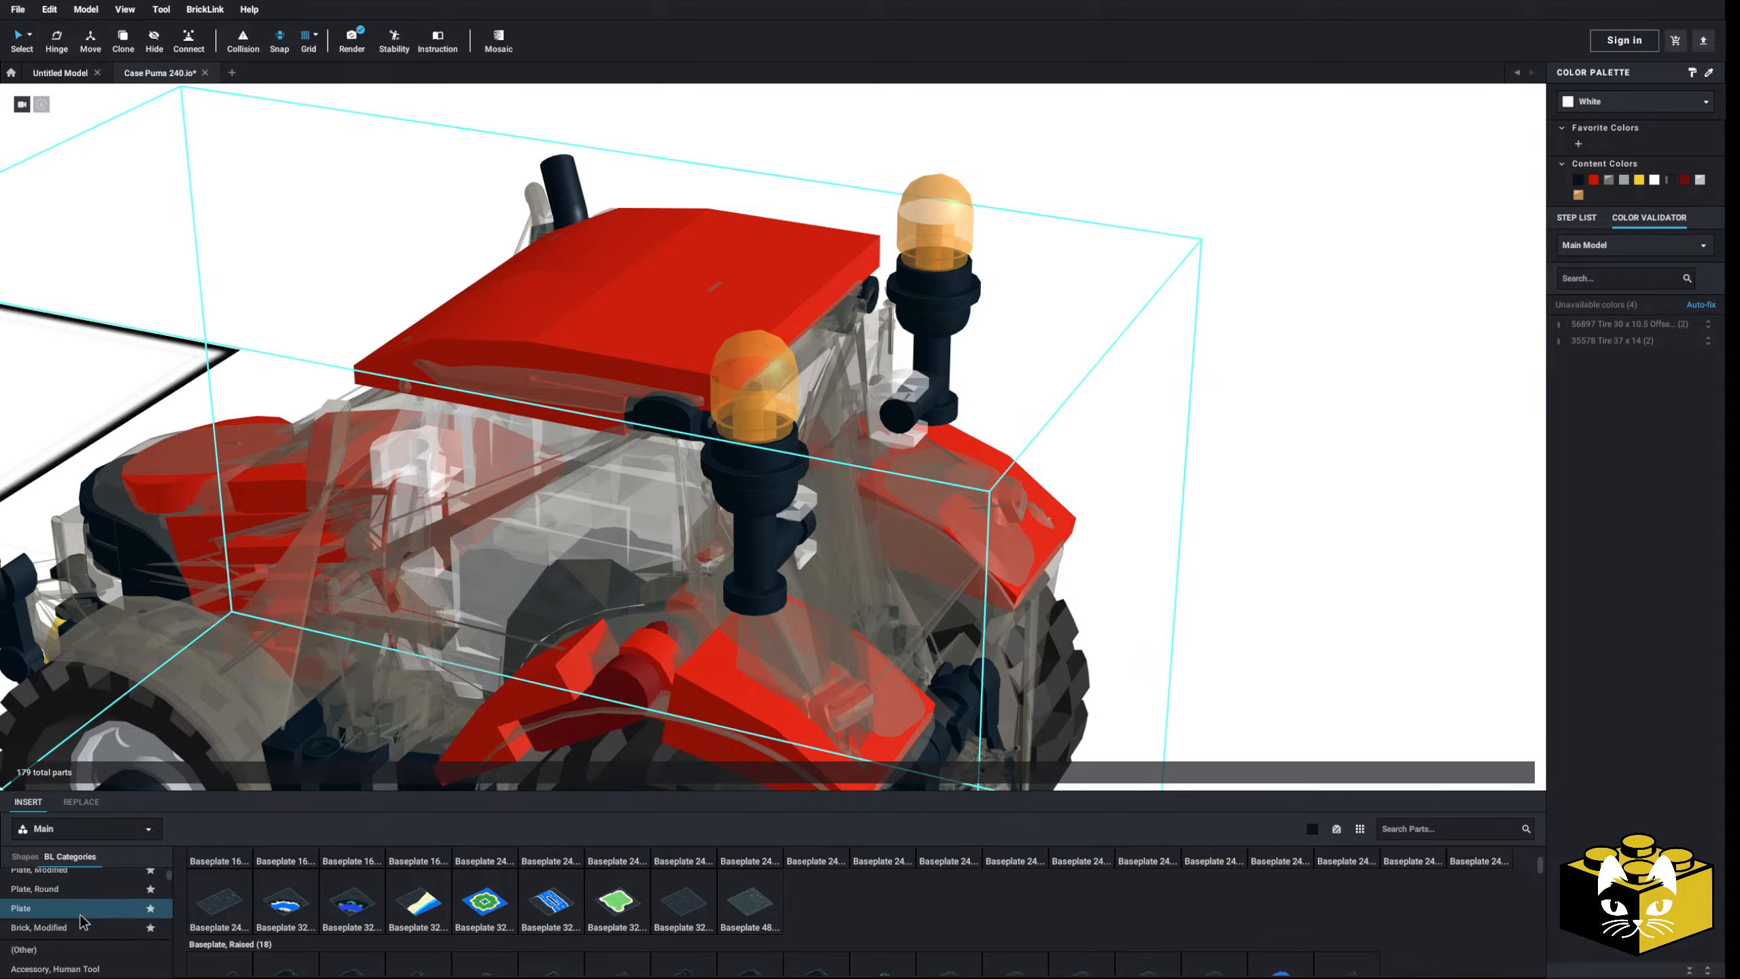
pyautogui.moveTo(555, 471); pyautogui.dragTo(607, 436, button='right')
pyautogui.scroll(5, 645, 415)
pyautogui.scroll(-4, 644, 416)
pyautogui.scroll(2, 607, 442)
pyautogui.scroll(-4, 76, 891)
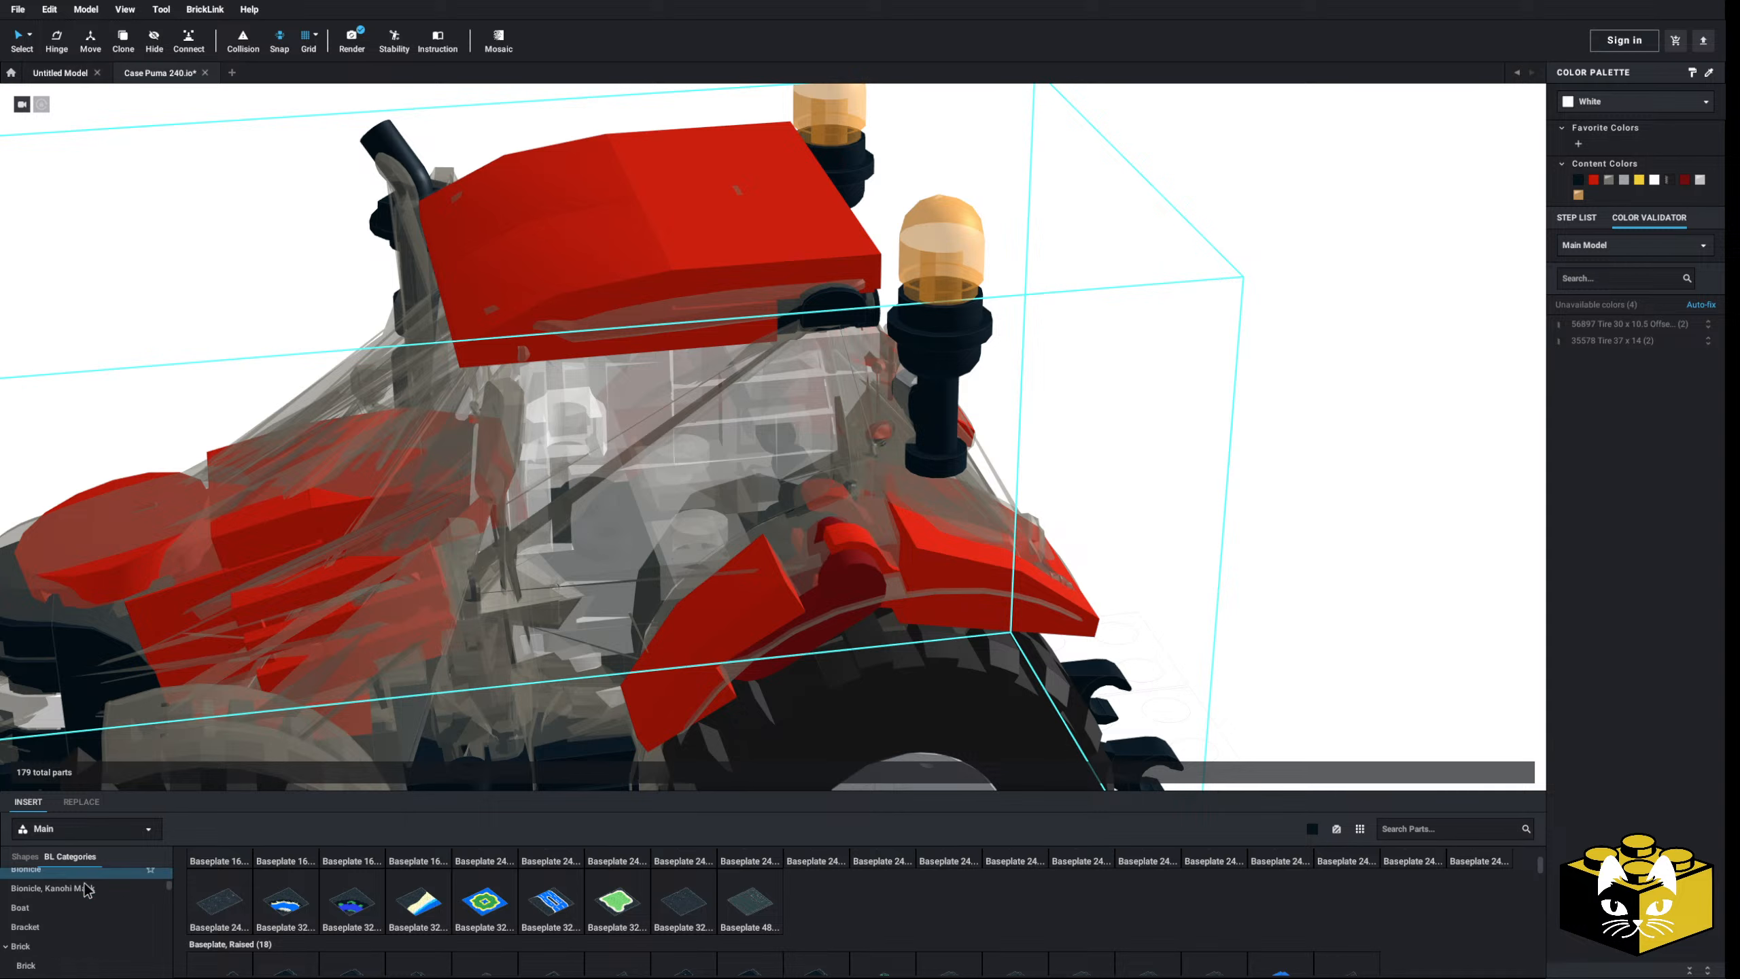
pyautogui.scroll(-15, 76, 891)
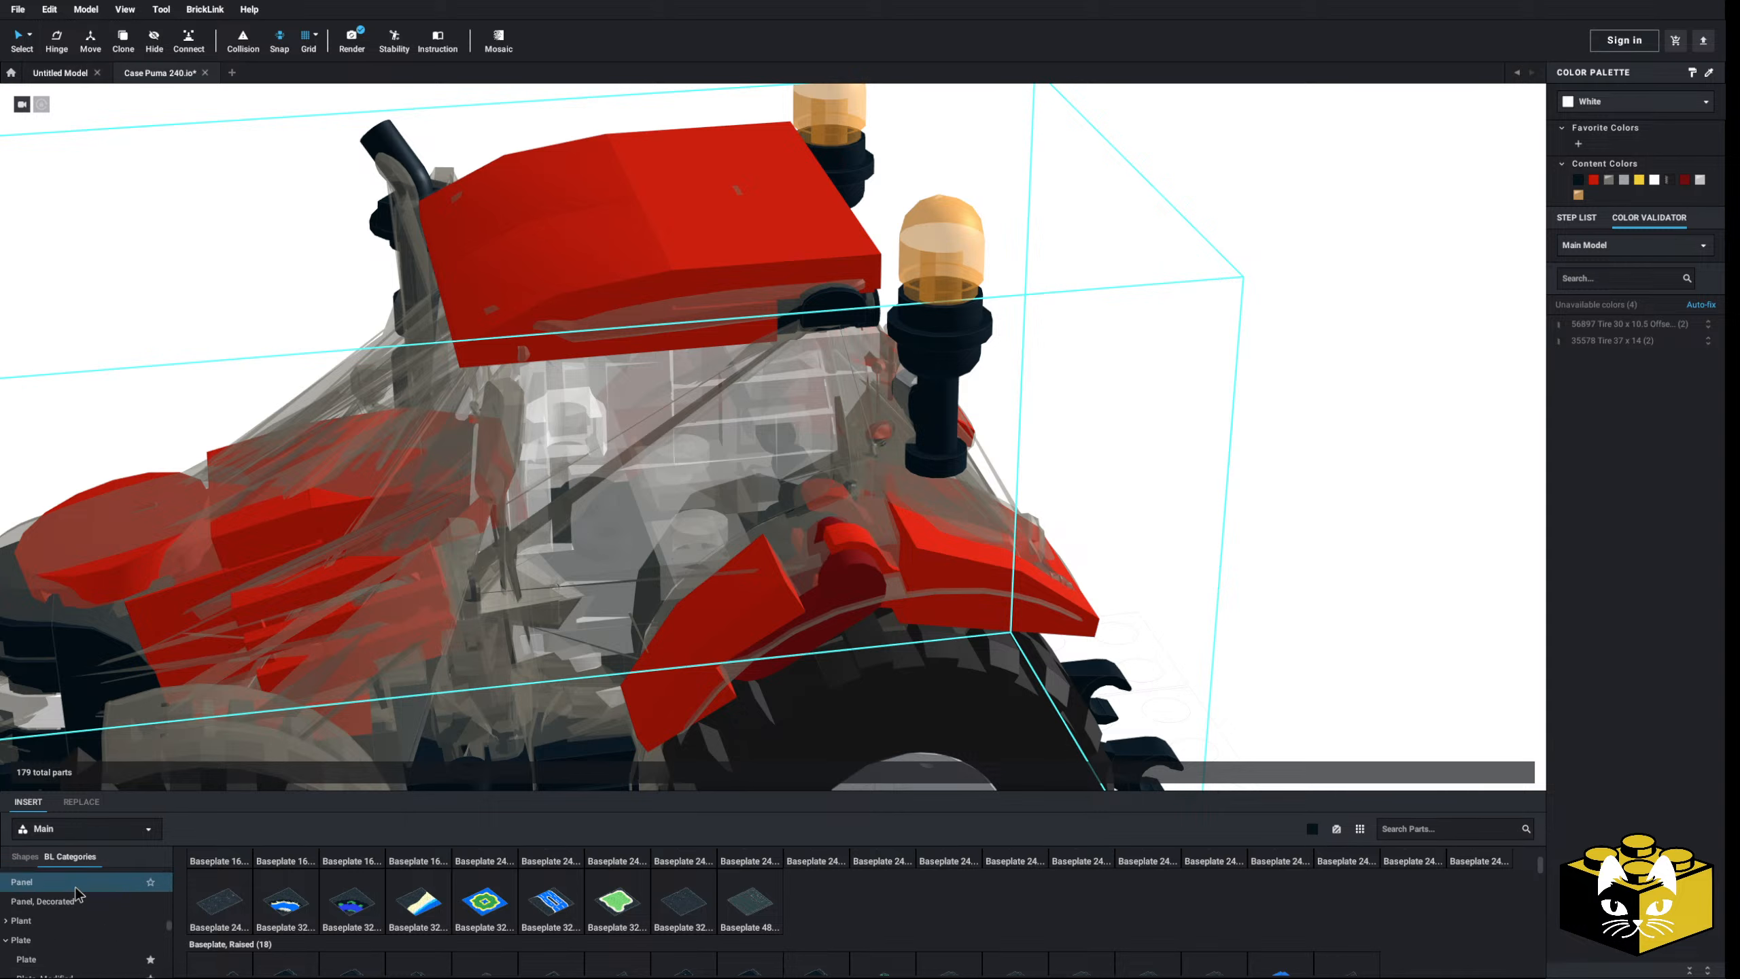
pyautogui.scroll(3, 80, 897)
pyautogui.click(69, 920)
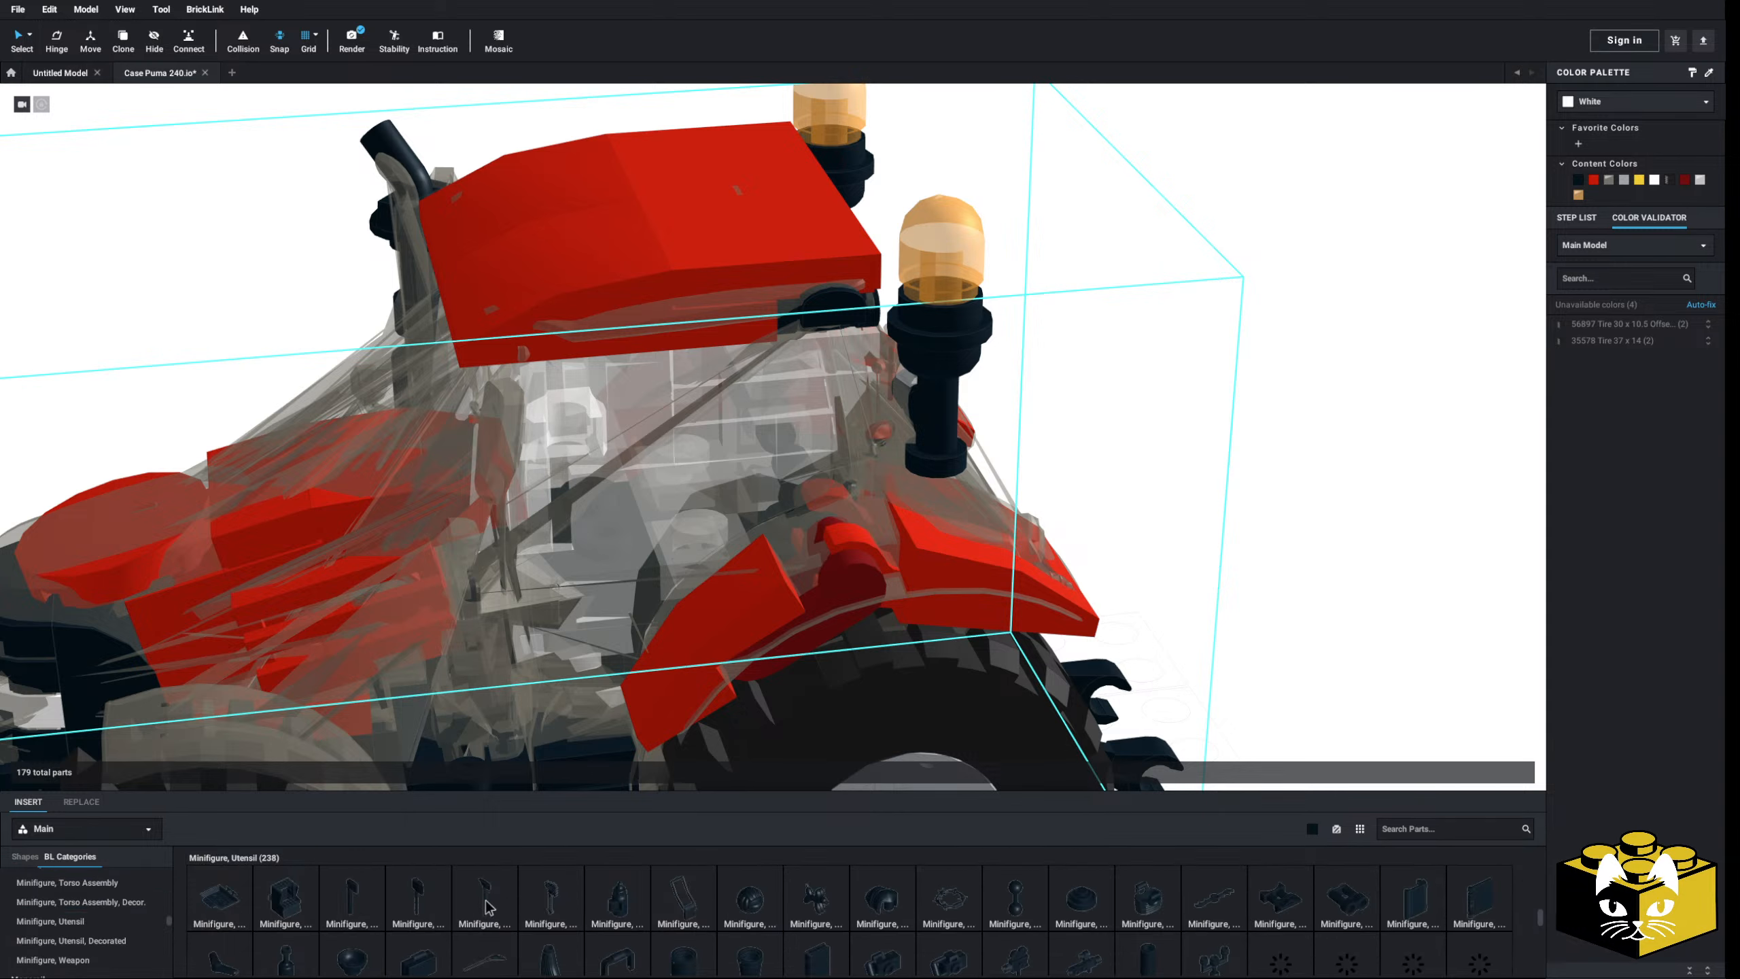
pyautogui.click(1311, 829)
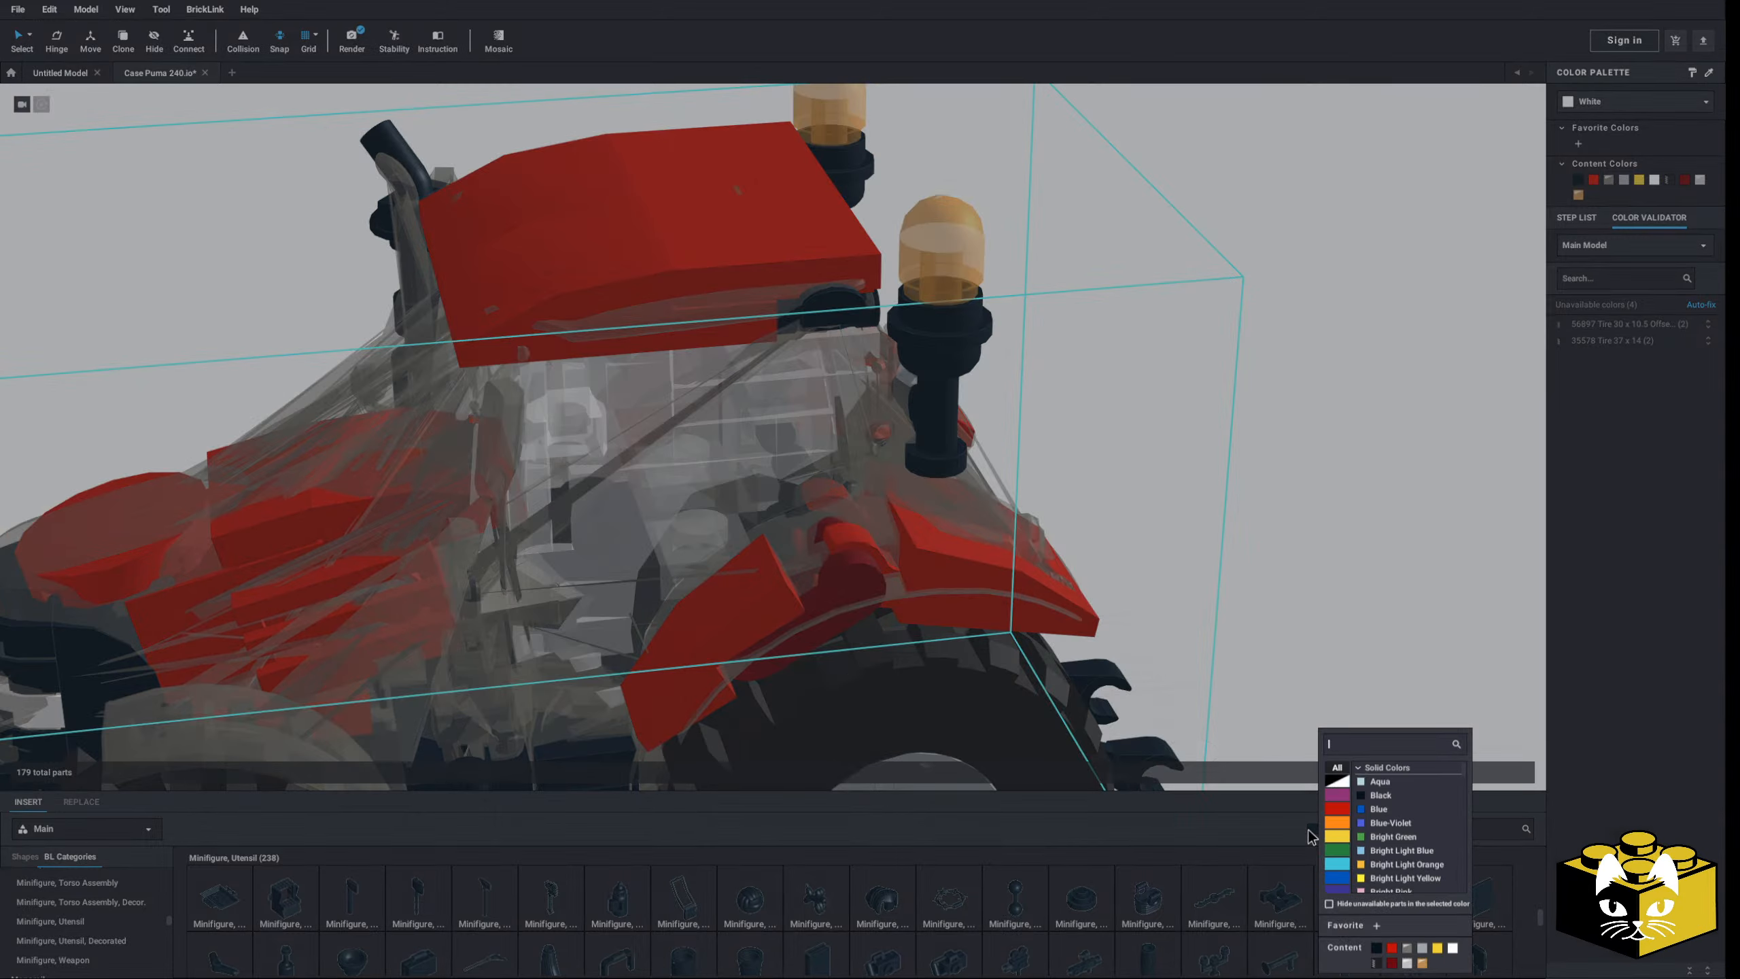
pyautogui.click(1363, 890)
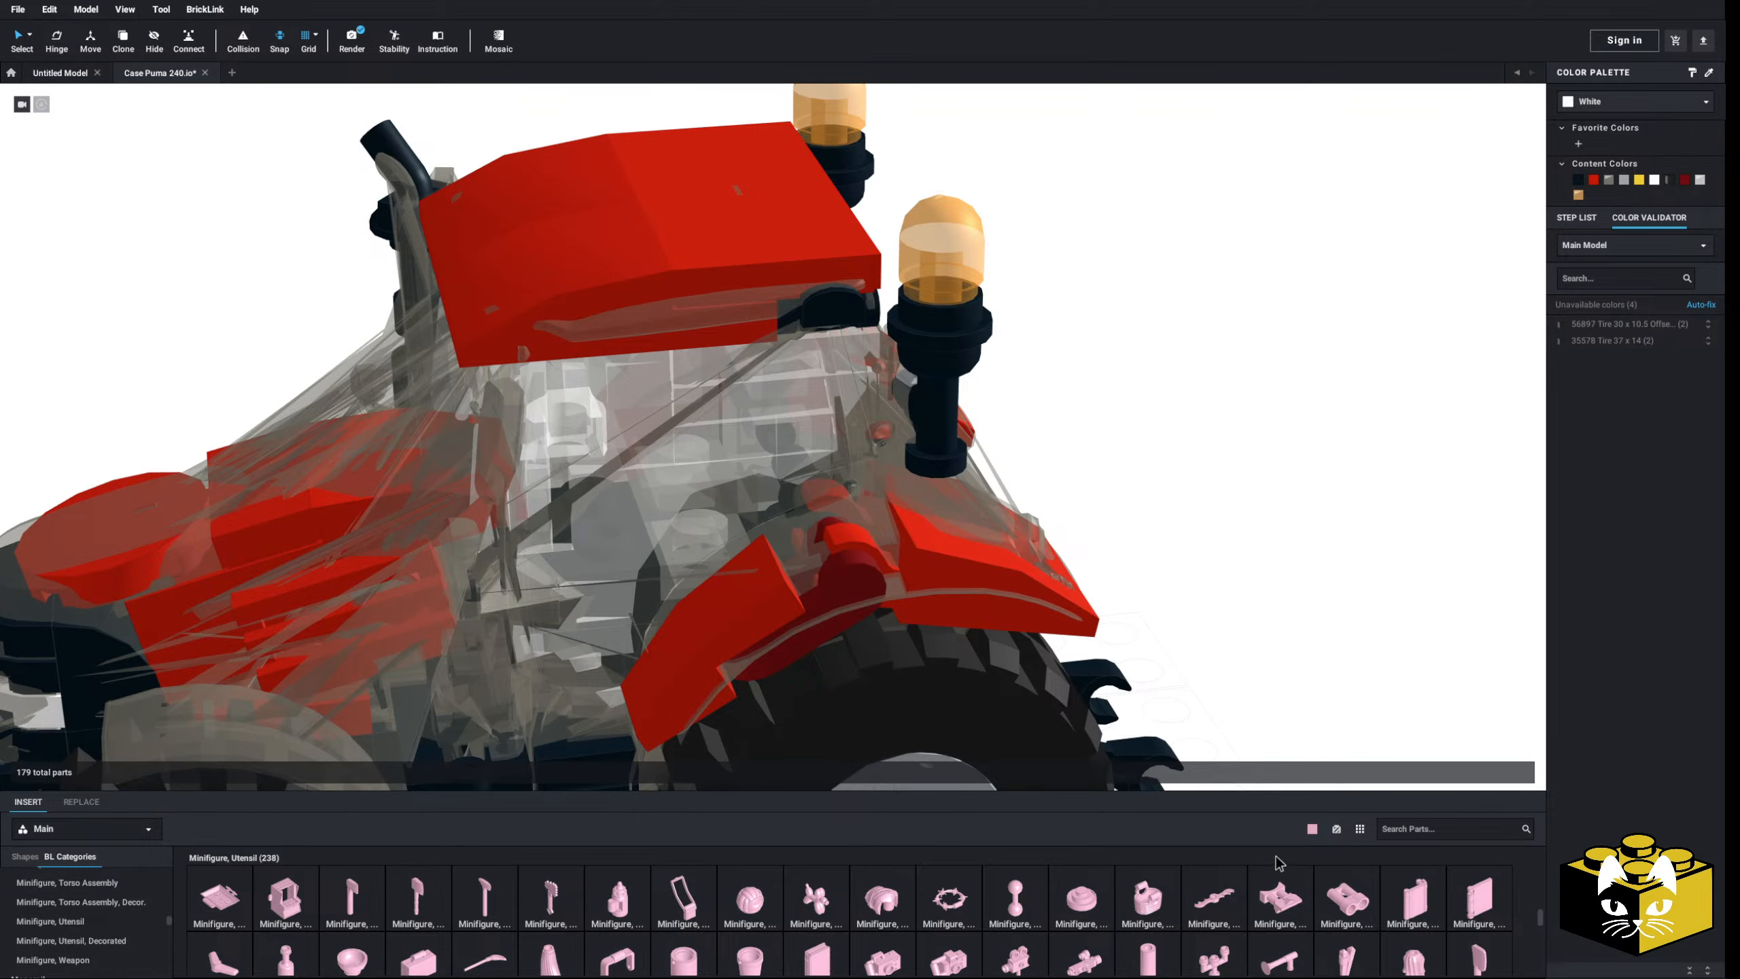
# - Try the Minifigure, Utensil Tool Ratchet / Socket Wrench in the clip at the cab's front corner, then remove it
pyautogui.scroll(-5, 1281, 870)
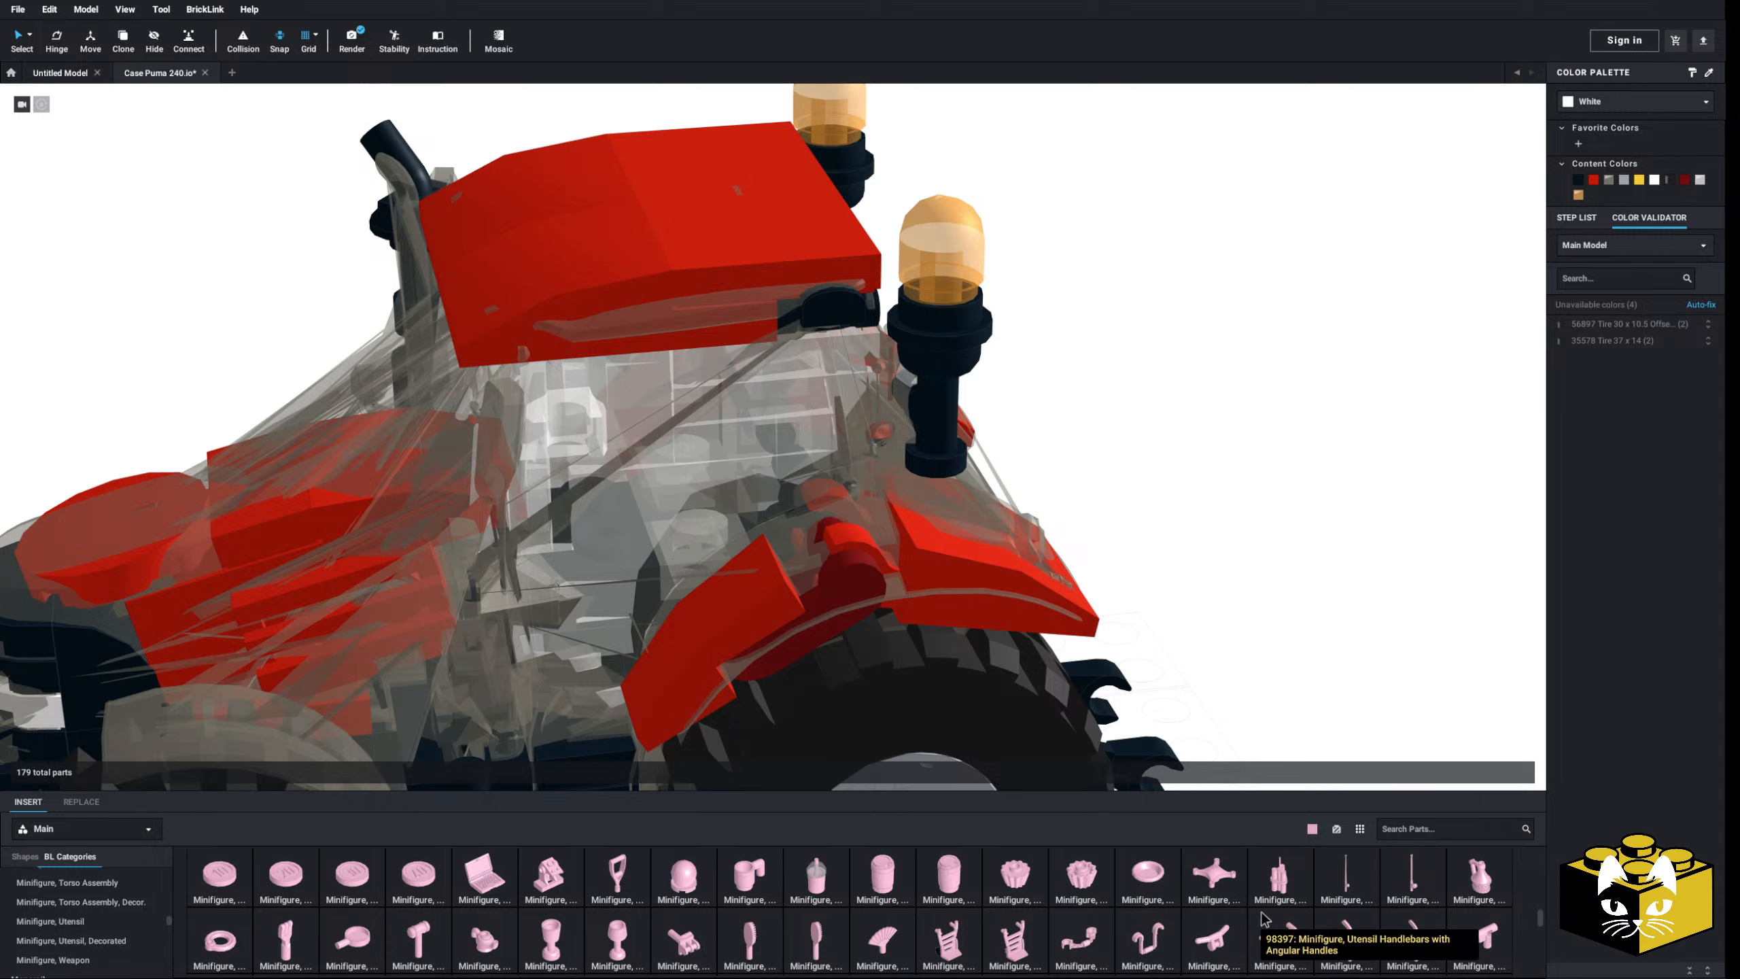
pyautogui.scroll(-1, 1240, 891)
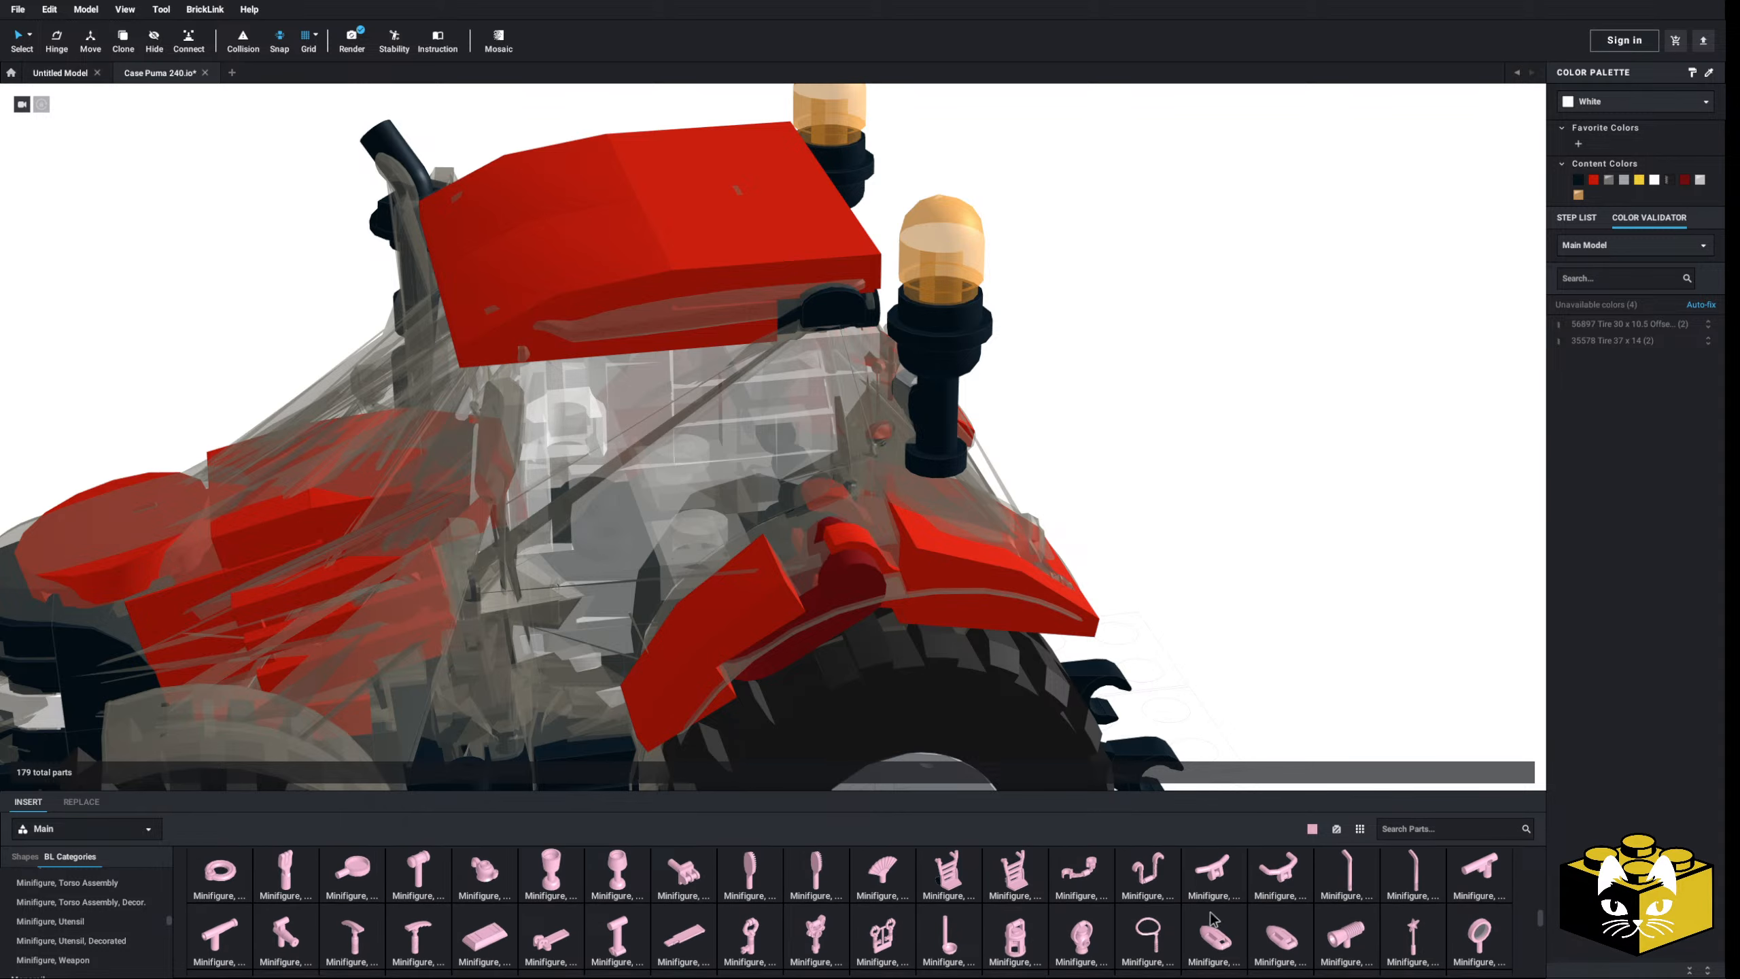
pyautogui.scroll(-4, 1213, 918)
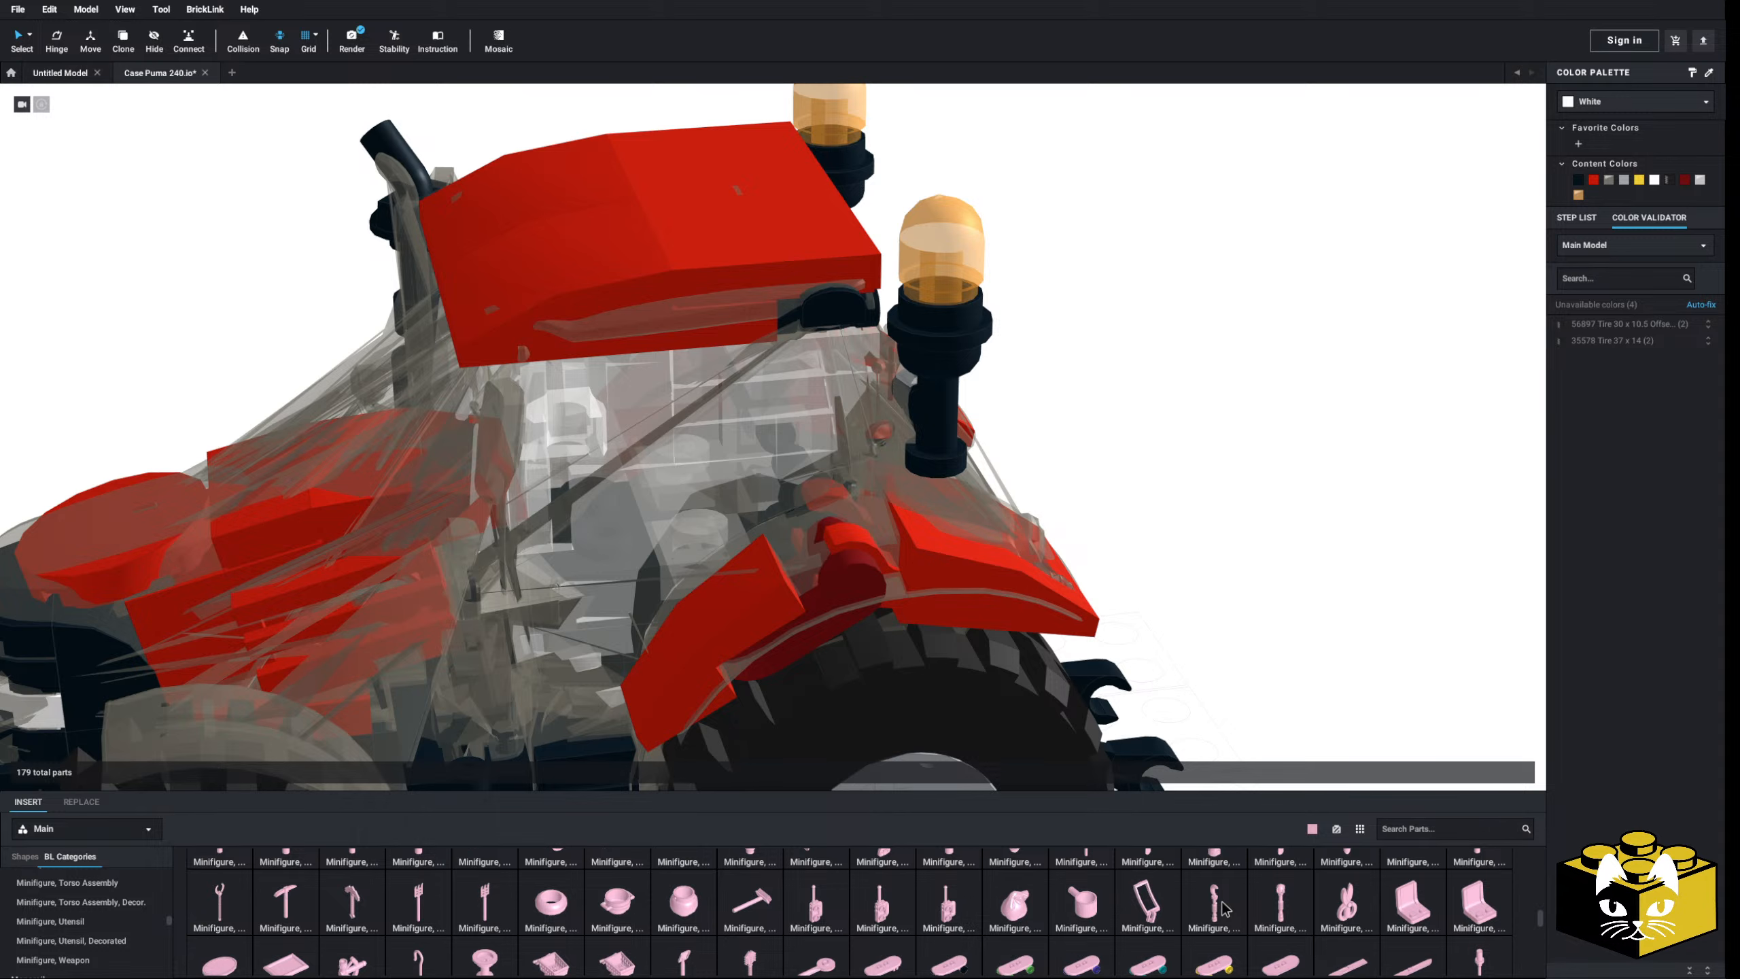
pyautogui.scroll(-2, 1223, 908)
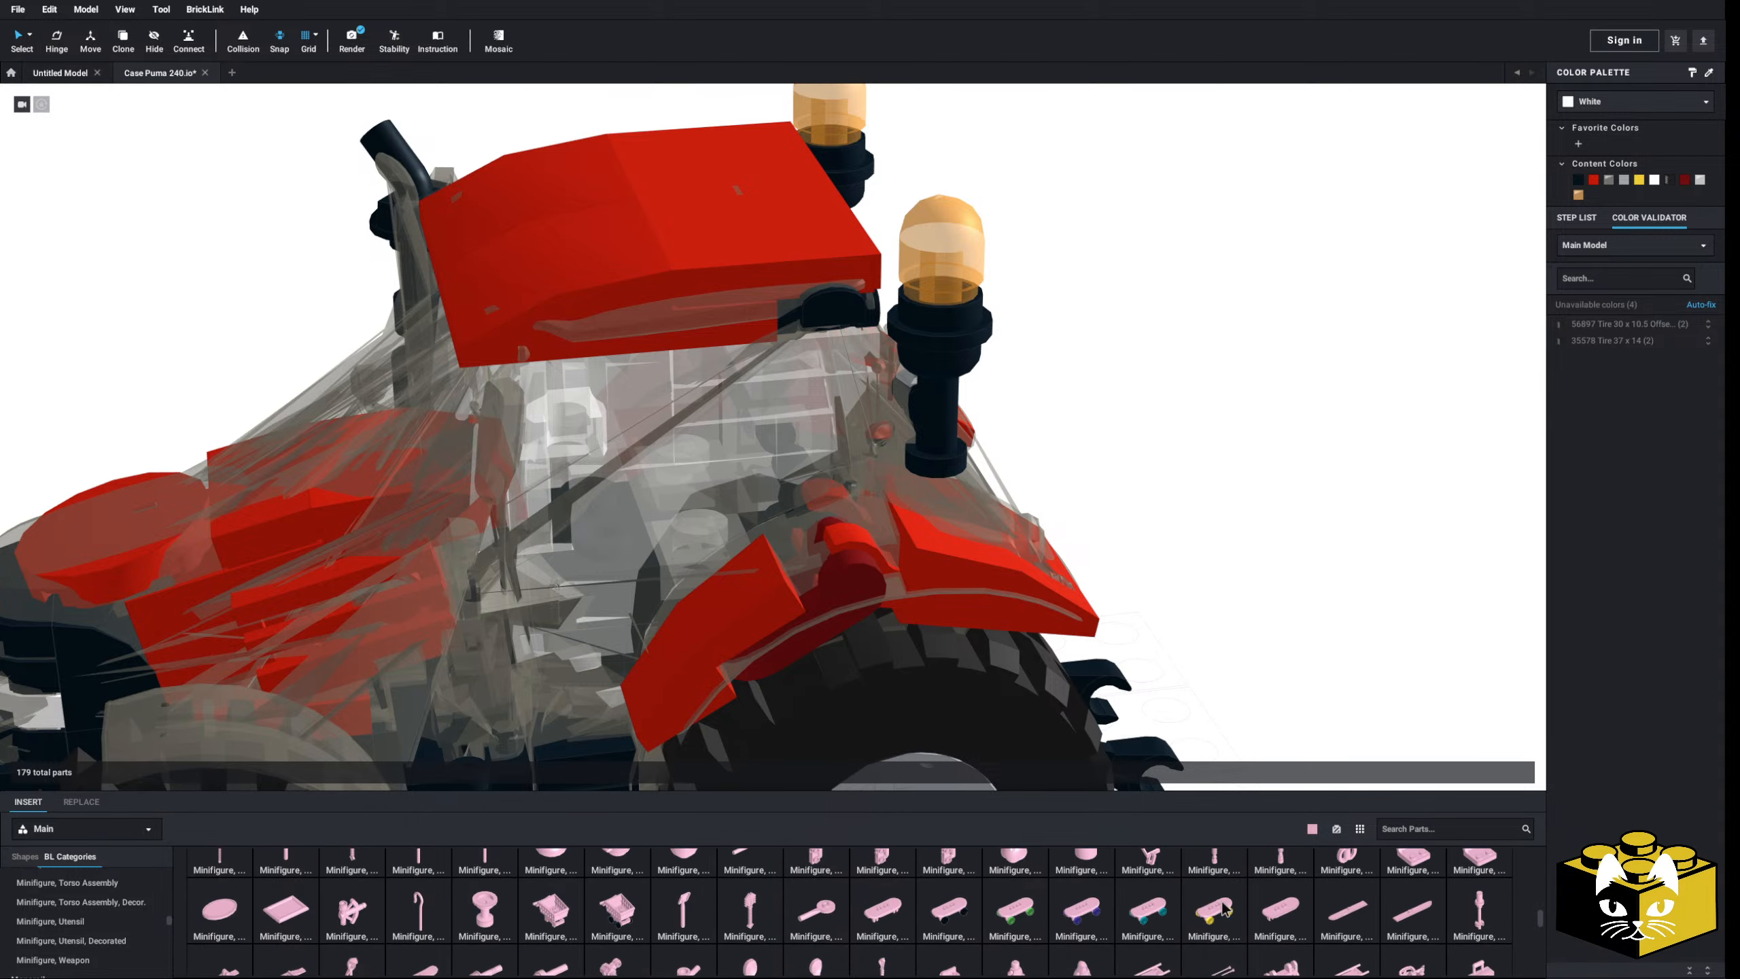
pyautogui.scroll(-2, 1224, 908)
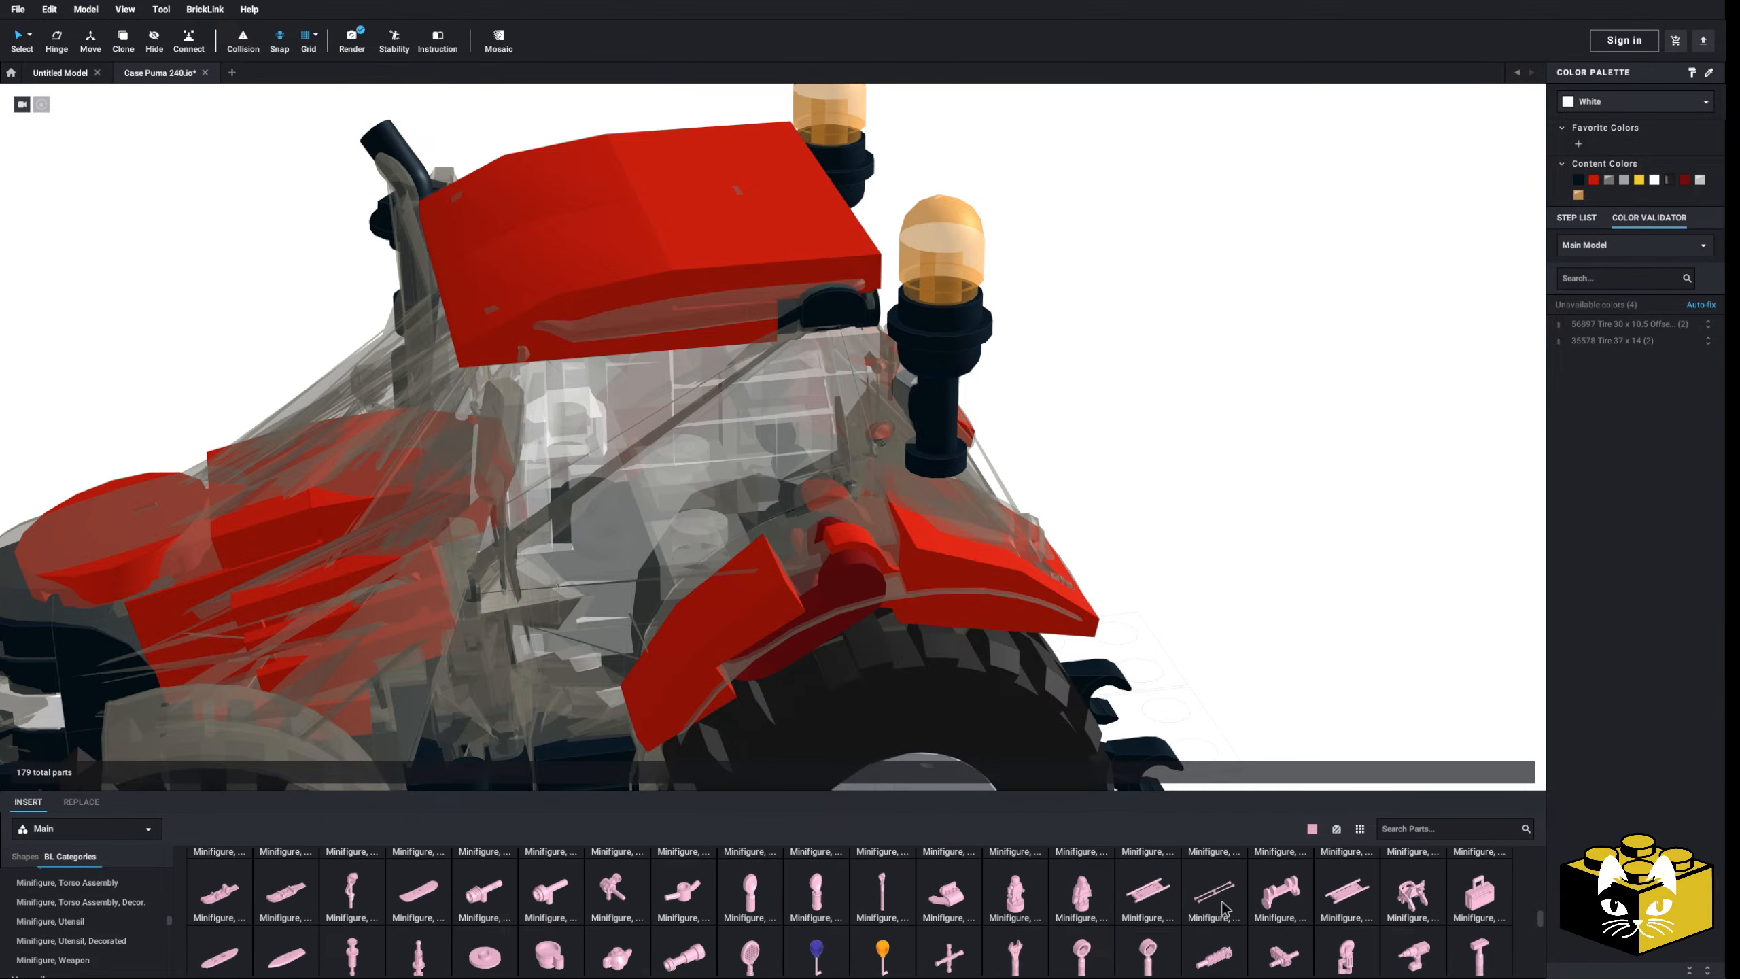
pyautogui.scroll(-2, 1223, 907)
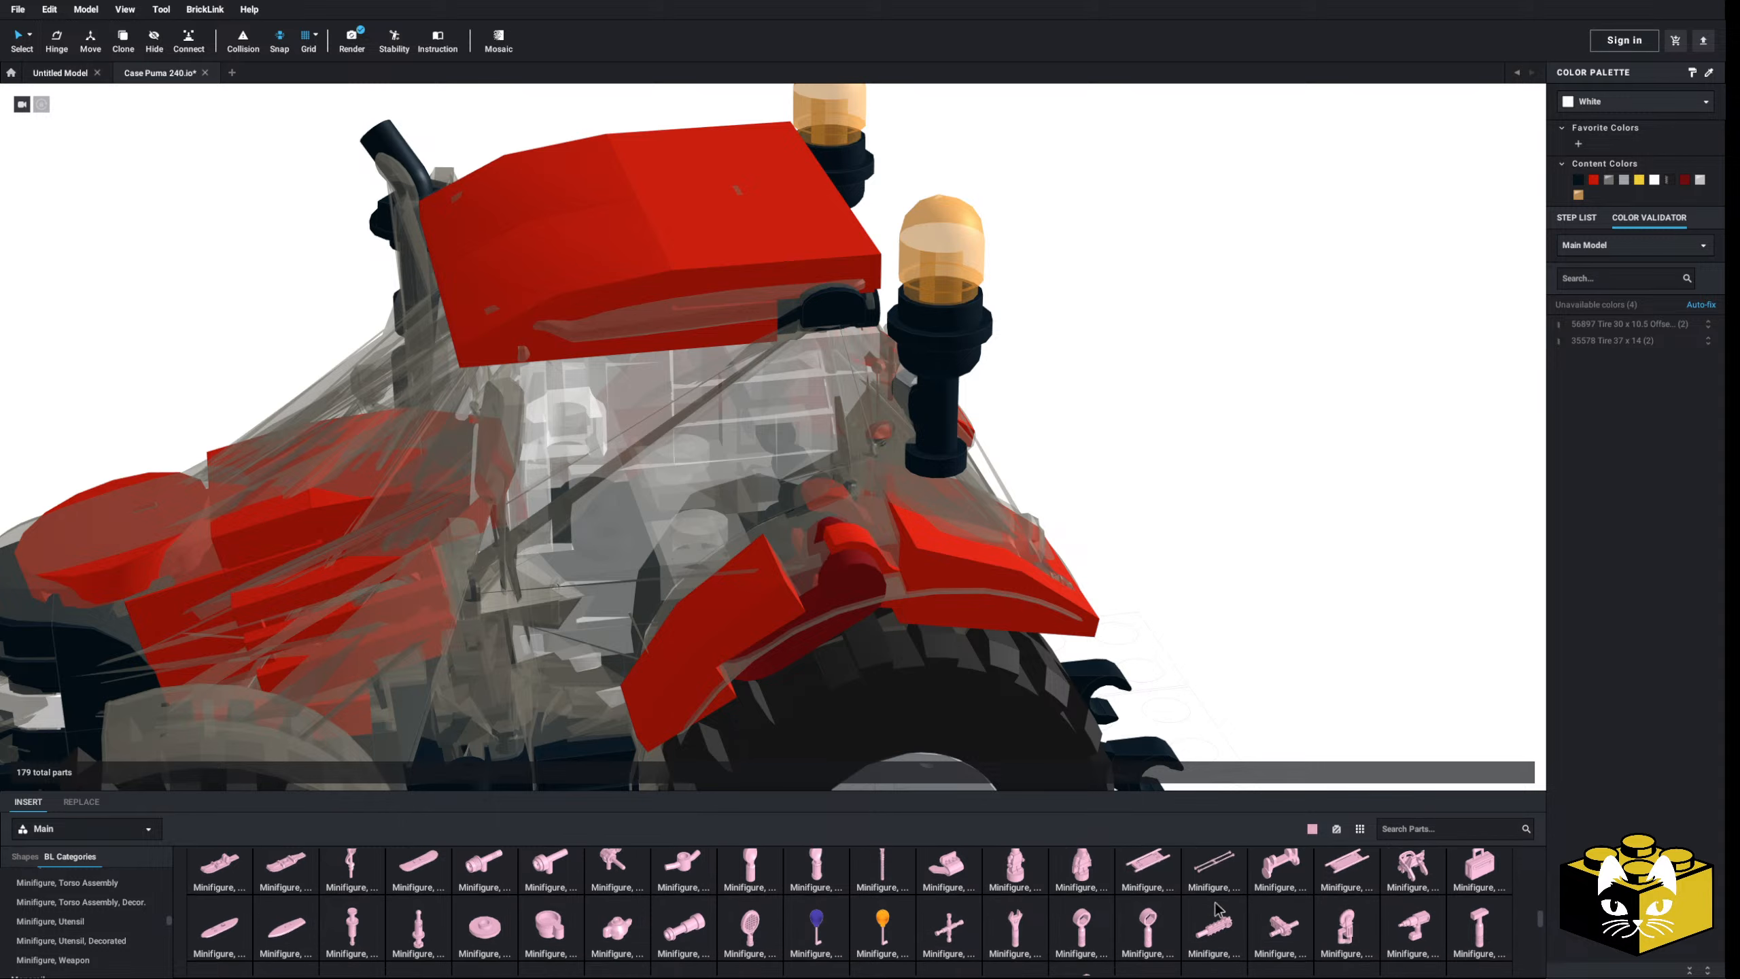
pyautogui.click(882, 937)
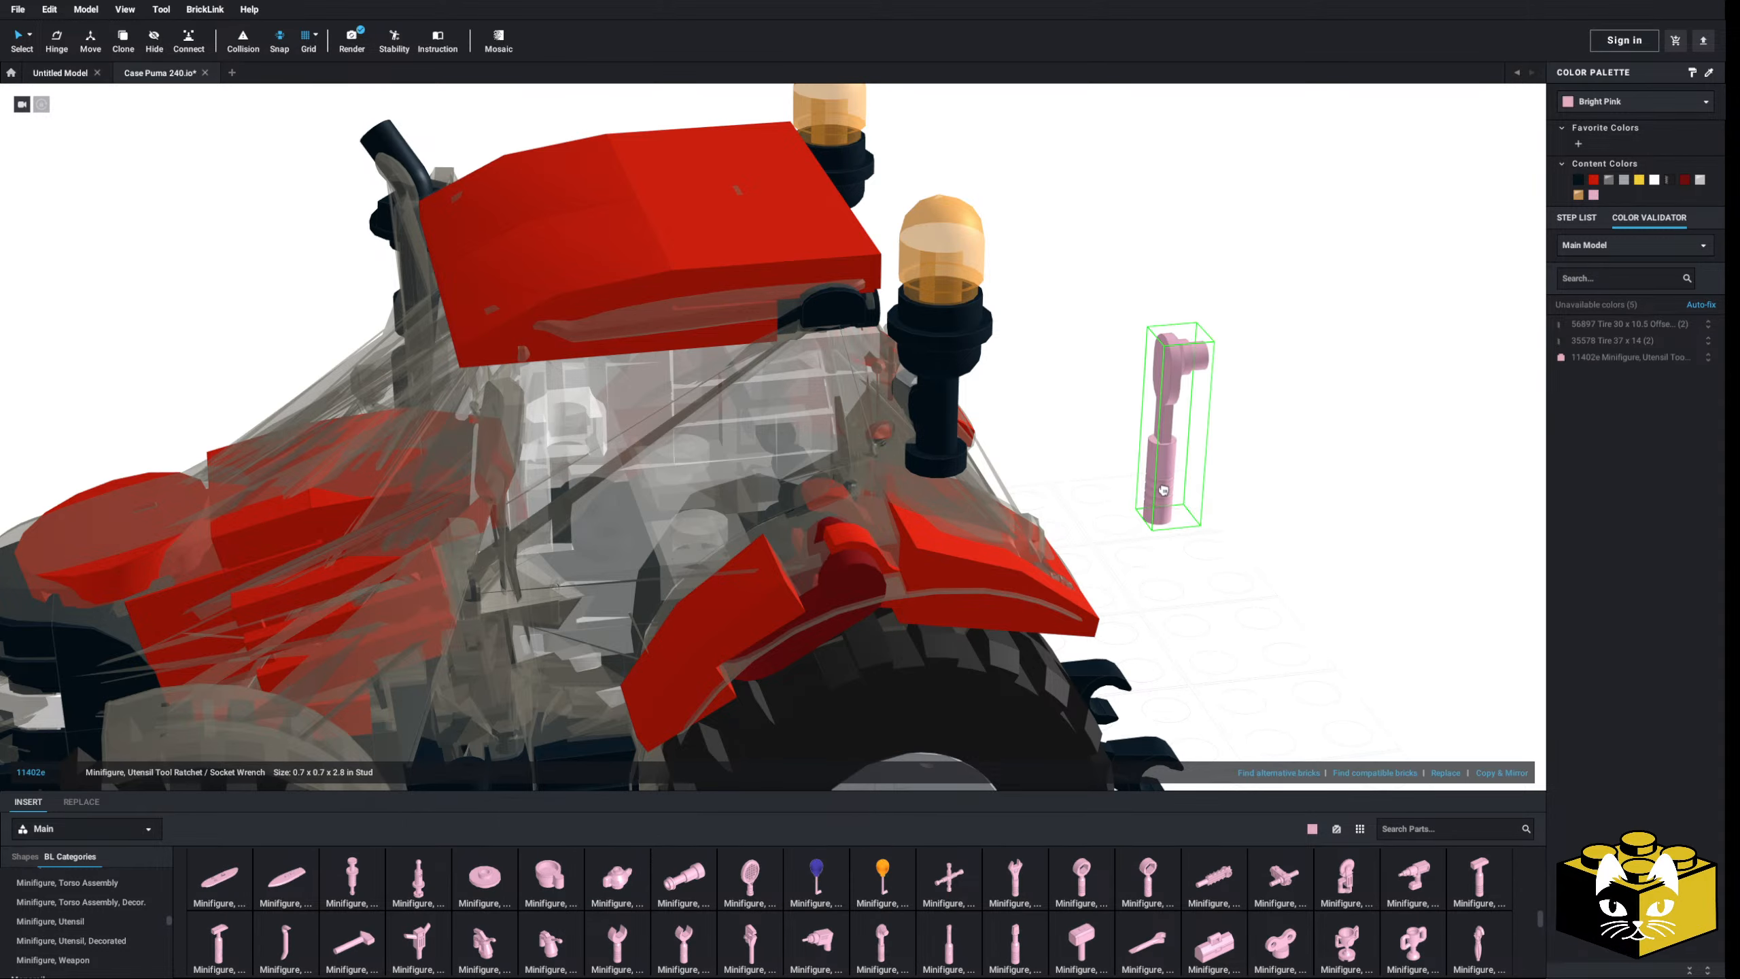
pyautogui.click(346, 404)
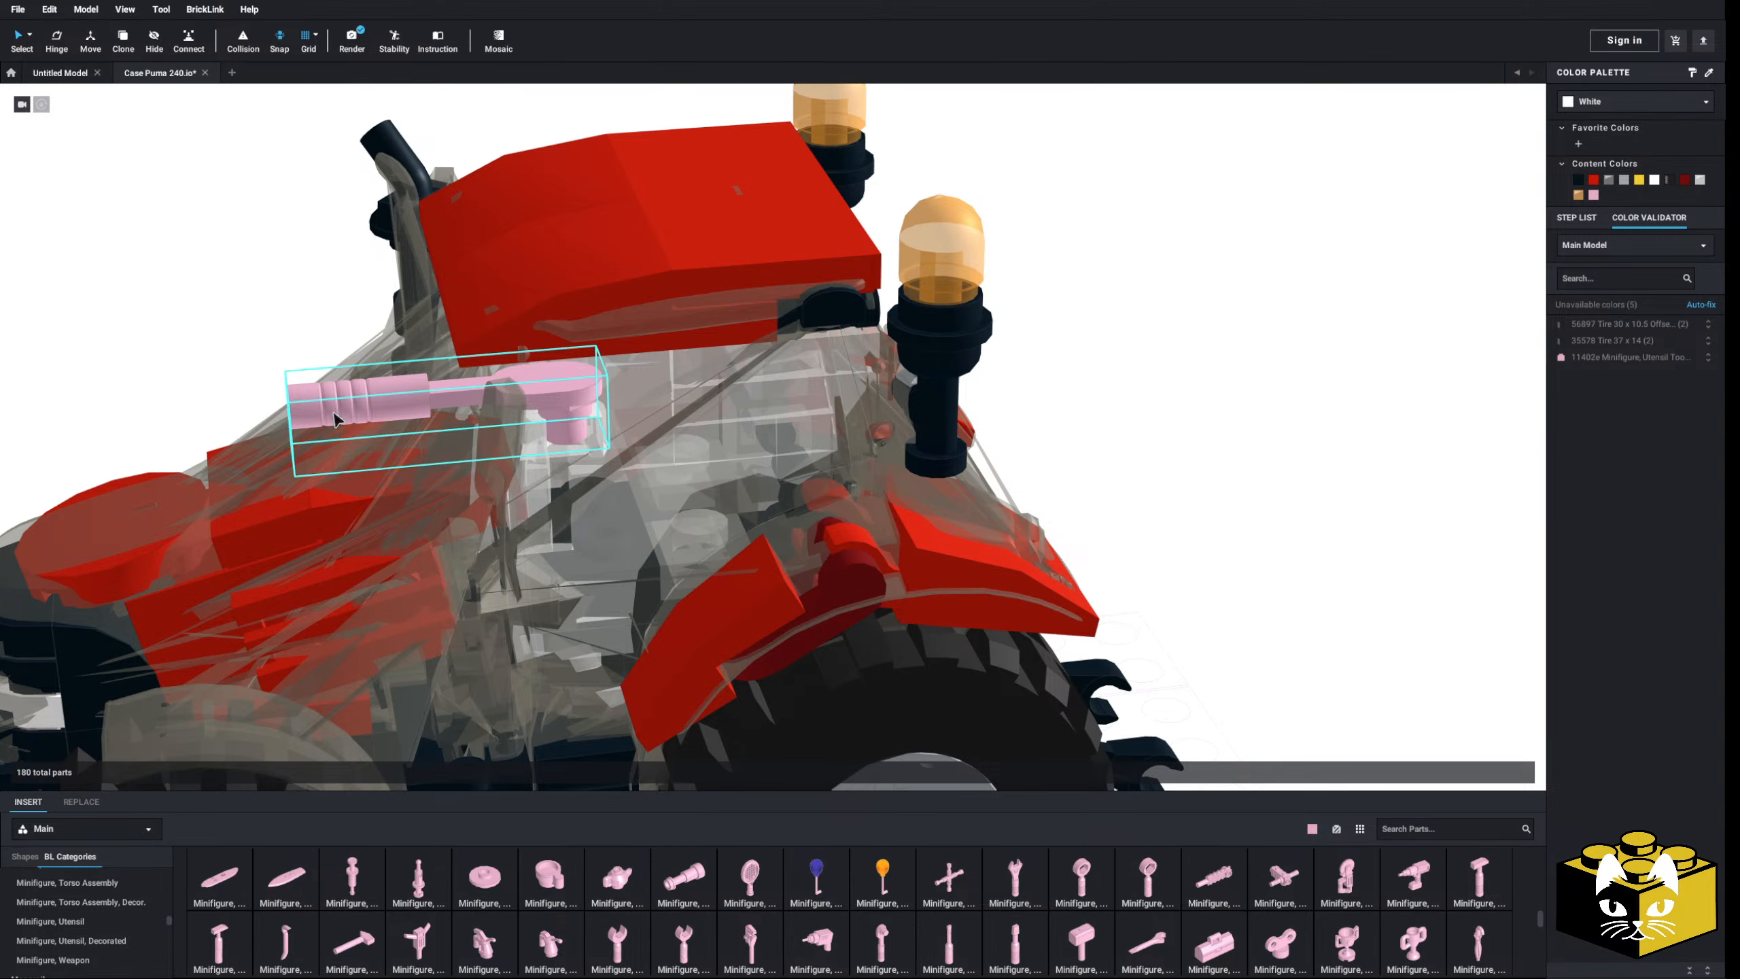
pyautogui.moveTo(336, 418); pyautogui.dragTo(294, 296, button='right')
pyautogui.press('Delete')
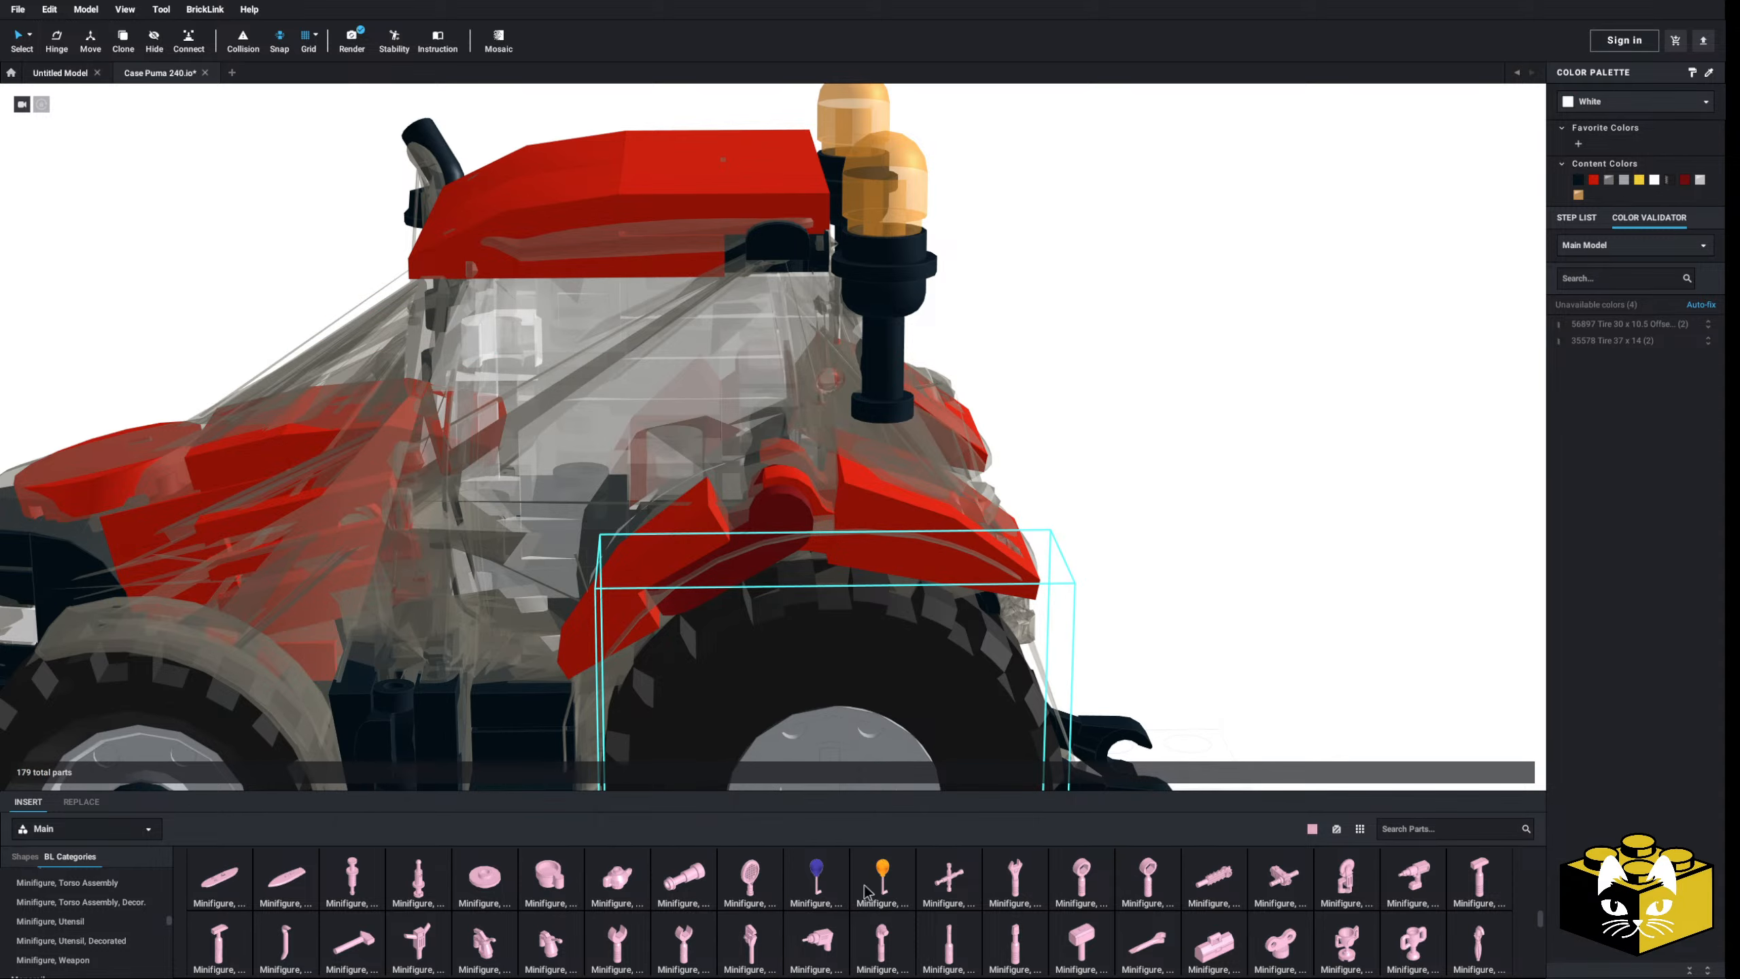
# - Hide the reference model to expose the transparent cab parts
pyautogui.scroll(-2, 871, 889)
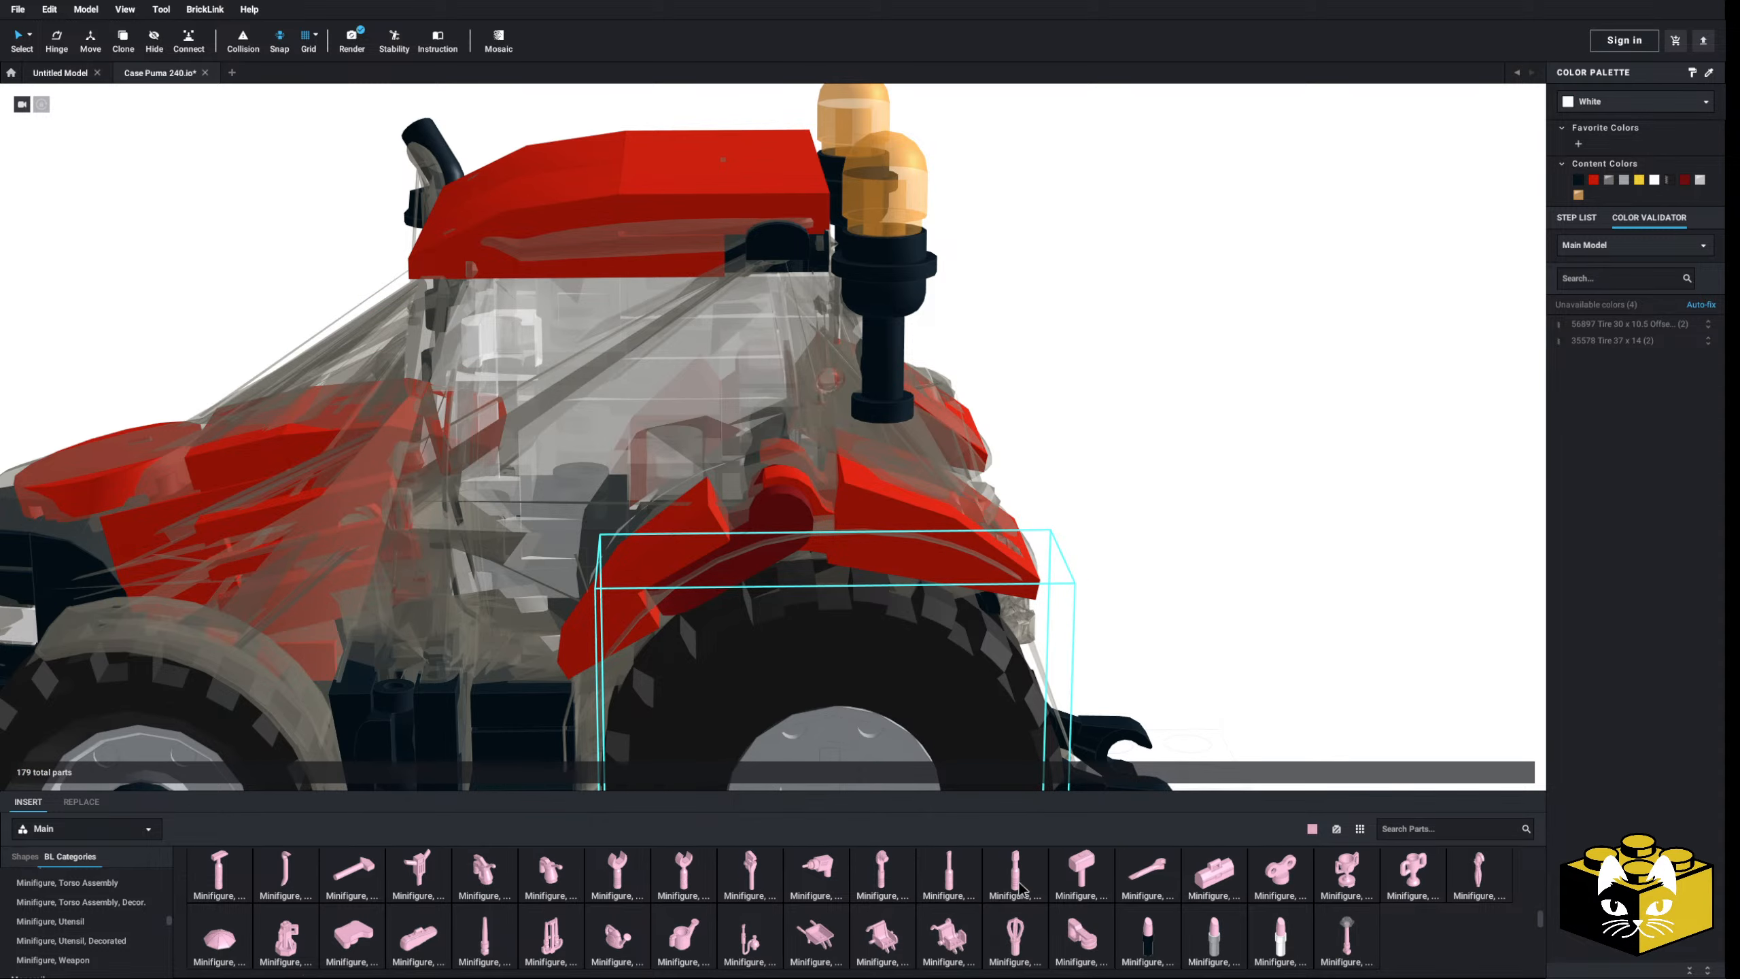
pyautogui.moveTo(1142, 540); pyautogui.dragTo(1157, 597, button='middle')
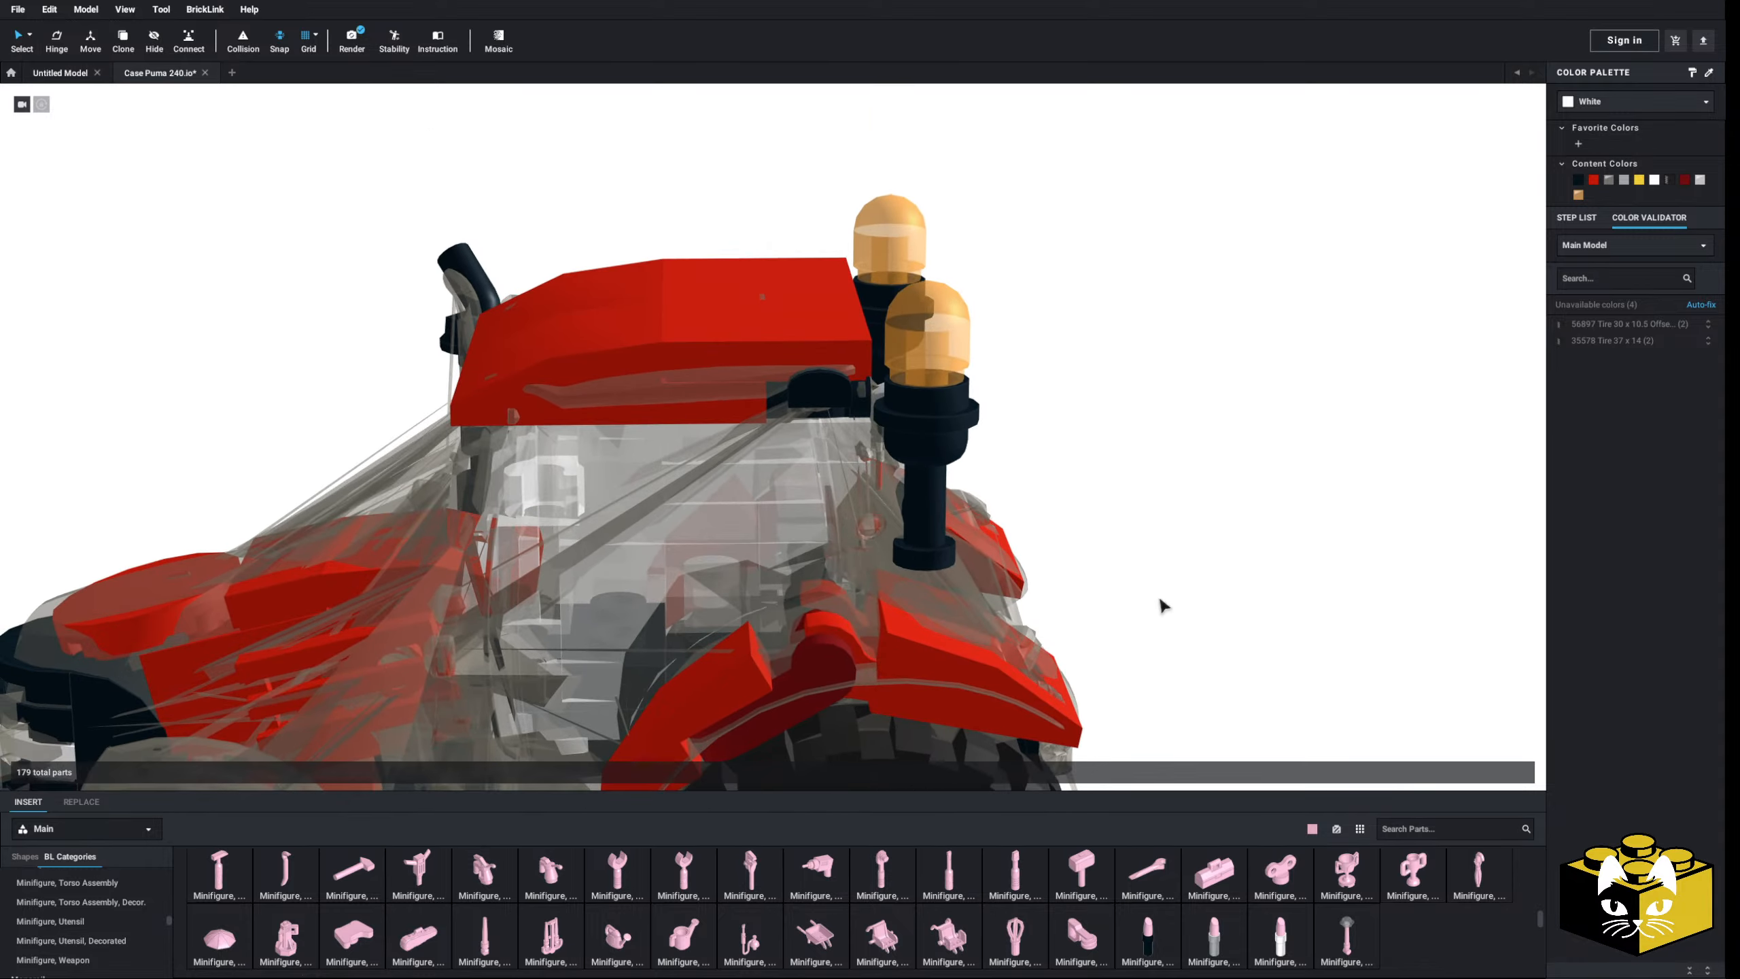
pyautogui.moveTo(1160, 604)
pyautogui.mouseDown(button='right')
pyautogui.moveTo(1183, 589)
pyautogui.moveTo(1158, 597)
pyautogui.mouseUp(button='right')
pyautogui.moveTo(1158, 597); pyautogui.dragTo(1168, 585, button='middle')
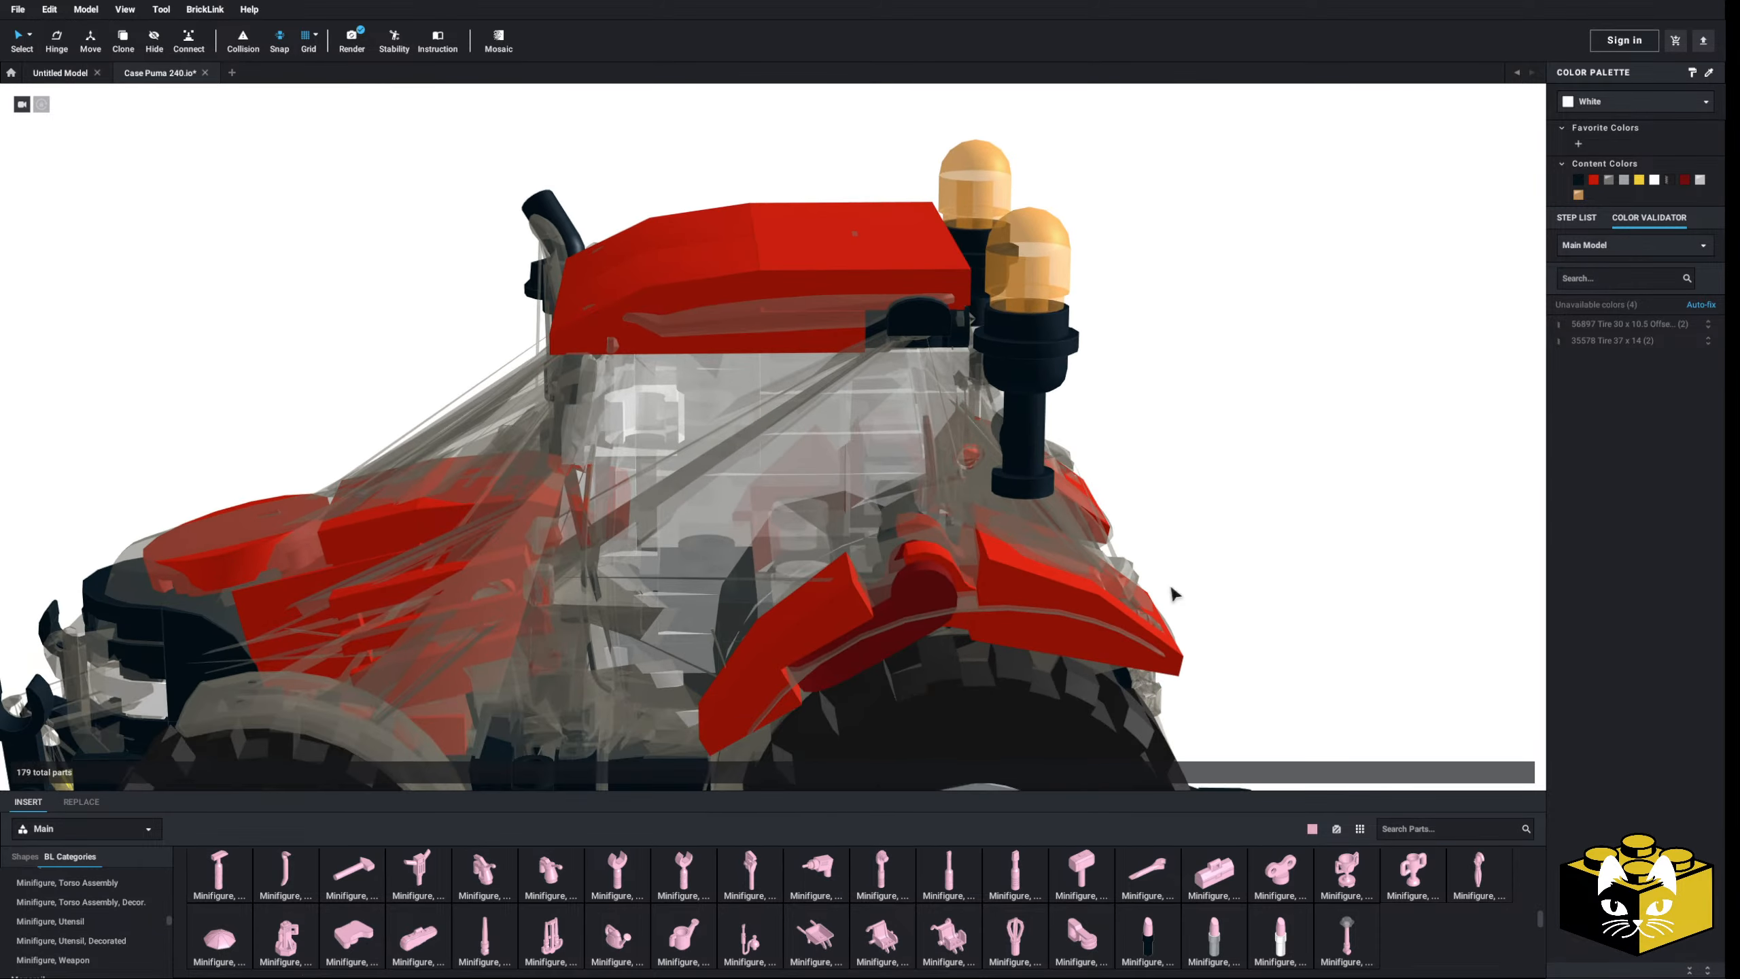
pyautogui.moveTo(1168, 585)
pyautogui.mouseDown(button='right')
pyautogui.moveTo(1186, 579)
pyautogui.moveTo(1165, 592)
pyautogui.mouseUp(button='right')
pyautogui.scroll(-3, 1166, 593)
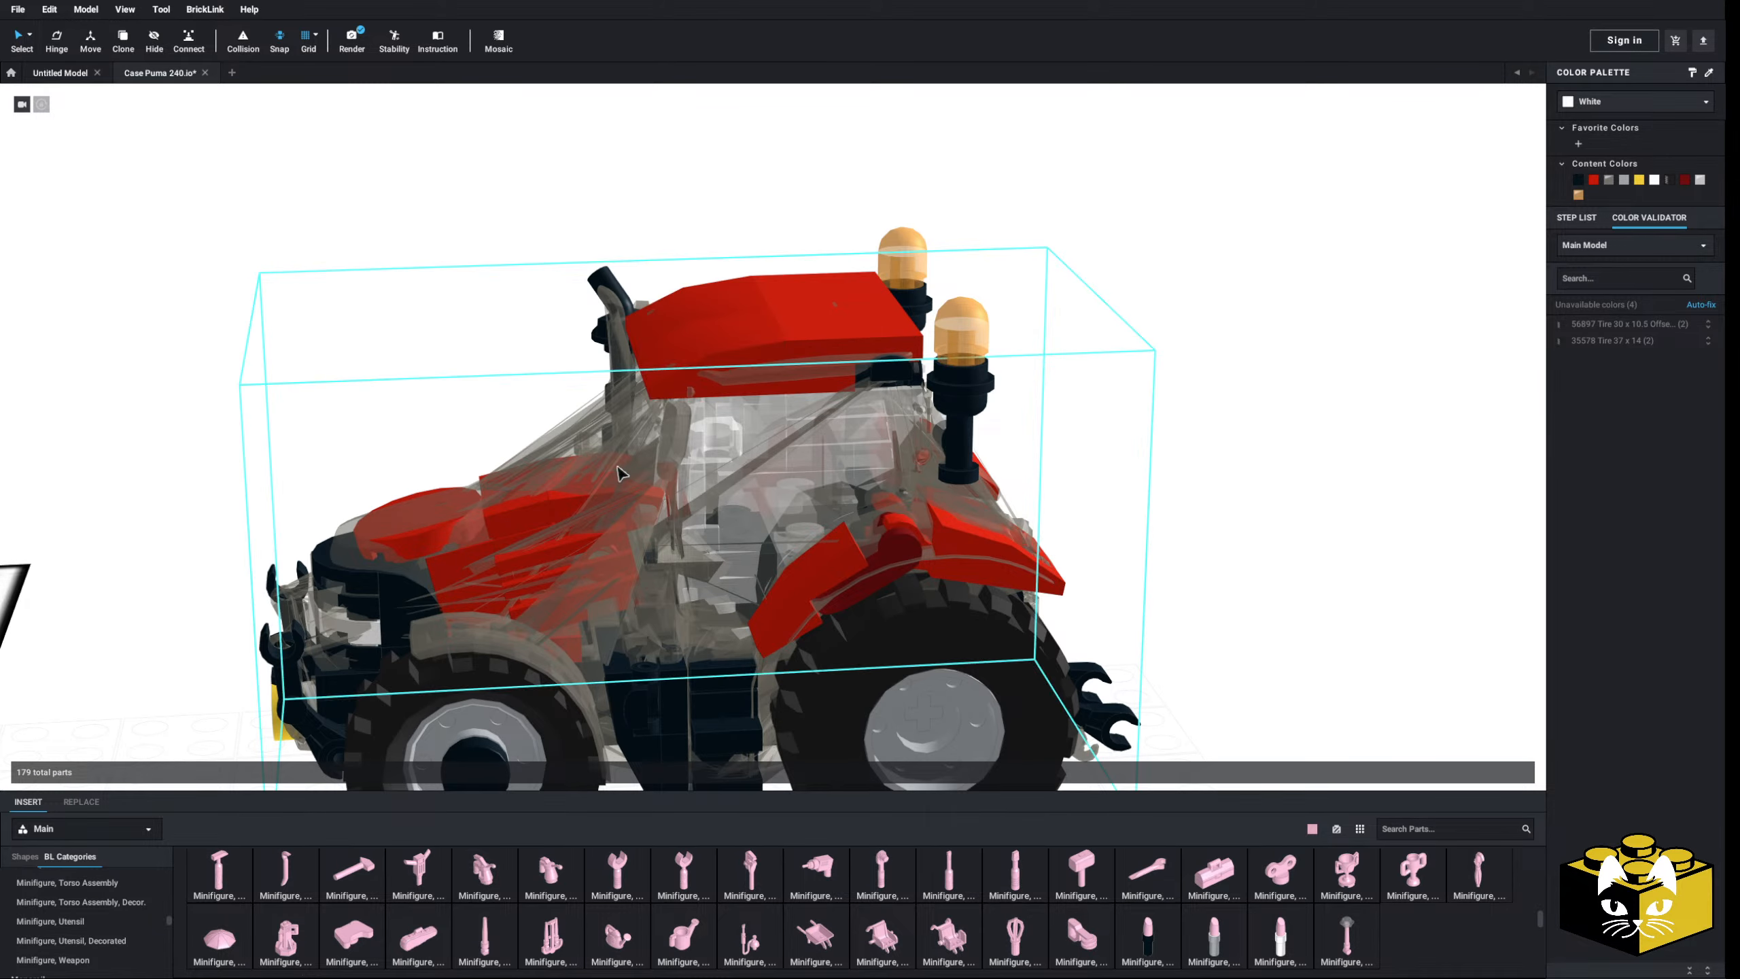
pyautogui.rightClick(616, 466)
pyautogui.click(635, 541)
pyautogui.scroll(3, 848, 536)
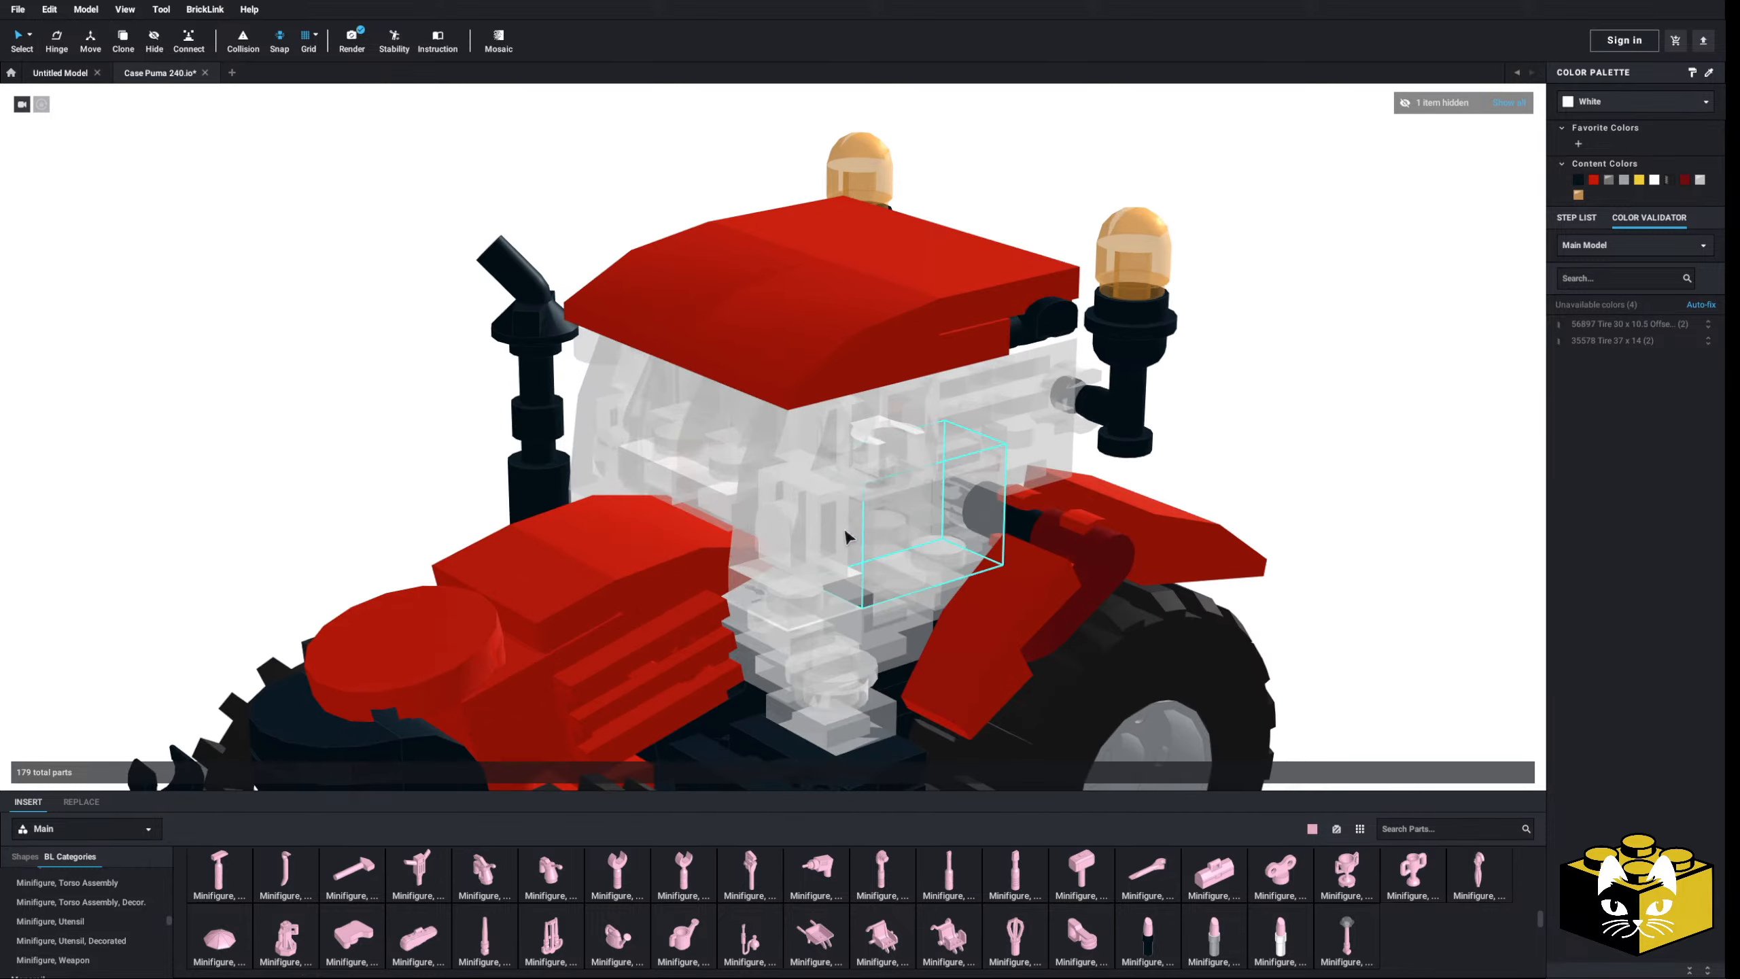
# - Lower the clip plate at the cab's front corner and place the displaced Plate 1 x 1 above it
pyautogui.moveTo(991, 569); pyautogui.dragTo(1319, 432)
pyautogui.moveTo(900, 443); pyautogui.dragTo(864, 548)
pyautogui.moveTo(1339, 430); pyautogui.dragTo(829, 442)
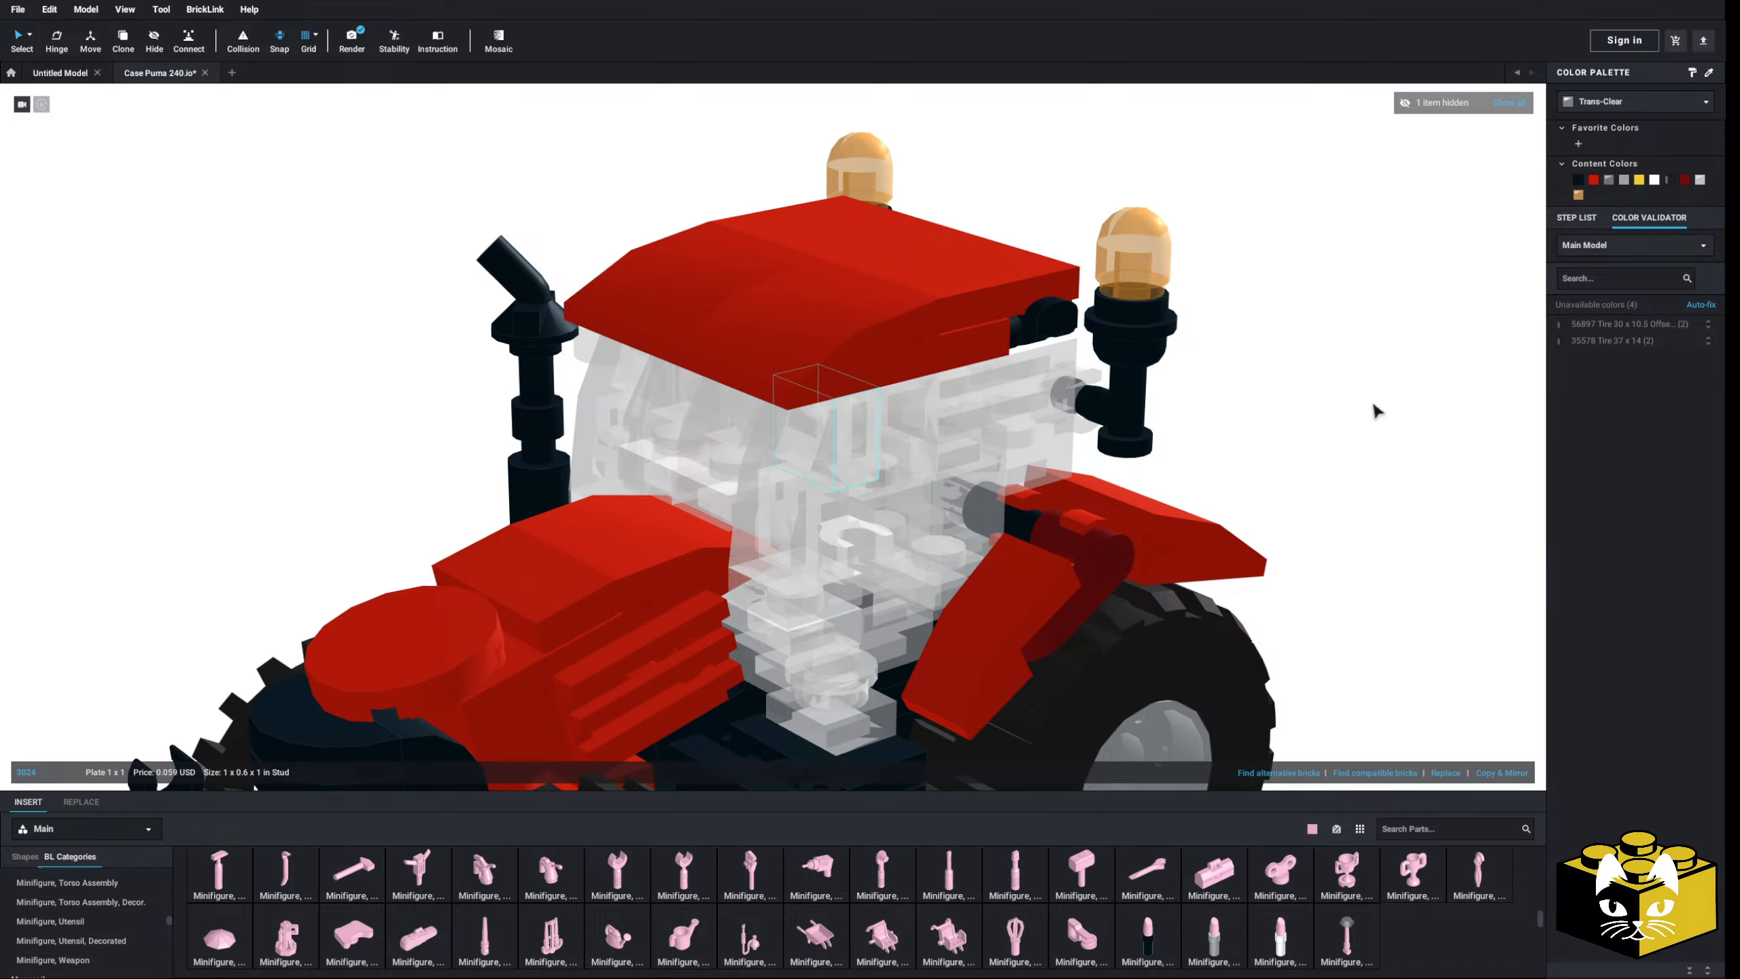
pyautogui.click(1374, 410)
pyautogui.moveTo(1374, 410); pyautogui.dragTo(1439, 432, button='right')
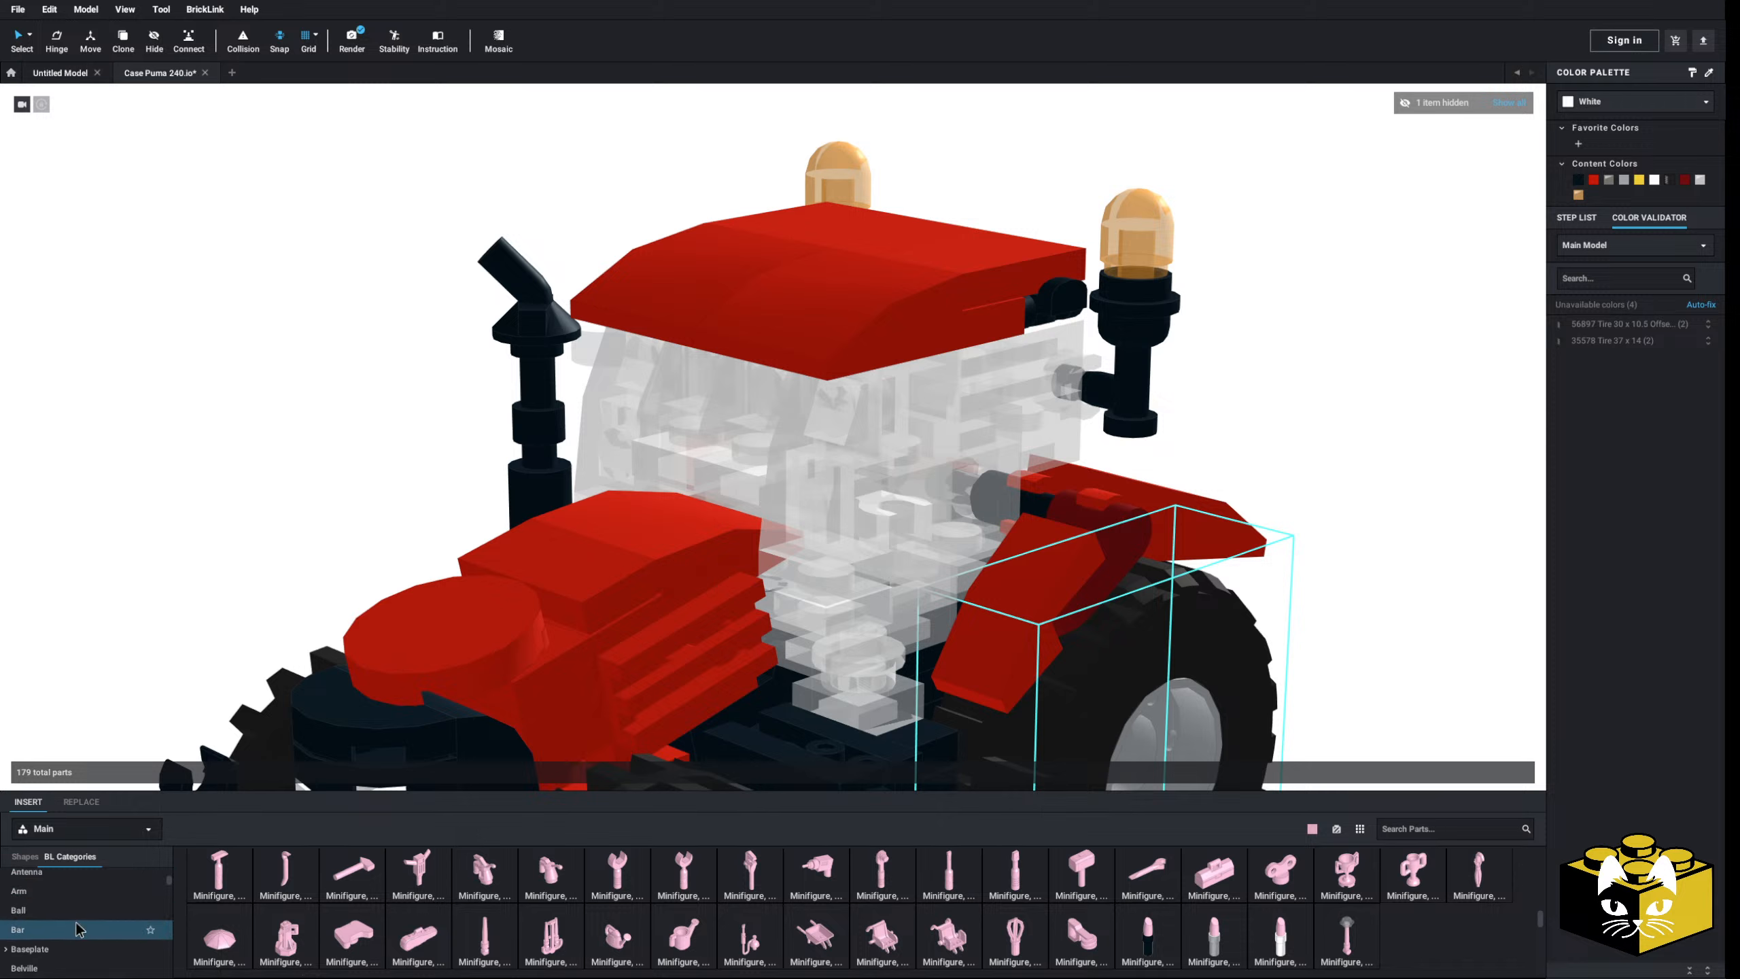
# - Insert a Bright Pink Bar 2L with Stop Ring into the cab's front corner clip and unhide the reference model
pyautogui.click(80, 932)
pyautogui.moveTo(814, 904); pyautogui.dragTo(899, 472)
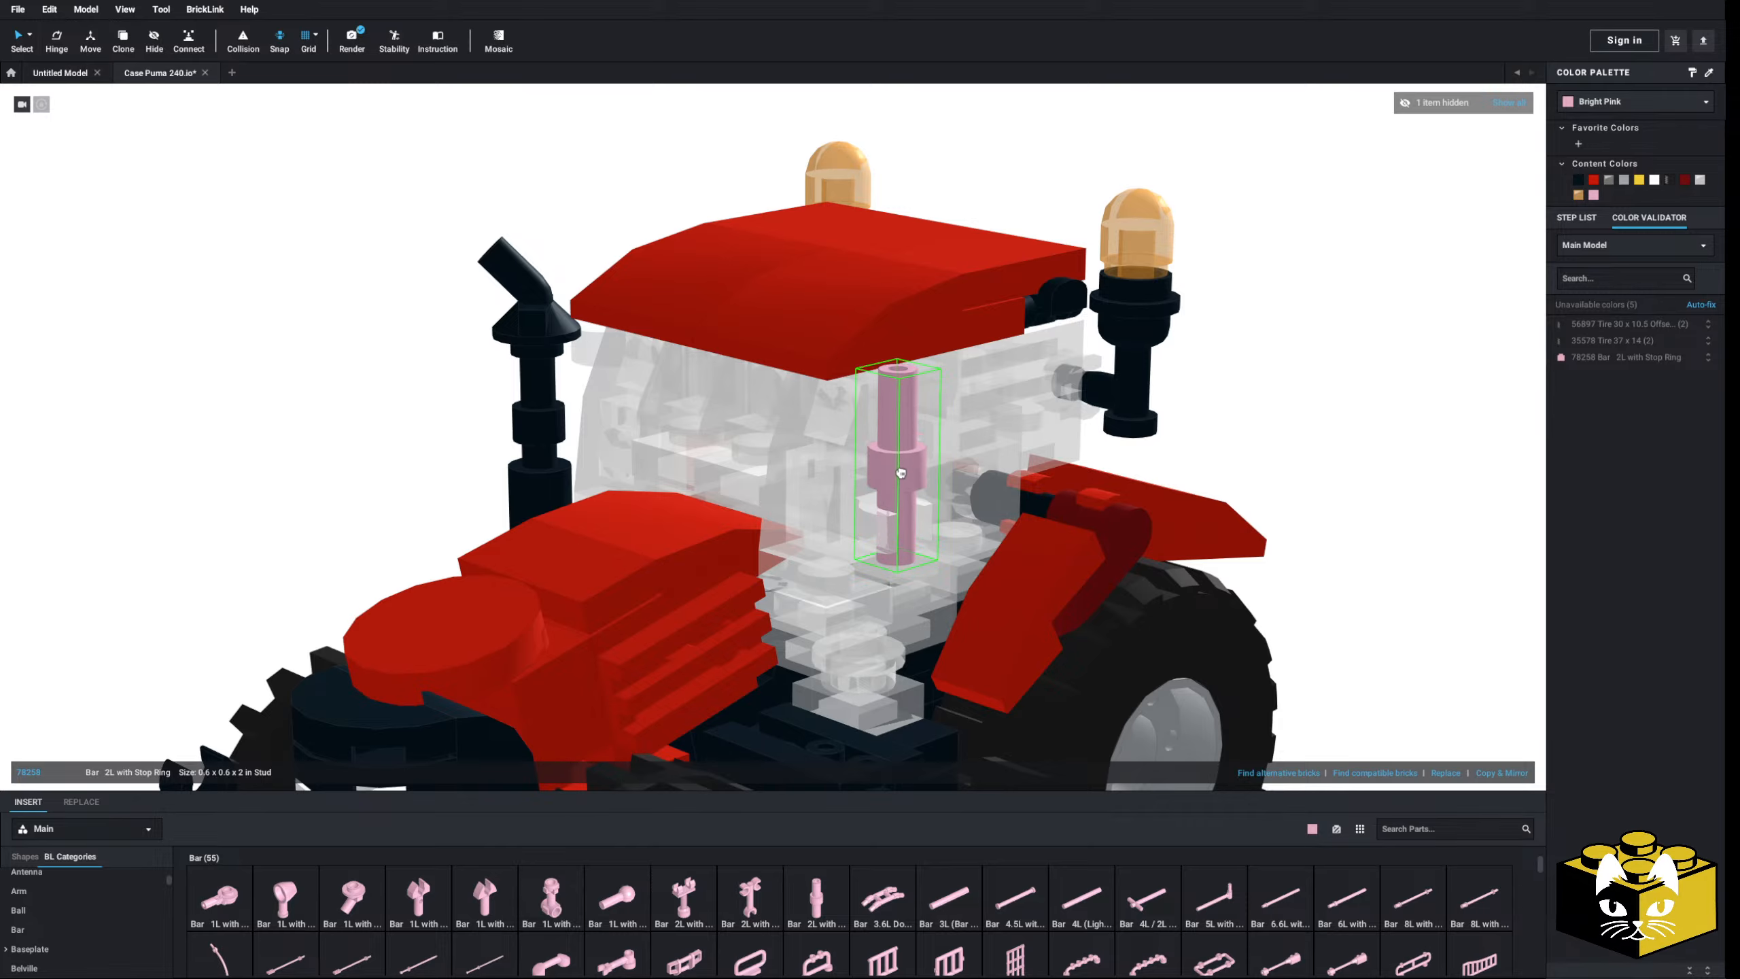
pyautogui.moveTo(1301, 425); pyautogui.dragTo(1223, 412, button='right')
pyautogui.scroll(-3, 1204, 430)
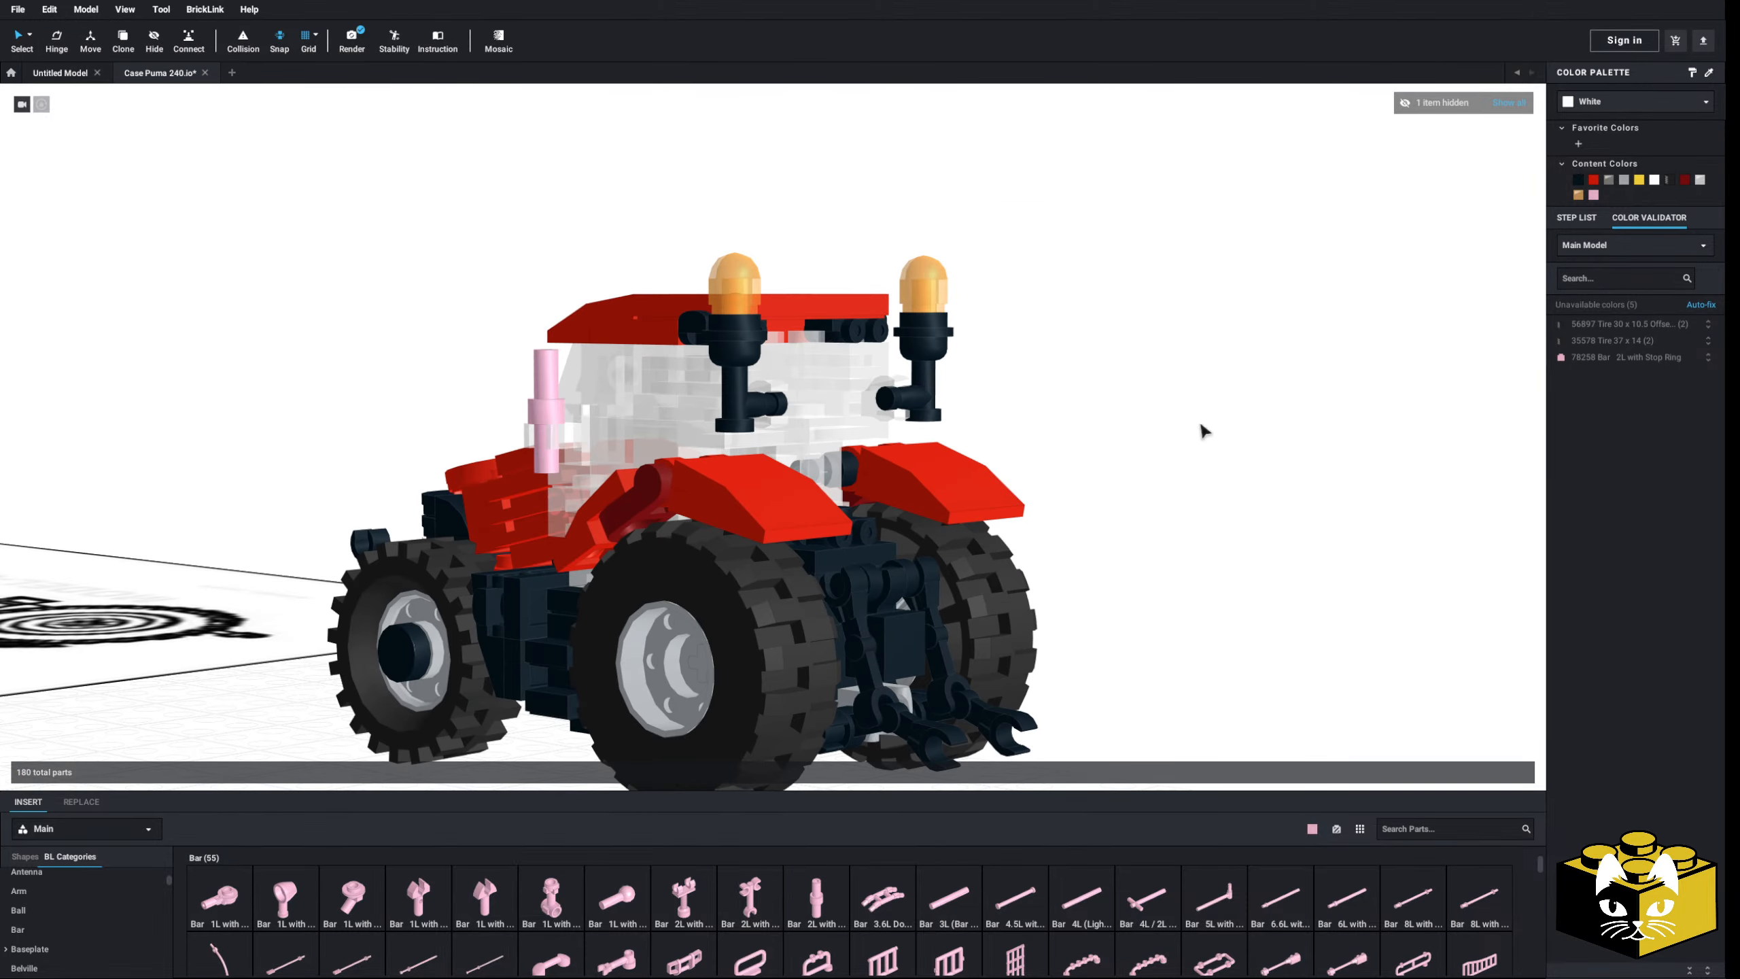
pyautogui.click(1509, 103)
pyautogui.moveTo(1335, 384); pyautogui.dragTo(1119, 492, button='right')
pyautogui.scroll(5, 157, 881)
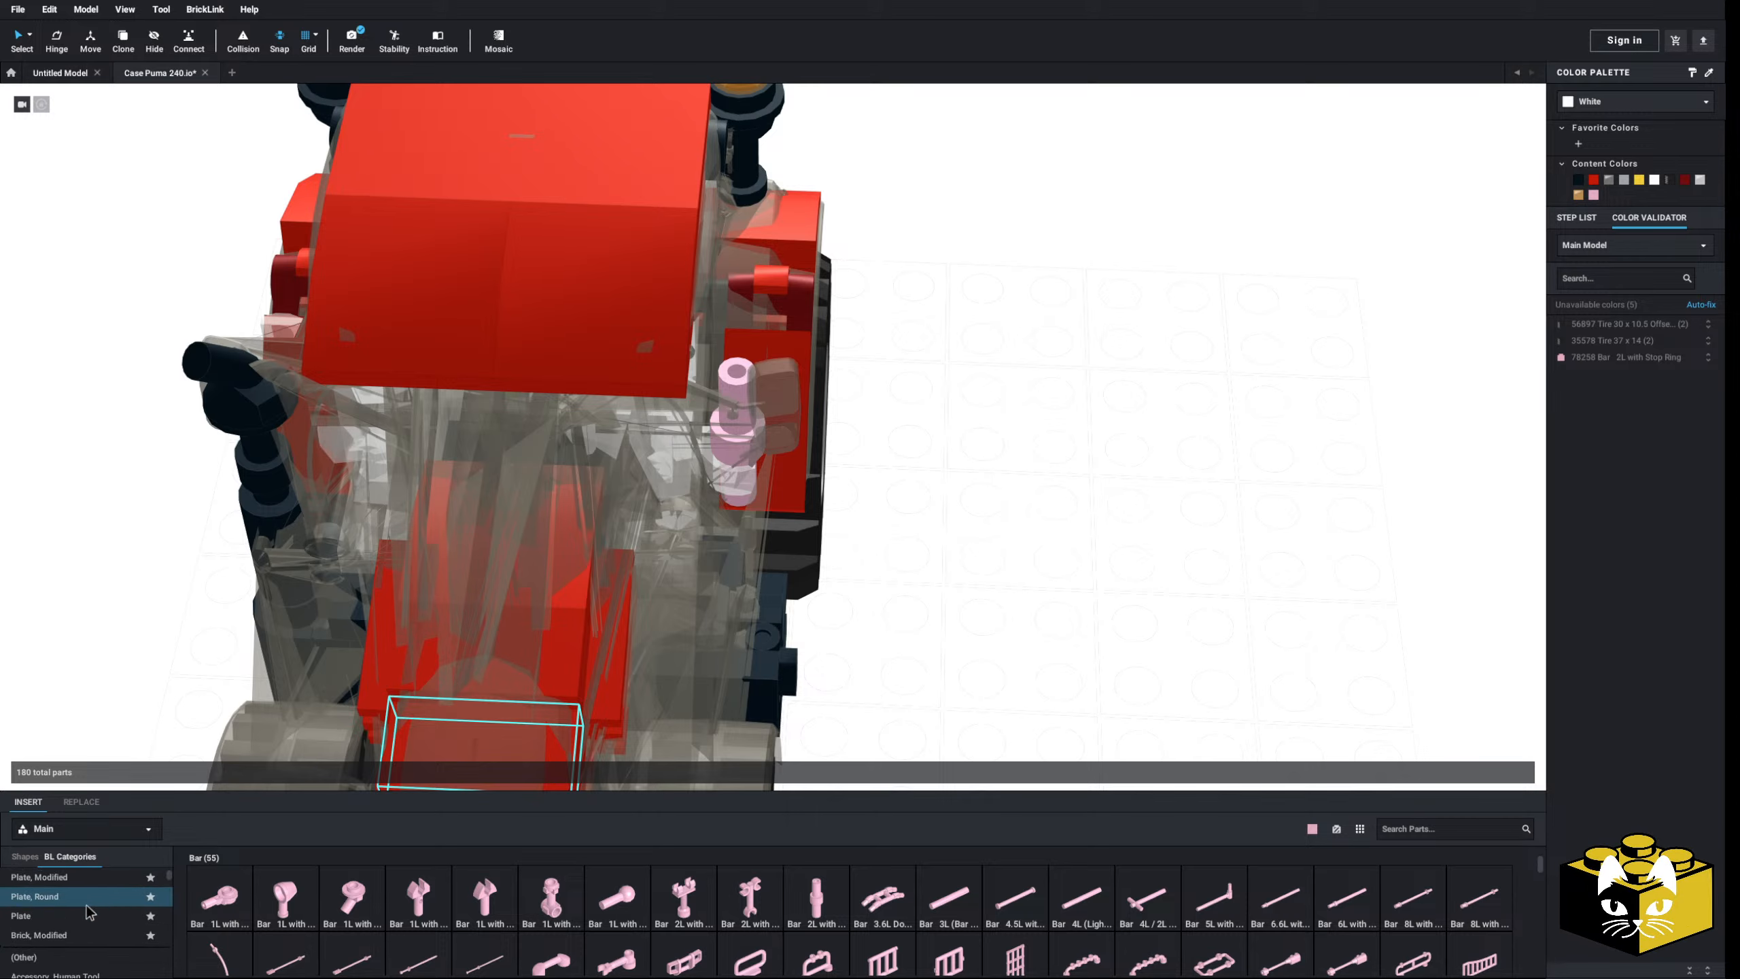
# - Try a rotated Plate, Modified 1 x 2 with Clip on Side (Horizontal Grip) on the pink bar, then remove it
pyautogui.click(78, 882)
pyautogui.scroll(-1, 694, 893)
pyautogui.scroll(-1, 695, 899)
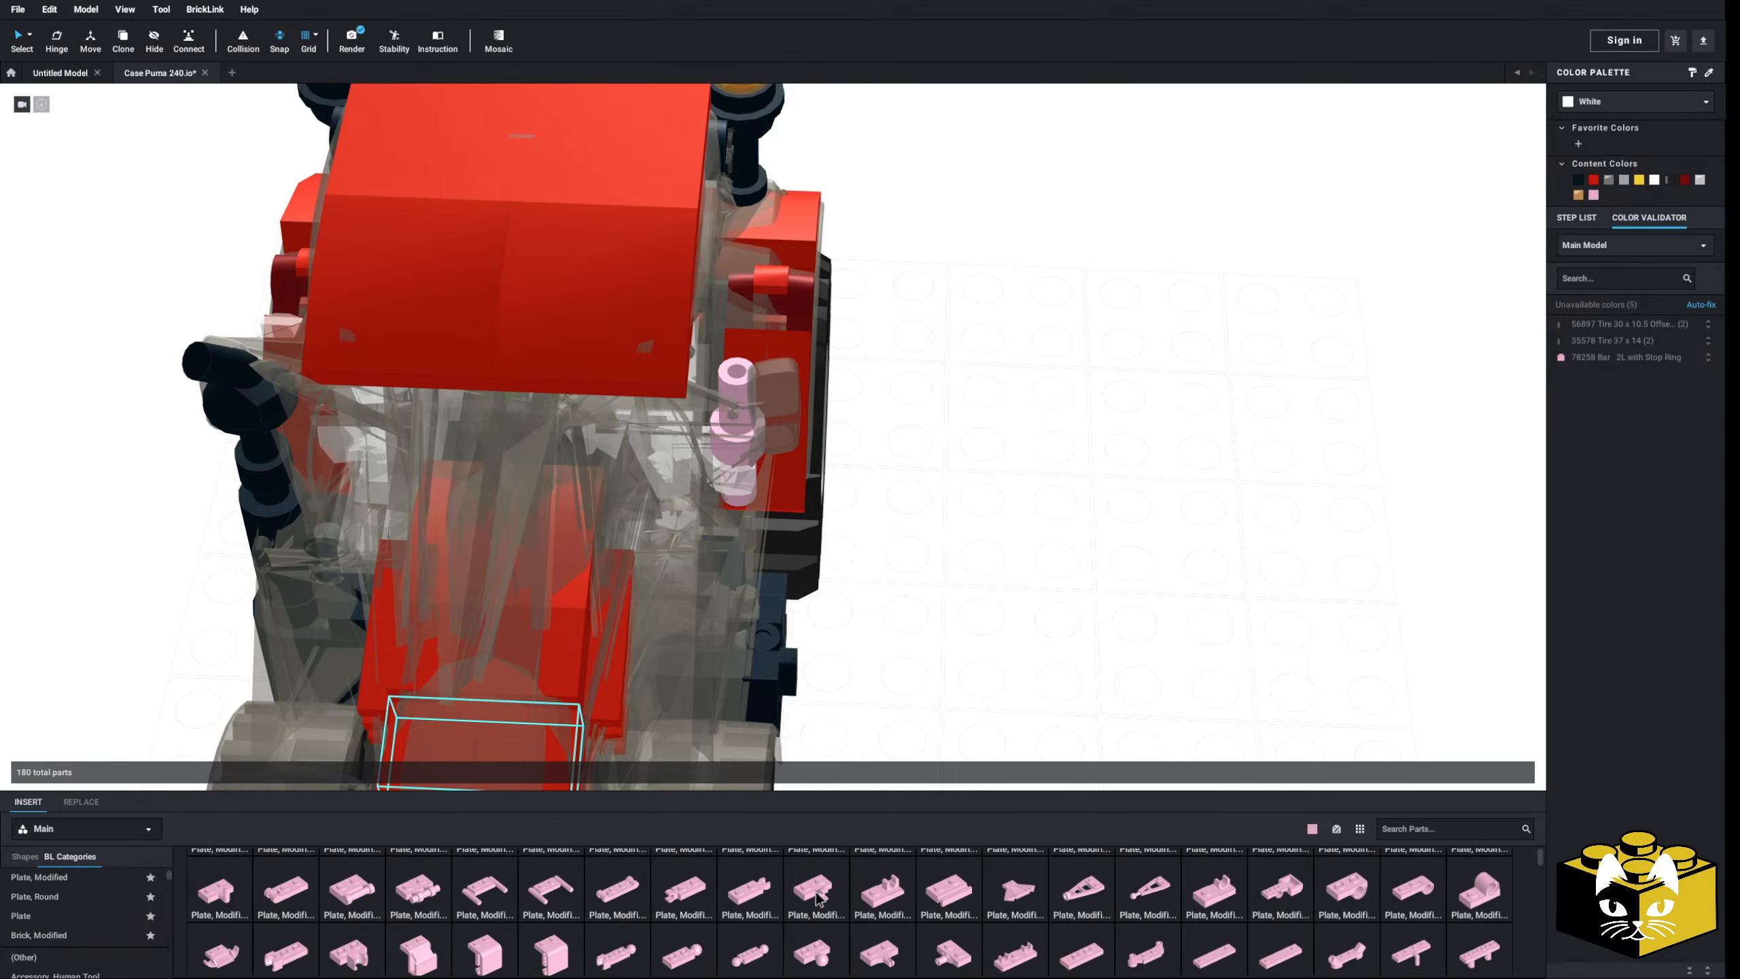
pyautogui.click(814, 891)
pyautogui.press('Right')
pyautogui.press('Right')
pyautogui.moveTo(953, 516); pyautogui.dragTo(968, 468, button='right')
pyautogui.moveTo(969, 468); pyautogui.dragTo(945, 569, button='middle')
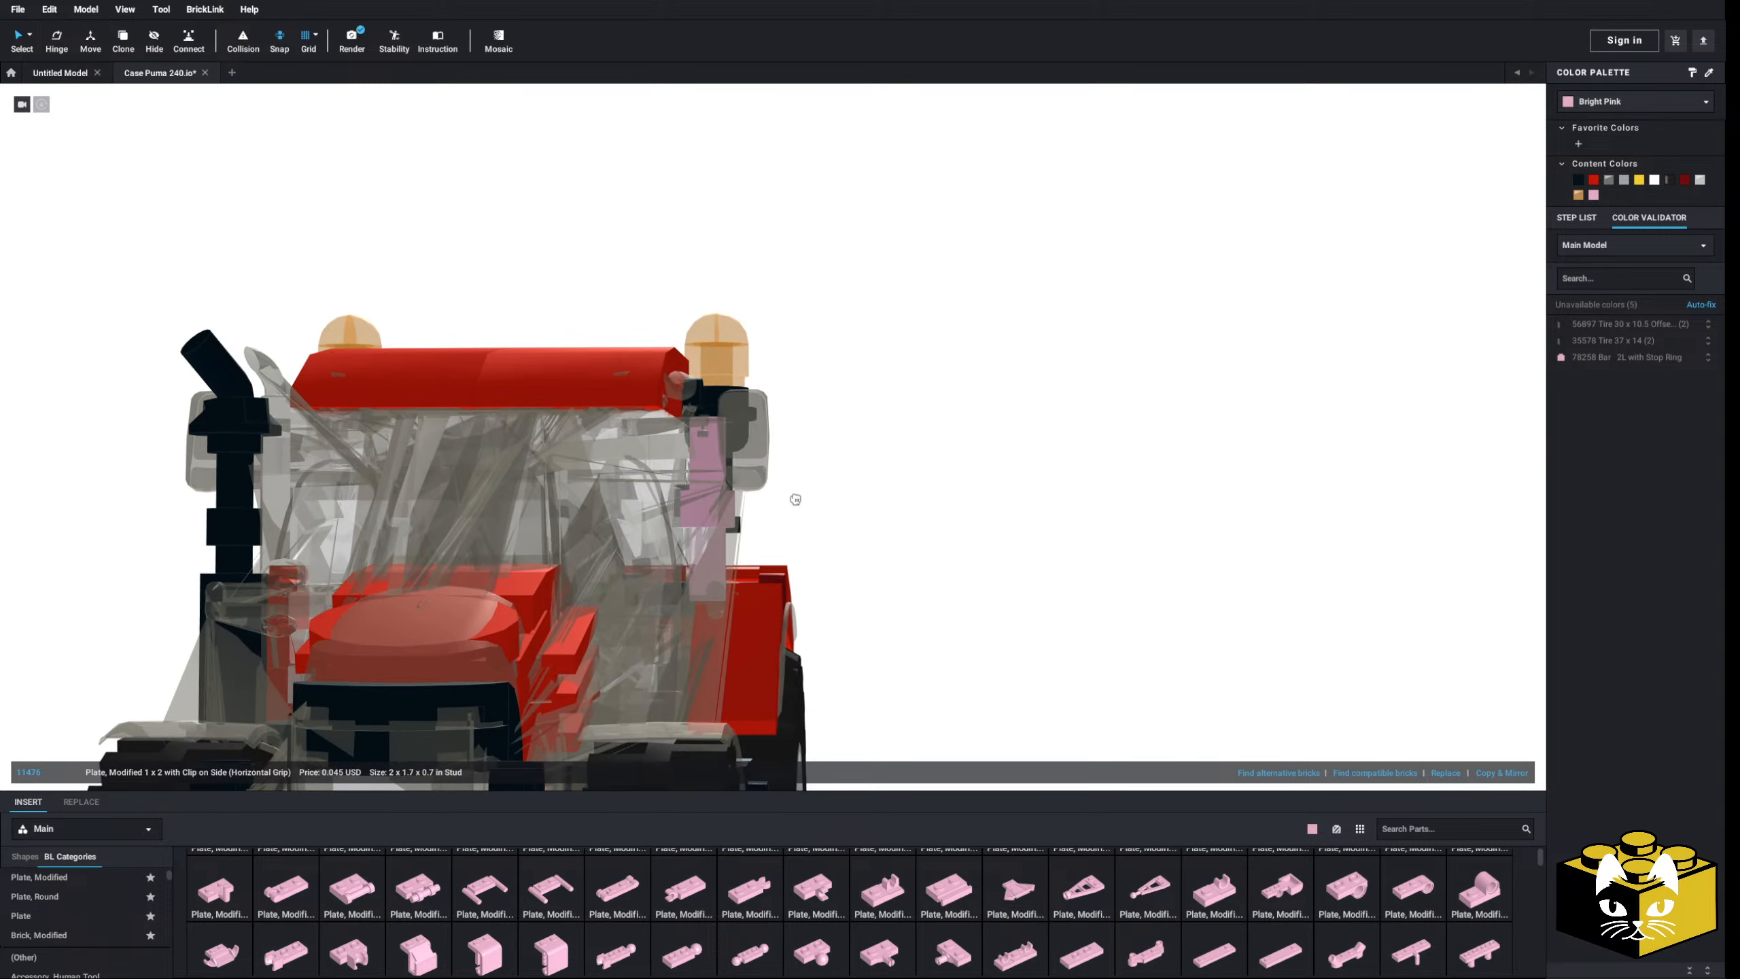
pyautogui.moveTo(795, 499); pyautogui.dragTo(765, 489, button='right')
pyautogui.click(787, 492)
pyautogui.press('Escape')
pyautogui.click(792, 493)
pyautogui.moveTo(942, 535)
pyautogui.mouseDown(button='right')
pyautogui.moveTo(920, 504)
pyautogui.moveTo(869, 504)
pyautogui.moveTo(932, 505)
pyautogui.moveTo(933, 524)
pyautogui.mouseUp(button='right')
pyautogui.press('Delete')
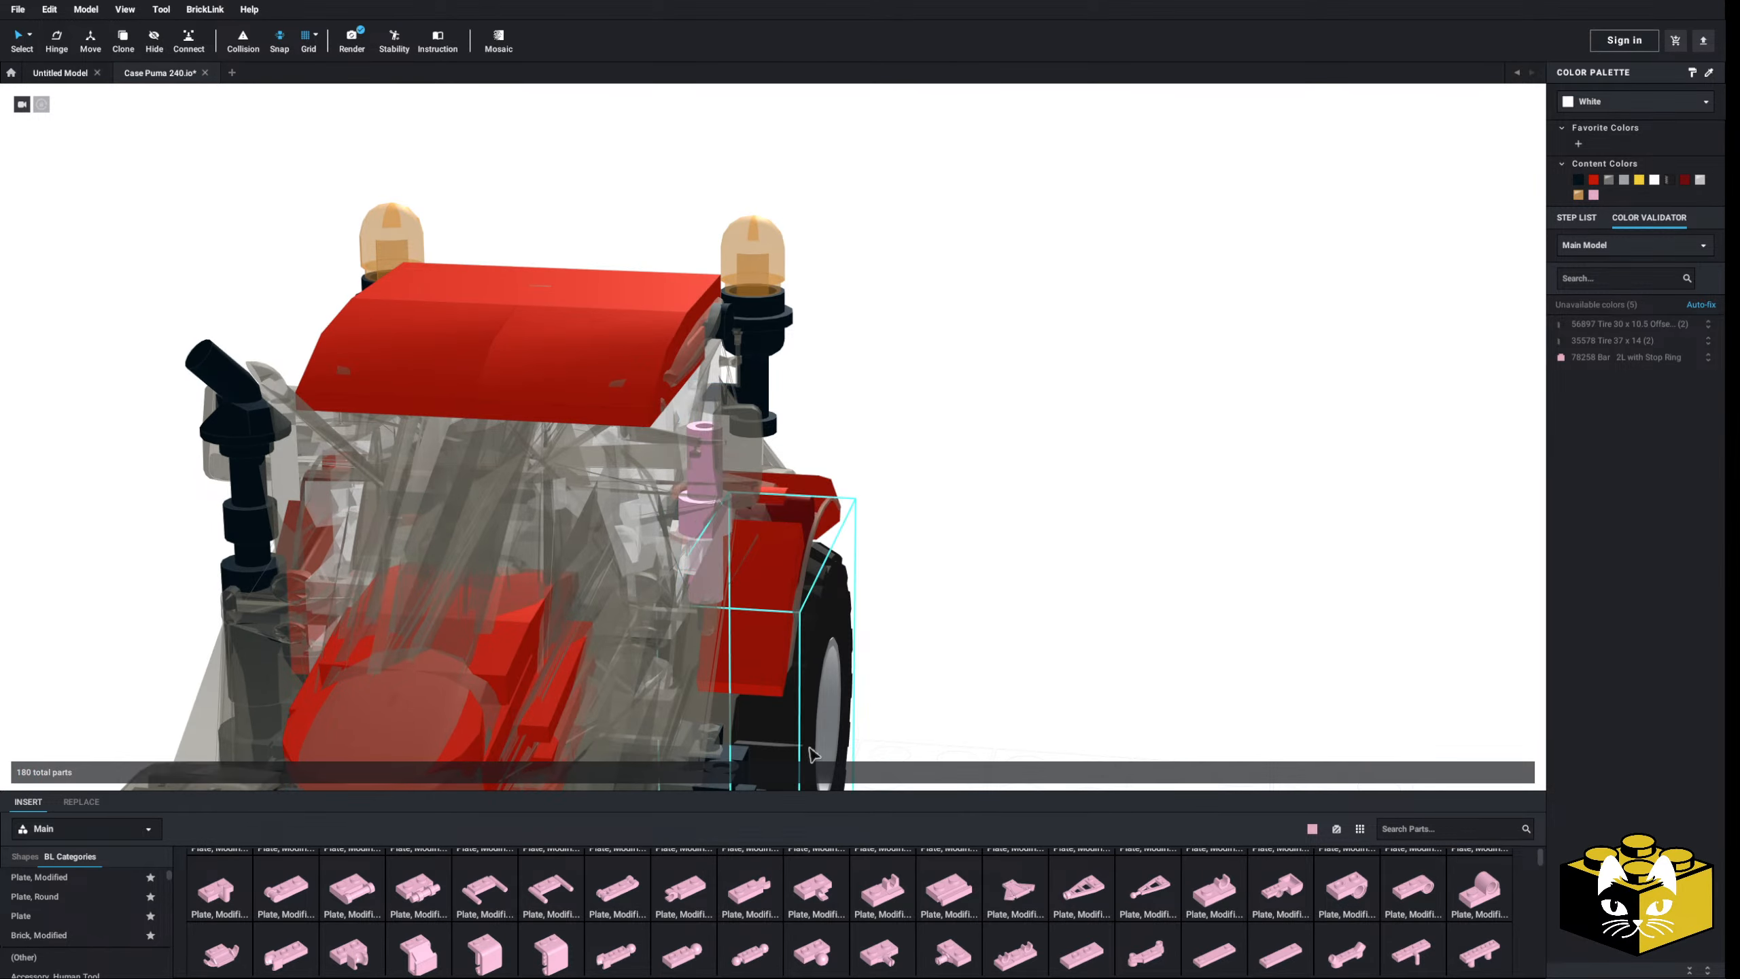
# - Clip a rotated Bright Pink Plate, Round 1 x 1 with Clip on Bottom onto the pink bar at the cab's front corner
pyautogui.scroll(10, 15, 943)
pyautogui.click(18, 891)
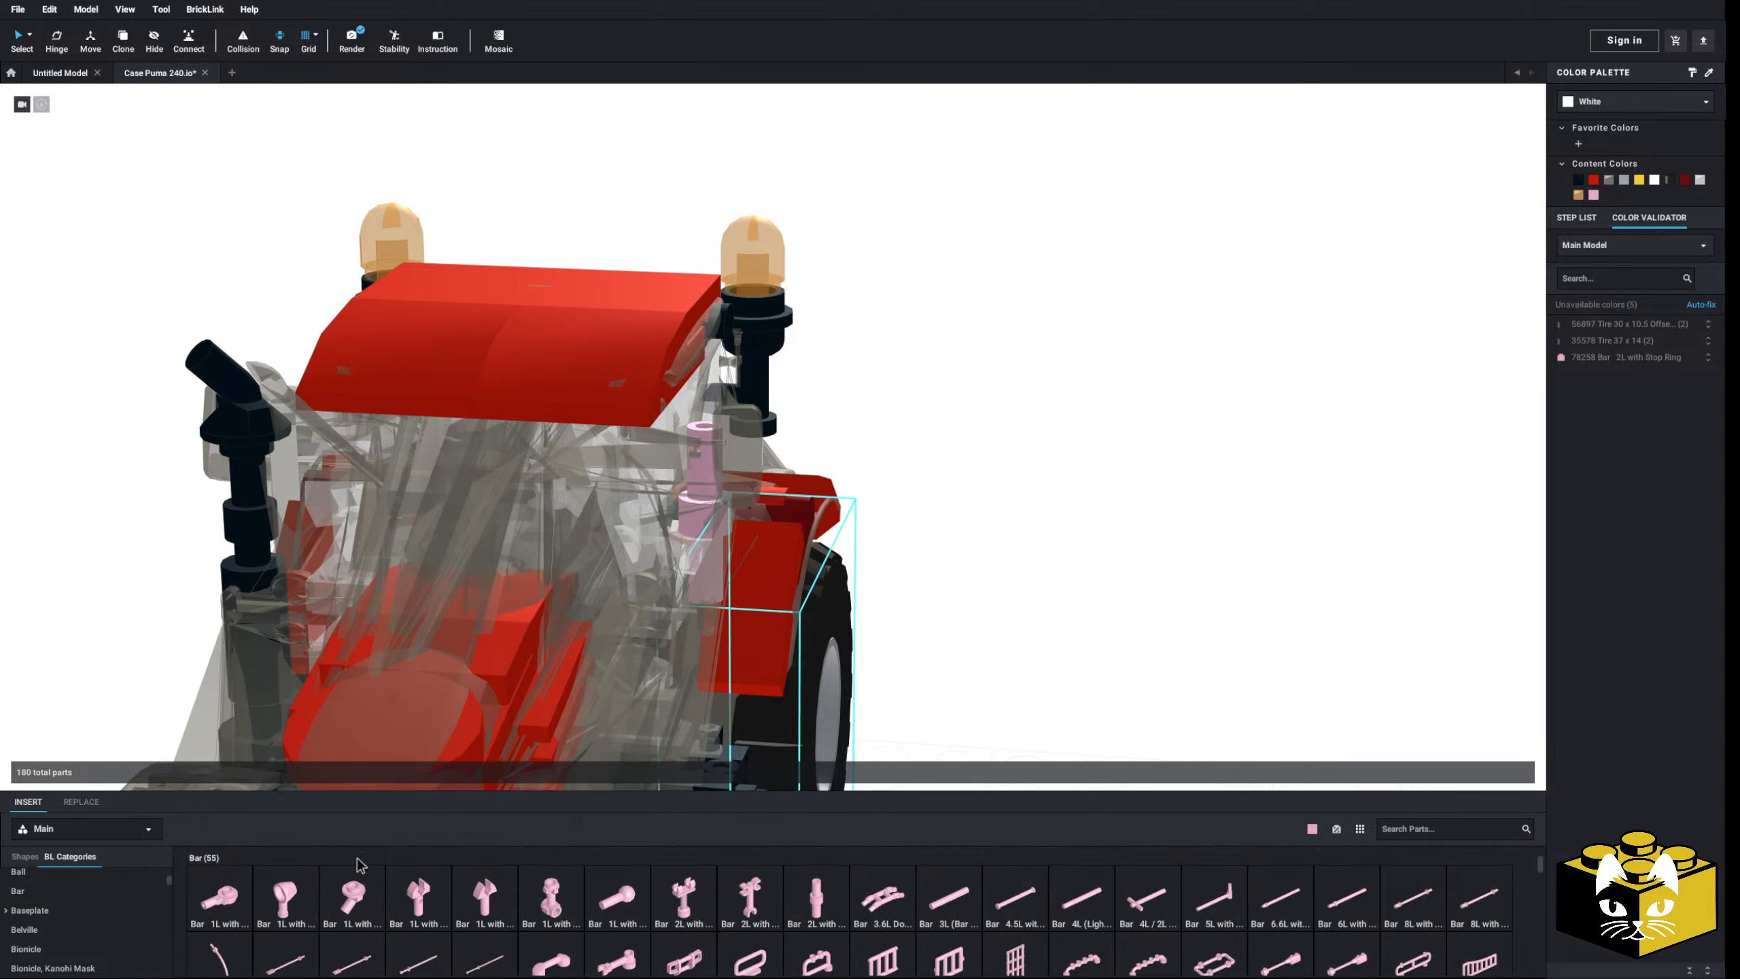
pyautogui.scroll(2, 101, 887)
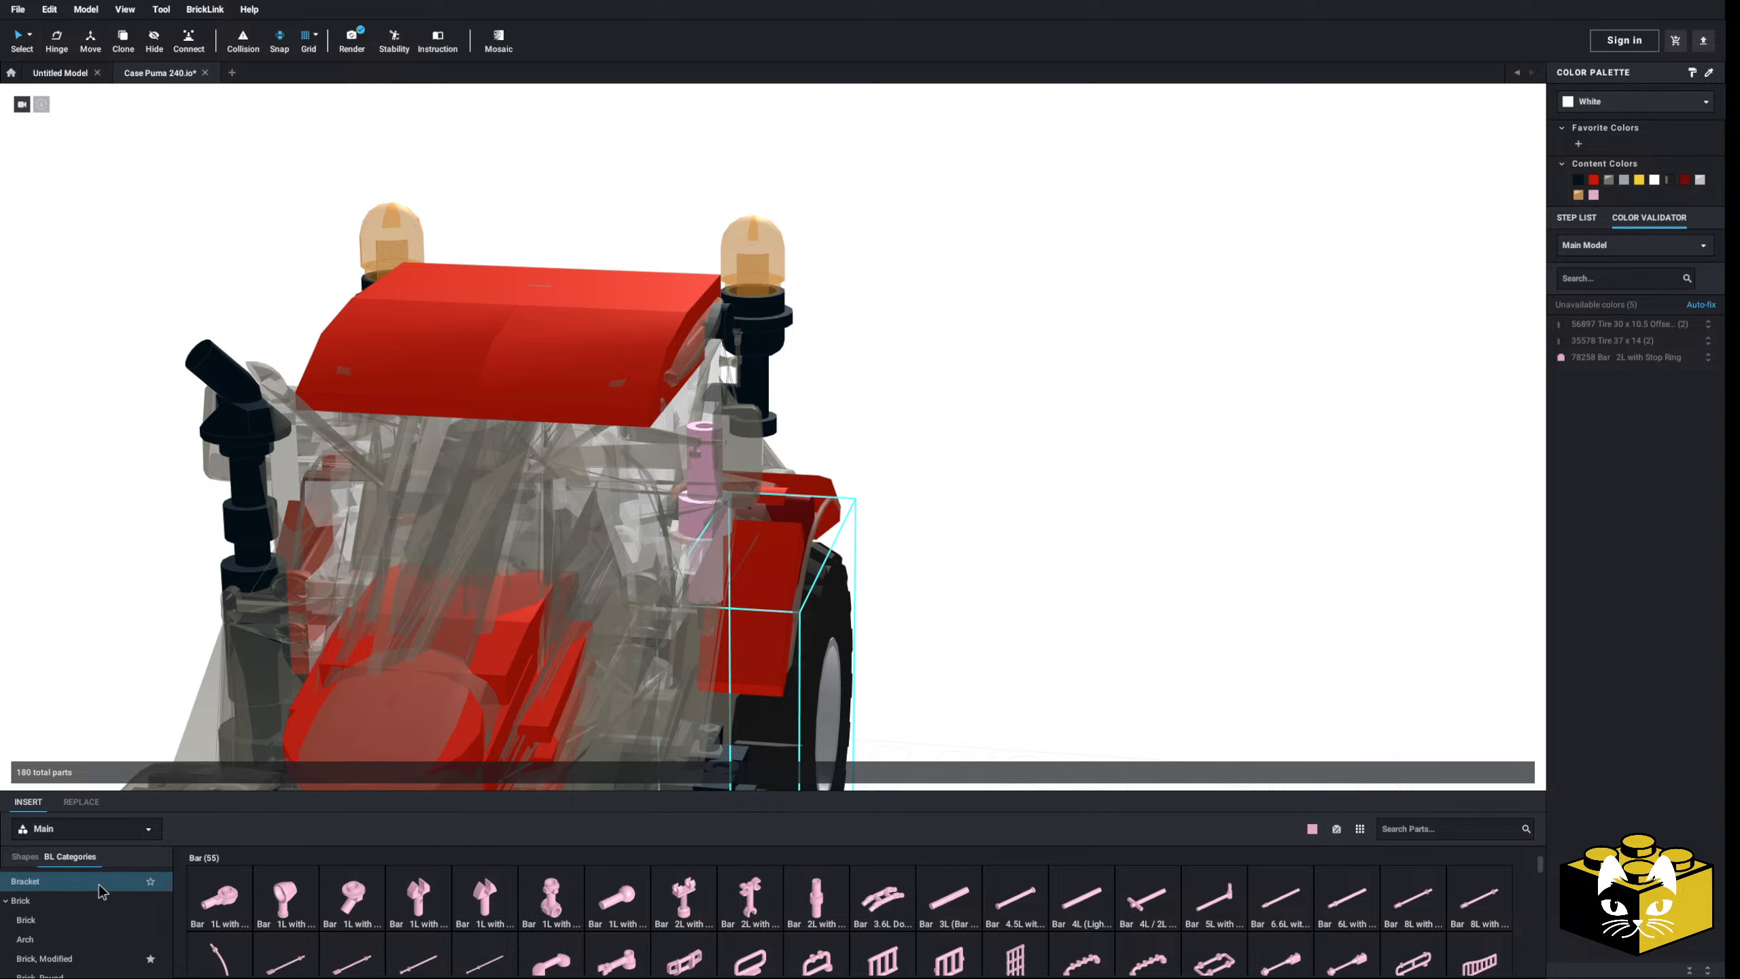
pyautogui.scroll(3, 101, 891)
pyautogui.click(166, 896)
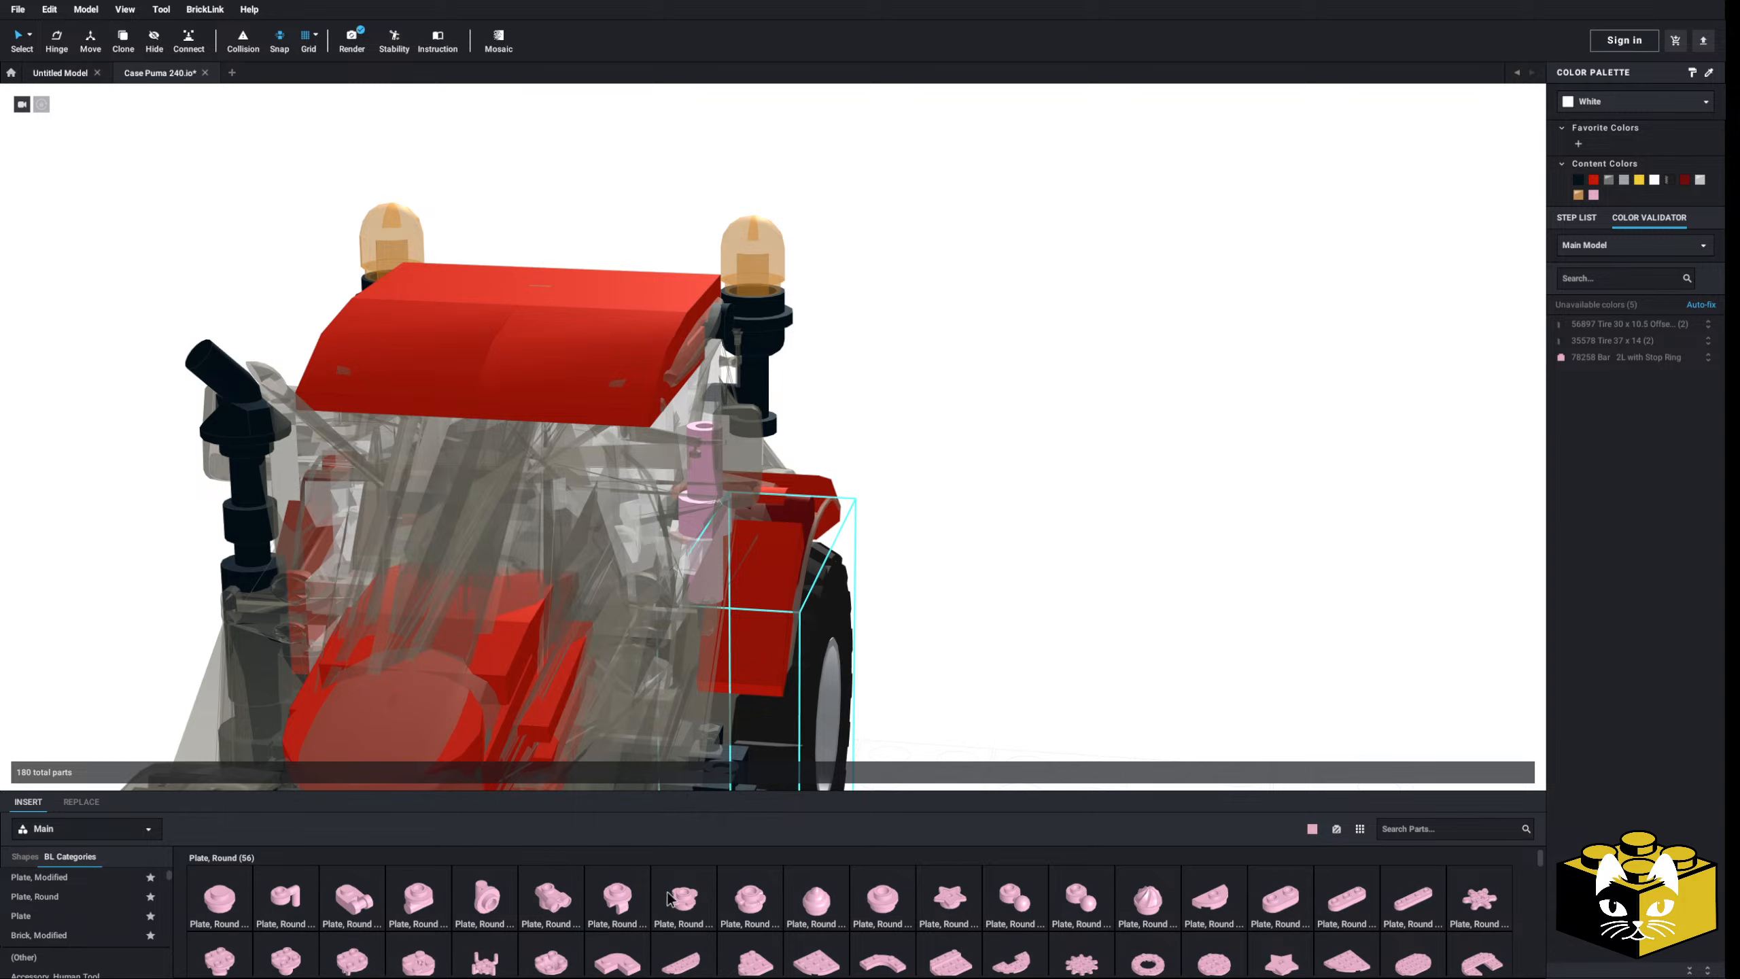
pyautogui.click(620, 899)
pyautogui.press('Down')
pyautogui.moveTo(976, 584); pyautogui.dragTo(843, 569, button='right')
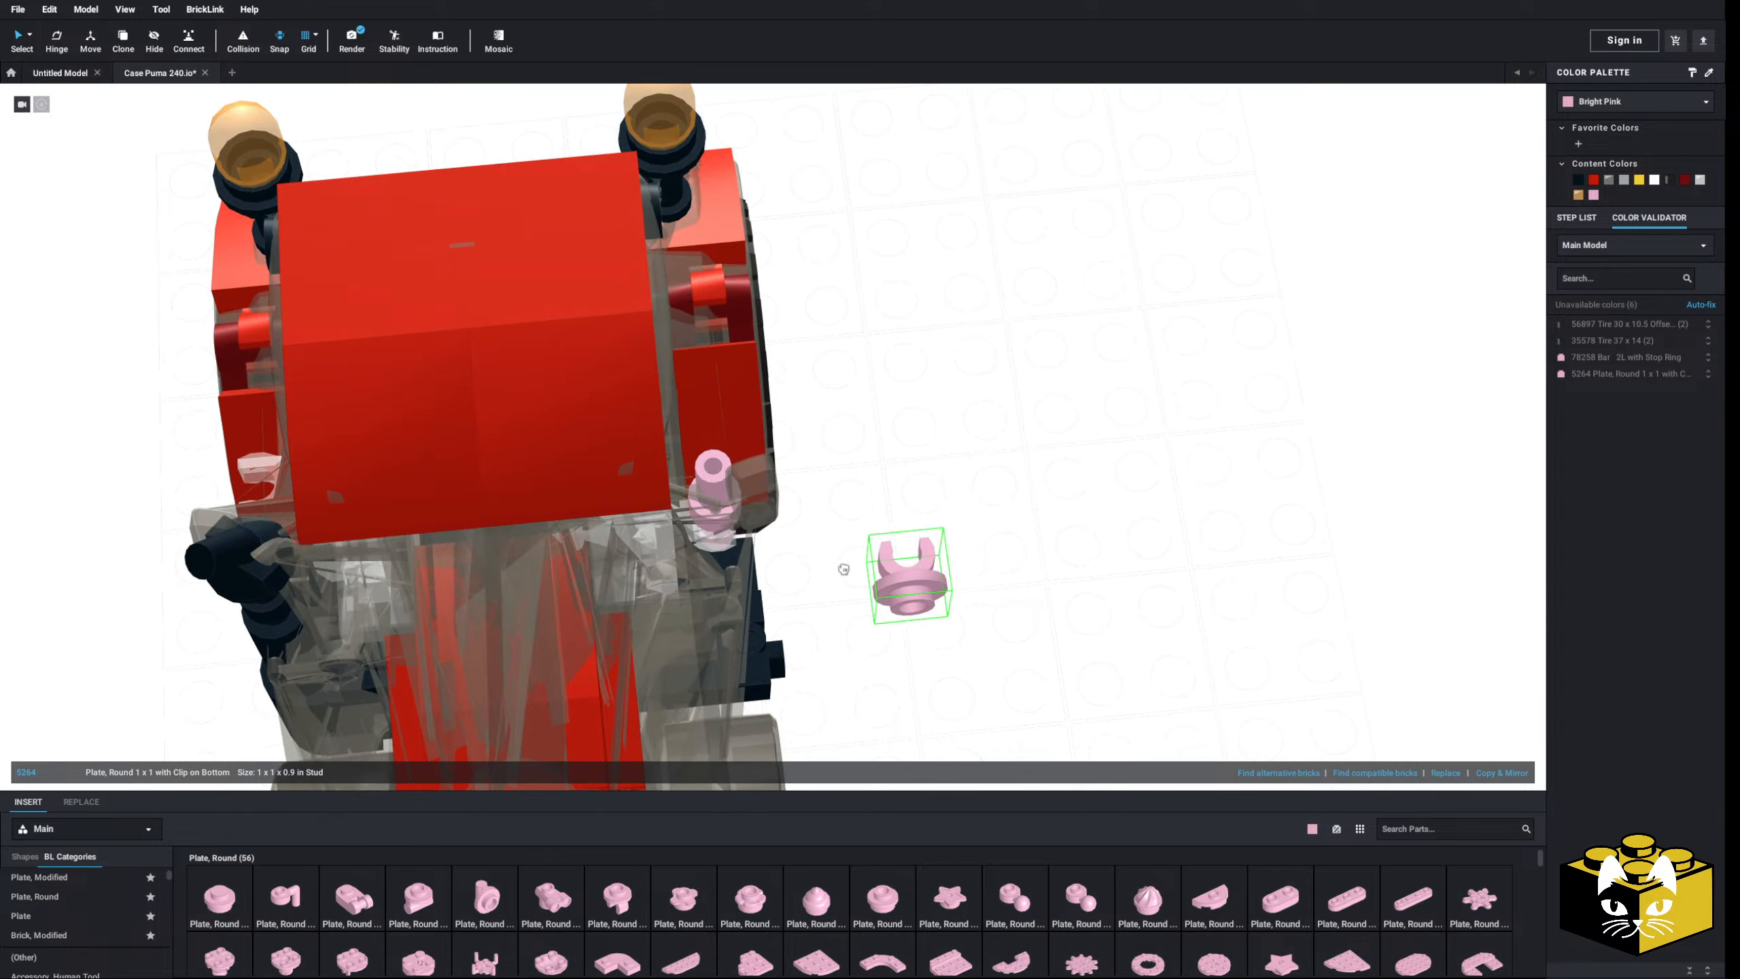
pyautogui.moveTo(843, 568); pyautogui.dragTo(731, 499)
pyautogui.moveTo(730, 503); pyautogui.dragTo(576, 597, button='right')
pyautogui.scroll(3, 625, 478)
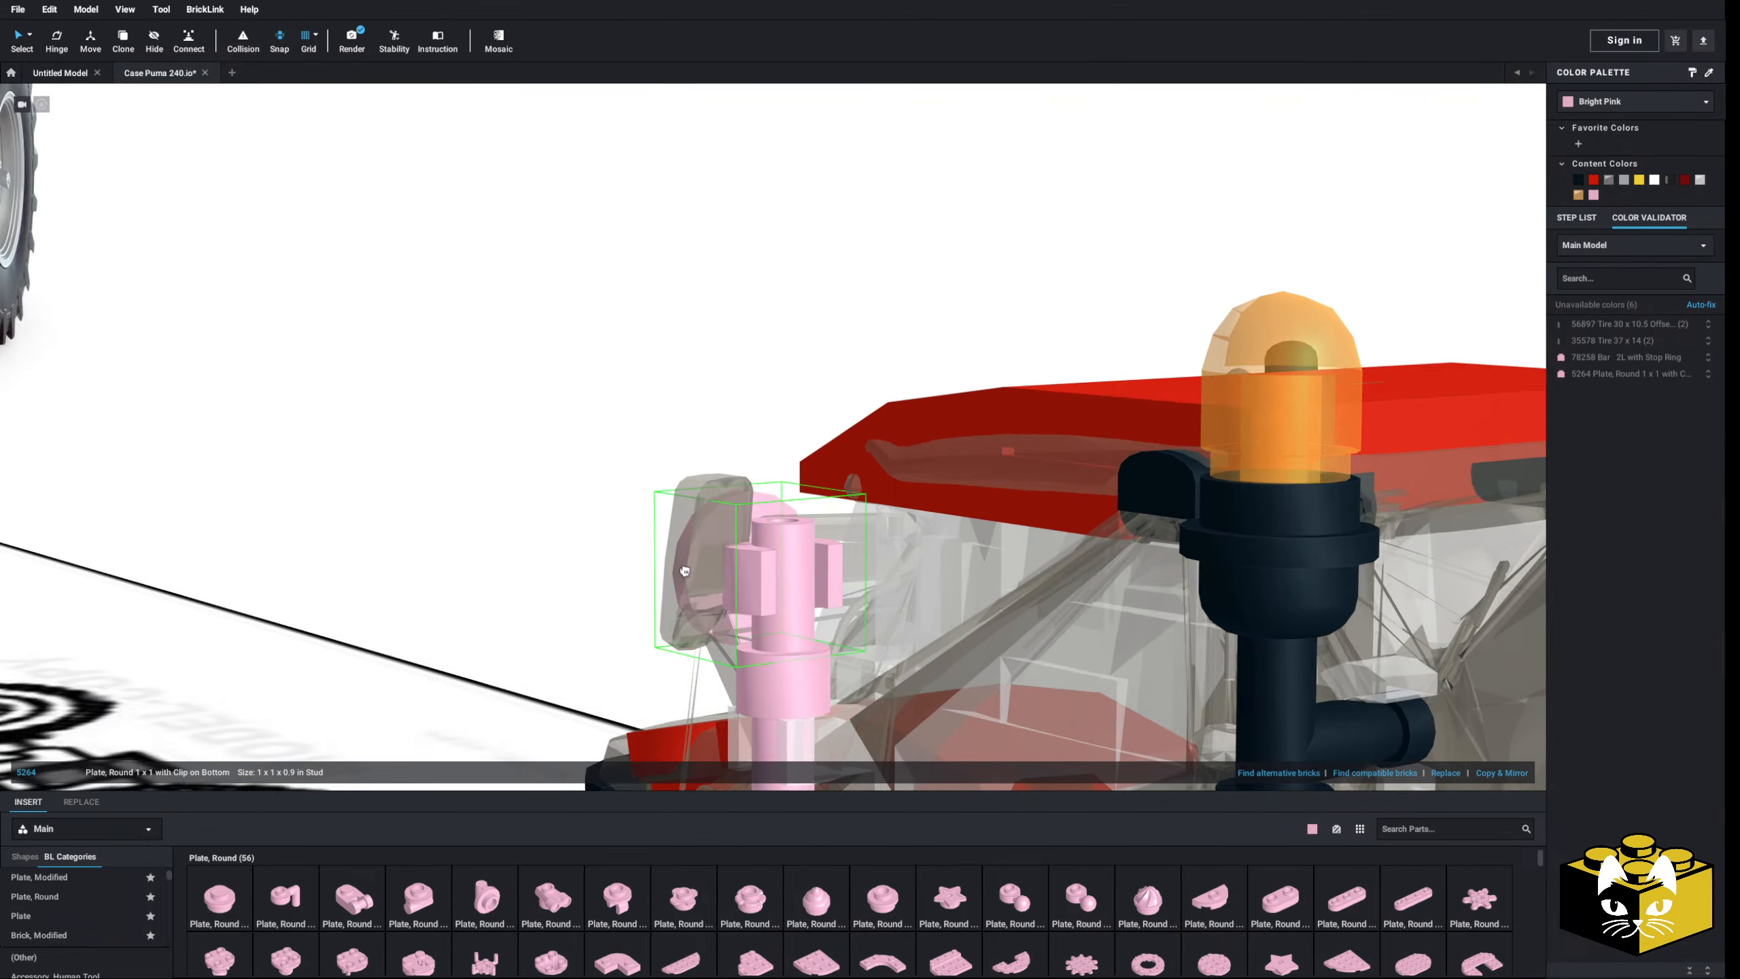
pyautogui.click(724, 548)
pyautogui.moveTo(610, 527); pyautogui.dragTo(701, 552, button='right')
pyautogui.scroll(-3, 701, 552)
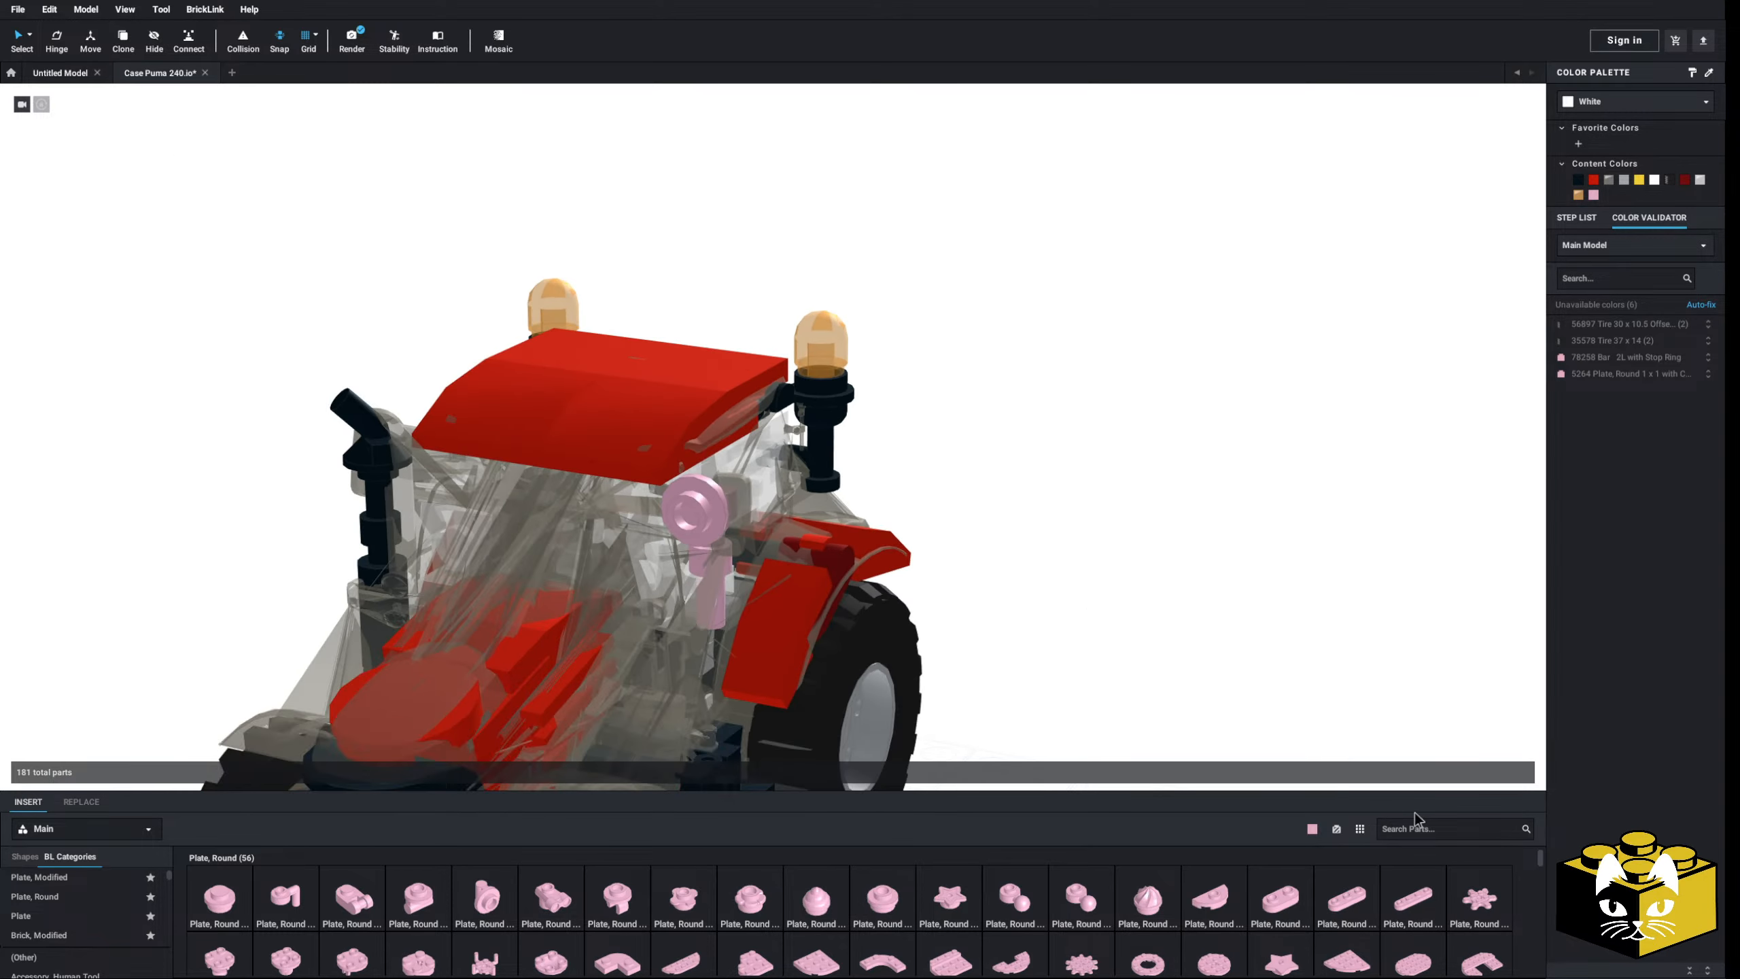
# - Search the part library for "ingot" and attach a Bright Pink Minifigure, Utensil Ingot 1 x 2 to the round clip plate as the mirror
pyautogui.click(1417, 827)
pyautogui.write('ingot')
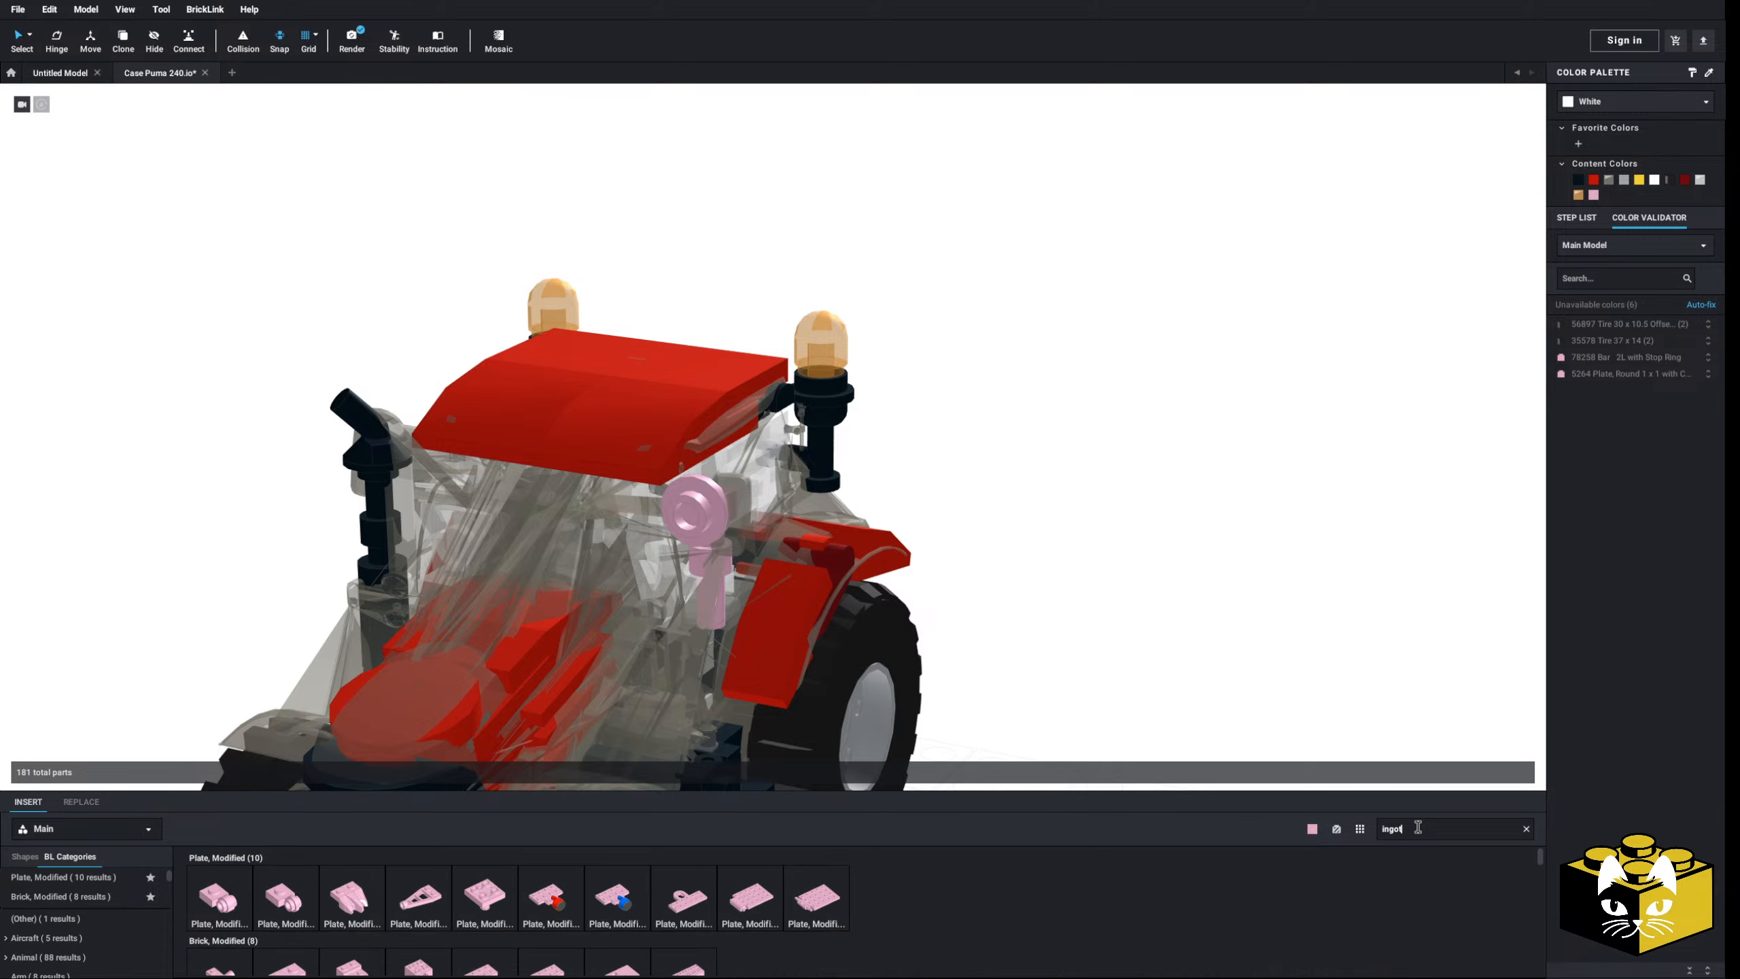
pyautogui.moveTo(801, 598); pyautogui.dragTo(690, 547)
pyautogui.moveTo(860, 531); pyautogui.dragTo(963, 520, button='right')
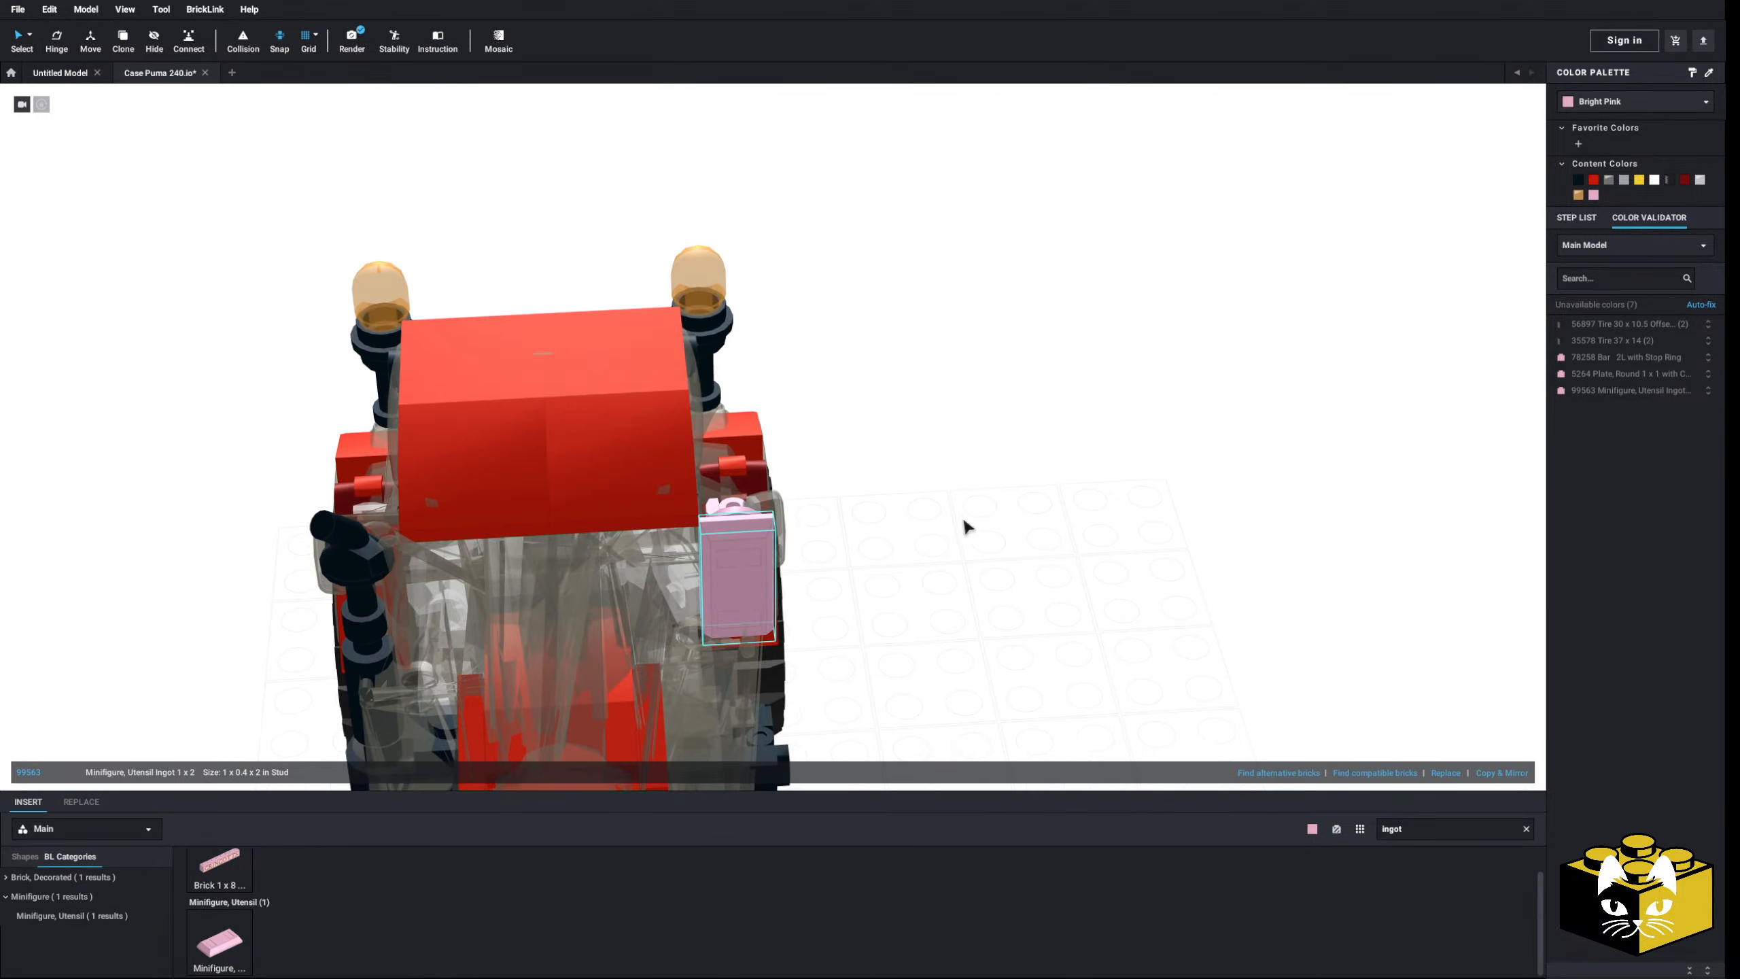
# - Hinge the round clip plate and ingot together around the pink bar to angle the mirror
pyautogui.keyDown('ctrl'); pyautogui.click(740, 521); pyautogui.keyUp('ctrl')
pyautogui.moveTo(741, 521); pyautogui.dragTo(800, 559, button='right')
pyautogui.click(728, 420)
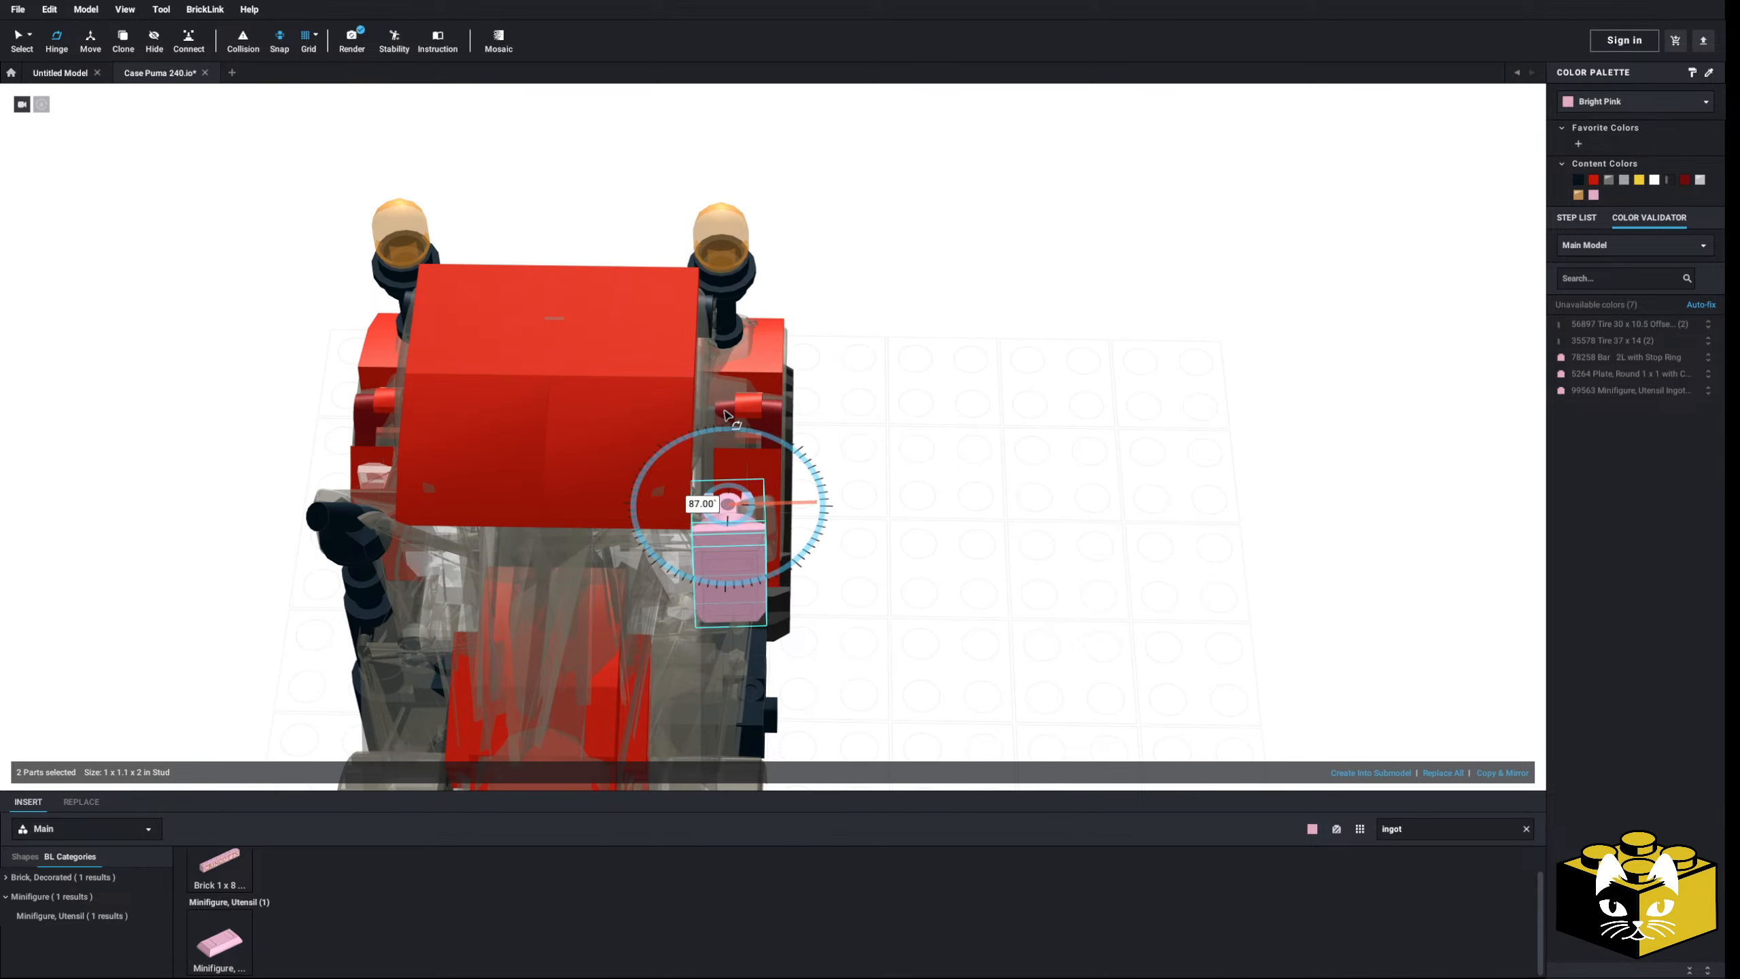
pyautogui.click(935, 536)
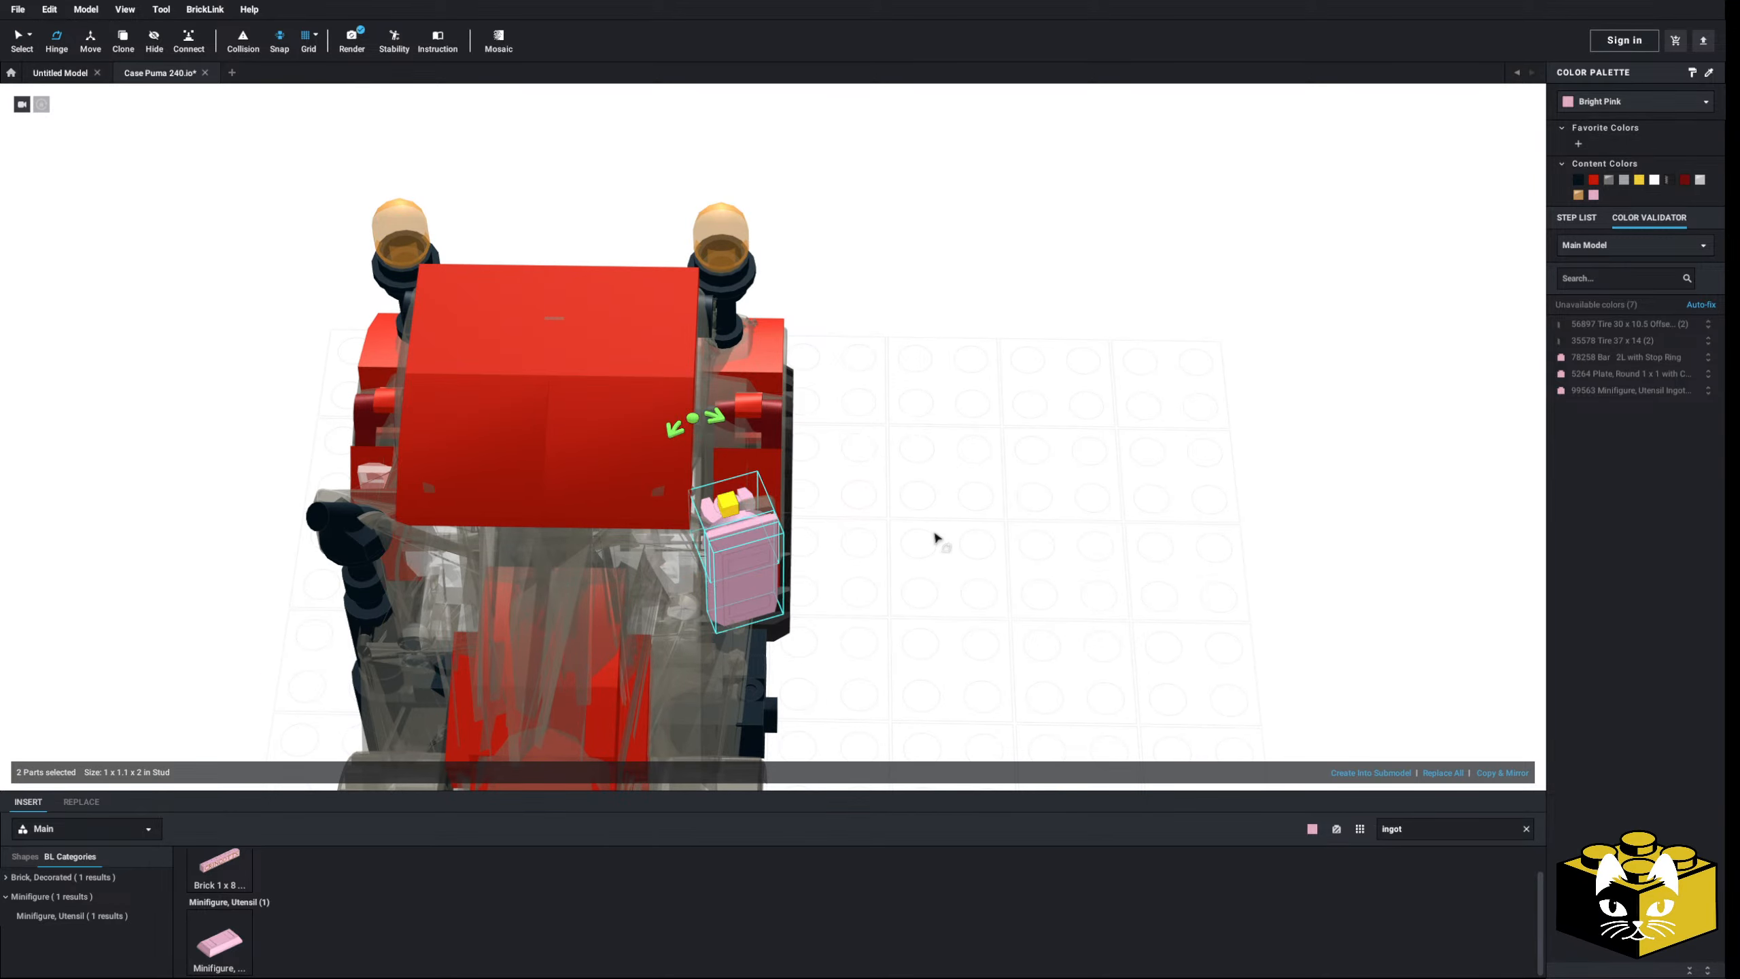
pyautogui.click(936, 536)
# - Examine the mirror's placement and the exhaust side of the cab against the reference model from several angles
pyautogui.scroll(-3, 911, 549)
pyautogui.moveTo(936, 536); pyautogui.dragTo(948, 614, button='right')
pyautogui.scroll(3, 900, 548)
pyautogui.scroll(1, 974, 548)
pyautogui.moveTo(947, 614); pyautogui.dragTo(947, 505, button='middle')
pyautogui.moveTo(947, 502); pyautogui.dragTo(952, 488, button='right')
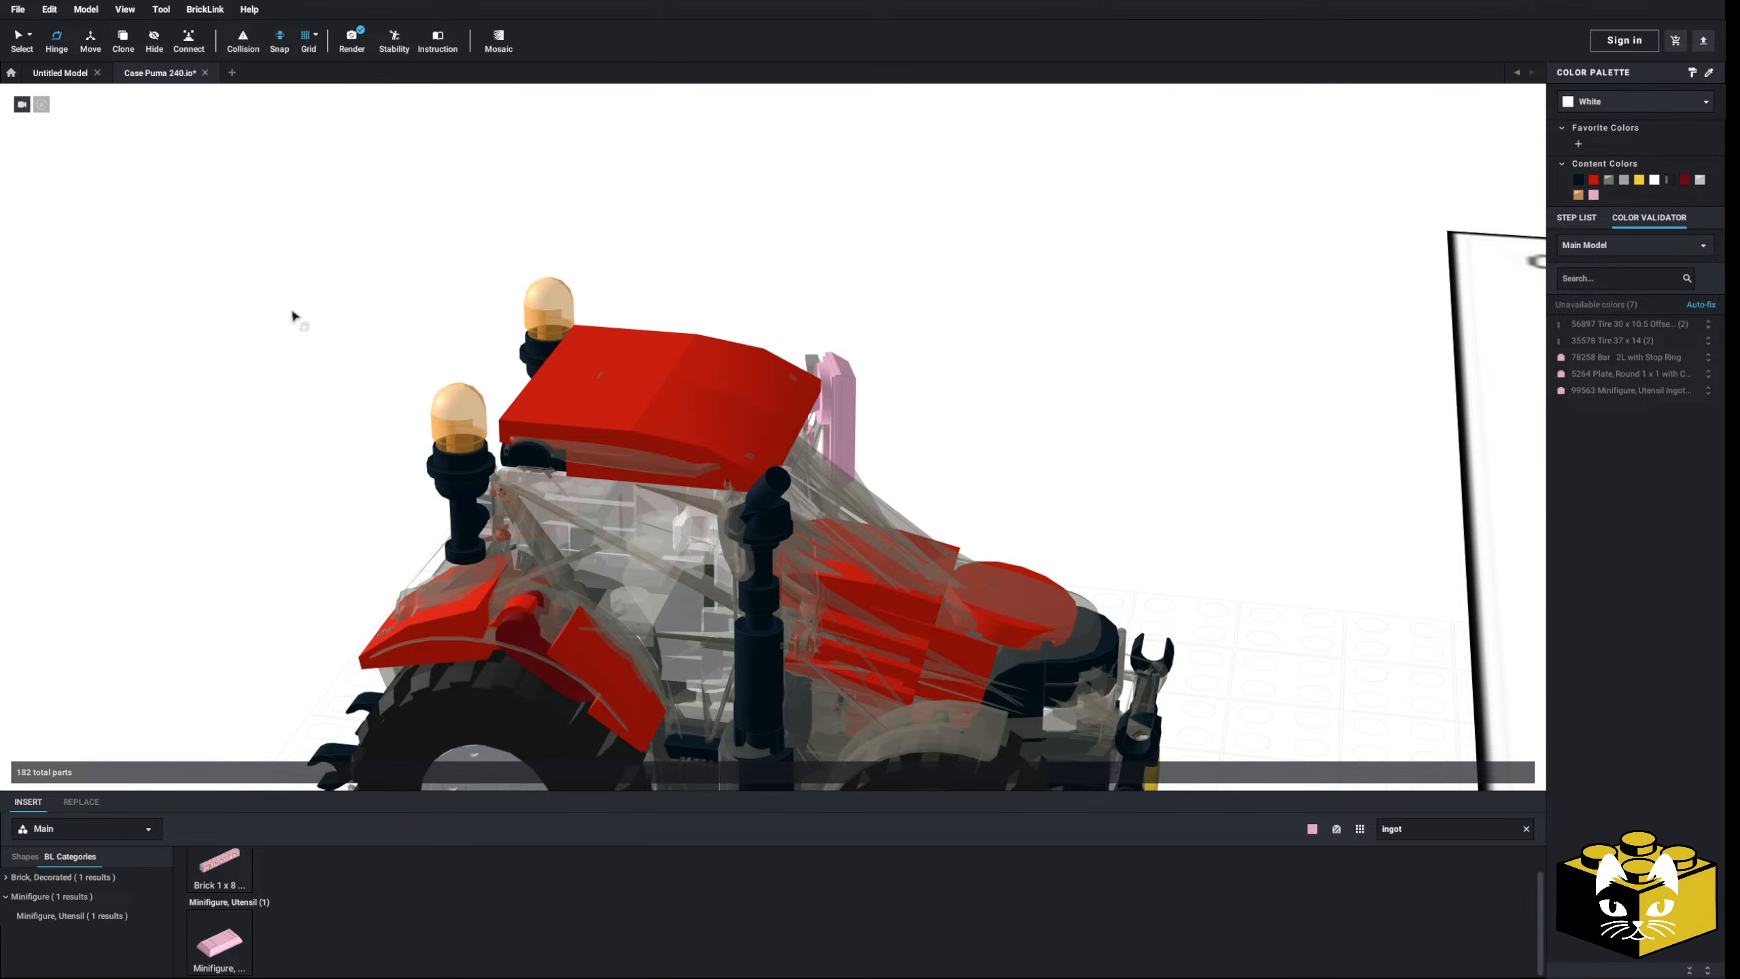
pyautogui.moveTo(274, 441)
pyautogui.mouseDown(button='middle')
pyautogui.moveTo(287, 457)
pyautogui.moveTo(294, 436)
pyautogui.mouseUp(button='middle')
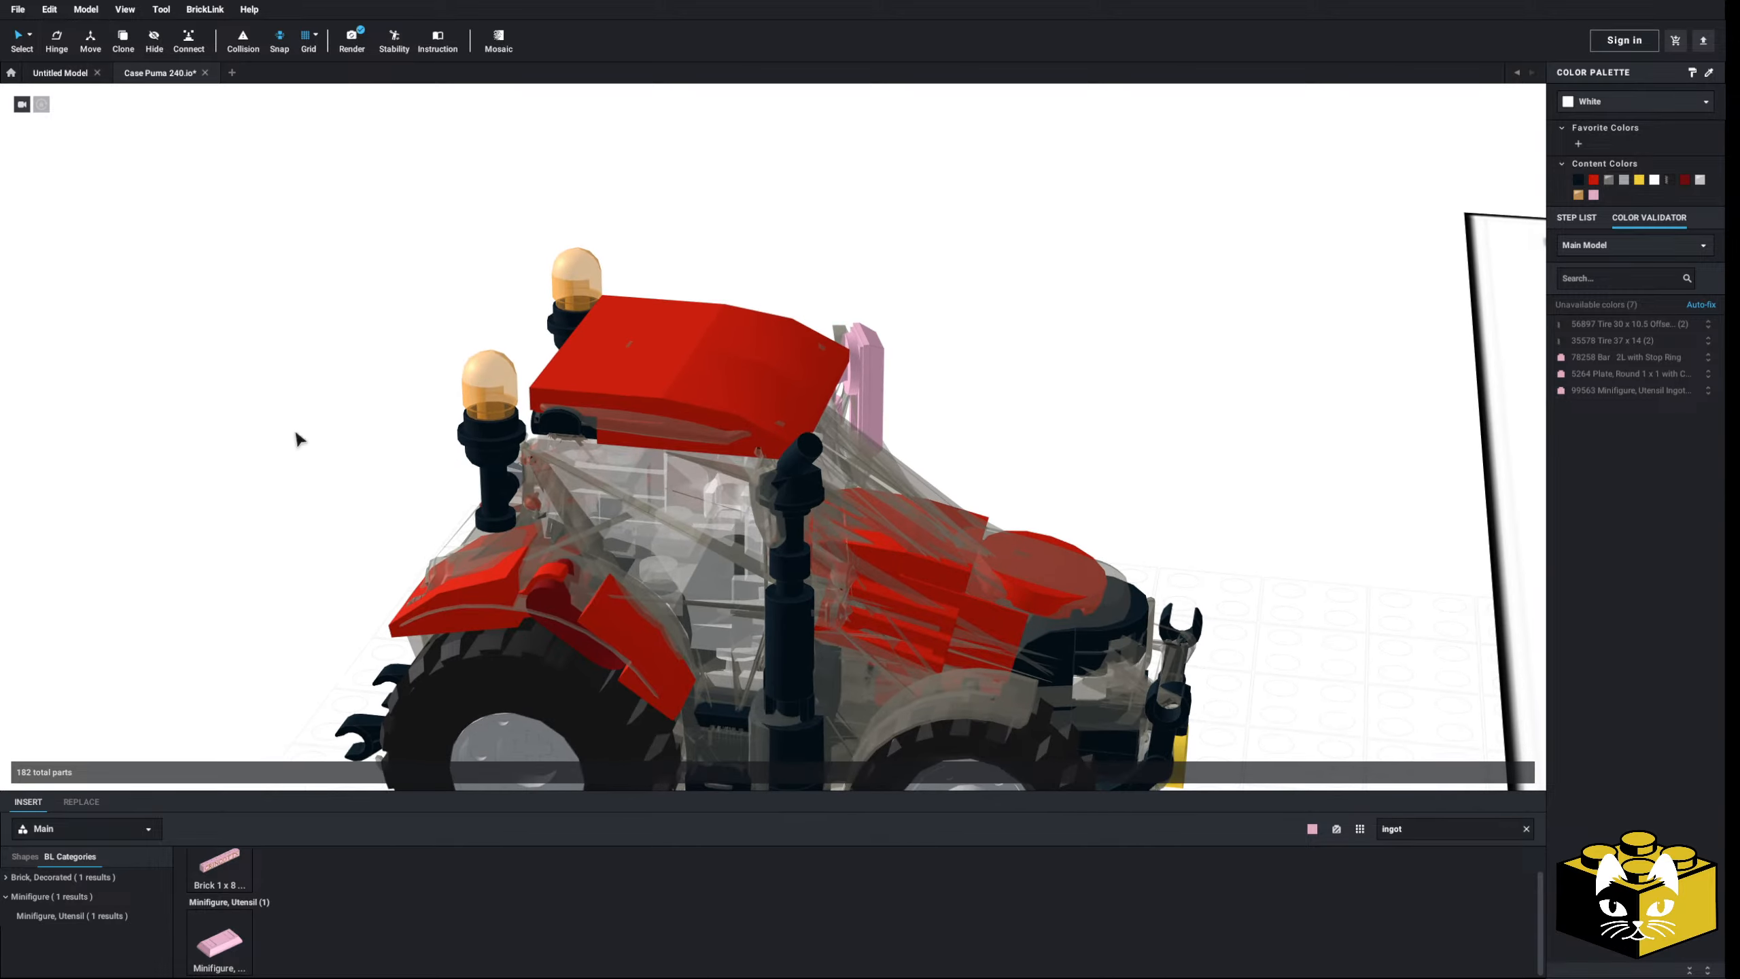
pyautogui.moveTo(294, 435); pyautogui.dragTo(176, 399, button='right')
pyautogui.scroll(5, 270, 414)
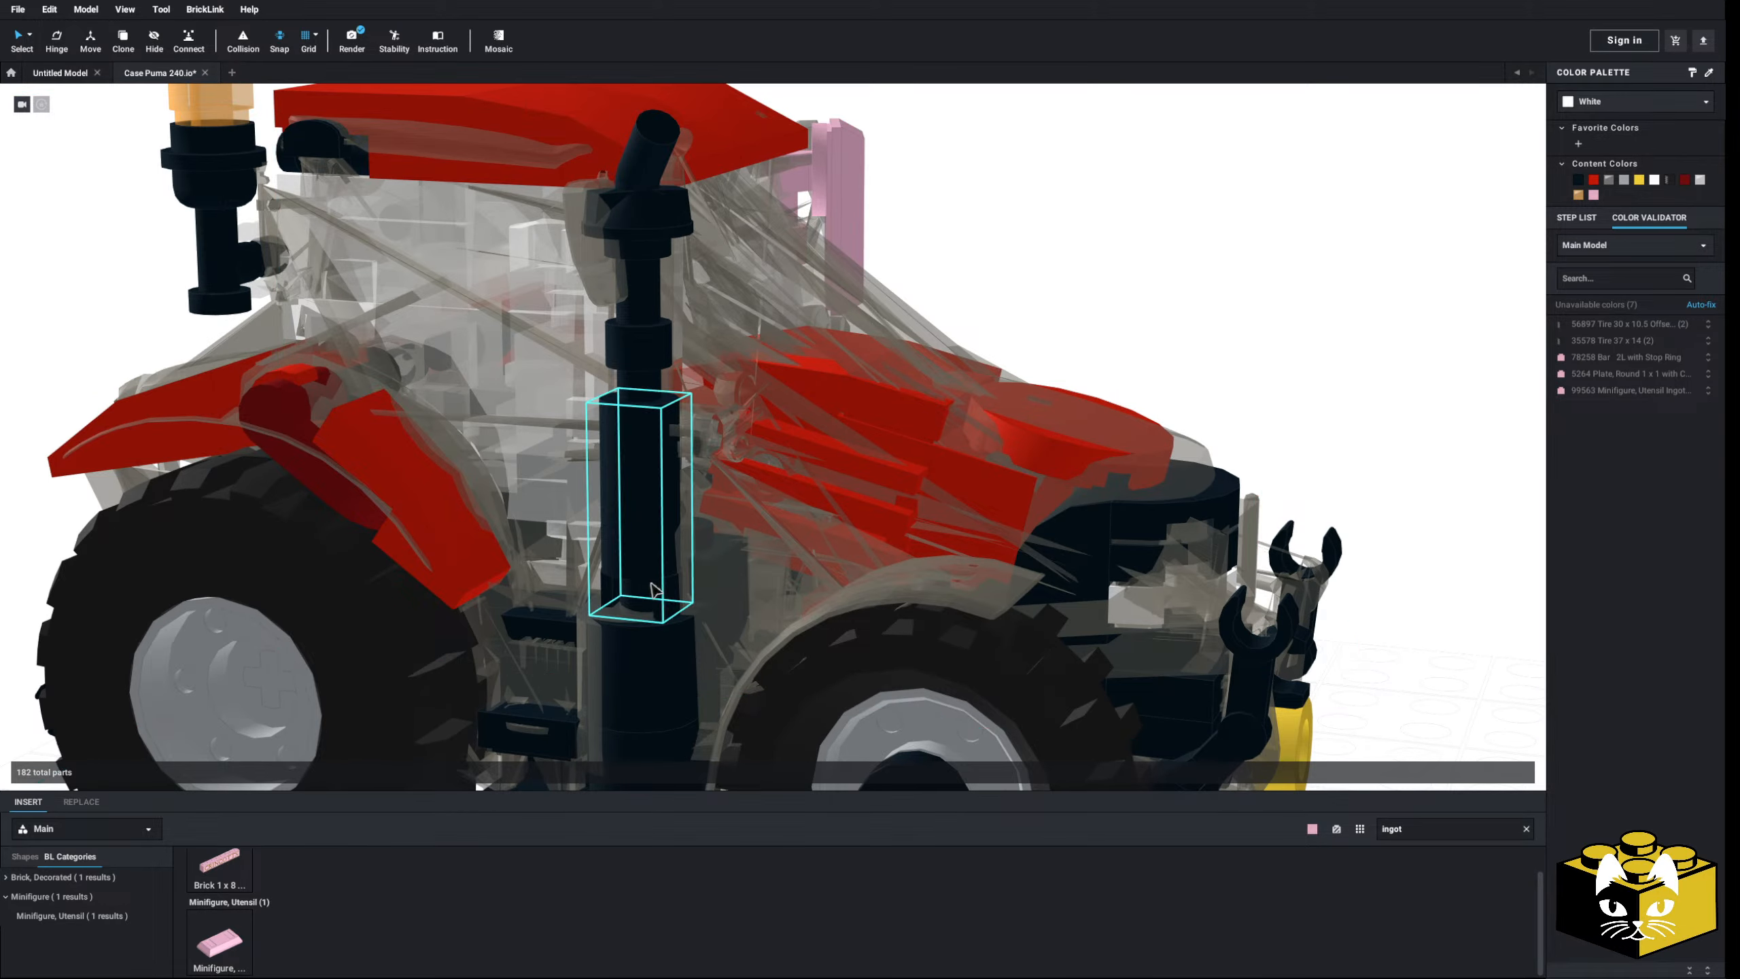
pyautogui.scroll(-5, 655, 588)
pyautogui.moveTo(654, 588); pyautogui.dragTo(1121, 362, button='right')
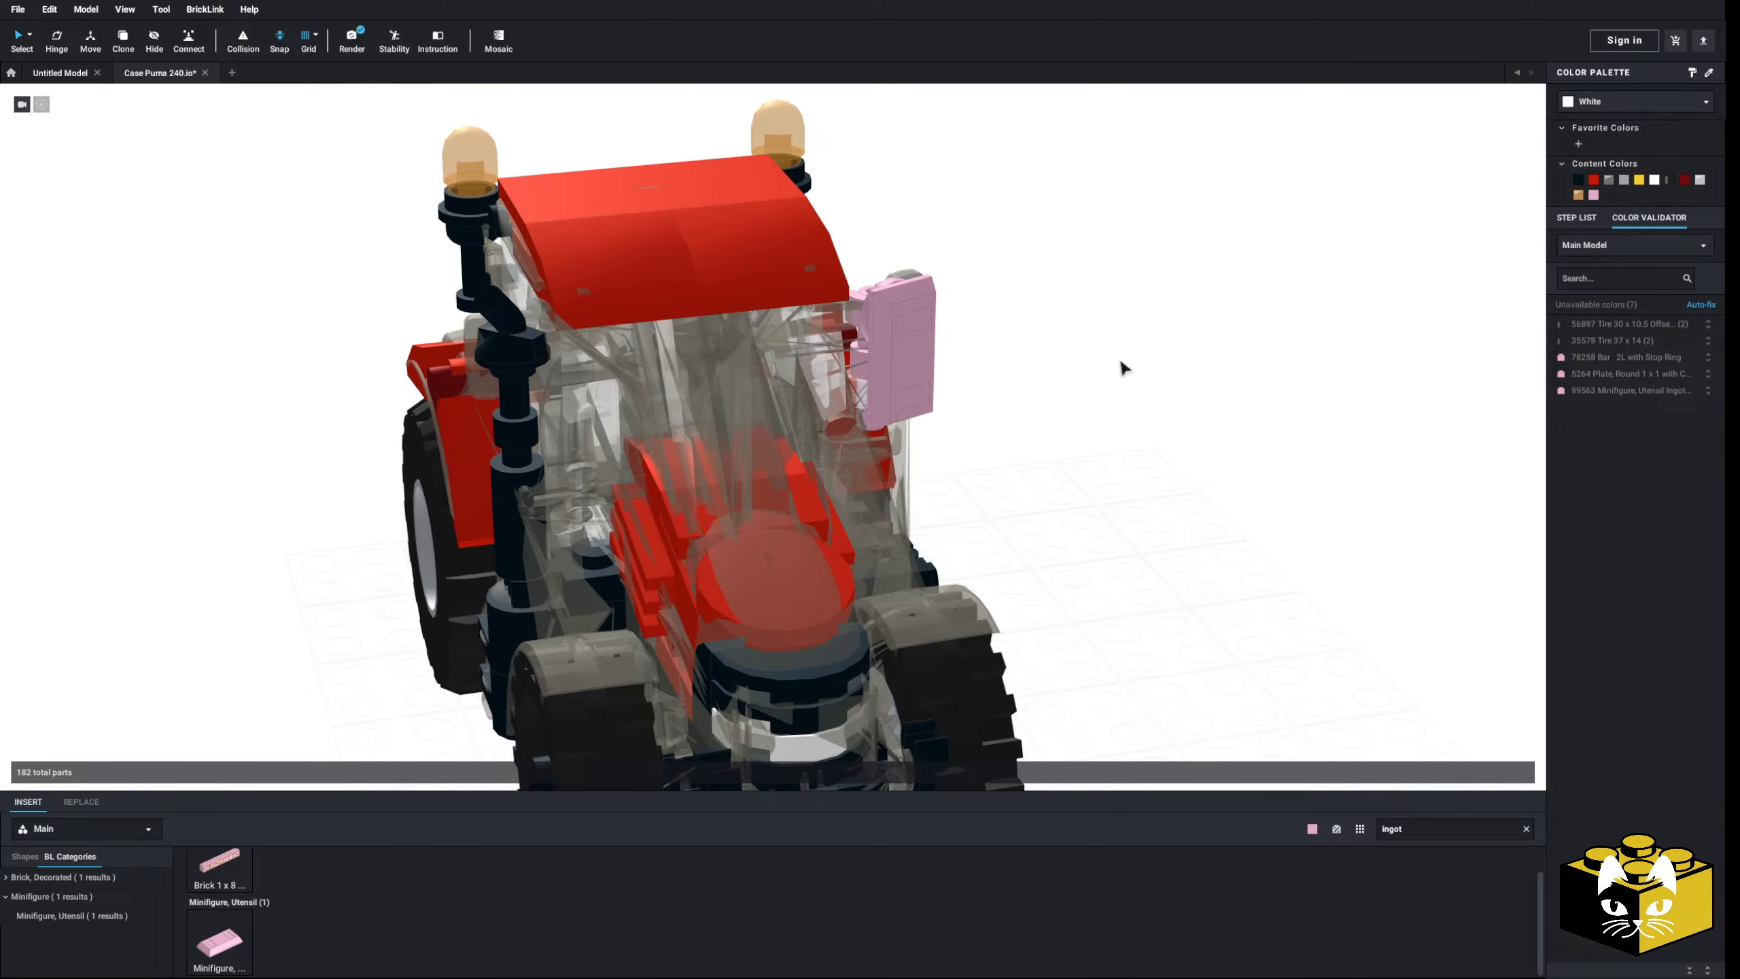
# - Hide the Puma reference model
pyautogui.rightClick(769, 388)
pyautogui.click(808, 462)
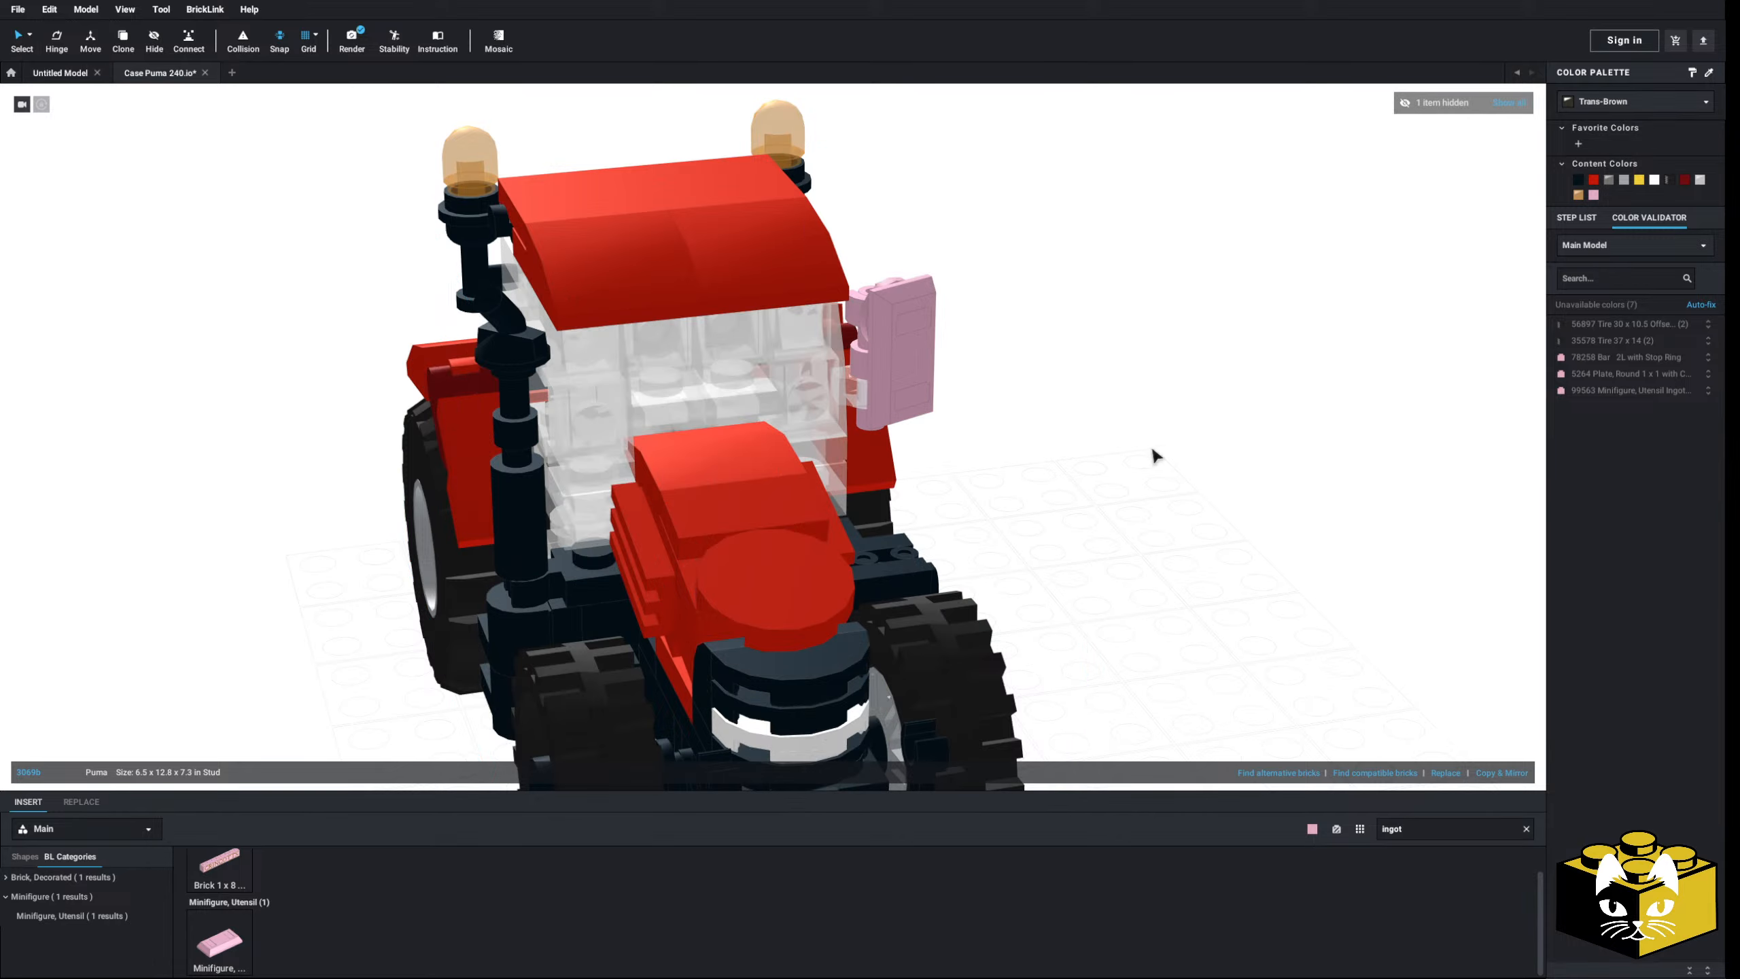
pyautogui.click(1153, 455)
# - Take the curved red slopes off the cab roof and delete the Trans-Clear Plate, Modified 1 x 1 with Open O Clip at the exhaust-side front corner
pyautogui.moveTo(1153, 455); pyautogui.dragTo(843, 495, button='right')
pyautogui.moveTo(842, 495); pyautogui.dragTo(466, 361)
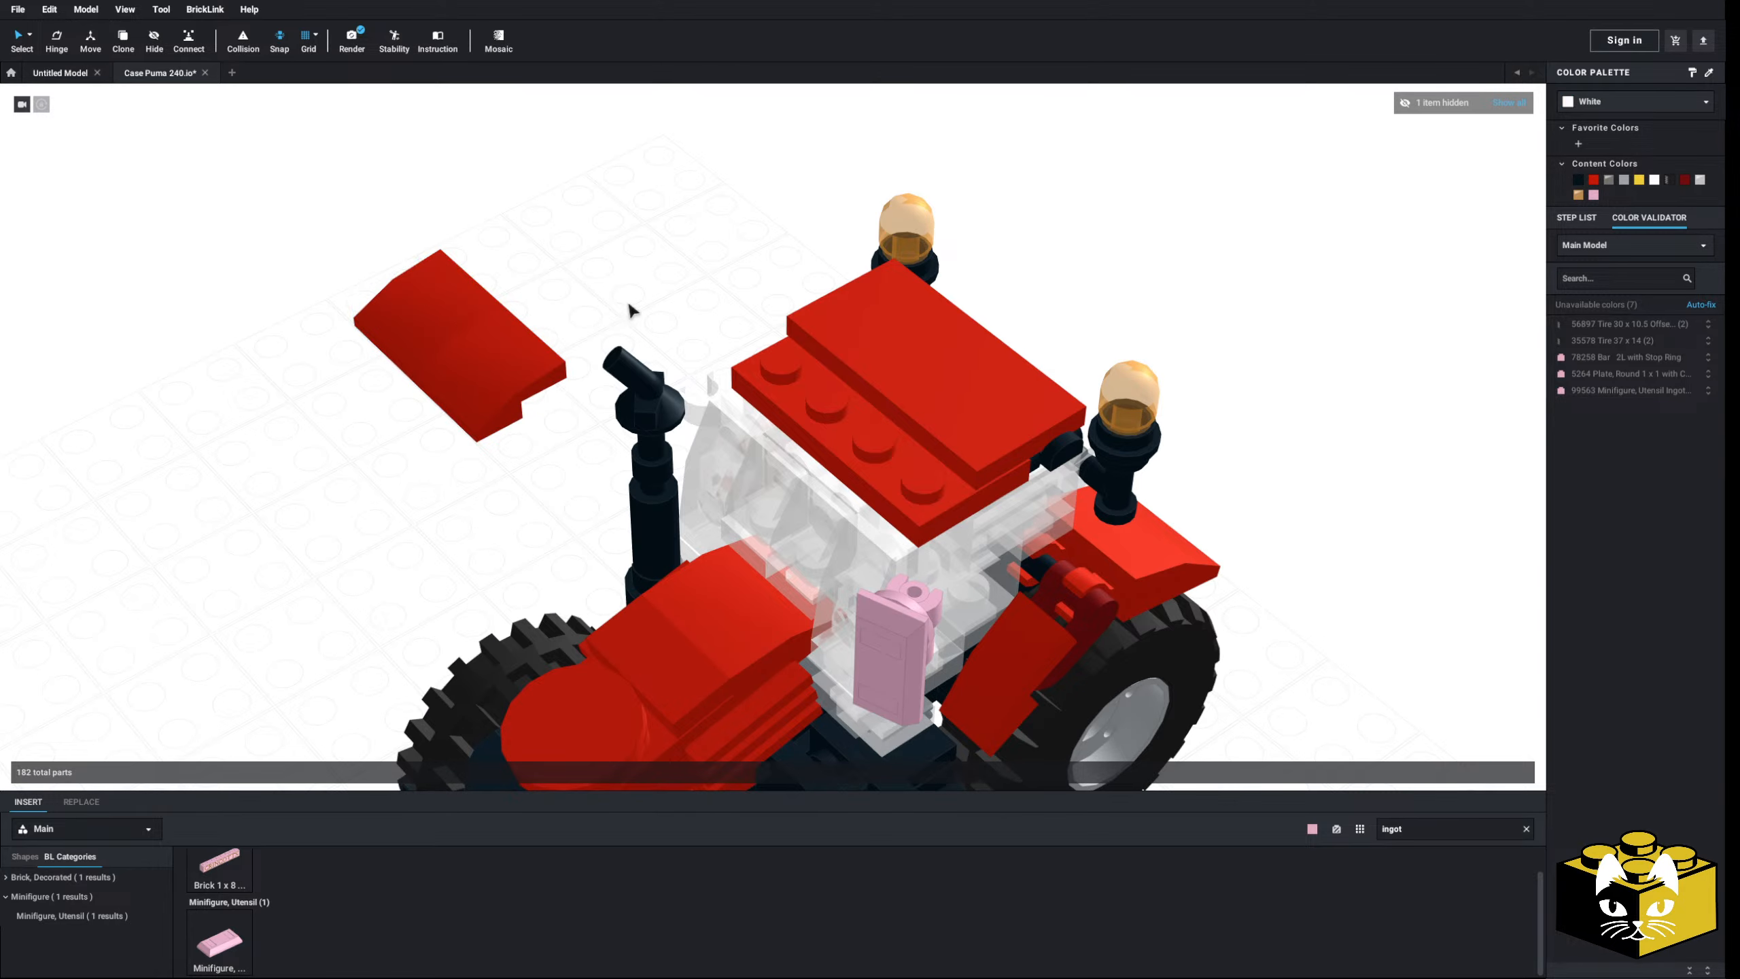
pyautogui.moveTo(628, 312); pyautogui.dragTo(782, 458, button='right')
pyautogui.moveTo(692, 436); pyautogui.dragTo(435, 412)
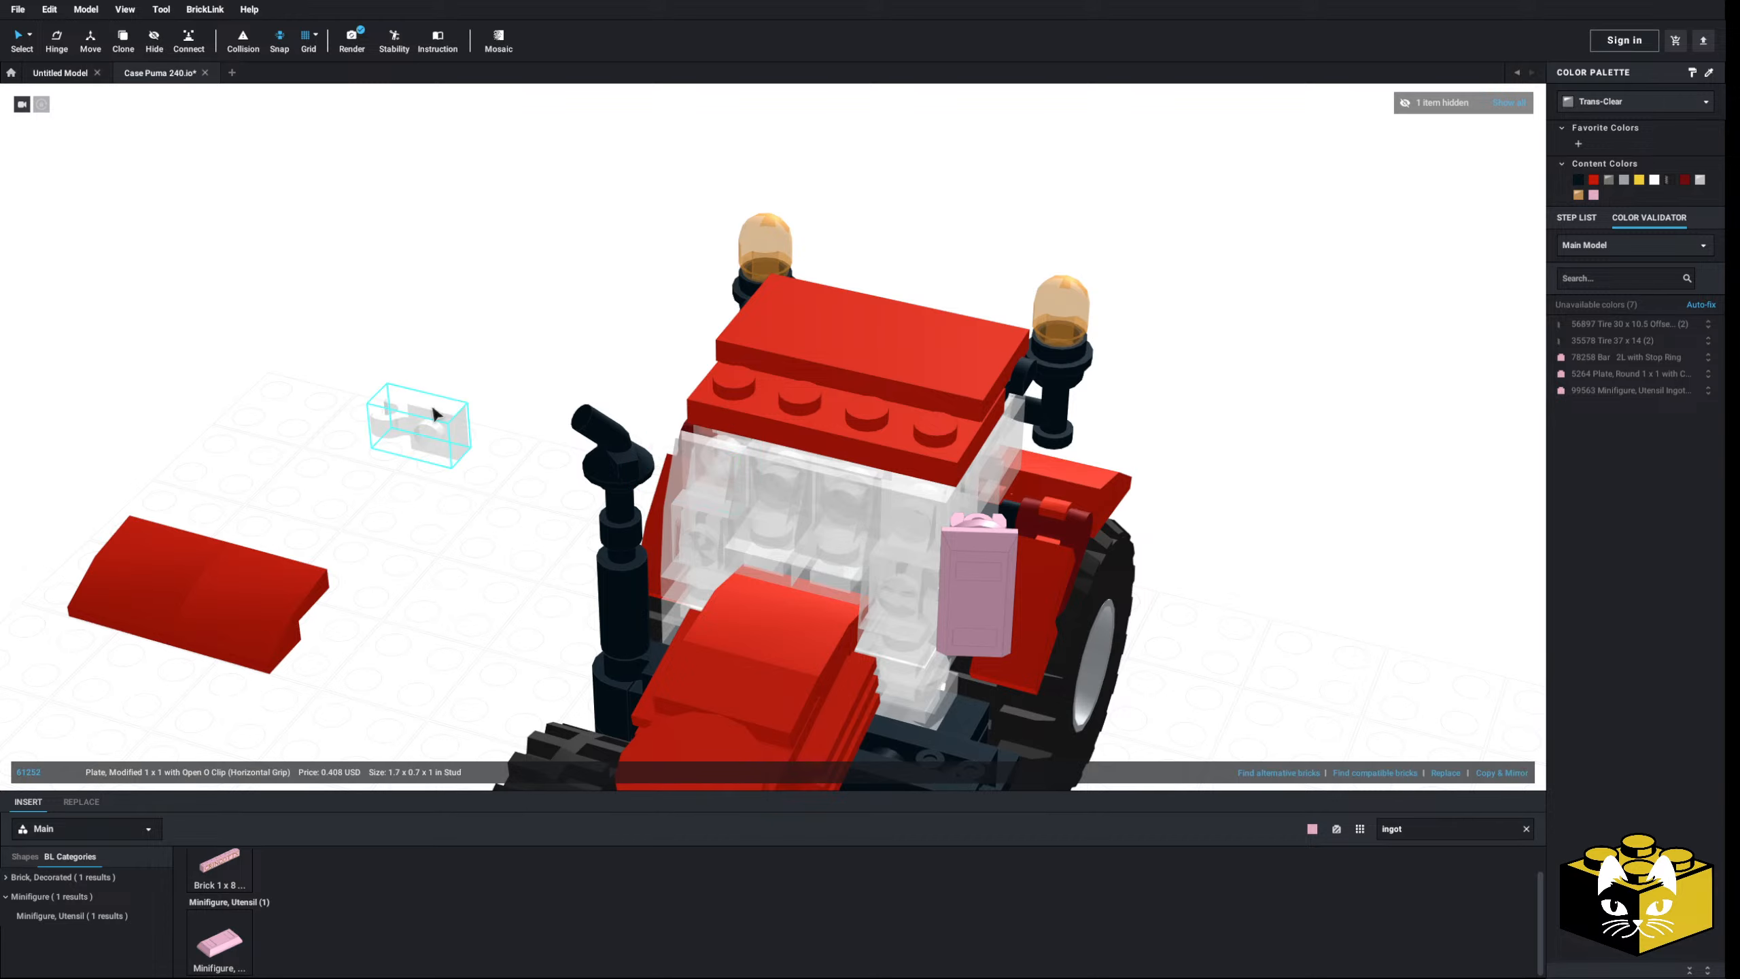
pyautogui.press('Delete')
# - Lift the red Plate 2 x 4 off the cab and fill the freed exhaust-side front corner with a Trans-Clear Plate 1 x 2
pyautogui.moveTo(798, 439); pyautogui.dragTo(505, 379)
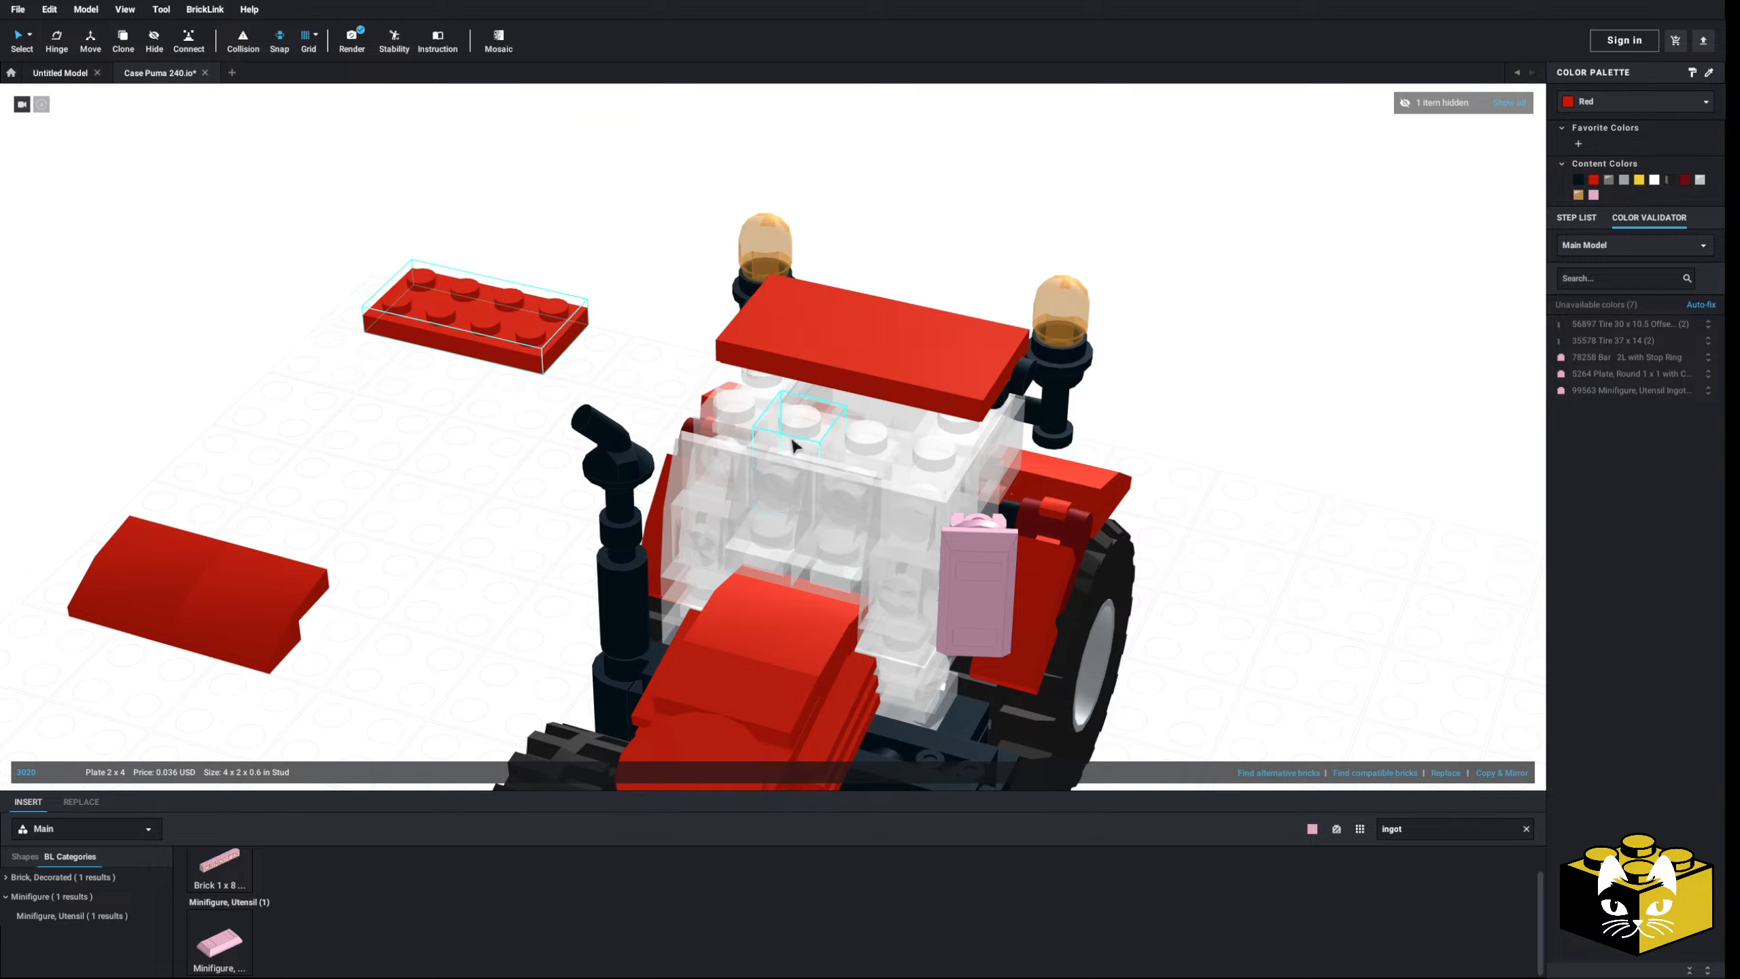
pyautogui.click(708, 431)
pyautogui.moveTo(744, 439); pyautogui.dragTo(761, 451, button='right')
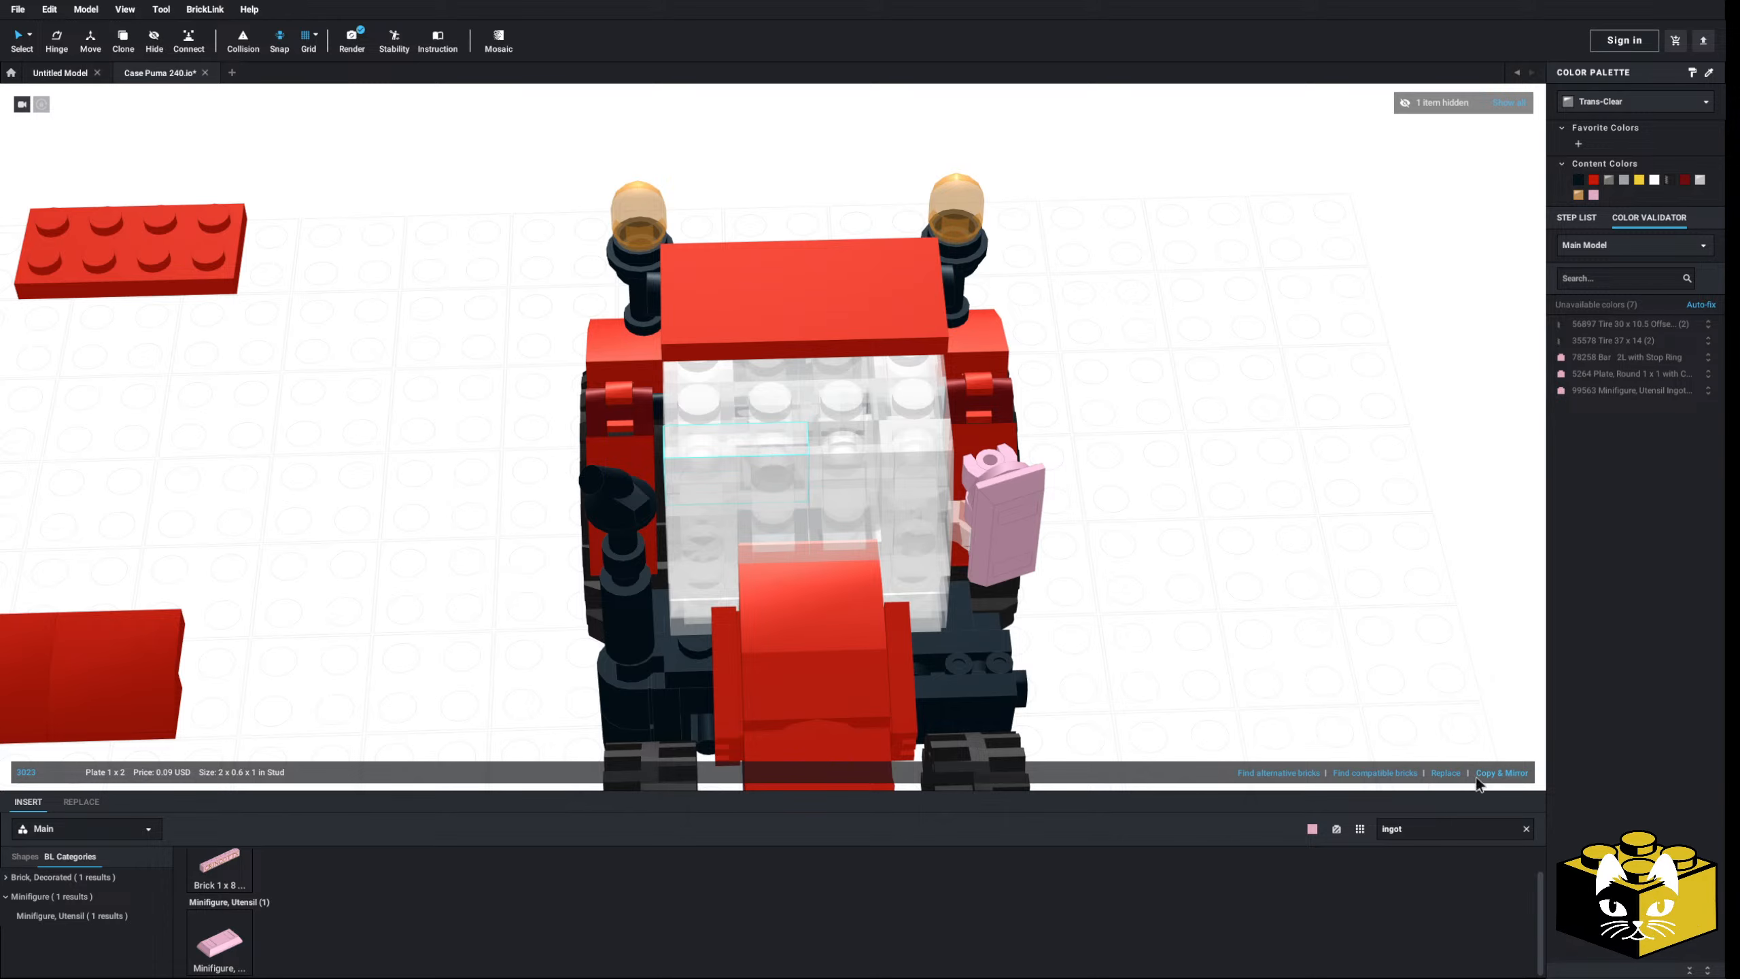
pyautogui.click(1237, 680)
# - Put the red Plate 2 x 4 and the curved red slopes back on the cab roof
pyautogui.moveTo(1237, 680); pyautogui.dragTo(459, 454, button='right')
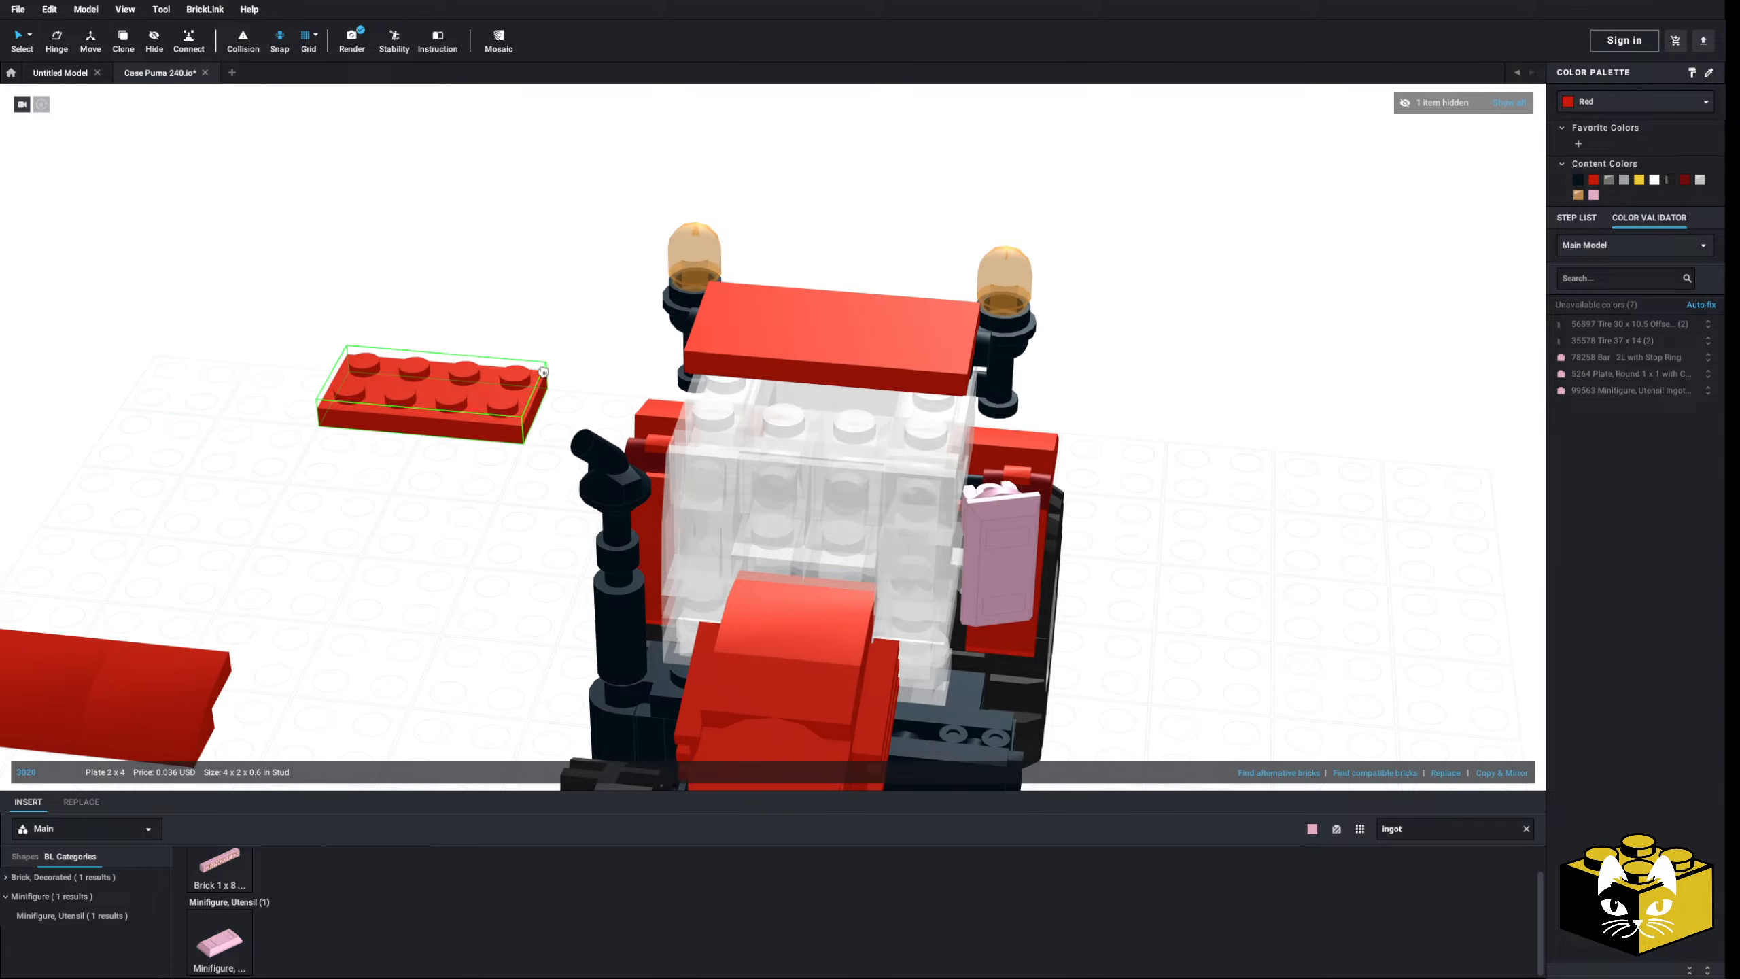
pyautogui.click(848, 412)
pyautogui.click(288, 422)
pyautogui.moveTo(245, 584); pyautogui.dragTo(795, 435)
pyautogui.click(401, 409)
pyautogui.scroll(-3, 402, 409)
pyautogui.moveTo(402, 409); pyautogui.dragTo(554, 470, button='right')
pyautogui.scroll(4, 606, 440)
pyautogui.moveTo(704, 415); pyautogui.dragTo(788, 562, button='right')
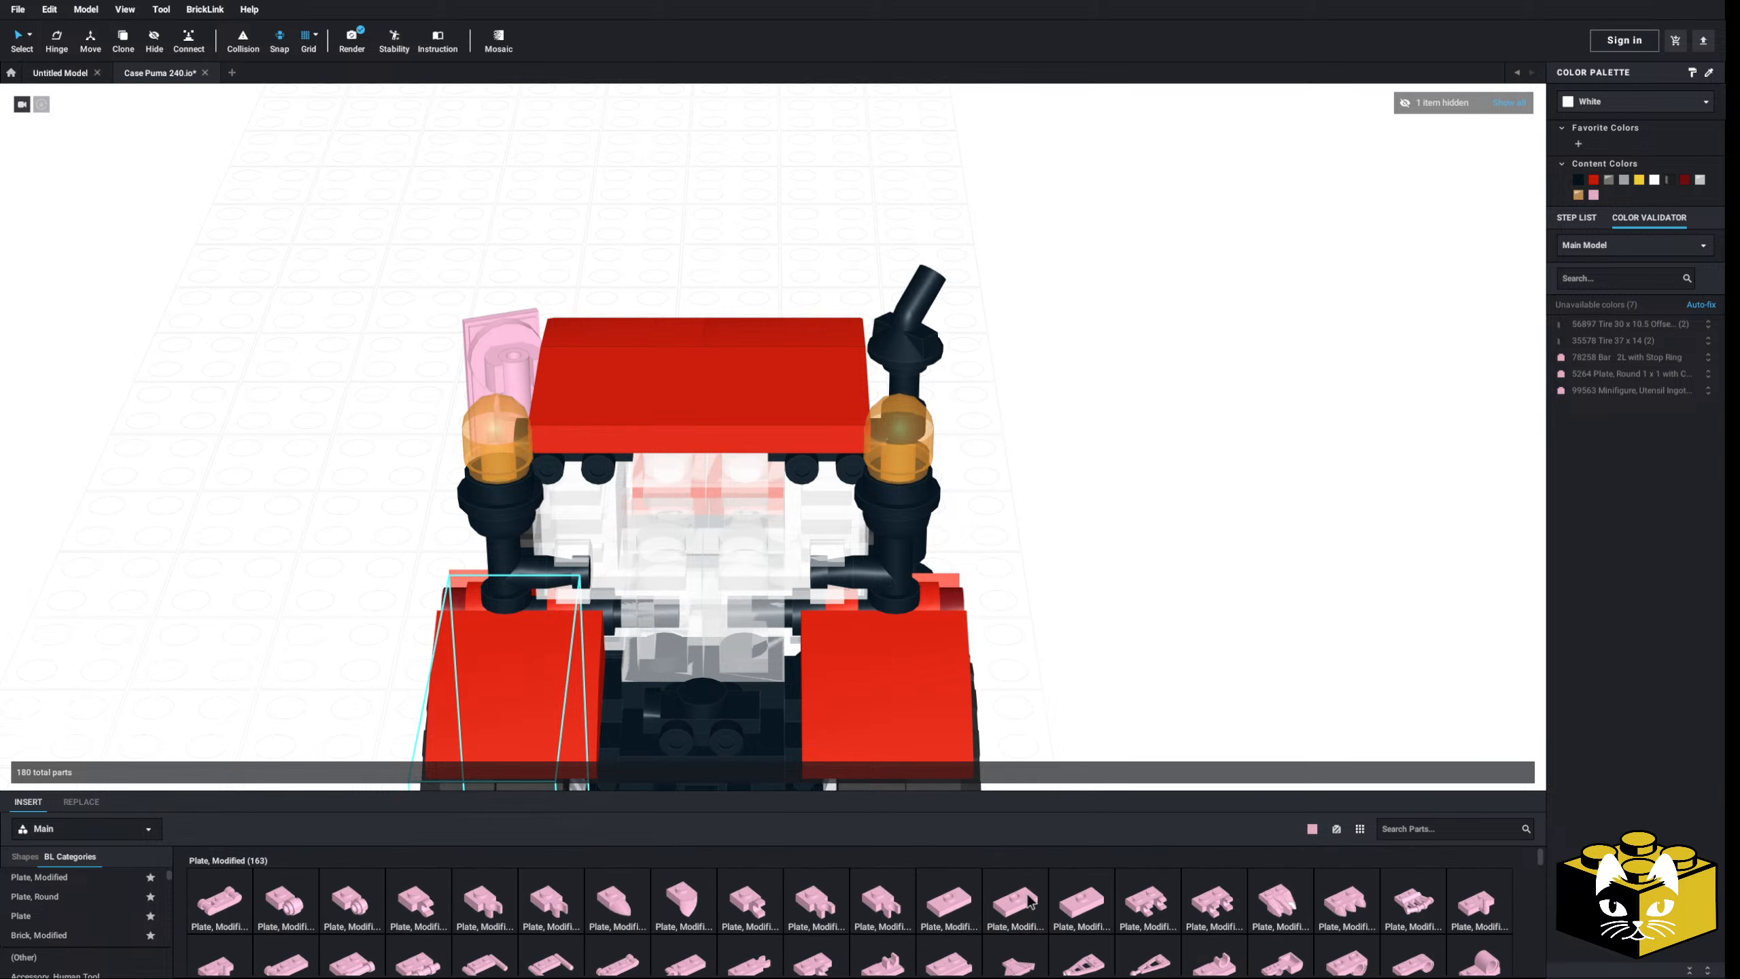
pyautogui.moveTo(1081, 906); pyautogui.dragTo(1192, 492)
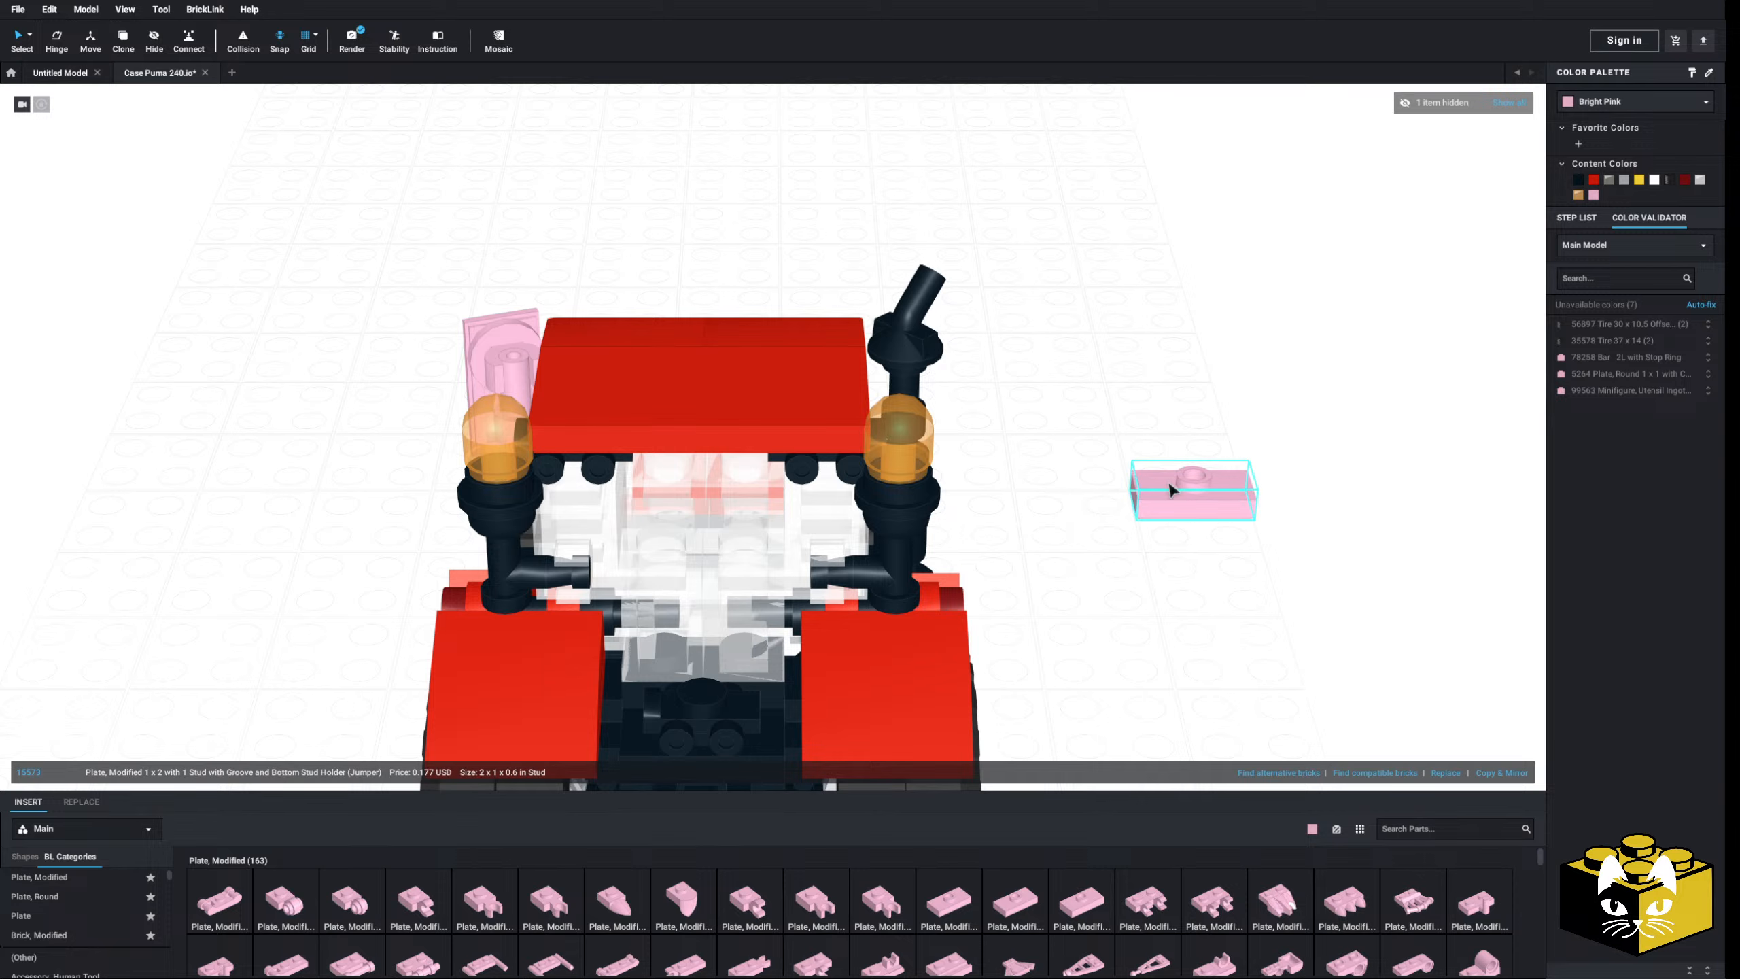
pyautogui.click(1611, 112)
pyautogui.click(1403, 234)
pyautogui.press('Delete')
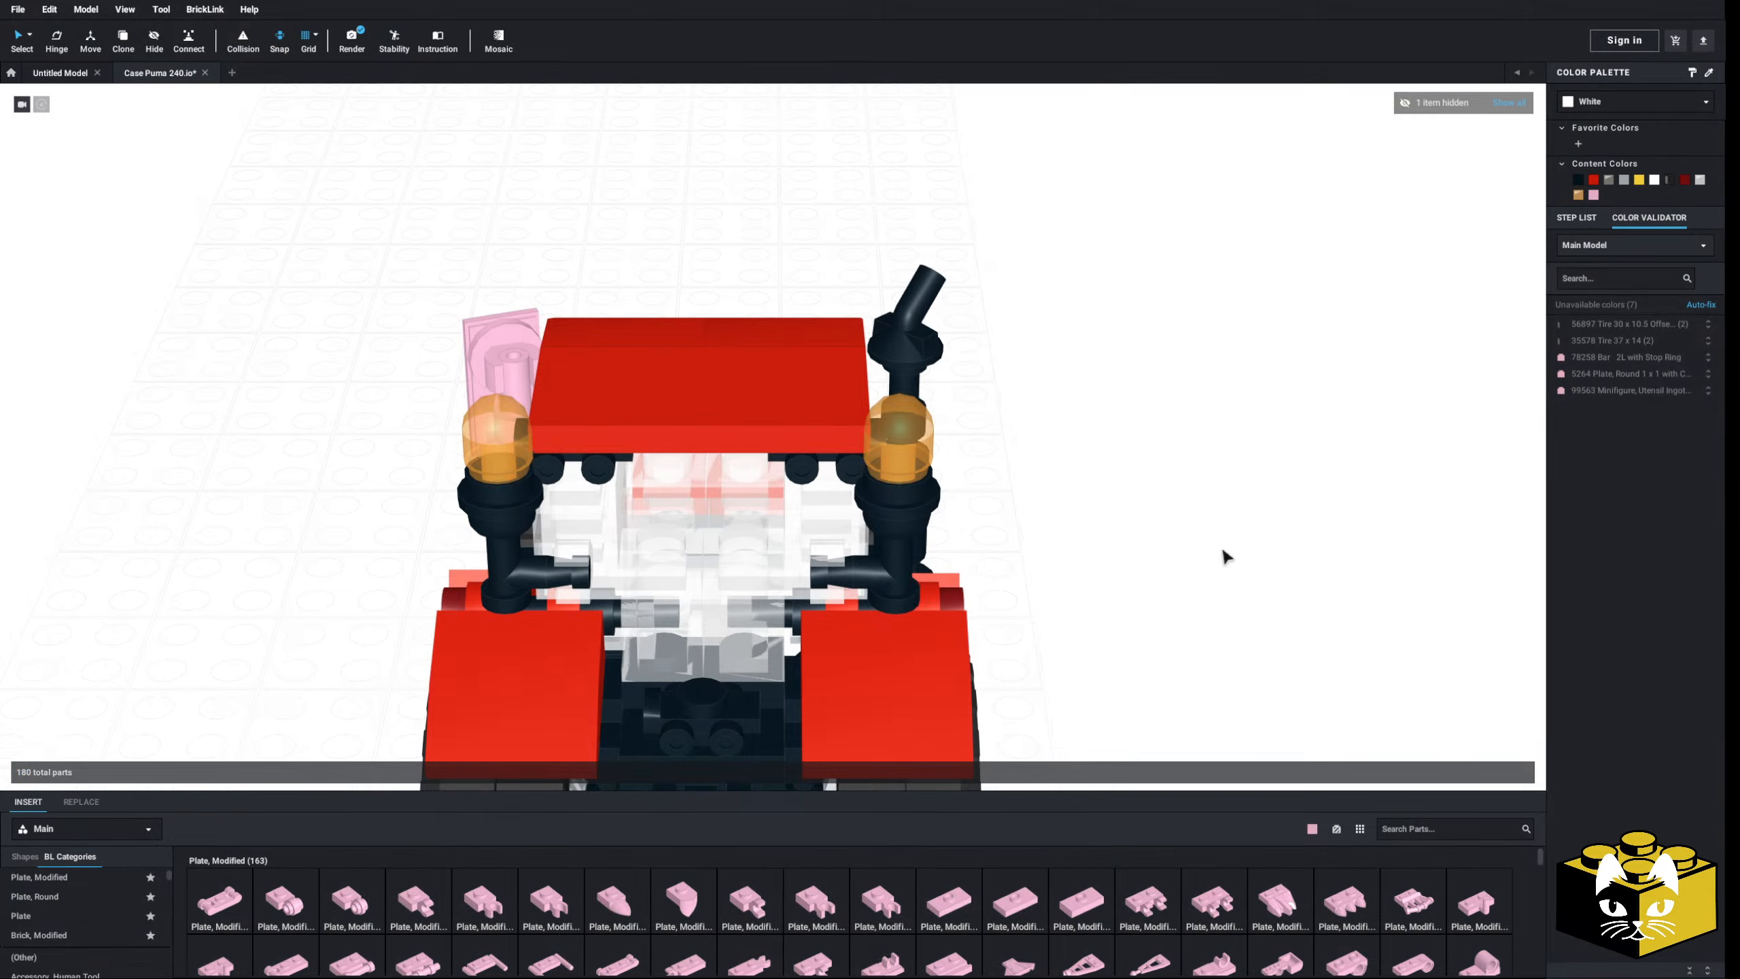
# - Set the part library's color to Trans-Clear and hide parts unavailable in the selected color
pyautogui.click(1311, 829)
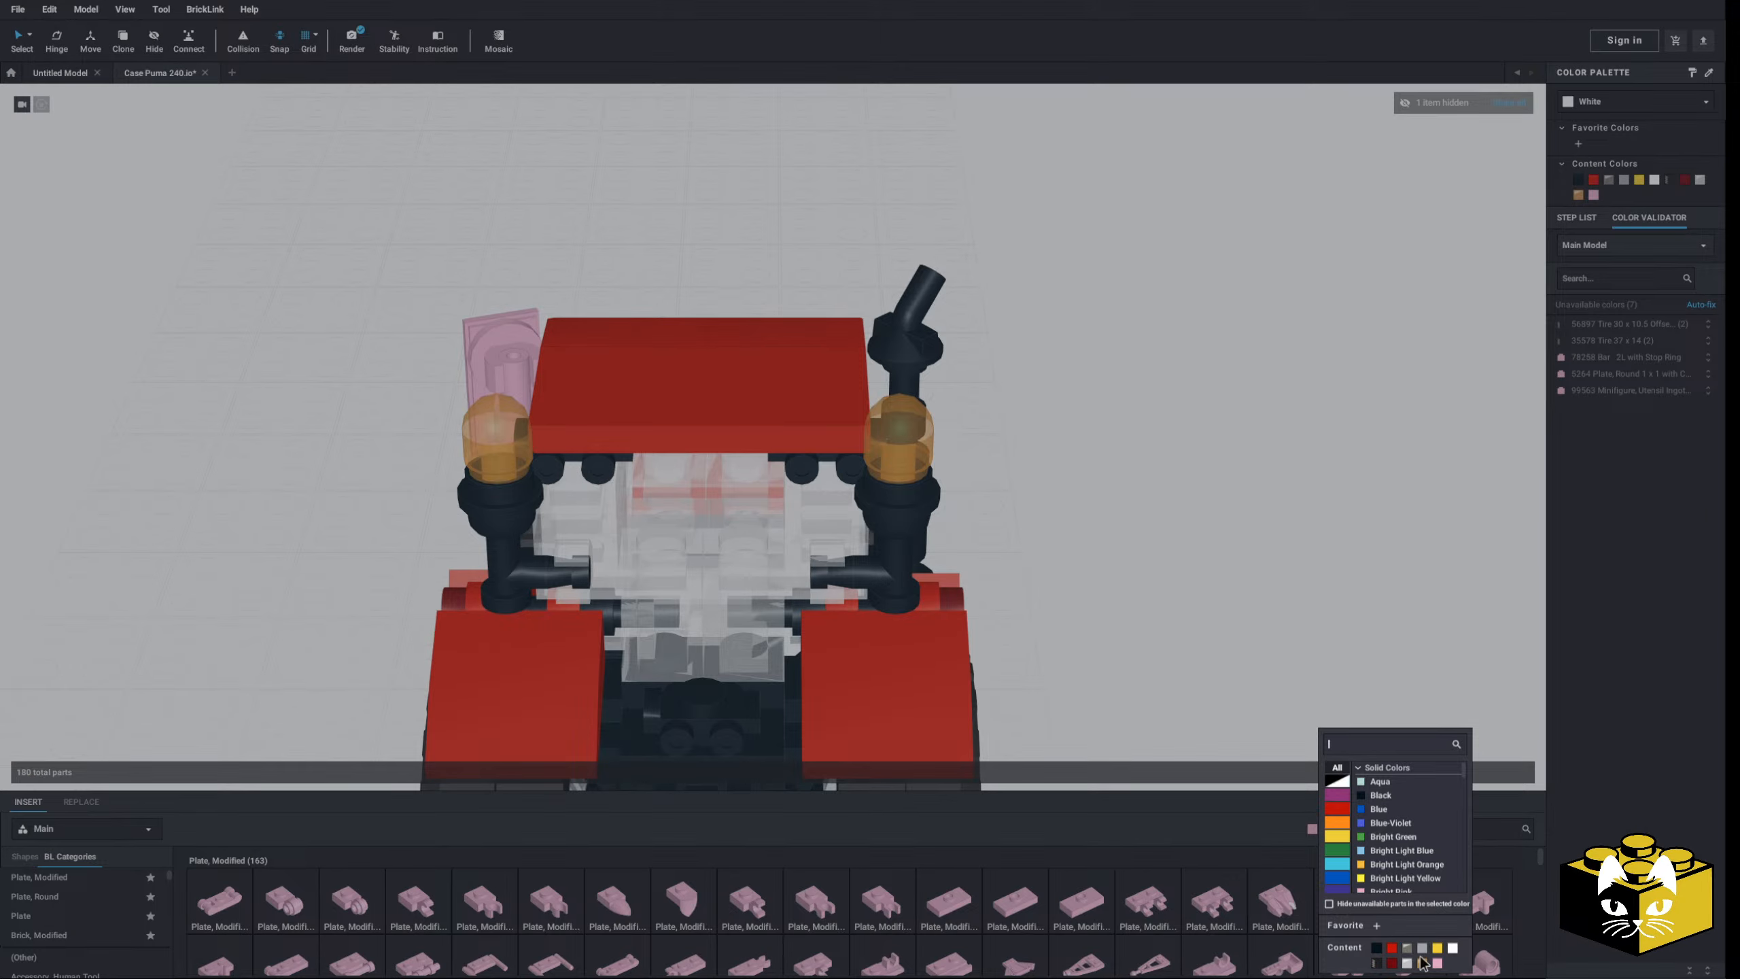
pyautogui.click(1407, 964)
pyautogui.click(1312, 829)
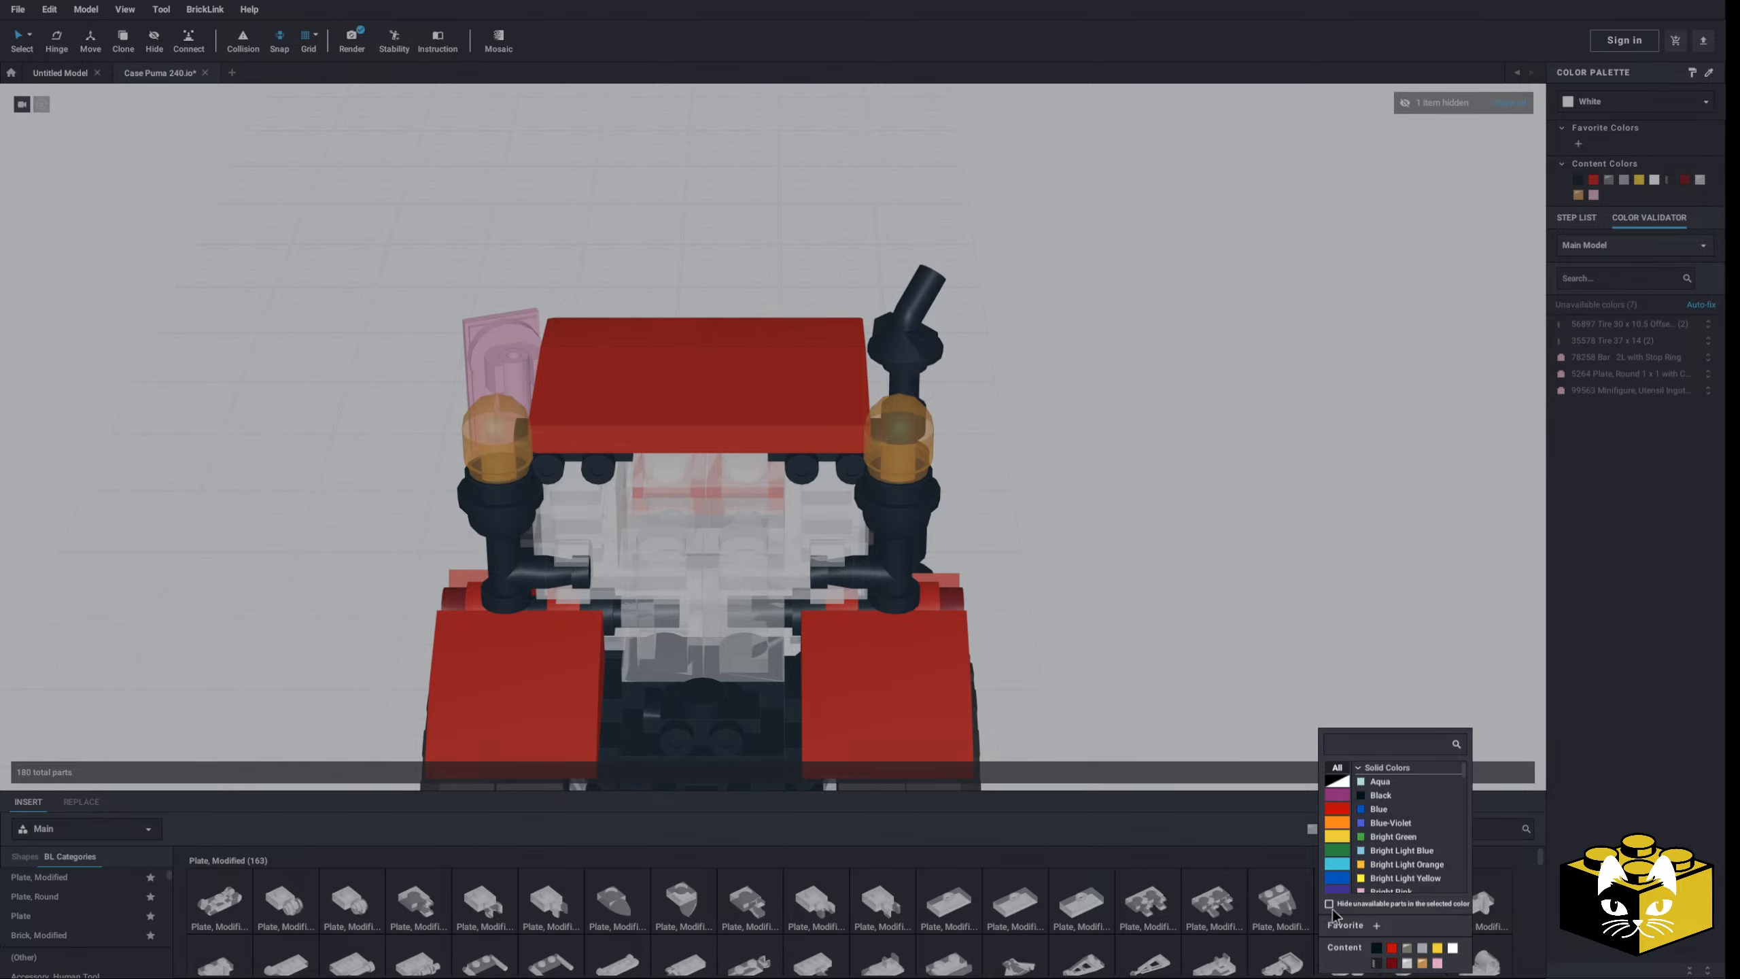
pyautogui.click(1329, 904)
pyautogui.click(1196, 697)
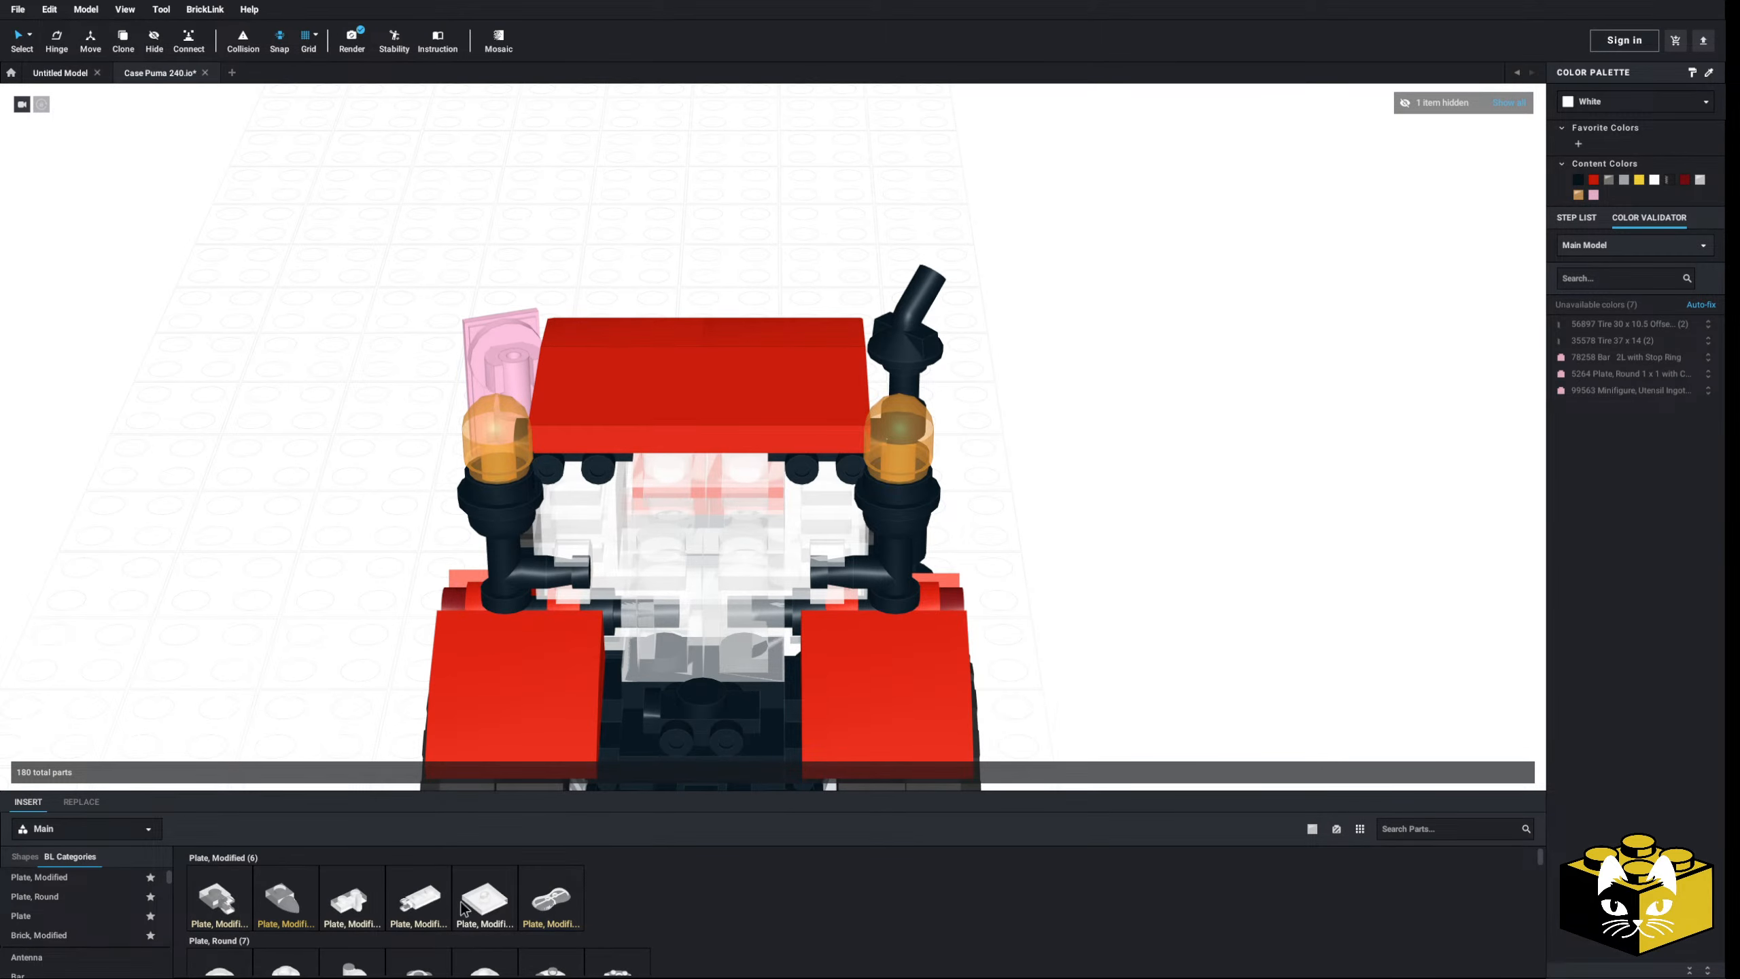
# - Insert Trans-Clear Plate 1 x 2 parts into the rear of the cab below the roof
pyautogui.scroll(-4, 469, 915)
pyautogui.click(91, 915)
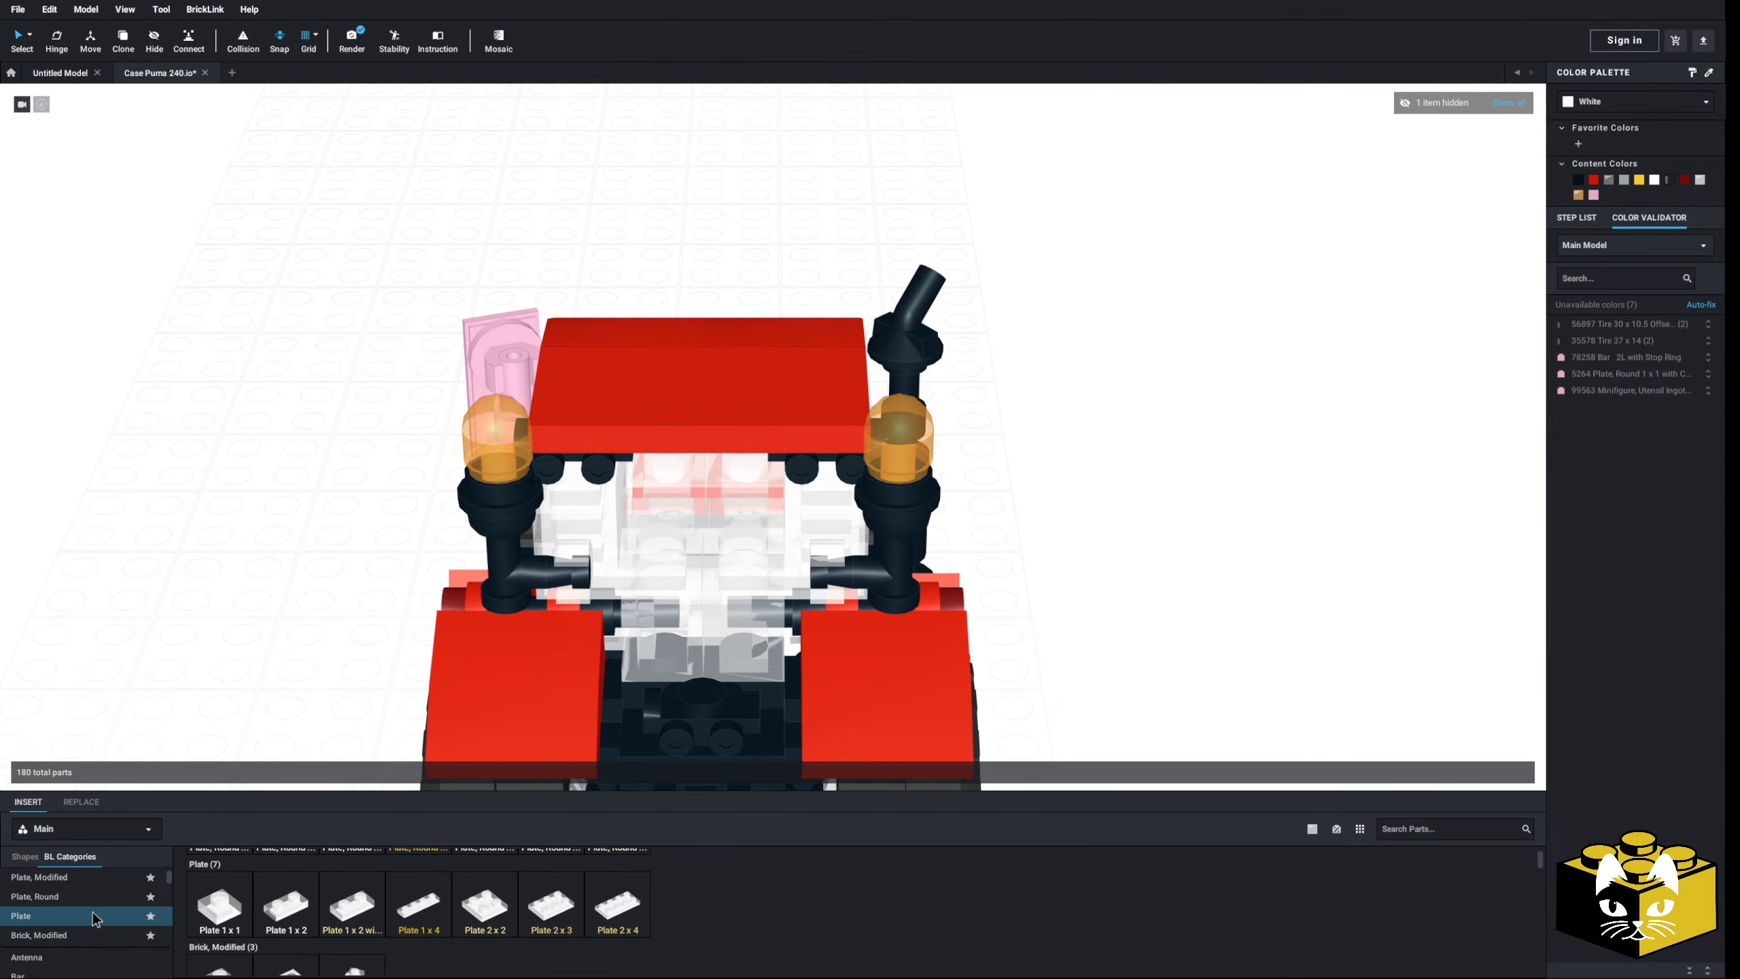
pyautogui.click(74, 882)
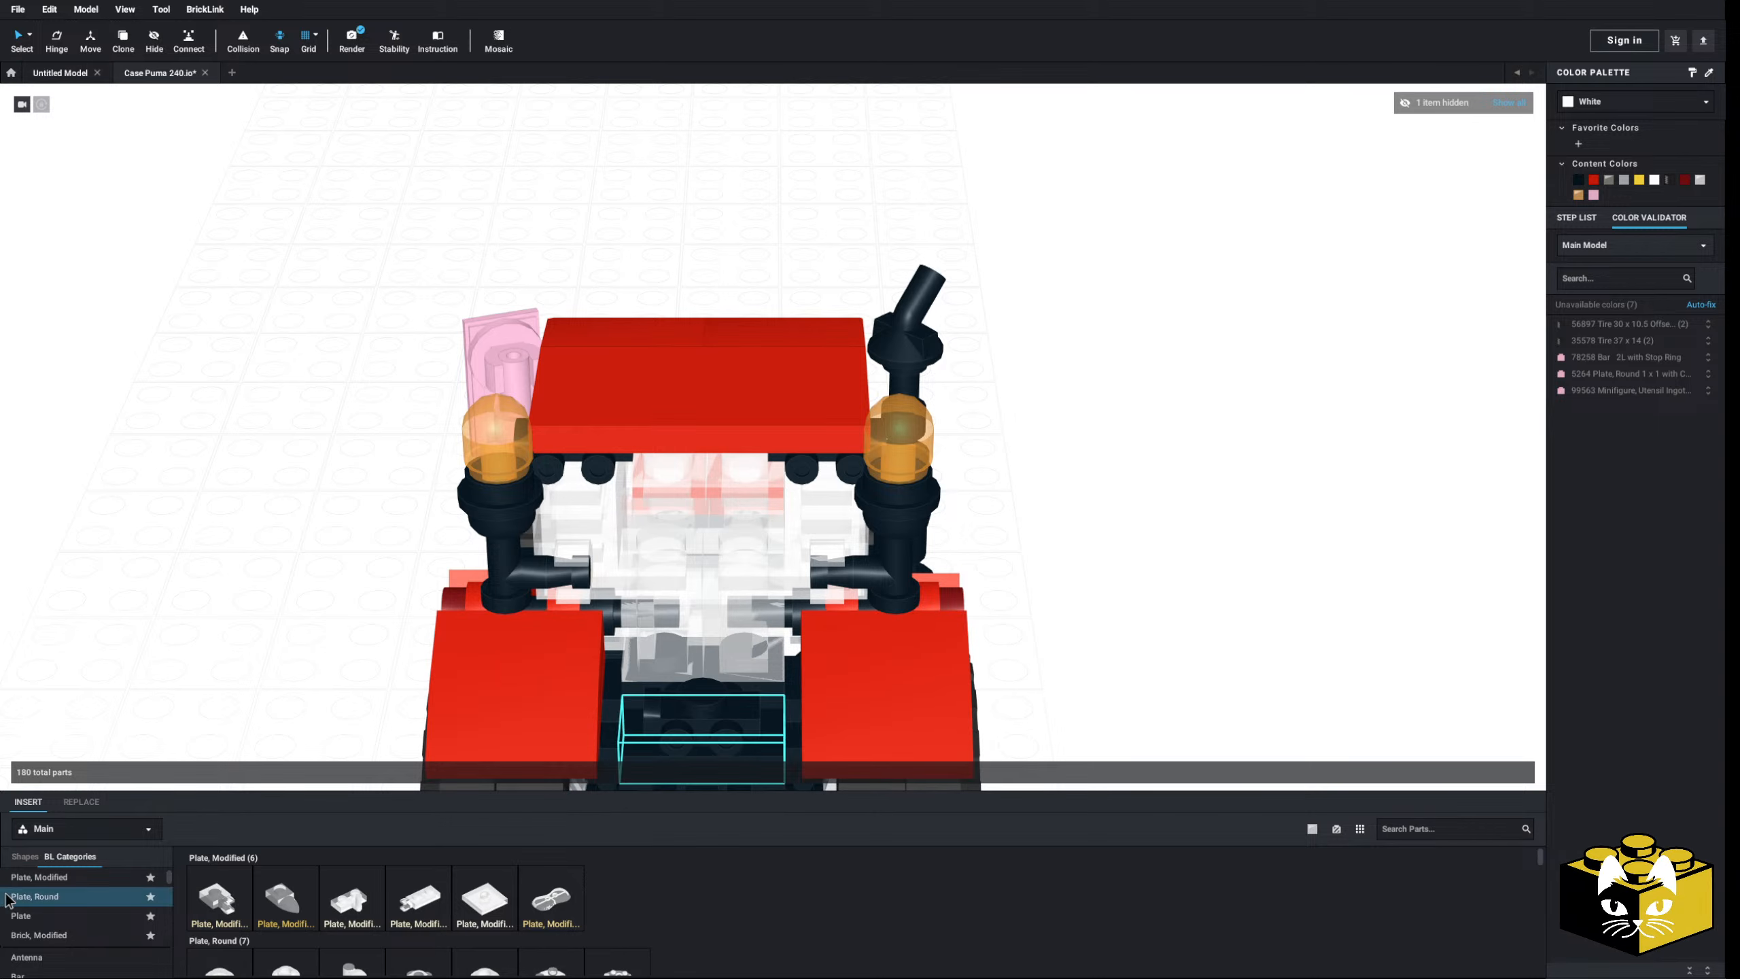
pyautogui.click(32, 915)
pyautogui.click(286, 898)
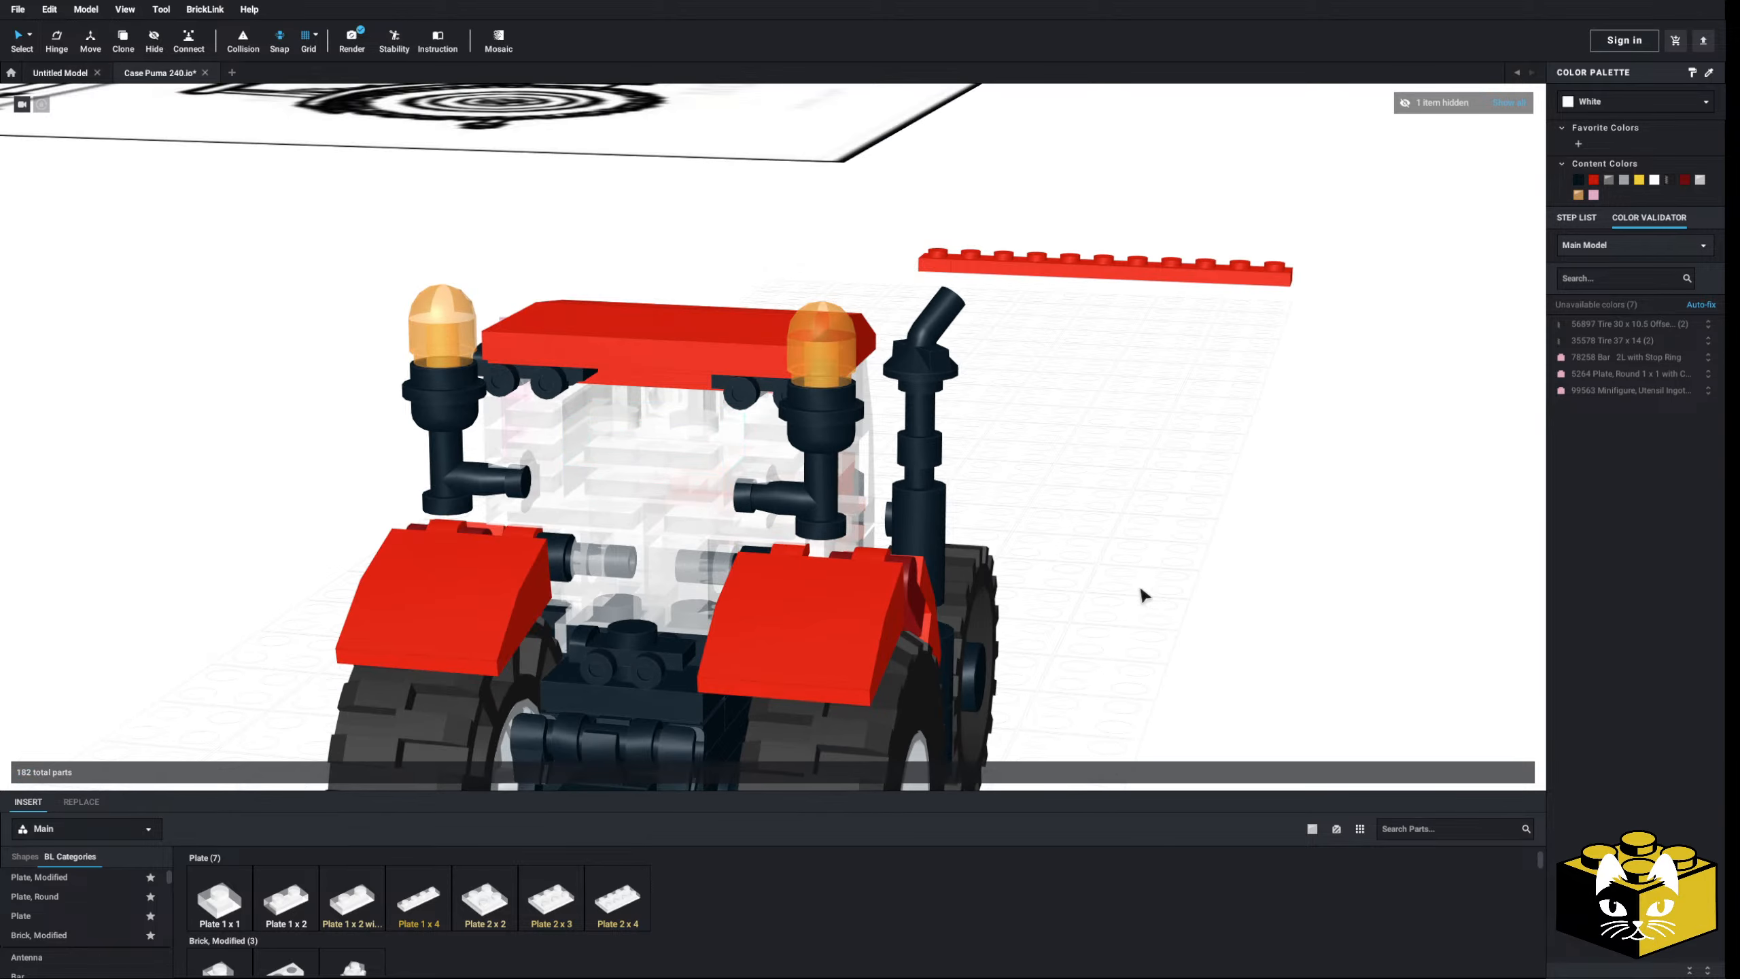
# - Try a Trans-Clear Tile 1 x 2 at the rear of the cab below the roof, then remove it
pyautogui.scroll(-15, 79, 898)
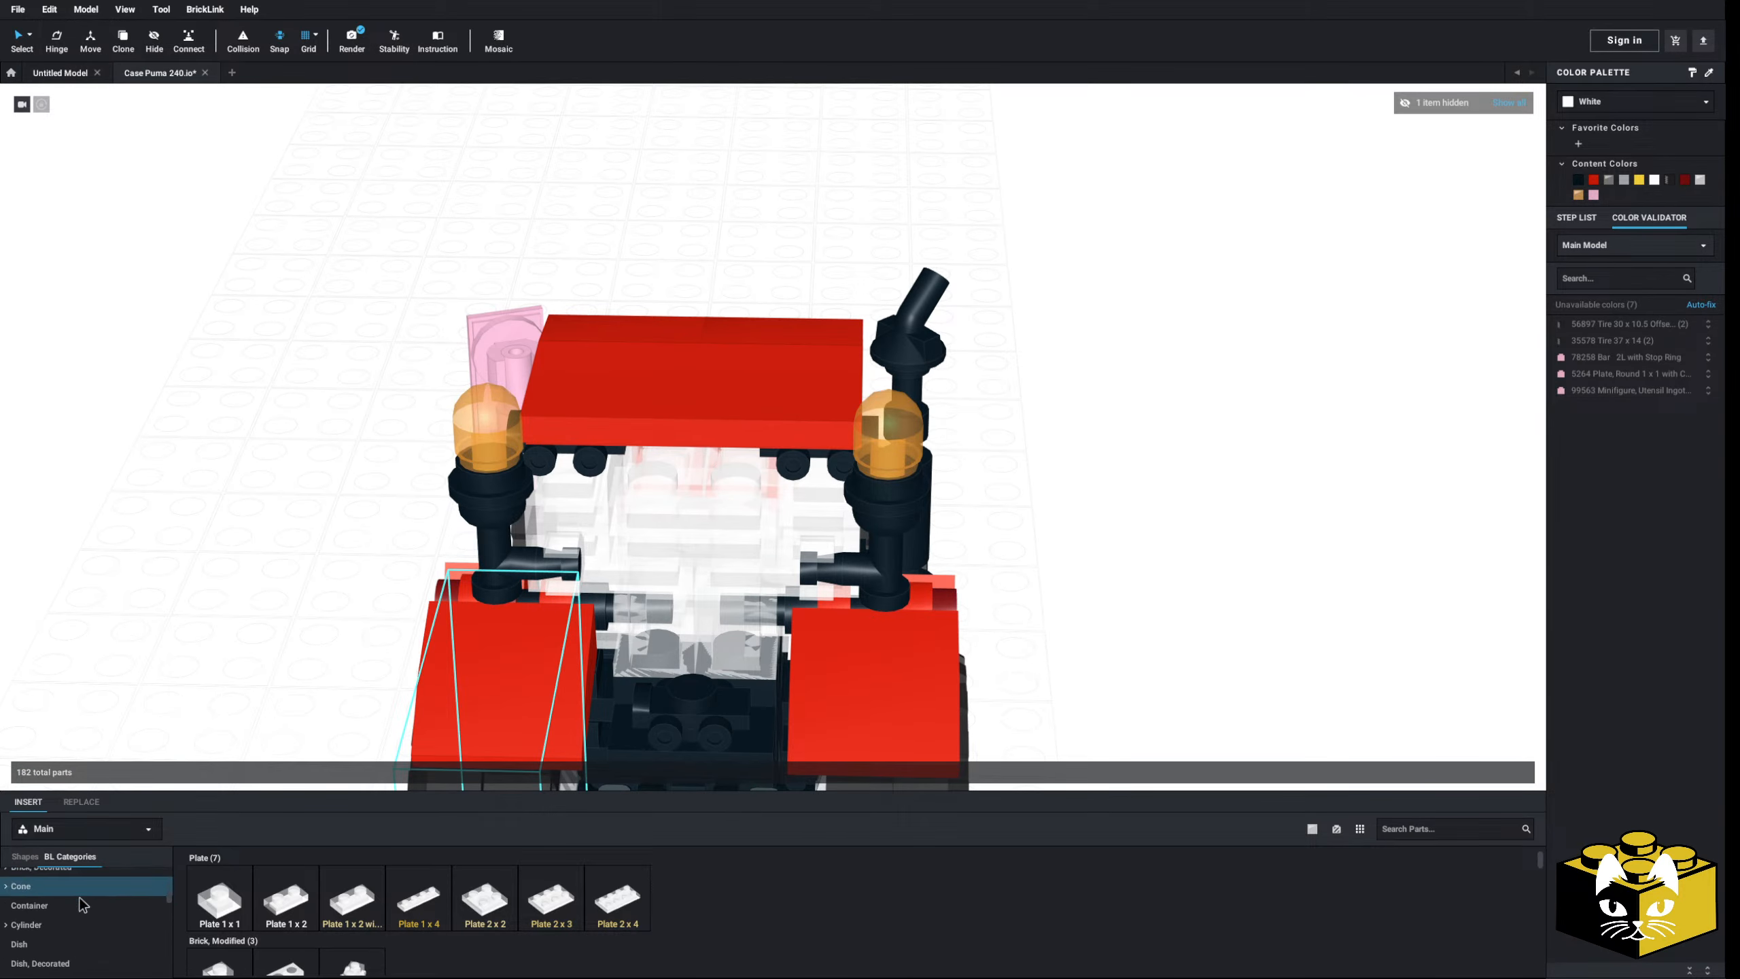
pyautogui.scroll(2, 79, 898)
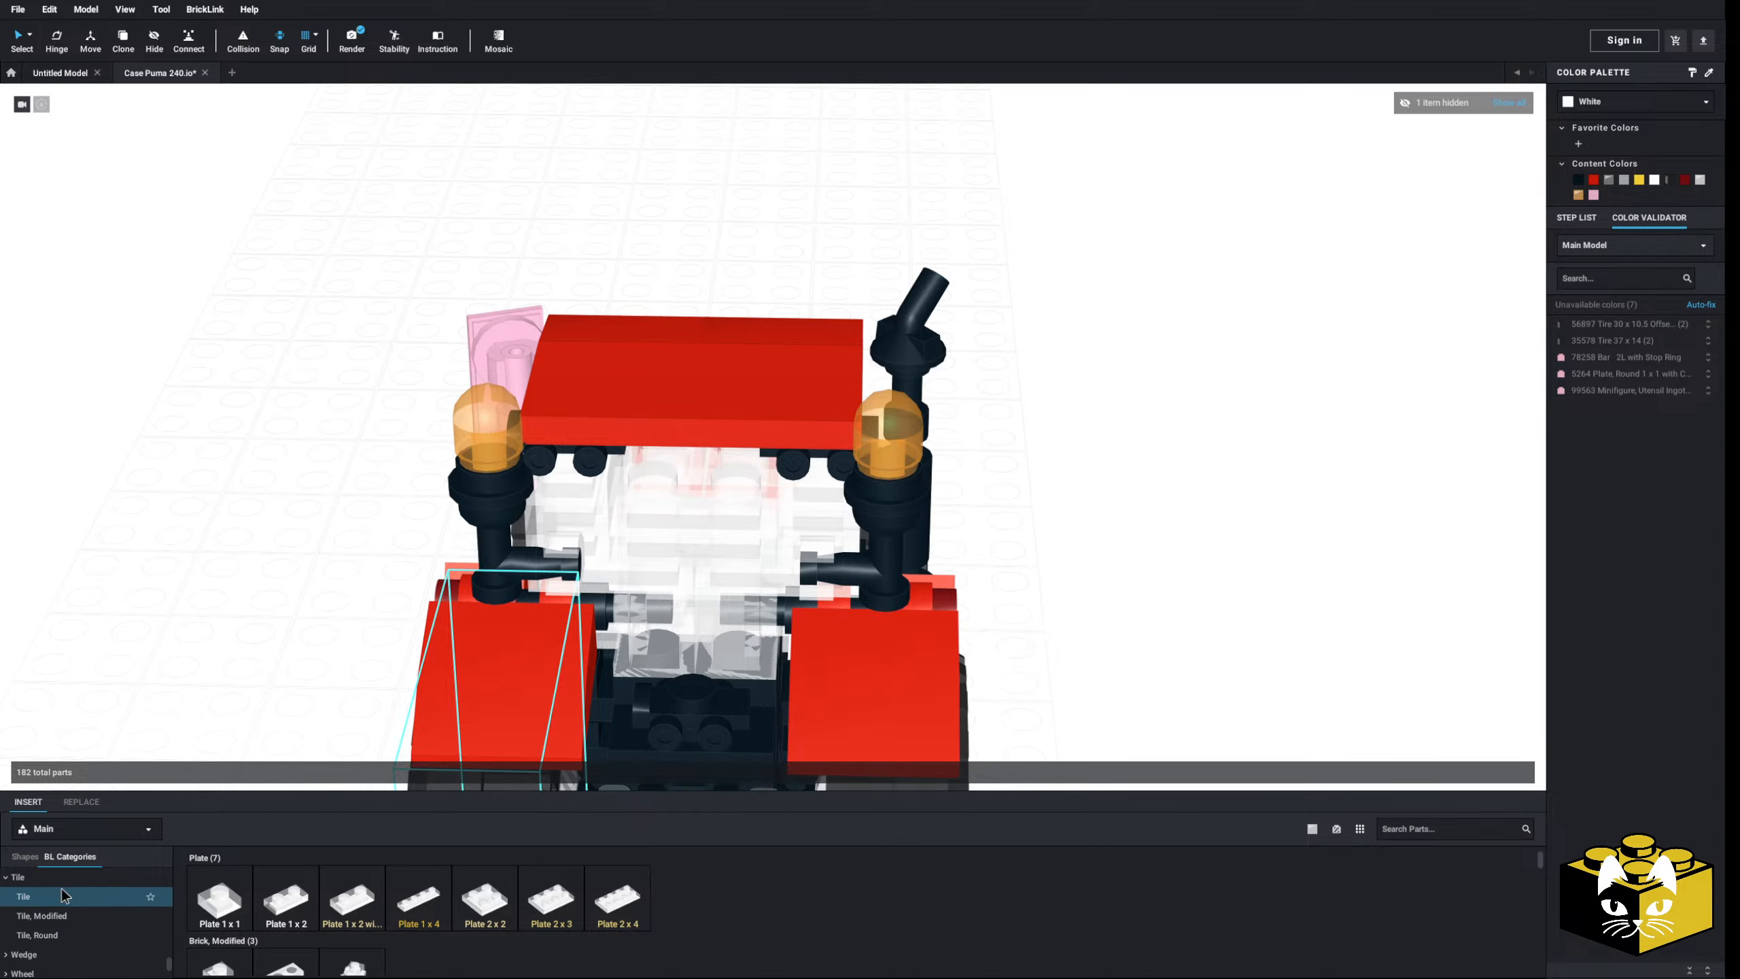
pyautogui.click(61, 886)
pyautogui.click(284, 905)
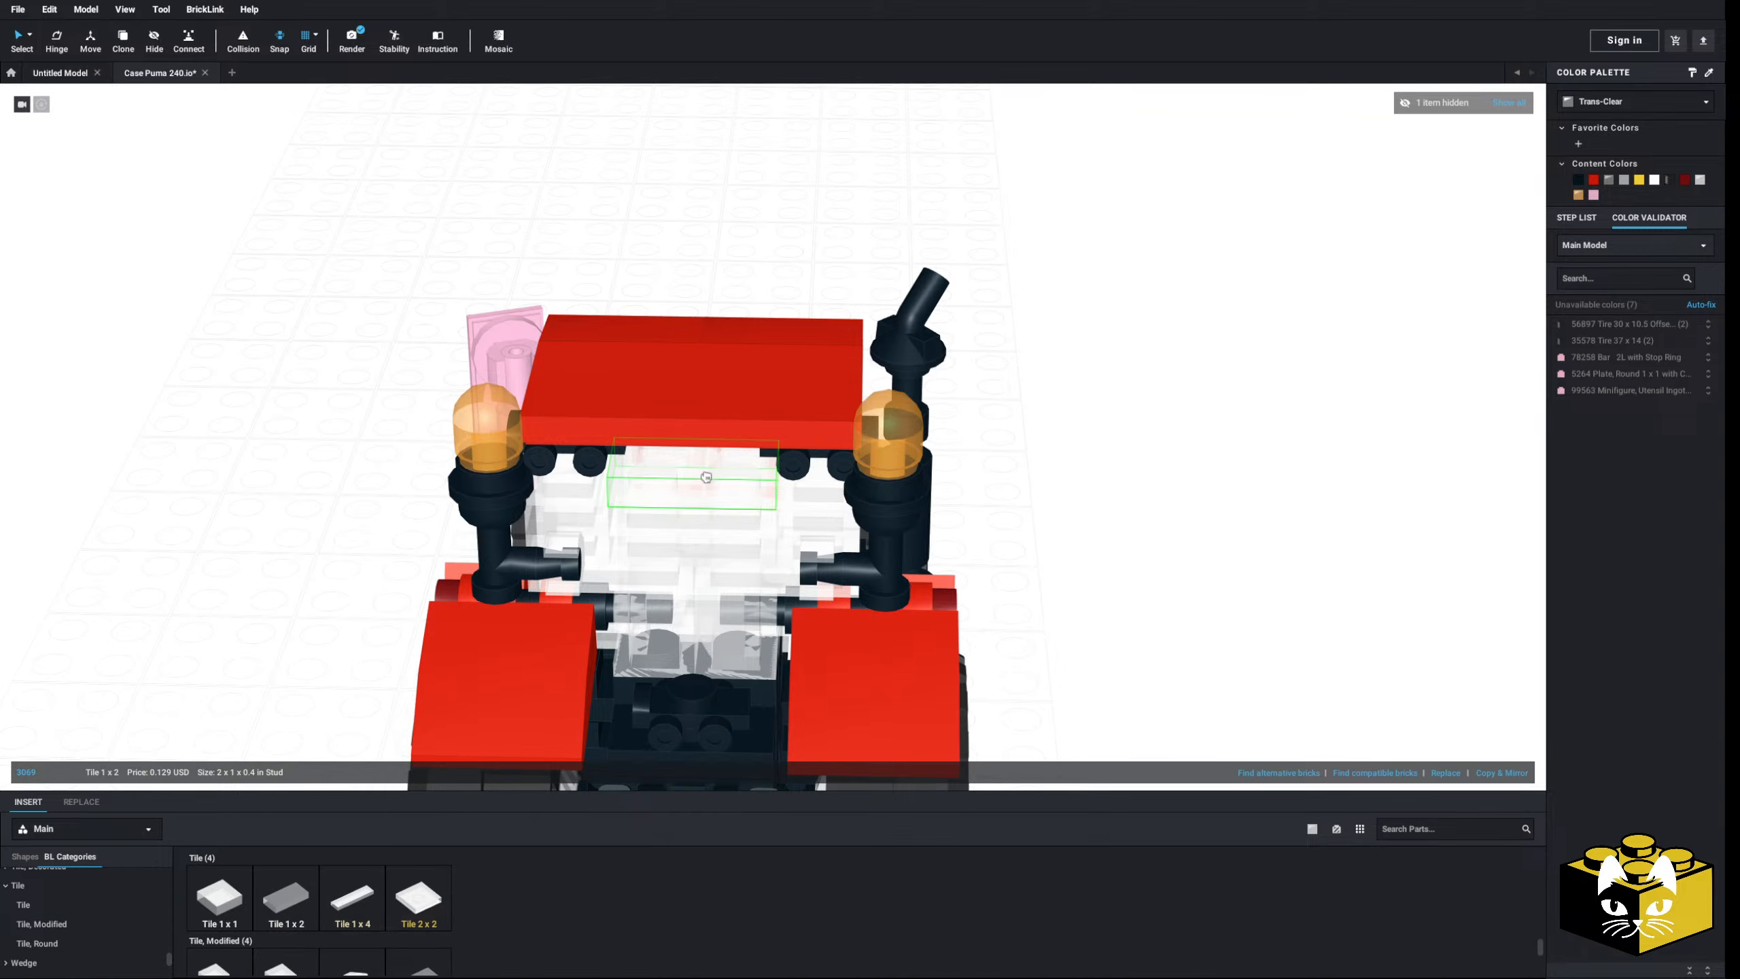
pyautogui.click(1156, 509)
pyautogui.moveTo(1155, 509); pyautogui.dragTo(1145, 592, button='right')
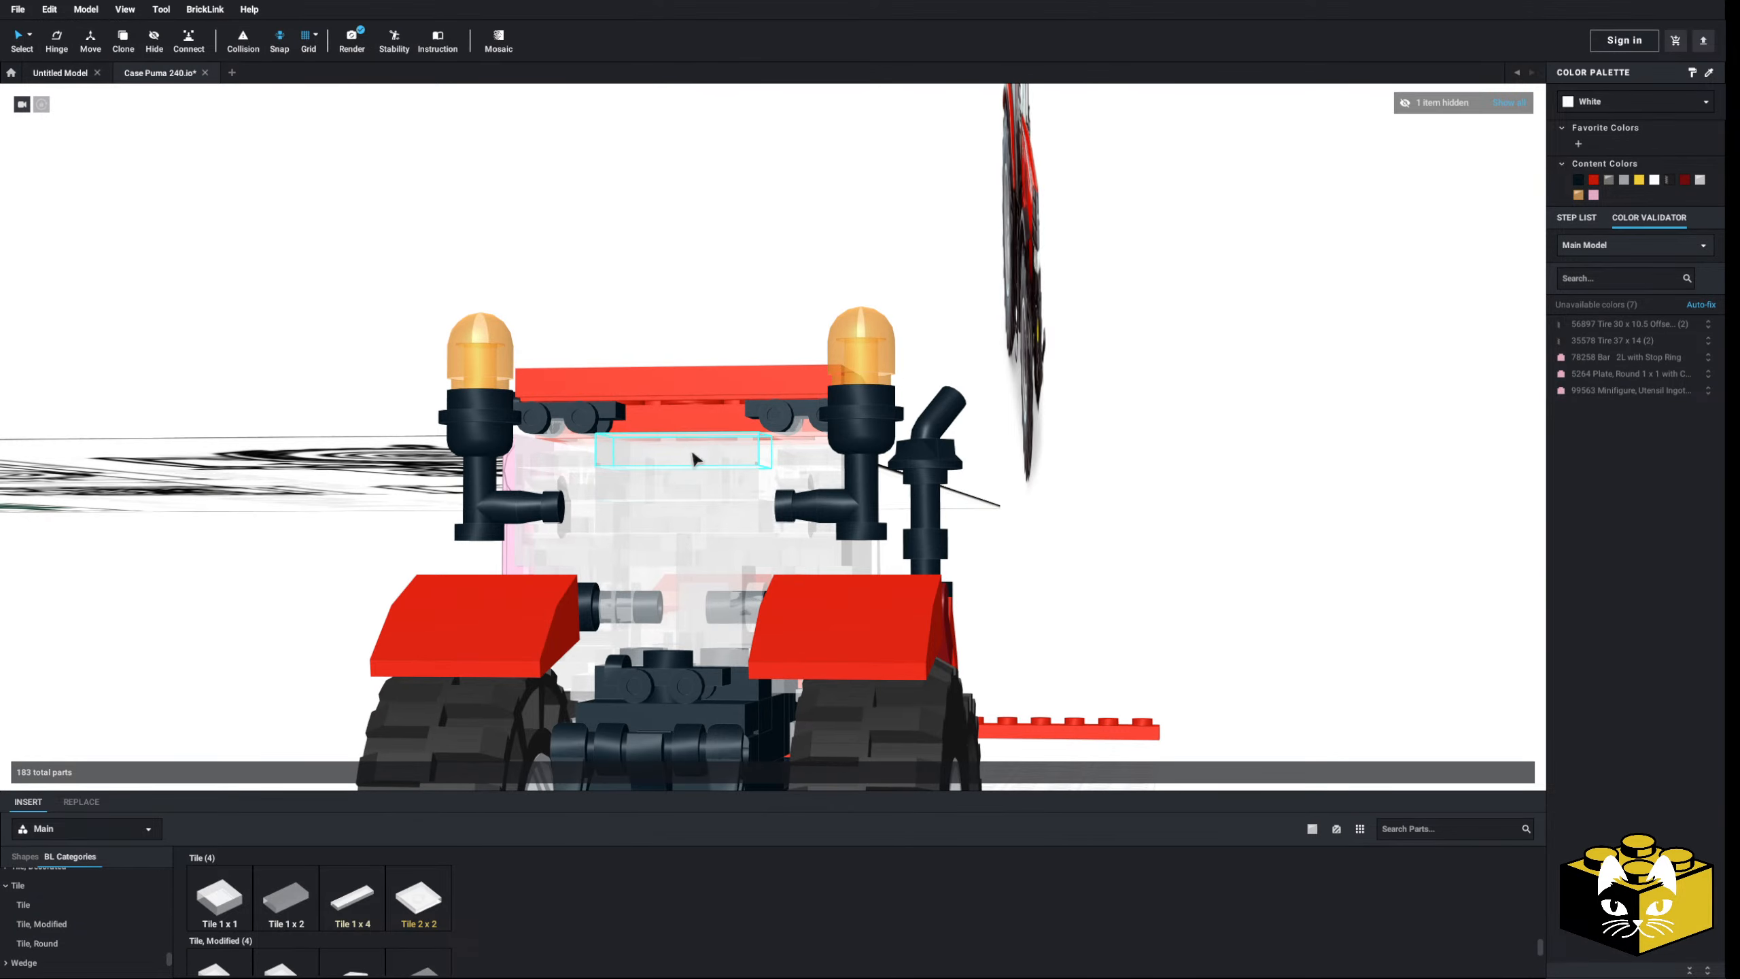
pyautogui.click(687, 426)
pyautogui.press('Delete')
# - Browse the Plate, Modified parts, set the library's color to Bright Pink and show parts unavailable in that color
pyautogui.moveTo(687, 427); pyautogui.dragTo(556, 538, button='right')
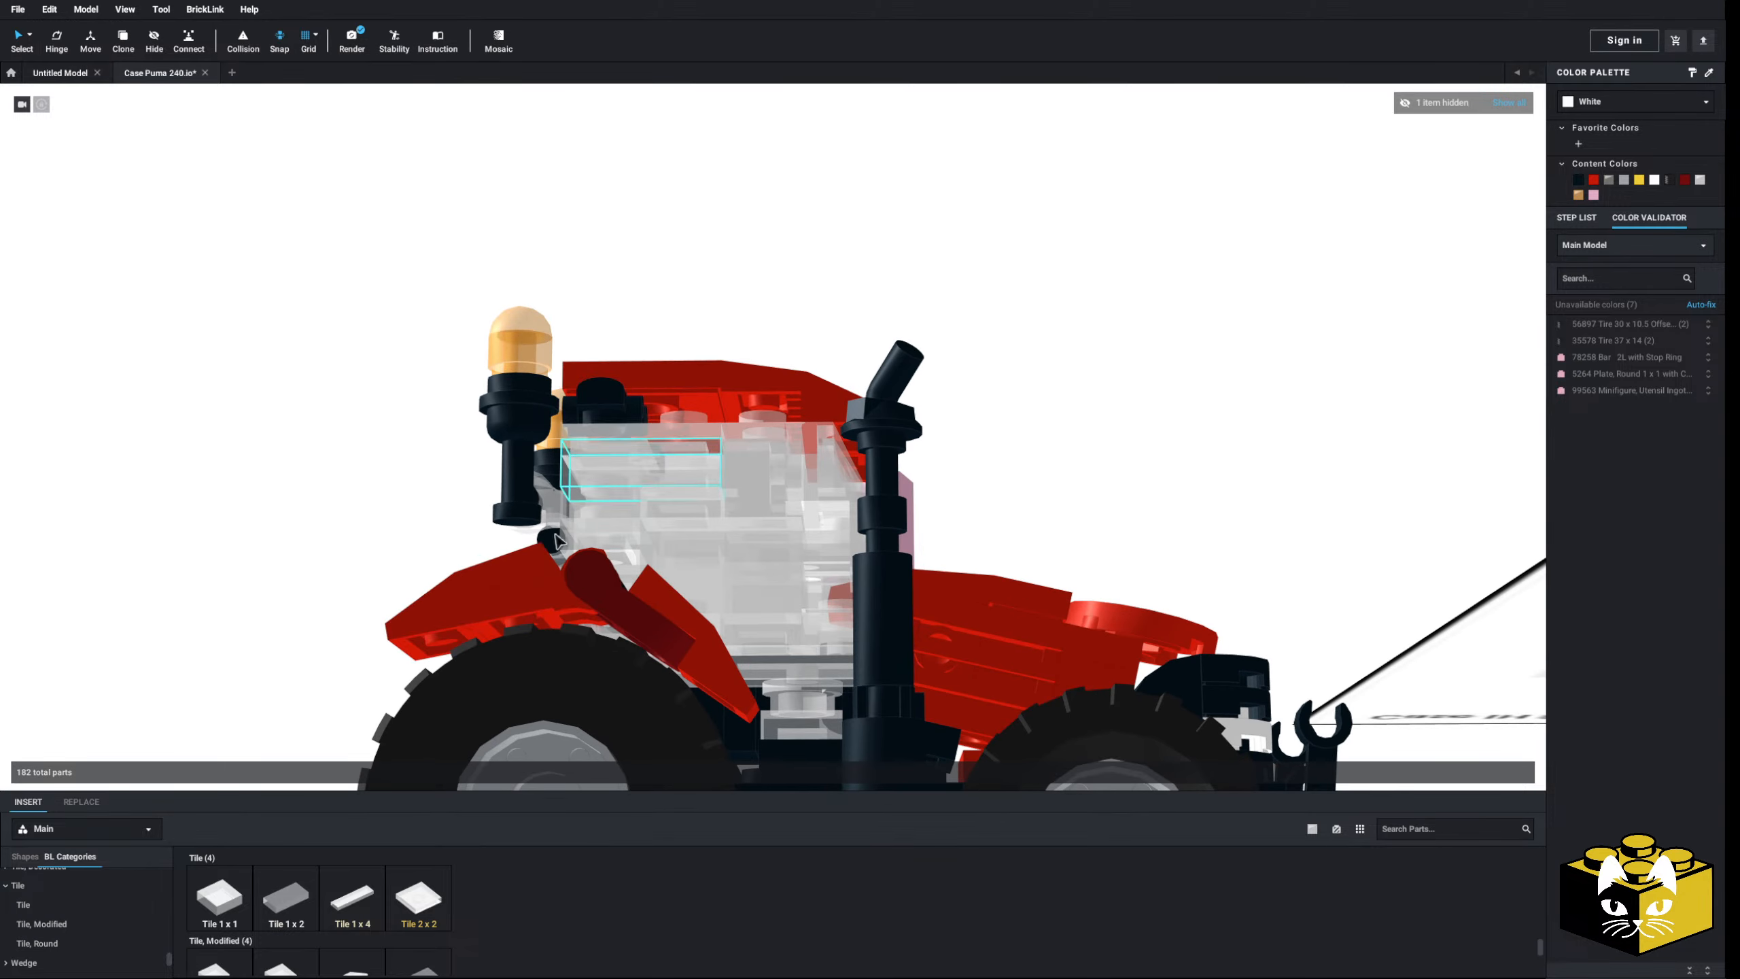
pyautogui.scroll(10, 75, 910)
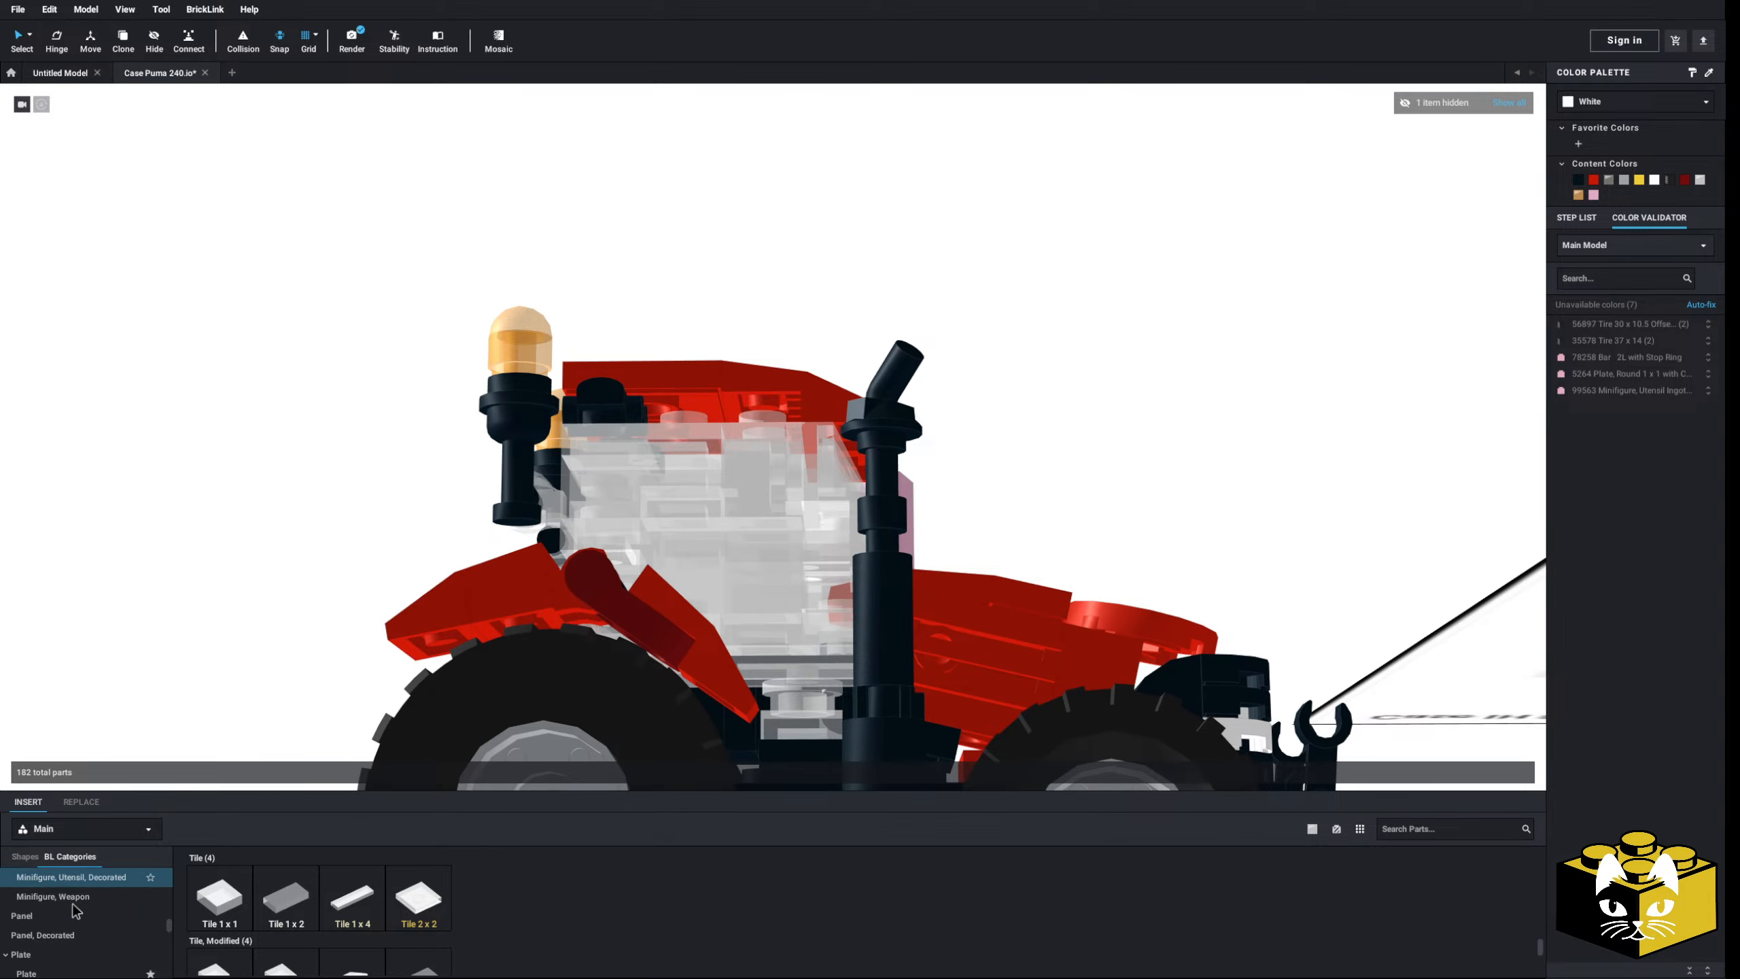
pyautogui.scroll(-3, 75, 910)
pyautogui.click(81, 892)
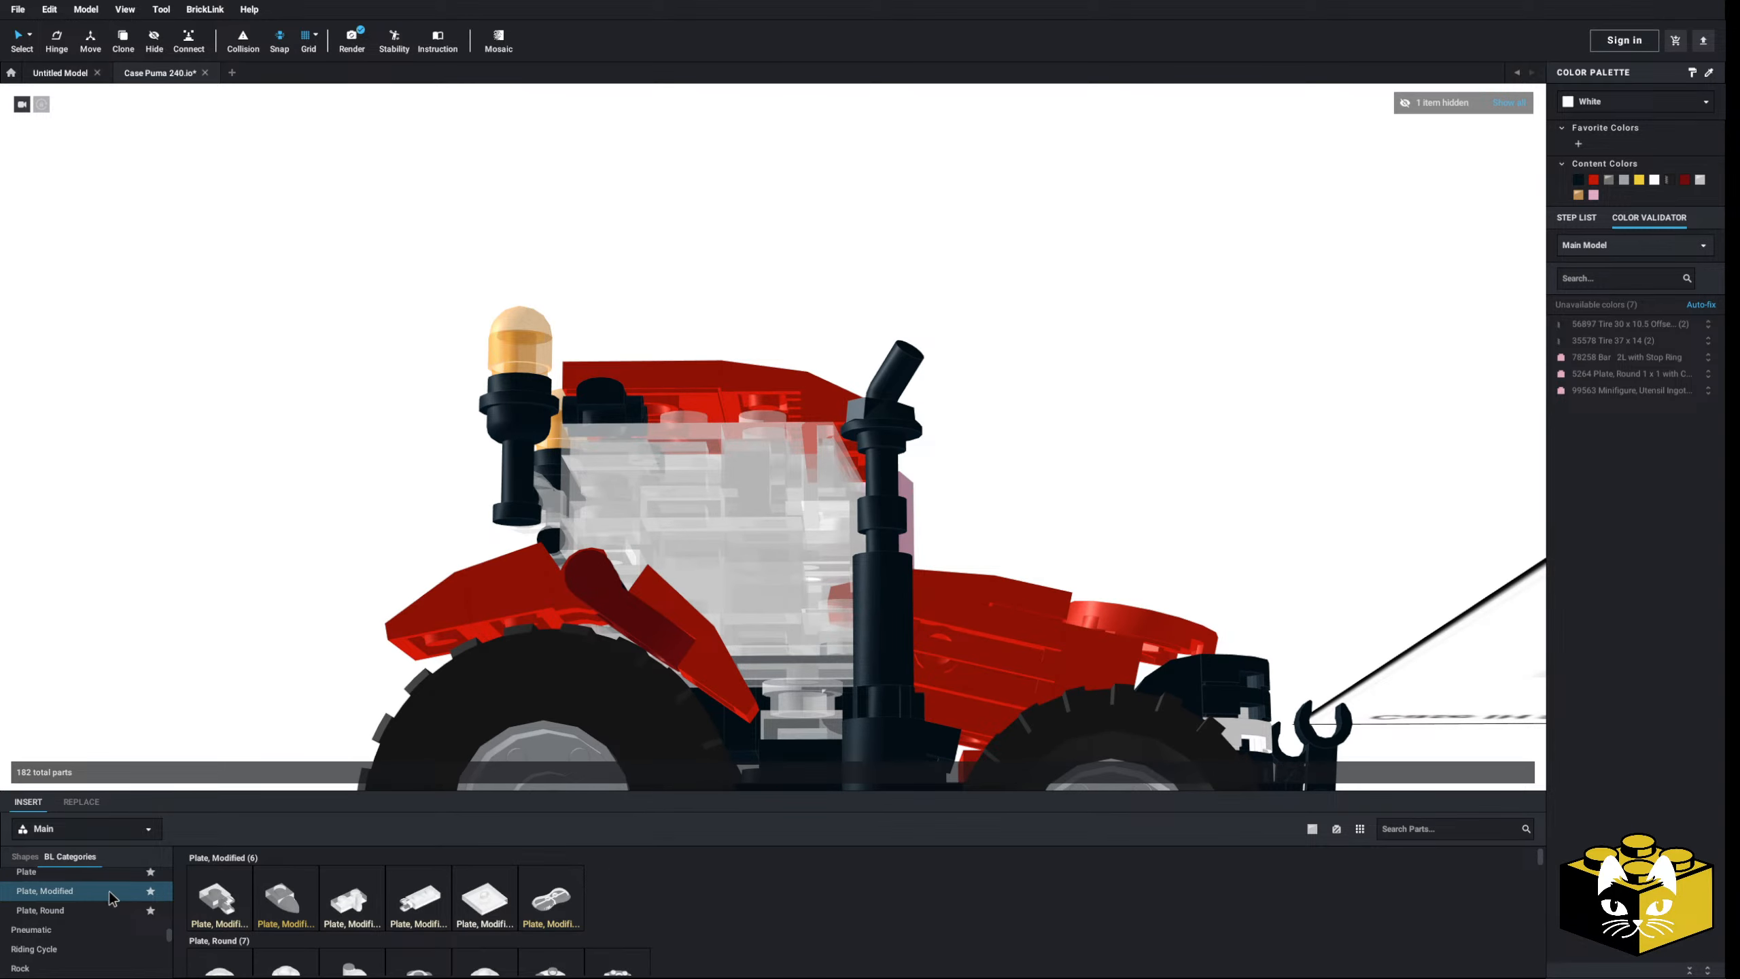
pyautogui.click(1312, 829)
pyautogui.click(1378, 904)
pyautogui.click(1378, 889)
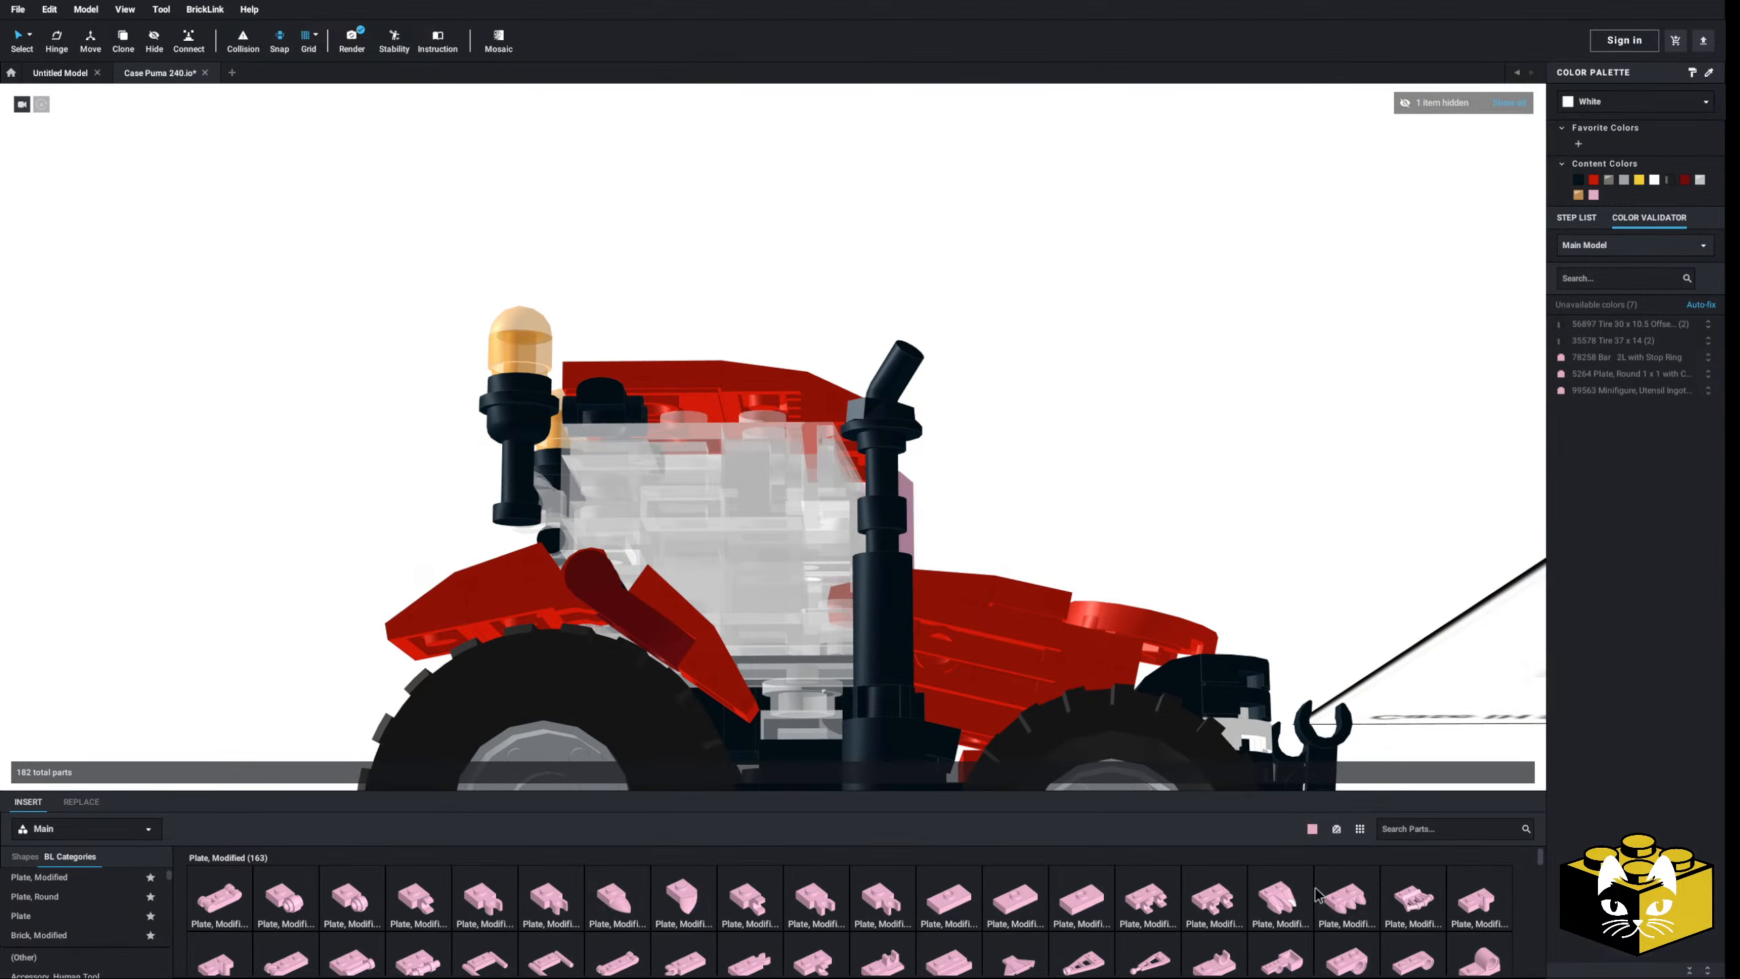
# - Insert two Plate 2 x 2 Corner parts under the cab roof, one on each side
pyautogui.click(75, 916)
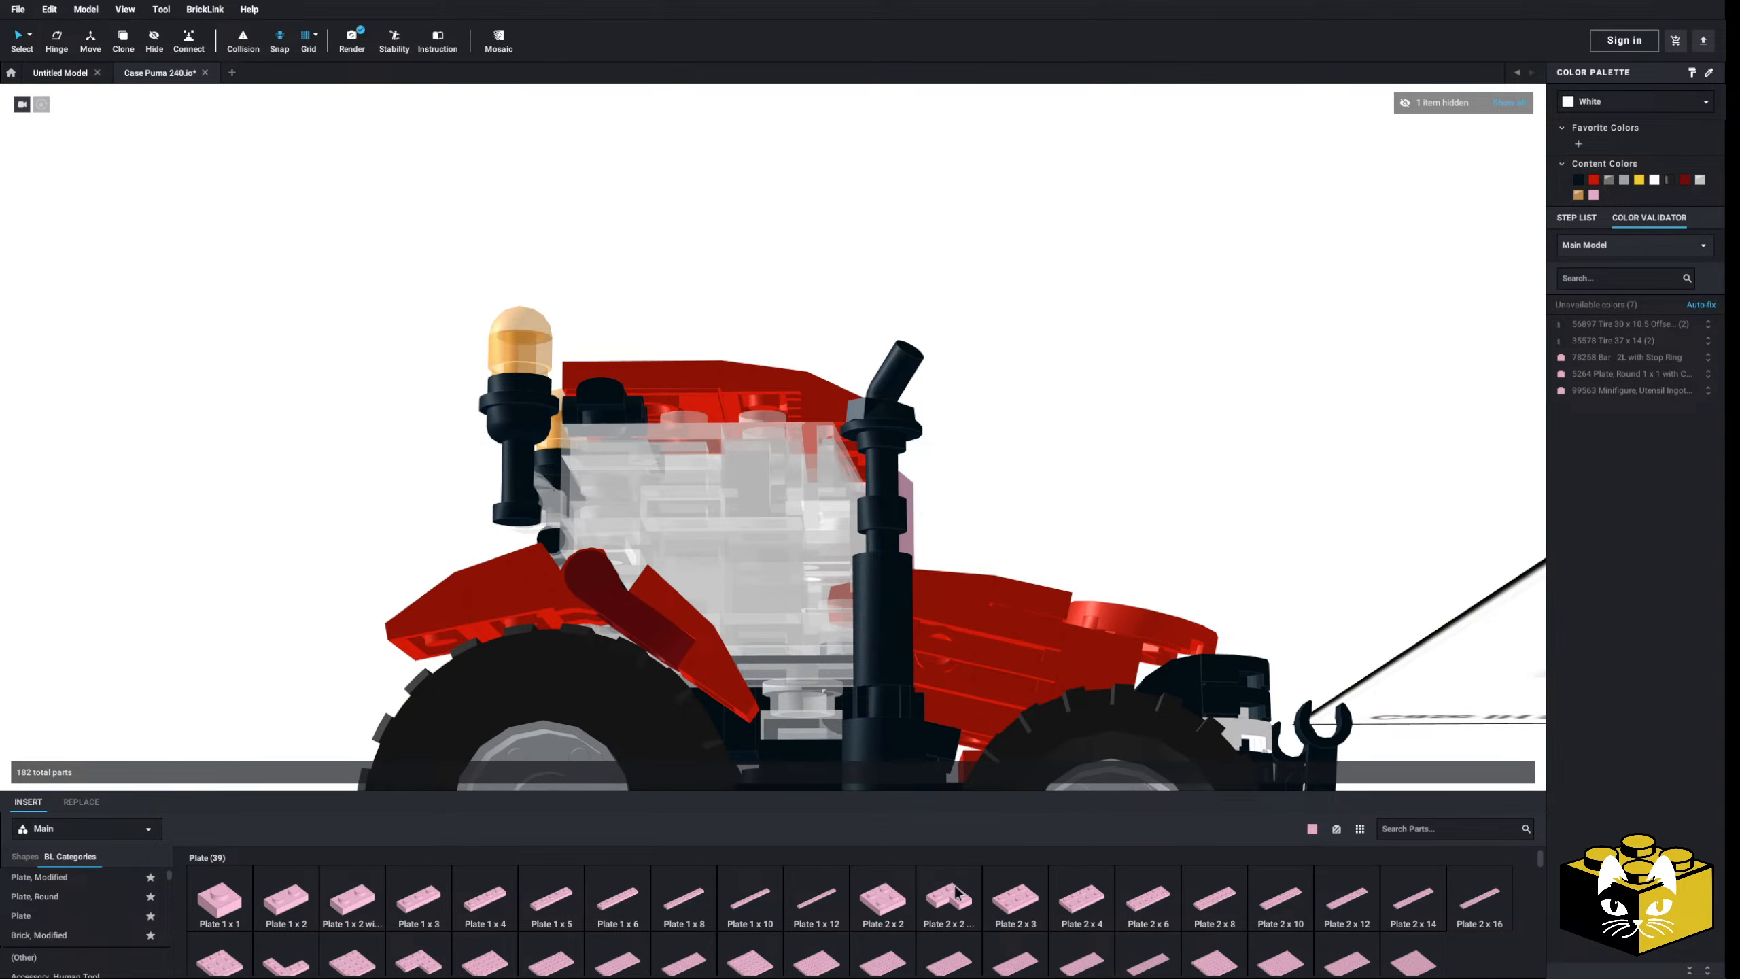
pyautogui.click(955, 892)
pyautogui.moveTo(774, 583); pyautogui.dragTo(713, 685, button='right')
pyautogui.click(754, 466)
pyautogui.click(757, 466)
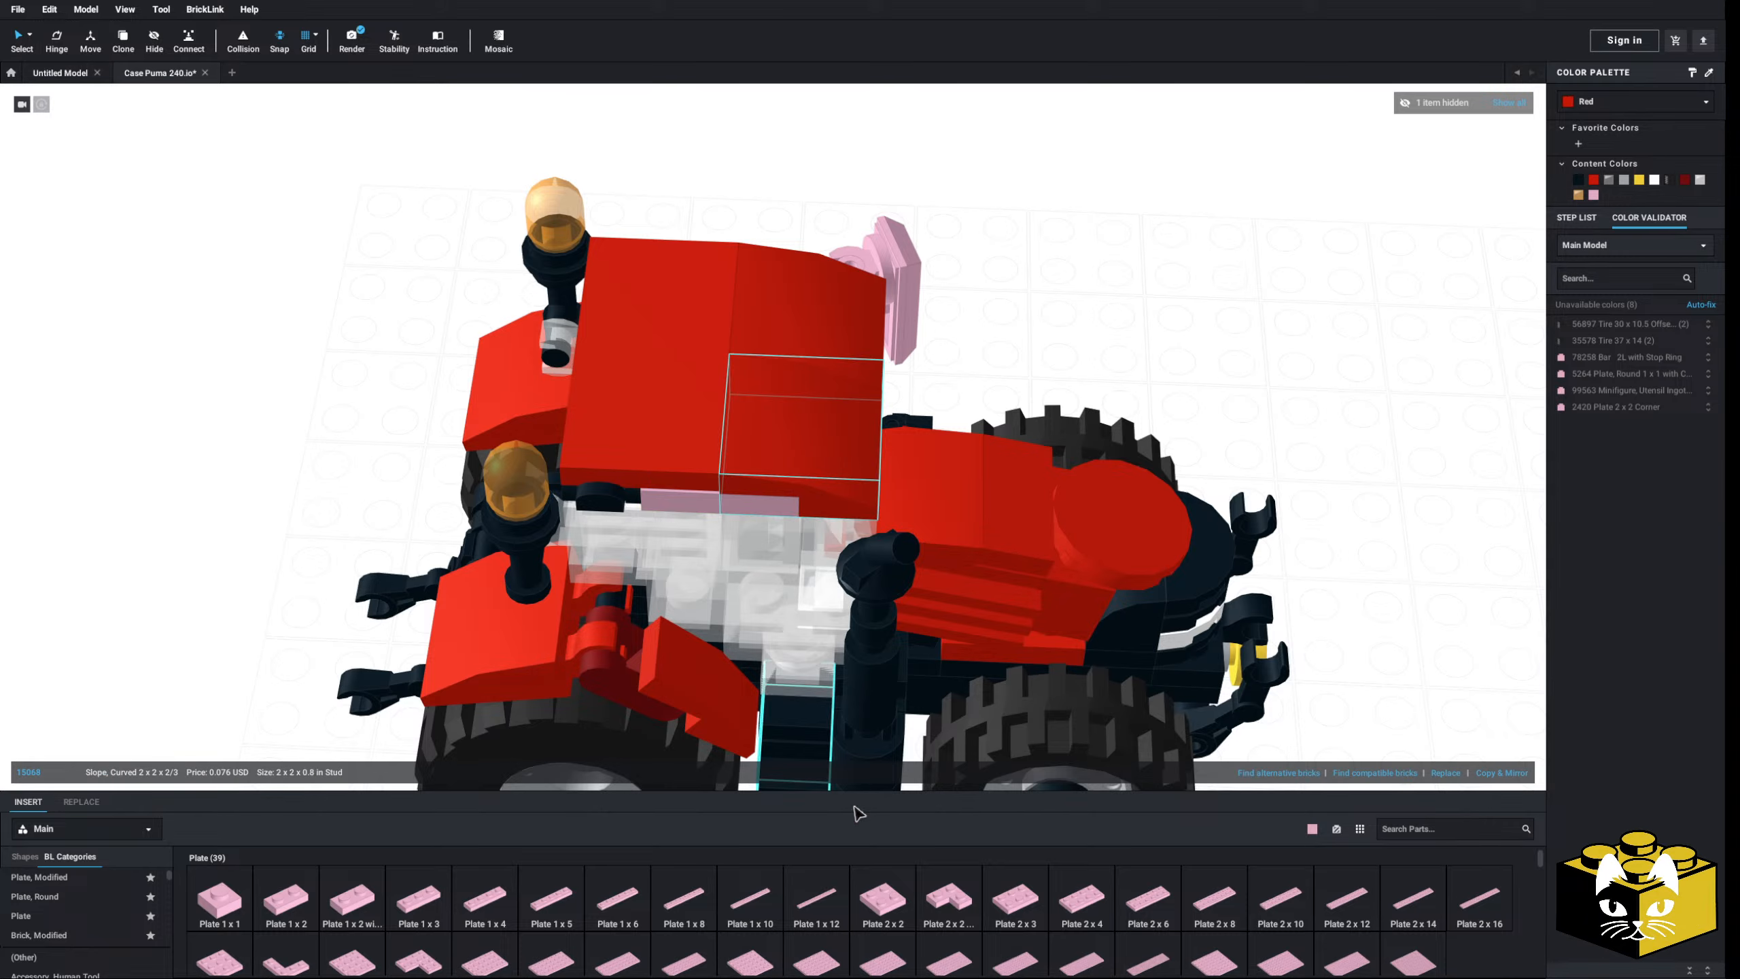
pyautogui.click(936, 899)
pyautogui.moveTo(1089, 329); pyautogui.dragTo(957, 282, button='right')
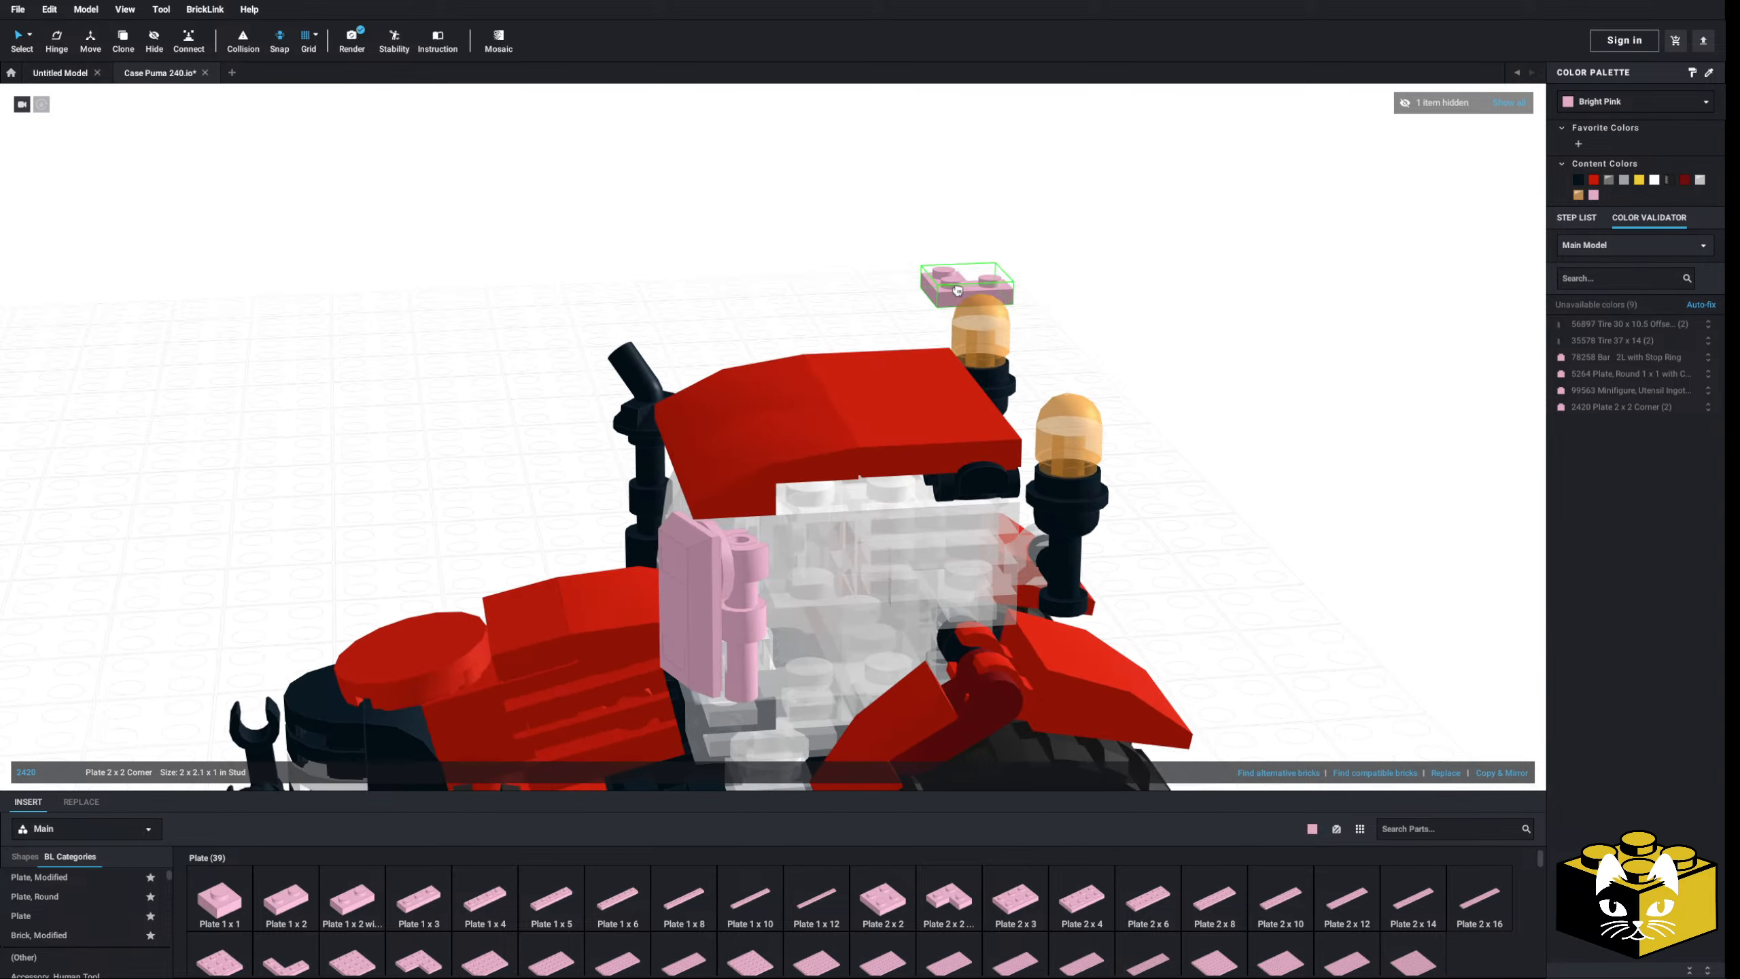
pyautogui.click(830, 469)
pyautogui.click(827, 505)
# - Recolor both corner plates under the cab roof red
pyautogui.moveTo(828, 505); pyautogui.dragTo(938, 496, button='right')
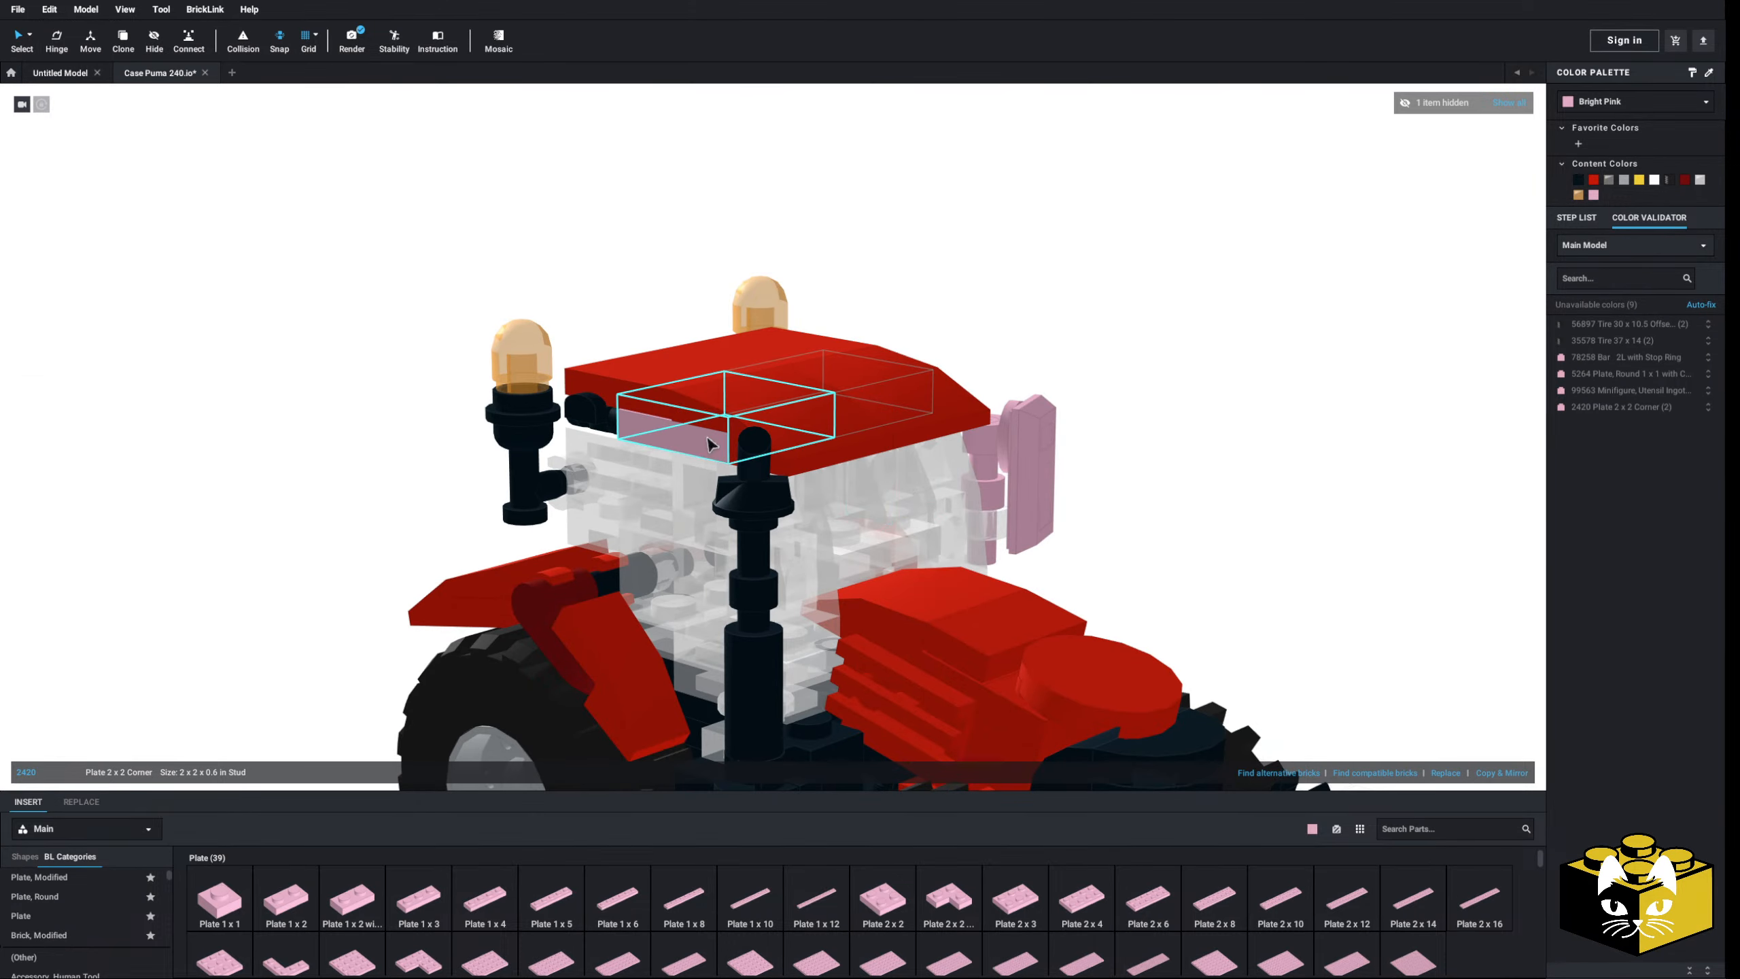
pyautogui.keyDown('ctrl'); pyautogui.click(710, 442); pyautogui.keyUp('ctrl')
pyautogui.click(1594, 180)
pyautogui.click(1347, 405)
# - Insert a 1 x 2 jumper plate between the corner plates at the cab's rear under the roof and color it red
pyautogui.moveTo(1347, 404); pyautogui.dragTo(1452, 394, button='right')
pyautogui.click(38, 877)
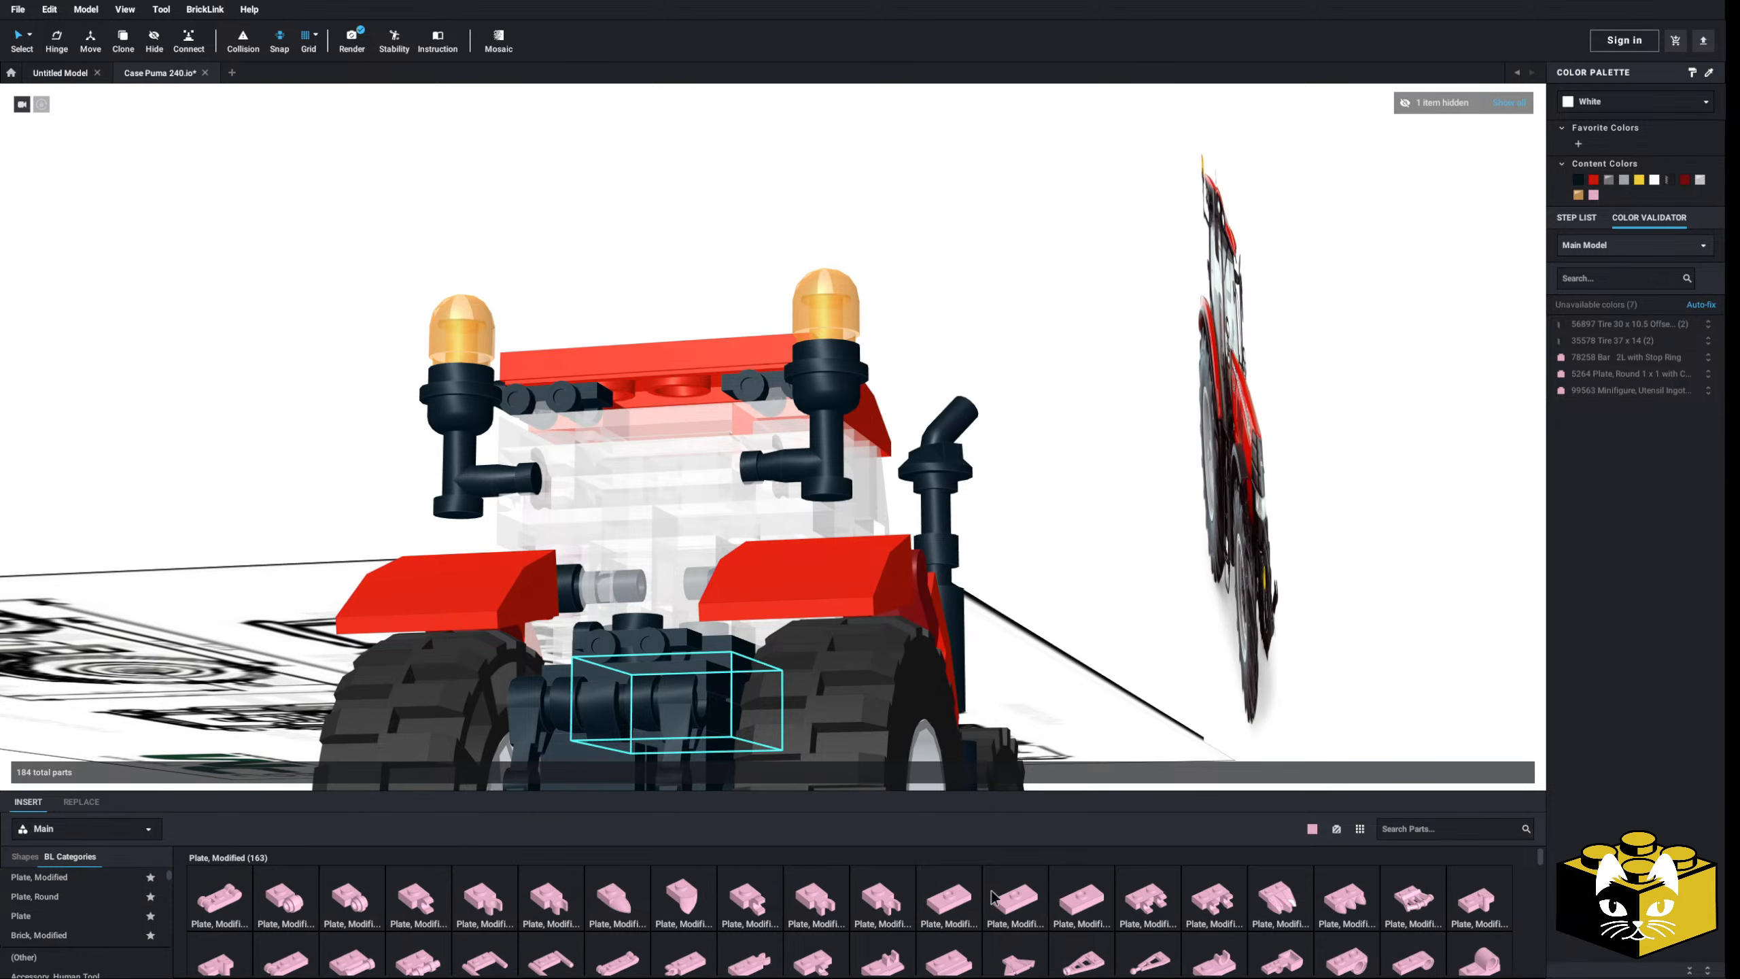
pyautogui.click(1015, 898)
pyautogui.click(677, 398)
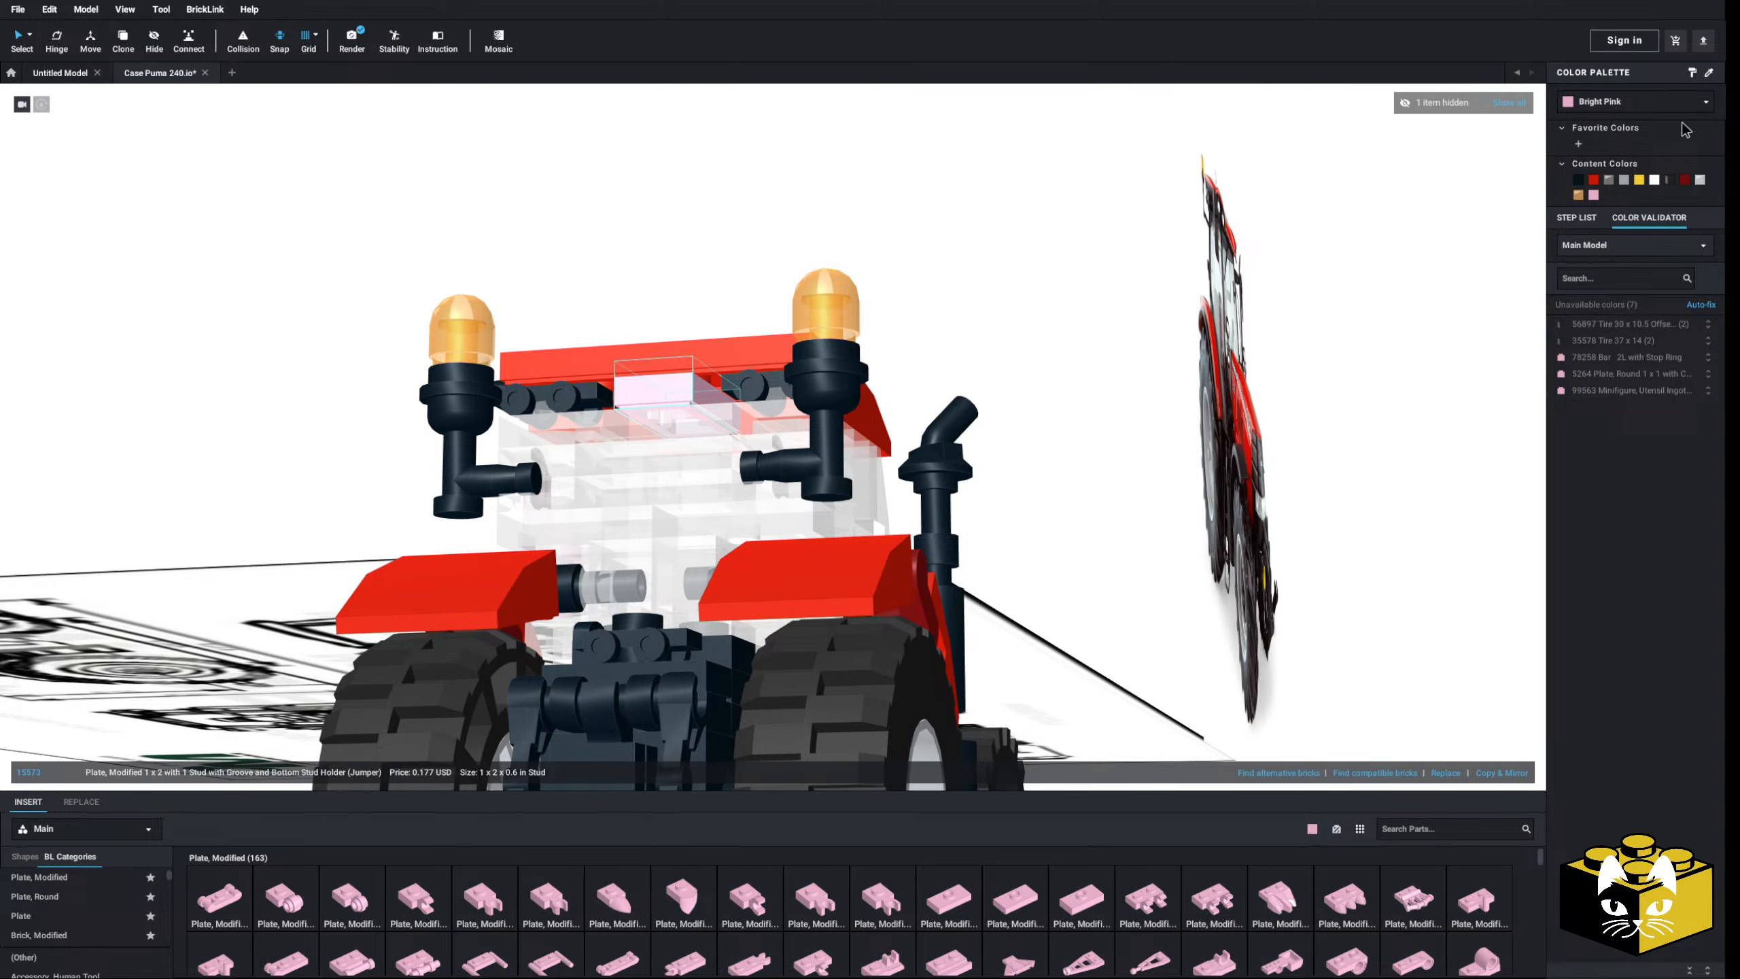
pyautogui.click(1594, 180)
pyautogui.click(1060, 349)
# - Recolor the bright pink side mirror parts beside the cab black
pyautogui.scroll(-3, 986, 412)
pyautogui.moveTo(986, 411); pyautogui.dragTo(959, 425, button='right')
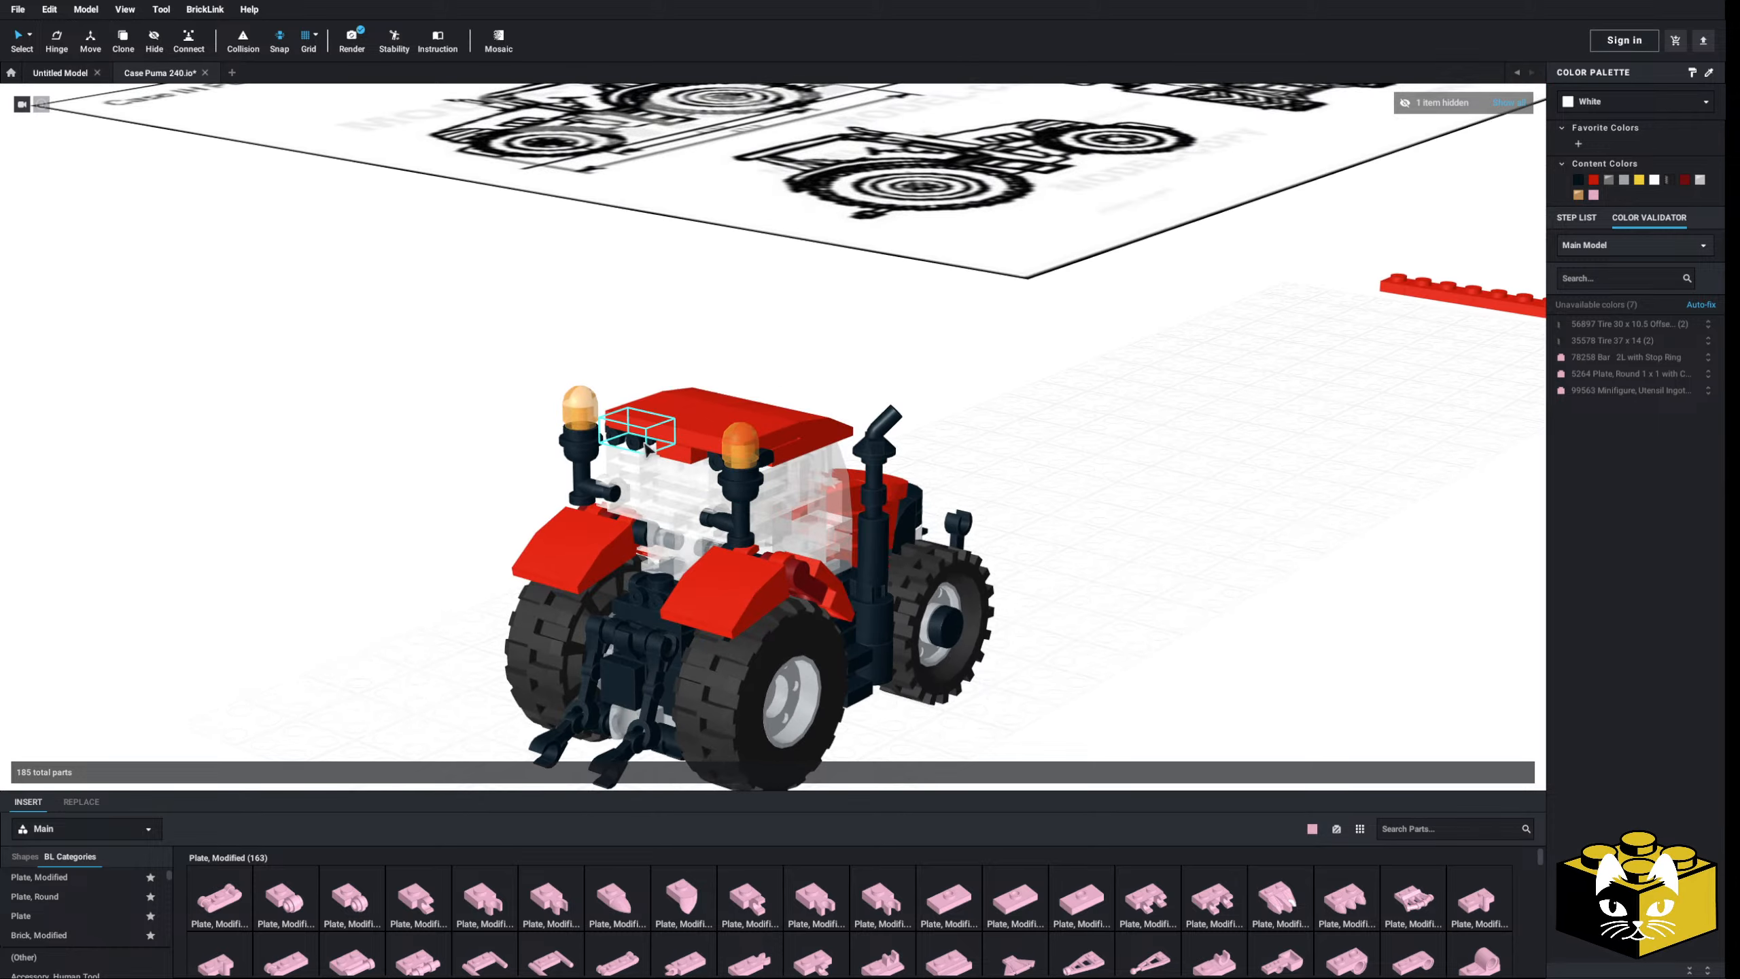
pyautogui.moveTo(315, 575); pyautogui.dragTo(445, 587, button='right')
pyautogui.scroll(5, 445, 587)
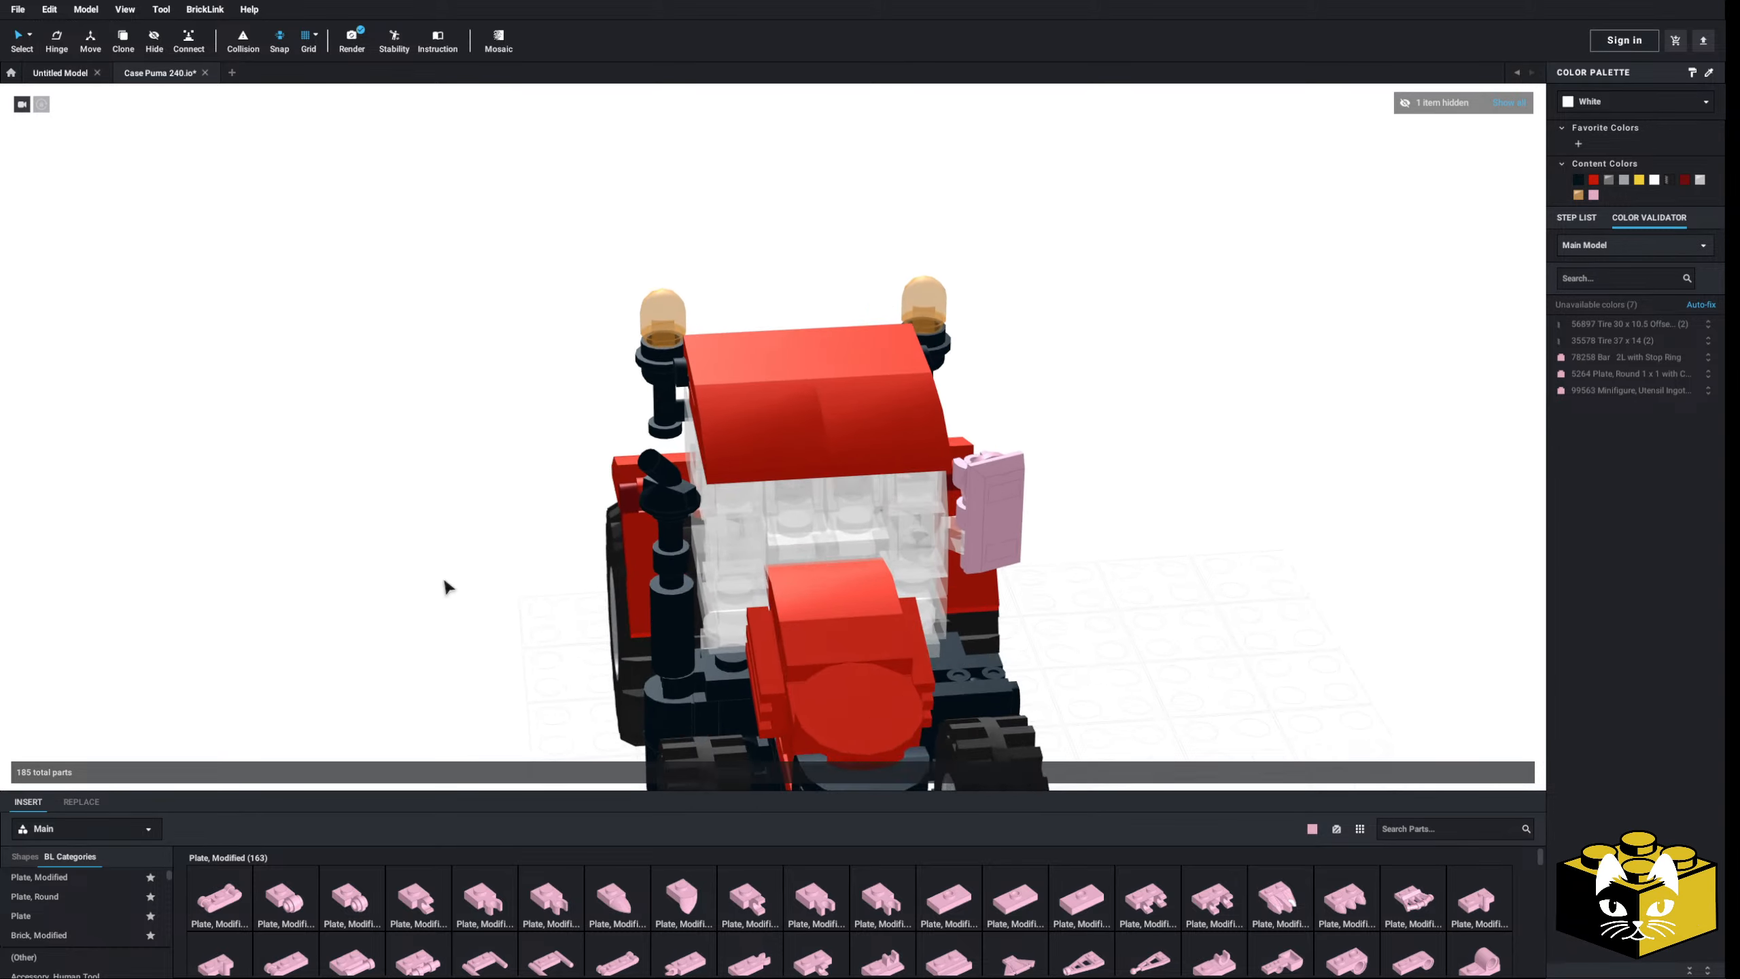
pyautogui.scroll(1, 448, 587)
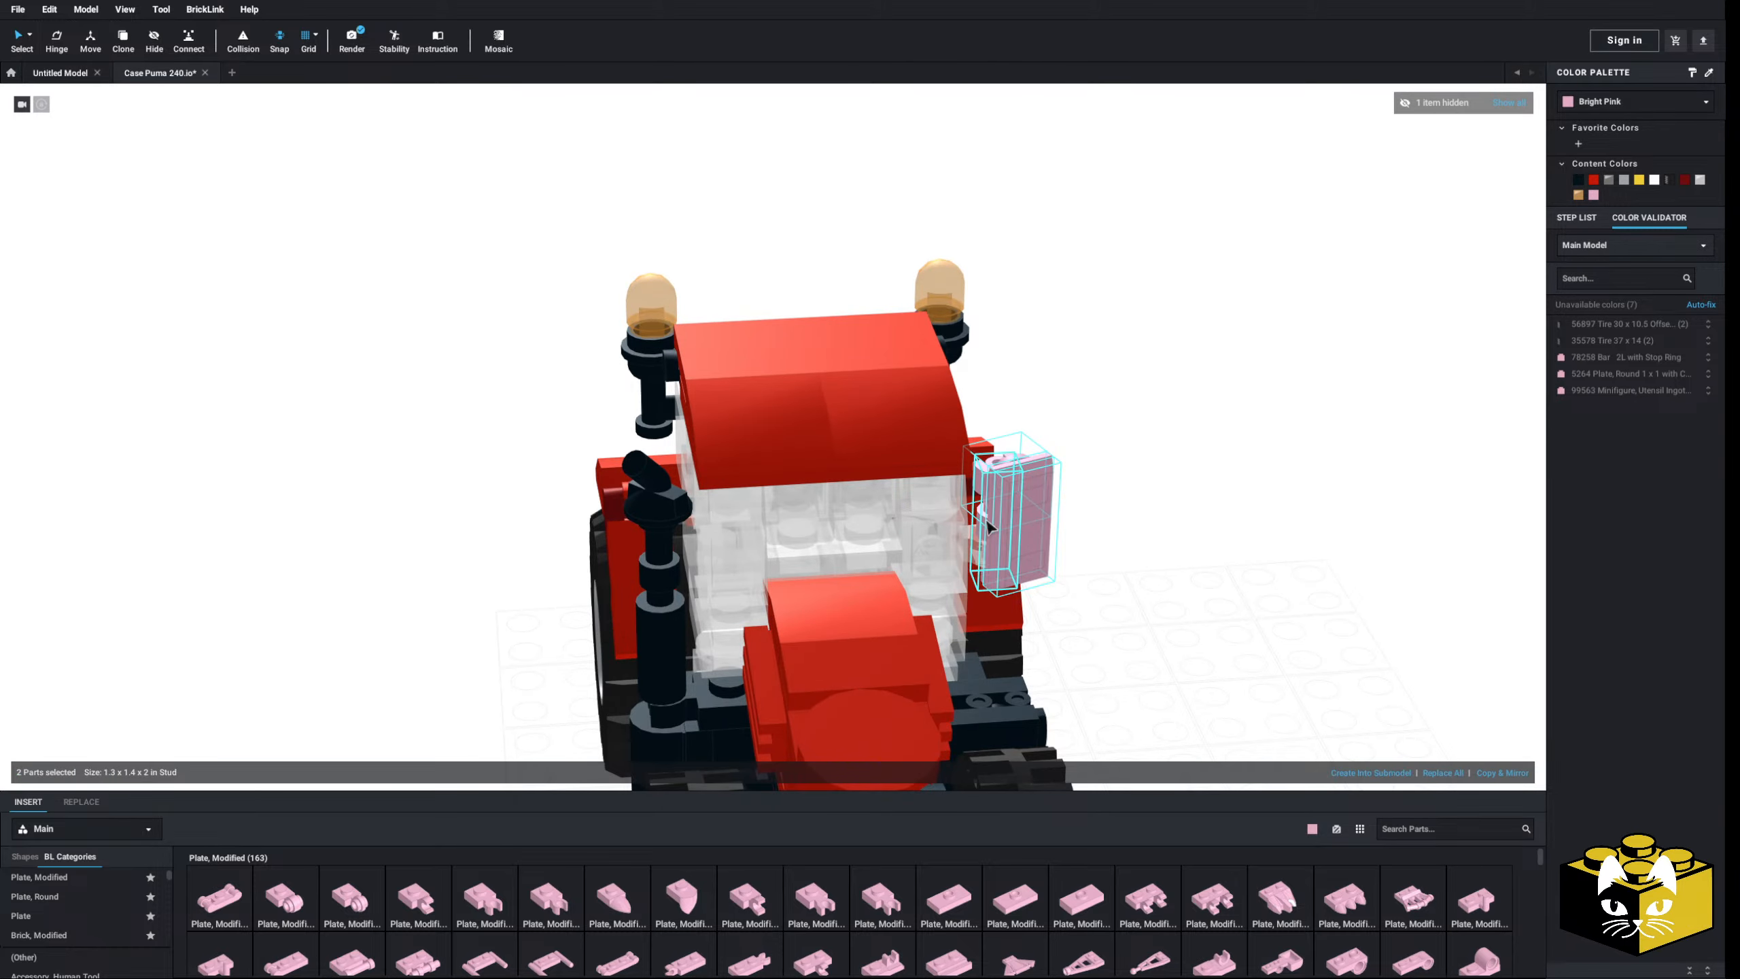
pyautogui.click(1575, 182)
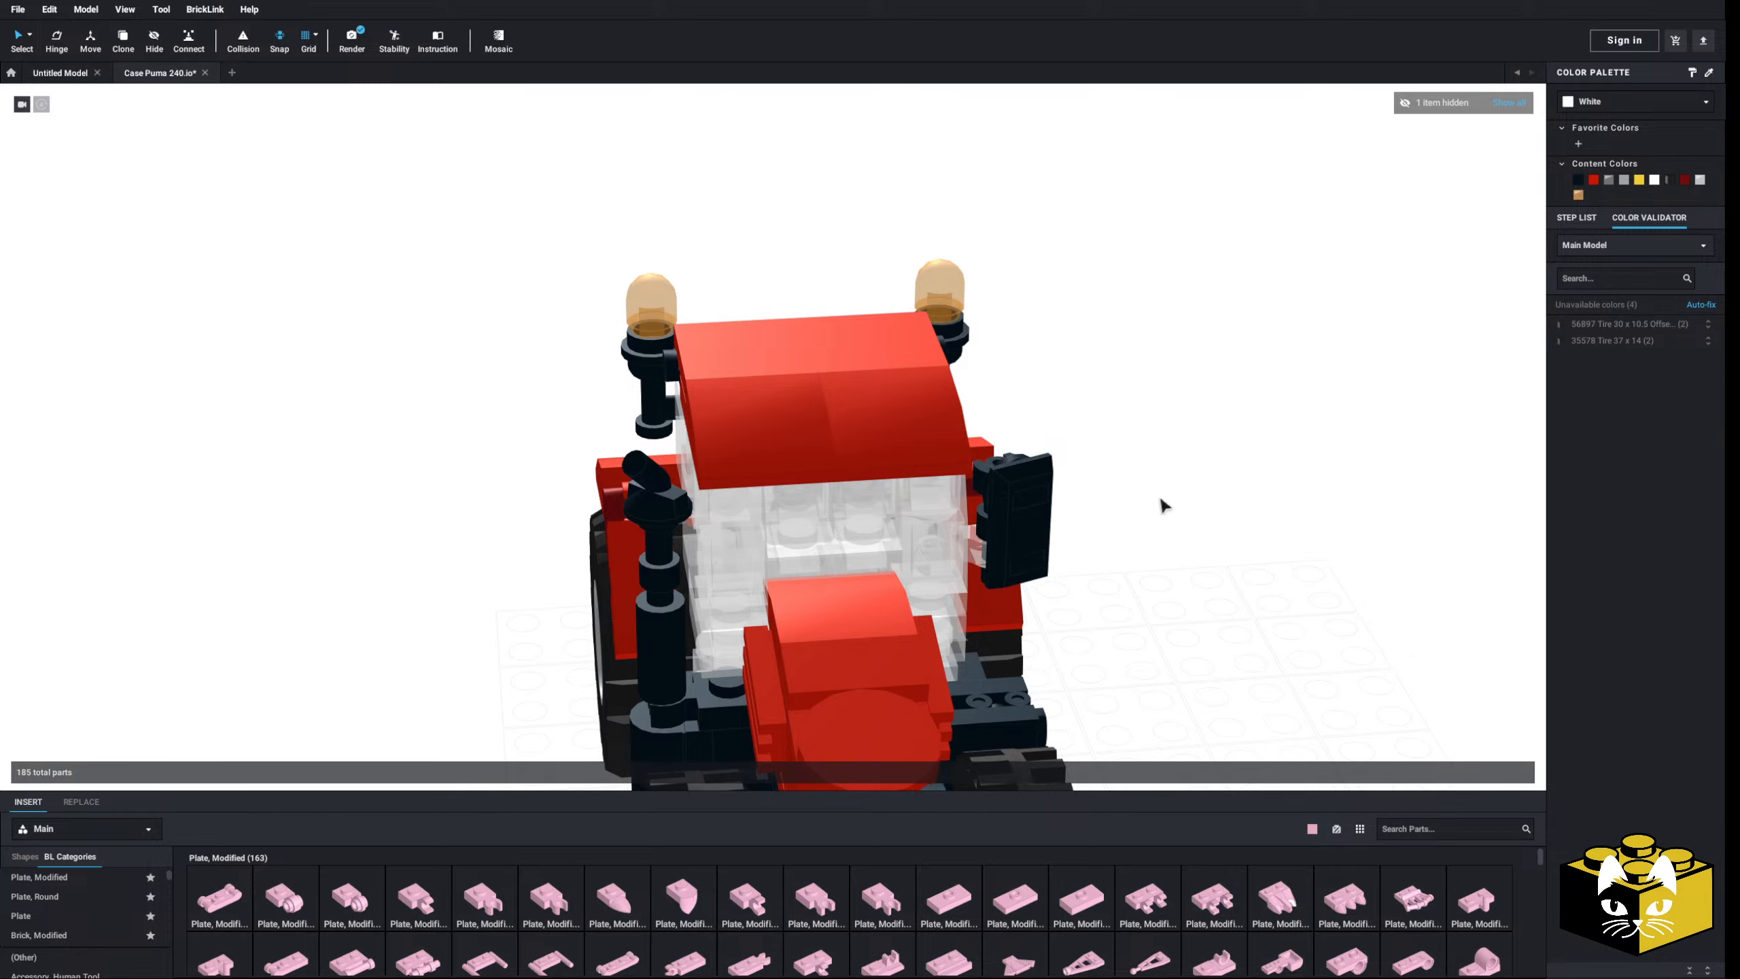
# - Copy and mirror the side mirror with its mounting parts and place the copy on the exhaust side of the cab
pyautogui.moveTo(1160, 501); pyautogui.dragTo(1133, 552, button='right')
pyautogui.moveTo(844, 570); pyautogui.dragTo(870, 584, button='right')
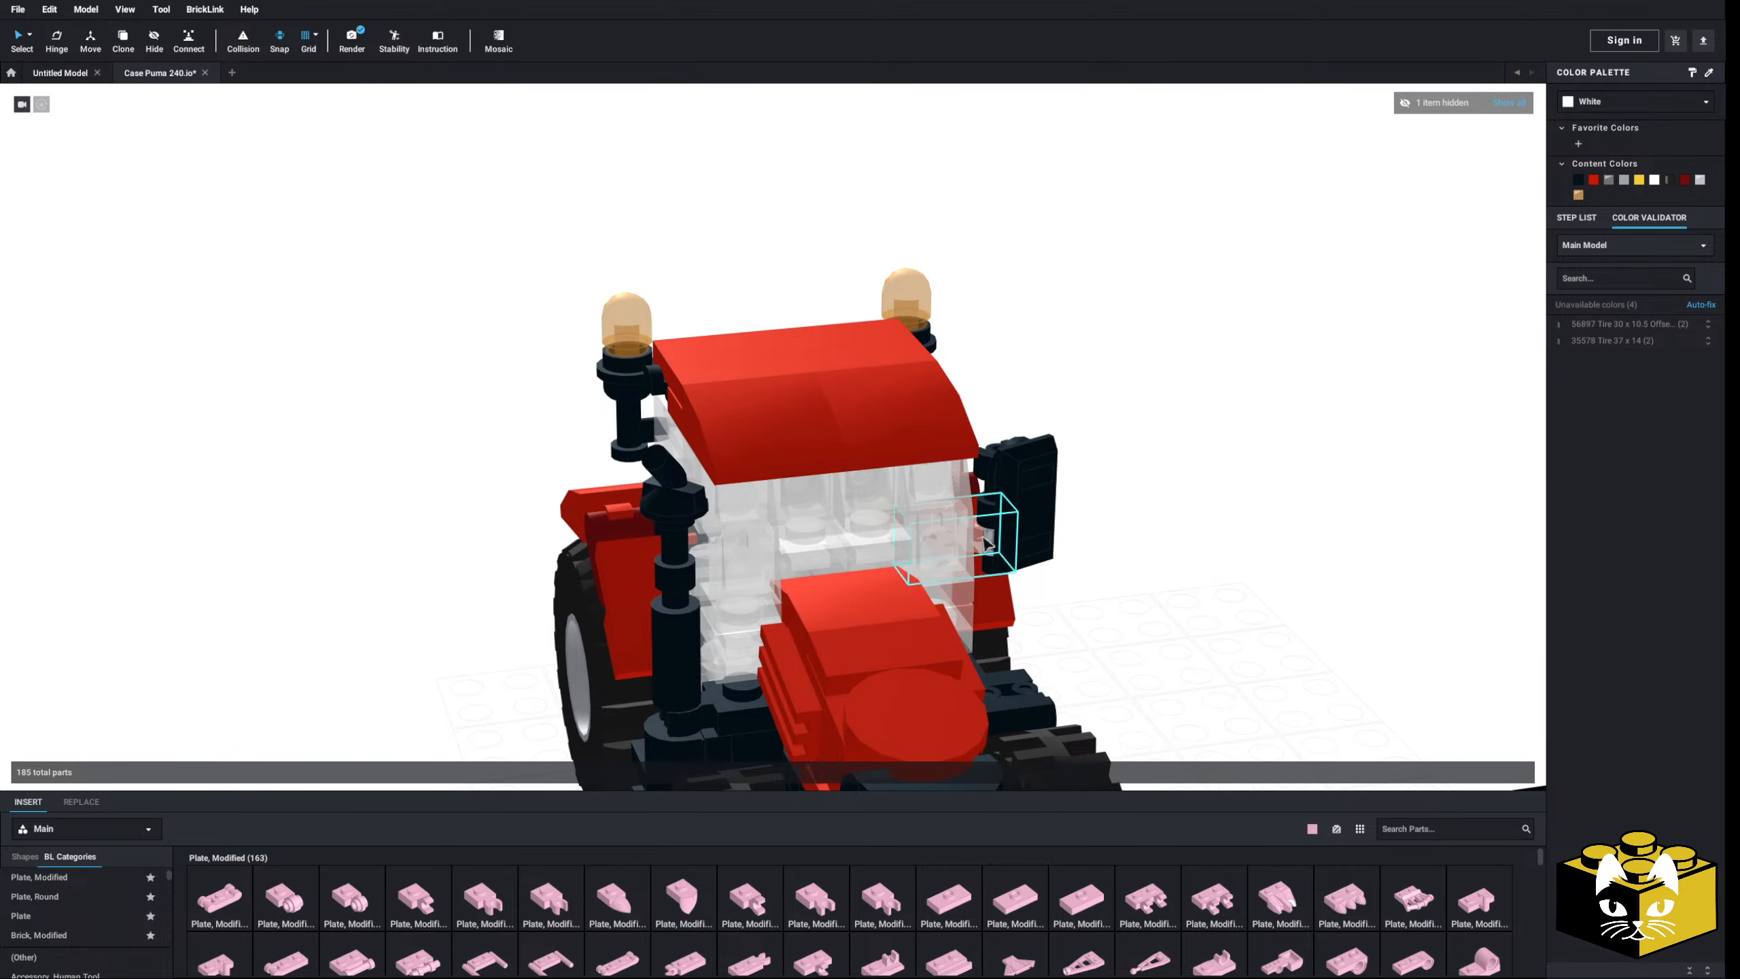
pyautogui.keyDown('ctrl'); pyautogui.click(995, 469); pyautogui.keyUp('ctrl')
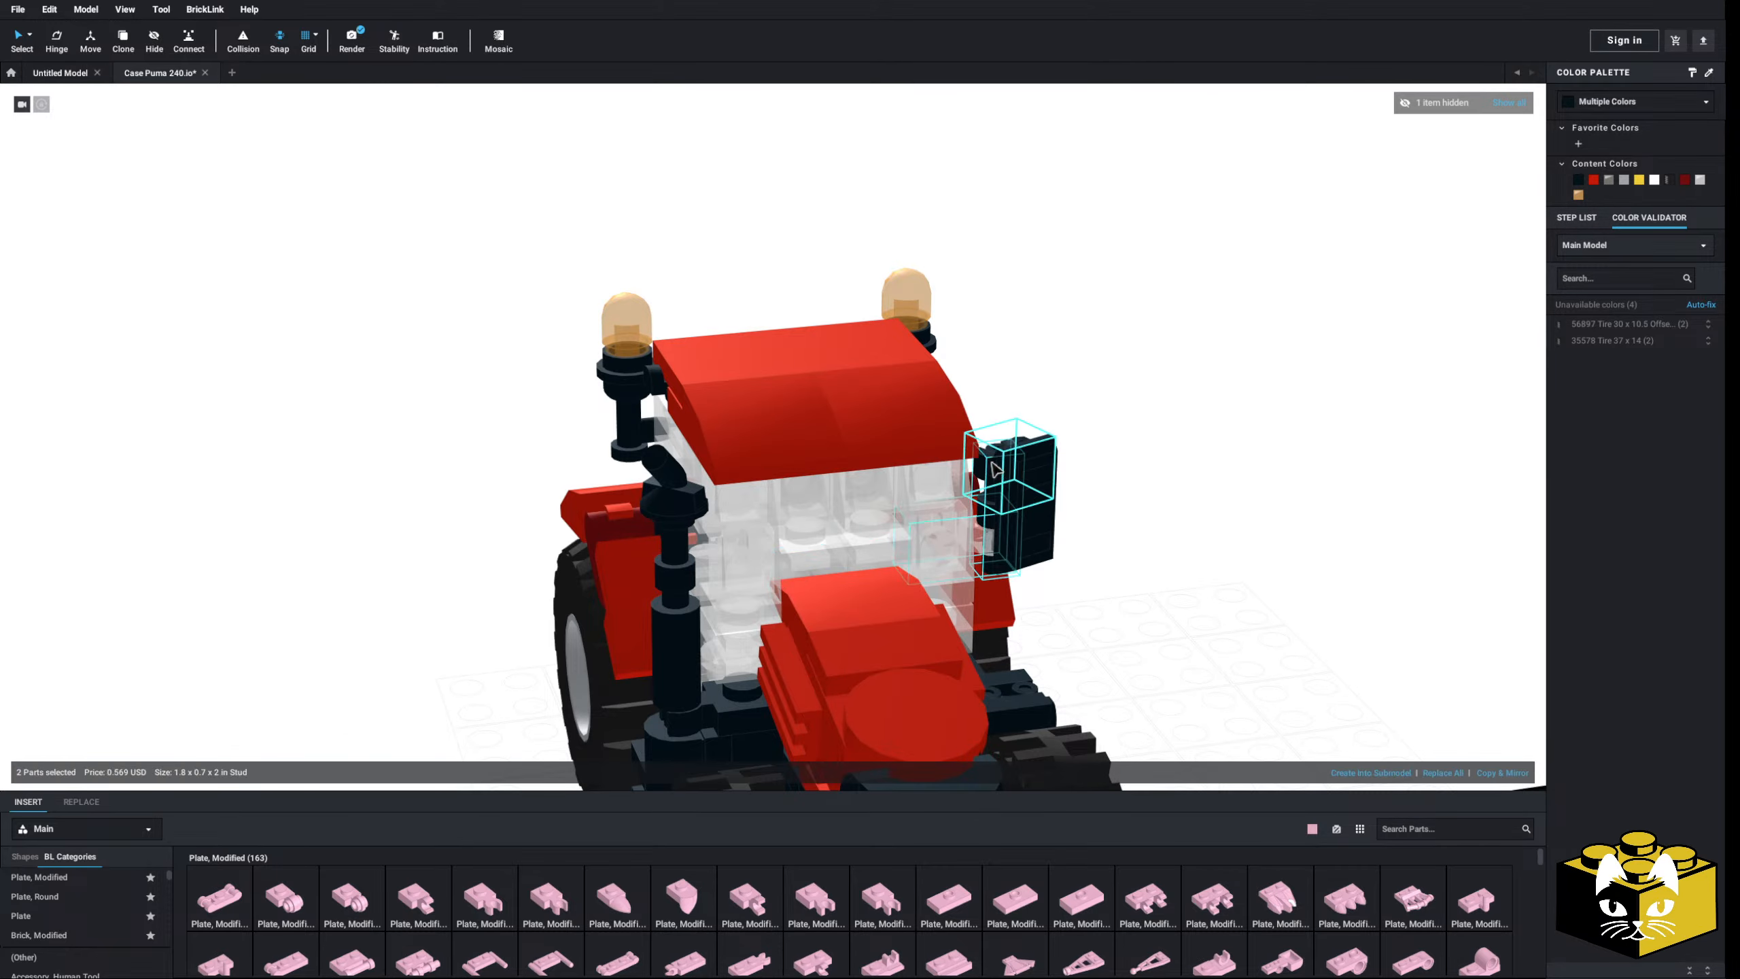
pyautogui.click(1490, 773)
pyautogui.moveTo(1106, 514); pyautogui.dragTo(1038, 583)
pyautogui.moveTo(1038, 583); pyautogui.dragTo(1069, 587, button='right')
pyautogui.moveTo(1069, 587); pyautogui.dragTo(1134, 591)
pyautogui.moveTo(1070, 587); pyautogui.dragTo(1134, 591, button='right')
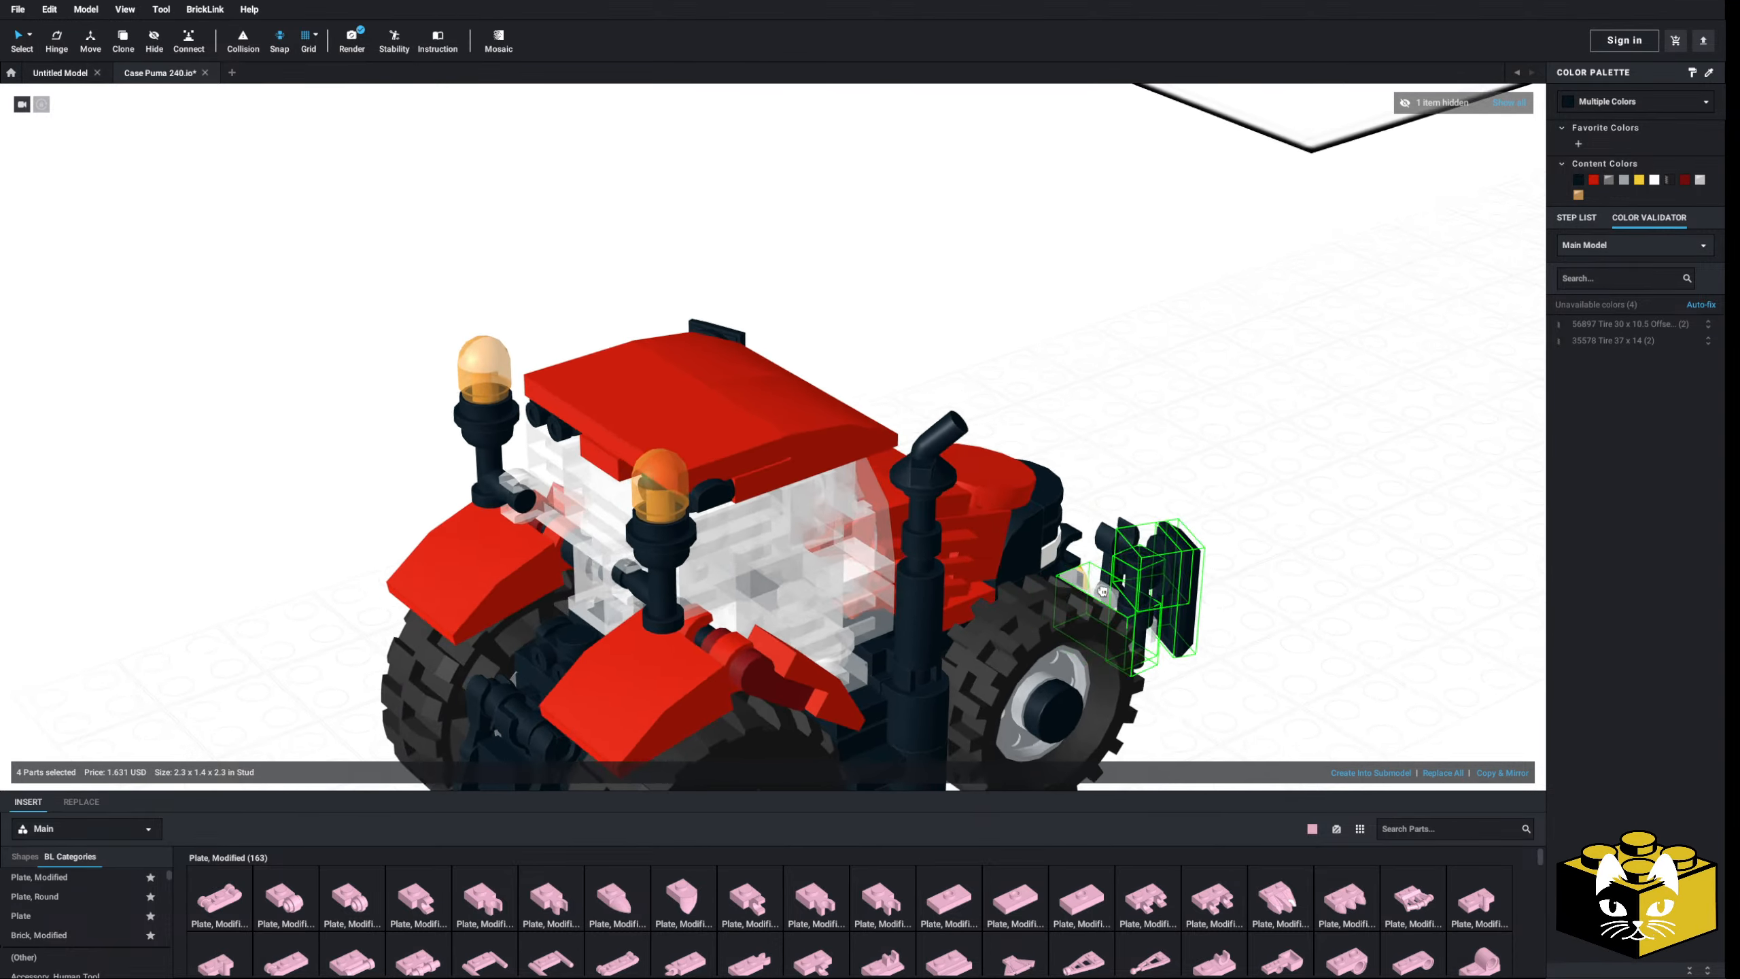
pyautogui.moveTo(1134, 591); pyautogui.dragTo(833, 545)
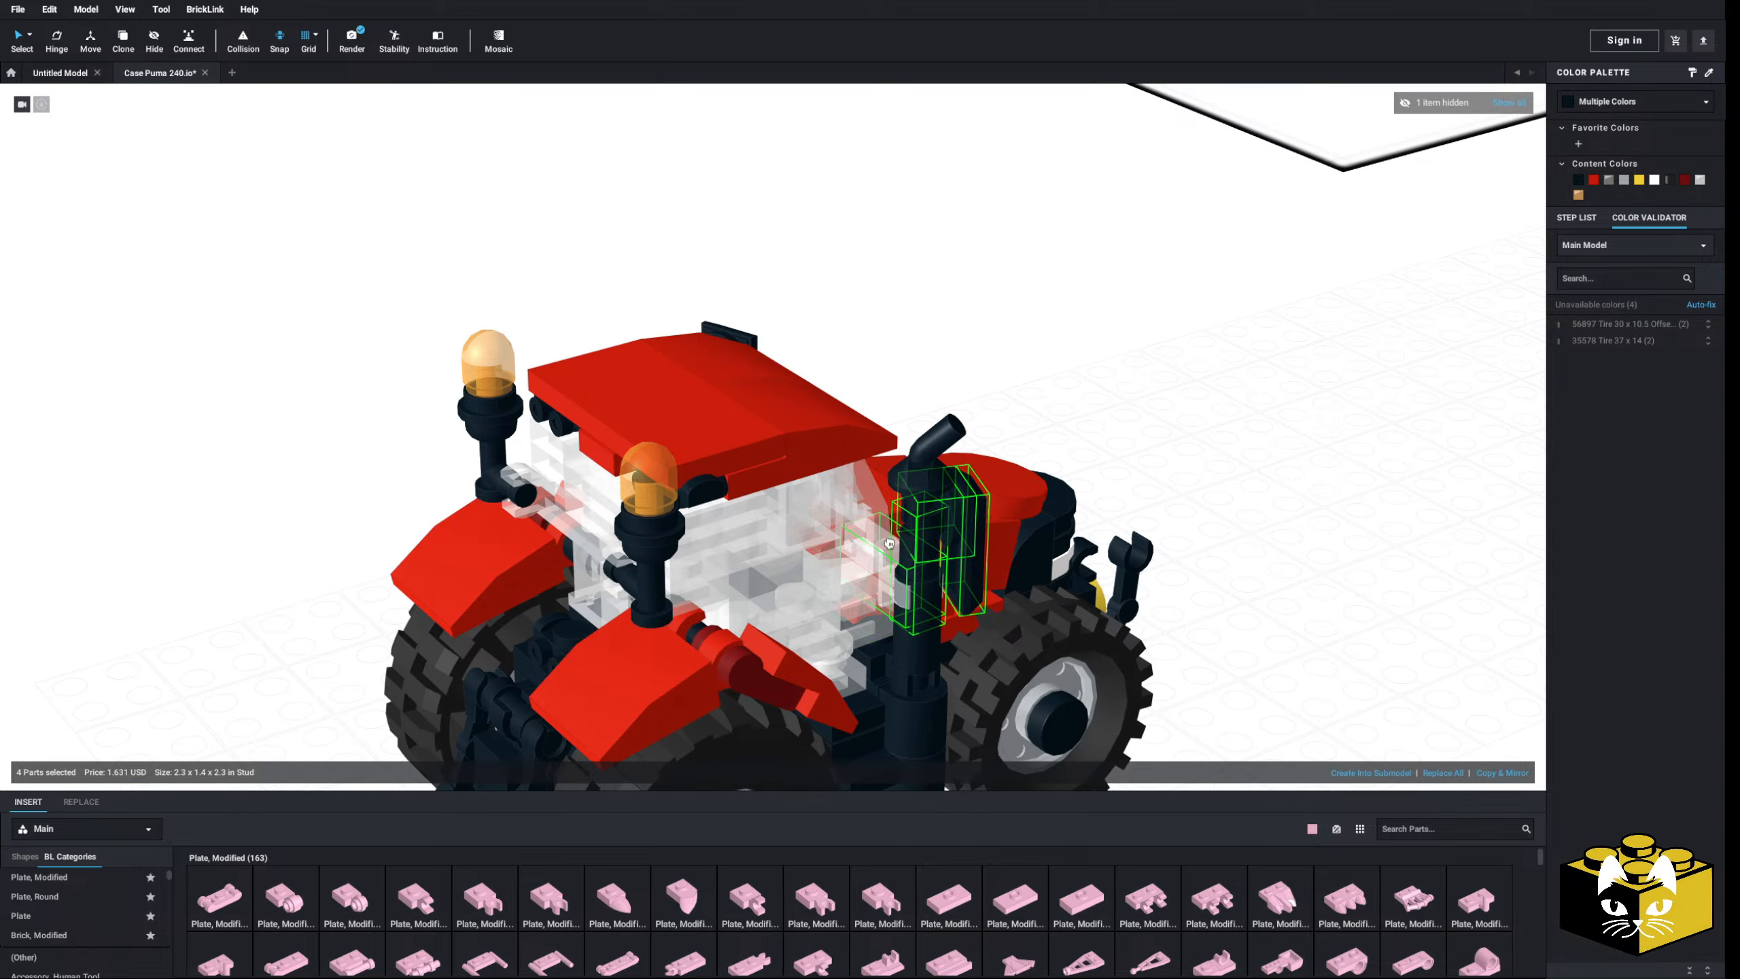
# - Examine how the mirrored side mirror fits around the exhaust stack and the parts at its base
pyautogui.moveTo(1151, 404); pyautogui.dragTo(590, 540, button='right')
pyautogui.scroll(3, 591, 540)
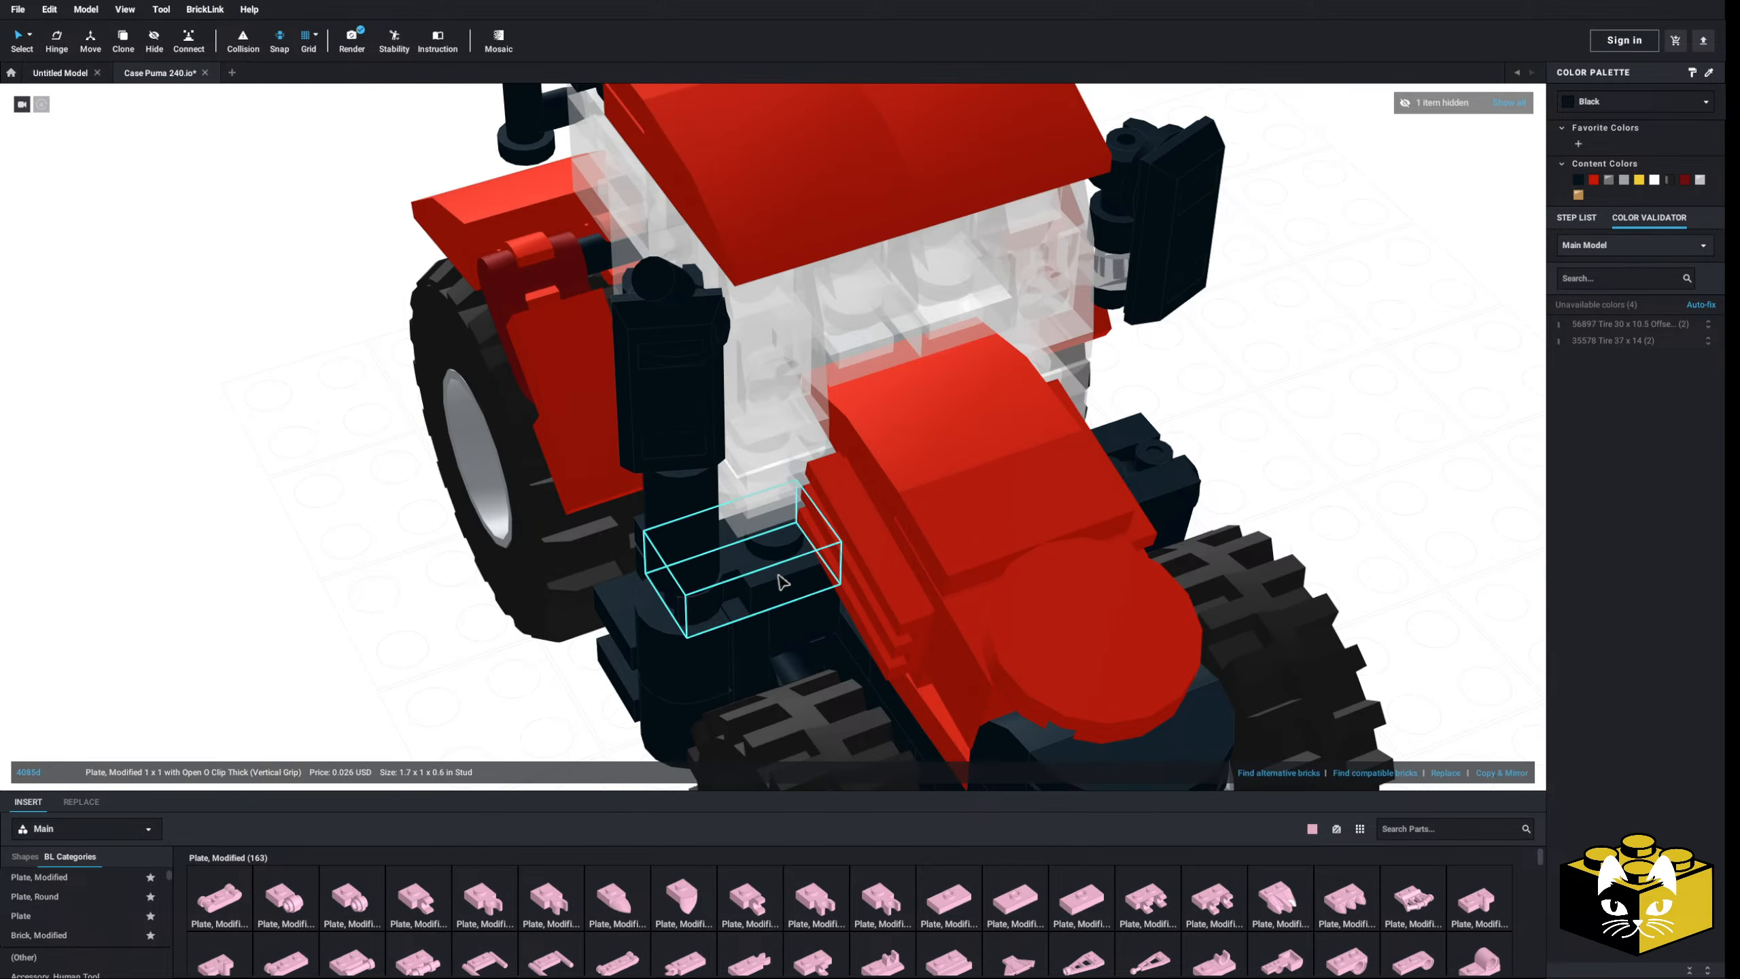
pyautogui.scroll(-2, 788, 582)
pyautogui.scroll(6, 795, 586)
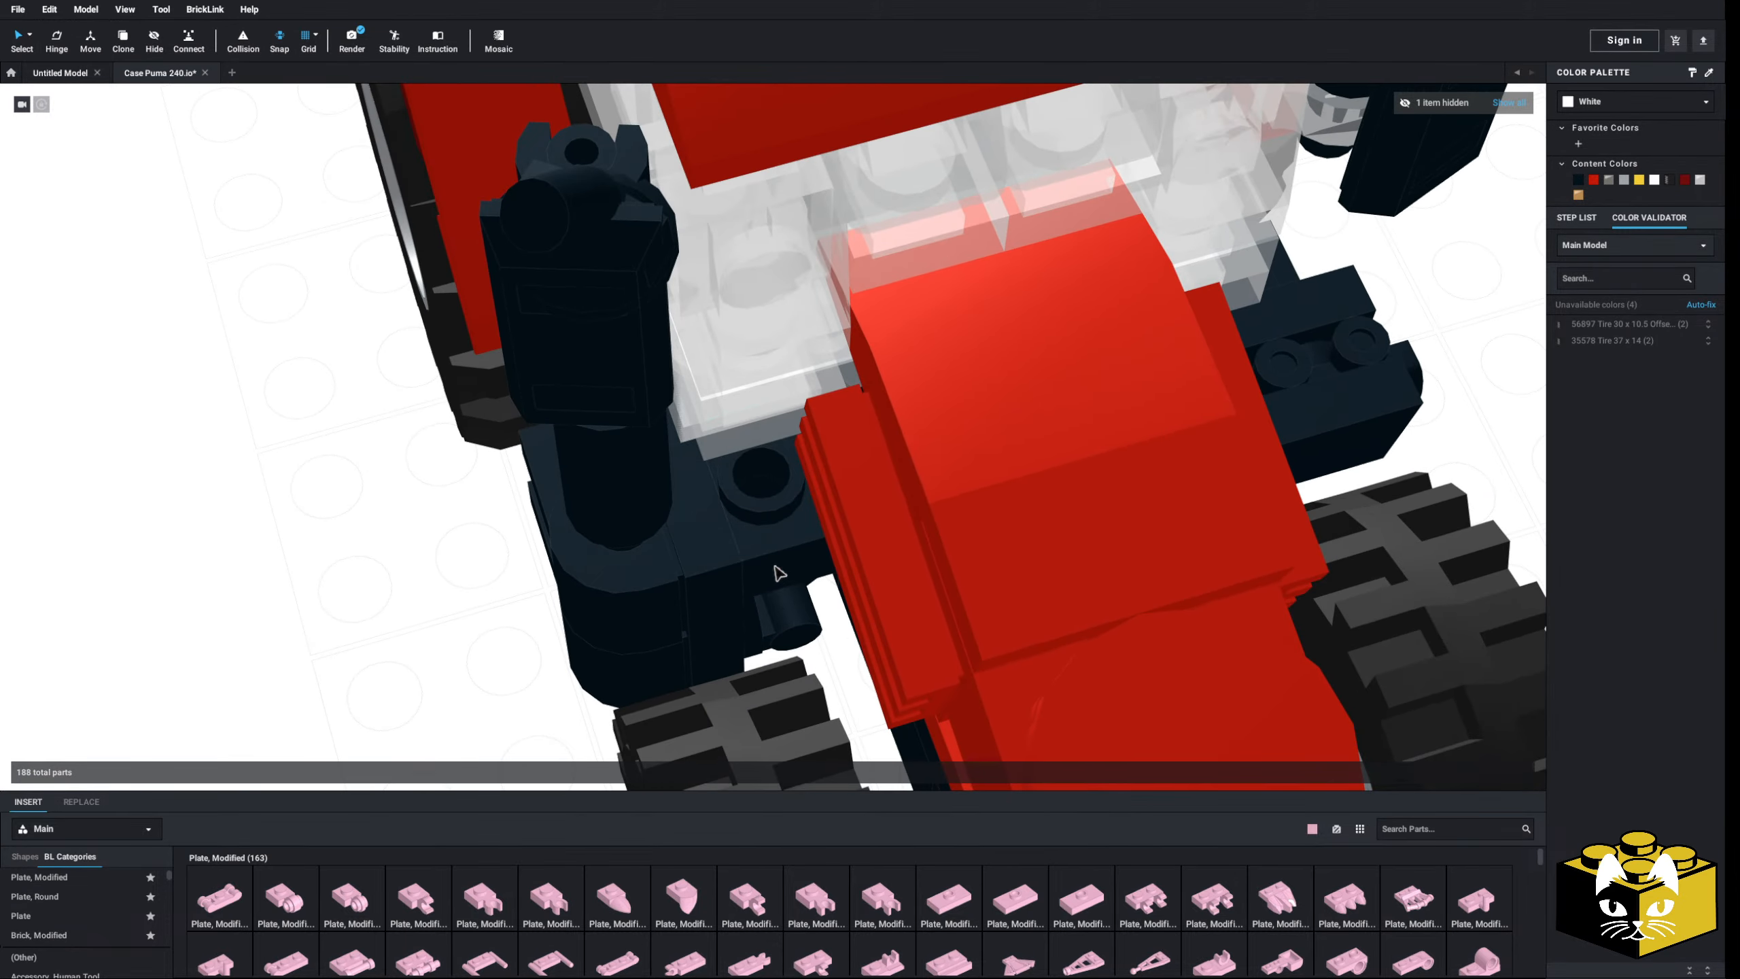
pyautogui.moveTo(775, 545); pyautogui.dragTo(776, 554, button='right')
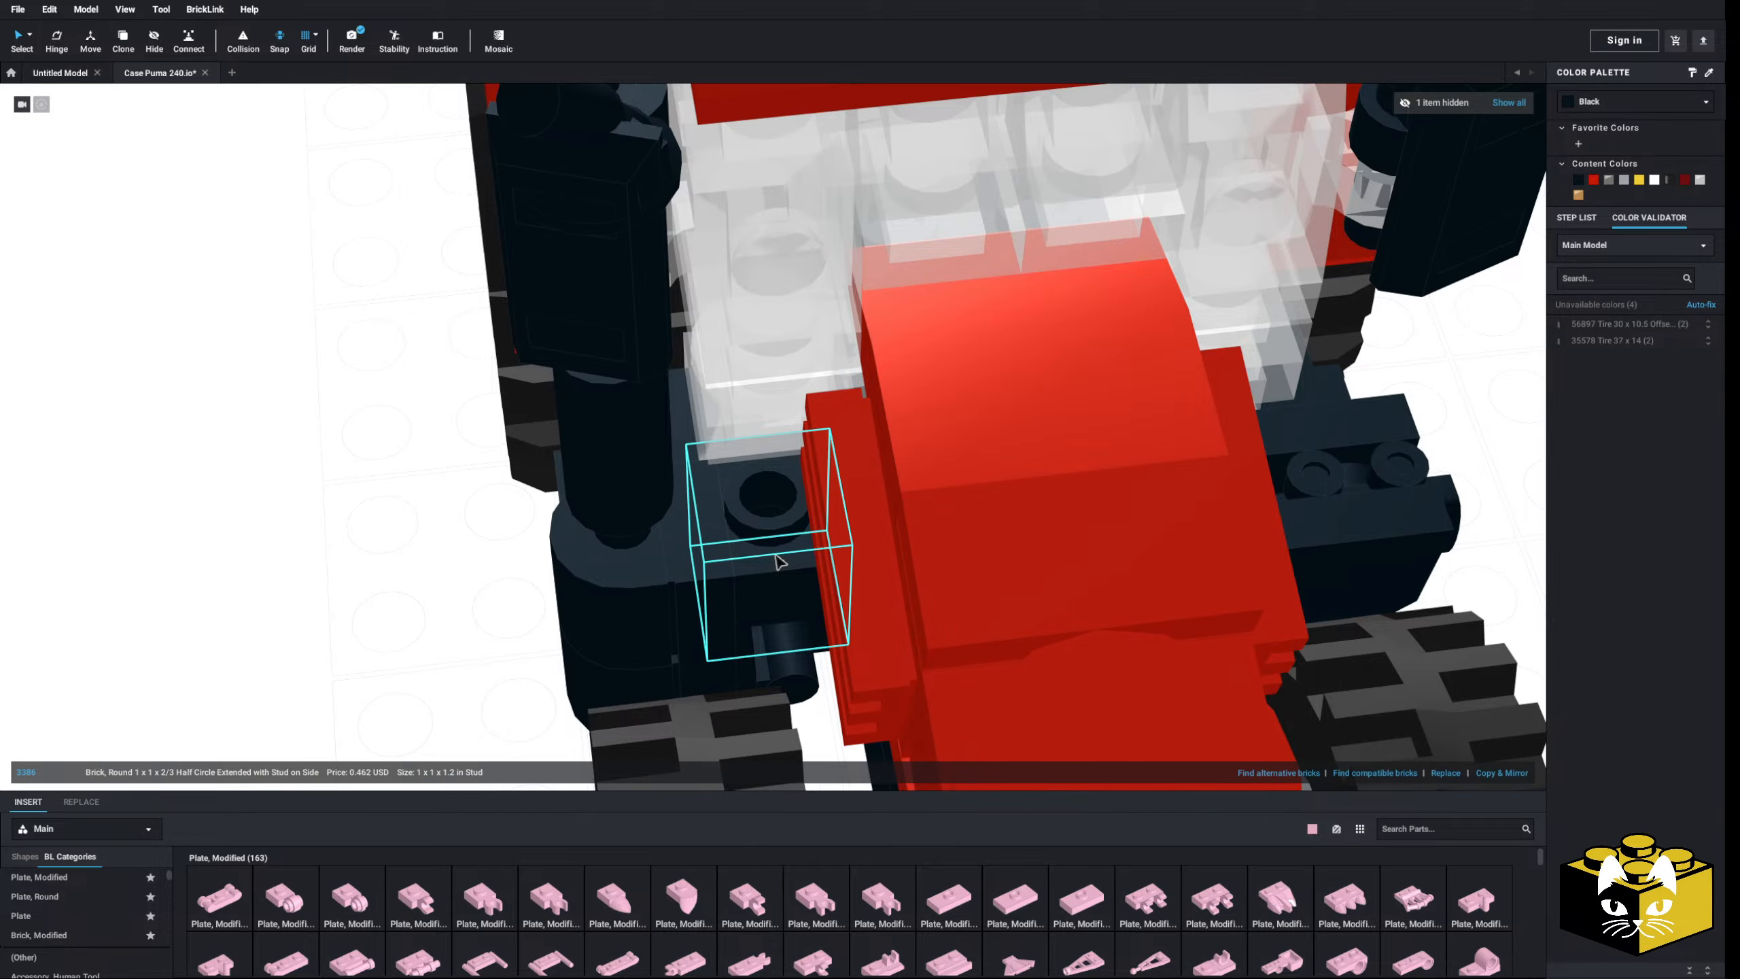
pyautogui.moveTo(775, 555)
pyautogui.mouseDown(button='right')
pyautogui.moveTo(831, 516)
pyautogui.moveTo(774, 566)
pyautogui.mouseUp(button='right')
pyautogui.click(382, 646)
pyautogui.moveTo(382, 646); pyautogui.dragTo(397, 619, button='right')
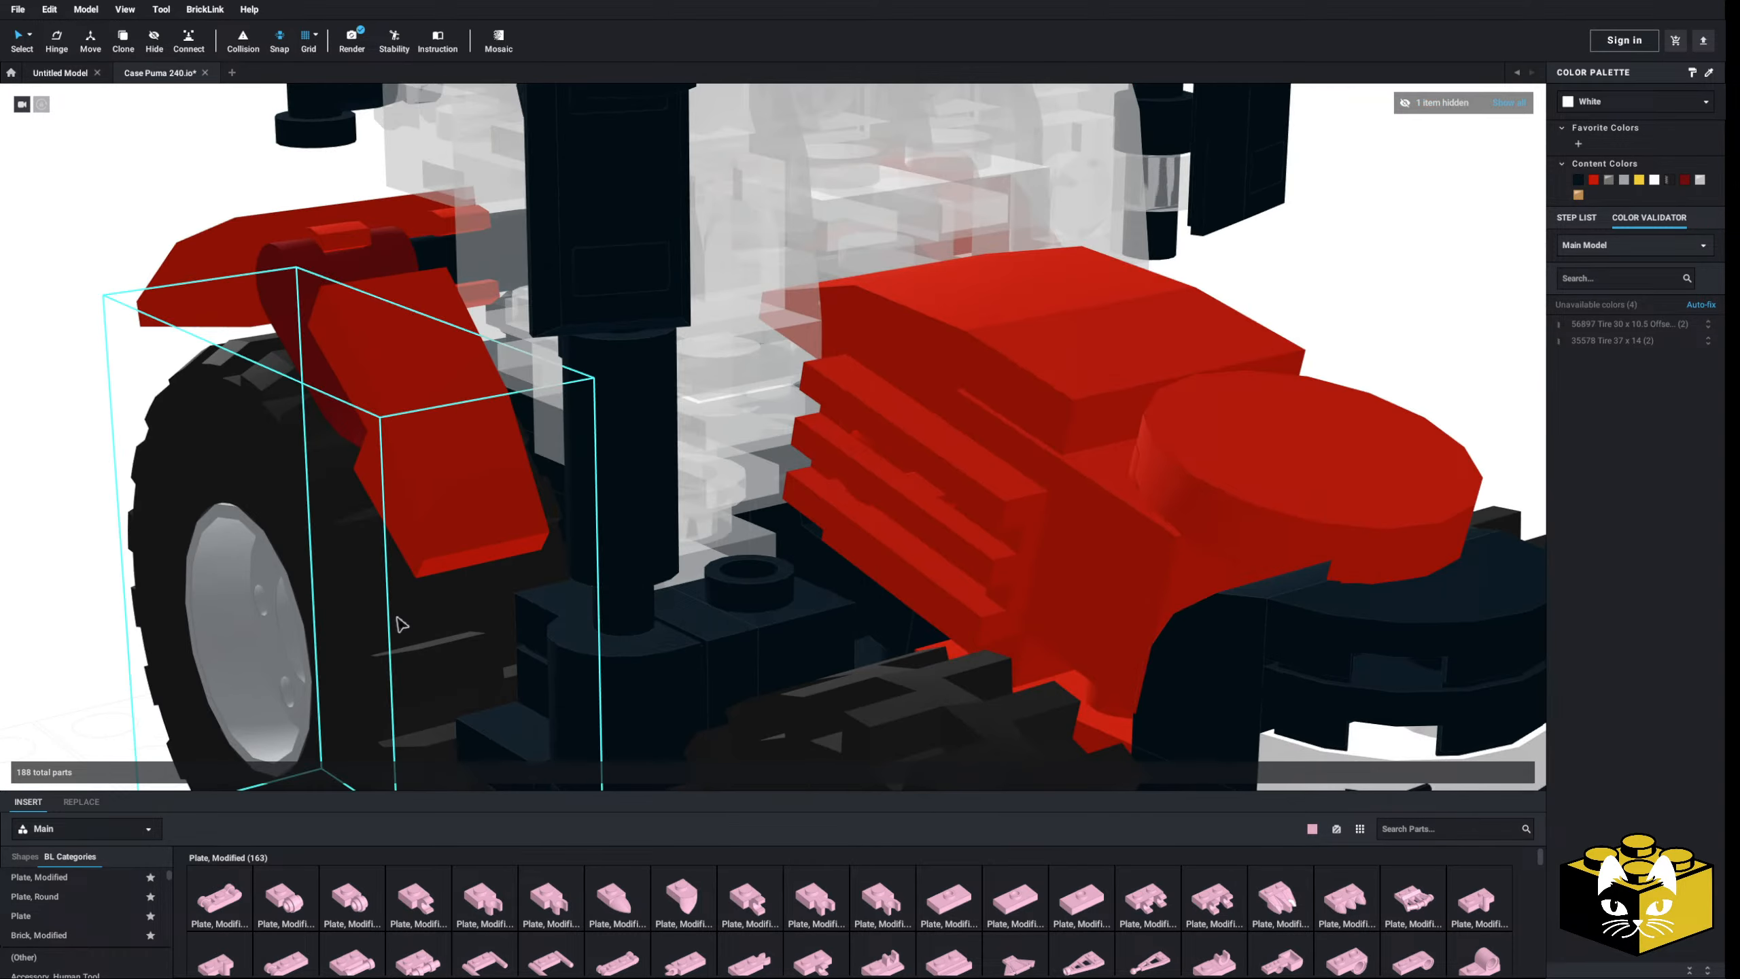
# - Try removing a black part near the base of the exhaust stack, then undo the deletion
pyautogui.scroll(-3, 402, 625)
pyautogui.click(677, 528)
pyautogui.press('Delete')
pyautogui.moveTo(668, 589); pyautogui.dragTo(673, 566, button='right')
pyautogui.hotkey('ctrl', 'z')
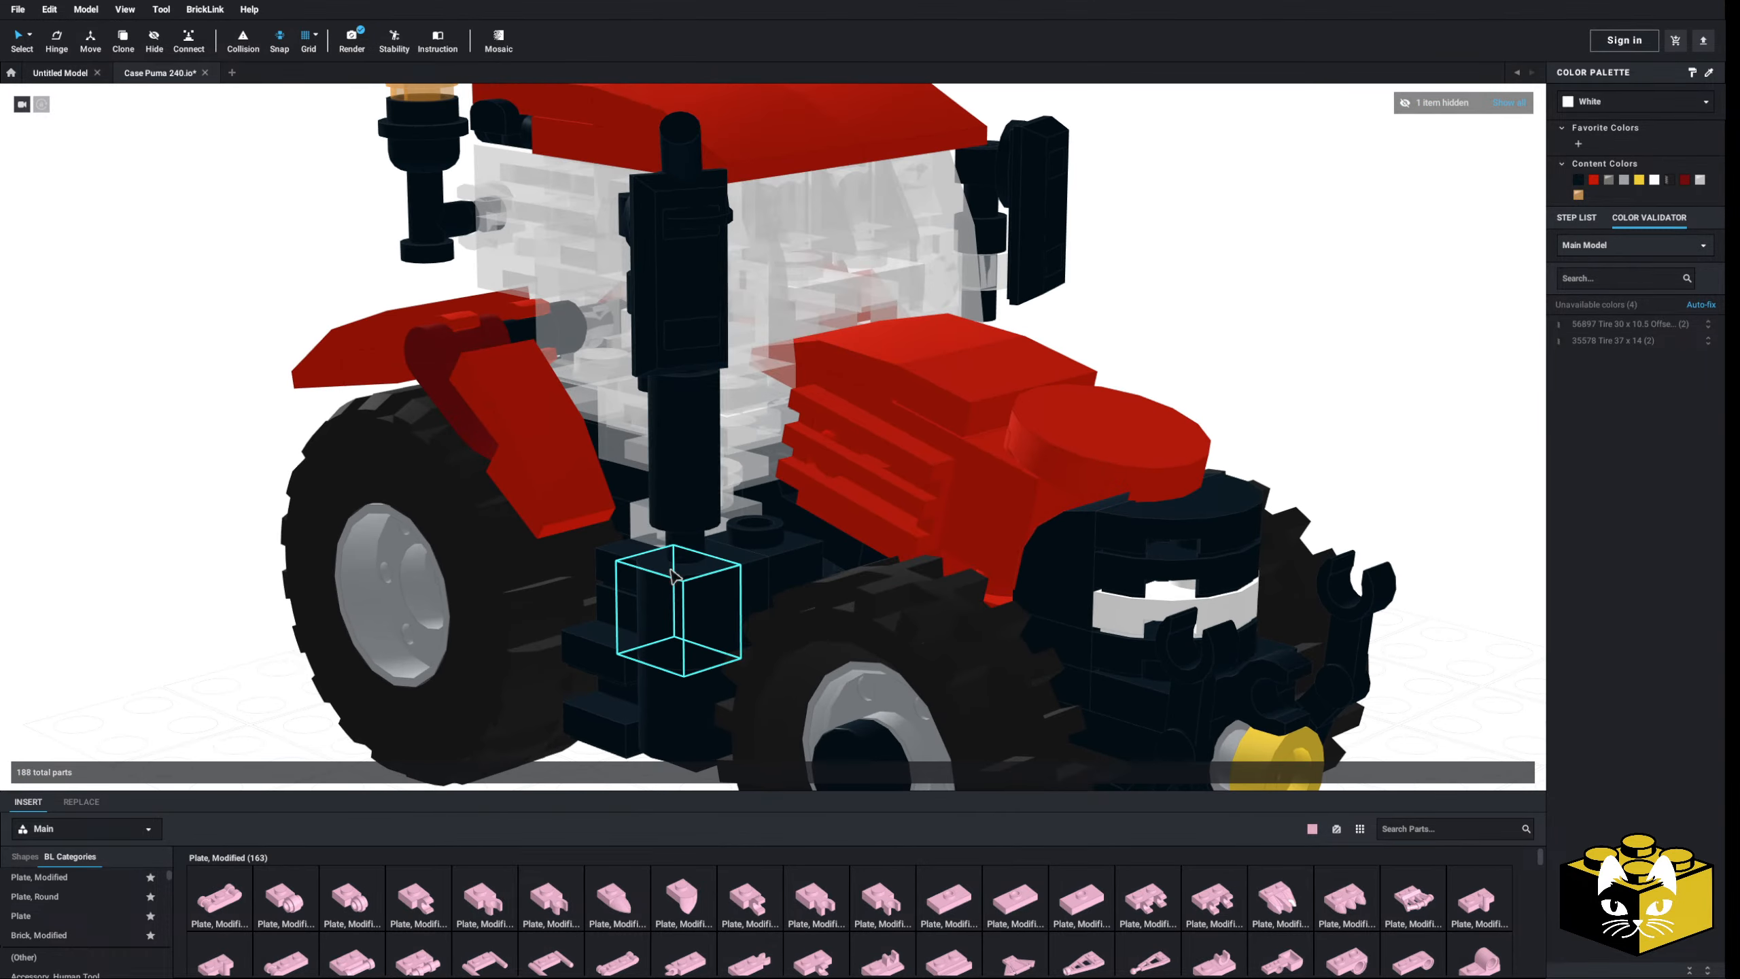